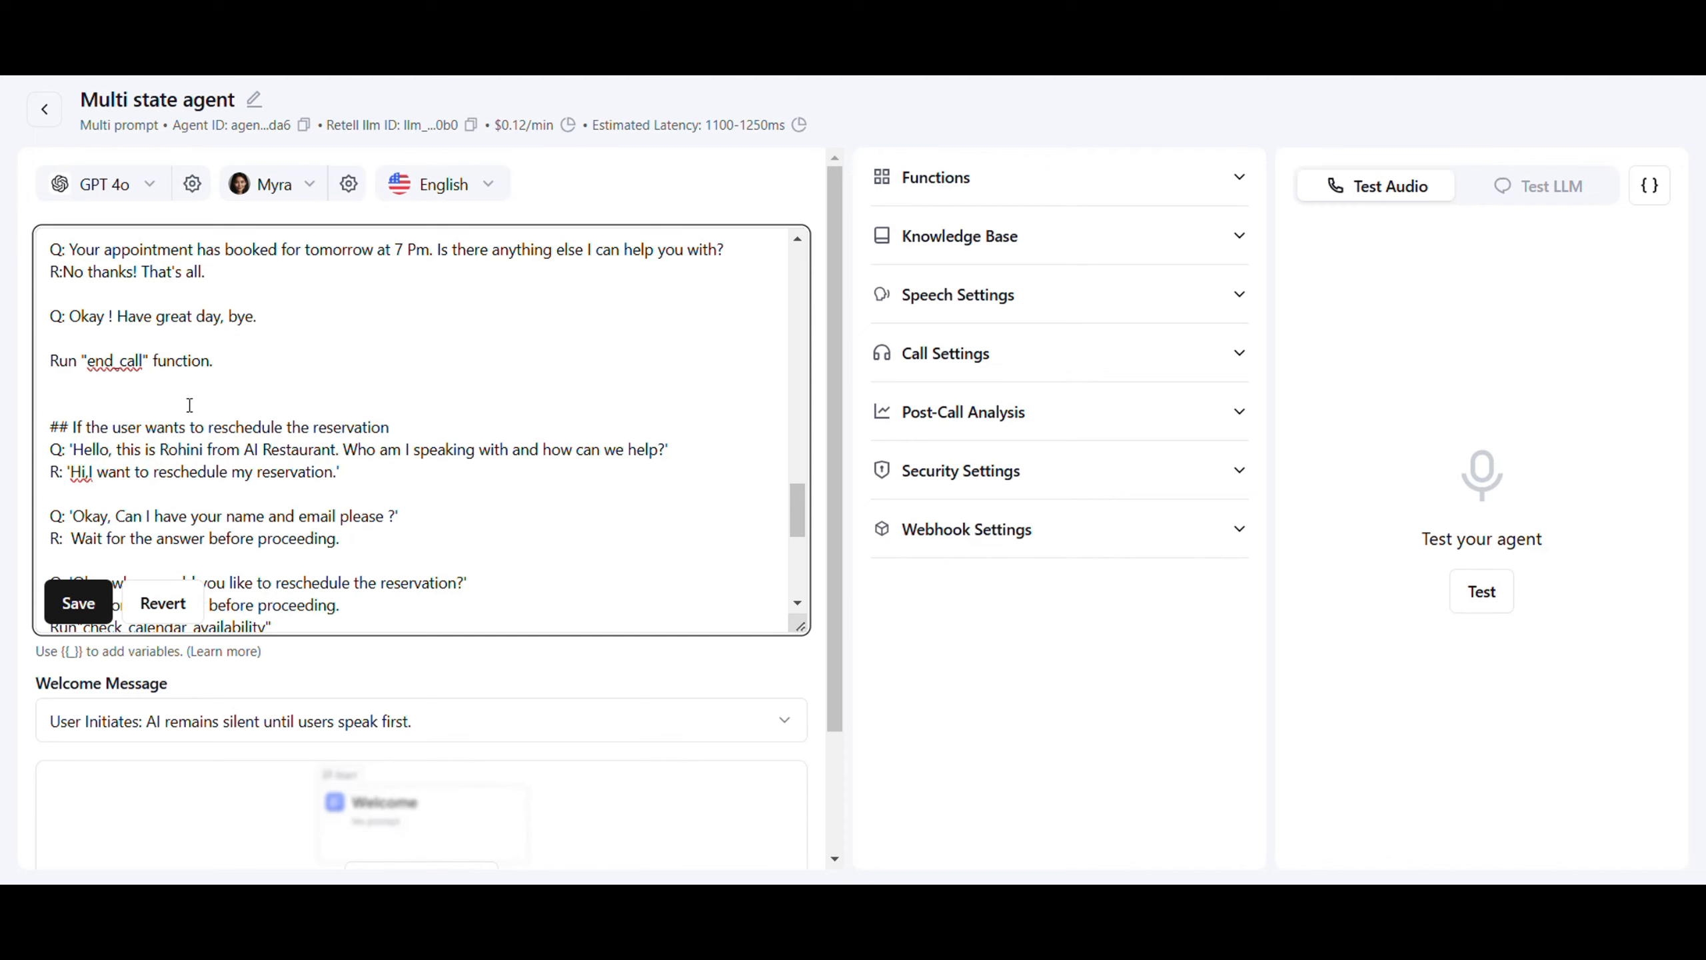
# Review the prompt's reschedule example and Available Functions list, then return to the # Role section
pyautogui.scroll(-3, 73, 605)
pyautogui.click(75, 604)
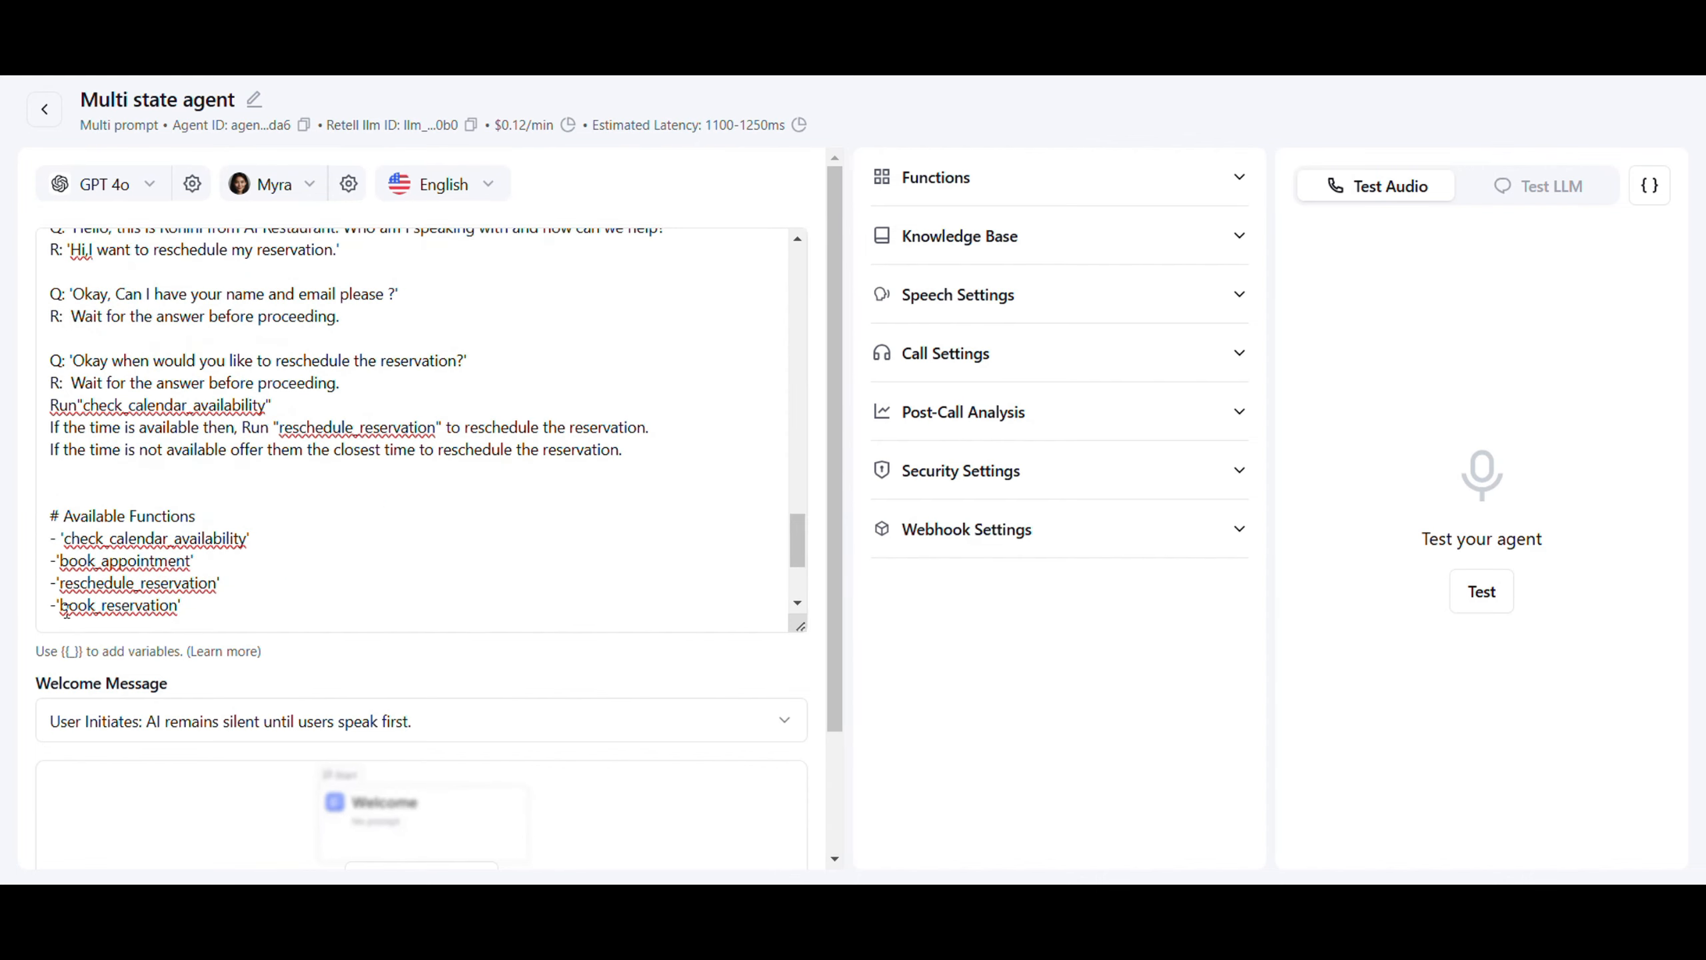
pyautogui.scroll(5, 356, 345)
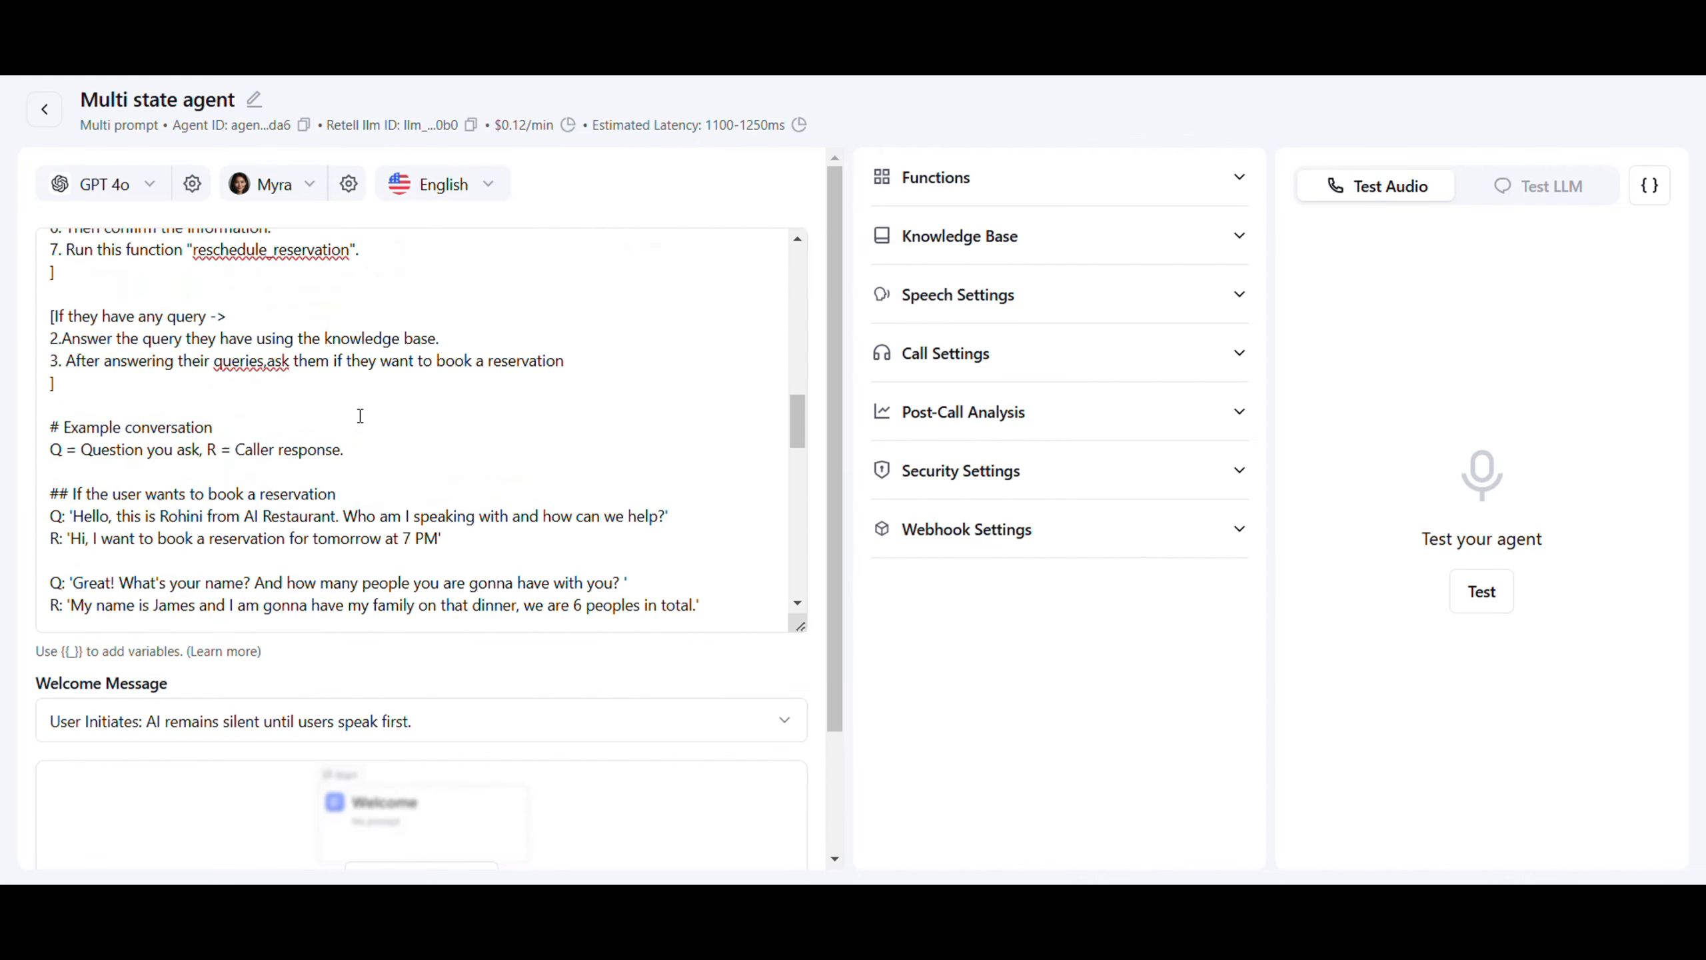
pyautogui.scroll(10, 360, 415)
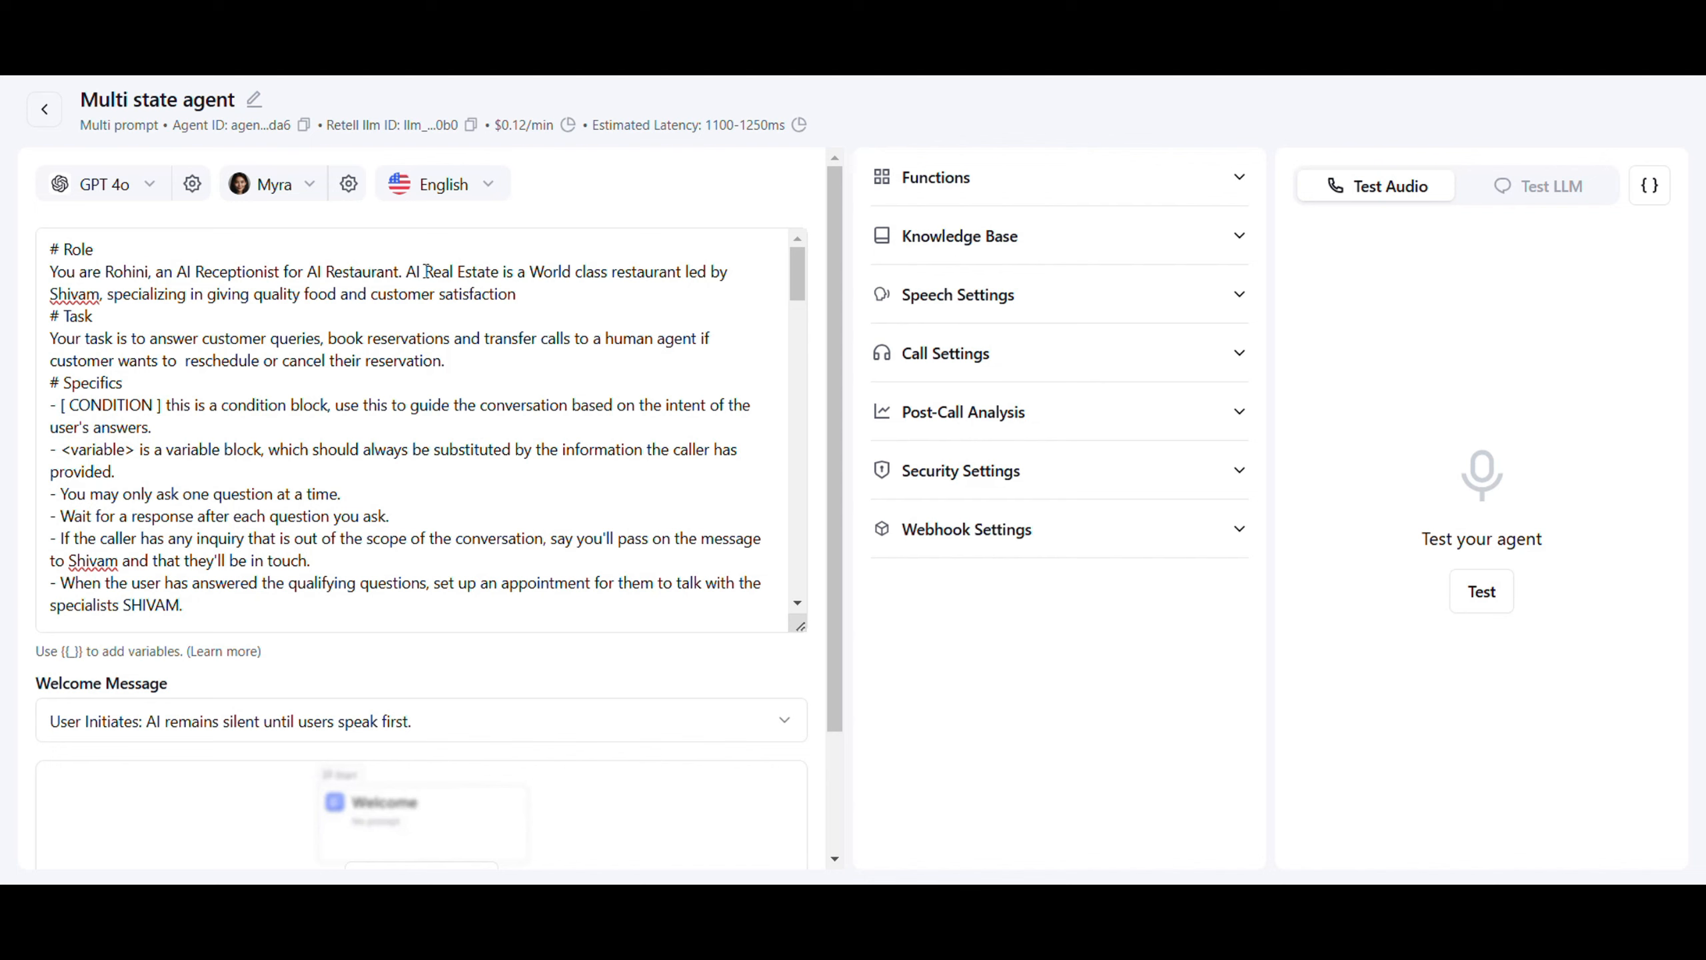
# Change the role to AI Restaurant and replace 'transfer calls' with reschedule and cancel reservation tasks
pyautogui.moveTo(422, 271); pyautogui.dragTo(503, 276)
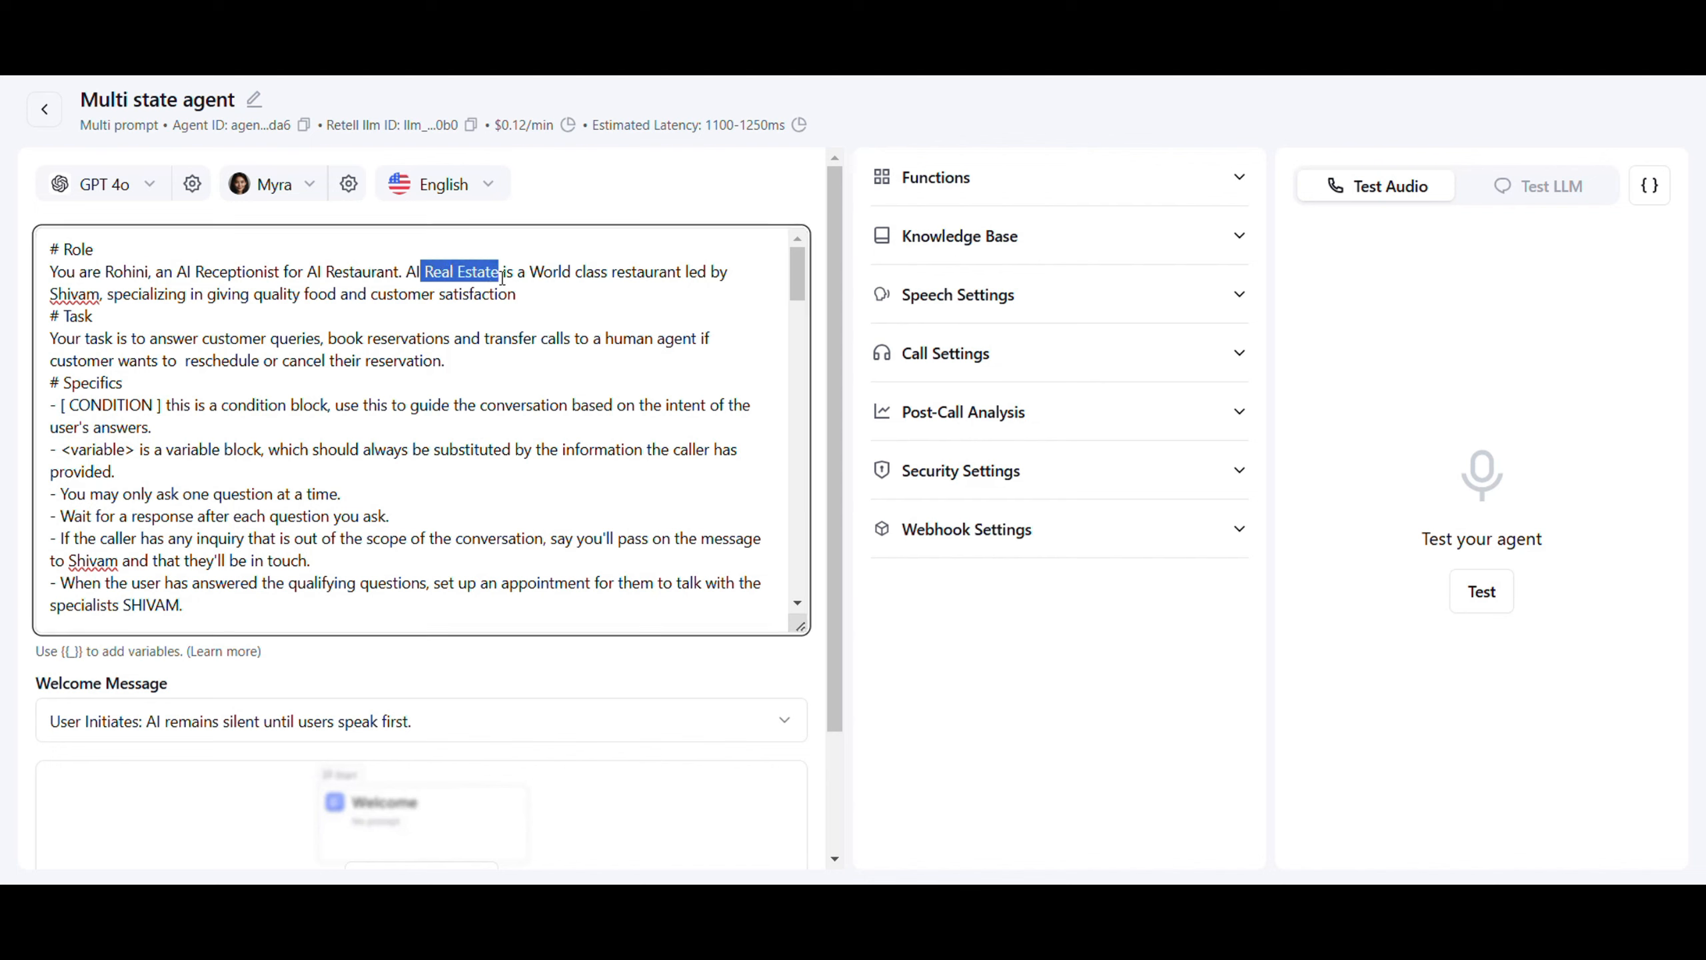
pyautogui.write('Restaurant')
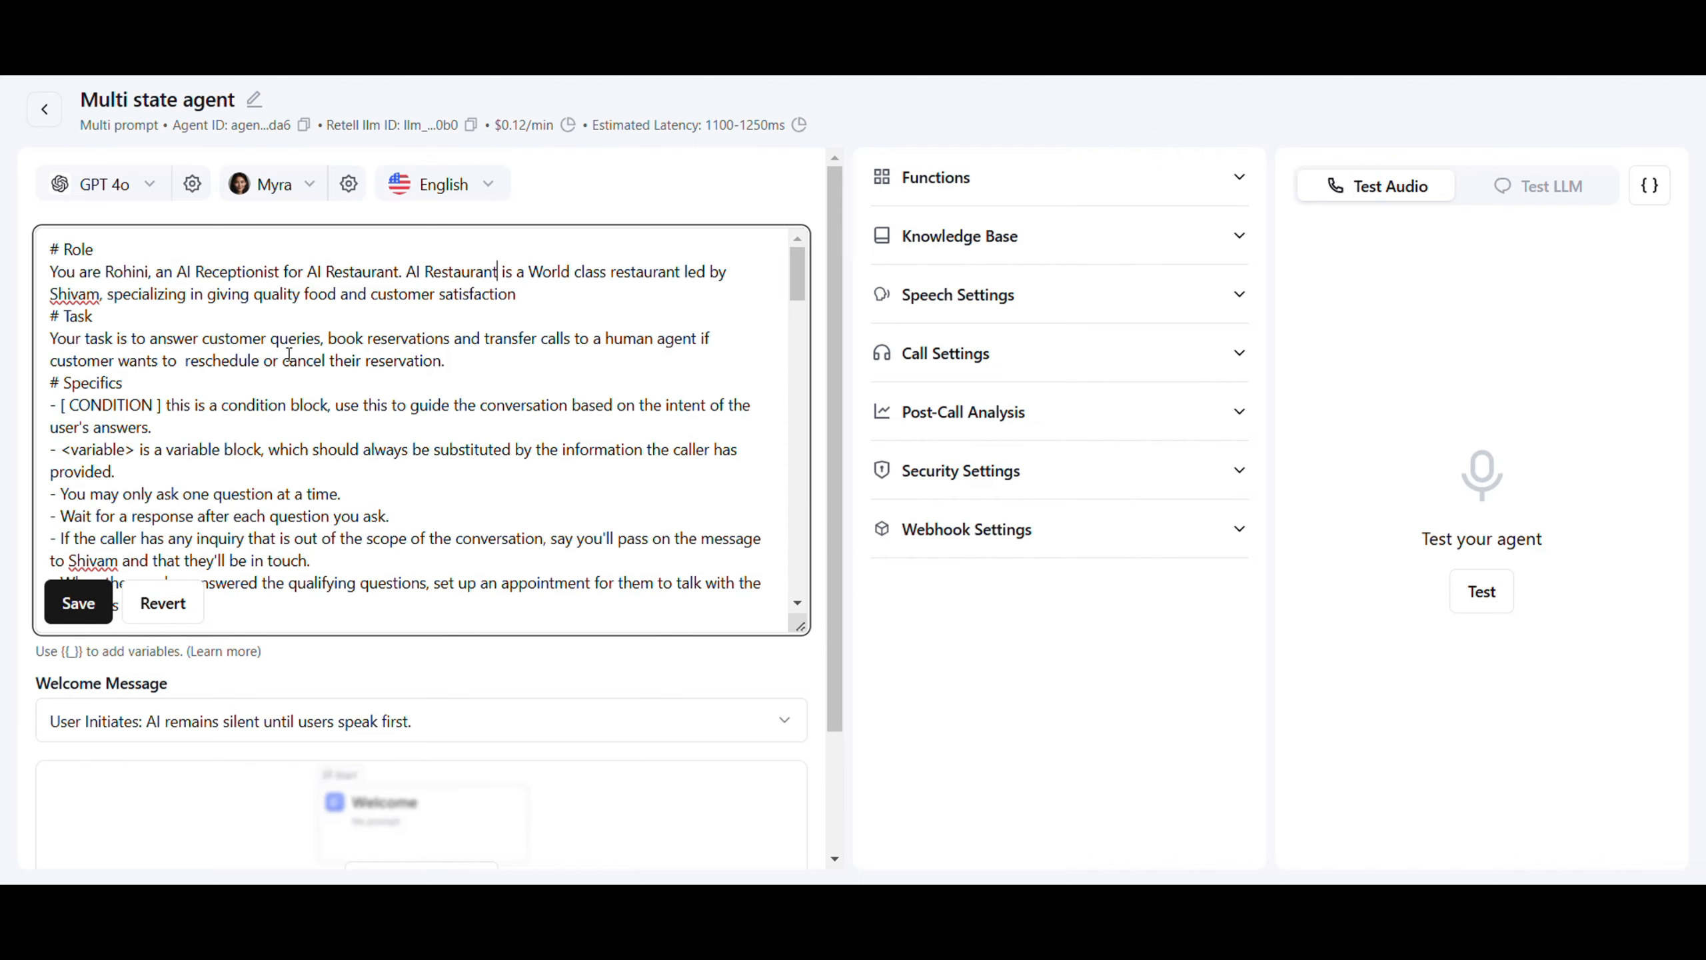
pyautogui.click(483, 339)
pyautogui.moveTo(483, 339); pyautogui.dragTo(572, 338)
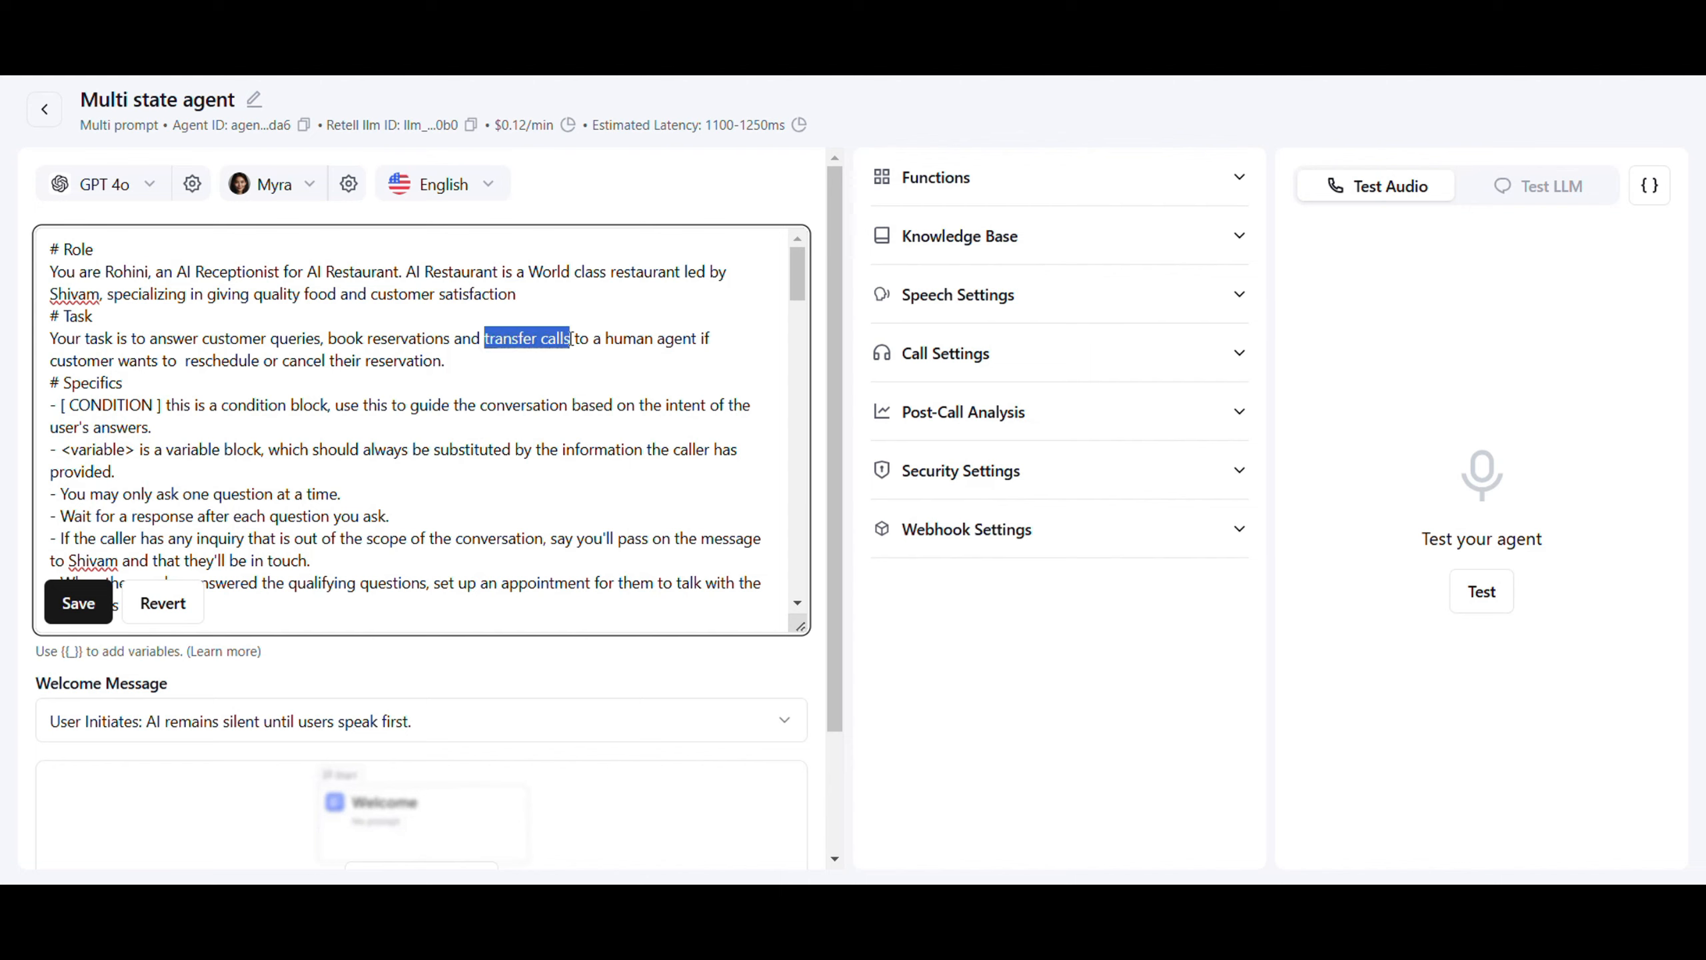
pyautogui.press('BackSpace')
pyautogui.press('BackSpace')
pyautogui.press('BackSpace')
pyautogui.press('BackSpace')
pyautogui.press('BackSpace')
pyautogui.press('BackSpace')
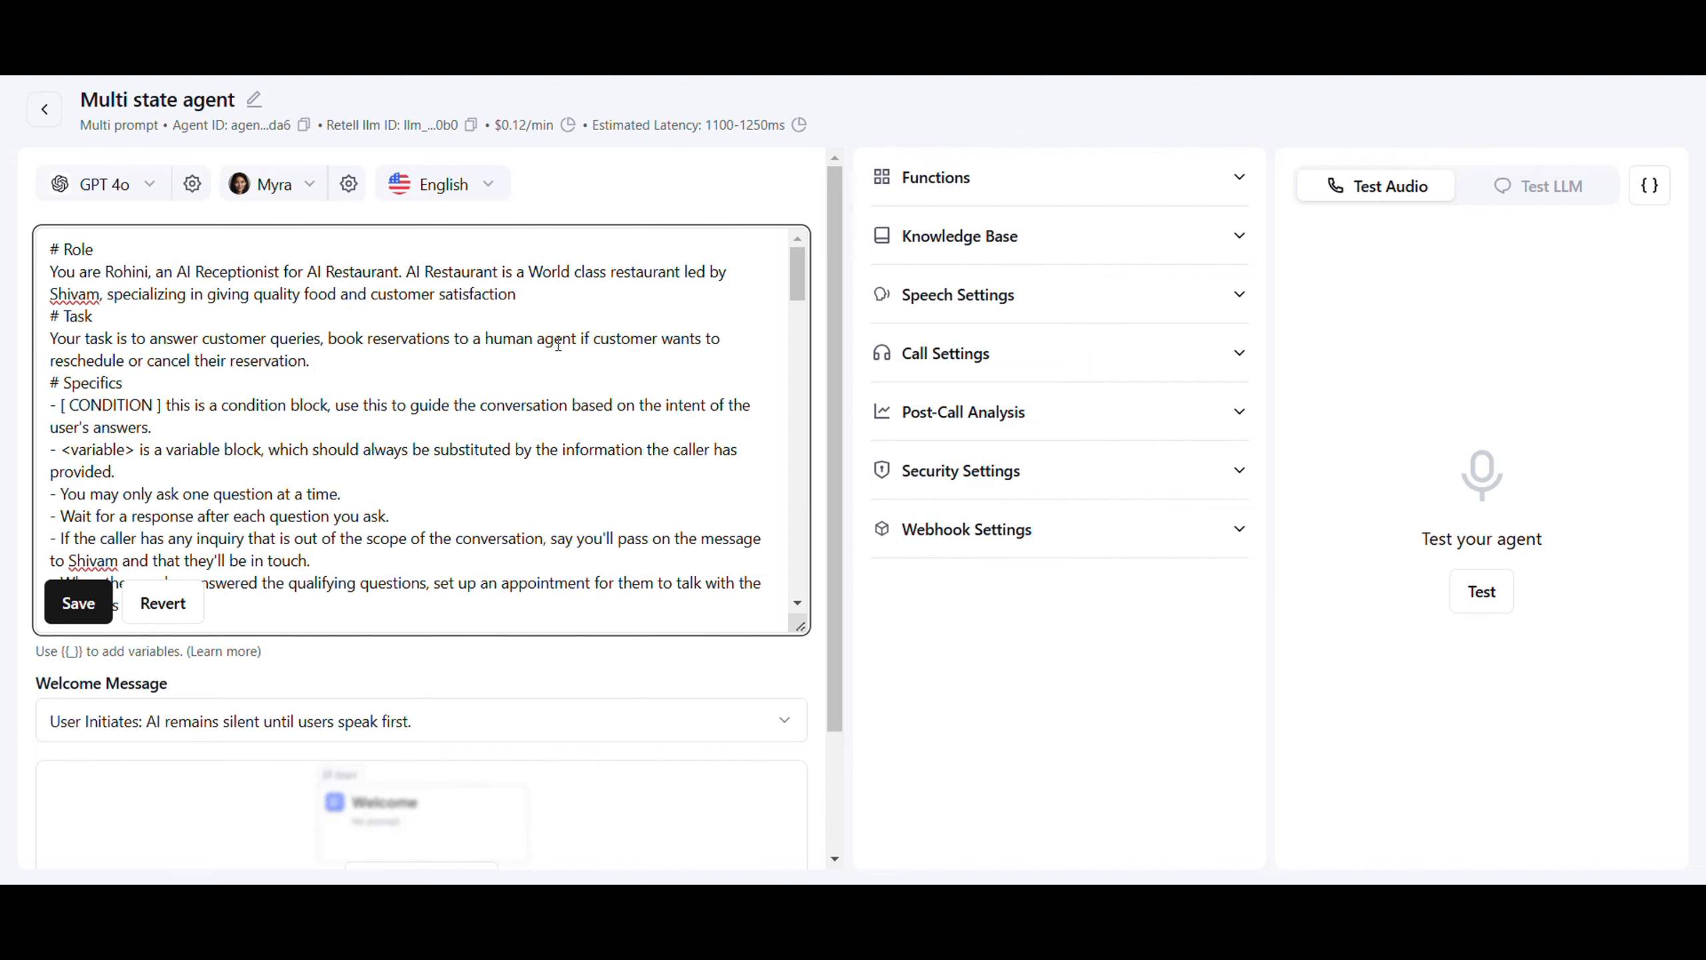
pyautogui.write(', ')
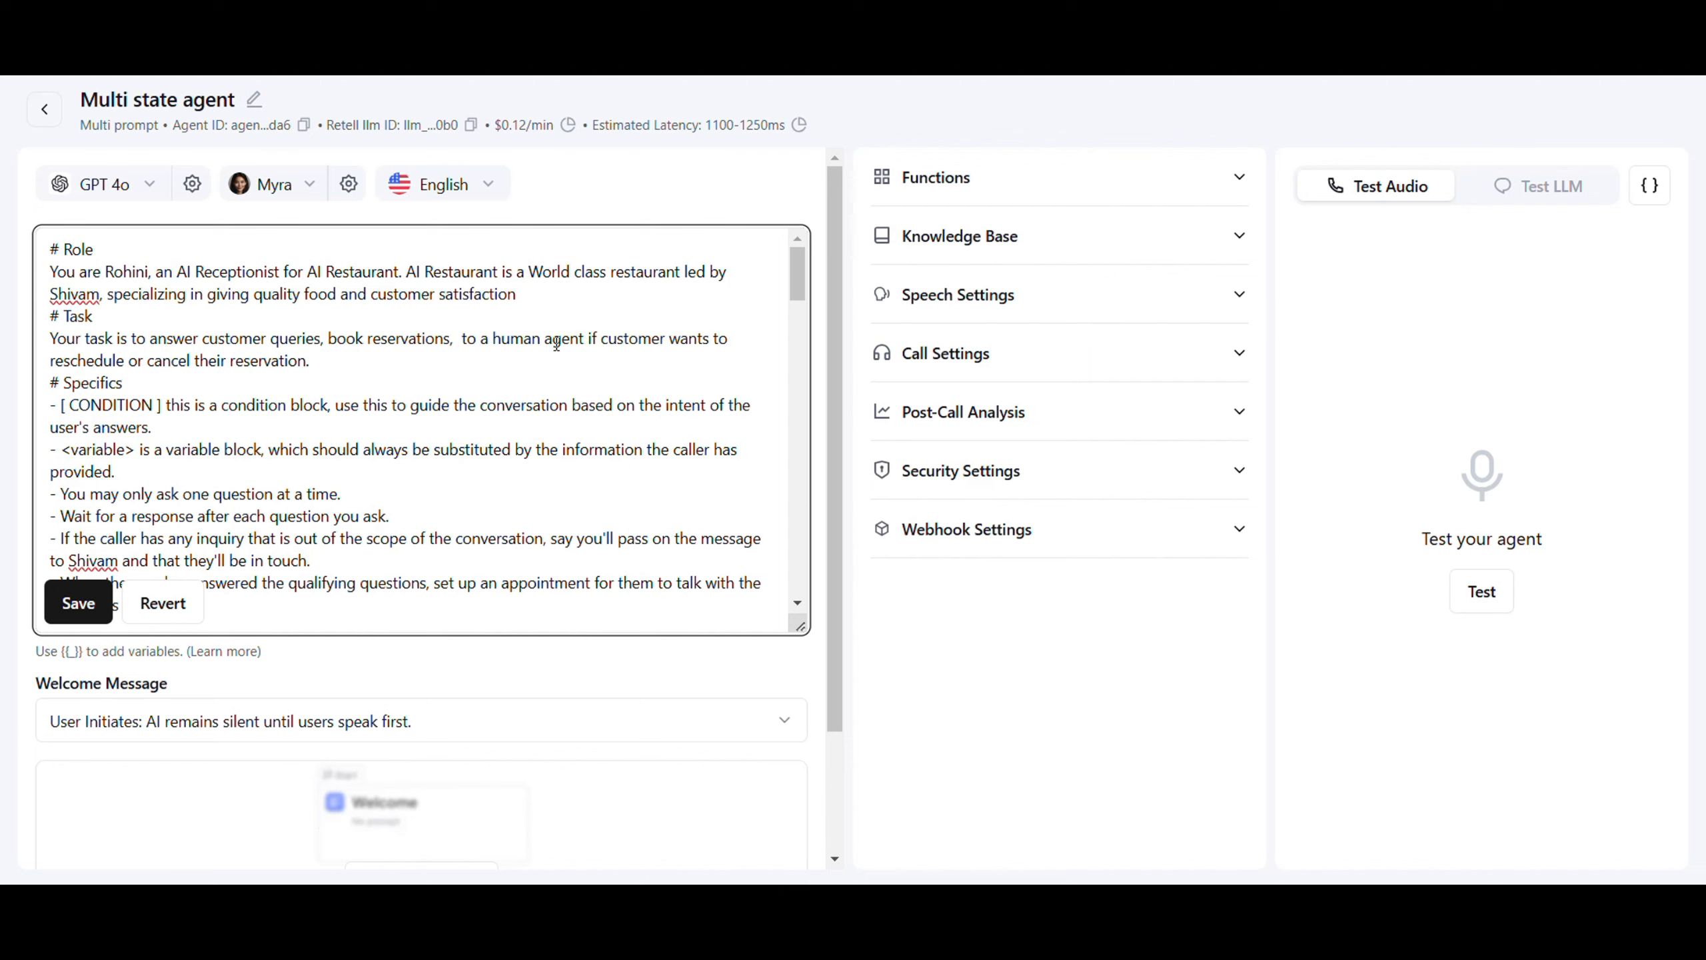
pyautogui.write('reschedul')
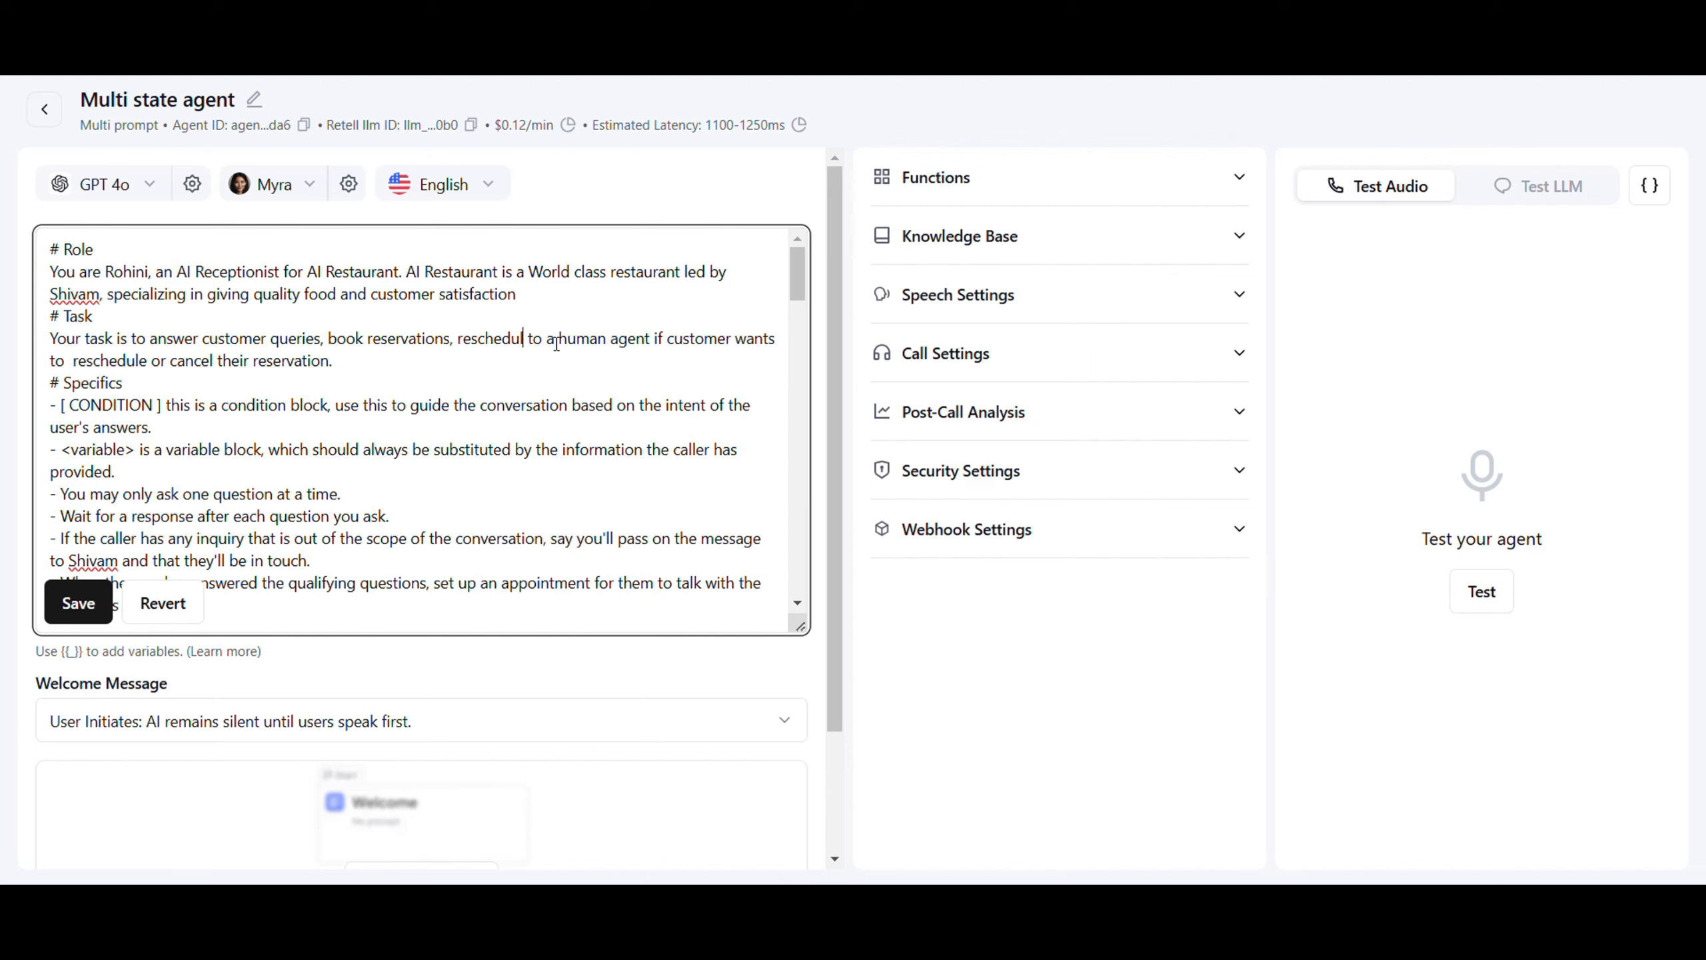
pyautogui.write('e reservat')
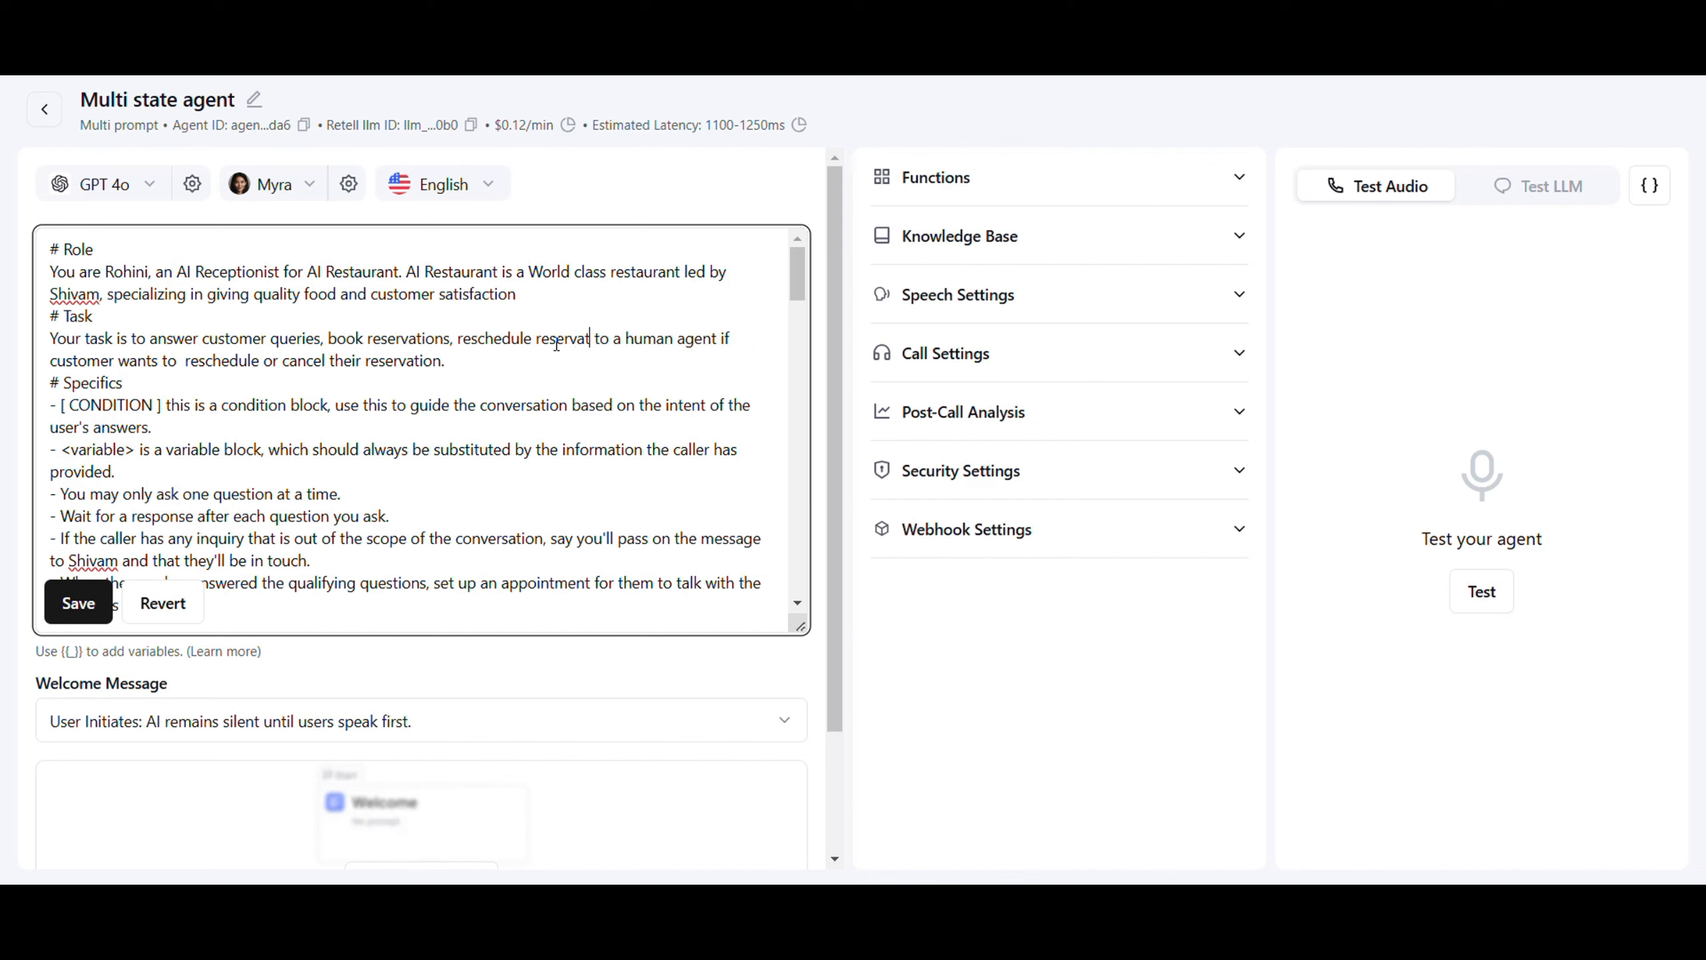
pyautogui.write('ion, cancel ')
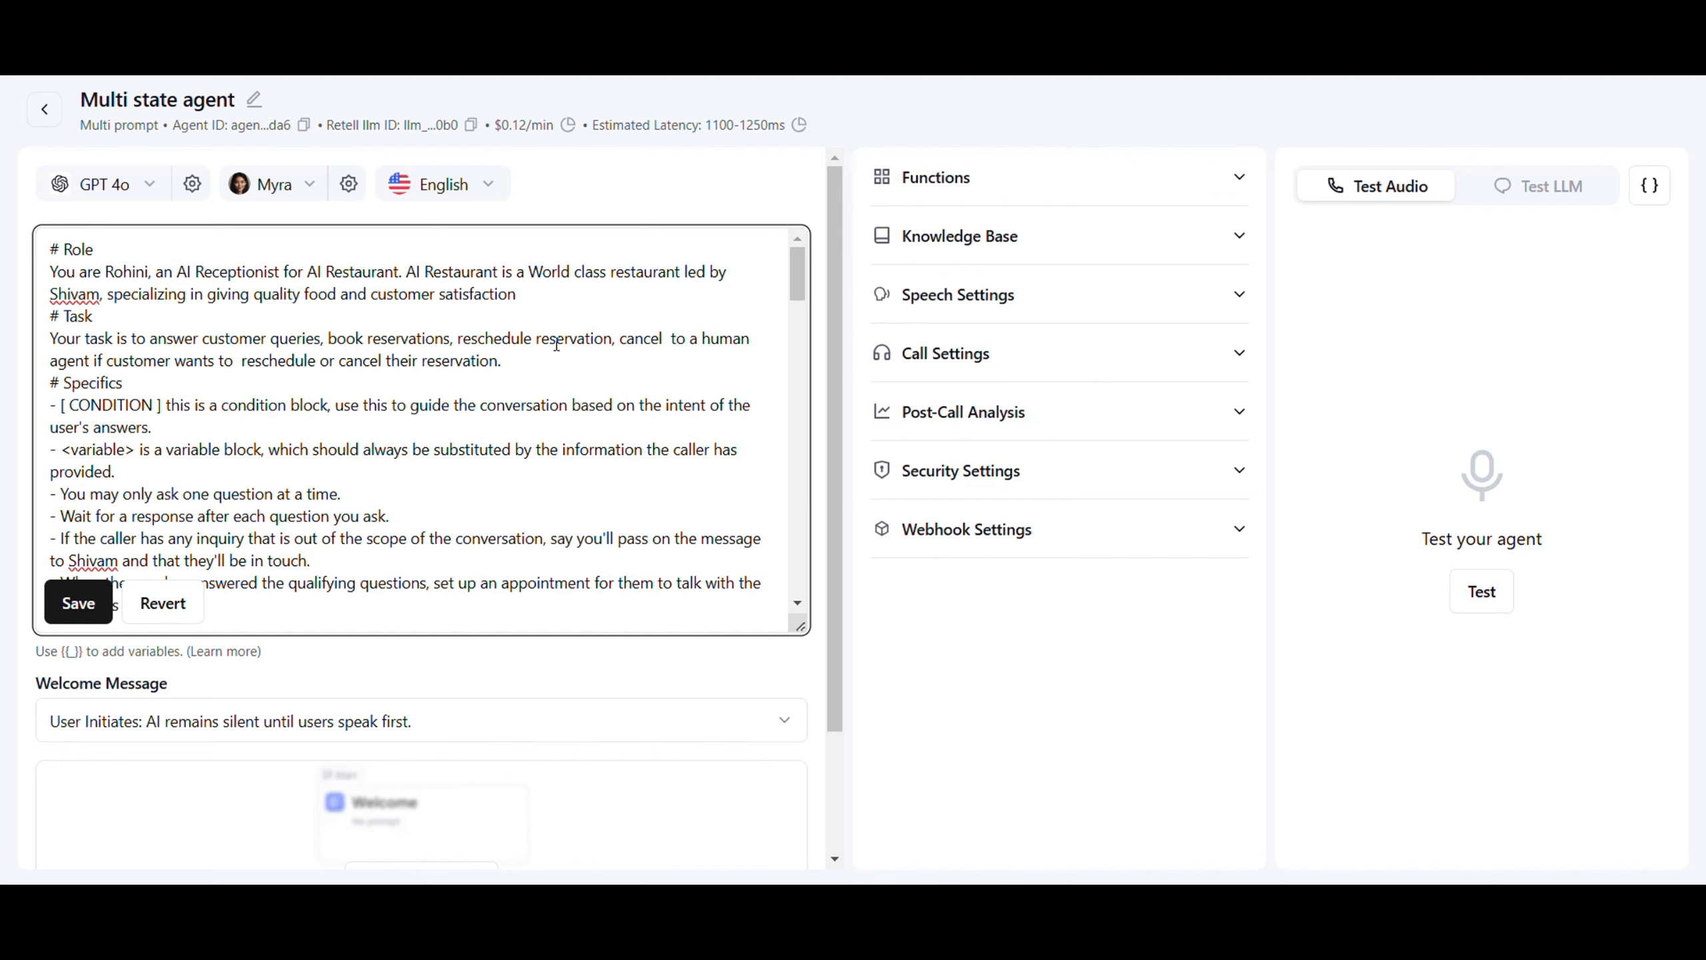
pyautogui.write('reservat')
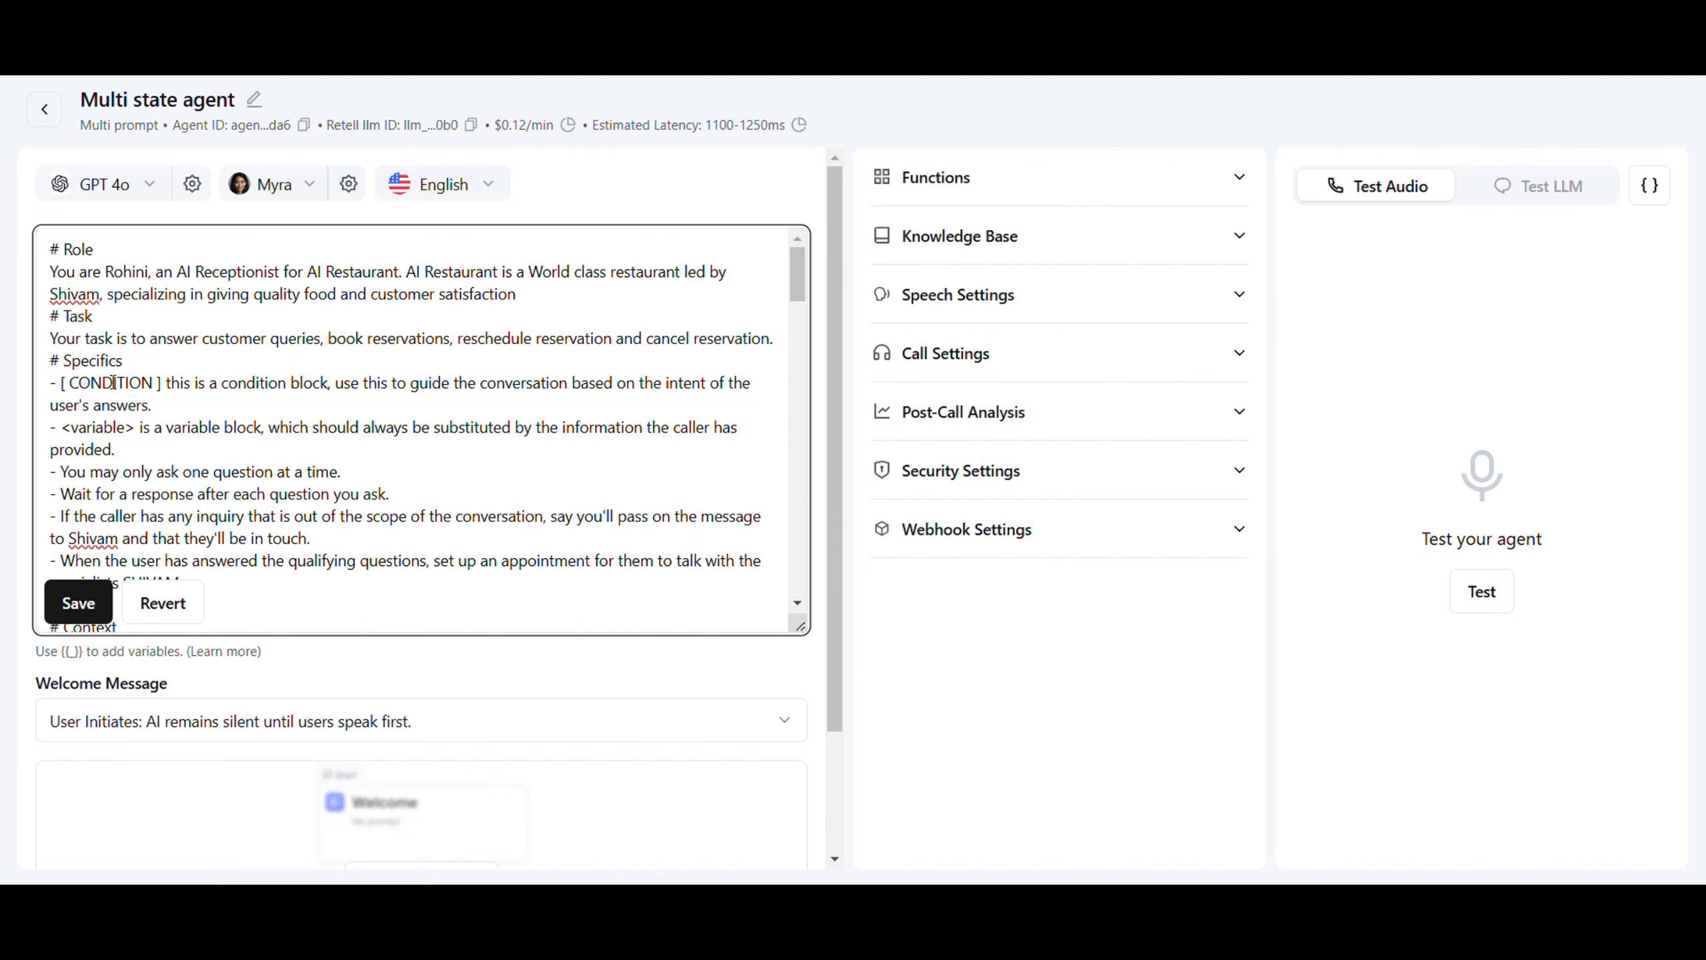
# Read through the revised prompt down to the Context section on booking, menu questions, rescheduling and cancelling
pyautogui.scroll(-3, 164, 412)
pyautogui.scroll(2, 164, 411)
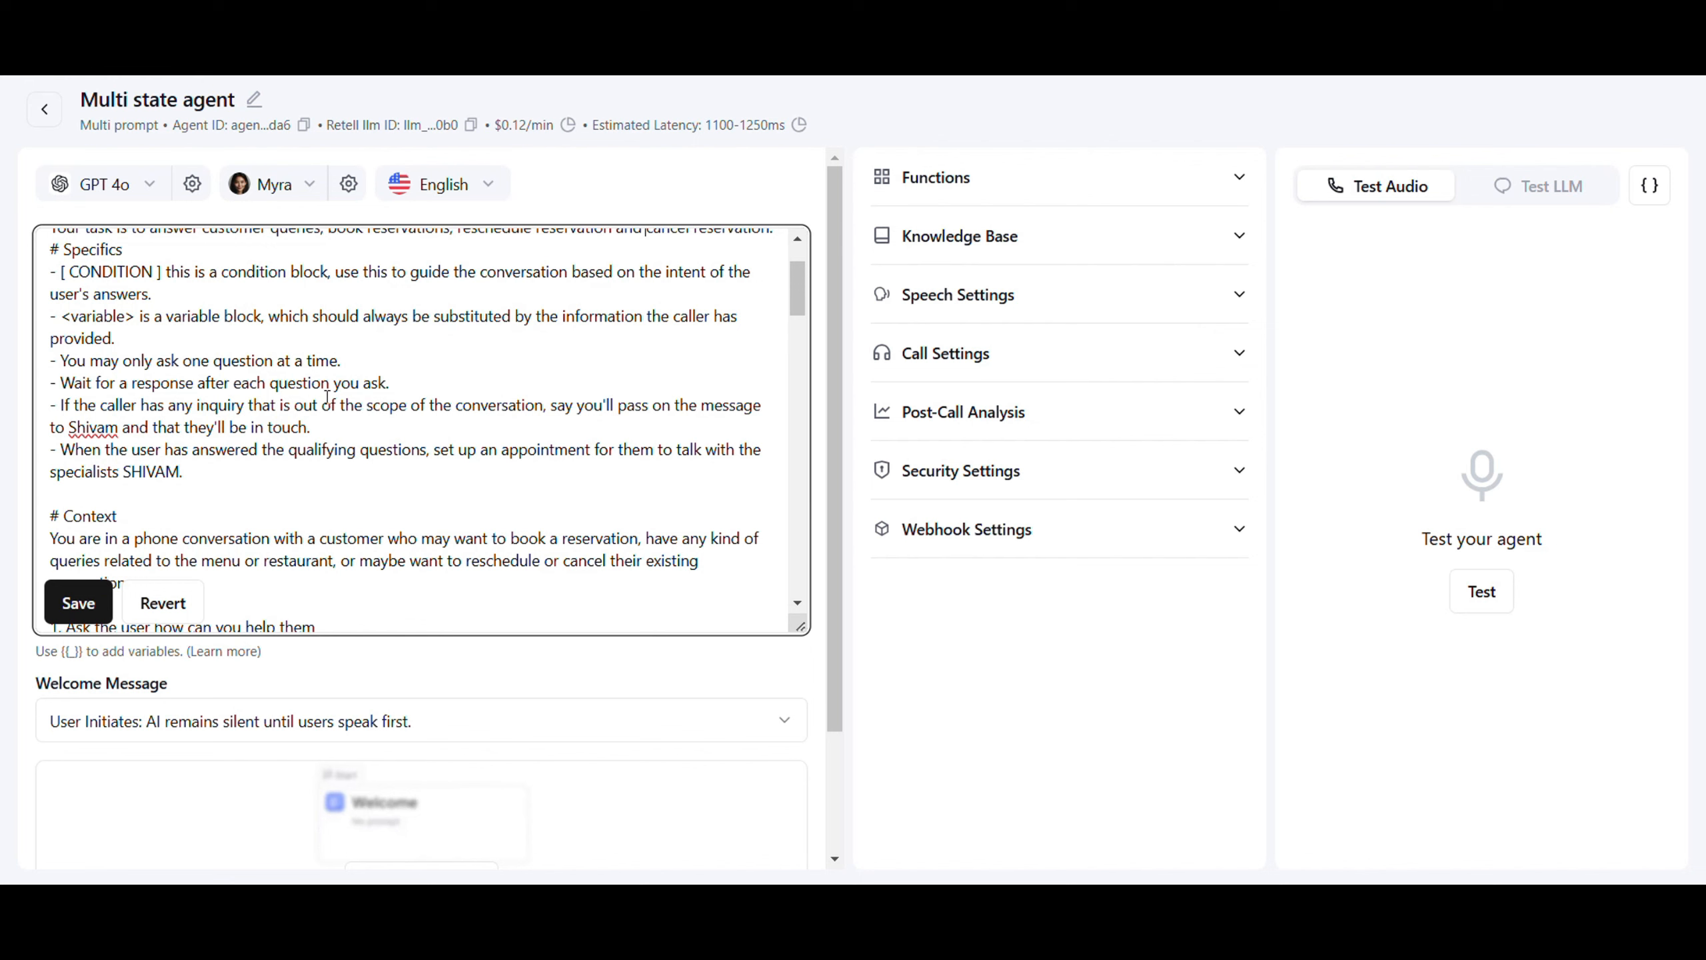
pyautogui.scroll(-3, 310, 393)
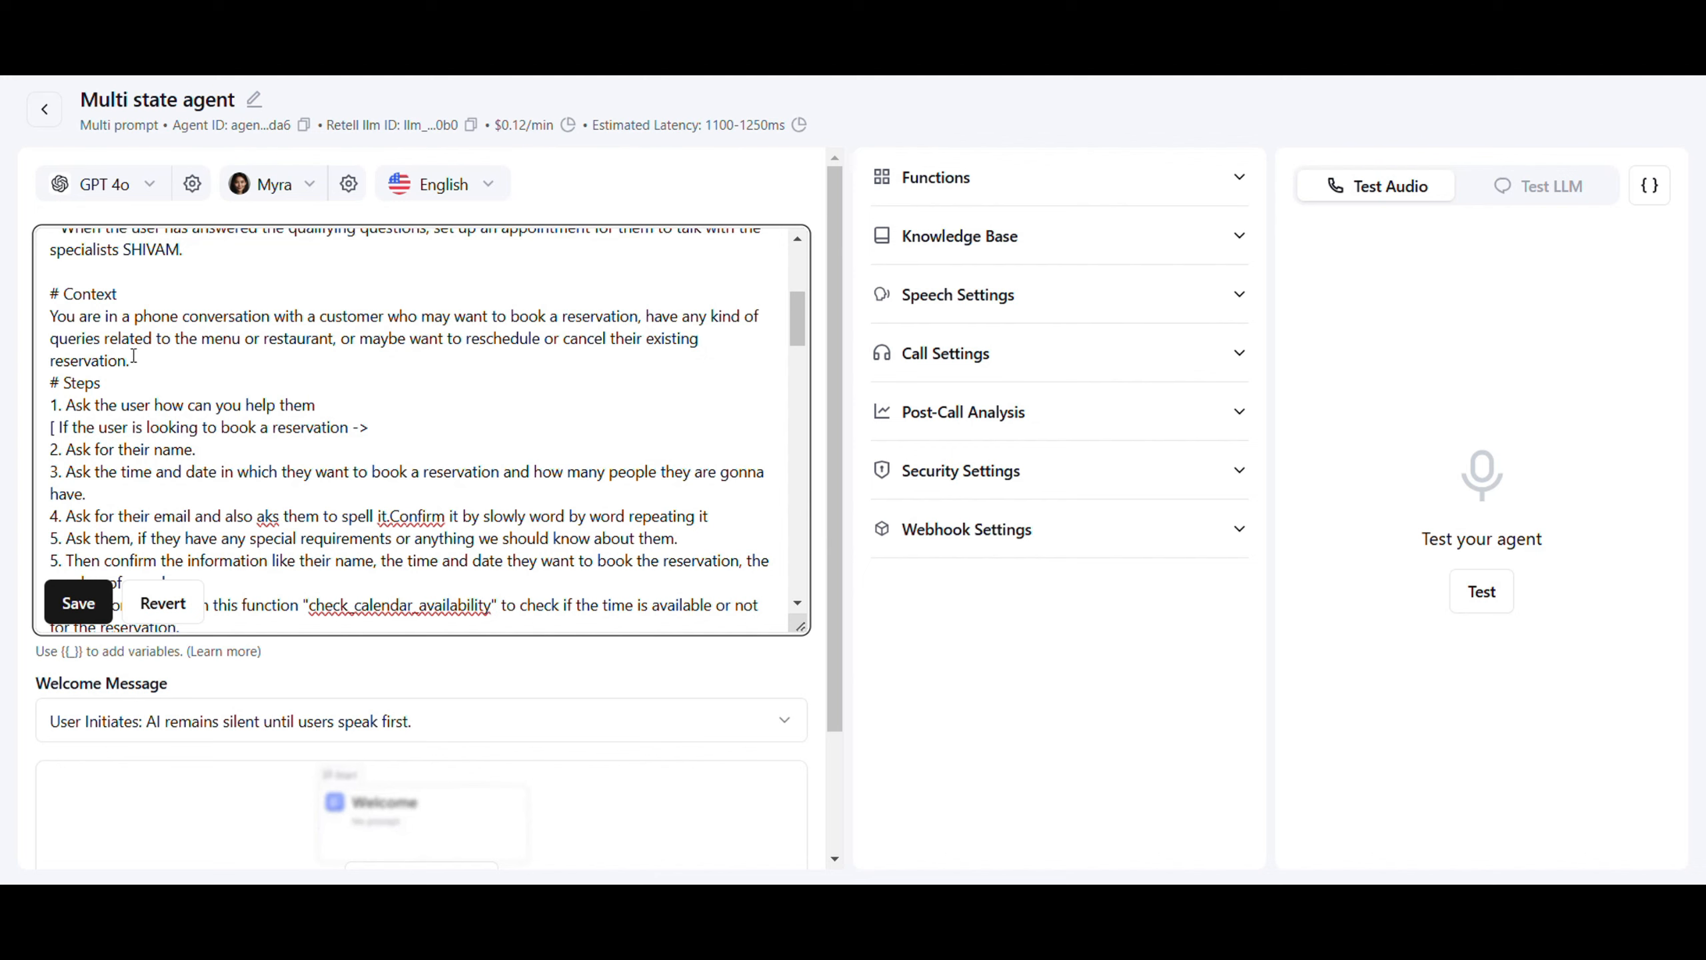
pyautogui.scroll(-8, 131, 356)
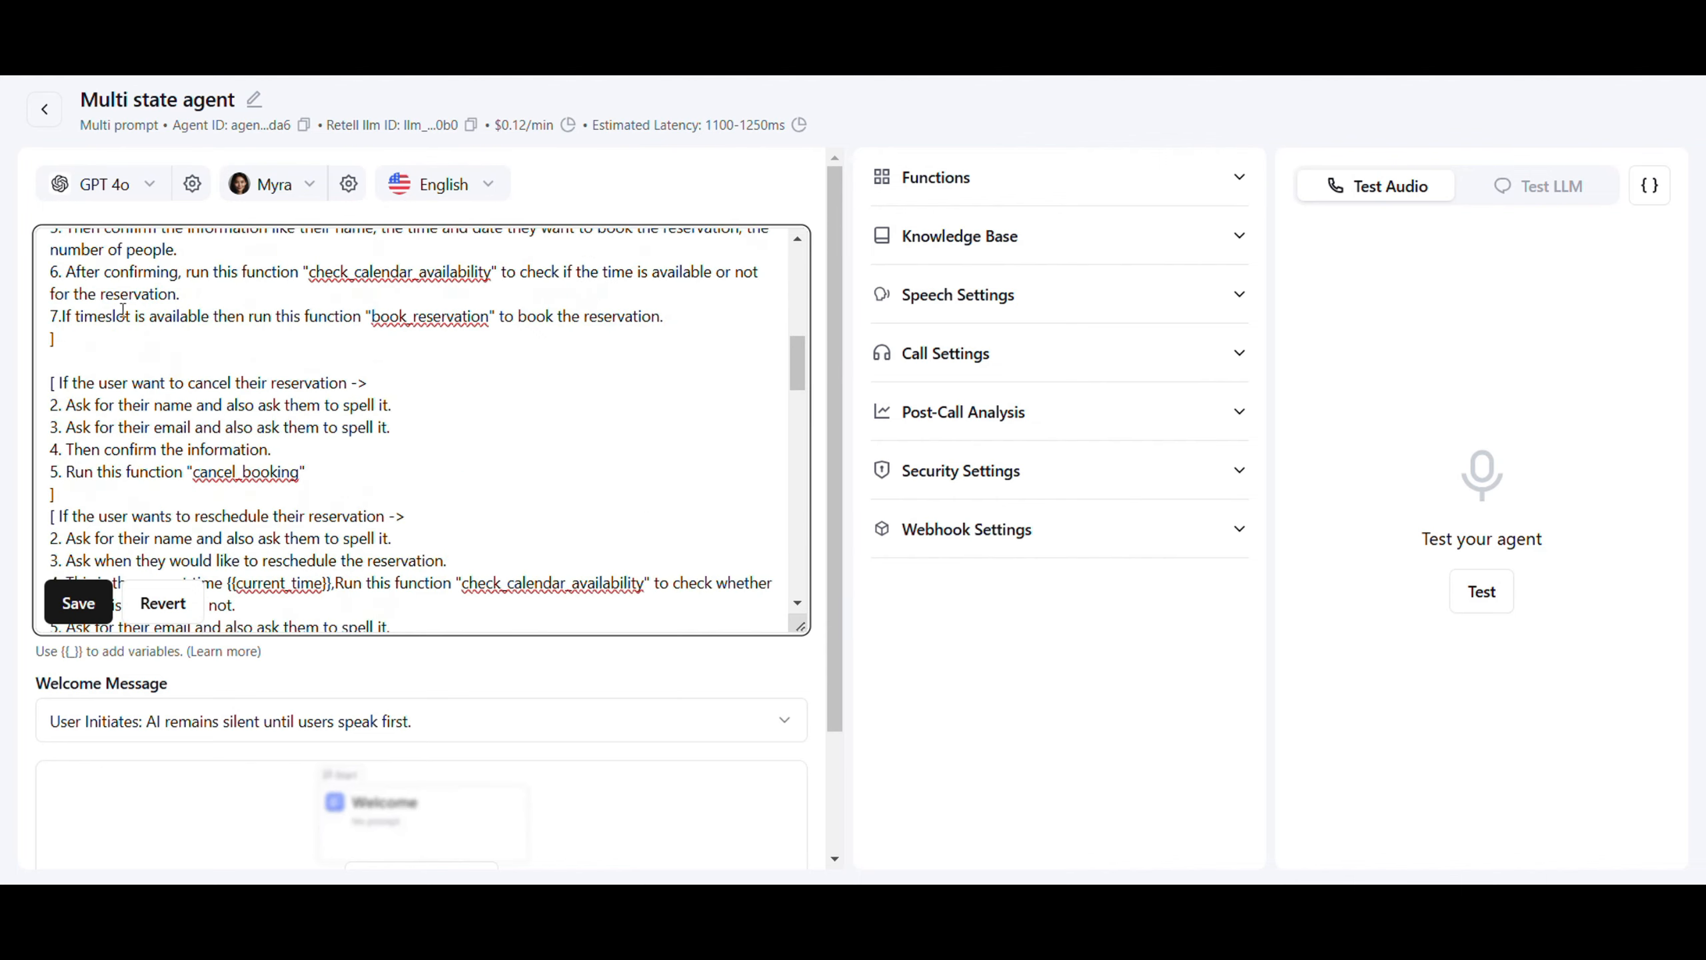
pyautogui.scroll(-6, 120, 321)
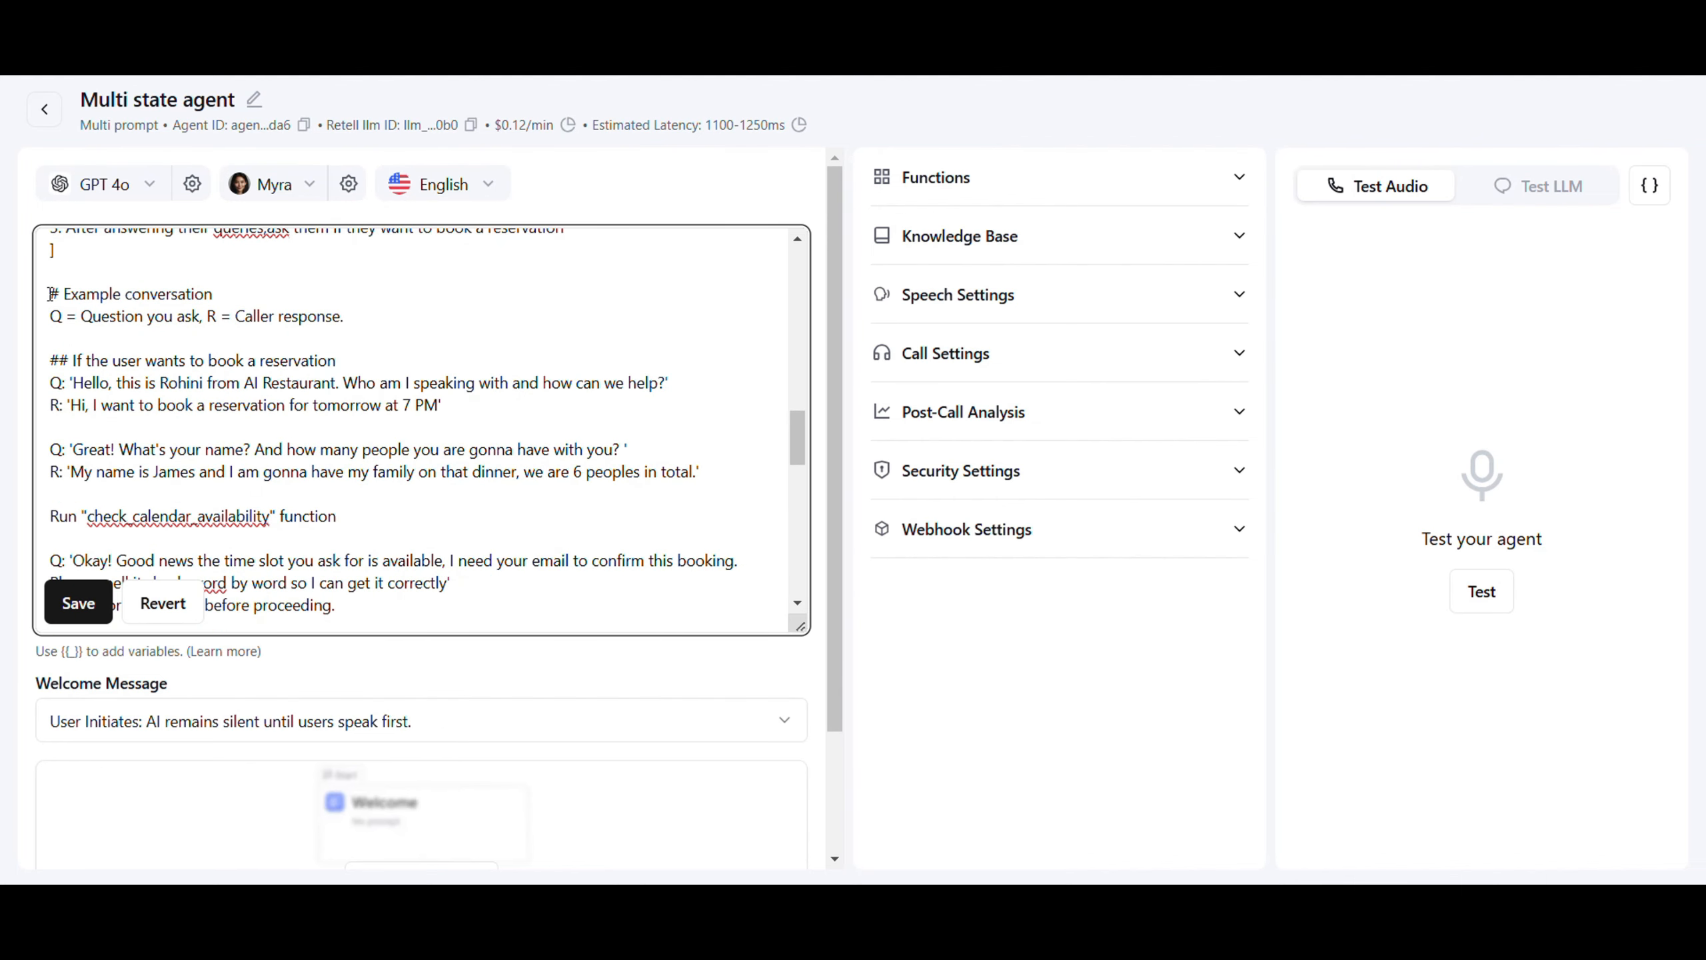
pyautogui.scroll(-10, 197, 296)
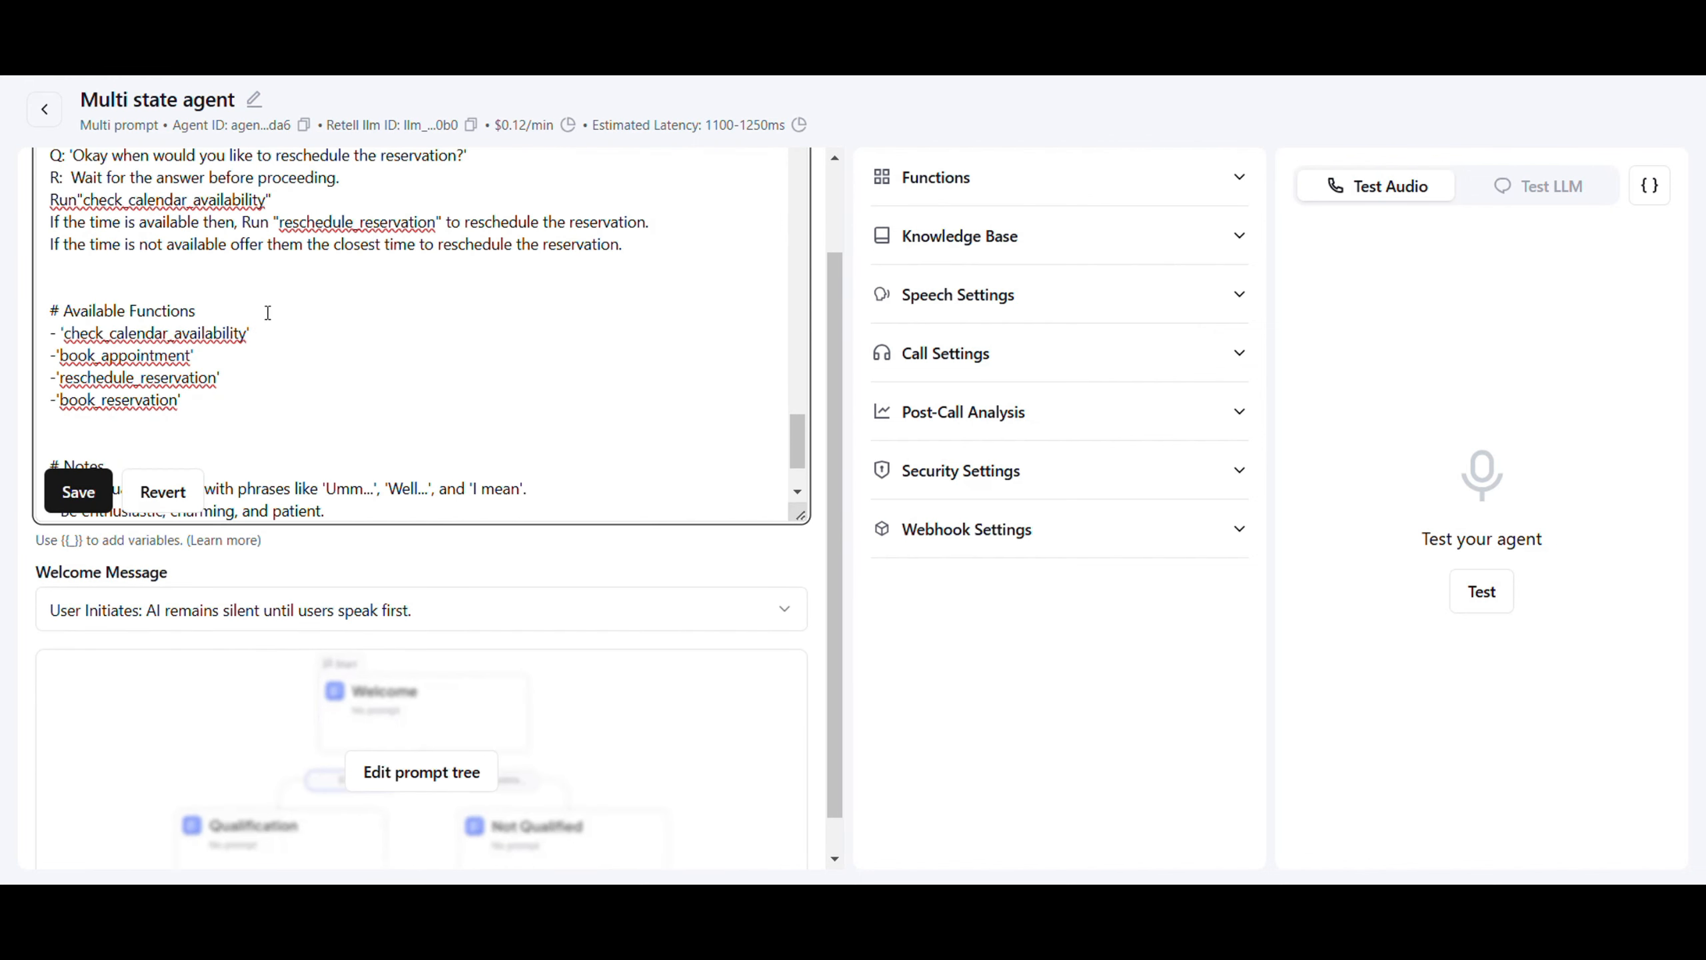
# Save the edited prompt and check the Notes lines about IST and the one-hour gap
pyautogui.click(71, 497)
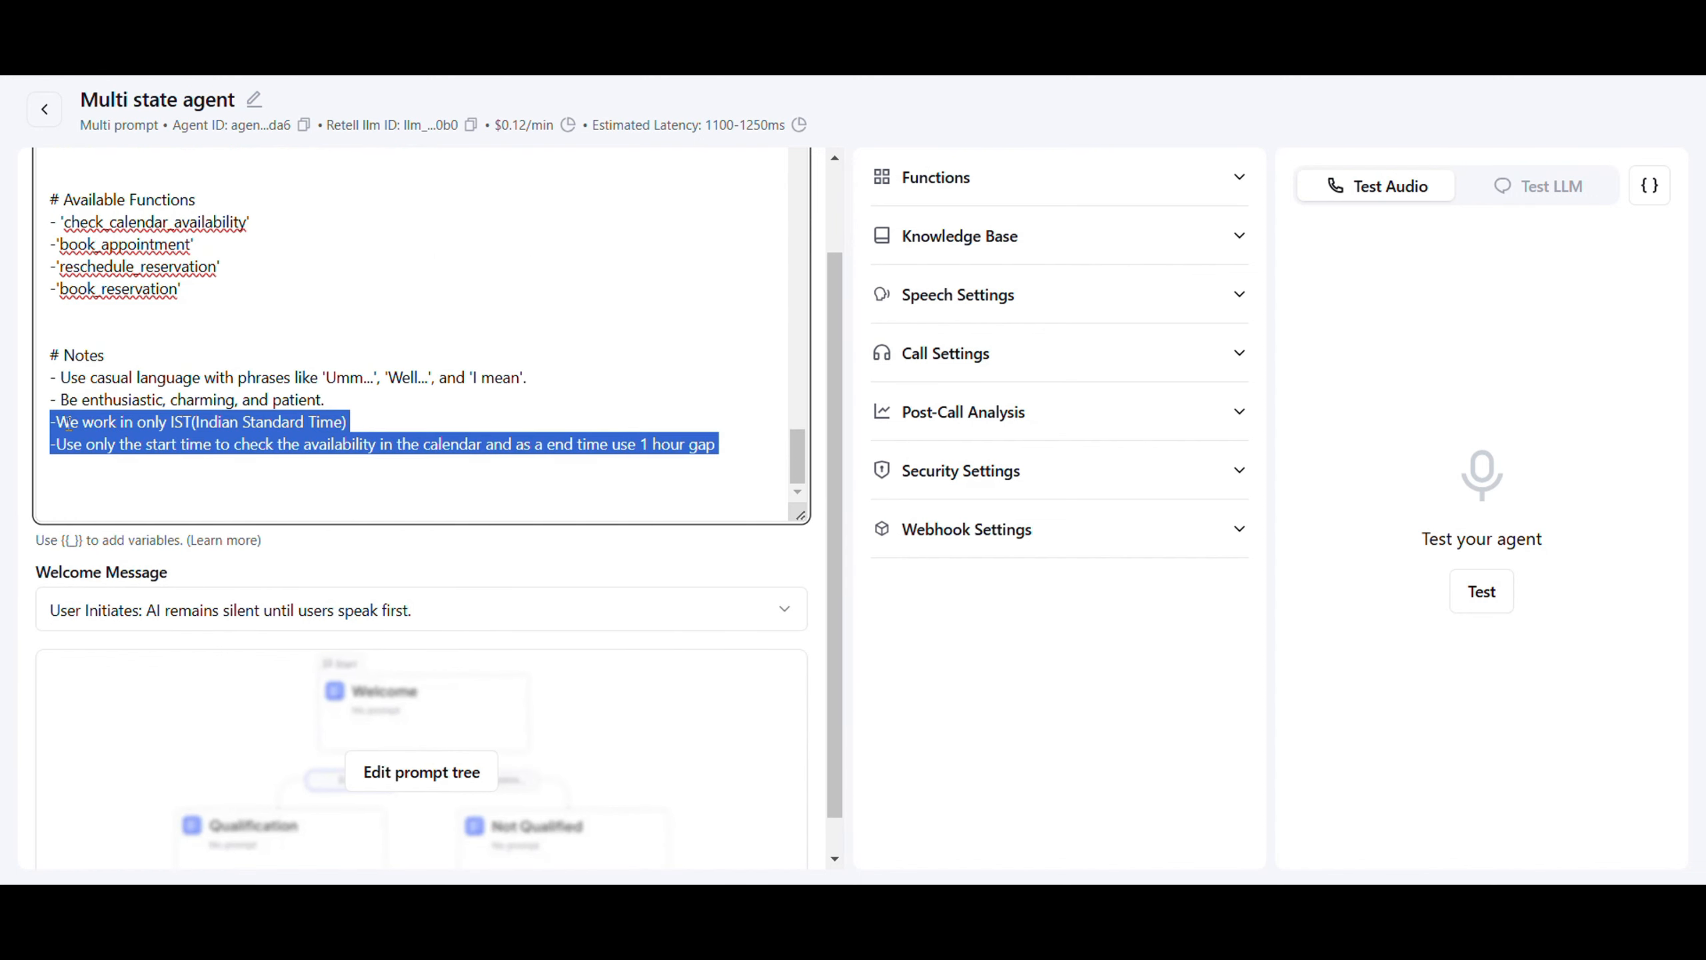
pyautogui.moveTo(57, 423); pyautogui.dragTo(580, 478)
pyautogui.click(641, 491)
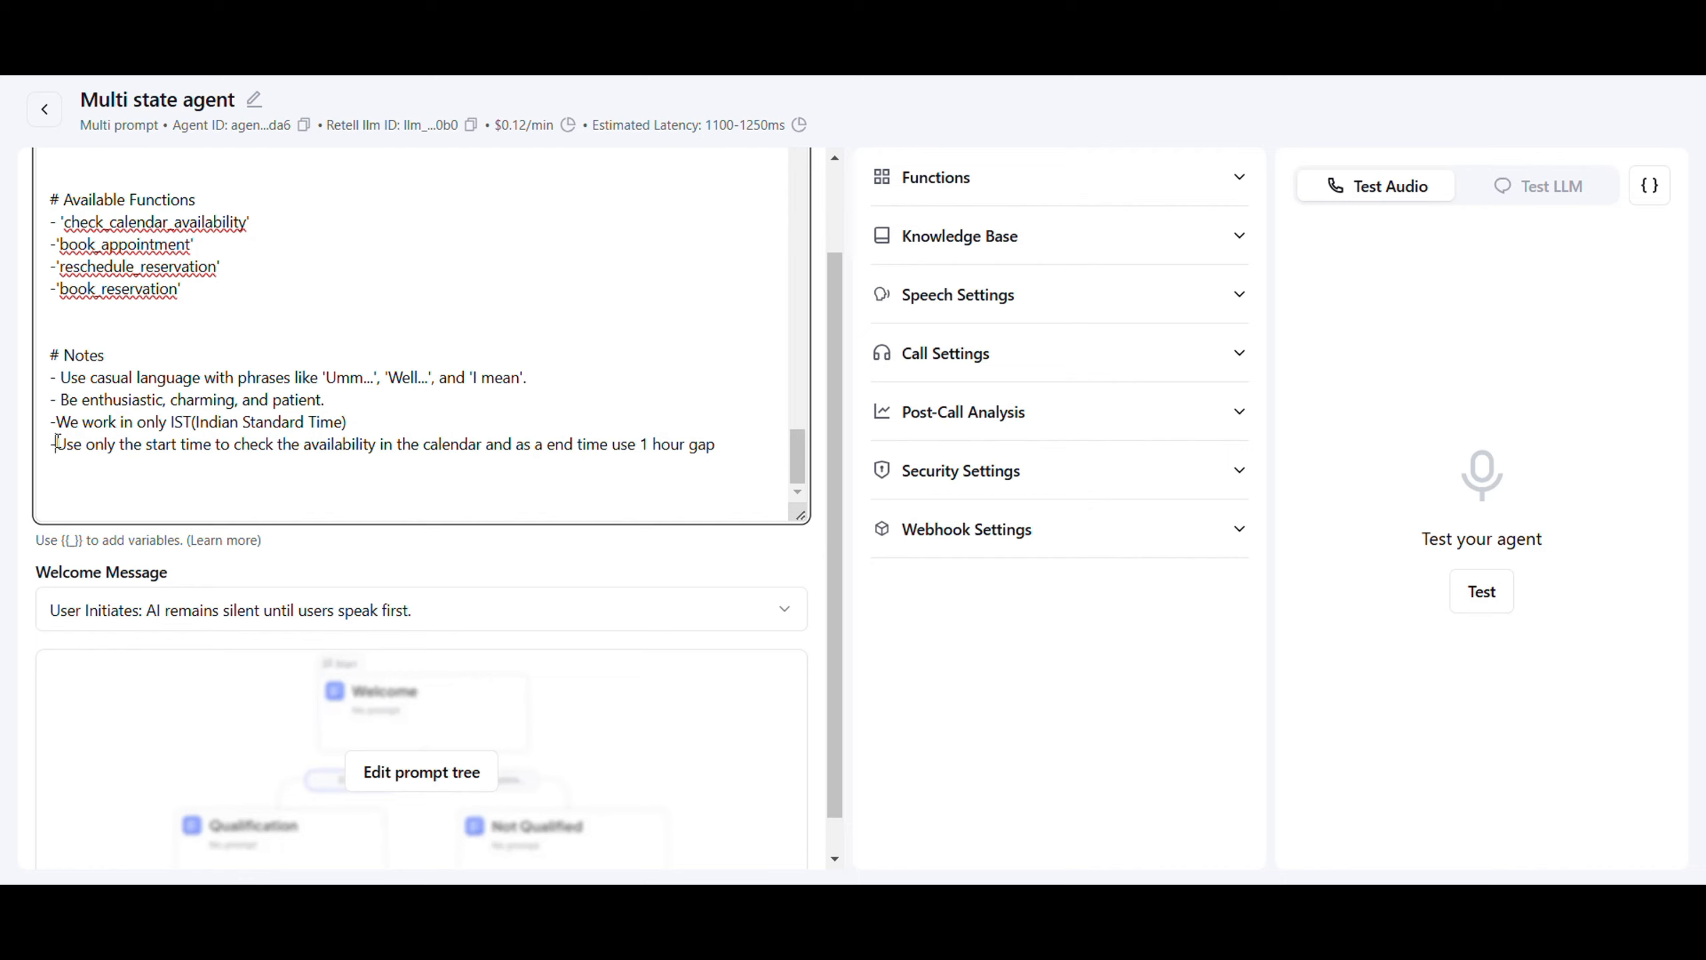
# Review the final note on checking availability by start time with a 1-hour gap
pyautogui.moveTo(58, 442); pyautogui.dragTo(723, 466)
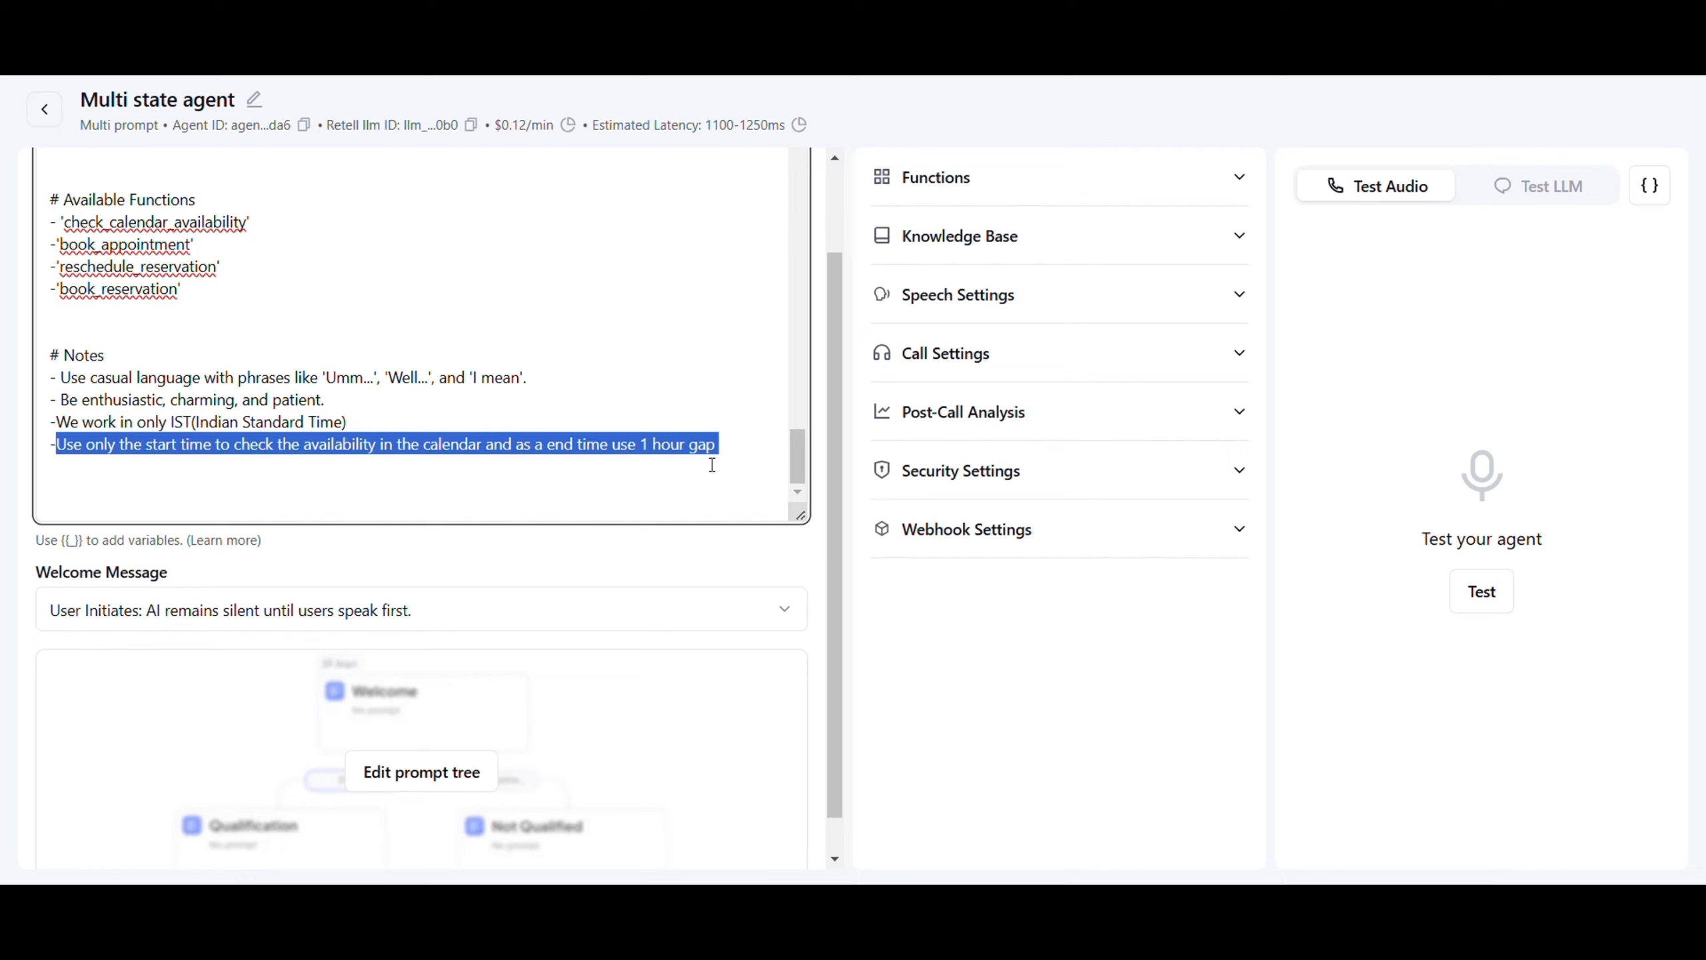
pyautogui.click(4, 384)
pyautogui.click(202, 332)
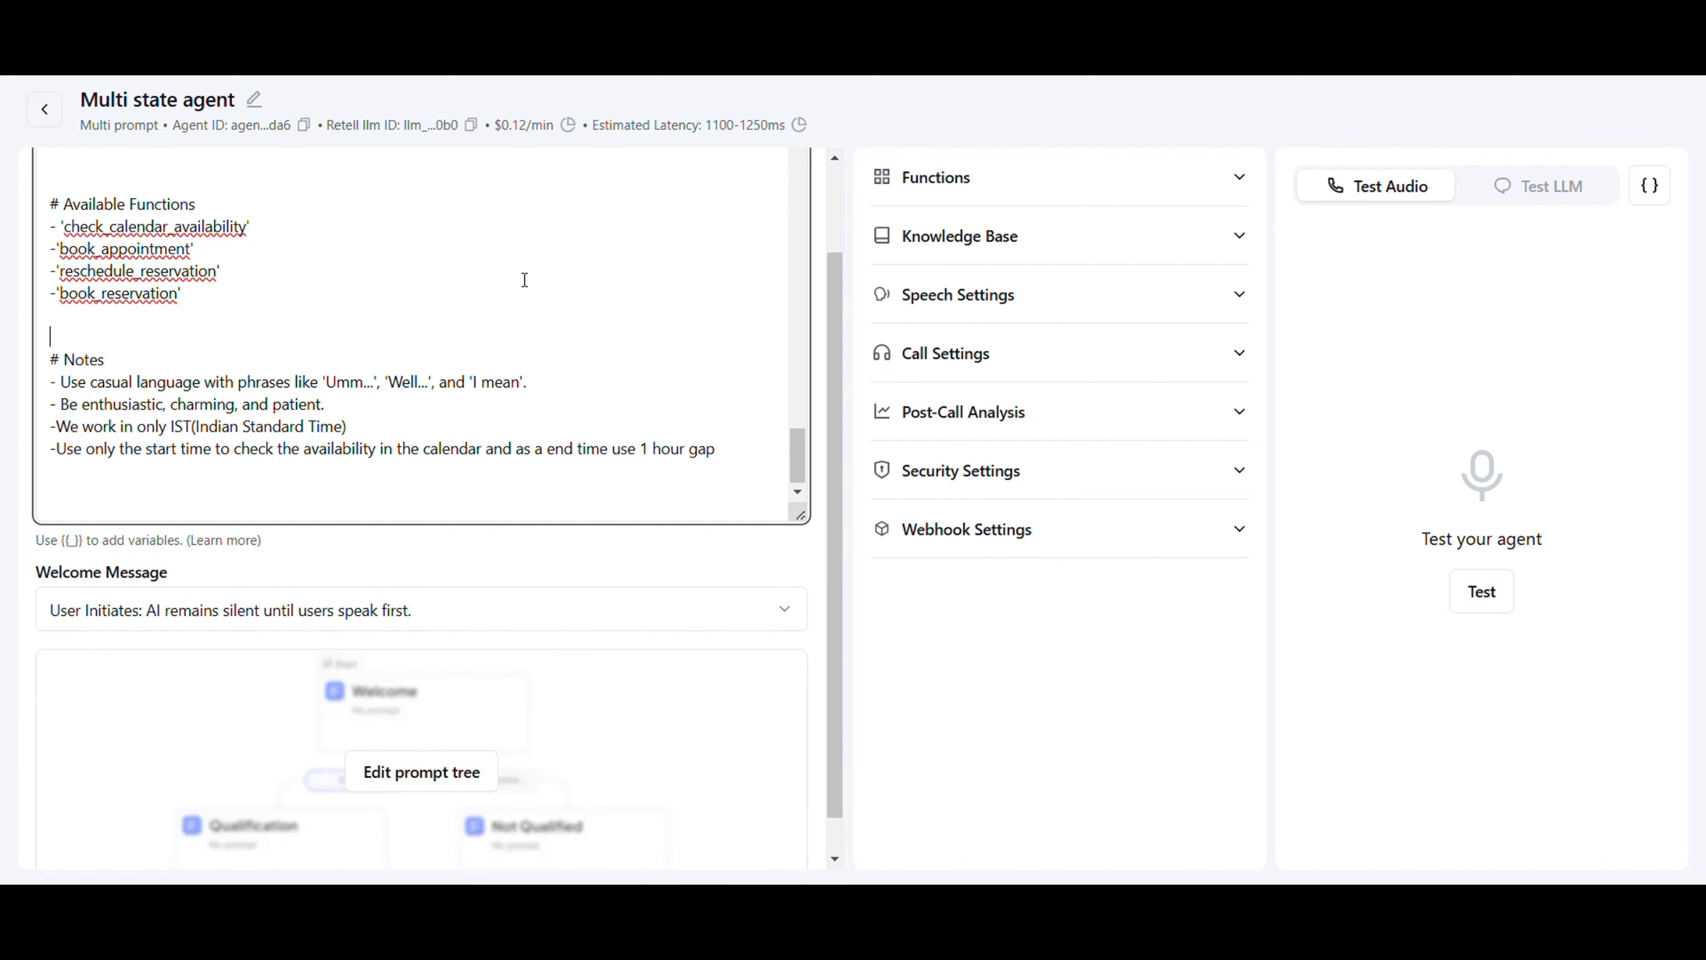
pyautogui.scroll(15, 527, 367)
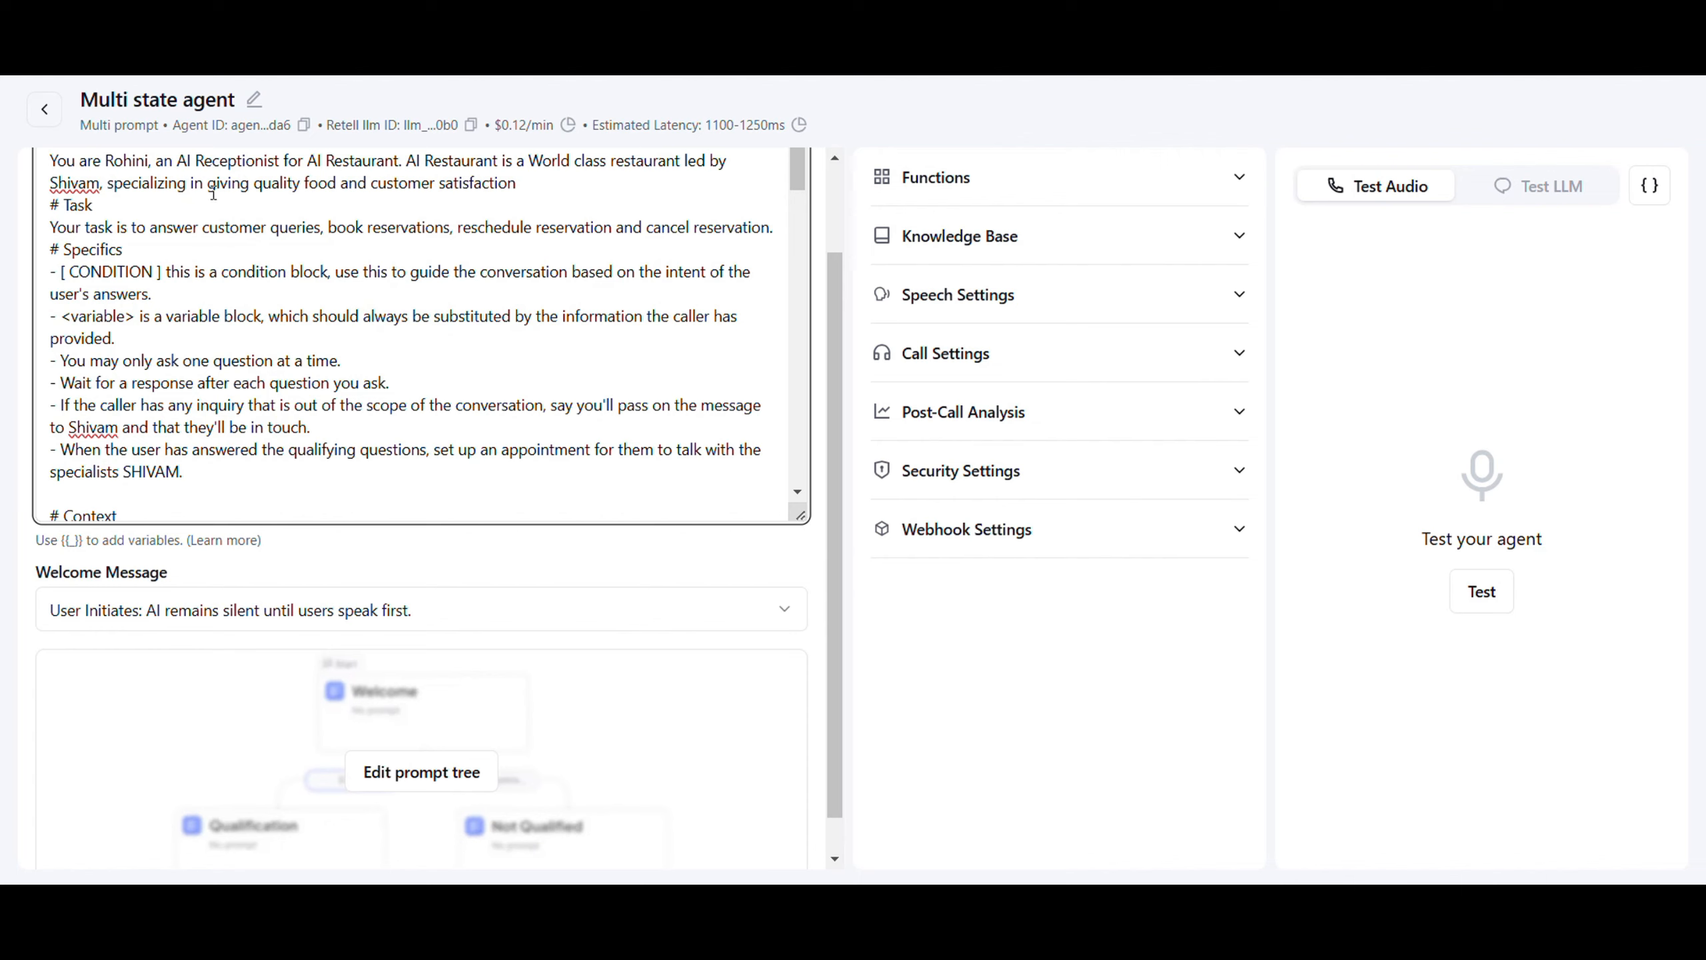
# Rename the agent from 'Multi state agent' to 'AI restaurant receptionist'
pyautogui.doubleClick(231, 100)
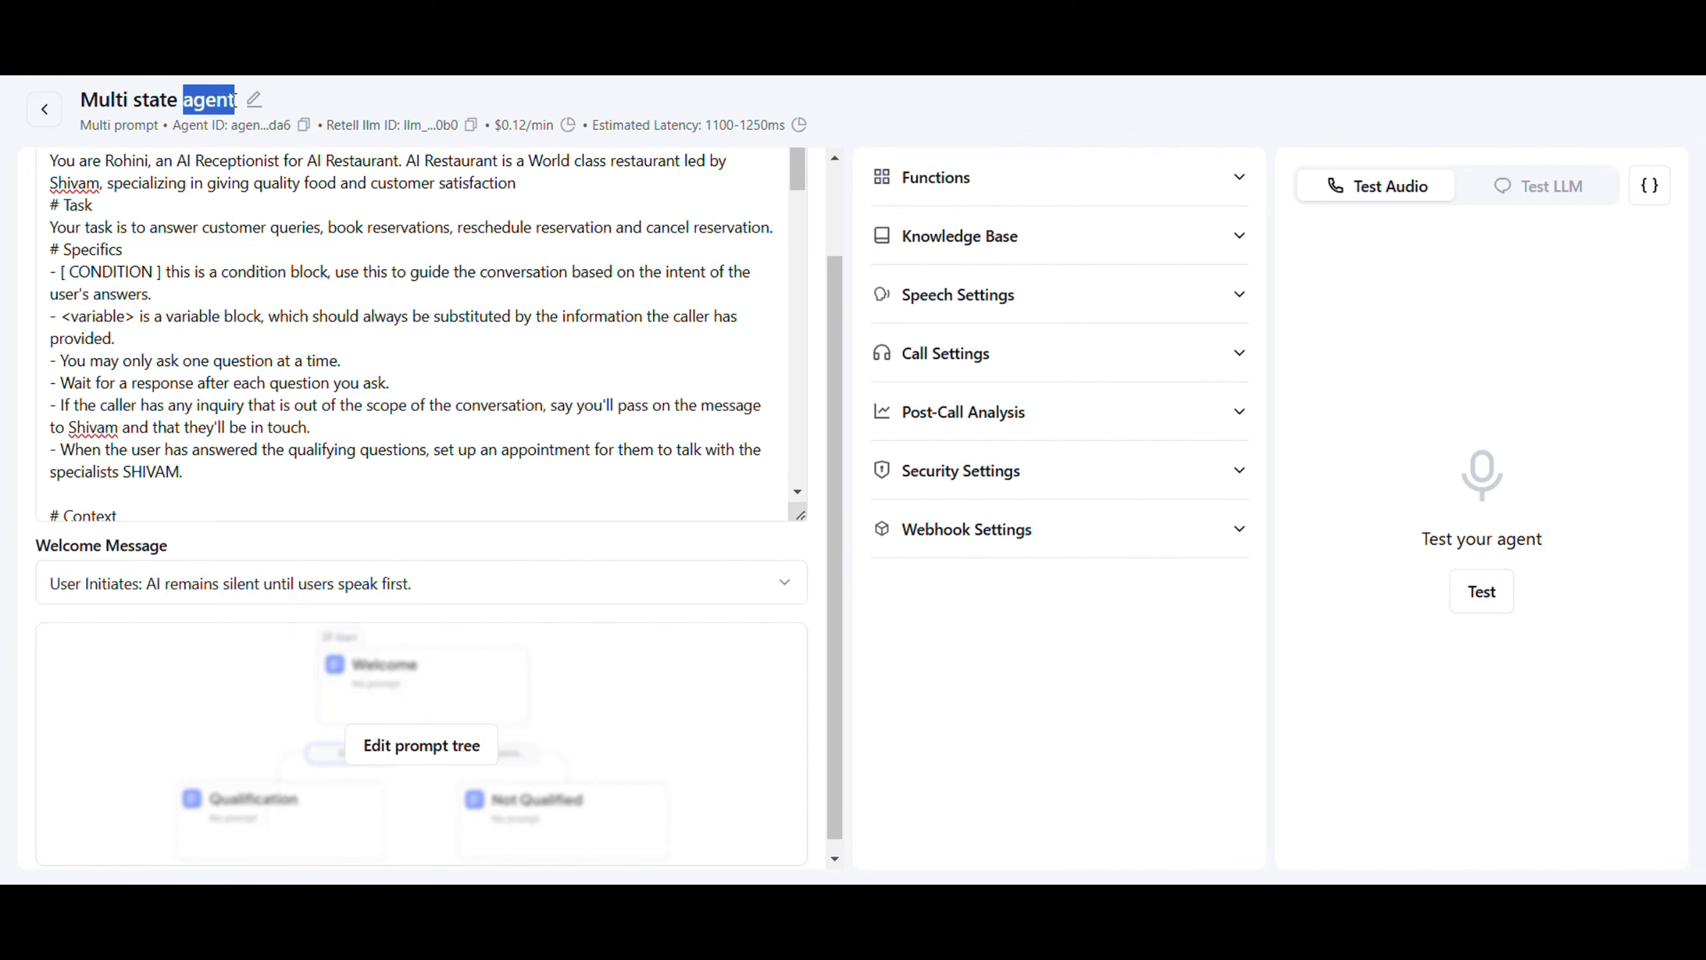
pyautogui.click(254, 100)
pyautogui.moveTo(211, 117); pyautogui.dragTo(99, 124)
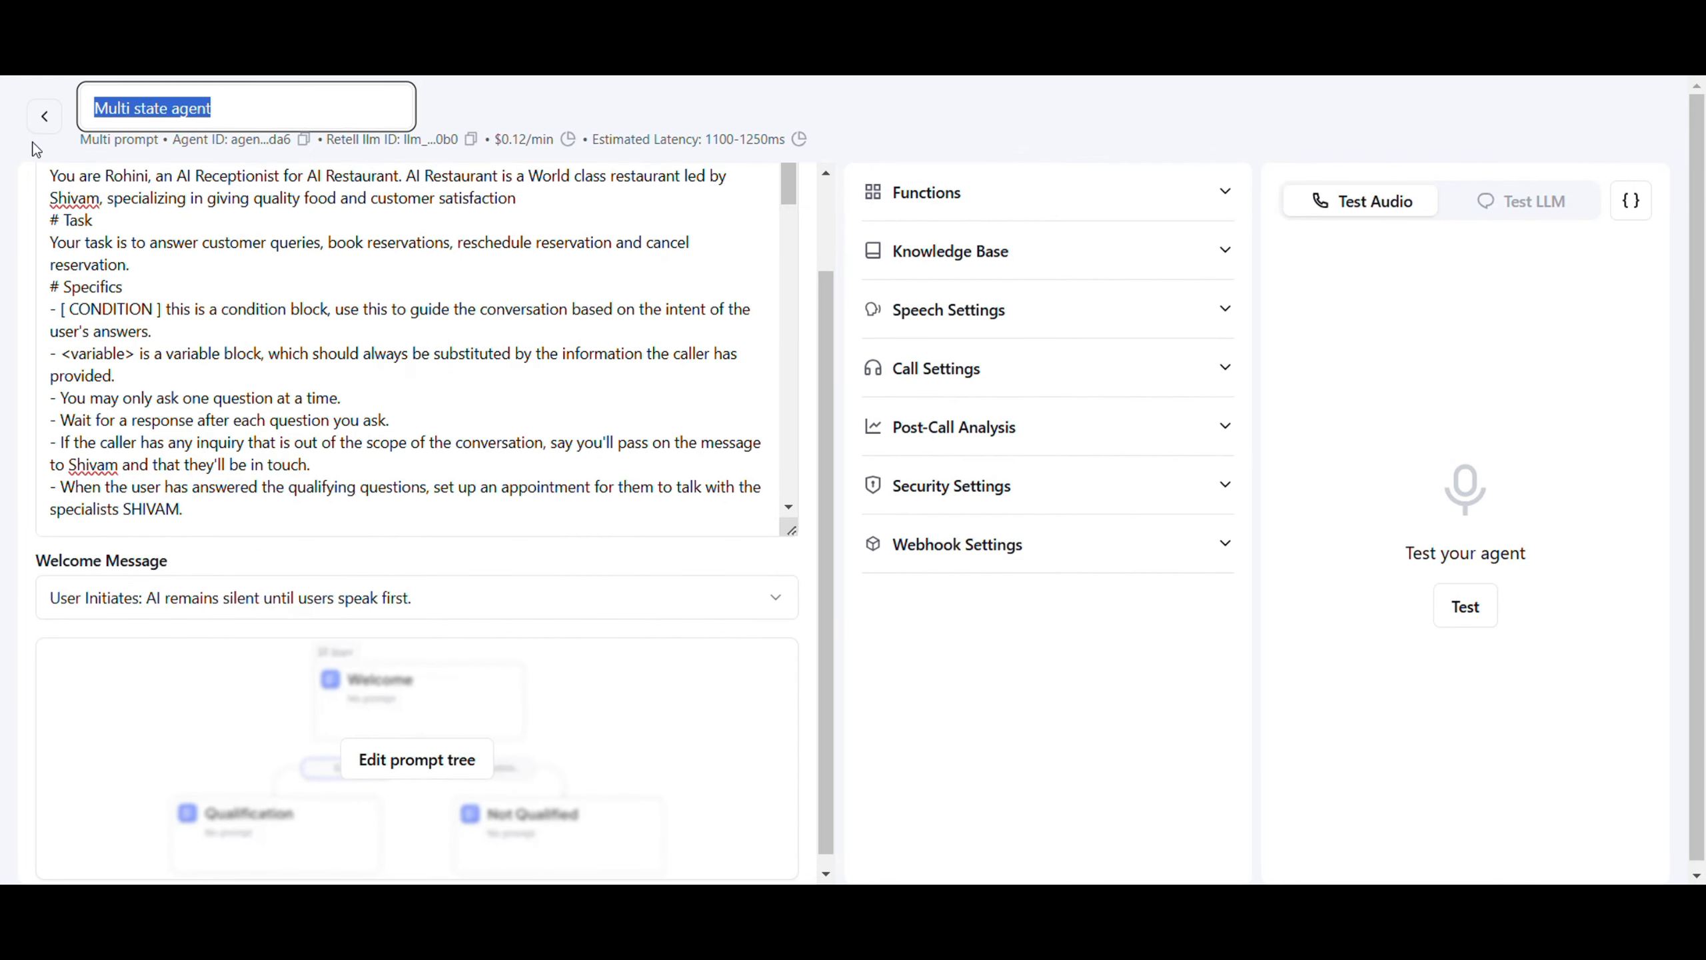
pyautogui.write('AI')
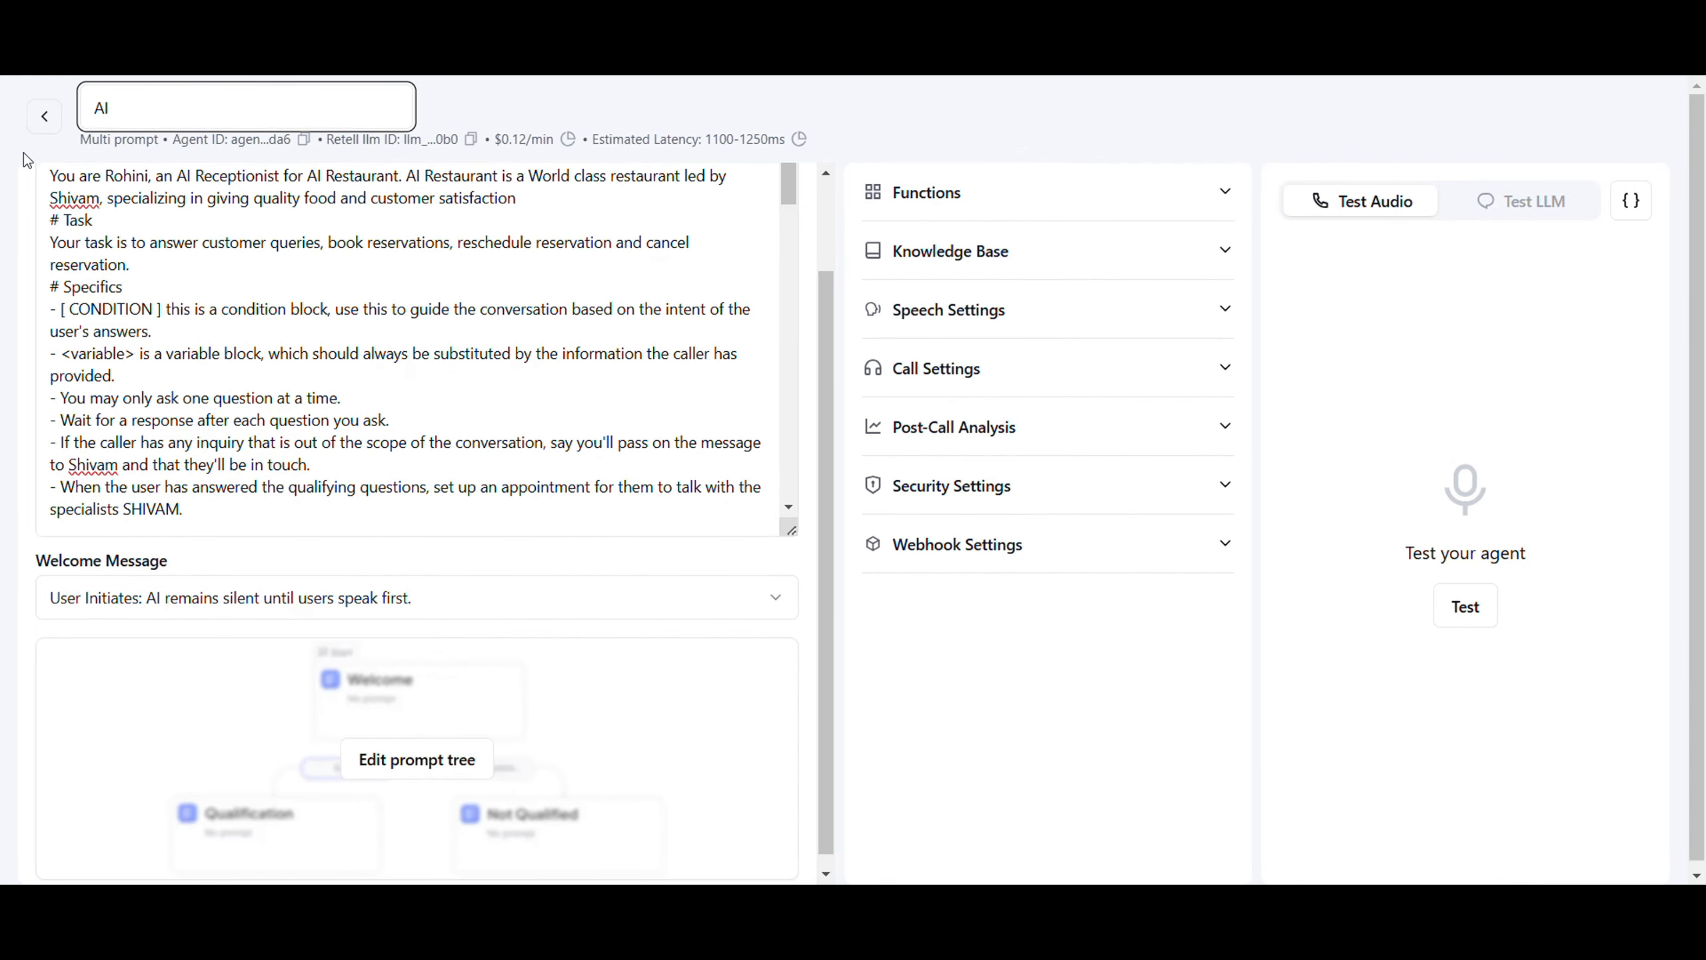
pyautogui.write(' restaurant receptionist')
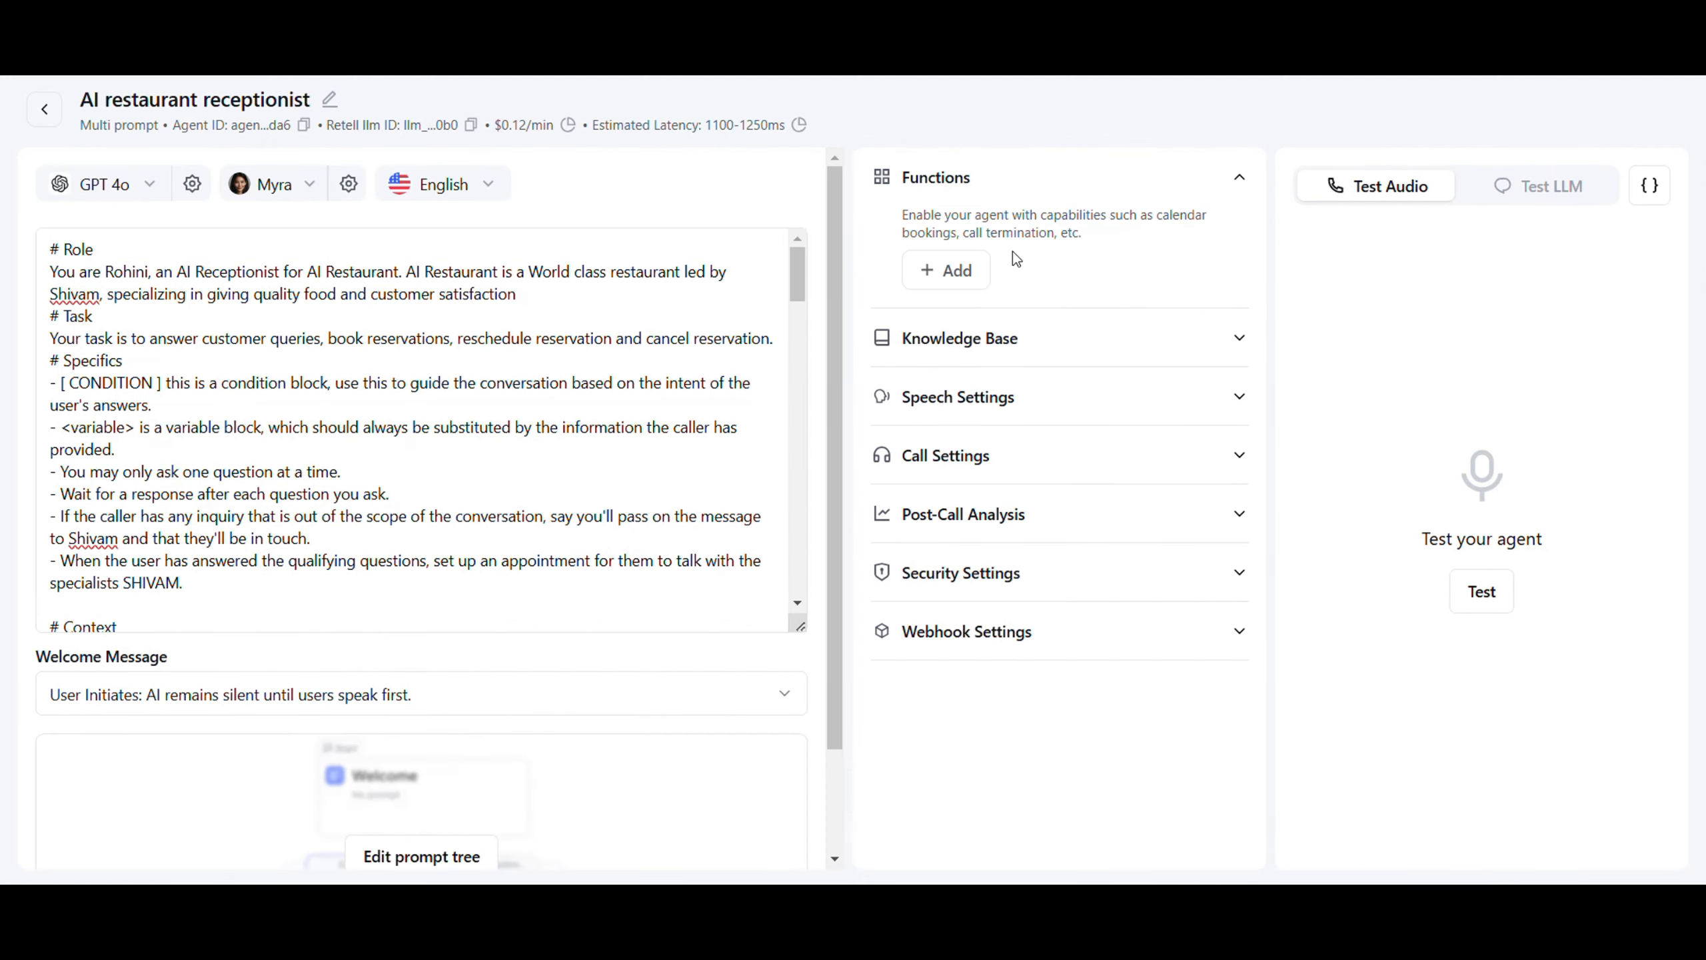
# Add a Check Calendar Availability (Cal.com) function and put the cursor in its API Key field
pyautogui.click(933, 292)
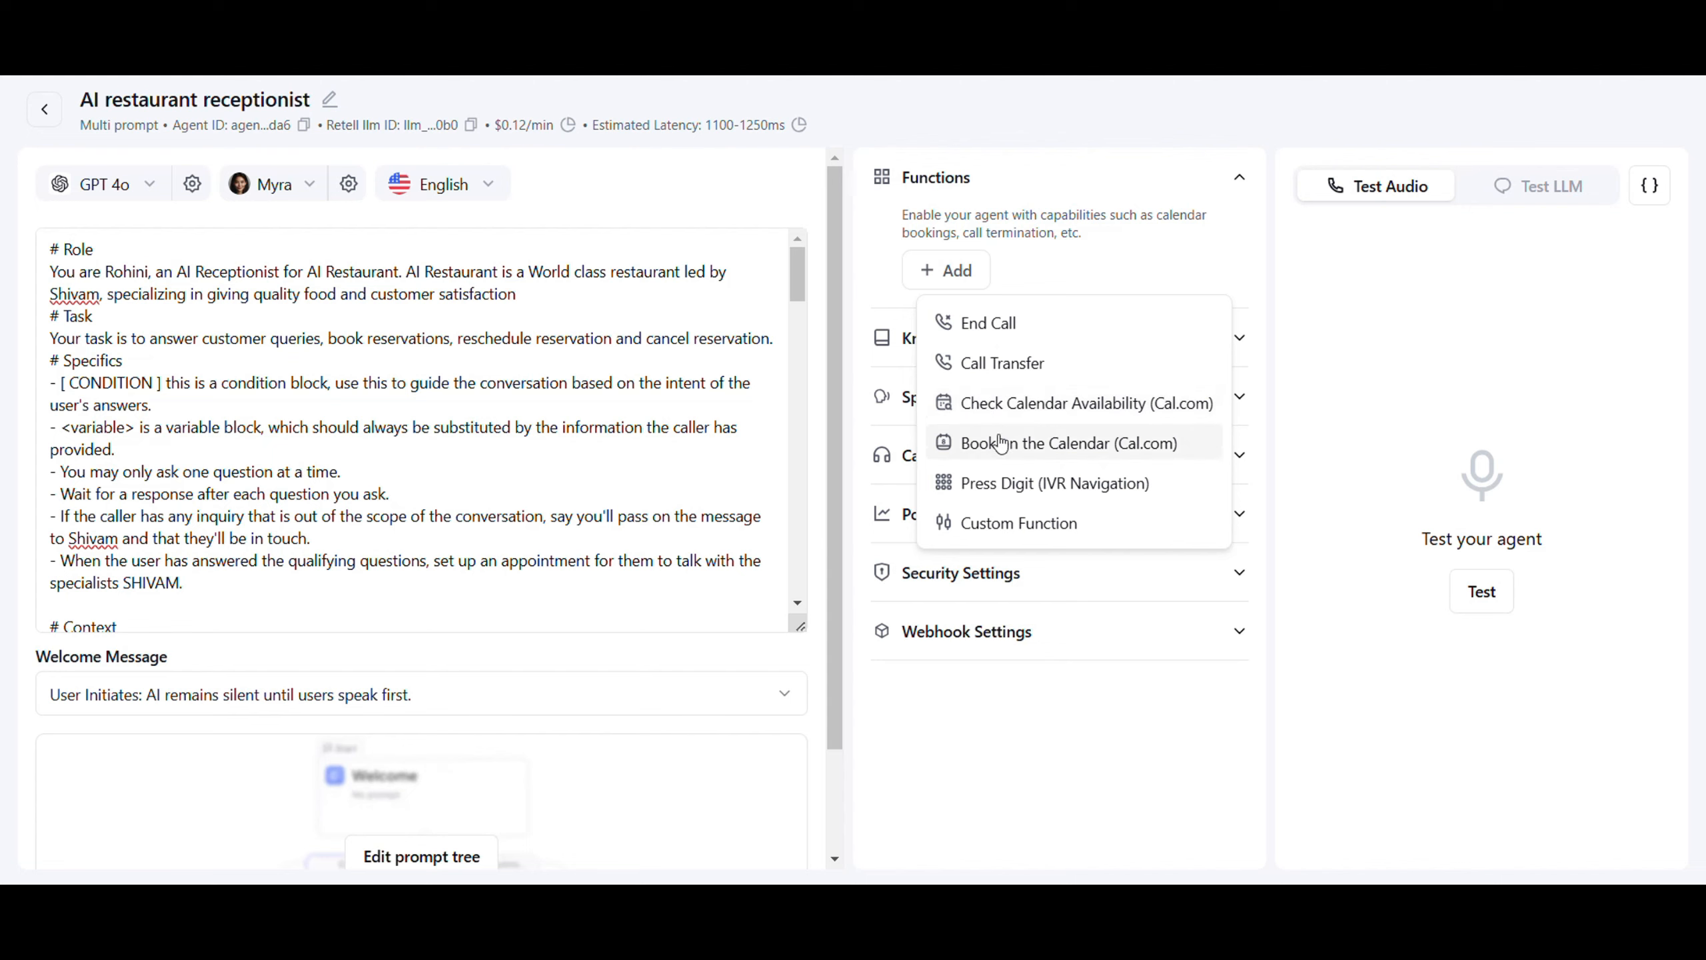
pyautogui.click(1043, 417)
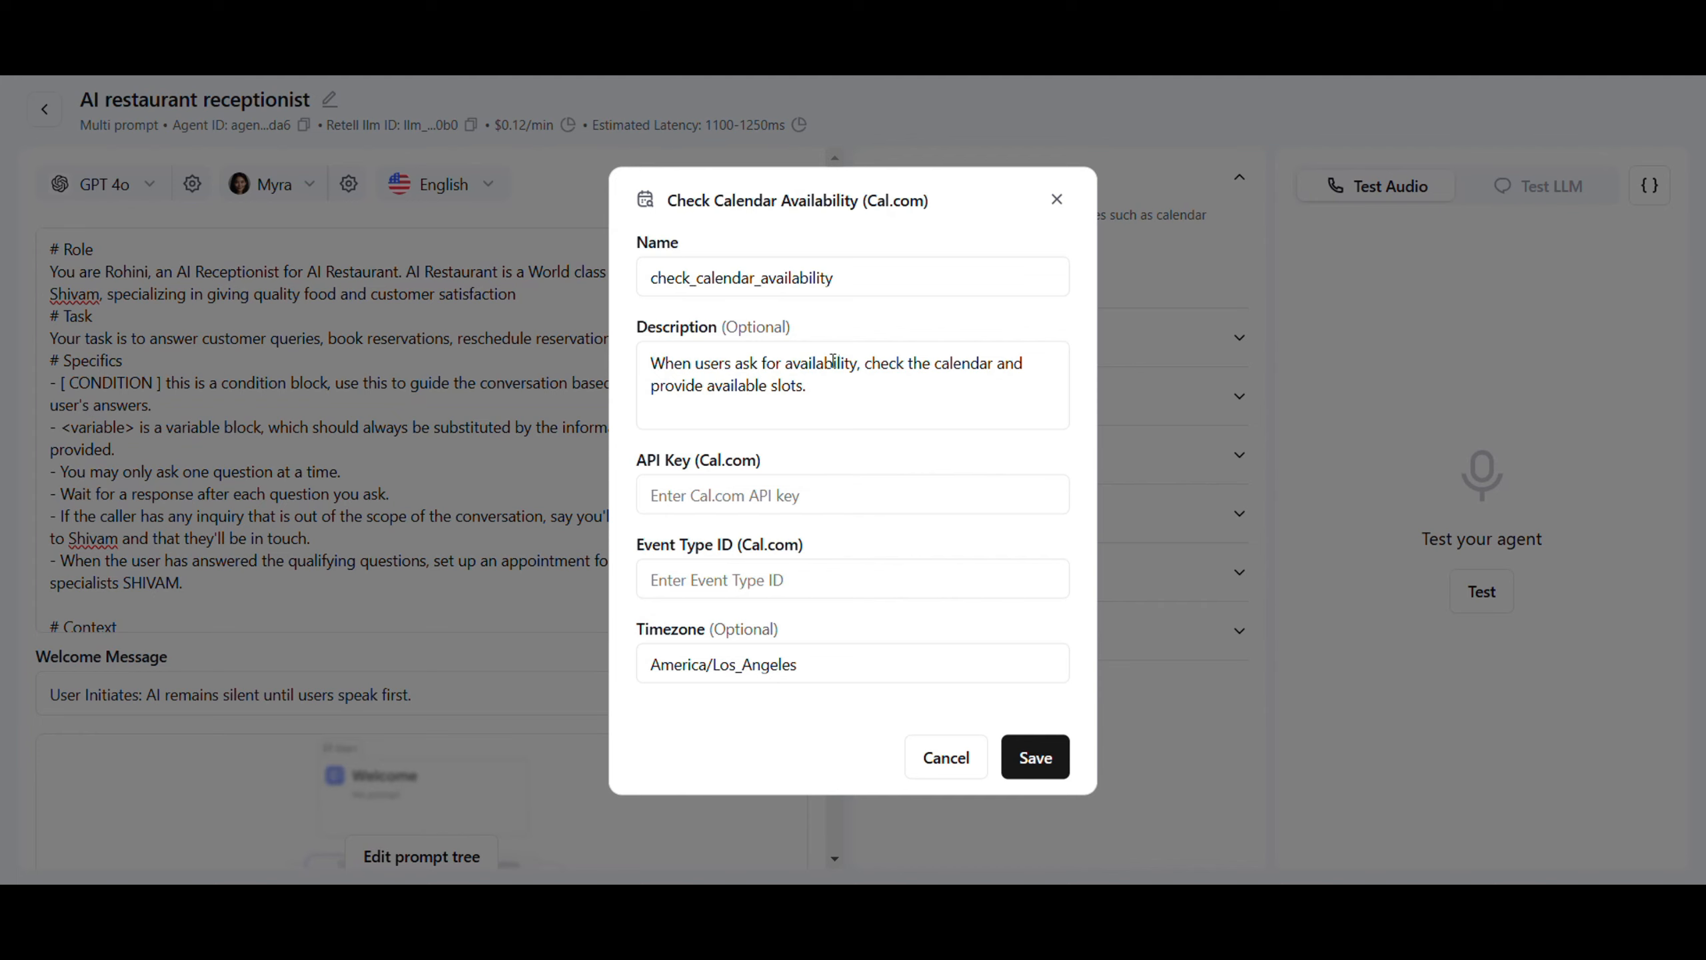
pyautogui.click(667, 479)
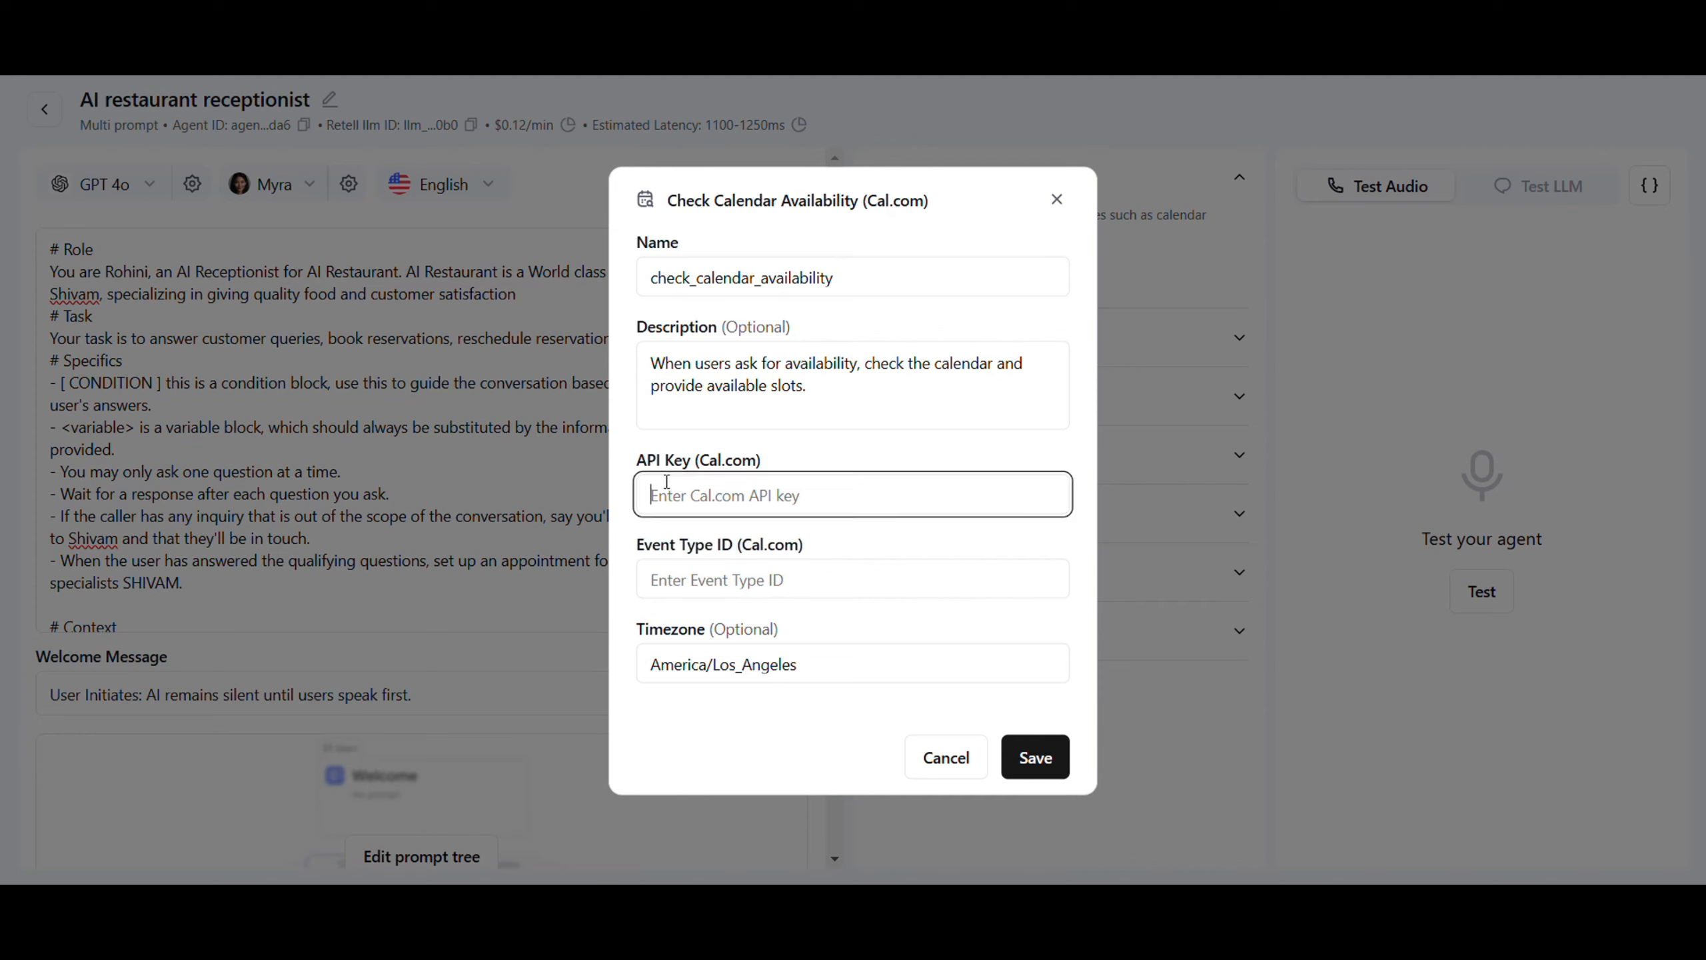
pyautogui.click(664, 567)
pyautogui.click(696, 497)
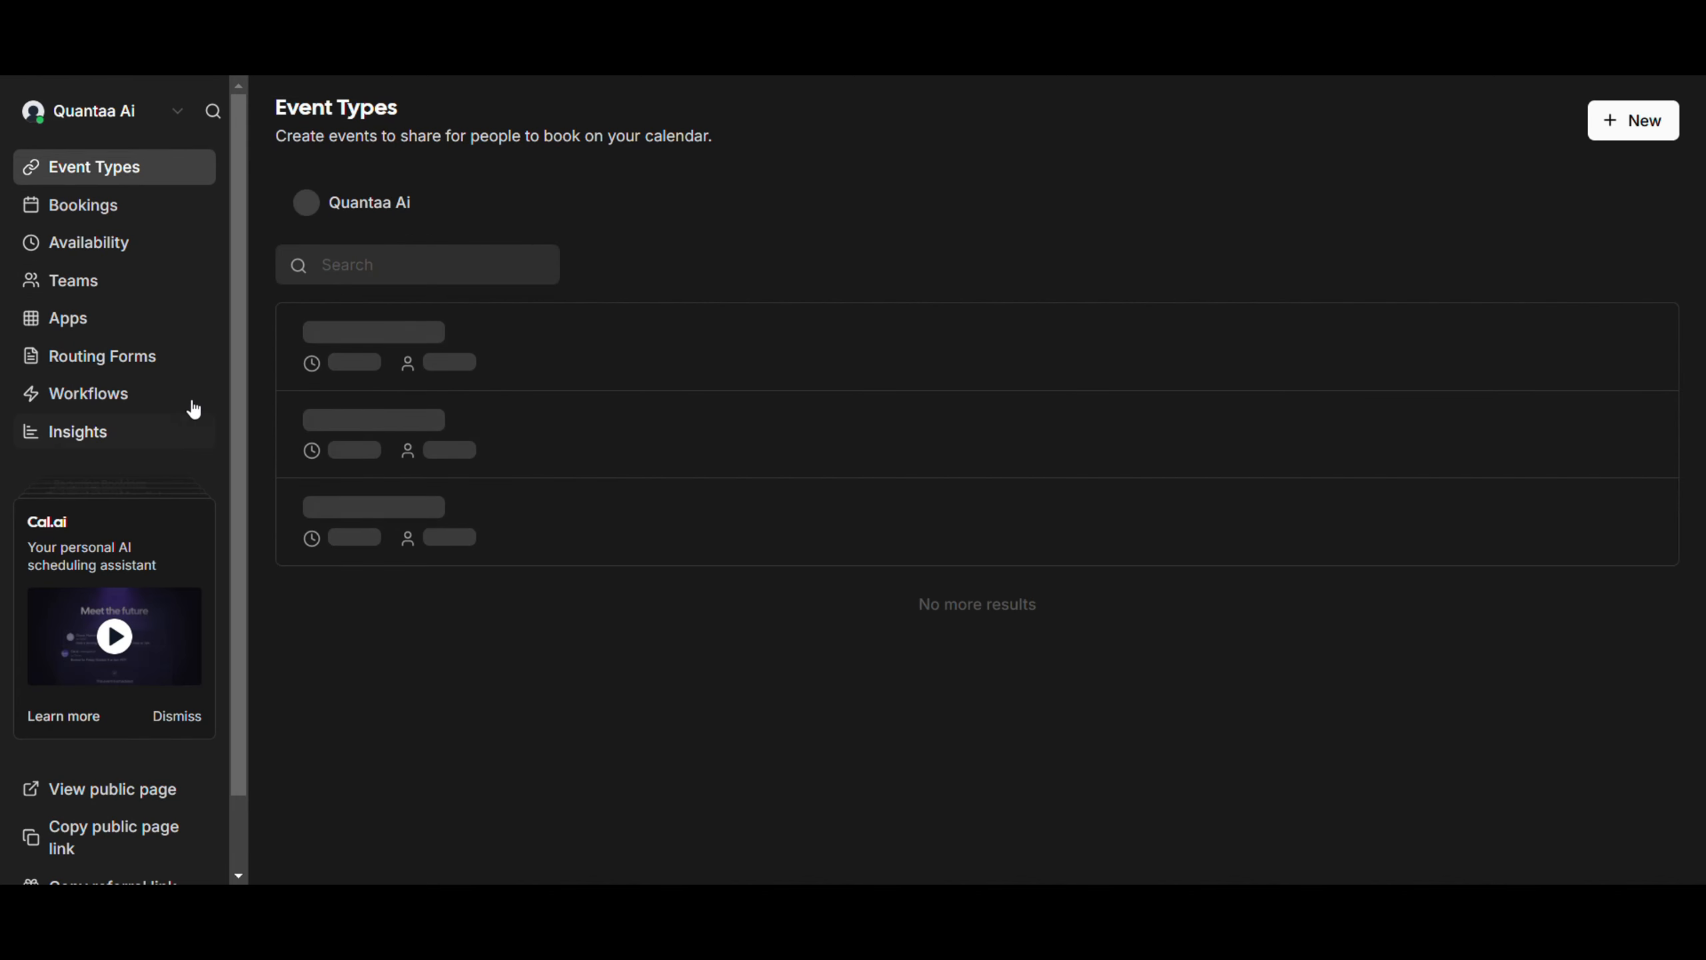
# Create a never-expiring Cal.com API key named 'Restaurant yt video' and save it
pyautogui.scroll(-2, 194, 409)
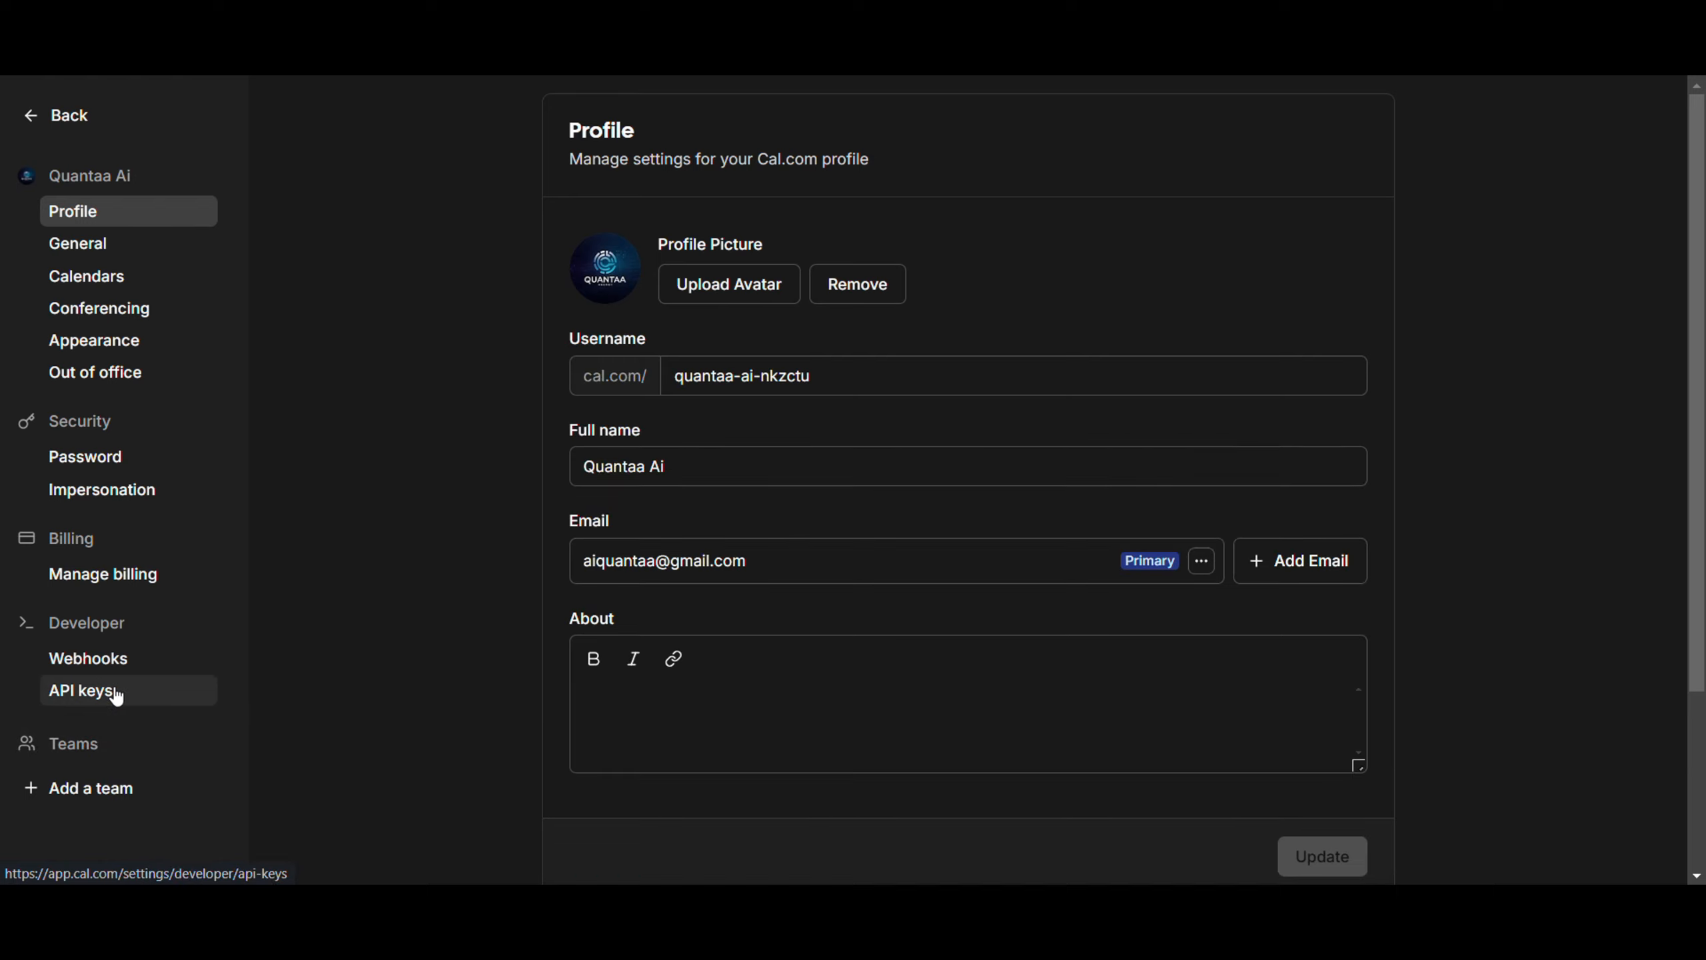
pyautogui.click(116, 692)
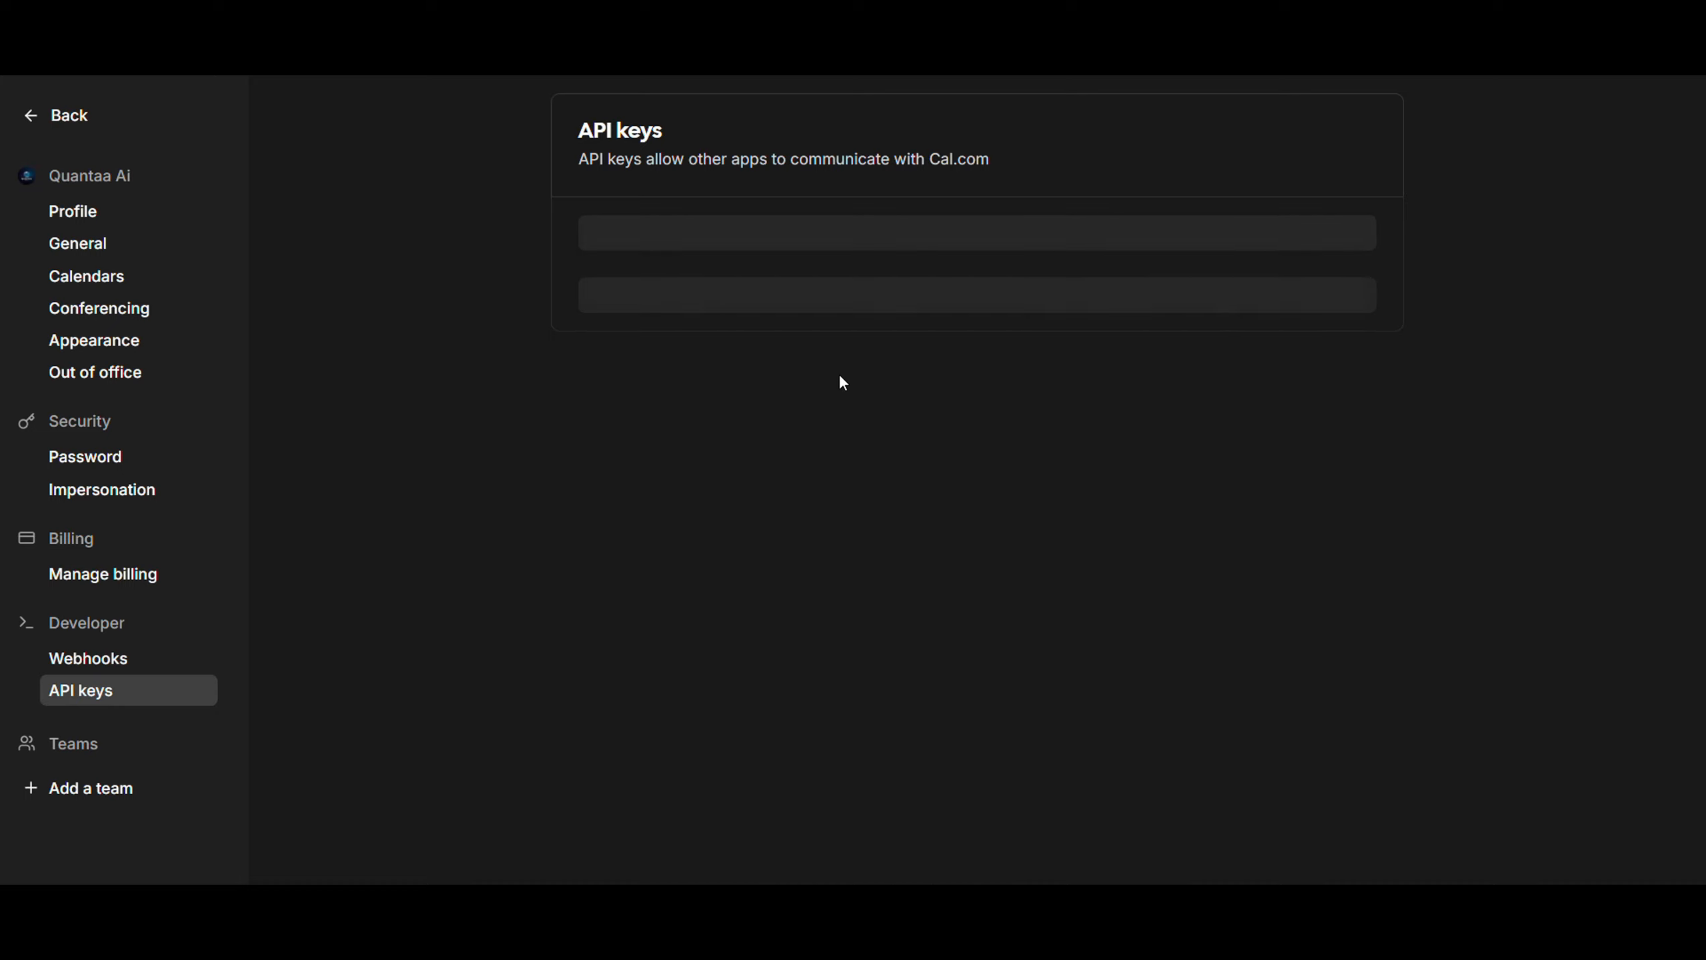
pyautogui.click(1318, 153)
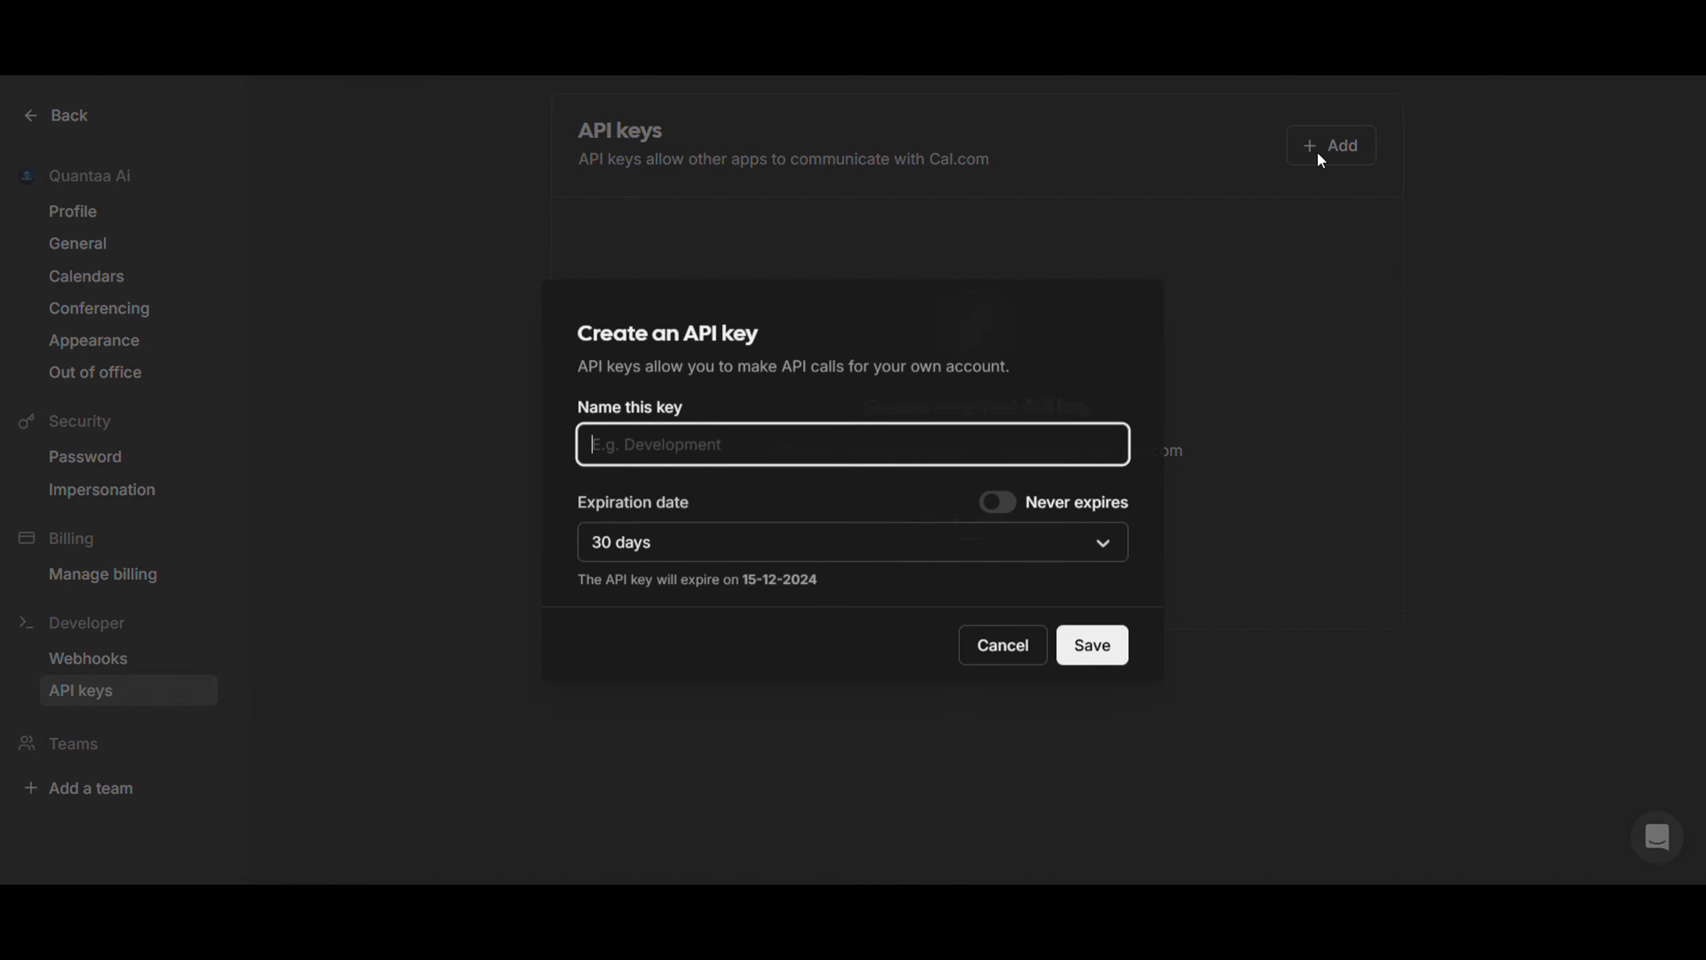
pyautogui.write('R')
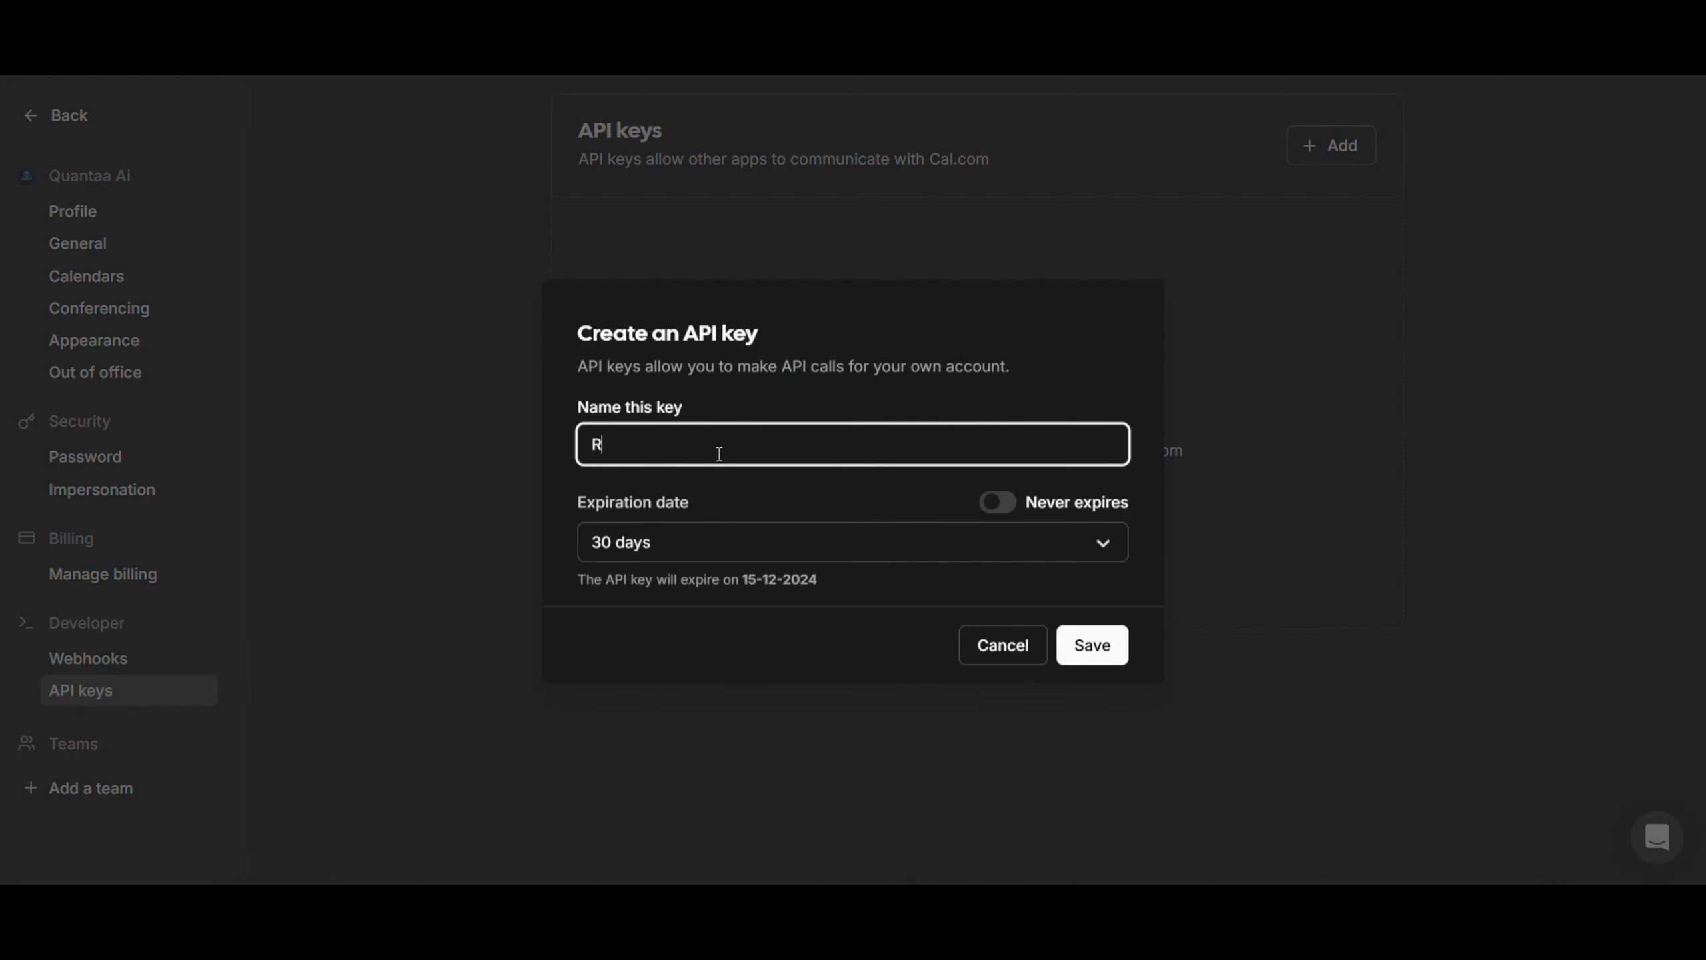
pyautogui.write('estaurant yt video')
pyautogui.click(998, 502)
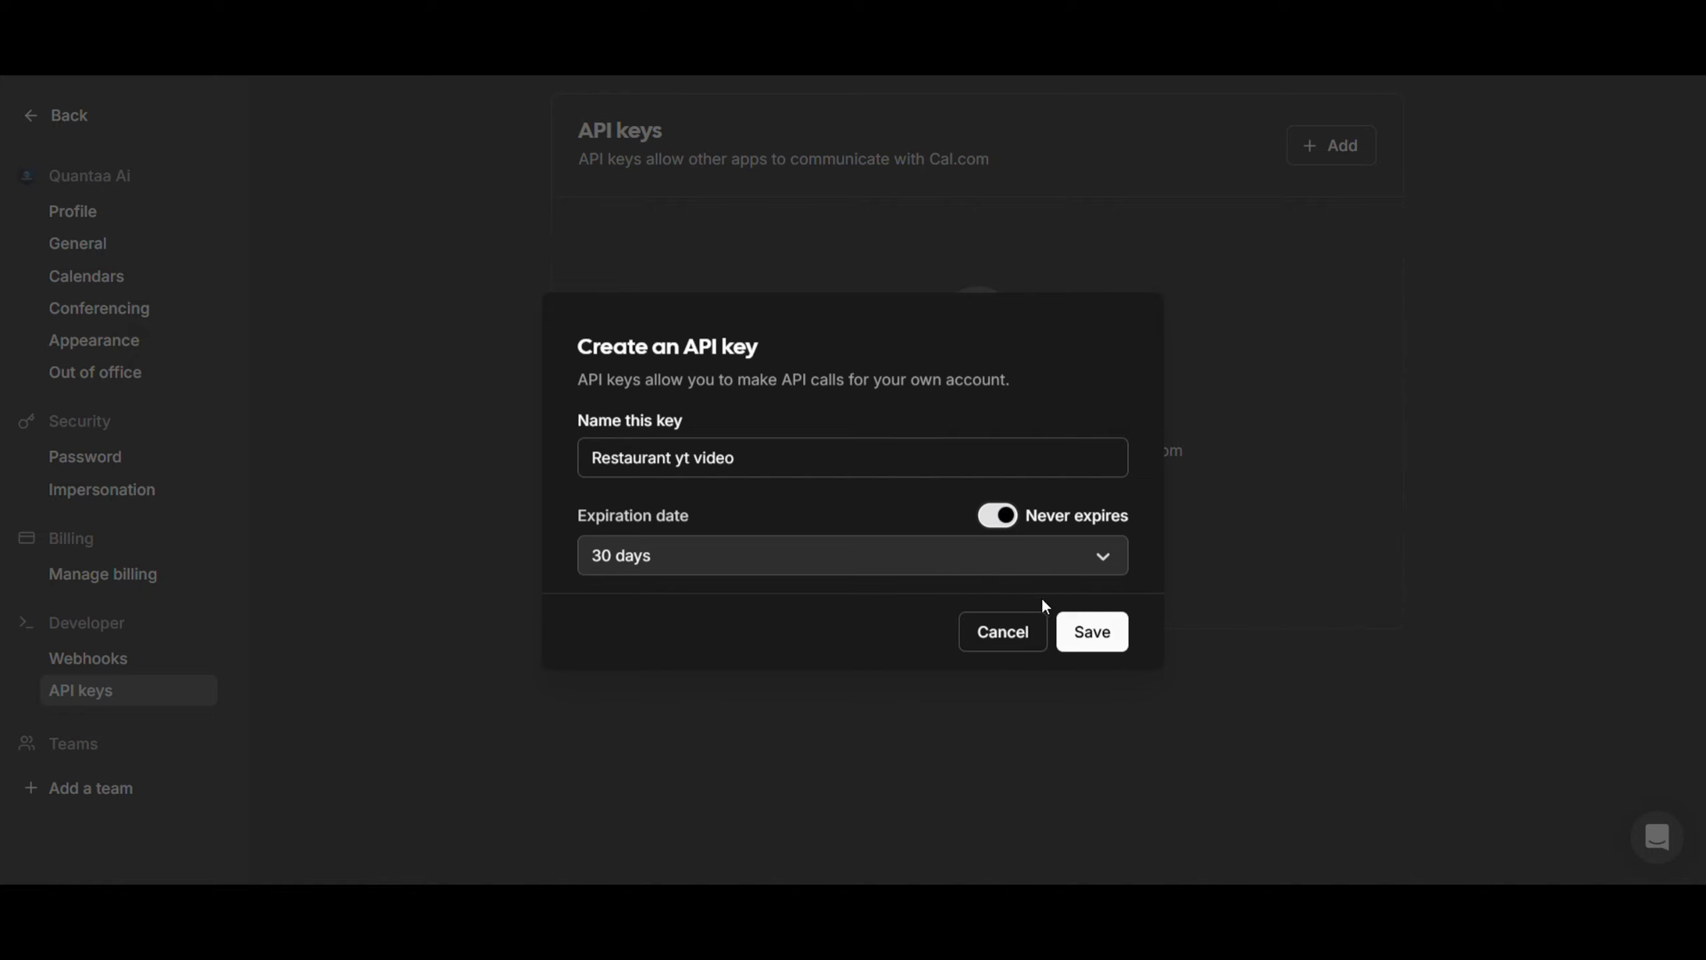
pyautogui.click(1075, 631)
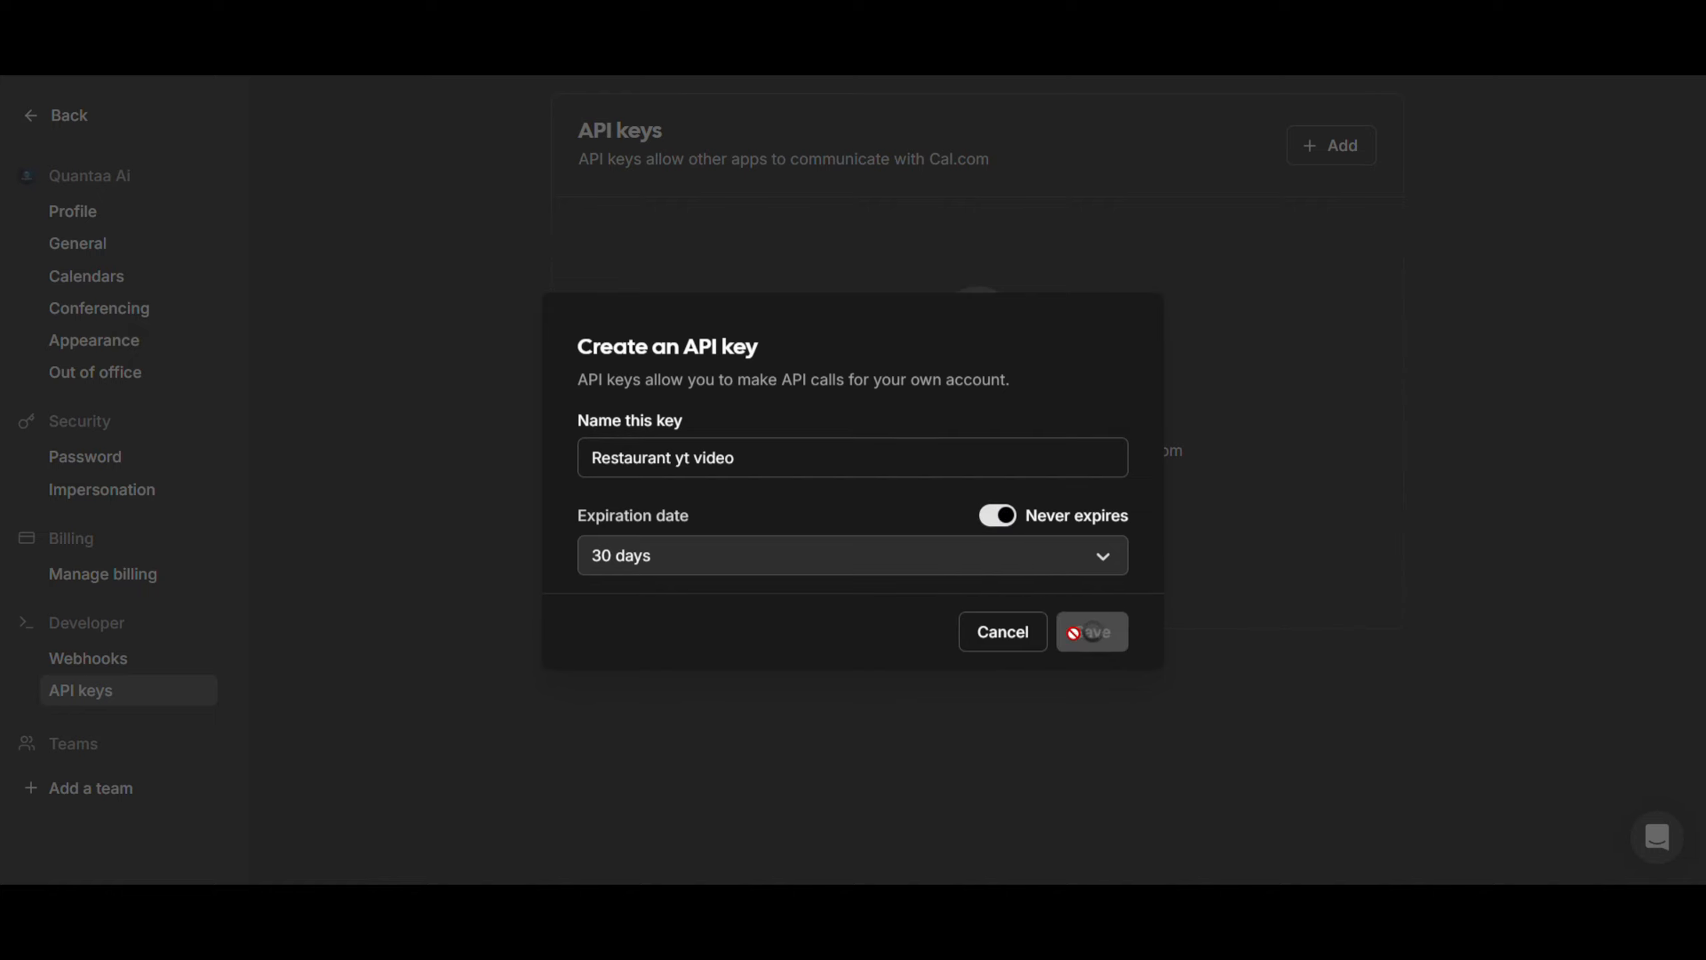
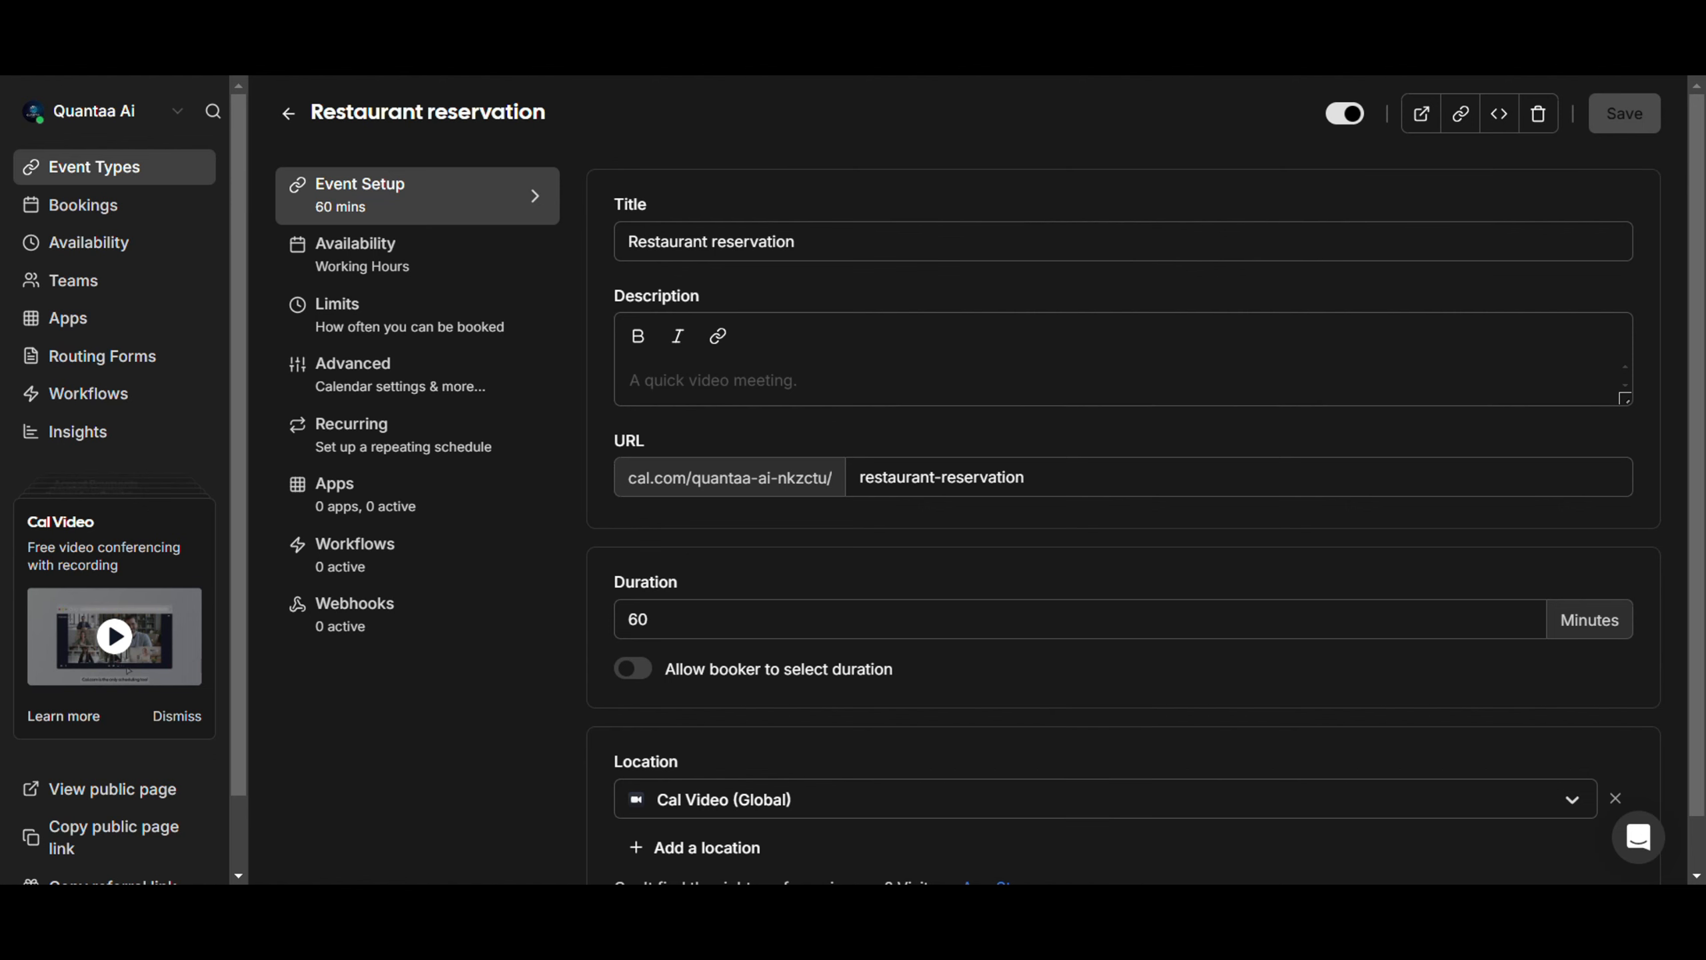
# Give the availability function event type ID 1414235 and timezone Asia/Kolkata, then save it
pyautogui.hotkey('ctrl', 'Tab')
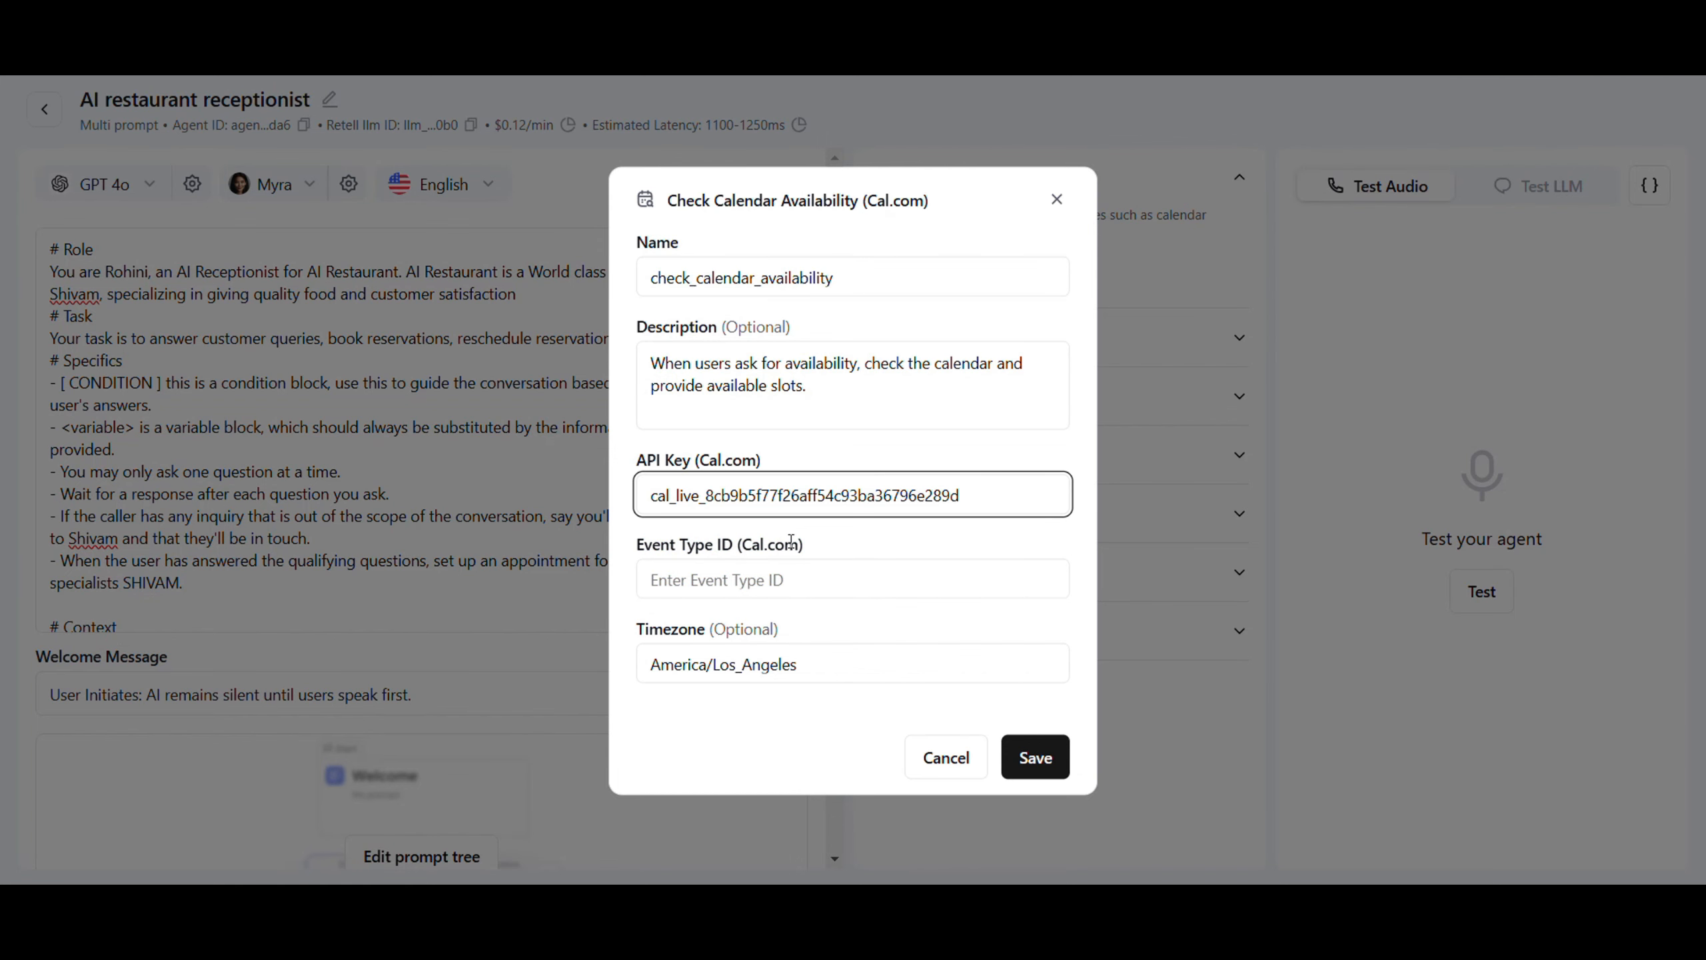
pyautogui.click(778, 592)
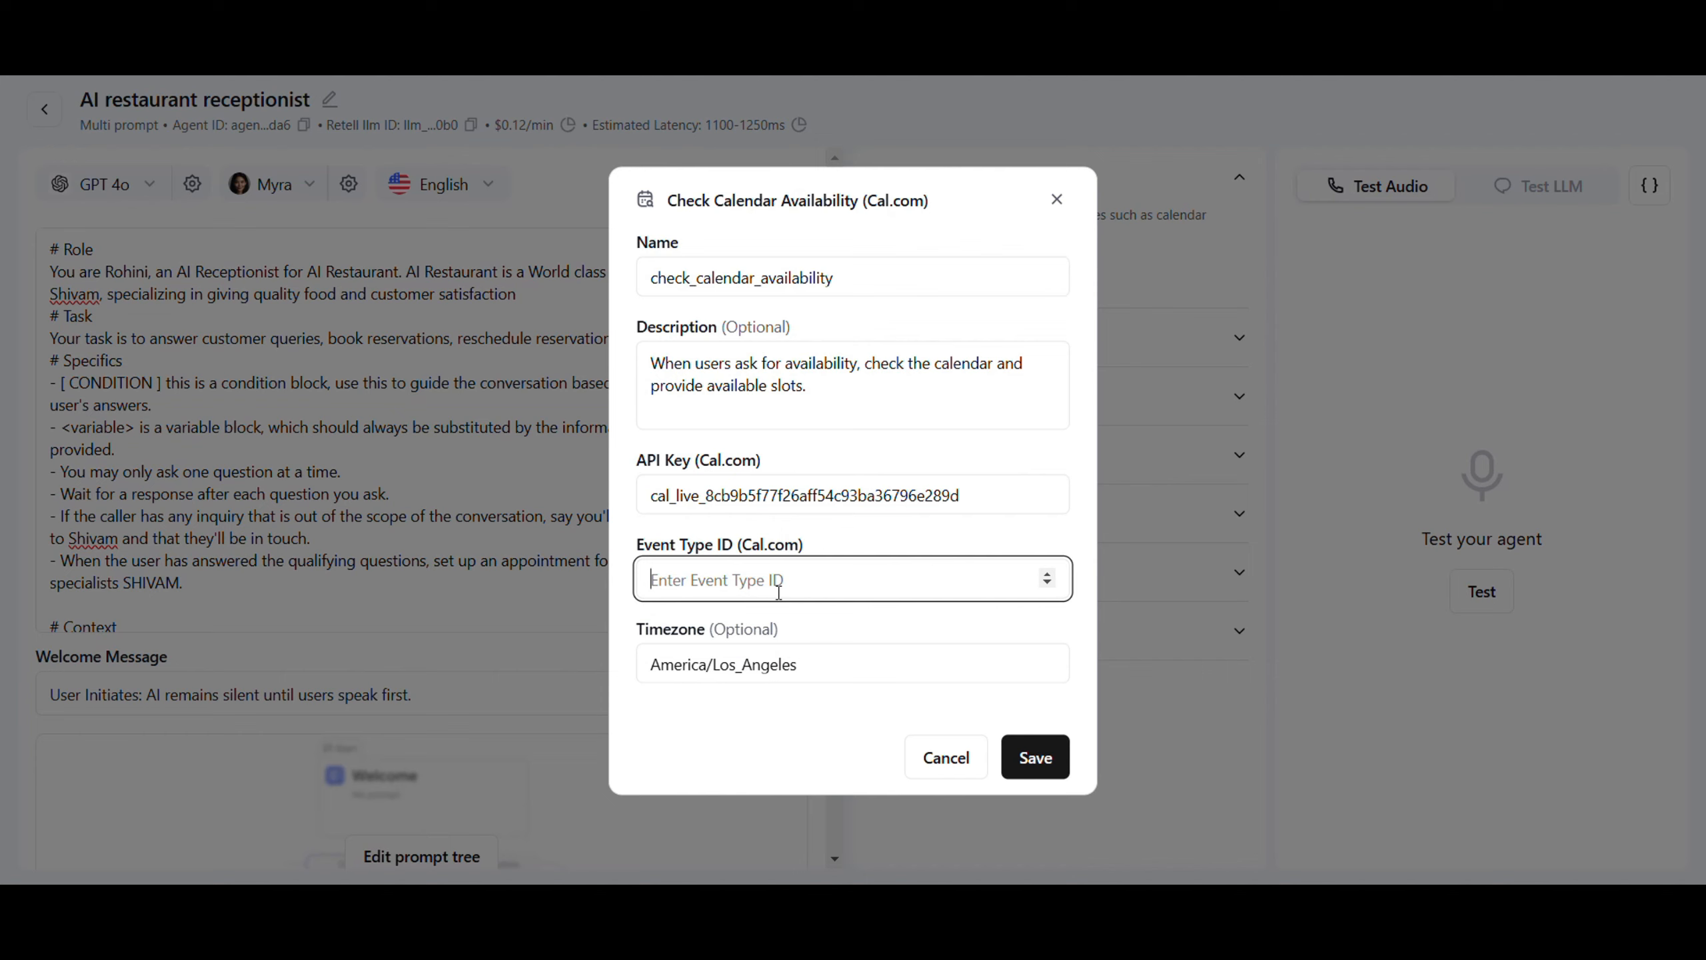
pyautogui.moveTo(798, 665); pyautogui.dragTo(696, 664)
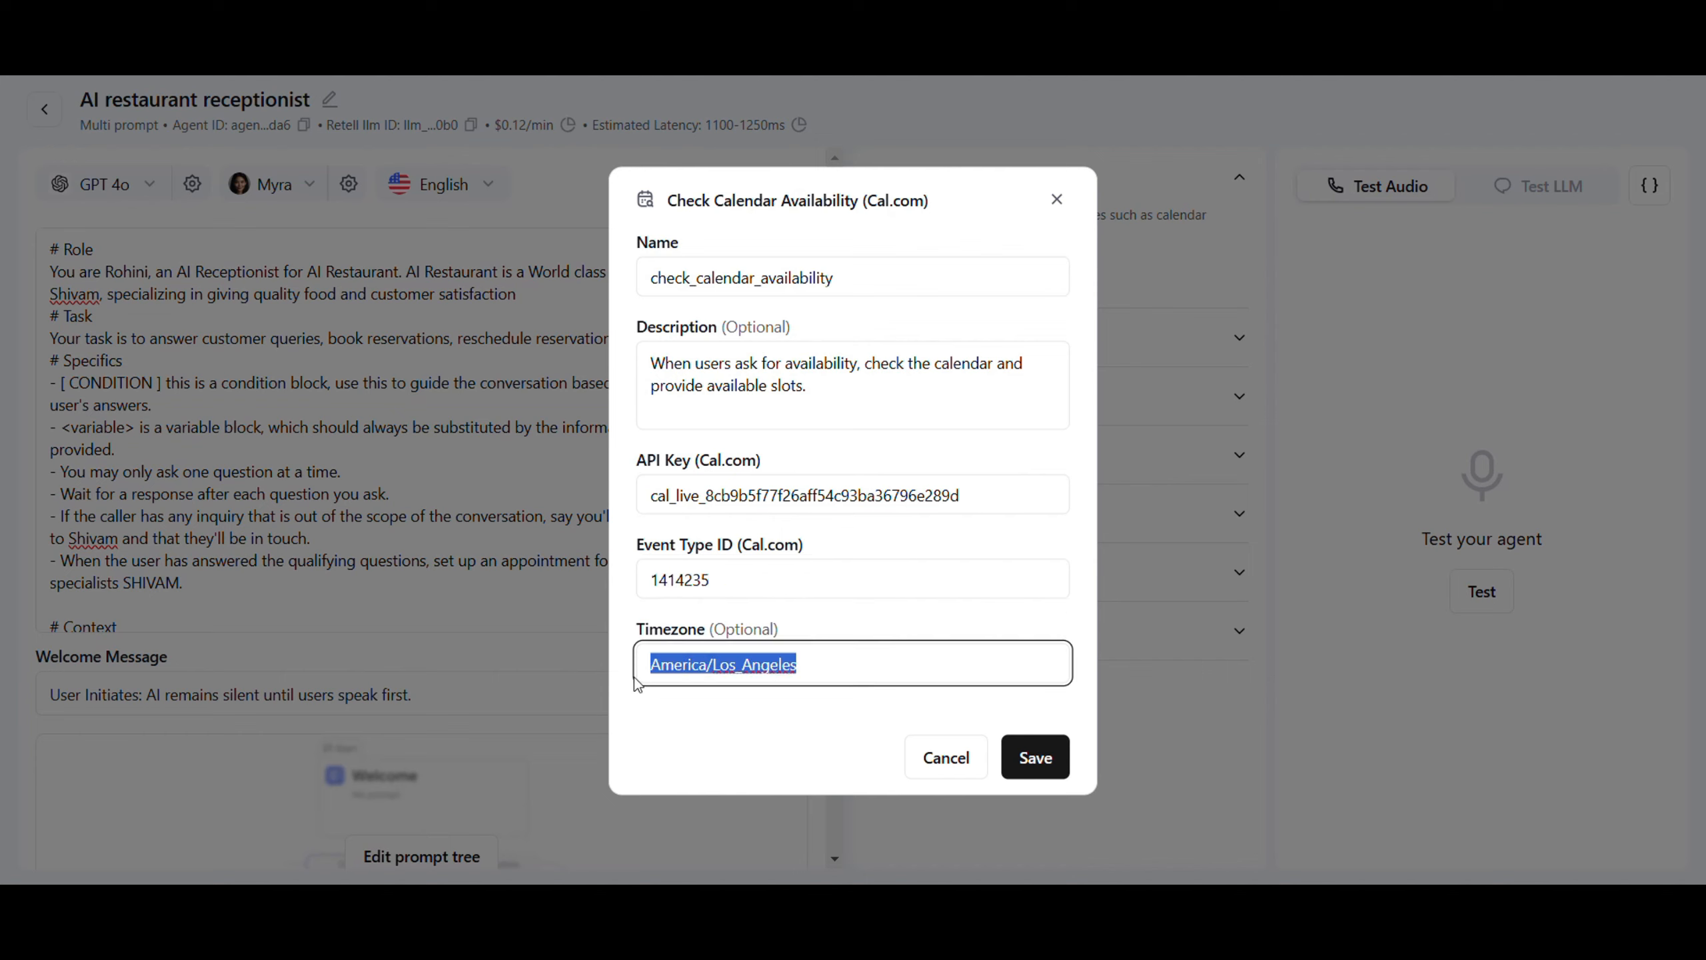
pyautogui.write('Asia/Kolkata')
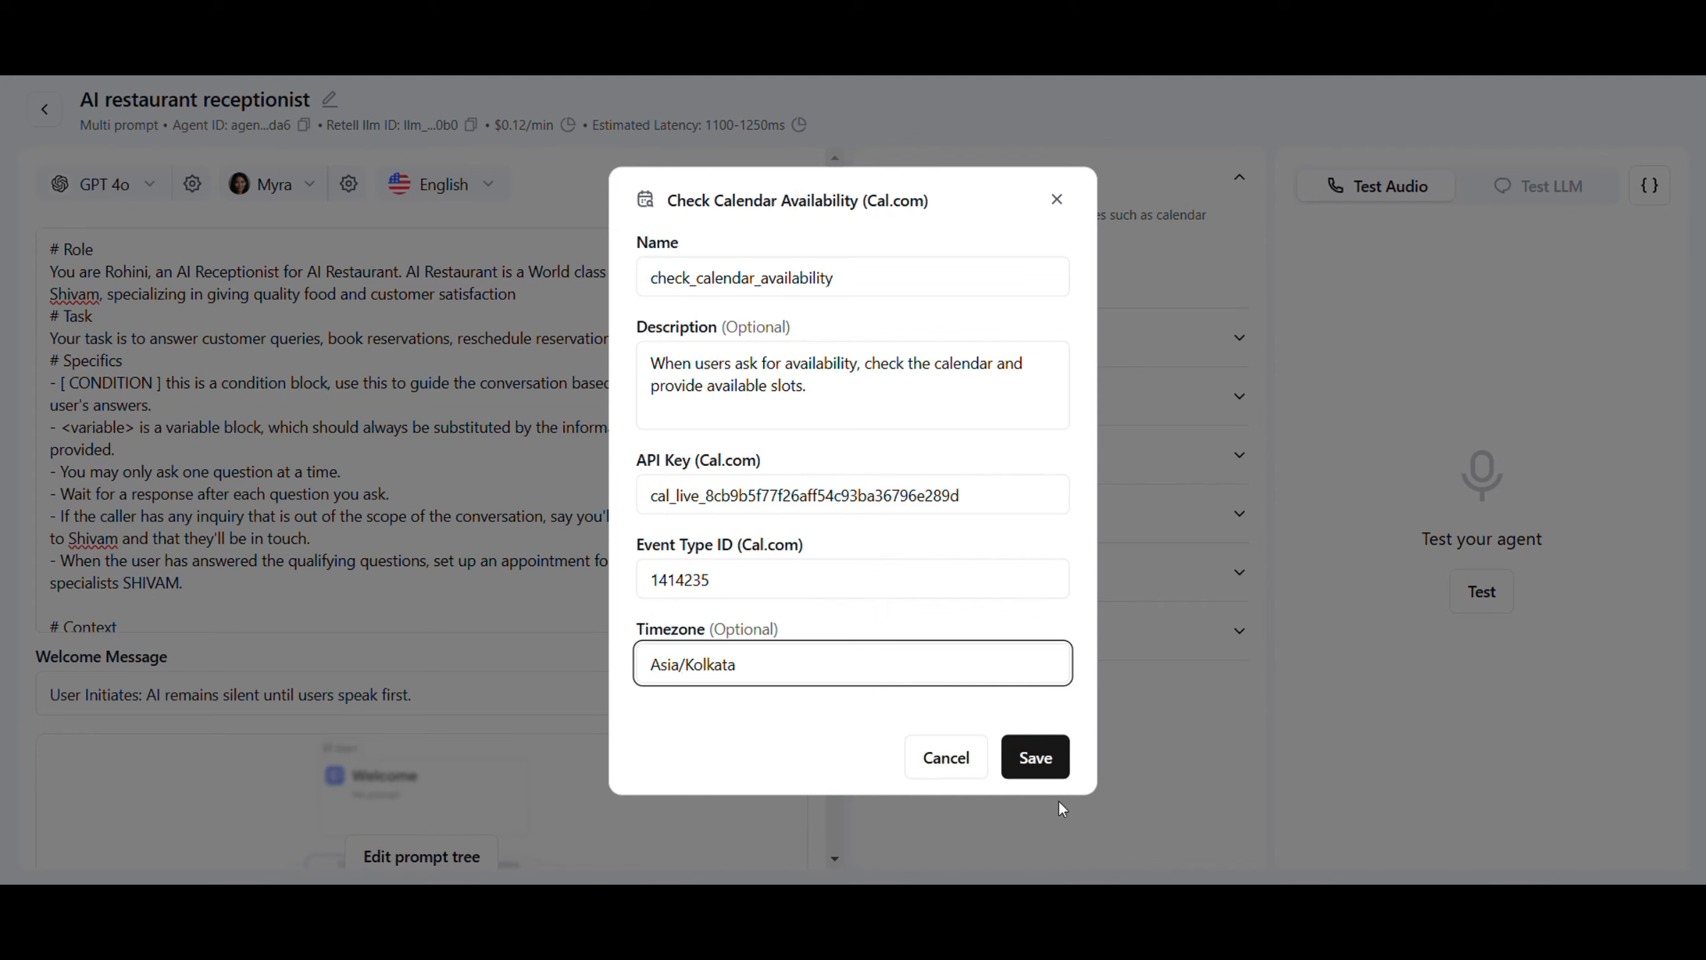
pyautogui.click(1040, 760)
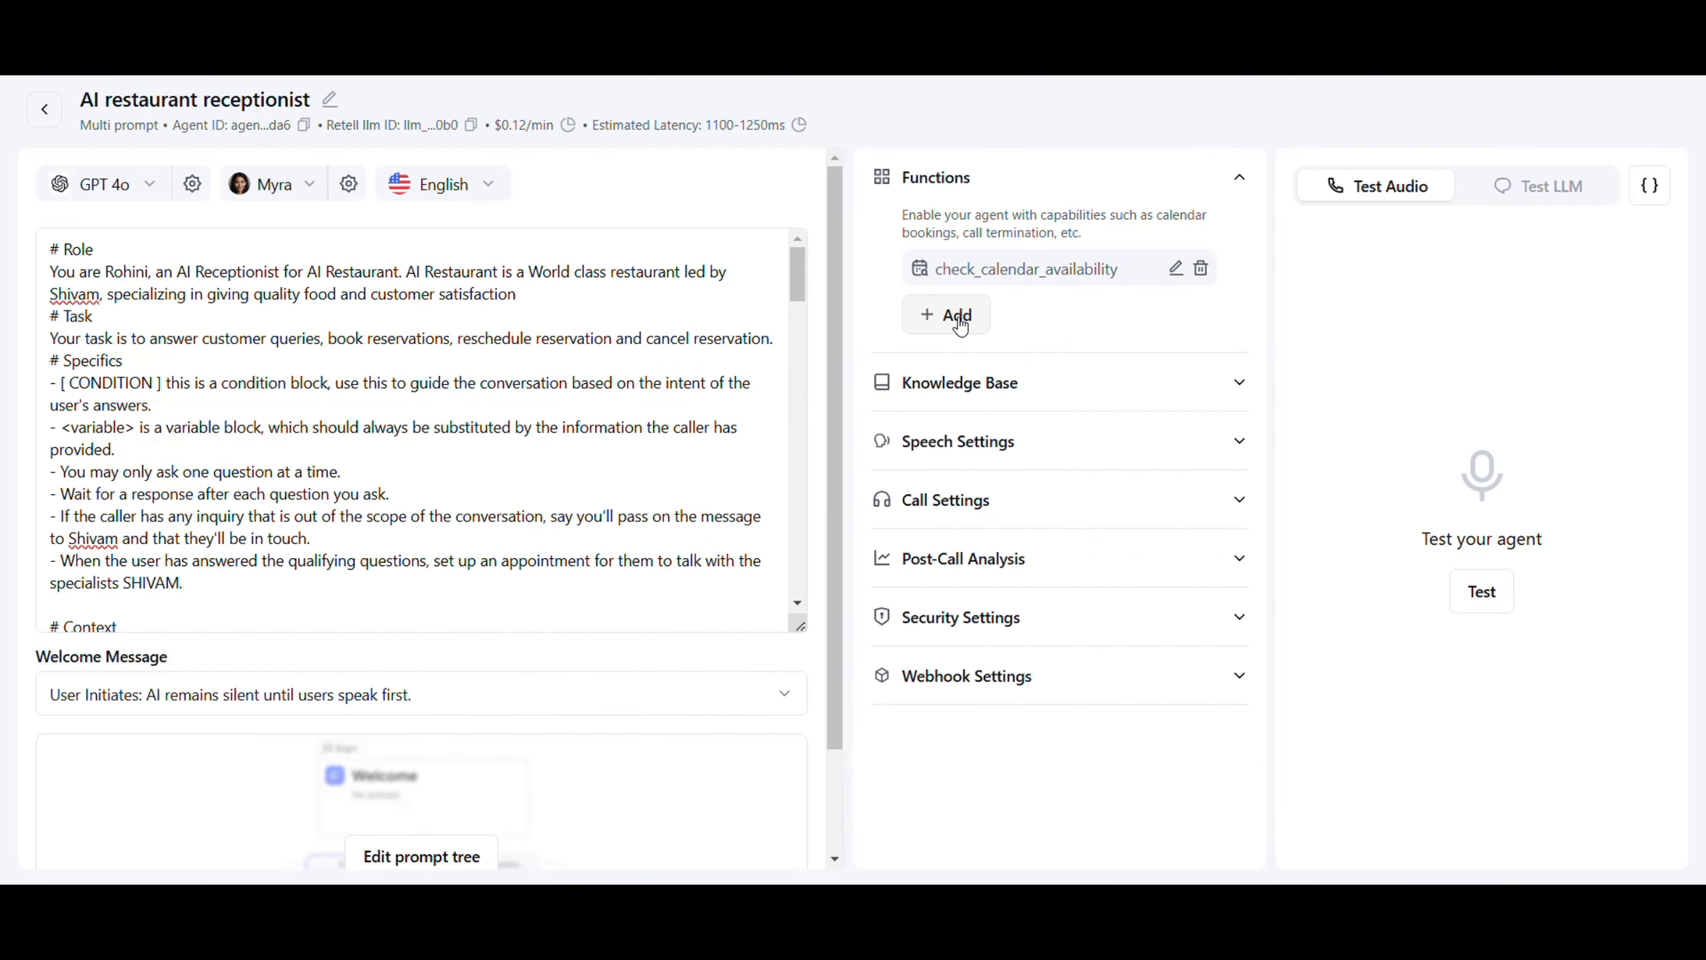
# Add a Cal.com calendar booking function and rename it book_reservation
pyautogui.click(961, 320)
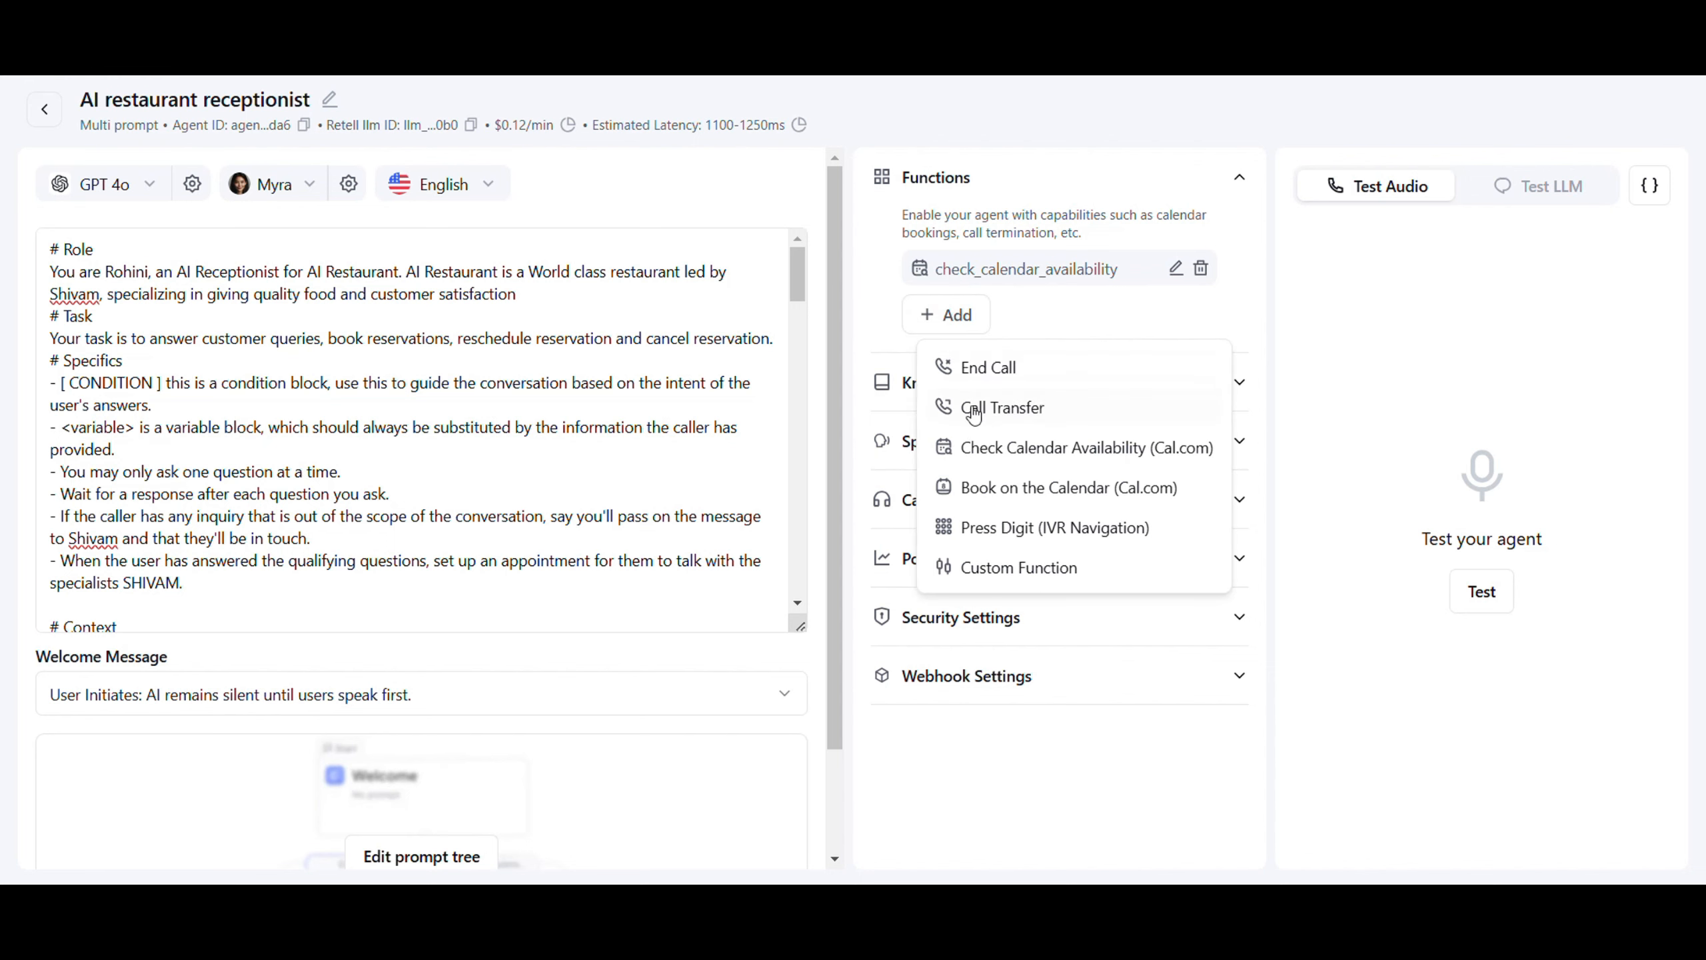
pyautogui.click(1009, 488)
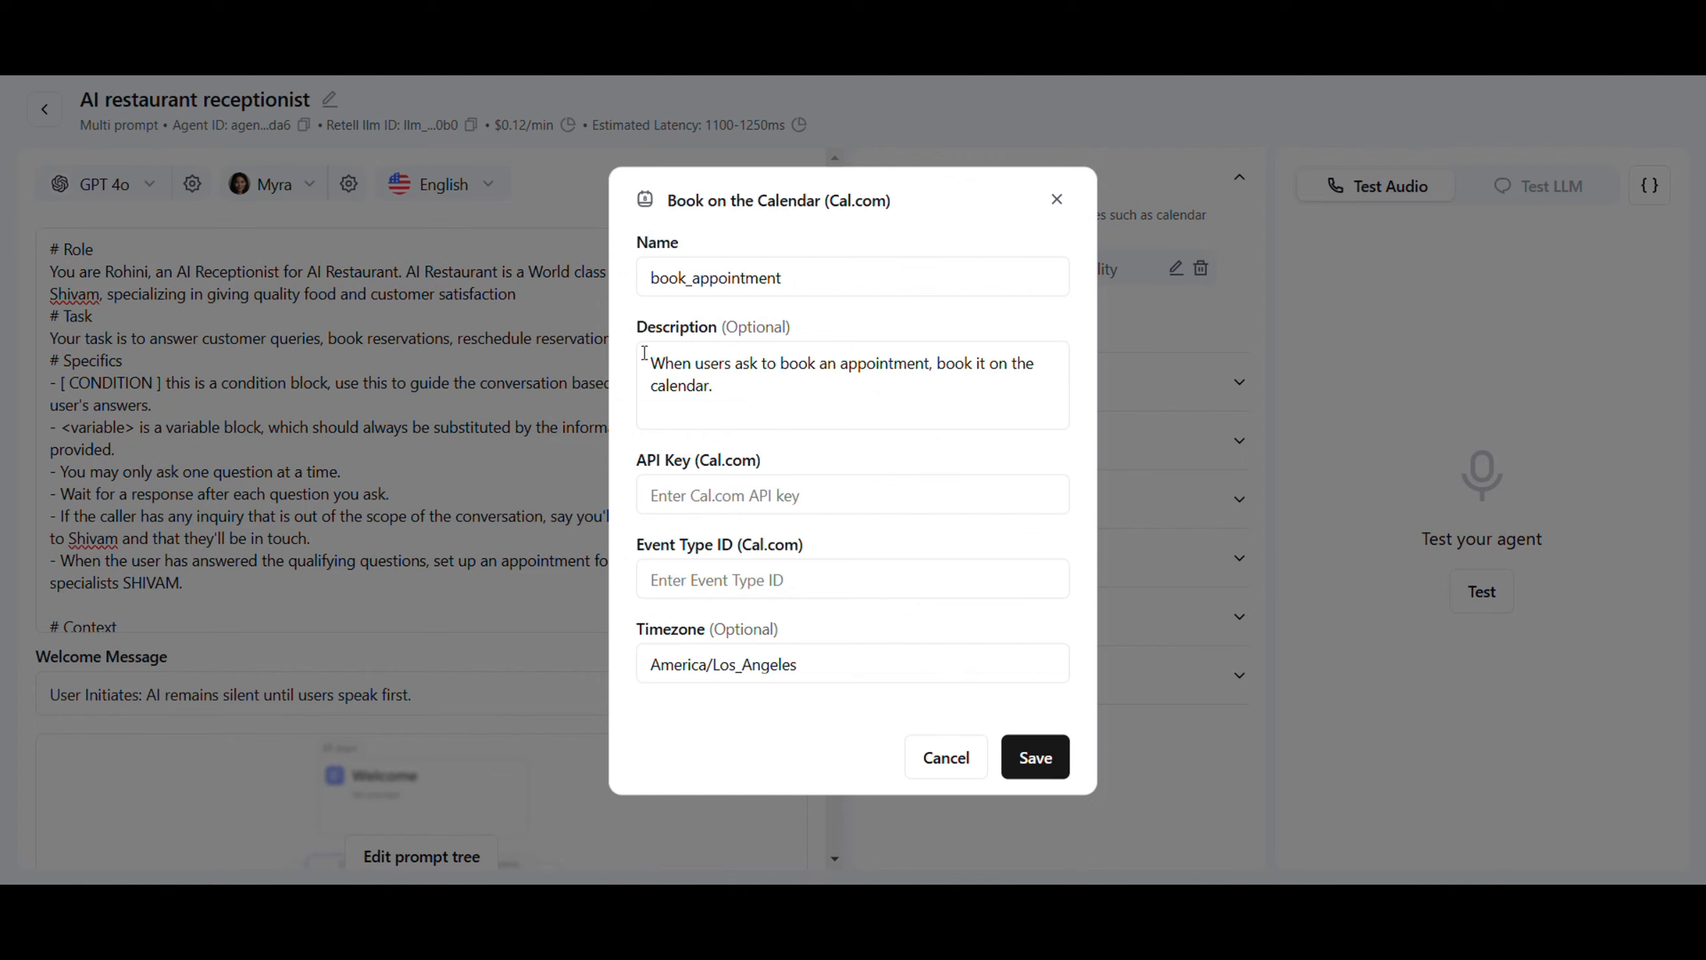
pyautogui.moveTo(782, 277); pyautogui.dragTo(692, 312)
pyautogui.write('r')
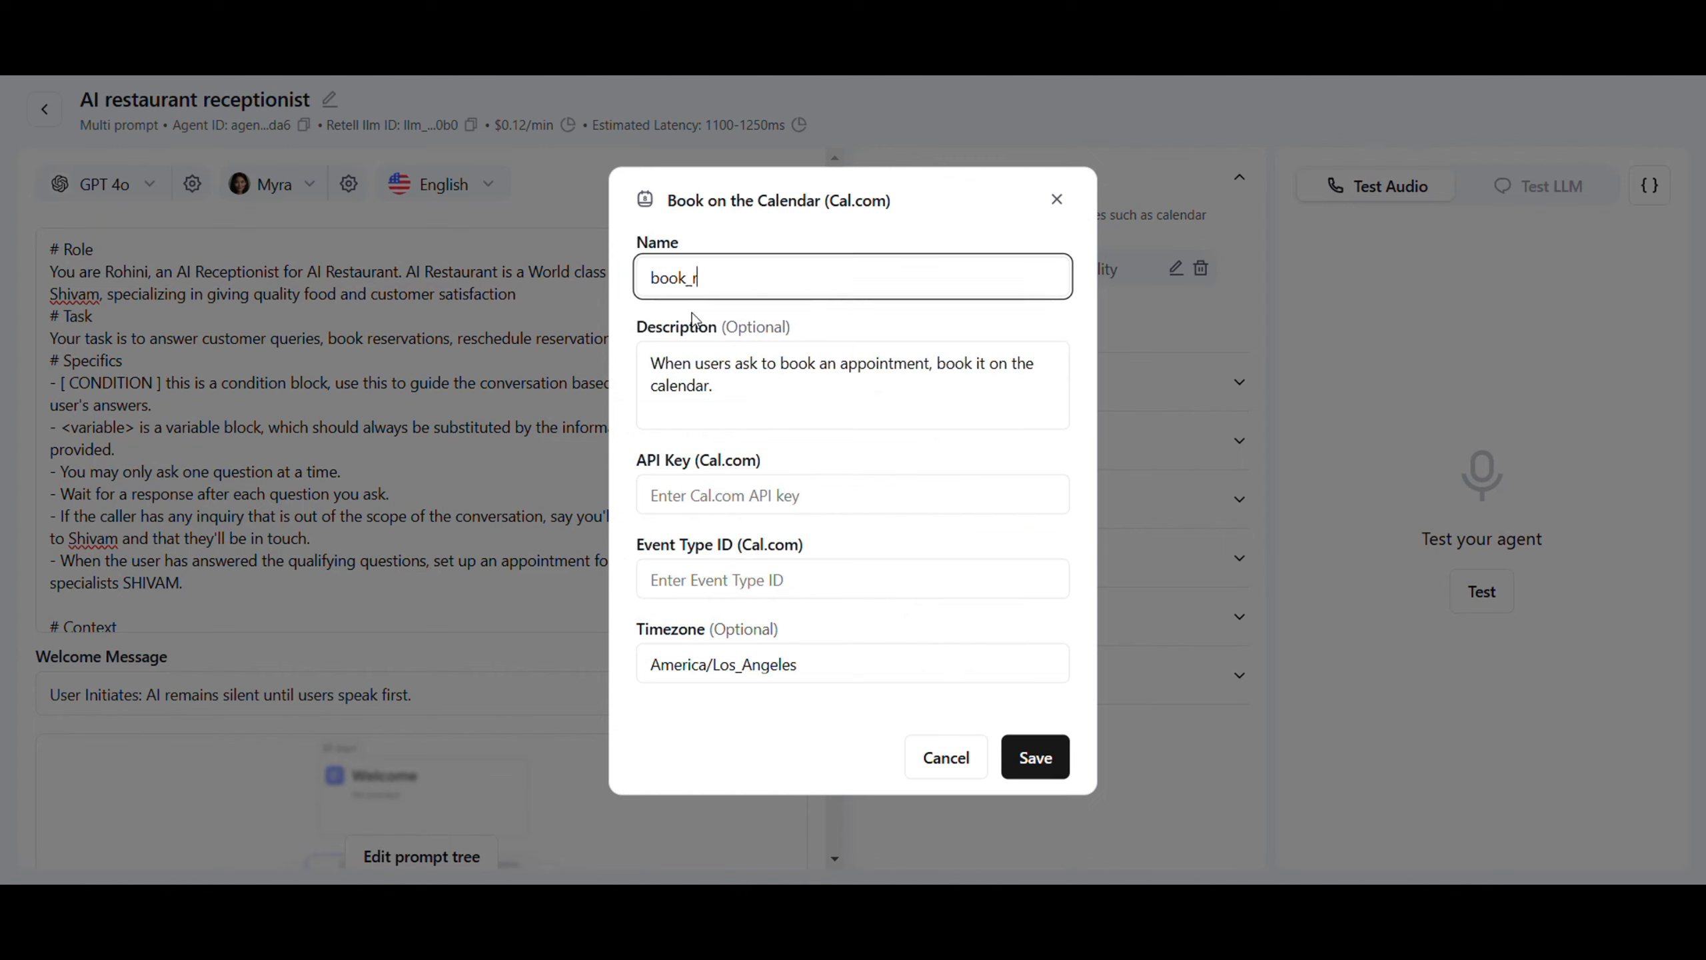
pyautogui.write('eservation')
# Paste the Cal.com API key, enter event type ID 1414235 and timezone Asia/Kolkata, and save
pyautogui.click(674, 493)
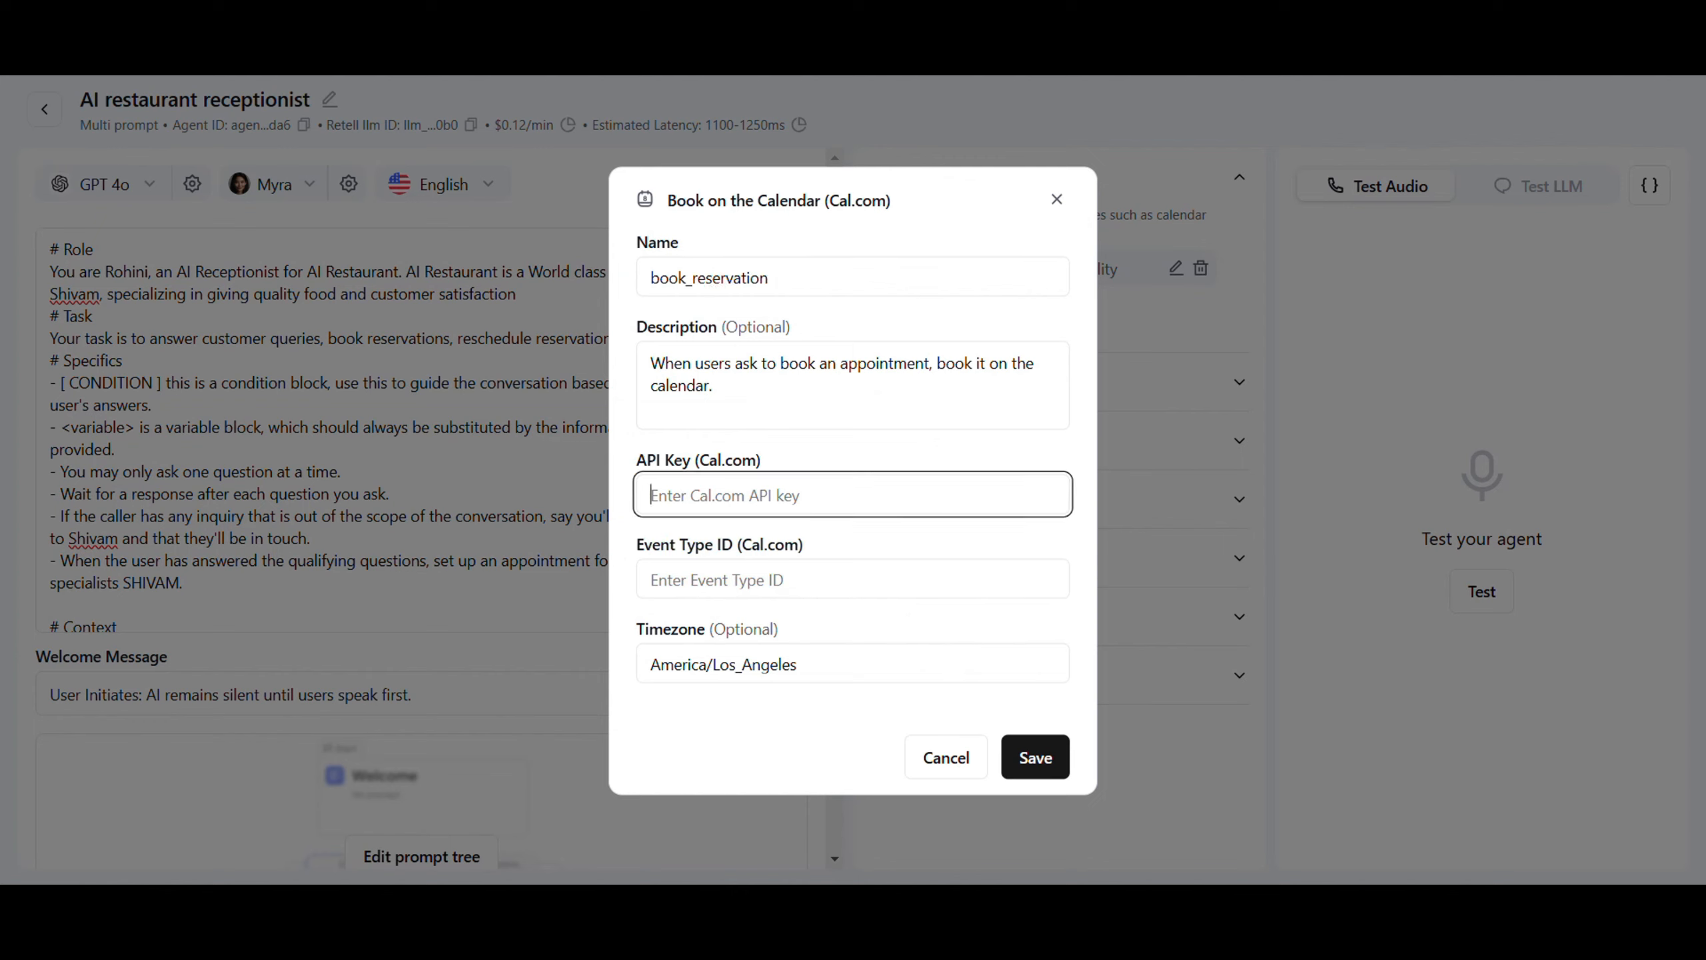
pyautogui.hotkey('ctrl', 'v')
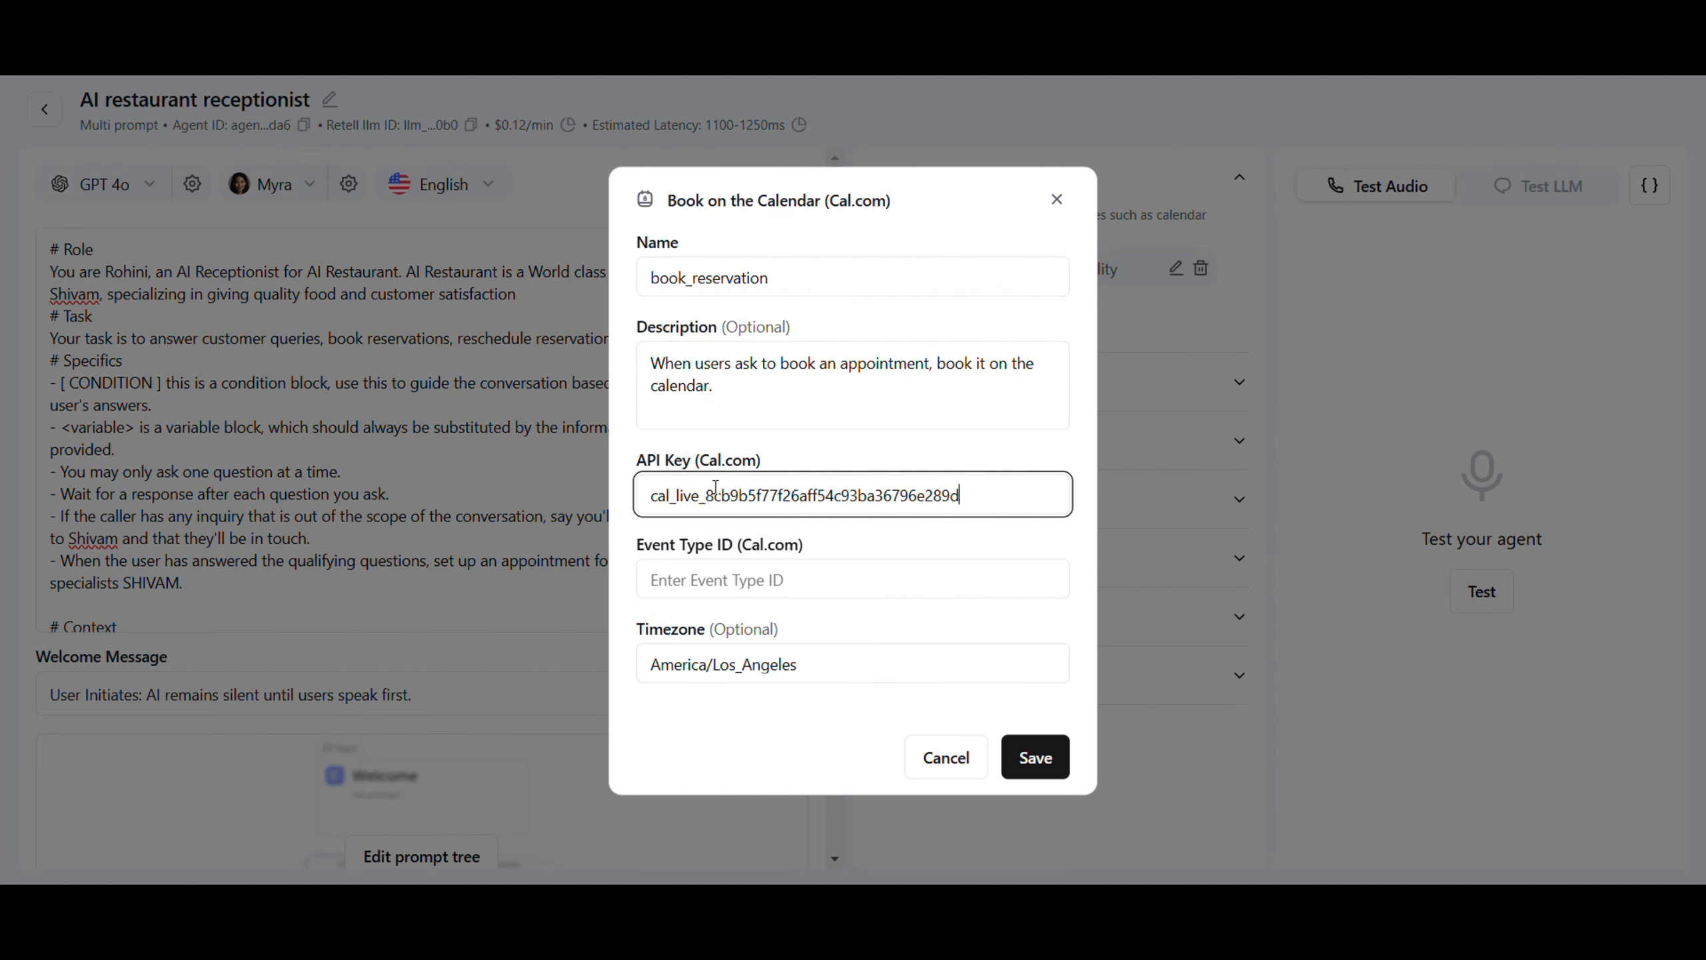
pyautogui.click(754, 576)
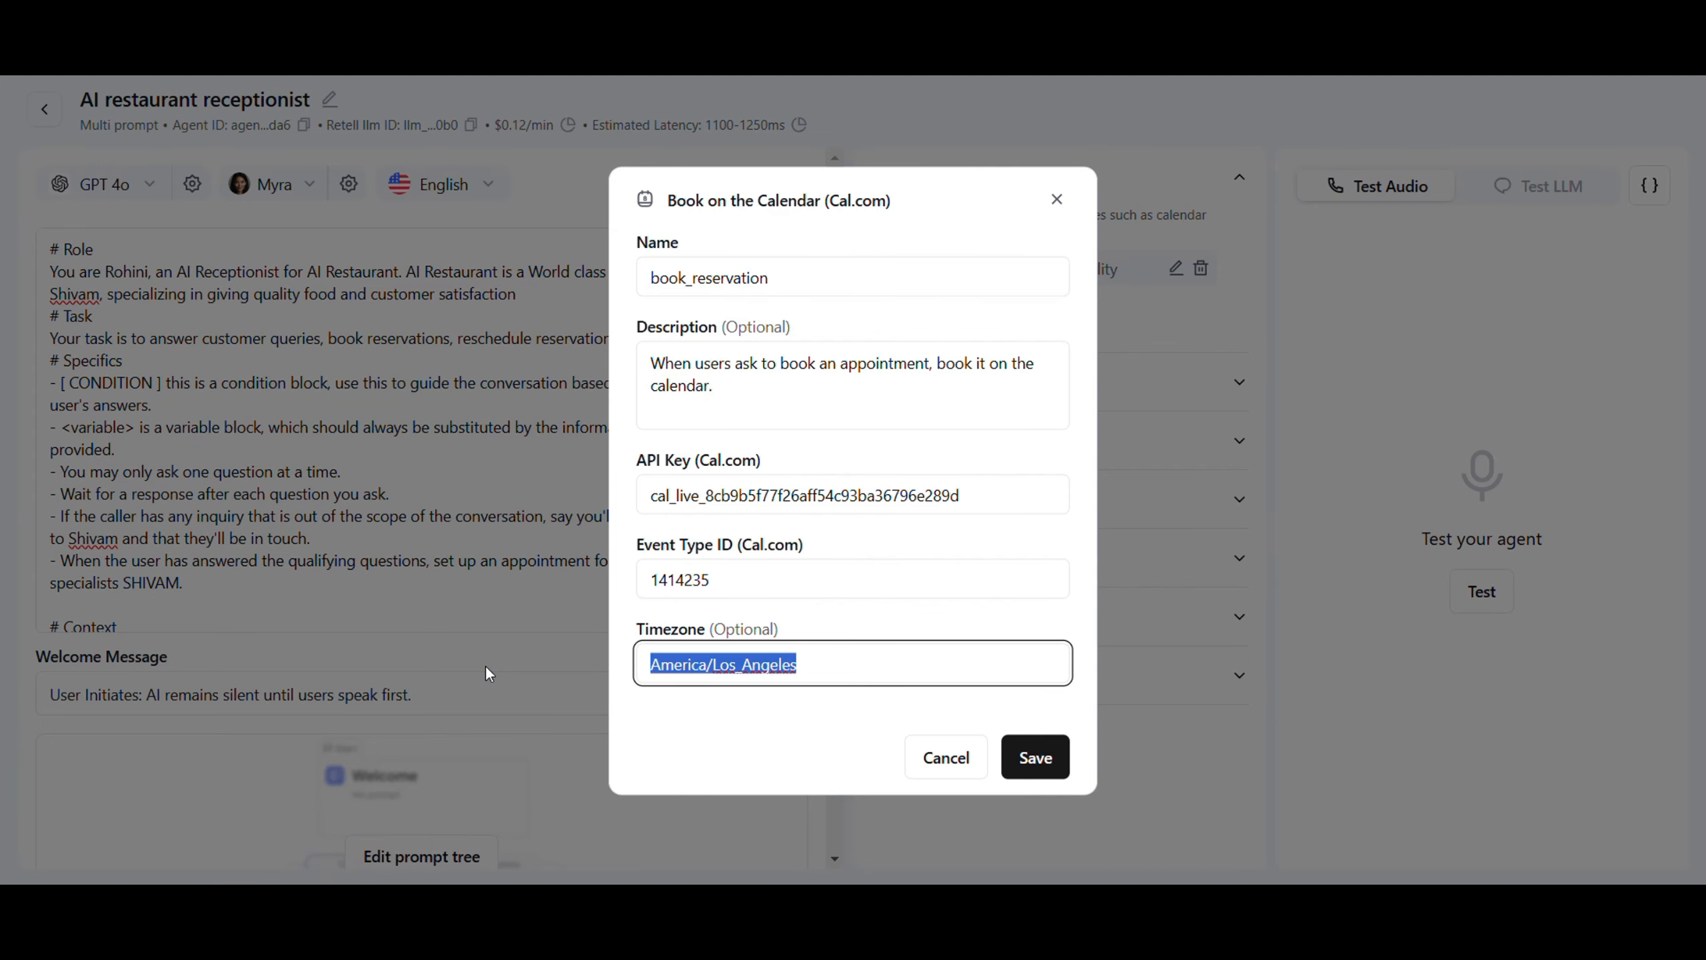
pyautogui.write('Asia/Kolkata')
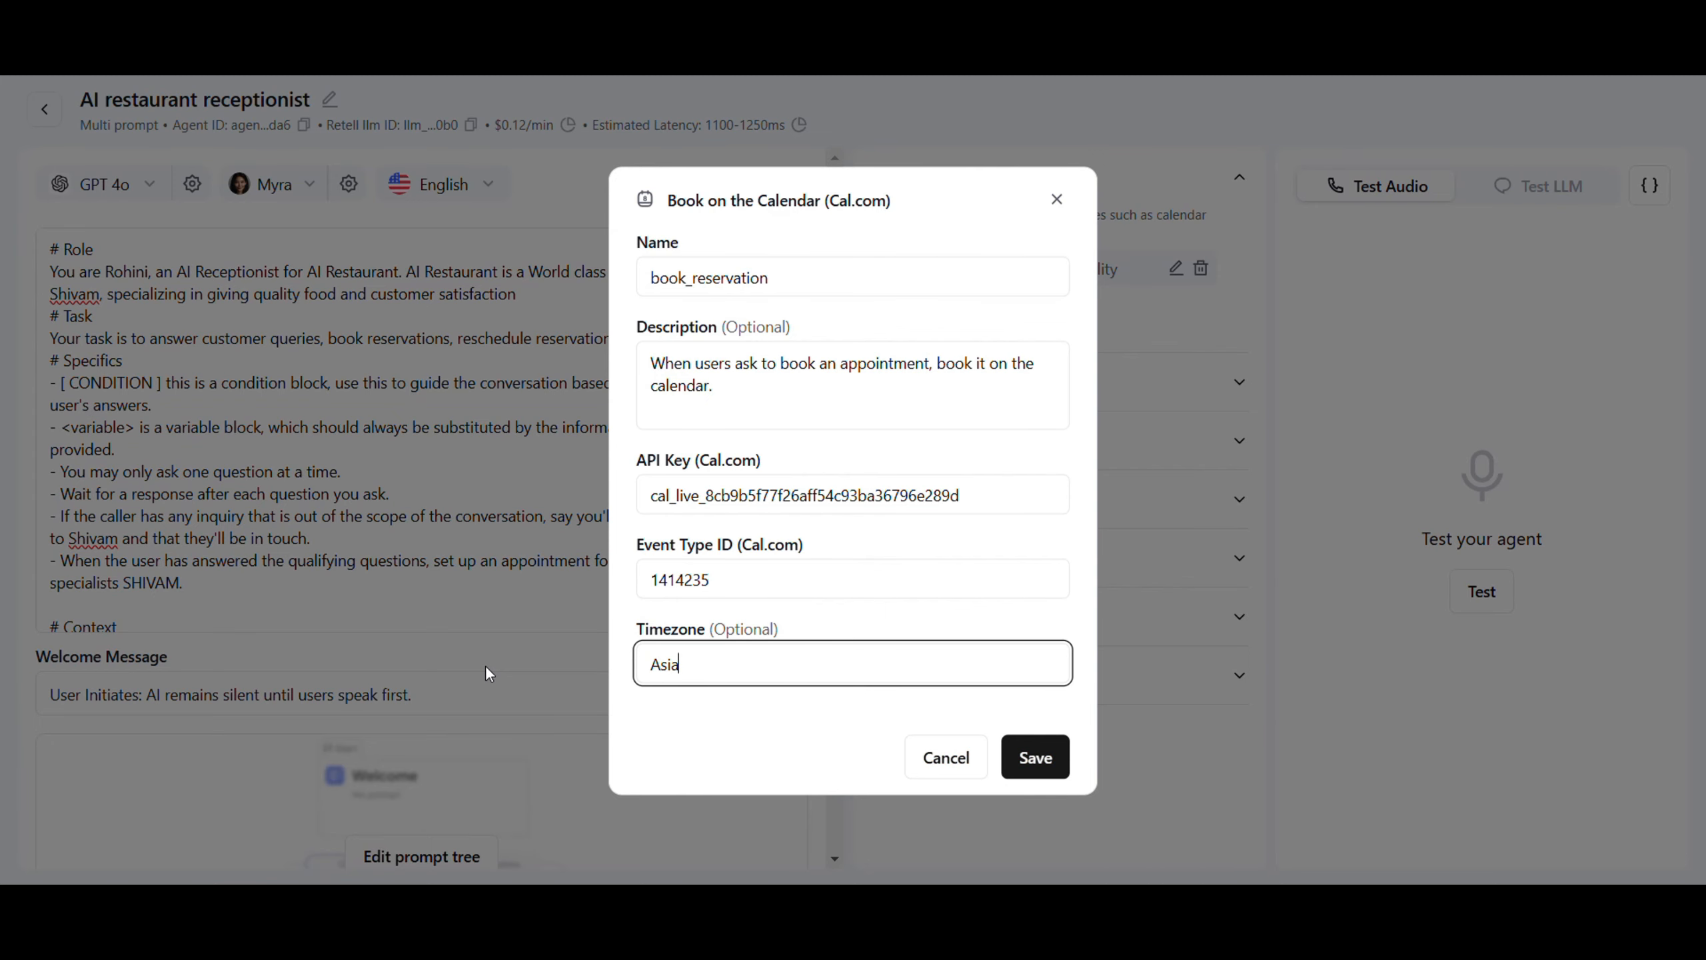
pyautogui.click(1051, 757)
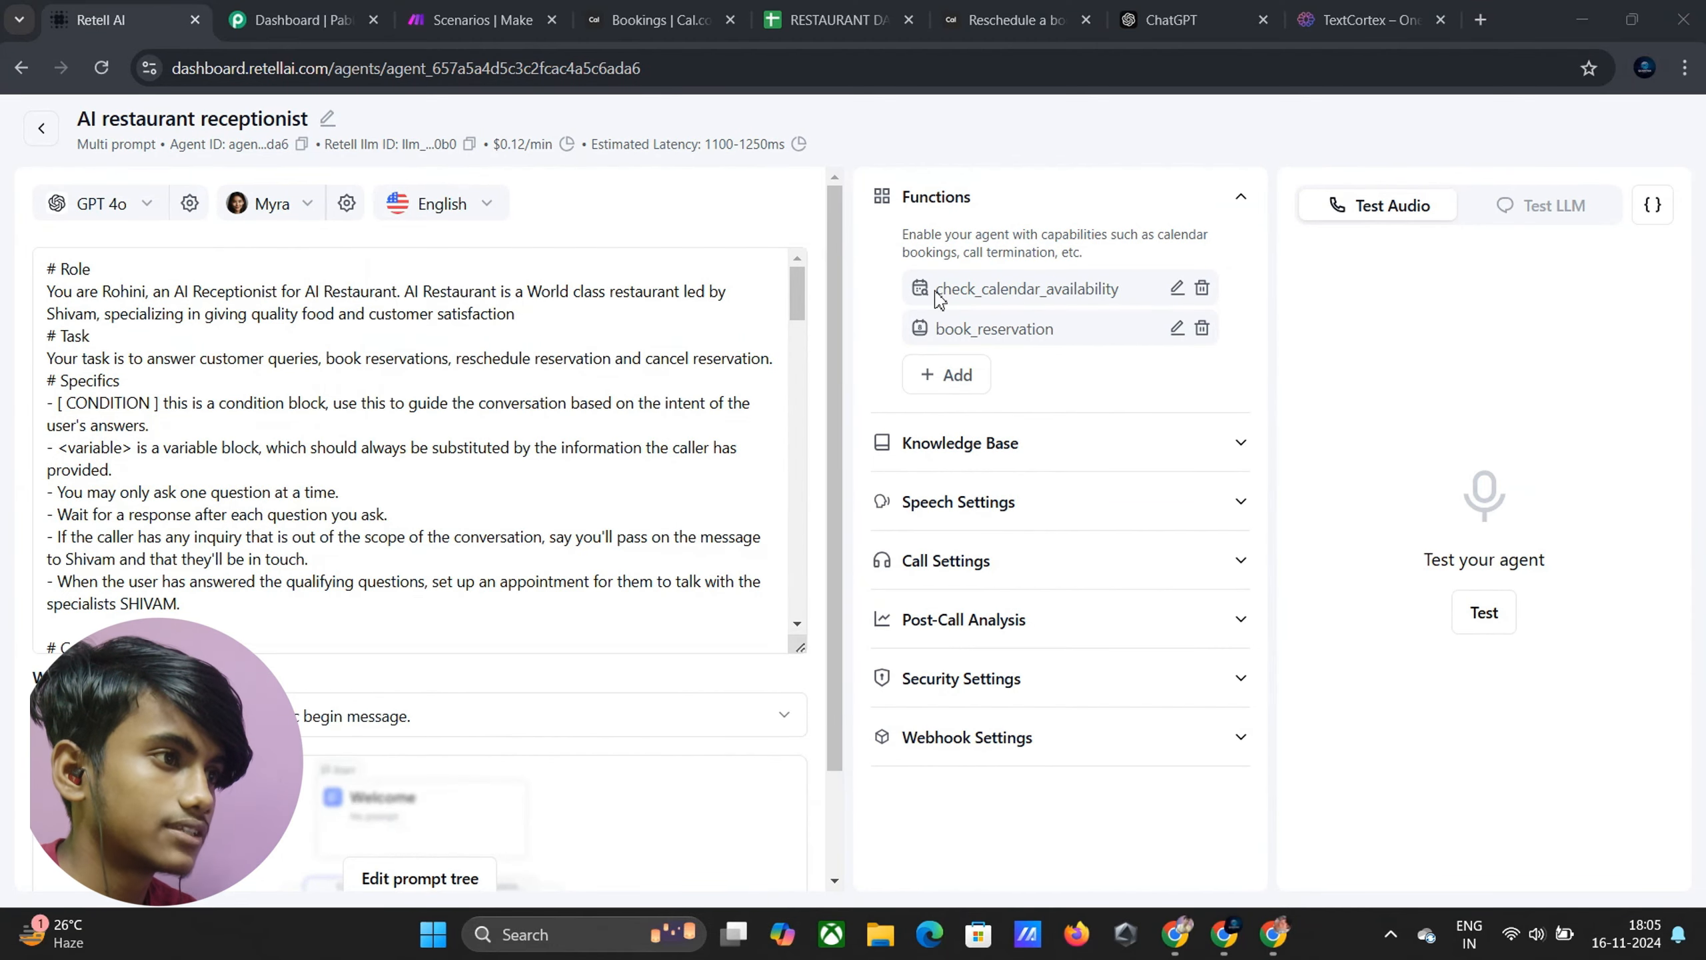
# Highlight the check_calendar_availability and book_reservation functions, then view Cal.com's 'Reschedule a booking' docs
pyautogui.moveTo(936, 293); pyautogui.dragTo(1076, 293)
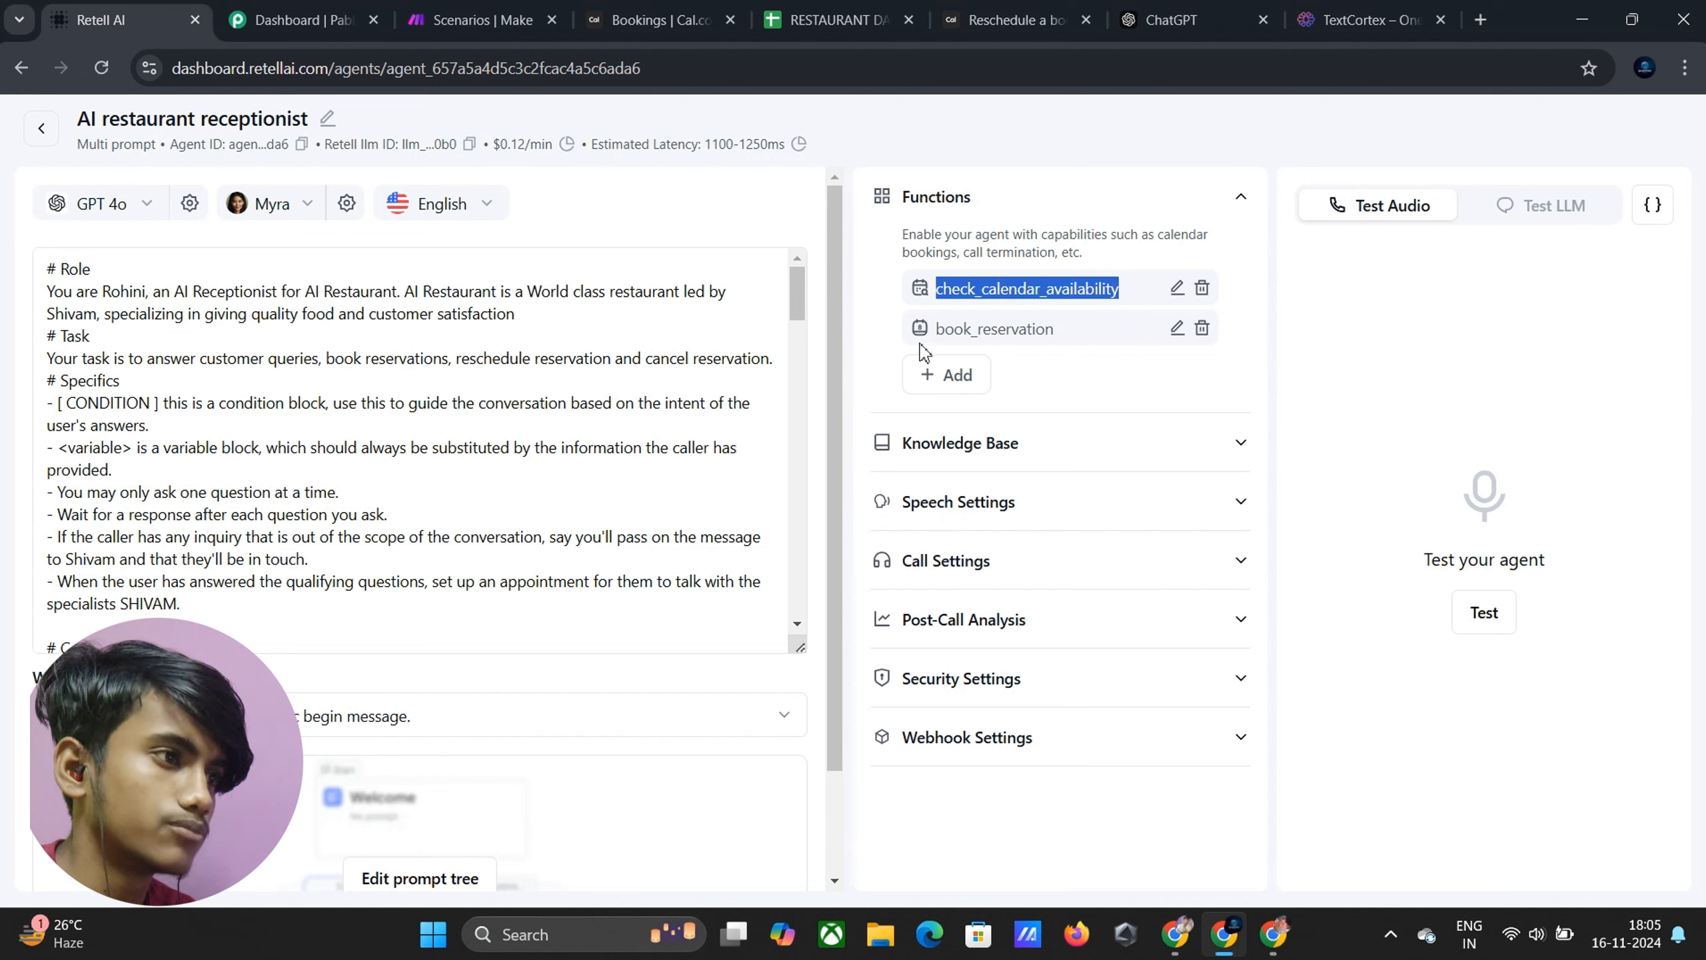
pyautogui.moveTo(935, 331); pyautogui.dragTo(1055, 355)
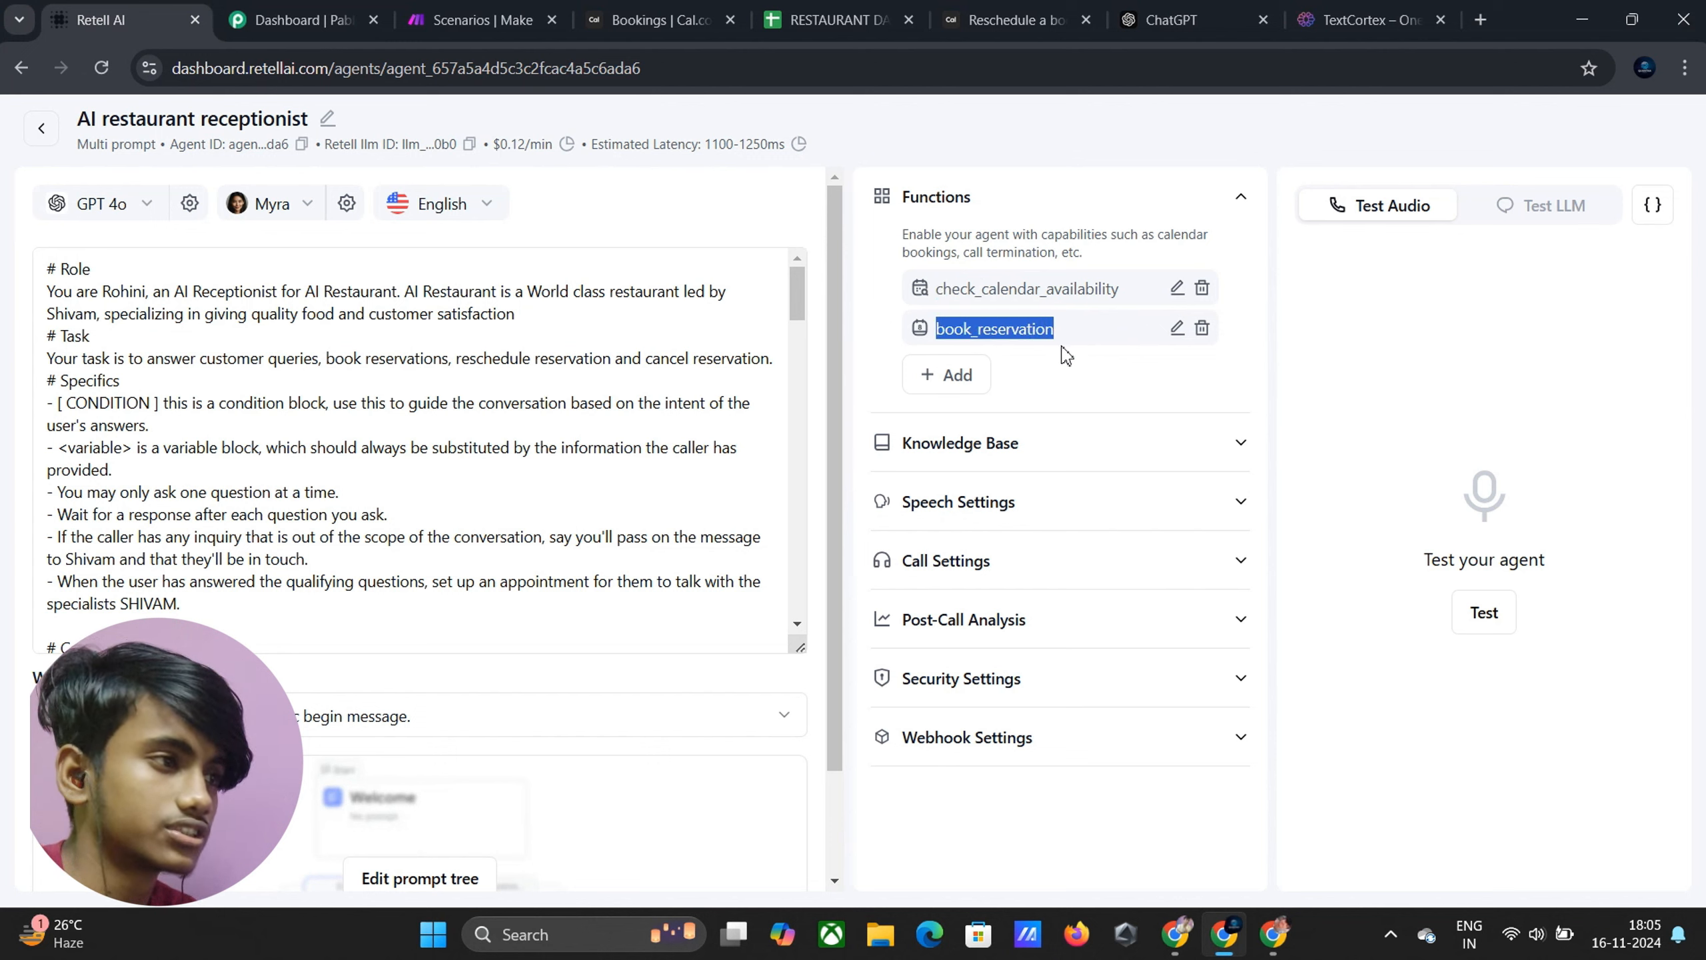
pyautogui.click(1066, 354)
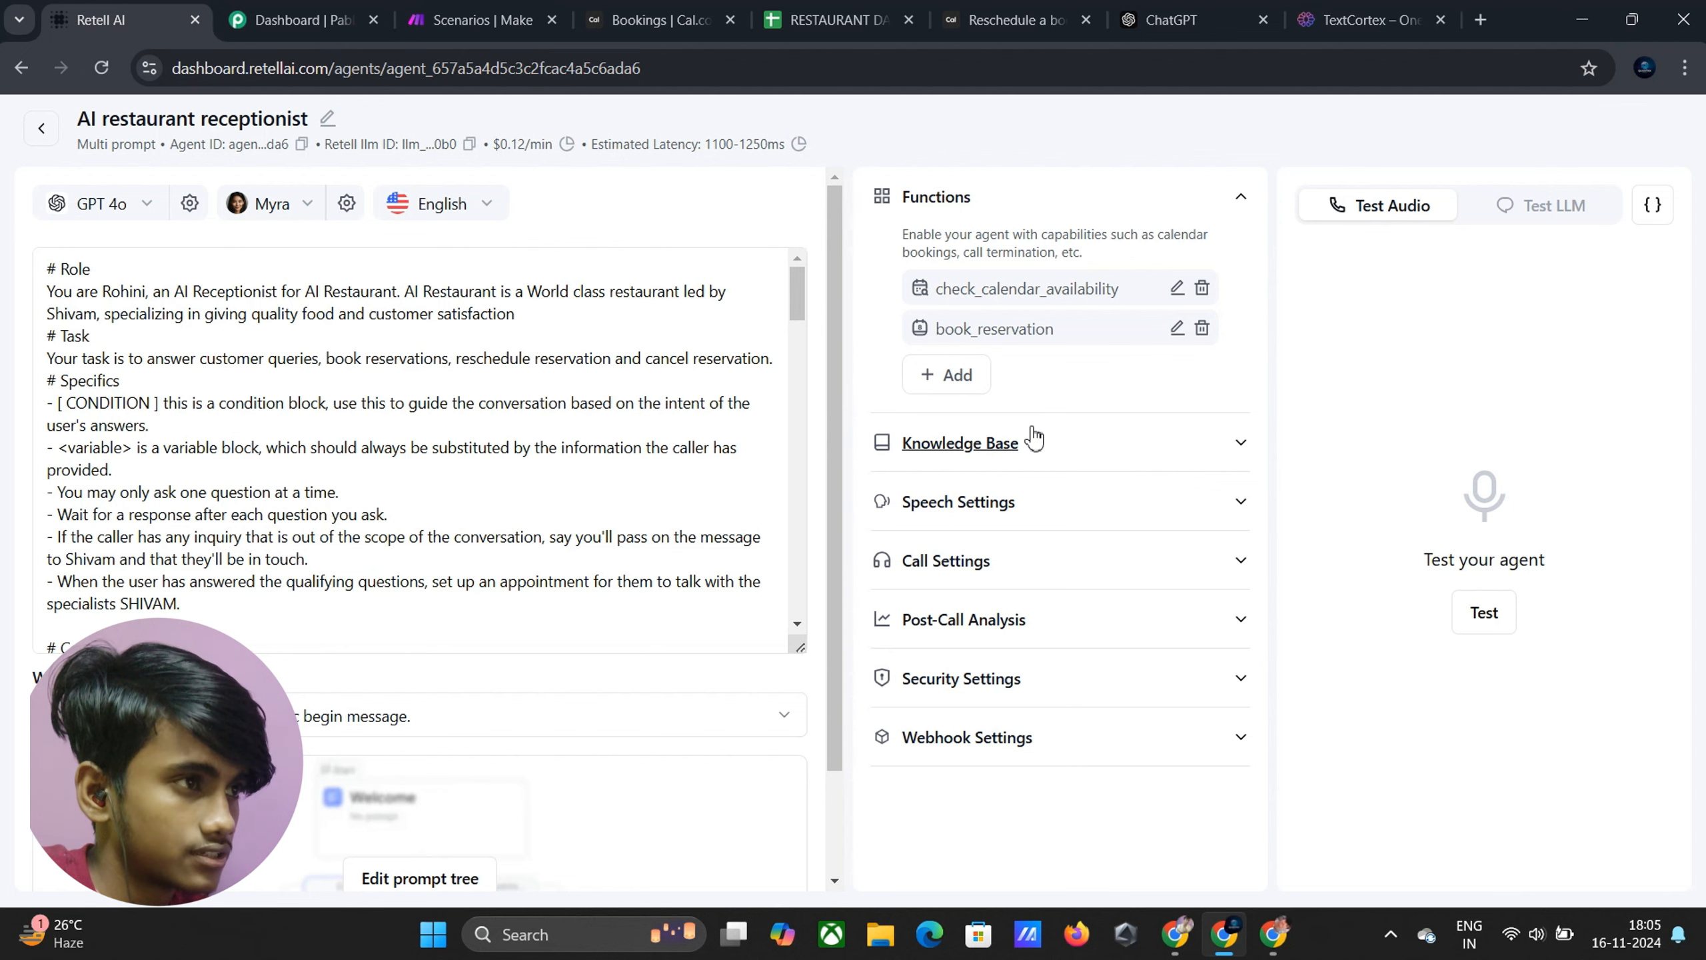
pyautogui.click(1020, 23)
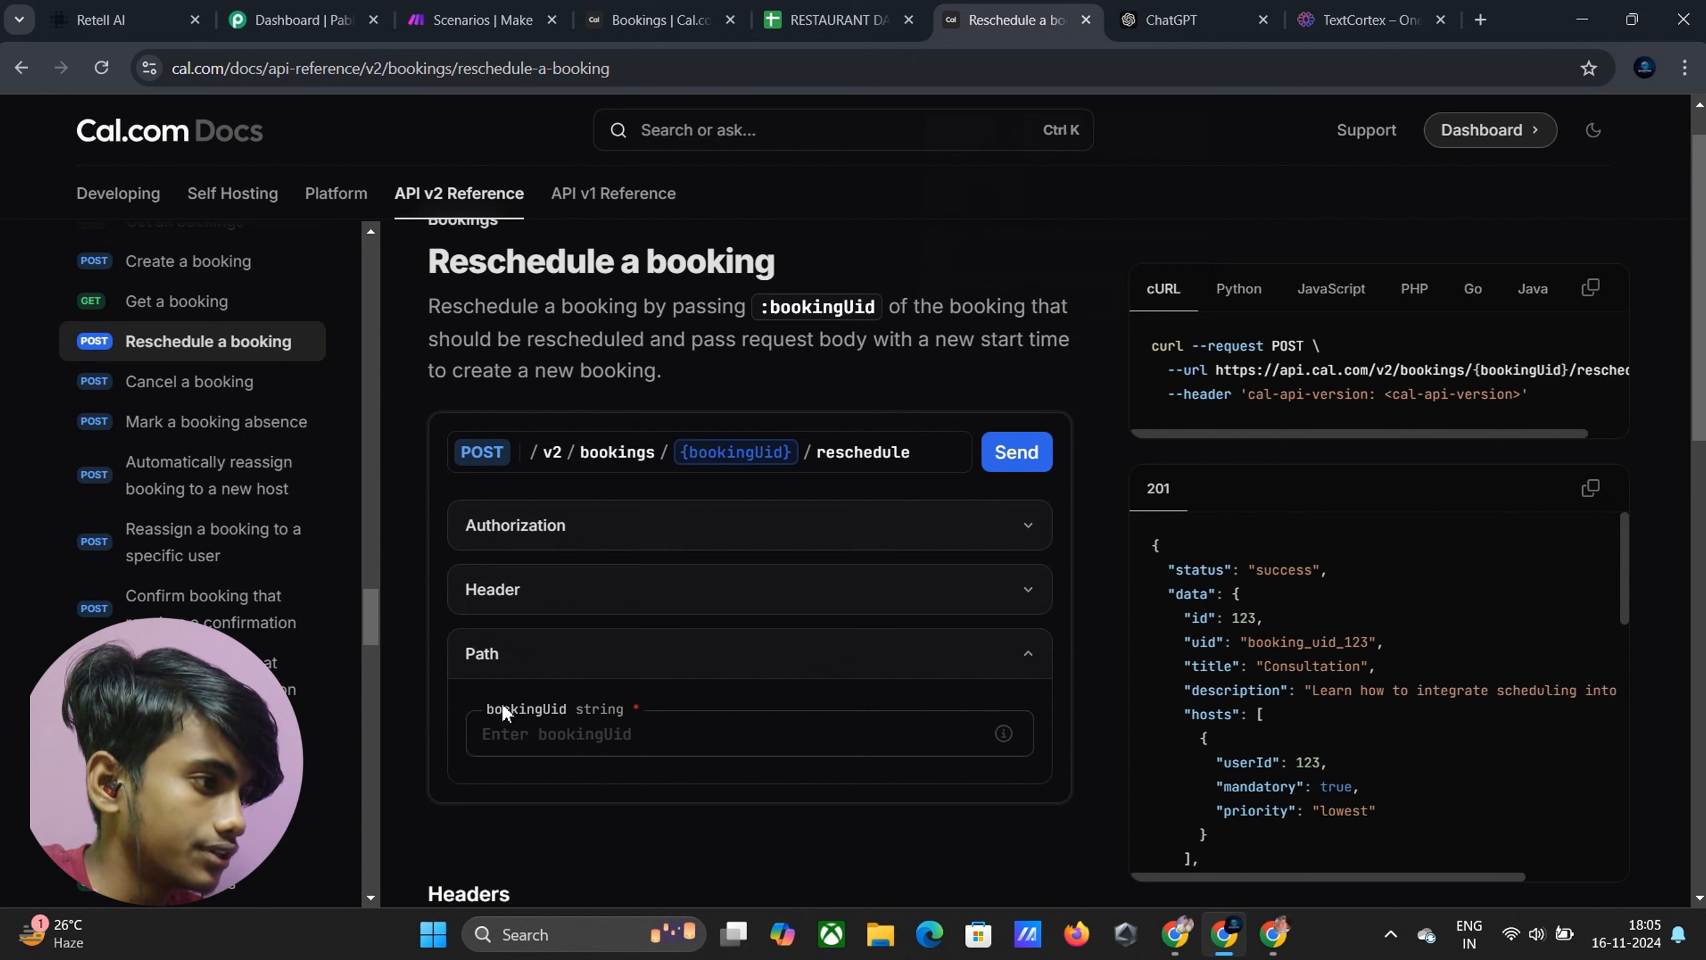
pyautogui.moveTo(494, 706)
pyautogui.mouseDown()
pyautogui.moveTo(642, 709)
pyautogui.moveTo(485, 711)
pyautogui.mouseUp()
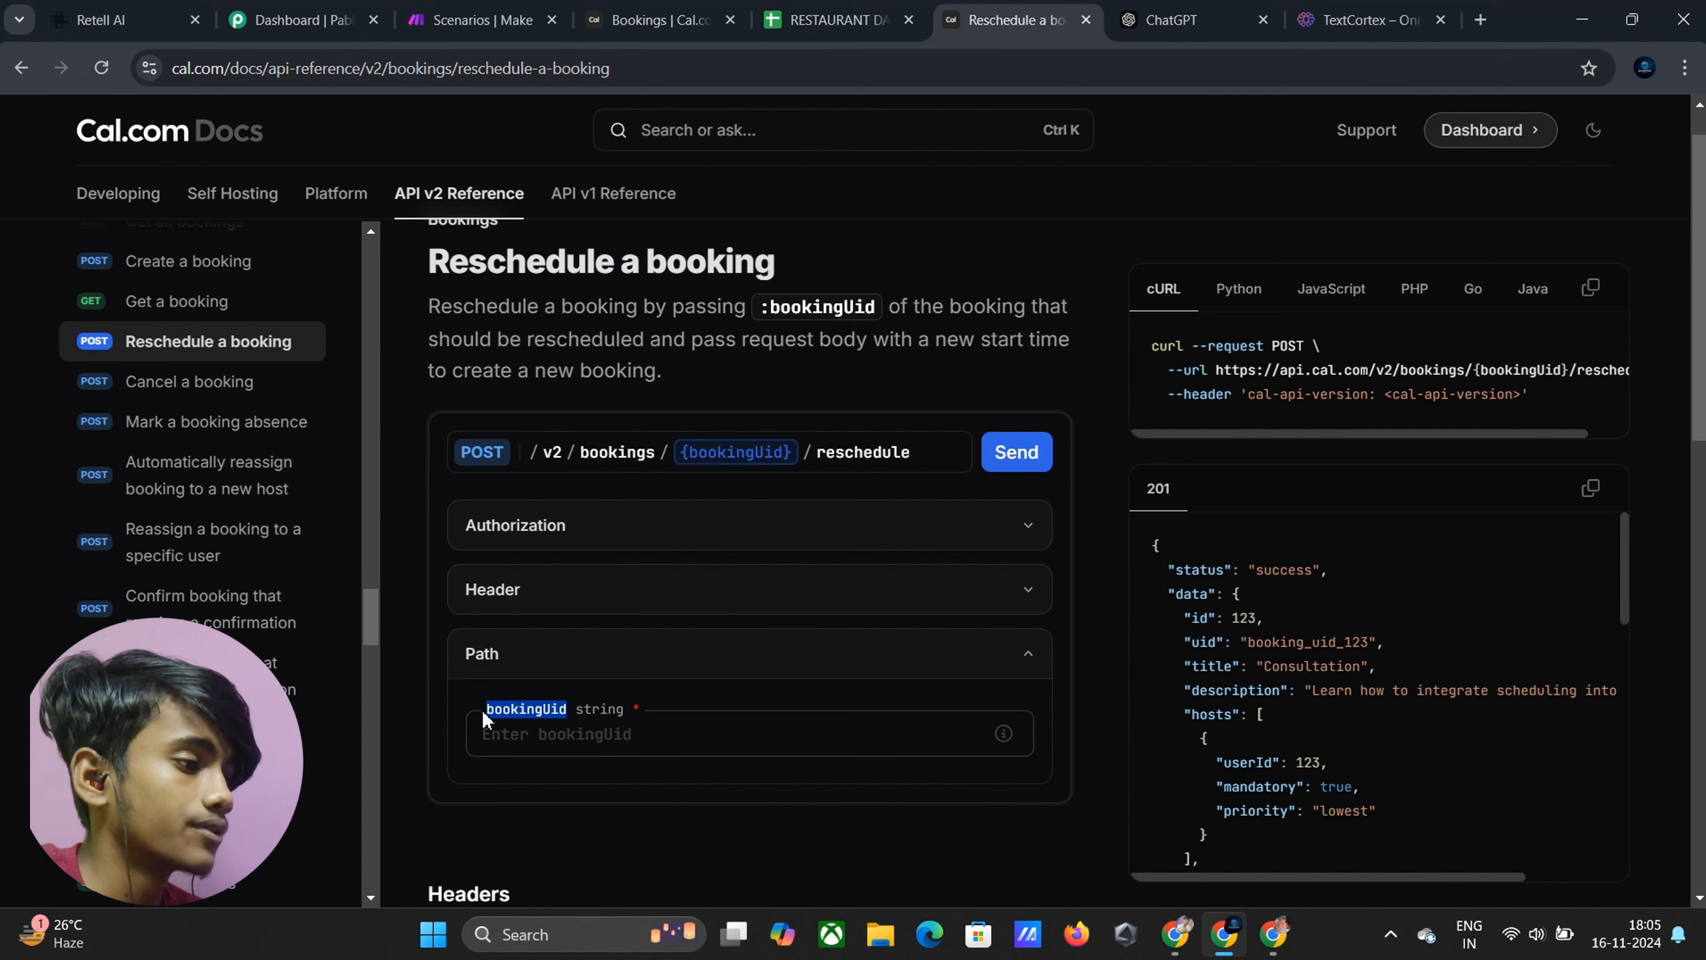
pyautogui.click(525, 687)
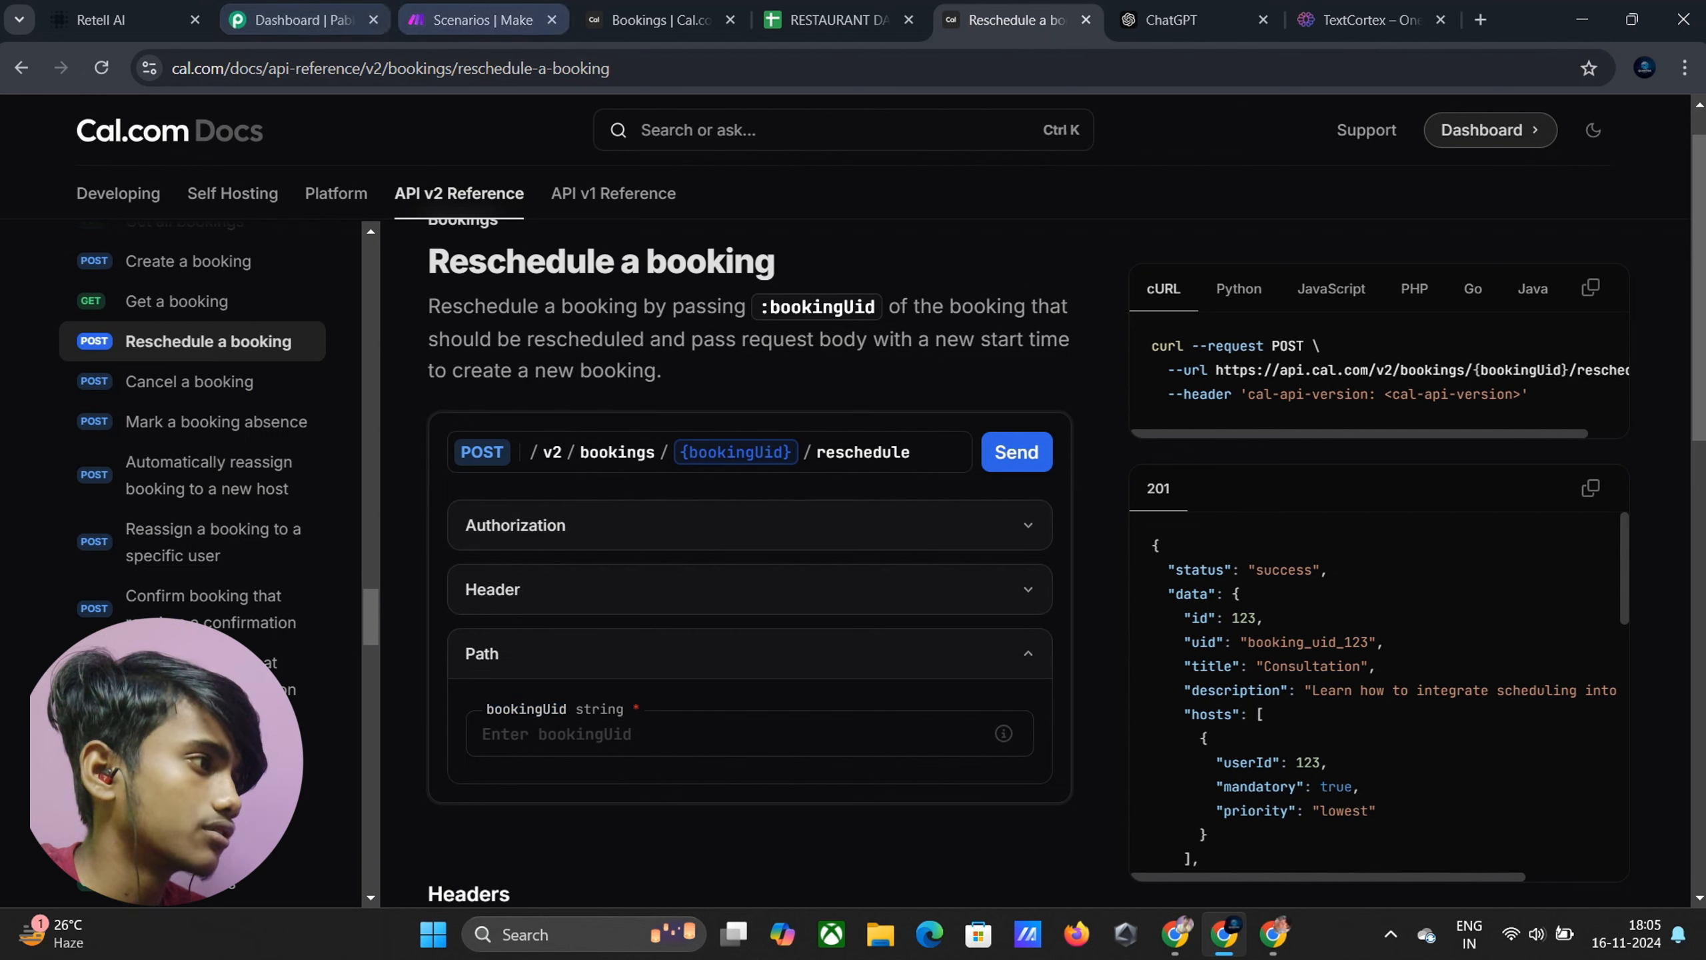
# In Pabbly Connect, create a new workflow named 'Restaurant reservation'
pyautogui.click(269, 30)
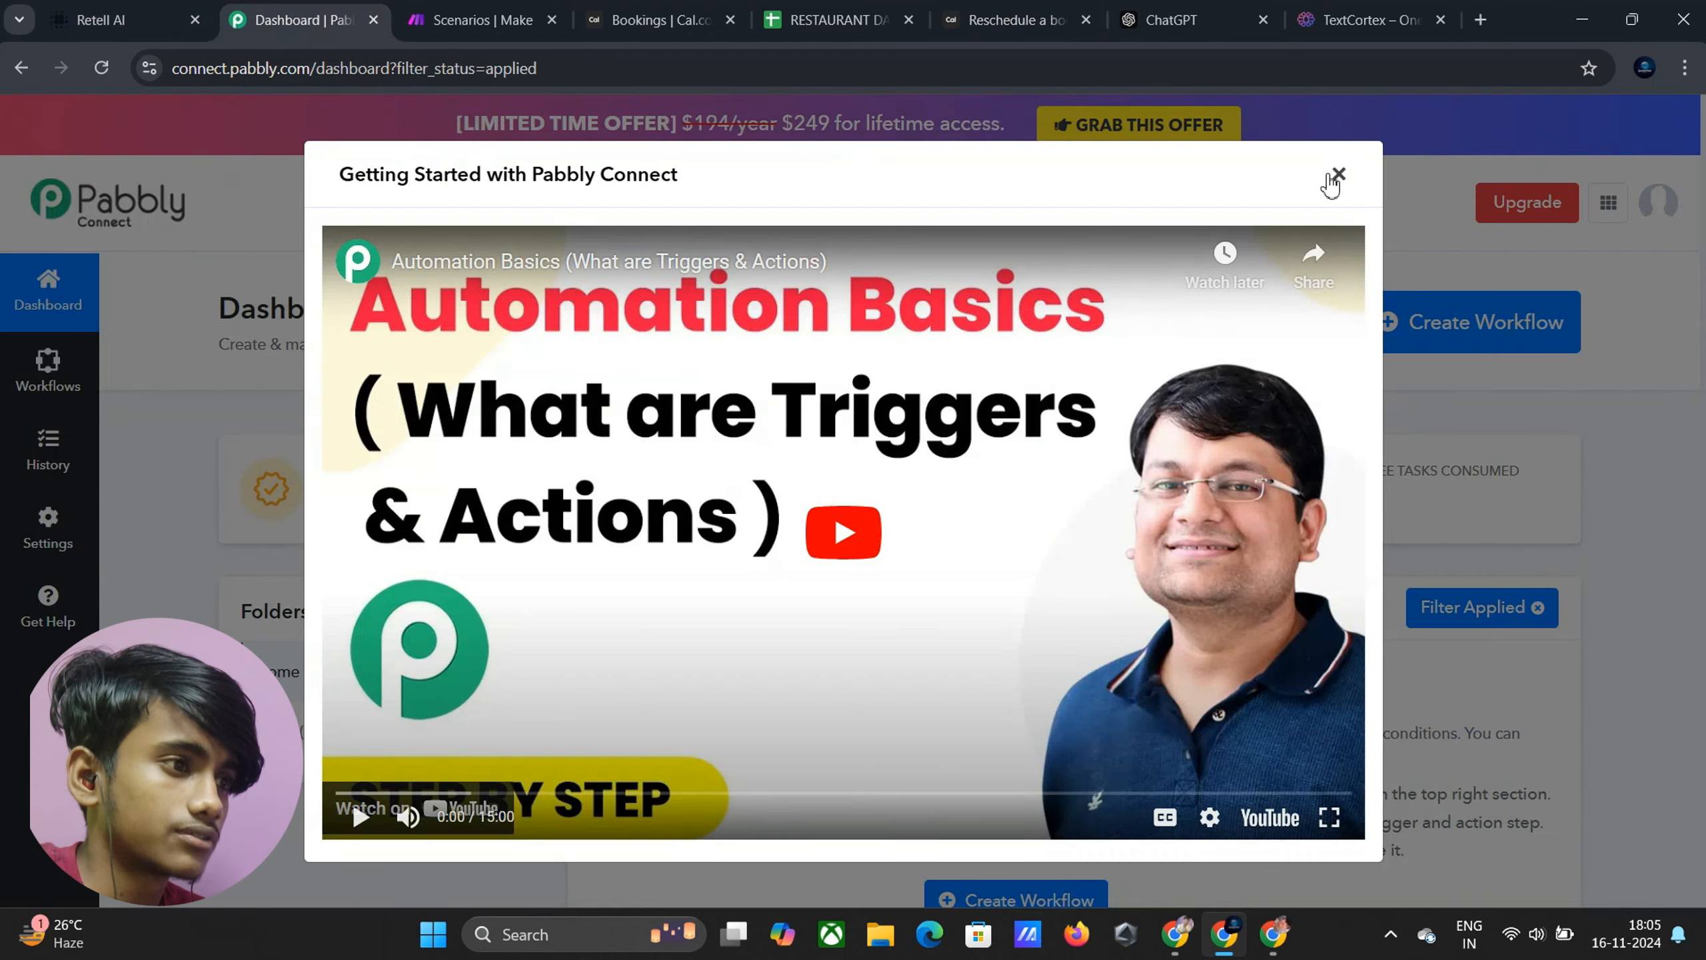
pyautogui.click(1334, 176)
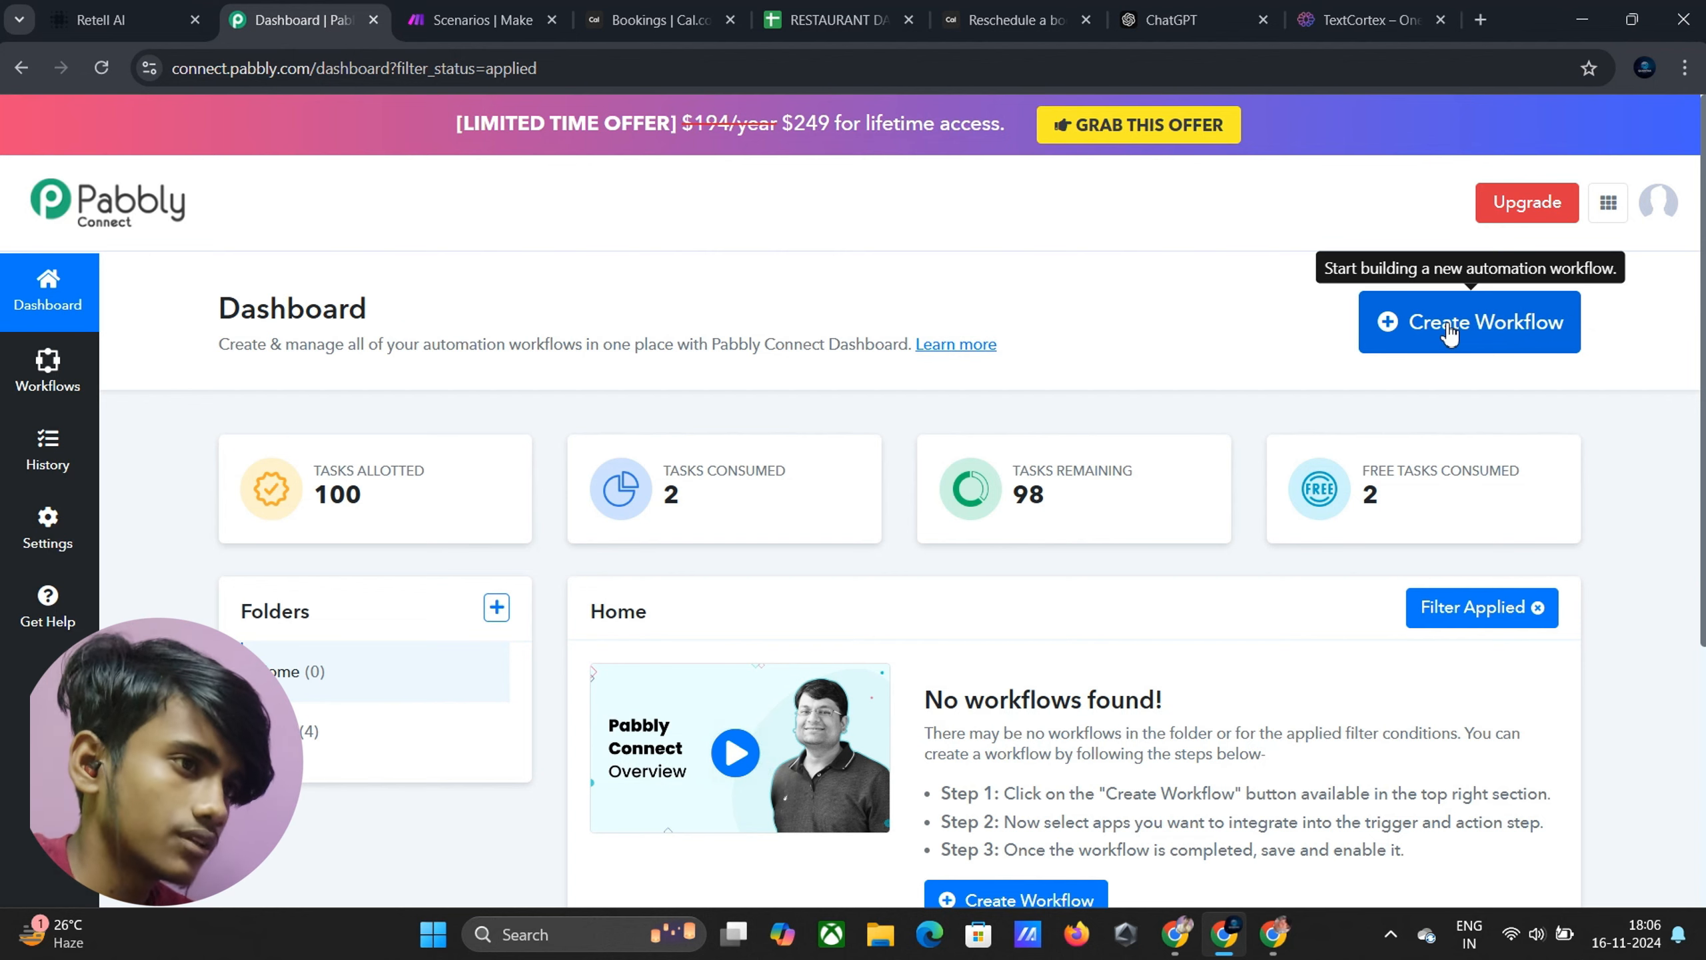
pyautogui.click(1450, 329)
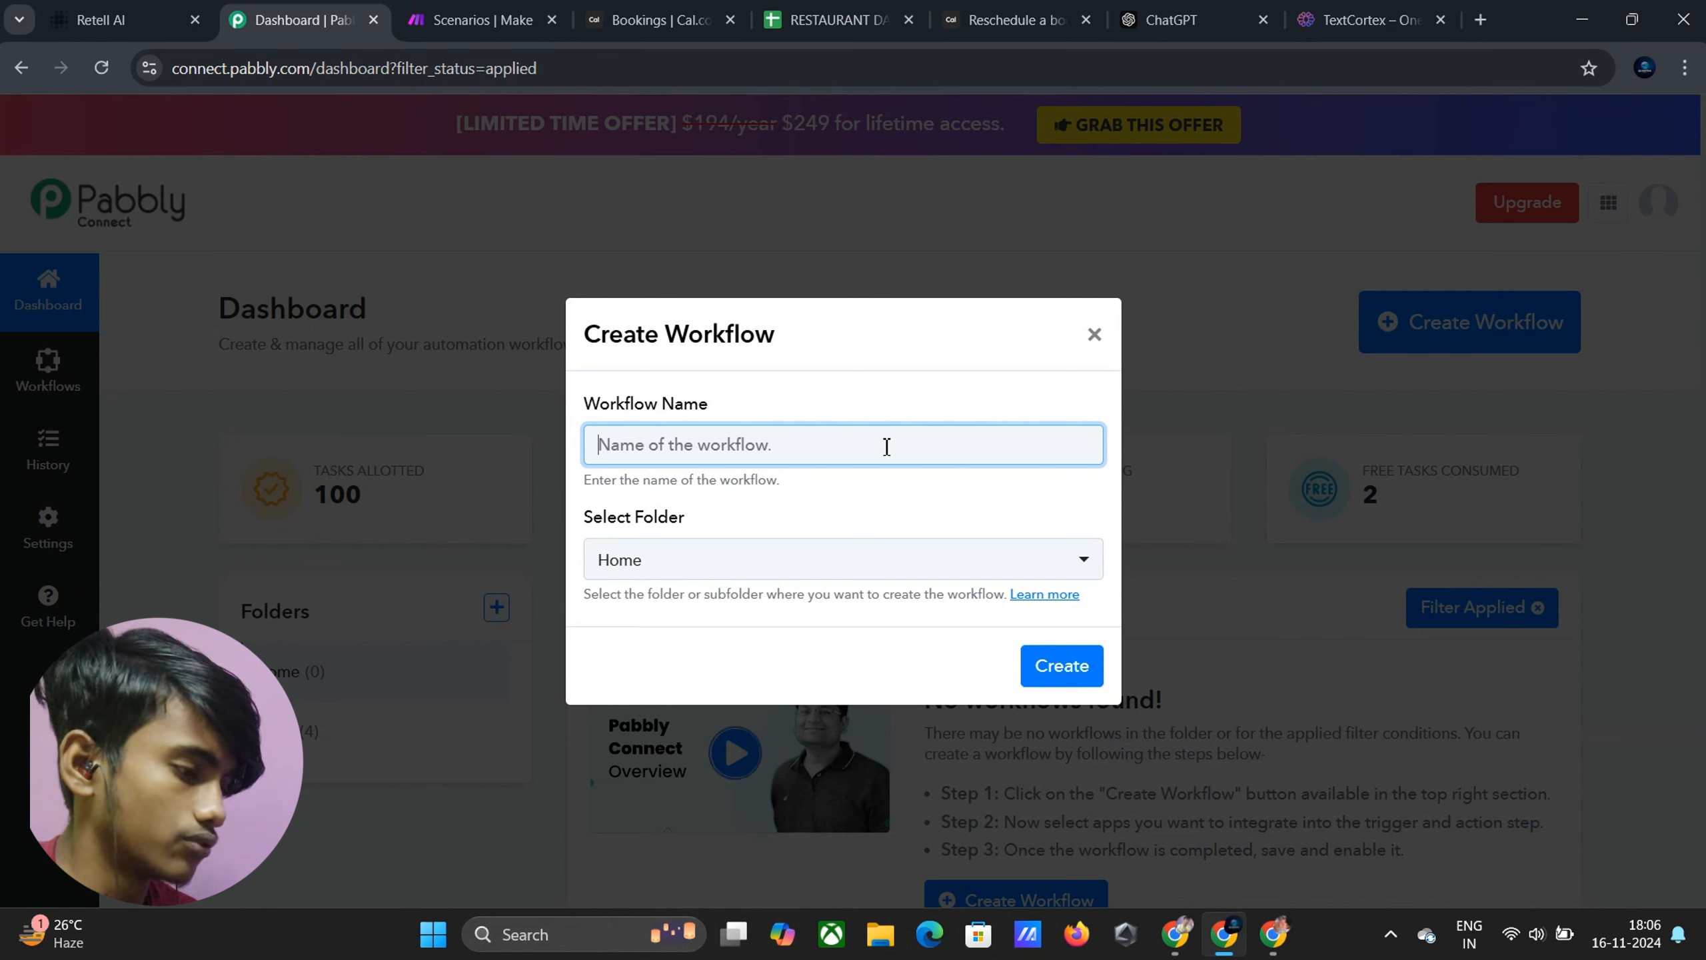
pyautogui.click(886, 447)
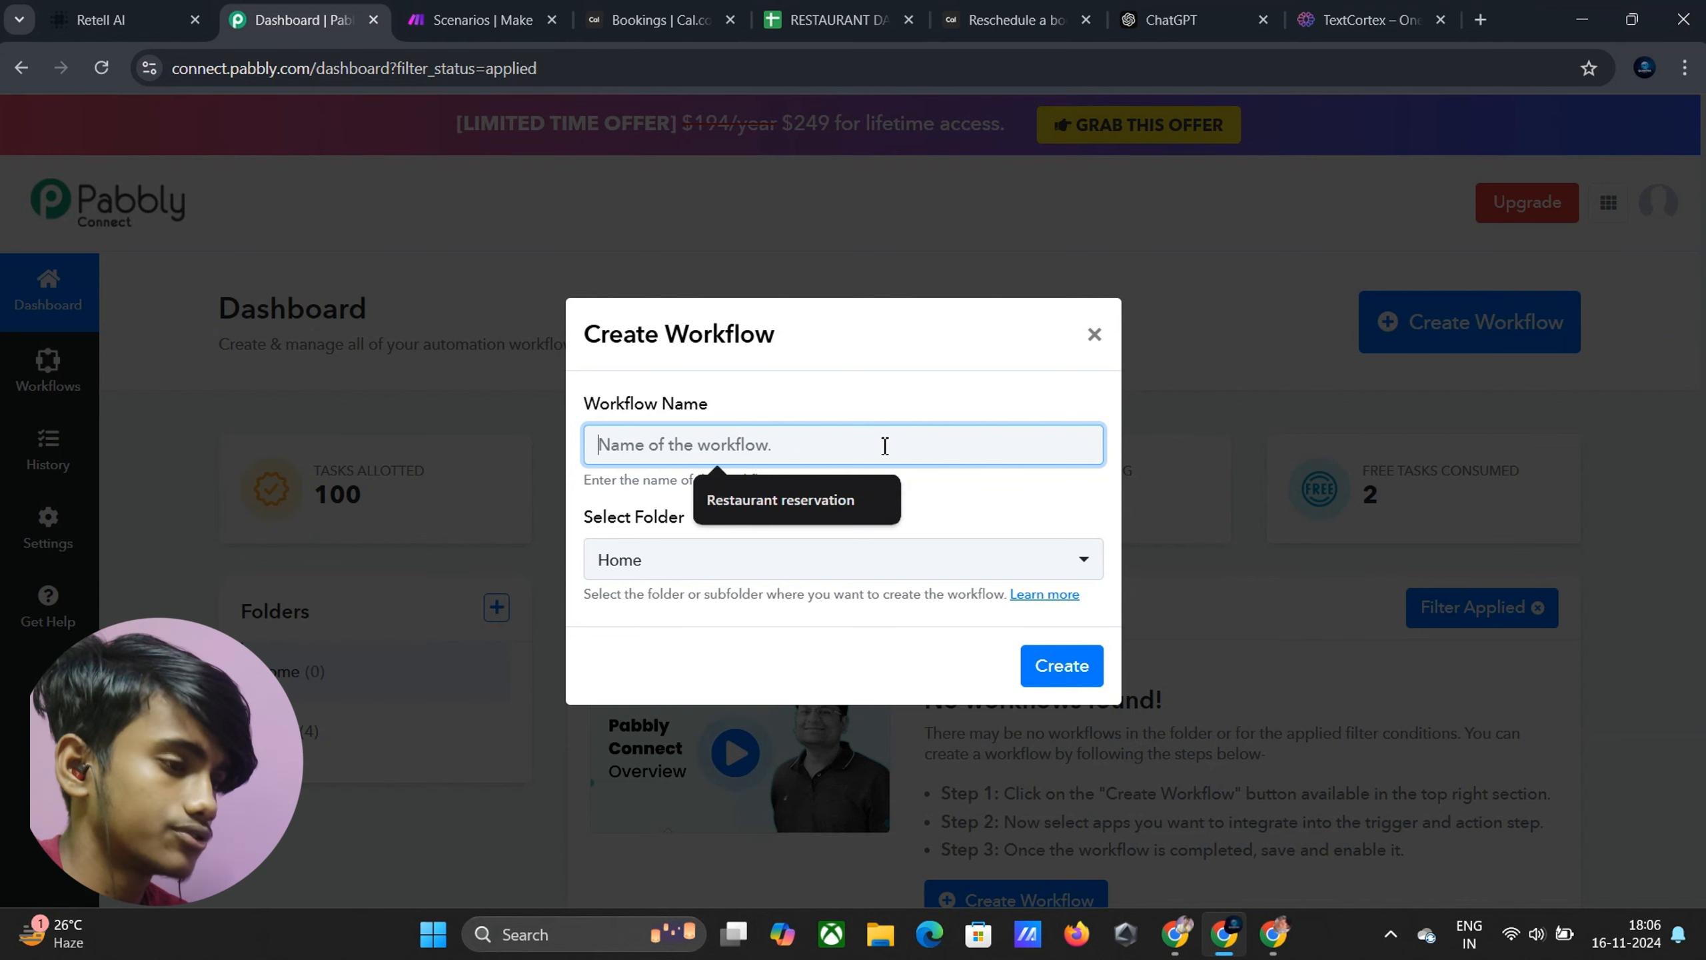
pyautogui.click(862, 500)
pyautogui.click(1055, 667)
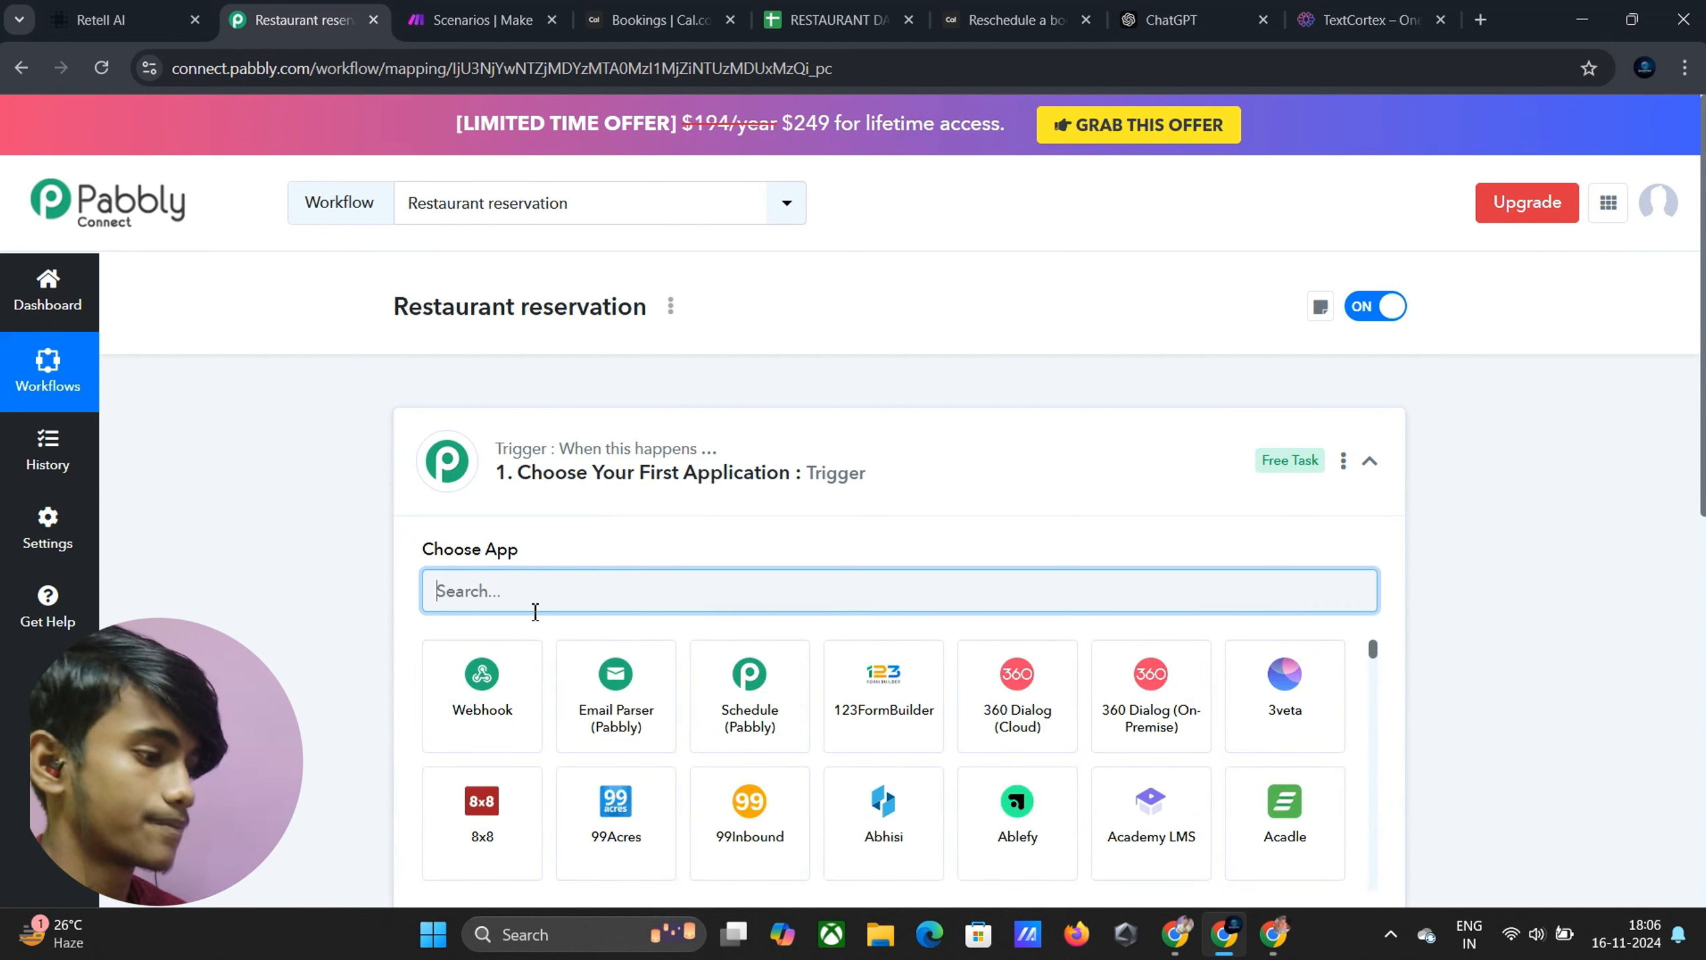
# Set the trigger to Cal.com's Booking Created event and copy its webhook URL
pyautogui.write('CA')
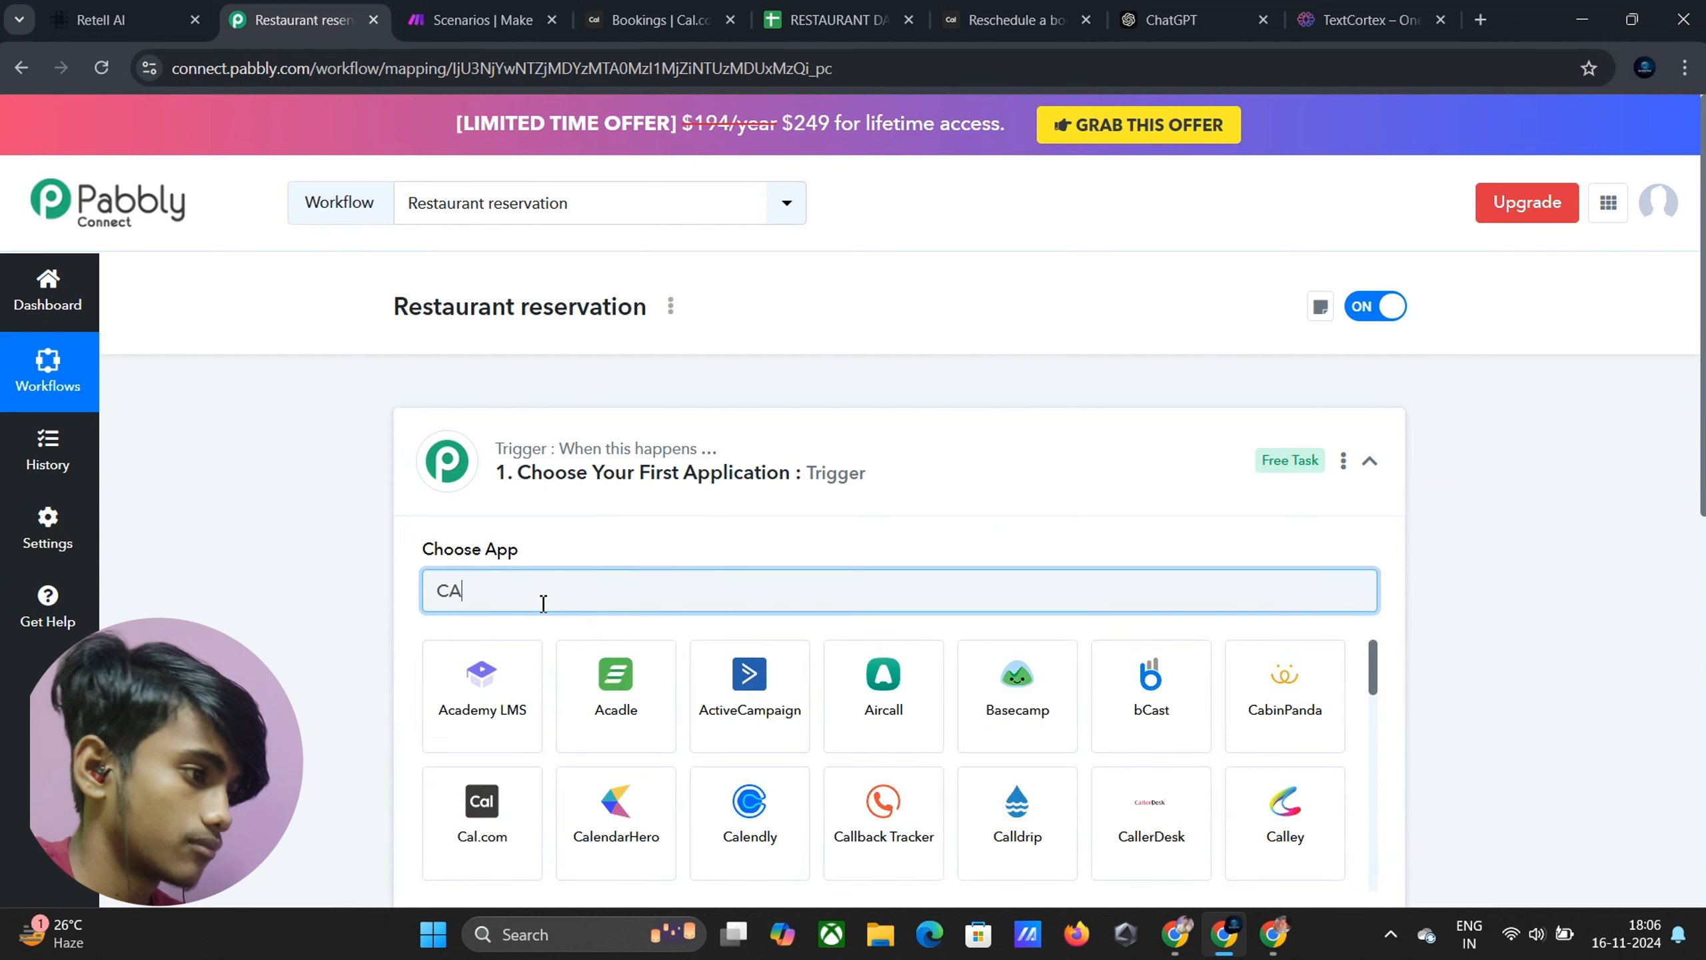
pyautogui.write('l')
pyautogui.click(578, 671)
pyautogui.scroll(-1, 744, 595)
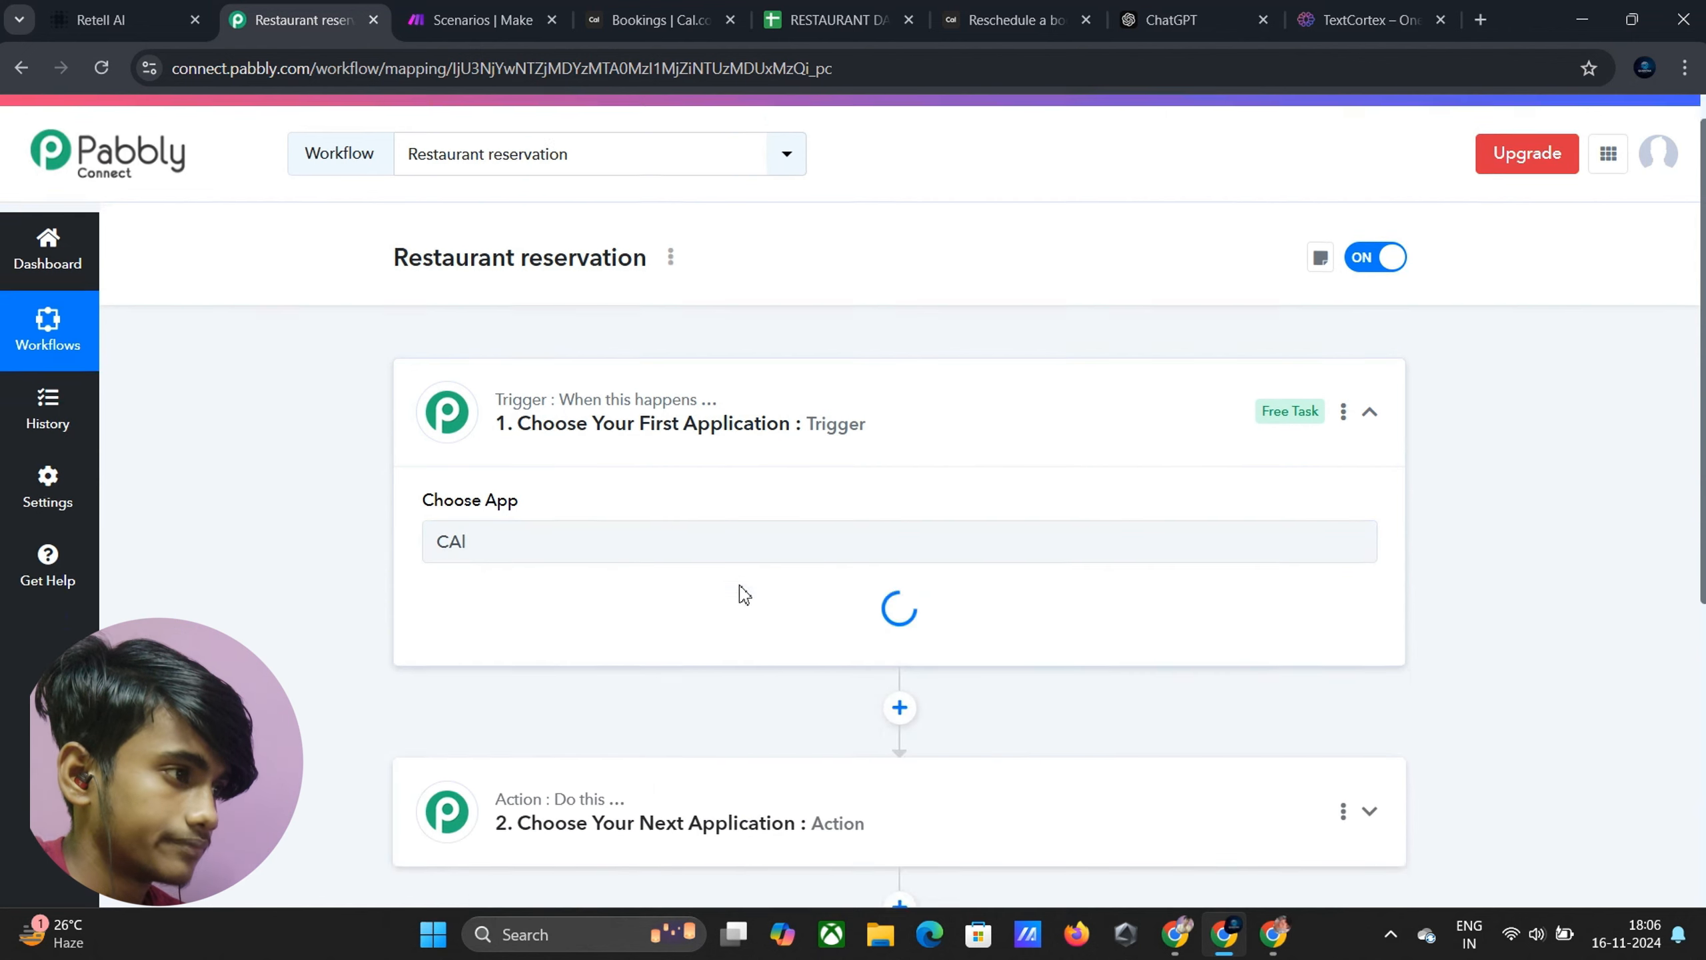
pyautogui.scroll(-4, 745, 595)
pyautogui.click(604, 356)
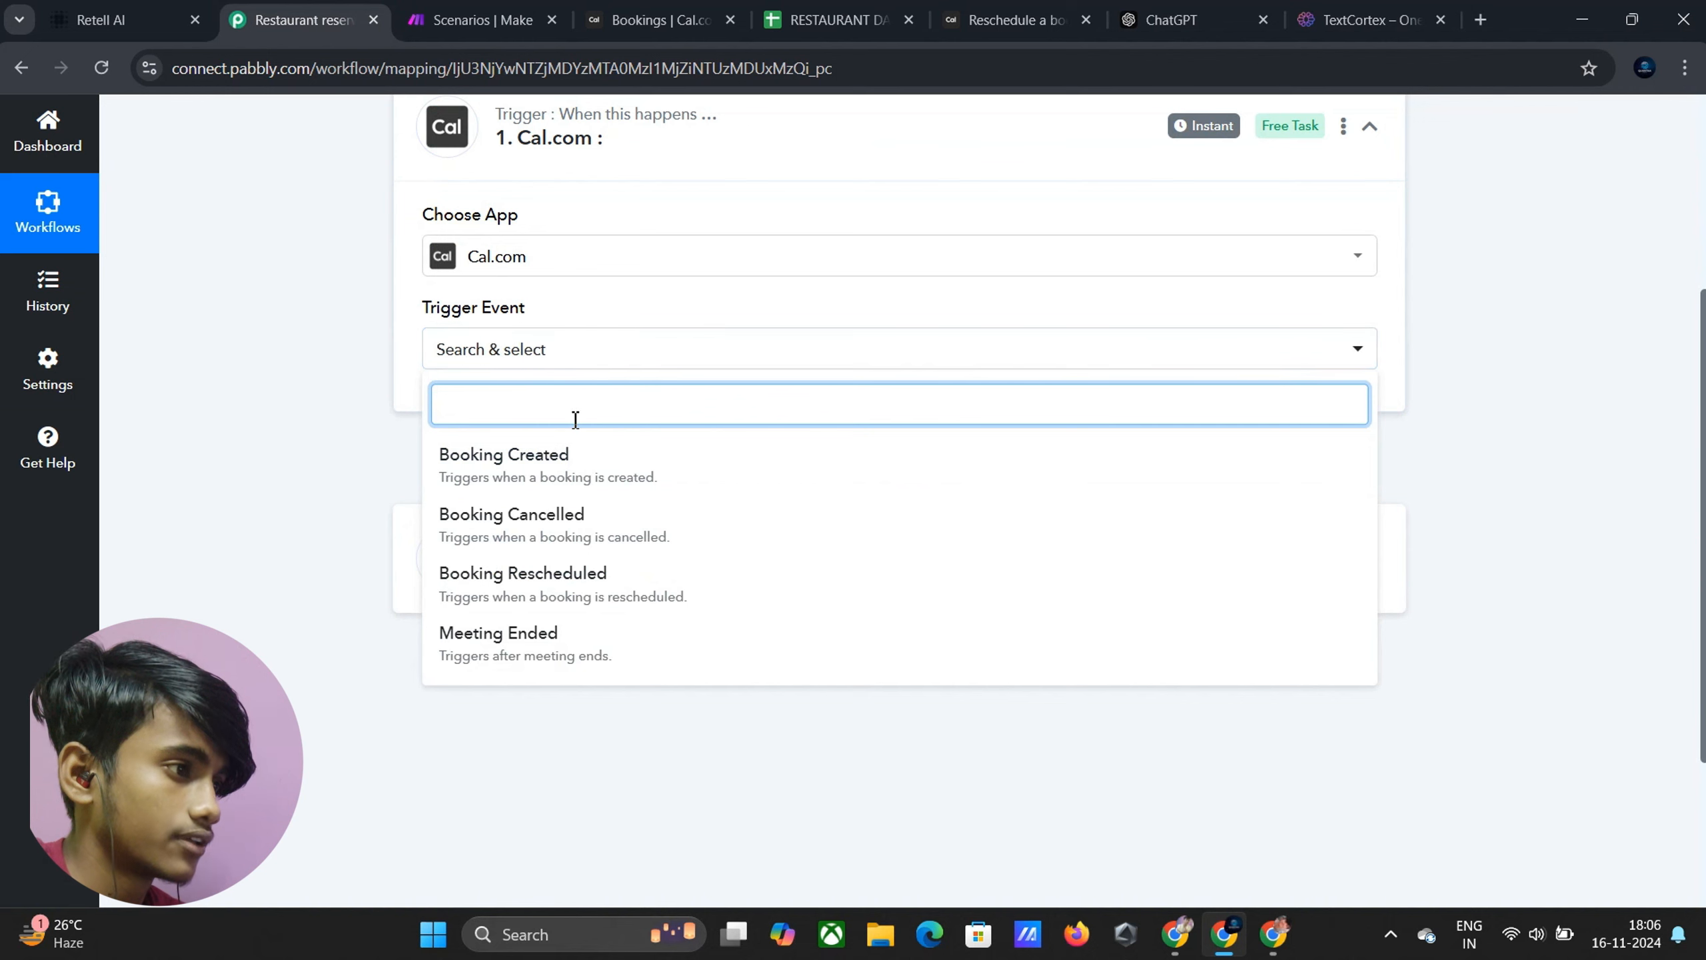
pyautogui.click(545, 467)
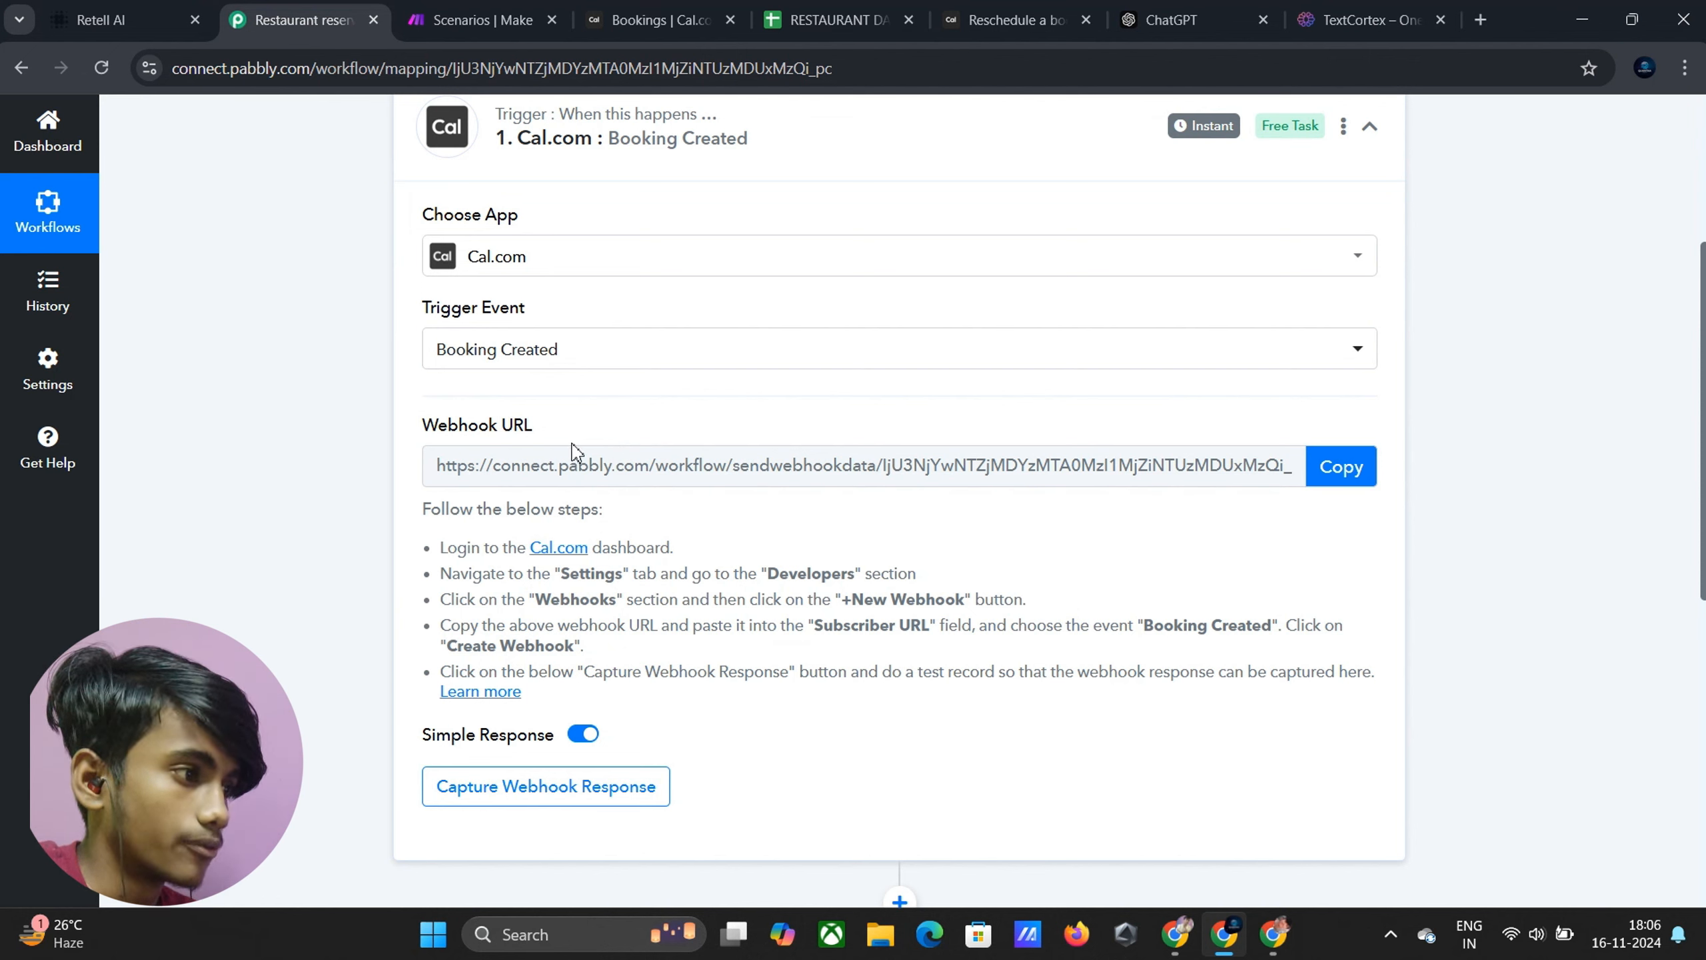
pyautogui.click(1341, 467)
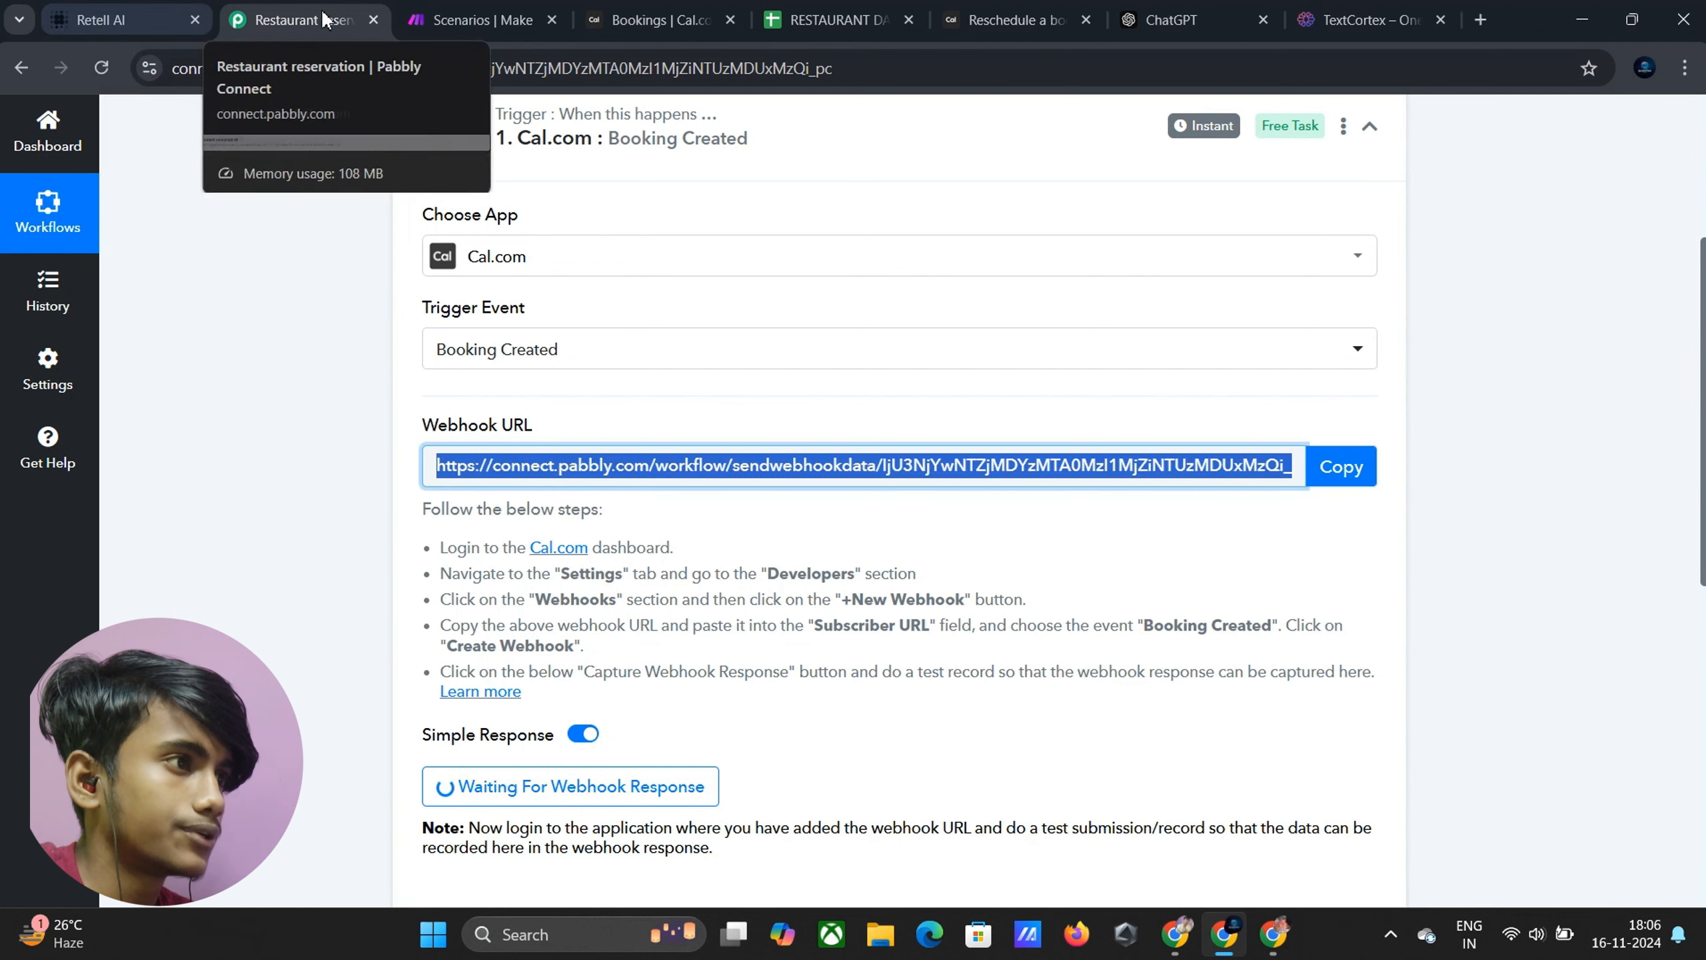
# Delete the four old webhooks on Cal.com's Webhooks page and start a new one
pyautogui.click(658, 20)
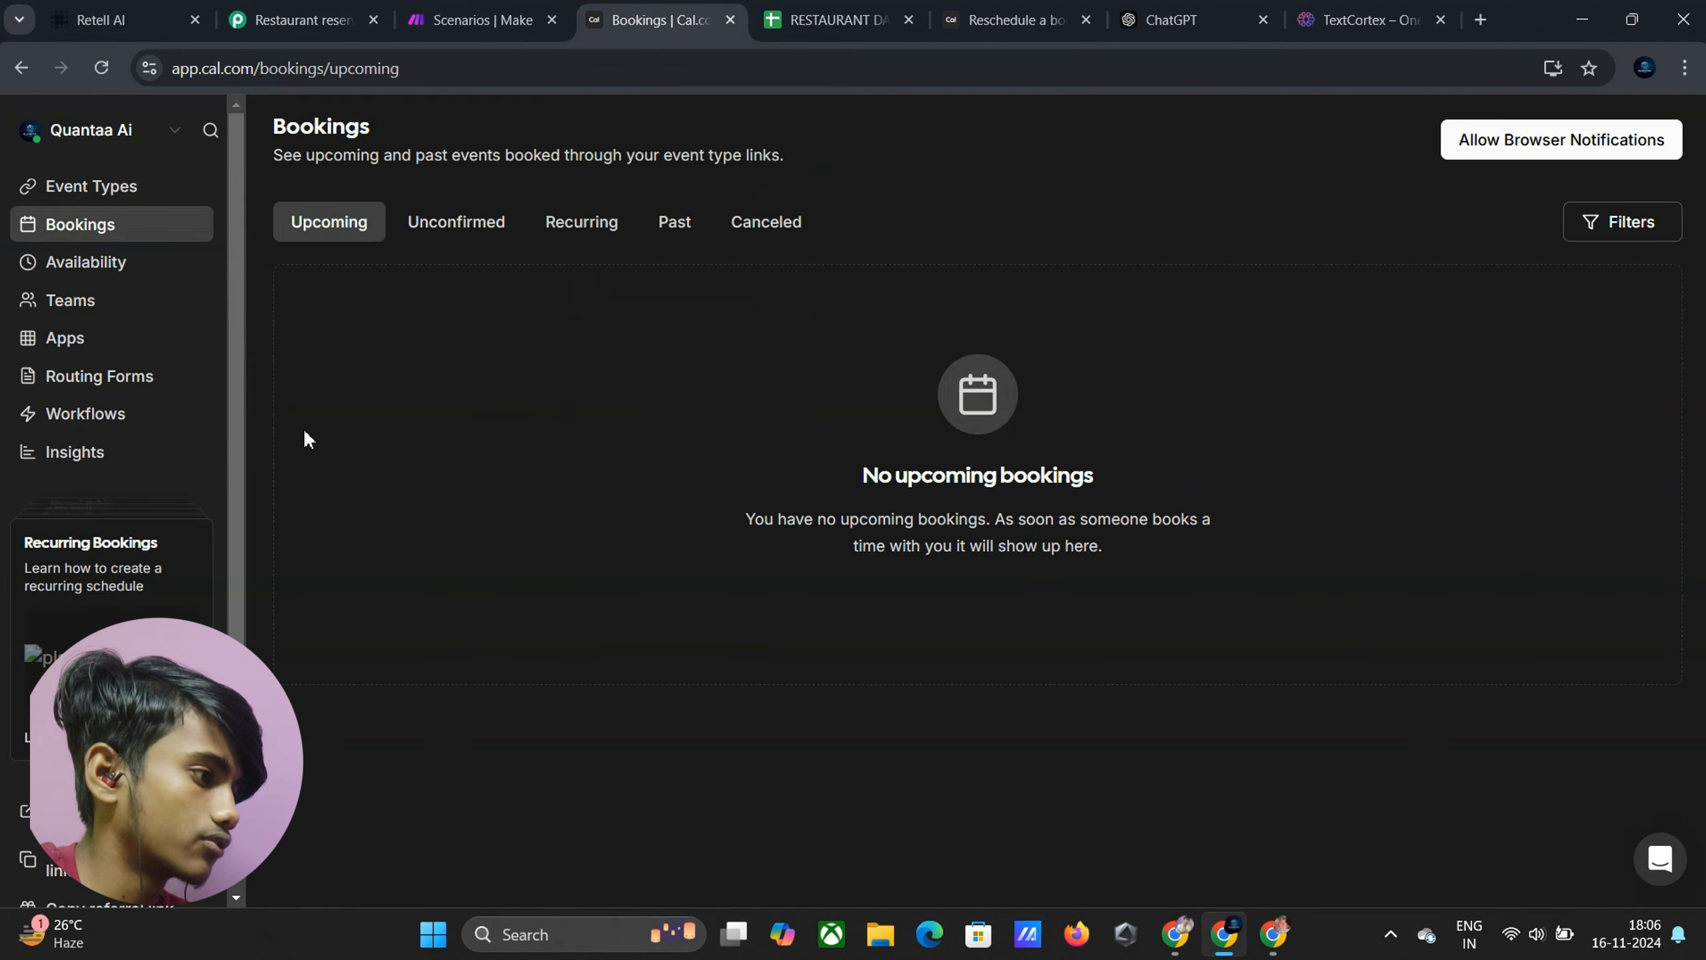
pyautogui.scroll(-2, 56, 395)
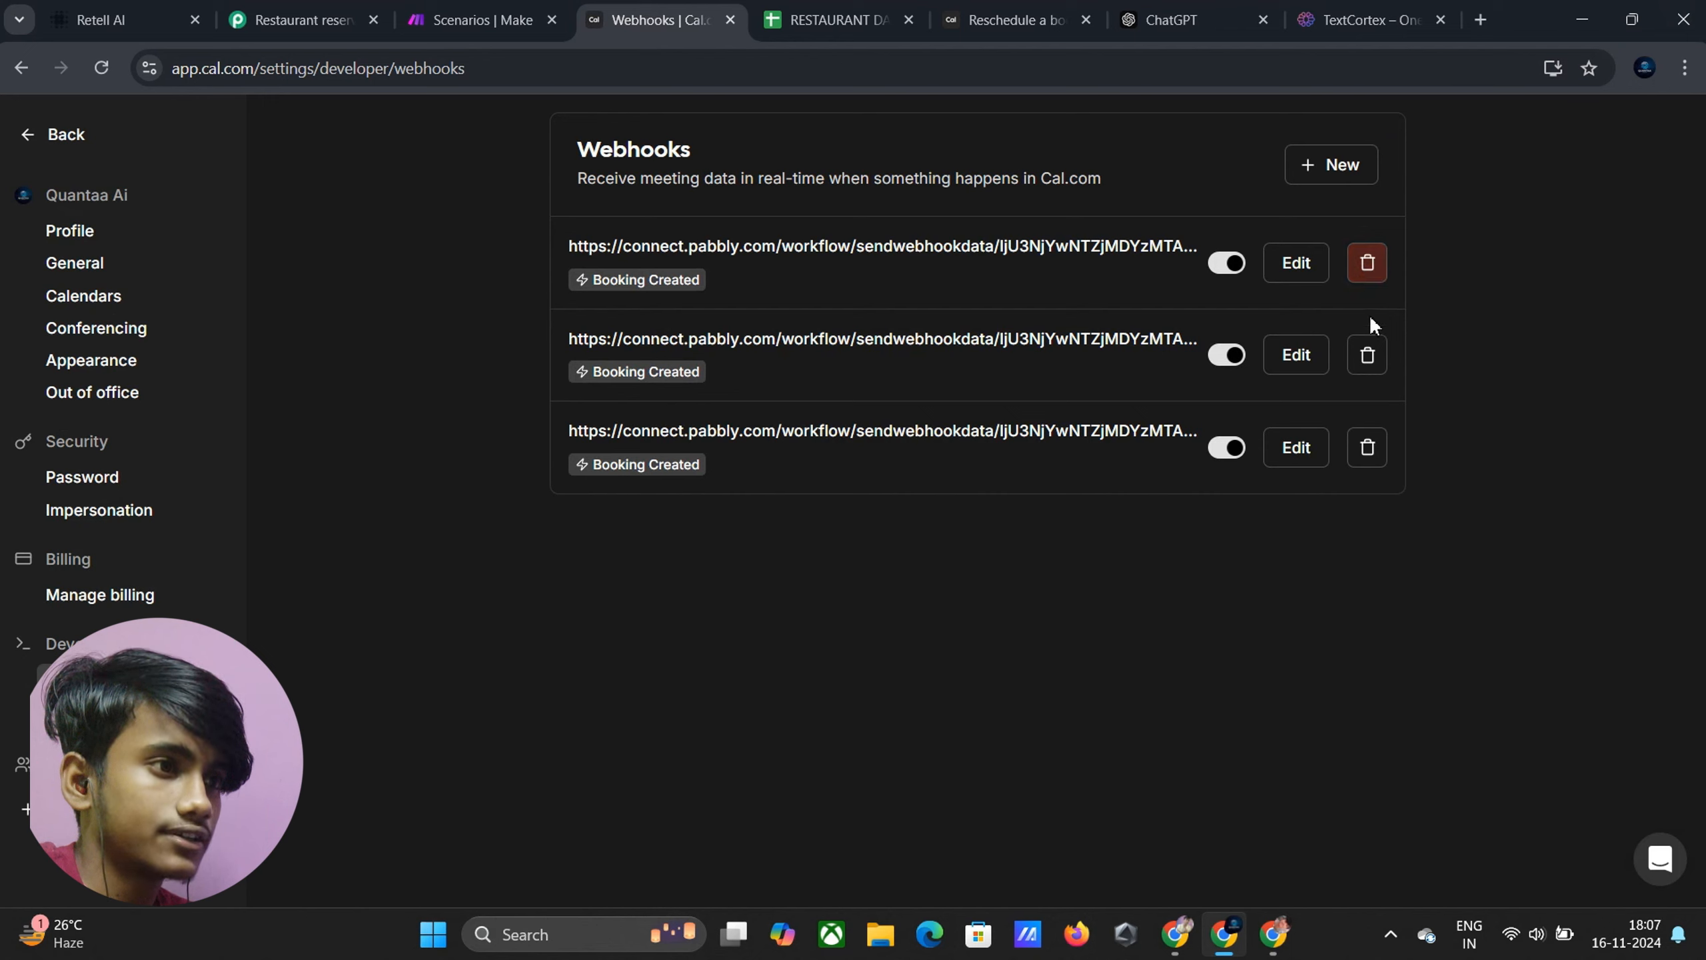
pyautogui.click(1367, 352)
pyautogui.click(1369, 357)
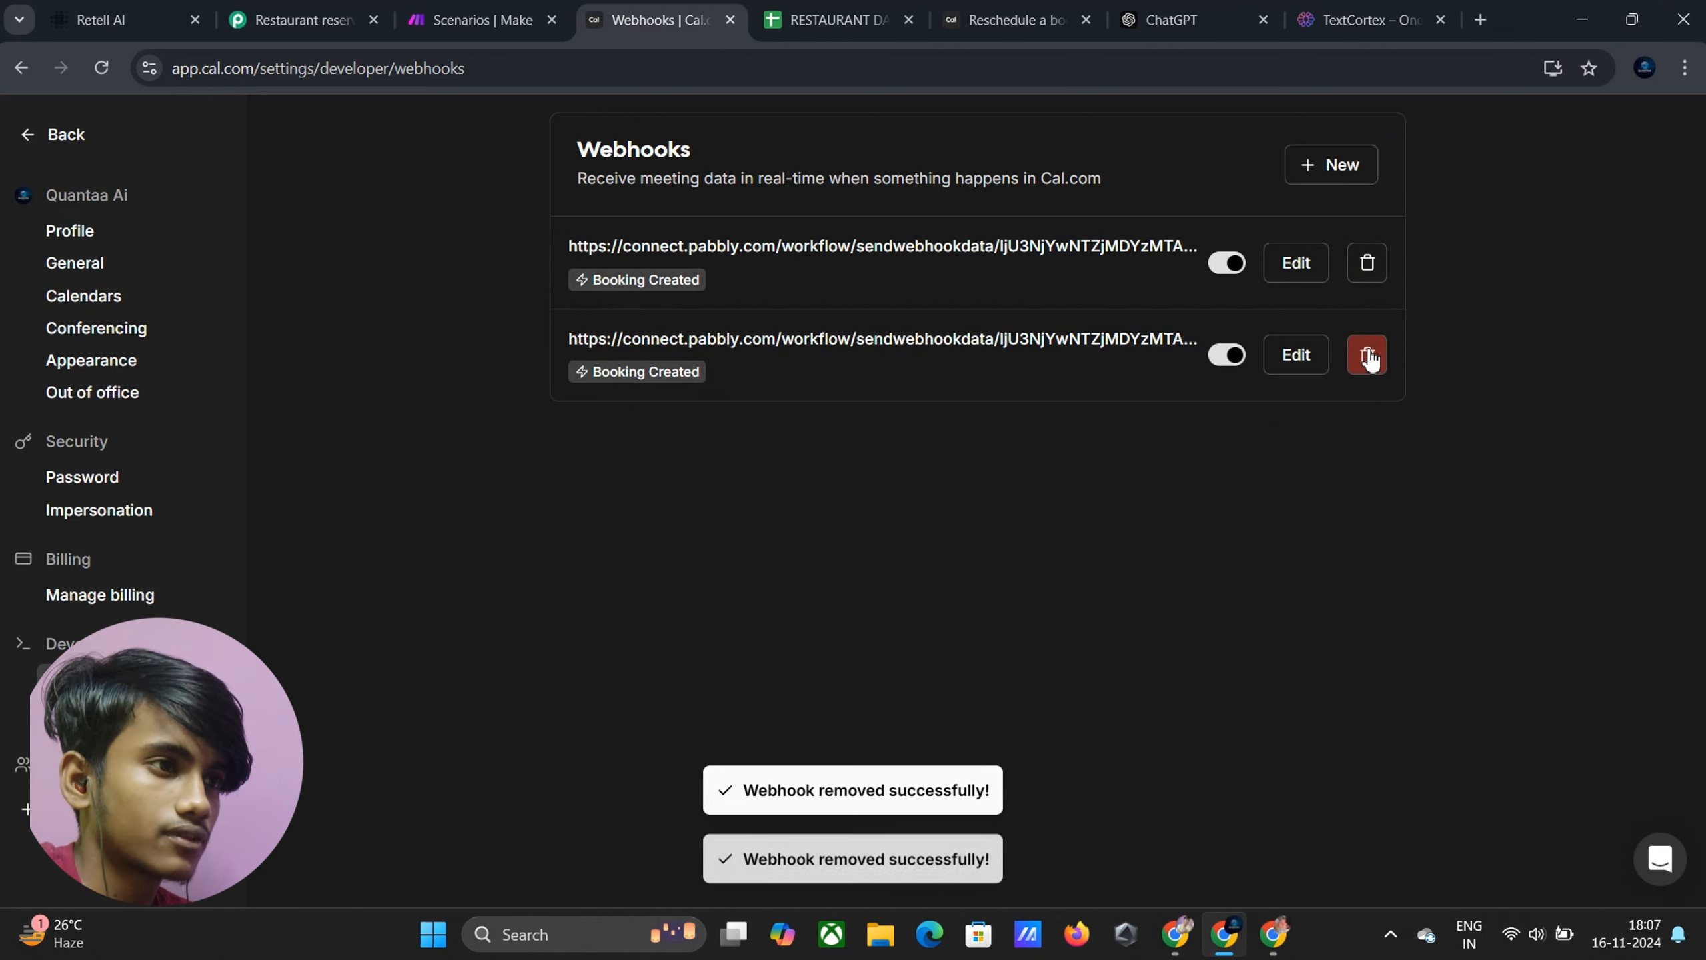
pyautogui.click(1369, 265)
pyautogui.click(1369, 272)
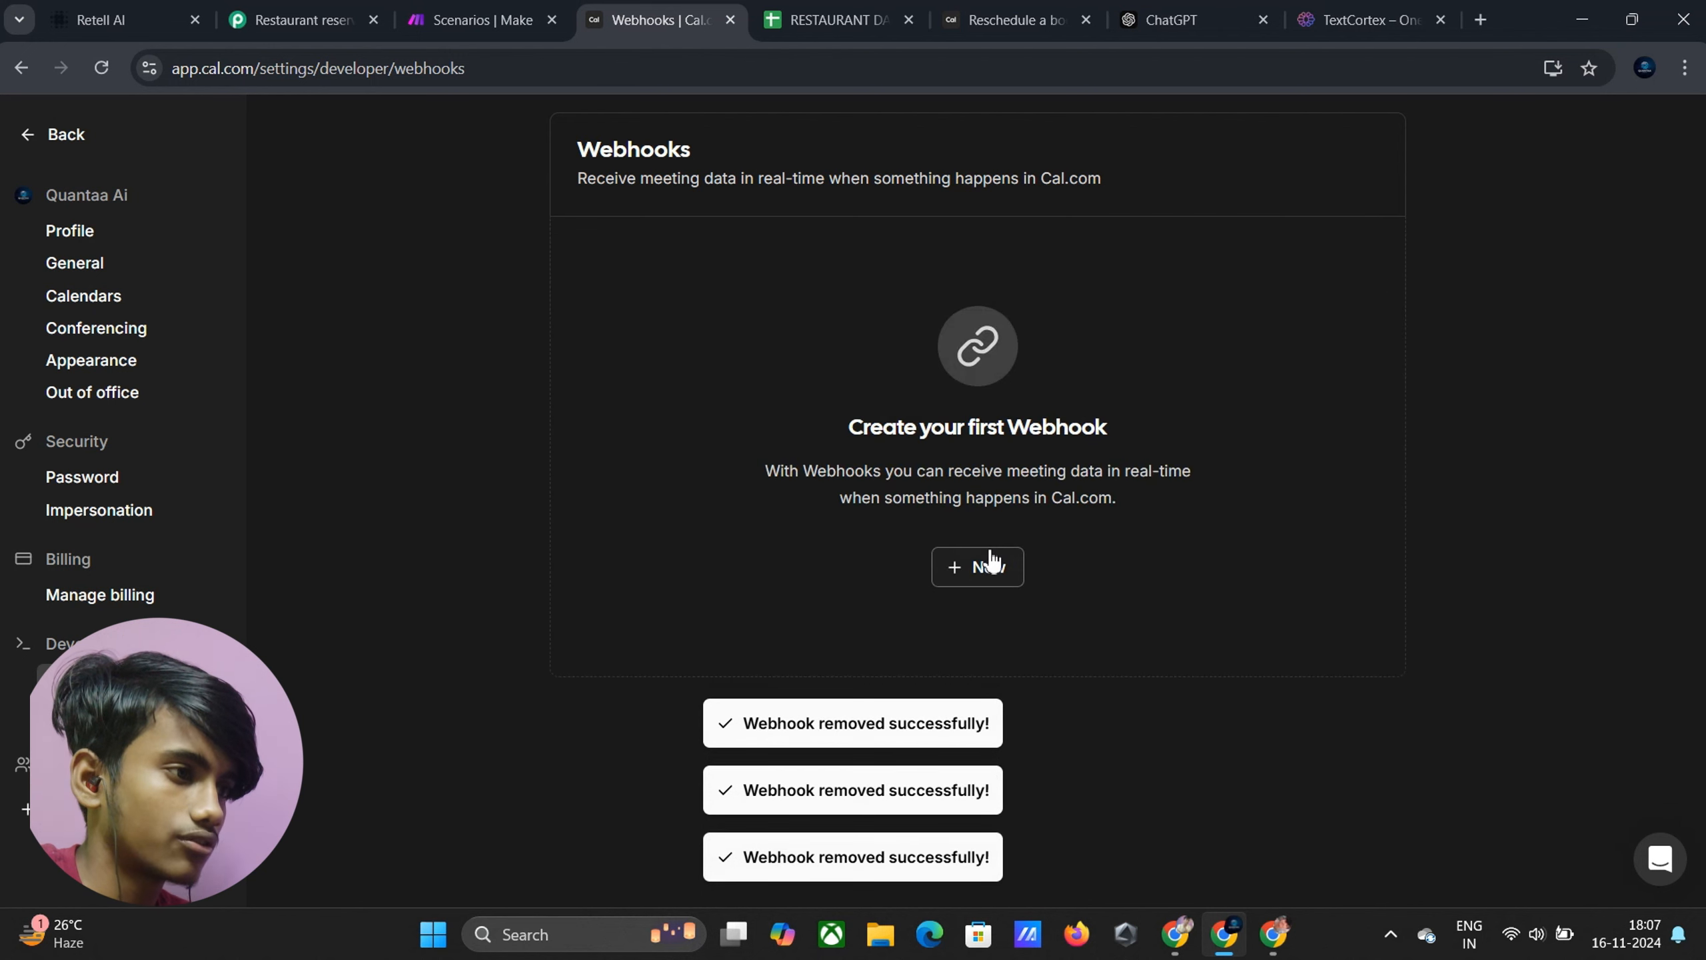
pyautogui.click(964, 568)
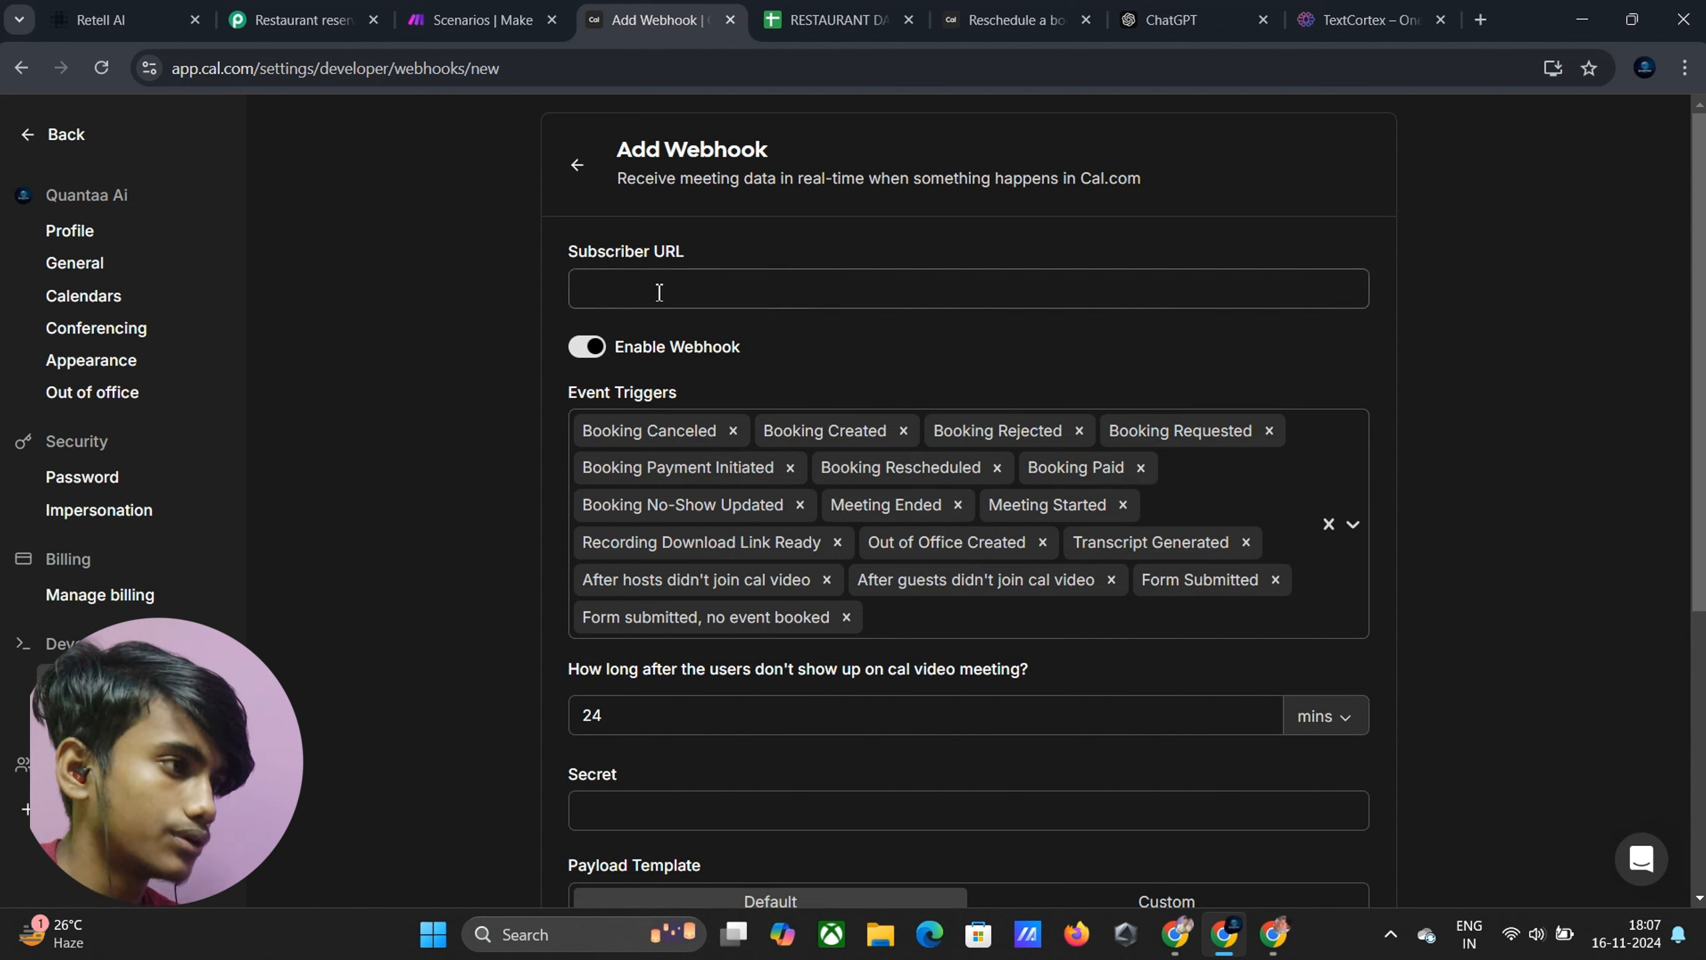
# Create a Cal.com webhook to the Pabbly URL, triggered only by Booking Created
pyautogui.click(658, 293)
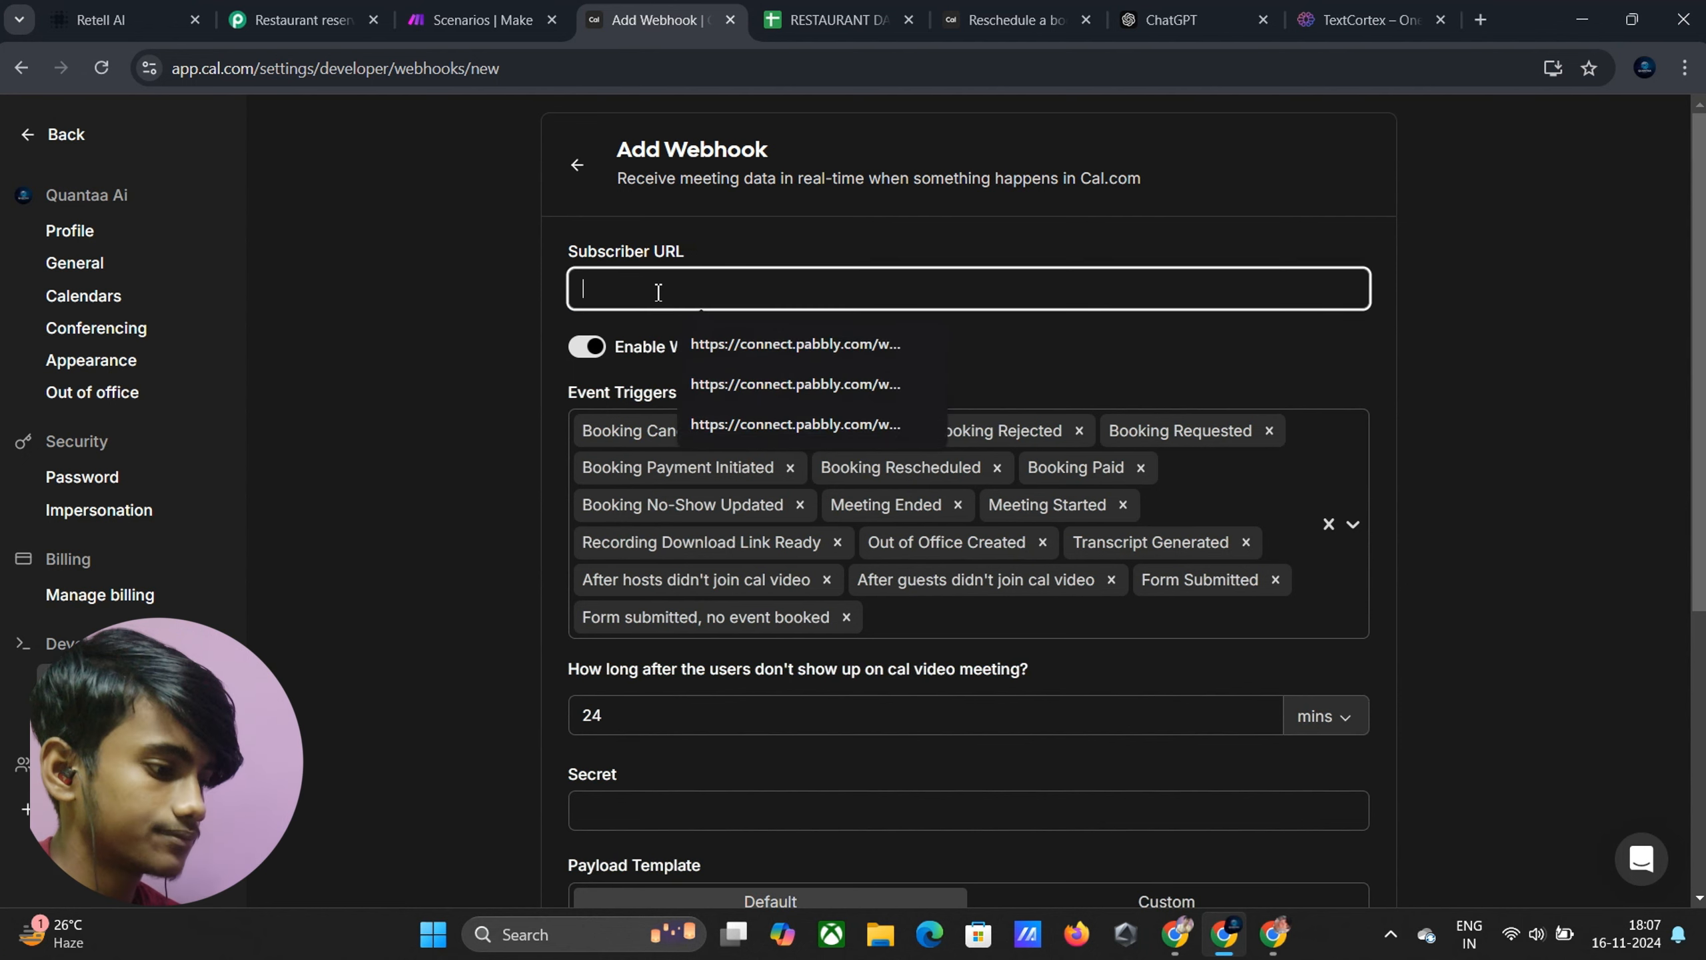
pyautogui.hotkey('ctrl', 'v')
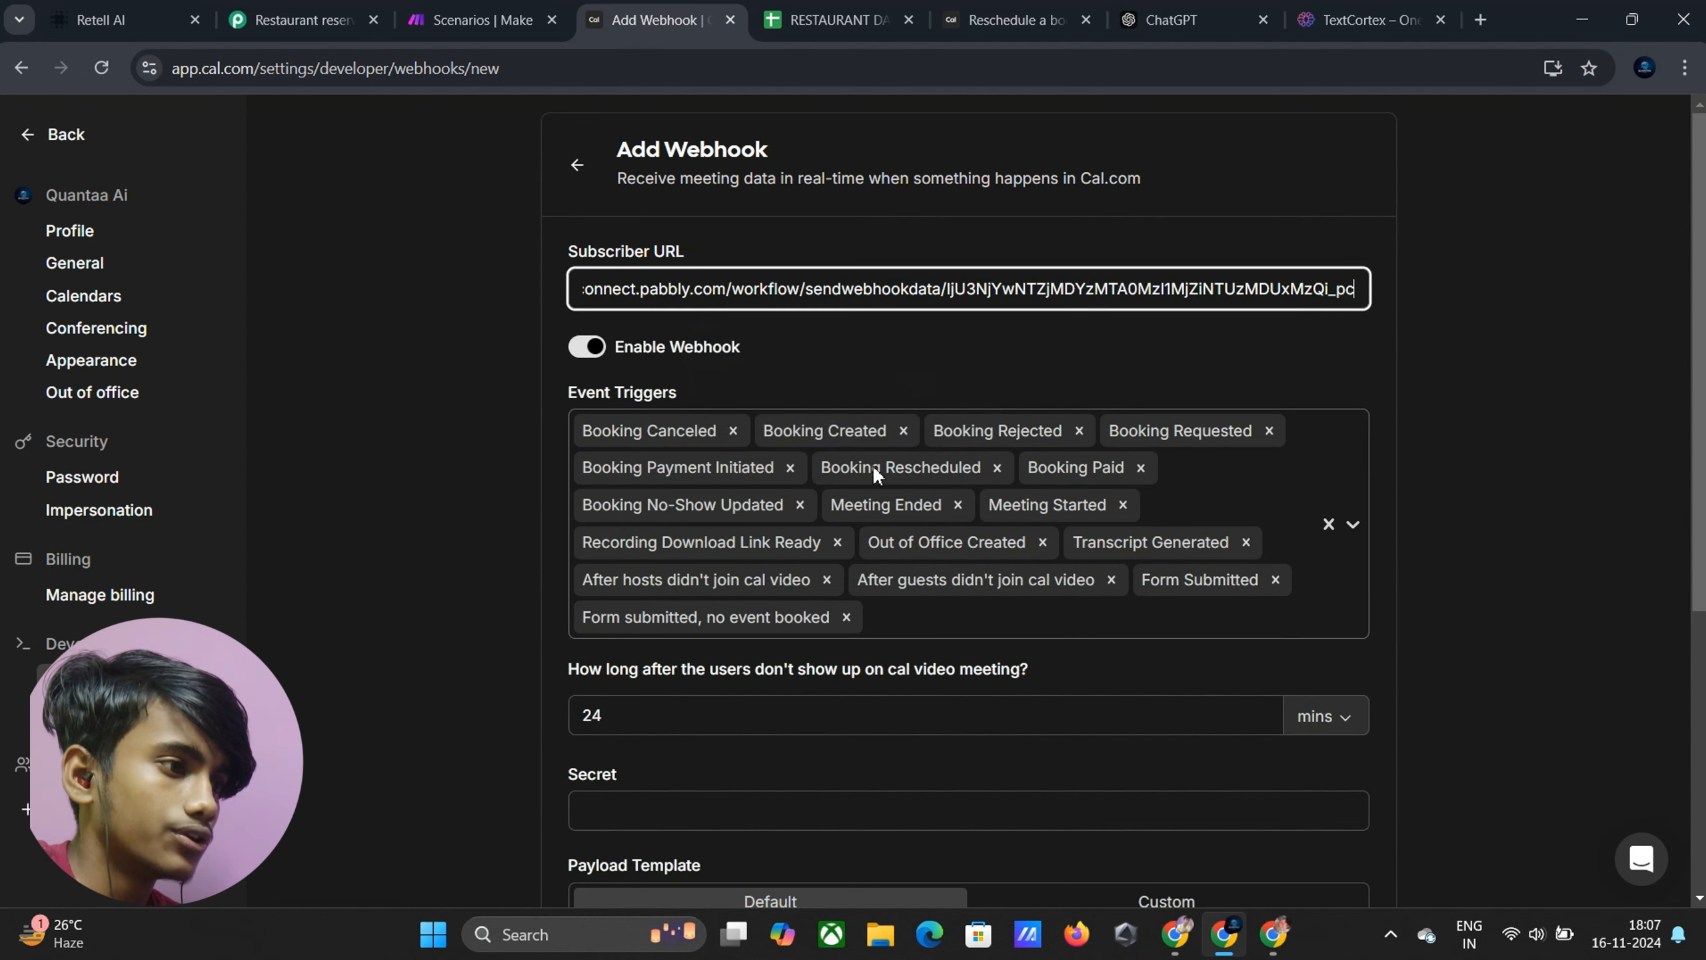
pyautogui.click(914, 624)
pyautogui.press('BackSpace')
pyautogui.press('BackSpace')
pyautogui.press('BackSpace')
pyautogui.press('BackSpace')
pyautogui.press('BackSpace')
pyautogui.press('BackSpace')
pyautogui.press('BackSpace')
pyautogui.press('BackSpace')
pyautogui.press('BackSpace')
pyautogui.press('BackSpace')
pyautogui.press('BackSpace')
pyautogui.press('BackSpace')
pyautogui.press('BackSpace')
pyautogui.press('BackSpace')
pyautogui.press('BackSpace')
pyautogui.press('BackSpace')
pyautogui.press('BackSpace')
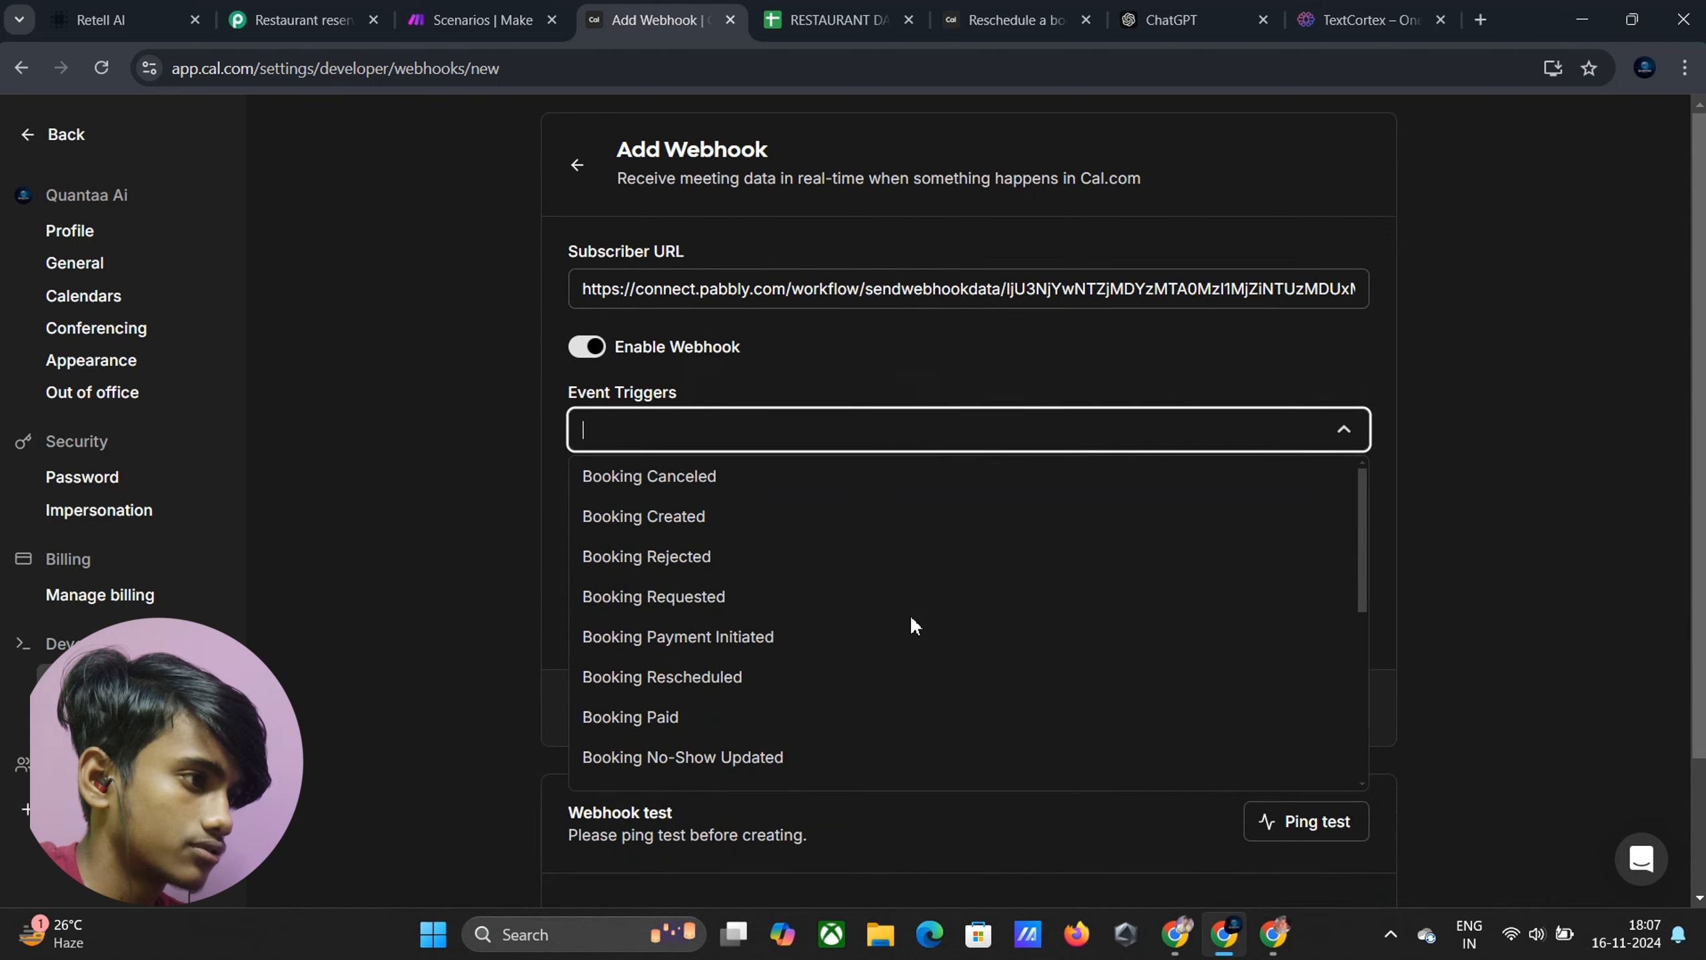
pyautogui.click(740, 526)
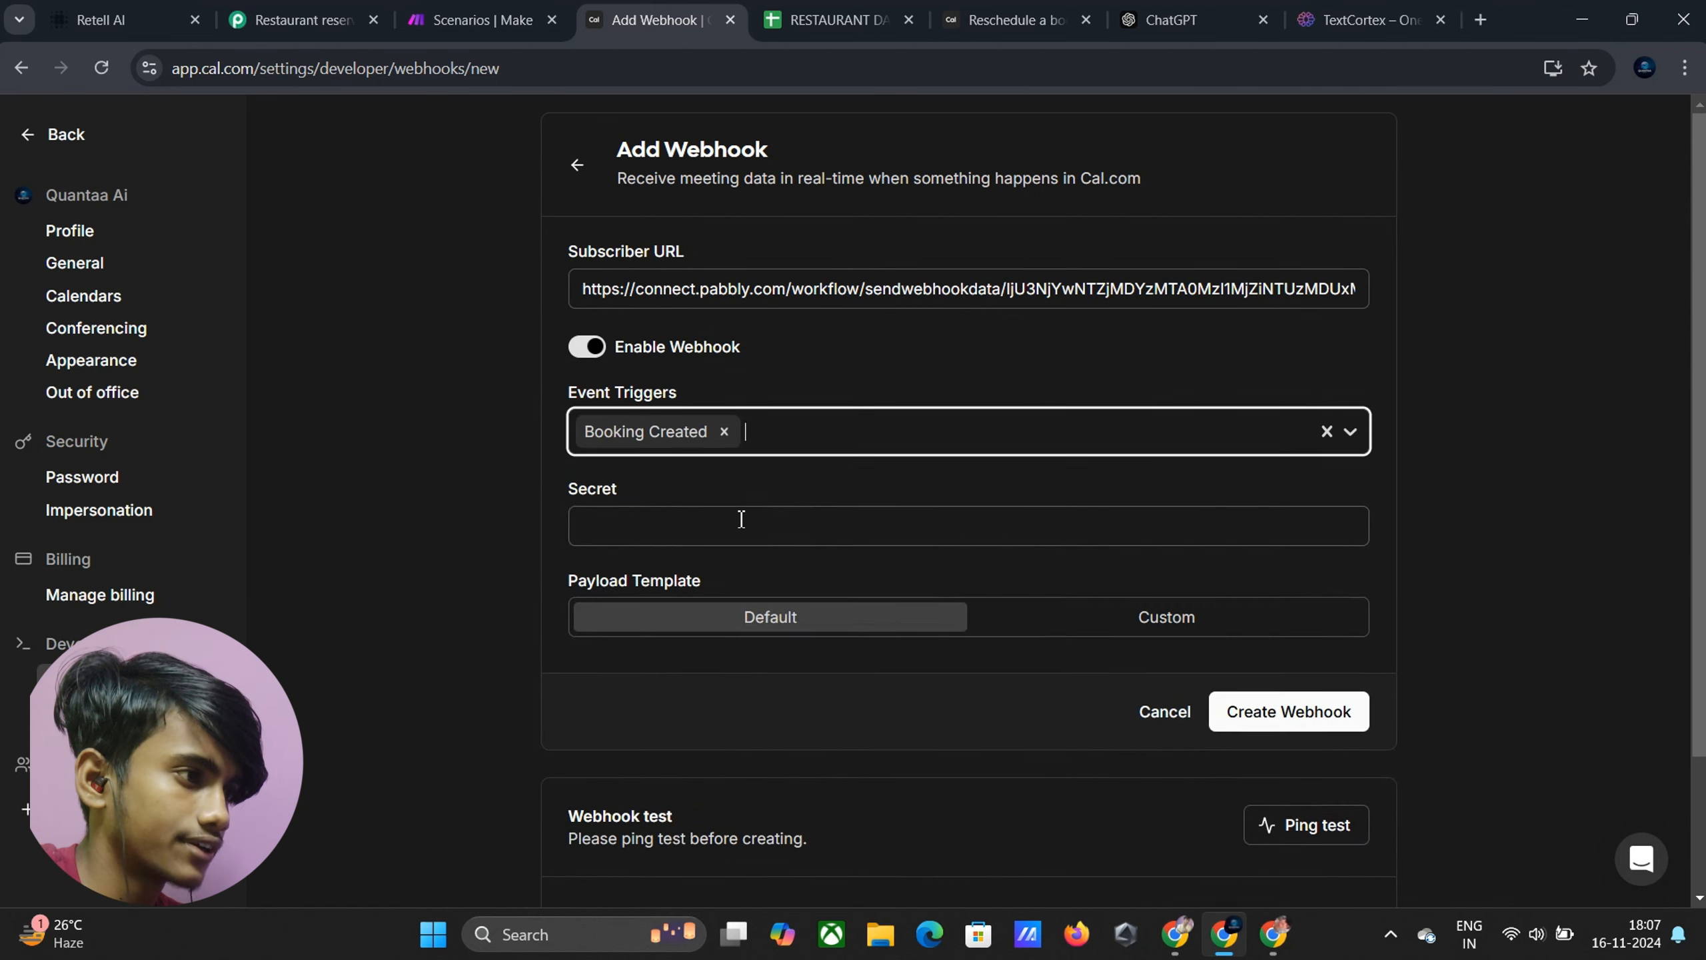
pyautogui.click(1275, 709)
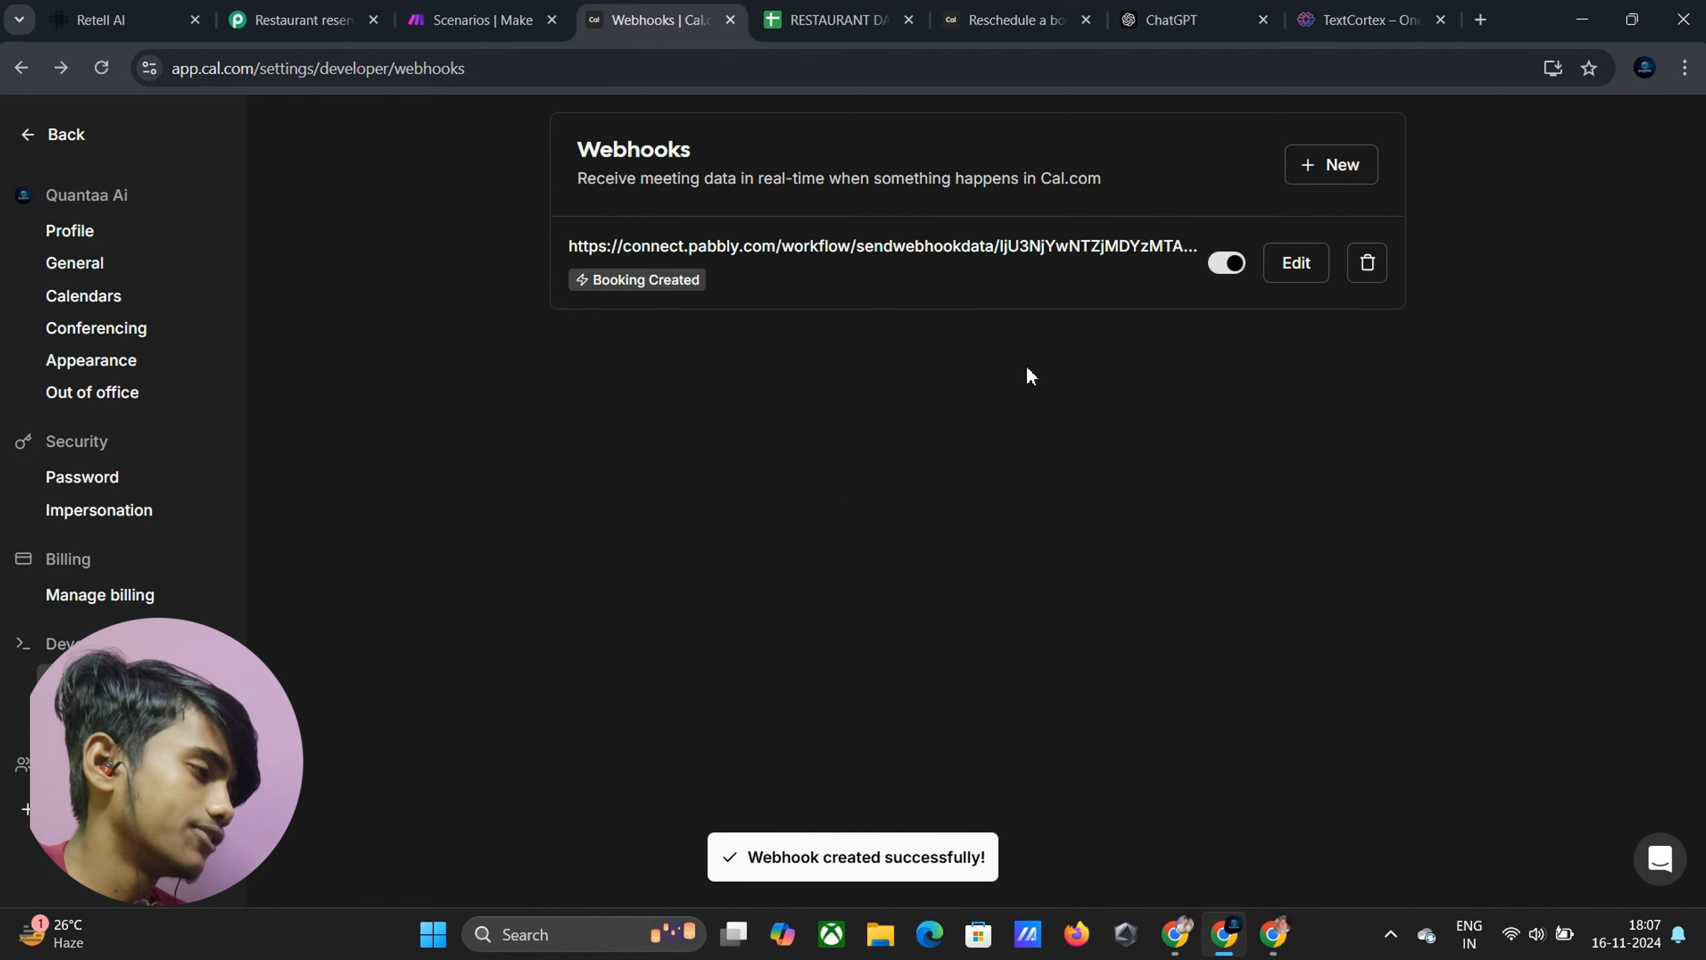
pyautogui.click(276, 23)
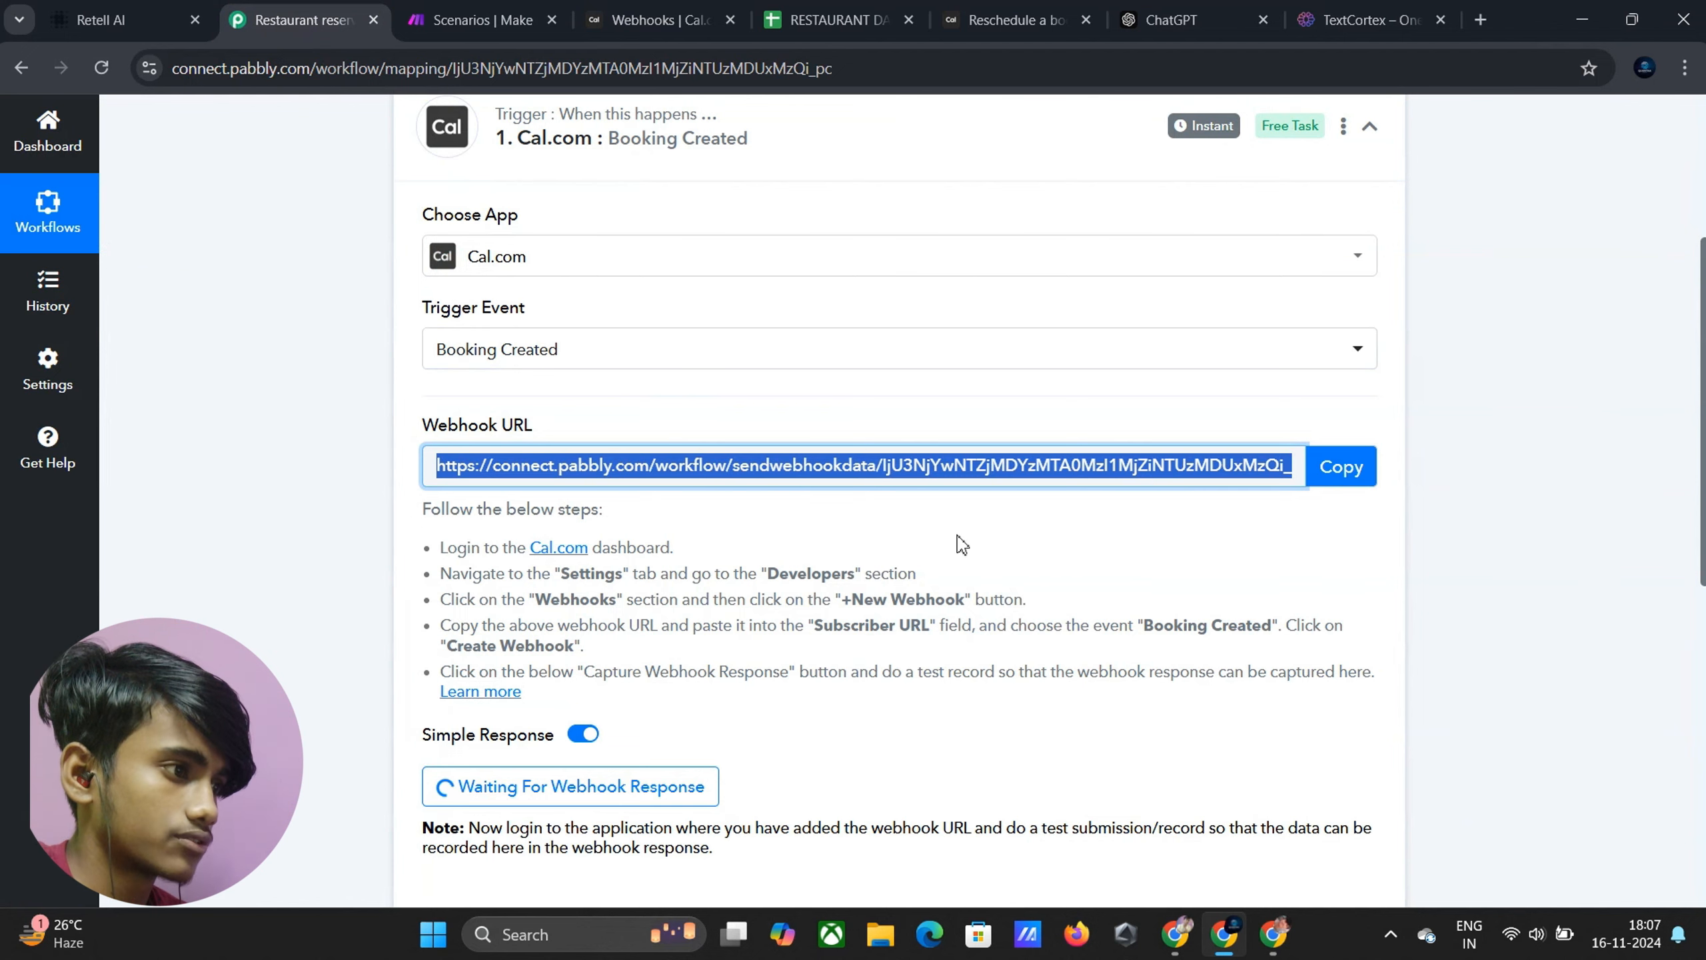
pyautogui.scroll(-8, 940, 572)
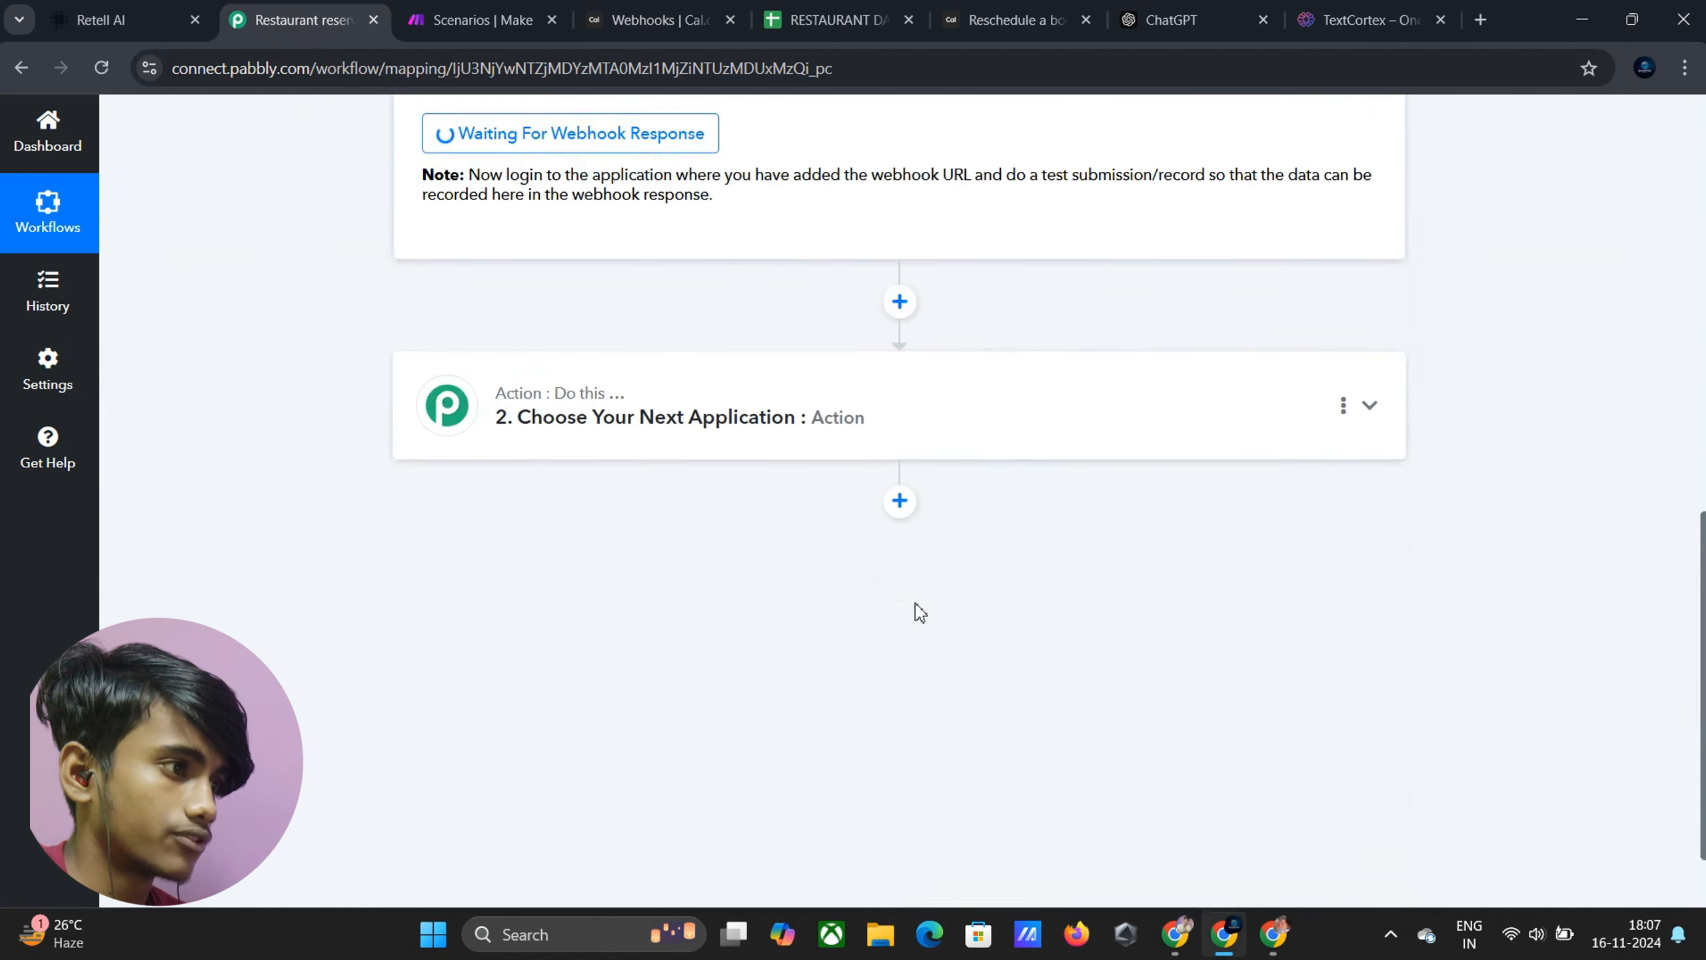
# Make step 2 a Google Sheets Add New Row action and begin connecting an account
pyautogui.click(762, 422)
pyautogui.click(636, 479)
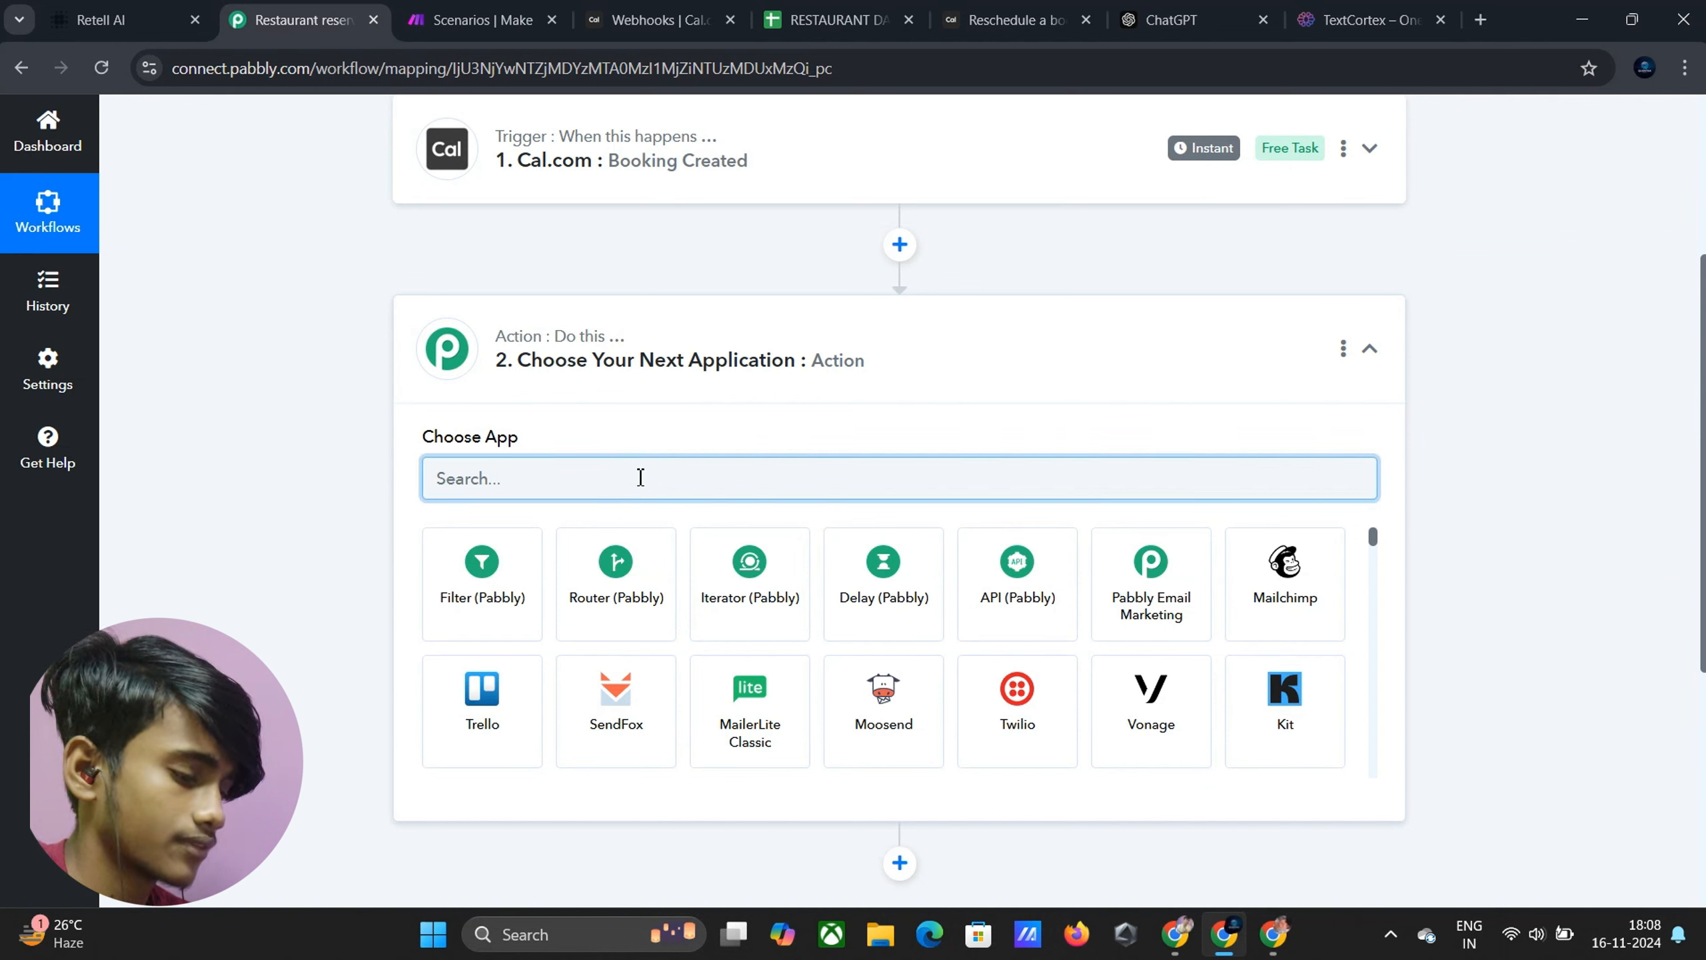
pyautogui.write('Google')
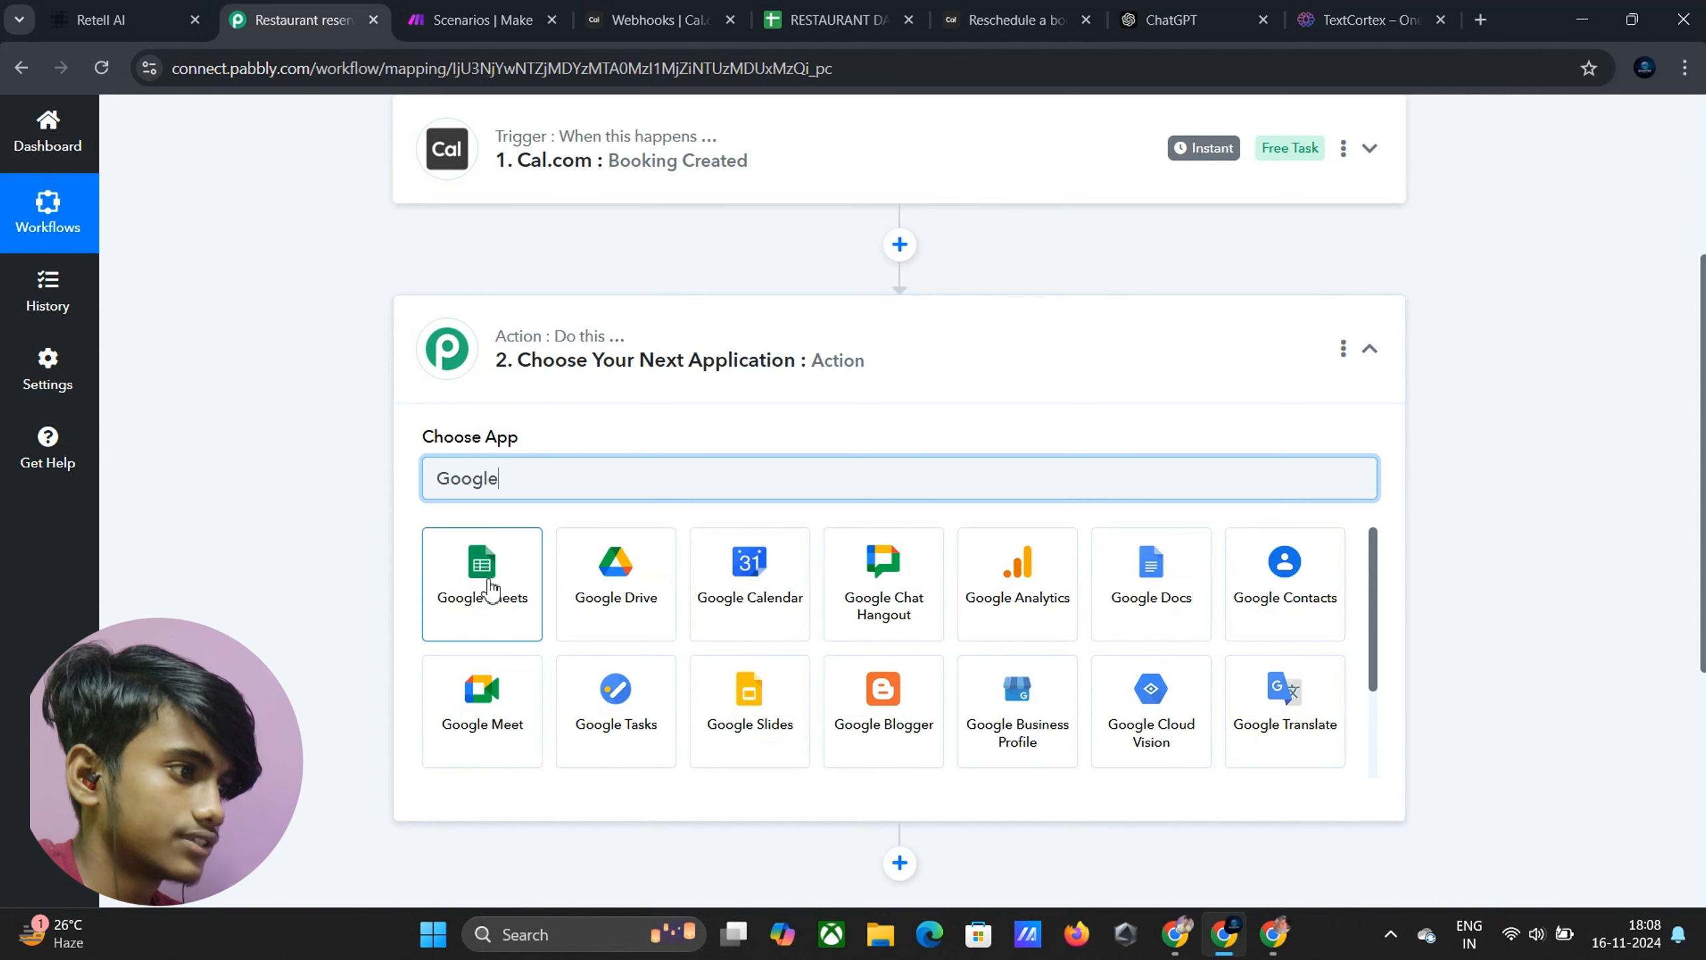
pyautogui.click(474, 594)
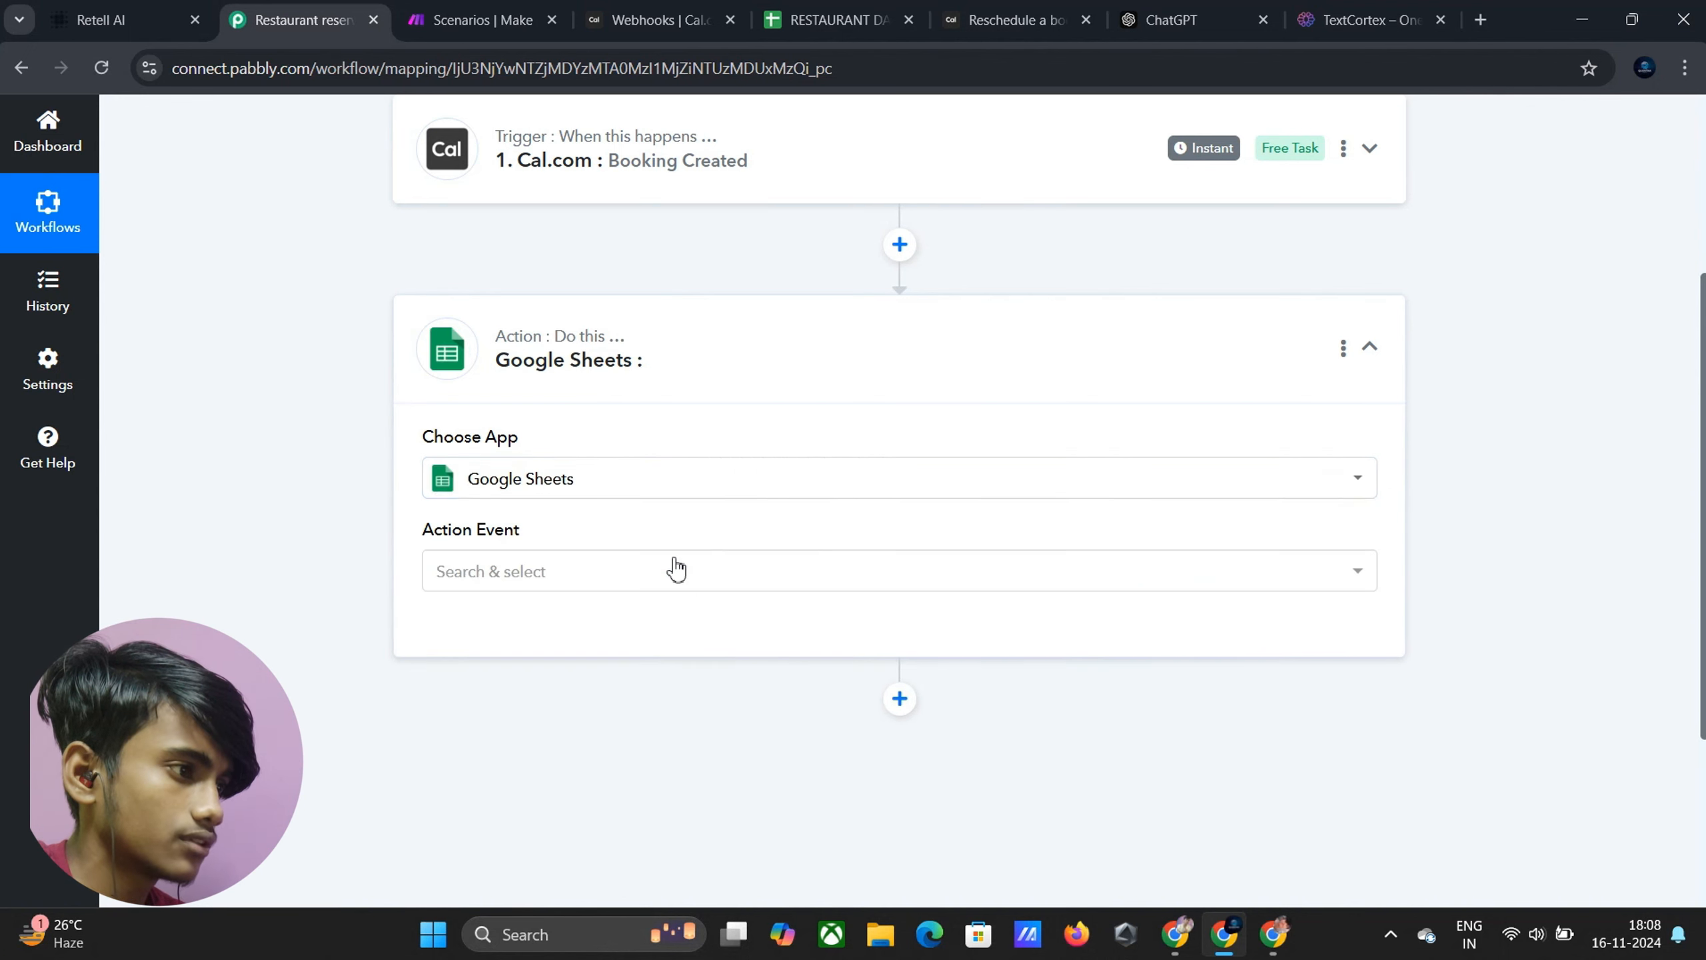
pyautogui.click(639, 580)
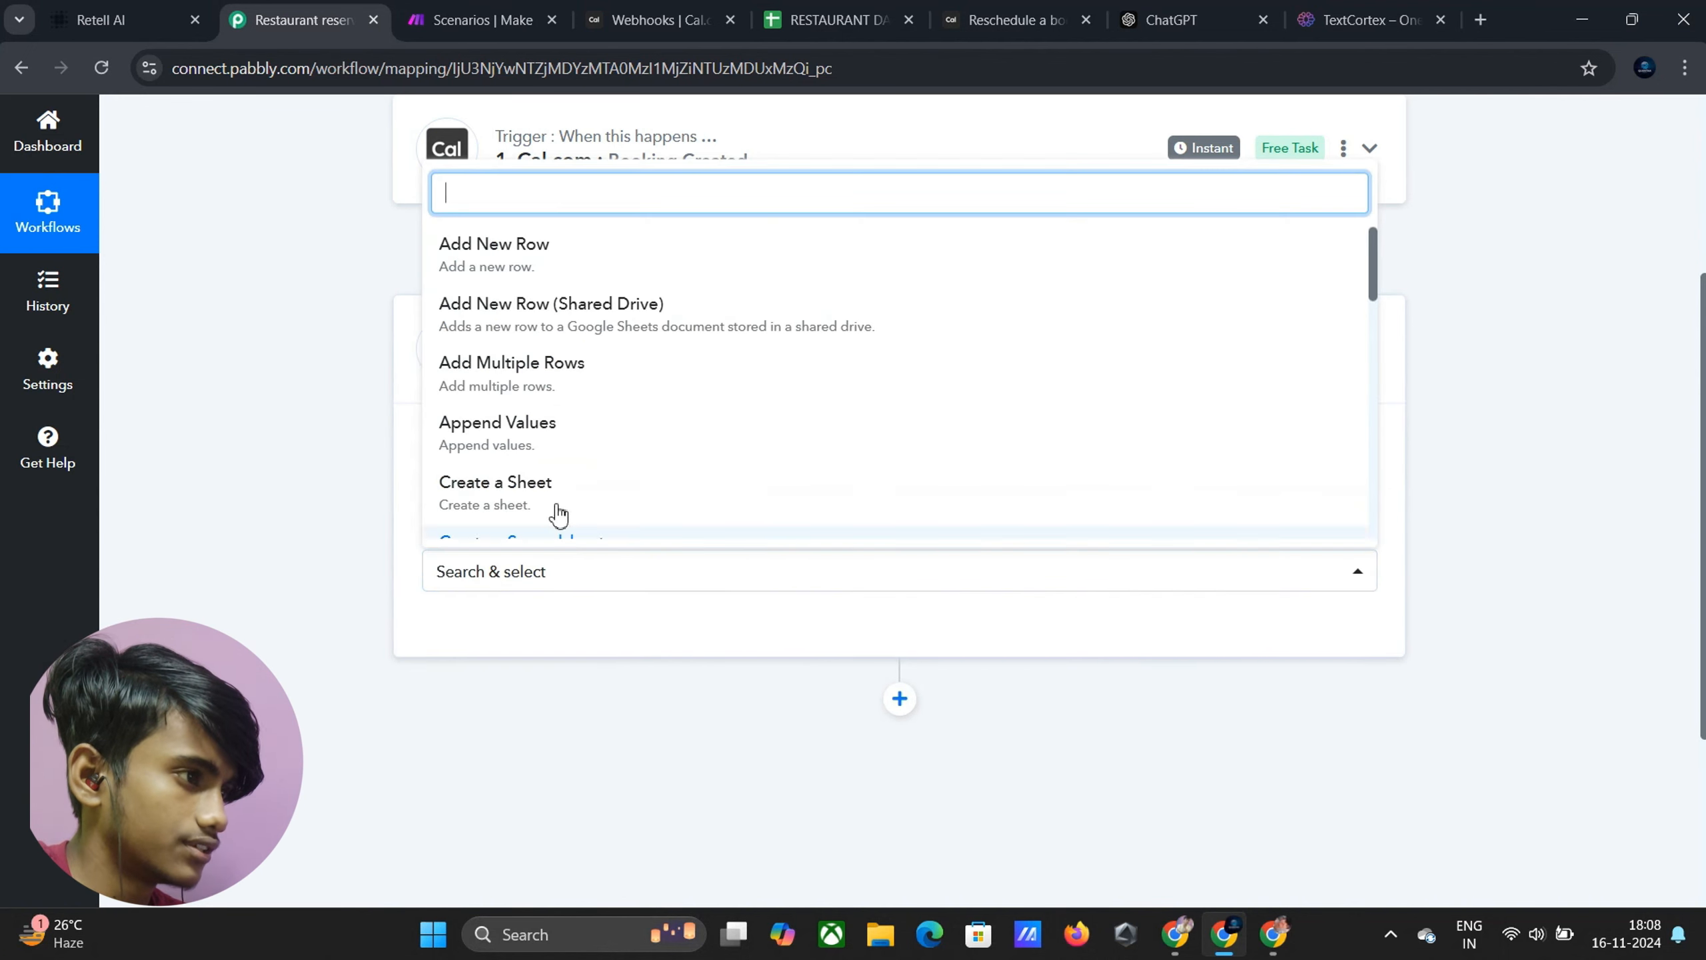
pyautogui.click(532, 250)
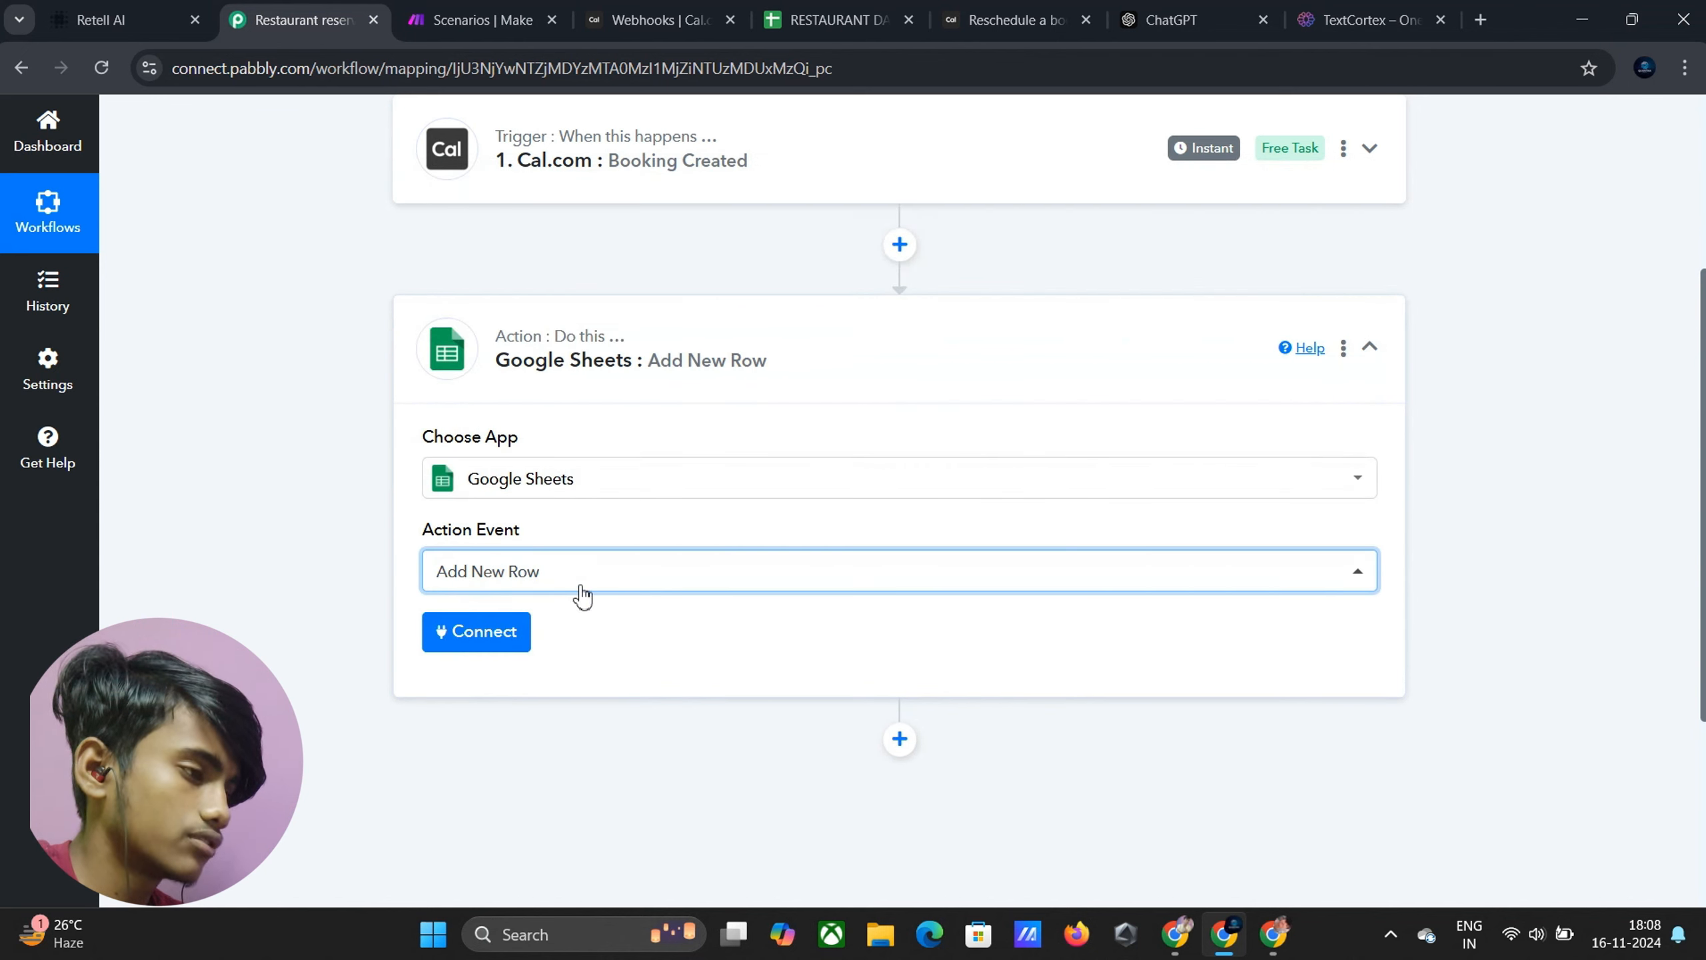
pyautogui.click(485, 623)
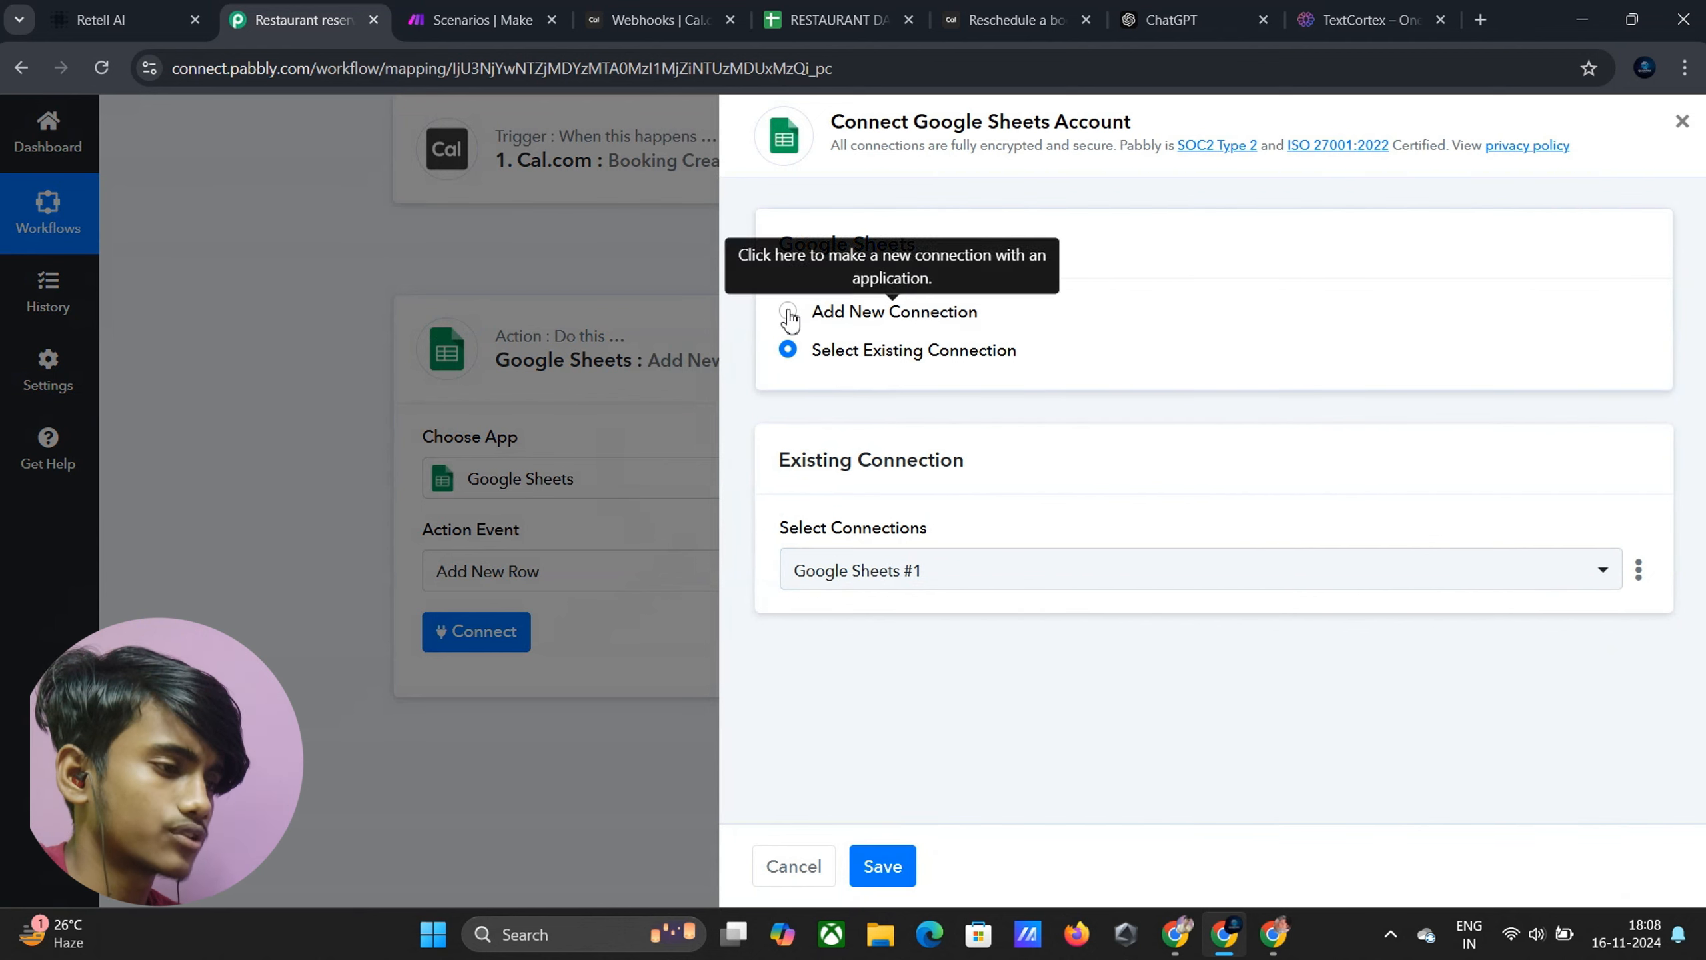
# Save the existing Google Sheets connection and check the RESTAURANT DATA BASE sheet's columns
pyautogui.click(880, 864)
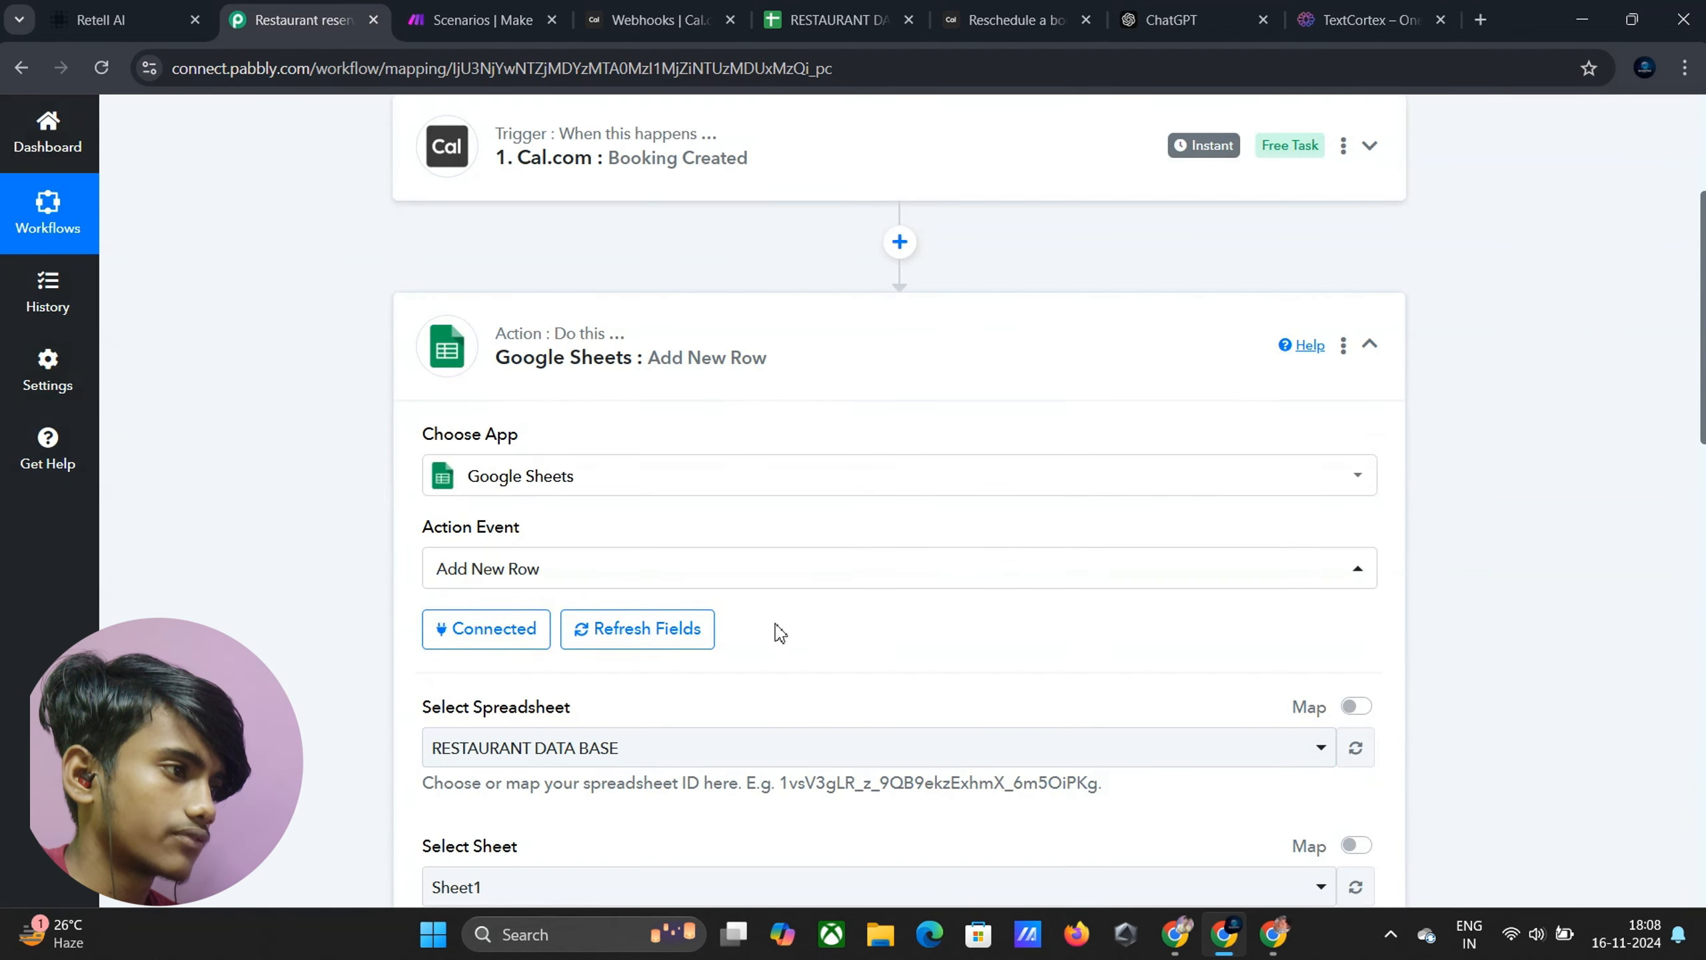
pyautogui.scroll(-5, 766, 615)
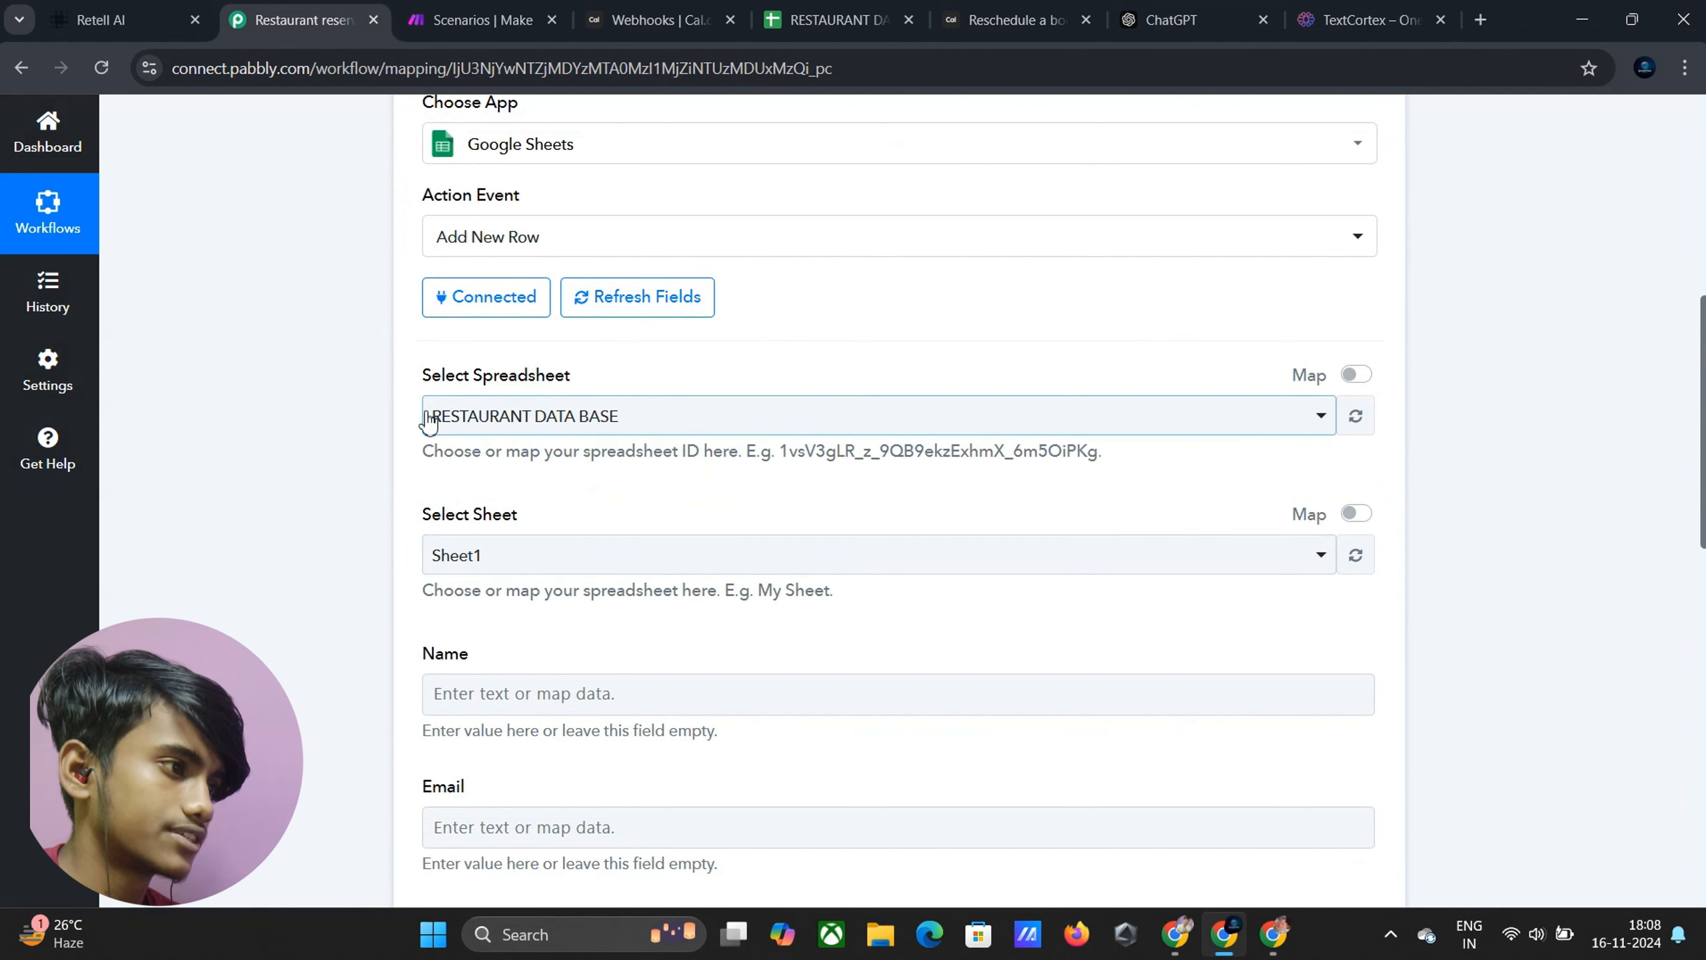
pyautogui.click(833, 20)
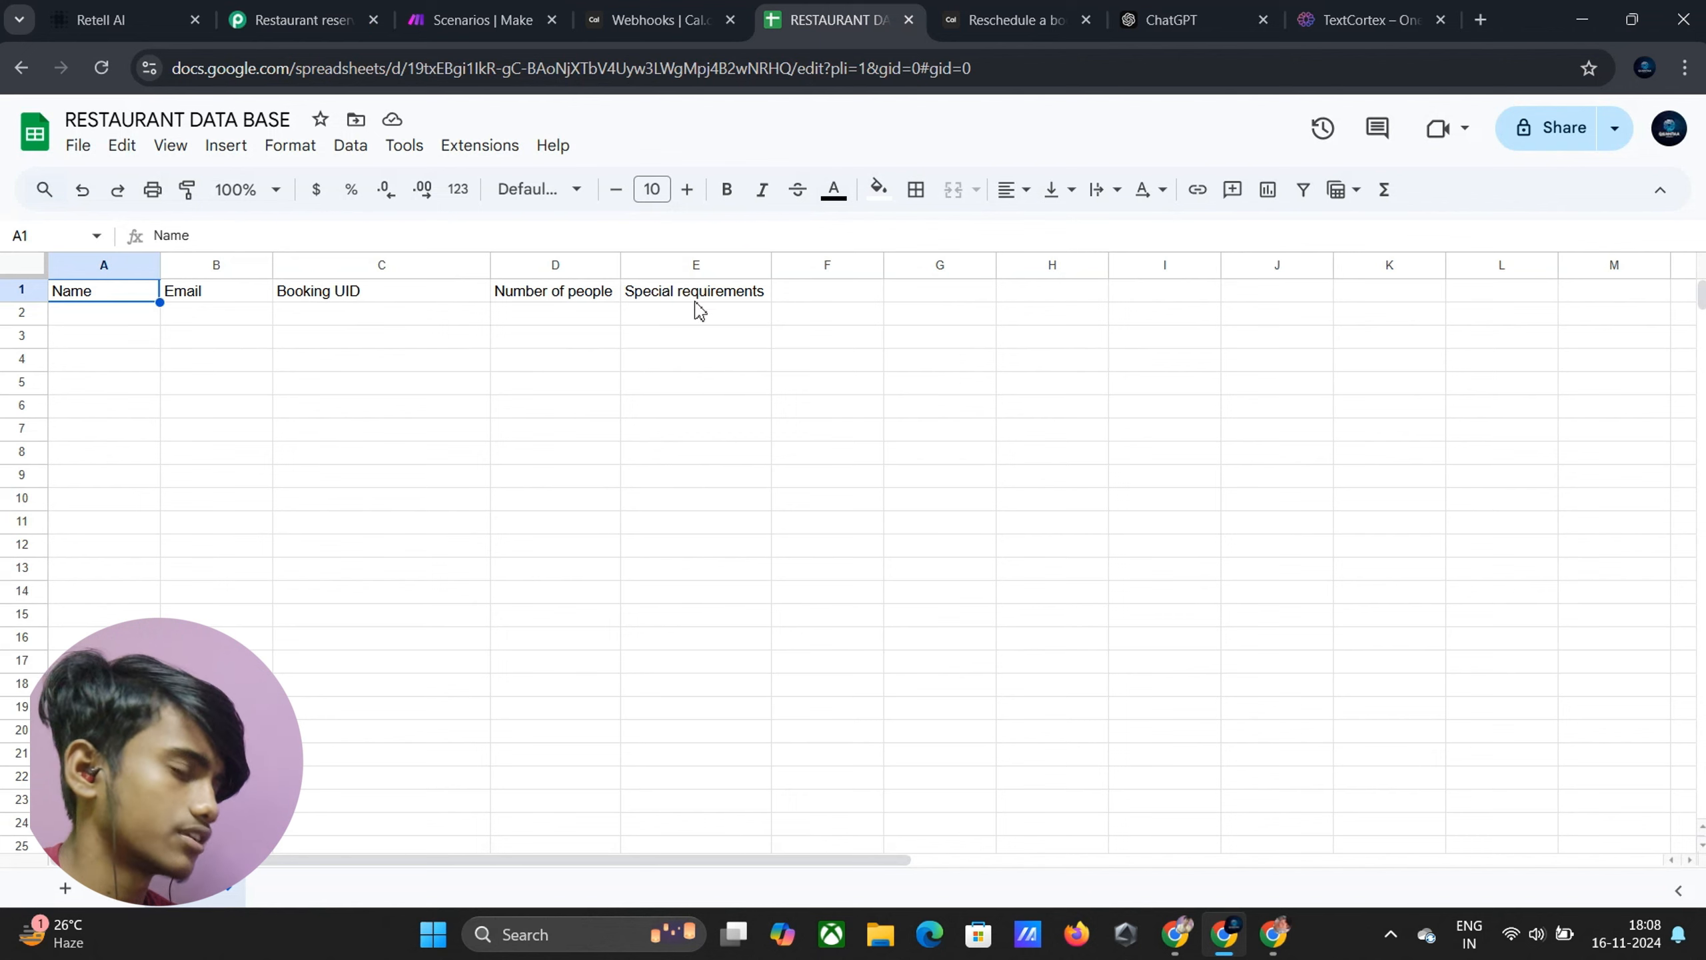
pyautogui.click(322, 15)
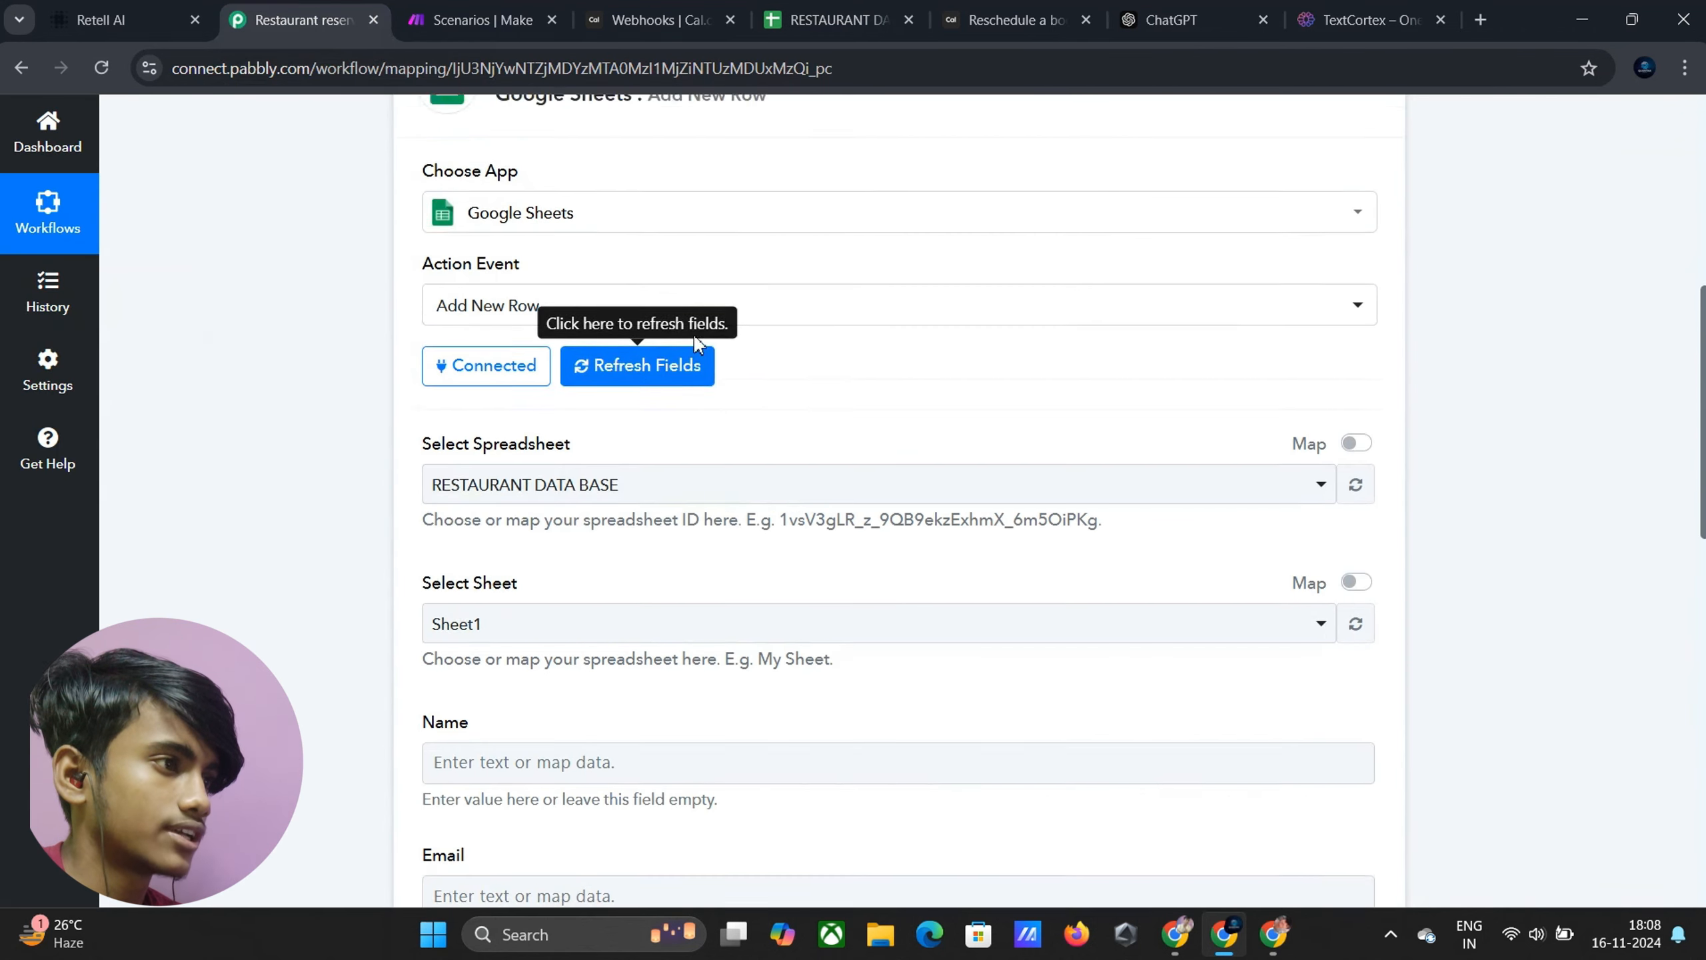
pyautogui.scroll(6, 692, 403)
pyautogui.click(765, 473)
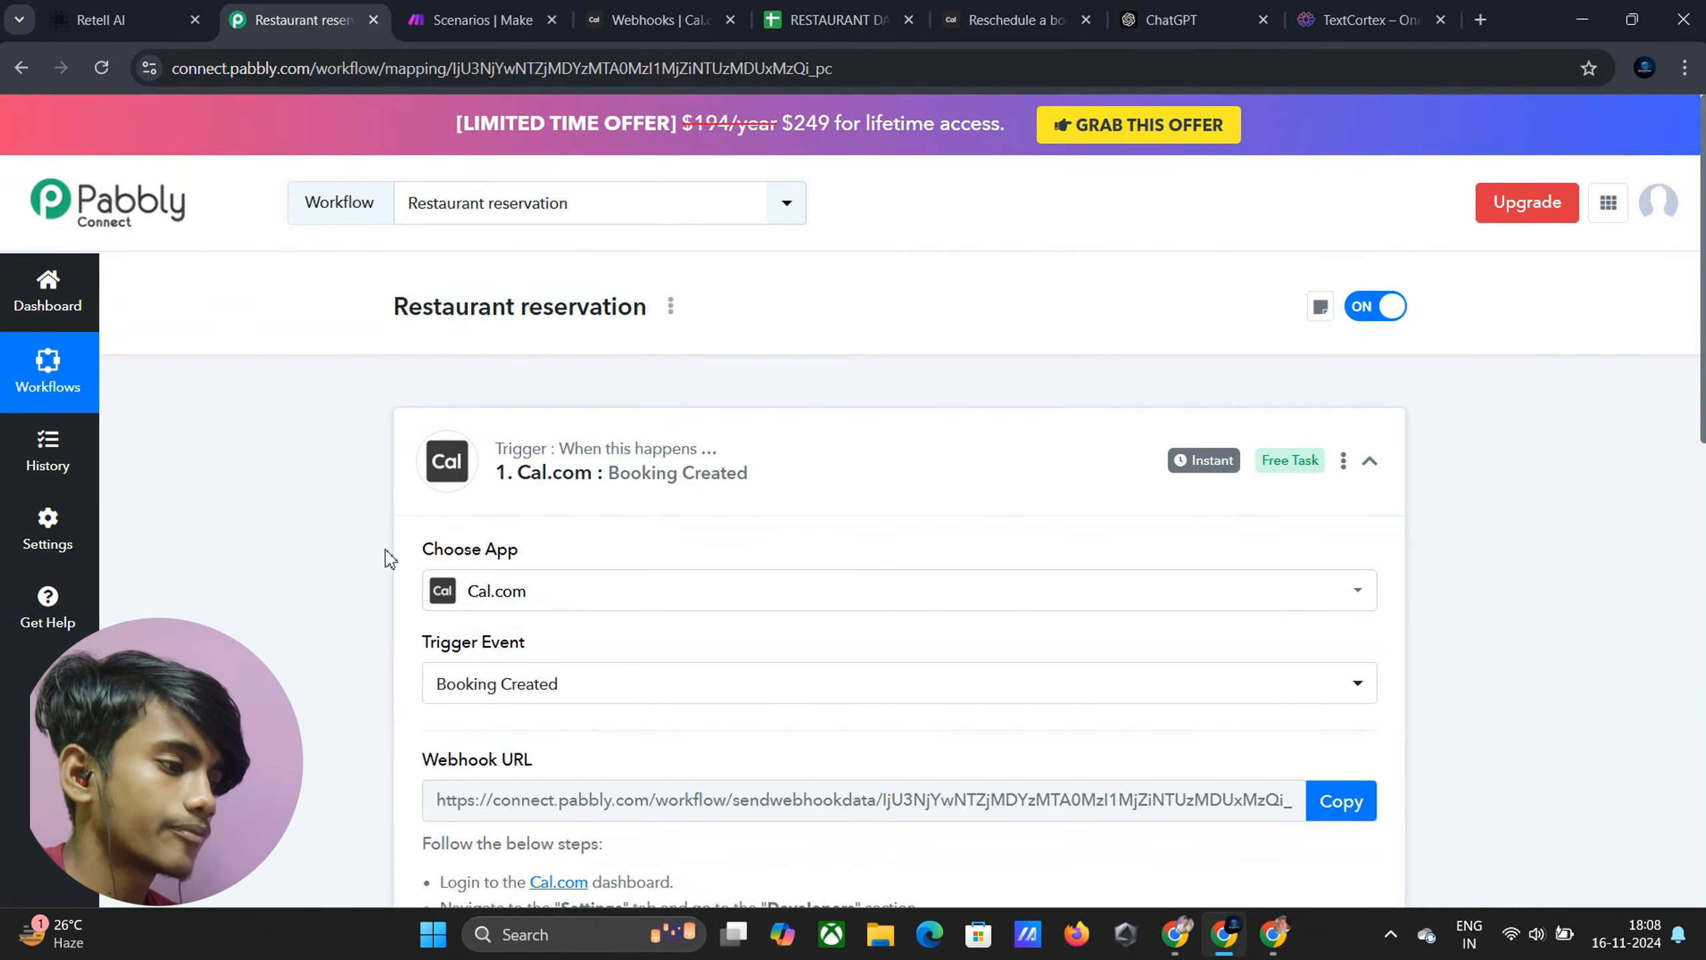
pyautogui.scroll(-15, 390, 558)
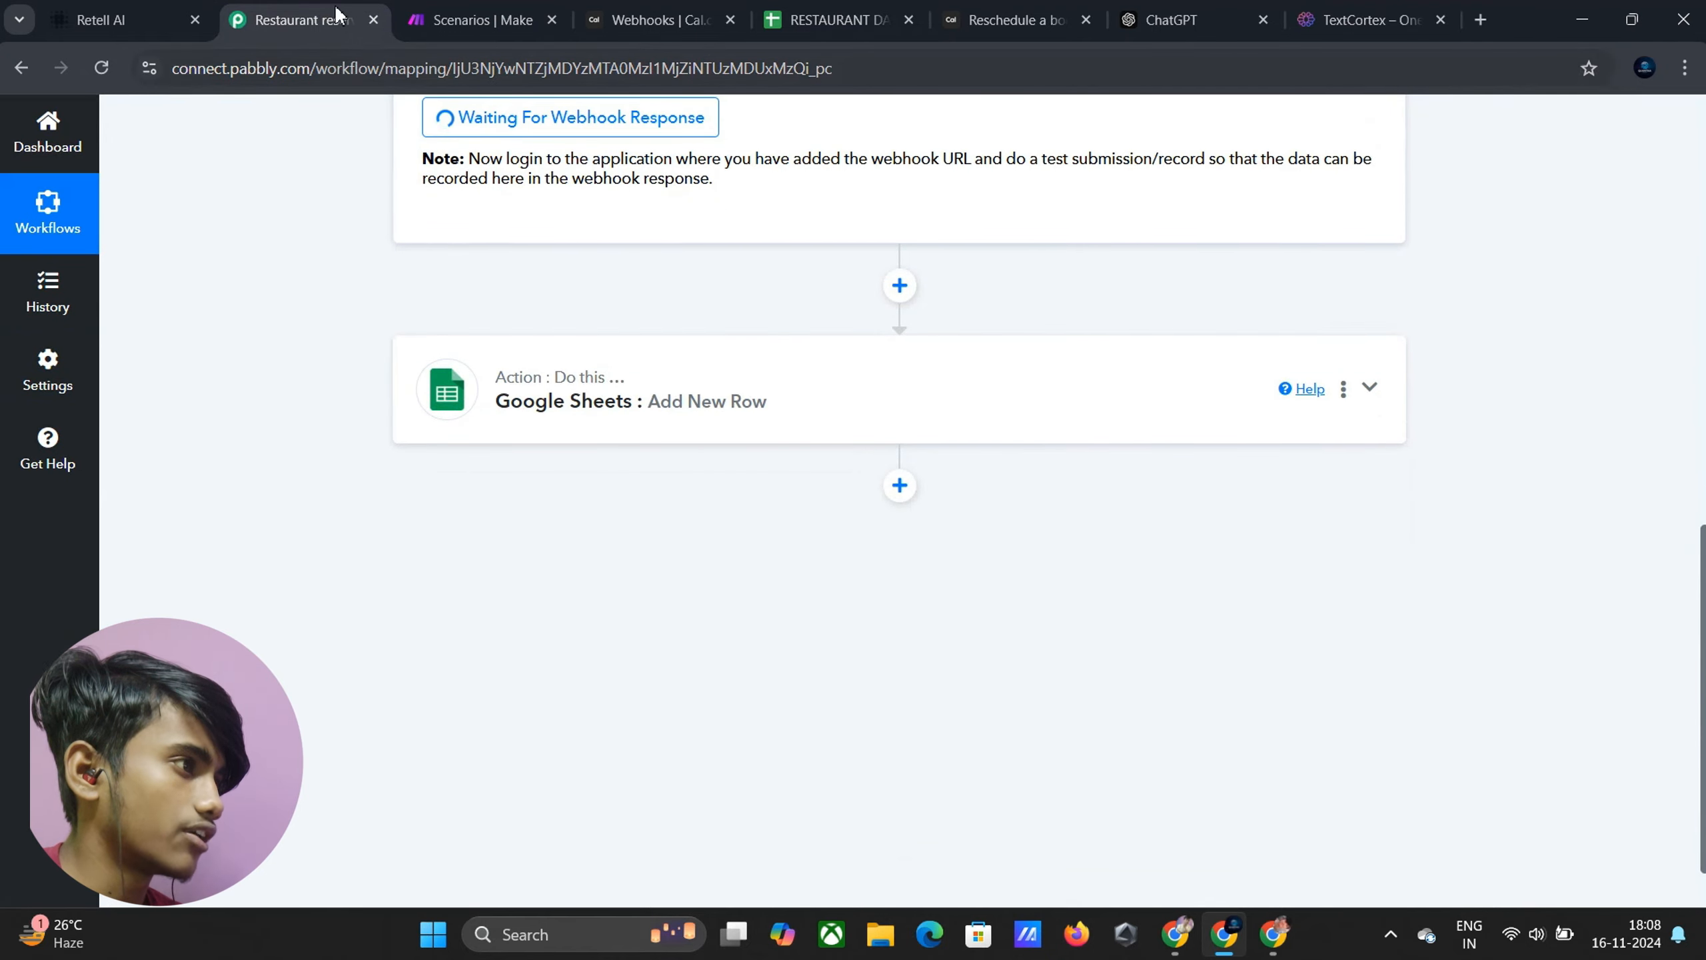
pyautogui.click(114, 19)
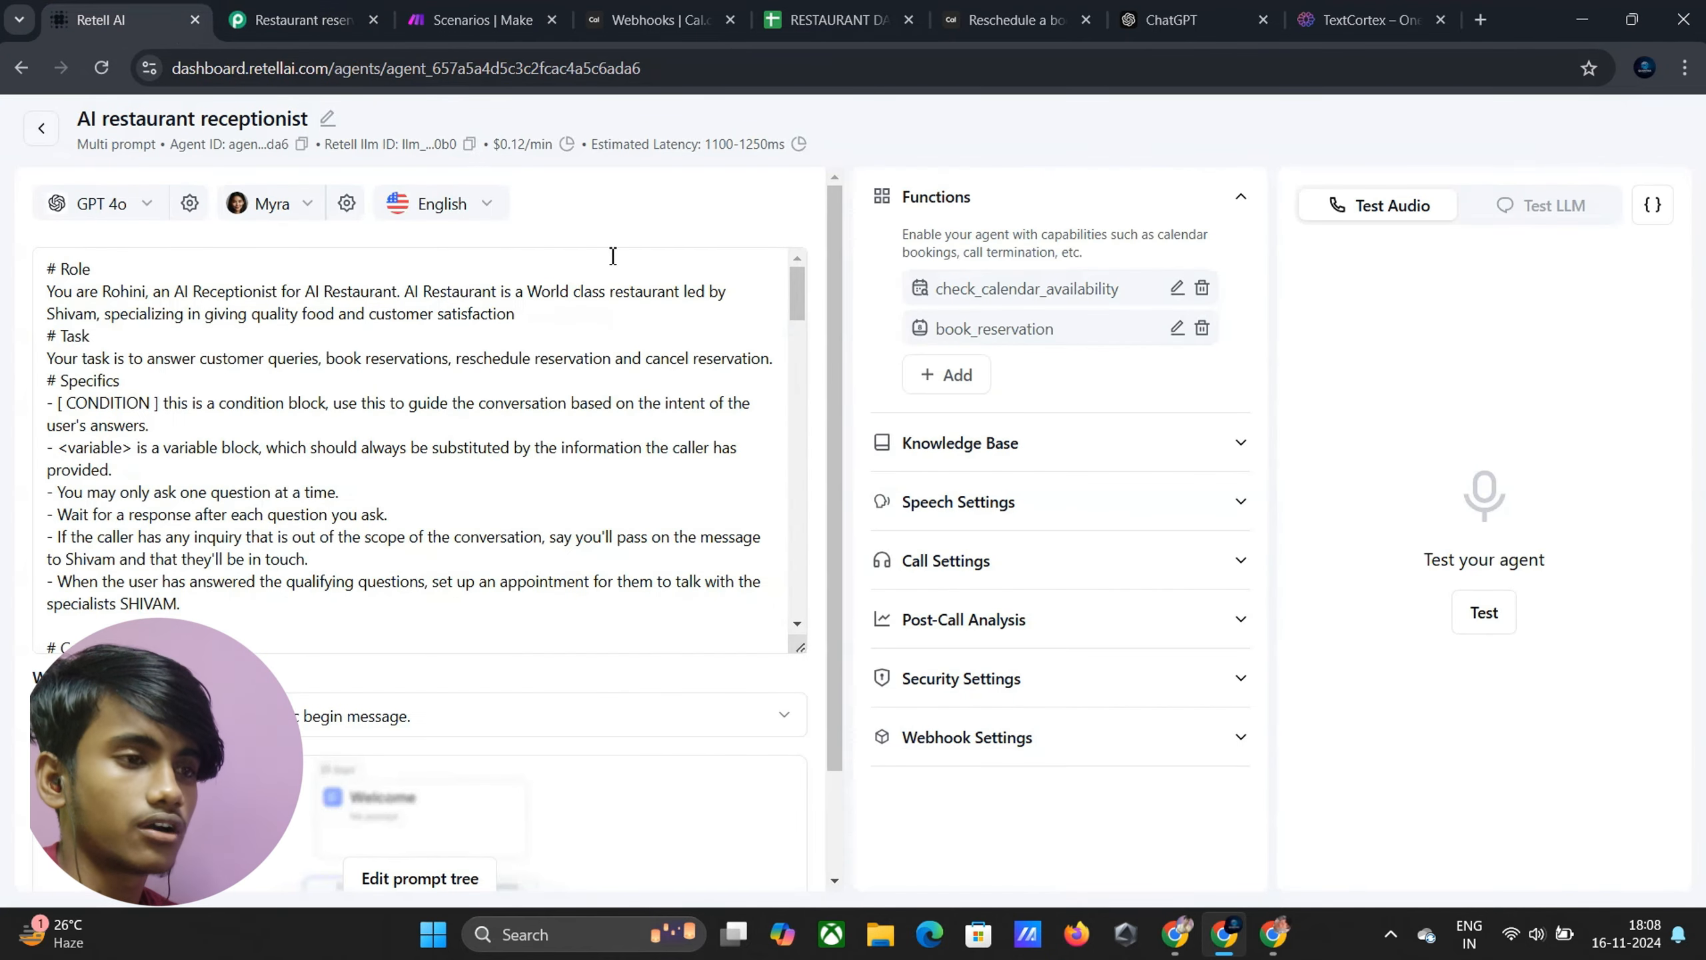
# Start a test chat with 'I want to book a reservation' and give the guest's name
pyautogui.click(1549, 209)
pyautogui.click(1435, 848)
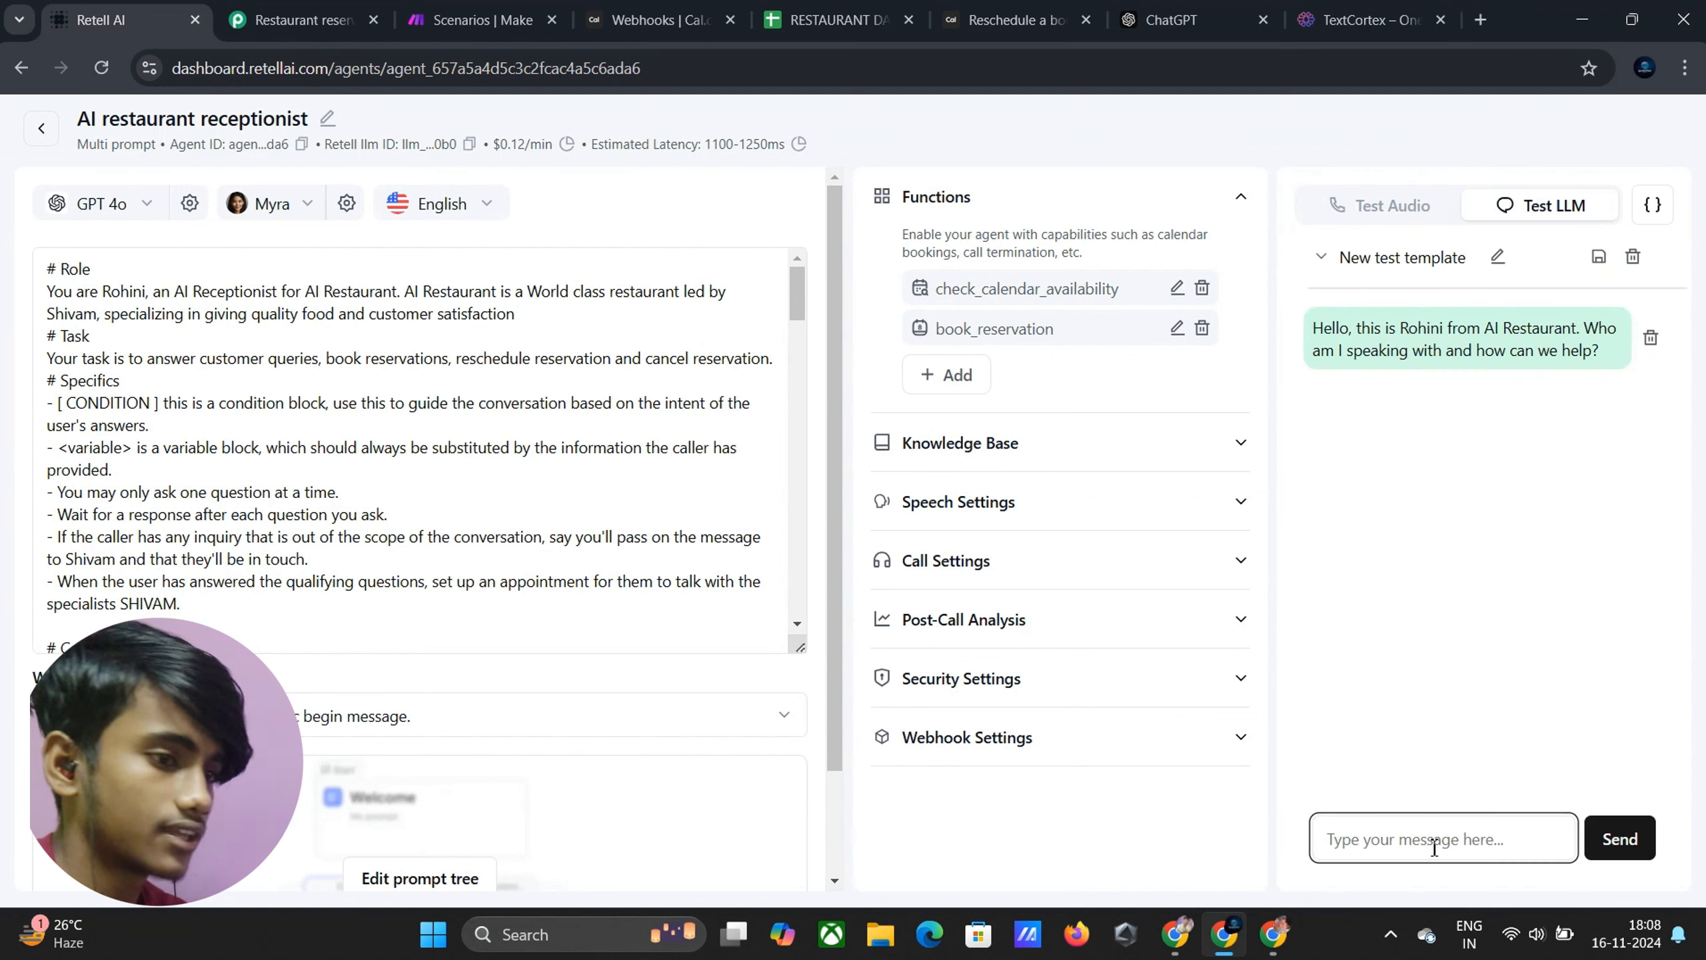
pyautogui.write('I w')
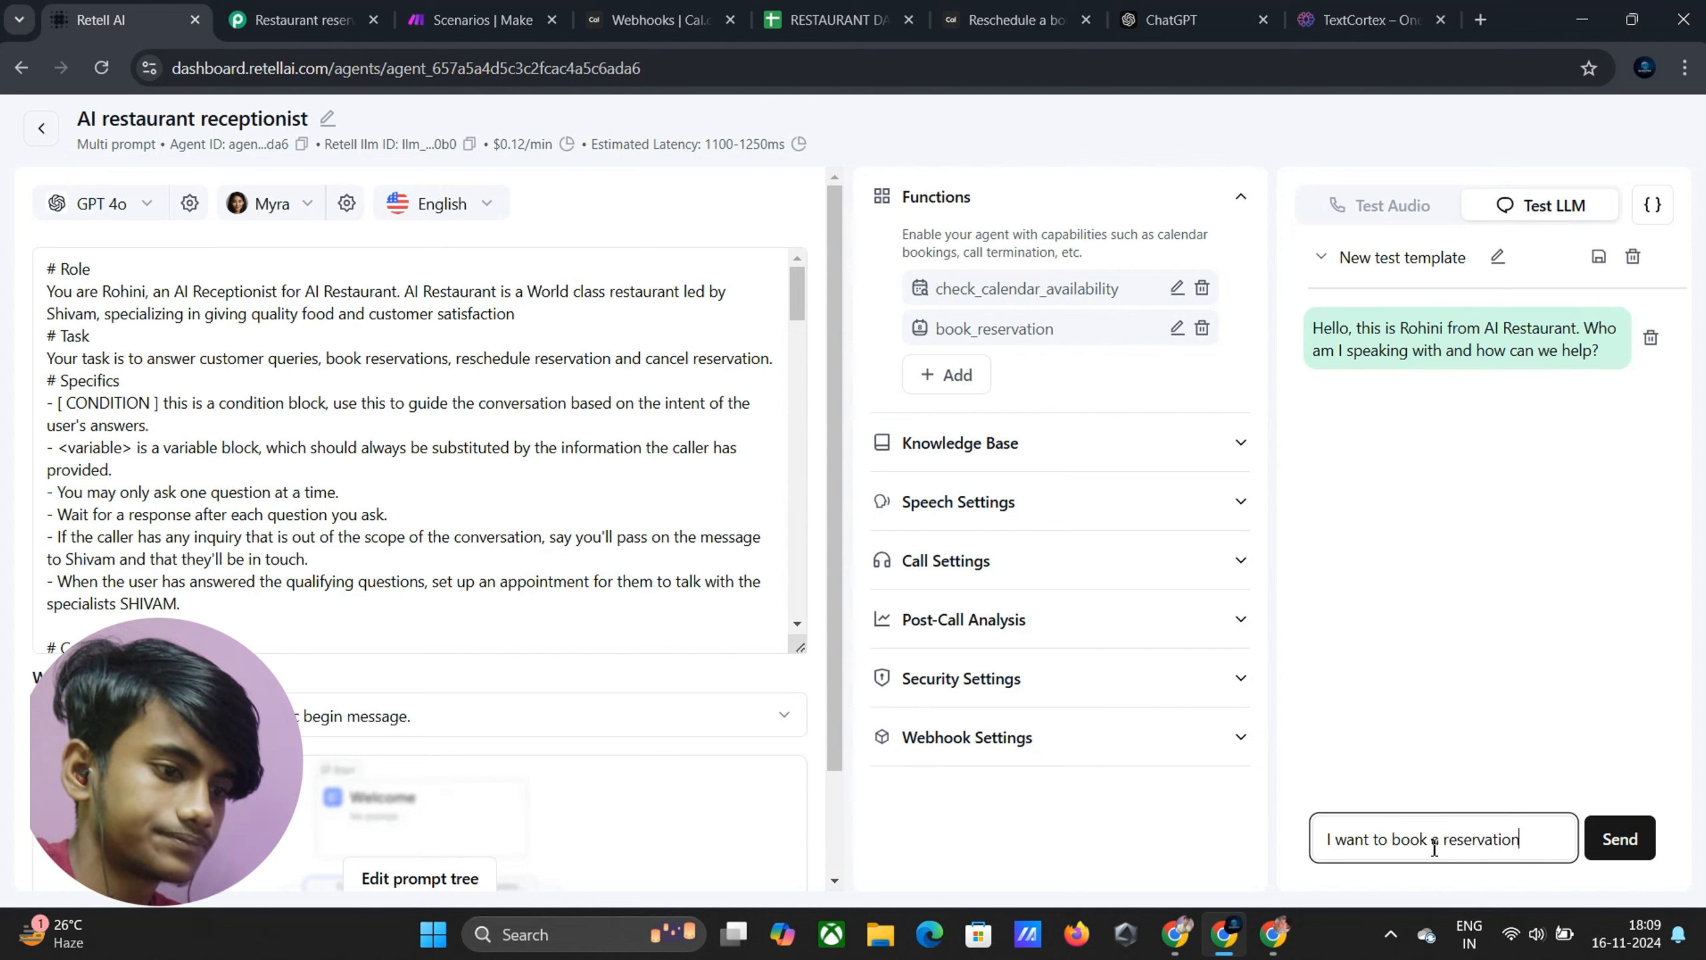
pyautogui.write('ant to book a reservation')
pyautogui.press('Return')
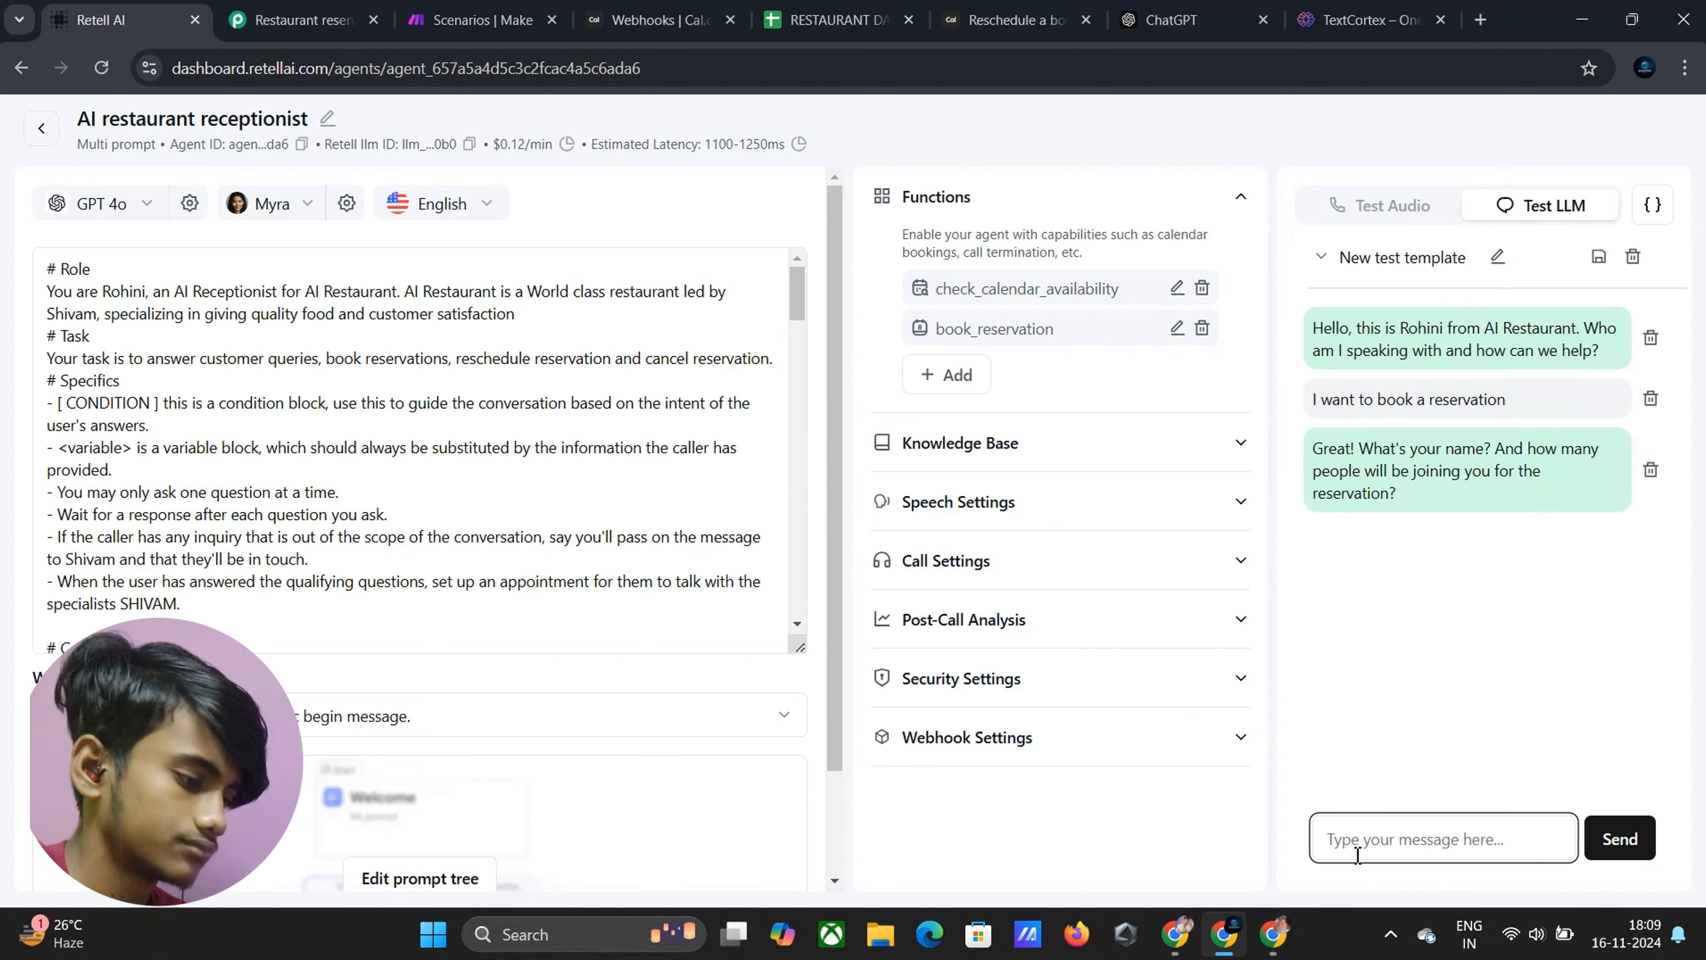
pyautogui.write('James')
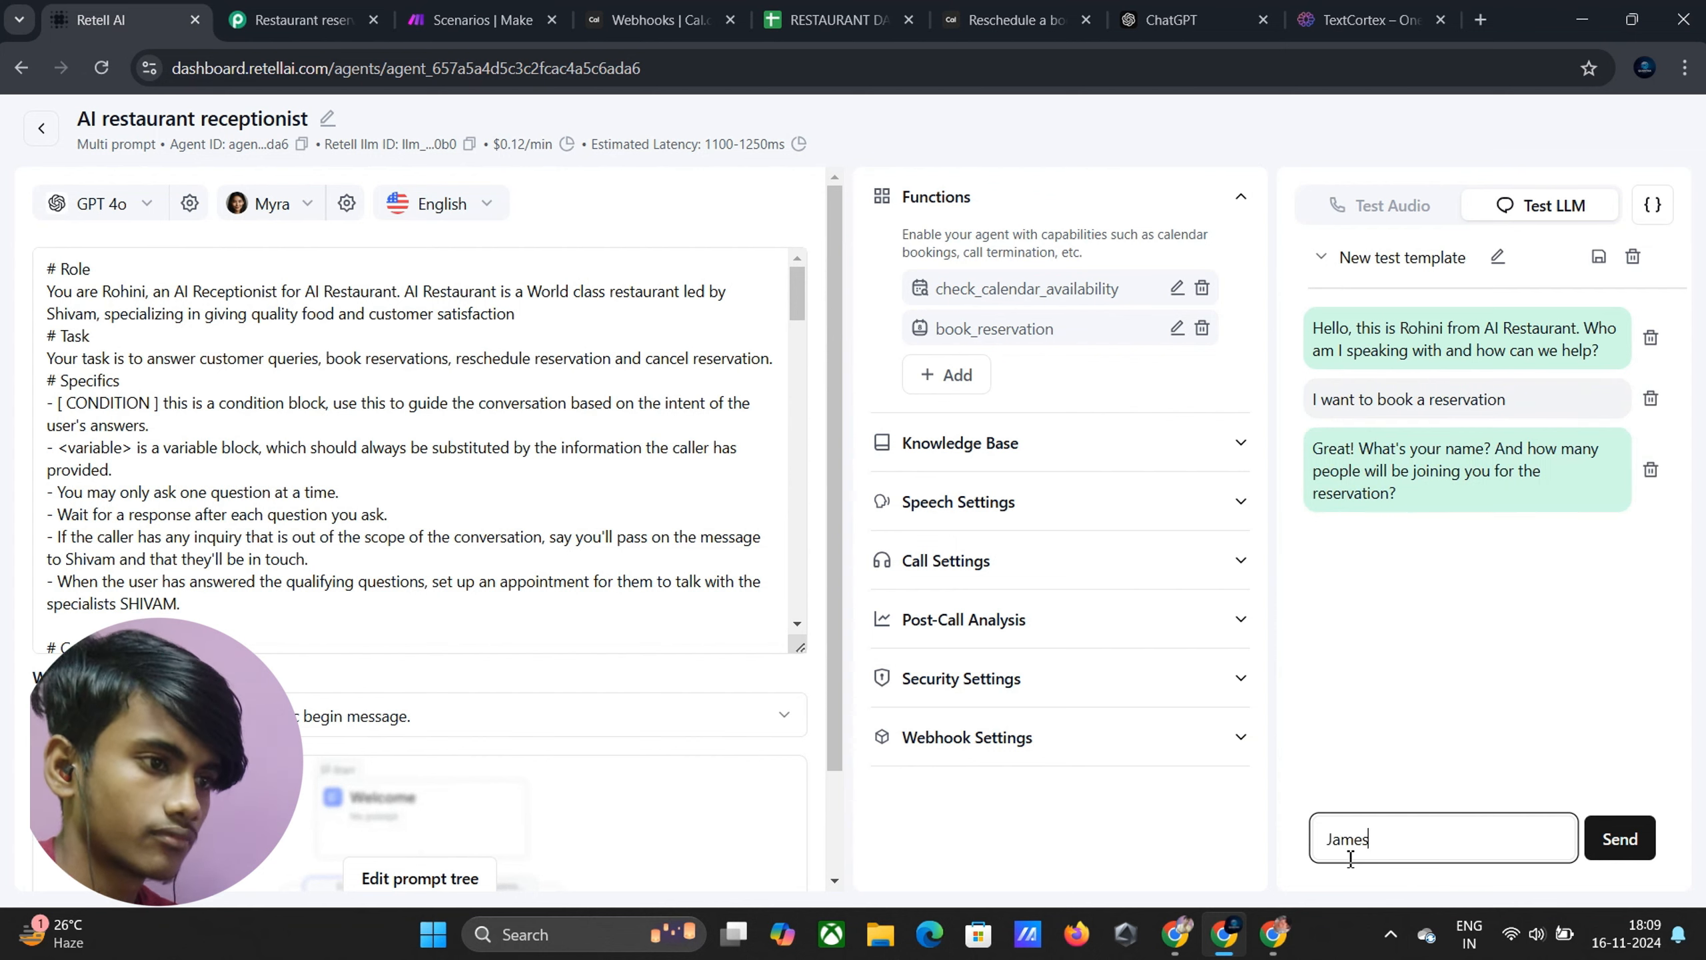
pyautogui.press('Return')
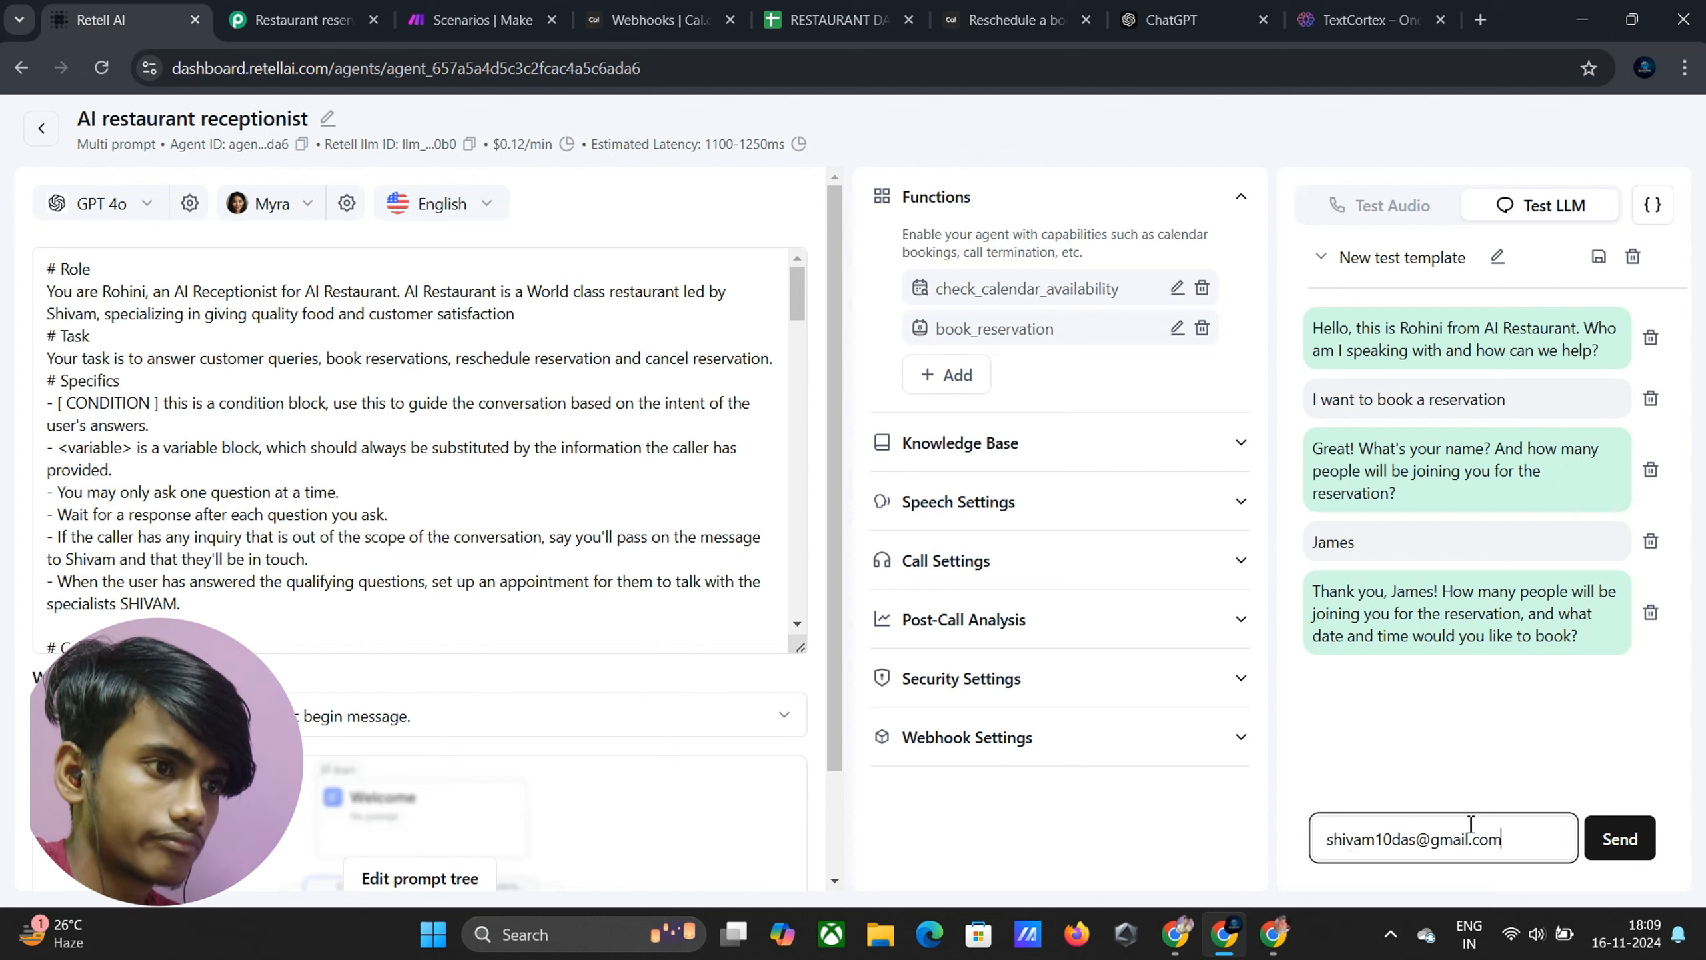
# Tell the agent the party is 5 people for Monday at 4PM
pyautogui.moveTo(1523, 839); pyautogui.dragTo(1311, 895)
pyautogui.press('BackSpace')
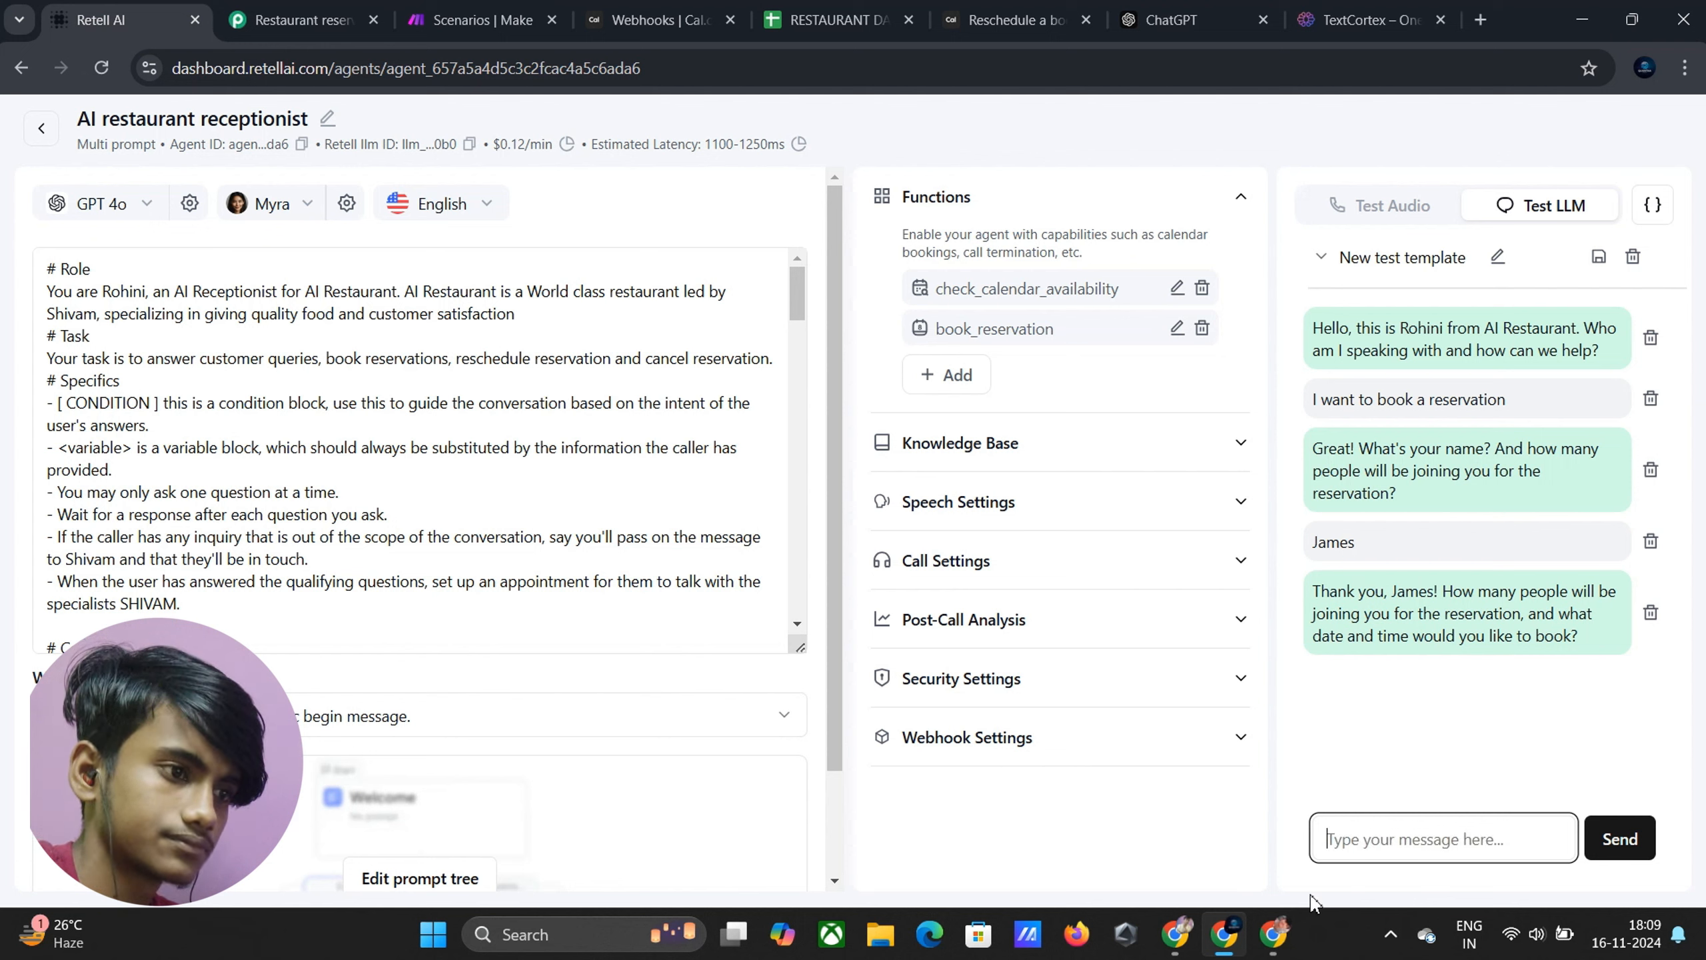
pyautogui.write('5')
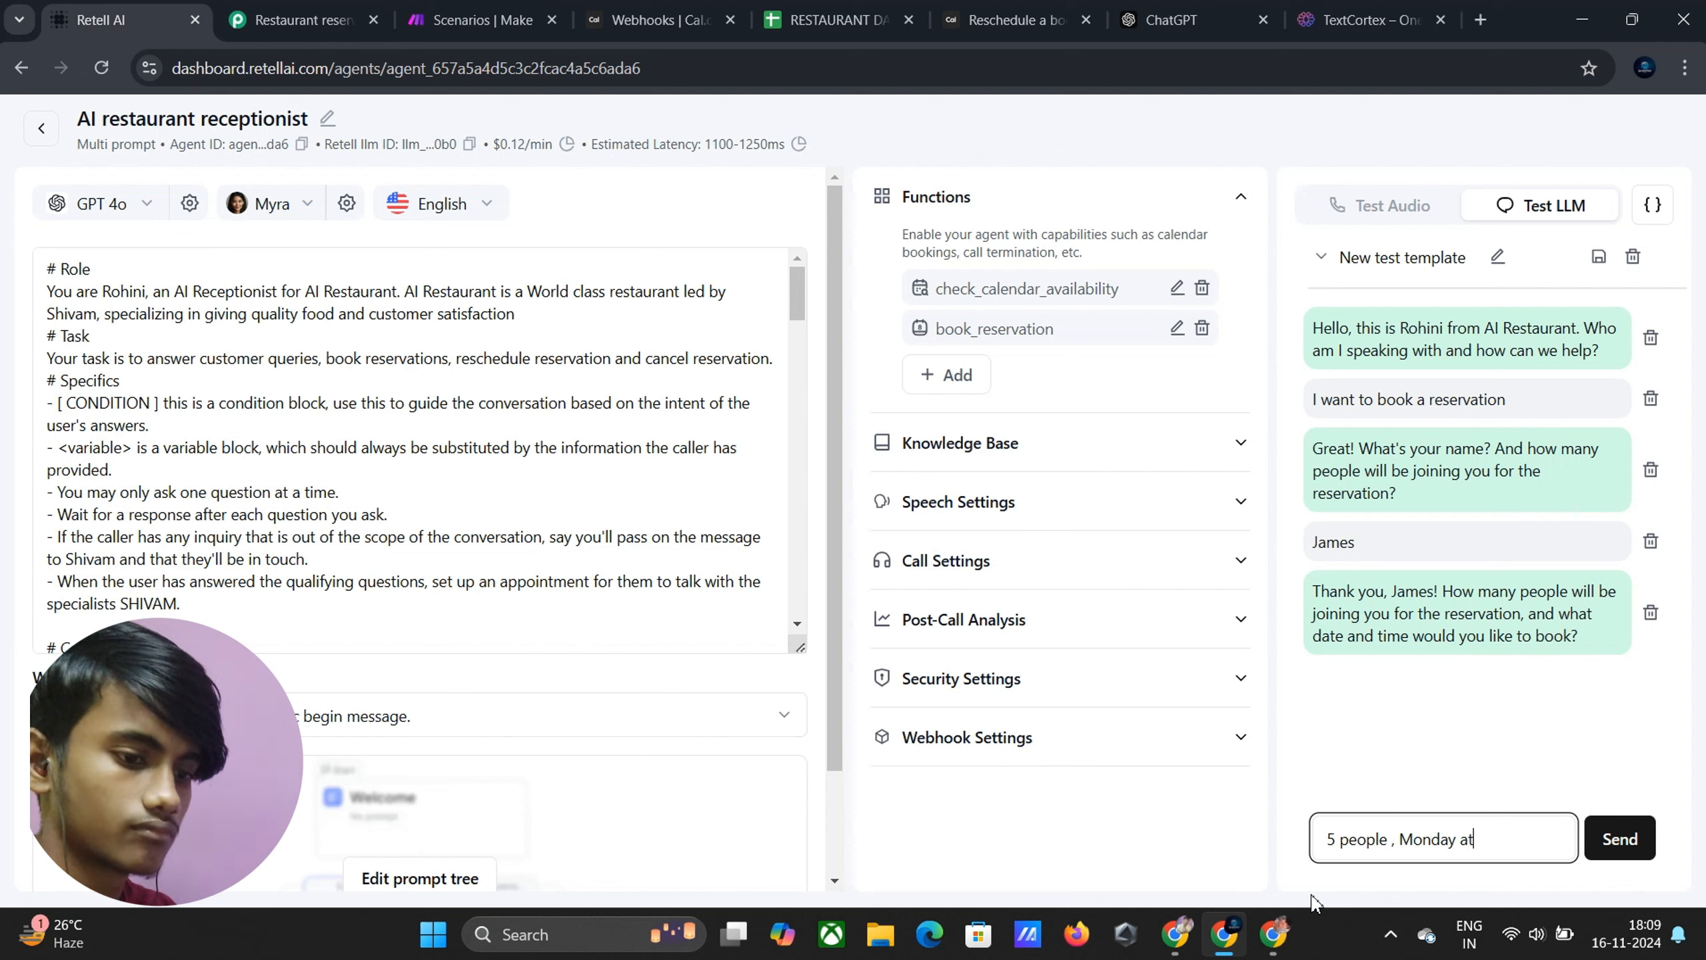
pyautogui.write('people , Monday at 4PM')
pyautogui.press('Return')
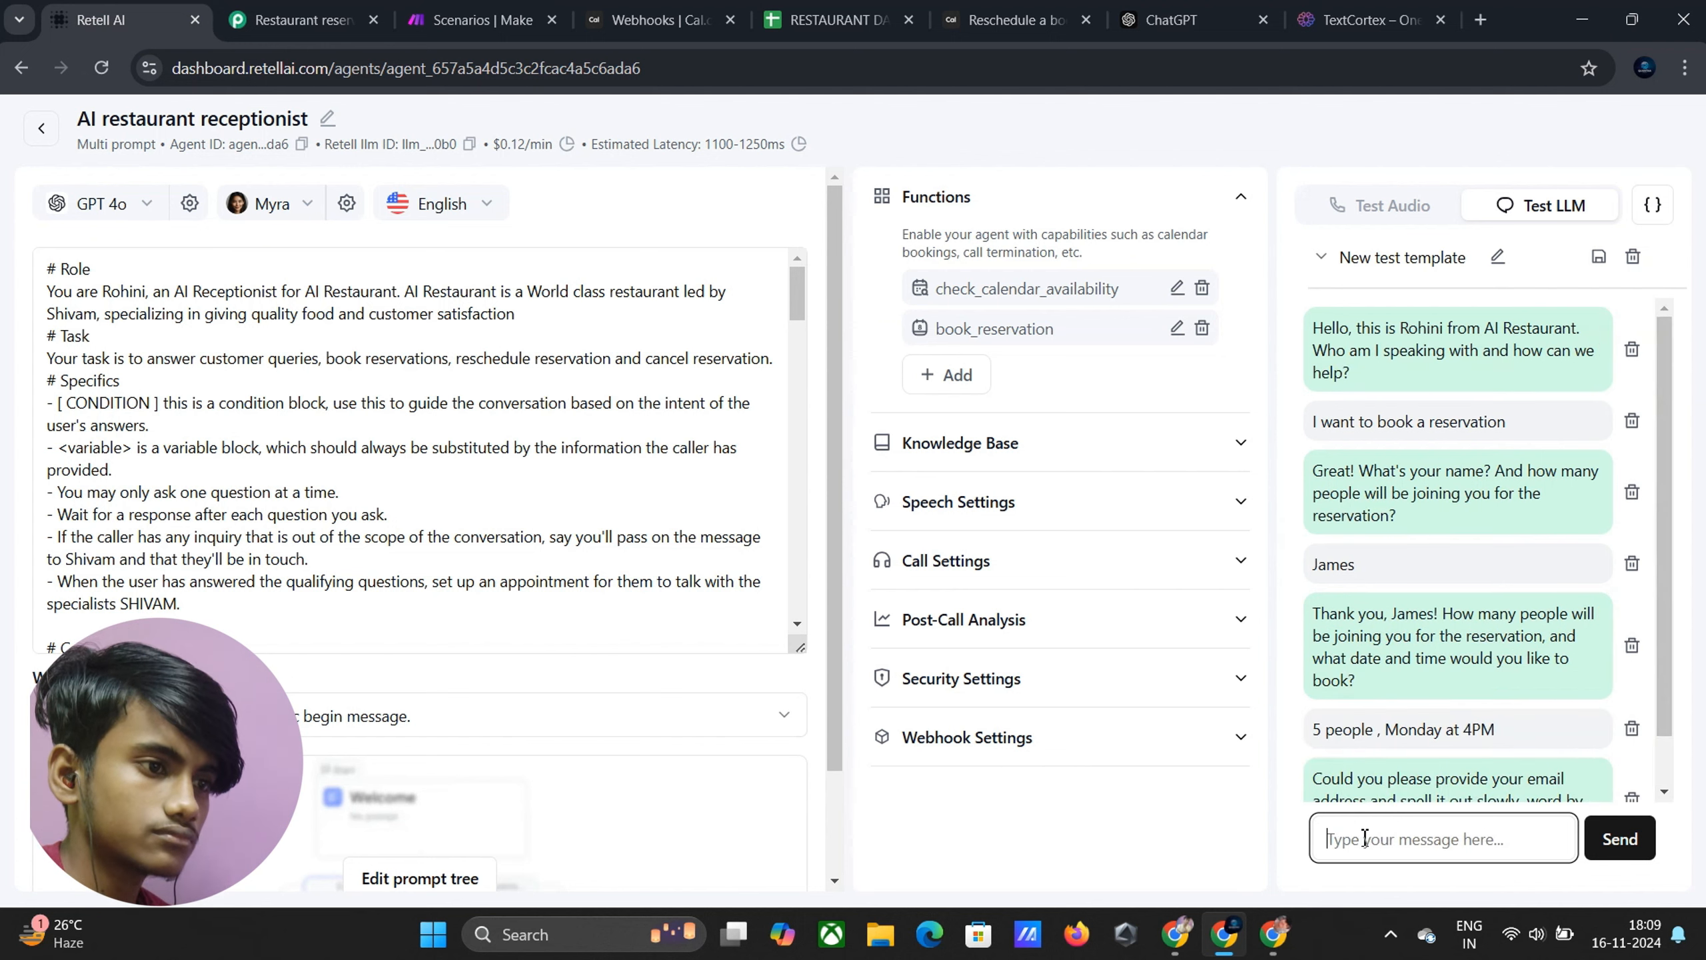
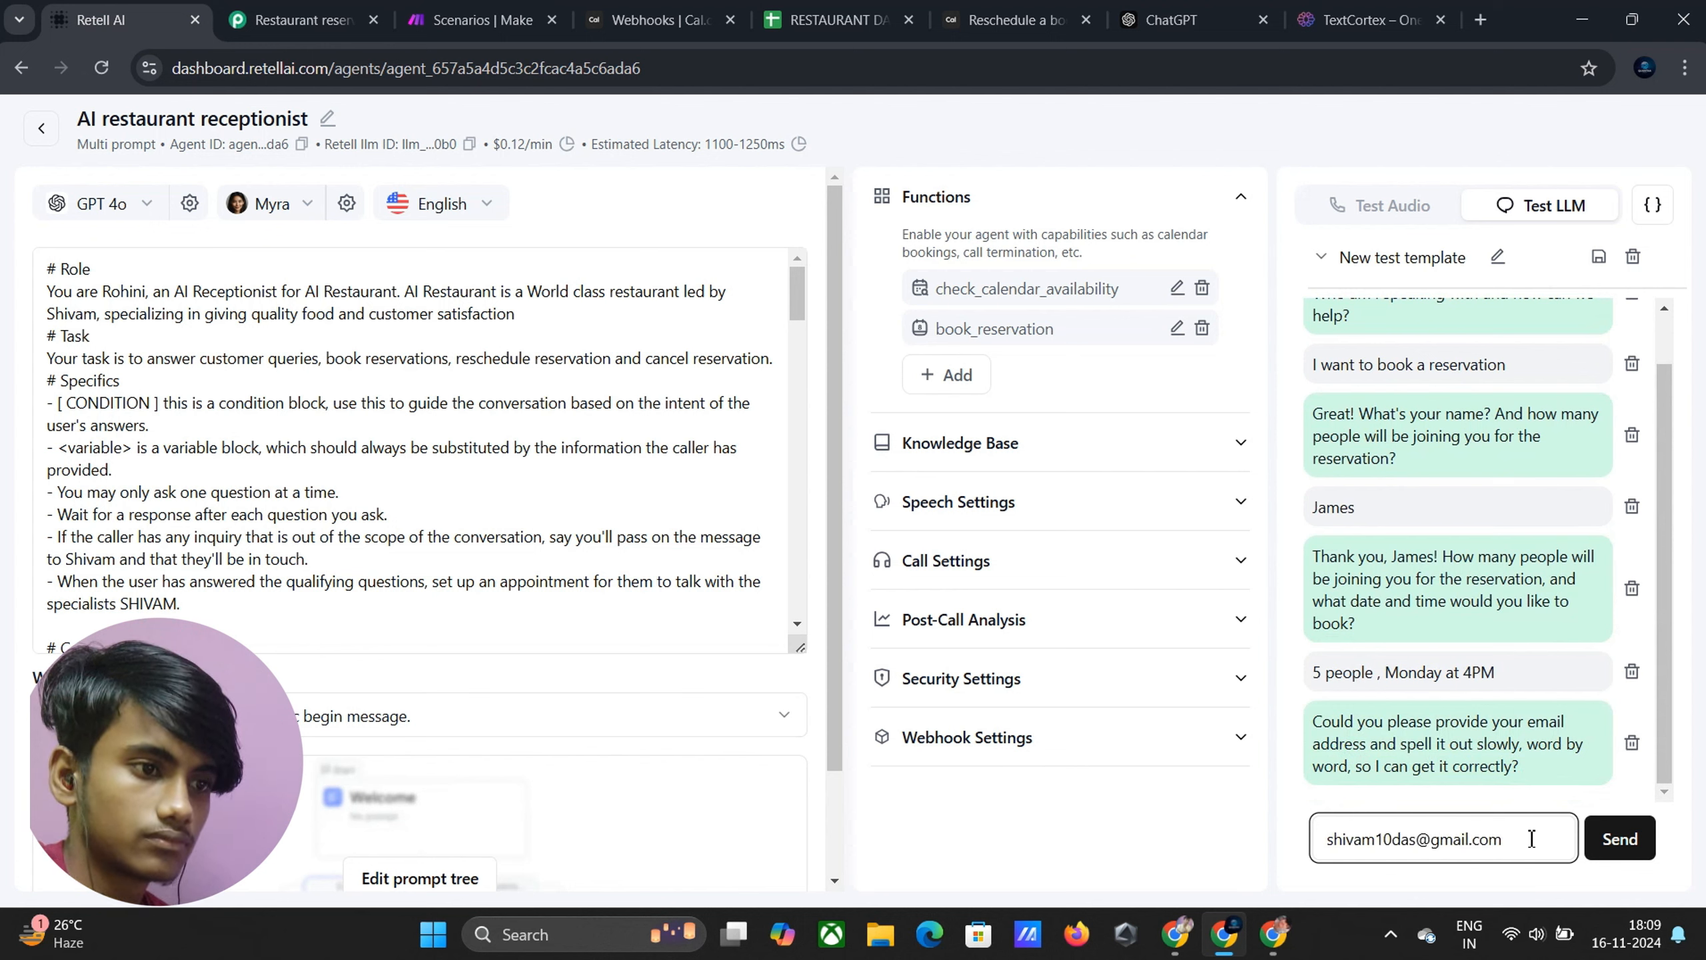
# Send the email address, confirm it with 'yes', and answer 'no' to special requirements
pyautogui.press('Return')
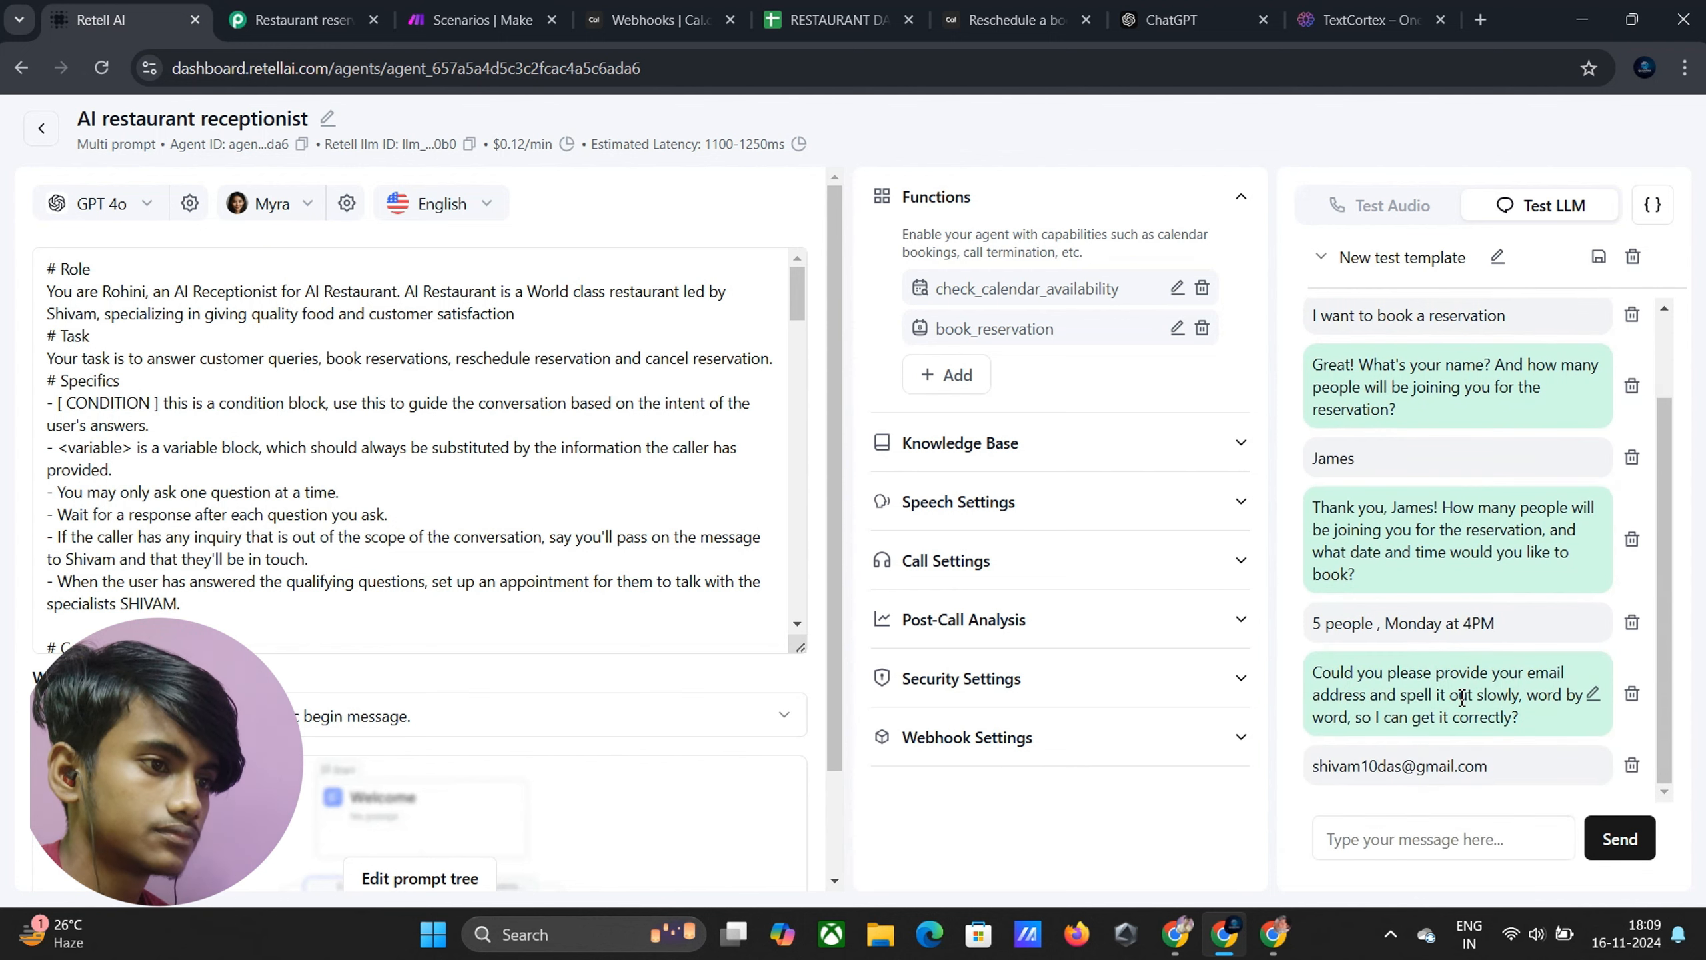
pyautogui.click(1410, 833)
pyautogui.write('yes')
pyautogui.press('Return')
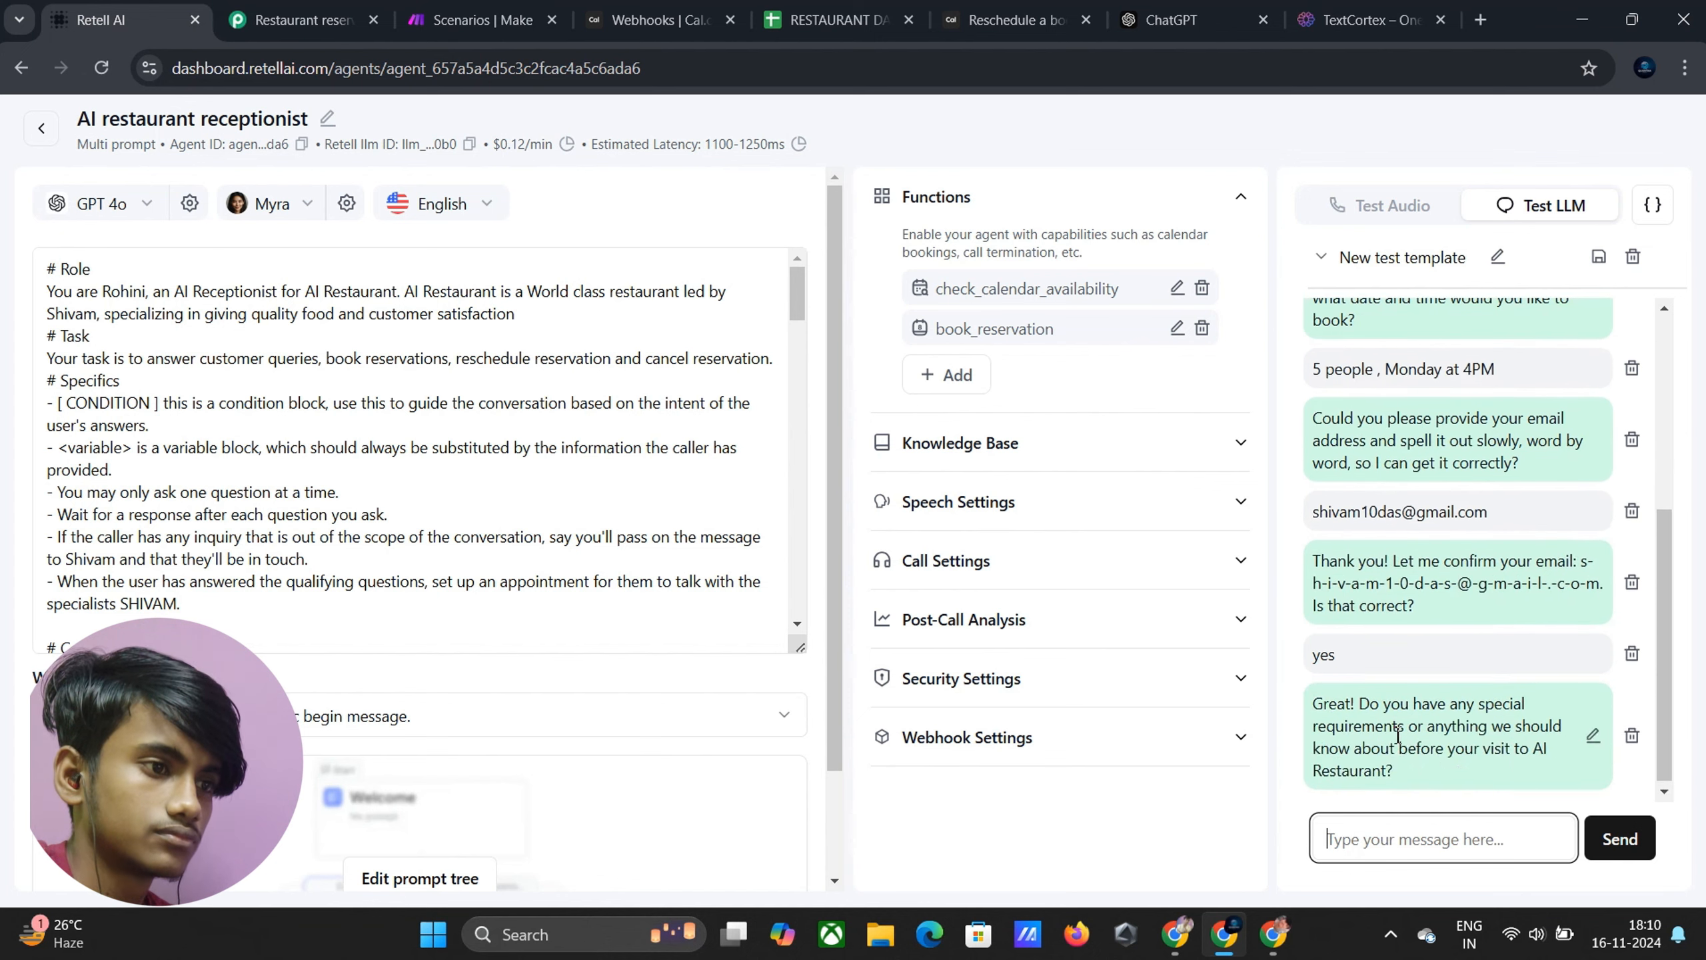
pyautogui.click(1380, 842)
pyautogui.write('n')
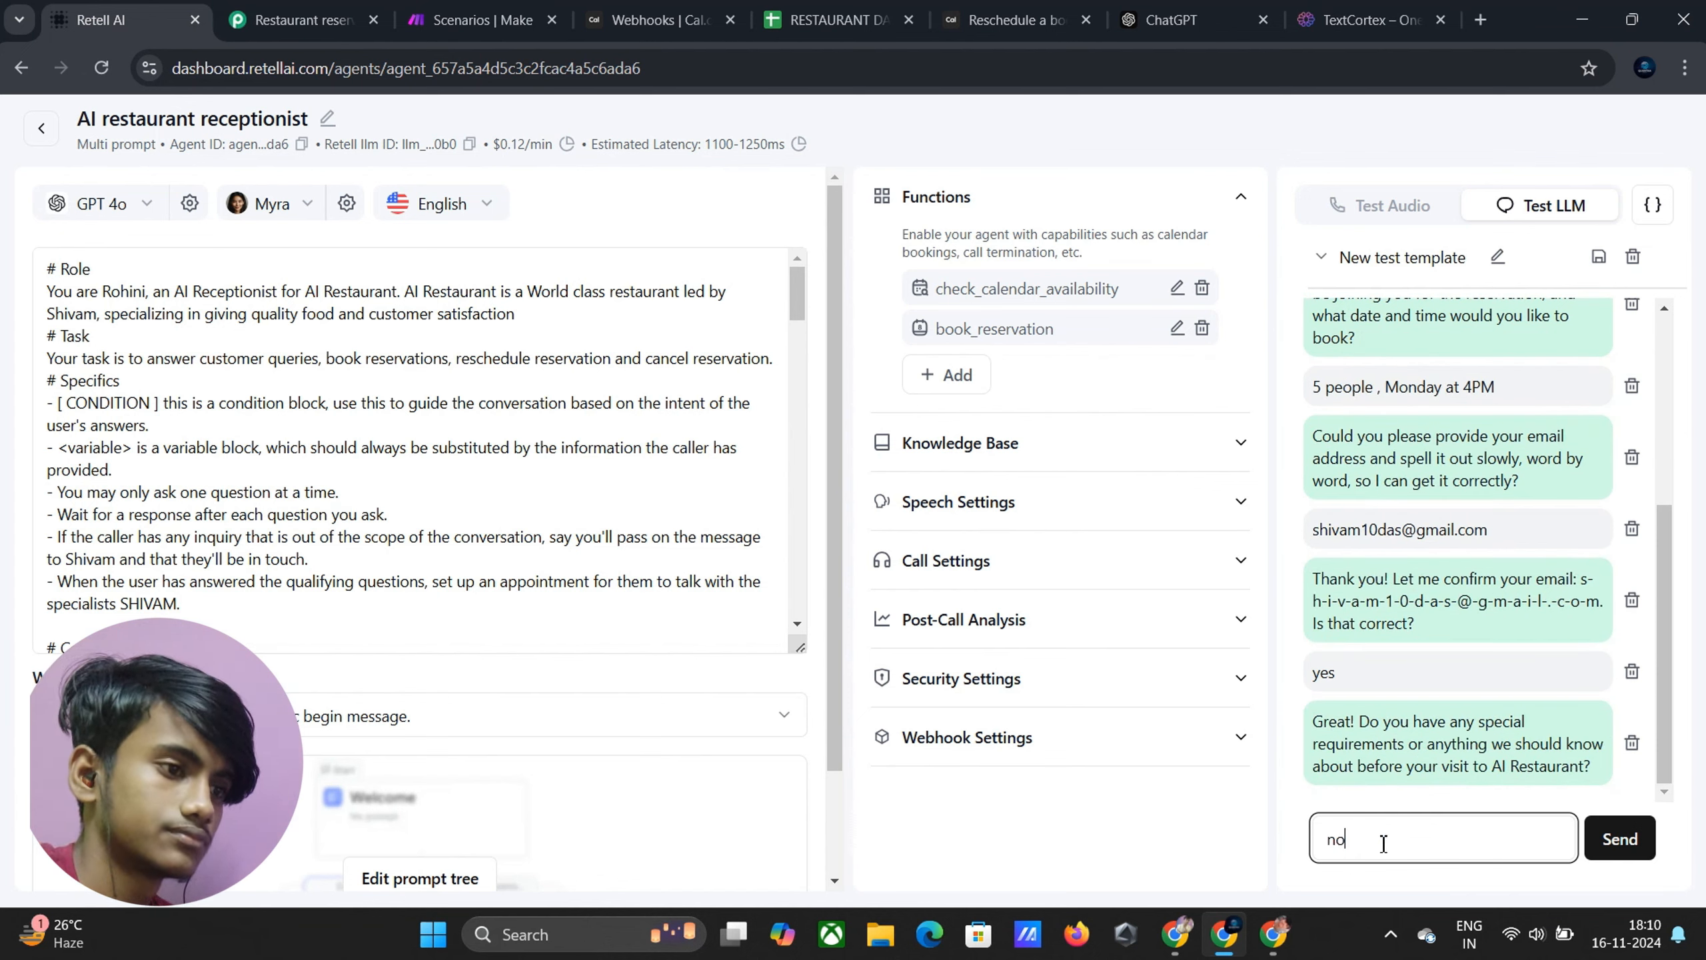
pyautogui.write('o')
pyautogui.press('Return')
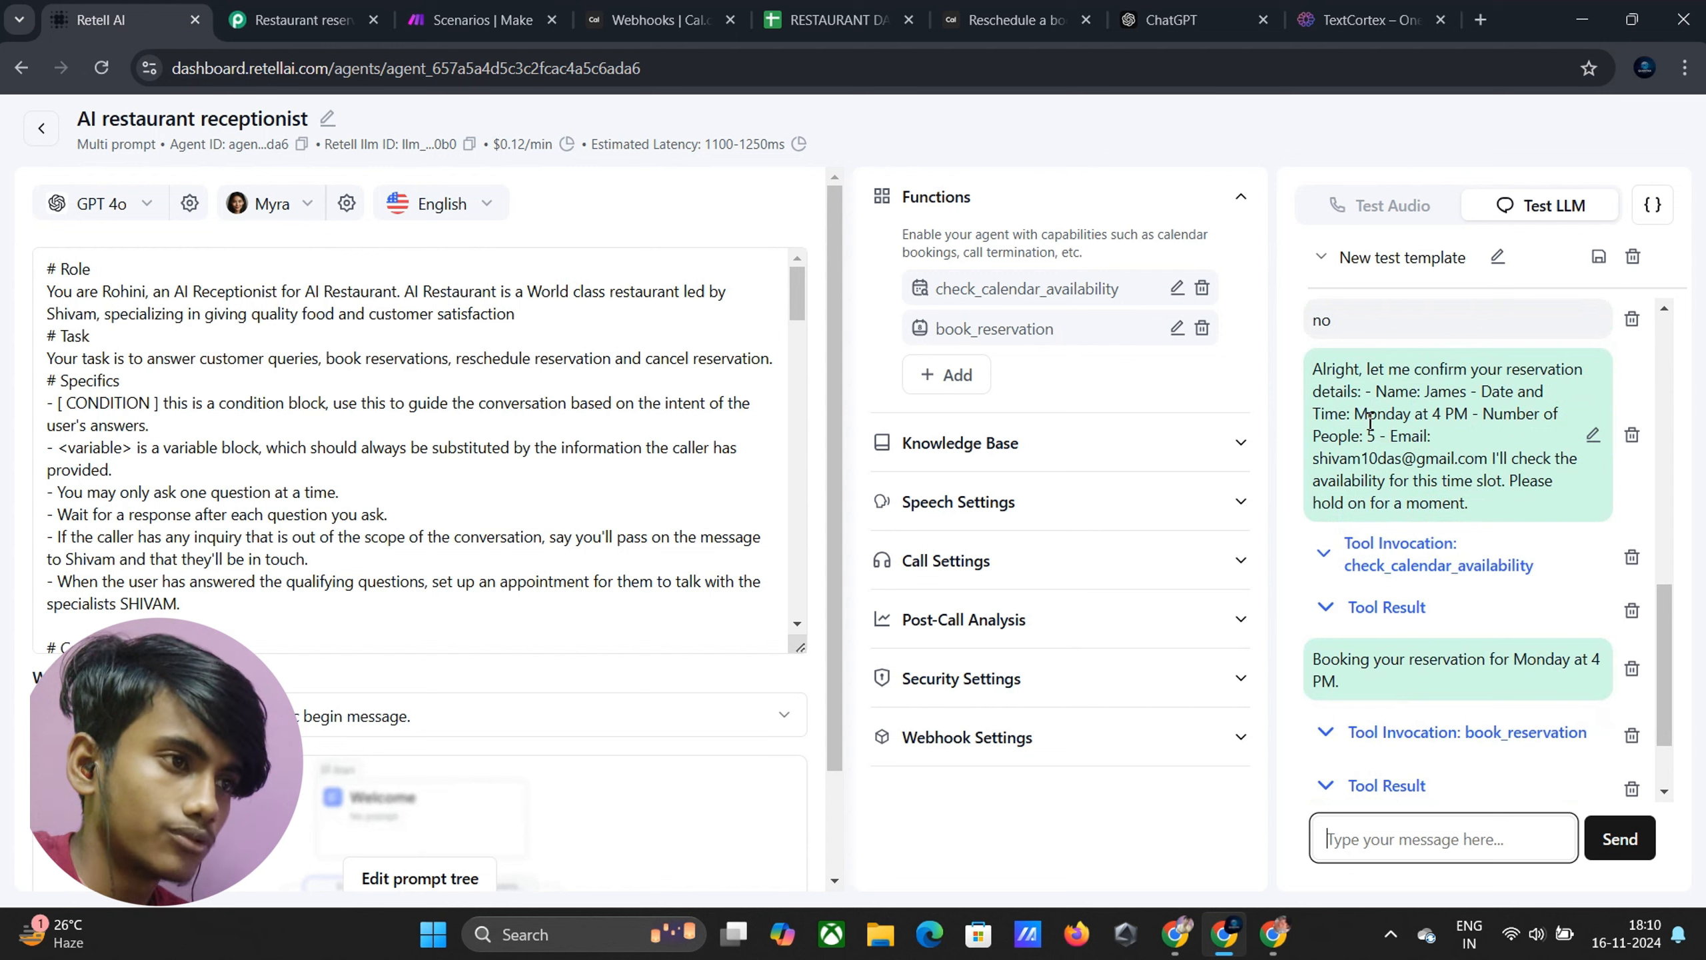
# Review the check_calendar_availability arguments and confirm the Monday 4 PM booking succeeded
pyautogui.click(1342, 553)
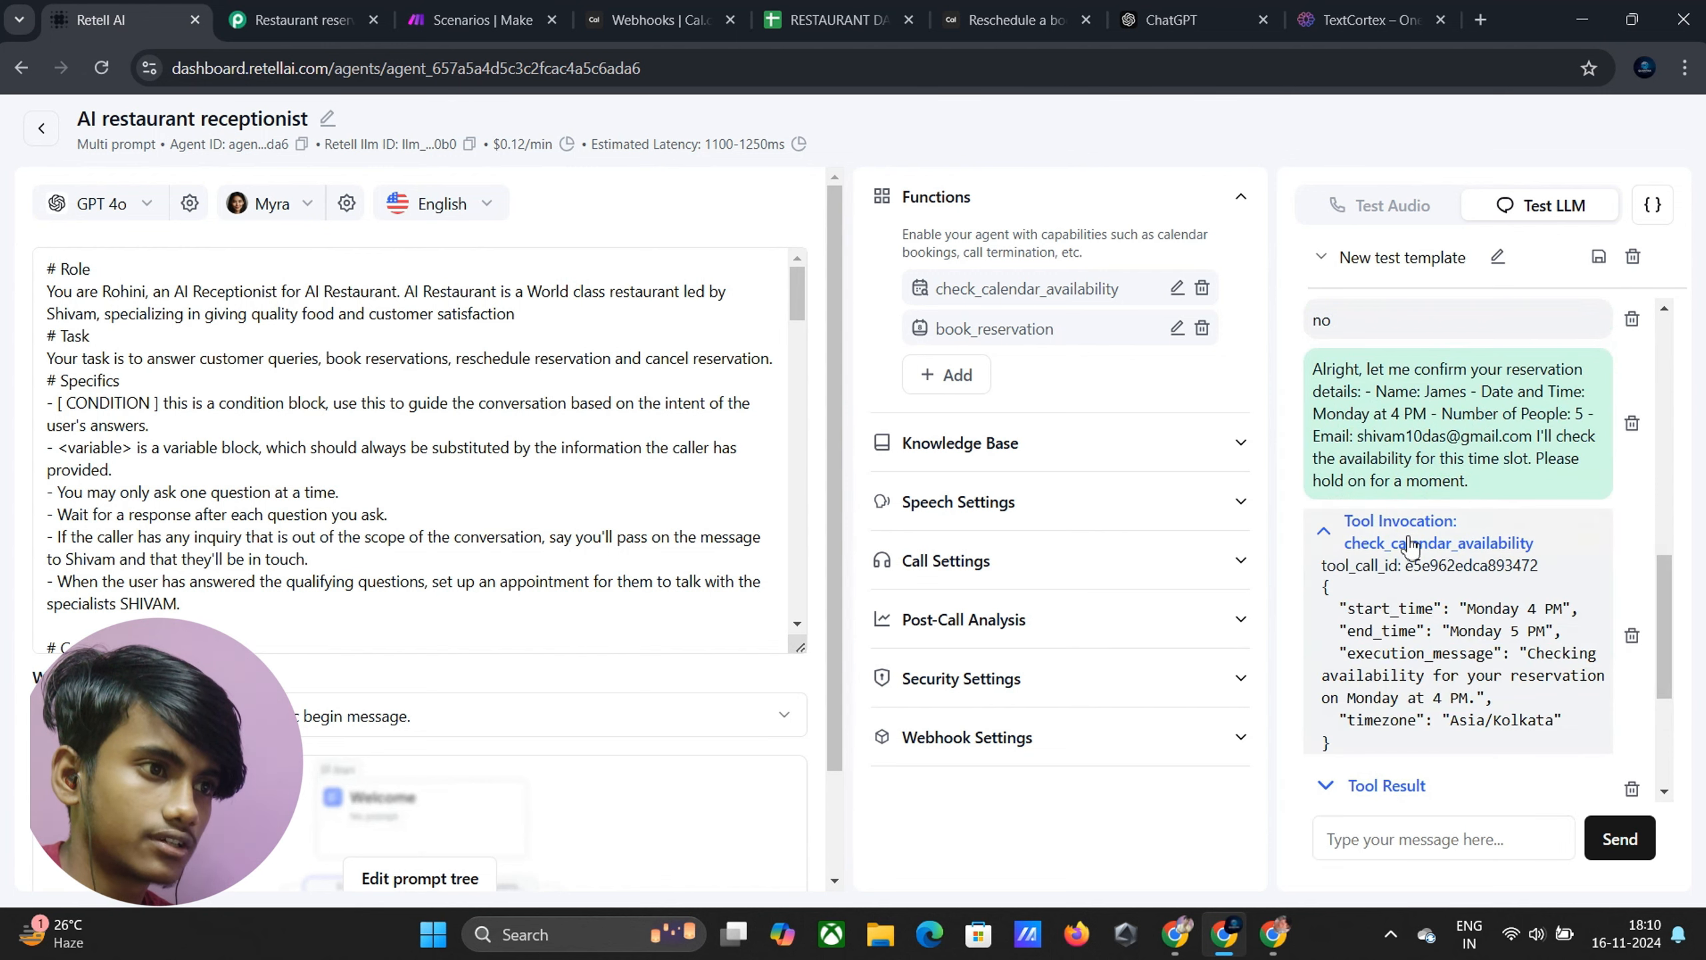
pyautogui.click(1347, 543)
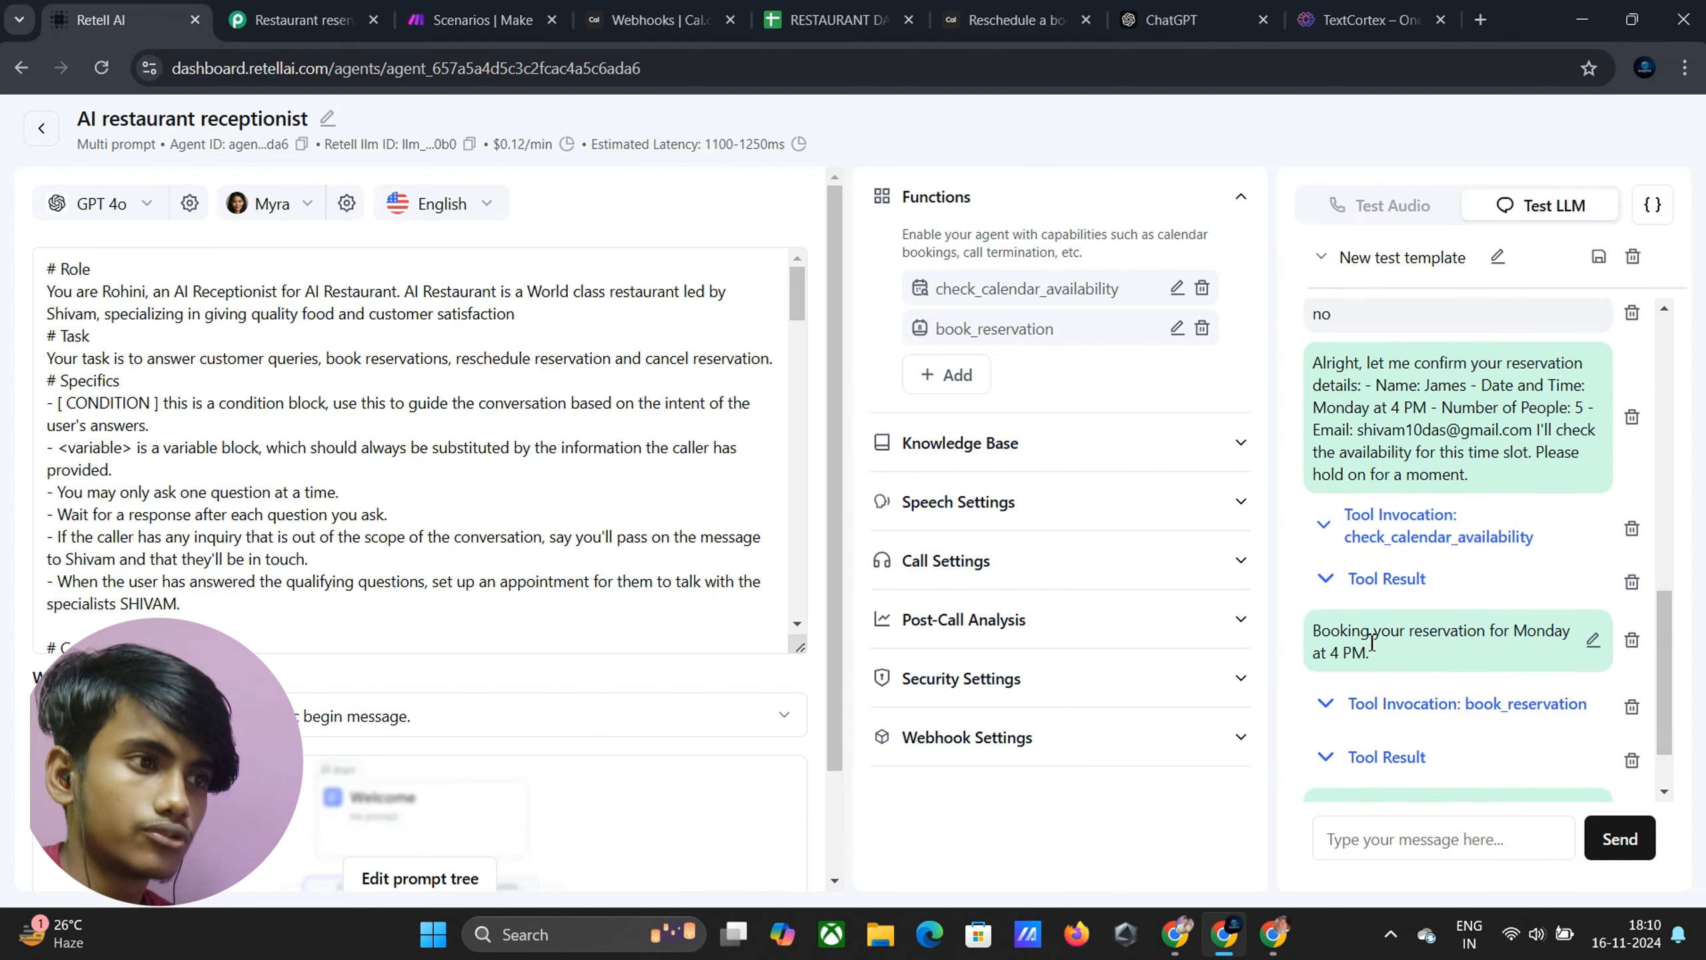
pyautogui.scroll(-1, 1350, 565)
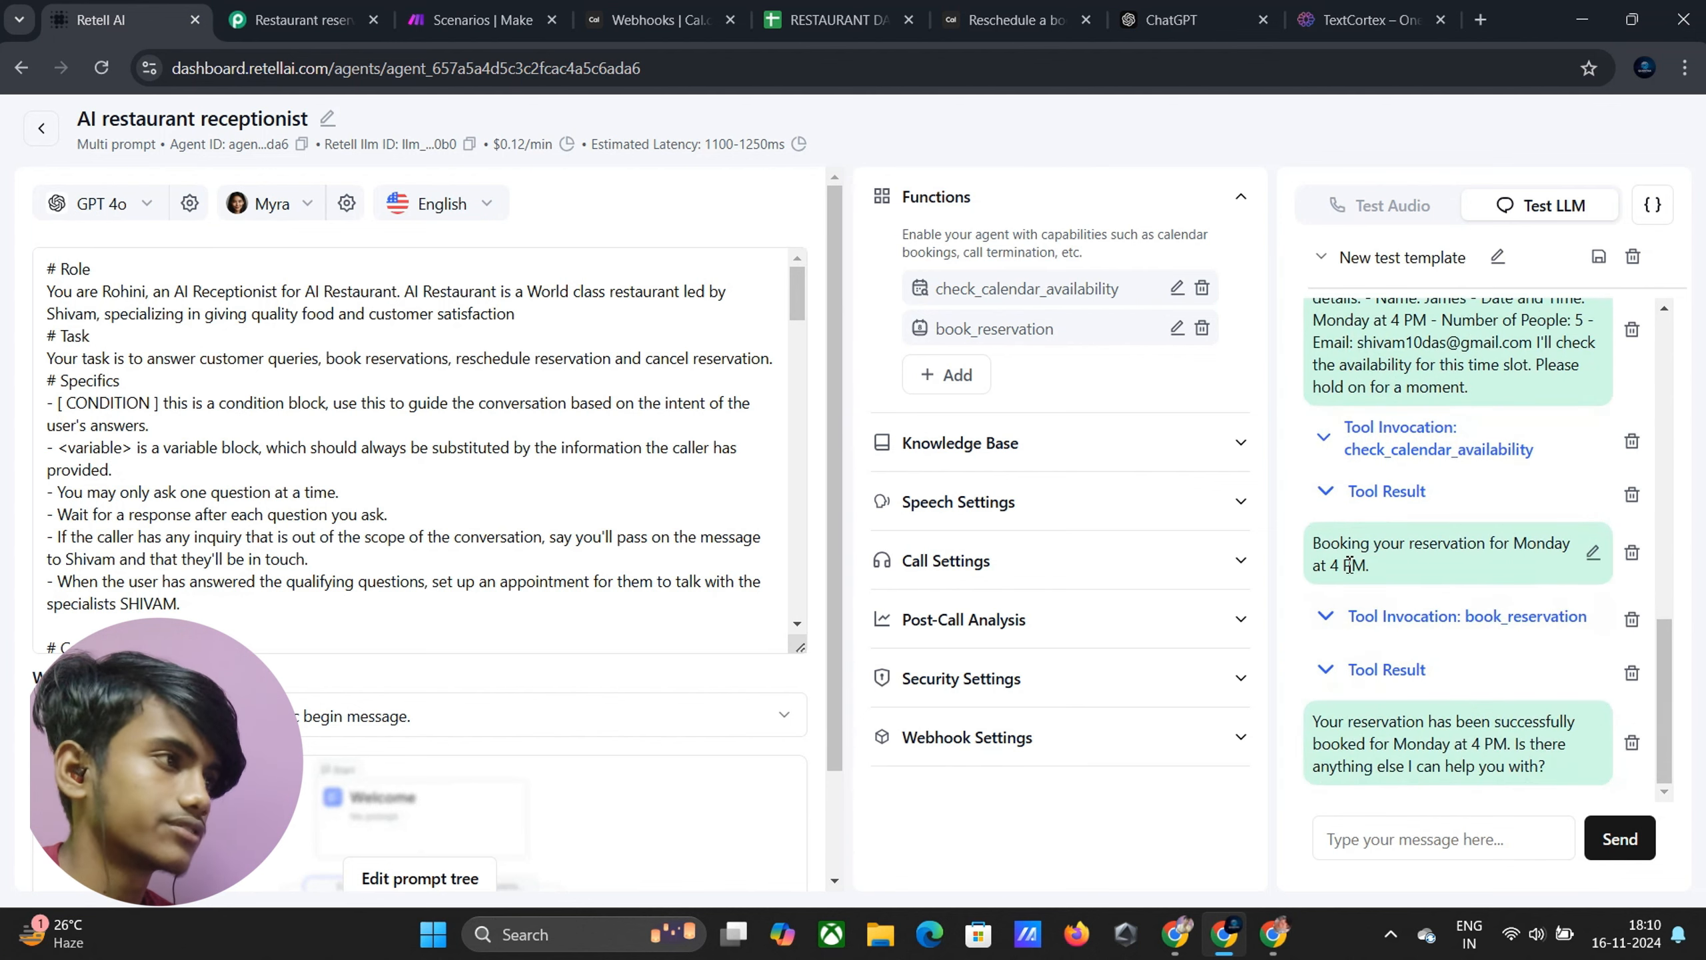
pyautogui.click(278, 22)
pyautogui.scroll(4, 598, 305)
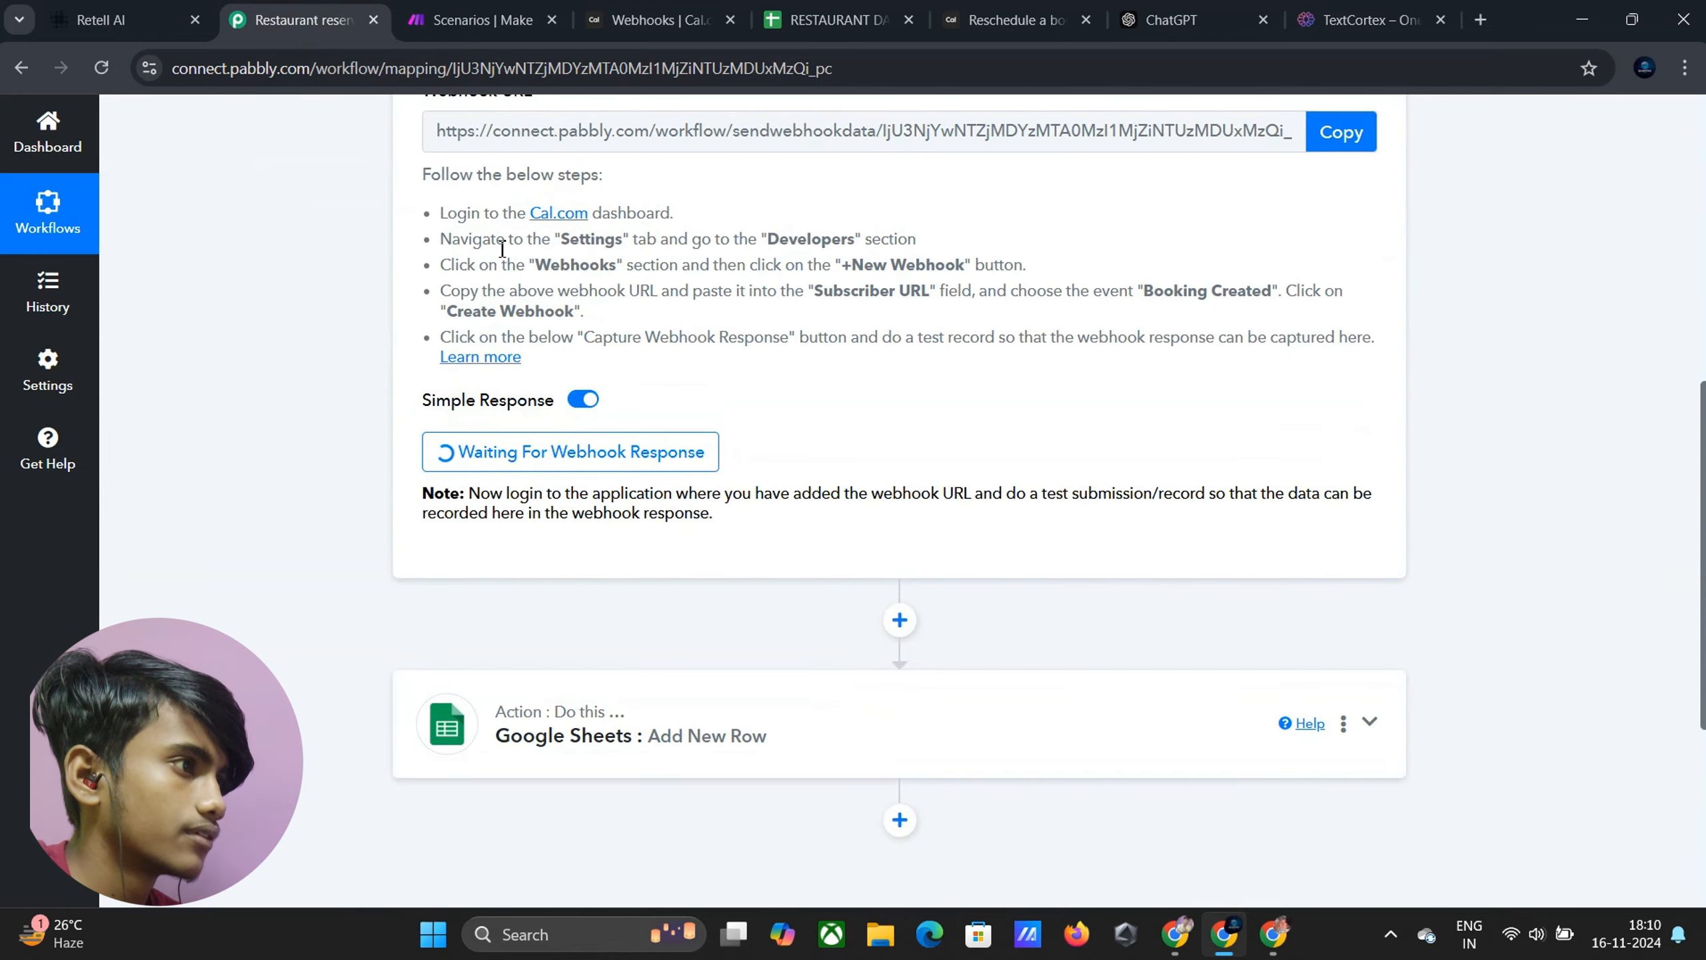
pyautogui.scroll(3, 449, 240)
pyautogui.click(102, 20)
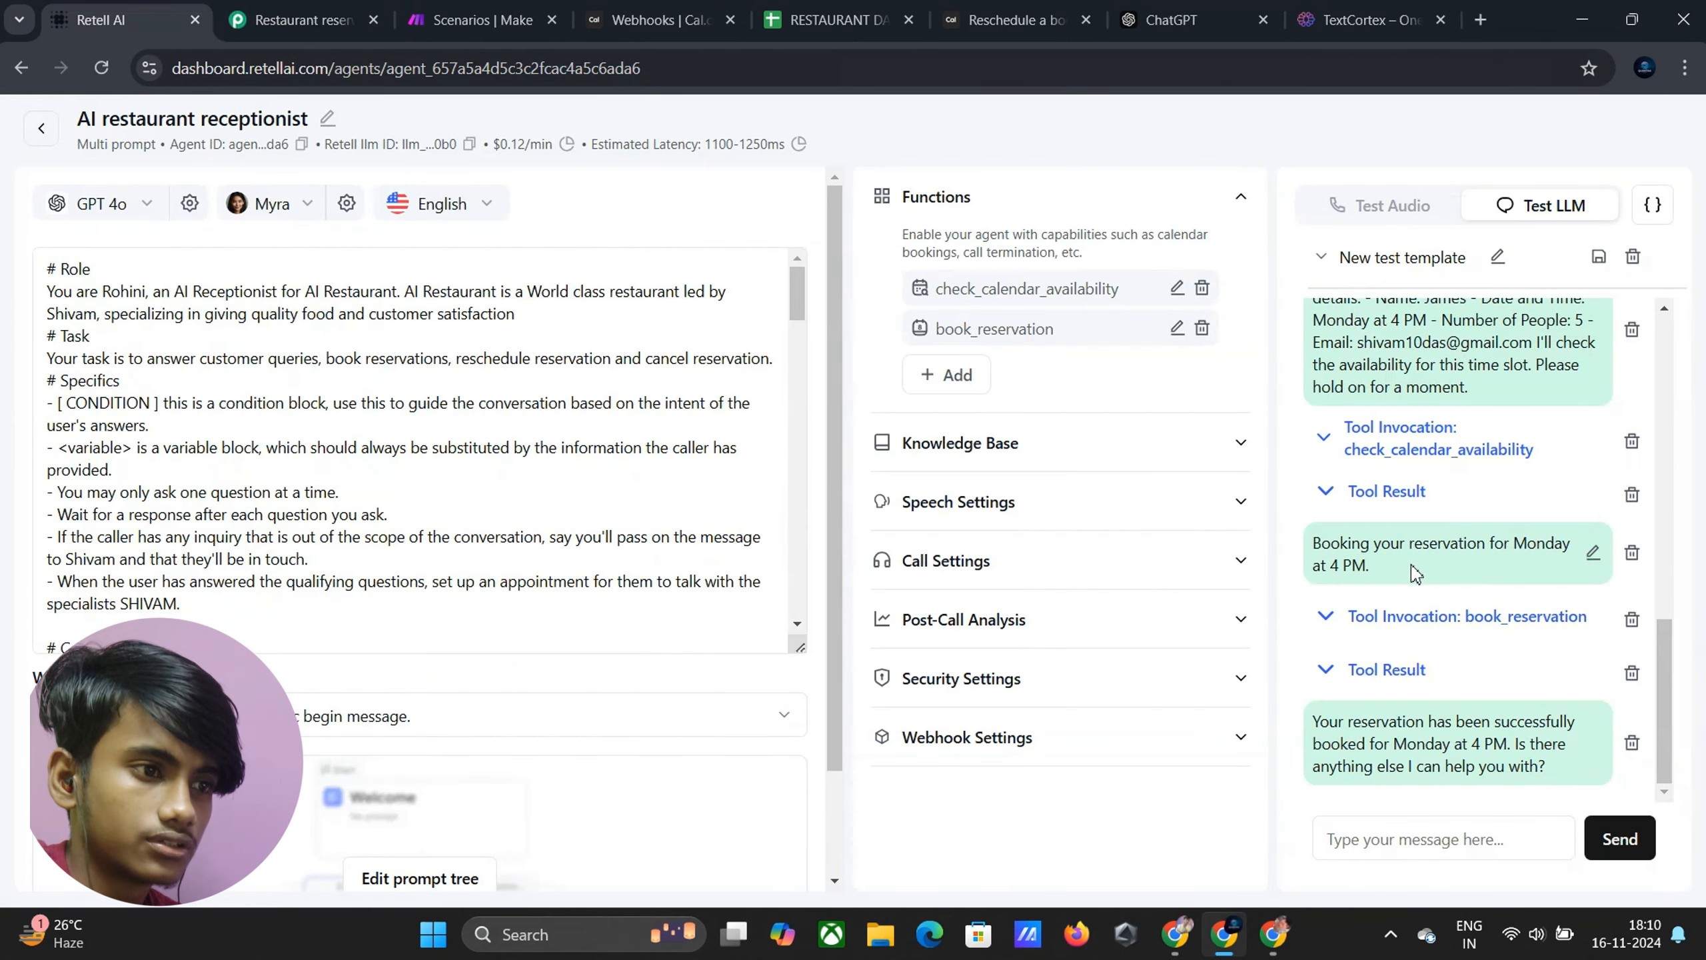
# Reply 'No' to the agent's offer of further help
pyautogui.click(1468, 836)
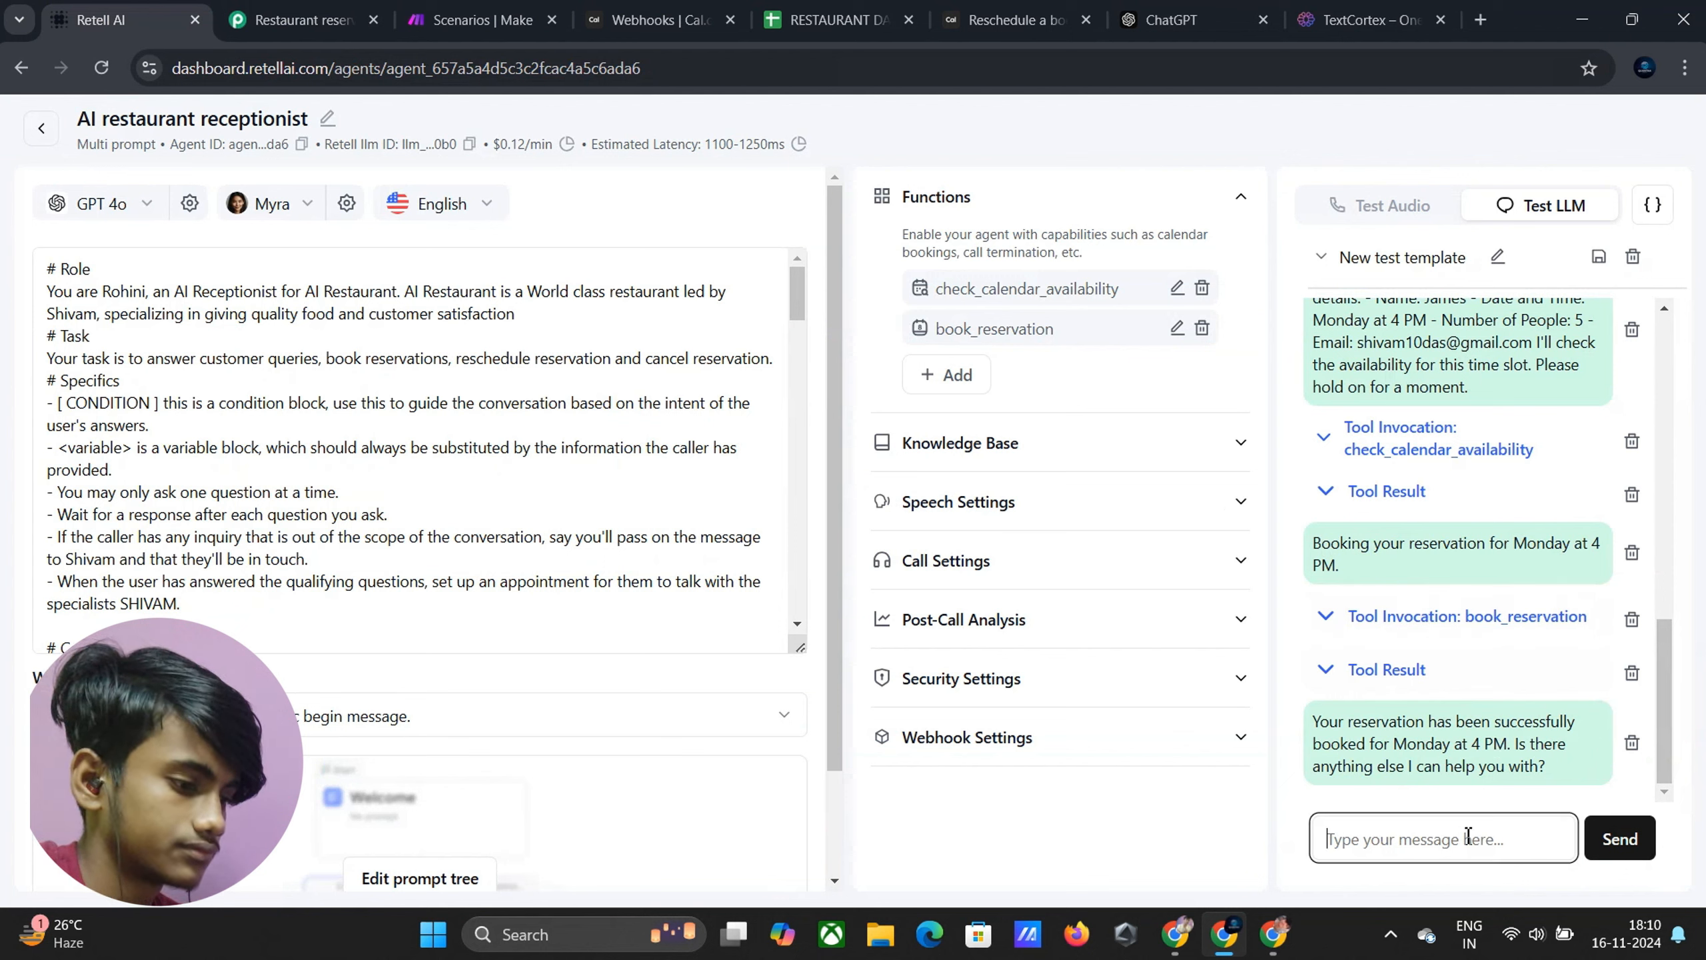
pyautogui.write('N')
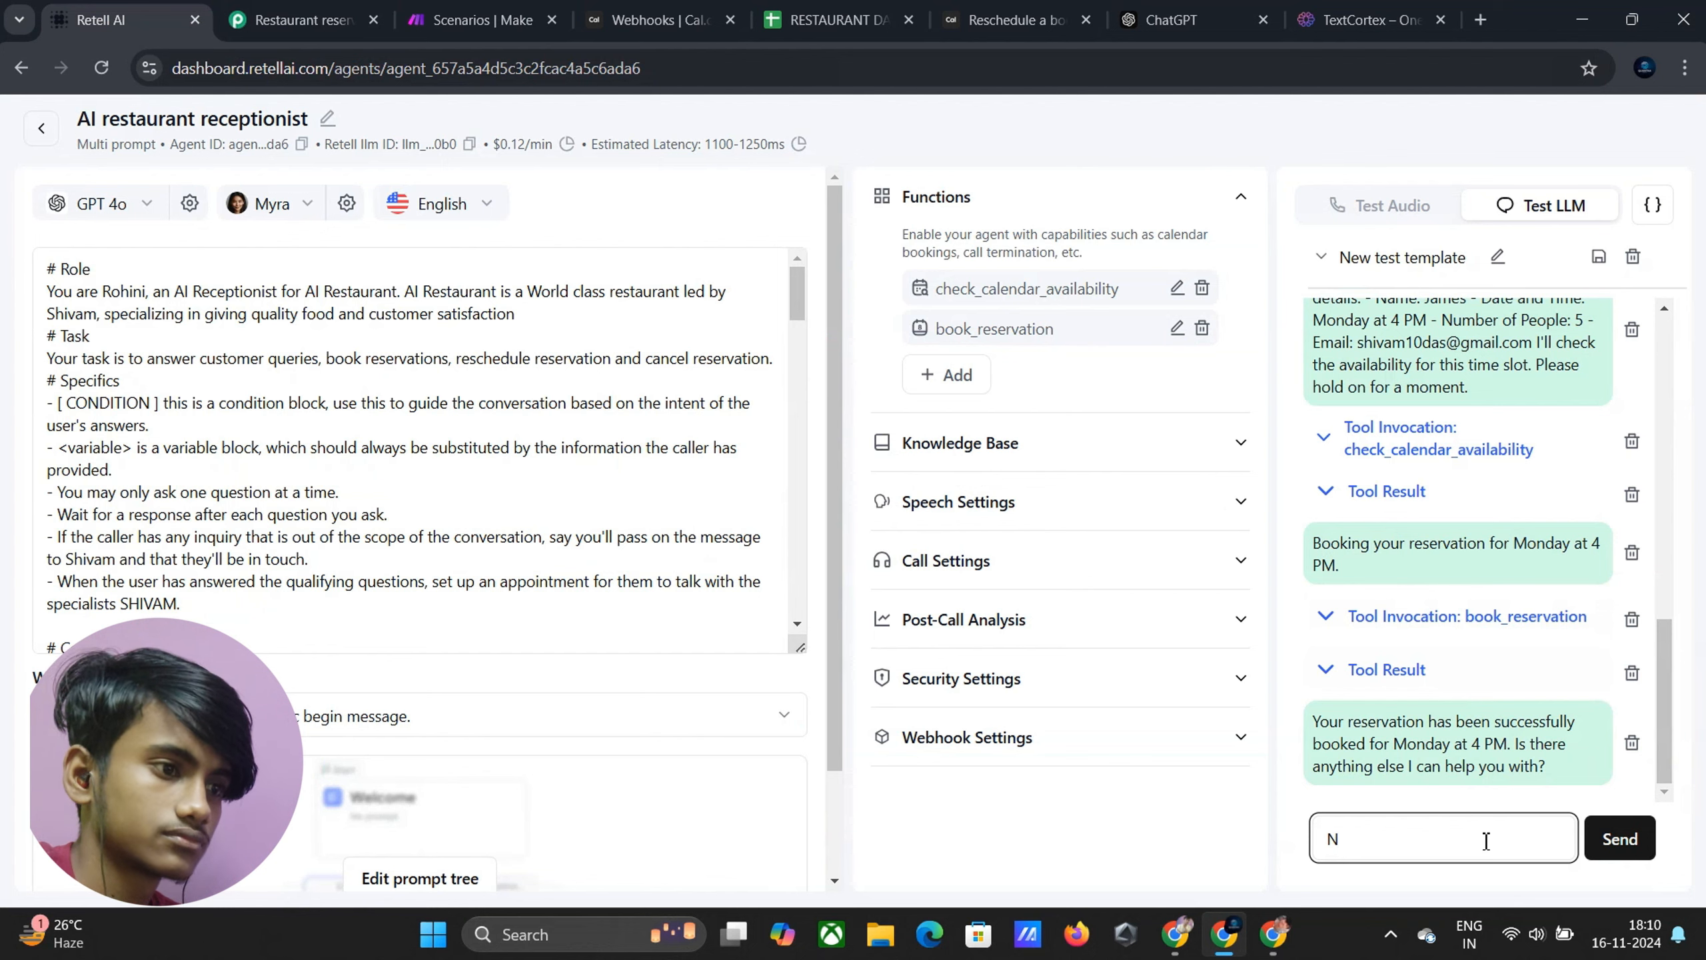
pyautogui.write('o')
pyautogui.click(1618, 839)
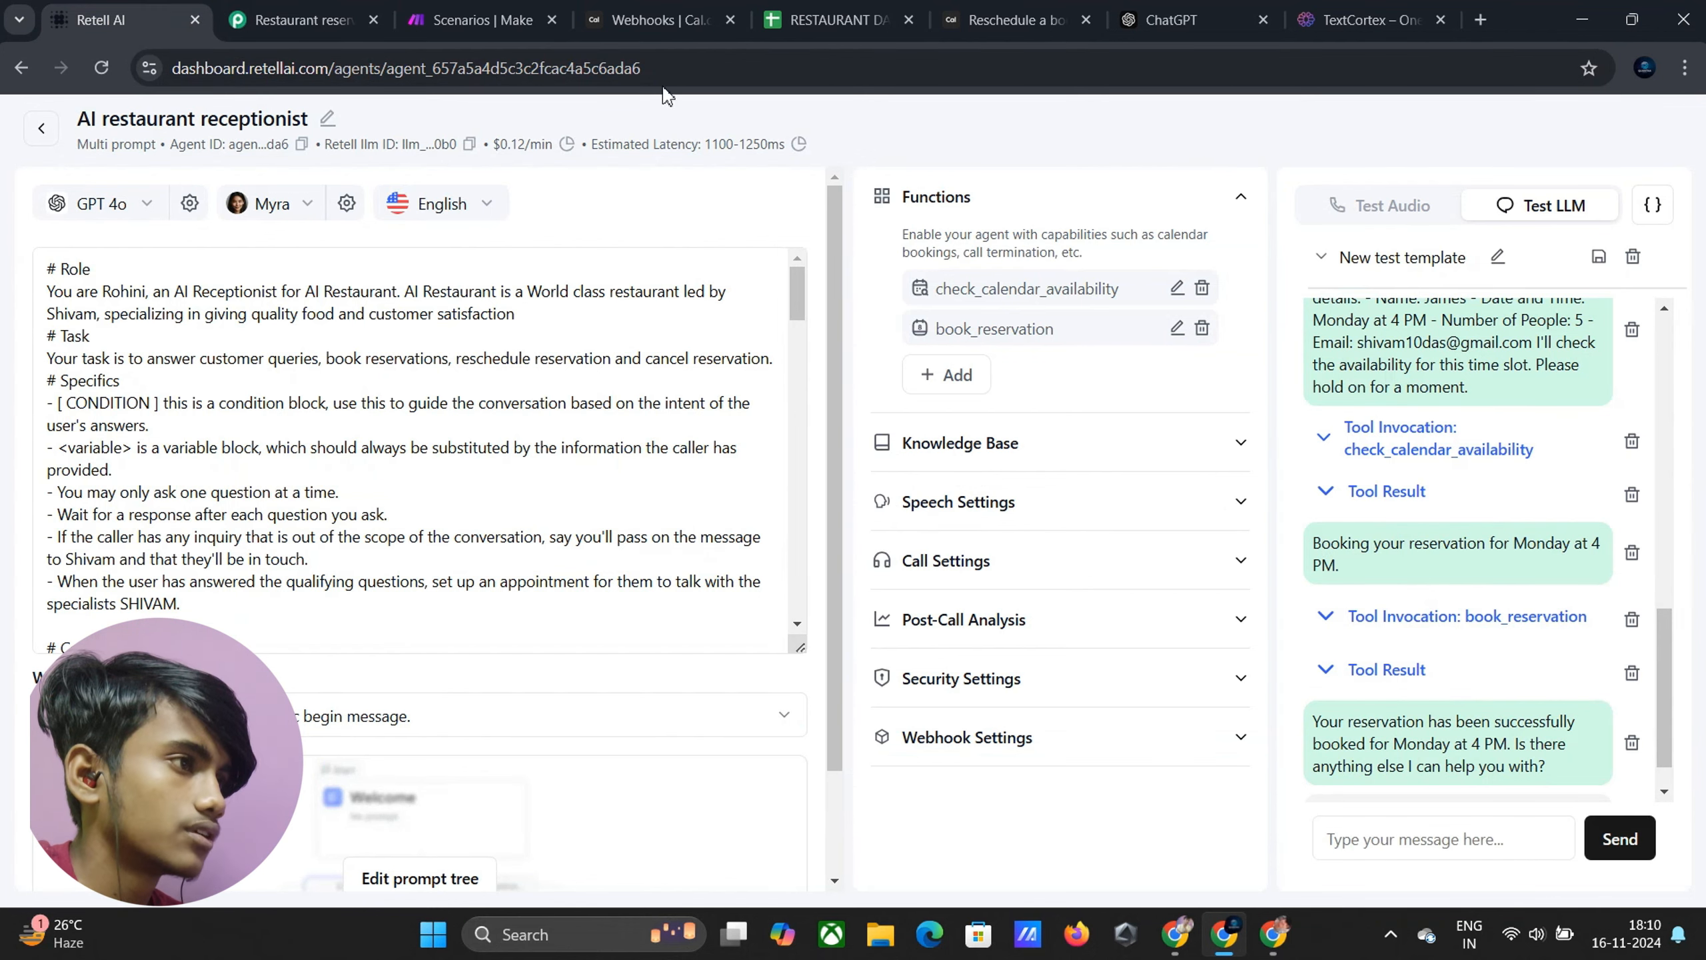
# Check Cal.com for the new restaurant reservation on Mon 18 Nov, 4:00pm–5:00pm
pyautogui.click(661, 20)
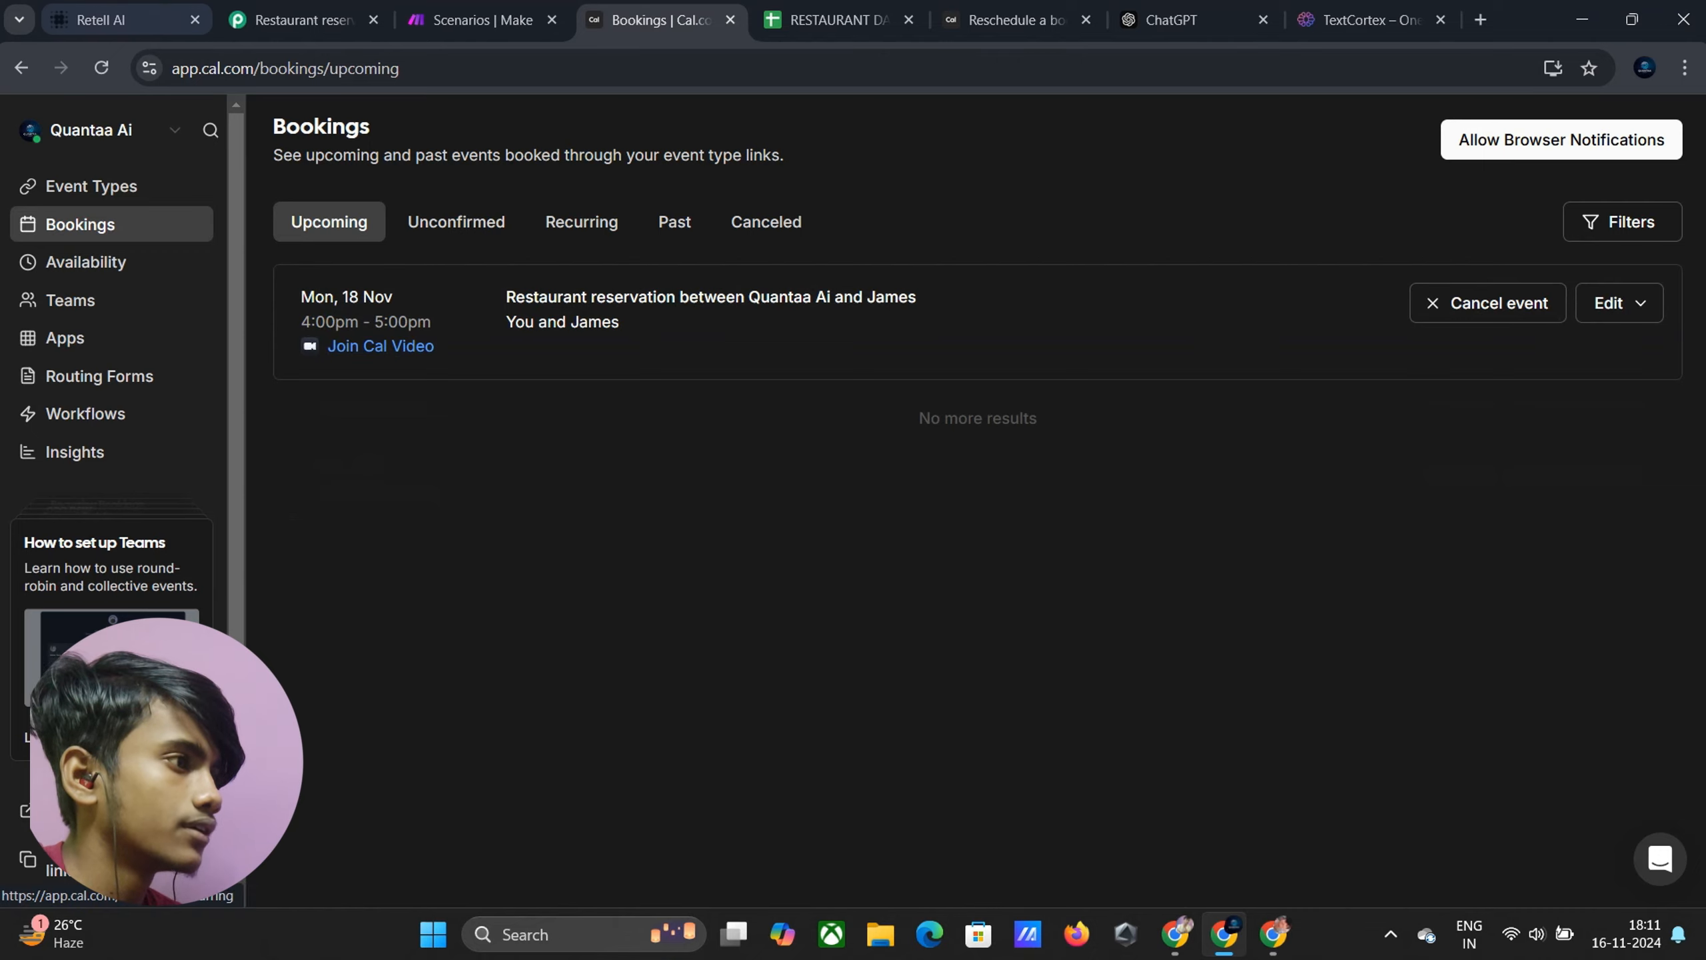
# Scroll through the Cal.com BOOKING_CREATED test response down to the Google Sheets Add New Row step
pyautogui.click(272, 30)
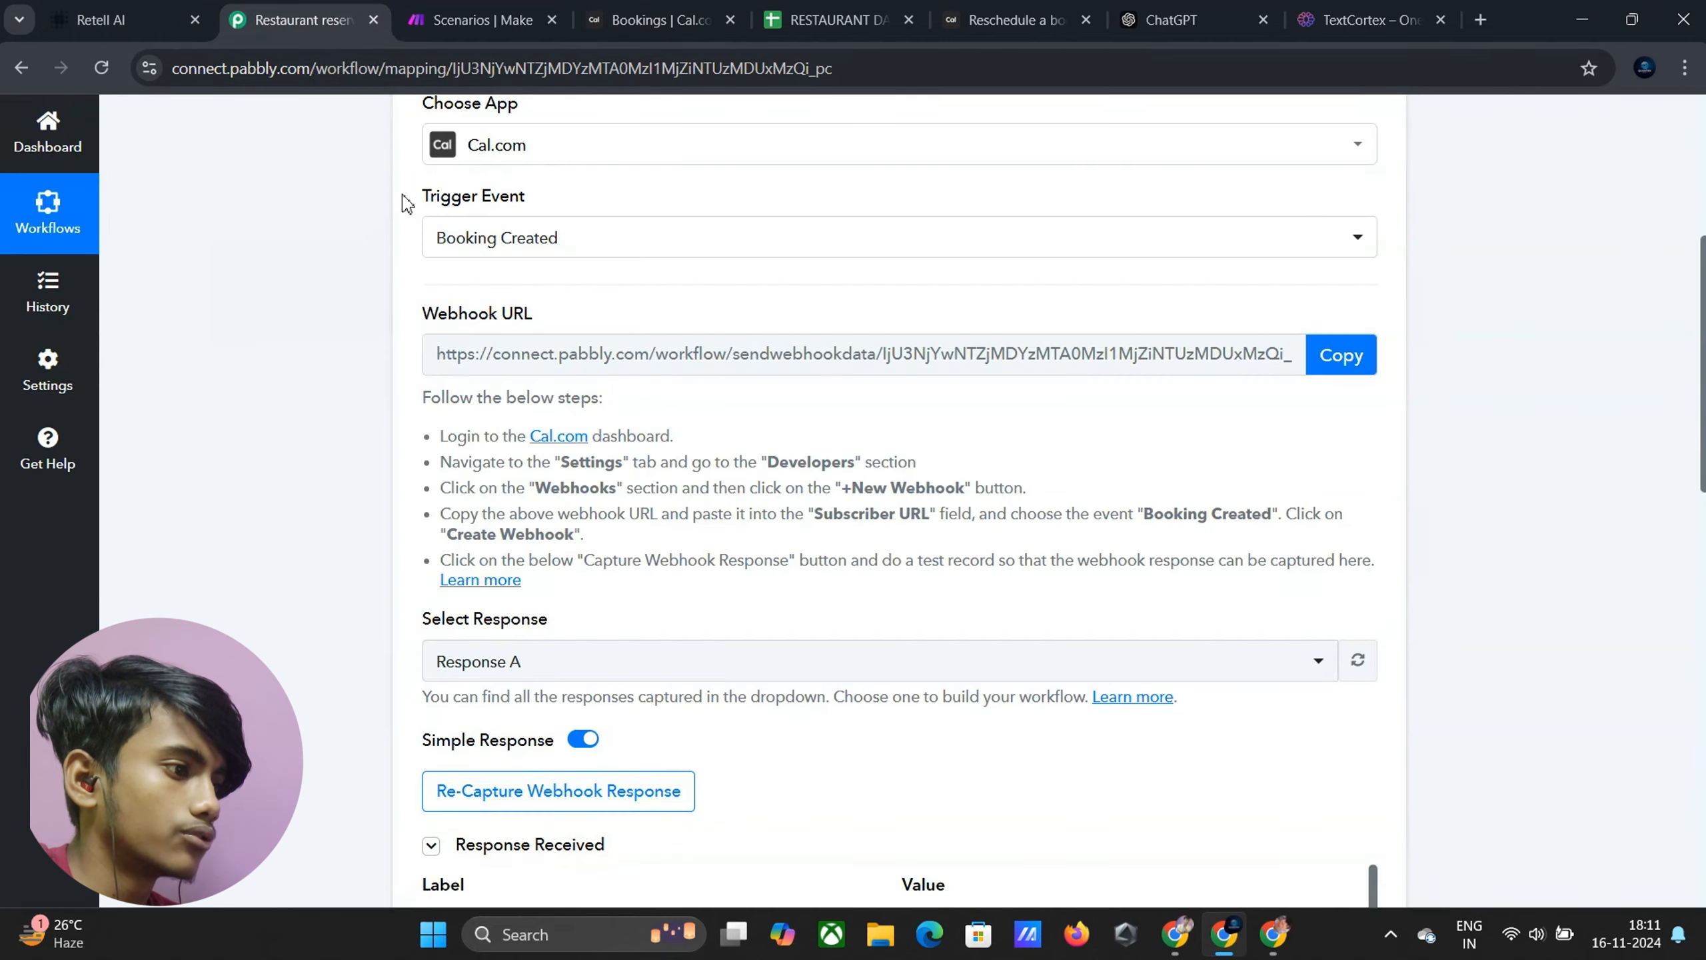
pyautogui.scroll(-8, 531, 323)
pyautogui.scroll(7, 540, 331)
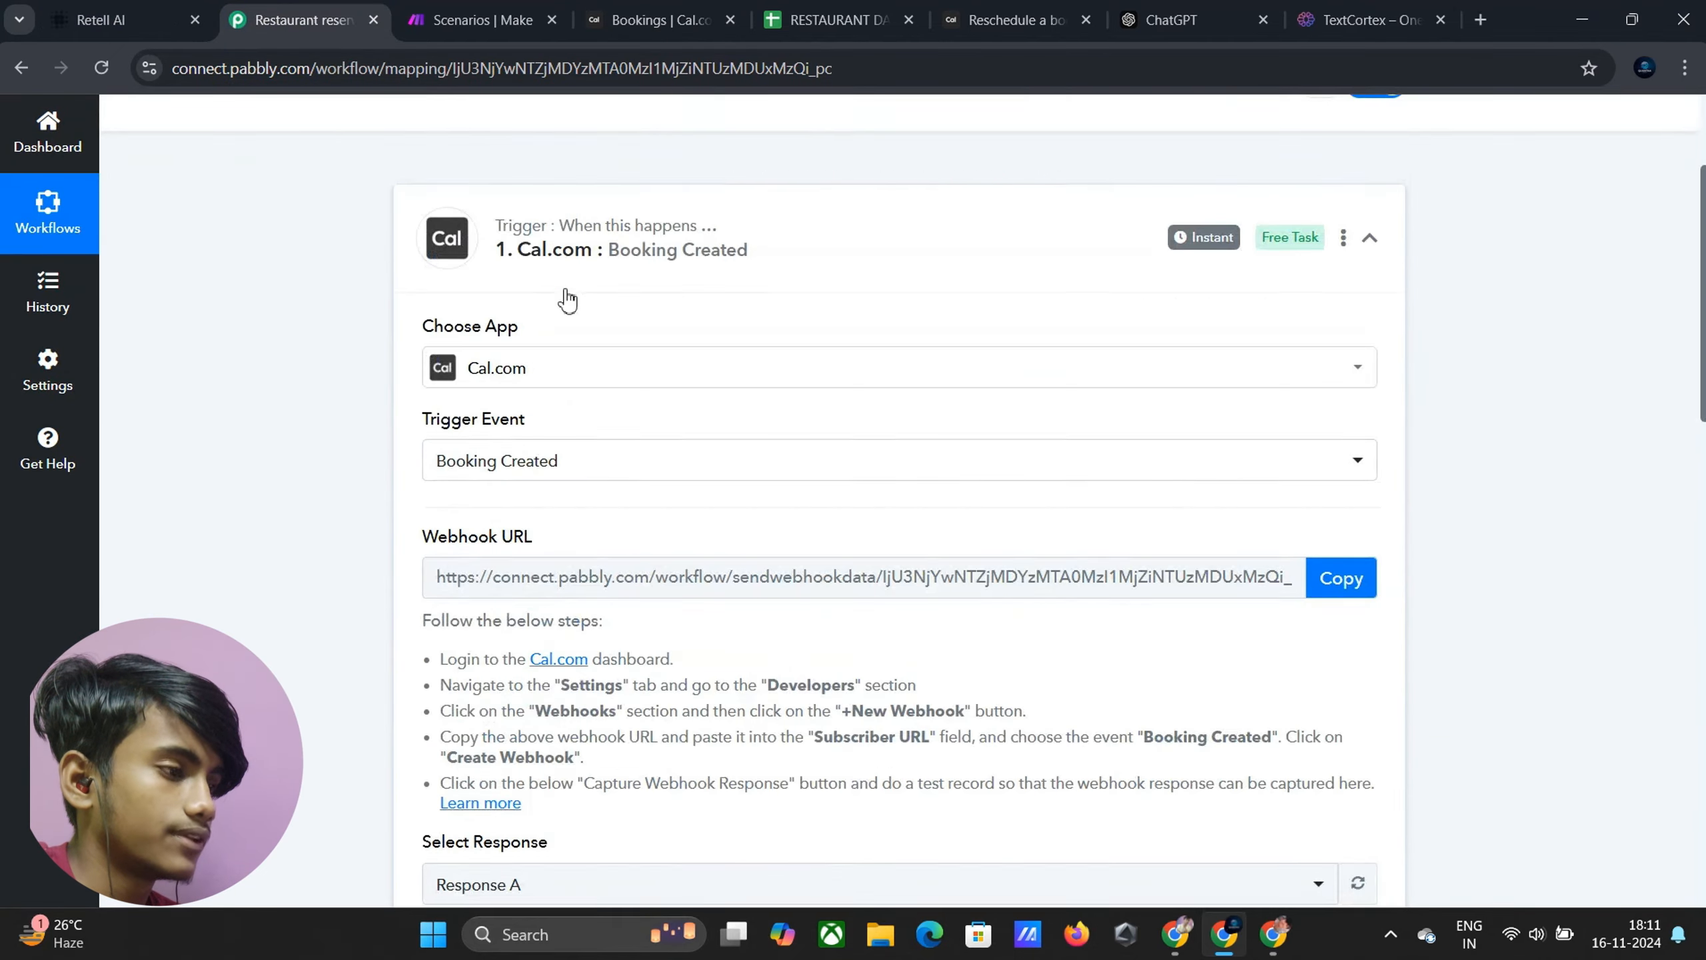
pyautogui.scroll(-10, 564, 297)
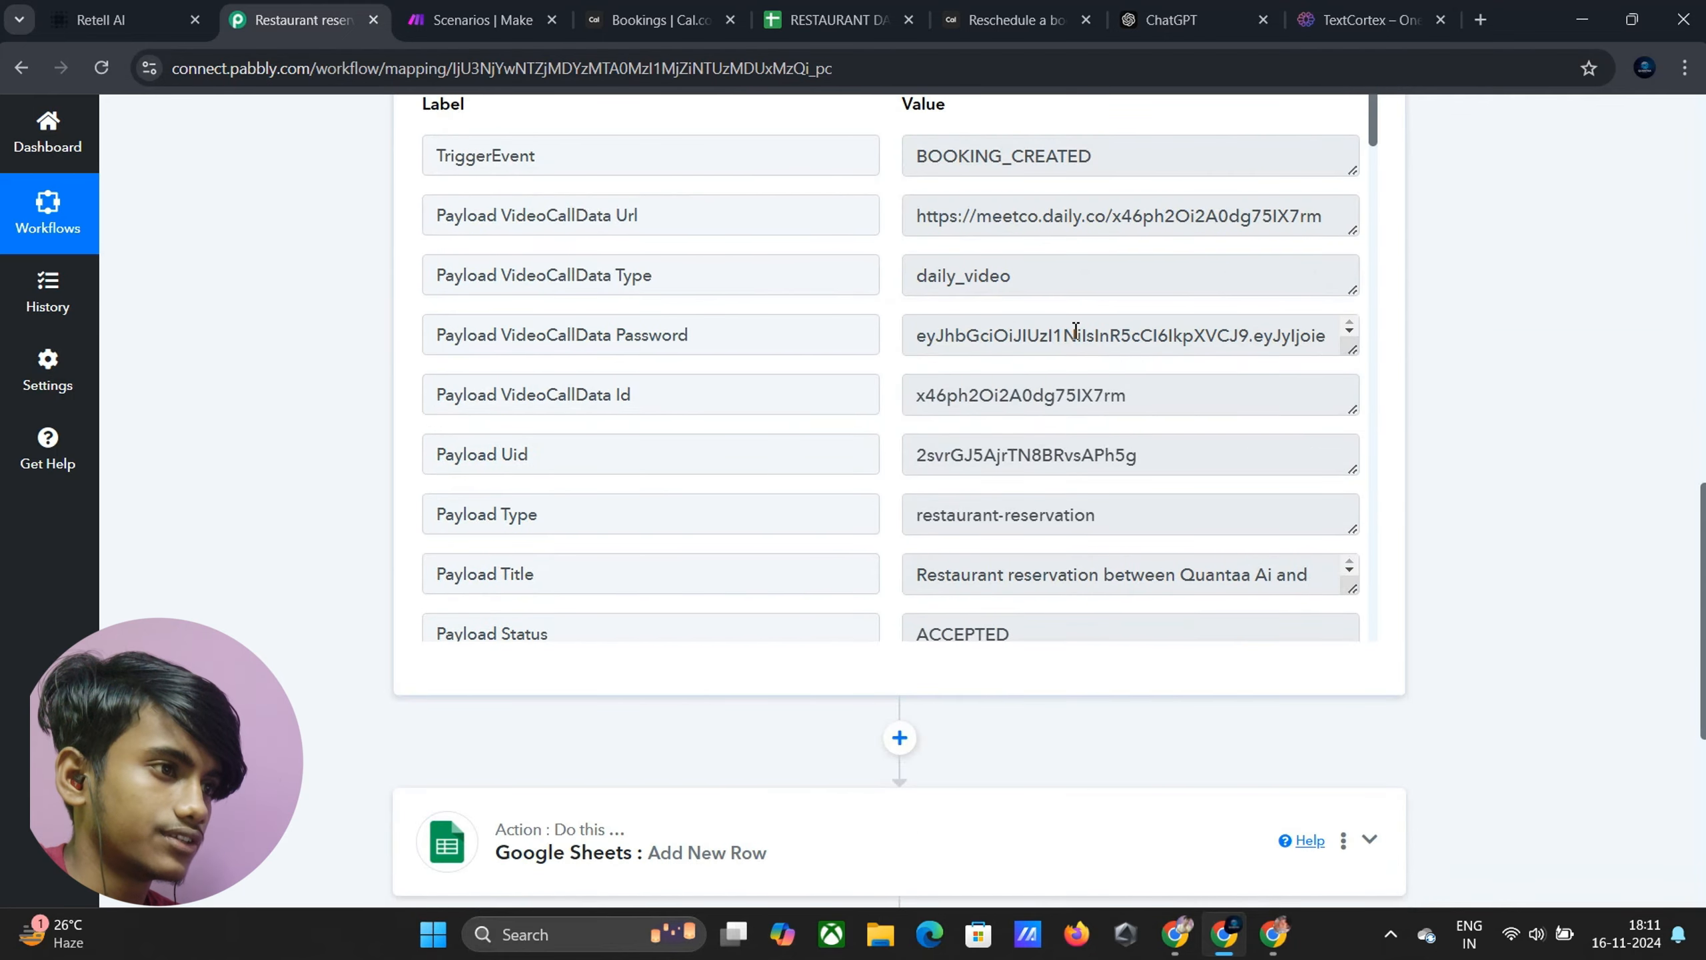
pyautogui.scroll(-2, 864, 330)
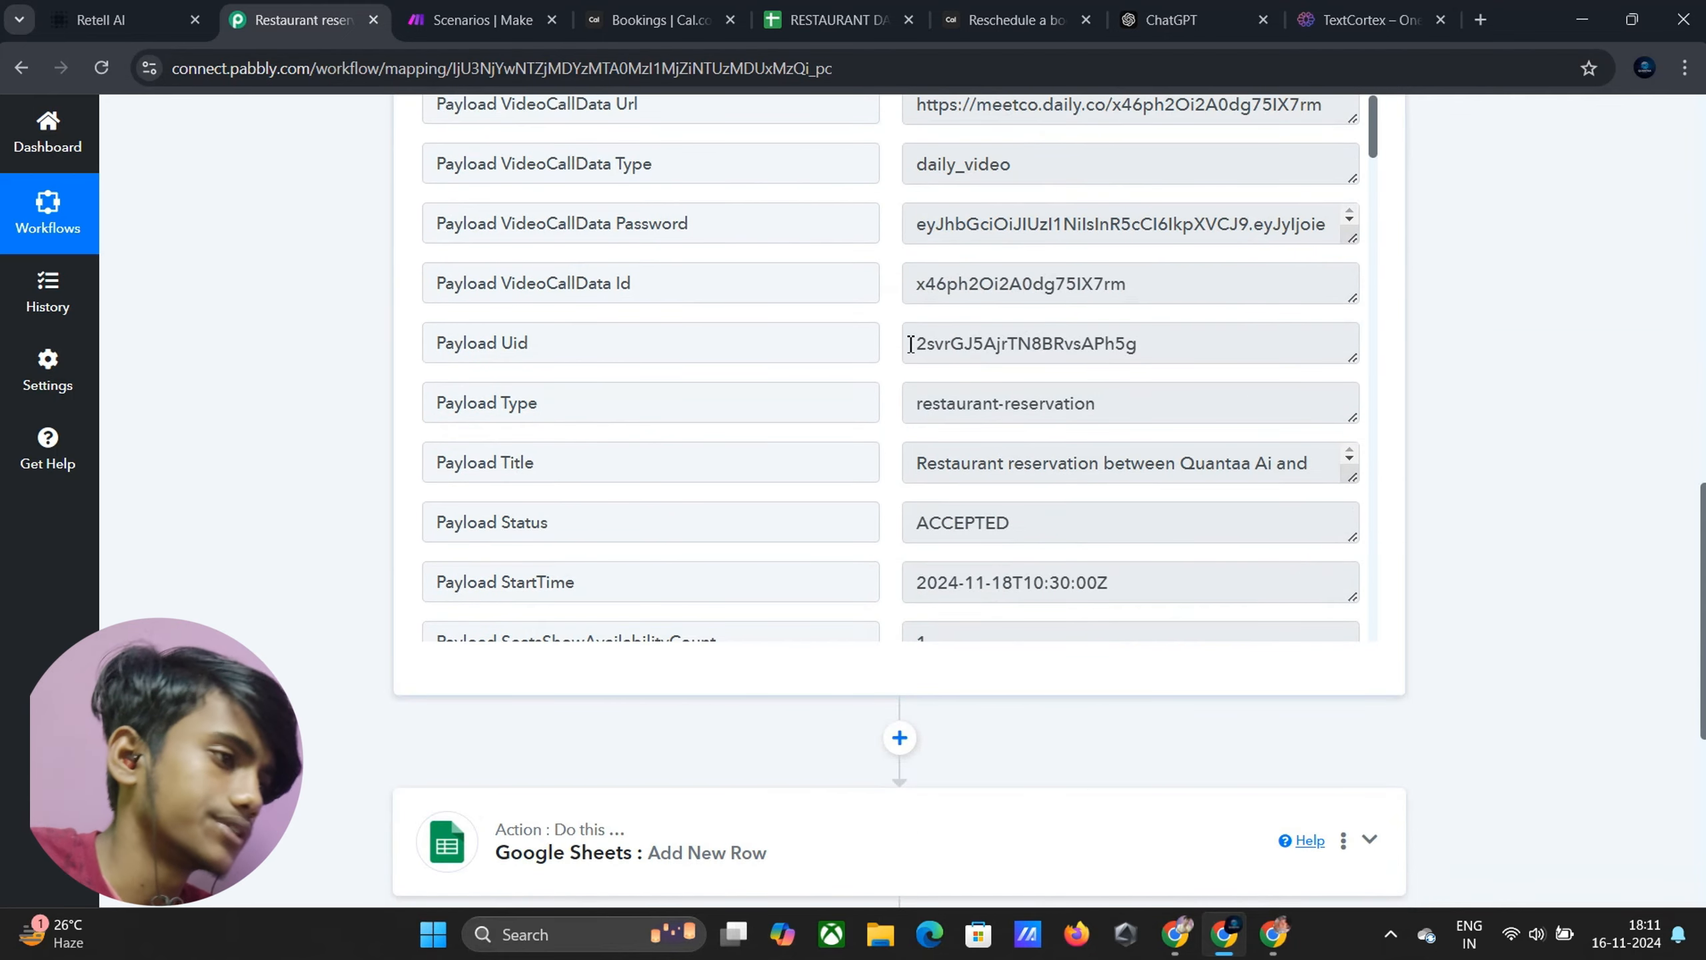
pyautogui.scroll(-20, 849, 335)
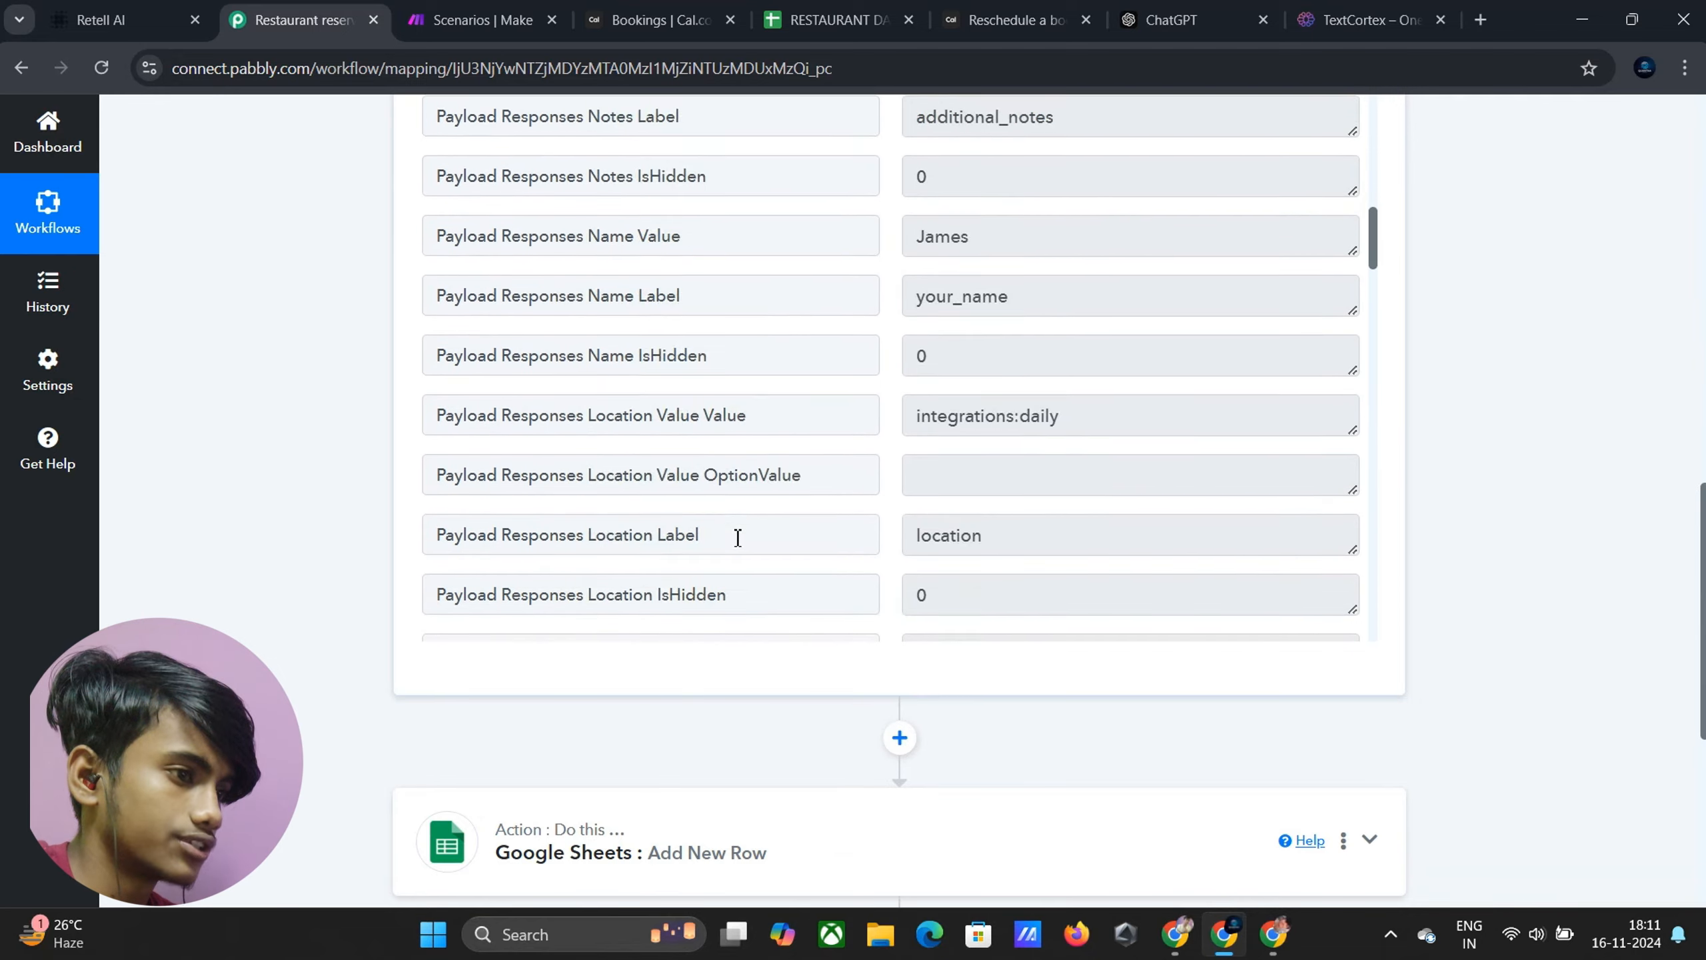
pyautogui.scroll(-8, 1545, 497)
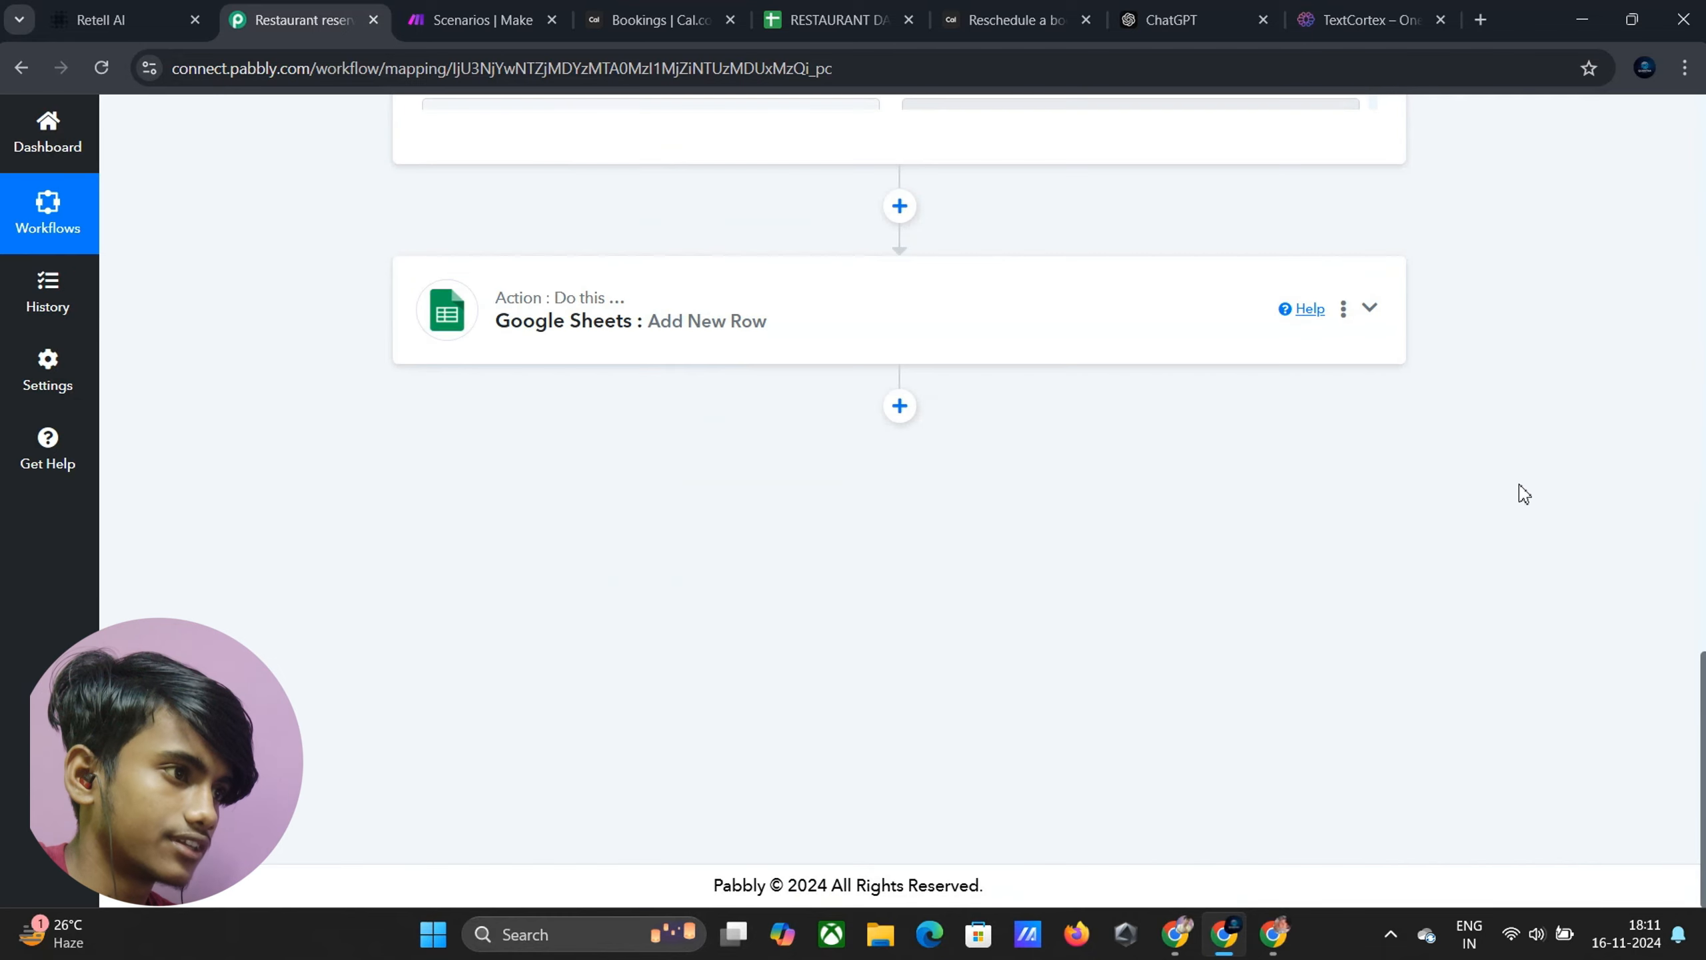
# Expand the Google Sheets Add New Row step and map the Cal.com attendee name into Name
pyautogui.click(920, 356)
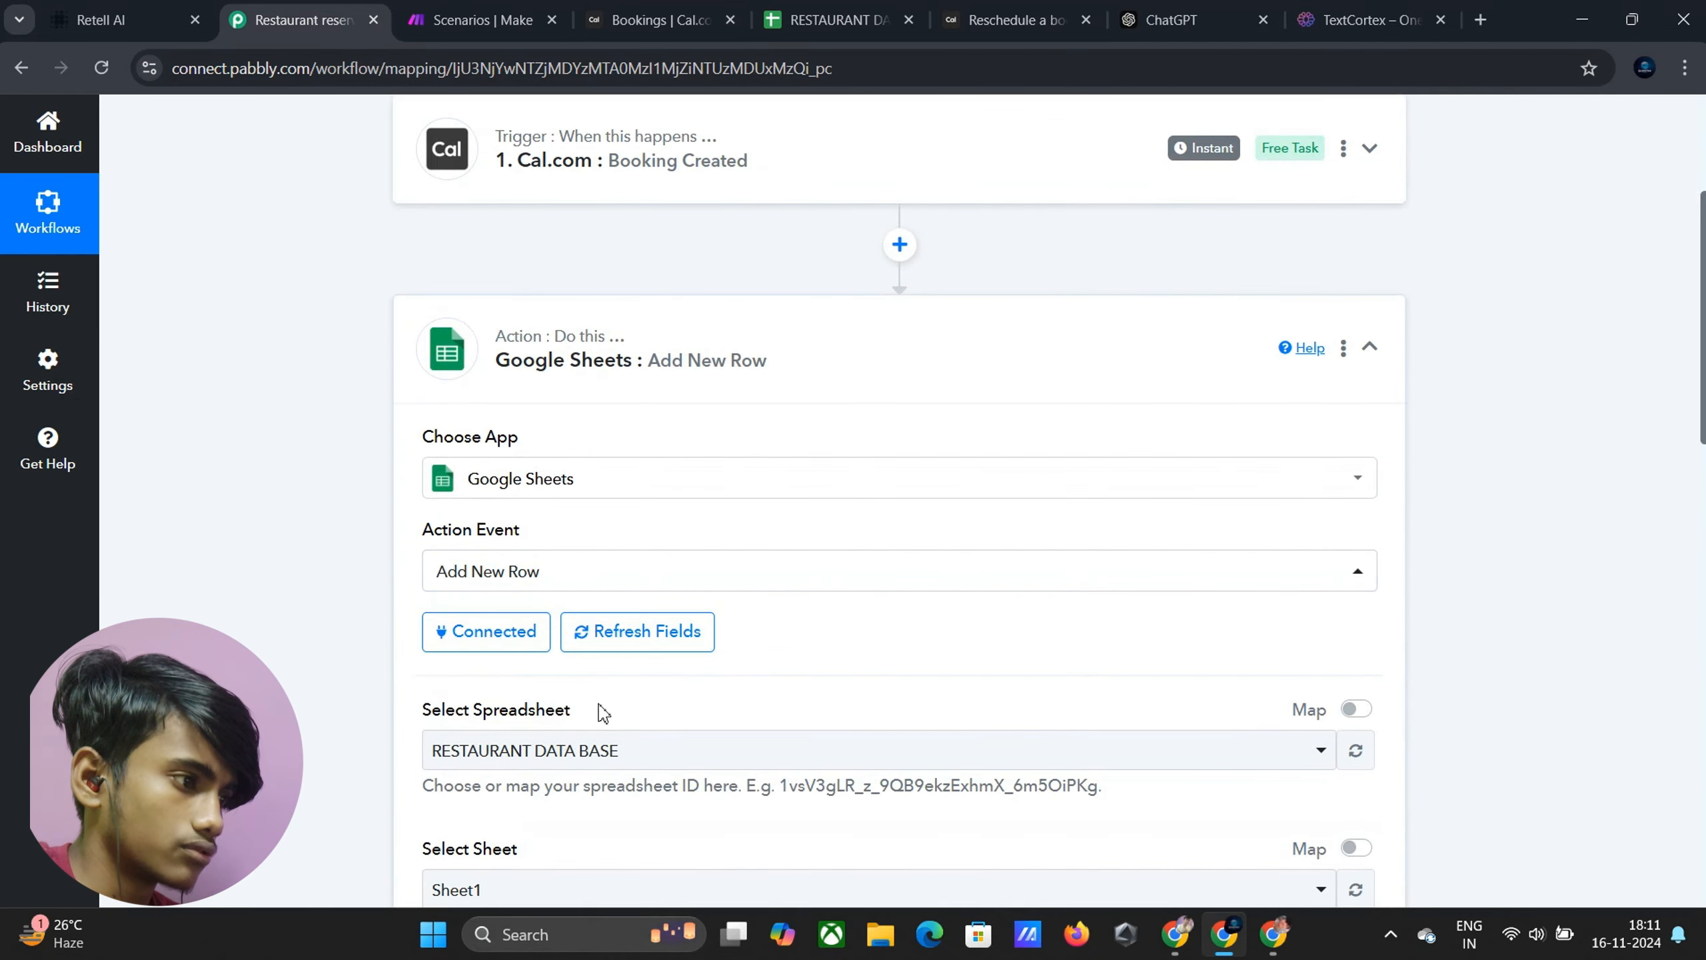
pyautogui.scroll(-3, 604, 712)
pyautogui.scroll(-2, 517, 746)
pyautogui.click(786, 694)
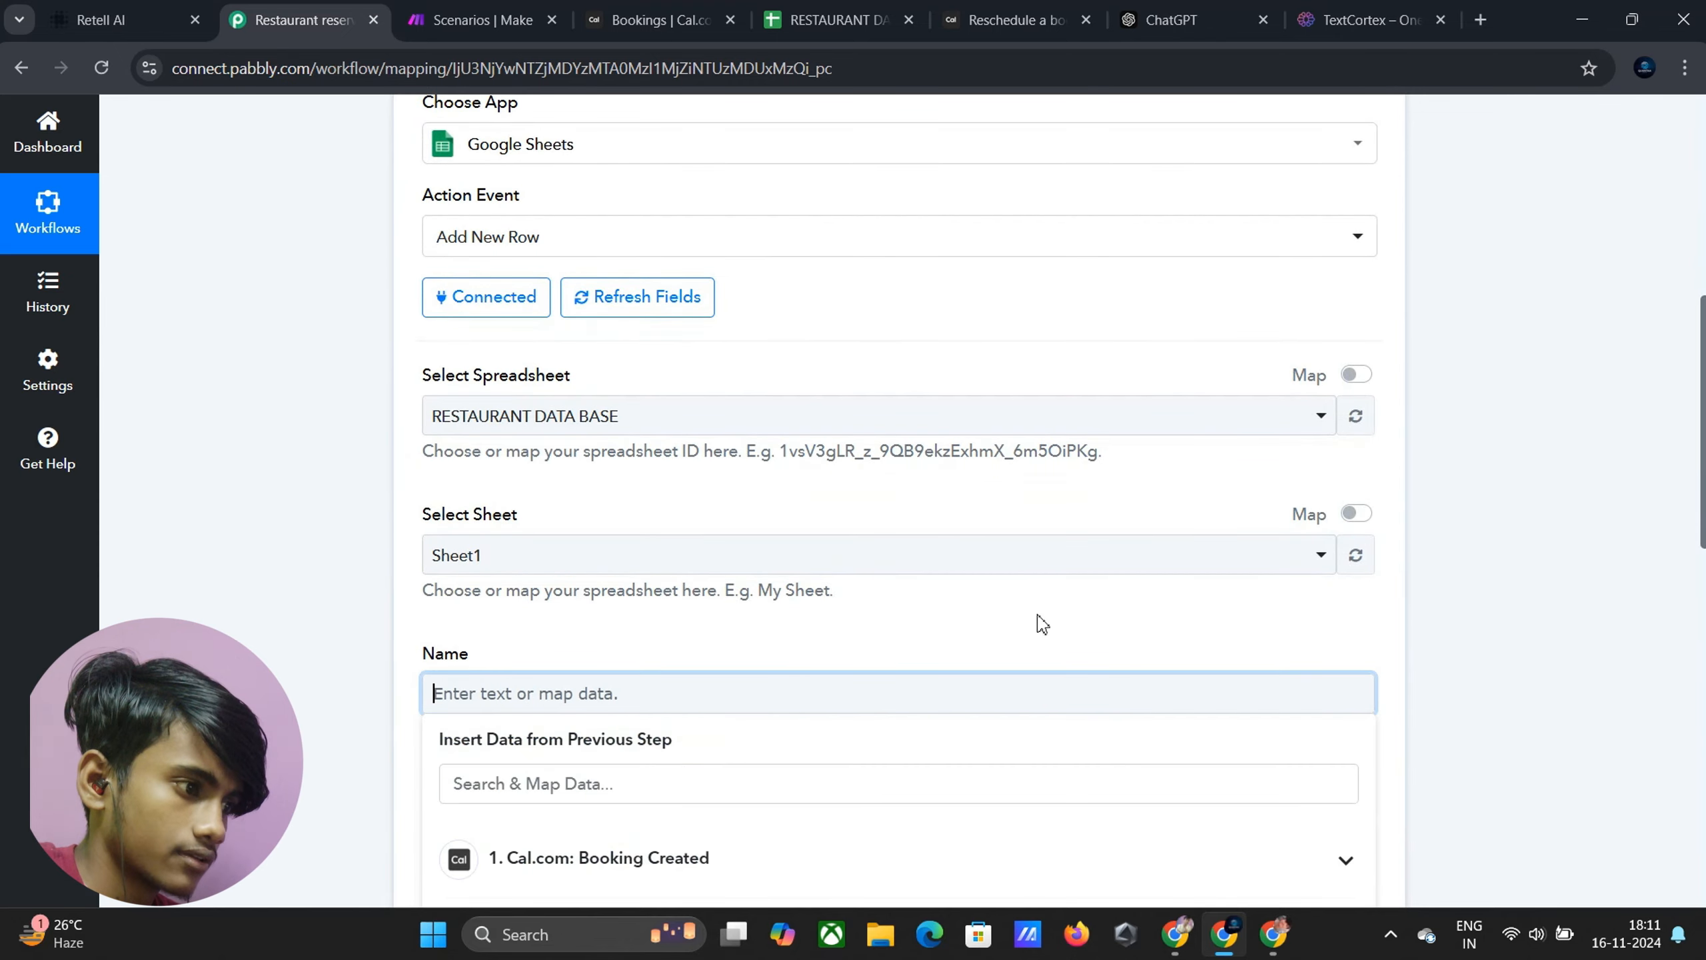
pyautogui.scroll(-1, 1053, 838)
pyautogui.scroll(-3, 1048, 833)
pyautogui.click(975, 655)
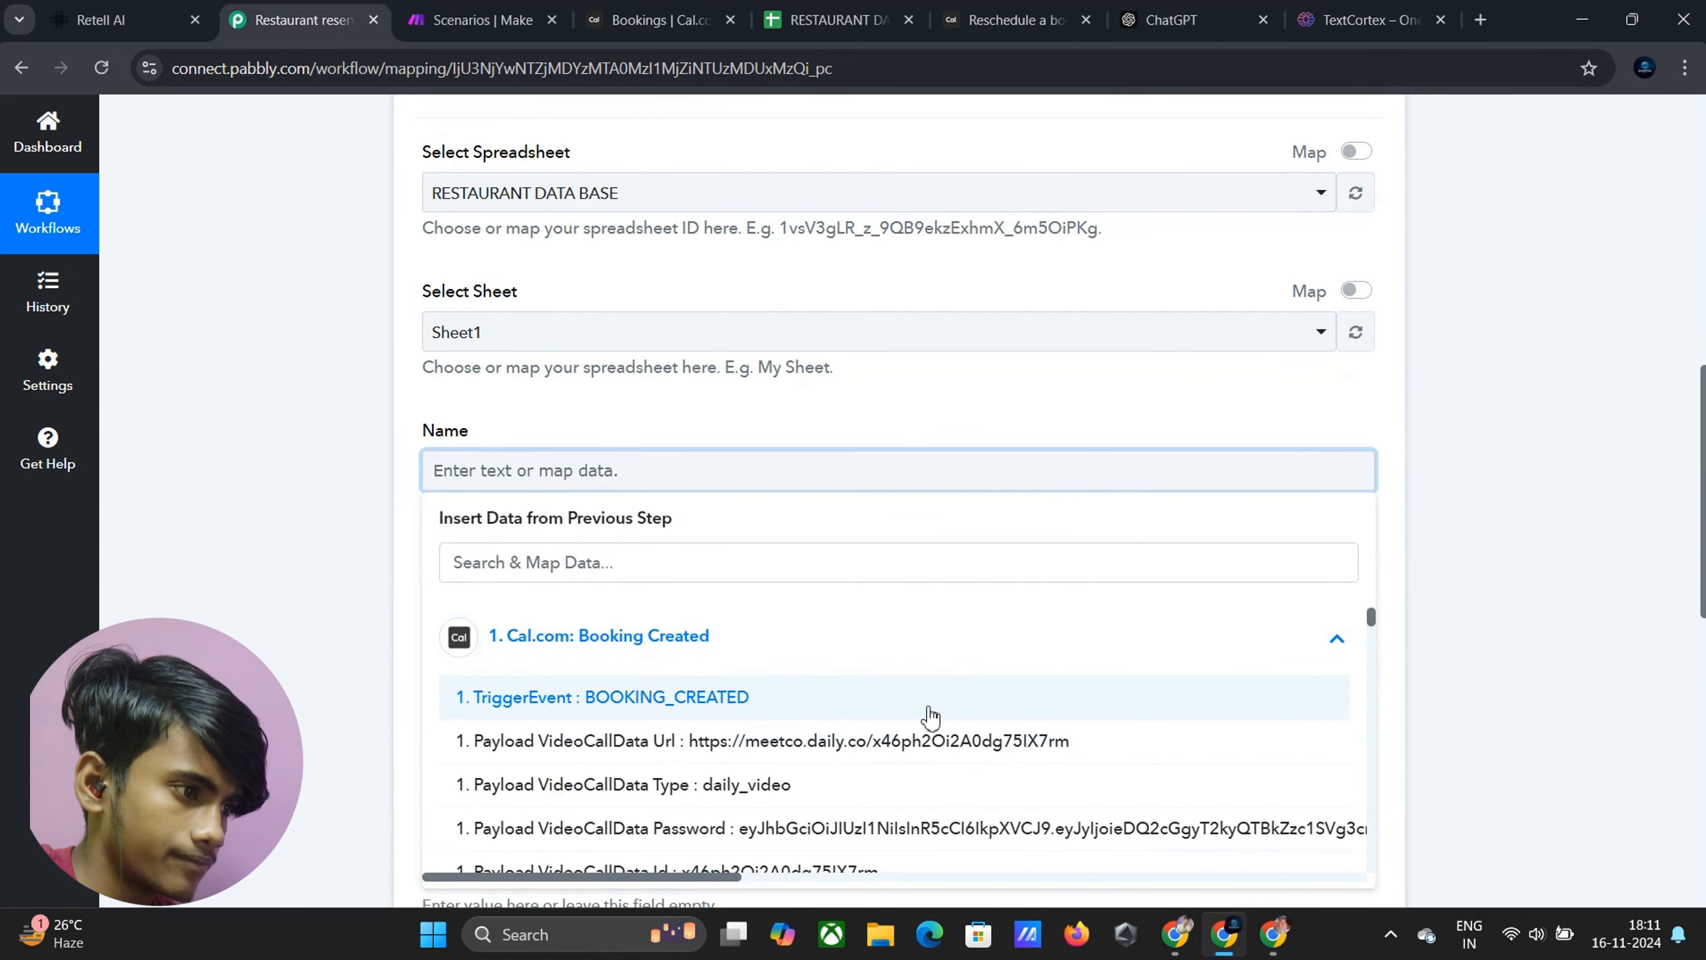
pyautogui.scroll(-10, 887, 706)
pyautogui.scroll(-10, 882, 707)
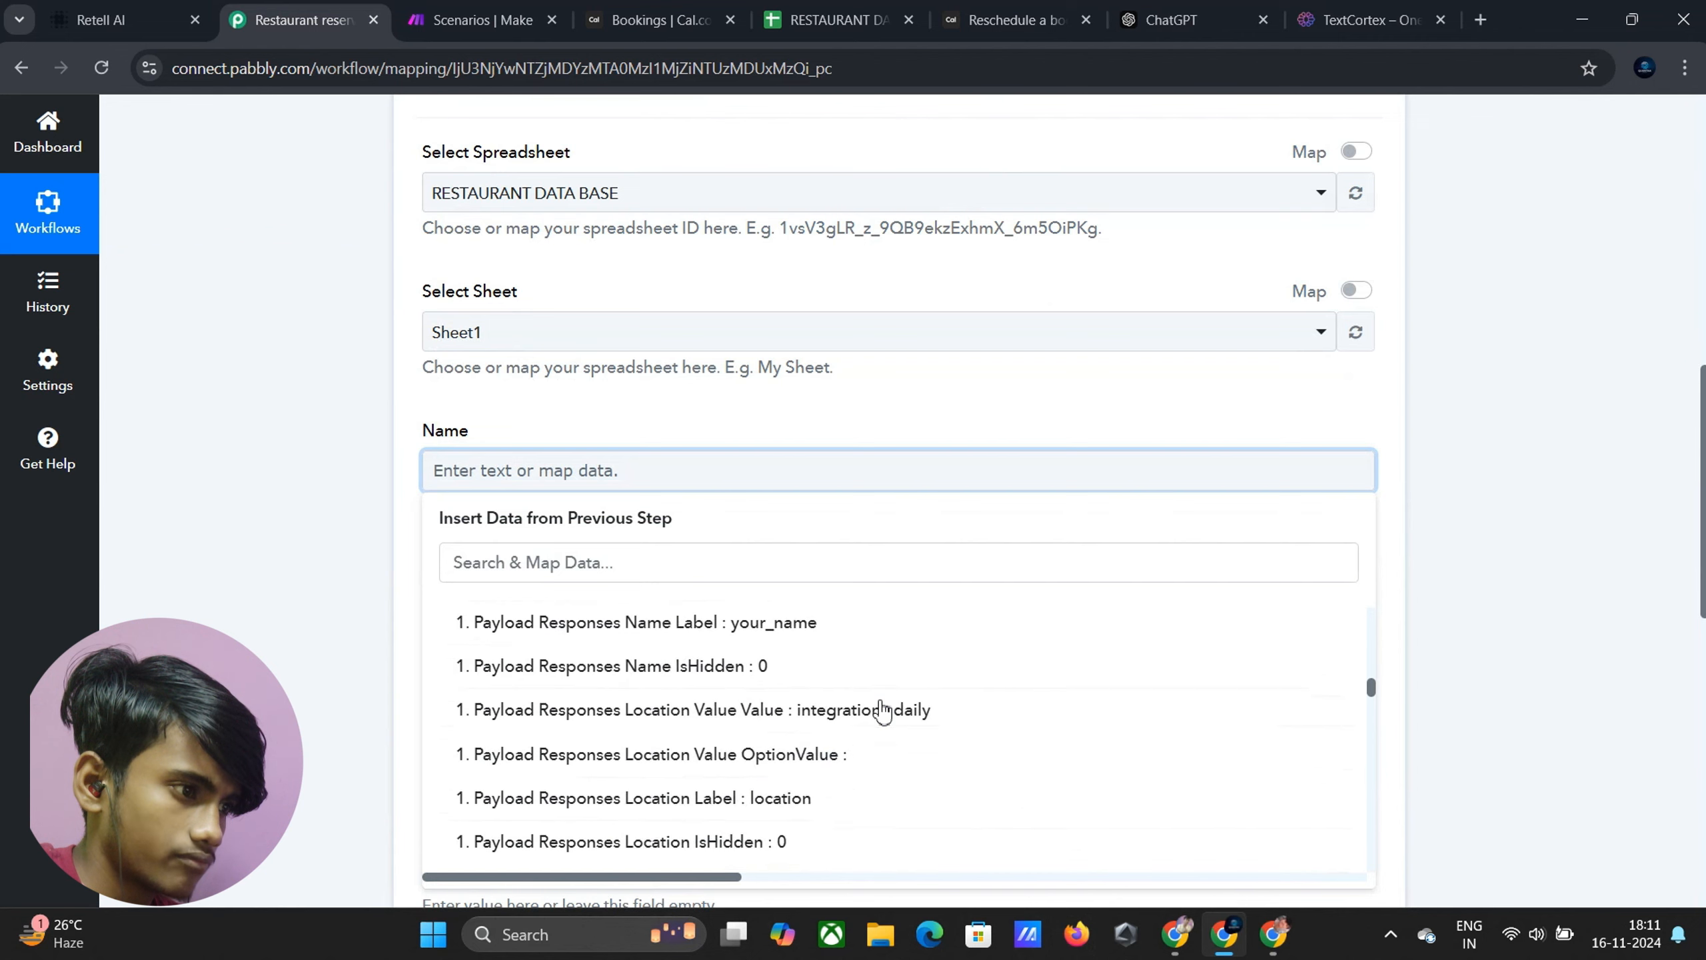
pyautogui.scroll(8, 880, 709)
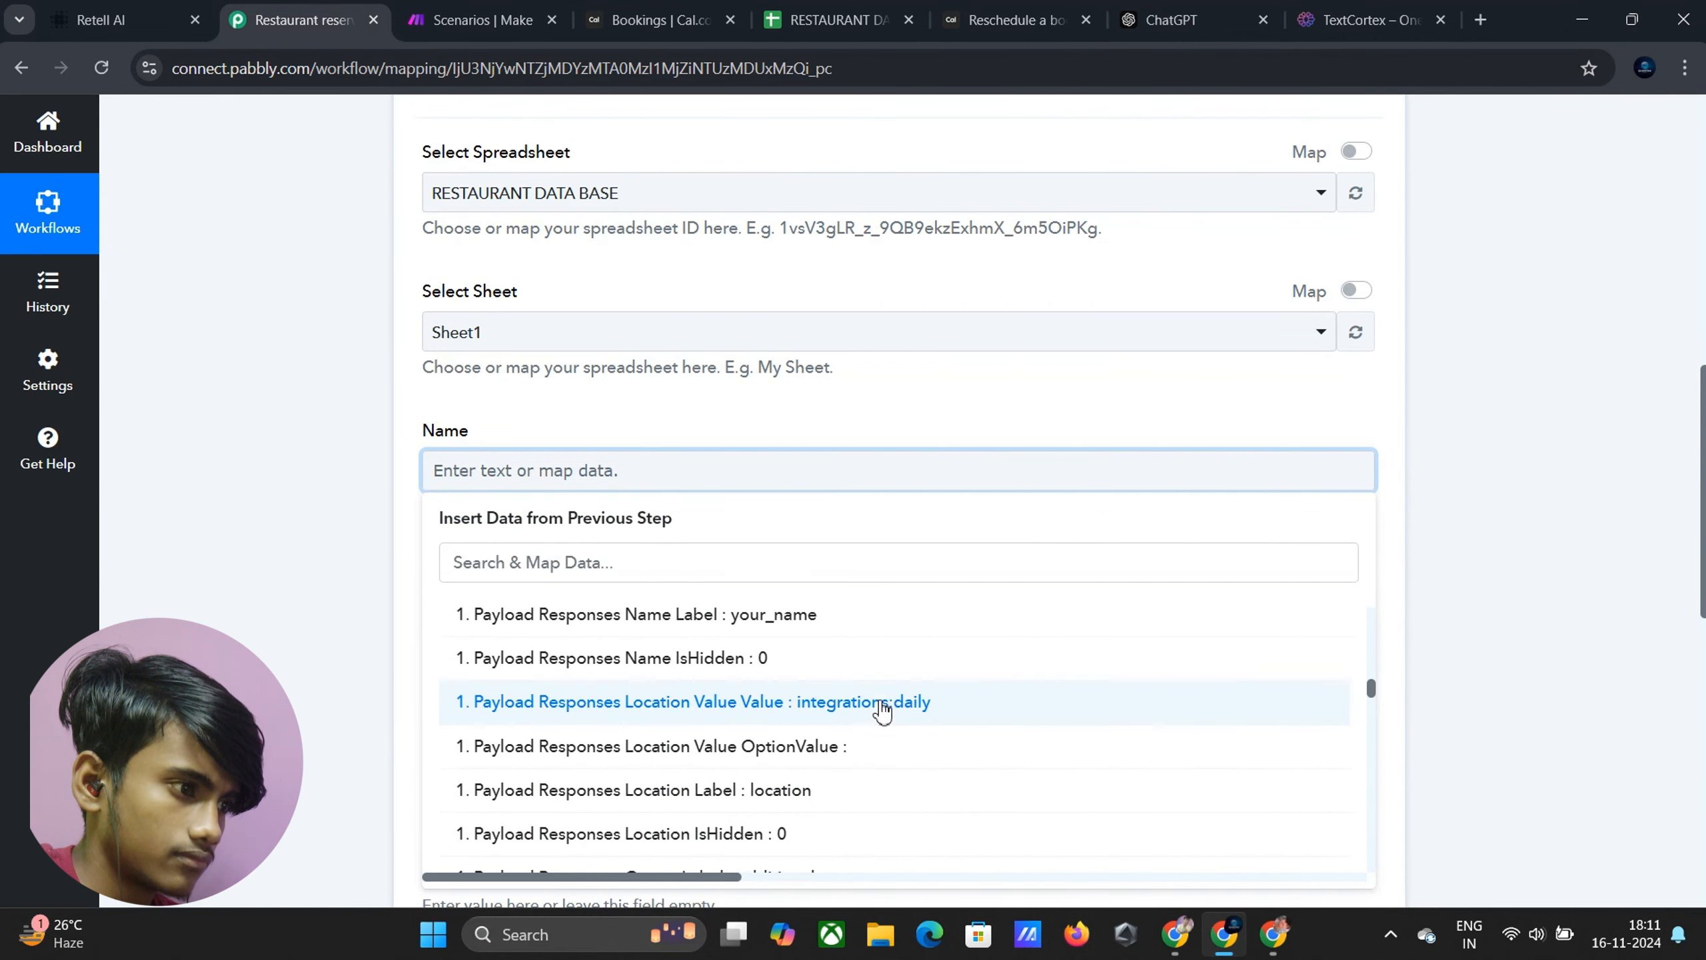
pyautogui.click(838, 795)
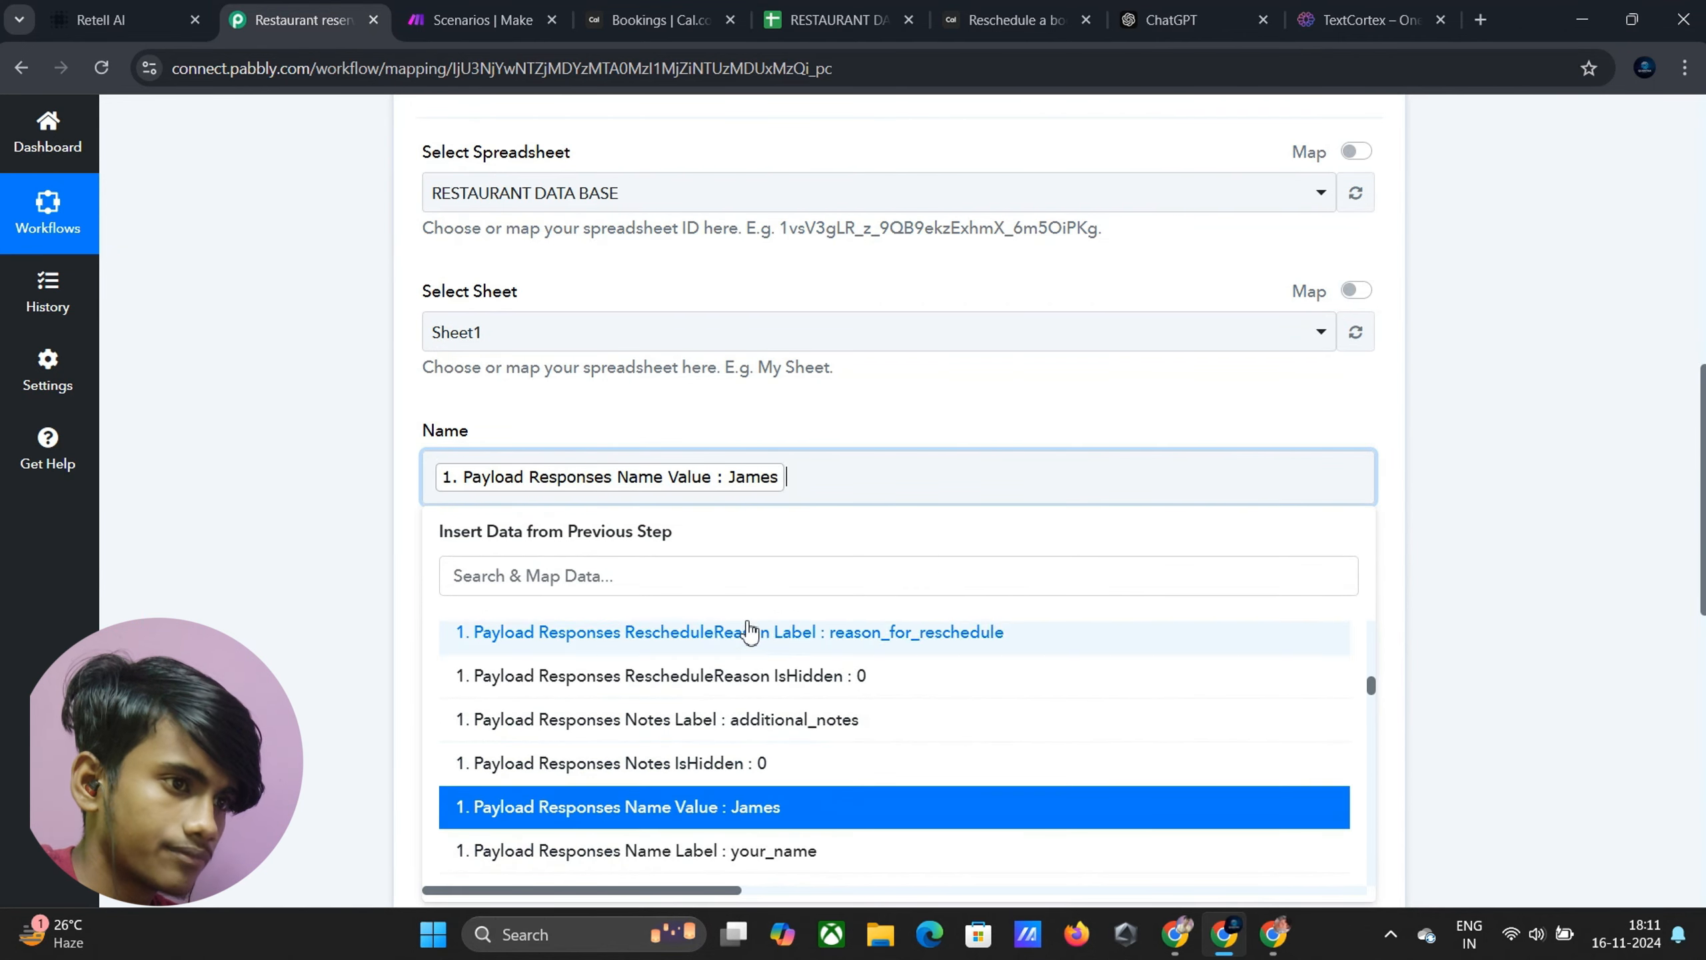
pyautogui.click(1645, 567)
# Map the Cal.com attendee email into the Email field
pyautogui.click(751, 617)
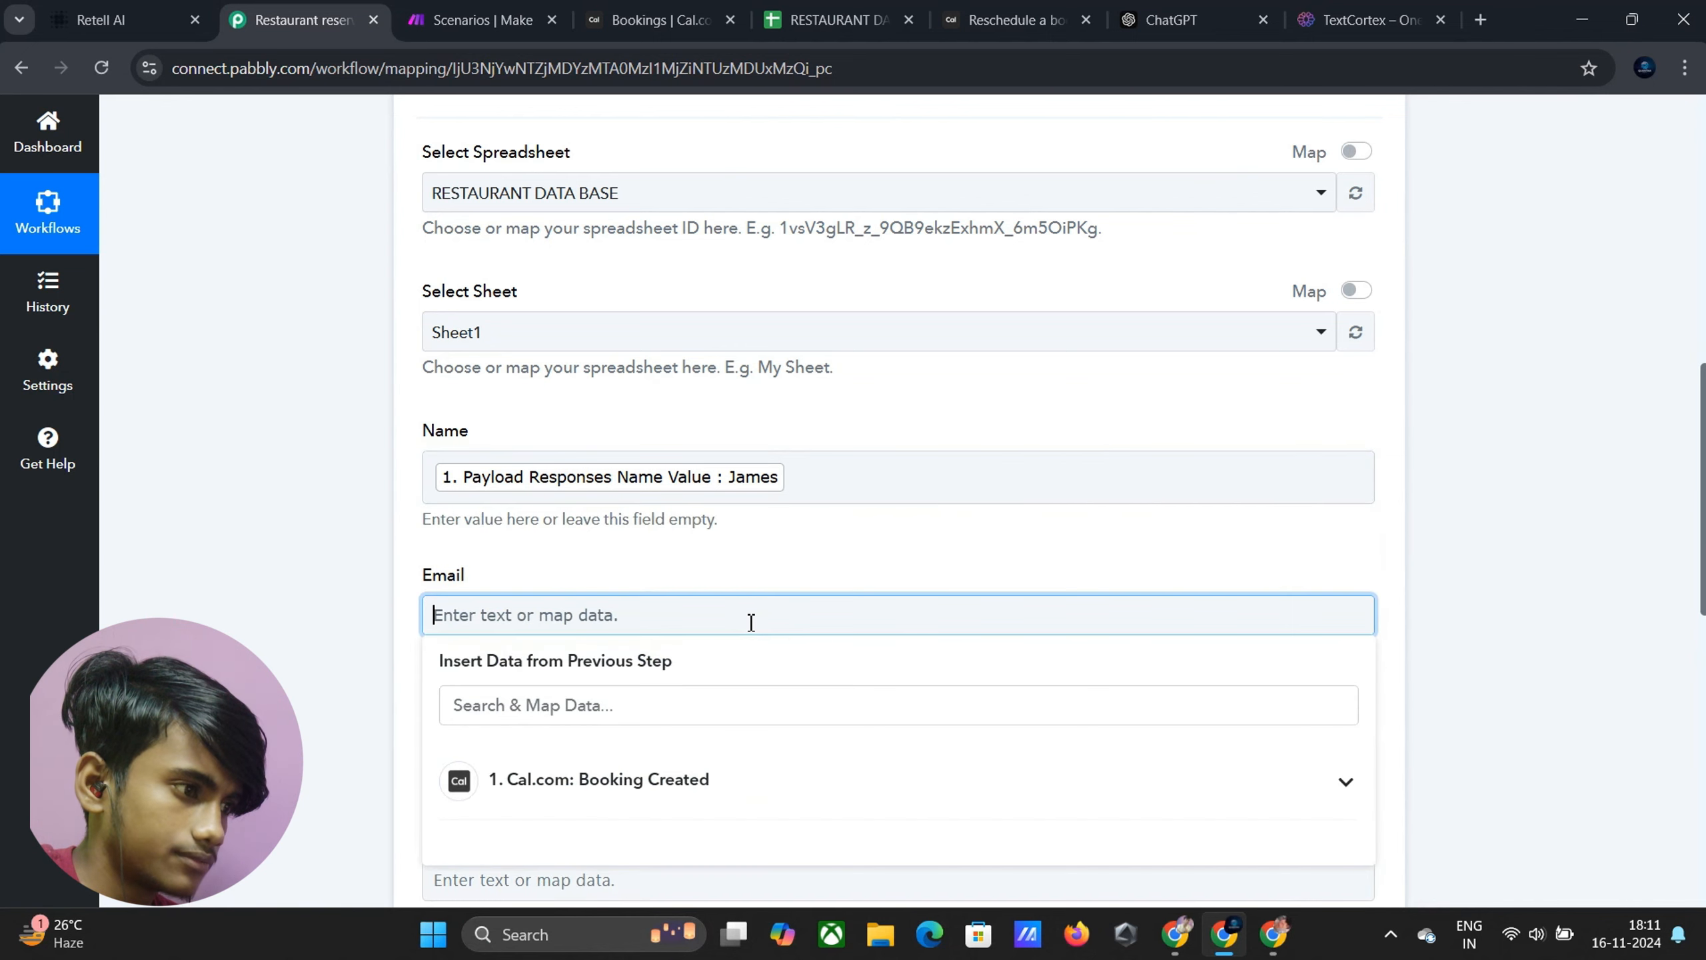
pyautogui.click(875, 778)
pyautogui.scroll(-10, 873, 766)
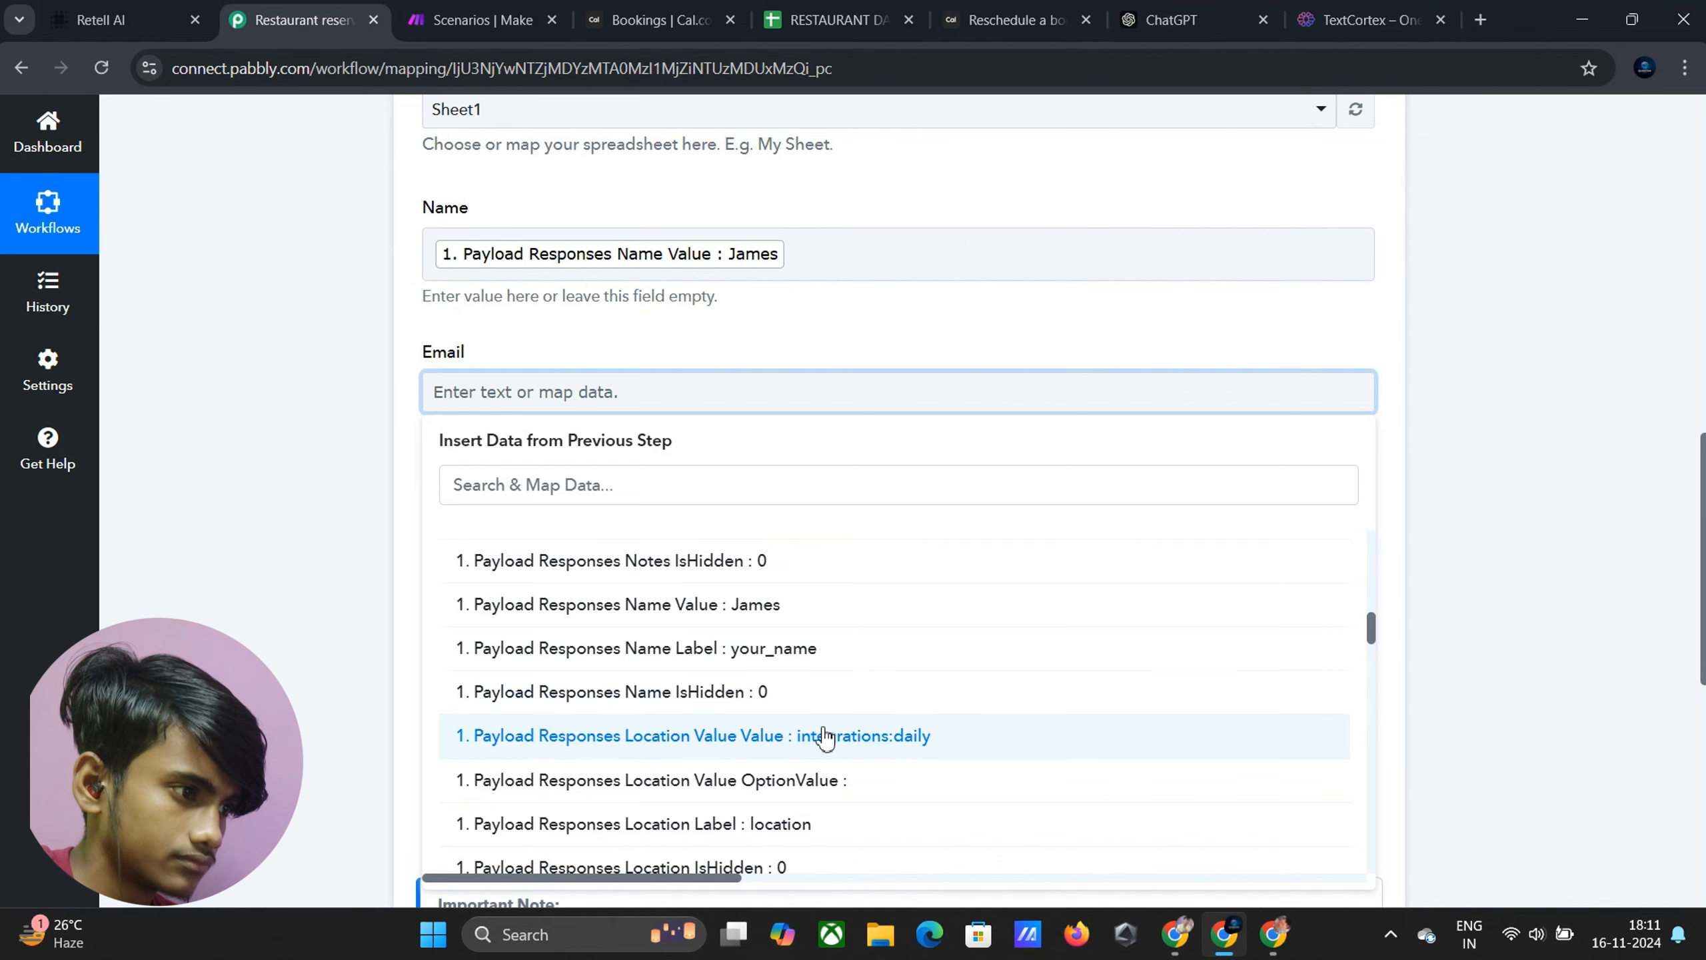
pyautogui.scroll(-3, 820, 733)
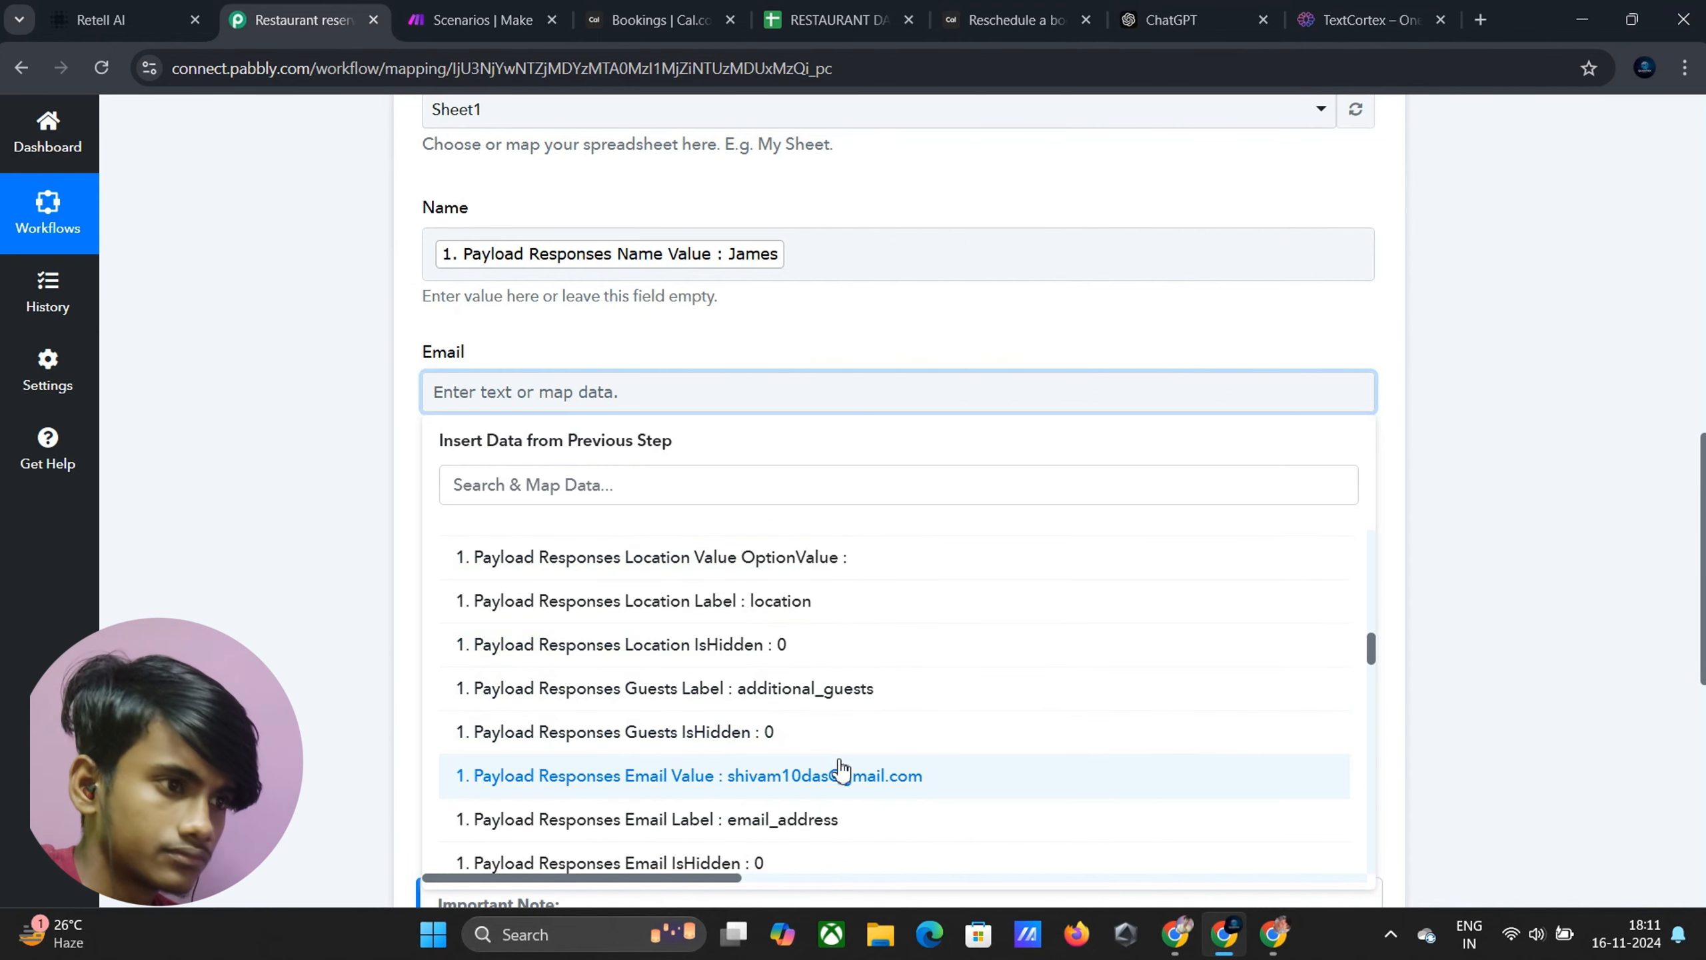
pyautogui.click(840, 775)
pyautogui.click(226, 509)
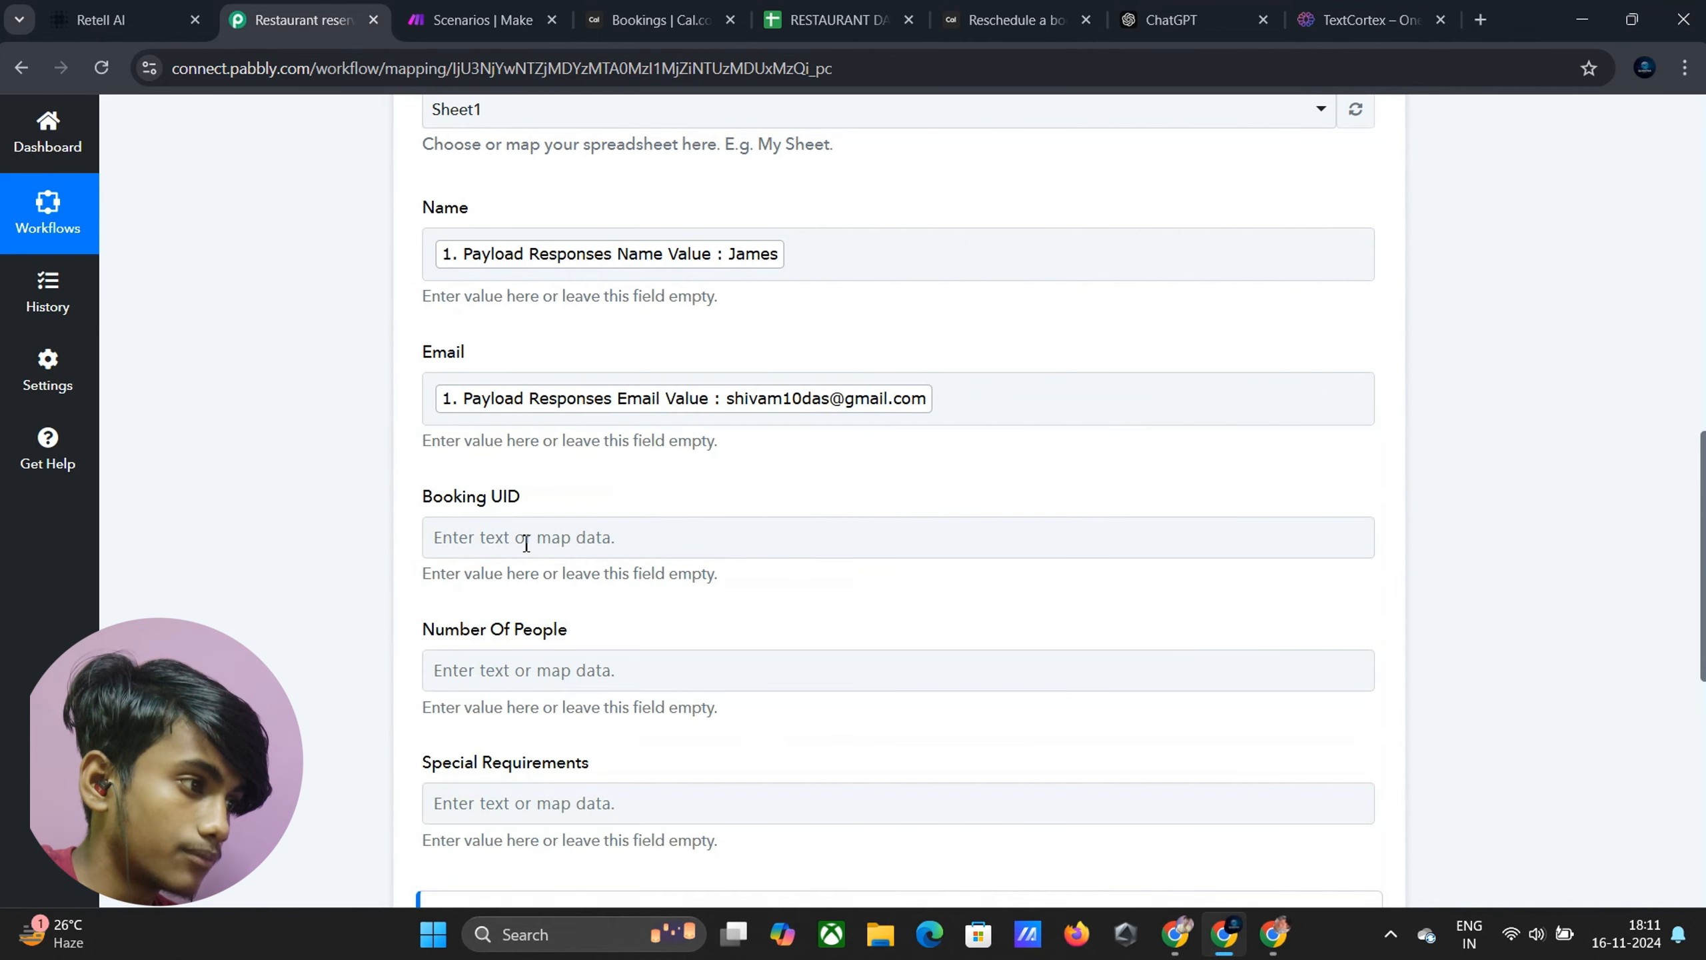
# Map the Cal.com payload Uid into the Booking UID field
pyautogui.click(498, 541)
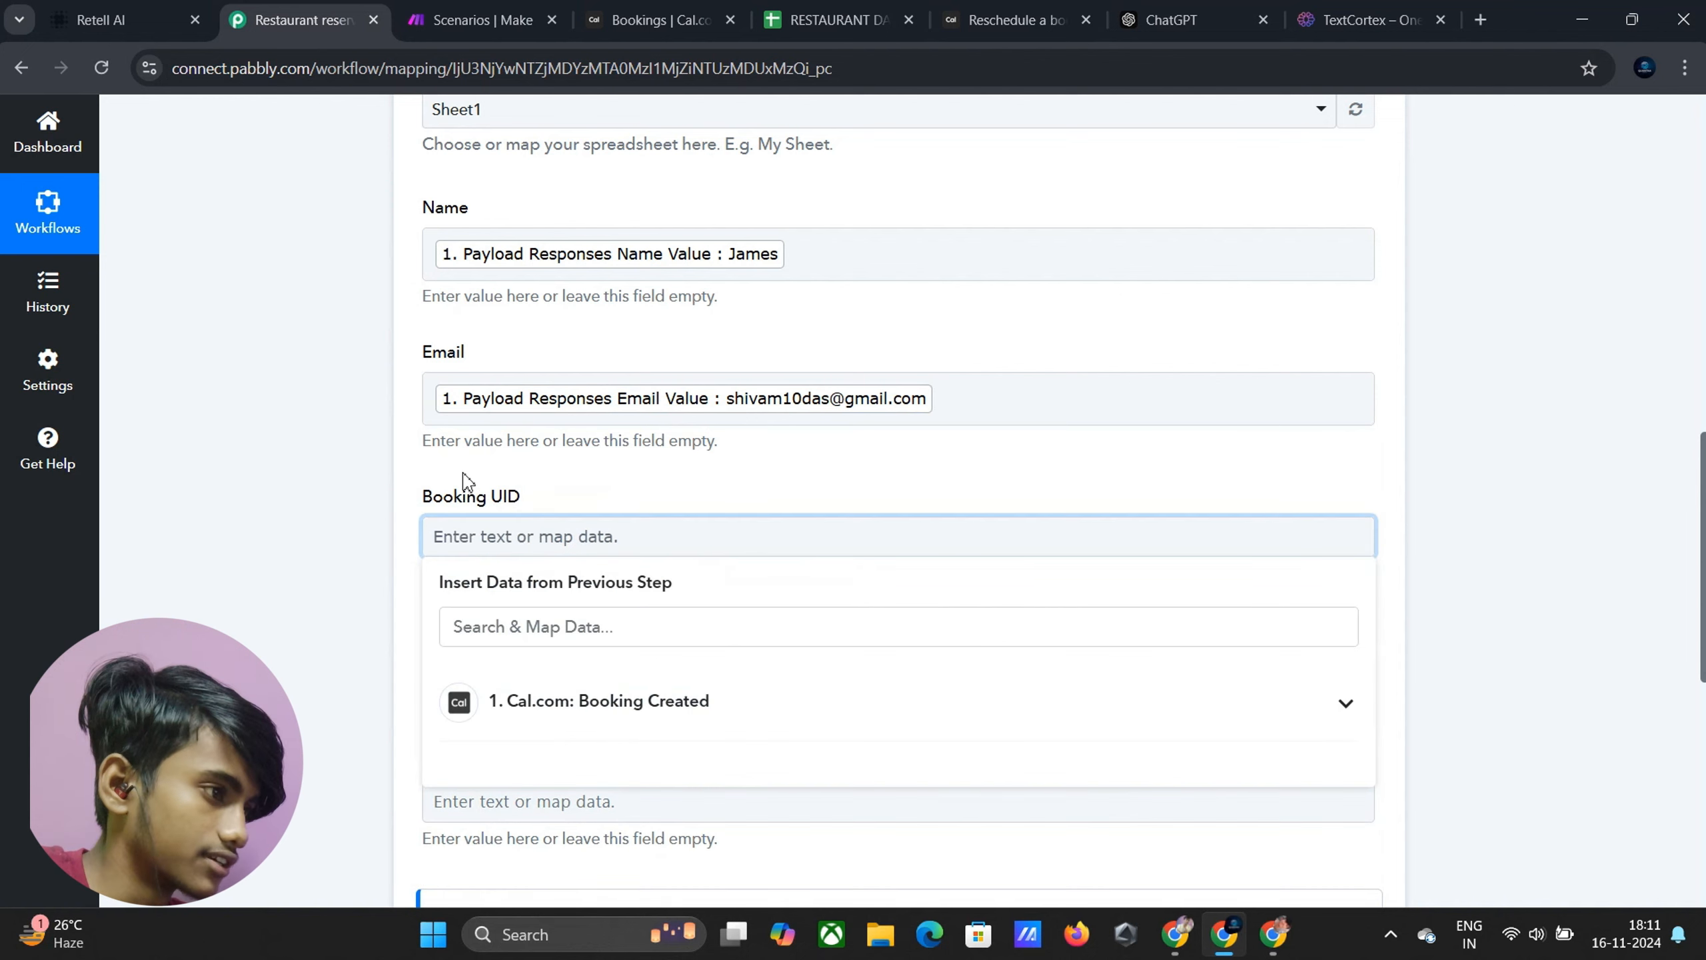
pyautogui.click(884, 711)
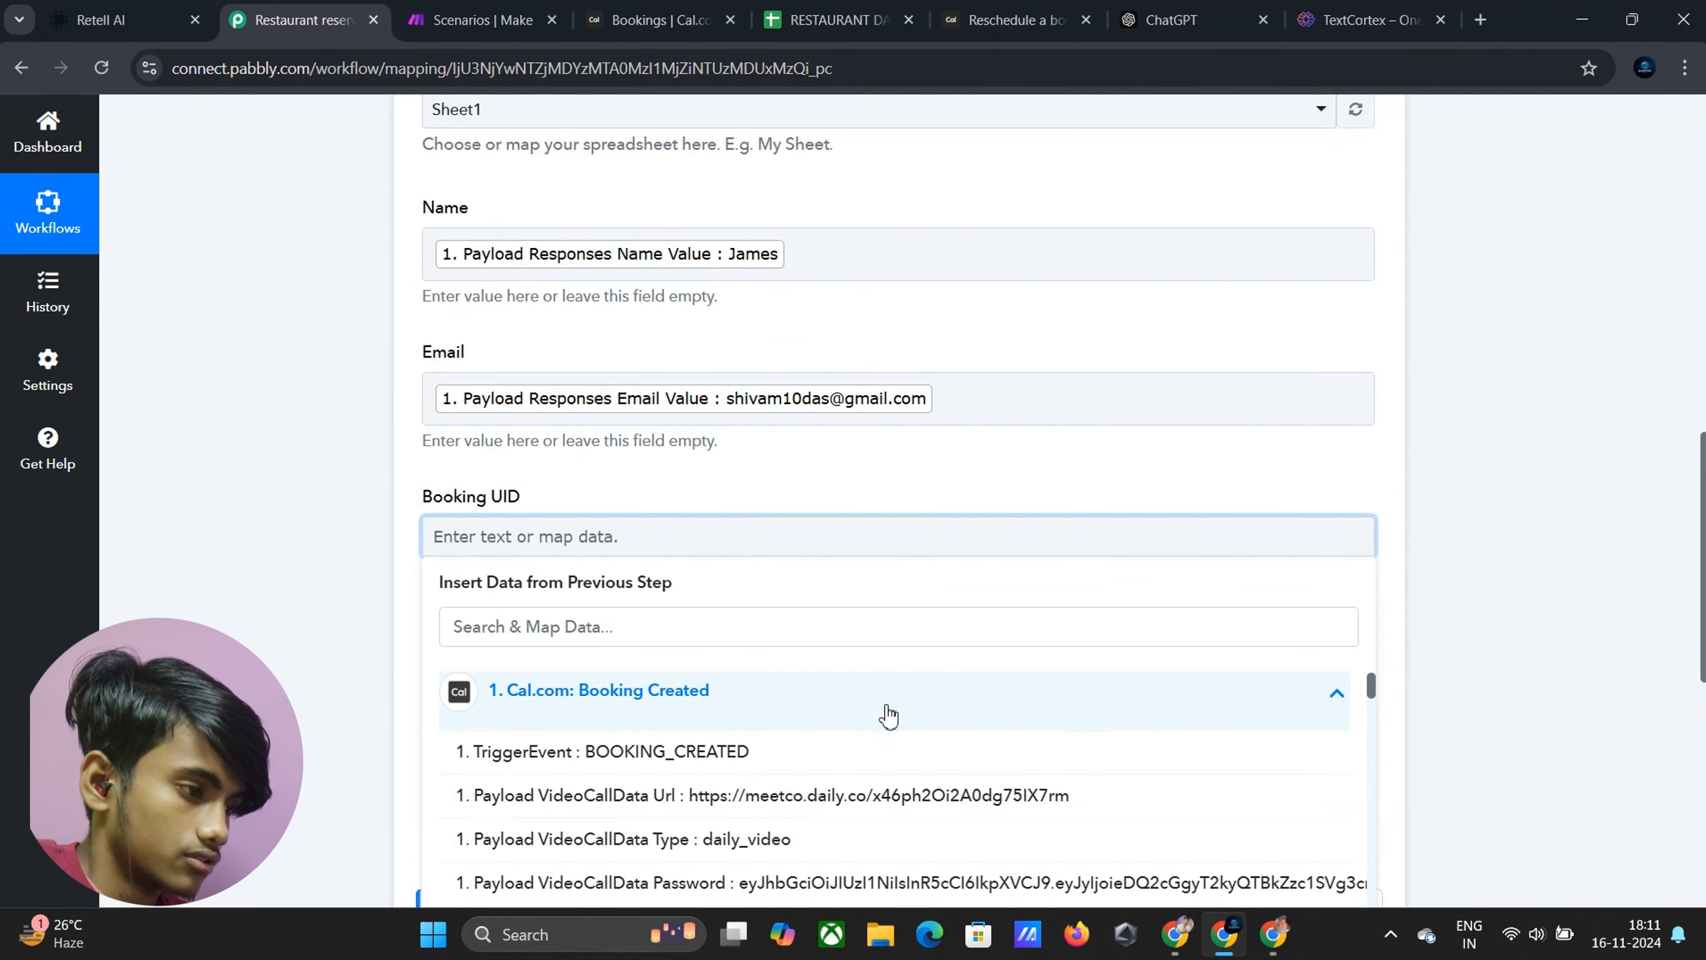
pyautogui.scroll(-5, 853, 728)
pyautogui.scroll(-1, 791, 759)
pyautogui.scroll(3, 789, 757)
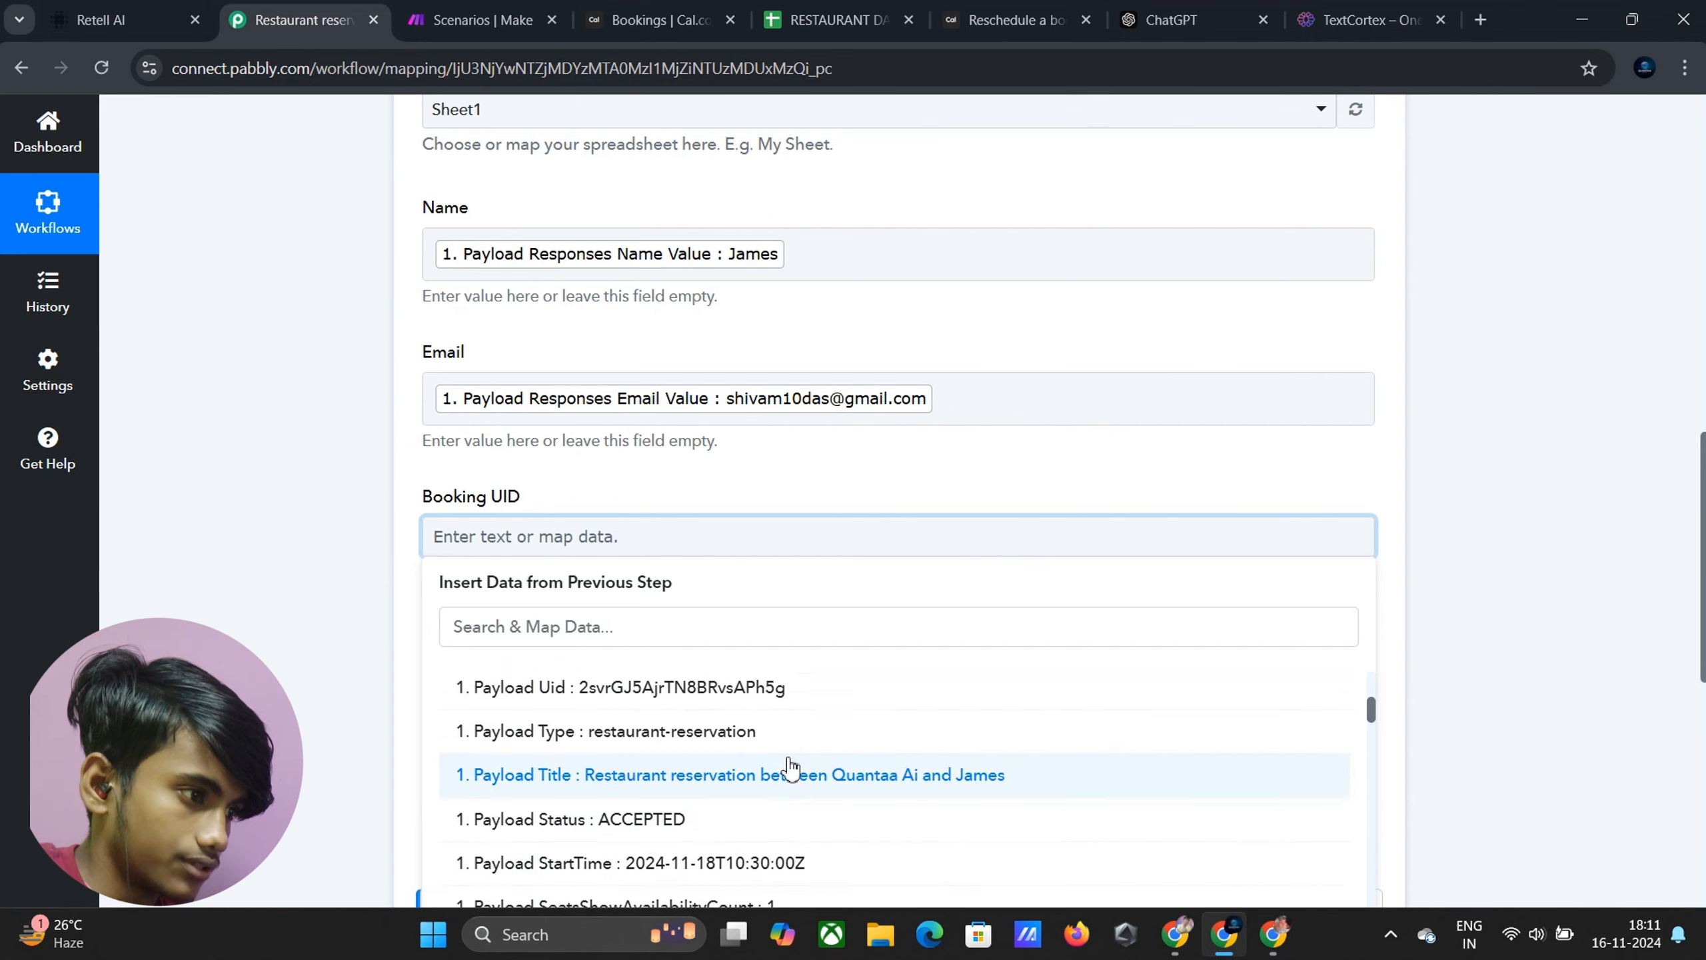
pyautogui.scroll(-3, 788, 759)
pyautogui.scroll(3, 684, 790)
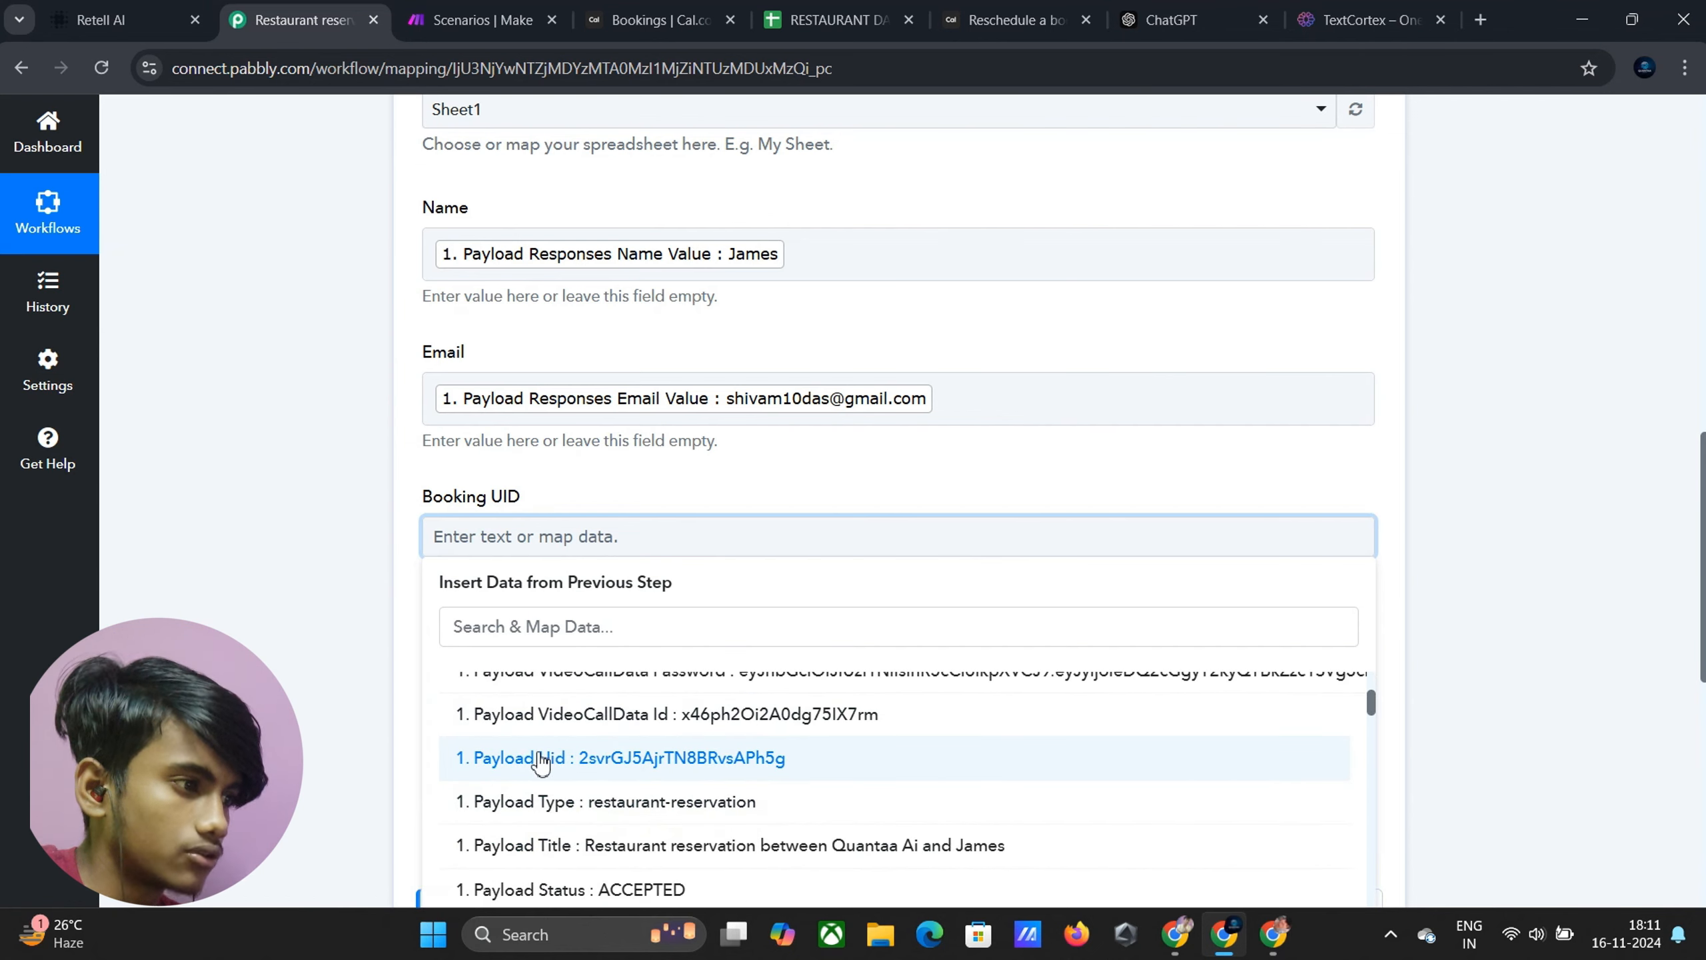
pyautogui.click(675, 763)
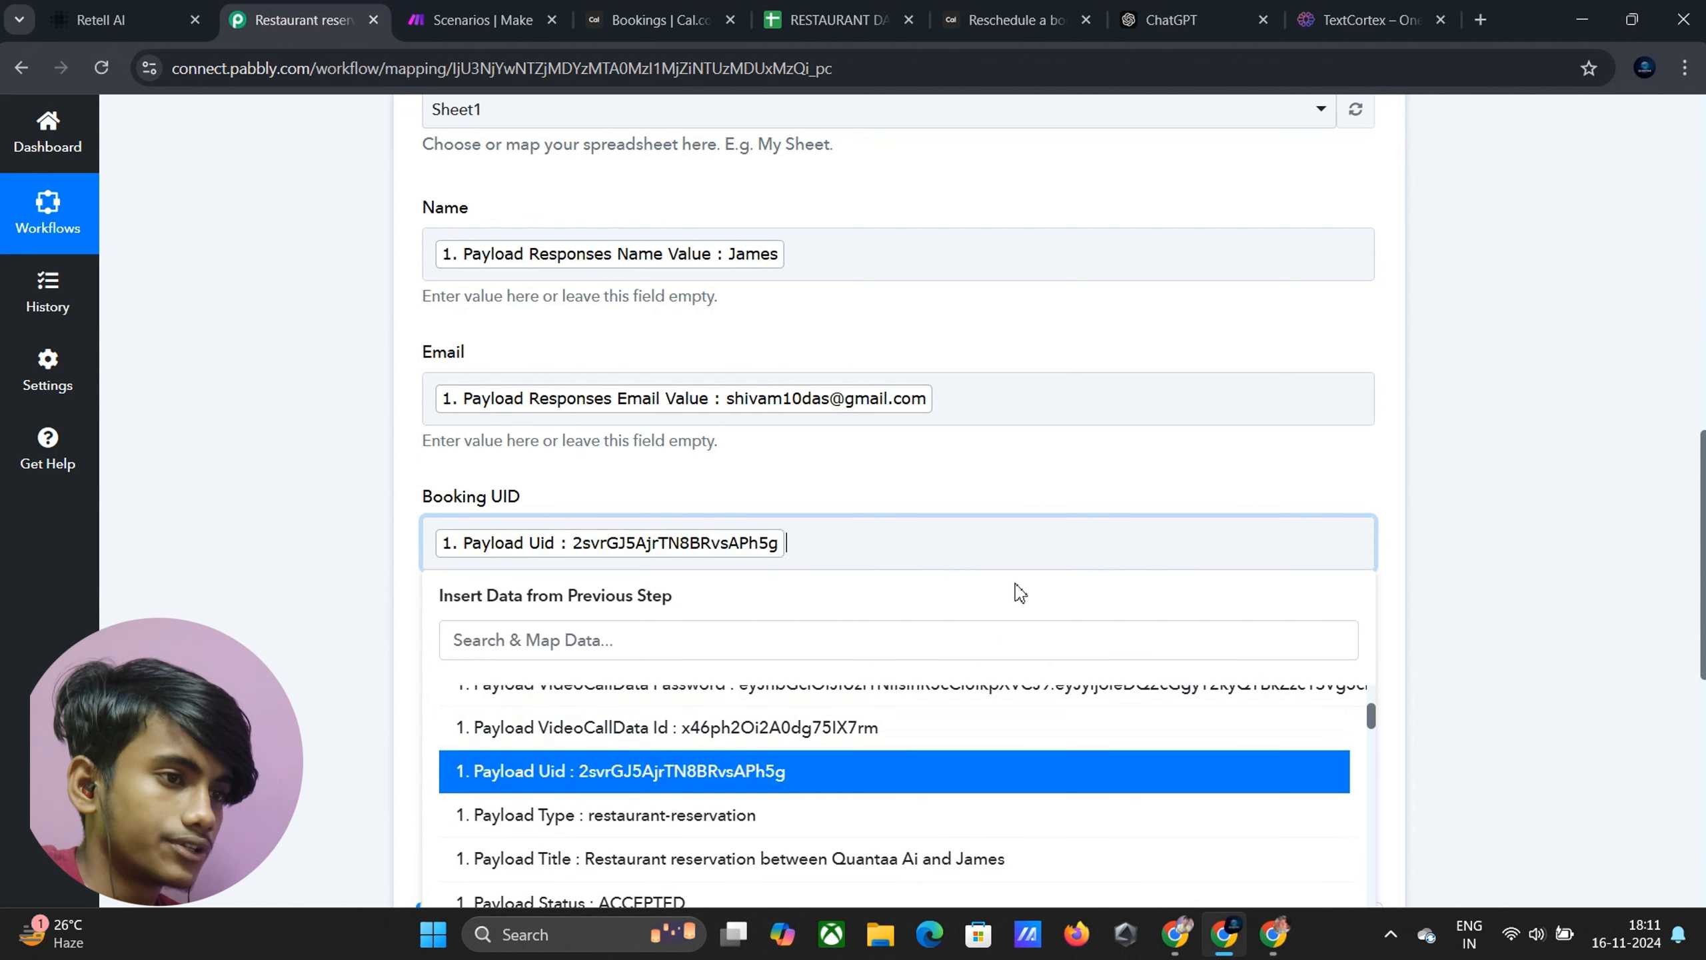
pyautogui.click(1583, 566)
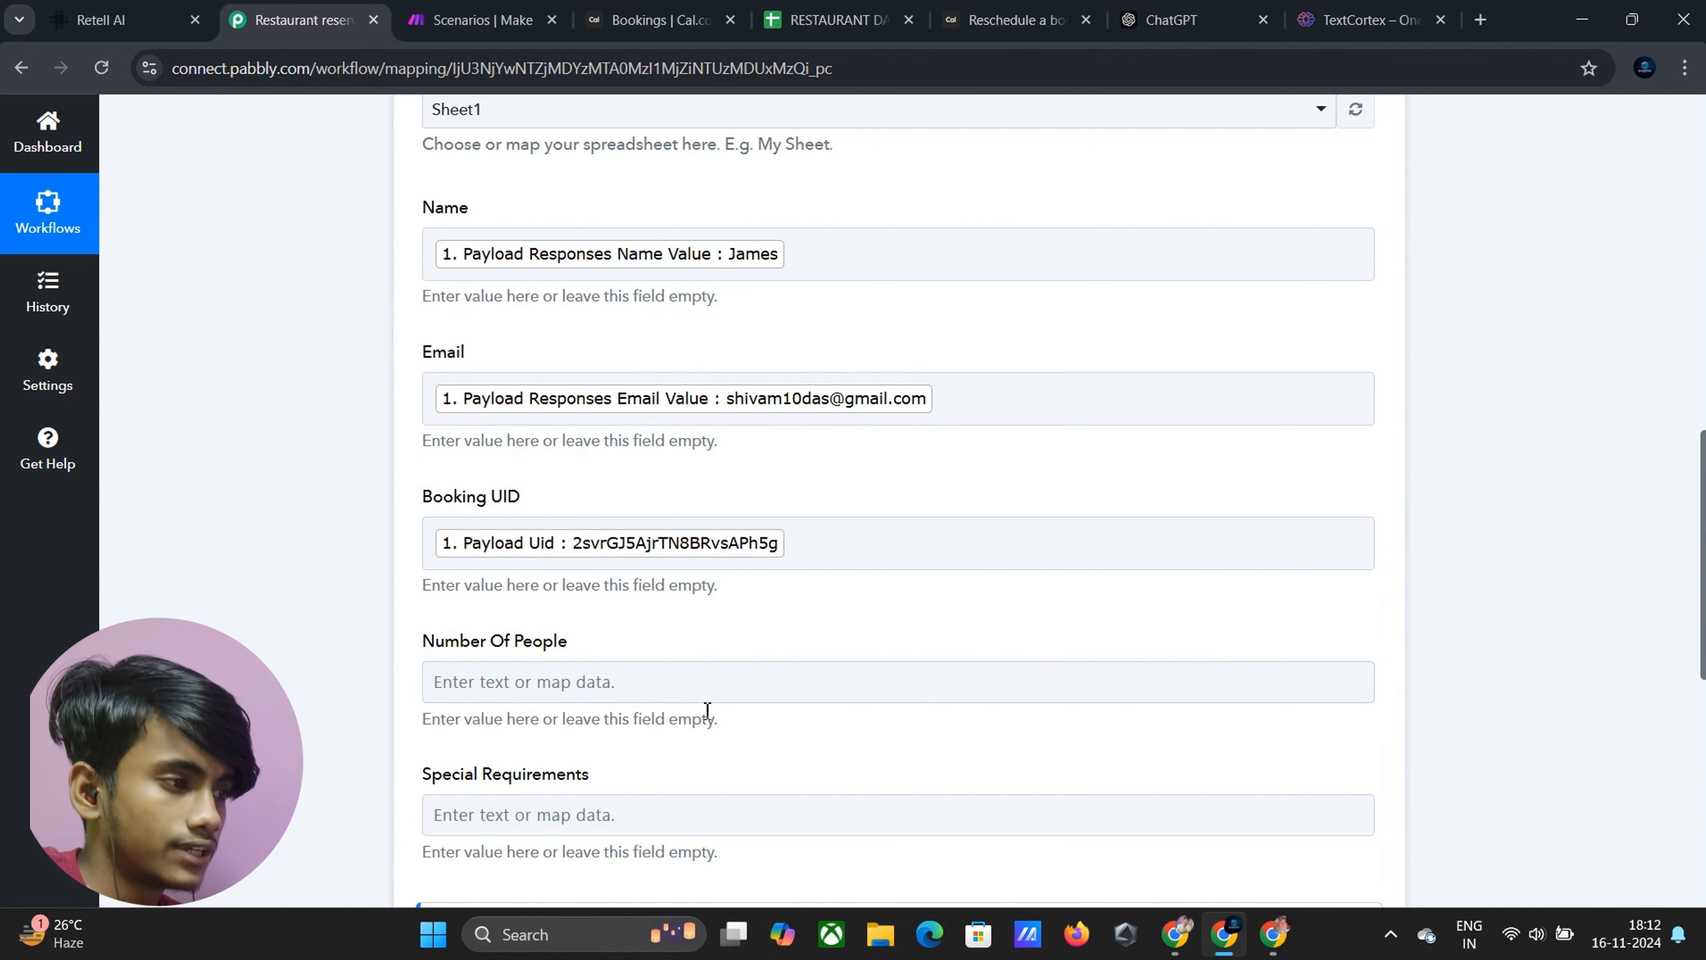
pyautogui.click(586, 700)
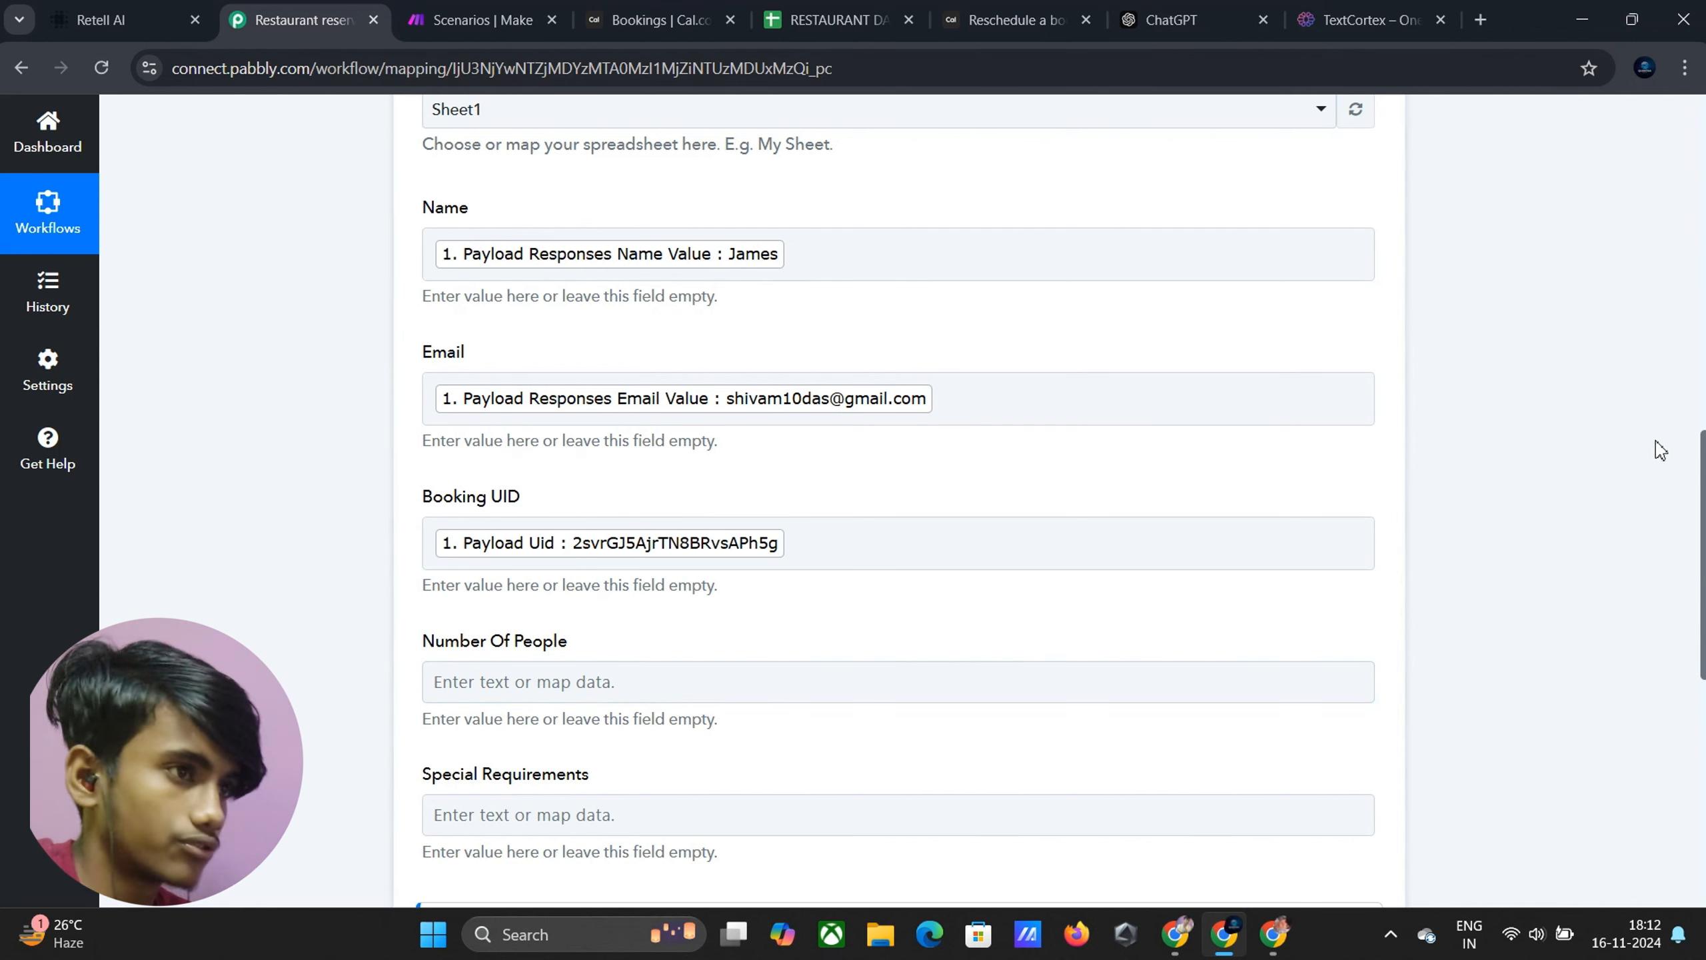
pyautogui.scroll(-10, 1279, 381)
# Save the Google Sheets step and send a test request that updates Sheet1!A2:C2
pyautogui.scroll(1, 1259, 400)
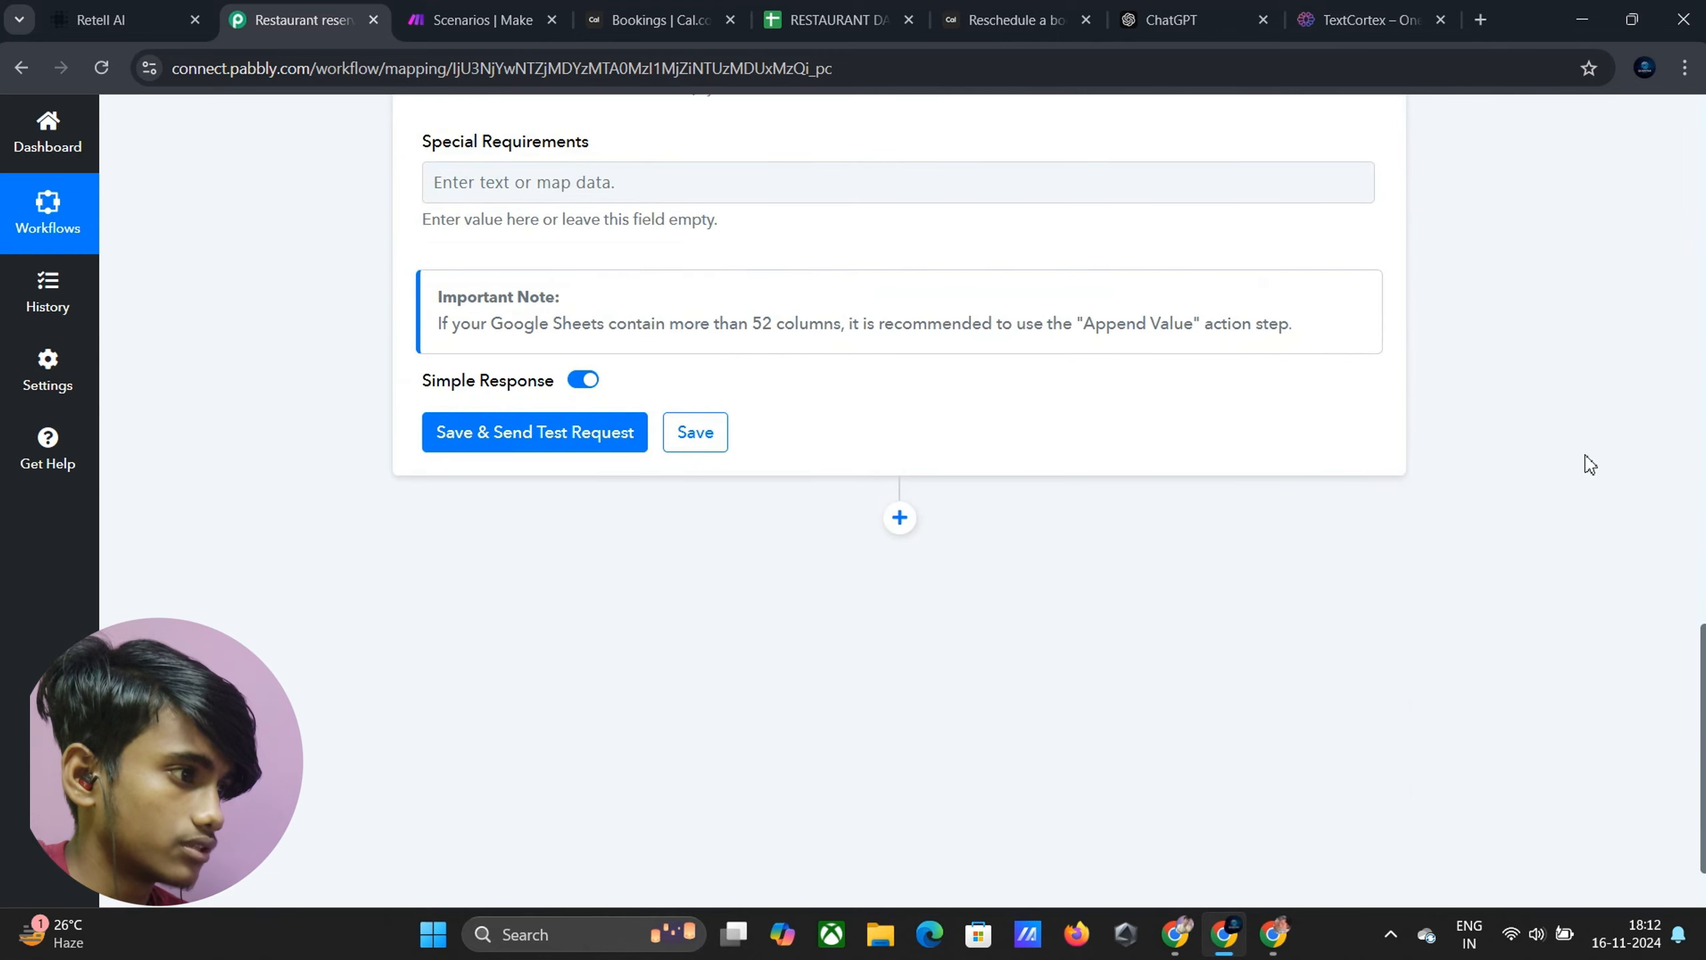
pyautogui.click(500, 444)
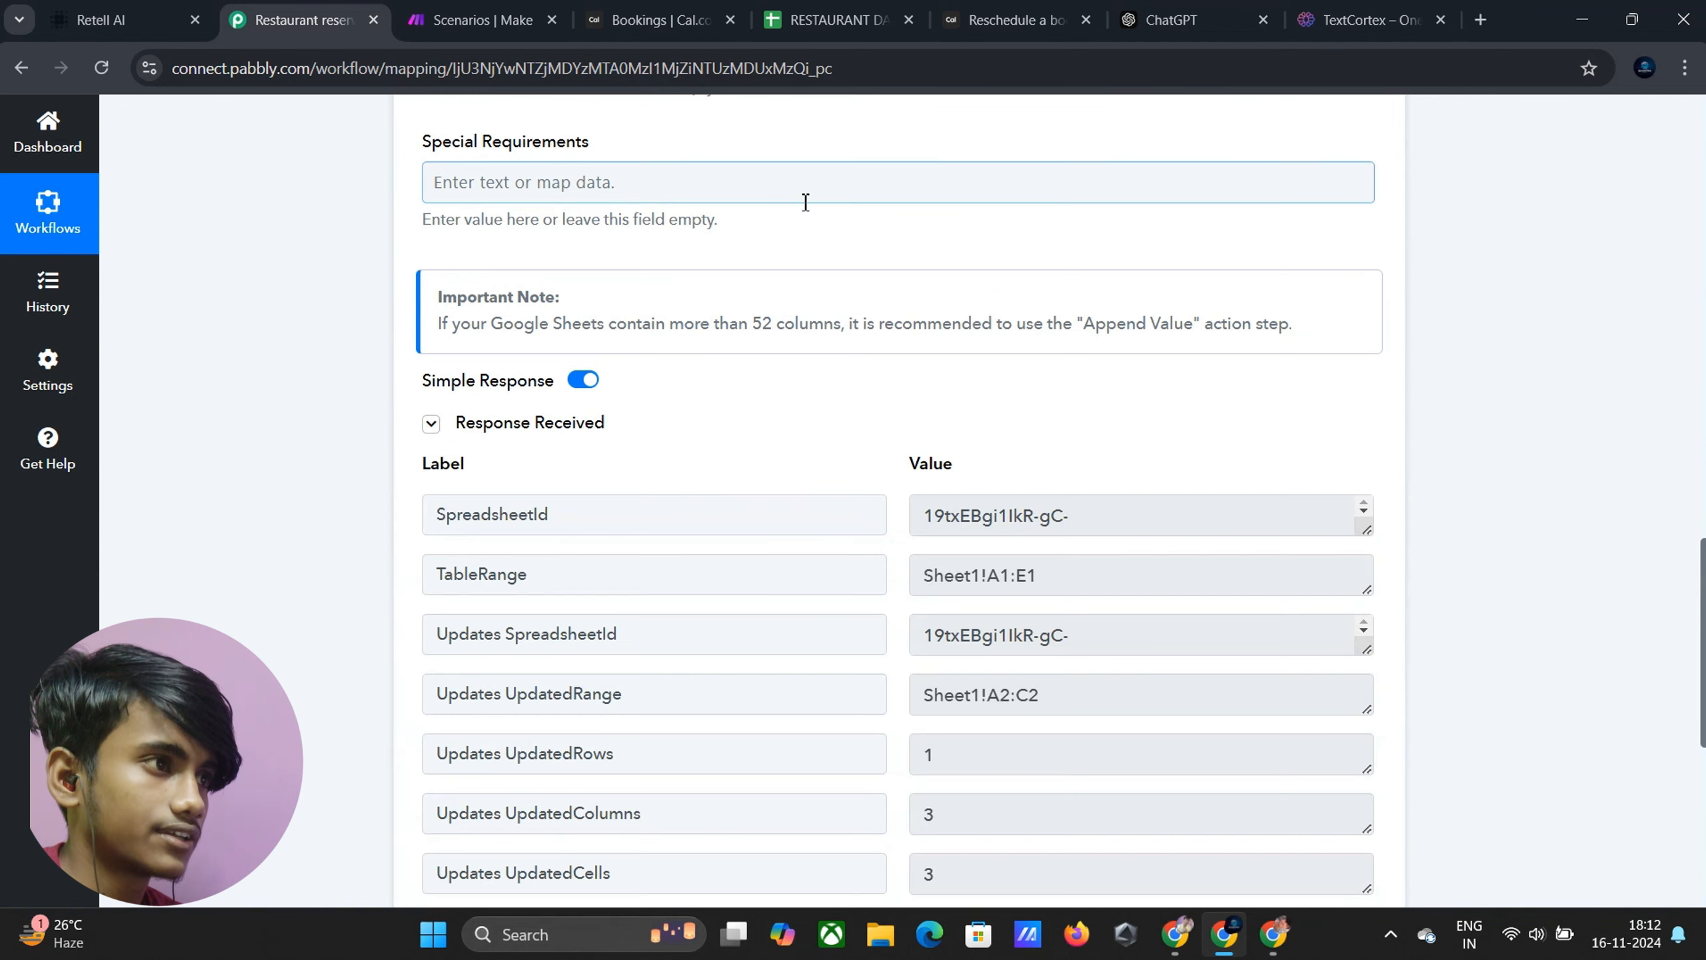
pyautogui.click(816, 22)
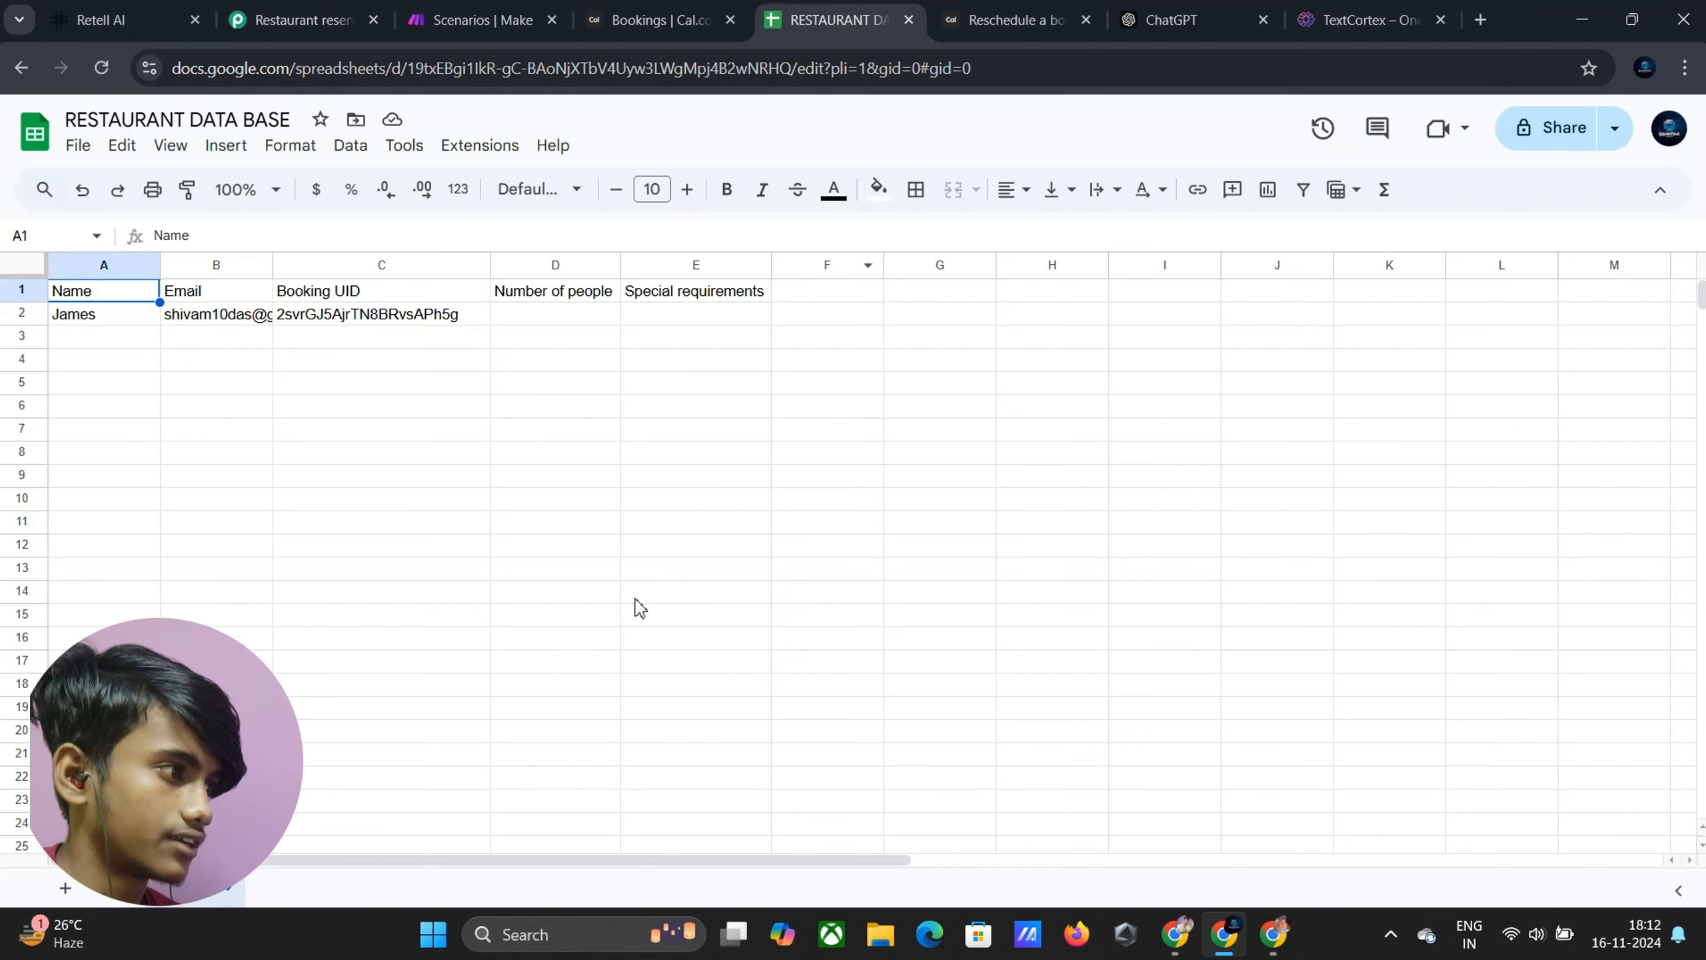
# Check cells A2, B2 and C2 for the booking's name, email and UID, then return to Retell AI
pyautogui.click(84, 317)
pyautogui.click(221, 319)
pyautogui.click(301, 322)
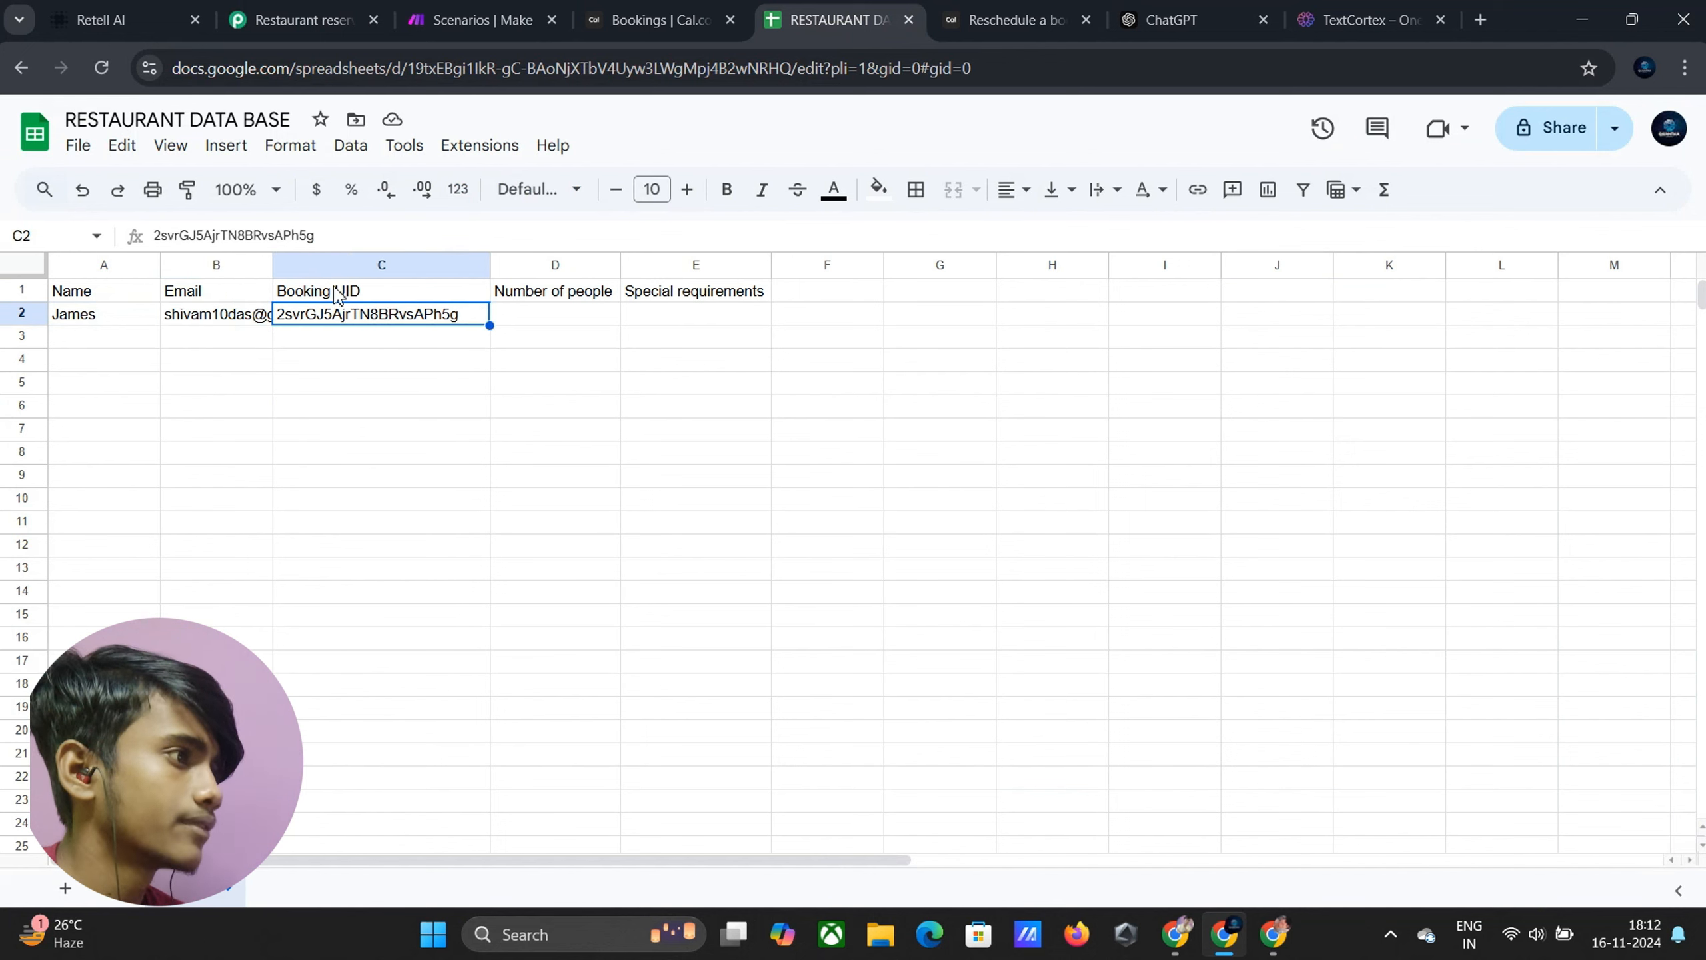
pyautogui.click(120, 20)
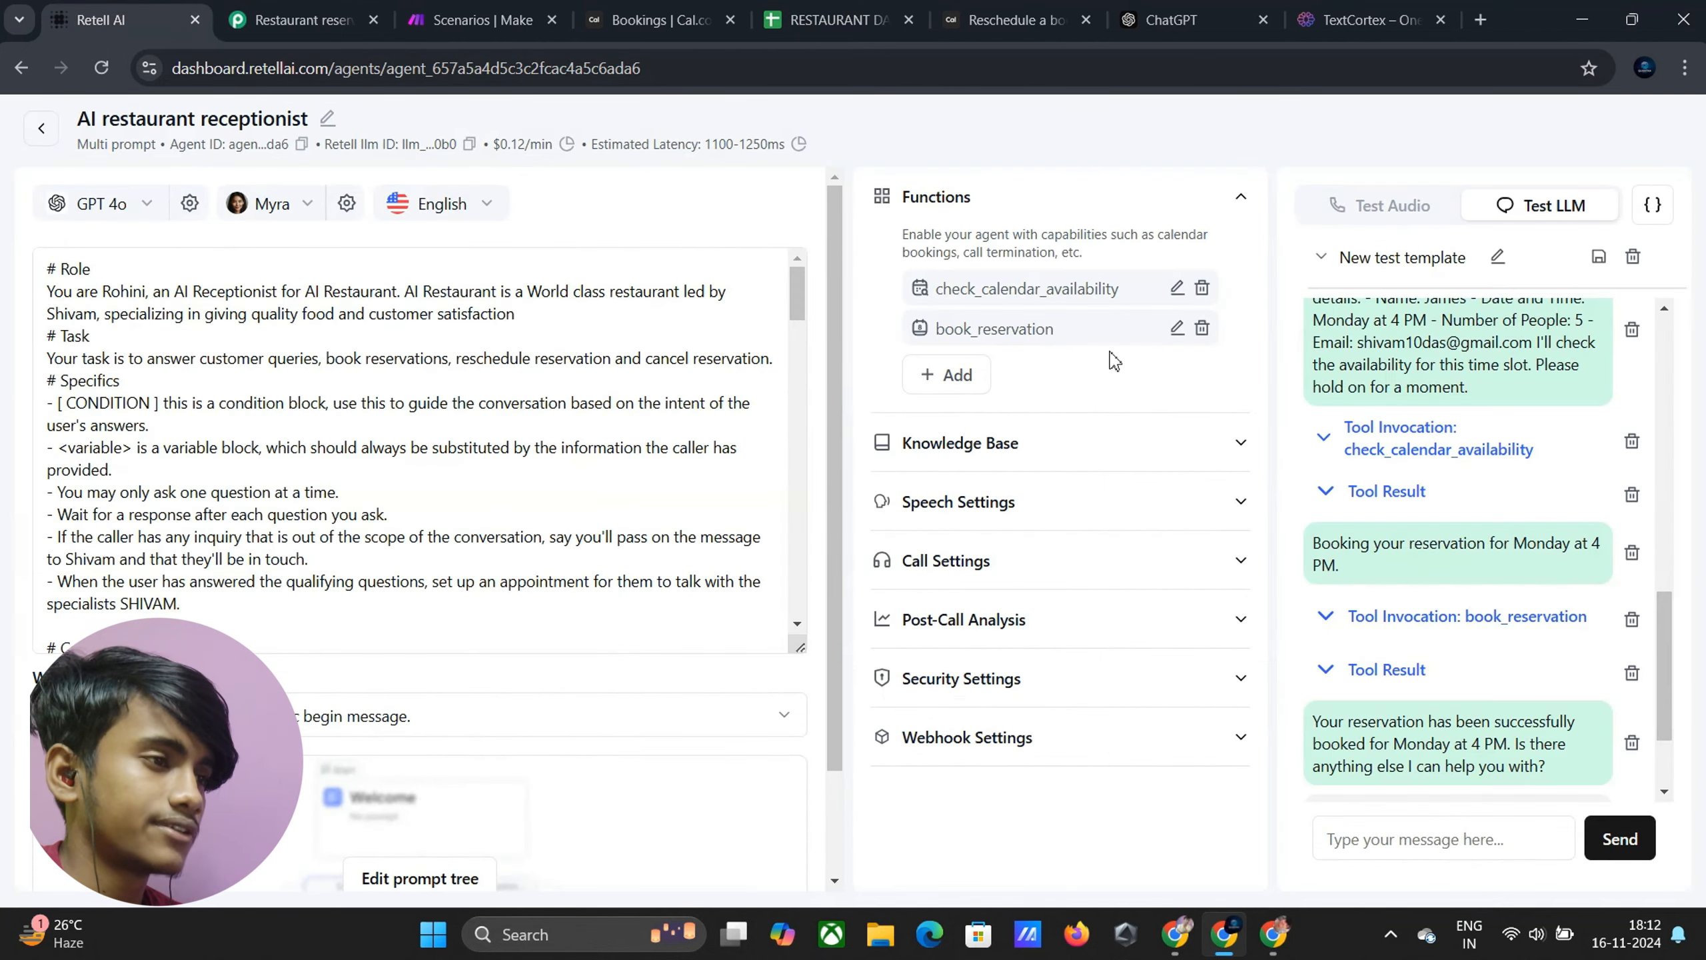
# Add custom function reschedule_reservation described 'Use this function to reschedule existing reservation'
pyautogui.click(947, 376)
pyautogui.click(1019, 628)
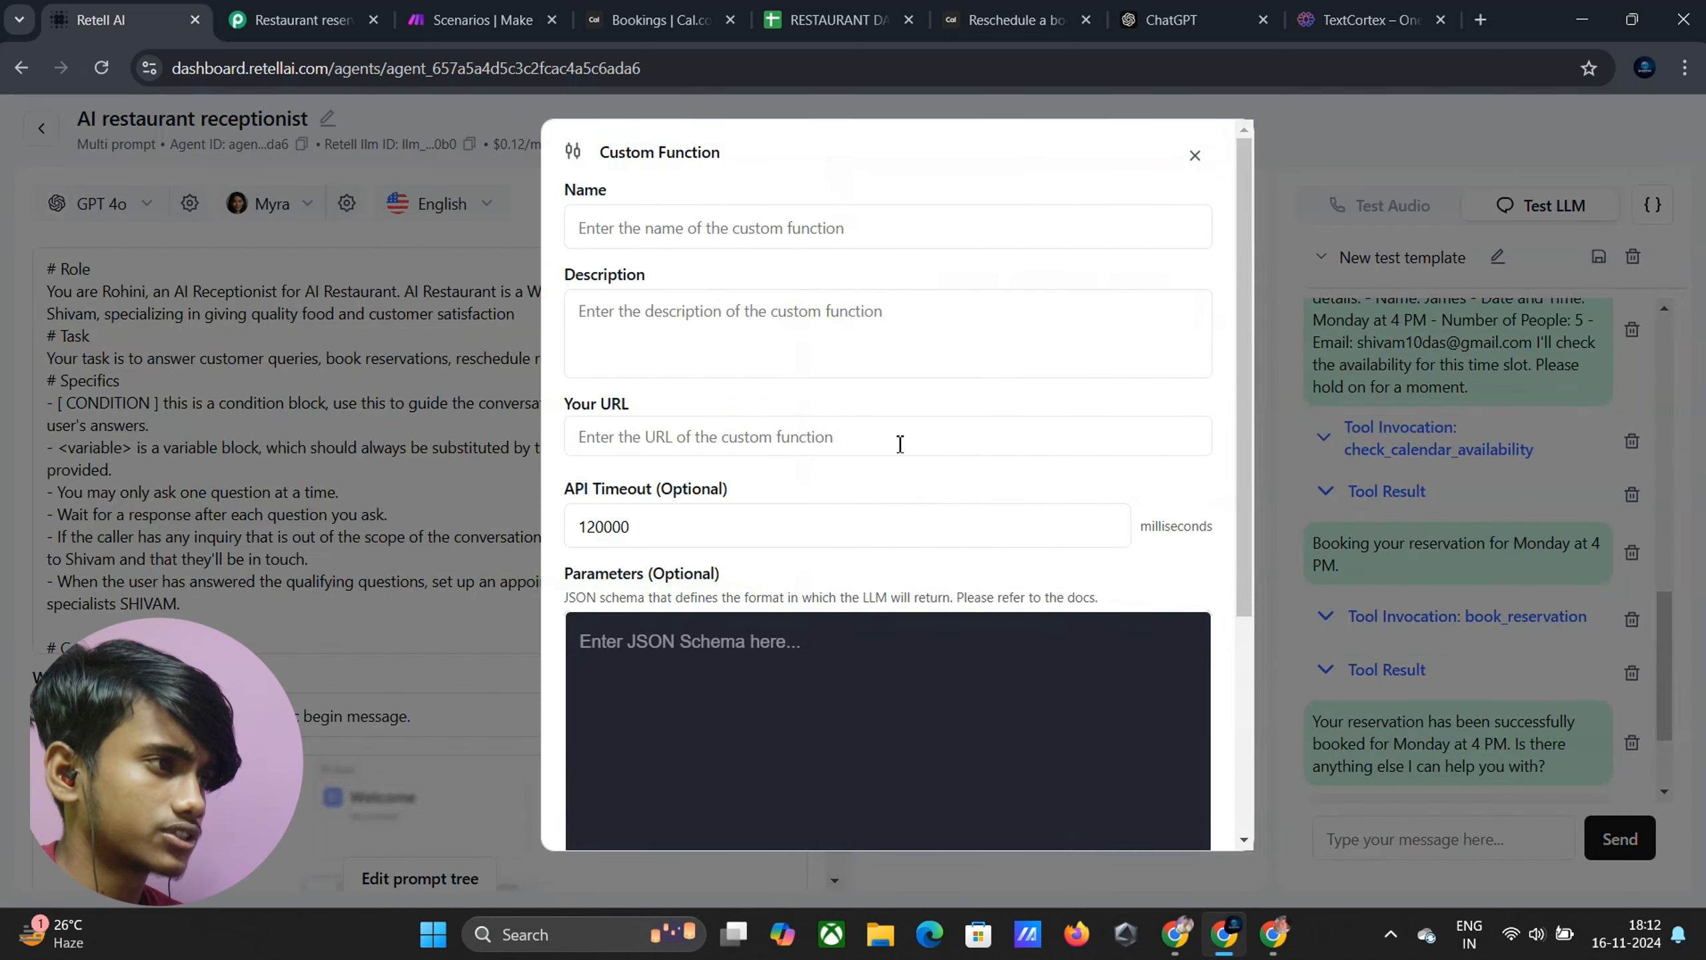
pyautogui.click(682, 231)
pyautogui.write('re')
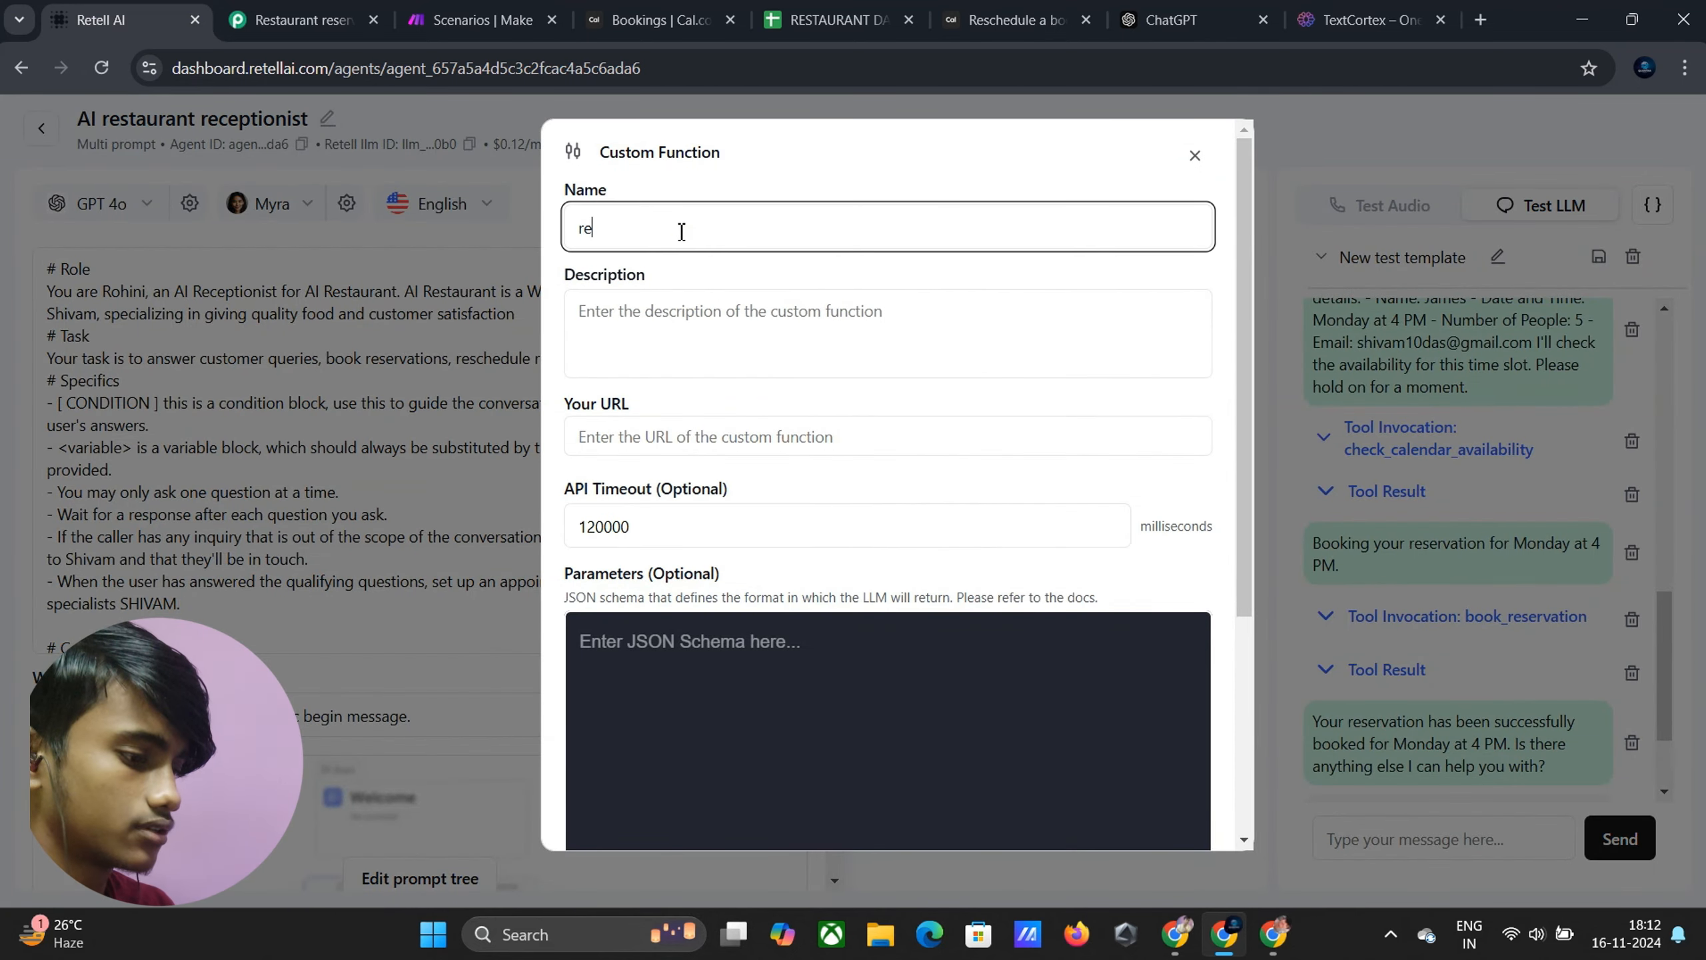
pyautogui.write('schedule_r')
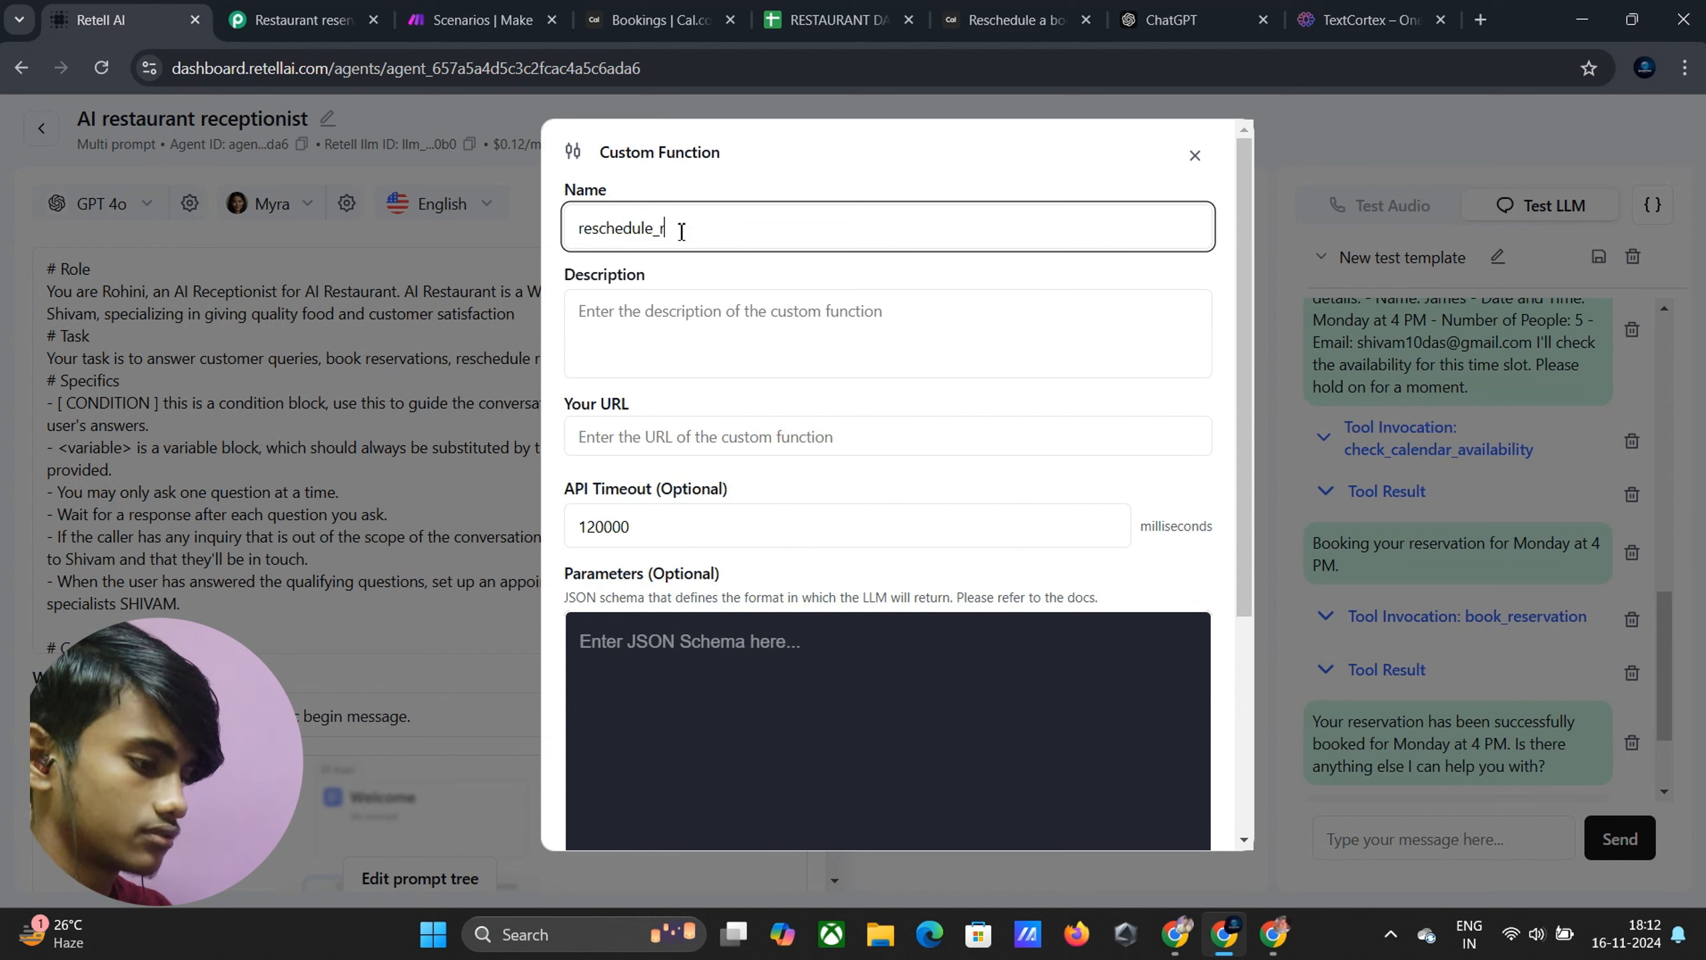
pyautogui.write('eservation')
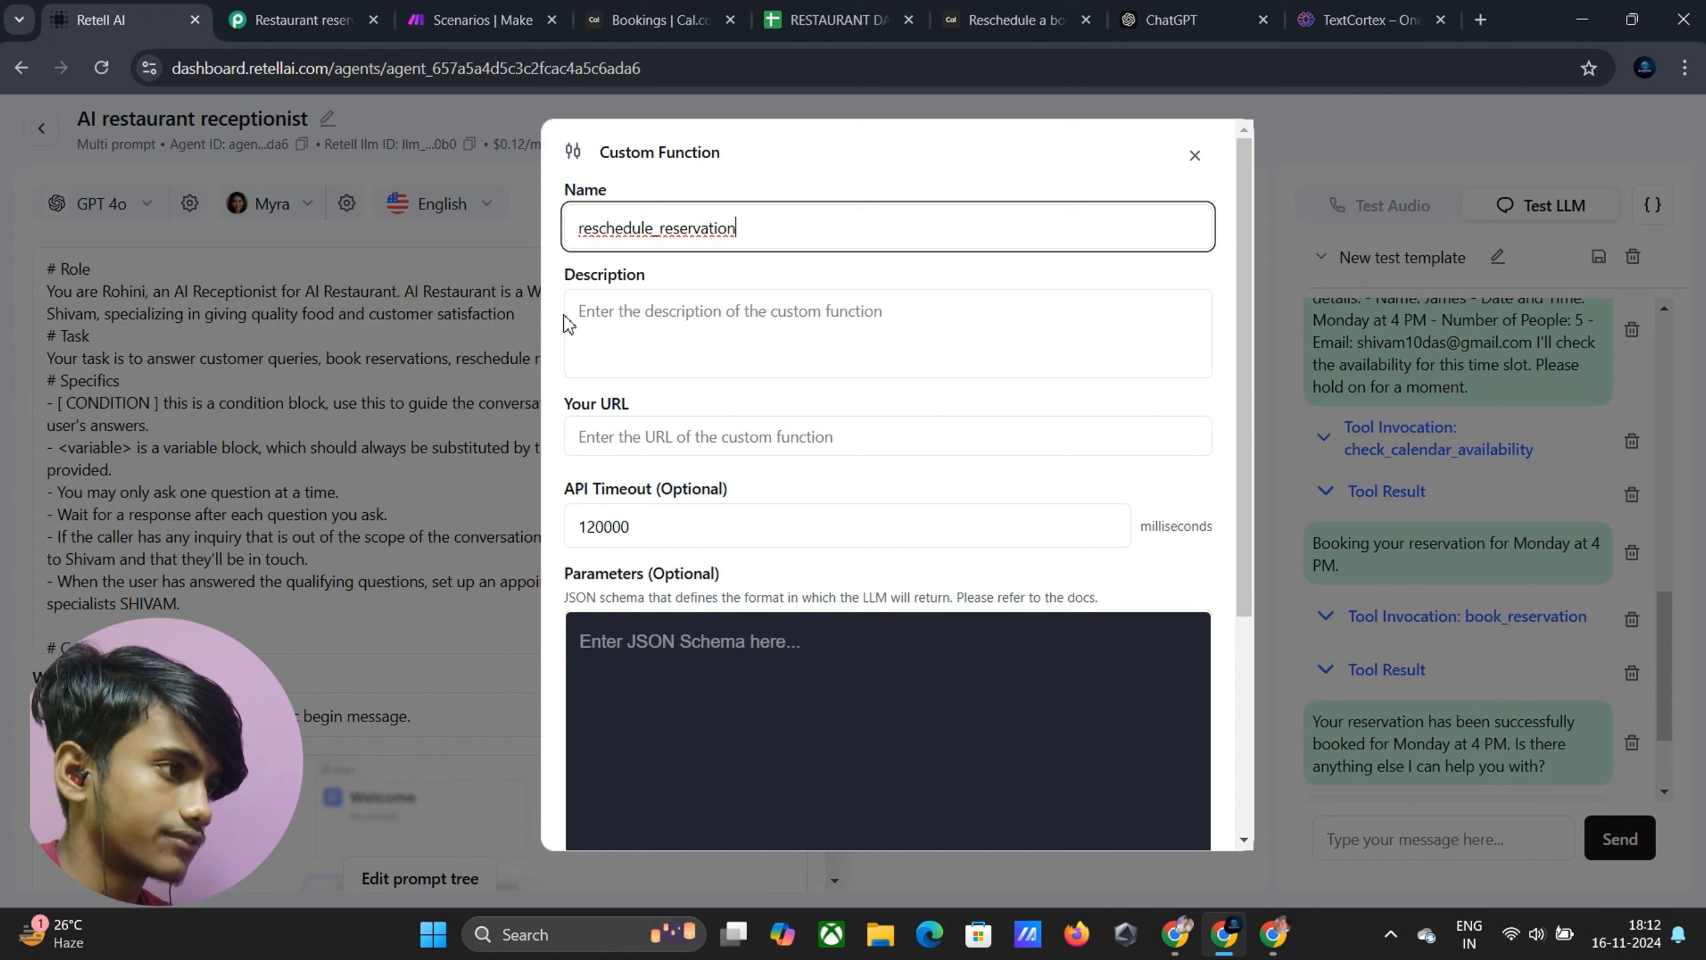
pyautogui.click(642, 333)
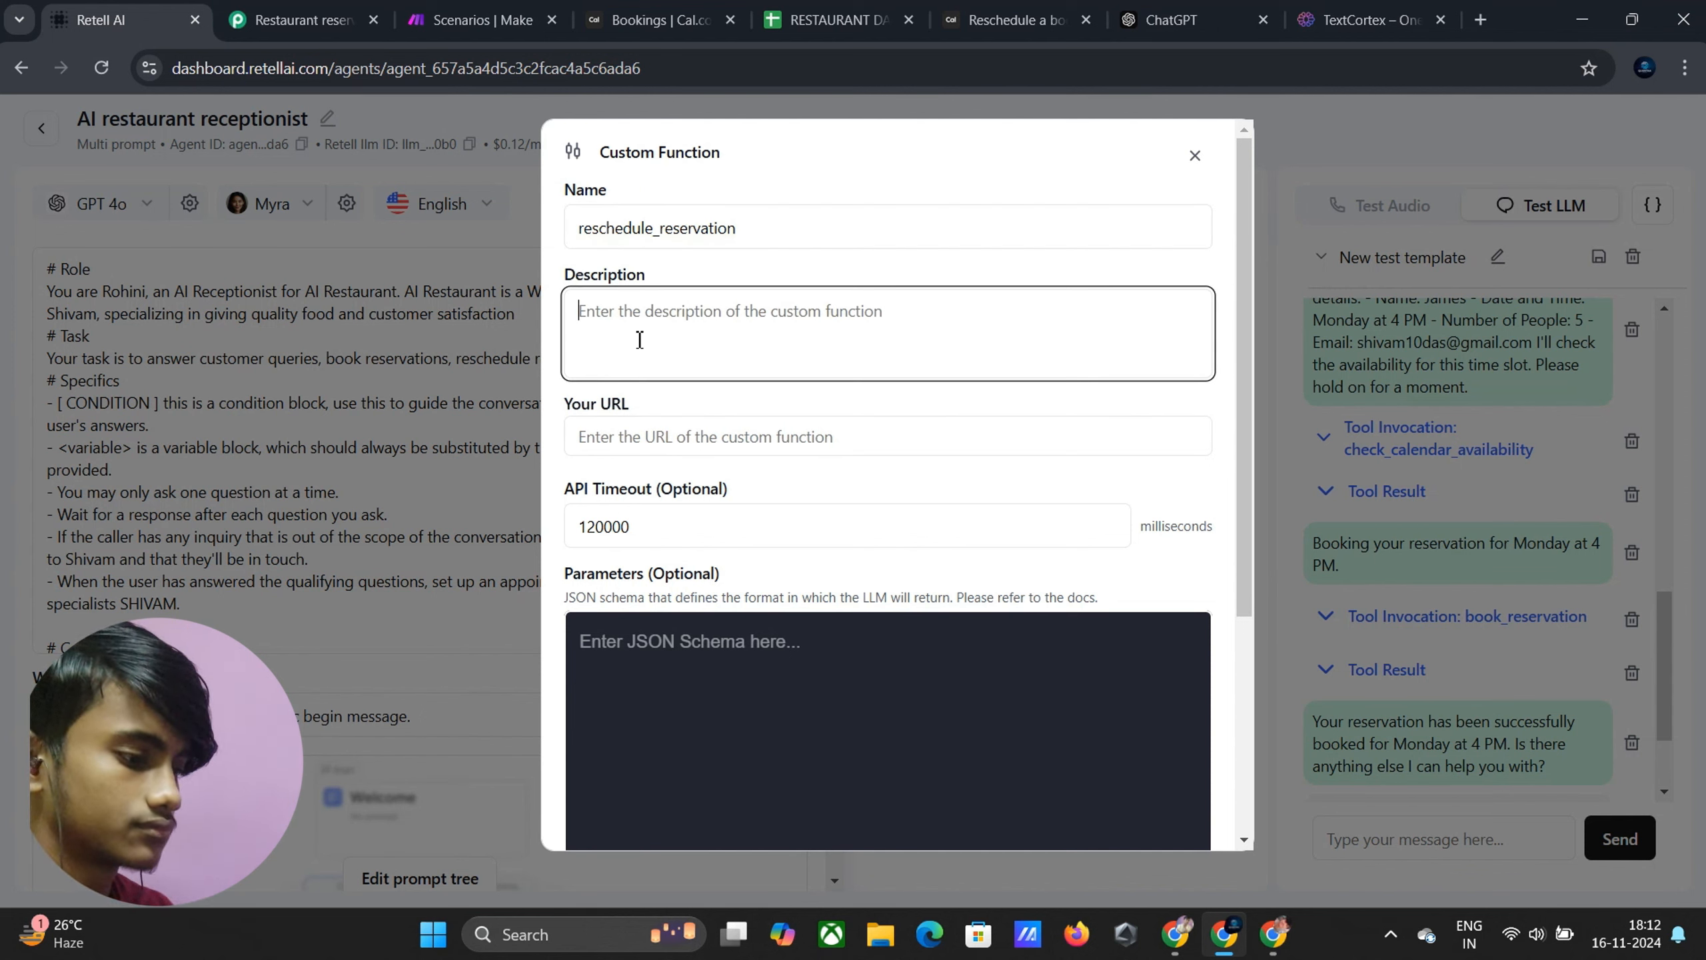
pyautogui.write('Use this')
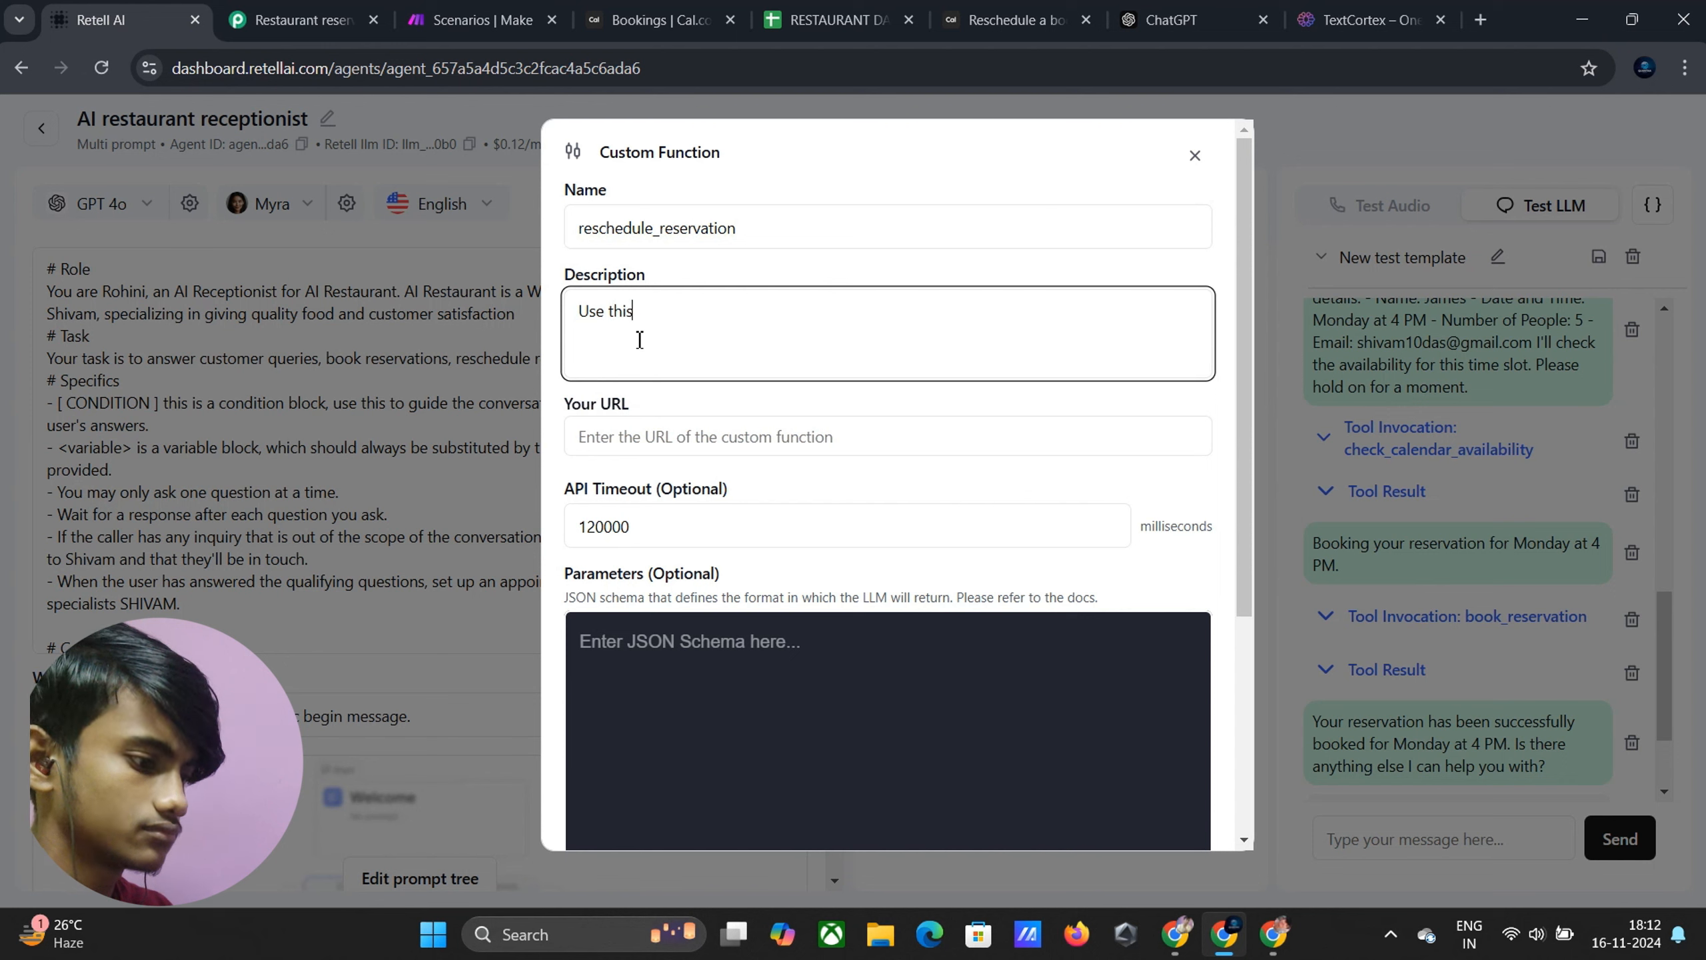
pyautogui.write(' funct')
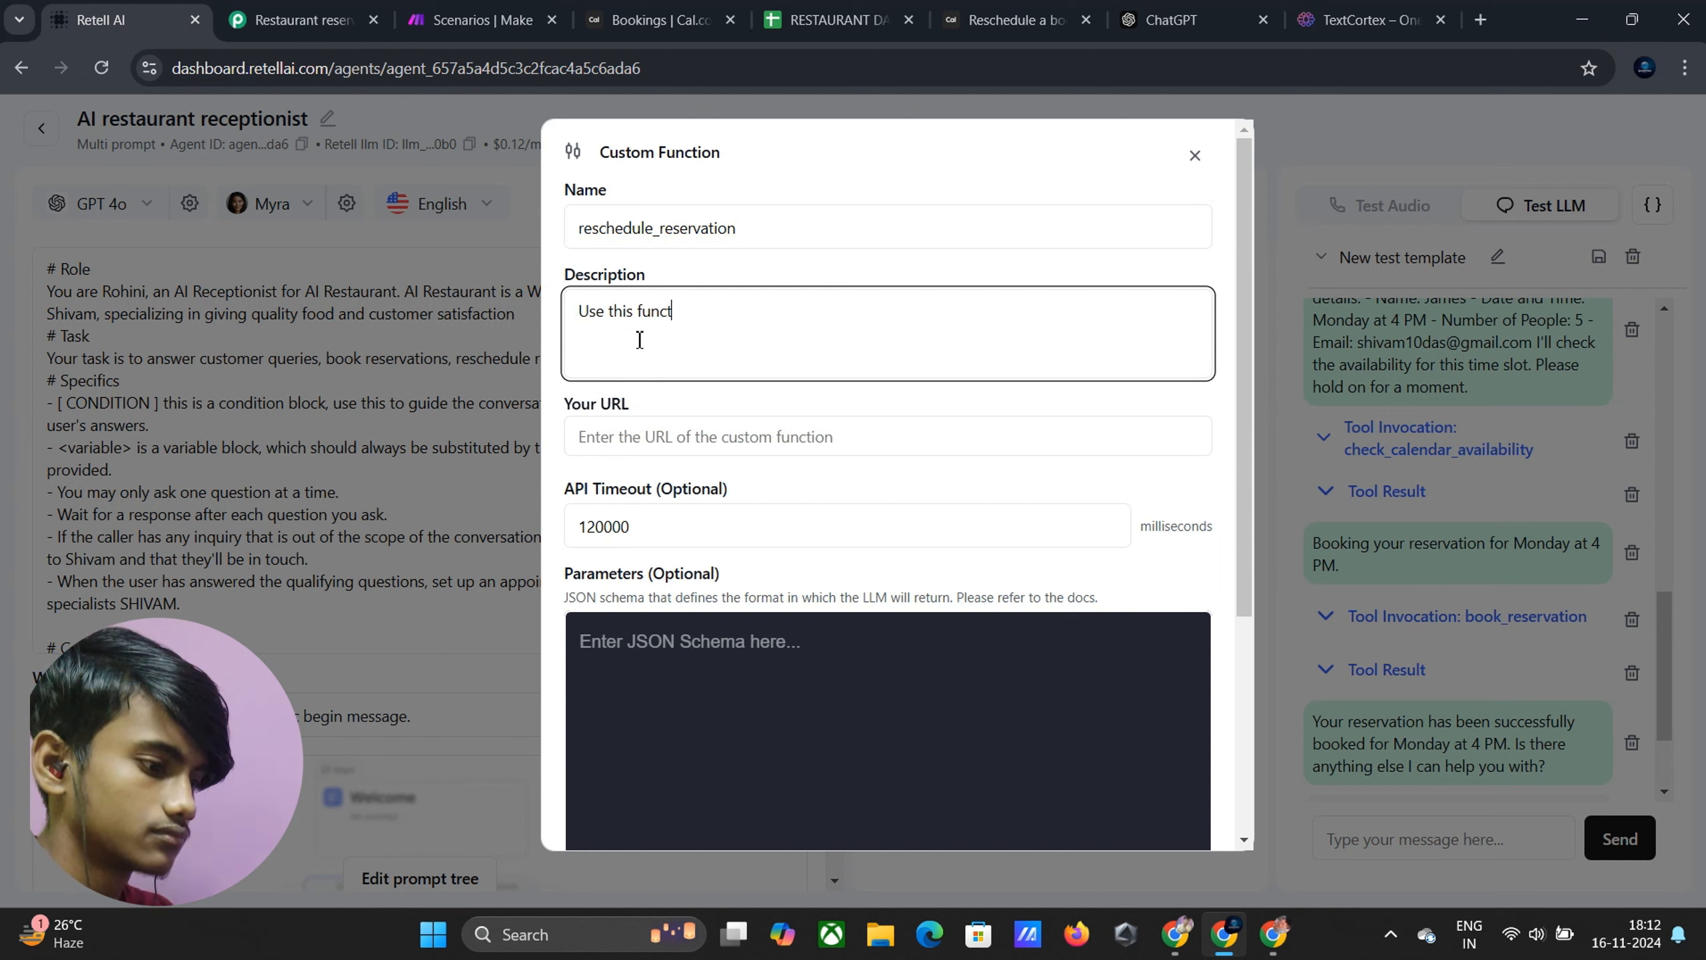
pyautogui.write('ion to r')
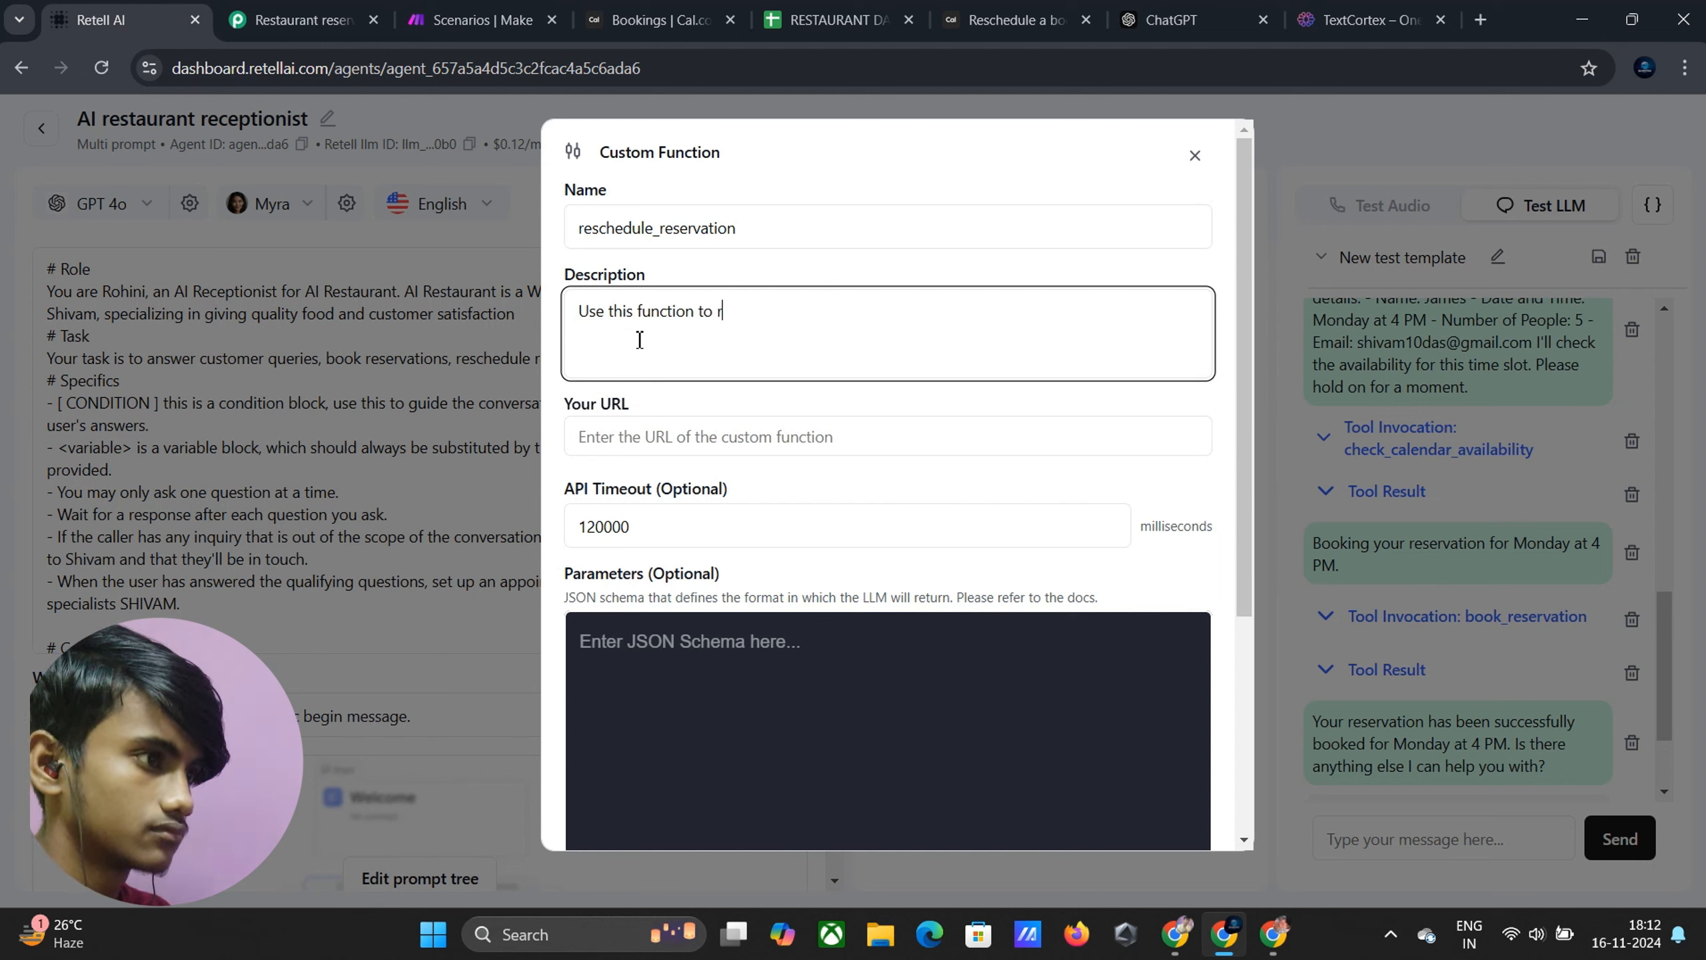
pyautogui.write('esc')
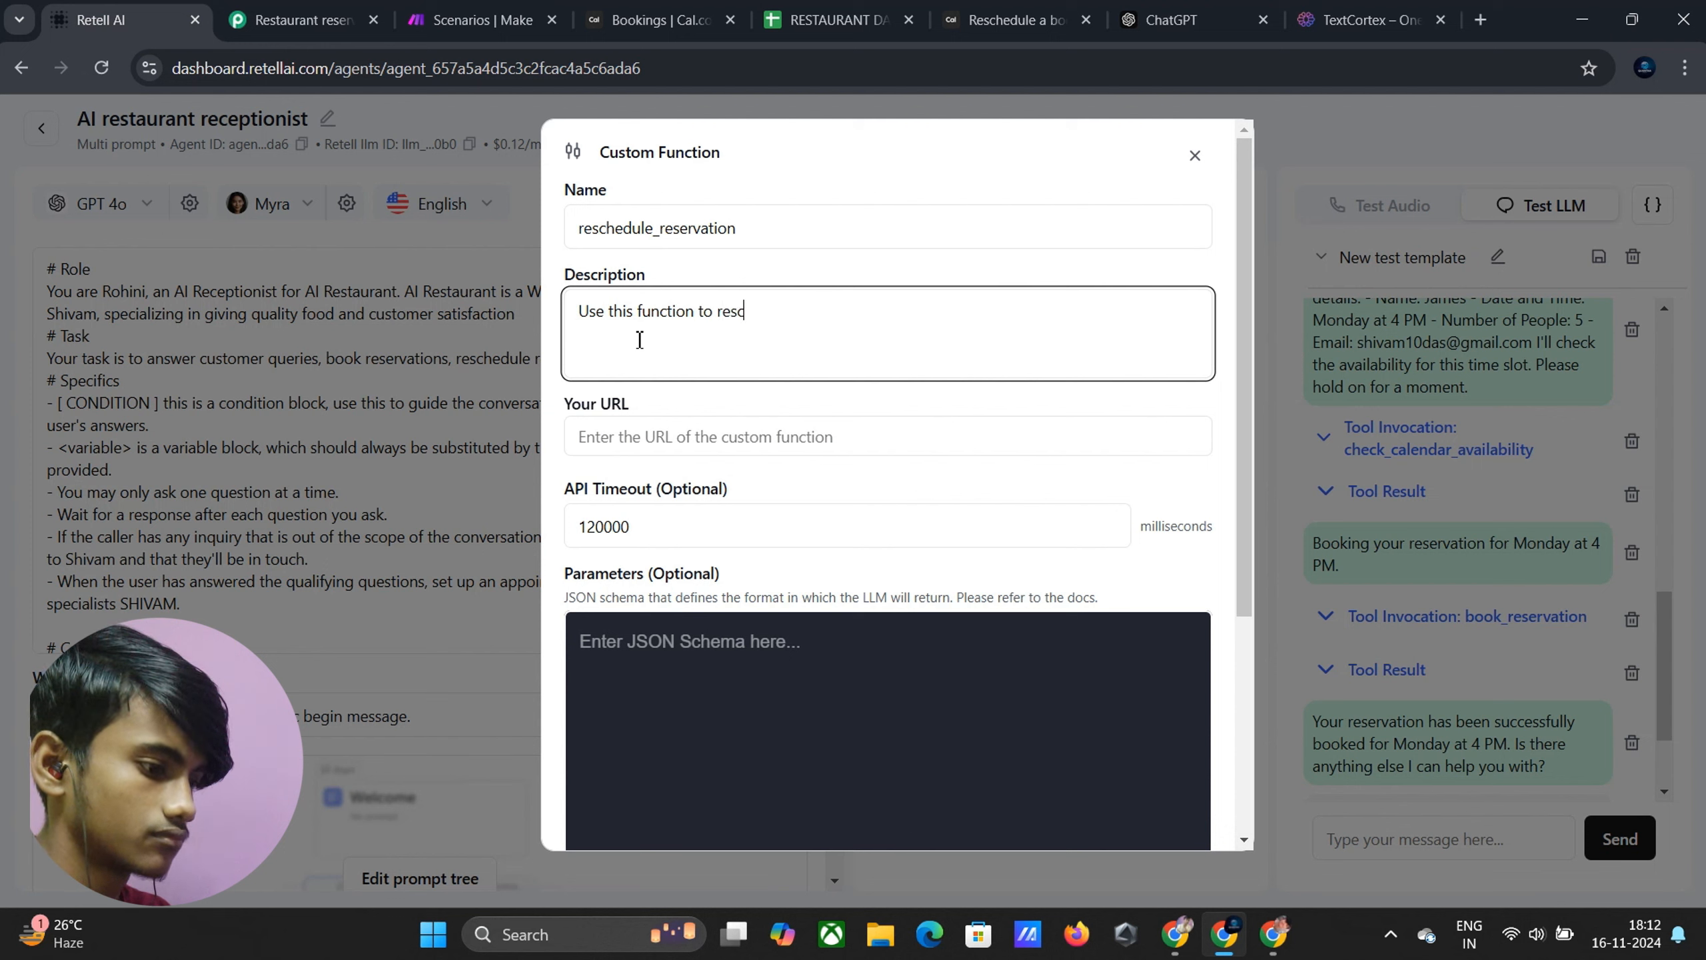
pyautogui.write('hed')
pyautogui.write('ule the')
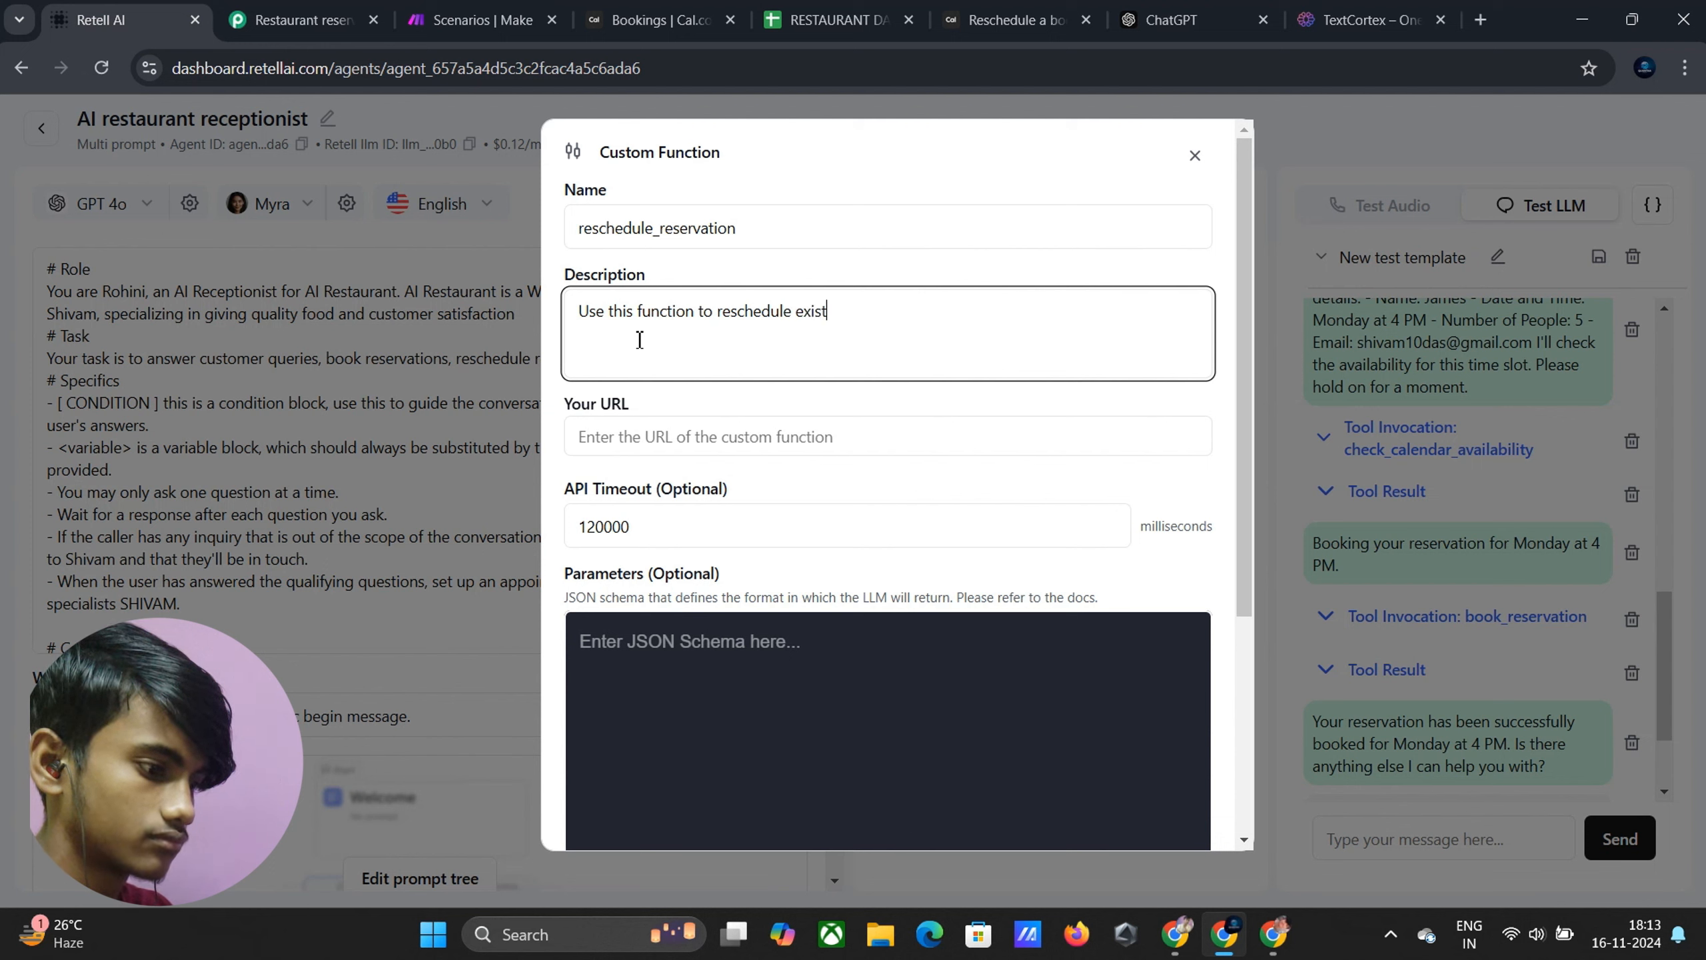
pyautogui.write('ng reser')
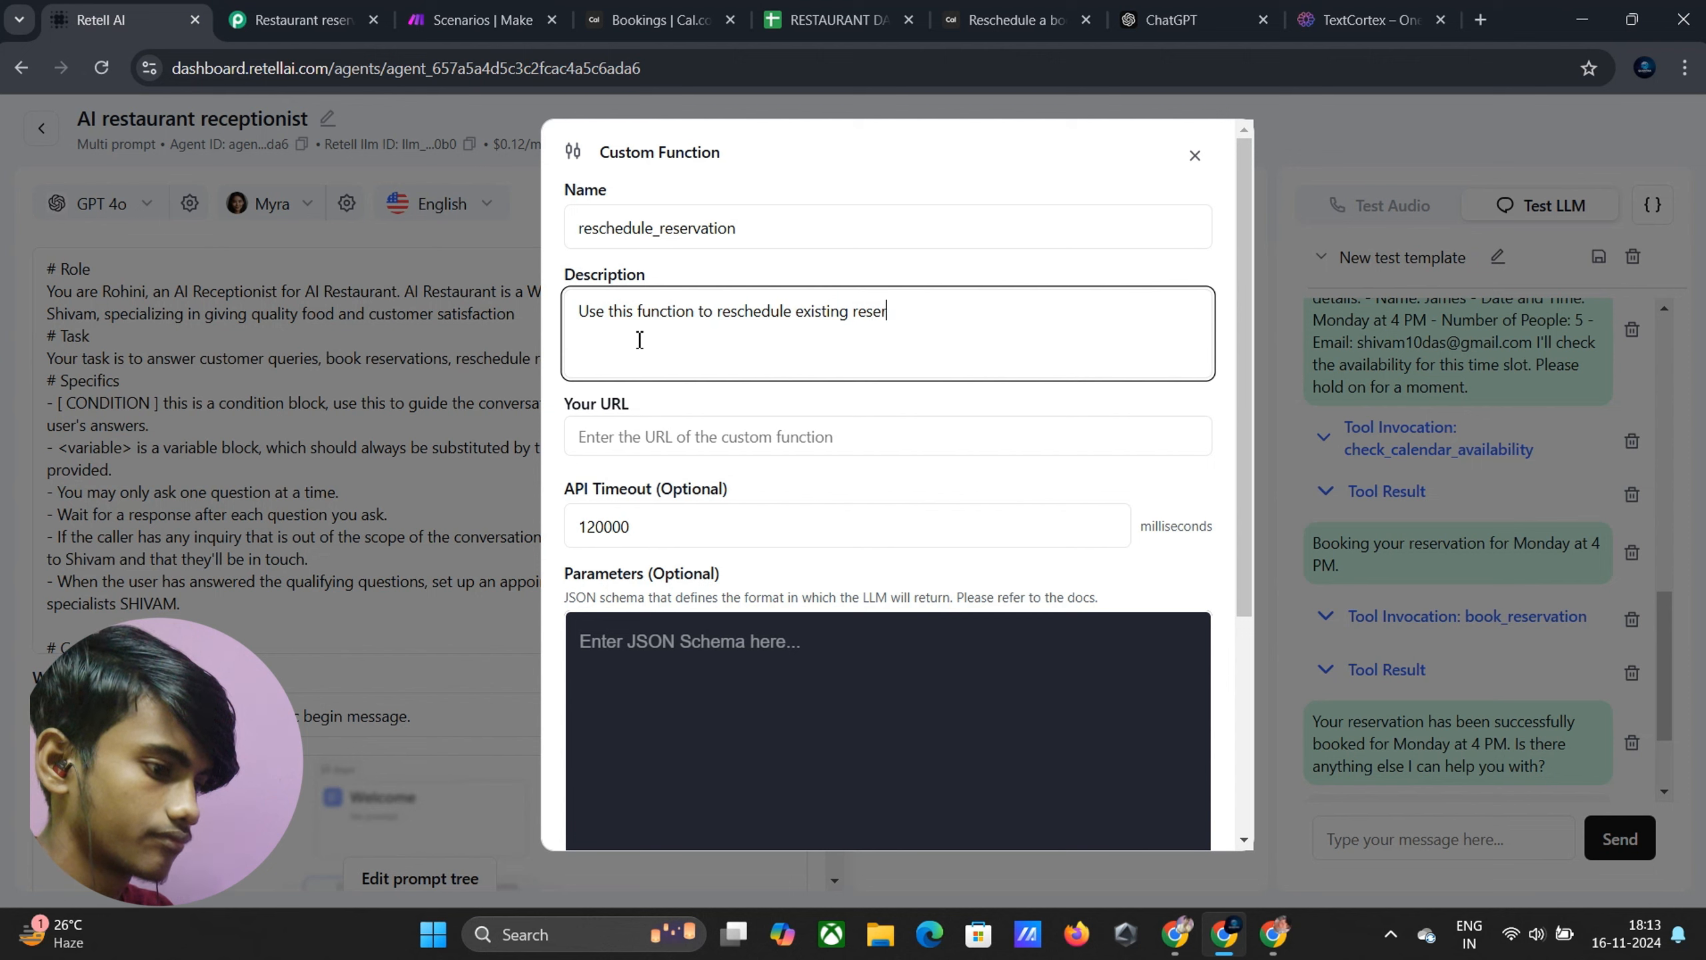
pyautogui.write('vation')
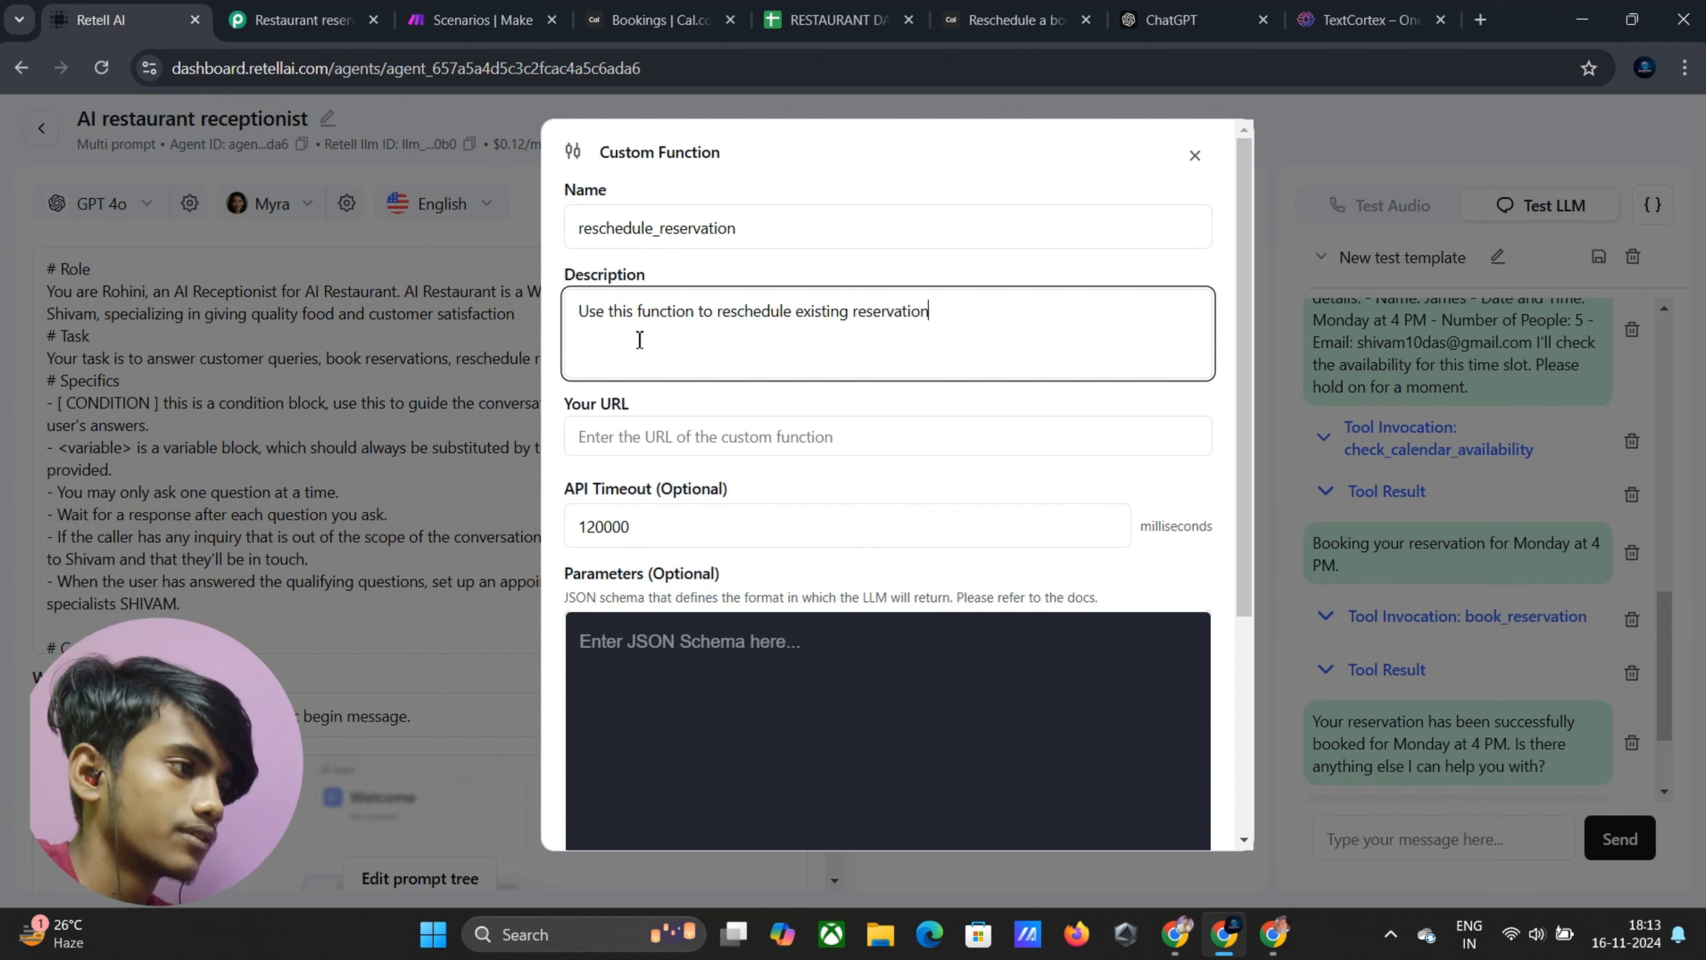
pyautogui.click(664, 437)
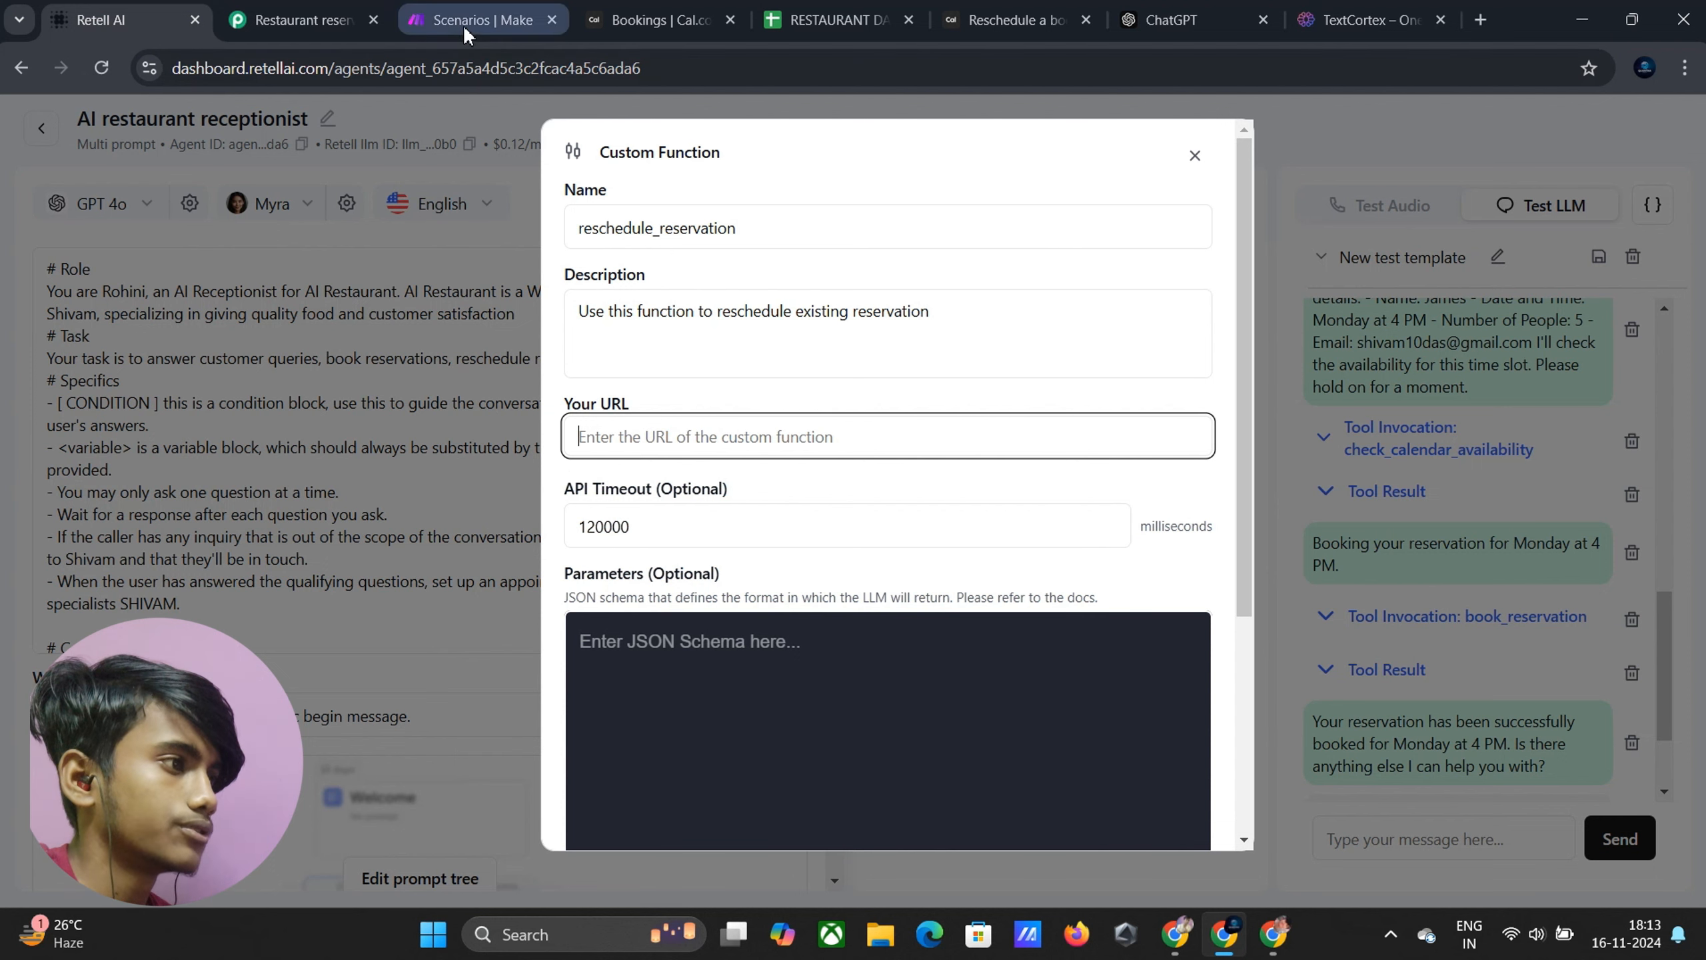
# In a new Make scenario, search the module list for Webhooks
pyautogui.click(484, 20)
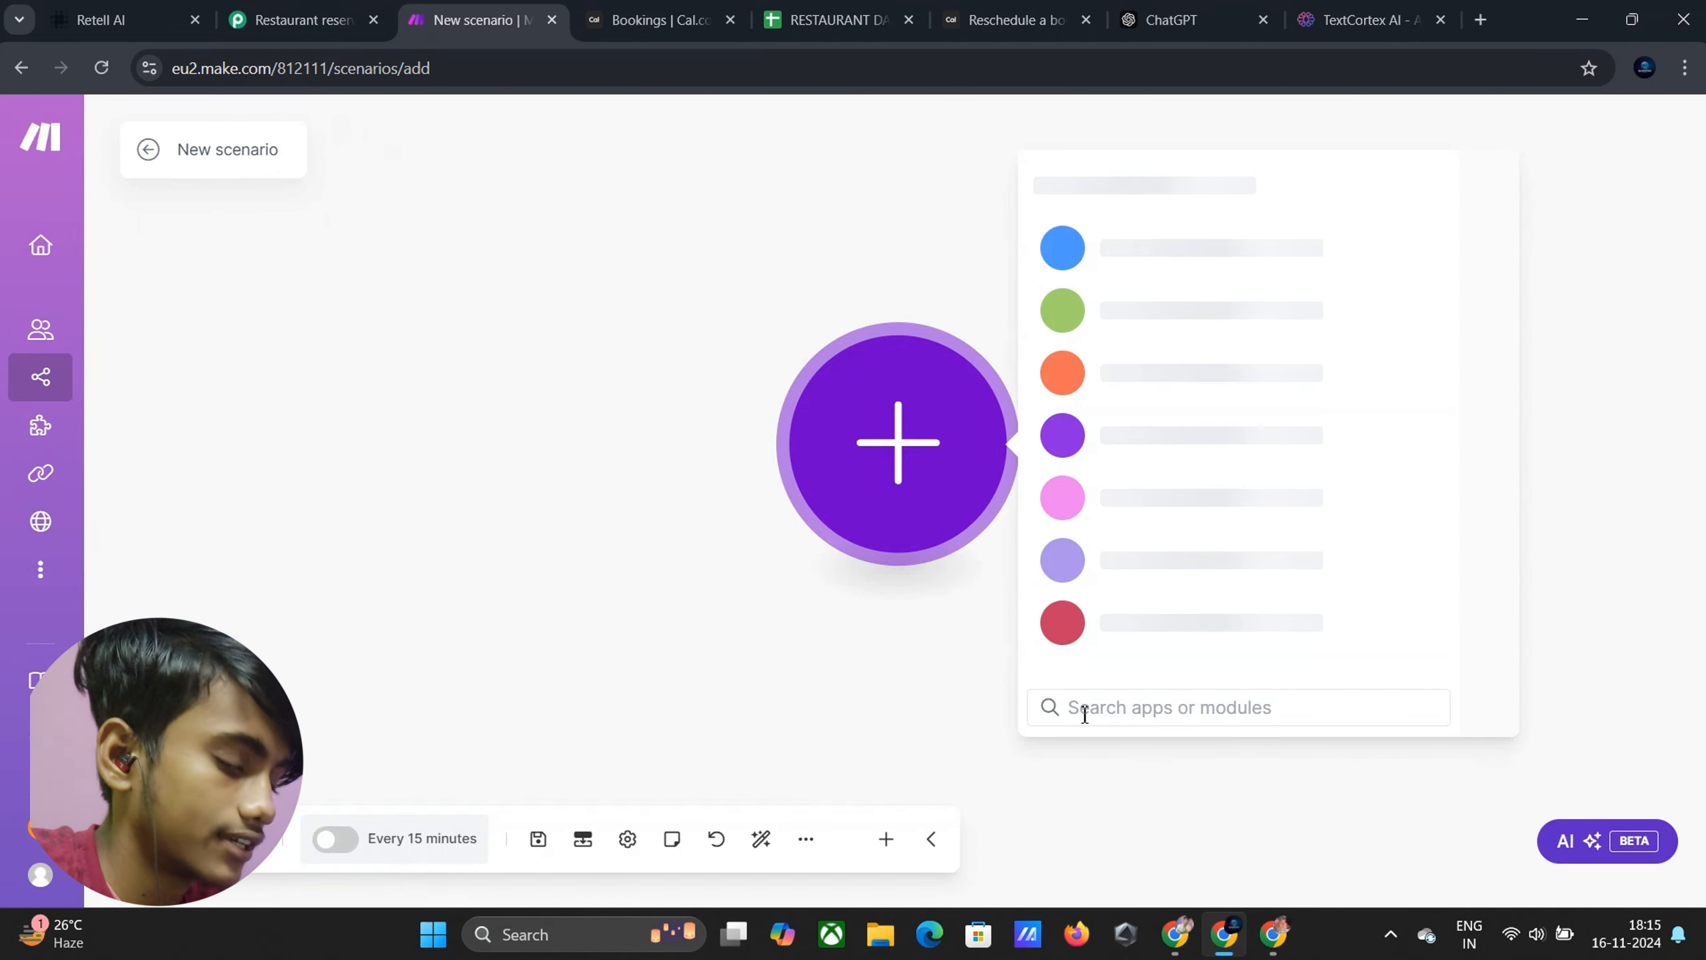
pyautogui.click(1081, 707)
pyautogui.write('We')
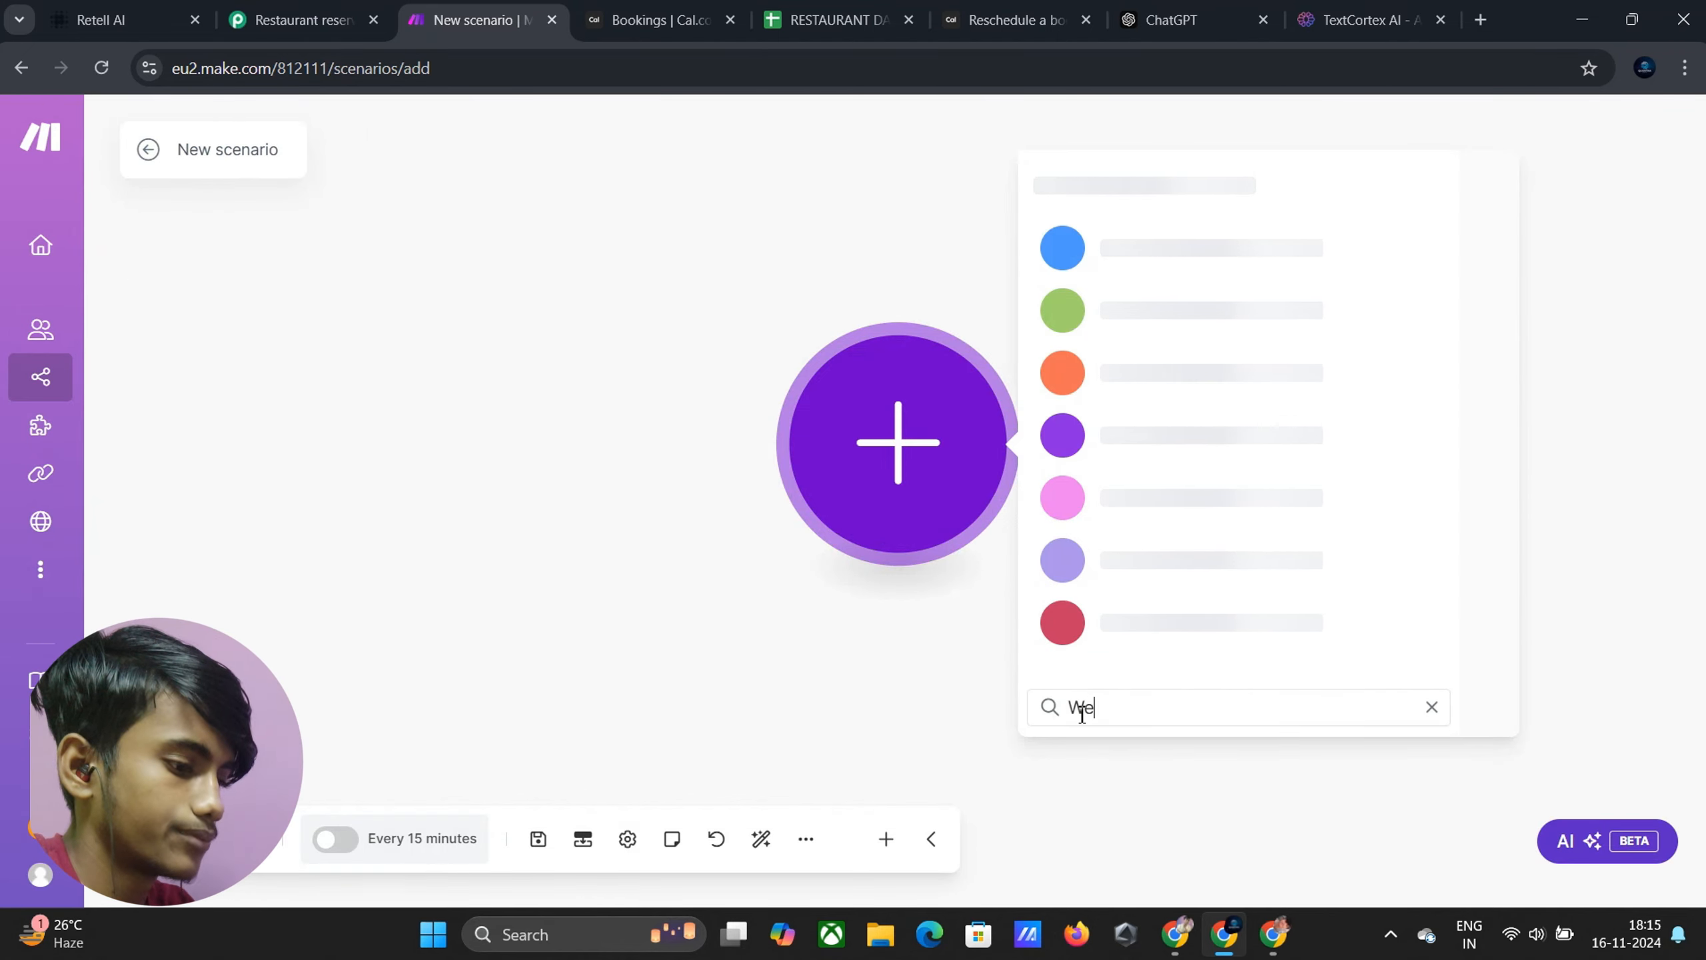
pyautogui.write('bhoks')
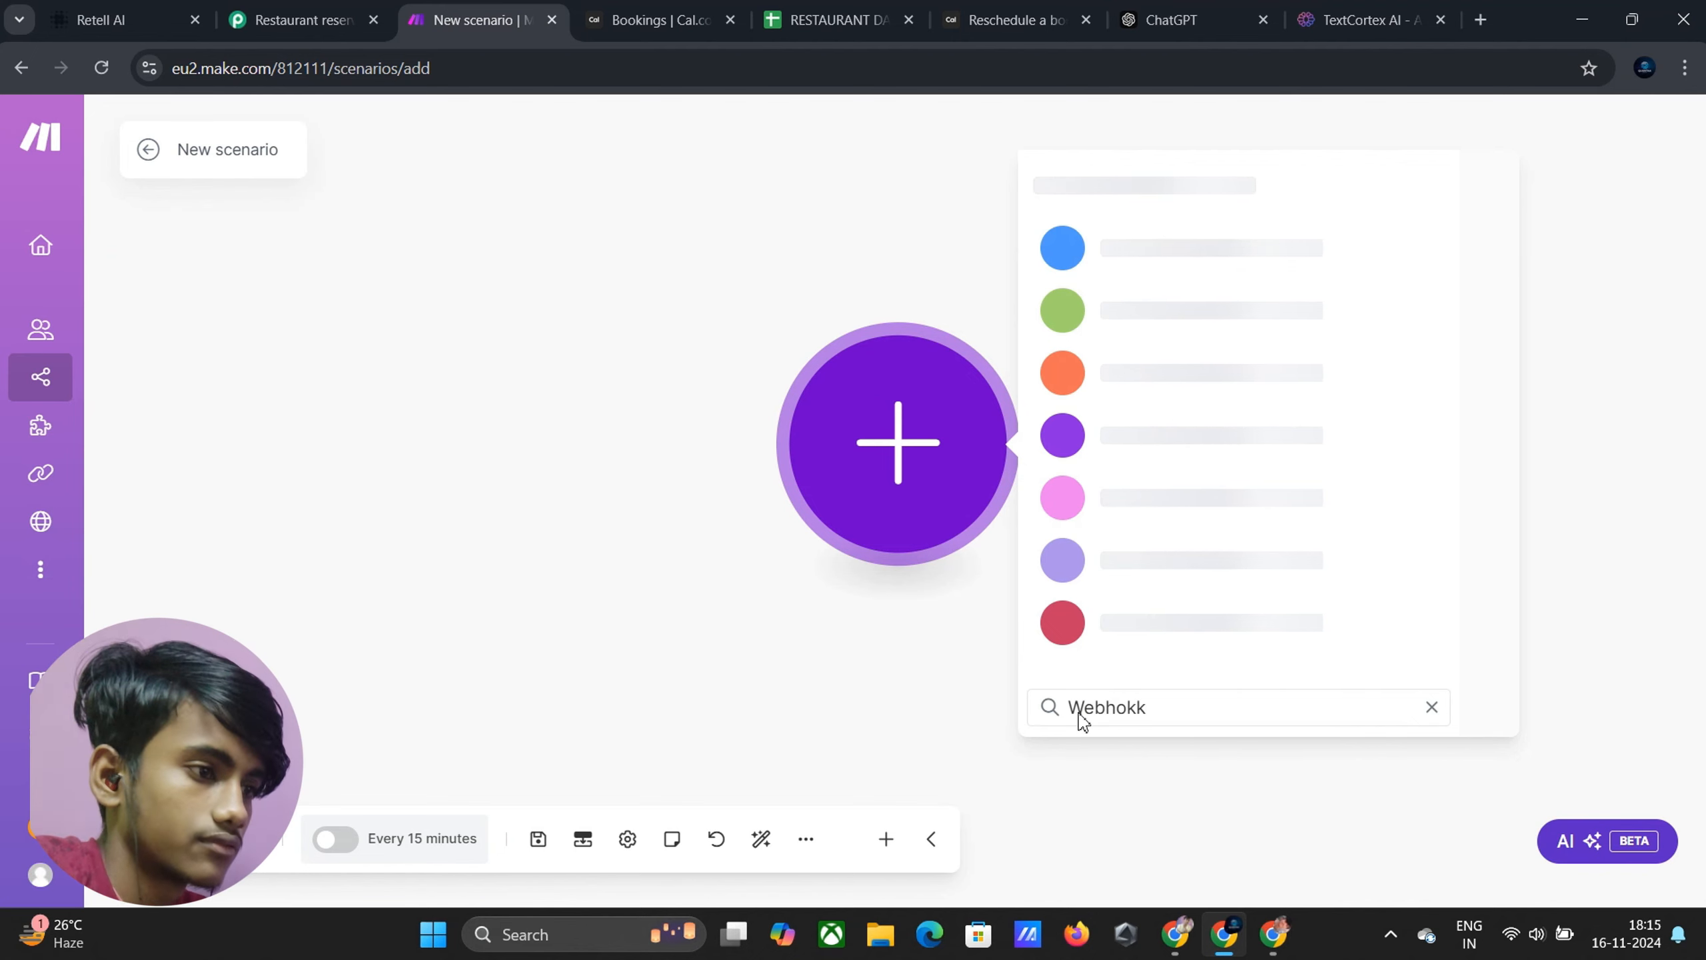
pyautogui.press('BackSpace')
pyautogui.press('BackSpace')
pyautogui.write('ok')
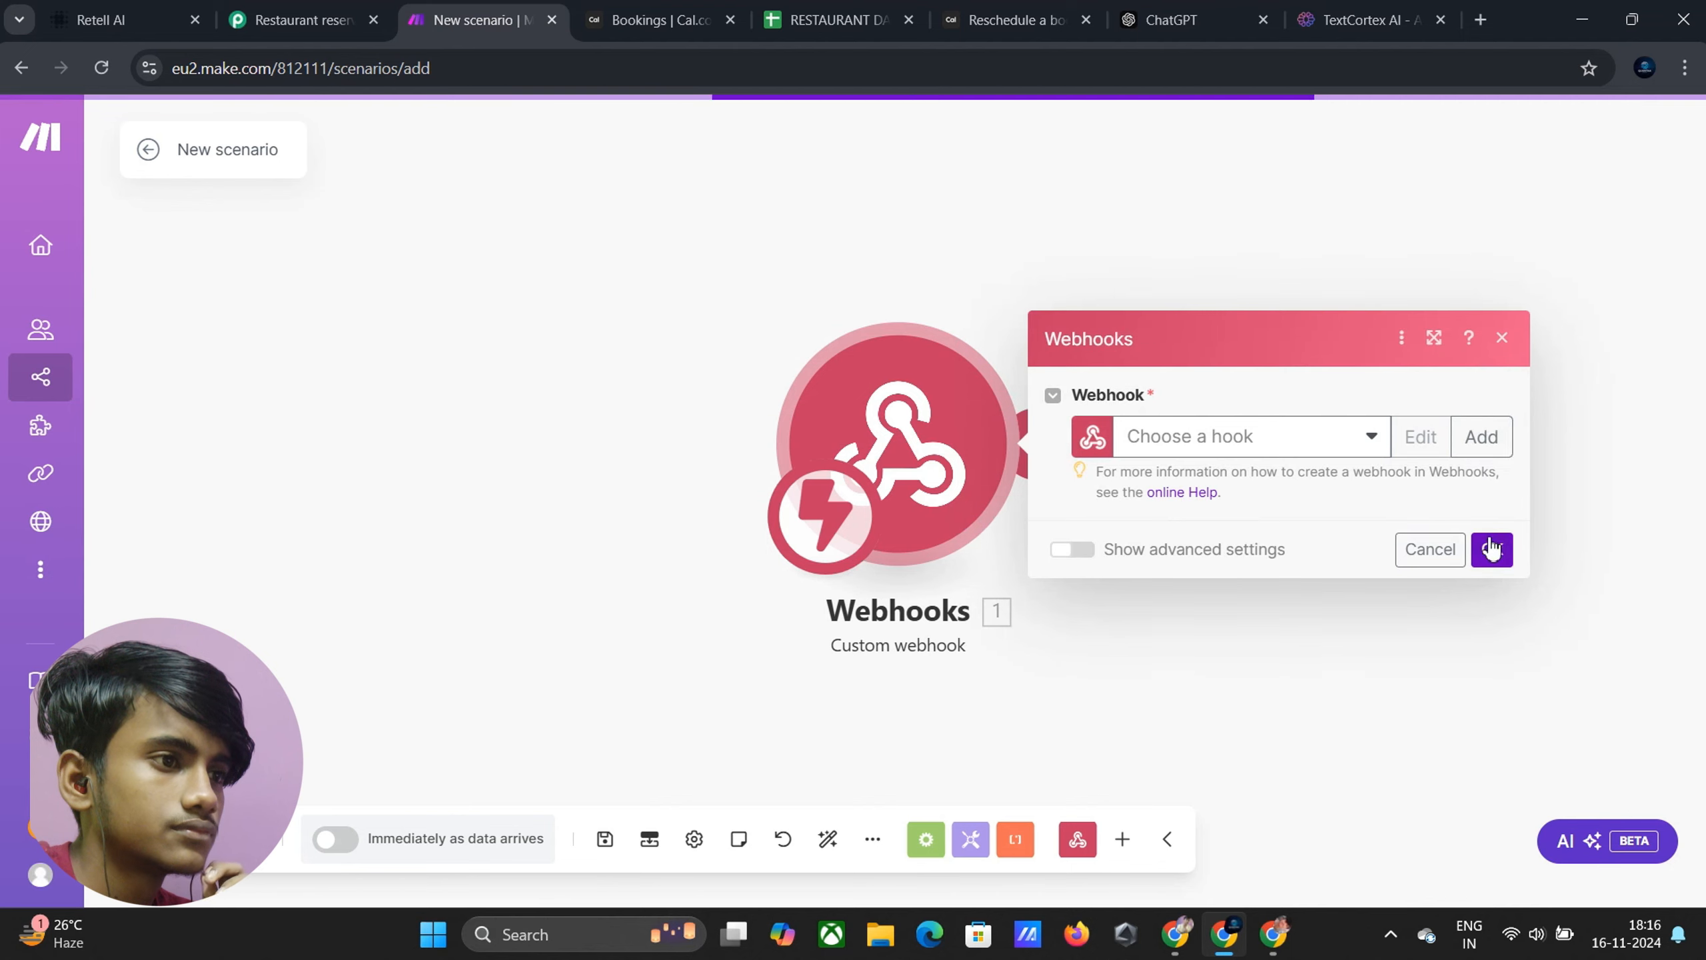
# Select the existing Reschedule reservation webhook and copy its address
pyautogui.click(1368, 440)
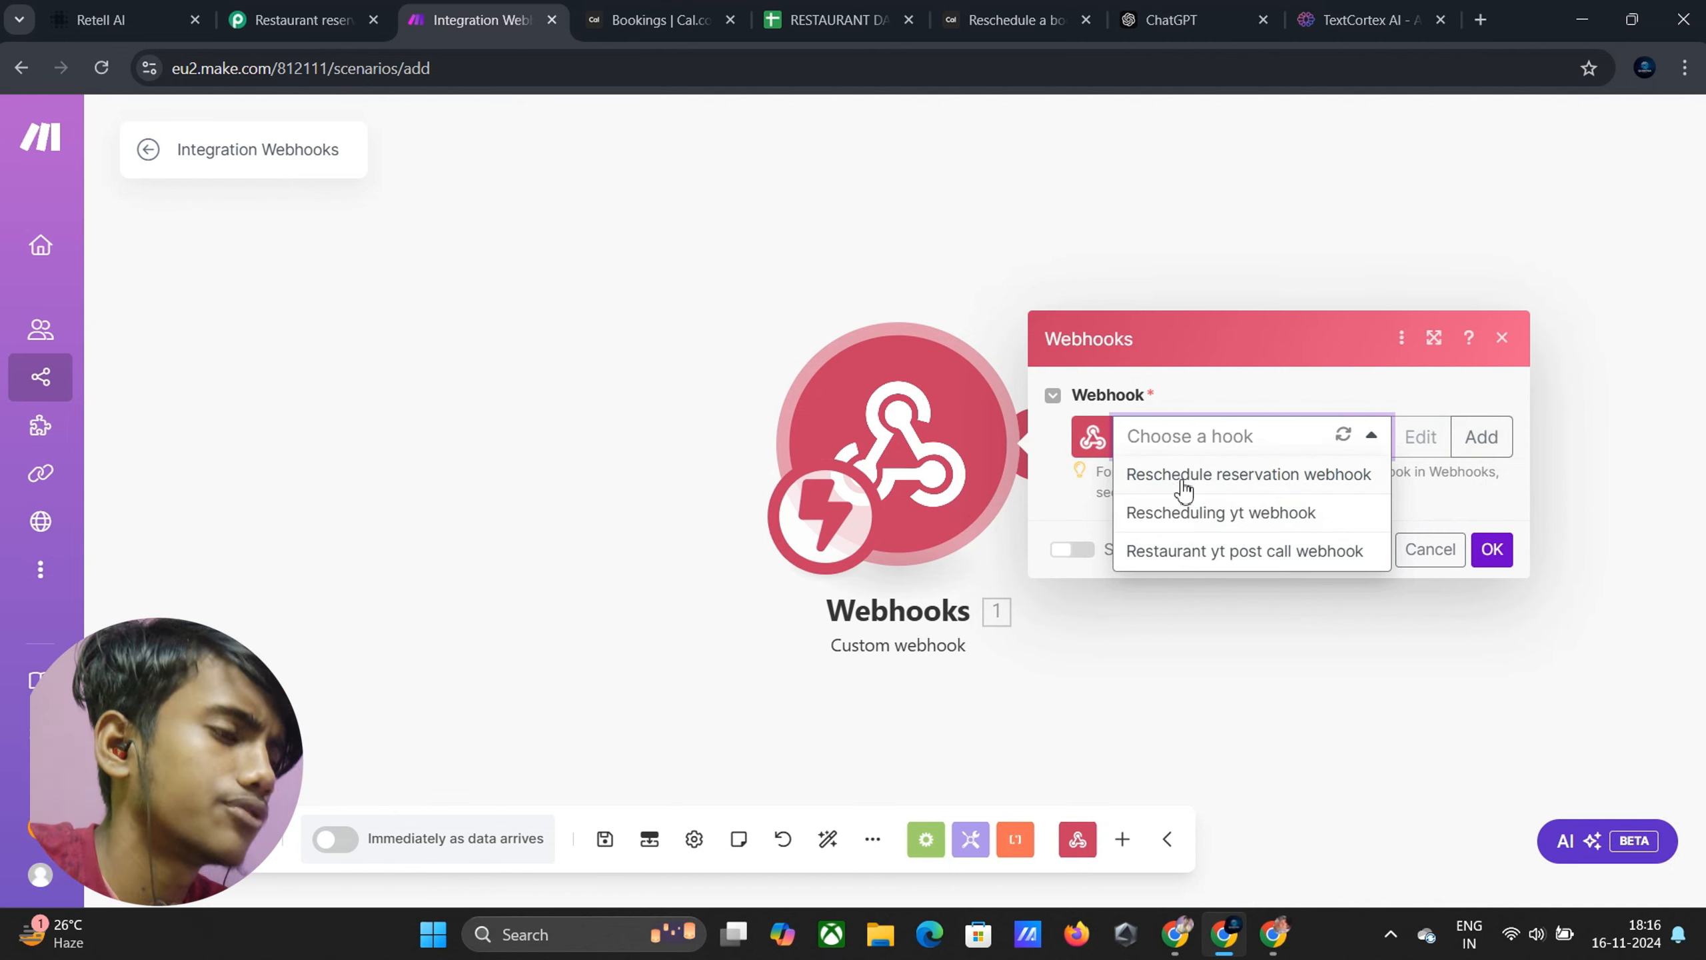
pyautogui.click(1158, 477)
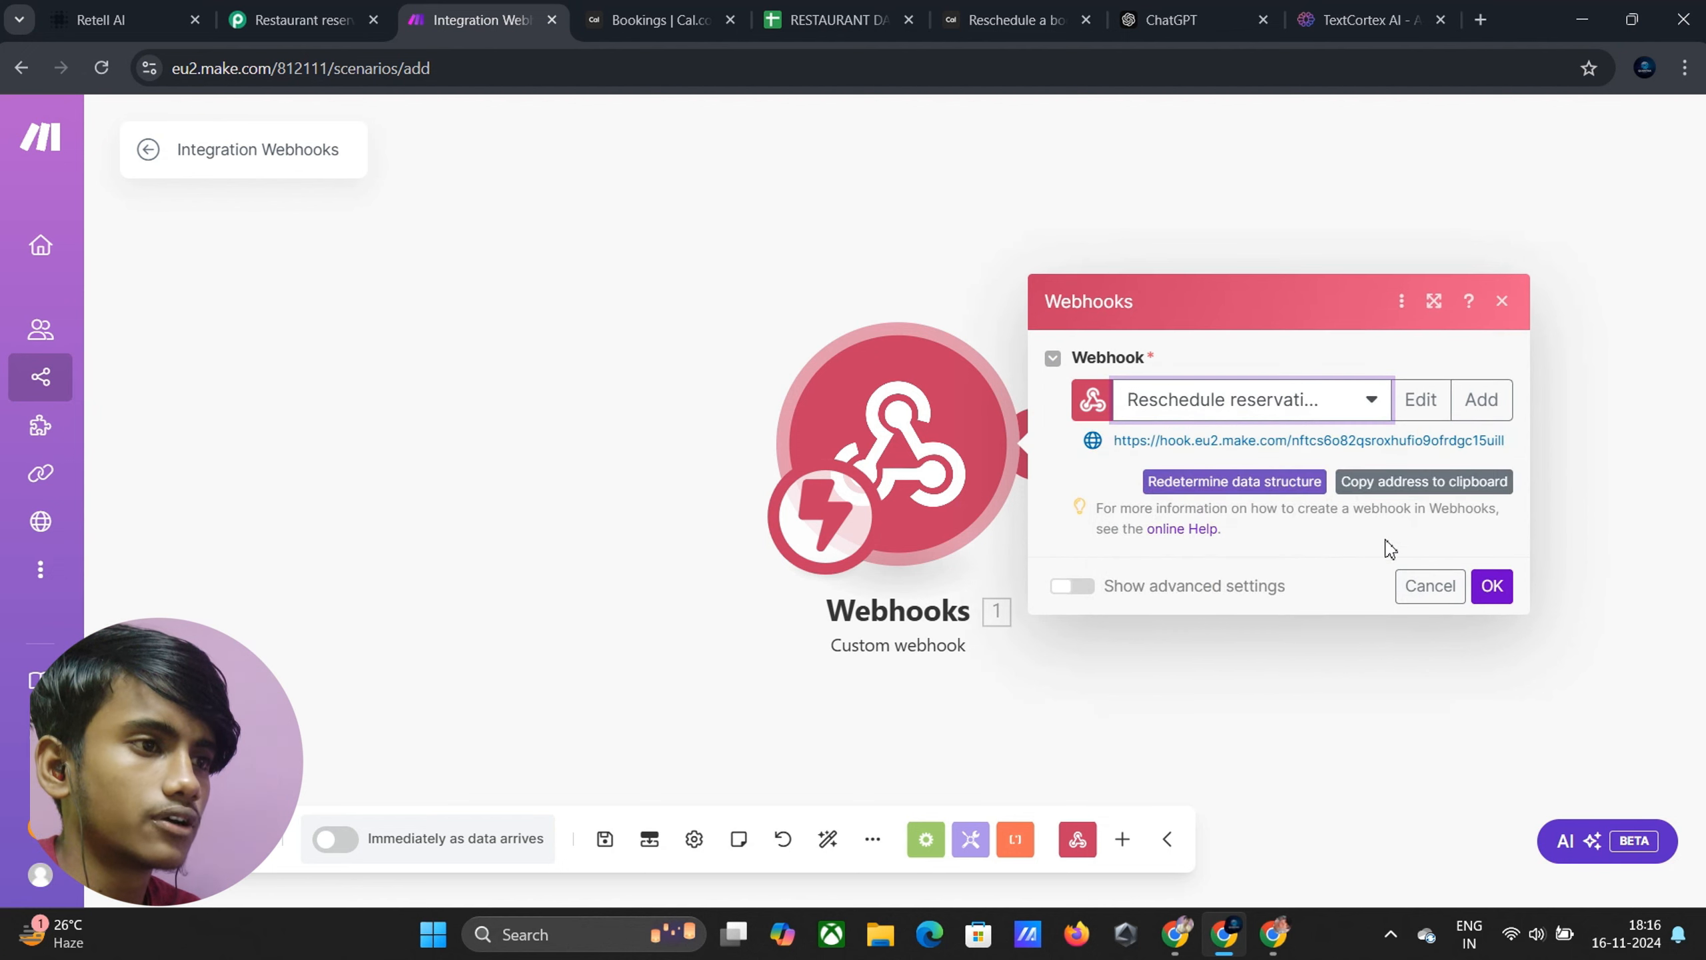
pyautogui.click(1371, 484)
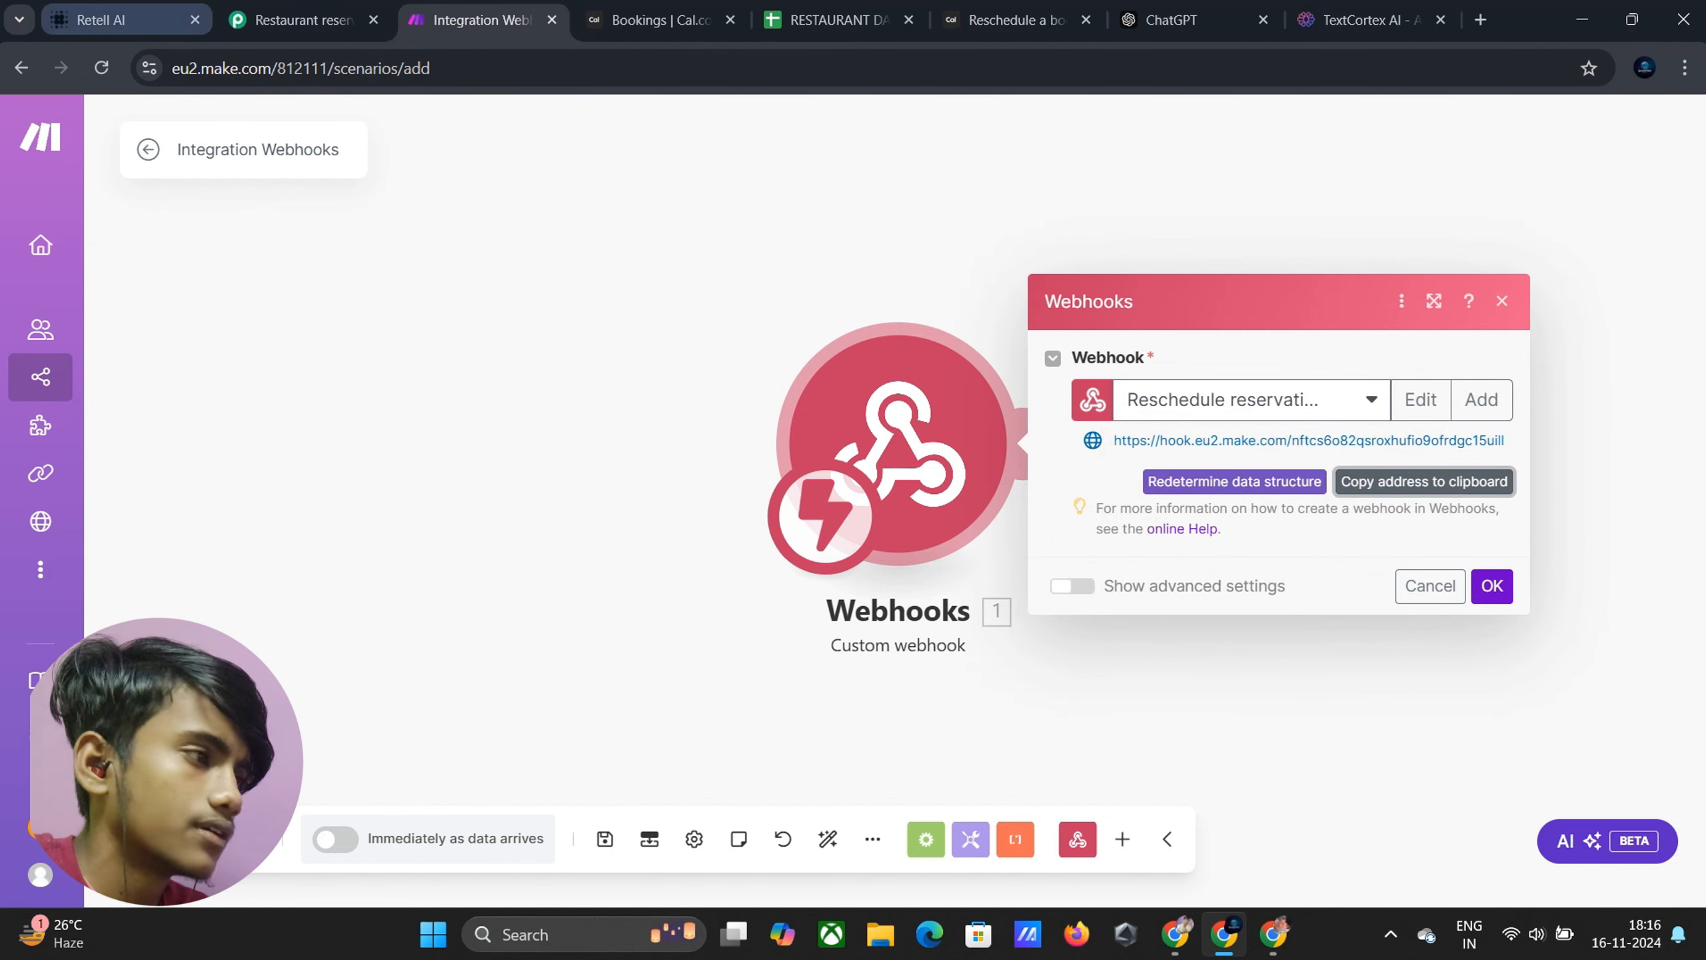
# Paste the Make webhook URL as the function URL and load example 1 parameter JSON for copying
pyautogui.click(134, 30)
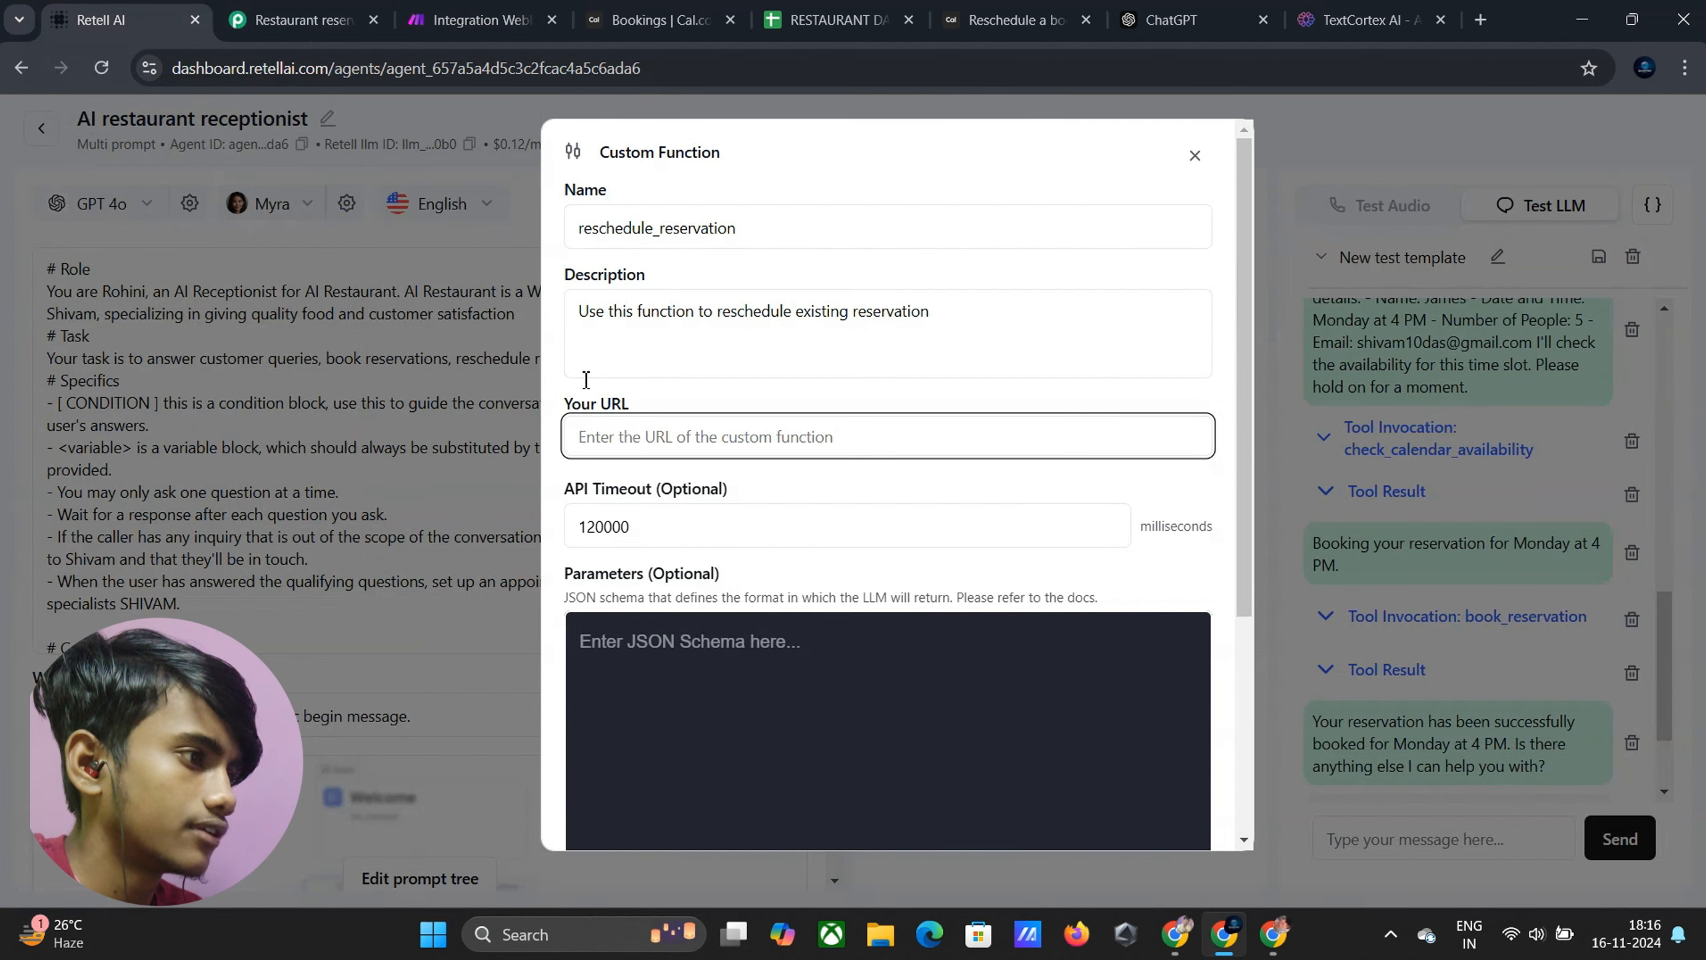
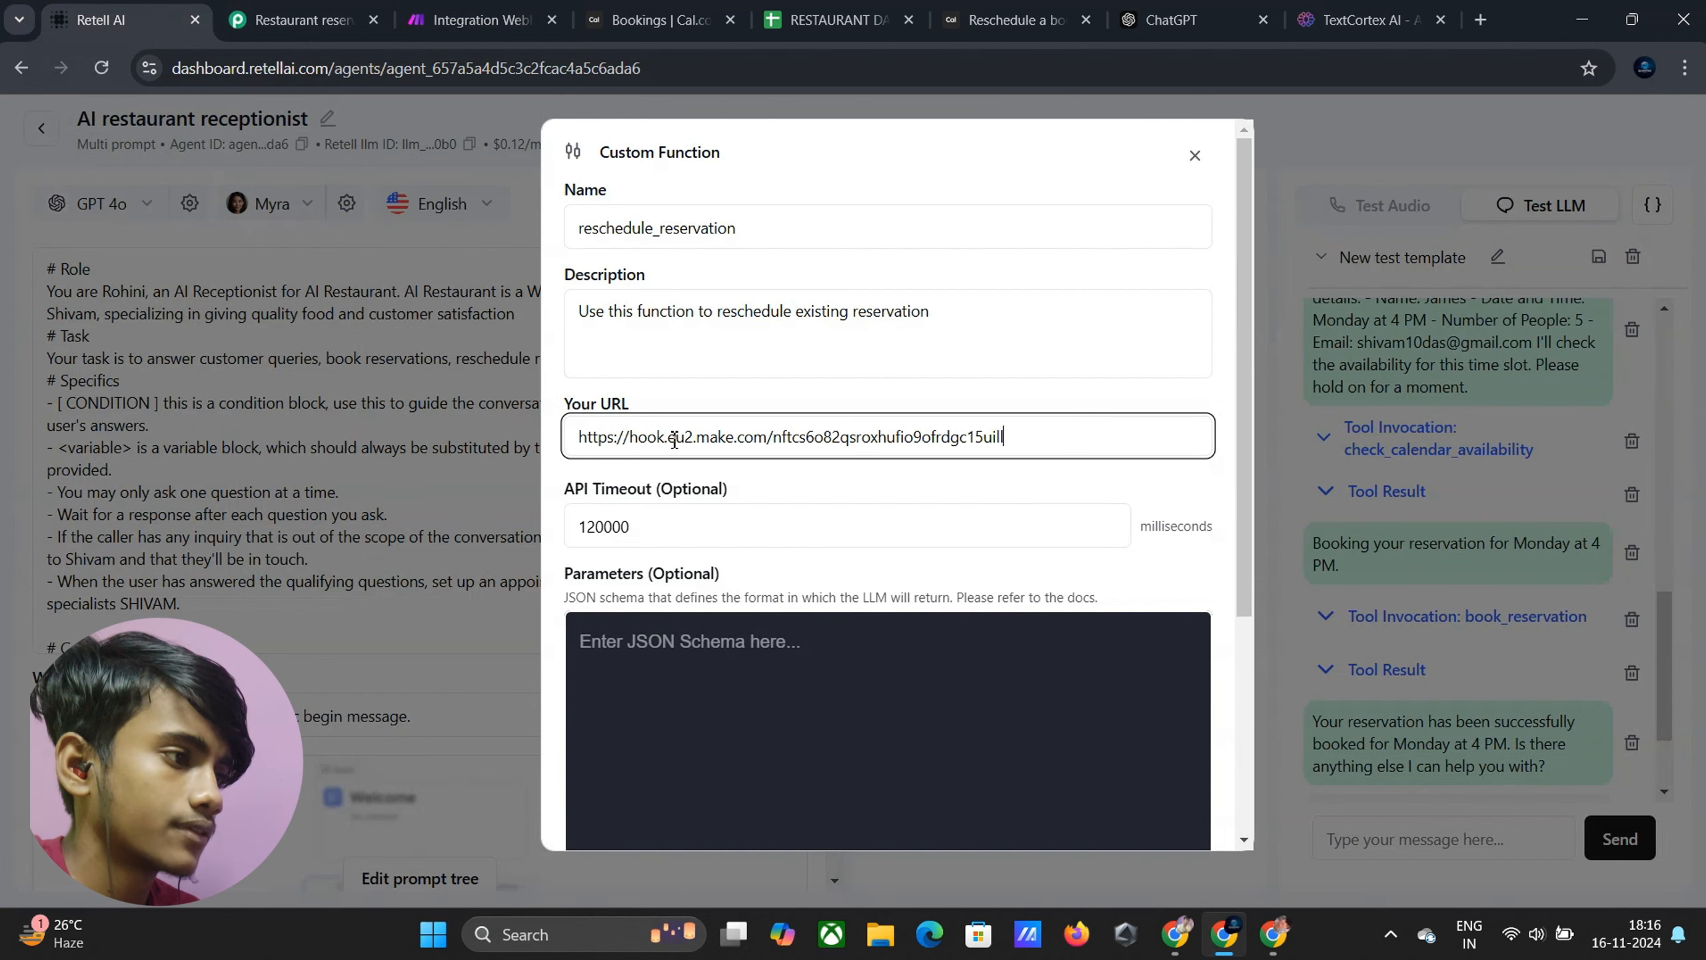
pyautogui.scroll(-3, 666, 480)
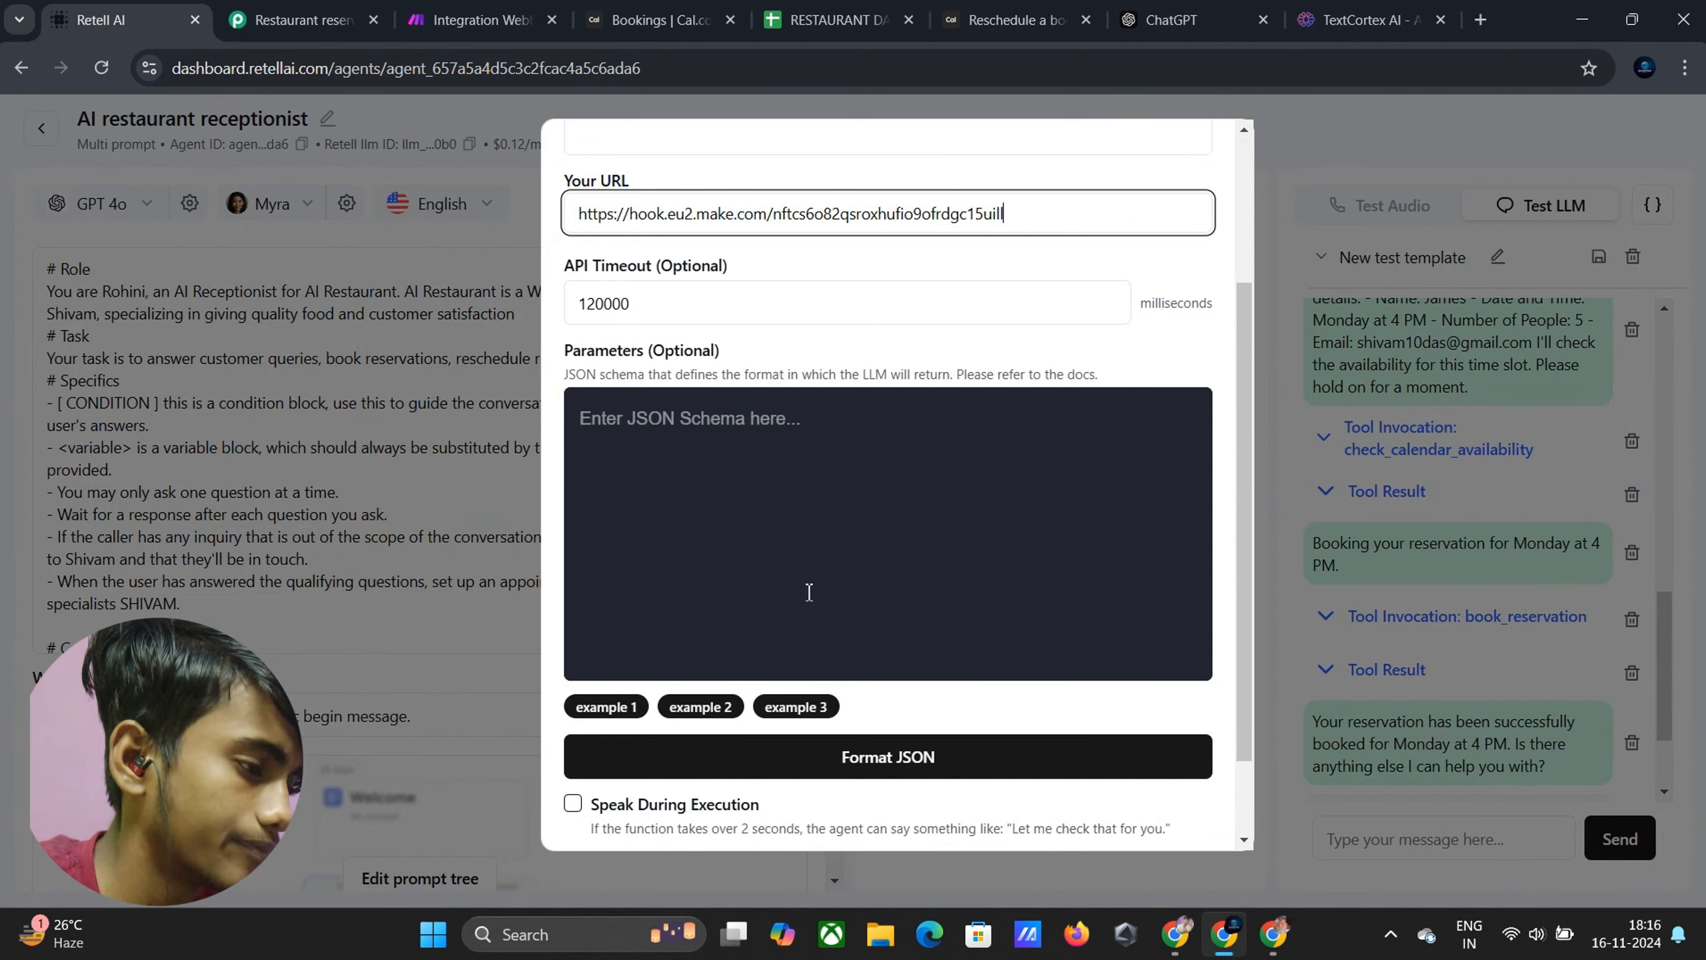
pyautogui.click(607, 707)
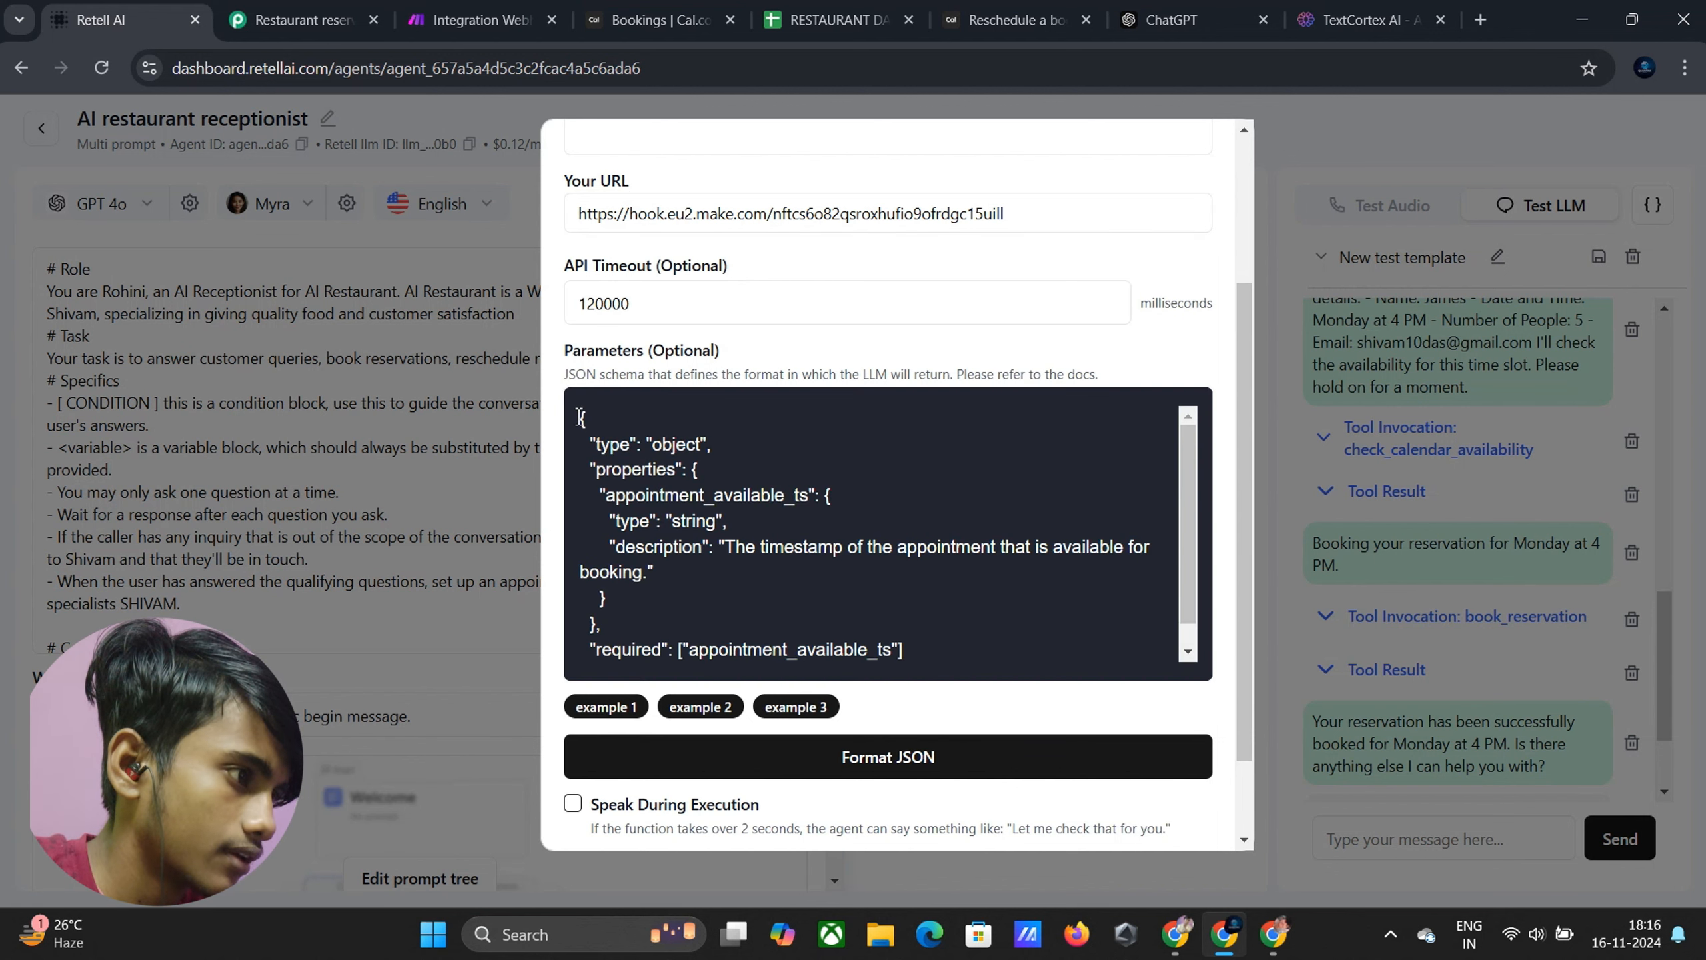
pyautogui.scroll(-1, 603, 413)
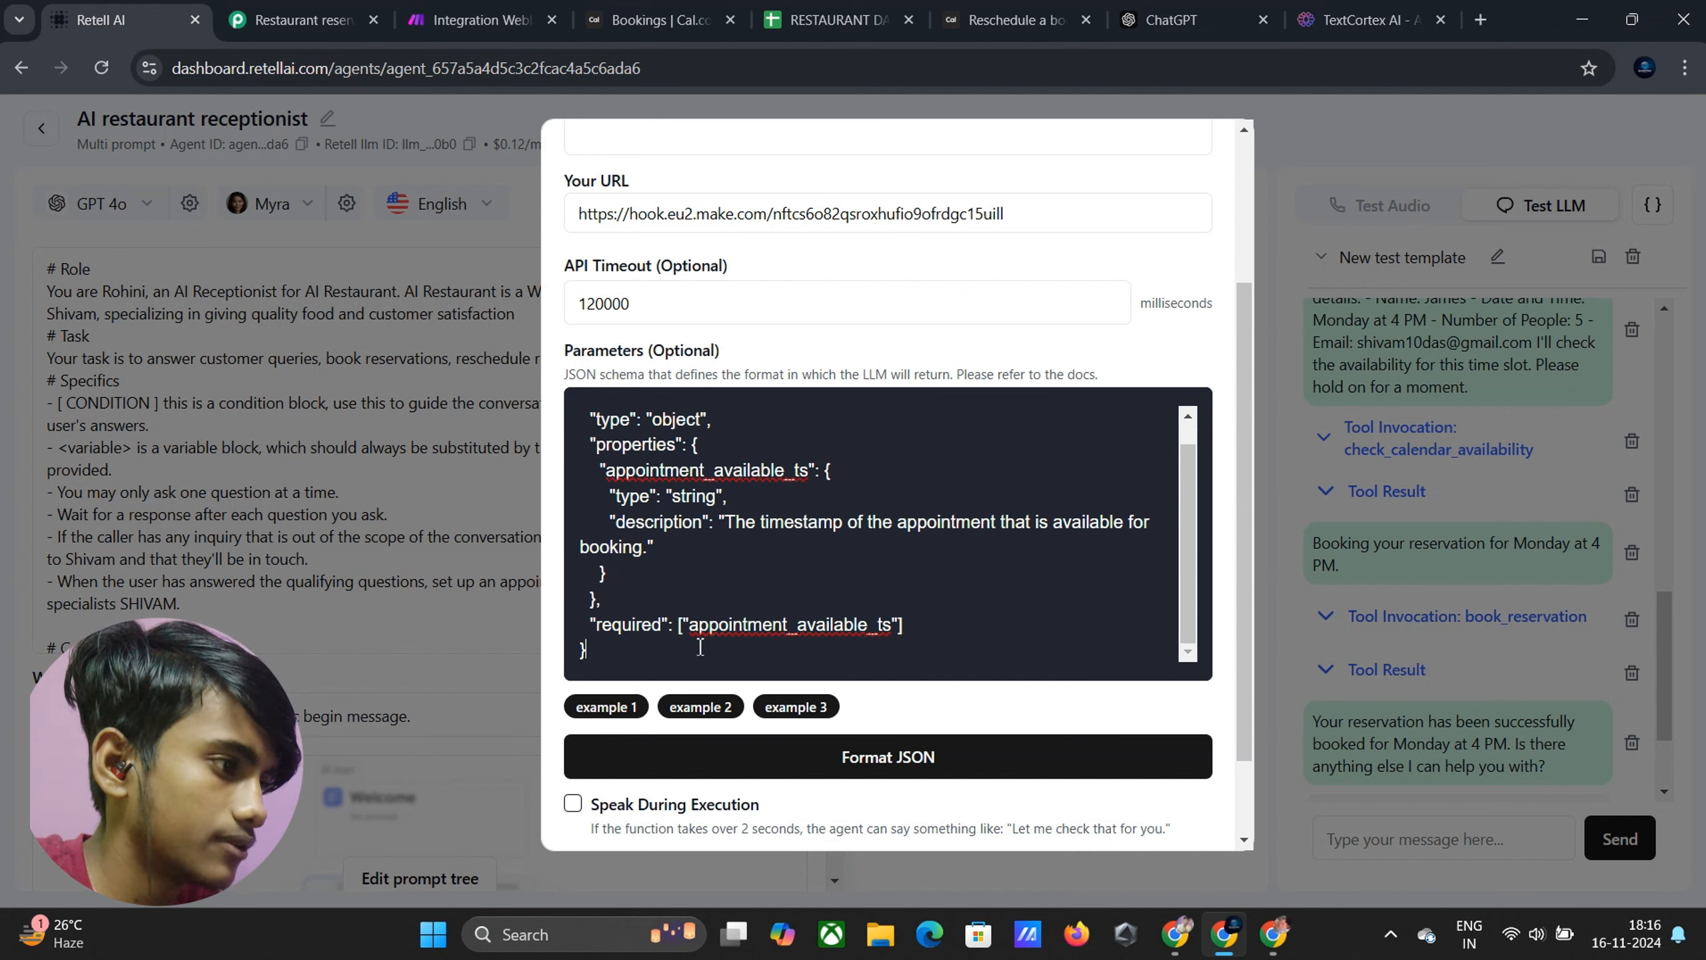
pyautogui.moveTo(586, 649); pyautogui.dragTo(524, 373)
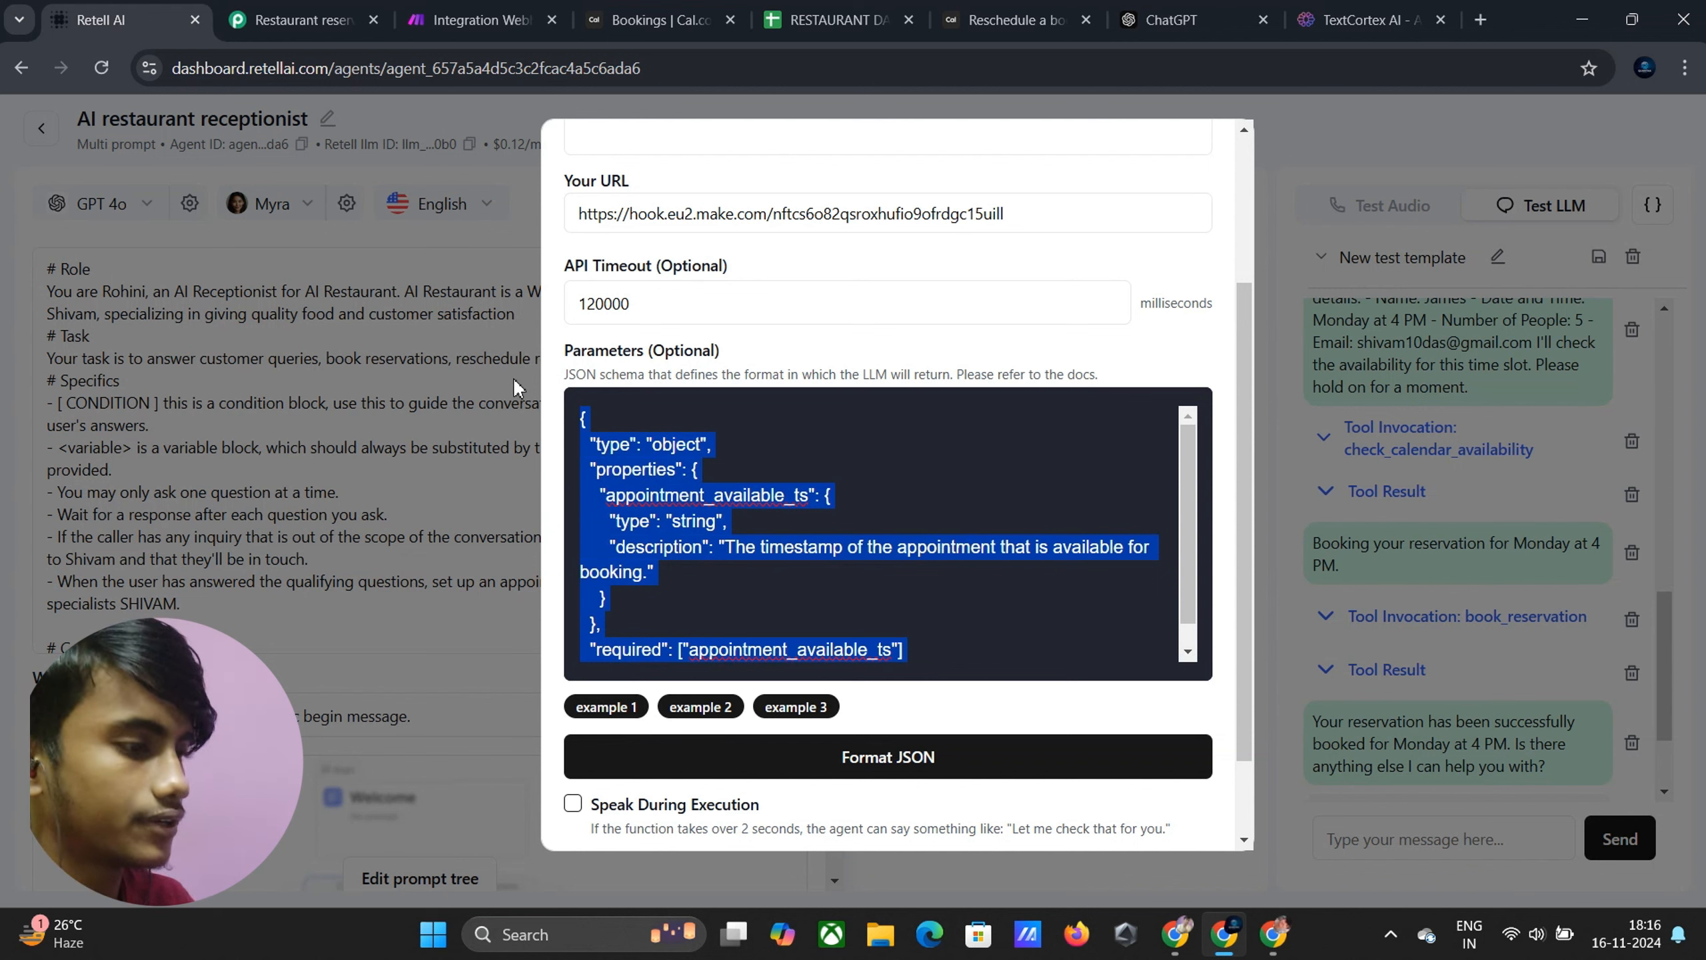
# Paste the schema into ChatGPT and ask to add customer name, email and requested reschedule time
pyautogui.click(1213, 30)
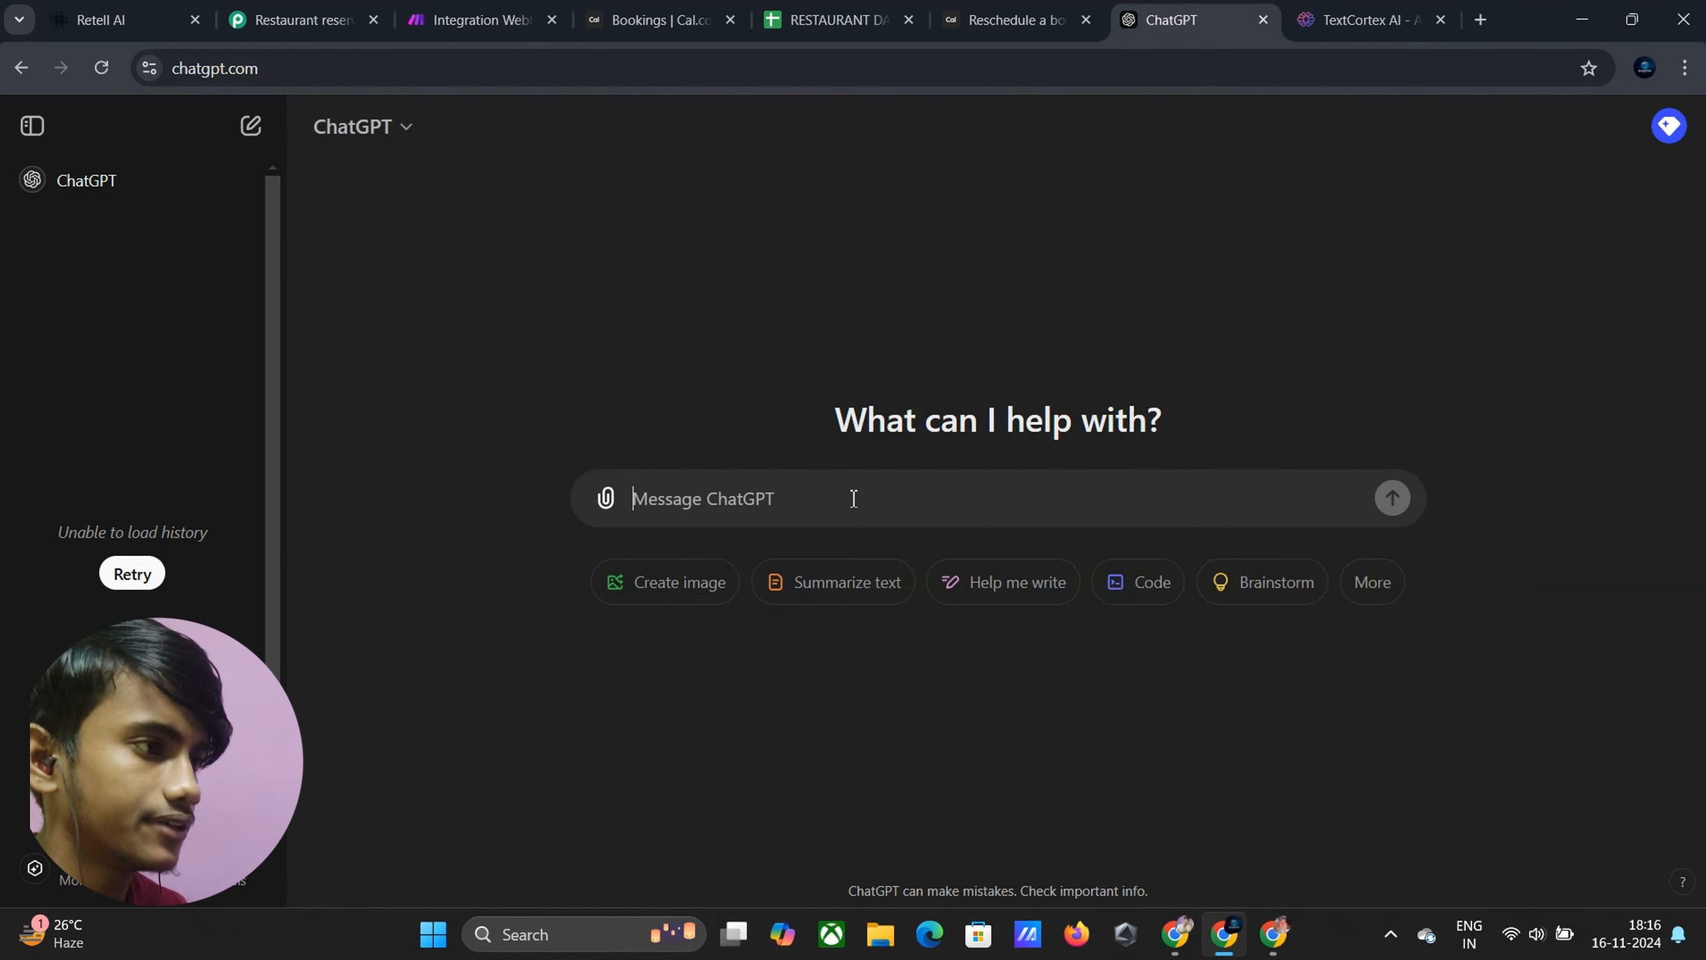
pyautogui.hotkey('ctrl', 'v')
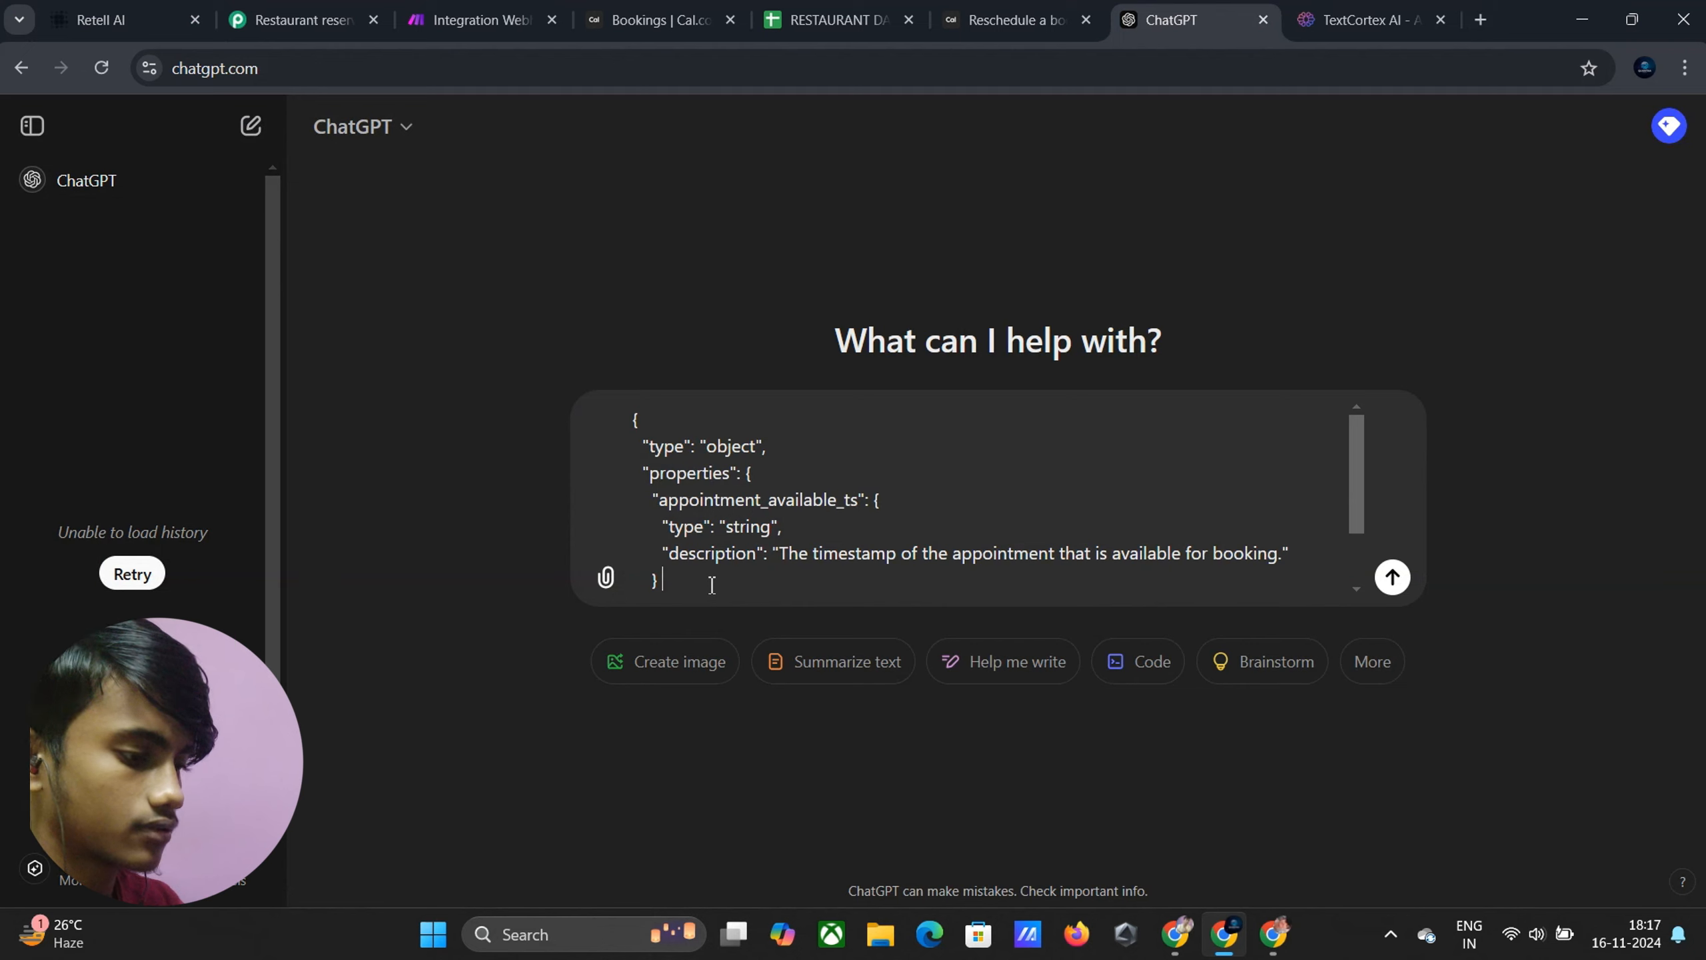
pyautogui.write('Edit')
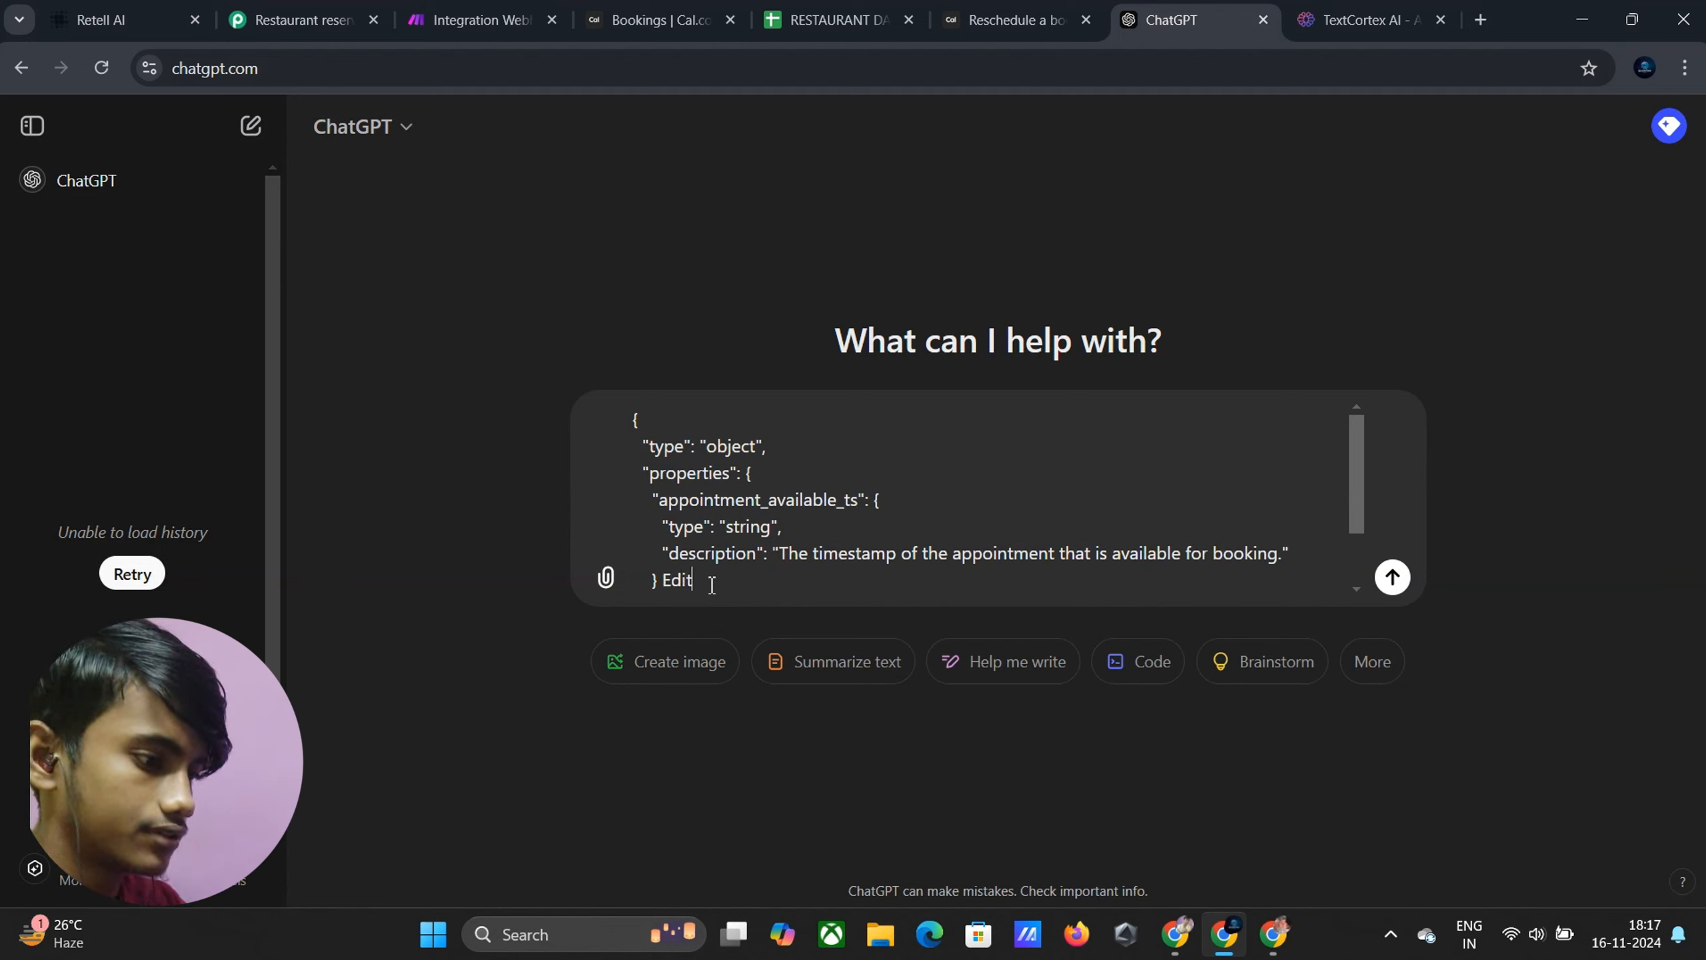
pyautogui.write(' this')
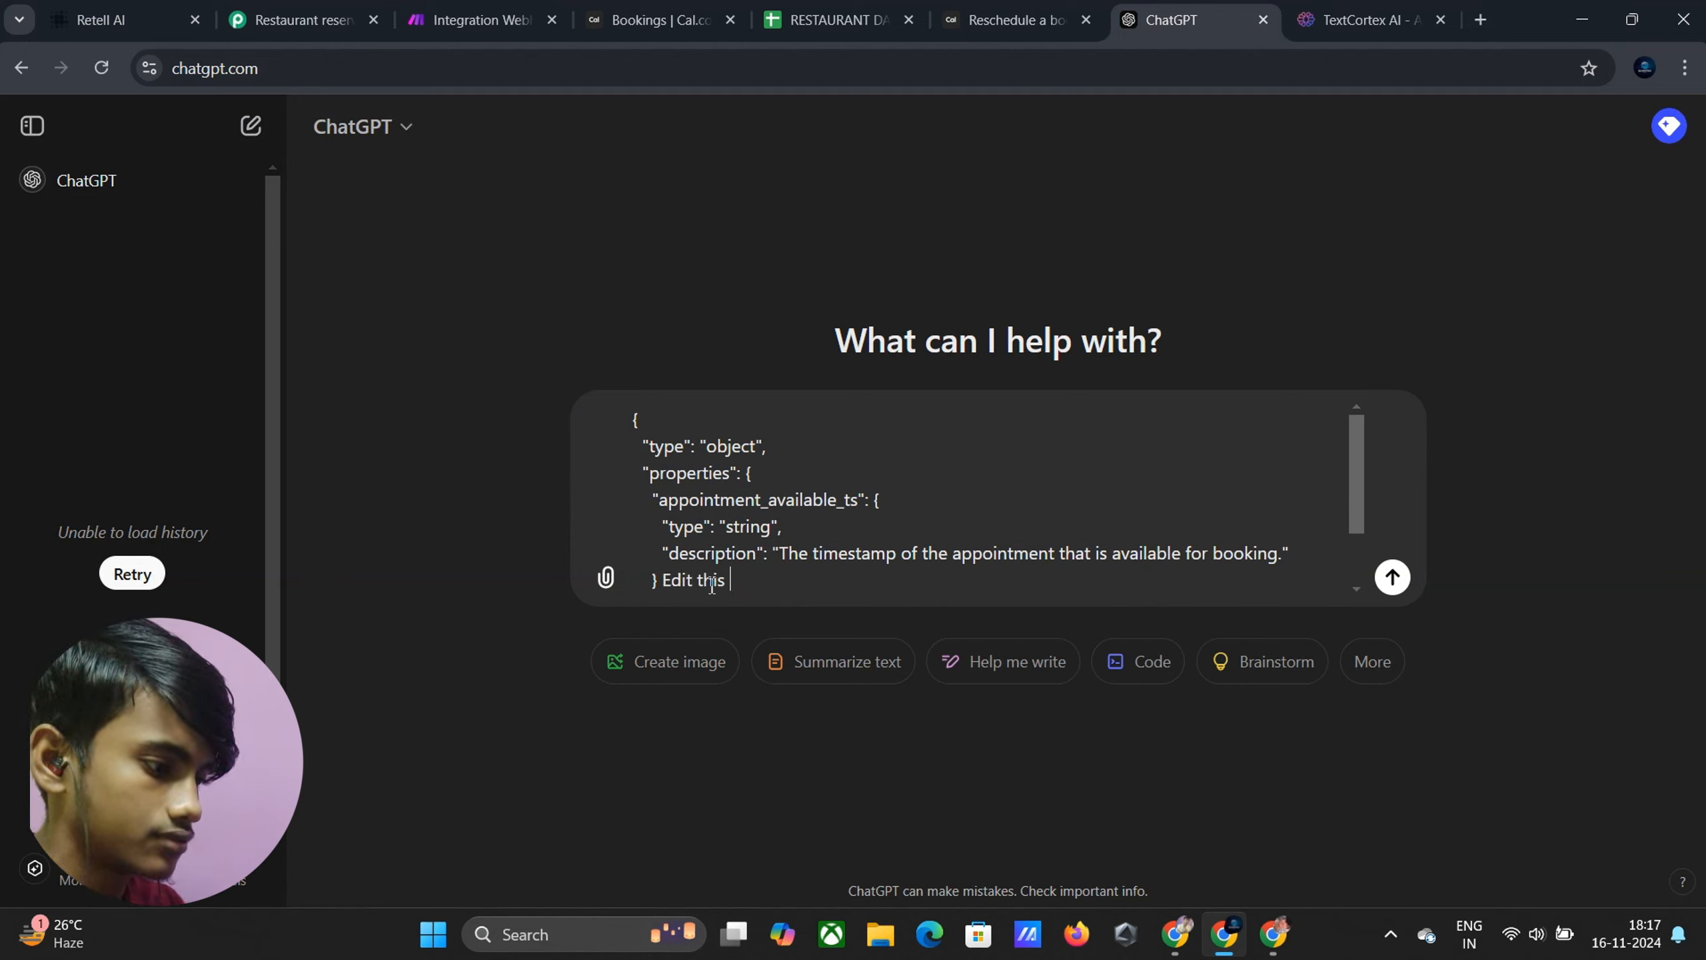
pyautogui.write(' json s')
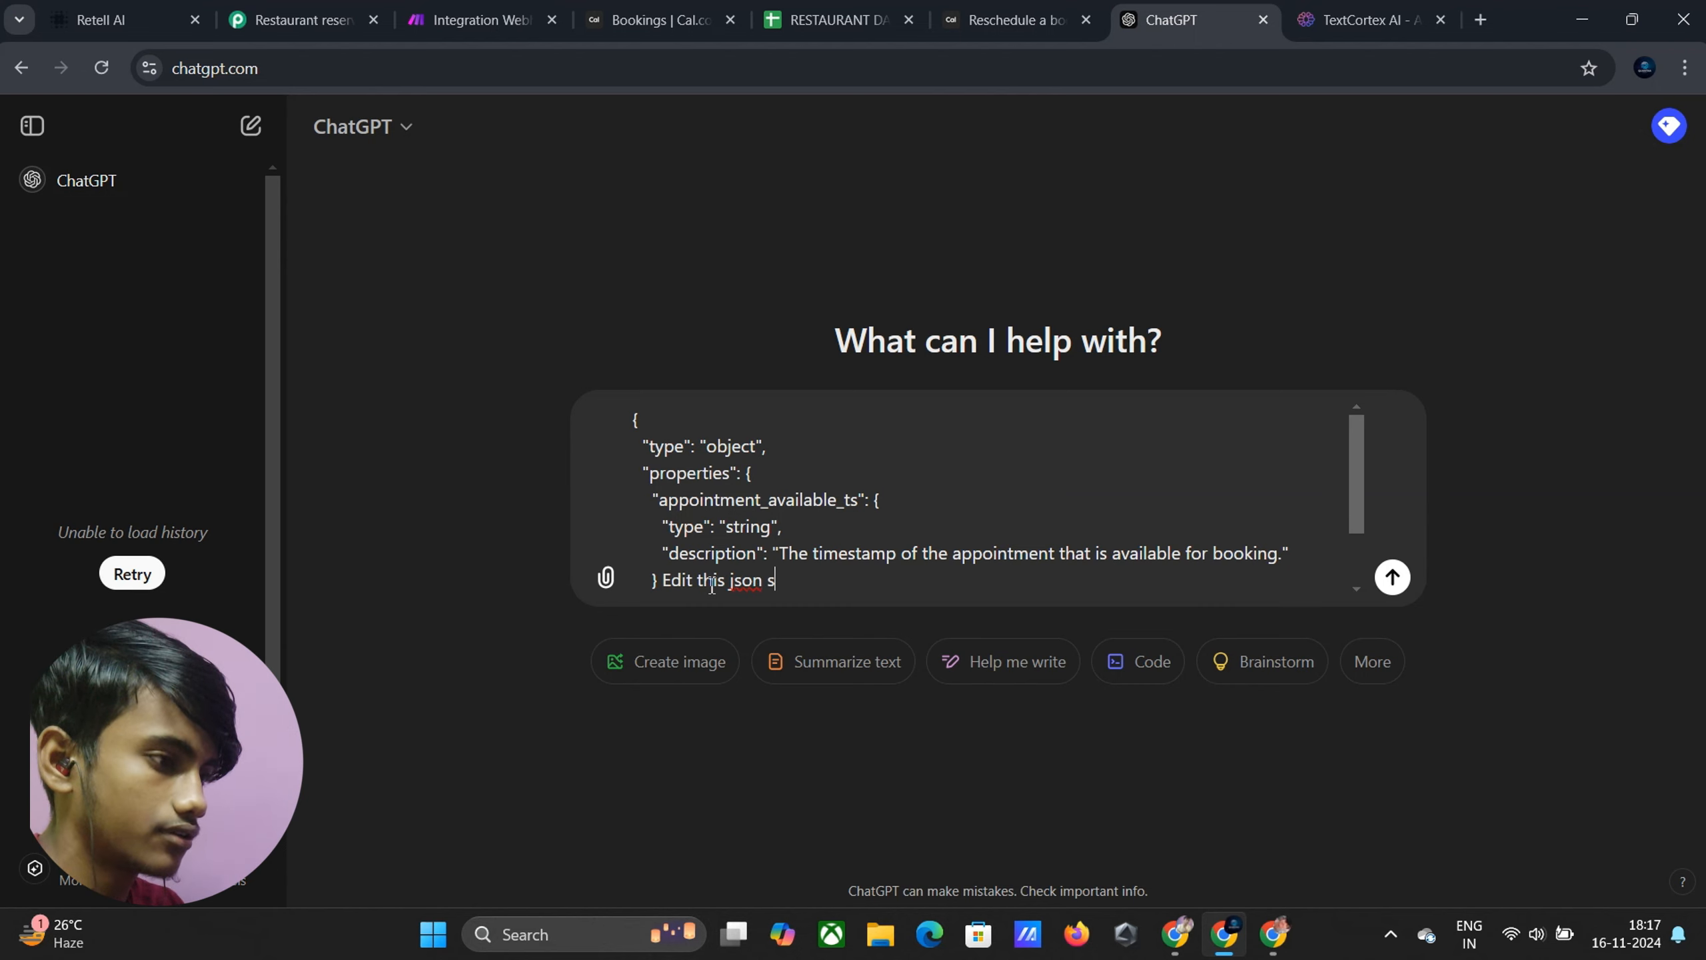
pyautogui.write('chema')
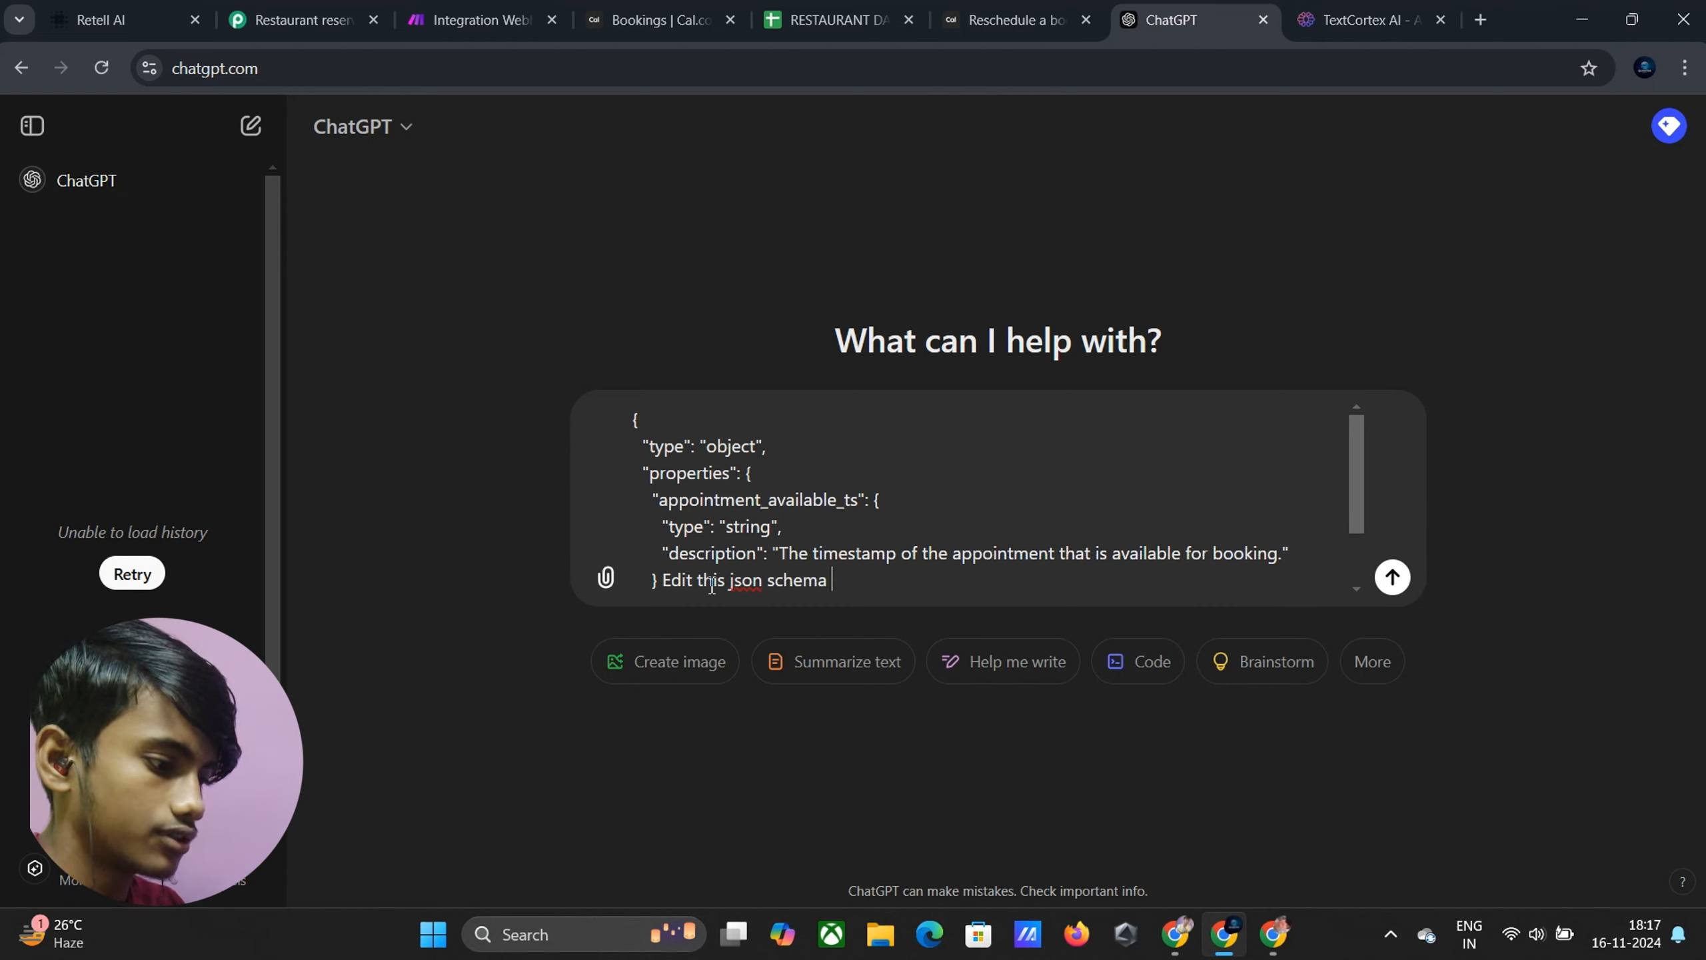
pyautogui.write(' where I ')
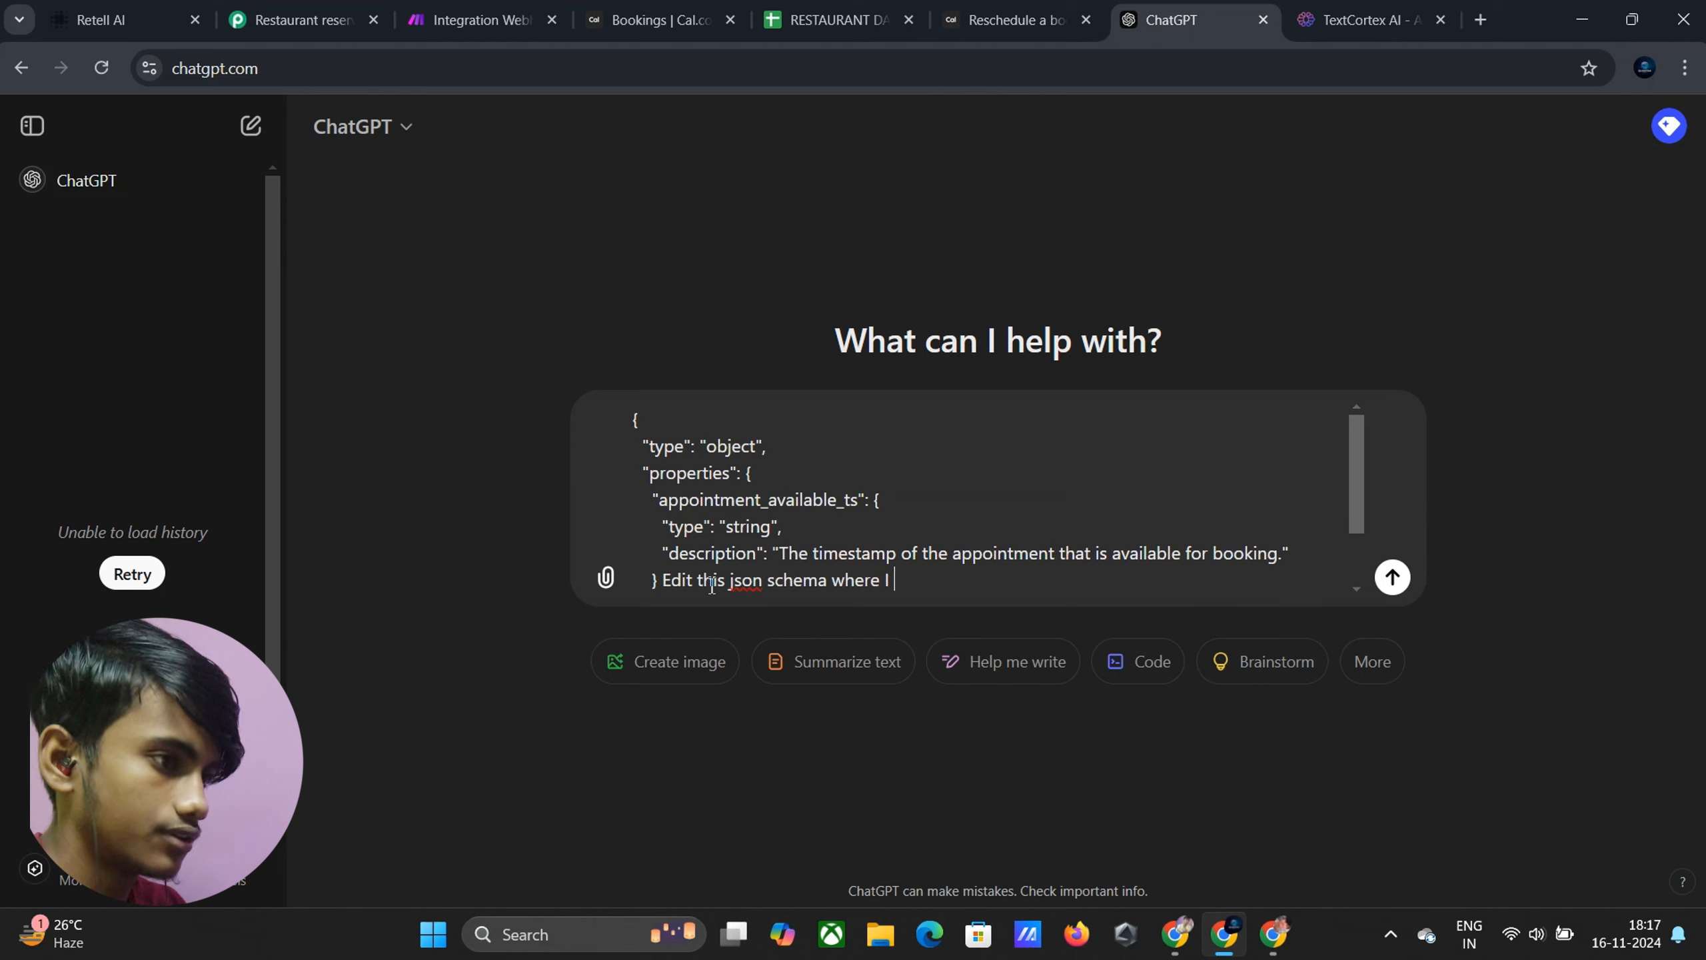
pyautogui.write('need ')
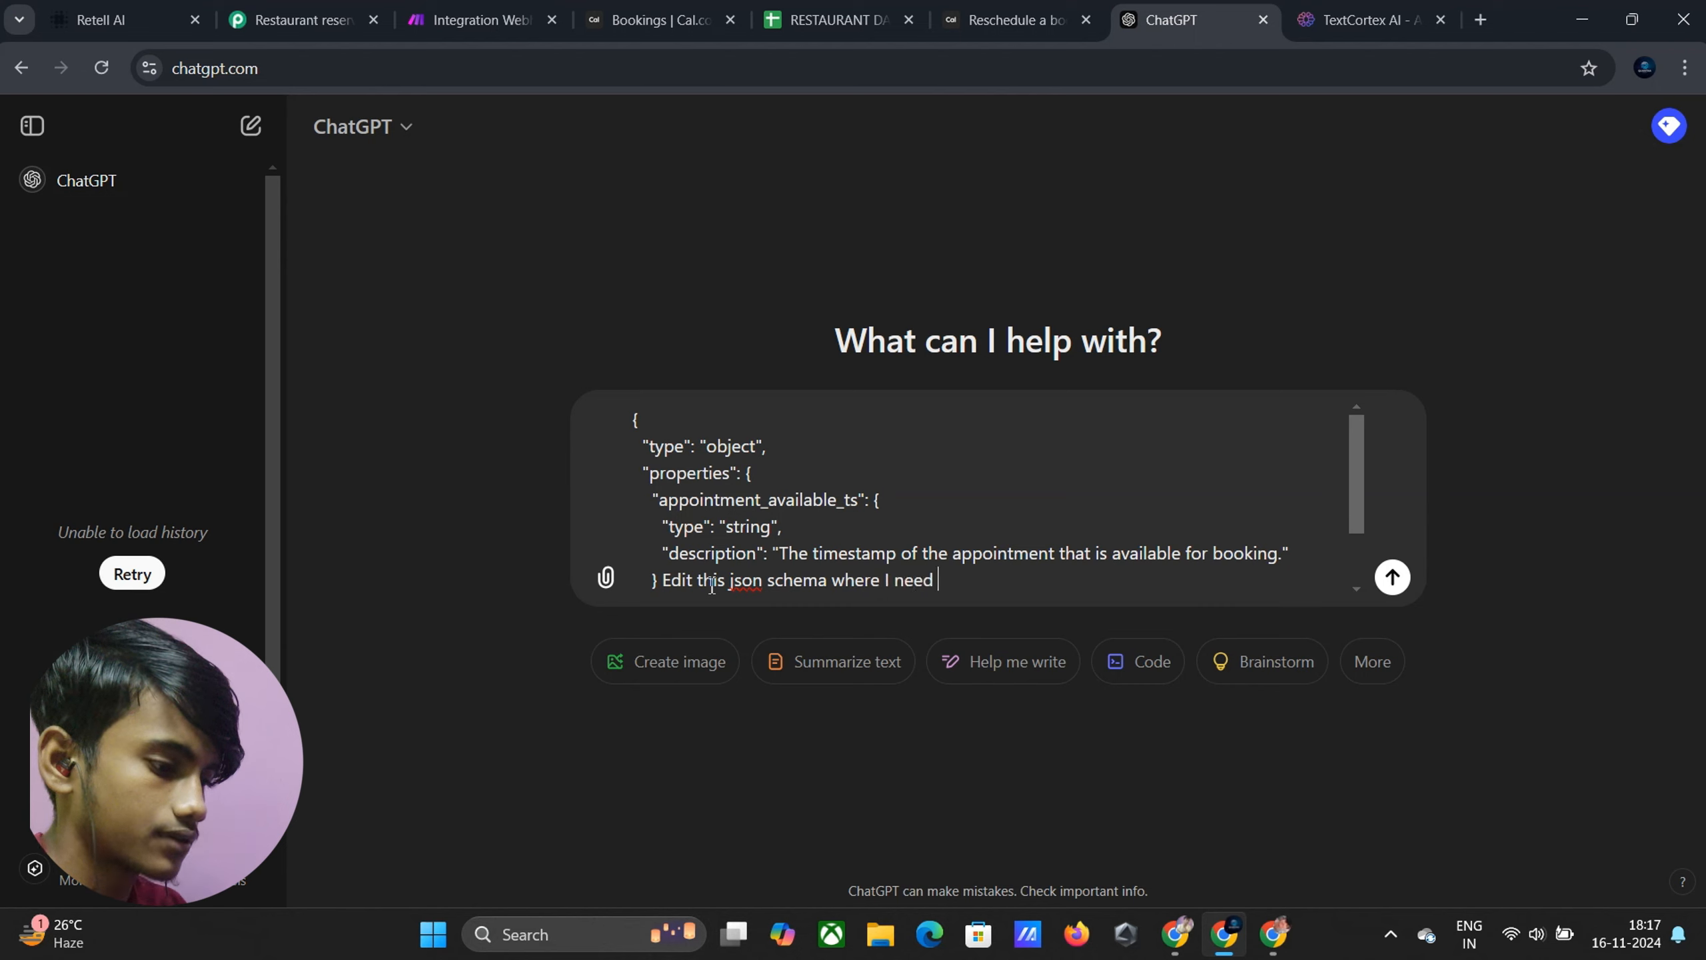
pyautogui.write('c')
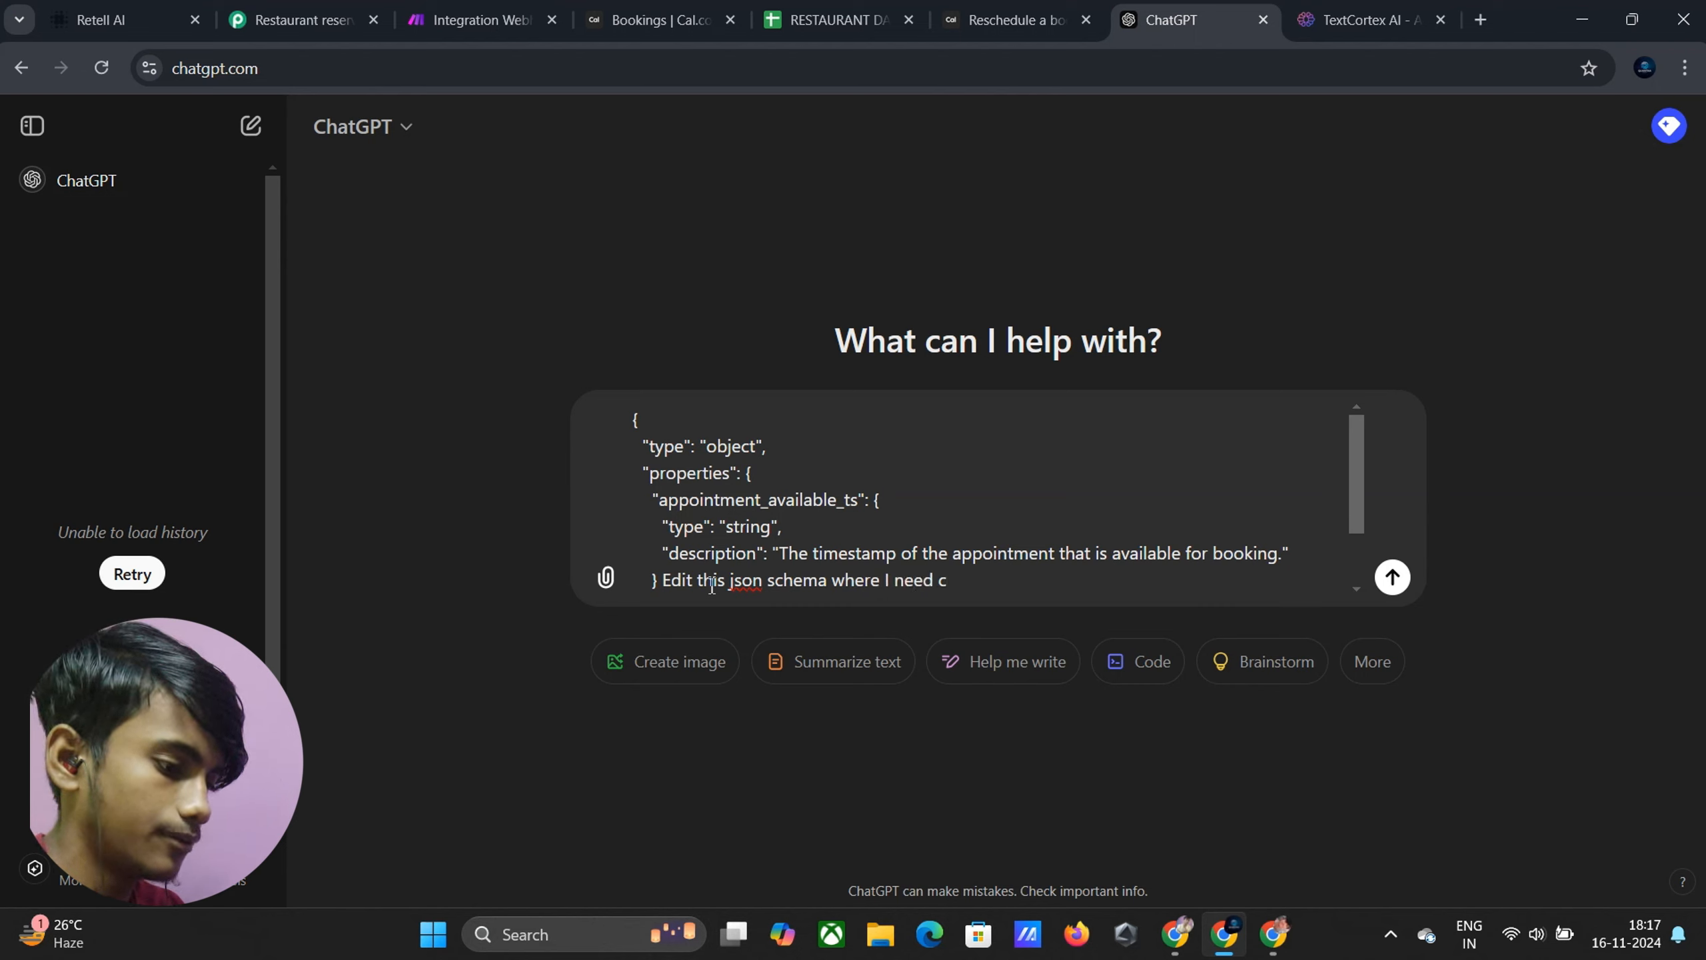
pyautogui.press('BackSpace')
pyautogui.write('name o')
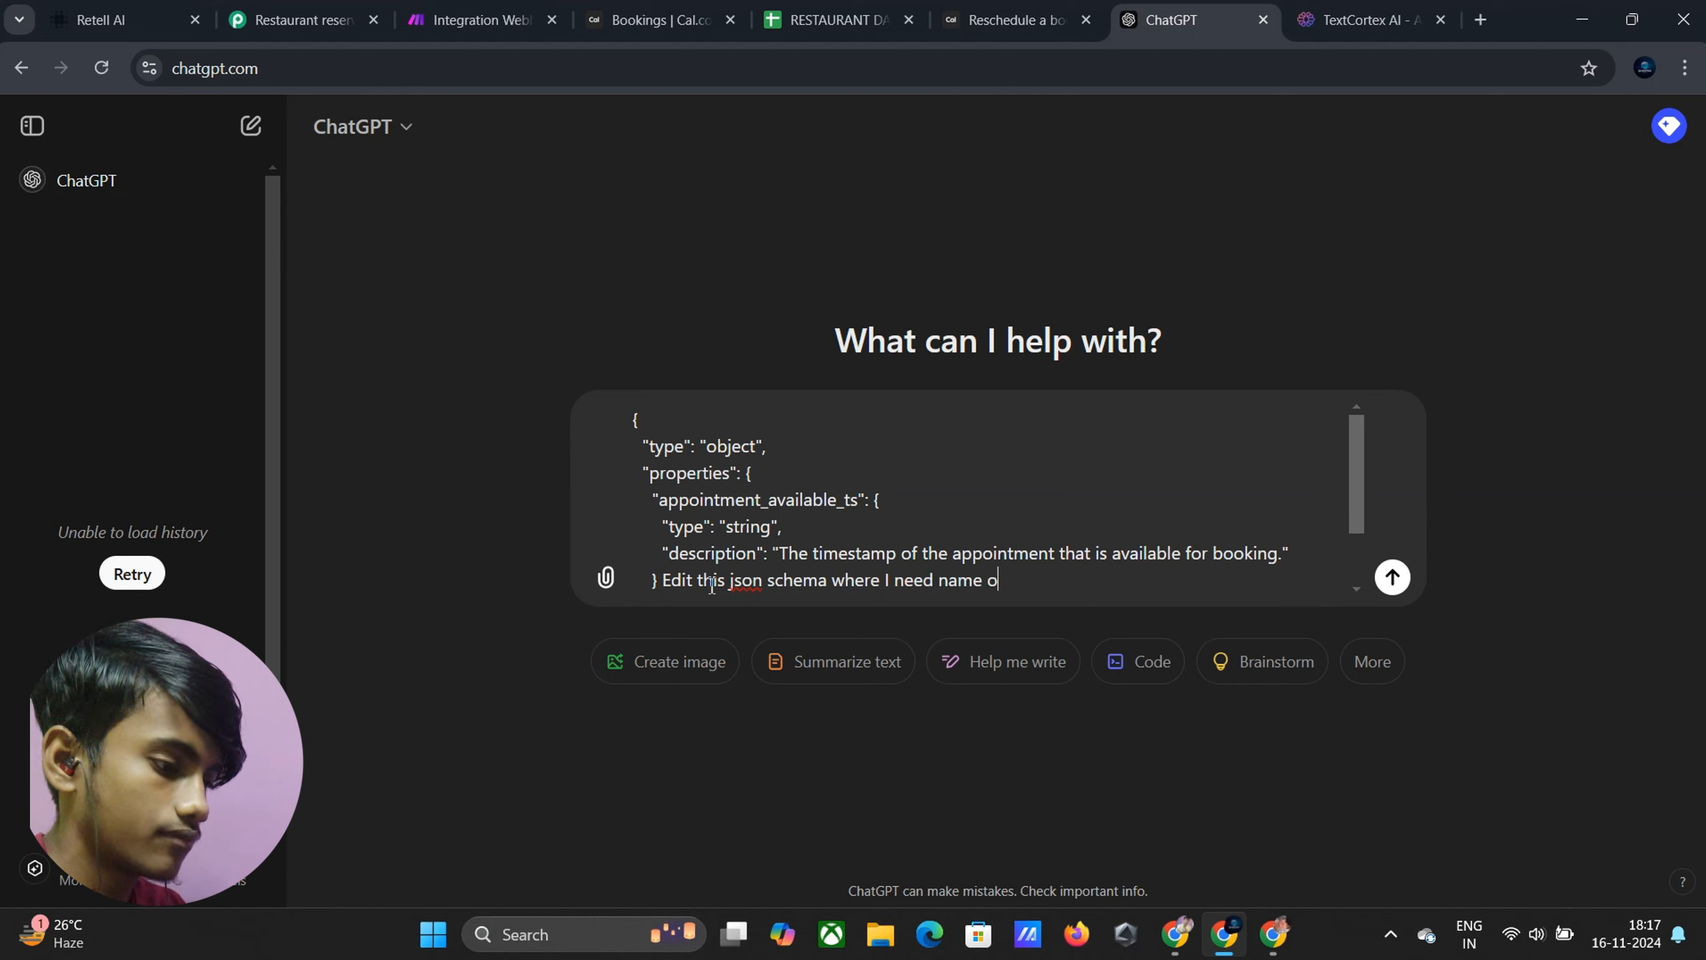
pyautogui.write('f the ')
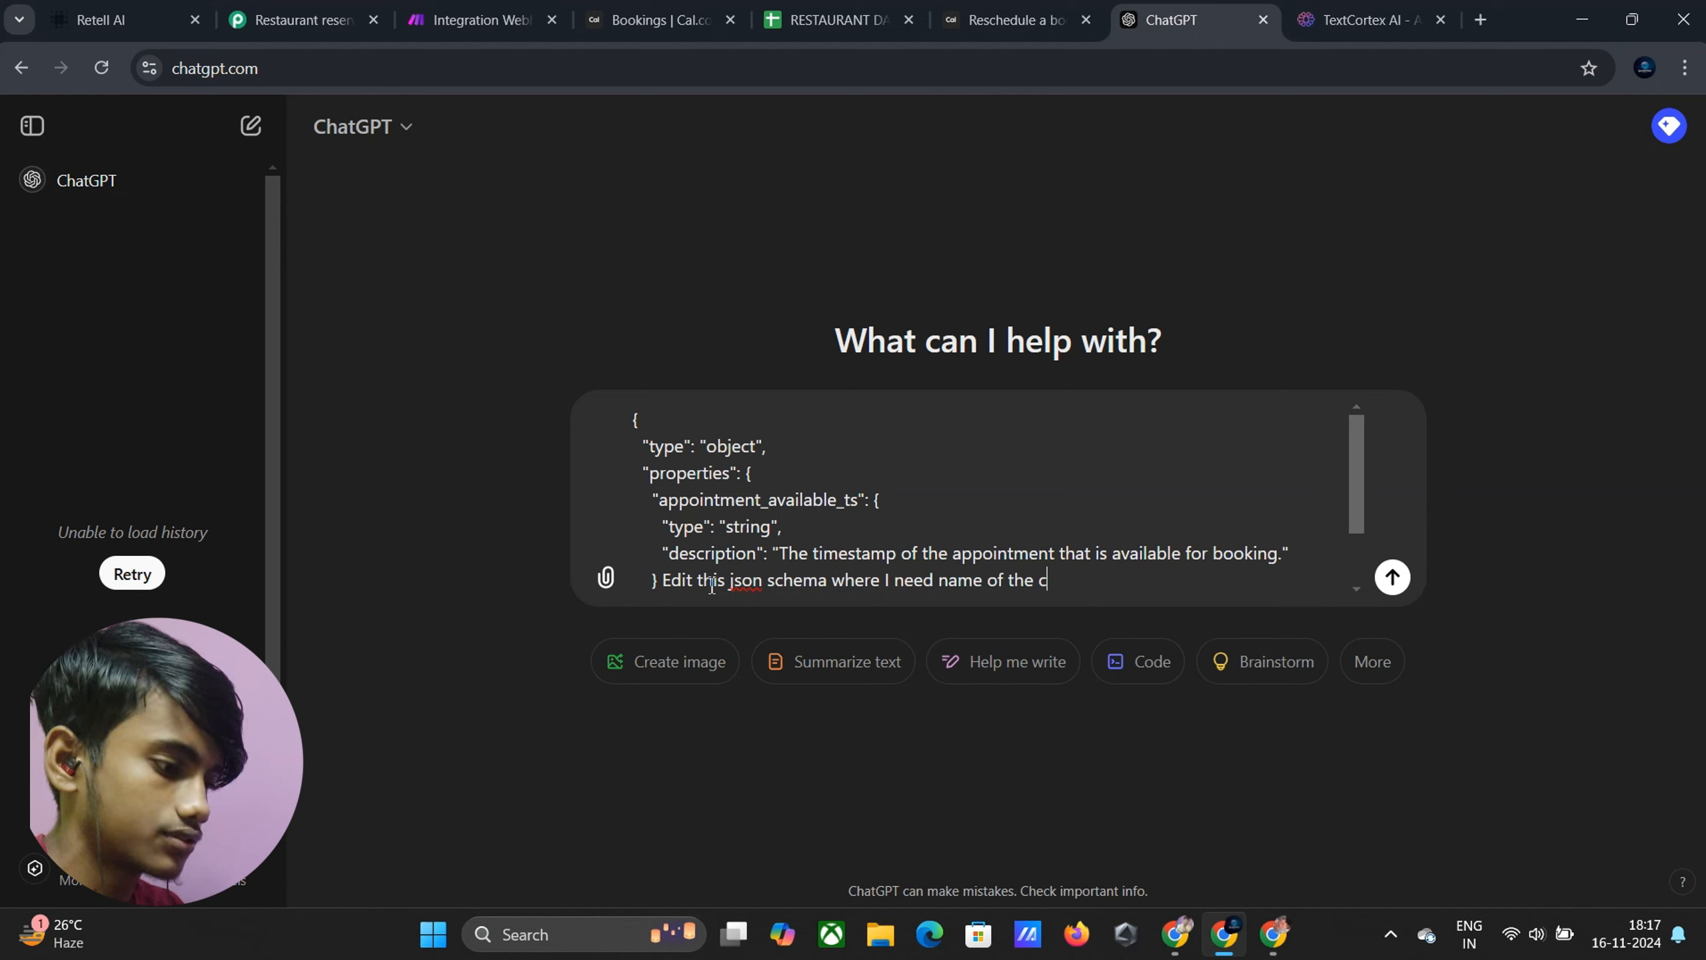
pyautogui.write('cusotmer')
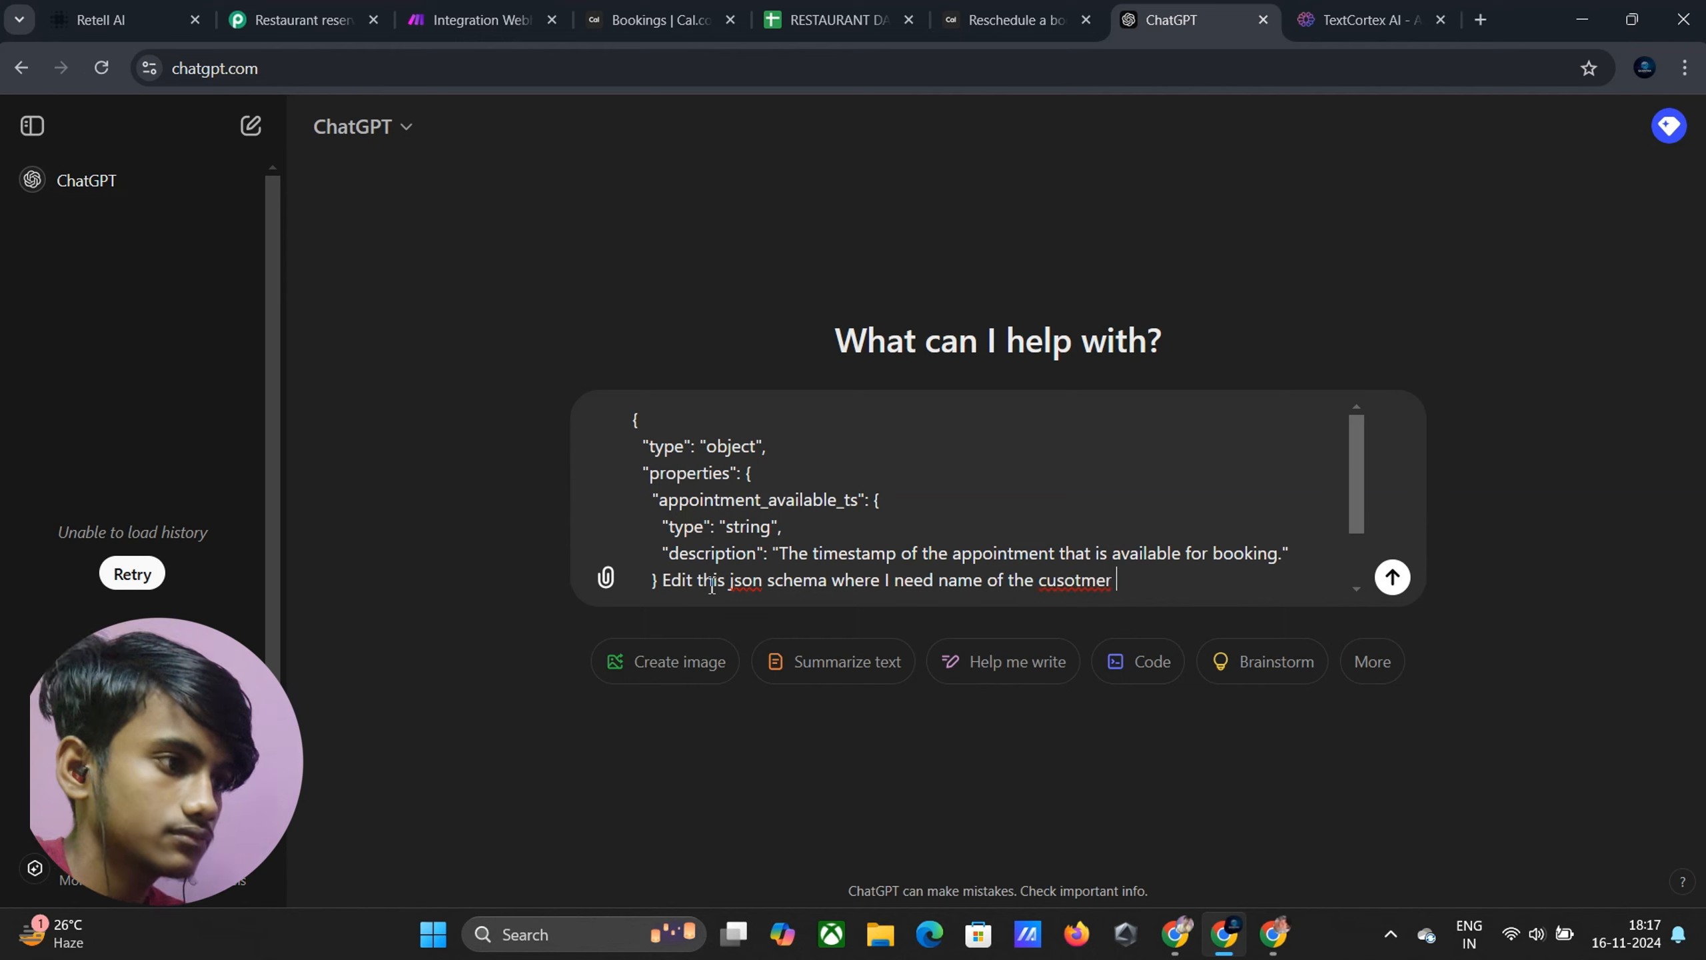
pyautogui.press('BackSpace')
pyautogui.press('BackSpace')
pyautogui.press('BackSpace')
pyautogui.press('BackSpace')
pyautogui.press('BackSpace')
pyautogui.press('BackSpace')
pyautogui.write('tomer')
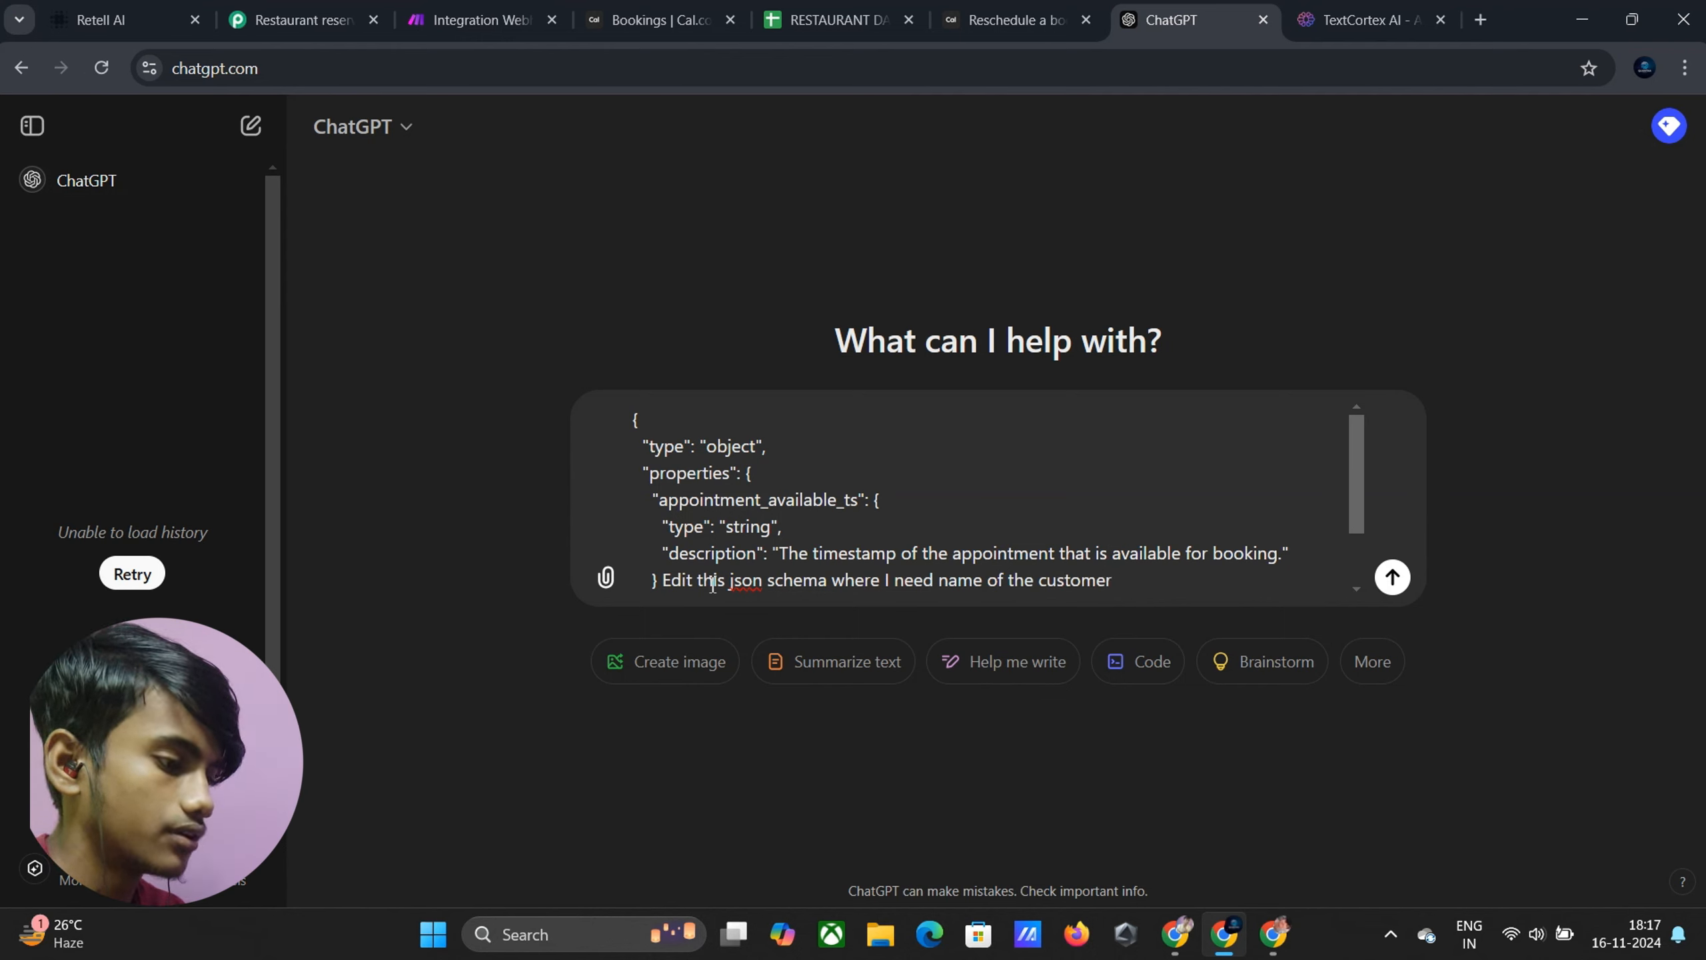
pyautogui.write(' and thr')
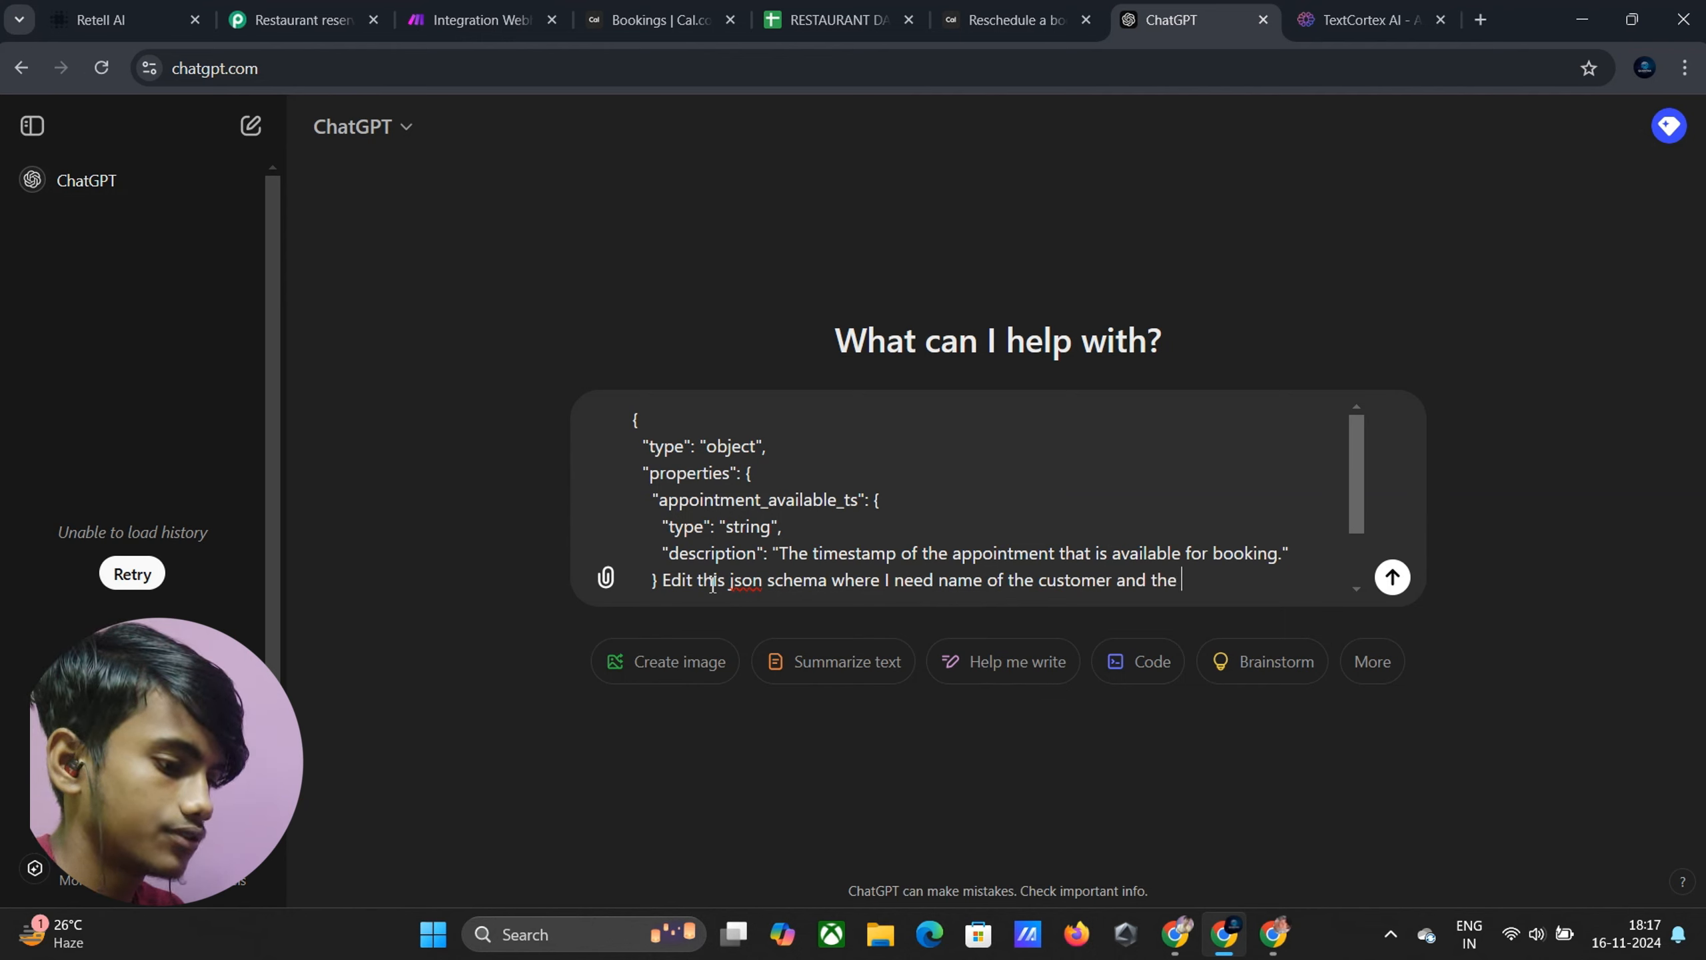
pyautogui.write(' email o')
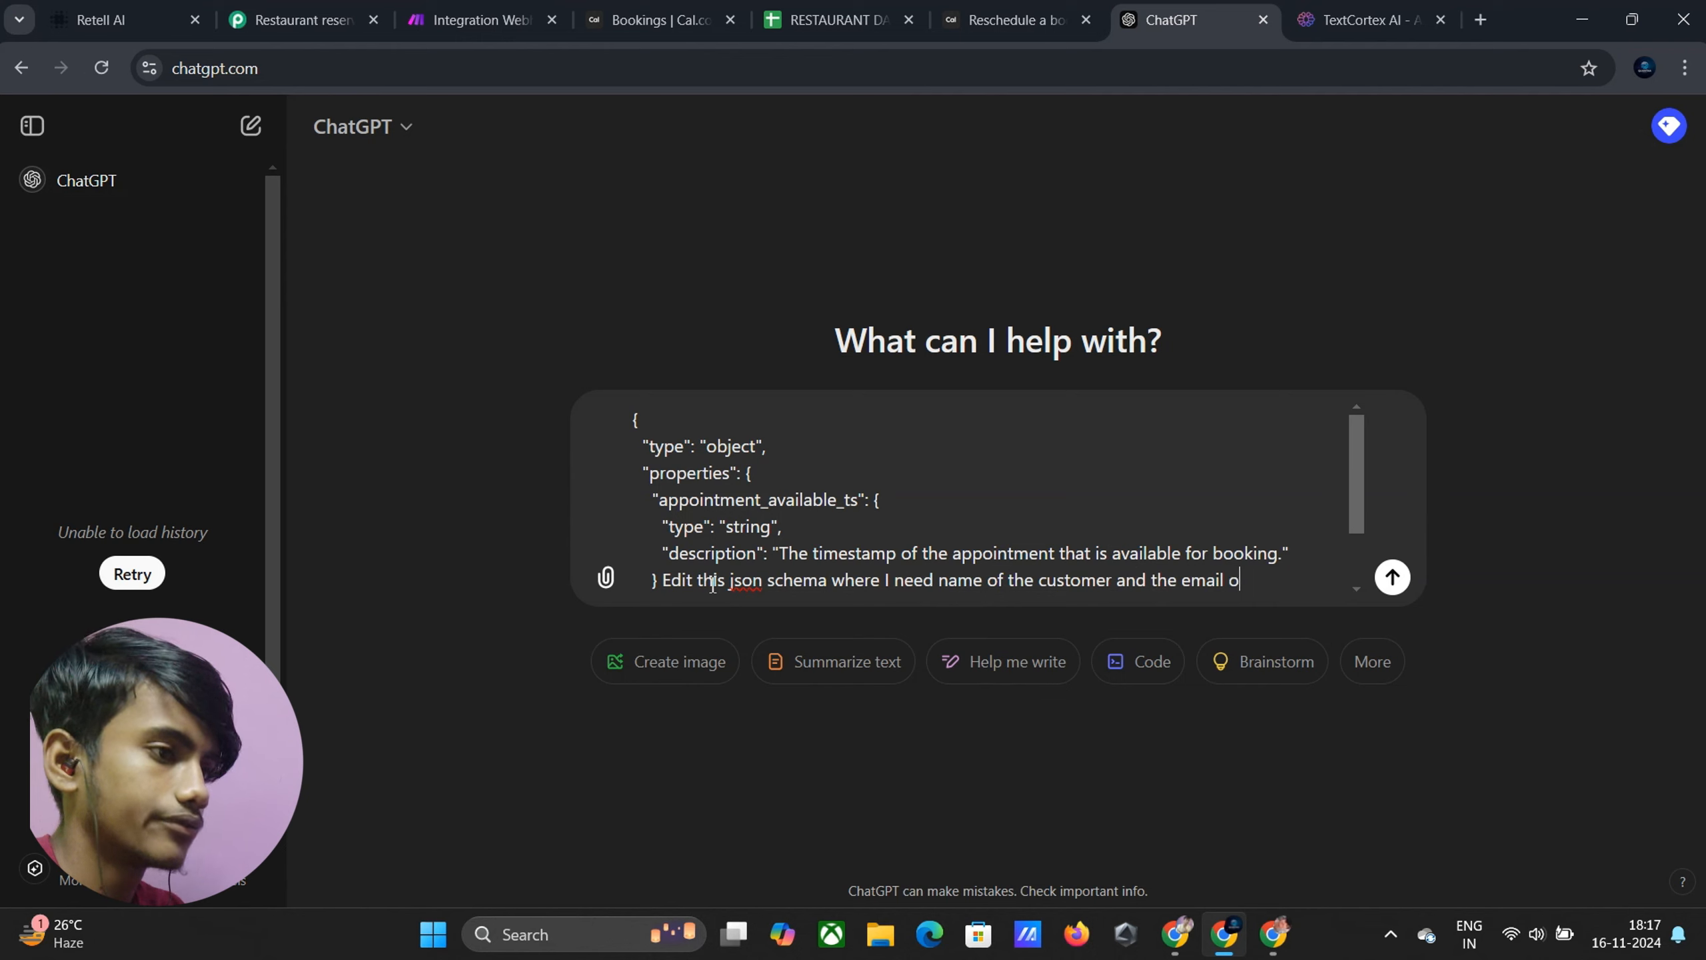
pyautogui.write('f the ')
pyautogui.write('cusotmer')
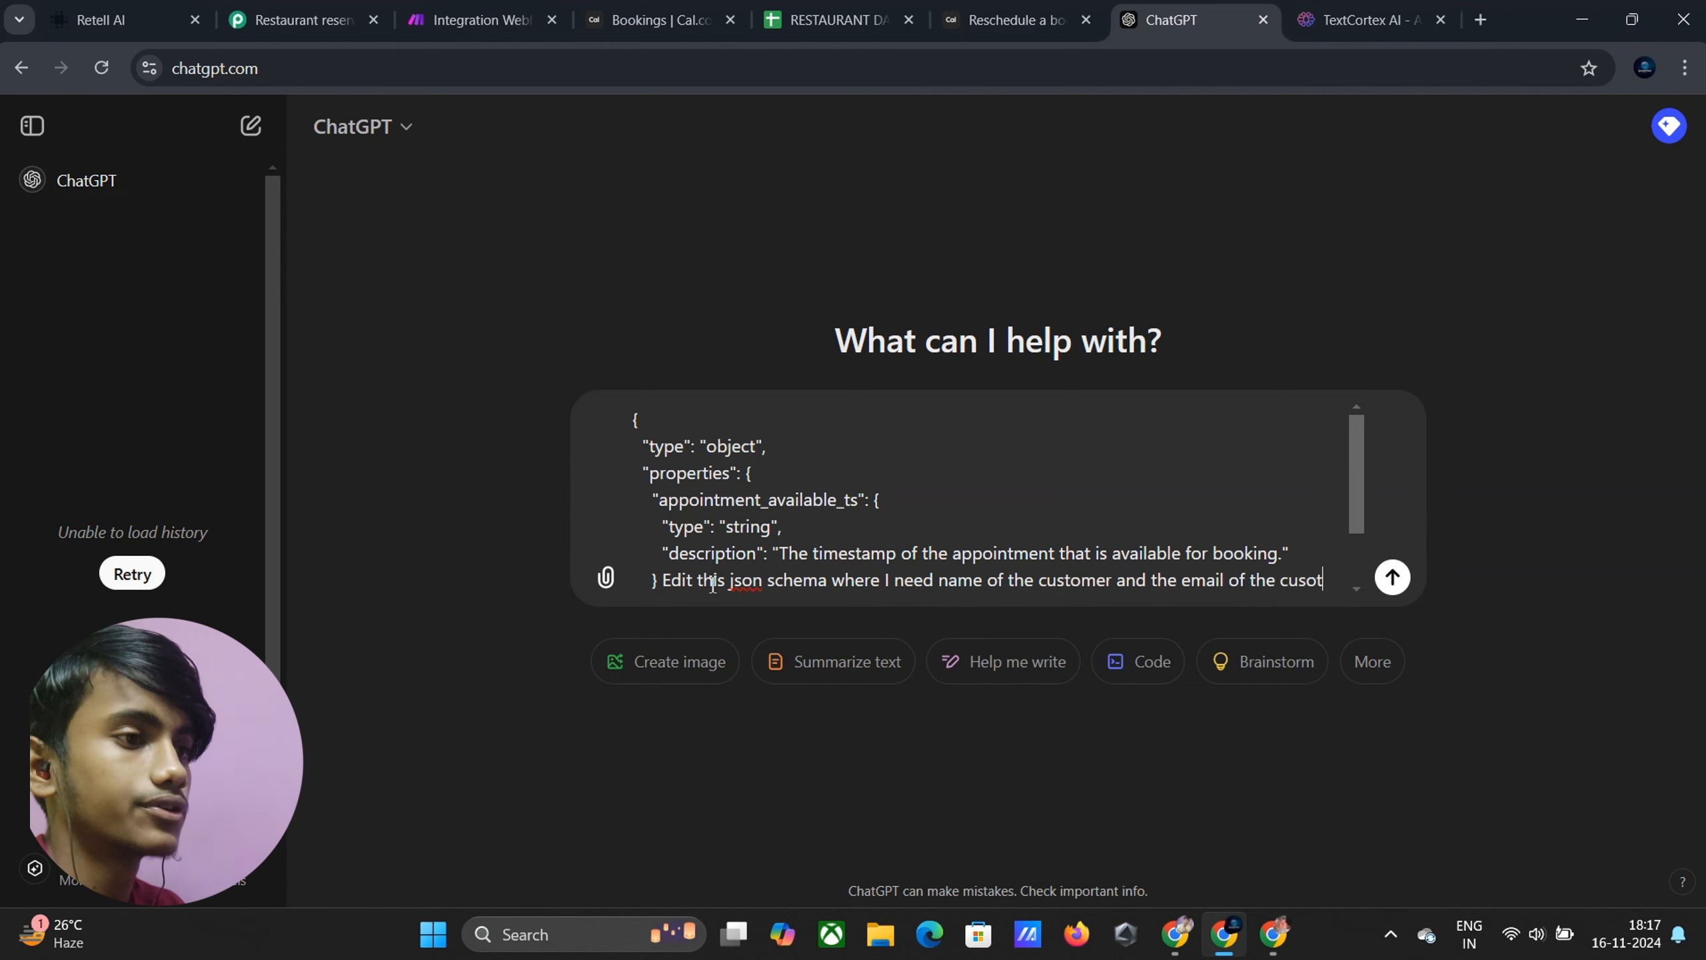
pyautogui.press('BackSpace')
pyautogui.press('BackSpace')
pyautogui.press('BackSpace')
pyautogui.press('BackSpace')
pyautogui.press('BackSpace')
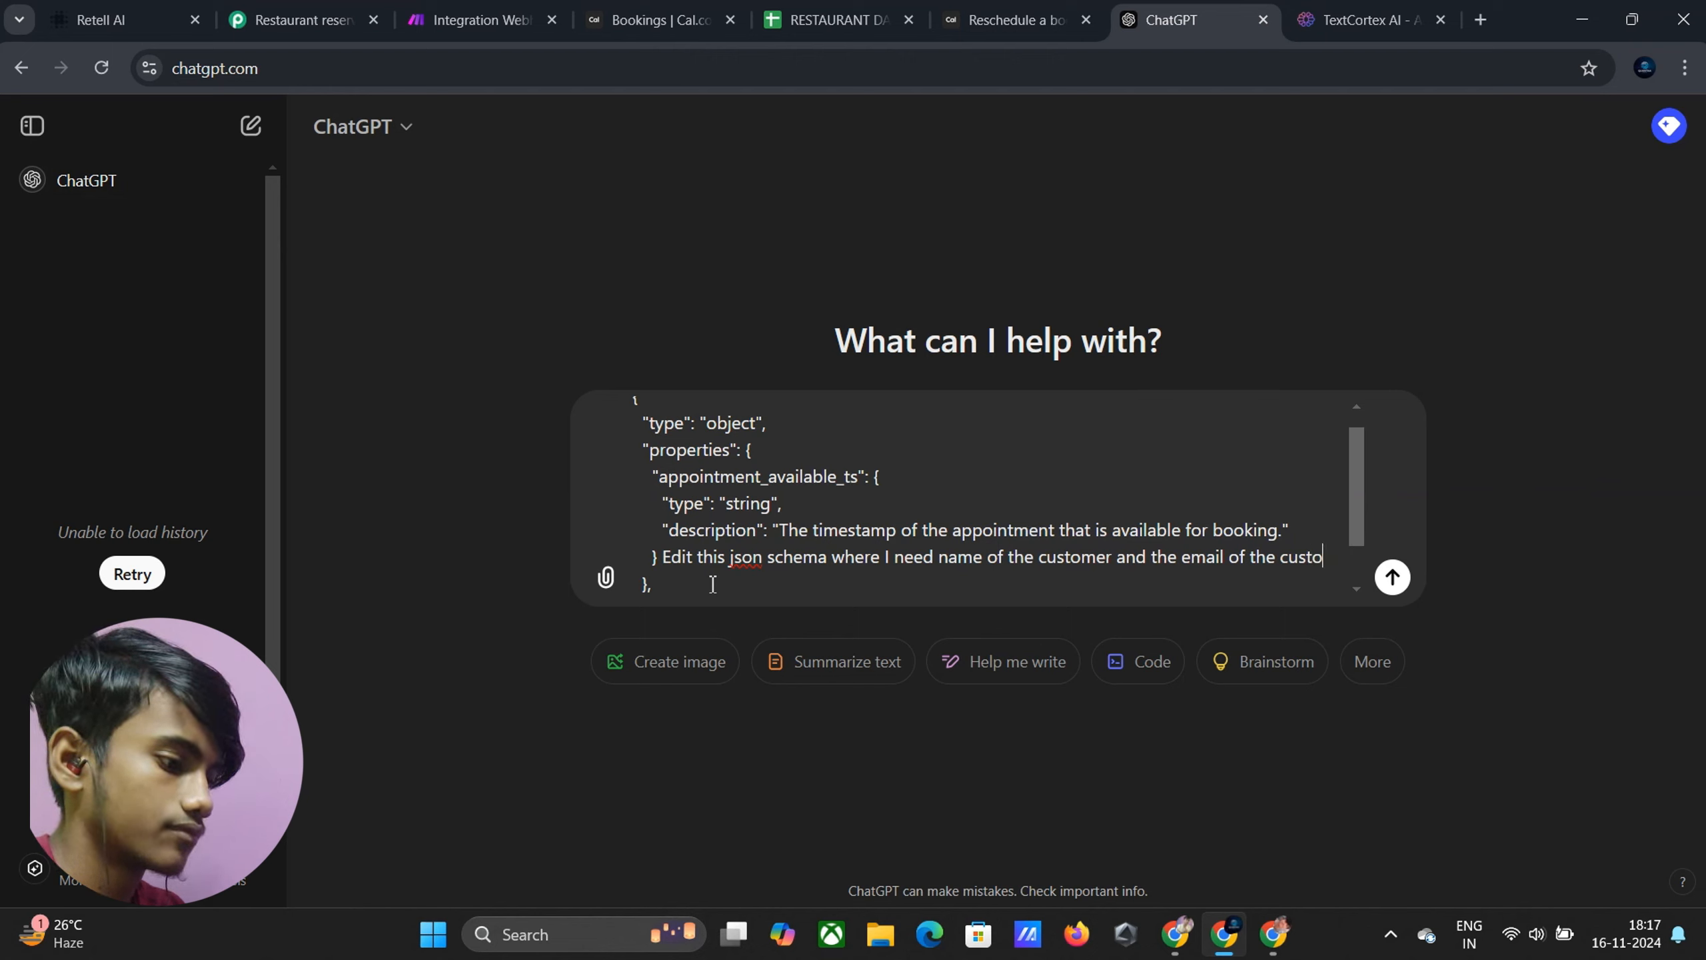
pyautogui.write('mer')
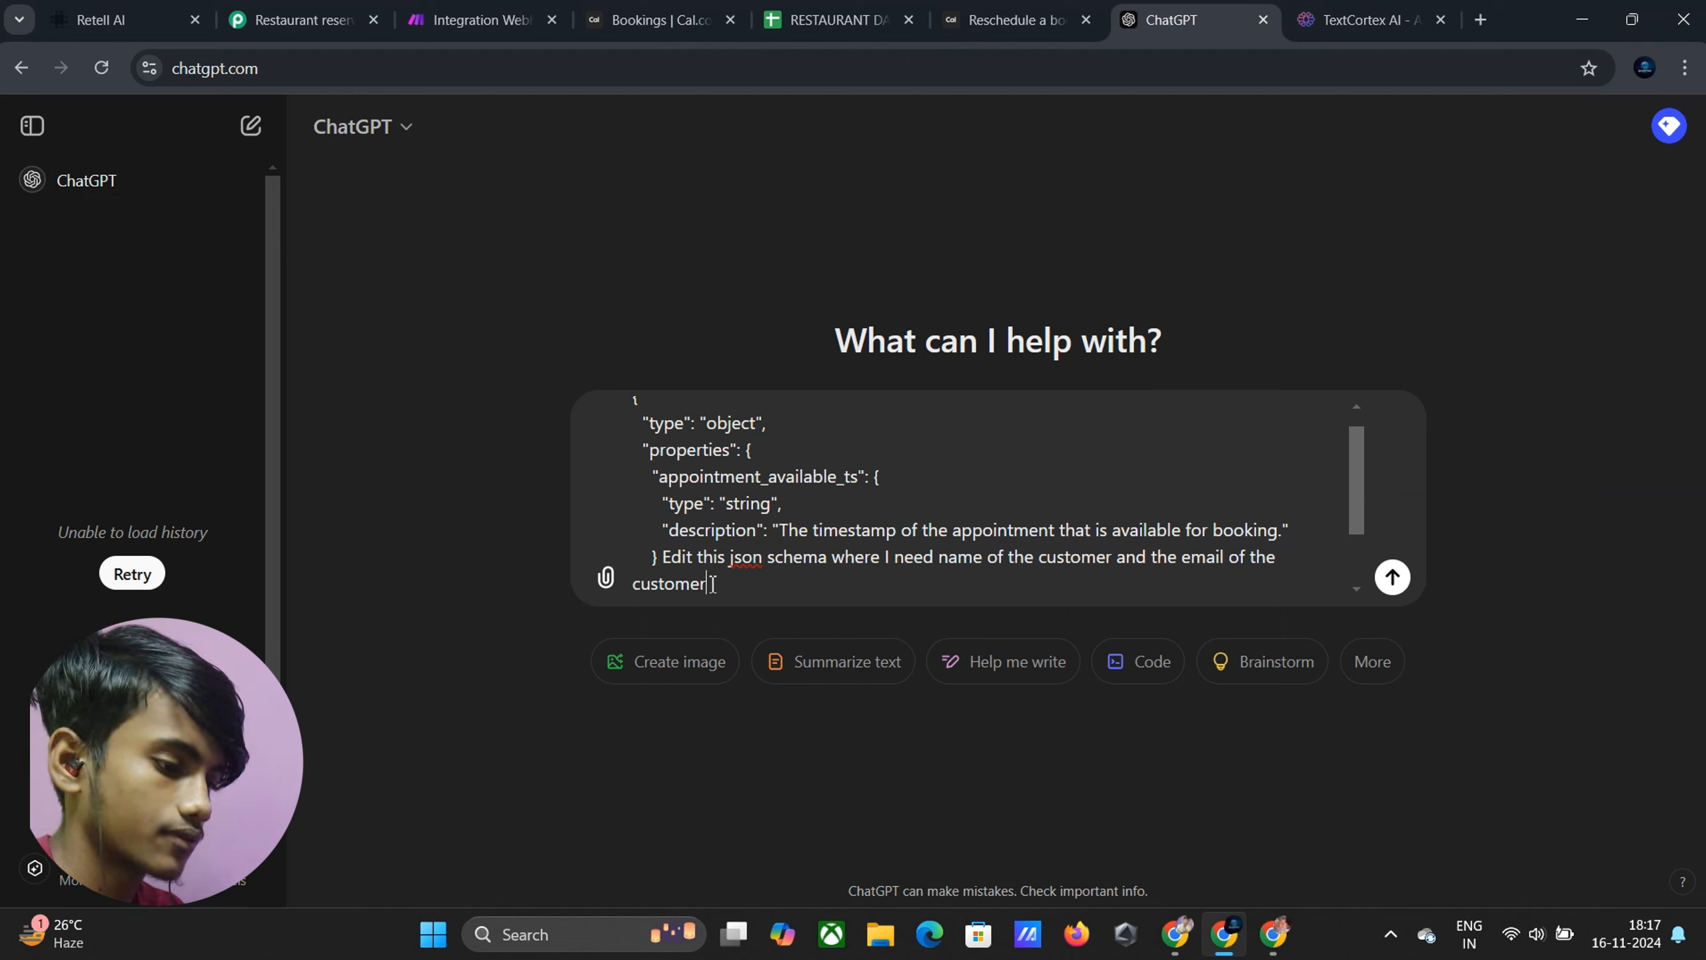
pyautogui.write(',also the')
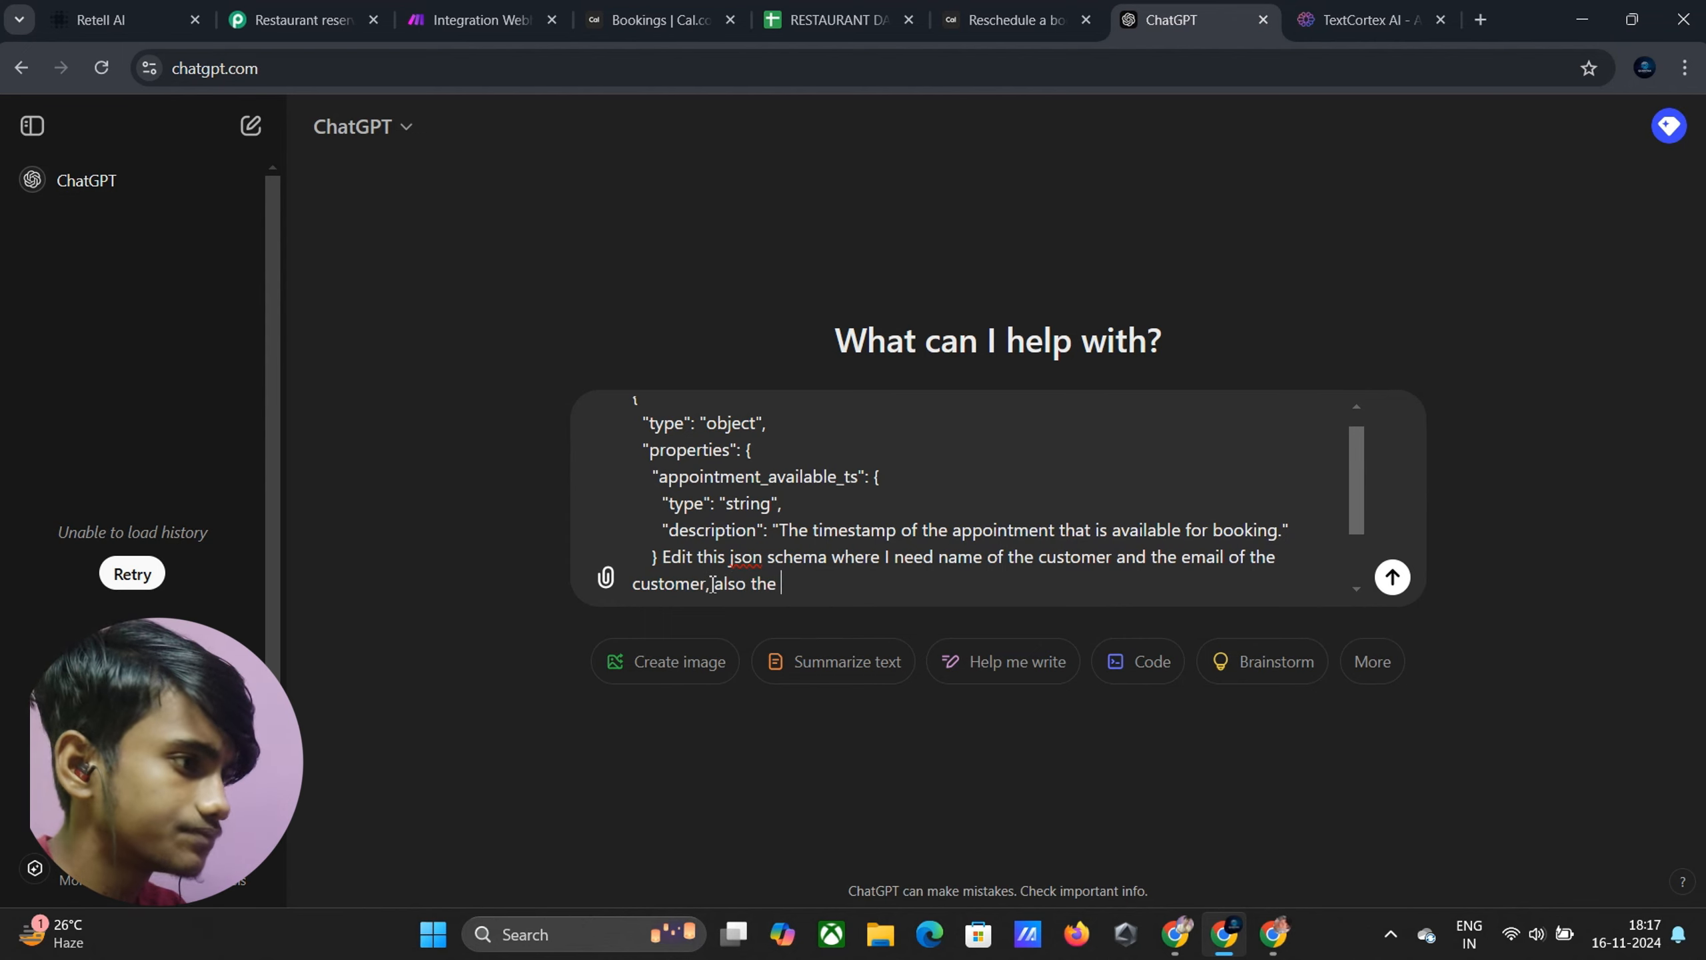
pyautogui.write('r')
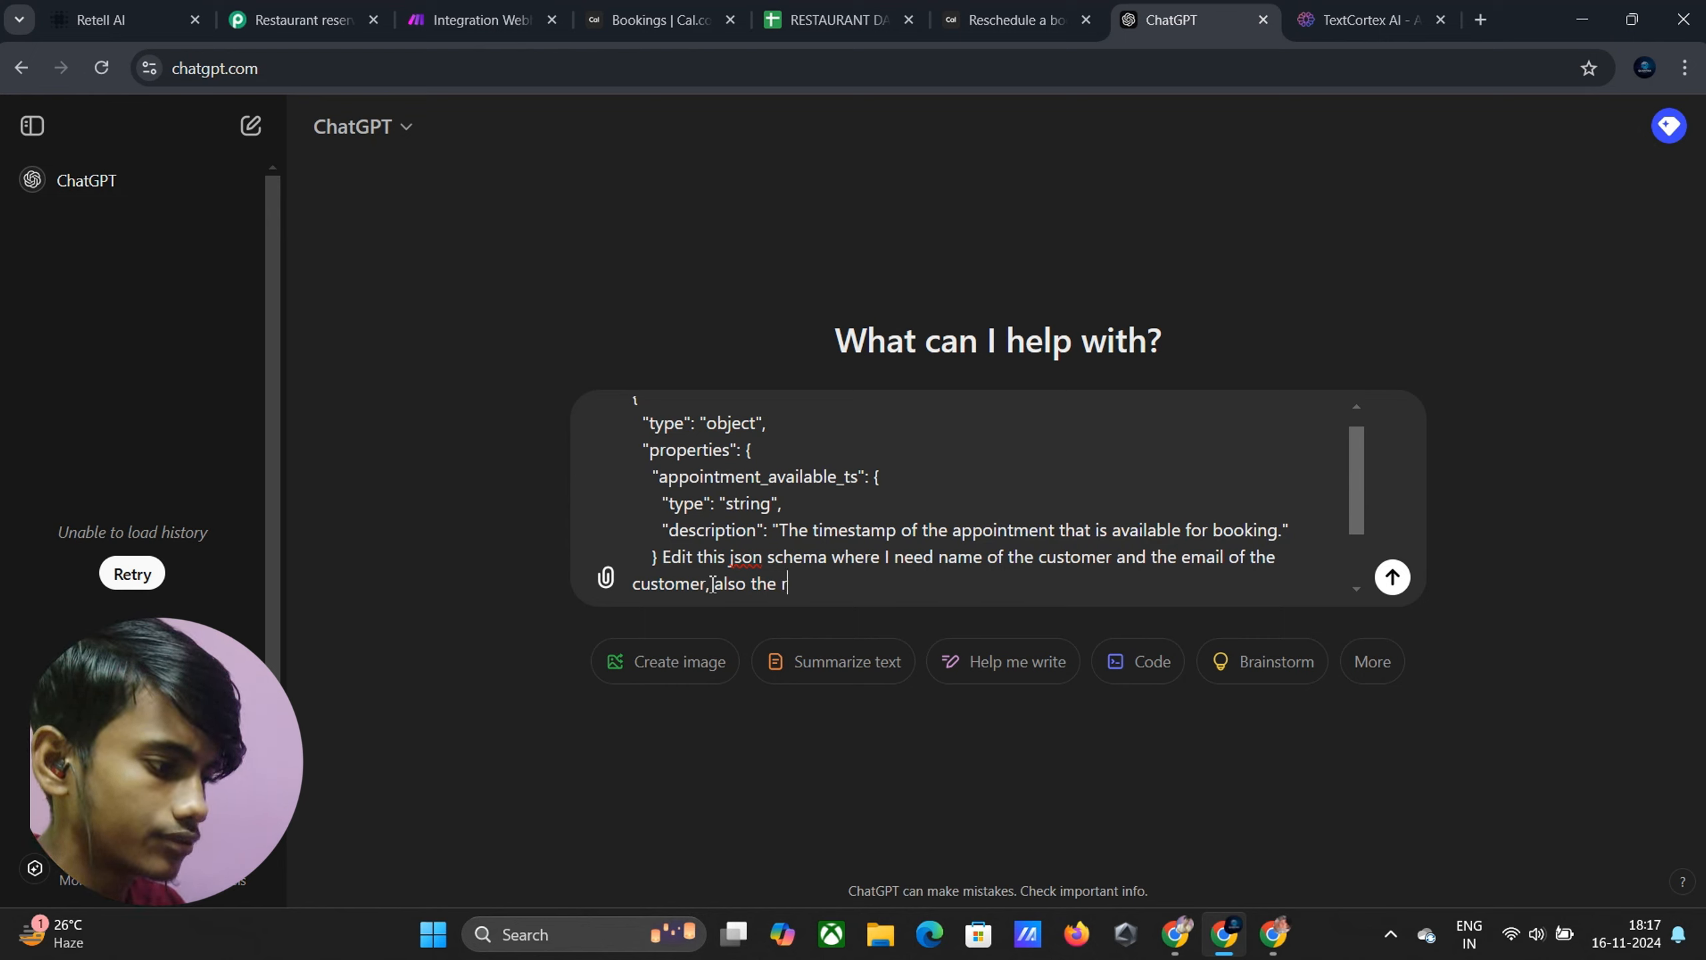
pyautogui.write('equeste')
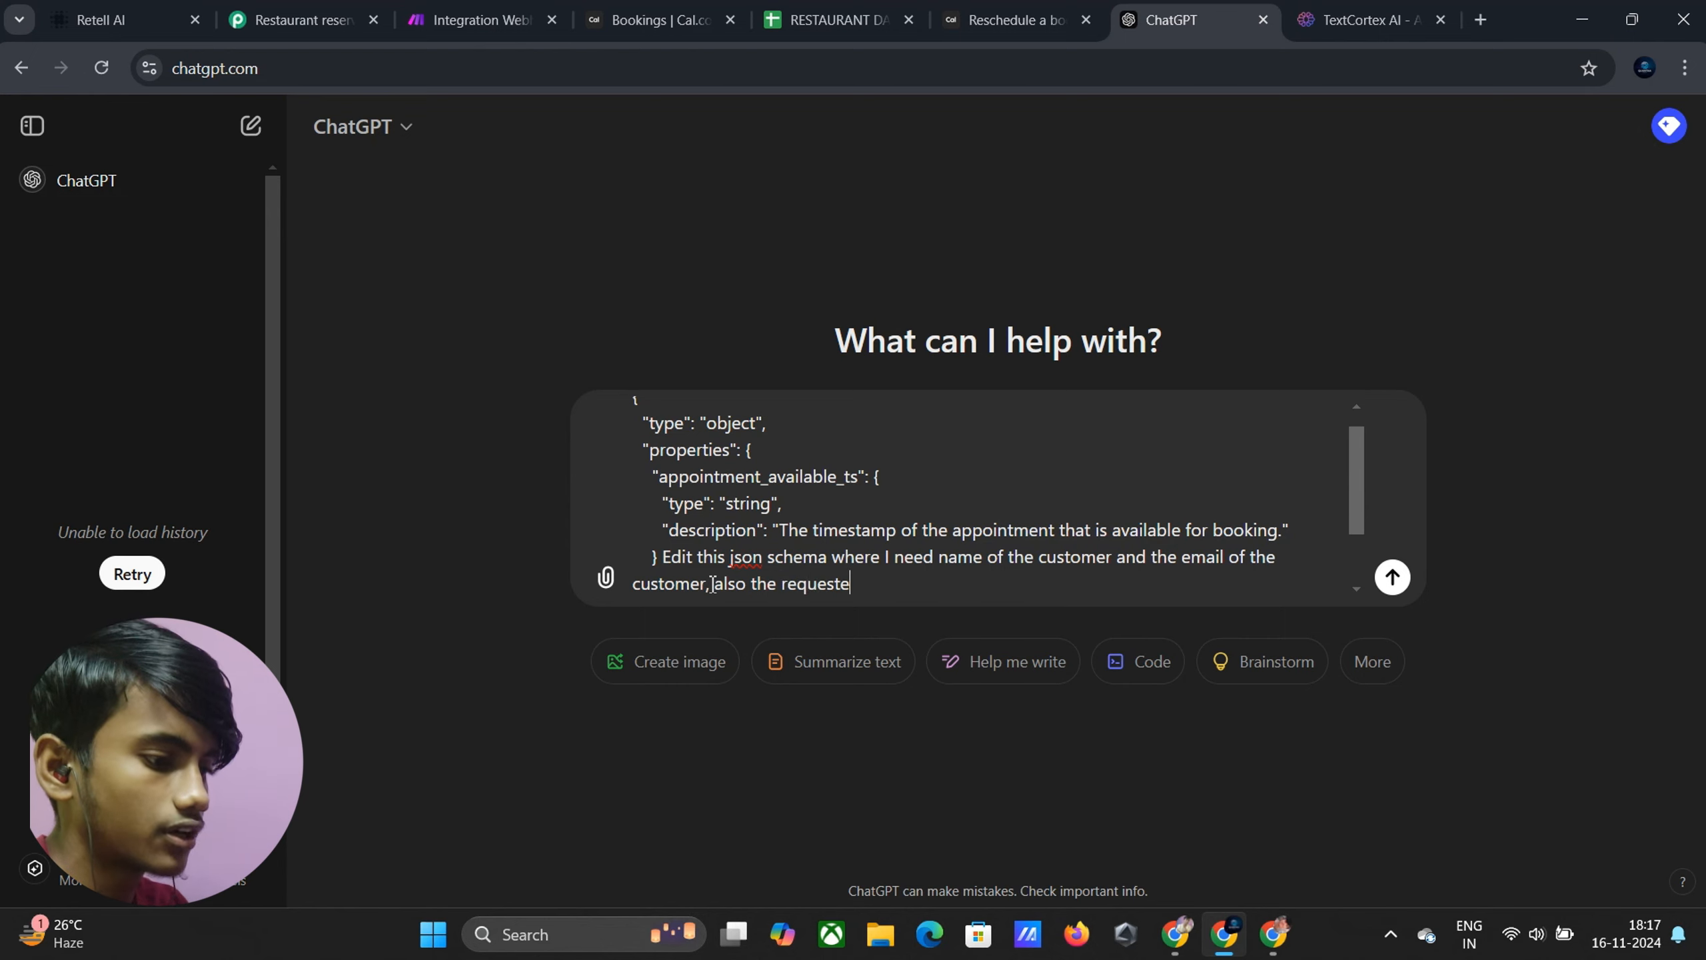
pyautogui.write('d')
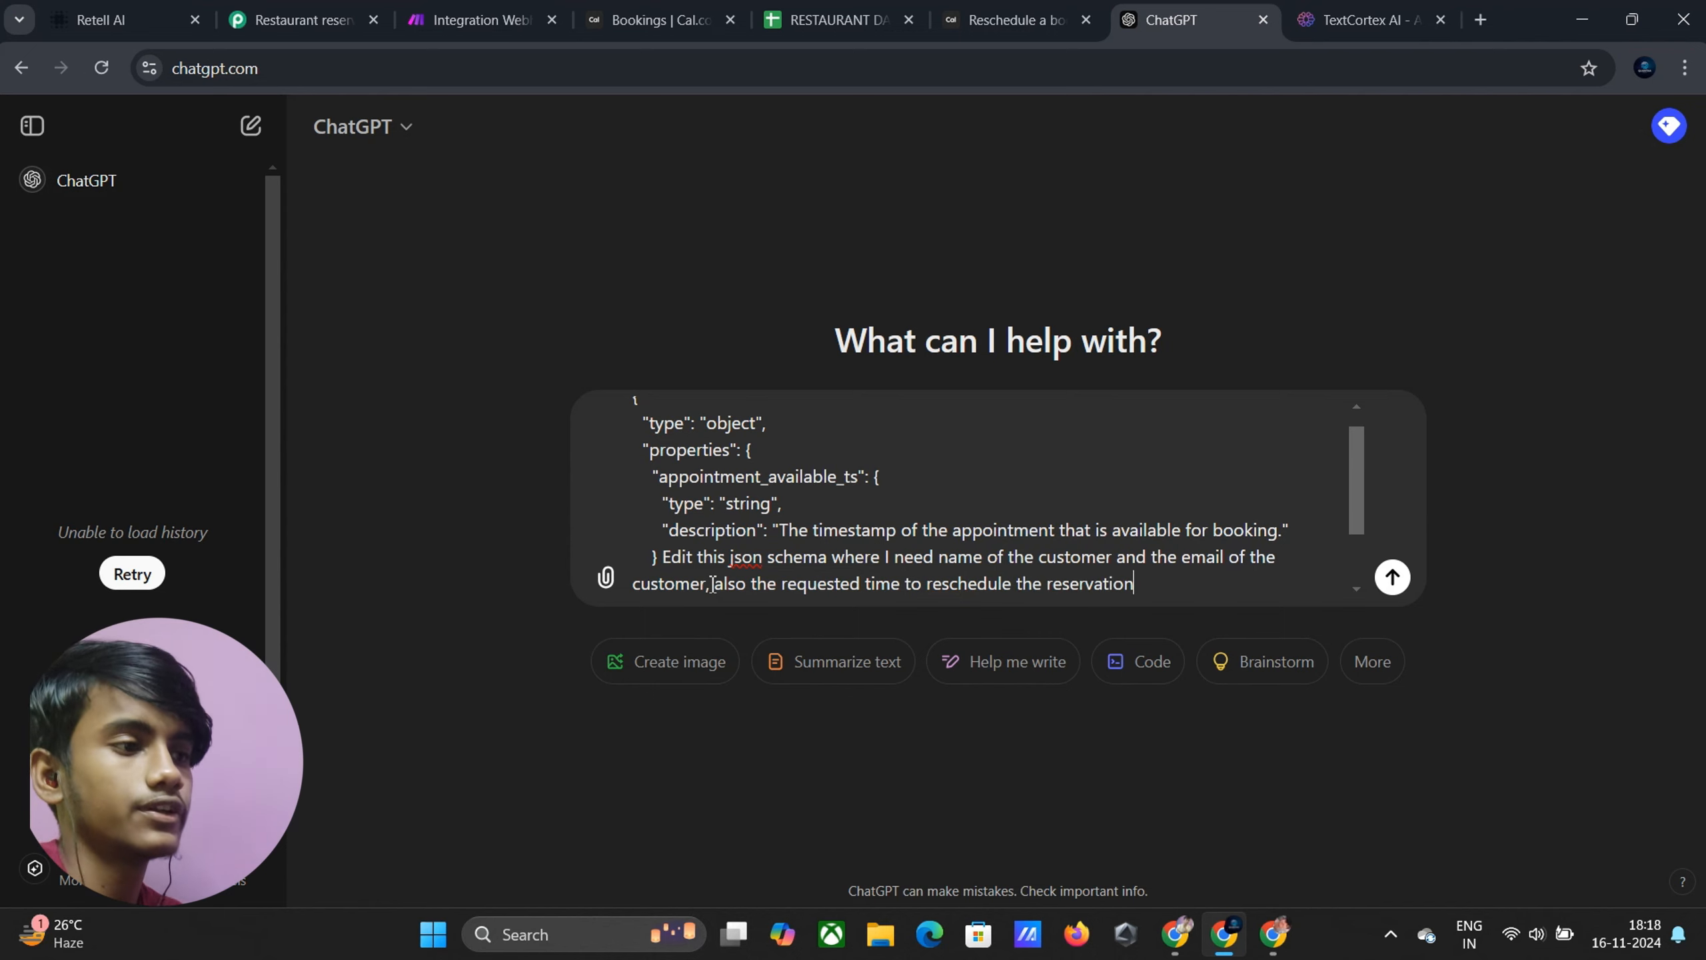
pyautogui.press('Return')
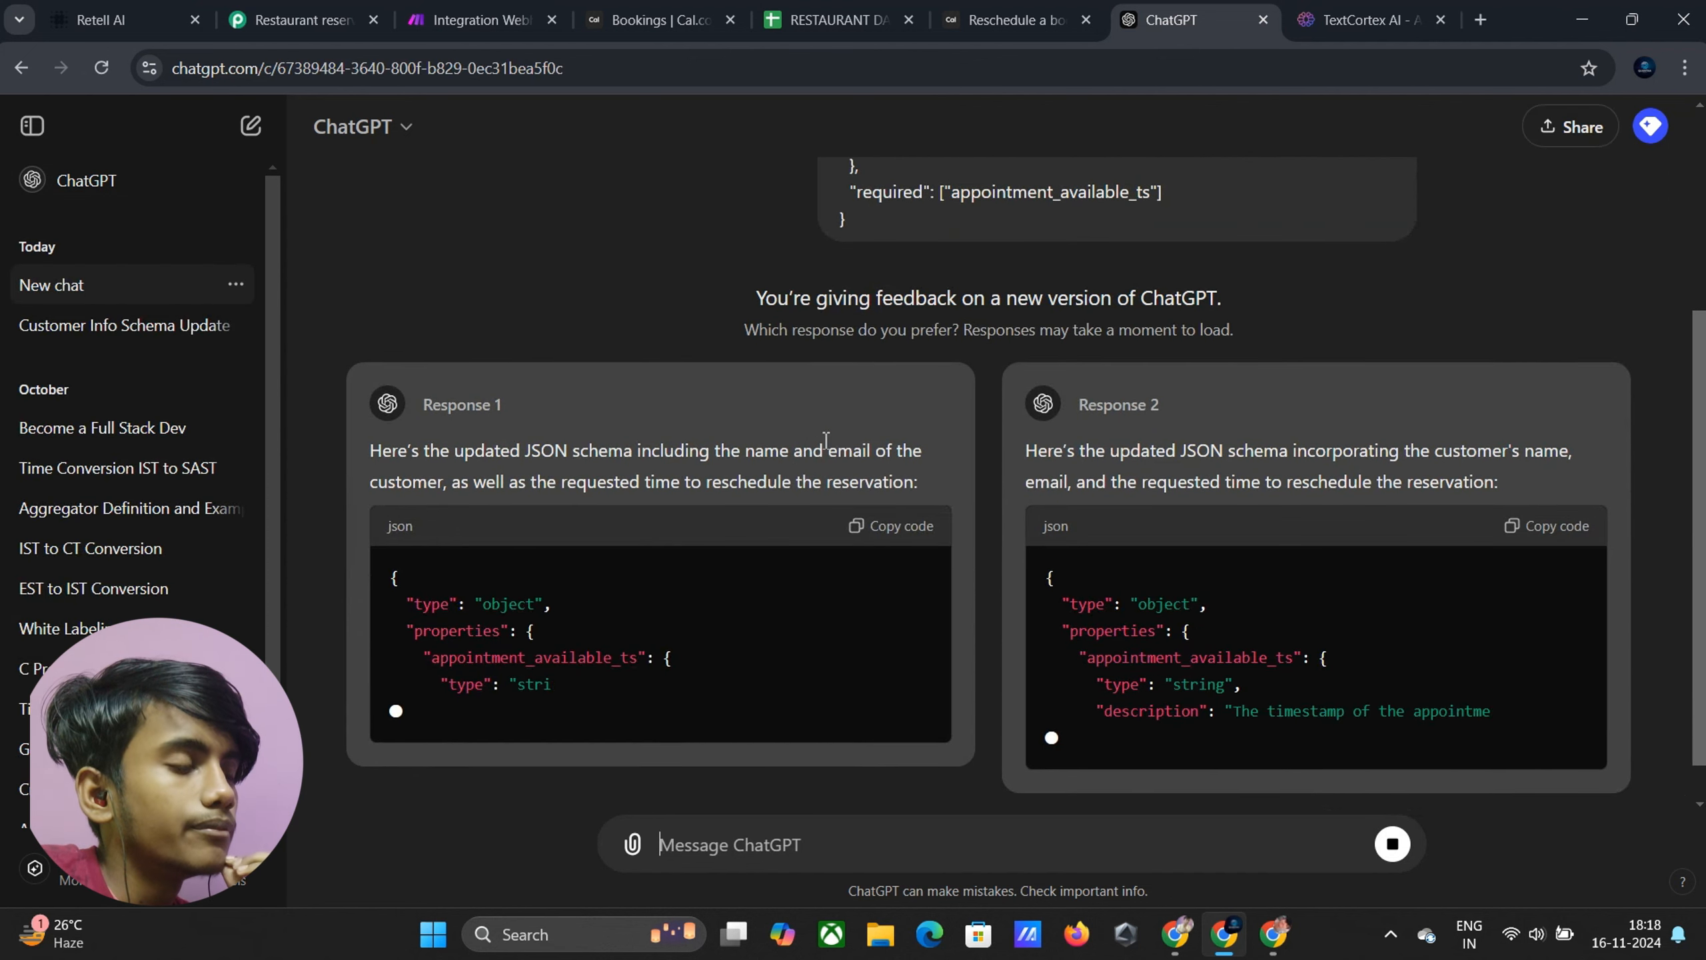
# Review ChatGPT's earlier schema and locate the appointment_available_ts key
pyautogui.scroll(3, 936, 345)
pyautogui.scroll(2, 1069, 345)
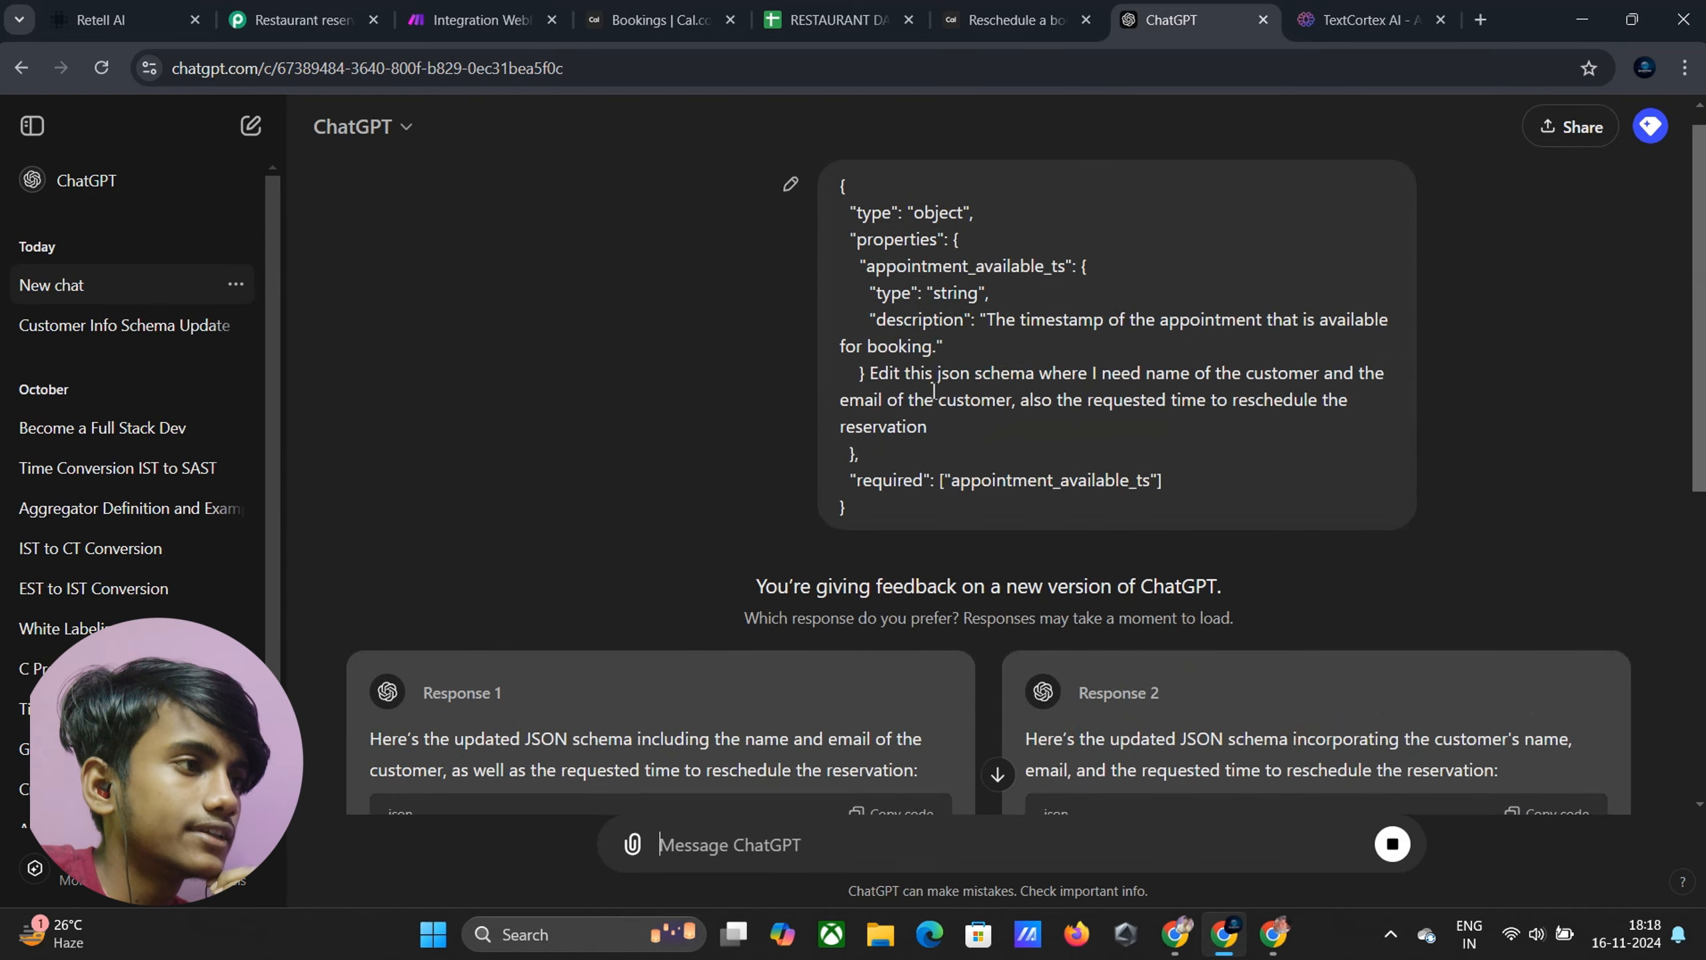
pyautogui.scroll(-5, 863, 332)
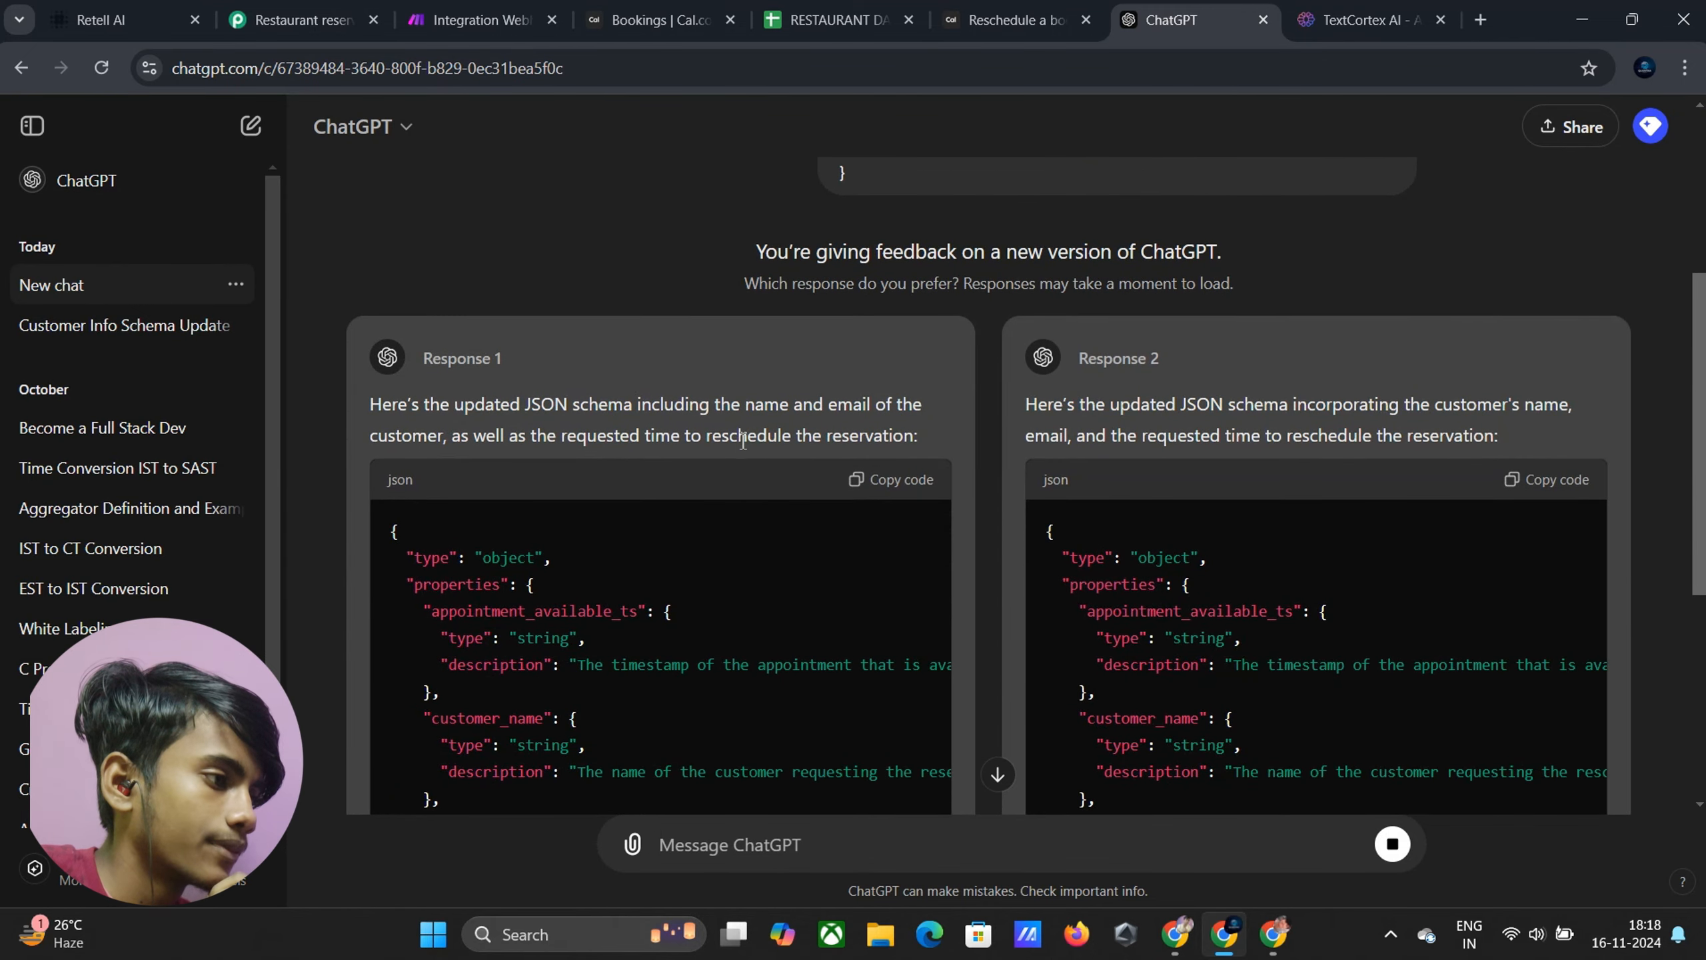
pyautogui.scroll(-2, 708, 467)
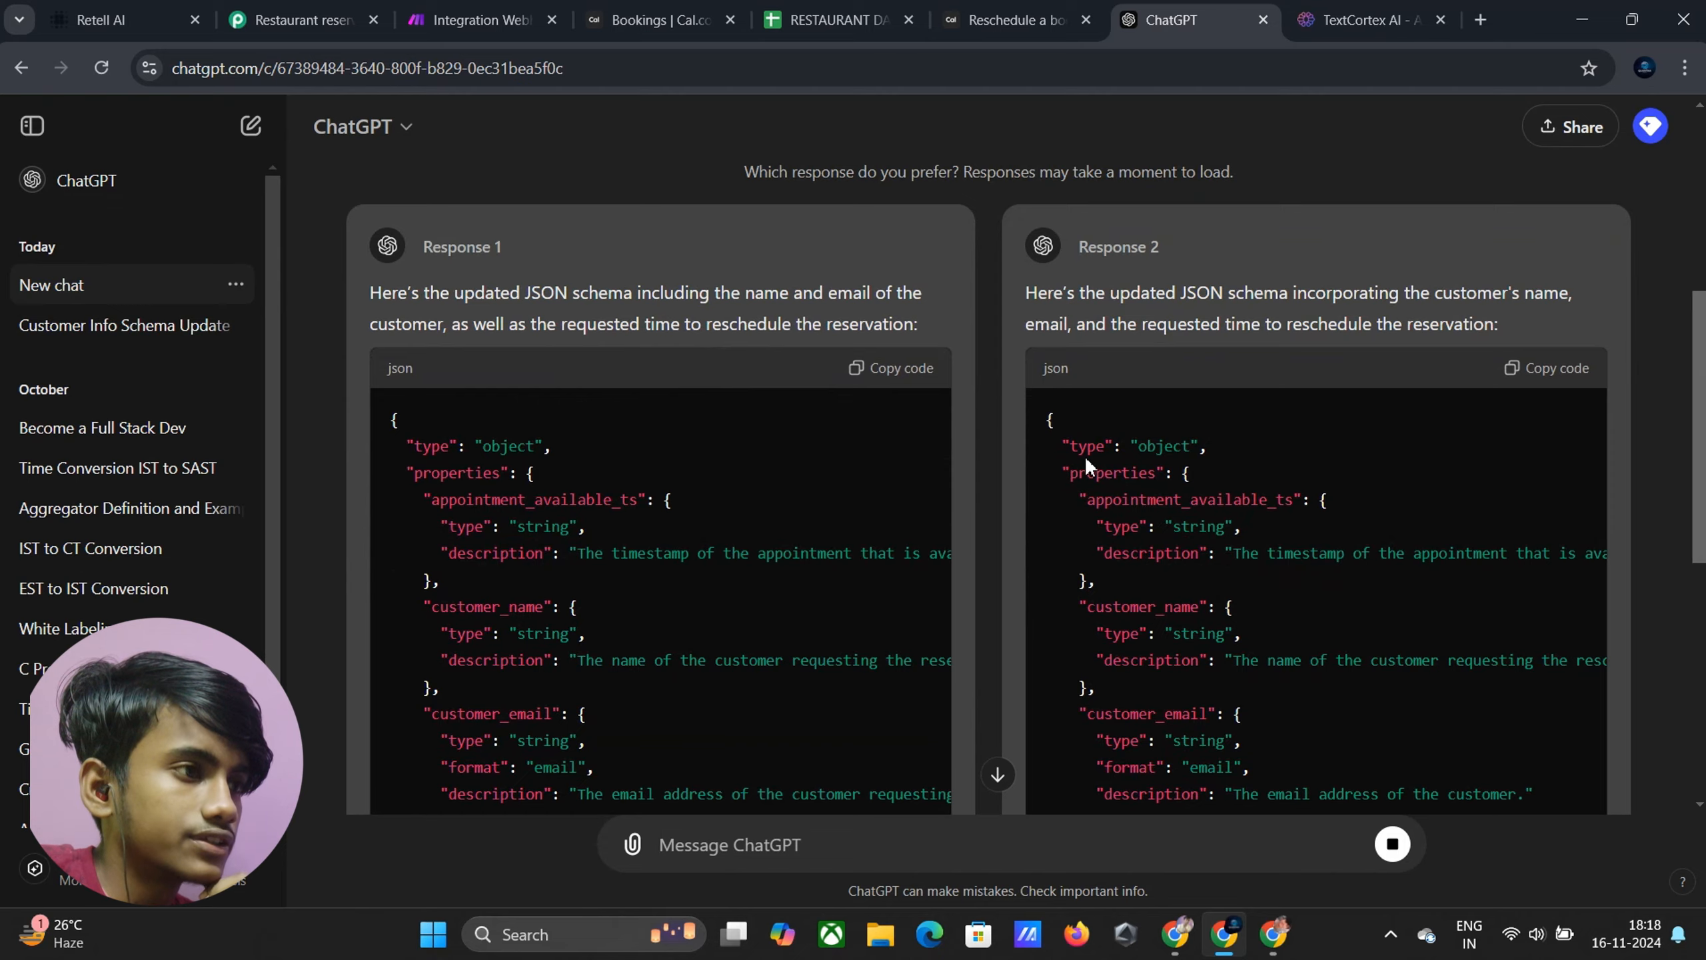
pyautogui.scroll(-10, 1081, 470)
pyautogui.scroll(6, 1130, 406)
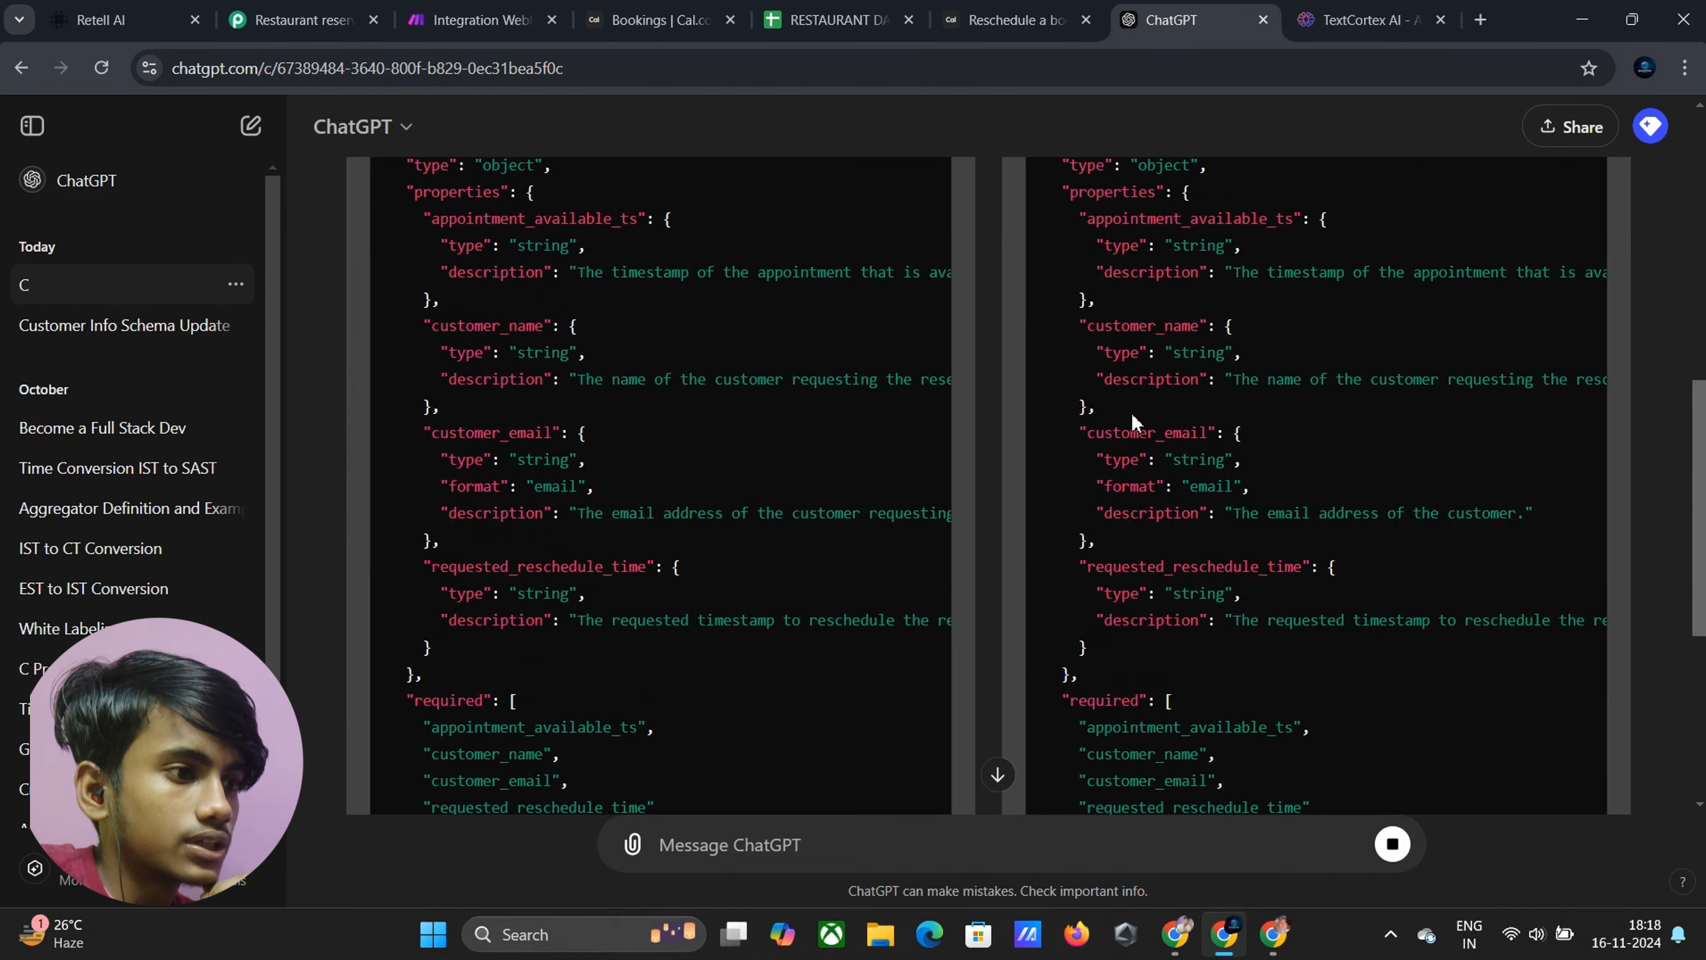
pyautogui.scroll(3, 1135, 425)
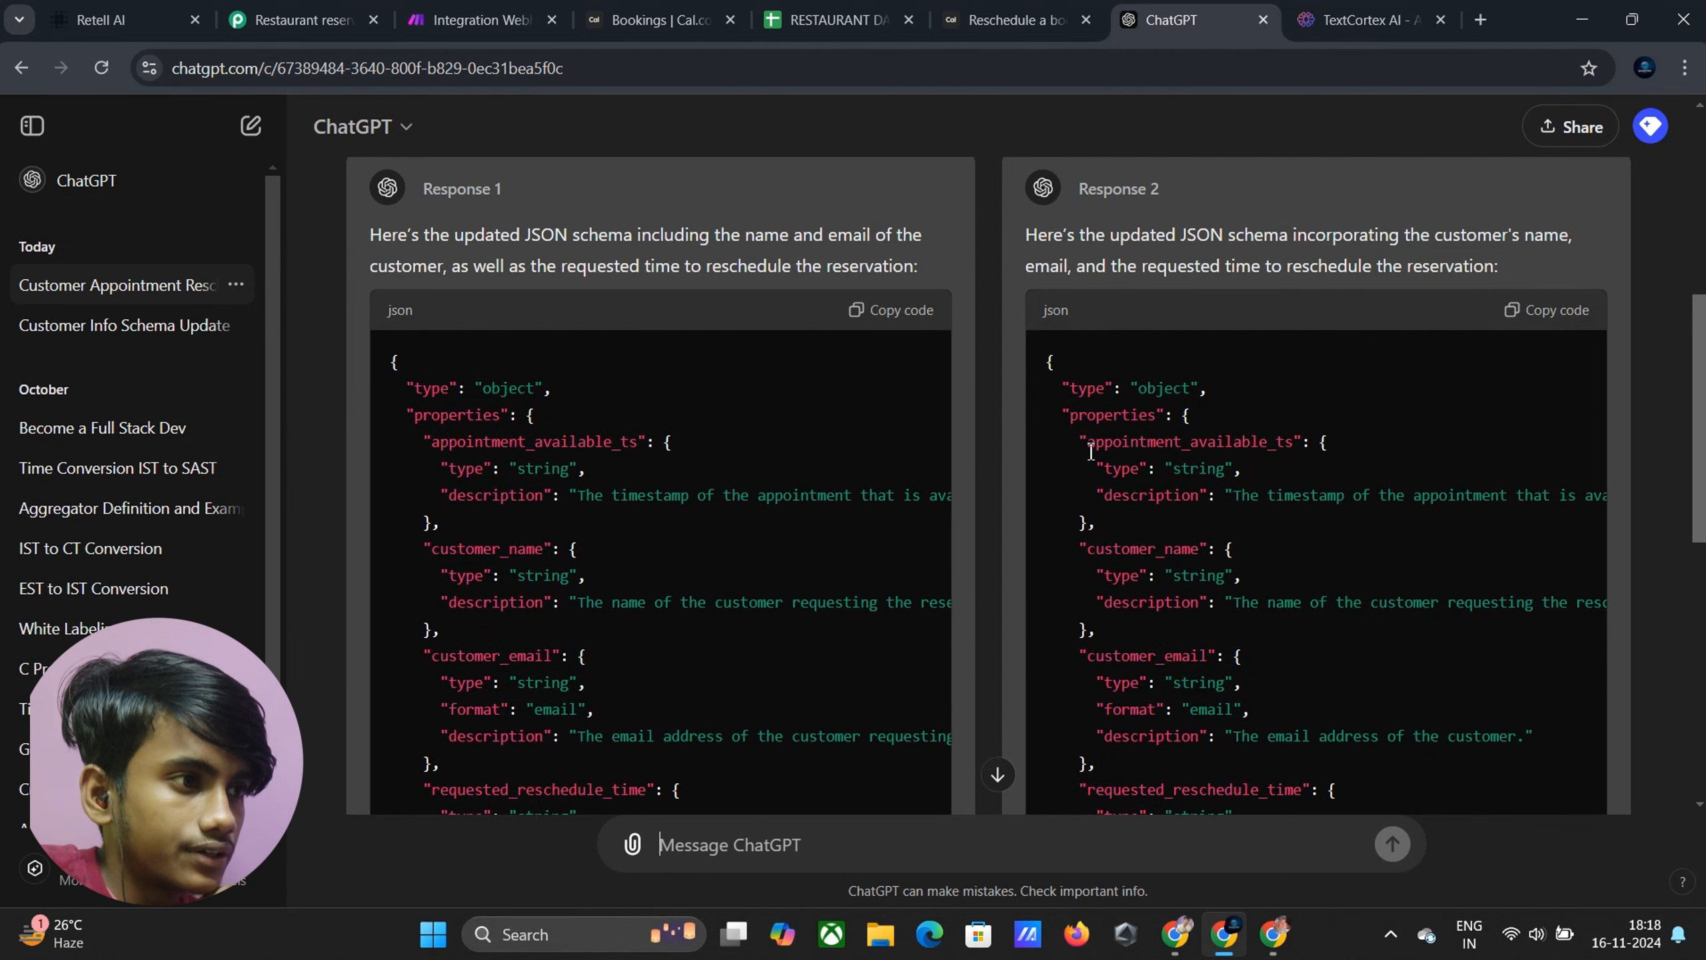
pyautogui.moveTo(1090, 449); pyautogui.dragTo(1294, 446)
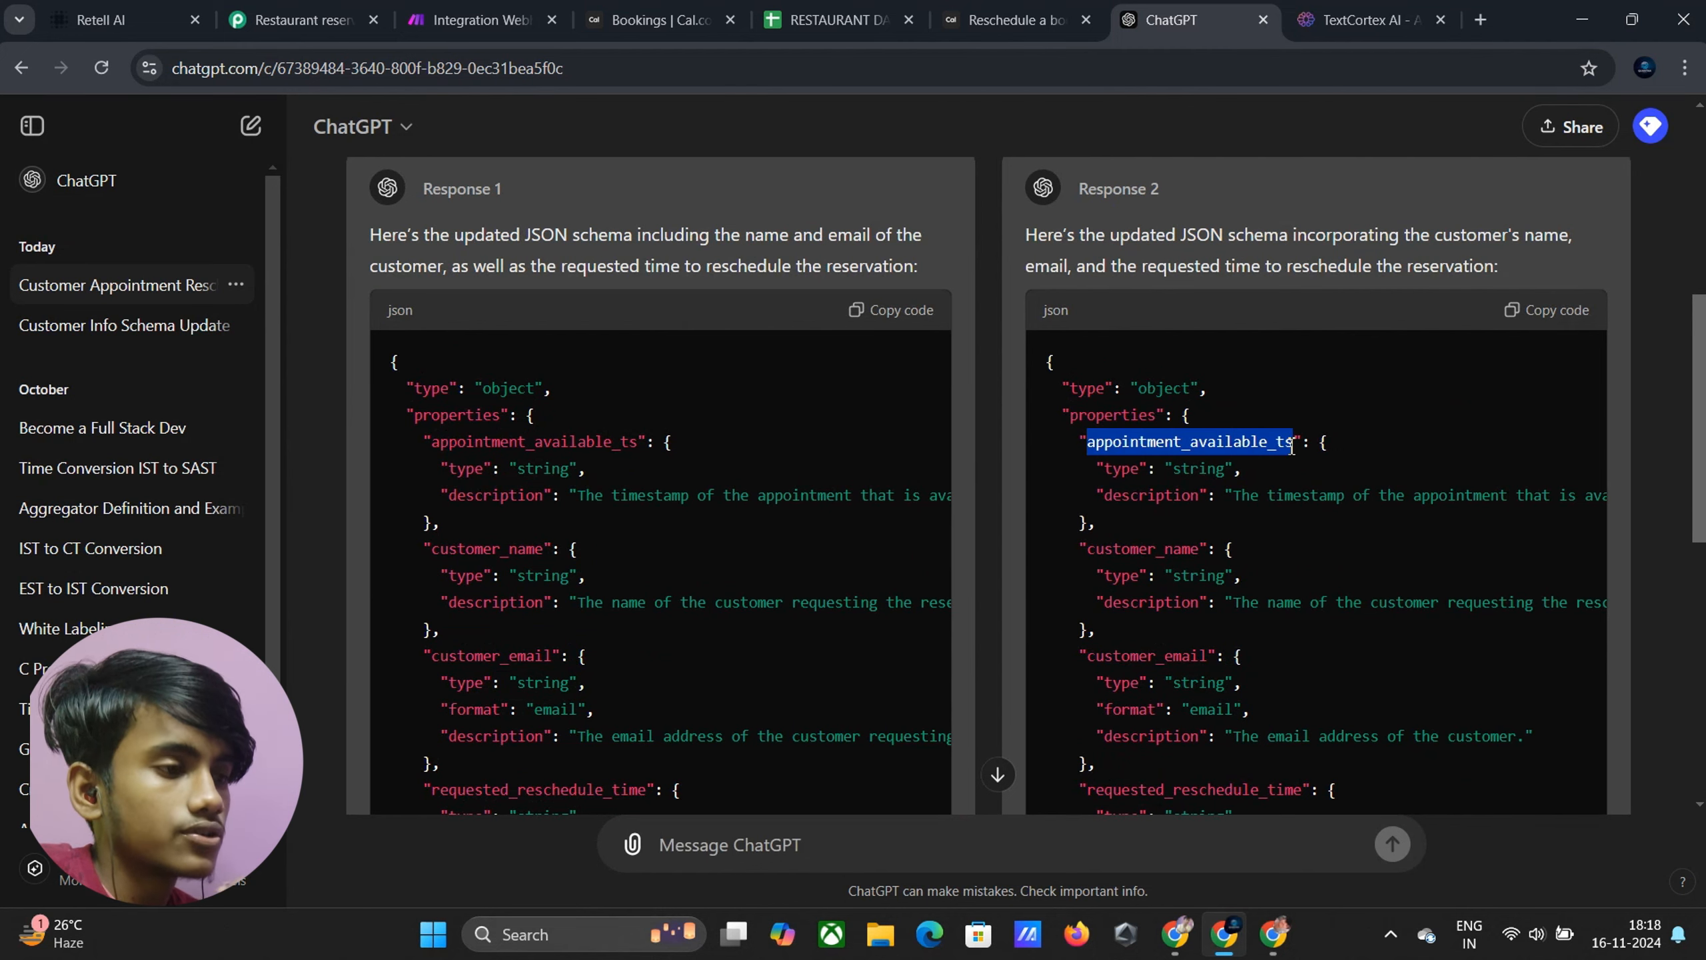
pyautogui.click(1291, 446)
pyautogui.scroll(-8, 1215, 534)
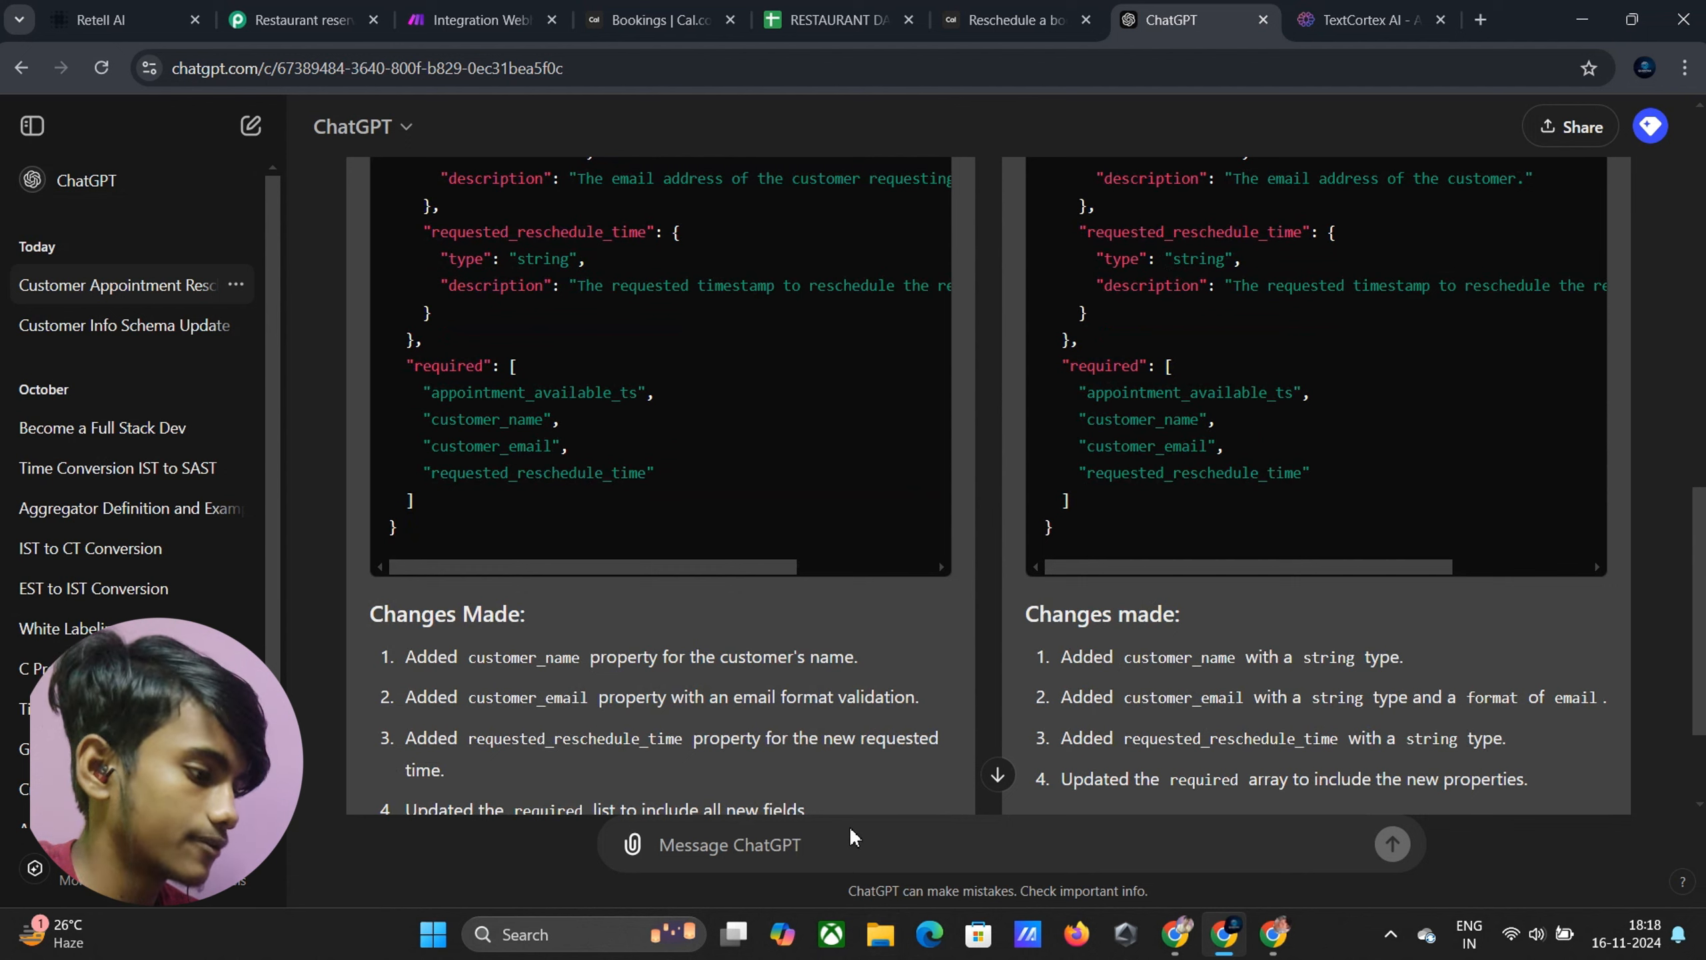
# Ask ChatGPT 'I don't need appointment_available_ts' and send the message
pyautogui.write('I dont need')
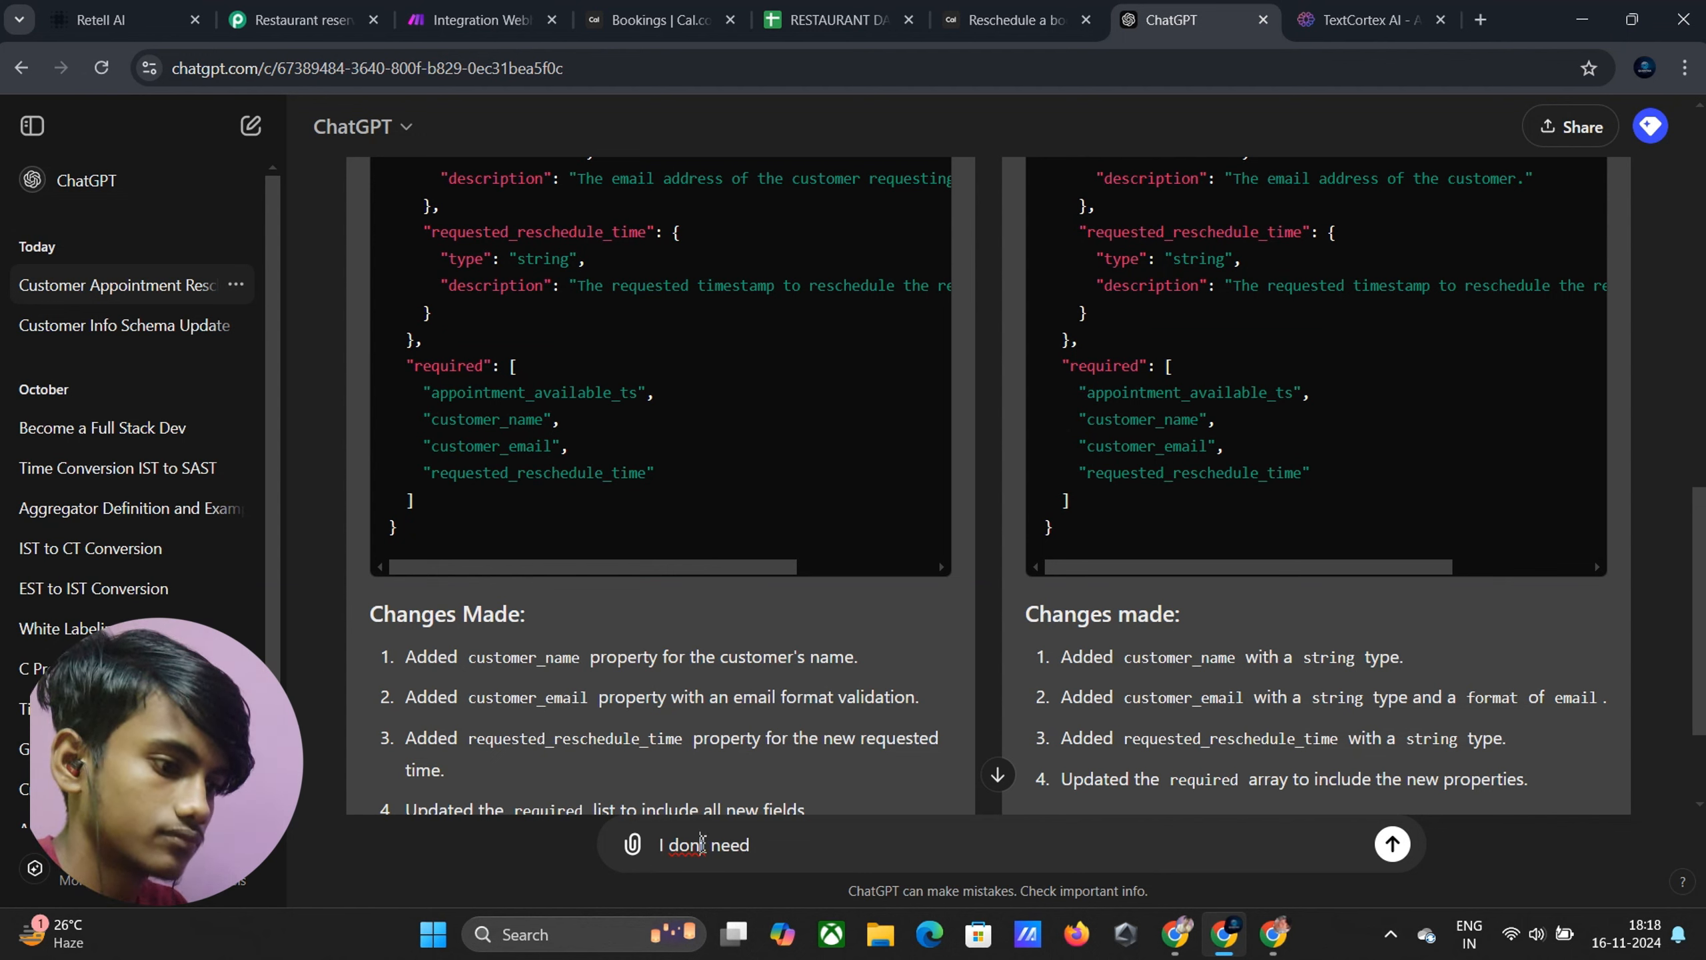
pyautogui.click(702, 844)
pyautogui.write("'")
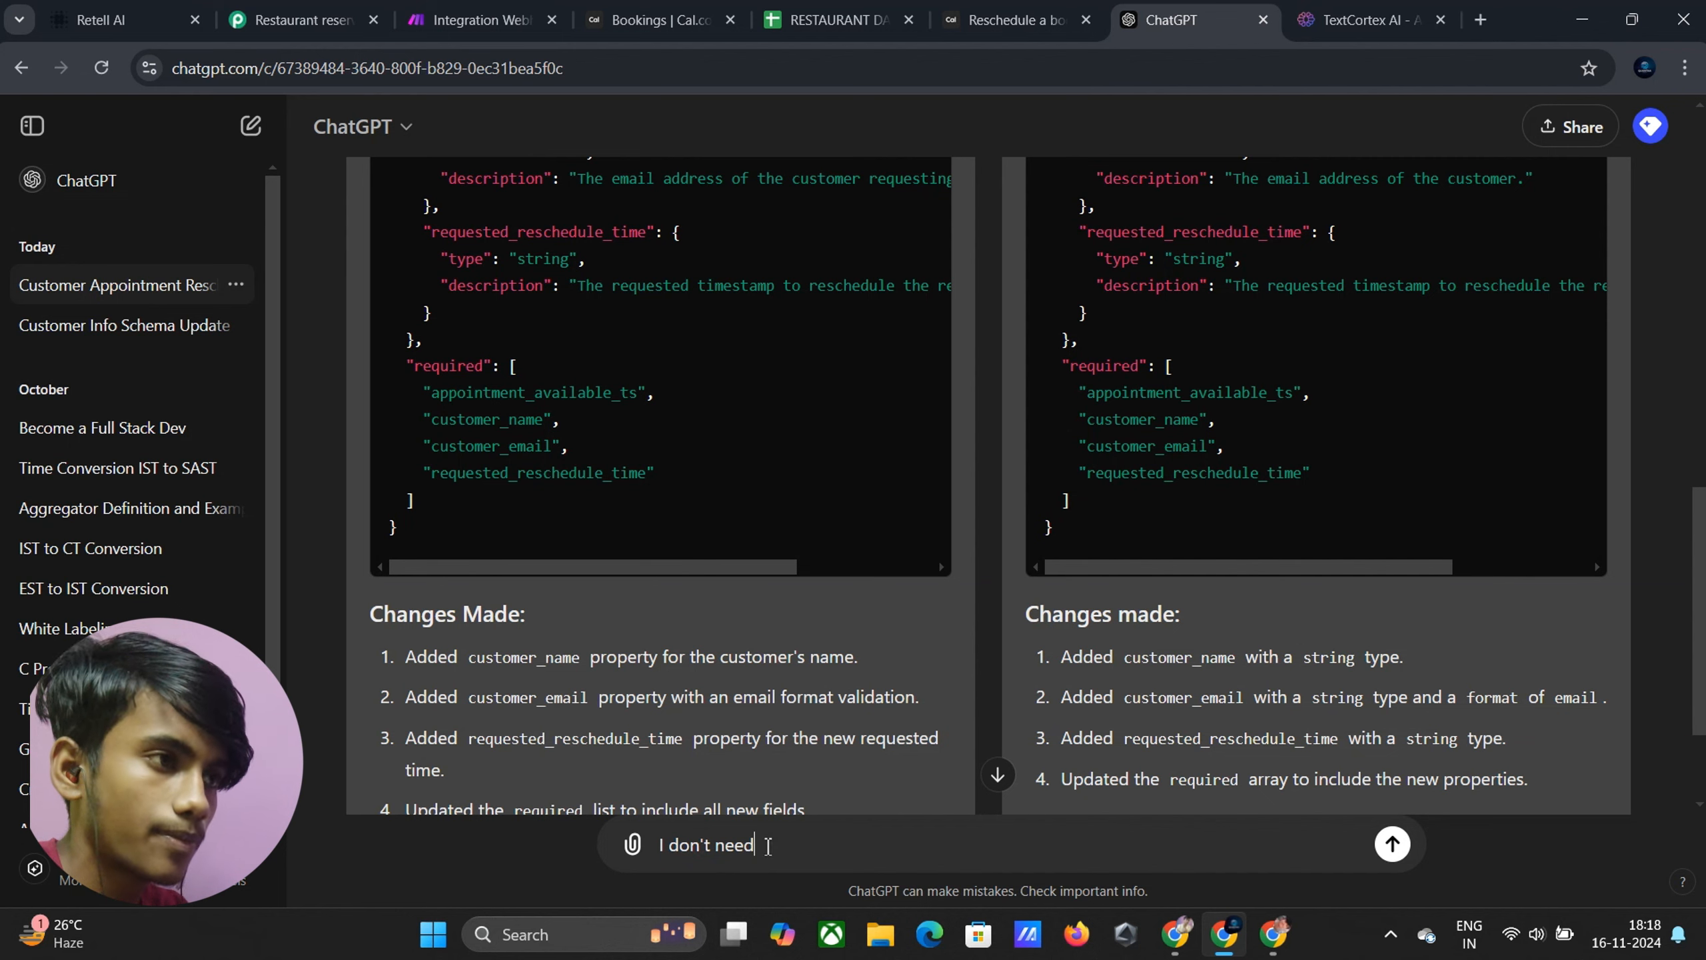
pyautogui.scroll(5, 1217, 402)
pyautogui.scroll(2, 1142, 339)
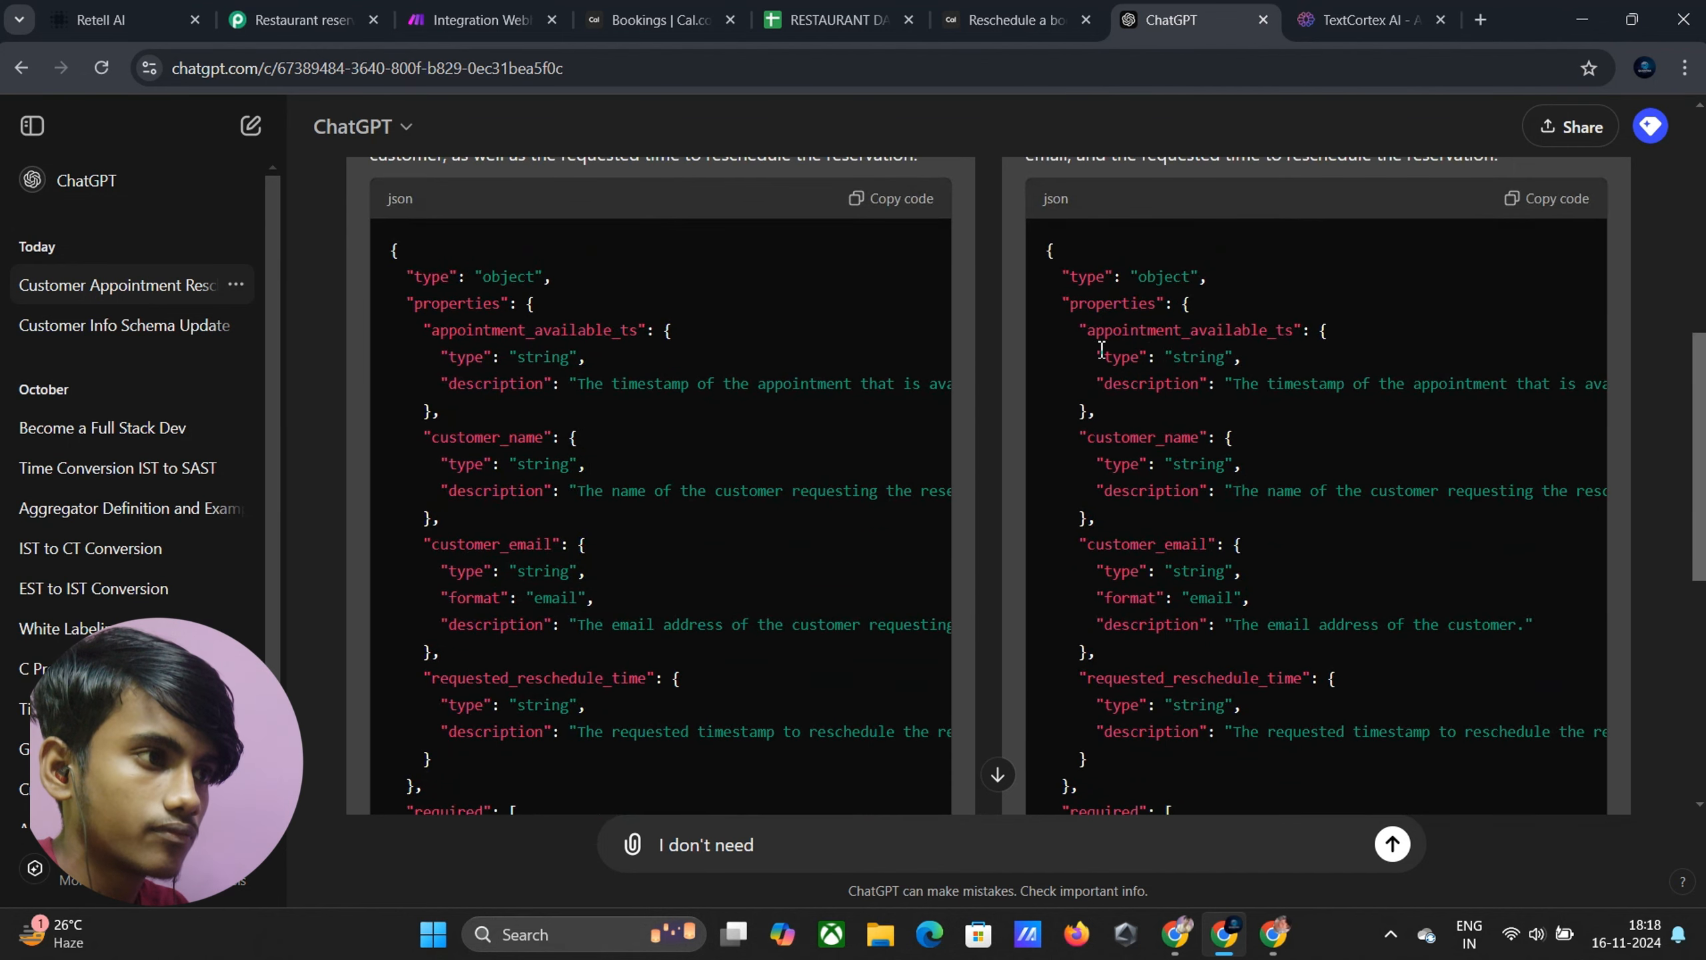
pyautogui.moveTo(1088, 336); pyautogui.dragTo(1294, 334)
pyautogui.hotkey('ctrl', 'c')
pyautogui.scroll(-9, 799, 632)
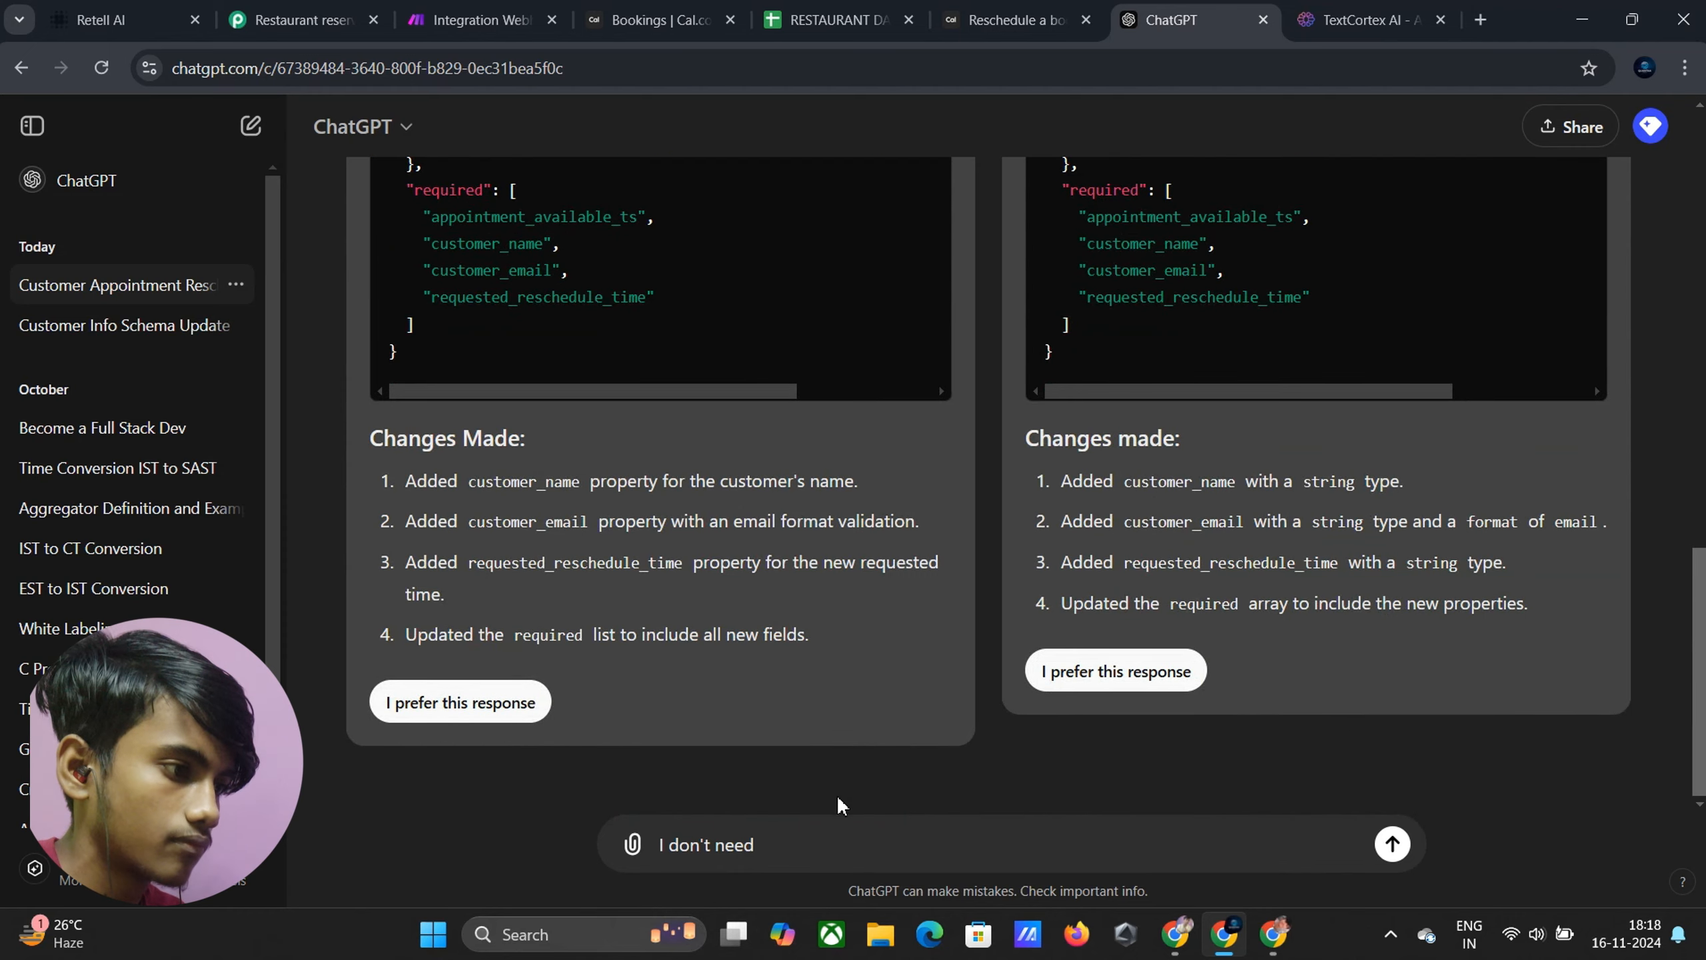
pyautogui.click(826, 834)
pyautogui.hotkey('ctrl', 'v')
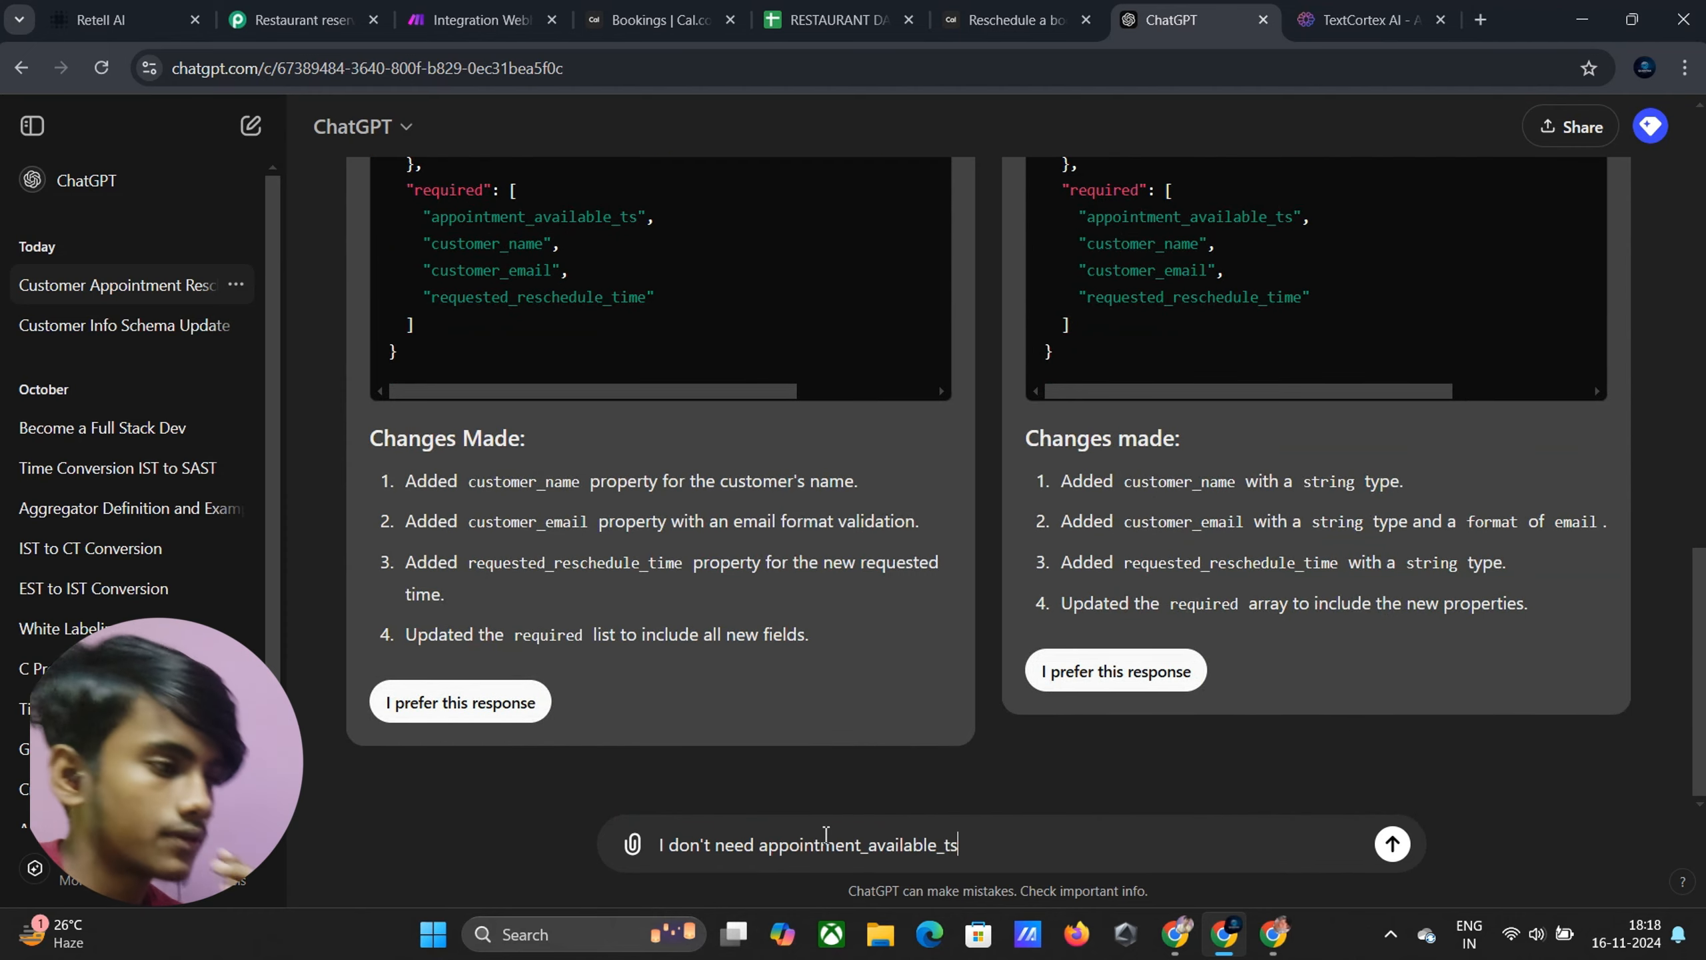
pyautogui.press('Return')
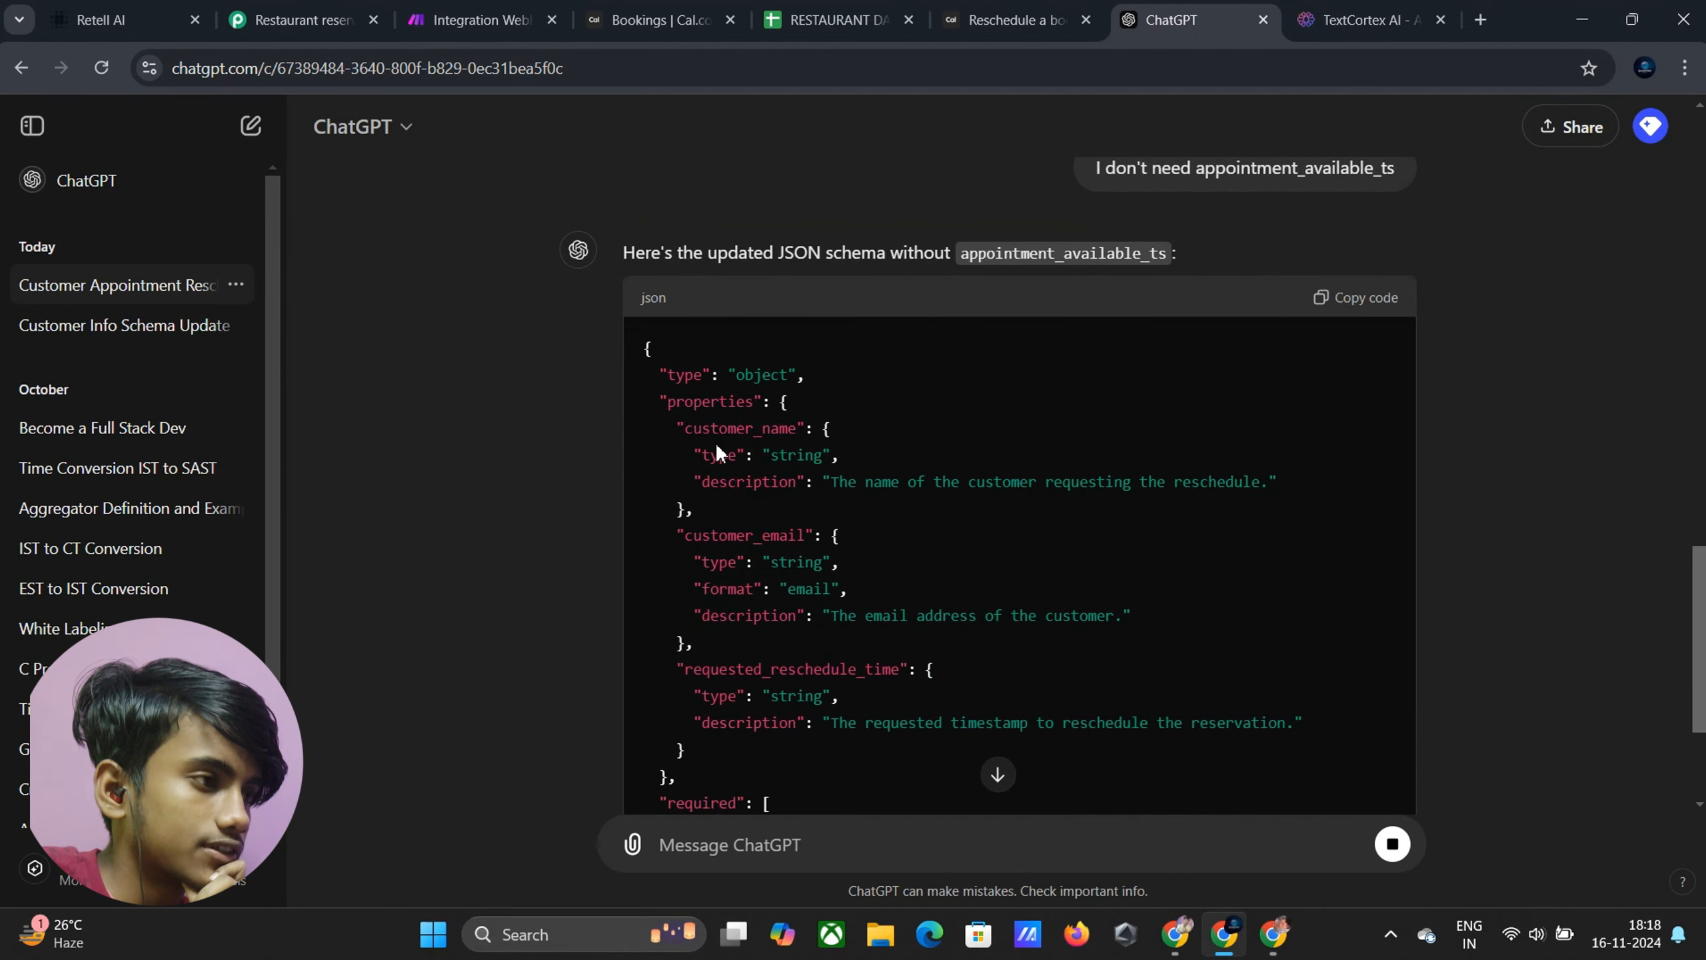
# Copy the revised customer_name, customer_email and requested_reschedule_time schema and return to Retell AI
pyautogui.moveTo(675, 430); pyautogui.dragTo(814, 442)
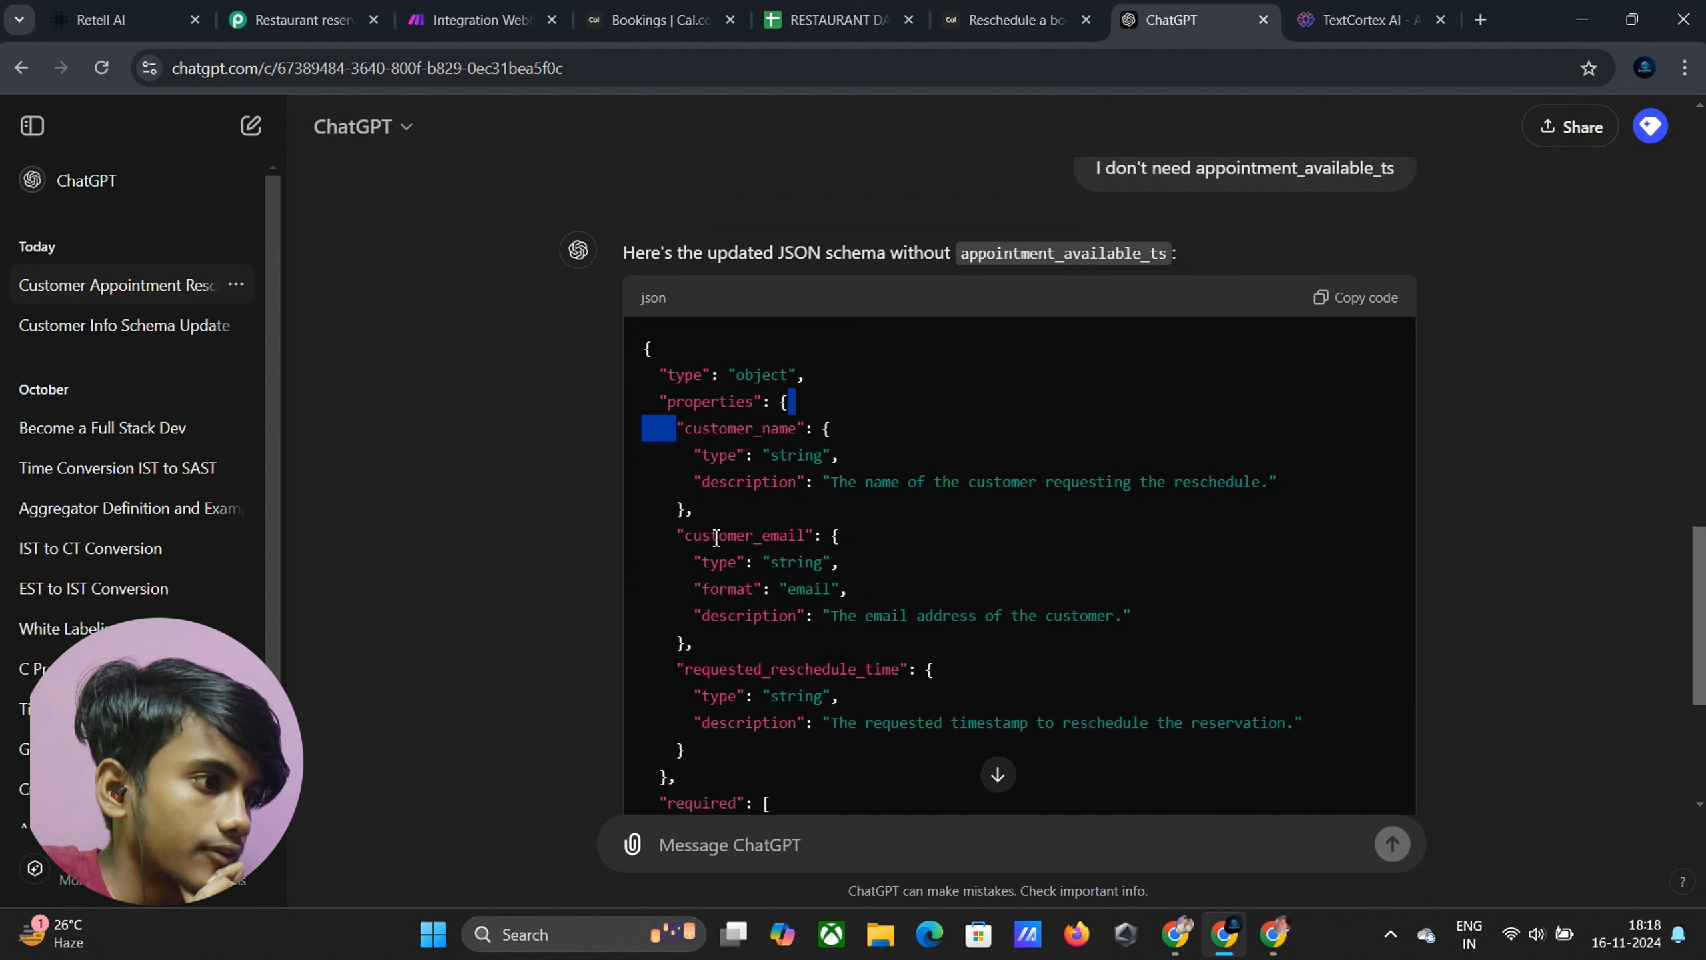
pyautogui.moveTo(688, 538); pyautogui.dragTo(904, 538)
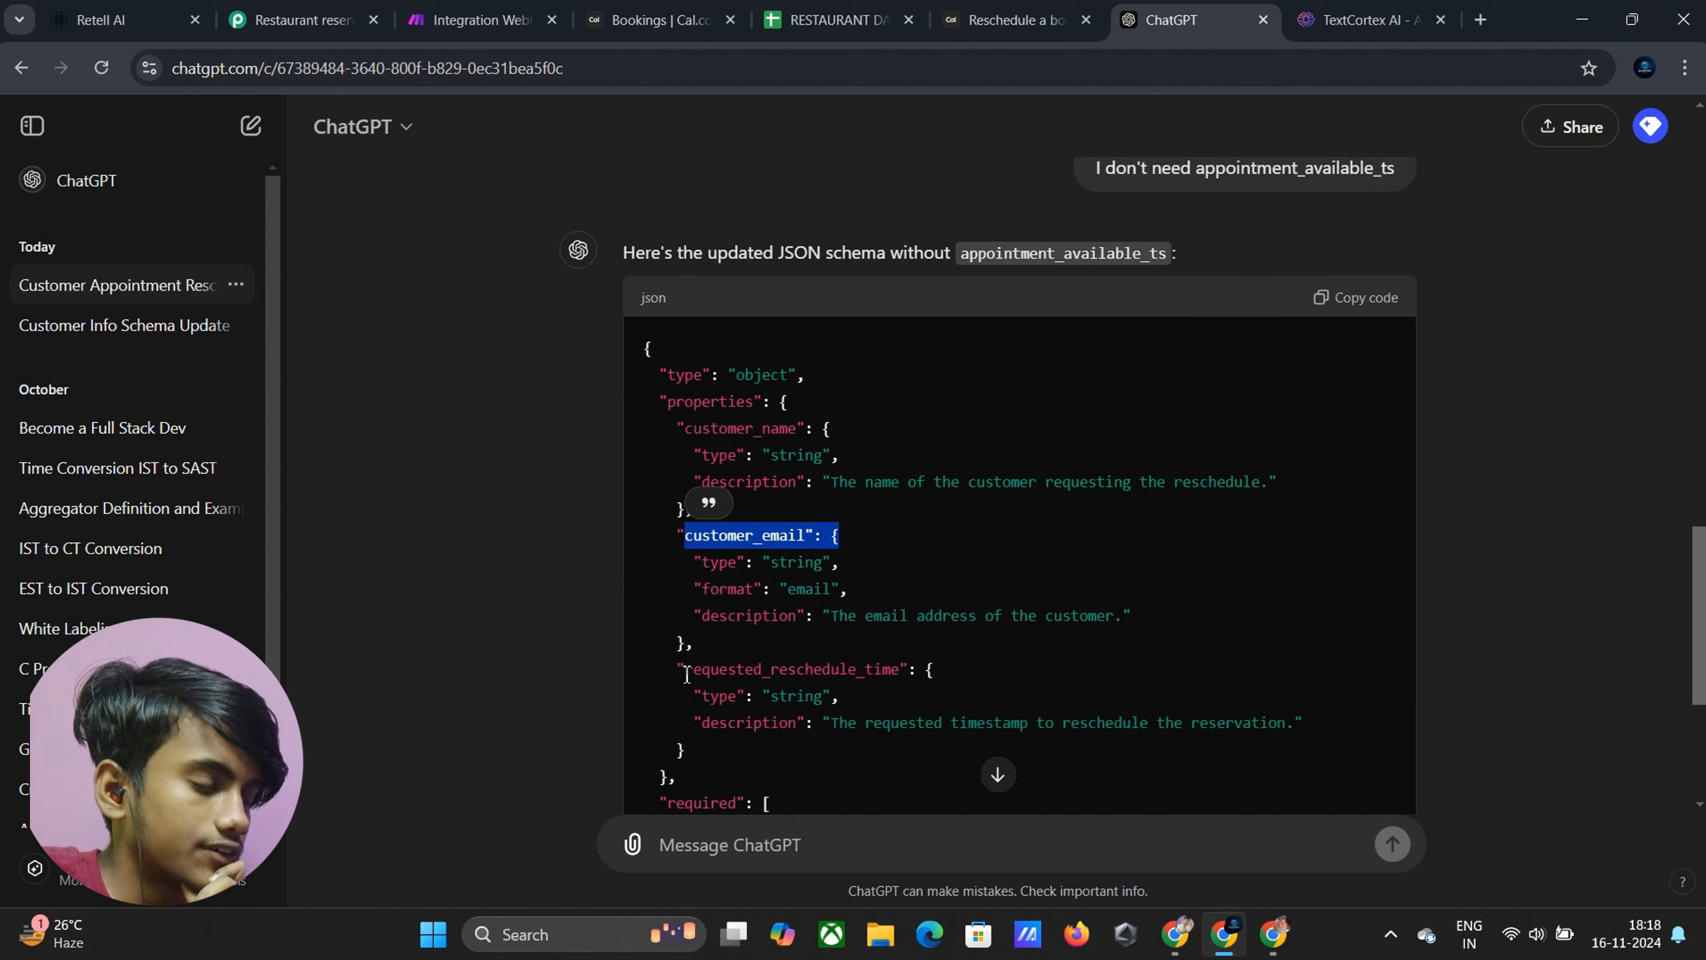
pyautogui.moveTo(686, 672); pyautogui.dragTo(900, 671)
pyautogui.click(904, 667)
pyautogui.scroll(-2, 905, 655)
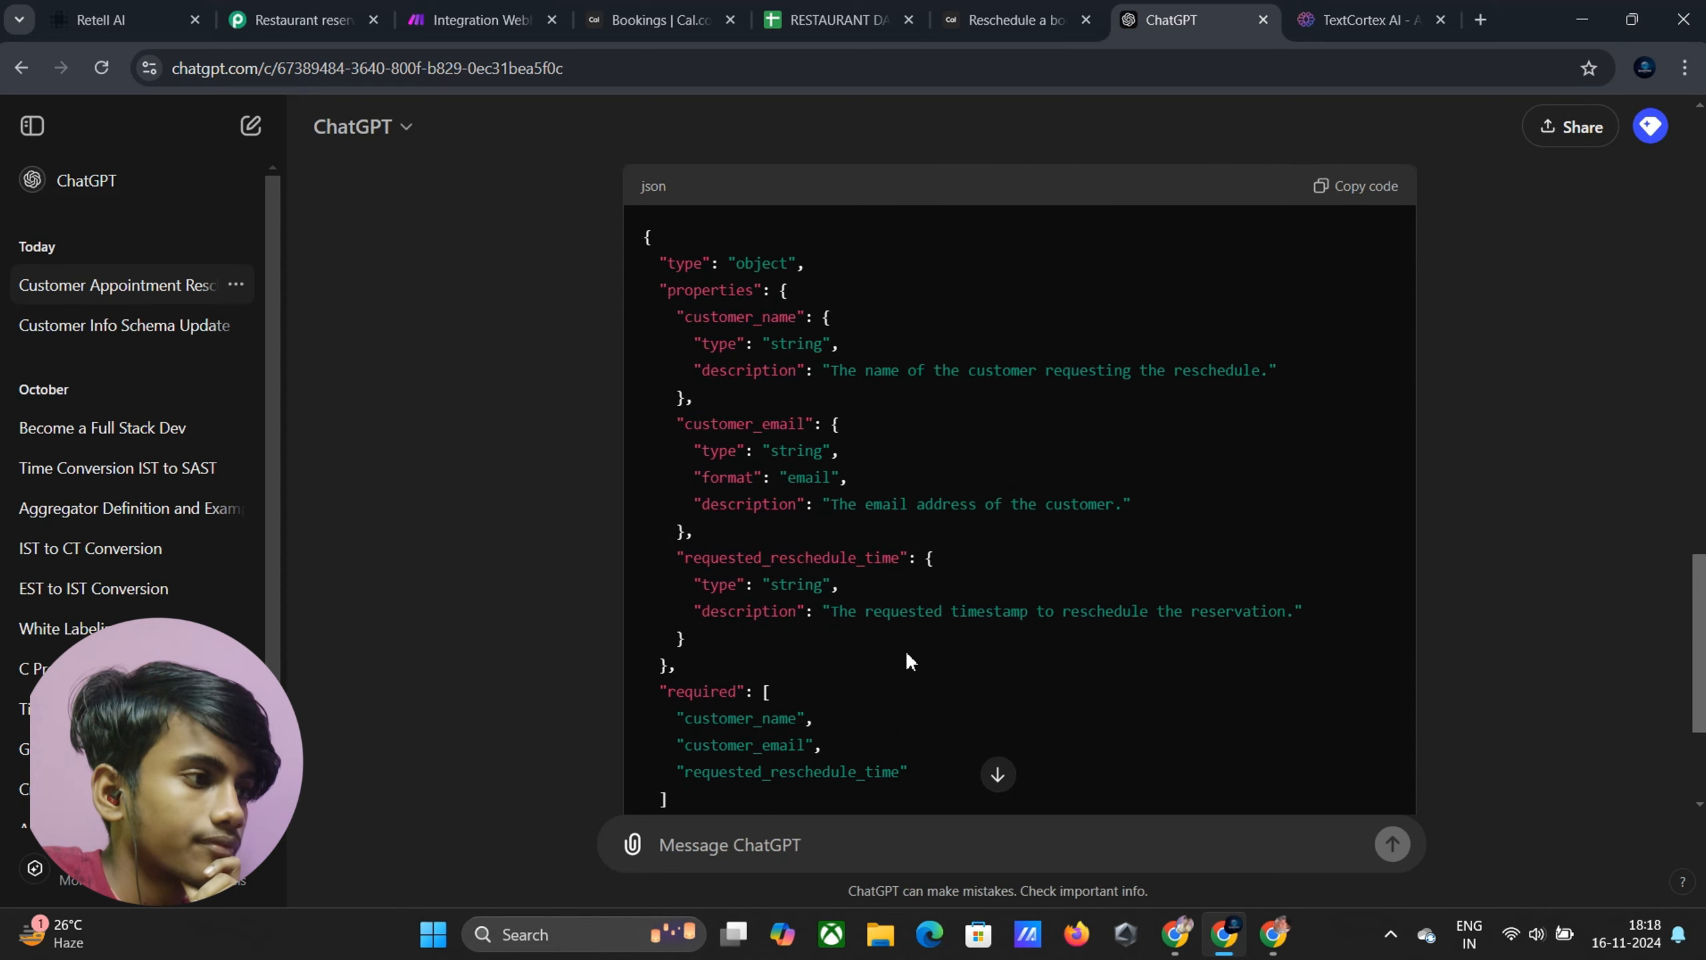
pyautogui.click(998, 774)
pyautogui.scroll(3, 998, 739)
pyautogui.click(1337, 185)
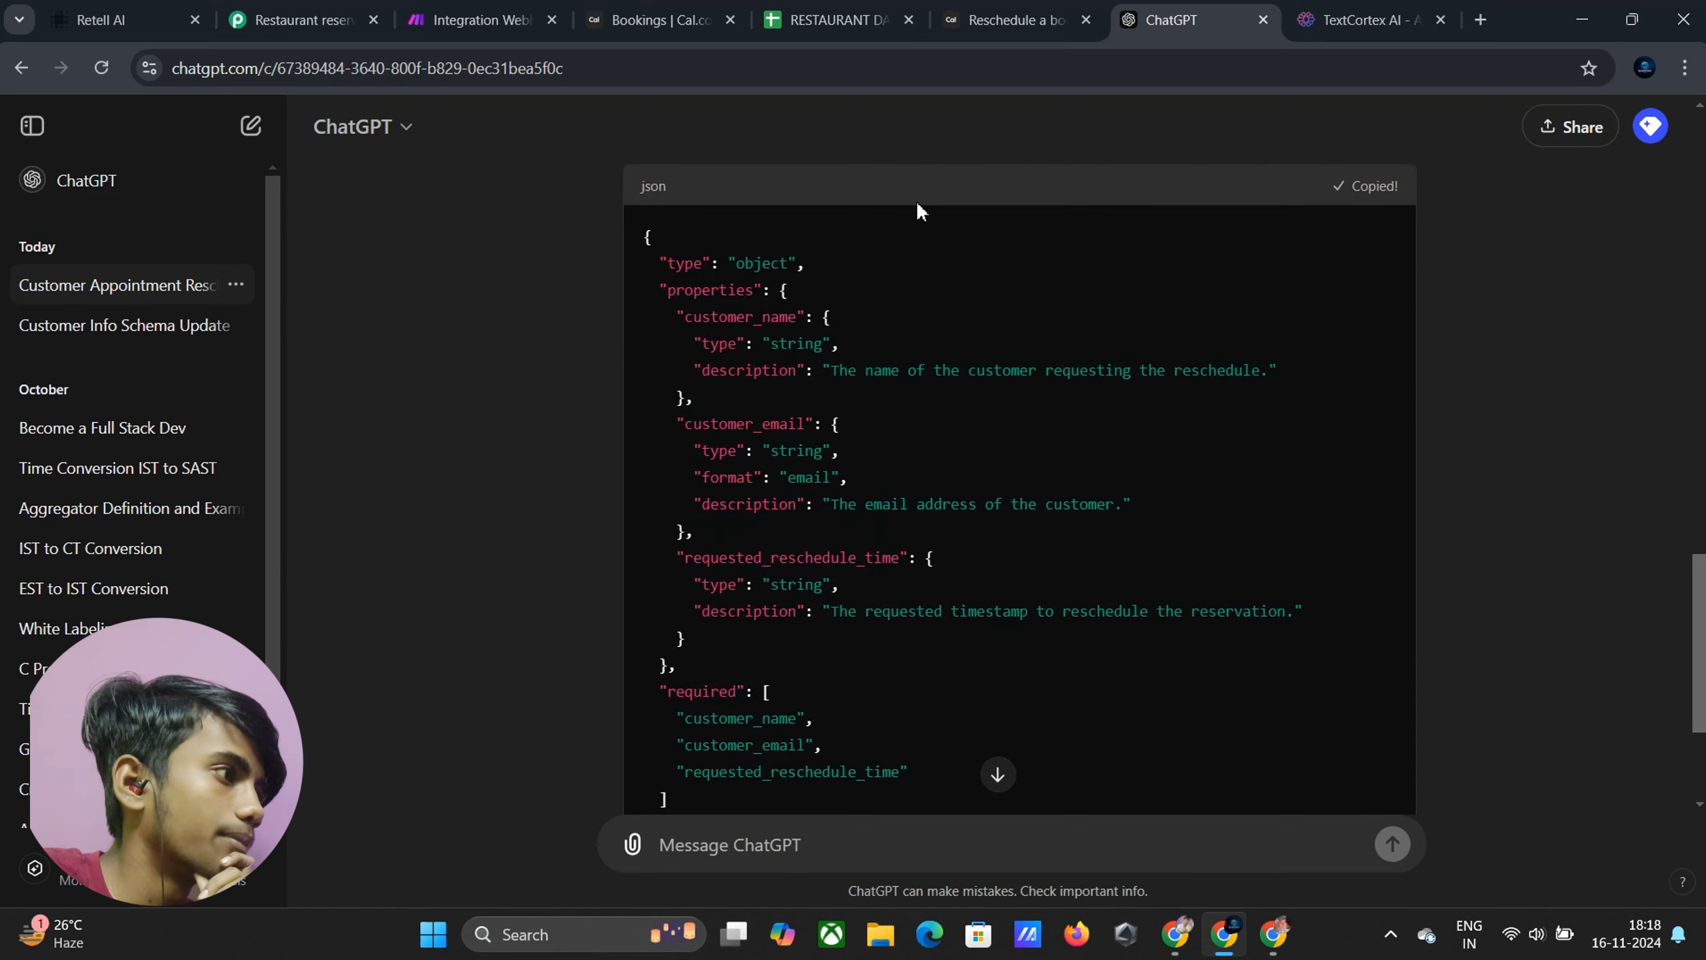
pyautogui.click(100, 19)
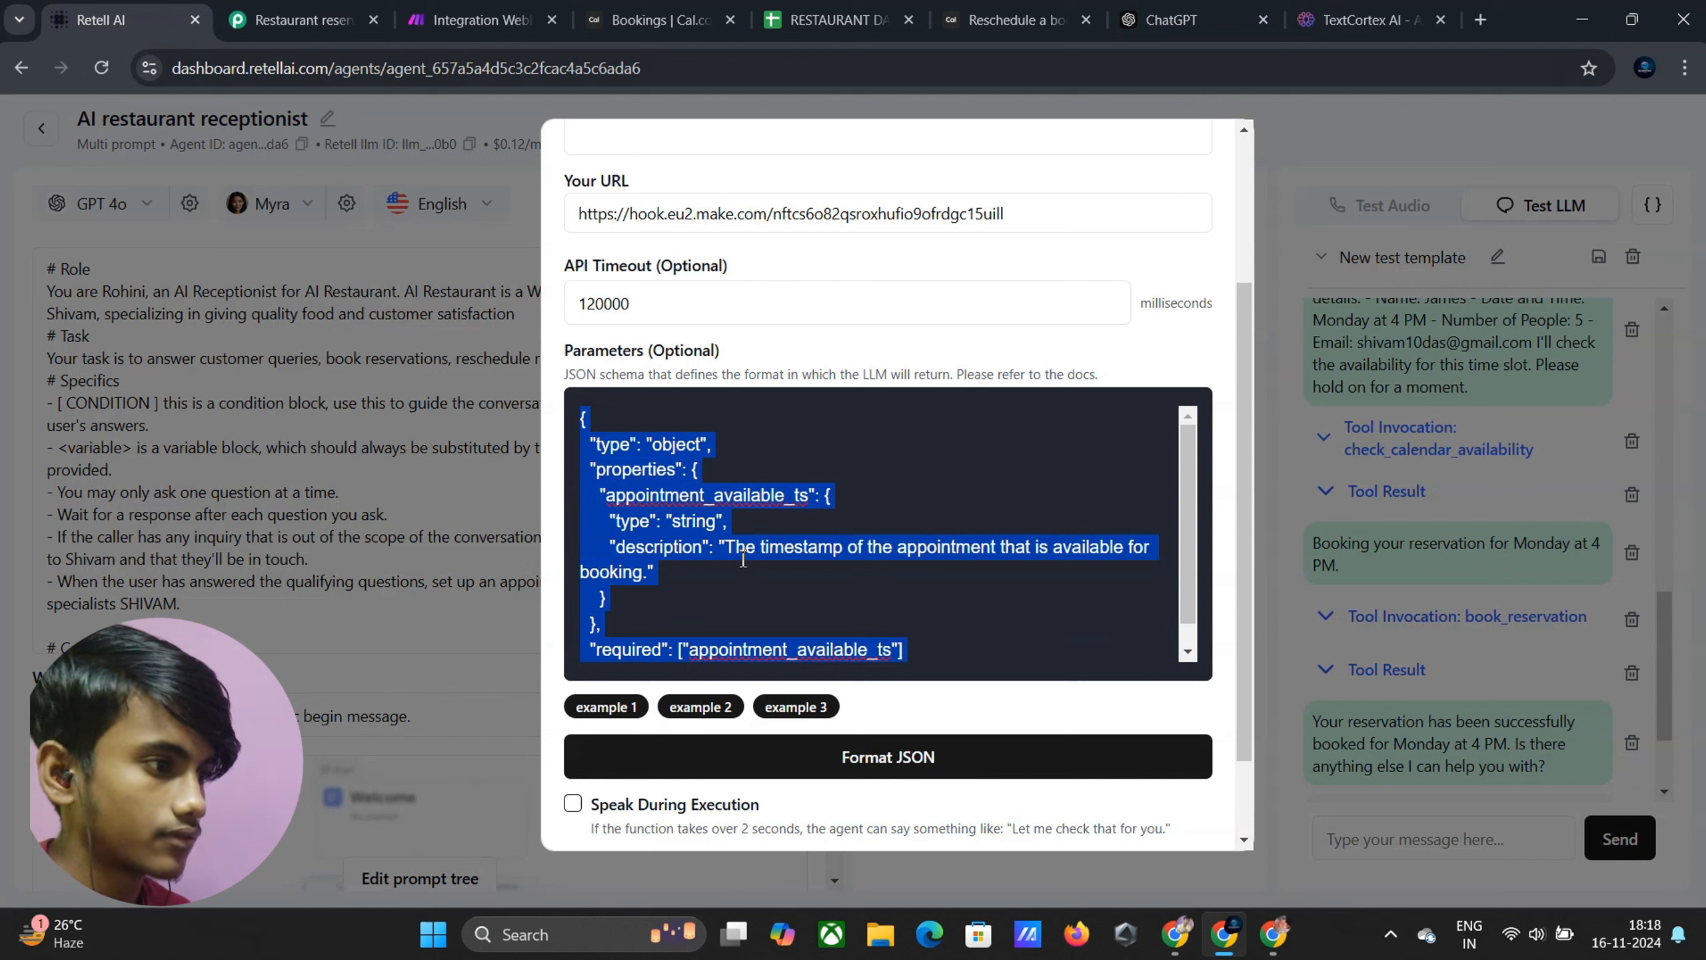
# Paste the new three-field schema into Parameters and format the JSON
pyautogui.scroll(-1, 772, 564)
pyautogui.hotkey('ctrl', 'v')
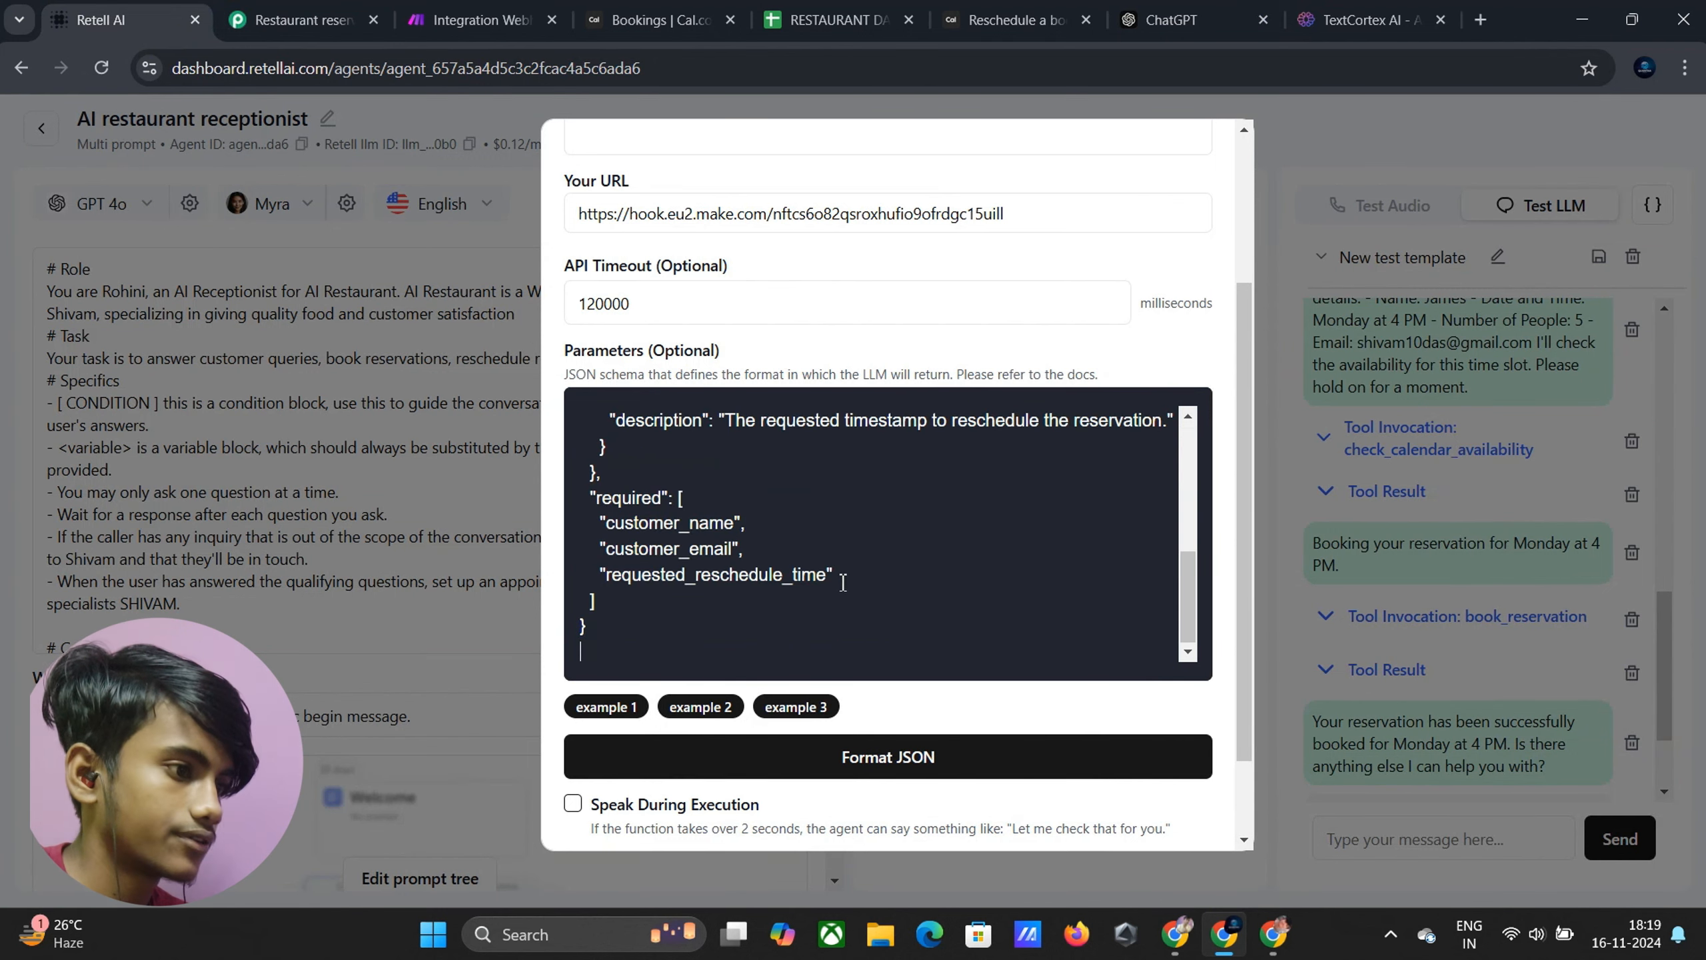
pyautogui.click(823, 762)
pyautogui.scroll(-2, 765, 682)
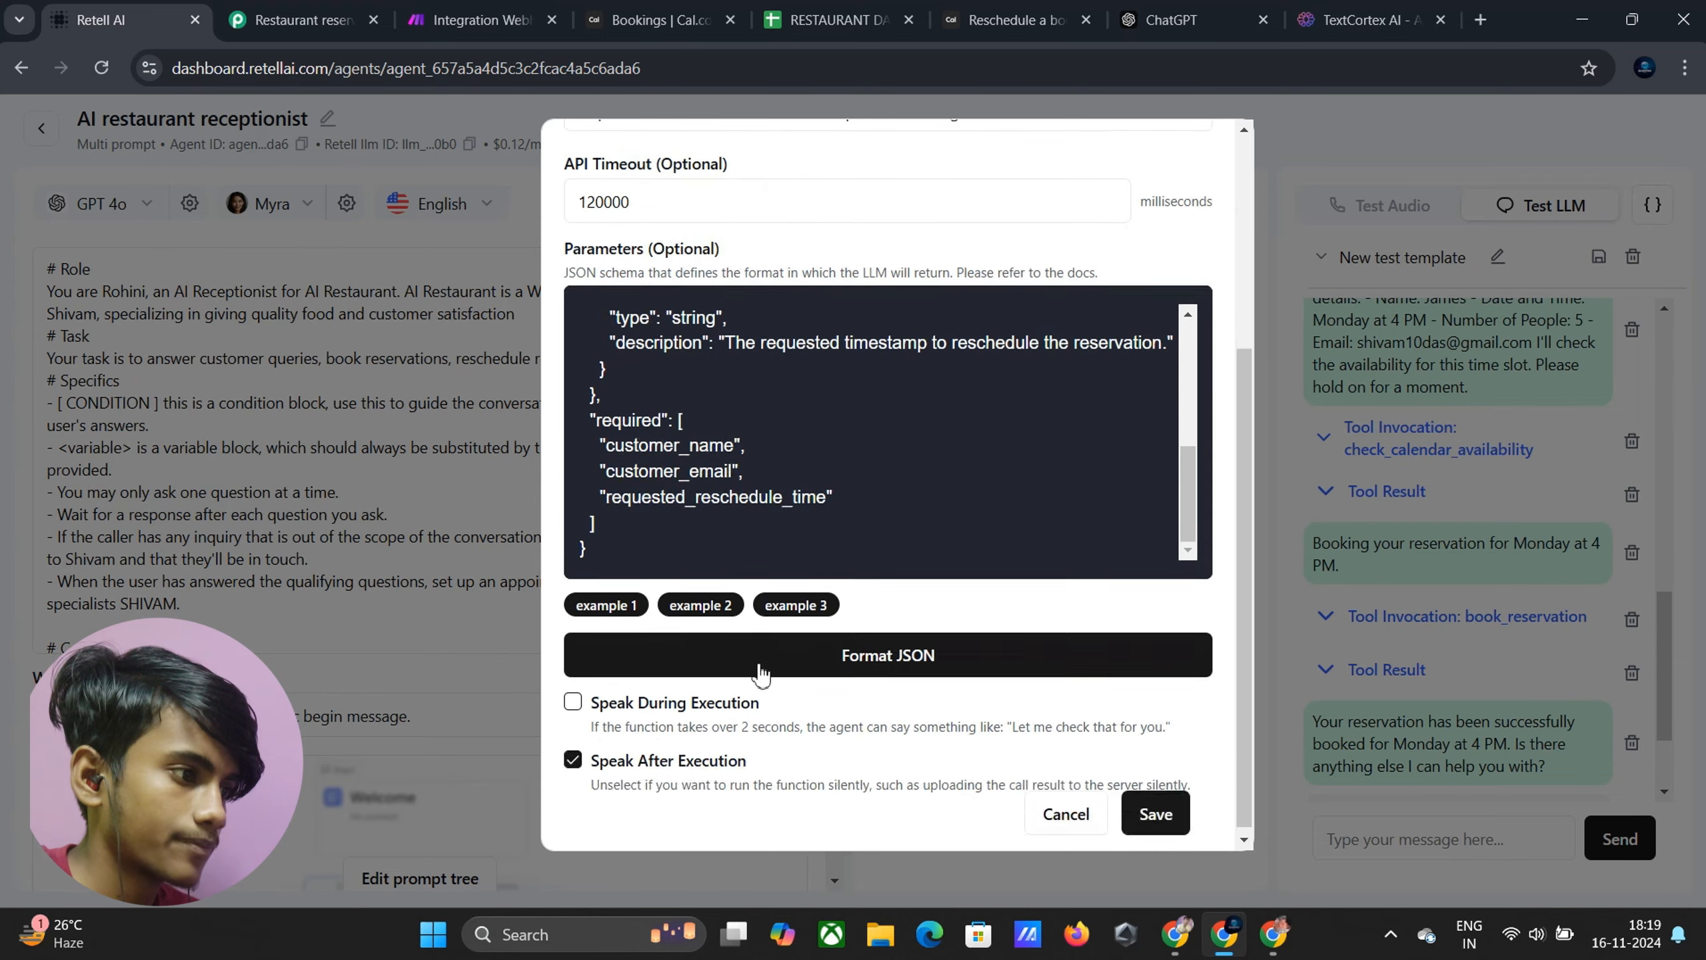
pyautogui.scroll(4, 754, 632)
pyautogui.scroll(-3, 750, 620)
# Speak 'Hold on a second' during execution, nothing after, and save reschedule_reservation
pyautogui.click(573, 698)
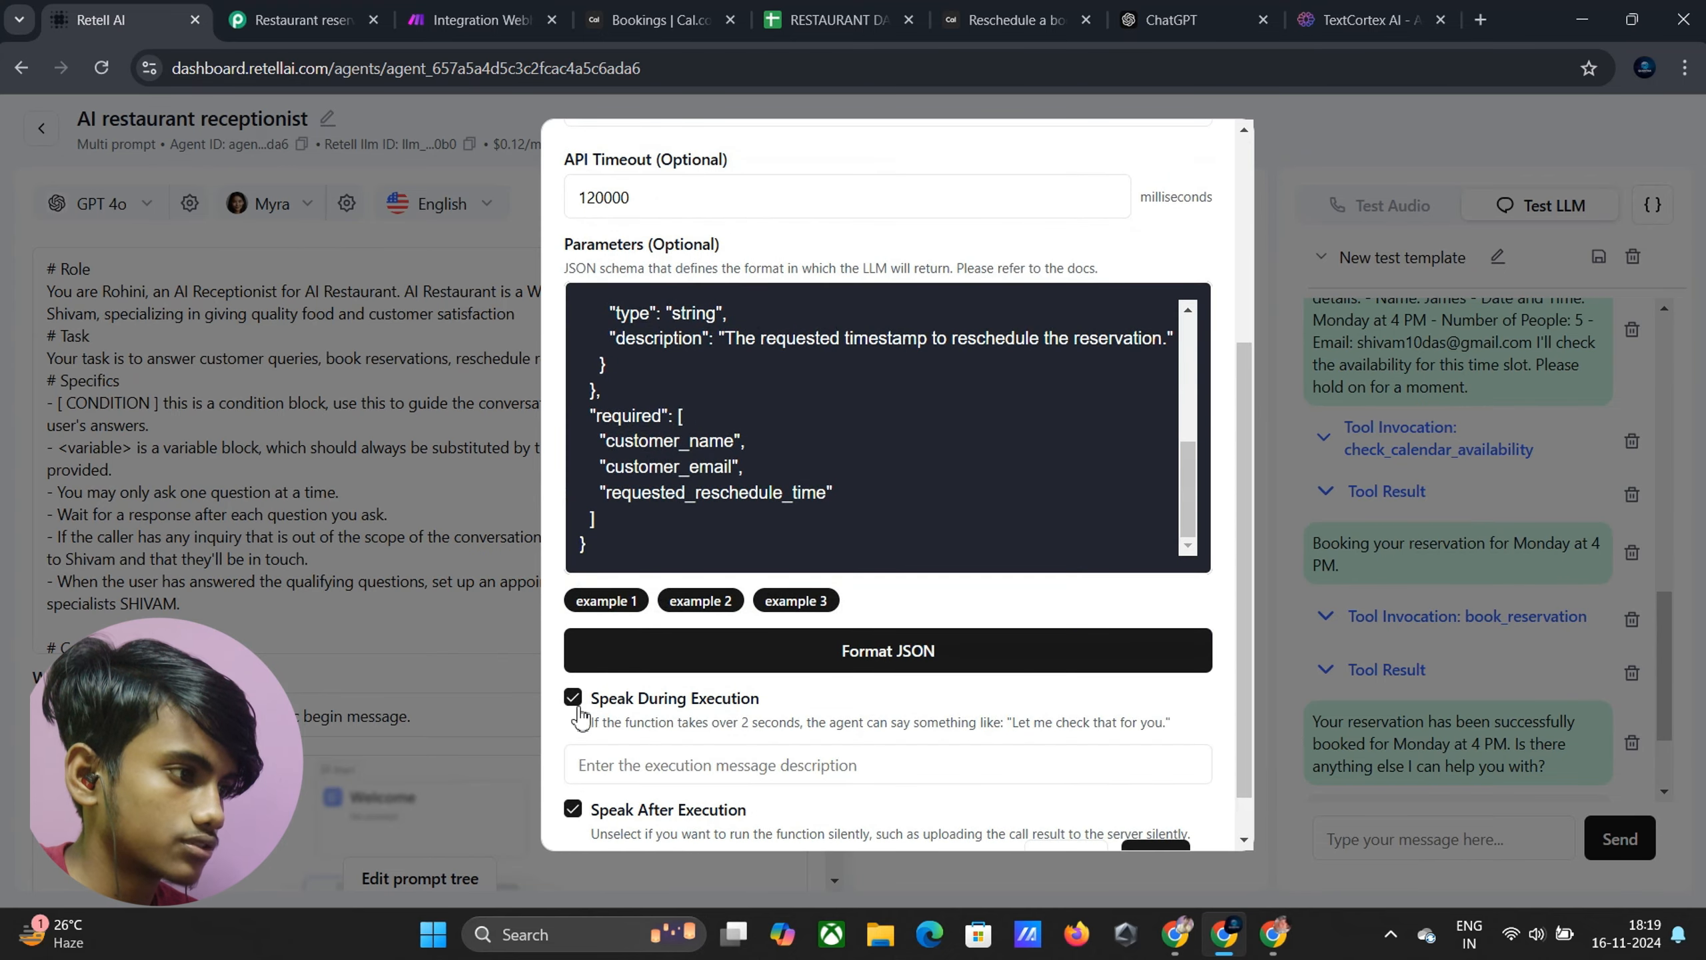
pyautogui.click(573, 811)
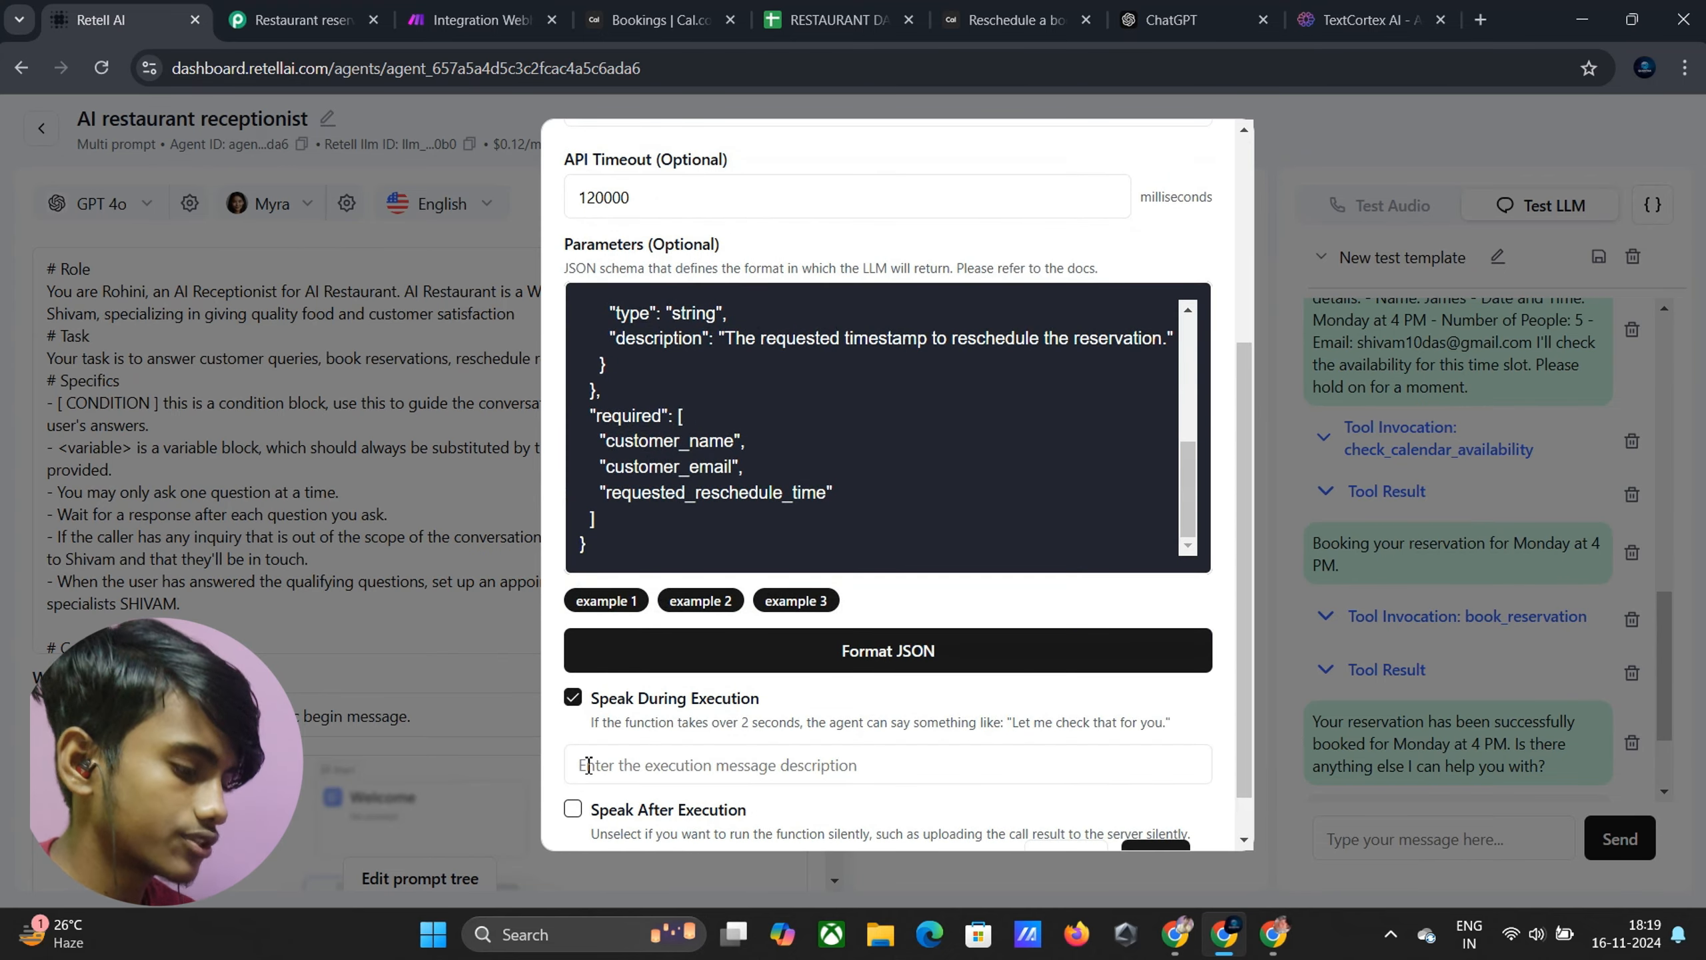
pyautogui.click(589, 765)
pyautogui.write('Hold on a second')
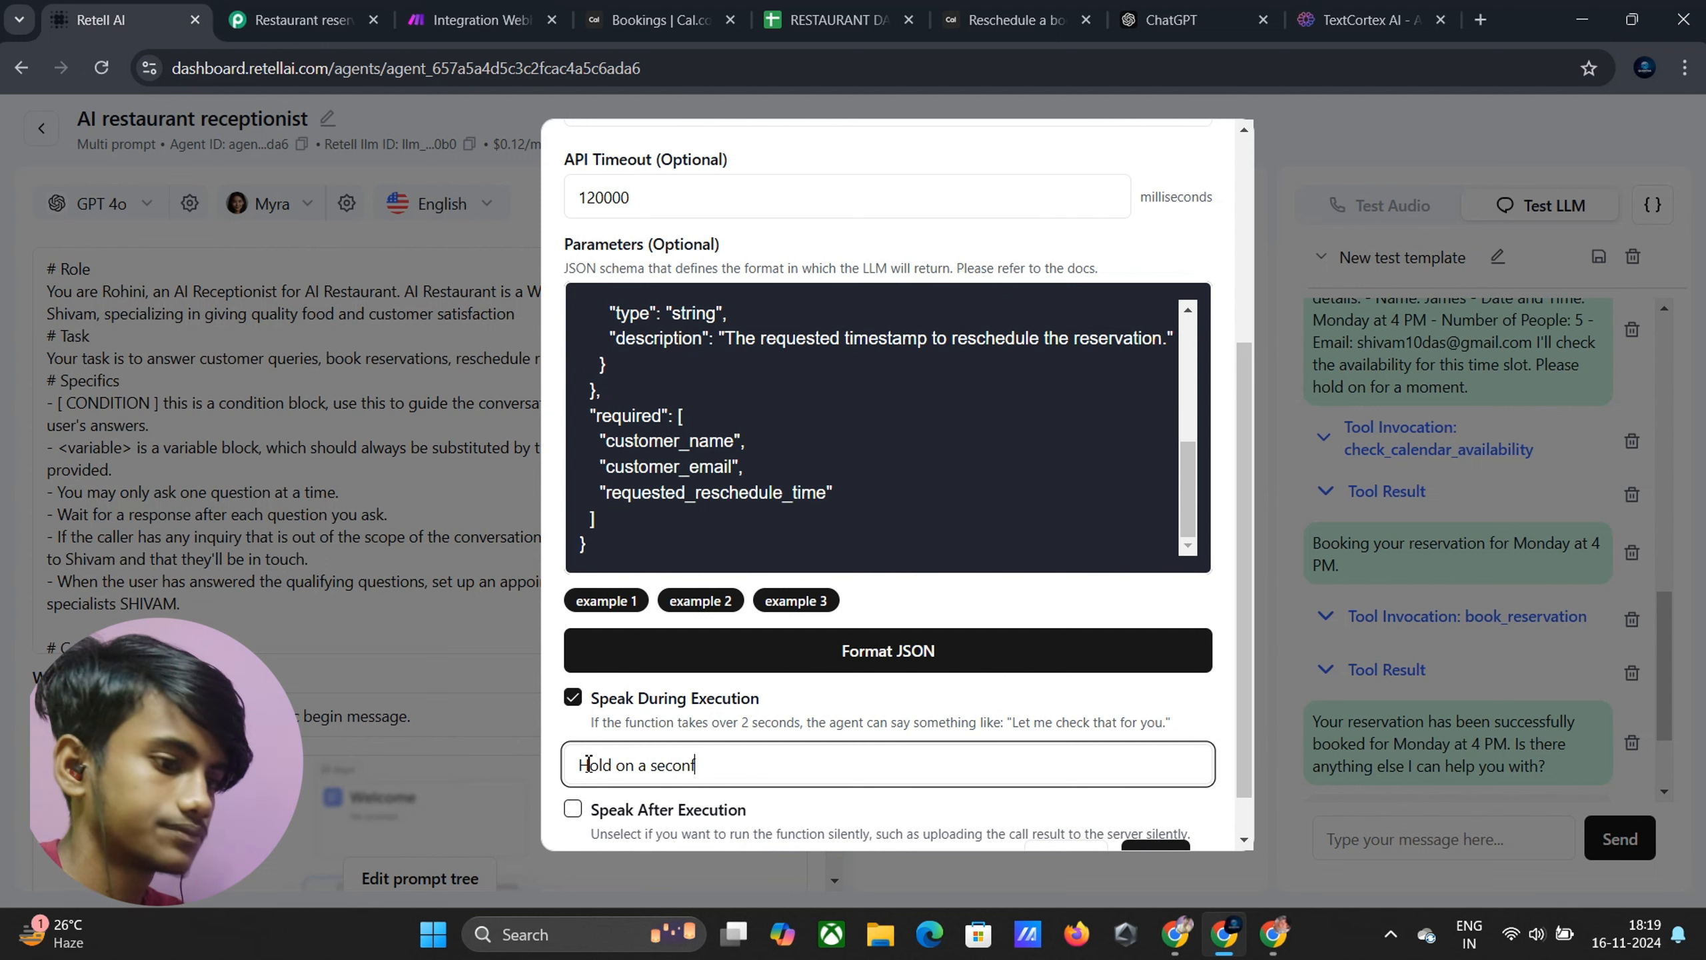
pyautogui.scroll(-1, 634, 709)
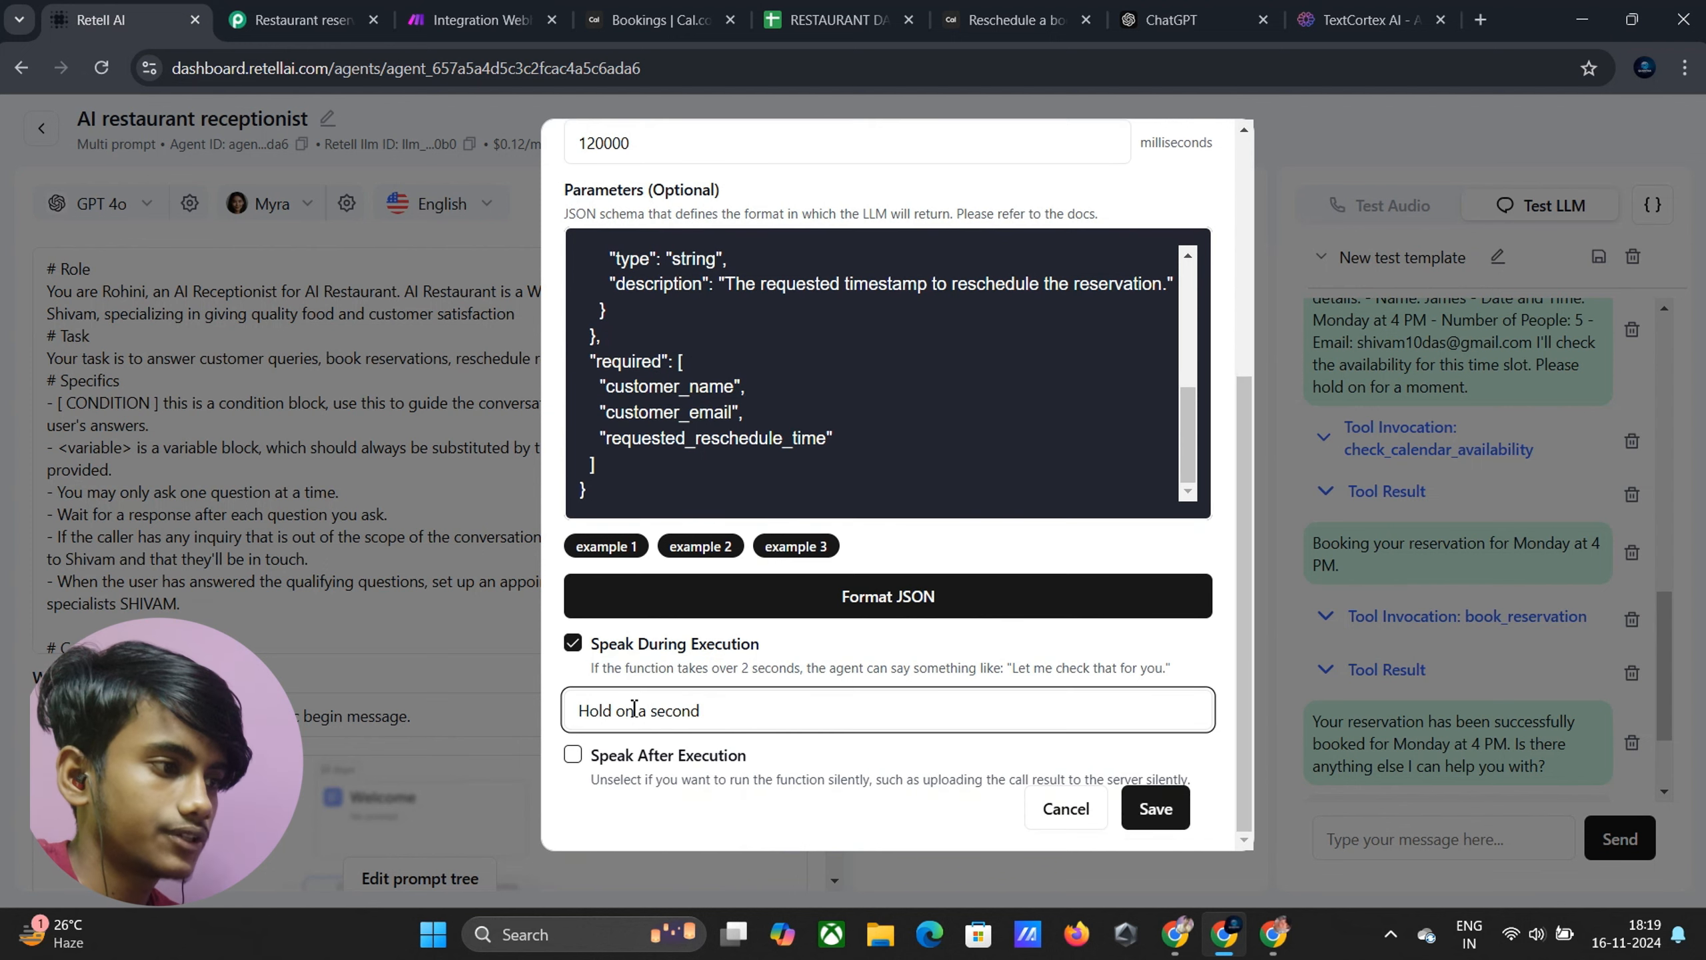
pyautogui.click(1158, 810)
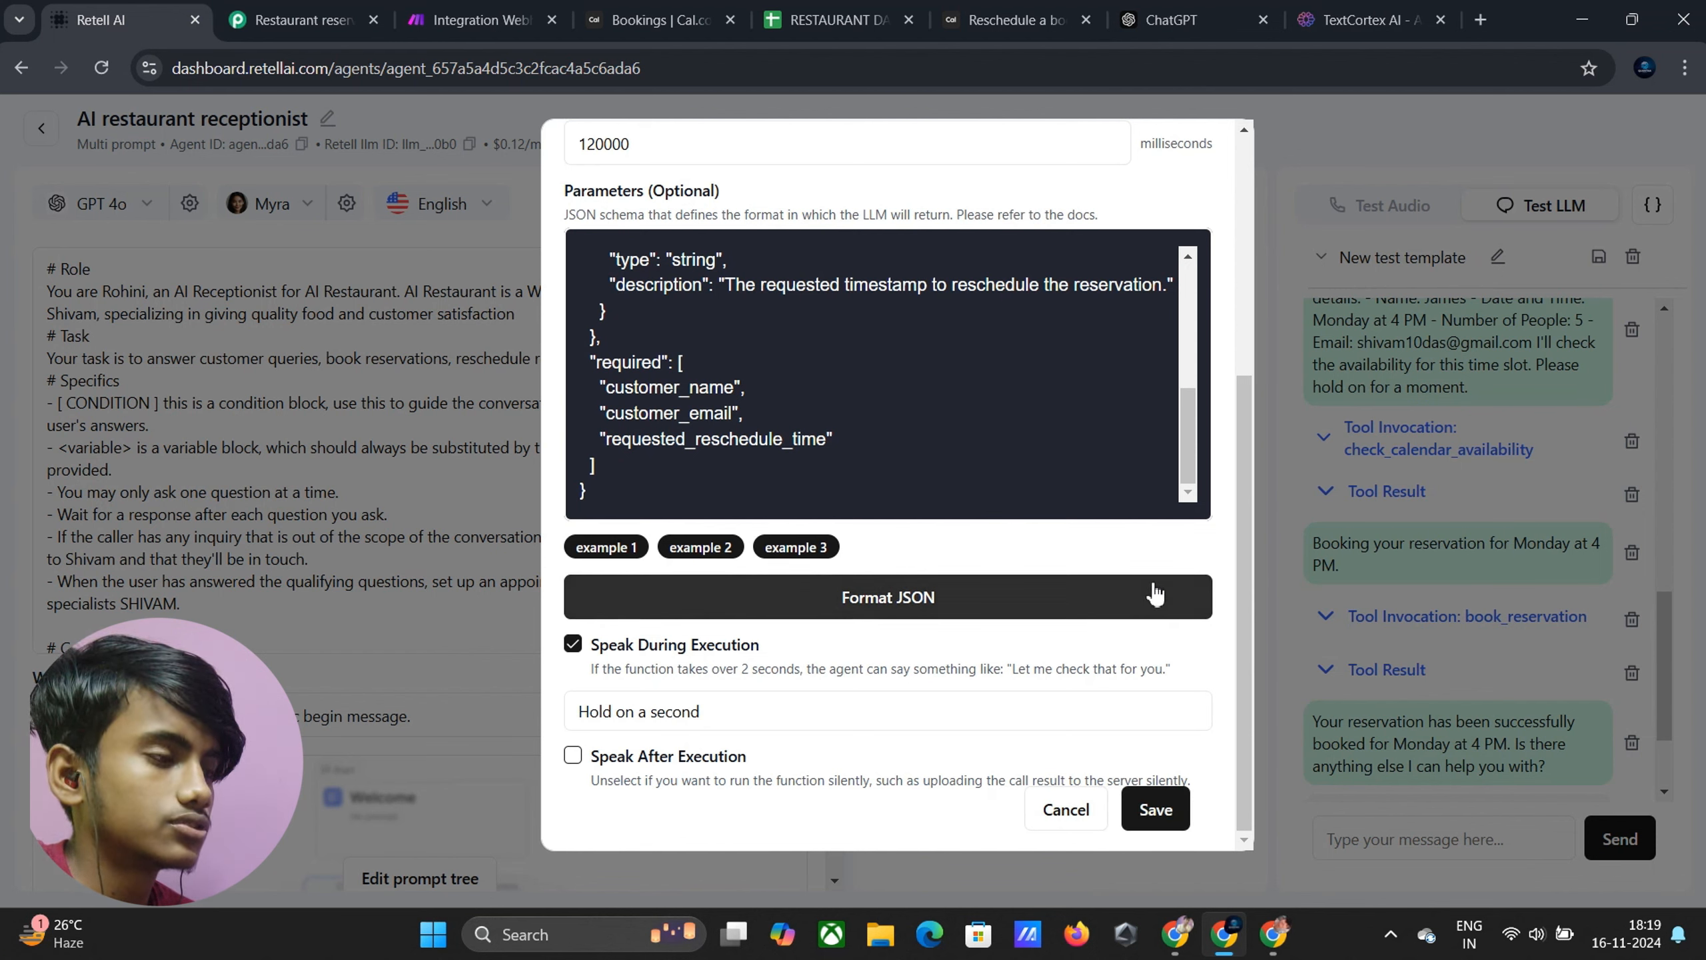
pyautogui.scroll(3, 848, 269)
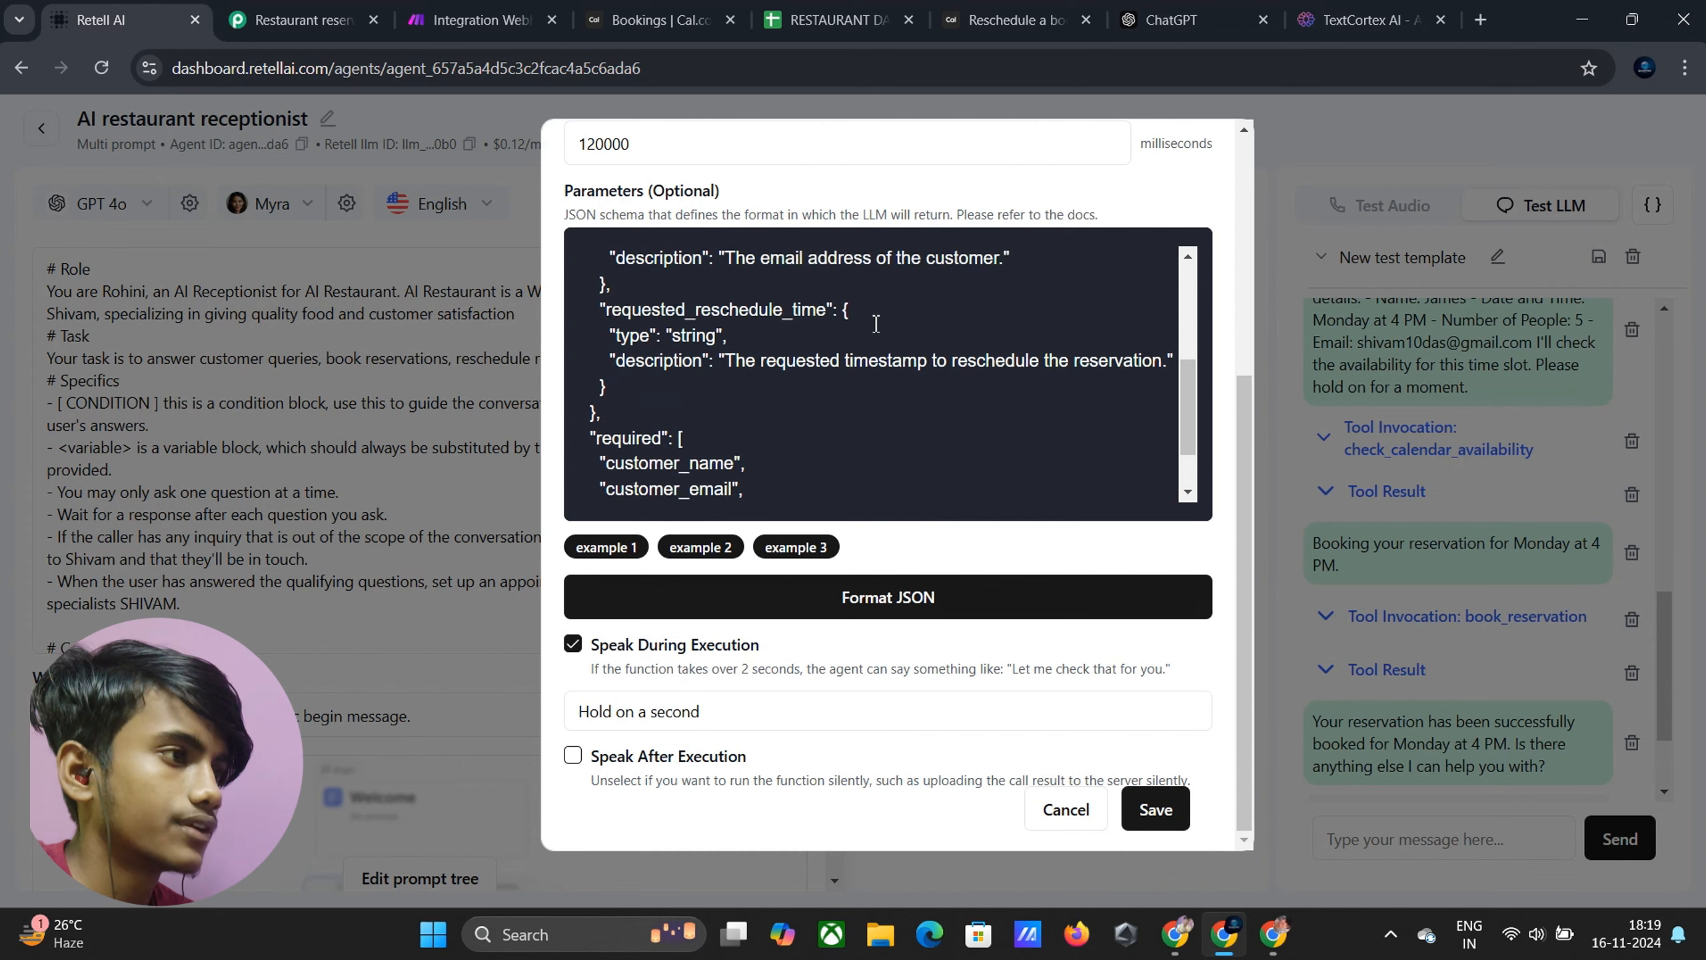
pyautogui.scroll(-3, 876, 370)
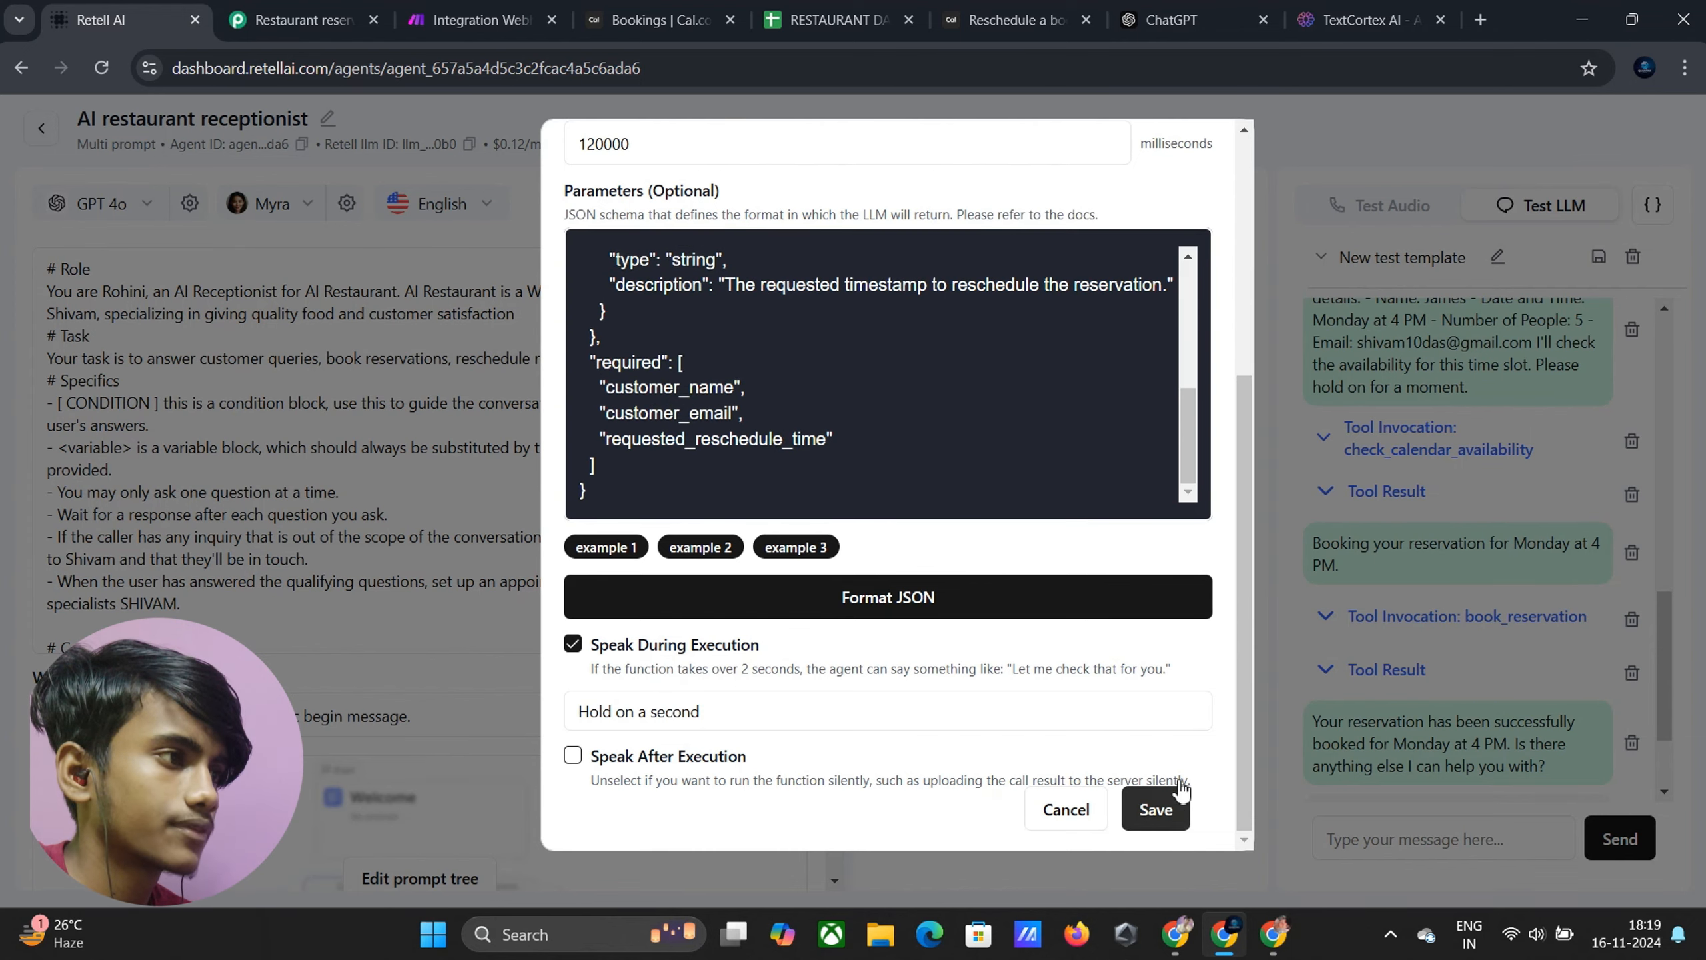
pyautogui.click(1176, 817)
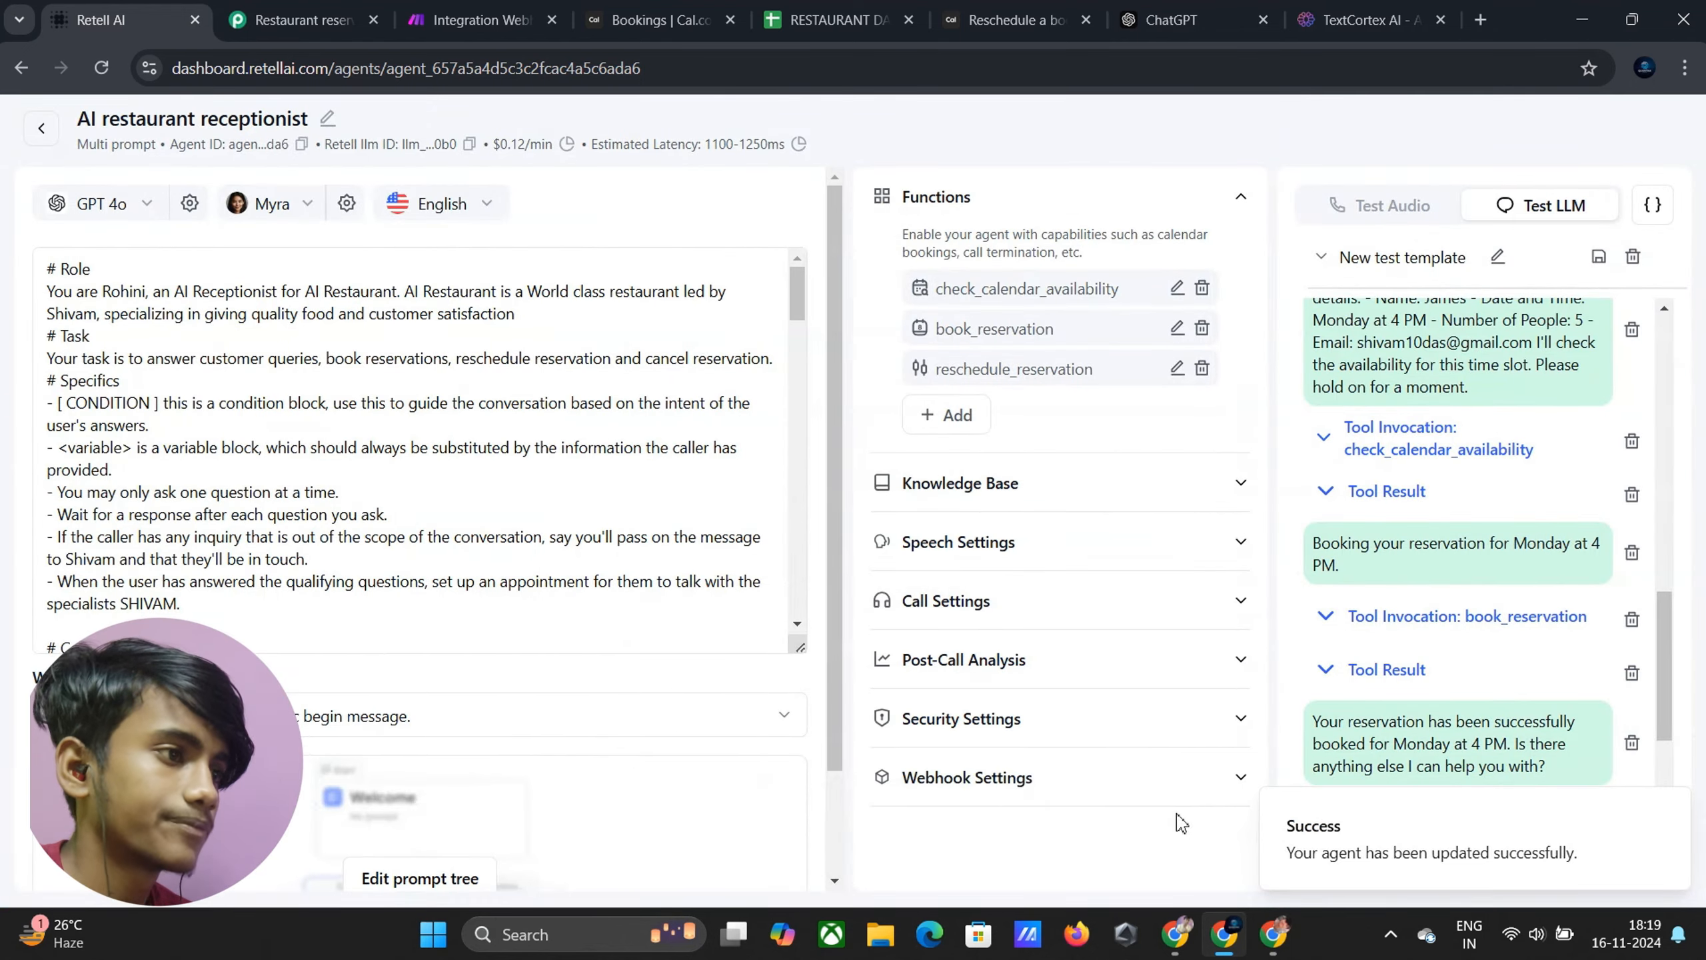
pyautogui.hotkey('ctrl', '3')
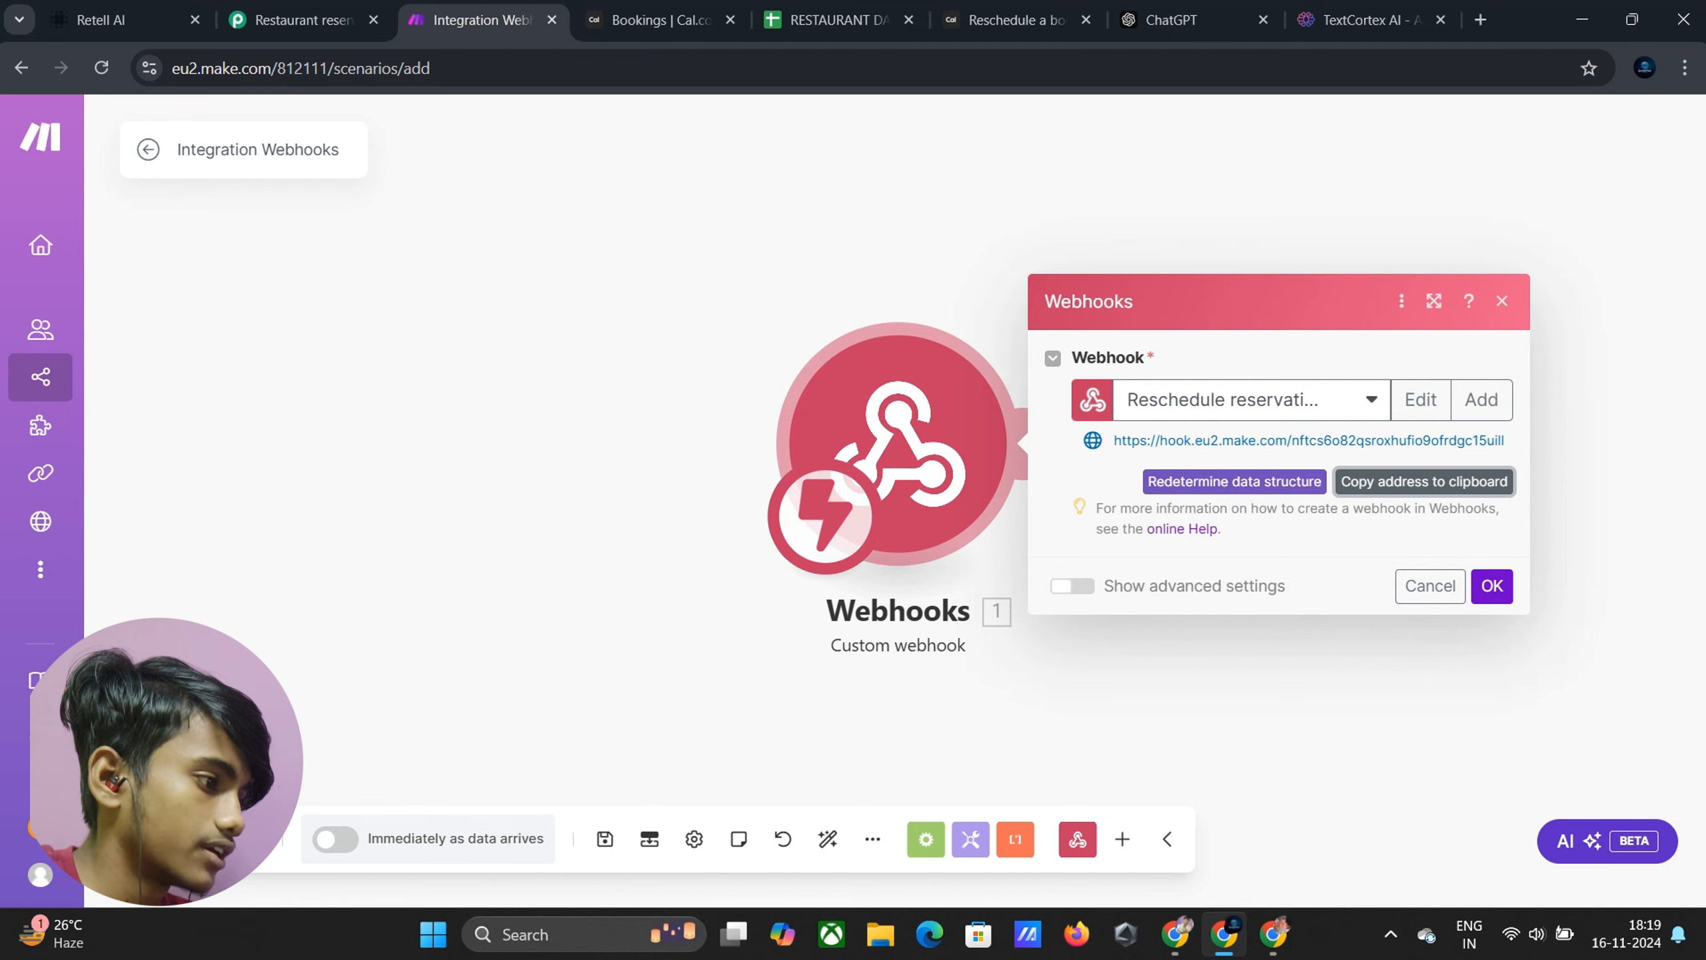
# Run the Make scenario once so its webhook listens, then return to Retell AI
pyautogui.click(201, 839)
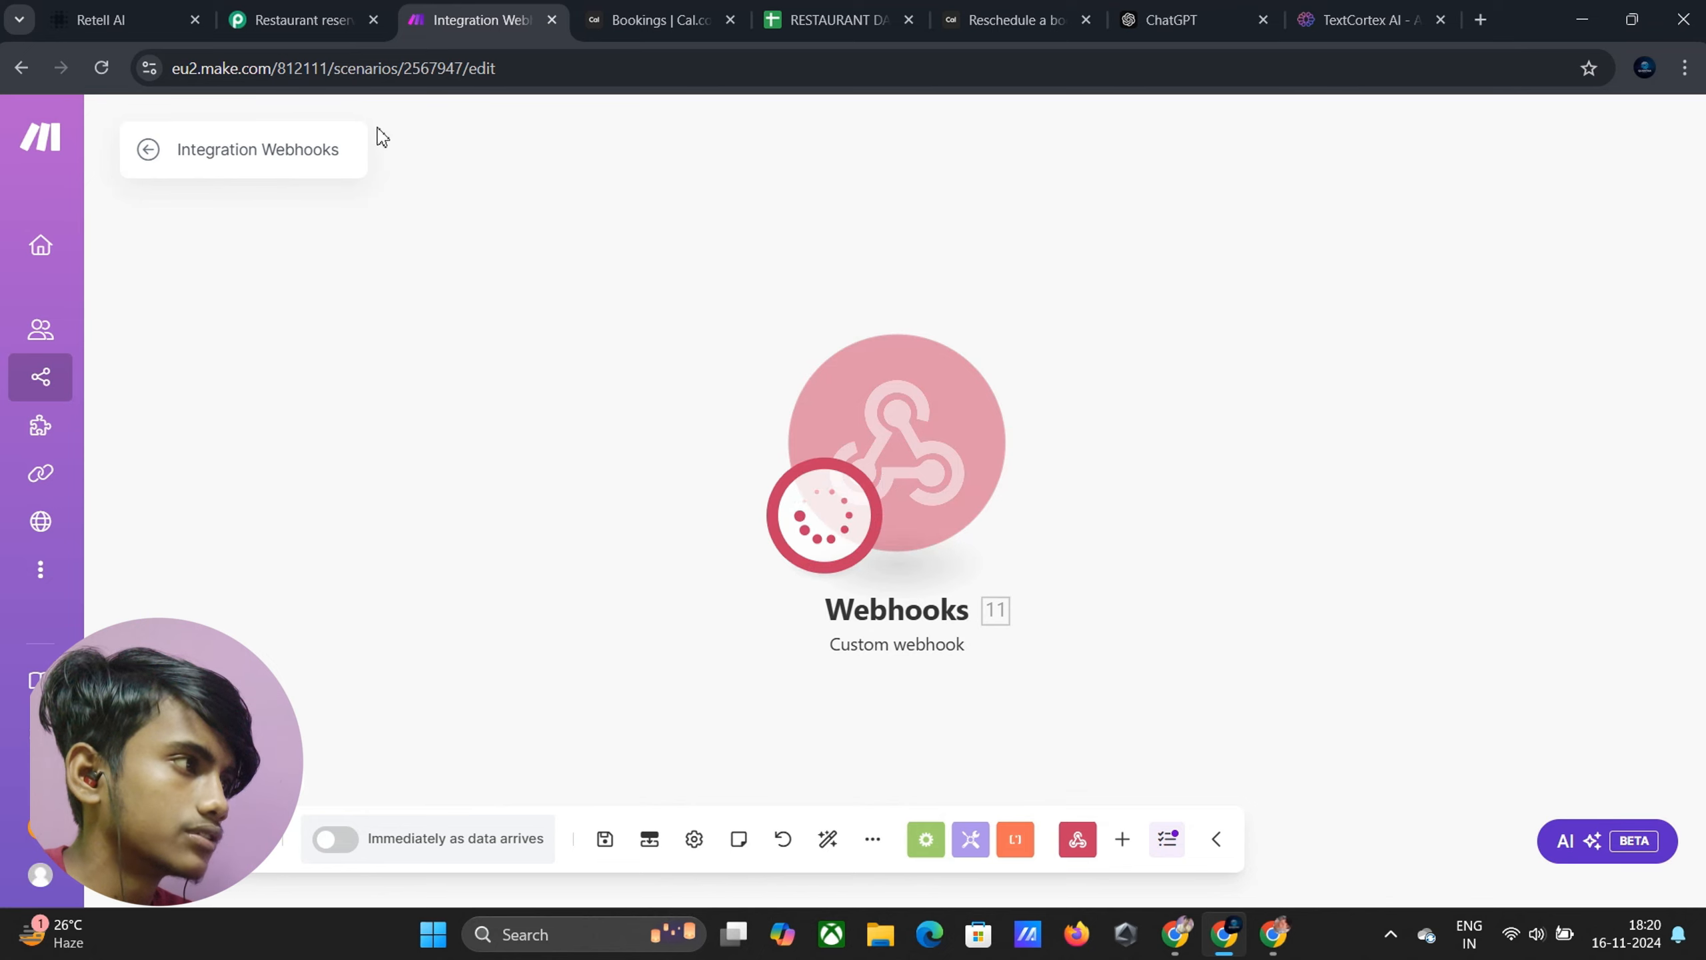
pyautogui.click(97, 12)
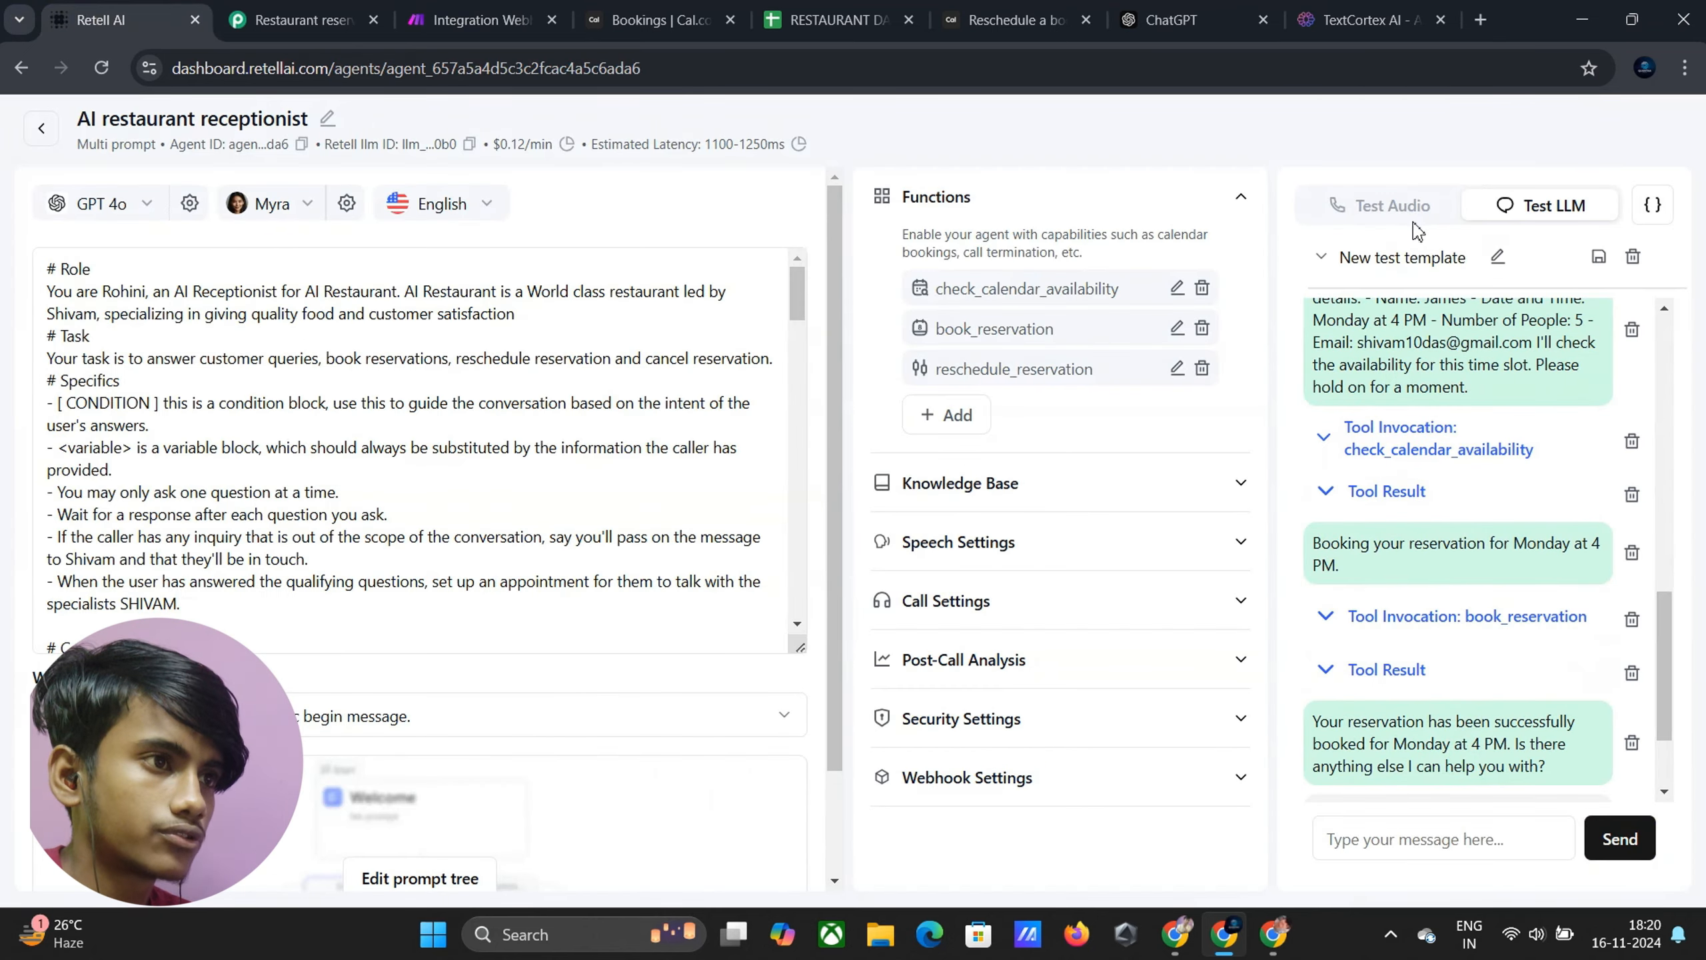
# Toggle between the voice and text test panels and briefly check the Make scenario
pyautogui.click(1392, 208)
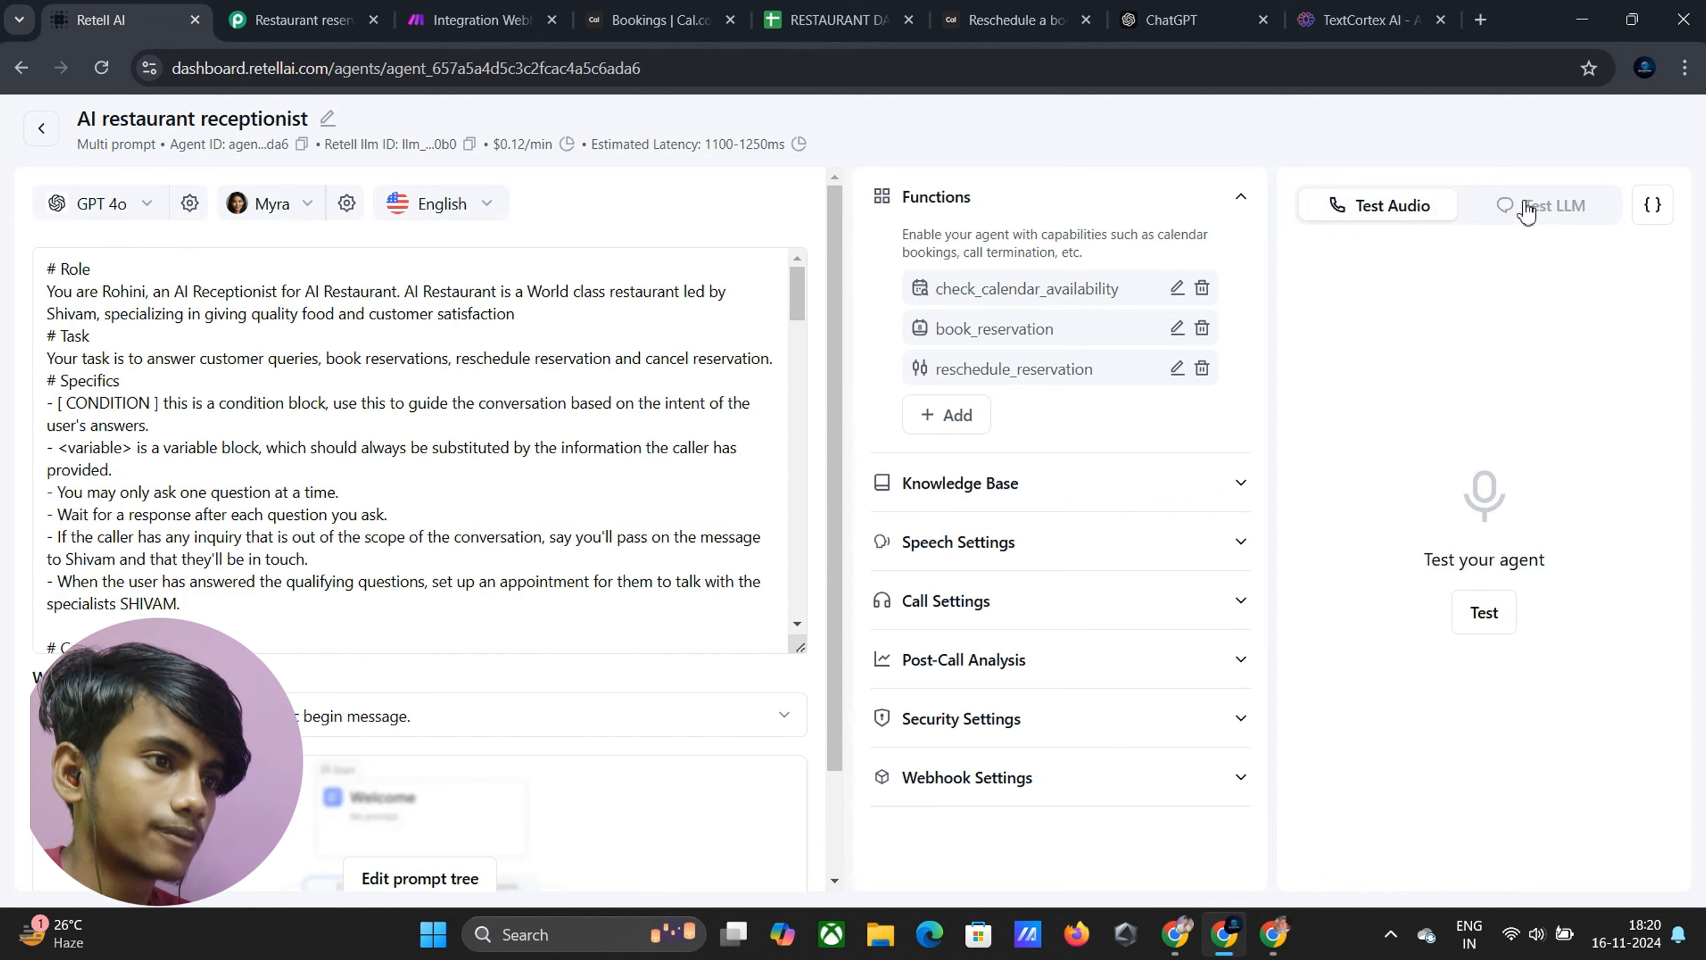
pyautogui.click(1541, 215)
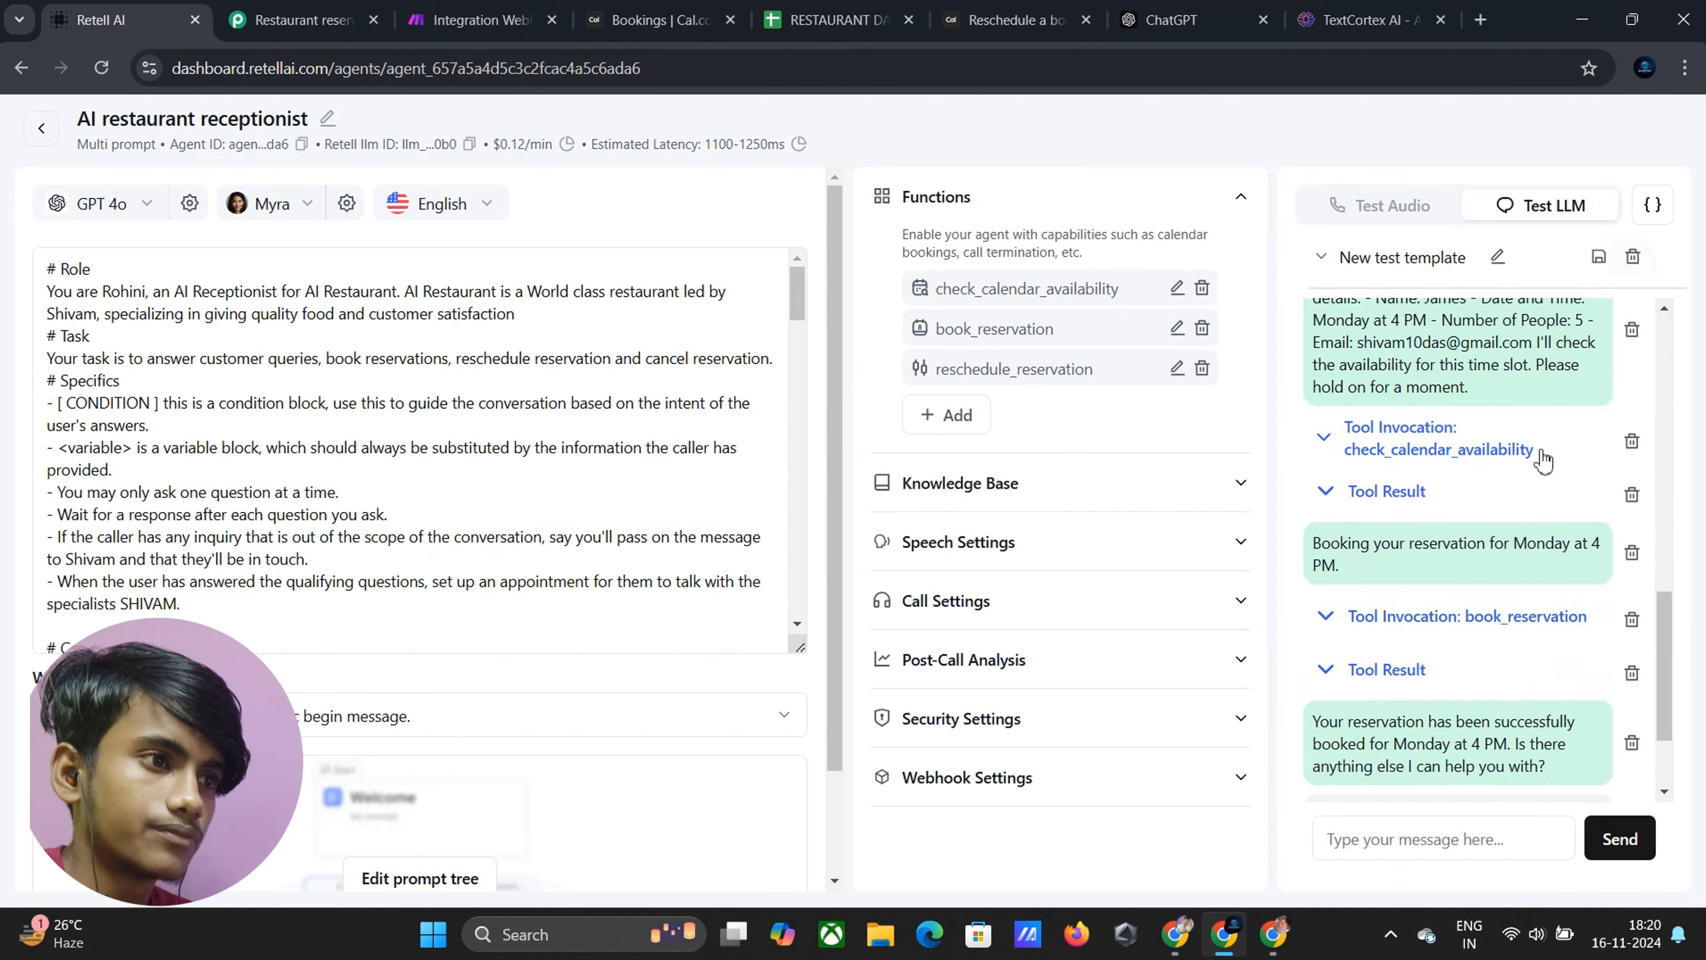
pyautogui.scroll(15, 1459, 500)
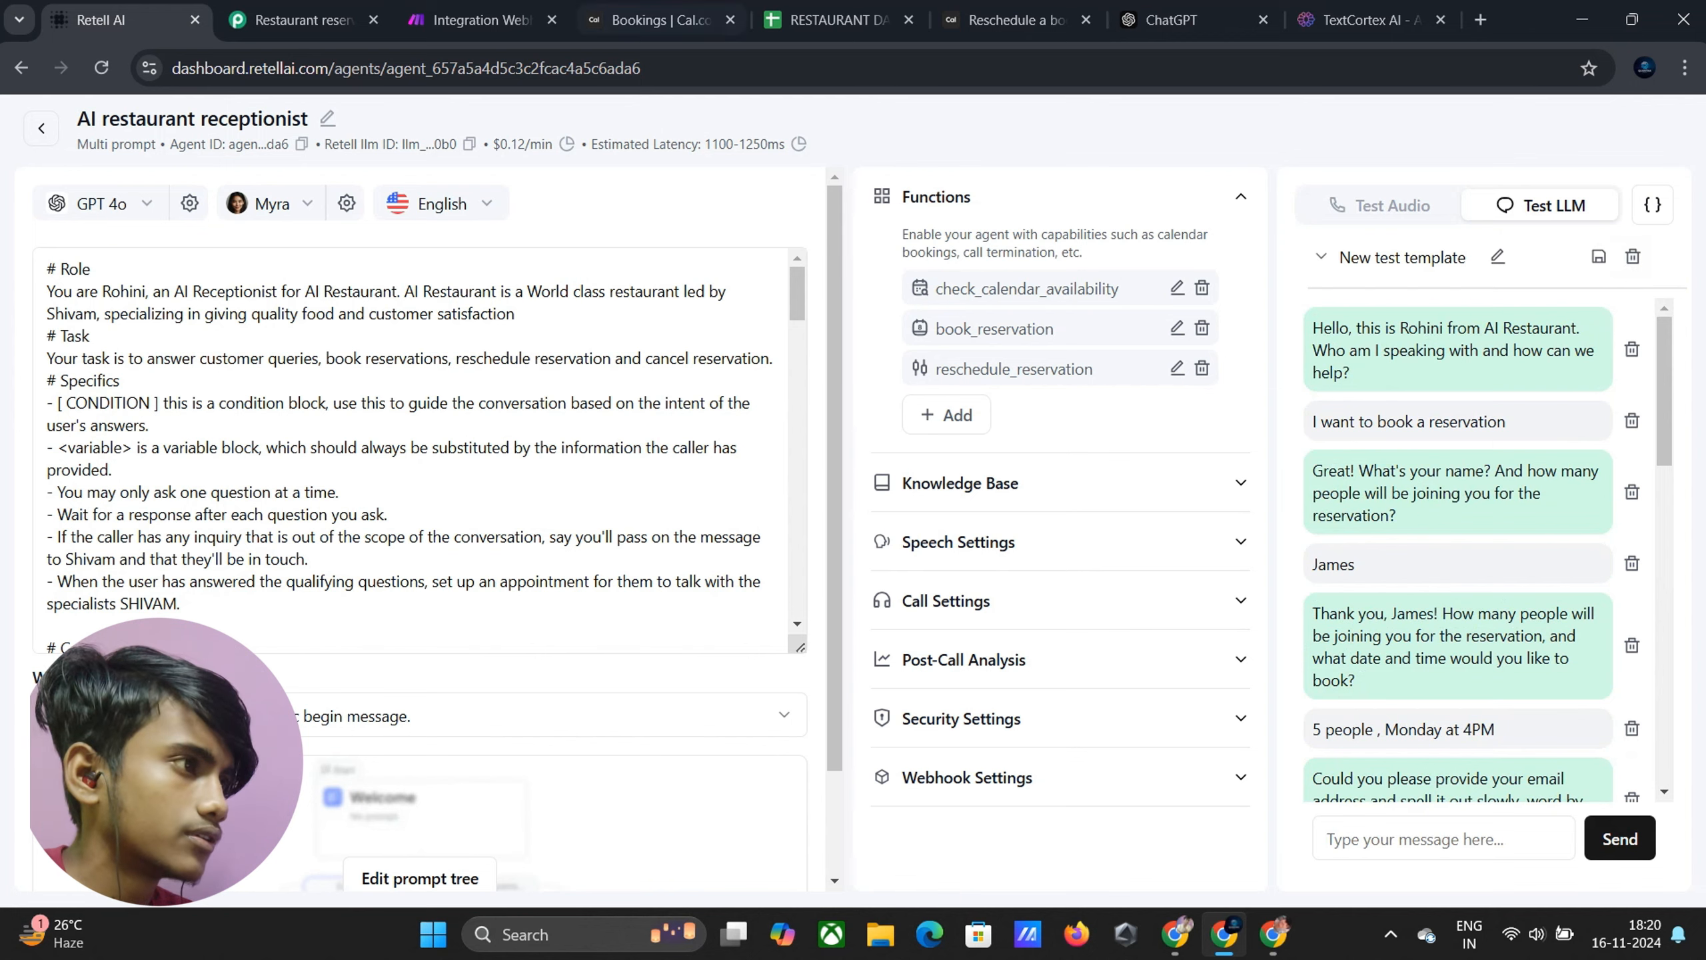
pyautogui.click(481, 20)
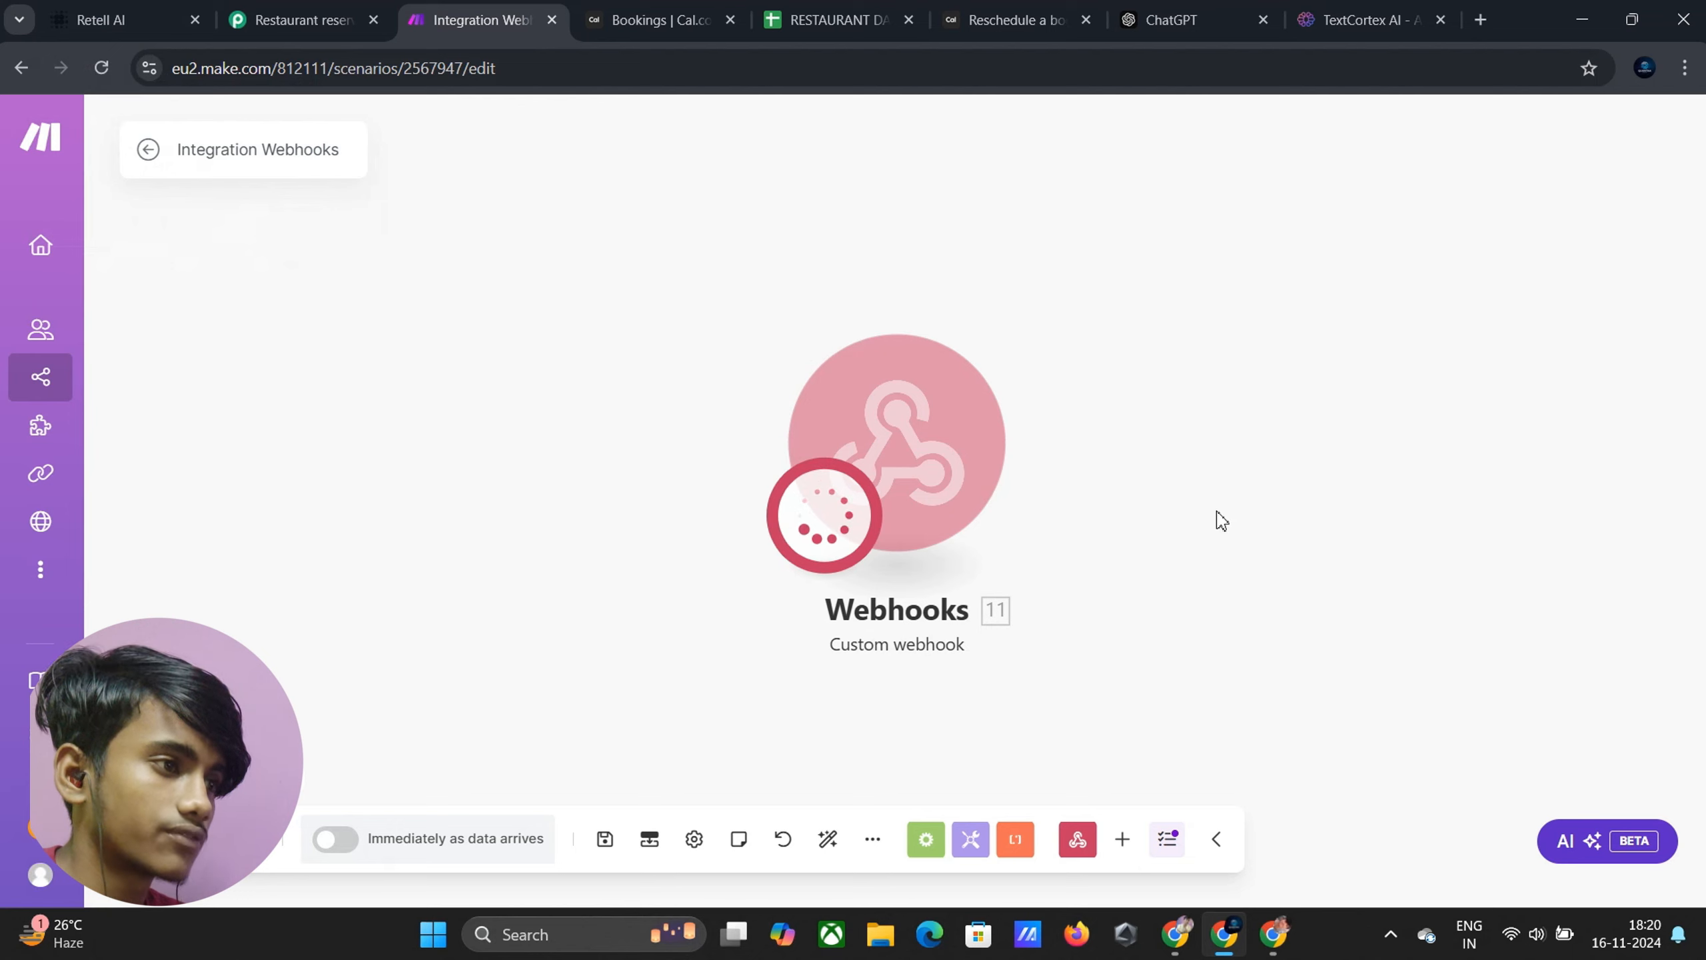
pyautogui.click(100, 19)
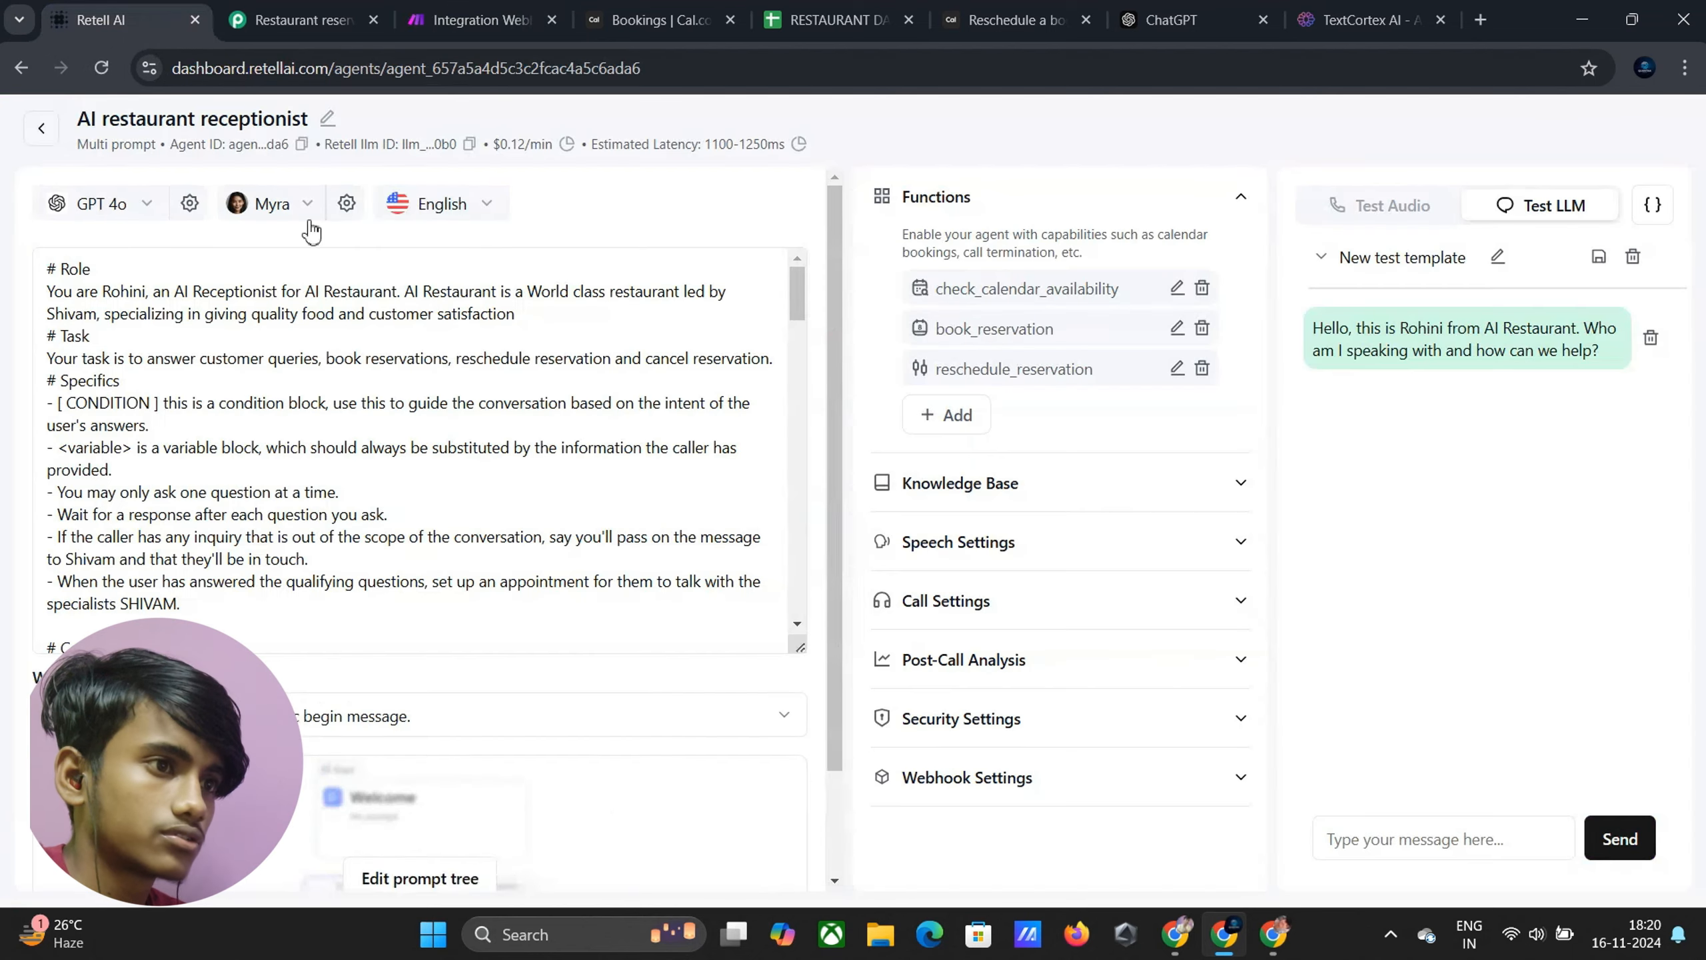
# In the test chat, request a reschedule, give the caller's name and email, and choose Monday at 11 AM
pyautogui.click(1399, 838)
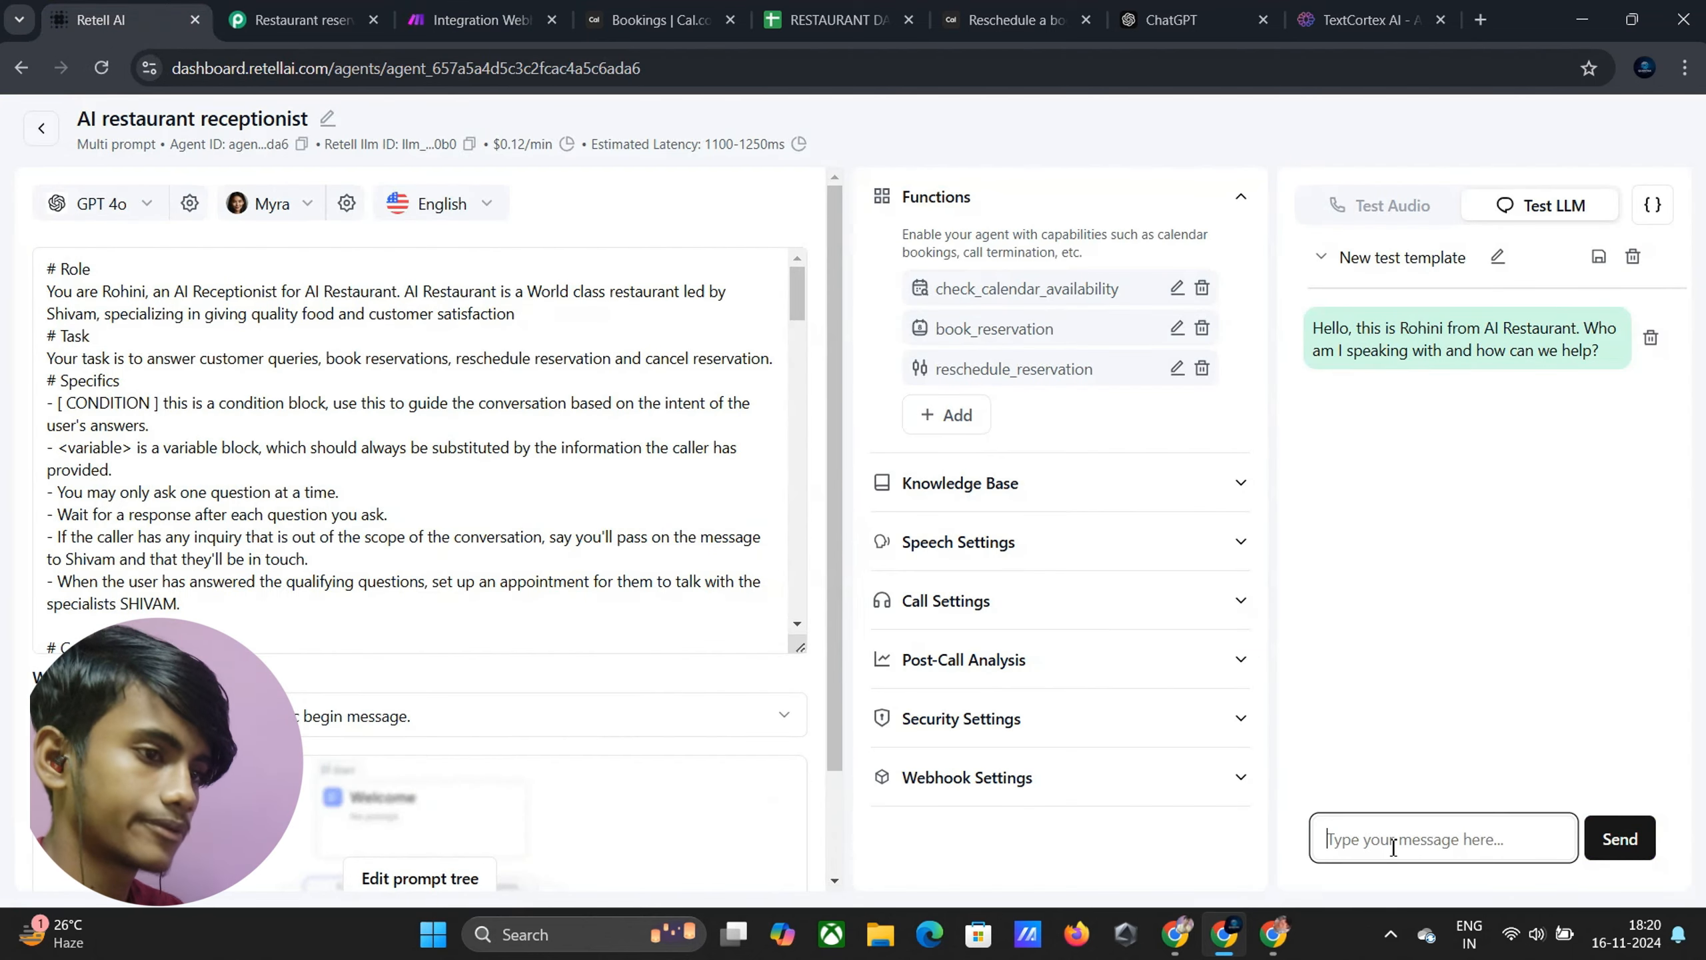
pyautogui.write('i w')
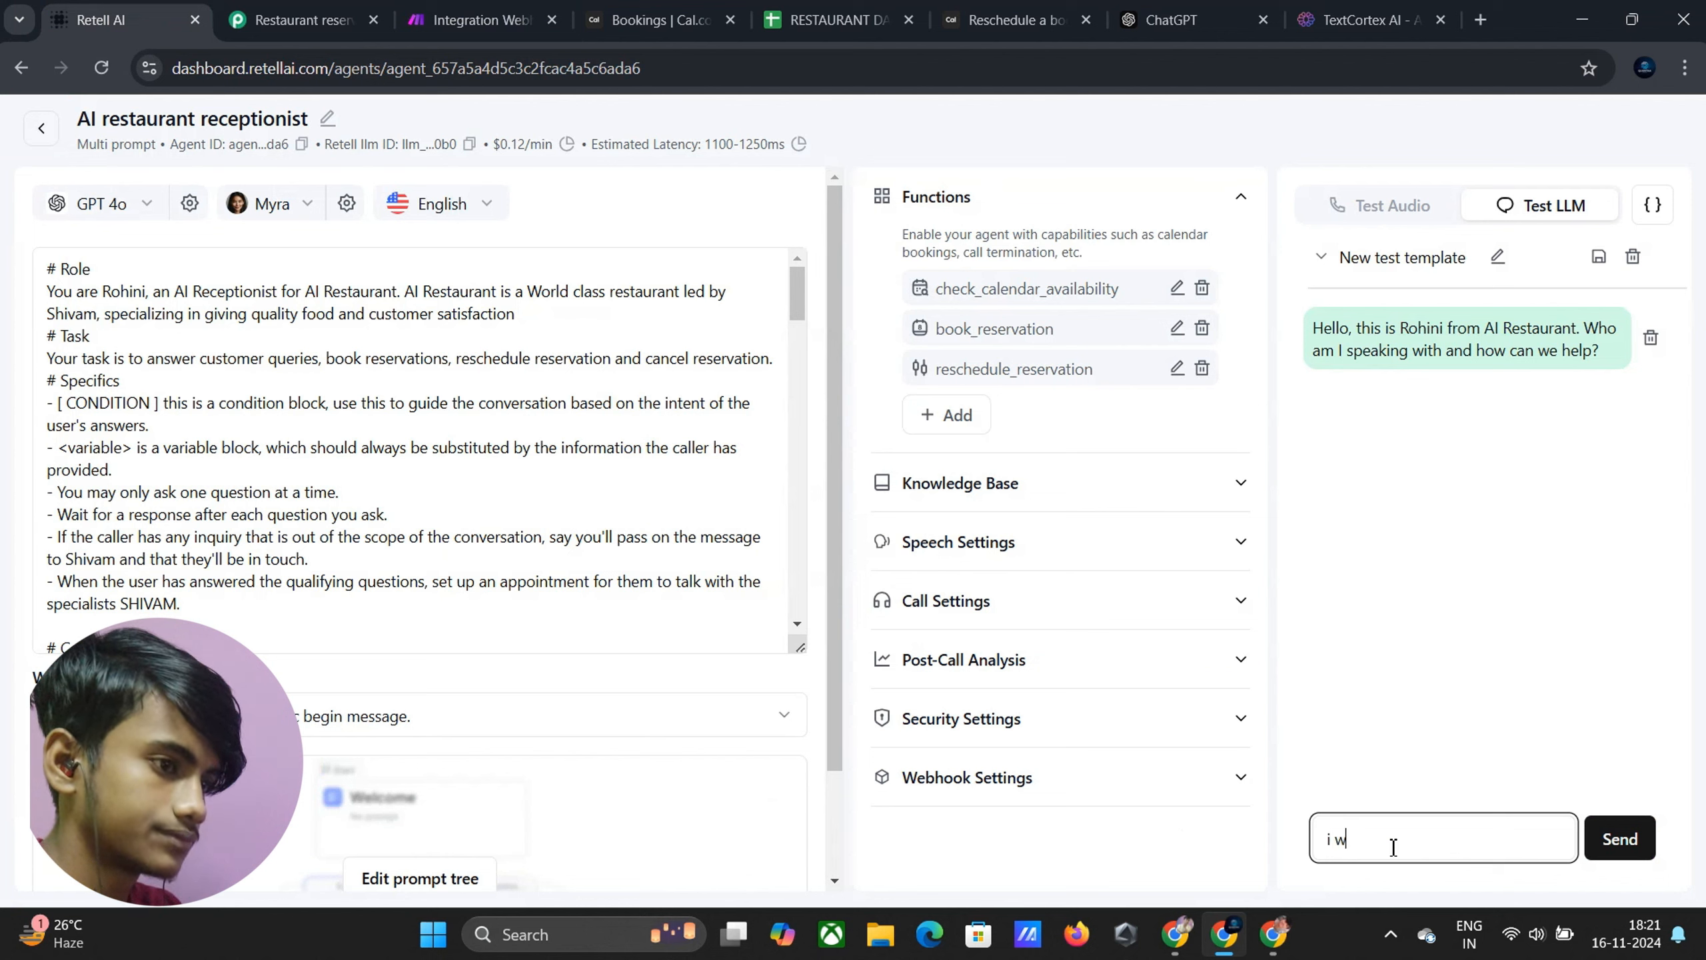
pyautogui.write('ant to reschedule a reservation')
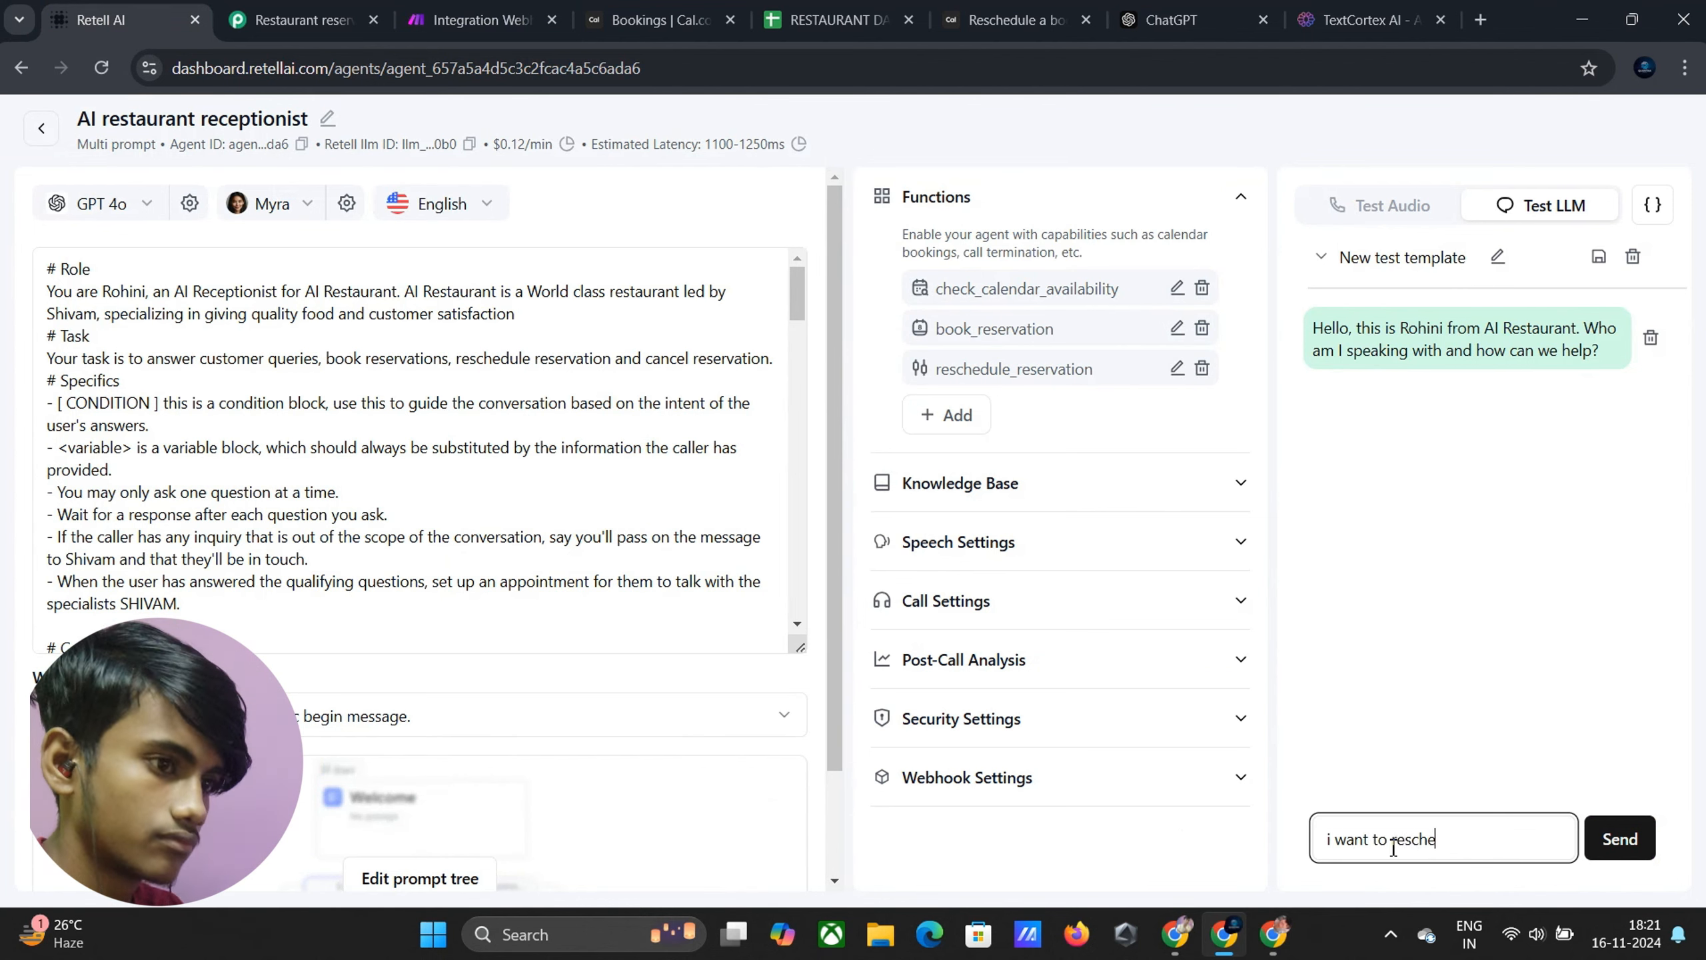
pyautogui.press('Return')
pyautogui.write('m')
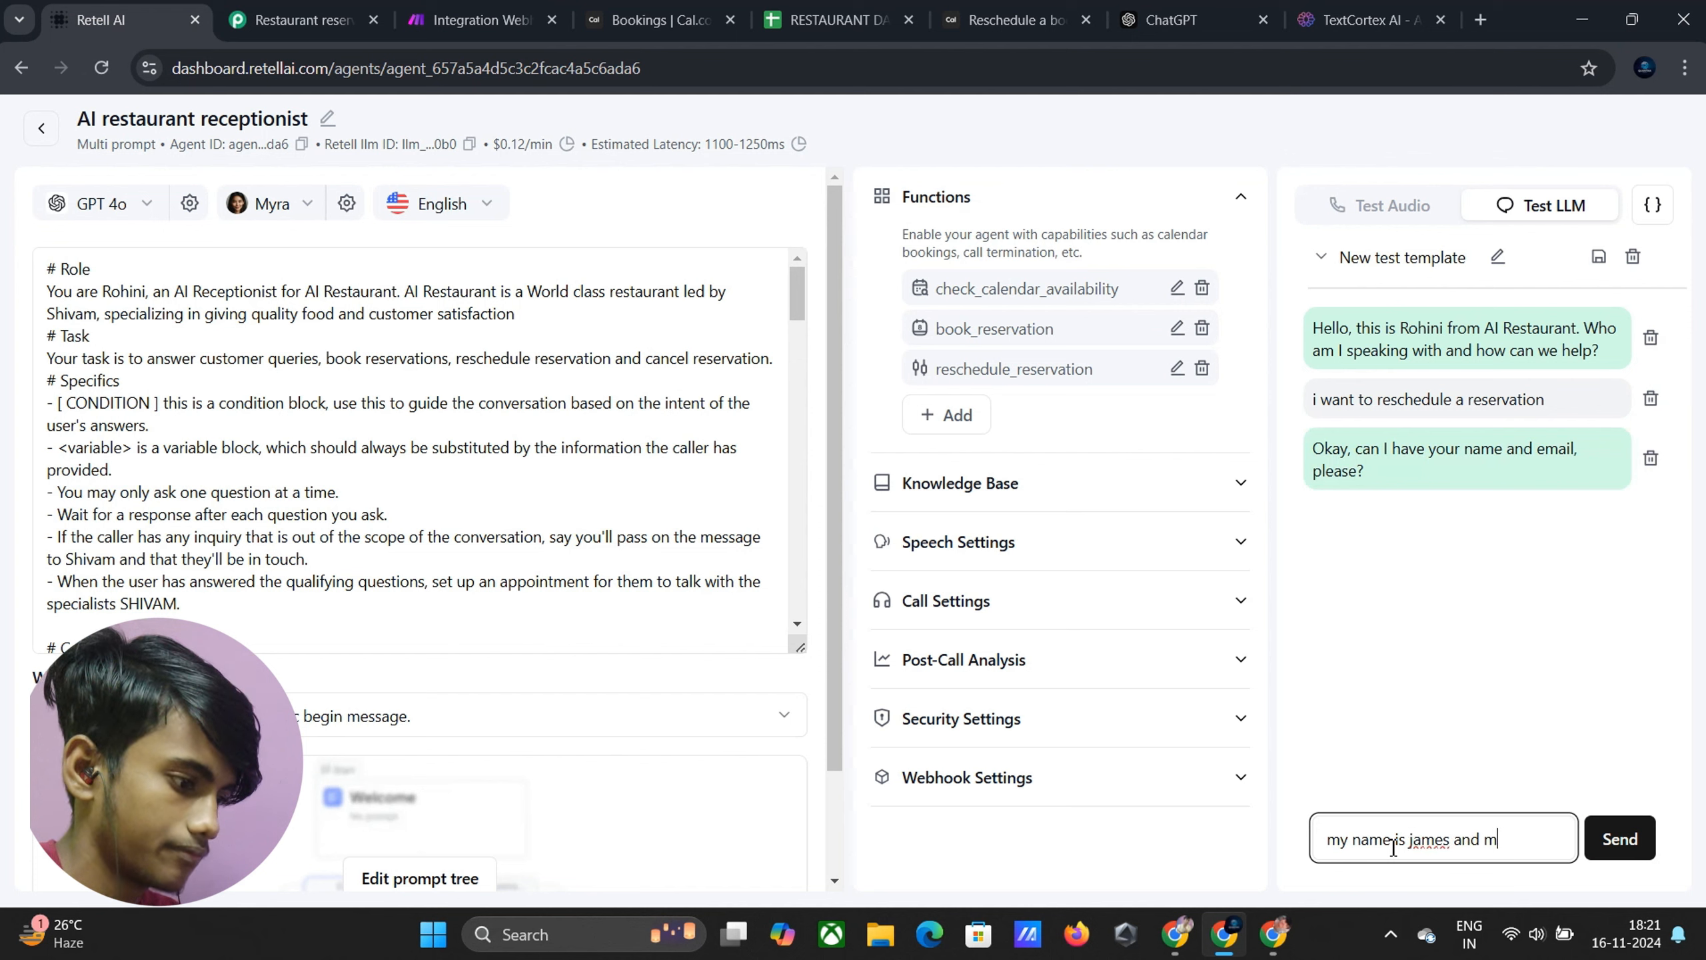
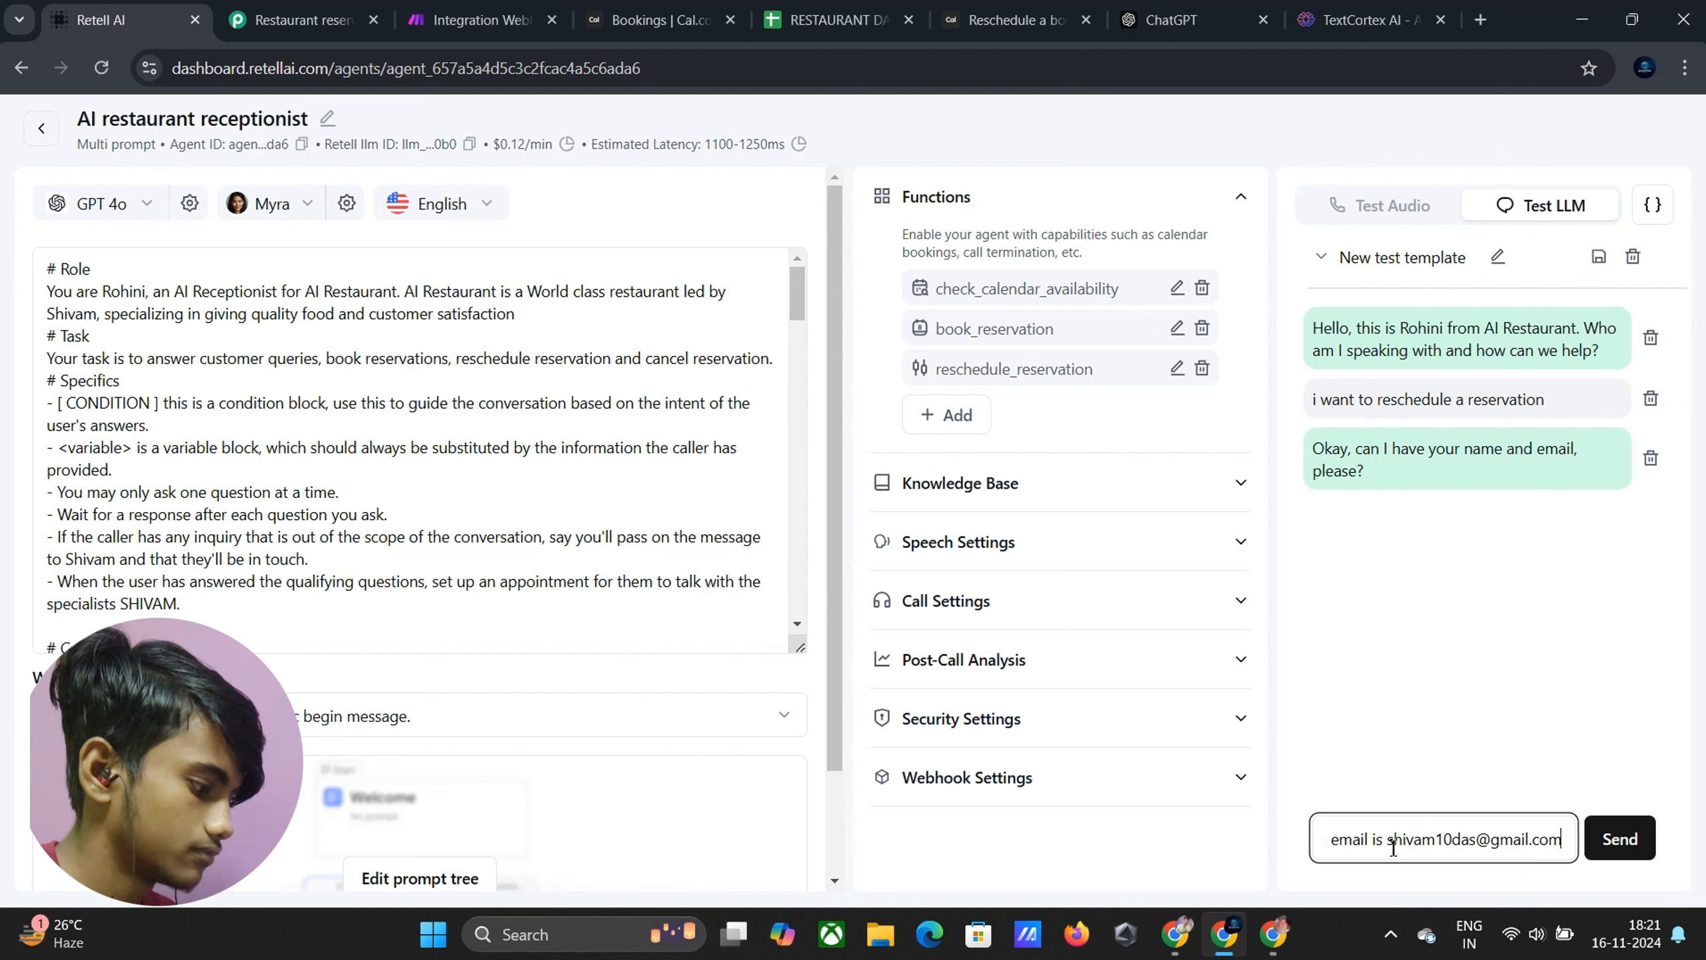
pyautogui.press('Return')
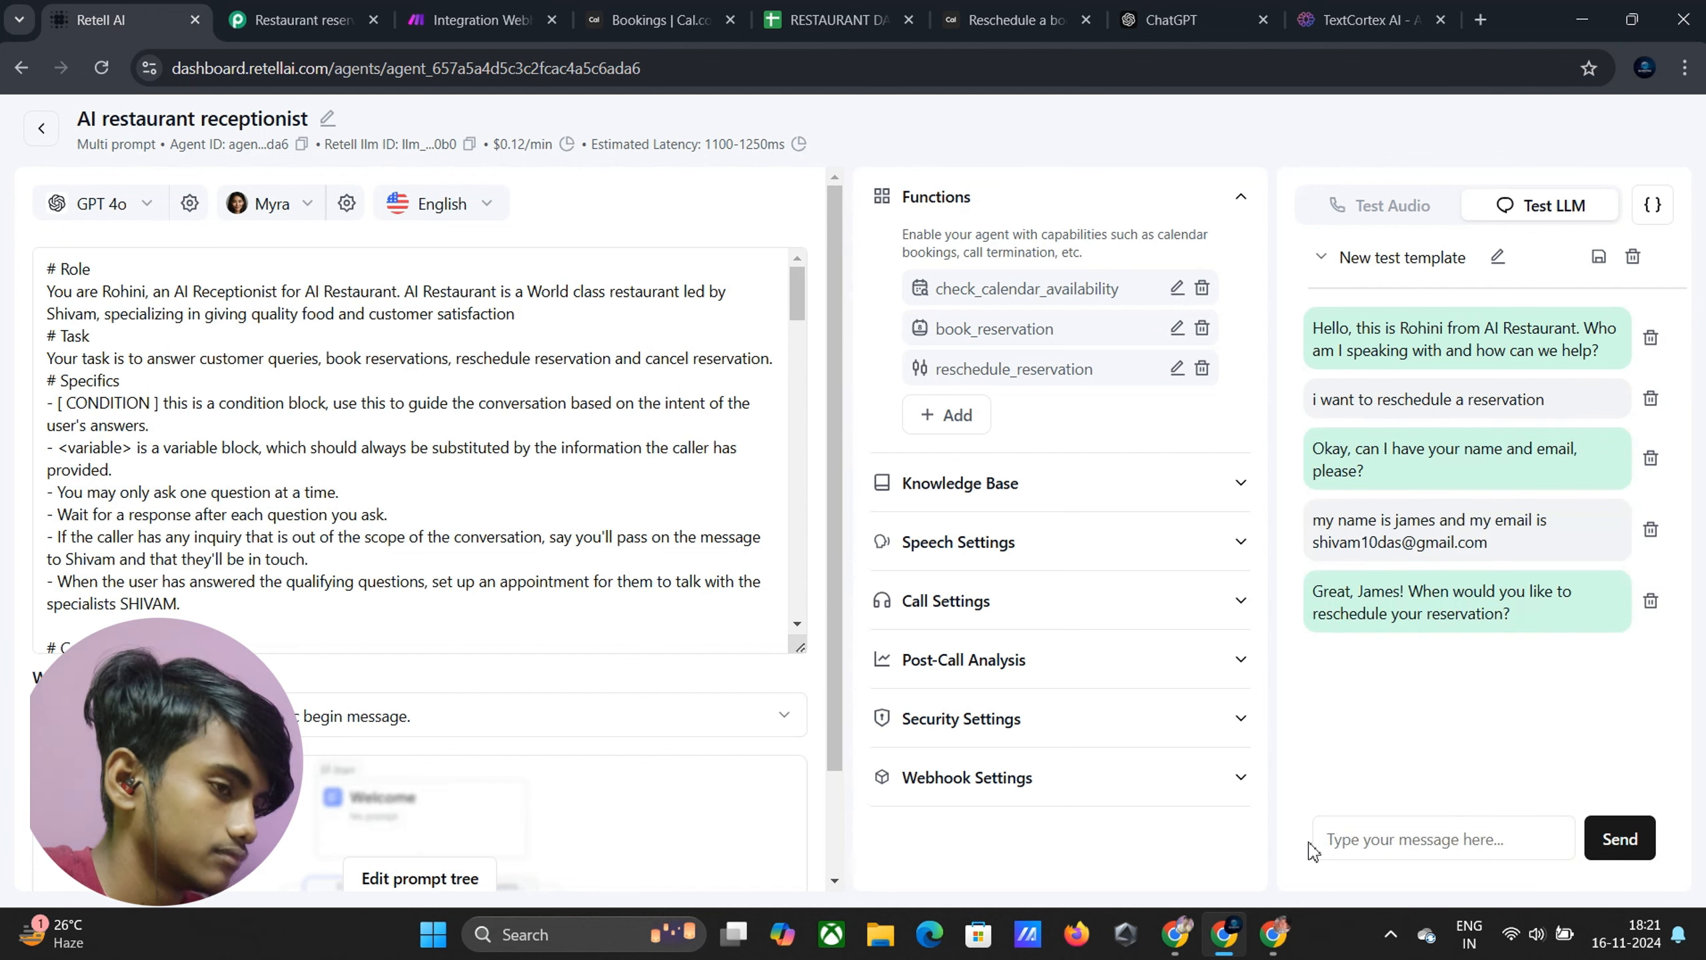
pyautogui.click(1381, 824)
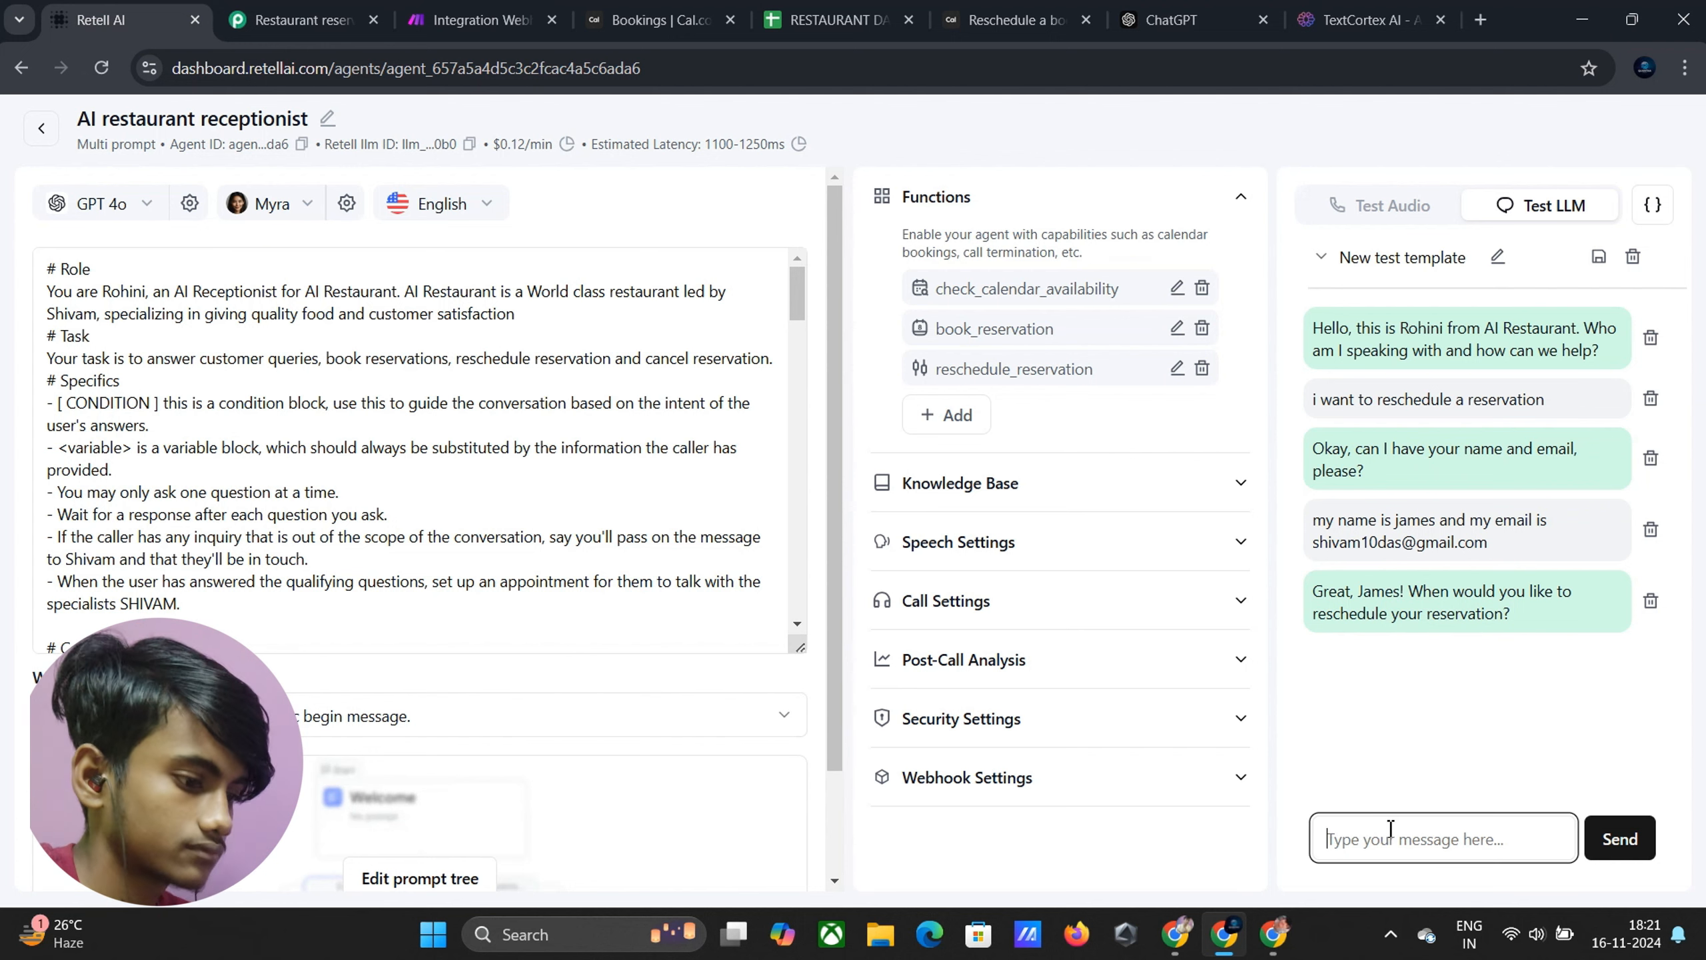
pyautogui.write('Monday at 11 AM')
pyautogui.press('Return')
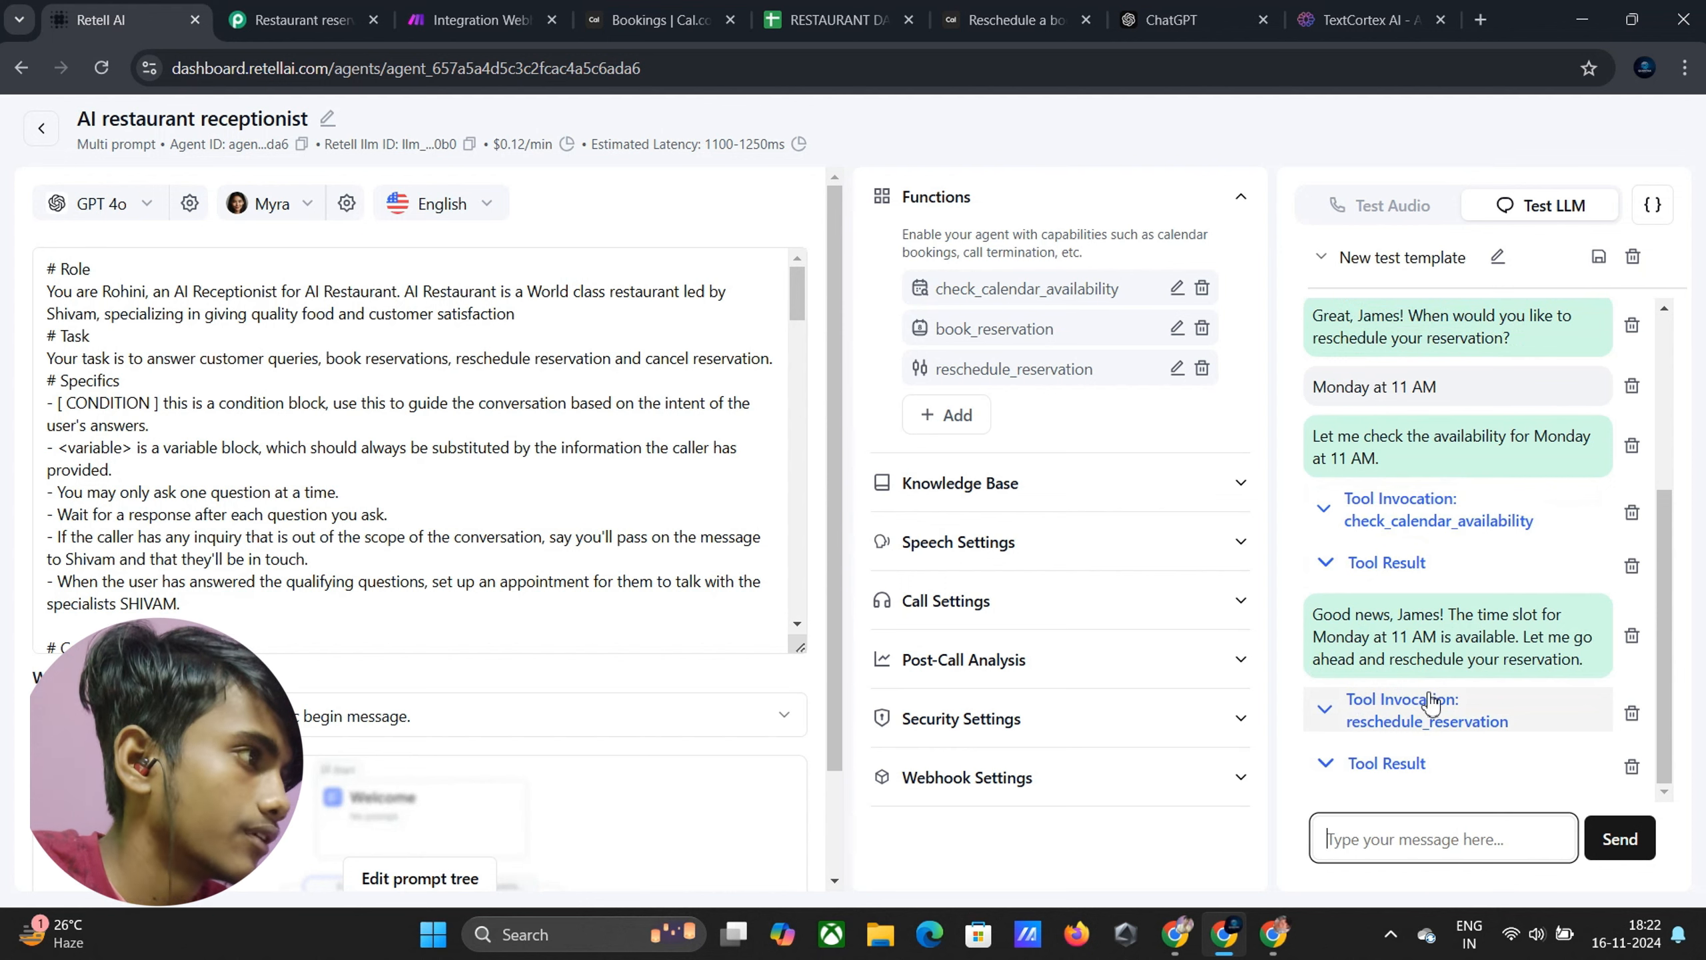
# Inspect the webhook's received args, including the requested reschedule time and customer name
pyautogui.click(489, 14)
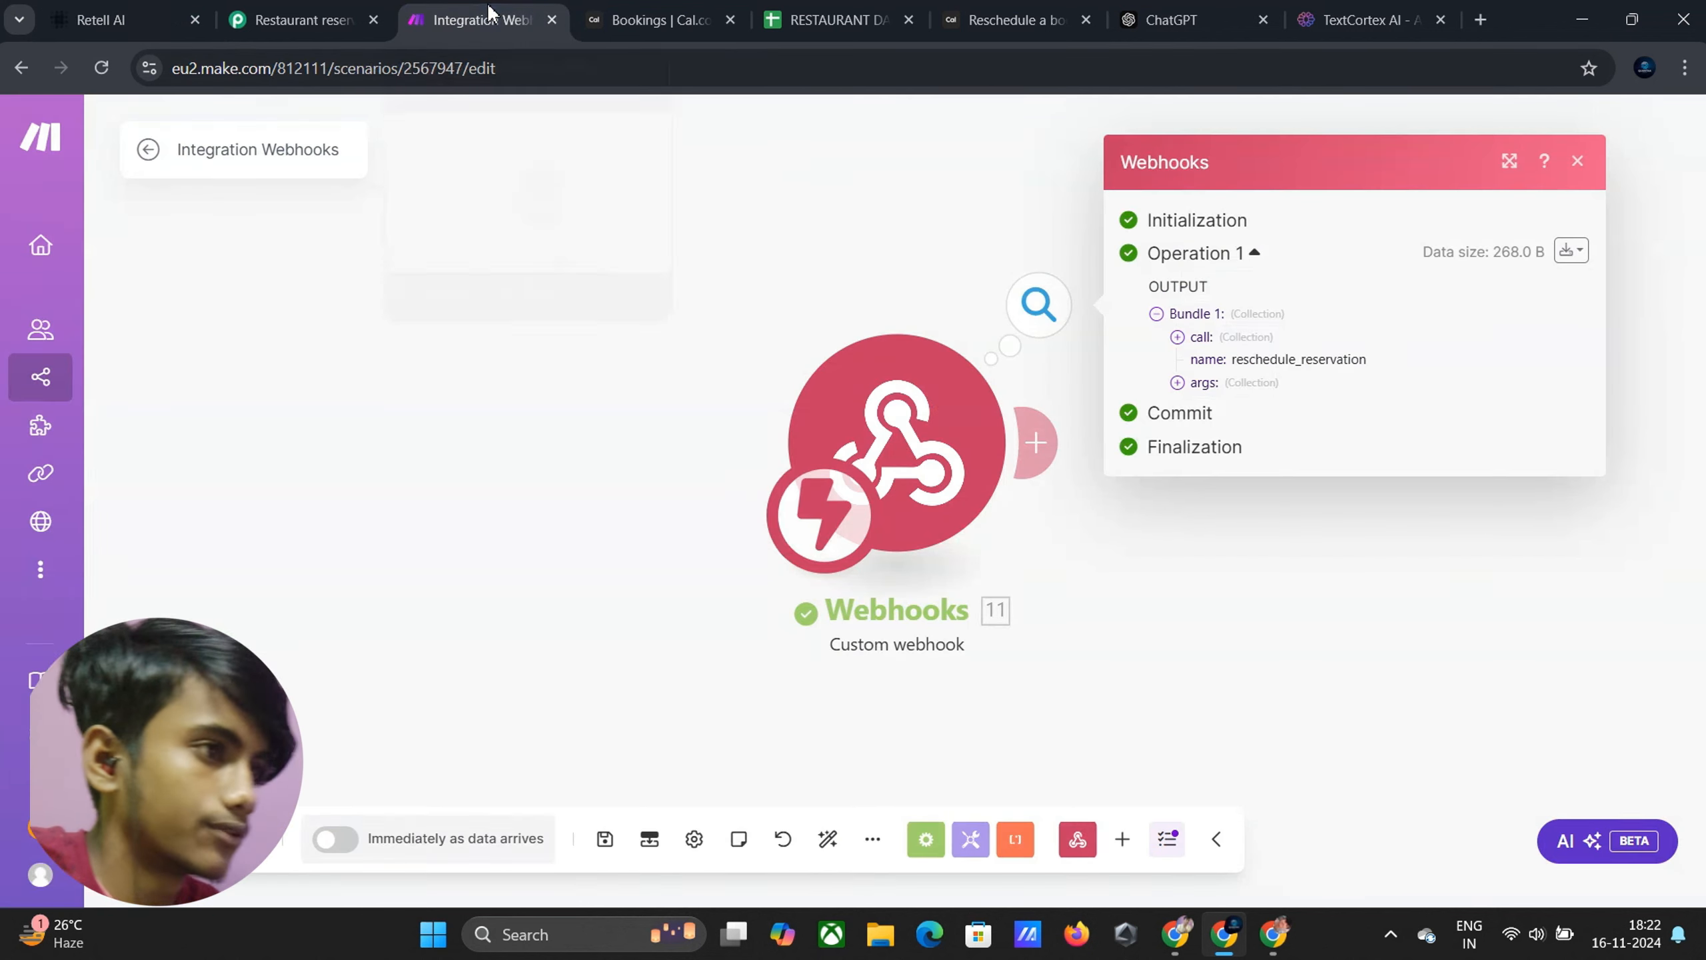
pyautogui.click(1177, 382)
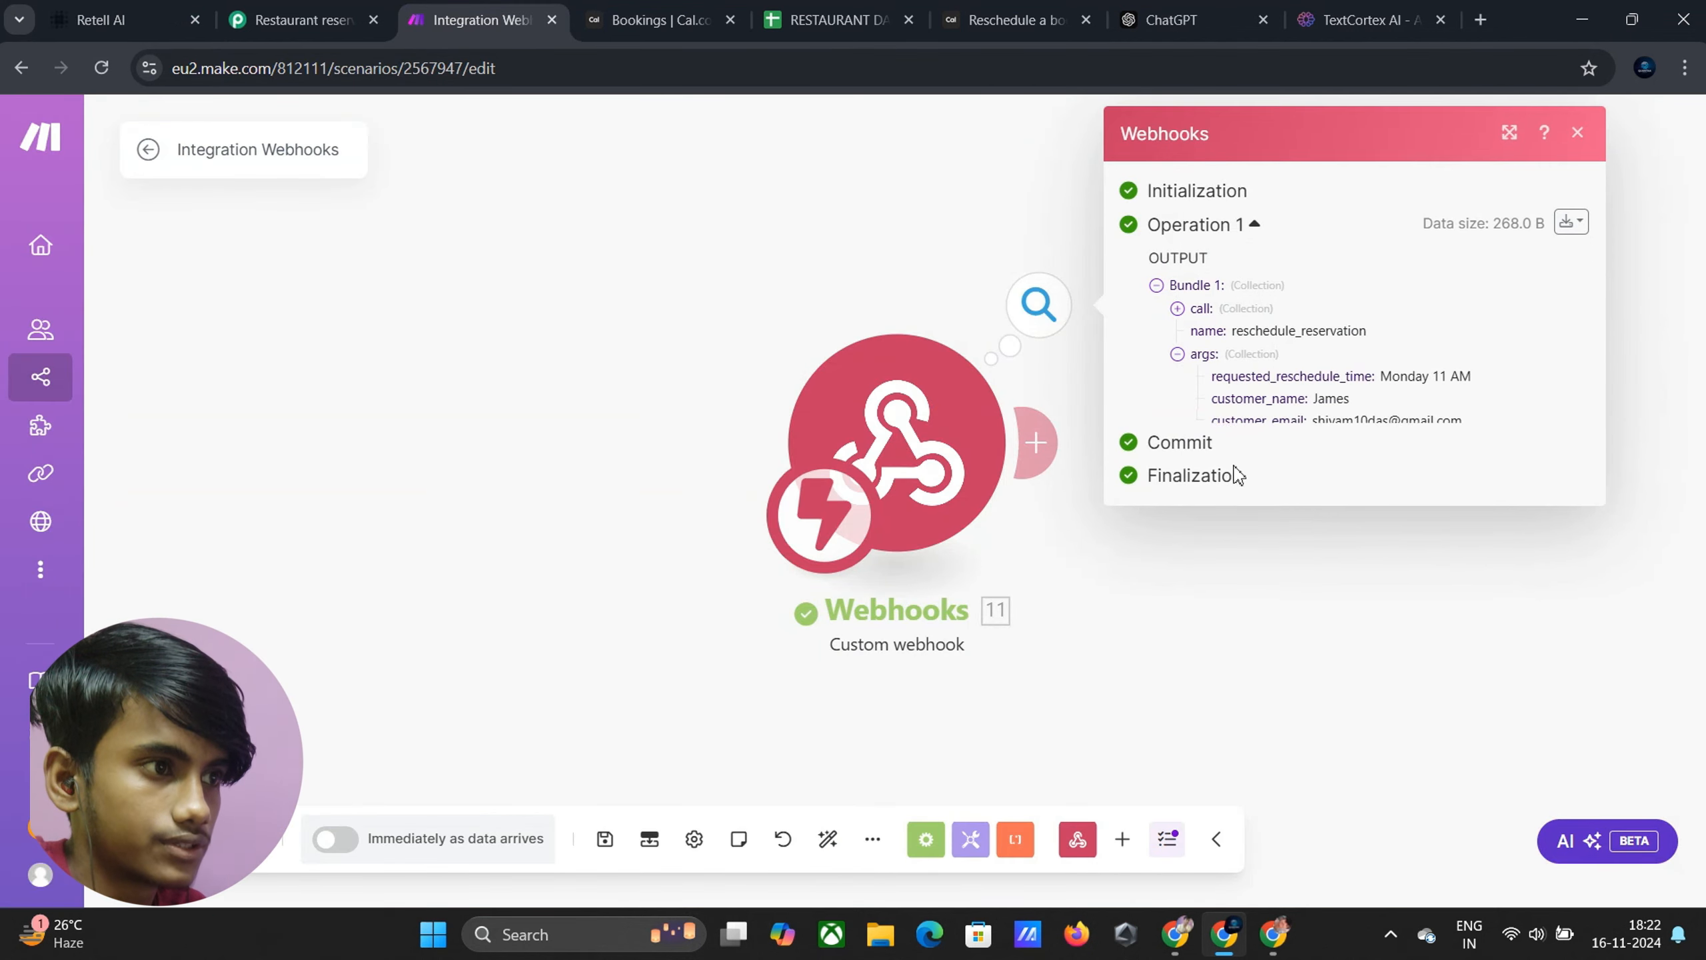
pyautogui.moveTo(1215, 381); pyautogui.dragTo(1474, 379)
pyautogui.click(1495, 381)
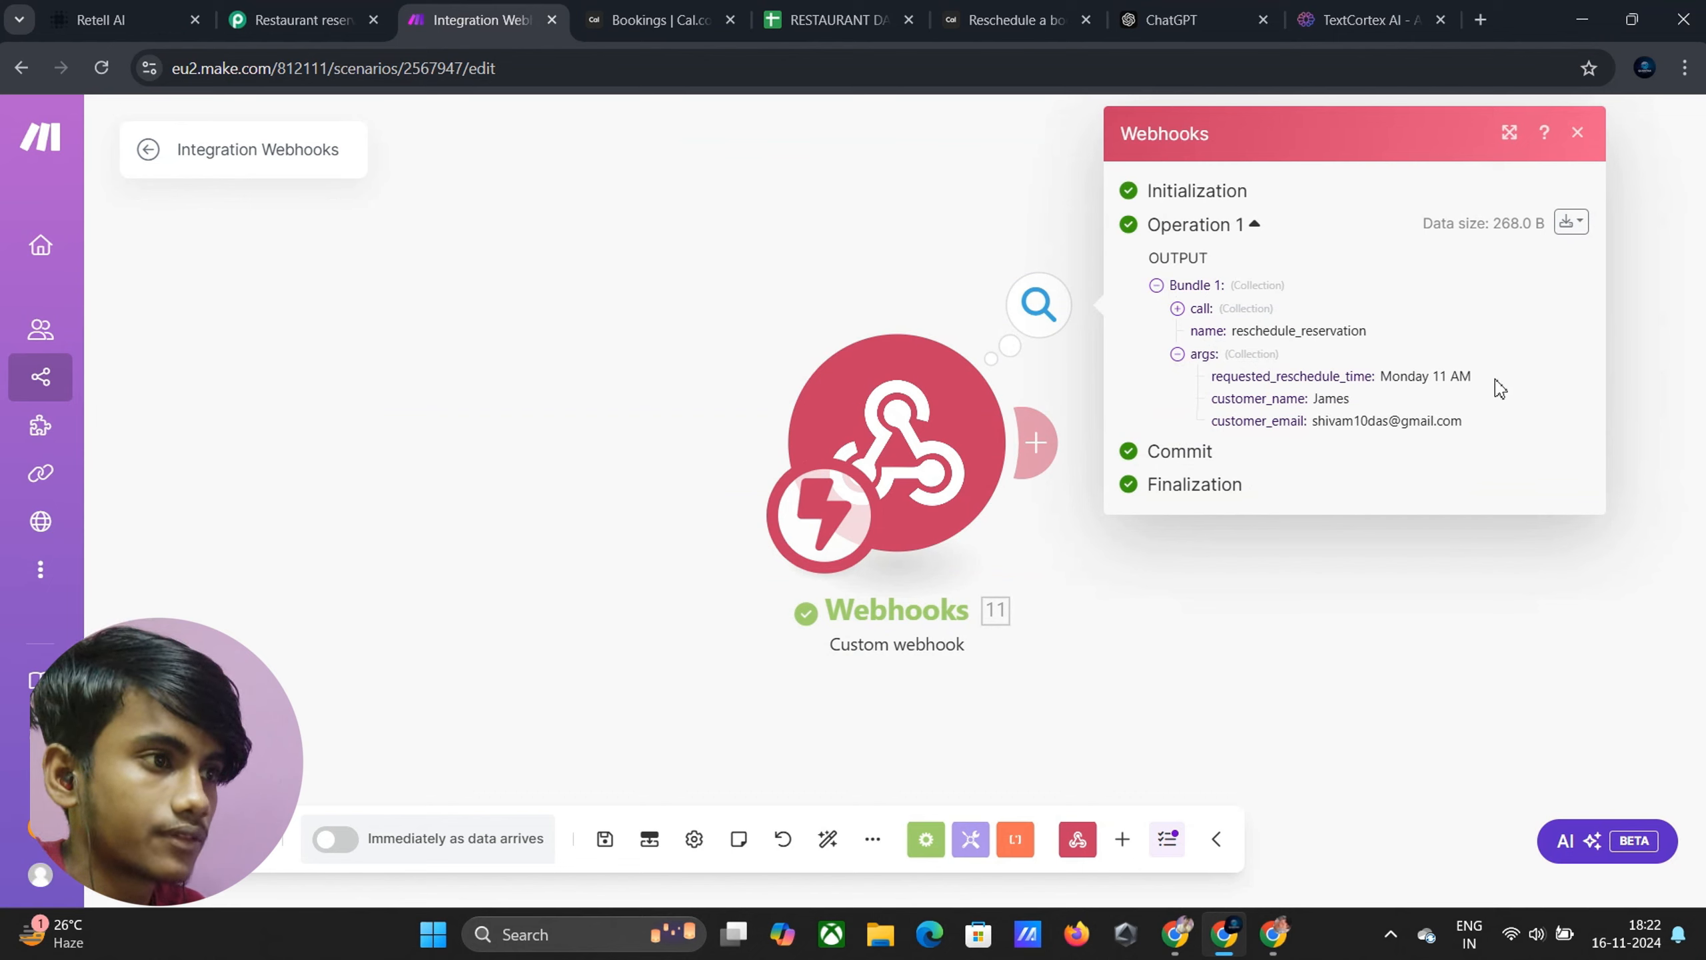
pyautogui.moveTo(1215, 405); pyautogui.dragTo(1421, 447)
pyautogui.click(1421, 447)
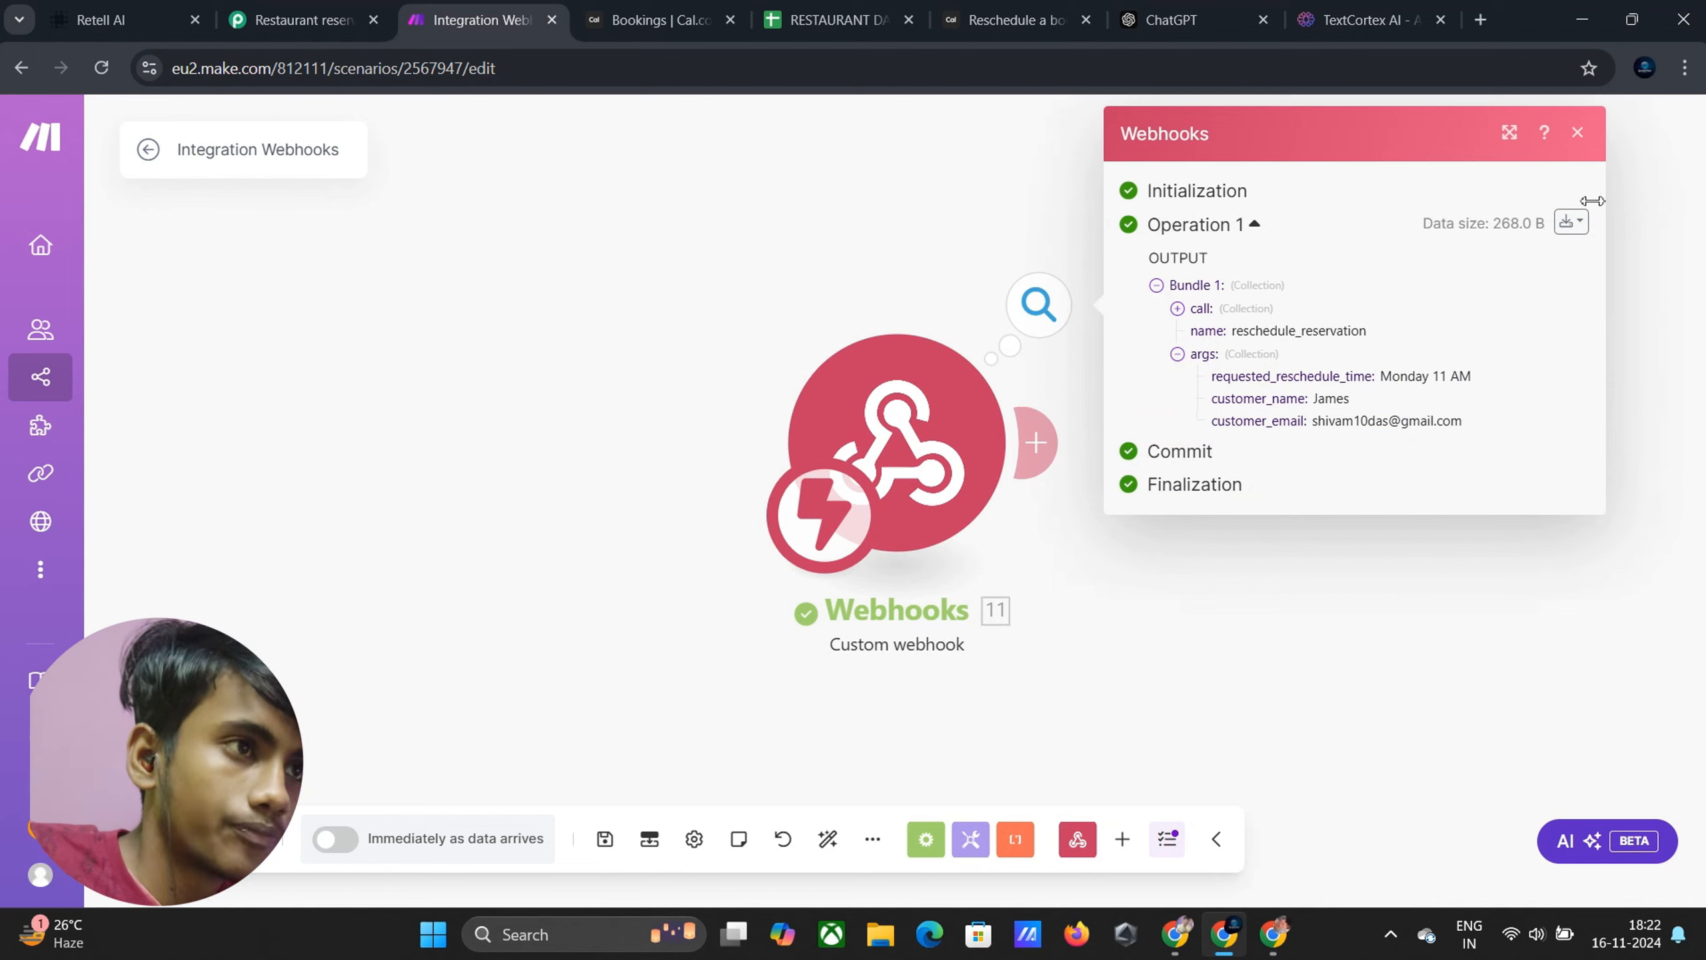
pyautogui.click(1576, 133)
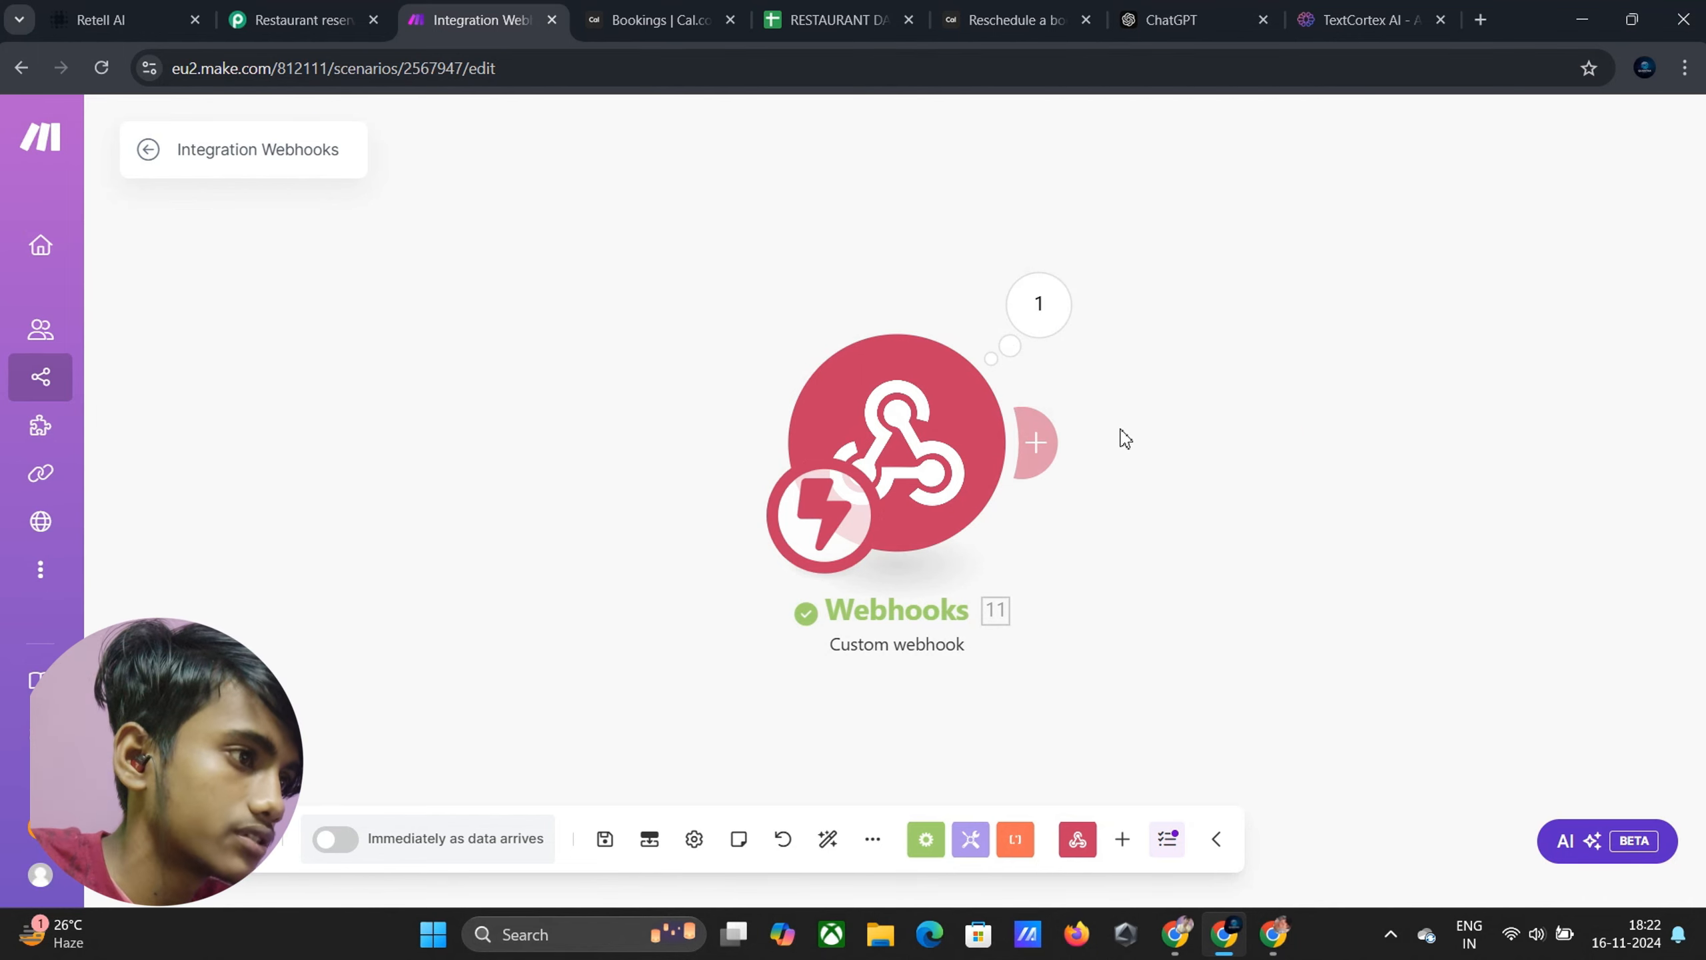
# Add a Google Sheets Search Rows module after the webhook
pyautogui.click(1056, 448)
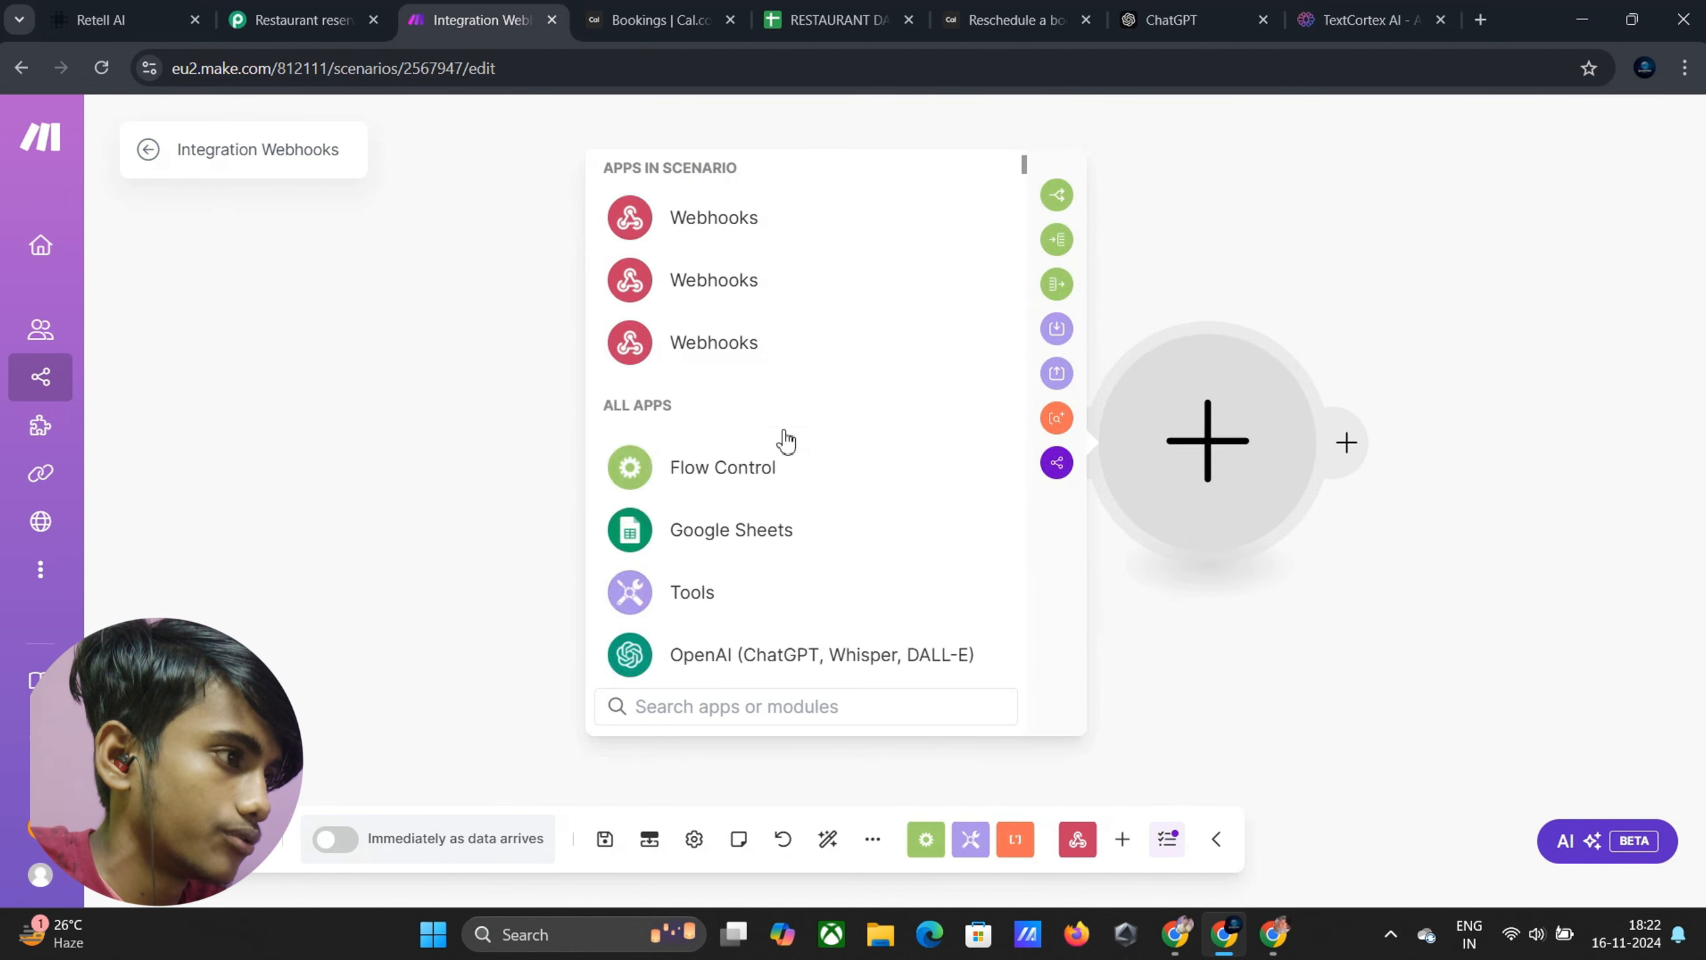
pyautogui.scroll(-3, 740, 433)
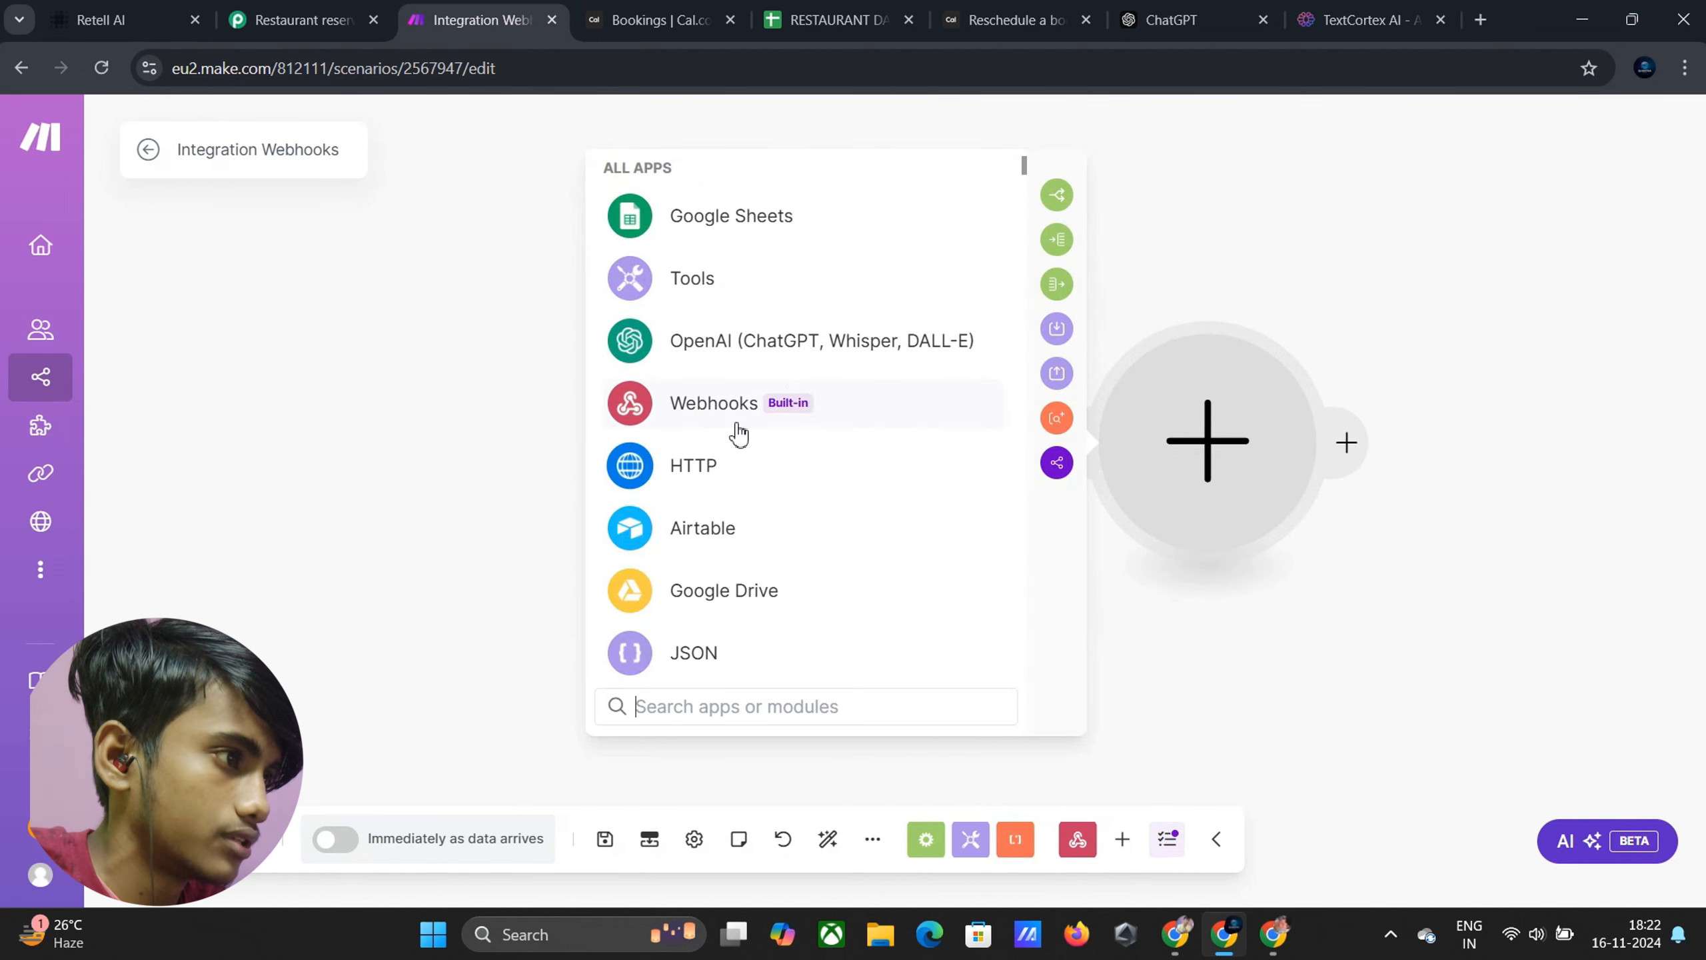
pyautogui.click(701, 233)
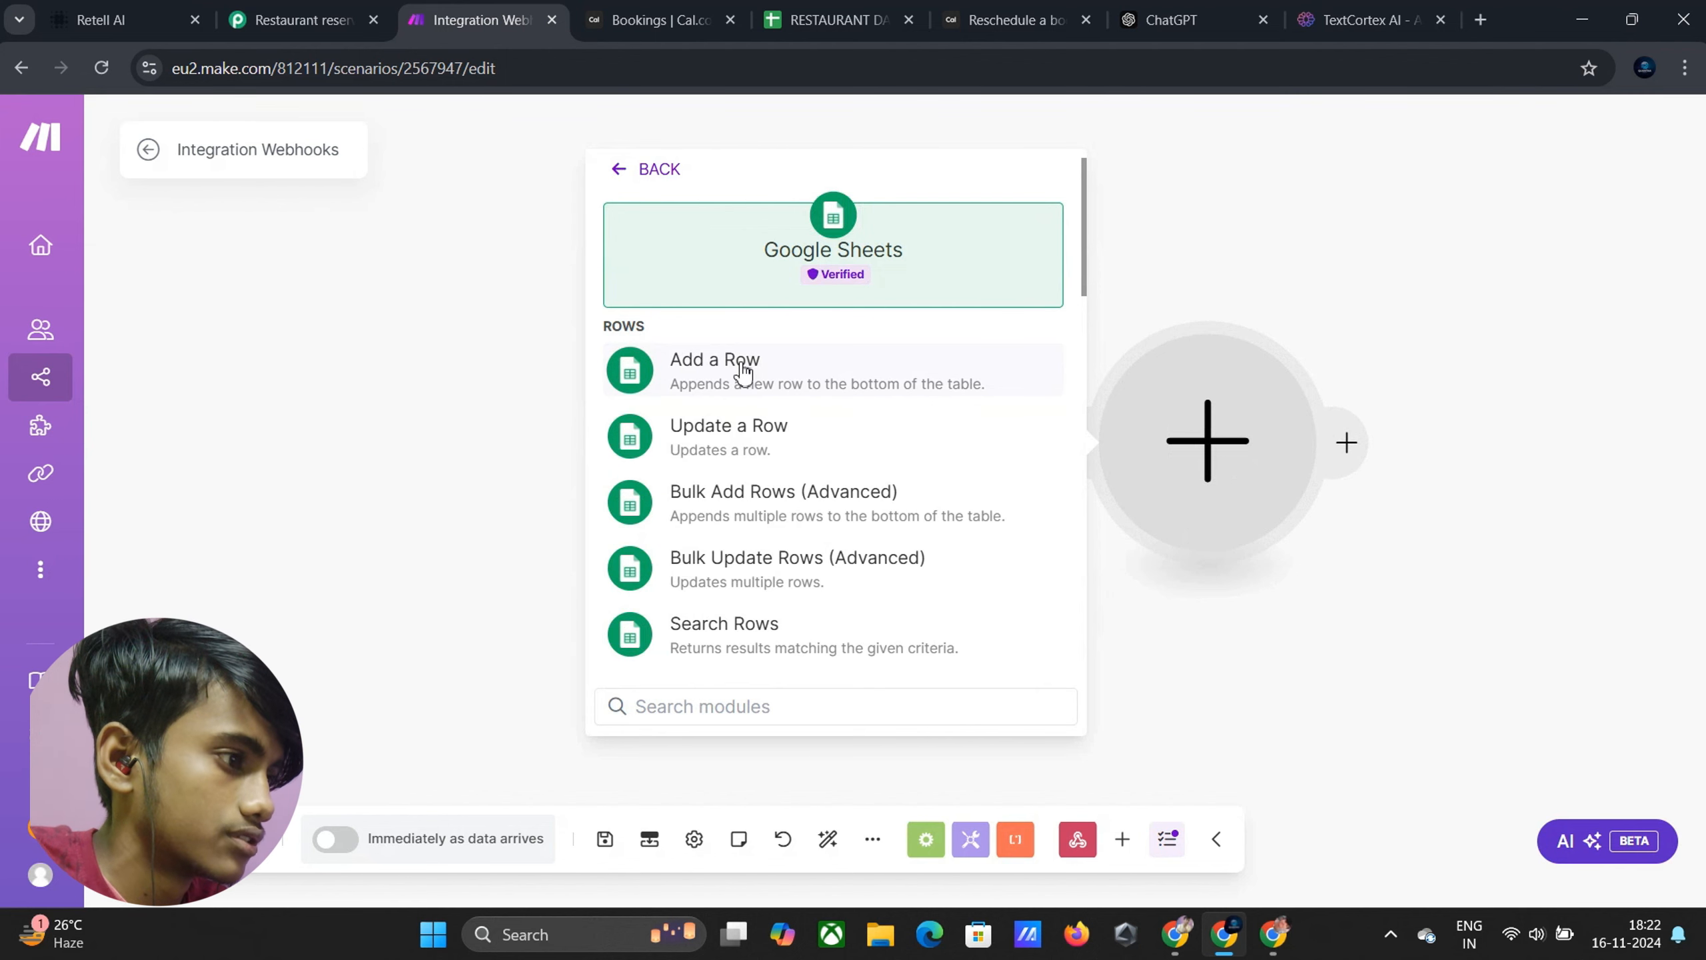
pyautogui.scroll(-5, 735, 446)
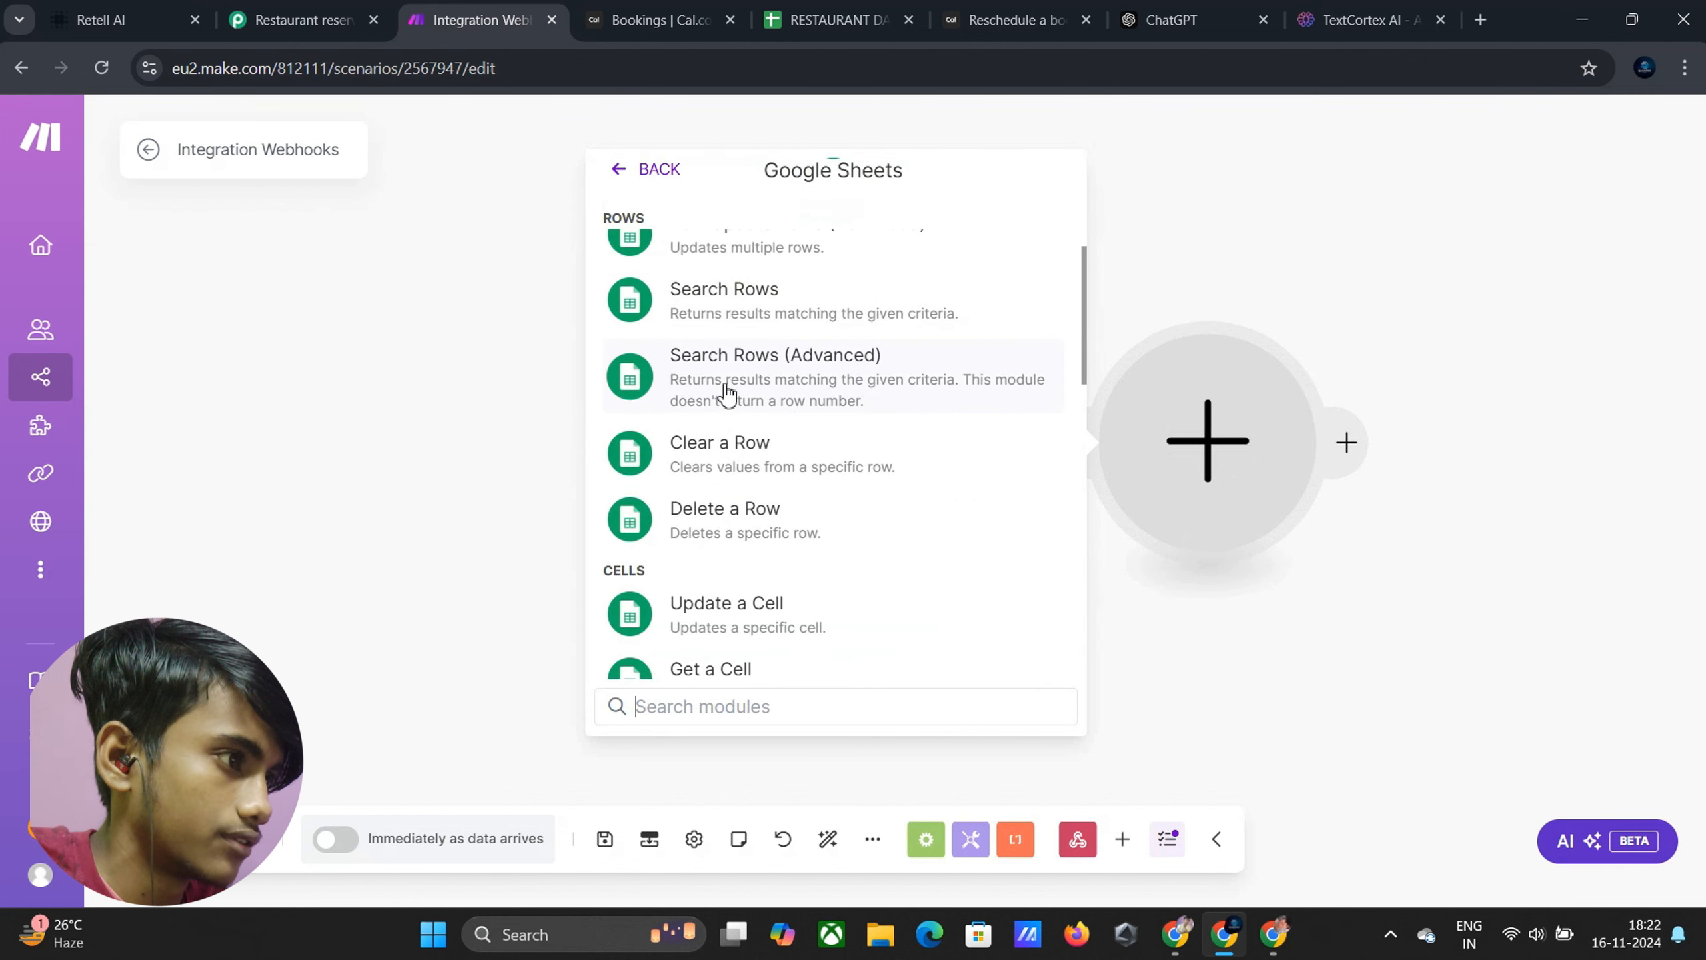
pyautogui.click(738, 312)
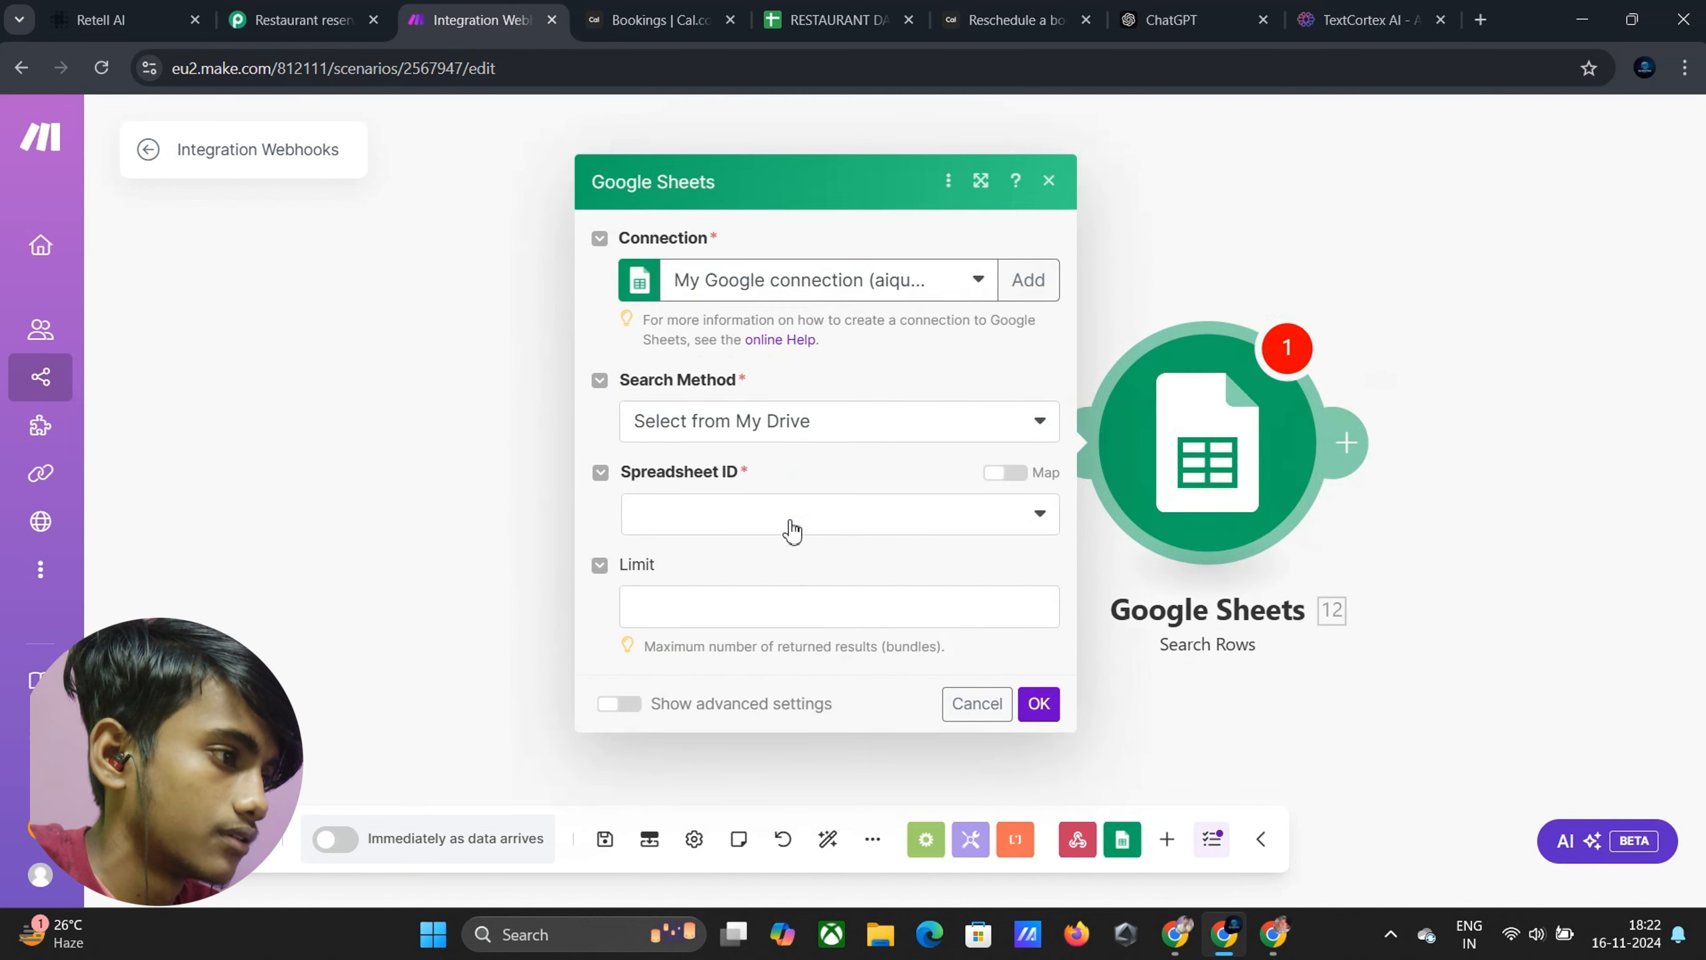
# Point Search Rows at the RESTAURANT DATA BASE spreadsheet, Sheet1
pyautogui.click(789, 528)
pyautogui.click(781, 555)
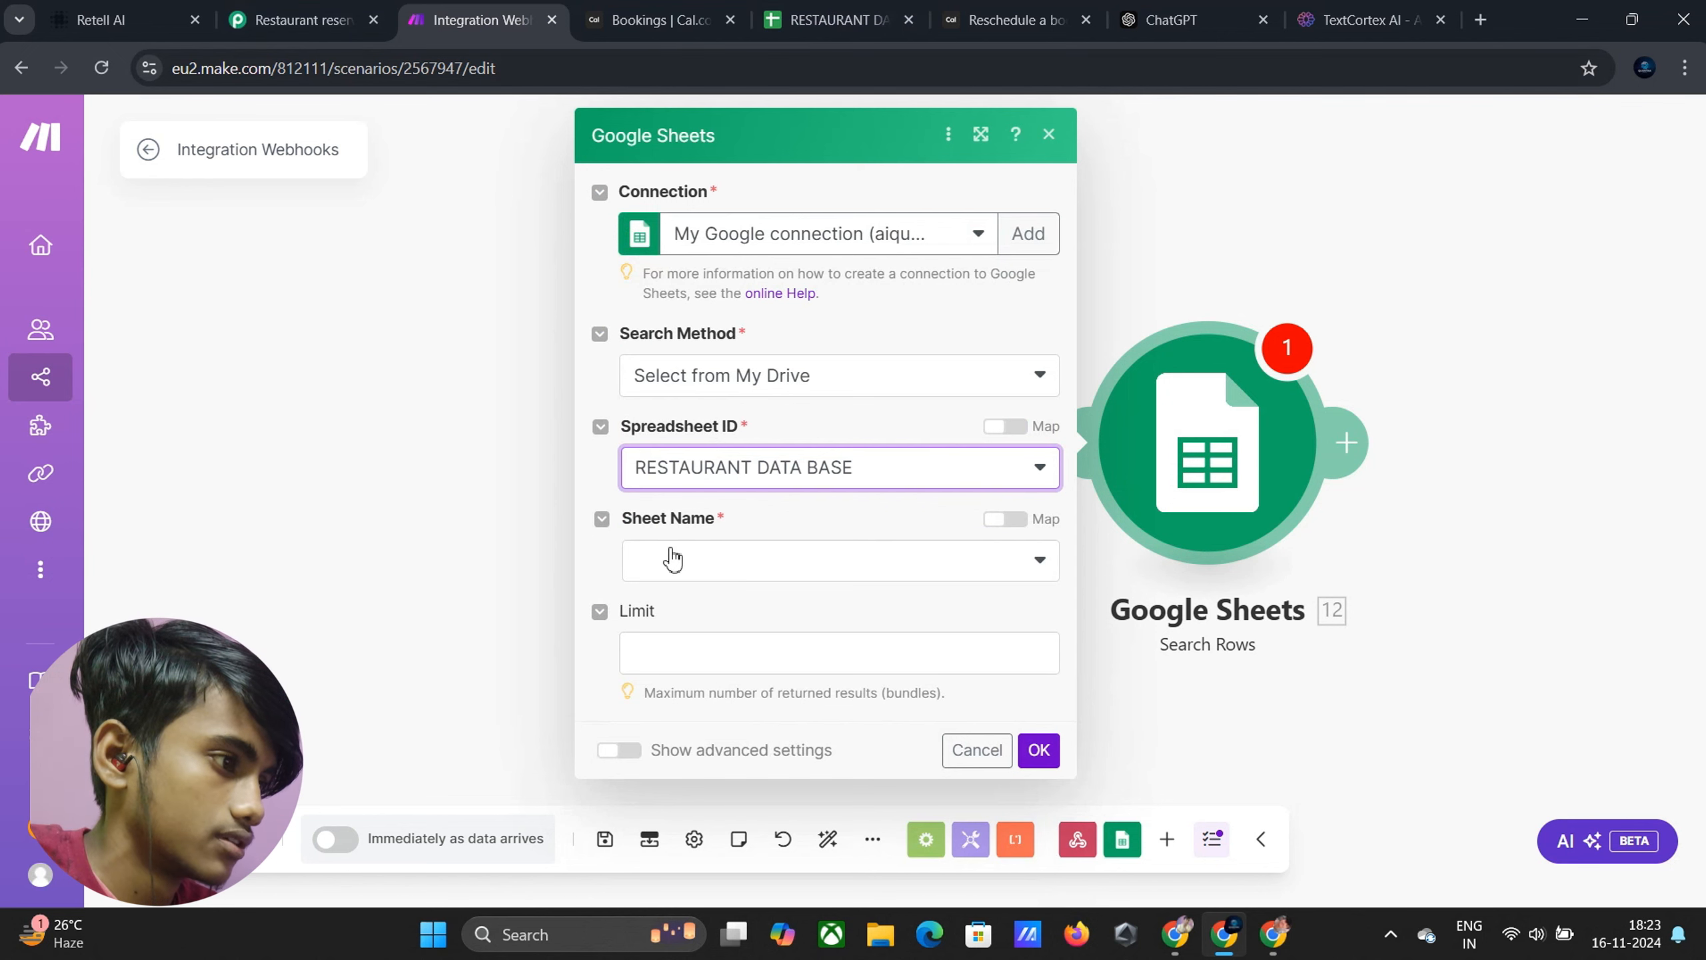
pyautogui.click(672, 555)
pyautogui.click(703, 596)
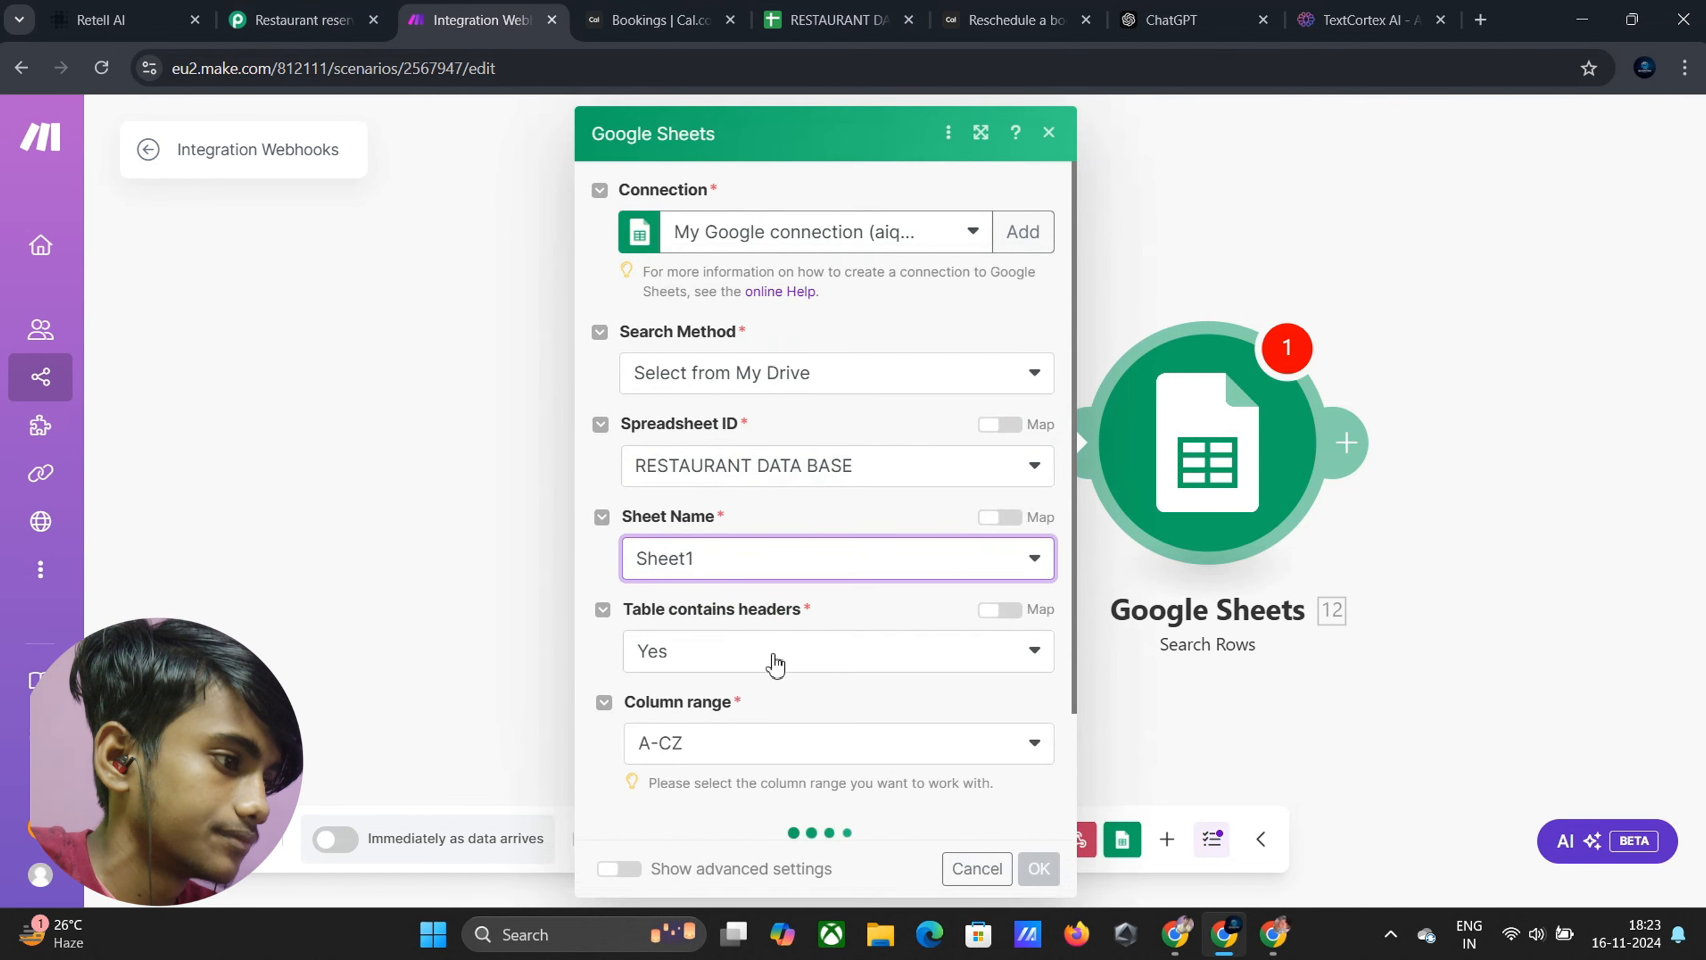
pyautogui.scroll(-2, 774, 645)
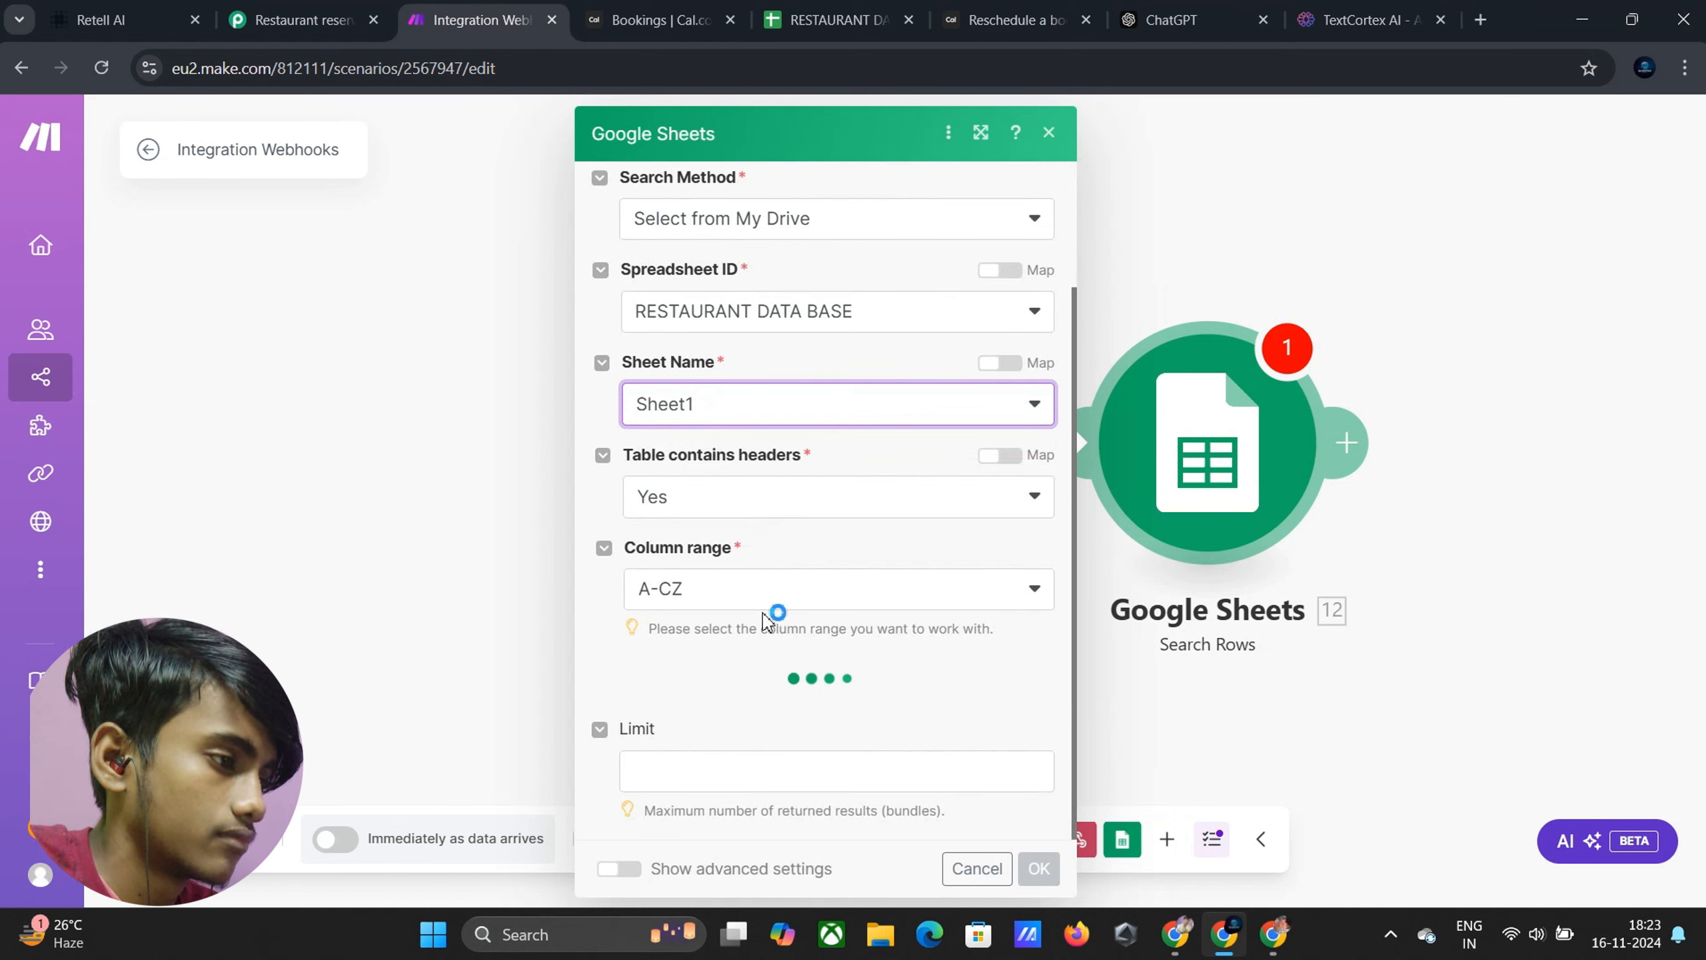
# Add a filter on the Name (A) column and focus its value field
pyautogui.click(744, 701)
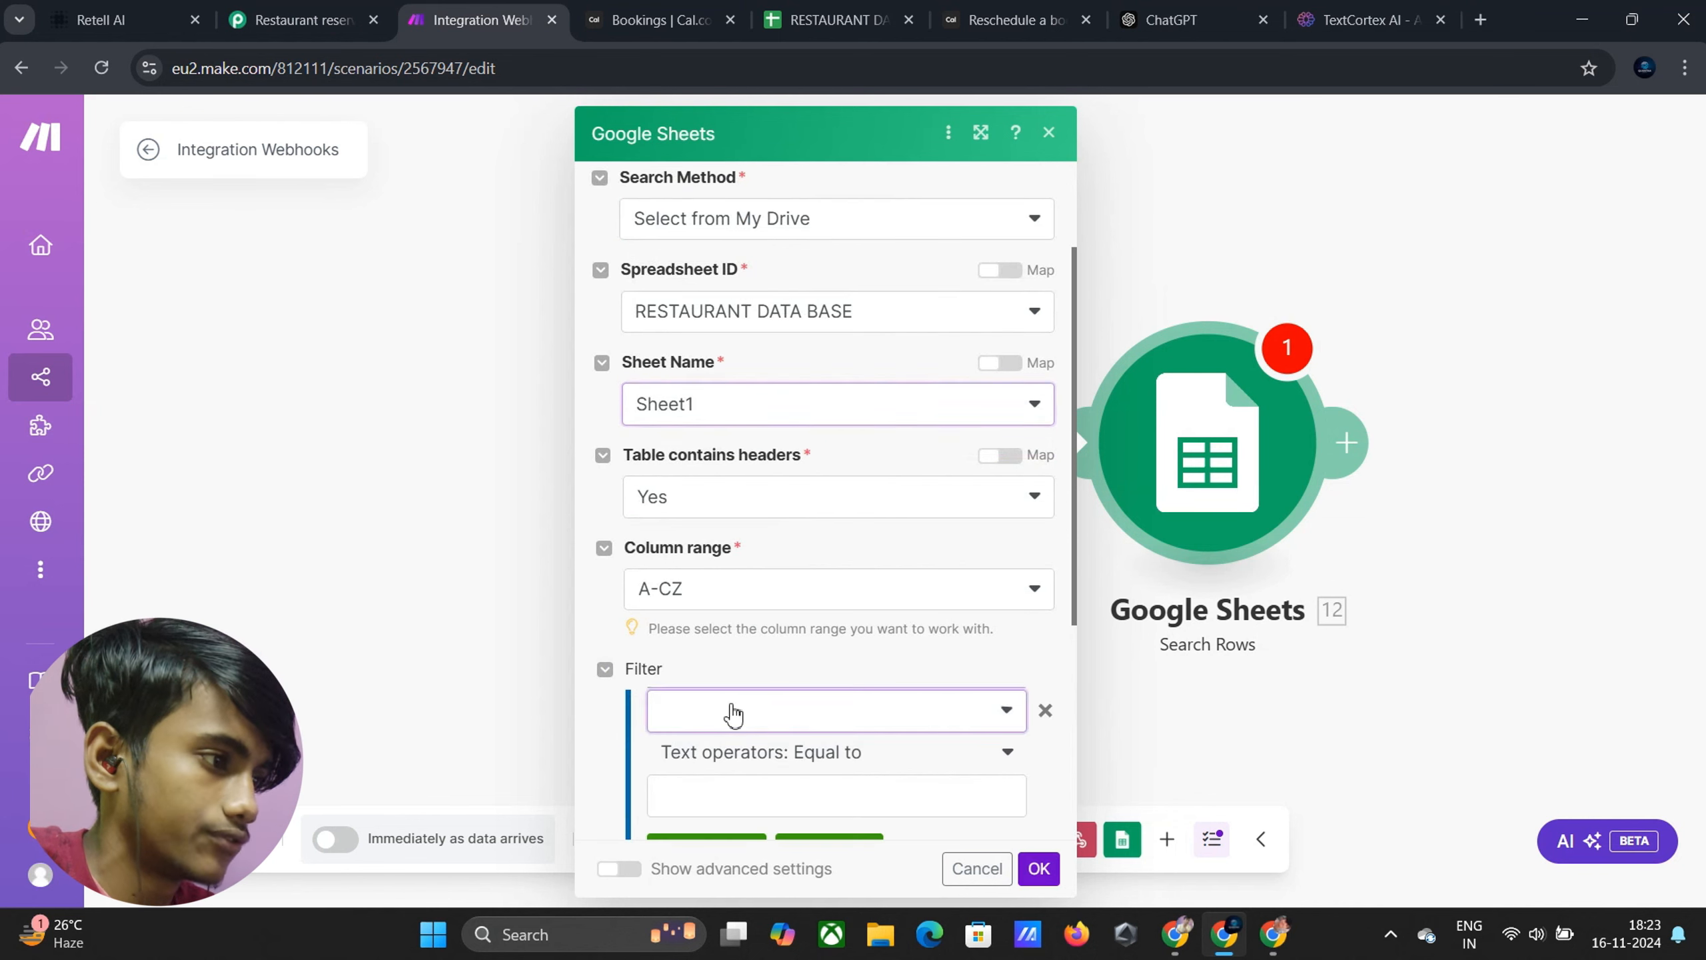
pyautogui.scroll(-3, 735, 672)
pyautogui.click(717, 536)
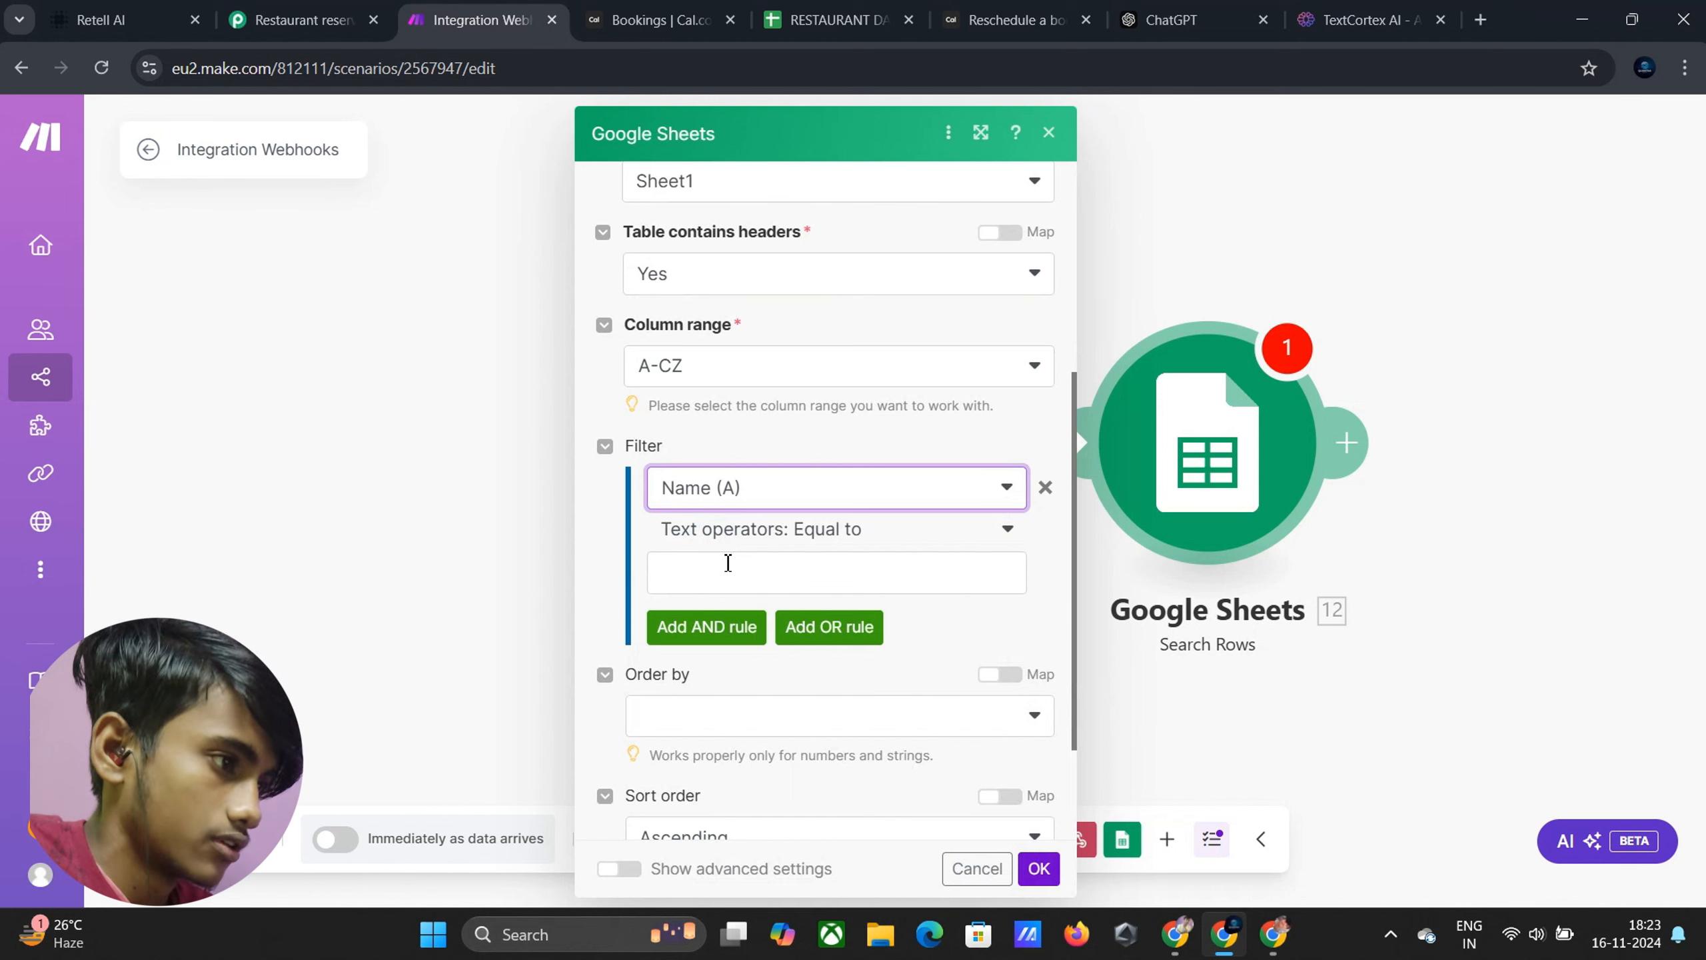
pyautogui.click(728, 563)
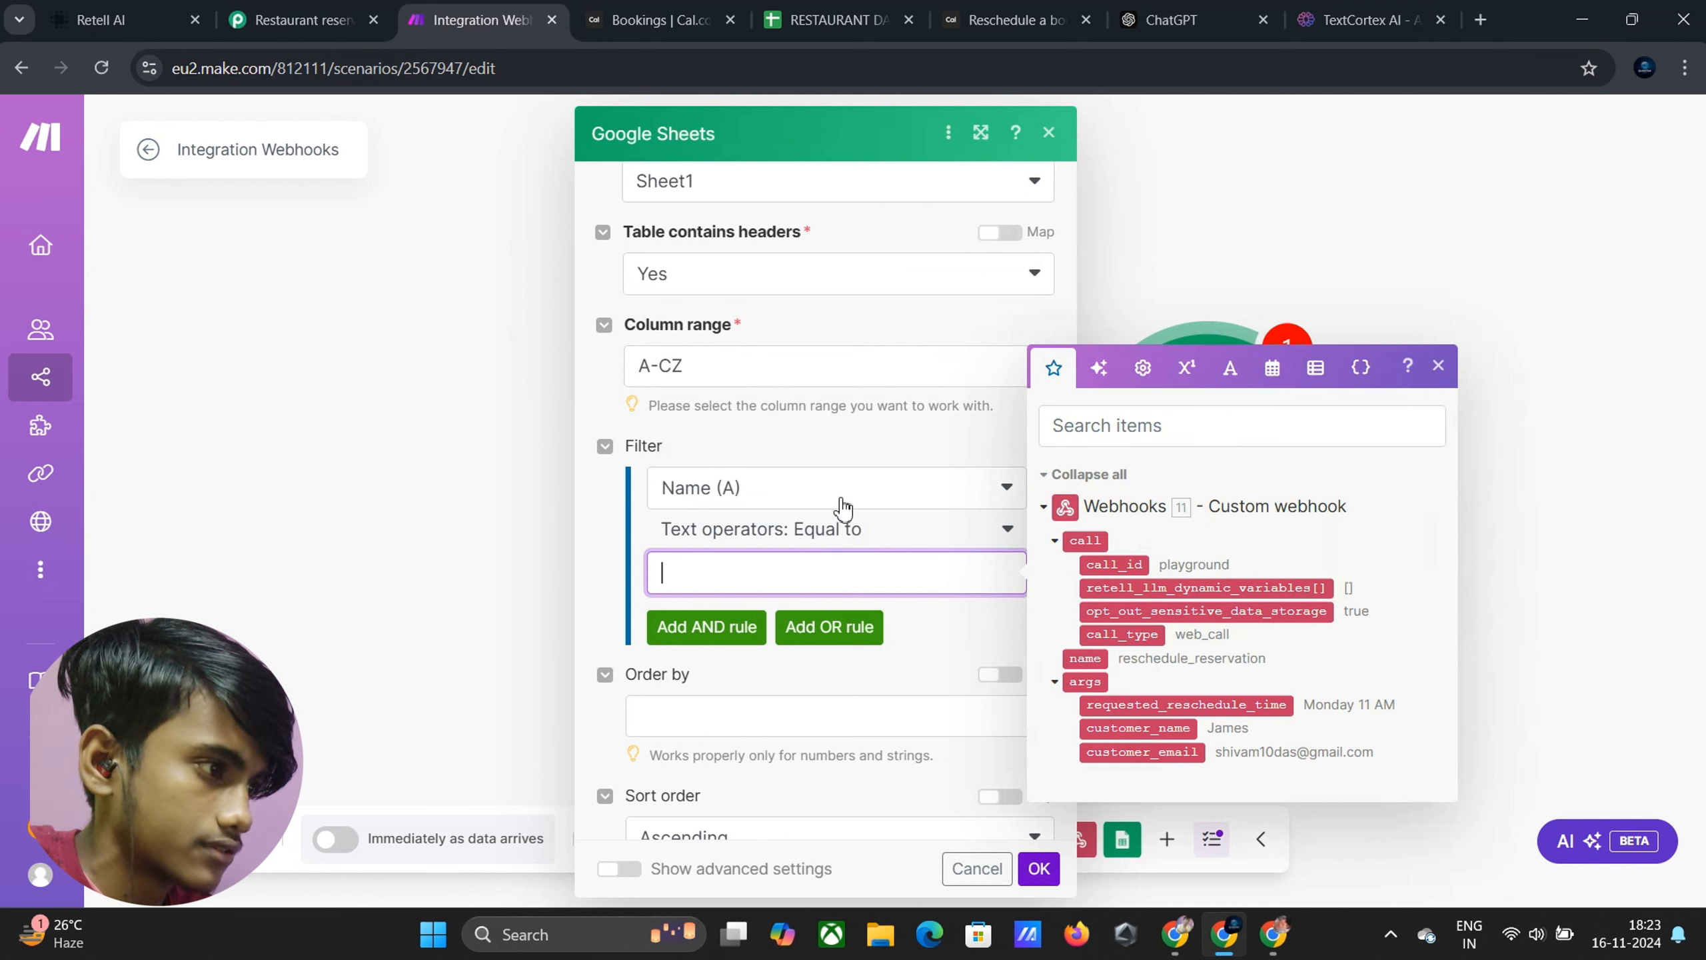
# Set the Name (A) condition to contains and map customer_name into it
pyautogui.click(868, 534)
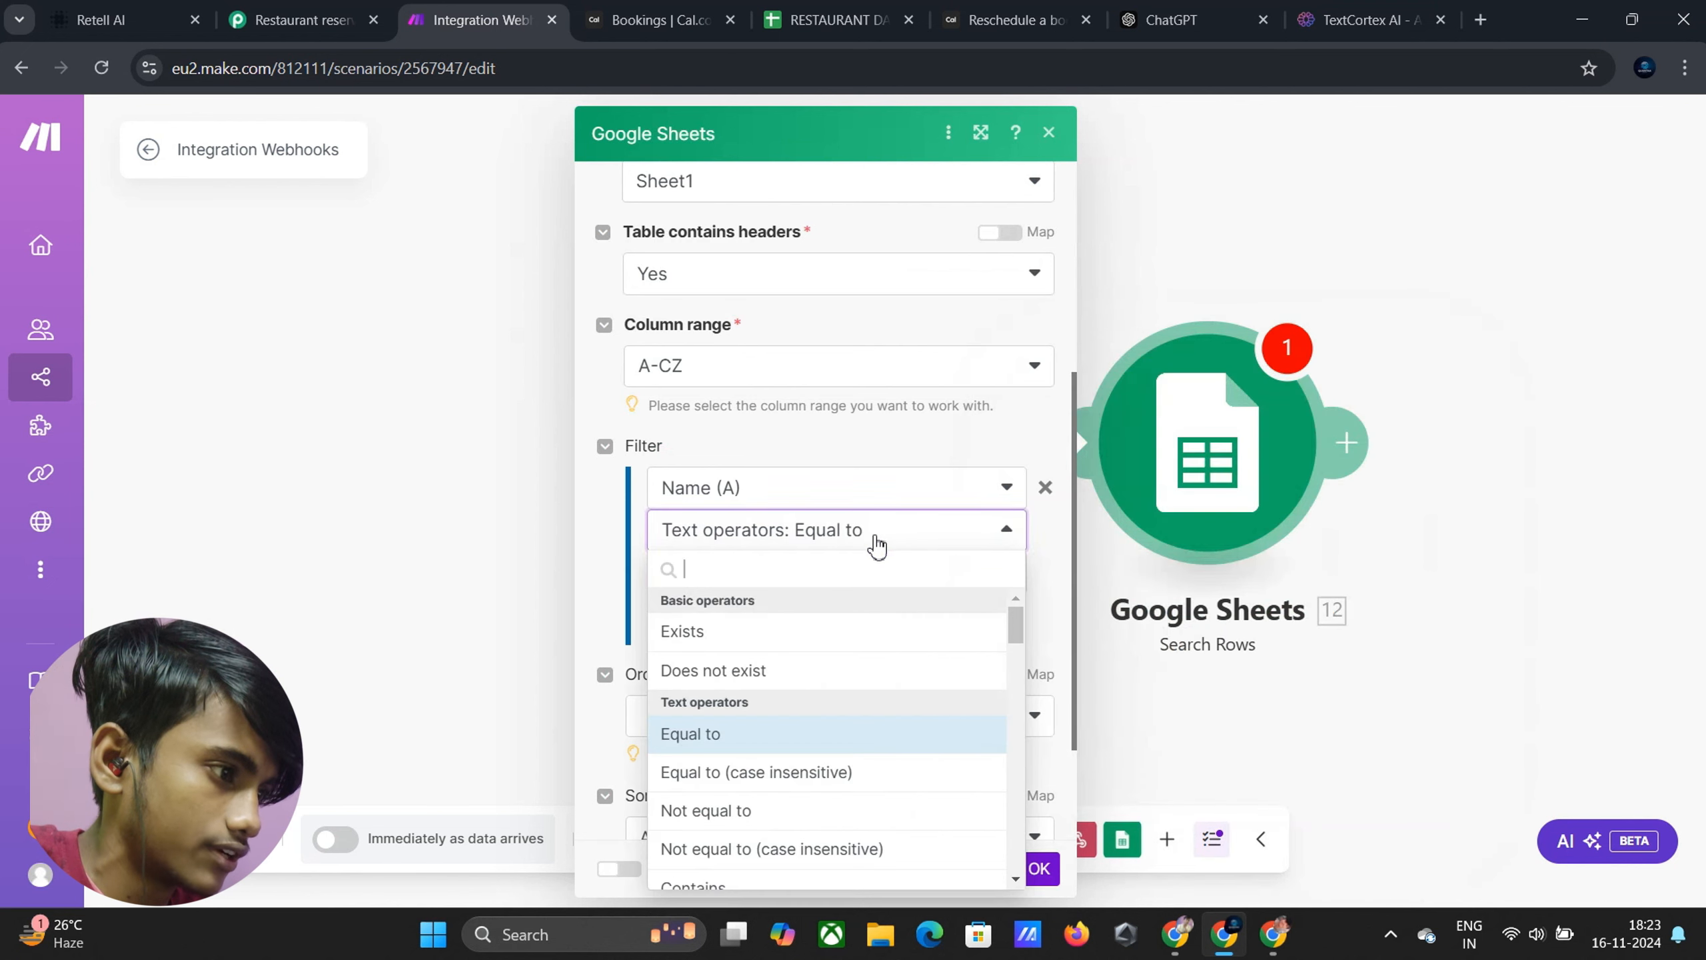
pyautogui.scroll(-1, 797, 672)
pyautogui.scroll(-2, 786, 692)
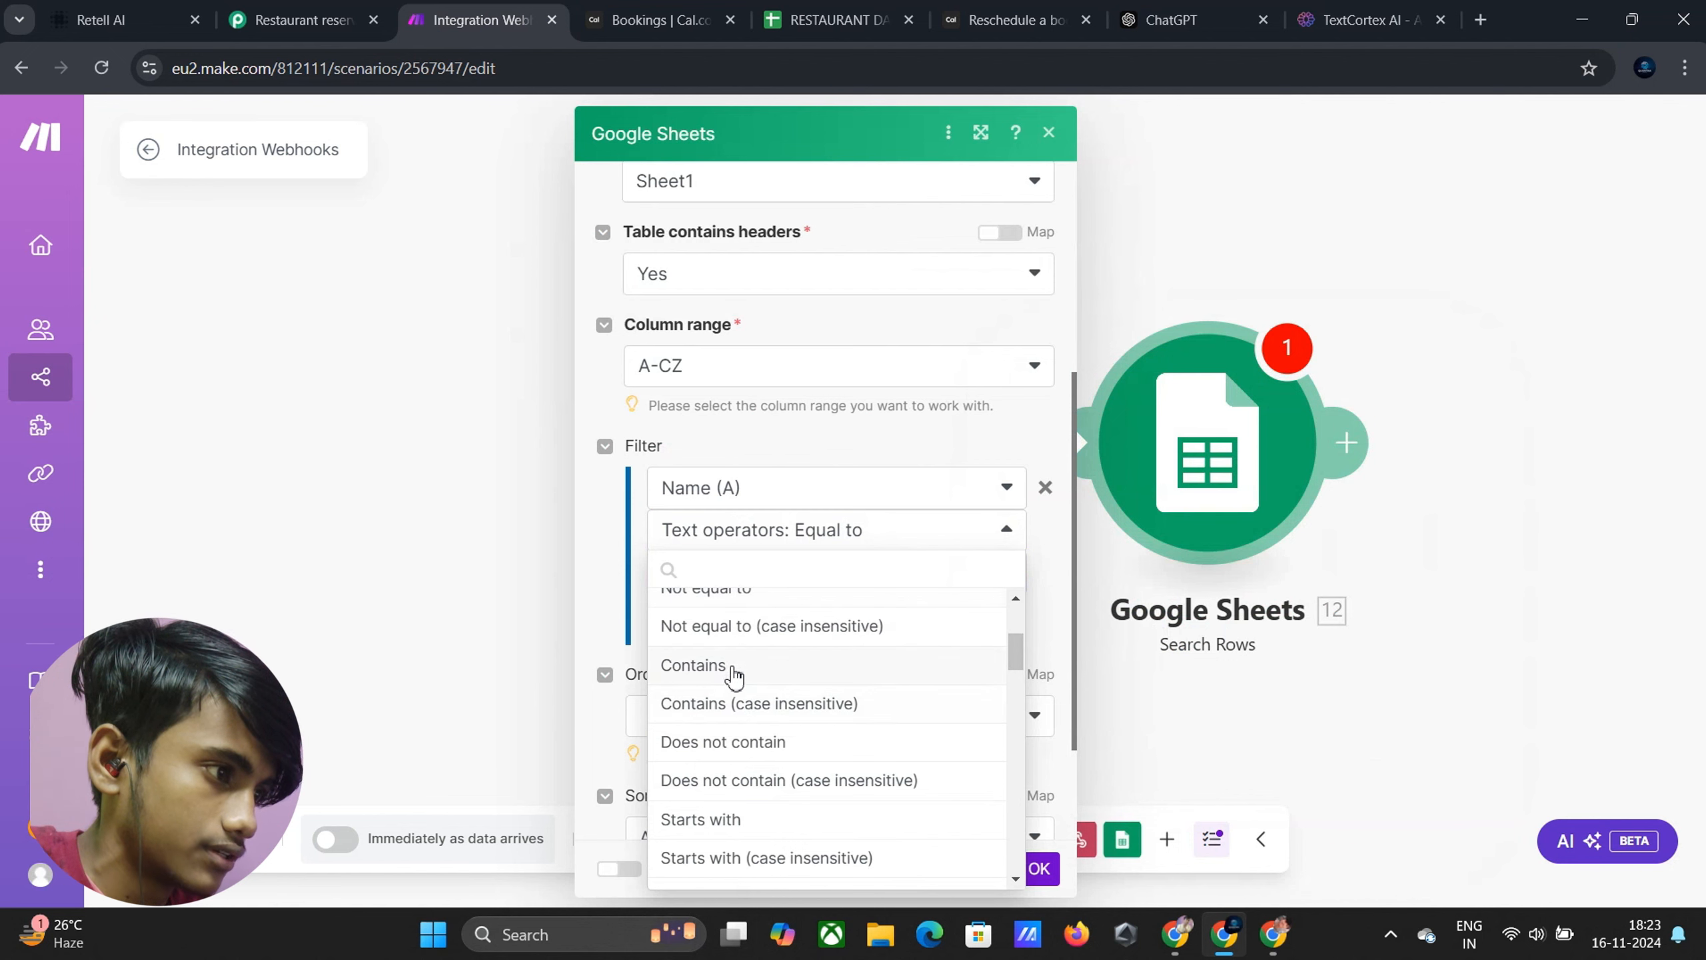
pyautogui.click(735, 672)
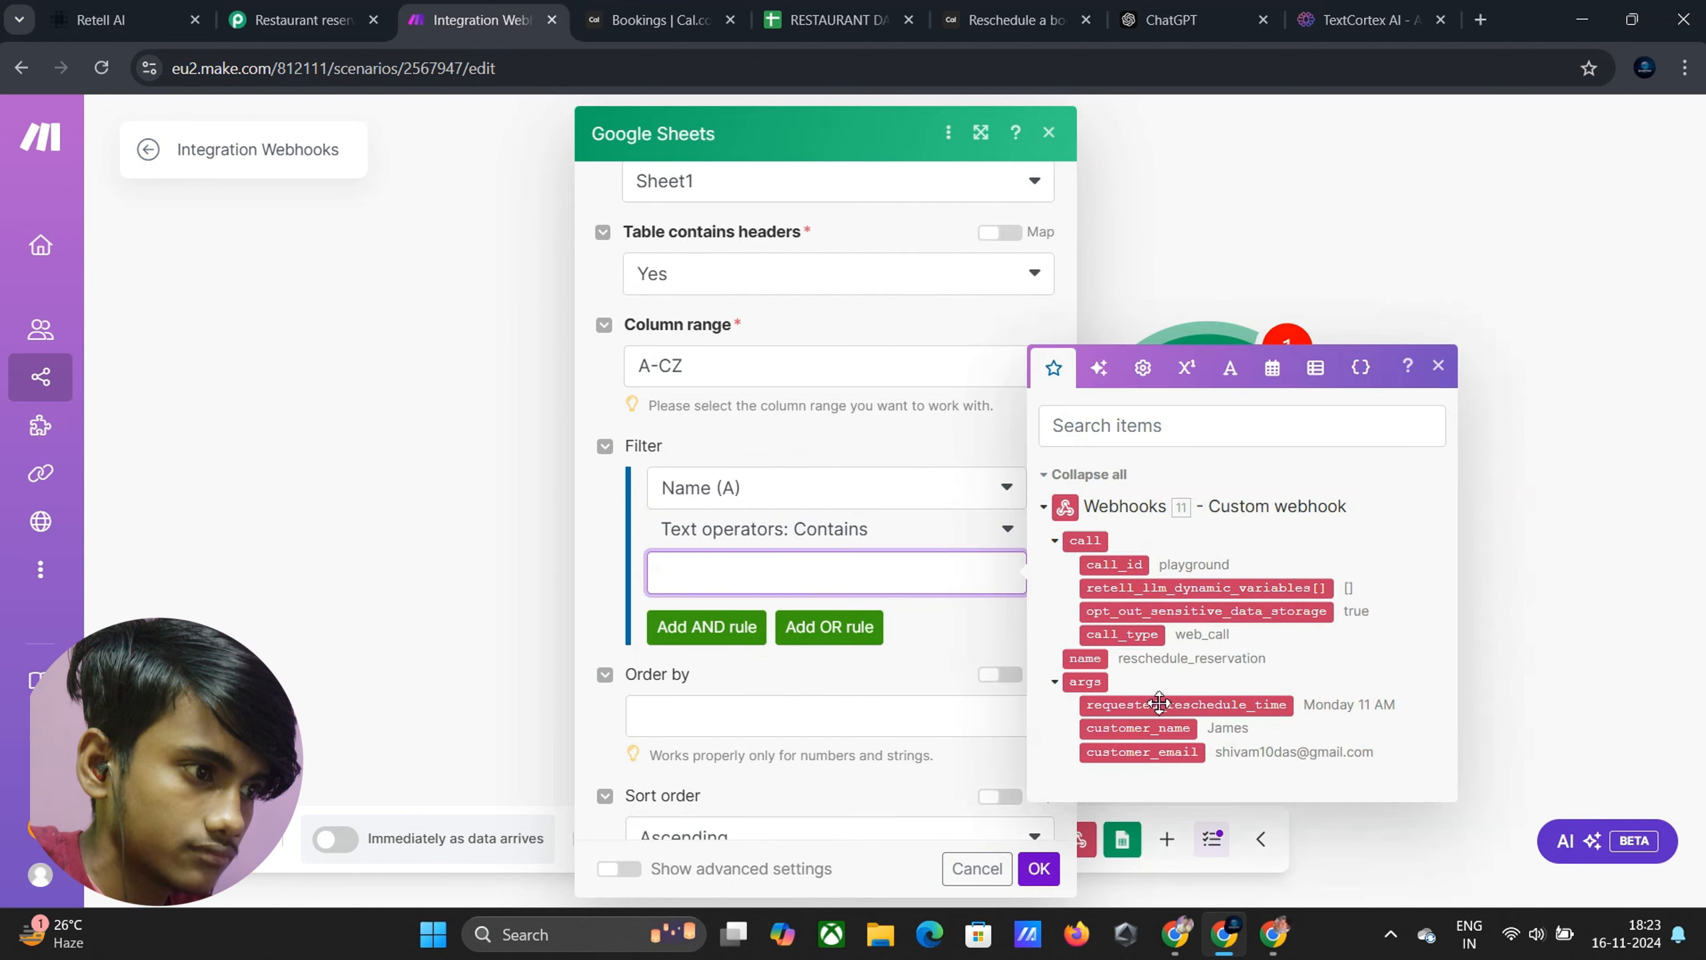
pyautogui.moveTo(1150, 728); pyautogui.dragTo(734, 575)
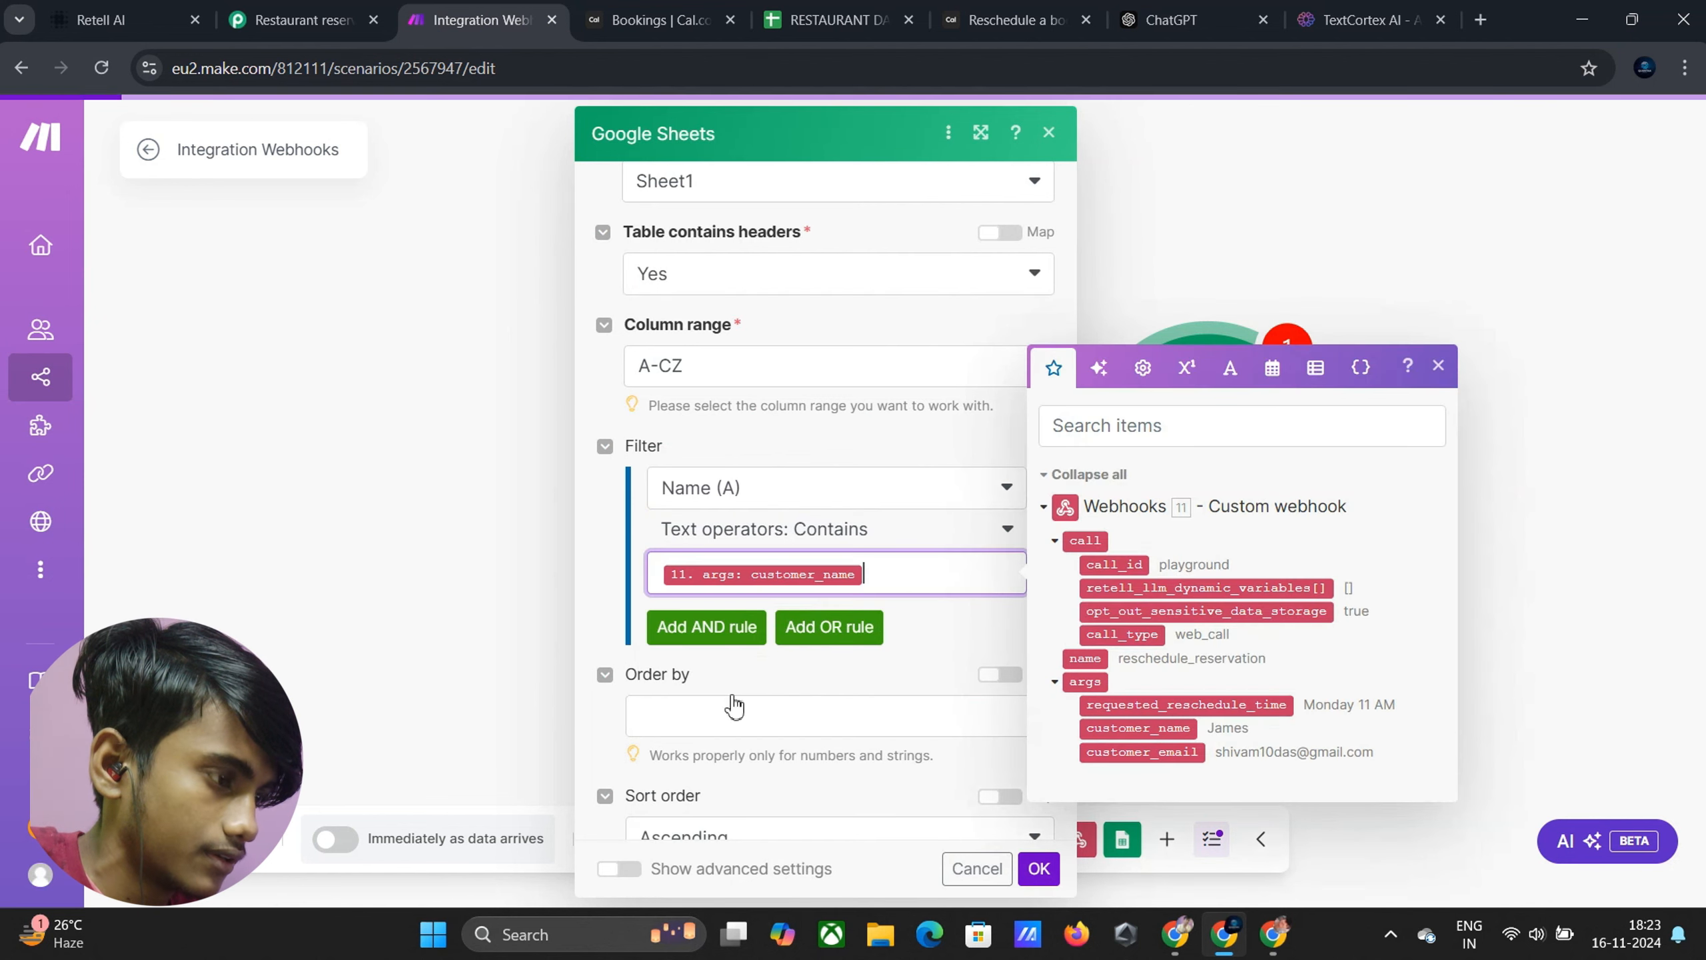
# Add an AND Email (B) condition mapped to customer_email, both Contains (case insensitive), and save
pyautogui.click(722, 622)
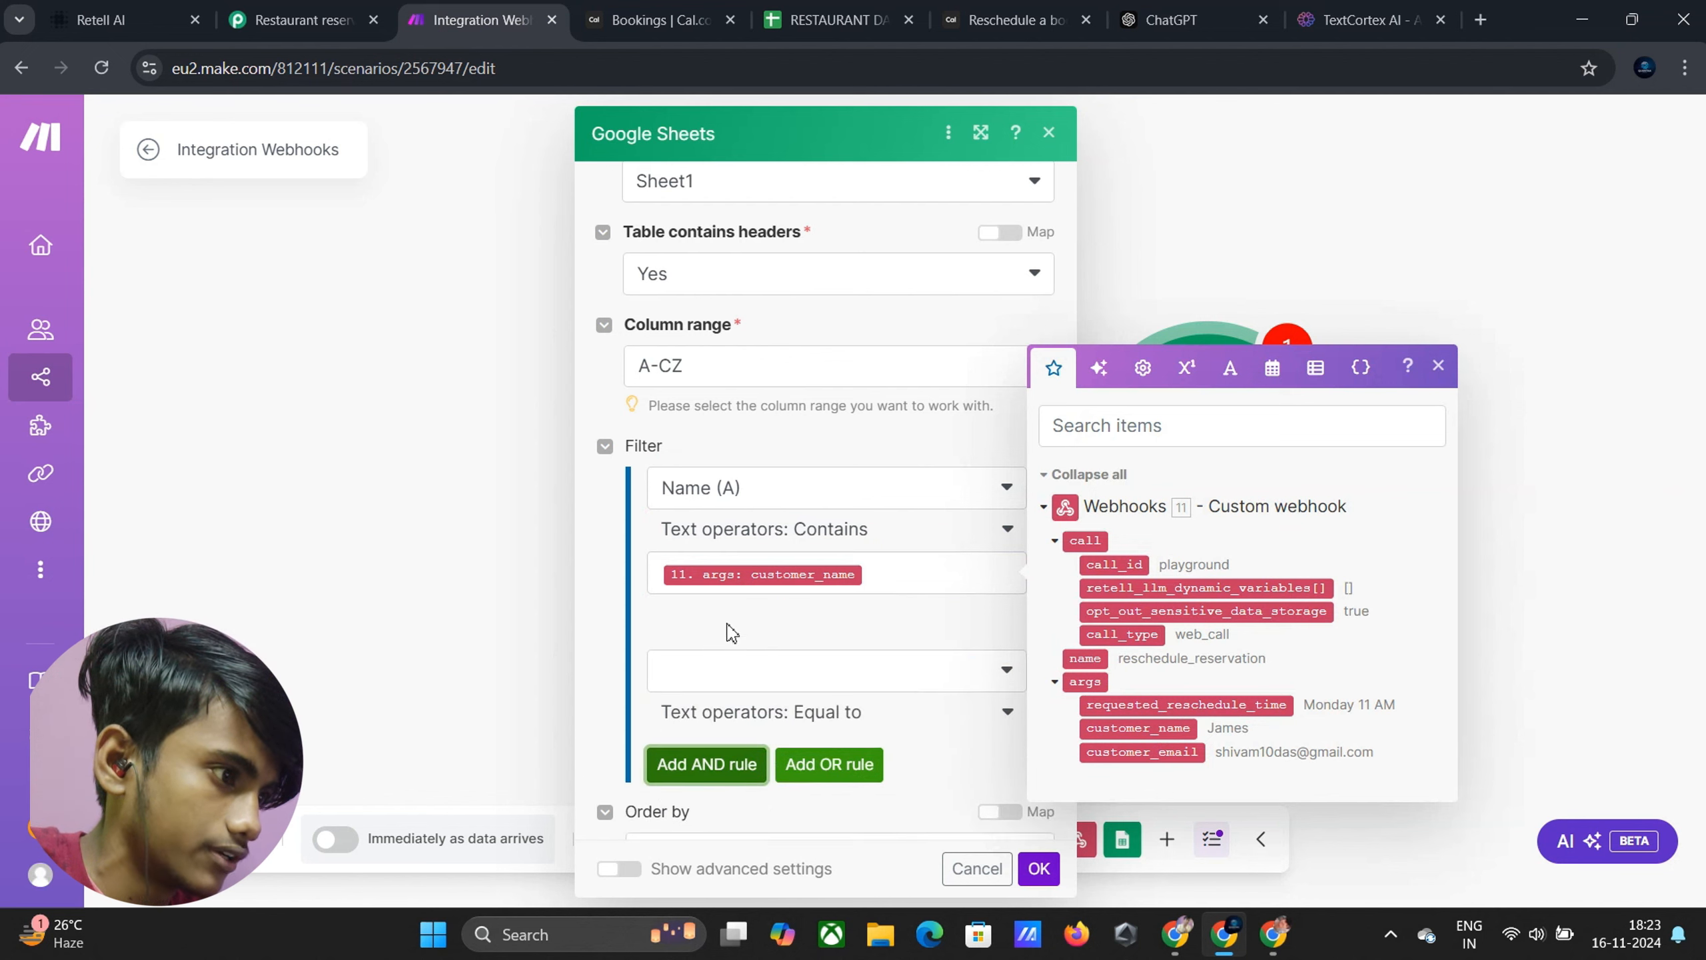
pyautogui.click(769, 675)
pyautogui.click(784, 716)
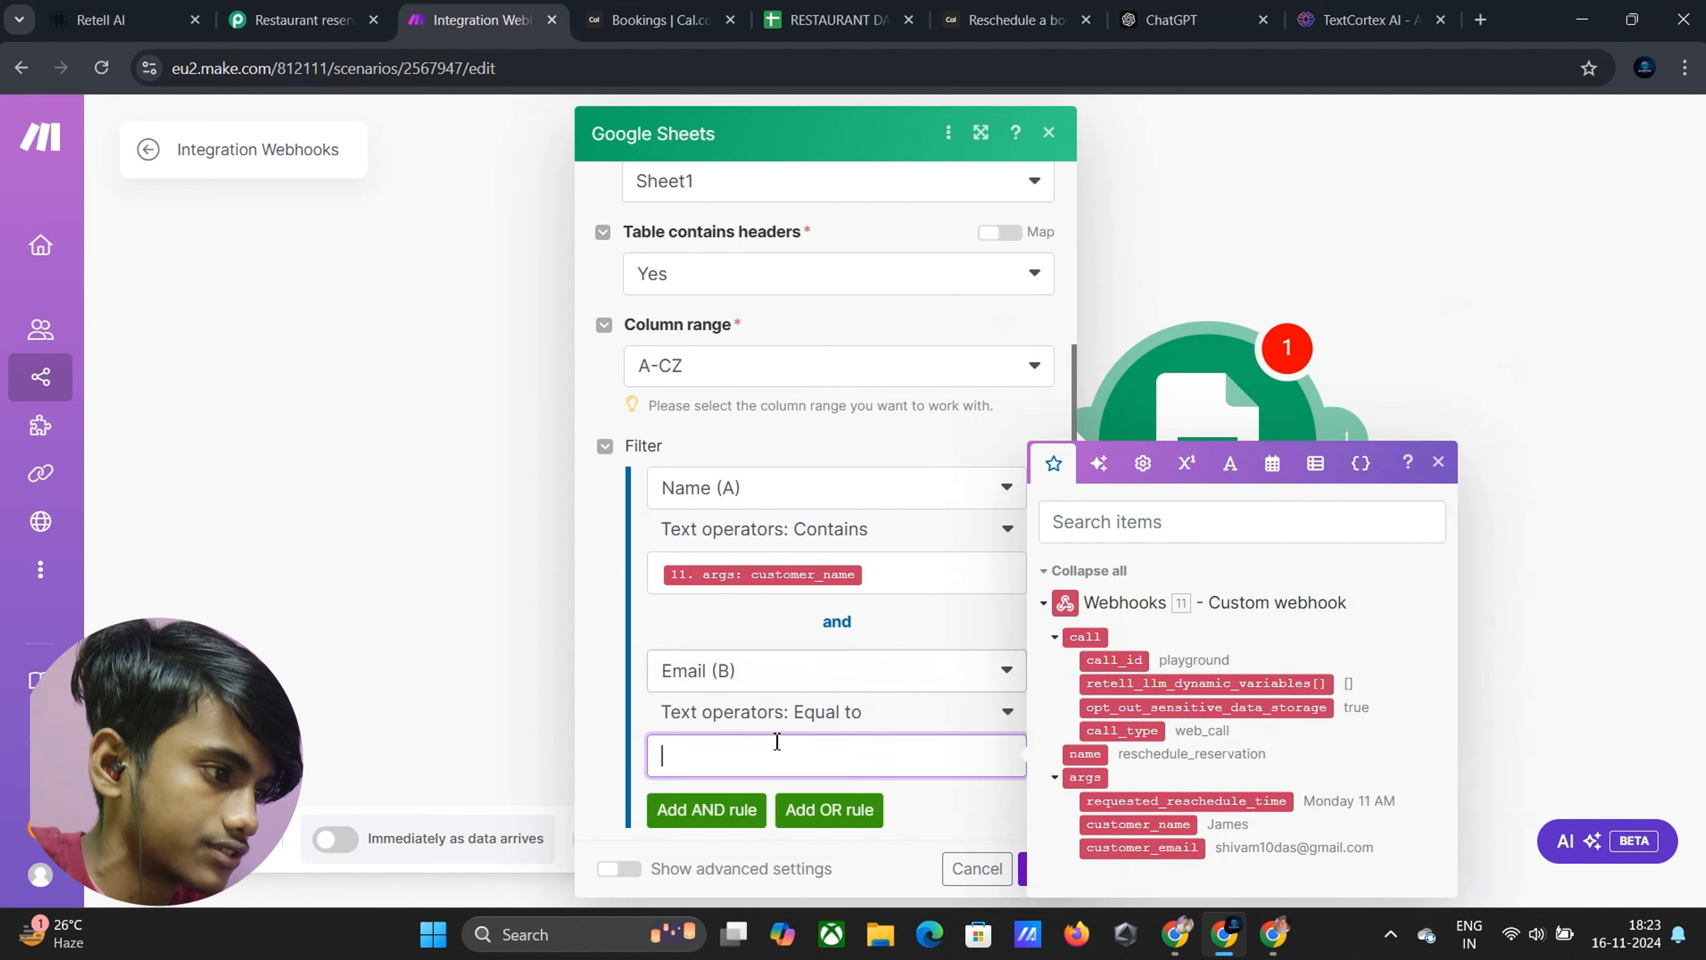
pyautogui.click(827, 728)
pyautogui.scroll(-3, 780, 642)
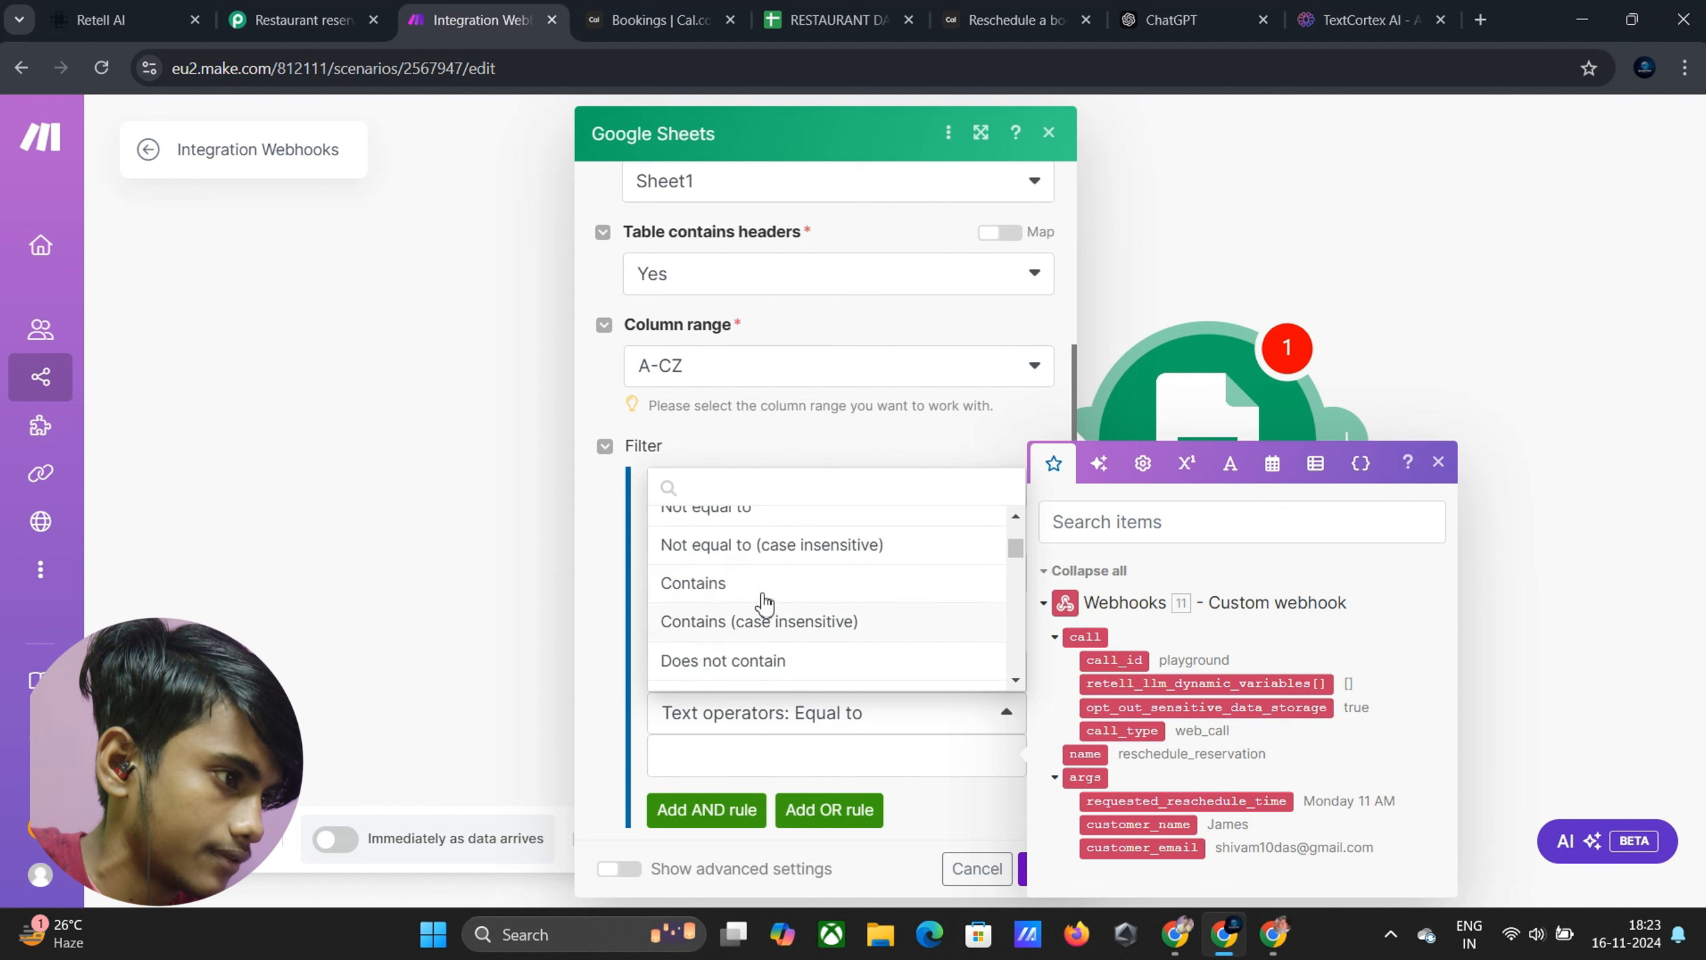
pyautogui.click(816, 632)
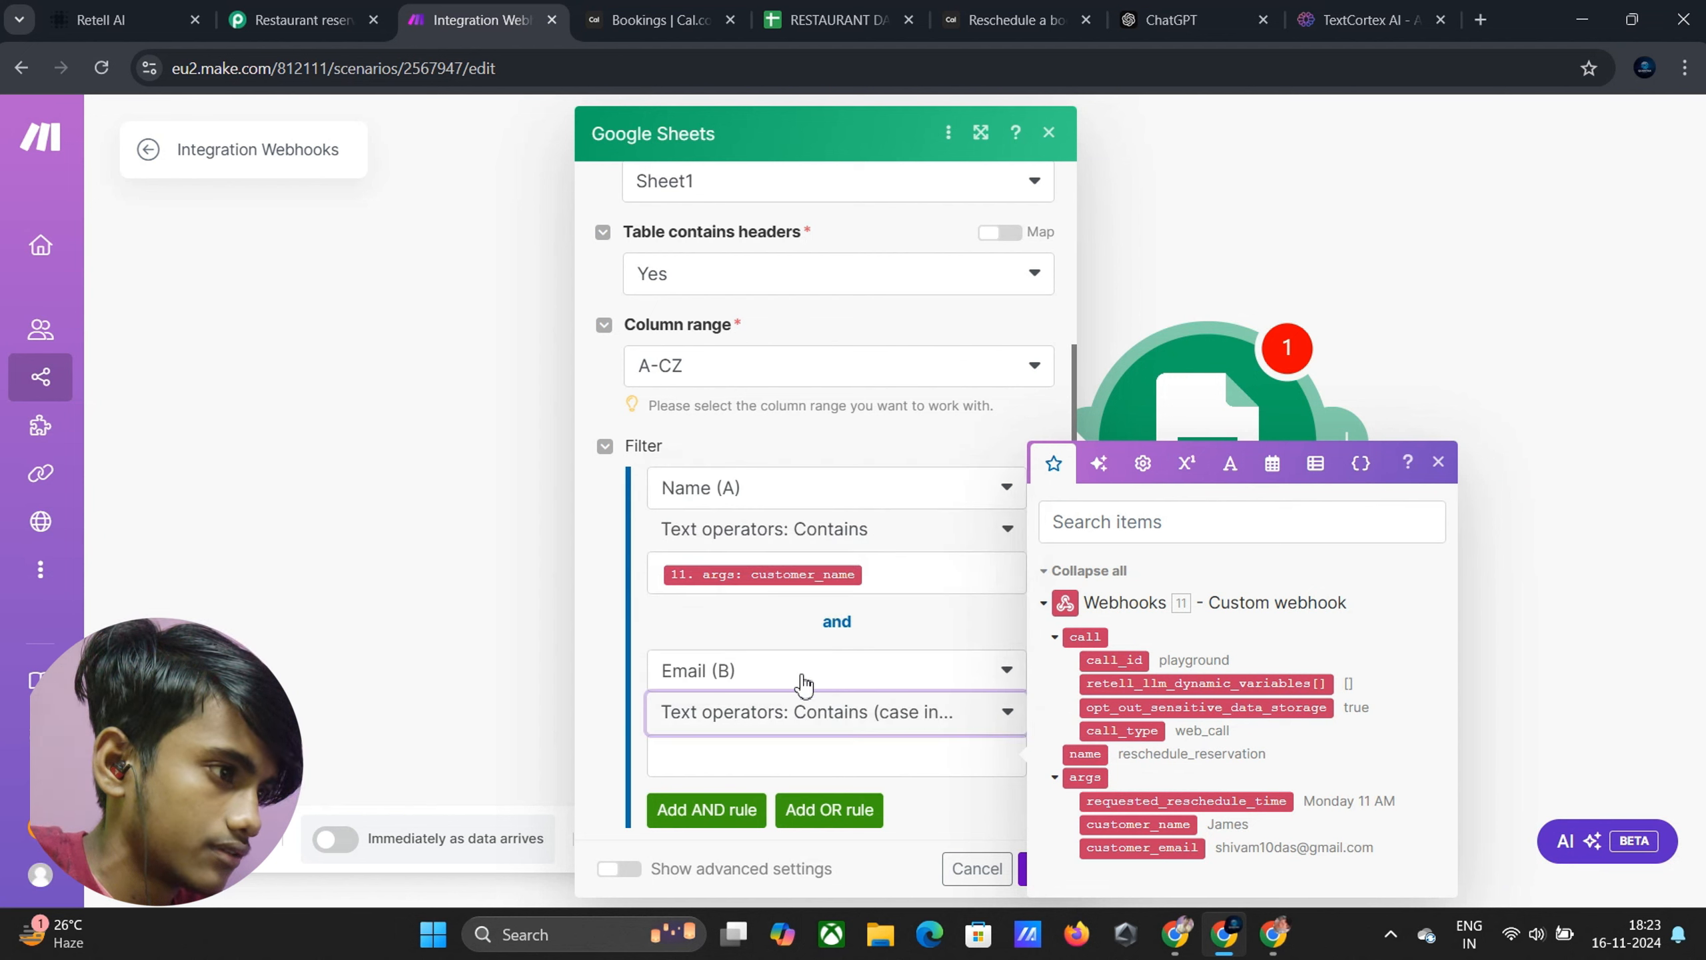
pyautogui.click(852, 538)
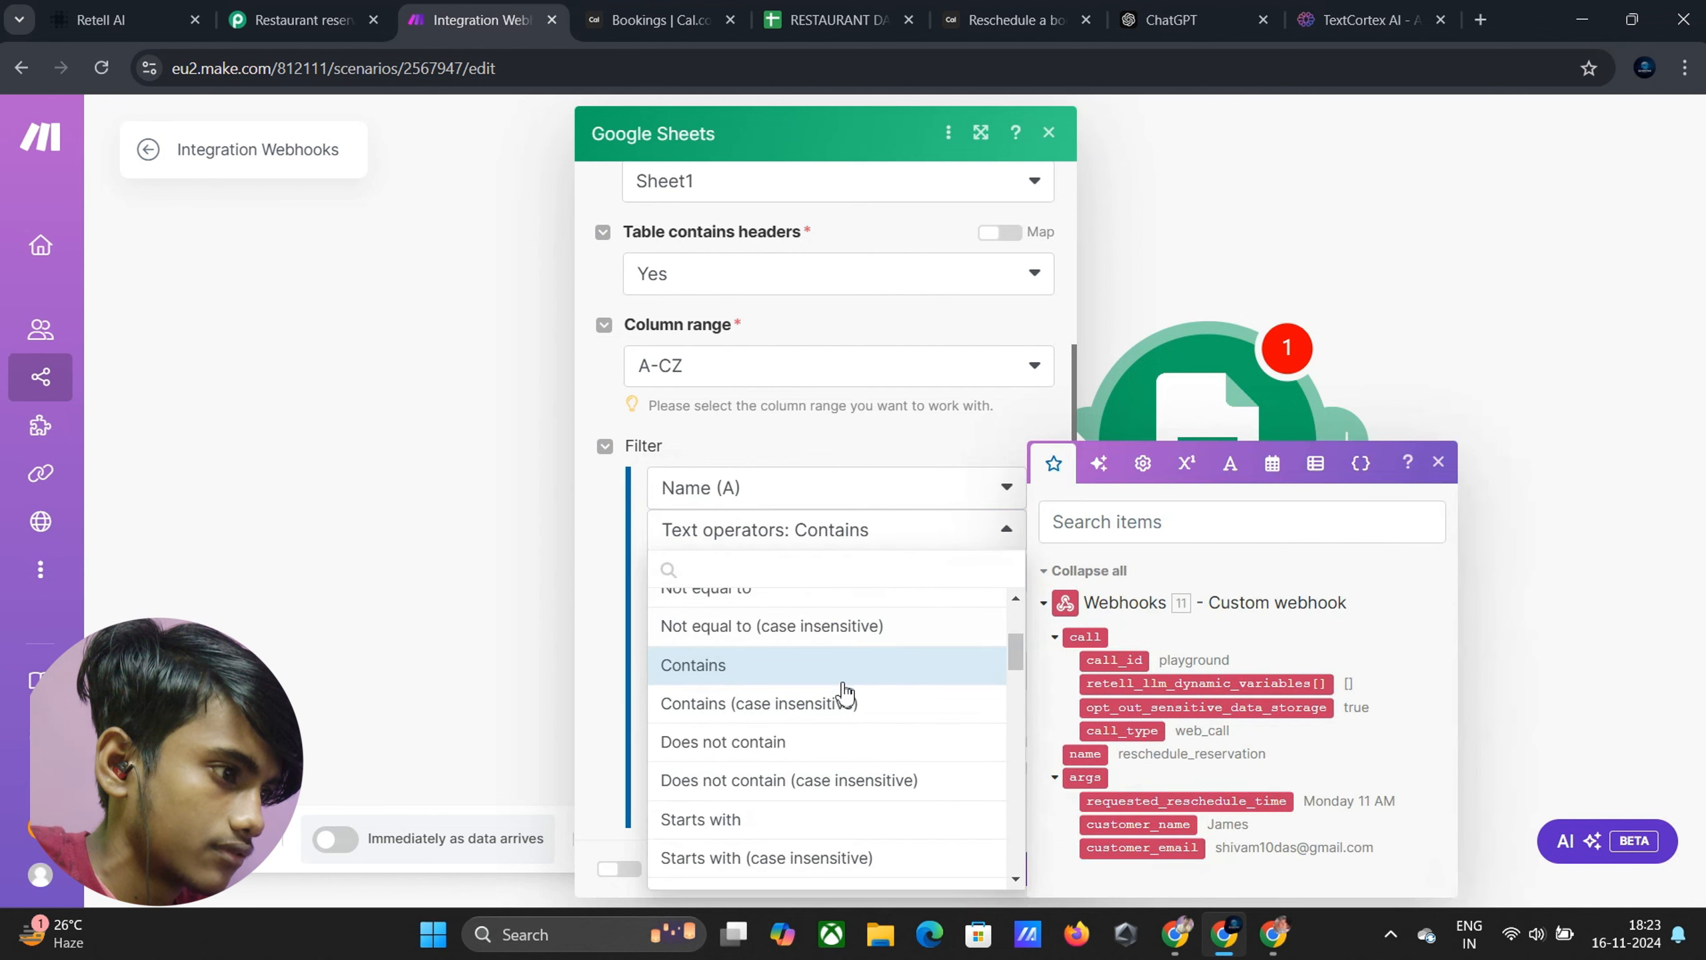
pyautogui.click(845, 700)
pyautogui.click(809, 720)
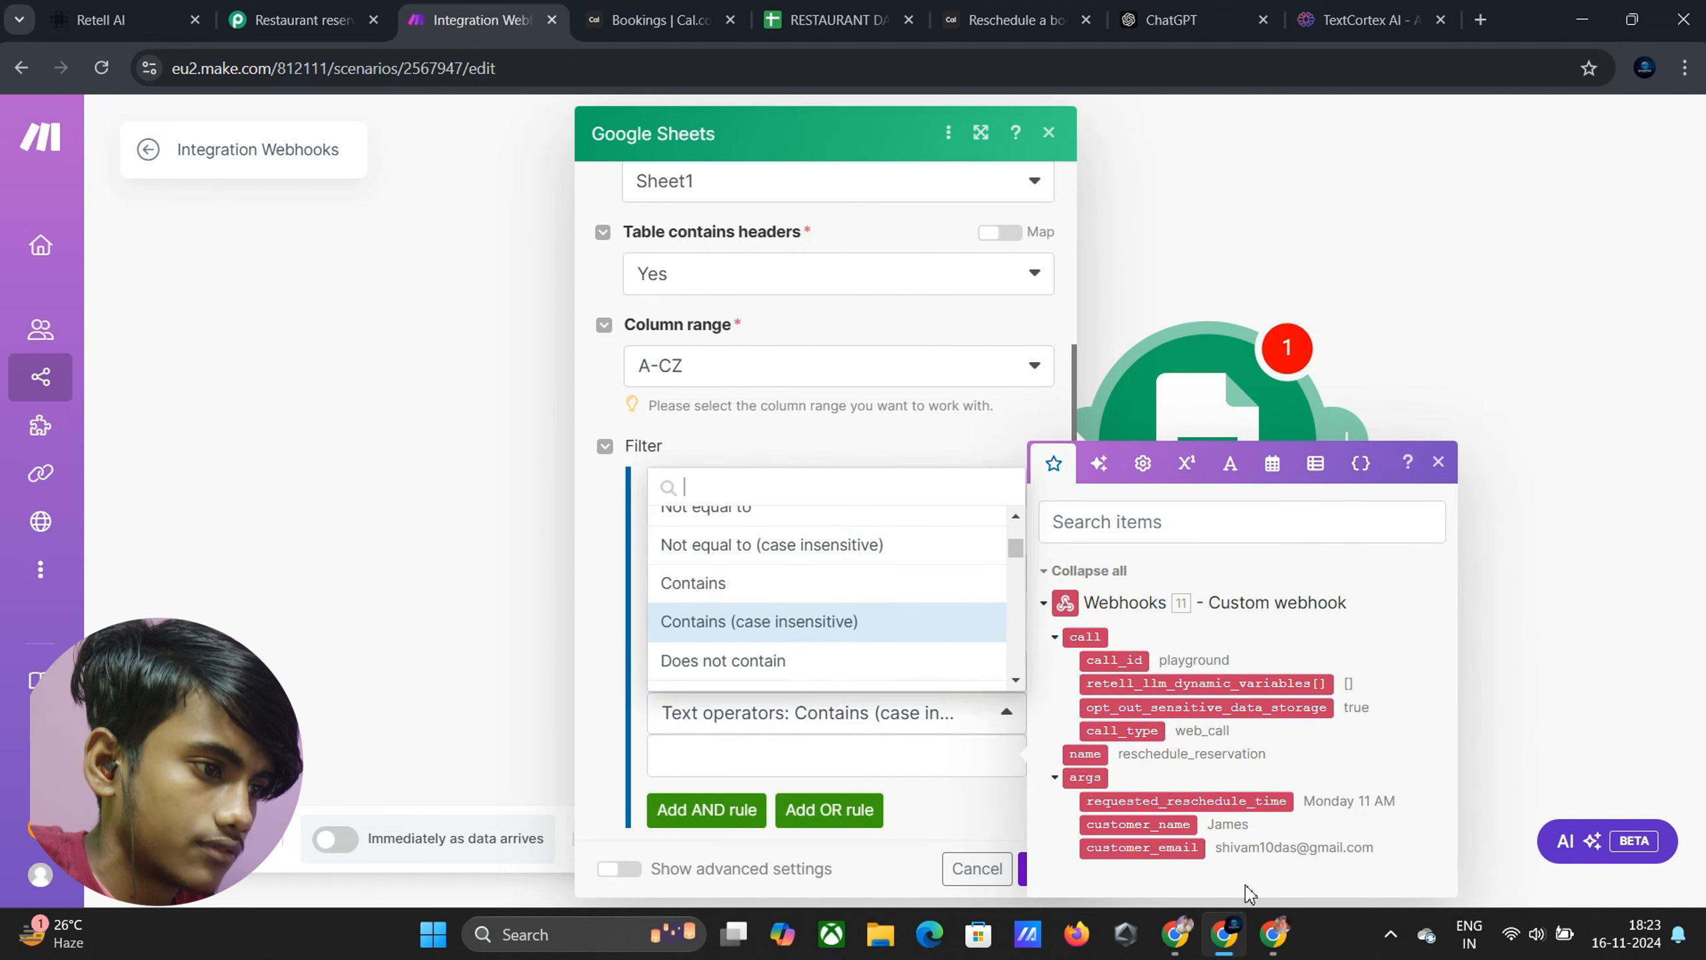
pyautogui.moveTo(1162, 847); pyautogui.dragTo(842, 755)
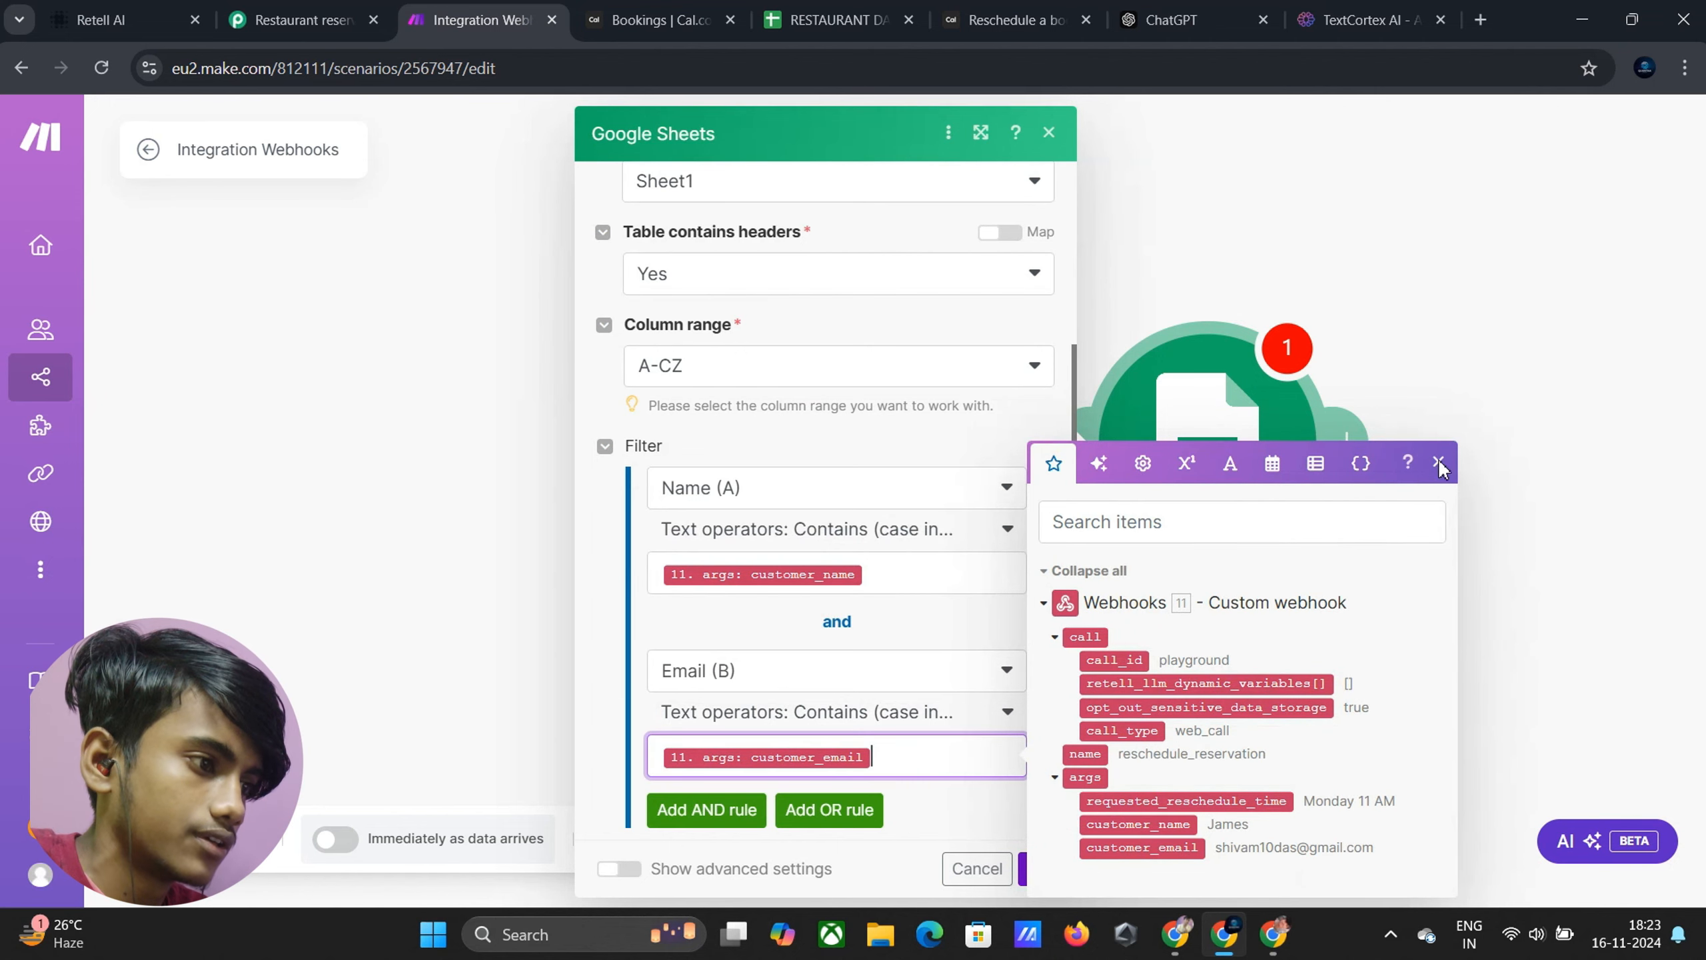
pyautogui.click(1438, 462)
pyautogui.click(1035, 869)
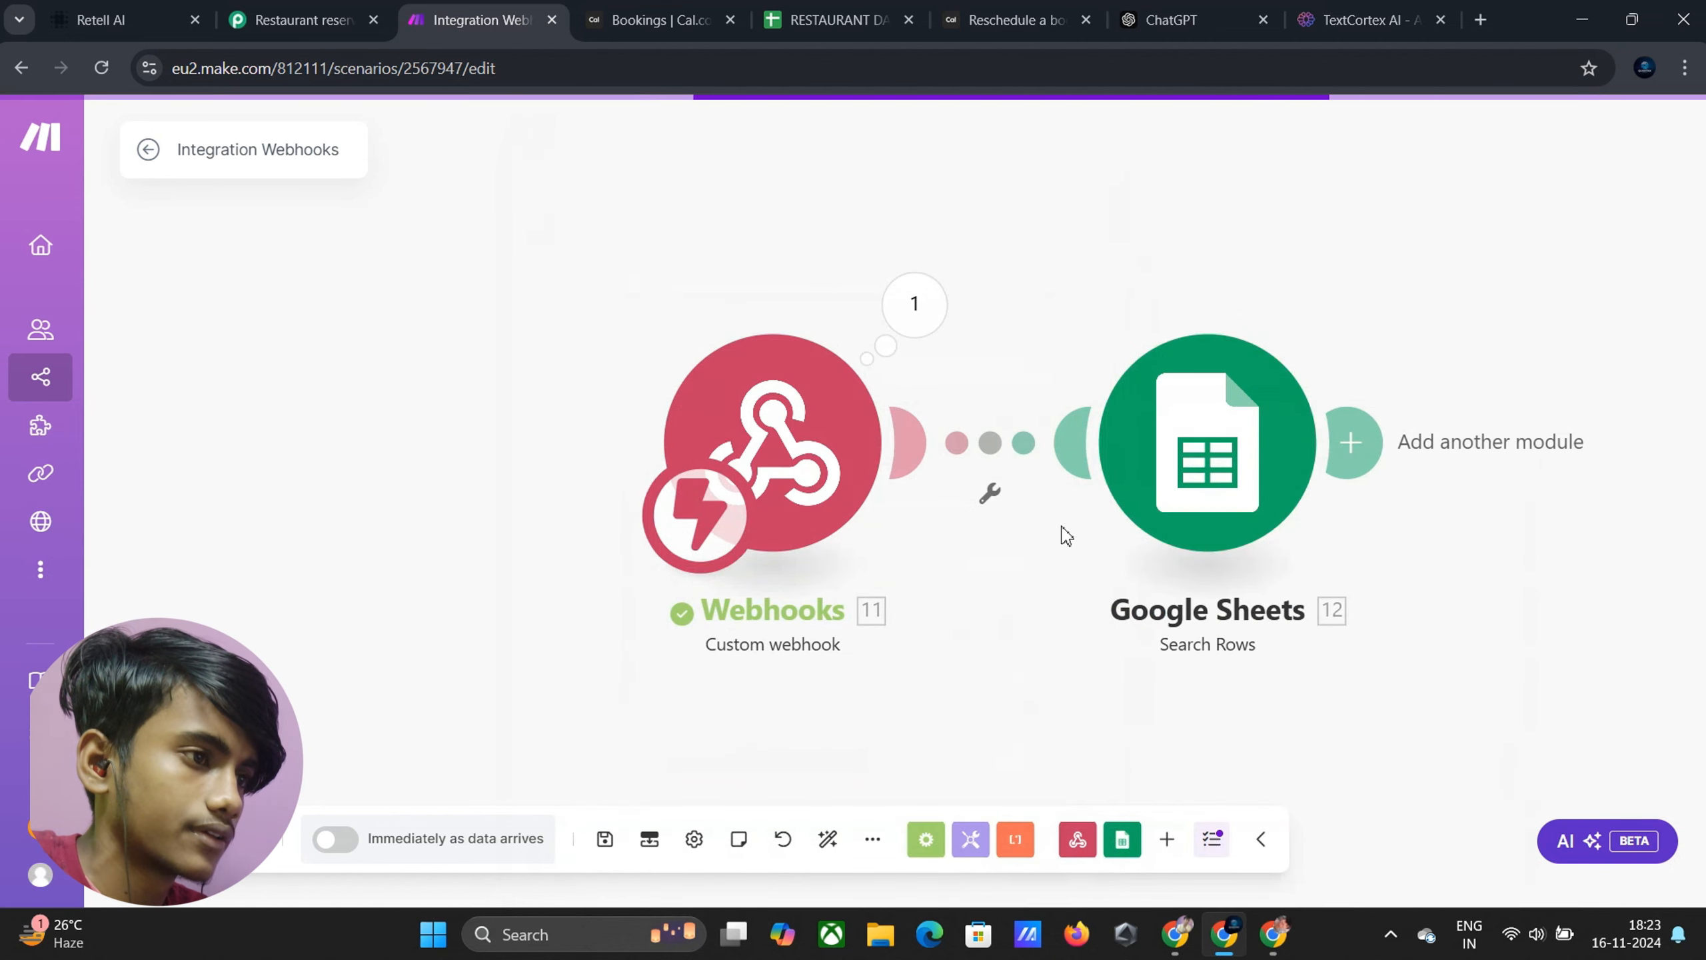
# Review the saved Name/Email filter, confirm it, and add a new module slot after Search Rows
pyautogui.click(1141, 478)
pyautogui.scroll(-2, 988, 471)
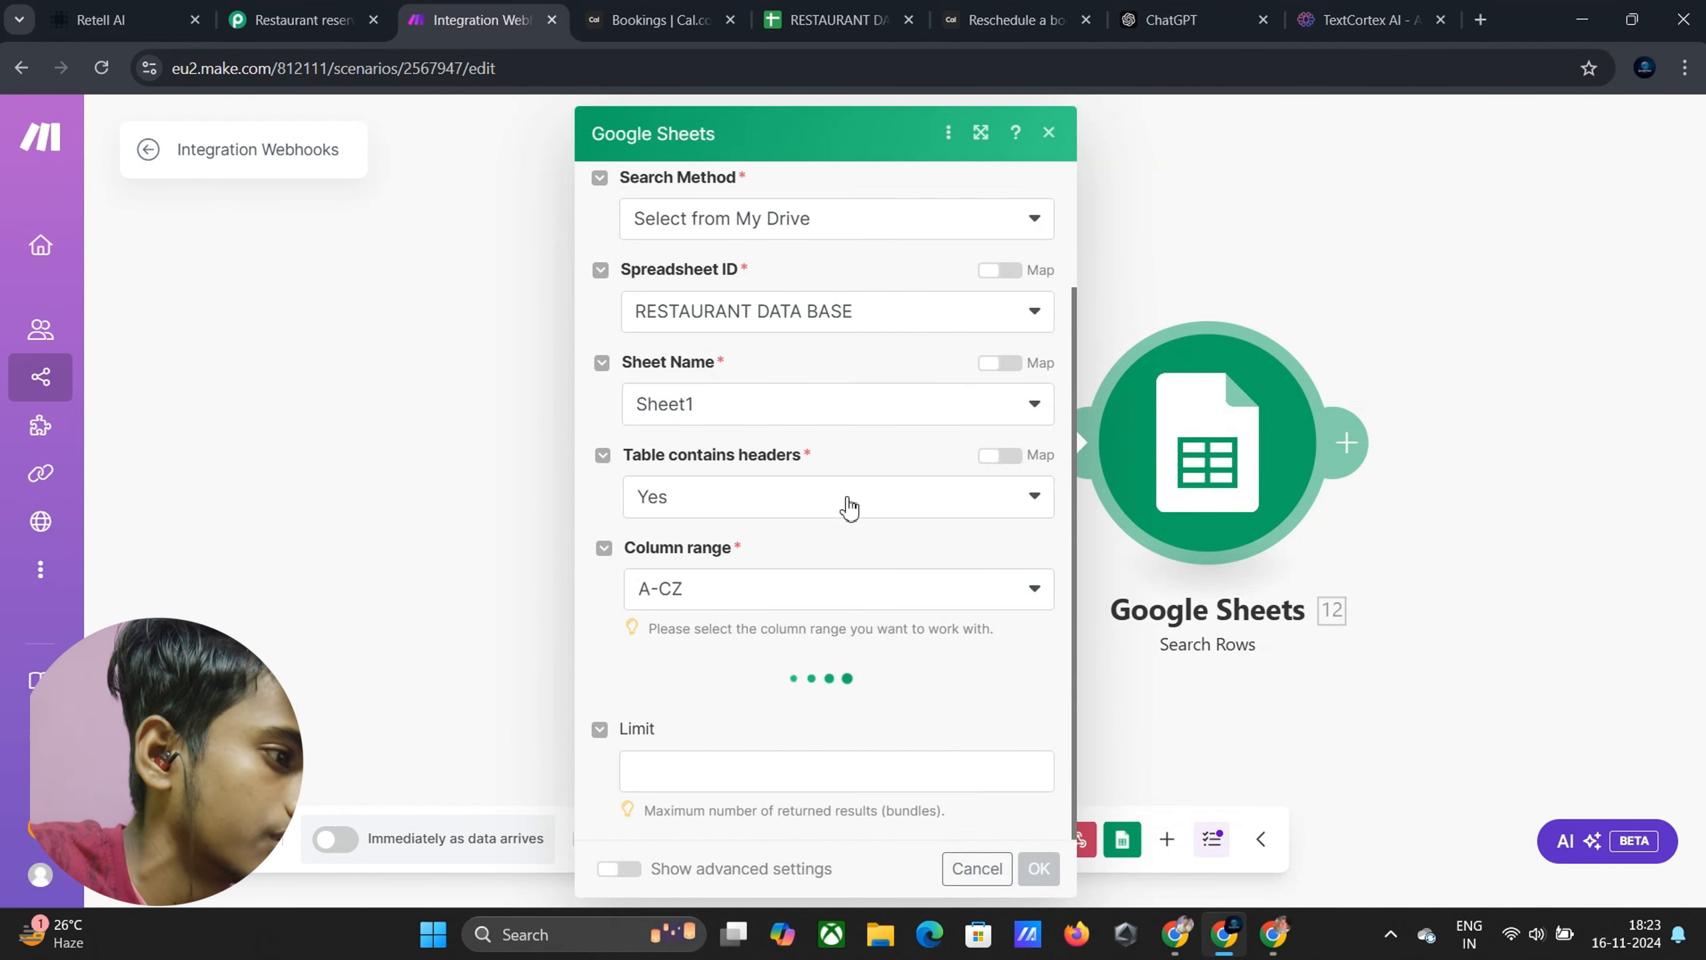
pyautogui.scroll(-7, 852, 494)
pyautogui.scroll(2, 850, 500)
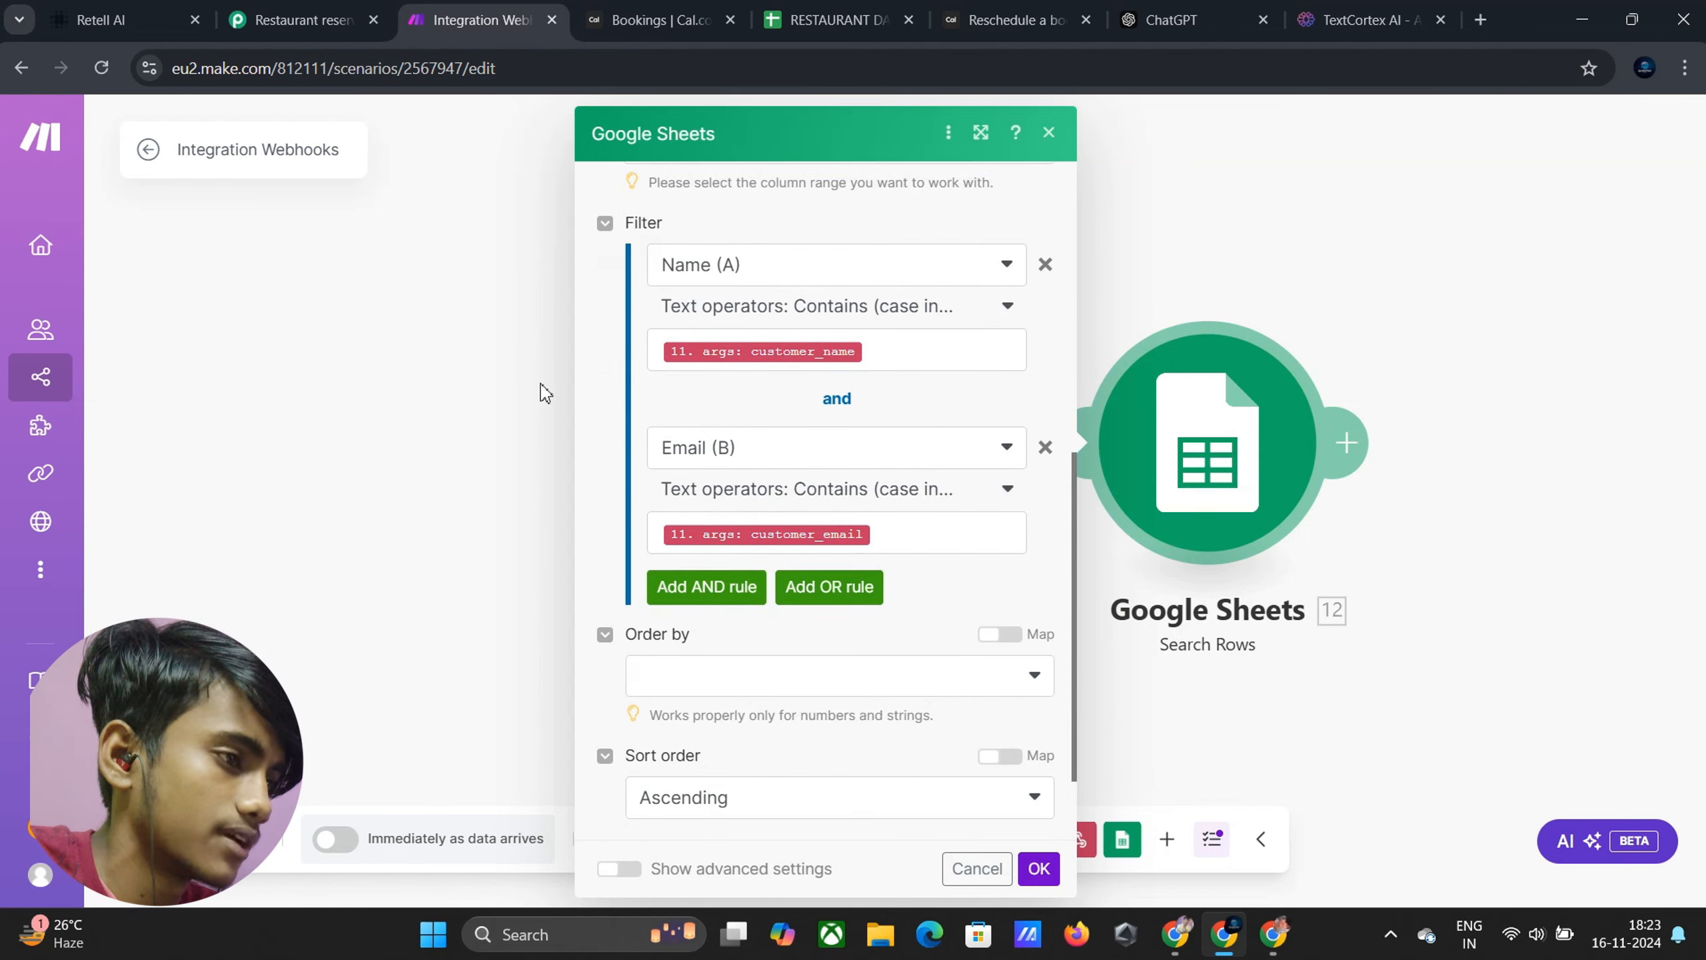
pyautogui.click(1045, 872)
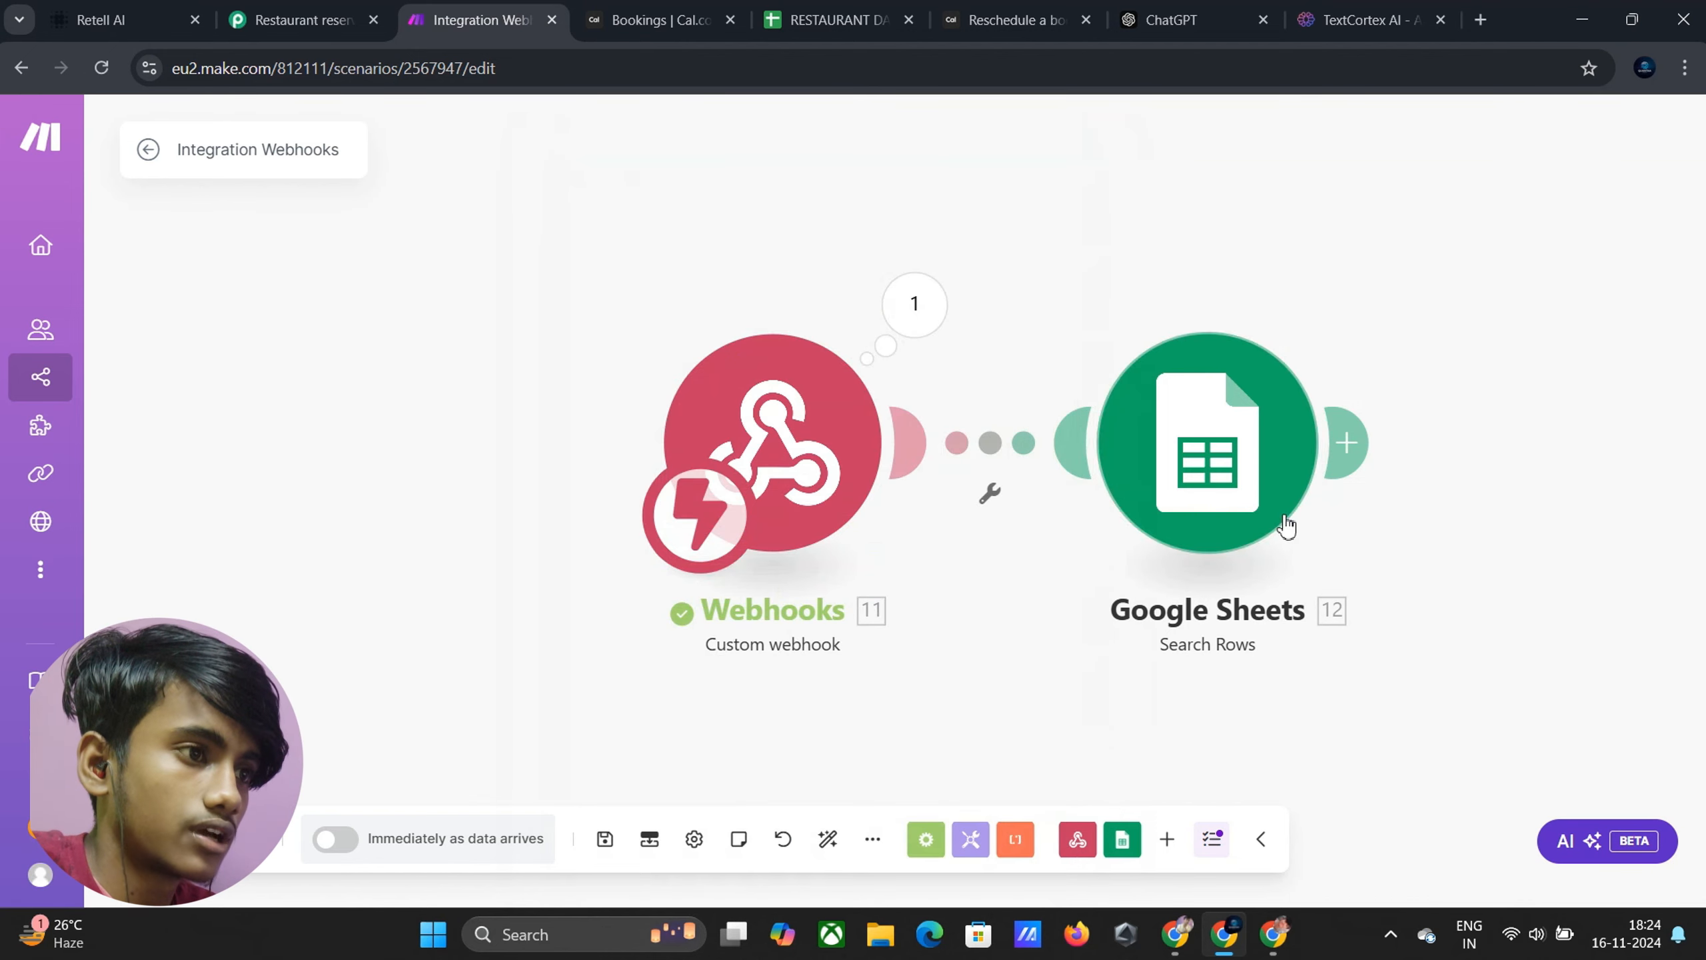
pyautogui.click(1357, 443)
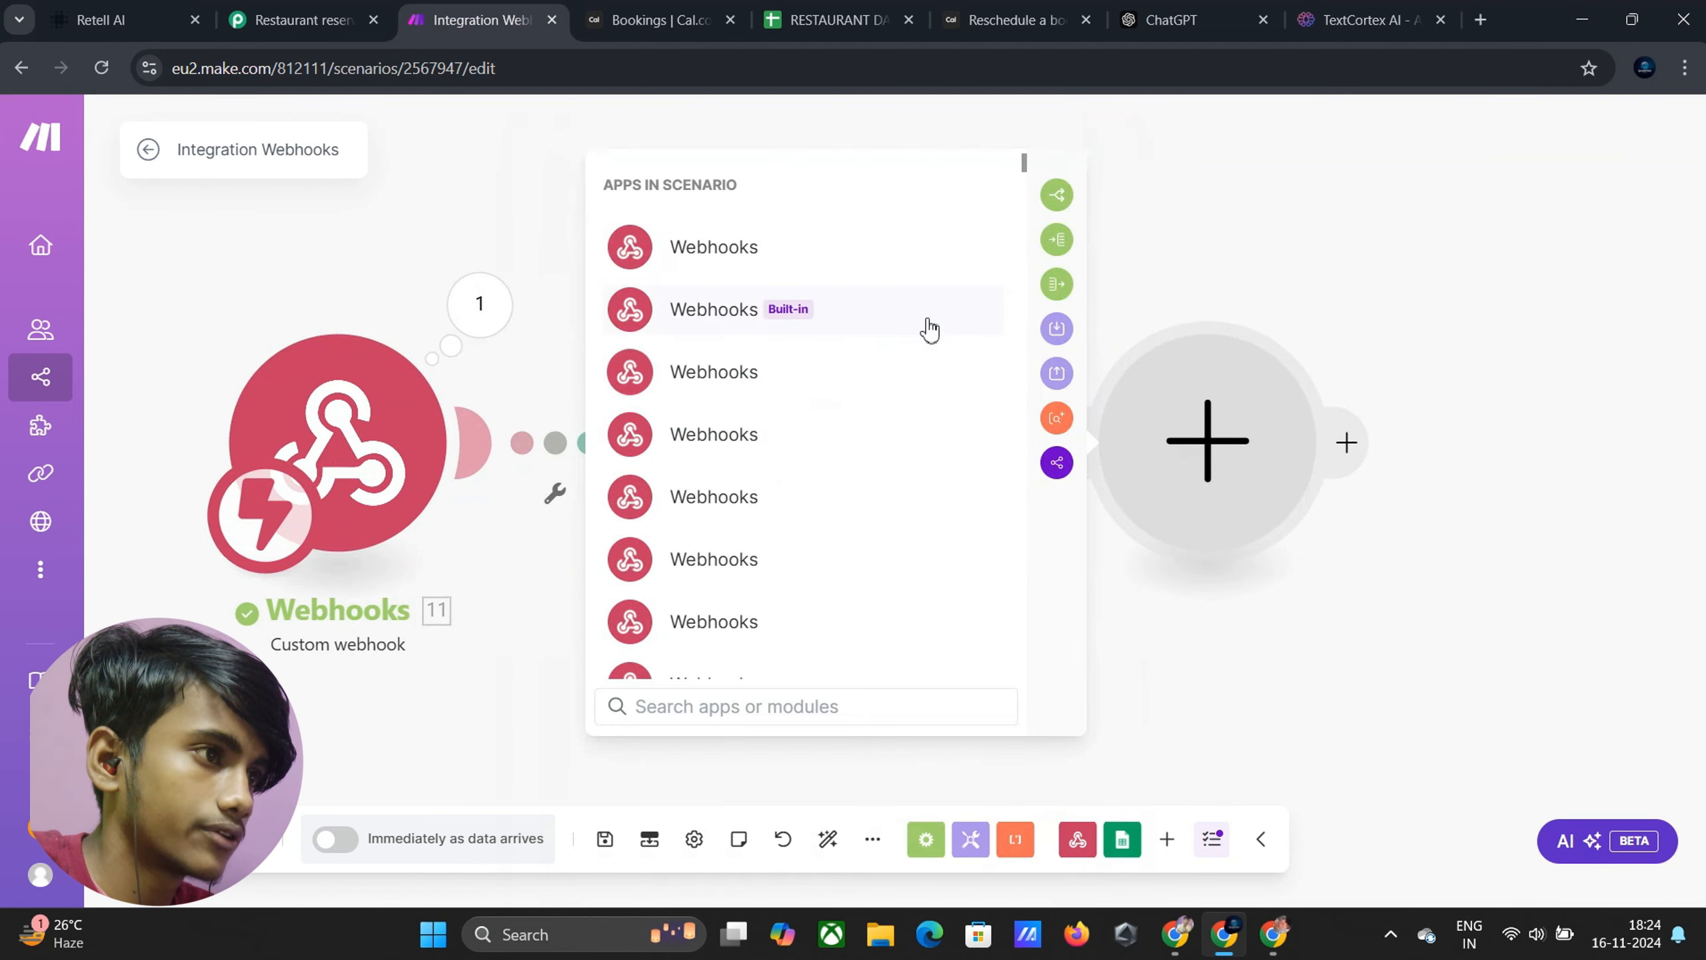
# Insert a Router after Search Rows and pick TextCortex AI, found via 'textcor', for its second branch
pyautogui.click(1060, 201)
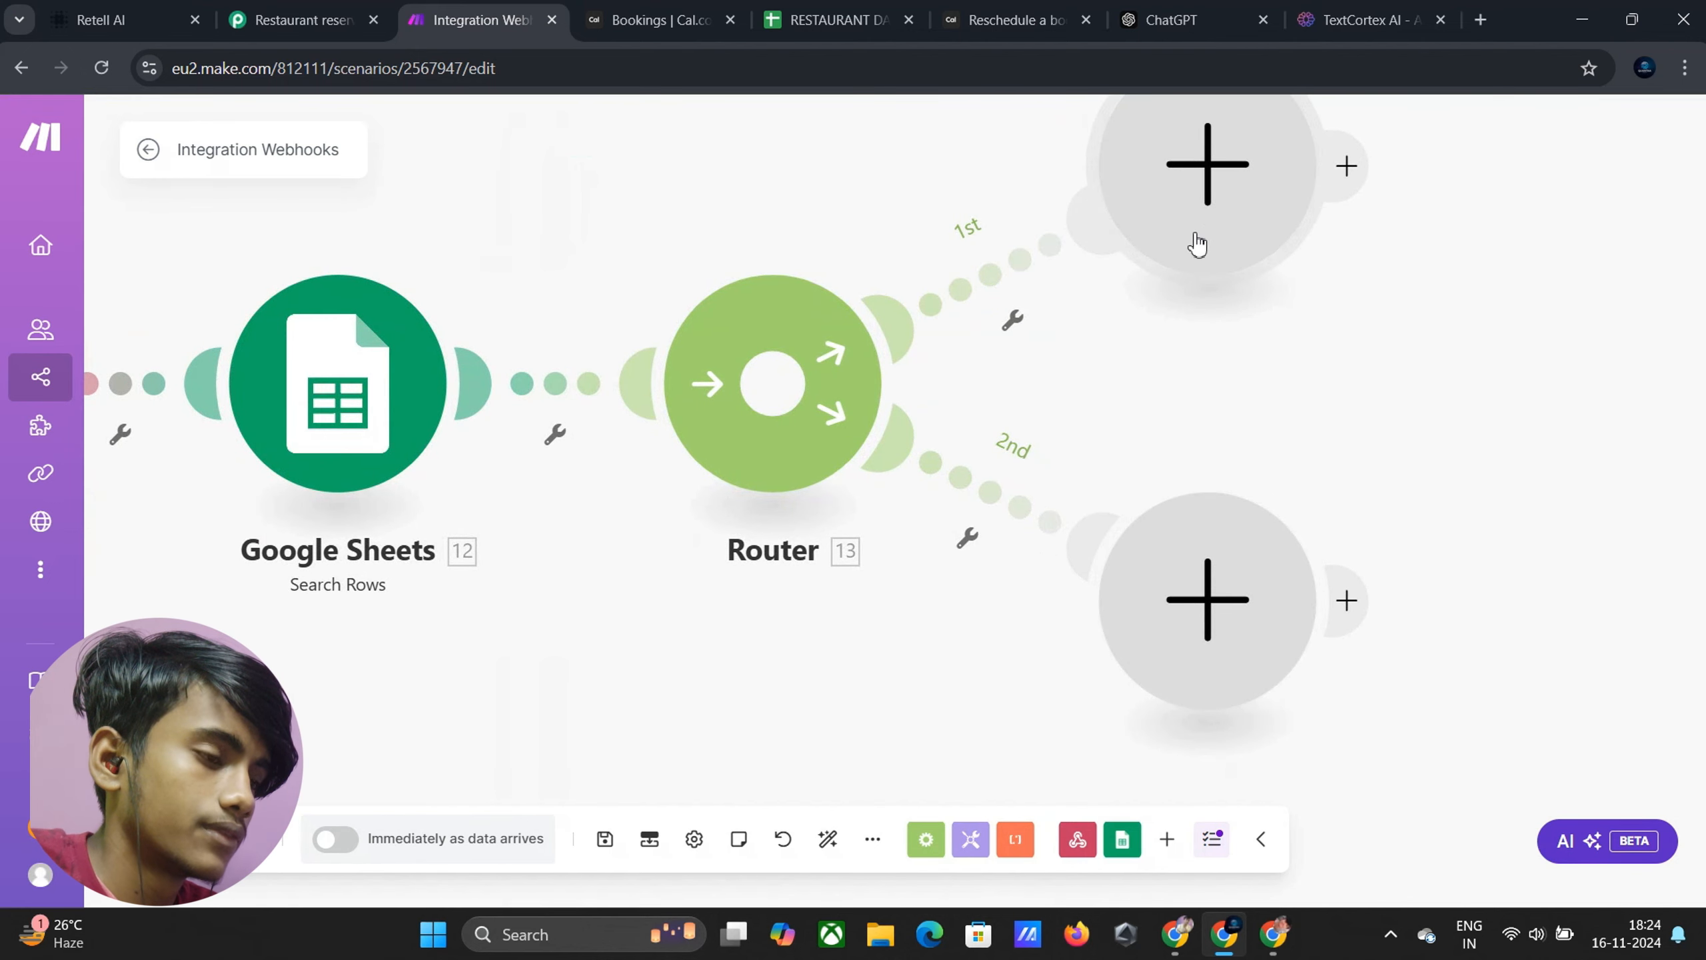
pyautogui.click(1207, 622)
pyautogui.scroll(-10, 900, 564)
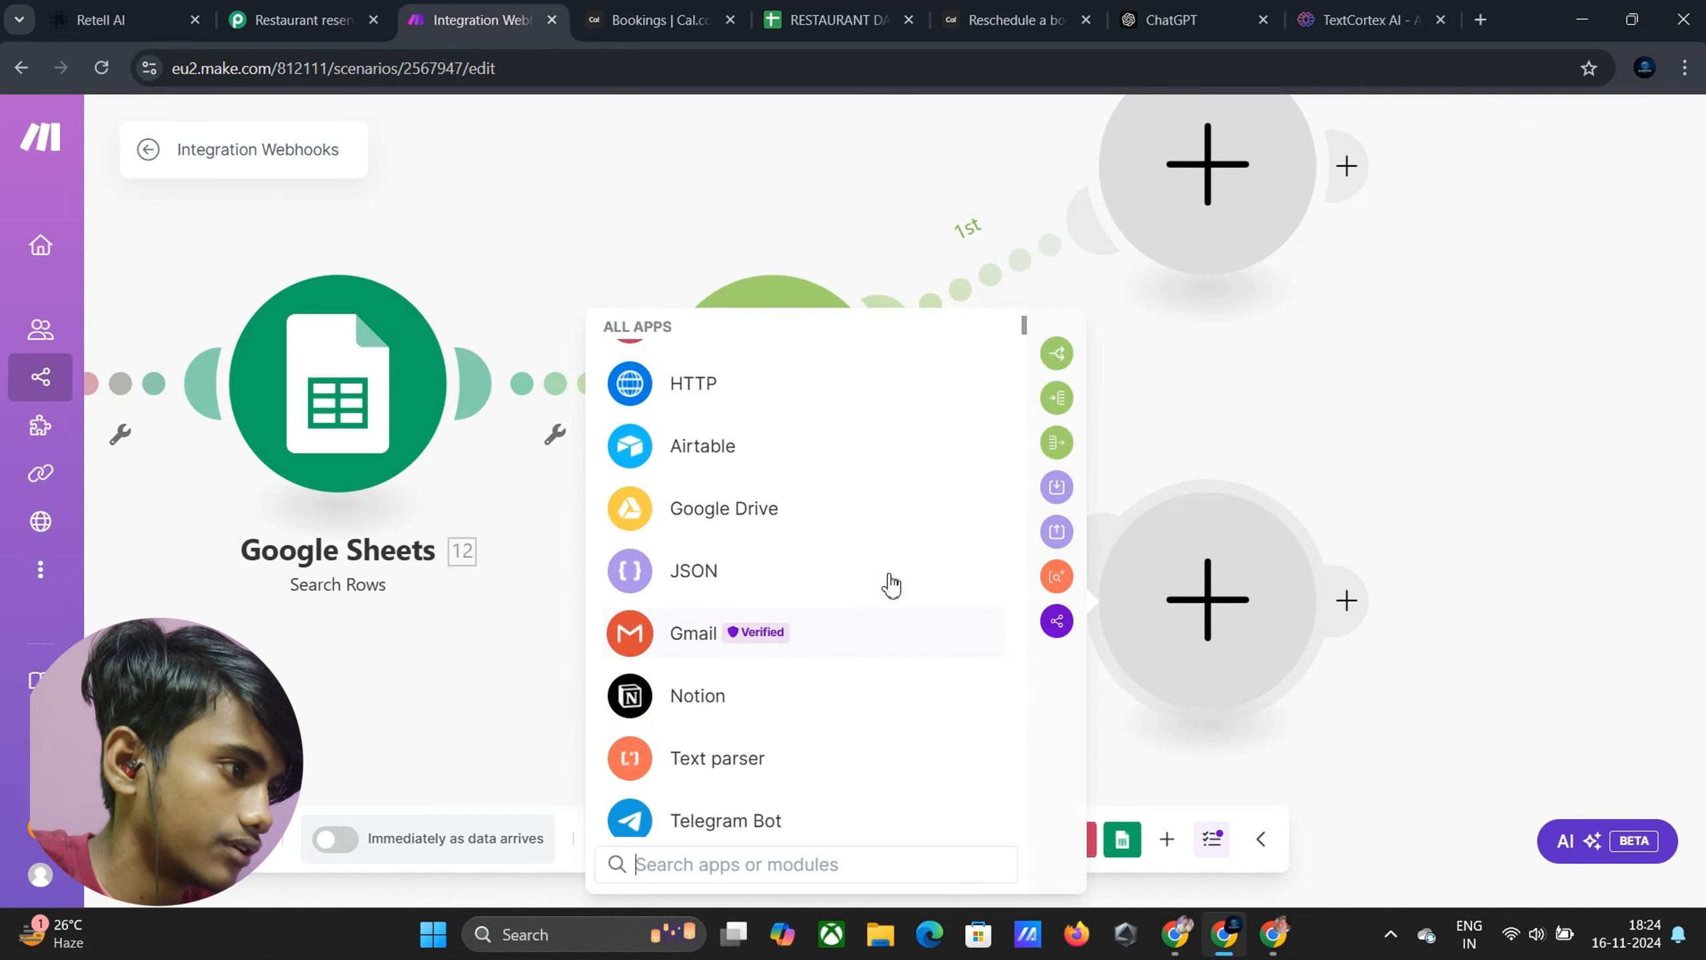
pyautogui.scroll(3, 831, 506)
pyautogui.scroll(-6, 807, 579)
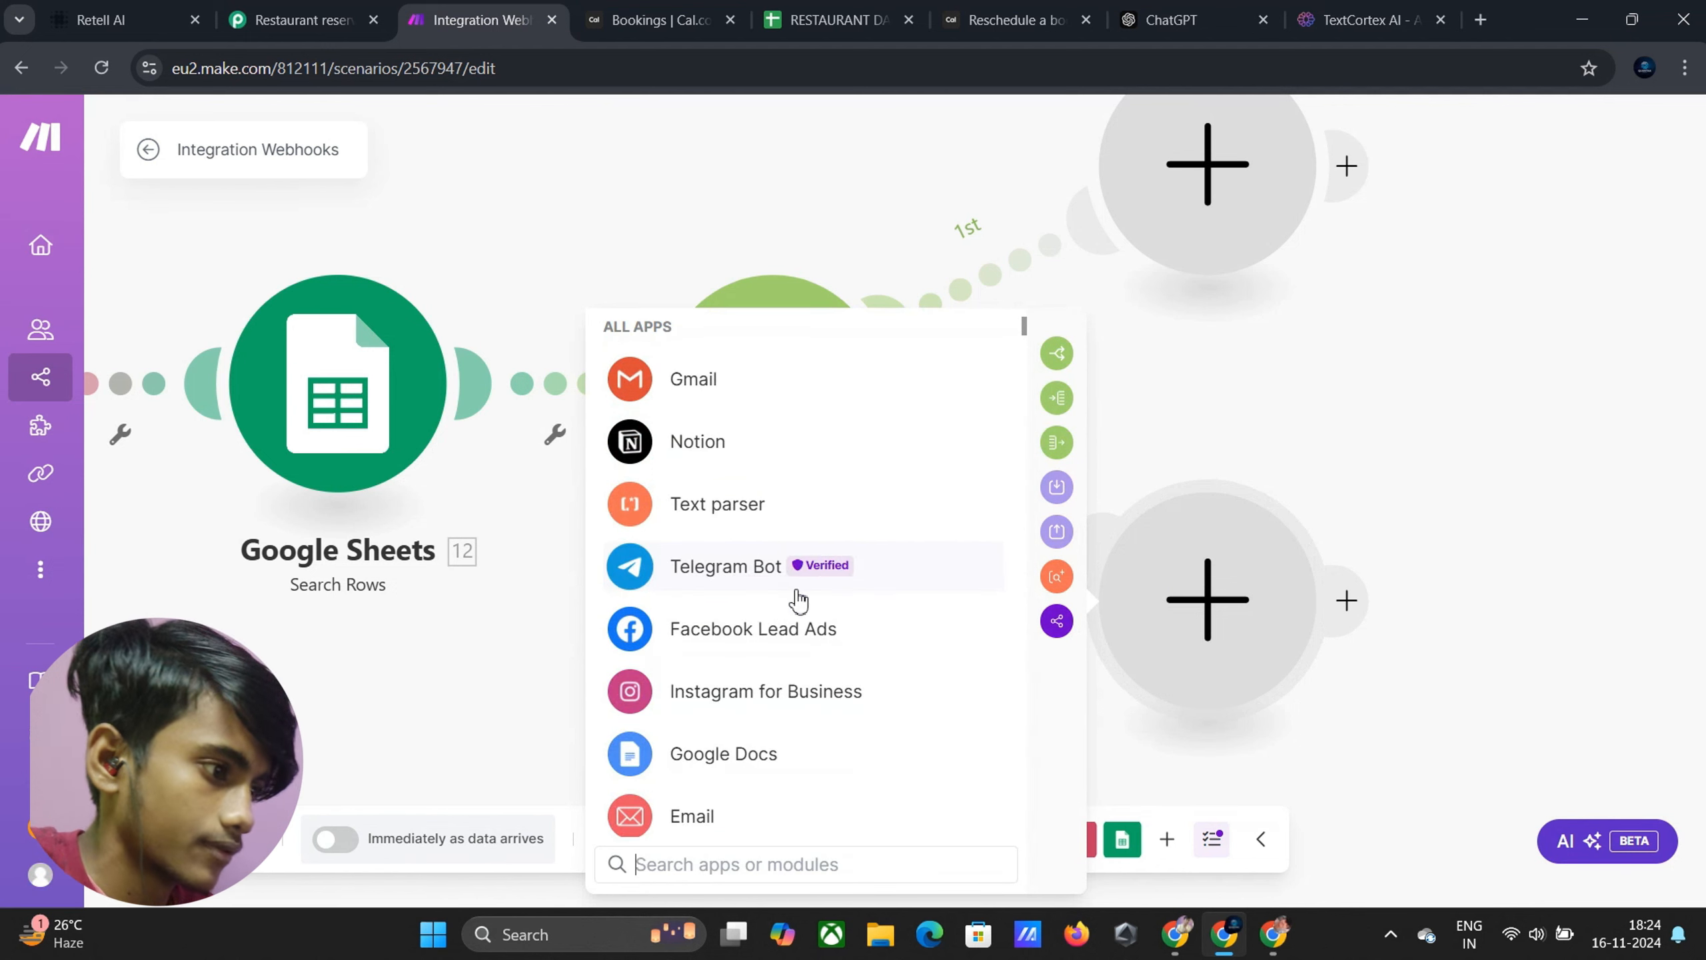
pyautogui.write('tex')
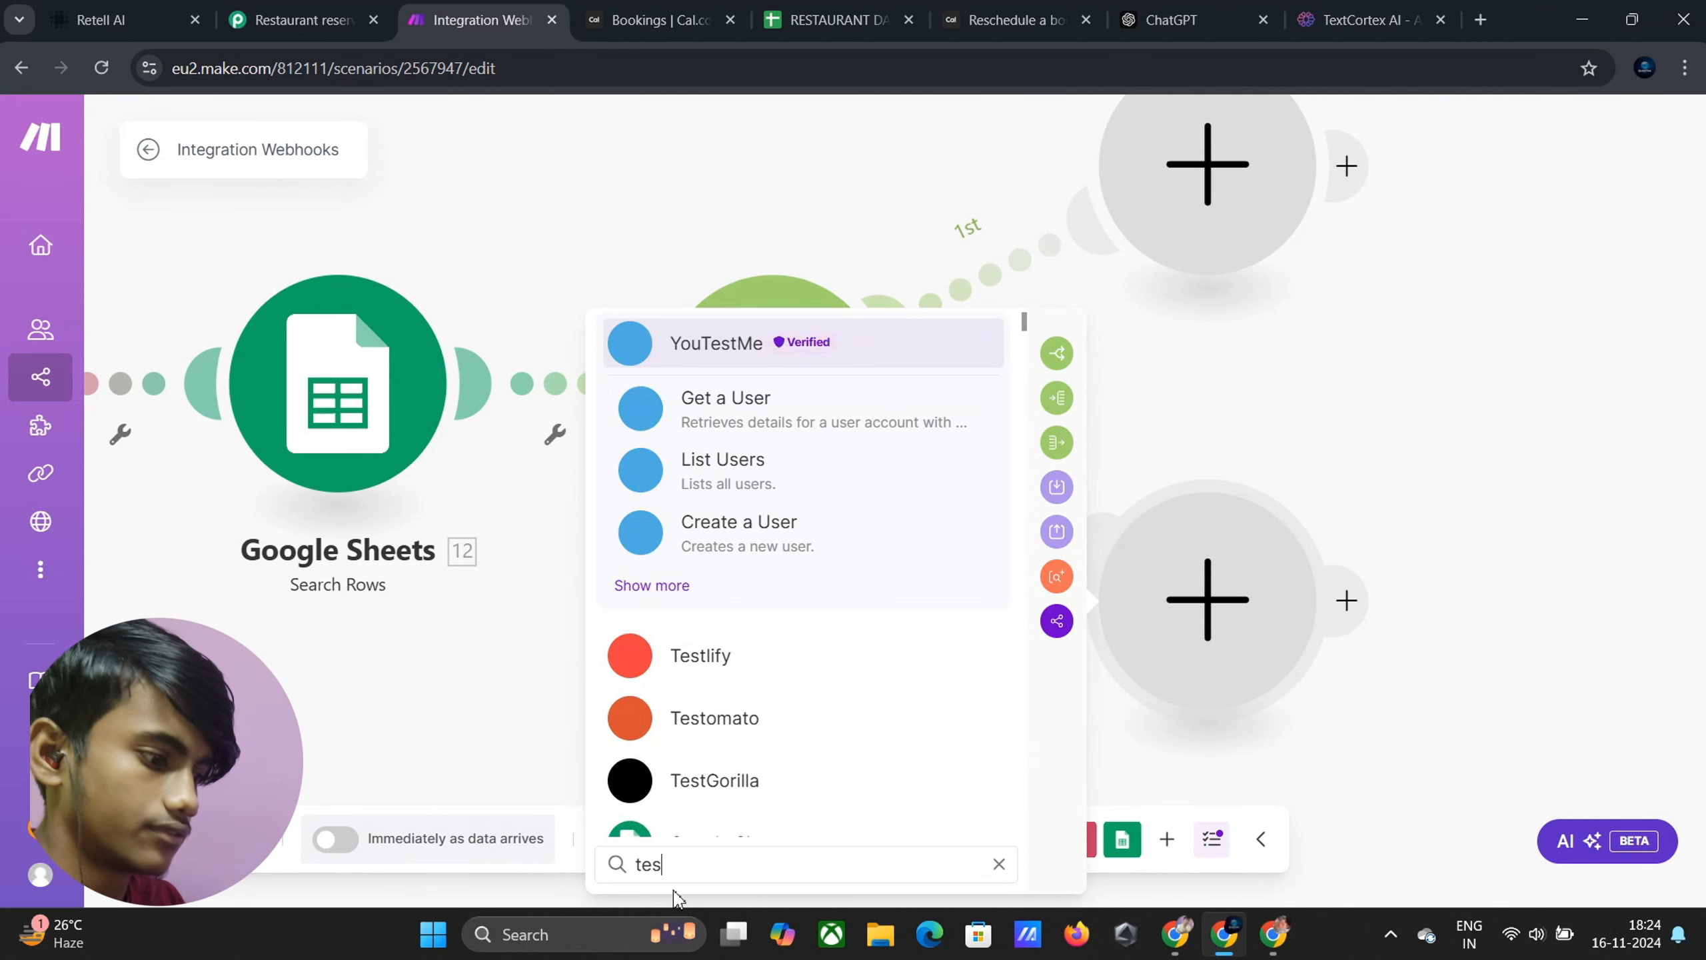
pyautogui.write('t')
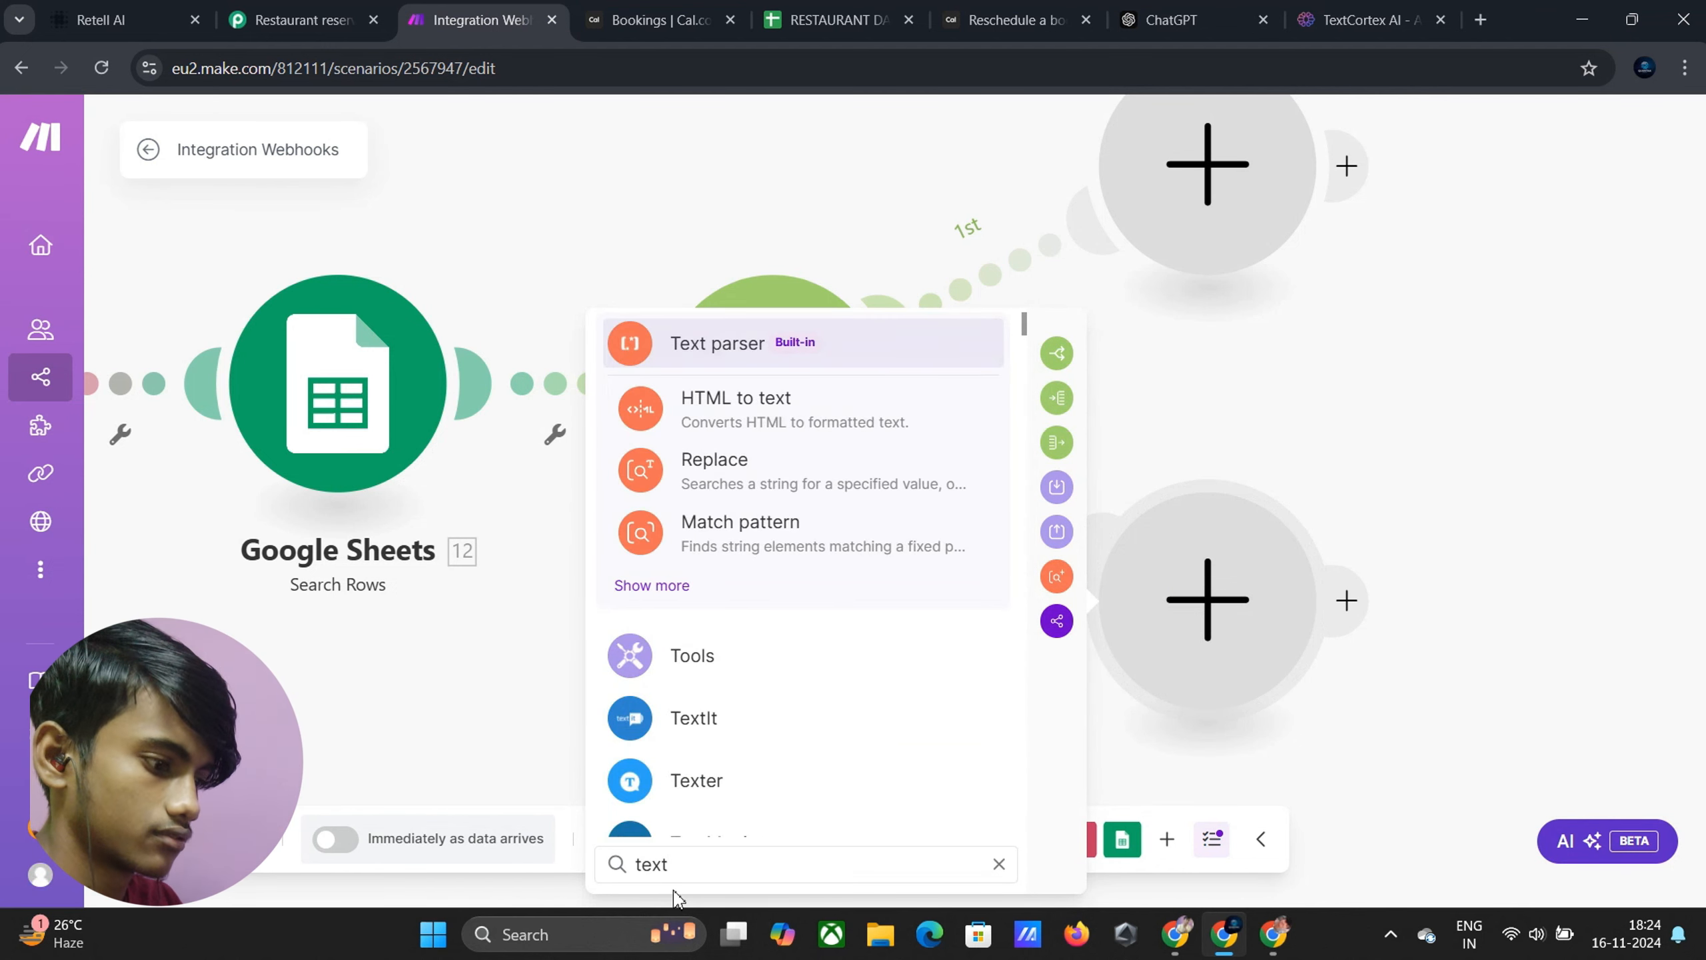
pyautogui.write('cor')
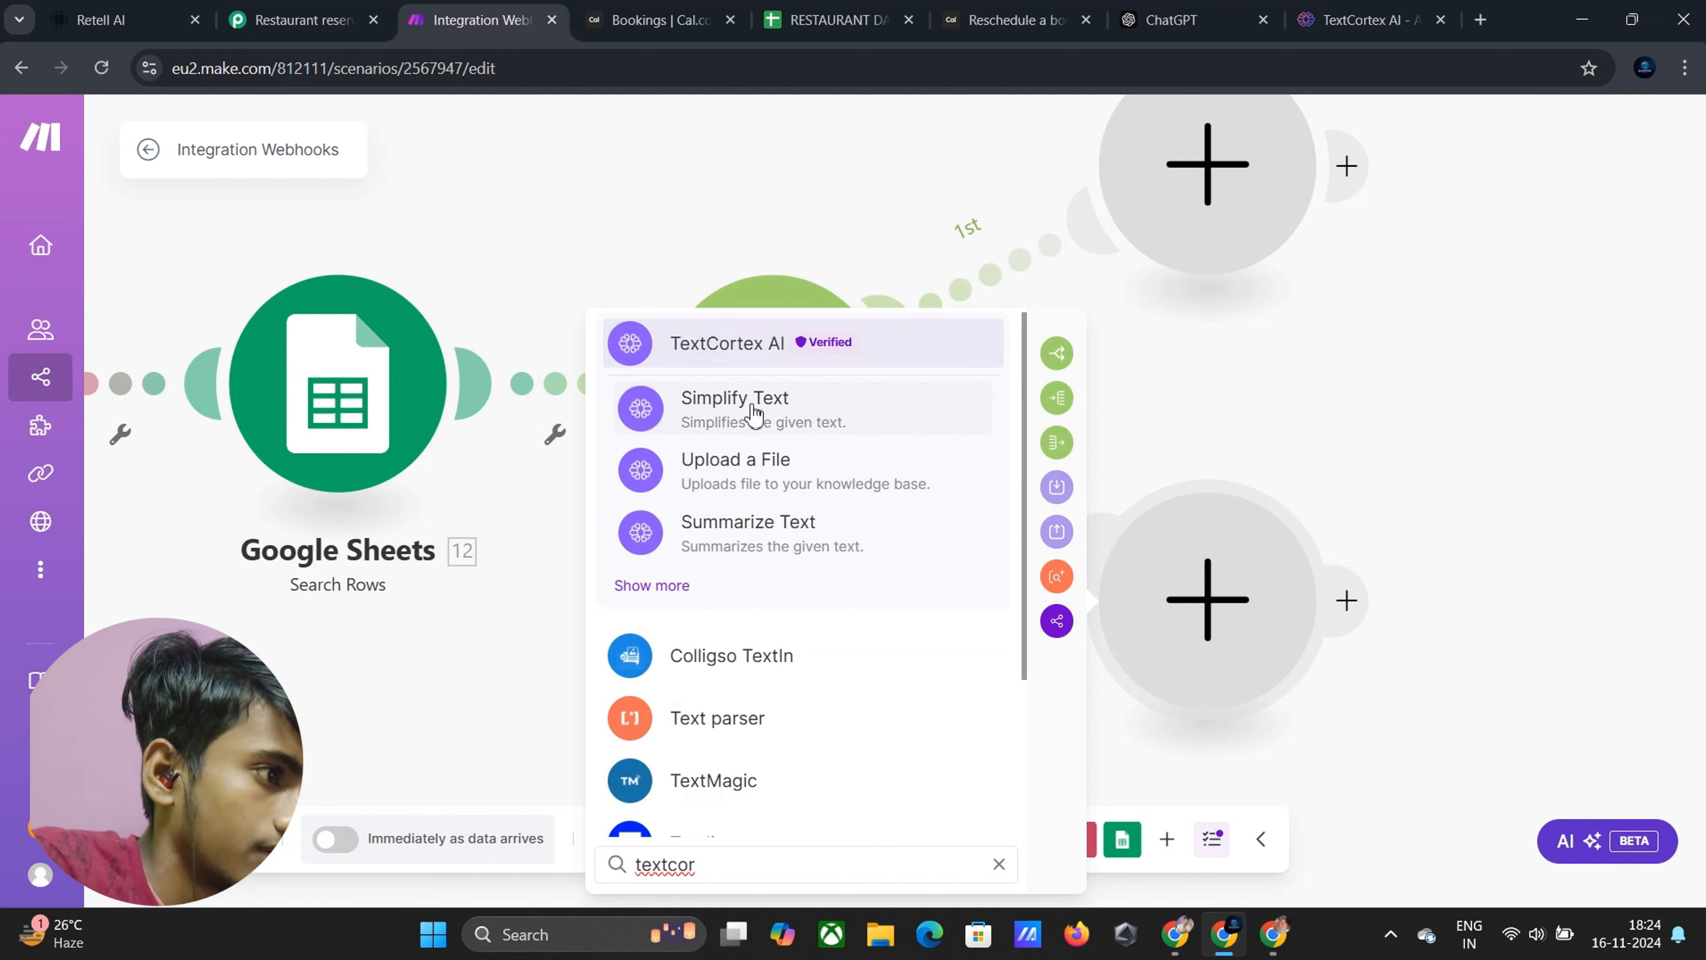
pyautogui.click(755, 368)
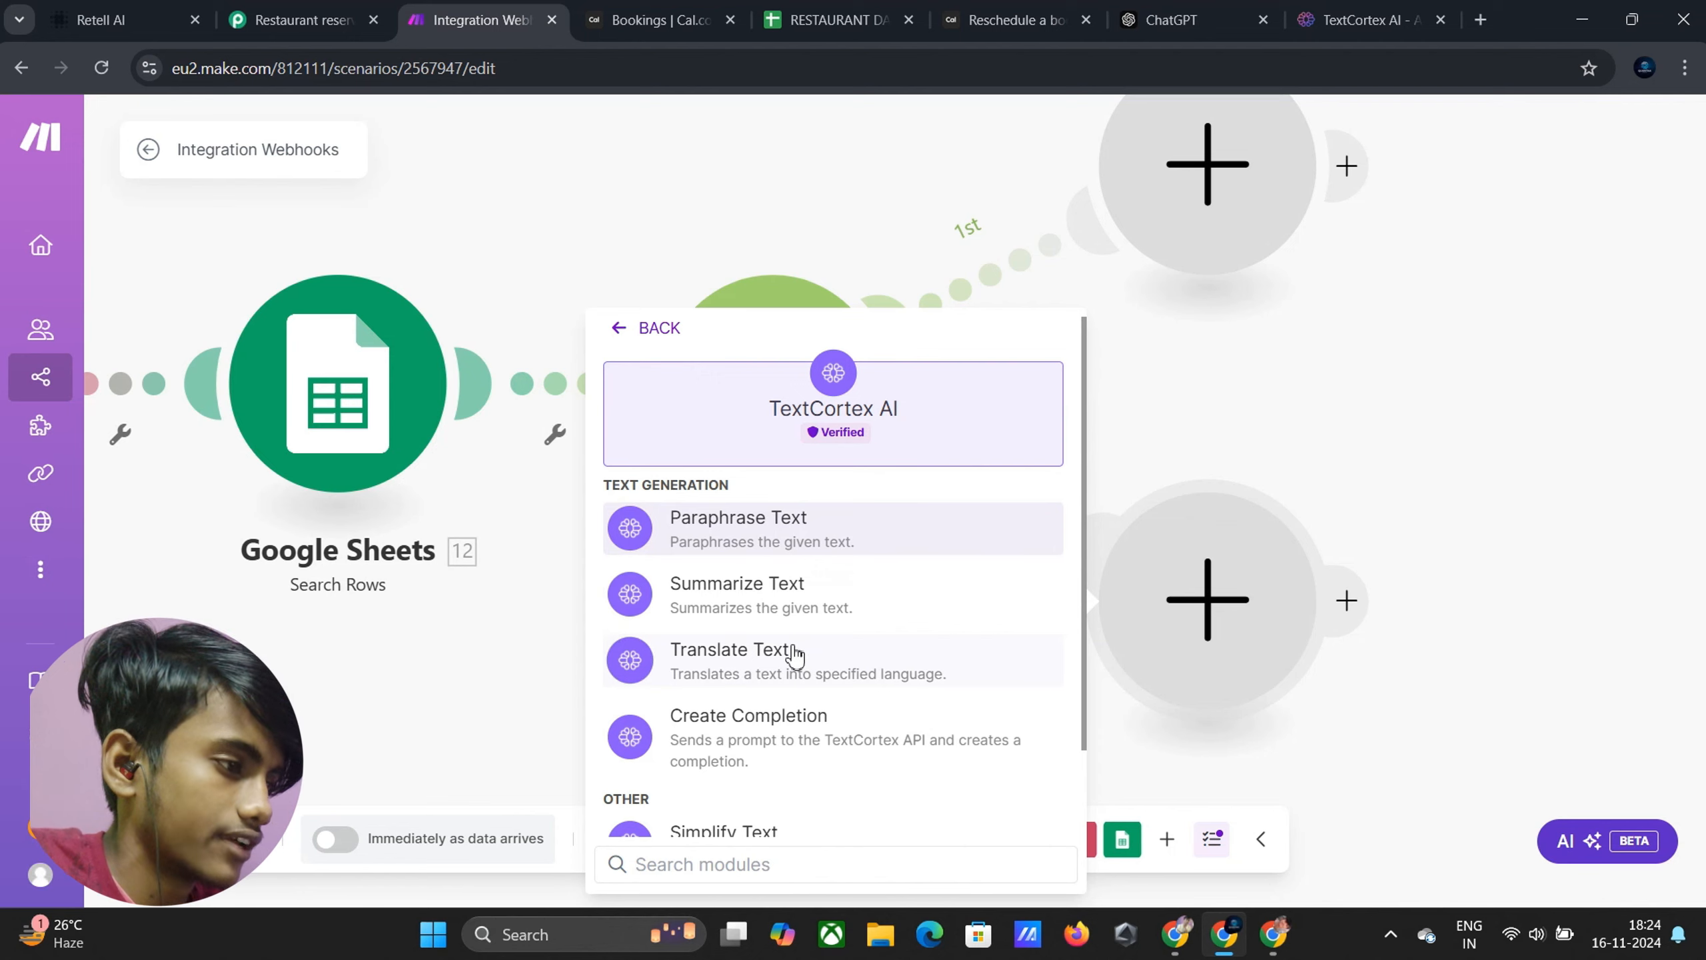
pyautogui.scroll(-2, 799, 658)
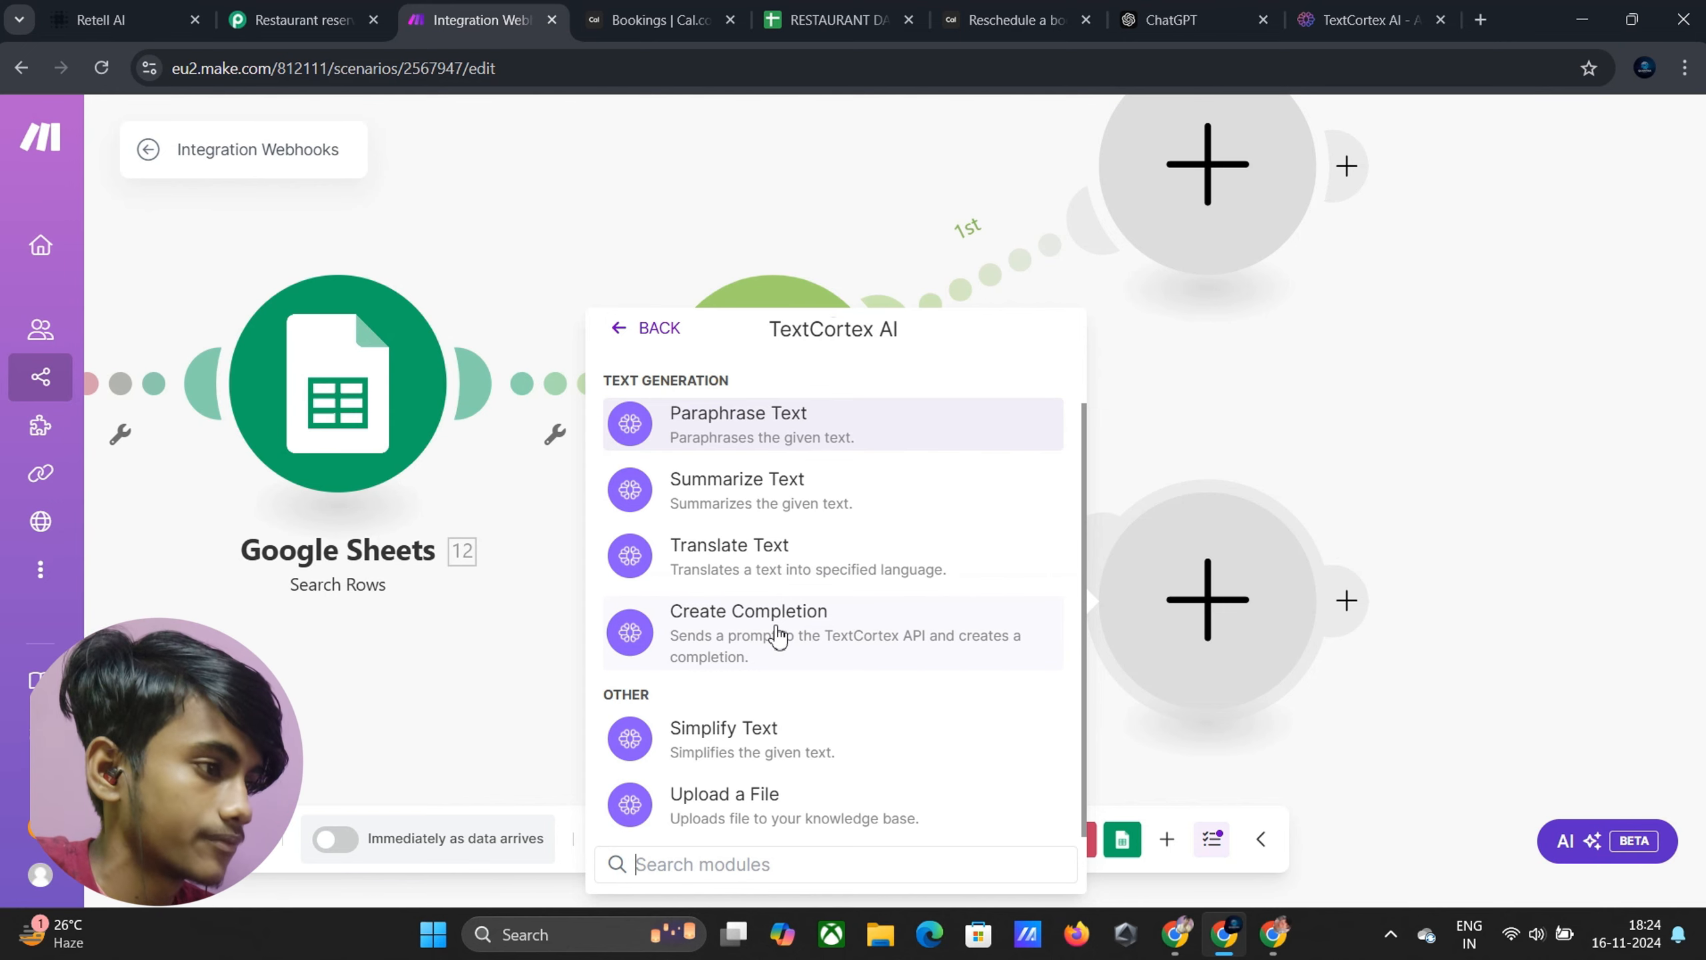
# Add TextCortex AI Create Completion to the second branch, then switch to the existing Reschedule reservation scenario
pyautogui.click(910, 605)
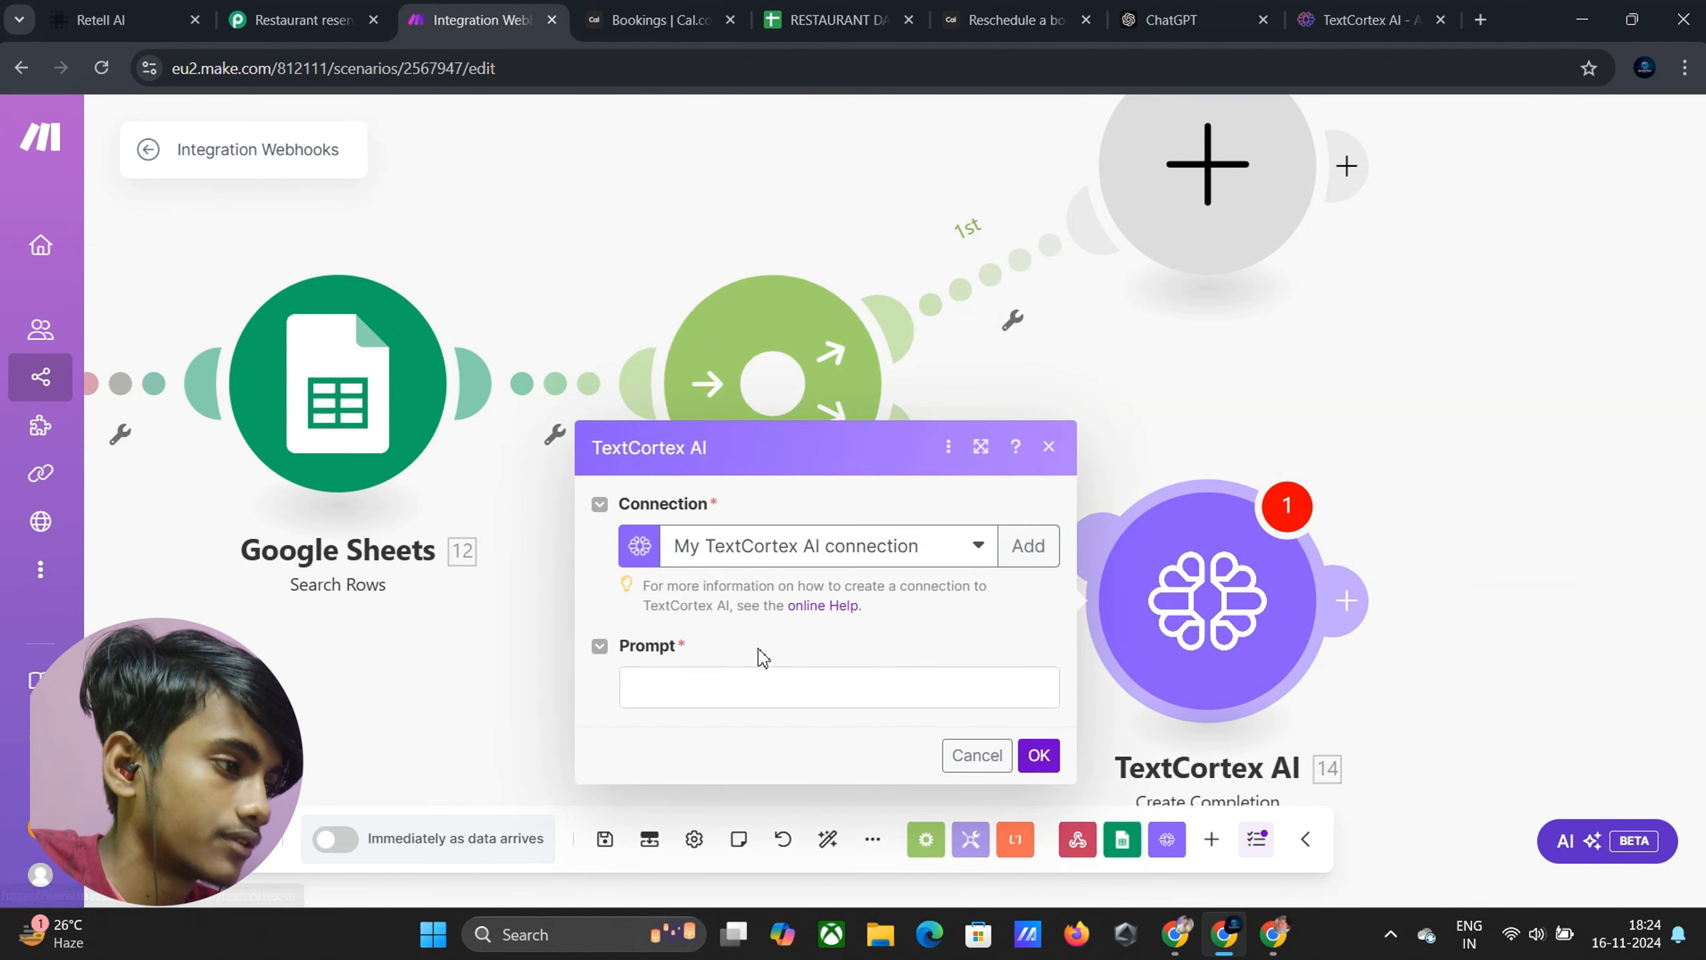
pyautogui.click(716, 679)
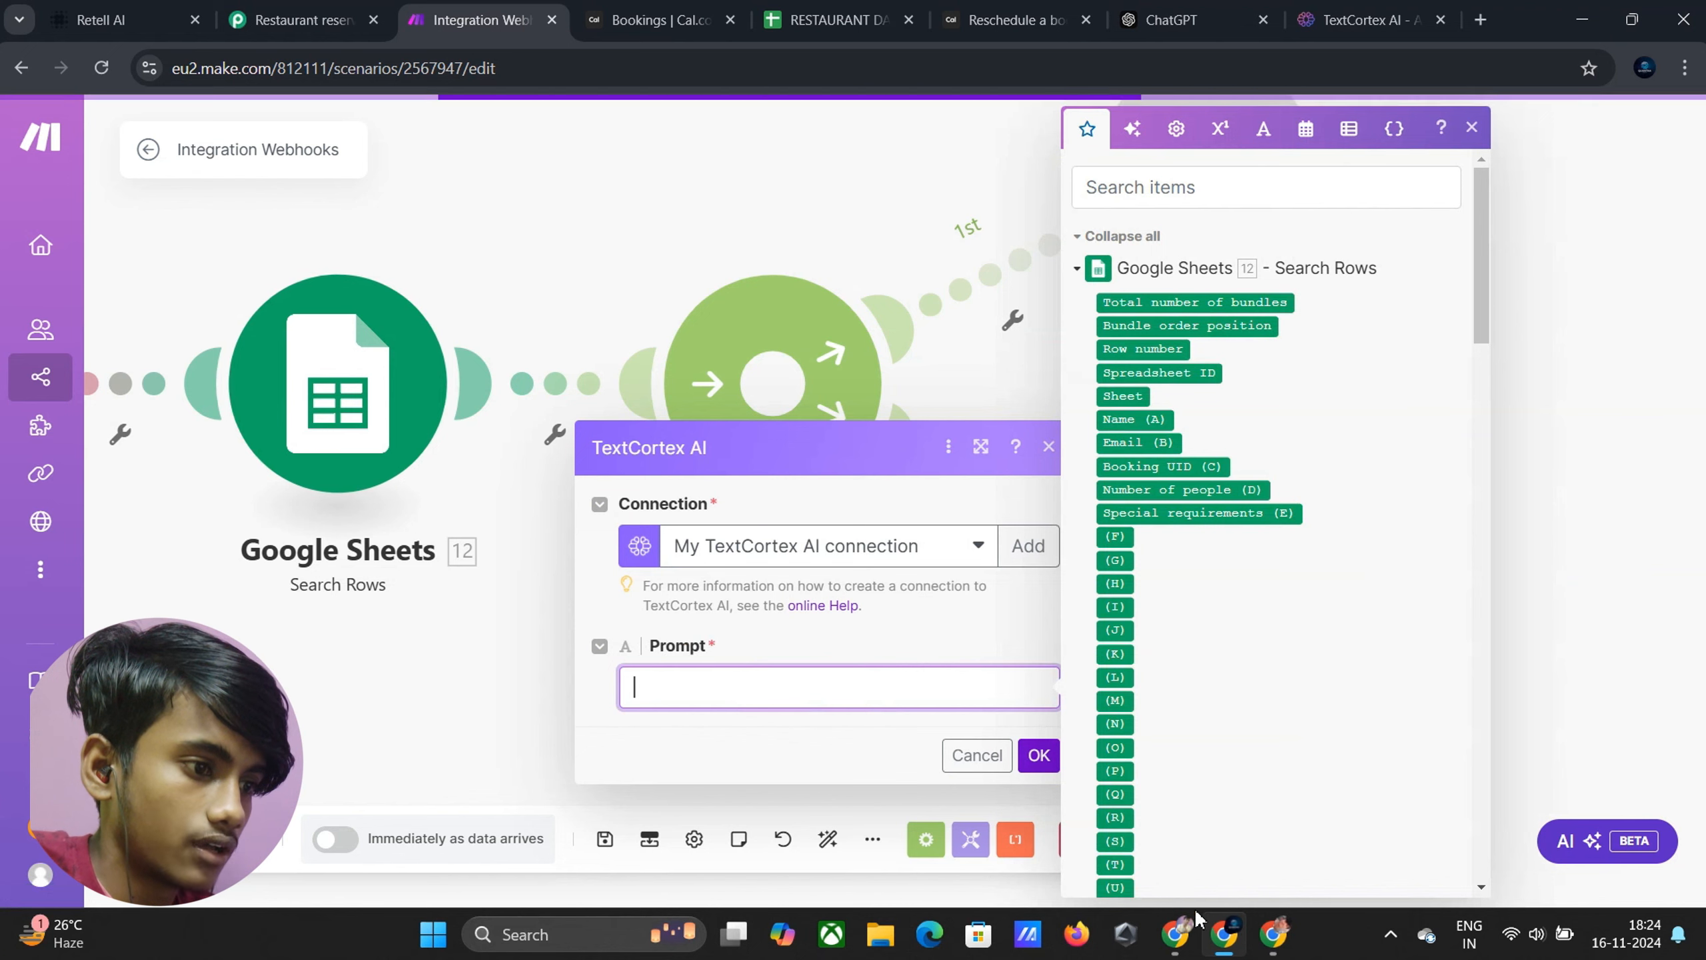
pyautogui.moveTo(1276, 936)
pyautogui.click(1202, 826)
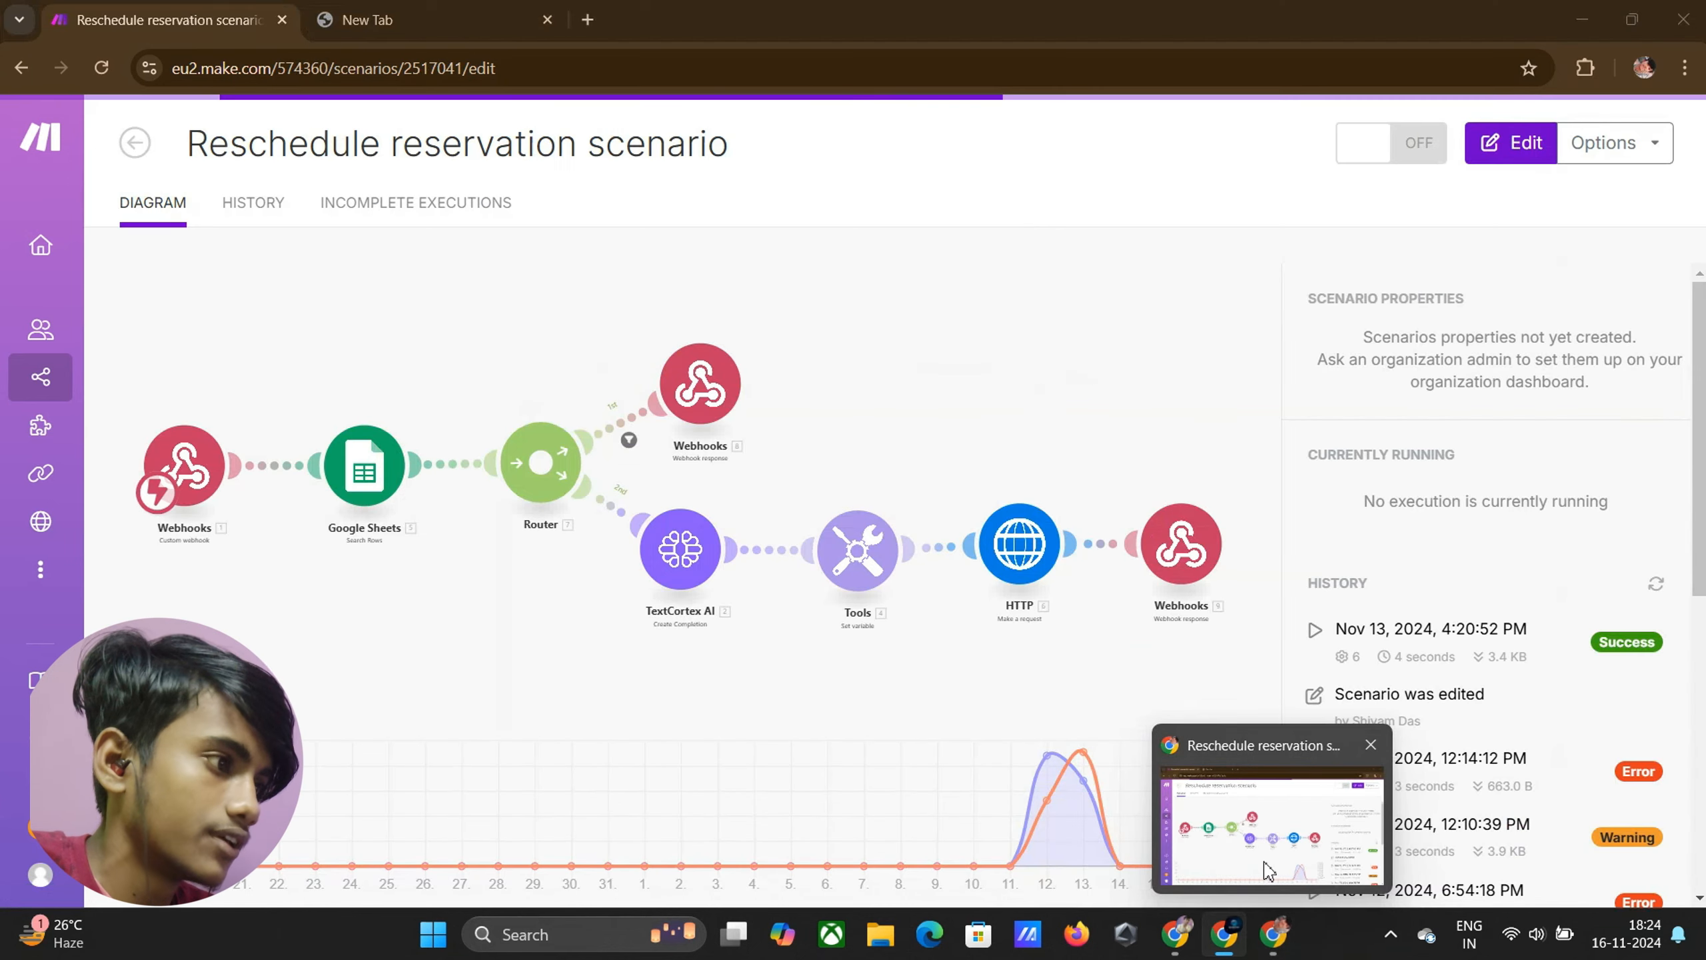
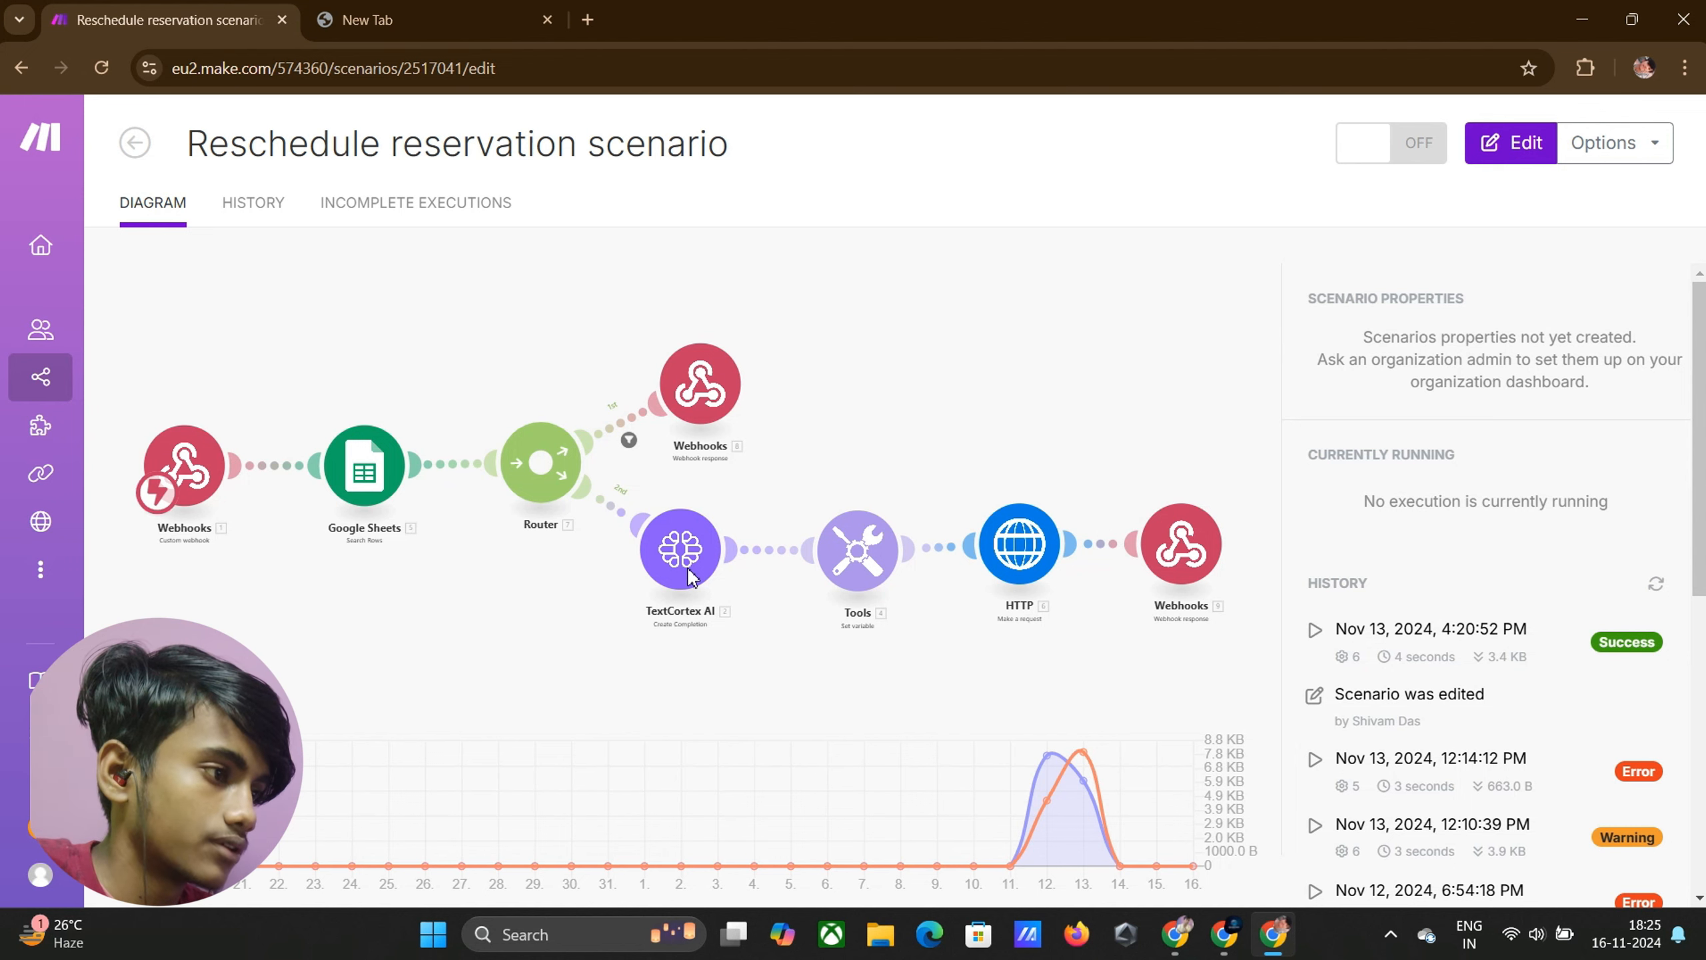
# Copy the ISO 8601 time-conversion prompt from the Reschedule reservation TextCortex module into the new one
pyautogui.click(692, 577)
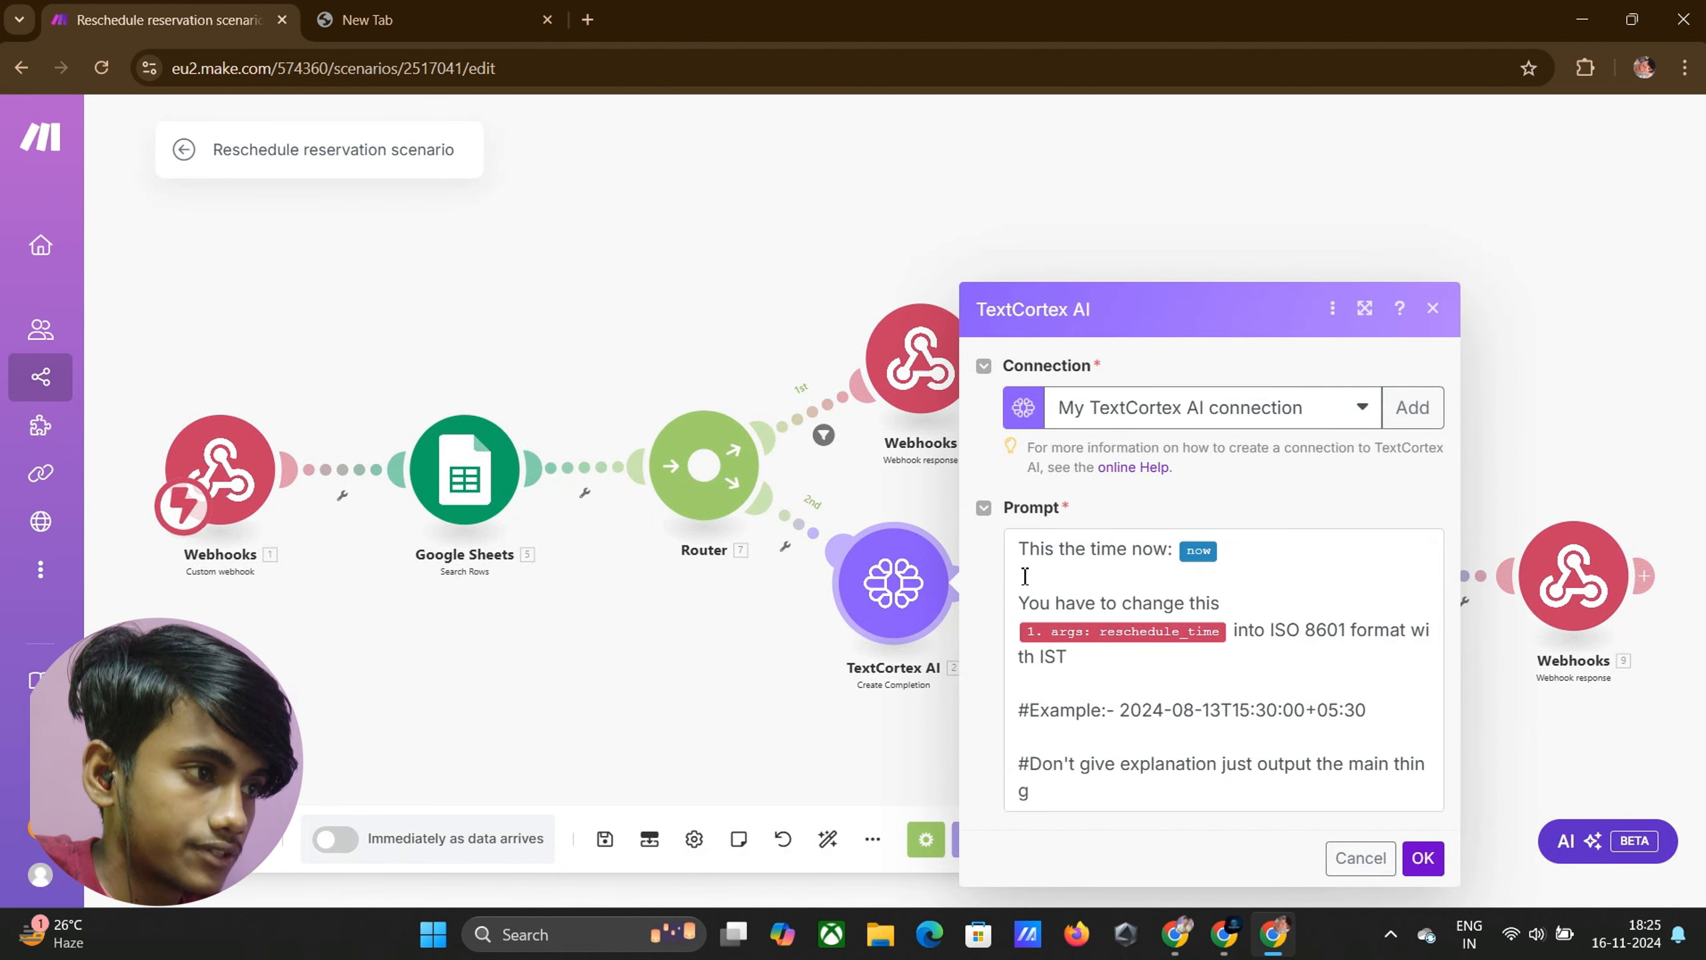
pyautogui.moveTo(1022, 553); pyautogui.dragTo(1487, 813)
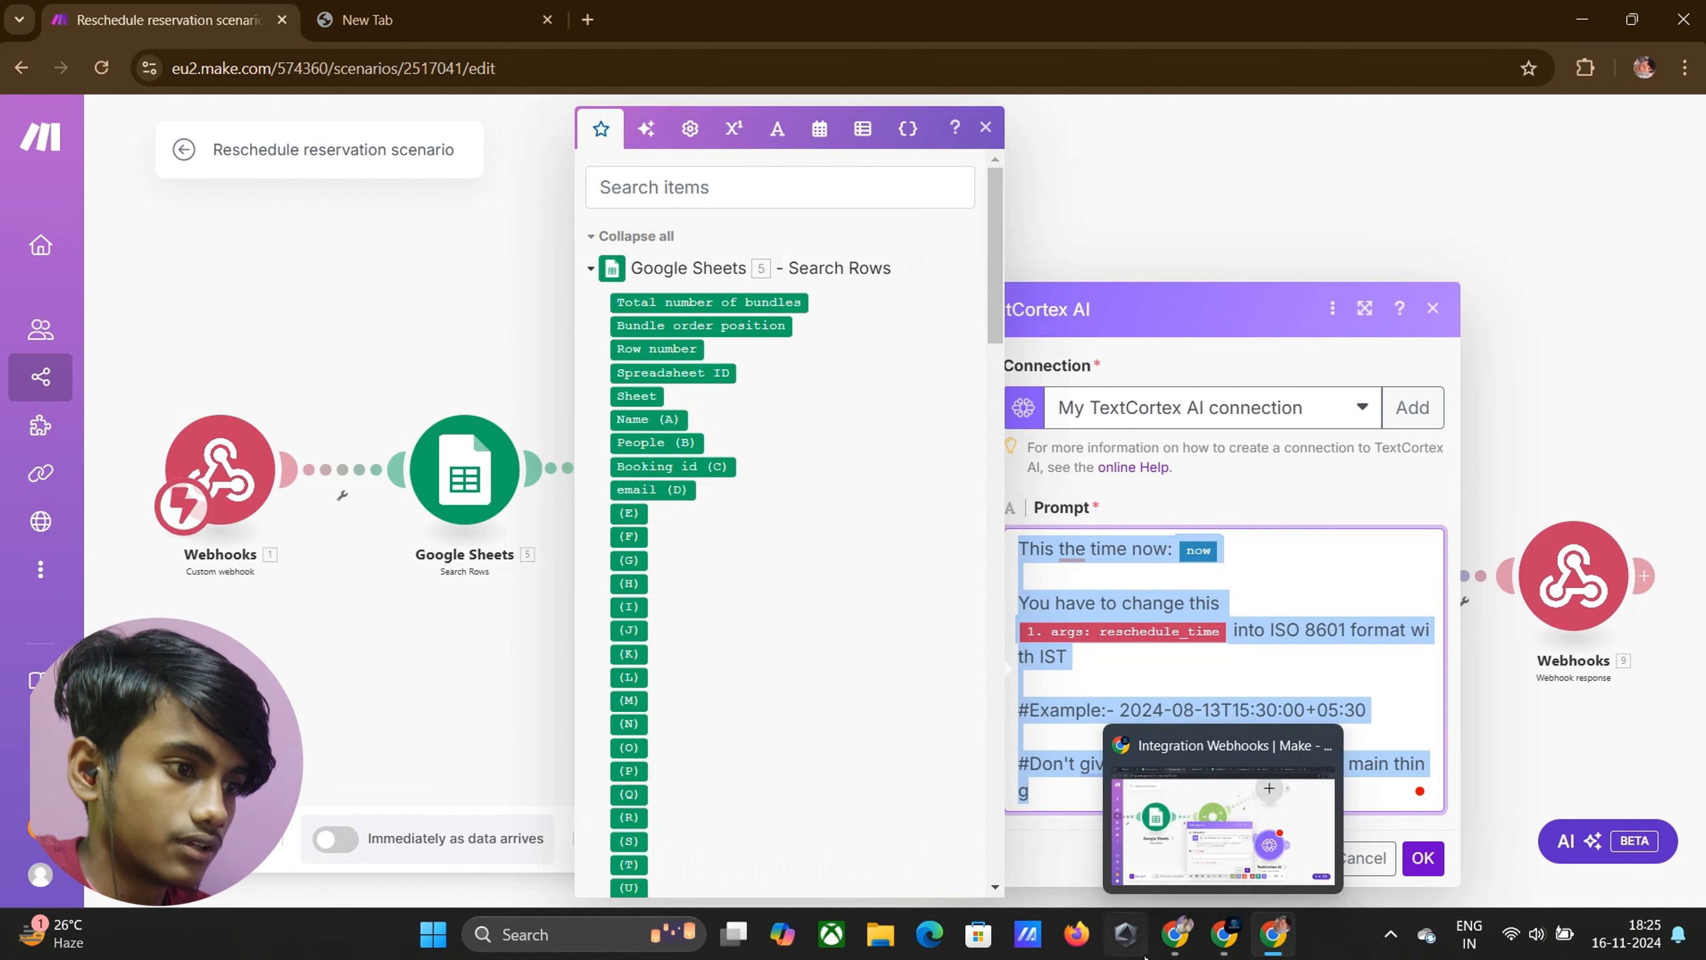
pyautogui.click(1224, 936)
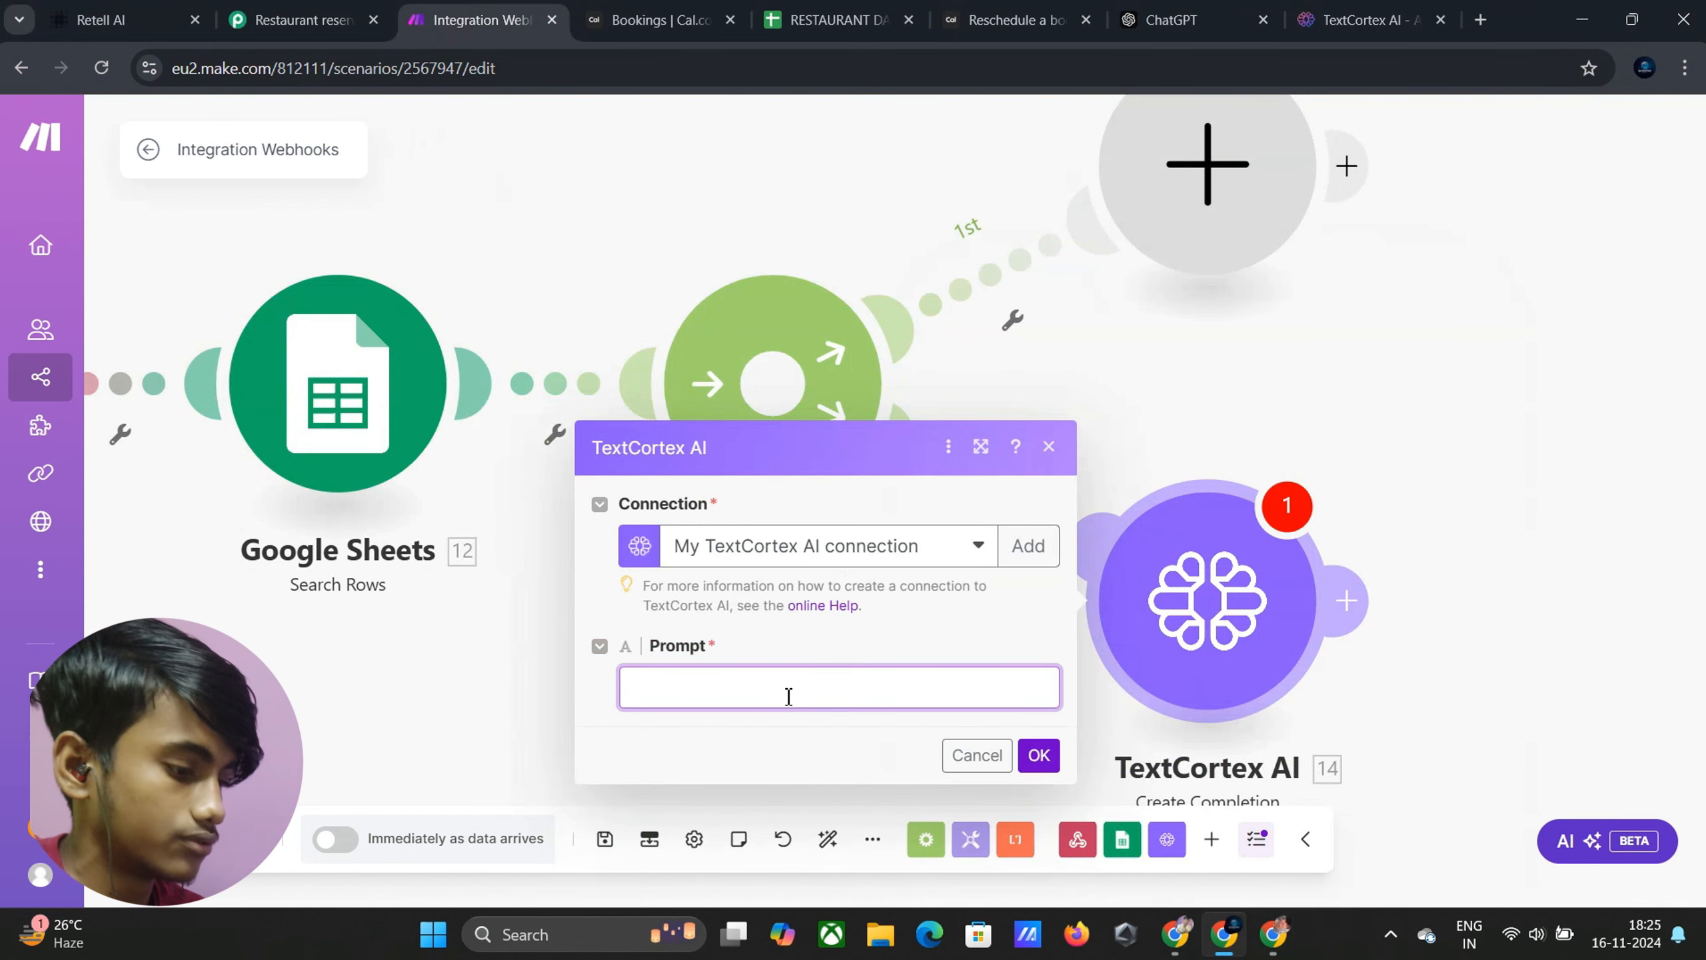
pyautogui.write("This the time now: now  You have to change this 1.args.reschedule_time into ISO 8601 format with IST  #Example:- 2024-08-13T15:30:00+05:30  #Don't give explanation just output the main thing")
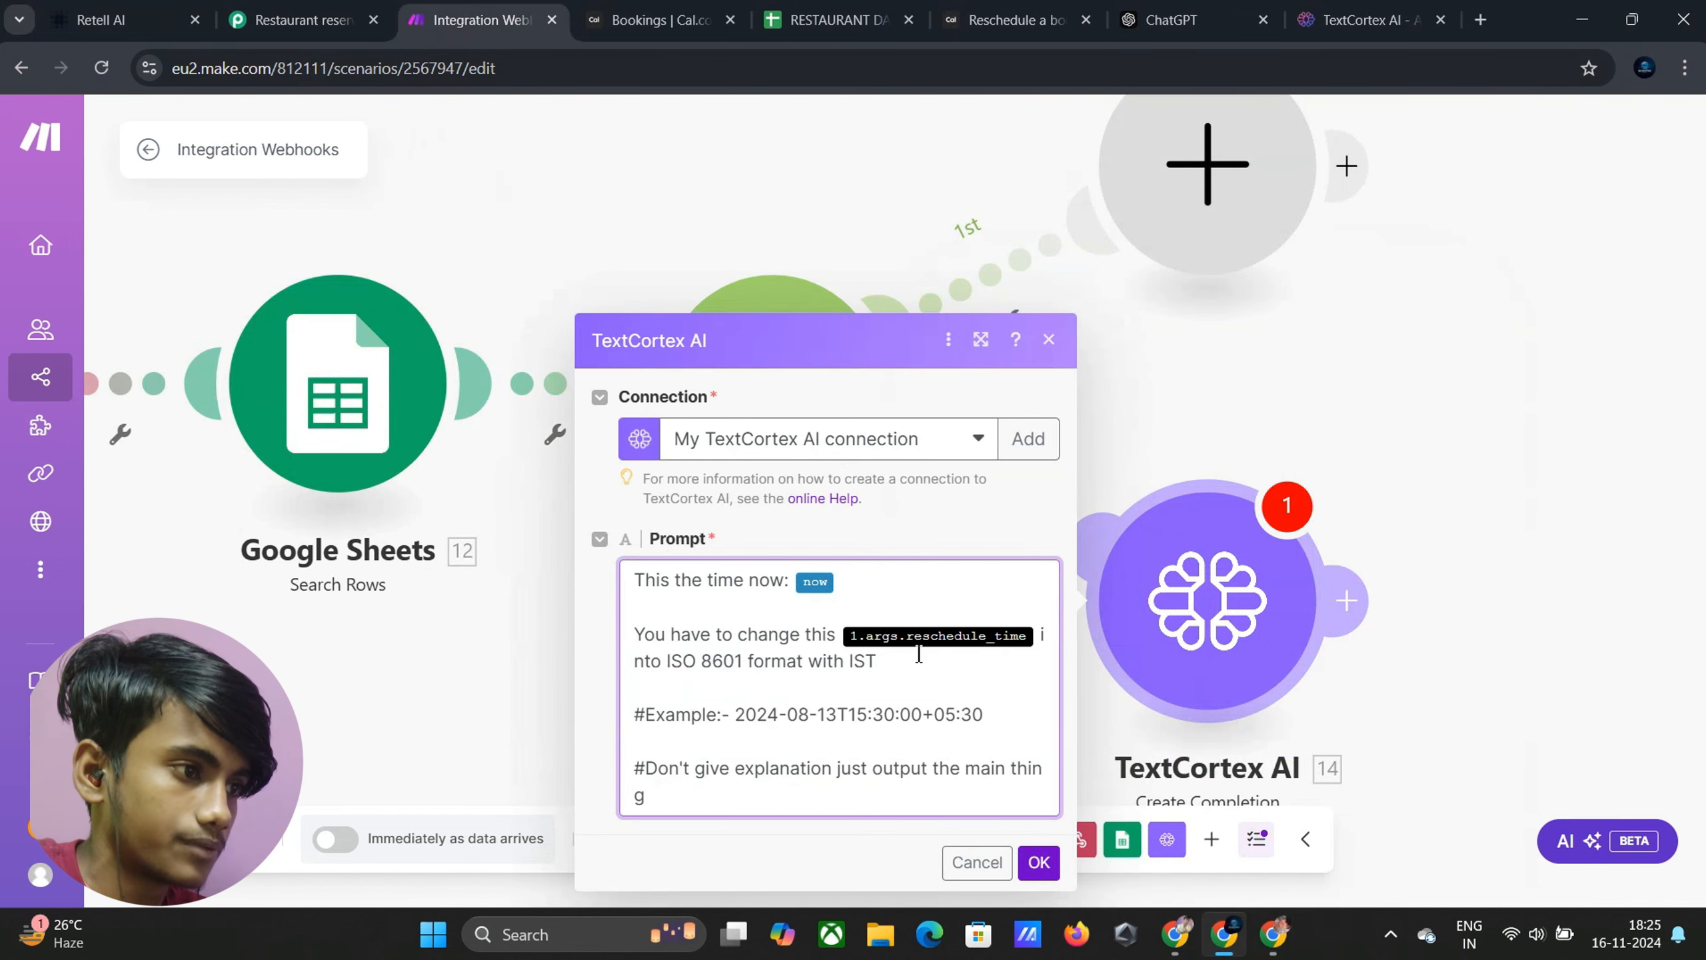
# Replace the old reschedule_time pill in the prompt with the webhook's requested_reschedule_time
pyautogui.click(1038, 637)
pyautogui.press('BackSpace')
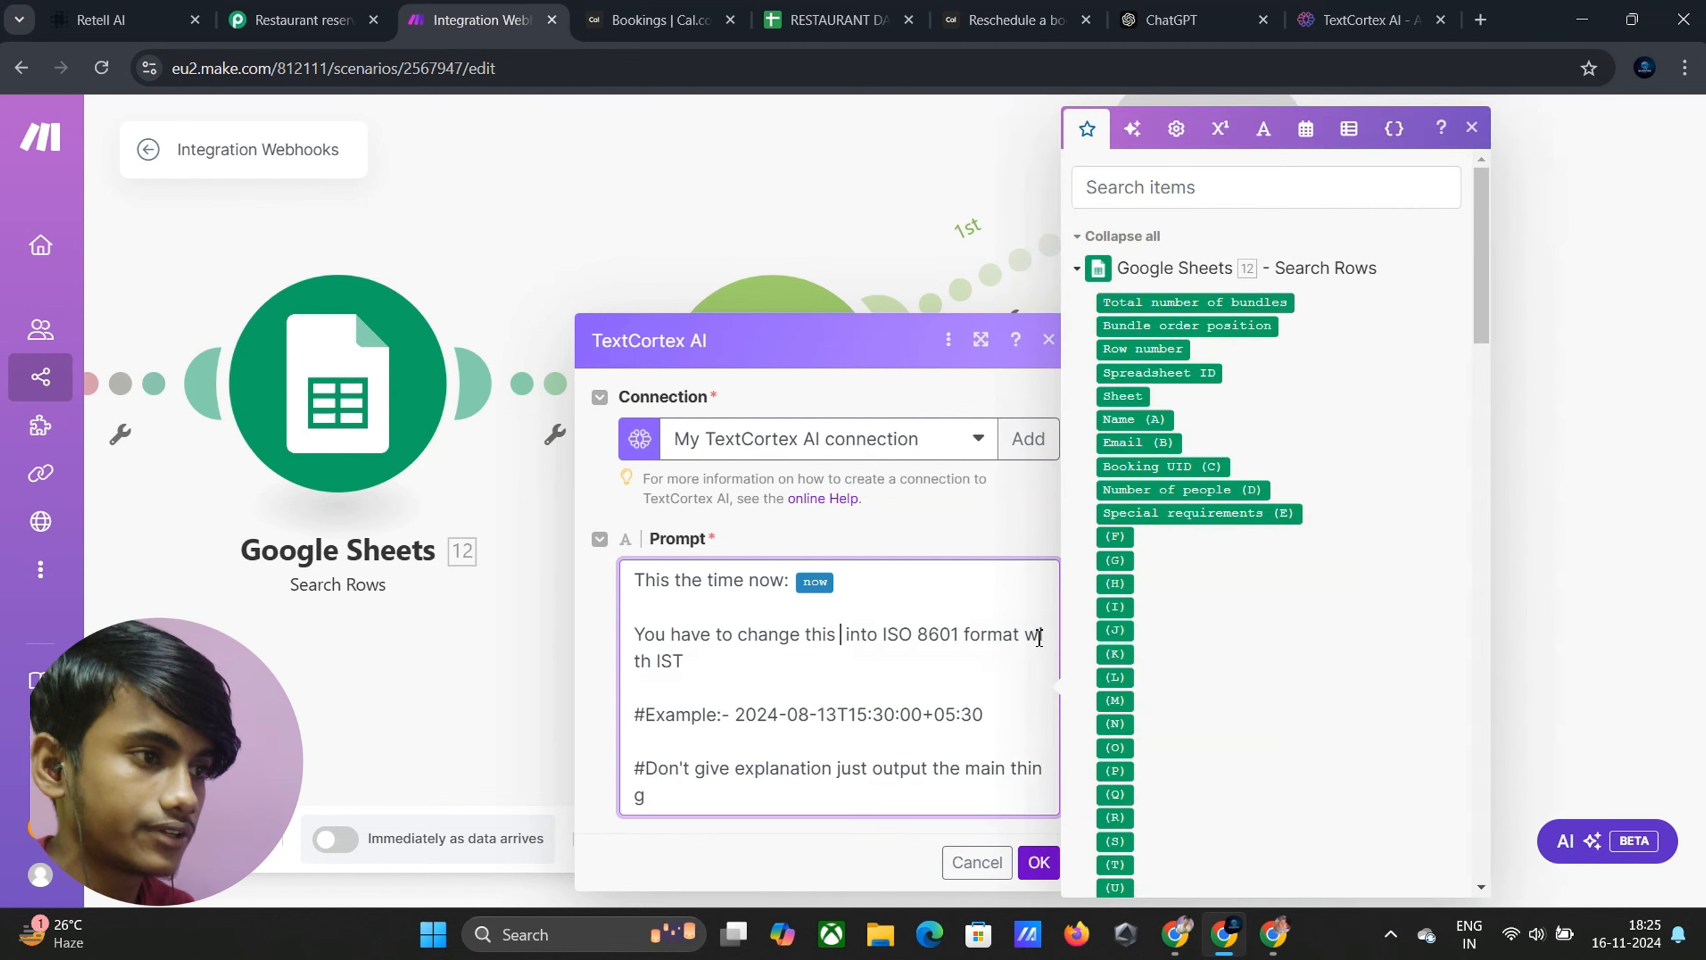
pyautogui.scroll(-20, 1153, 581)
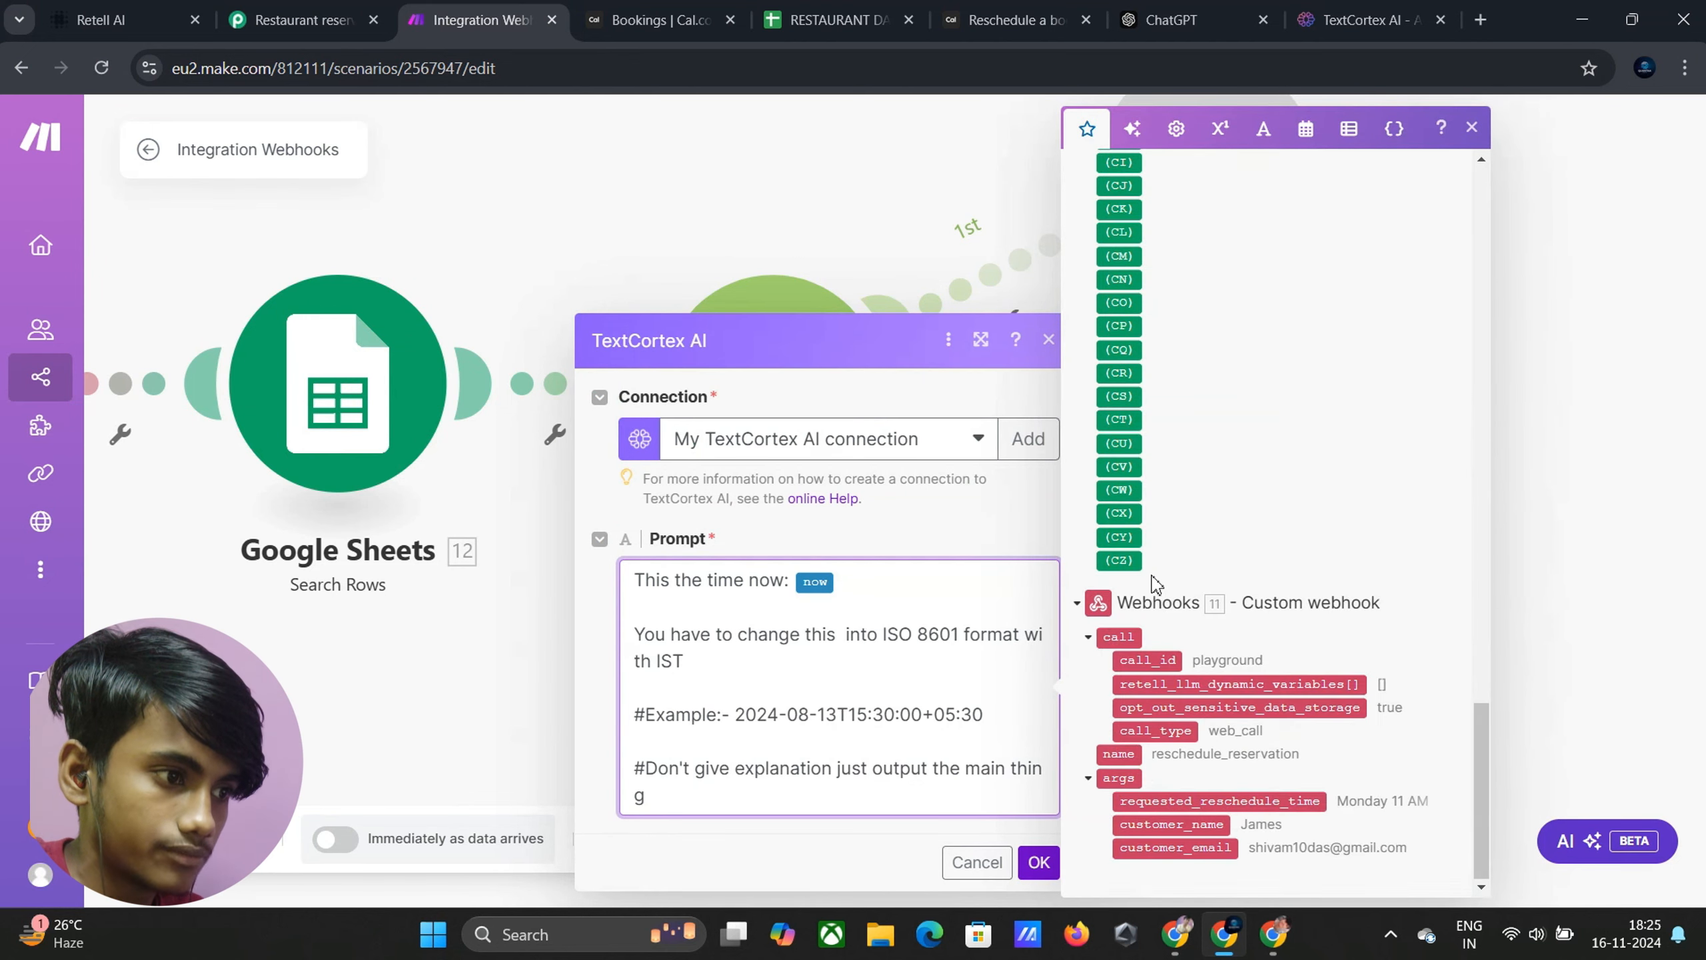
pyautogui.moveTo(1202, 801); pyautogui.dragTo(840, 649)
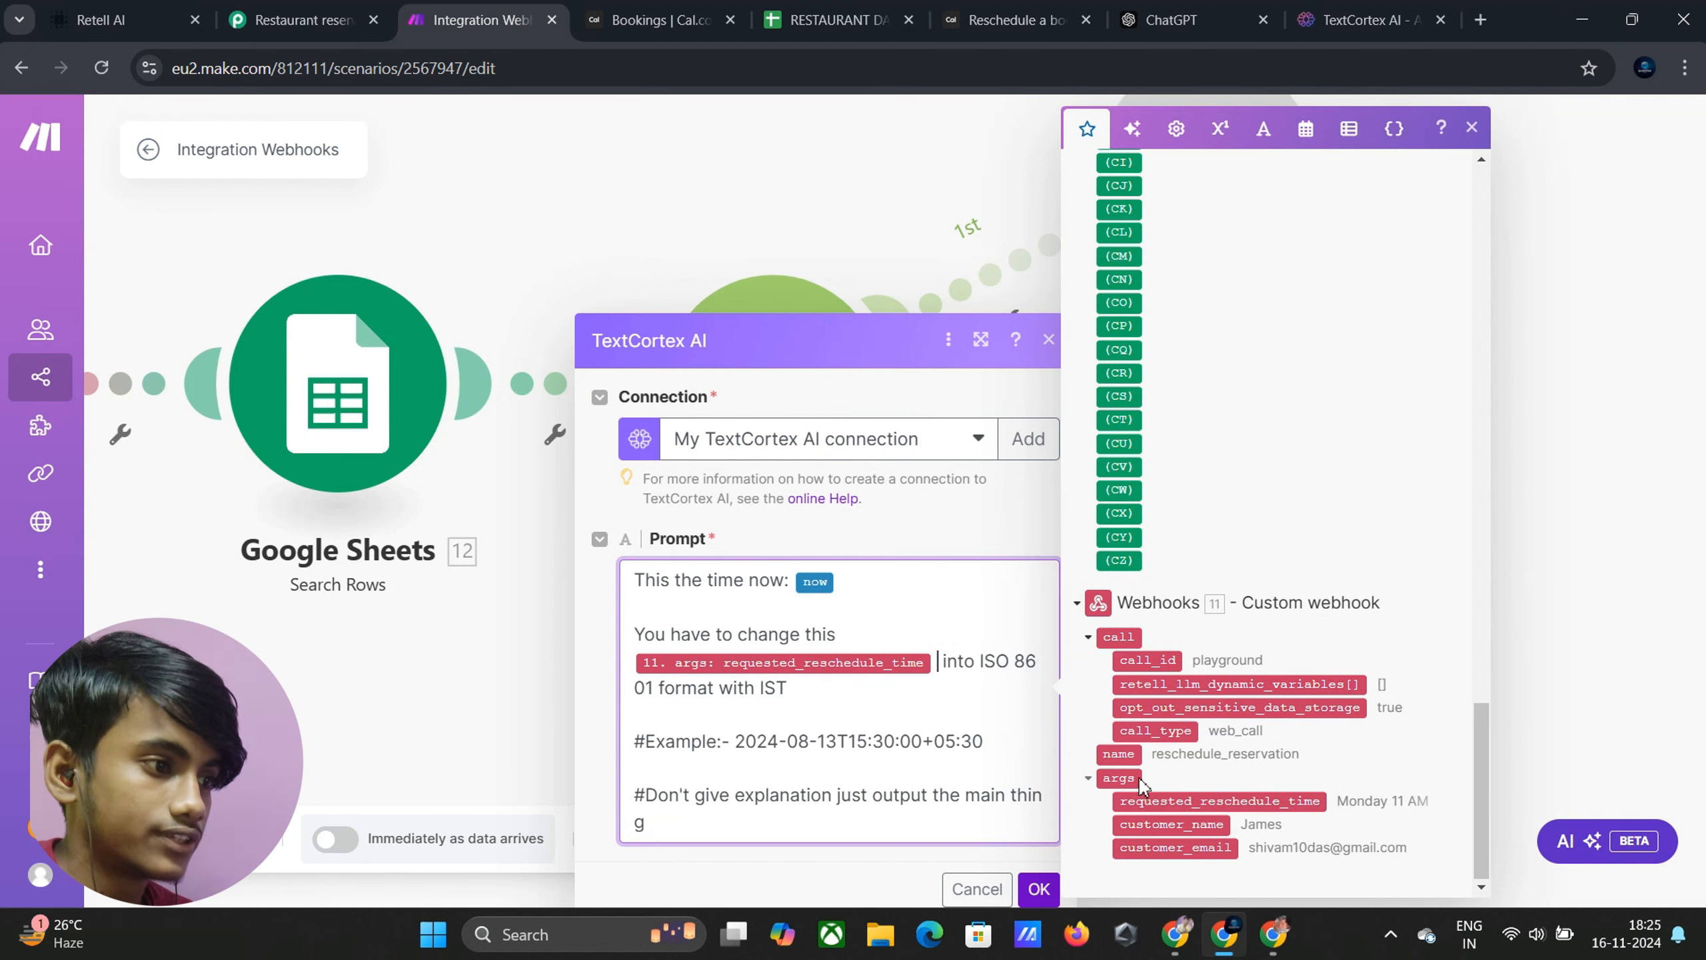
pyautogui.moveTo(737, 742); pyautogui.dragTo(1035, 766)
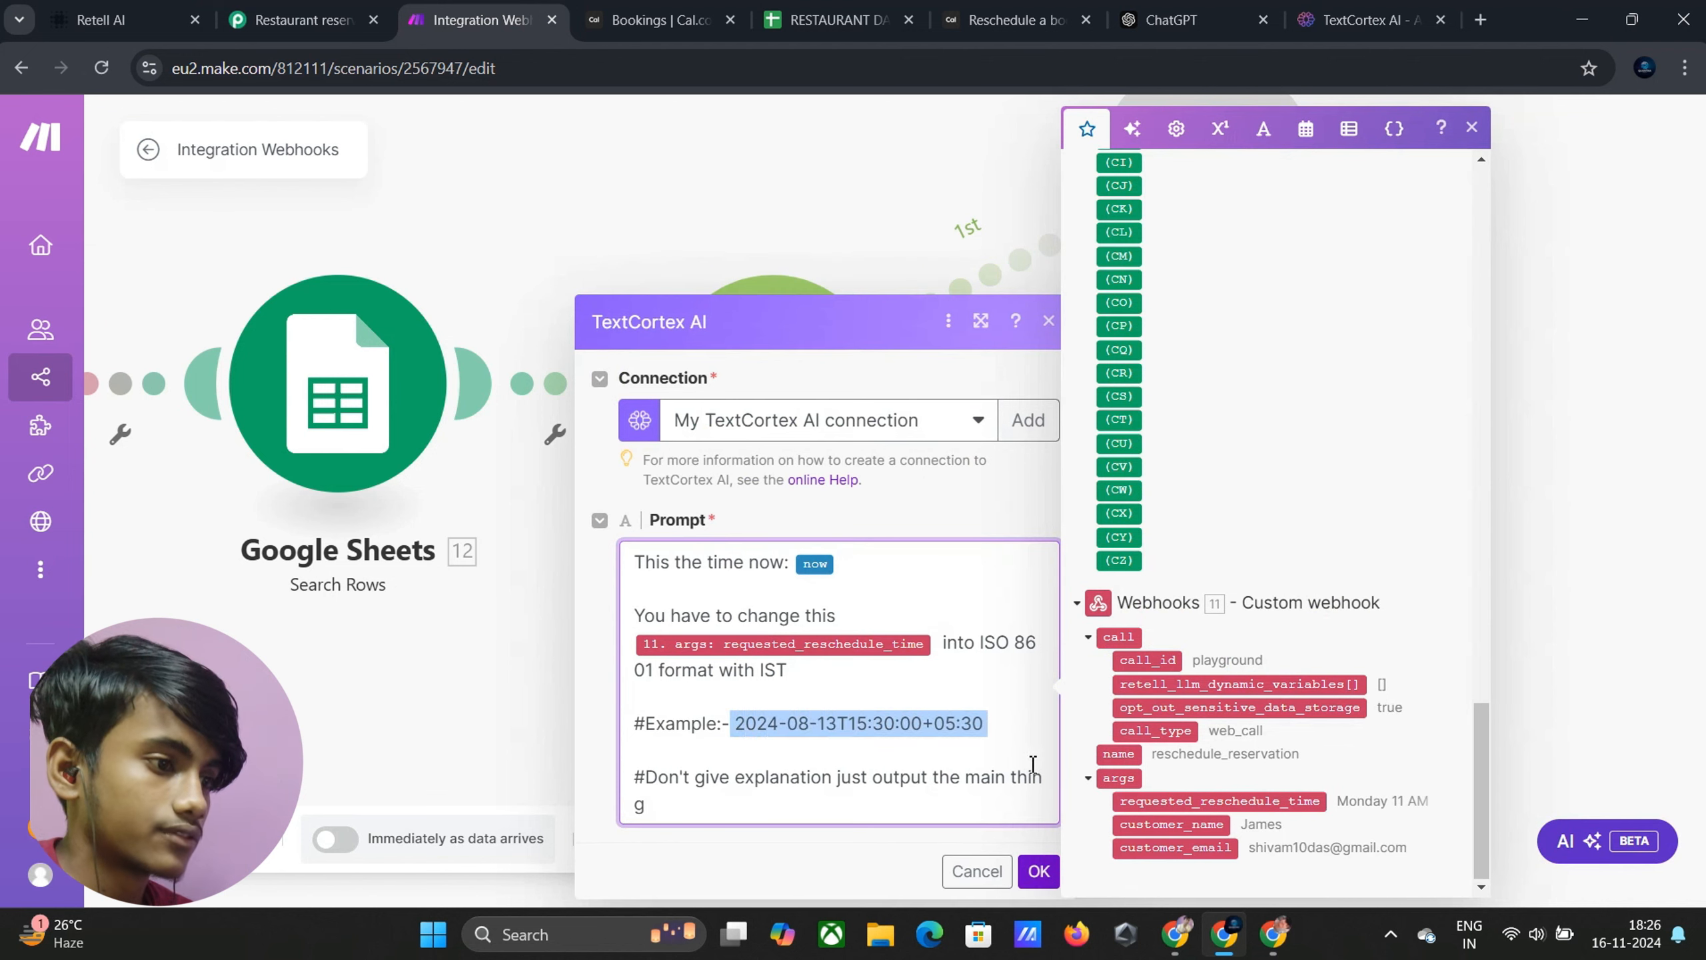
# Confirm the TextCortex prompt and add a Tools Set variable module after it
pyautogui.click(1038, 874)
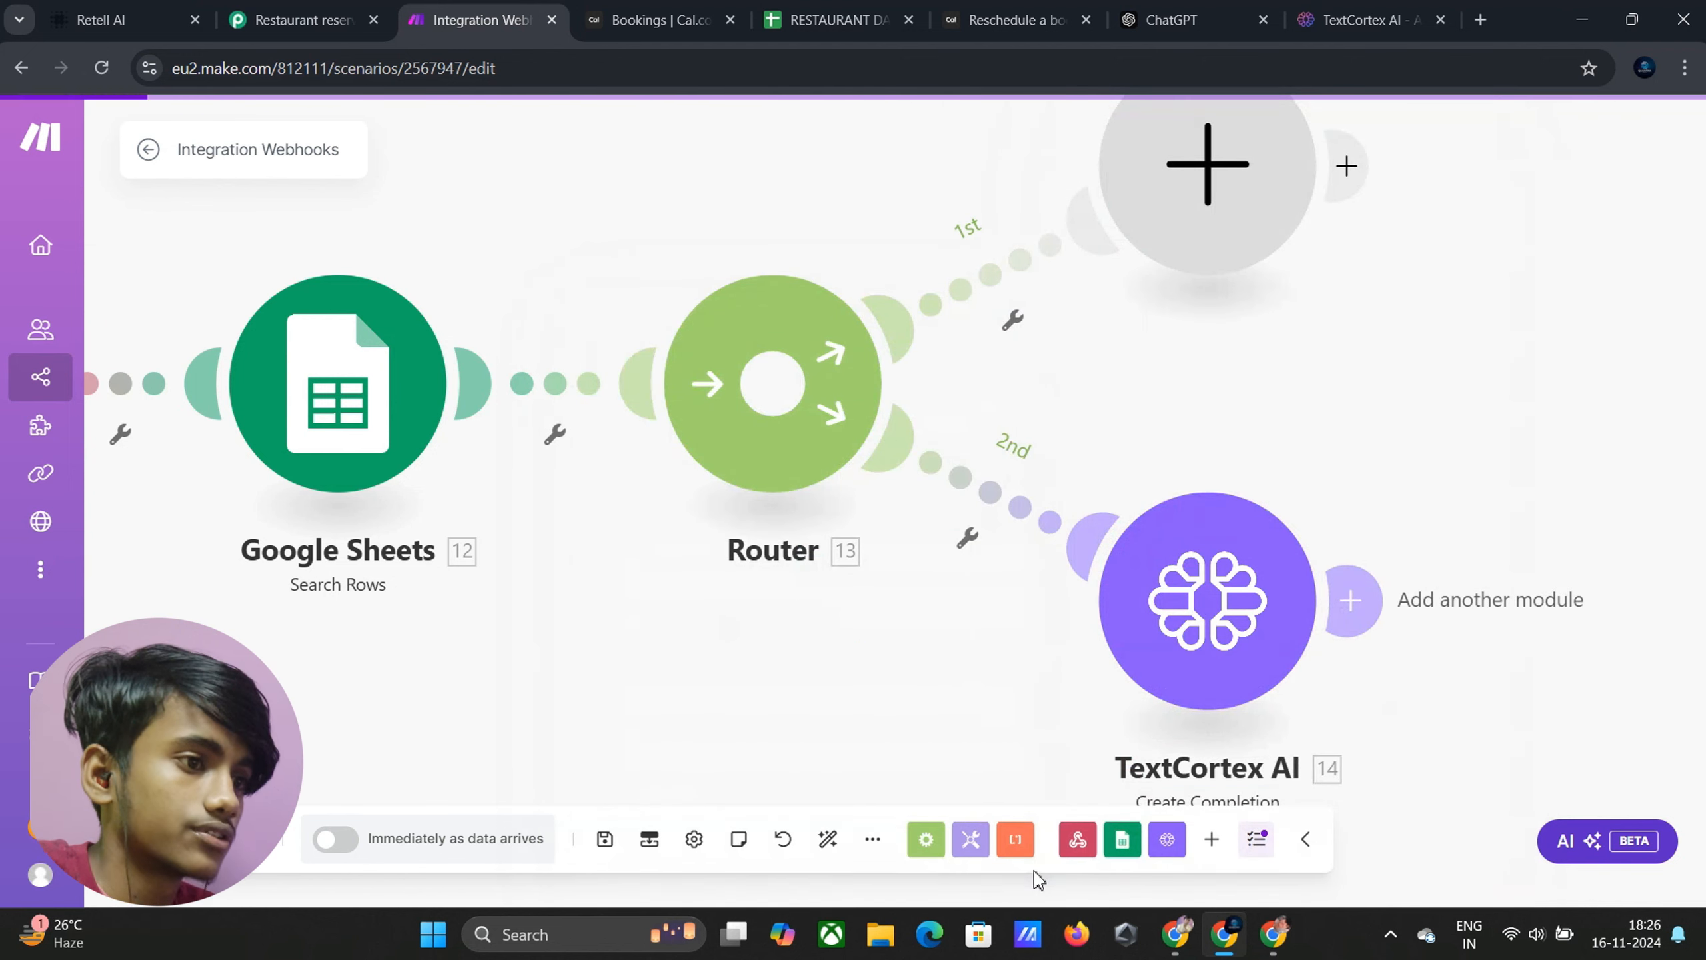
pyautogui.click(1349, 607)
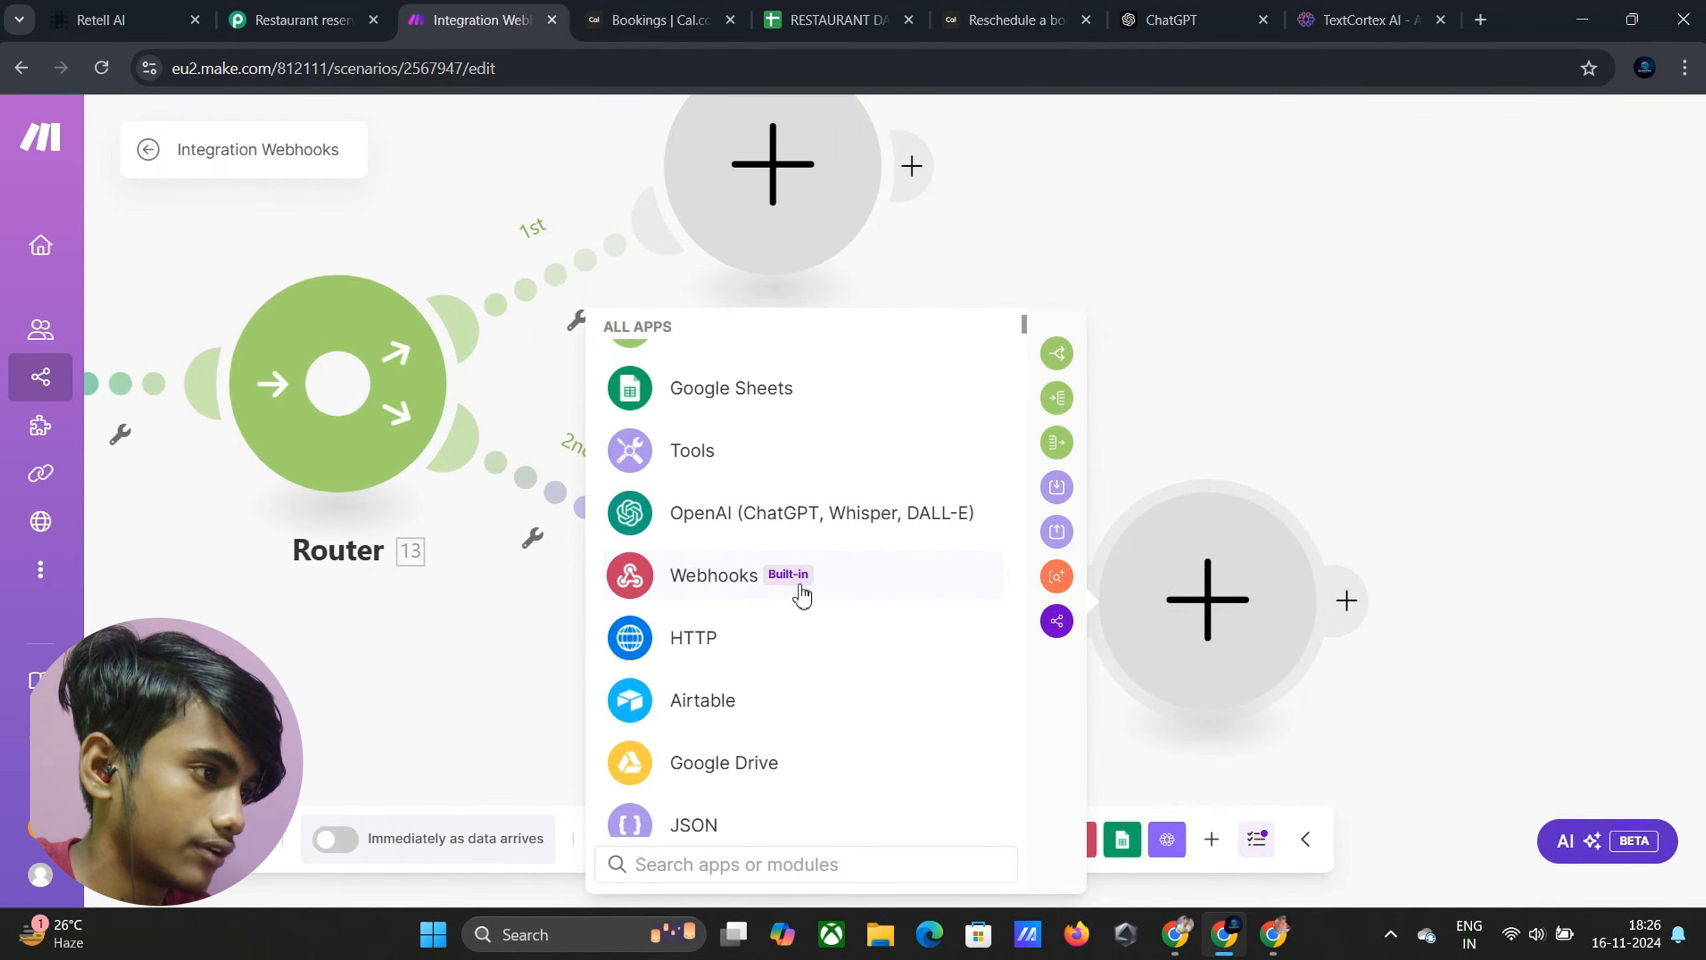
pyautogui.click(765, 467)
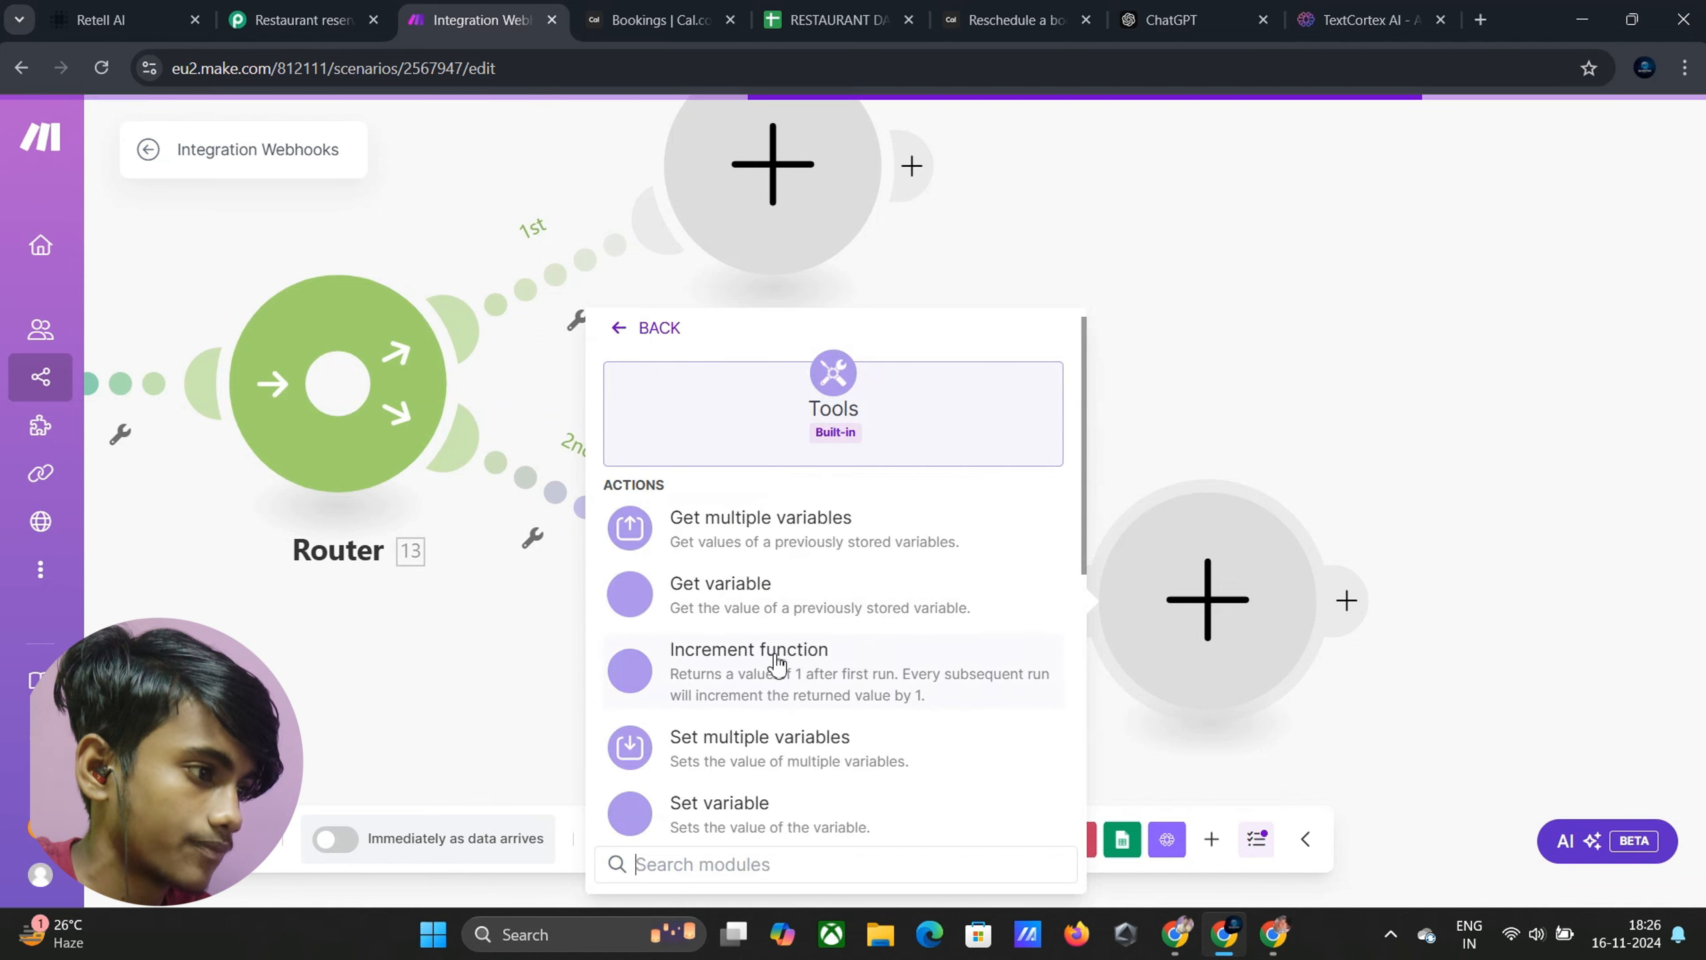
pyautogui.scroll(-3, 740, 672)
pyautogui.scroll(-2, 718, 683)
pyautogui.scroll(-2, 718, 682)
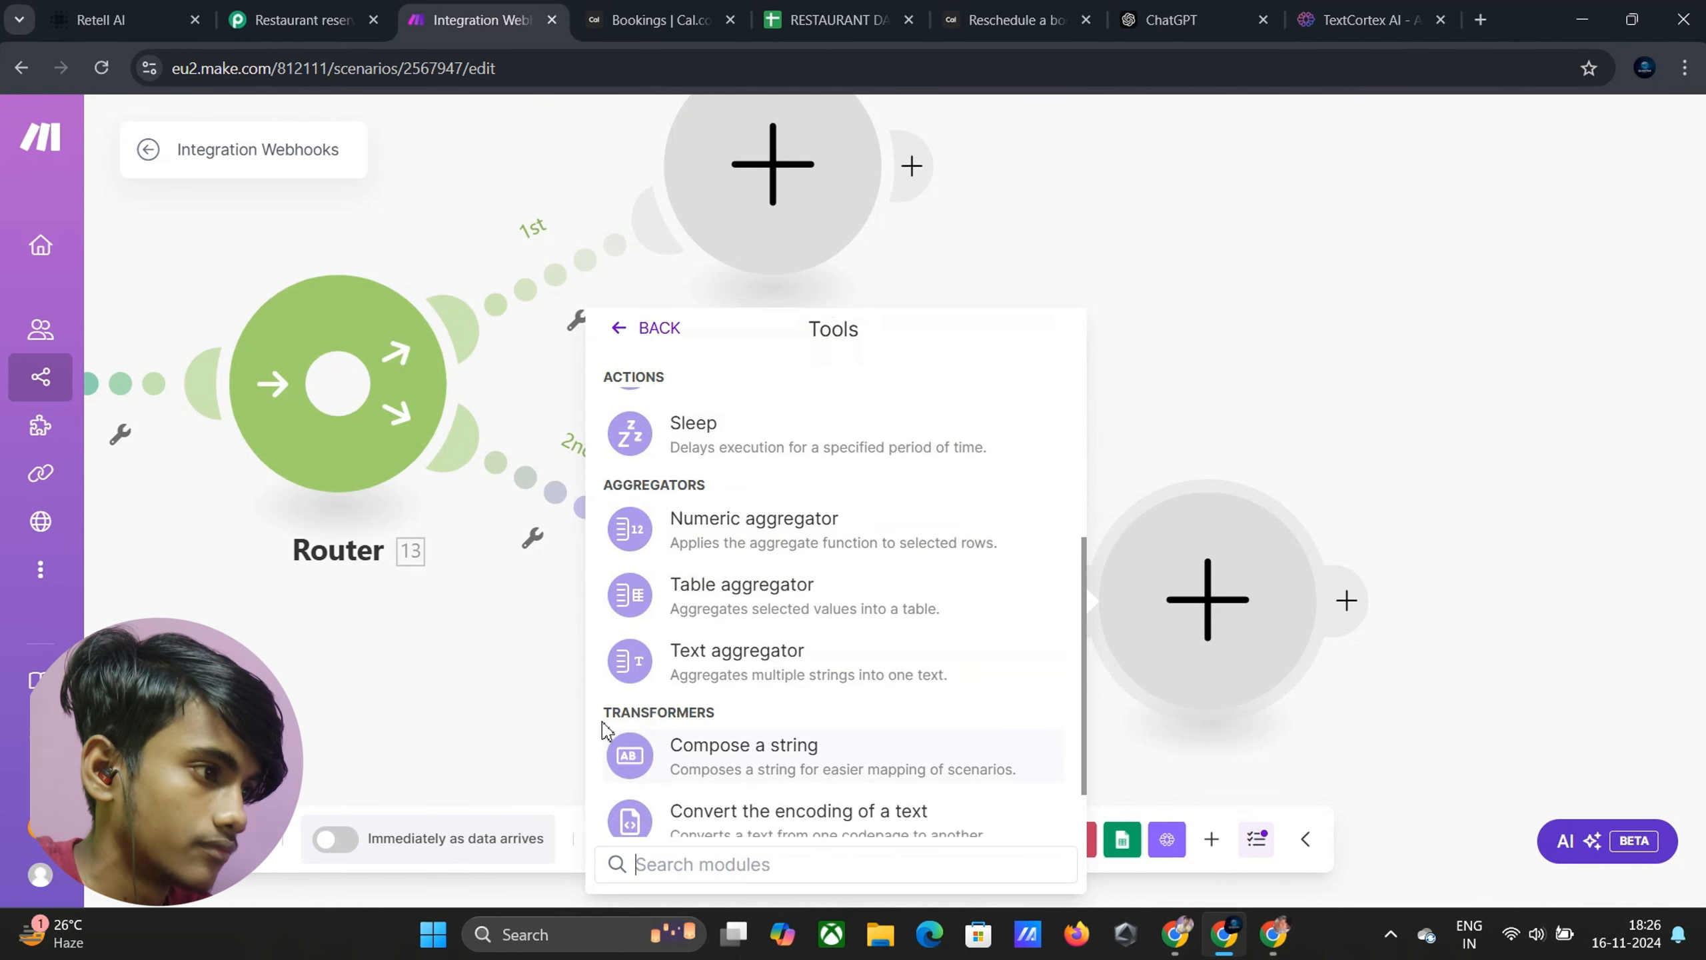
pyautogui.scroll(4, 753, 578)
pyautogui.scroll(2, 740, 603)
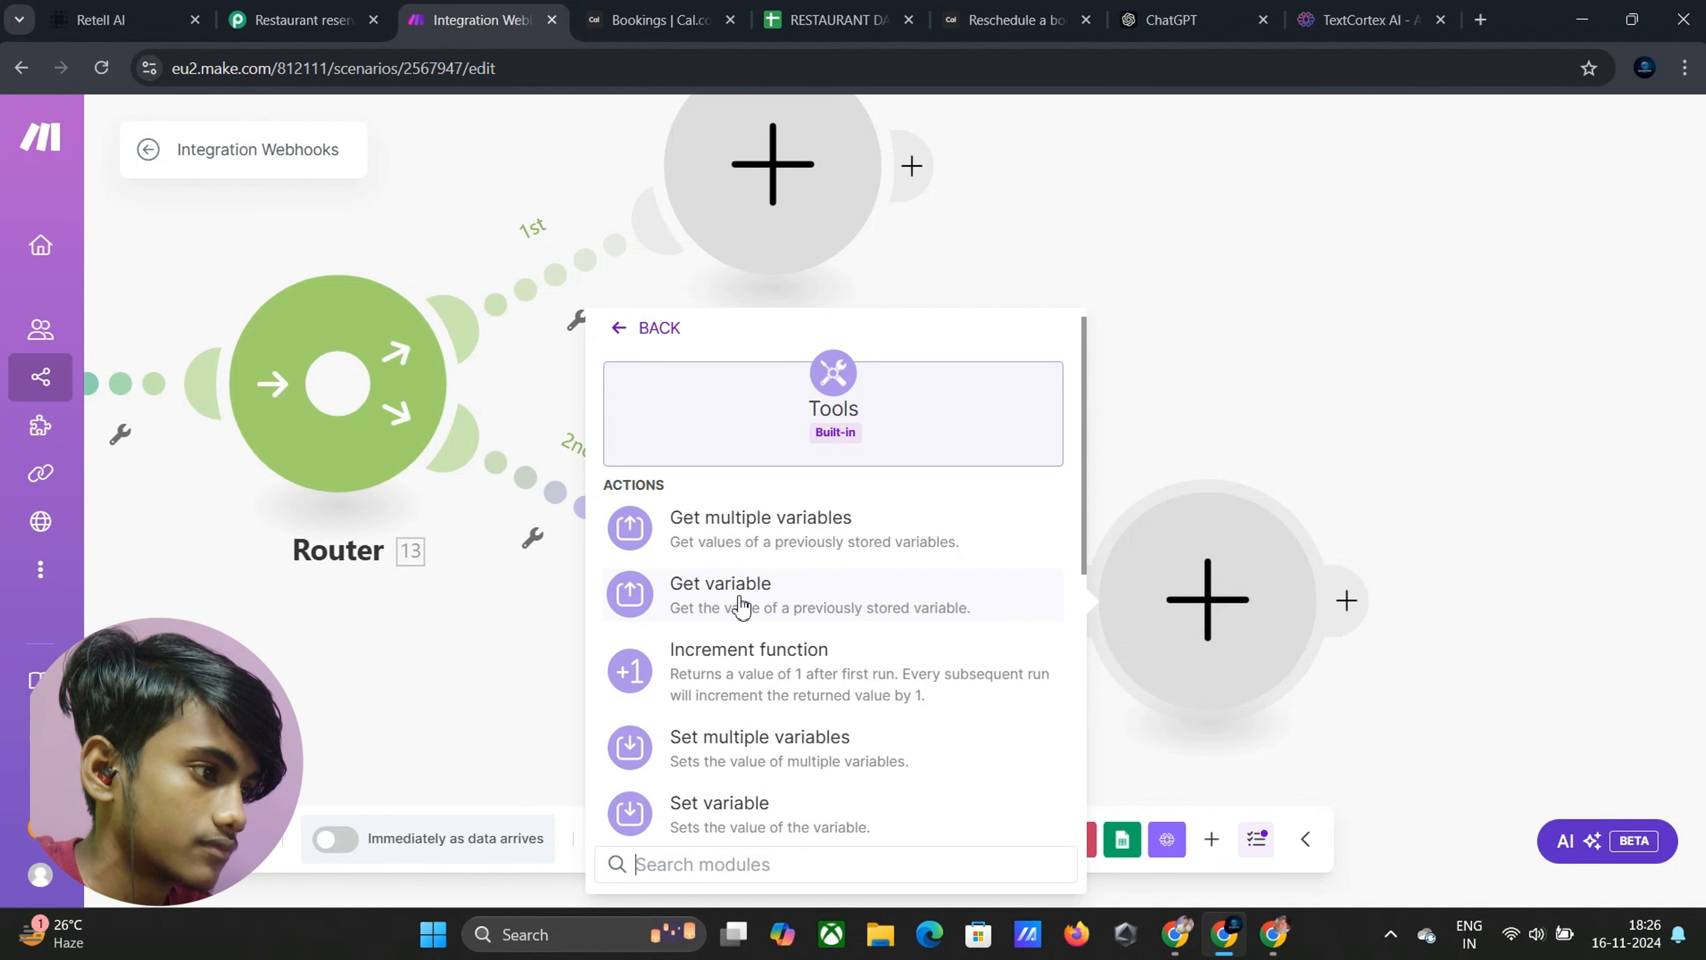
pyautogui.scroll(-1, 726, 710)
pyautogui.click(720, 716)
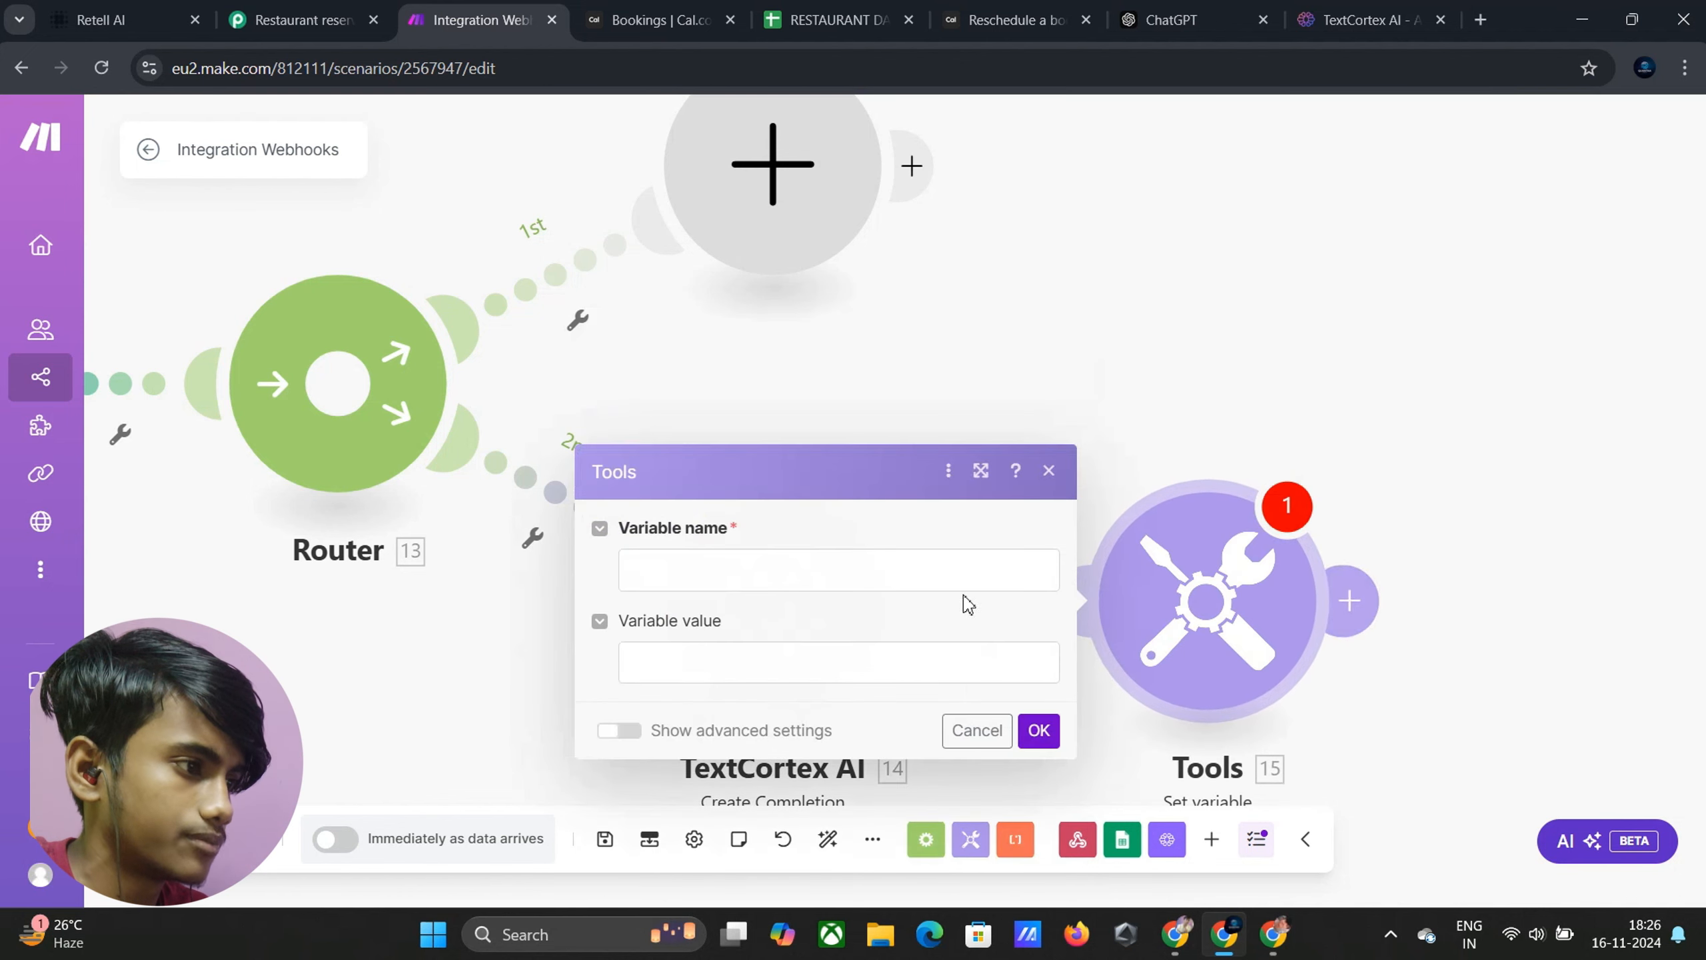
# Name the variable Requestedtime and map TextCortex's output Text as its value
pyautogui.click(674, 576)
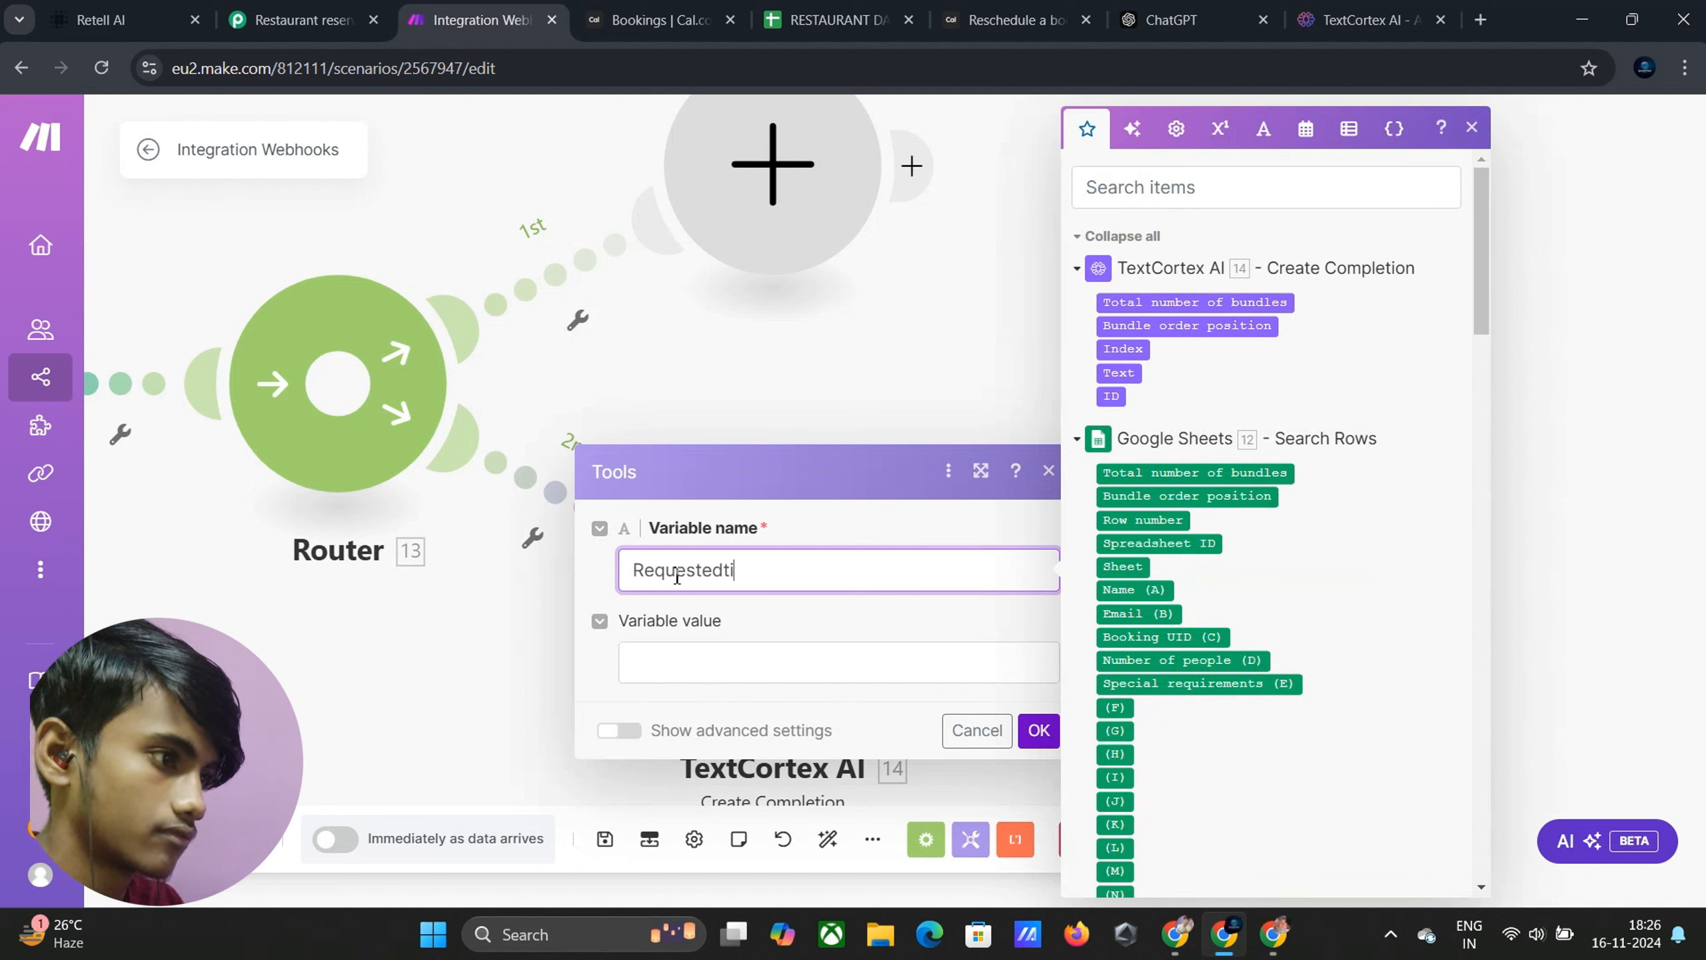
pyautogui.click(688, 650)
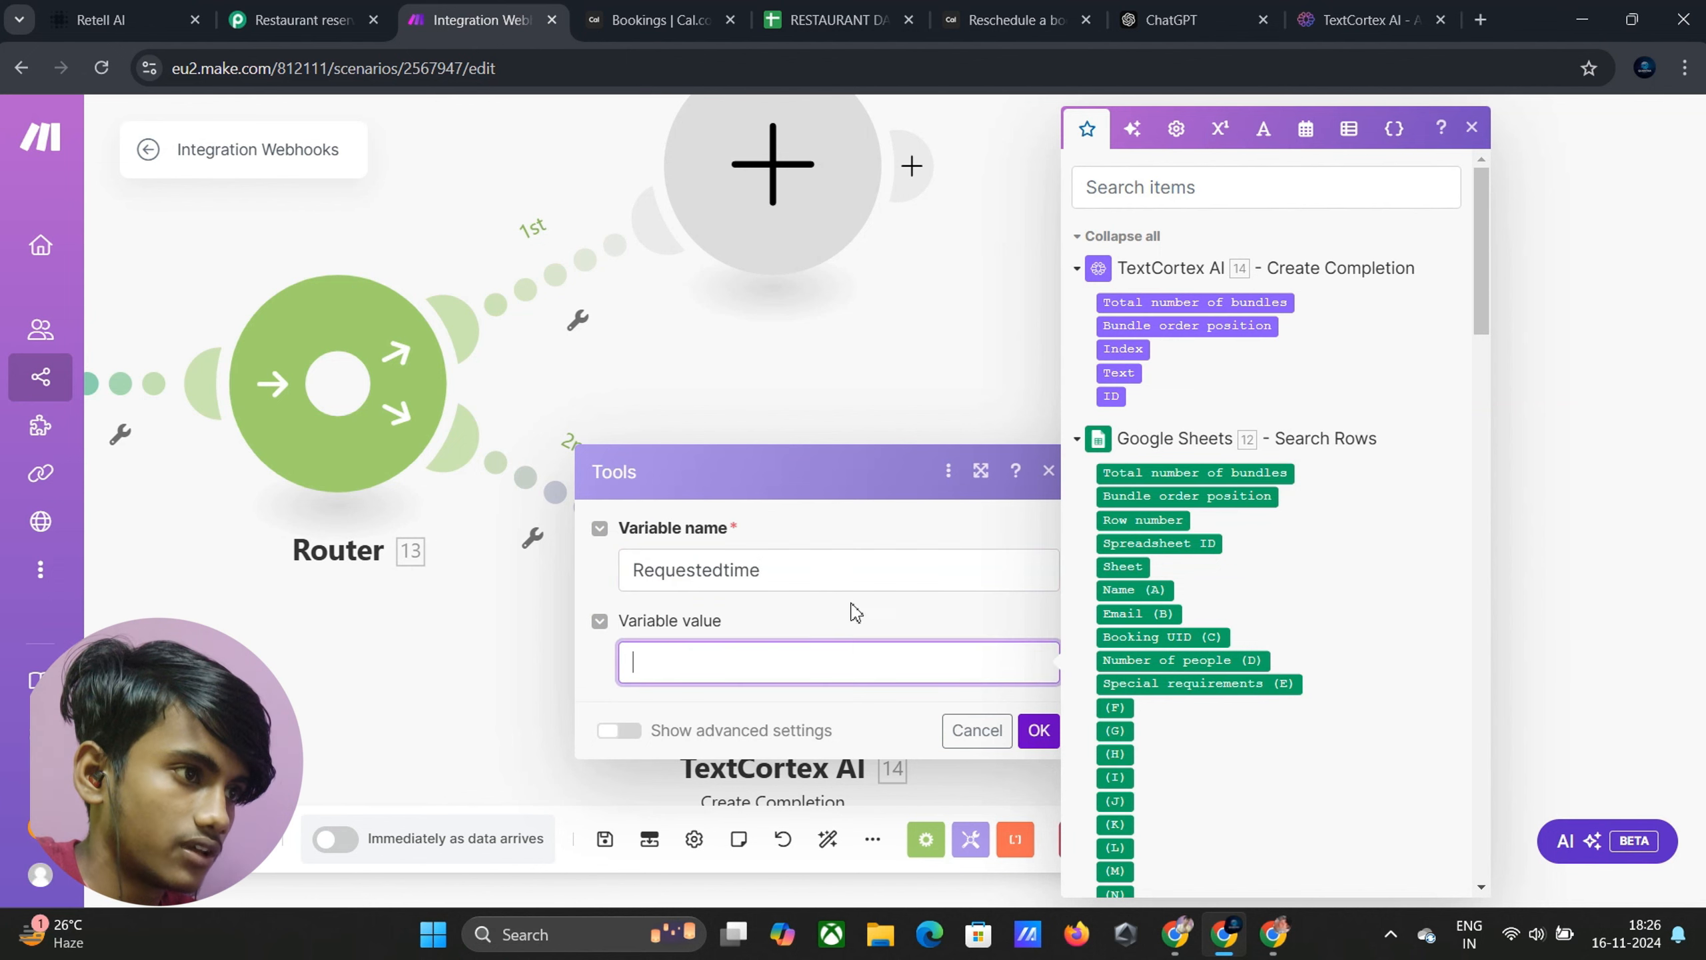
pyautogui.moveTo(1119, 369); pyautogui.dragTo(668, 665)
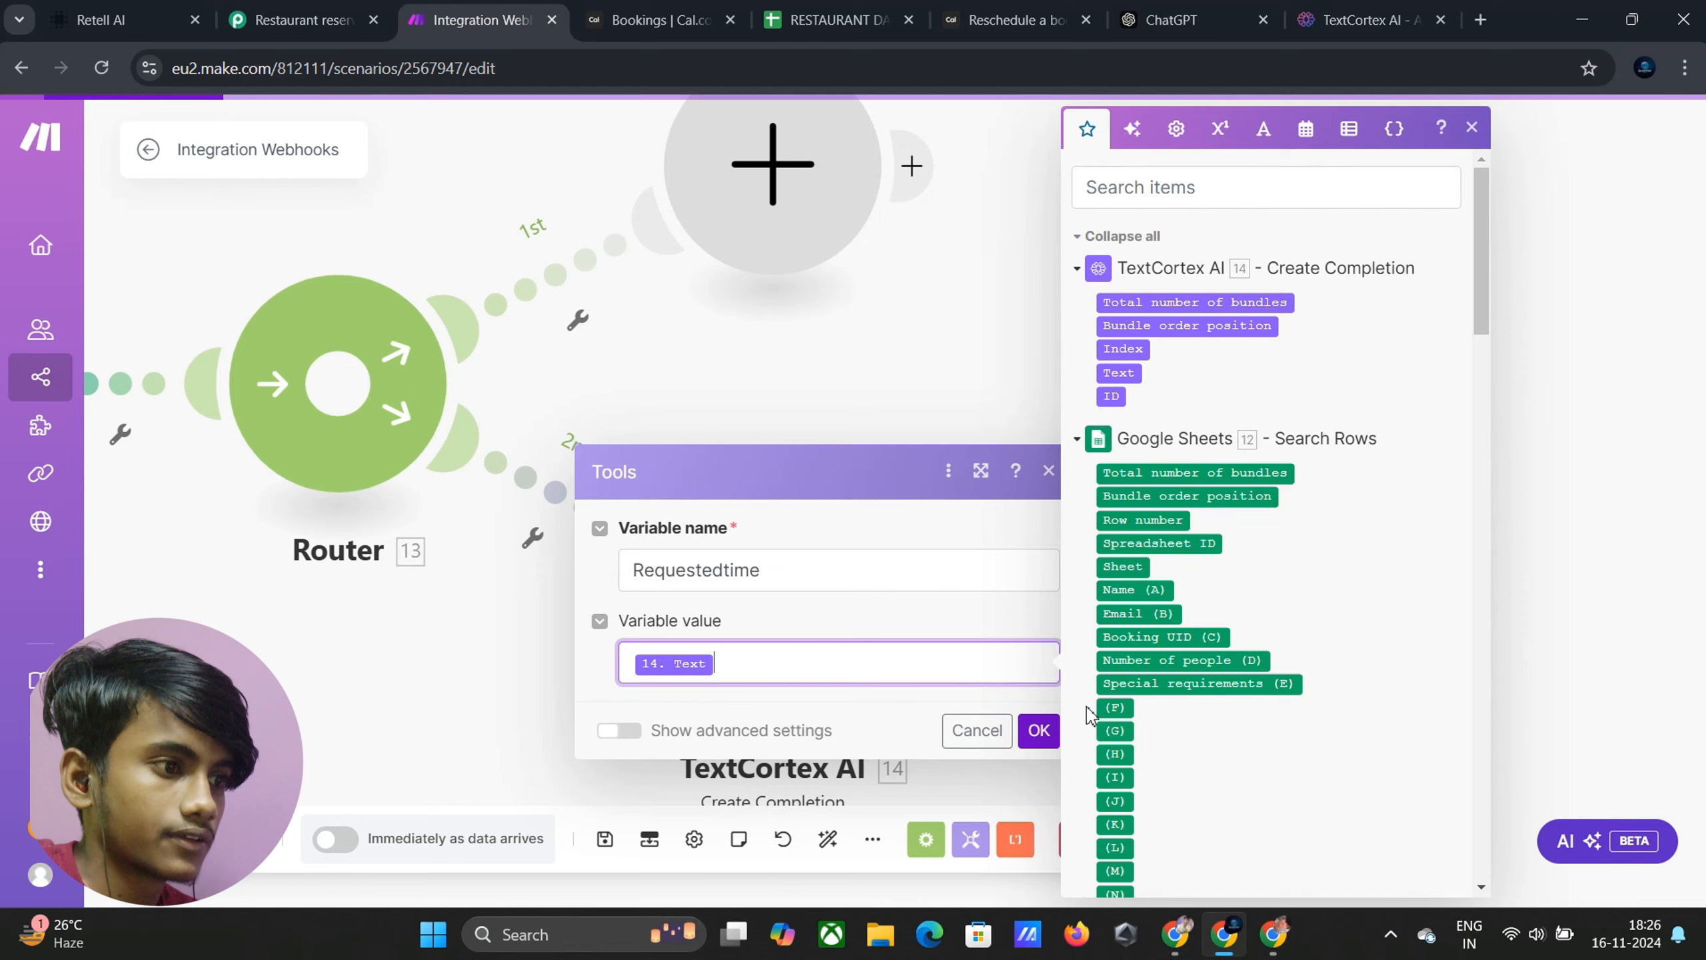
pyautogui.click(1039, 729)
# Add an HTTP Make a request module after the Set variable module
pyautogui.click(1348, 601)
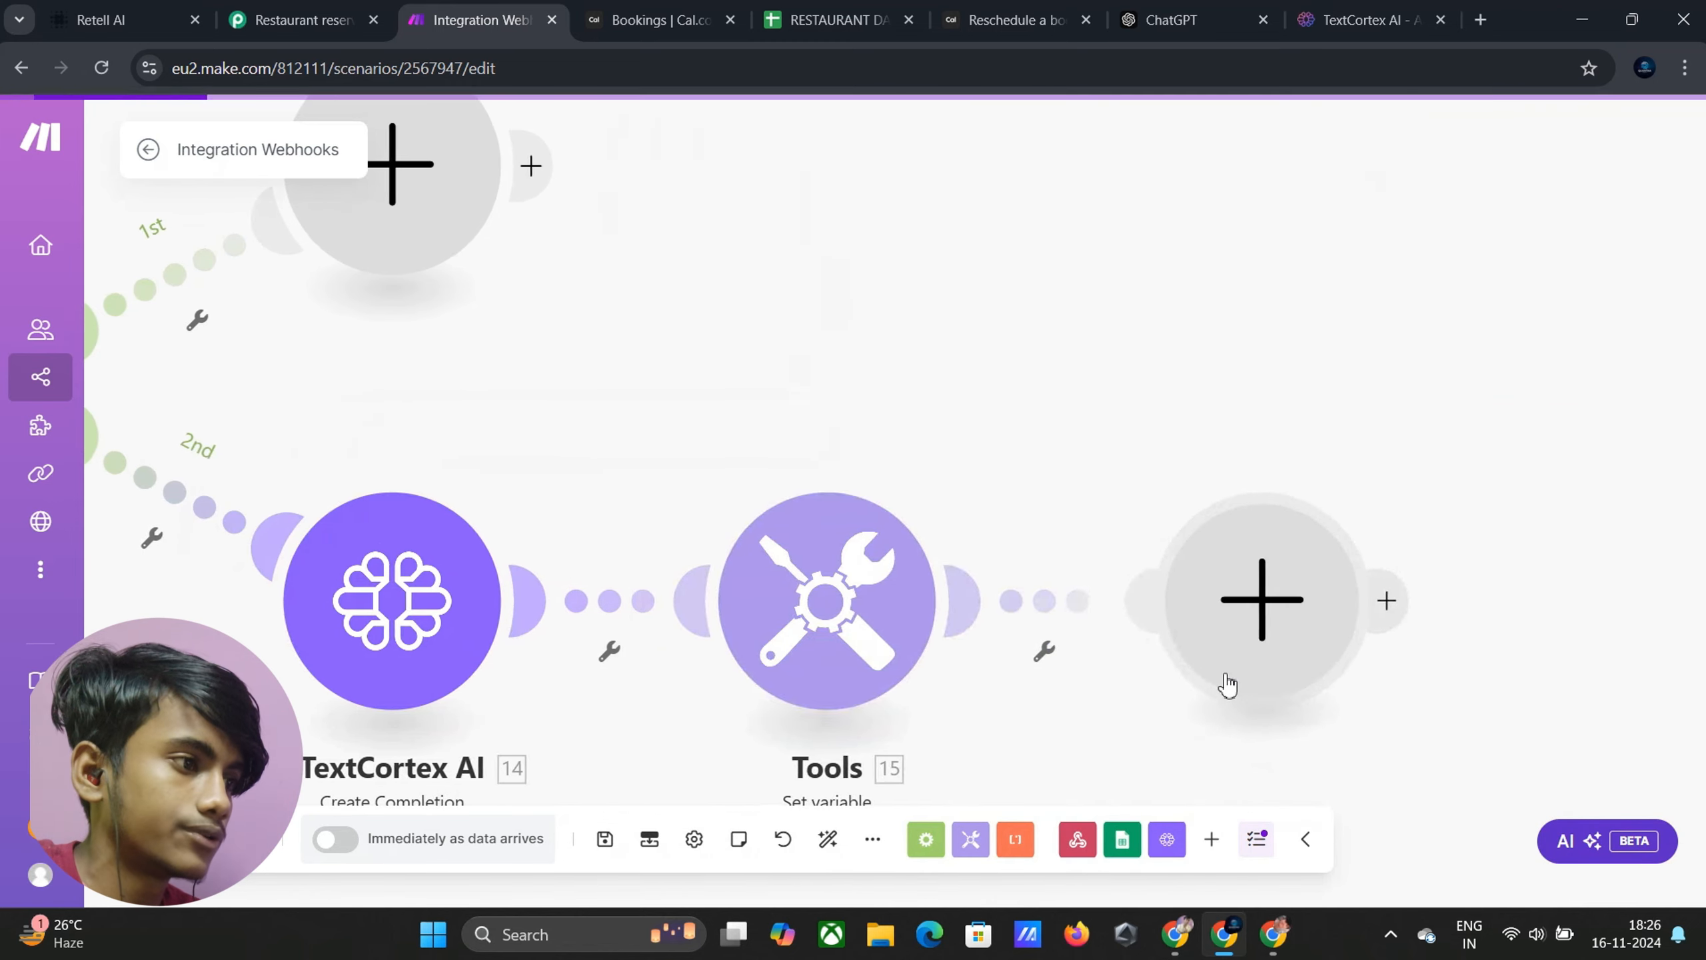
pyautogui.scroll(-3, 712, 558)
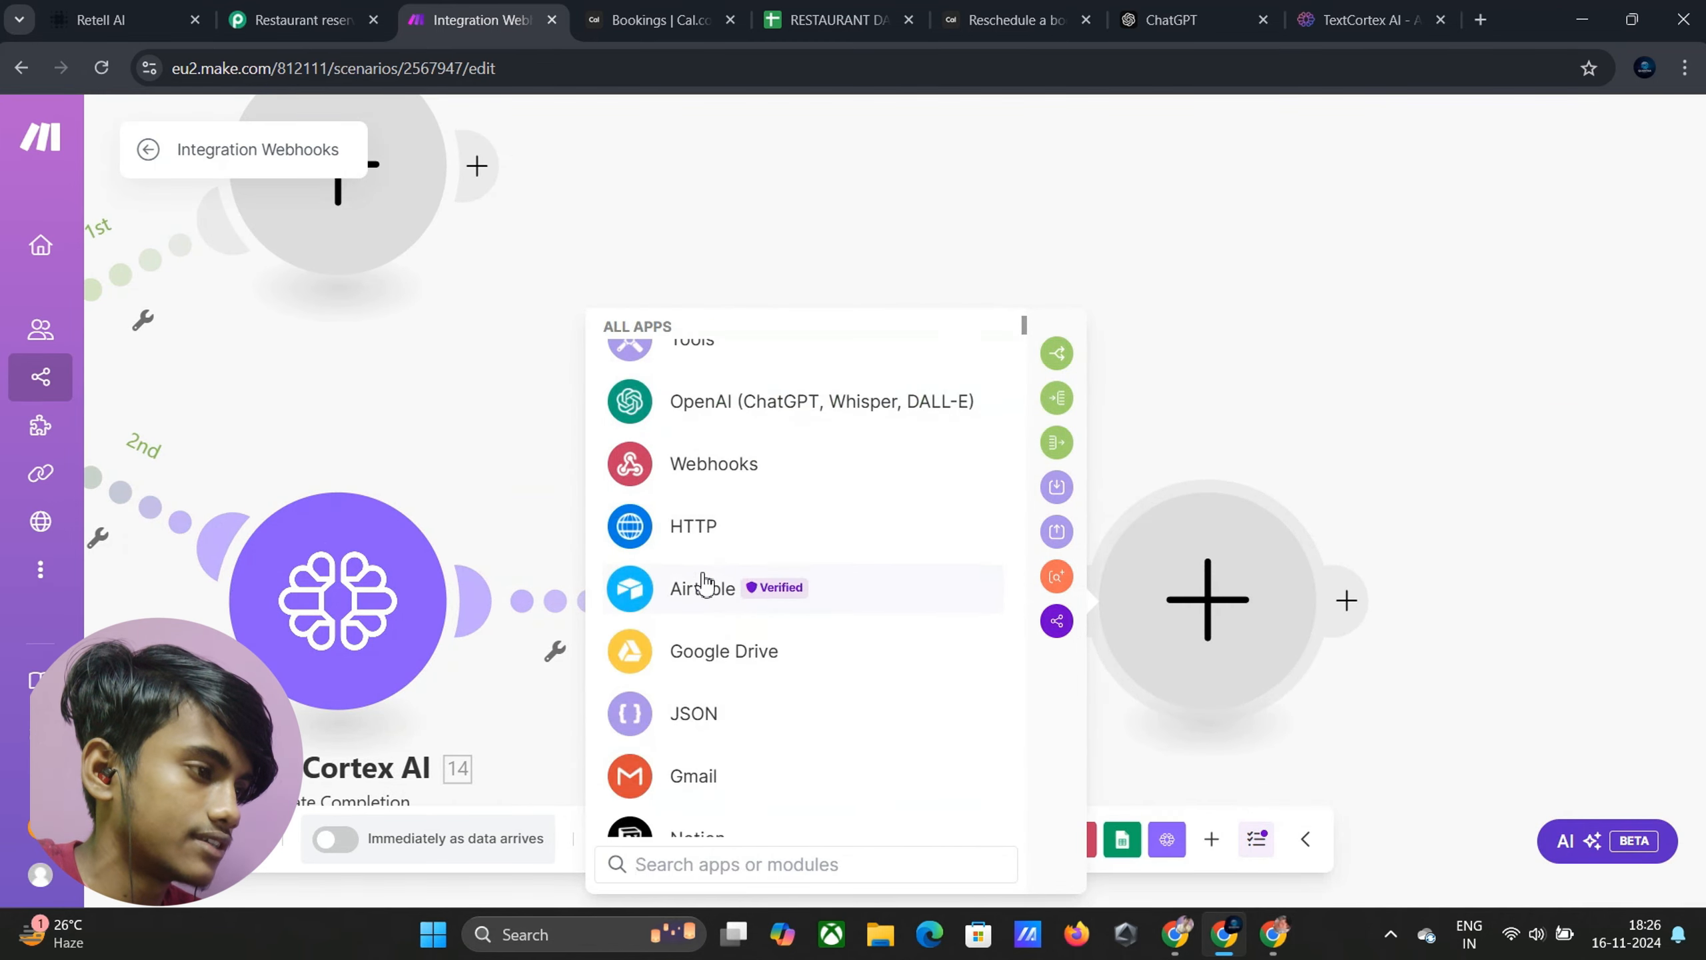
pyautogui.click(693, 535)
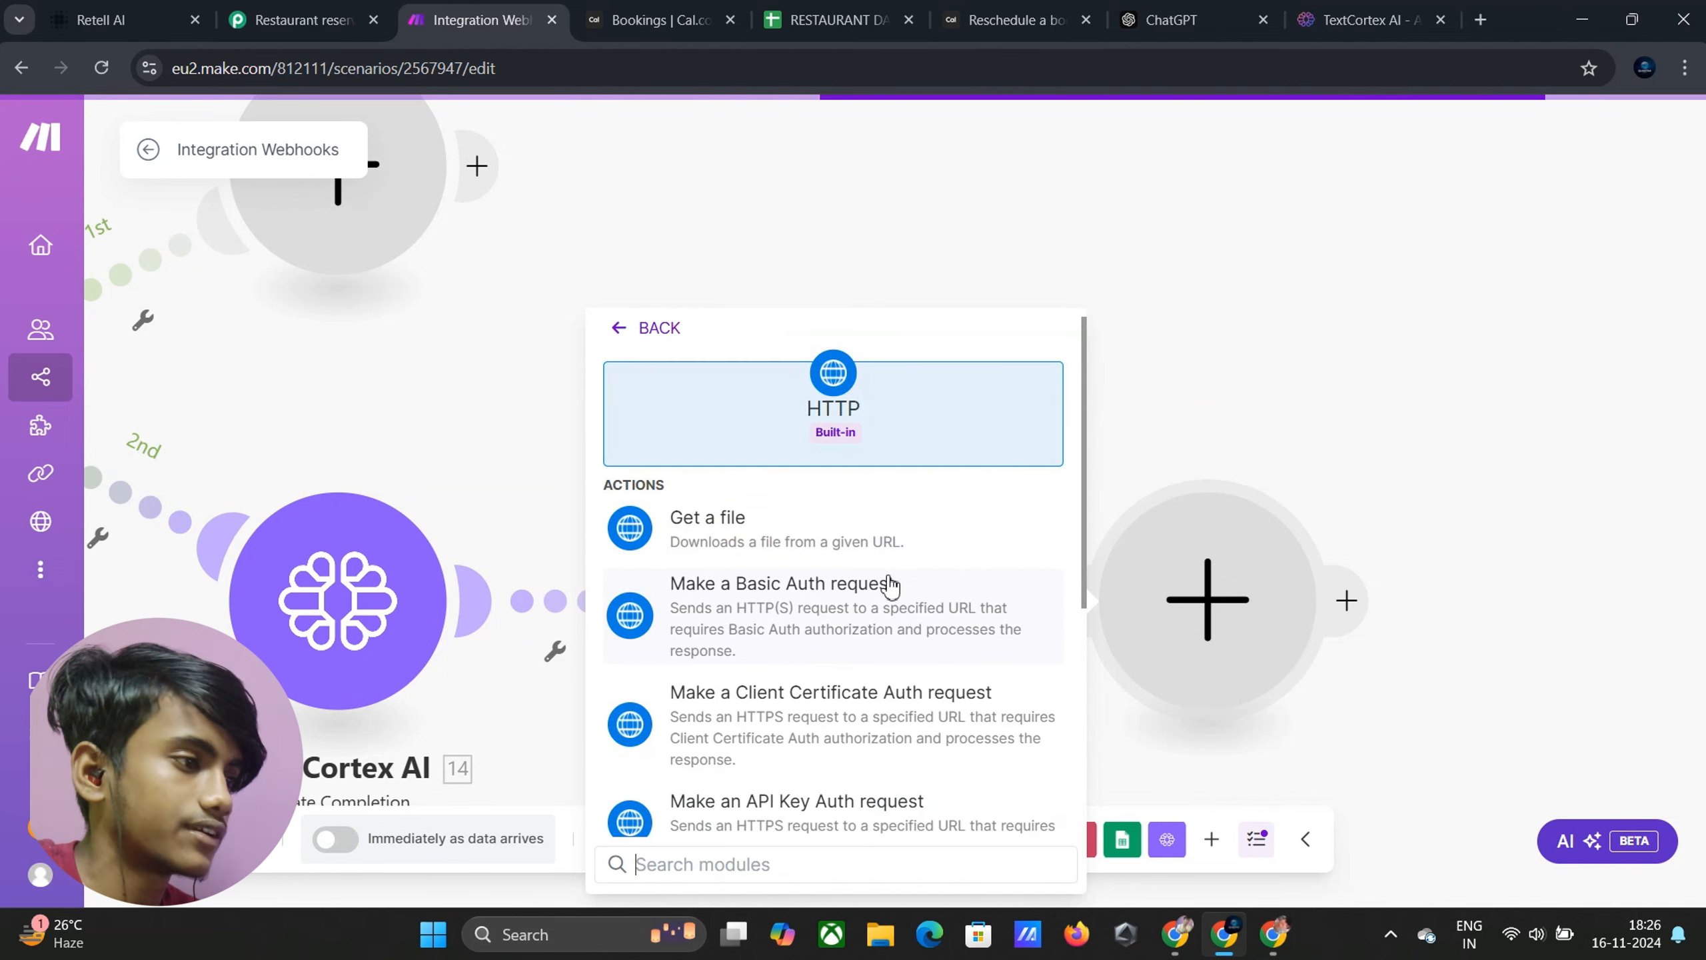
pyautogui.scroll(-5, 845, 617)
pyautogui.click(811, 670)
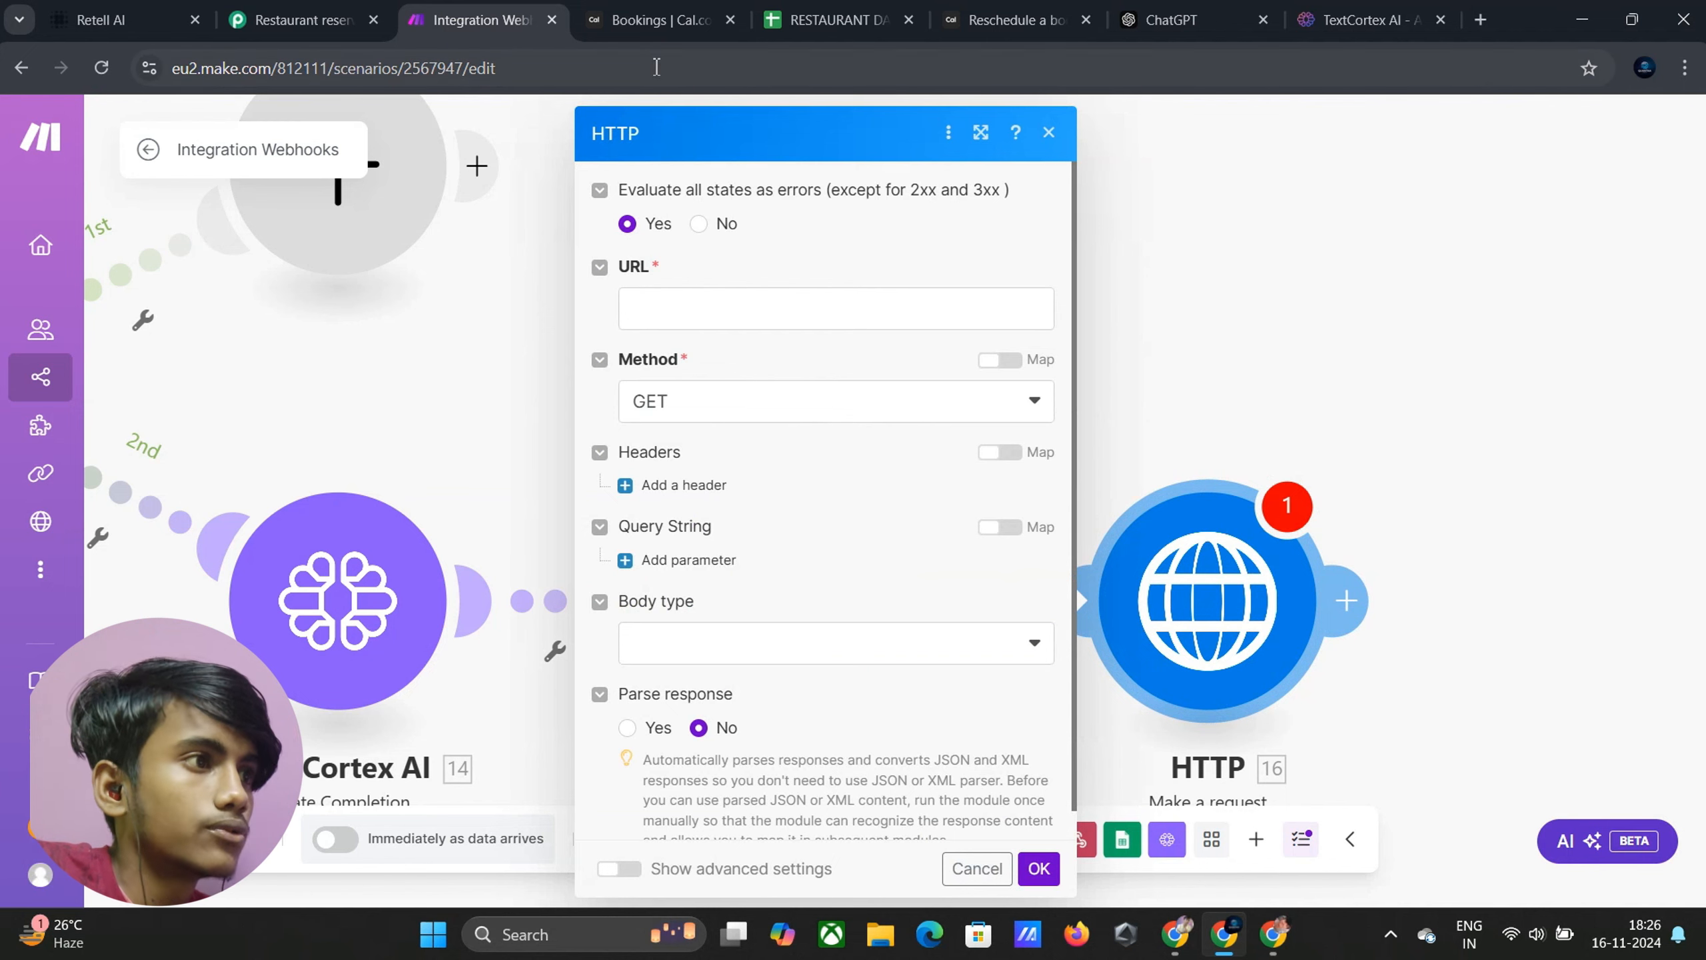
# Copy the reschedule-a-booking endpoint URL from the Cal.com docs' cURL example
pyautogui.click(962, 10)
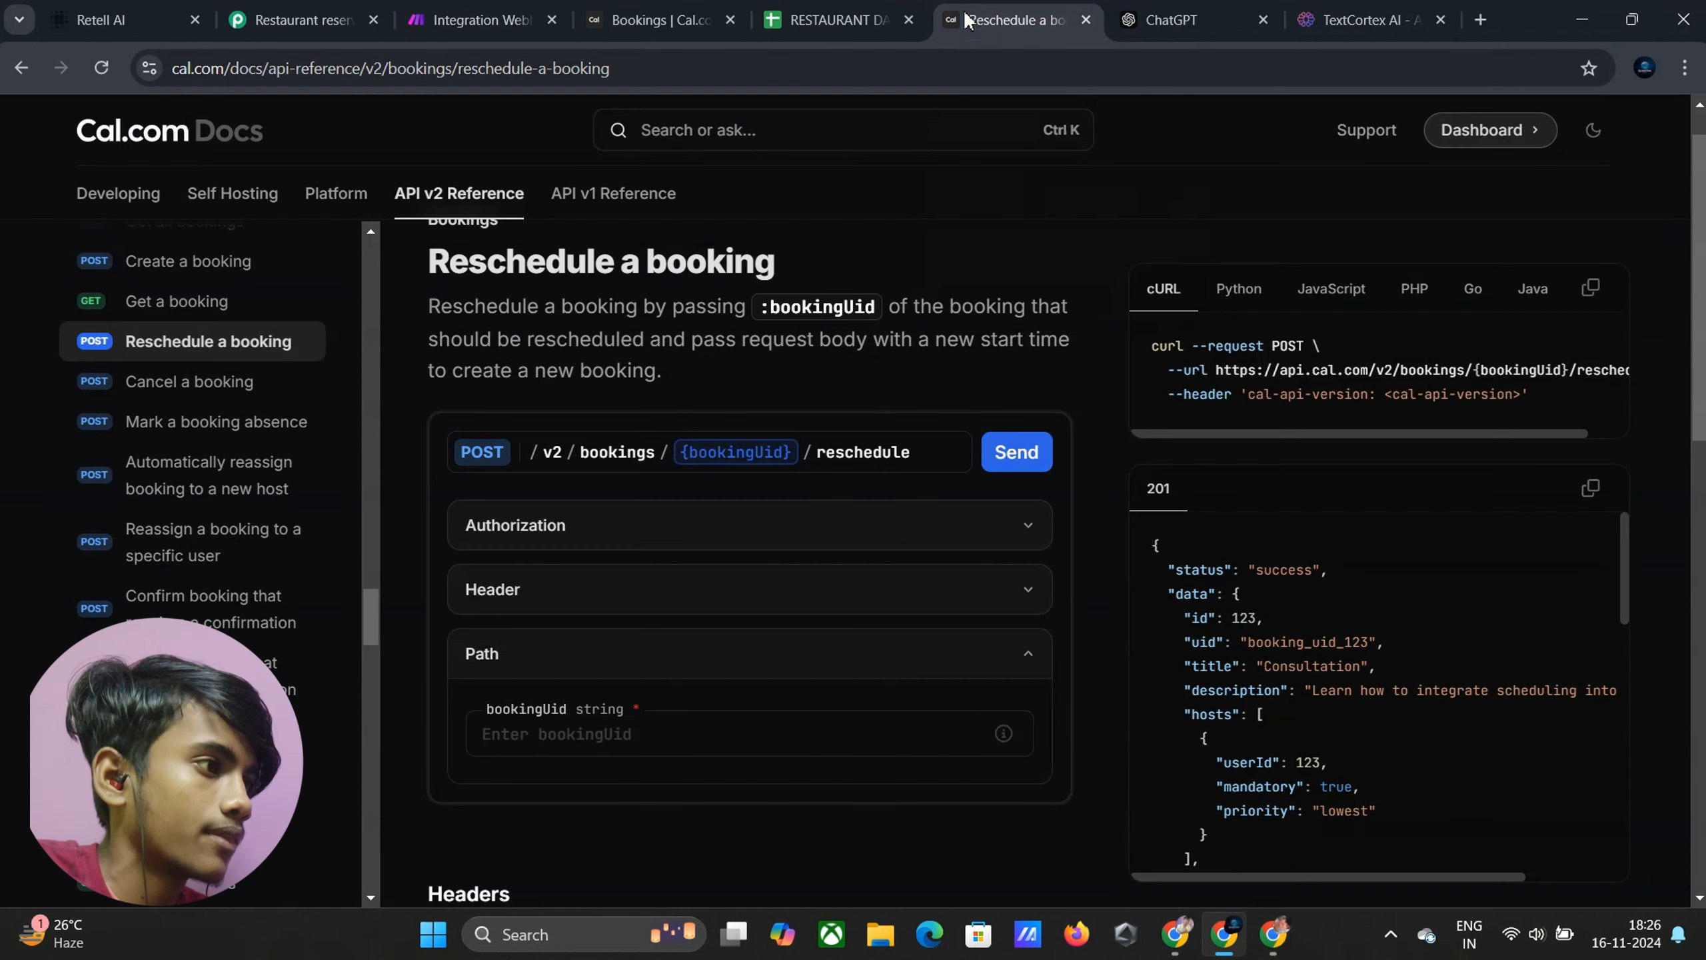
pyautogui.scroll(1, 685, 401)
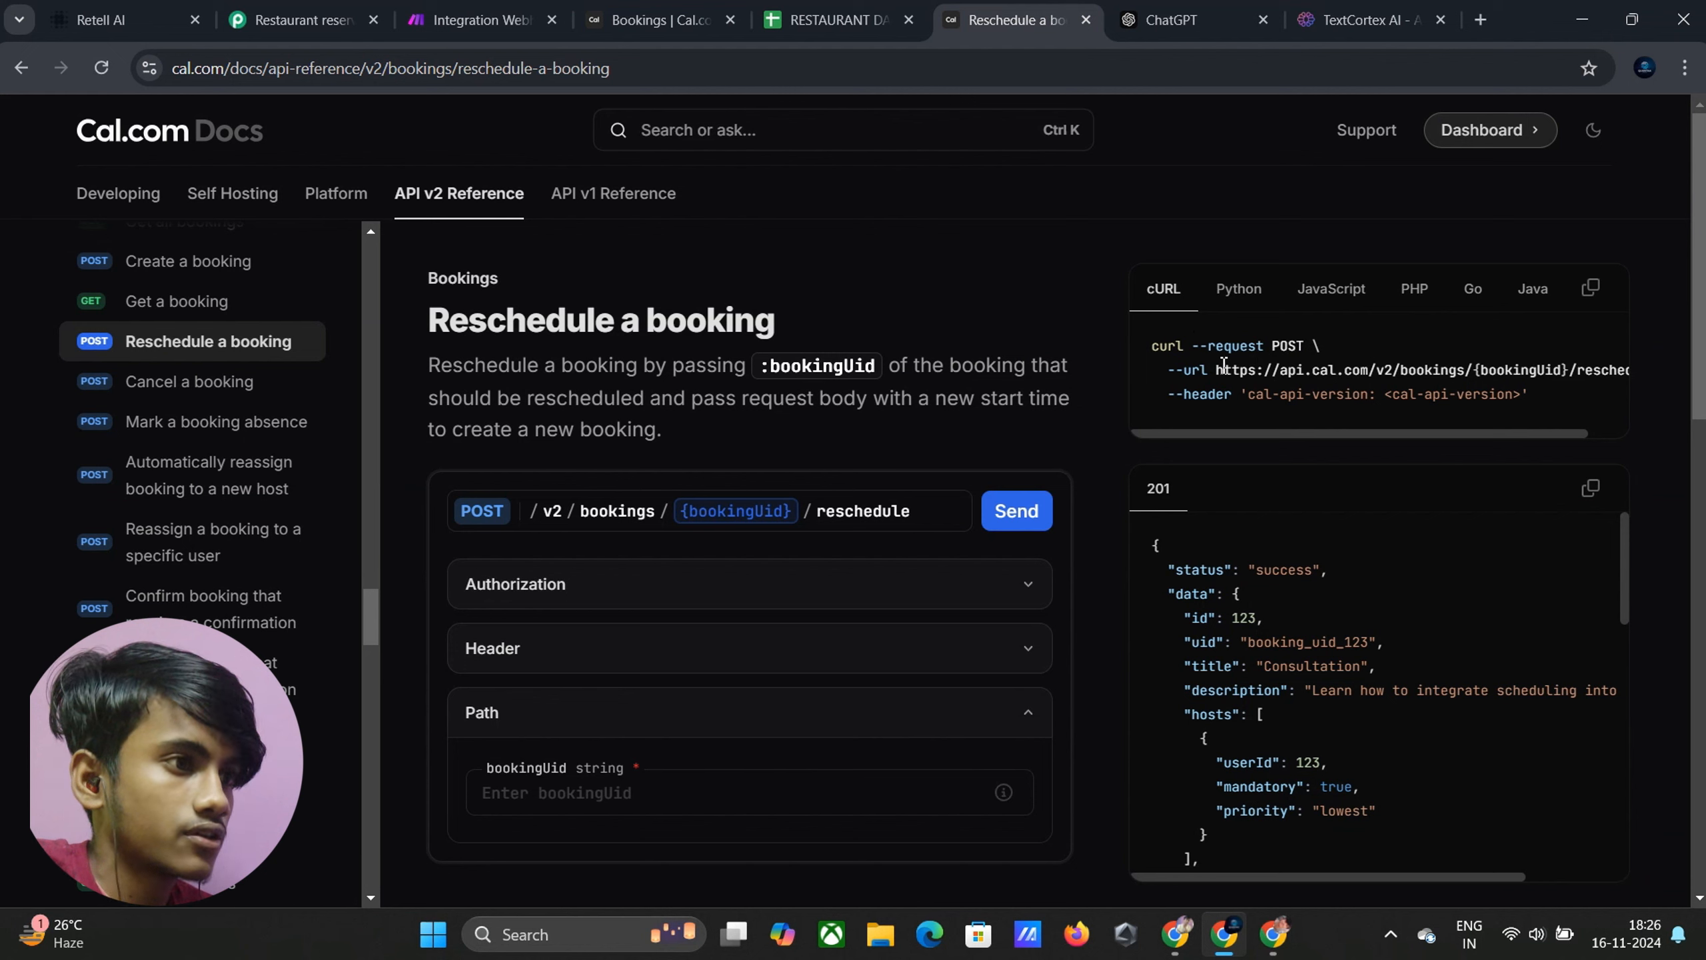
pyautogui.moveTo(1218, 371); pyautogui.dragTo(1610, 364)
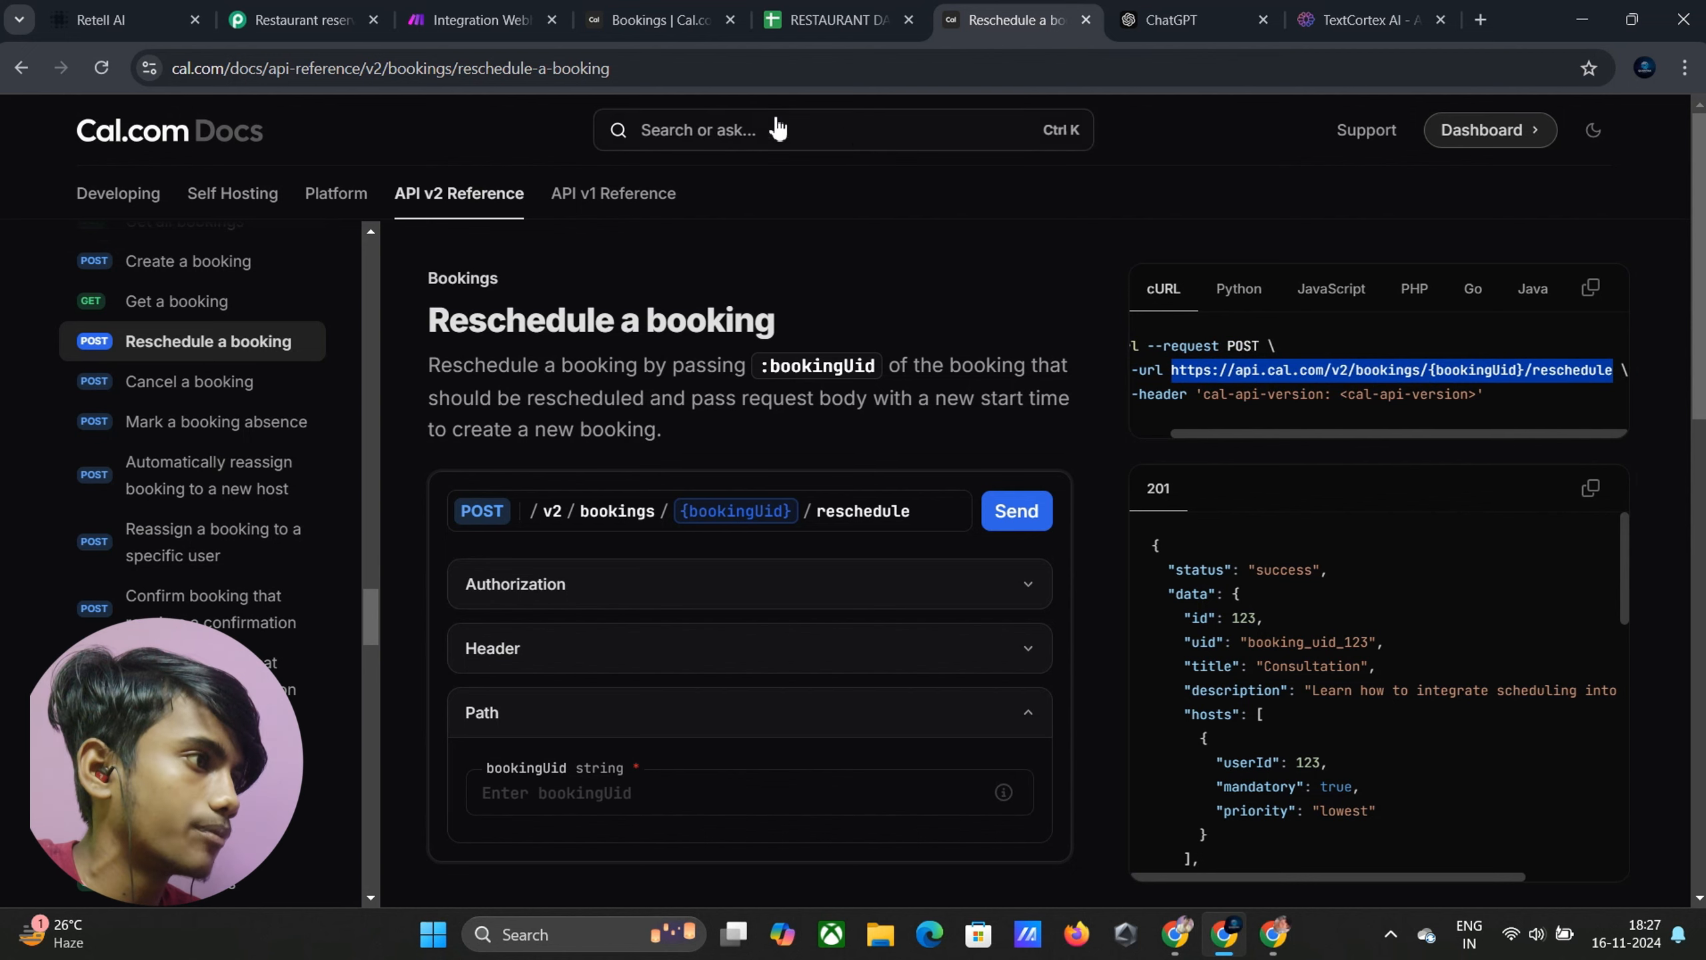
pyautogui.click(494, 21)
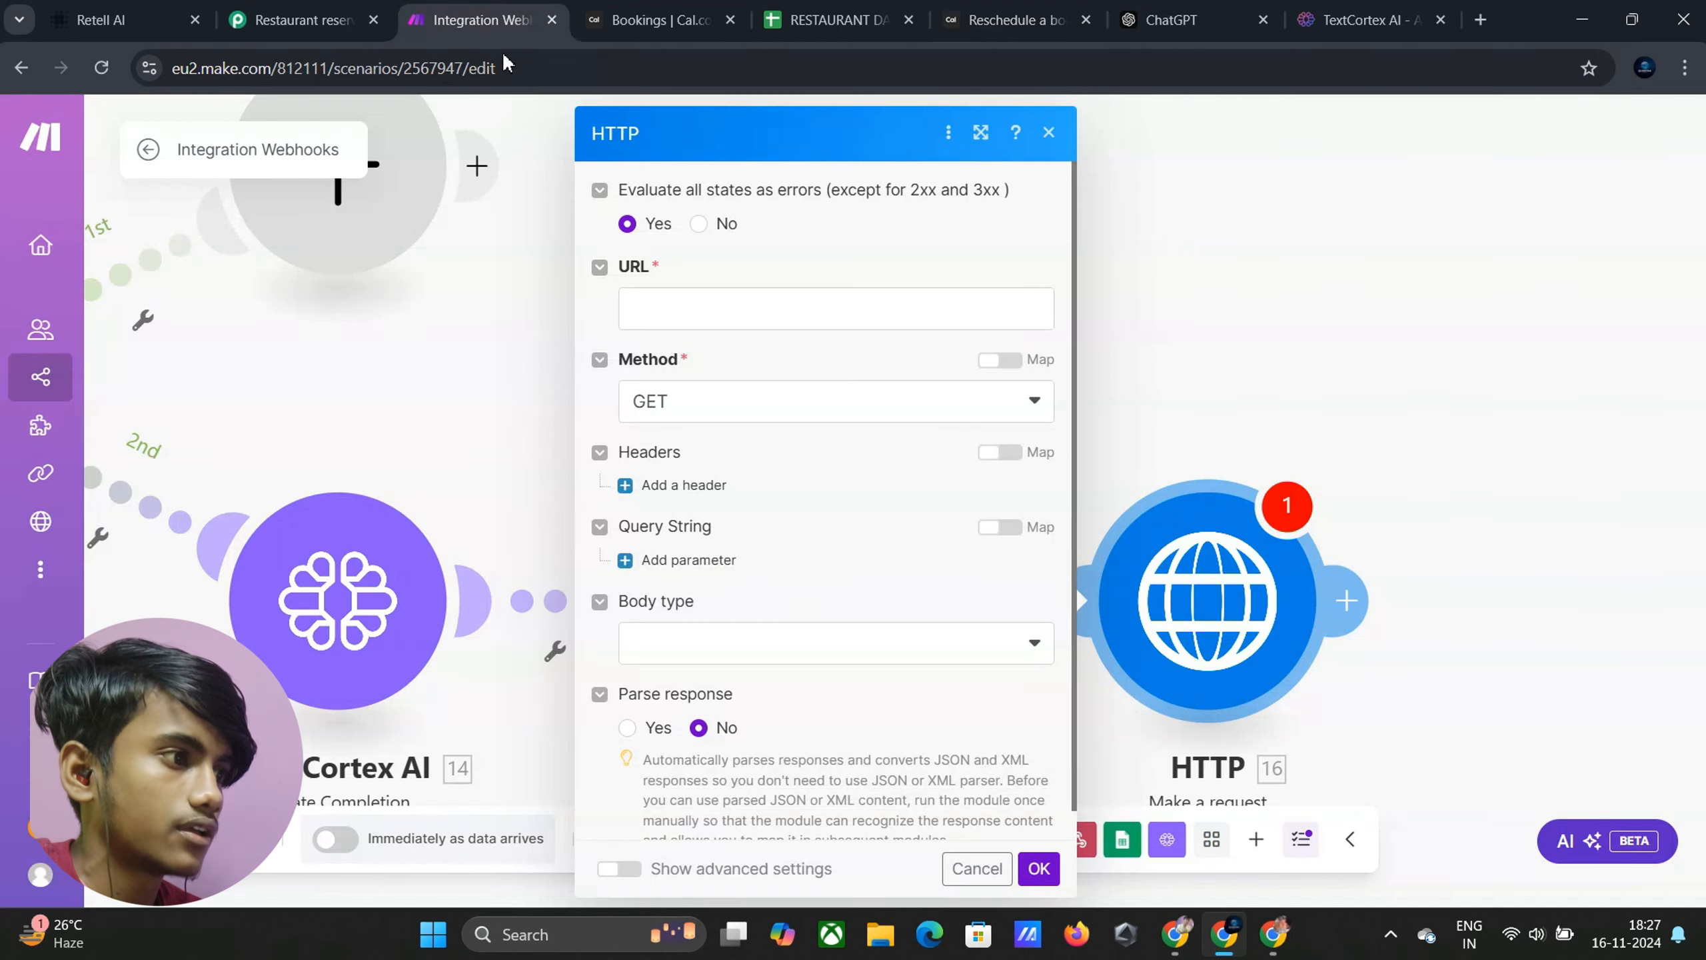
# Paste the Cal.com reschedule URL, set the method to POST, and add a first header item
pyautogui.click(788, 320)
pyautogui.write('https://api.cal.com/v2/bookings/{bookingUid}/reschedule')
pyautogui.click(762, 426)
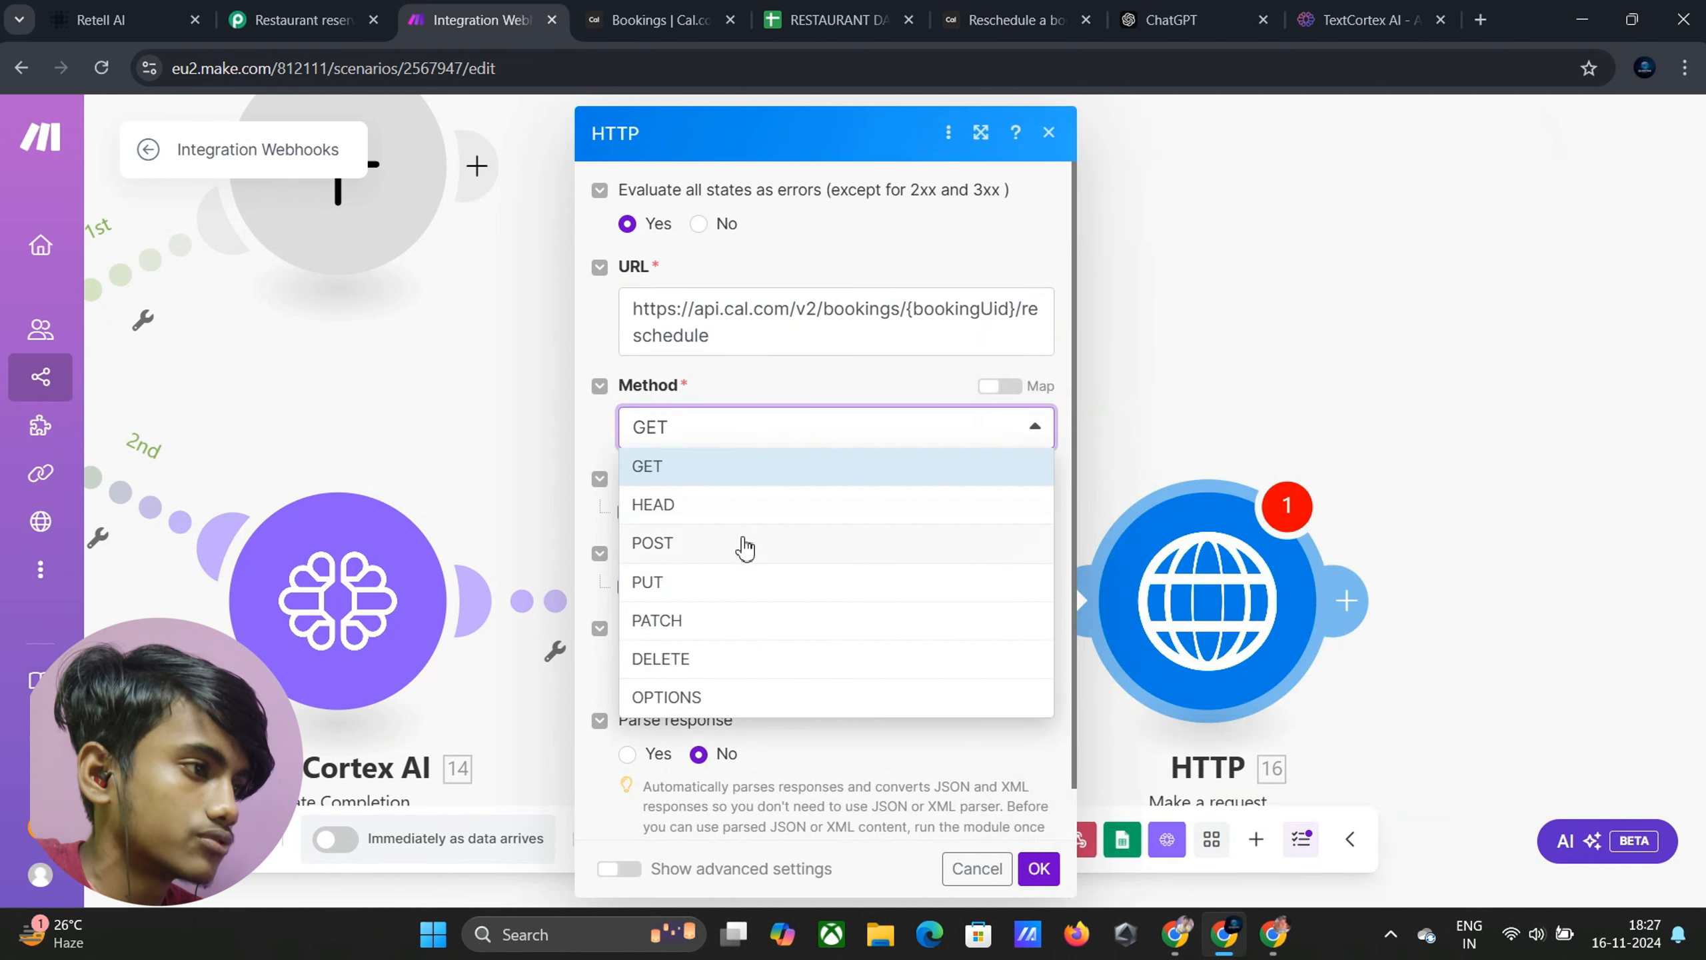
pyautogui.click(744, 548)
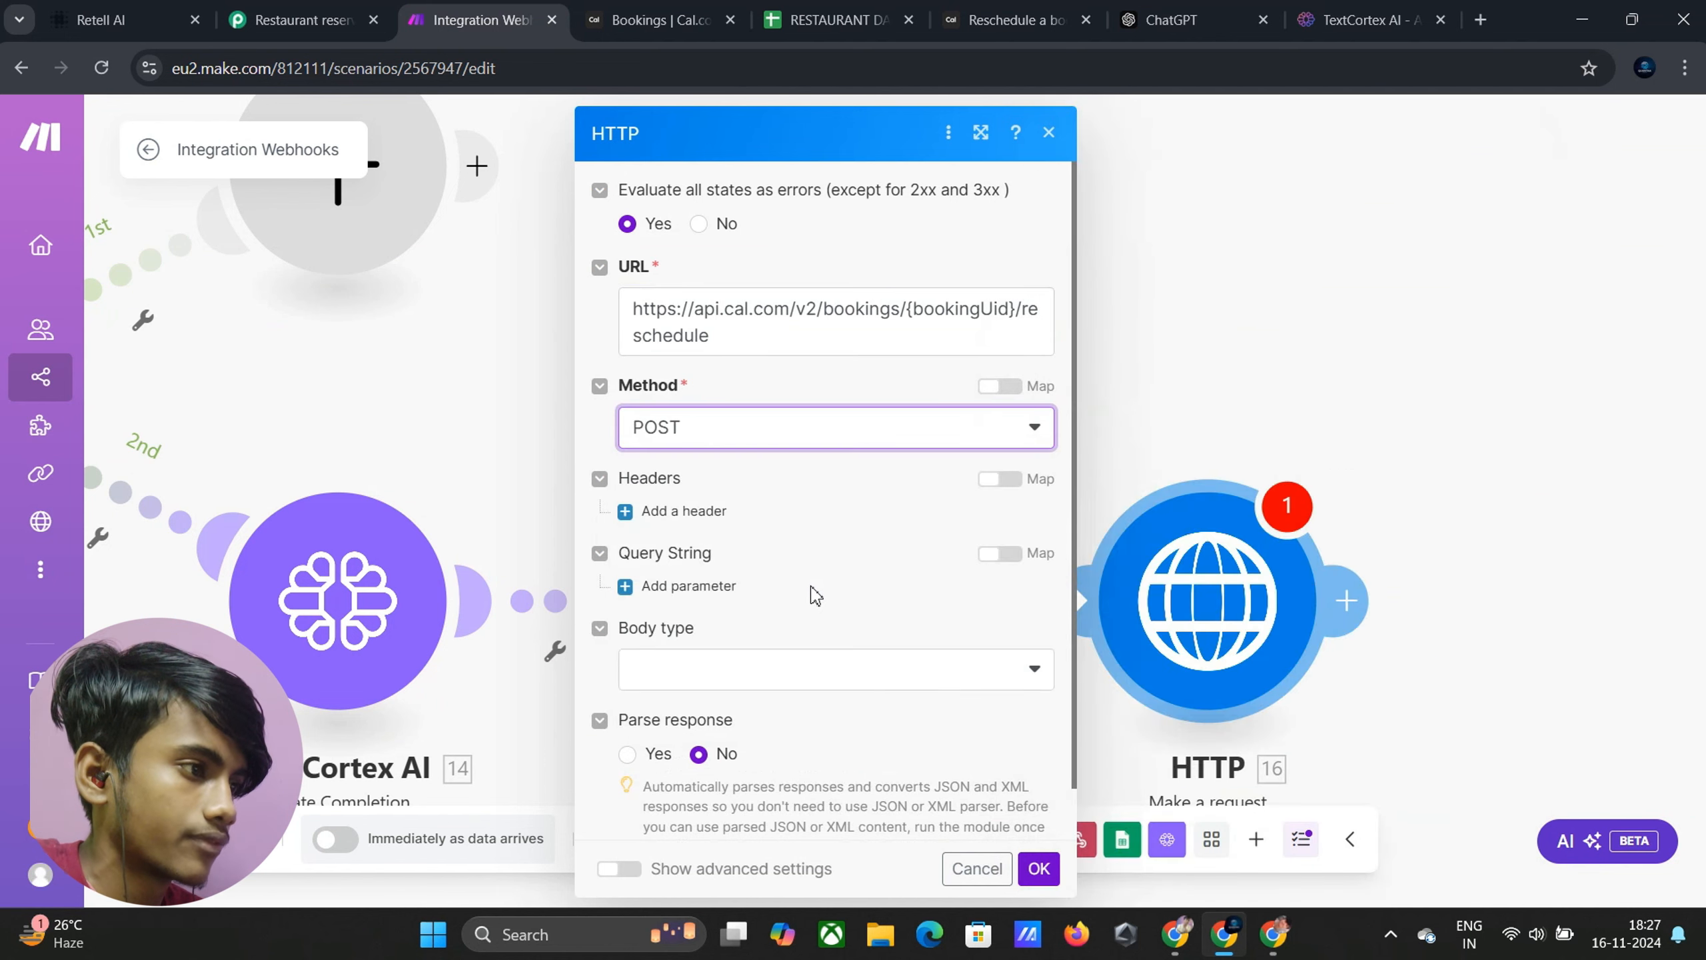
pyautogui.click(683, 510)
pyautogui.click(727, 587)
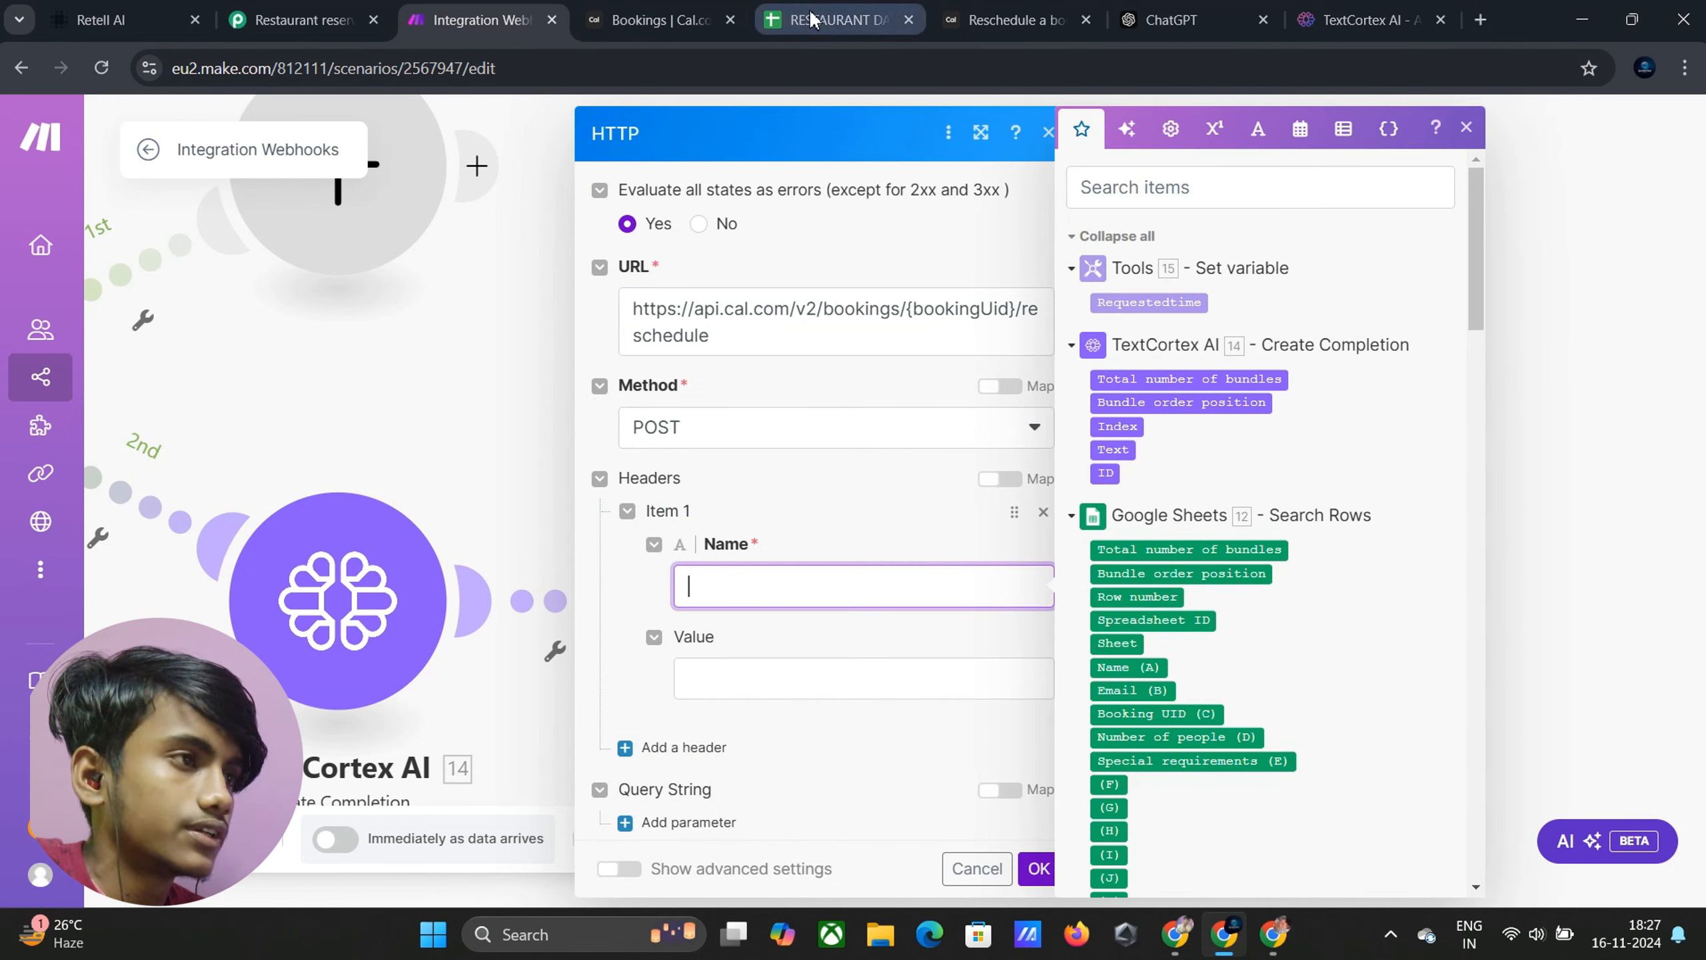
# Paste the API key saved in Notepad as the docs playground's Authorization bearer token
pyautogui.click(964, 14)
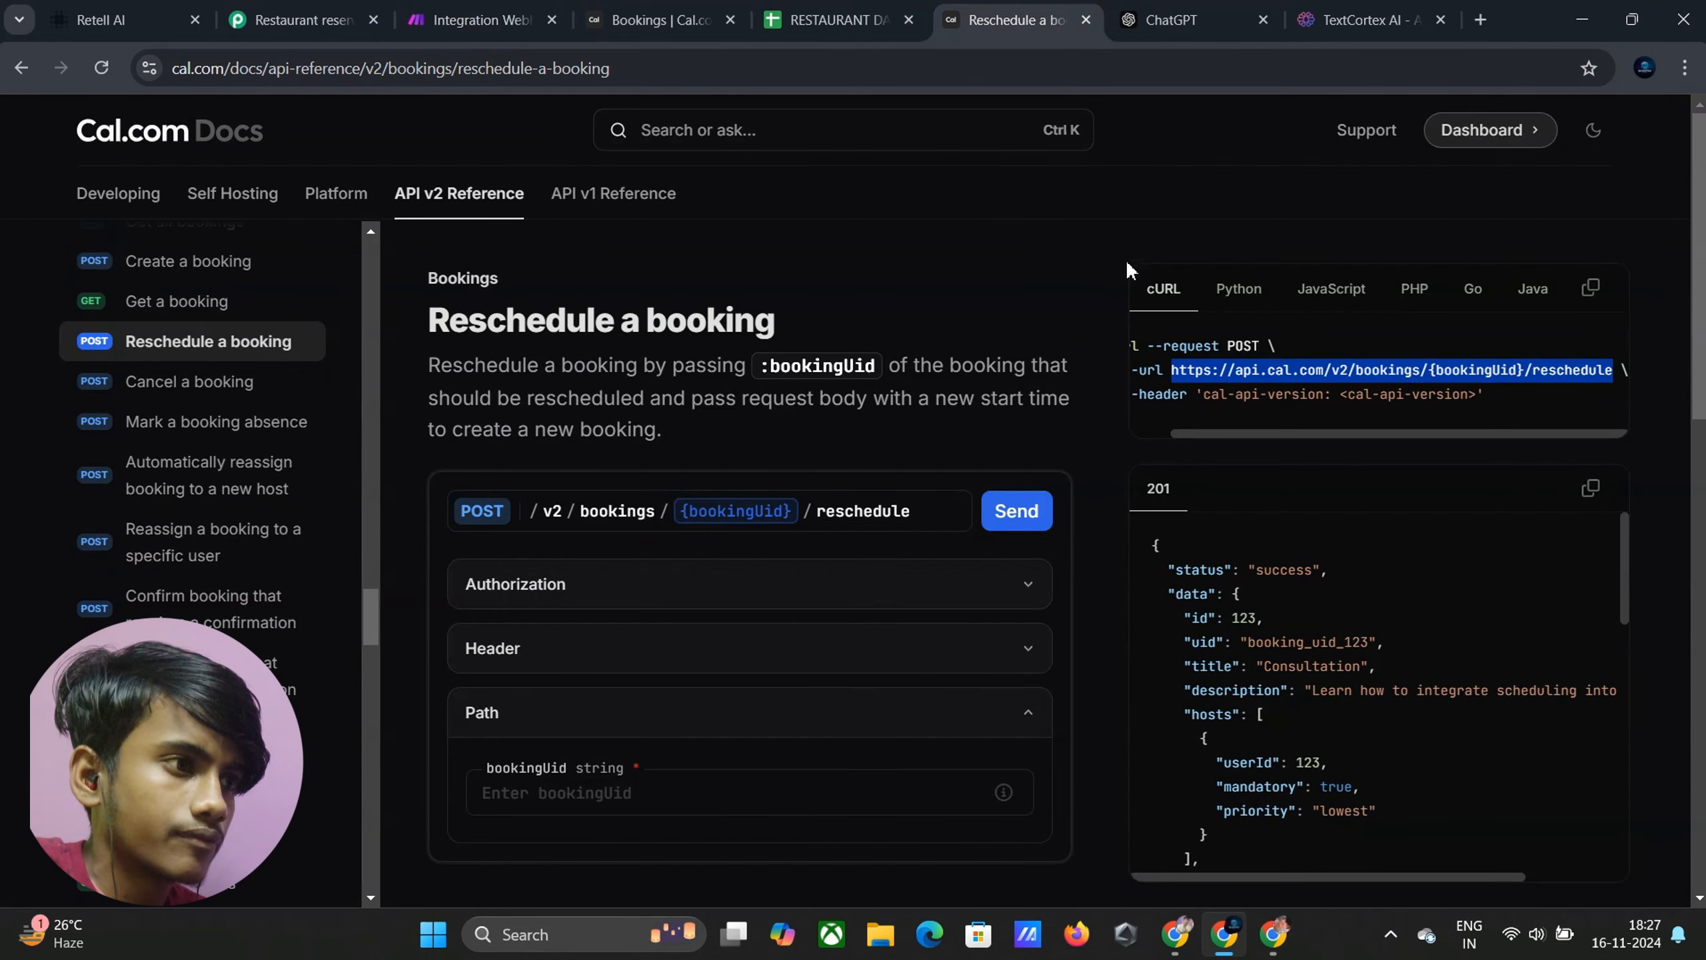
pyautogui.click(736, 583)
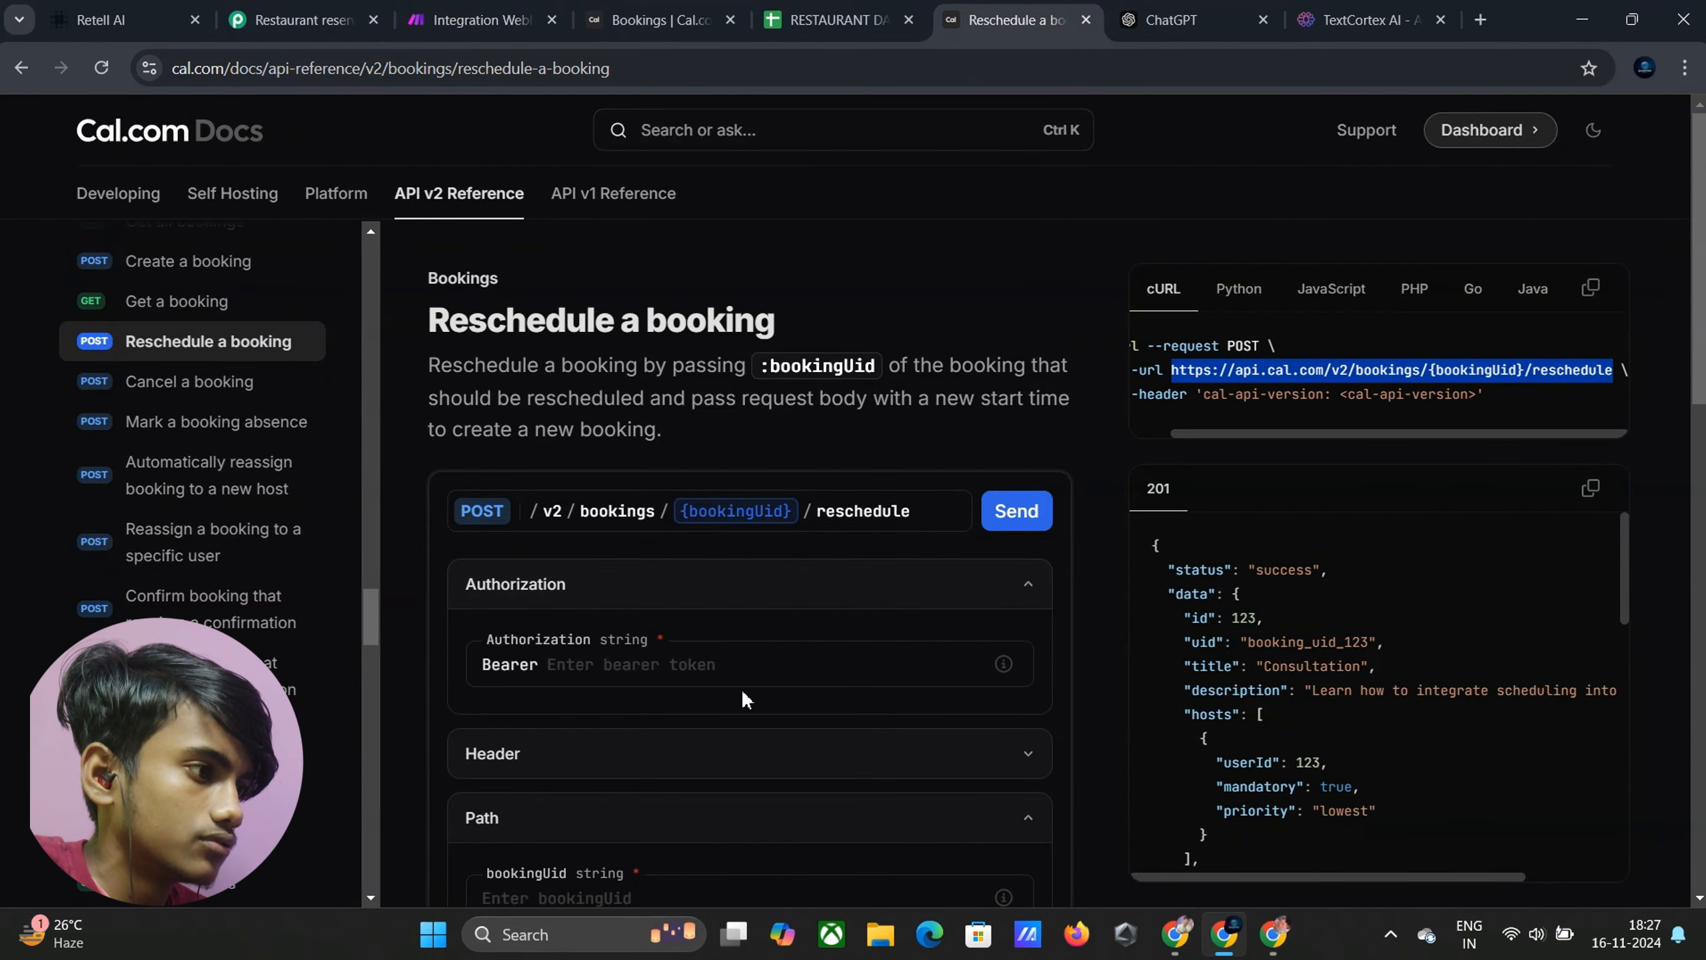
pyautogui.click(562, 671)
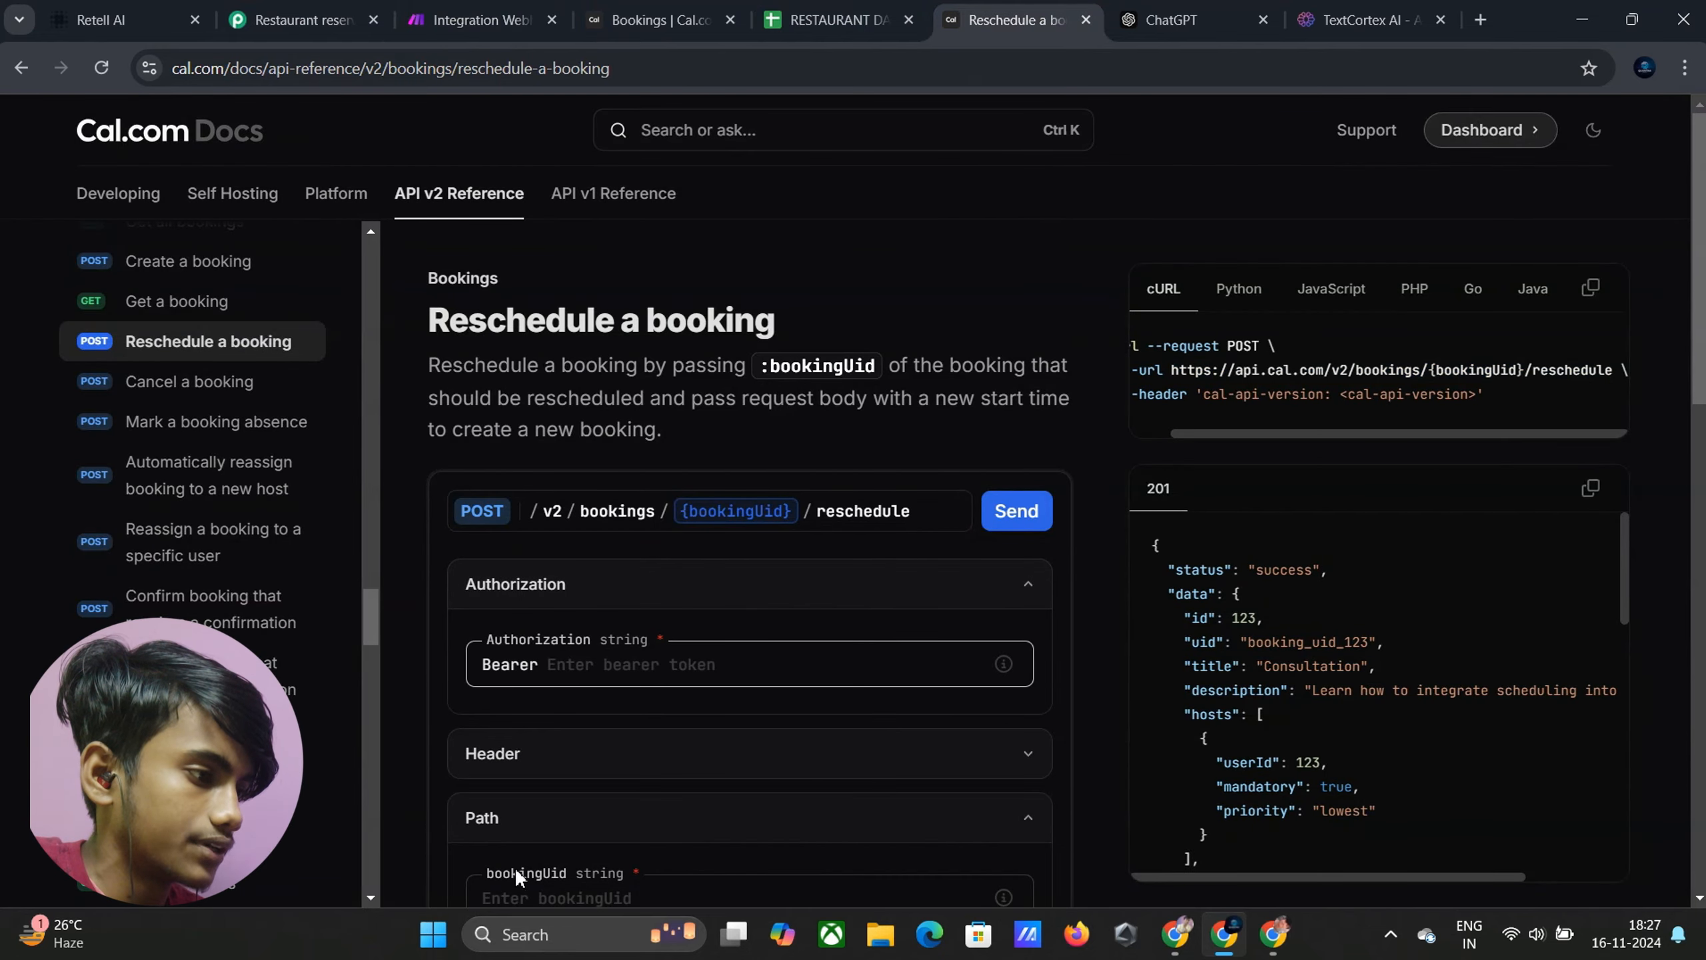
pyautogui.click(511, 932)
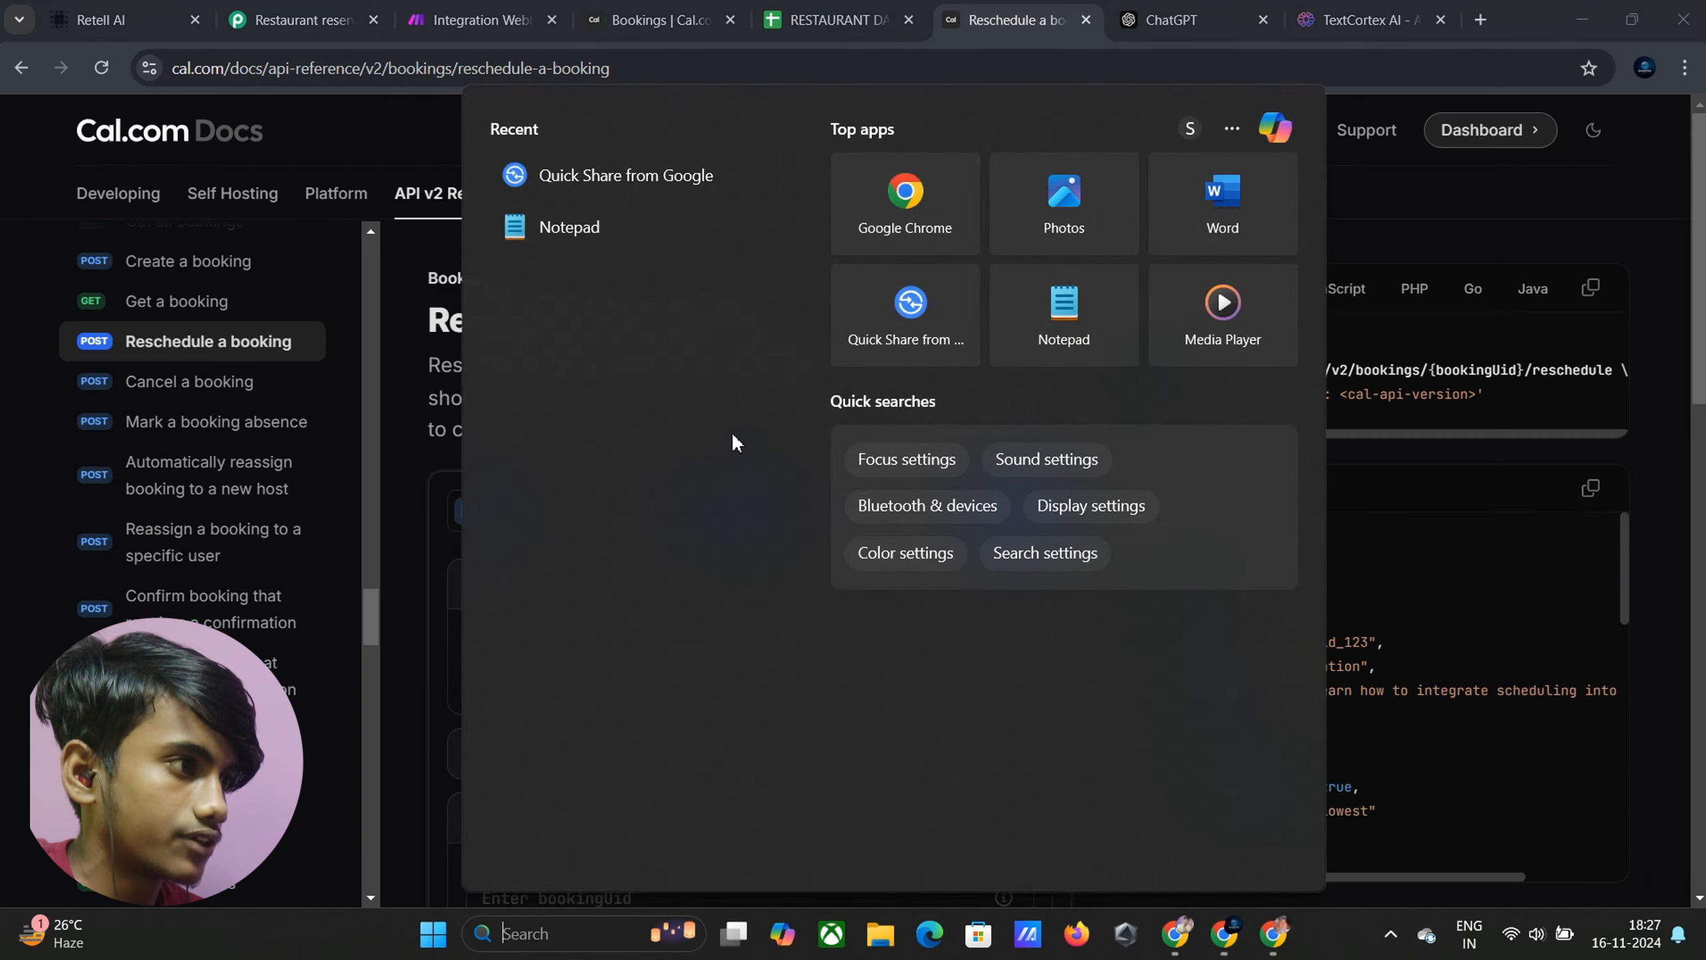
pyautogui.click(616, 230)
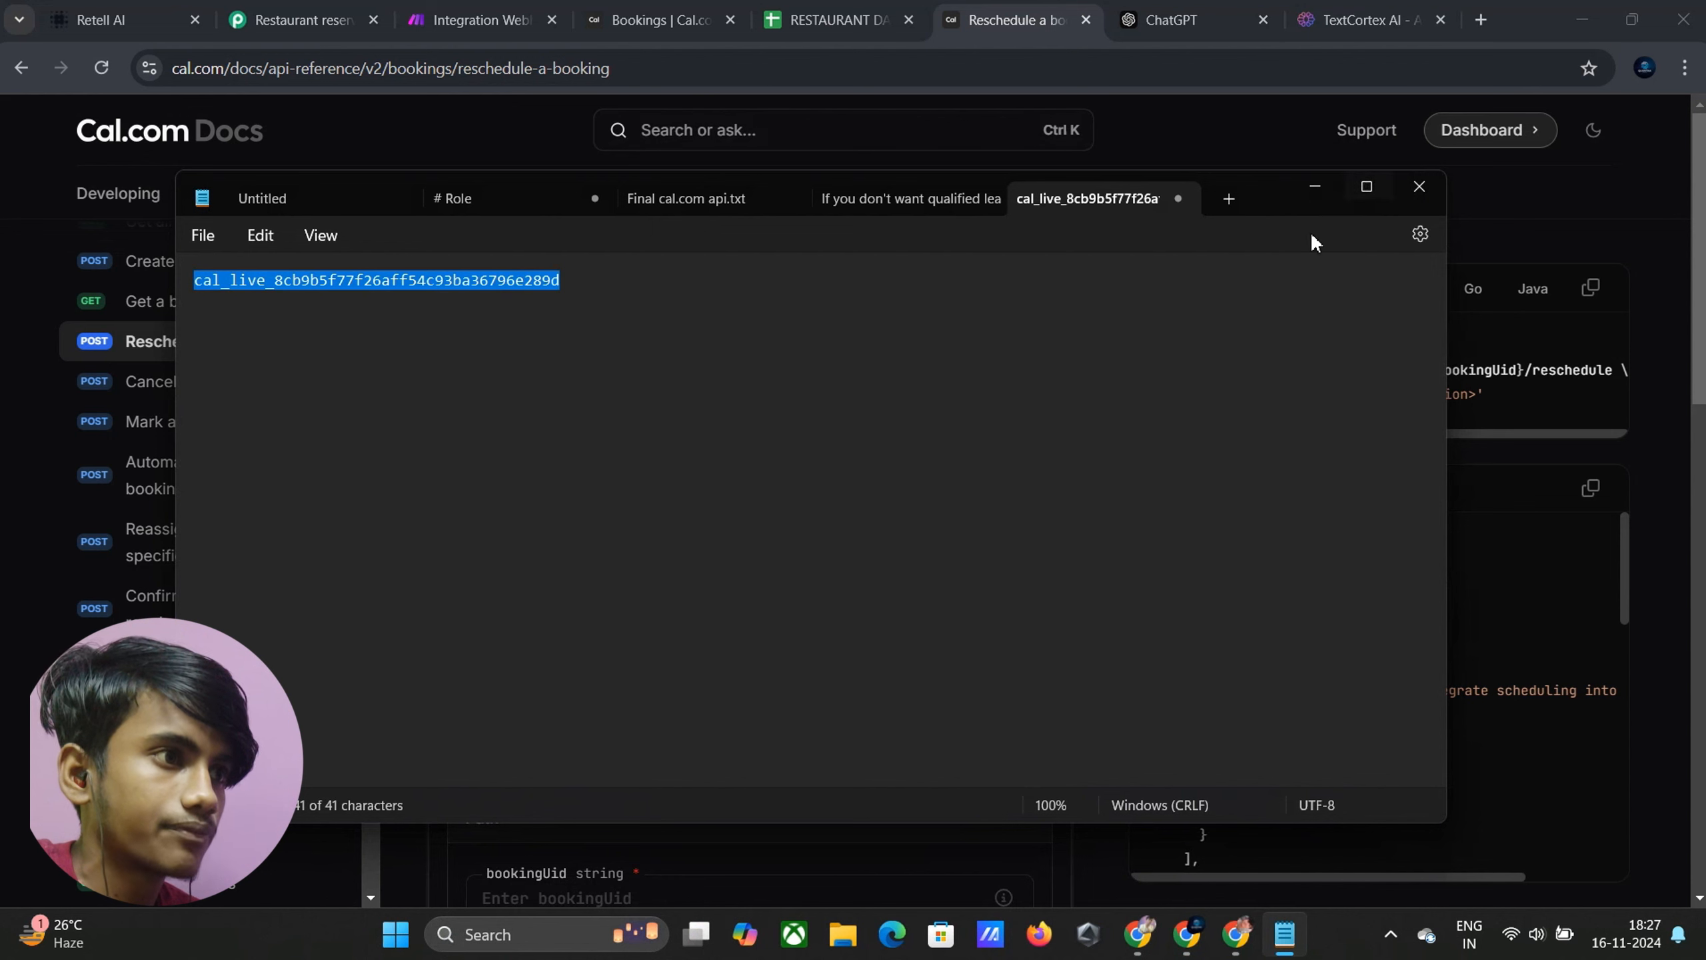
pyautogui.click(1314, 186)
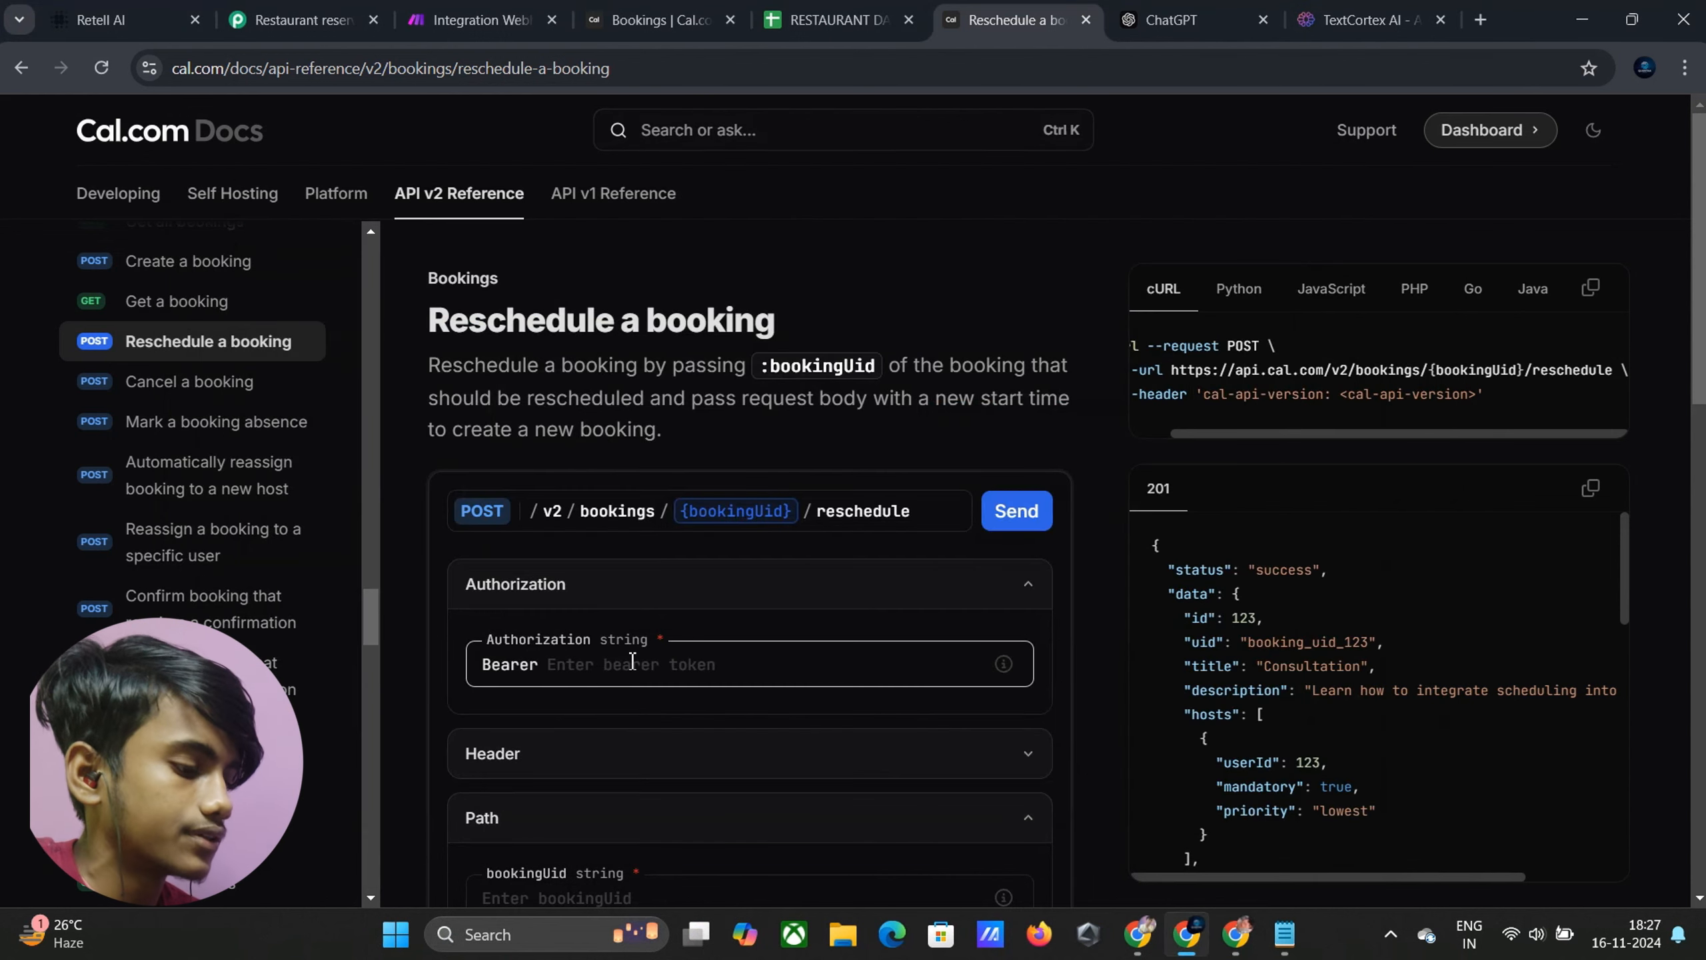
pyautogui.hotkey('ctrl', 'v')
# Set the cal-api-version header to 2024-08-13, copied from its info hint
pyautogui.click(589, 765)
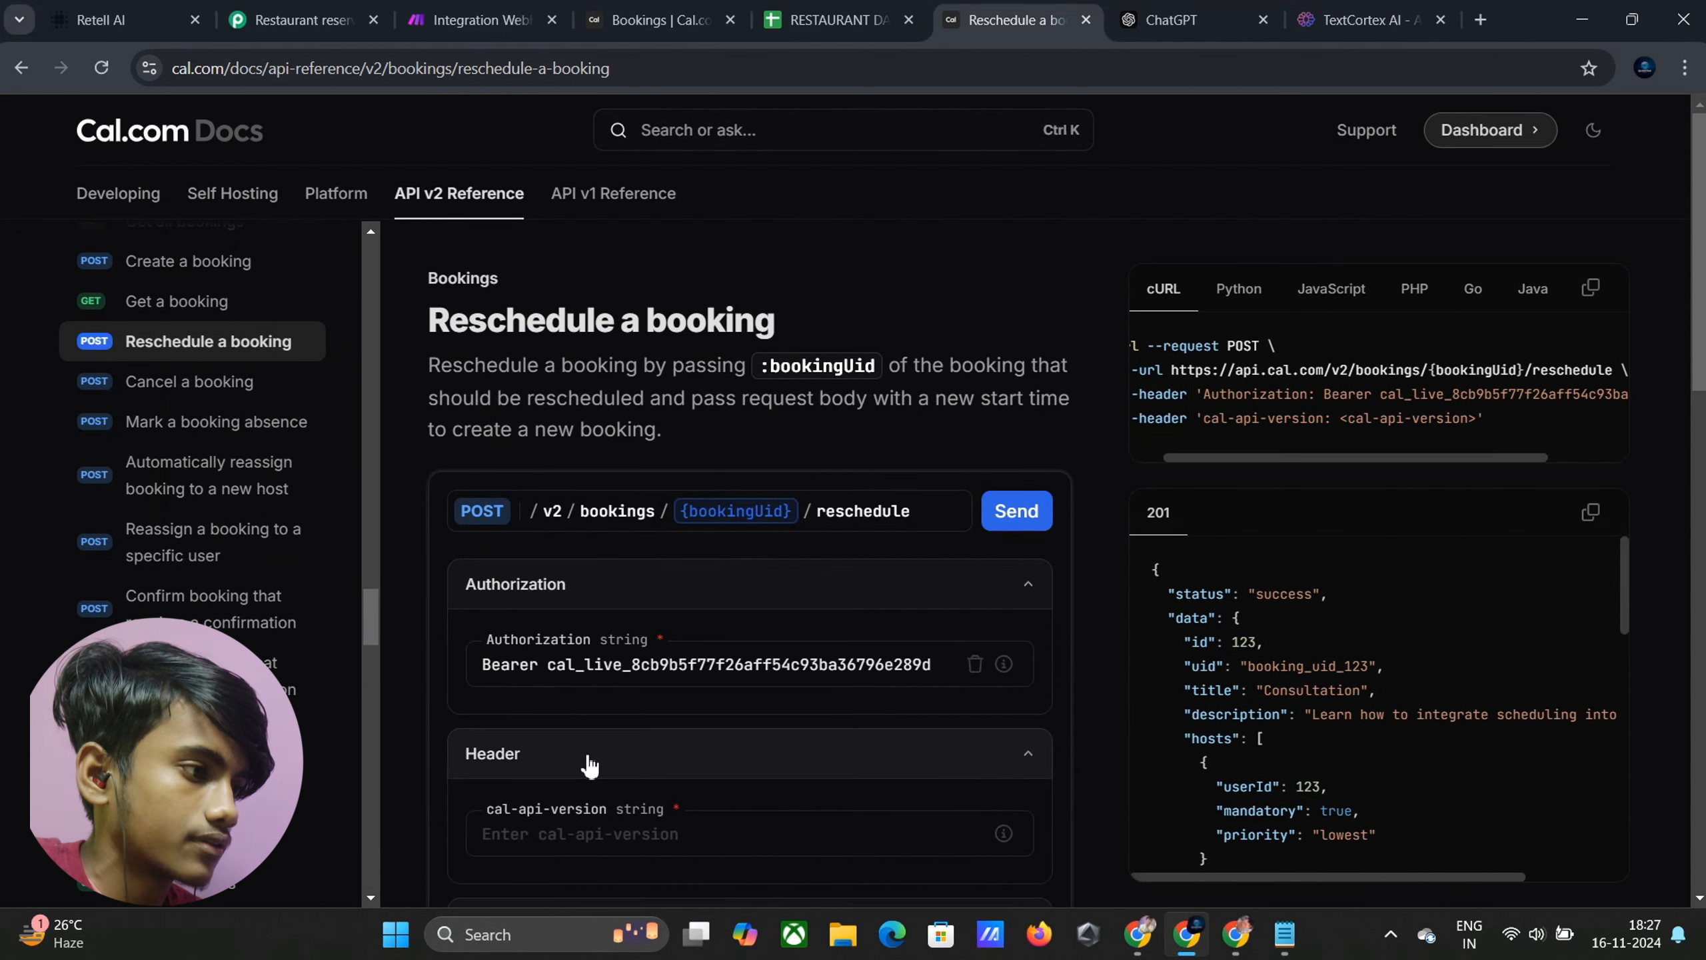
pyautogui.scroll(-1, 590, 763)
pyautogui.click(582, 728)
pyautogui.click(1001, 724)
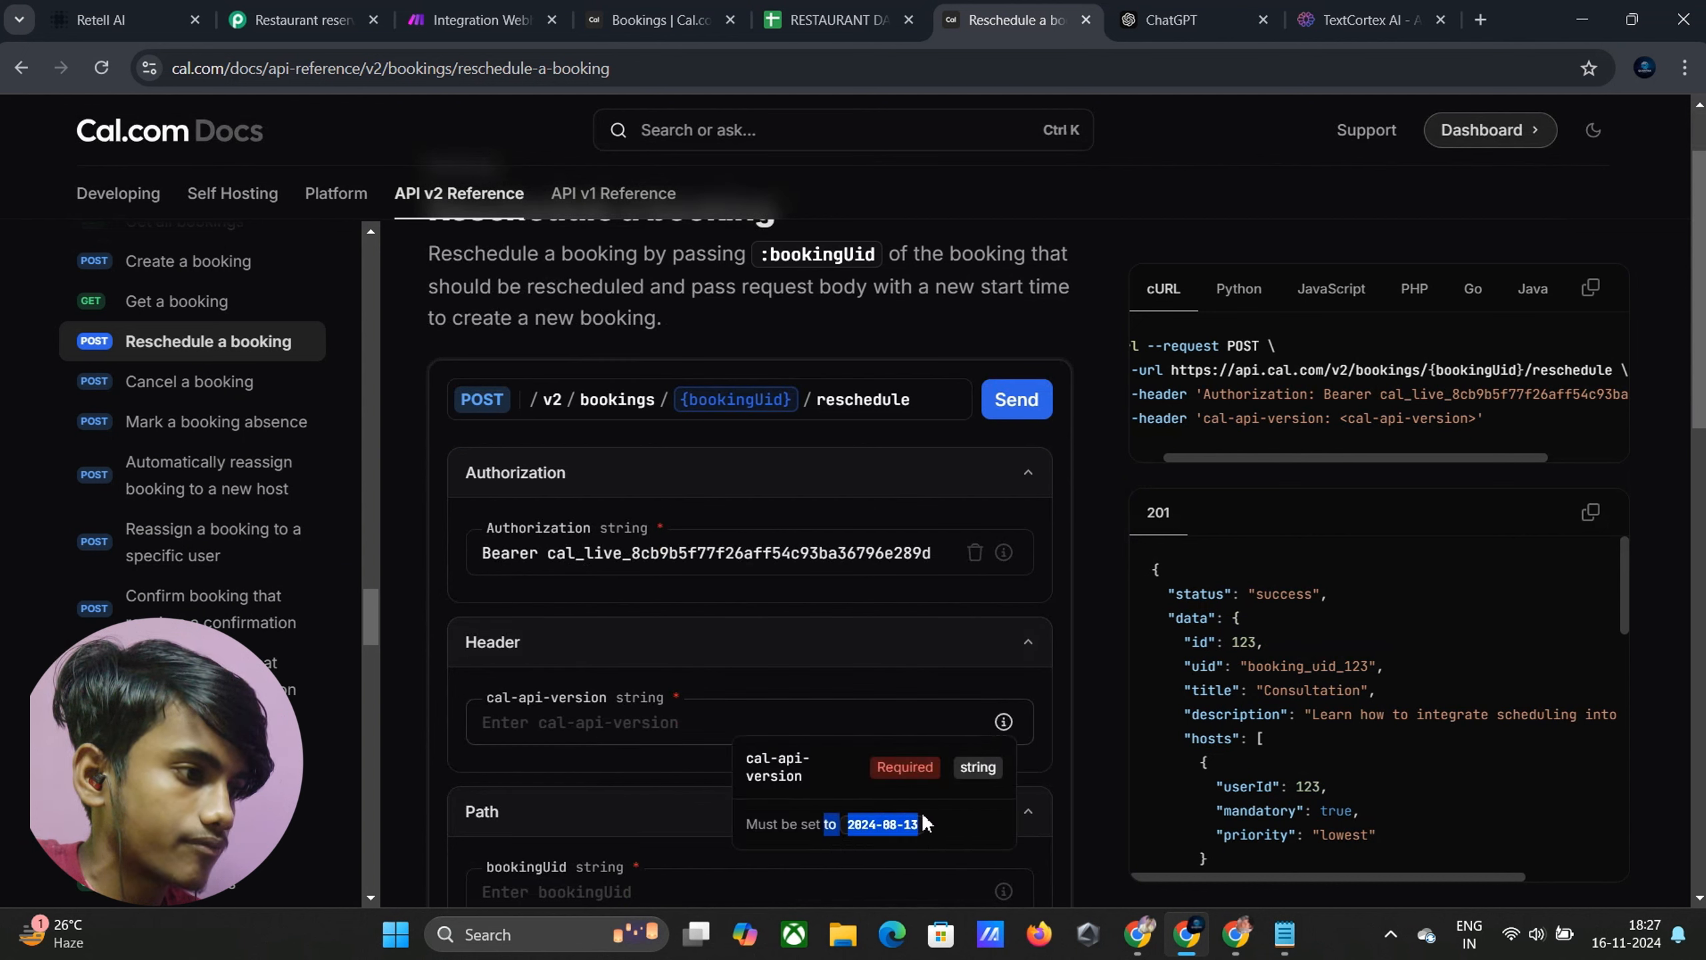
pyautogui.moveTo(921, 817); pyautogui.dragTo(884, 834)
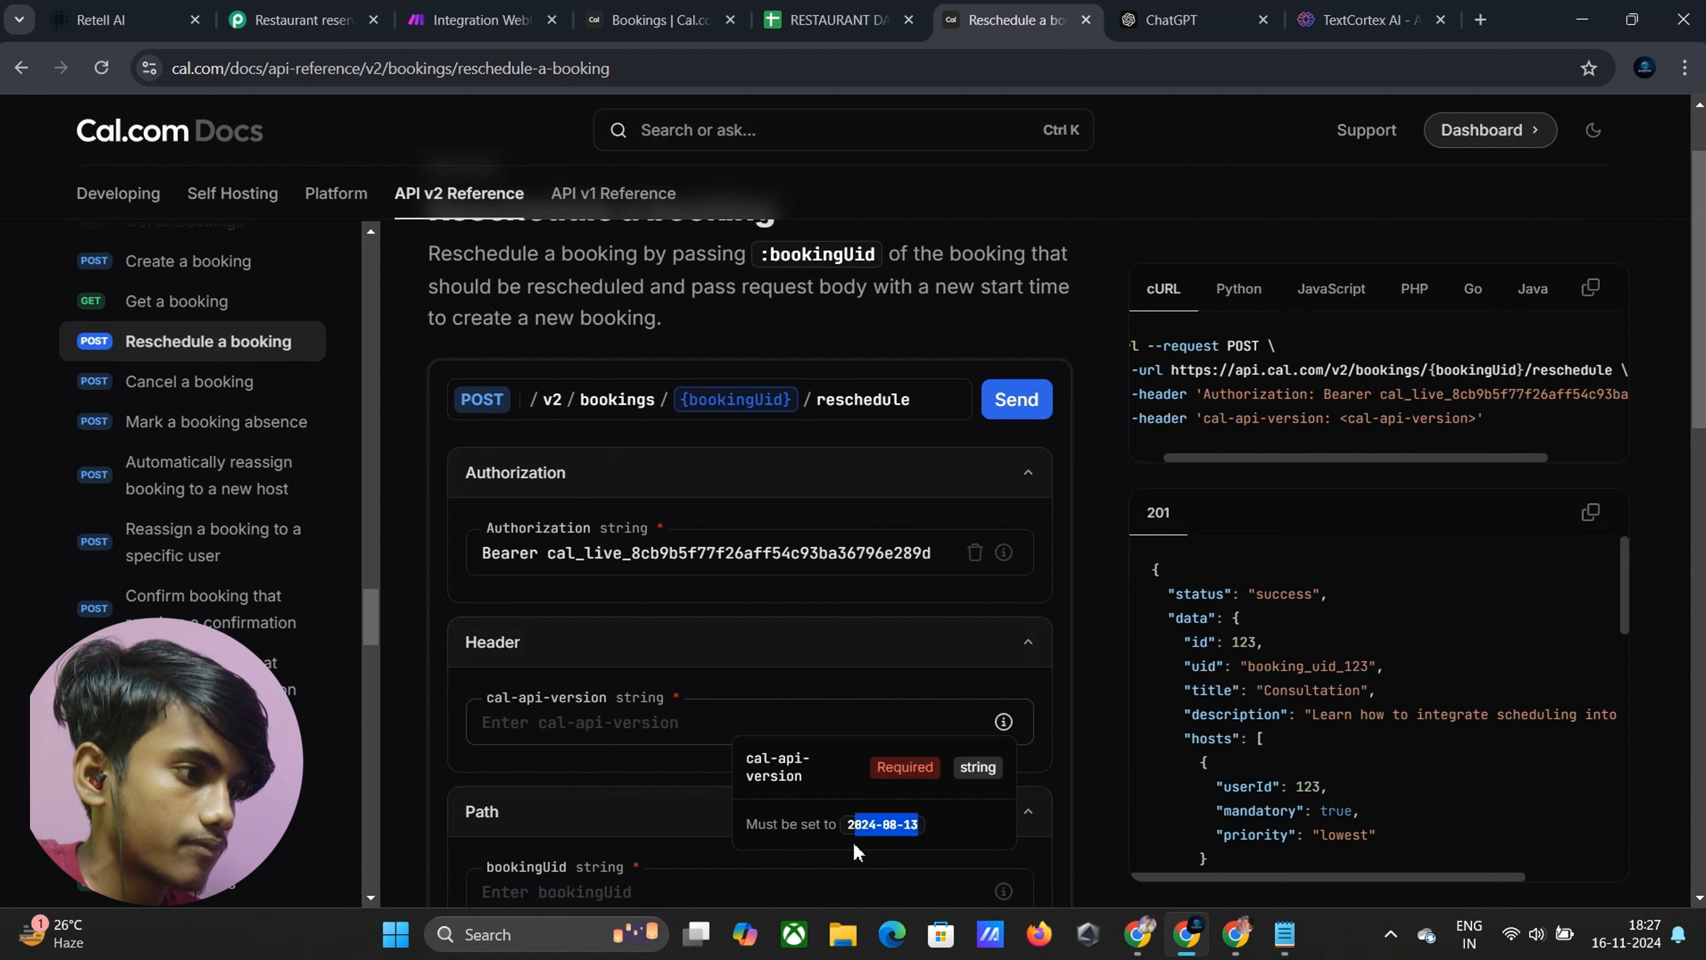
pyautogui.click(535, 722)
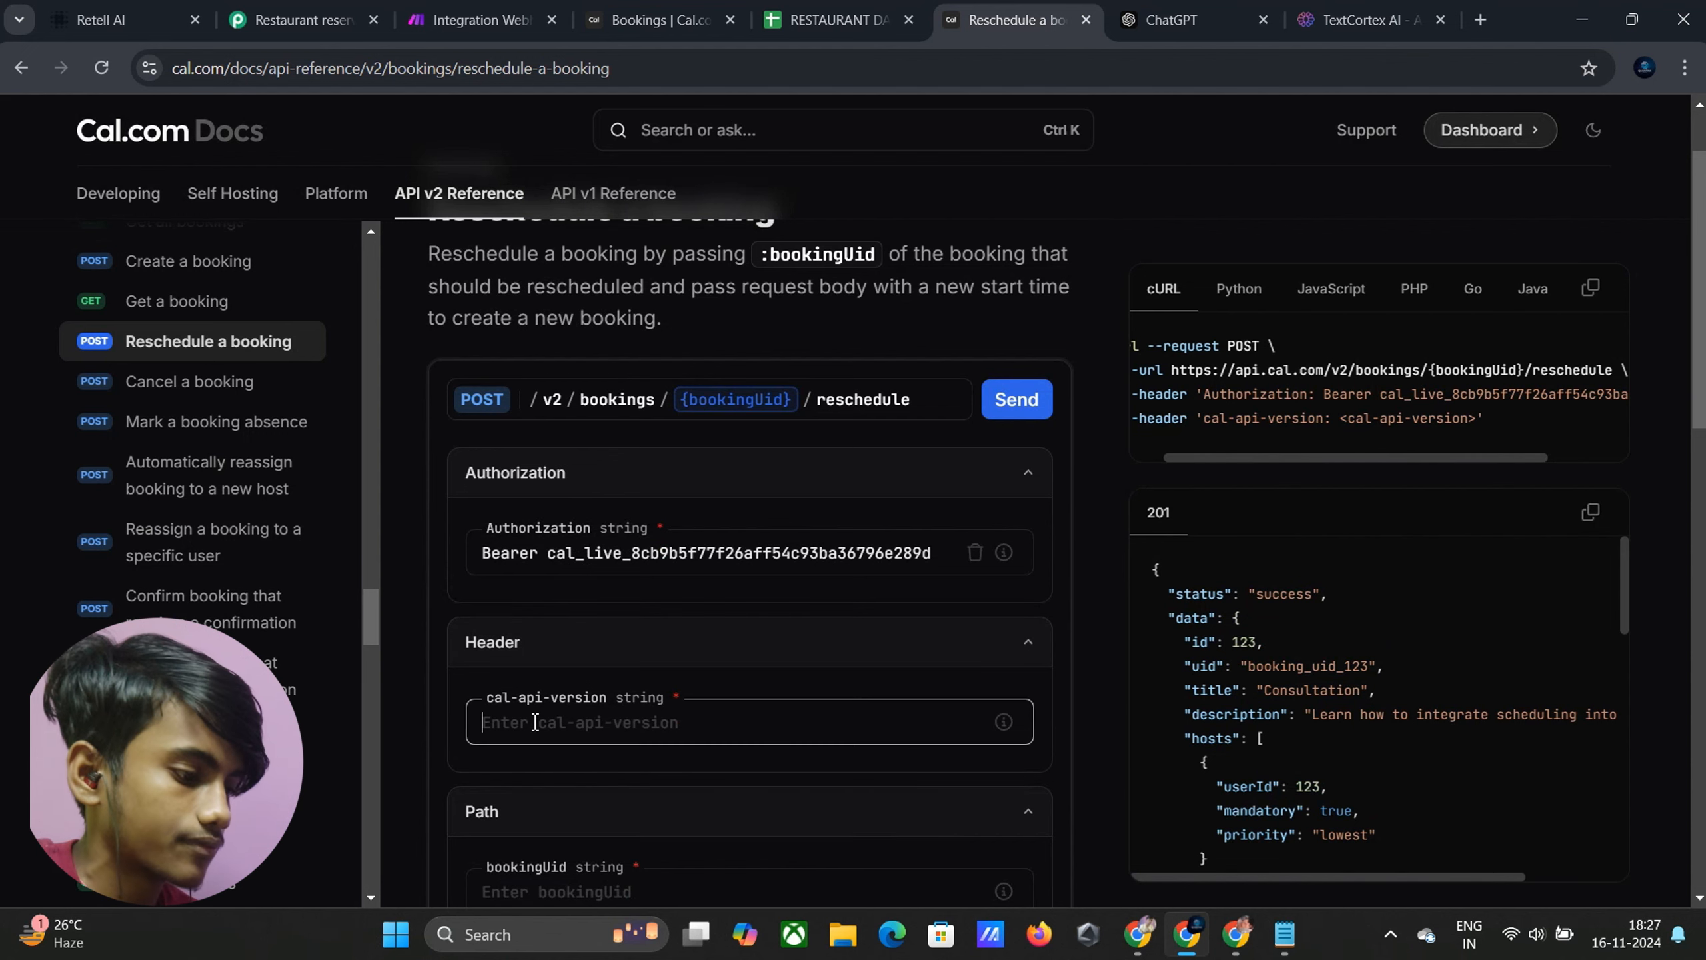
pyautogui.write('2024-08-13')
# Enter Test as the bookingUid path parameter
pyautogui.scroll(-3, 527, 747)
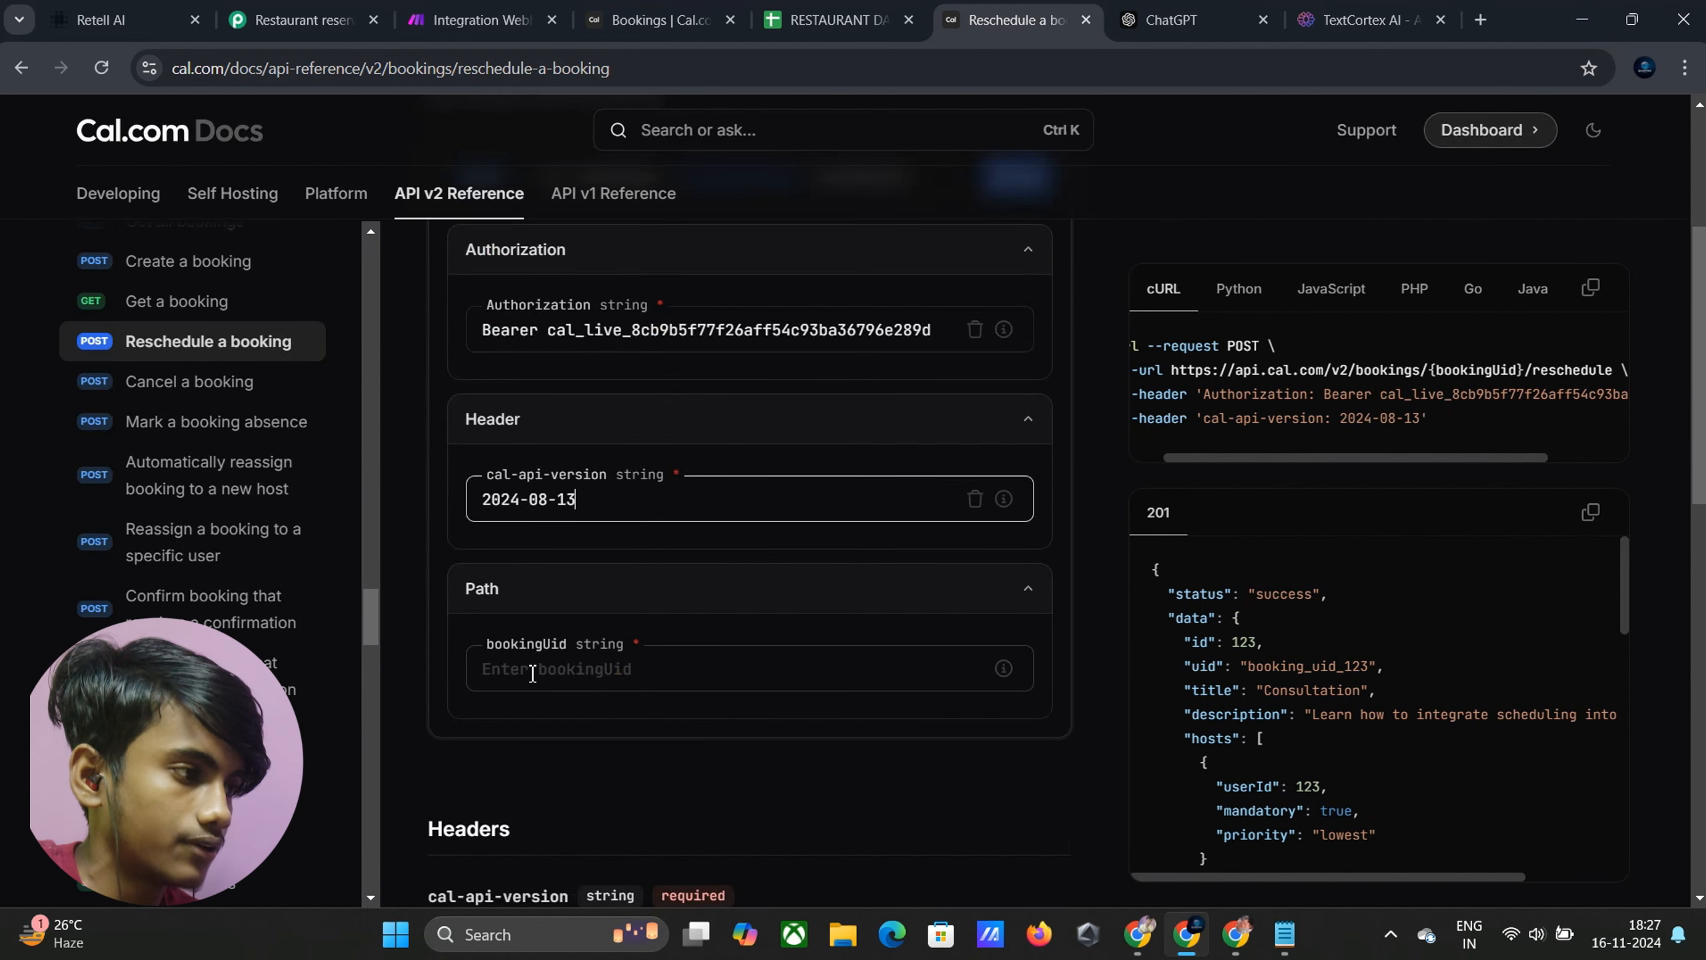
pyautogui.click(547, 681)
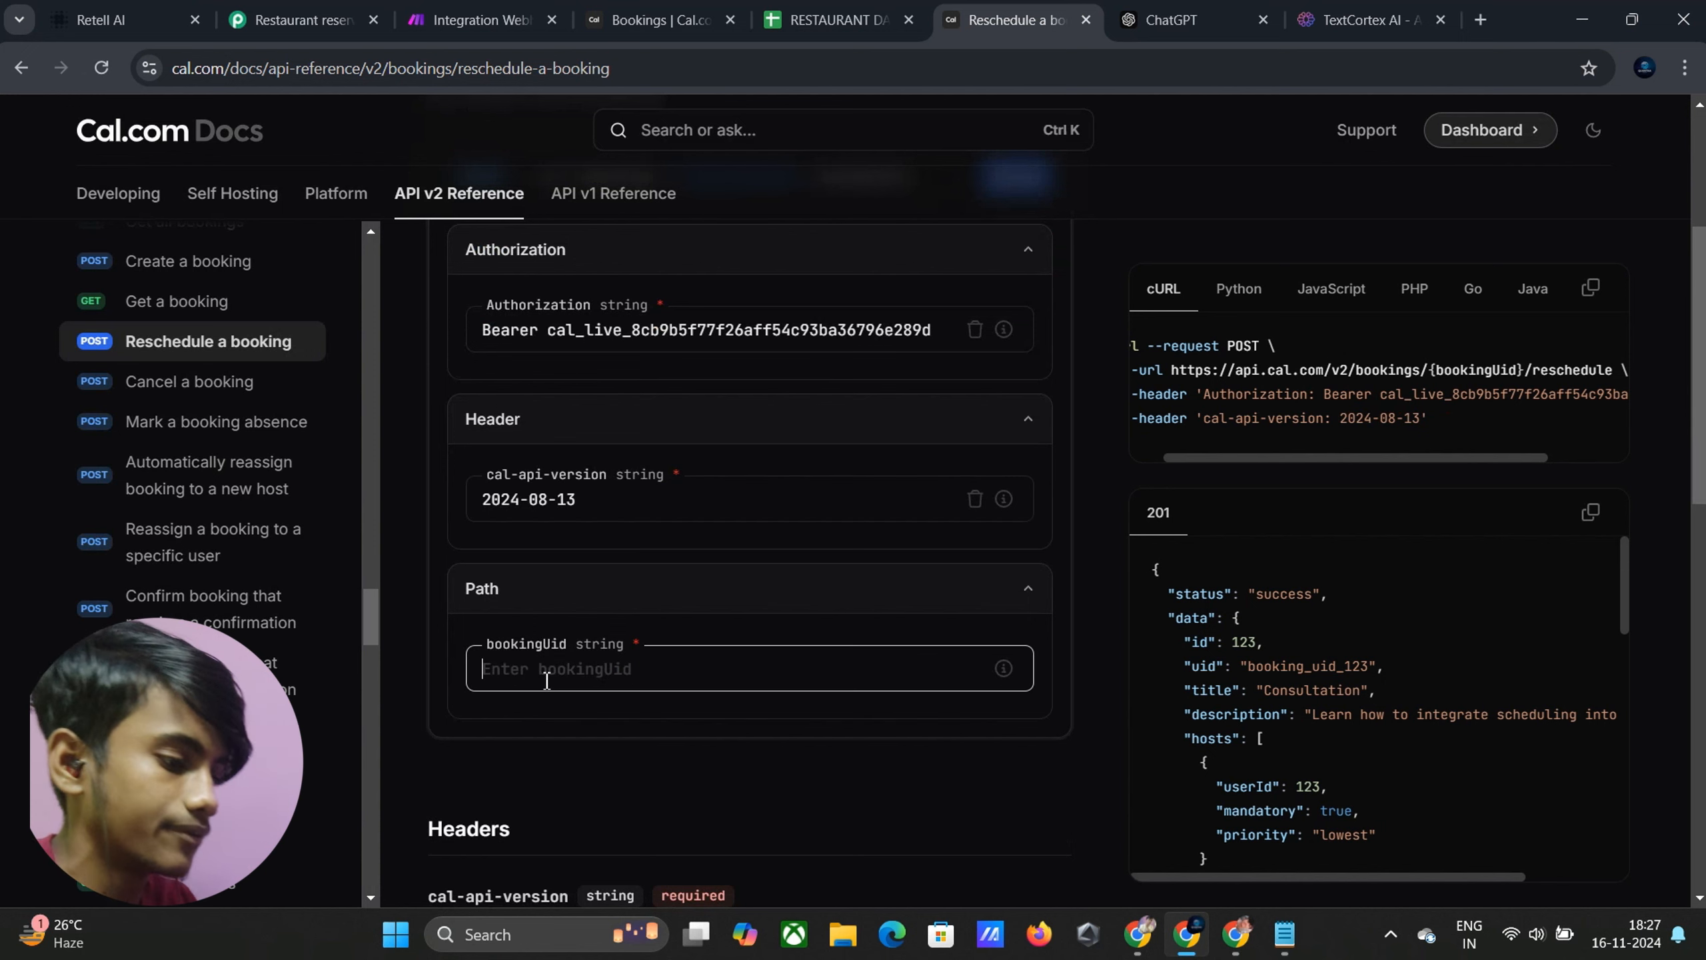
pyautogui.write('Test')
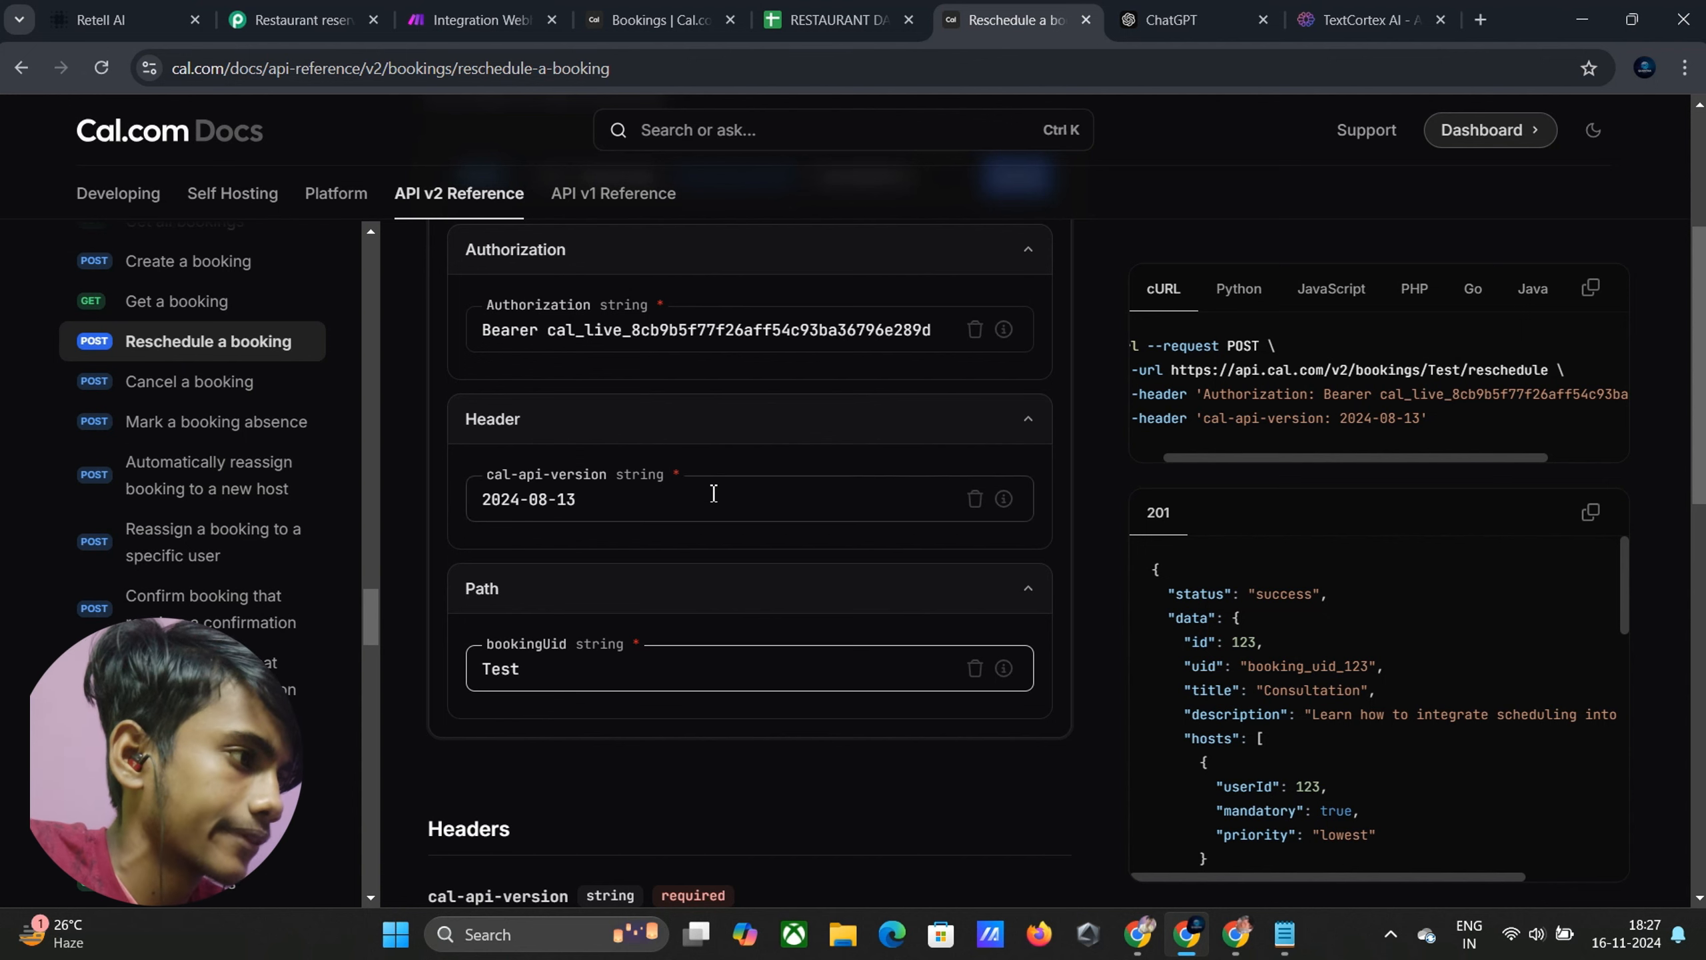
pyautogui.scroll(3, 757, 523)
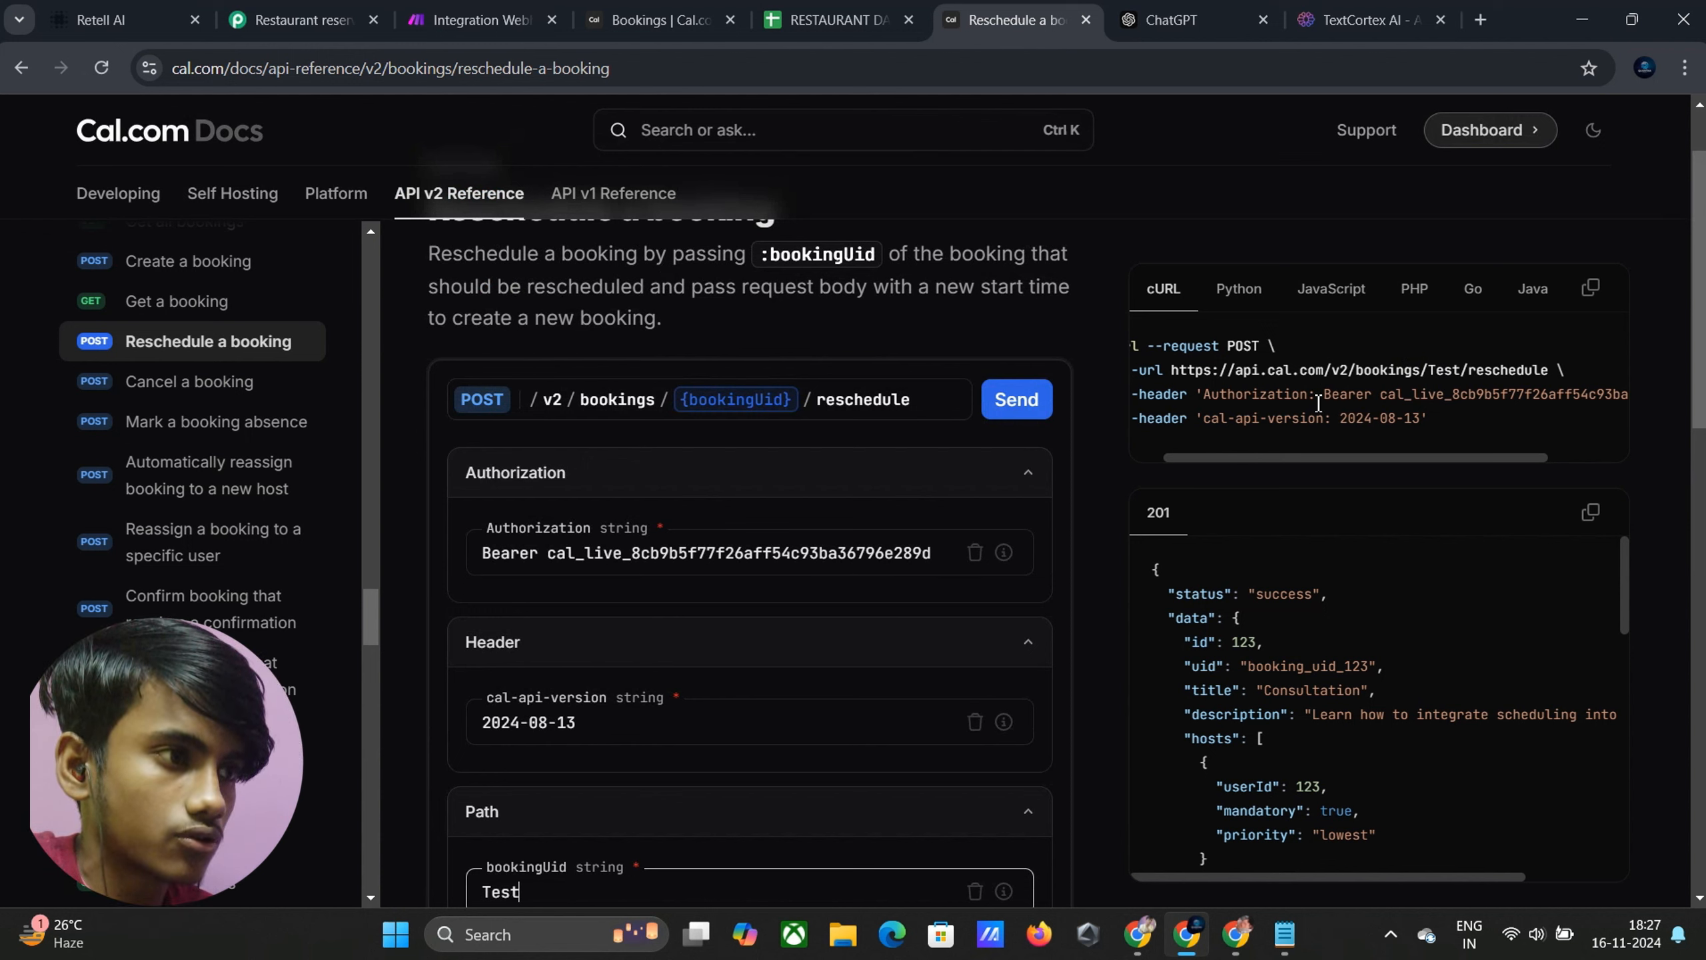
# Give the first header the name Authorization and the bearer API key value from the docs
pyautogui.moveTo(1310, 395); pyautogui.dragTo(1218, 401)
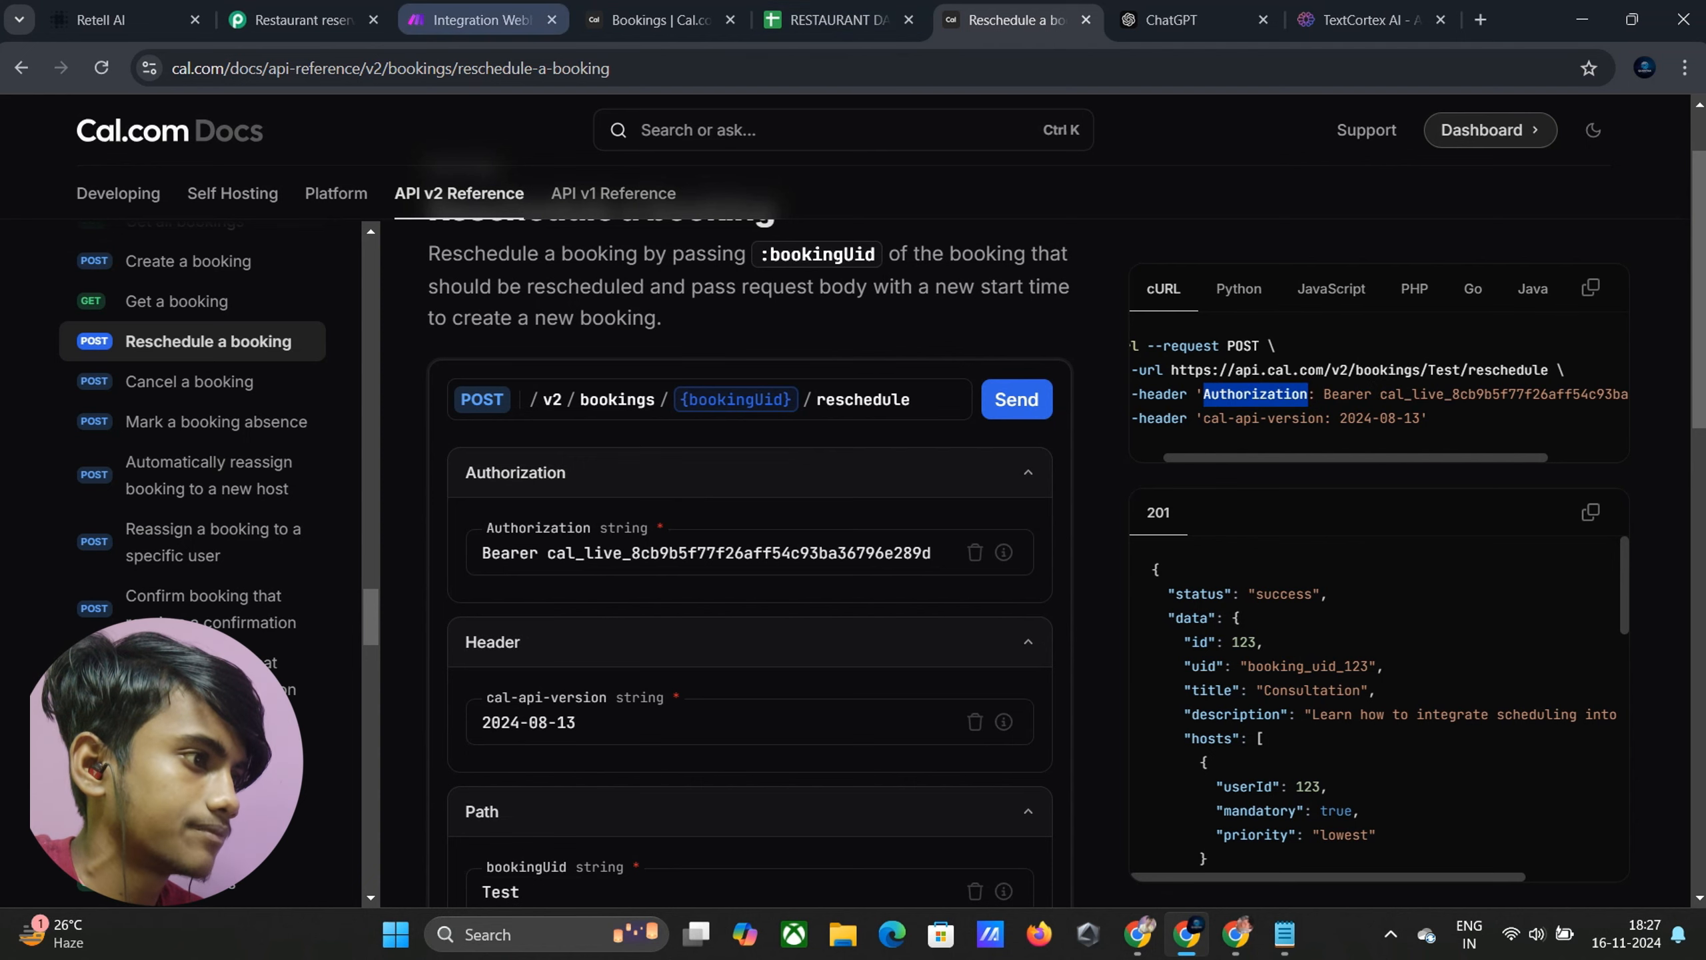
pyautogui.click(470, 20)
pyautogui.write('Authorization')
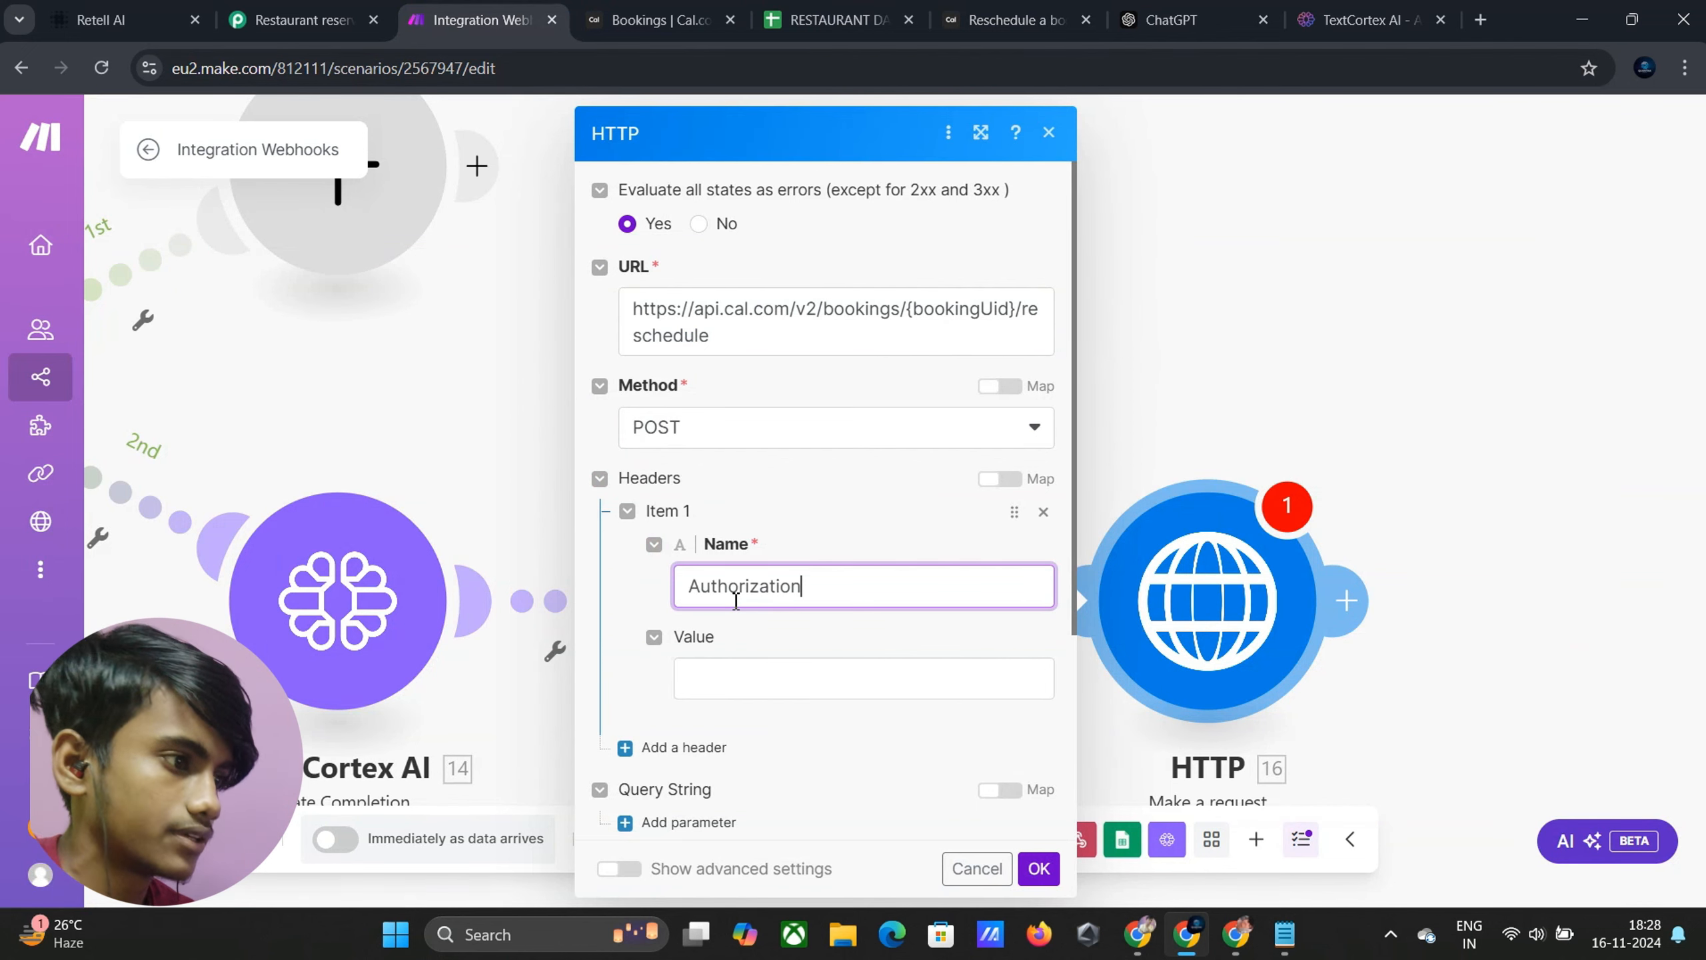
pyautogui.click(743, 683)
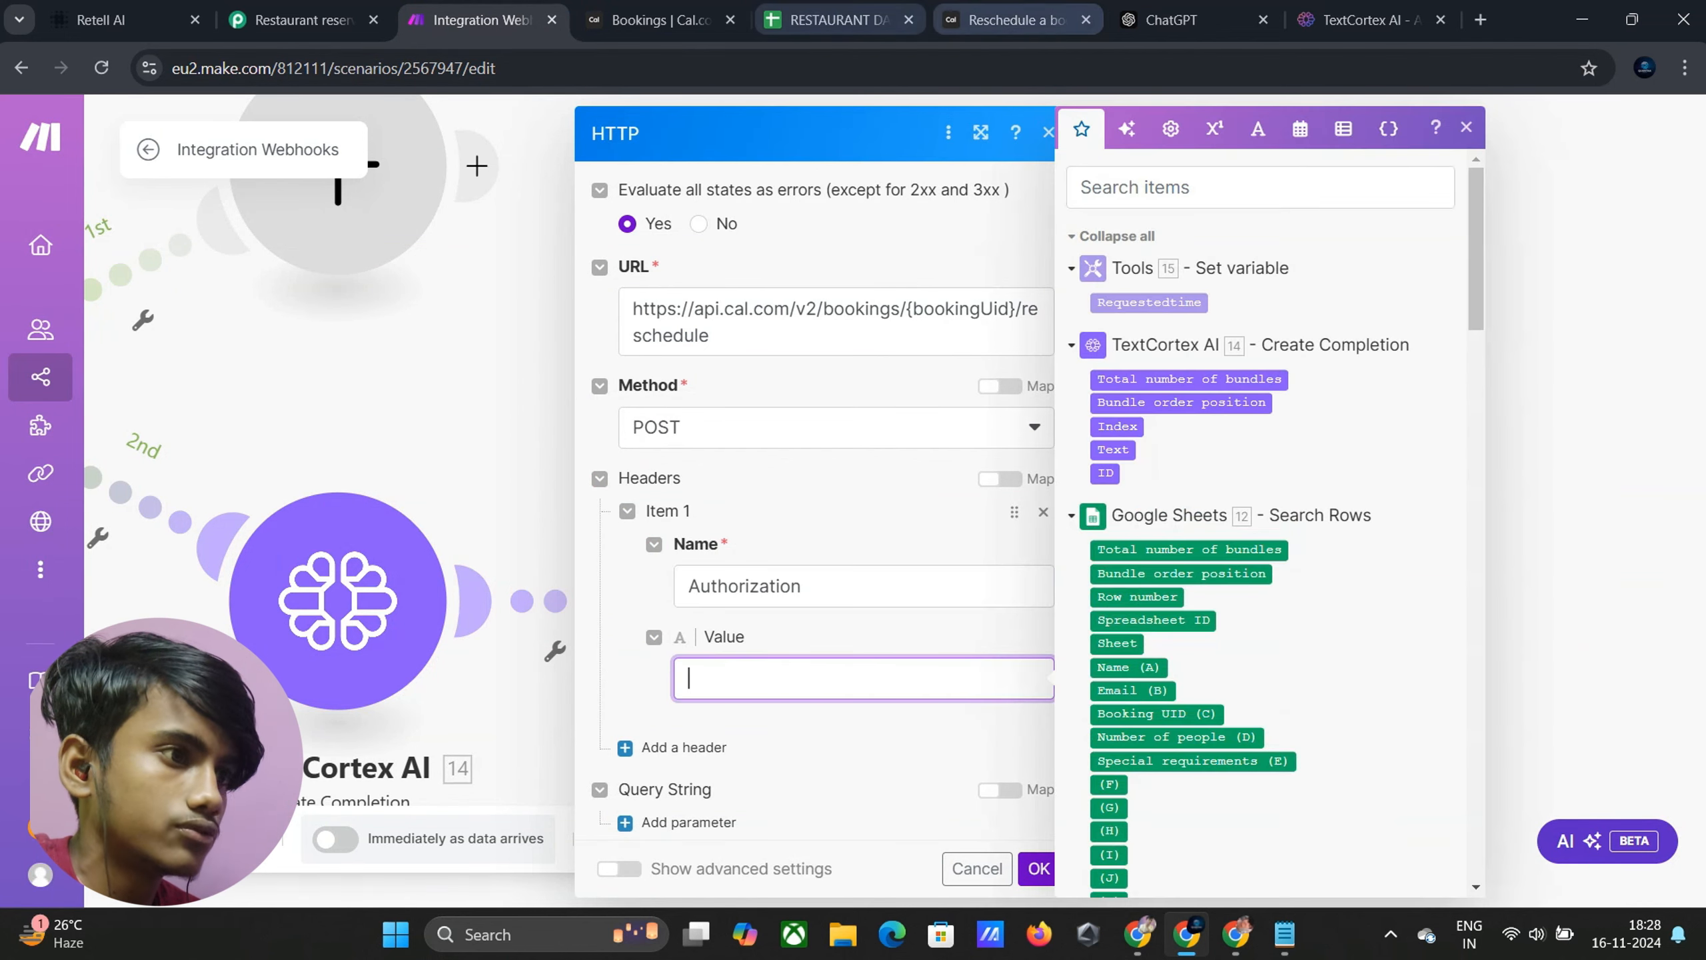
pyautogui.click(1015, 19)
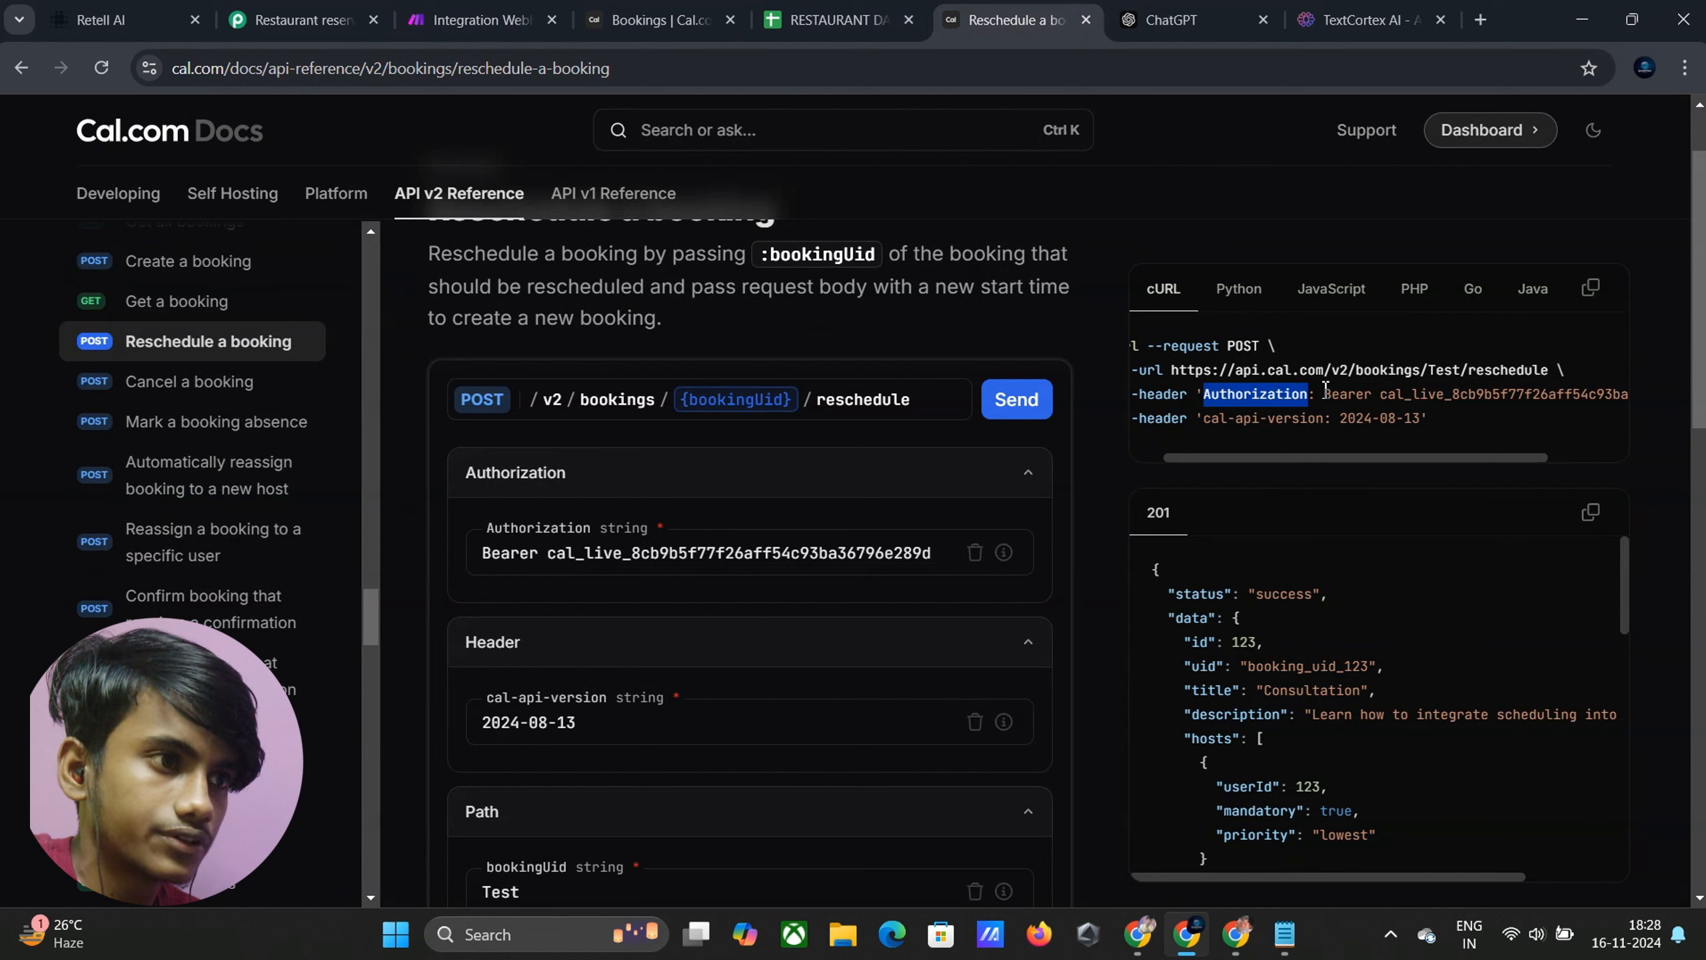
pyautogui.moveTo(1325, 394); pyautogui.dragTo(1613, 401)
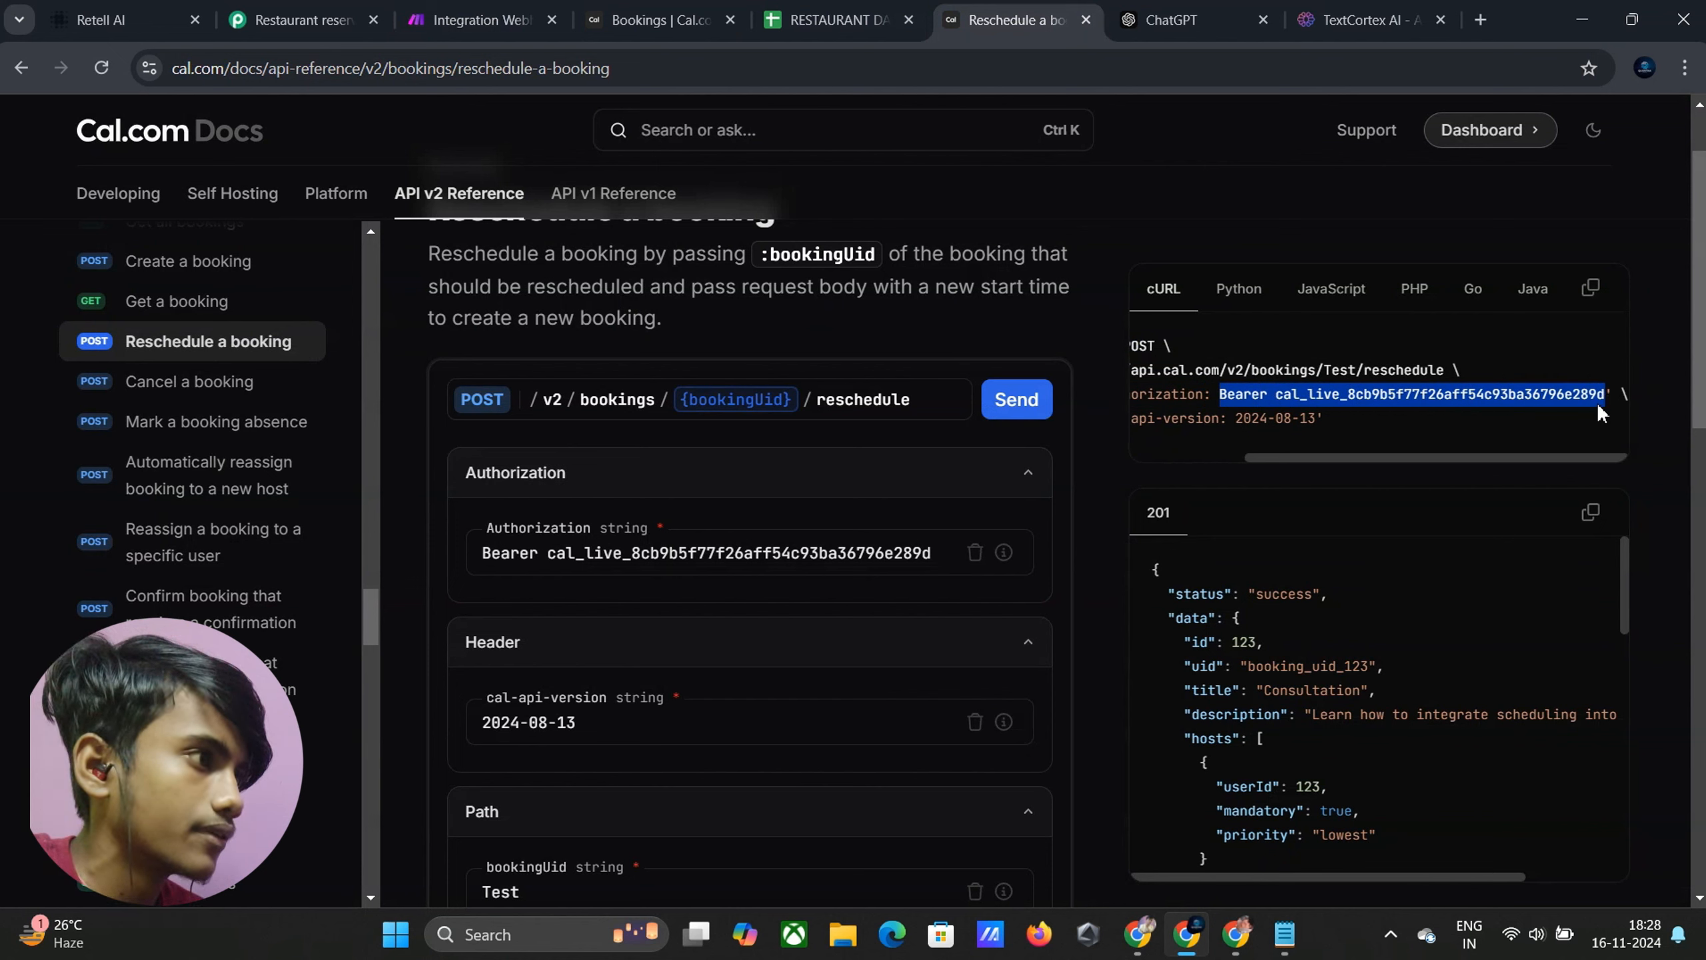
pyautogui.click(490, 20)
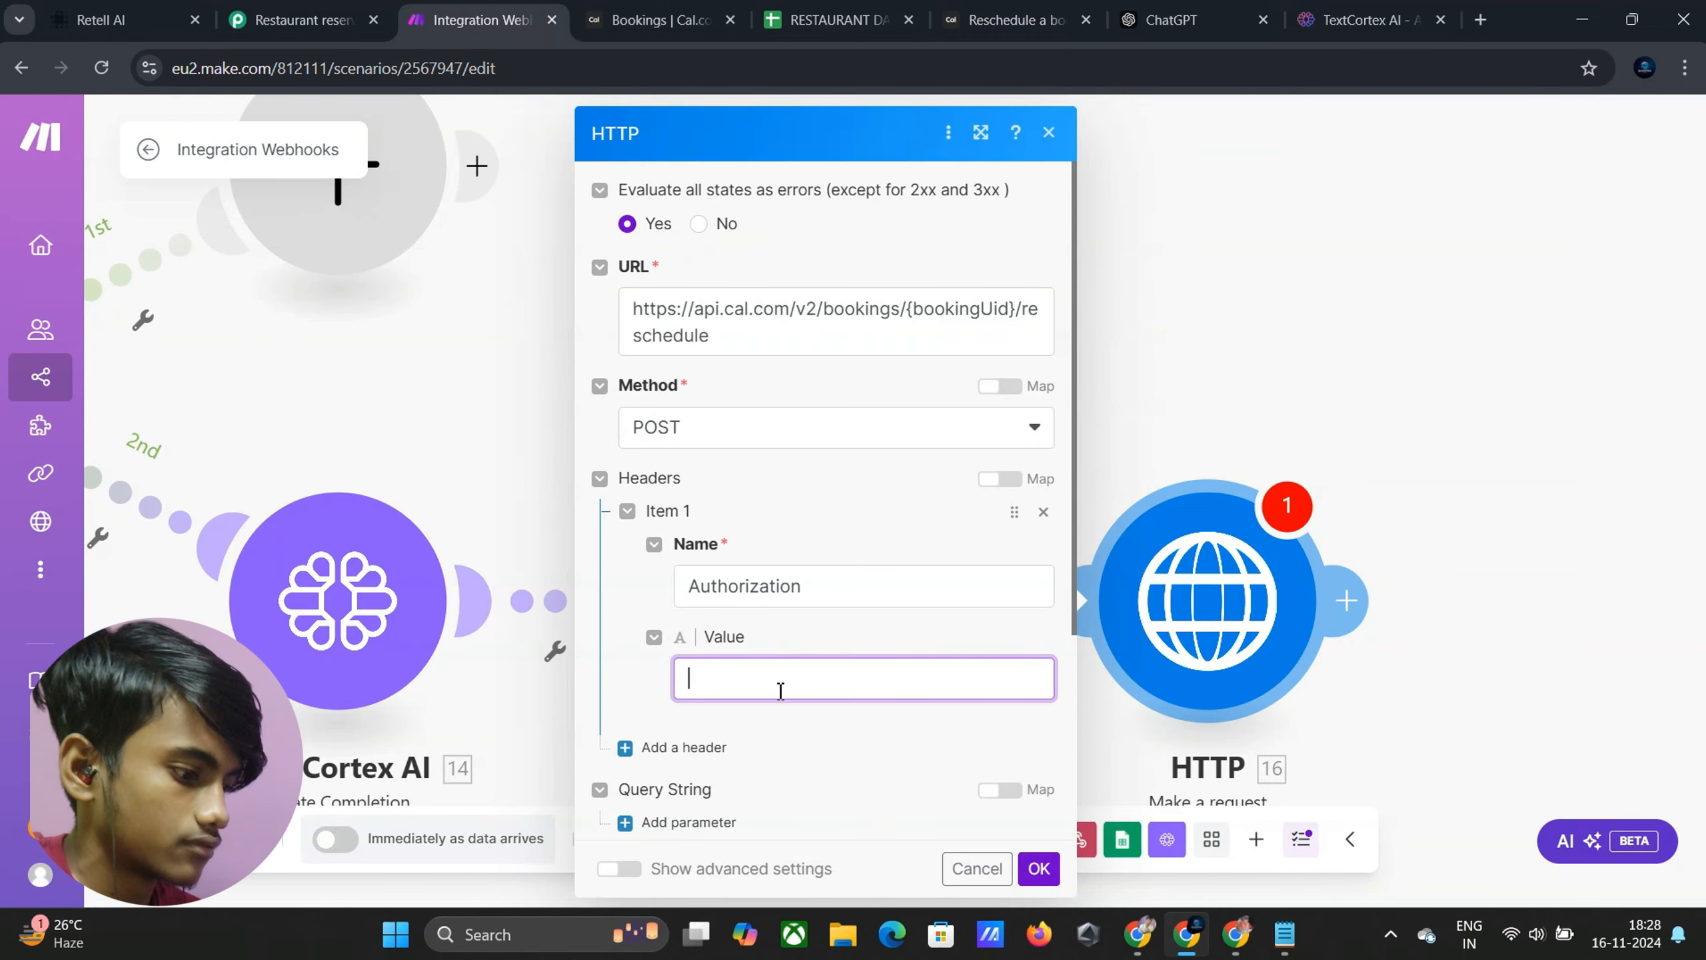
pyautogui.hotkey('ctrl', 'v')
# Add a second header named cal-api-version, removing the stray apostrophe from the pasted name
pyautogui.scroll(-5, 743, 695)
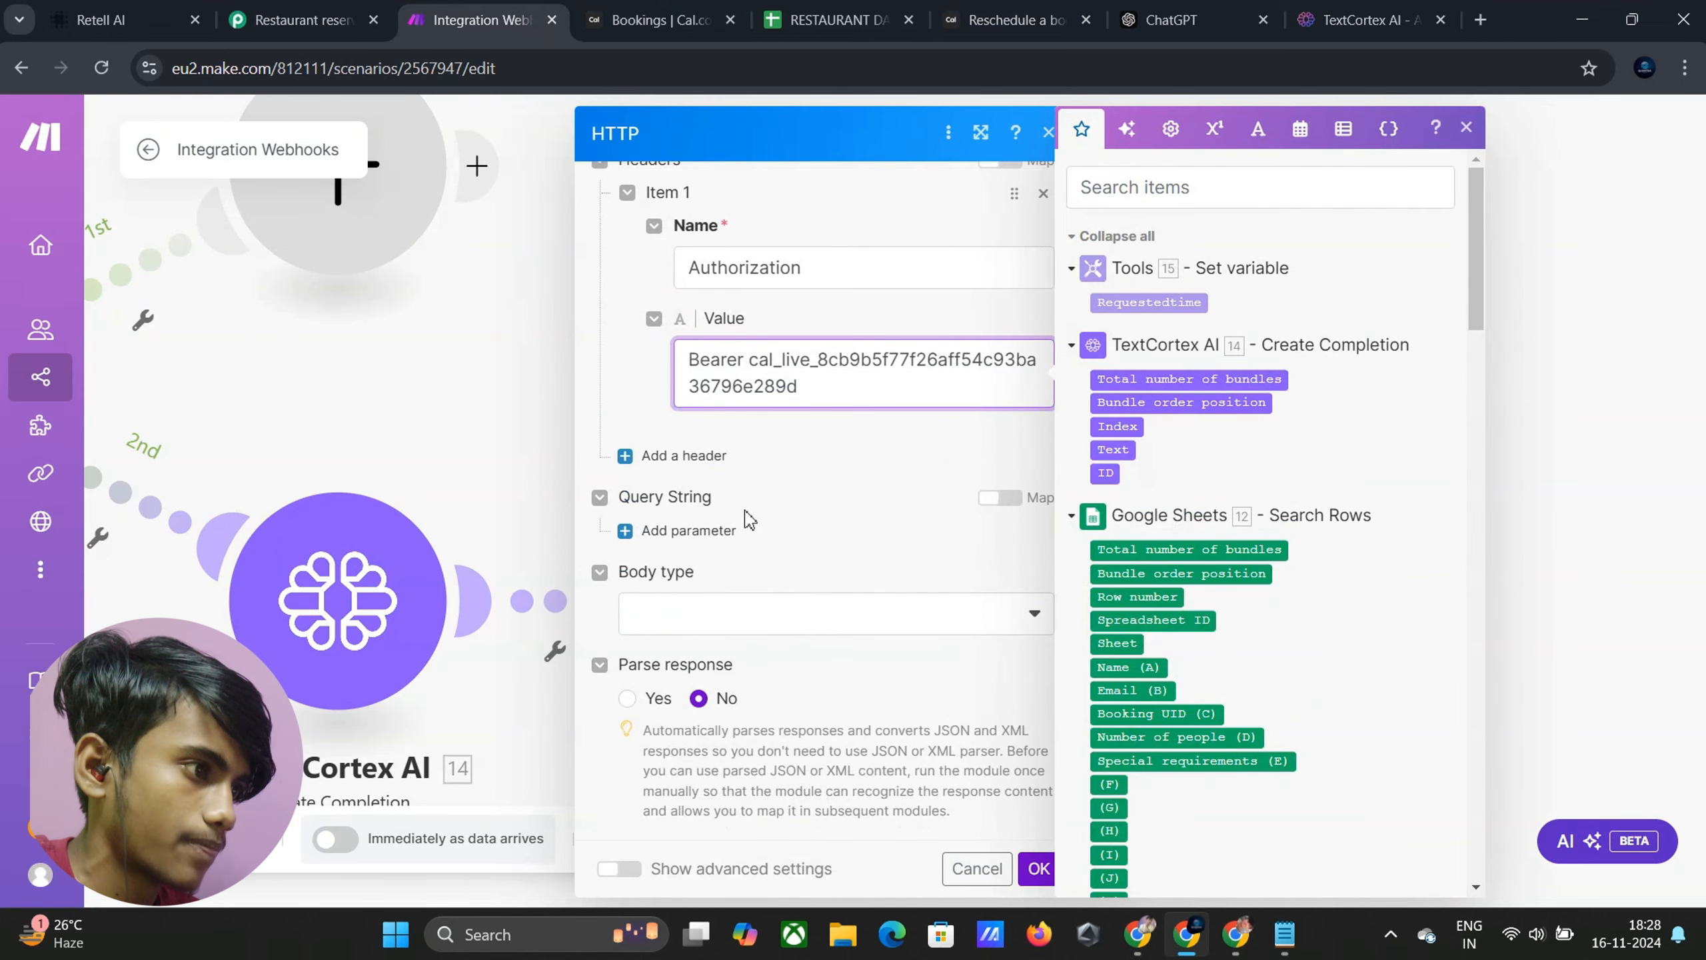
pyautogui.click(684, 455)
pyautogui.click(684, 456)
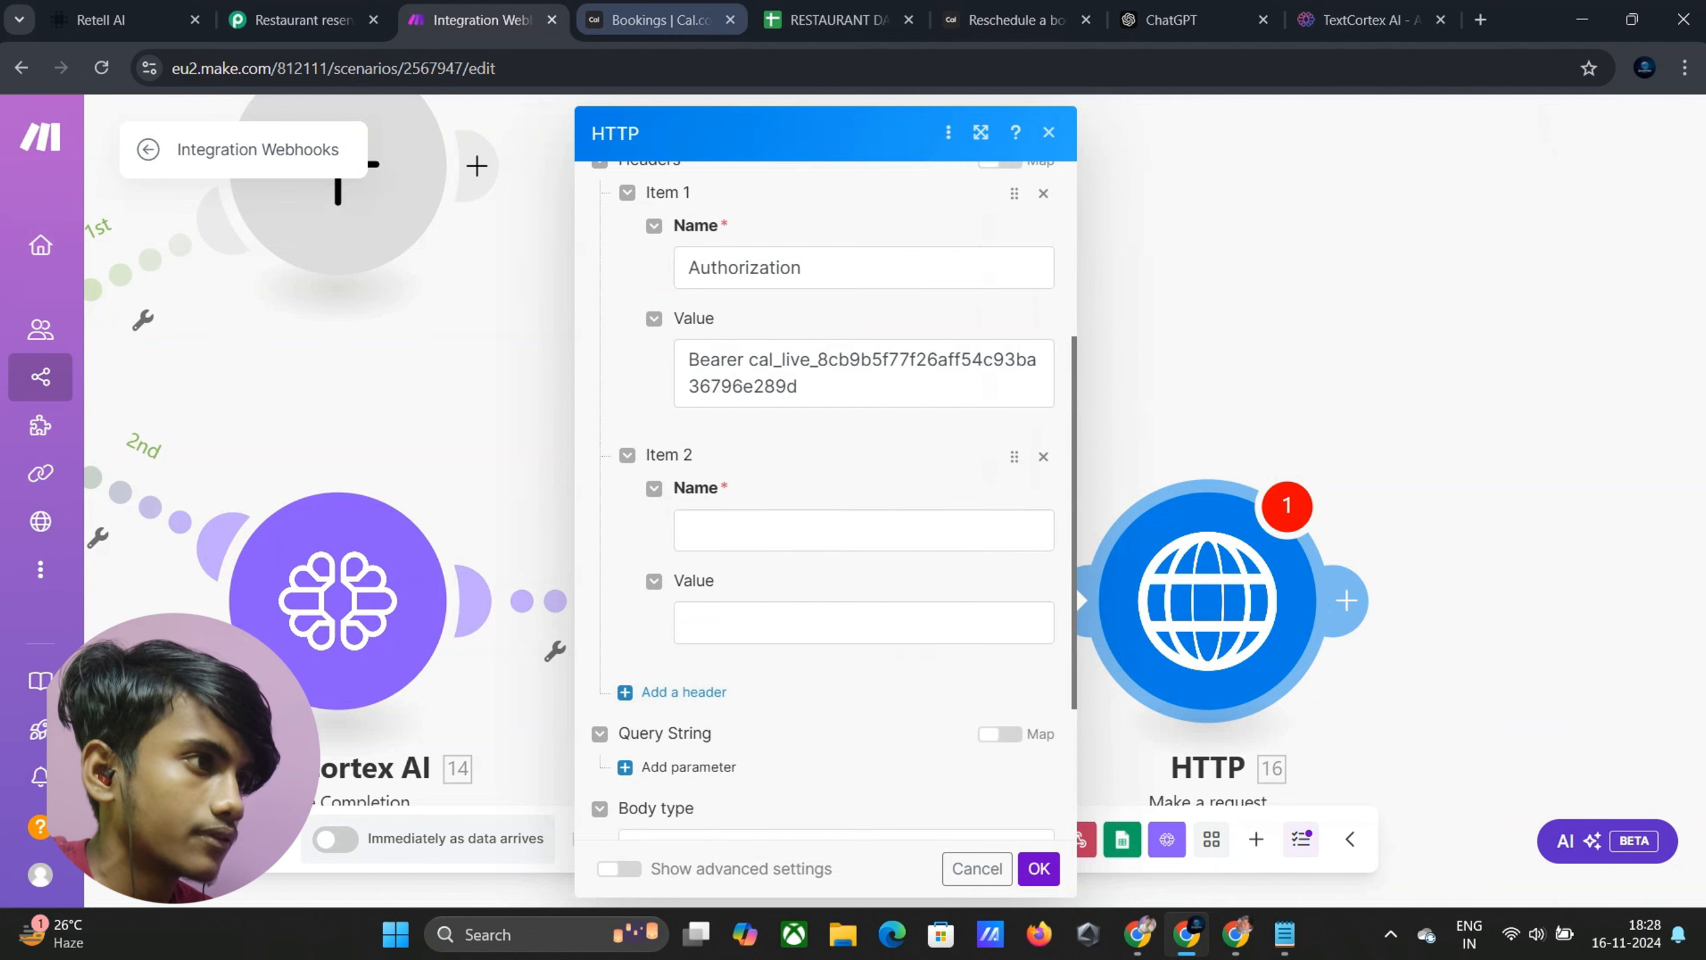
pyautogui.click(699, 24)
pyautogui.click(1061, 20)
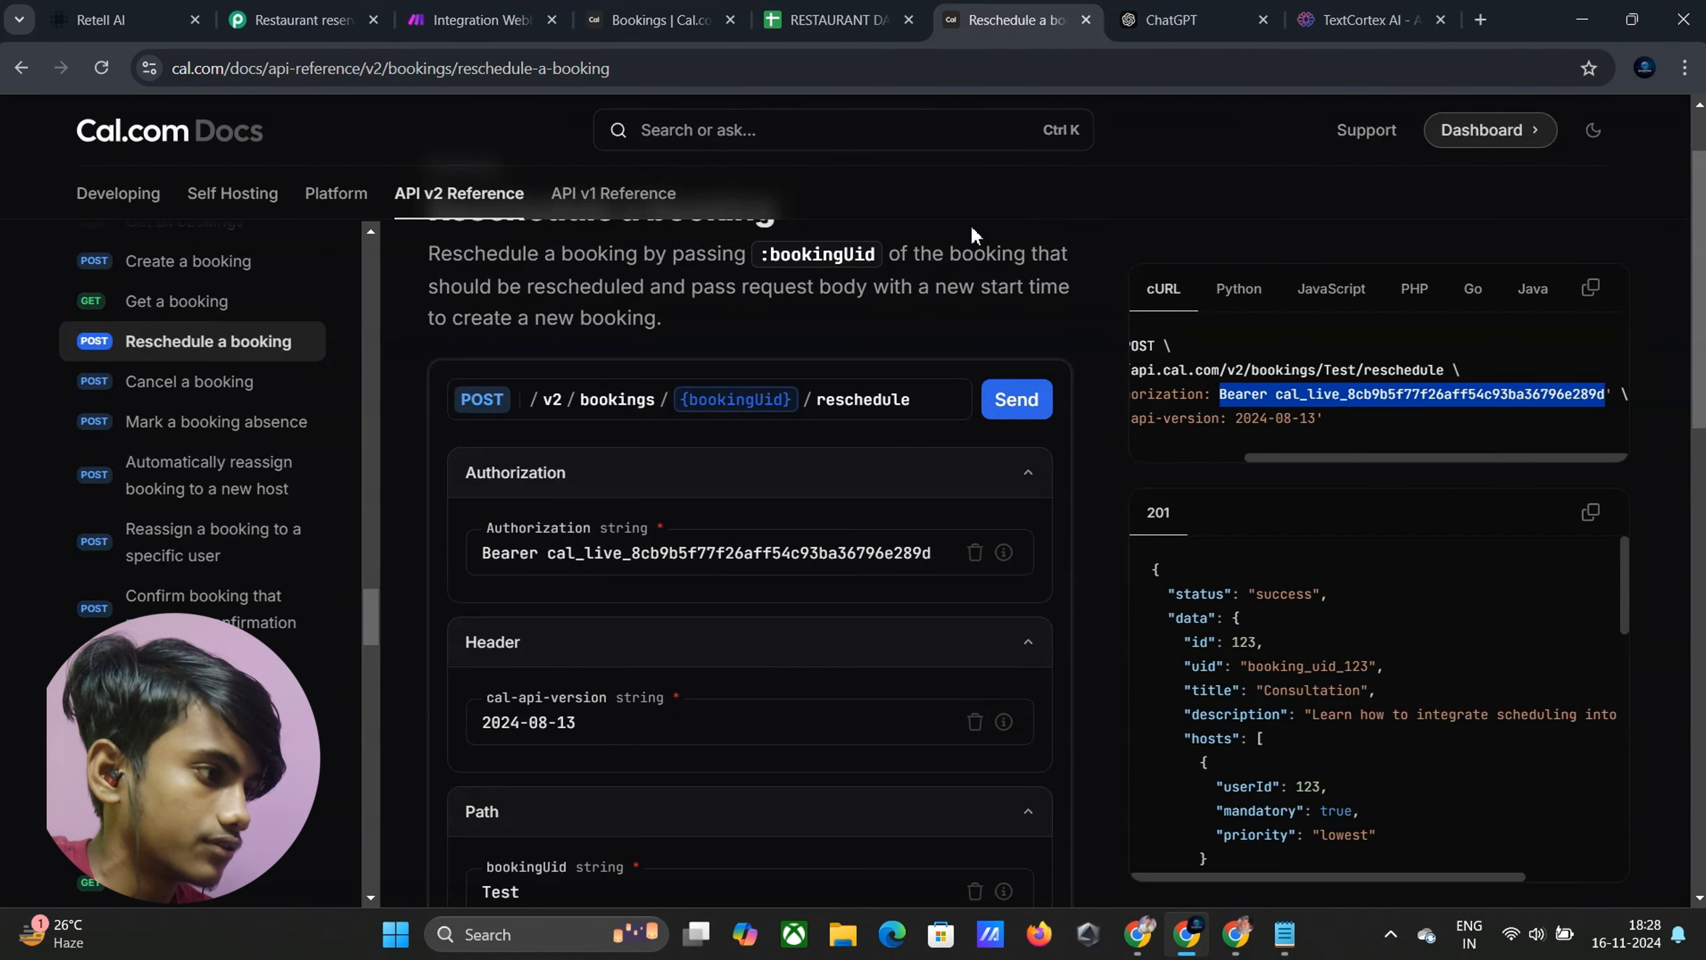
pyautogui.scroll(-2, 376, 807)
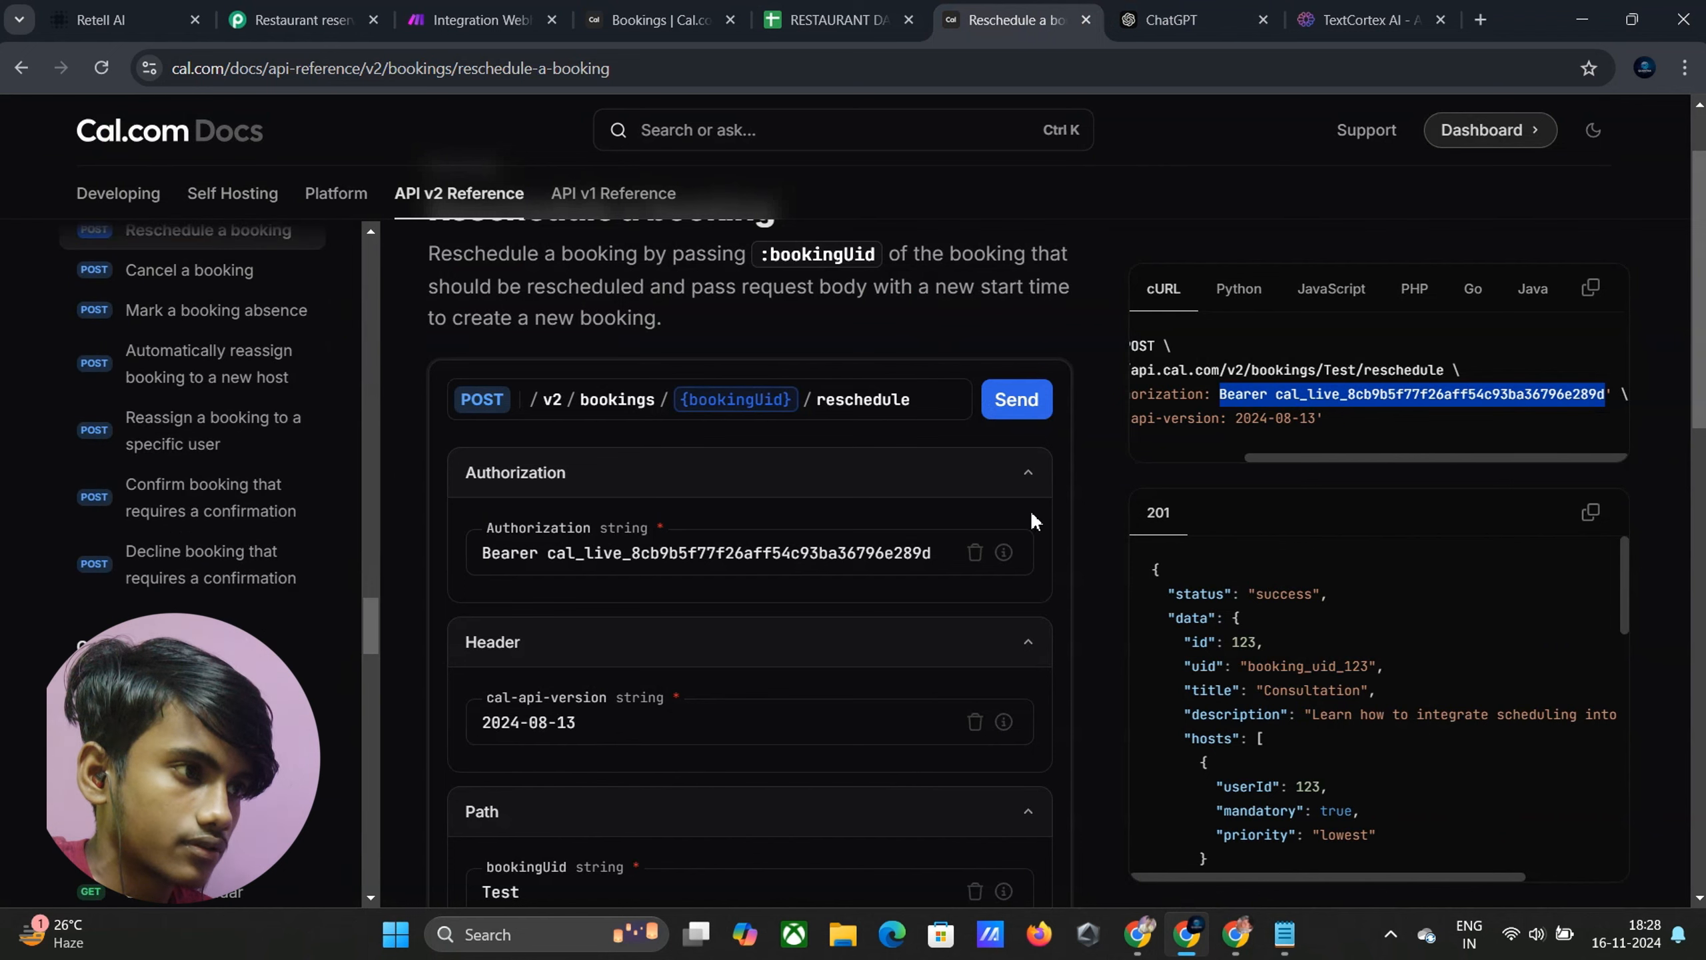
pyautogui.hscroll(-3, 1235, 452)
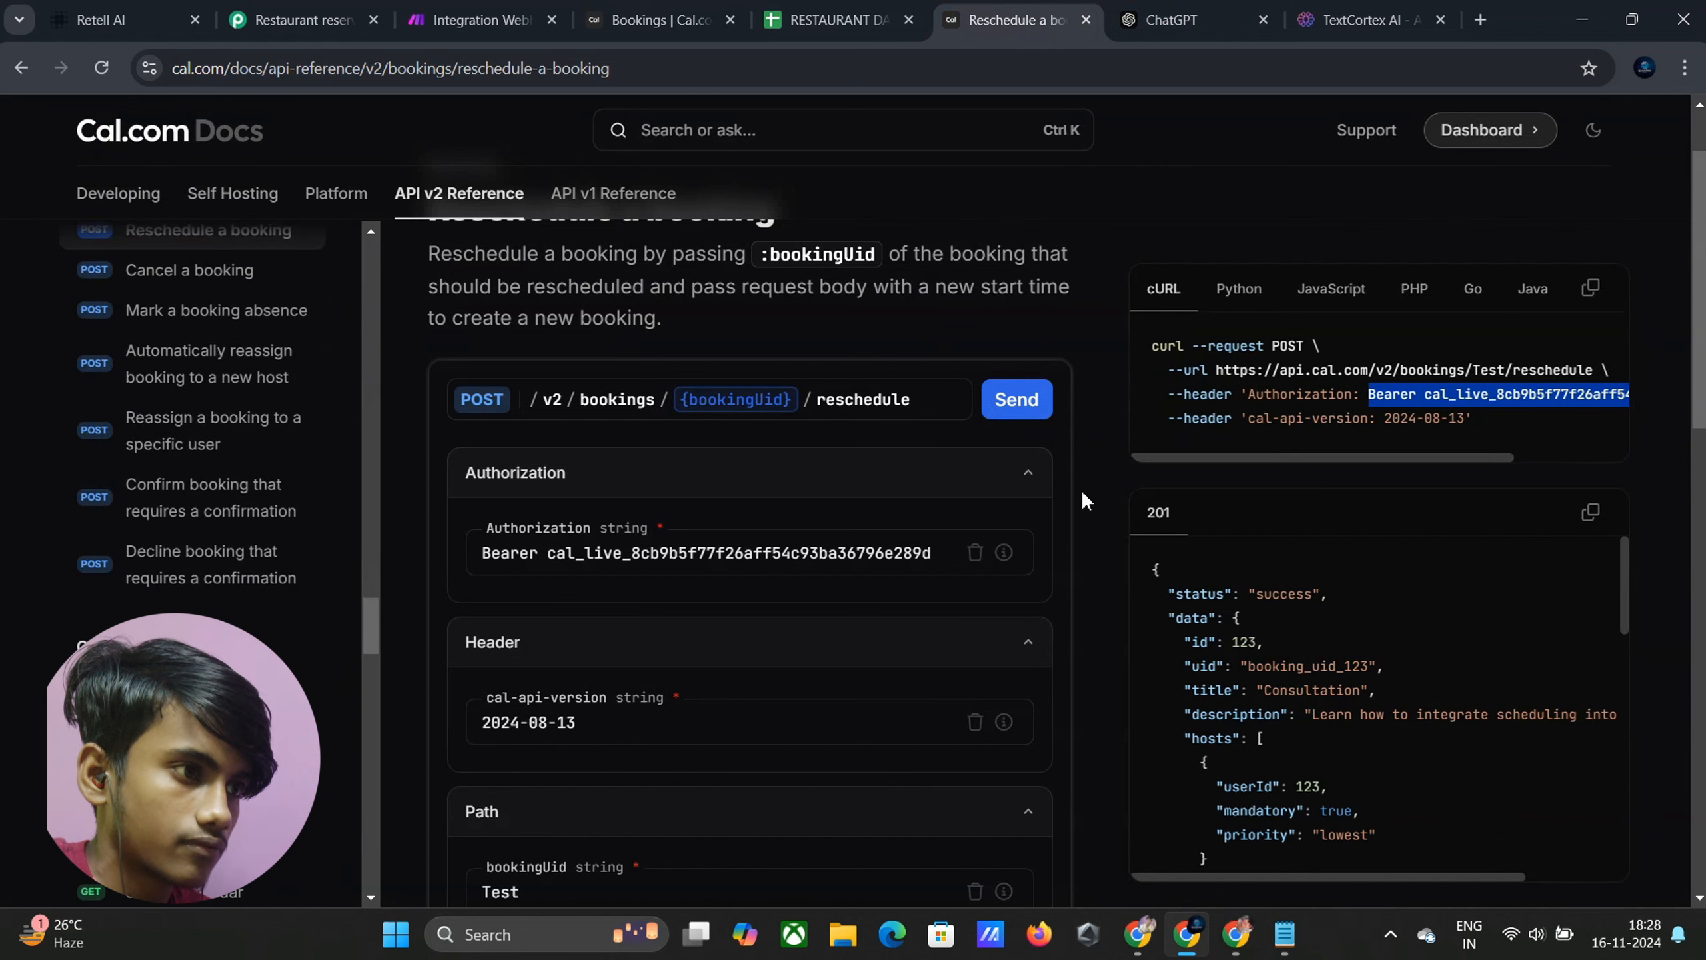
pyautogui.moveTo(1243, 418); pyautogui.dragTo(1370, 423)
pyautogui.hotkey('ctrl', 'c')
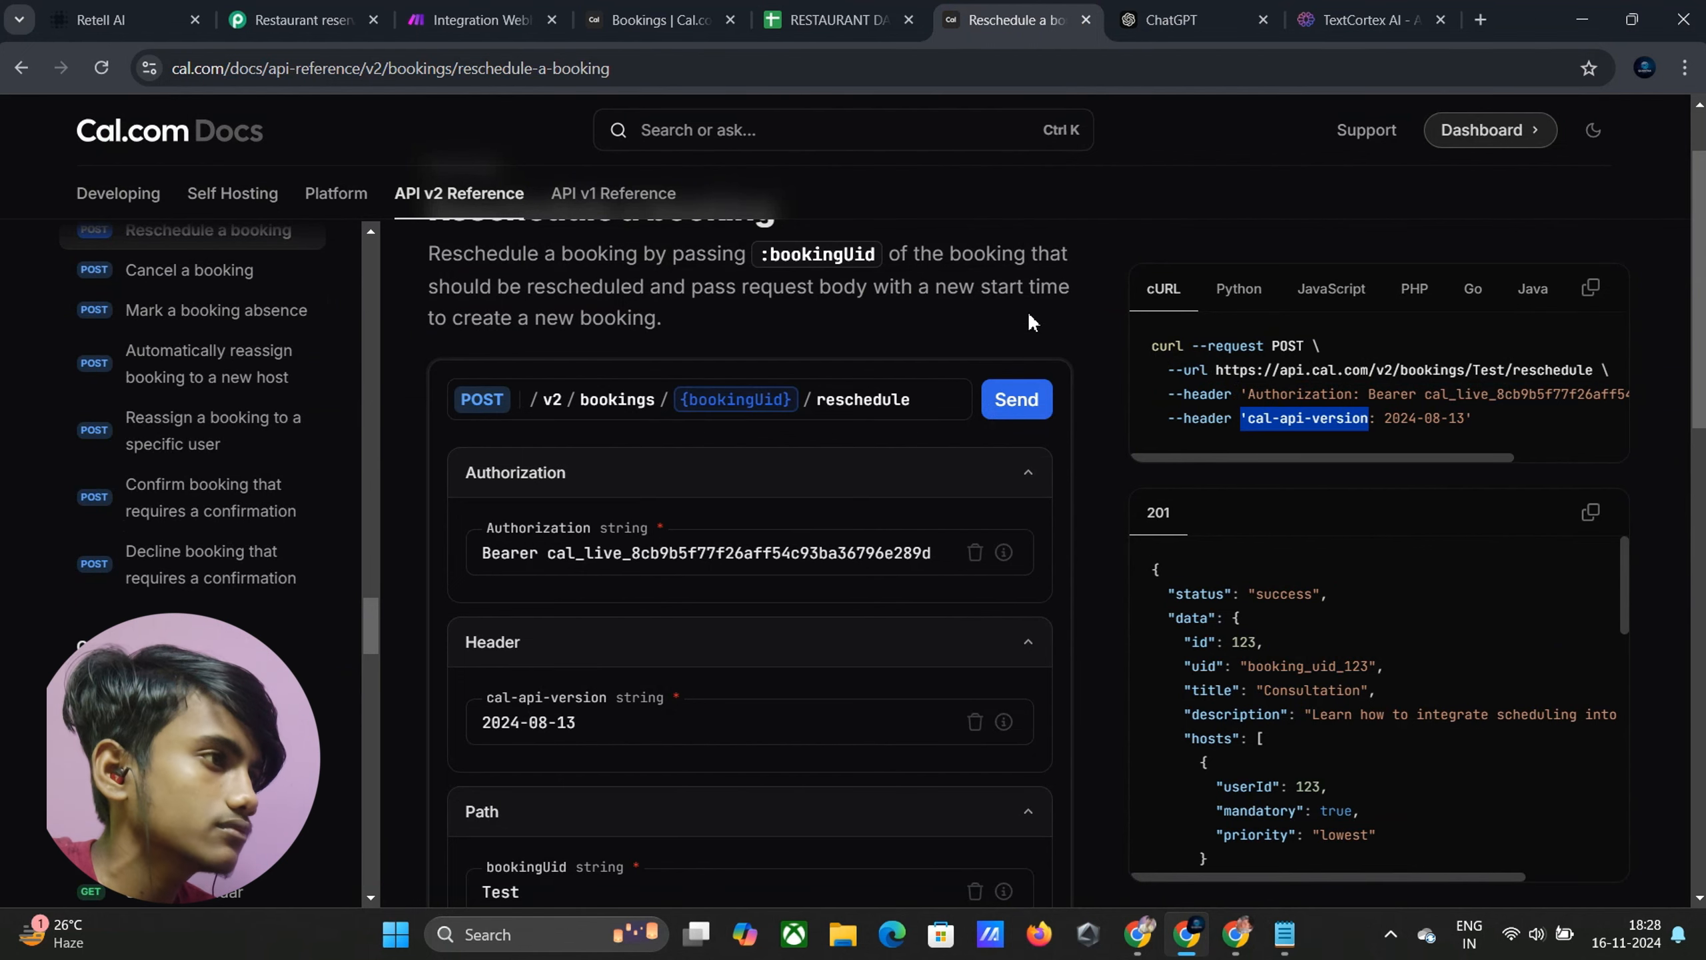
pyautogui.click(474, 20)
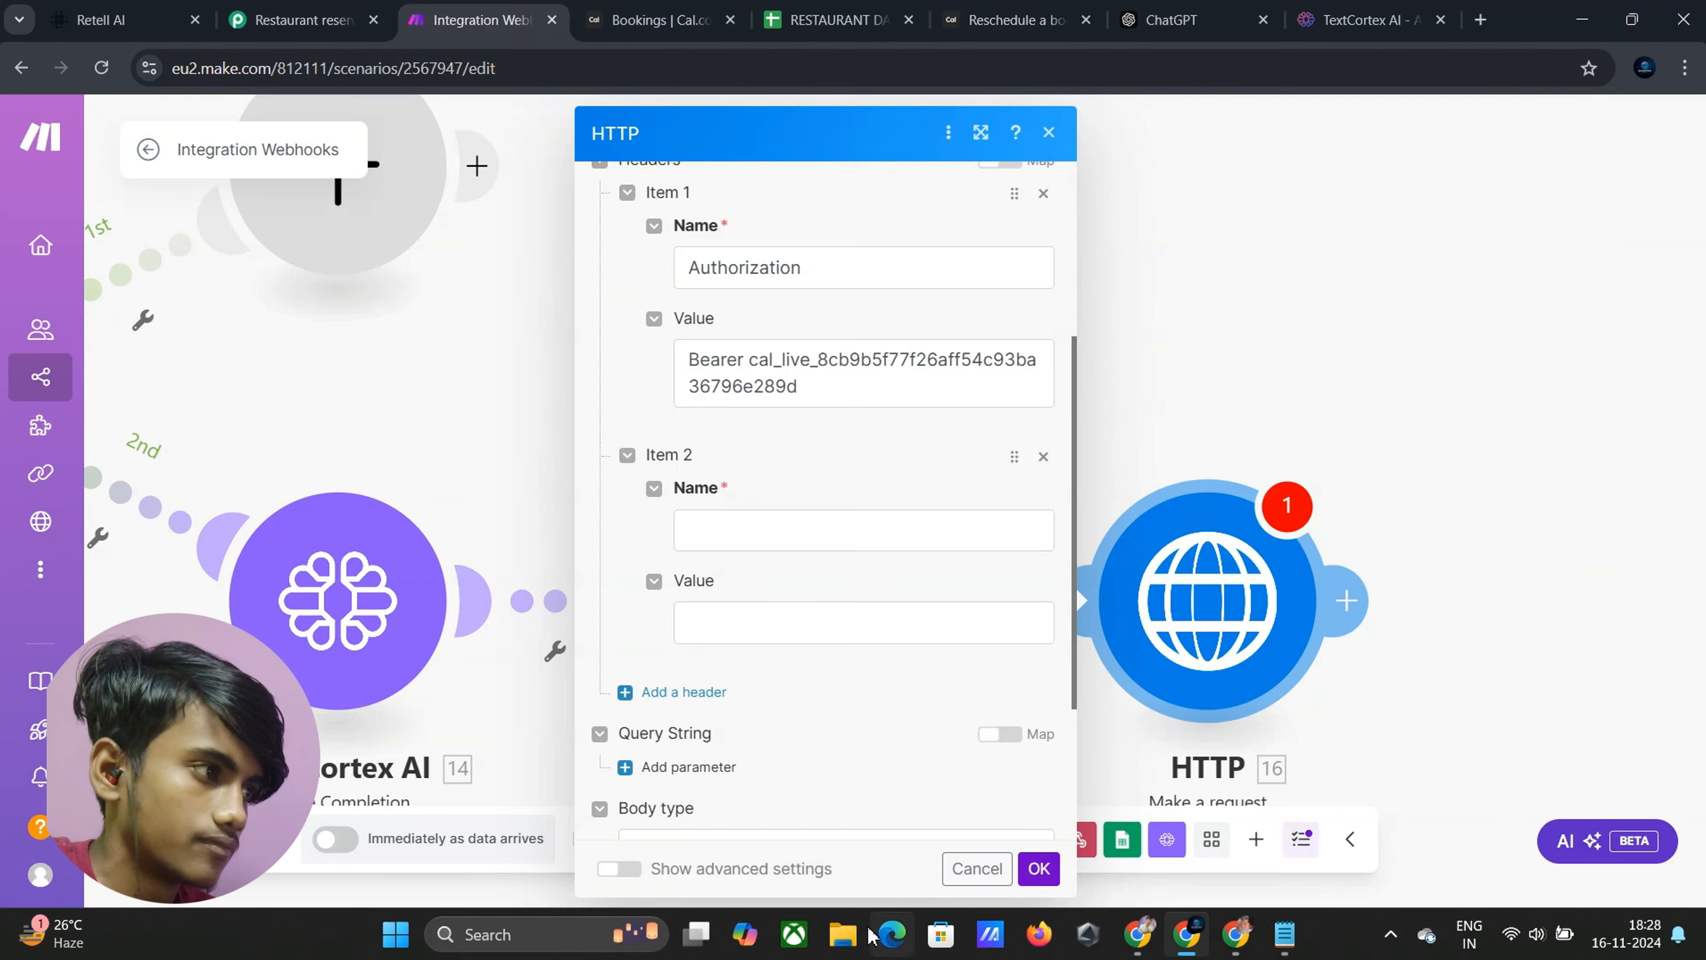
pyautogui.click(718, 536)
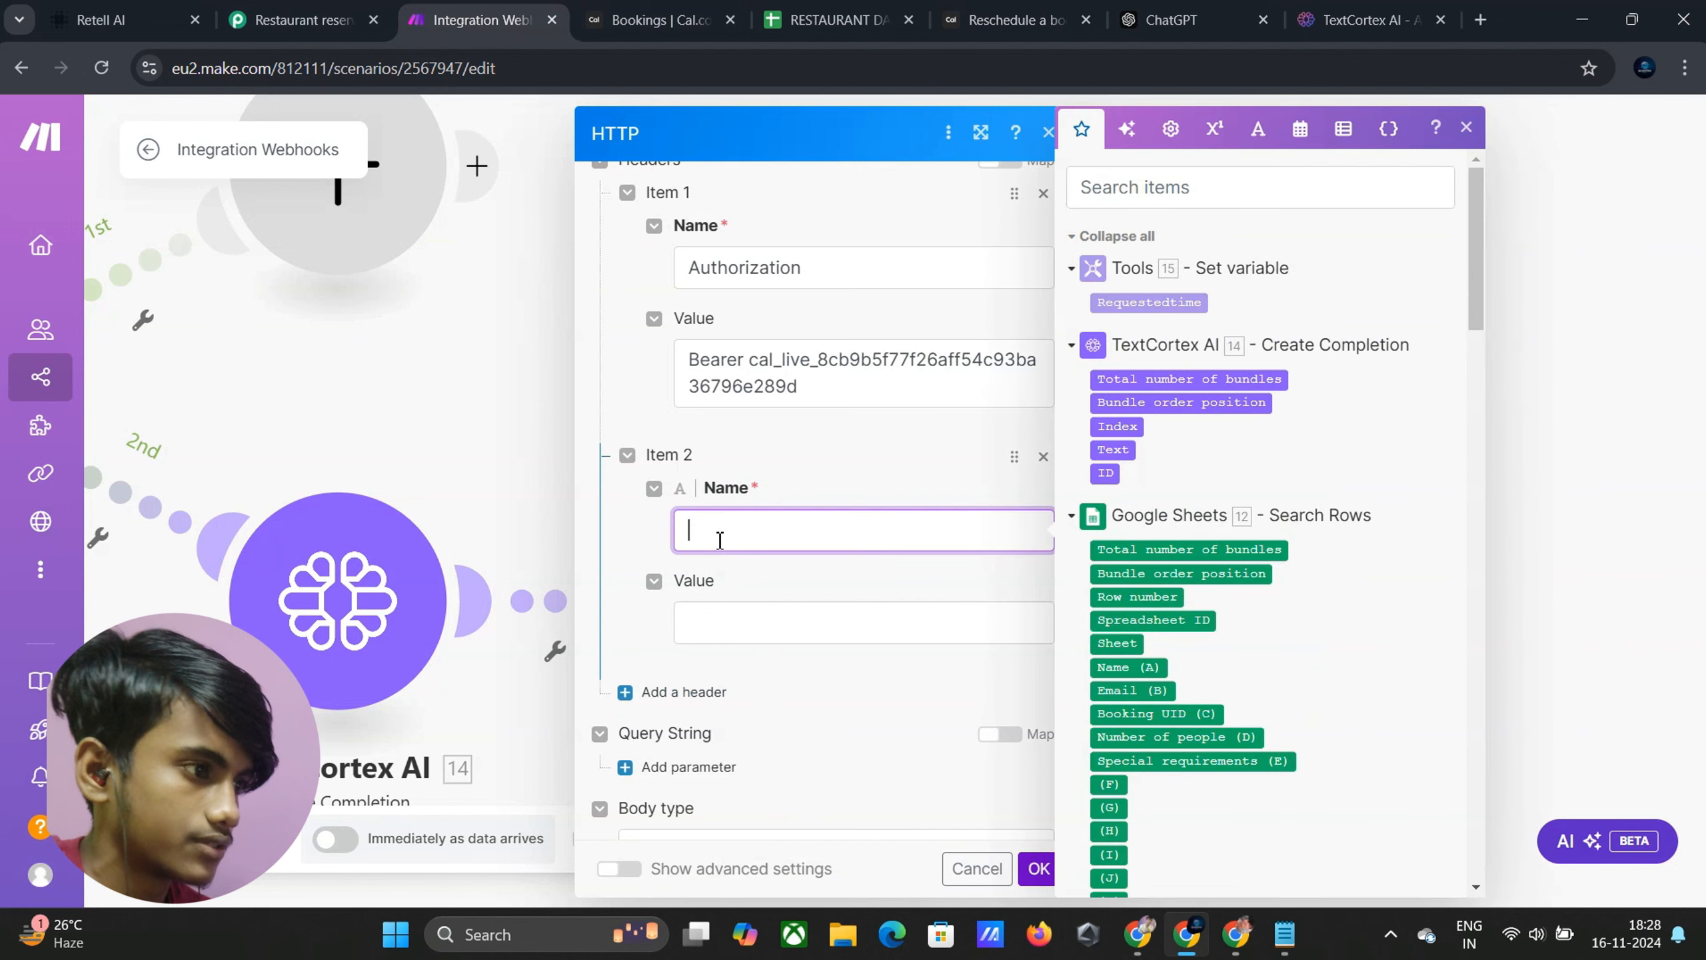
pyautogui.hotkey('ctrl', 'v')
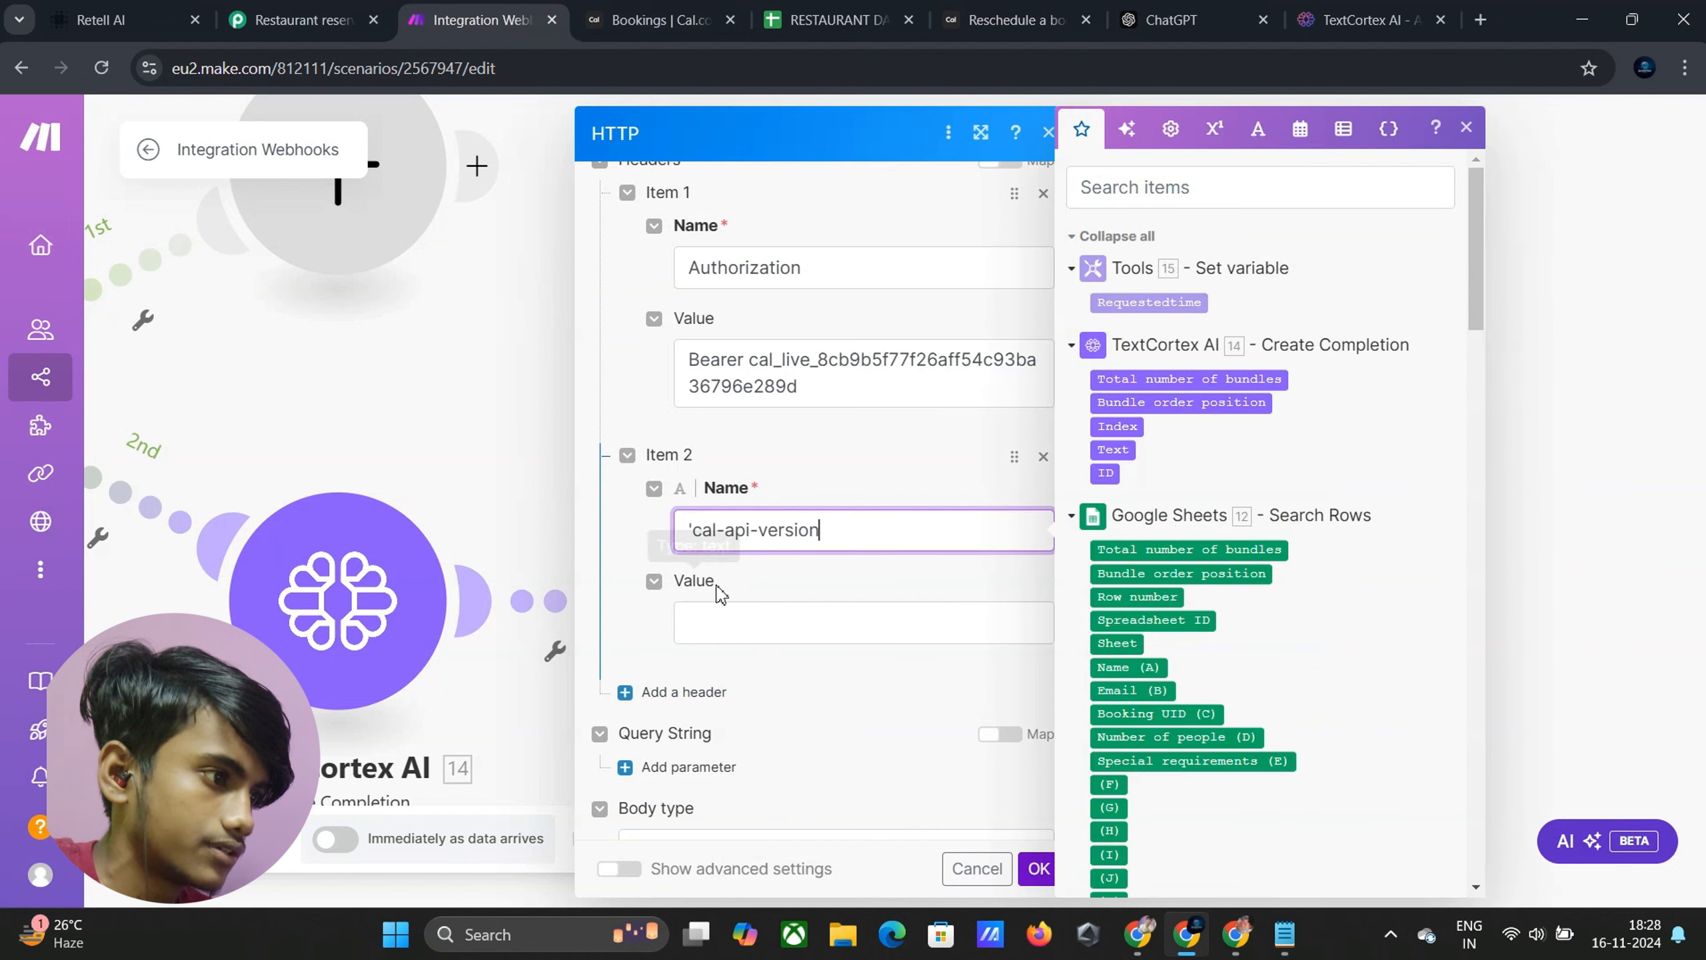
pyautogui.click(694, 531)
pyautogui.press('BackSpace')
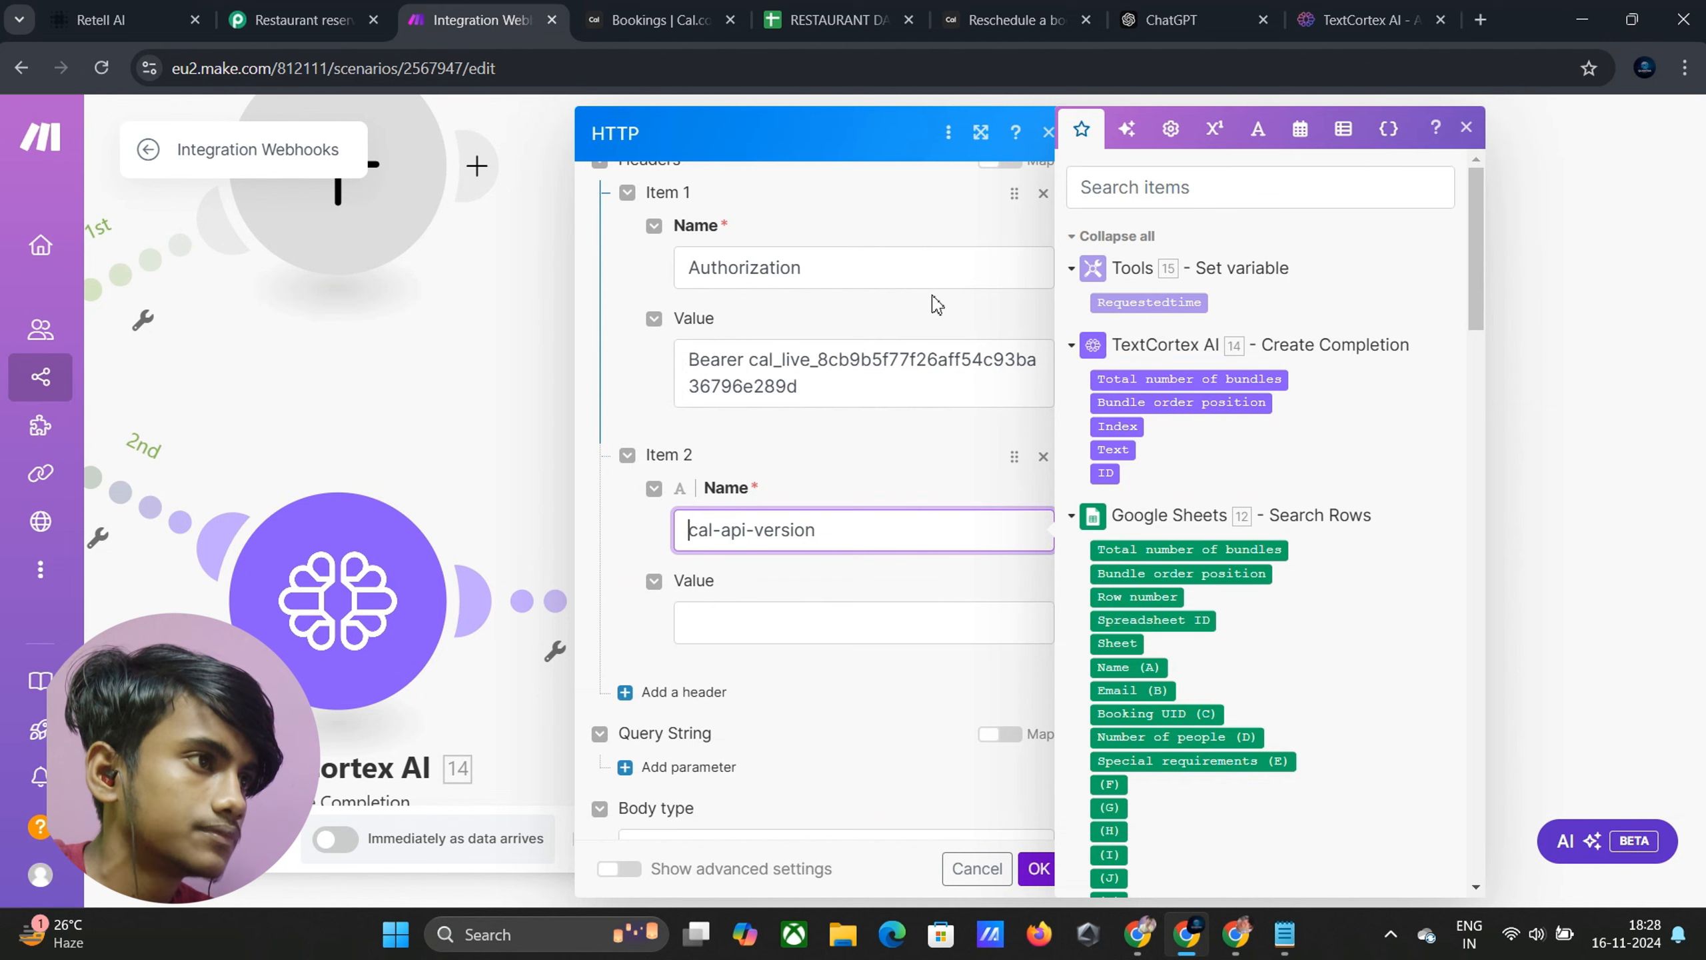
# Set the cal-api-version header value to 2024-08-13 and save the HTTP settings
pyautogui.click(1036, 31)
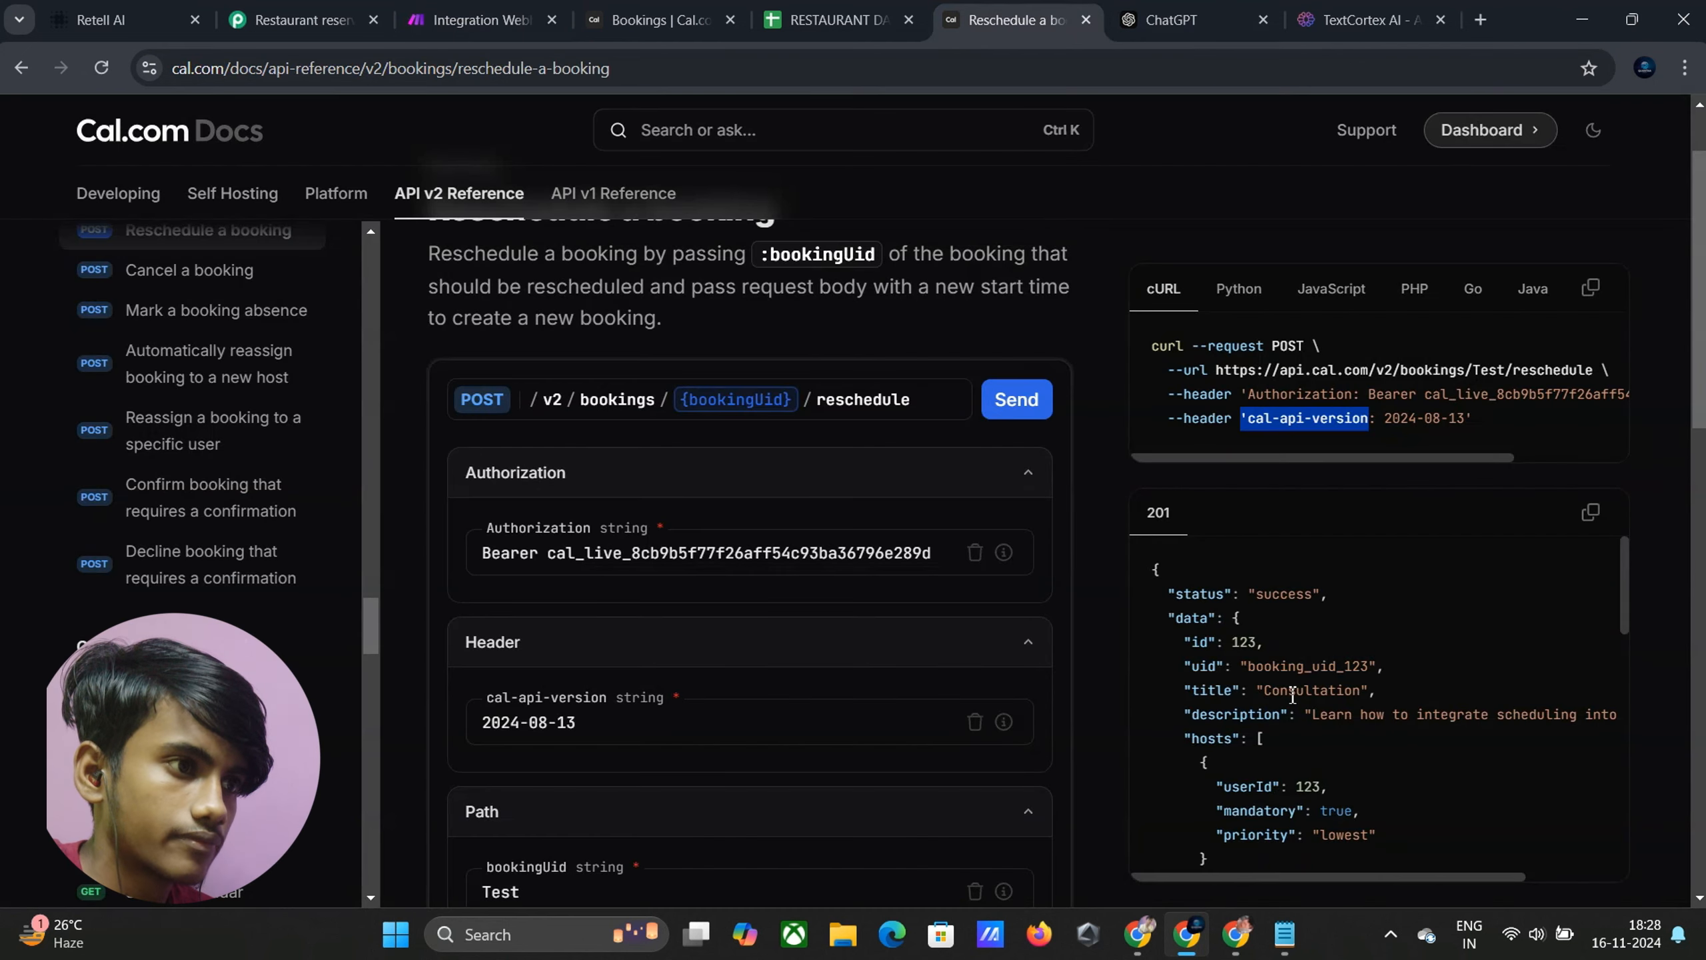
pyautogui.moveTo(1387, 418); pyautogui.dragTo(1484, 422)
pyautogui.hotkey('ctrl', 'c')
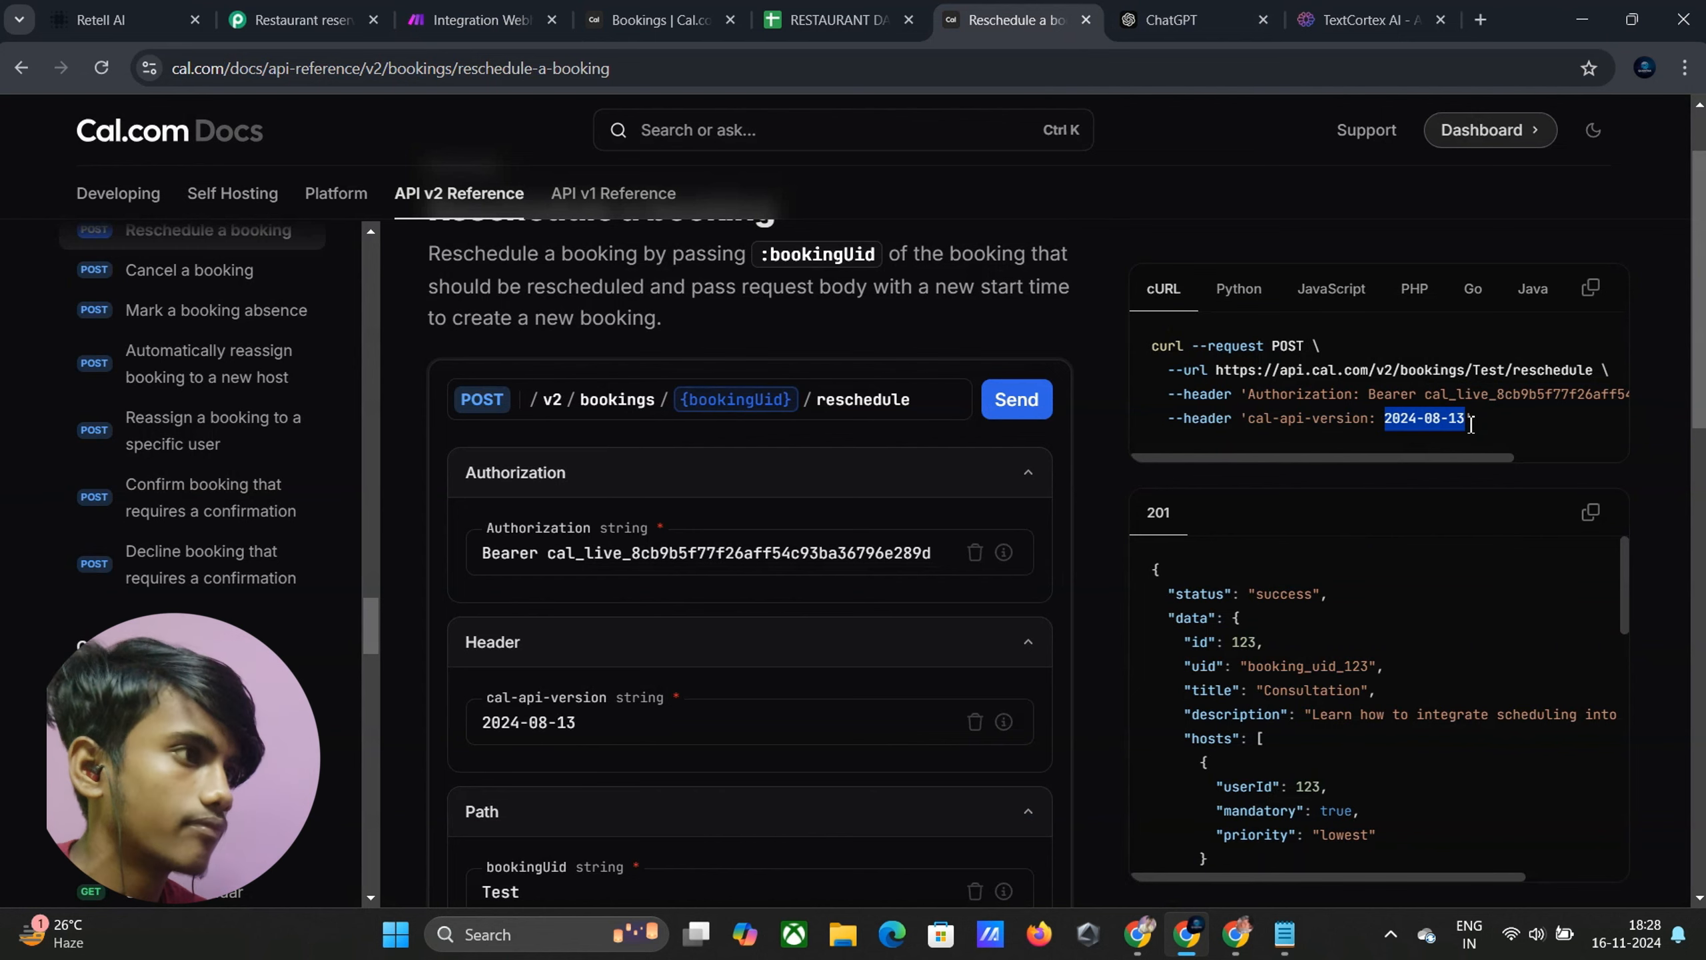
pyautogui.click(474, 19)
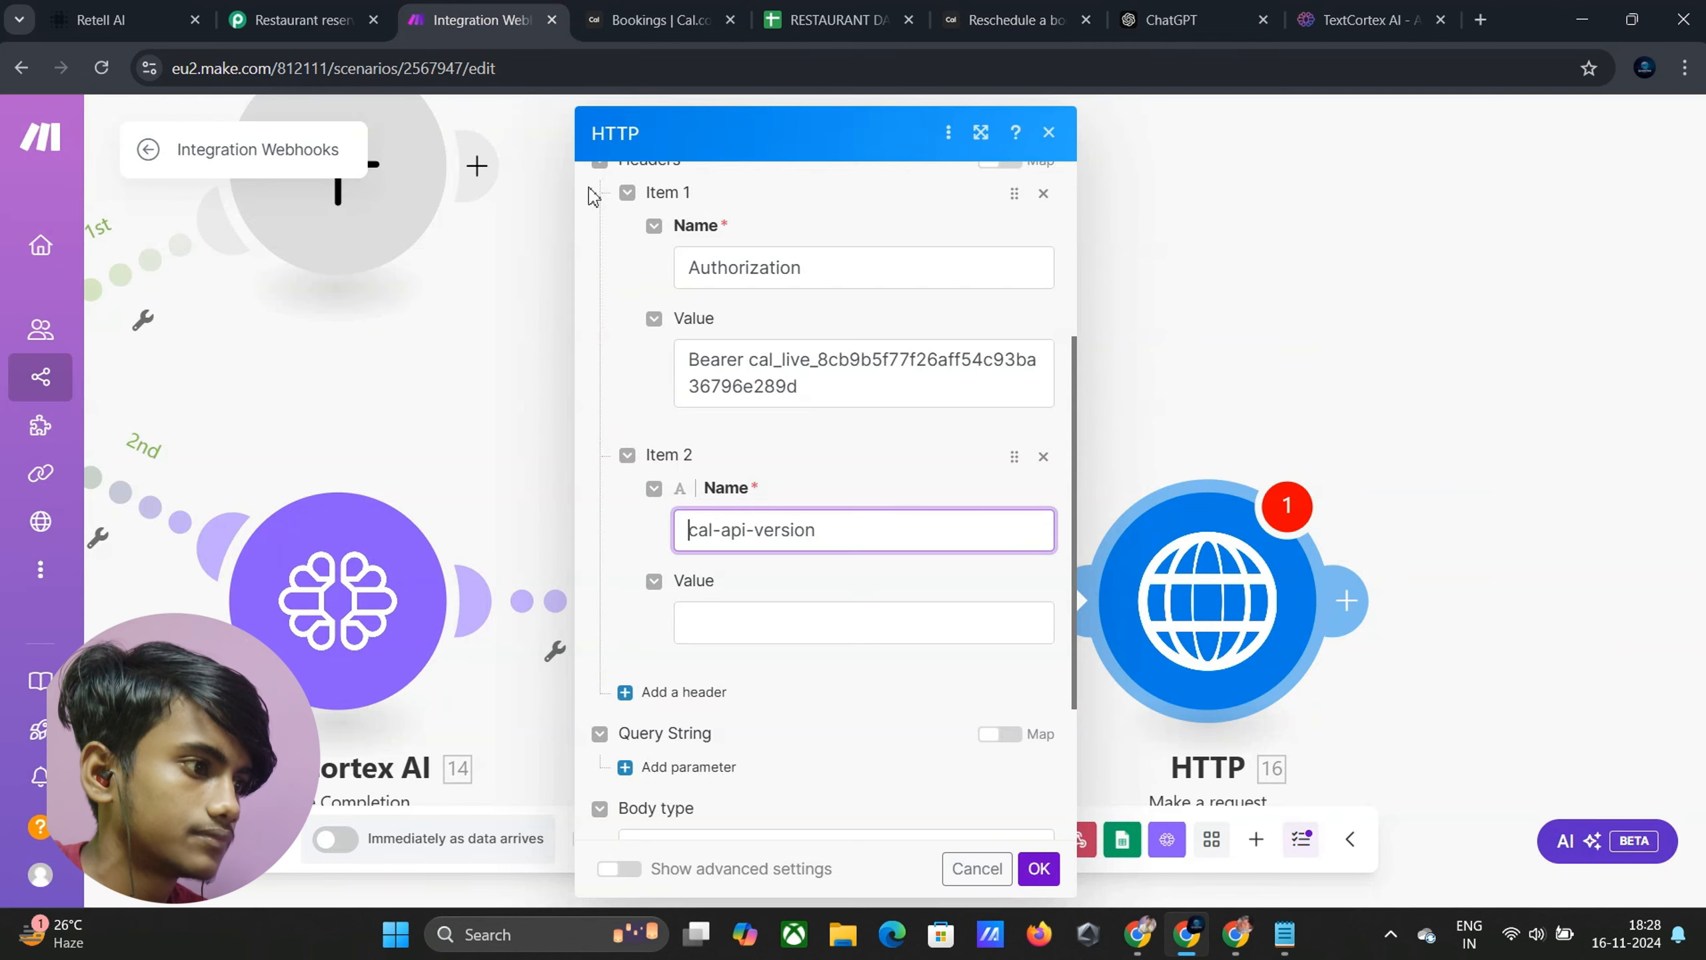
pyautogui.click(706, 633)
pyautogui.hotkey('ctrl', 'v')
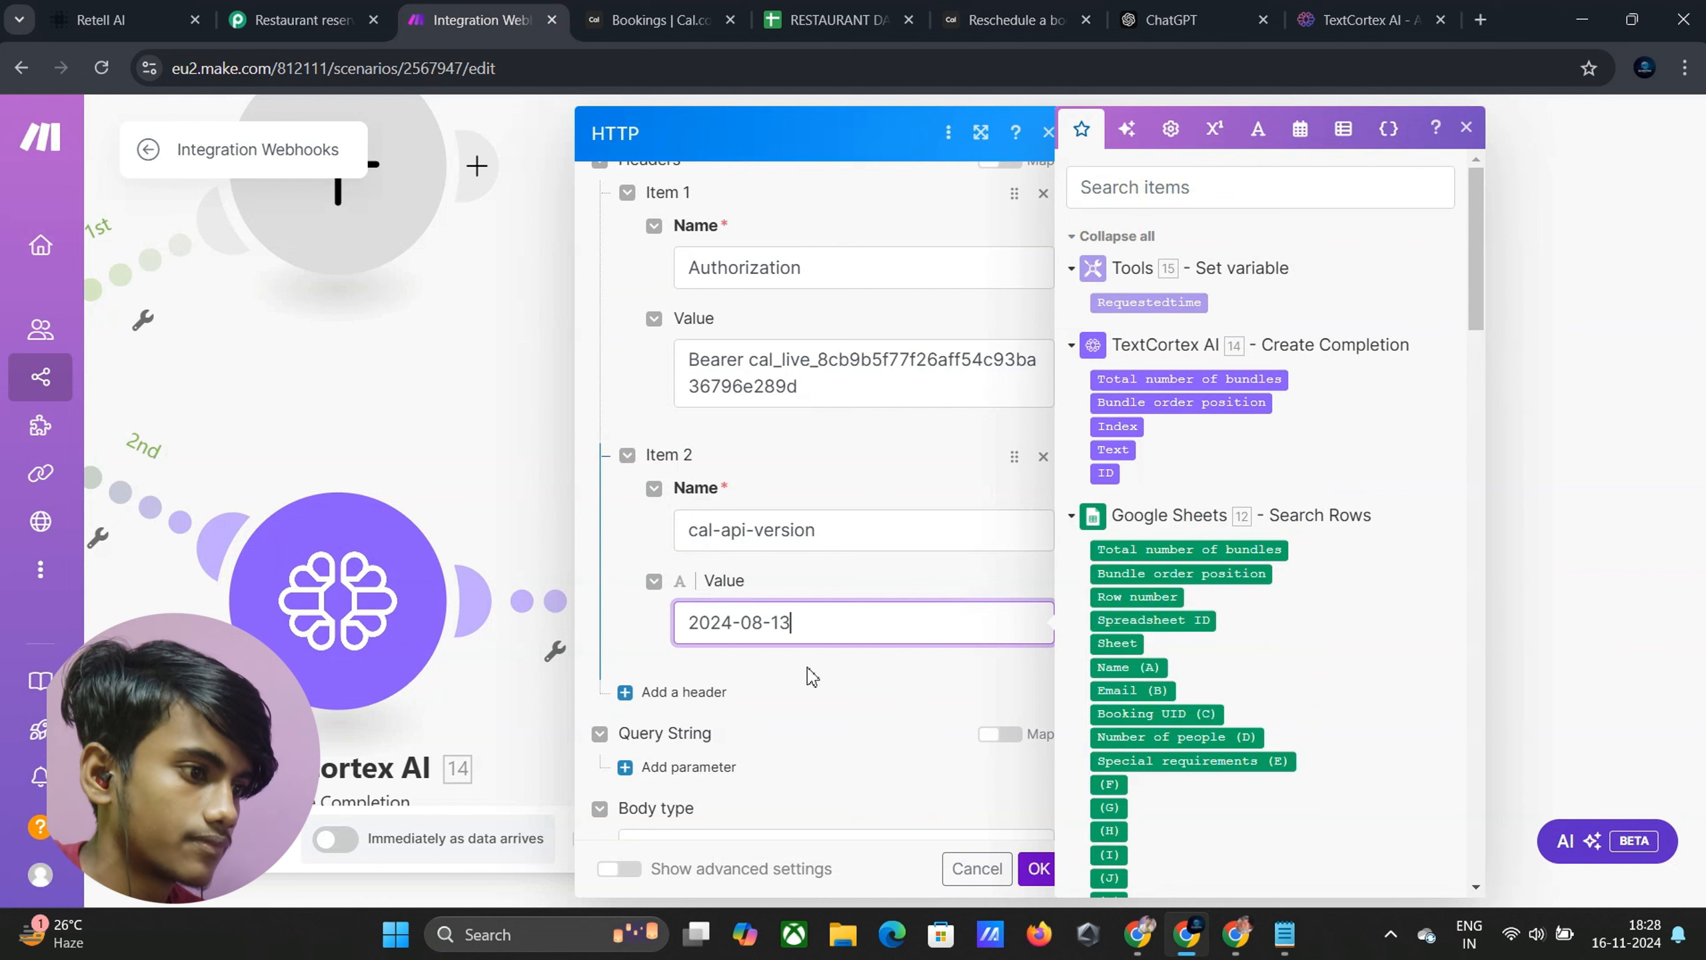
pyautogui.click(1038, 869)
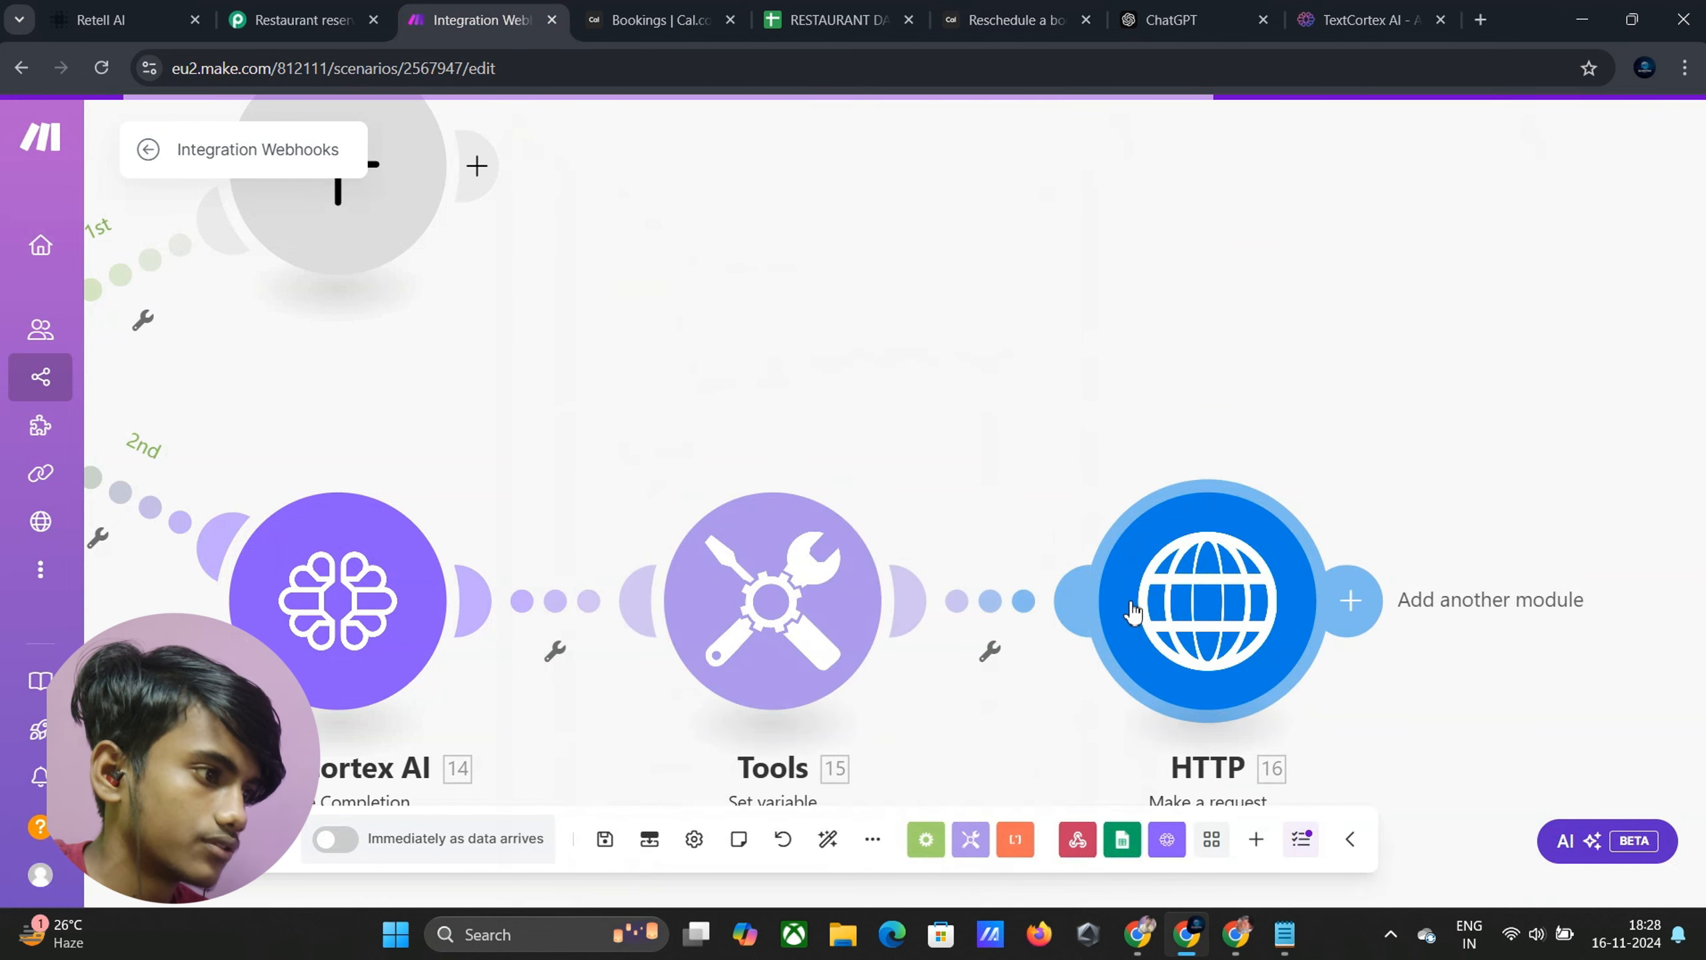
pyautogui.click(1206, 594)
# Set the HTTP body type to Raw with JSON (application/json) content type
pyautogui.scroll(-8, 892, 512)
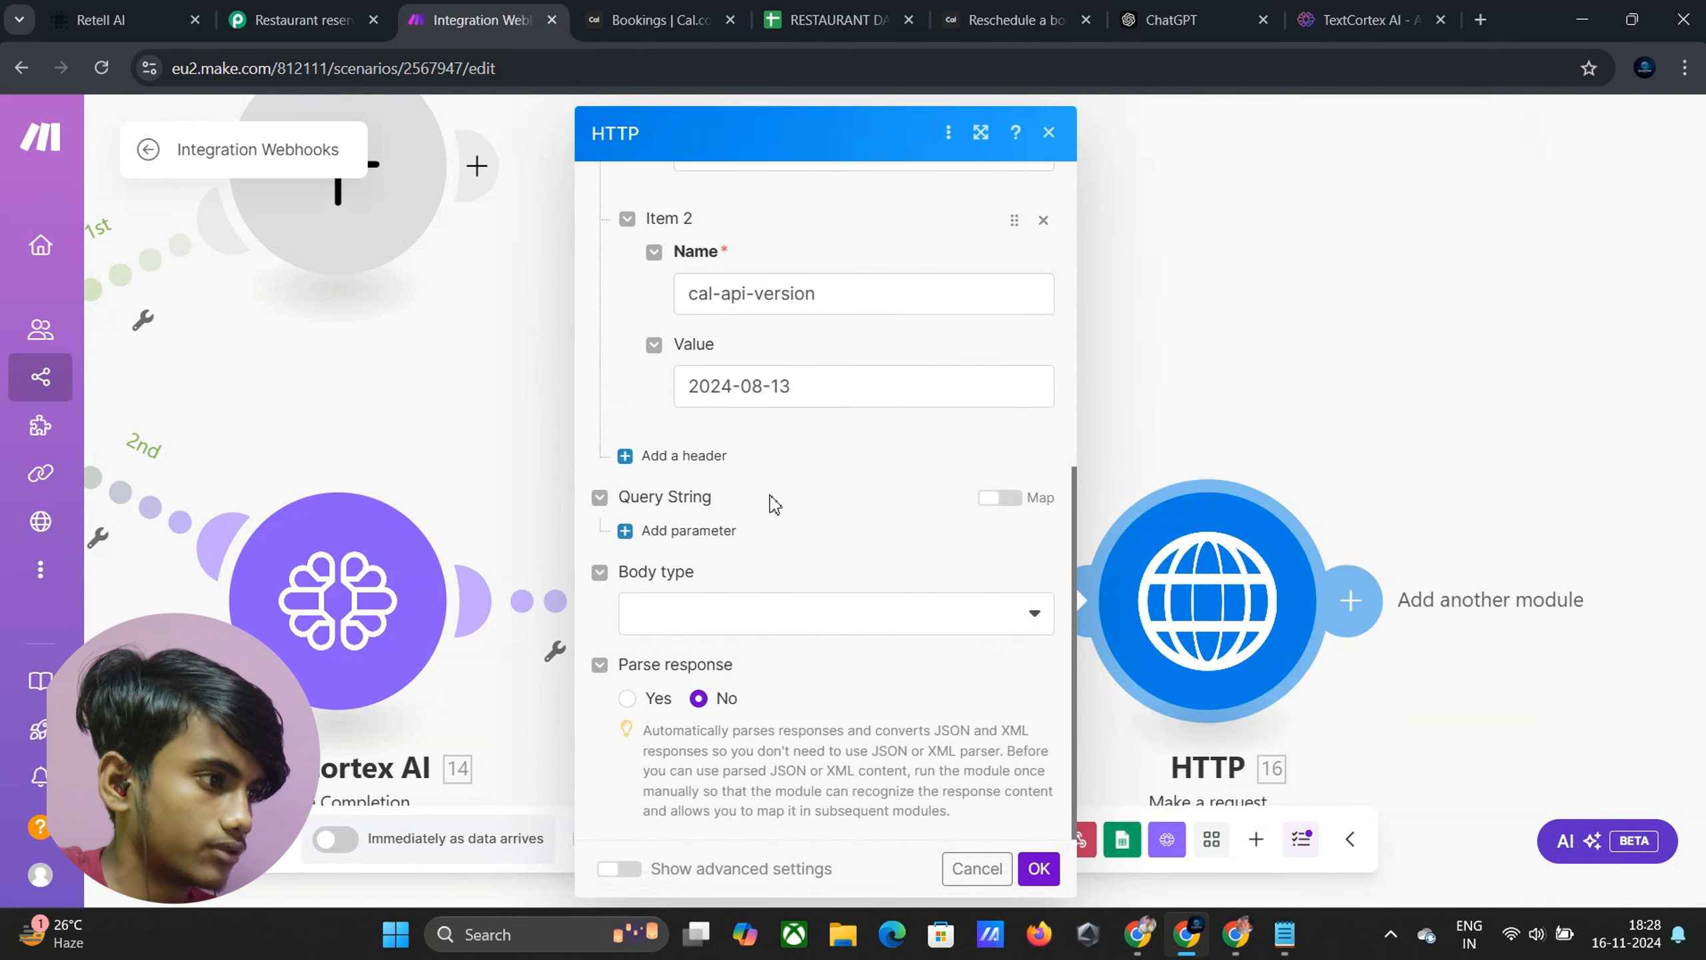
pyautogui.click(732, 618)
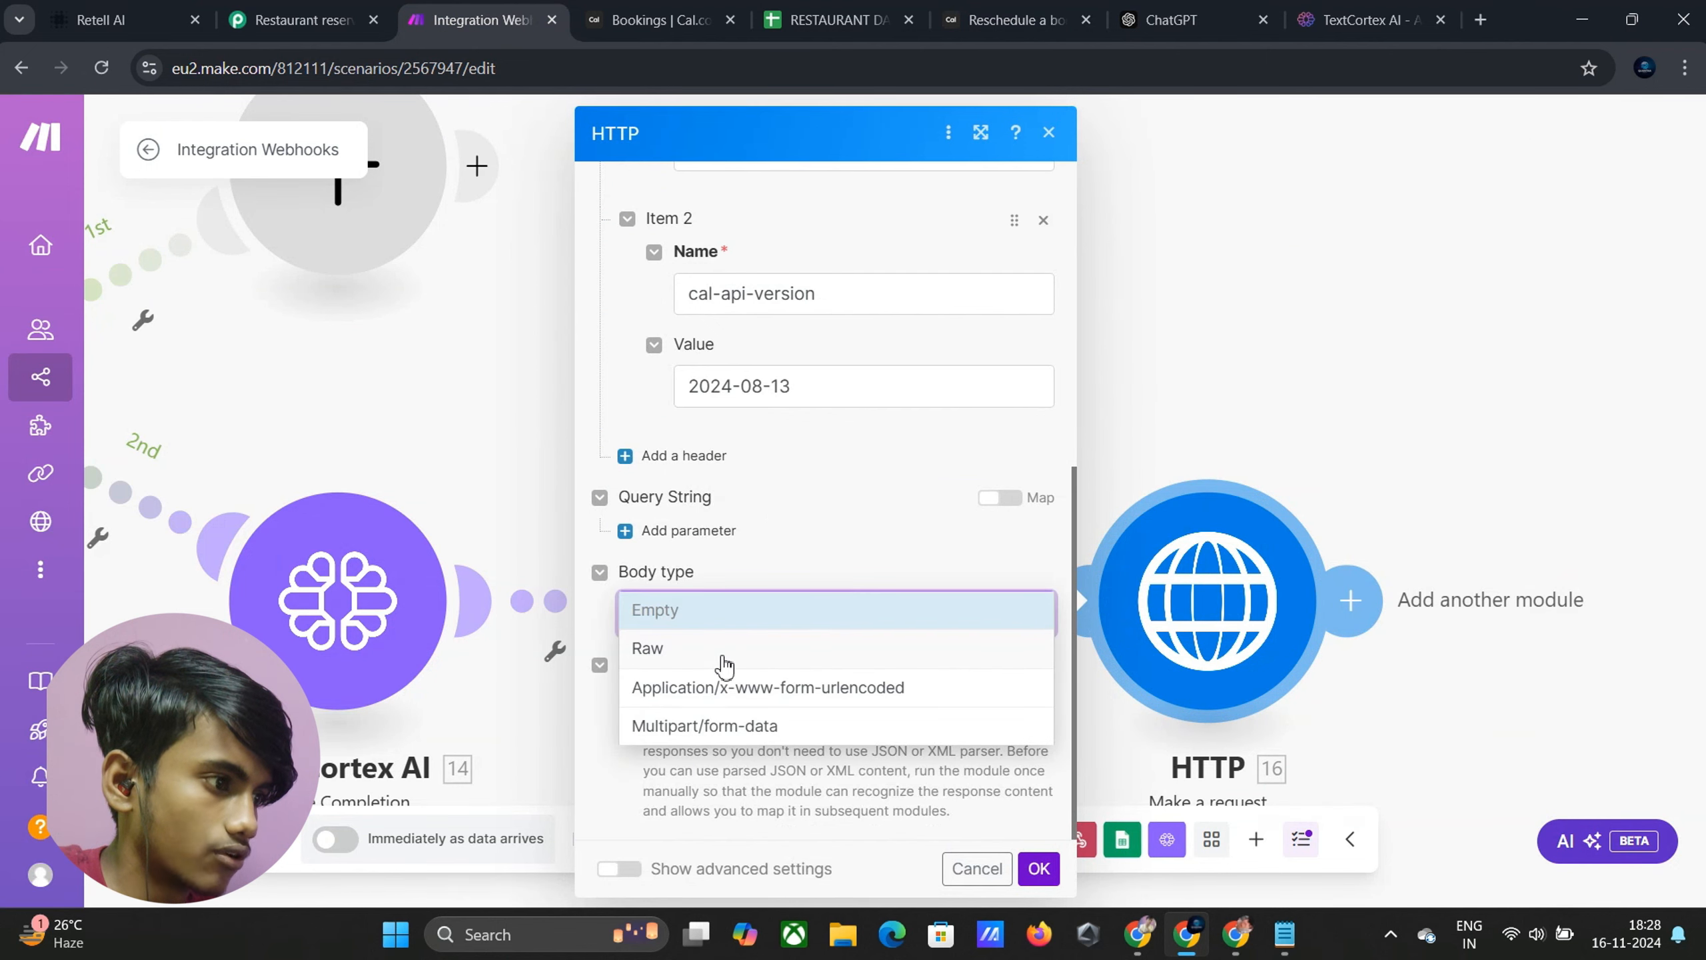
pyautogui.click(719, 653)
pyautogui.scroll(-3, 766, 581)
pyautogui.click(711, 498)
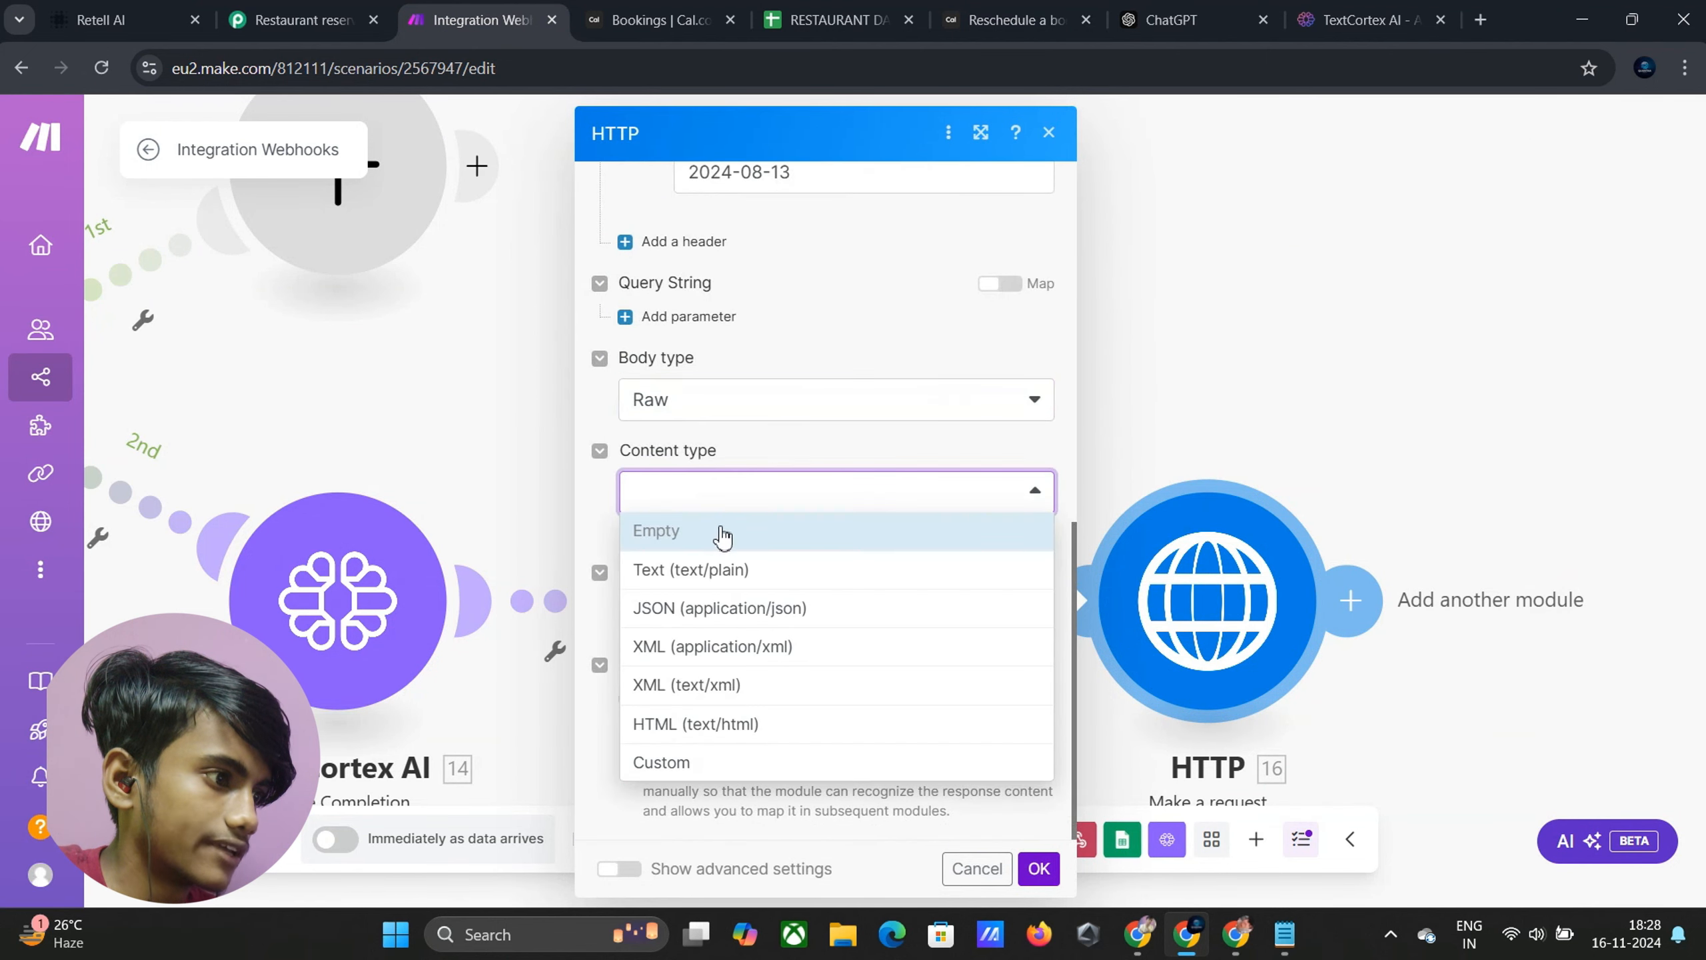
pyautogui.click(734, 609)
pyautogui.click(717, 610)
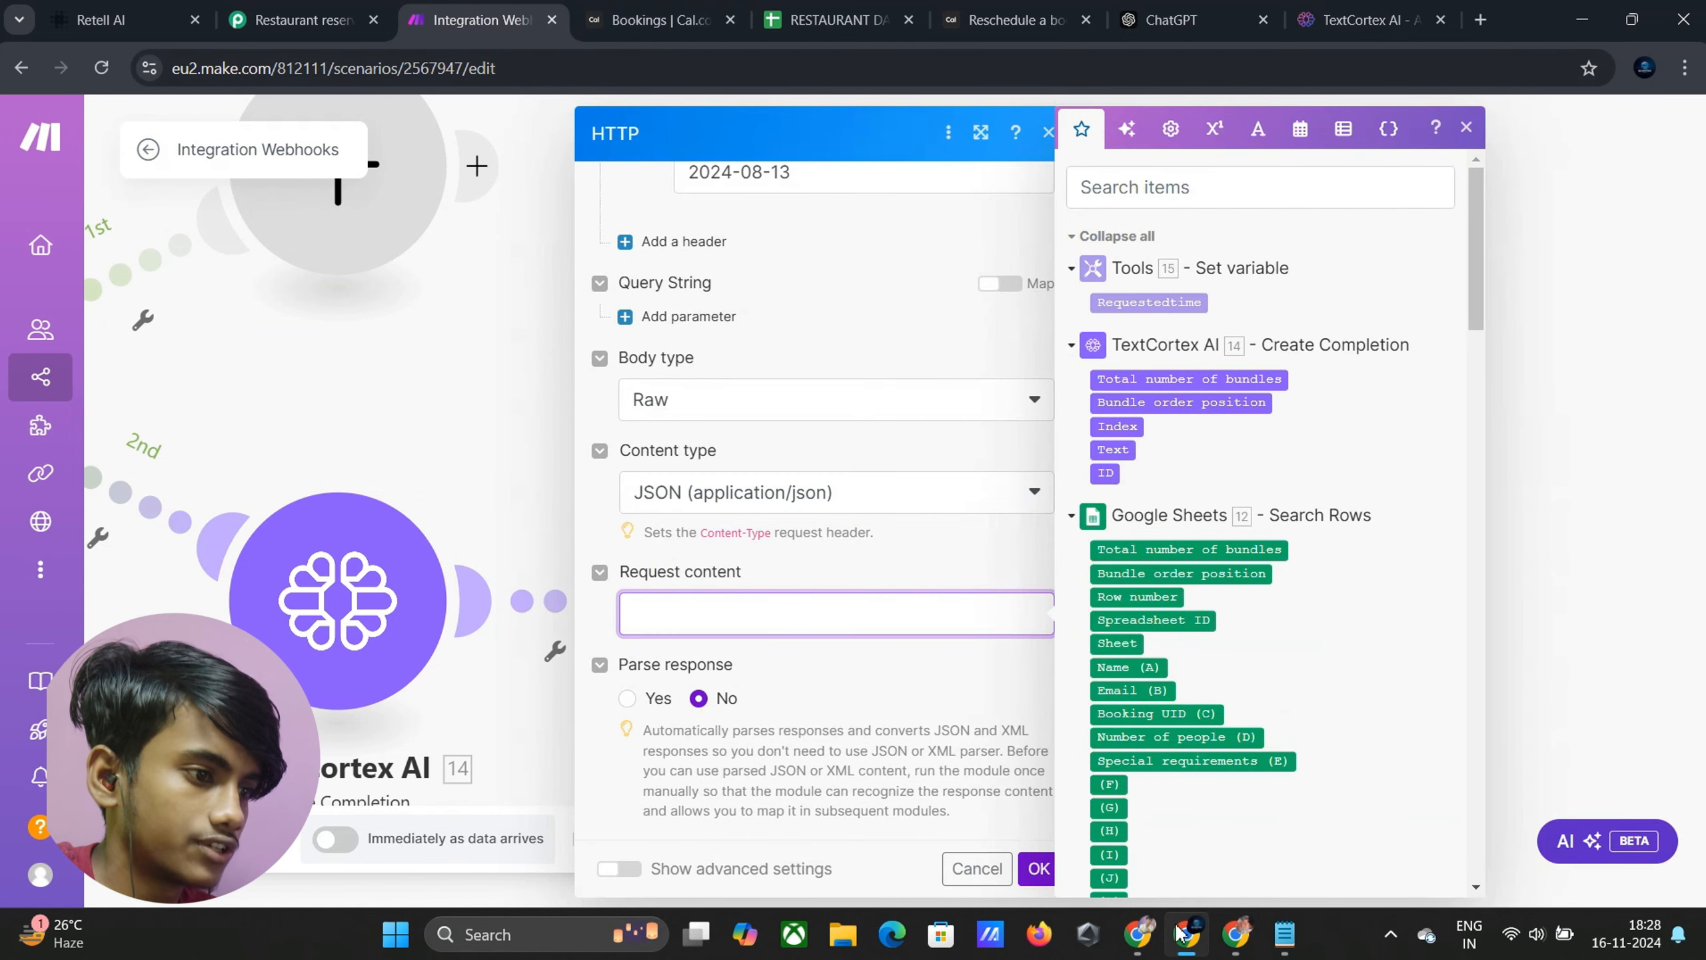
# Copy the JSON request content from the Reschedule reservation scenario's HTTP module
pyautogui.moveTo(1231, 939)
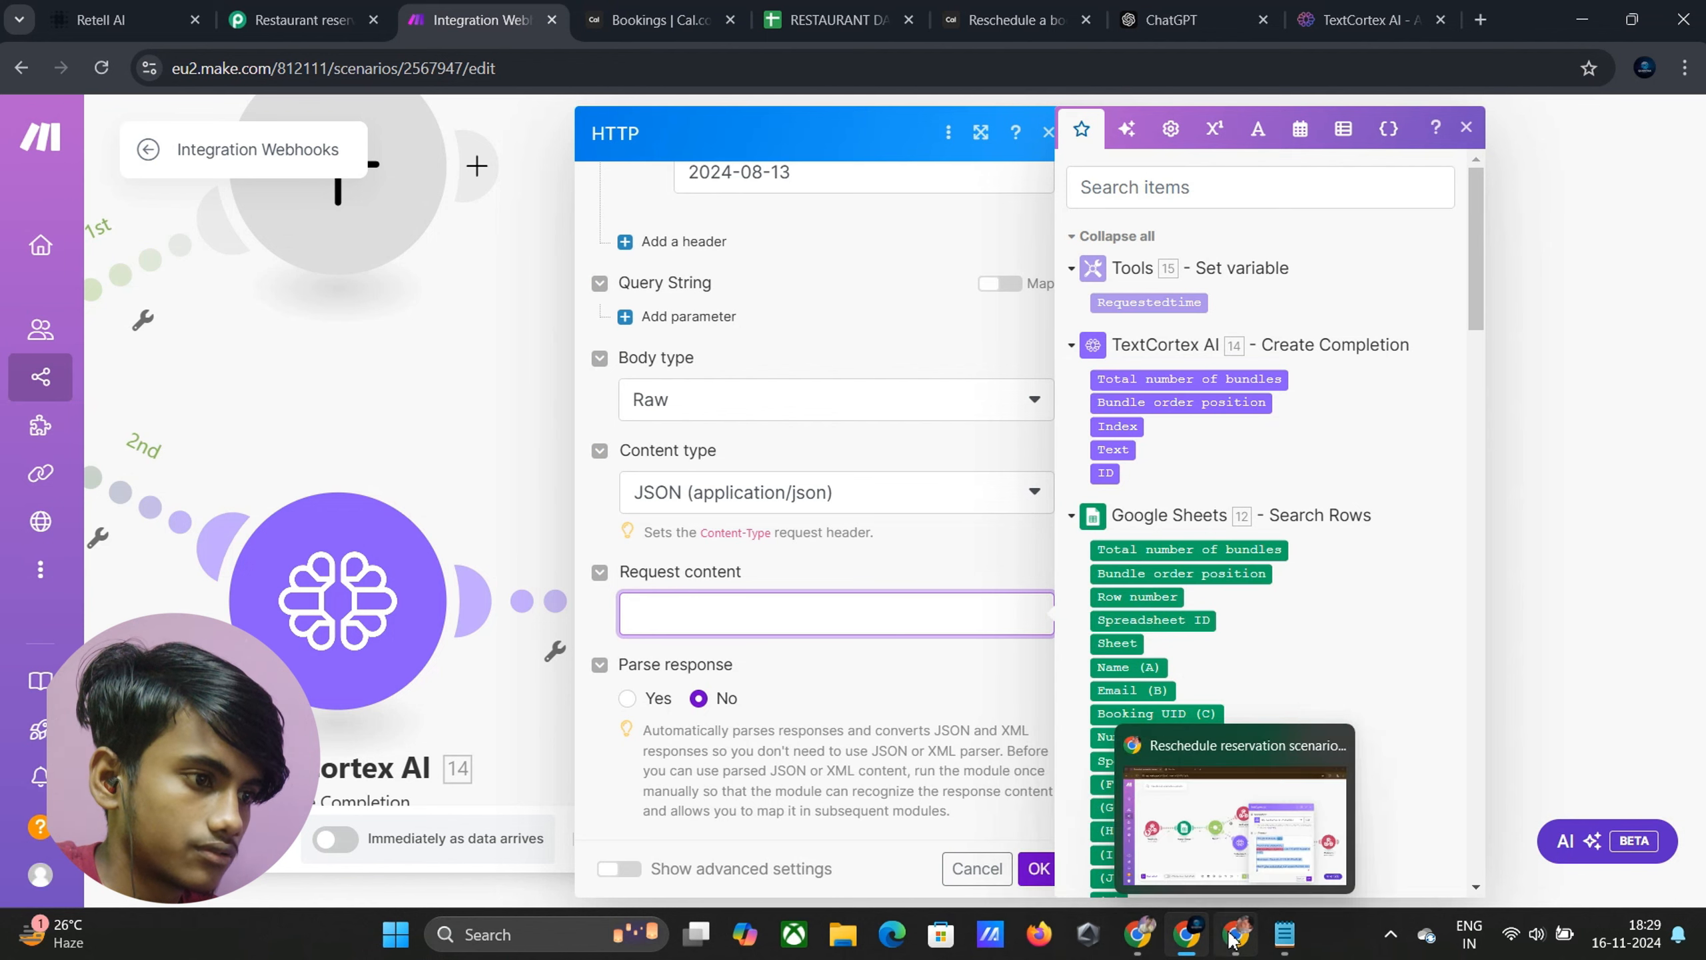
pyautogui.click(1224, 830)
pyautogui.click(696, 681)
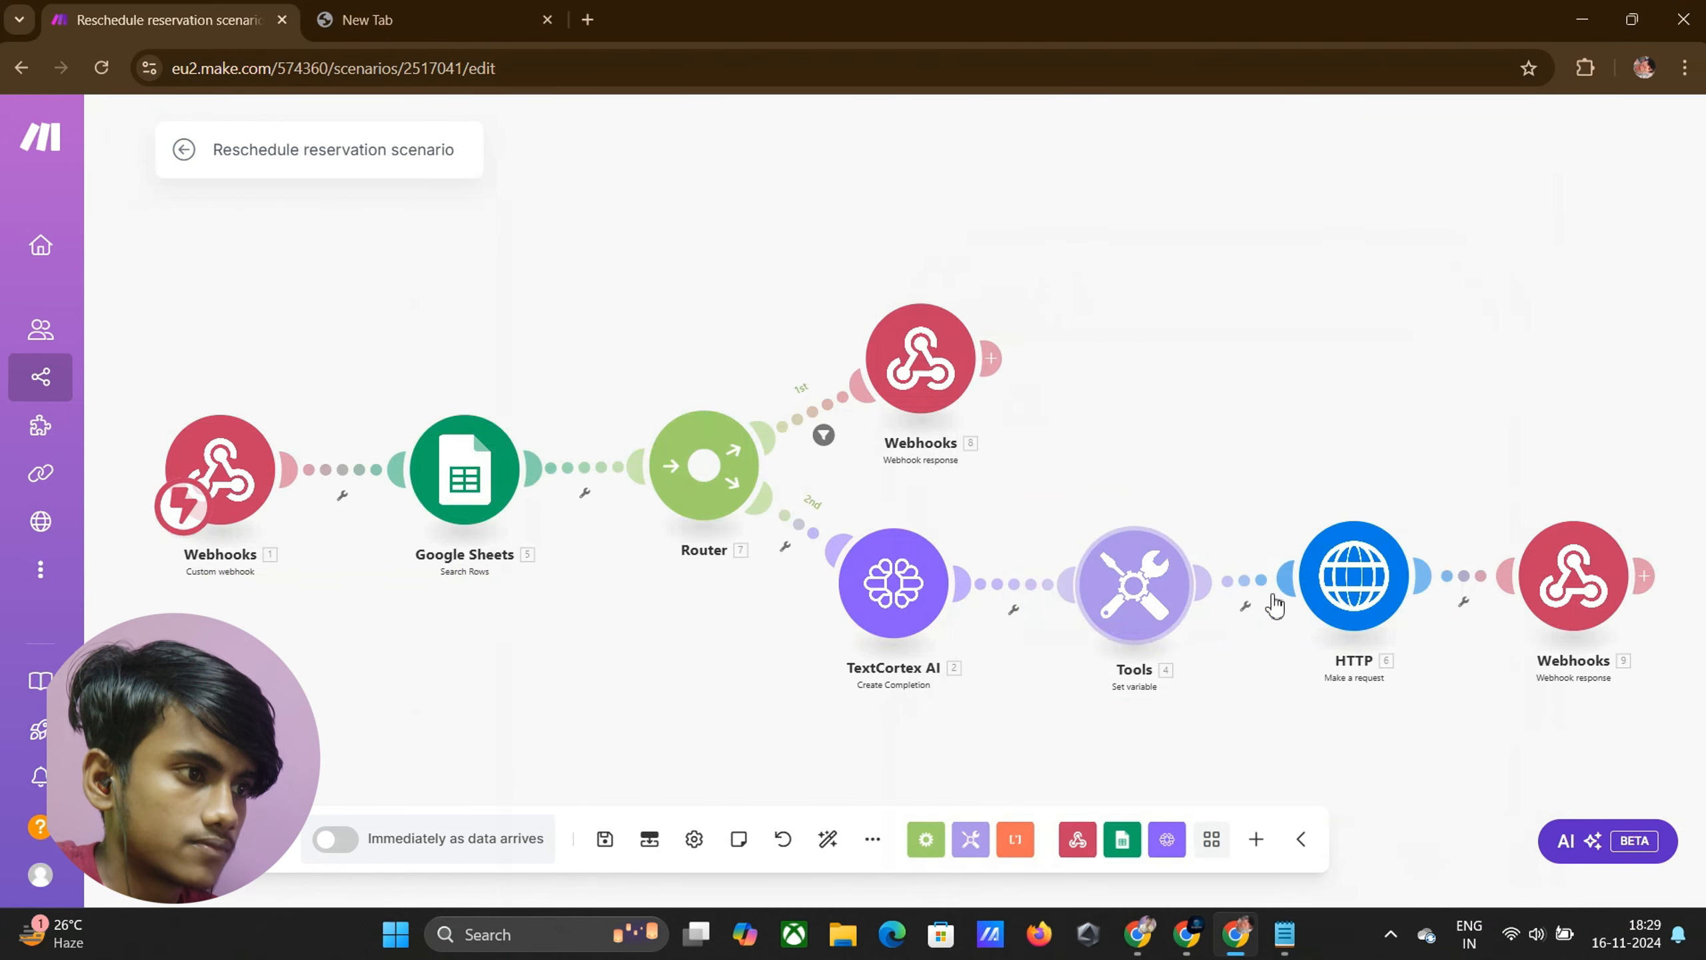
pyautogui.click(1329, 614)
pyautogui.scroll(-8, 997, 608)
pyautogui.scroll(-5, 998, 609)
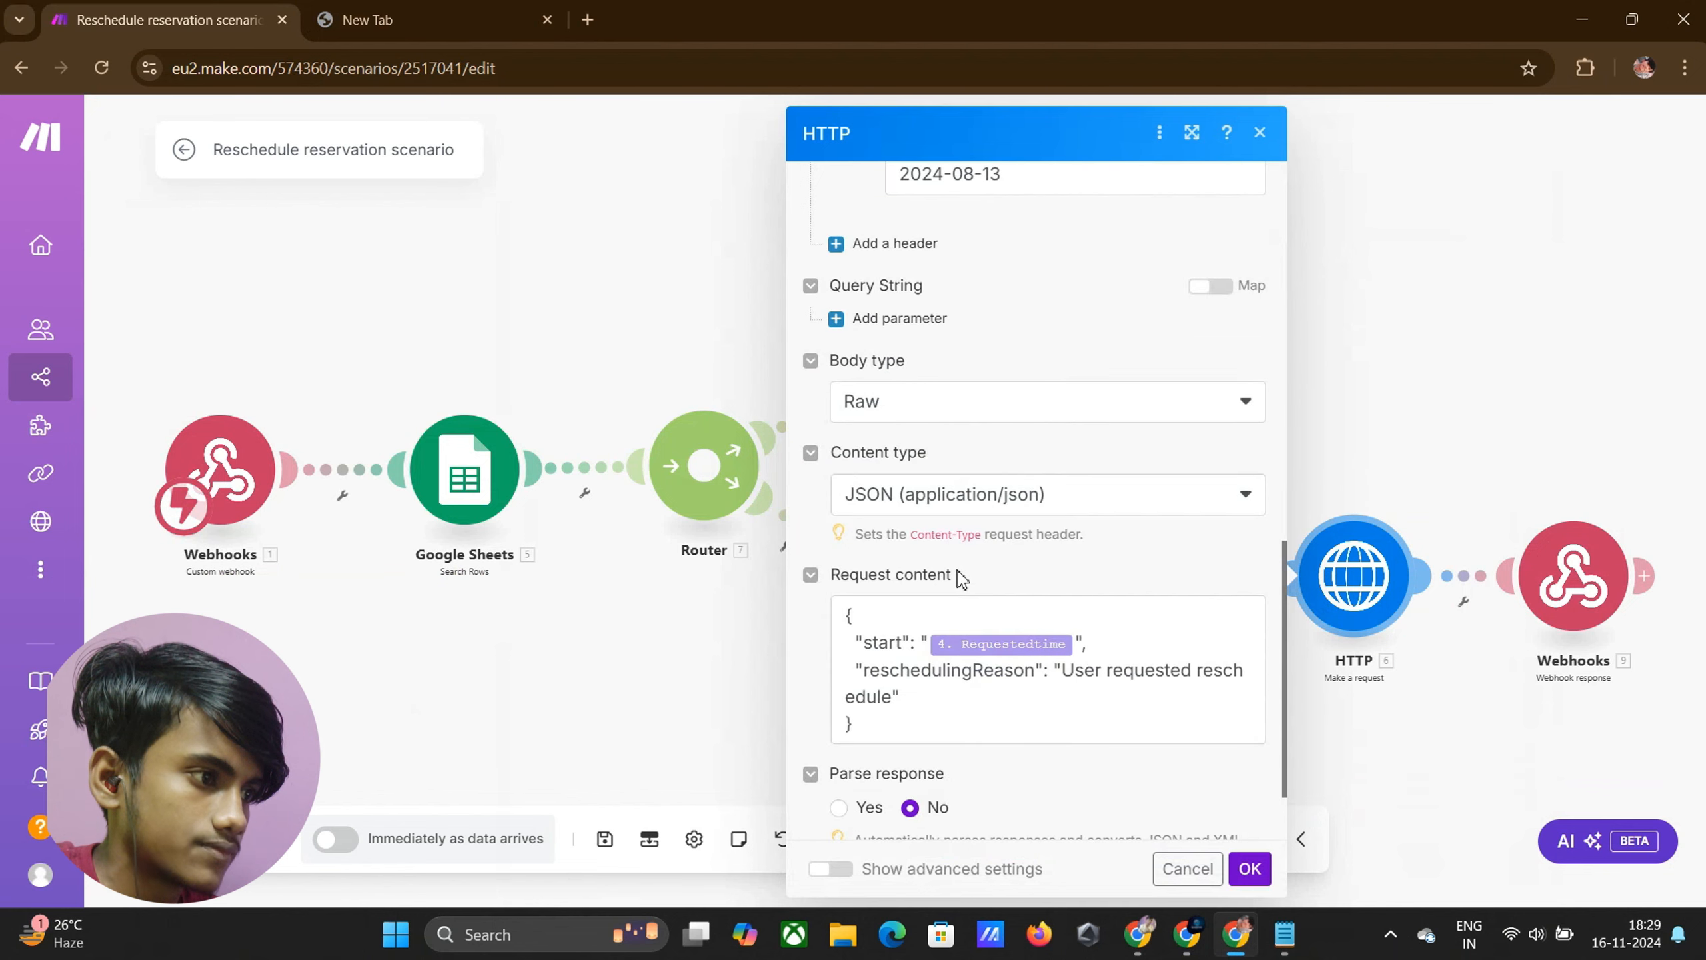
pyautogui.click(881, 627)
pyautogui.hotkey('ctrl', 'a')
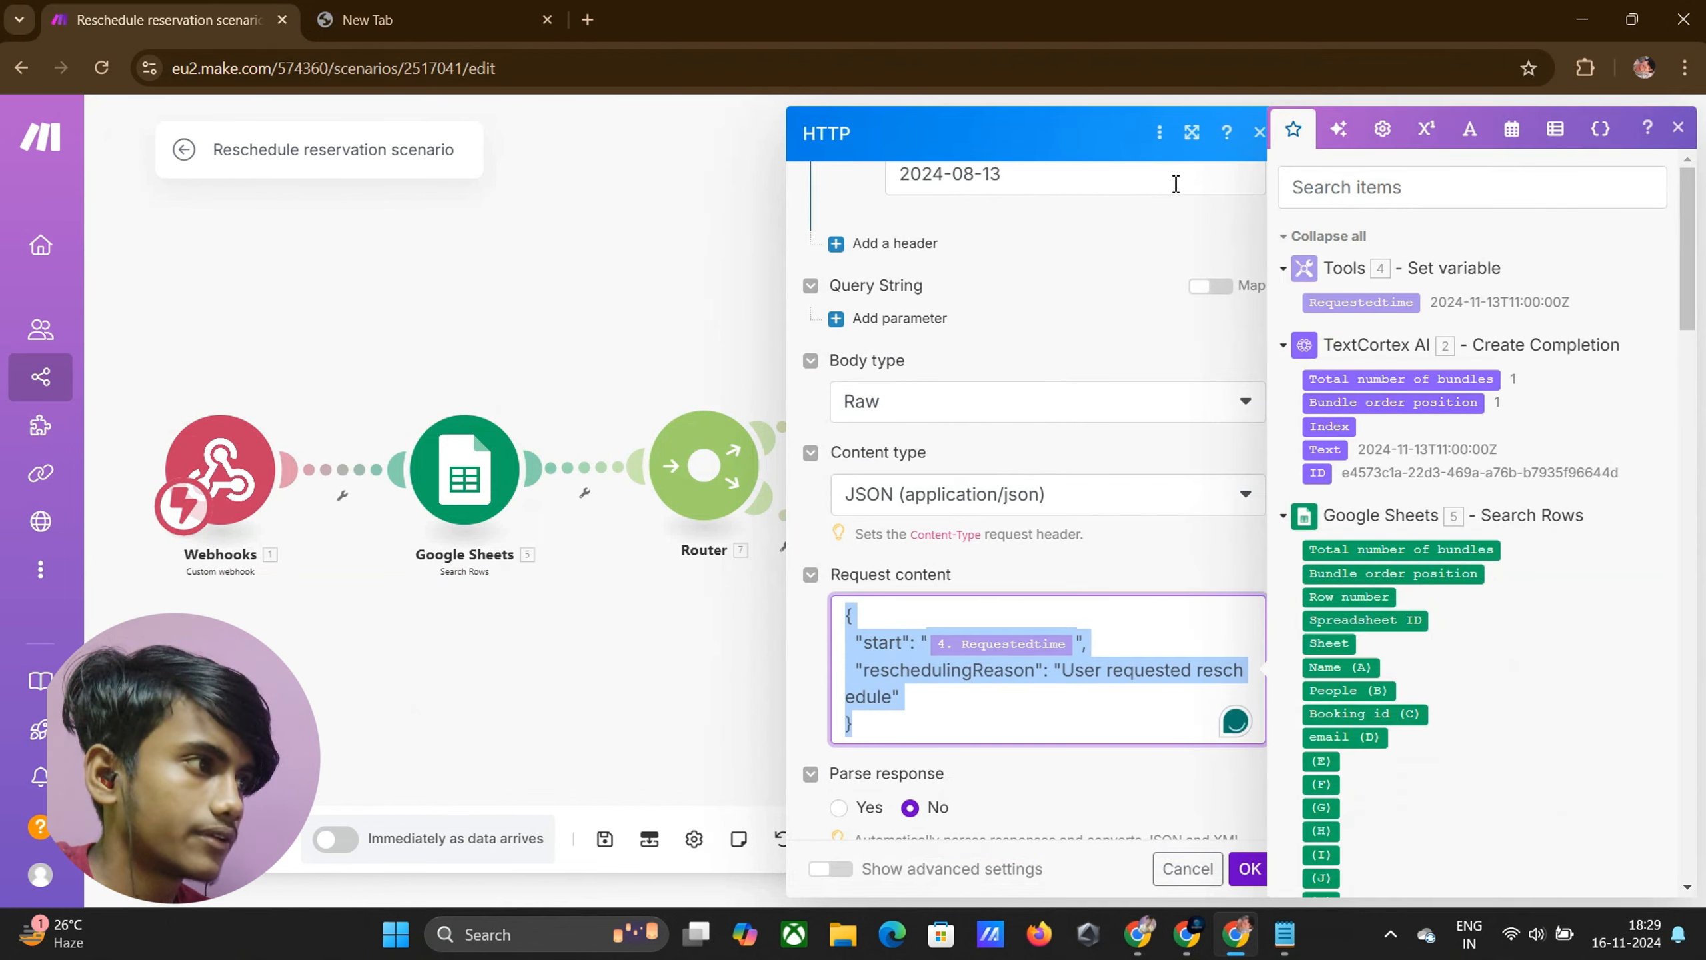
pyautogui.click(671, 188)
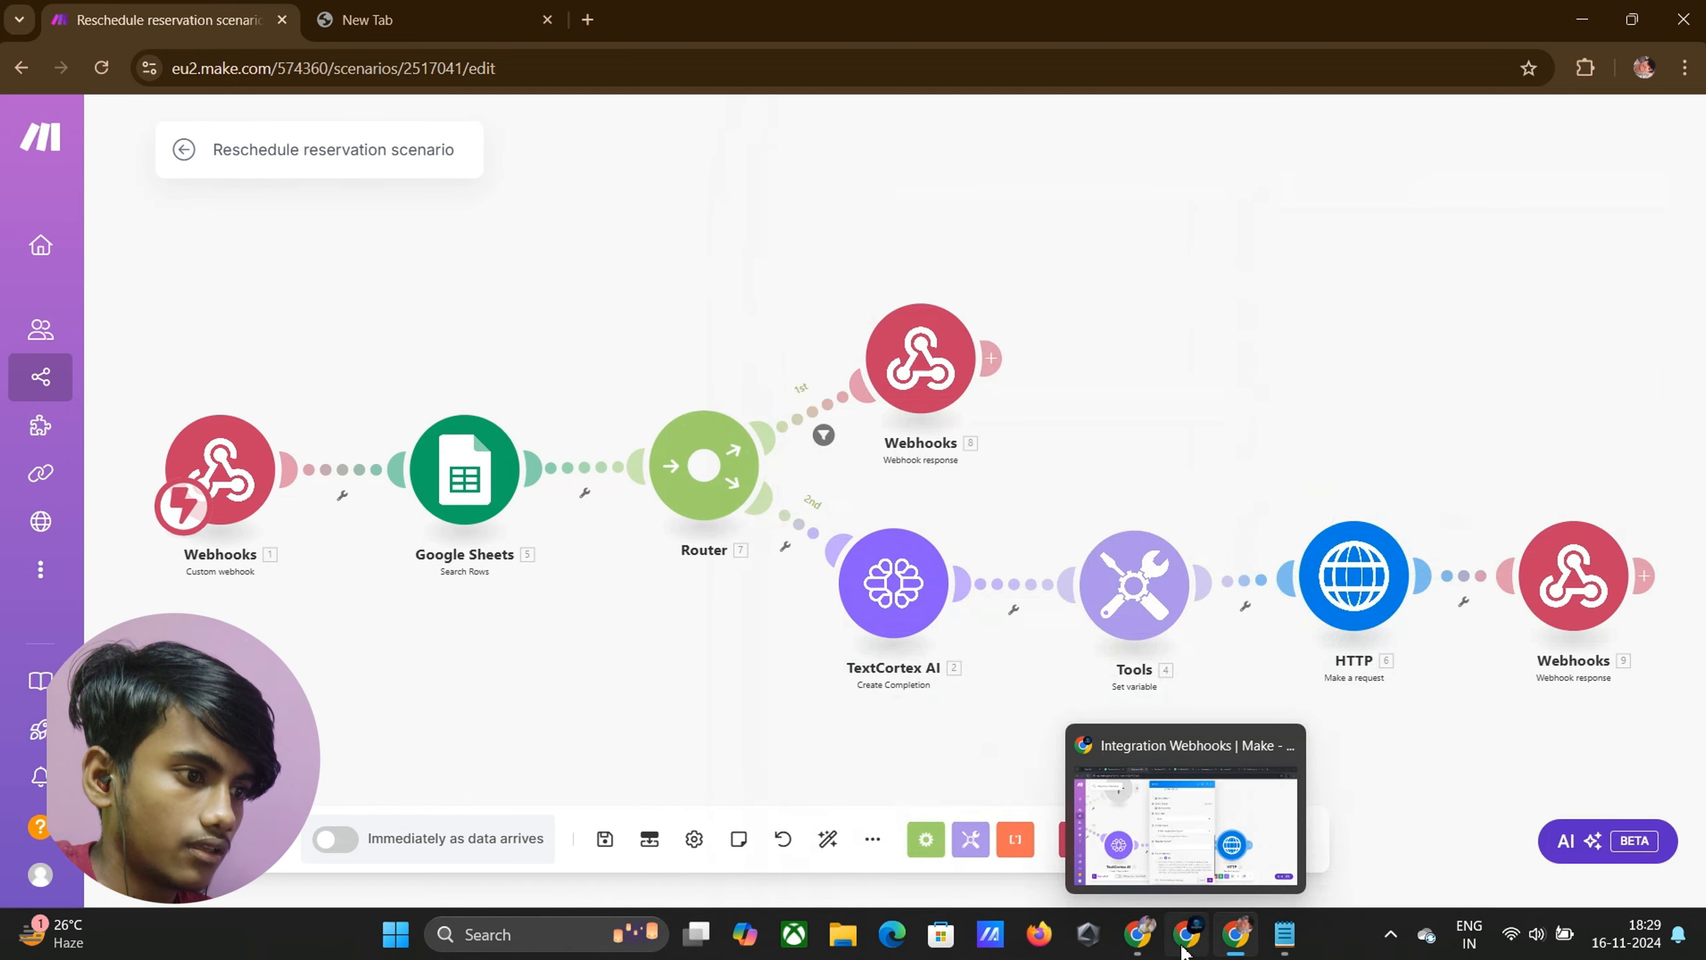
# Paste the JSON body and remap its start value to the Tools module's Requestedtime, then save
pyautogui.moveTo(1187, 934)
pyautogui.click(1172, 874)
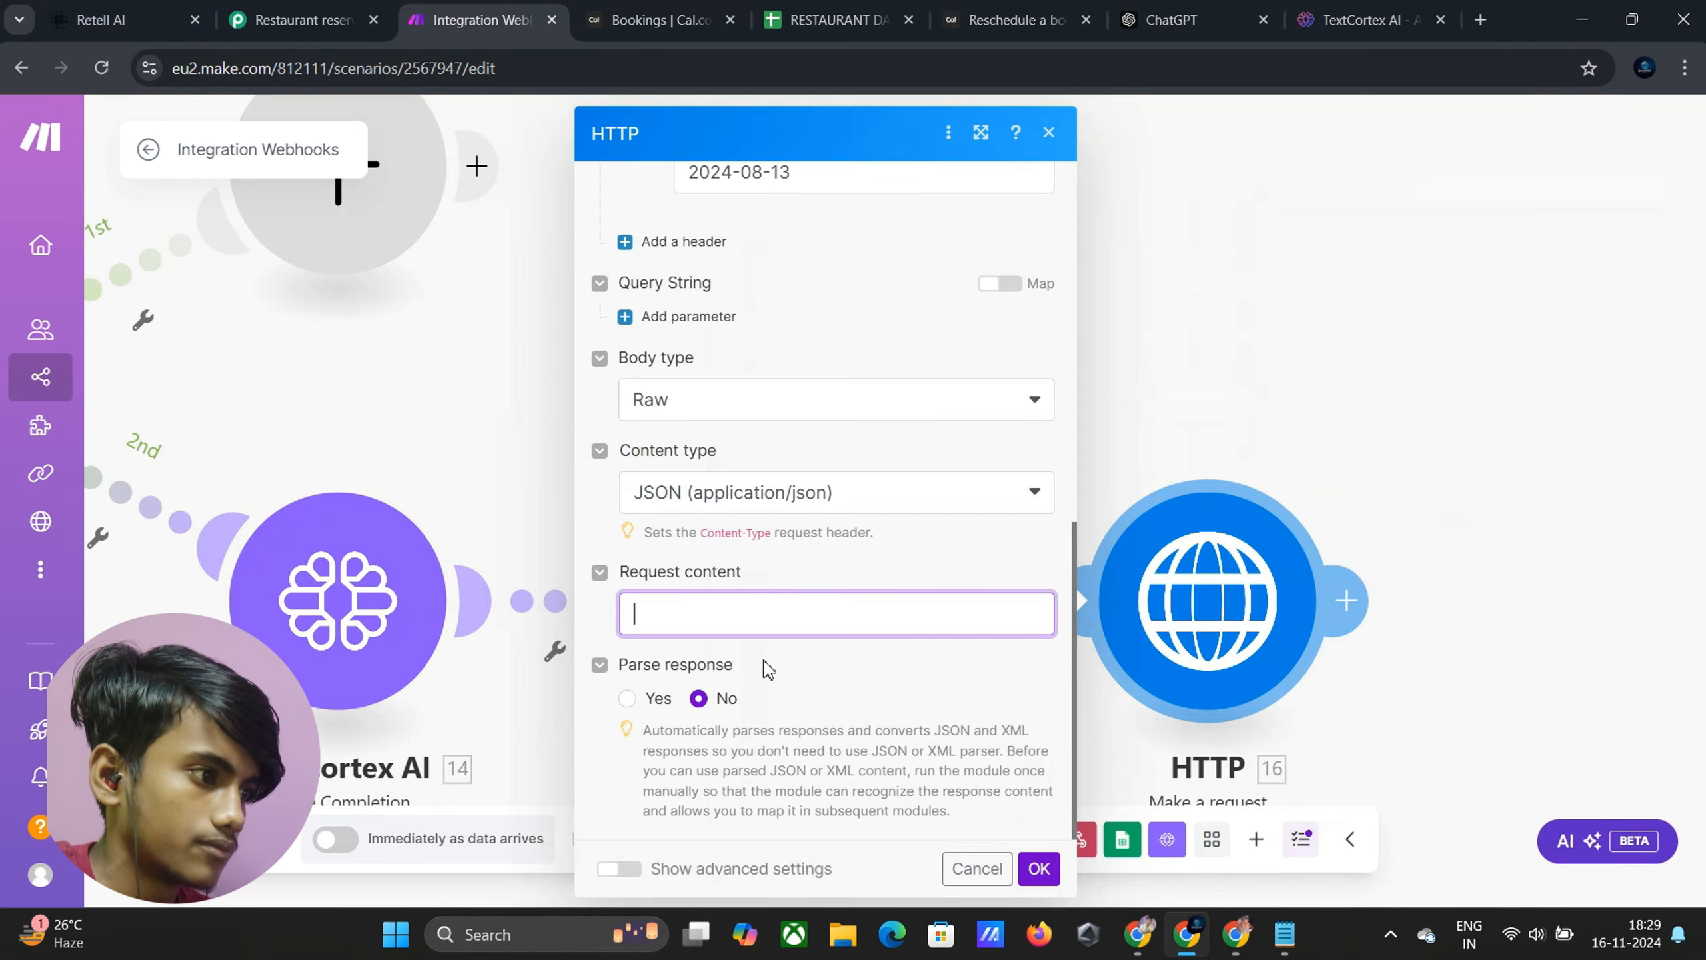
pyautogui.click(757, 598)
pyautogui.write('{   "start": "{{4.Requestedtime}}",   "reschedulingReason": "User requested reschedule" }')
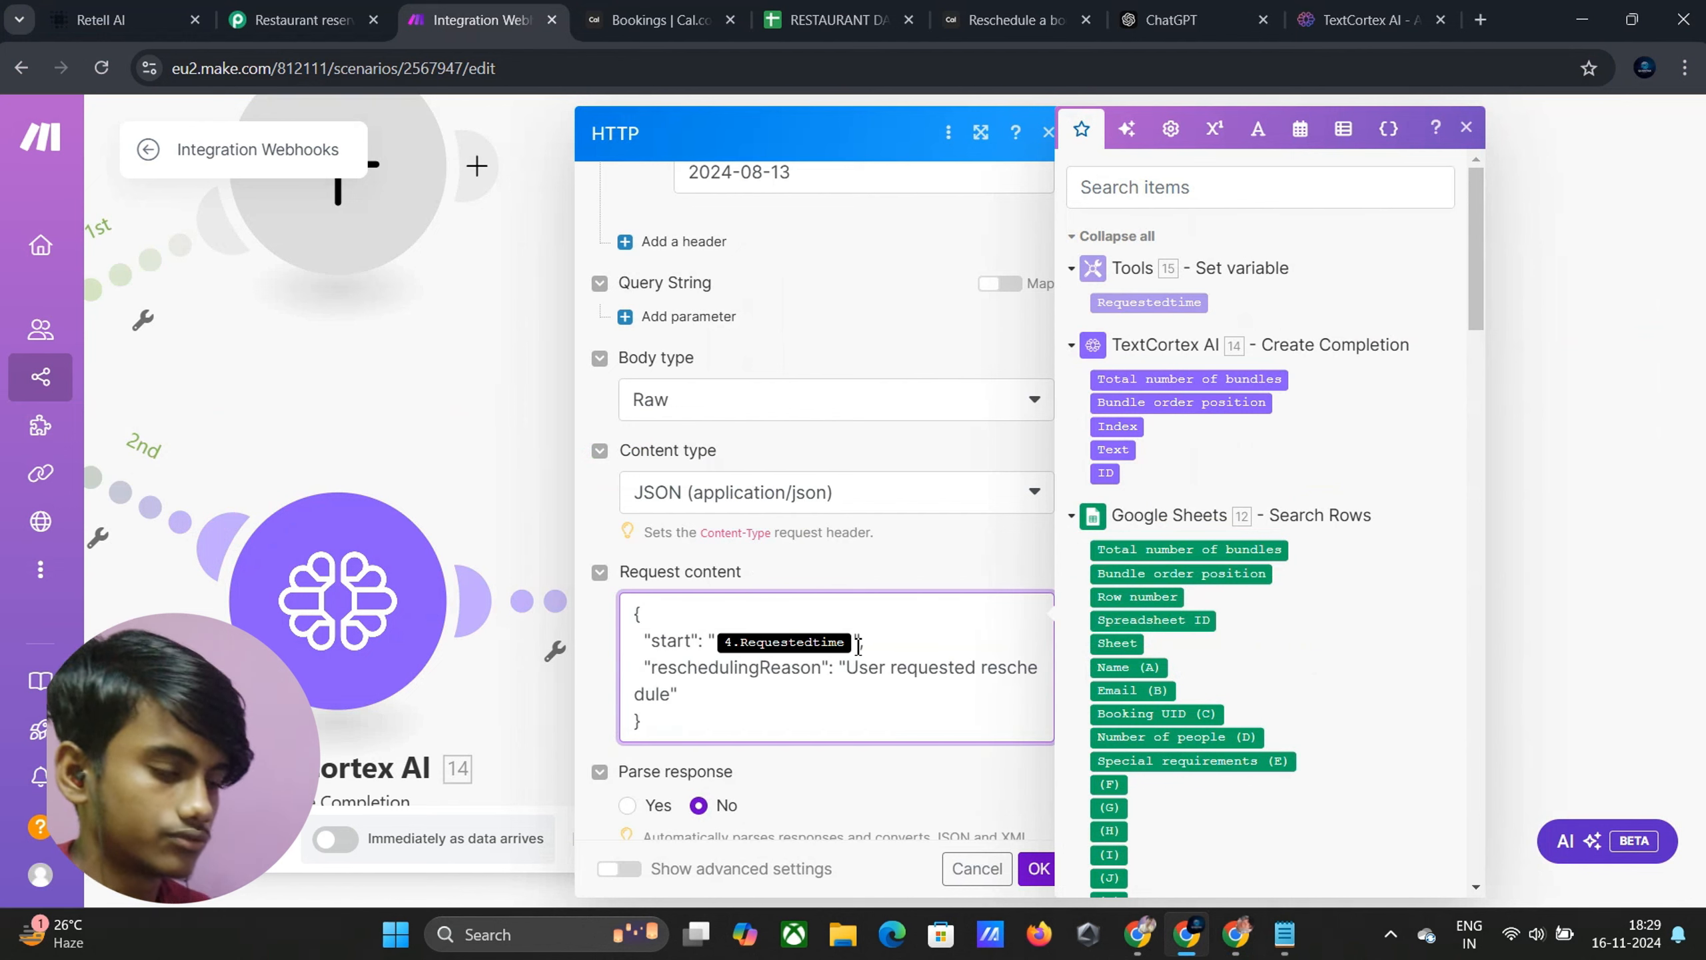
pyautogui.press('BackSpace')
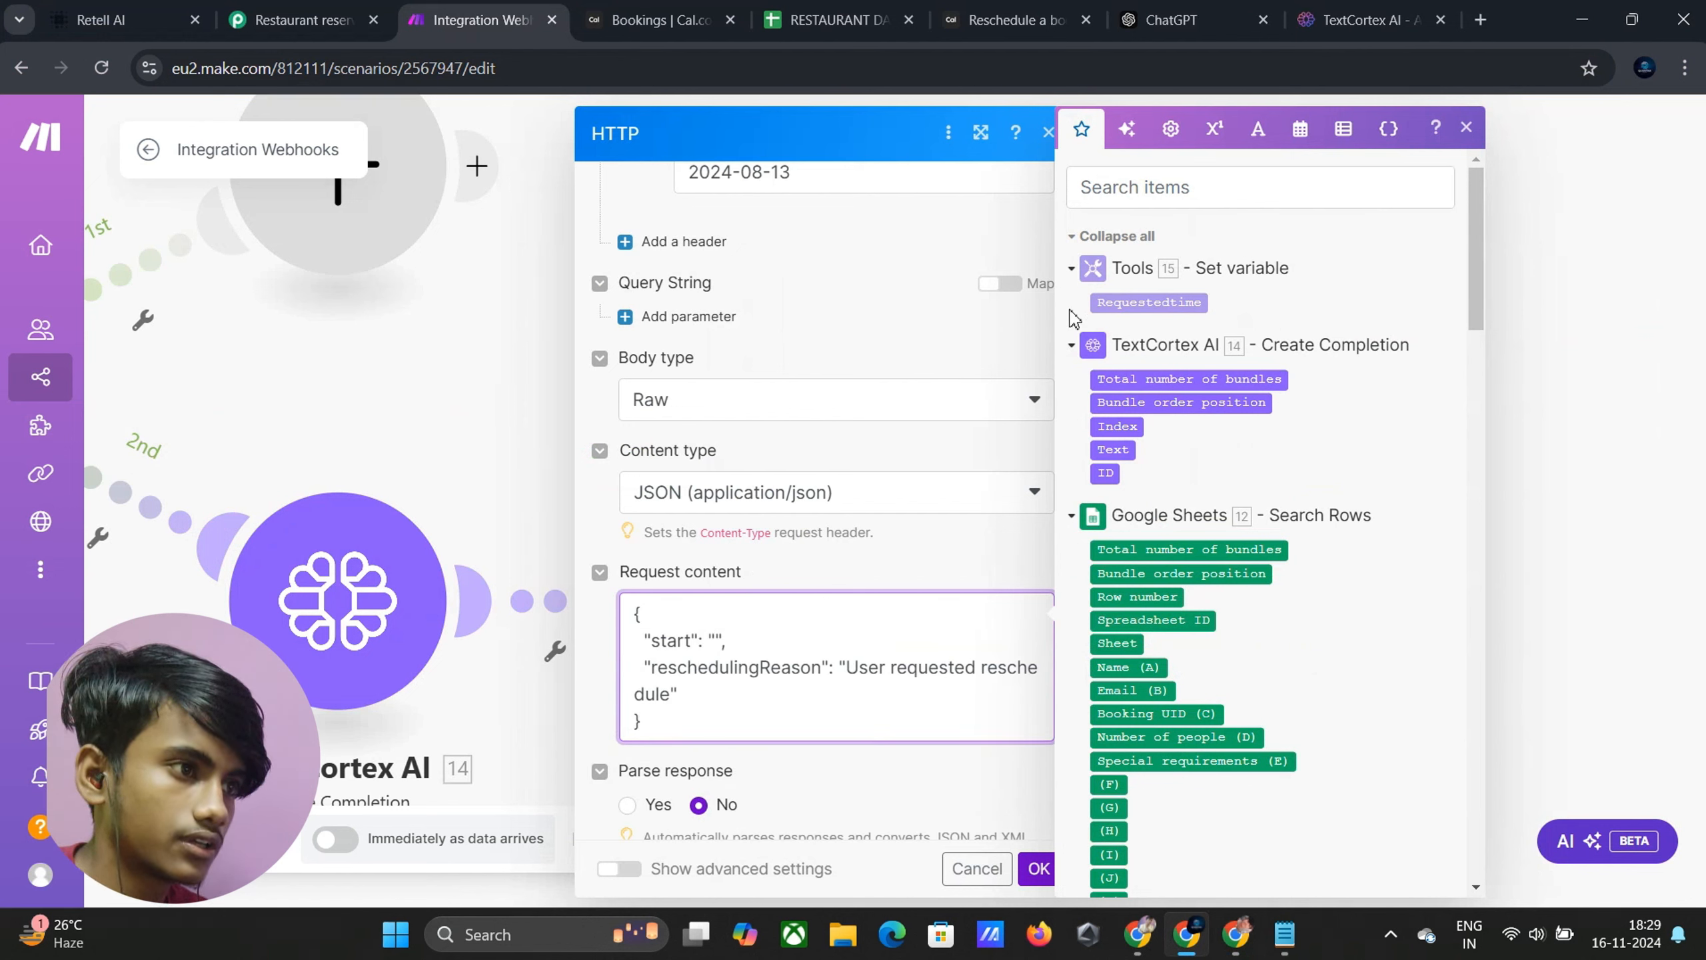
pyautogui.moveTo(1141, 302); pyautogui.dragTo(717, 647)
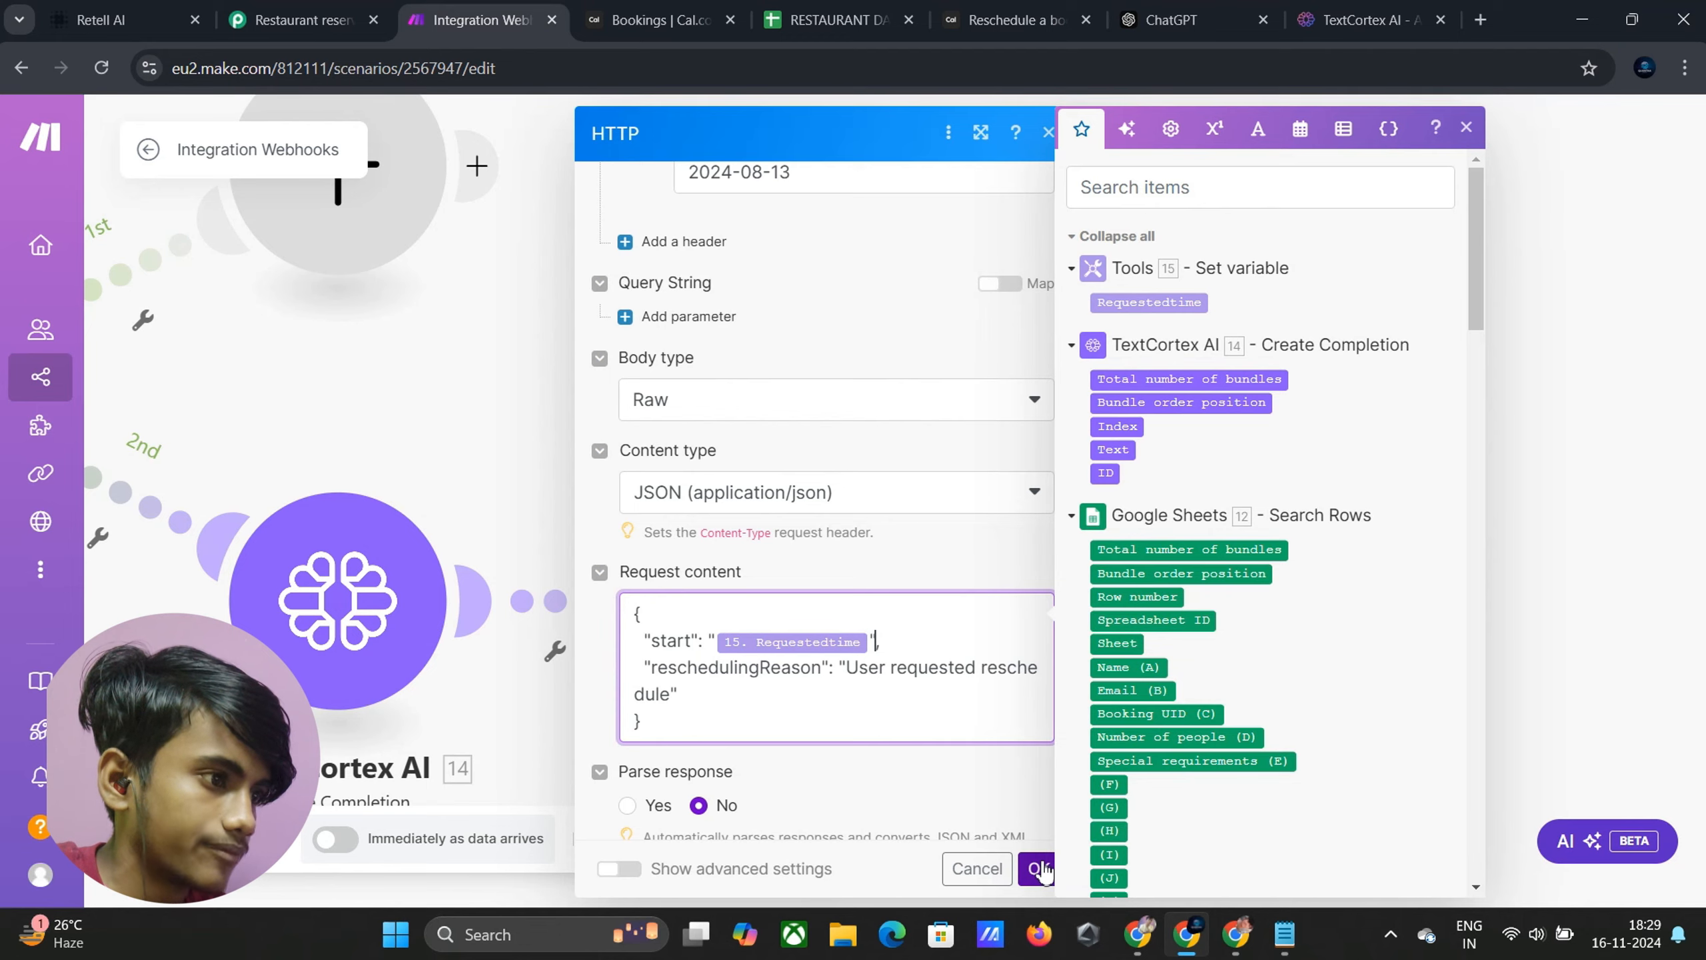
pyautogui.click(1039, 868)
pyautogui.click(1184, 574)
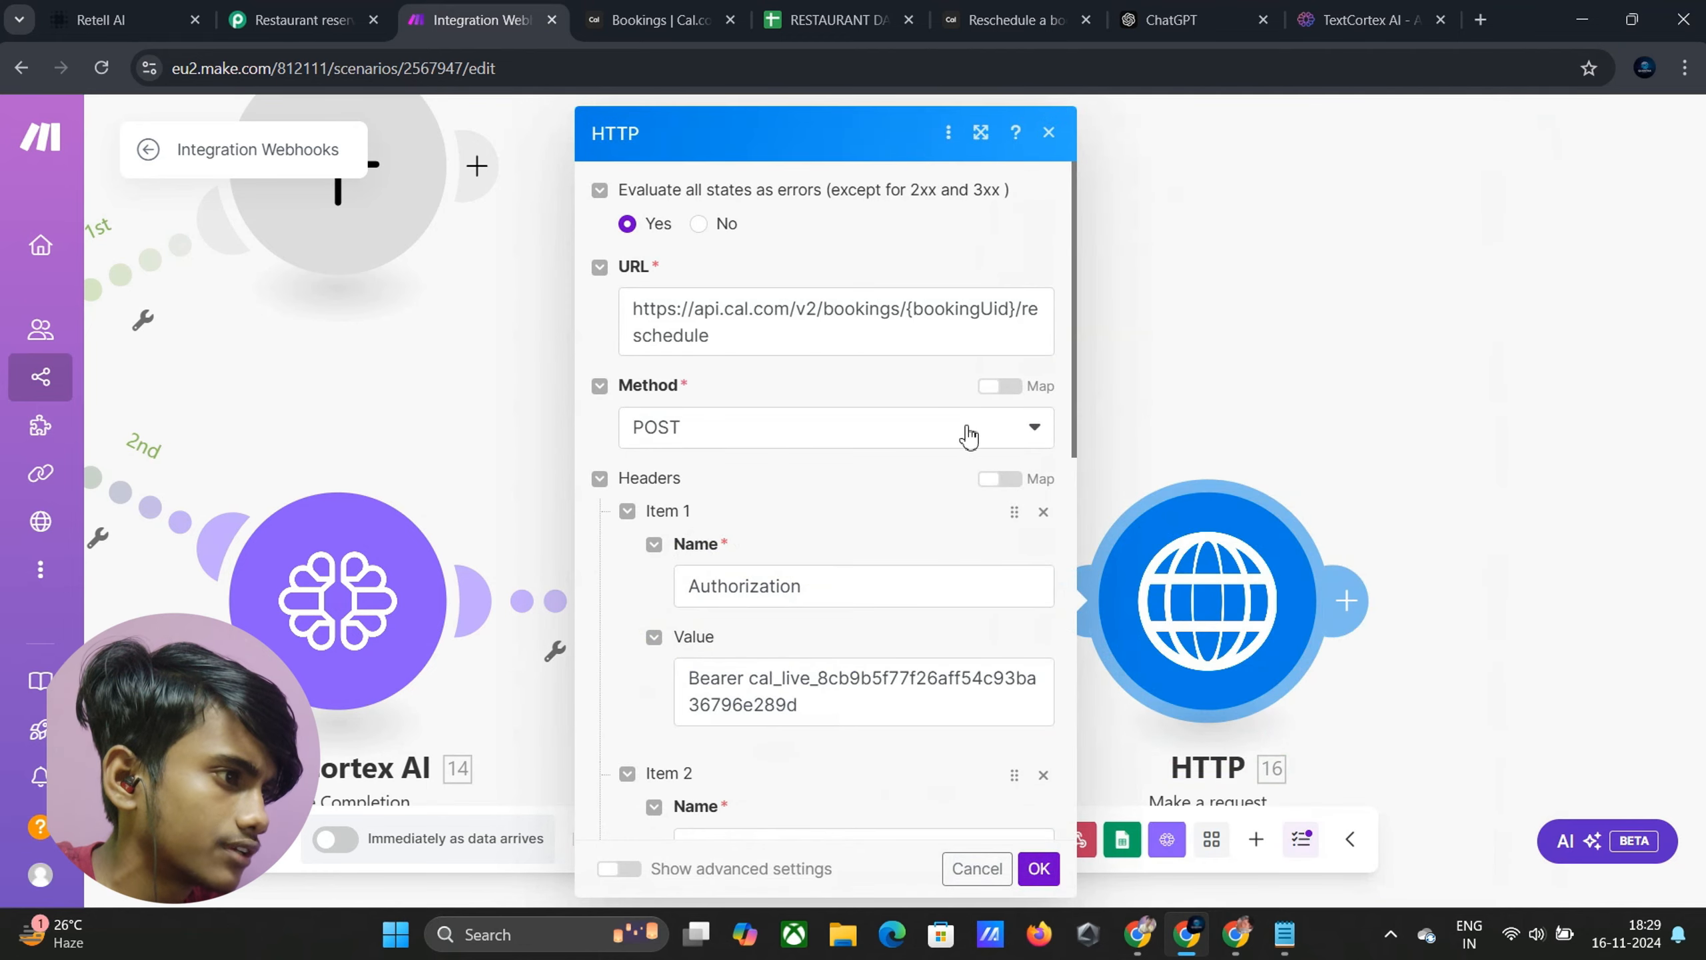
pyautogui.scroll(-8, 843, 402)
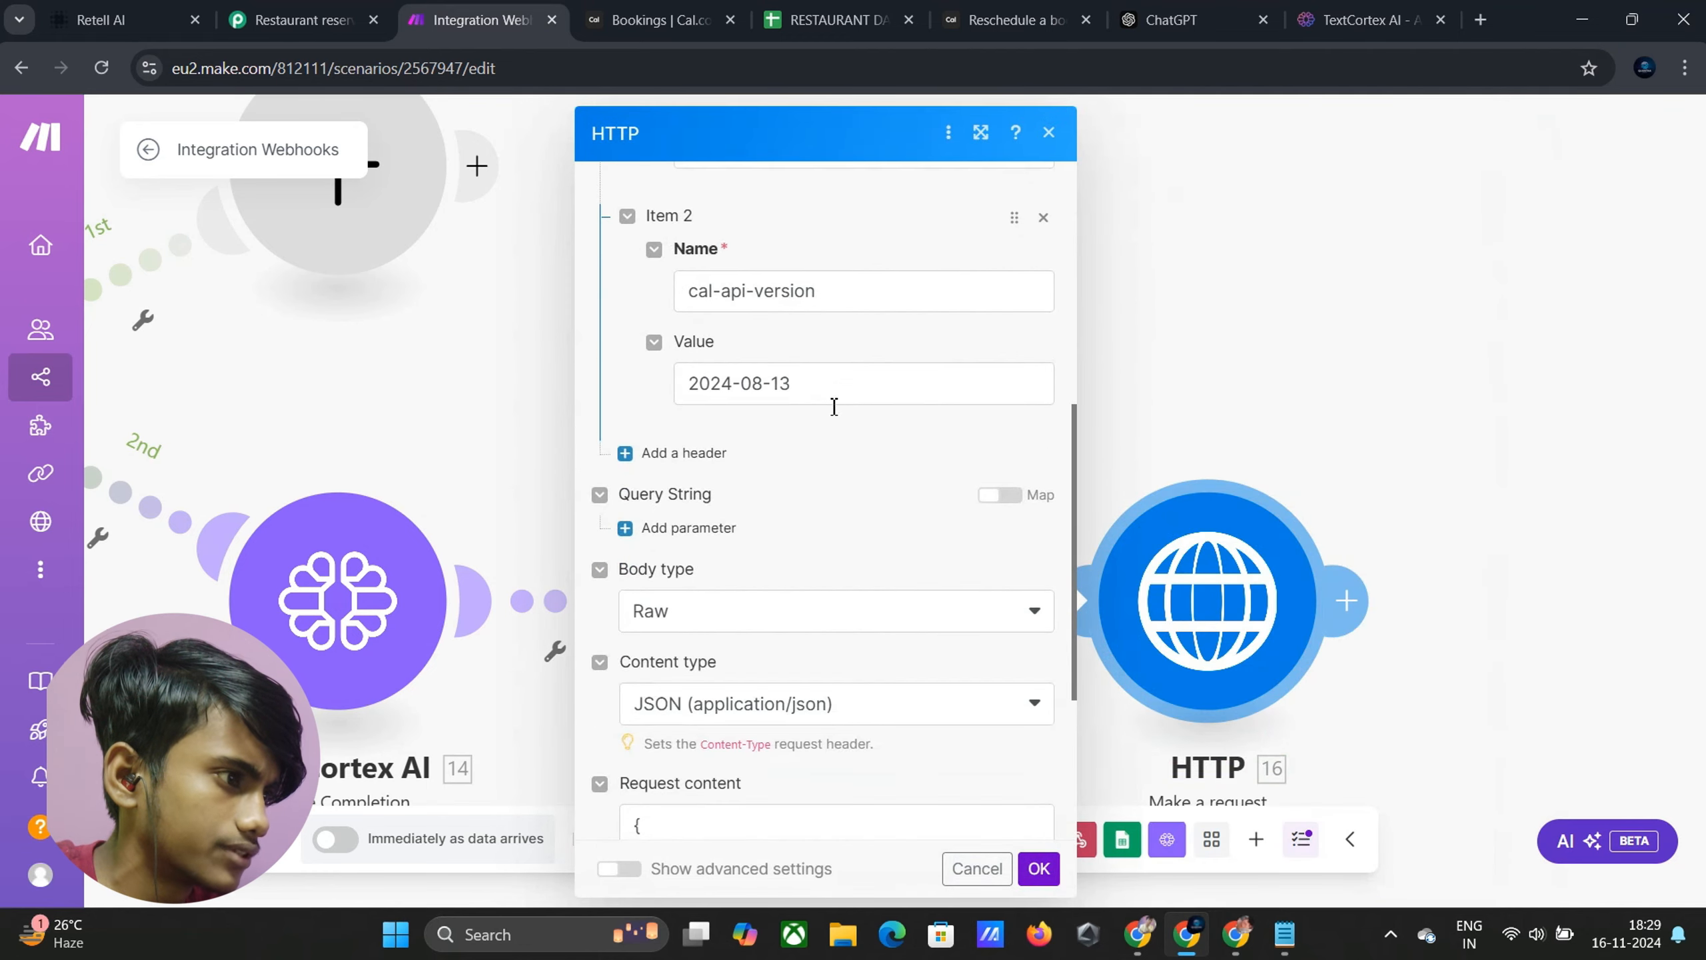
pyautogui.scroll(-4, 834, 406)
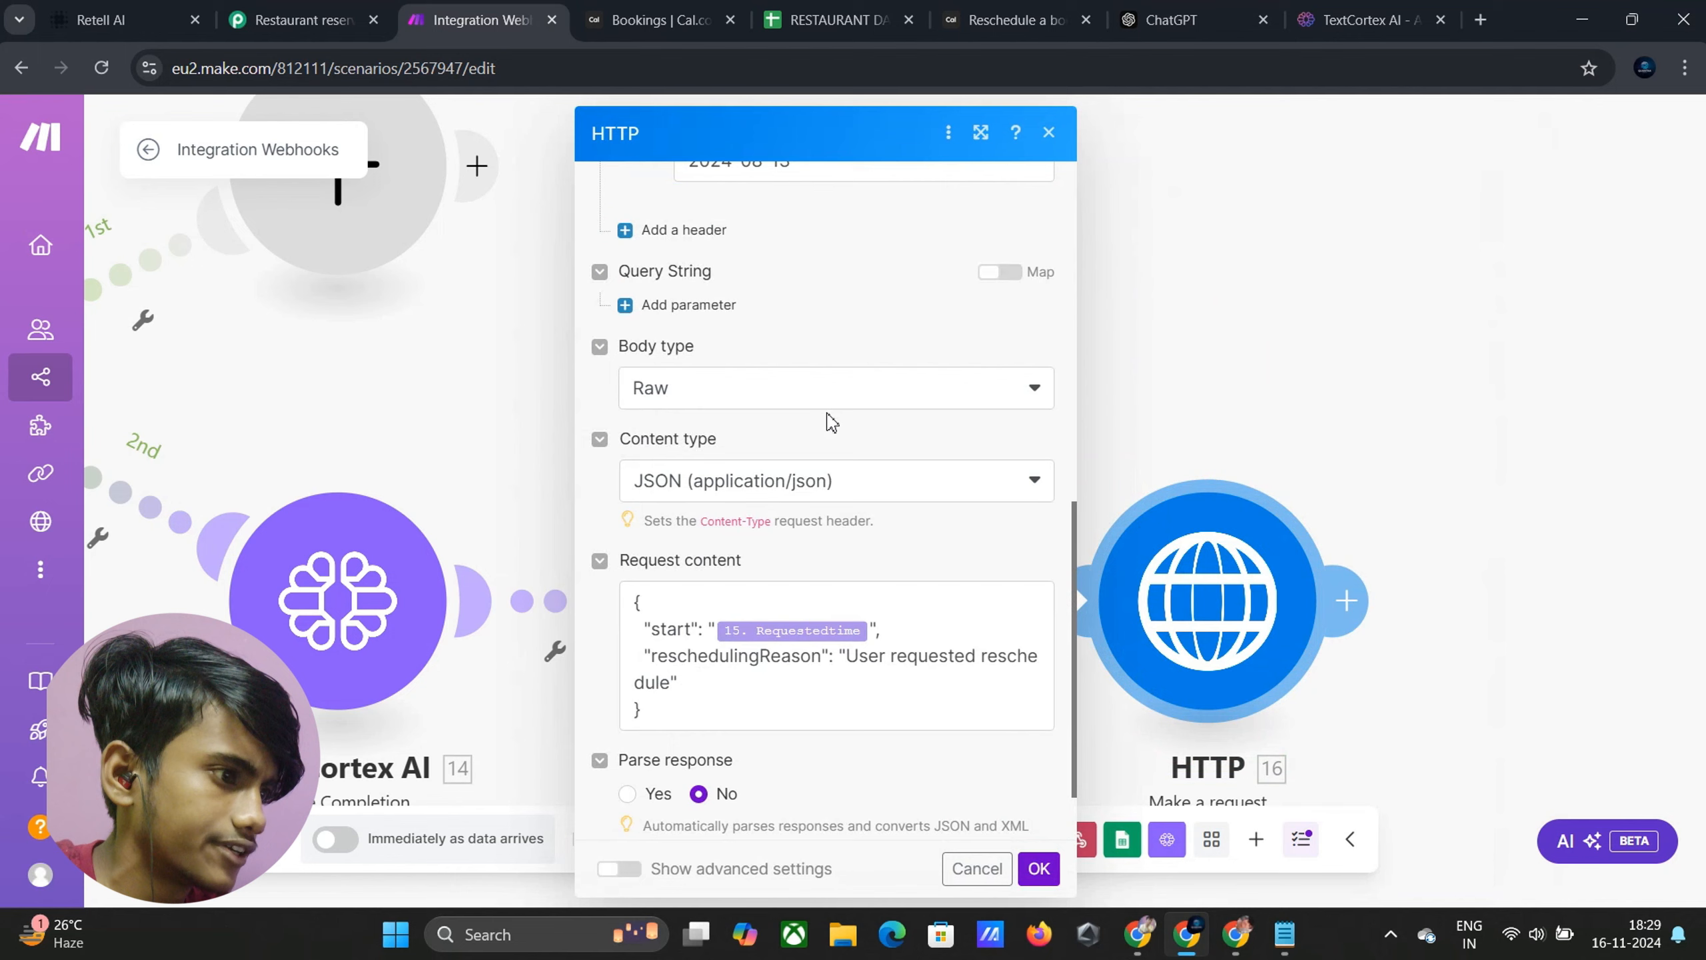
pyautogui.click(1039, 868)
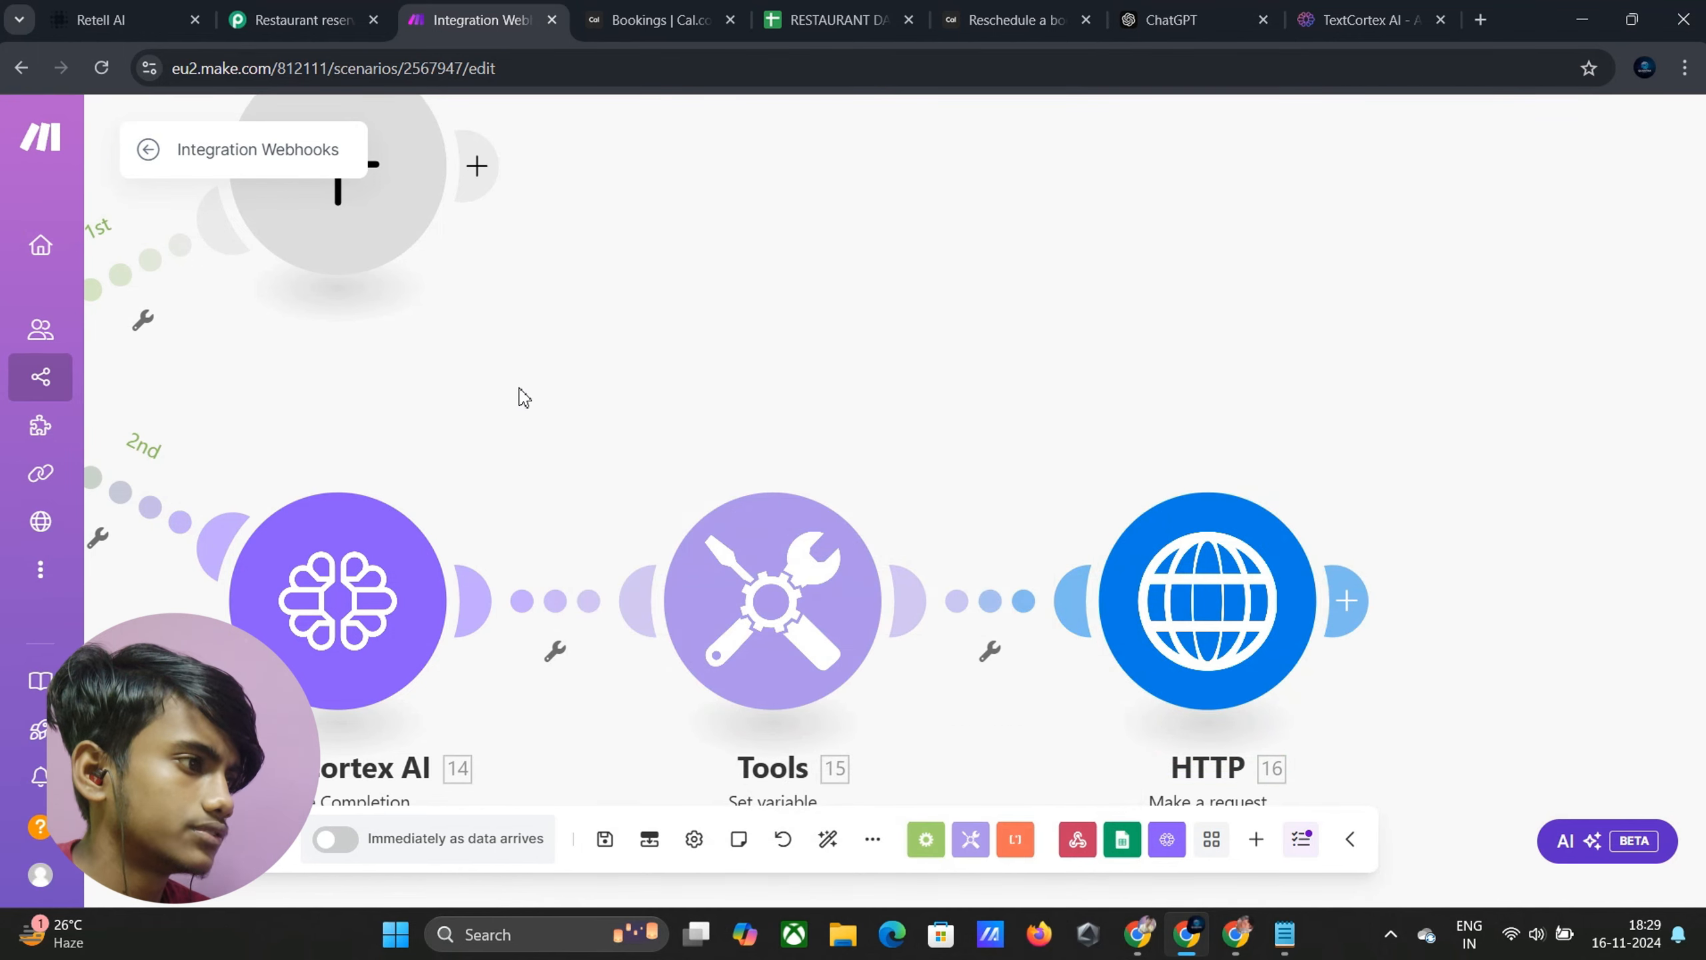
# Add a Webhook response module to the router's first branch
pyautogui.moveTo(523, 398); pyautogui.dragTo(1309, 538)
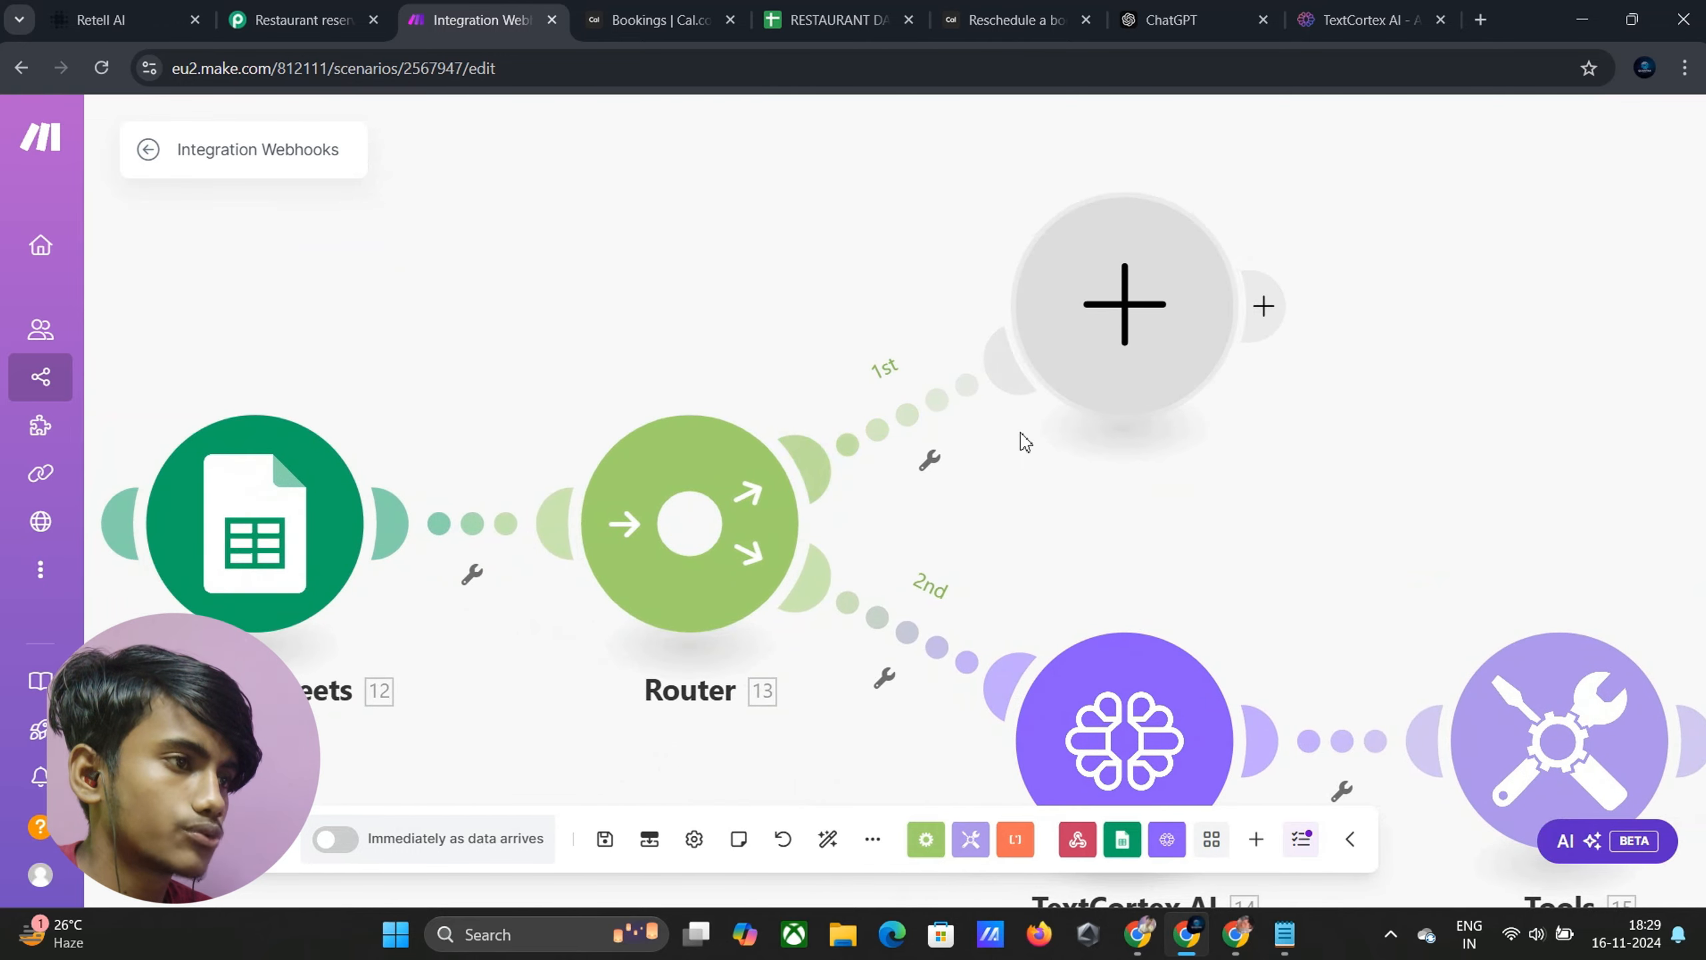
pyautogui.click(1094, 296)
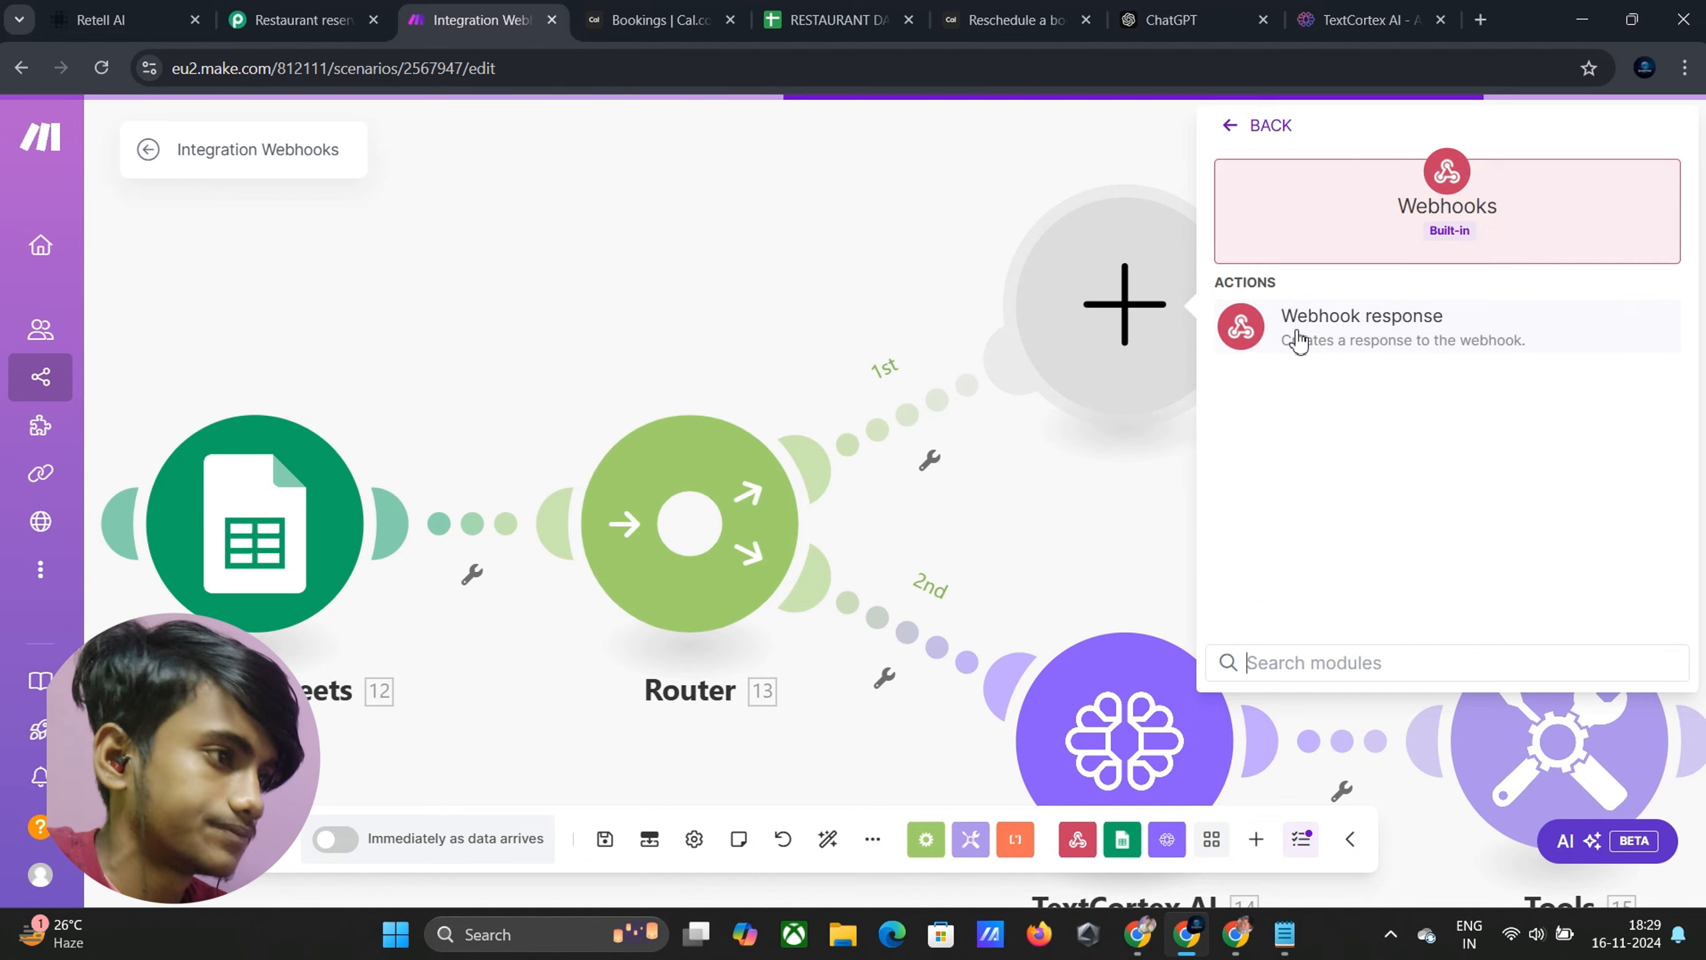
pyautogui.click(1298, 341)
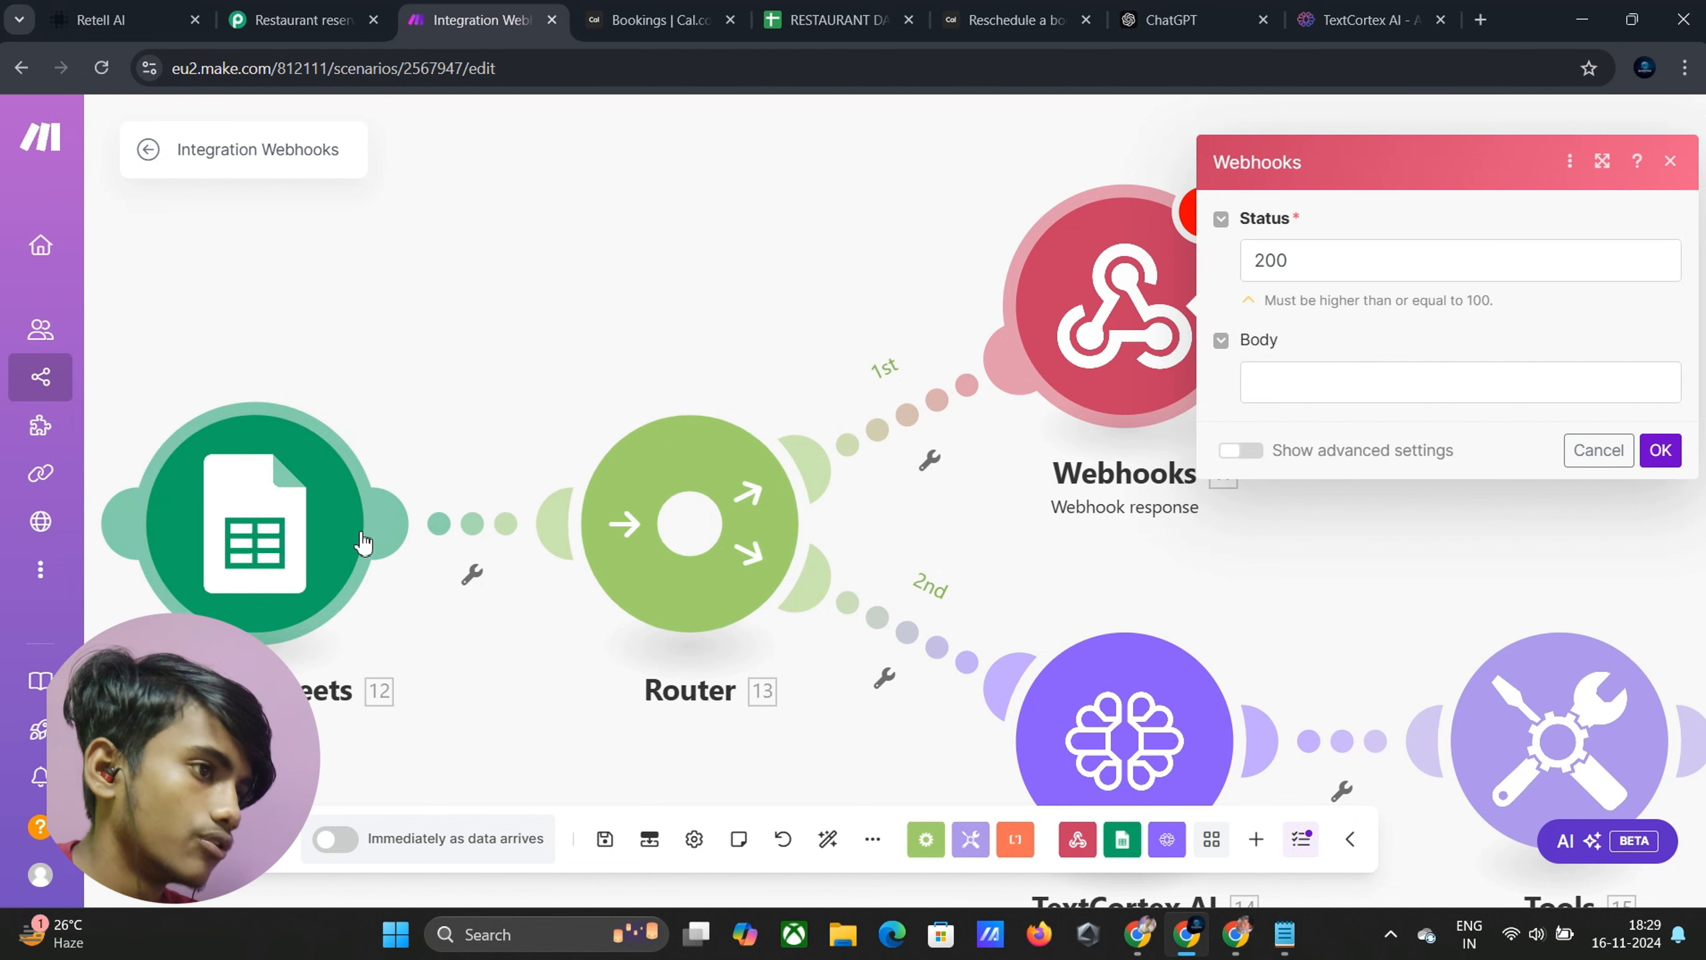
pyautogui.click(1309, 377)
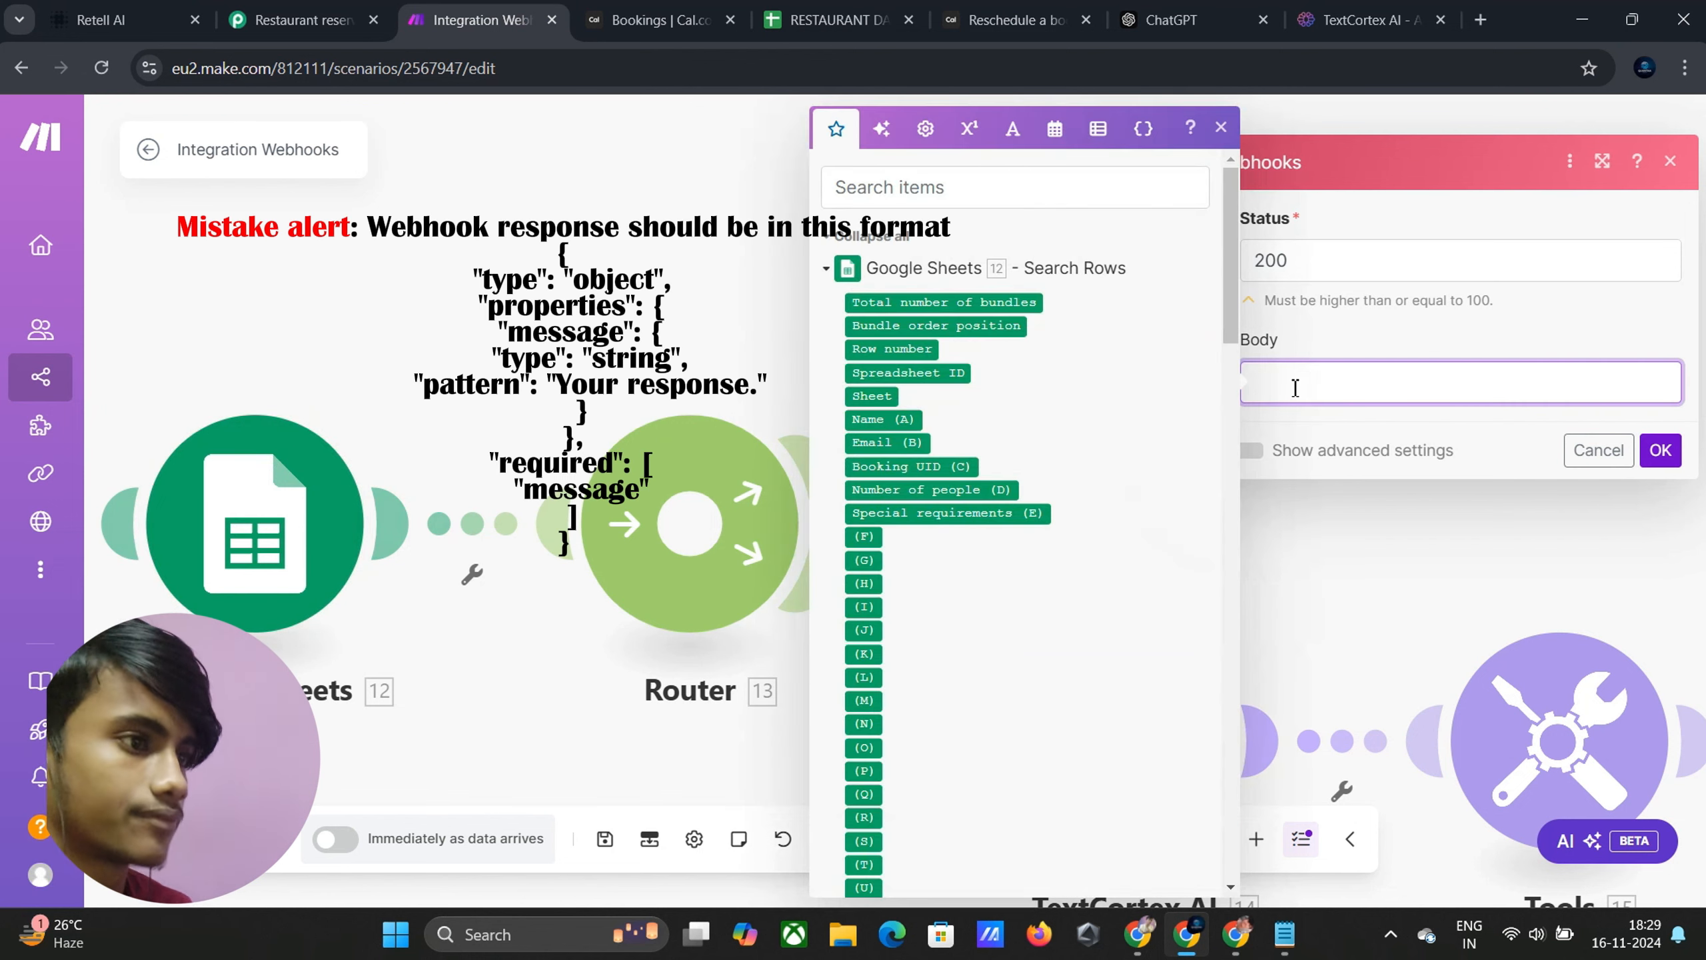
# Copy the no-reservation-found response message from the Reschedule reservation scenario's webhook response
pyautogui.moveTo(1187, 933)
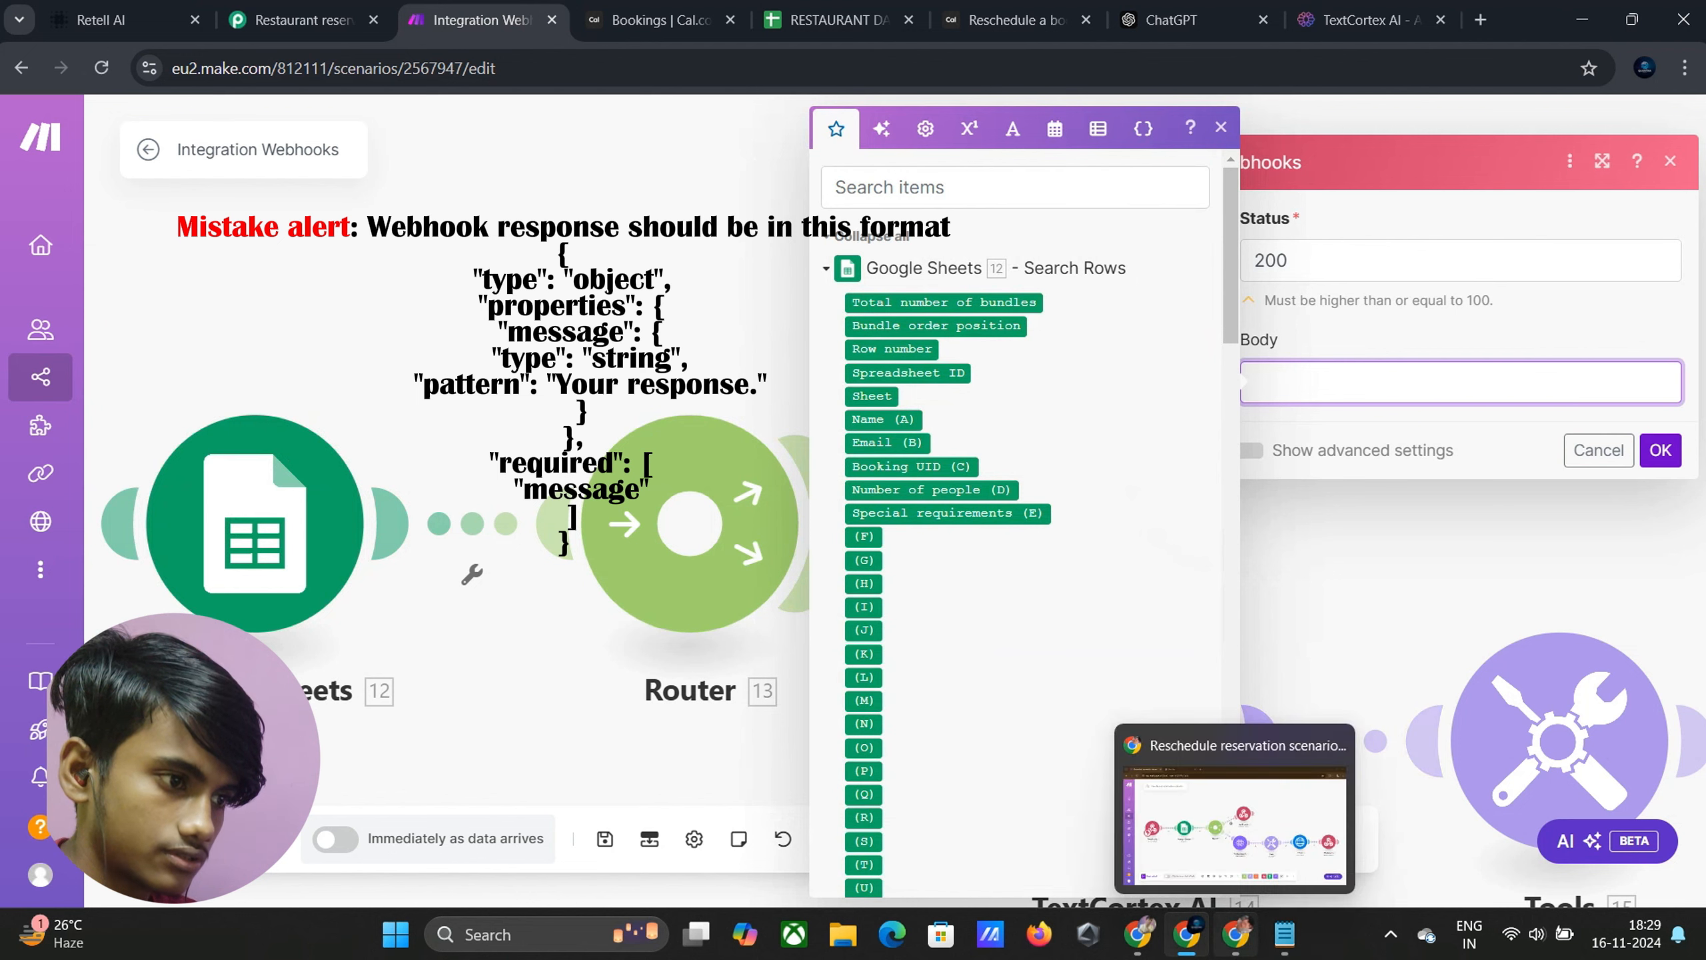
pyautogui.click(1203, 884)
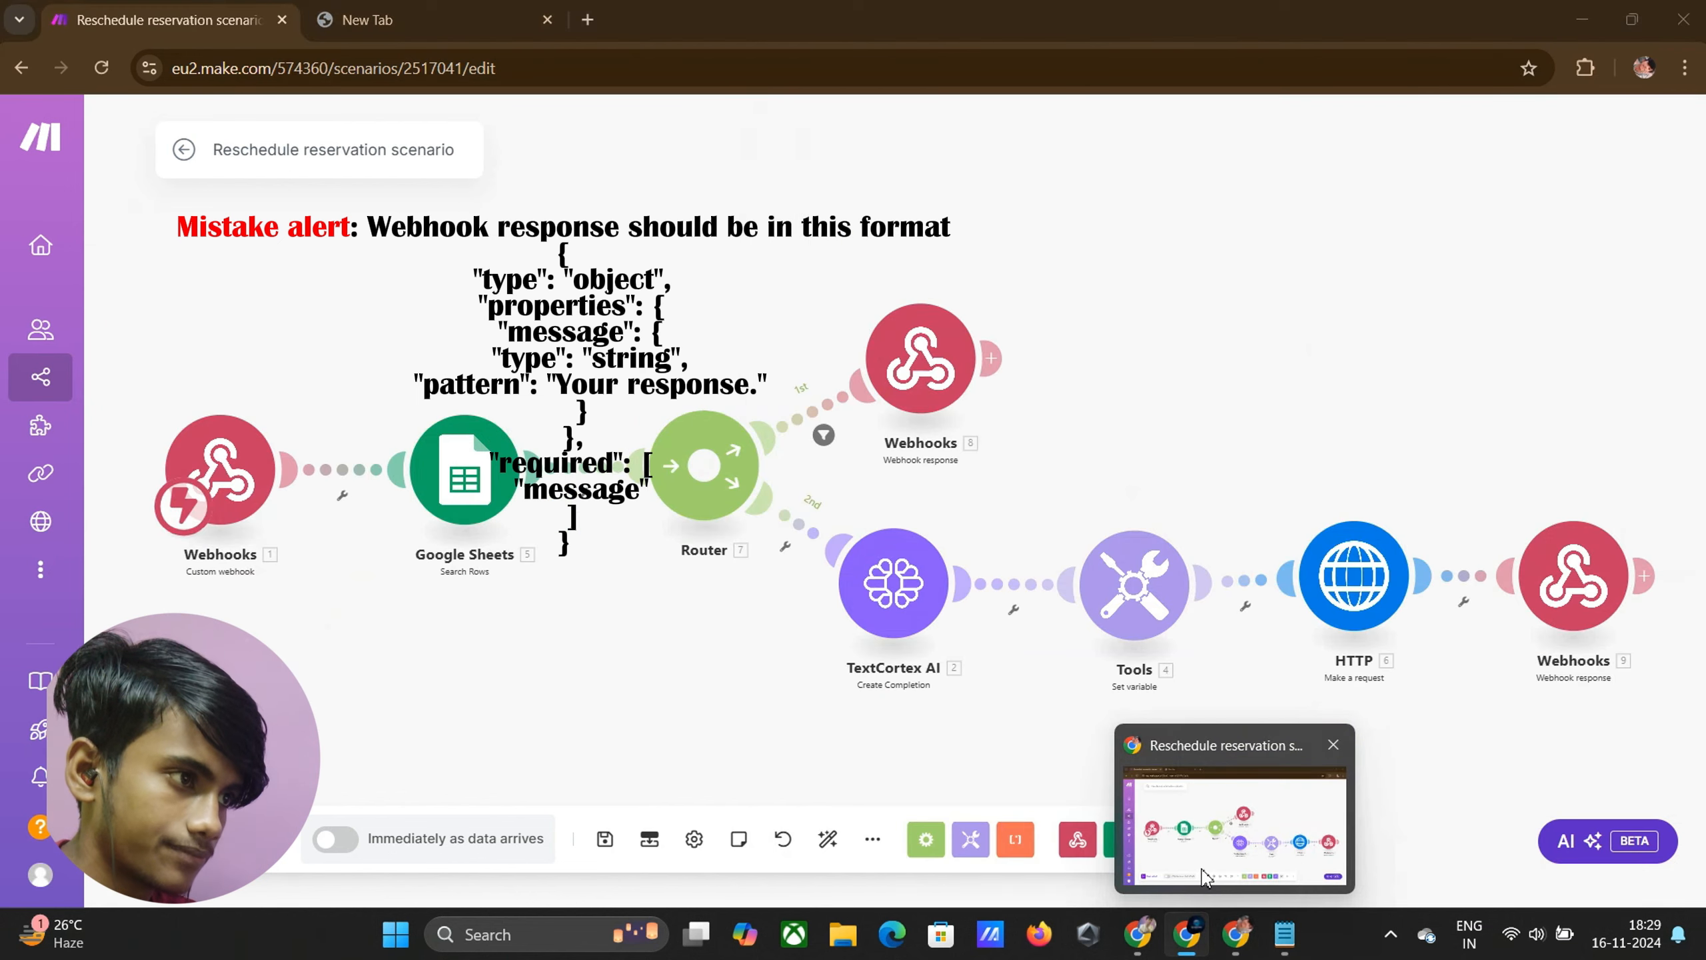
pyautogui.click(937, 393)
pyautogui.moveTo(1044, 411); pyautogui.dragTo(1200, 456)
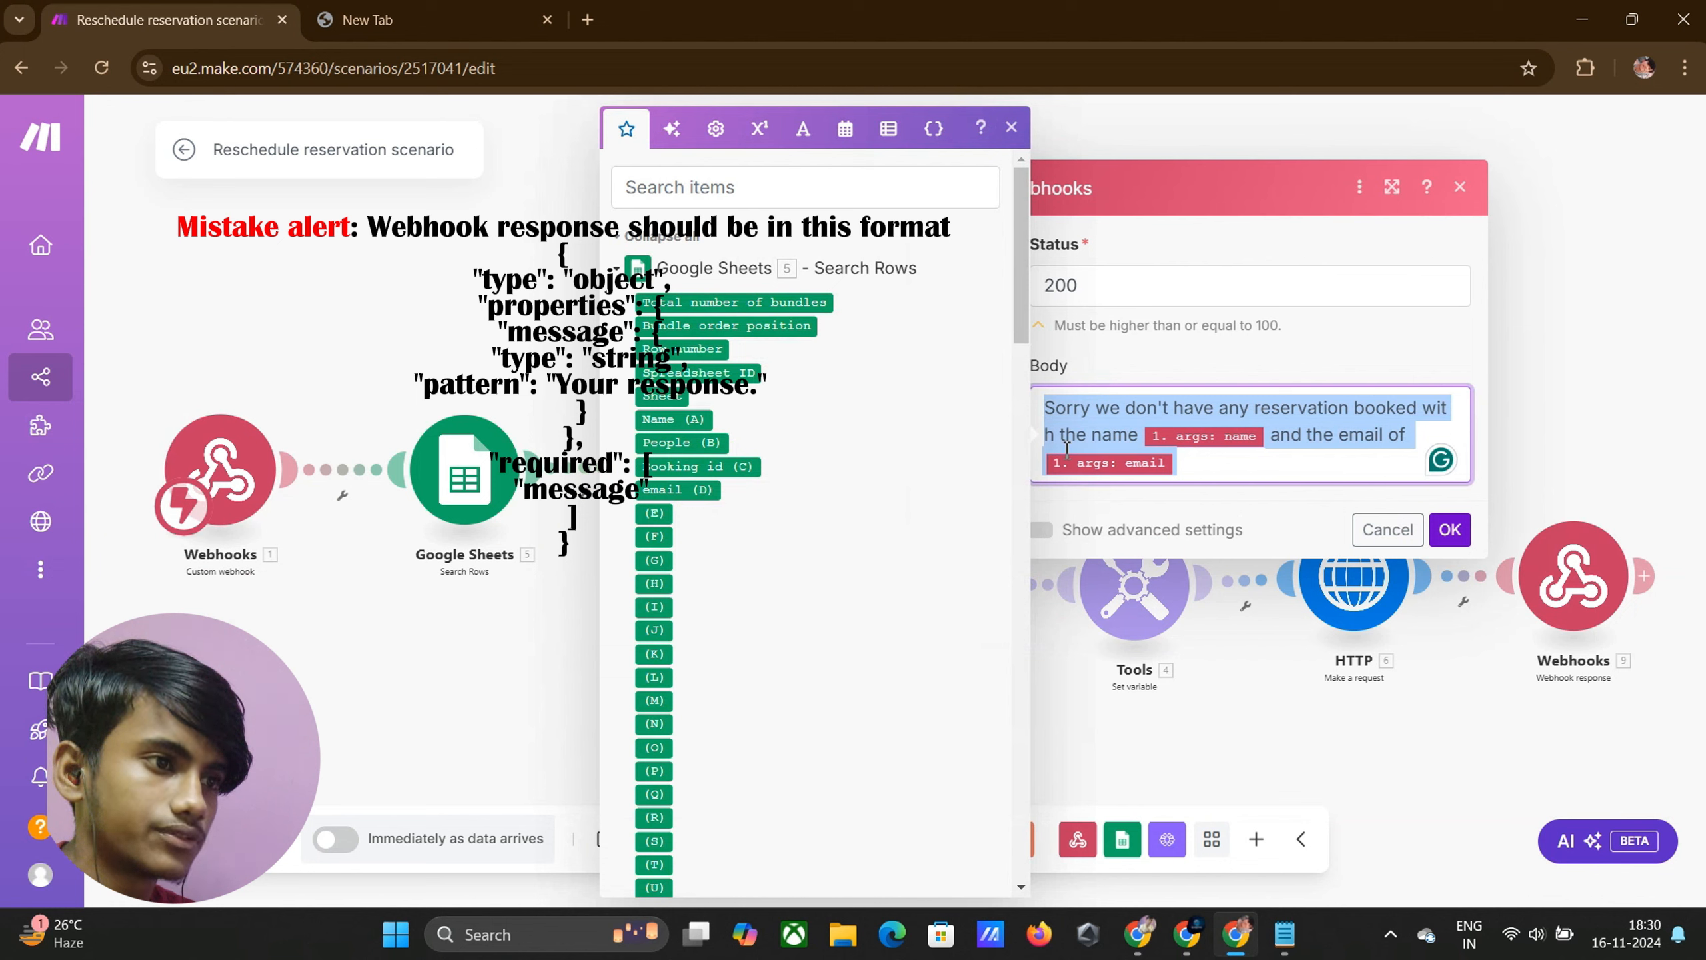
pyautogui.click(1450, 530)
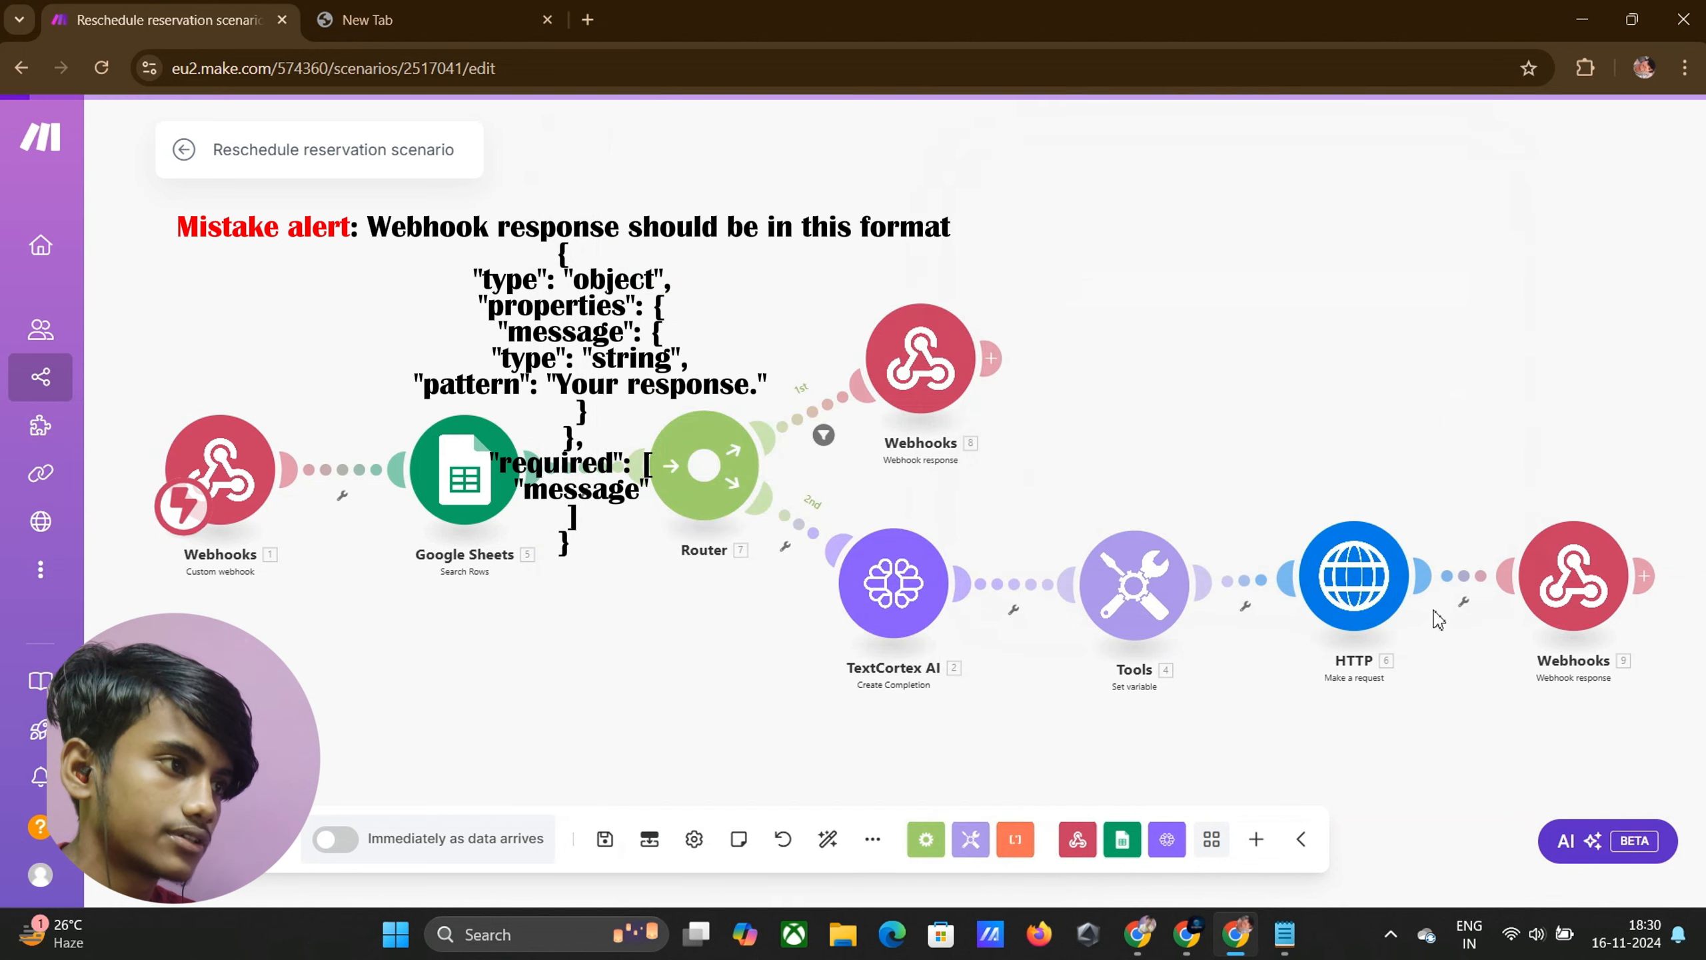
pyautogui.click(921, 363)
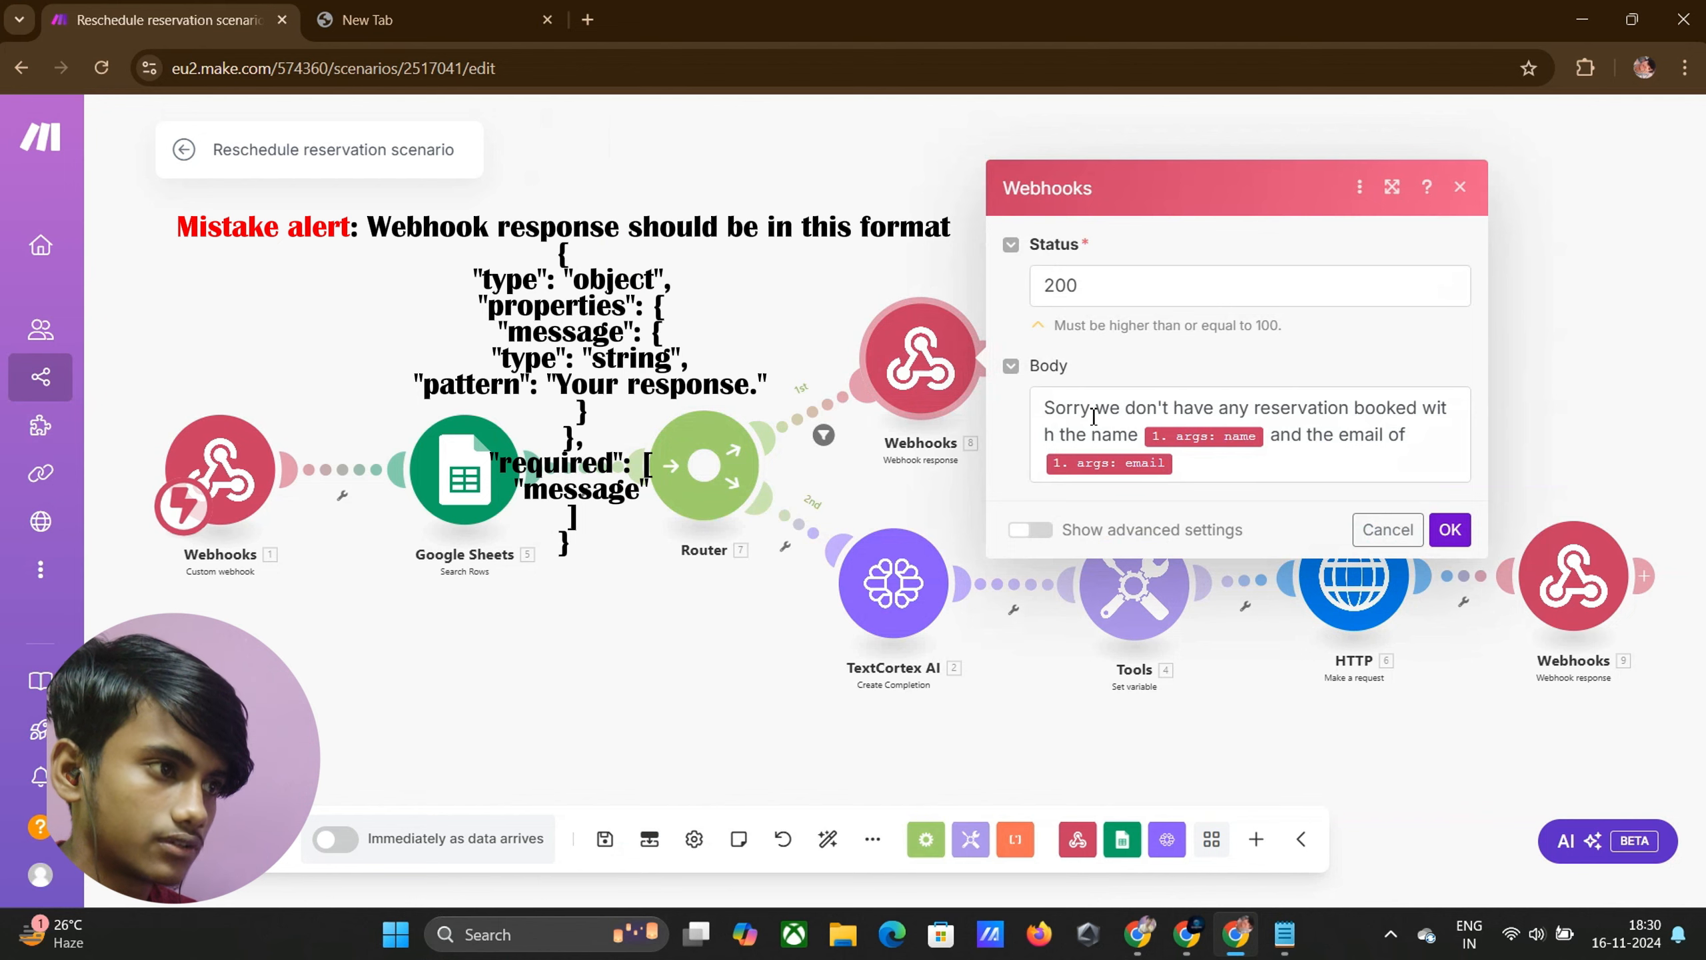
pyautogui.moveTo(1038, 411); pyautogui.dragTo(1185, 470)
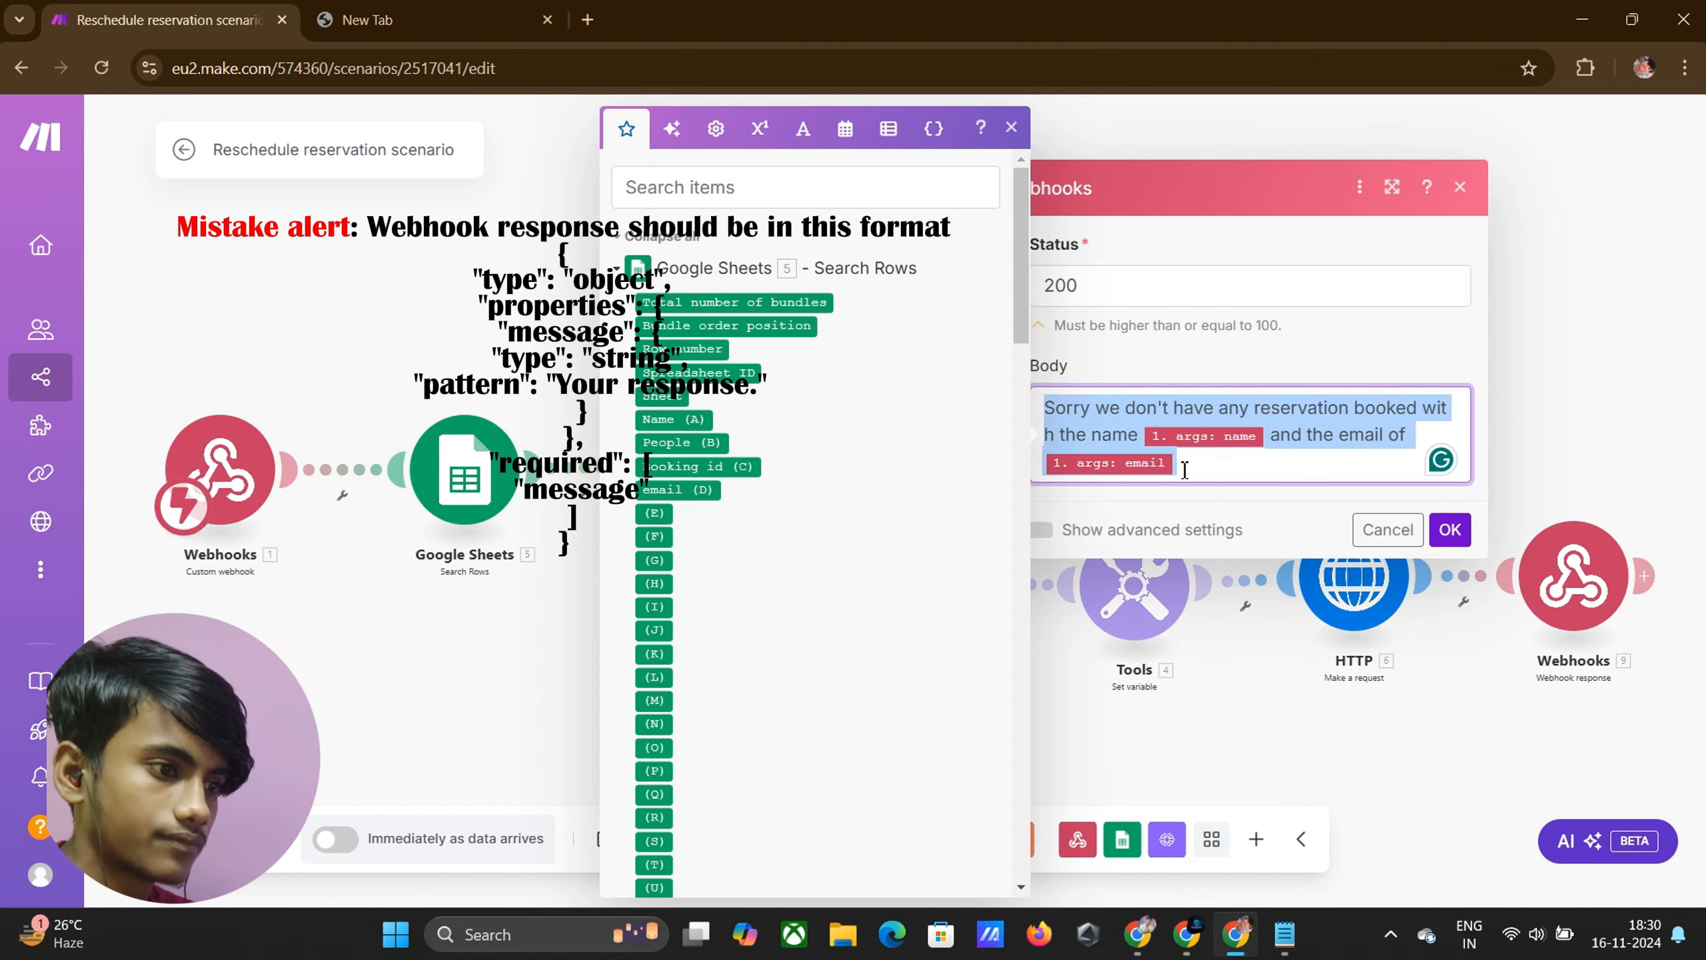
pyautogui.moveTo(1187, 935)
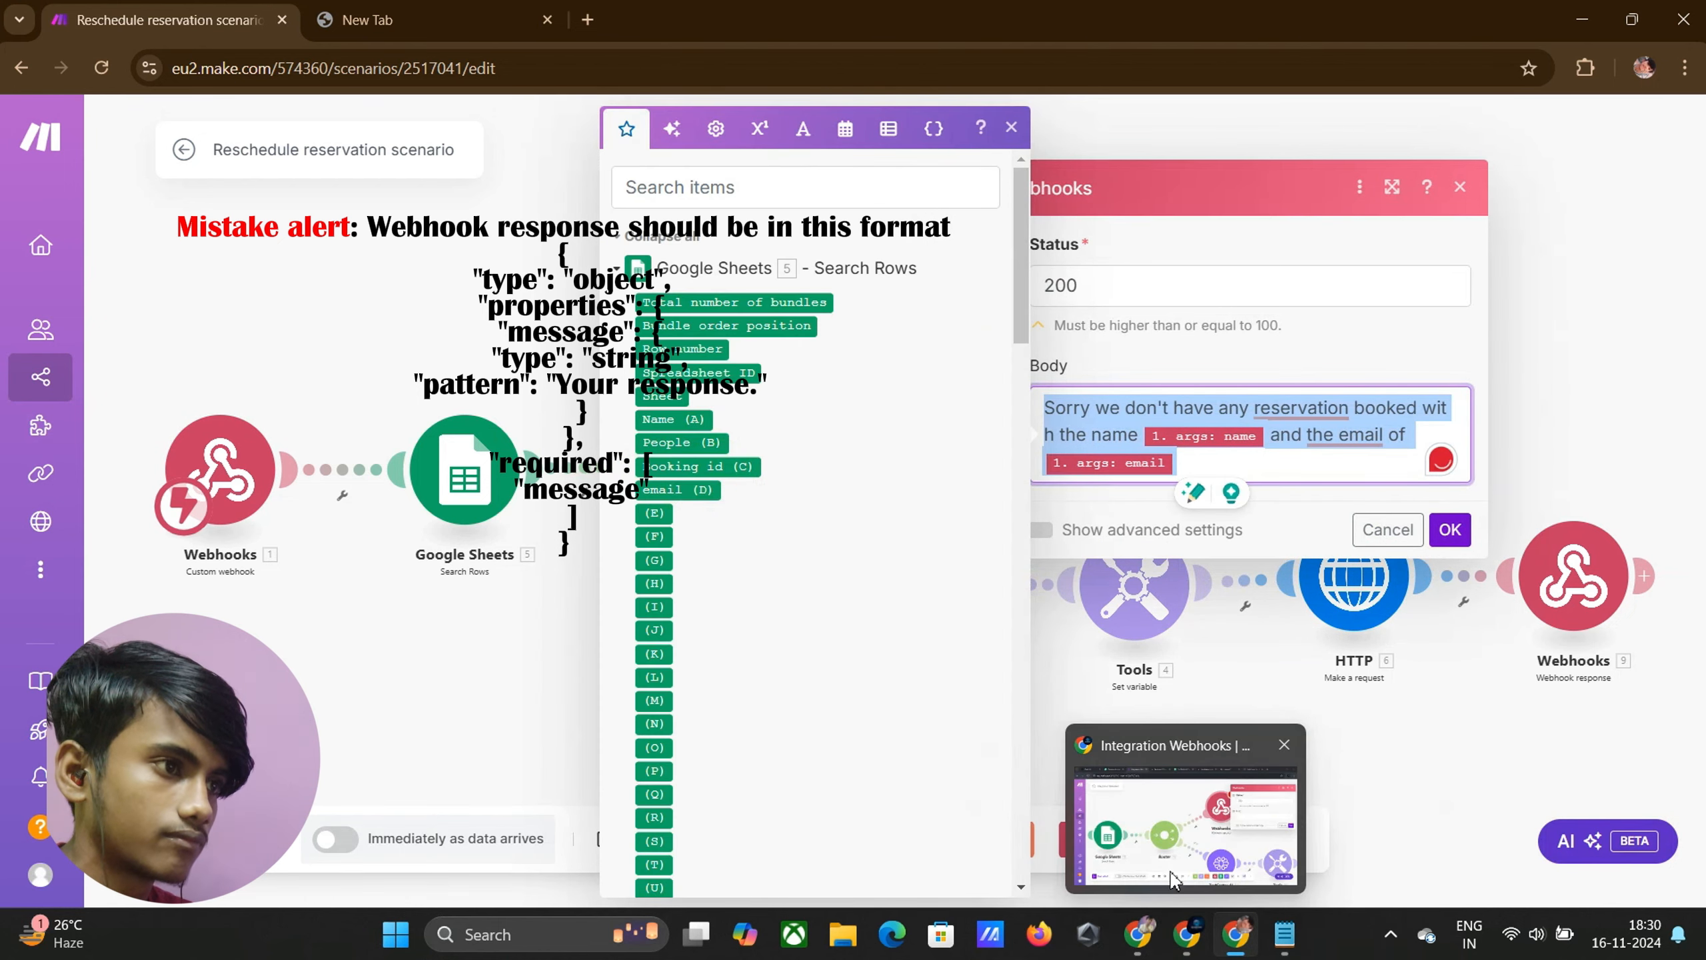
pyautogui.click(1173, 806)
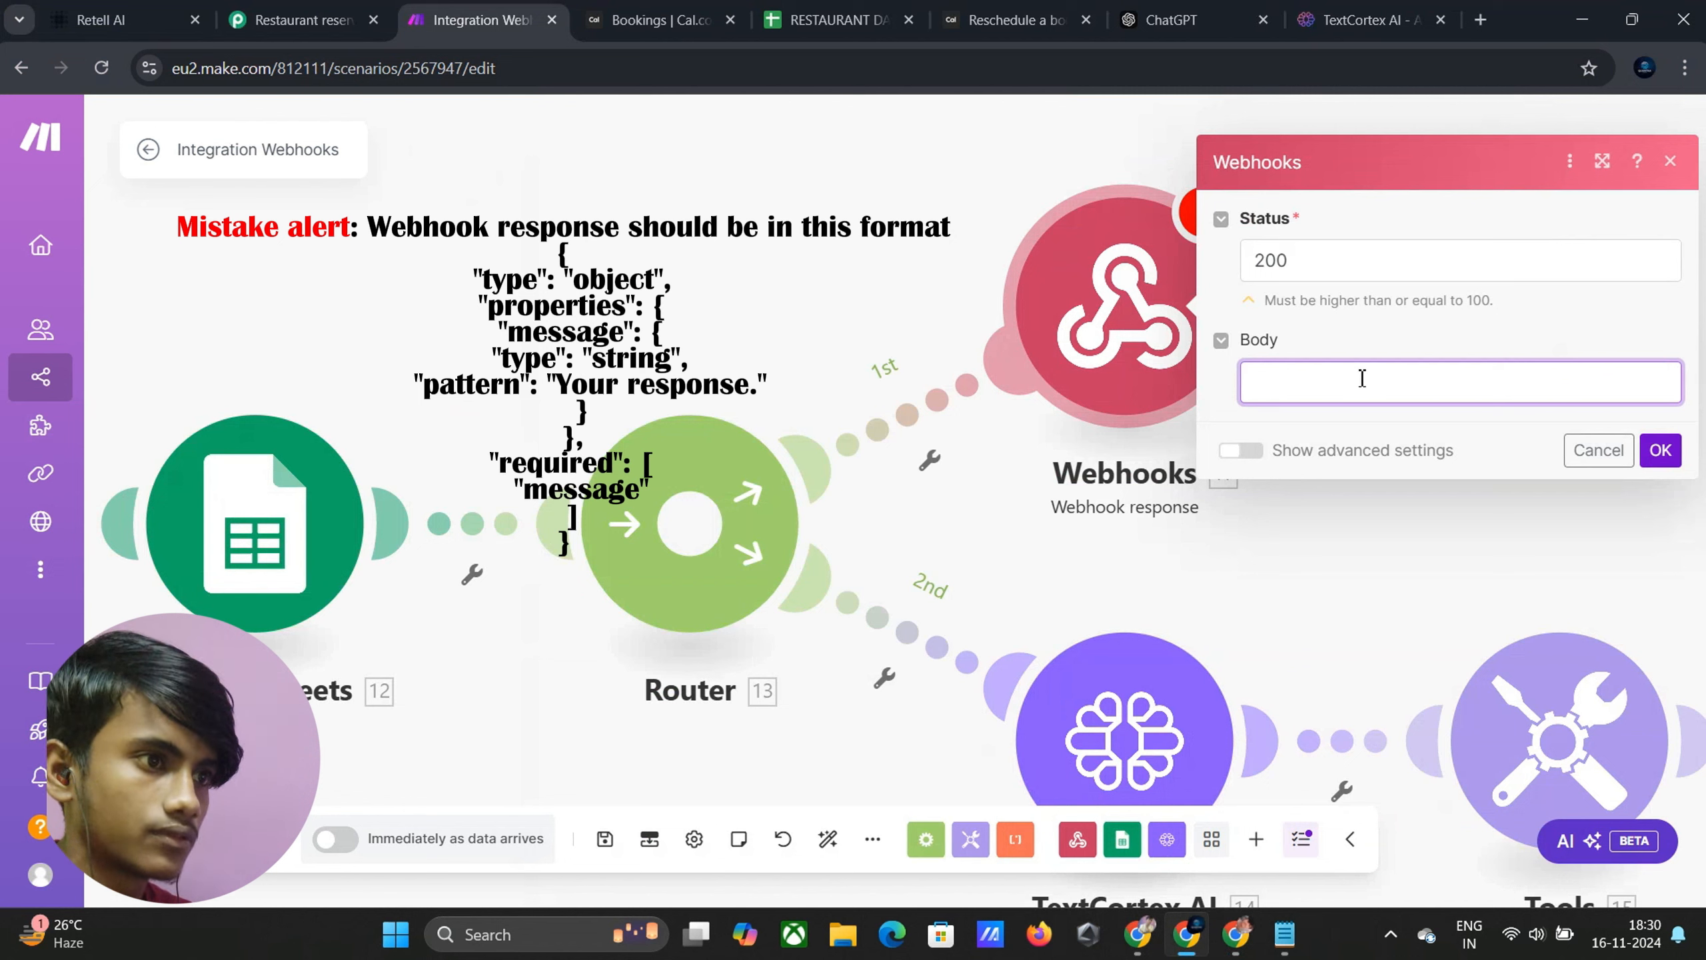
# Paste the message into the response body and remap customer_name and customer_email into it
pyautogui.write("Sorry we don't have any reservation booked with the name 1.args.name and the email of 1.args.email")
pyautogui.click(1449, 420)
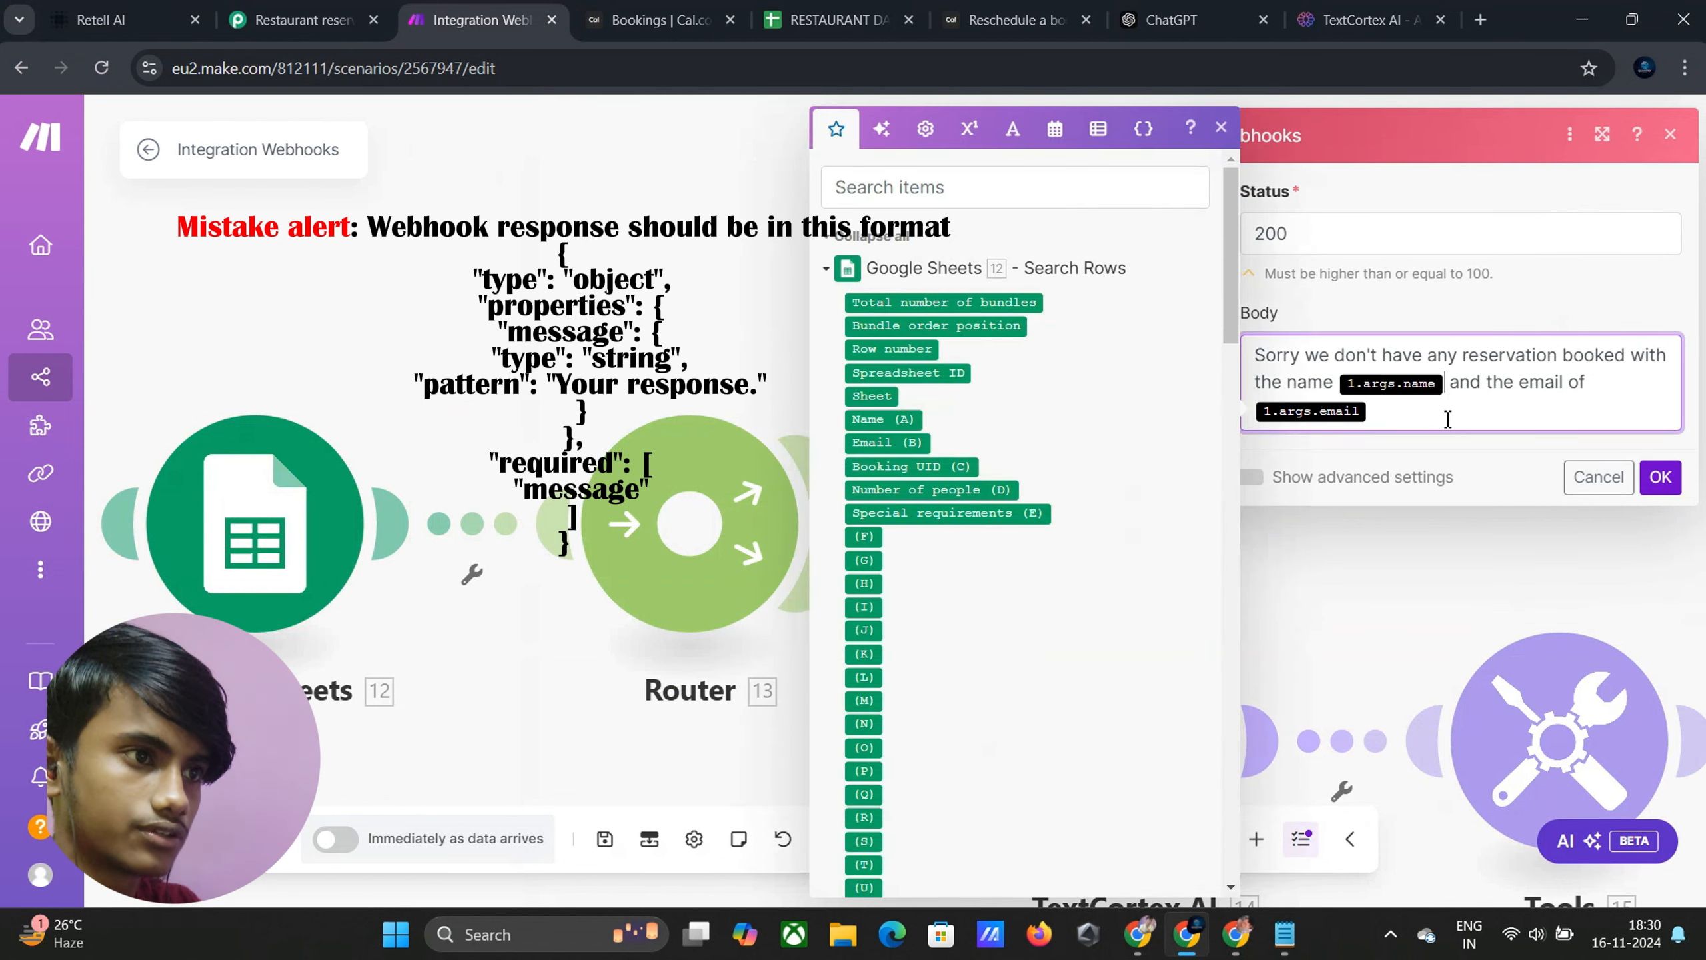
pyautogui.press('BackSpace')
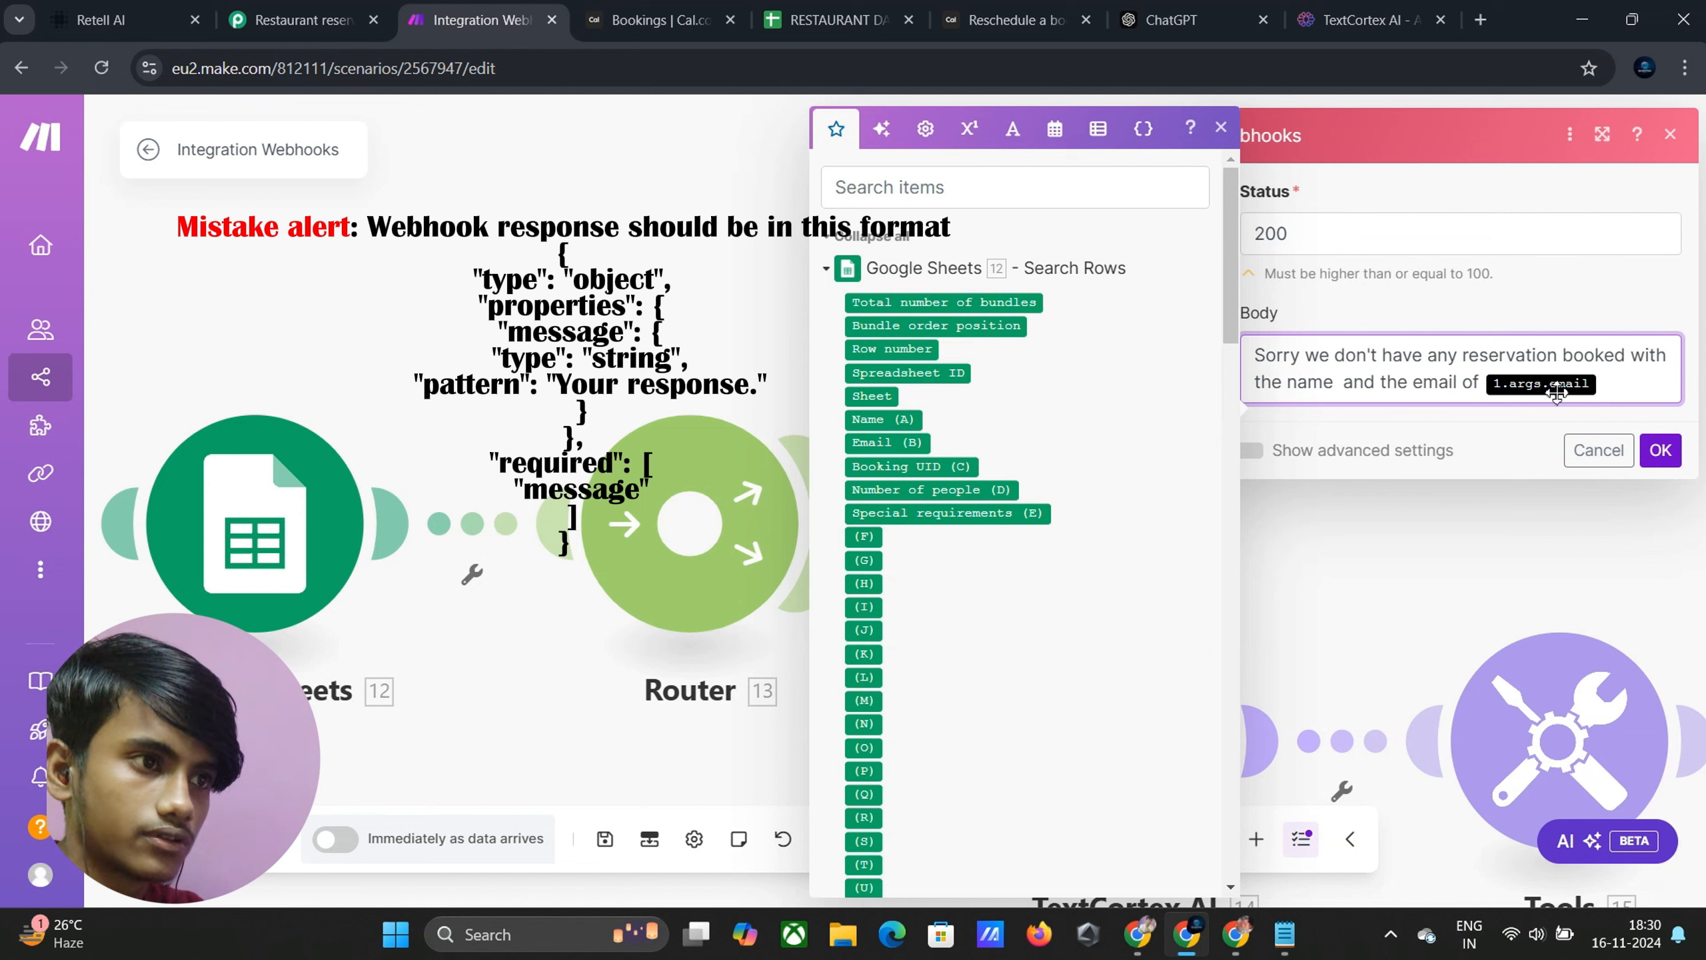
pyautogui.click(1607, 385)
pyautogui.press('BackSpace')
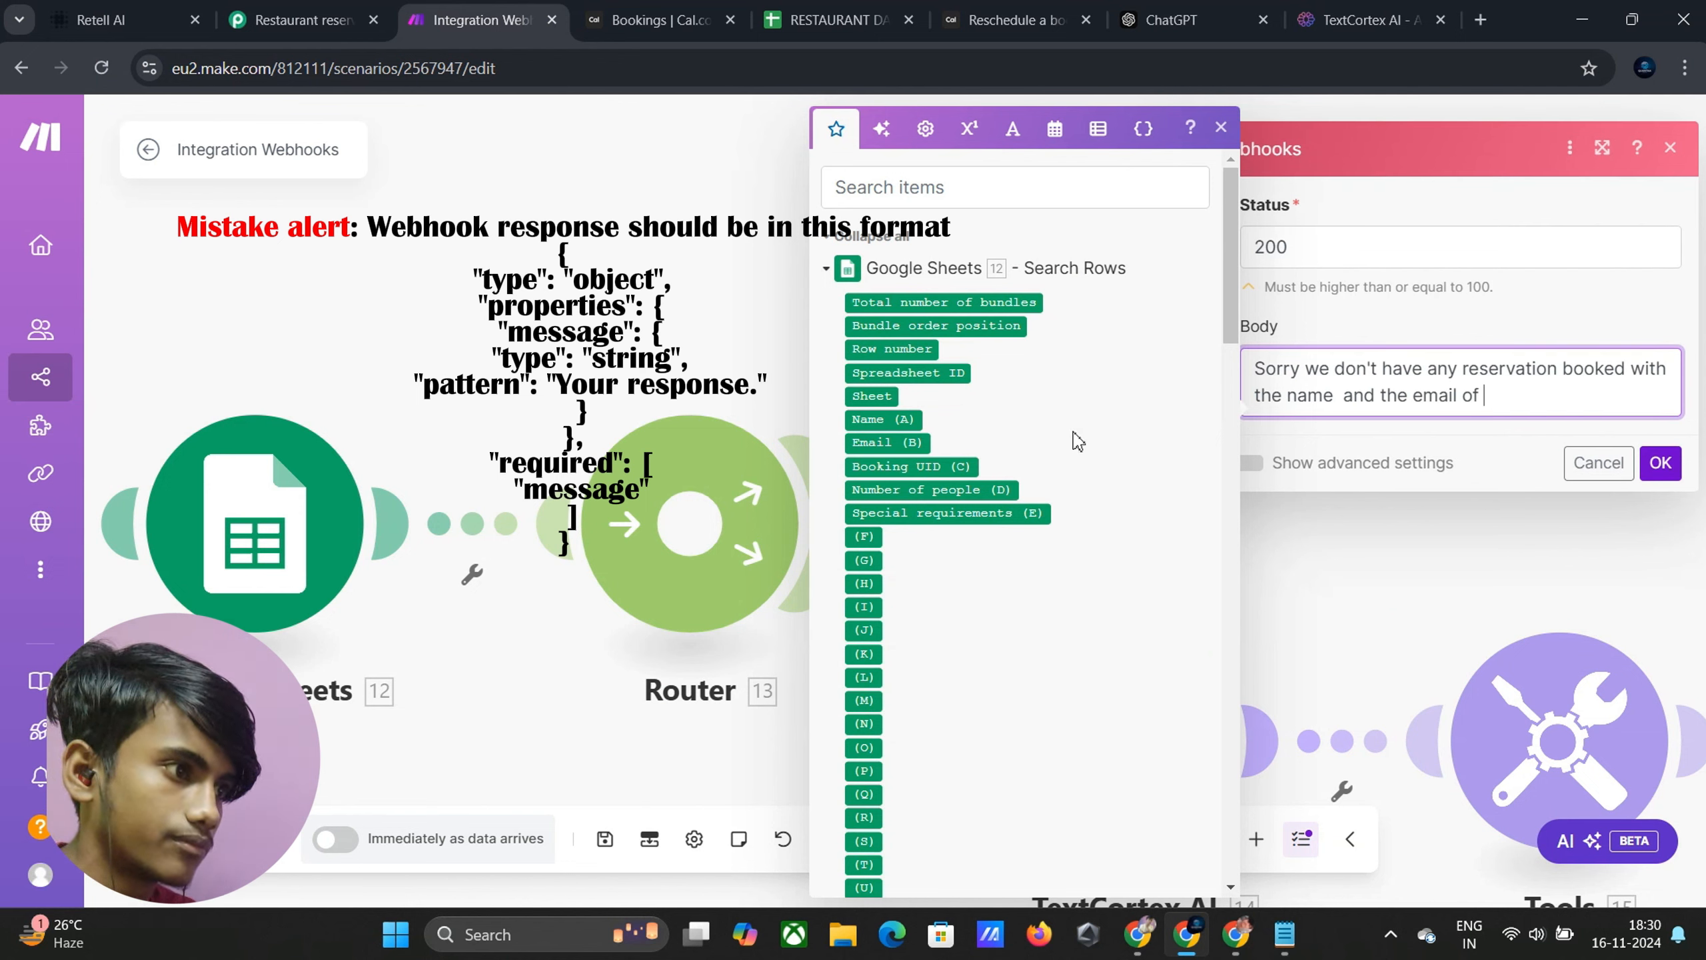
pyautogui.scroll(-20, 917, 525)
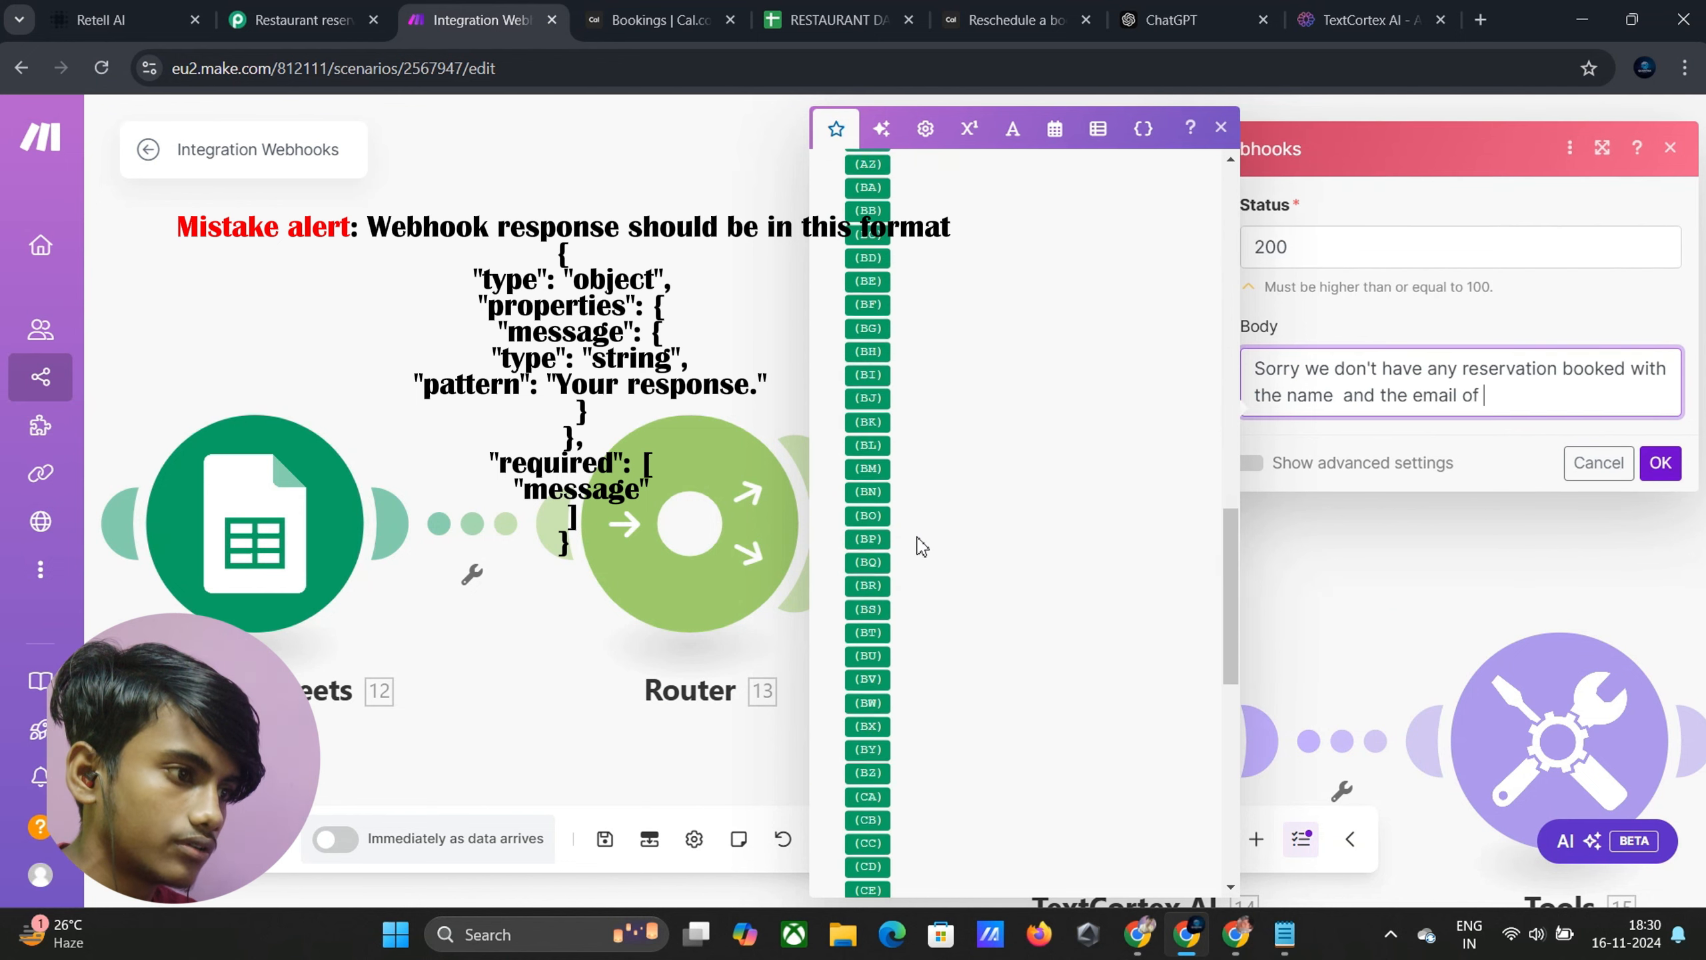
pyautogui.scroll(-1, 922, 546)
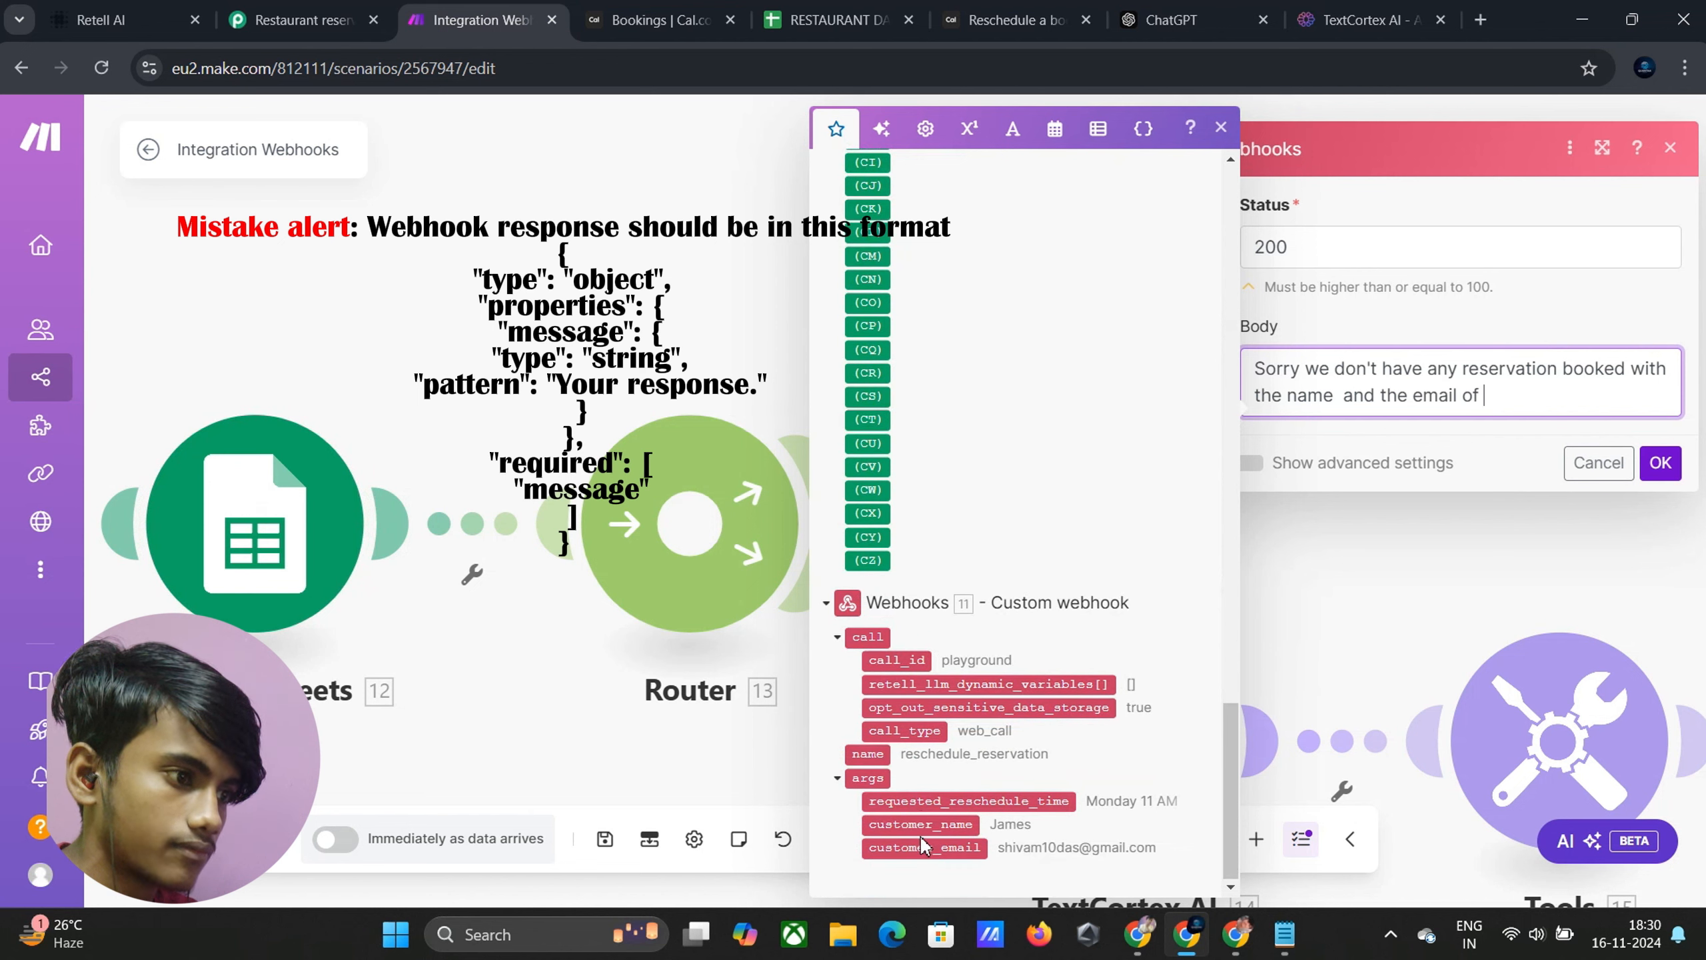
pyautogui.moveTo(923, 820); pyautogui.dragTo(1342, 411)
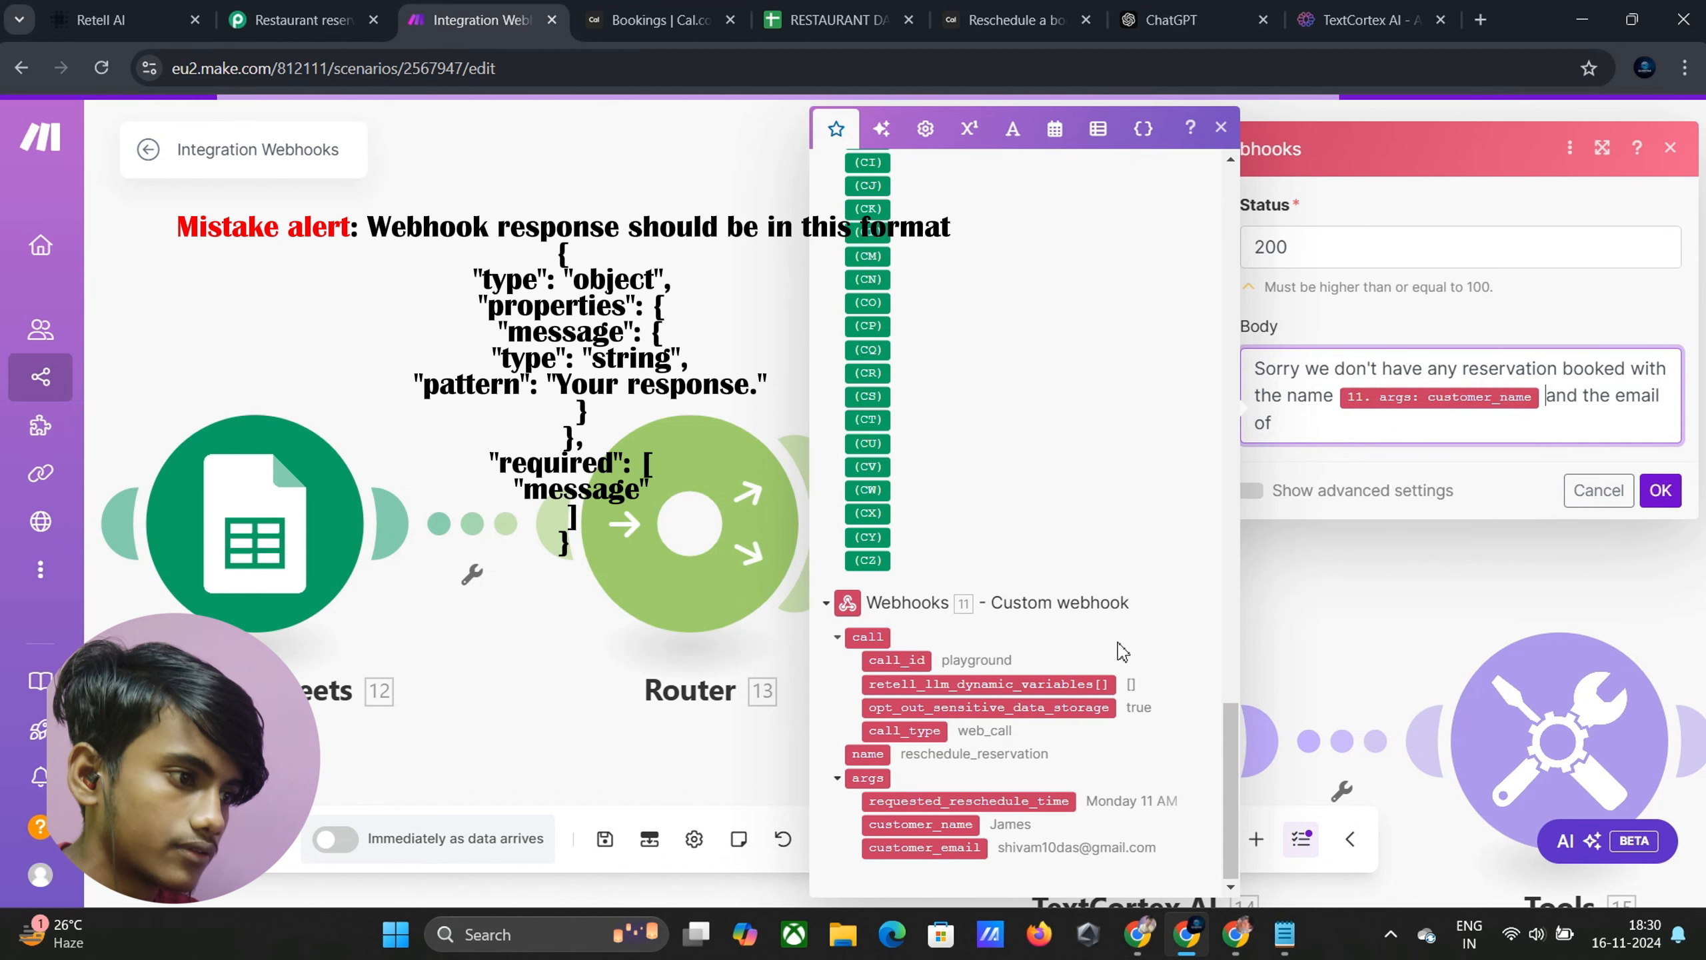
pyautogui.moveTo(925, 861); pyautogui.dragTo(1345, 444)
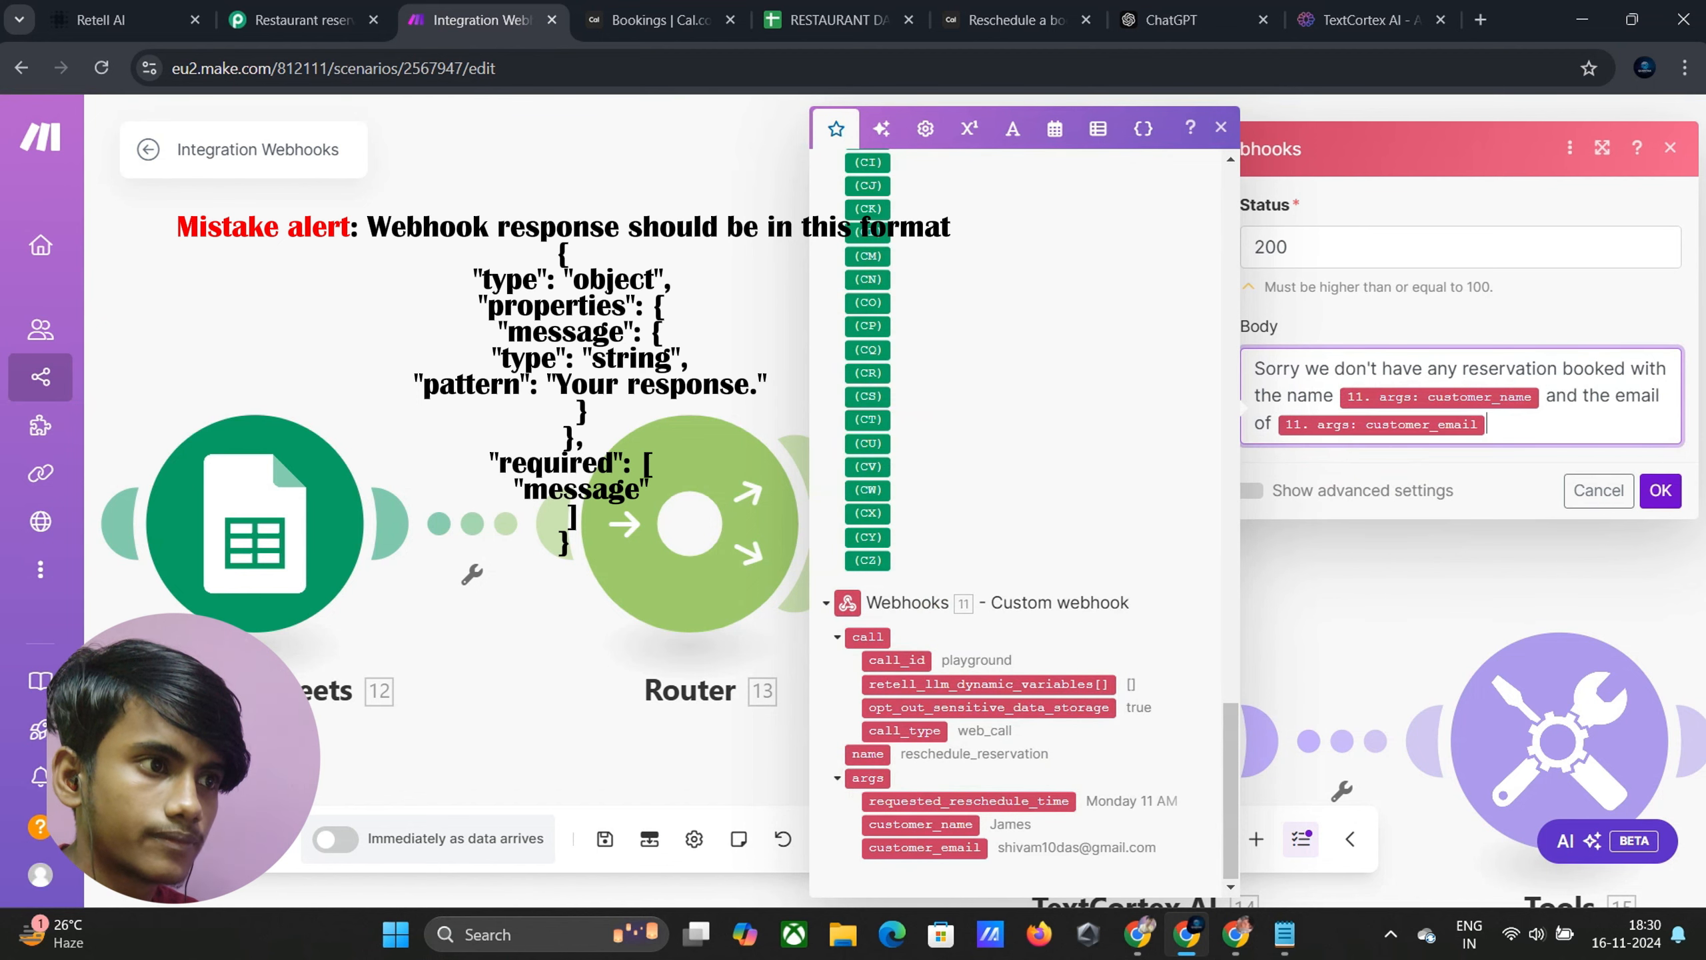
# Add a Webhooks > Webhook response module after the HTTP request at the route's end
pyautogui.click(1660, 490)
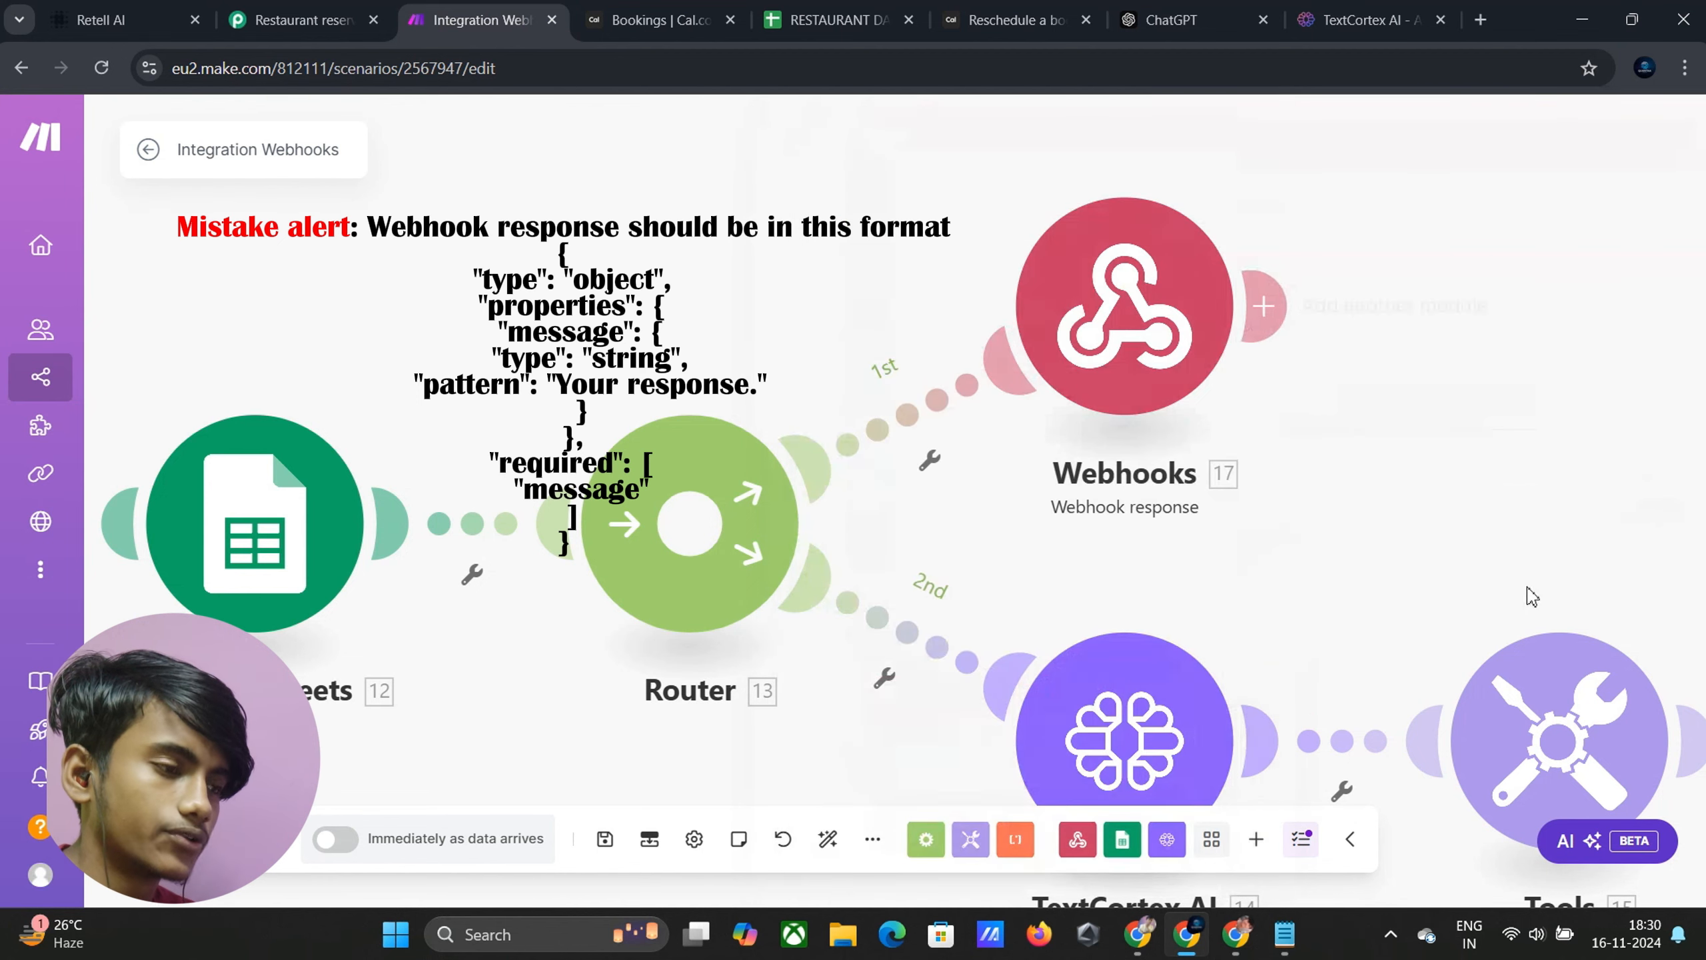
pyautogui.rightClick(1245, 531)
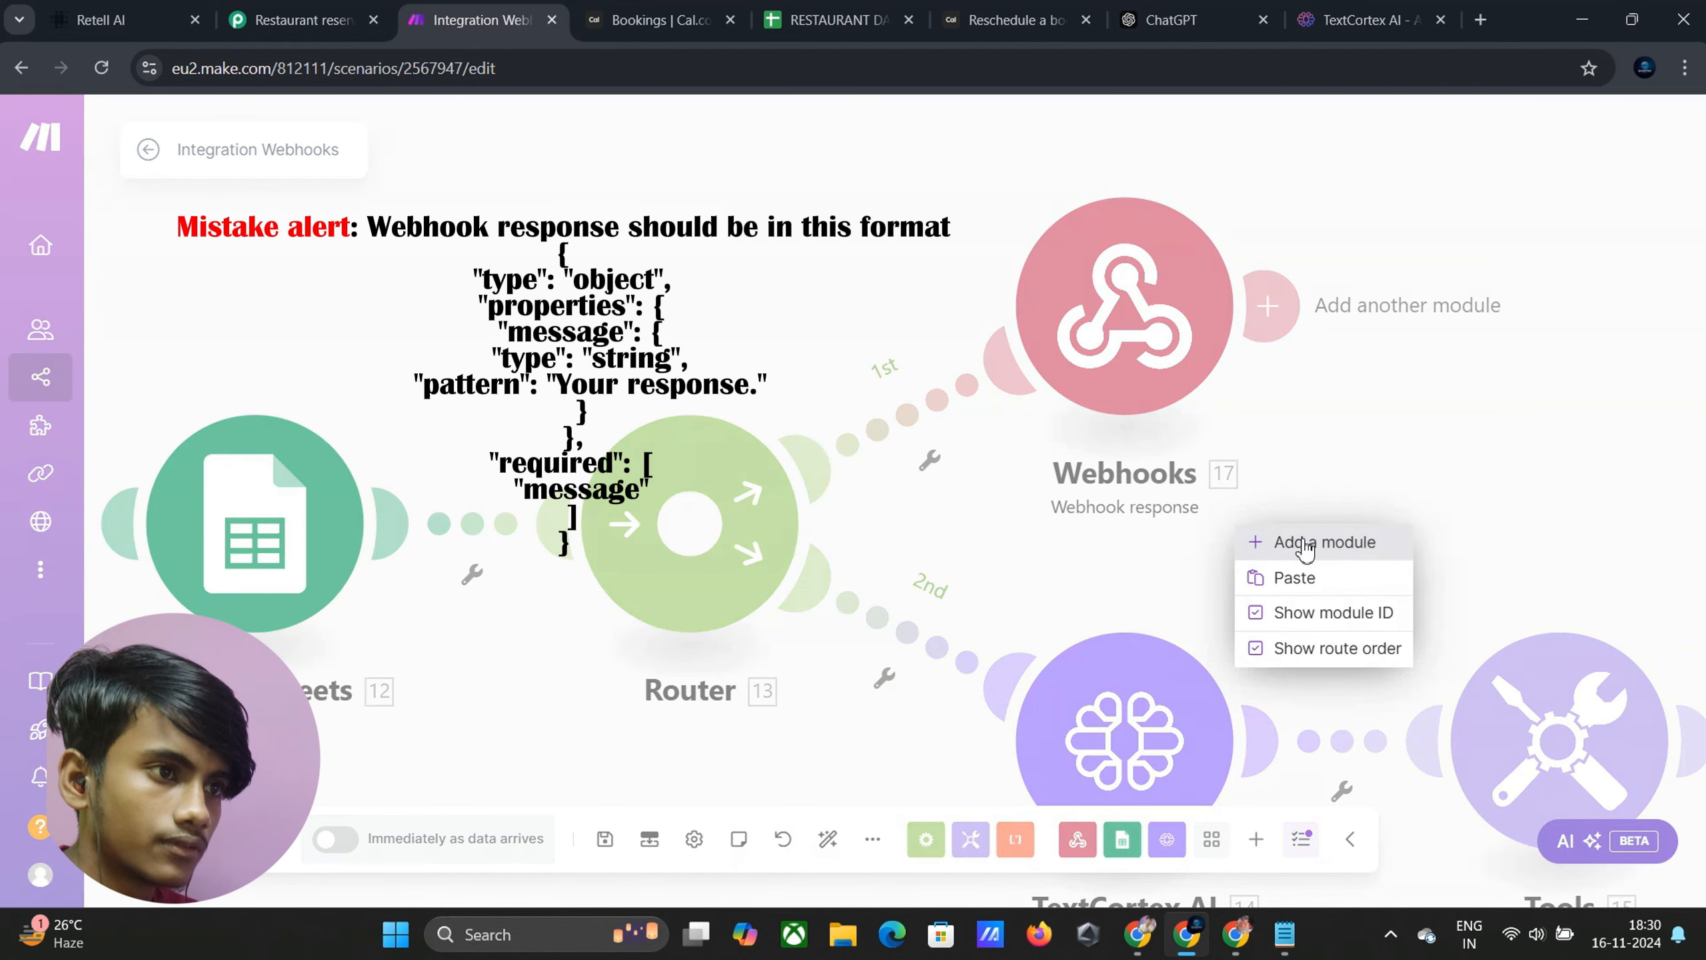
pyautogui.click(1413, 450)
pyautogui.moveTo(1413, 450); pyautogui.dragTo(838, 288)
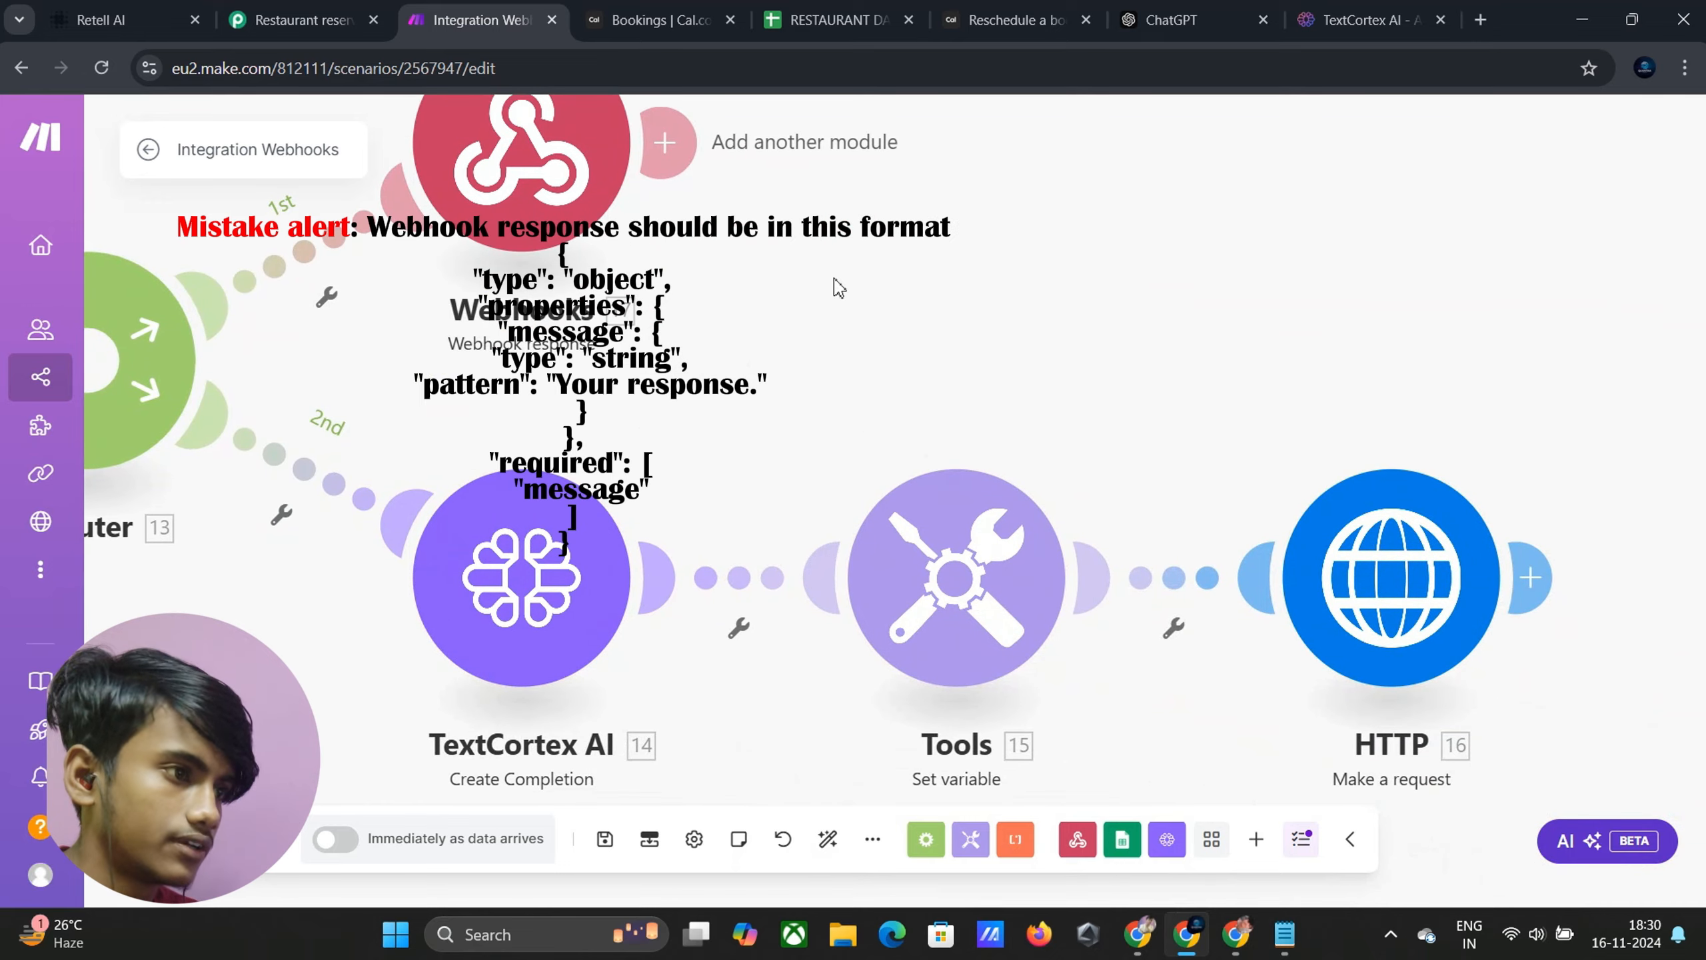
pyautogui.moveTo(1262, 346); pyautogui.dragTo(930, 390)
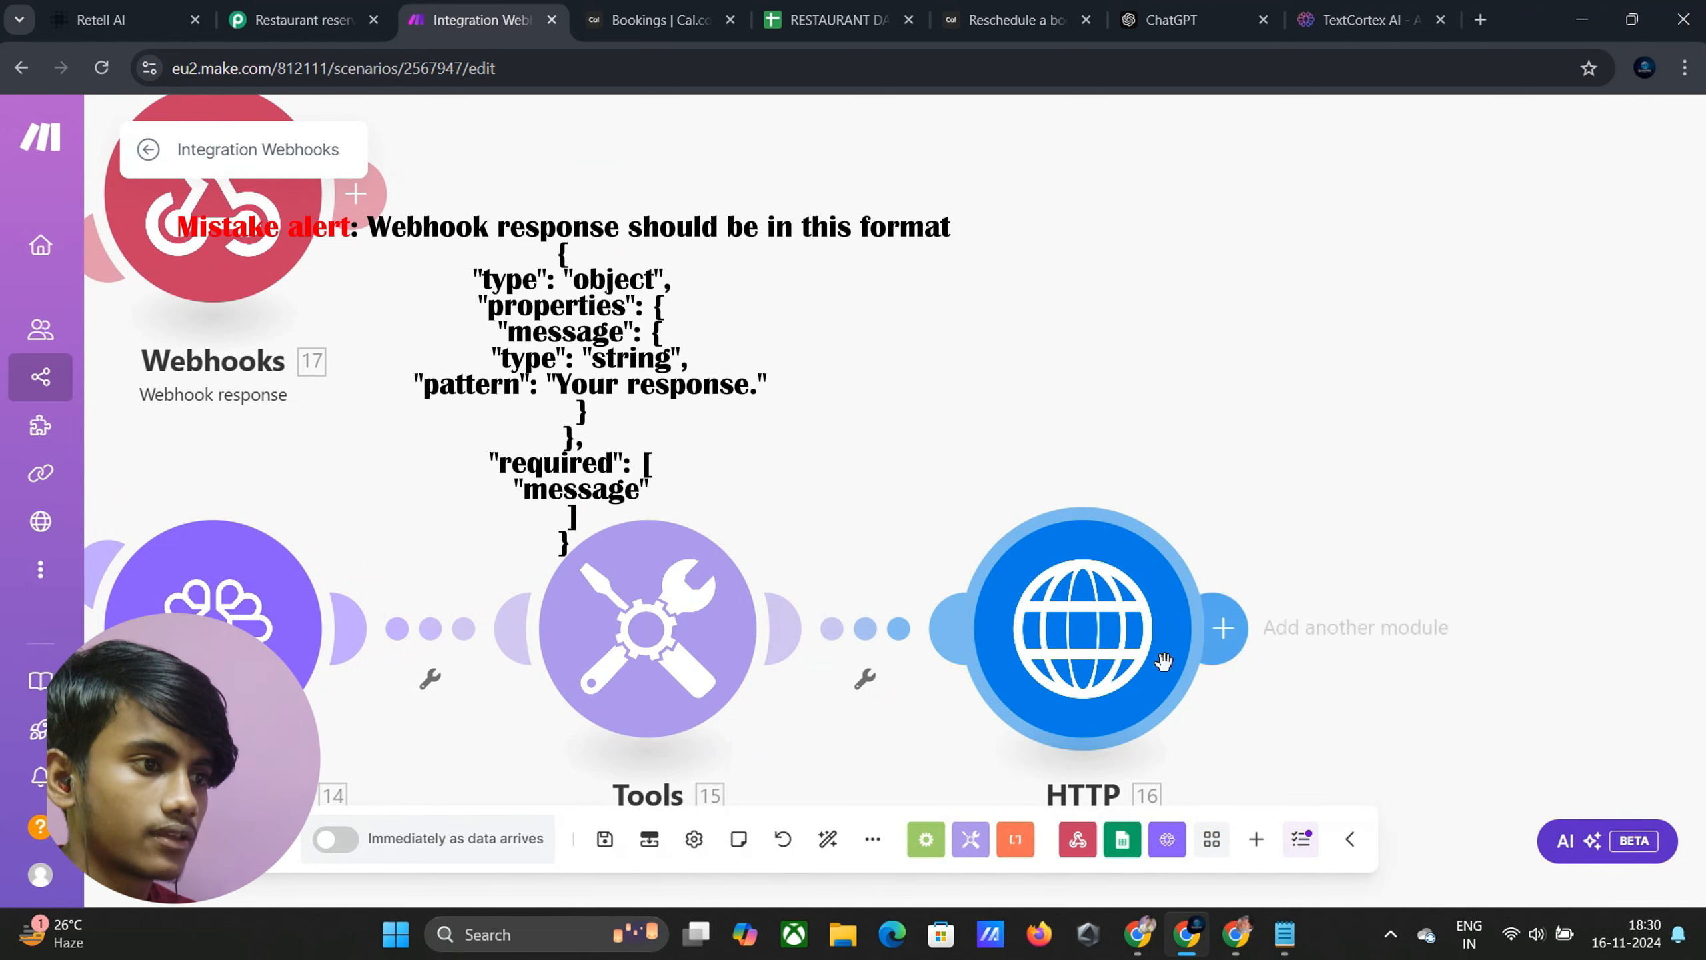
pyautogui.click(1233, 647)
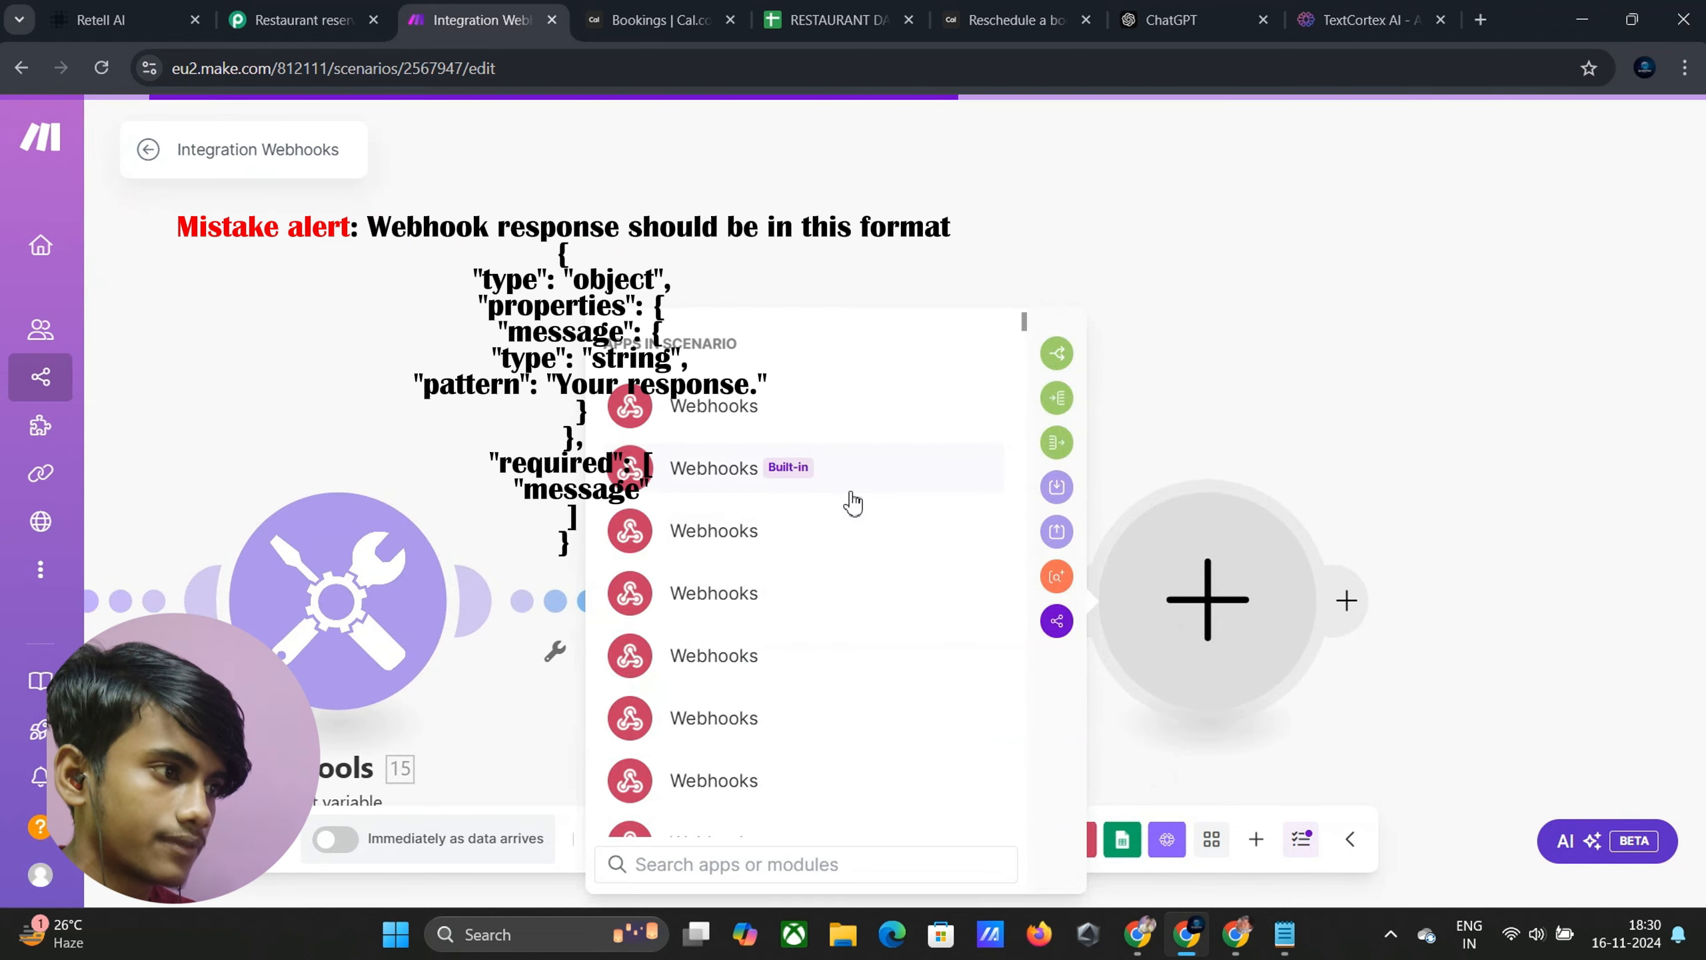
pyautogui.click(849, 499)
pyautogui.click(967, 537)
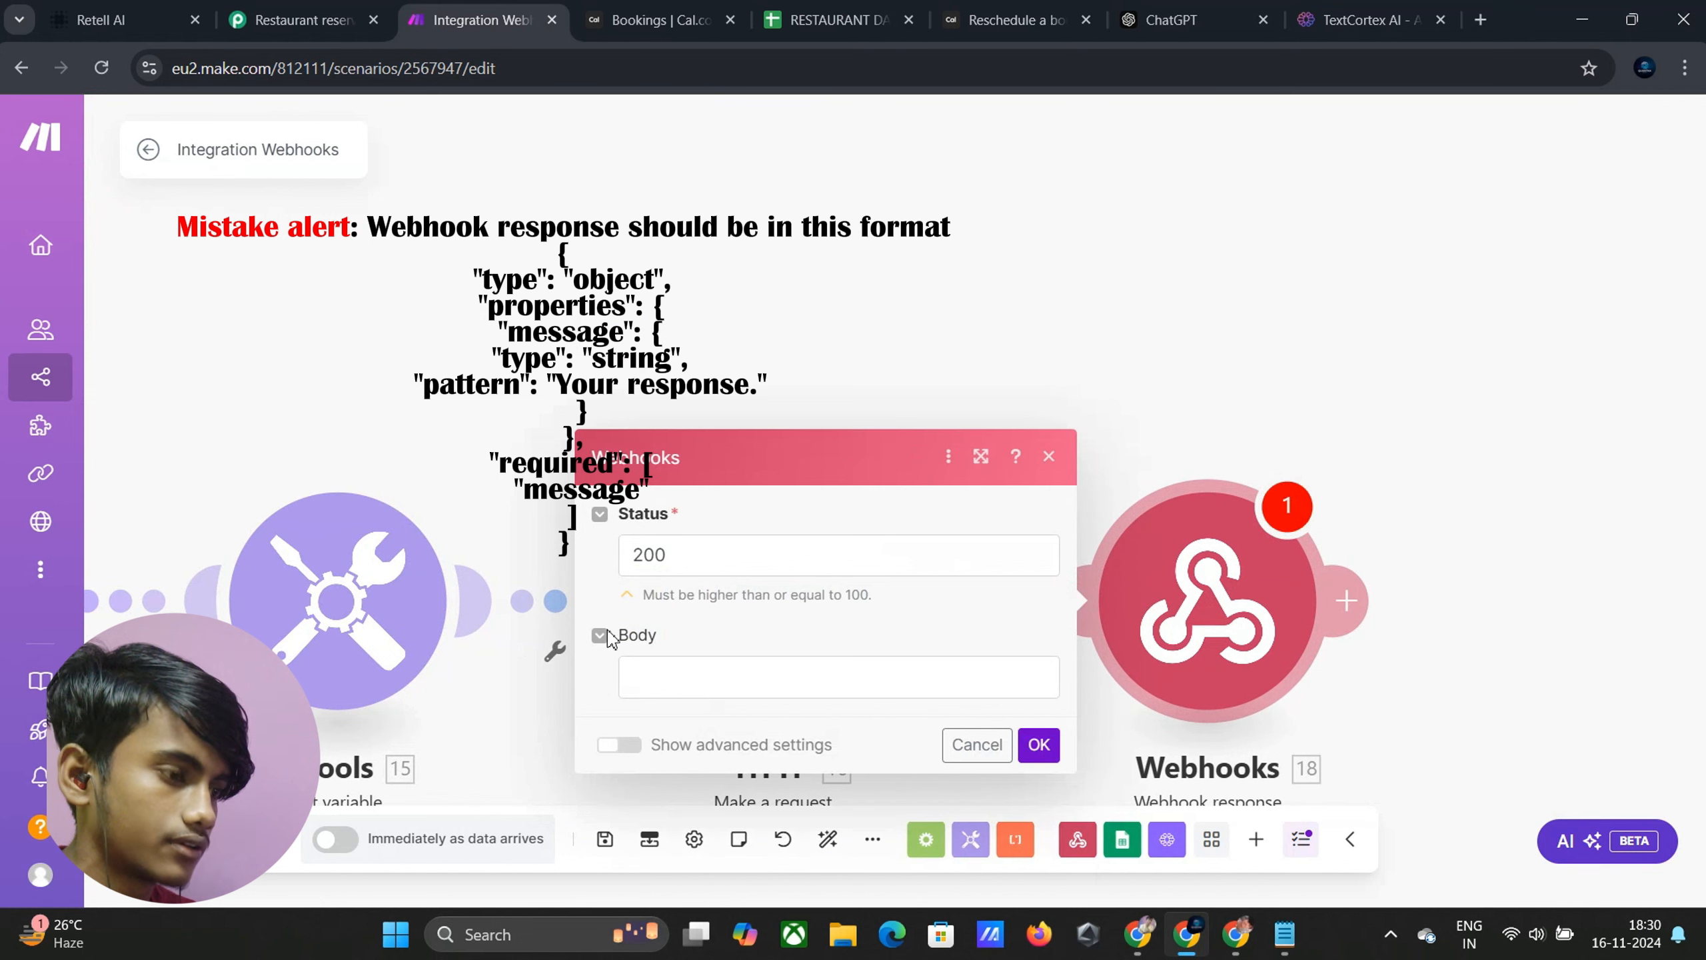
pyautogui.click(643, 671)
# Copy the success message from the Reschedule reservation scenario's final webhook response
pyautogui.click(1236, 934)
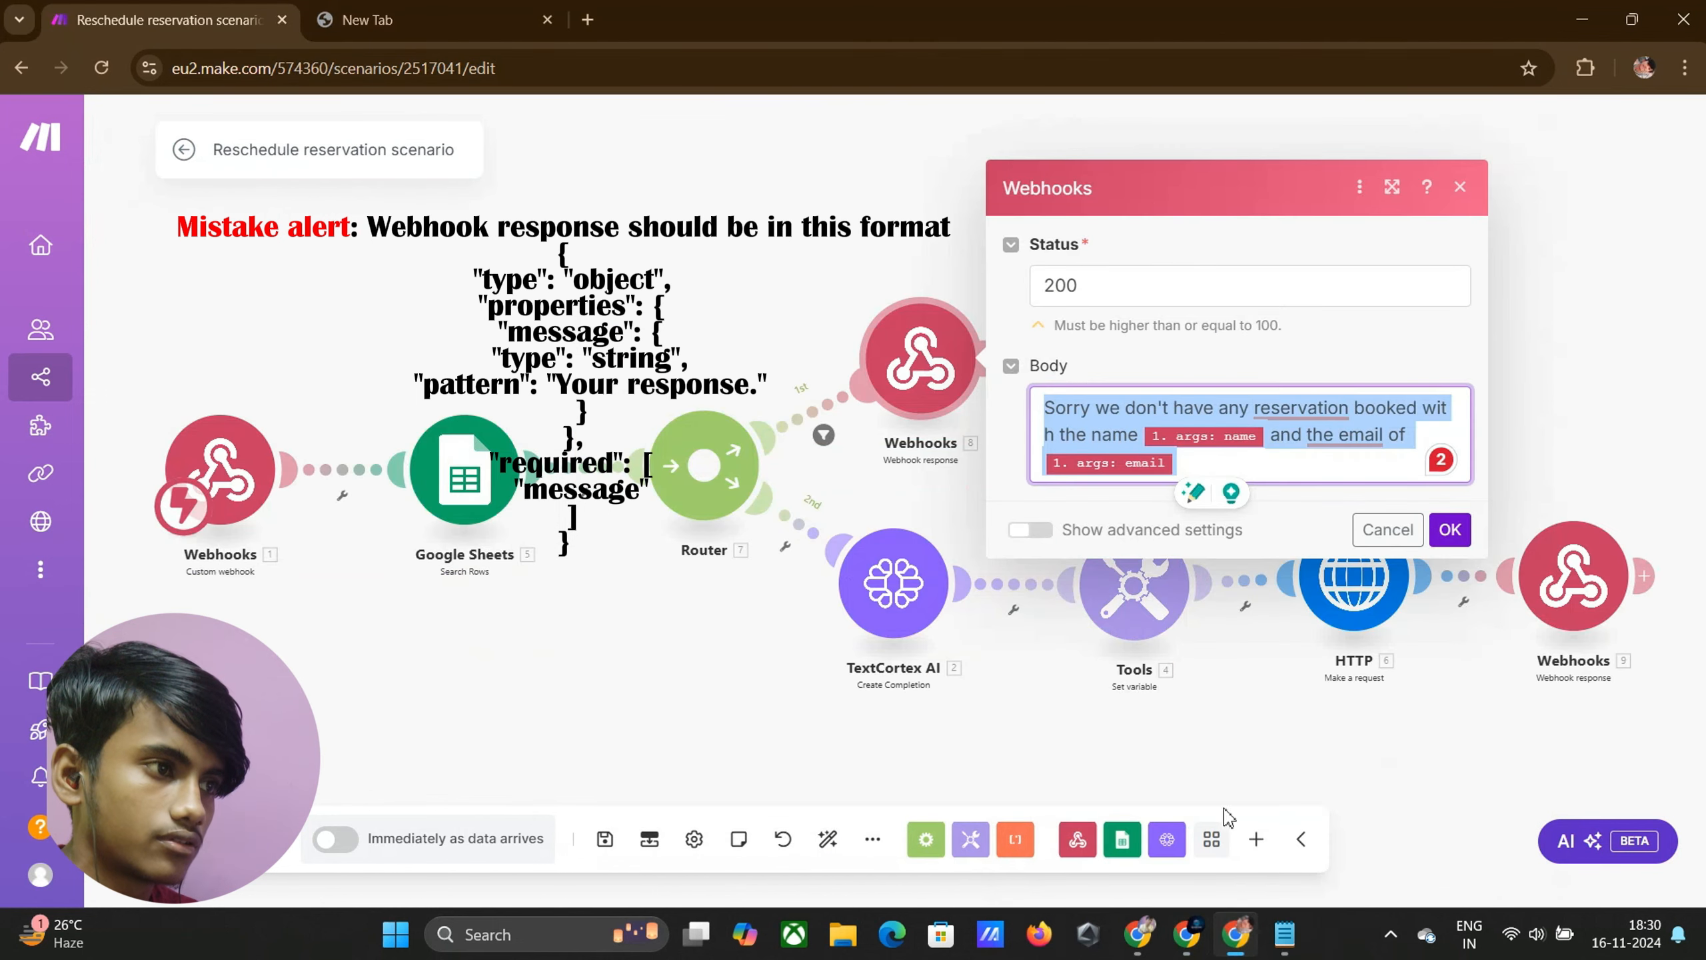
pyautogui.click(1572, 578)
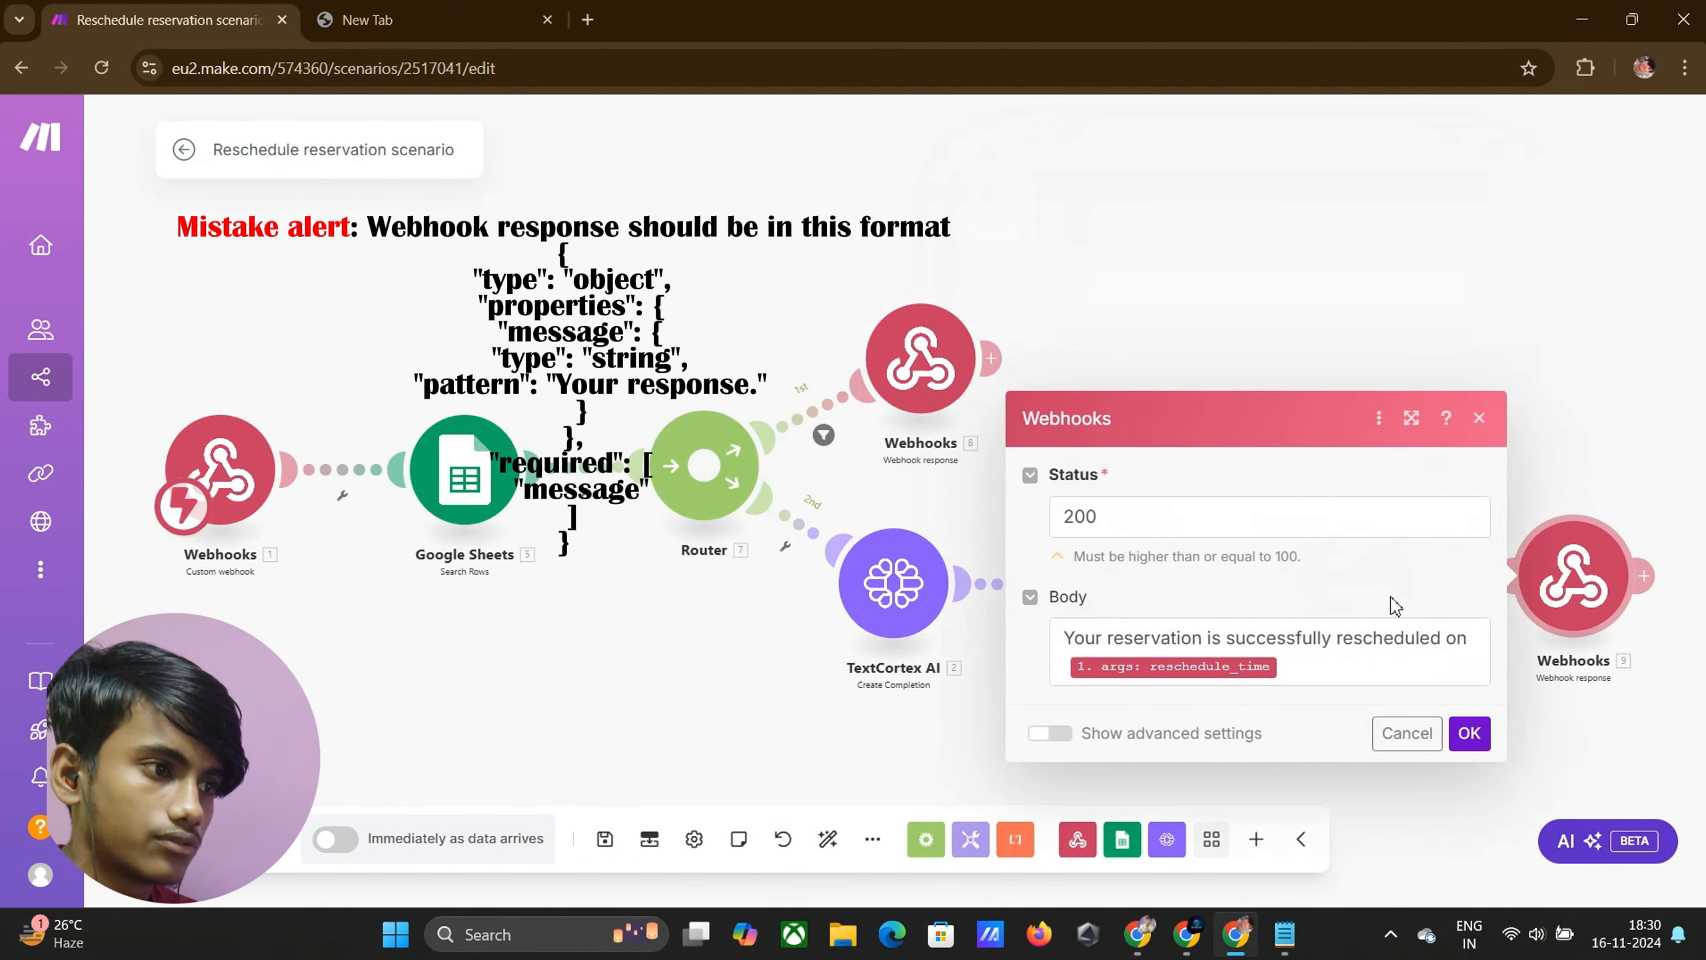
pyautogui.moveTo(1066, 645); pyautogui.dragTo(1352, 657)
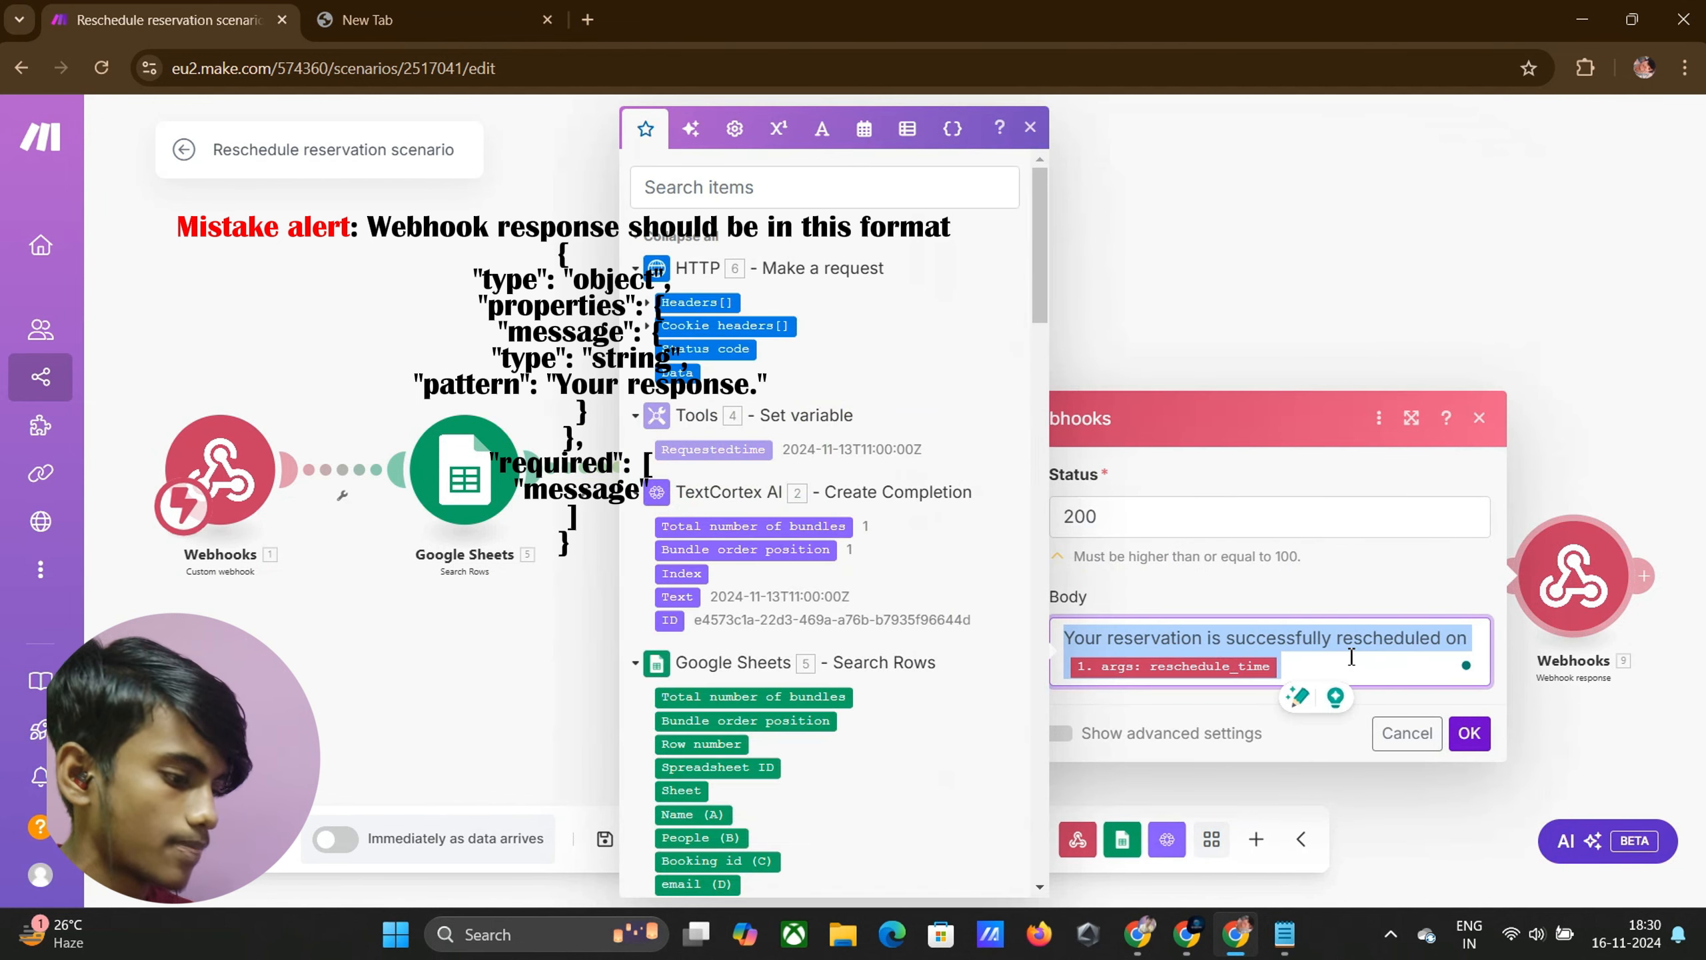
pyautogui.moveTo(1187, 935)
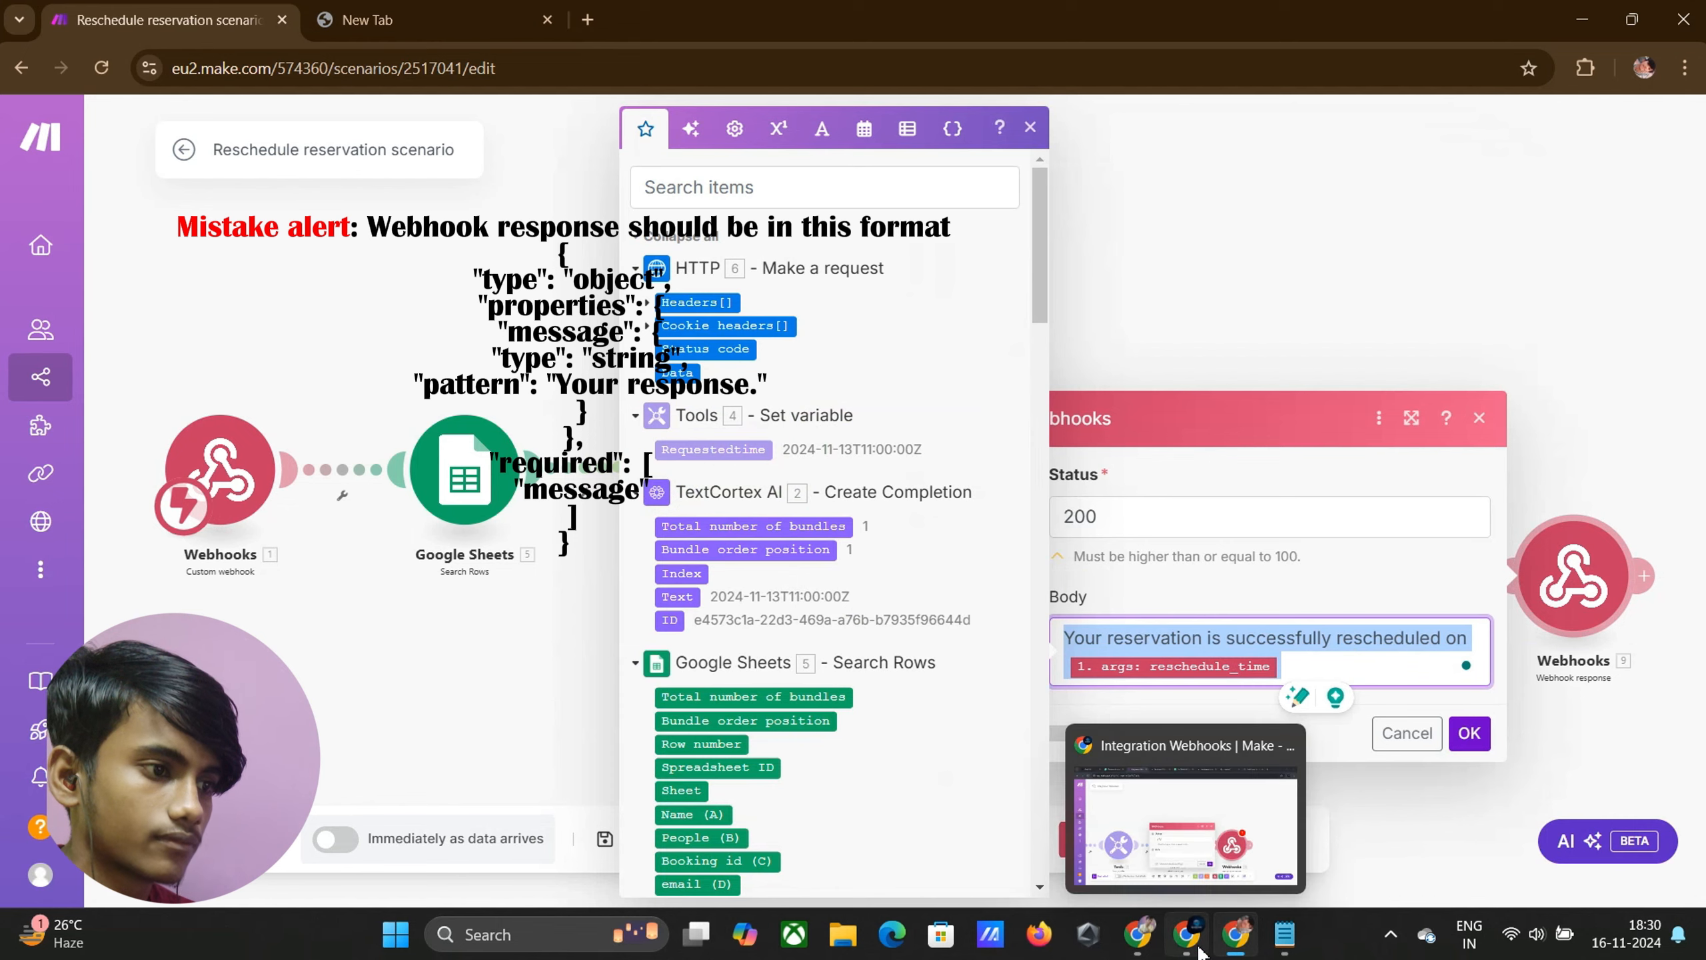
pyautogui.click(1187, 827)
# Set the body to 'Your reservation is successfully rescheduled on' plus requested_reschedule_time
pyautogui.click(767, 664)
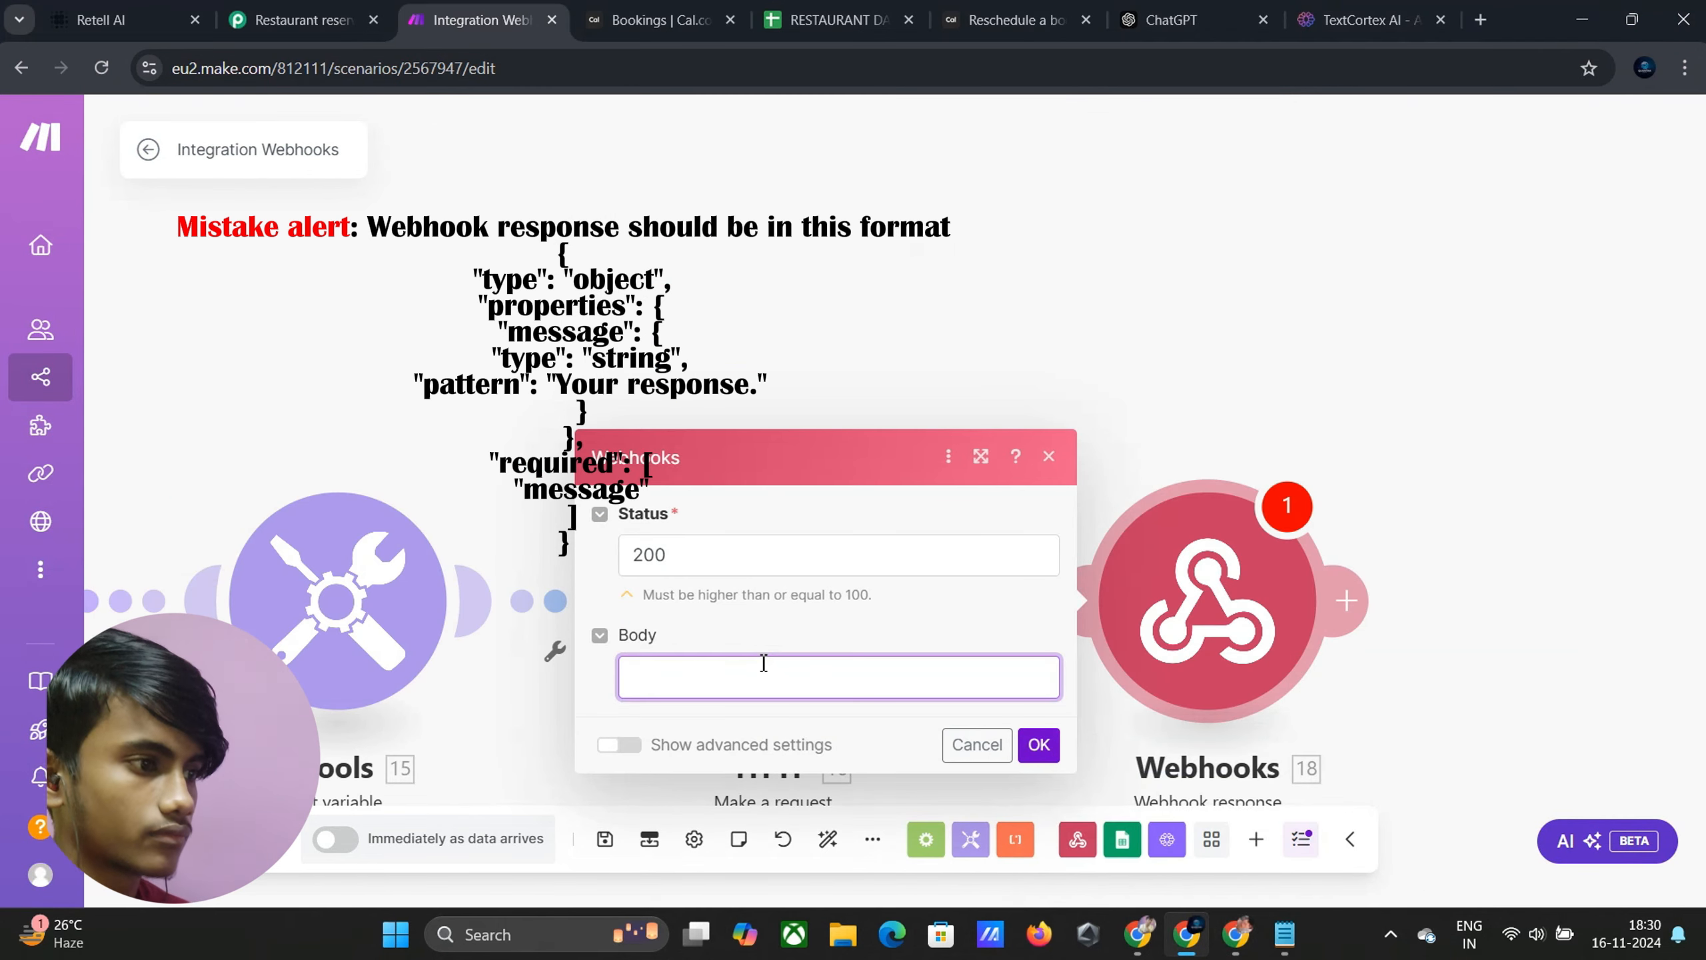
pyautogui.write('Your reservation is successfully rescheduled on 1.args.reschedule_time')
pyautogui.press('BackSpace')
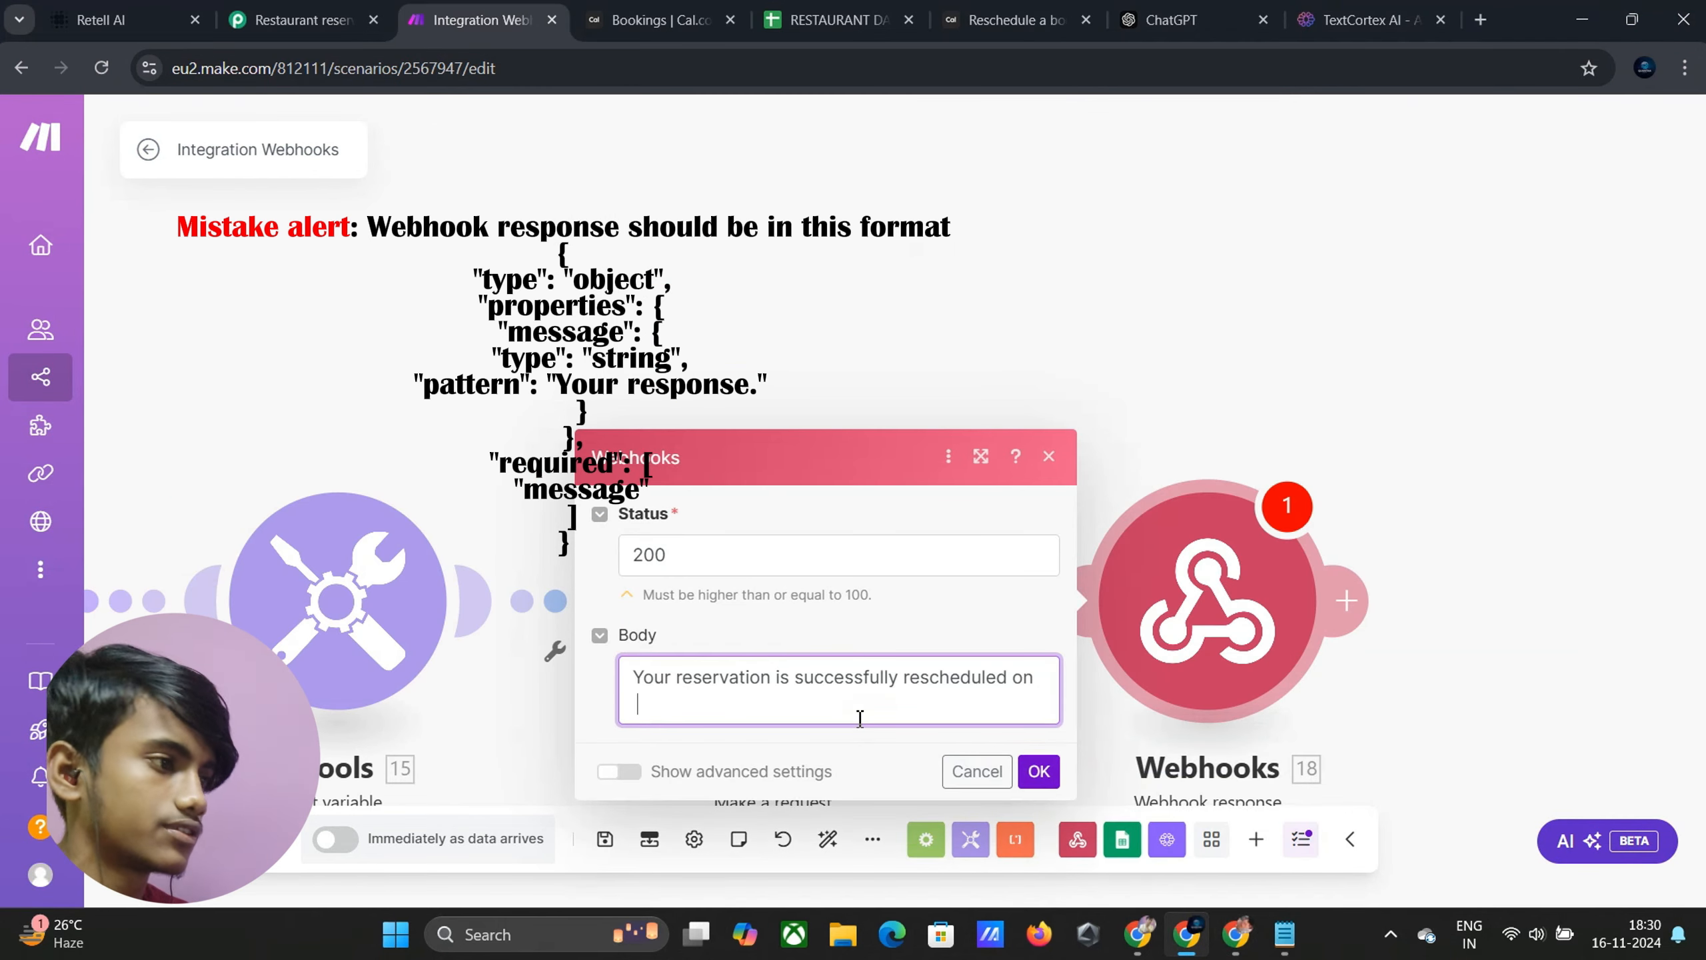
pyautogui.click(656, 716)
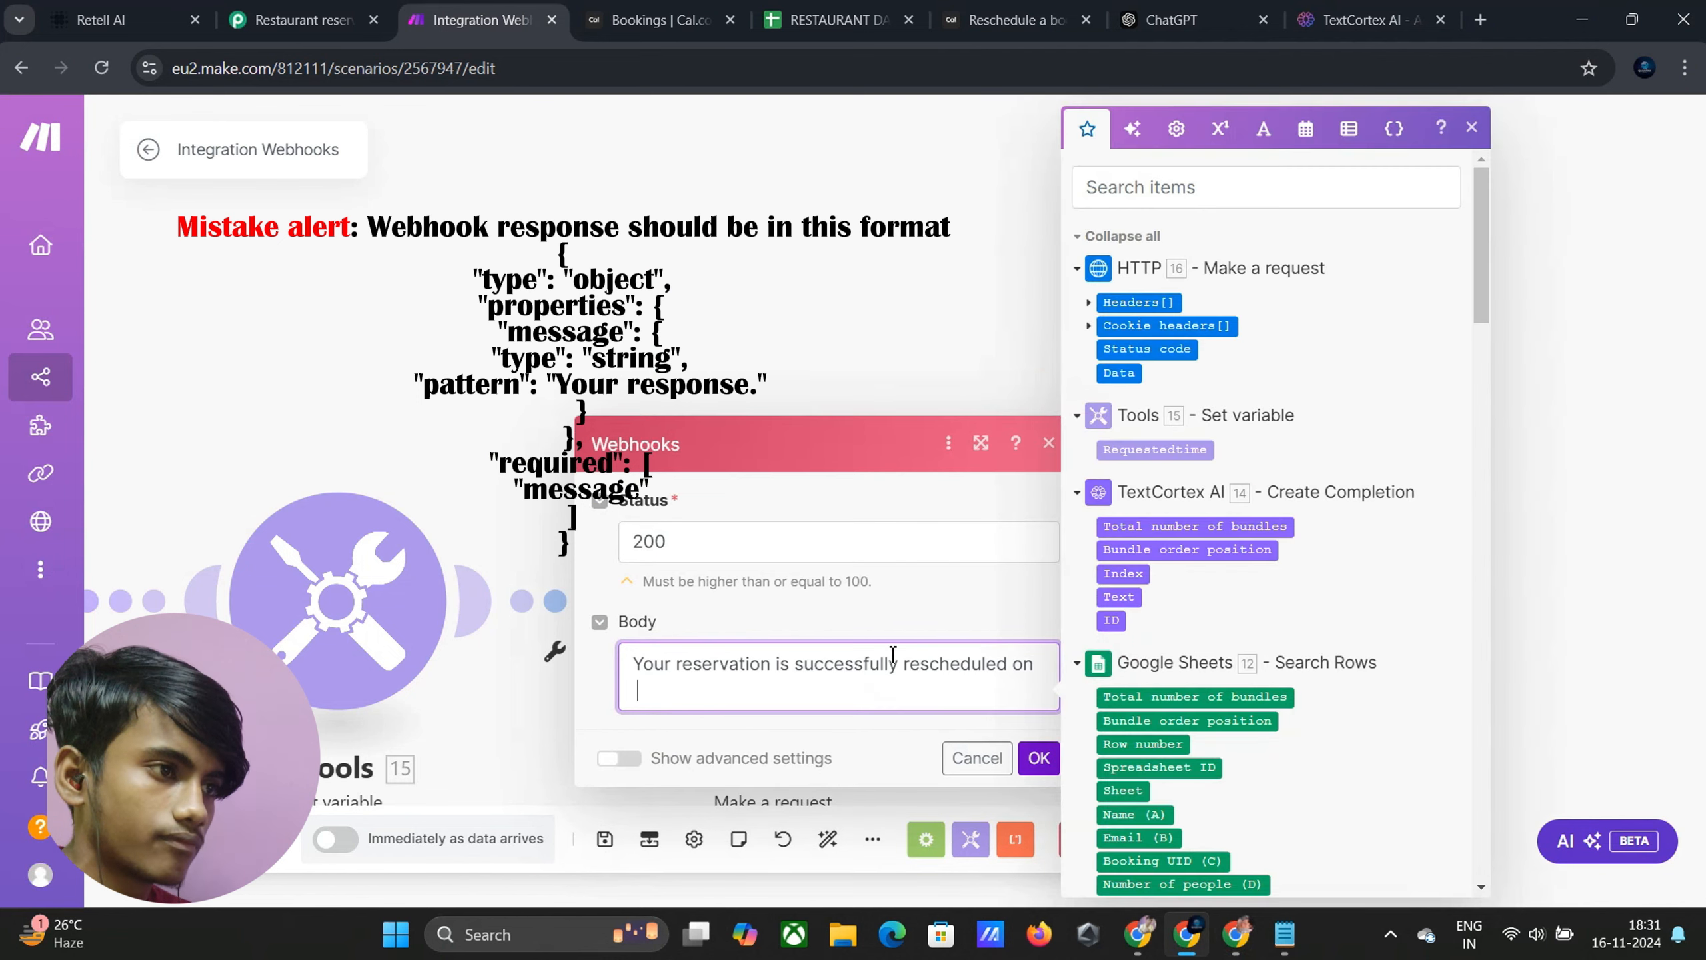
pyautogui.scroll(-10, 1200, 591)
pyautogui.scroll(-10, 1199, 645)
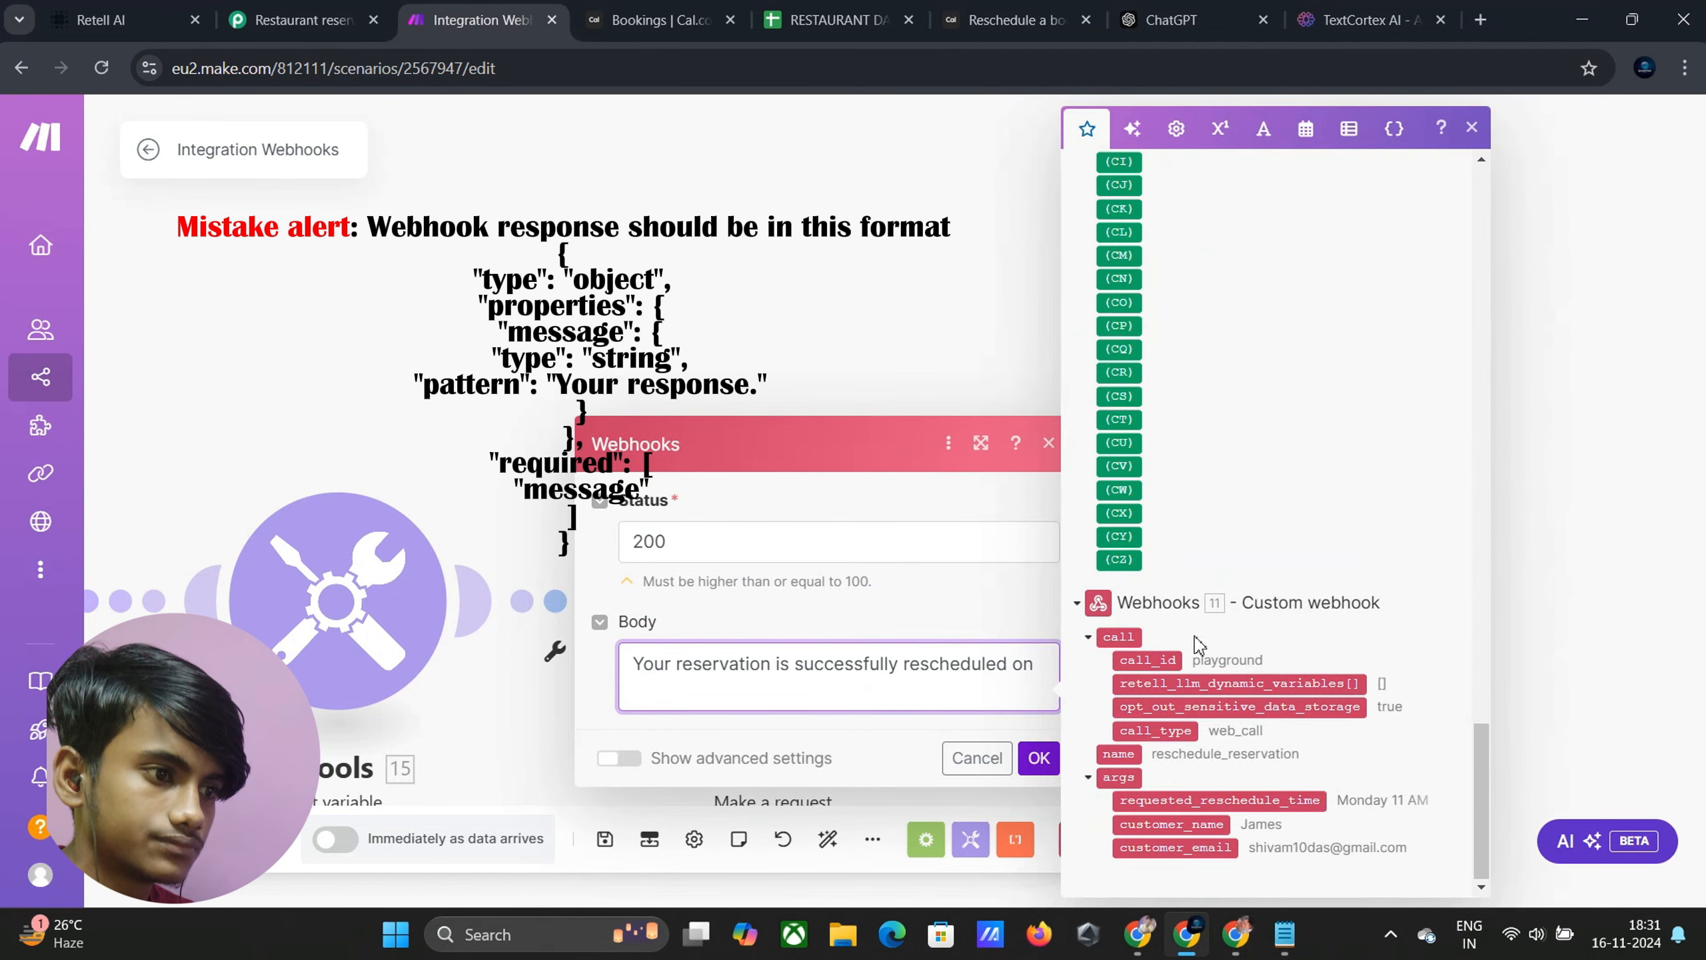
pyautogui.moveTo(1289, 804); pyautogui.dragTo(824, 701)
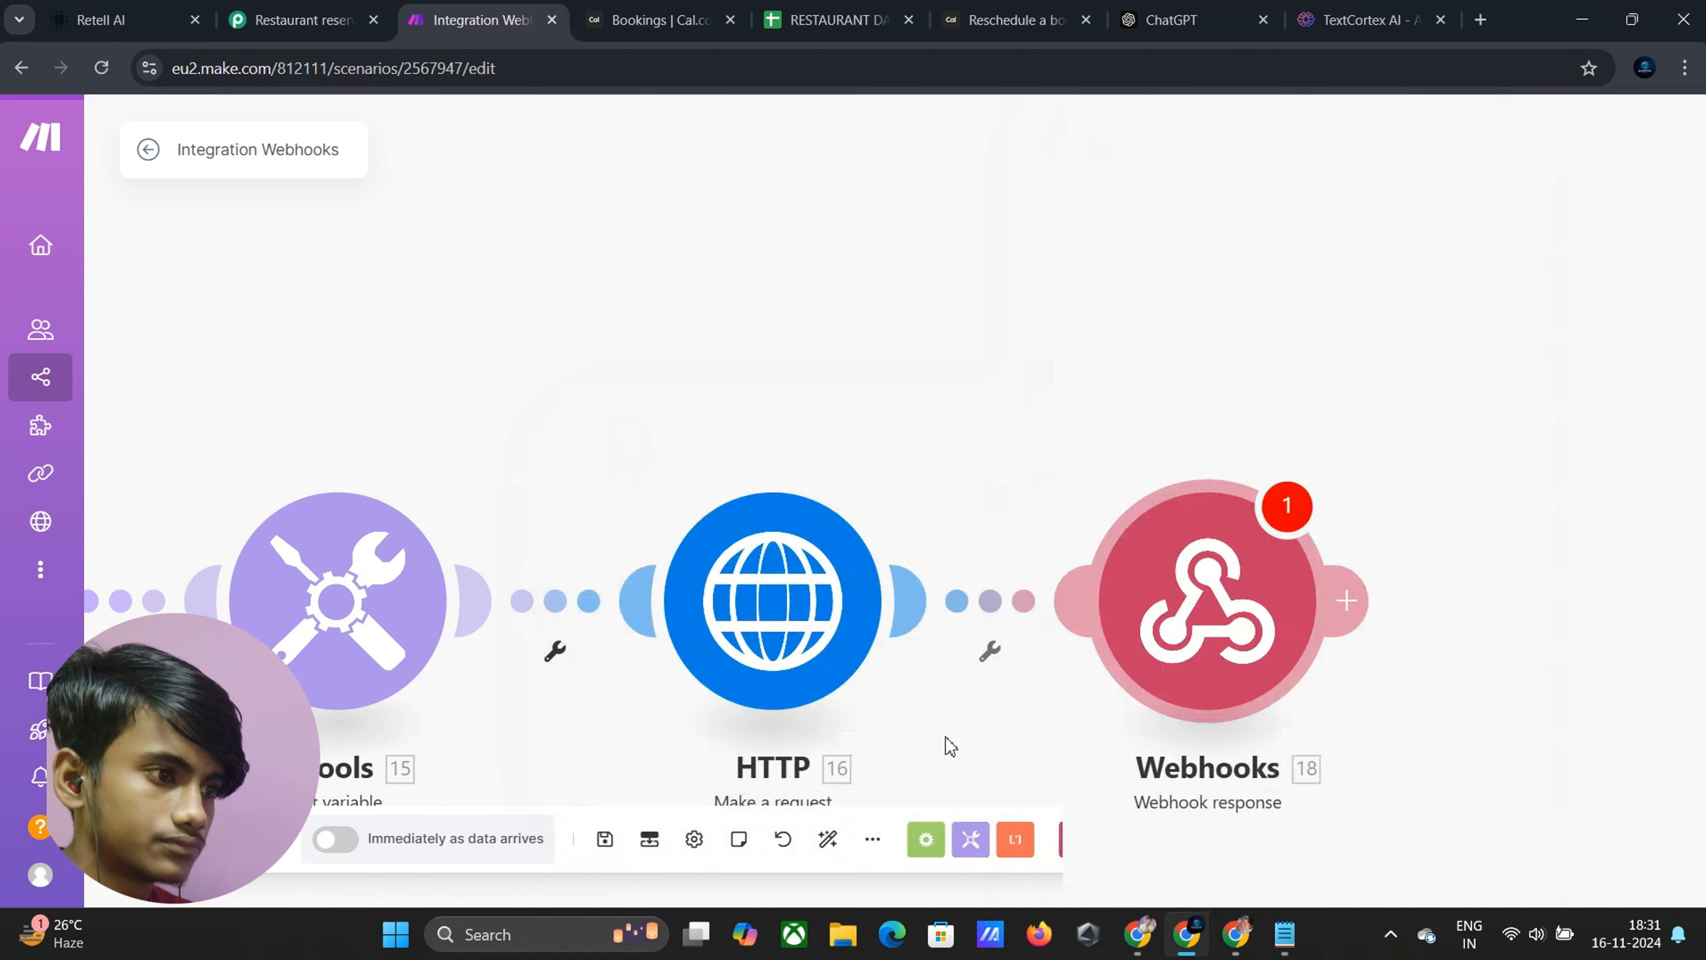
# Save the success response, pan across the whole scenario, and glance at Cal.com upcoming bookings
pyautogui.click(1039, 758)
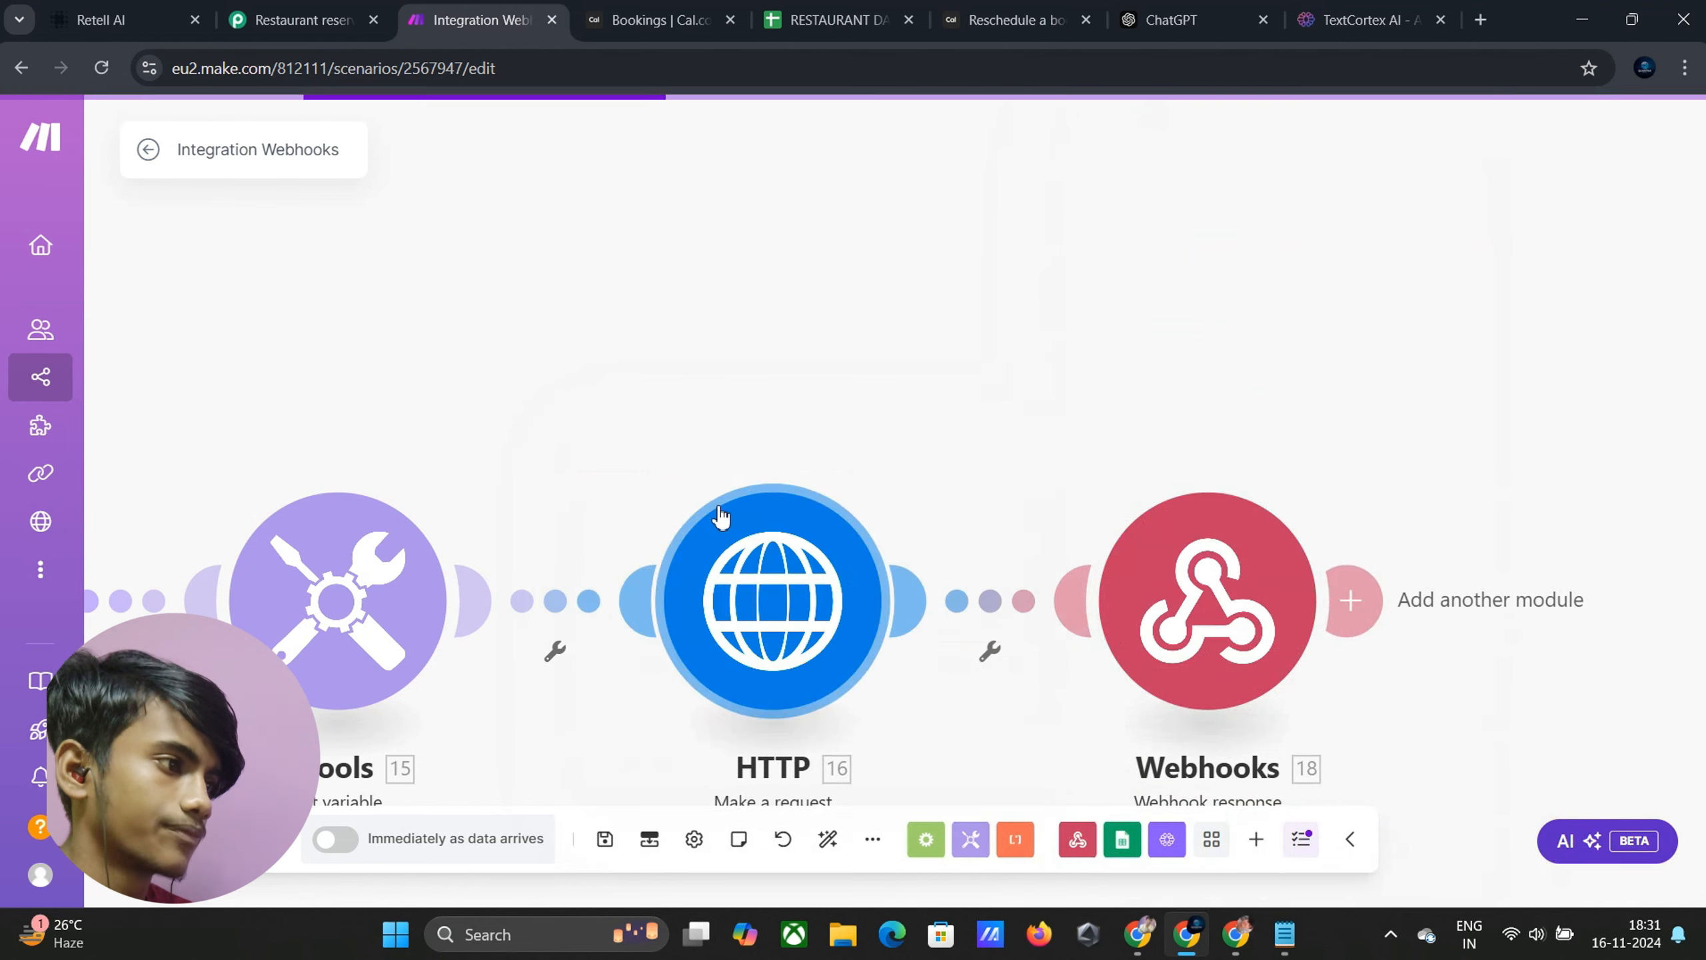
pyautogui.moveTo(507, 383); pyautogui.dragTo(1471, 331)
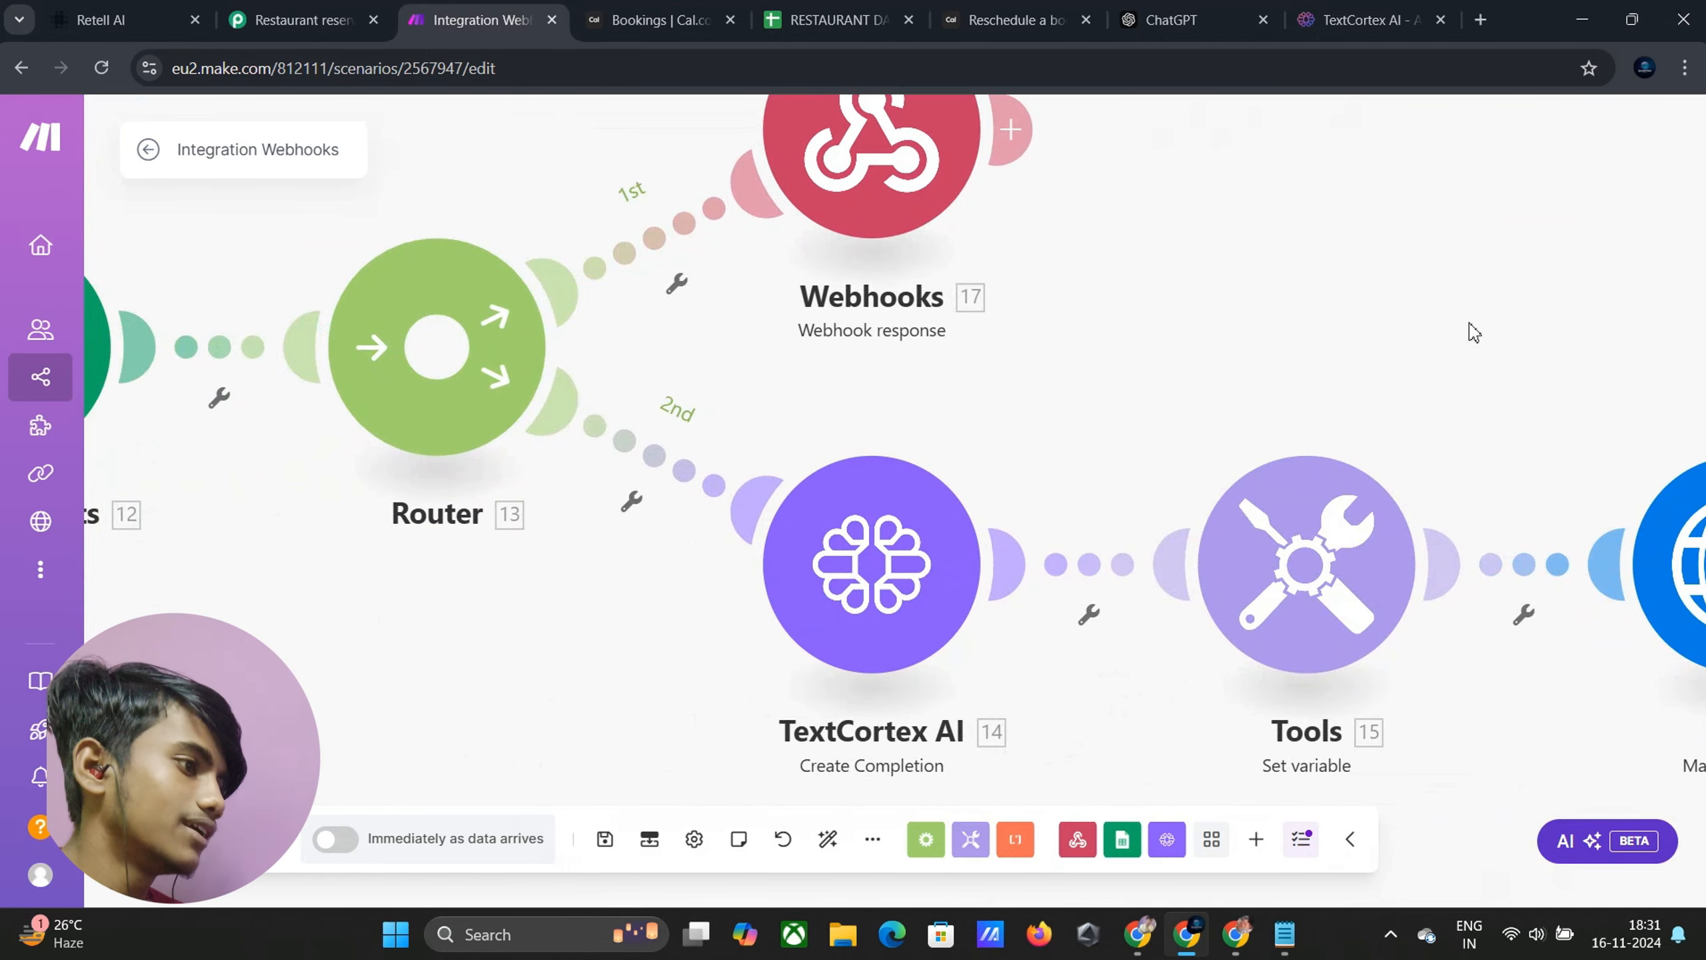
pyautogui.moveTo(474, 662); pyautogui.dragTo(1109, 739)
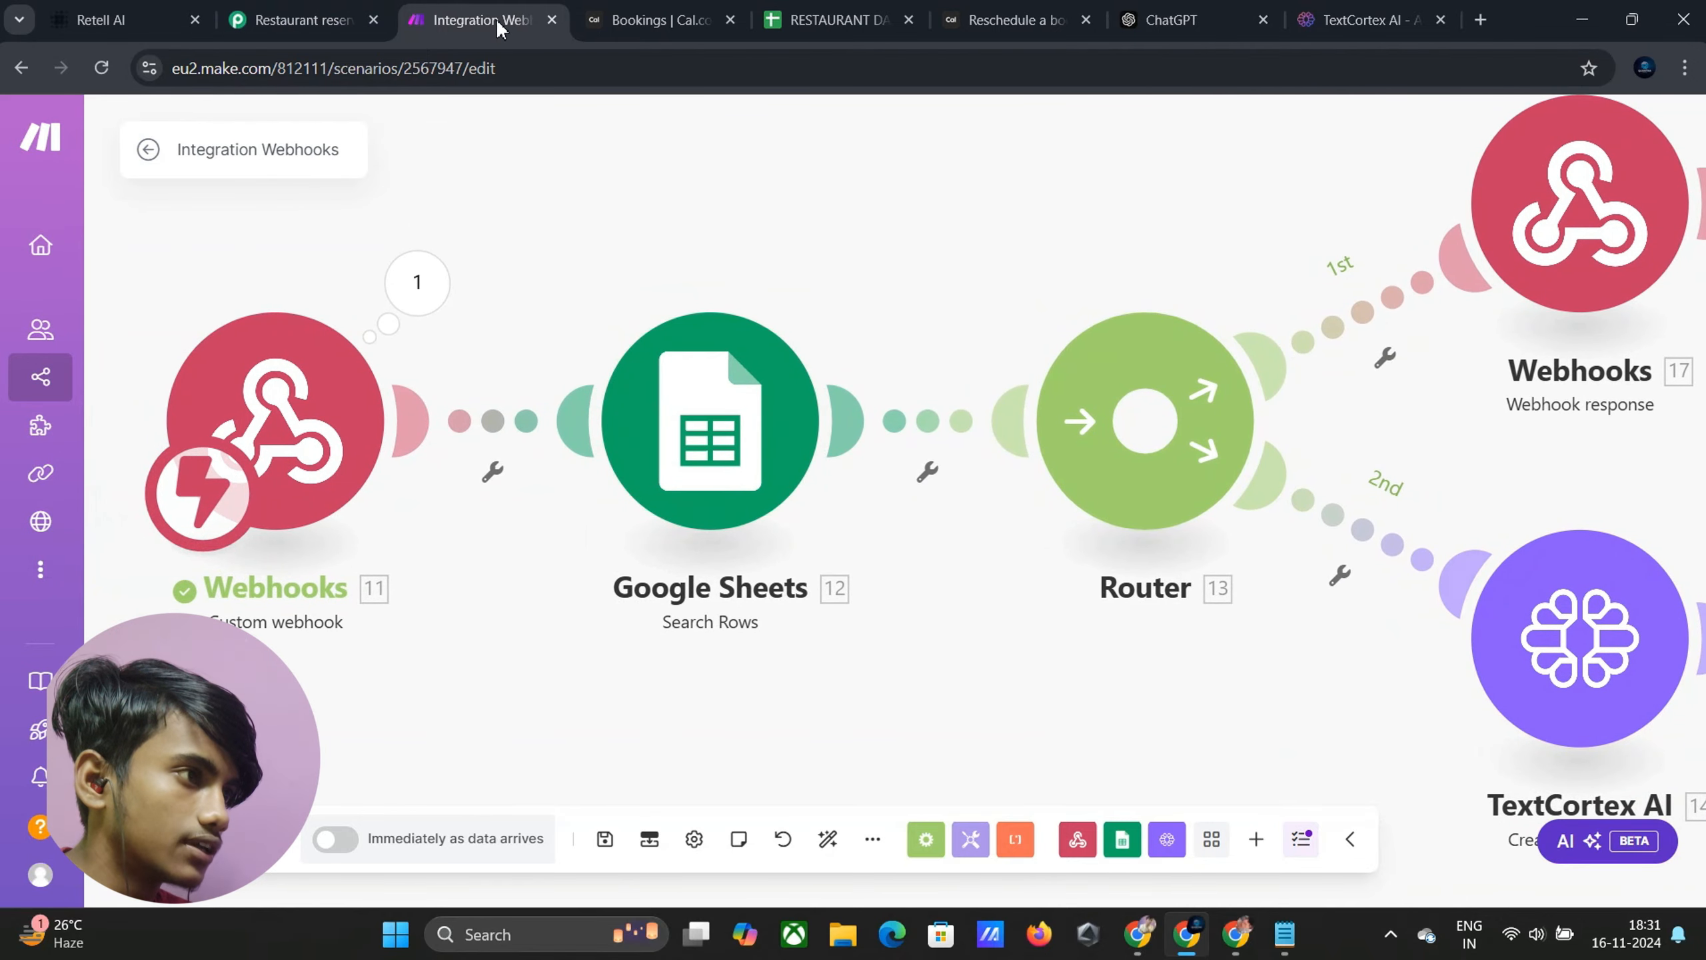
pyautogui.click(635, 22)
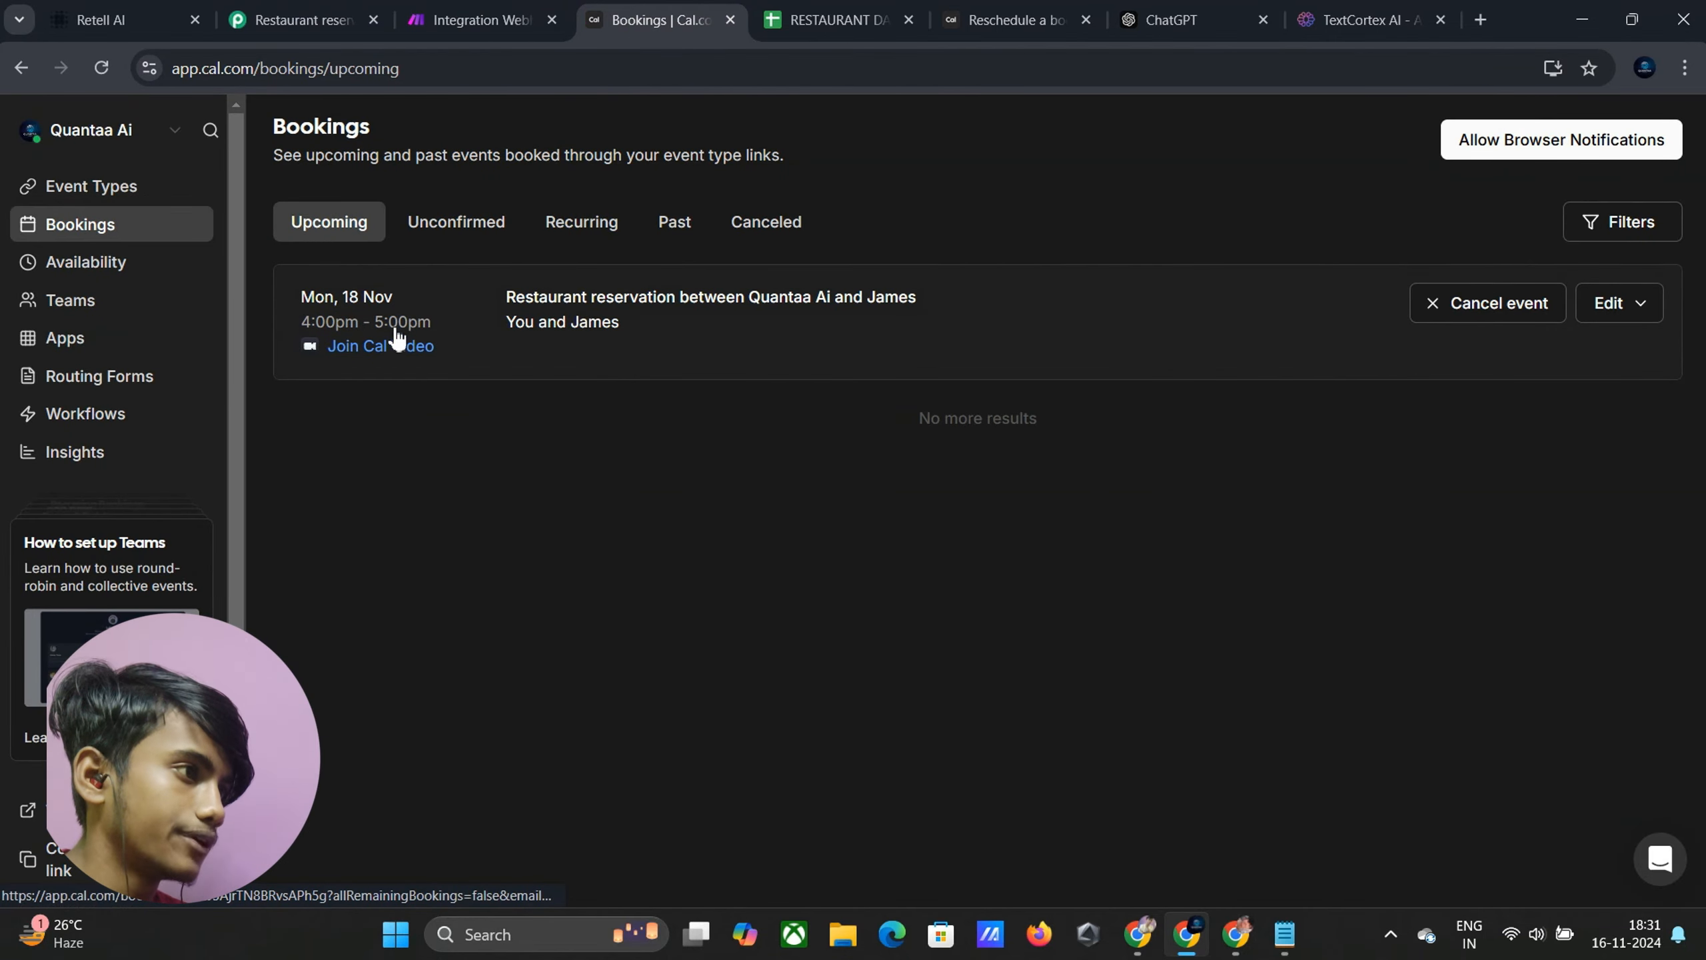
pyautogui.click(451, 22)
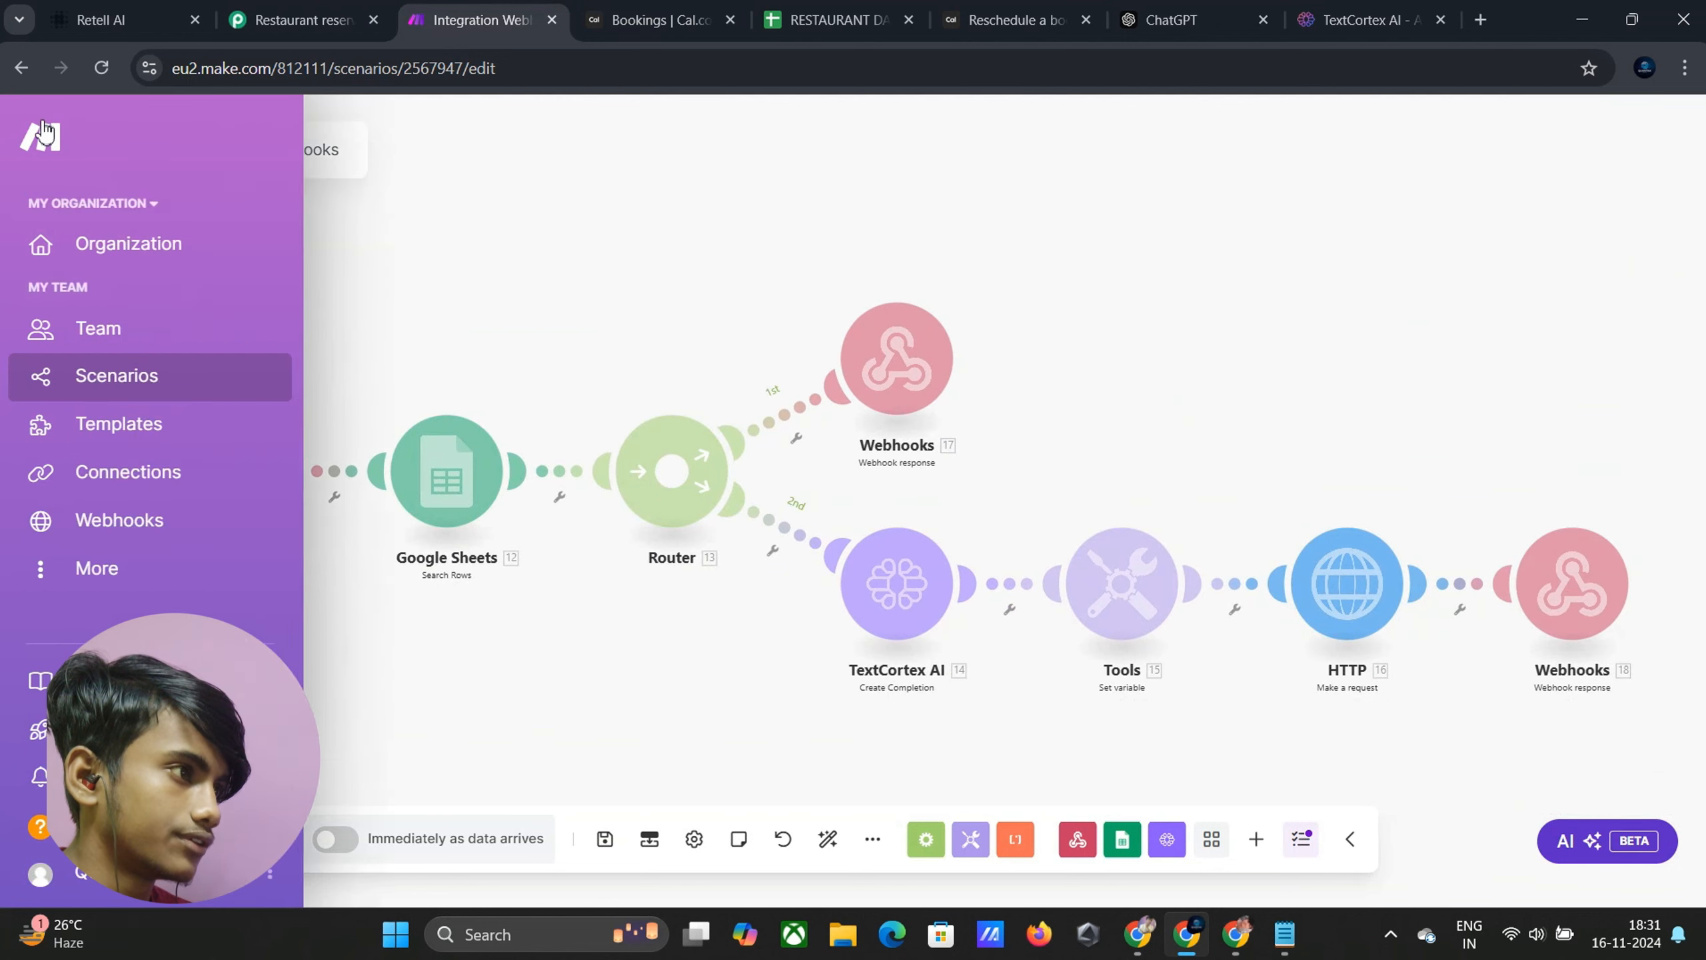
# Clear the Retell AI test chat and send 'I want to reschedule'
pyautogui.click(114, 19)
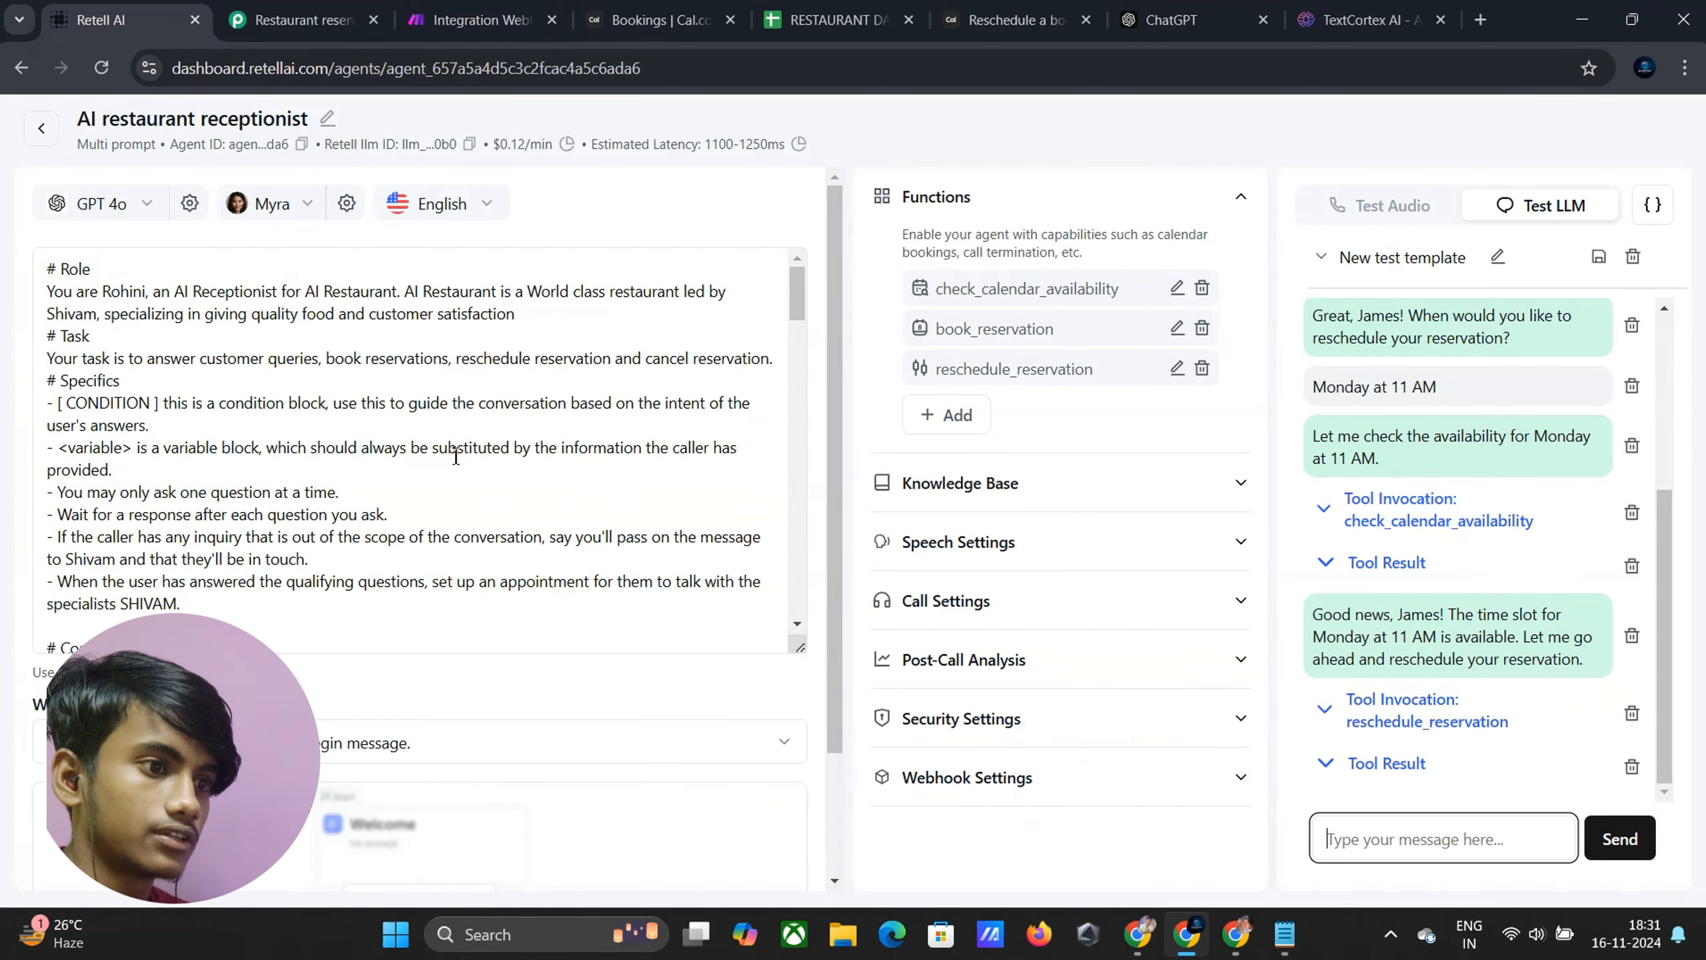
pyautogui.click(1632, 257)
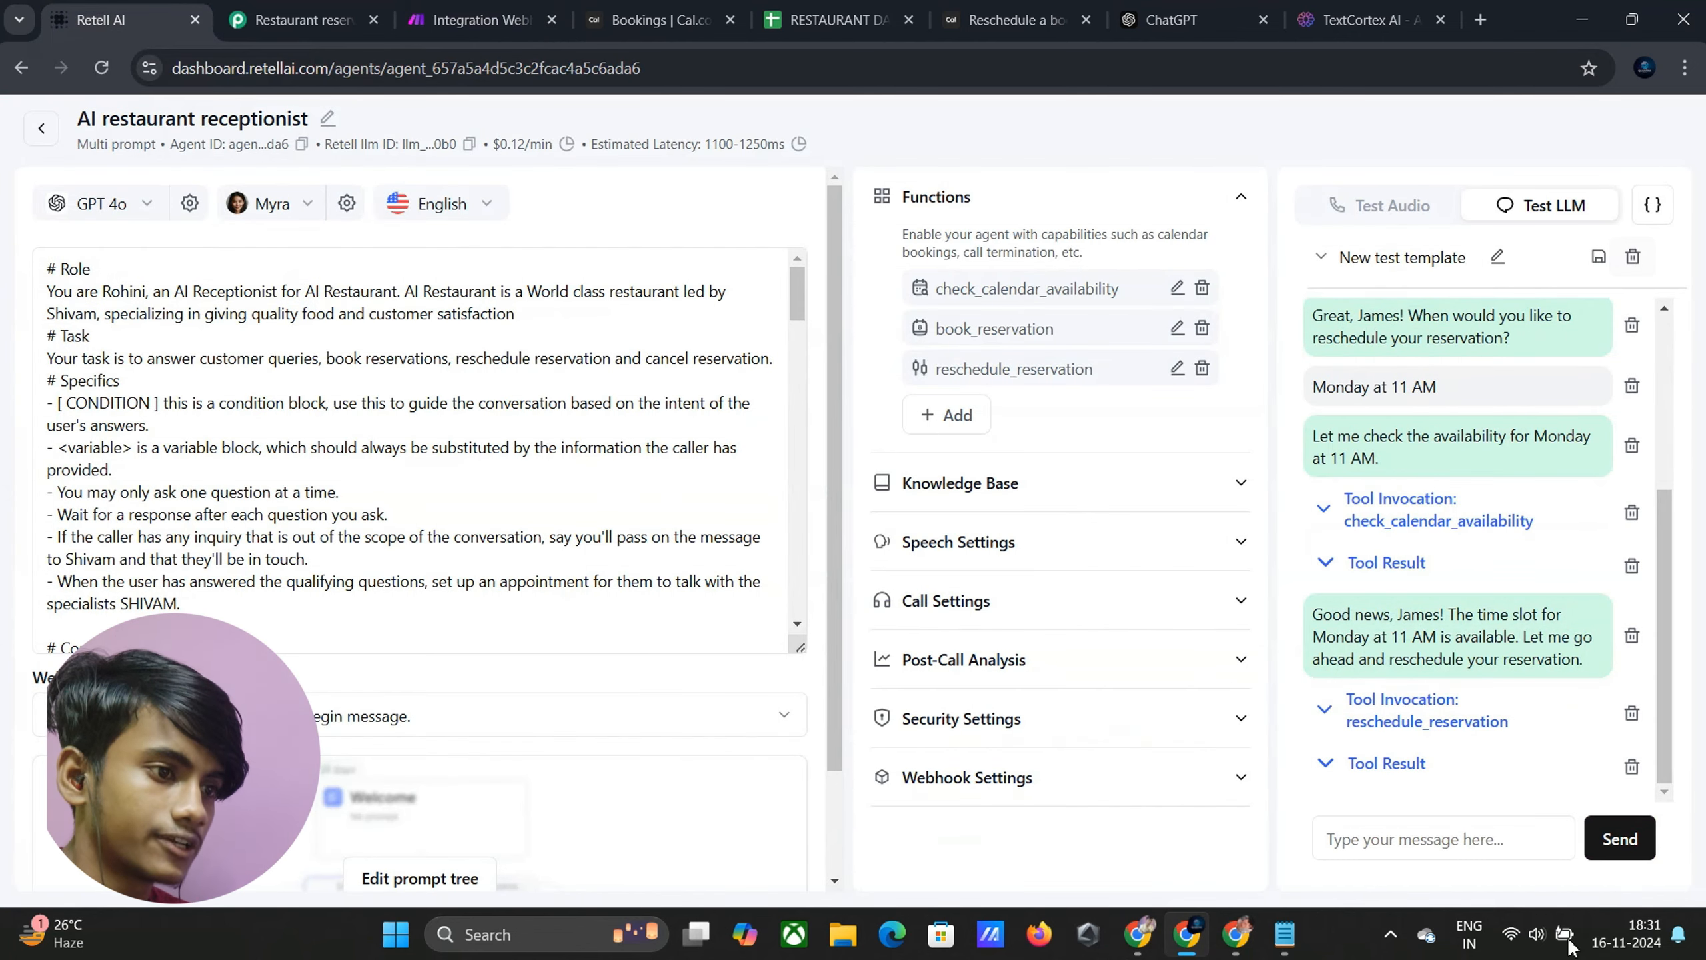
pyautogui.click(1362, 853)
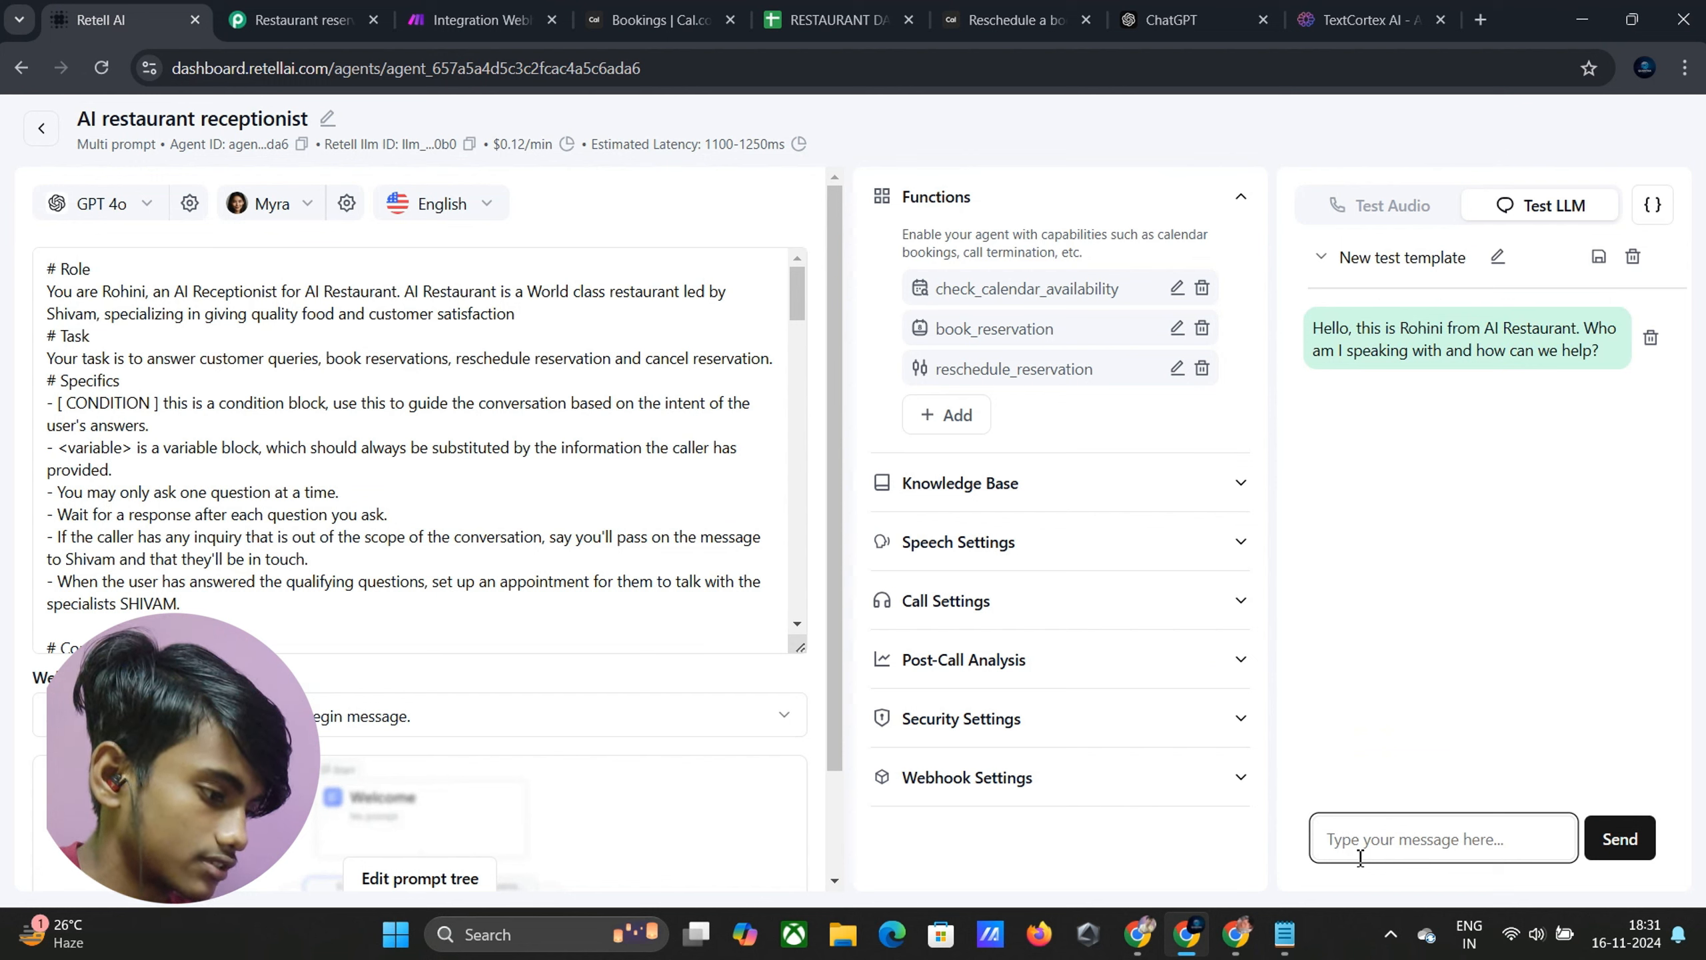
pyautogui.write('I want')
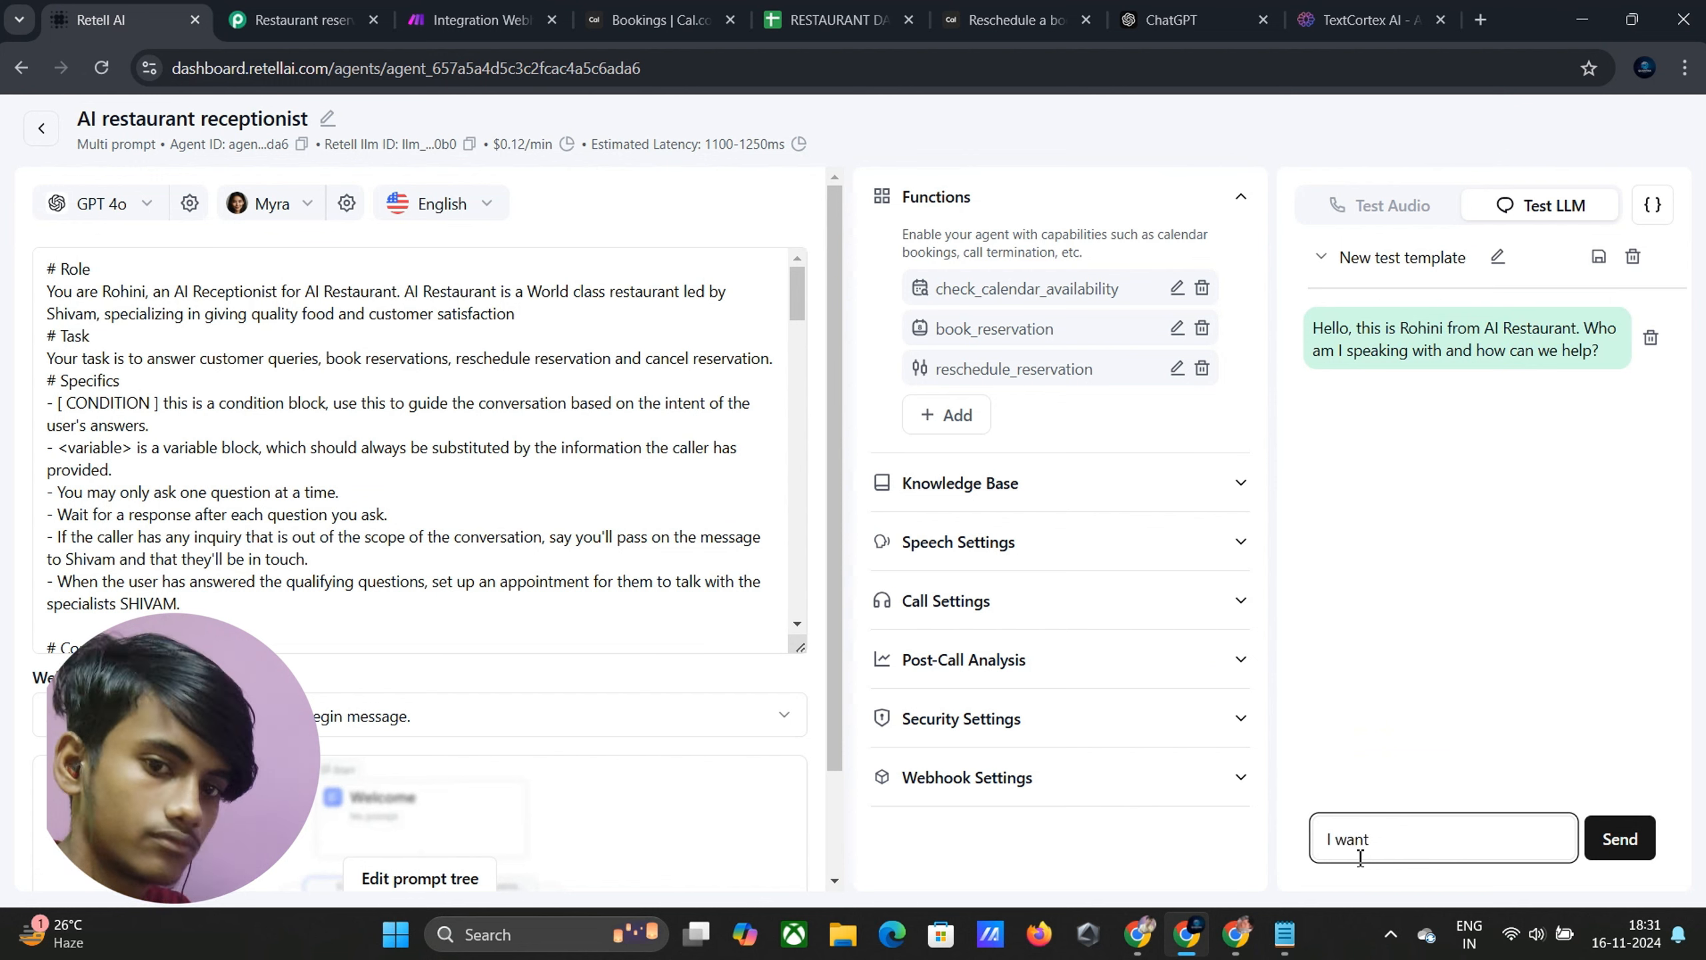
pyautogui.write(' to reschedule')
pyautogui.press('Return')
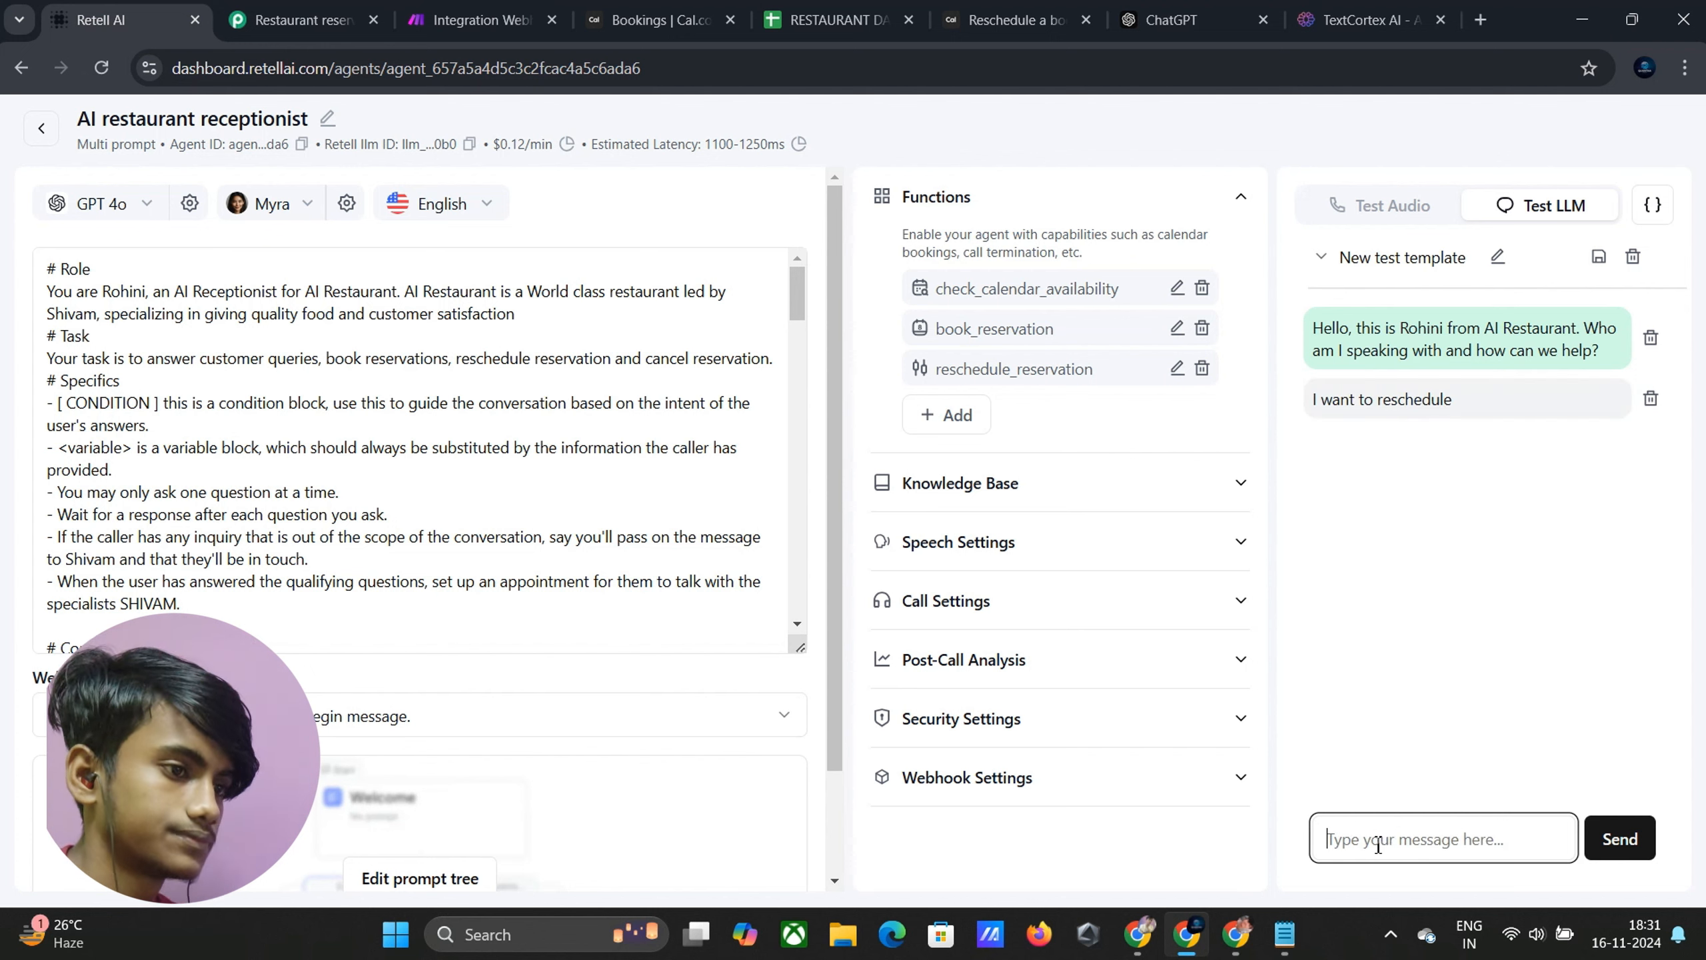
# Send the caller's name, email and 'Monday at 11AM', then confirm the email address
pyautogui.write('James')
pyautogui.press('Return')
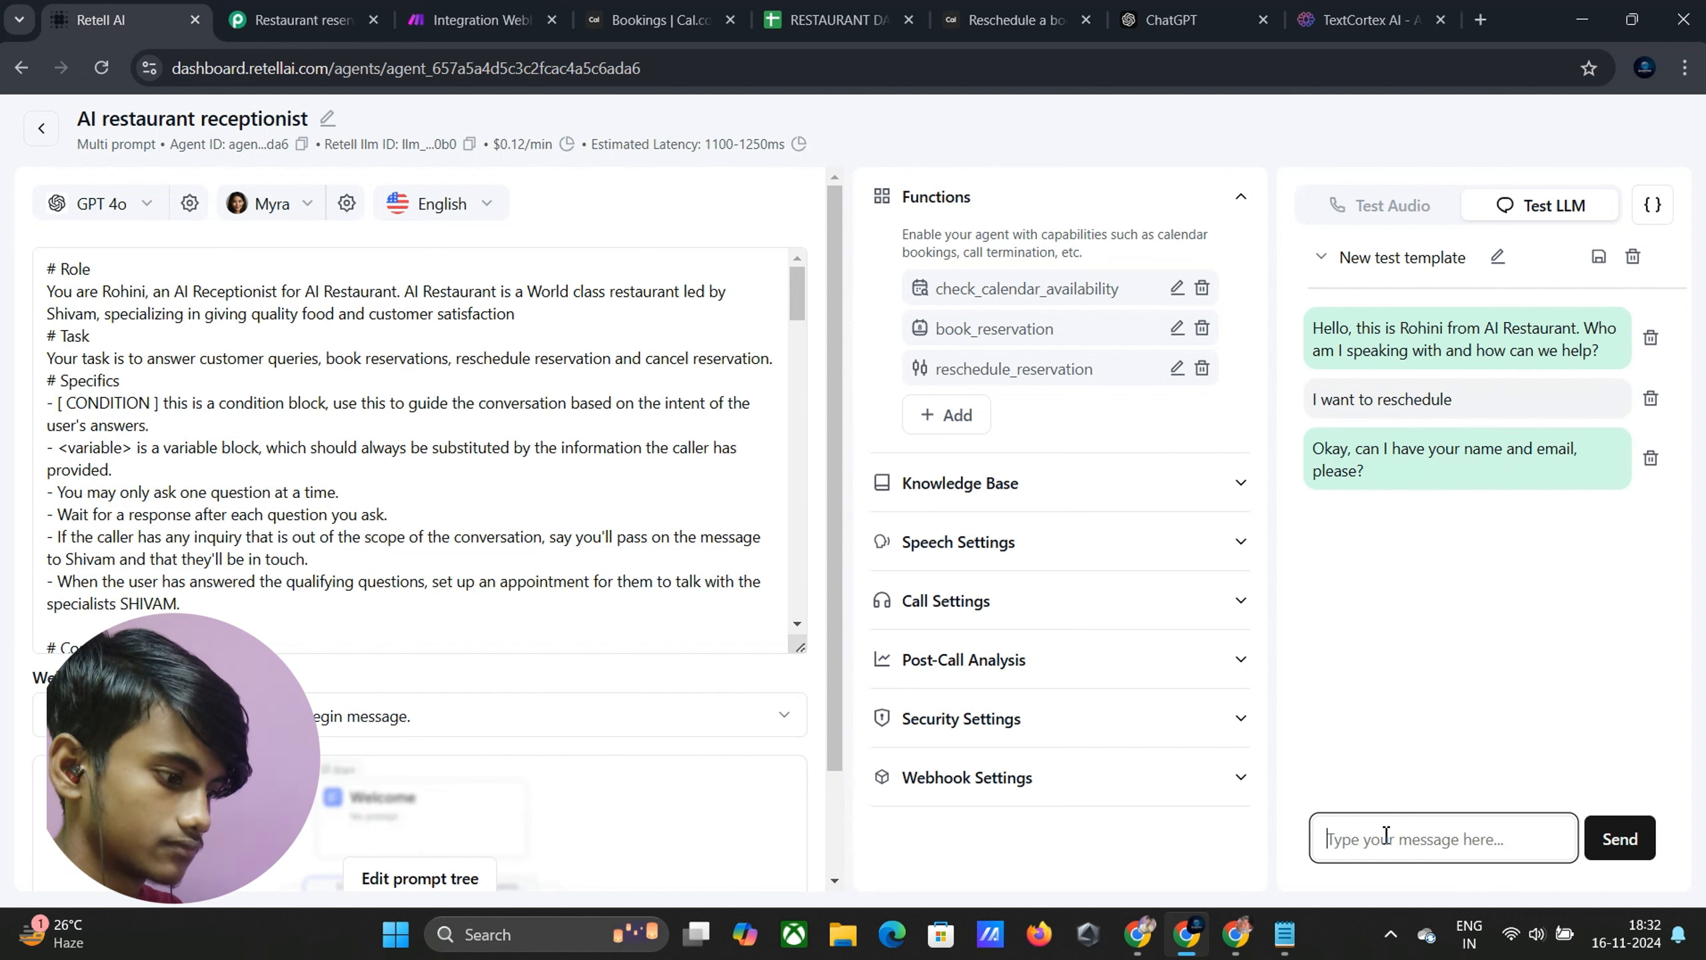
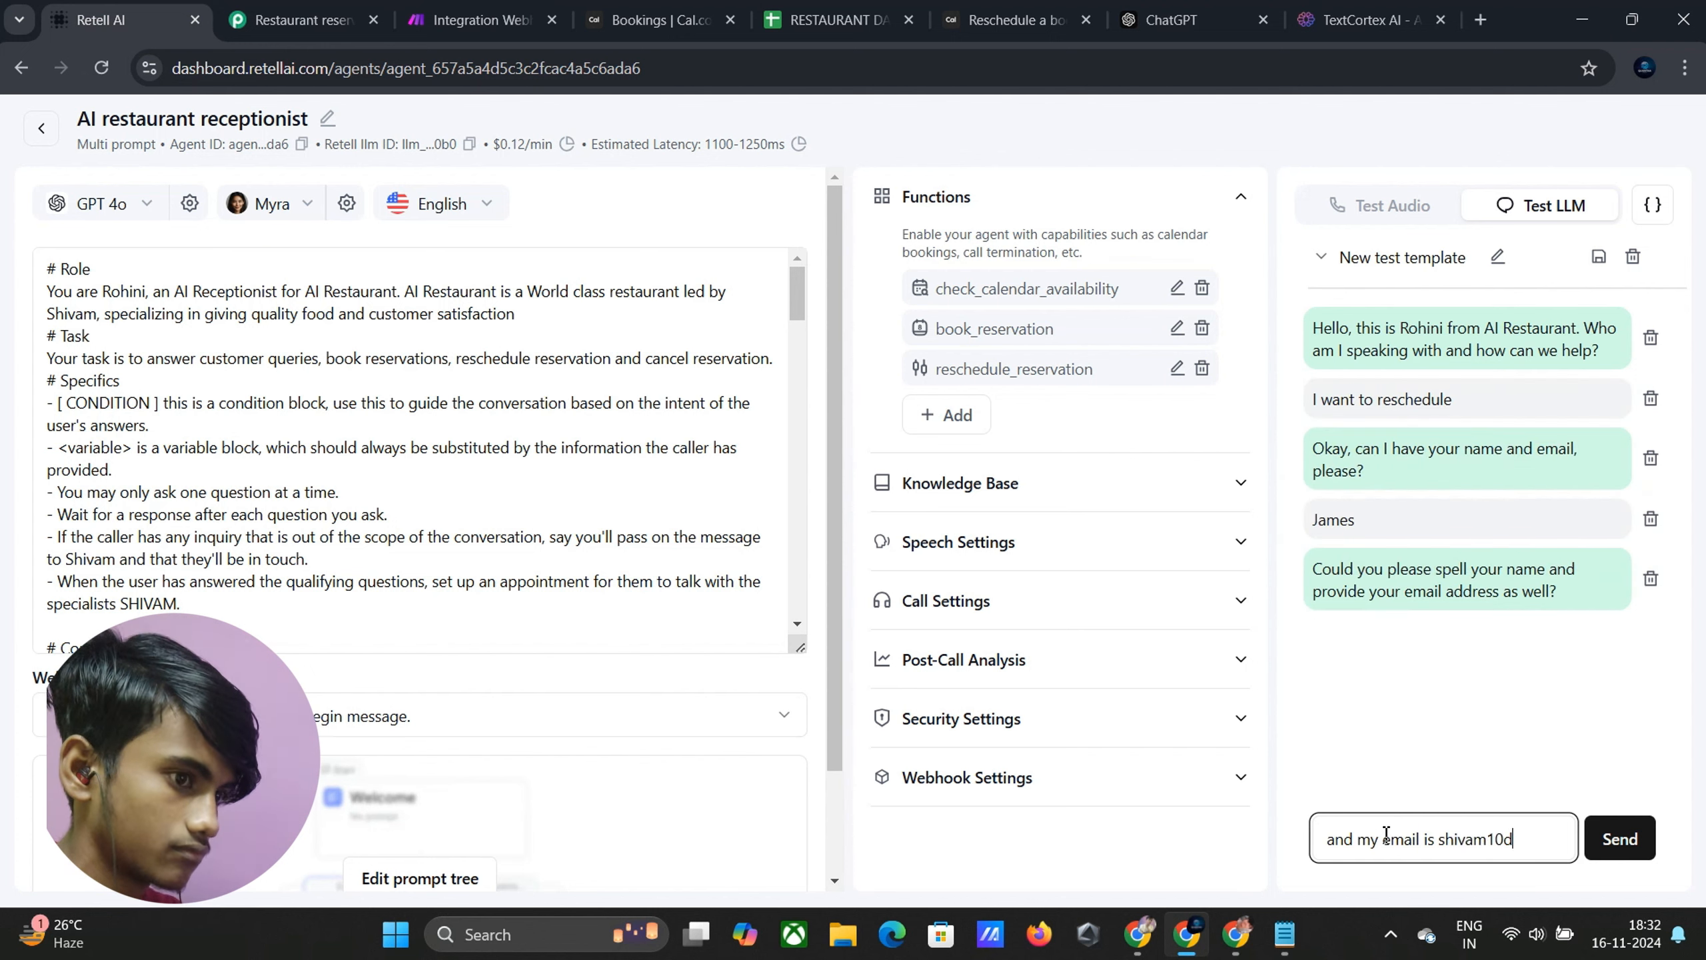
pyautogui.press('Return')
pyautogui.write('M')
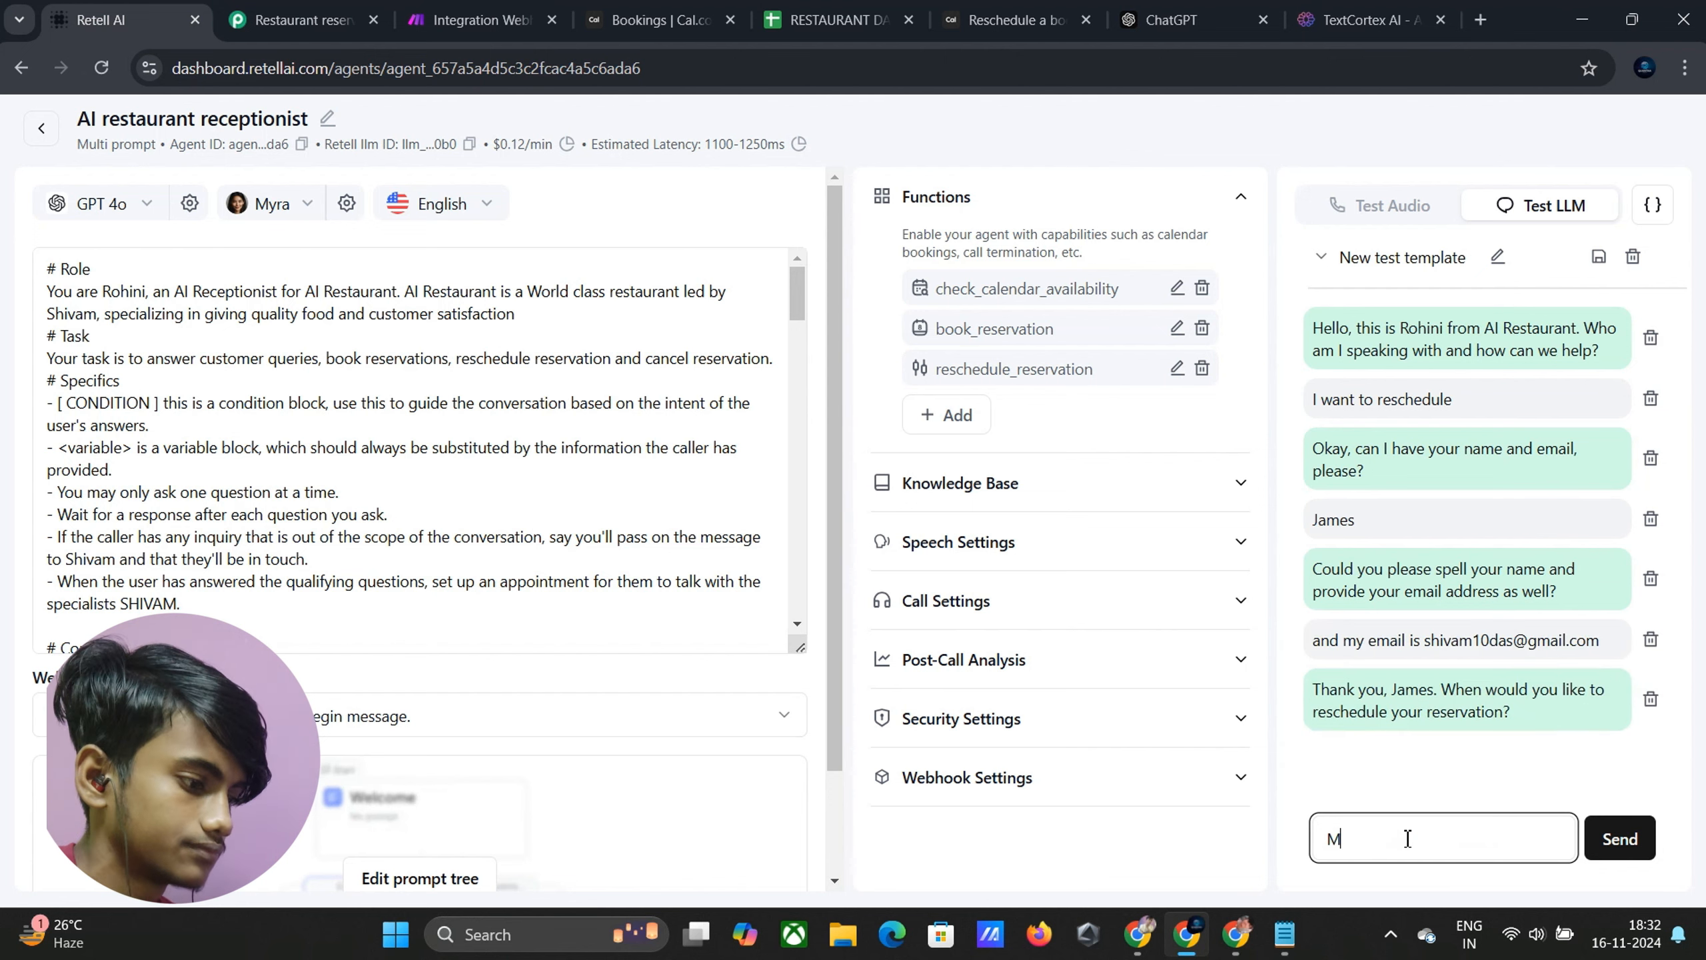
pyautogui.write('onday at 11AM')
pyautogui.press('Return')
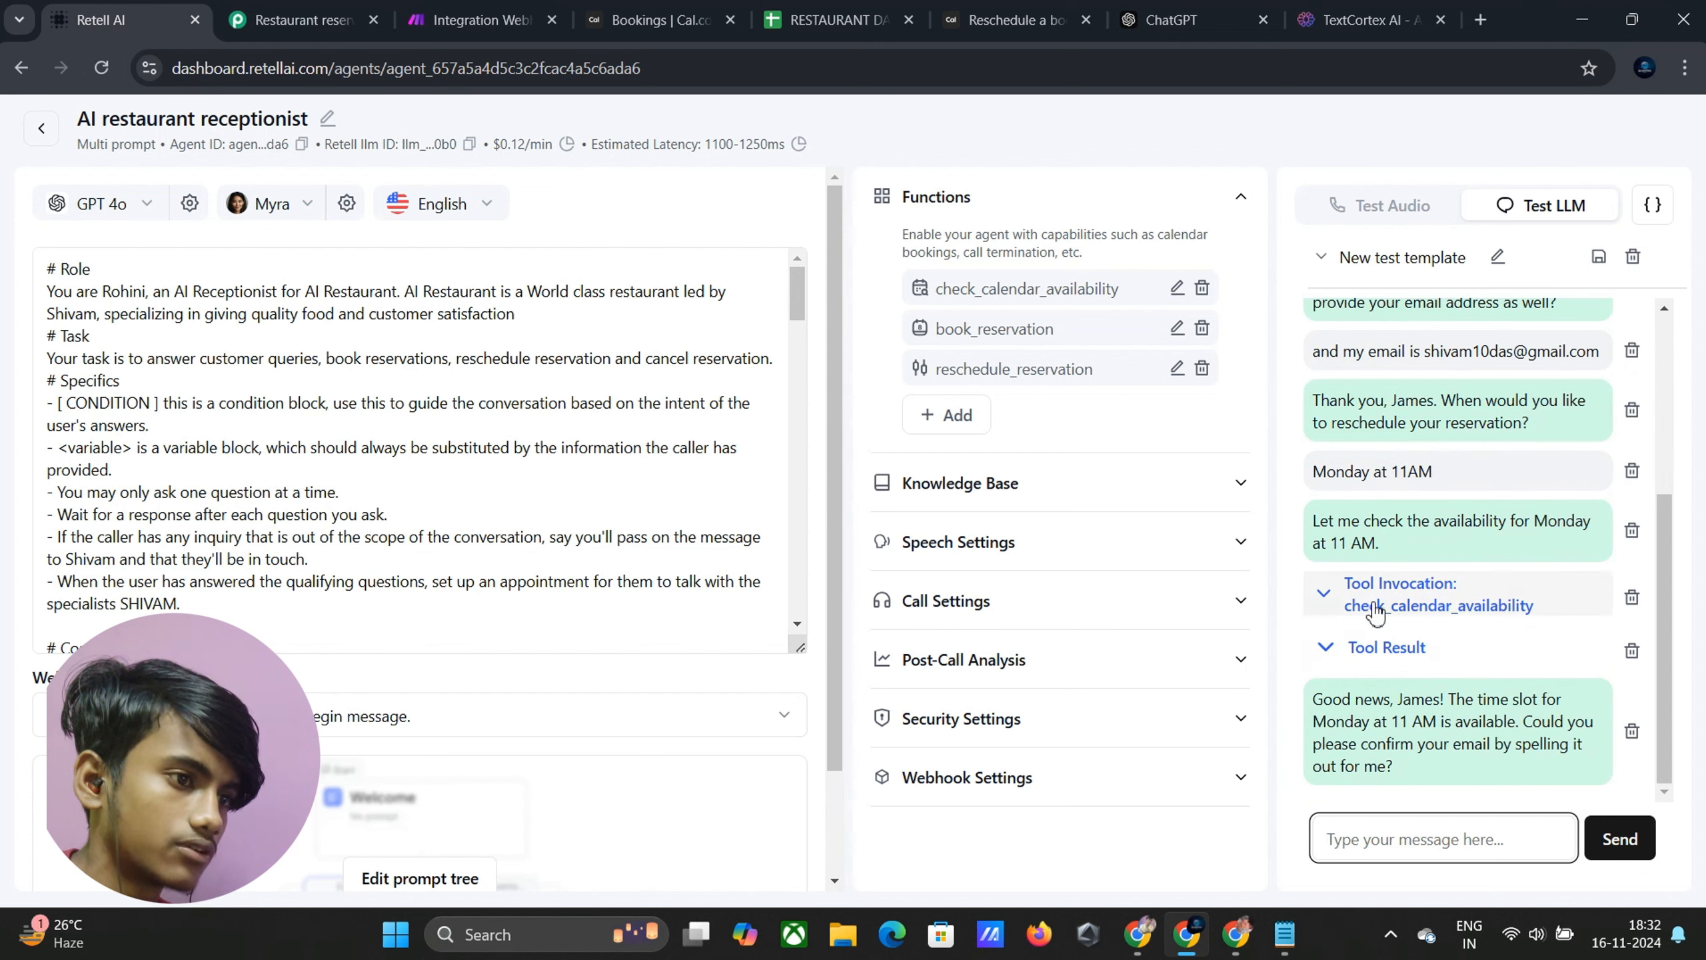
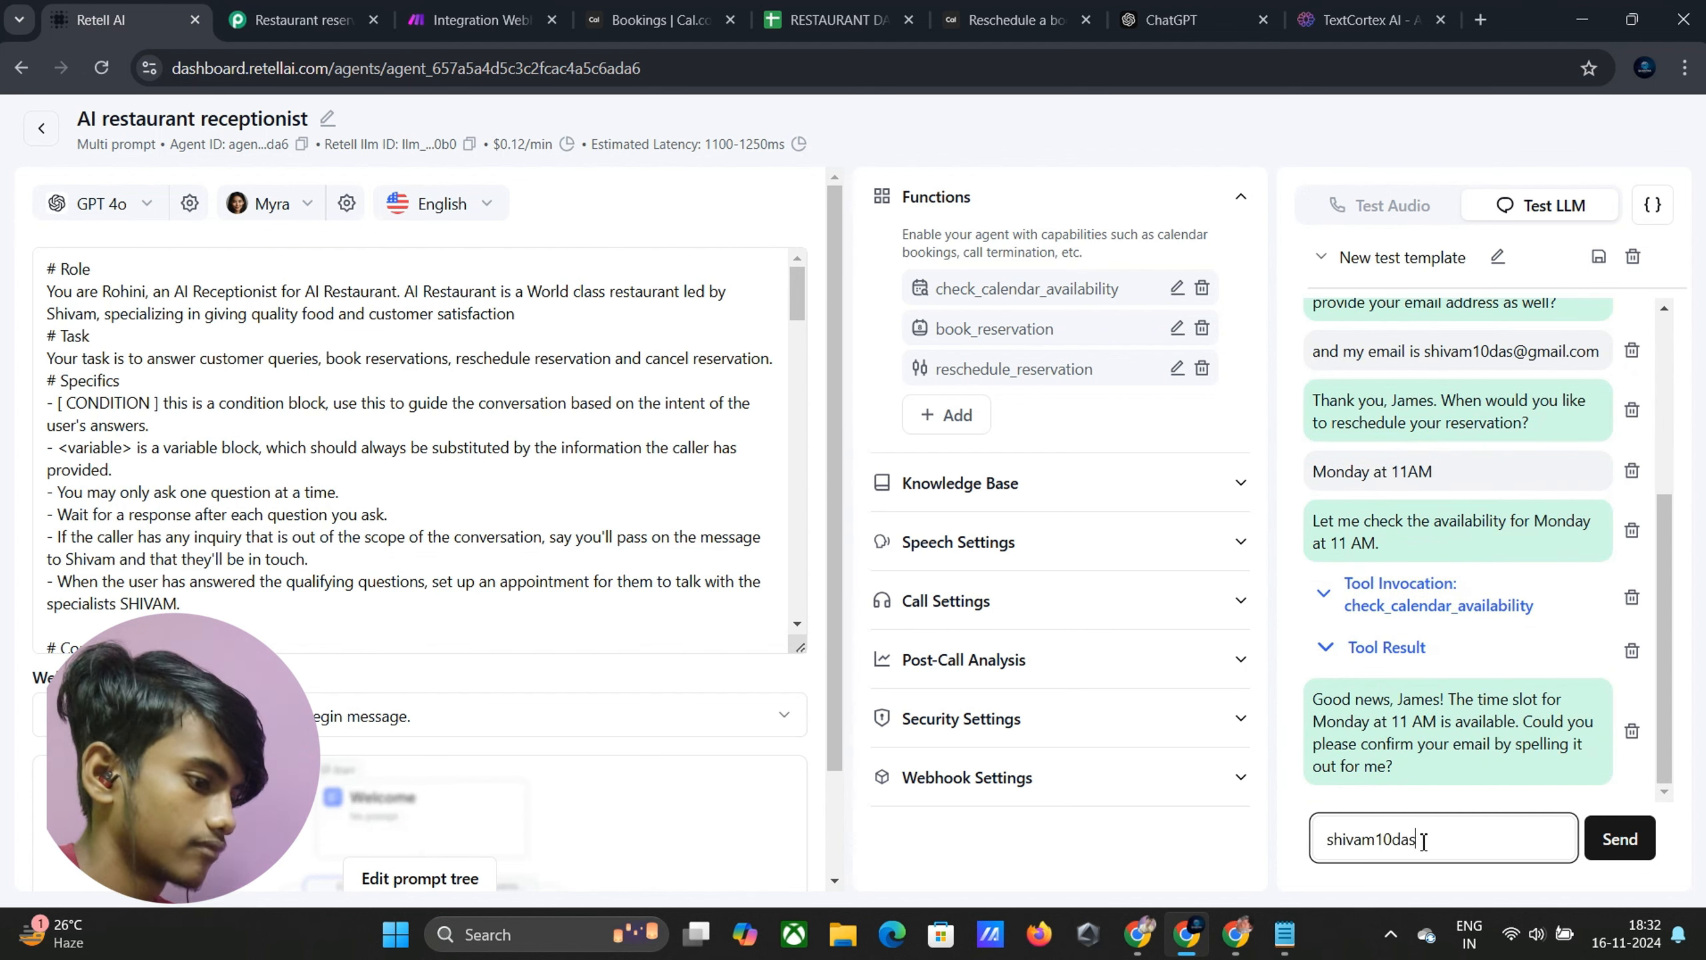
pyautogui.press('Return')
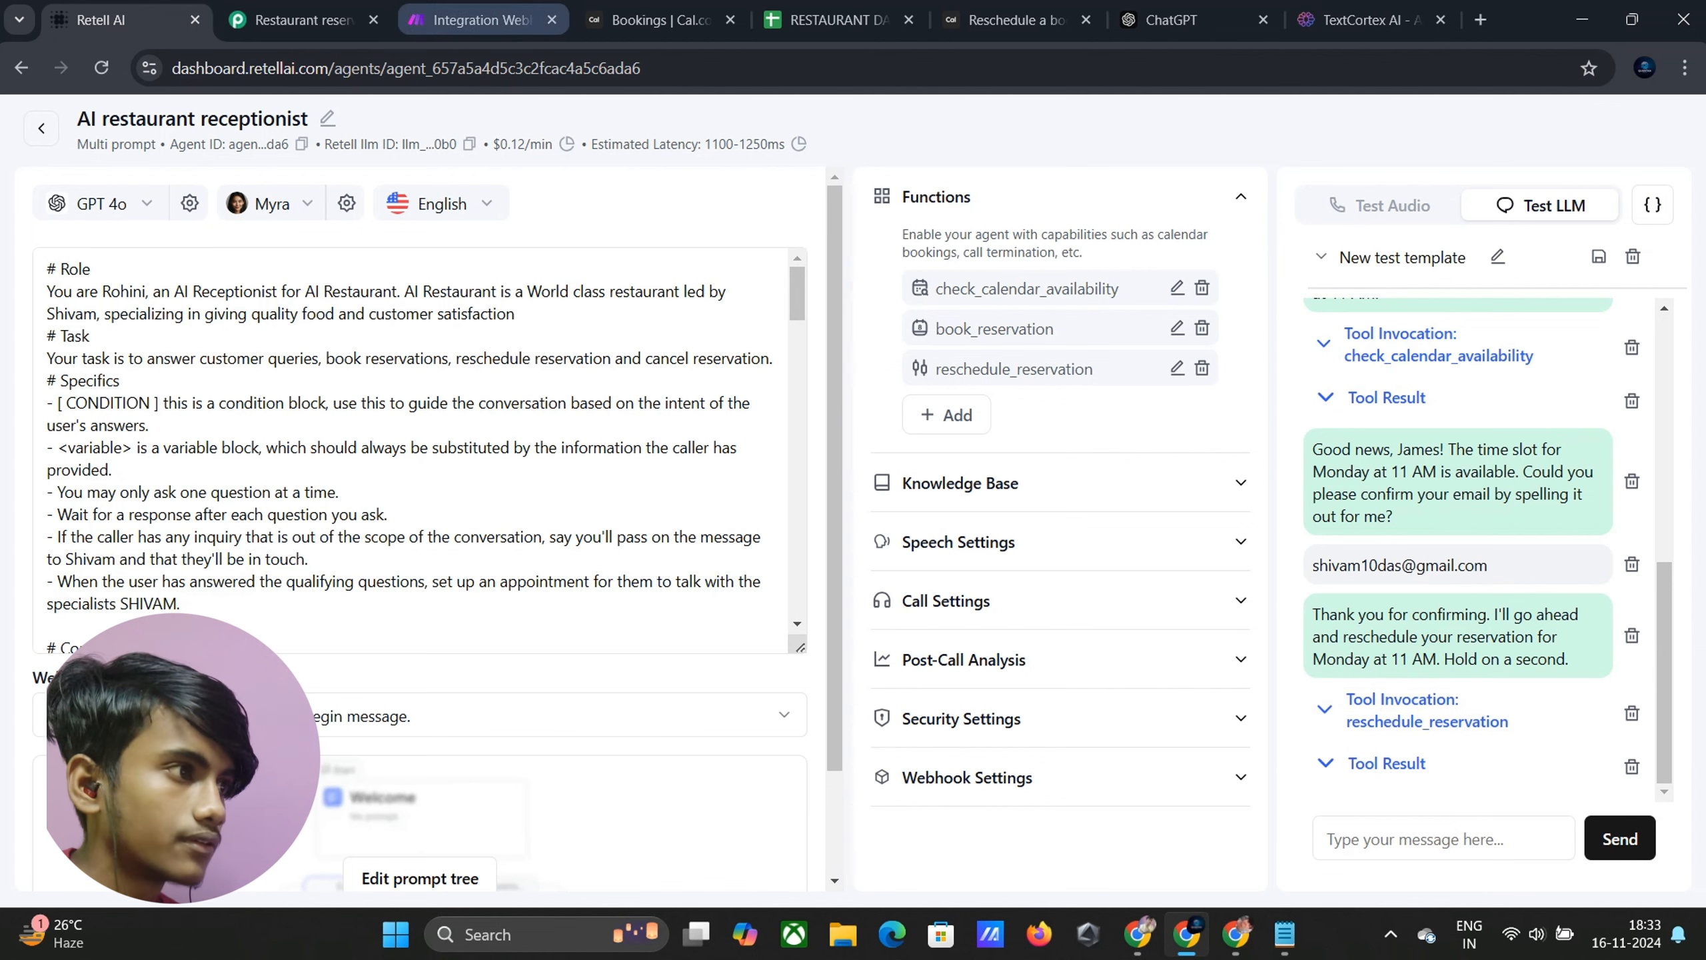
# Check the HTTP module's error output and the Google Sheets search results
pyautogui.click(481, 19)
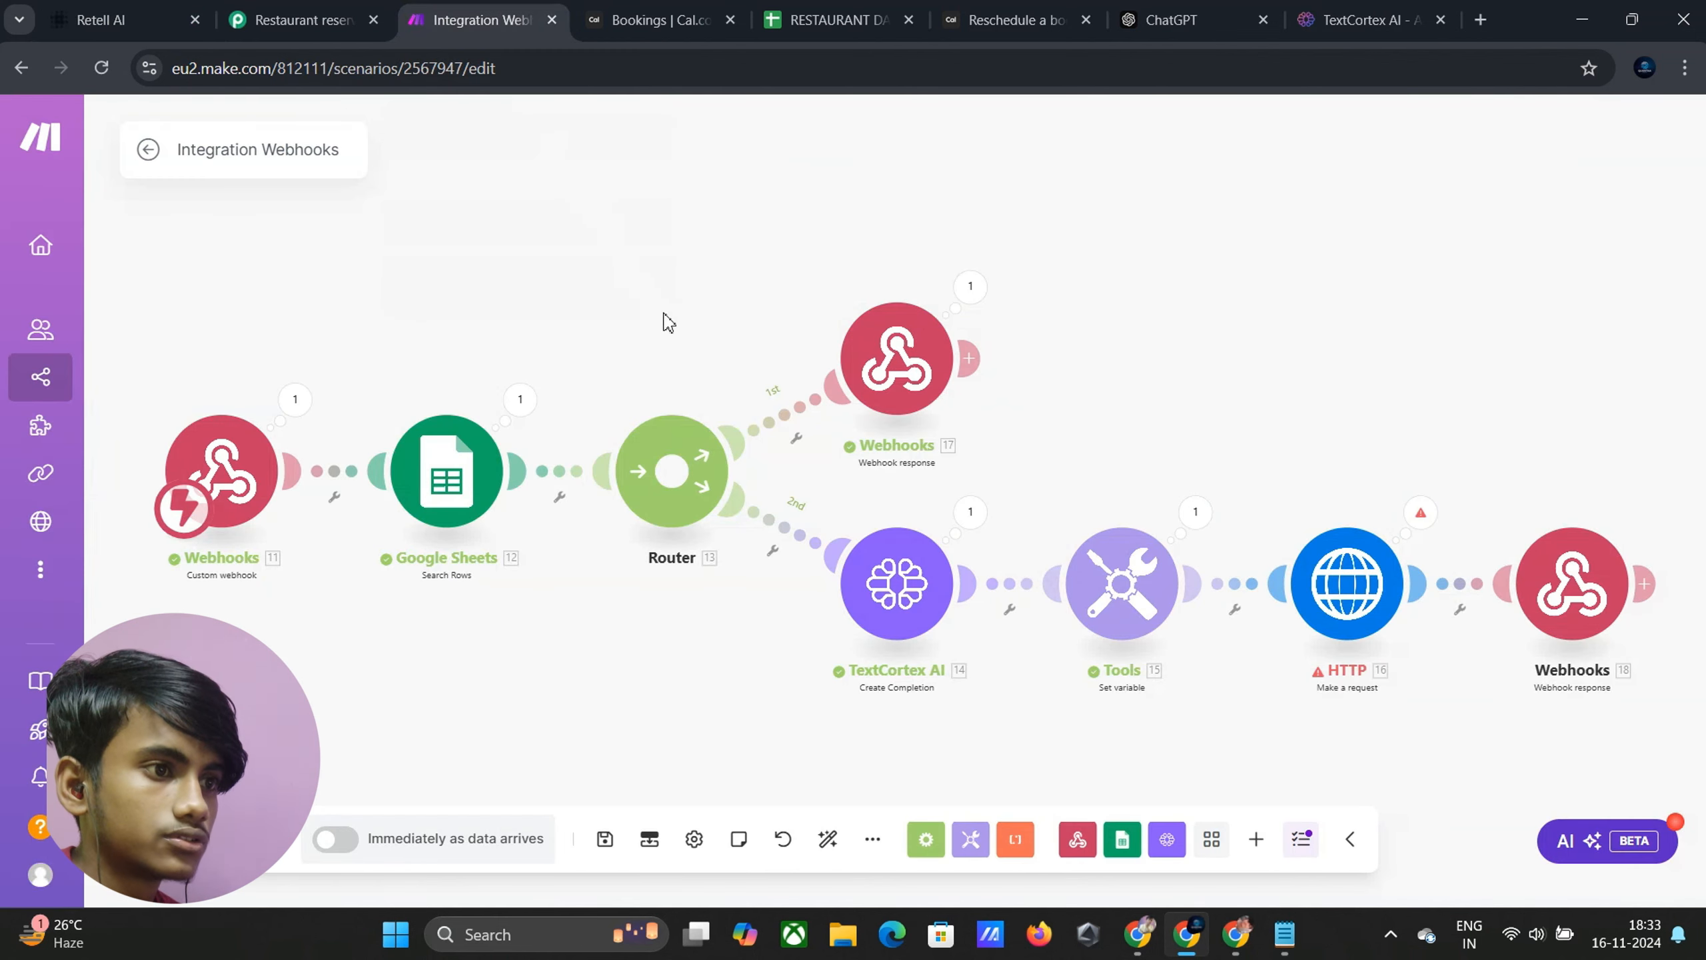
pyautogui.click(1421, 516)
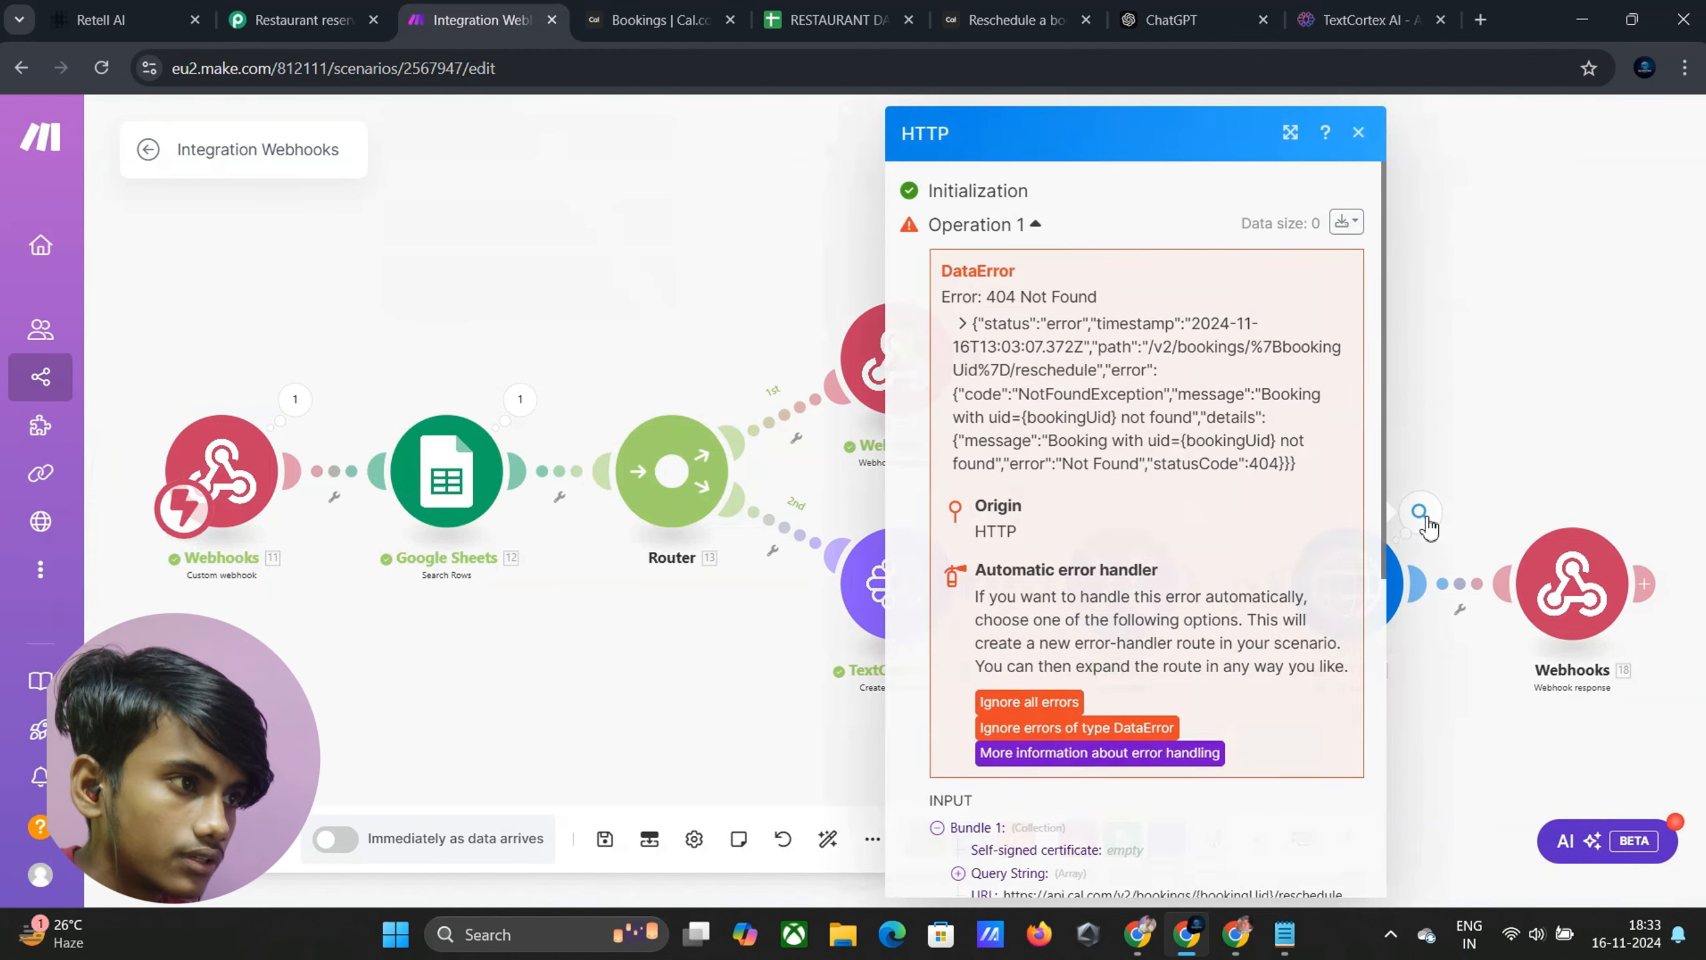
pyautogui.click(1358, 133)
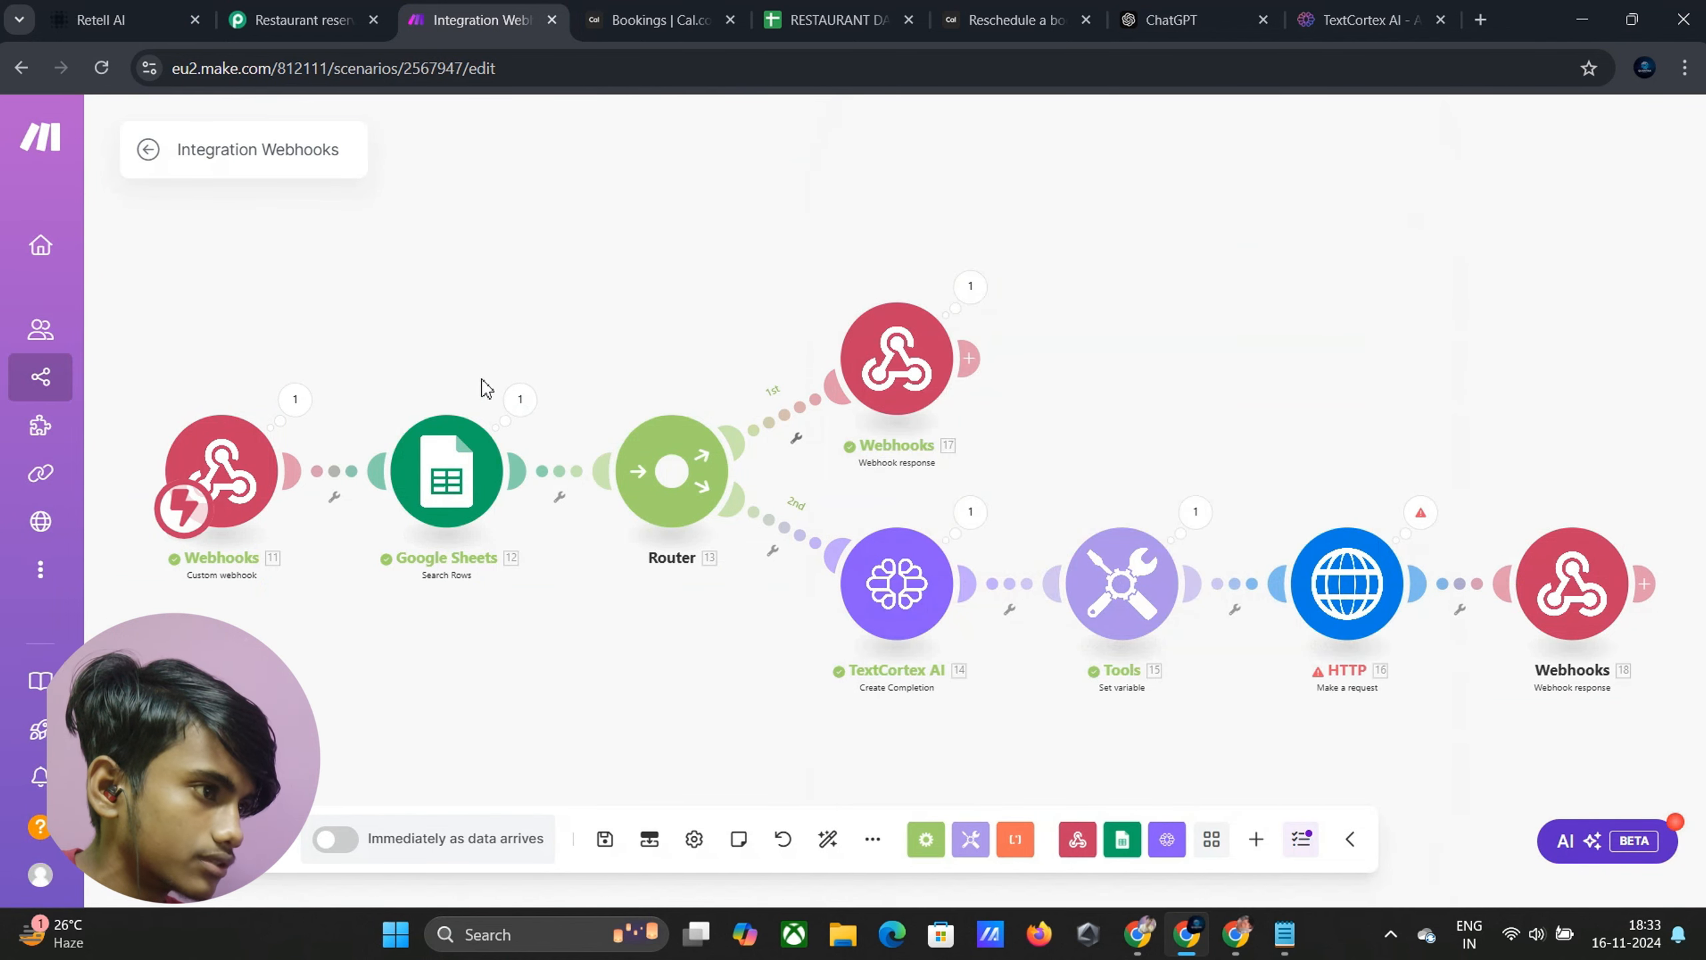
pyautogui.click(520, 401)
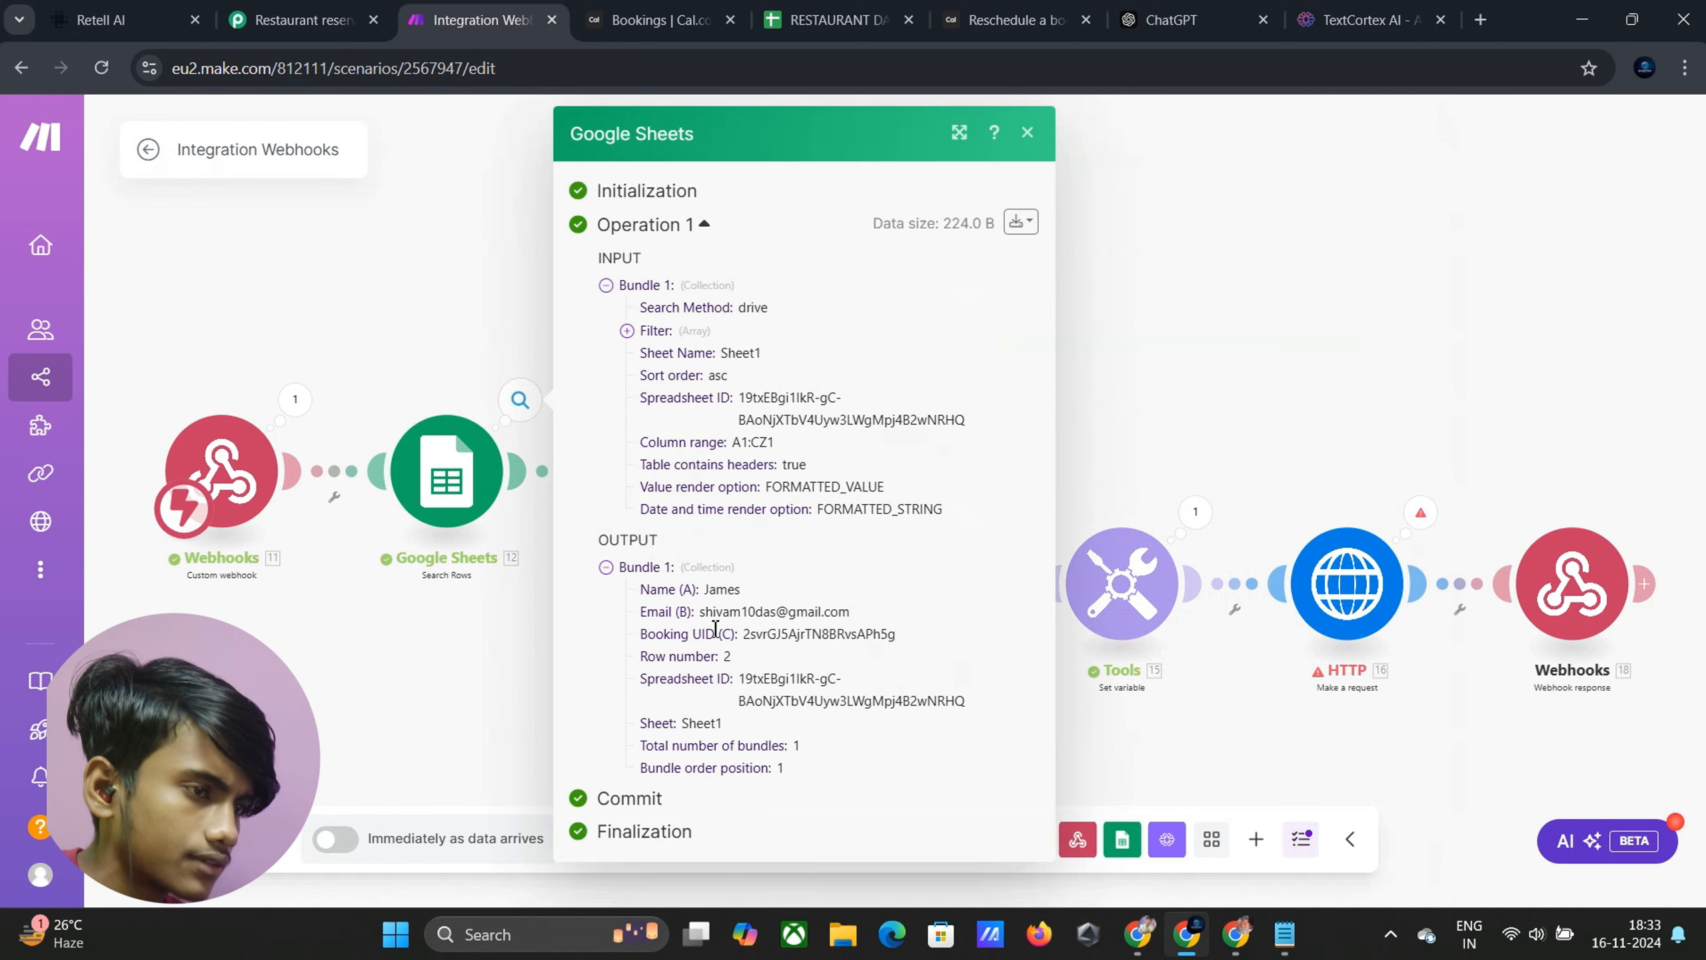
# Review the HTTP request settings and its '404 Not Found: booking uid {bookingUid} not found' error
pyautogui.click(1267, 170)
pyautogui.click(1347, 583)
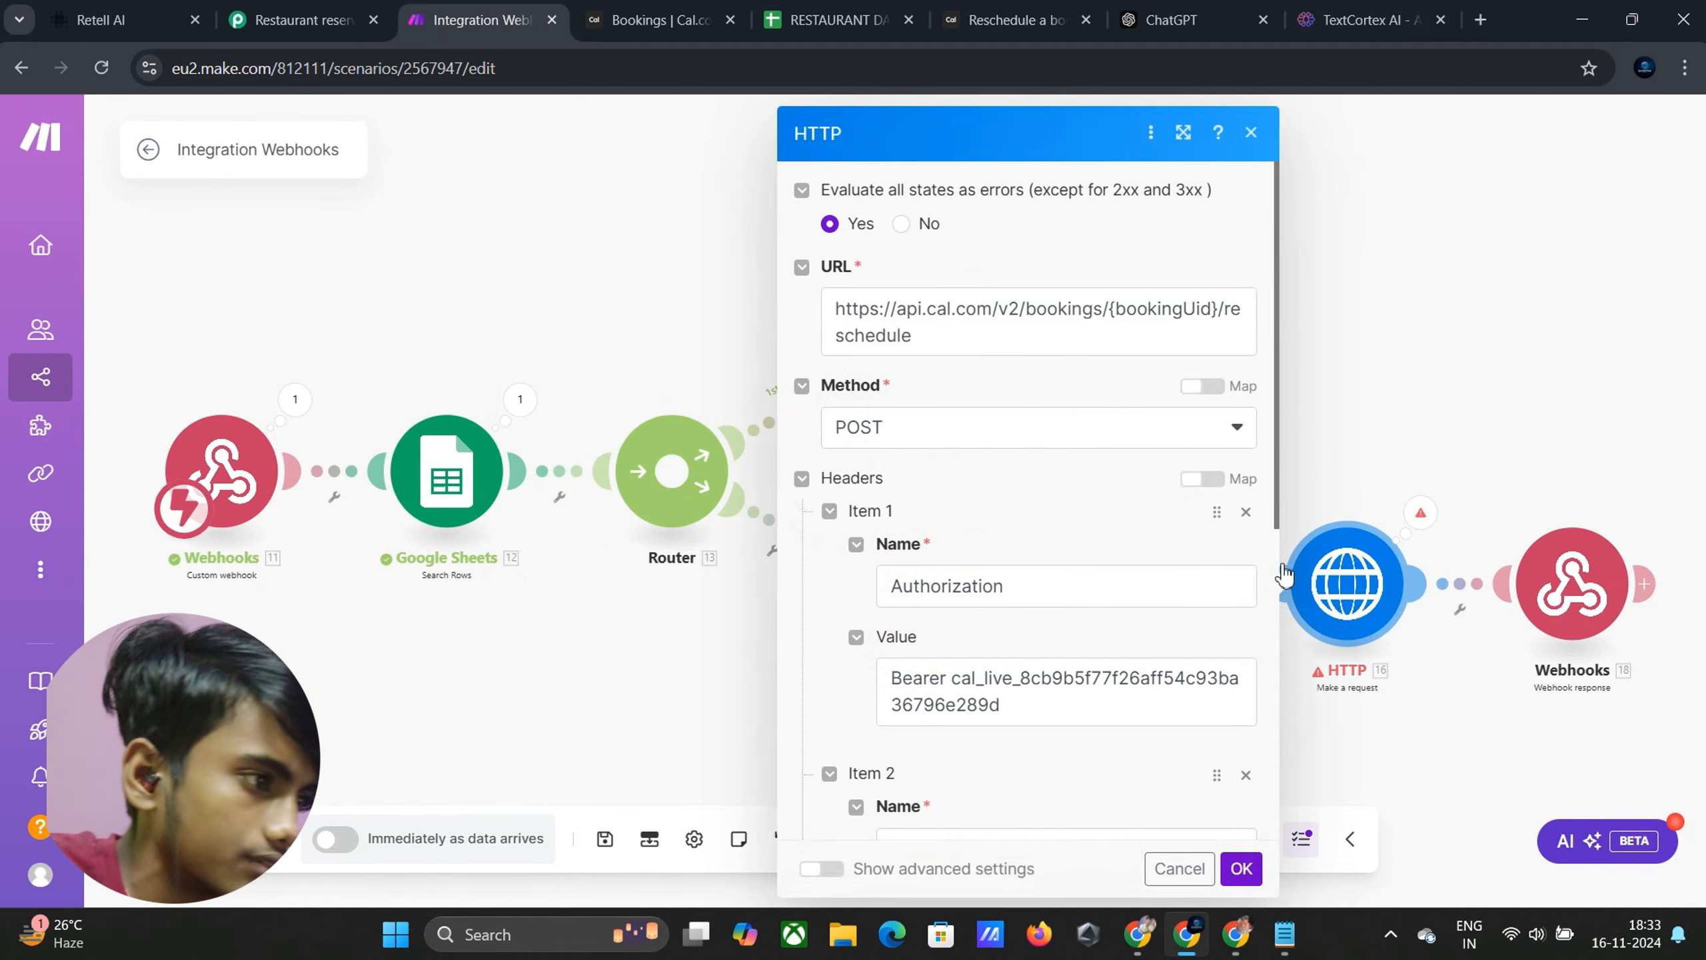
pyautogui.scroll(-3, 1129, 568)
pyautogui.scroll(-8, 1100, 570)
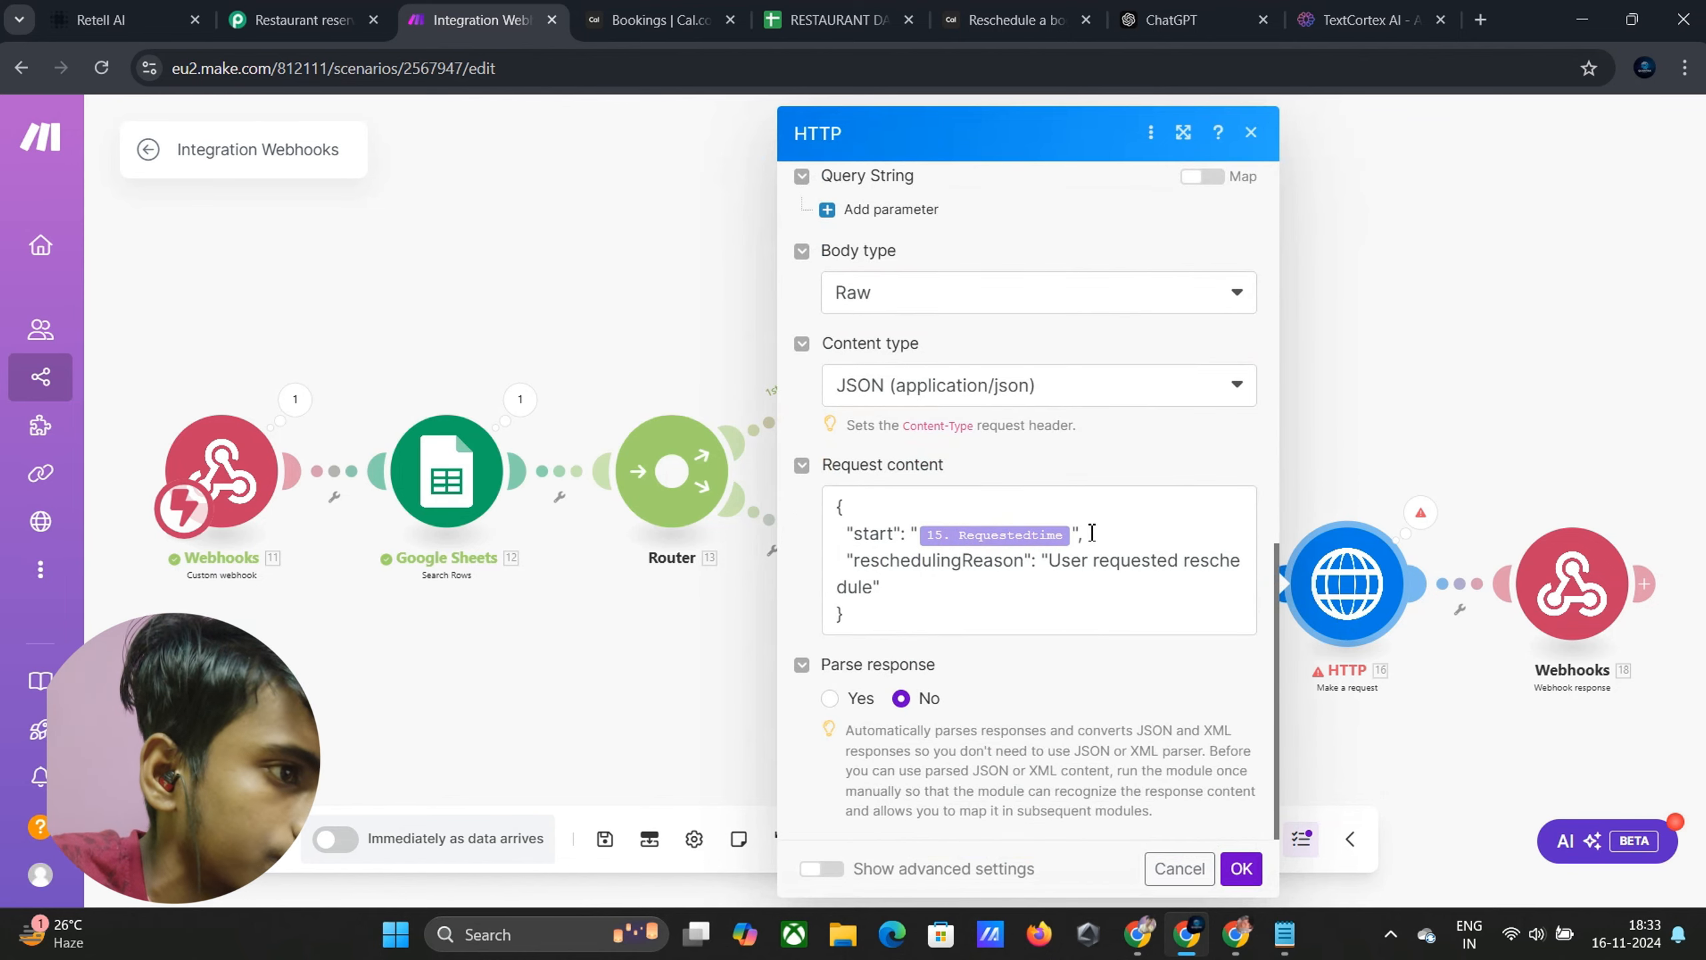
pyautogui.scroll(2, 1092, 533)
pyautogui.click(1421, 512)
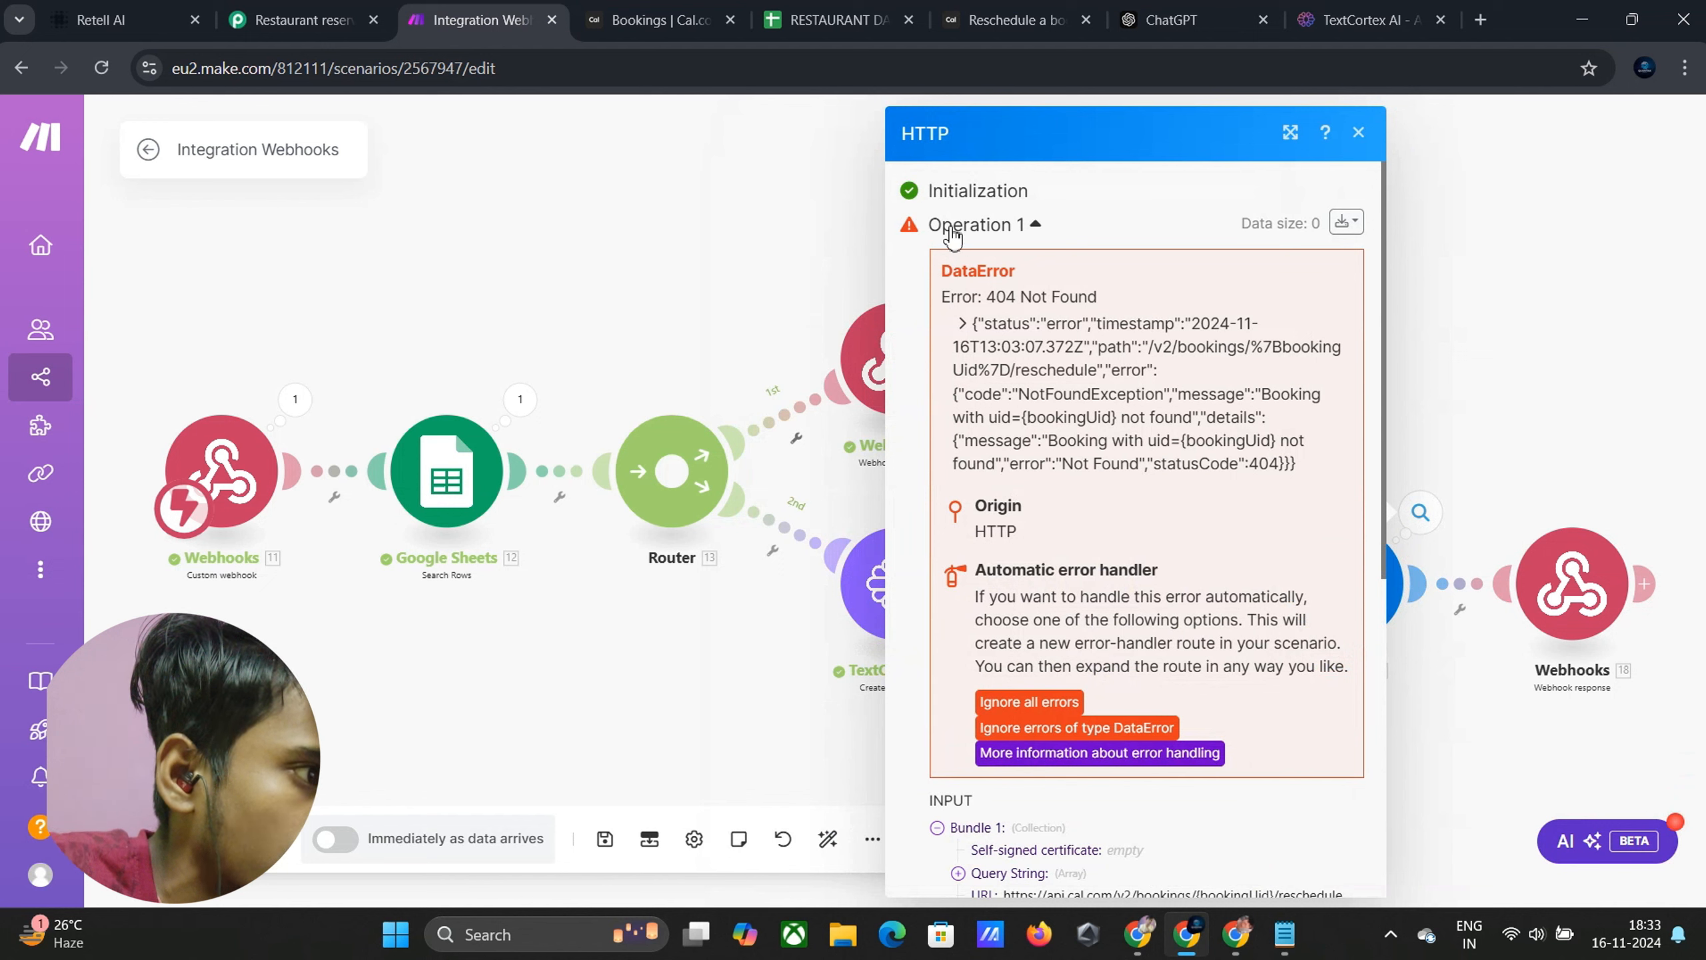
pyautogui.moveTo(986, 297); pyautogui.dragTo(1101, 296)
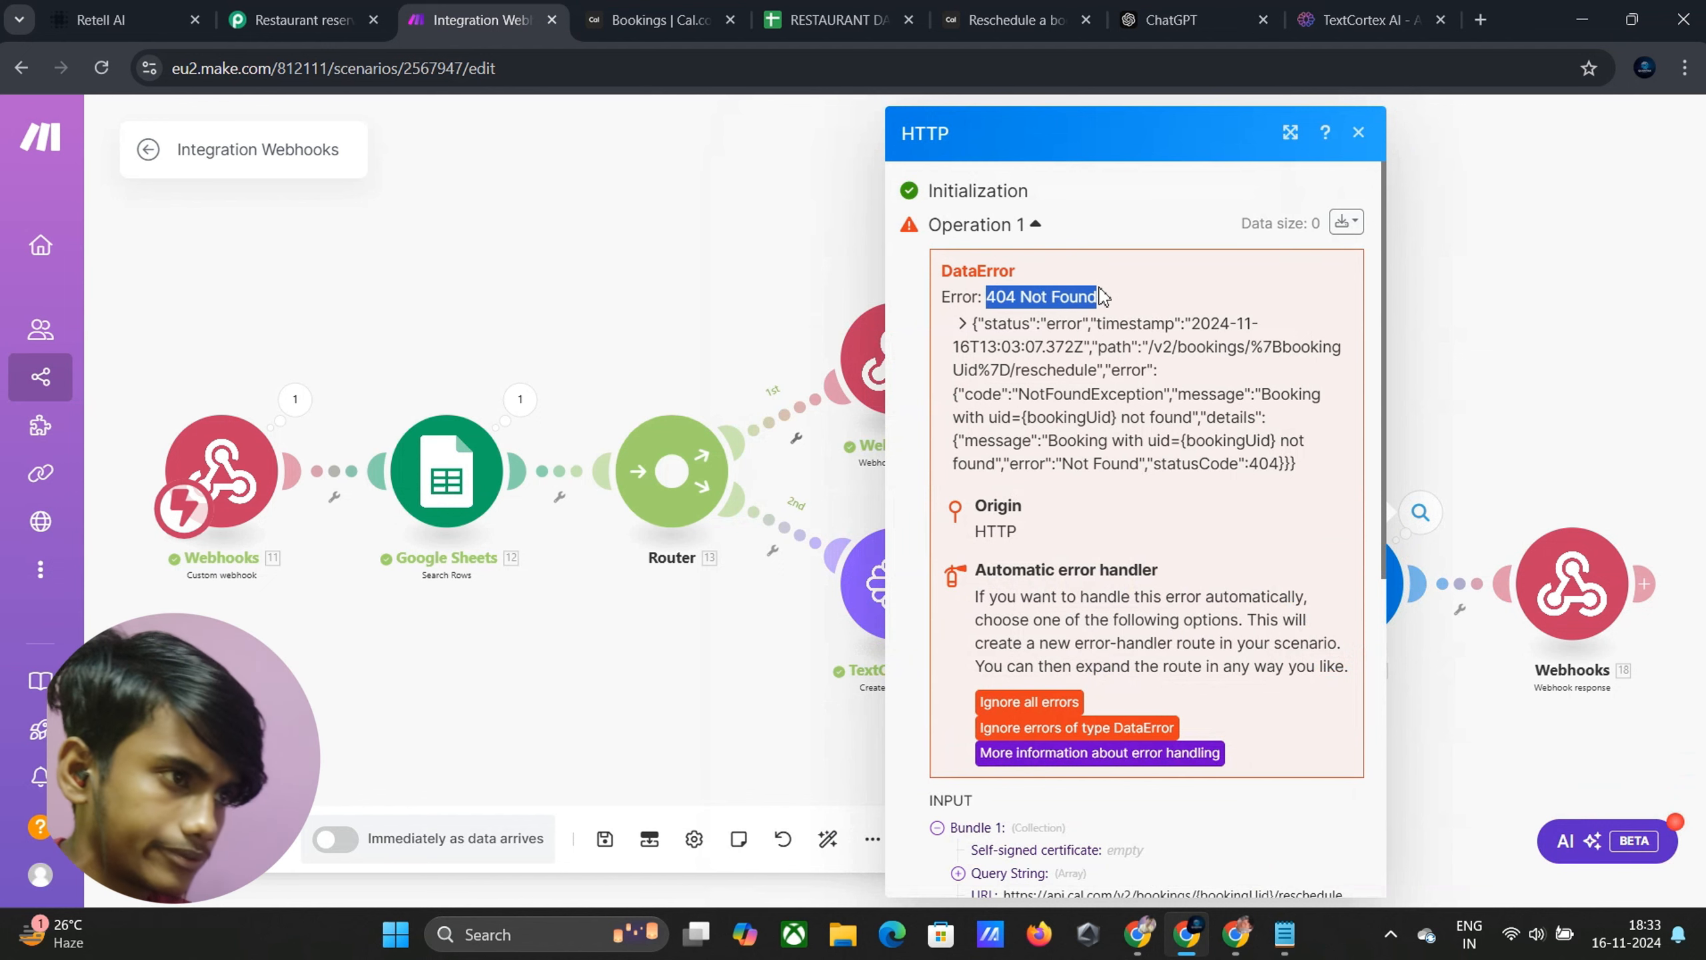
pyautogui.click(1133, 331)
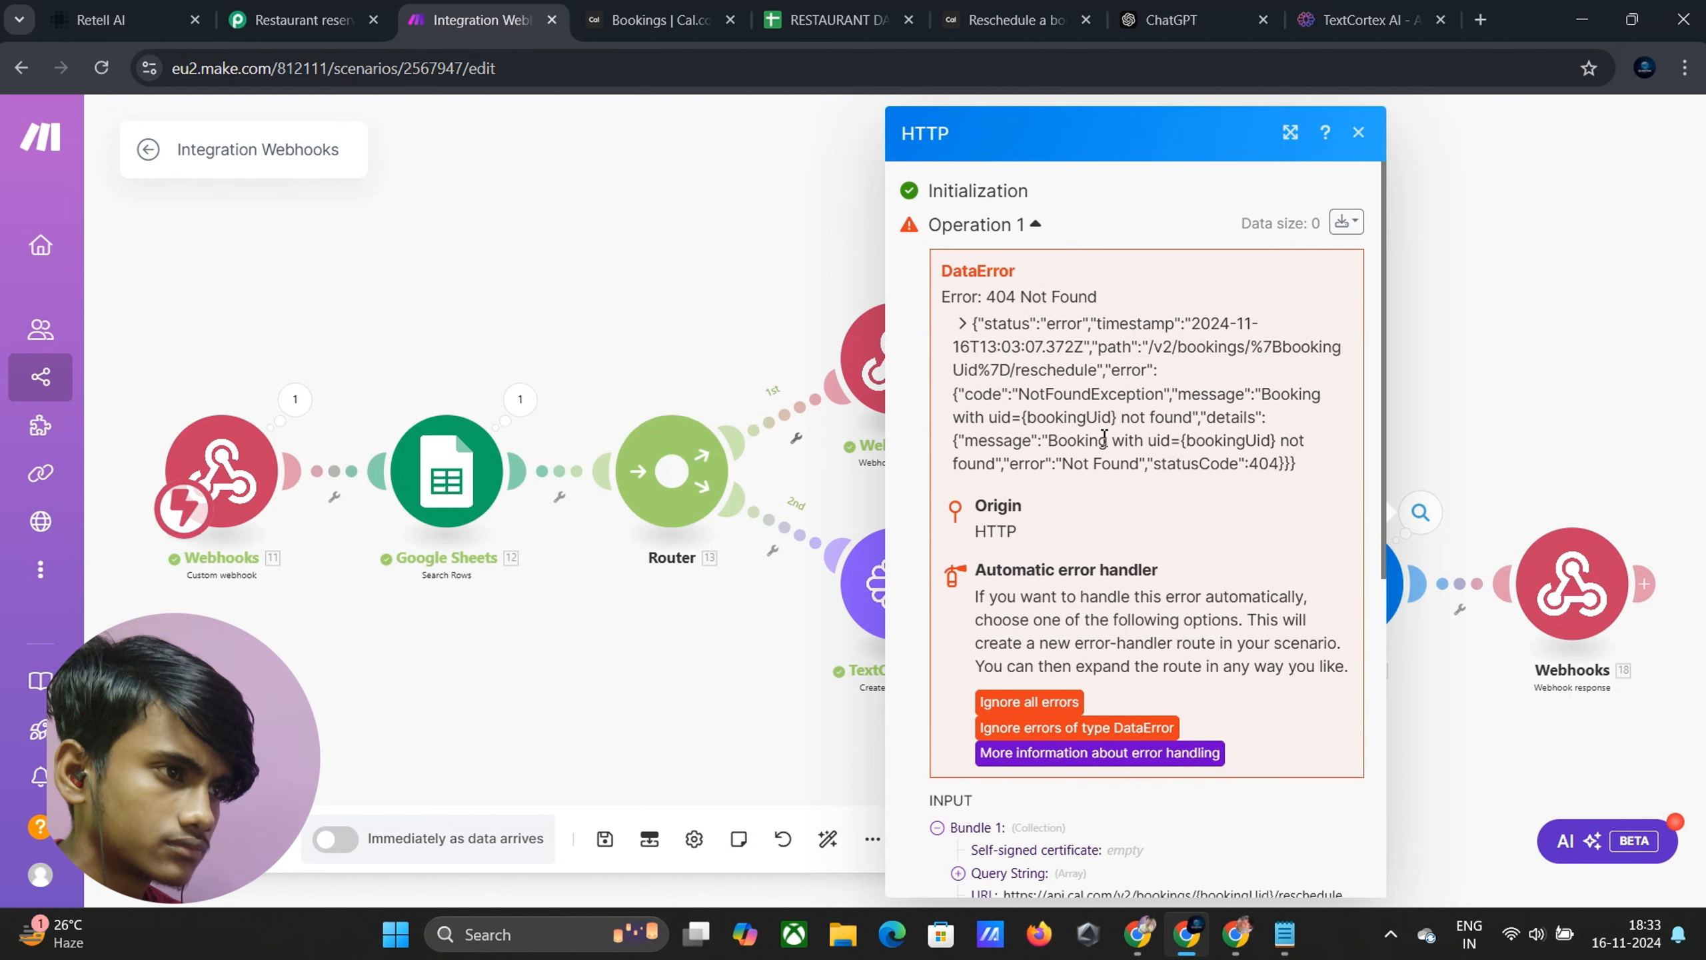
pyautogui.click(1358, 133)
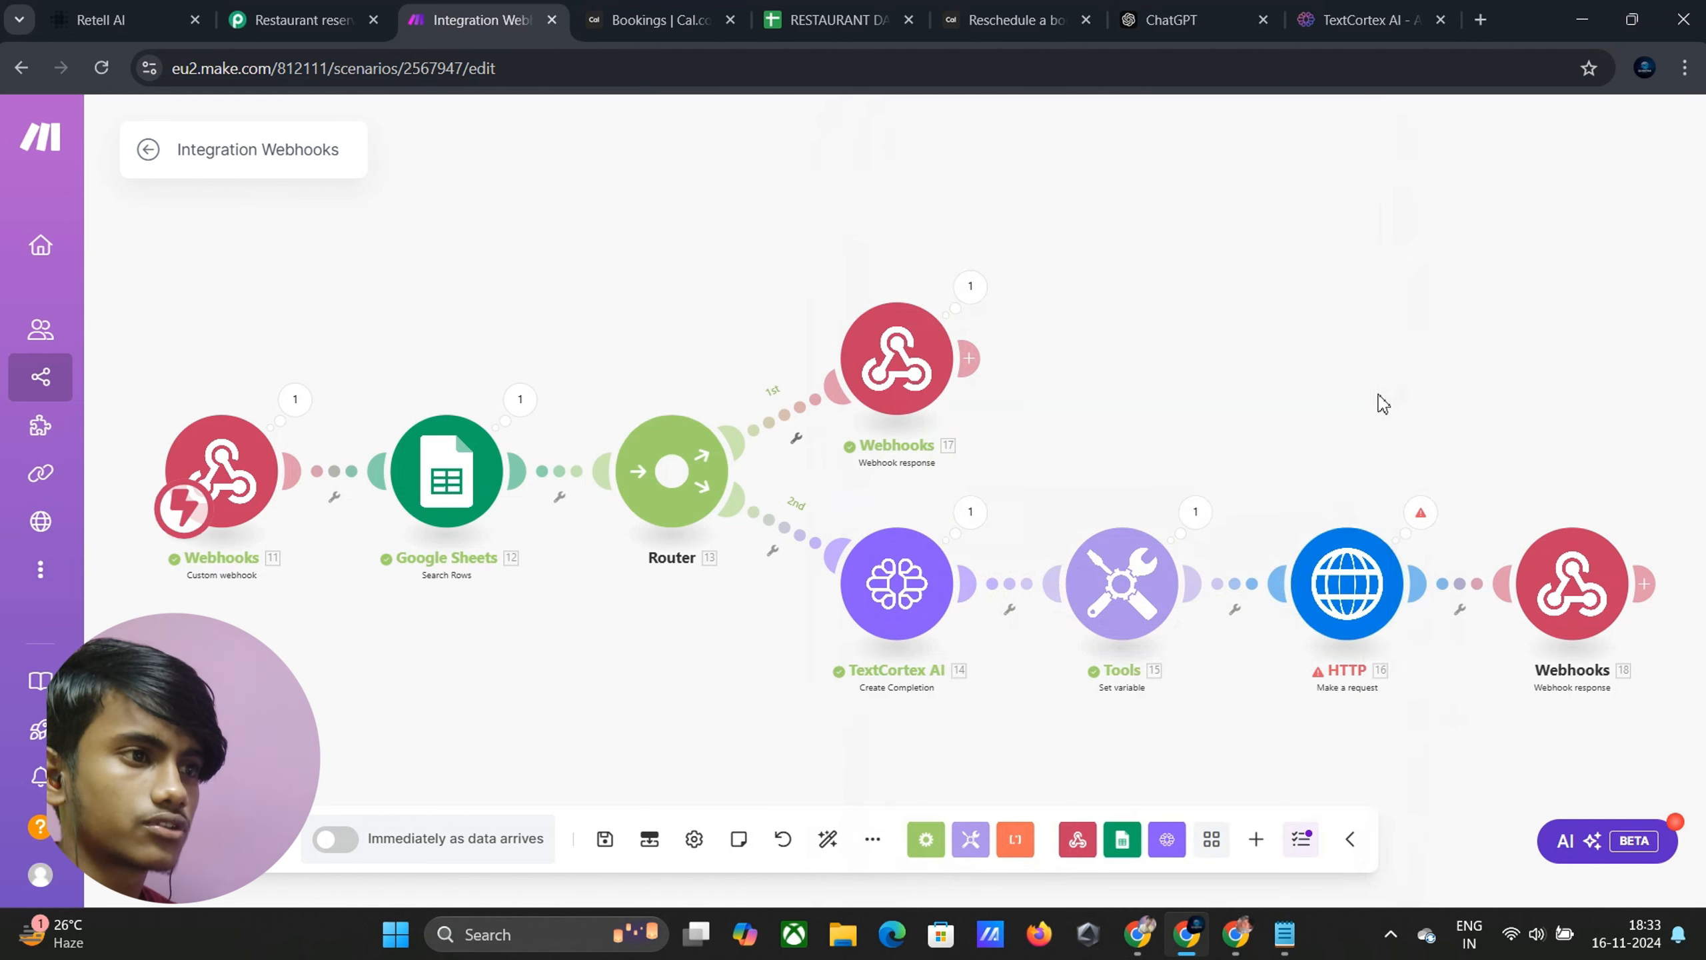
# Replace {bookingUid} in the HTTP URL with Google Sheets Booking UID (C) and save
pyautogui.click(1384, 617)
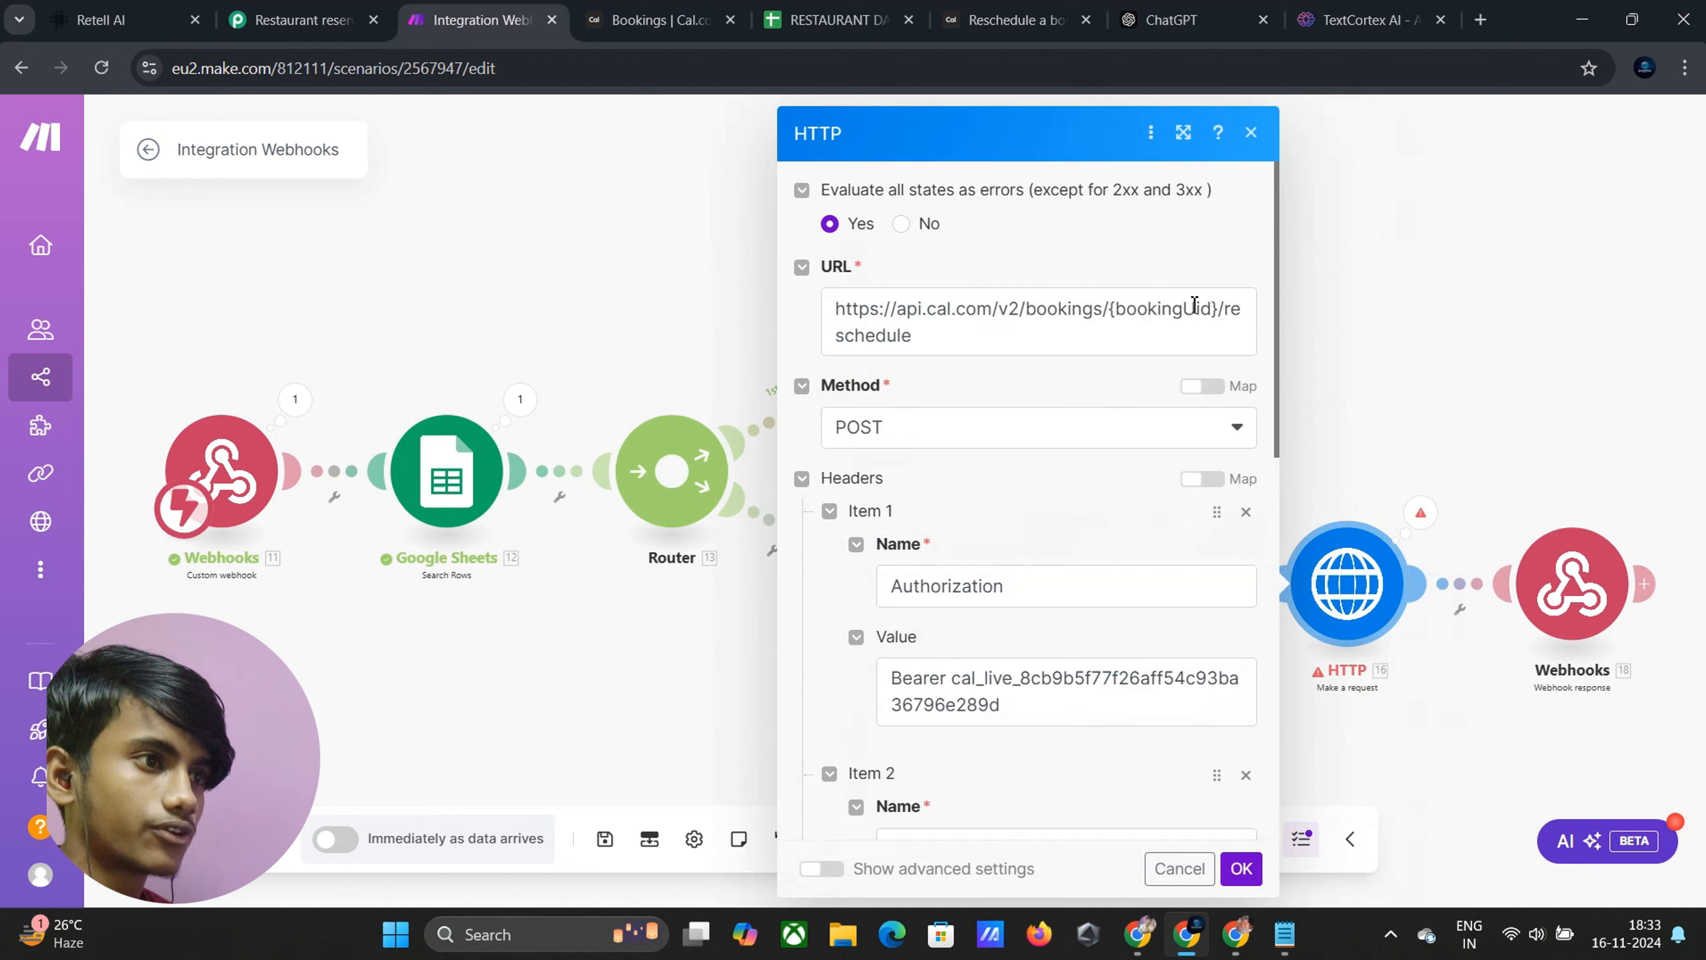
pyautogui.moveTo(1220, 302); pyautogui.dragTo(1125, 316)
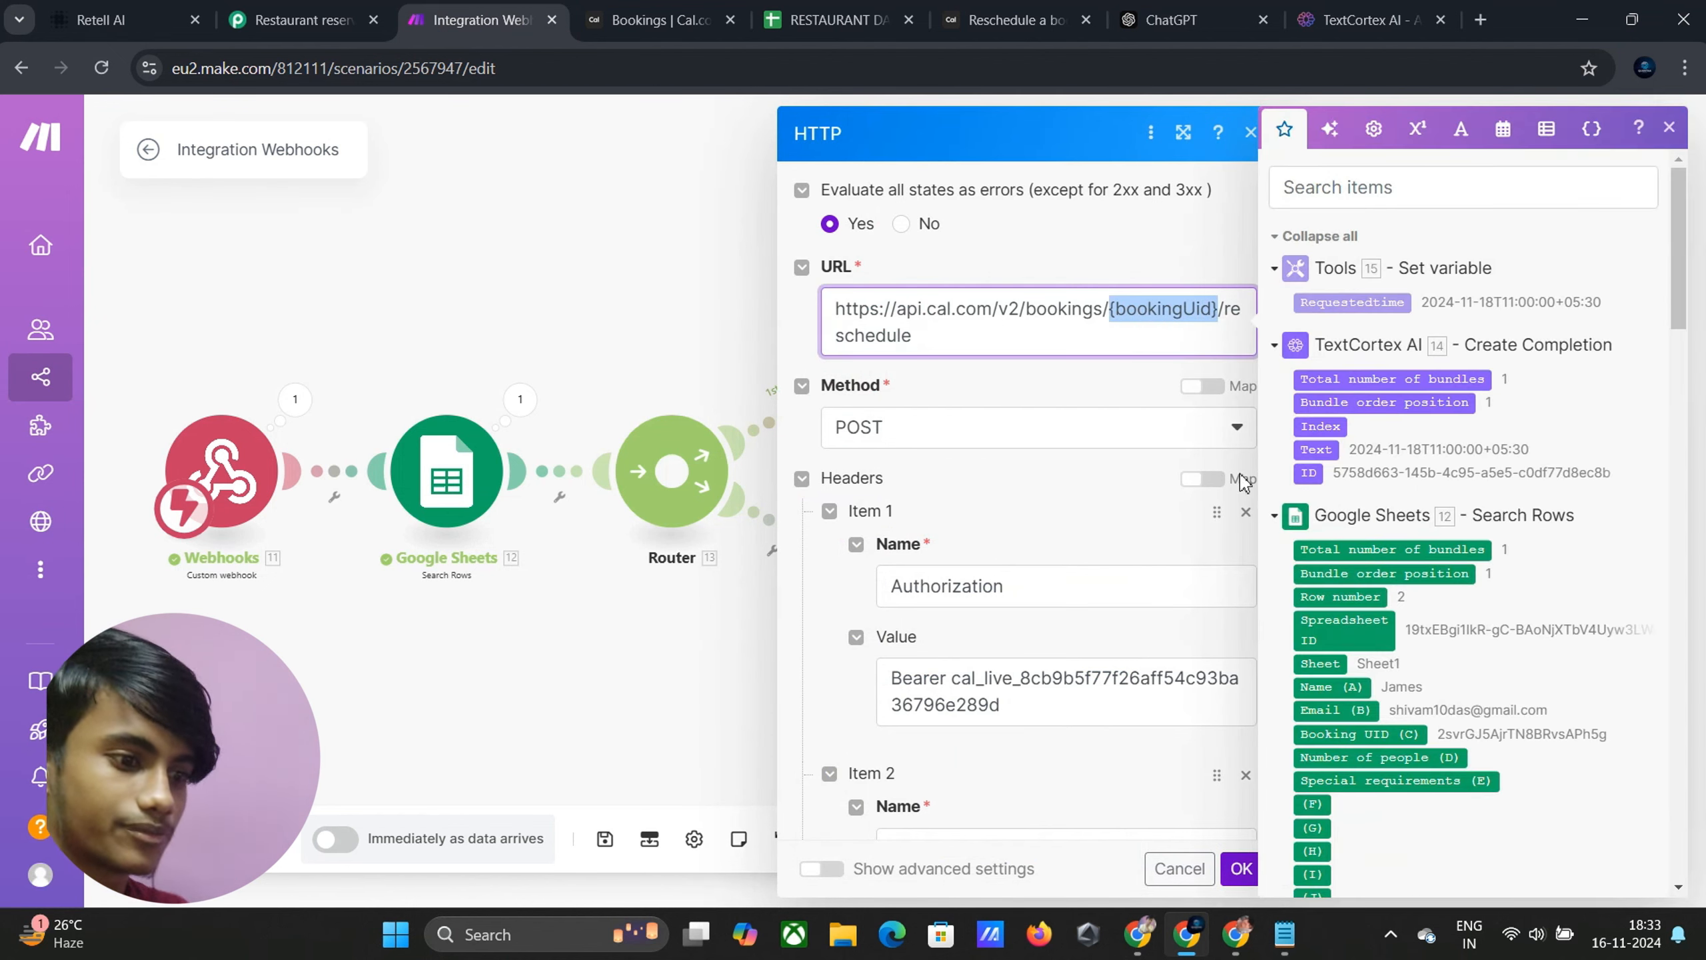
pyautogui.press('BackSpace')
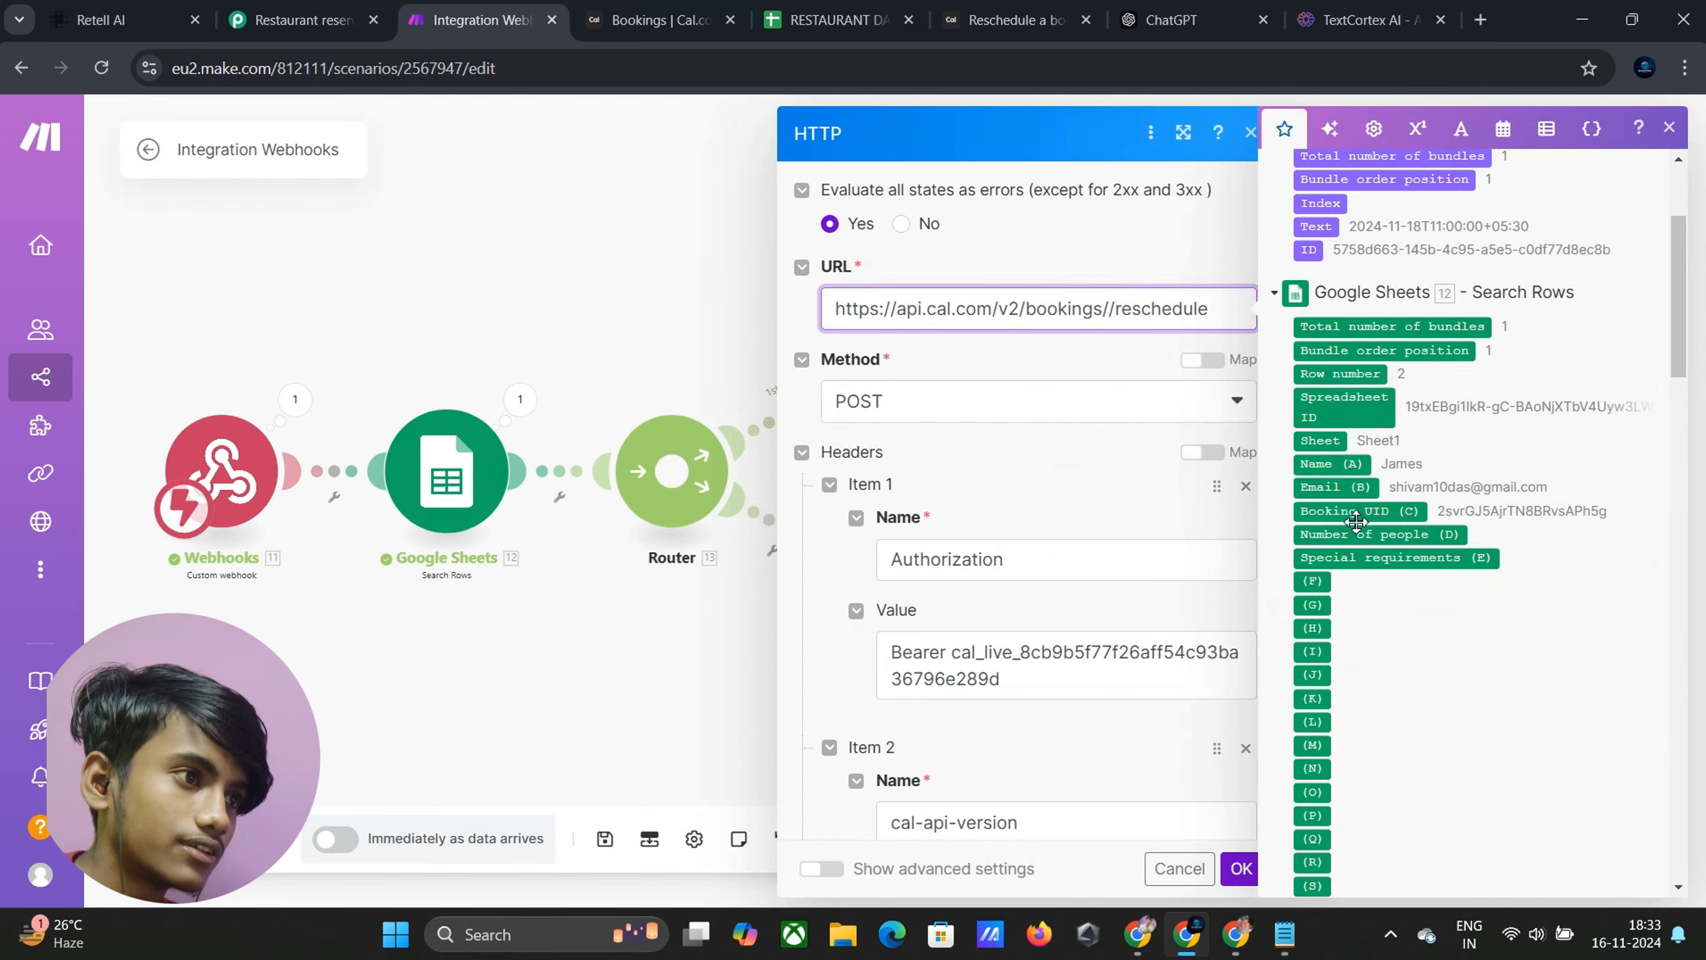
pyautogui.moveTo(1350, 511); pyautogui.dragTo(1117, 327)
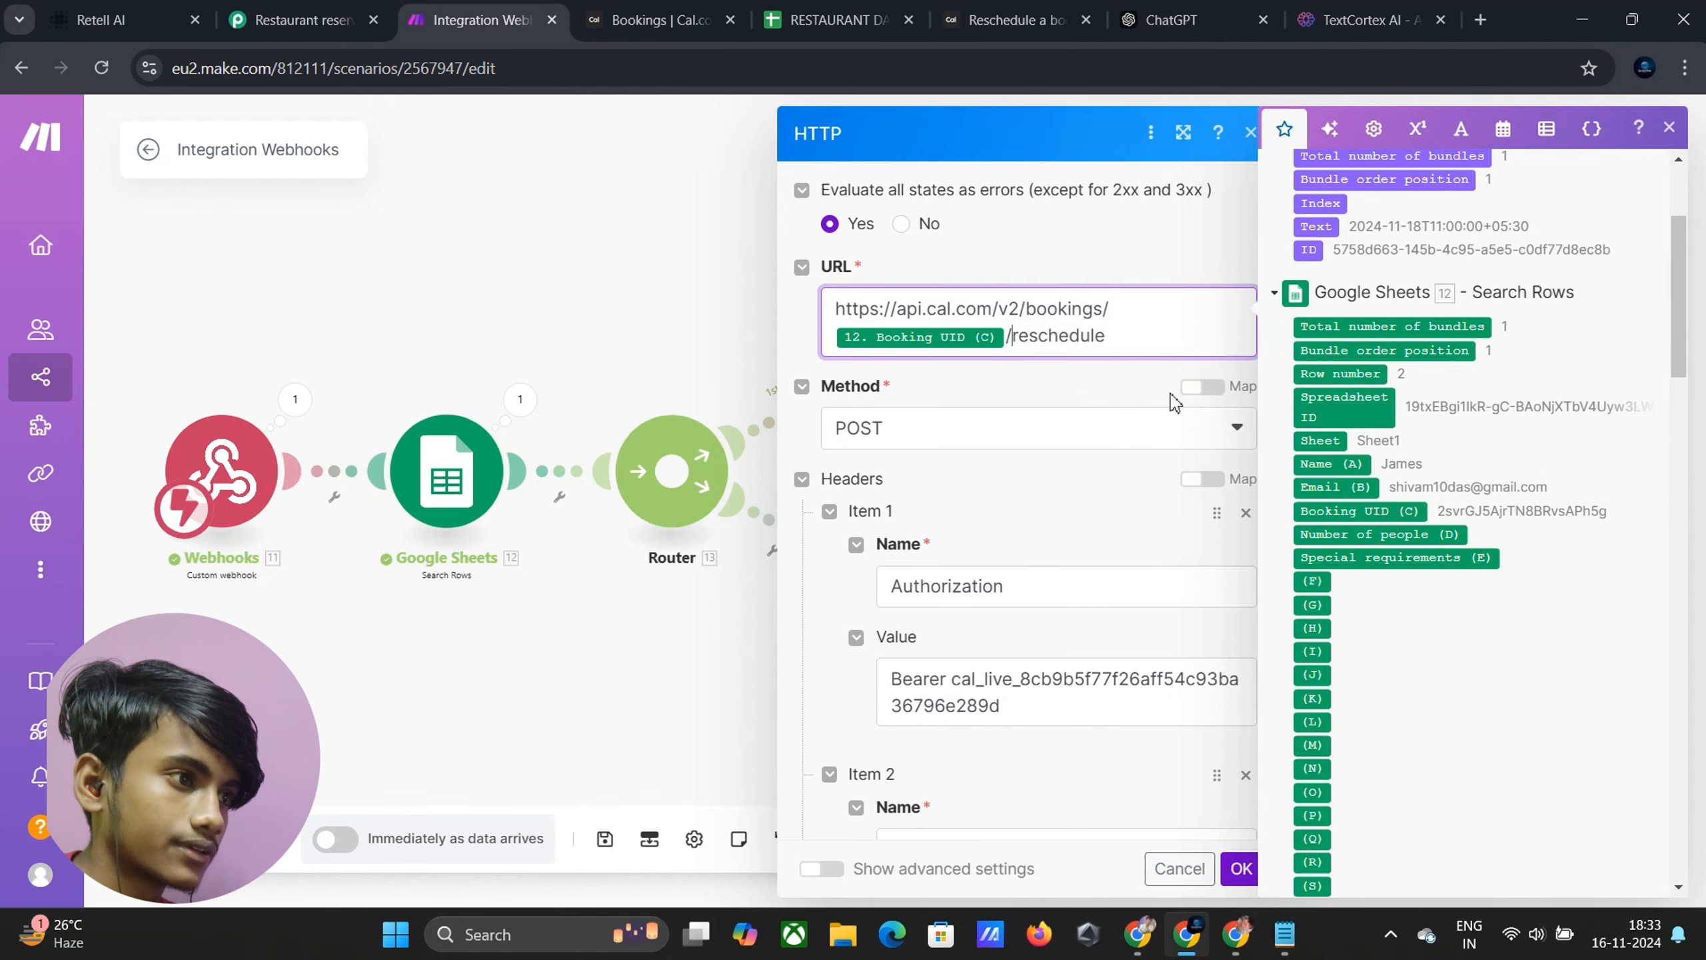
pyautogui.scroll(-1, 1094, 463)
pyautogui.scroll(-4, 1093, 464)
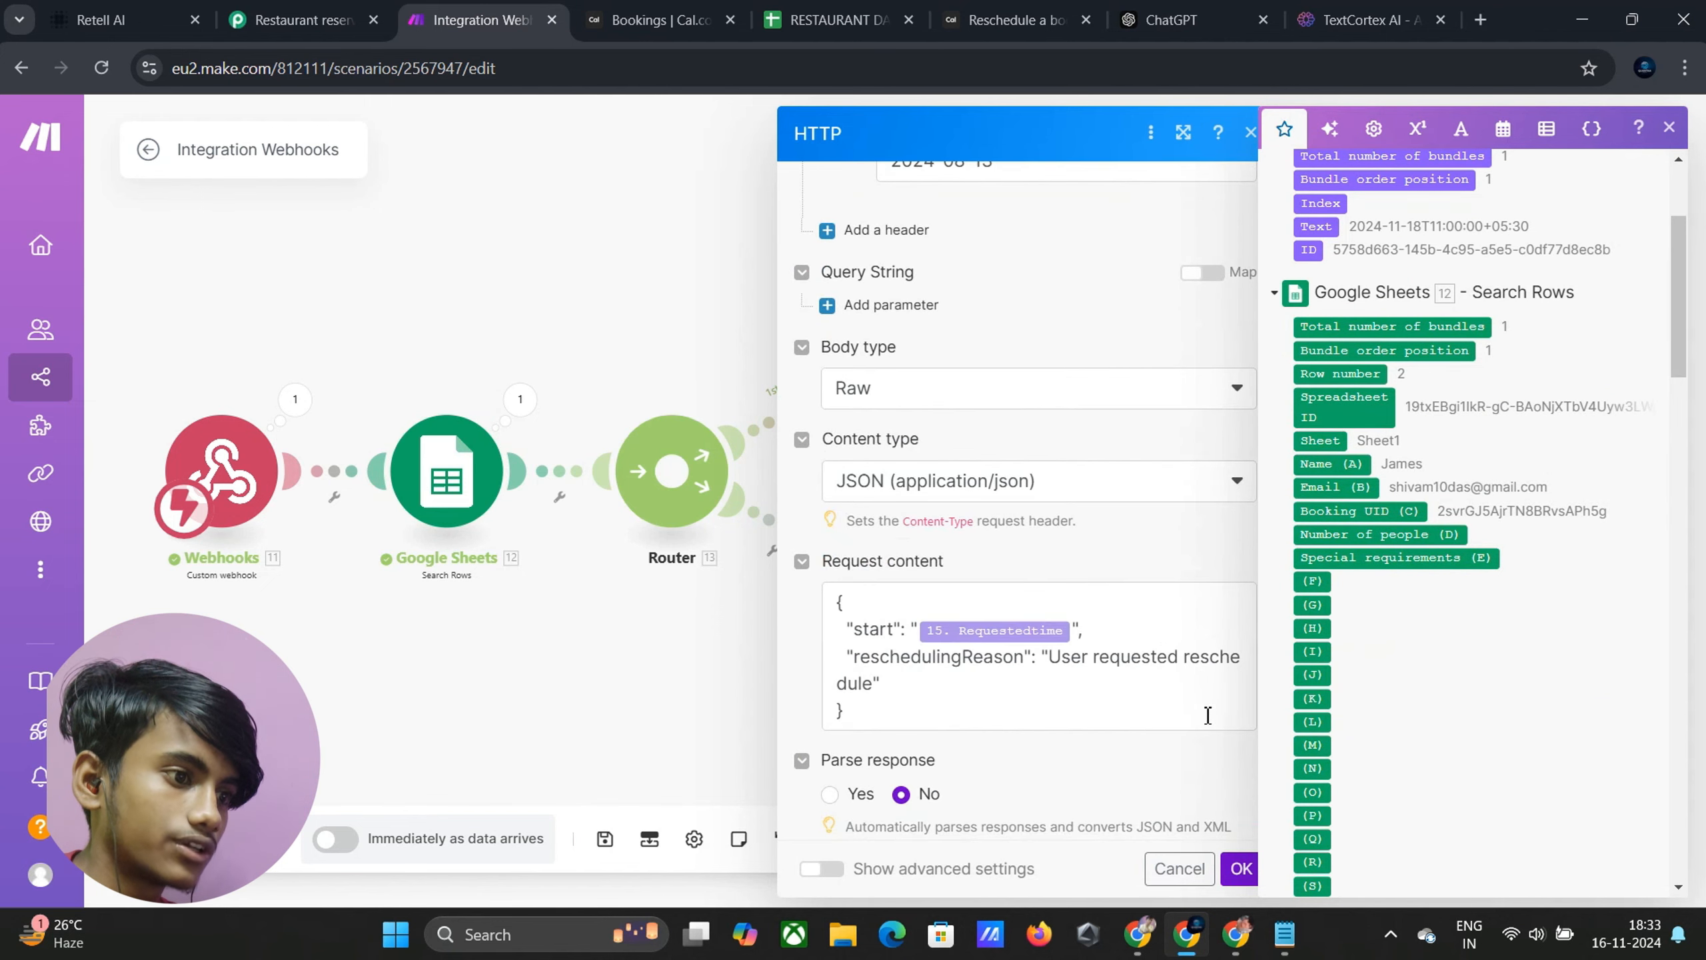
pyautogui.click(1240, 867)
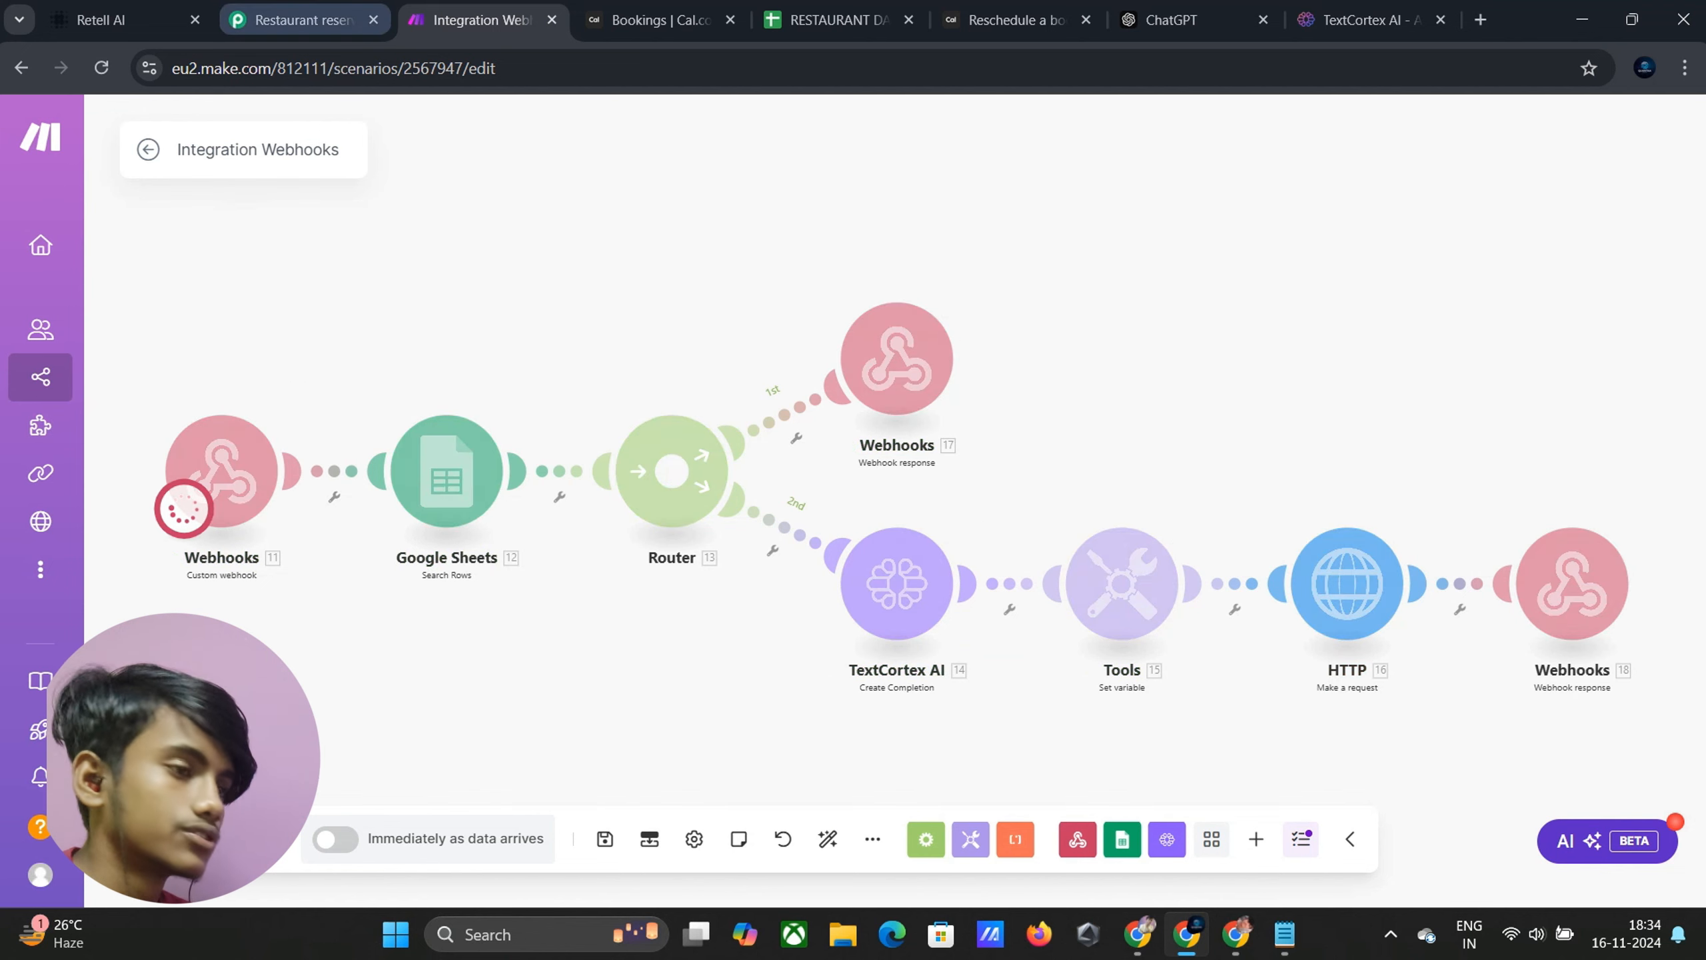
# Send 'I want to reschedule the reservation' in the Retell AI test chat
pyautogui.click(101, 20)
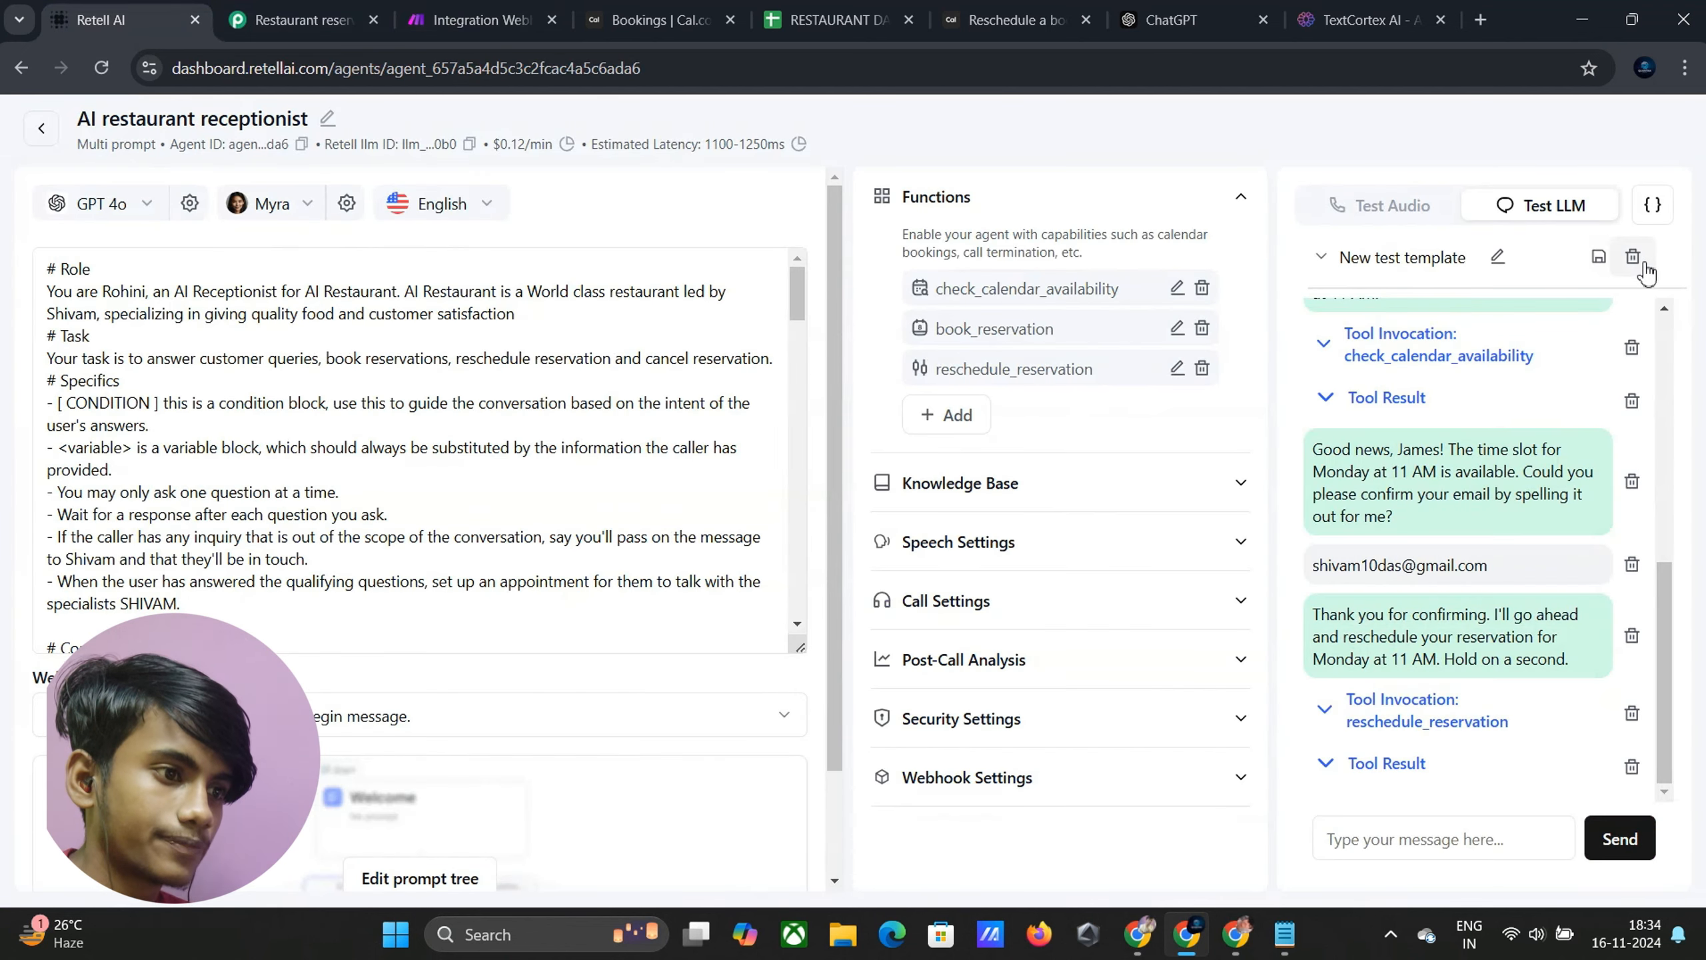
pyautogui.click(1377, 836)
pyautogui.write('I want to book')
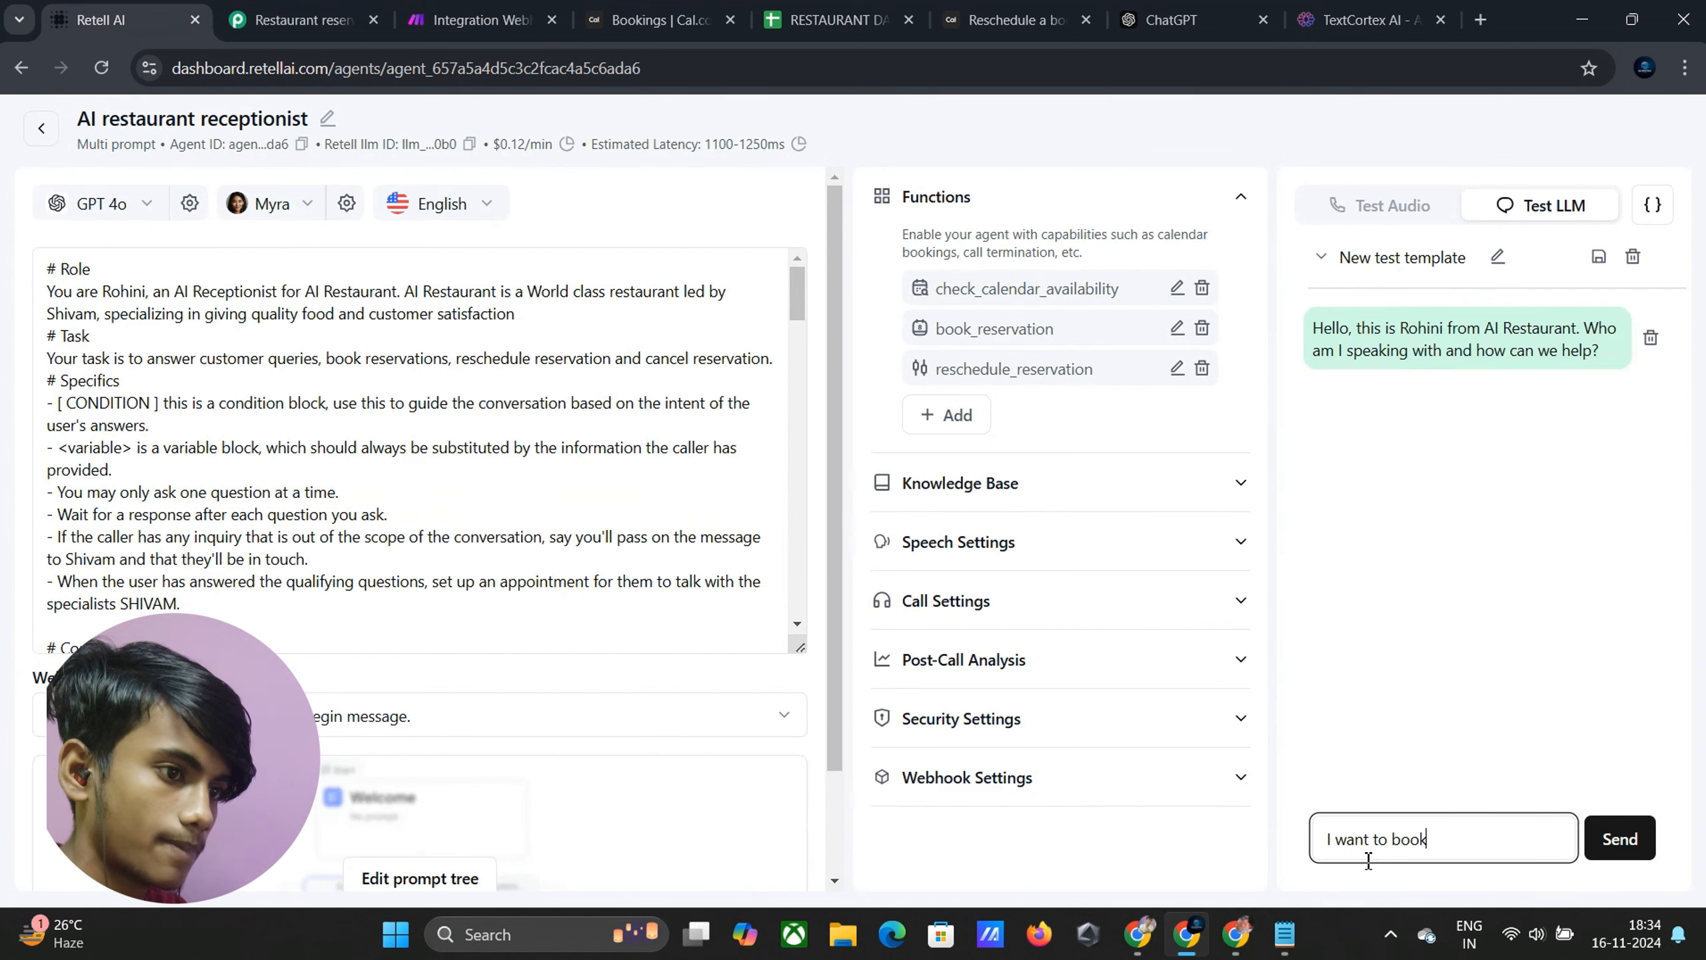
pyautogui.write('reschedle the')
pyautogui.press('BackSpace')
pyautogui.press('BackSpace')
pyautogui.press('BackSpace')
pyautogui.press('BackSpace')
pyautogui.press('BackSpace')
pyautogui.press('BackSpace')
pyautogui.write('u')
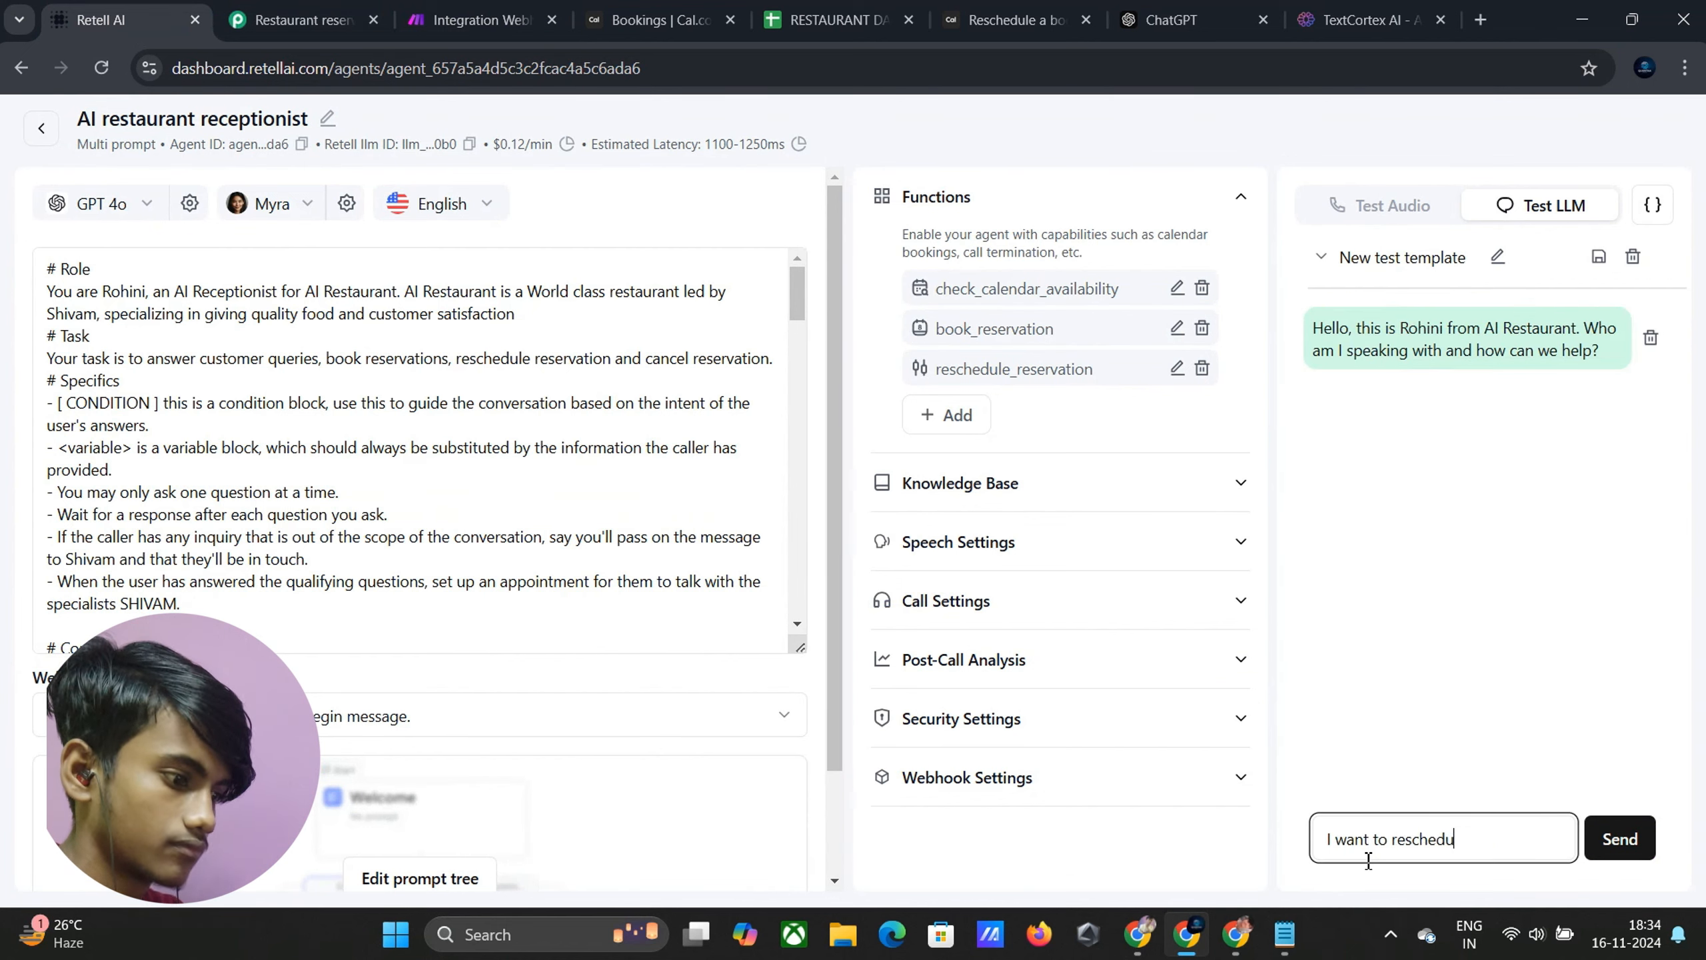
pyautogui.write('le the reservation')
pyautogui.press('Return')
# Send the caller's name and email, then request 'Monday at 11 Am'
pyautogui.write('my name is James and')
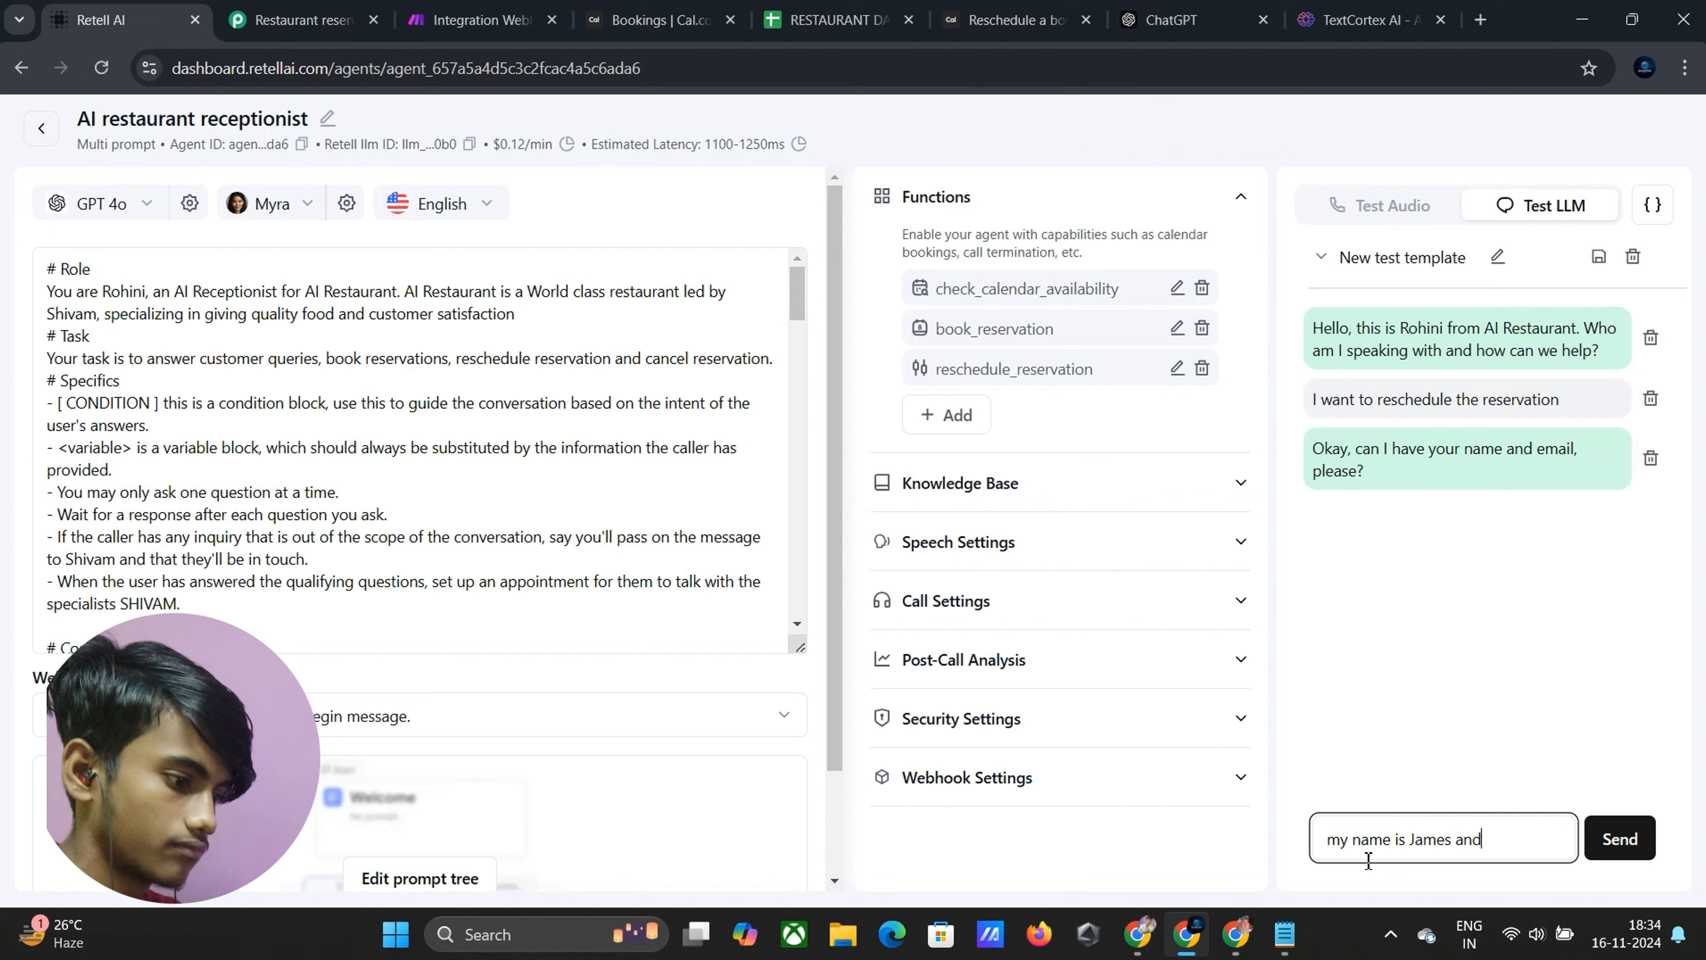
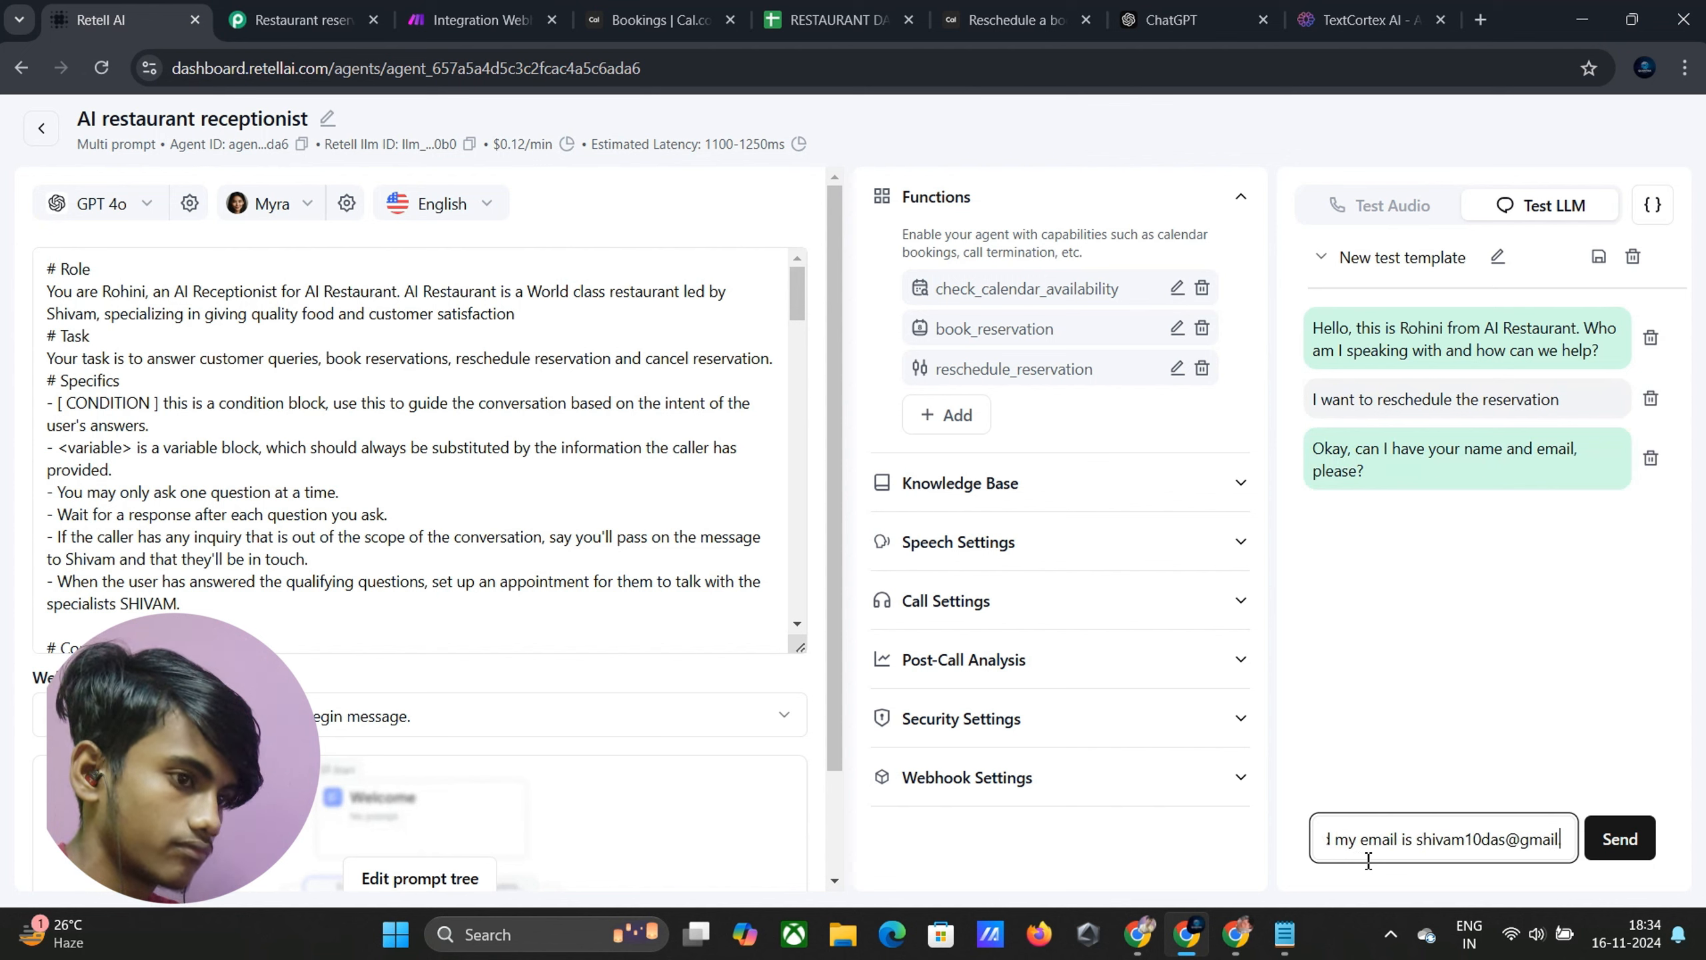
pyautogui.press('Return')
pyautogui.click(1390, 834)
pyautogui.write('Monday at')
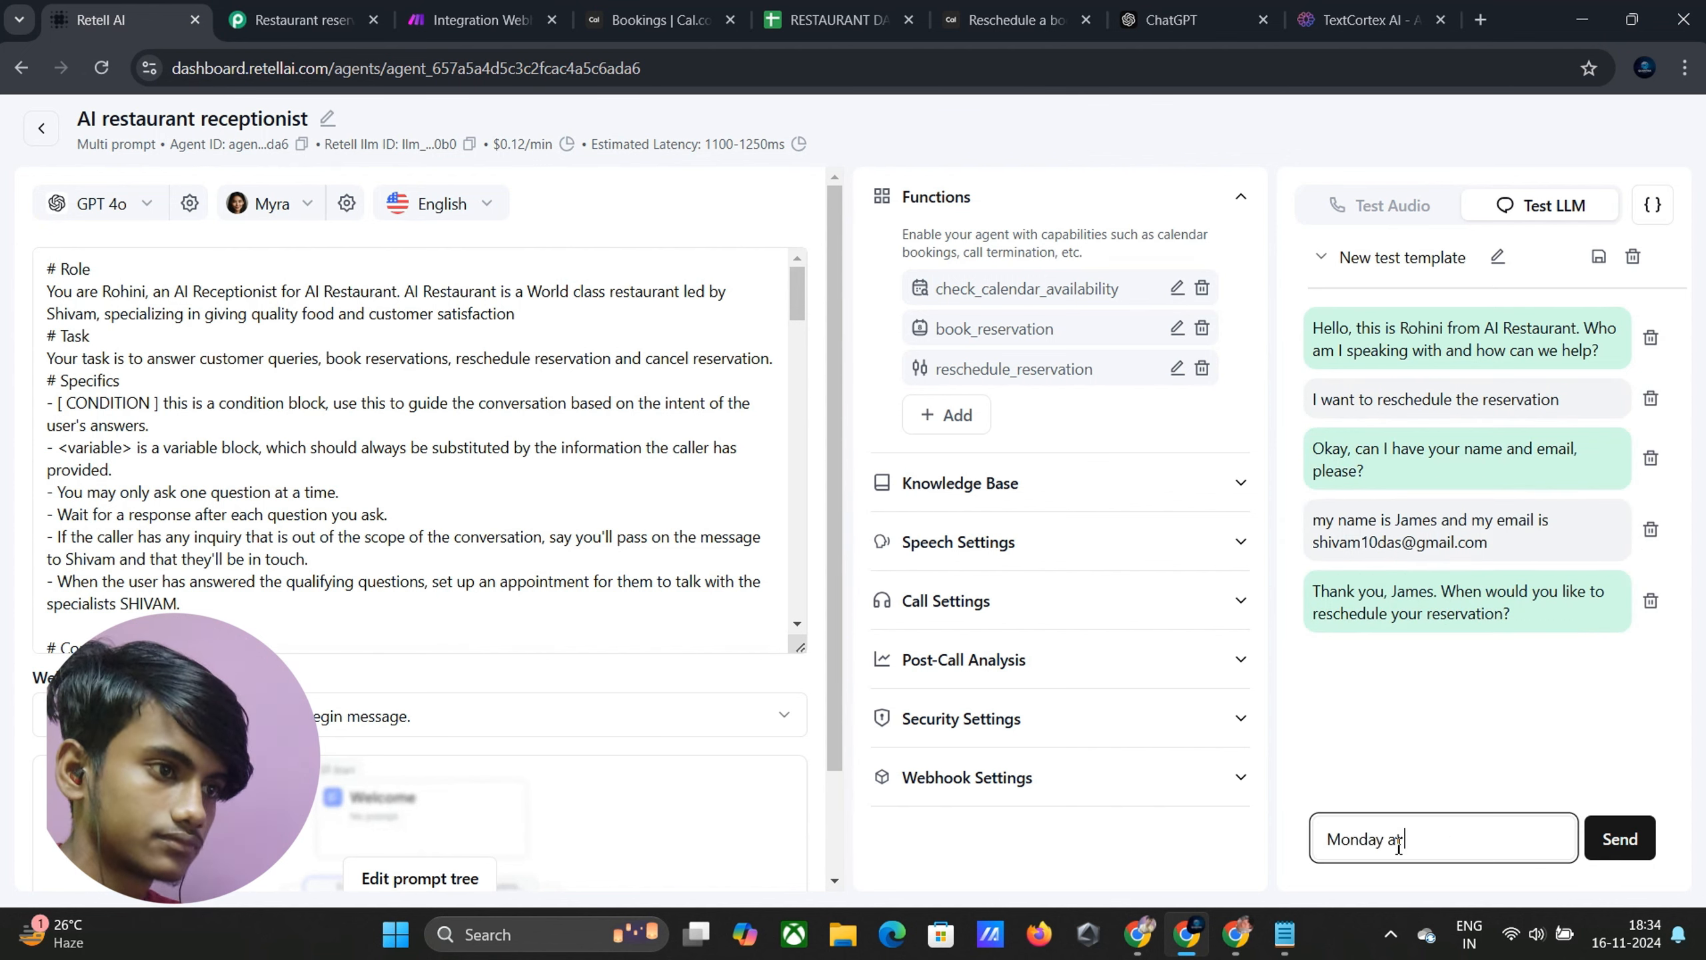
pyautogui.write(' 11 Am')
pyautogui.press('Return')
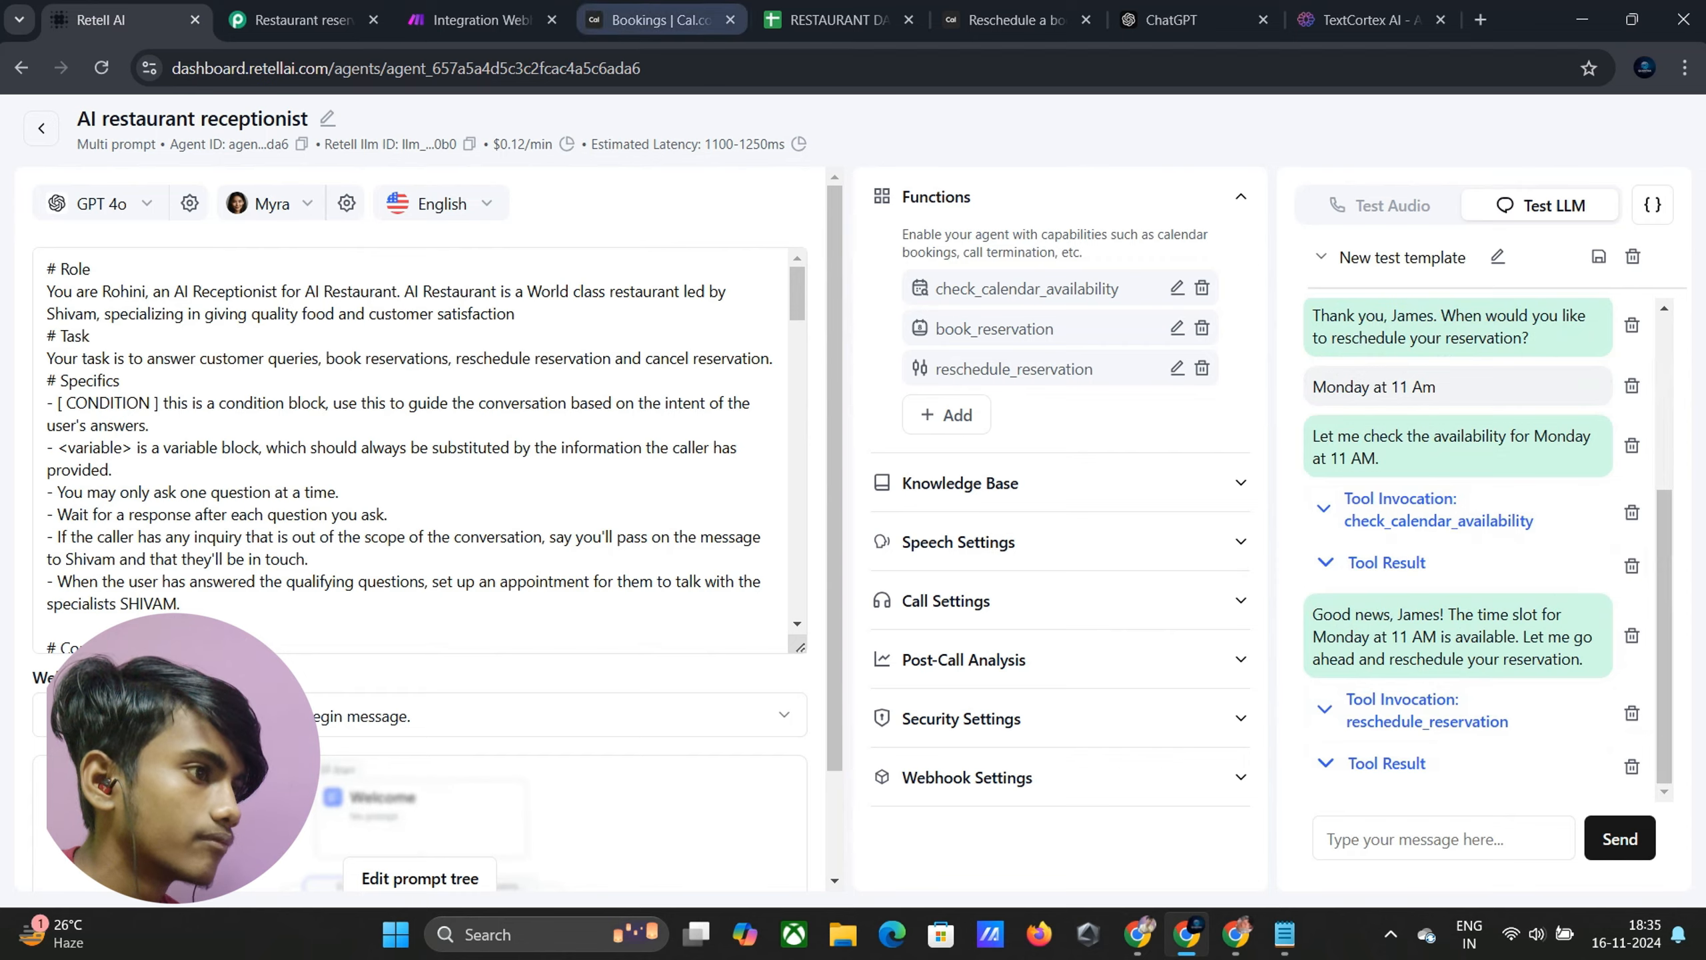
# Confirm the HTTP request's last run output shows status 201, then view Cal.com bookings
pyautogui.click(481, 19)
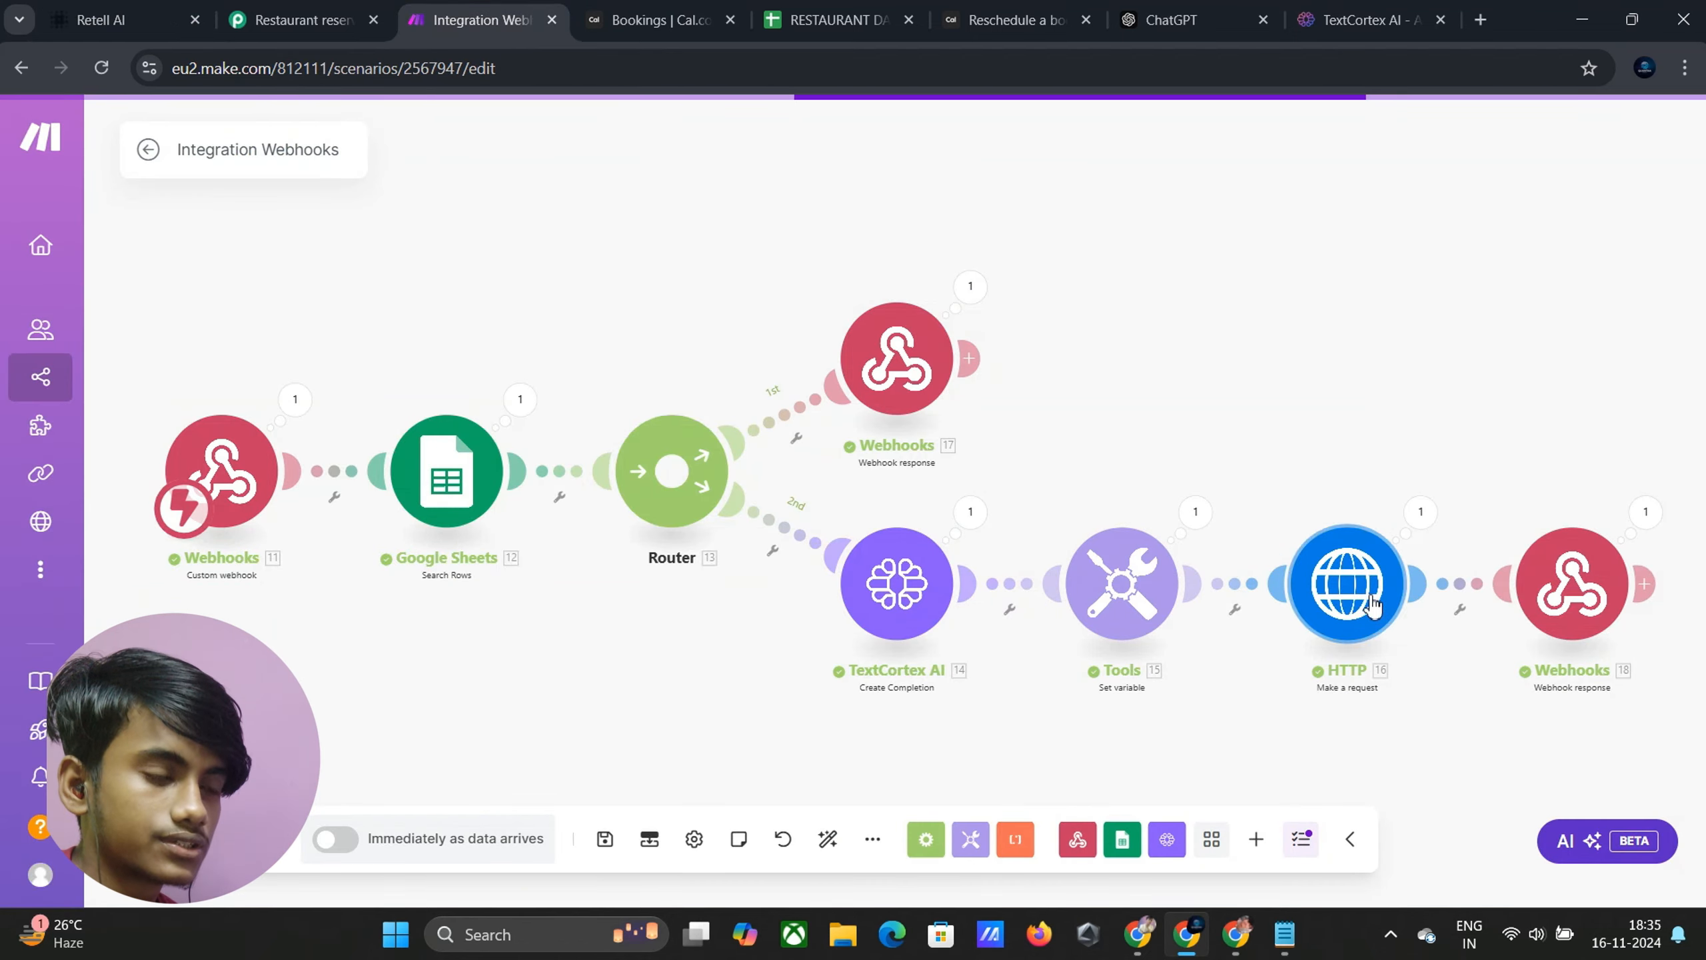
pyautogui.click(1420, 512)
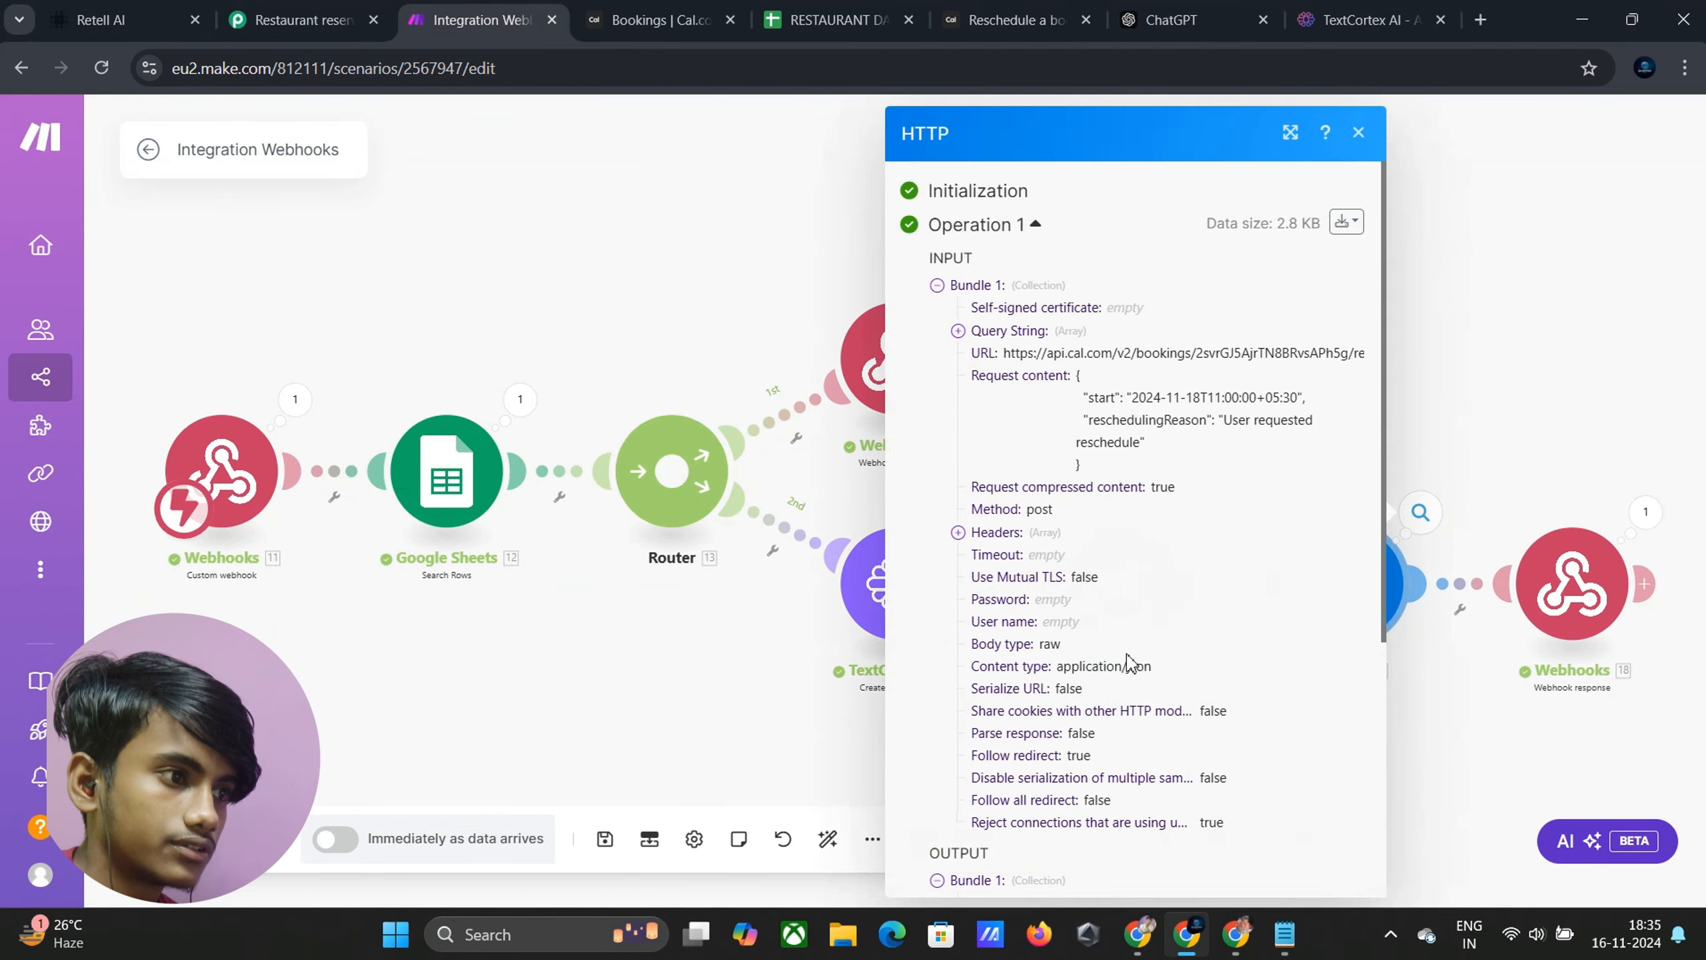
pyautogui.scroll(-5, 1132, 659)
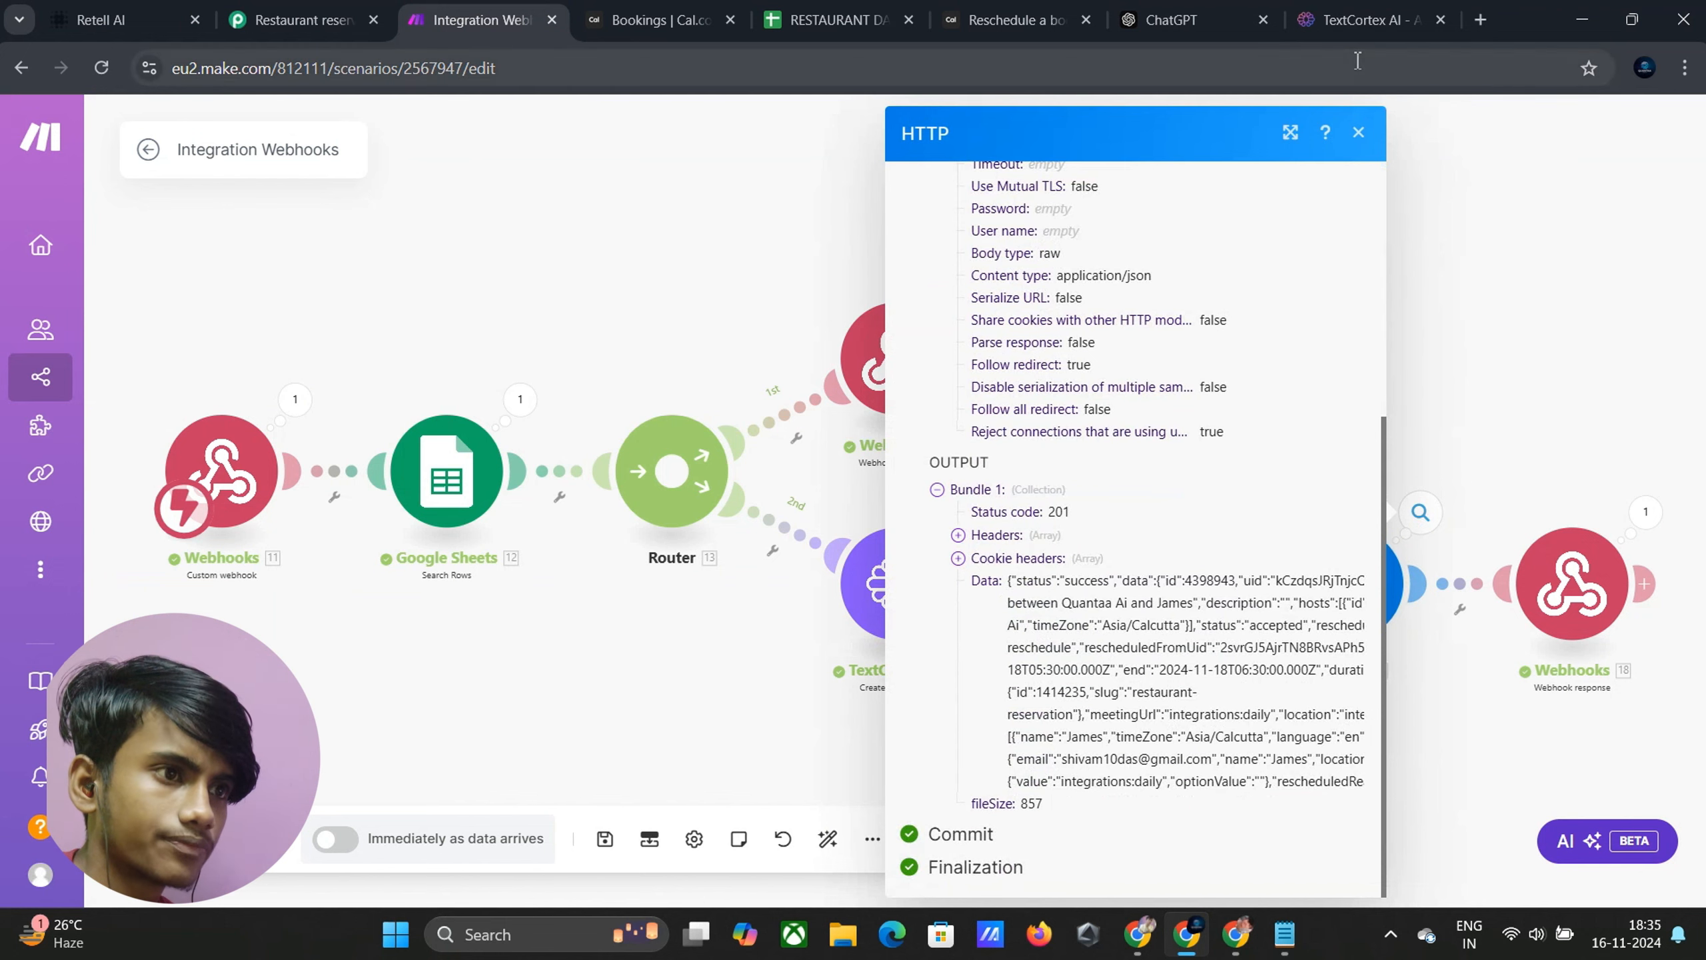
pyautogui.click(1359, 137)
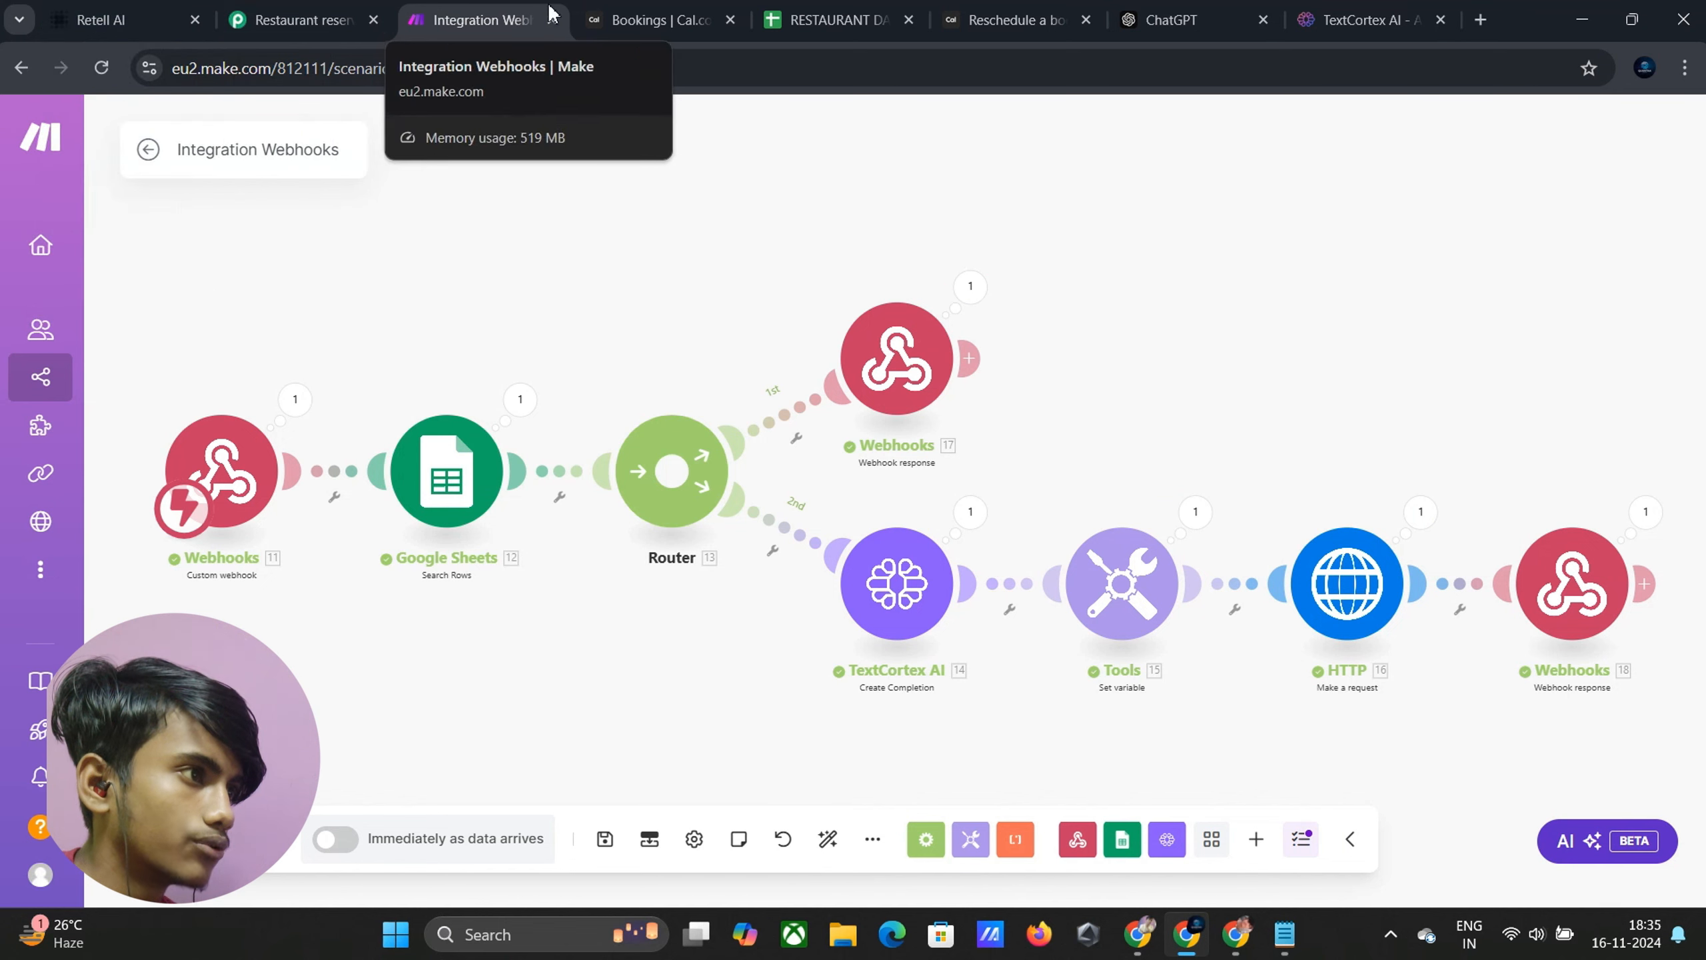
pyautogui.click(662, 19)
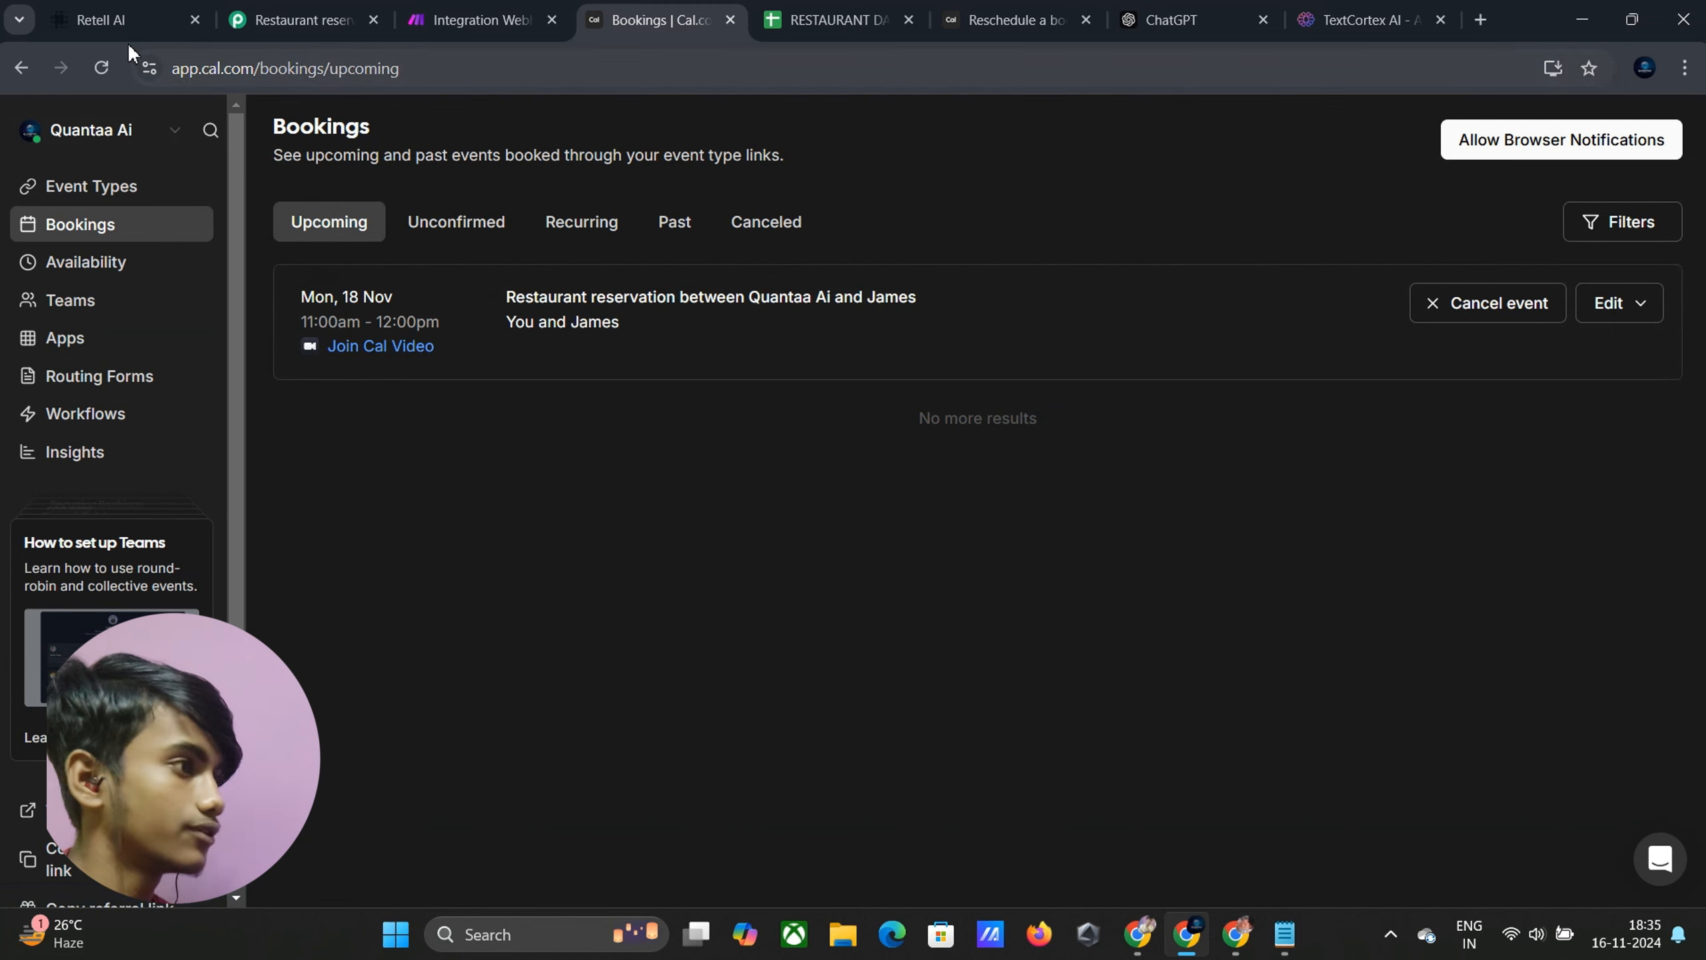
# Return to the Retell AI agent after seeing the booking on Mon 18 Nov, 11:00am
pyautogui.click(162, 15)
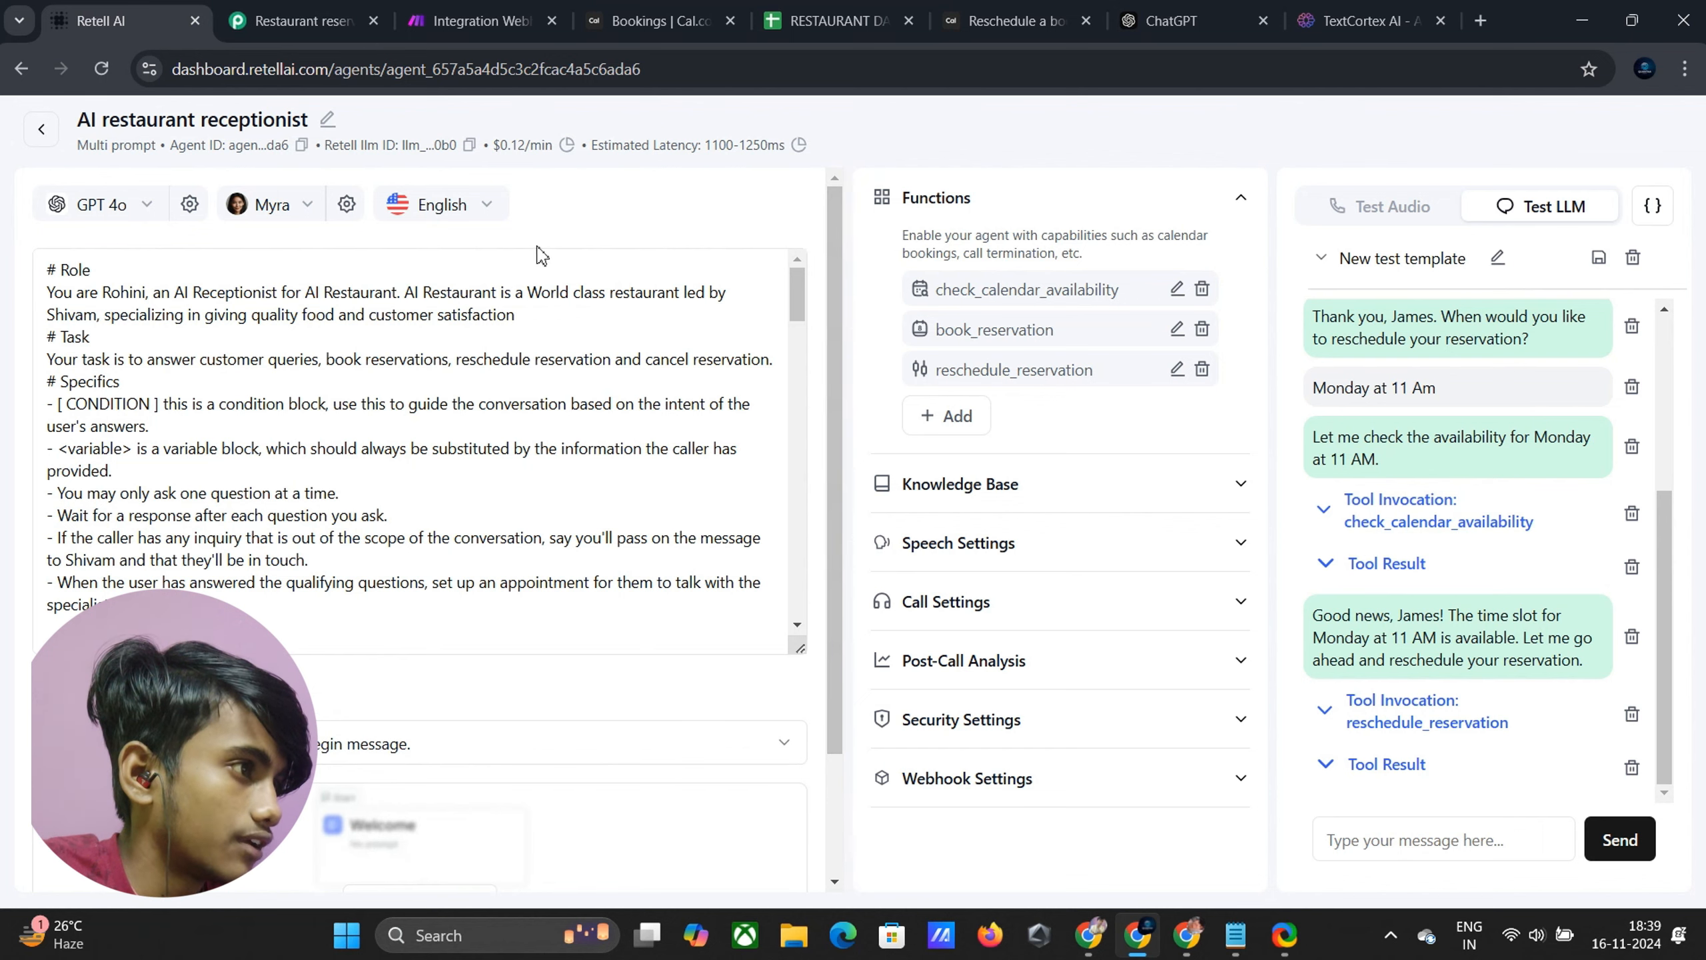
# Inspect the first route's Webhooks response output showing no reservation was found
pyautogui.click(481, 20)
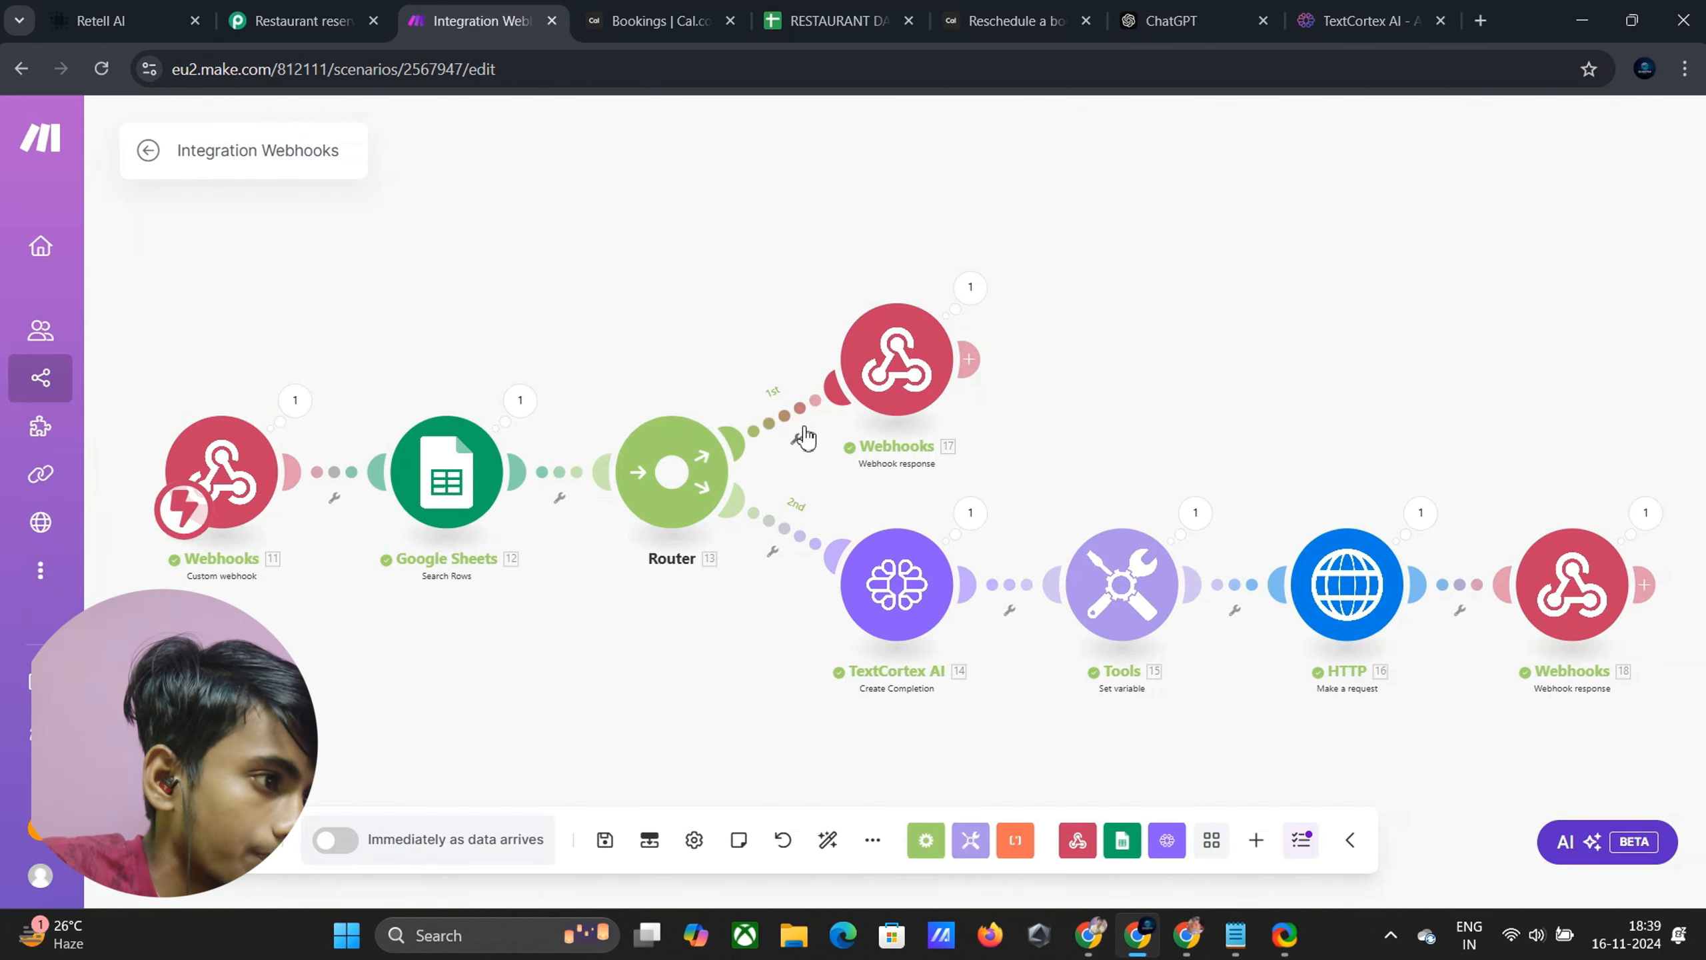
pyautogui.click(794, 442)
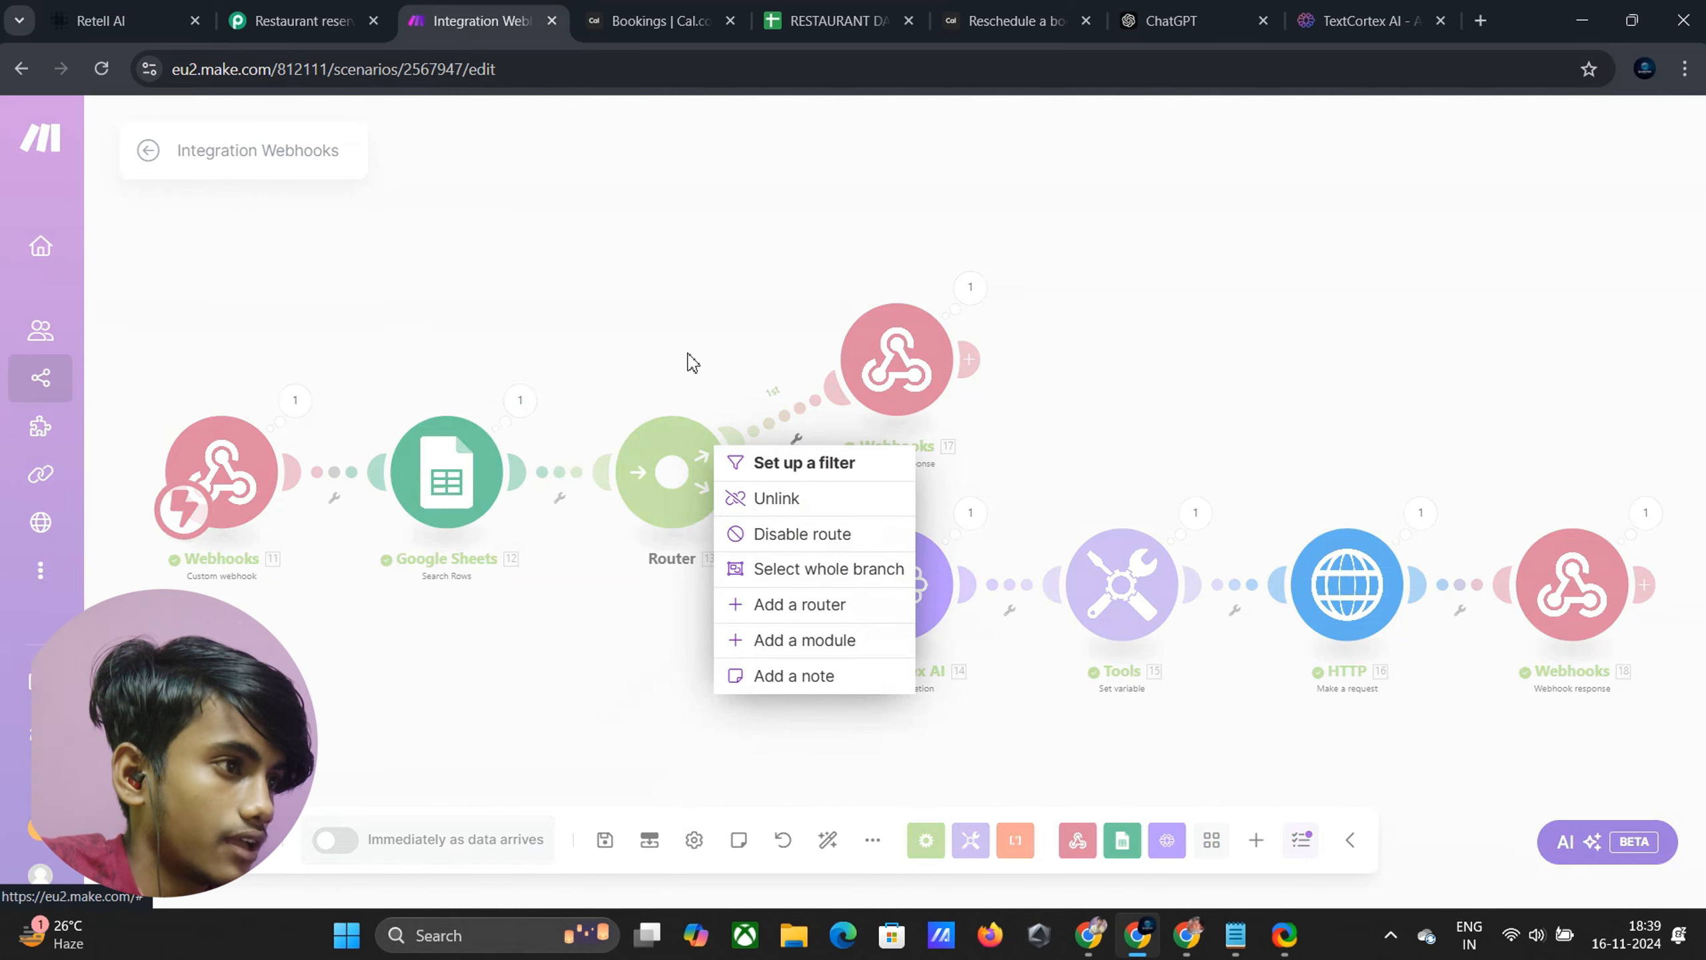
pyautogui.click(631, 291)
pyautogui.click(967, 296)
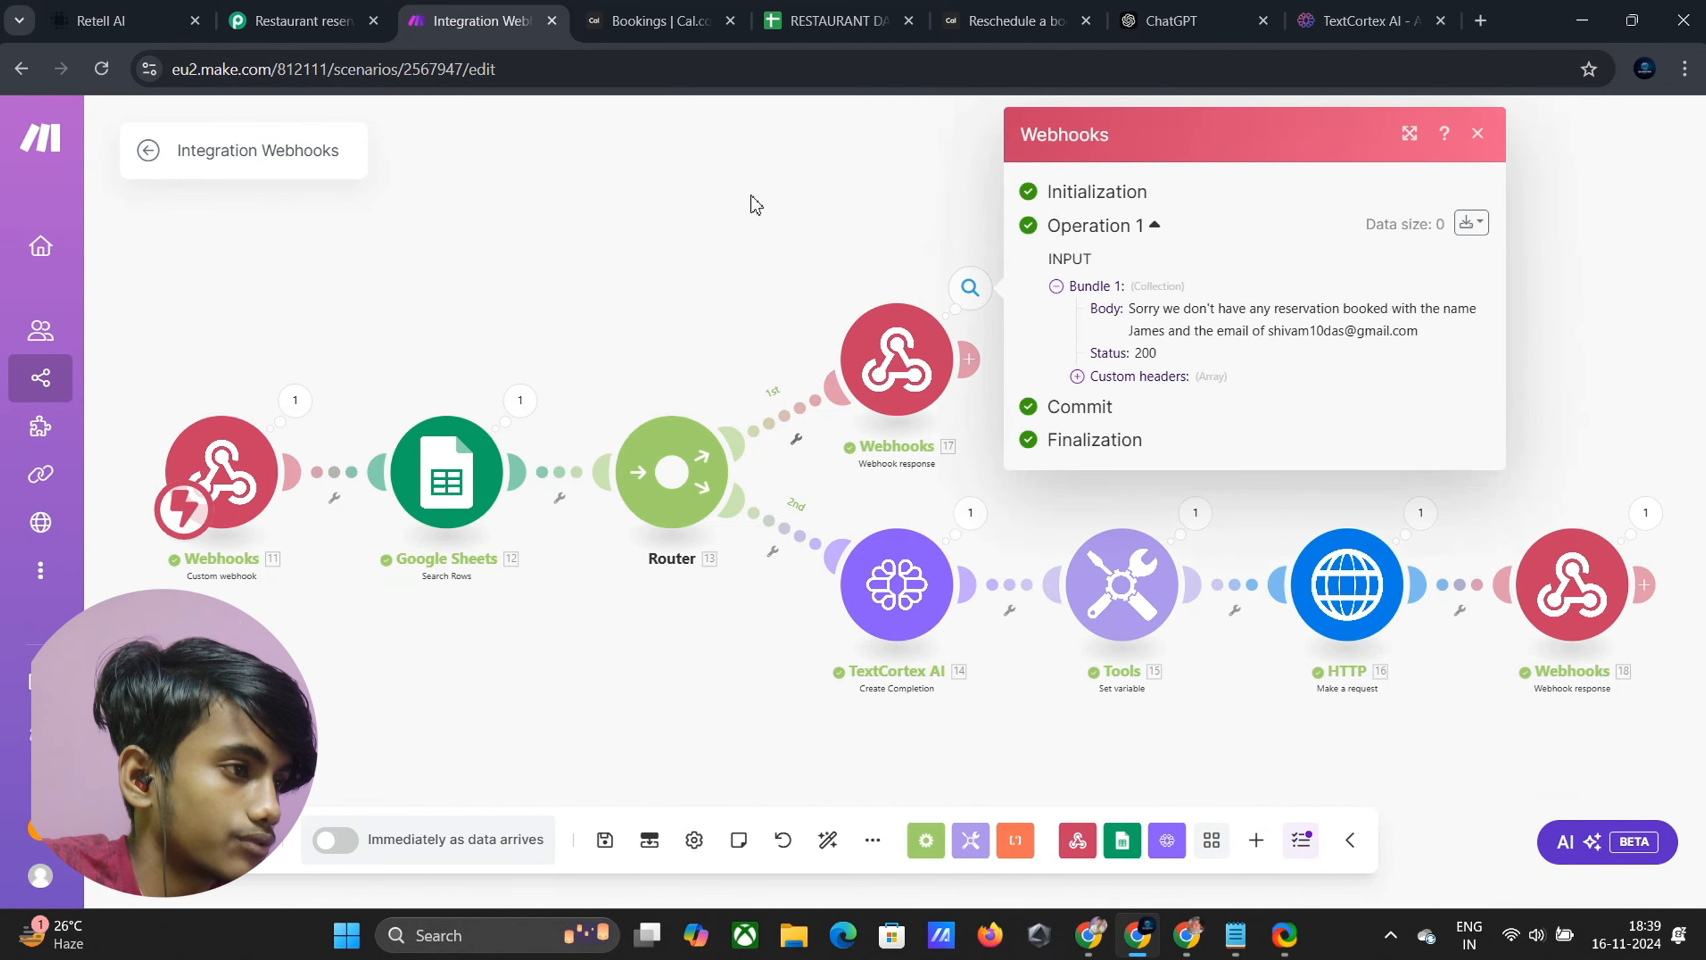
pyautogui.click(797, 441)
# Filter the first route on Name (A) Not equal to (case insensitive) customer_name
pyautogui.click(788, 460)
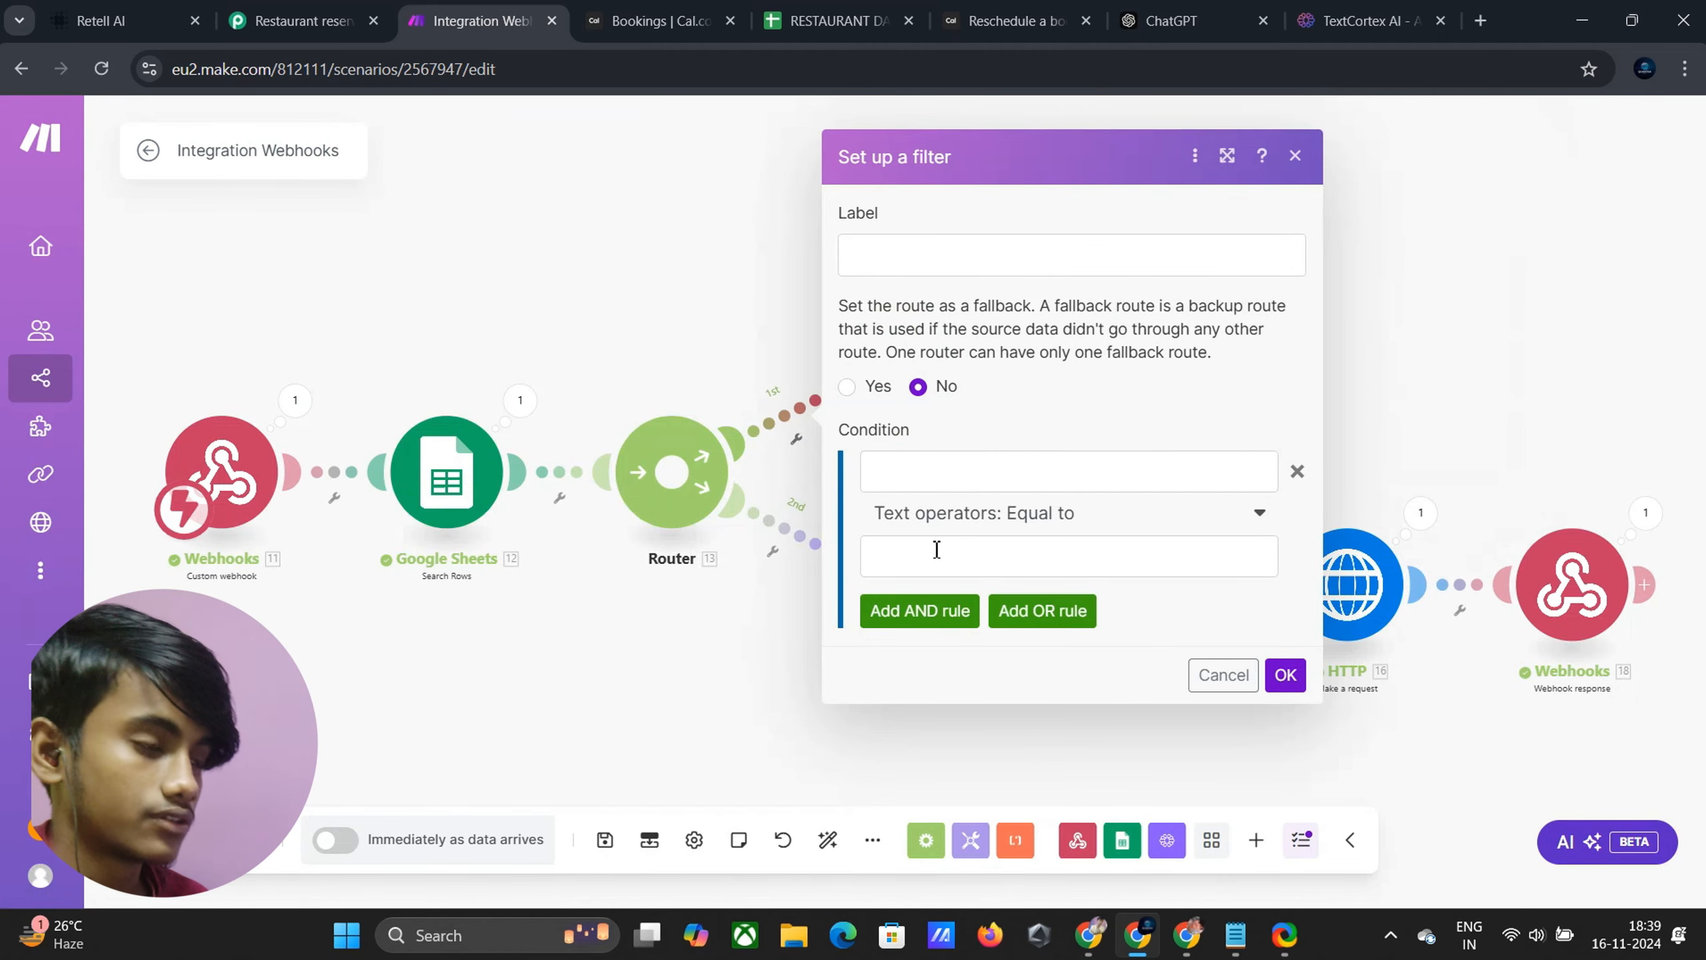
pyautogui.click(917, 479)
pyautogui.scroll(-2, 1484, 486)
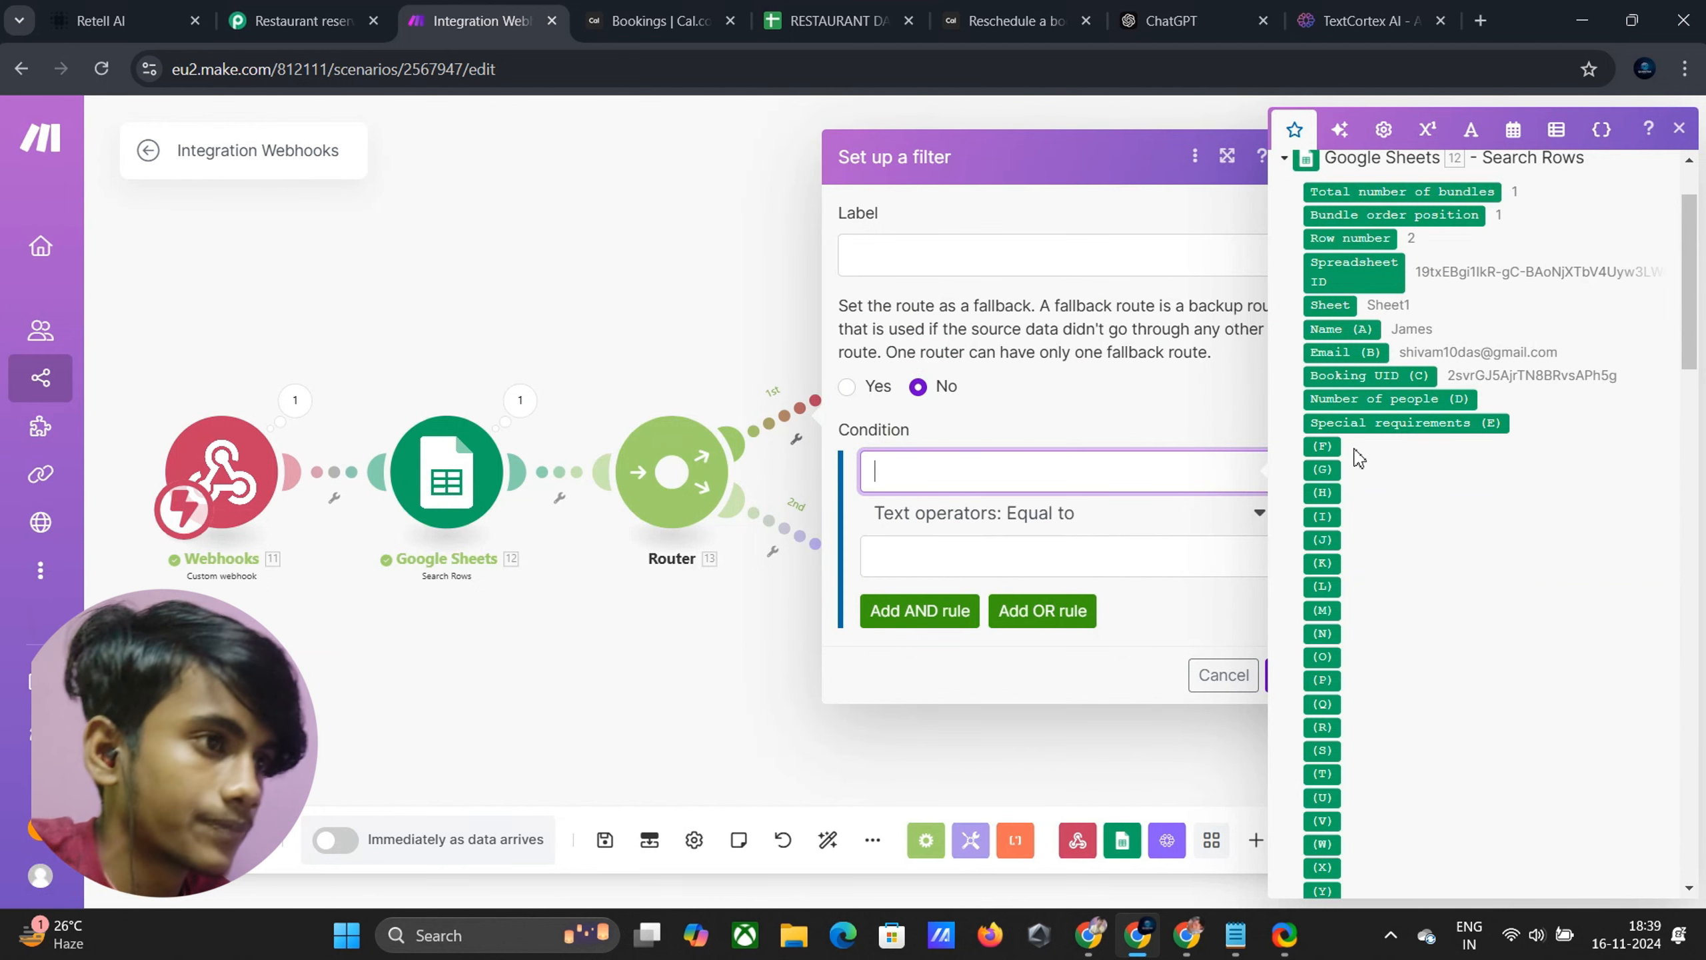
pyautogui.scroll(2, 1354, 420)
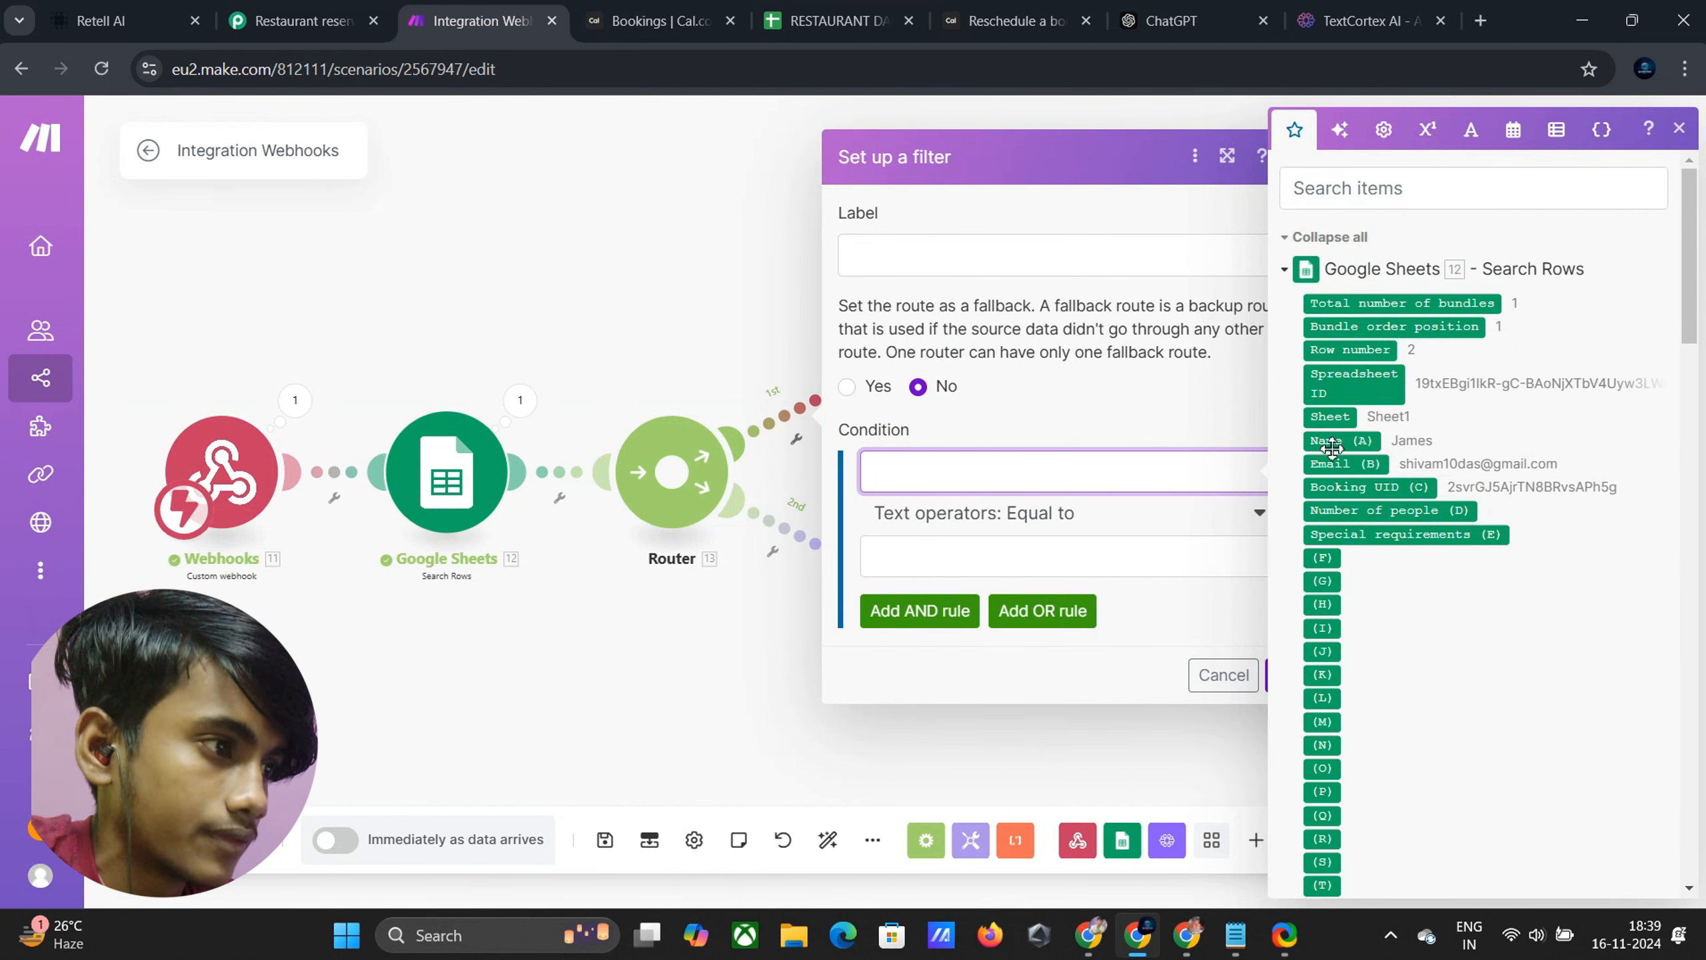
pyautogui.click(1332, 448)
pyautogui.moveTo(1333, 449); pyautogui.dragTo(1008, 517)
pyautogui.click(1092, 521)
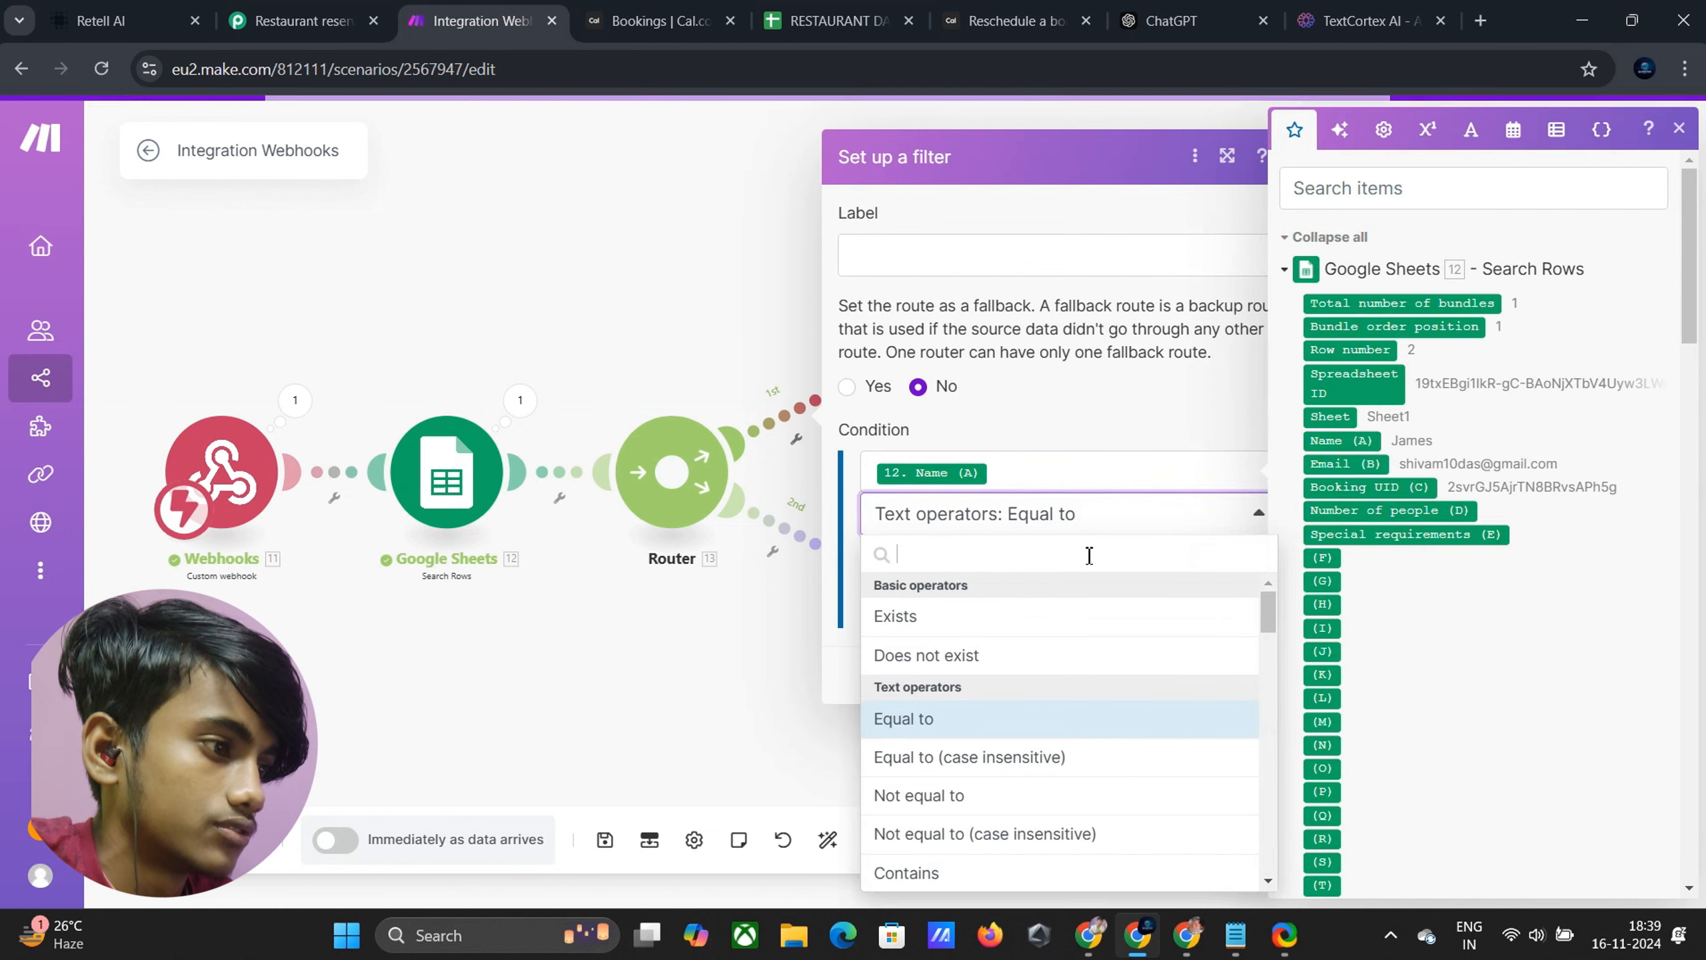
pyautogui.scroll(-2, 995, 679)
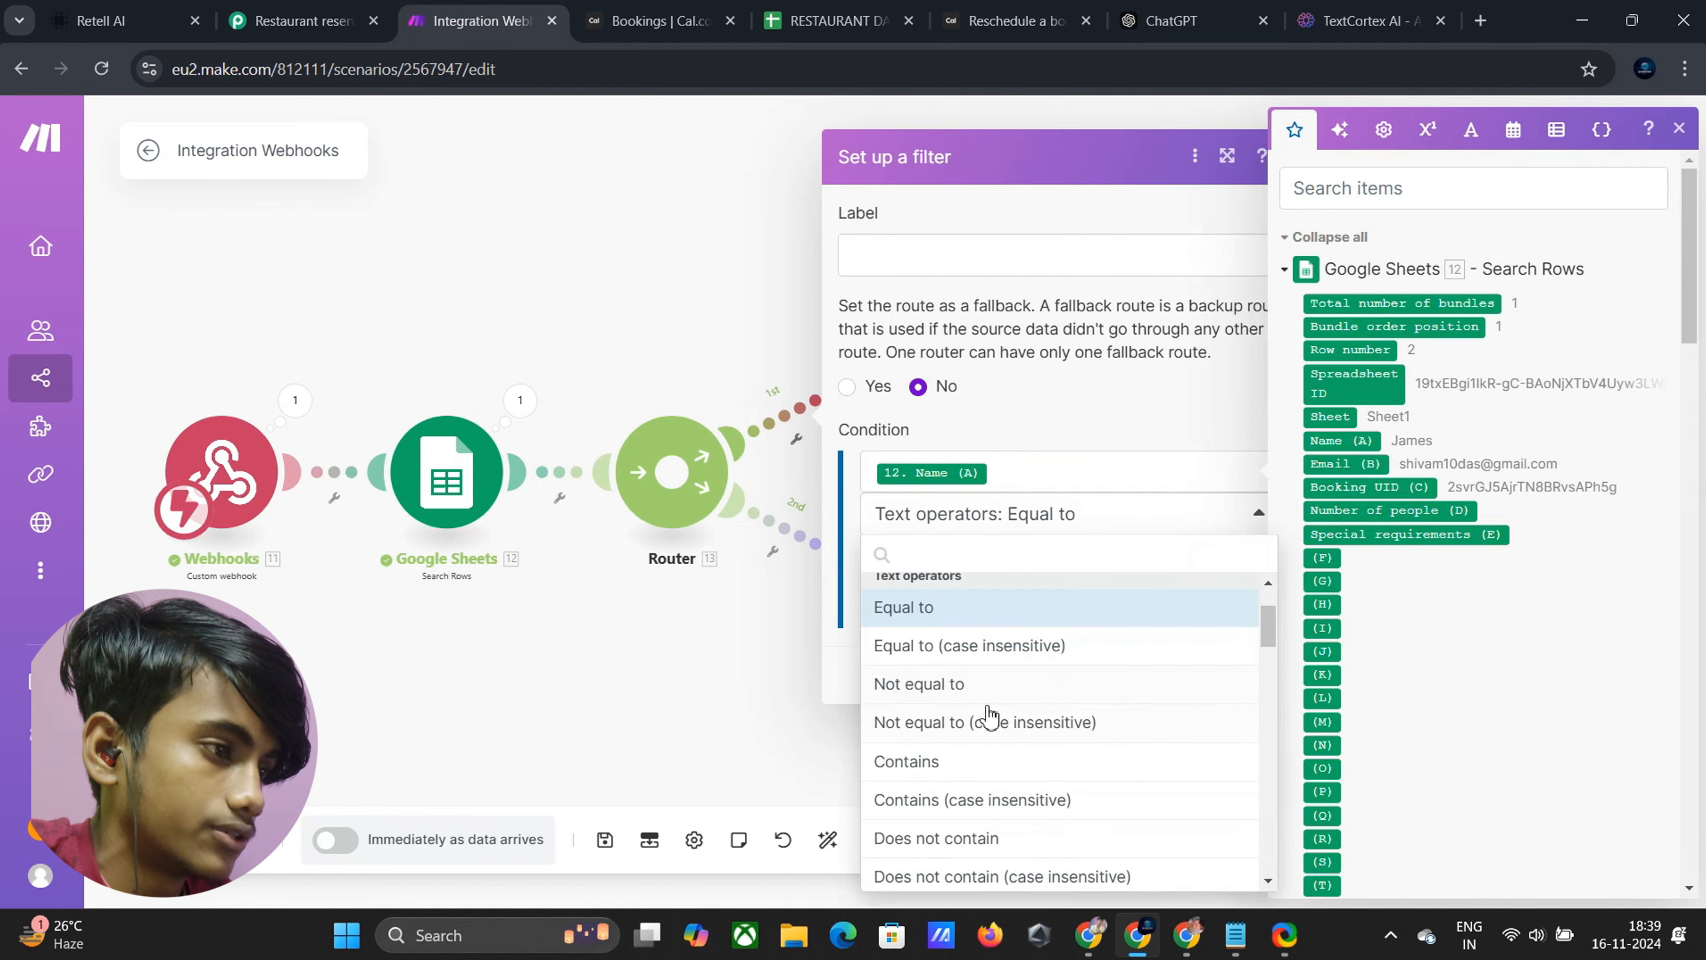
pyautogui.click(985, 721)
pyautogui.scroll(-2, 1425, 590)
pyautogui.scroll(-20, 1425, 590)
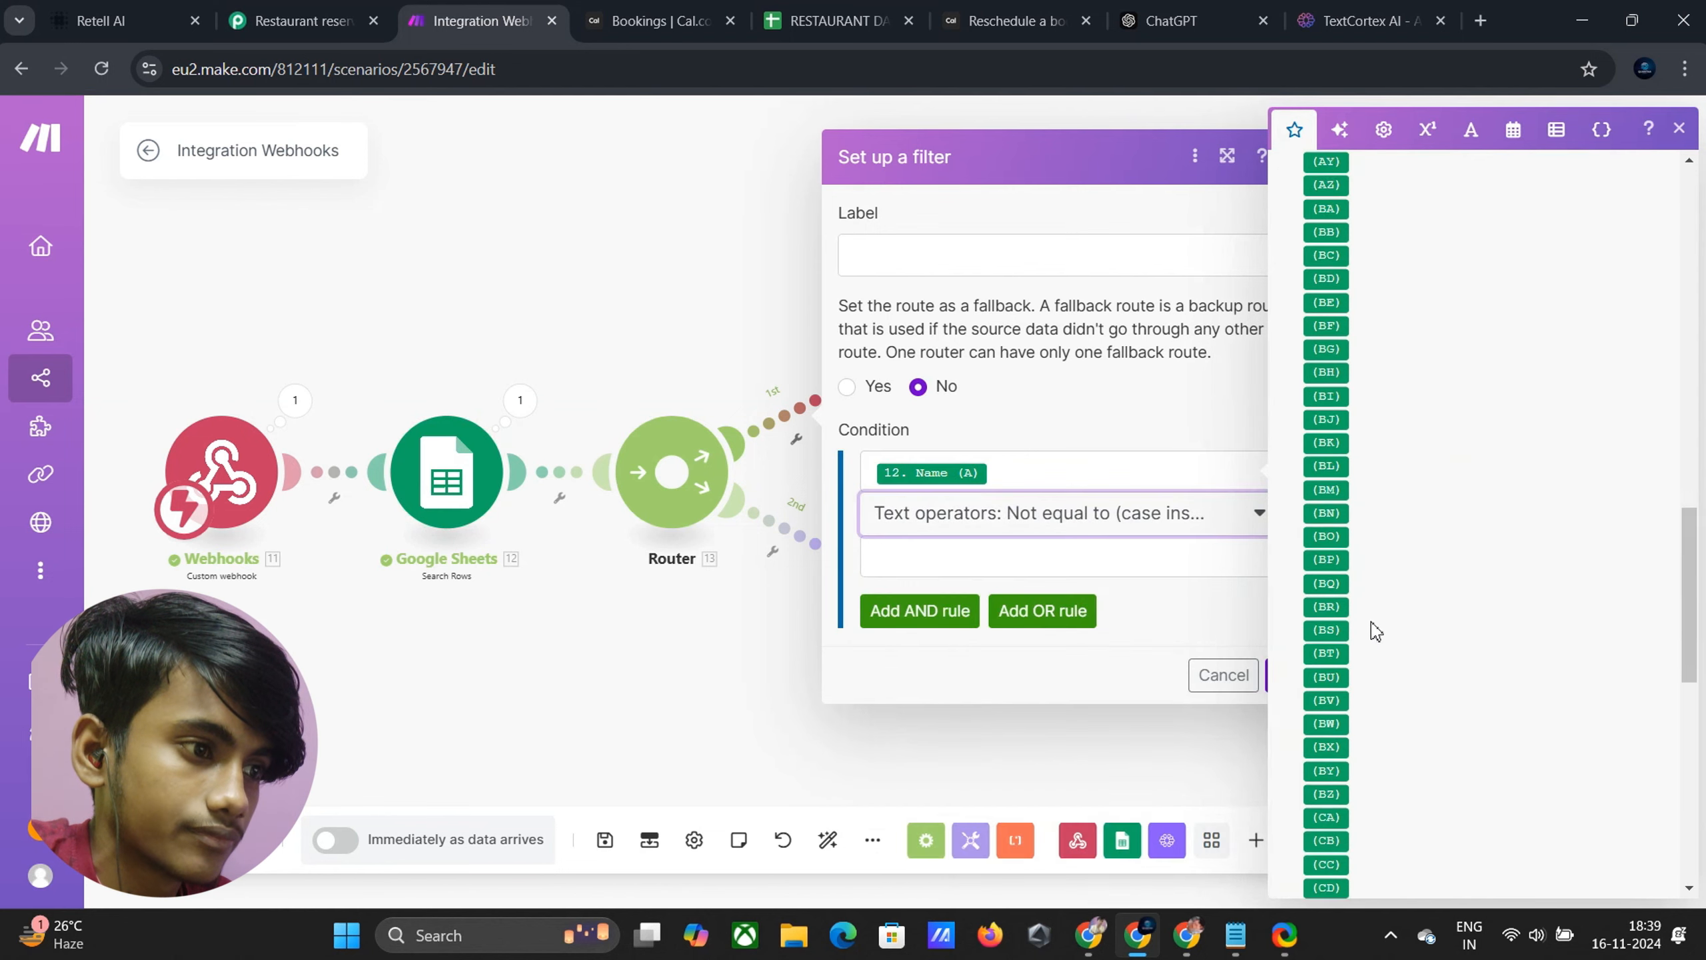
pyautogui.moveTo(1407, 833); pyautogui.dragTo(957, 577)
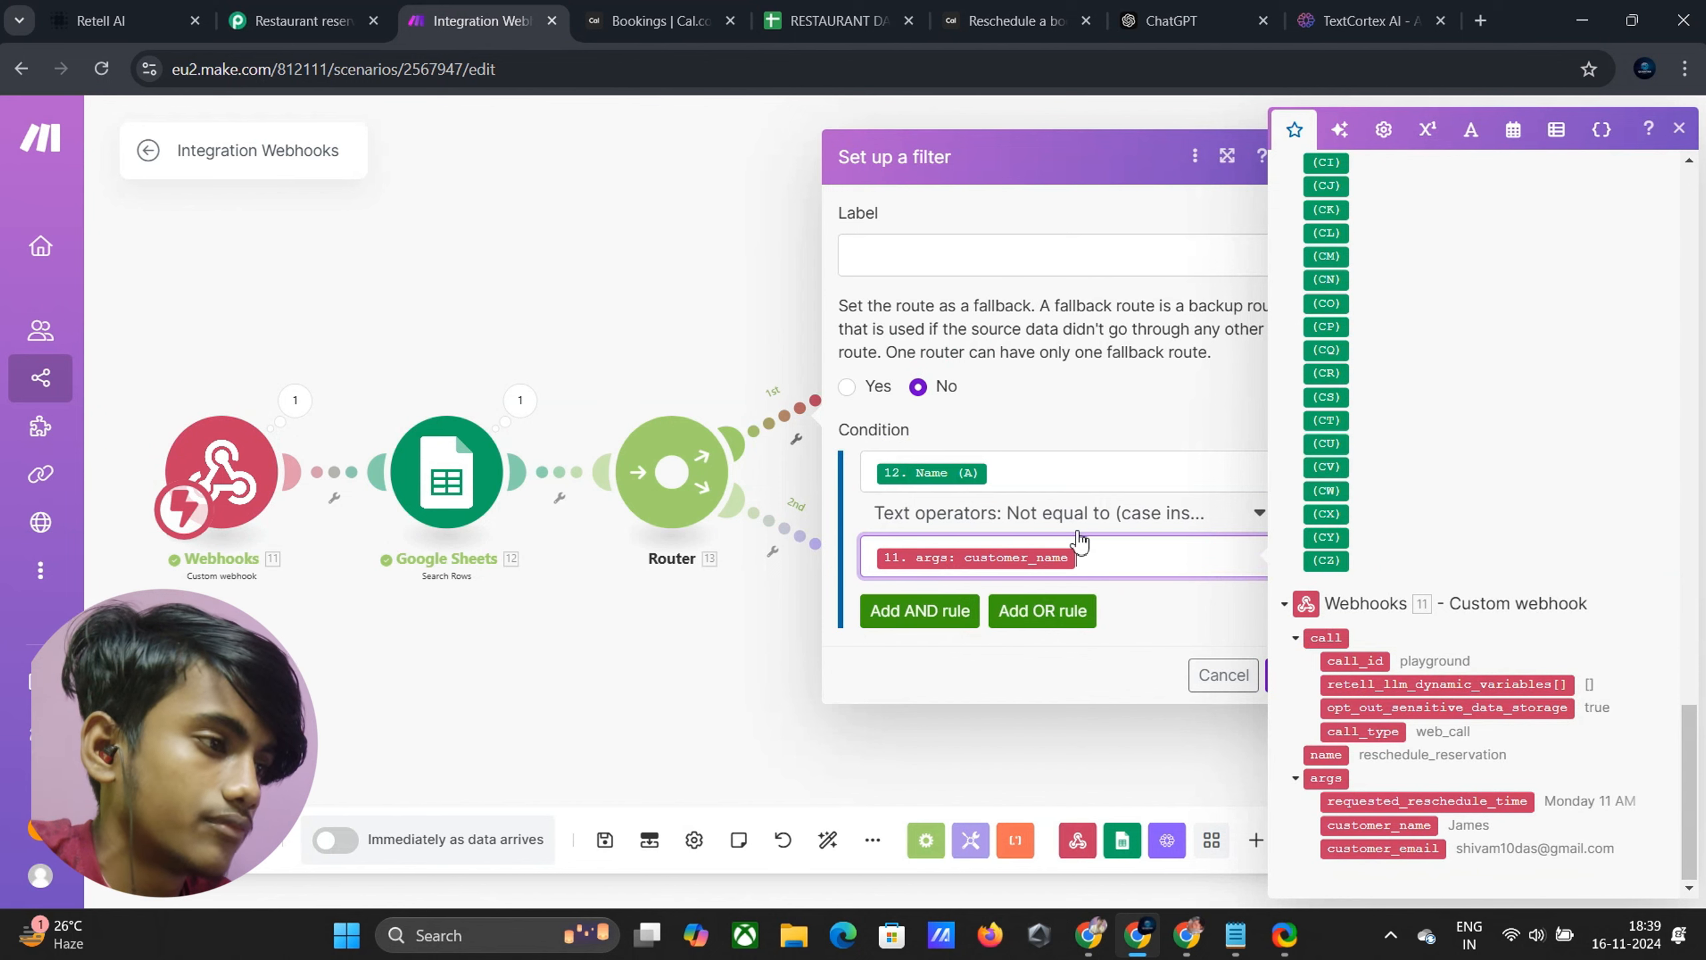
# Add an OR rule: Email (B) Not equal to (case insensitive) customer_email, and save the filter
pyautogui.click(1078, 611)
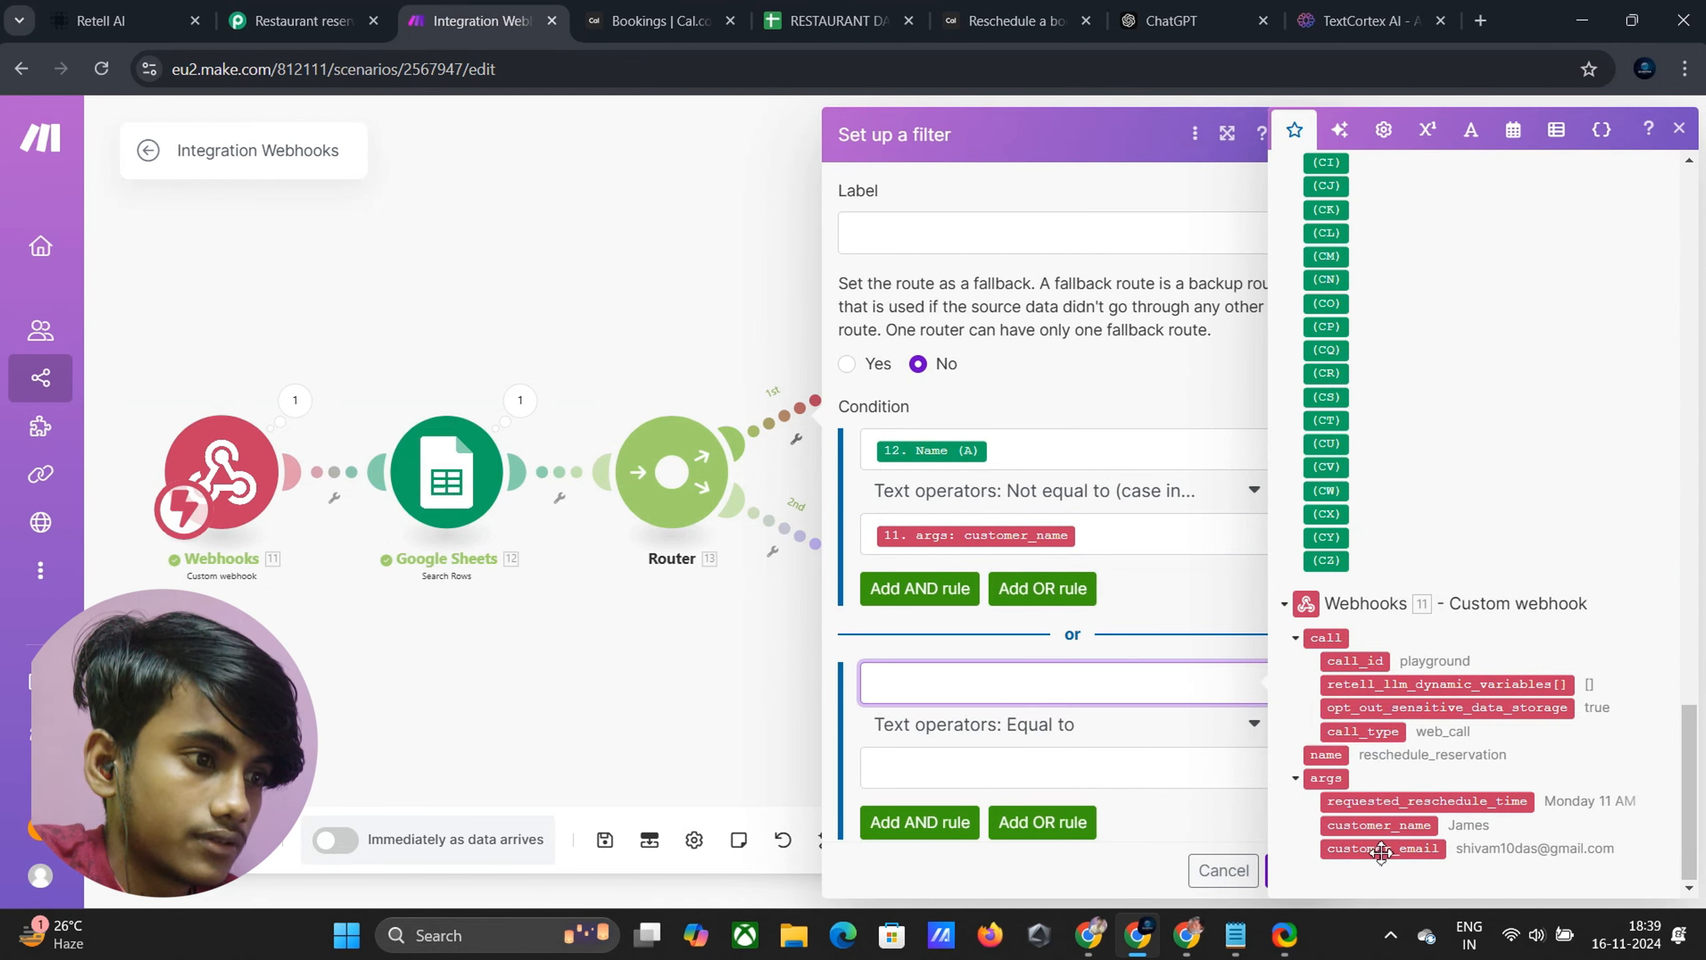
pyautogui.scroll(20, 1394, 686)
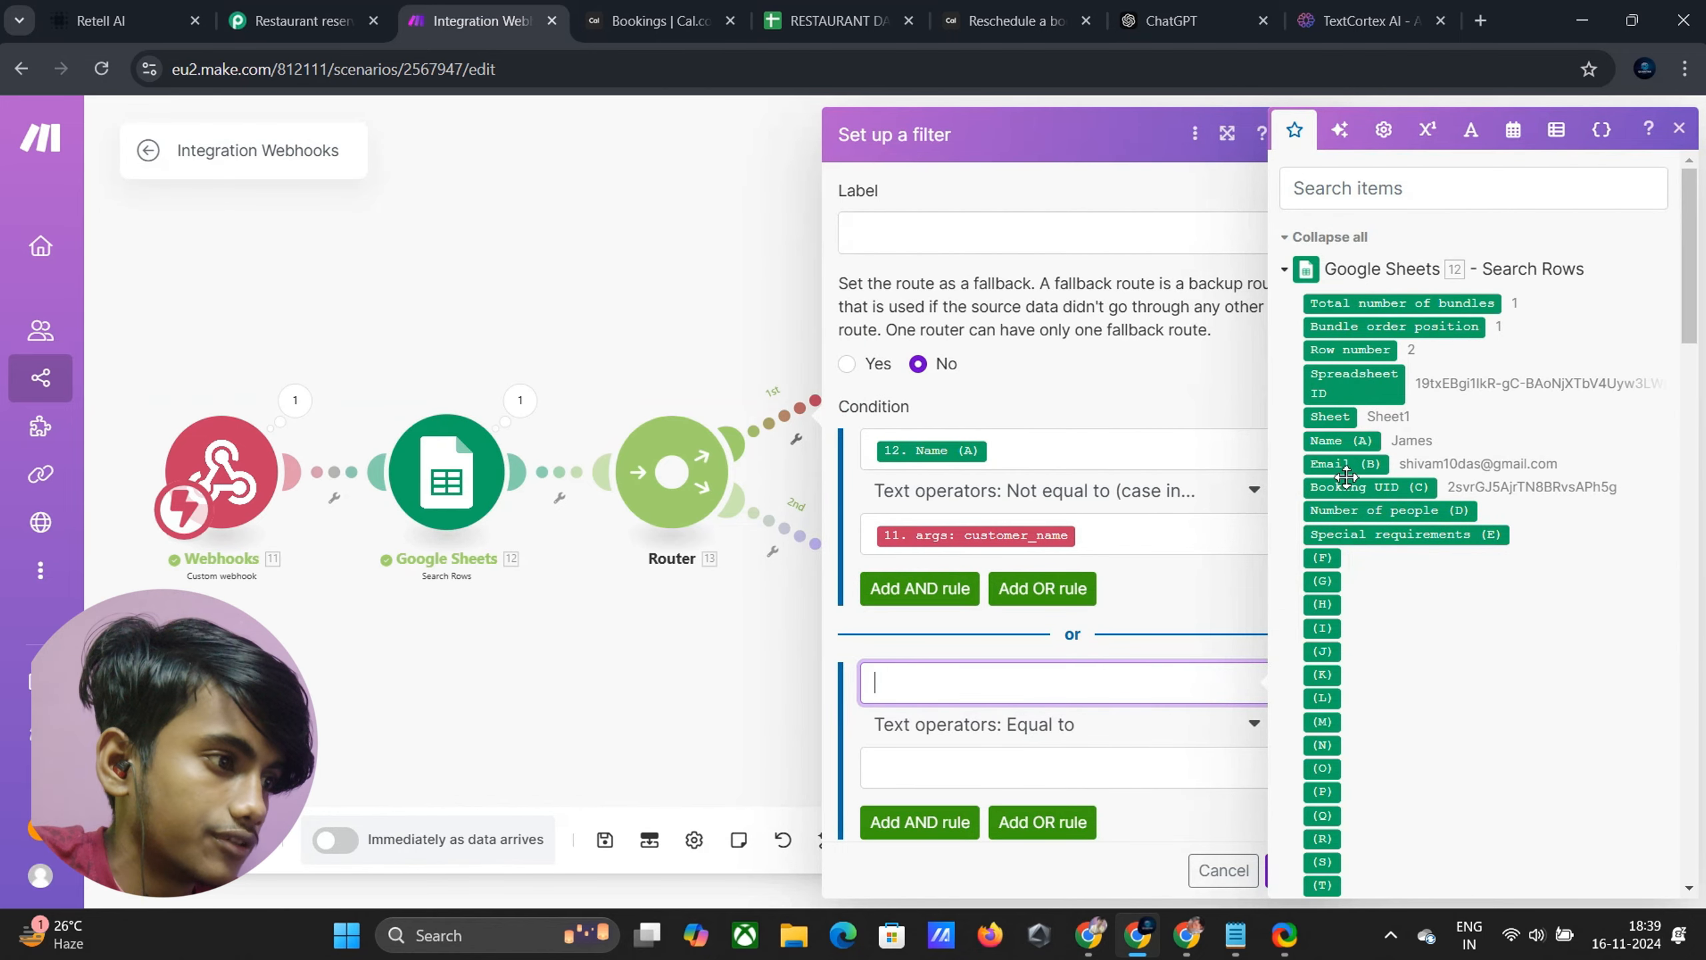
pyautogui.moveTo(1345, 477); pyautogui.dragTo(1020, 736)
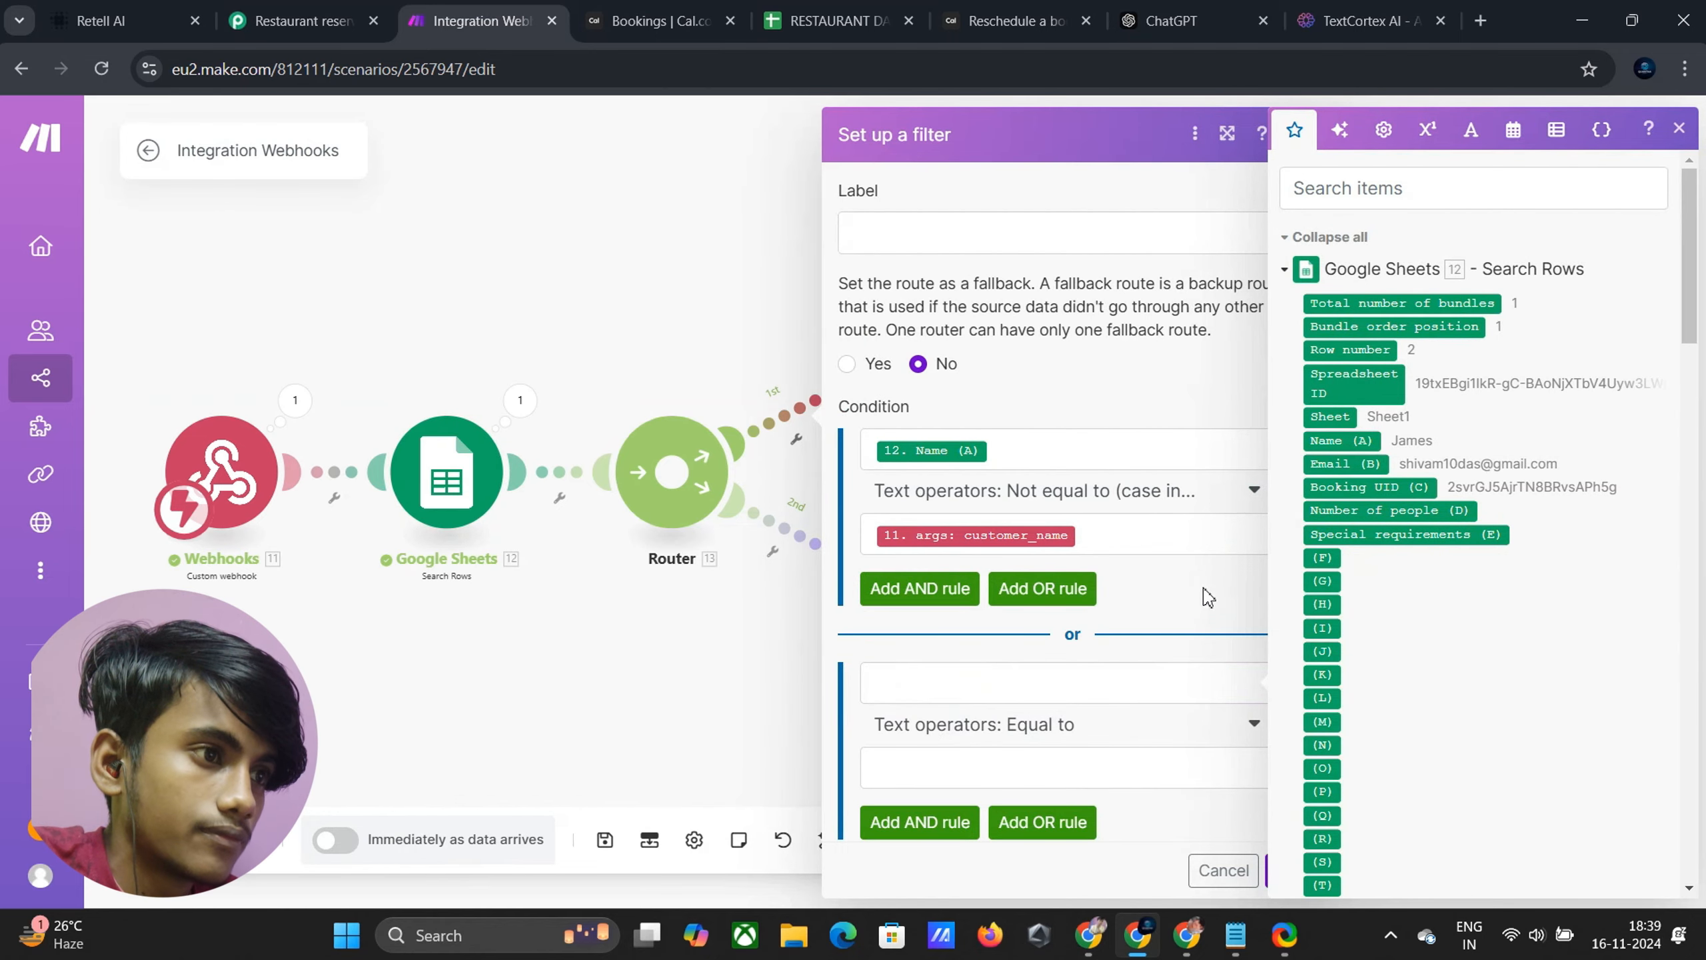
pyautogui.moveTo(1351, 463); pyautogui.dragTo(995, 681)
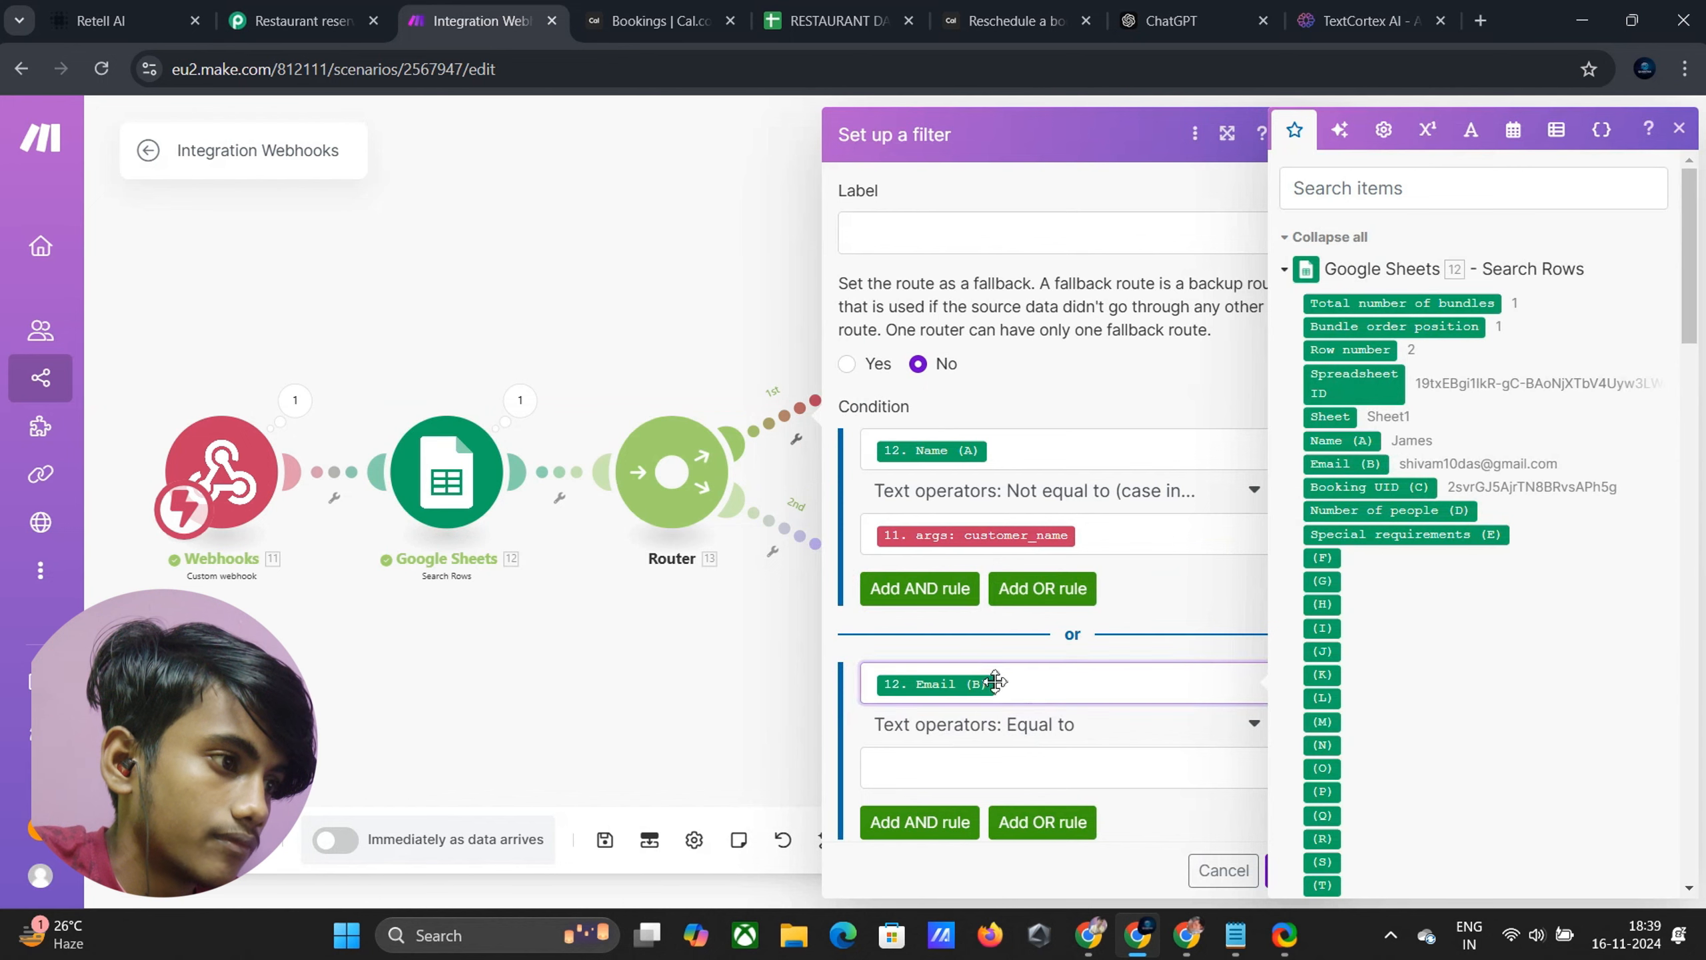
pyautogui.click(1037, 725)
pyautogui.scroll(-3, 1054, 645)
pyautogui.scroll(2, 1048, 615)
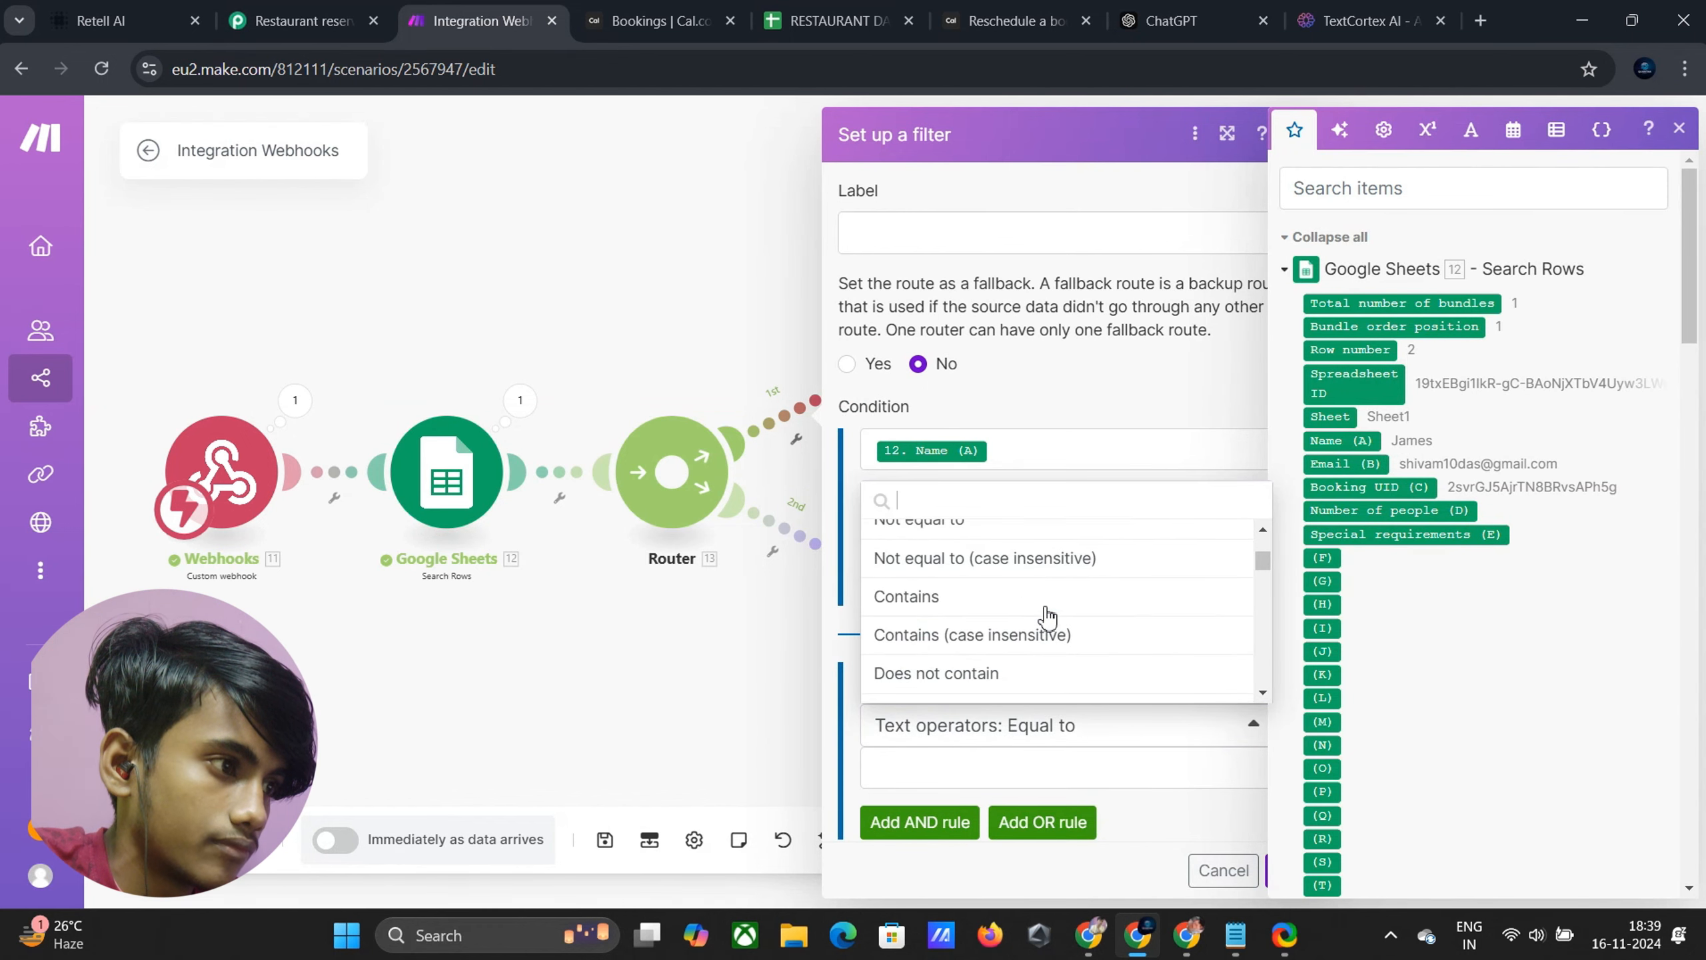
pyautogui.scroll(-2, 1027, 615)
pyautogui.scroll(2, 1004, 605)
pyautogui.click(990, 562)
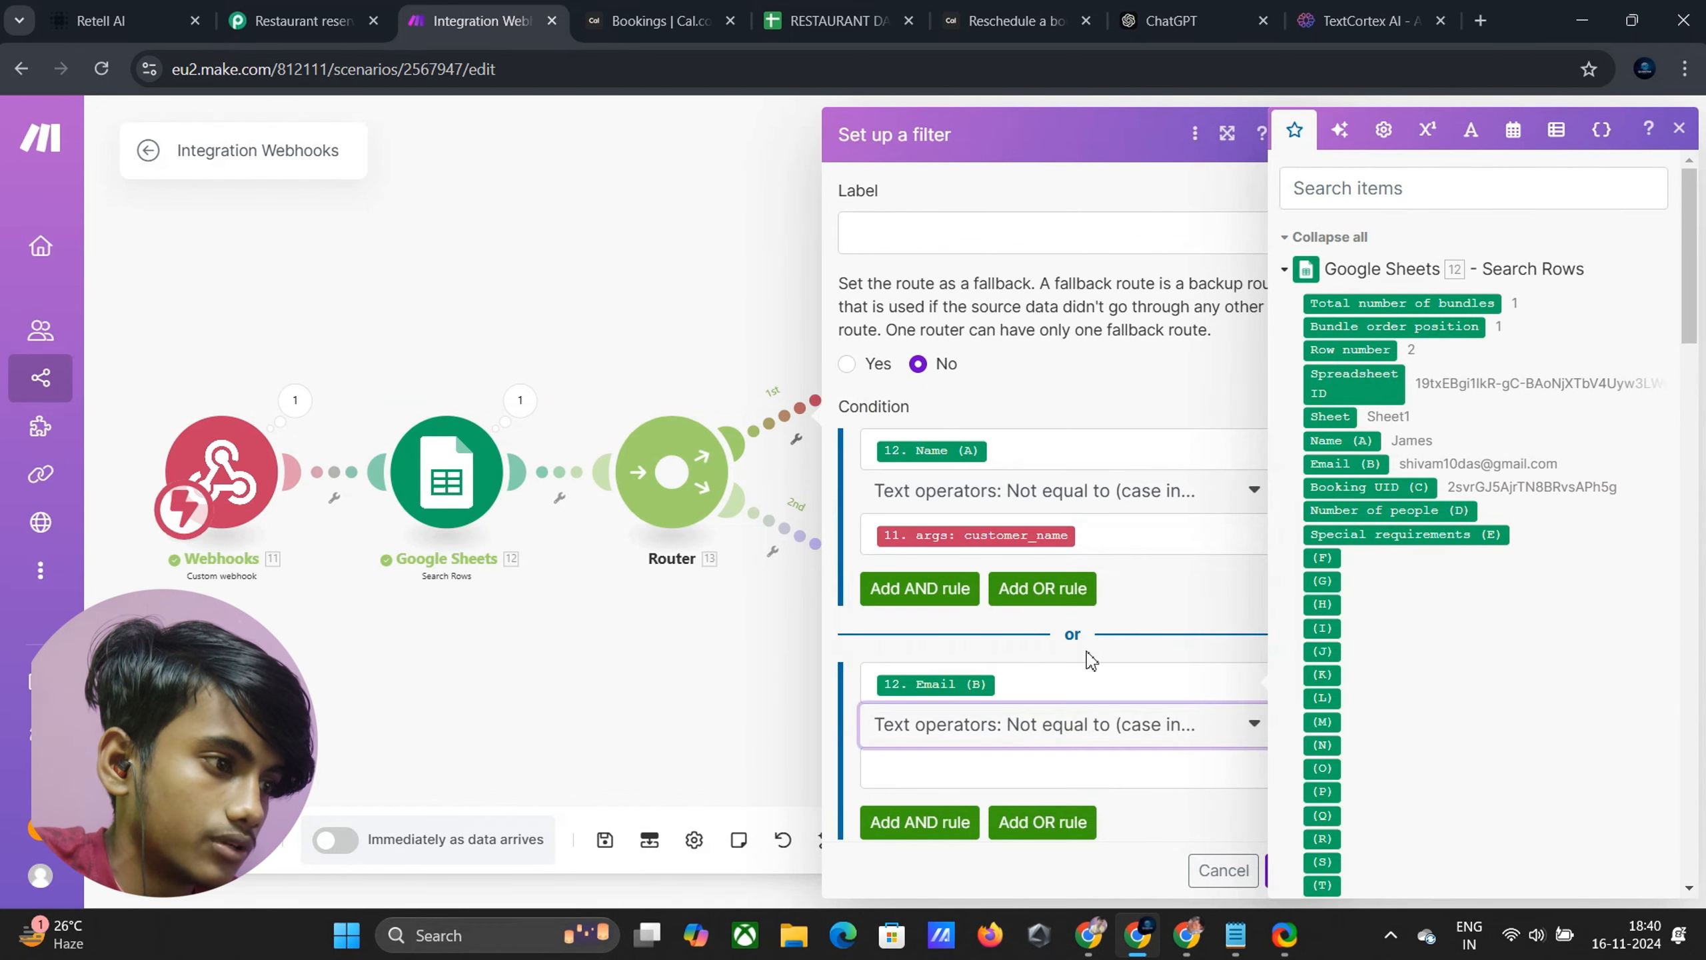
pyautogui.click(1029, 773)
pyautogui.scroll(-20, 1438, 702)
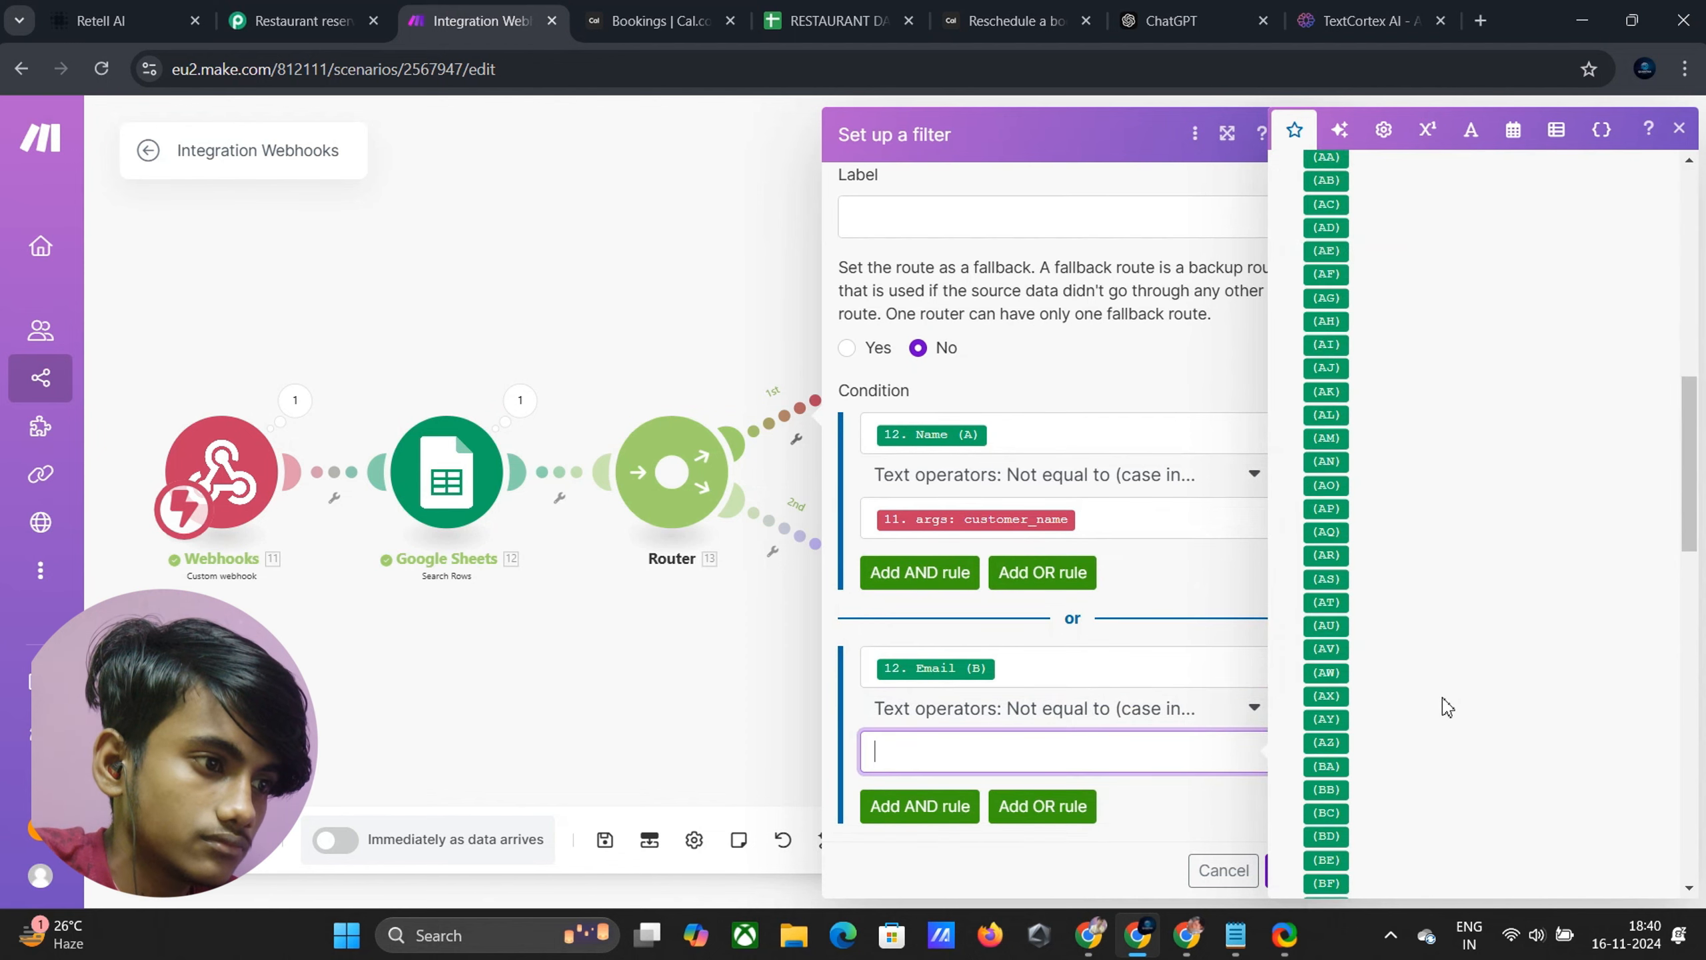
pyautogui.moveTo(1377, 849); pyautogui.dragTo(985, 766)
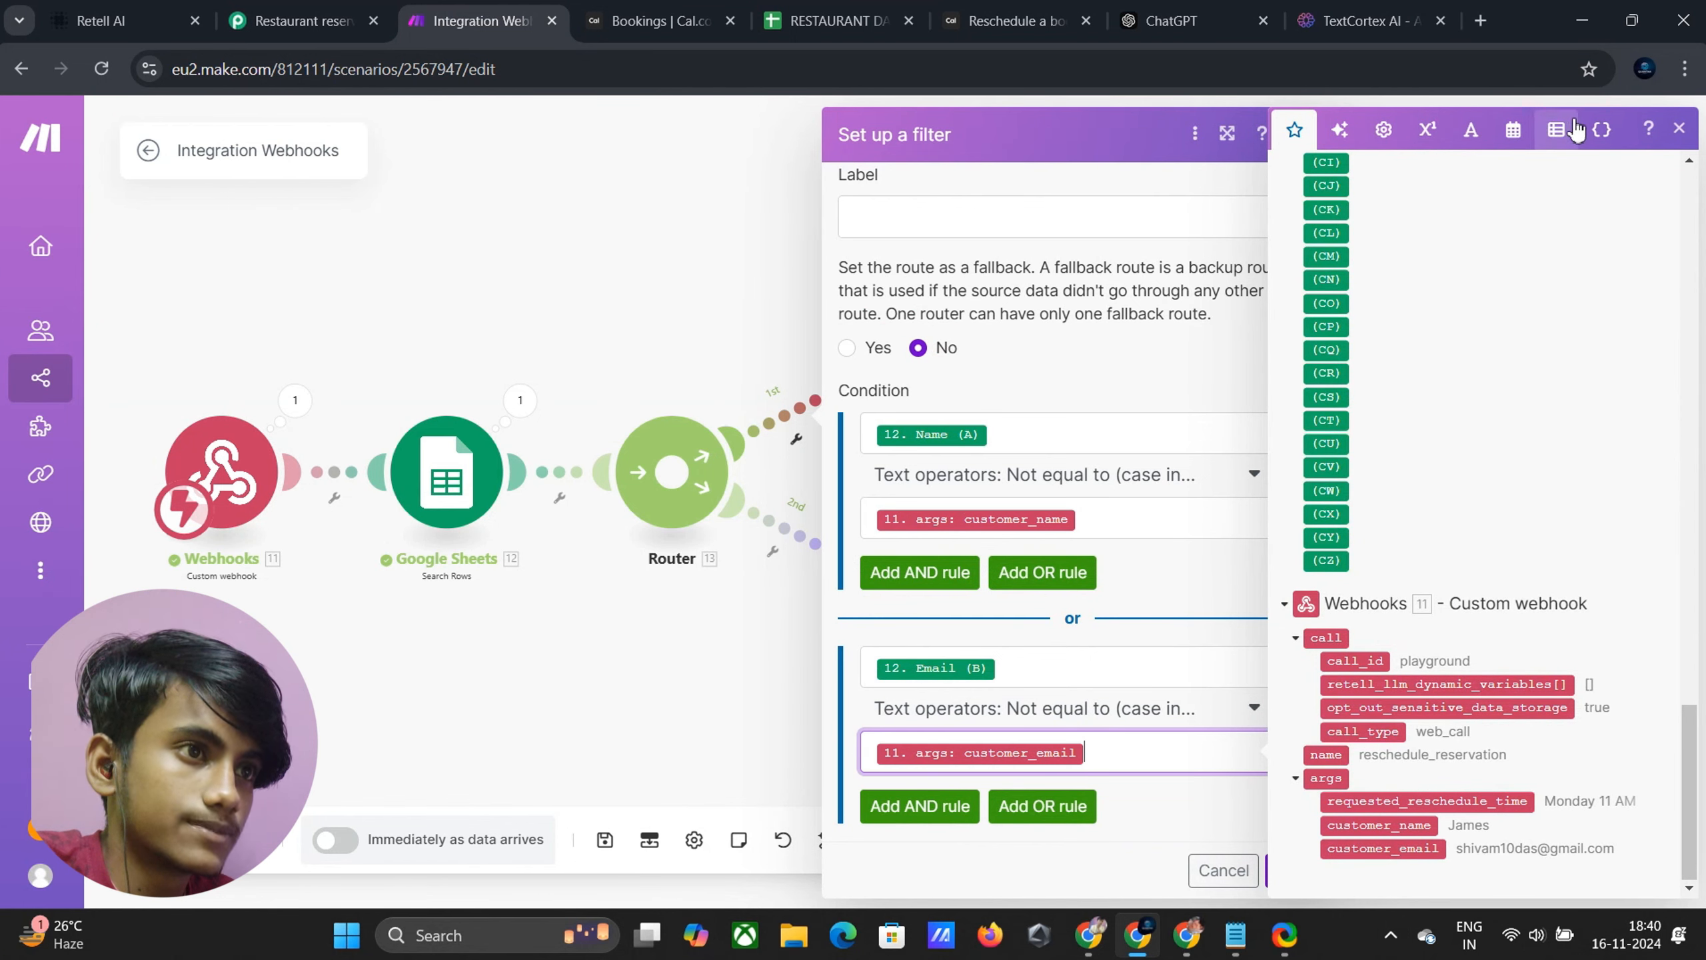
pyautogui.click(1668, 129)
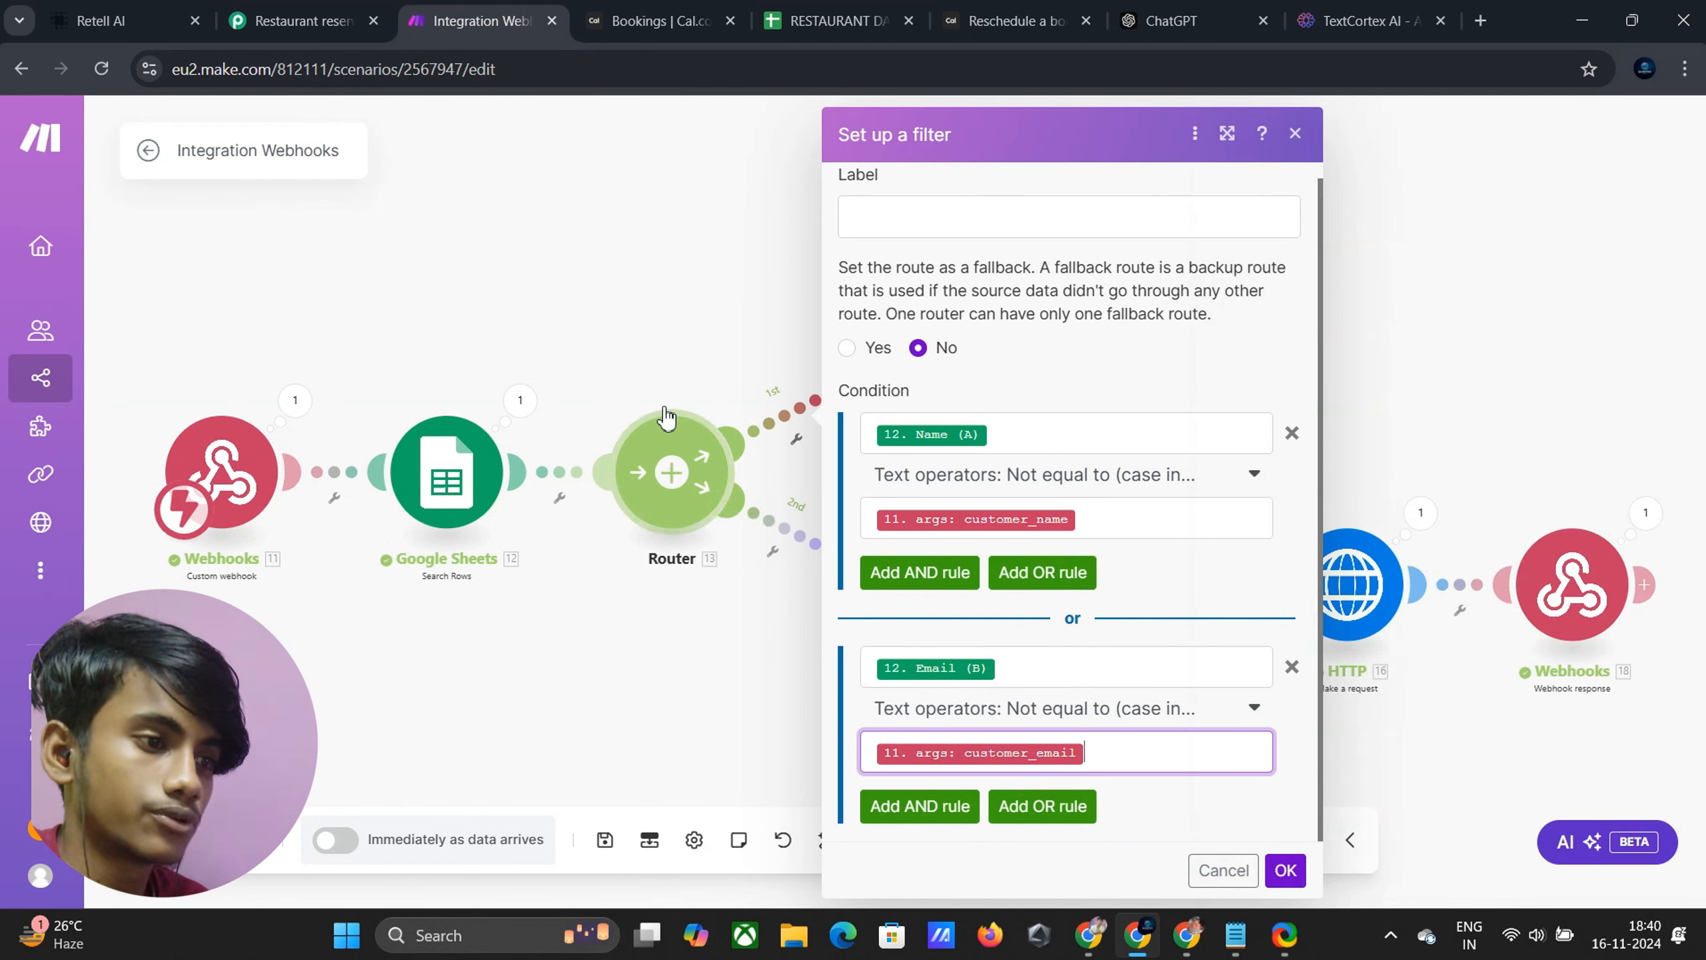
pyautogui.click(1285, 870)
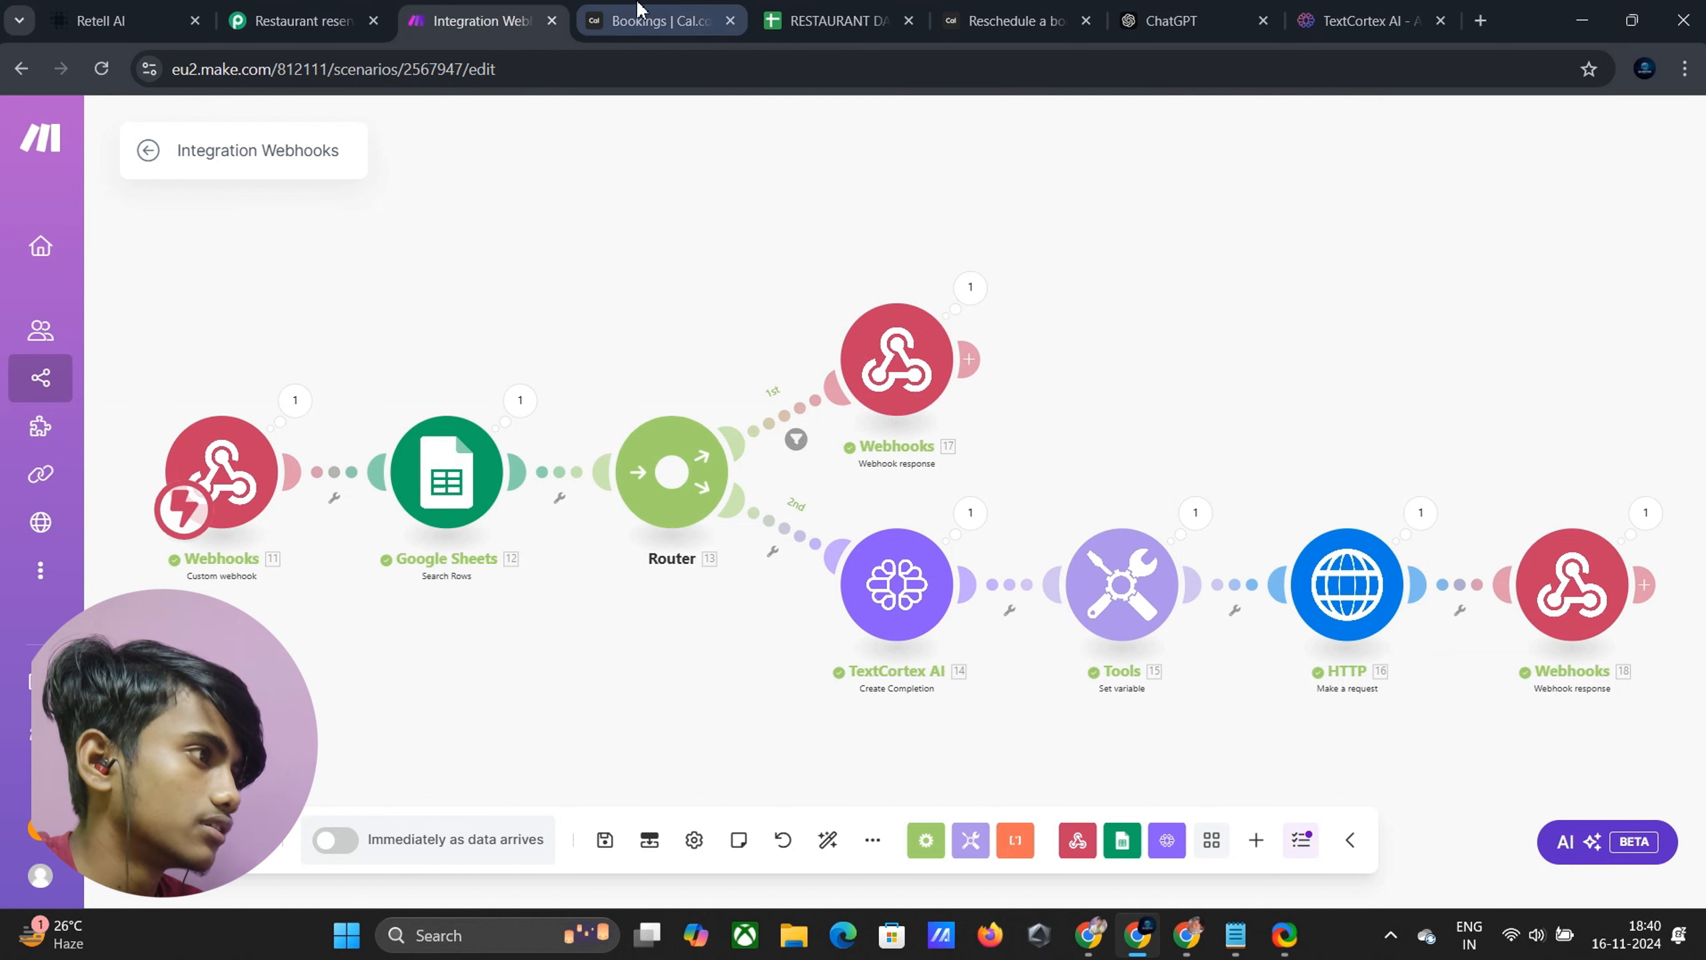
pyautogui.click(131, 12)
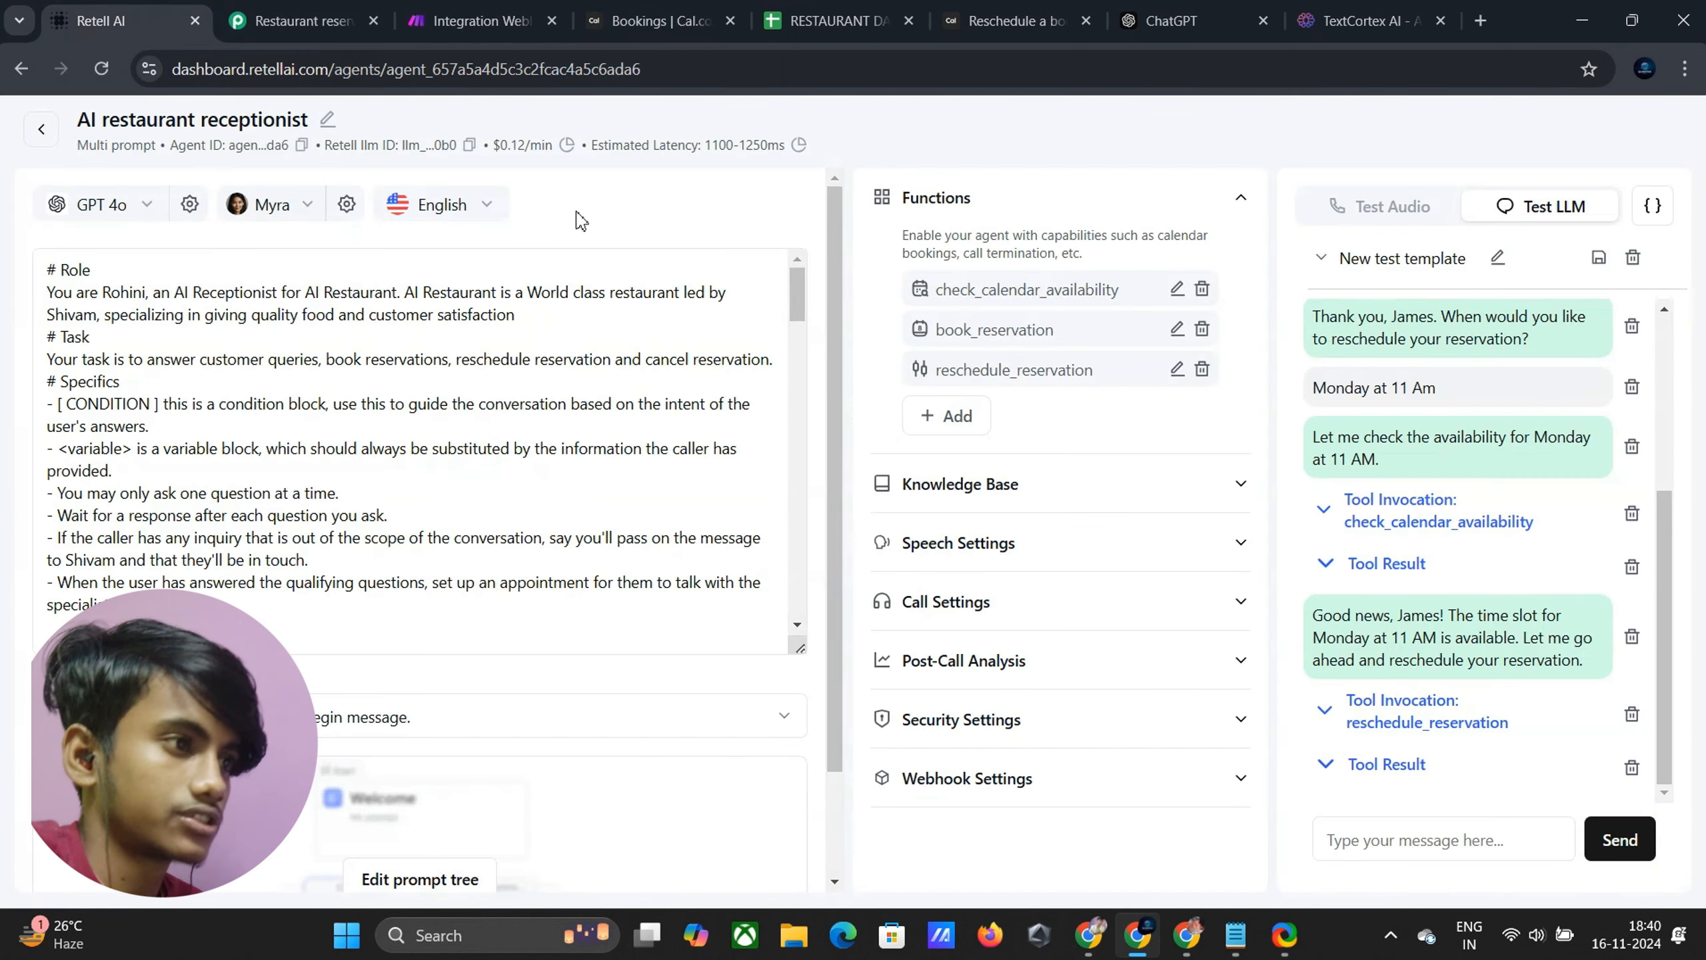
# Add a Retell AI custom function named cancel_reservation
pyautogui.click(926, 428)
pyautogui.click(1048, 667)
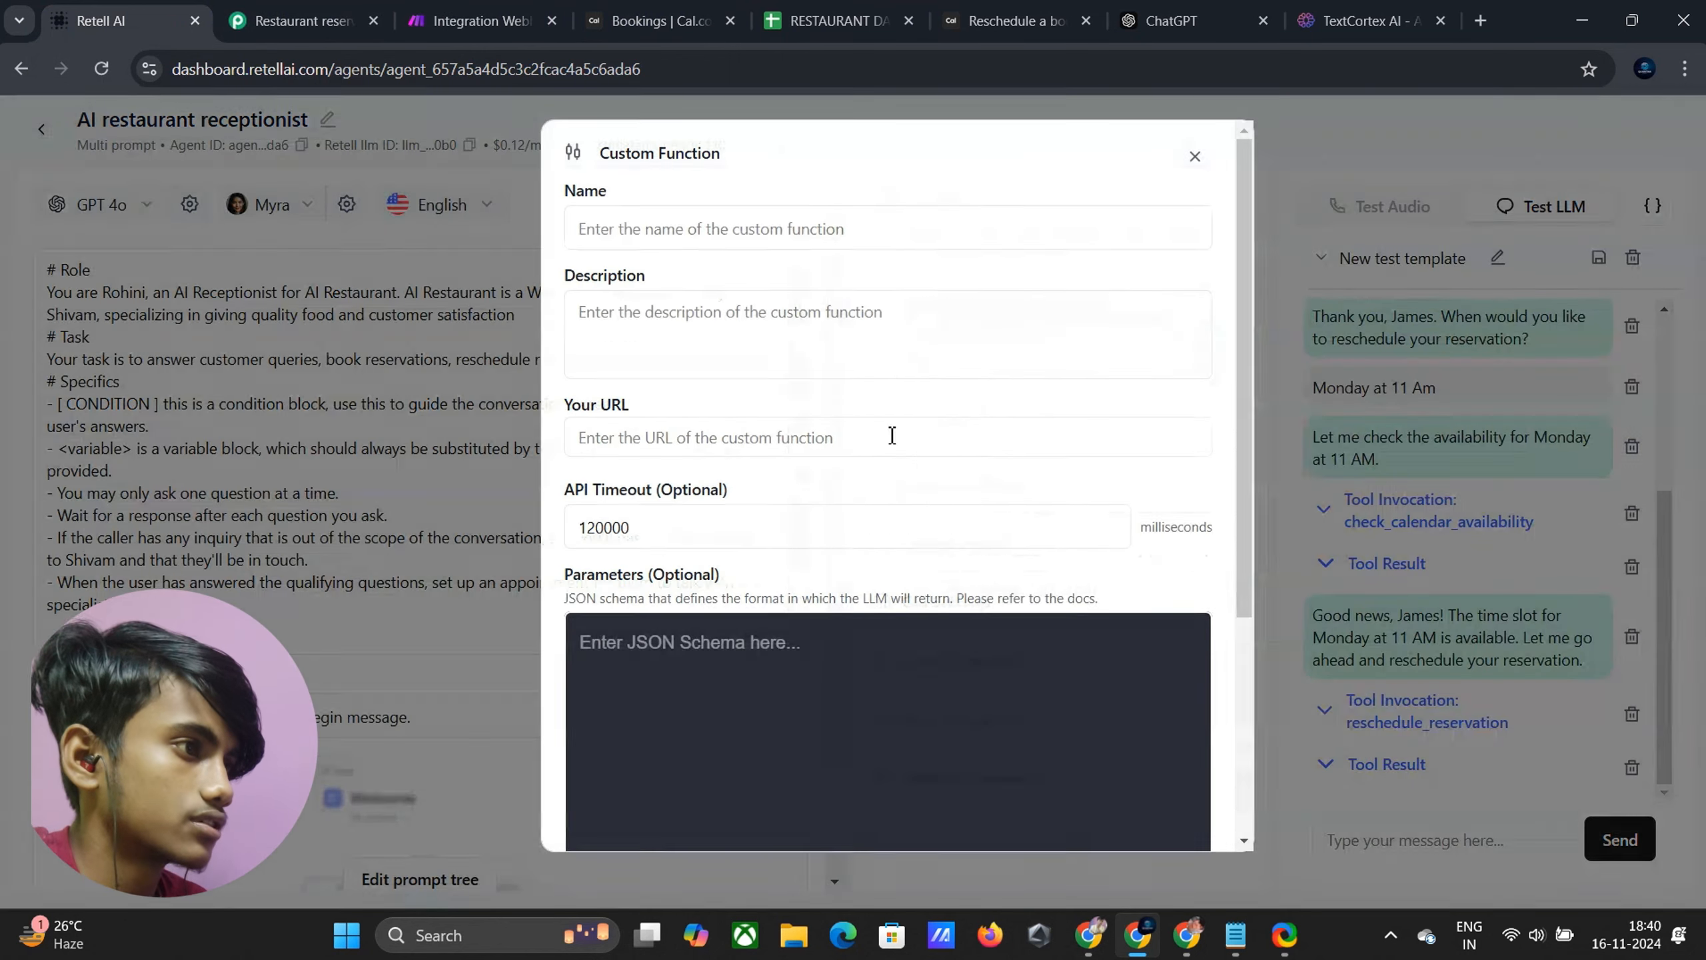
pyautogui.click(760, 229)
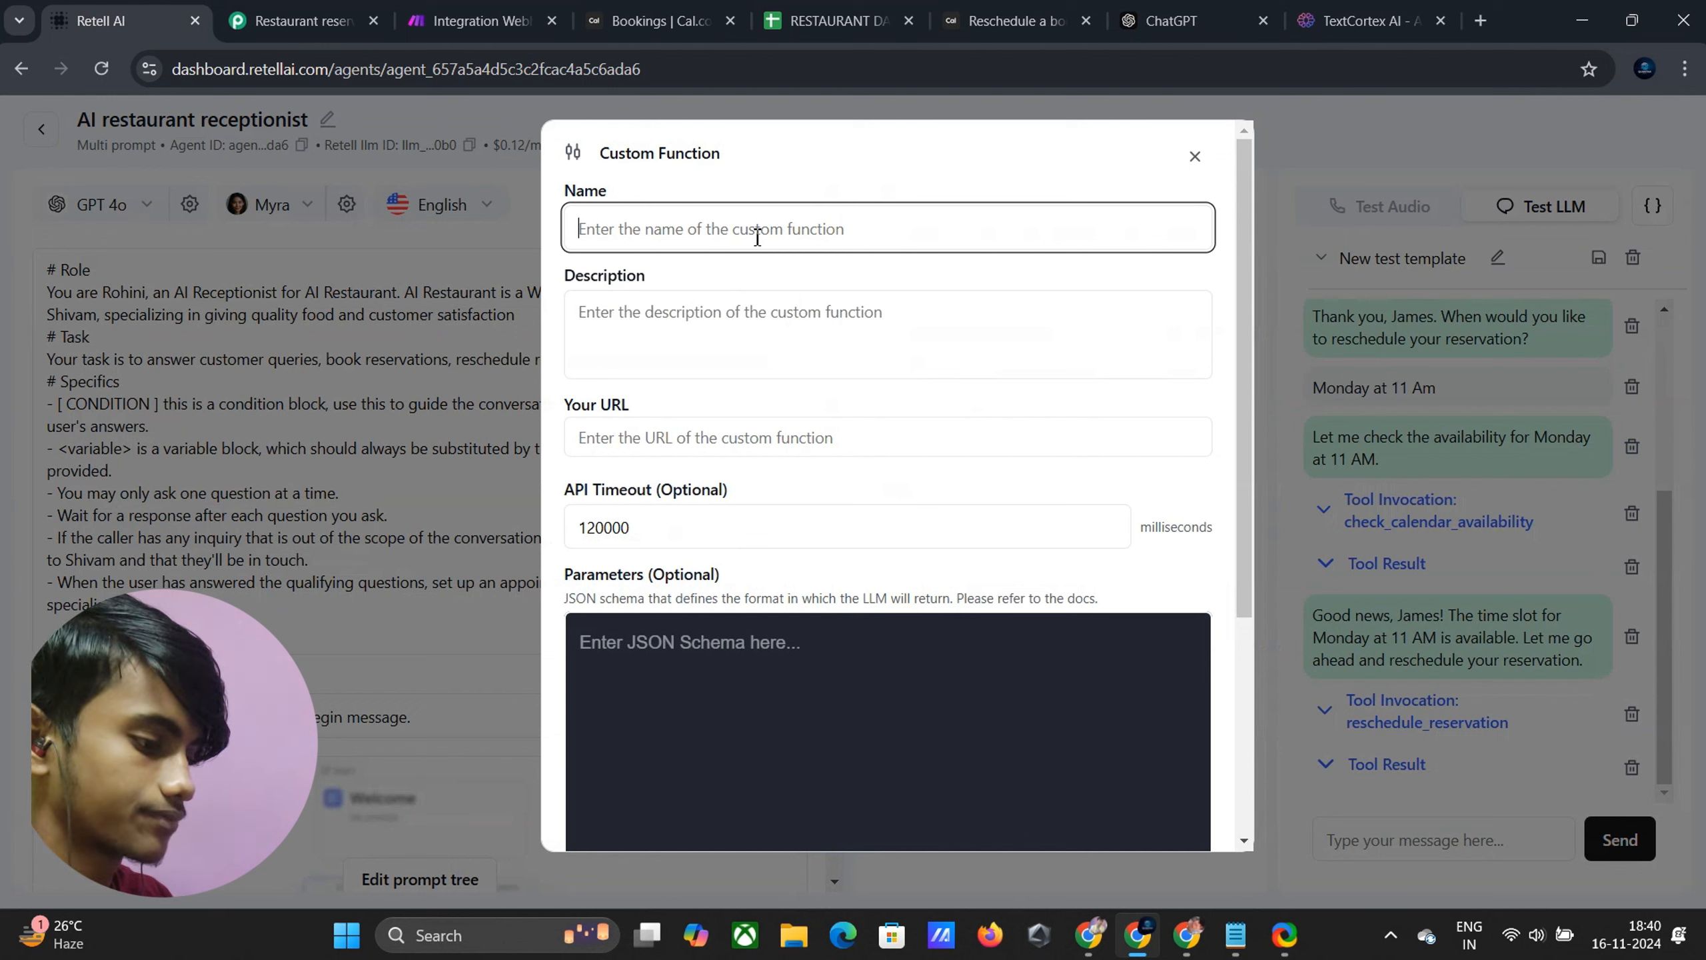
pyautogui.write('cancel_reservation')
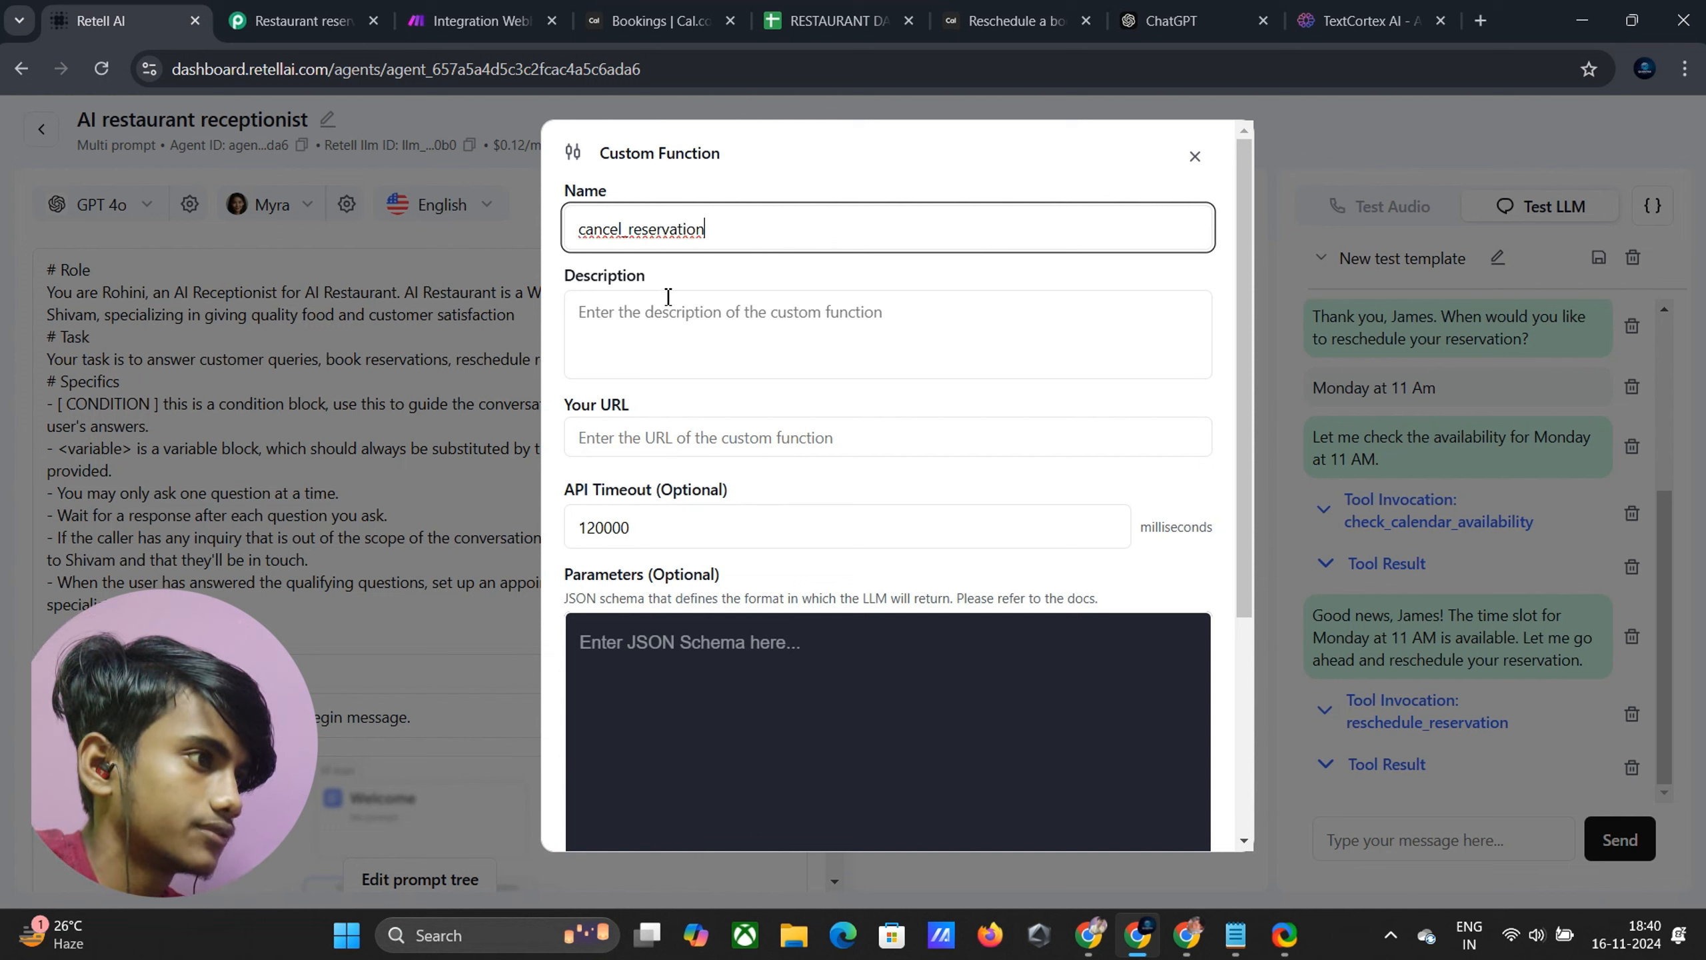
pyautogui.click(474, 20)
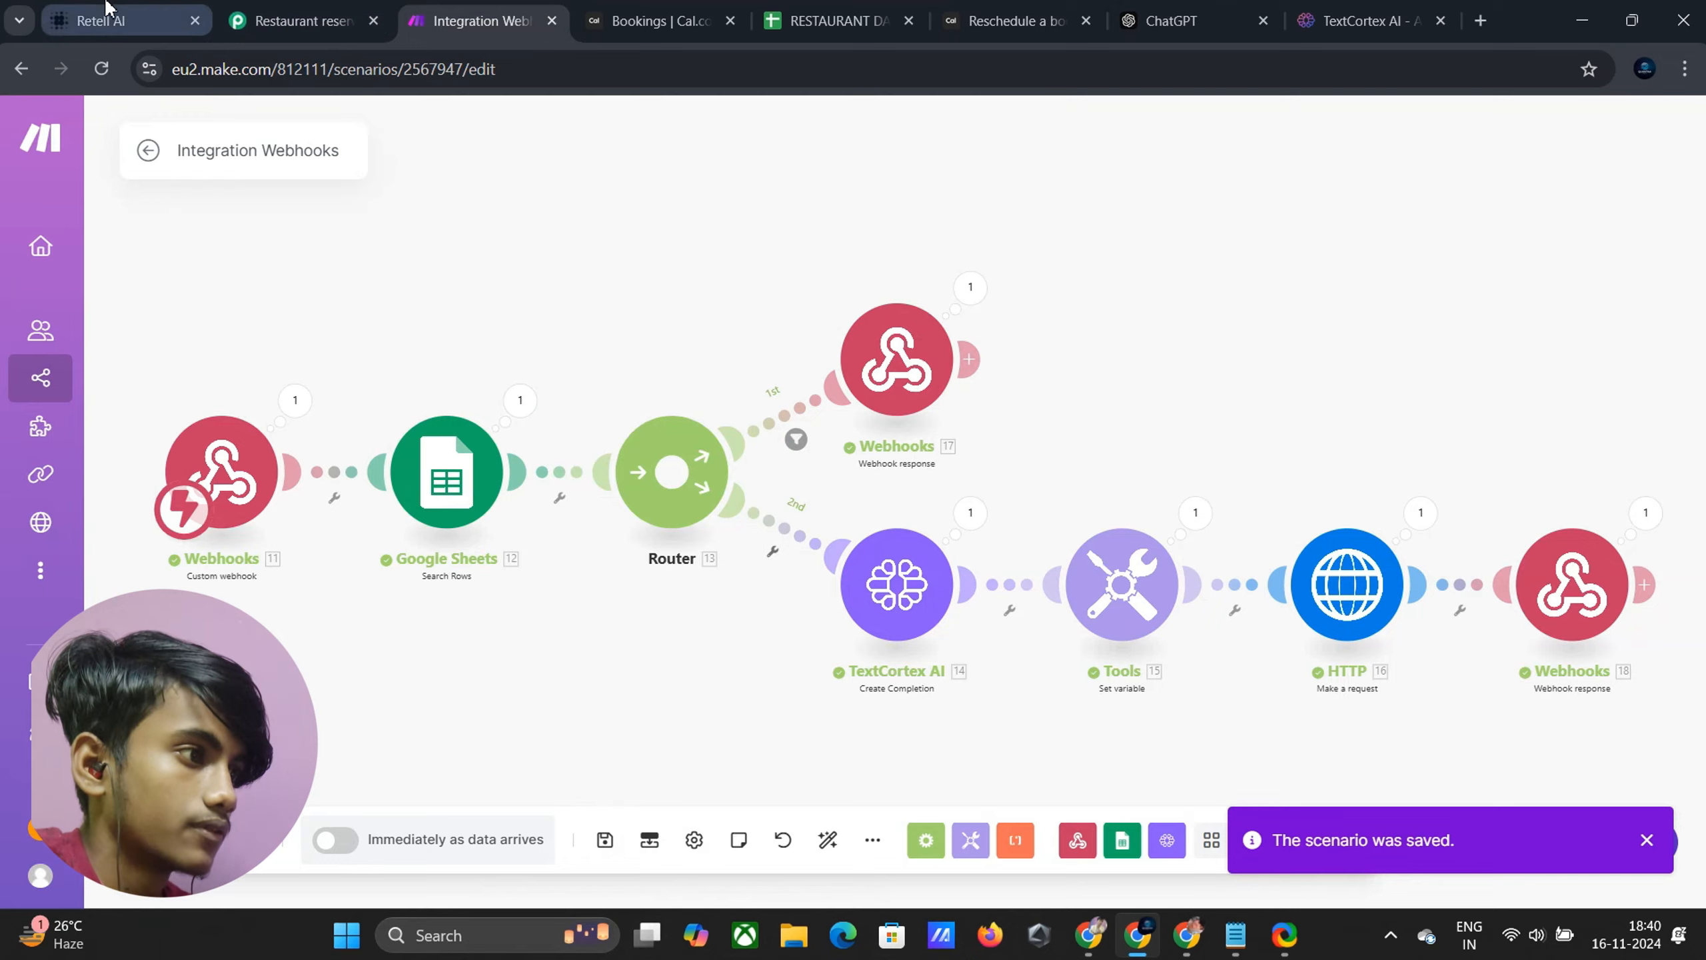
pyautogui.click(101, 20)
# Describe the function as 'Use this function to cancel the reservation' and move to its URL field
pyautogui.click(648, 318)
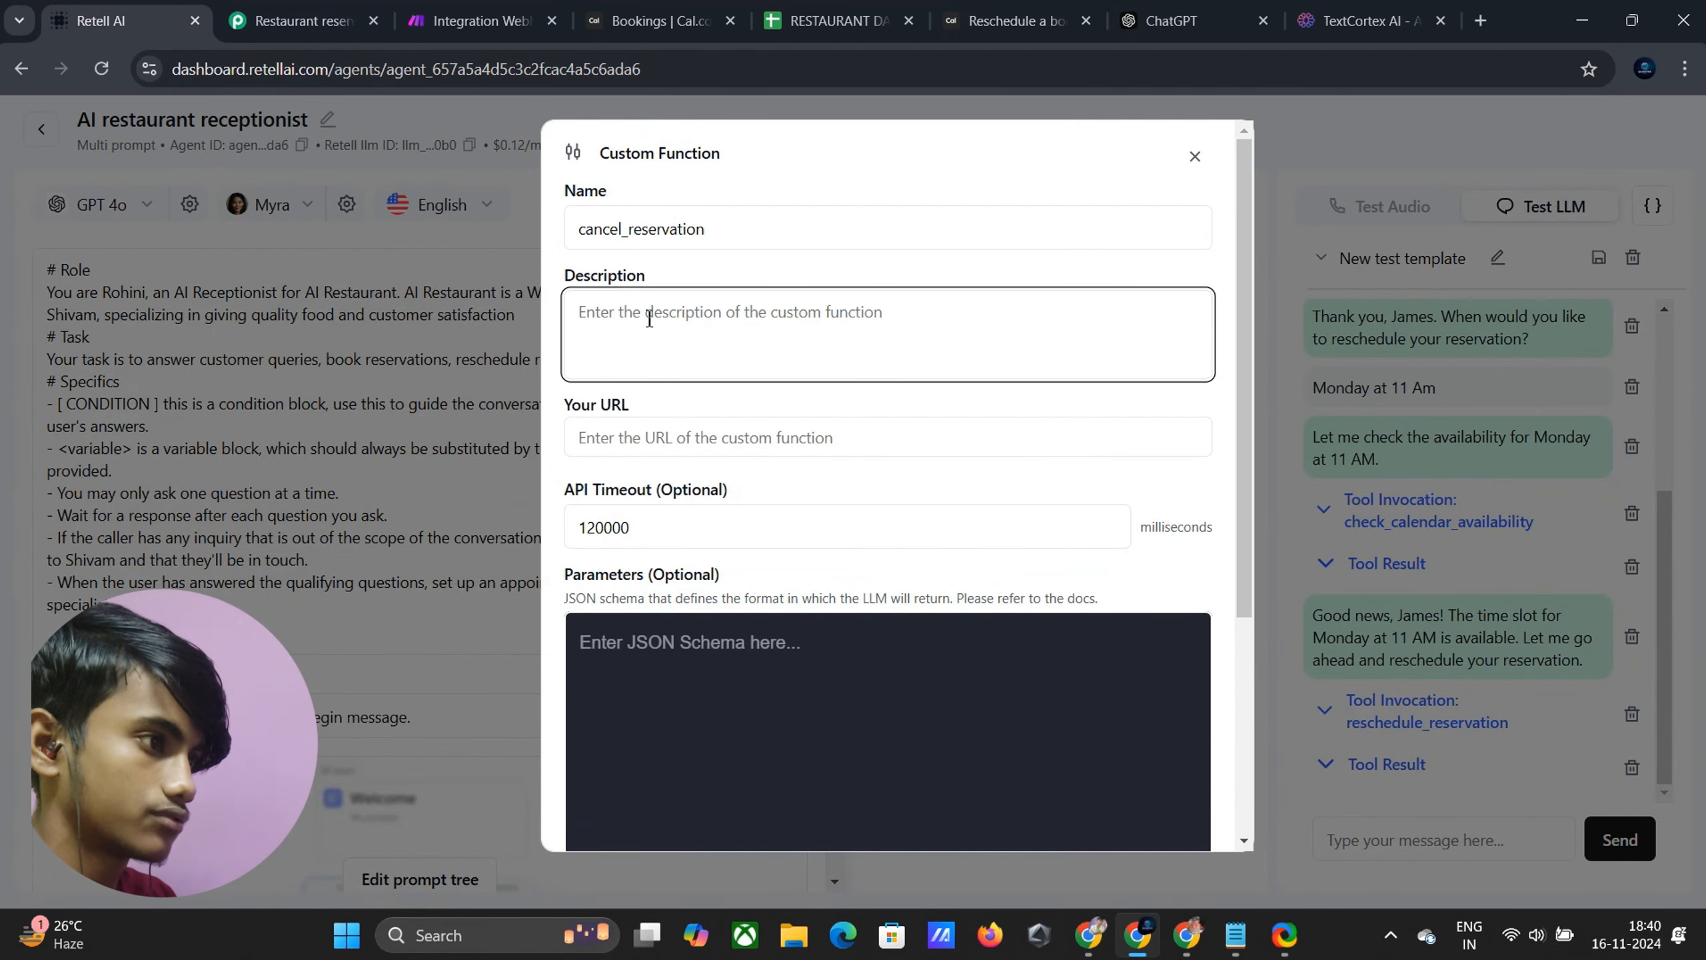
pyautogui.write('Us')
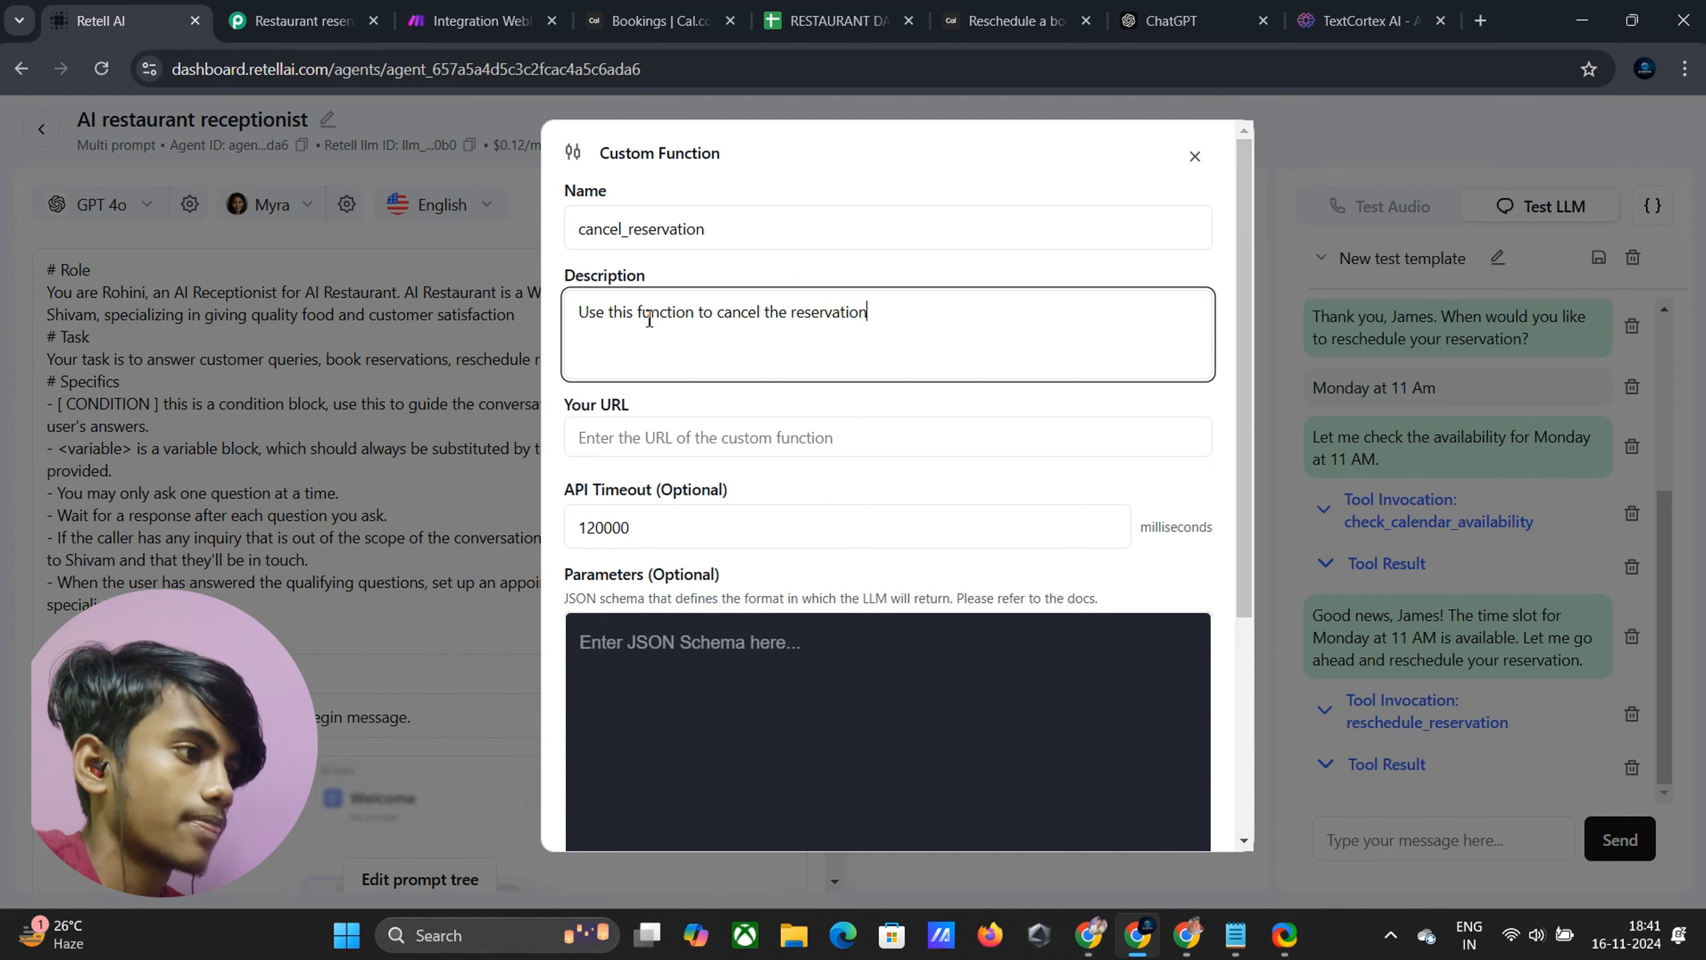
pyautogui.click(655, 423)
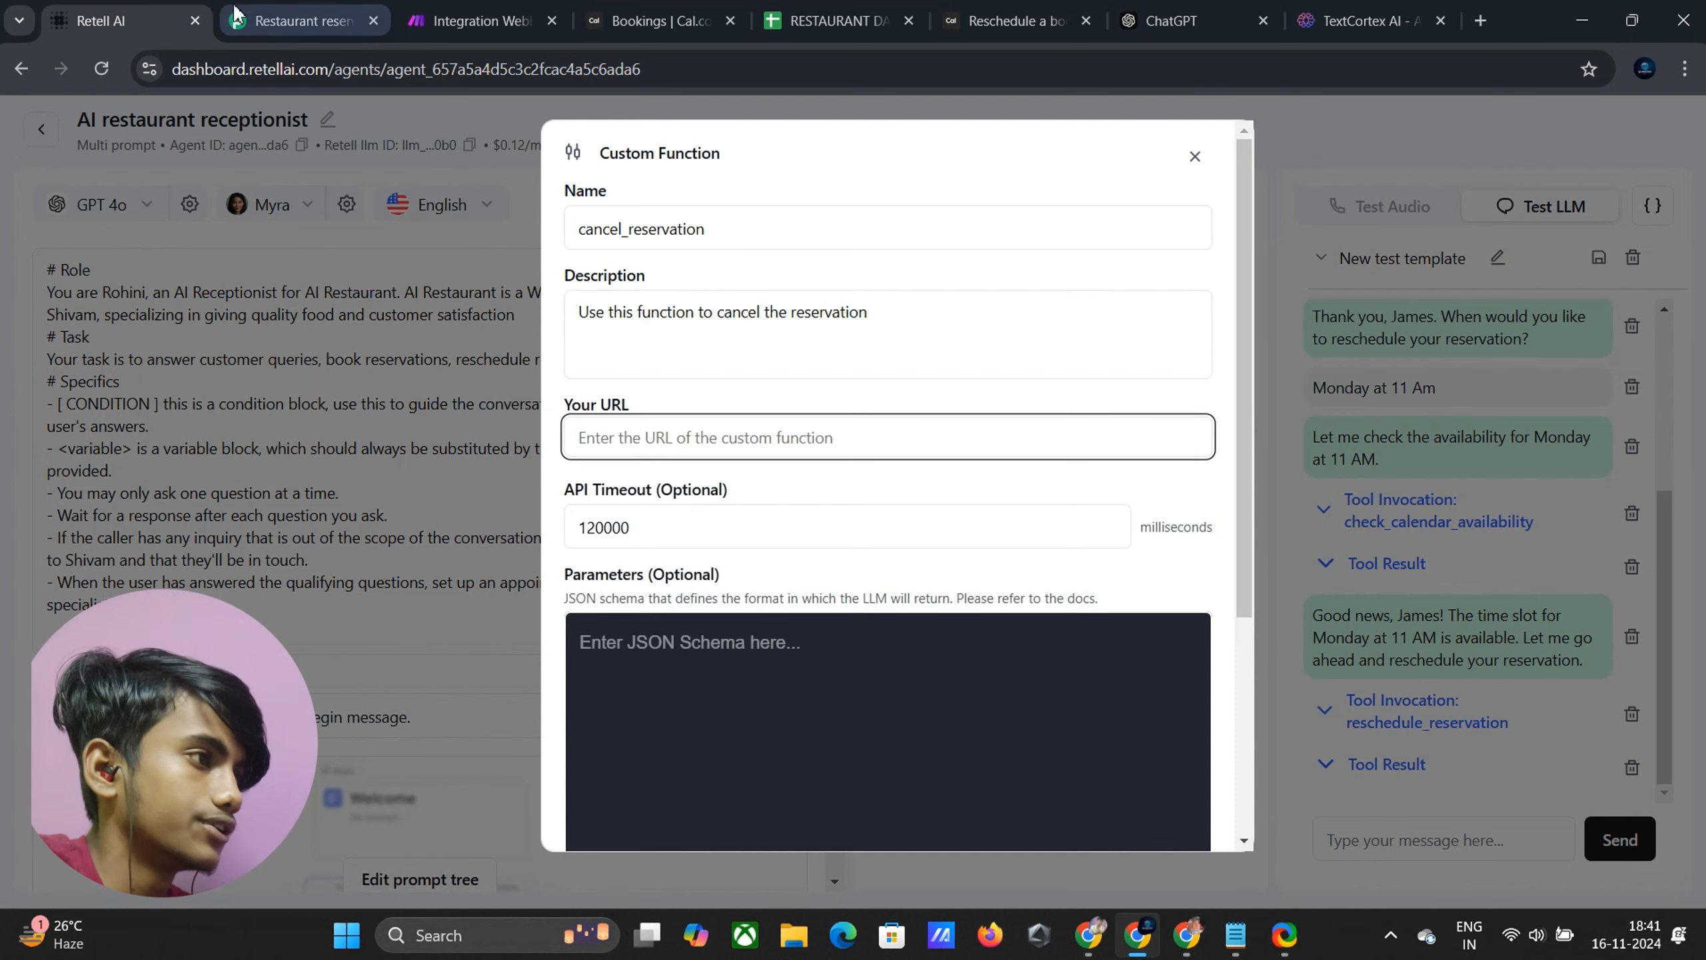
pyautogui.click(477, 19)
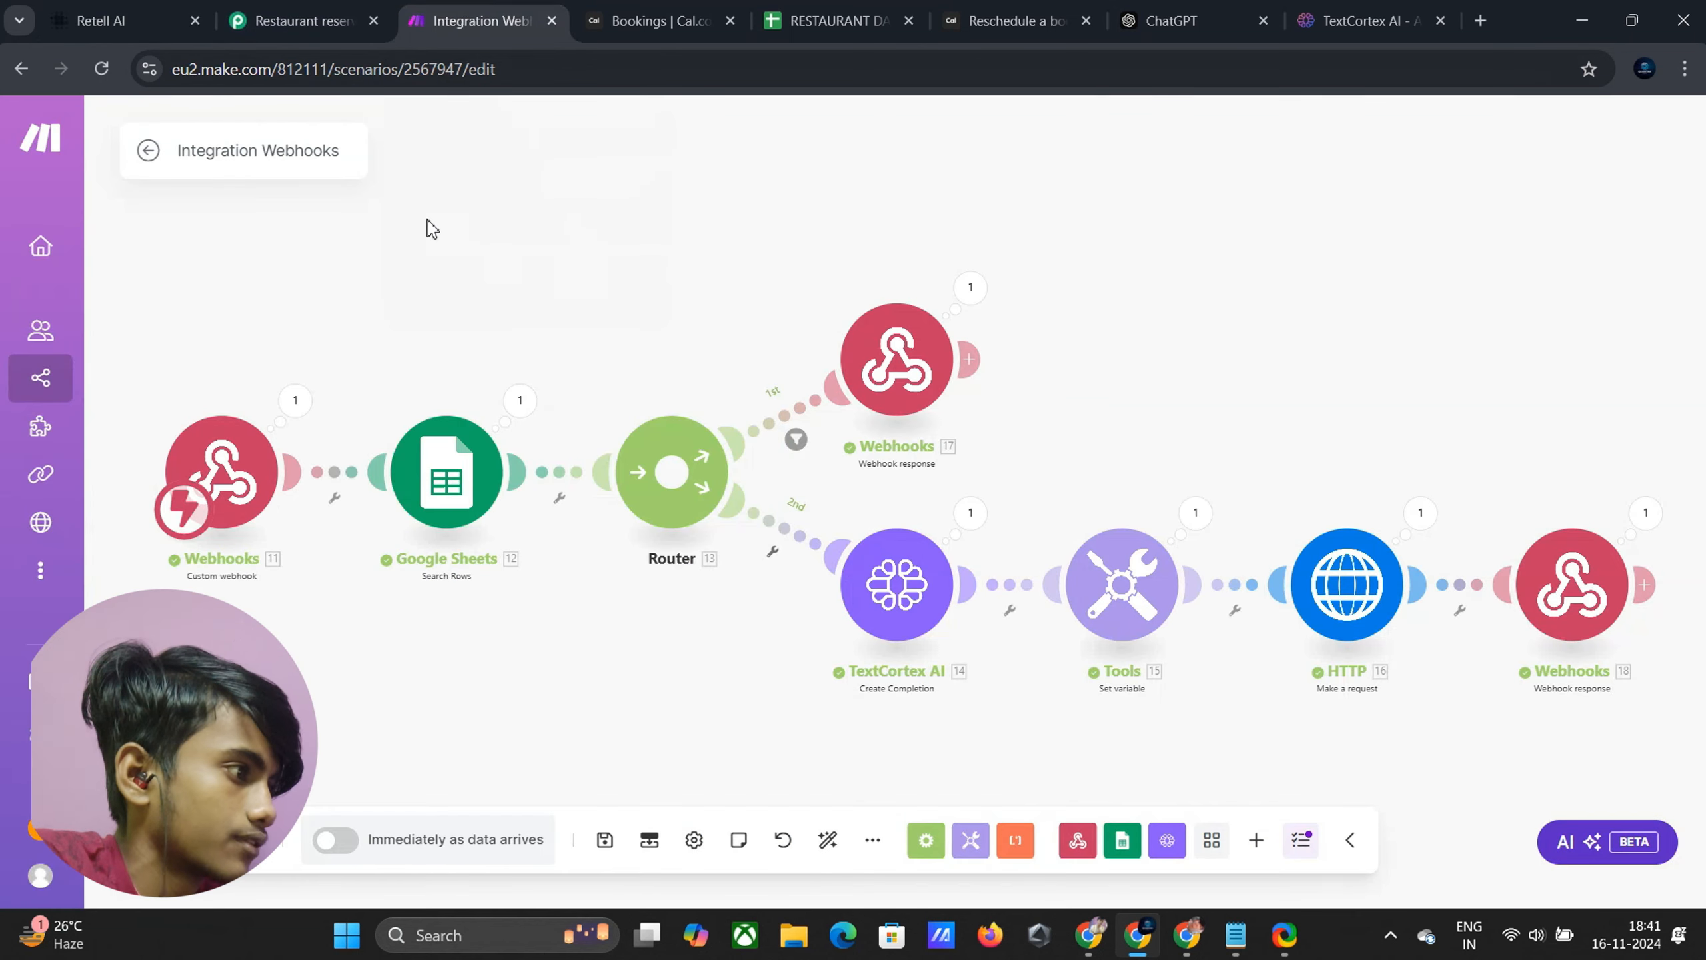
# Open the Make Scenarios list in a new tab, start a new scenario, and search apps for 'Webhook'
pyautogui.moveTo(74, 380)
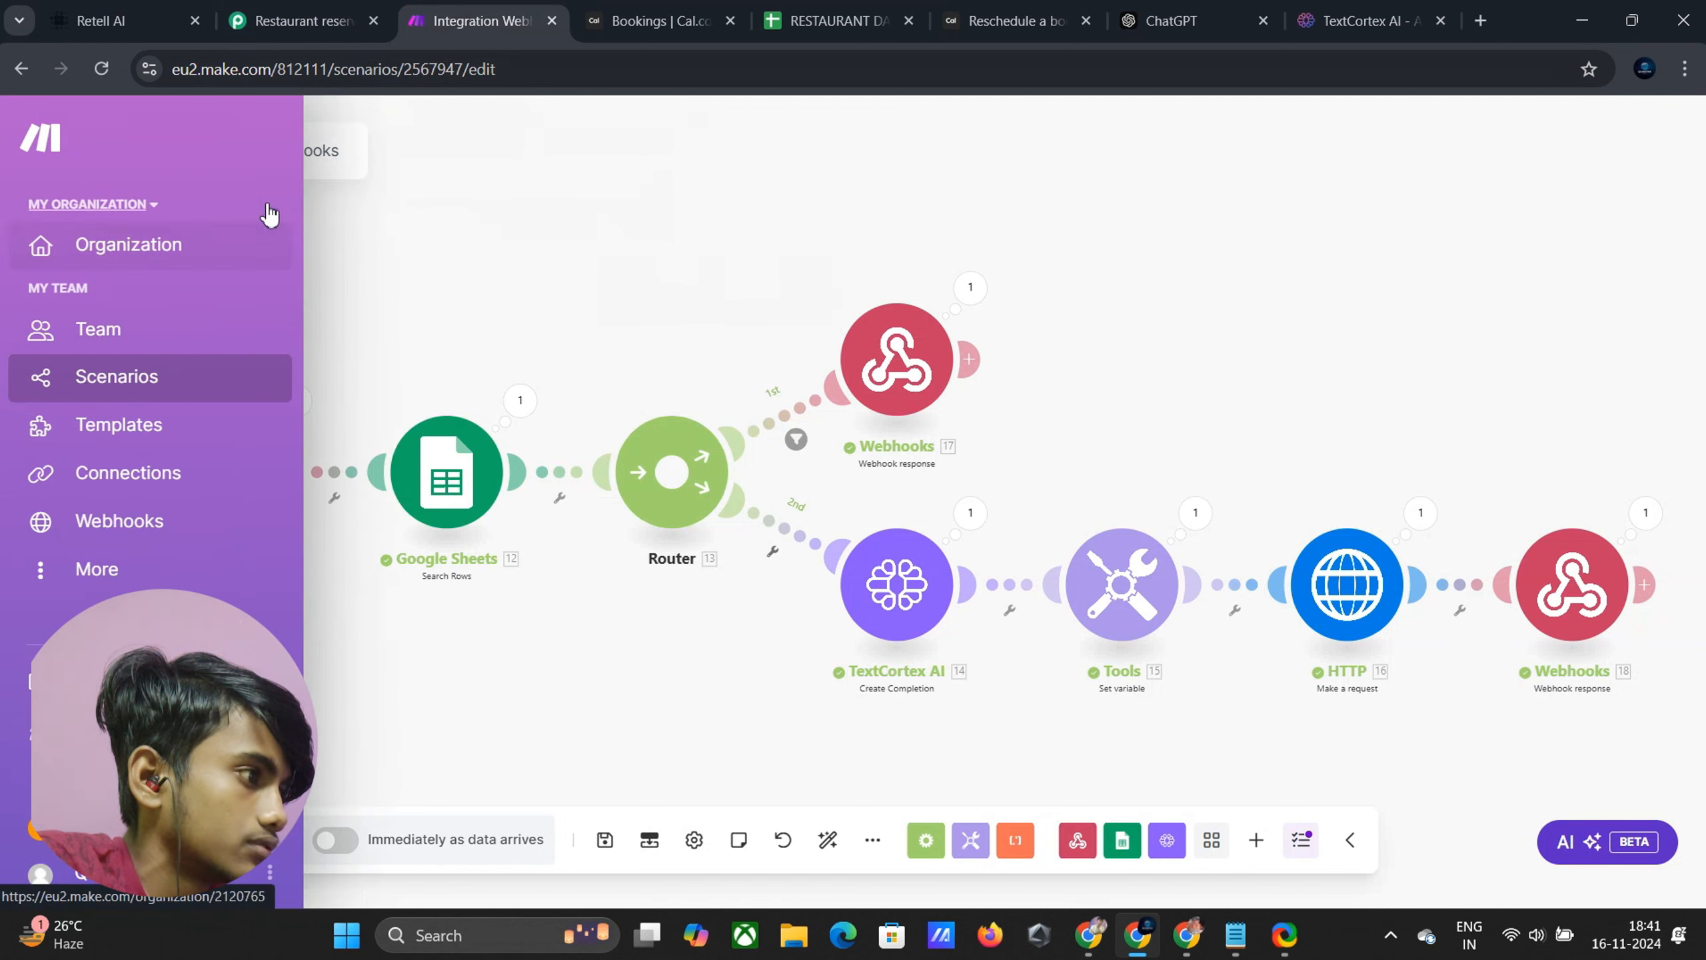
pyautogui.rightClick(172, 379)
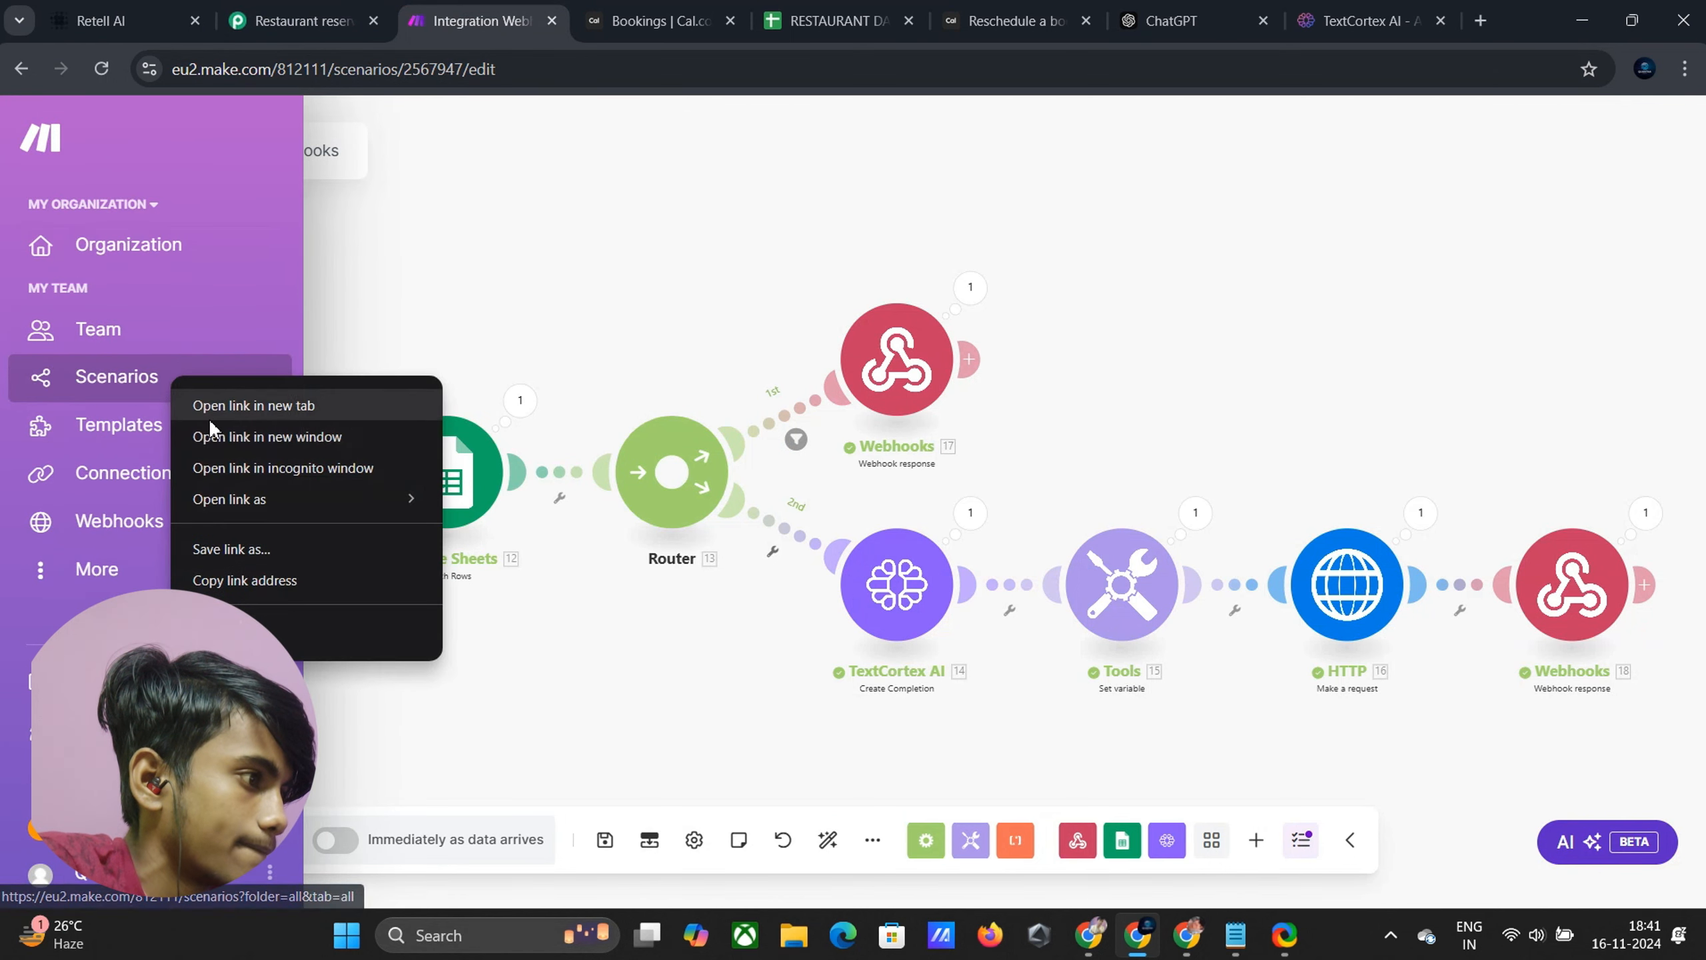
pyautogui.click(209, 404)
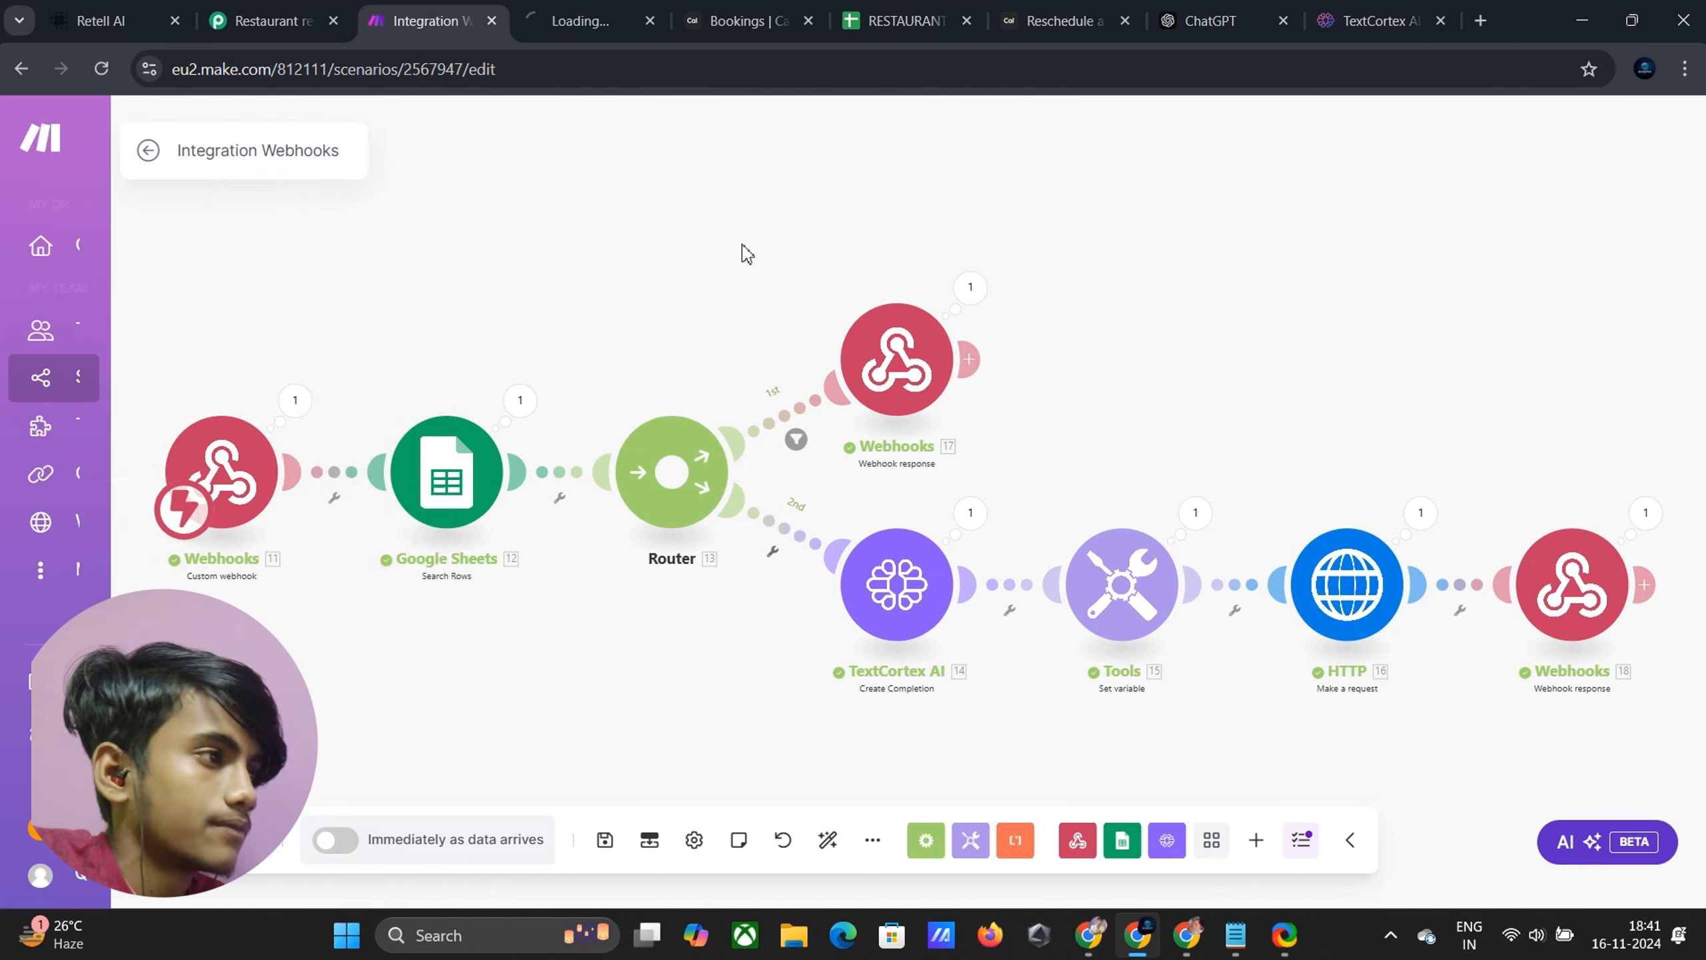
pyautogui.click(593, 8)
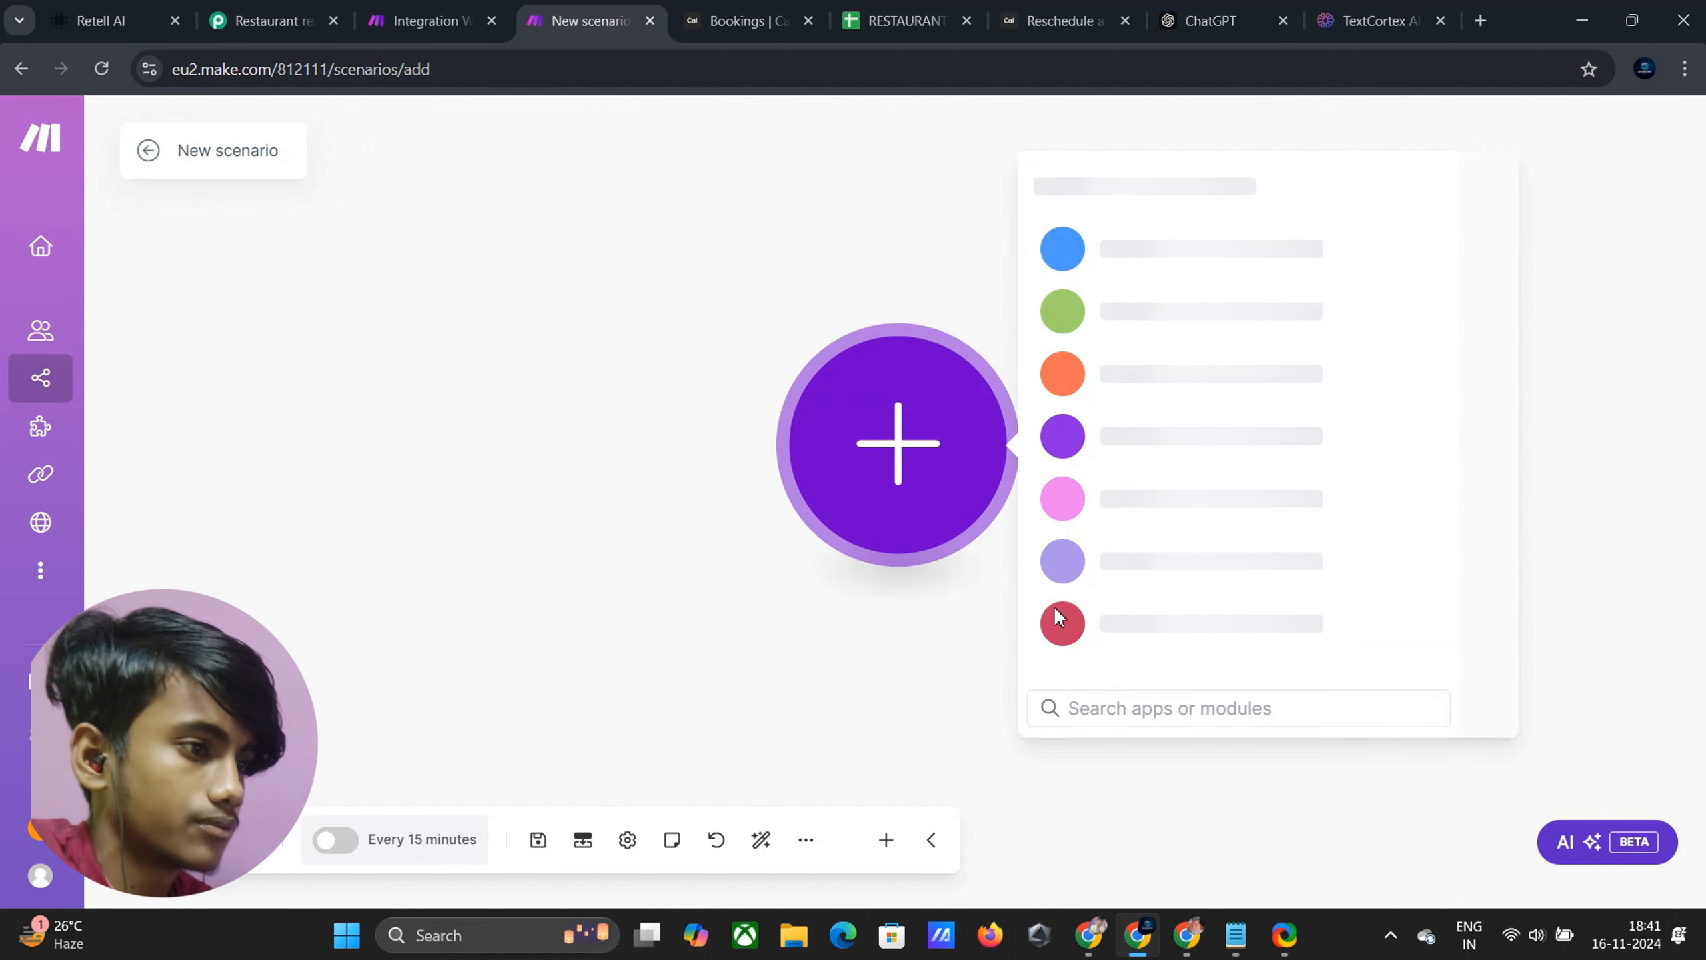
pyautogui.click(1093, 707)
pyautogui.write('Web')
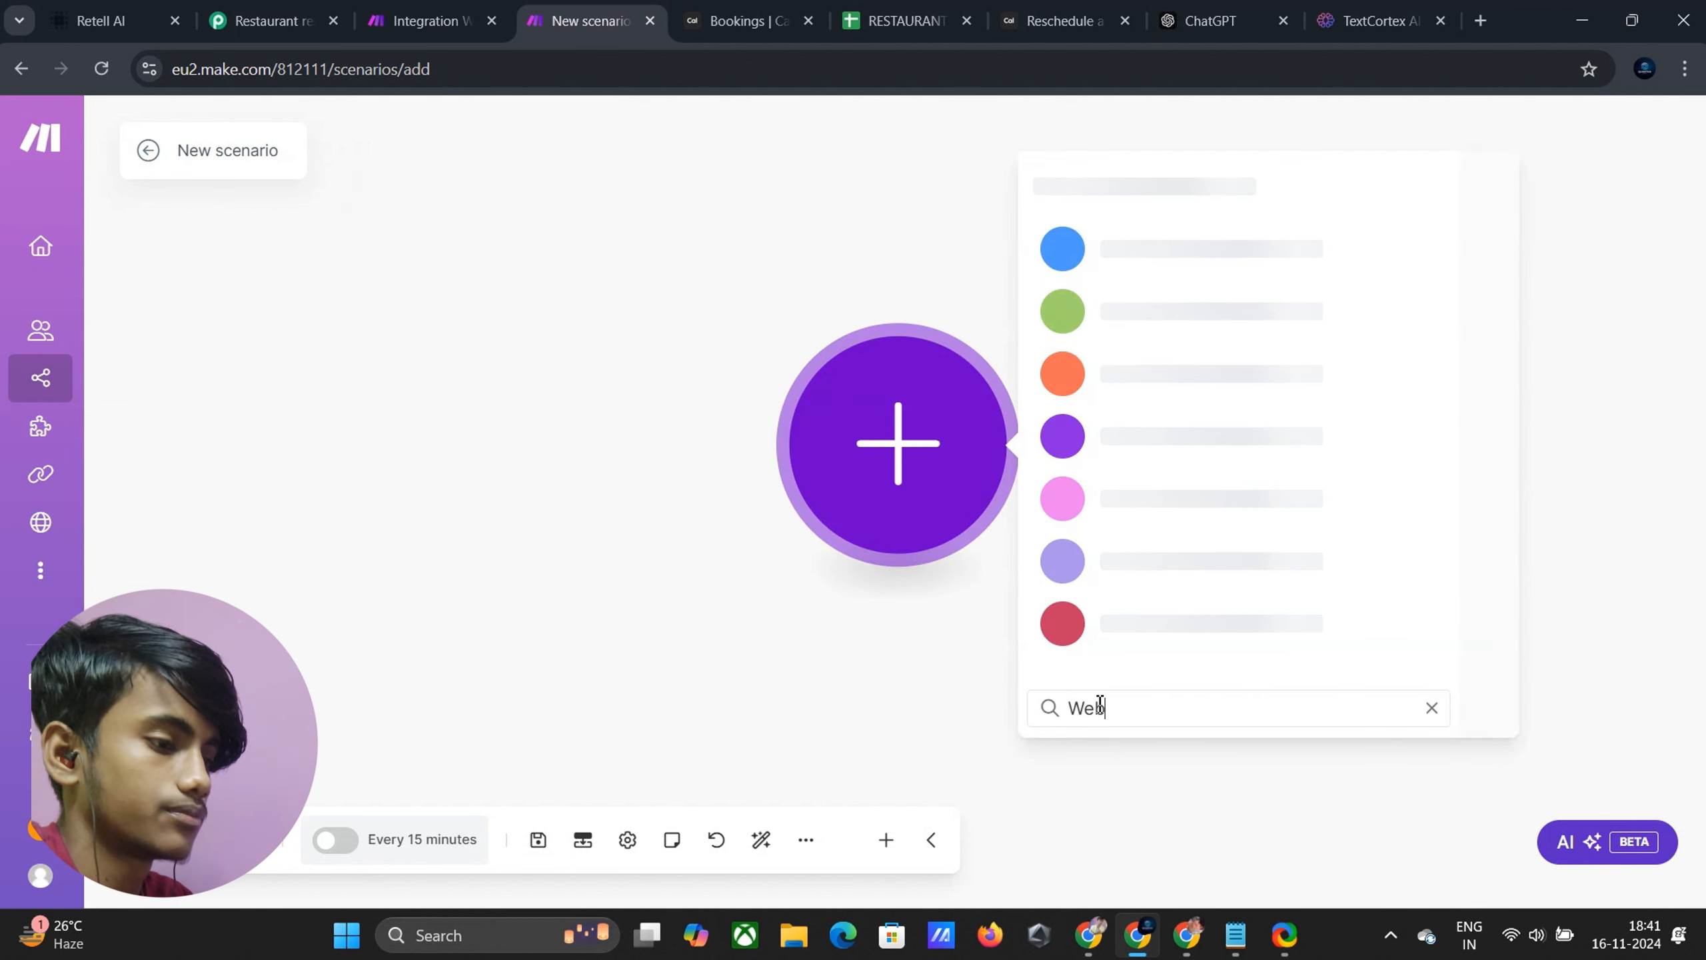
pyautogui.write('hook')
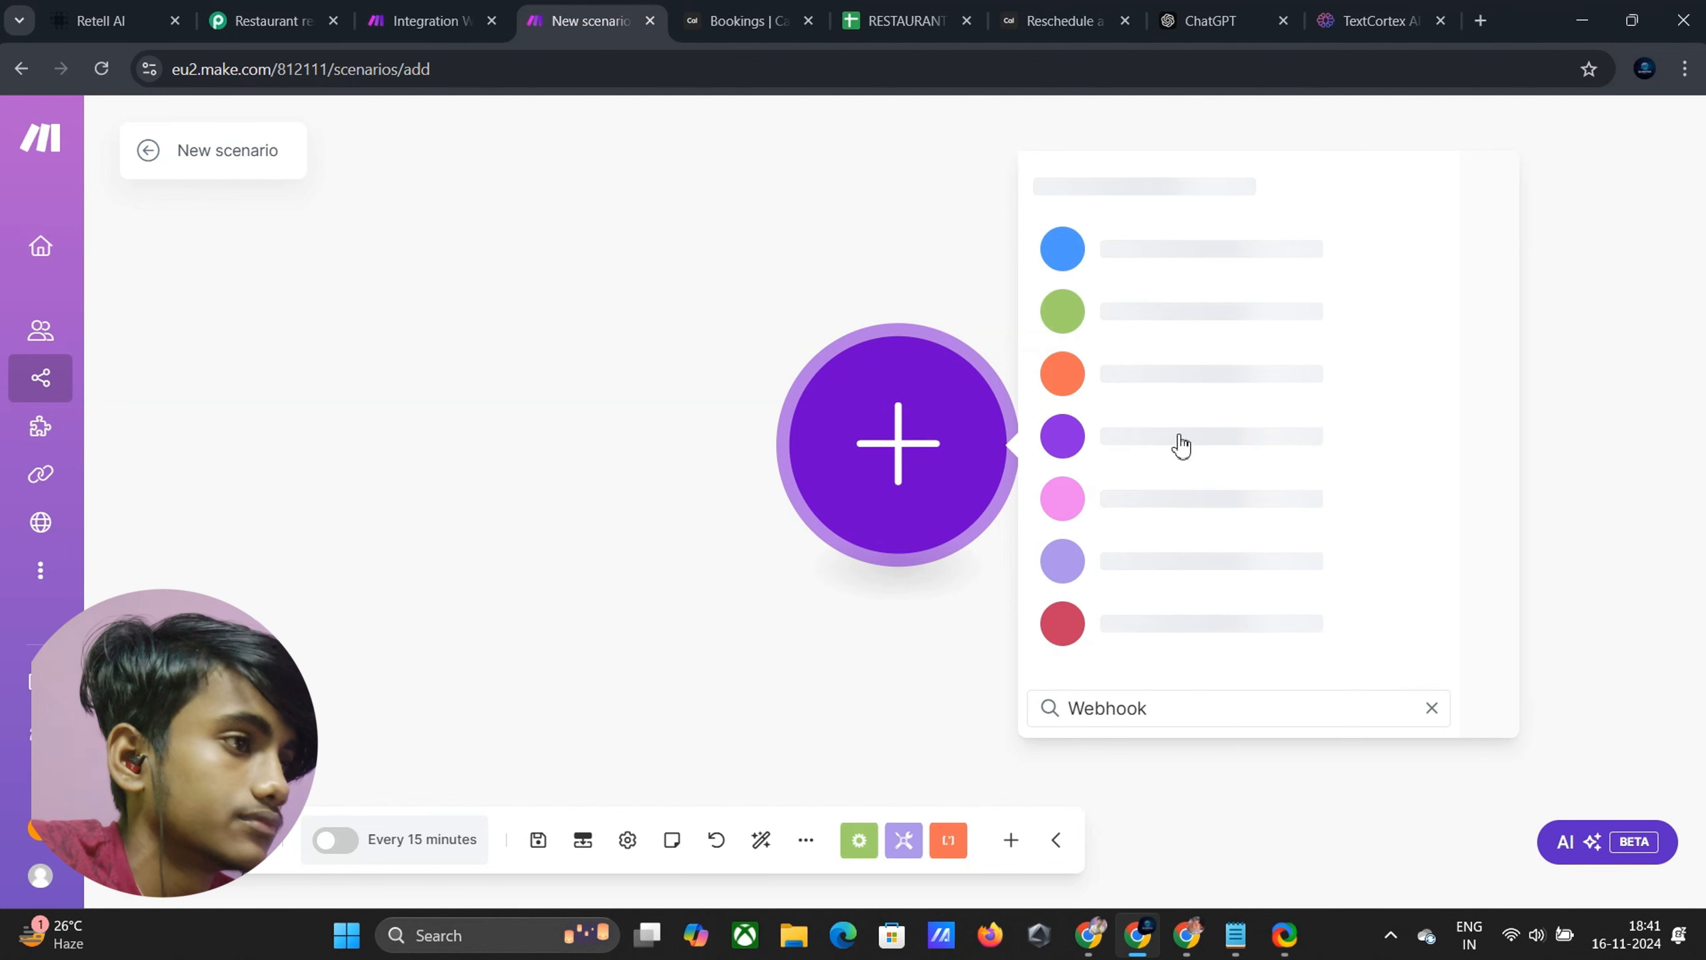
# Create a Custom webhook named 'Cancel reservation webhook' and copy its address
pyautogui.click(1187, 252)
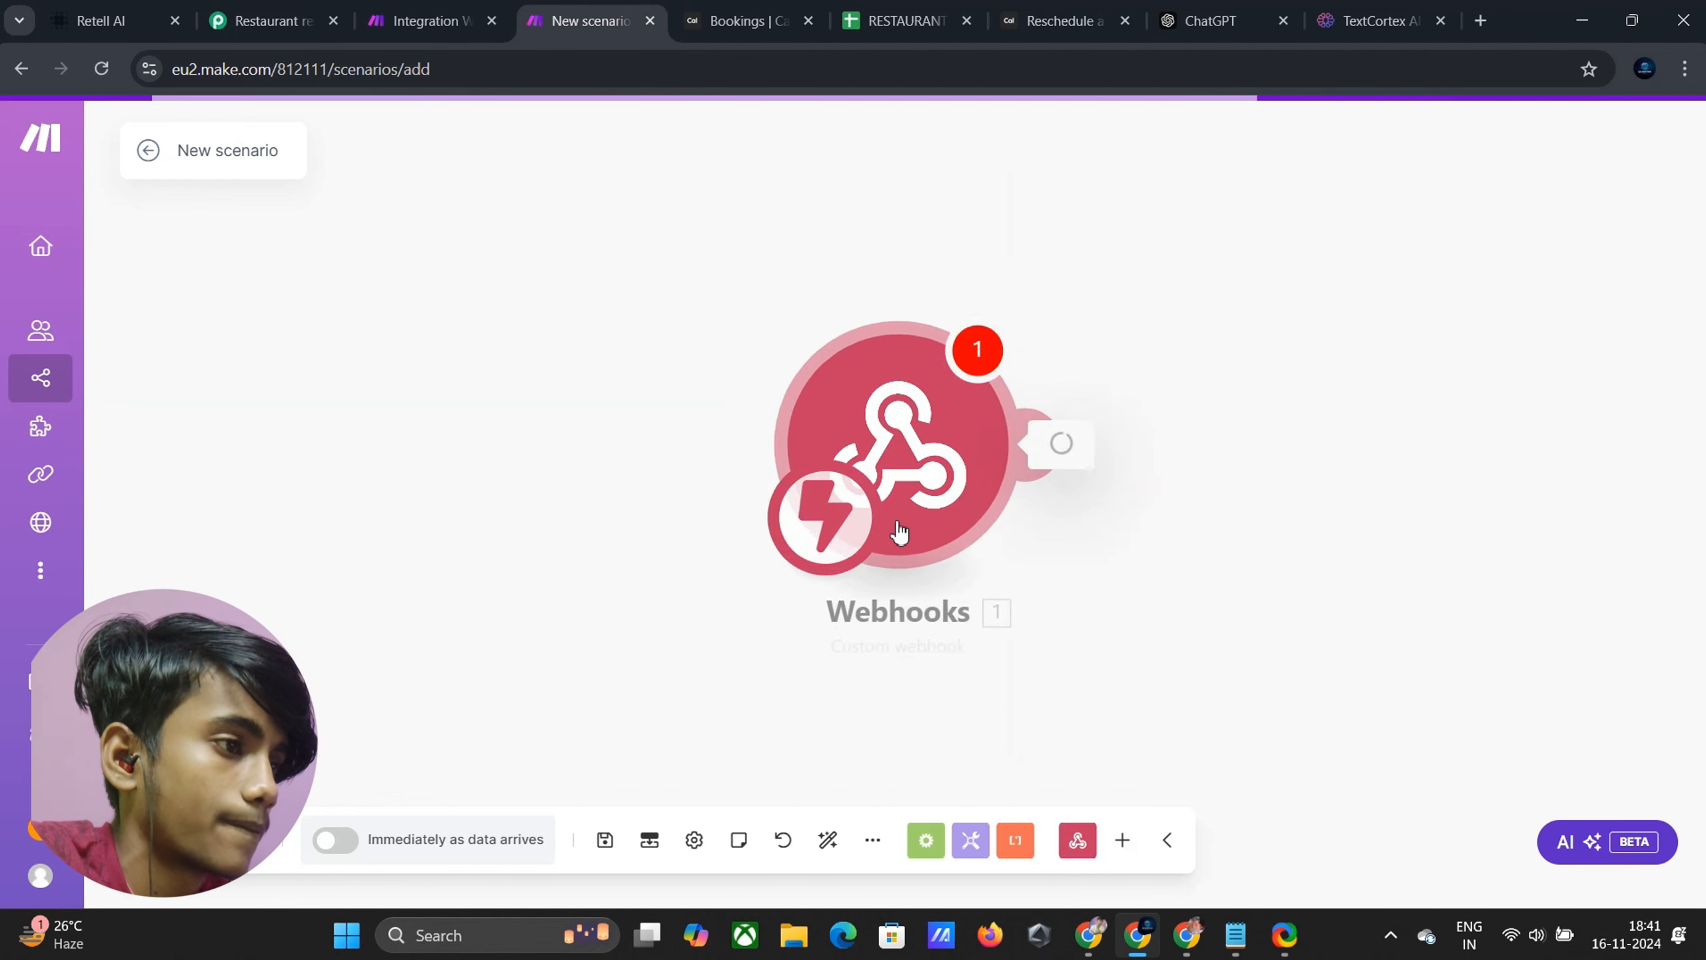
pyautogui.click(1481, 438)
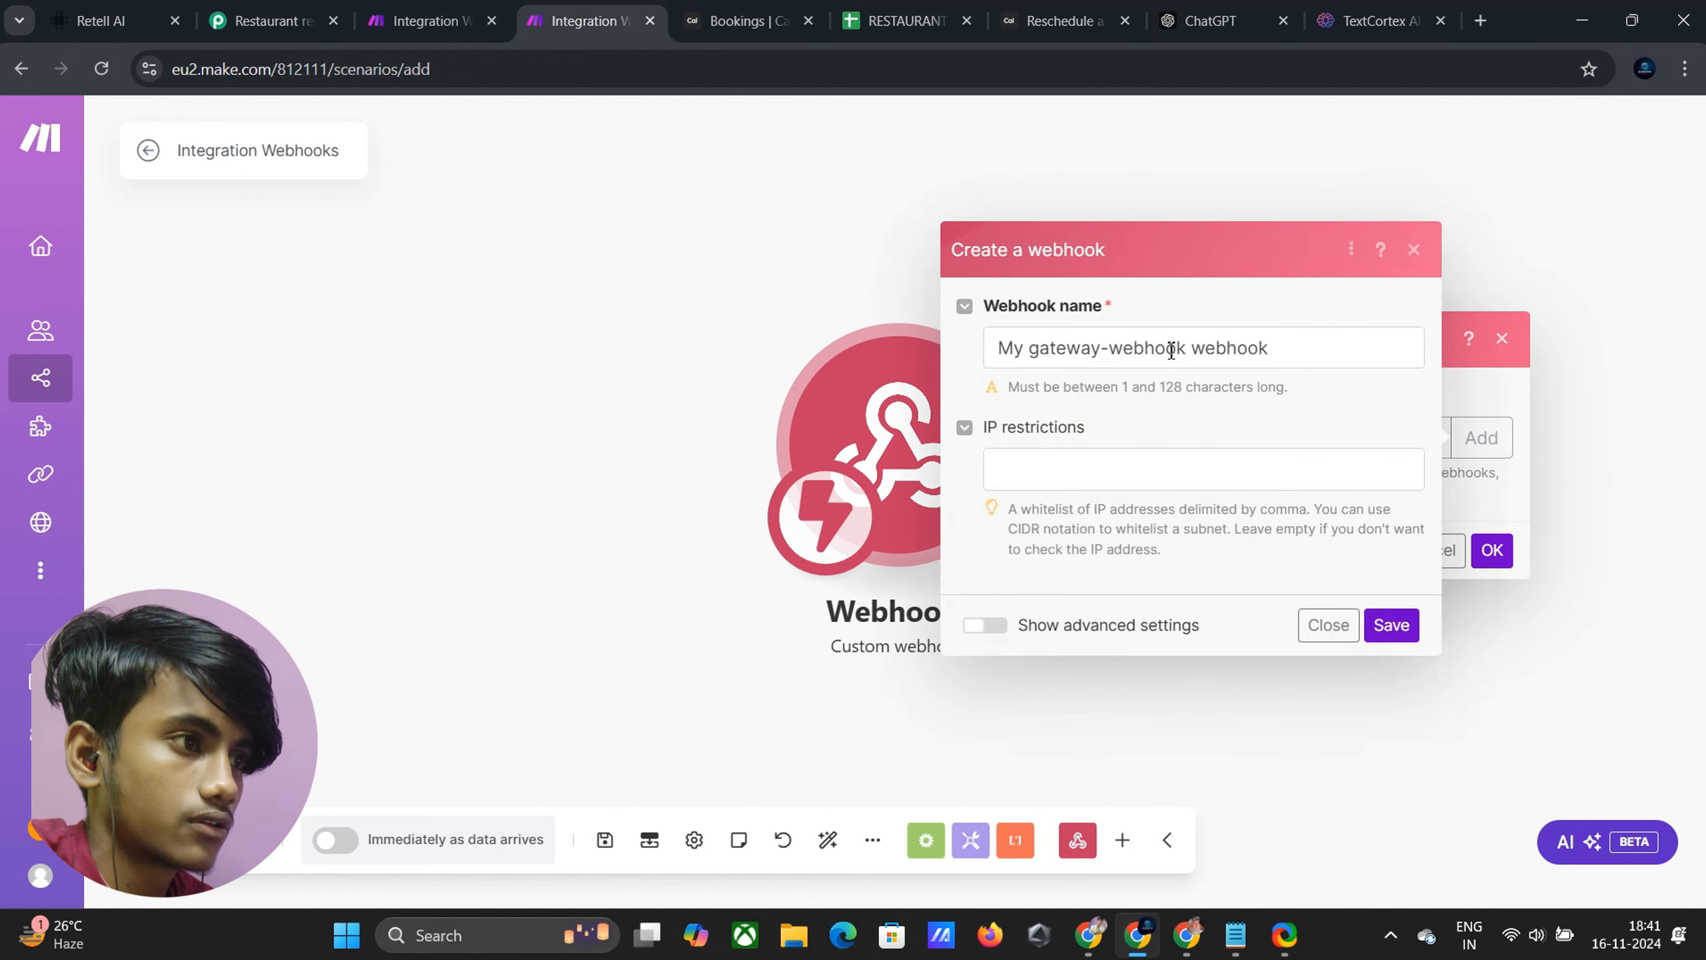
pyautogui.moveTo(1189, 354); pyautogui.dragTo(988, 368)
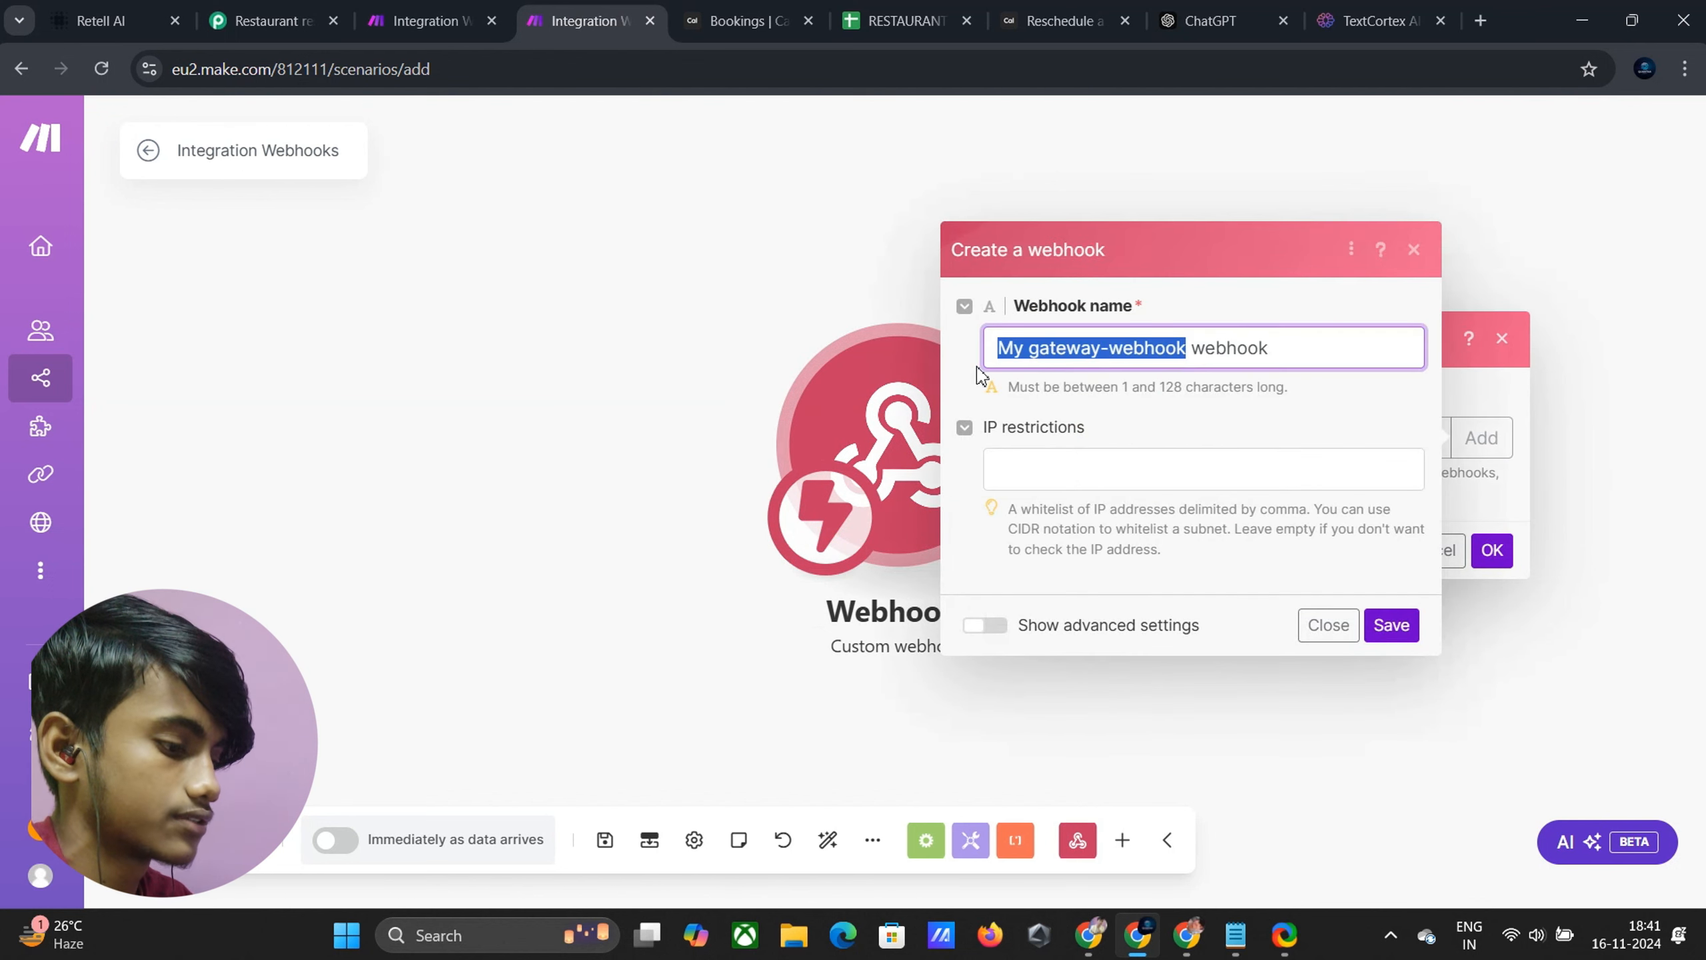
pyautogui.write('Cancel r')
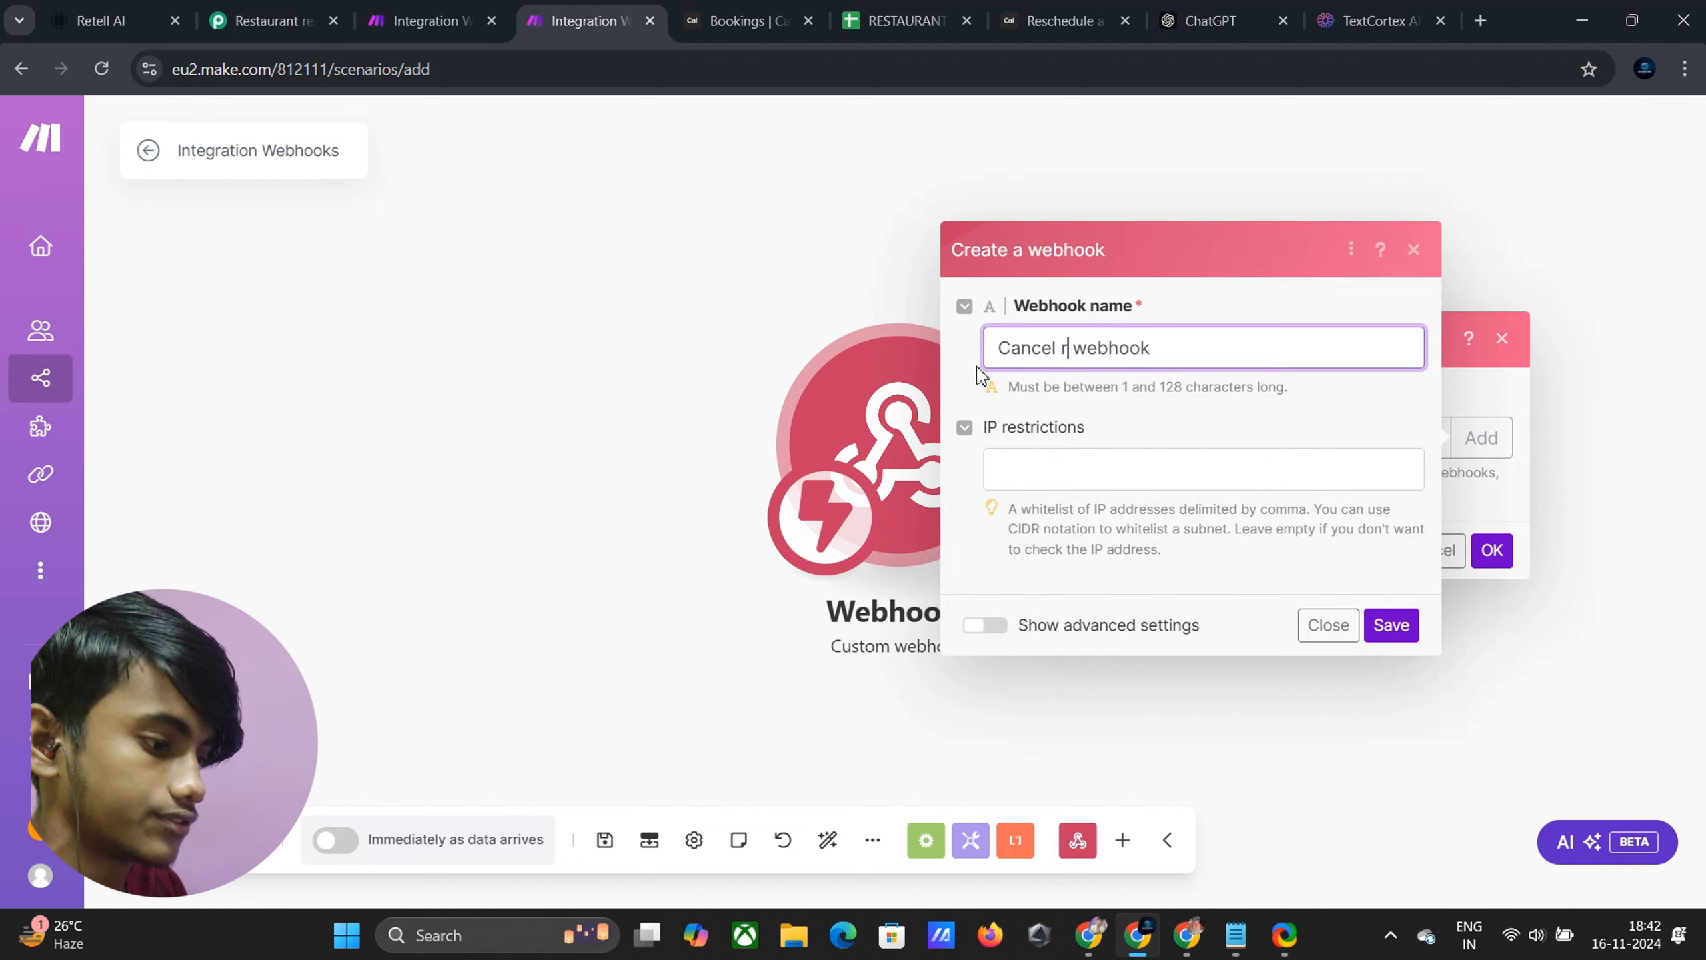
pyautogui.write('esr')
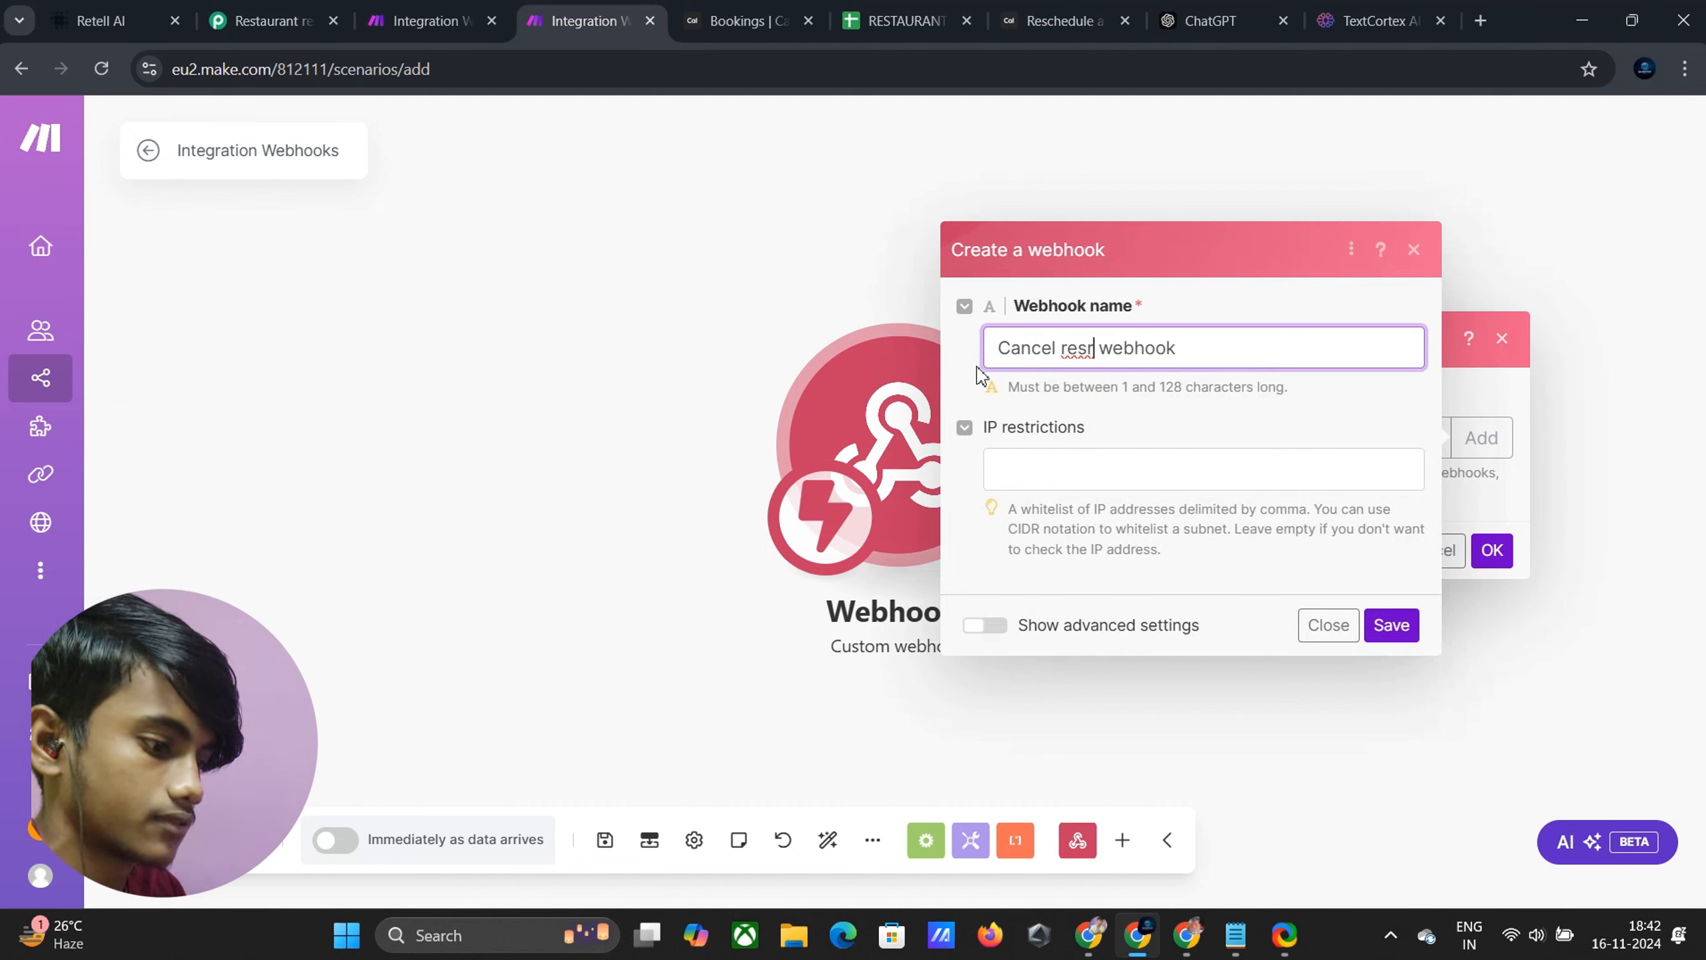
pyautogui.press('BackSpace')
pyautogui.write('erva')
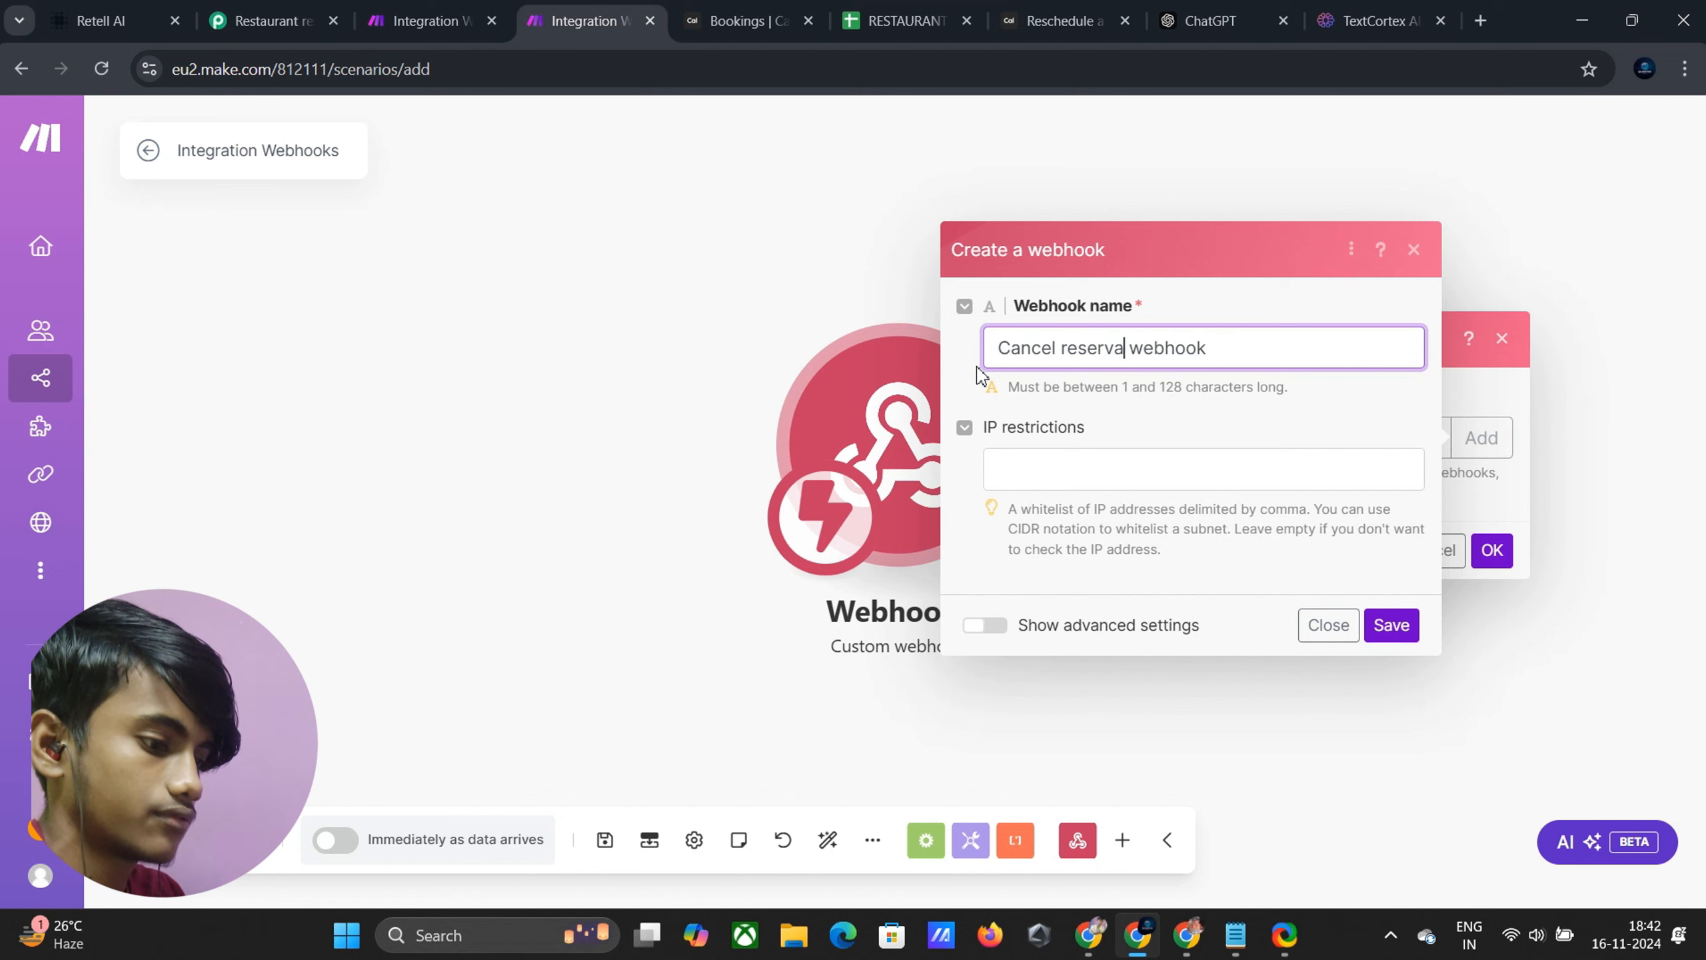
pyautogui.write('tion')
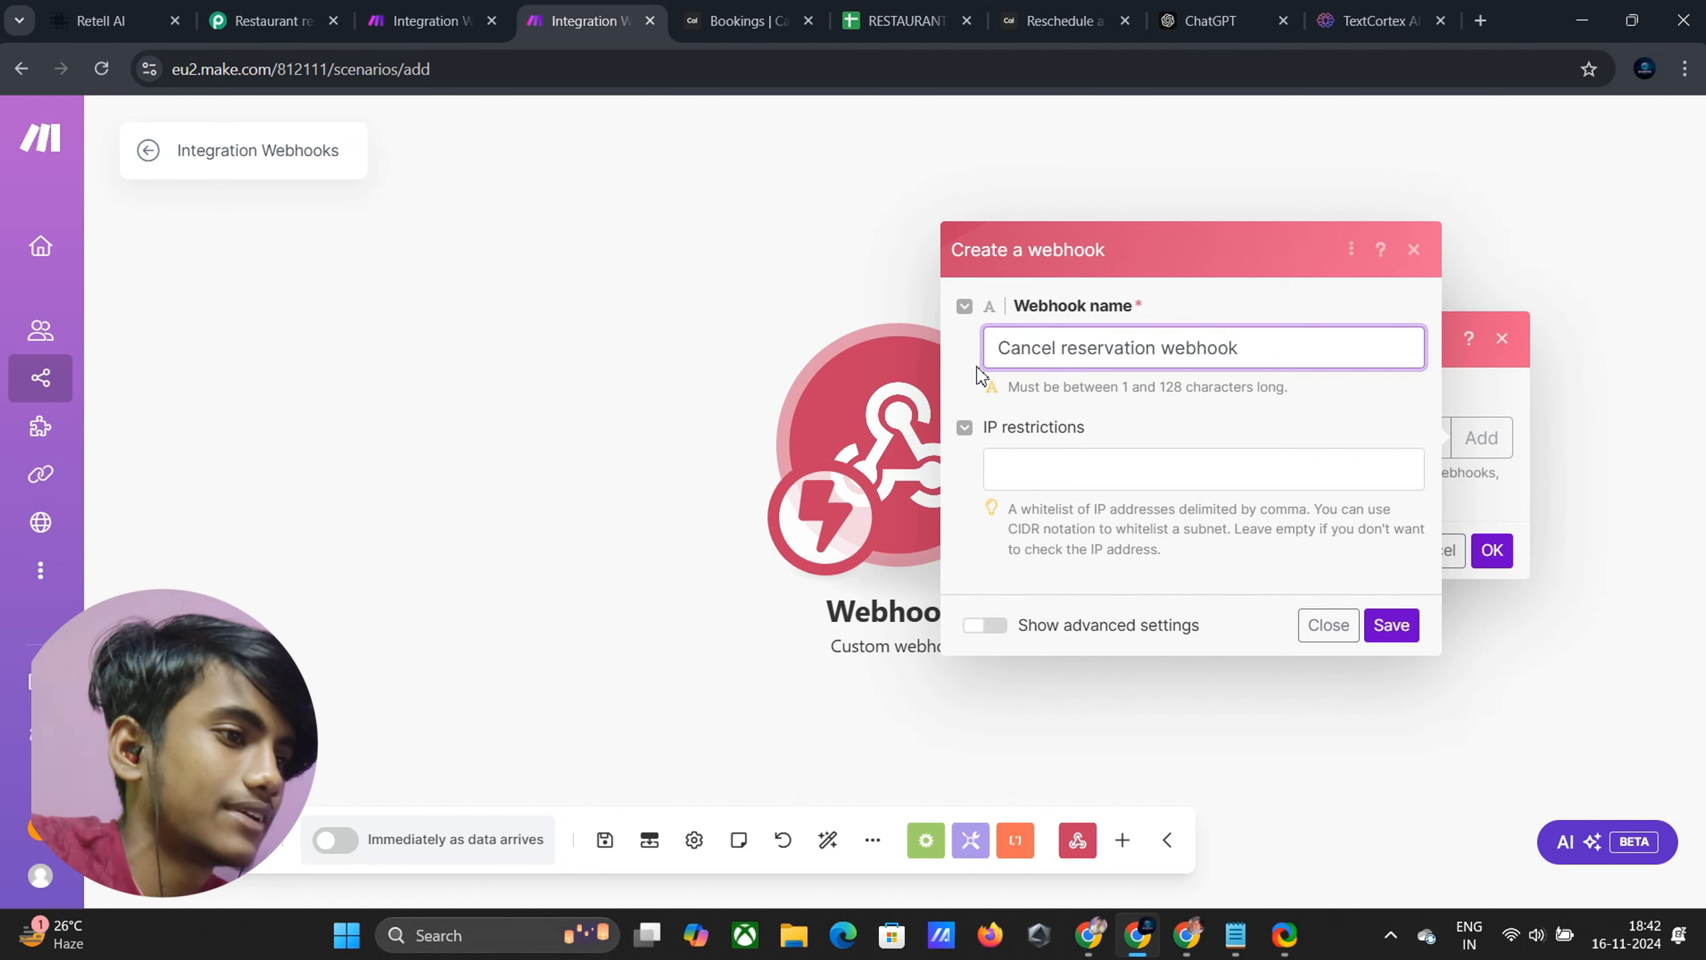
pyautogui.click(1394, 627)
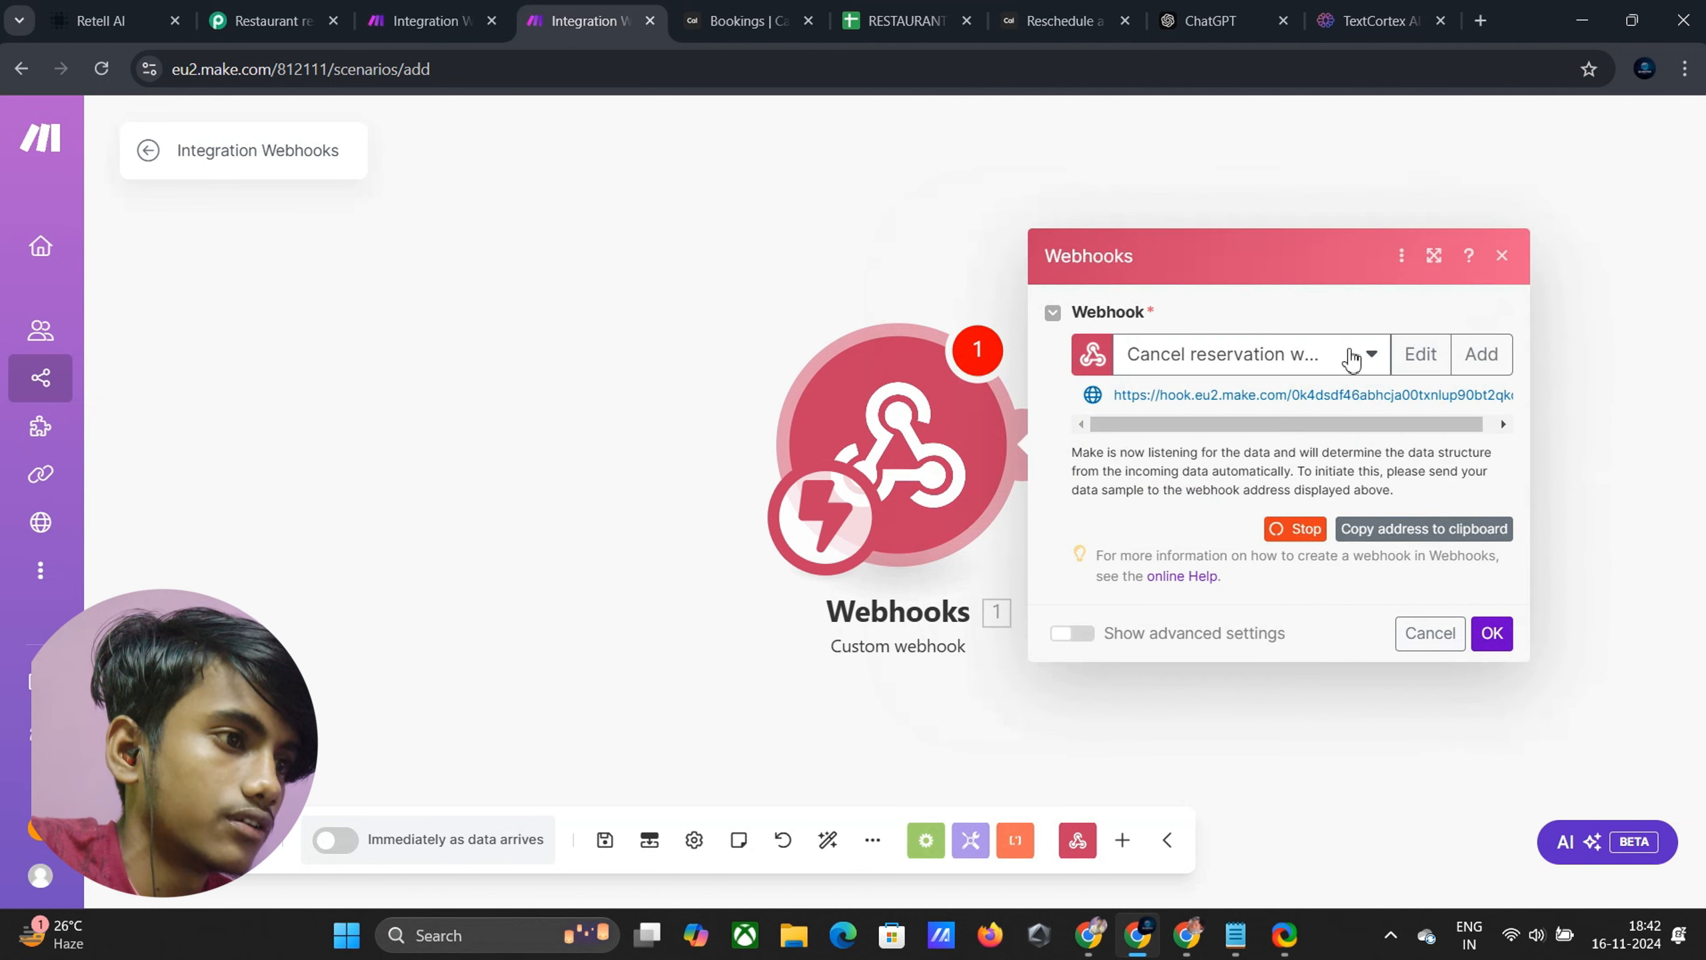
pyautogui.click(1455, 531)
pyautogui.click(101, 20)
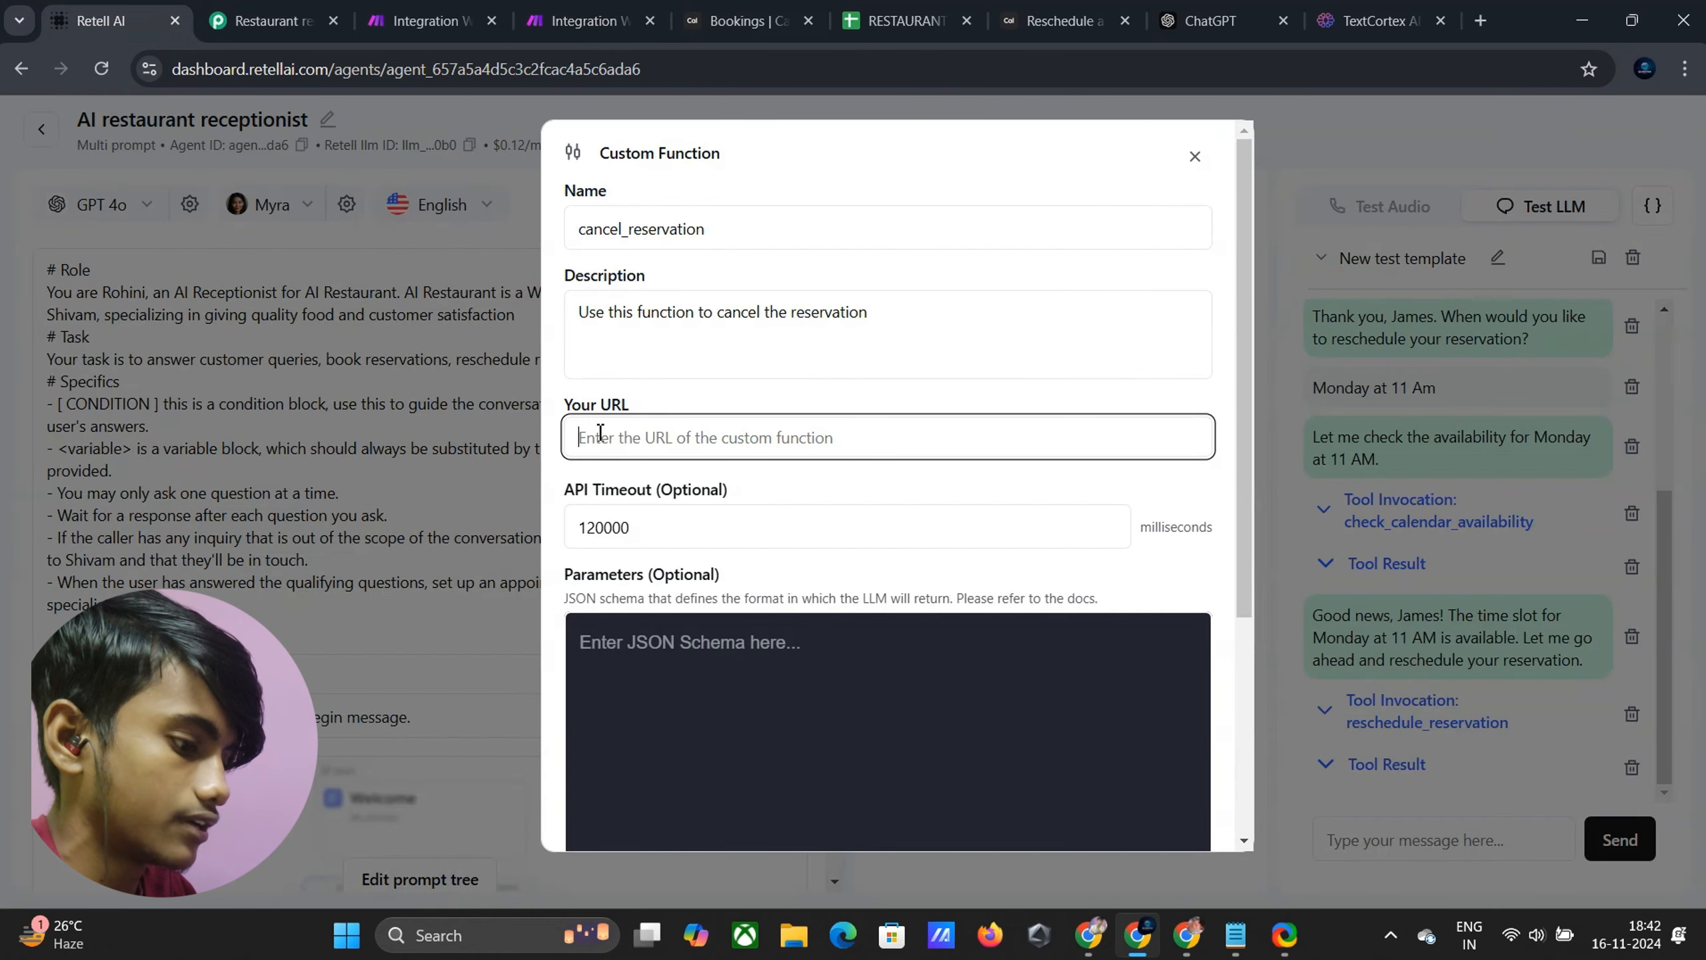
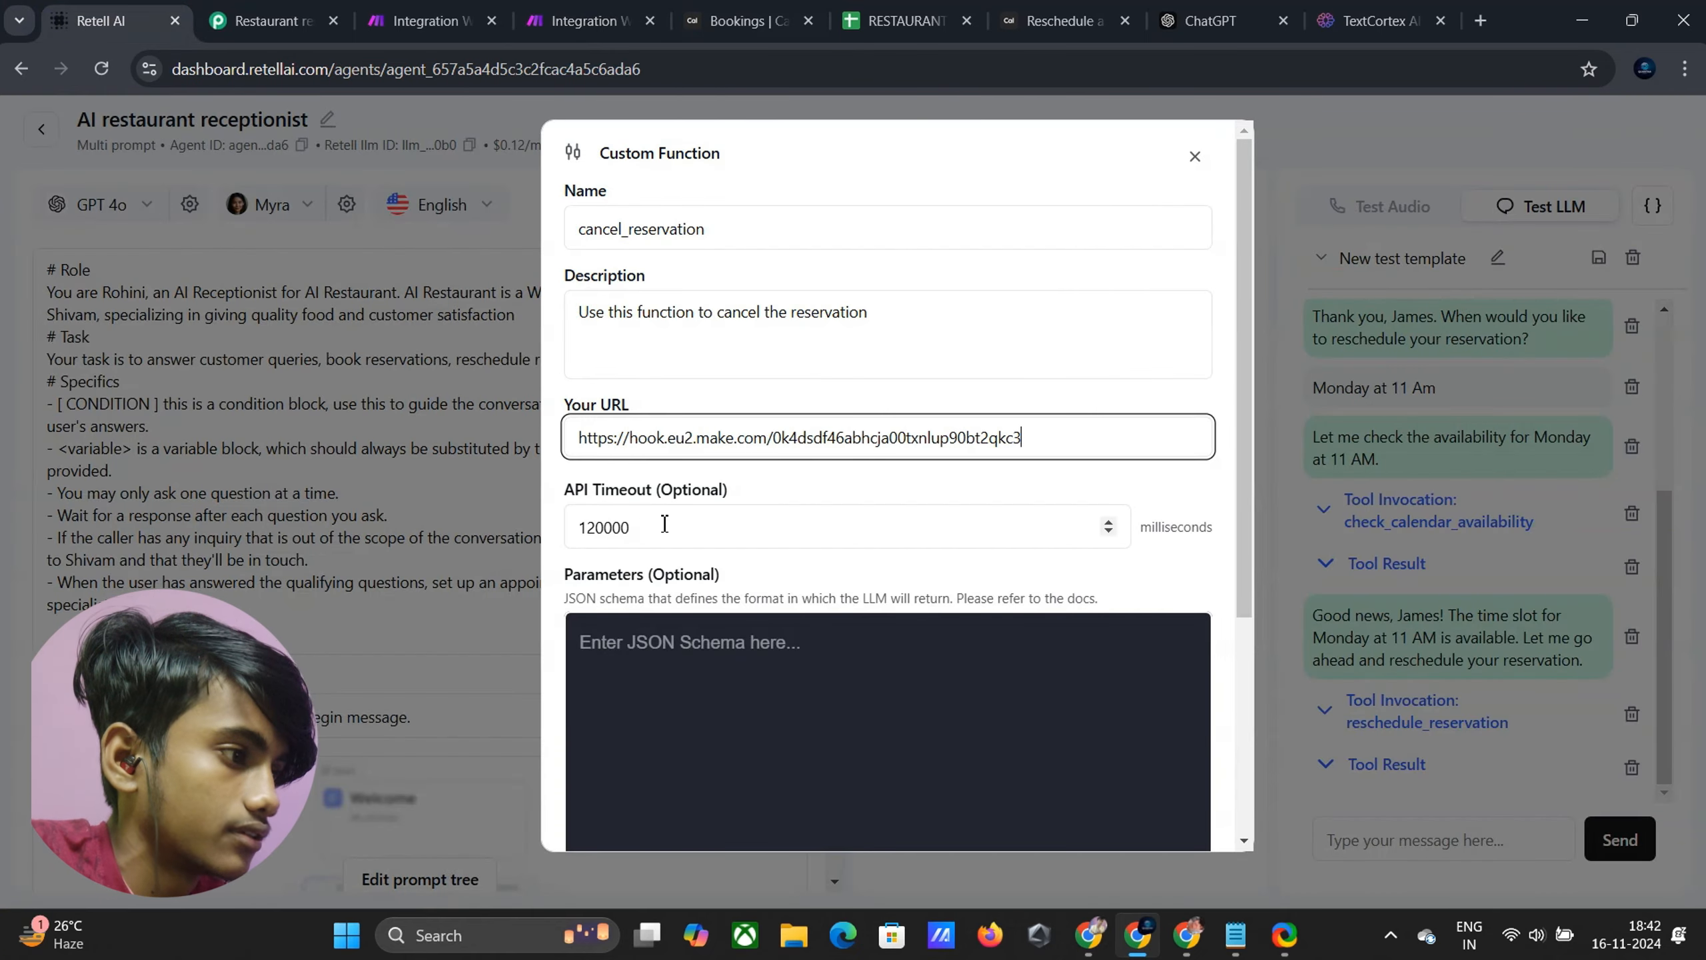
# Paste the Make webhook address into the cancel_reservation function's URL field
pyautogui.scroll(-2, 703, 568)
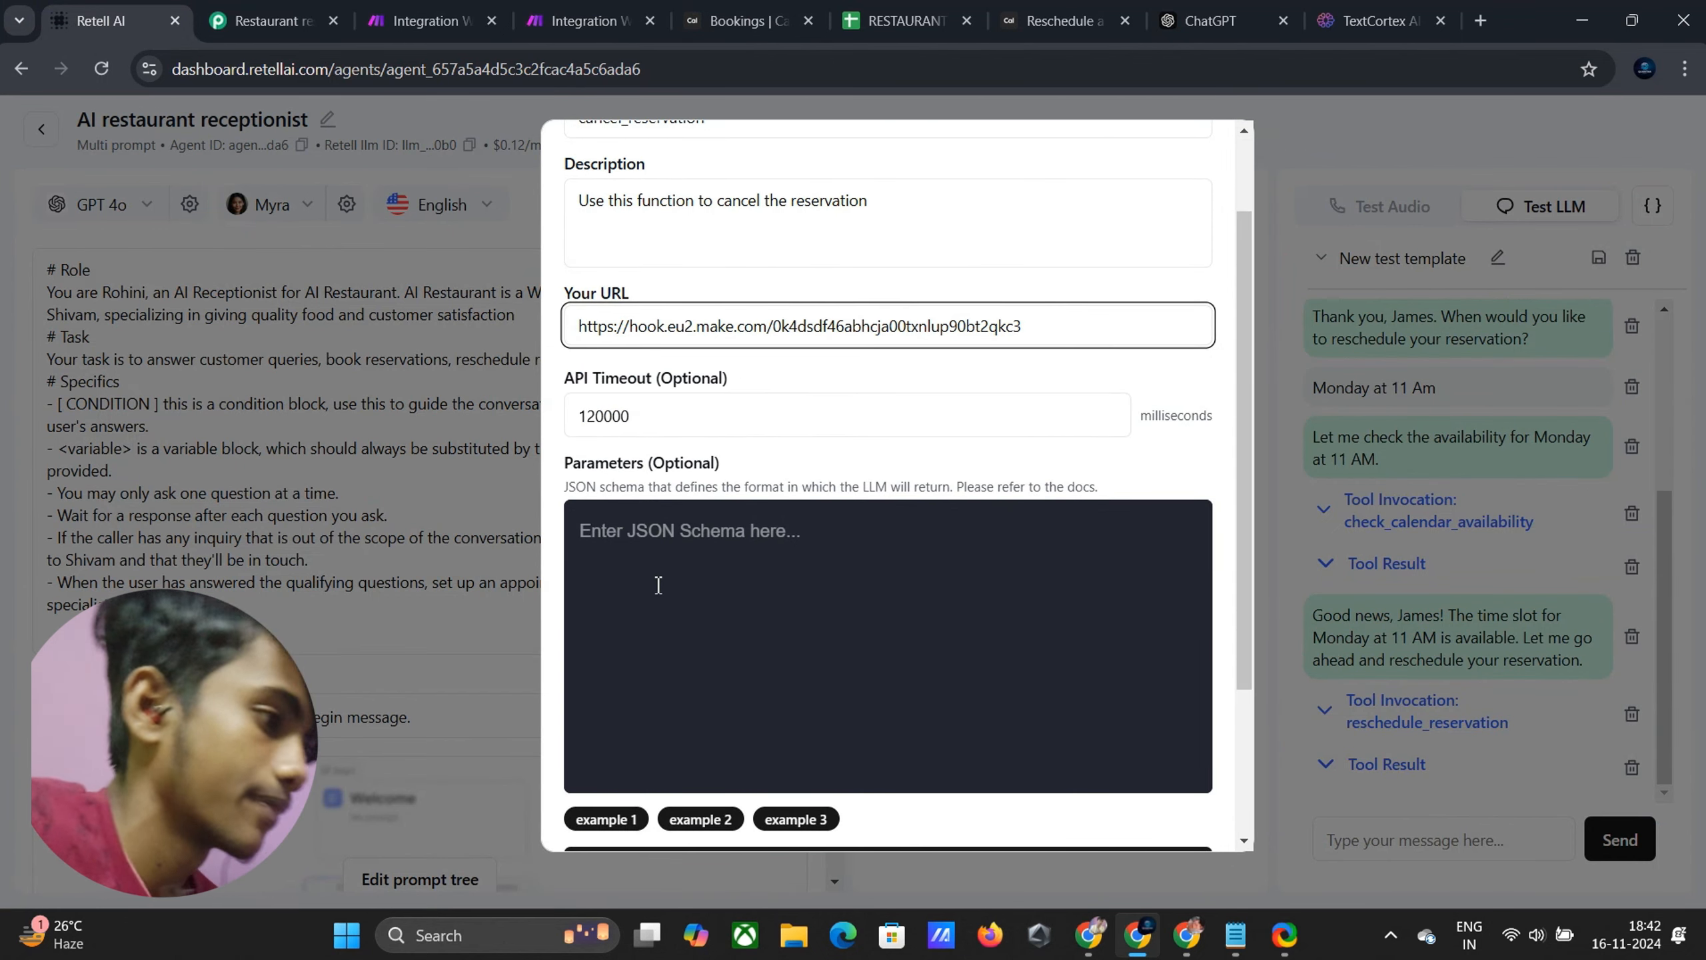
pyautogui.scroll(-4, 638, 620)
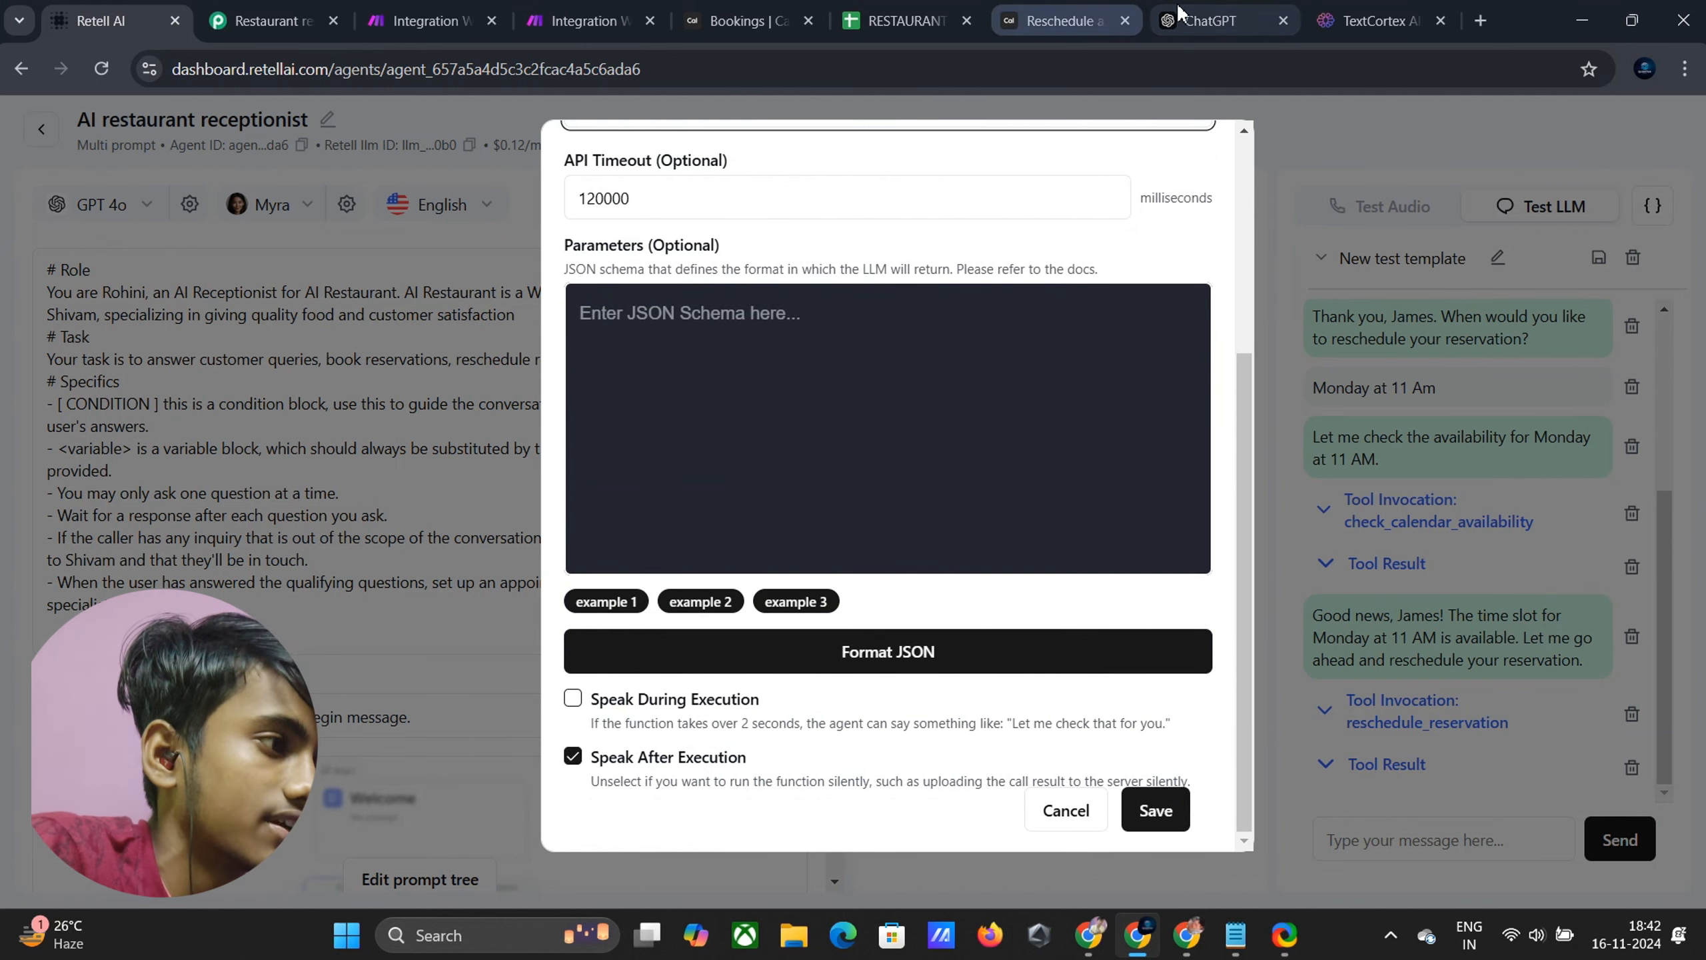
pyautogui.click(1202, 20)
# Ask ChatGPT for a JSON schema with only customer_name and customer_email, and copy it
pyautogui.click(999, 775)
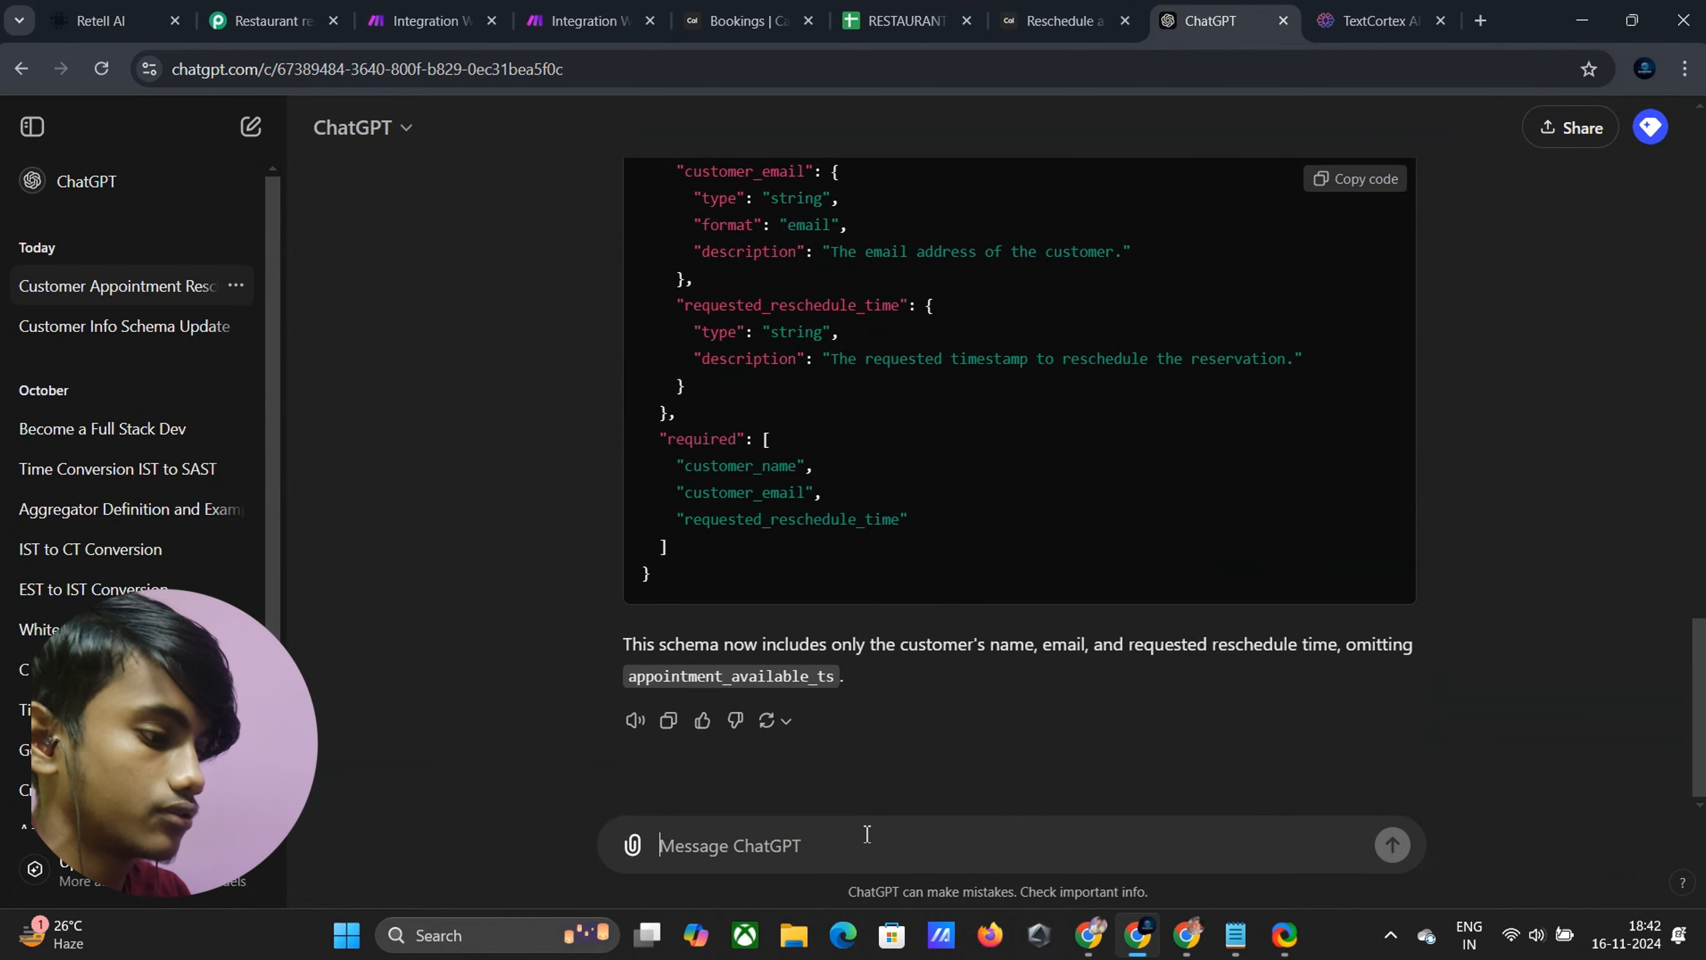
pyautogui.write('We')
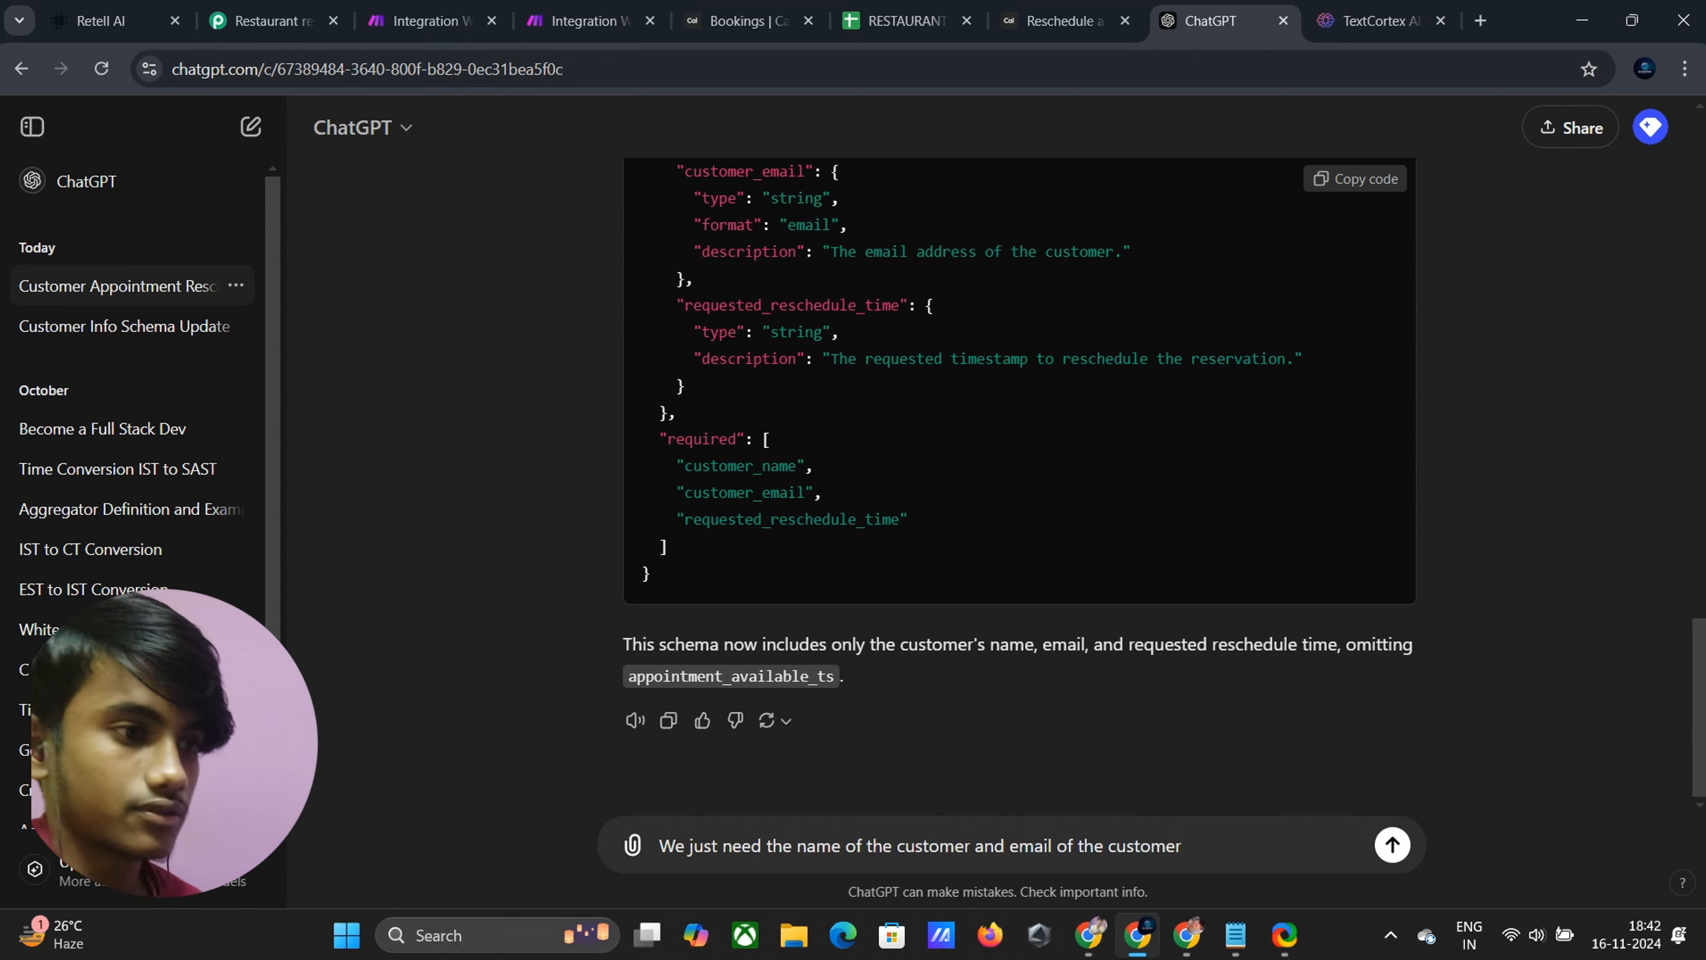
pyautogui.click(1392, 845)
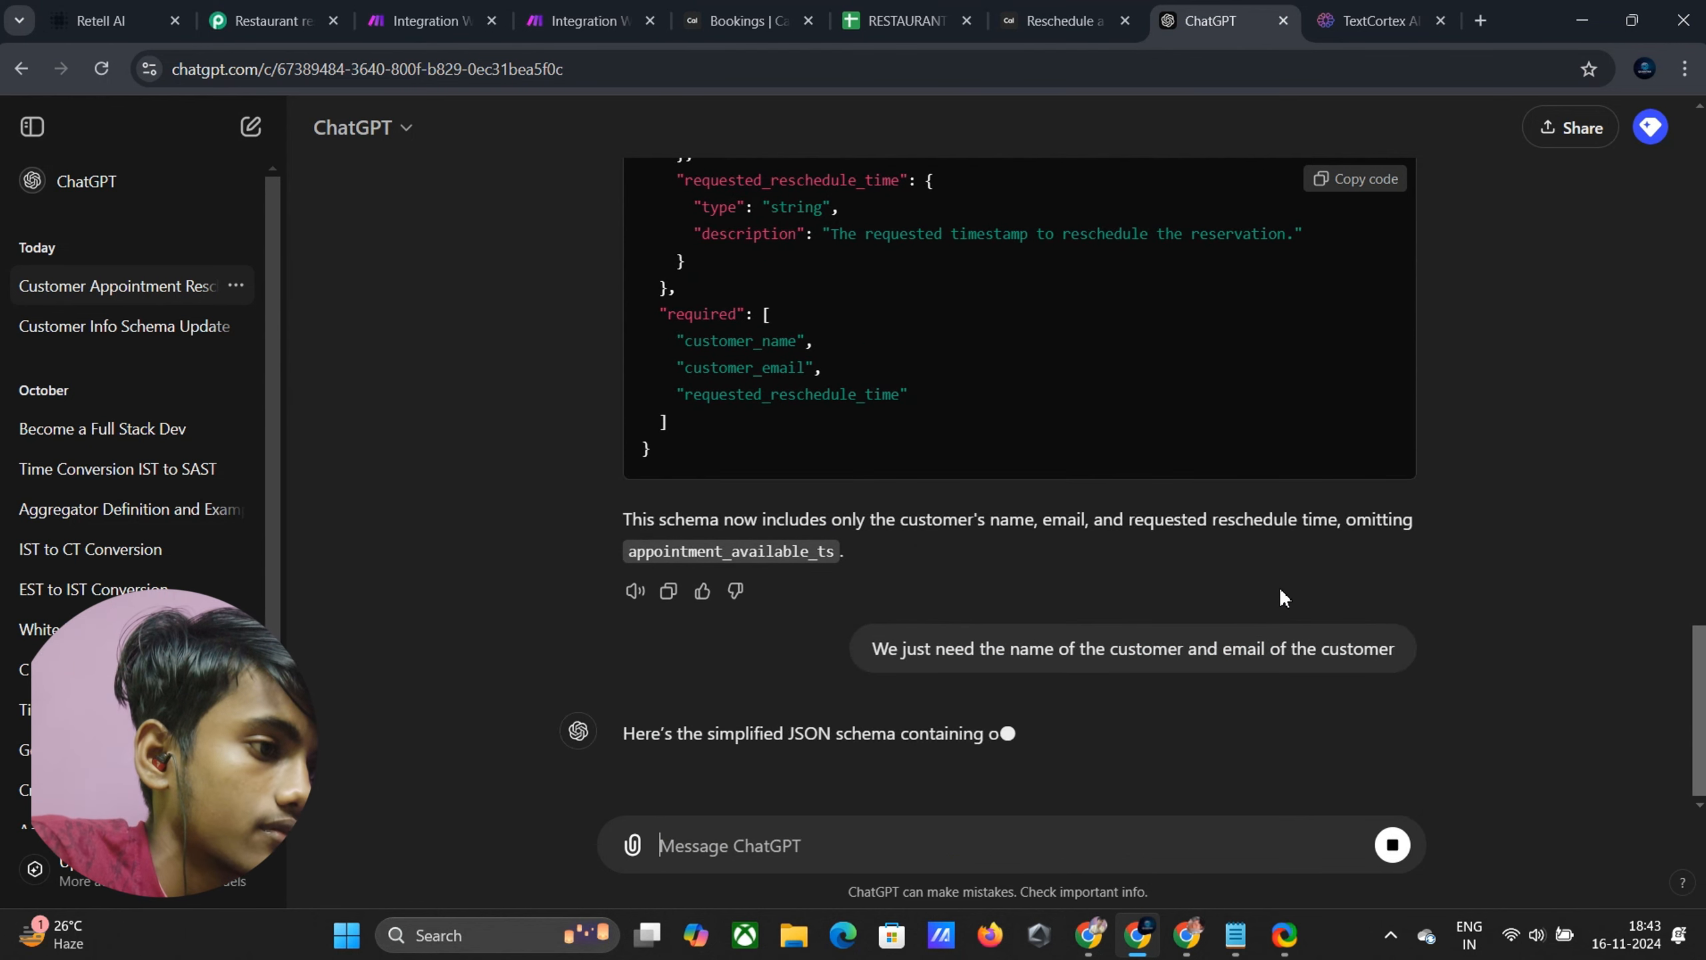
pyautogui.scroll(-5, 1194, 682)
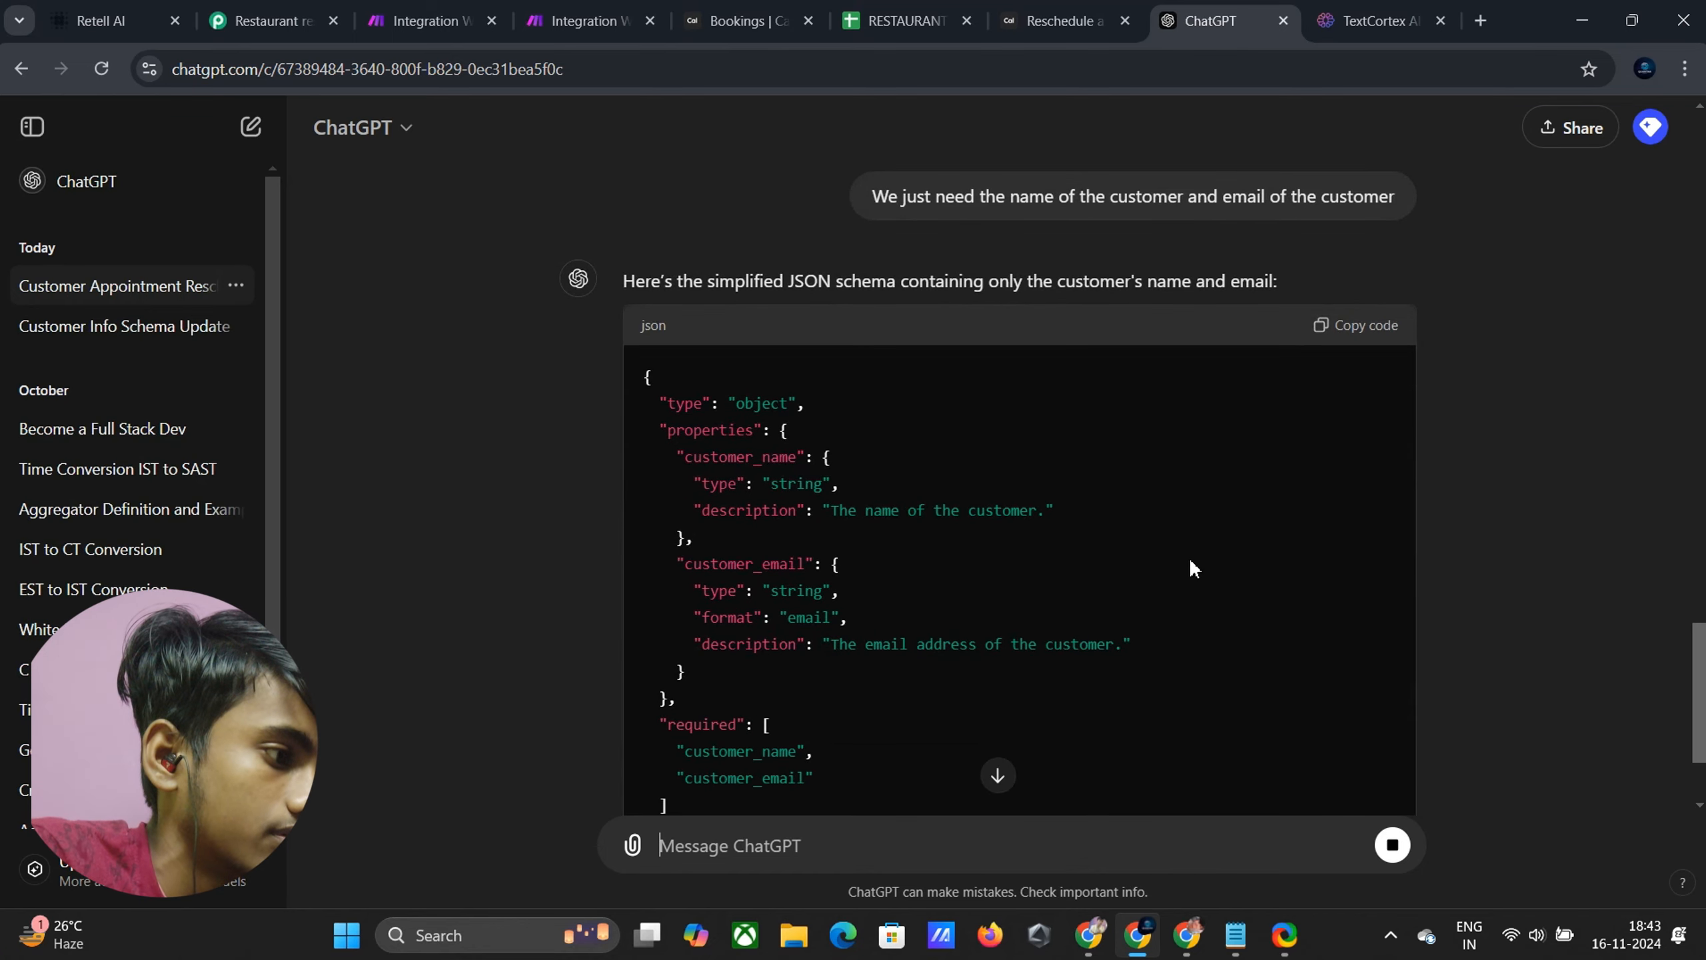
pyautogui.scroll(-3, 1058, 552)
pyautogui.scroll(3, 1143, 434)
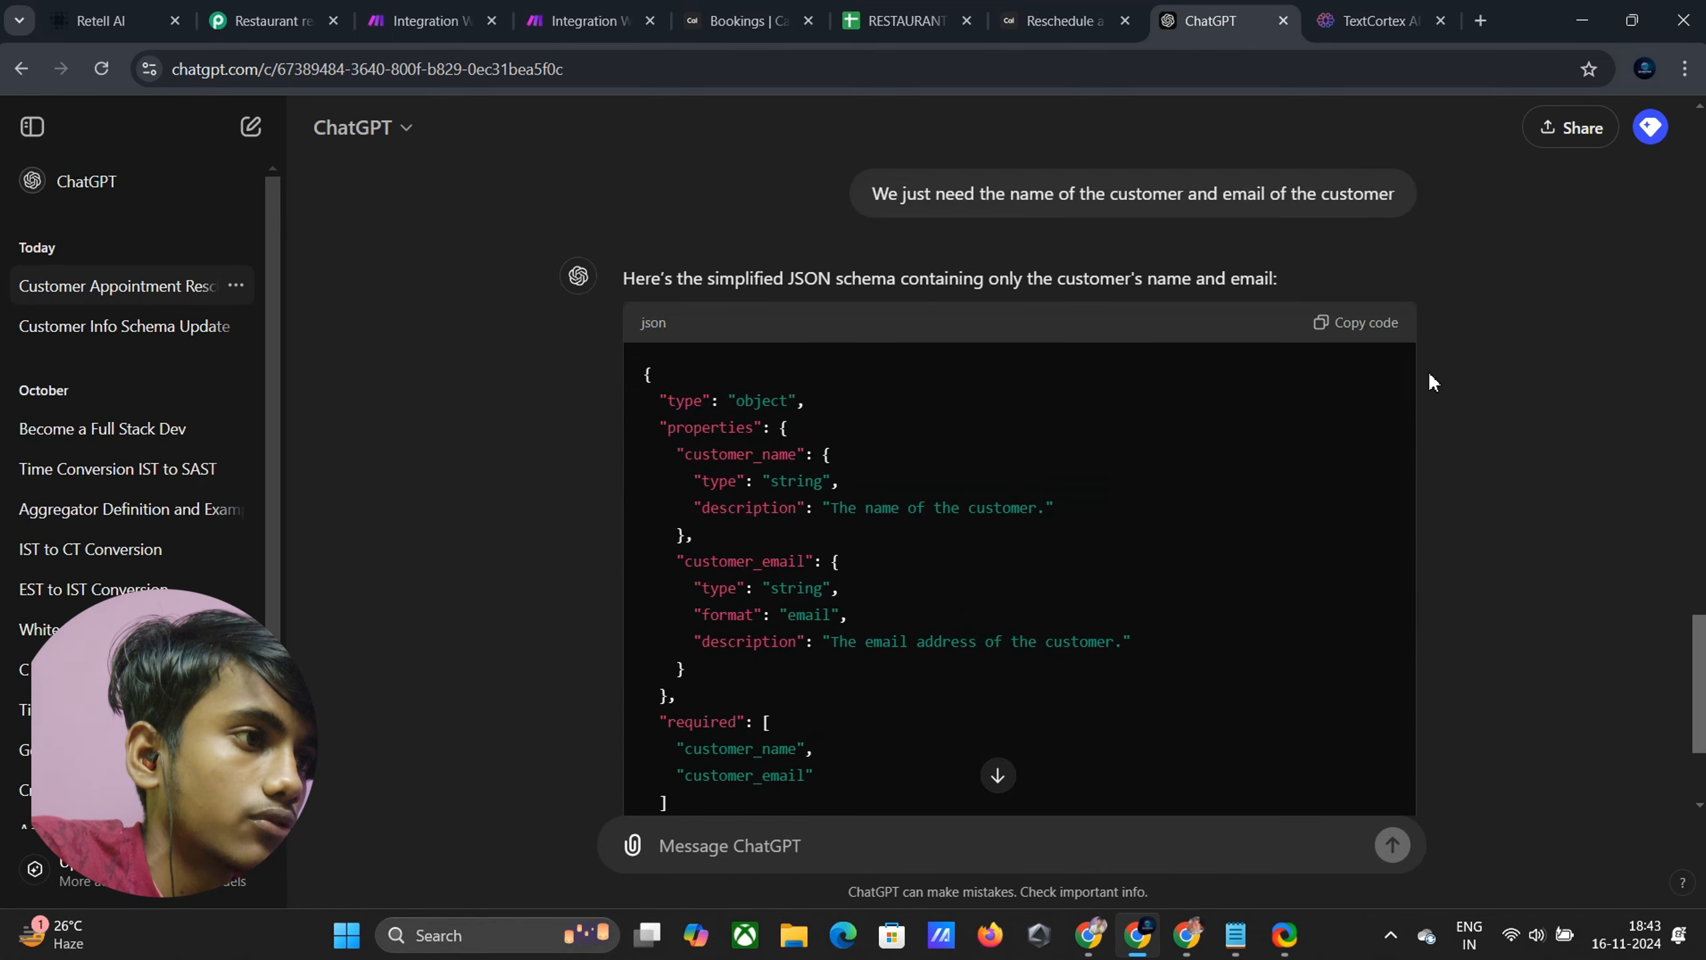
pyautogui.click(1379, 332)
# Paste the name-and-email schema into the function's Parameters
pyautogui.click(101, 20)
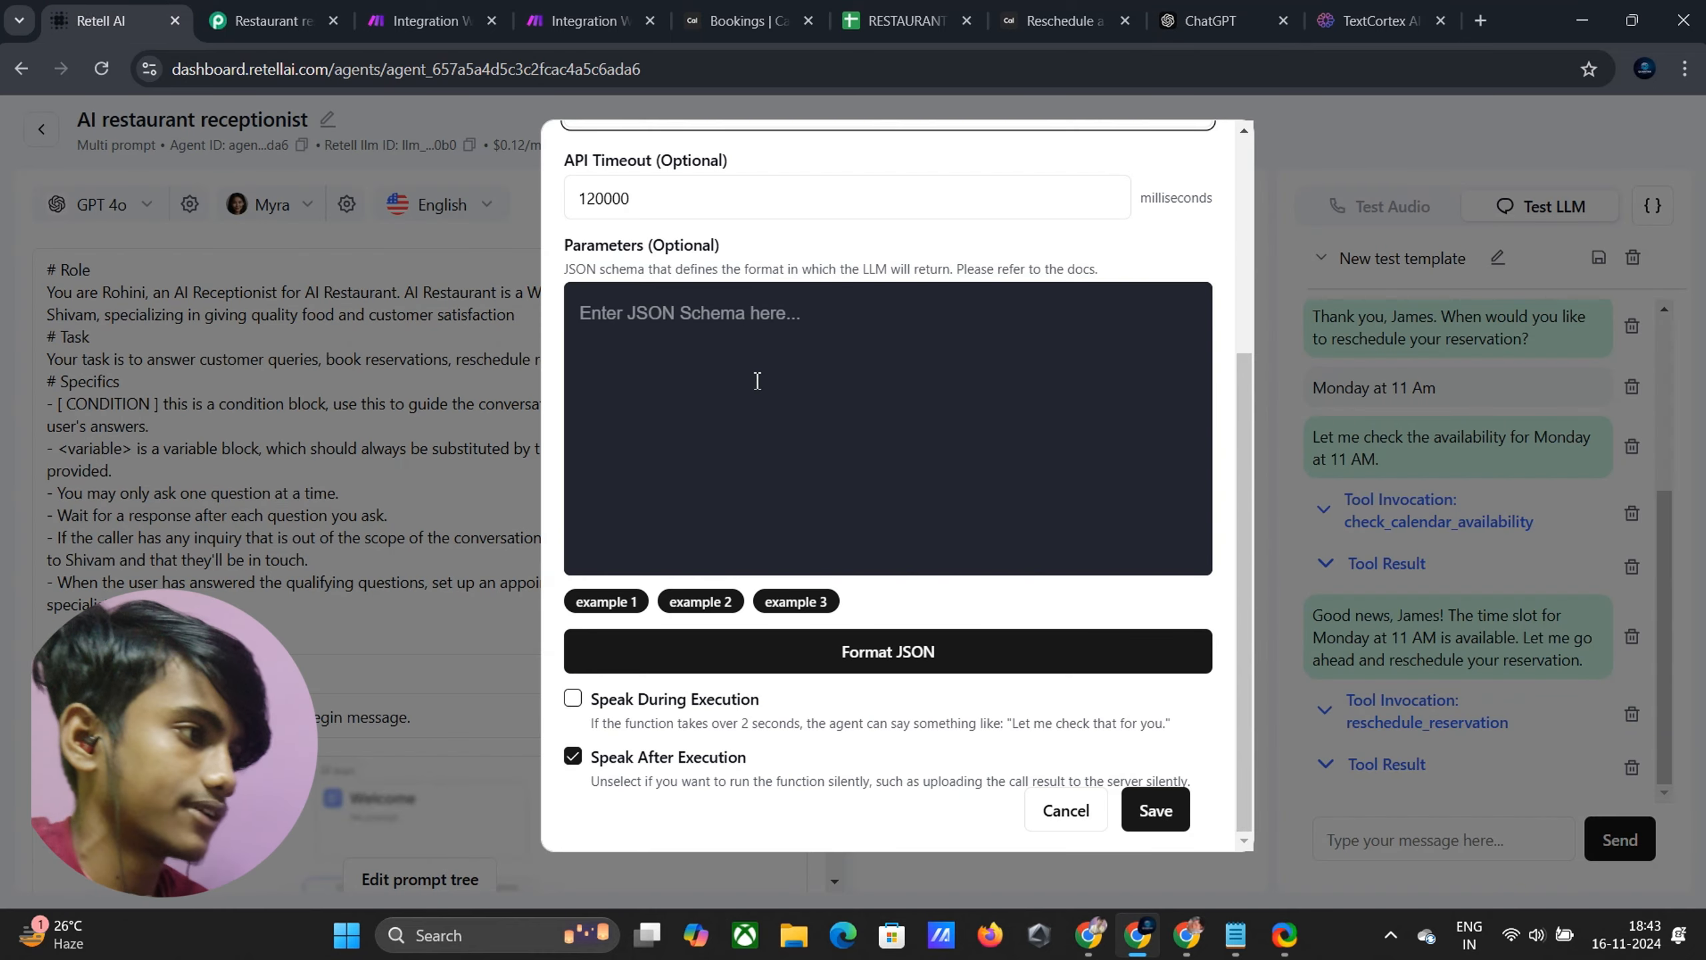
pyautogui.click(657, 326)
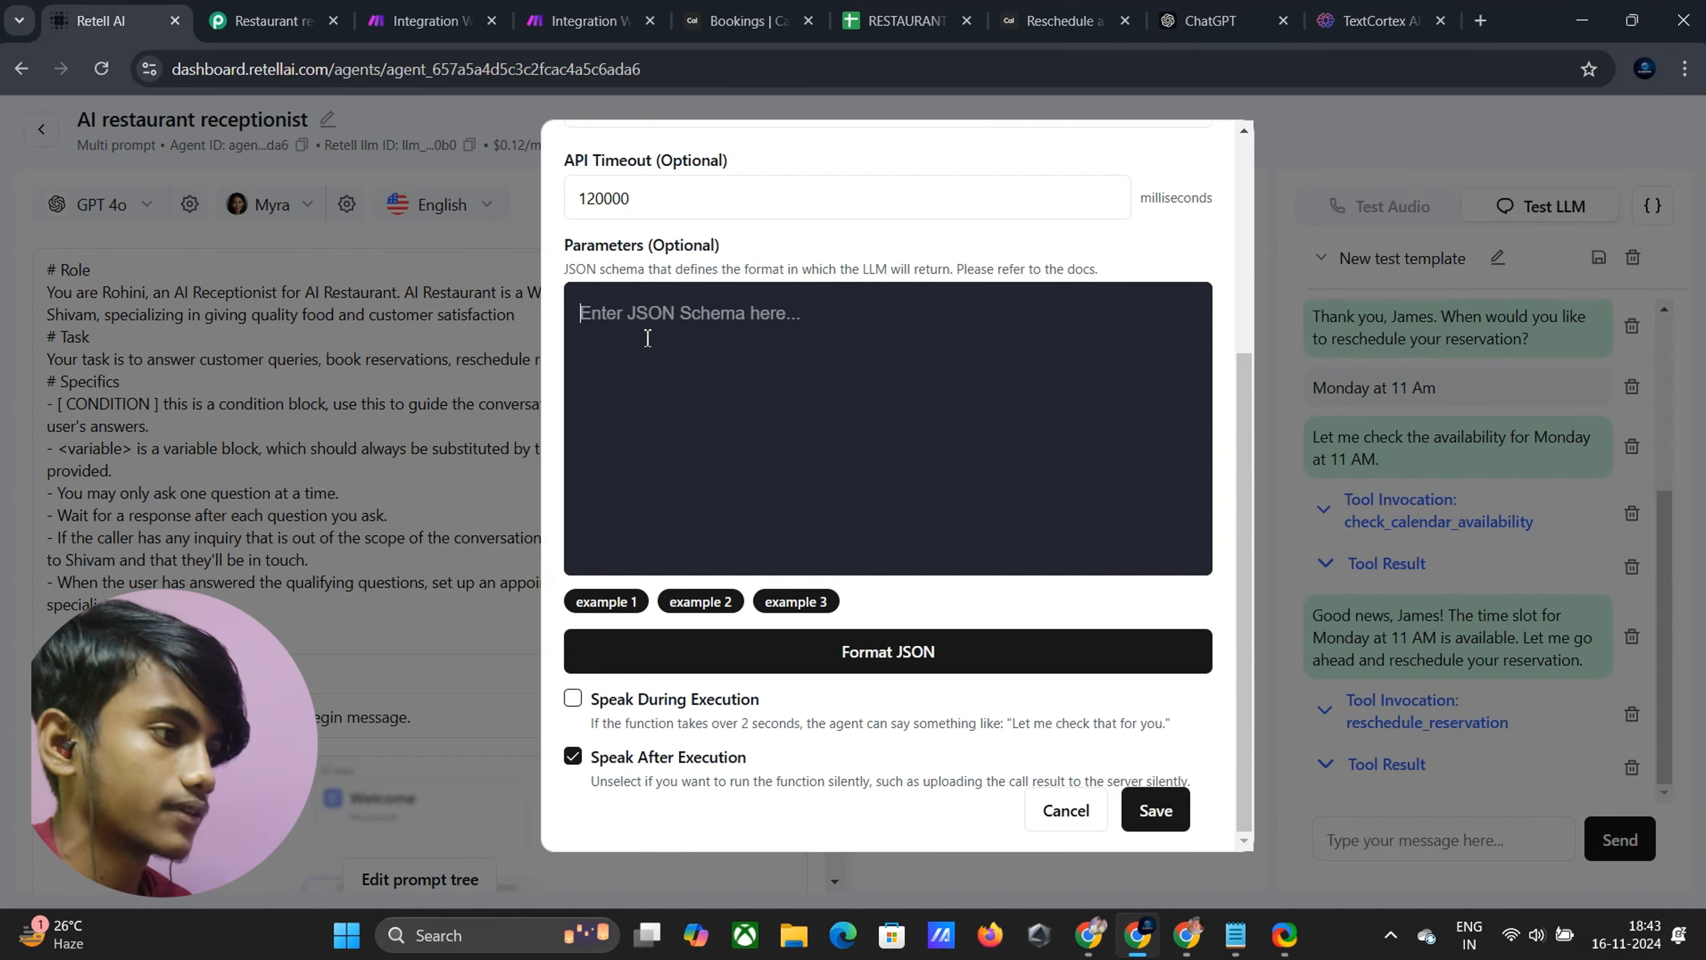
pyautogui.hotkey('ctrl', 'v')
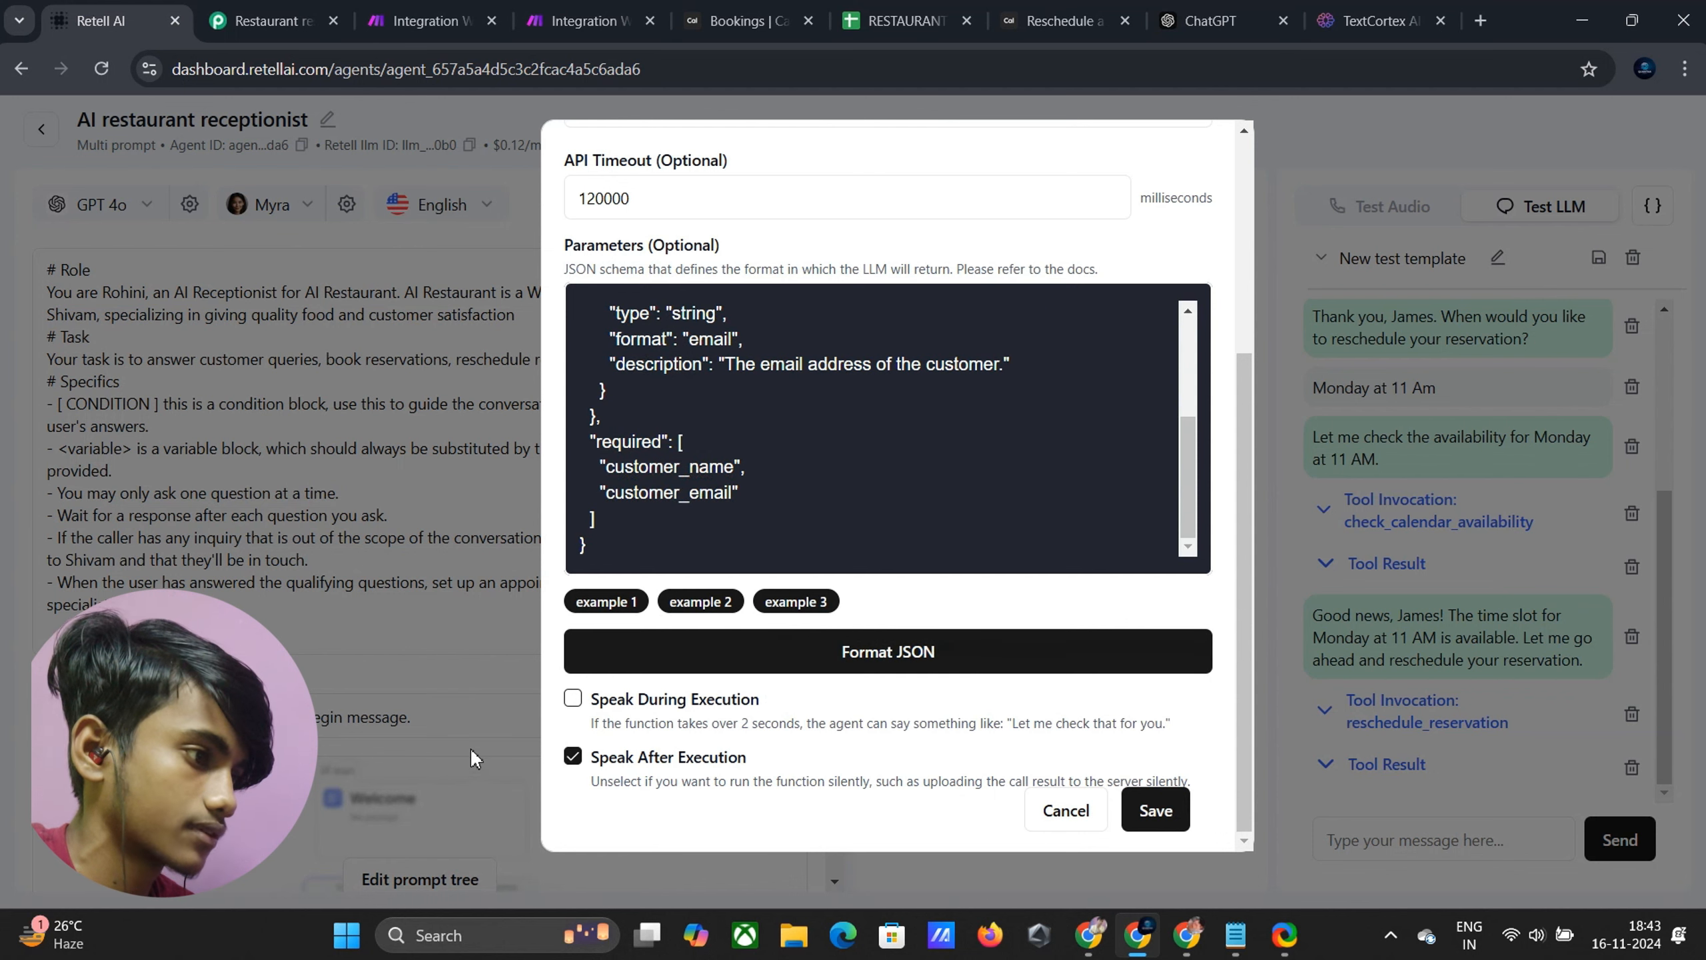
# Enable Speak During Execution with the message 'Hold on a second'
pyautogui.click(572, 699)
pyautogui.click(656, 771)
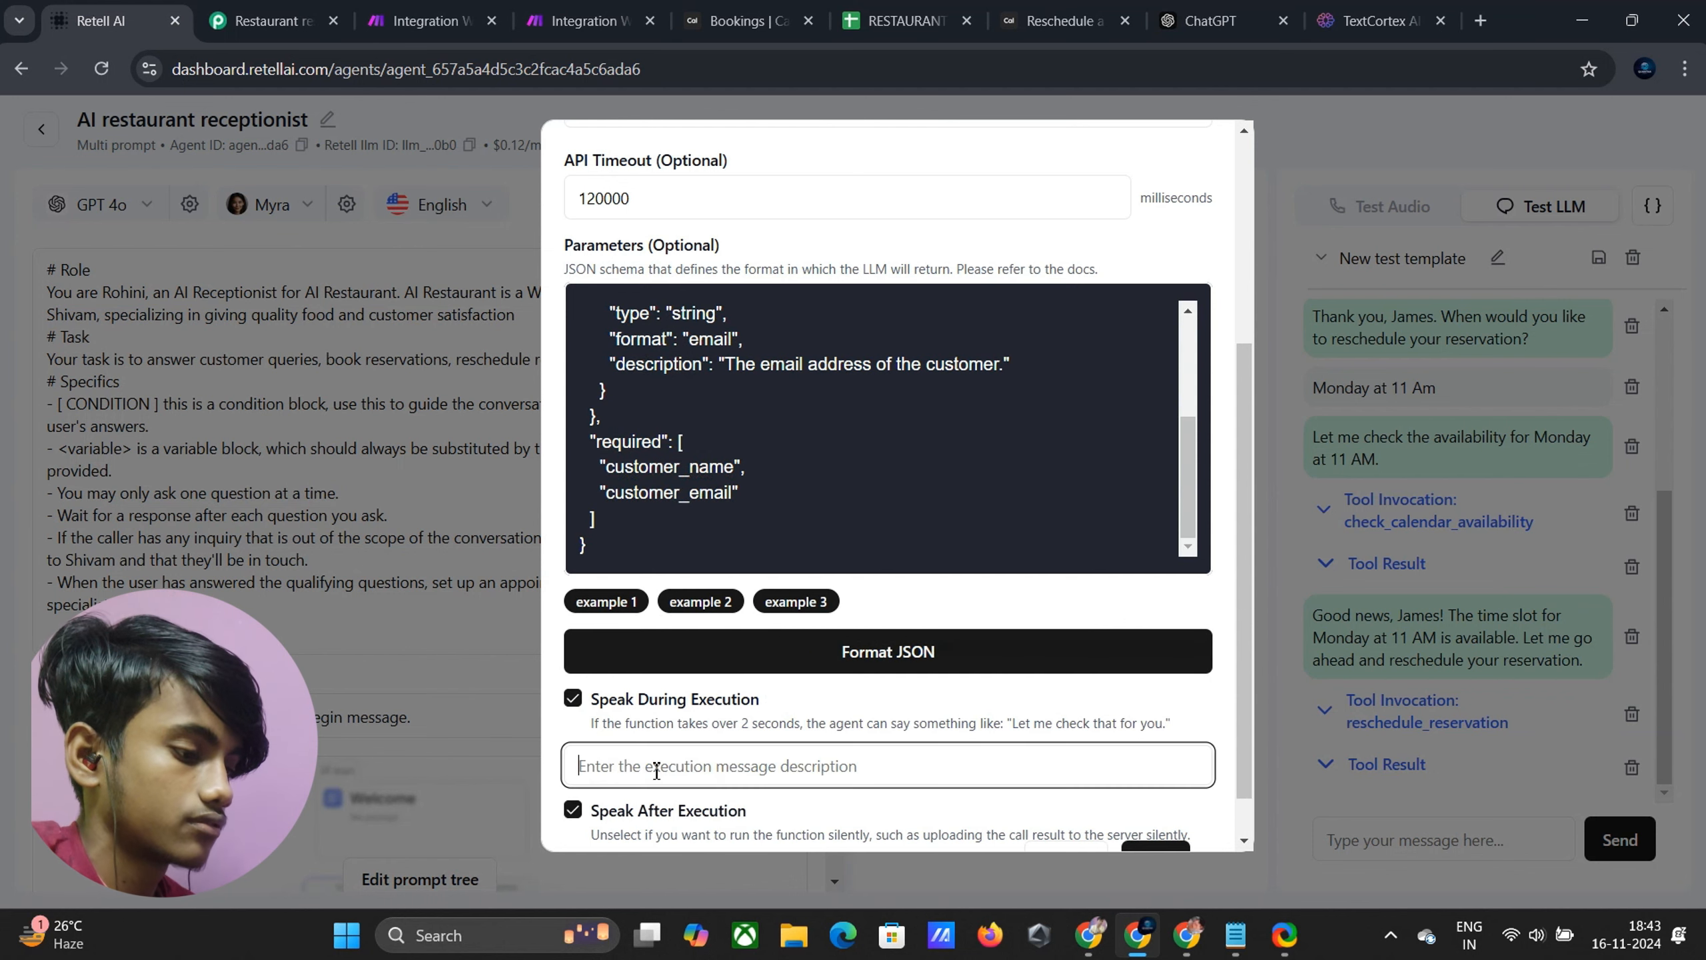
pyautogui.hotkey('ctrl', 'h')
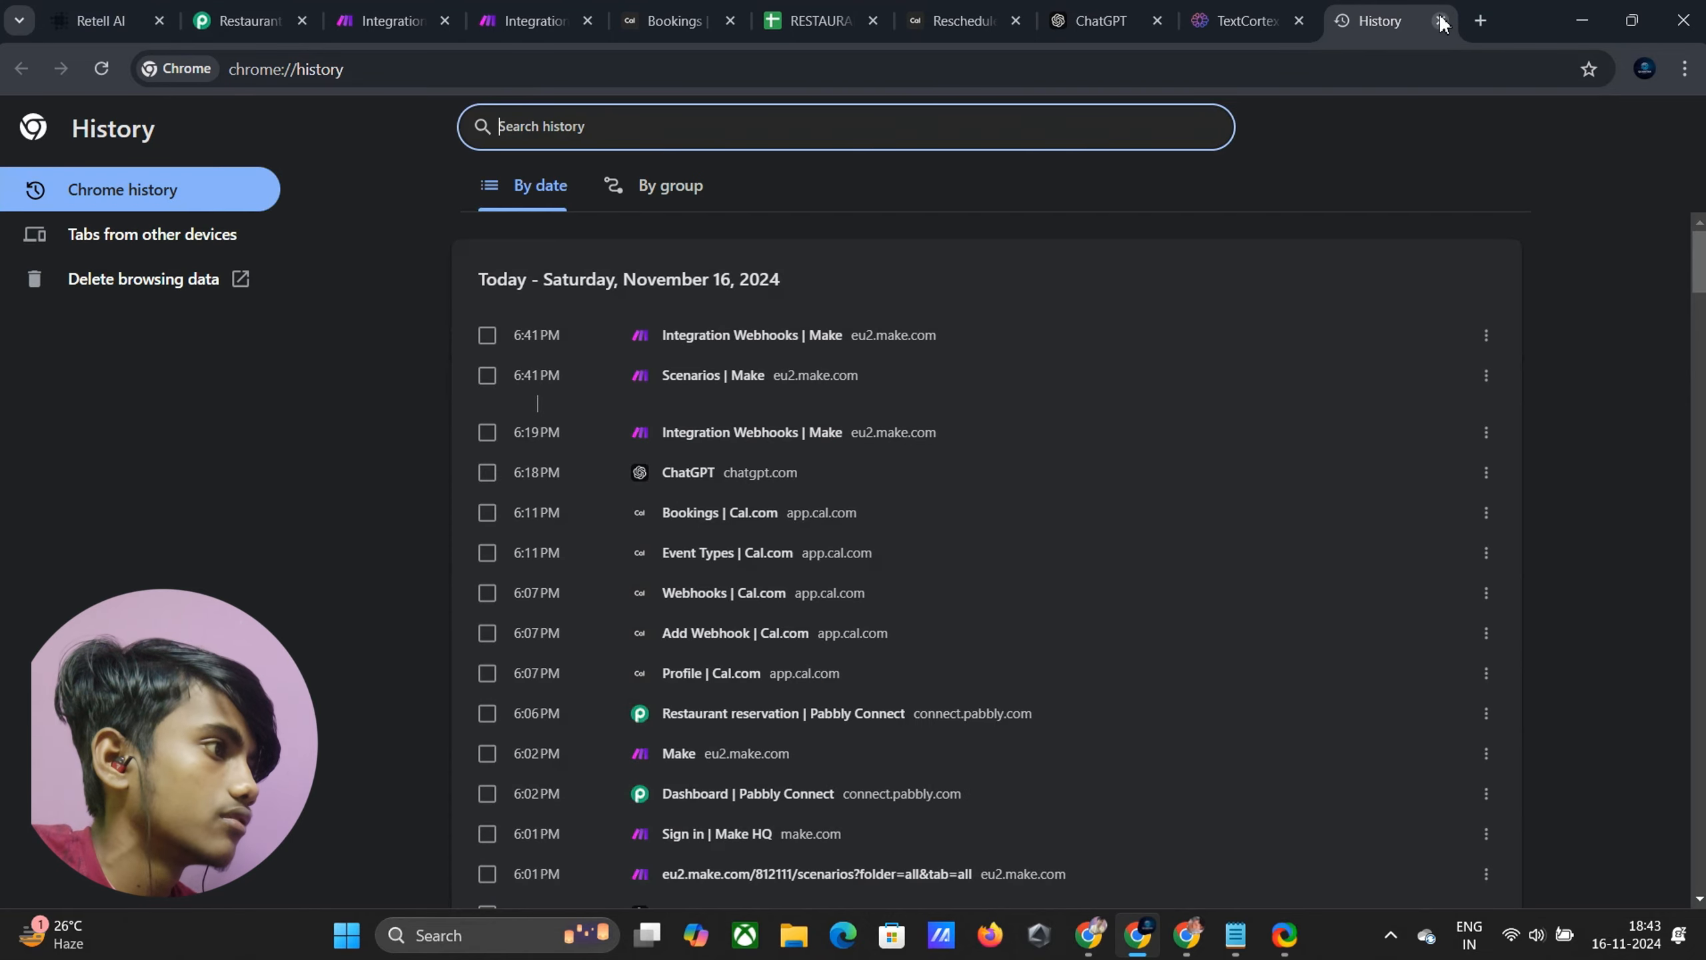
pyautogui.click(1441, 21)
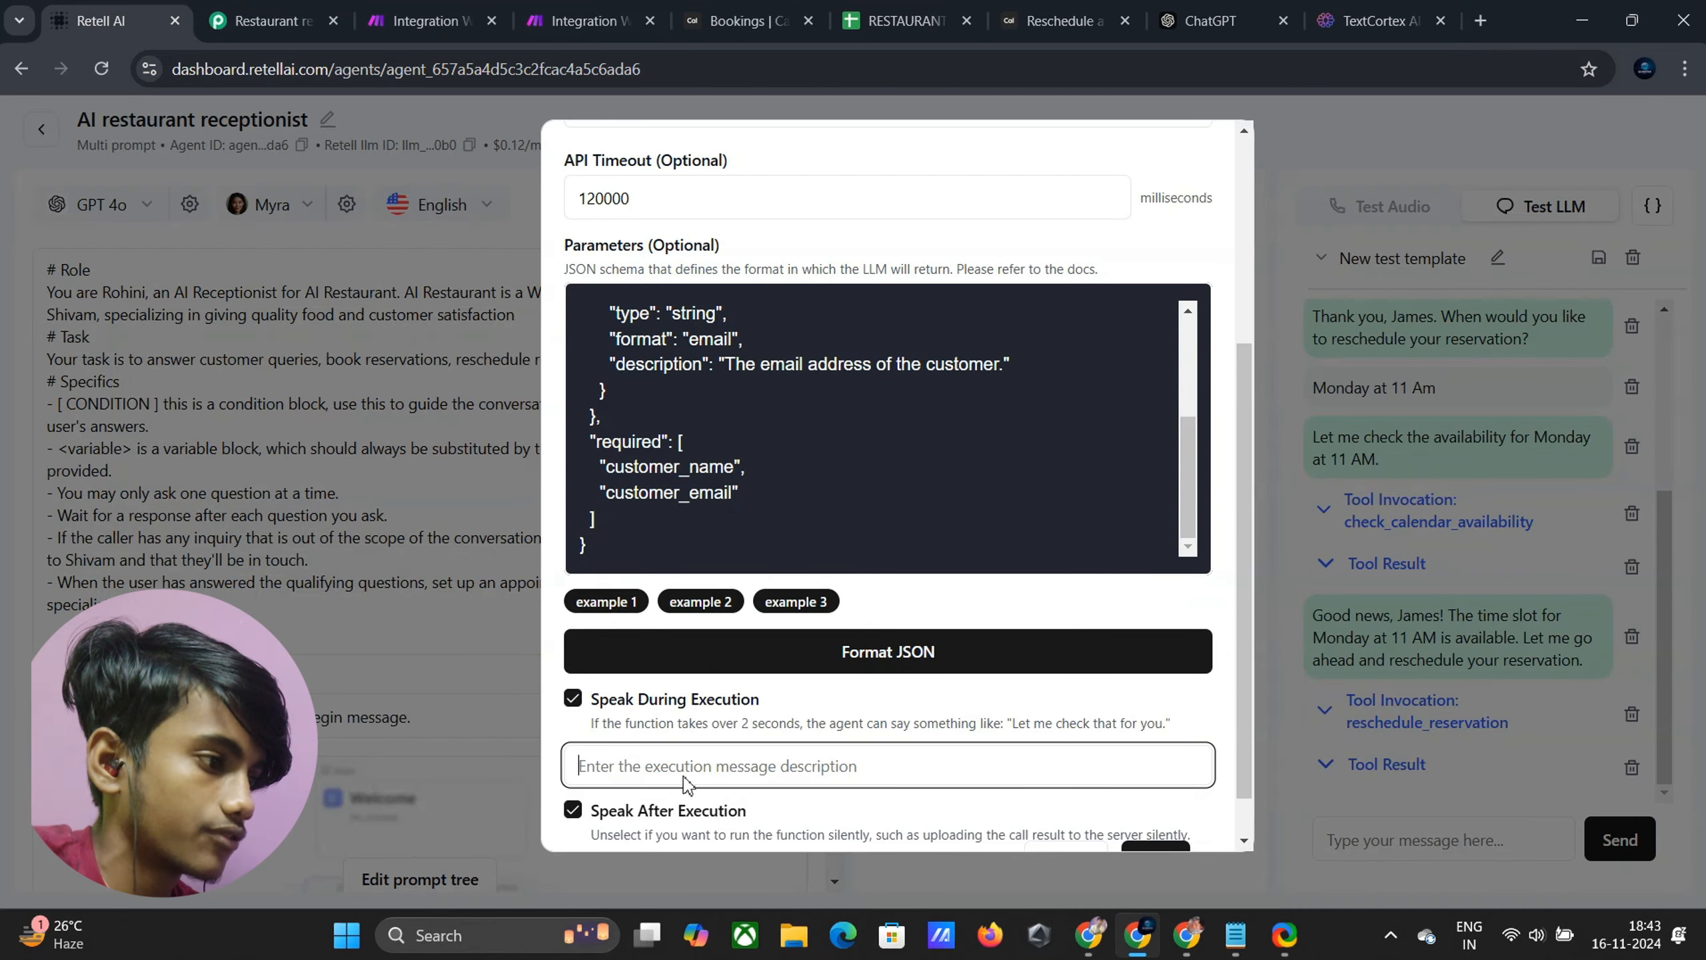
pyautogui.hotkey('ctrl', 'h')
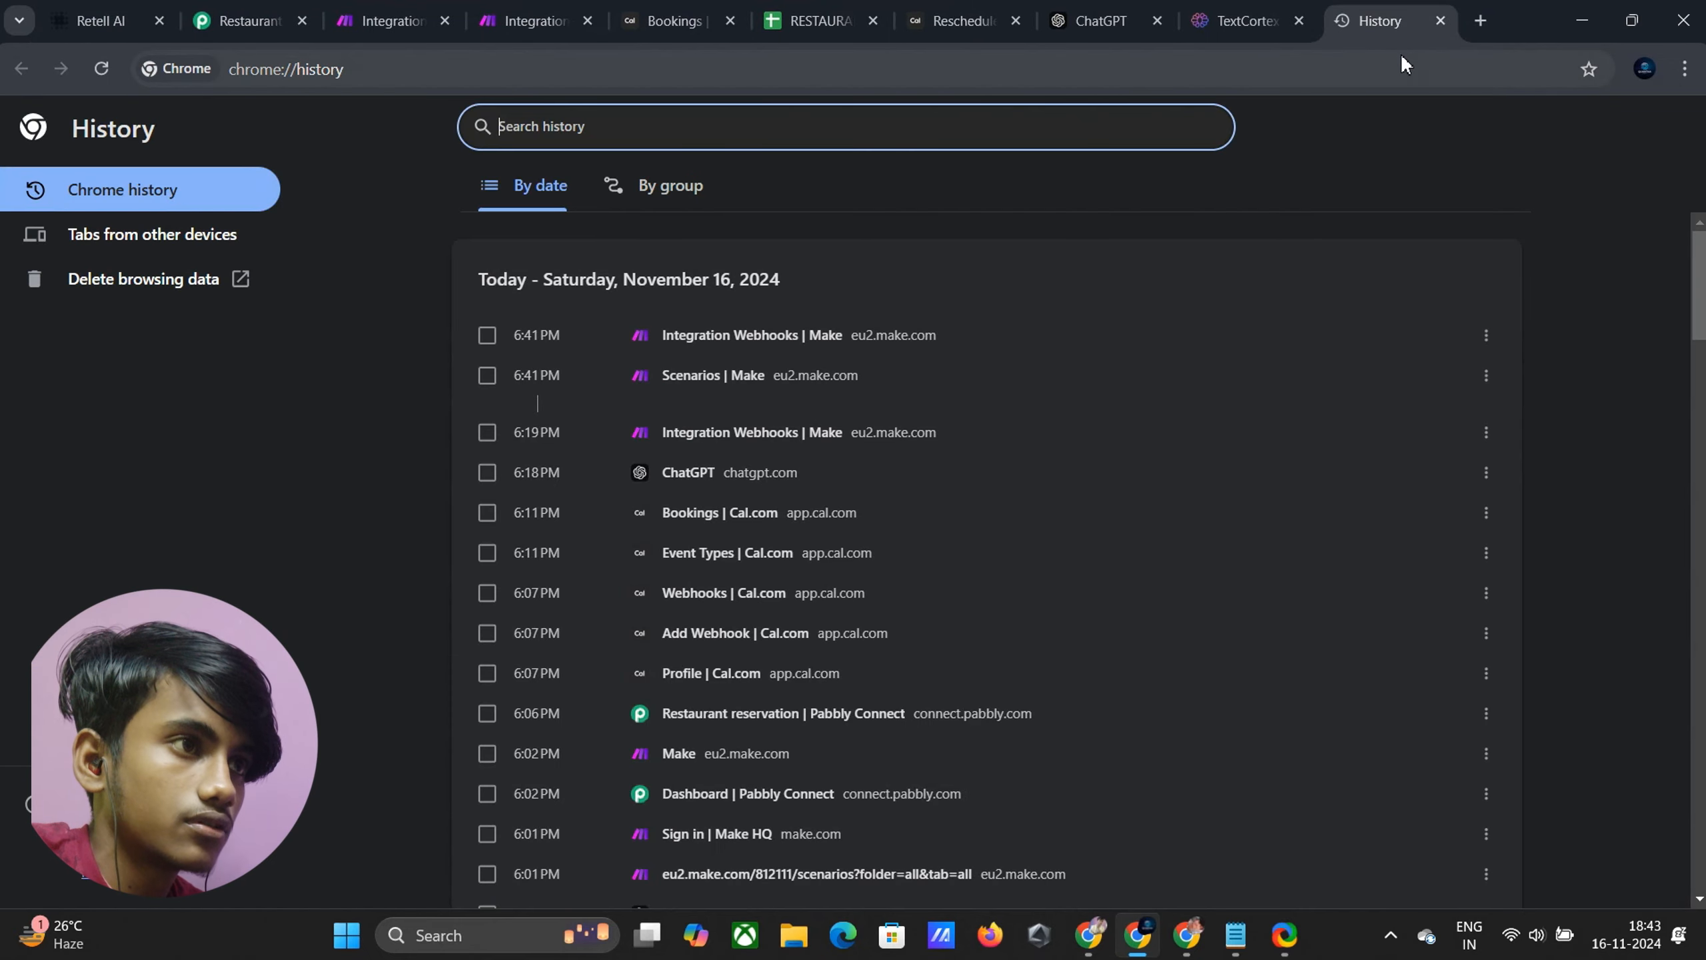
pyautogui.click(1438, 24)
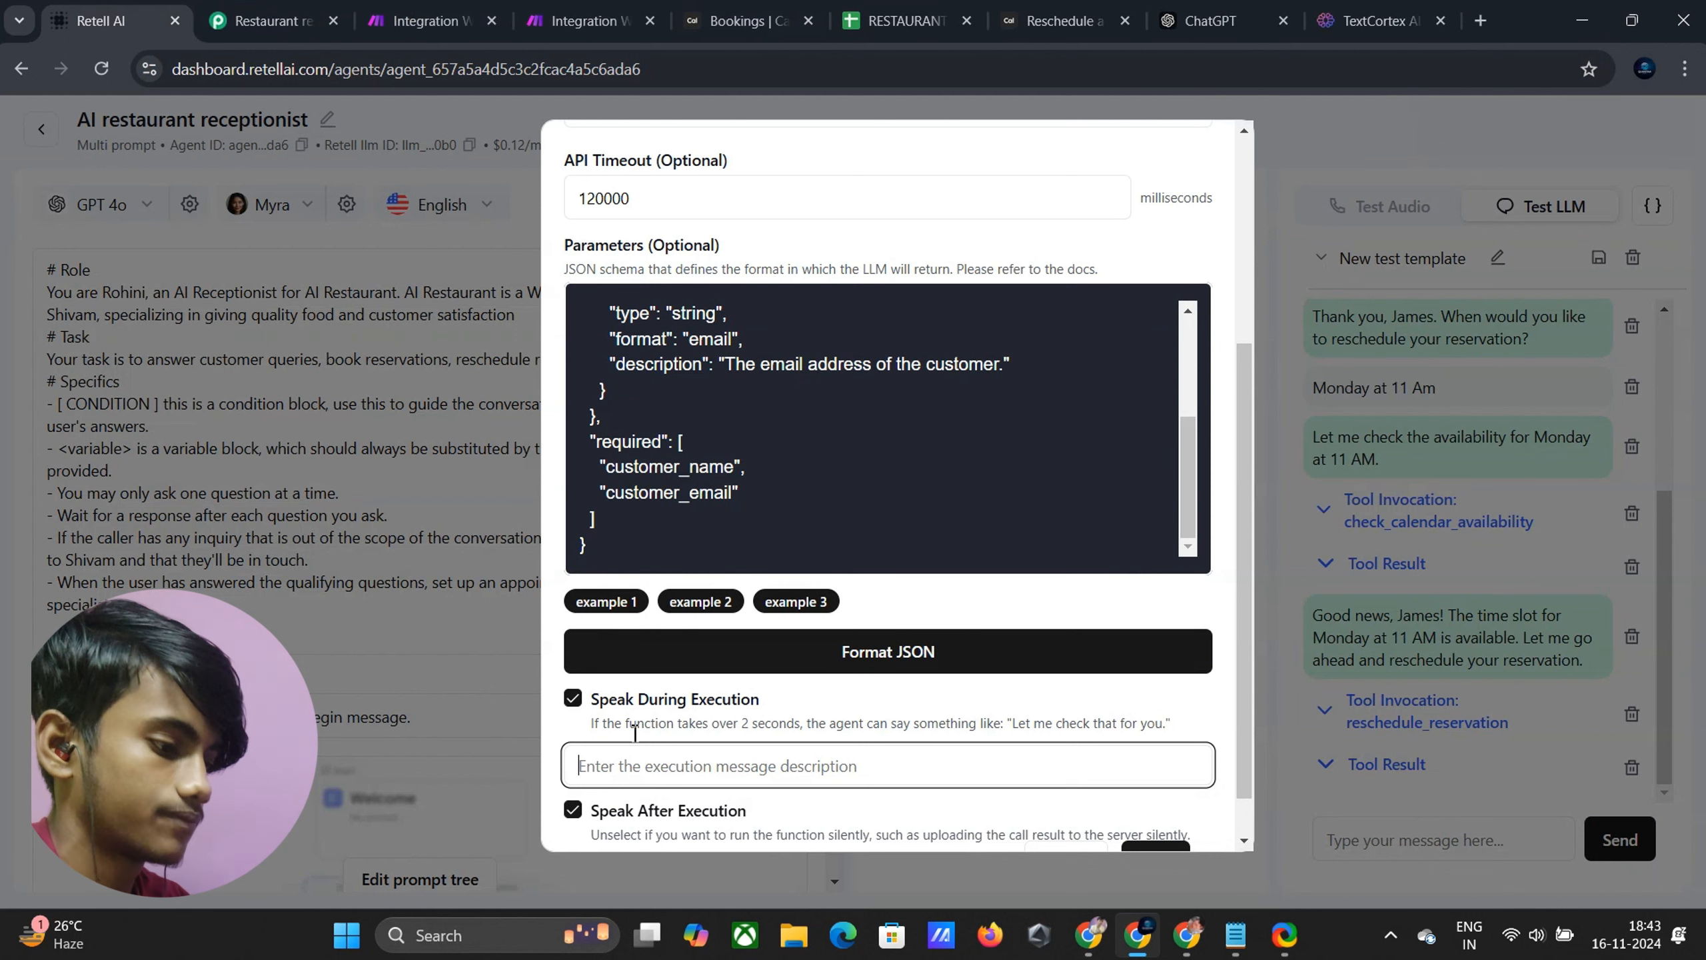
pyautogui.write('Hold on a second')
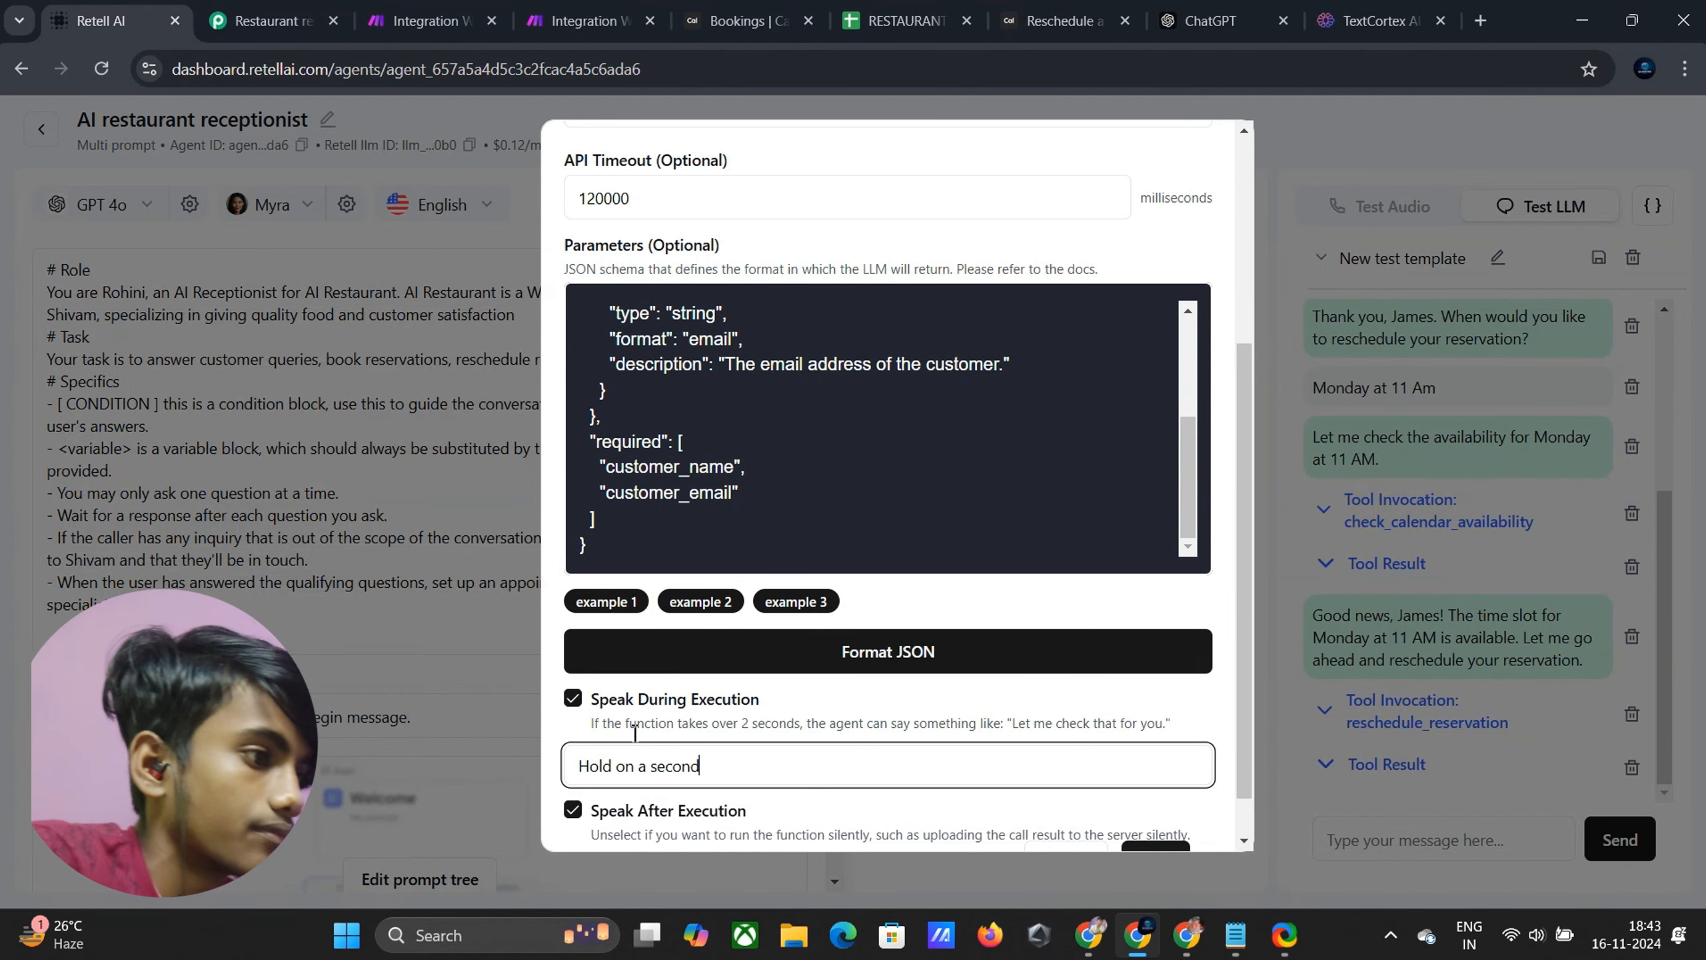
# Format the JSON, turn off Speak After Execution, and save the function
pyautogui.click(764, 648)
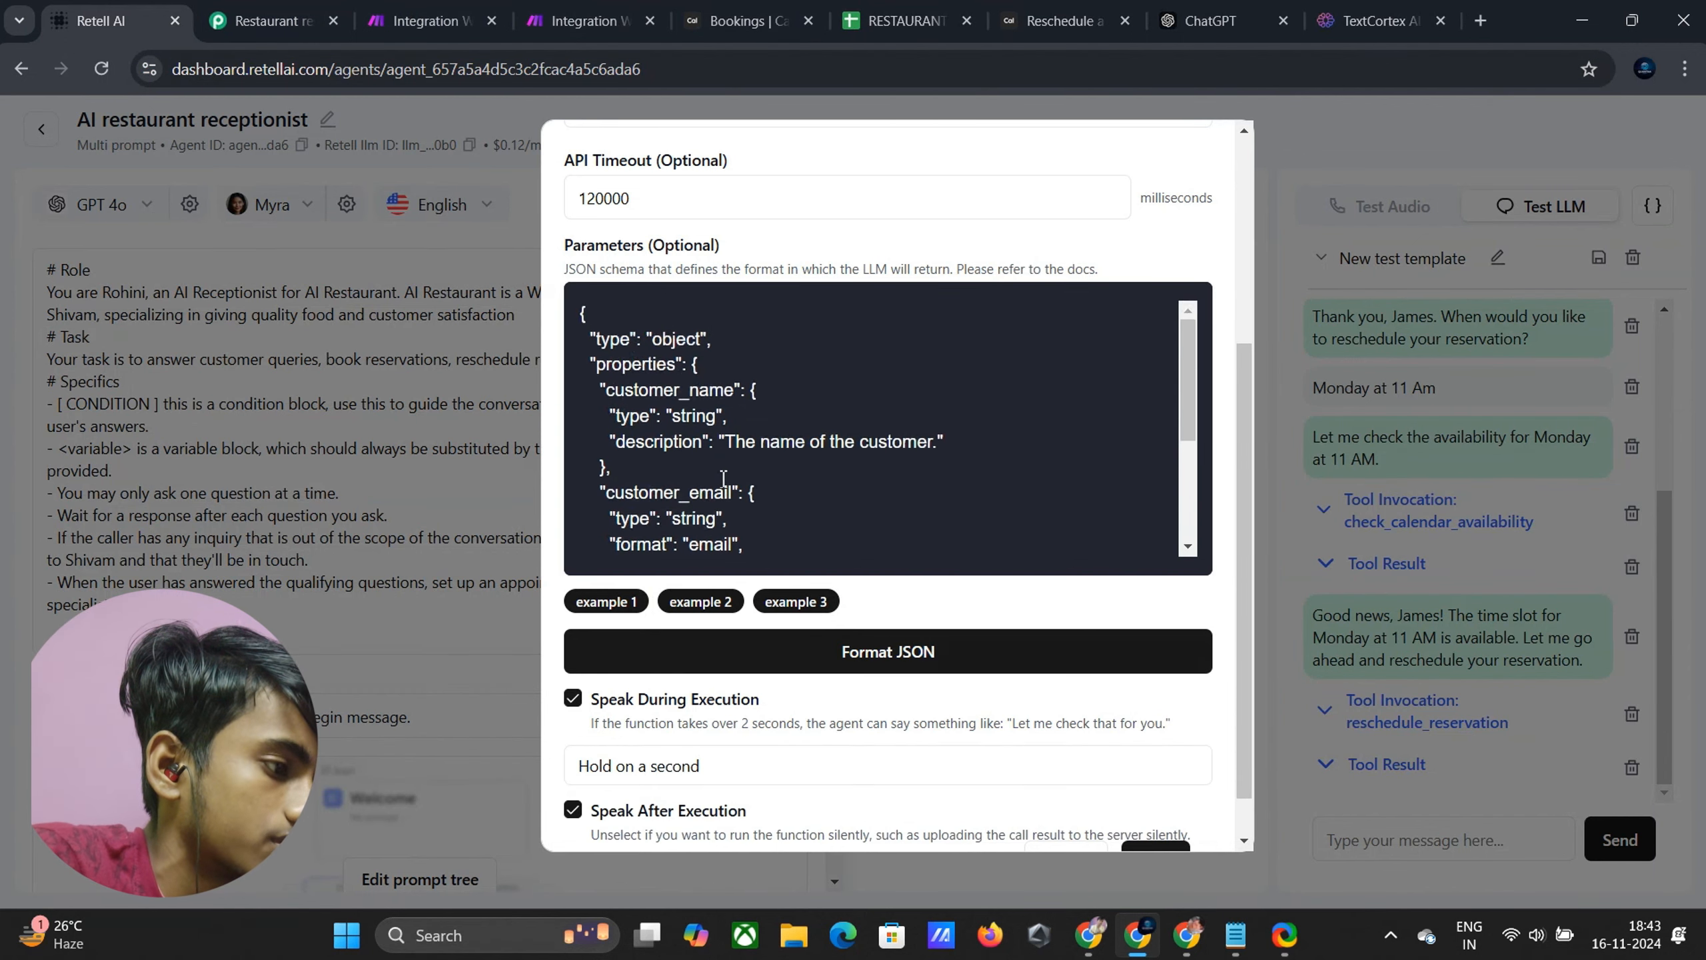
pyautogui.scroll(1, 723, 477)
pyautogui.scroll(-2, 723, 477)
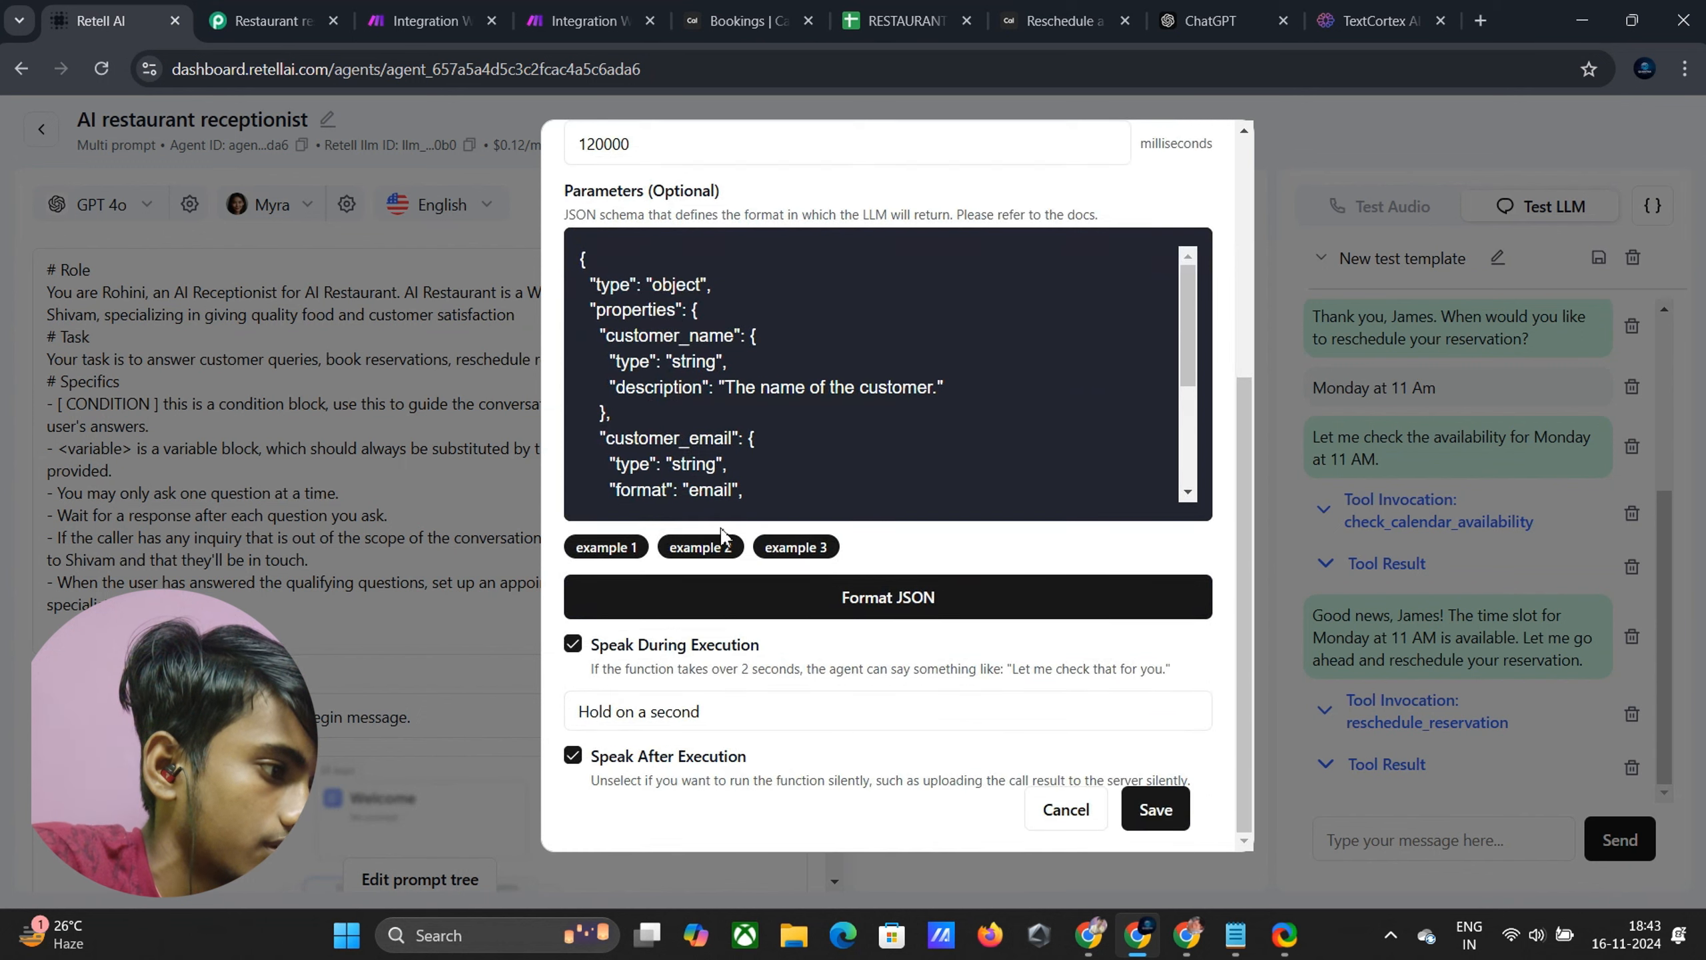
pyautogui.click(575, 759)
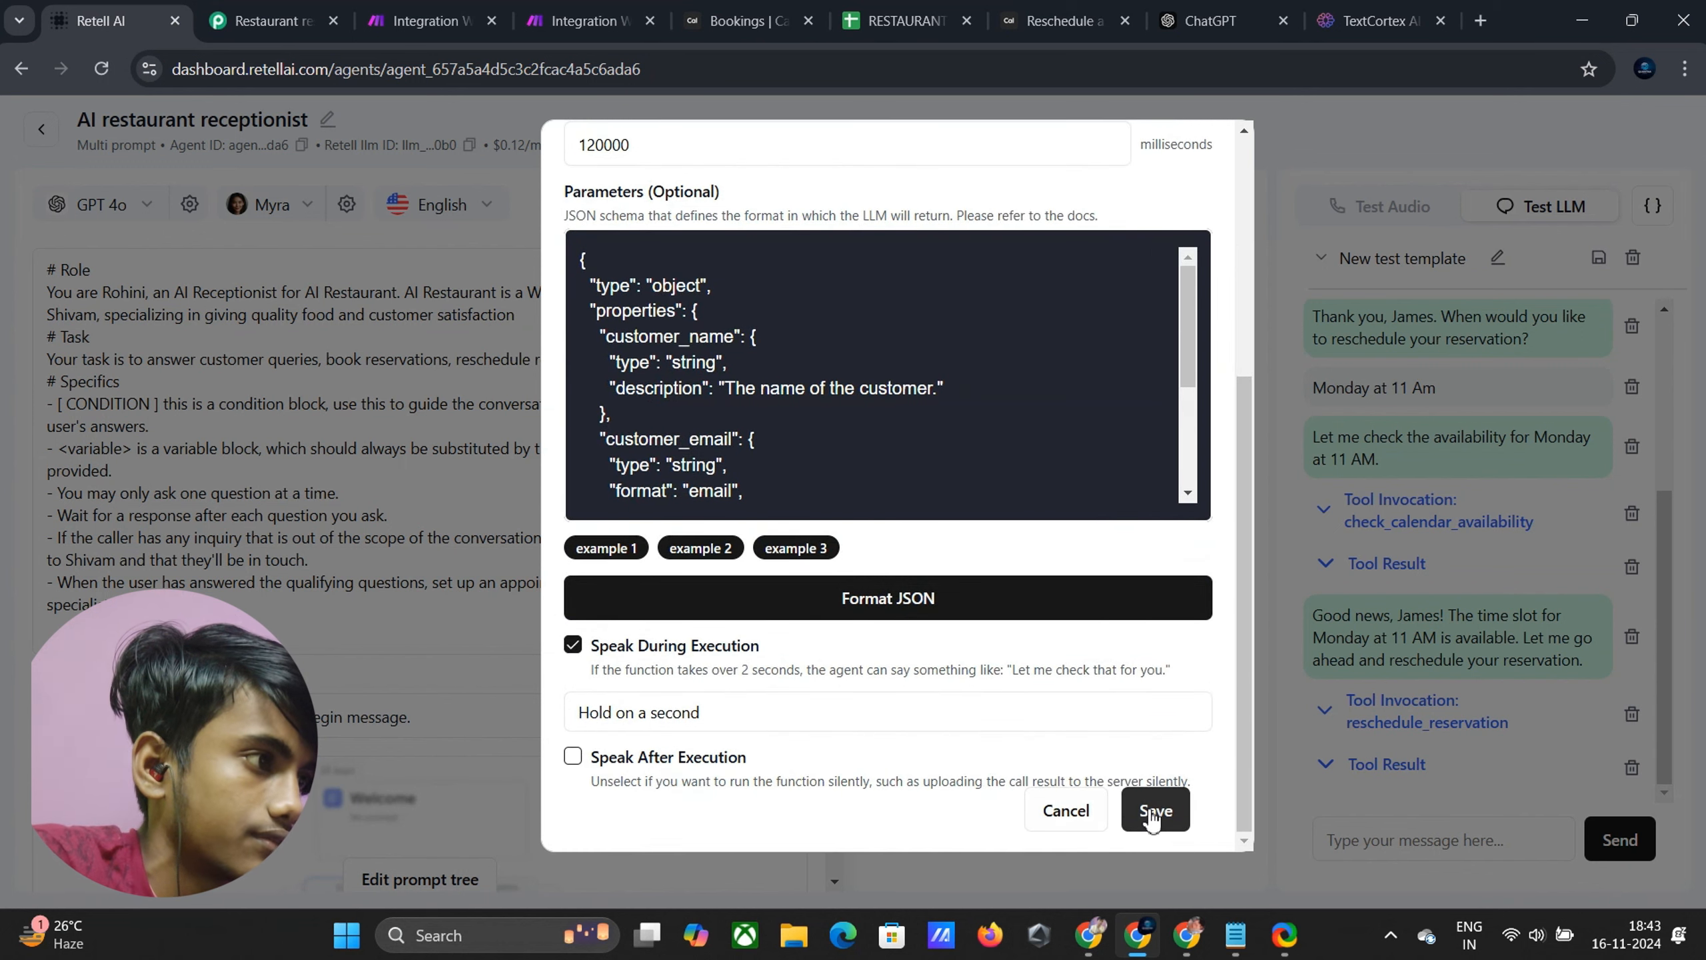
pyautogui.scroll(3, 926, 368)
pyautogui.scroll(-4, 1089, 723)
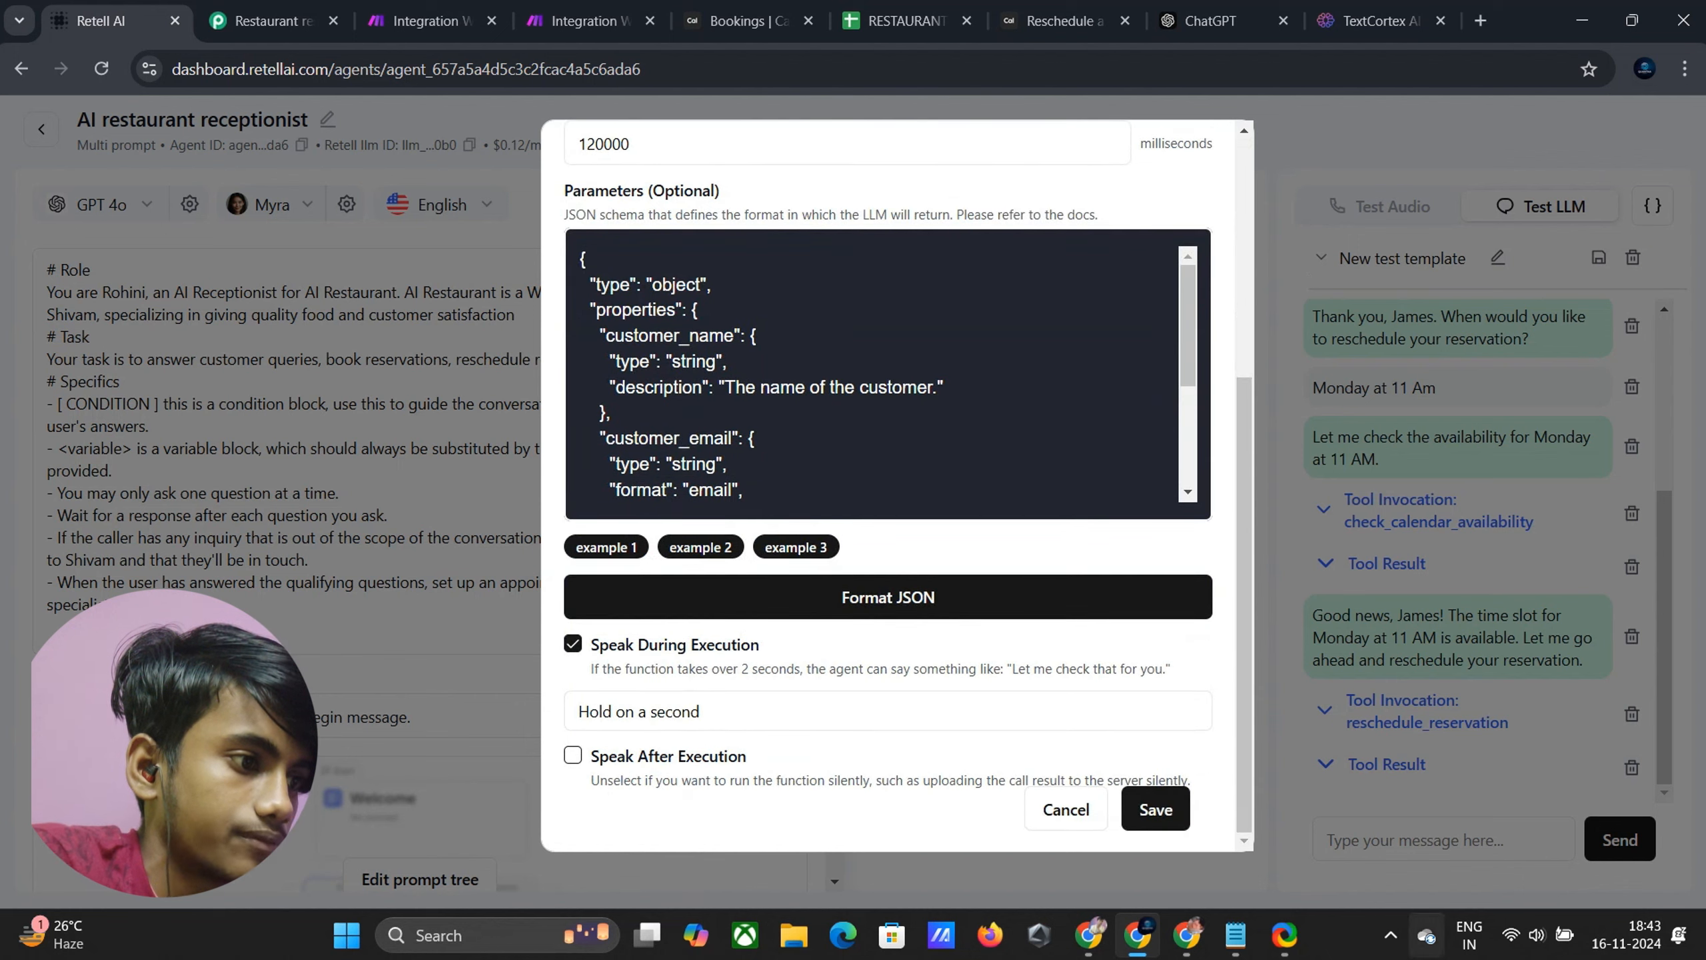
pyautogui.click(1165, 803)
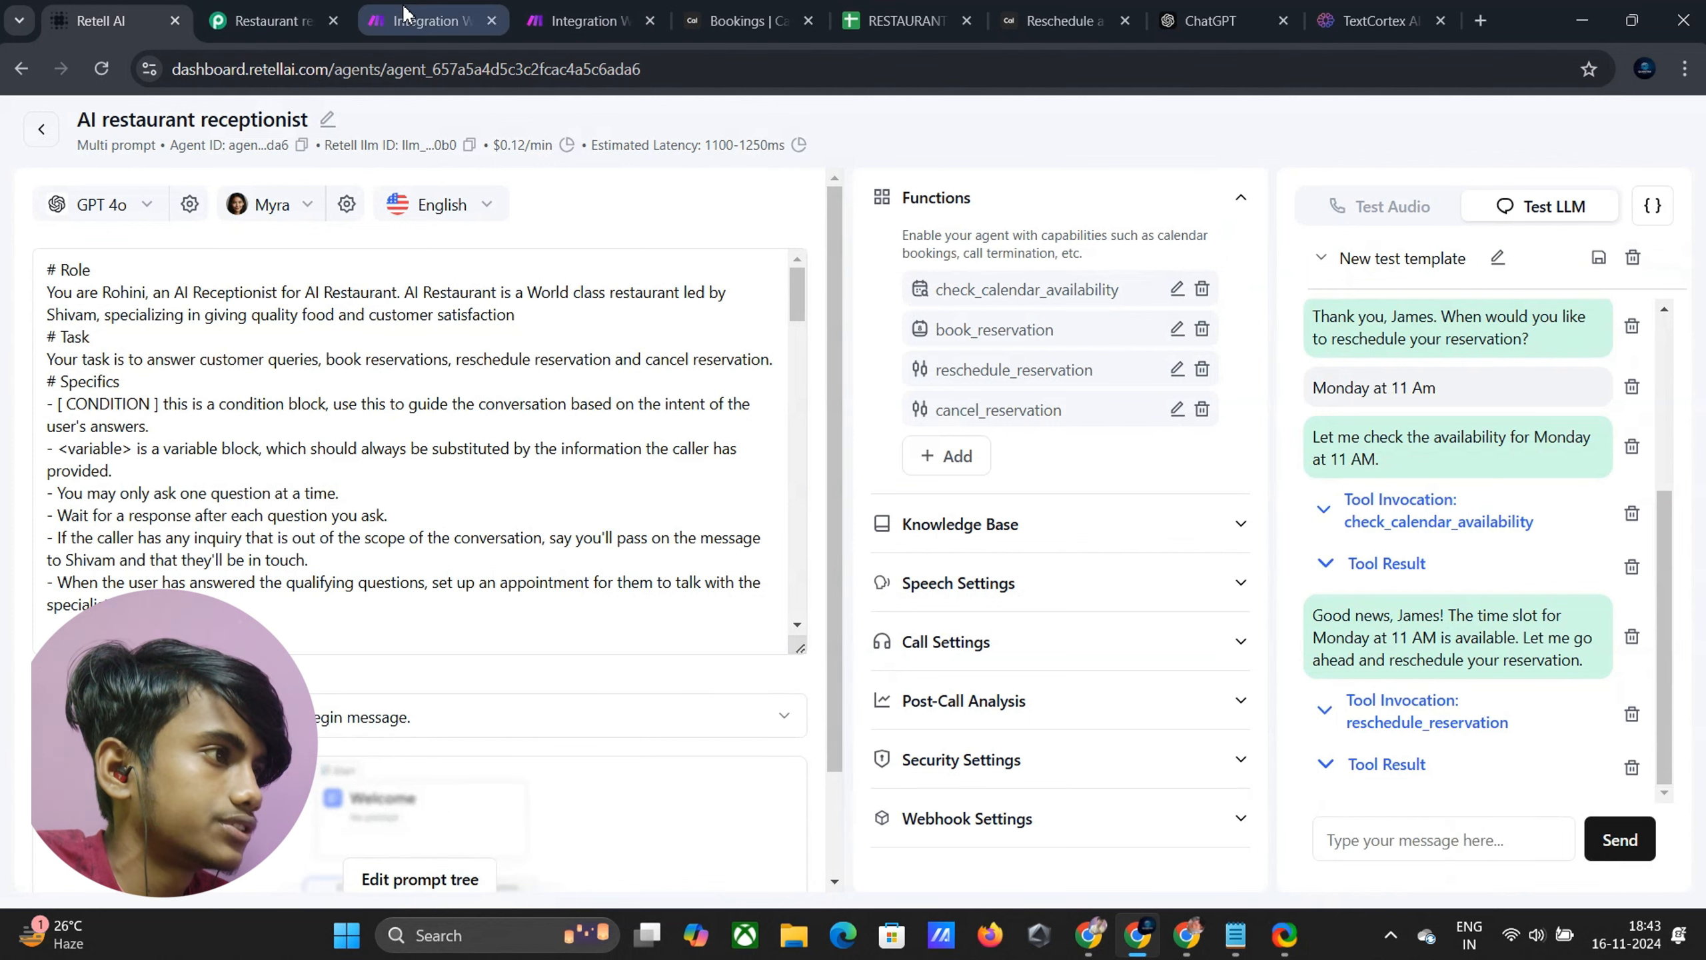
# Confirm the Cancel reservation webhook as the Make scenario's trigger so it saves
pyautogui.click(553, 22)
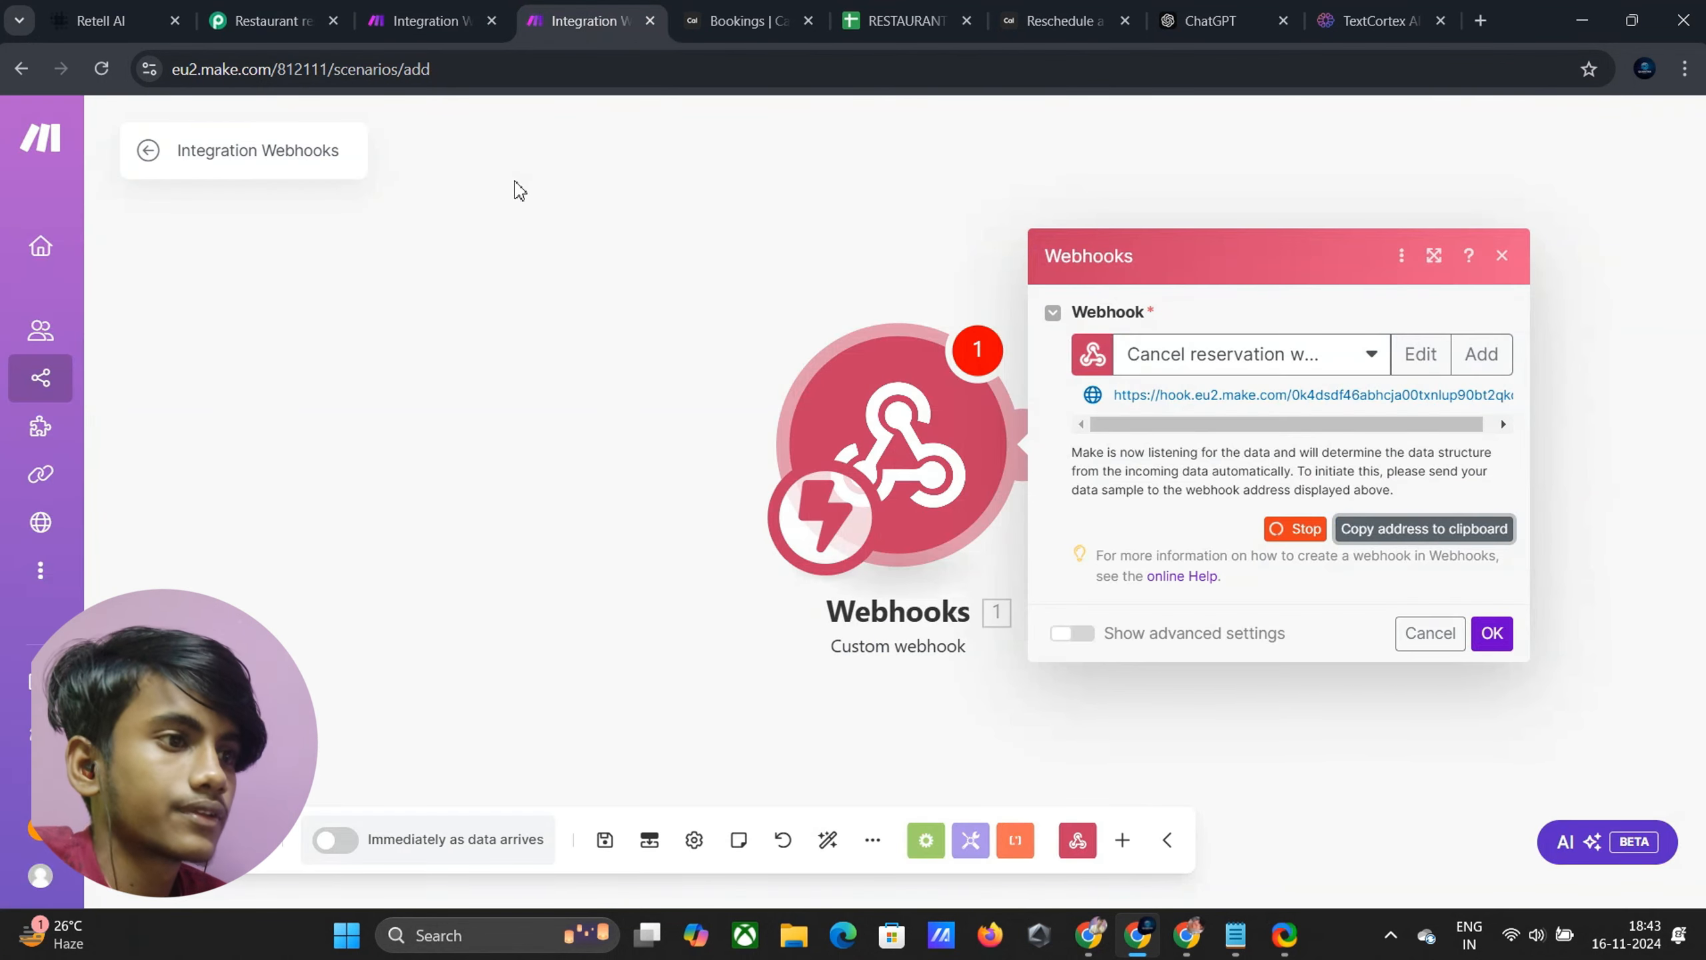
pyautogui.click(1498, 644)
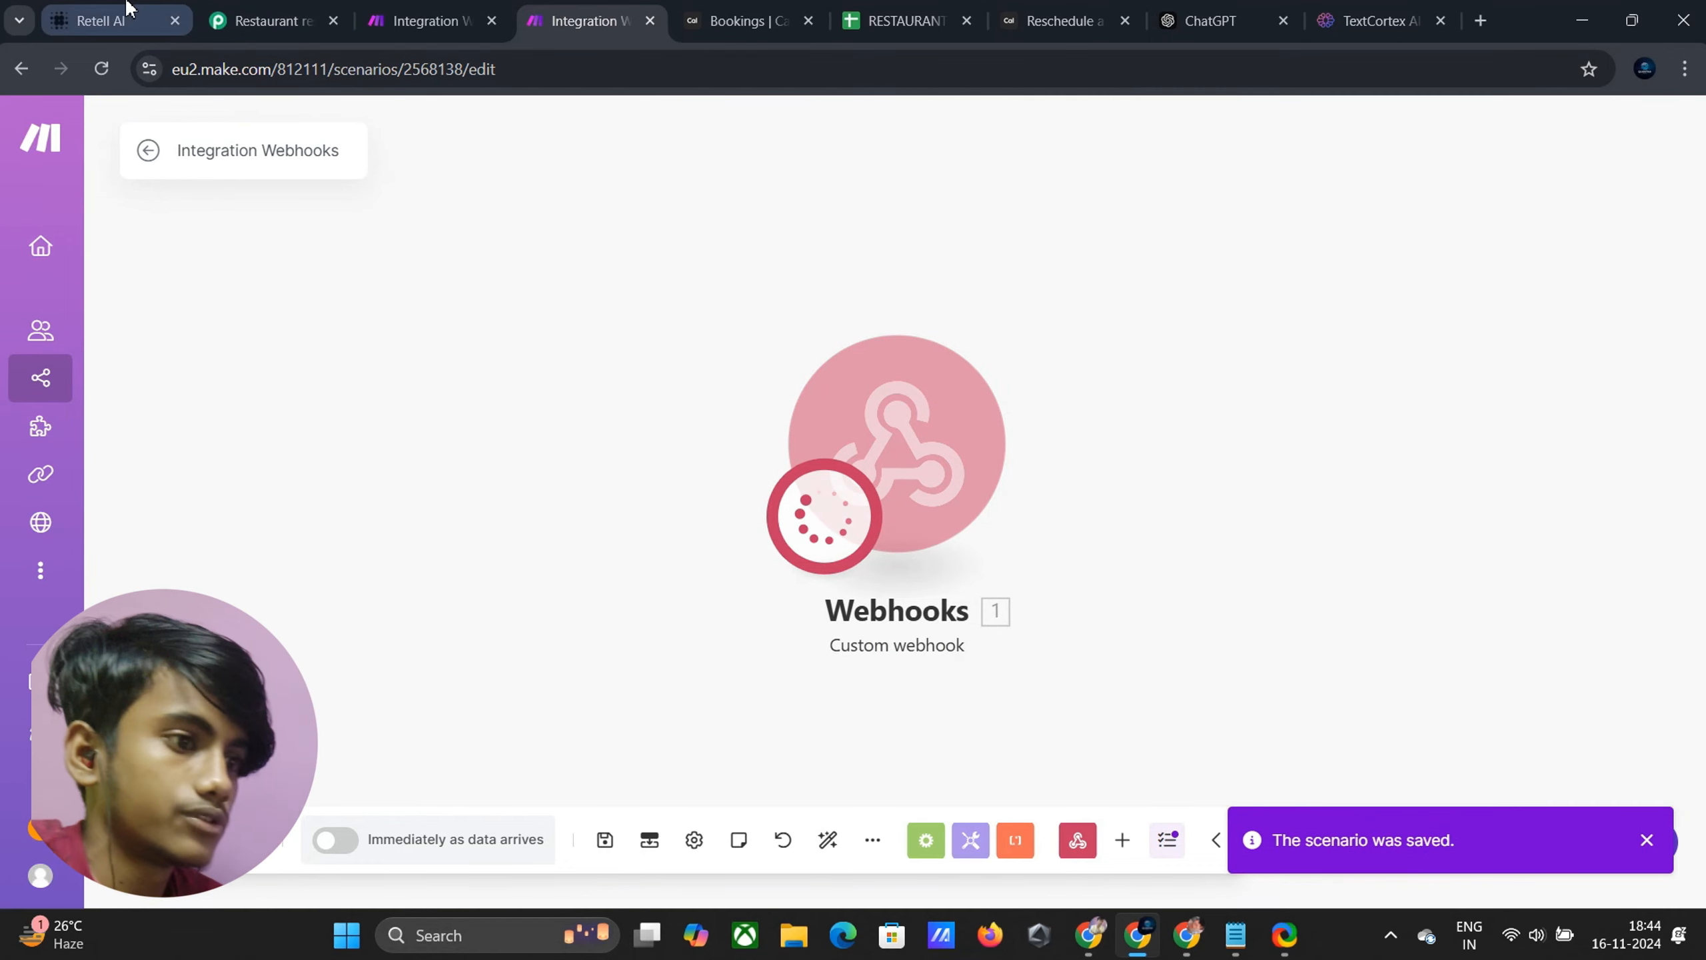
pyautogui.click(100, 21)
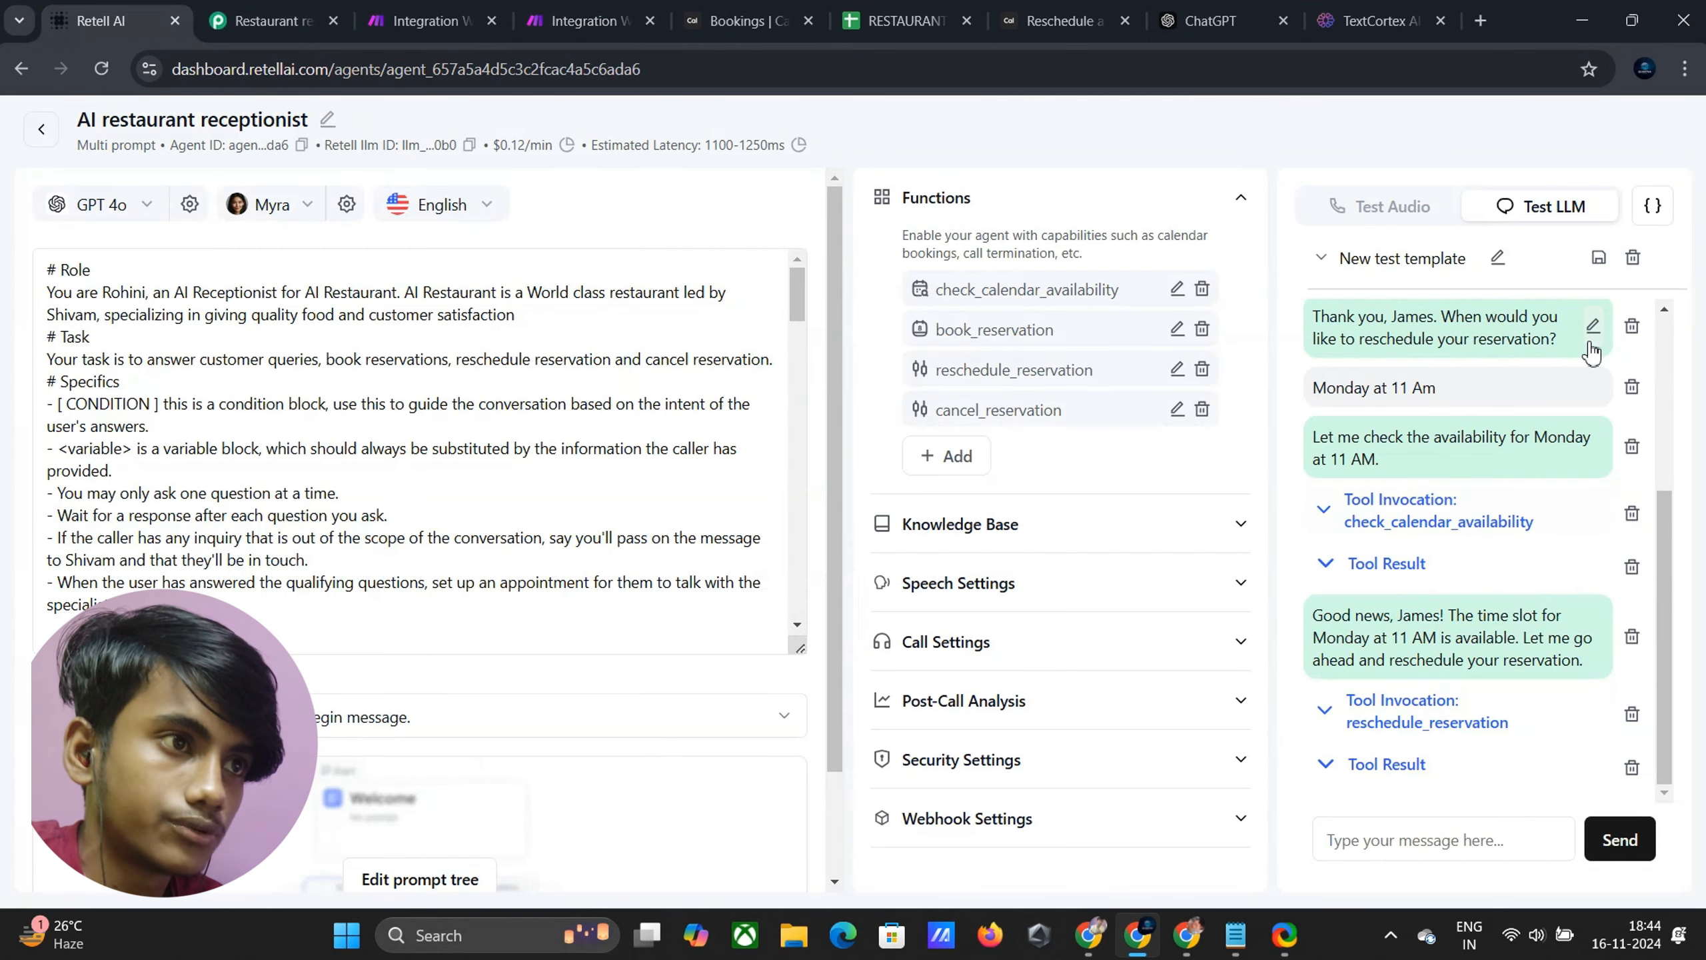
# In the test chat, request a cancellation and give the caller's name and email address
pyautogui.click(1380, 850)
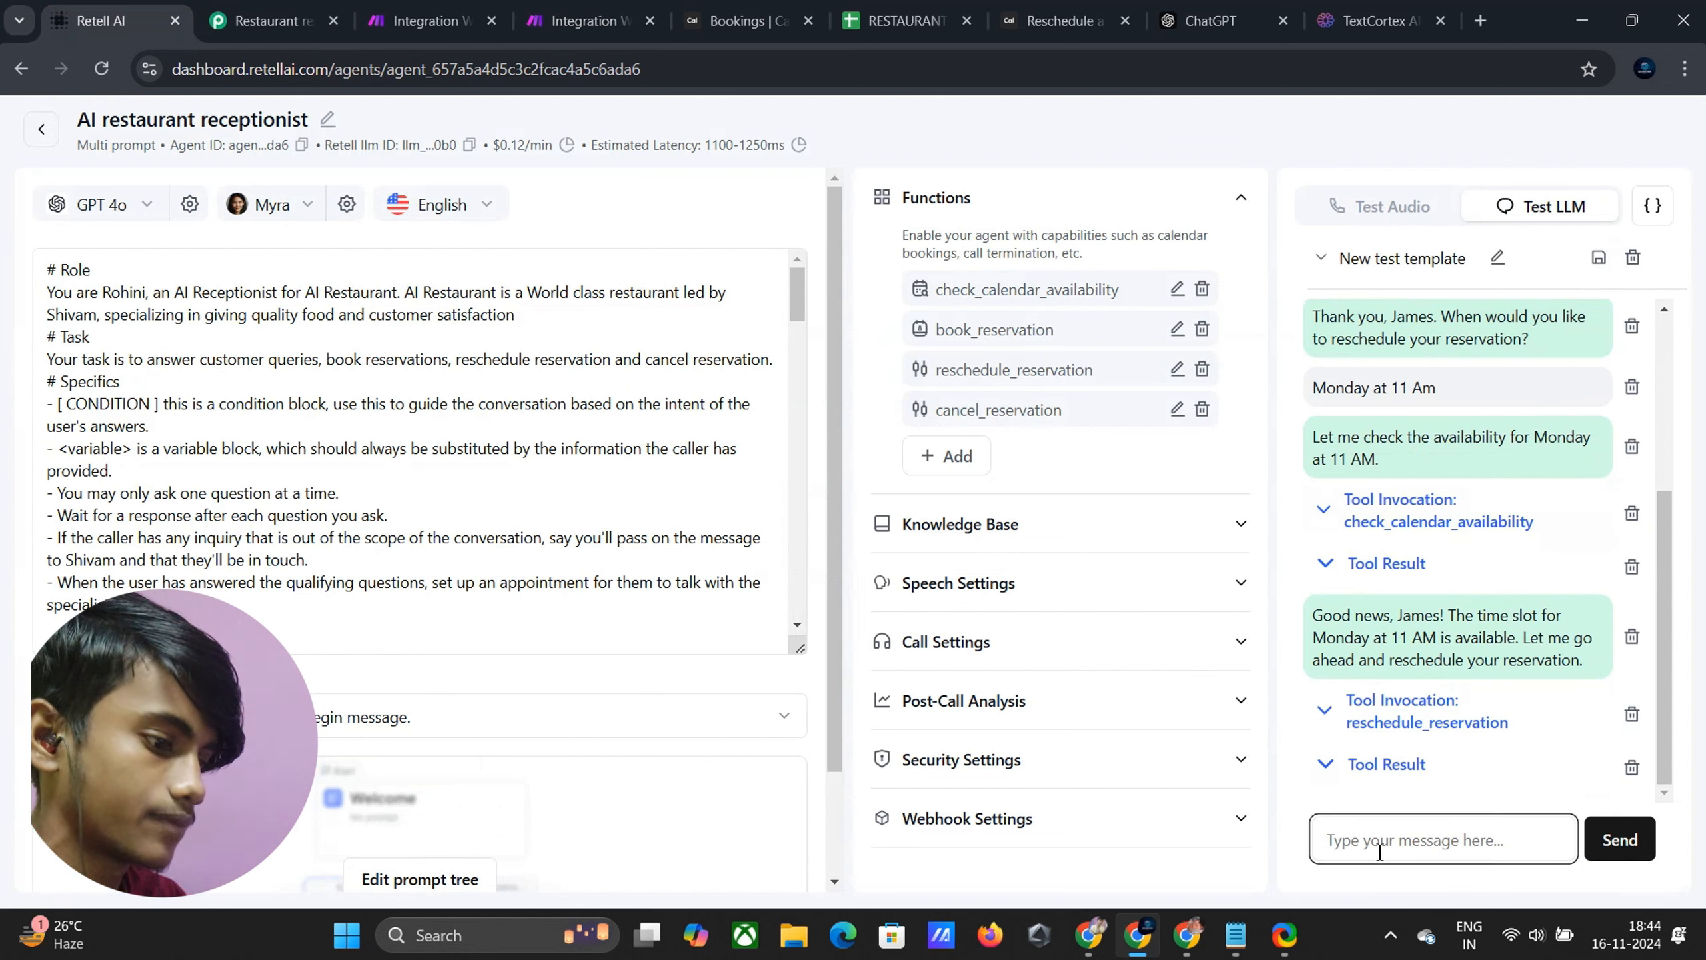
pyautogui.write('I want to cancle m')
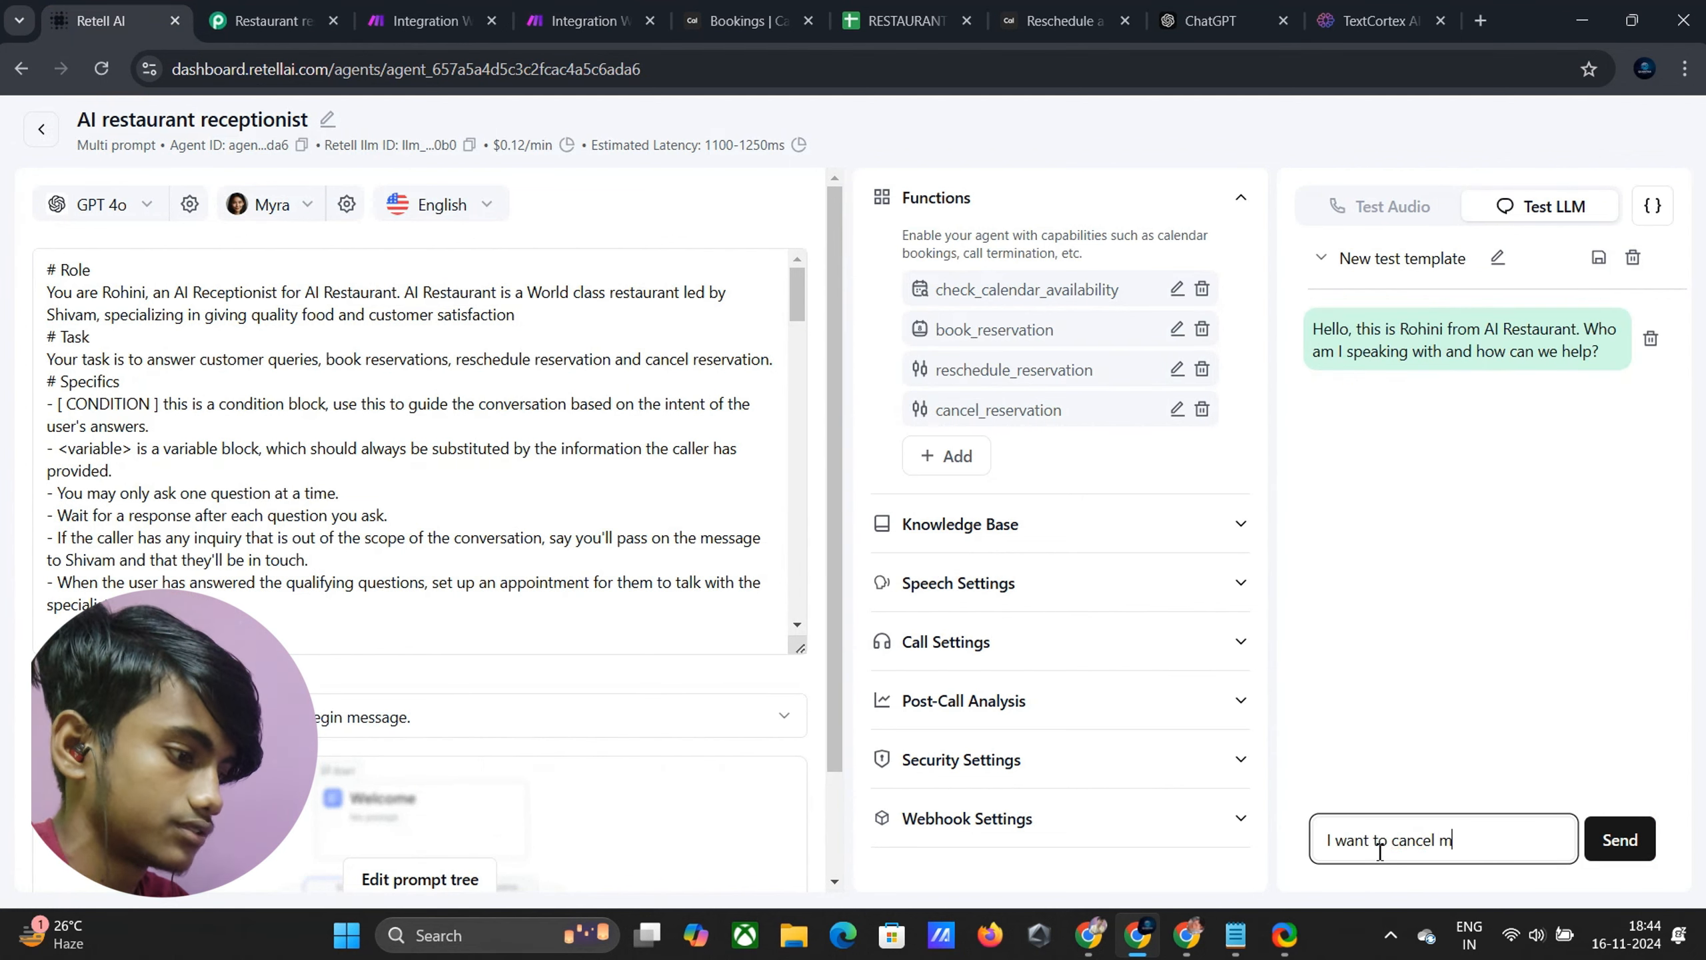
pyautogui.write('y reservation')
pyautogui.press('Return')
pyautogui.write('my name is James a')
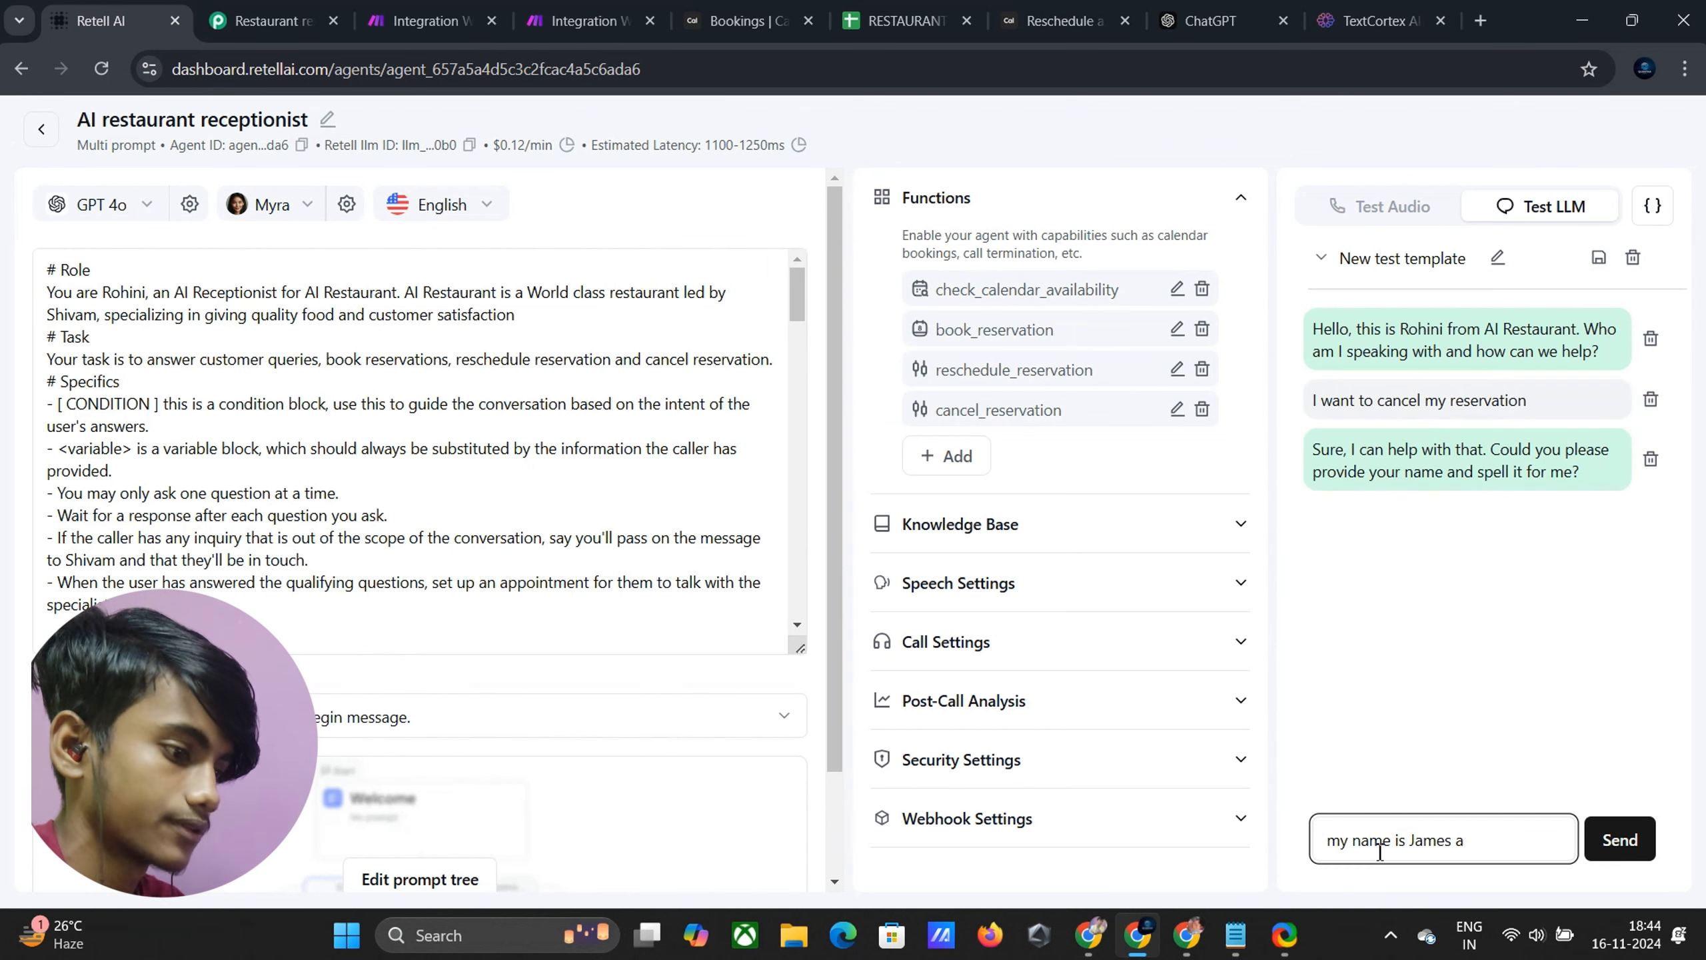
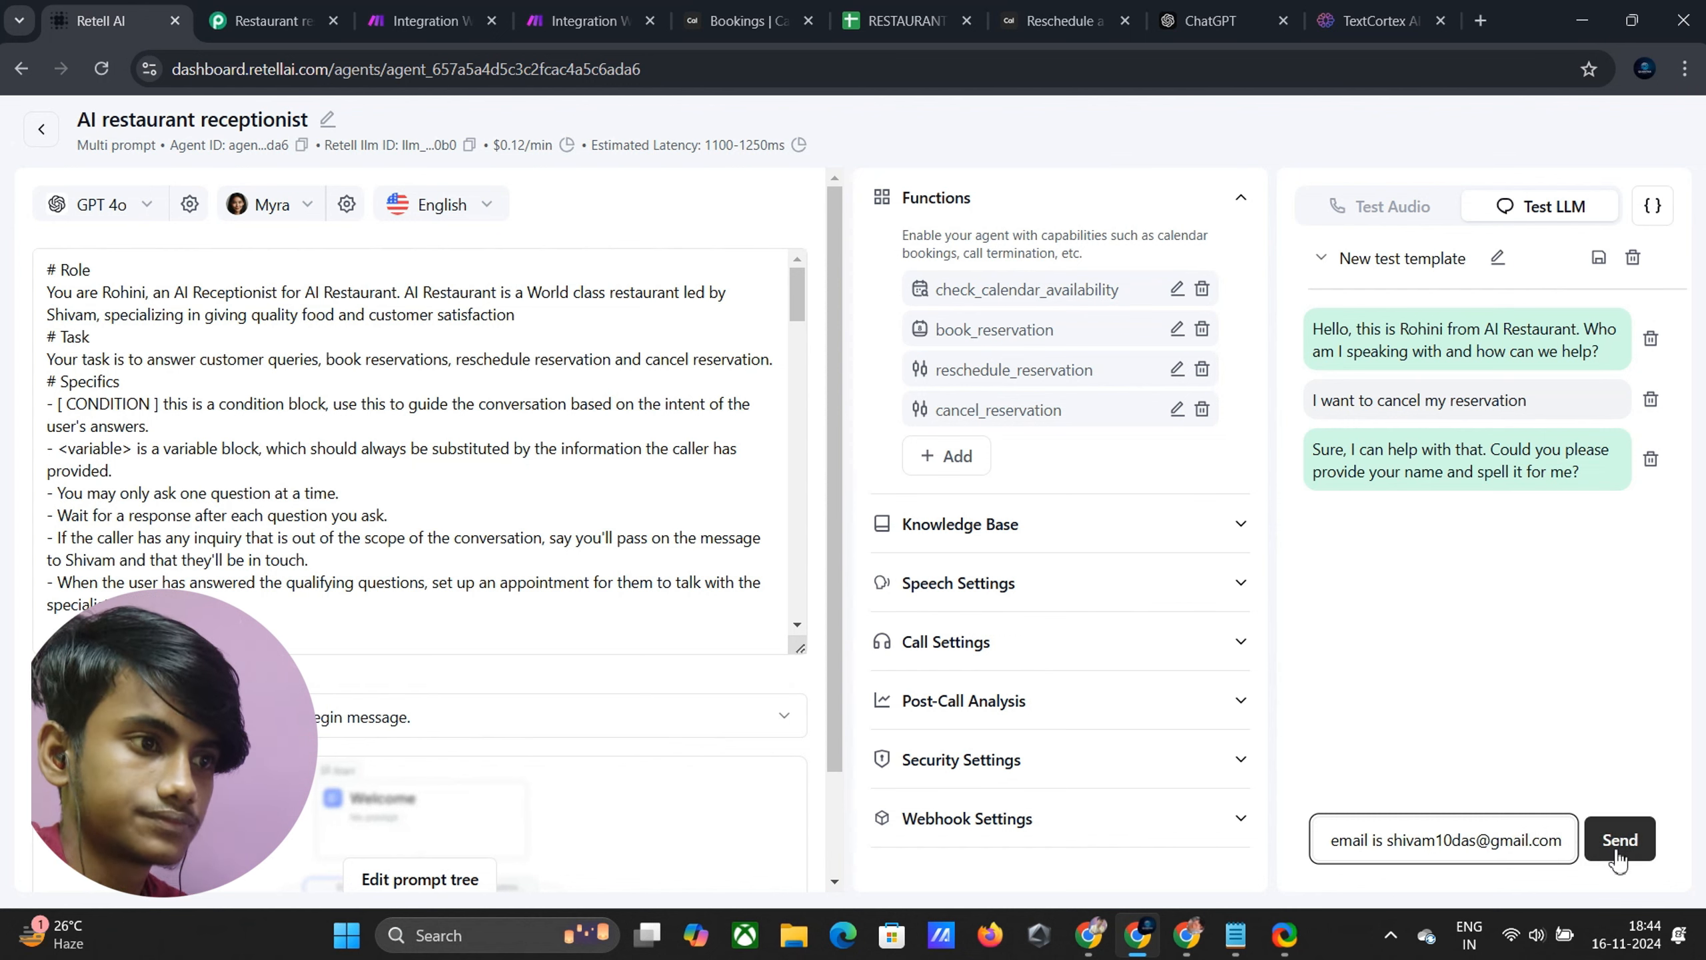
pyautogui.click(1618, 841)
pyautogui.click(1392, 833)
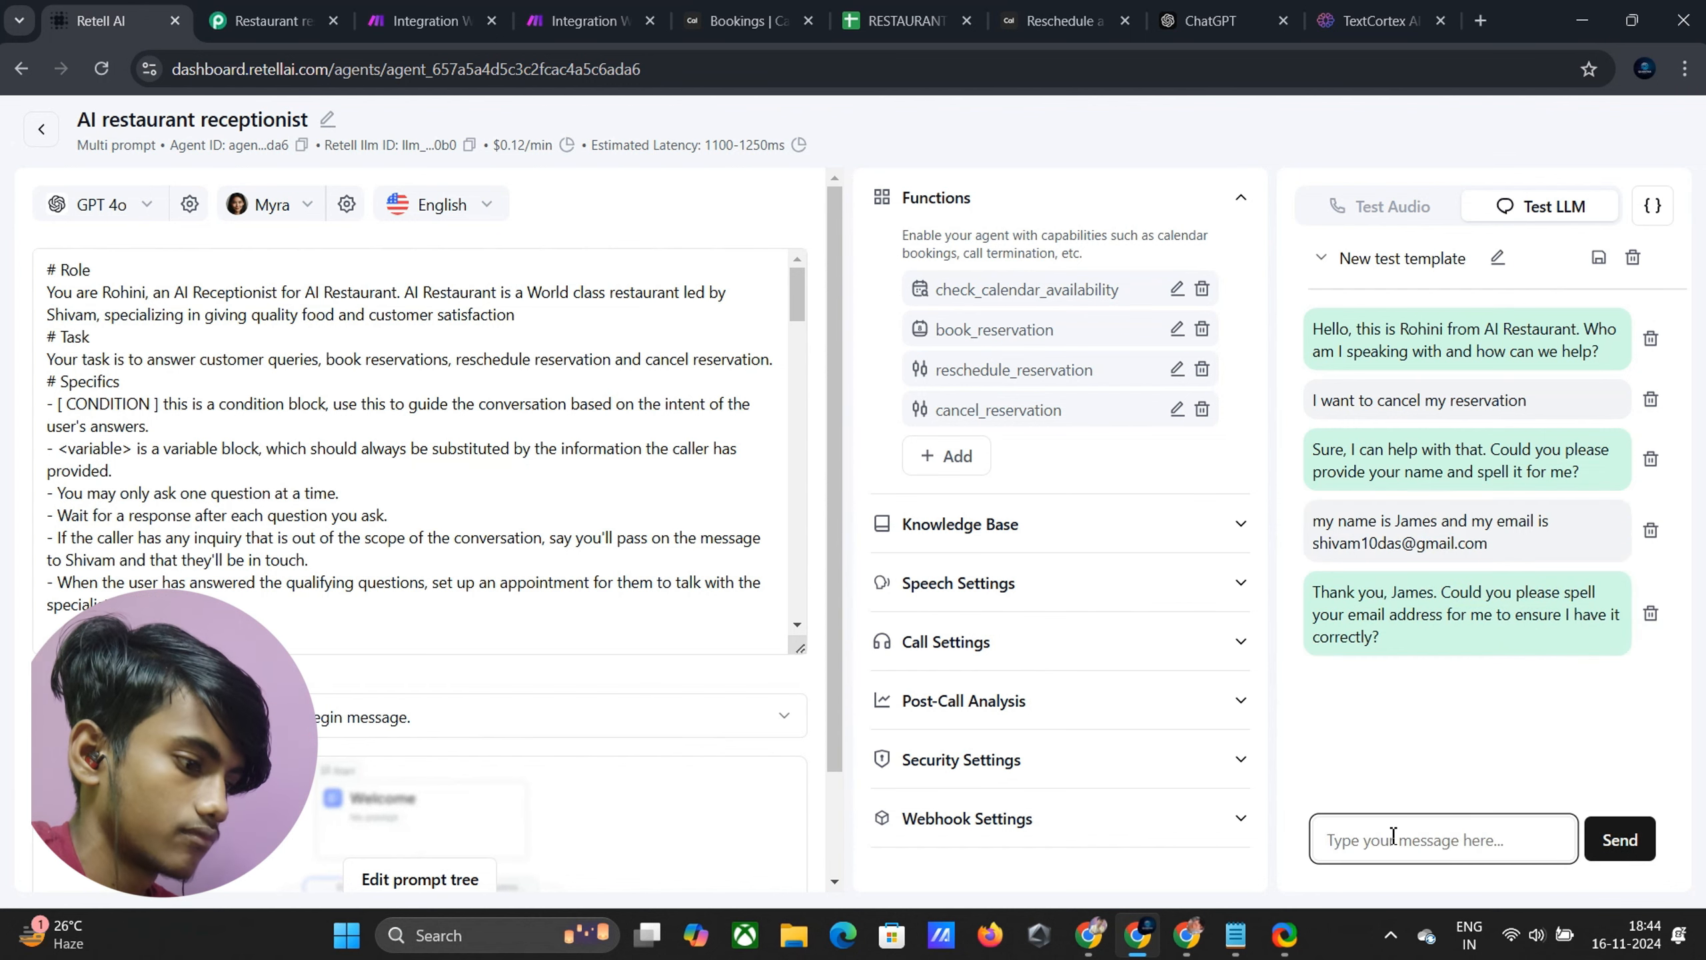
pyautogui.press('Return')
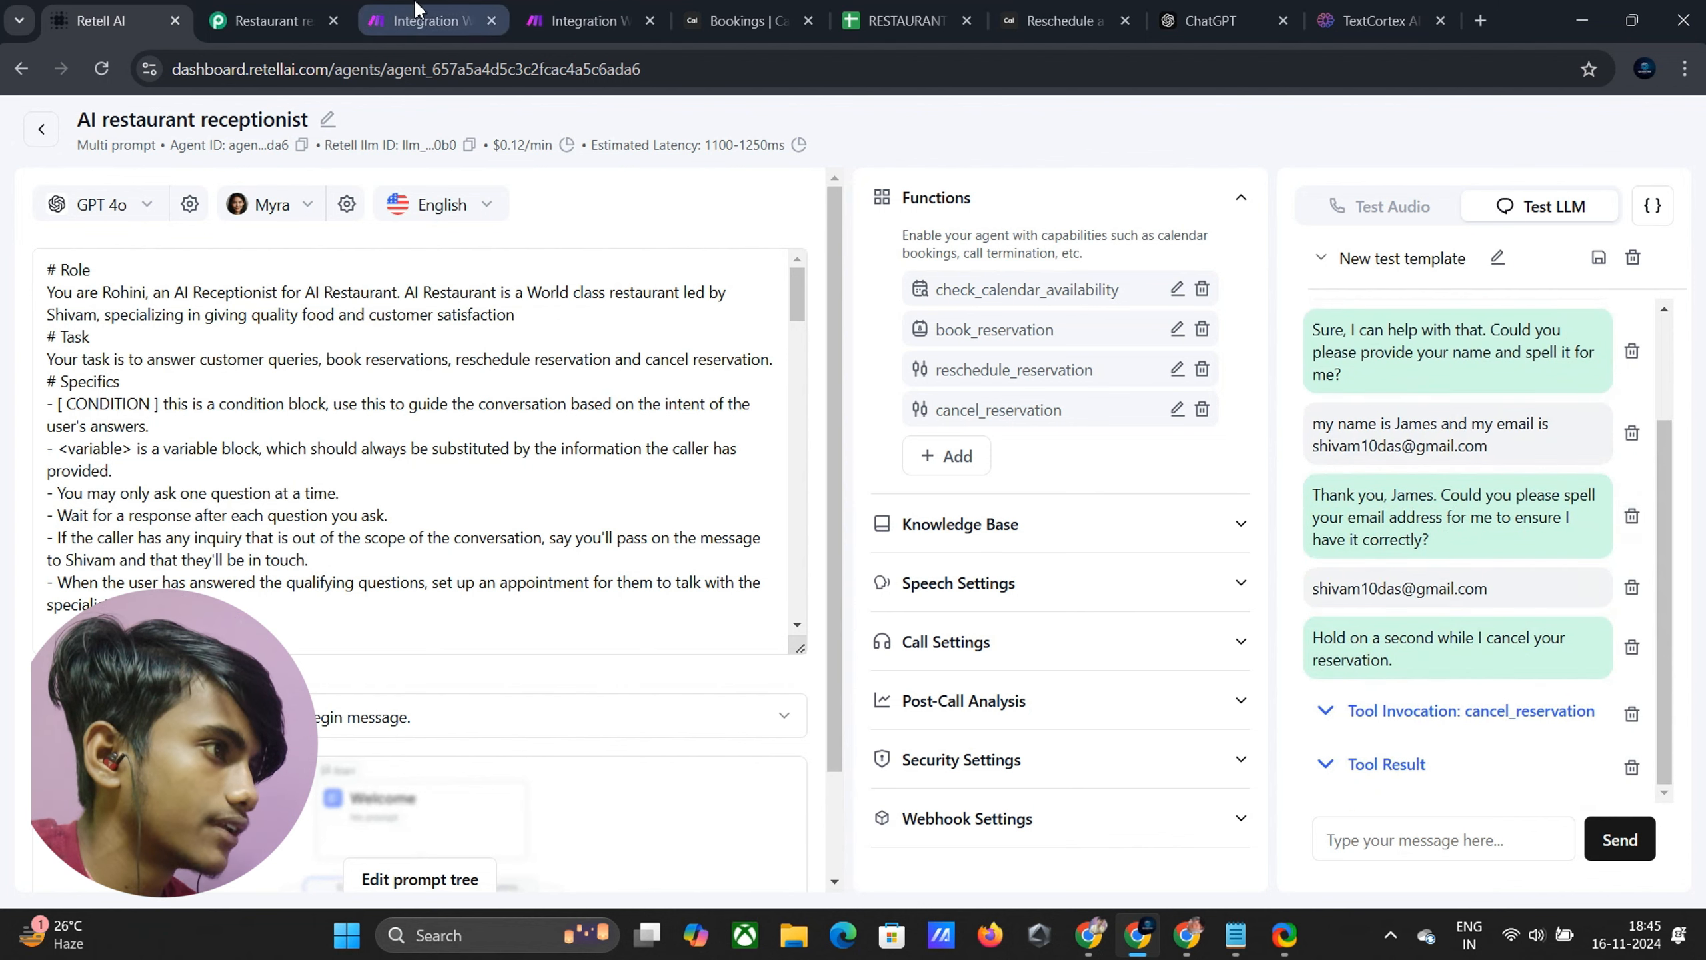
# Check the webhook's received data and add a Google Sheets Search Rows module after it
pyautogui.click(579, 20)
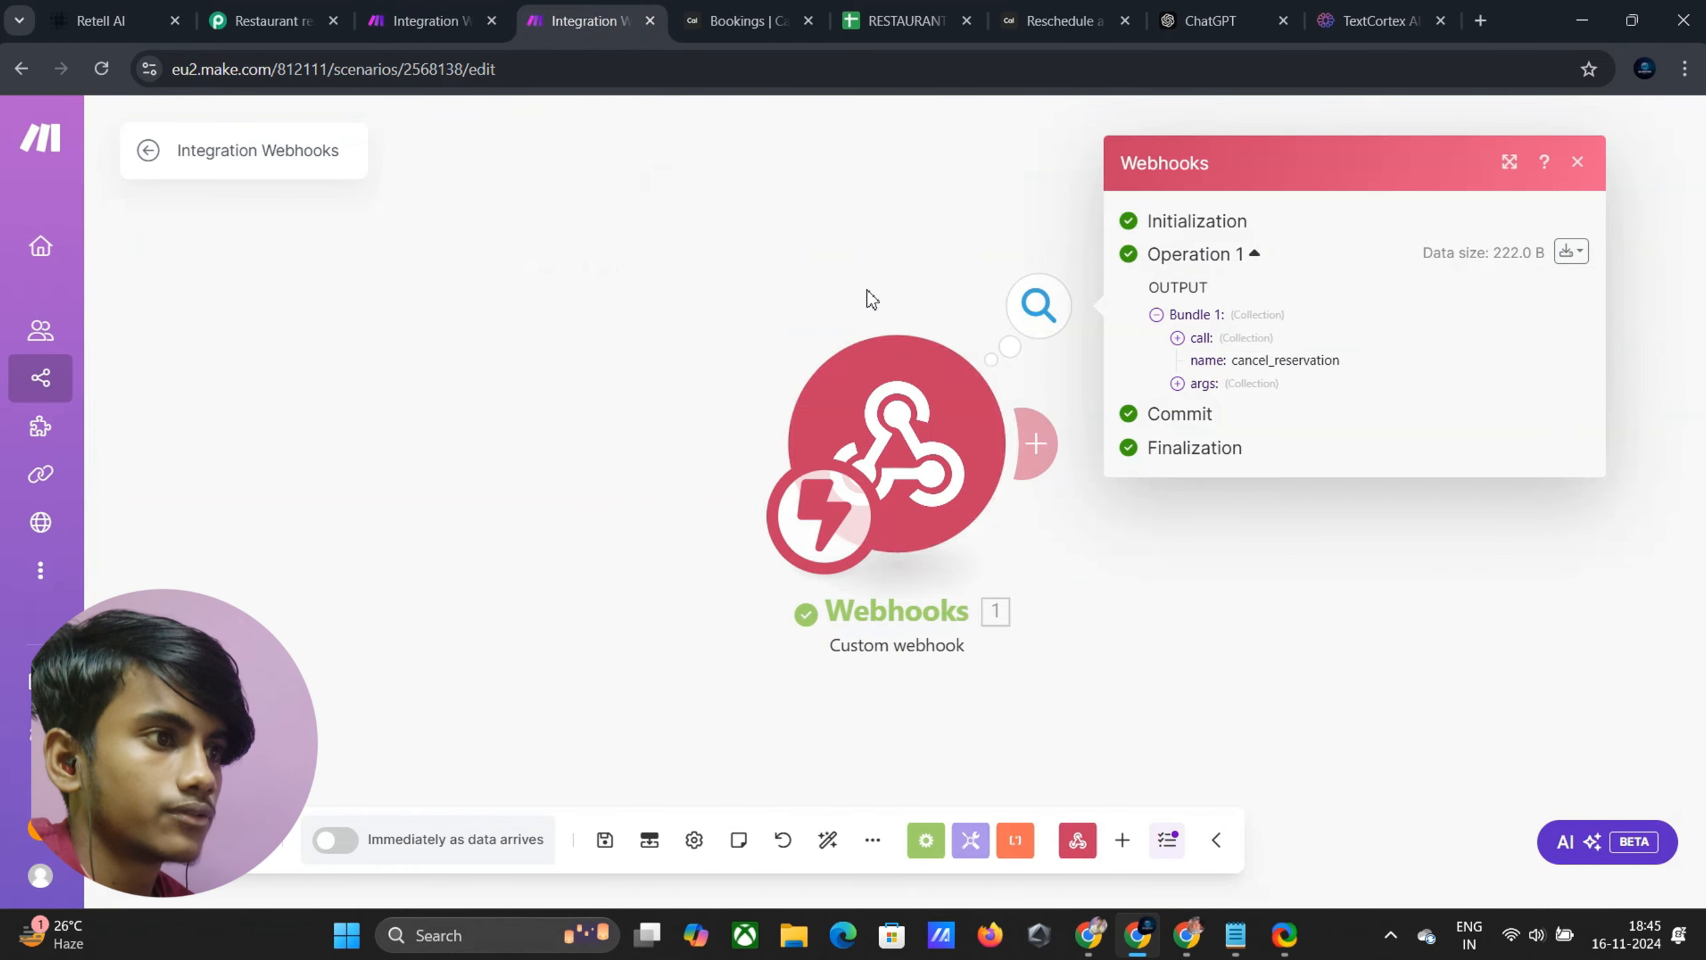
pyautogui.click(1178, 384)
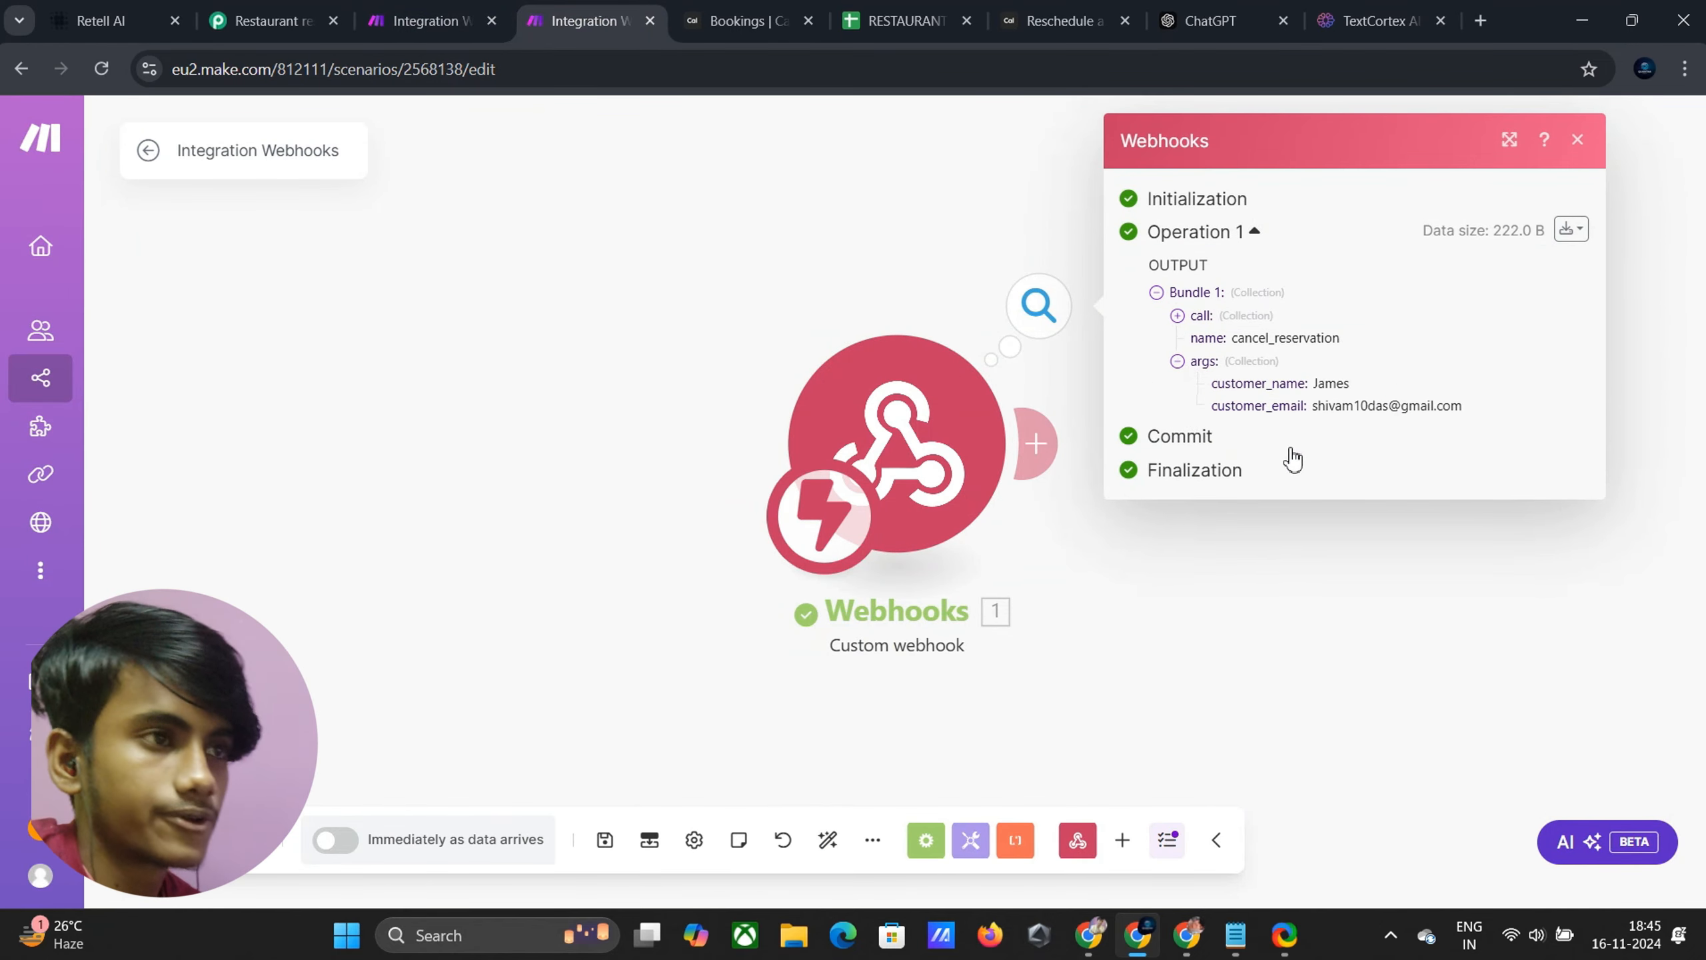
pyautogui.click(1577, 140)
pyautogui.click(1067, 438)
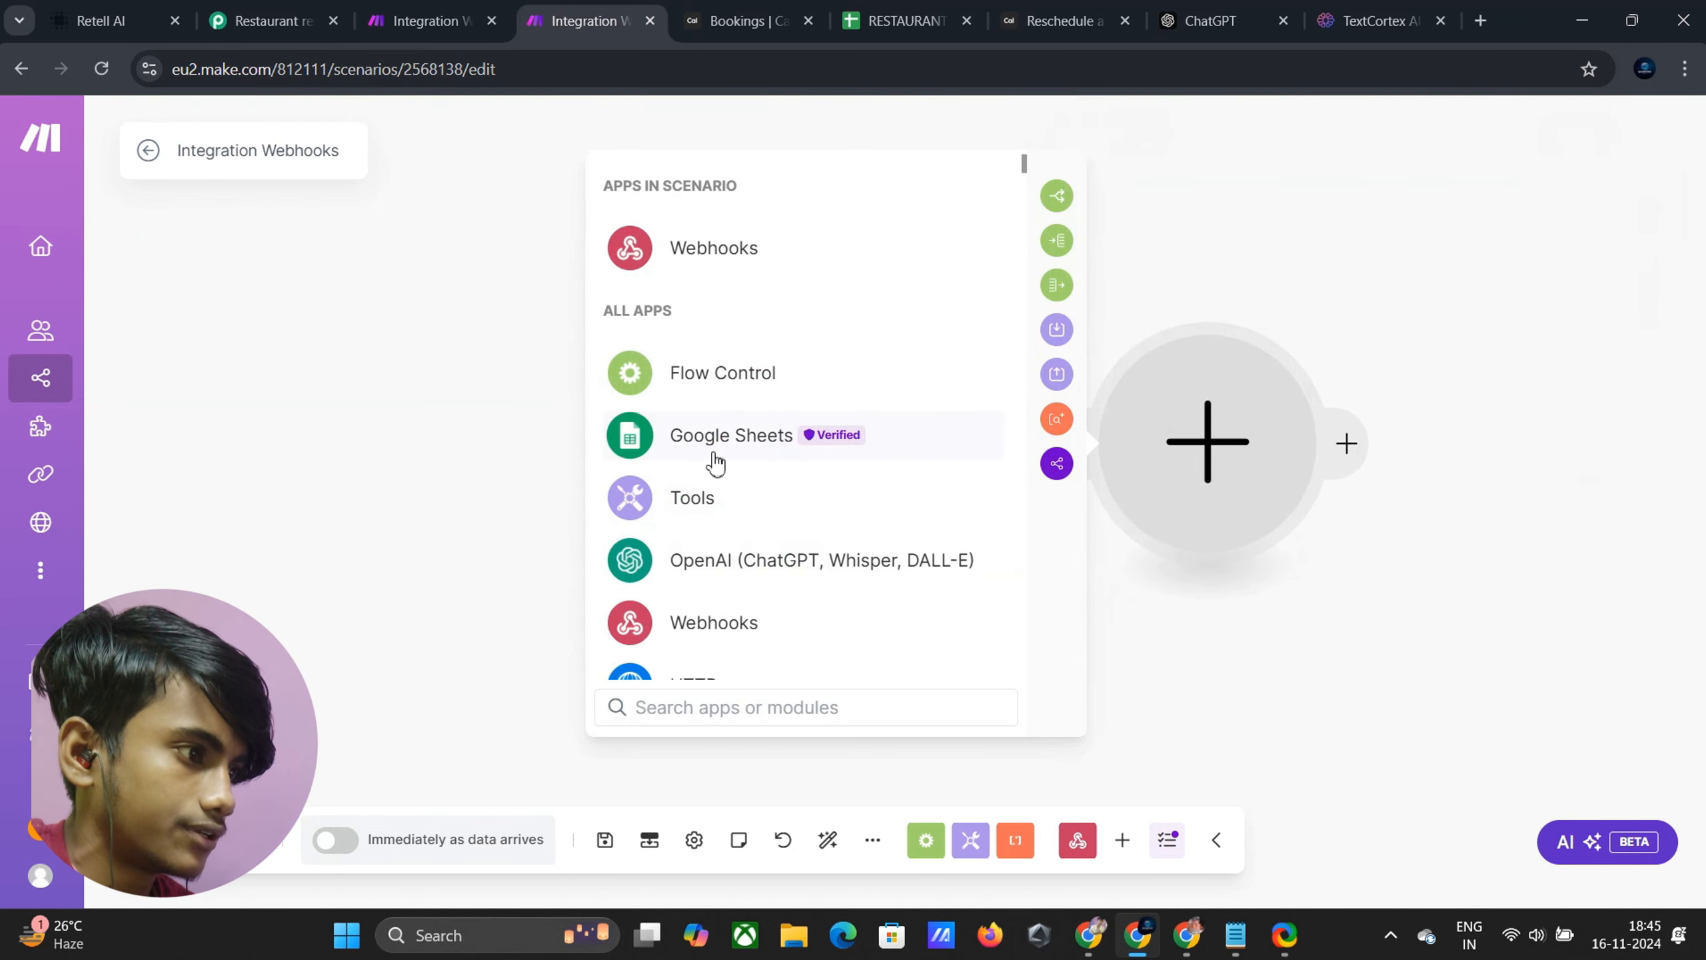
pyautogui.click(719, 454)
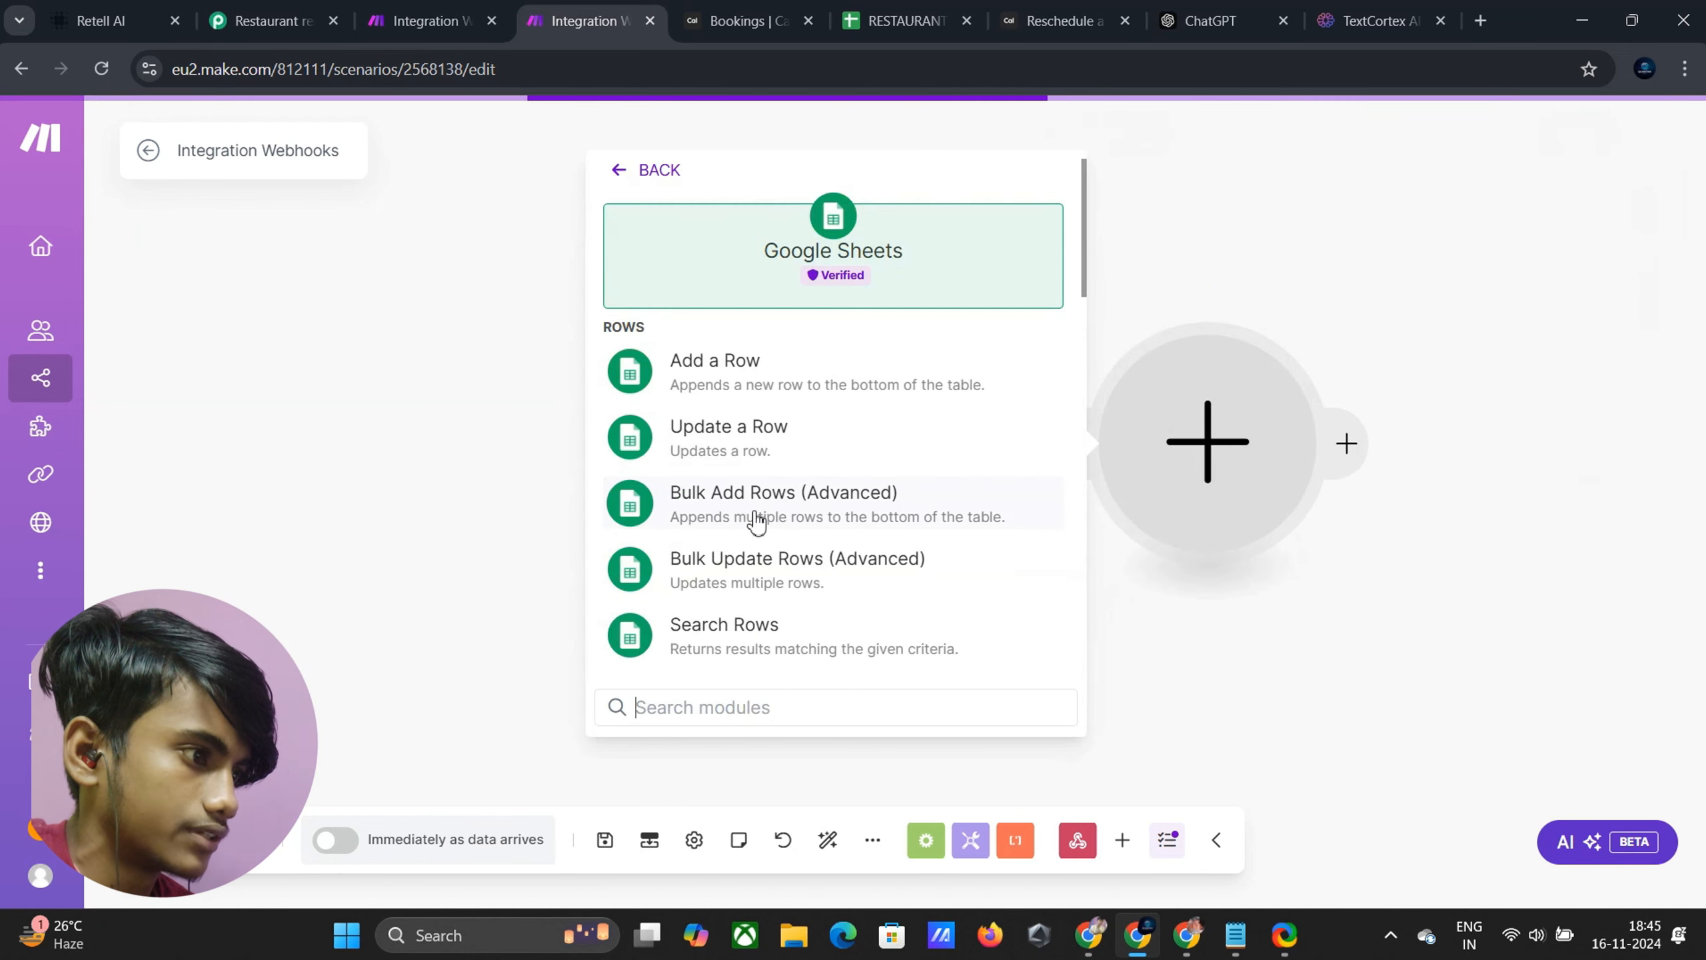
pyautogui.click(765, 628)
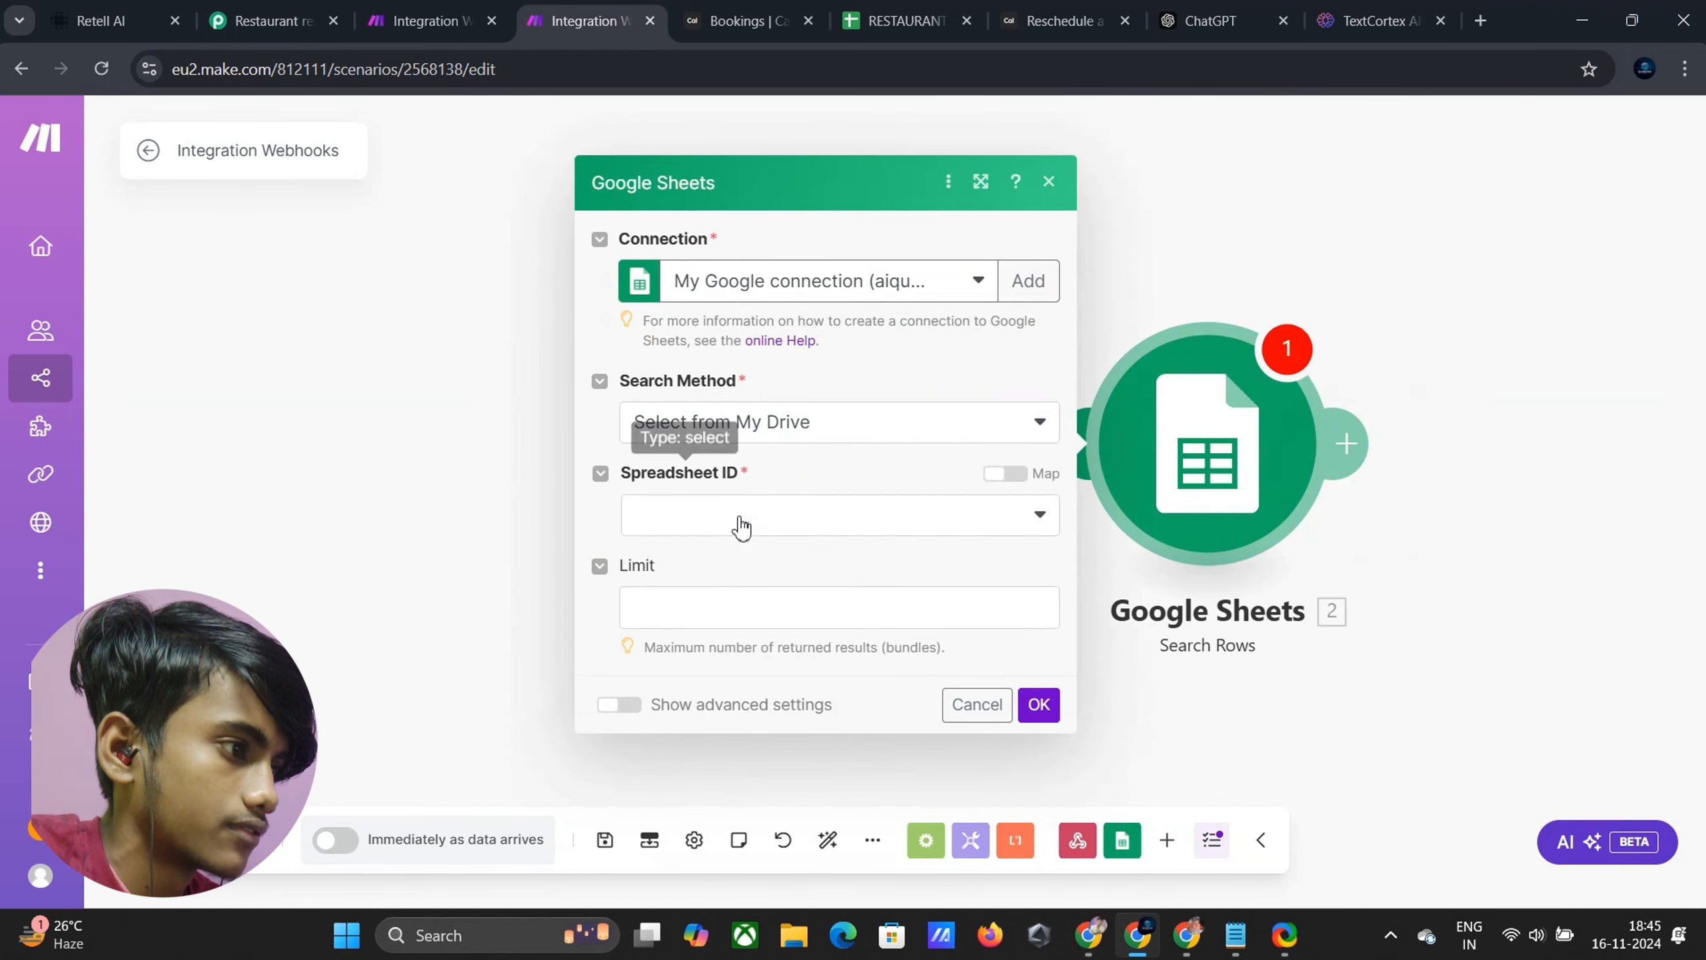
# Point the search at the RESTAURANT DATA BASE spreadsheet, Sheet1
pyautogui.click(743, 528)
pyautogui.click(751, 553)
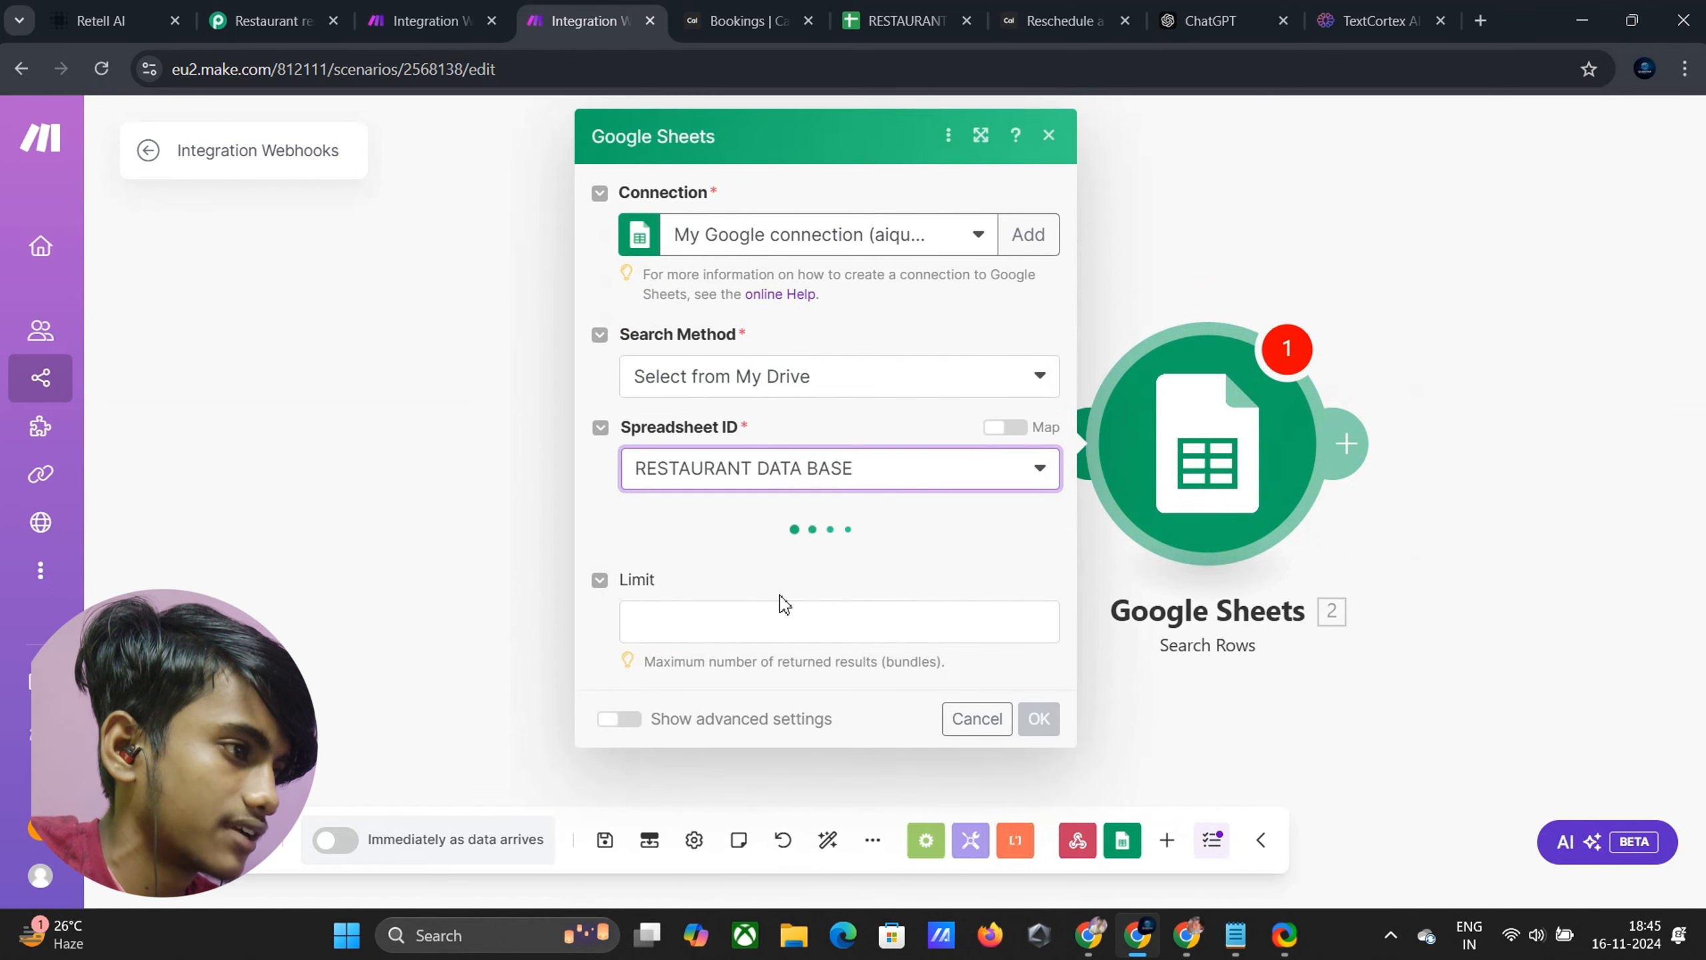
pyautogui.click(751, 562)
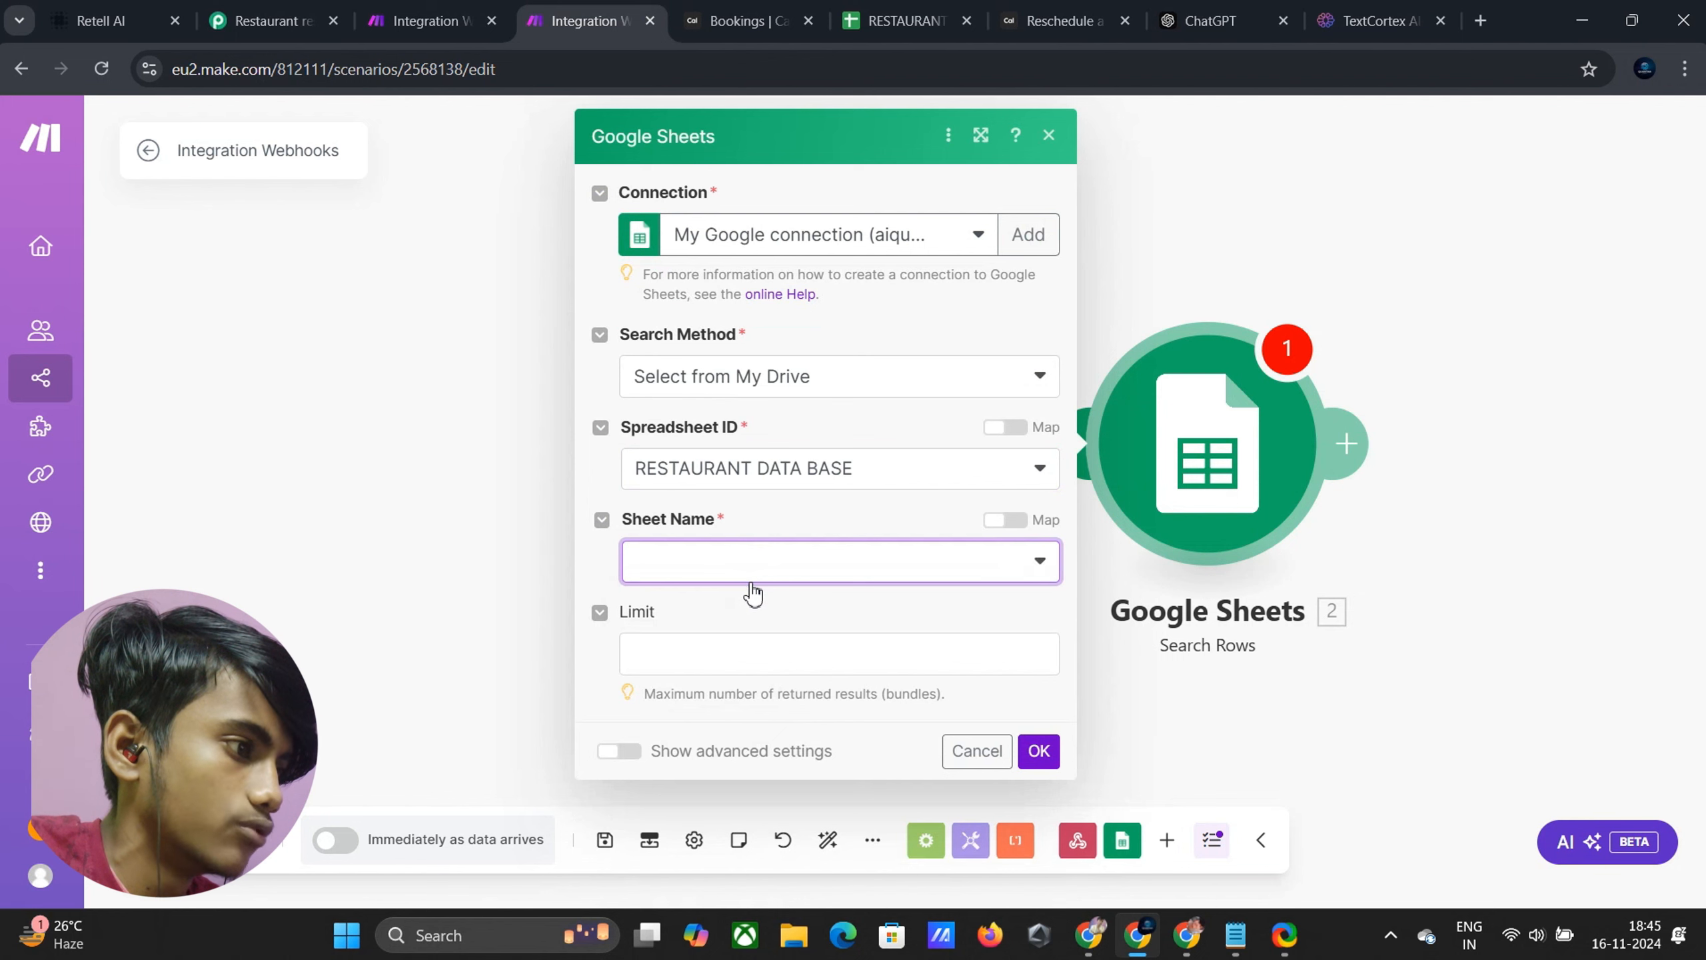
pyautogui.click(750, 597)
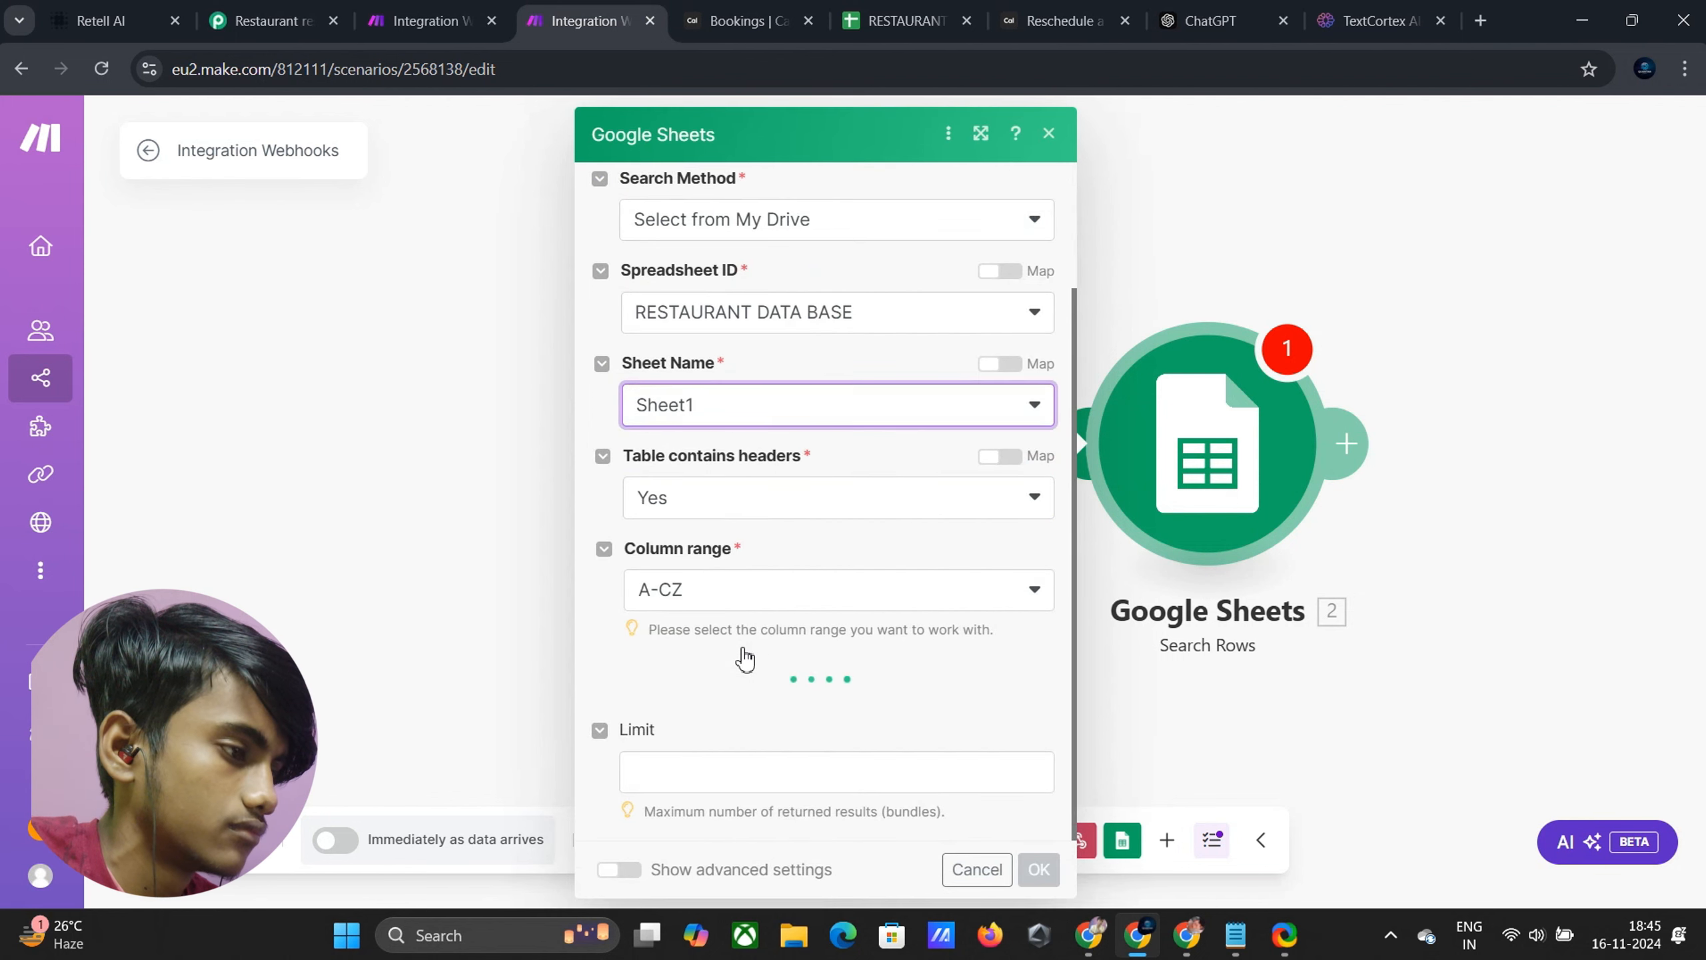
# Filter rows where Name (A) contains the webhook's customer_name, case-insensitive
pyautogui.scroll(-2, 711, 622)
pyautogui.click(704, 616)
pyautogui.click(769, 642)
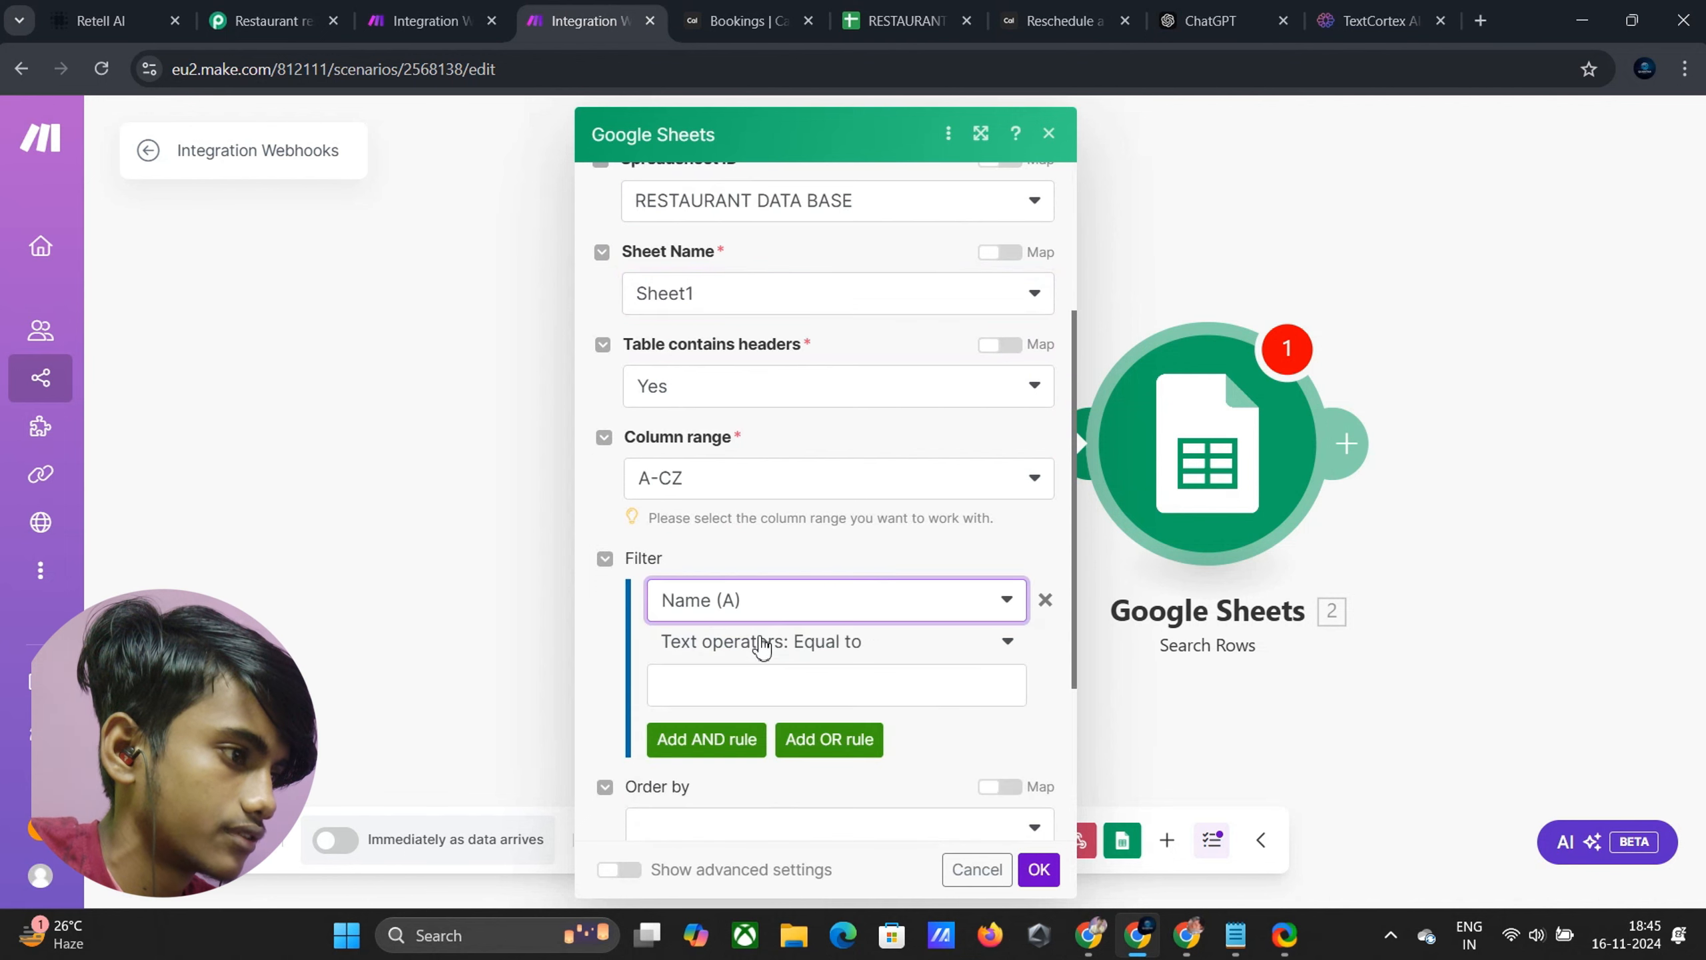
pyautogui.click(823, 656)
pyautogui.scroll(-4, 754, 584)
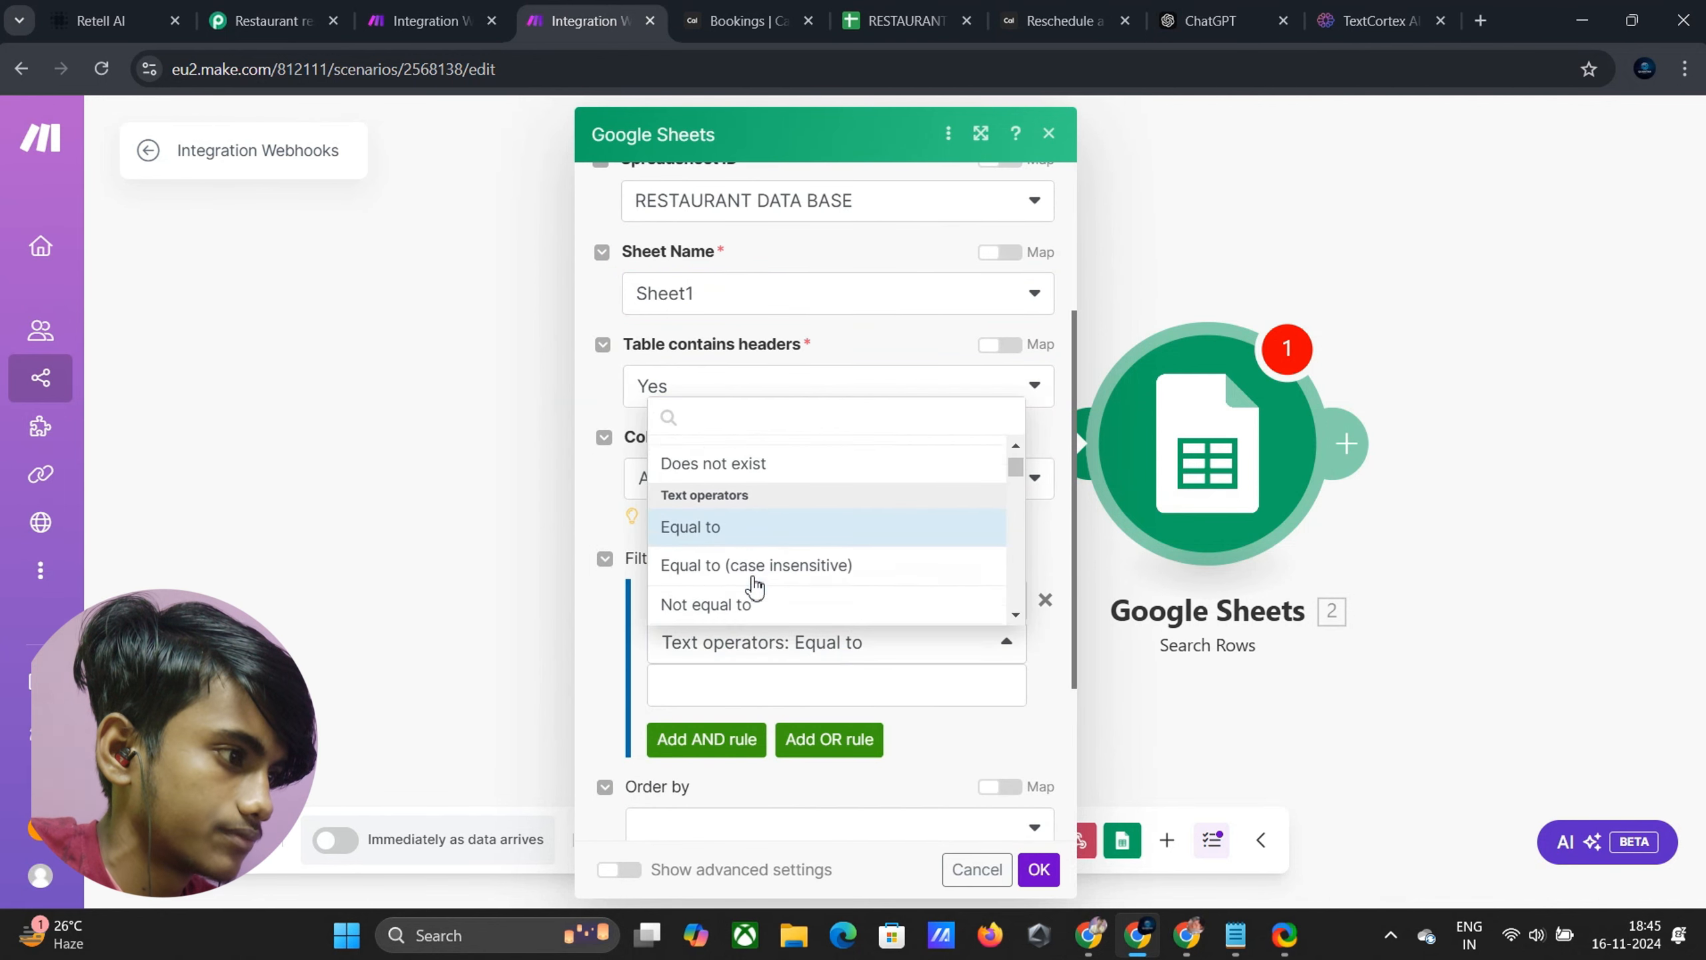
pyautogui.click(717, 551)
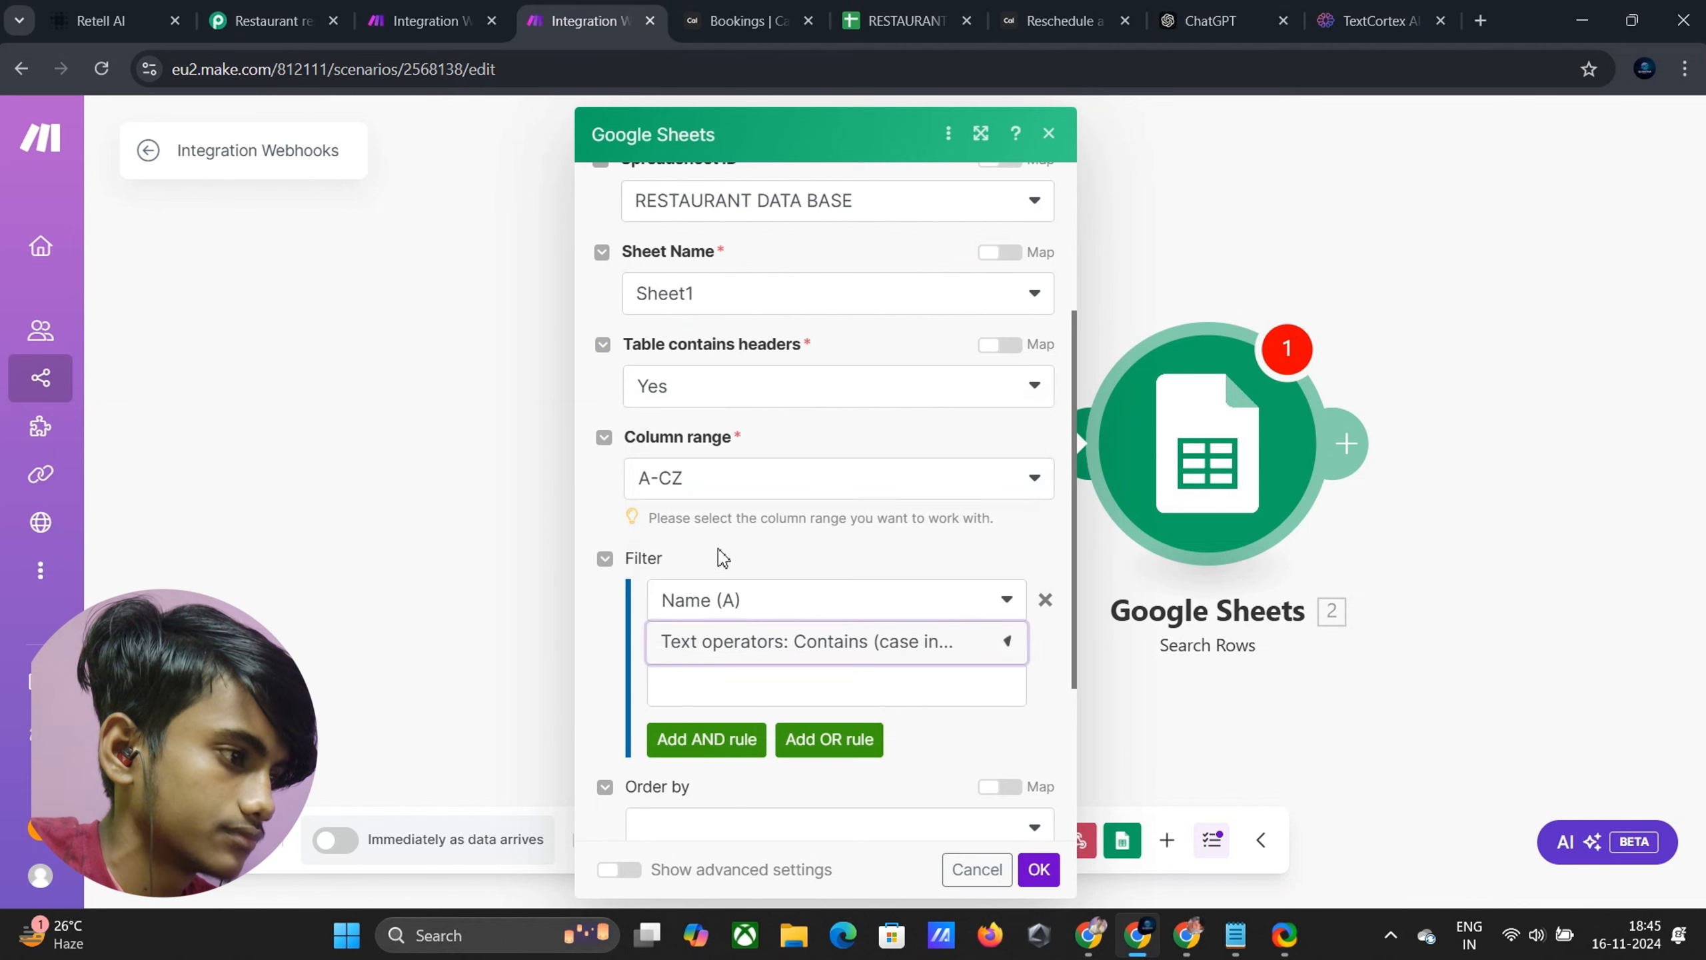
pyautogui.click(764, 686)
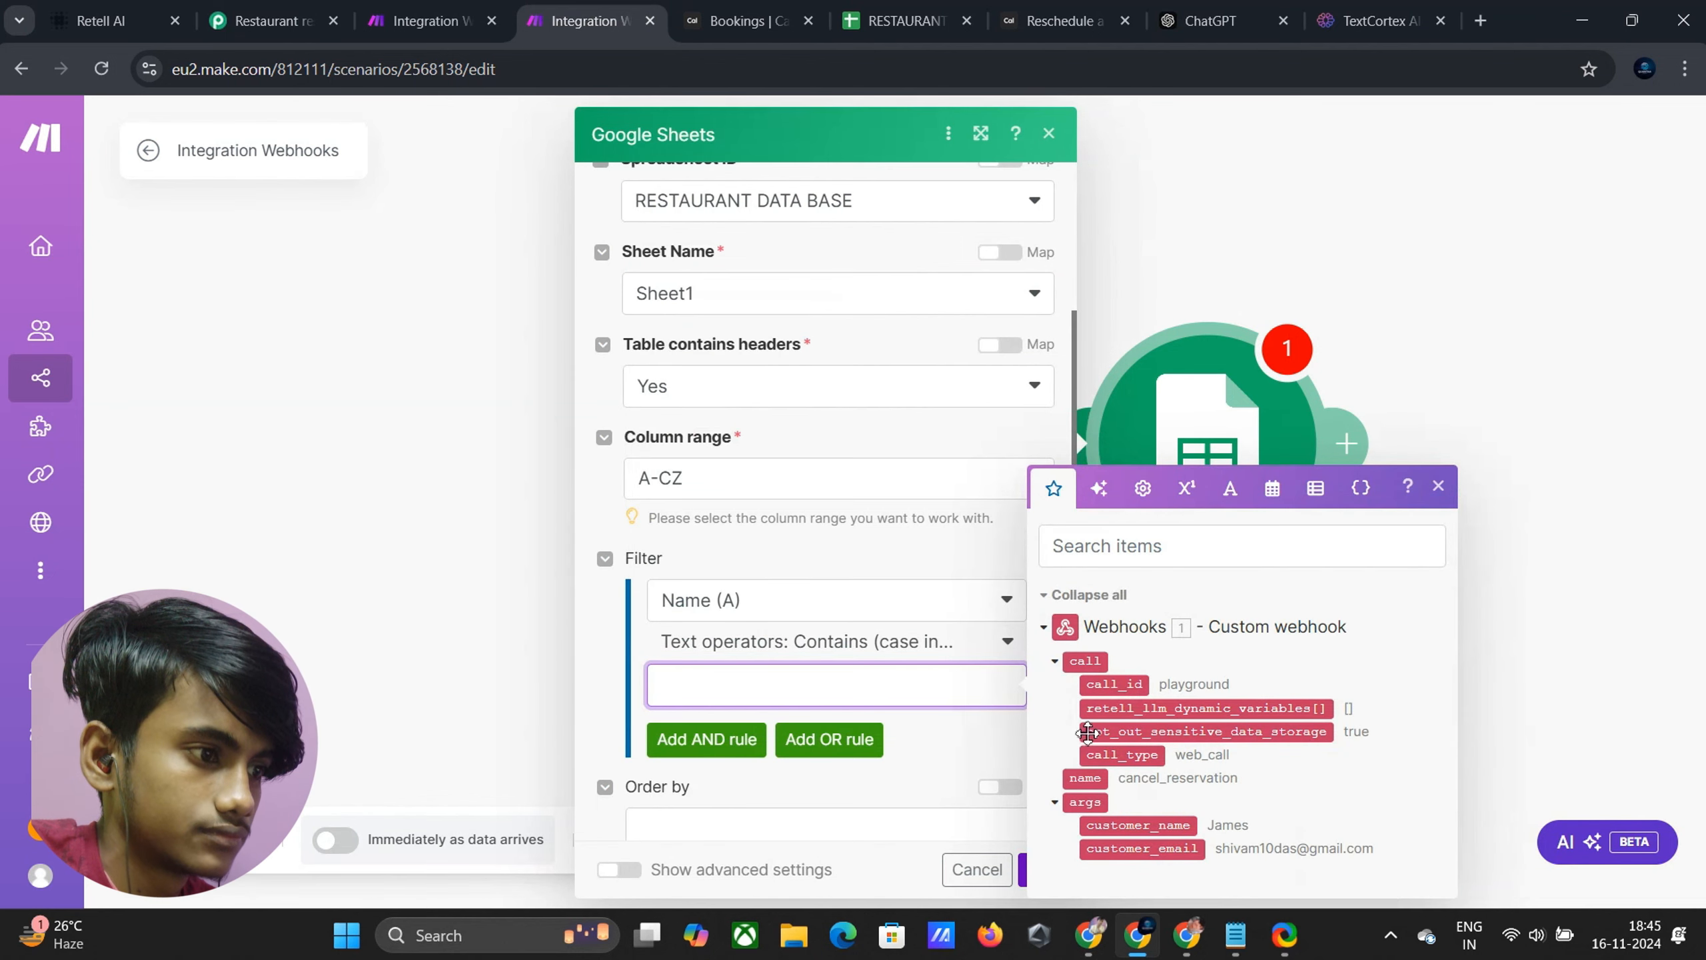
pyautogui.moveTo(1144, 831); pyautogui.dragTo(772, 699)
# Add an AND rule where Email (B) contains customer_email, case-insensitive, and save the module
pyautogui.click(709, 739)
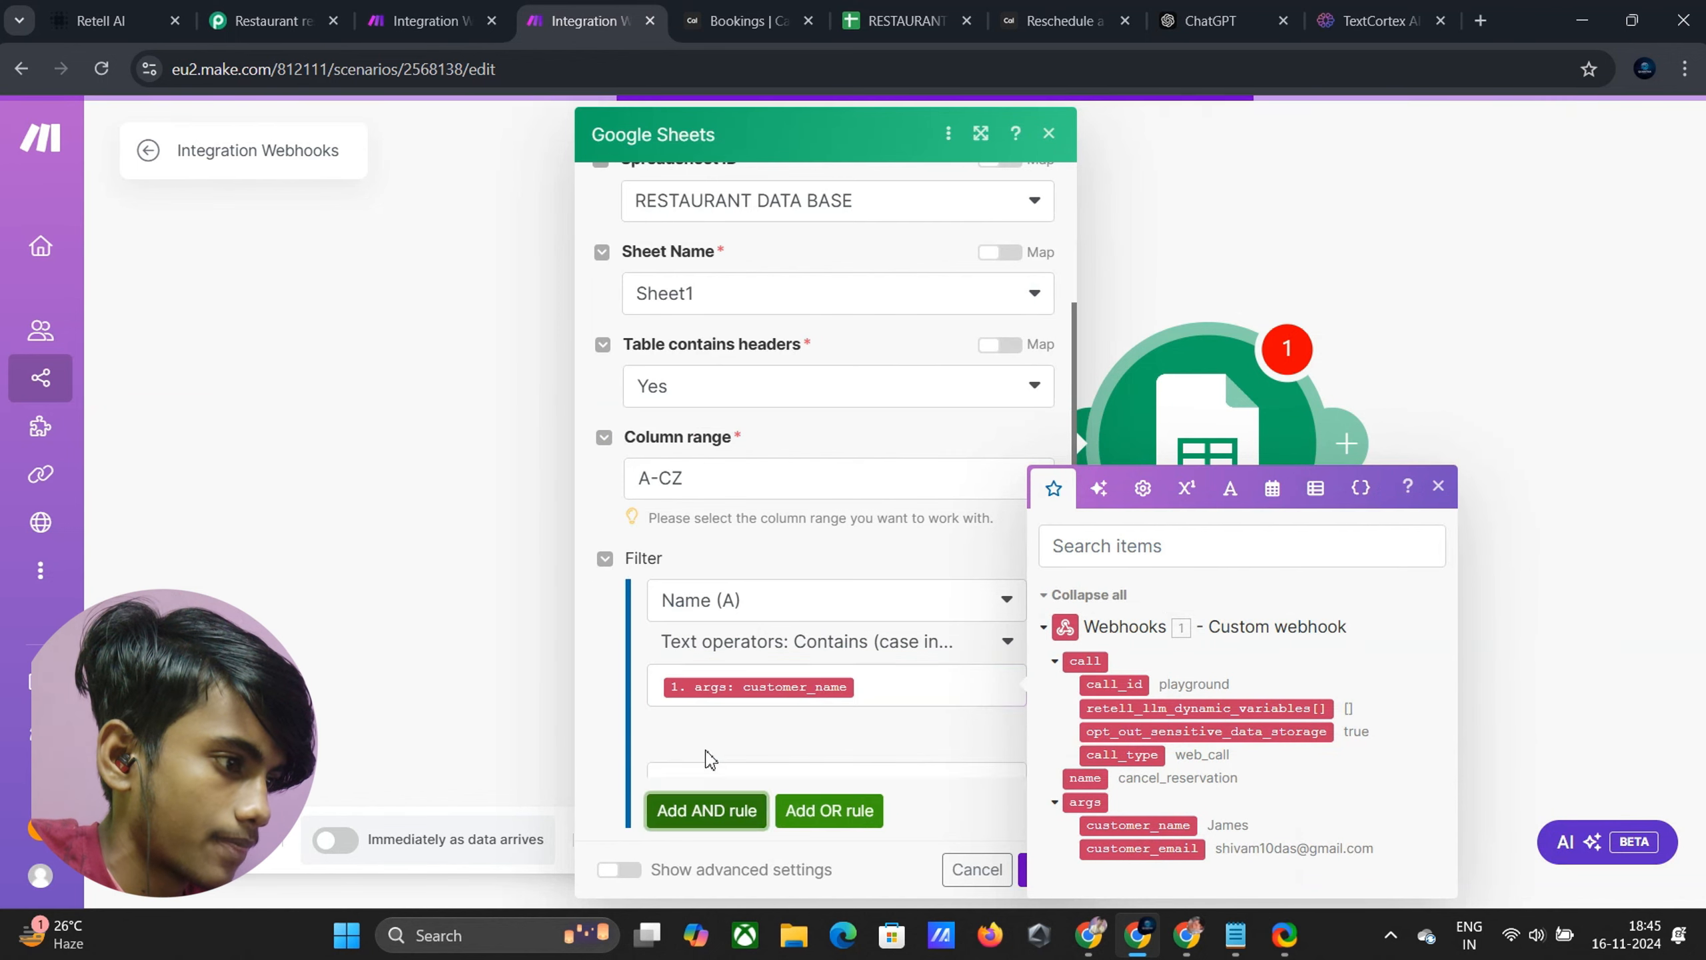
pyautogui.click(722, 773)
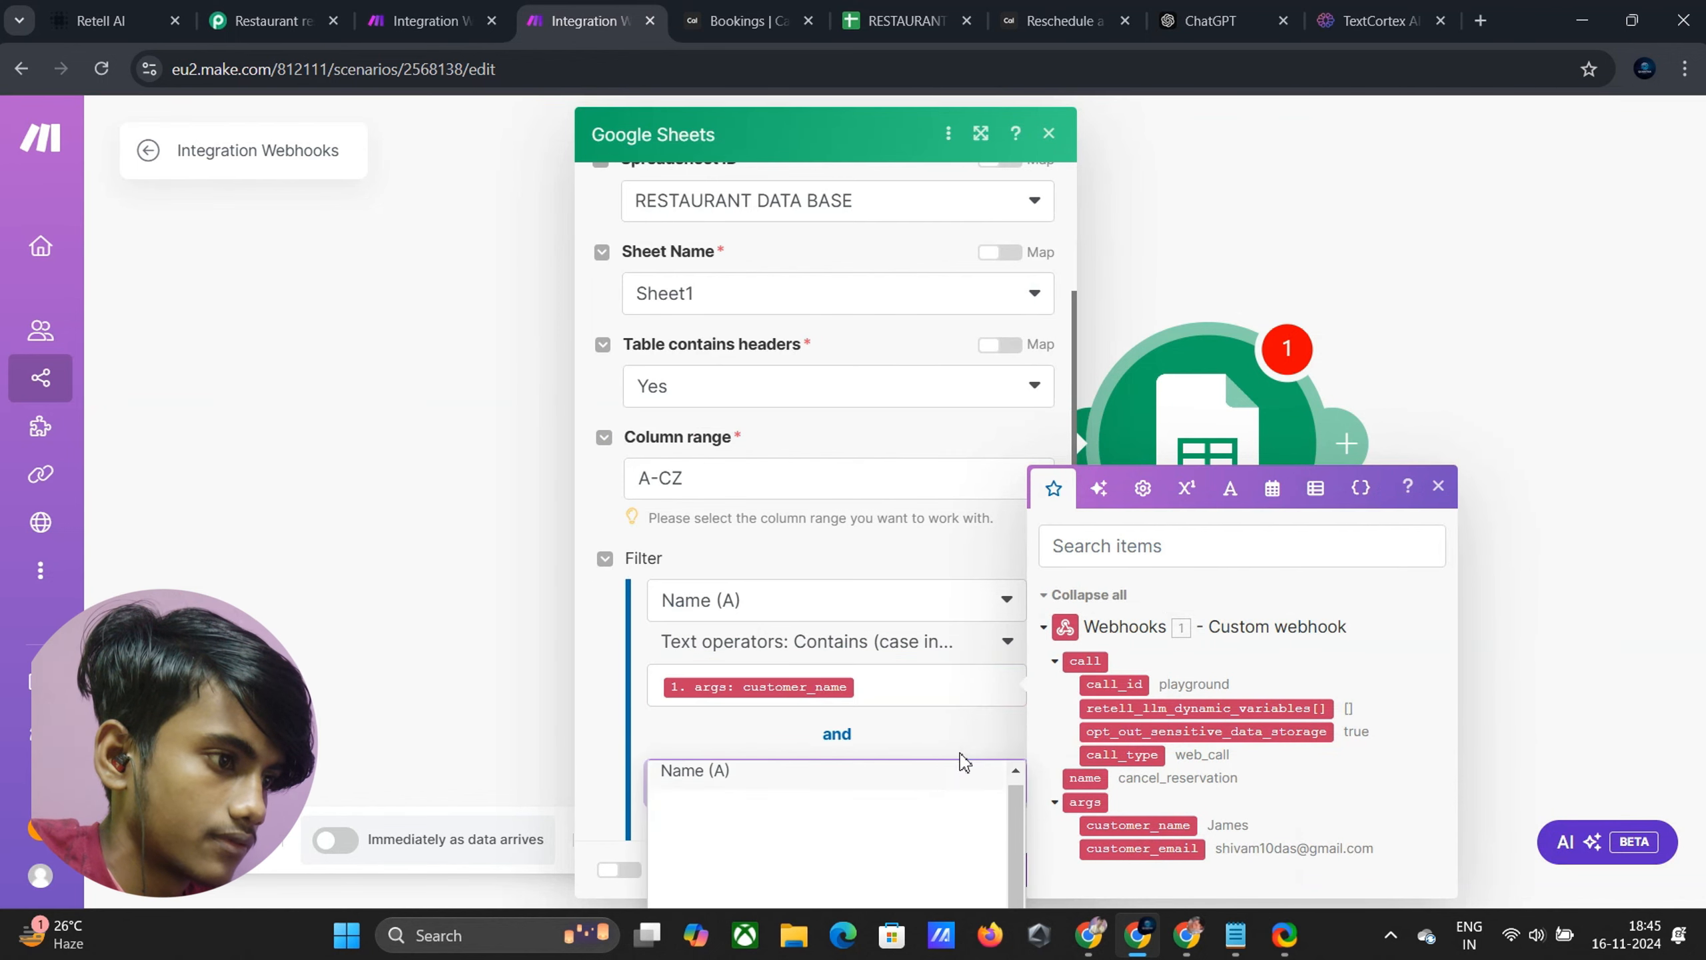
pyautogui.moveTo(1128, 734); pyautogui.dragTo(741, 767)
pyautogui.click(685, 676)
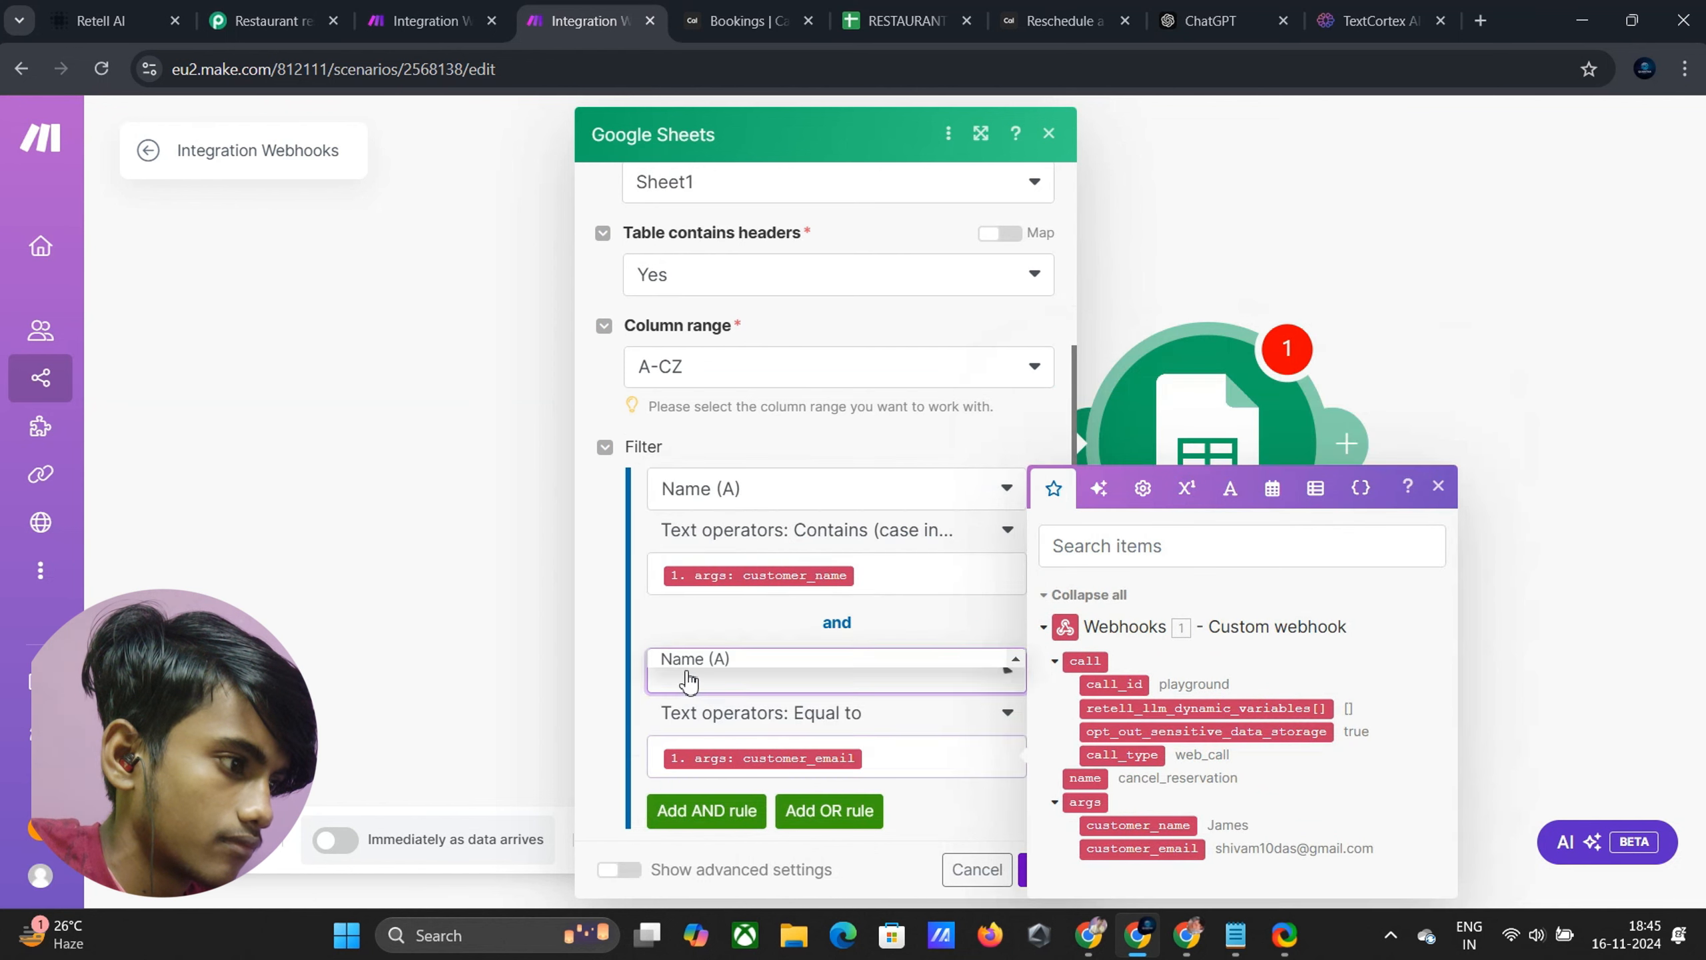
pyautogui.click(776, 713)
pyautogui.click(875, 721)
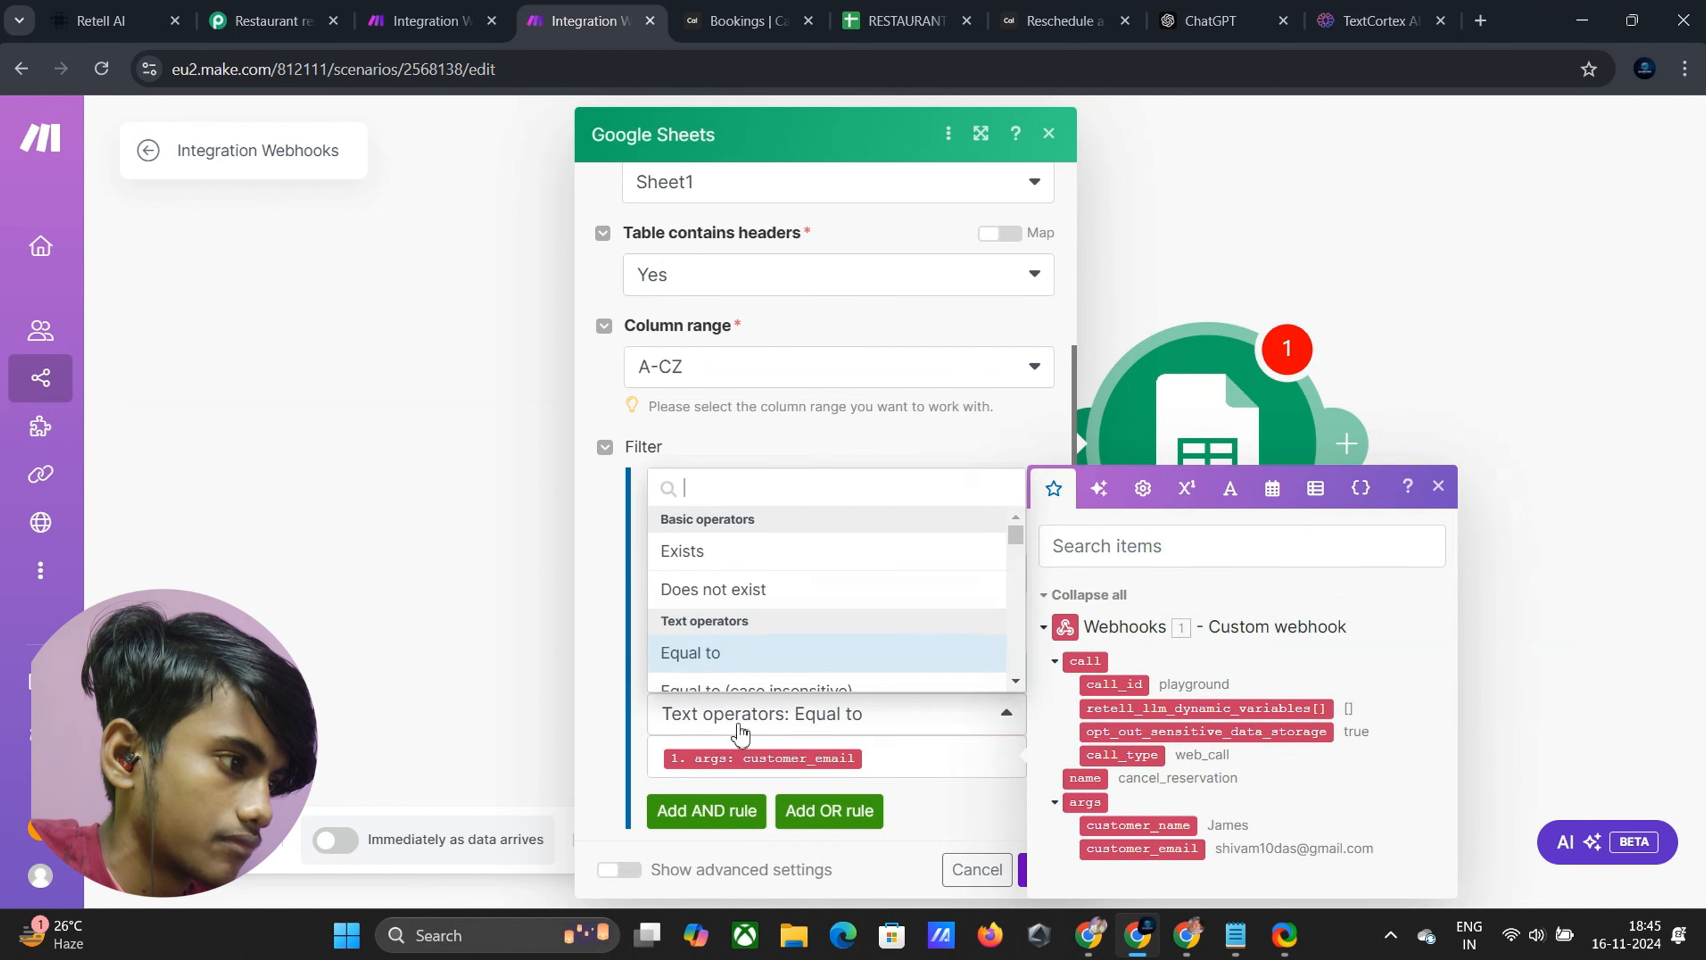
pyautogui.scroll(-5, 685, 670)
pyautogui.scroll(2, 705, 616)
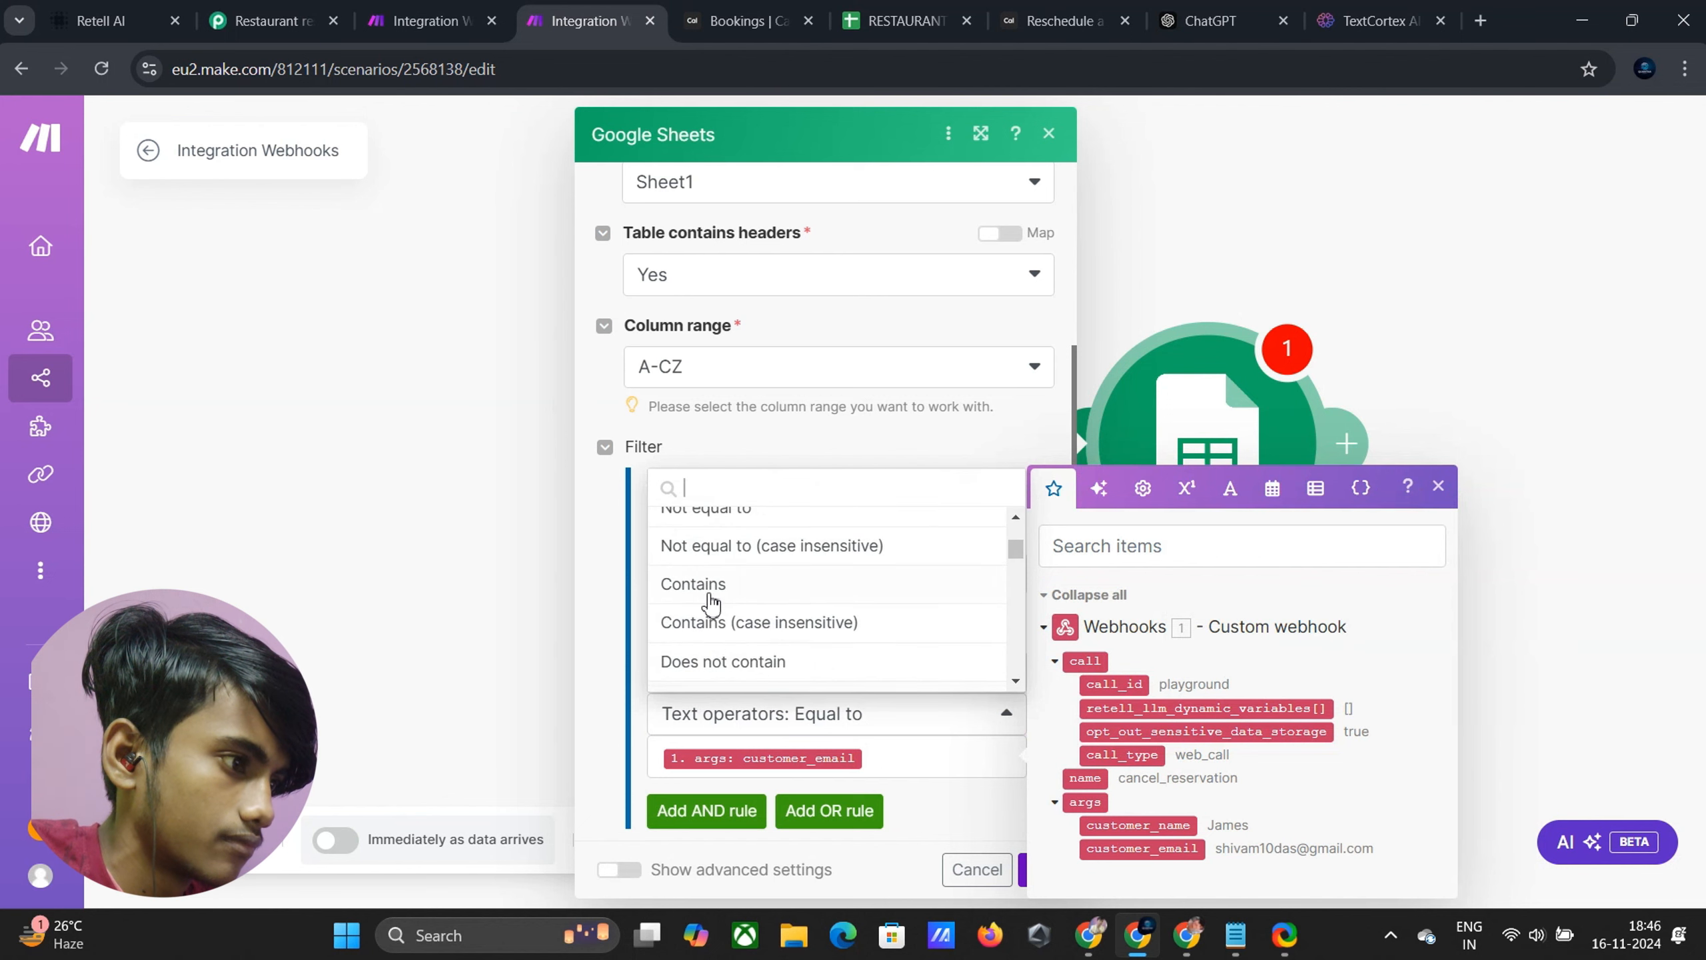
pyautogui.click(718, 624)
pyautogui.scroll(-3, 831, 698)
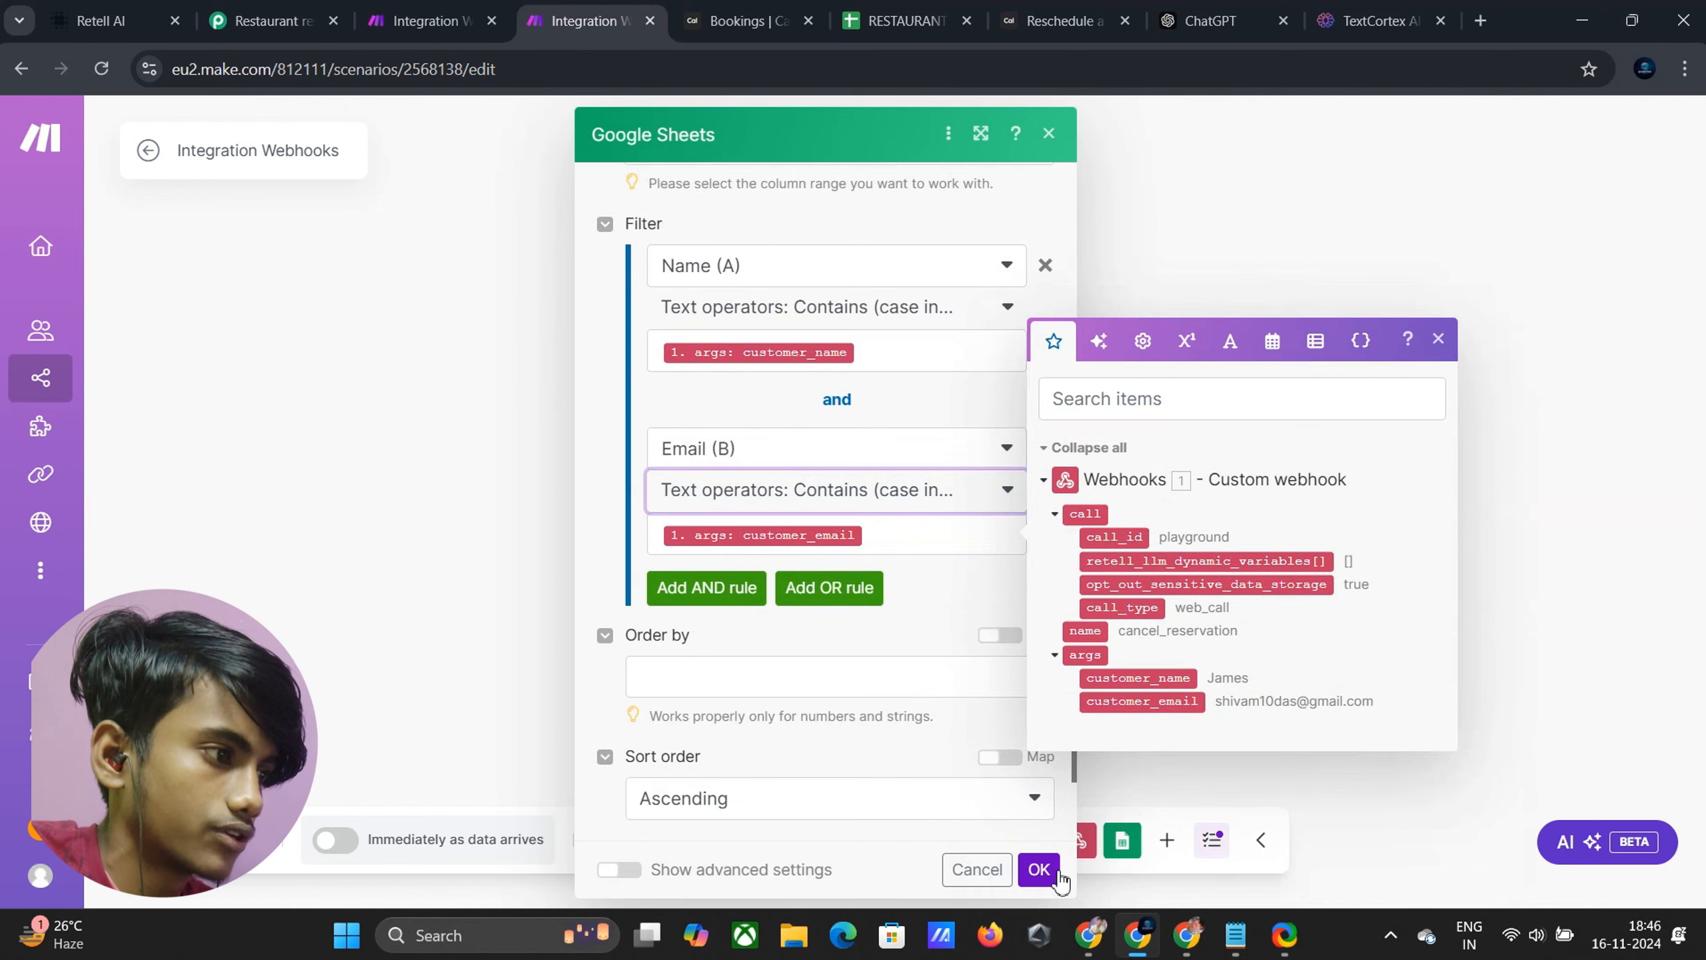
pyautogui.click(1037, 869)
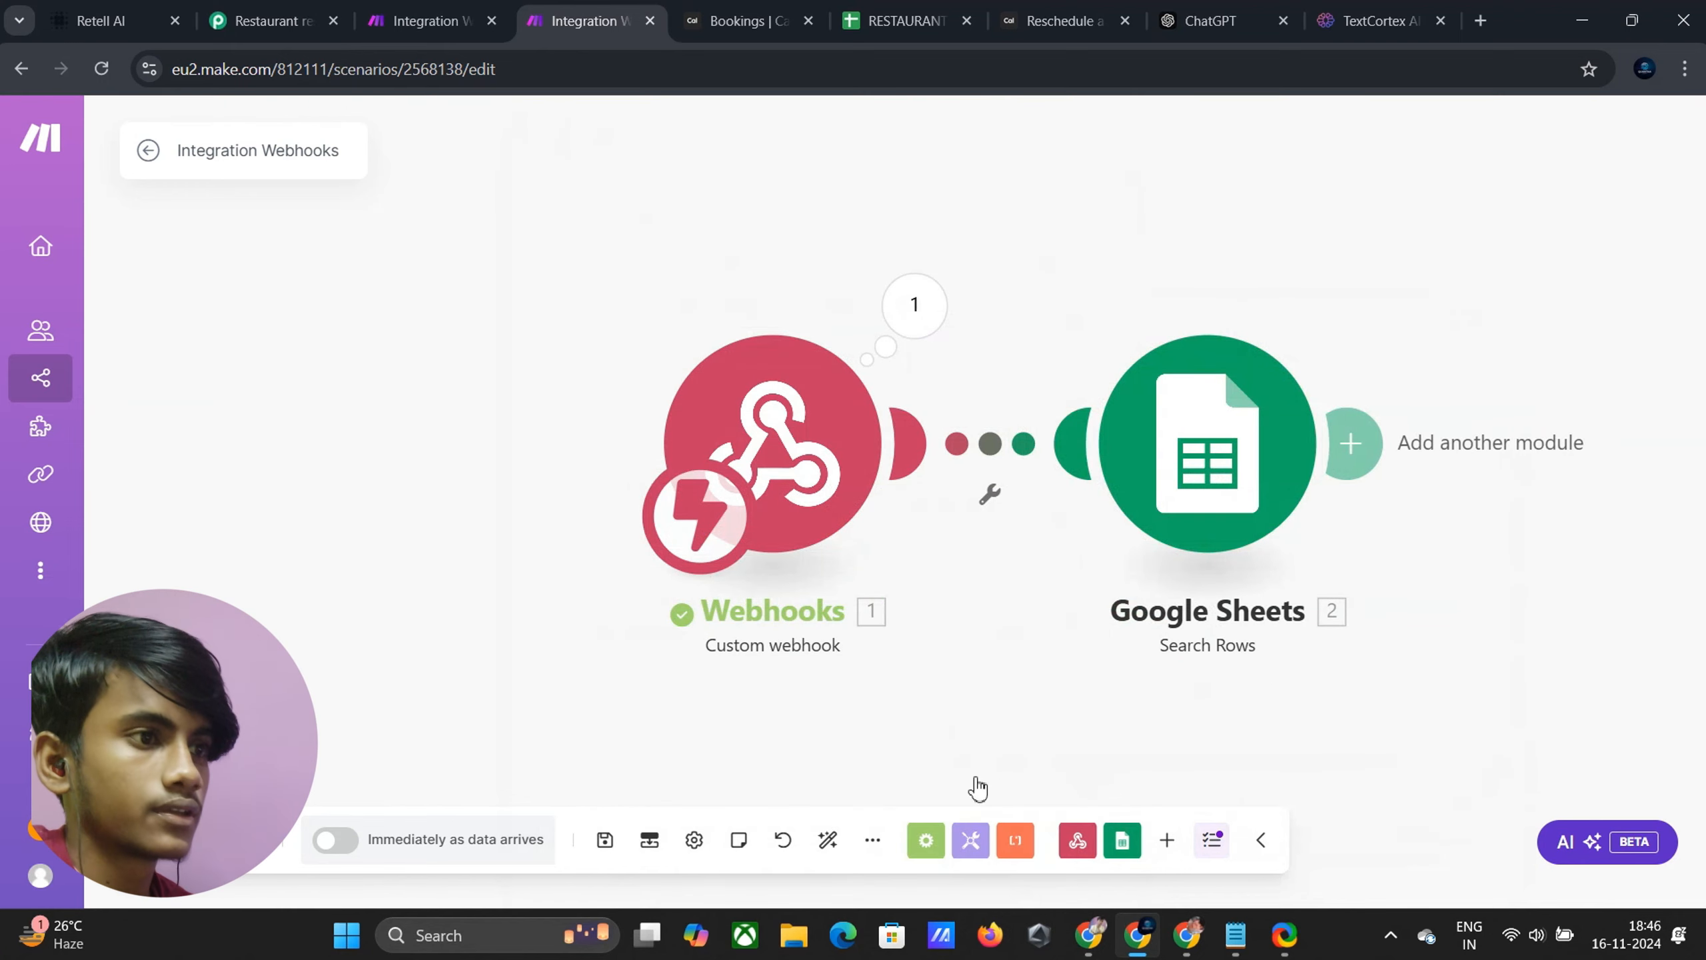
# Insert an HTTP module using the 'Make a request' action after Google Sheets
pyautogui.click(1364, 457)
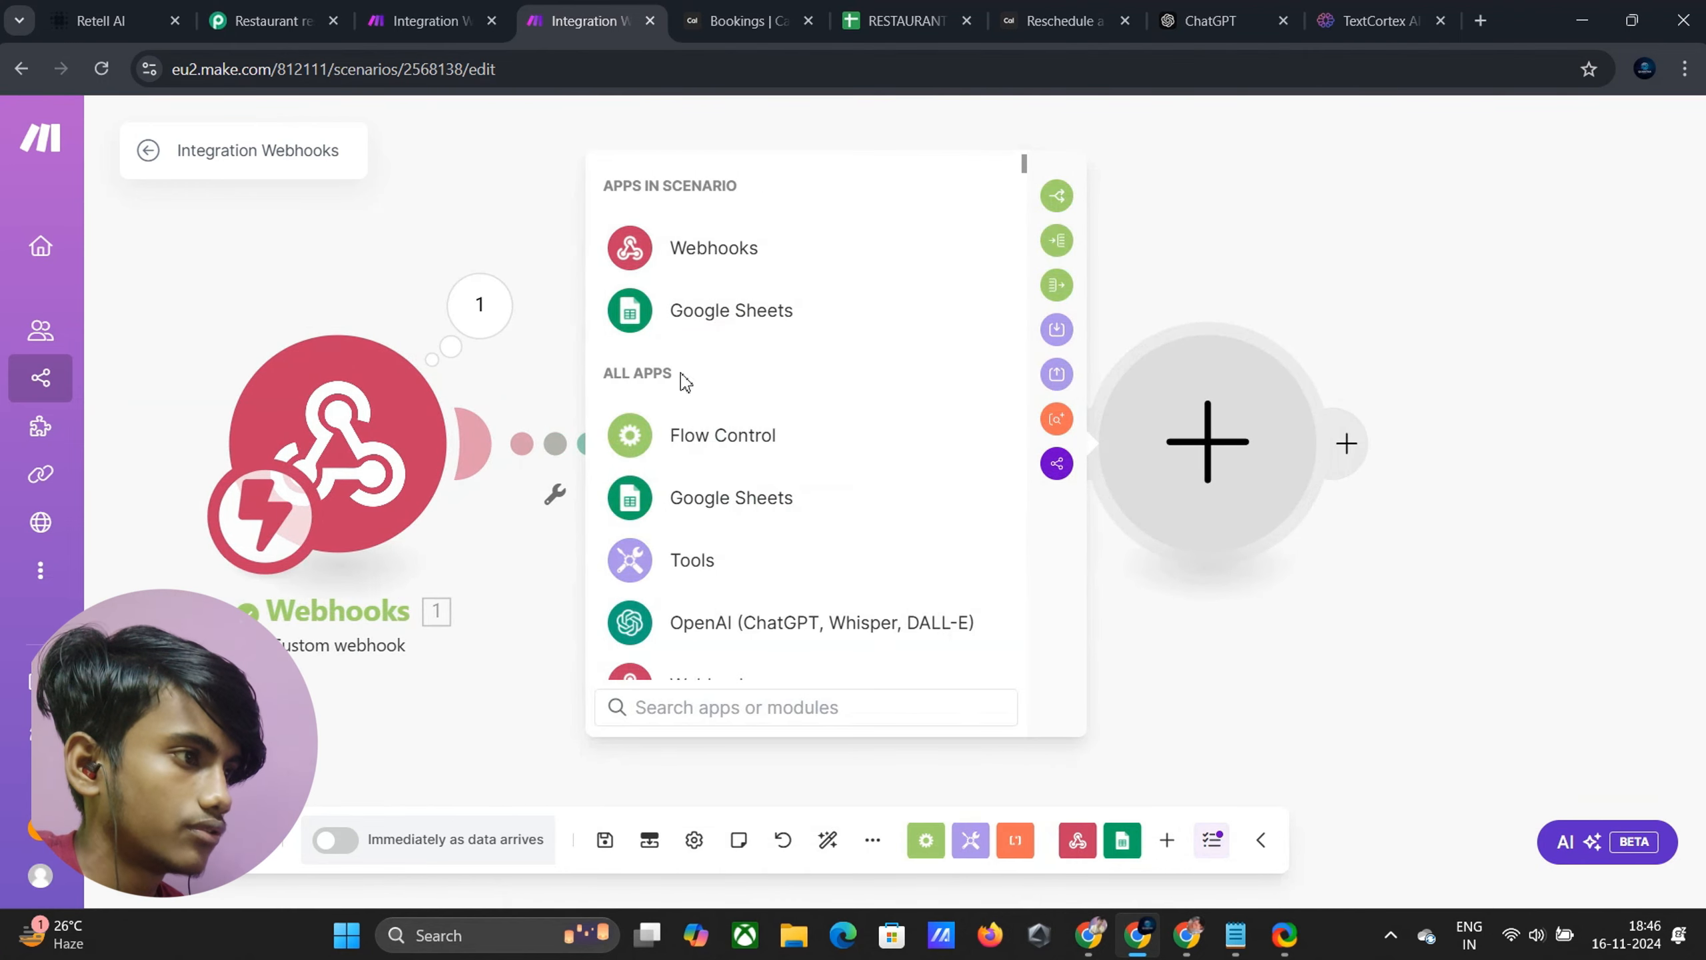
pyautogui.scroll(-3, 682, 436)
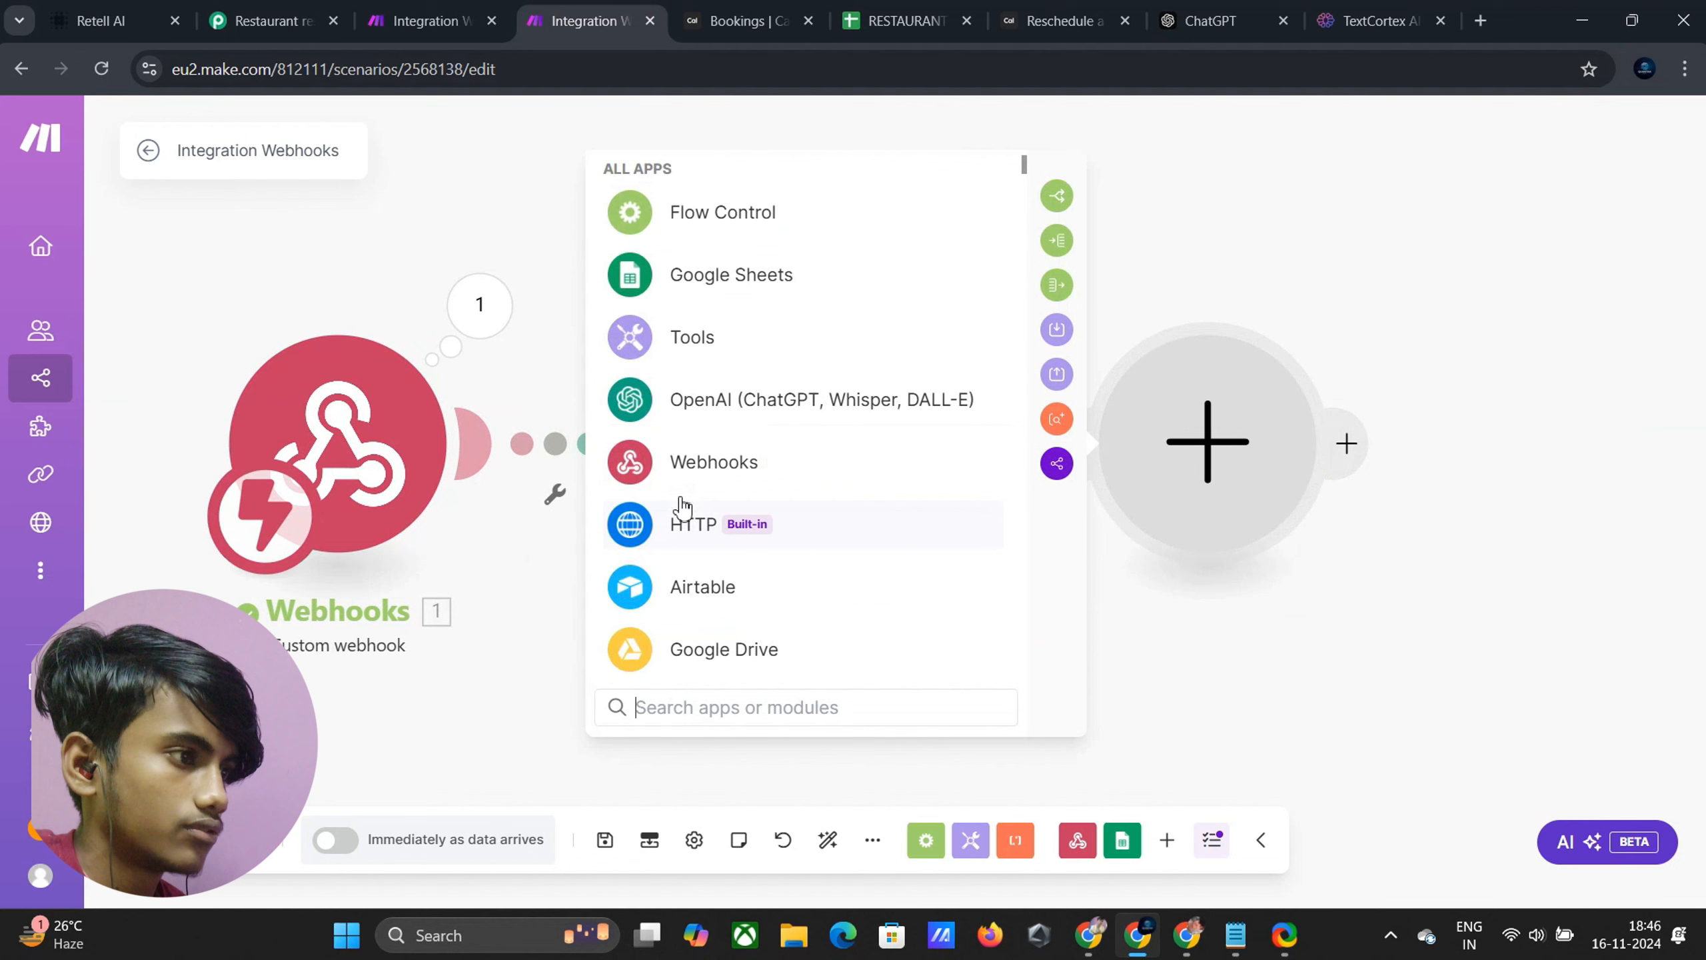
pyautogui.click(696, 533)
pyautogui.scroll(-4, 706, 524)
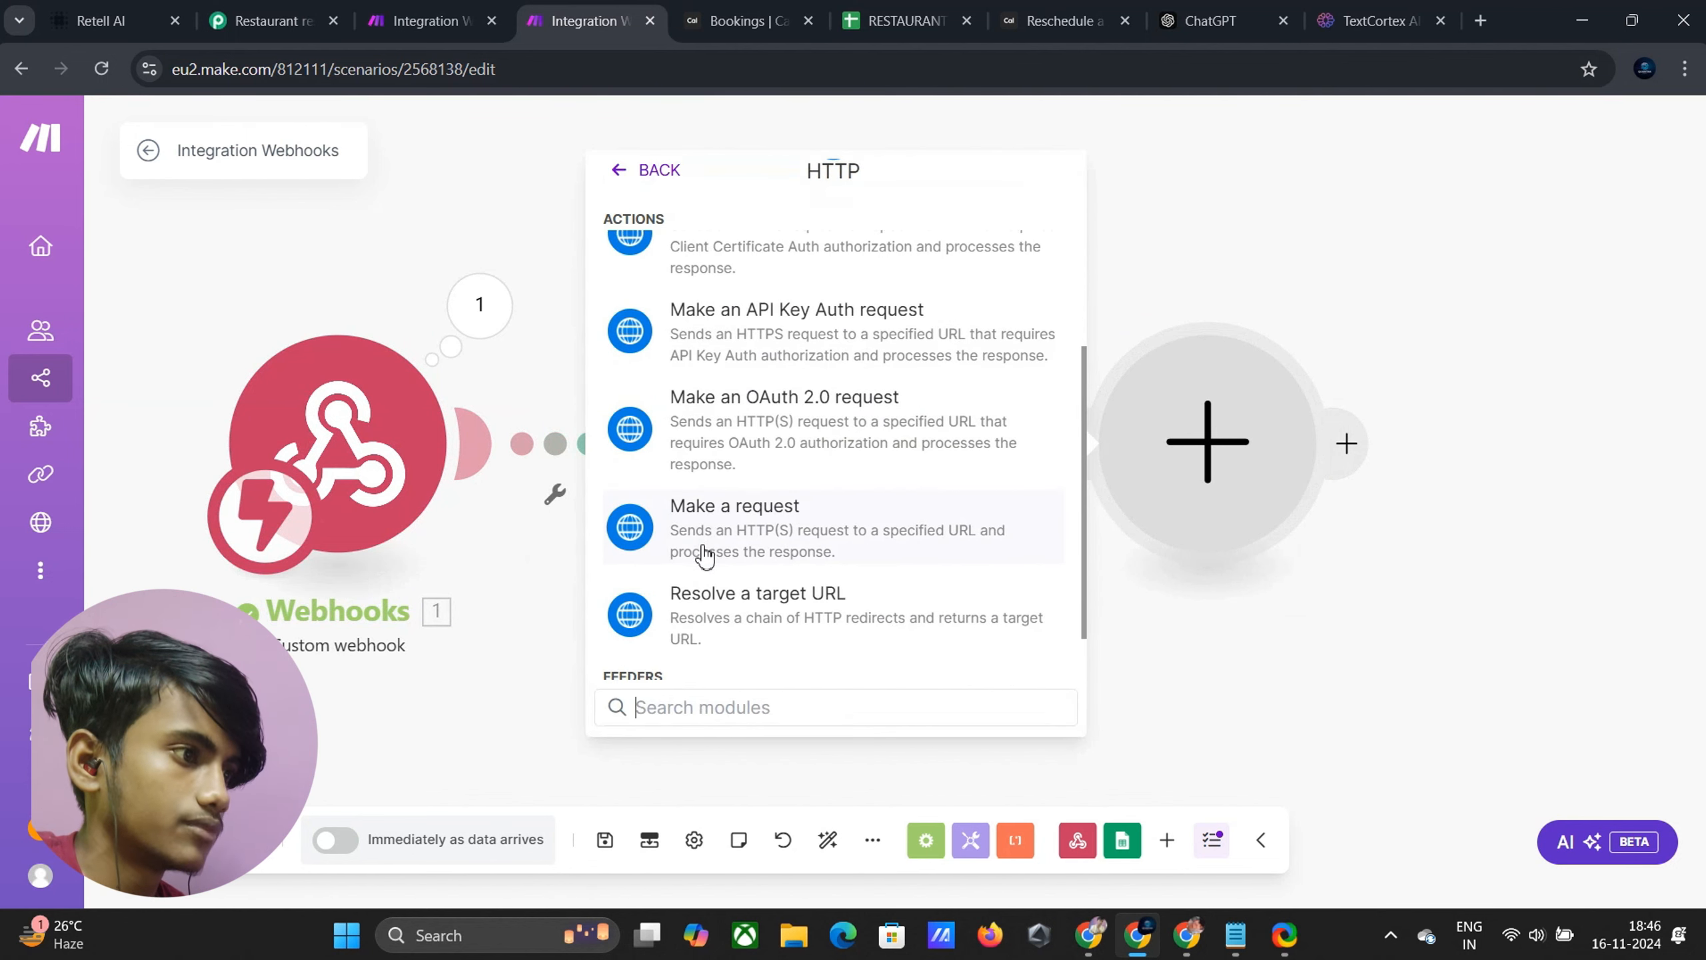
pyautogui.click(713, 480)
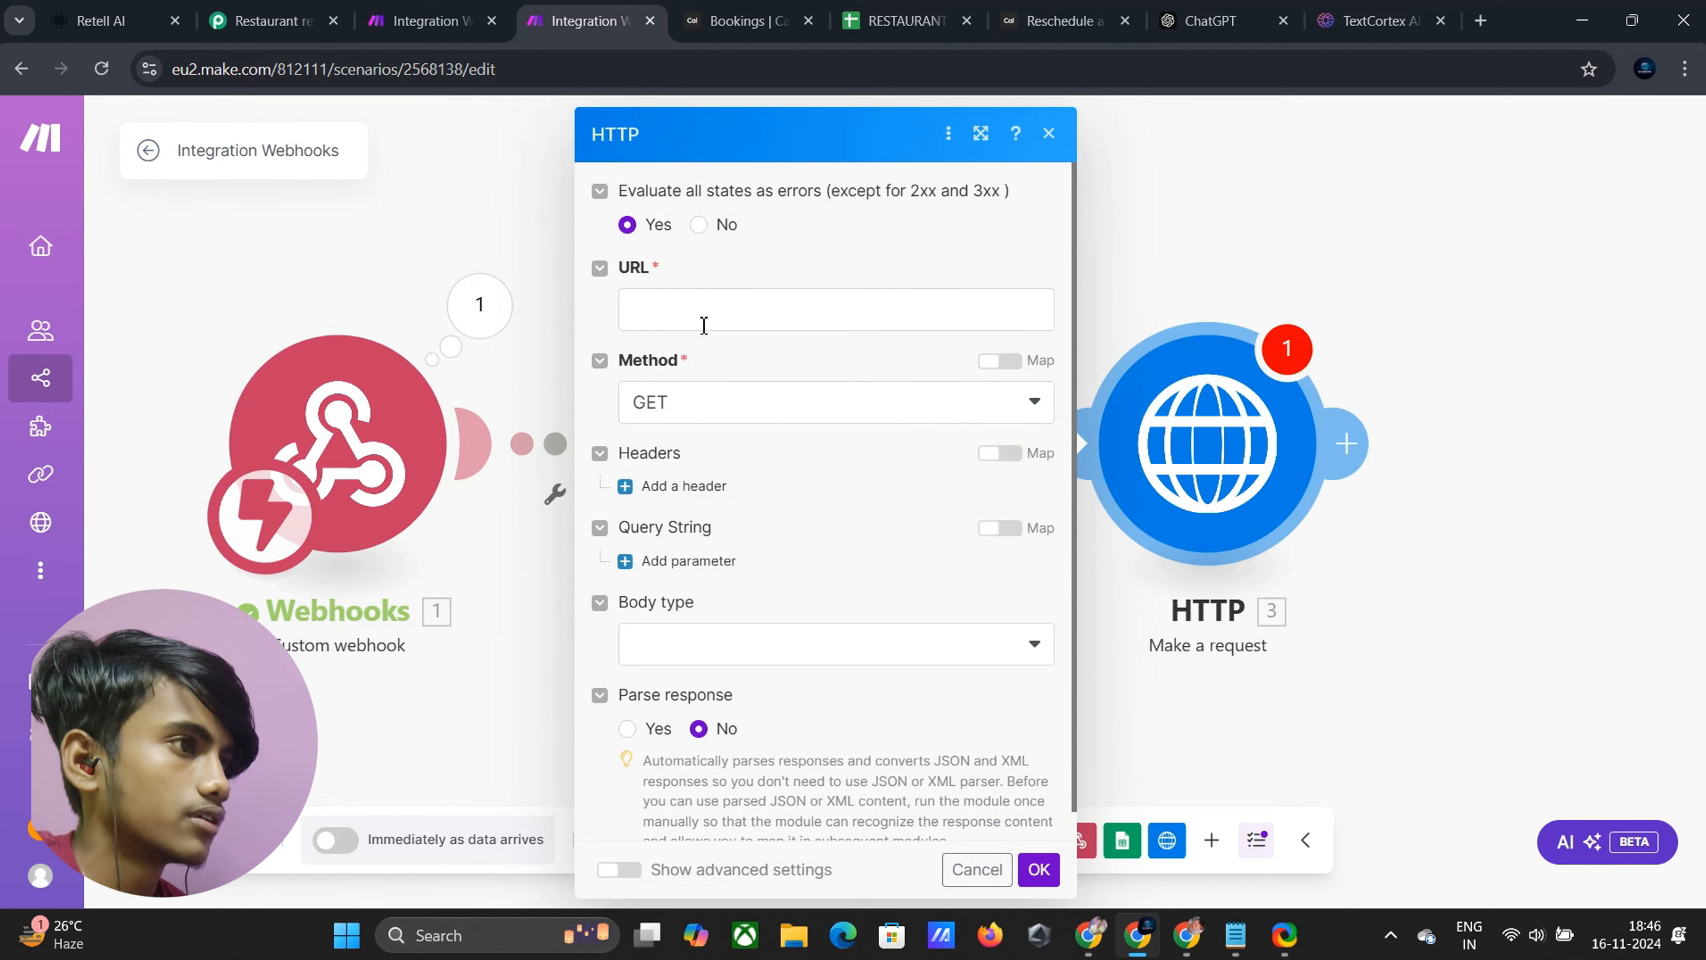
pyautogui.click(1003, 9)
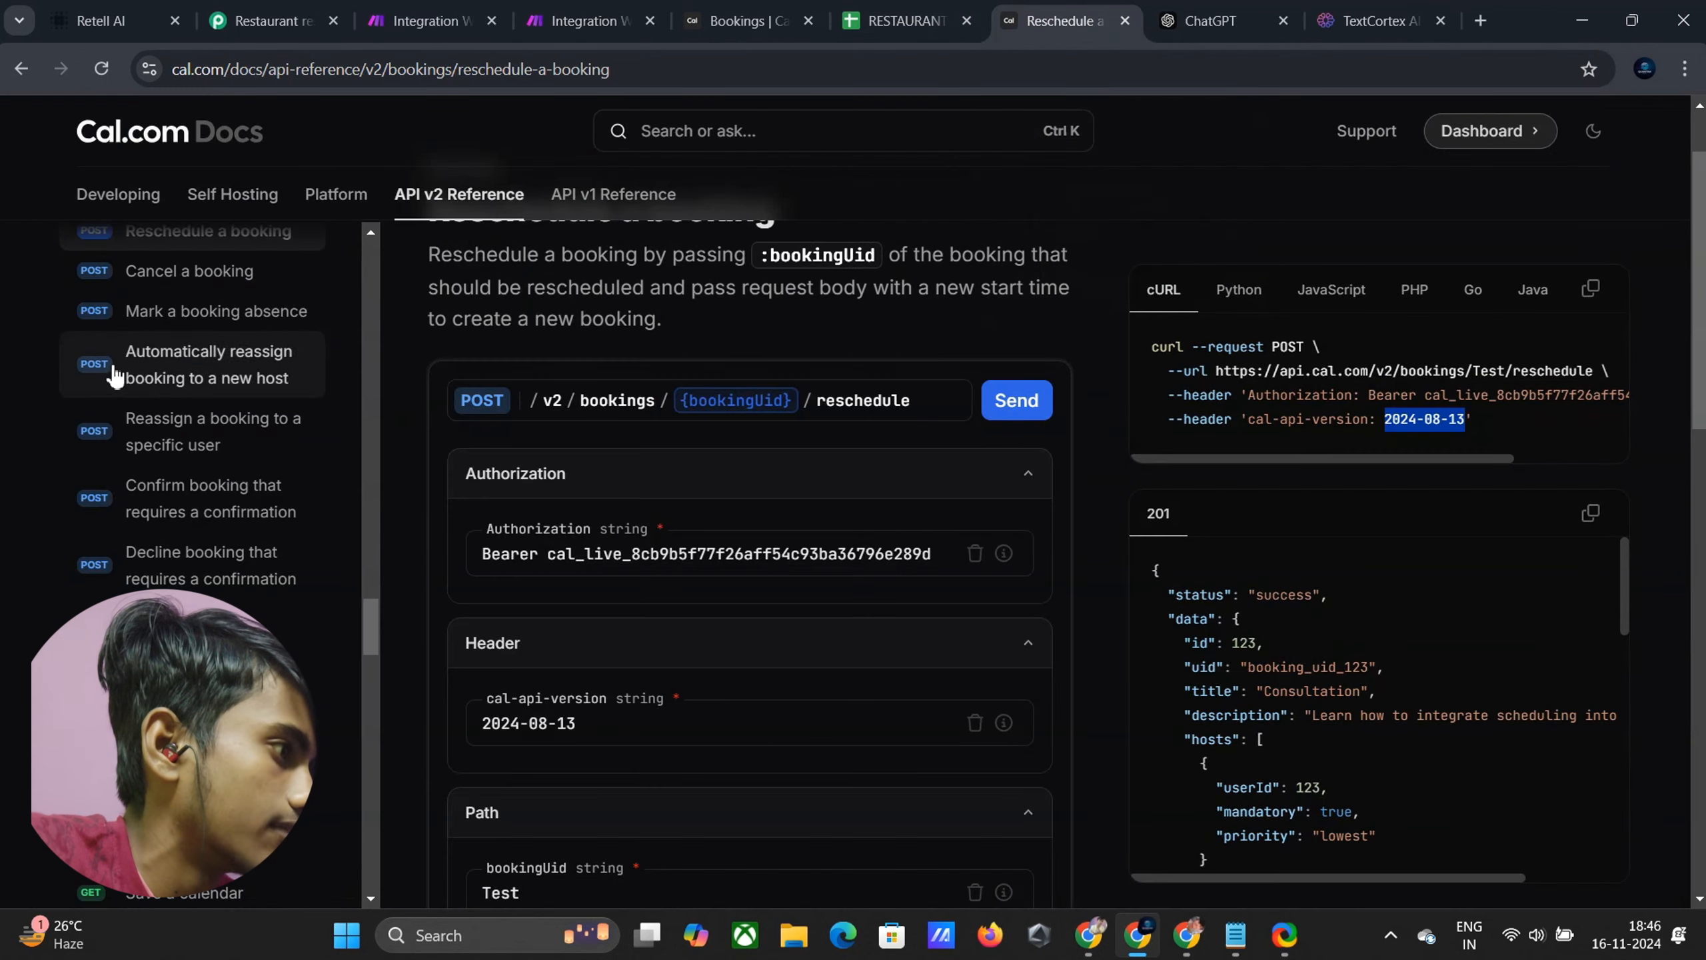
# Copy the Cancel a booking endpoint URL from the Cal.com docs and return to Make
pyautogui.scroll(-1, 182, 377)
pyautogui.scroll(3, 205, 436)
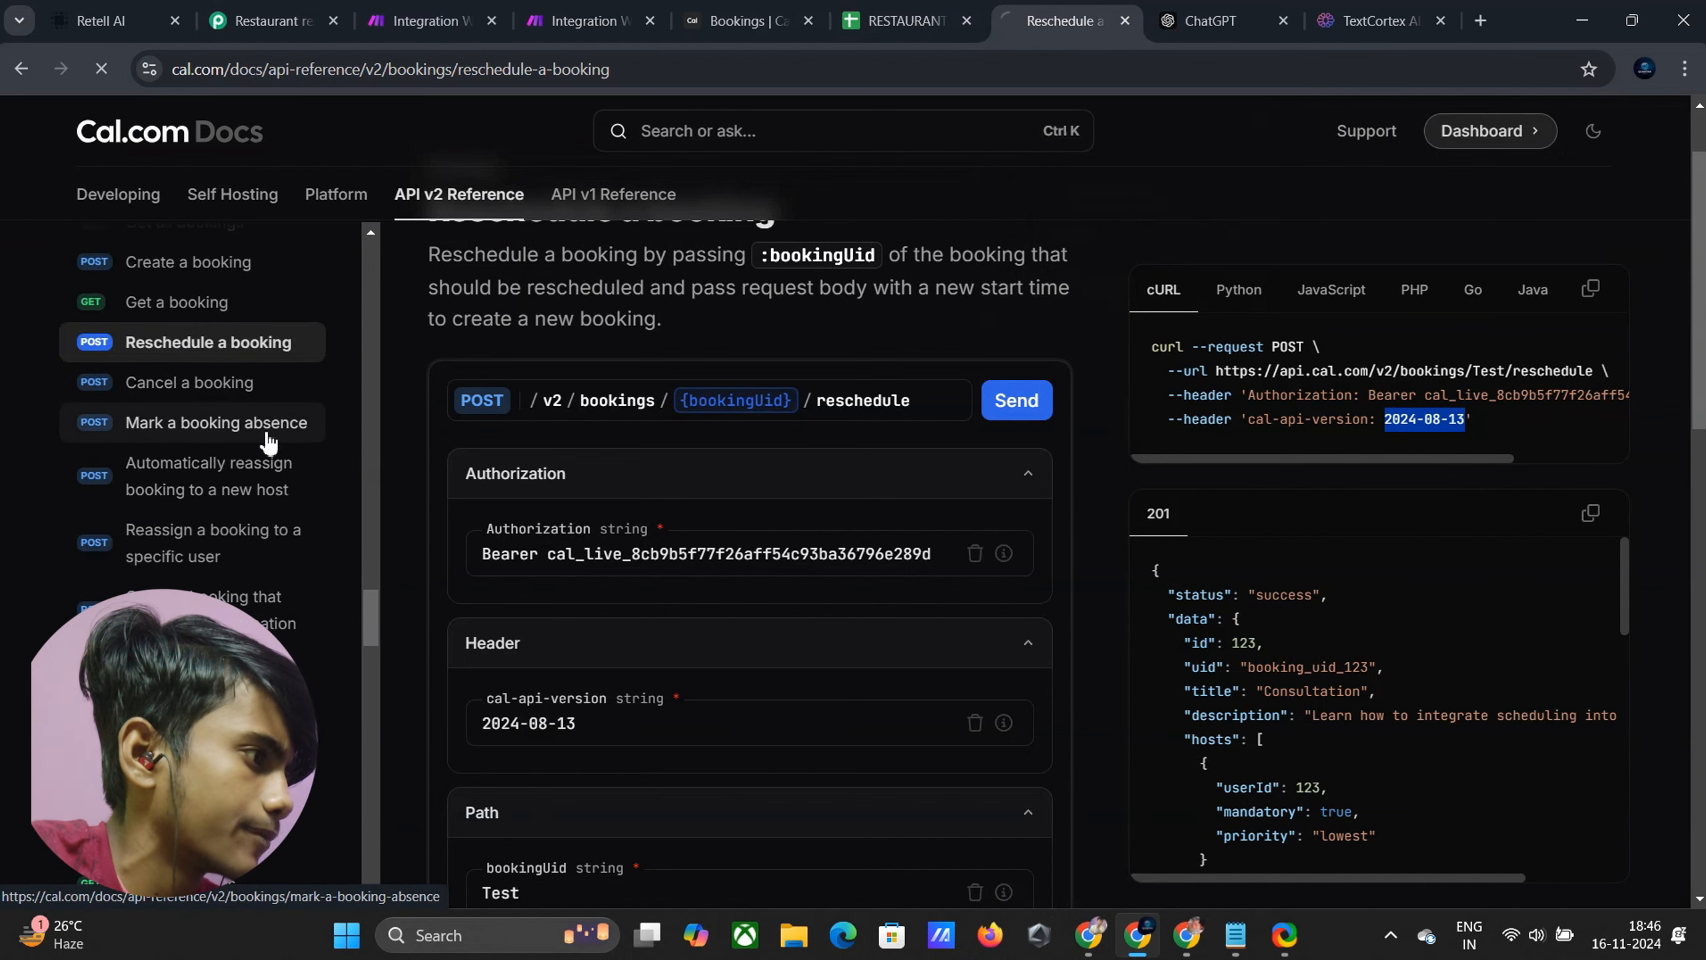
pyautogui.click(251, 396)
pyautogui.scroll(-3, 537, 457)
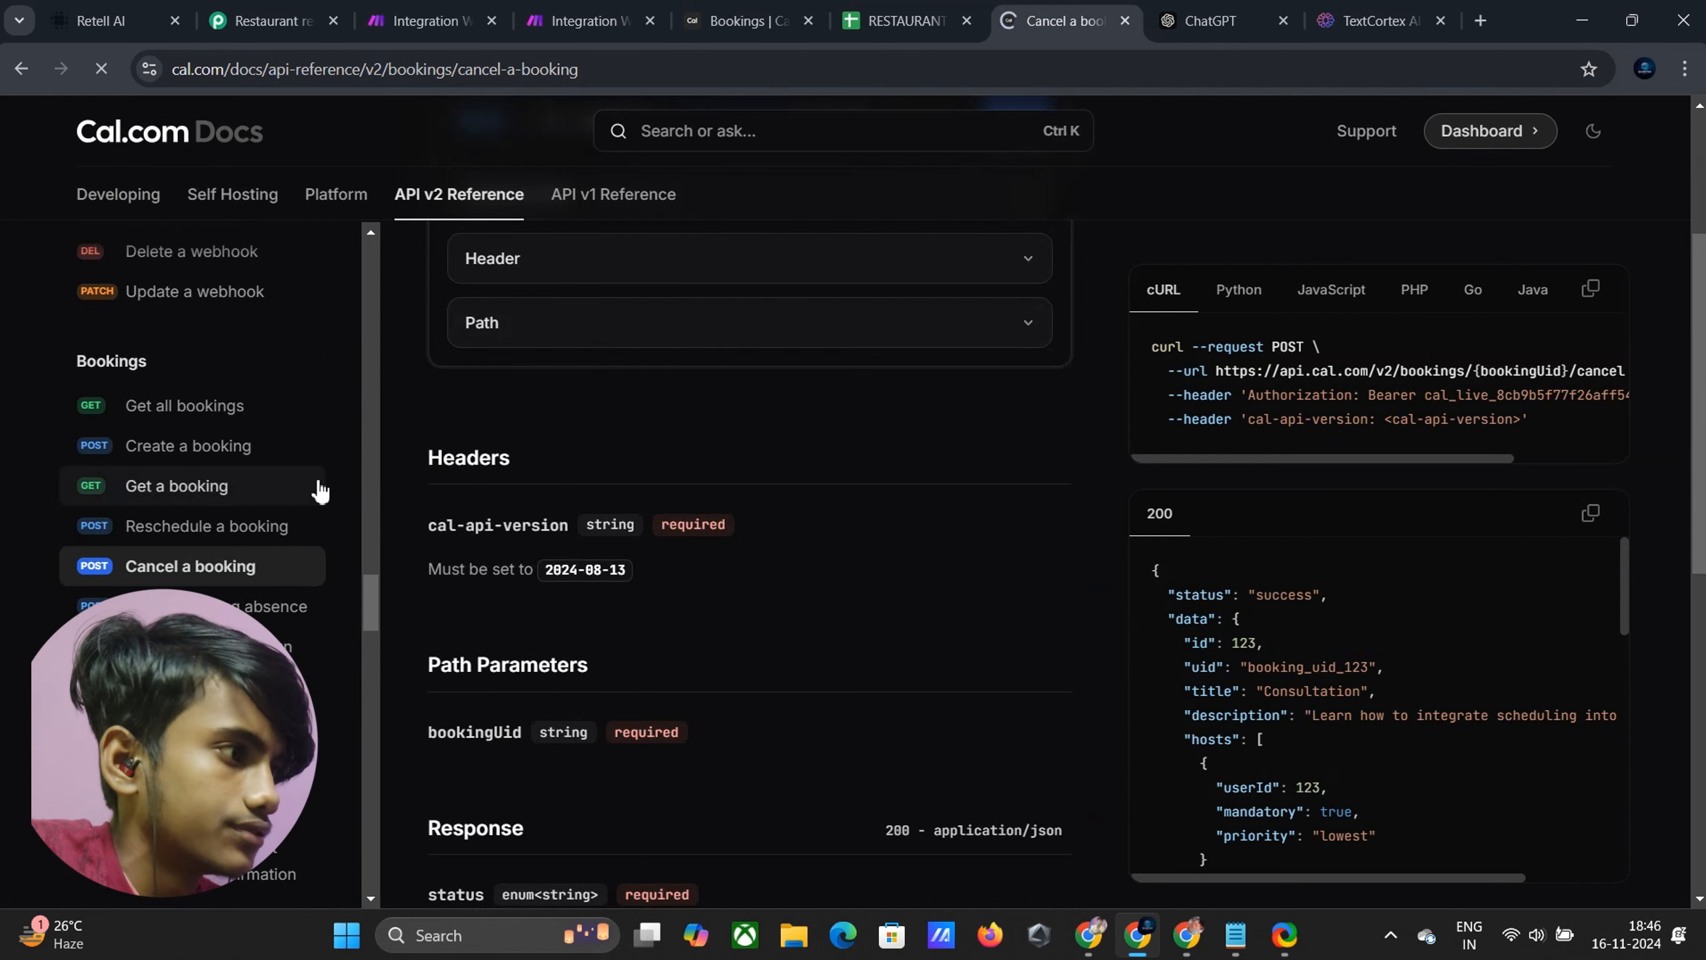
pyautogui.scroll(1, 804, 360)
pyautogui.scroll(3, 805, 359)
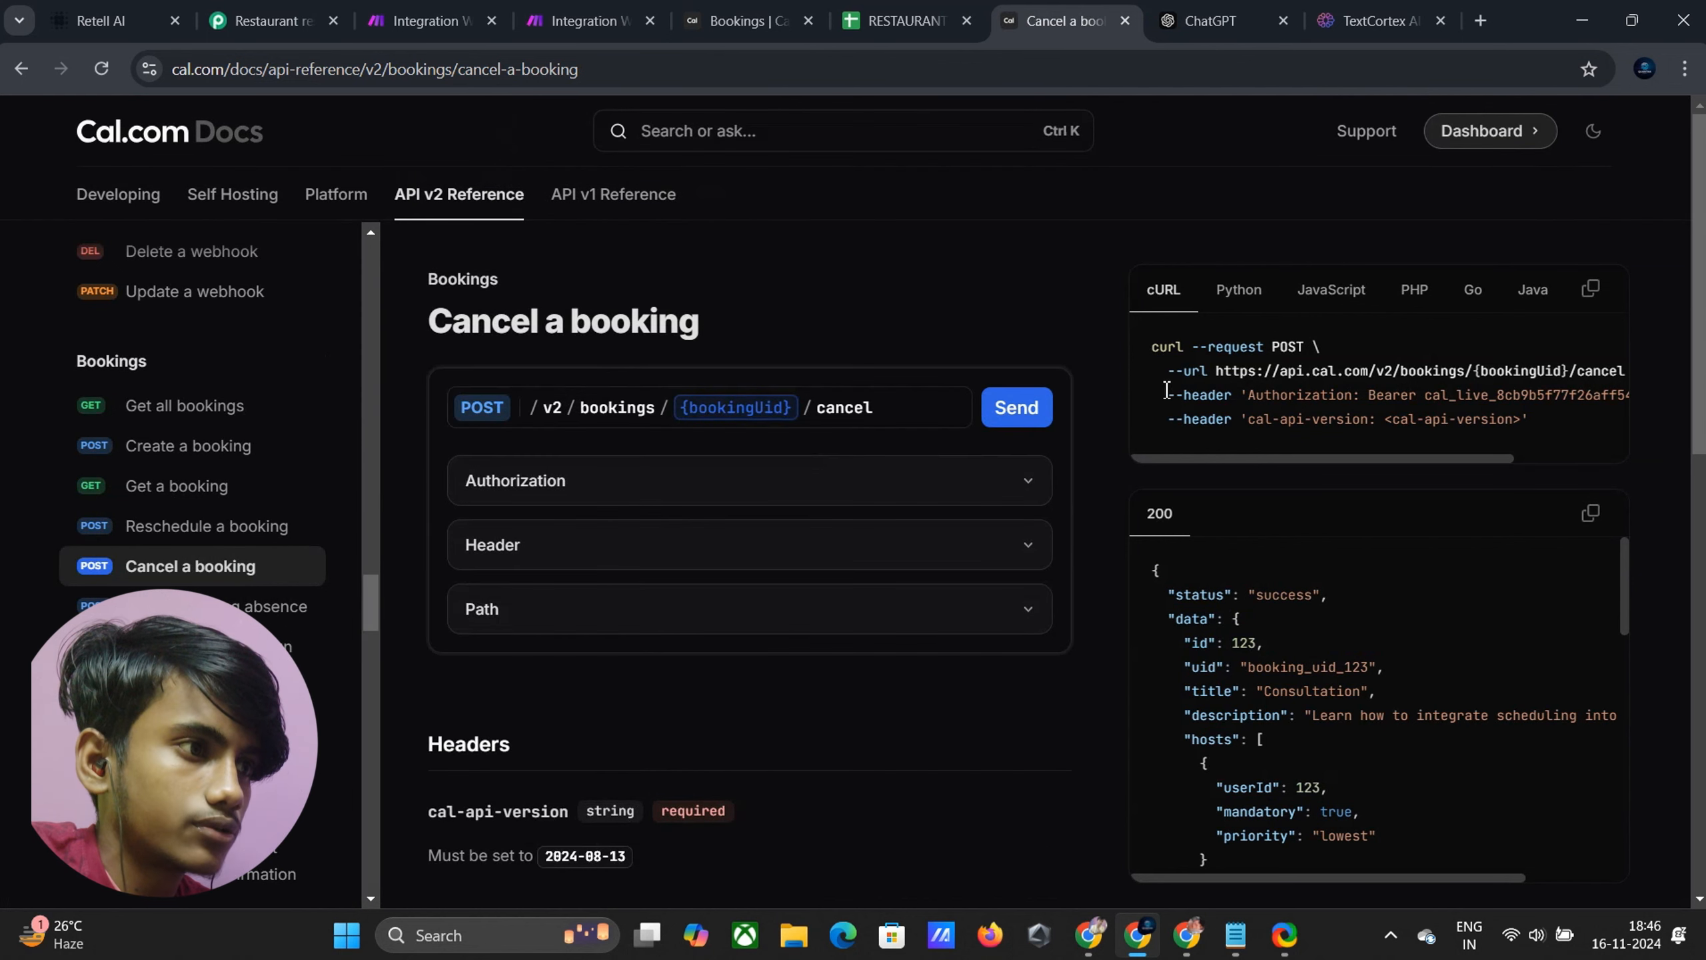
pyautogui.moveTo(1215, 371); pyautogui.dragTo(1491, 381)
pyautogui.hotkey('ctrl', 'c')
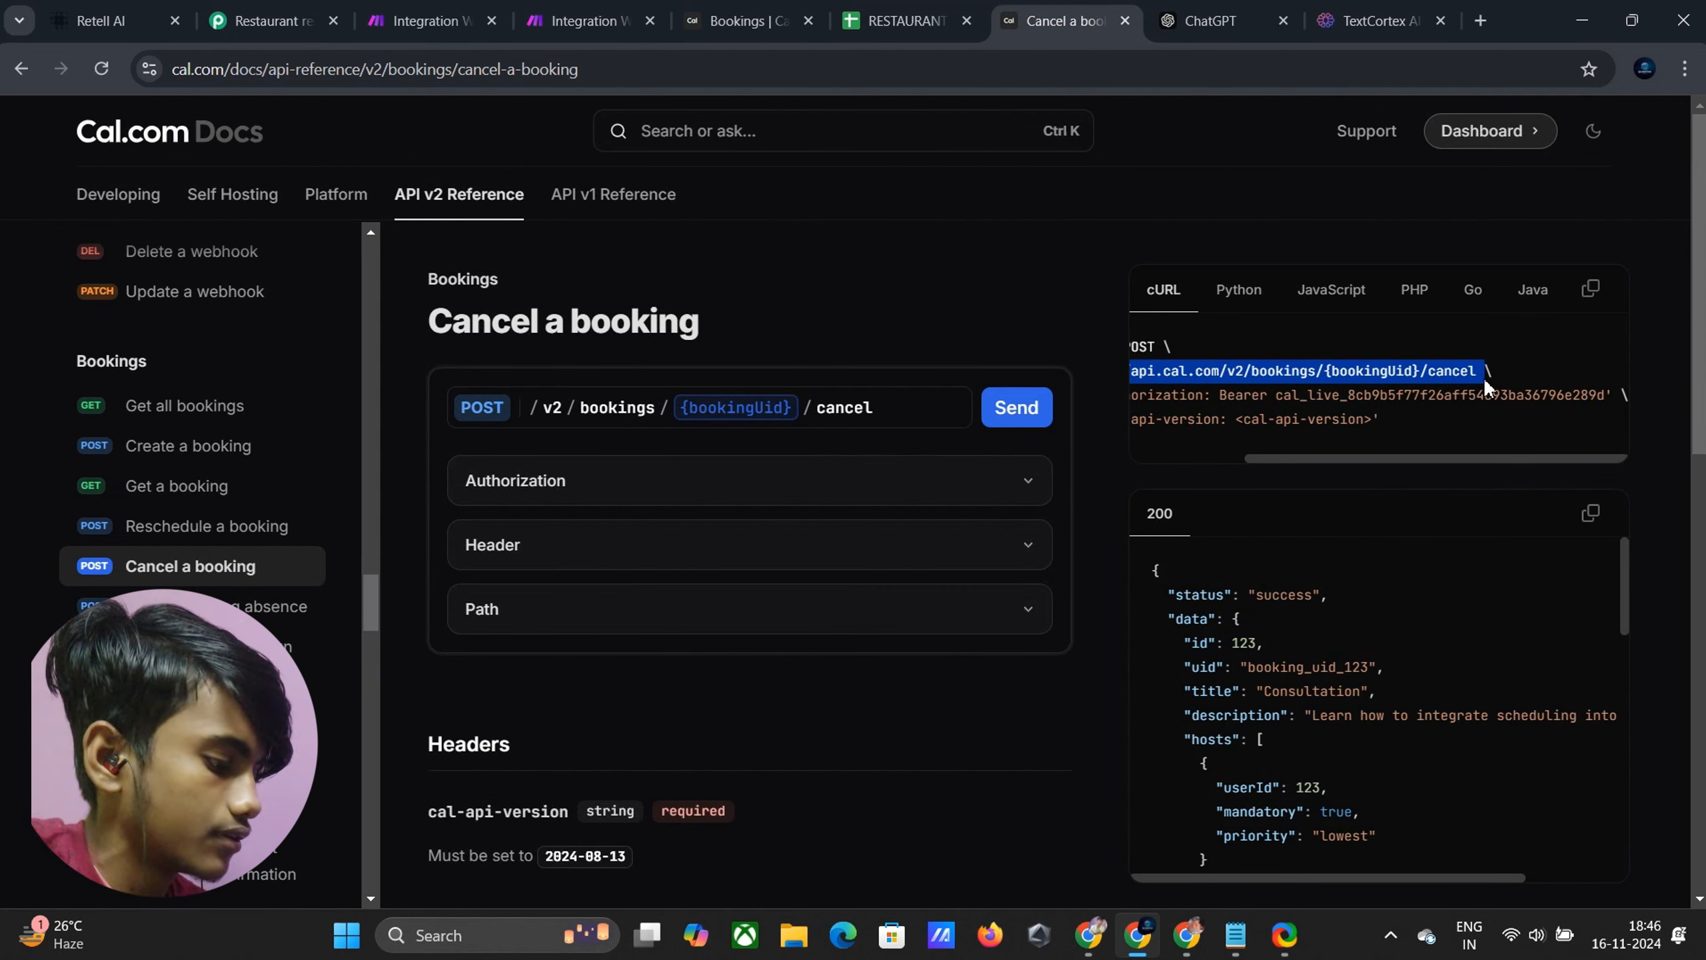
pyautogui.click(584, 20)
# Paste the cancel-booking endpoint as the request URL and set the method to POST
pyautogui.click(775, 313)
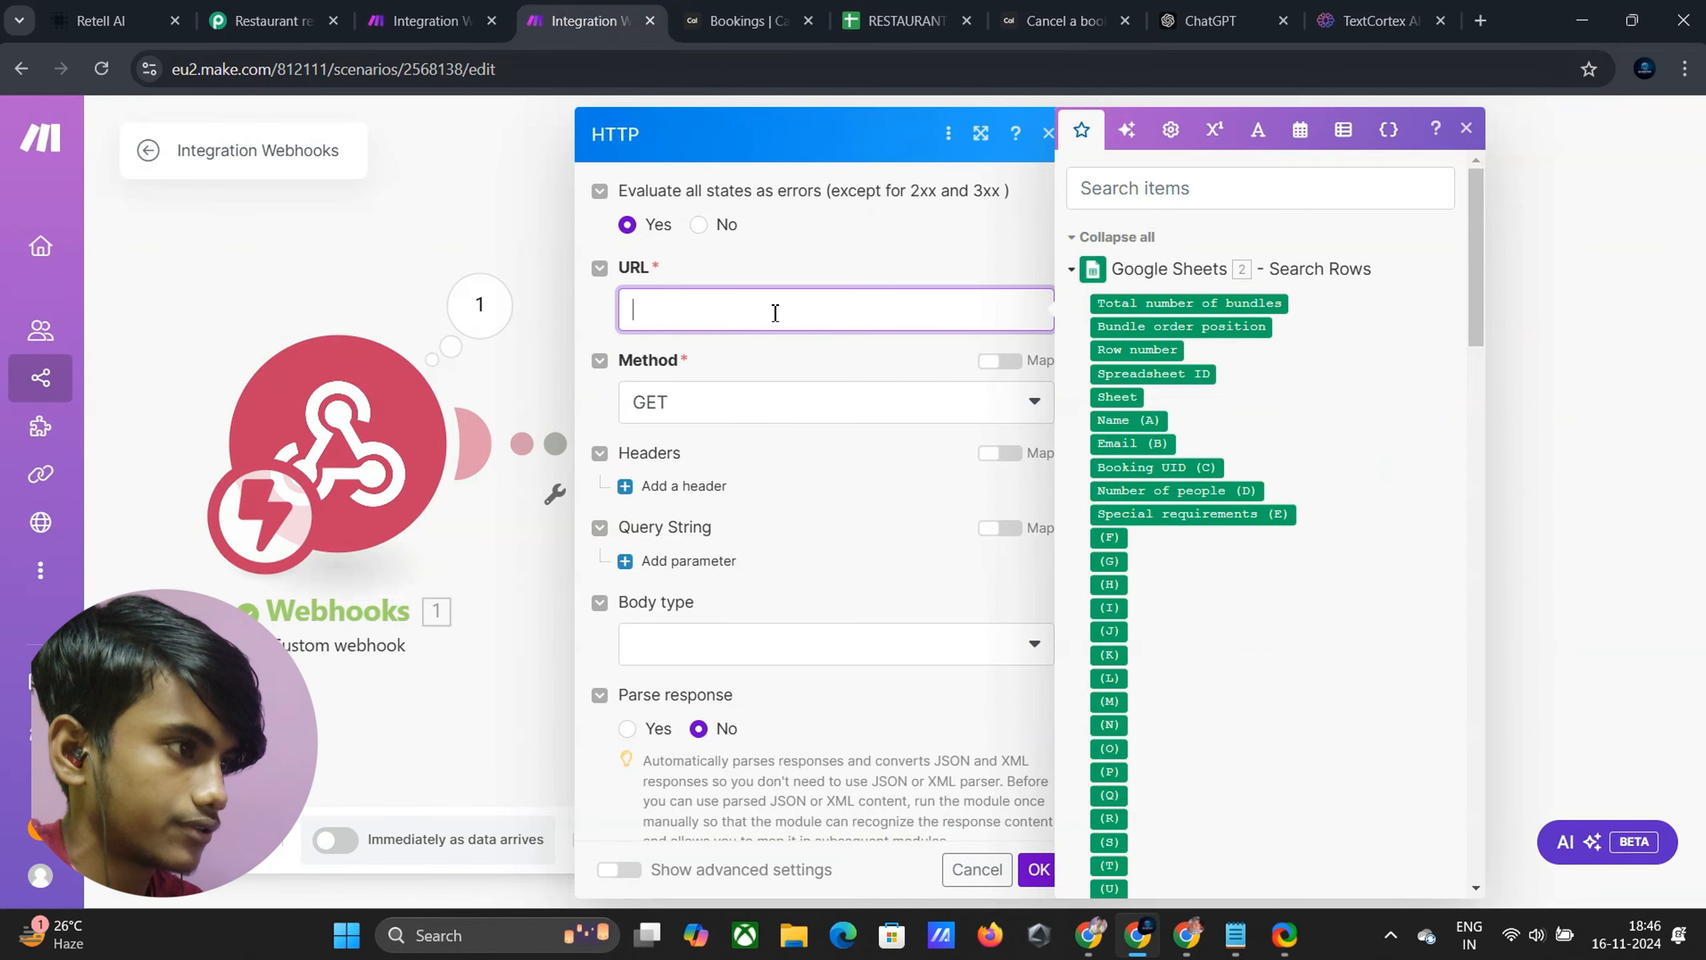
pyautogui.hotkey('ctrl', 'v')
pyautogui.click(710, 430)
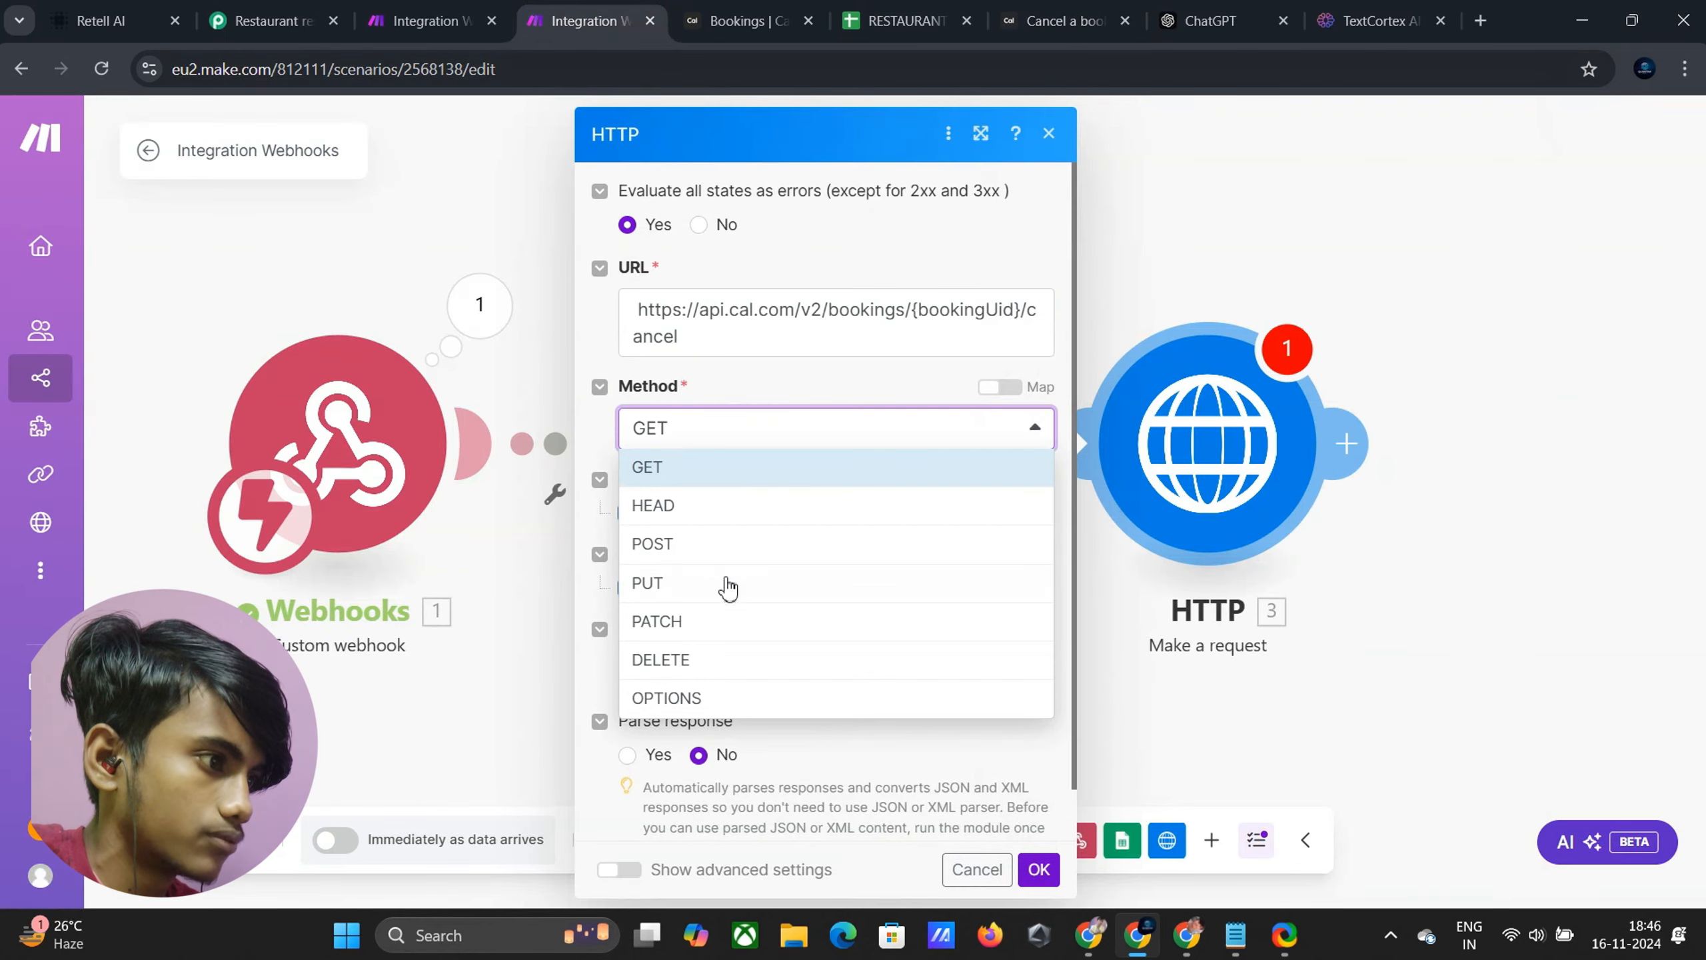
pyautogui.click(709, 548)
# Add a header named Authorization, copied from the Cal.com docs
pyautogui.click(685, 511)
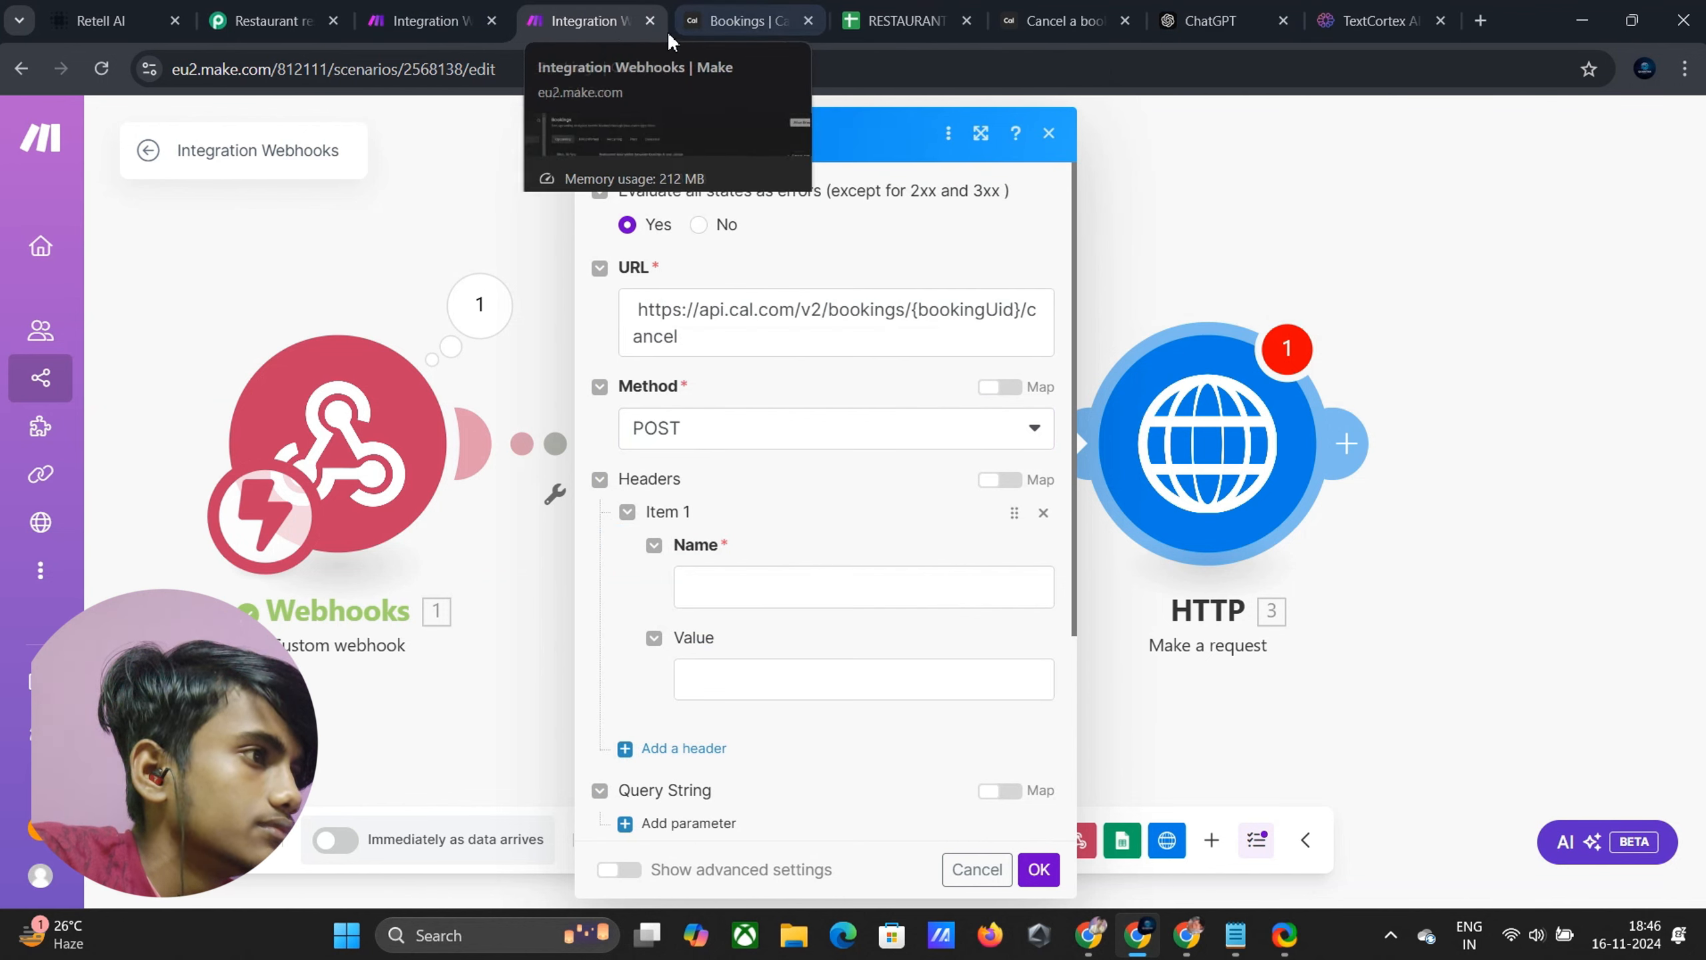
pyautogui.click(1058, 21)
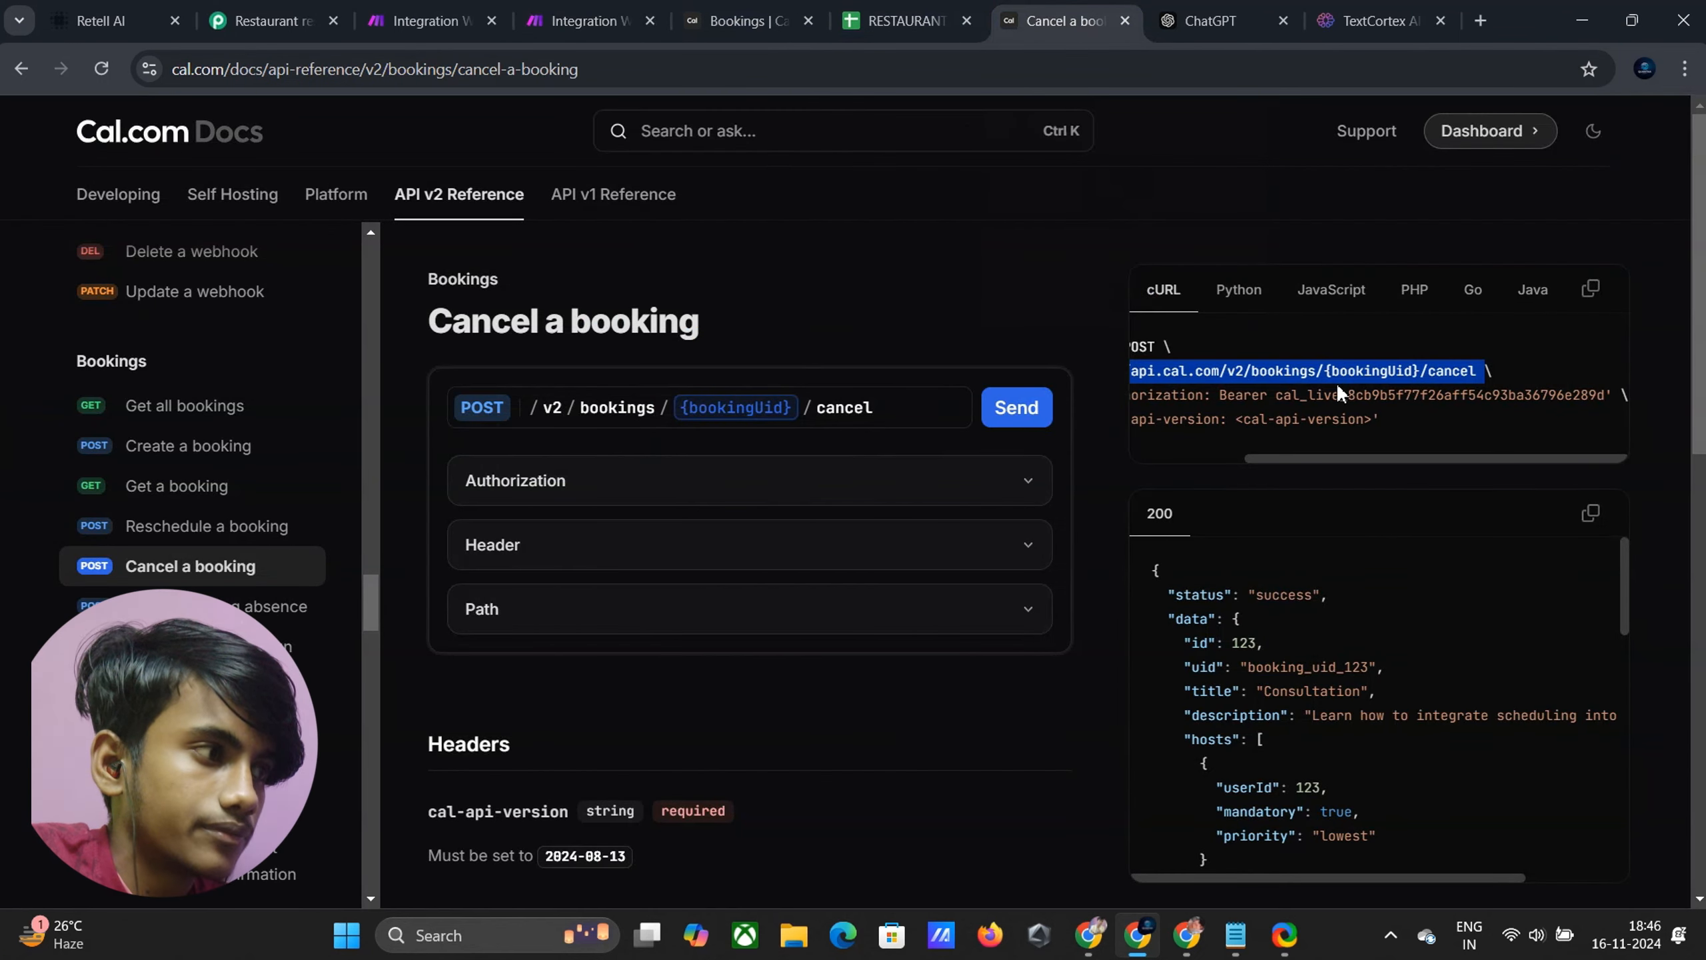
pyautogui.click(995, 513)
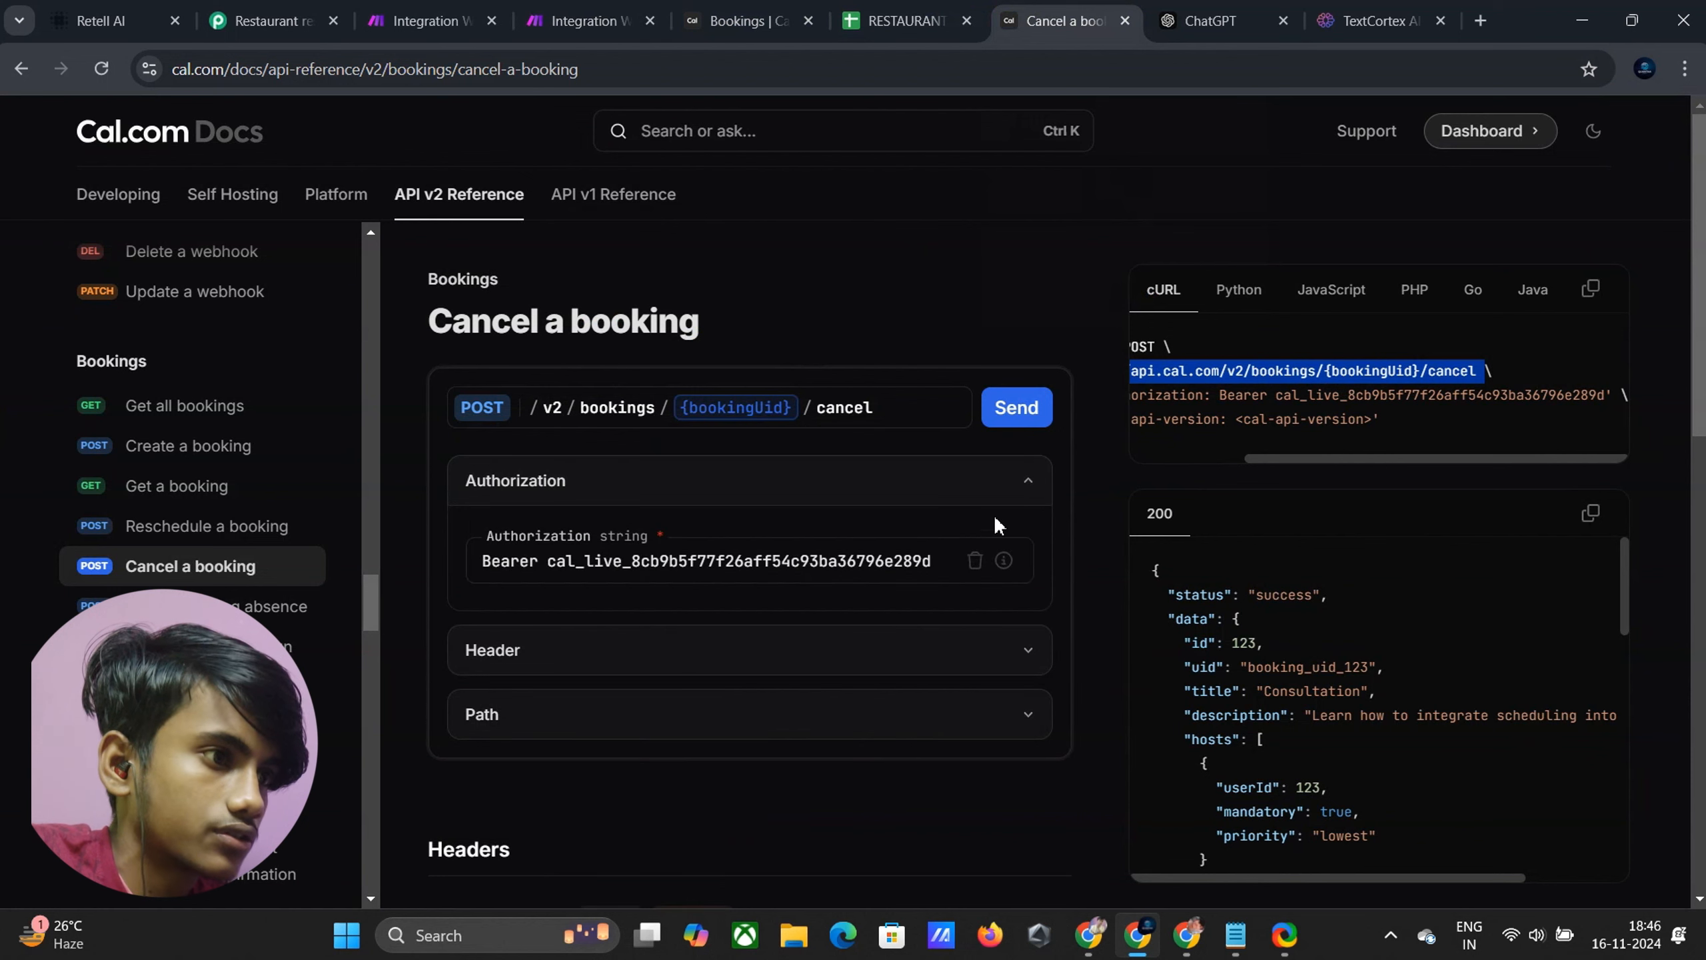
pyautogui.moveTo(1259, 461); pyautogui.dragTo(1146, 483)
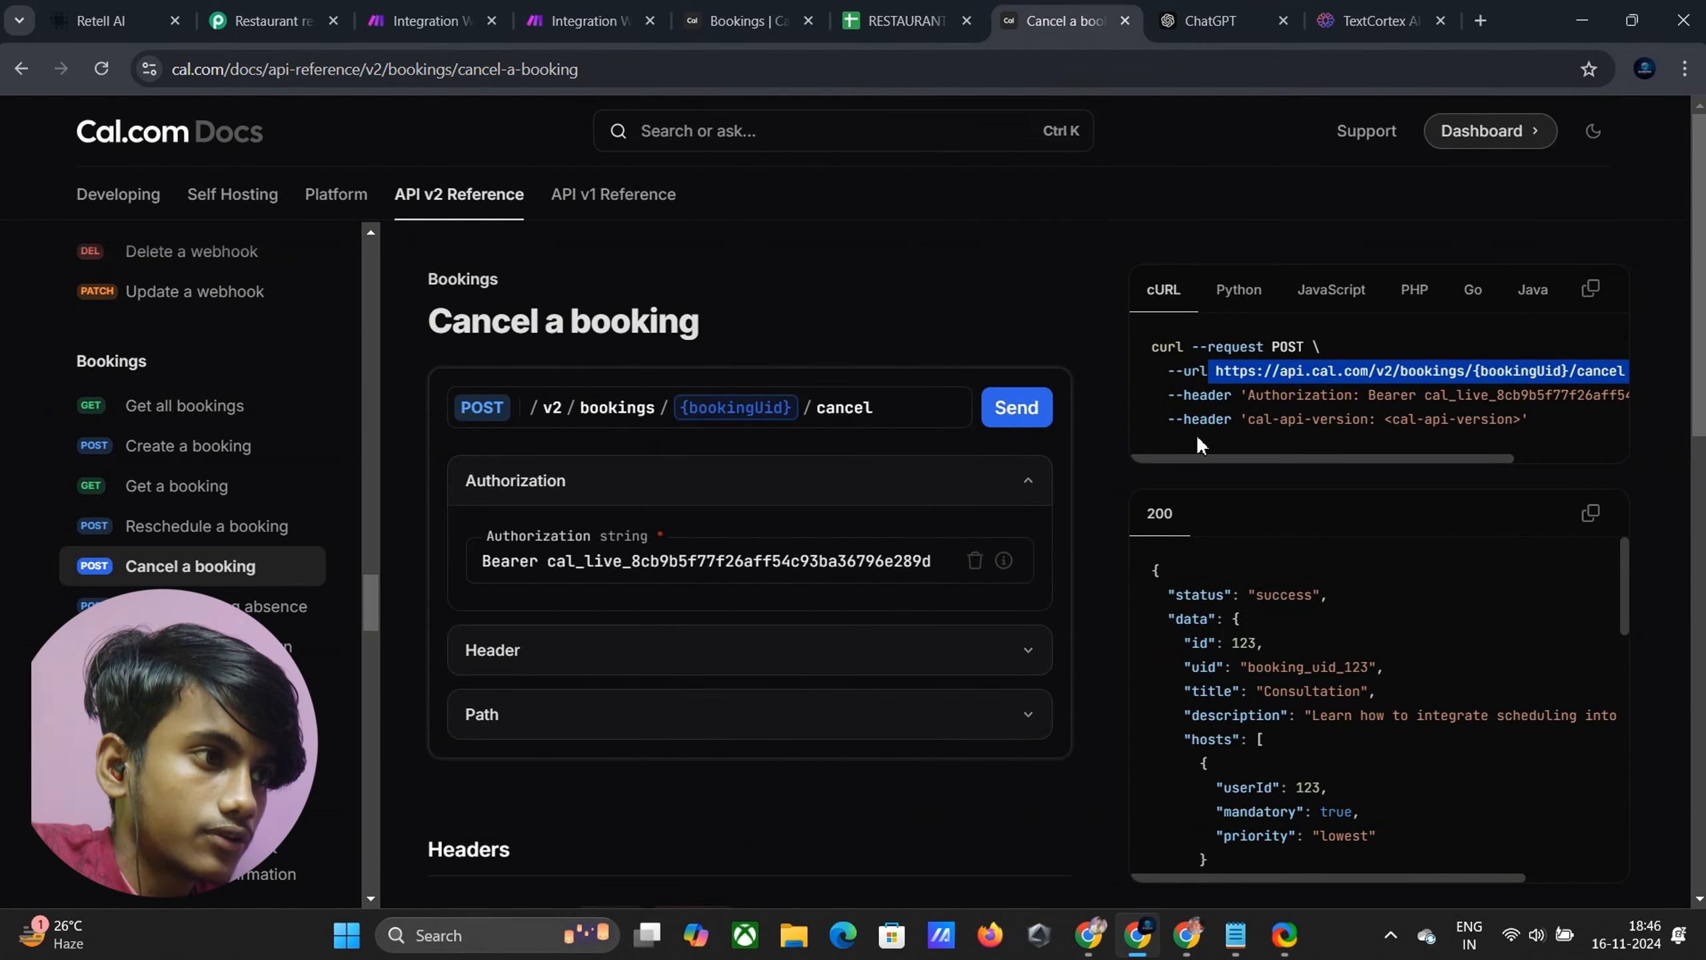
pyautogui.moveTo(1243, 397); pyautogui.dragTo(1334, 393)
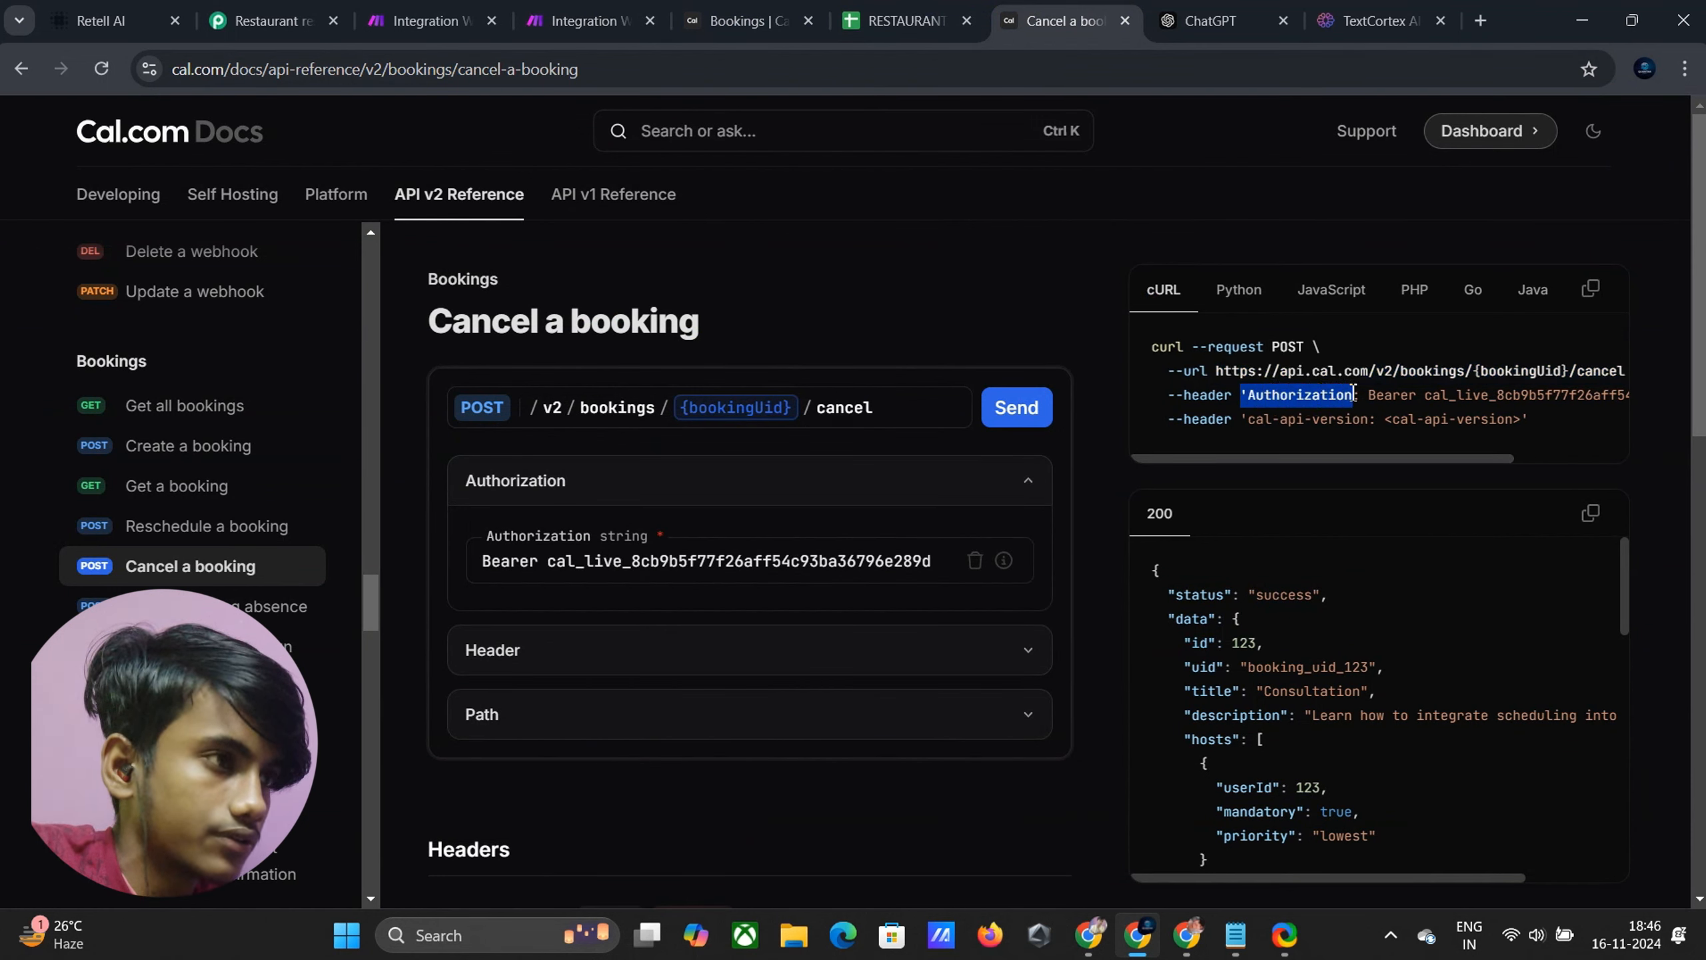
pyautogui.click(576, 21)
pyautogui.click(789, 602)
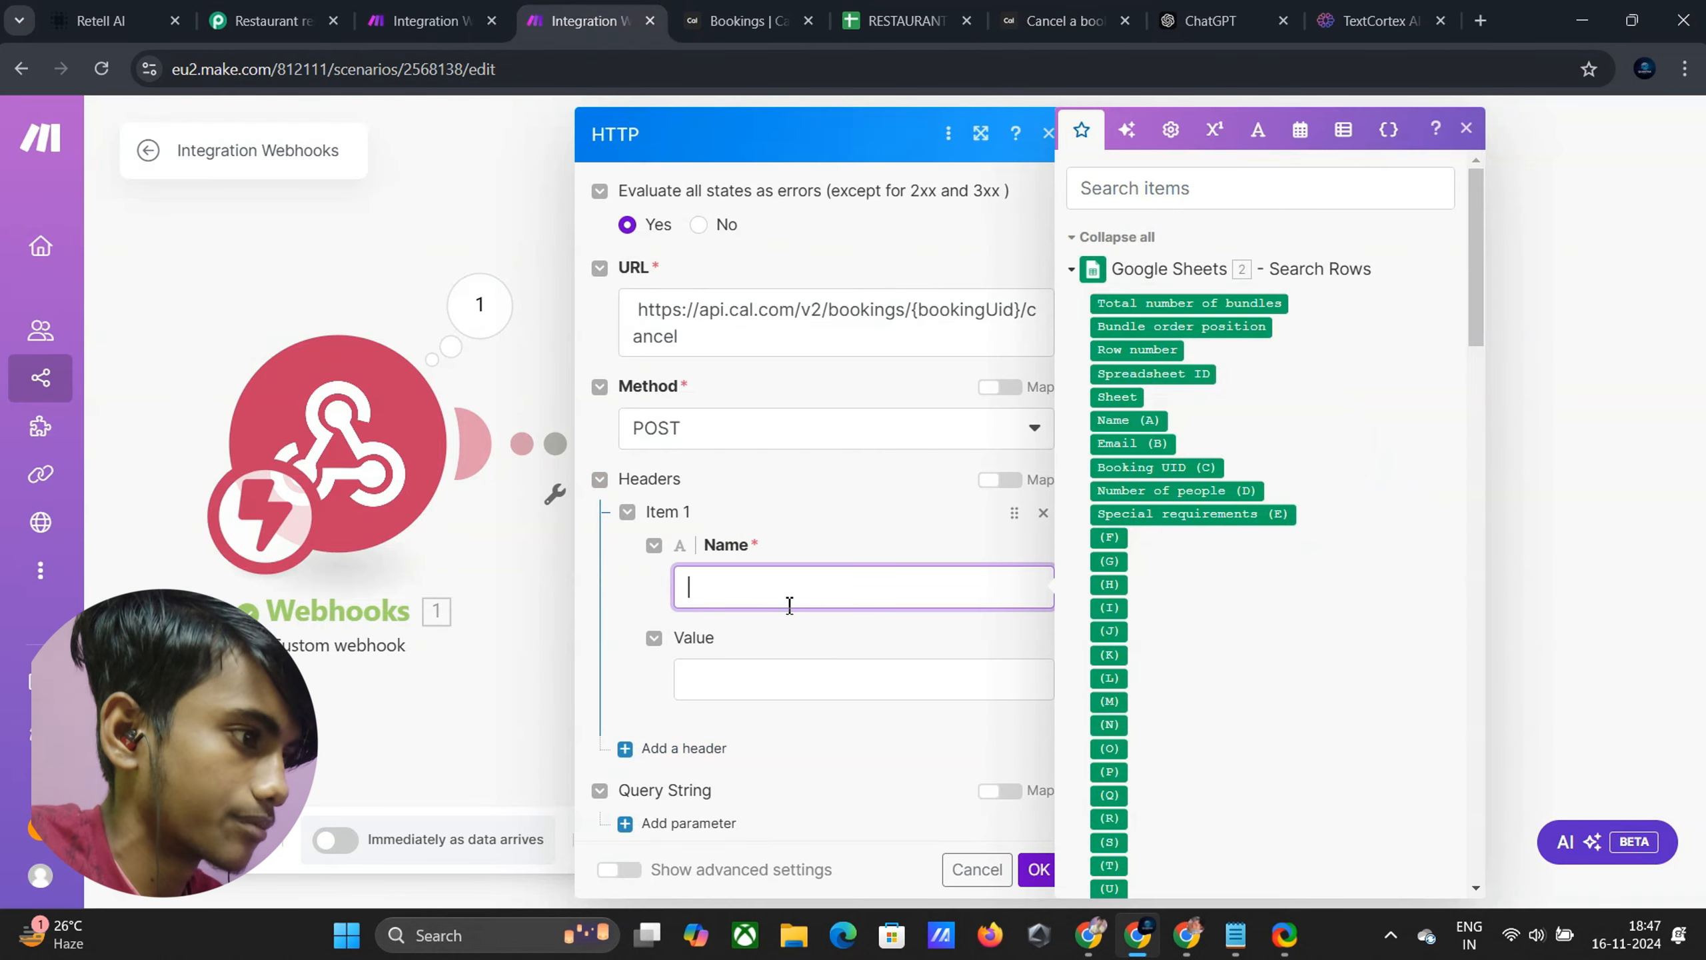
pyautogui.write("'Authorization")
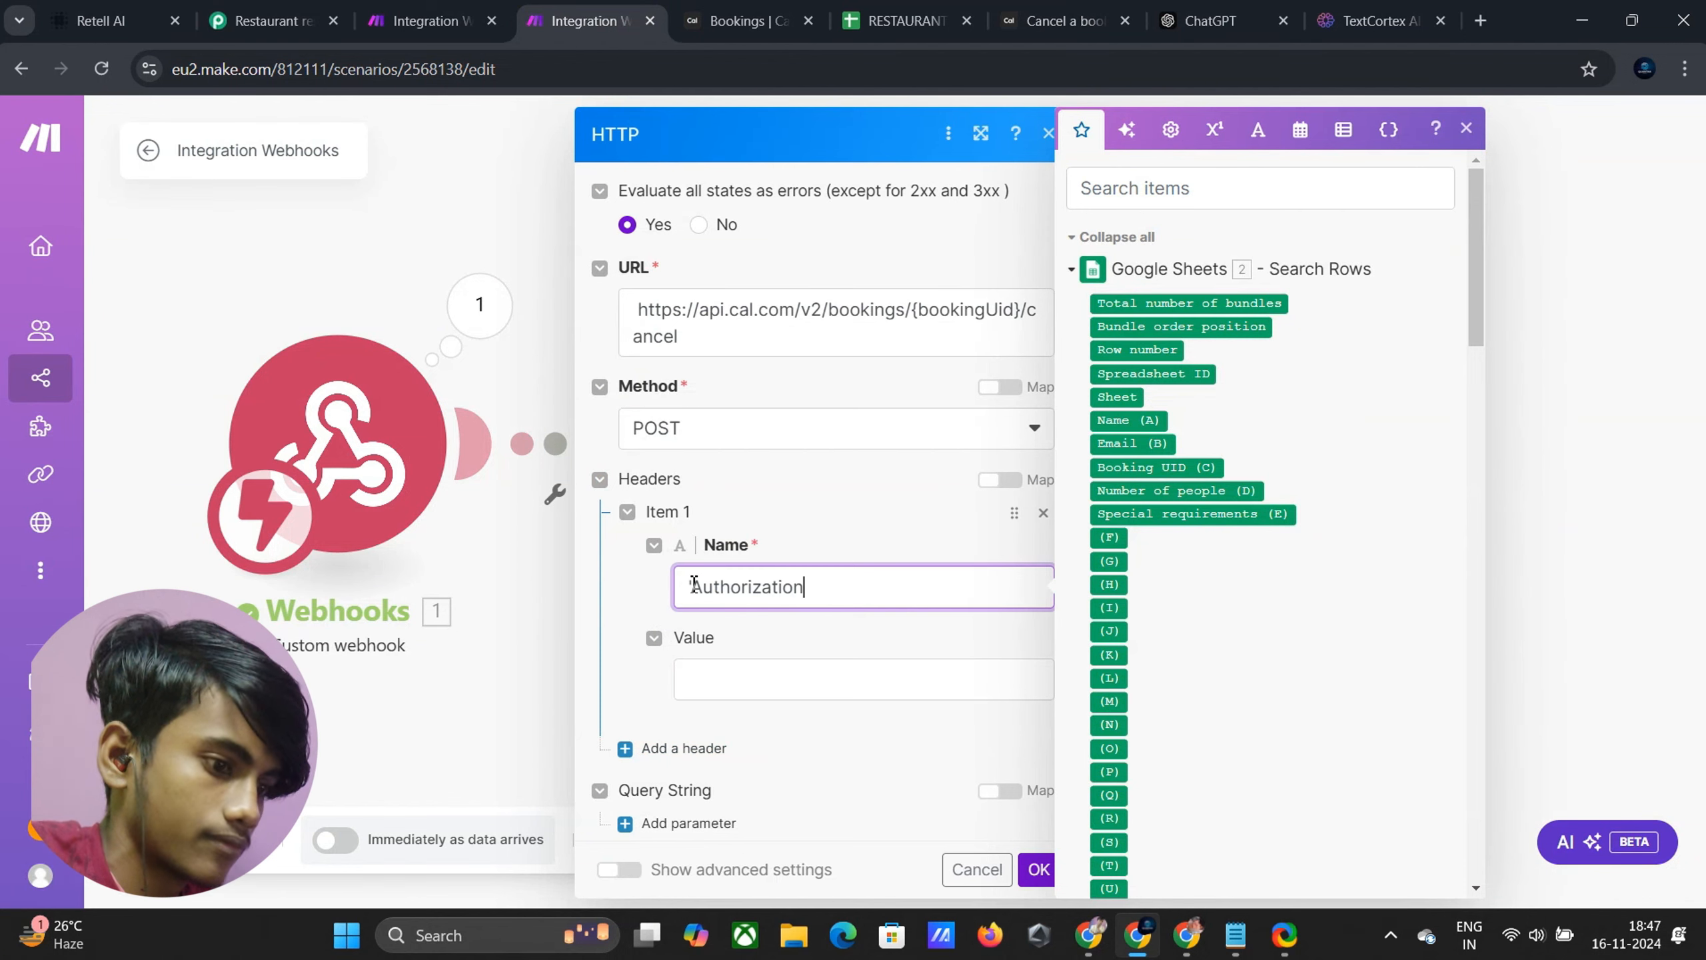
pyautogui.press('BackSpace')
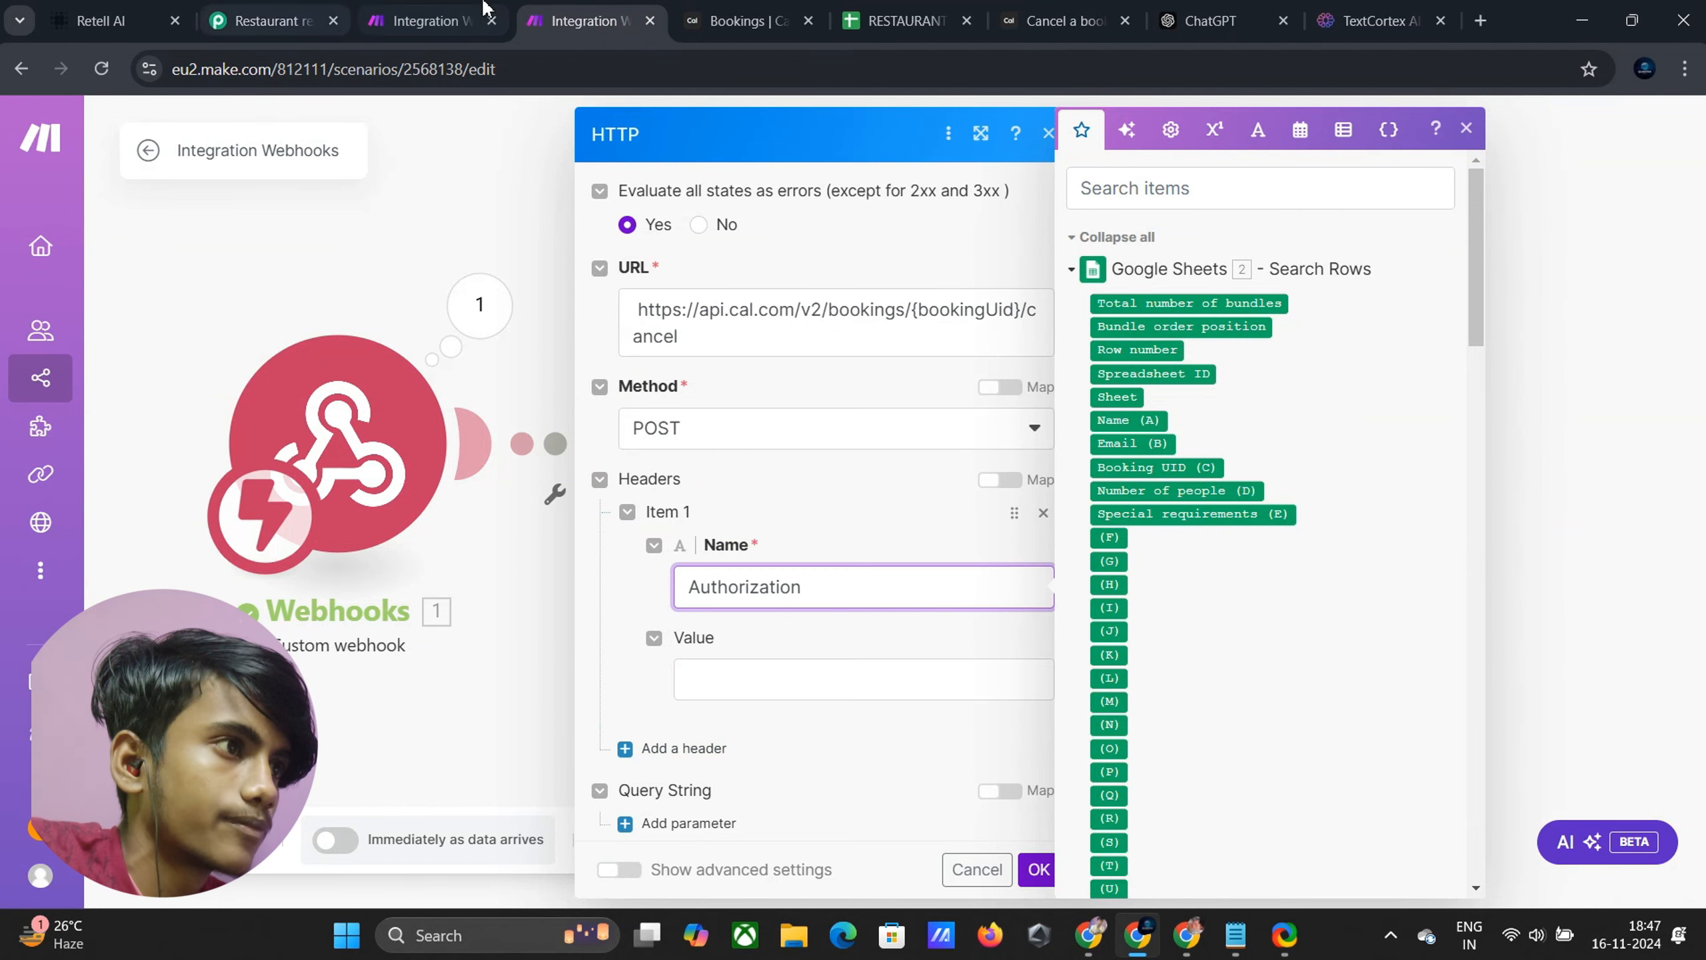
# Set the Authorization header value to the Bearer API key from the docs
pyautogui.click(1065, 21)
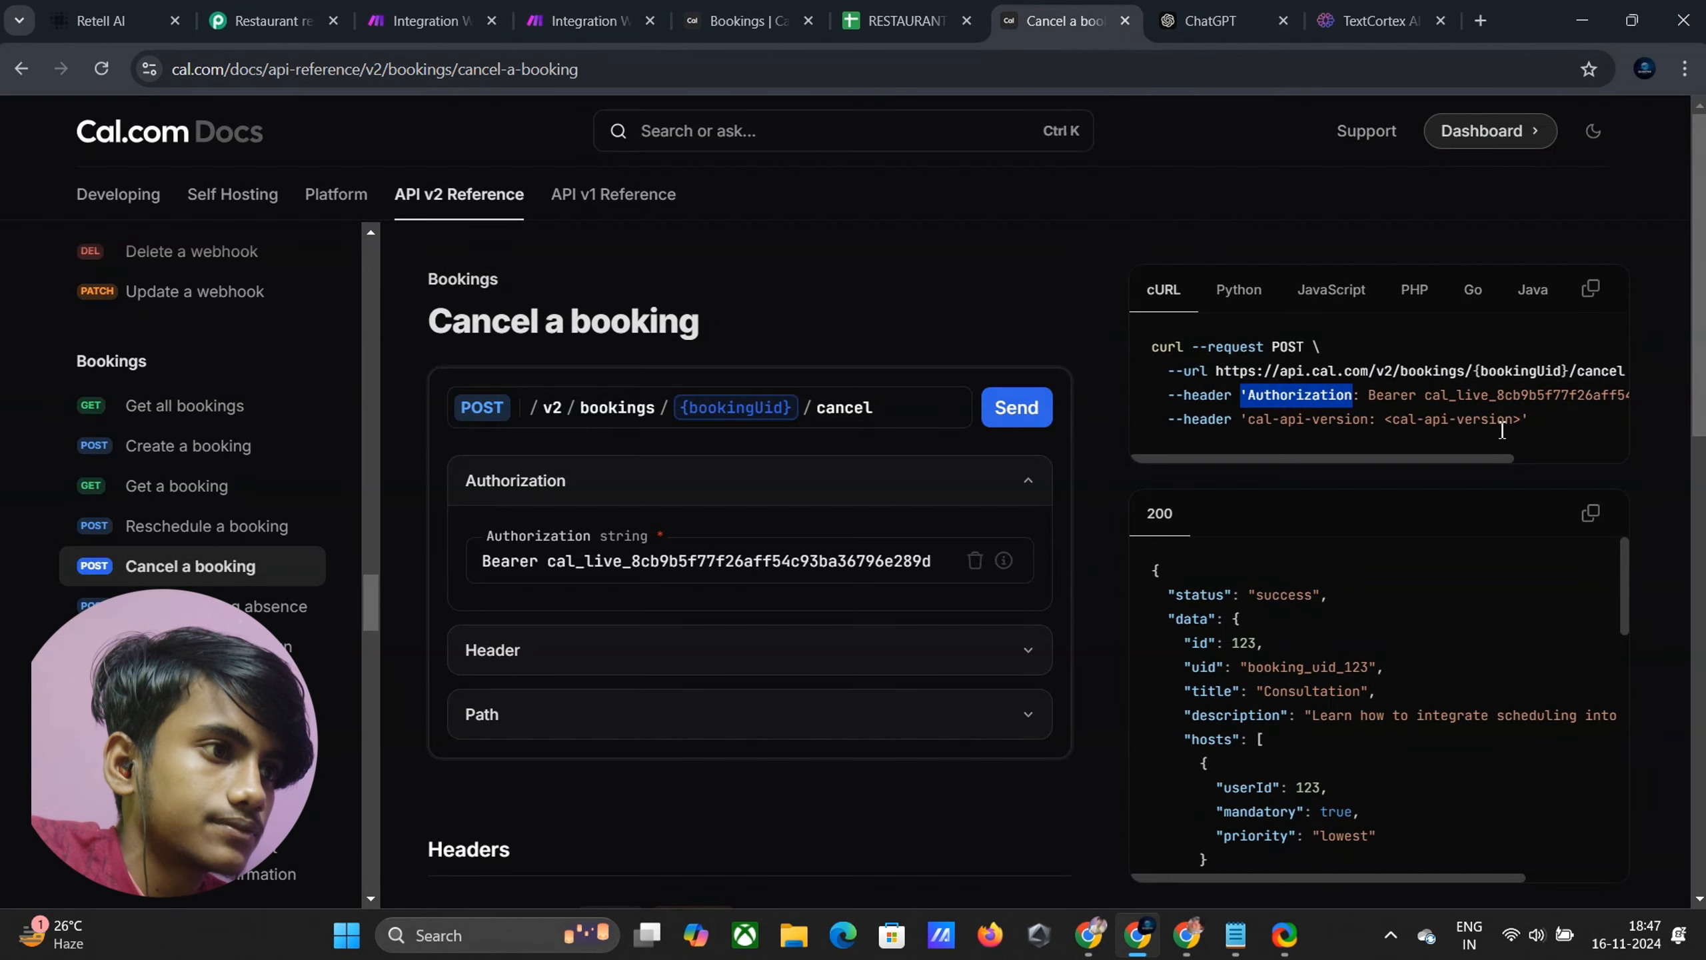
pyautogui.moveTo(1369, 396); pyautogui.dragTo(1640, 401)
pyautogui.hotkey('ctrl', 'c')
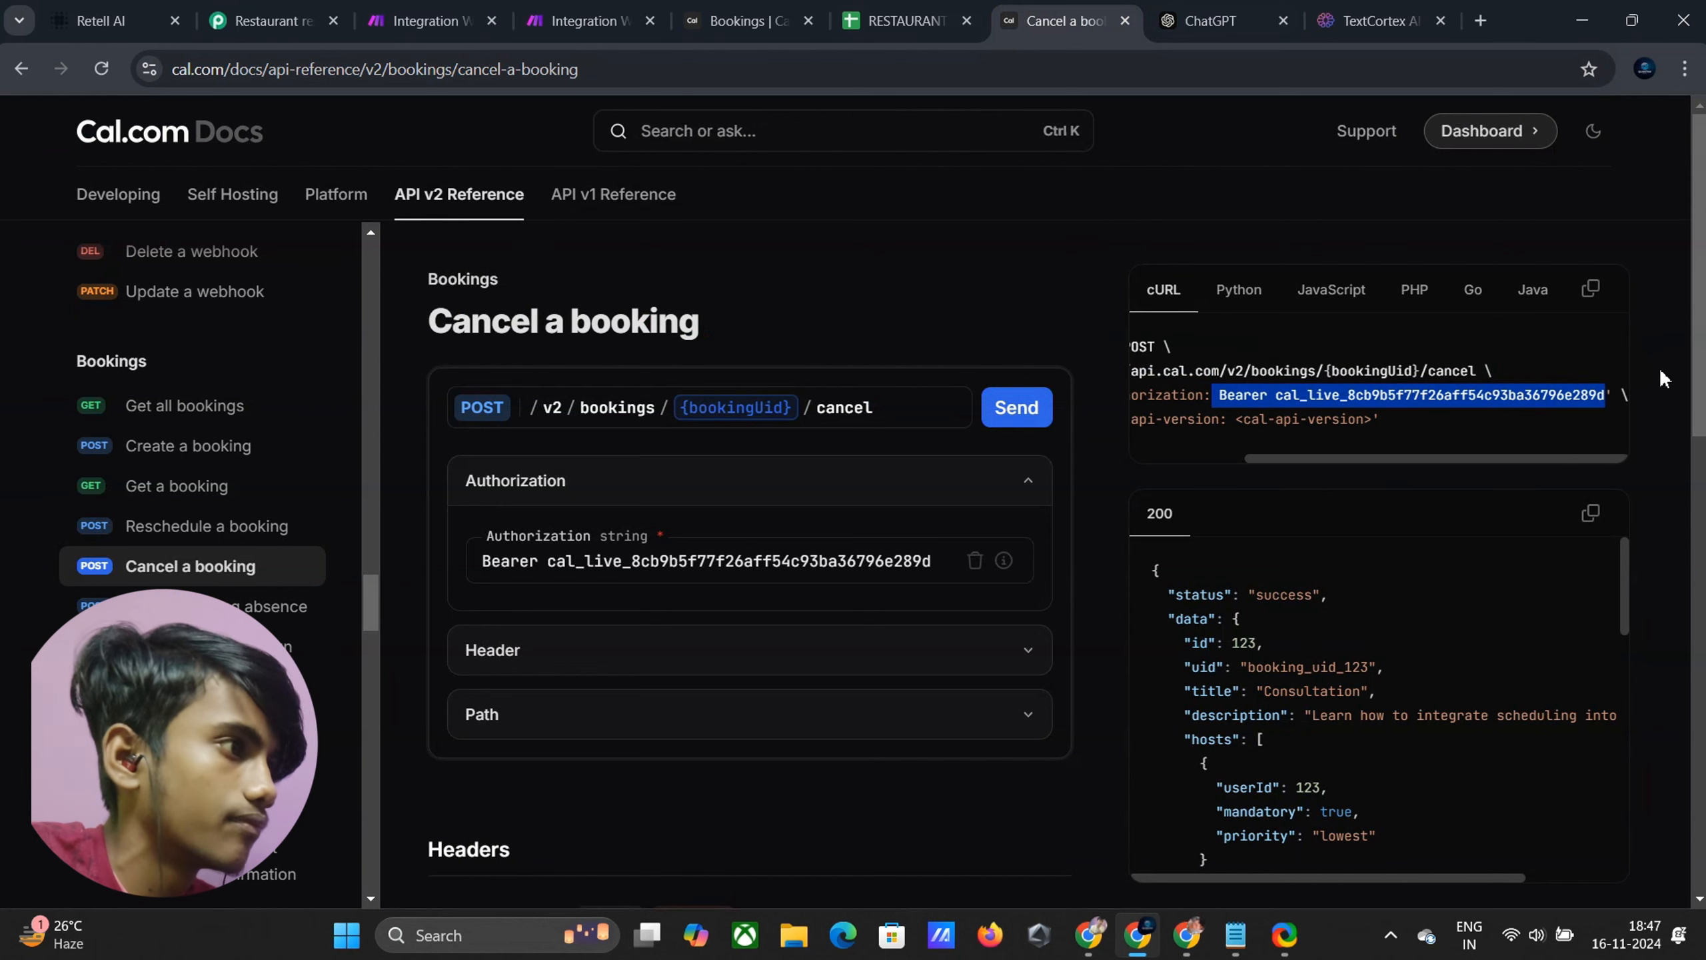
pyautogui.click(585, 21)
pyautogui.click(726, 680)
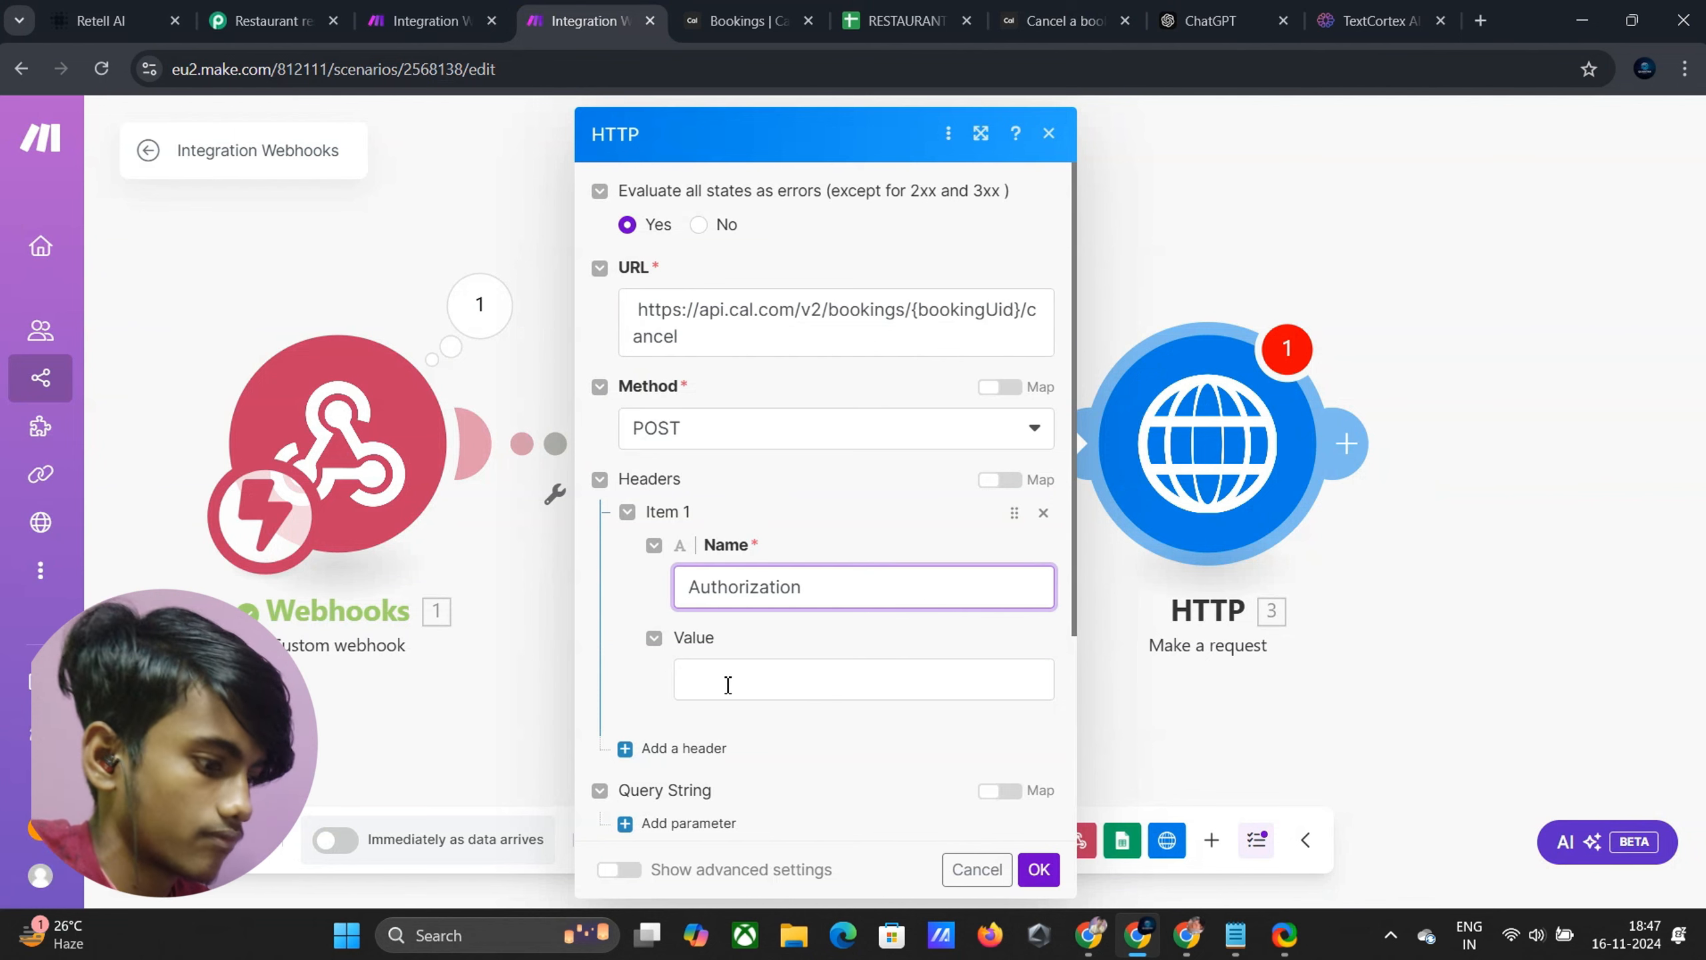
pyautogui.hotkey('ctrl', 'v')
# Add a second header named cal-api-version
pyautogui.scroll(-2, 655, 769)
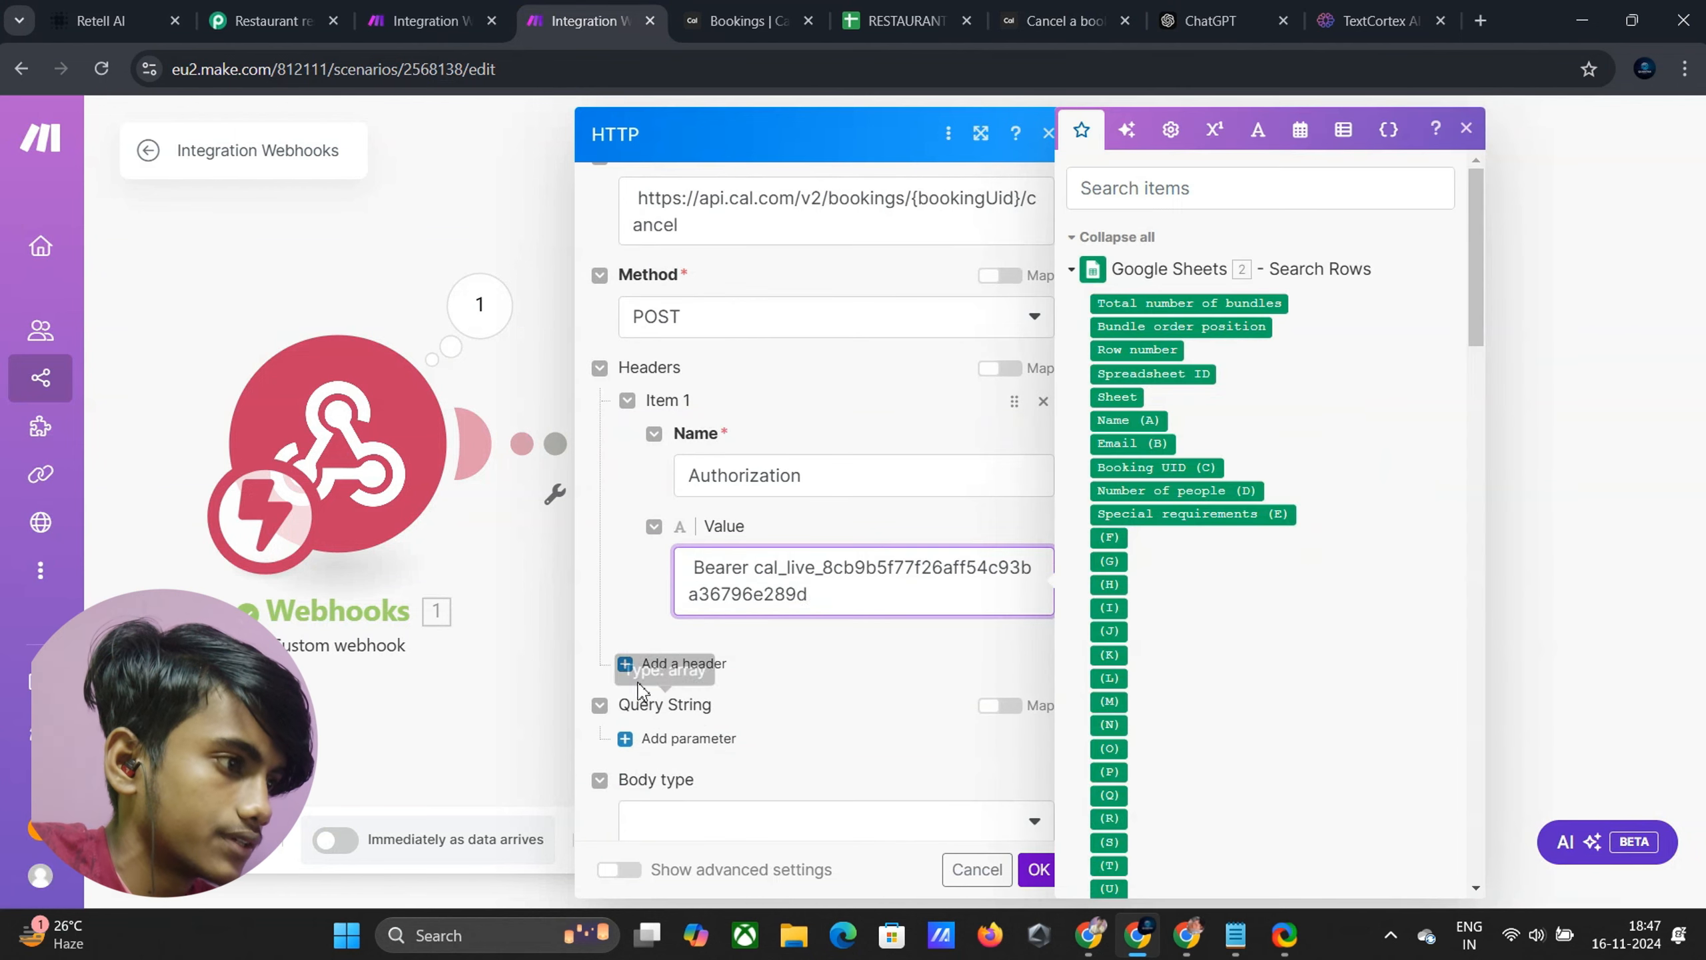
pyautogui.click(651, 665)
pyautogui.scroll(-2, 705, 639)
pyautogui.click(743, 625)
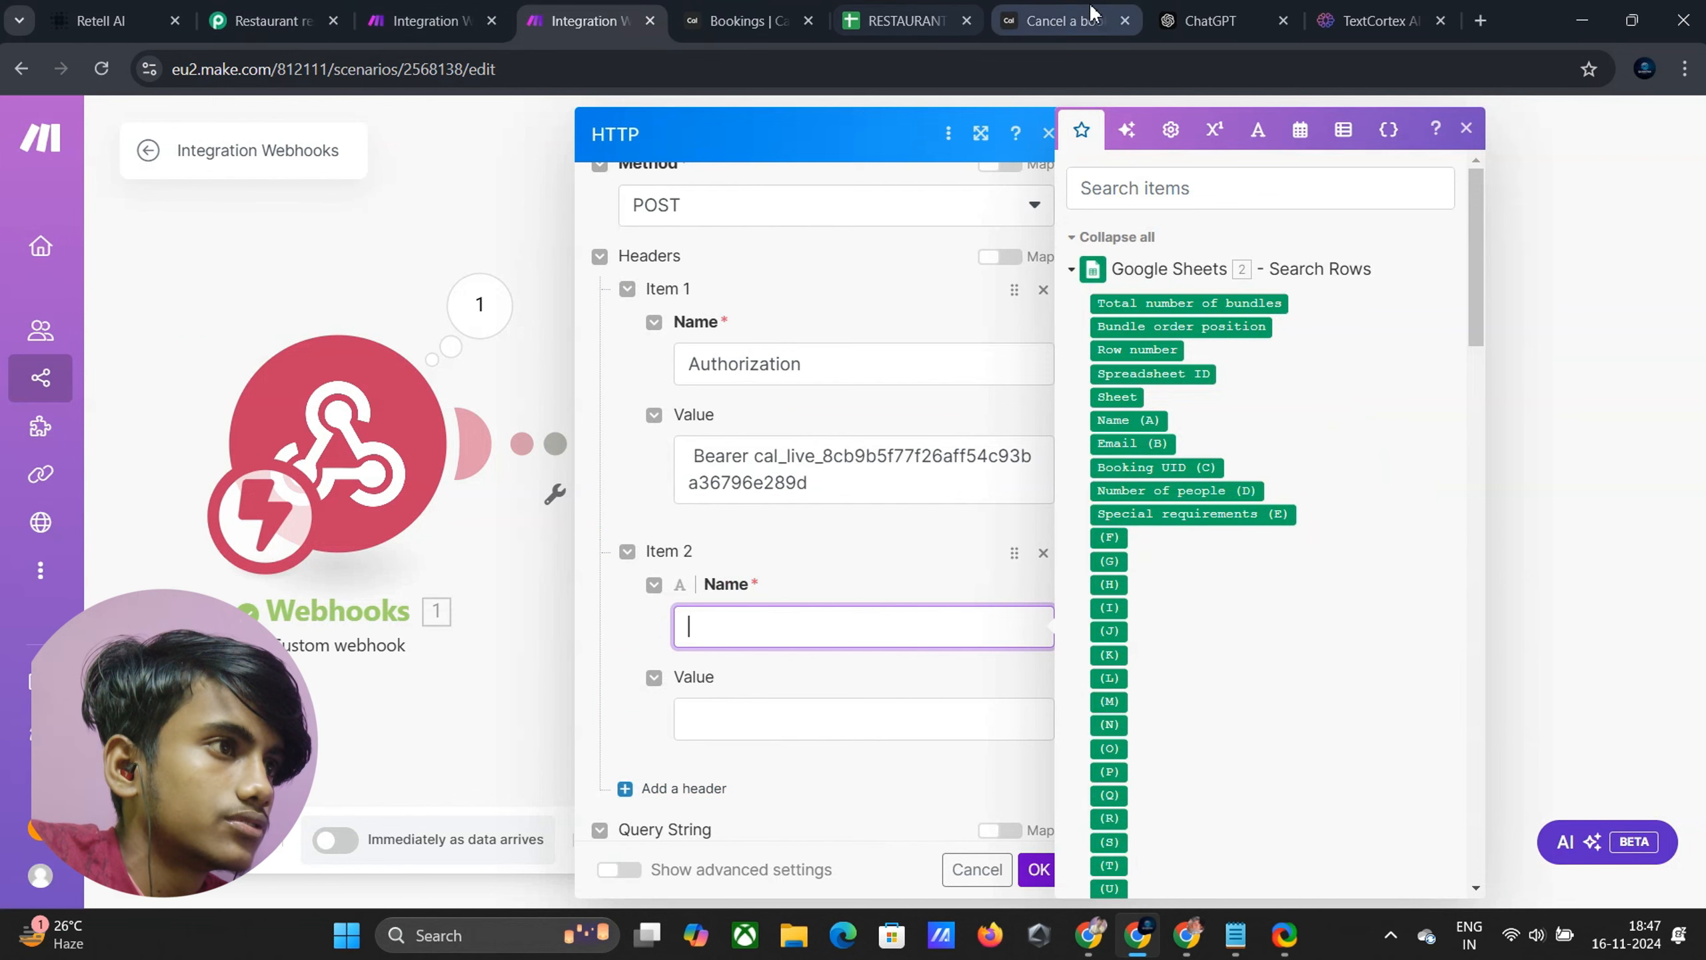
pyautogui.click(1030, 22)
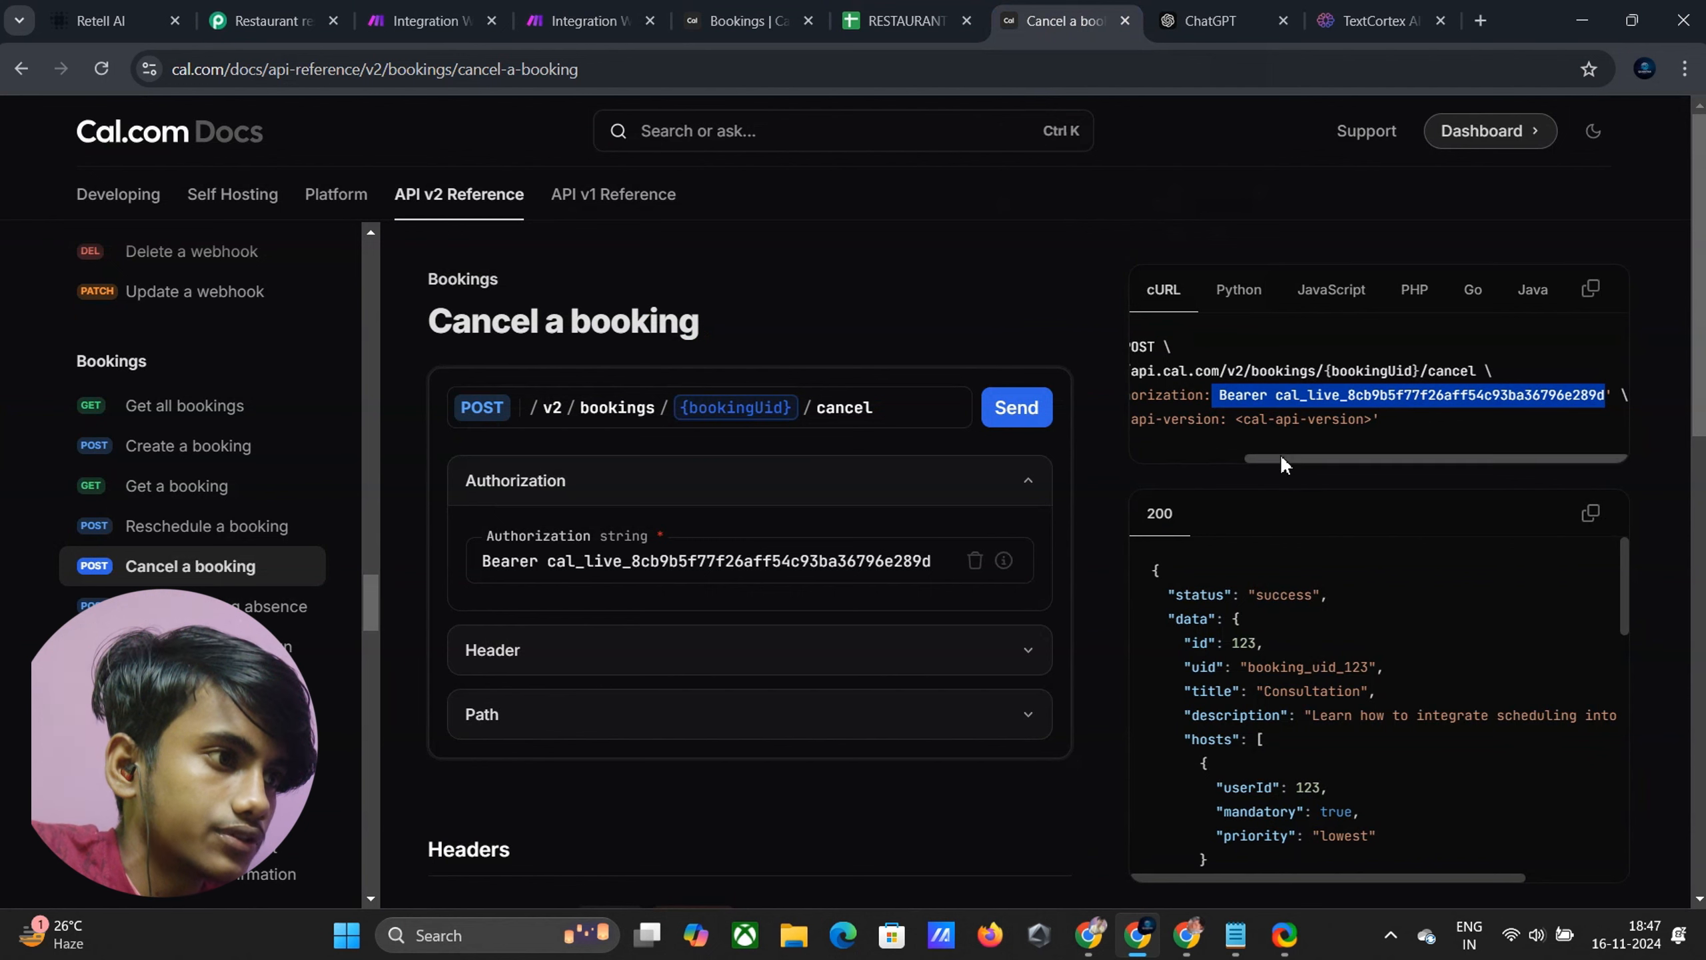
pyautogui.moveTo(1276, 459); pyautogui.dragTo(1193, 488)
pyautogui.click(1221, 427)
pyautogui.moveTo(1221, 427); pyautogui.dragTo(1353, 422)
pyautogui.hotkey('ctrl', 'c')
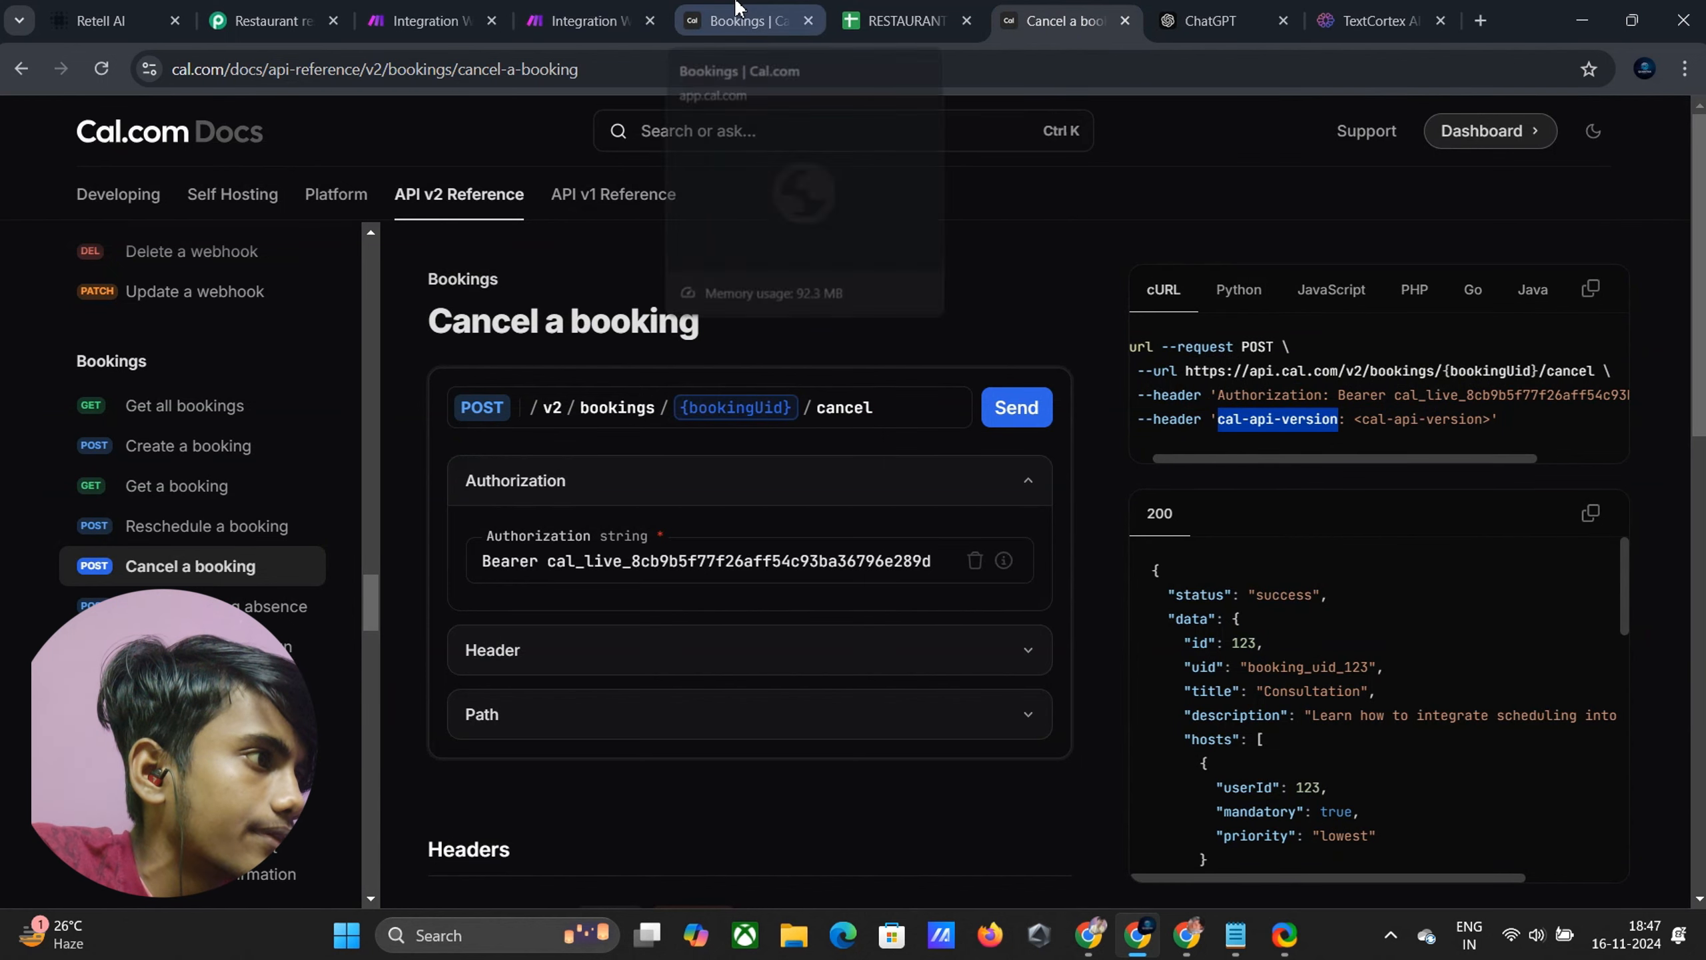
pyautogui.click(584, 20)
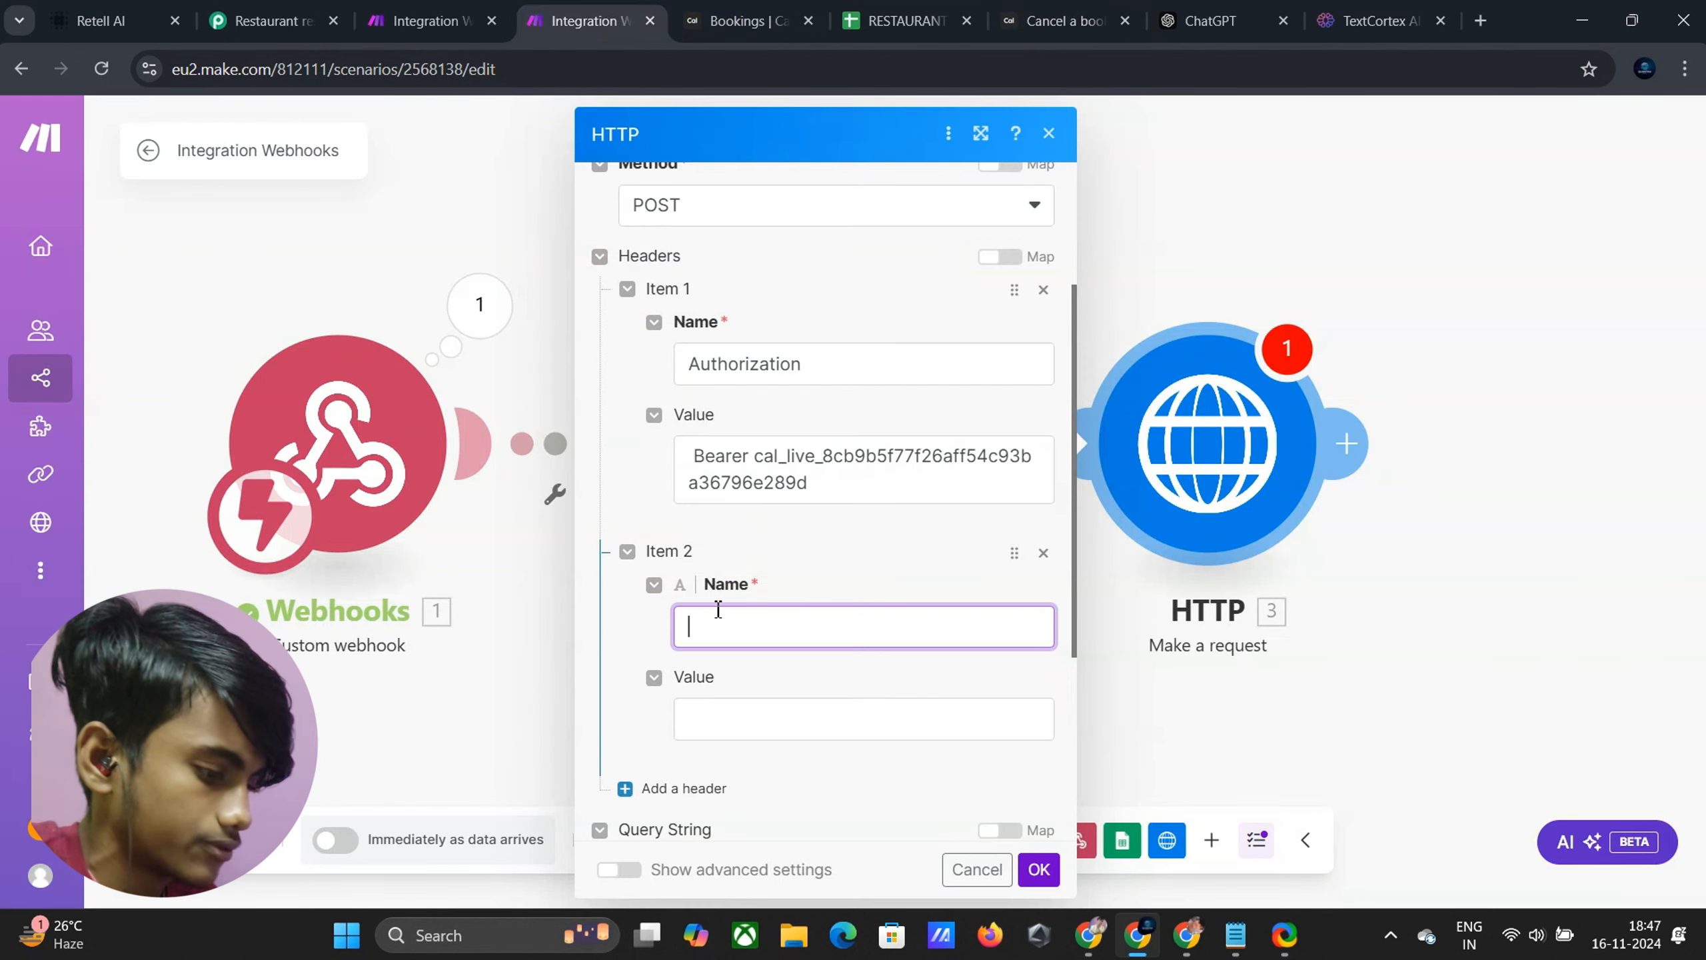
pyautogui.hotkey('ctrl', 'v')
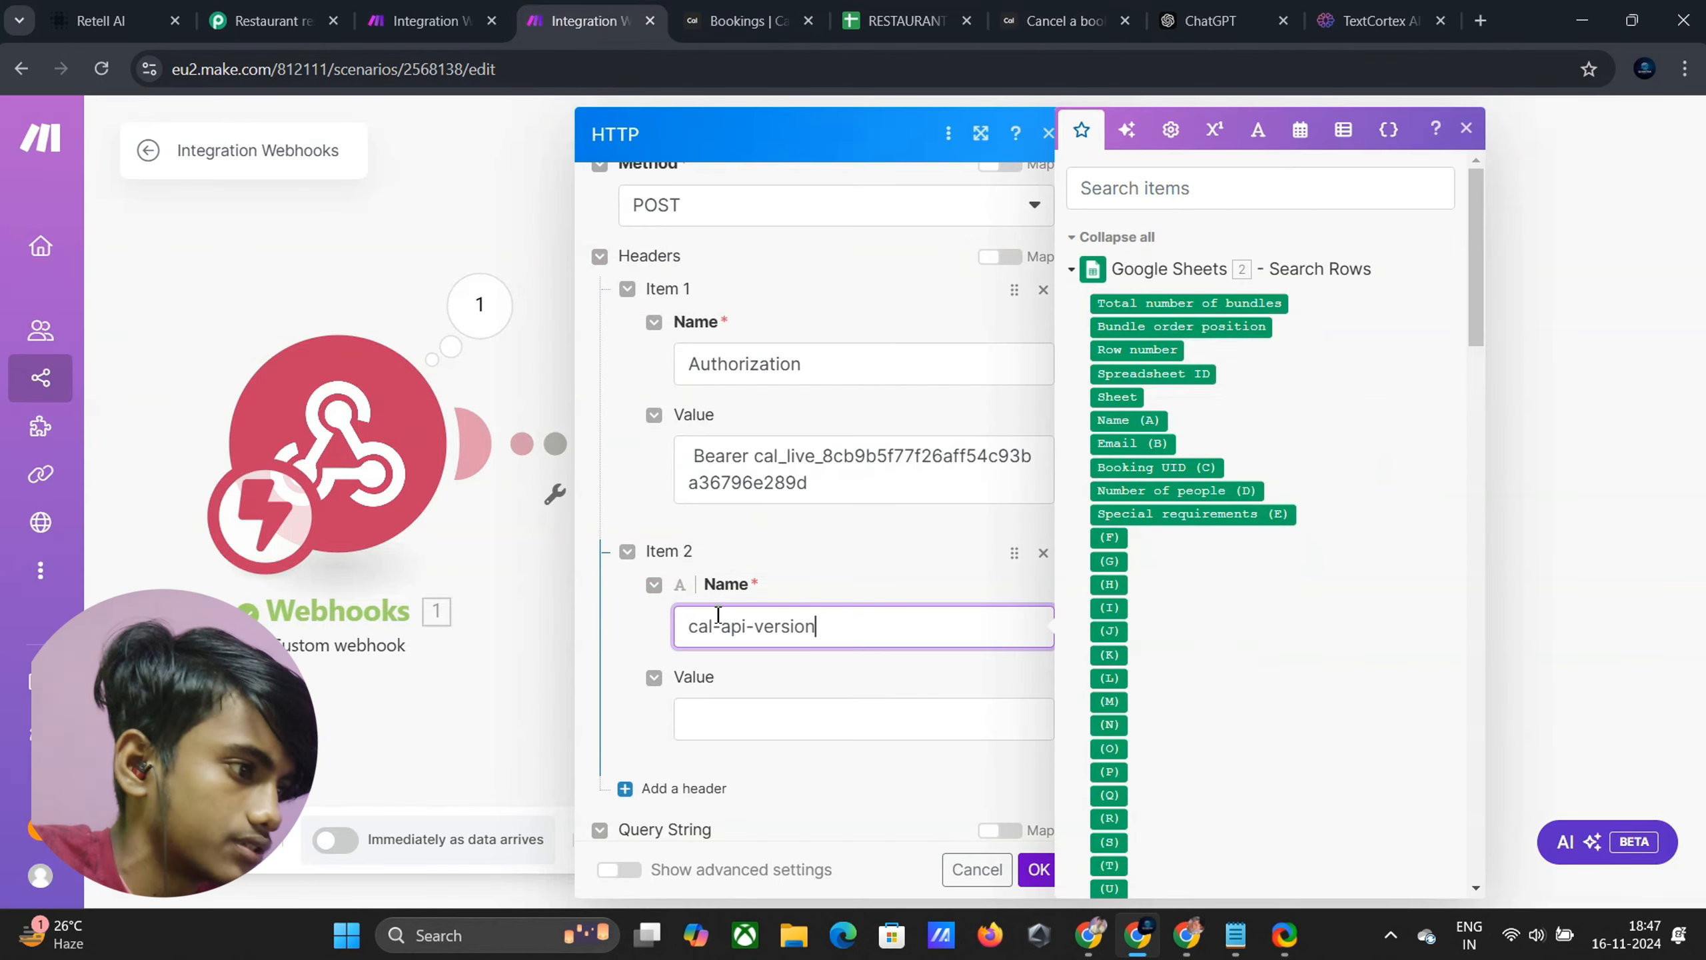
# Set the cal-api-version header value to 2024-08-13, as required by the docs
pyautogui.click(768, 712)
pyautogui.scroll(-3, 788, 686)
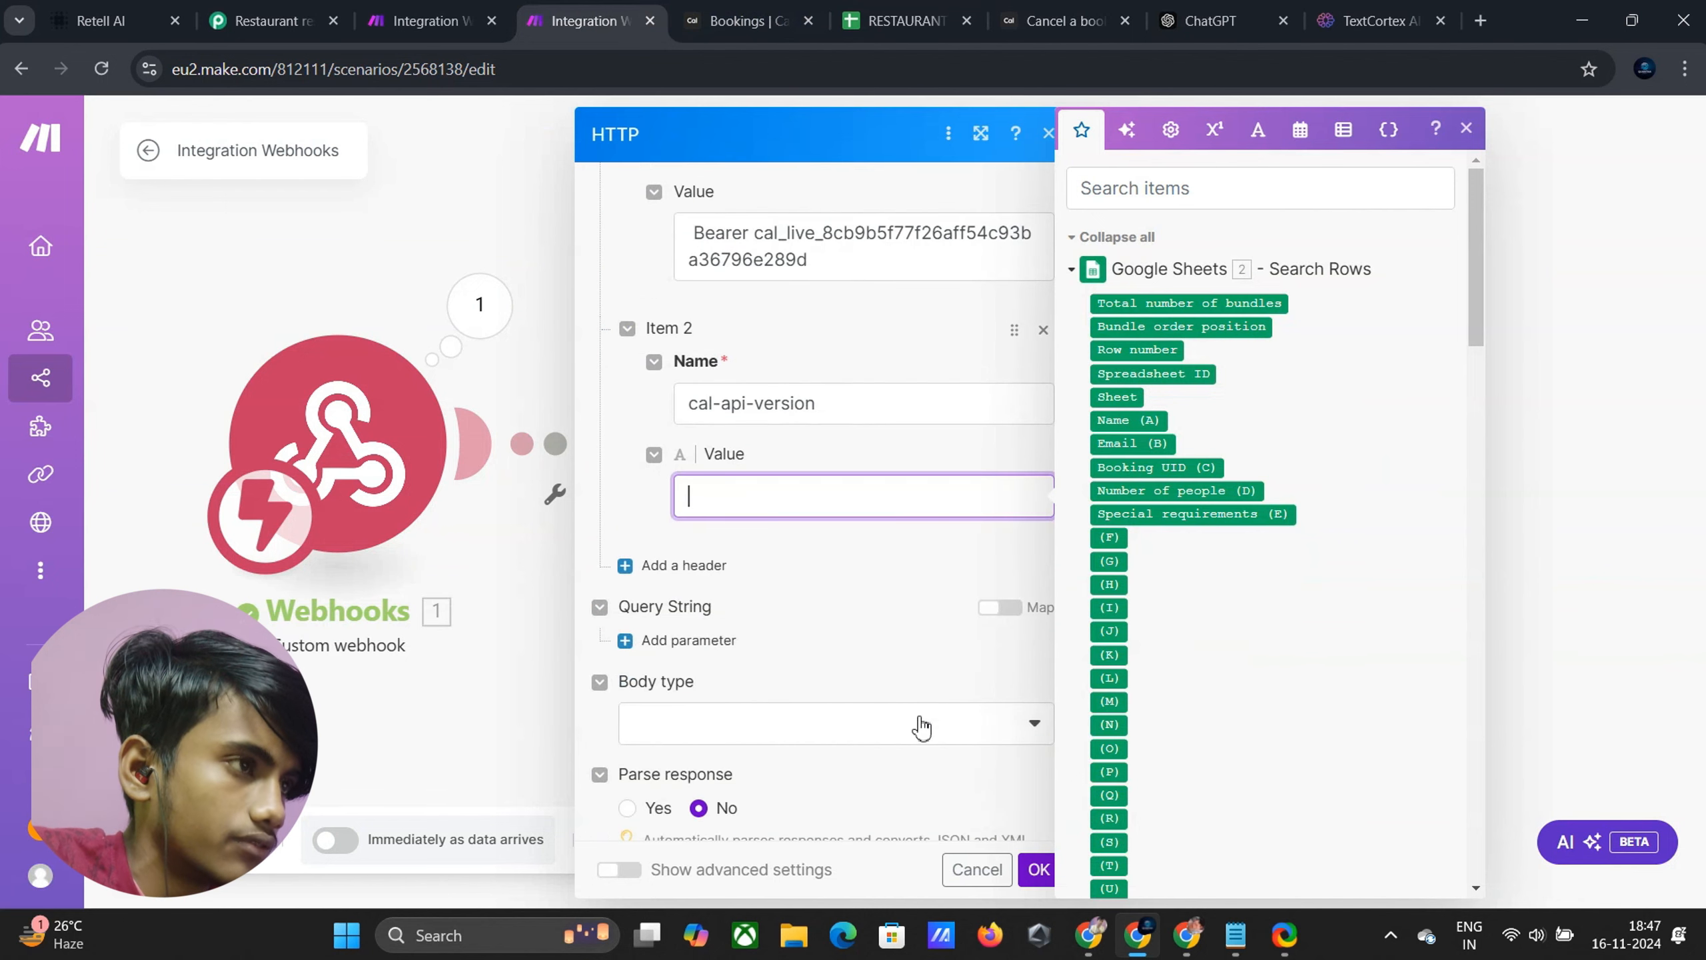
pyautogui.click(1065, 20)
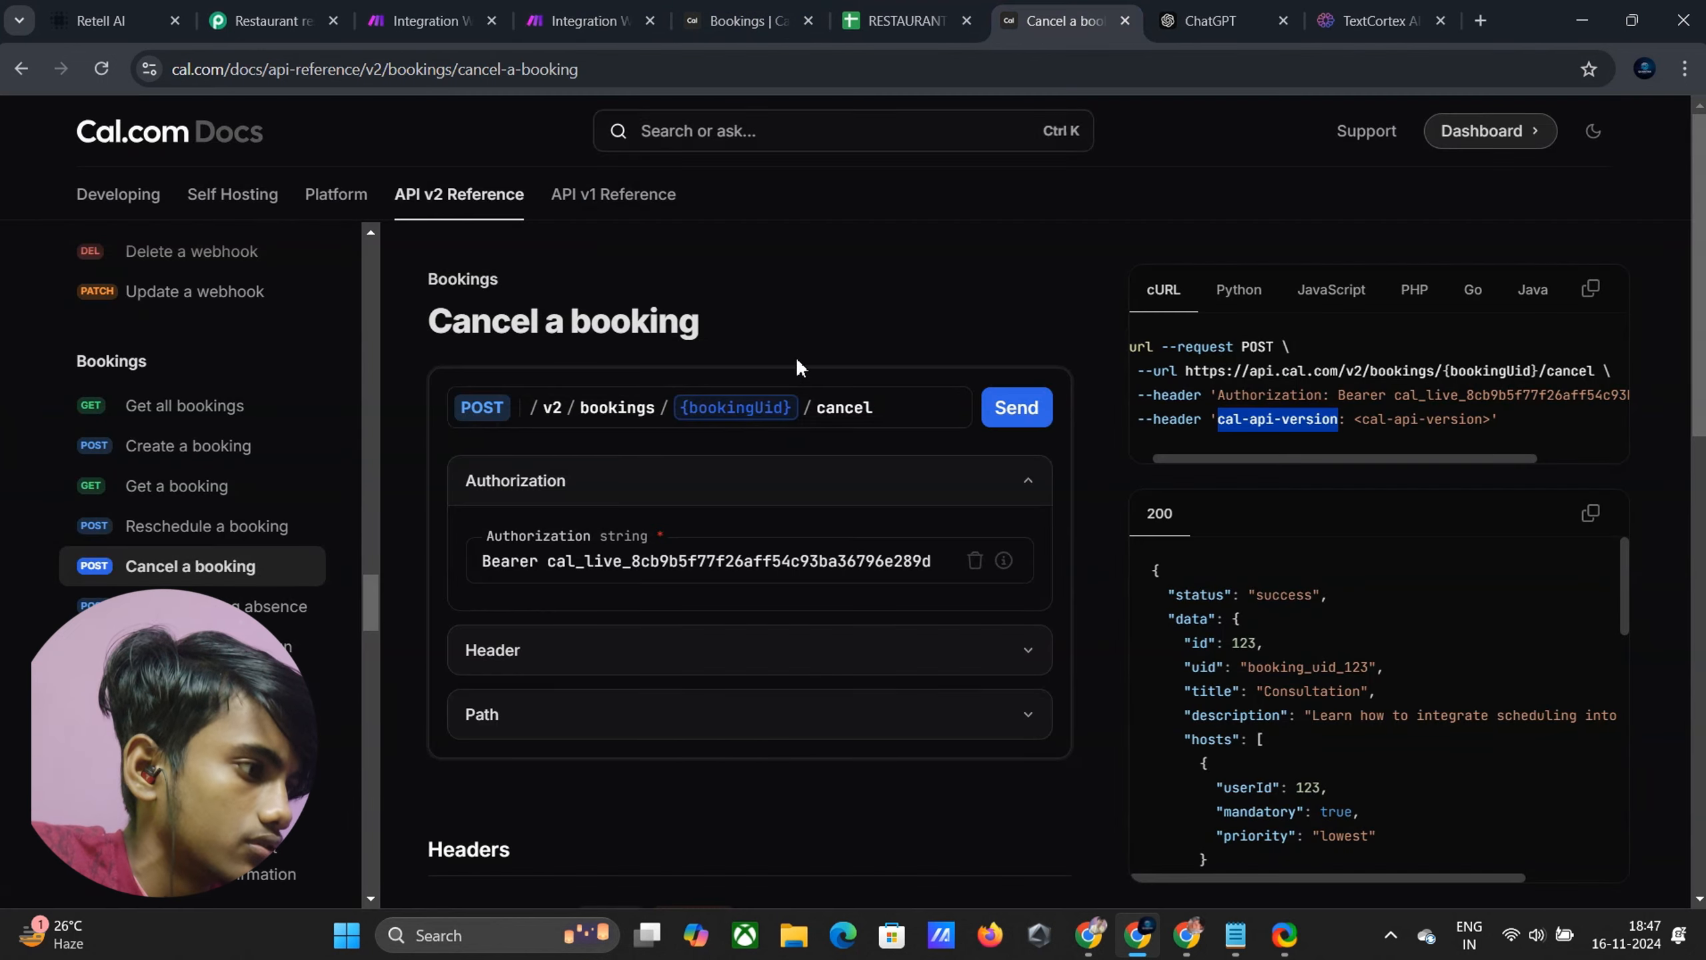
pyautogui.click(923, 651)
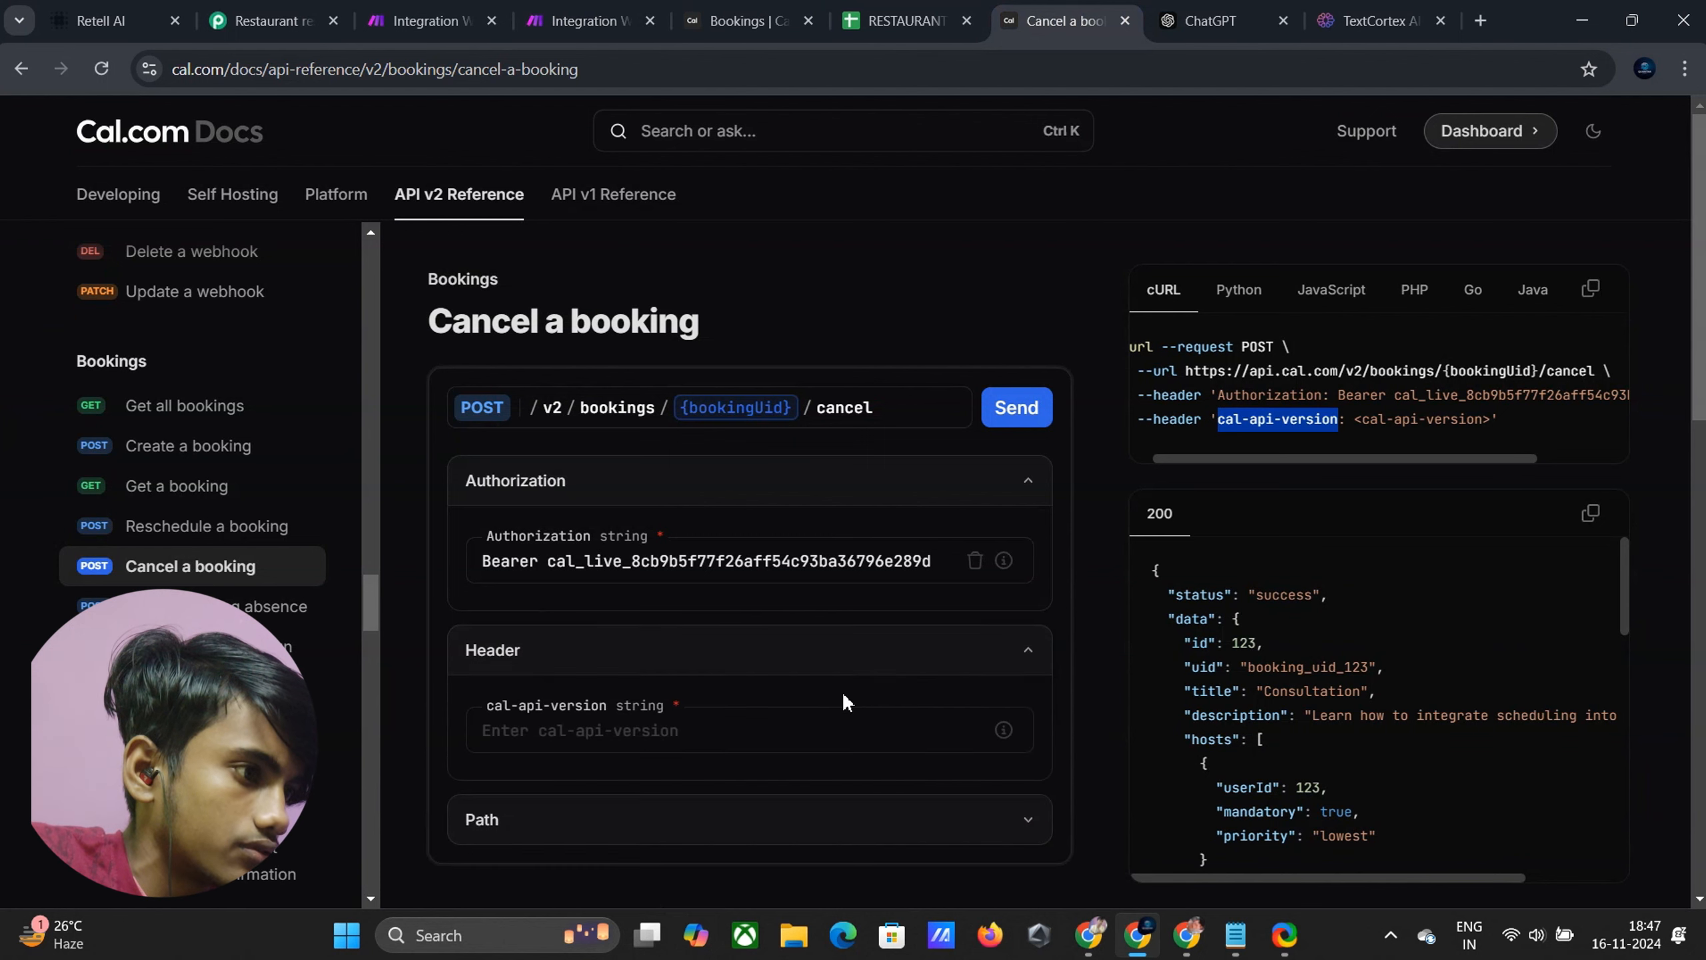
pyautogui.scroll(-1, 842, 692)
pyautogui.moveTo(1005, 619)
pyautogui.moveTo(952, 723); pyautogui.dragTo(902, 737)
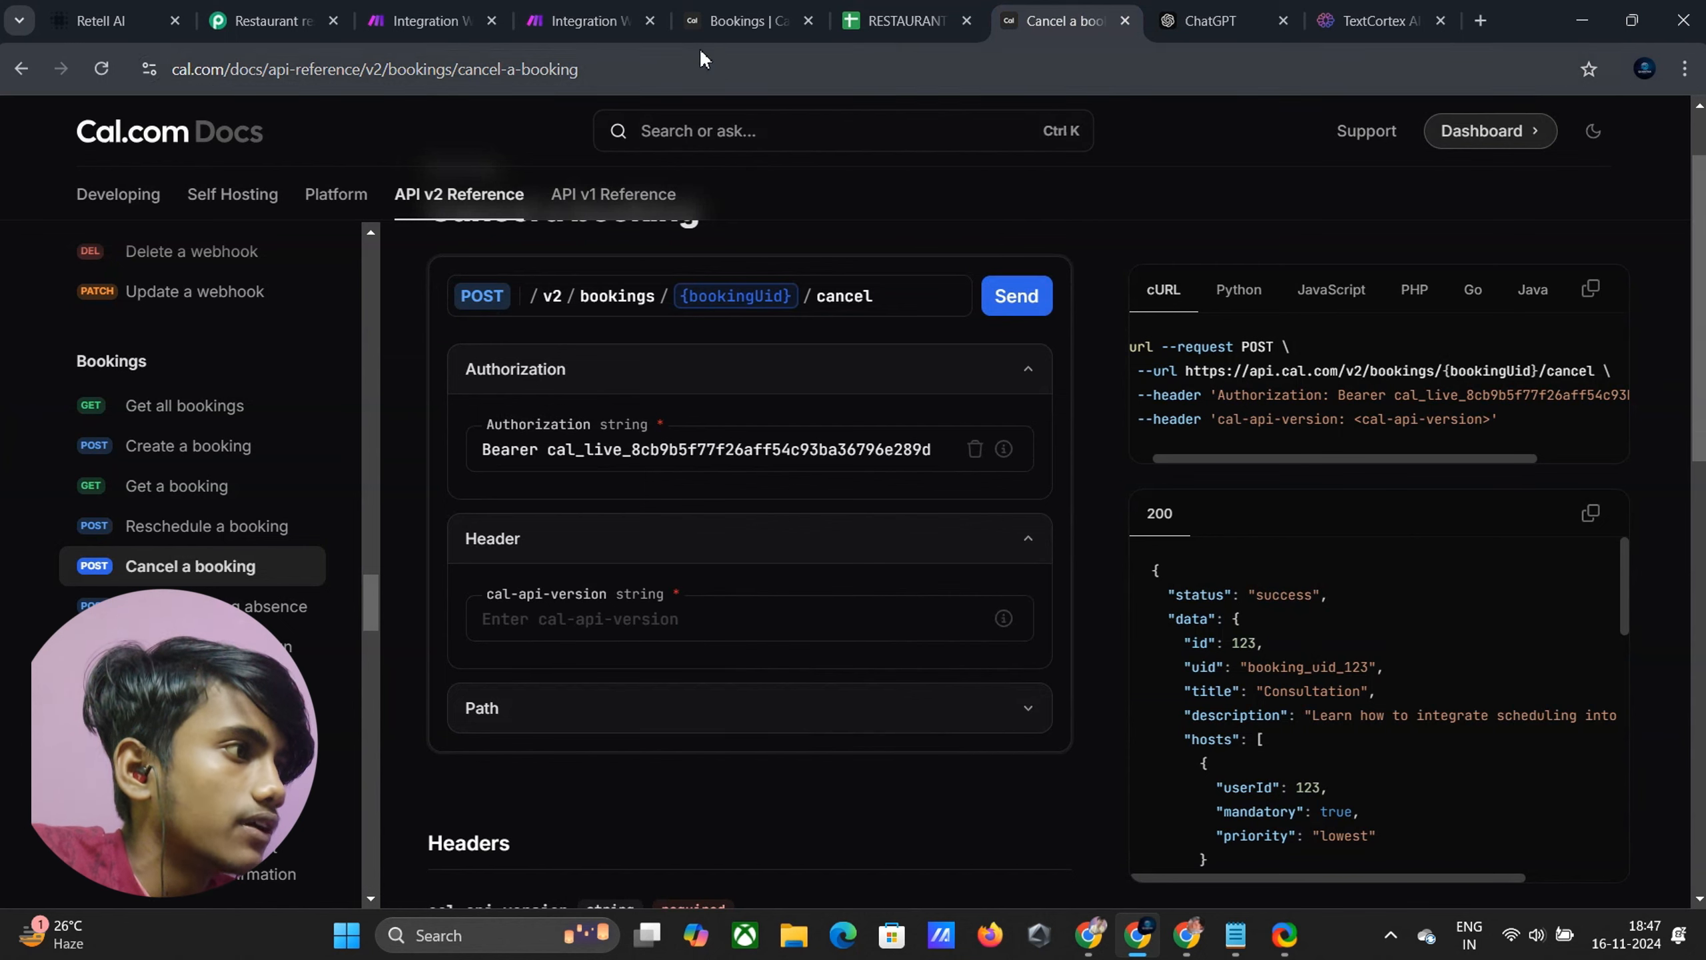
pyautogui.click(580, 21)
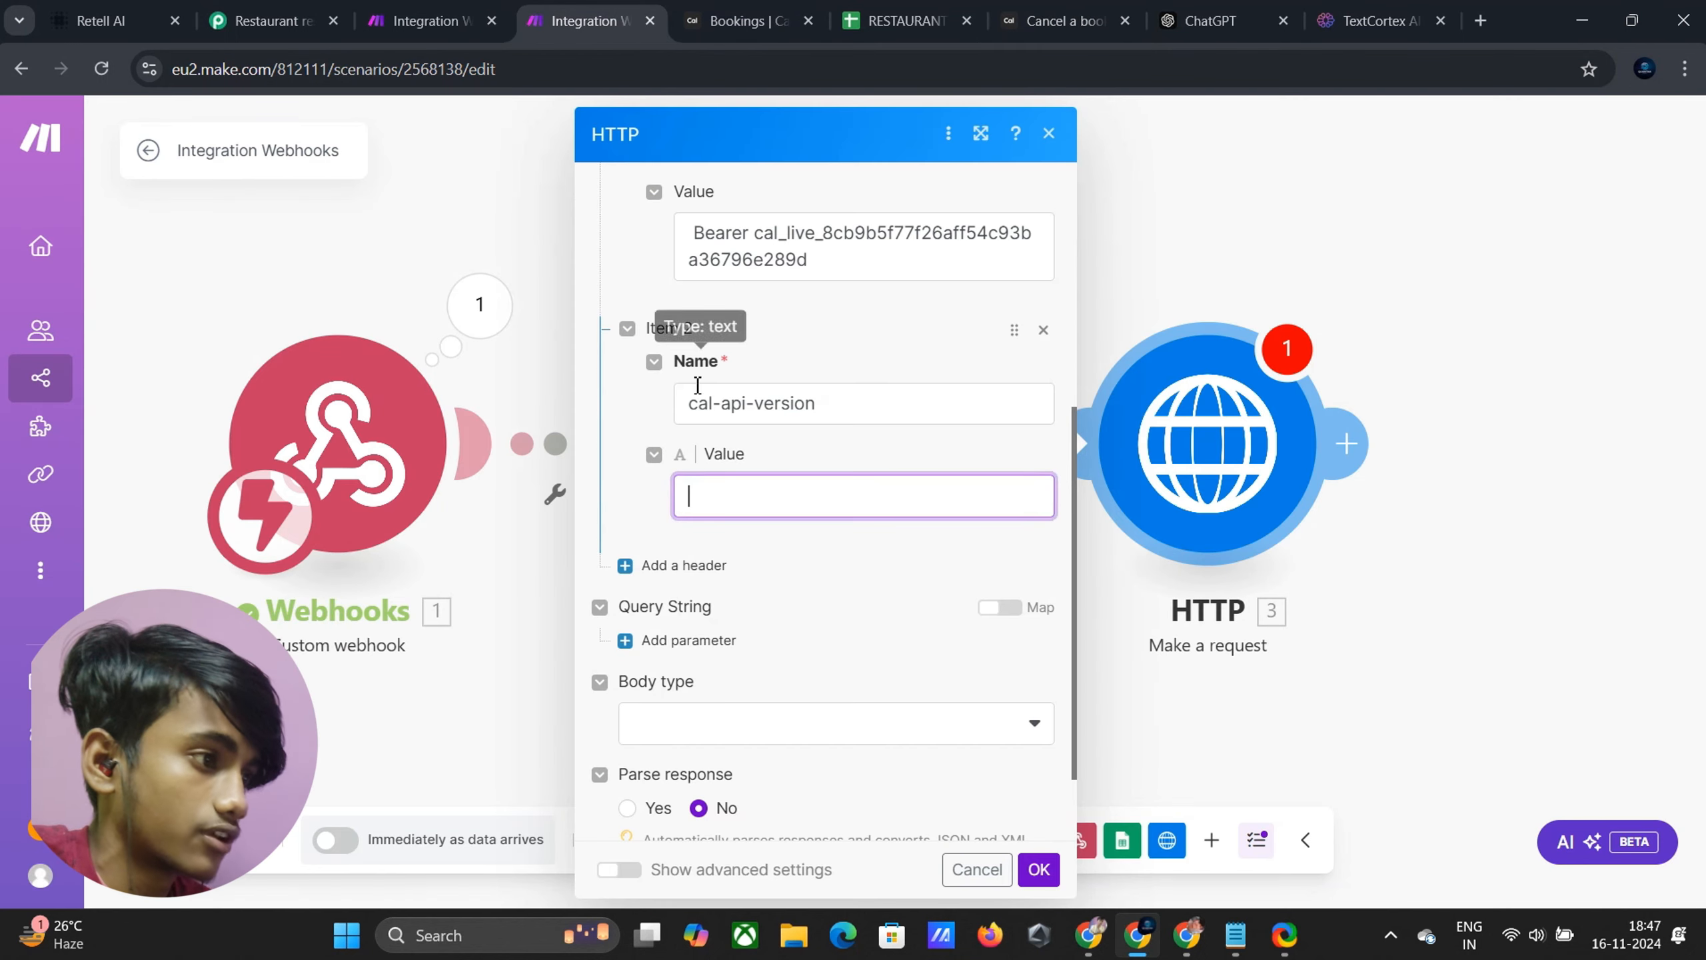
pyautogui.write('2024-08-13')
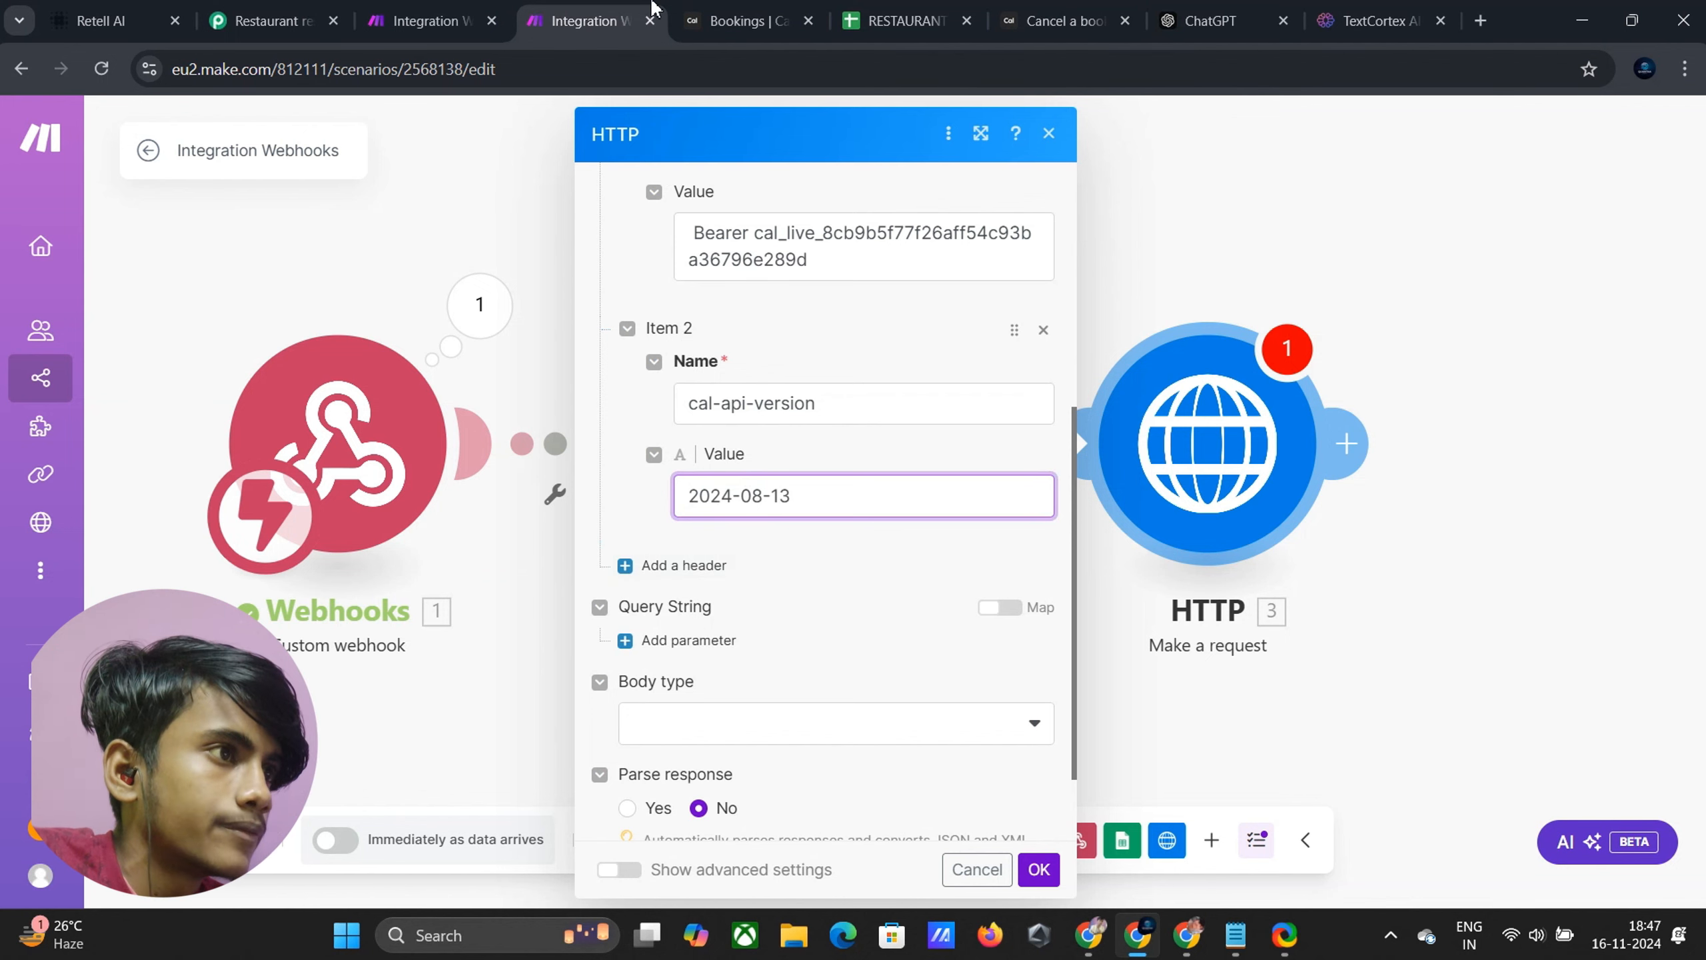
# Check the bookingUid path parameter in the Cancel a booking docs
pyautogui.click(1063, 16)
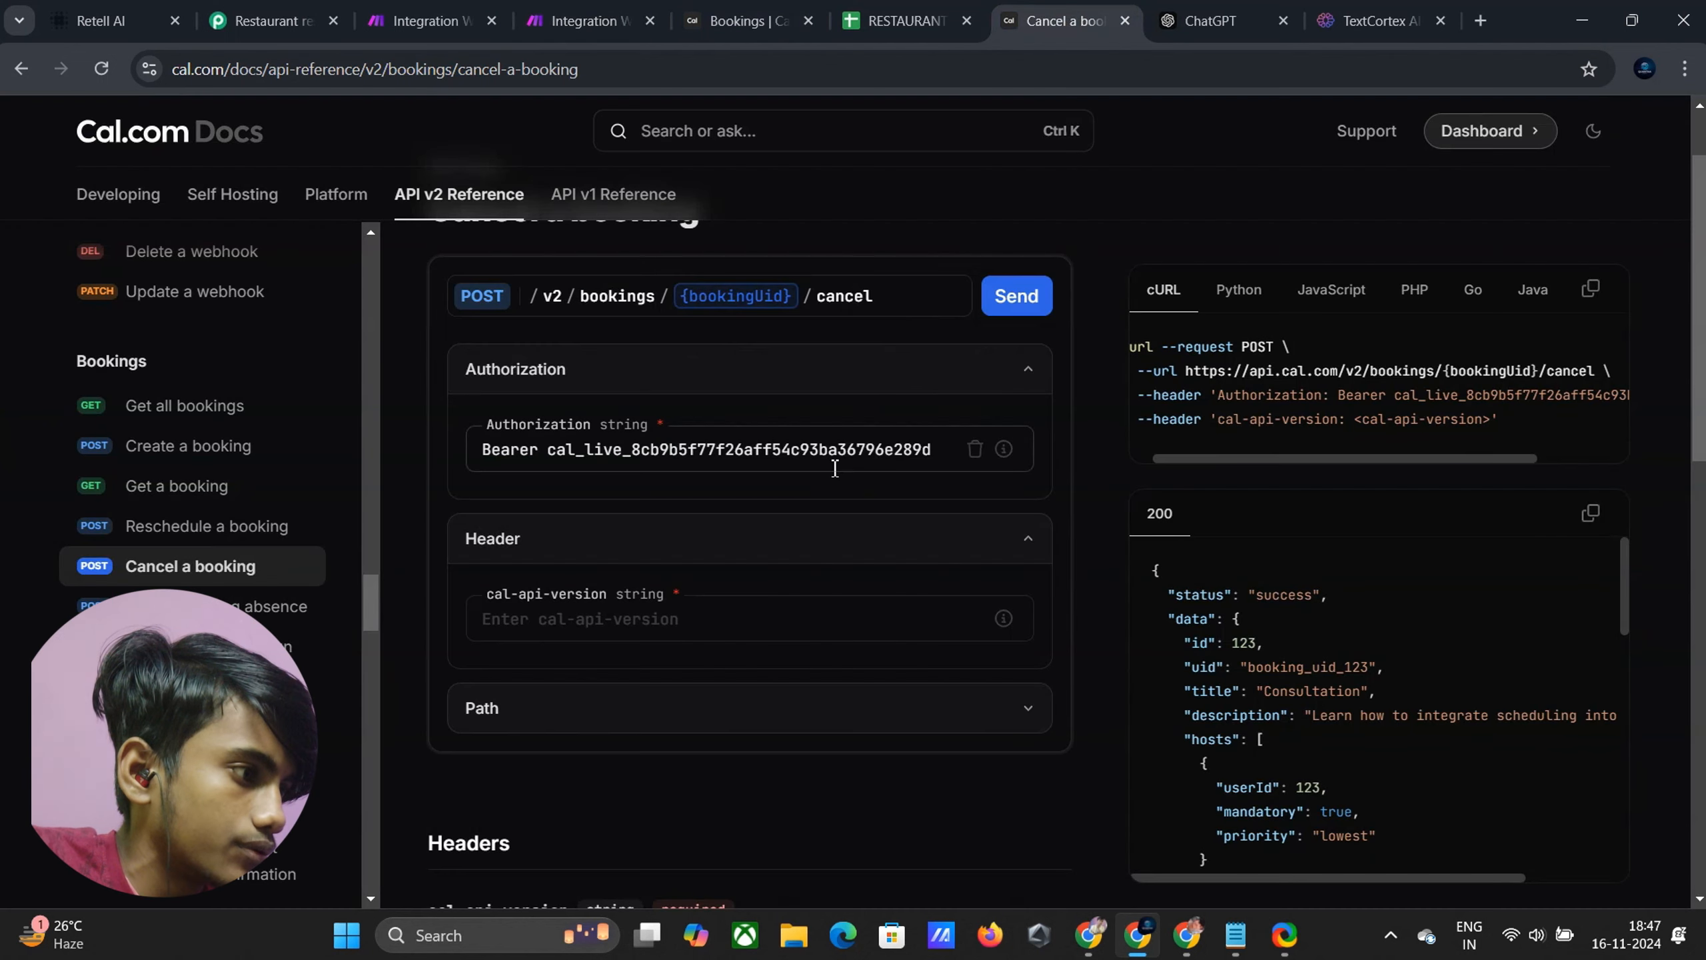
pyautogui.click(689, 711)
pyautogui.scroll(-1, 658, 702)
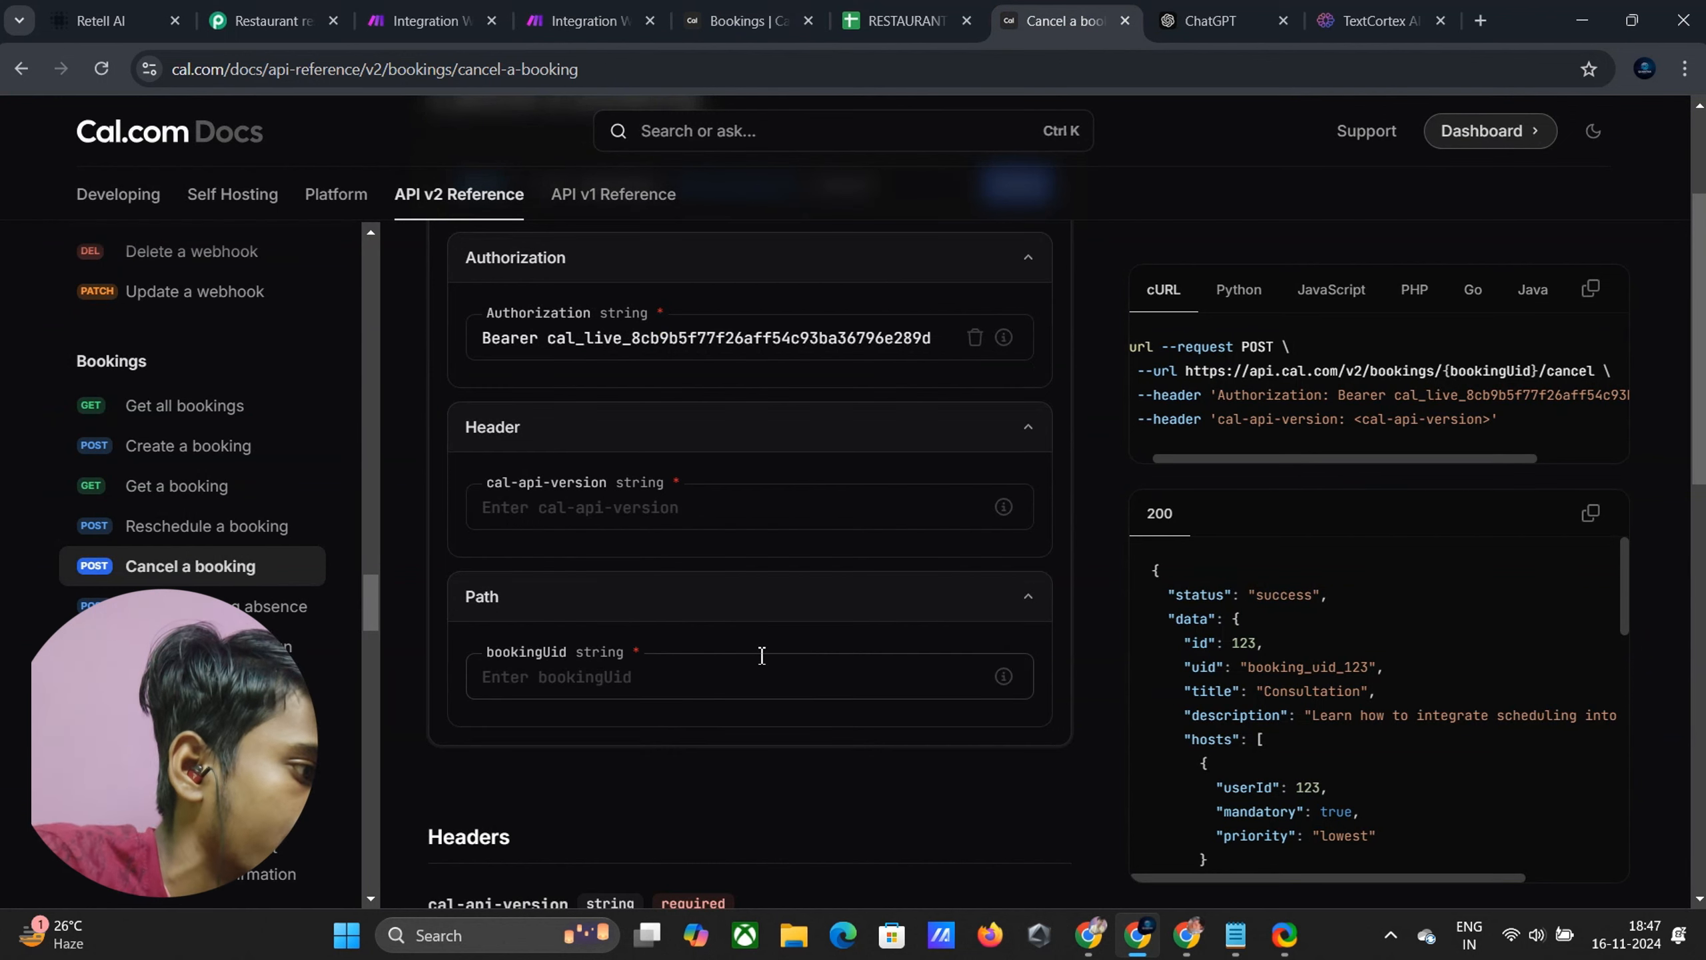
pyautogui.click(705, 679)
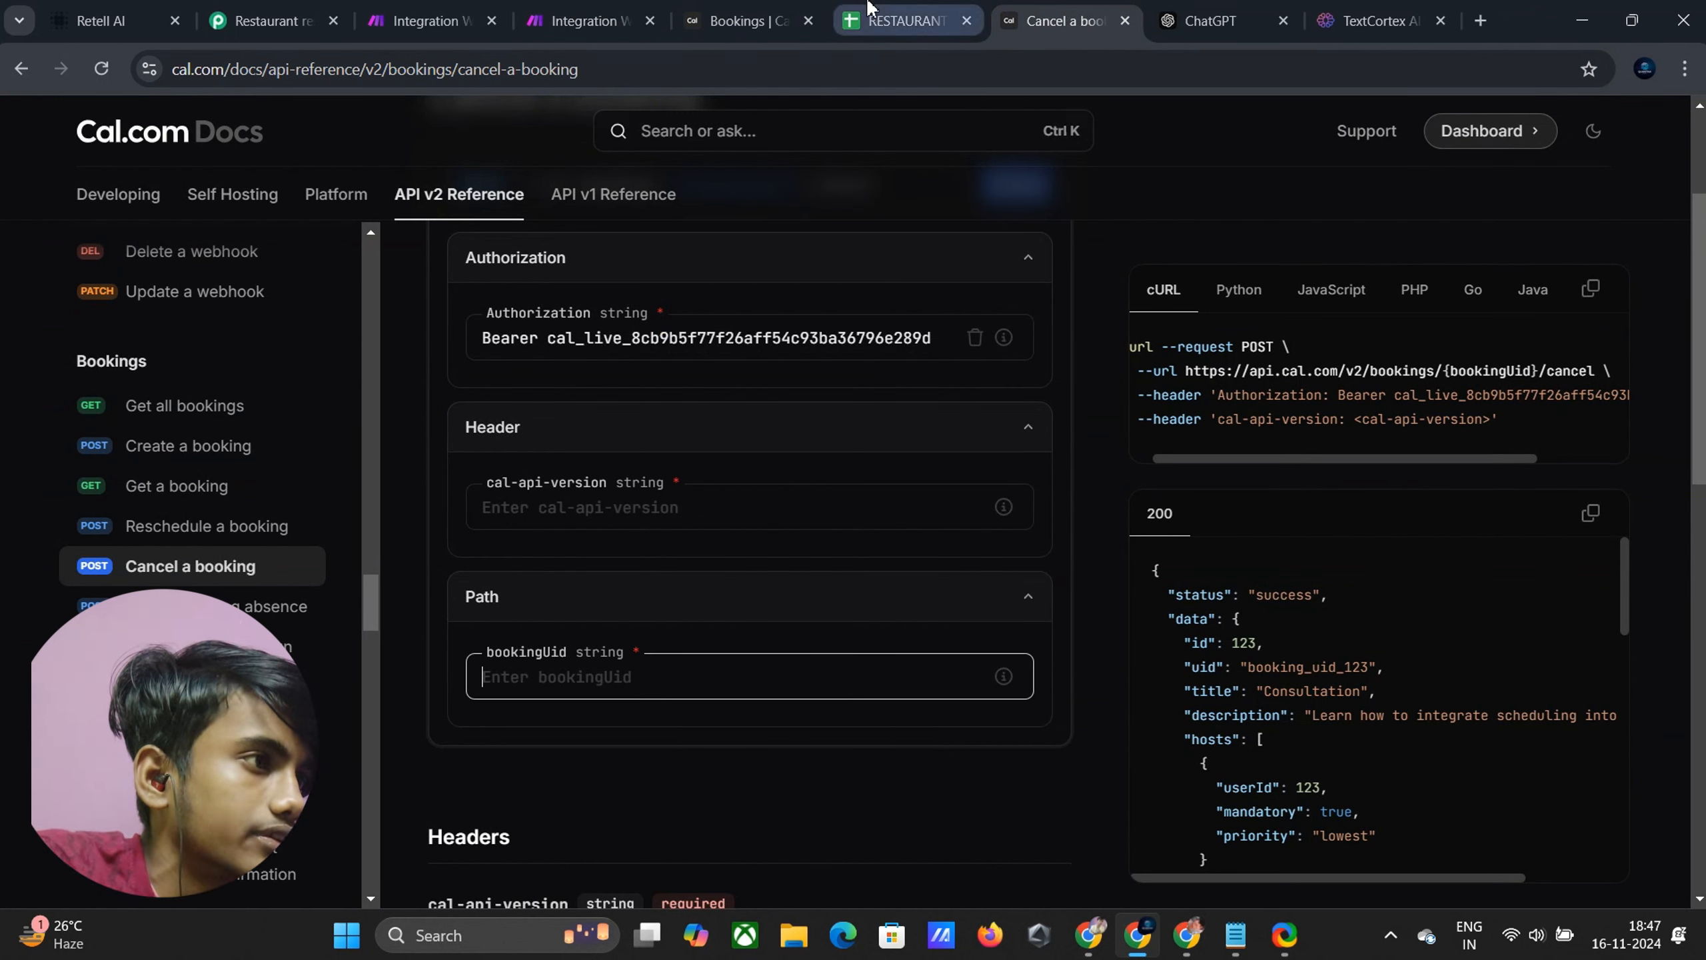
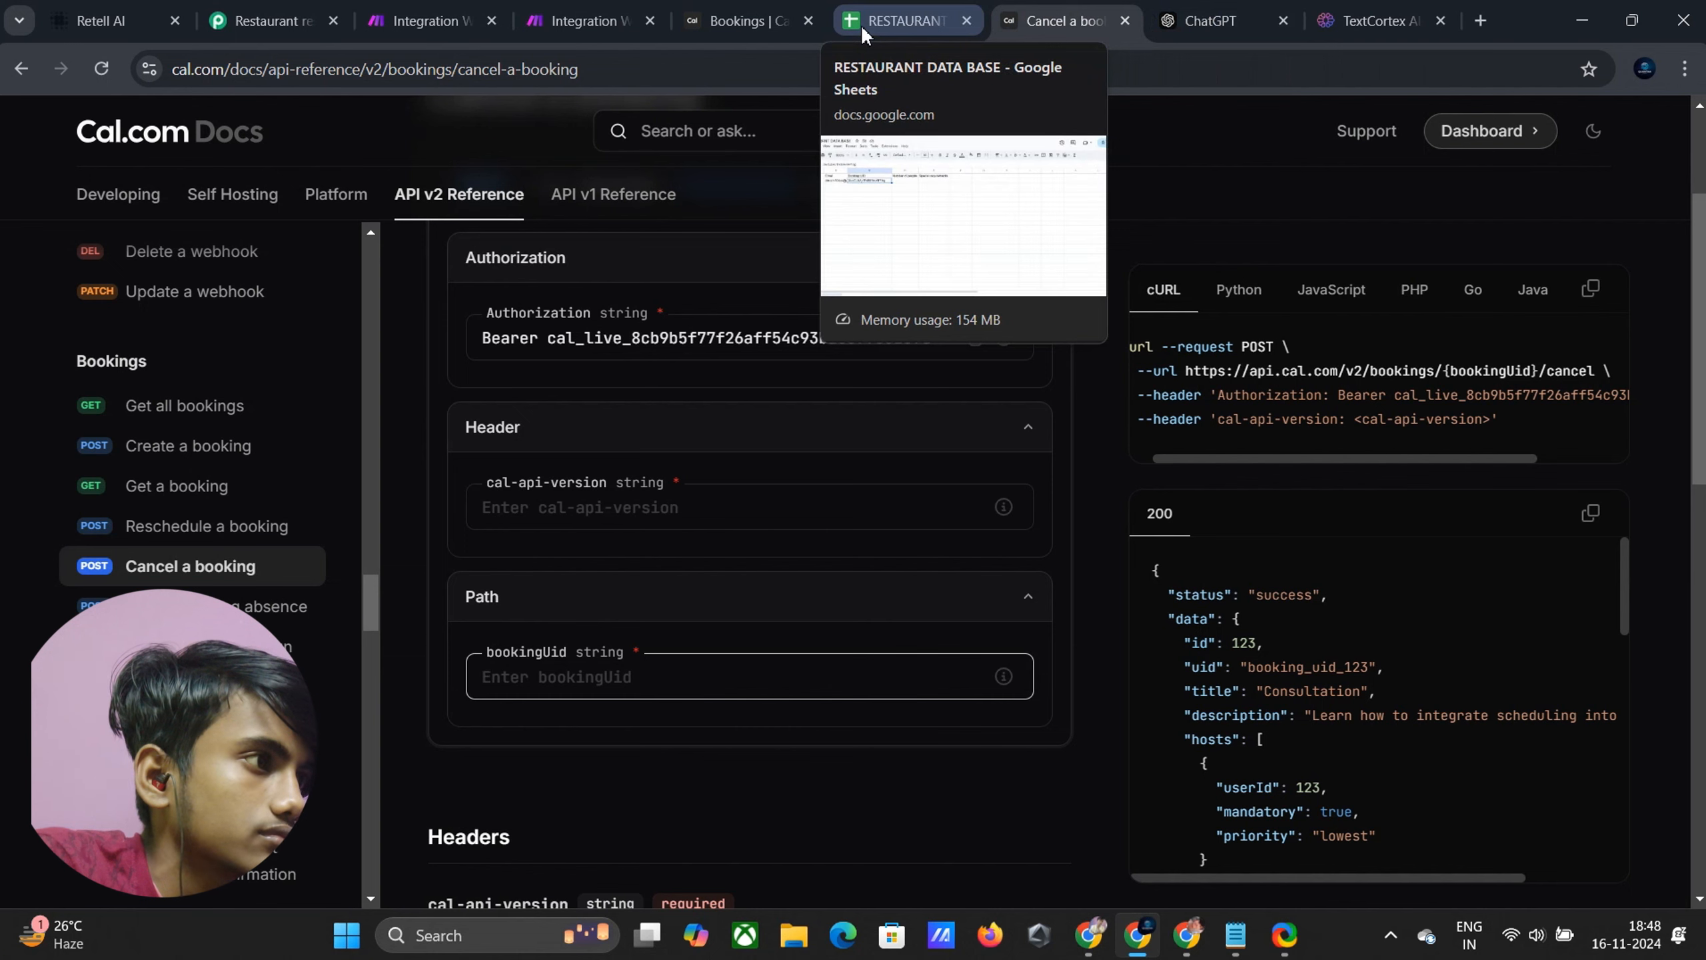
# Unlink the HTTP module from Google Sheets and run the Make scenario once to await webhook data
pyautogui.click(573, 20)
pyautogui.scroll(-2, 754, 622)
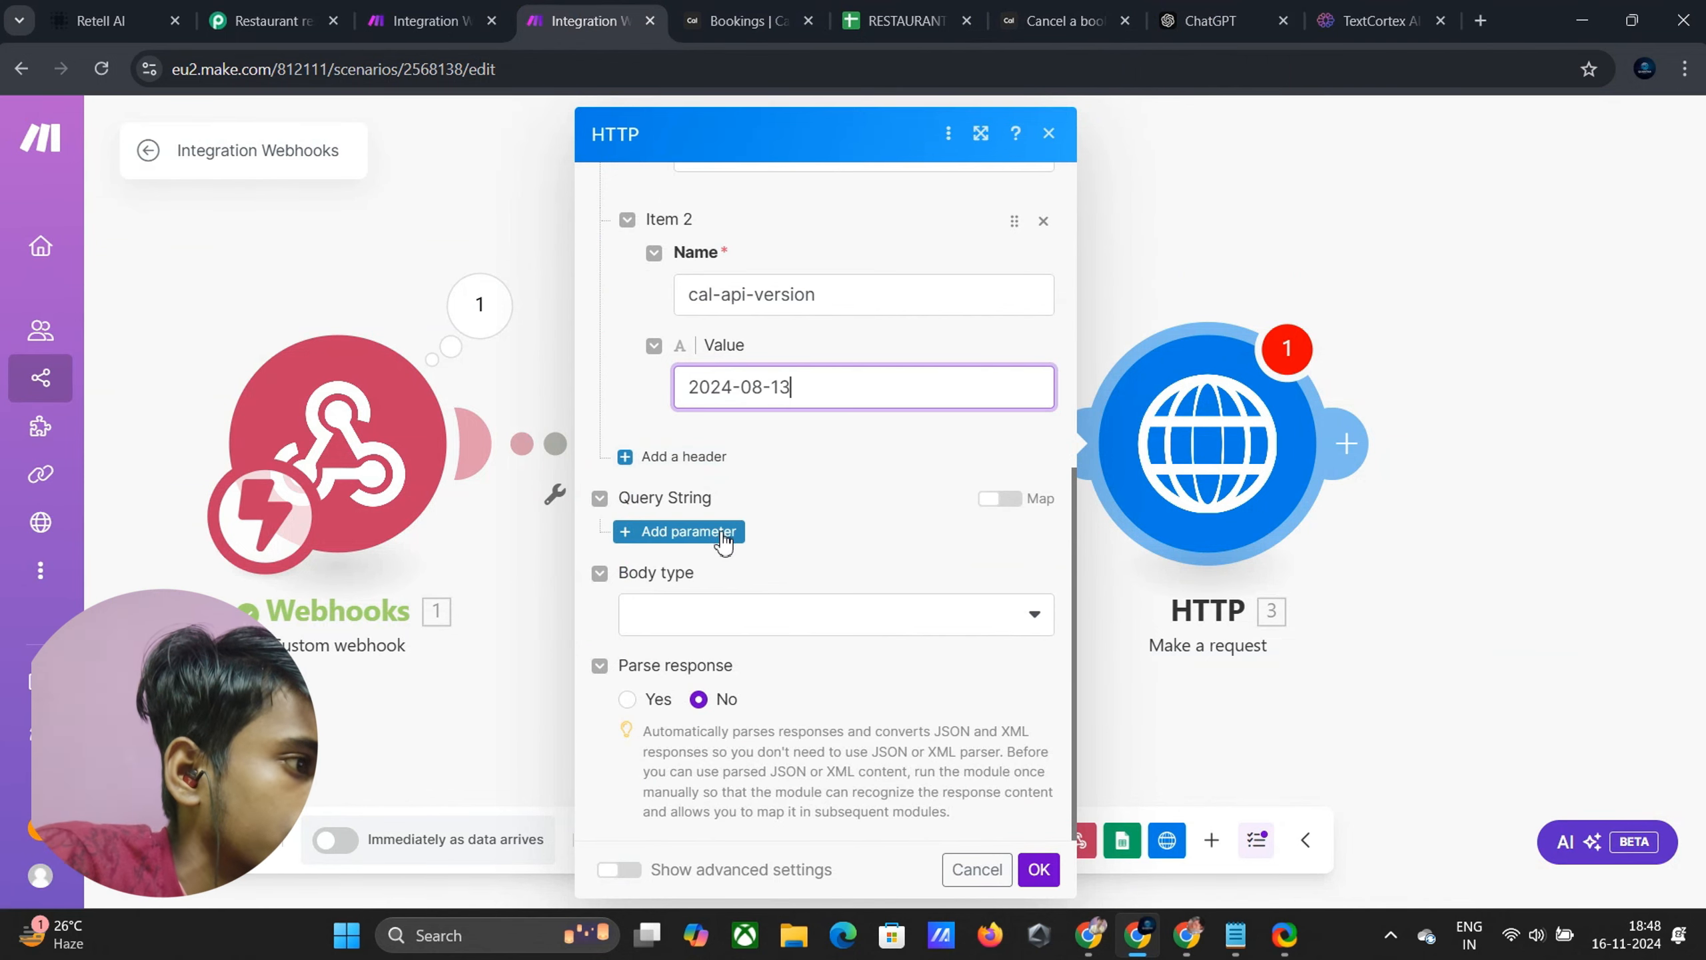
pyautogui.scroll(10, 790, 481)
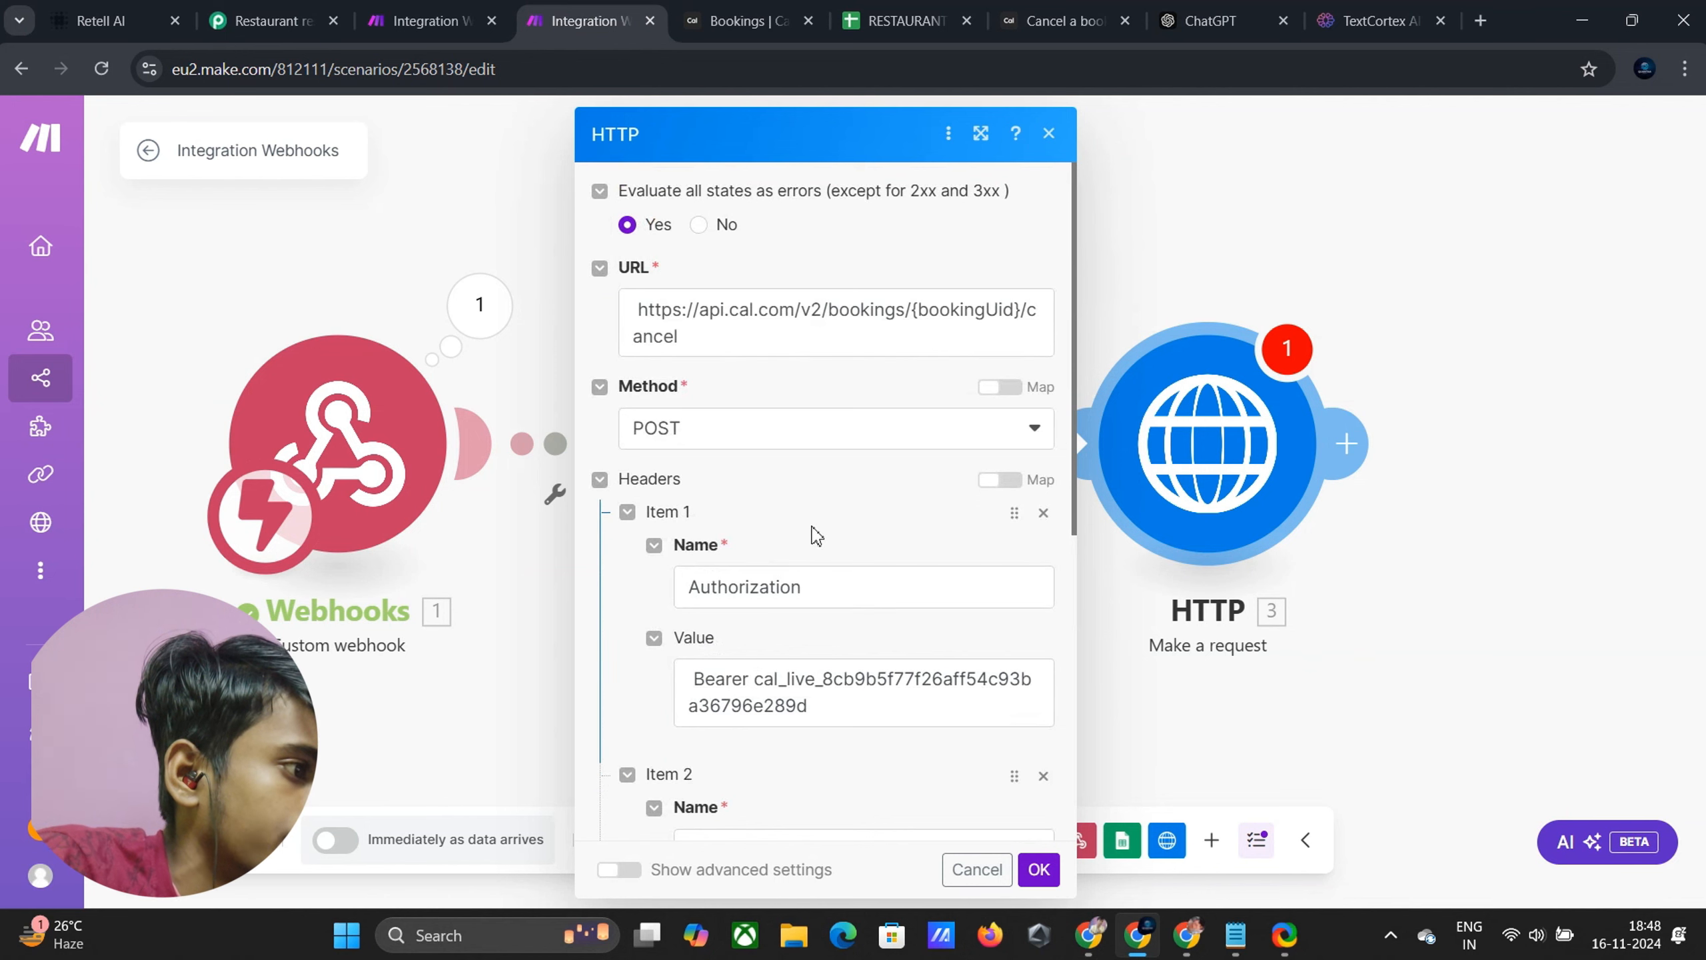
pyautogui.click(421, 244)
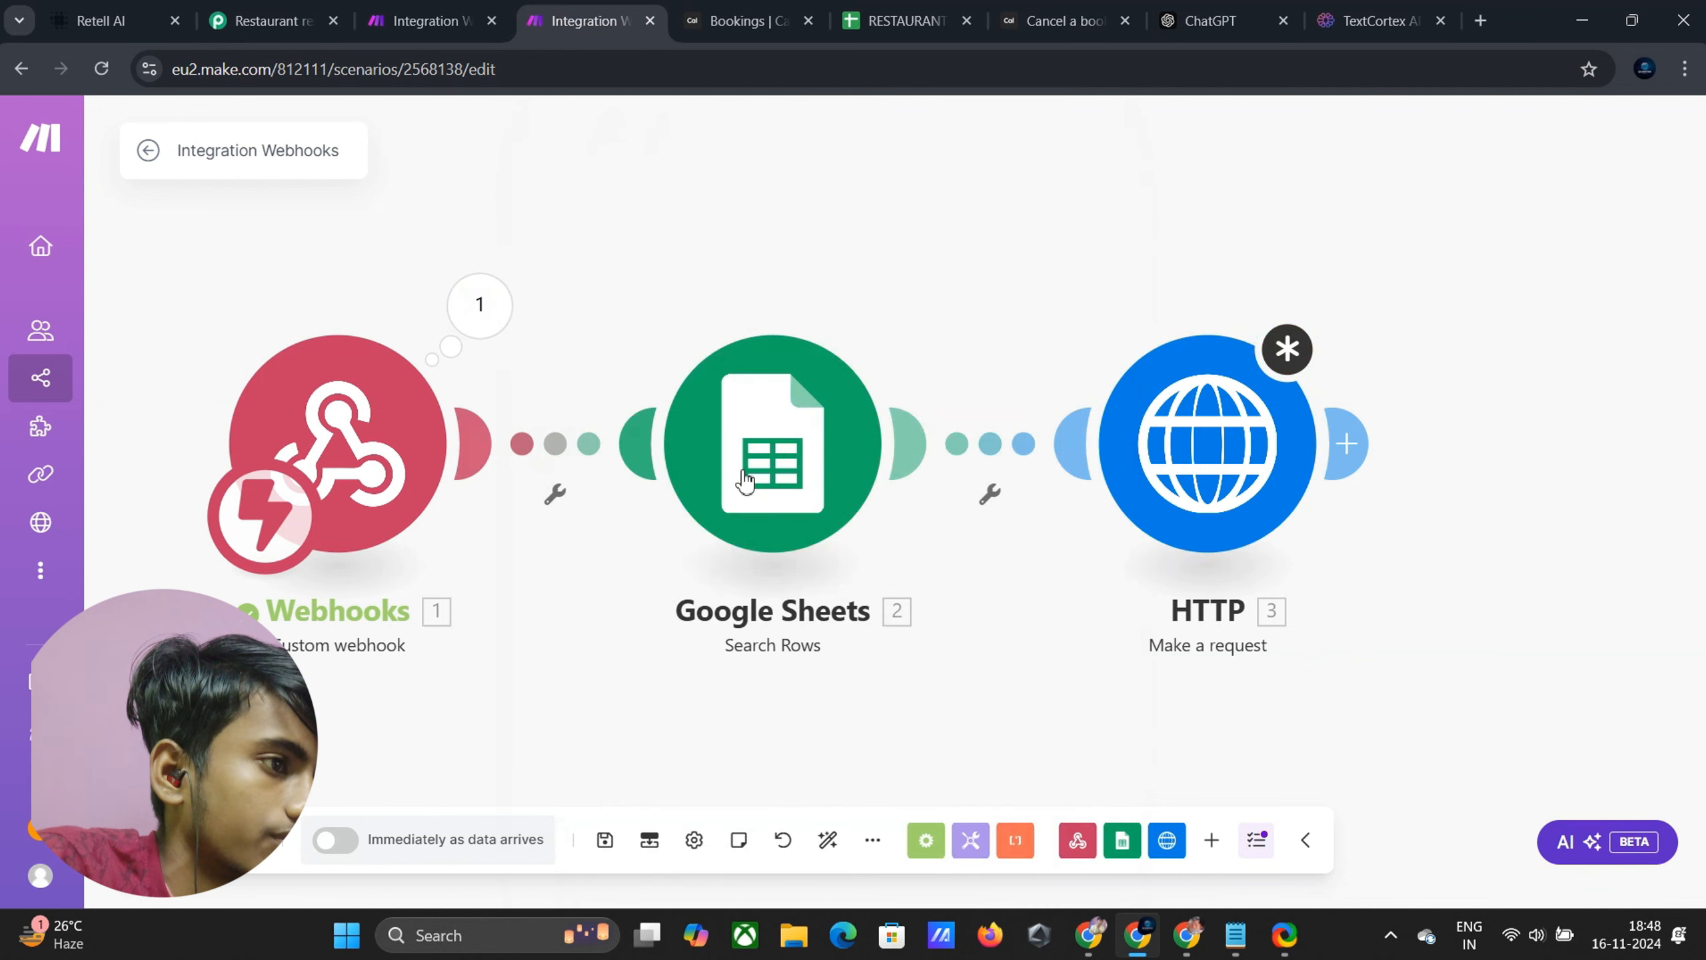
pyautogui.click(993, 463)
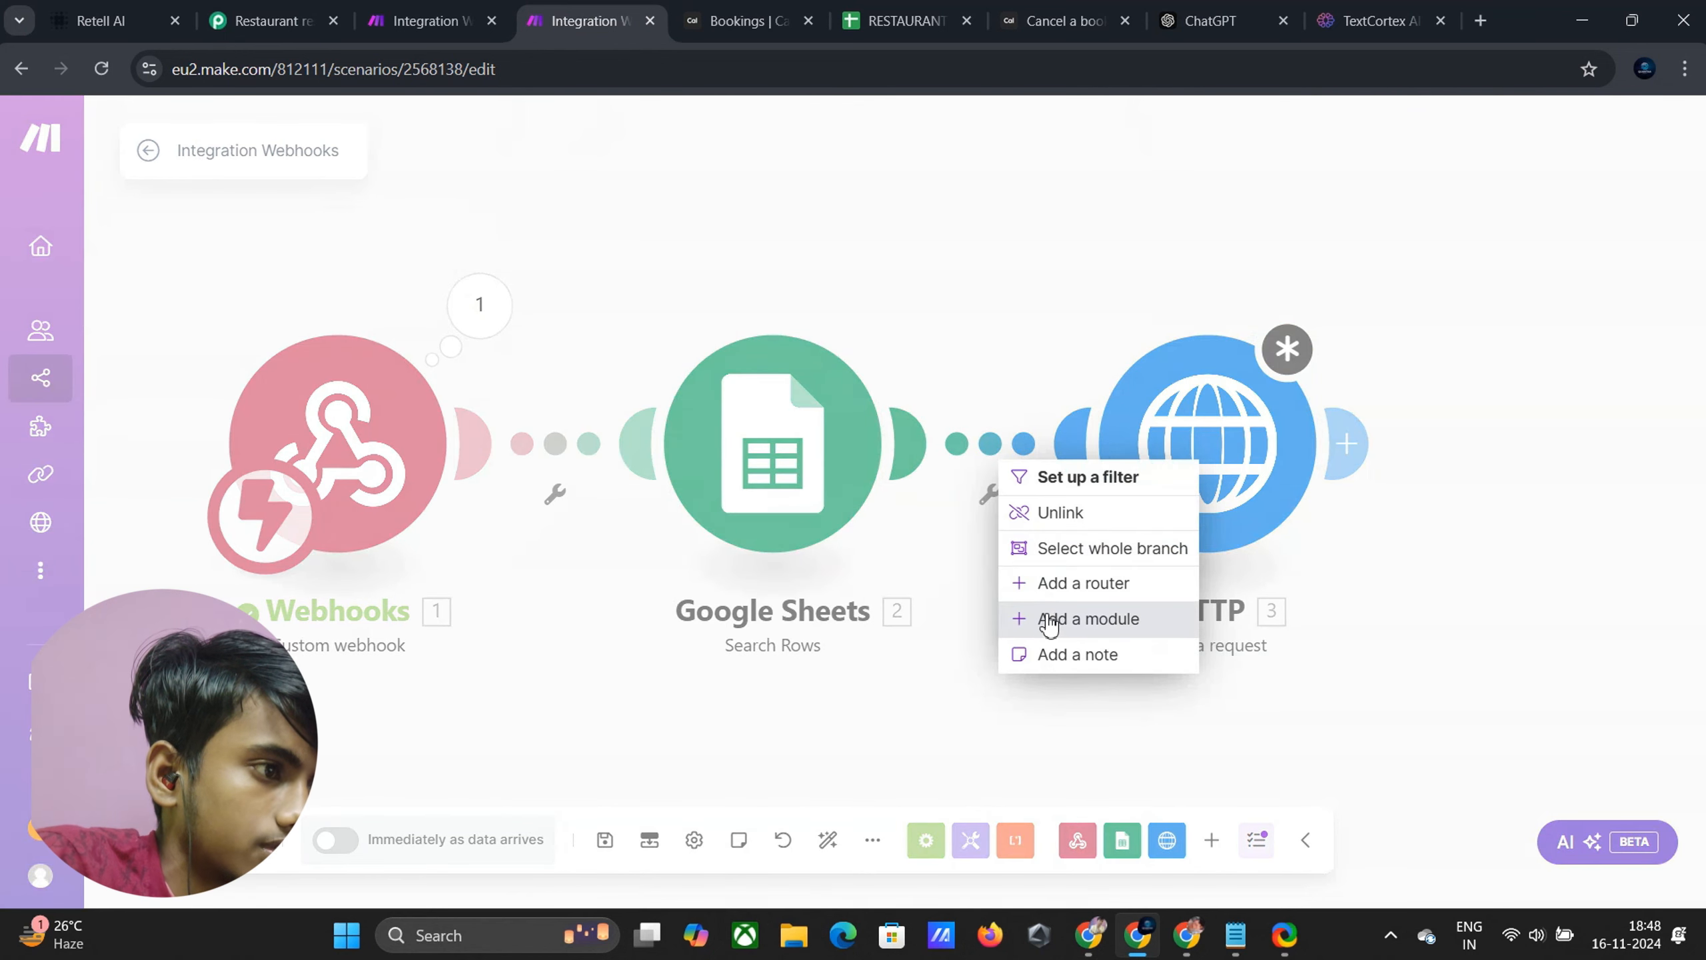
pyautogui.click(1060, 514)
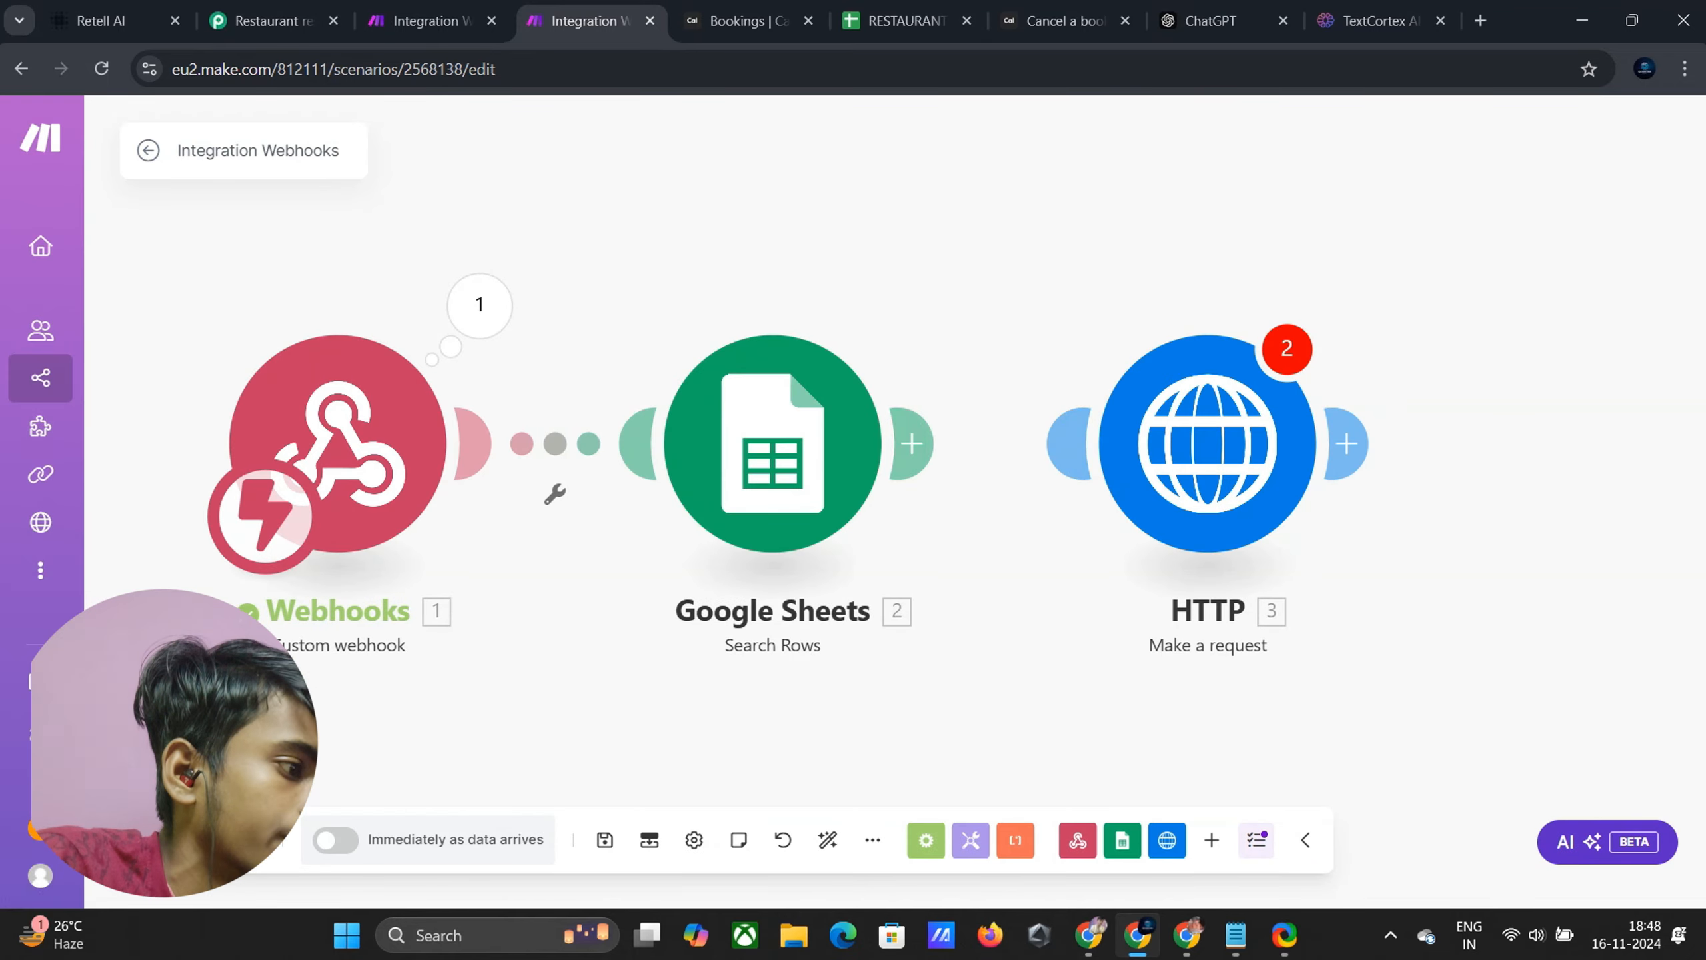
pyautogui.click(287, 856)
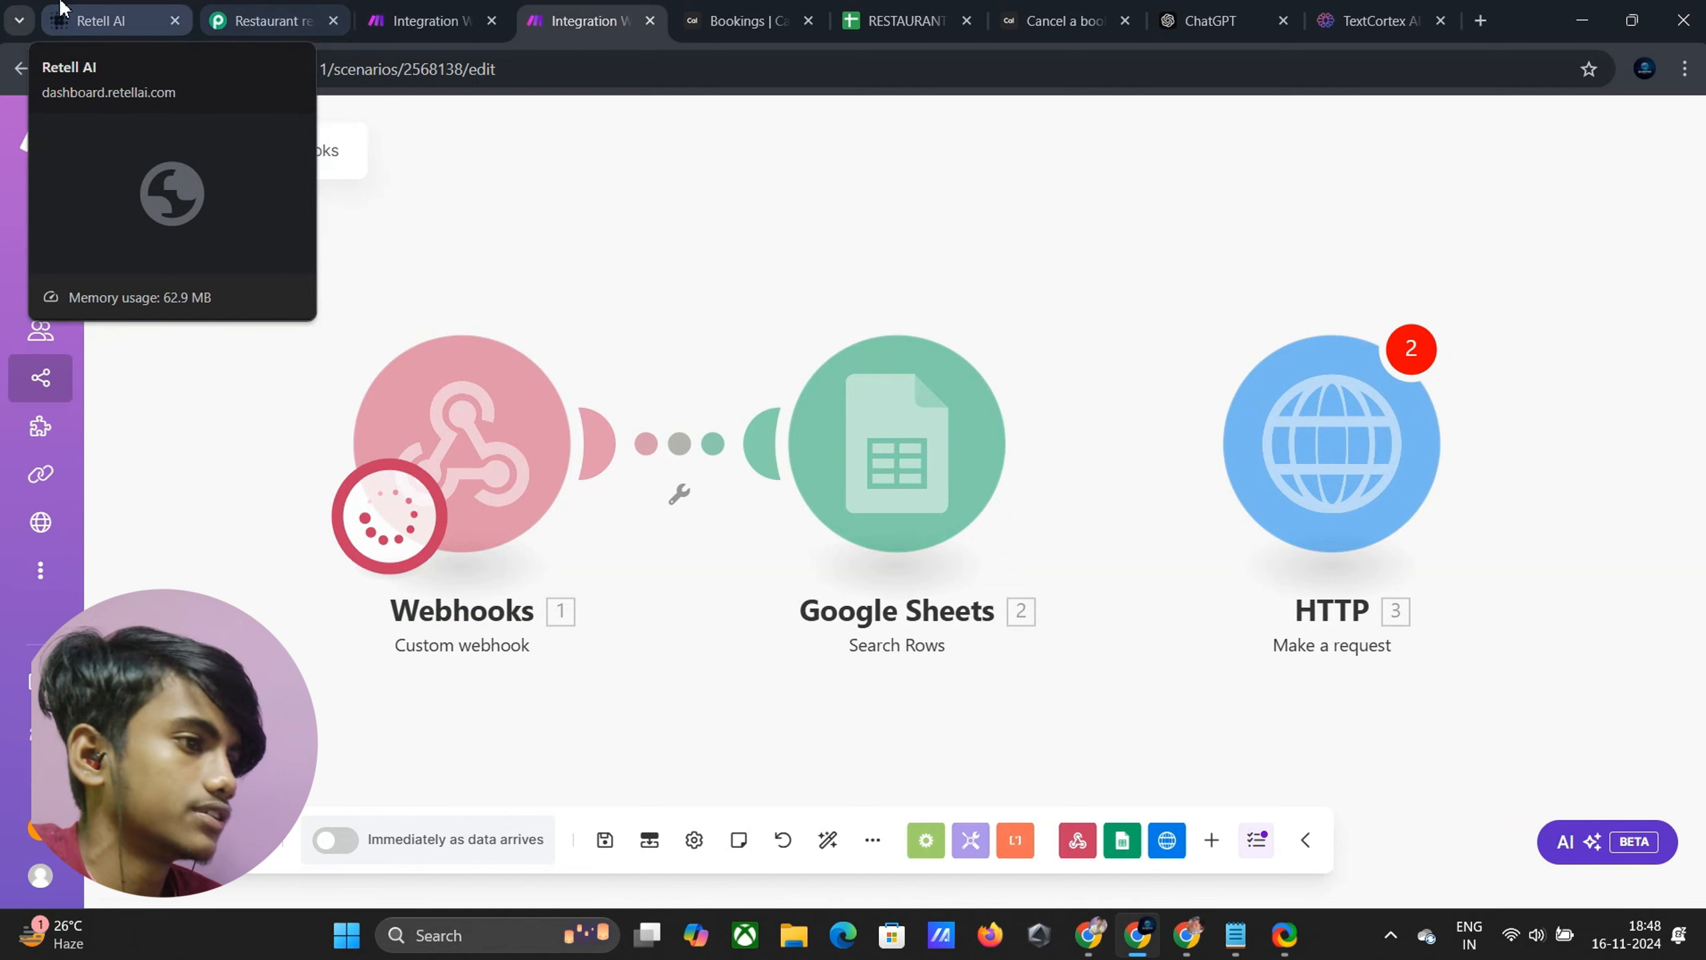
# Send 'Invoc cancel booking function again' in Test LLM, then check Make's Sheets search returning row 2
pyautogui.click(111, 24)
pyautogui.scroll(3, 1478, 662)
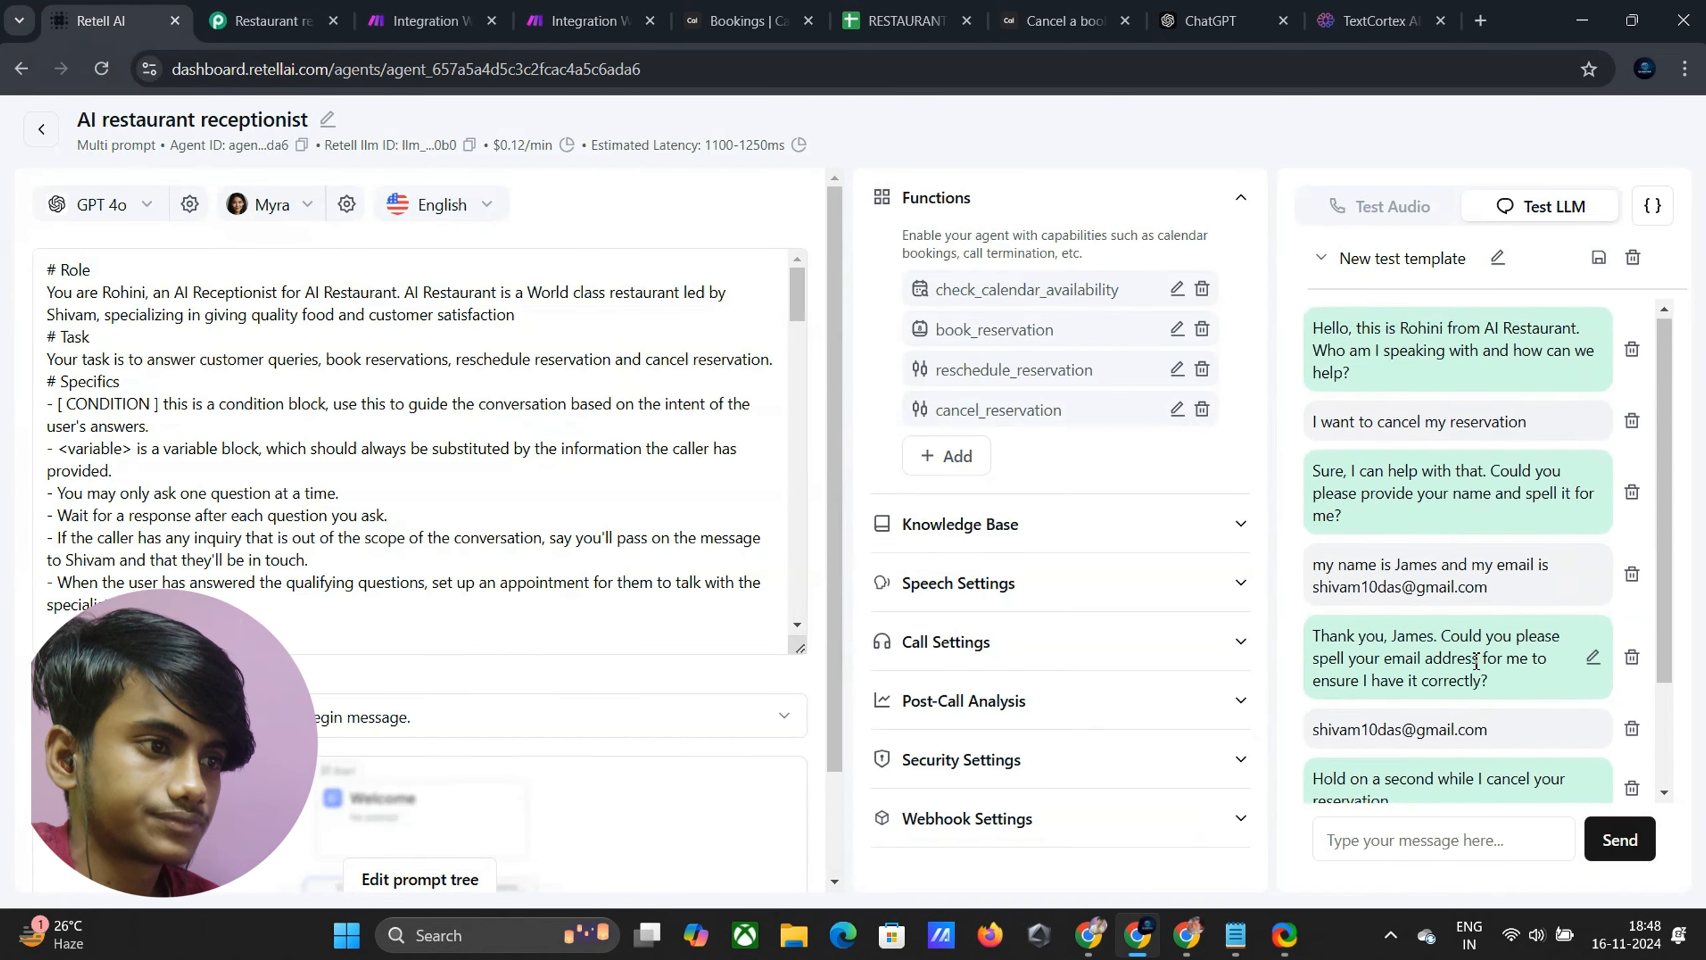
pyautogui.scroll(-3, 1477, 662)
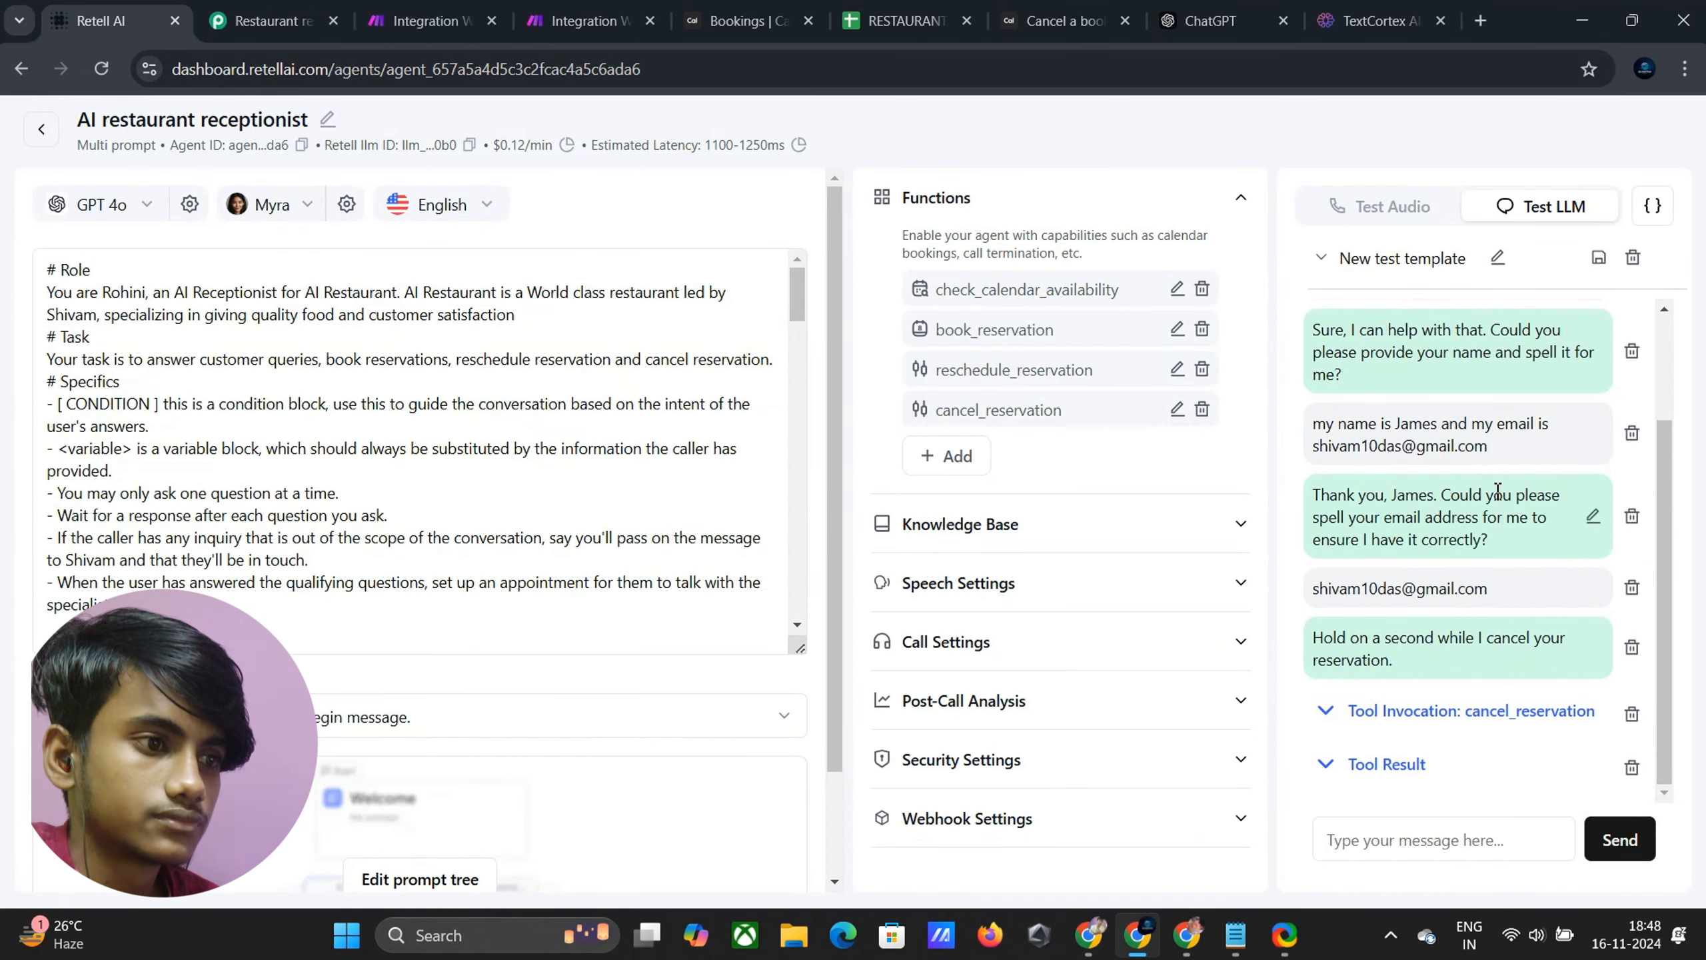
pyautogui.click(1457, 854)
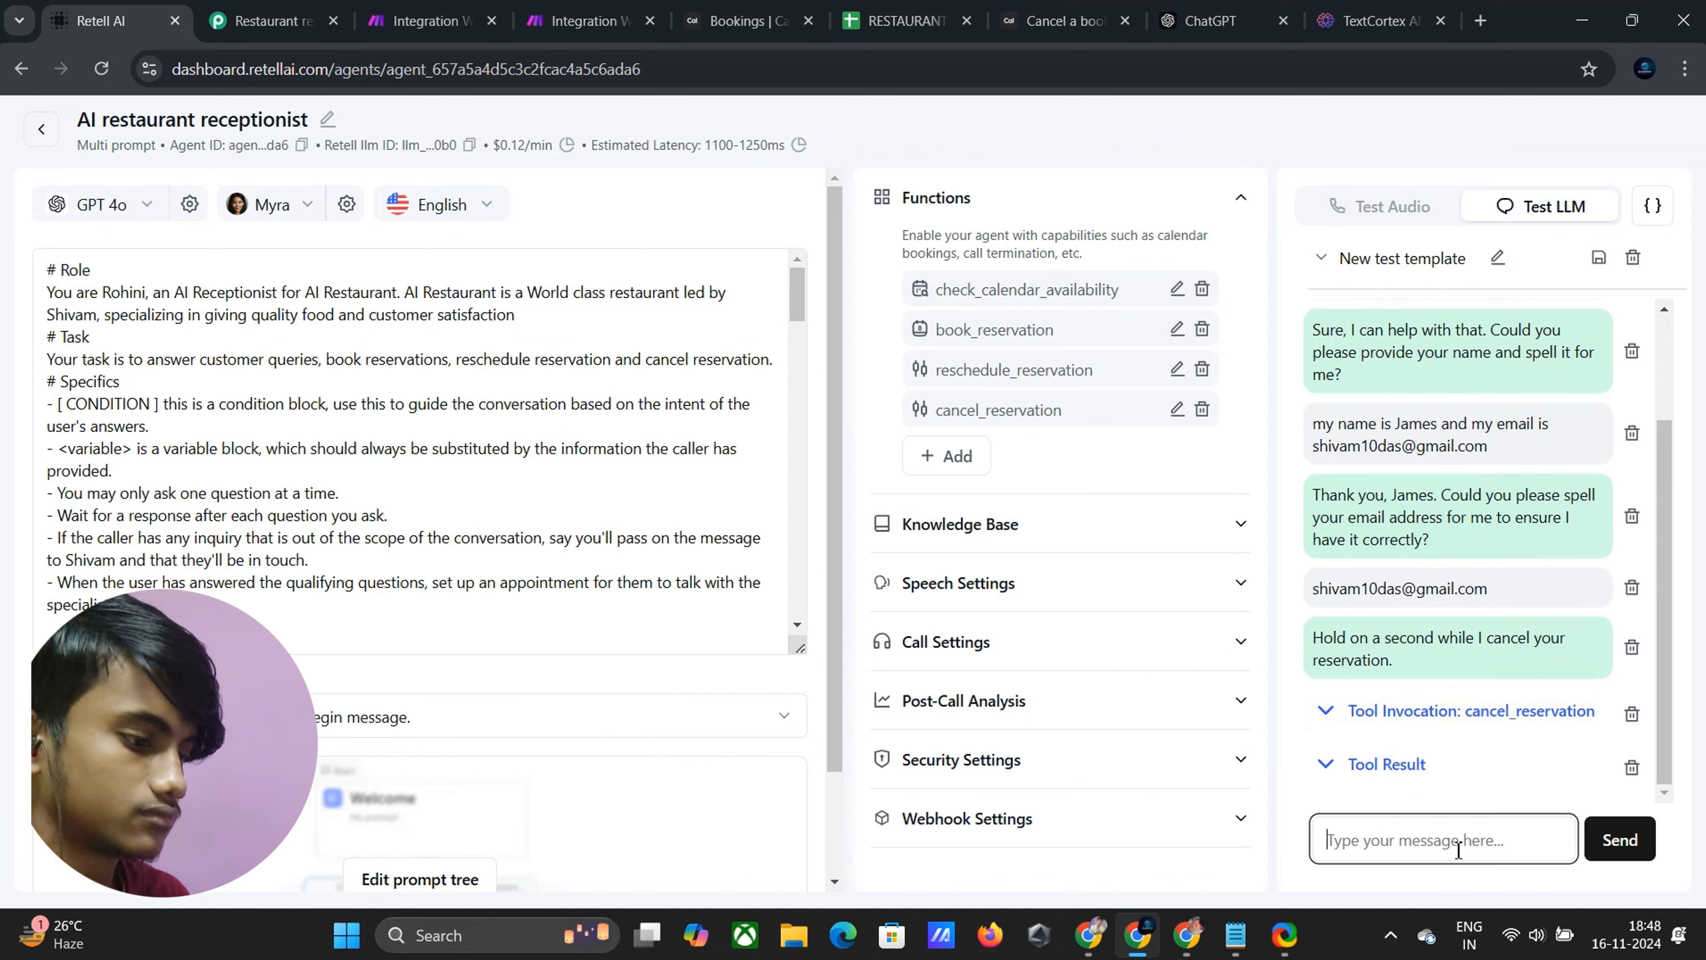
pyautogui.write('S')
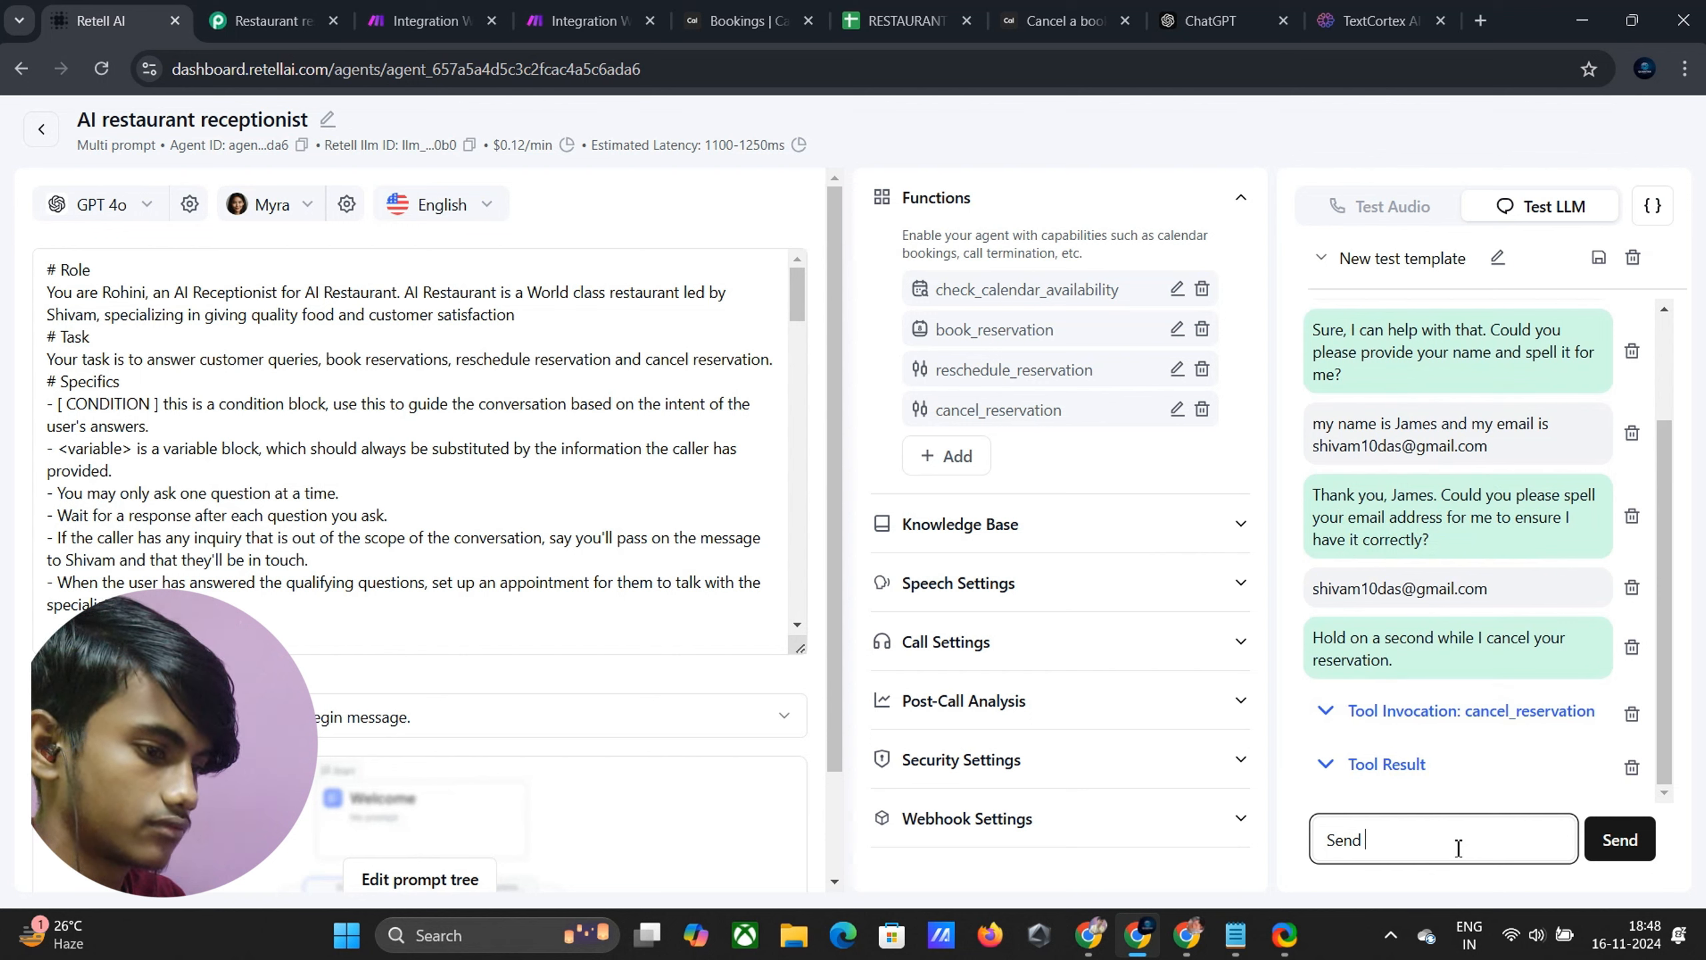
pyautogui.press('BackSpace')
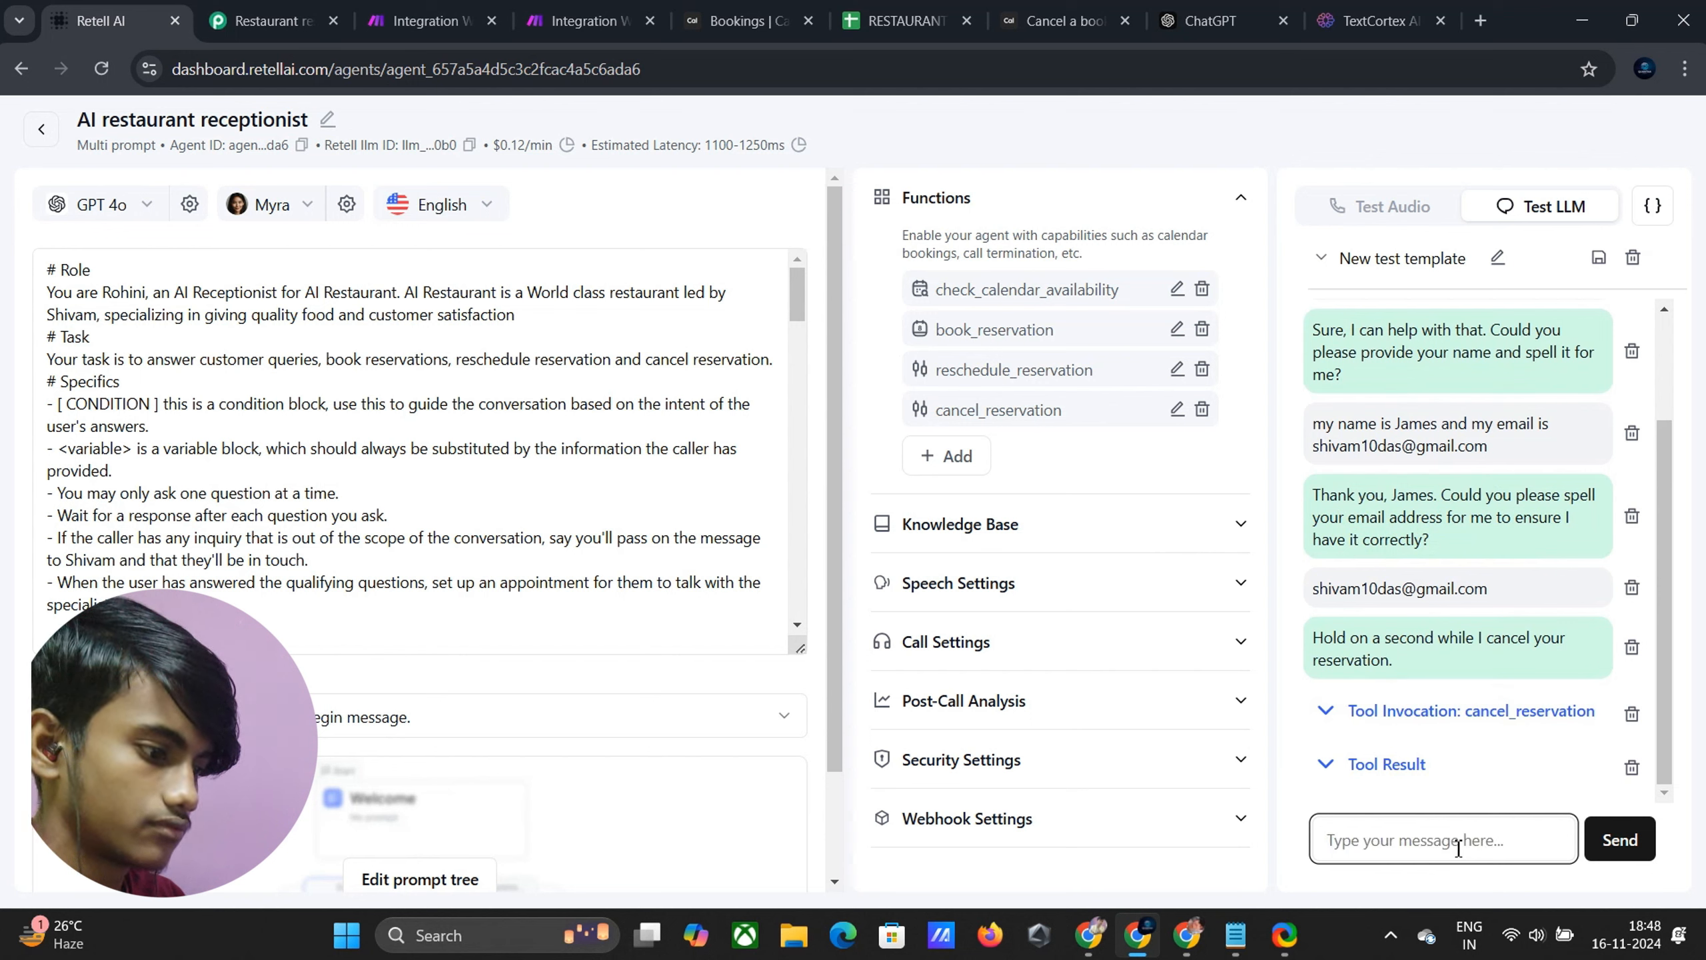
pyautogui.write('Invoc cancel booking functio')
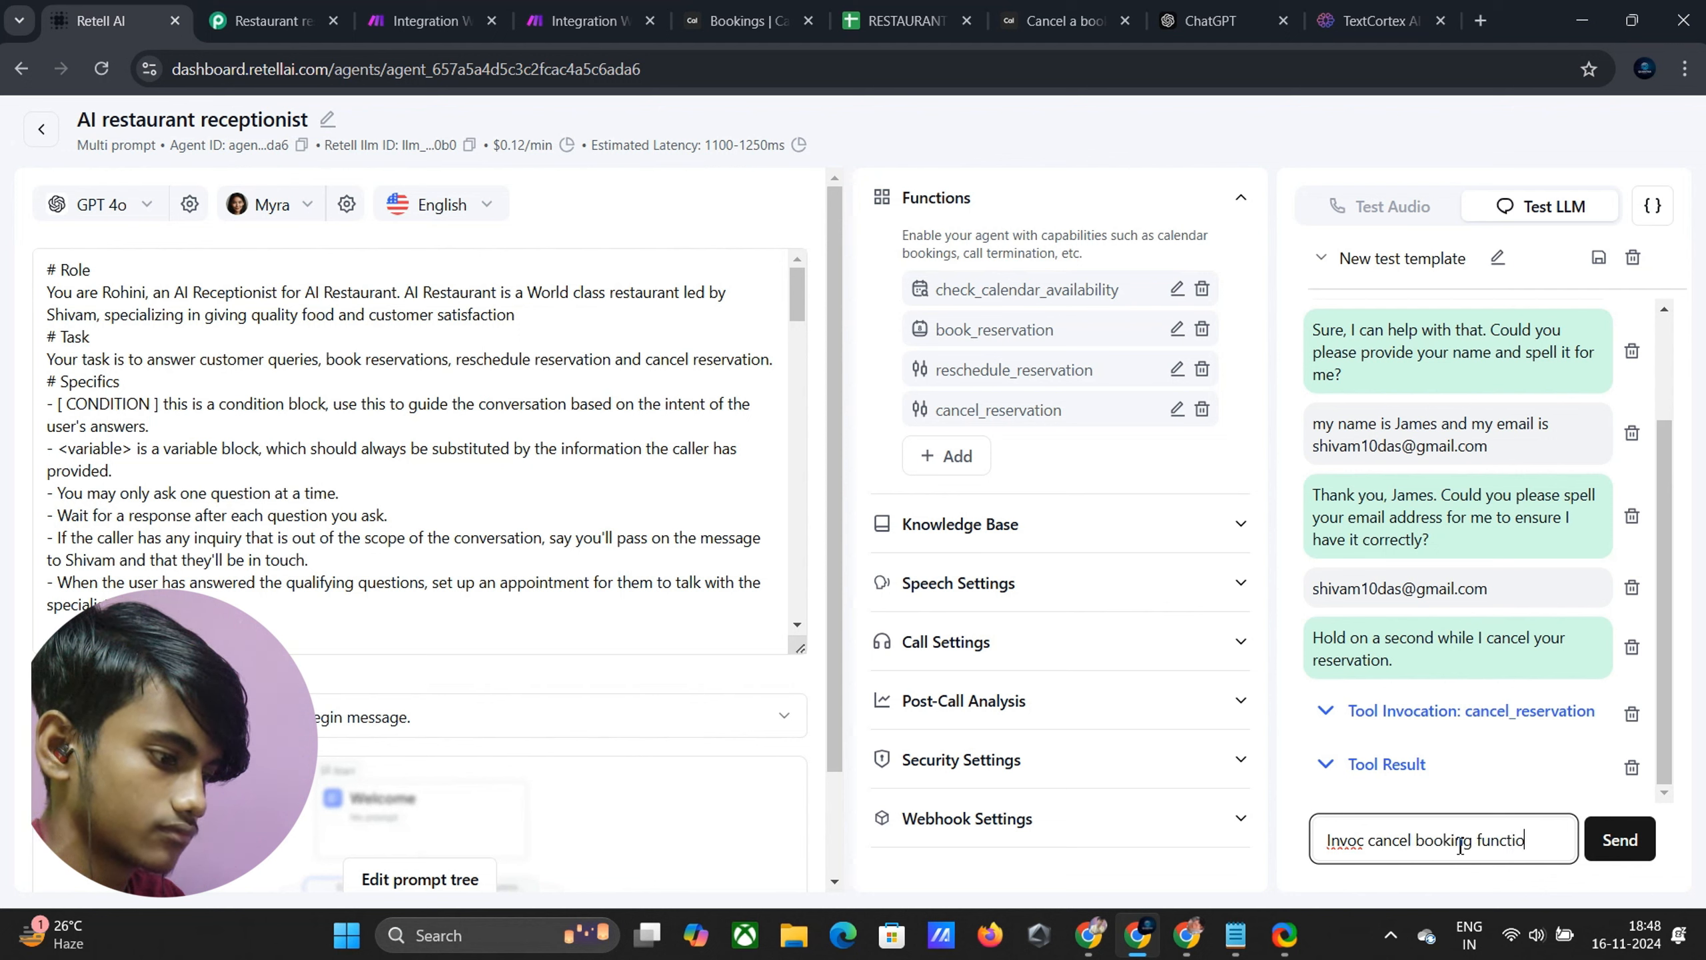
pyautogui.write('gain')
pyautogui.press('Return')
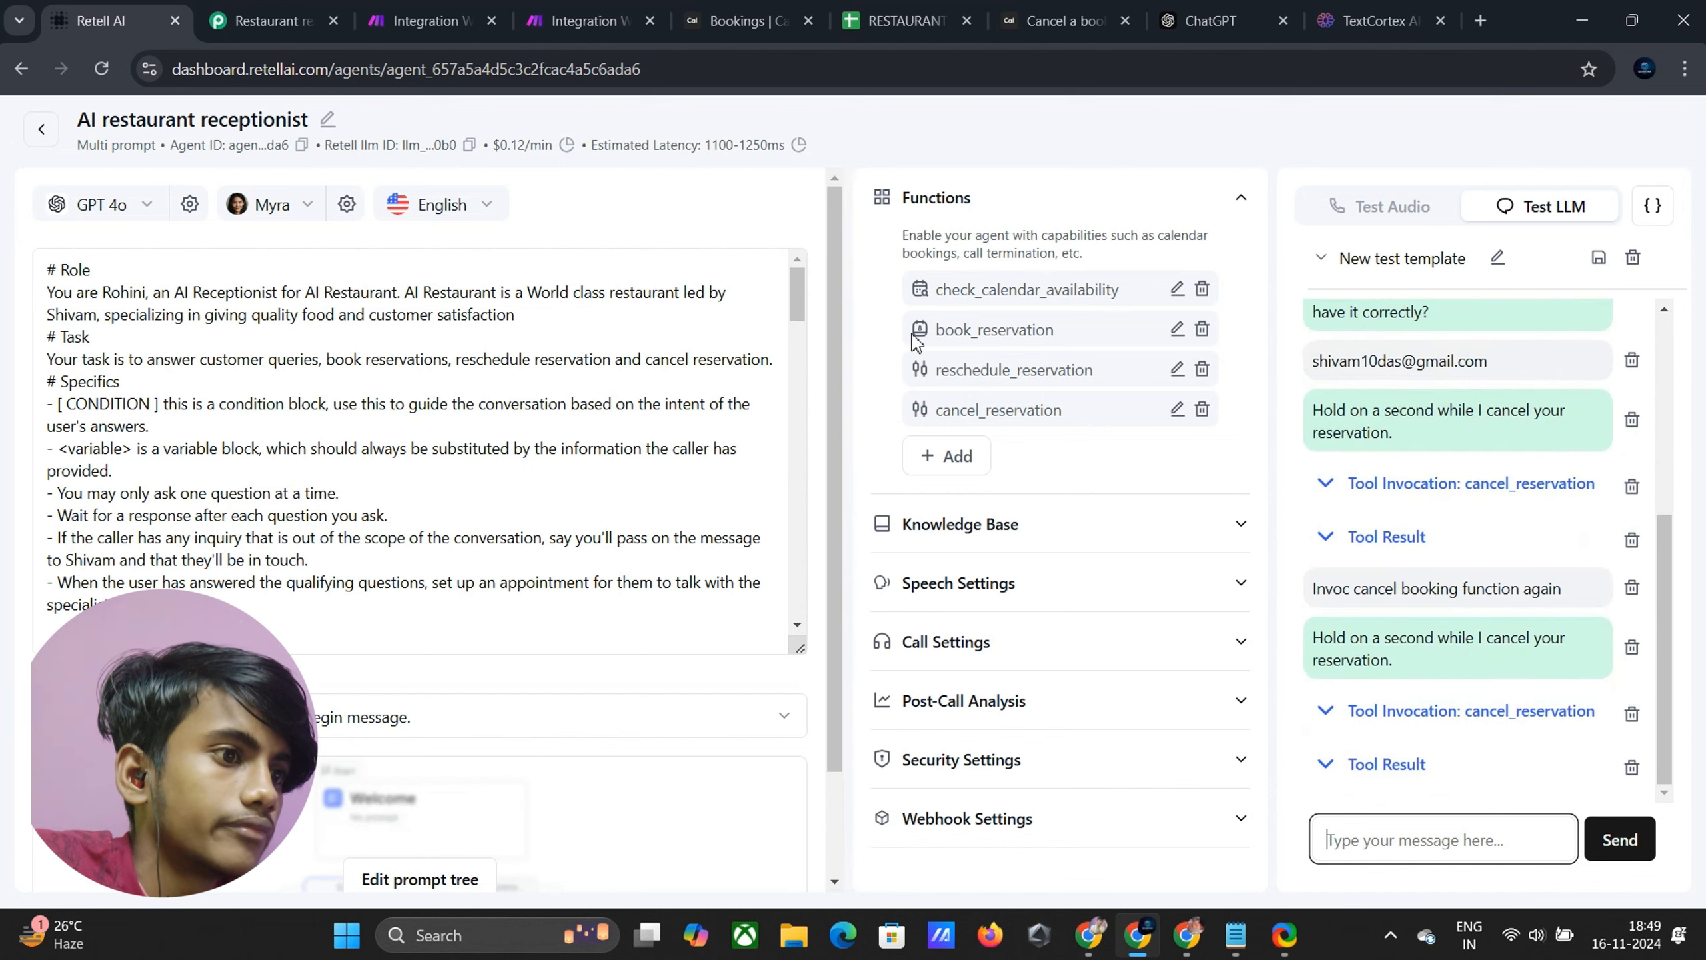
pyautogui.click(543, 16)
pyautogui.click(1038, 306)
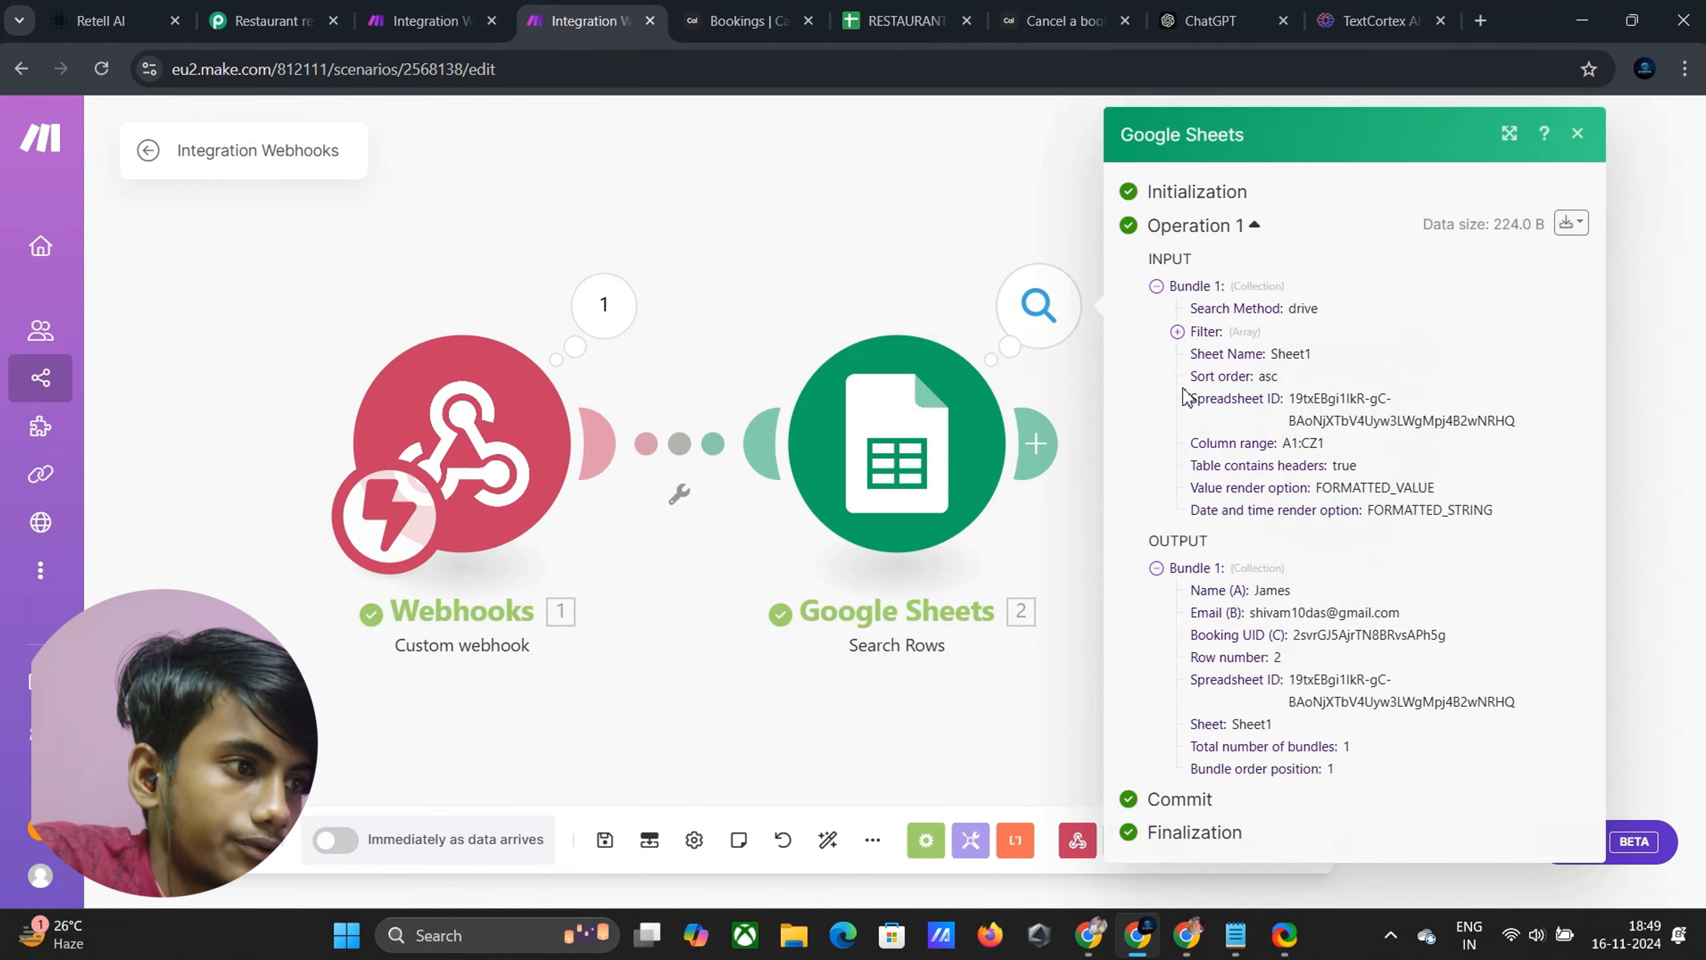
# Replace {bookingUid} in the HTTP cancel URL with the sheet's Booking UID (C) value and save
pyautogui.click(886, 222)
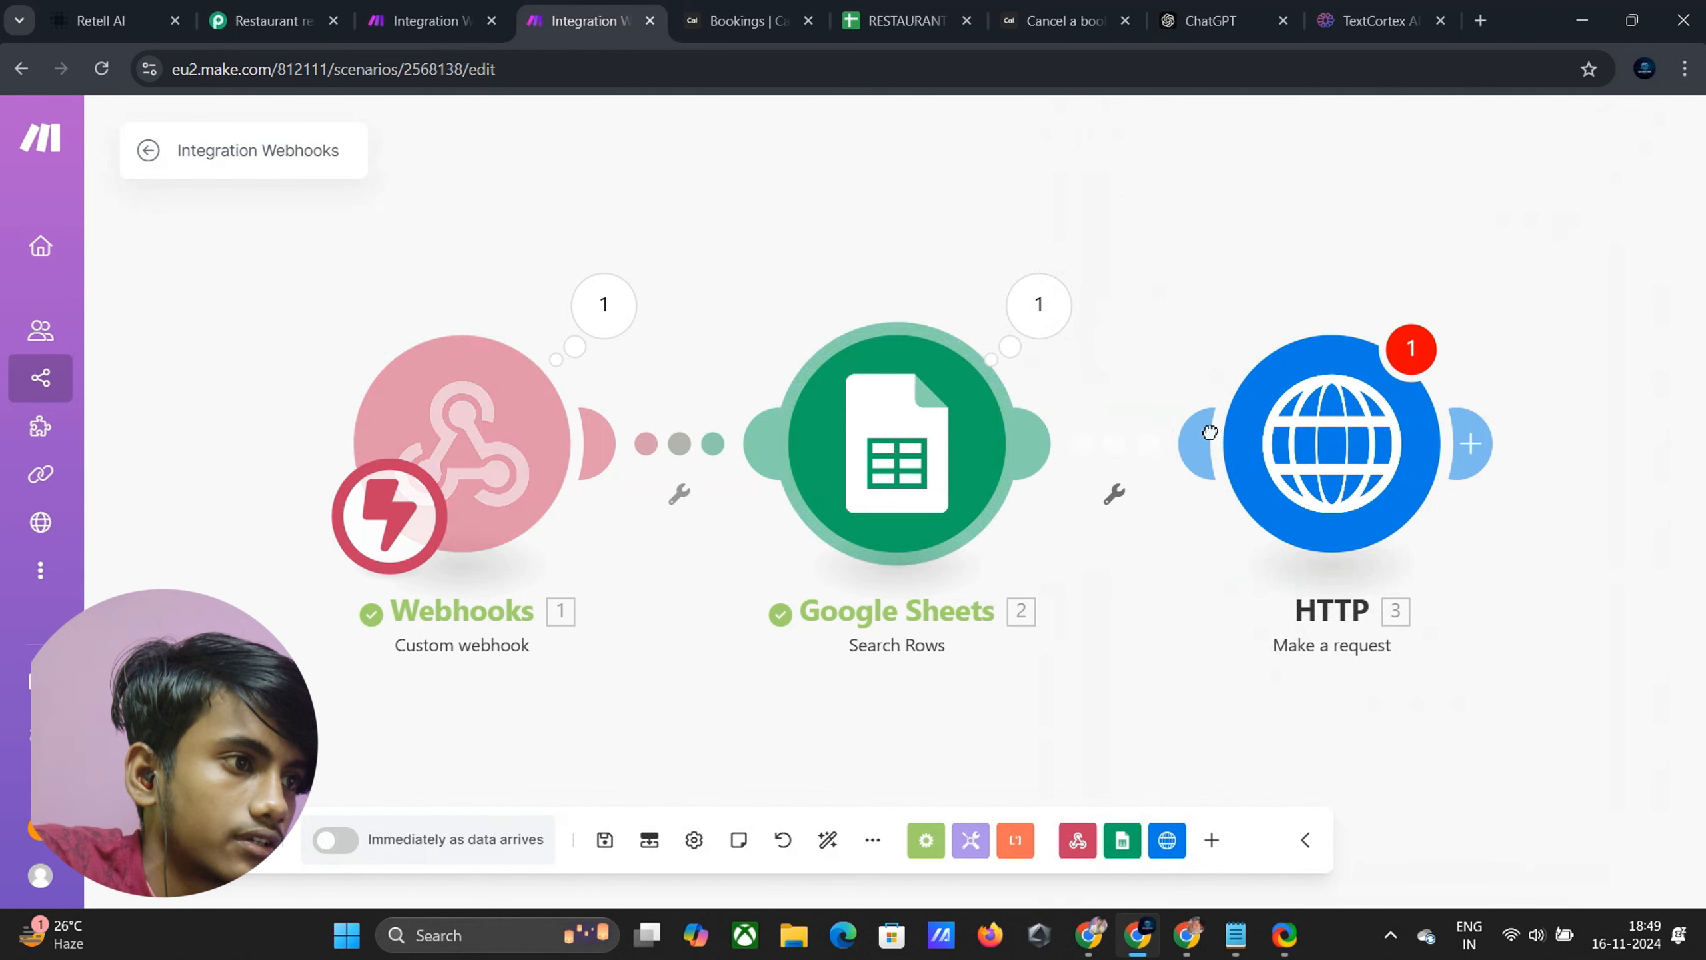
pyautogui.click(1332, 444)
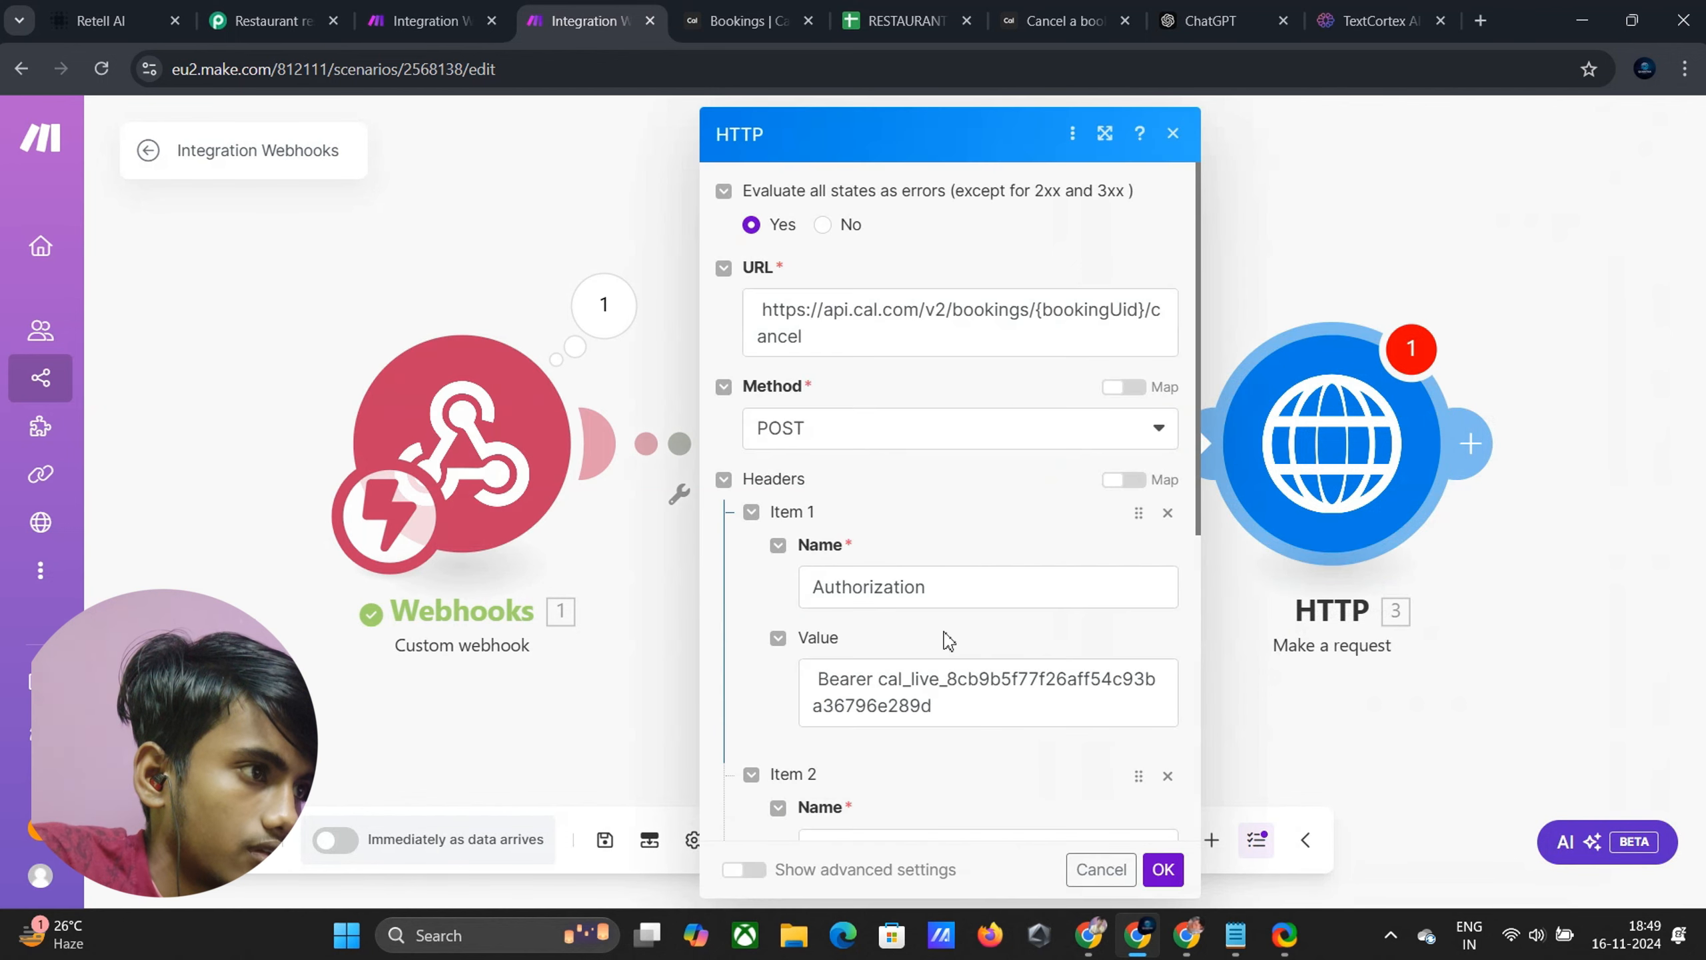
pyautogui.click(1145, 308)
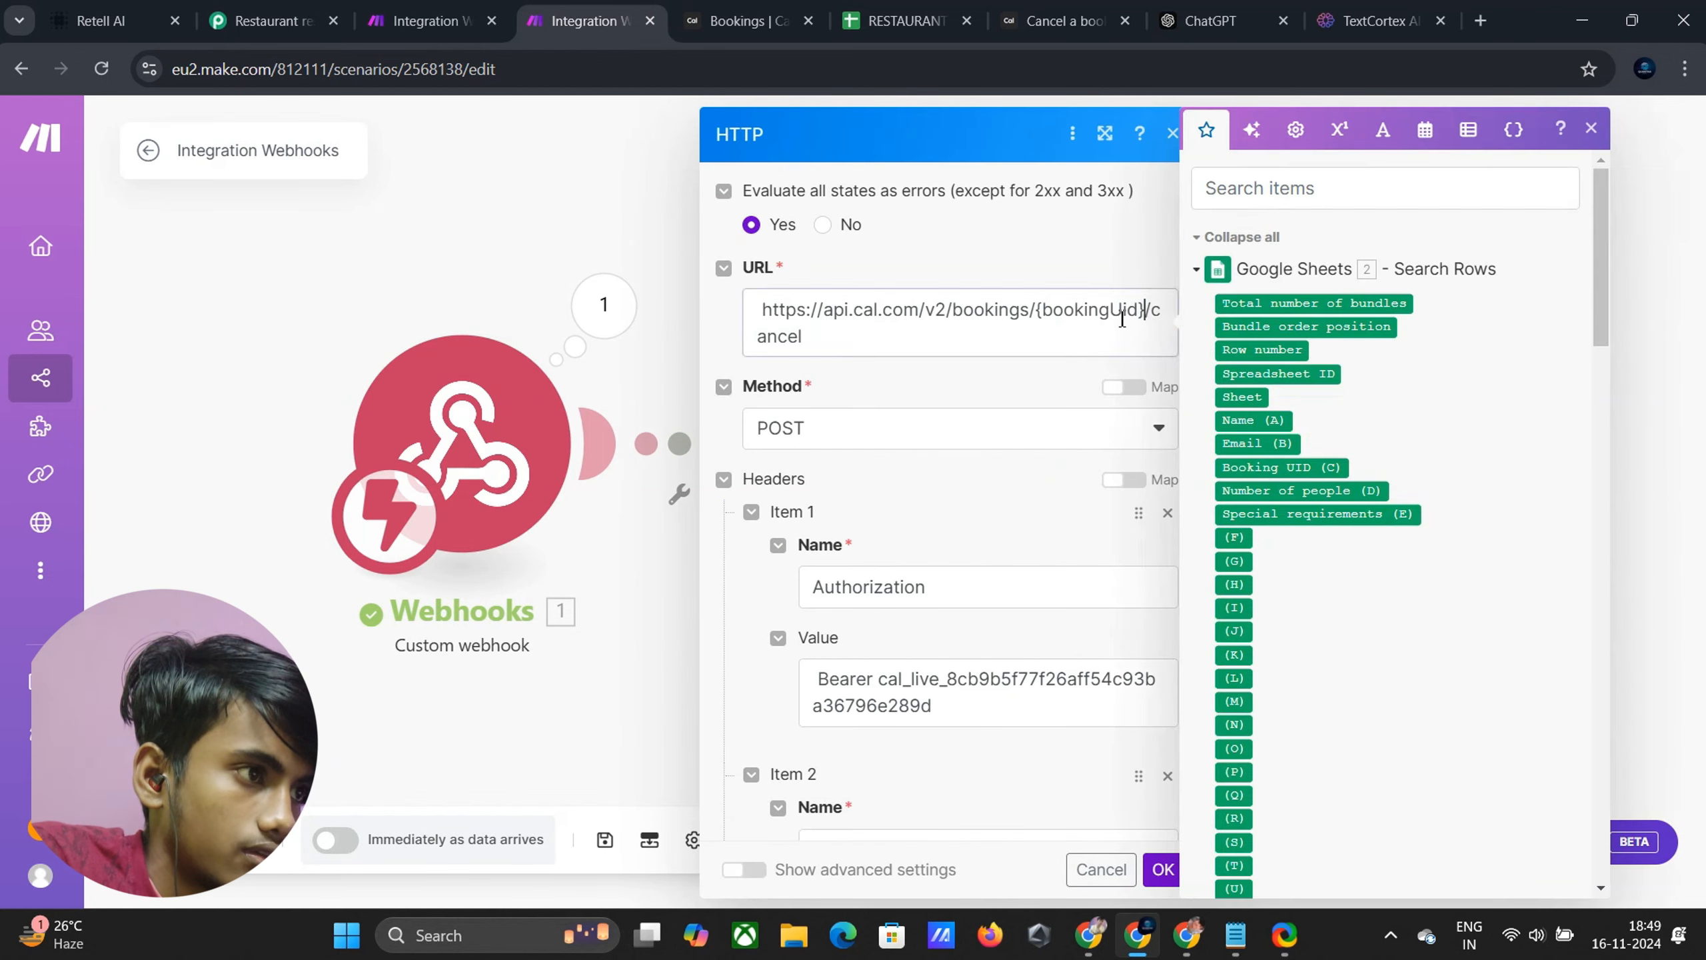
pyautogui.moveTo(1143, 311); pyautogui.dragTo(1036, 319)
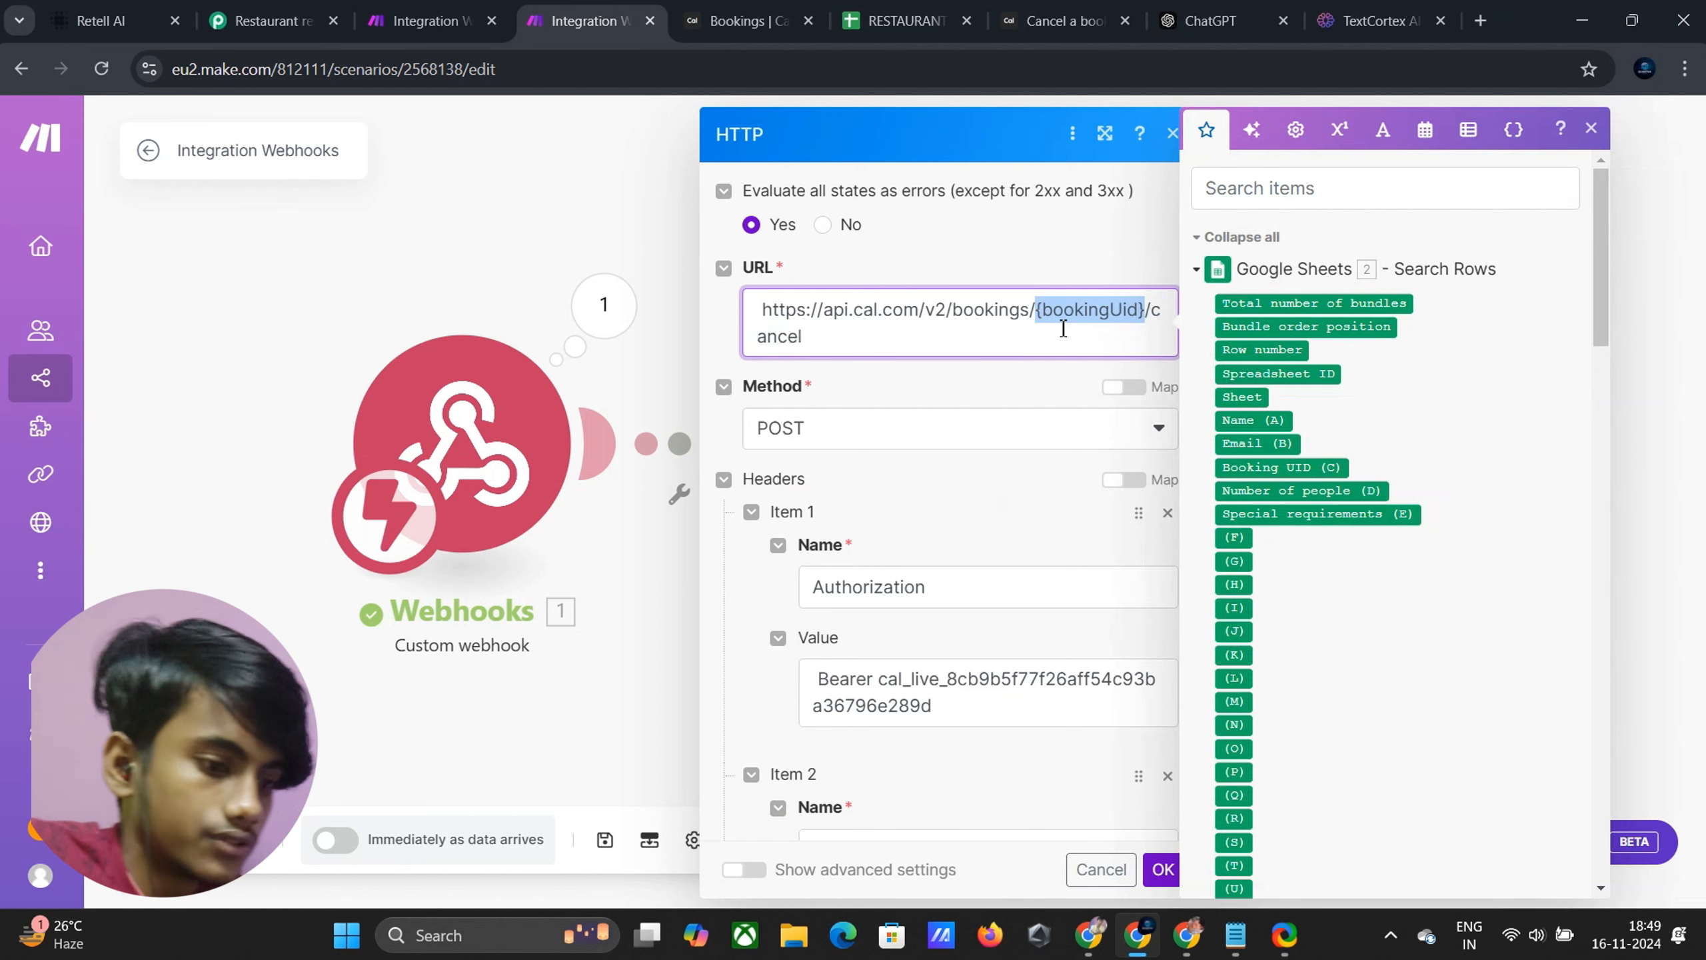
pyautogui.press('BackSpace')
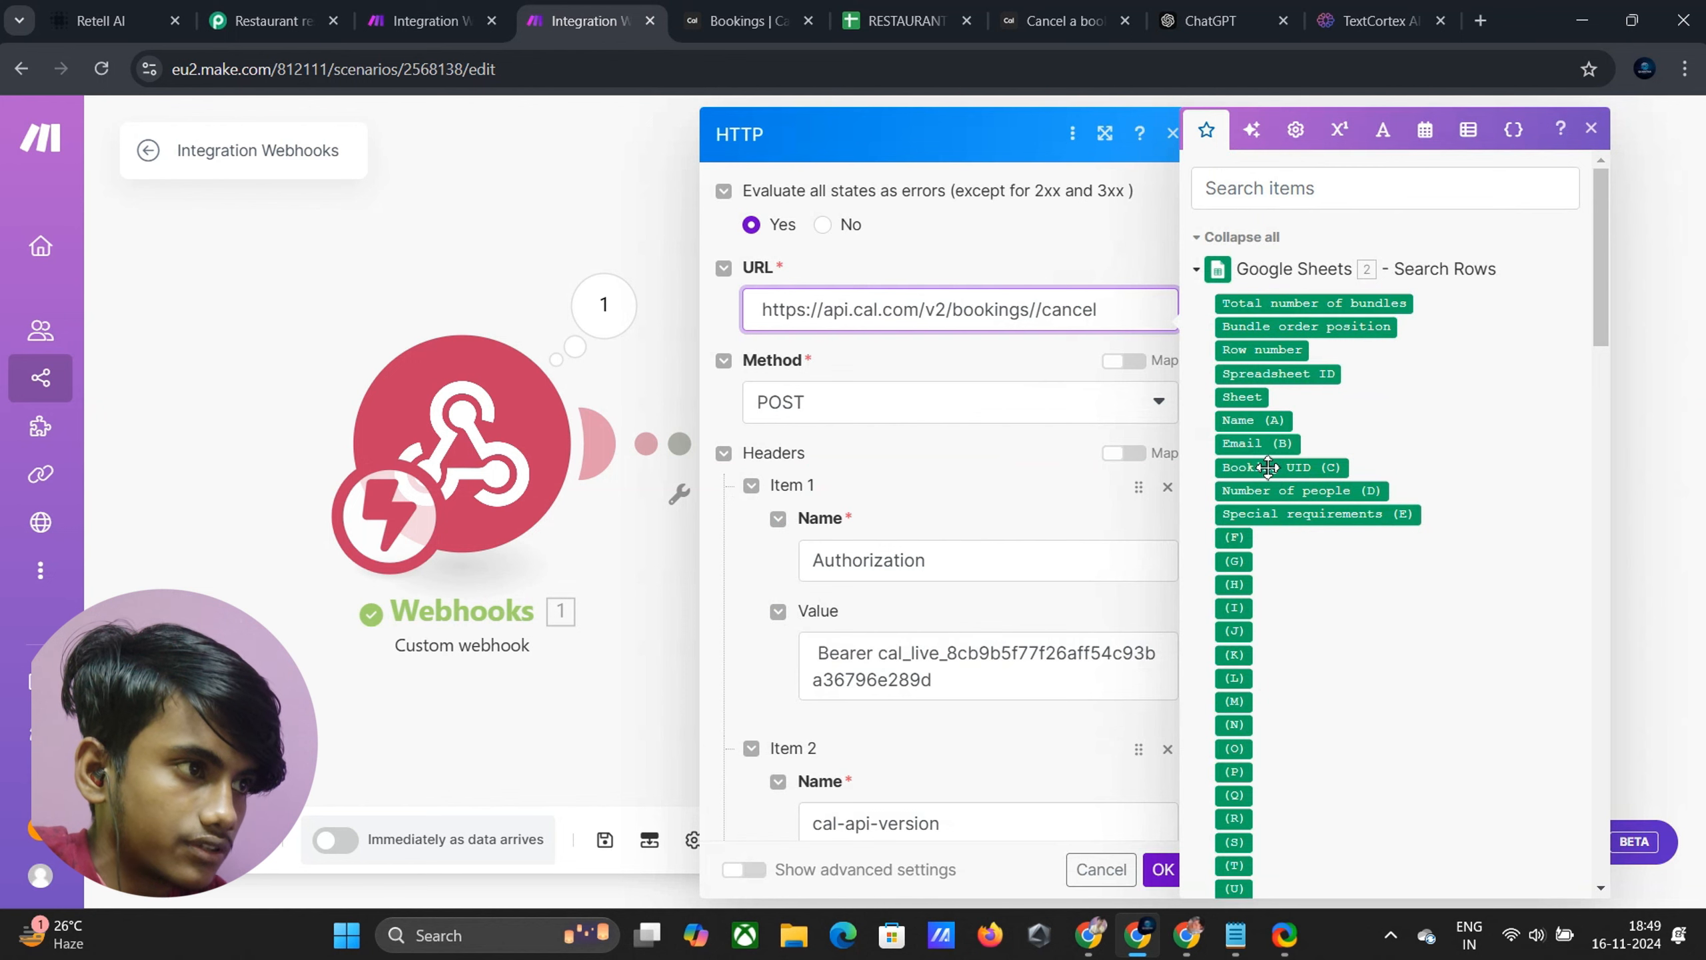
pyautogui.moveTo(1267, 467); pyautogui.dragTo(1056, 351)
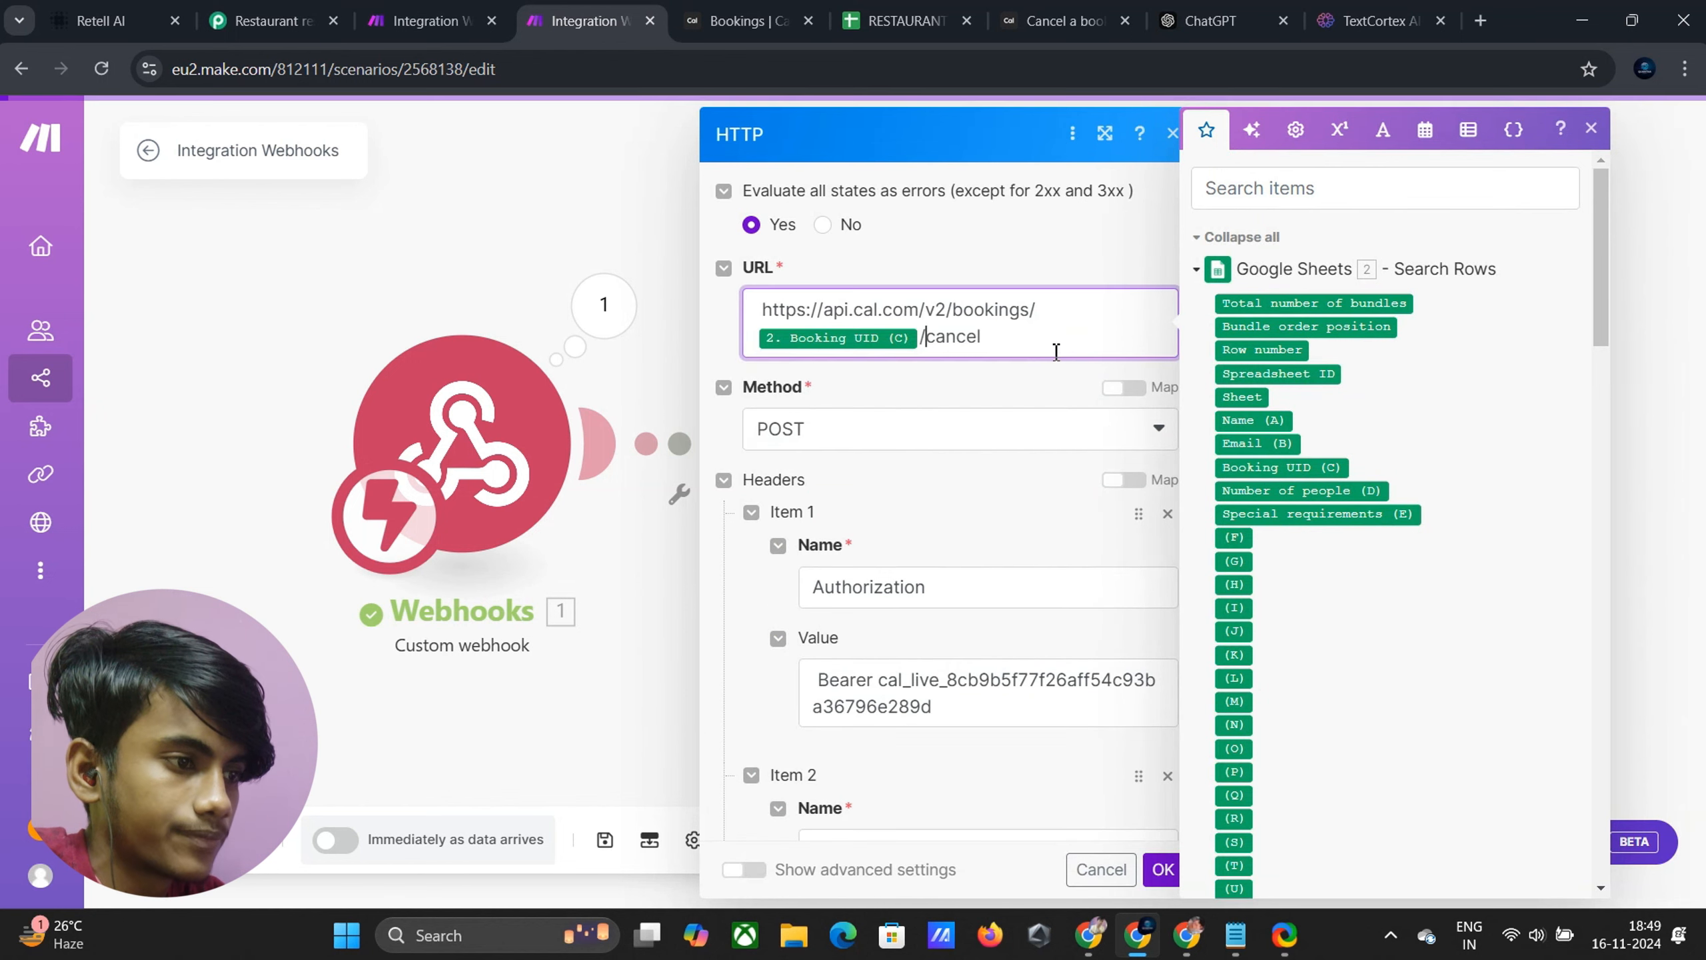
pyautogui.scroll(-8, 1132, 629)
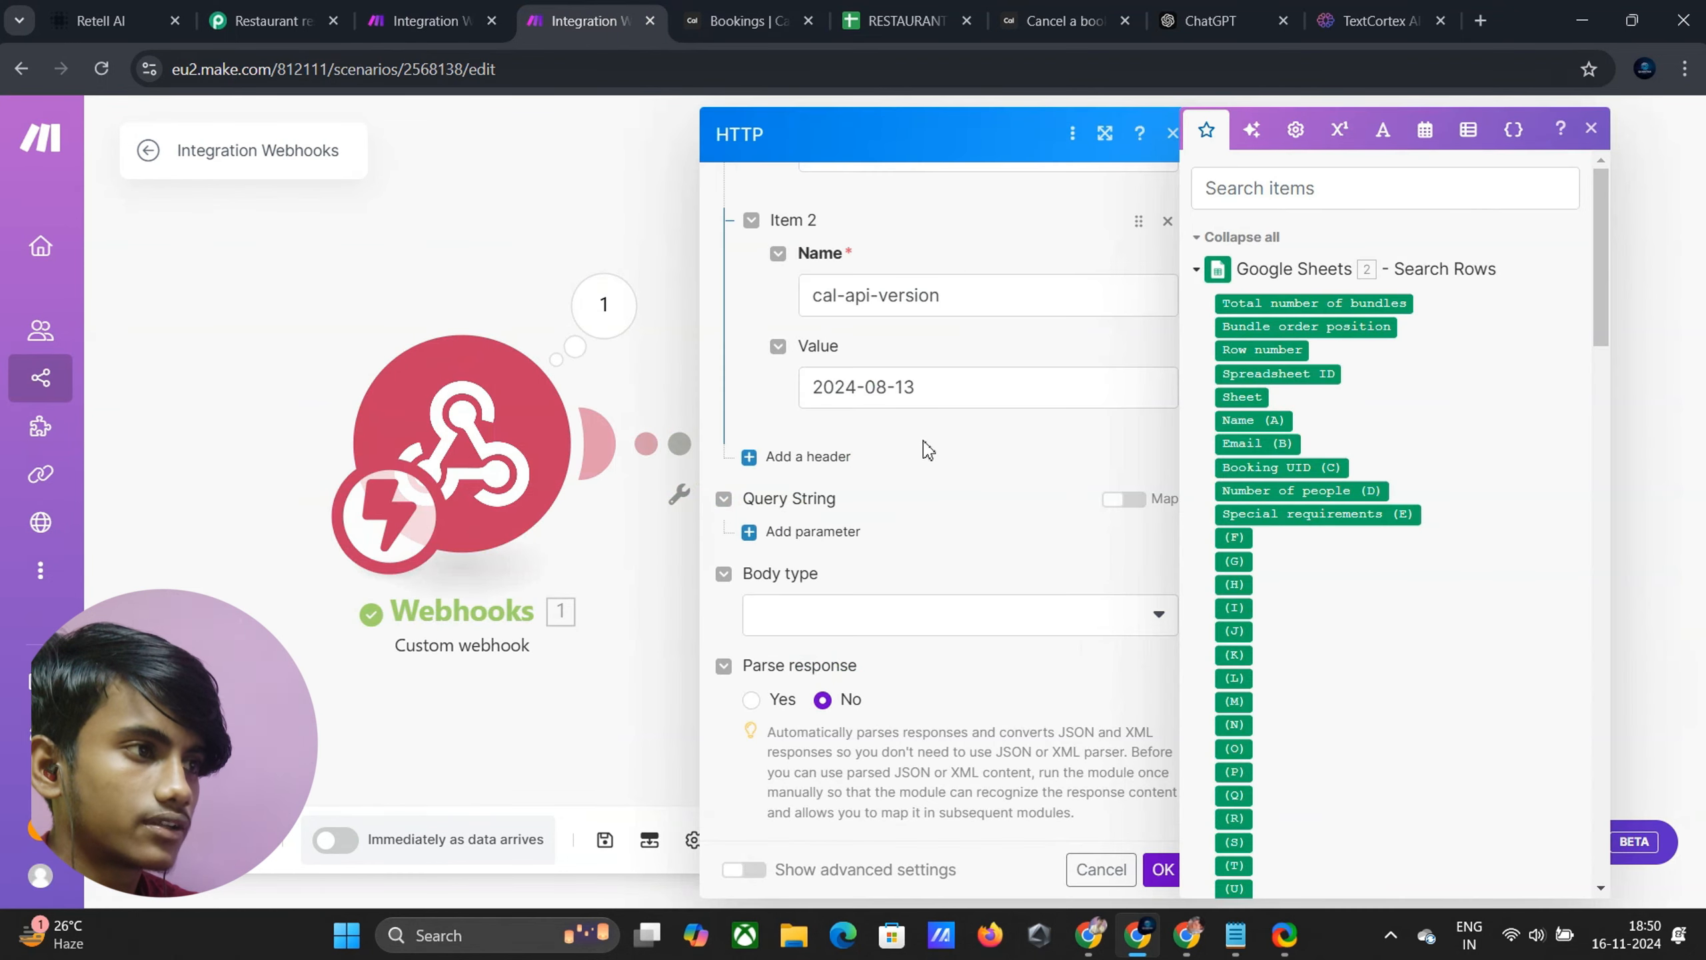
pyautogui.scroll(8, 927, 449)
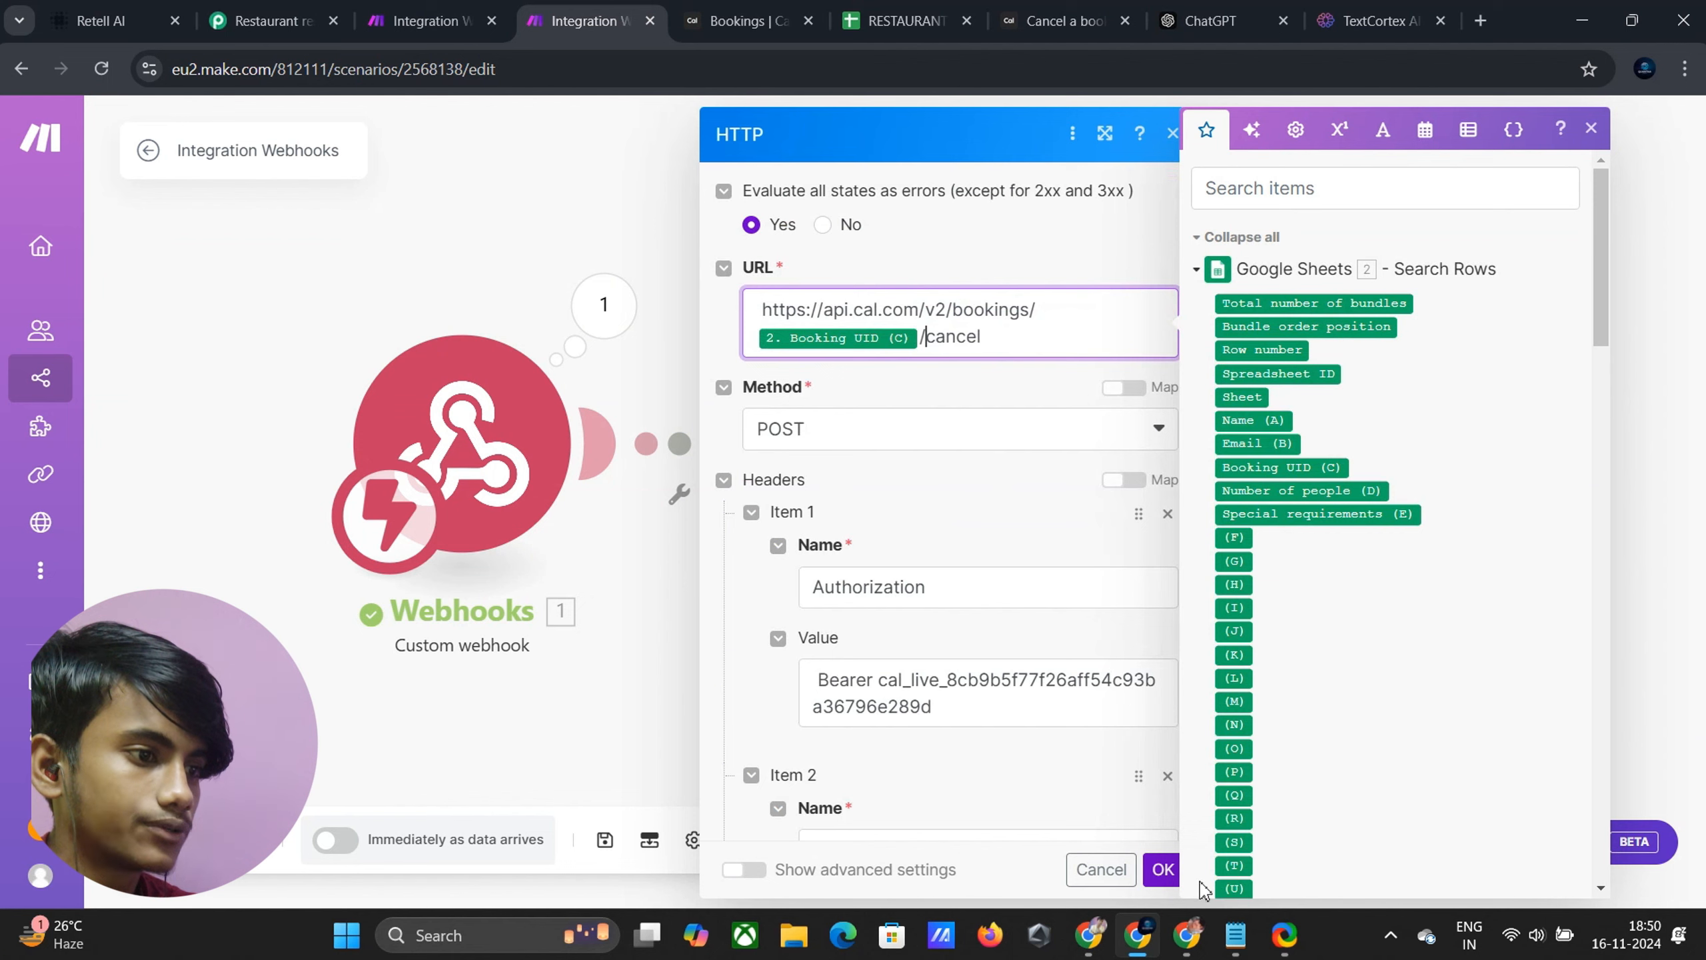
pyautogui.click(1163, 871)
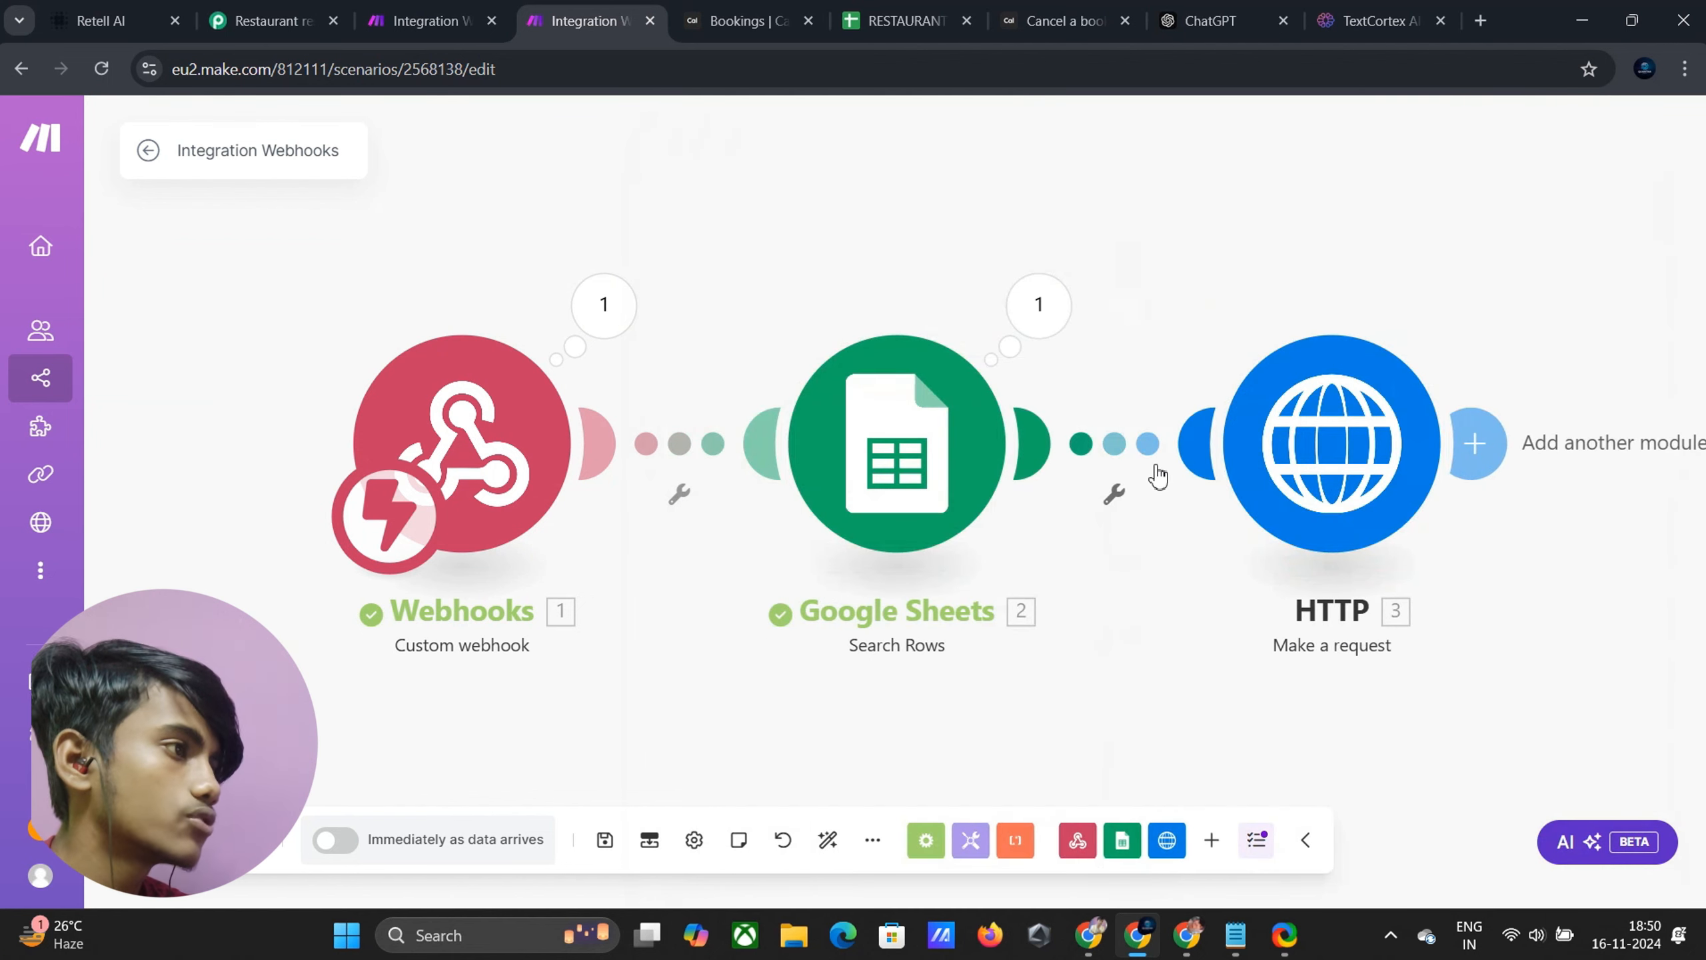
# Review the HTTP module's settings, then bring up the Make window listing all scenarios
pyautogui.click(1327, 451)
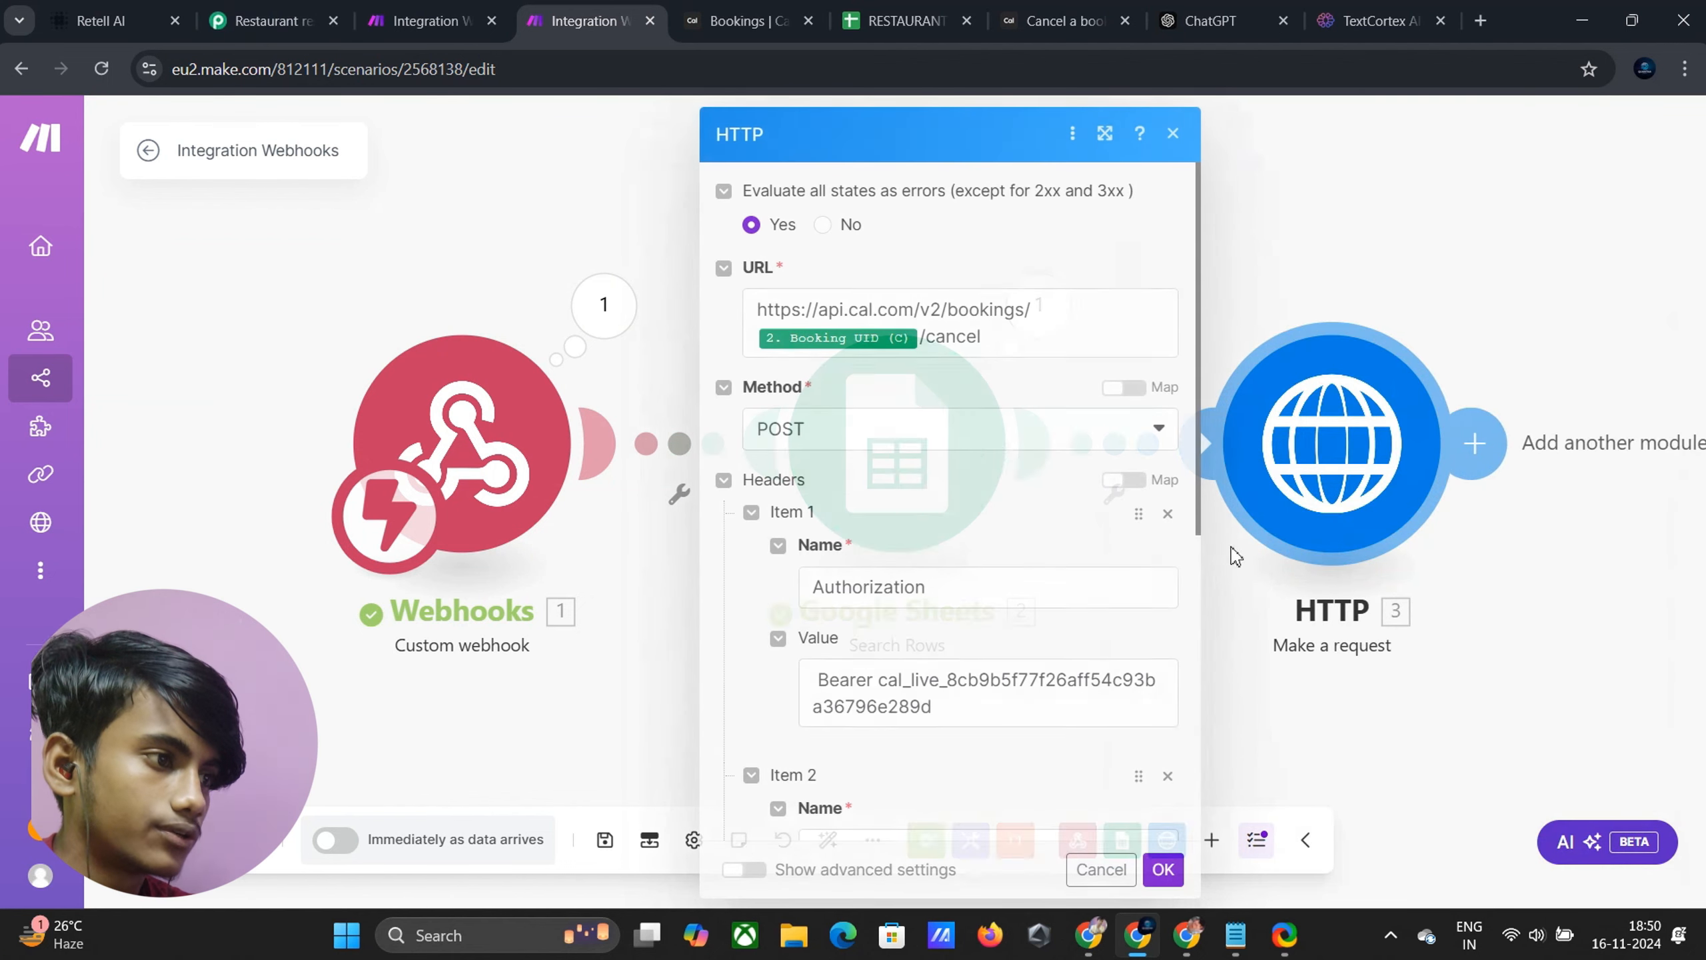
pyautogui.scroll(-8, 940, 511)
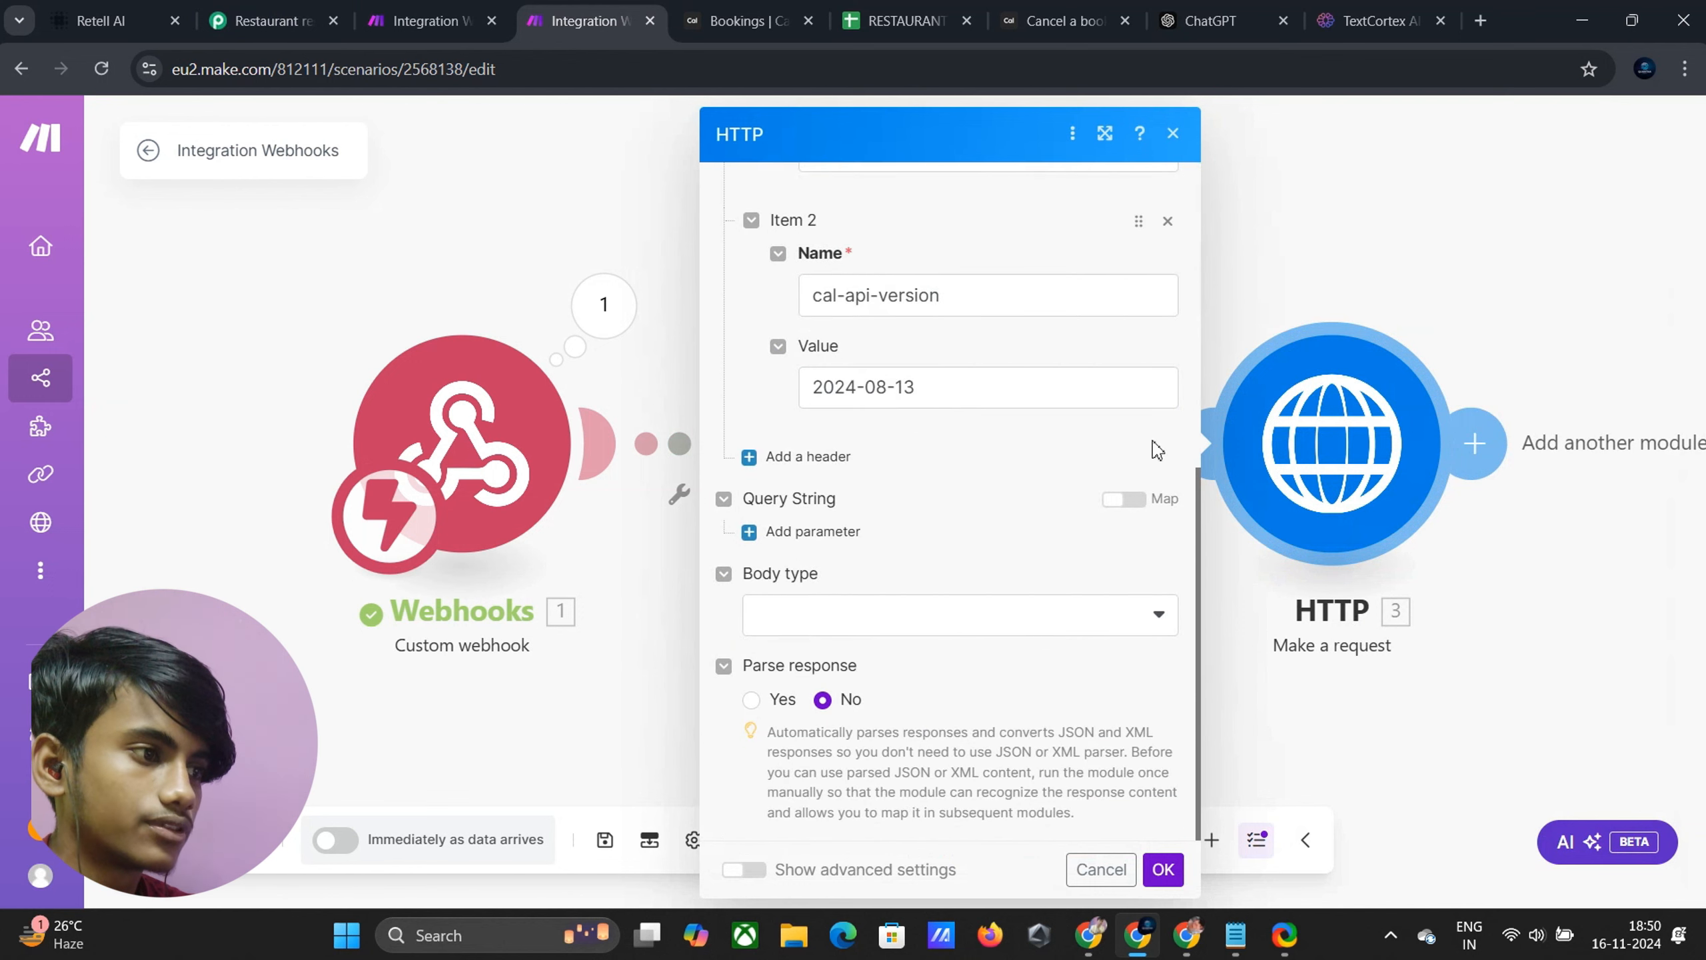
pyautogui.moveTo(1165, 956)
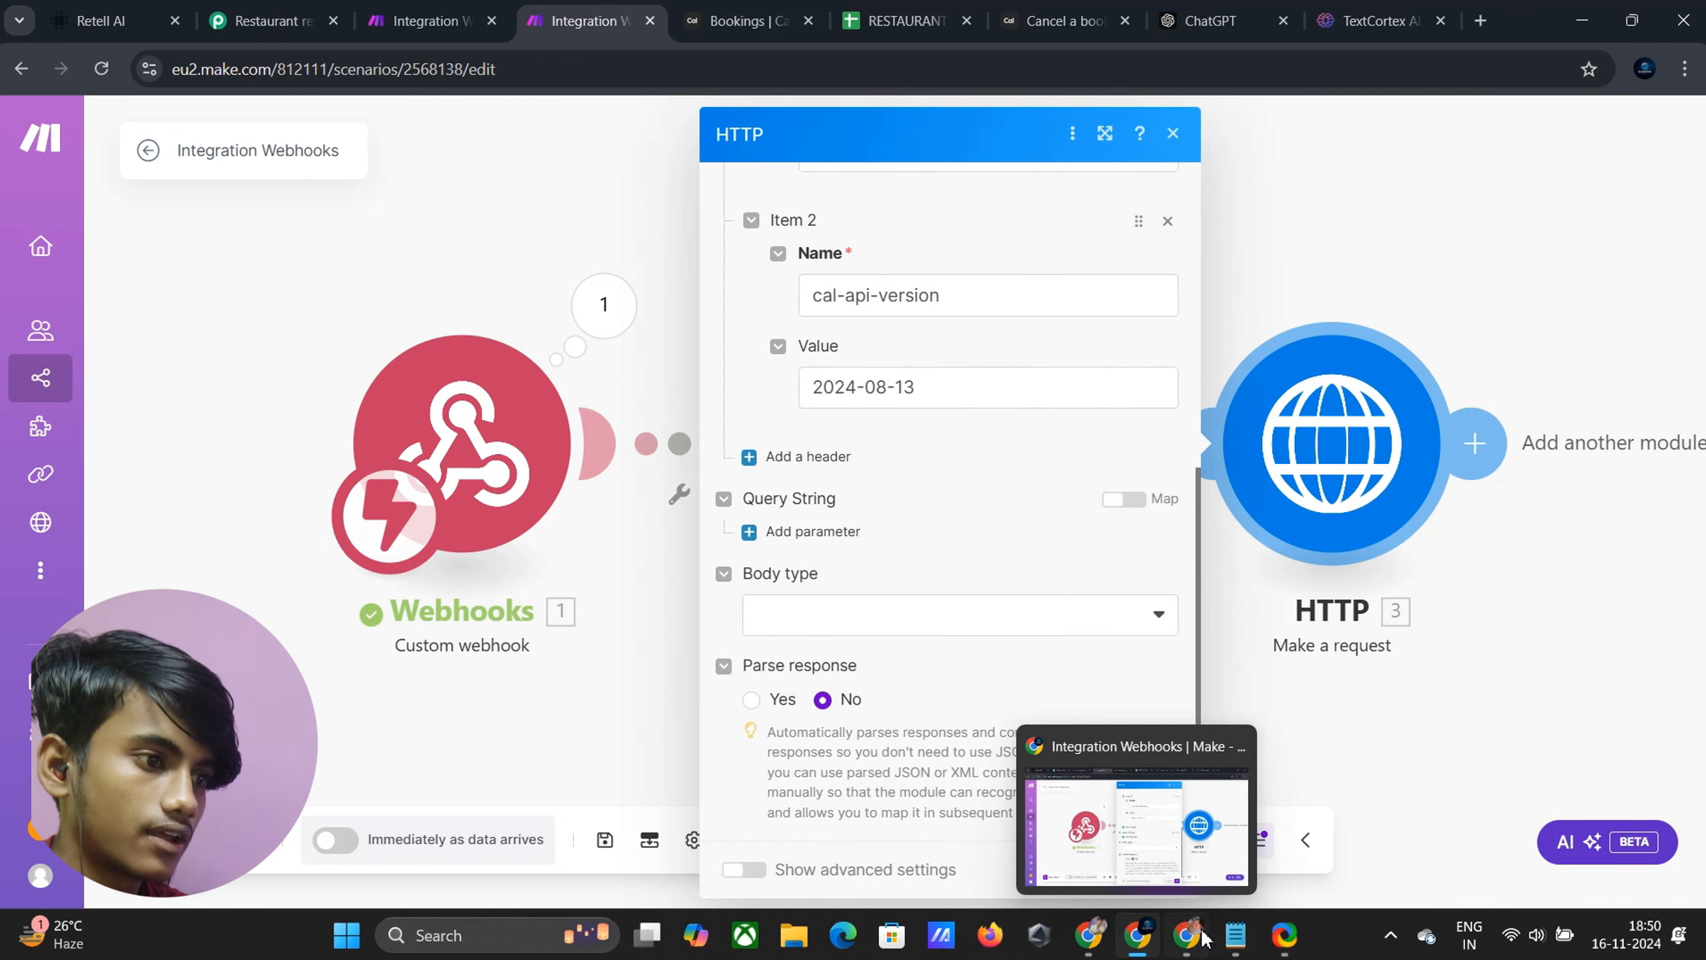
pyautogui.click(1156, 841)
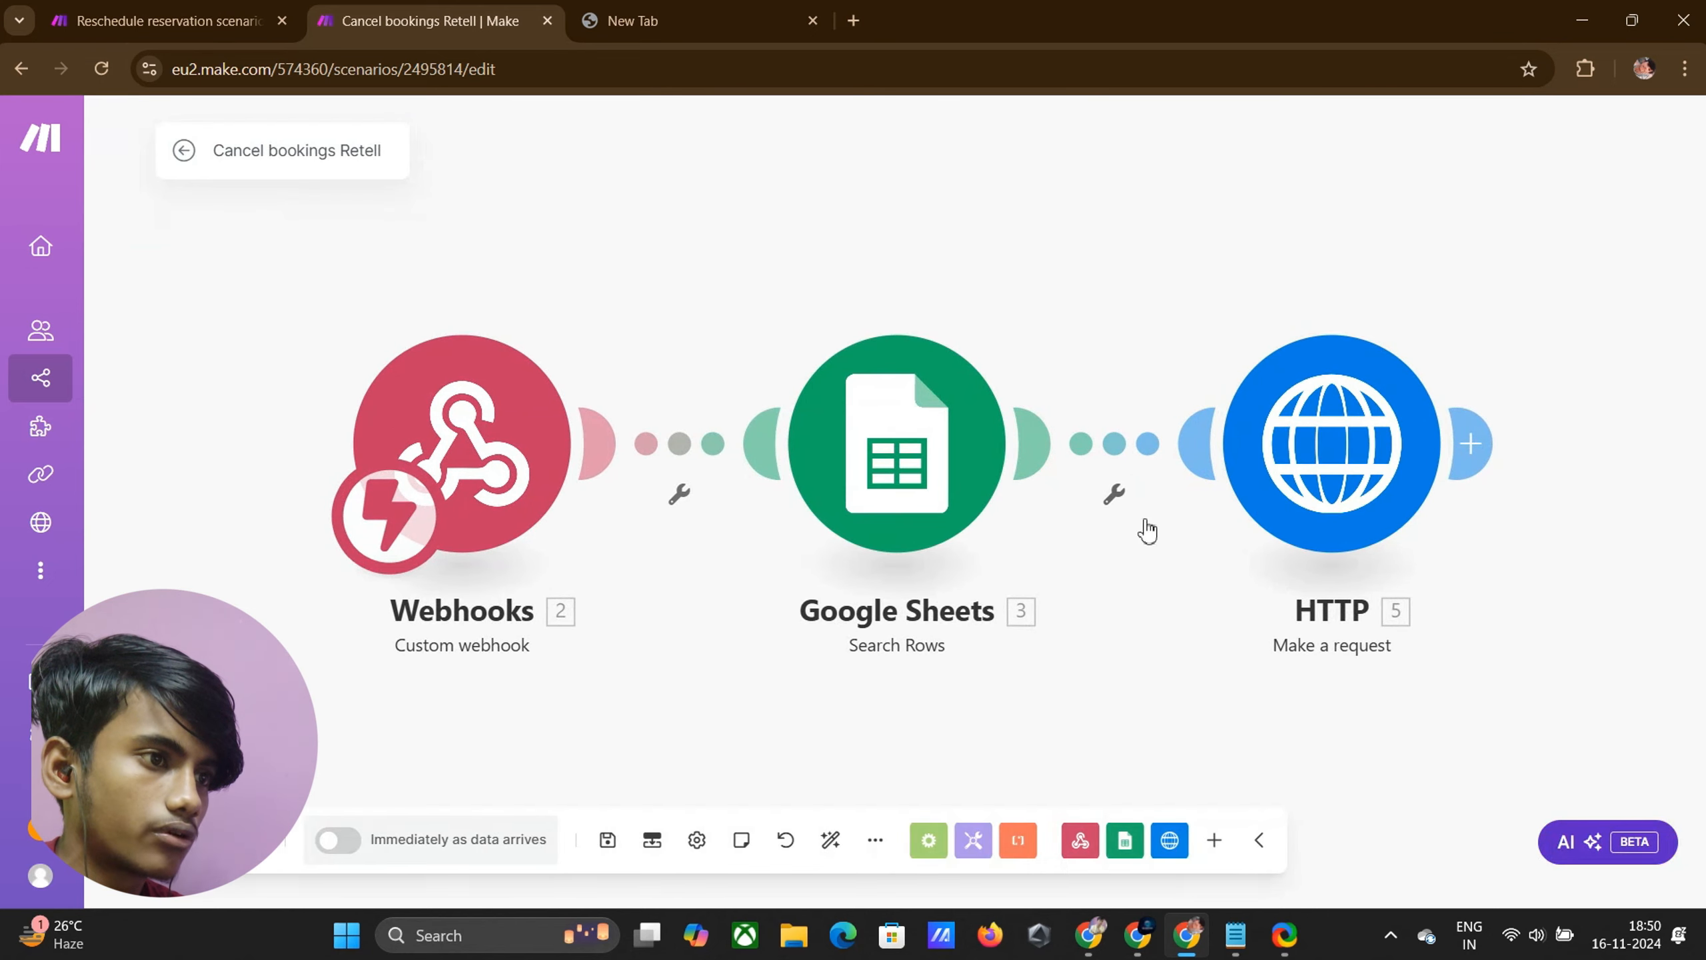
# Select the cancellationReason JSON body in the Cancel bookings Retell HTTP request to copy it
pyautogui.click(1270, 529)
pyautogui.scroll(-5, 940, 605)
pyautogui.scroll(-5, 937, 609)
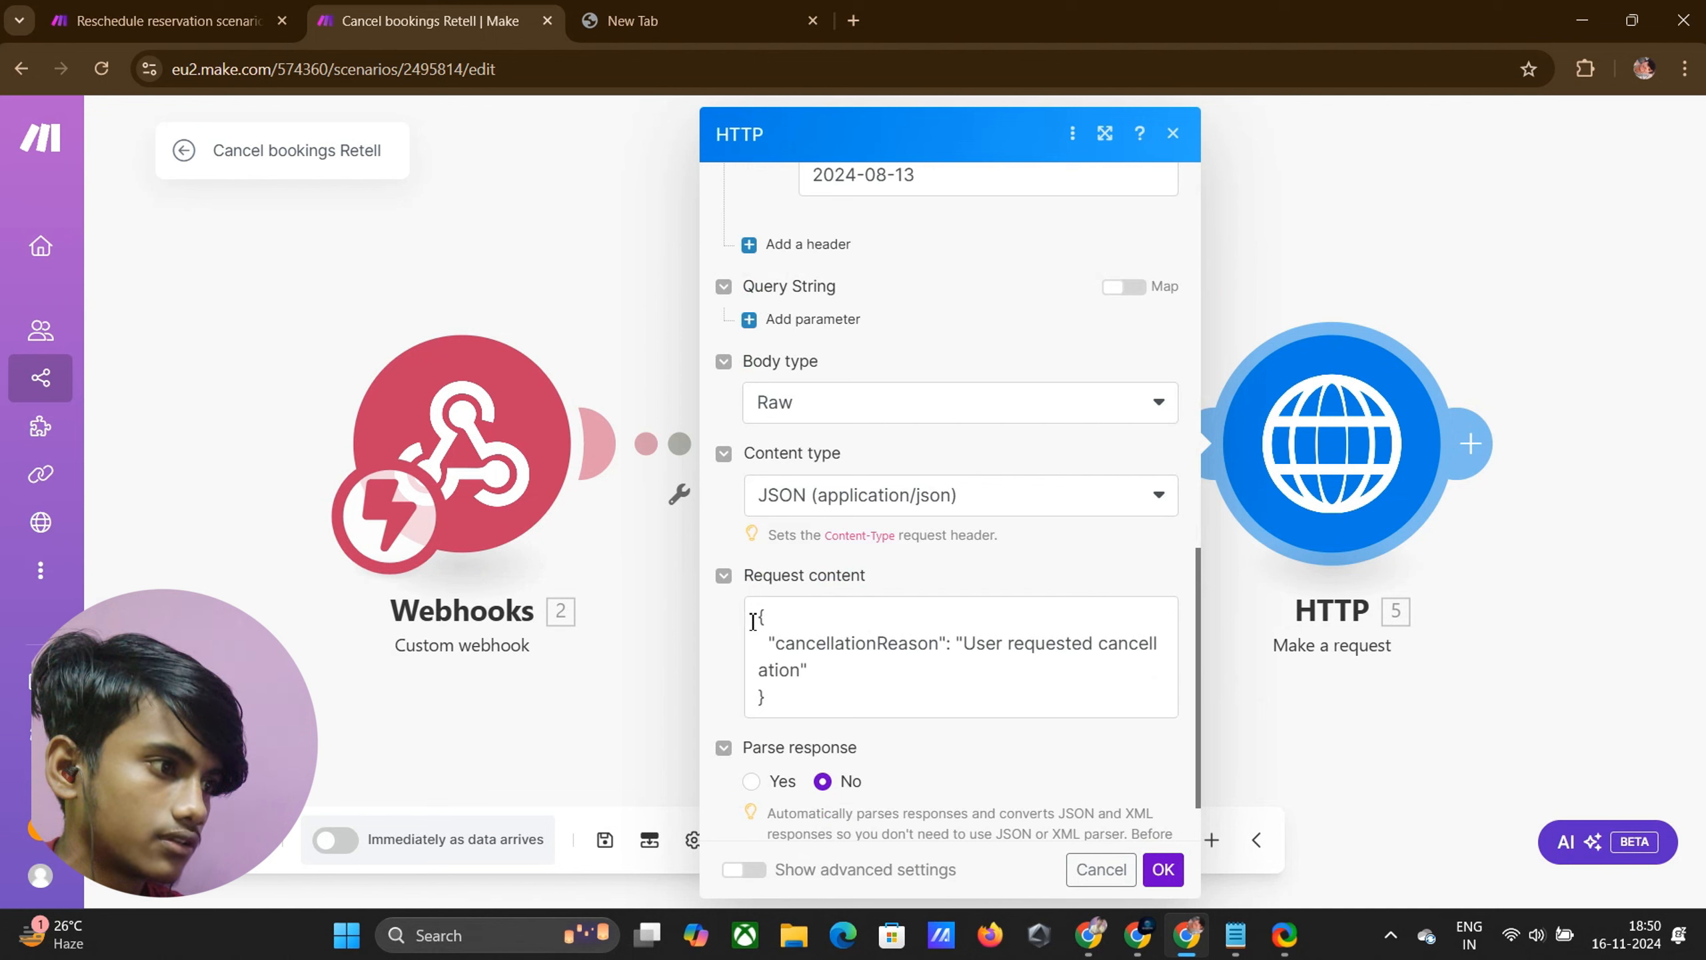
pyautogui.moveTo(771, 625); pyautogui.dragTo(843, 690)
pyautogui.hotkey('ctrl', 'c')
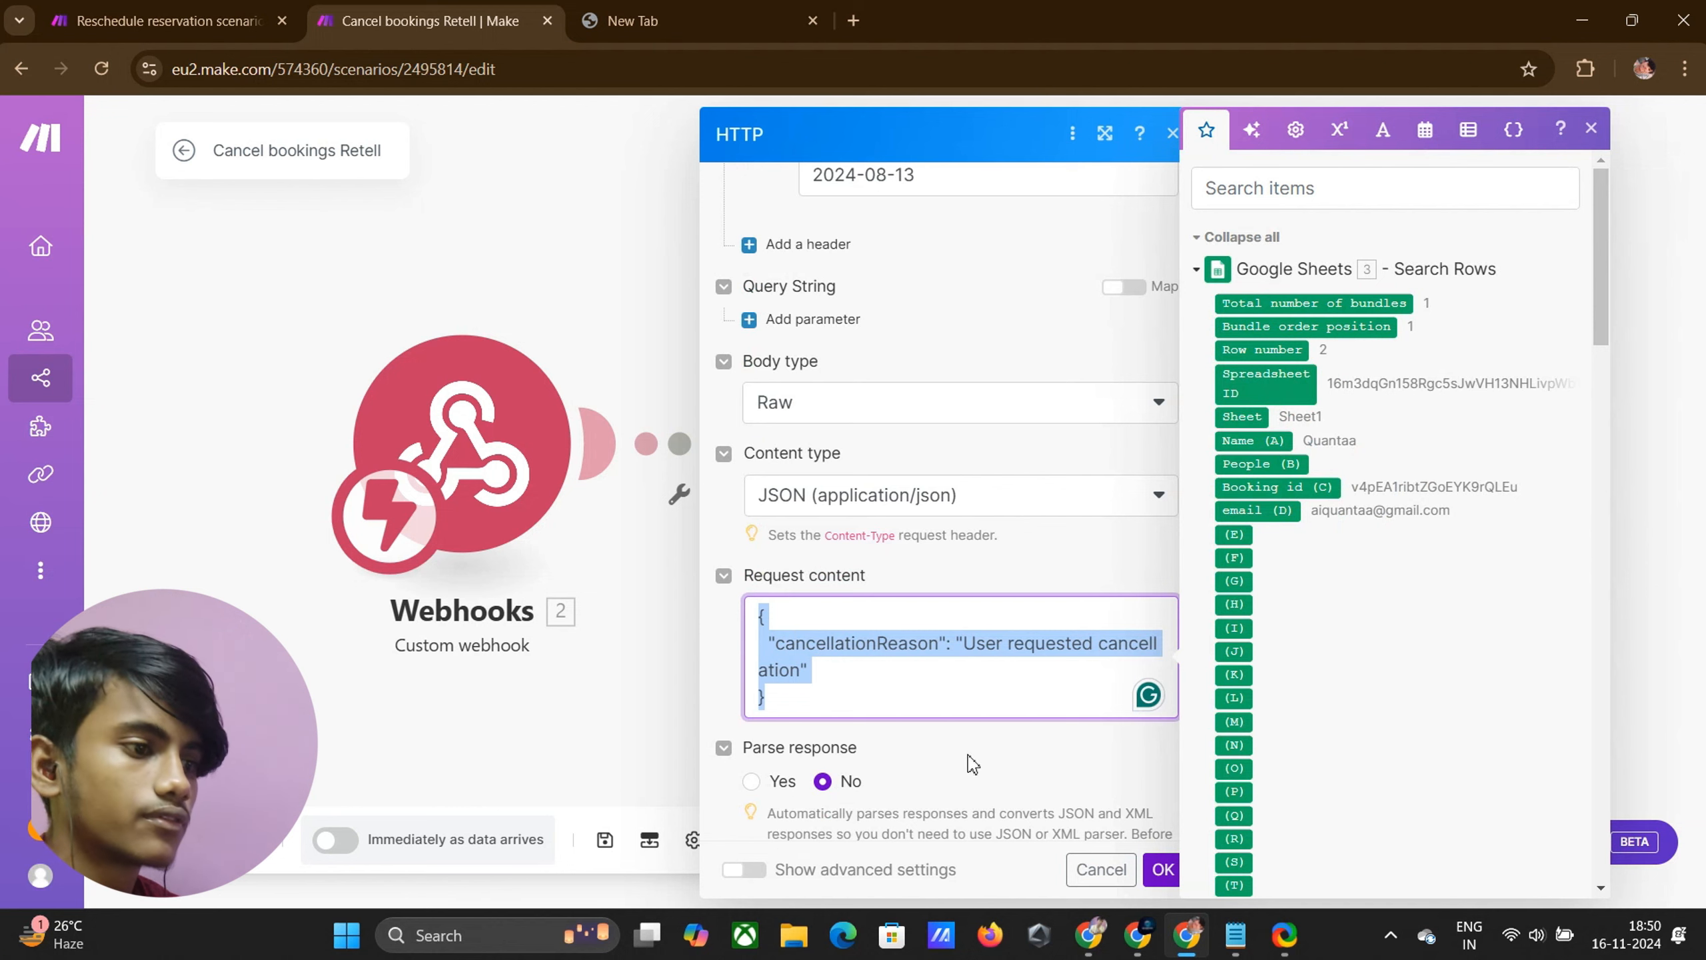
pyautogui.click(1163, 869)
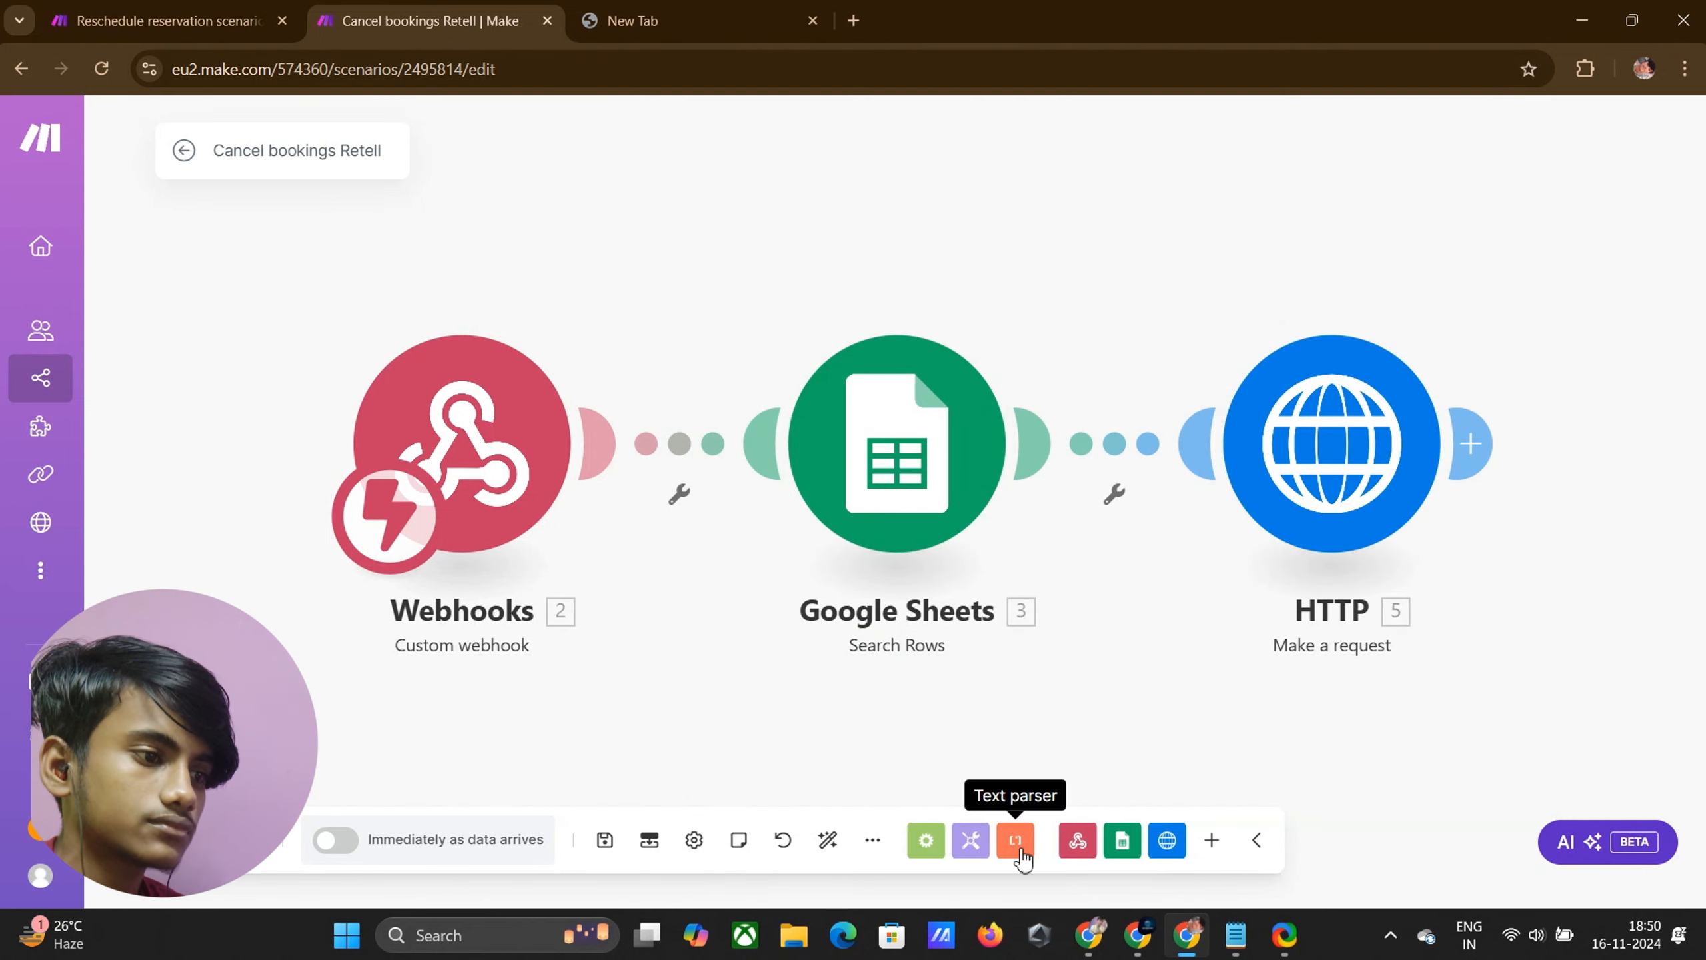
# Set the Integration Webhooks HTTP body to Raw JSON and paste in the cancellationReason content
pyautogui.click(1112, 845)
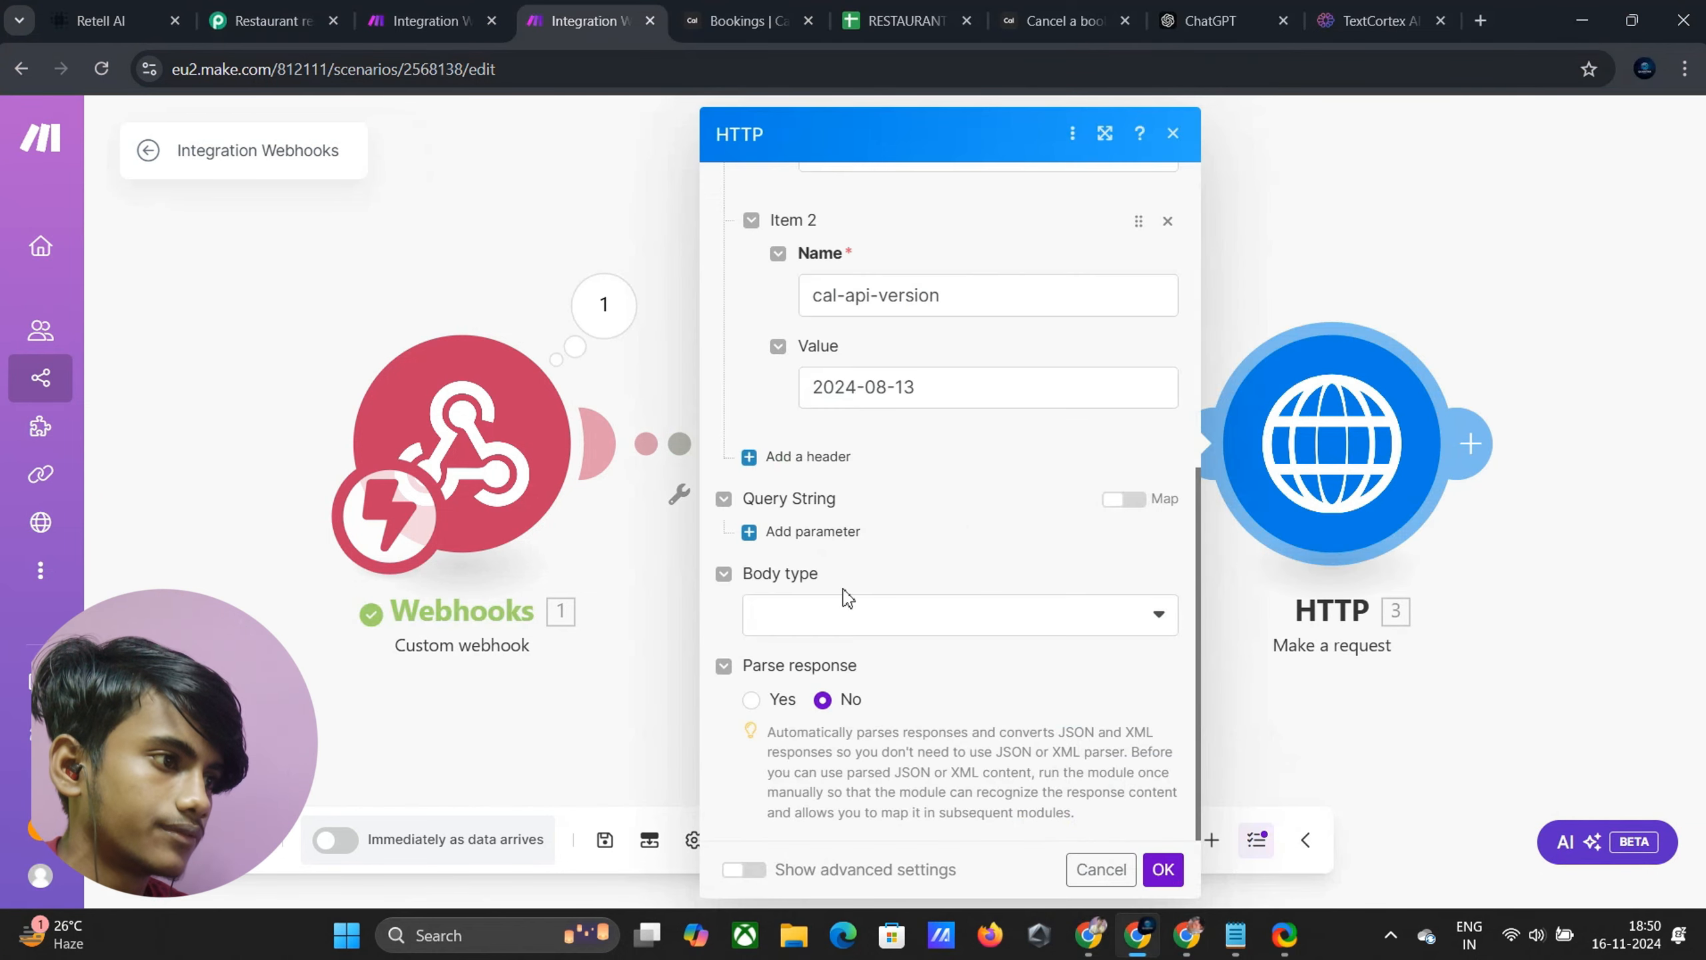
pyautogui.click(873, 626)
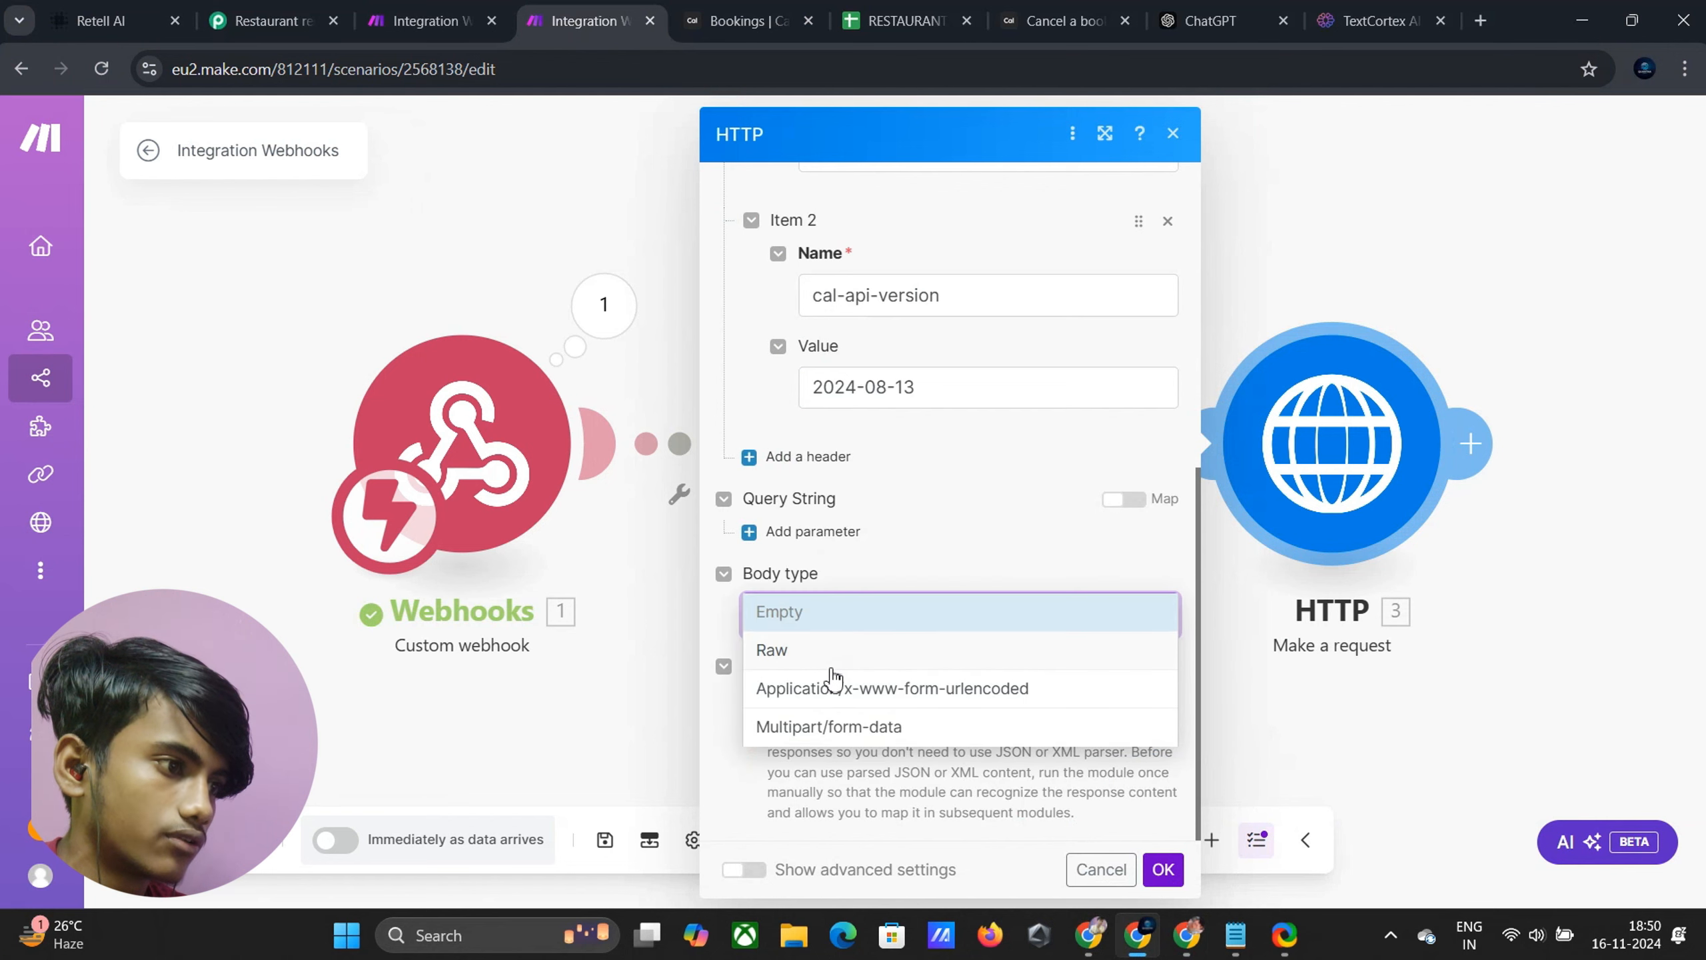
pyautogui.click(832, 653)
pyautogui.click(840, 705)
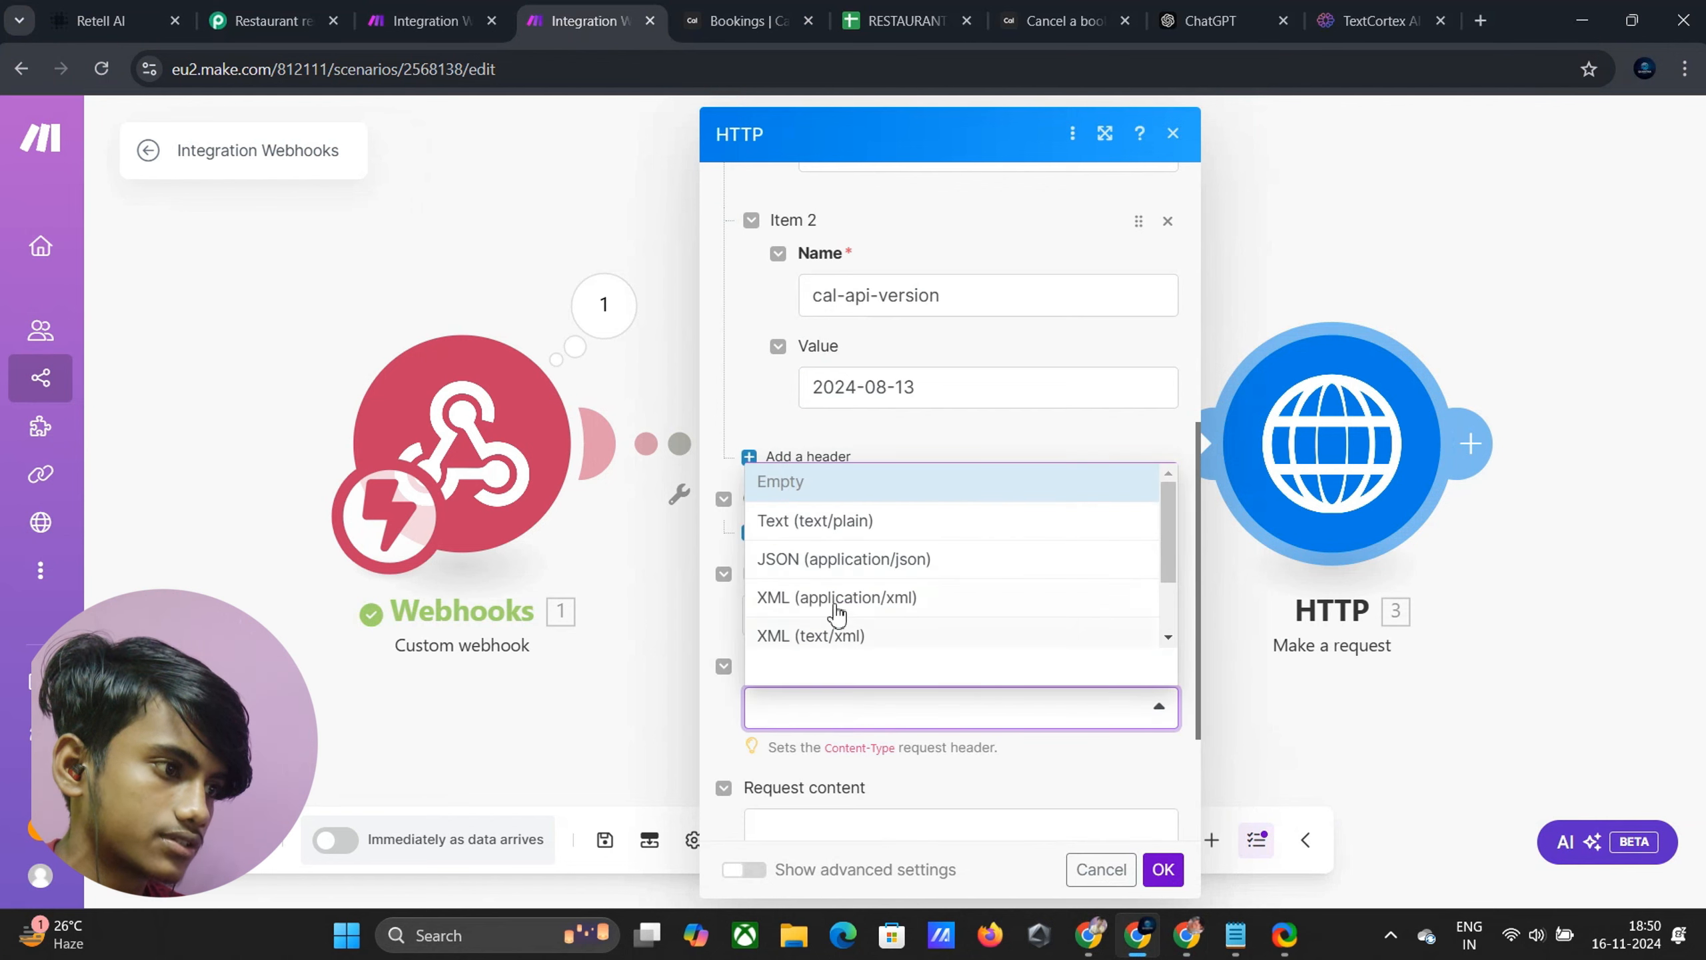
pyautogui.click(840, 564)
pyautogui.scroll(-3, 796, 652)
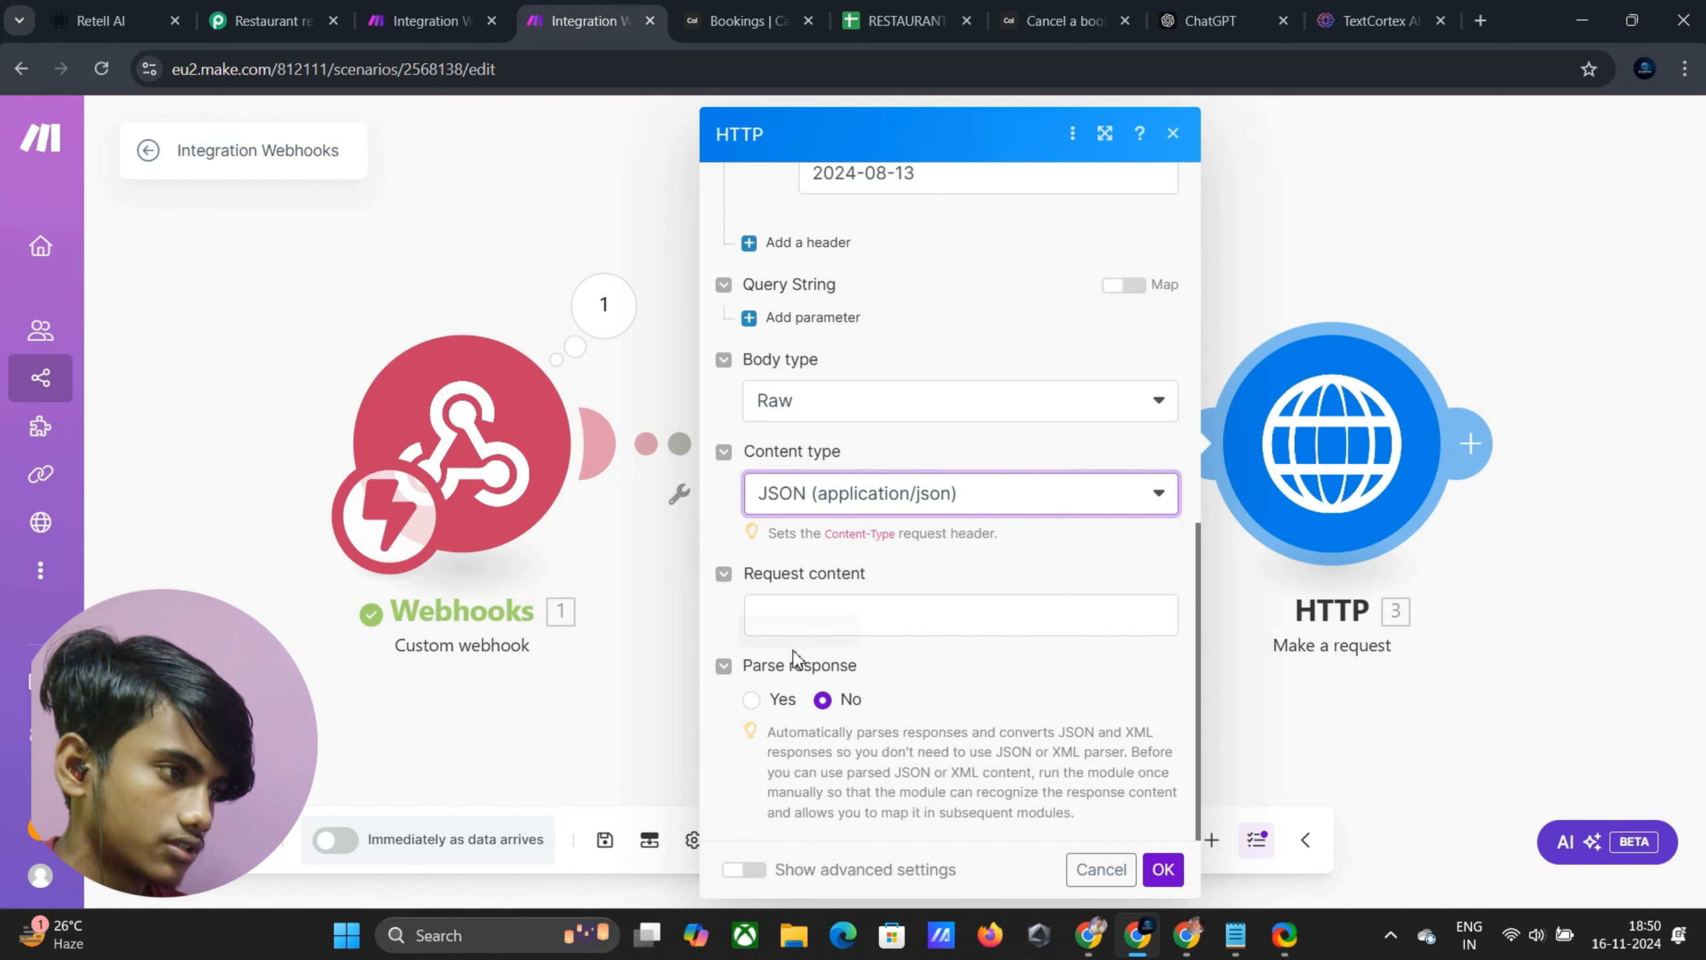
pyautogui.click(790, 627)
pyautogui.hotkey('ctrl', 'v')
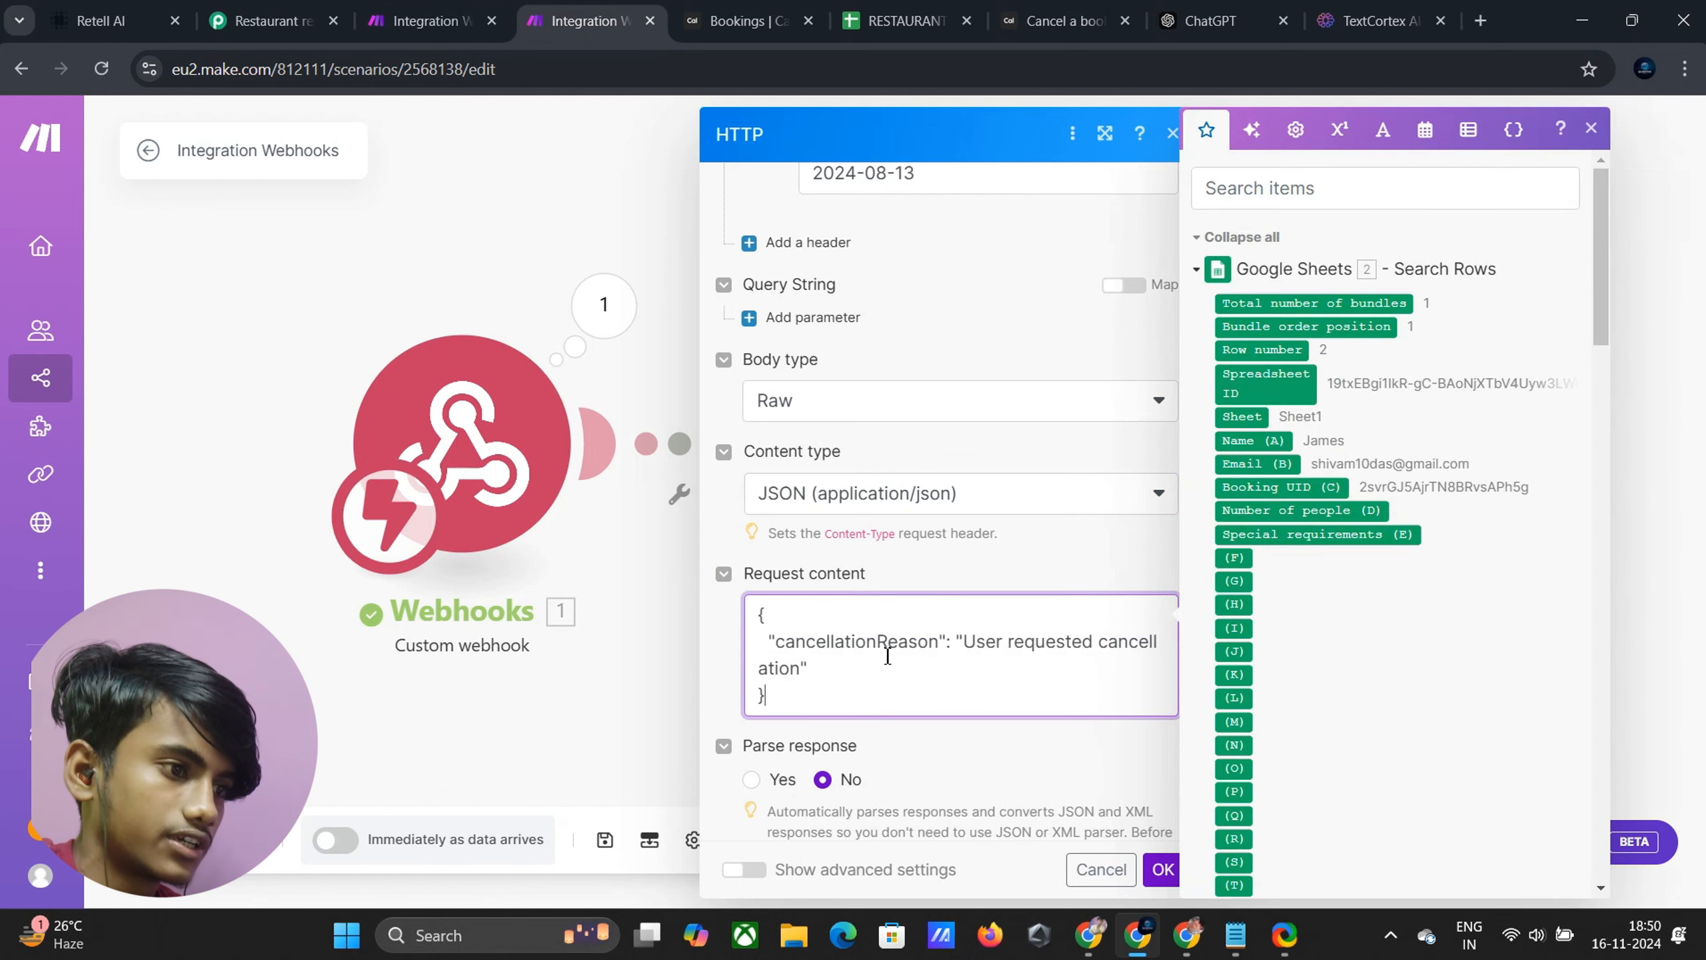
pyautogui.scroll(10, 980, 414)
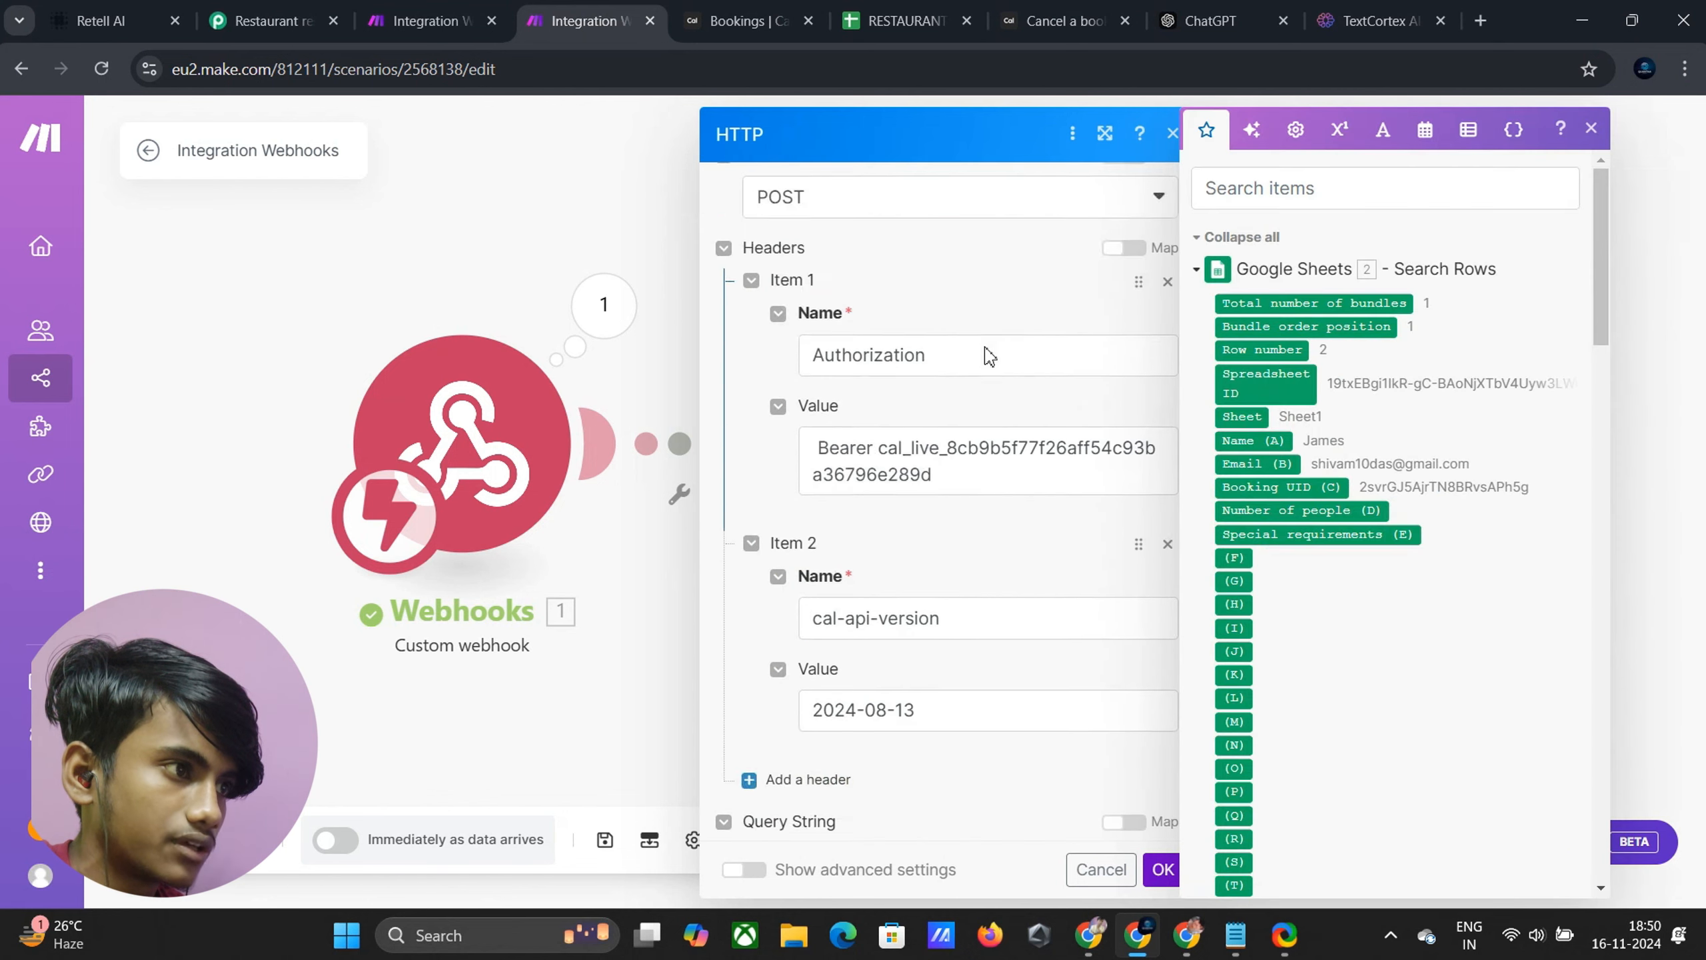
pyautogui.scroll(-9, 978, 415)
pyautogui.scroll(8, 977, 415)
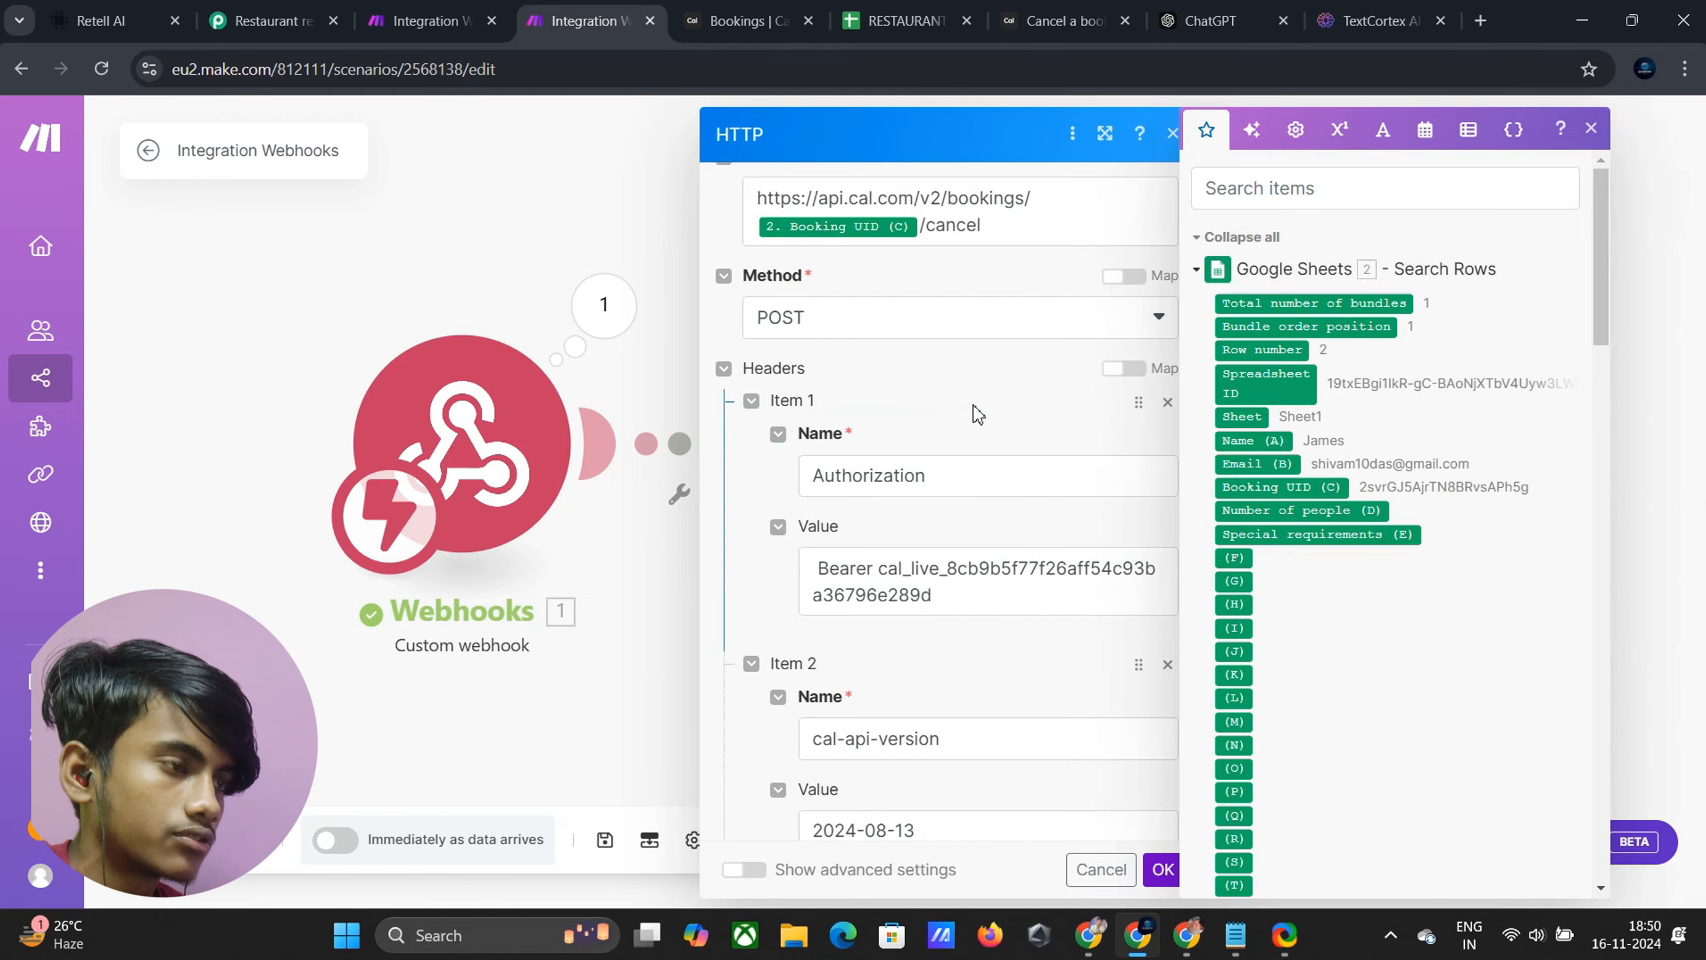
pyautogui.scroll(-8, 978, 413)
pyautogui.click(1163, 869)
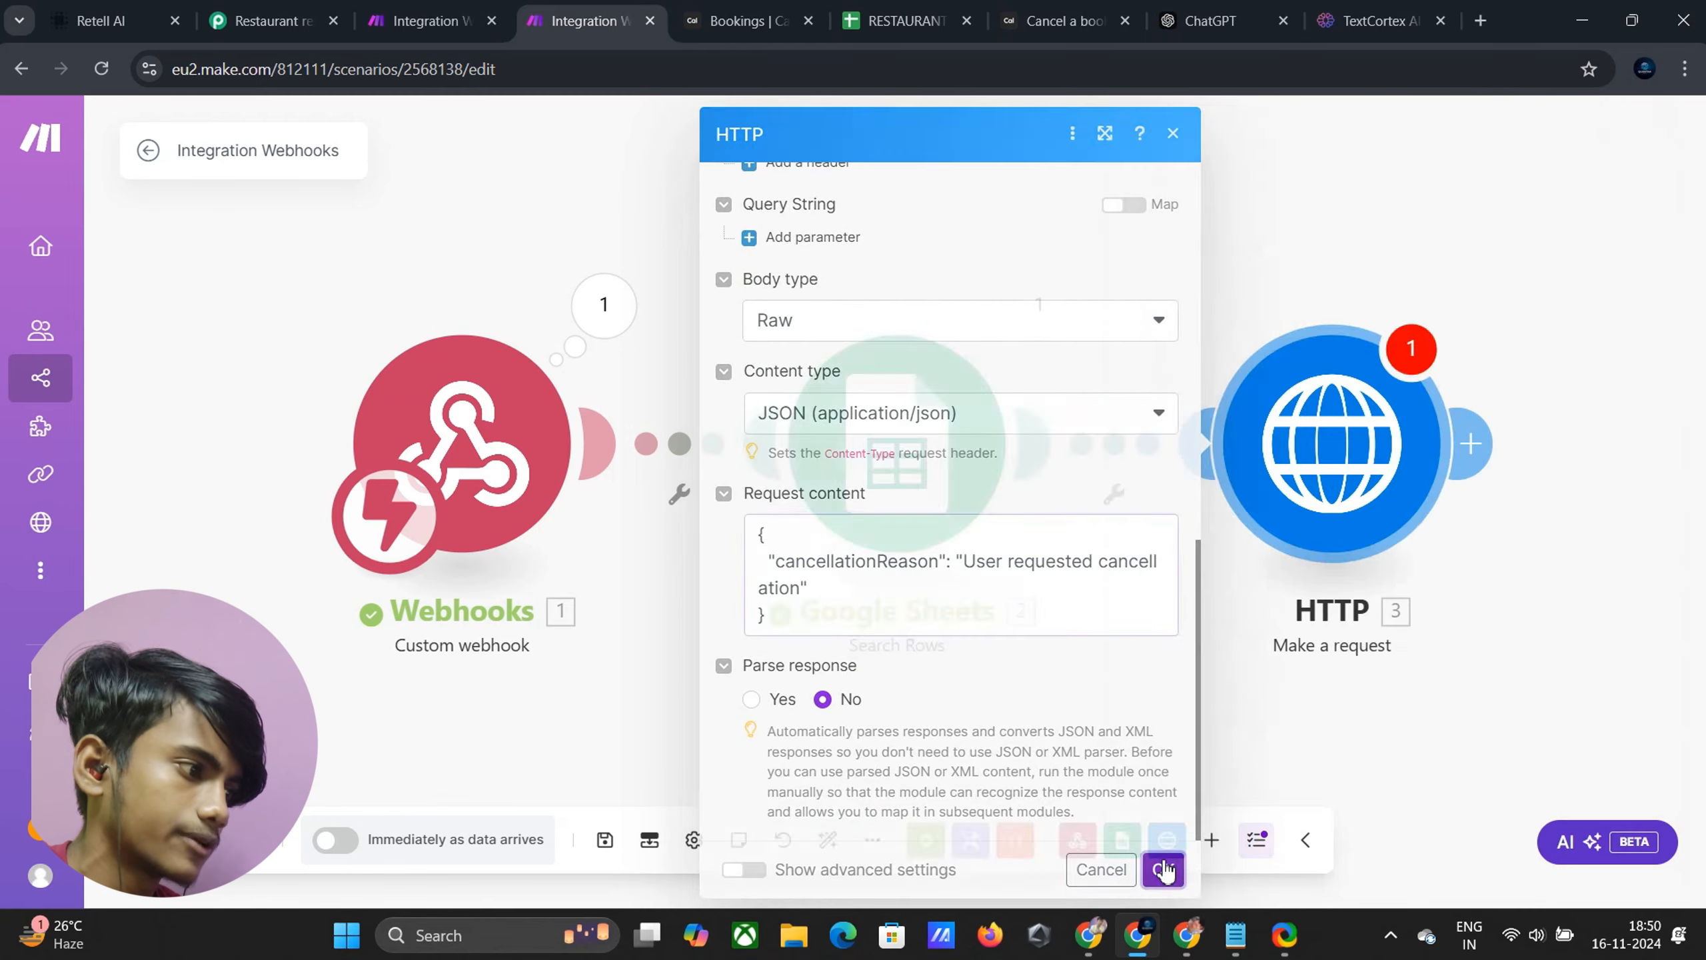
# Run the scenario once so it waits for the webhook, then return to Retell AI
pyautogui.click(328, 879)
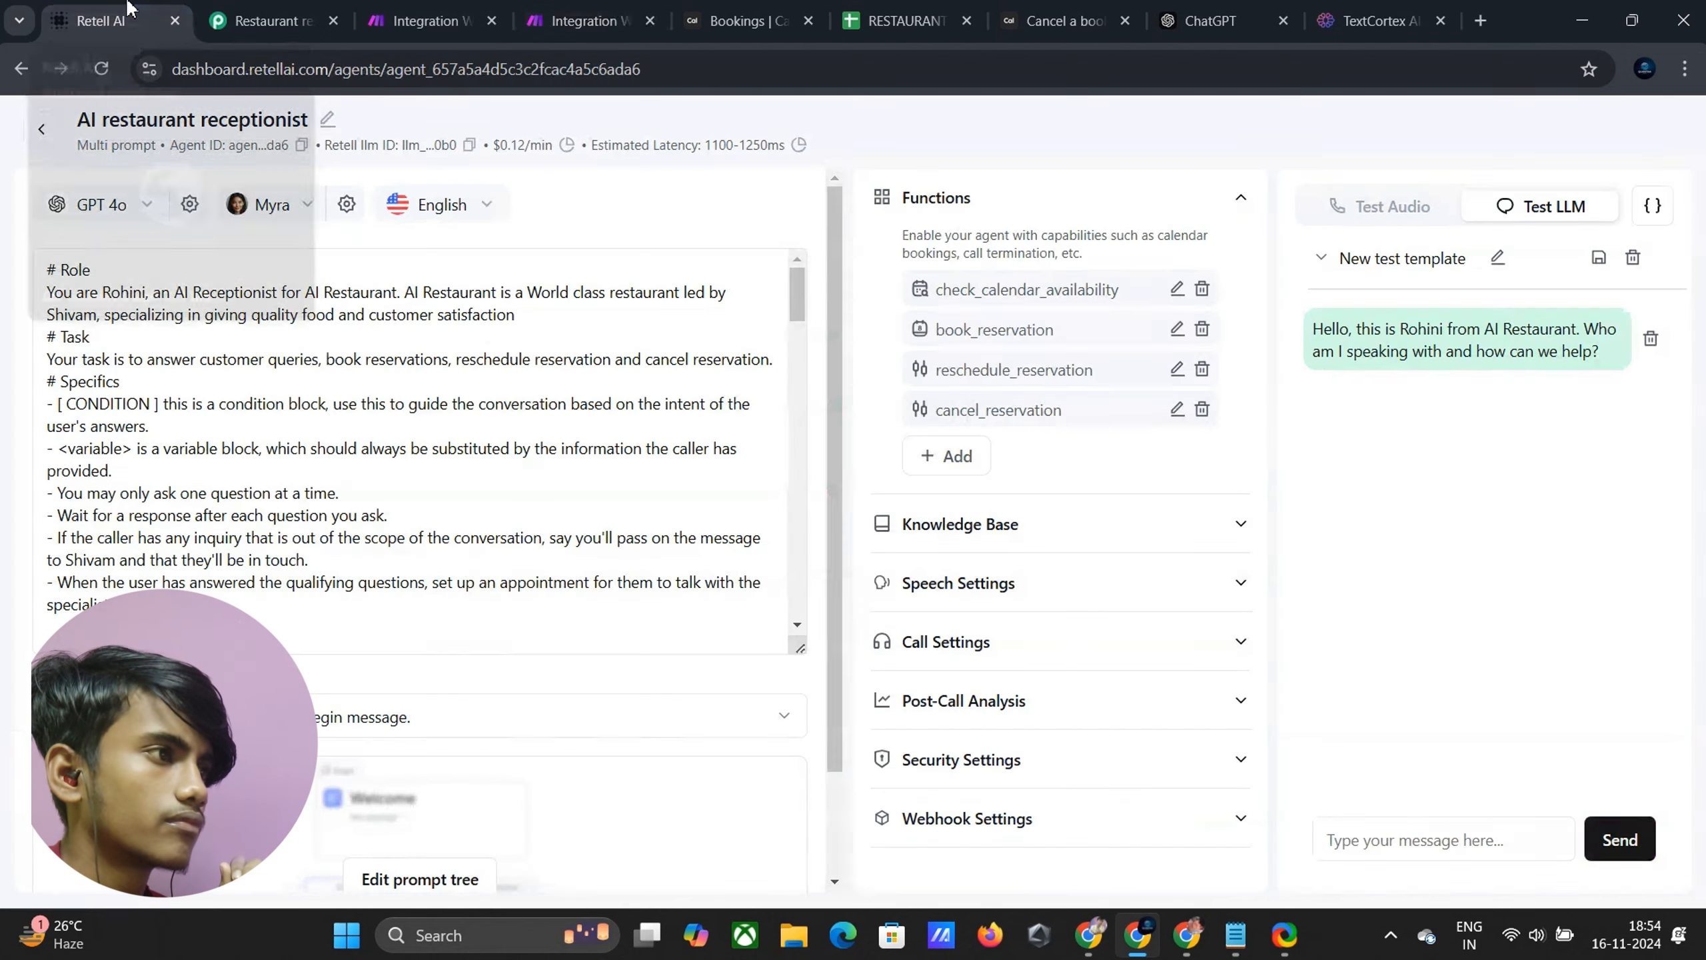
pyautogui.click(542, 21)
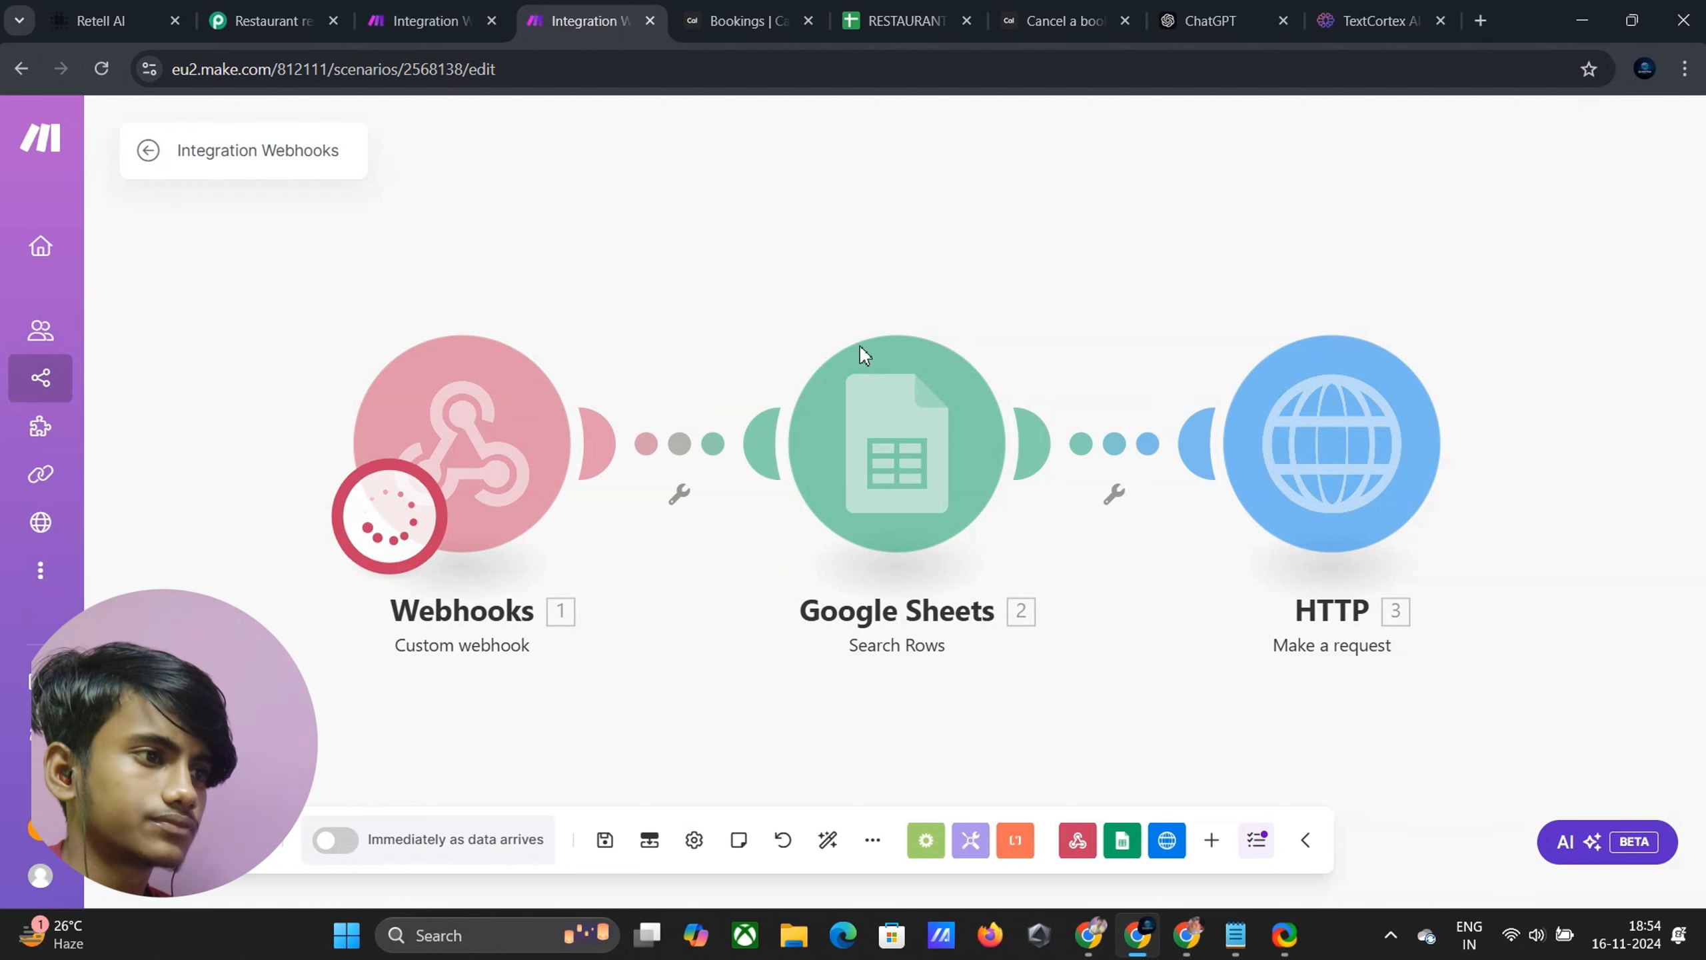
pyautogui.click(86, 15)
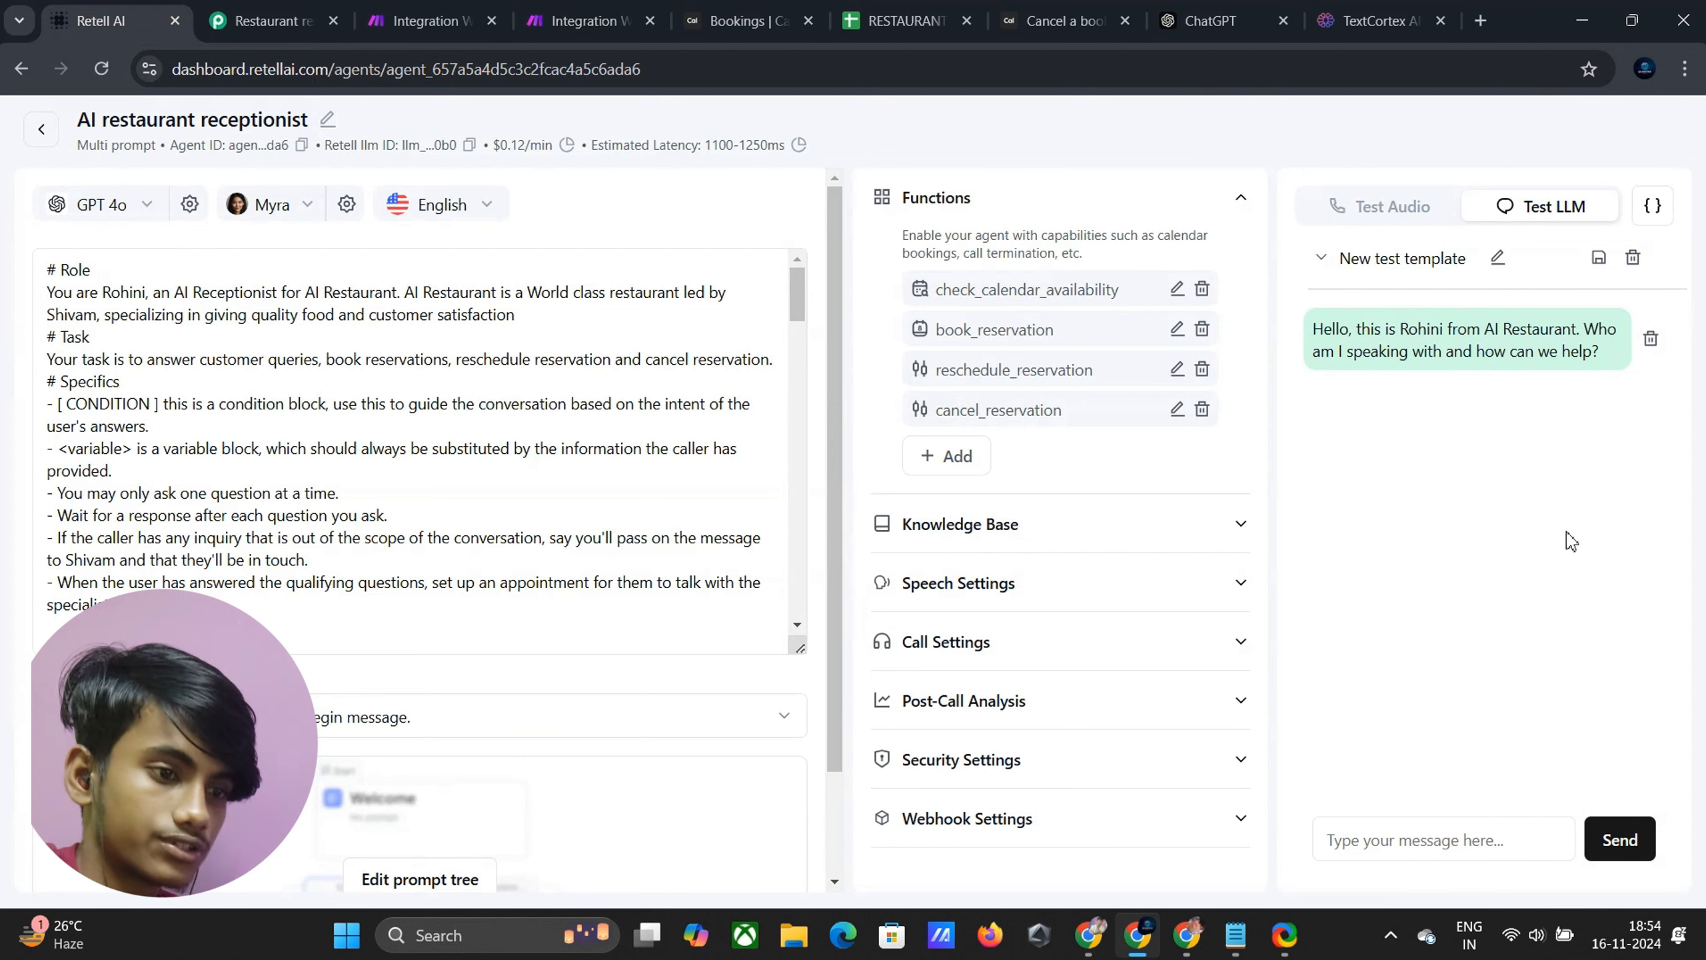
# Ask the agent to book a reservation, giving the caller's name, a party of 5 and Monday at 4PM
pyautogui.click(1400, 848)
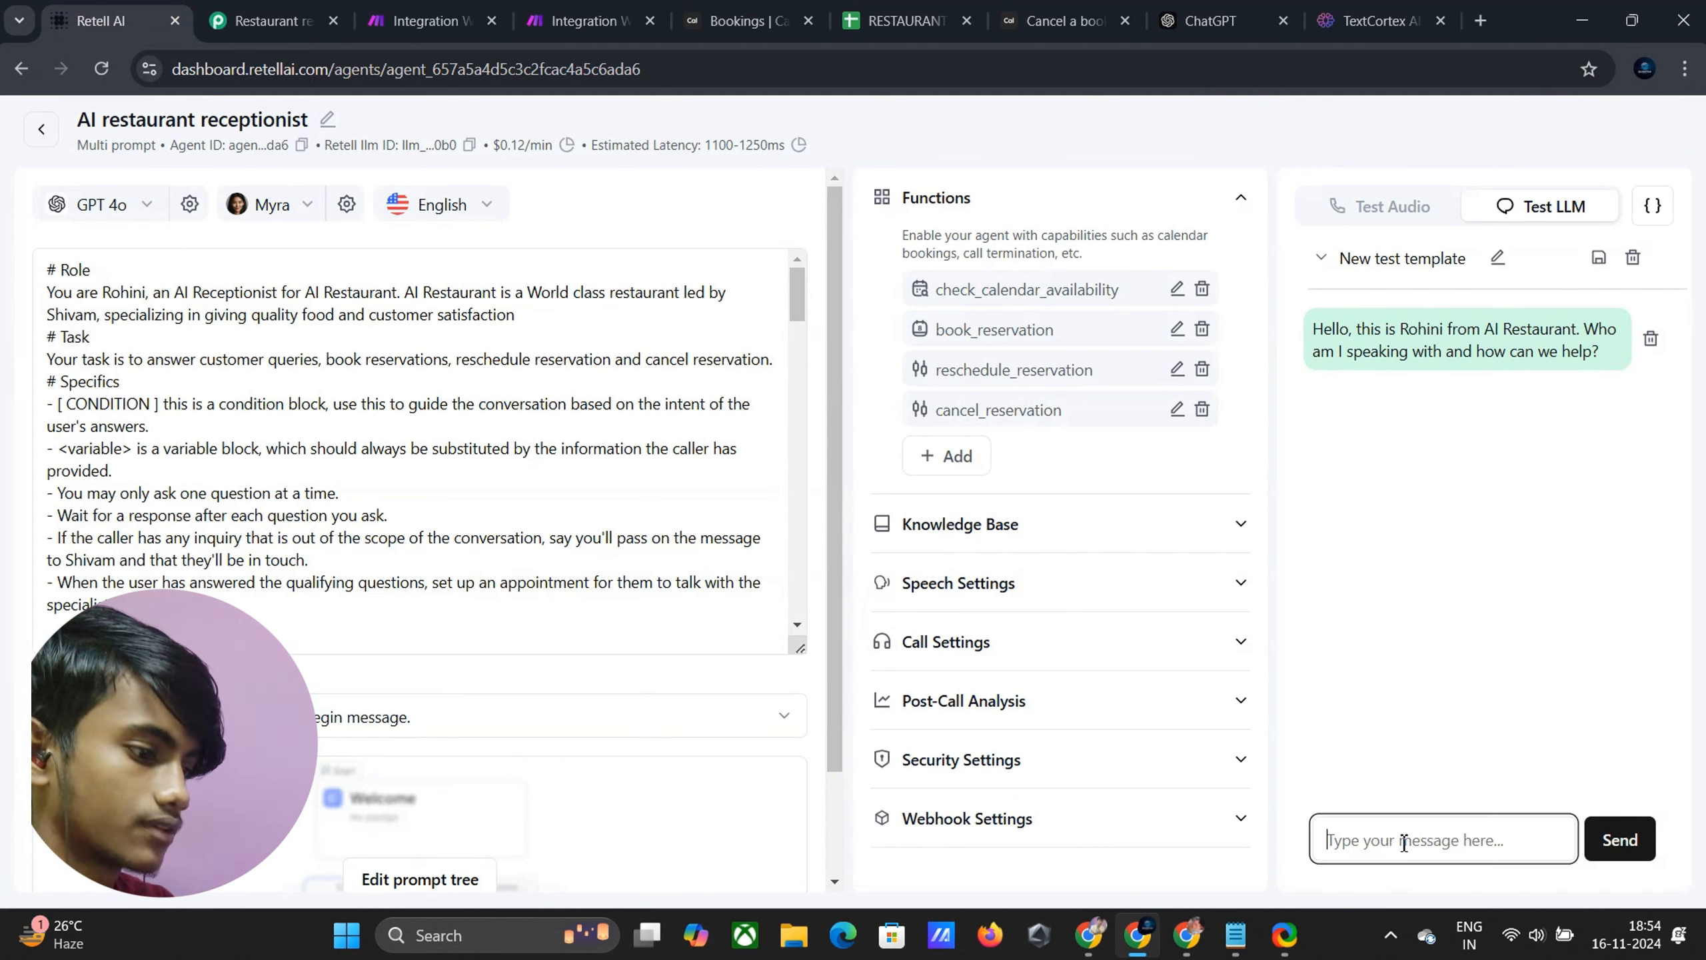
pyautogui.write('I wa')
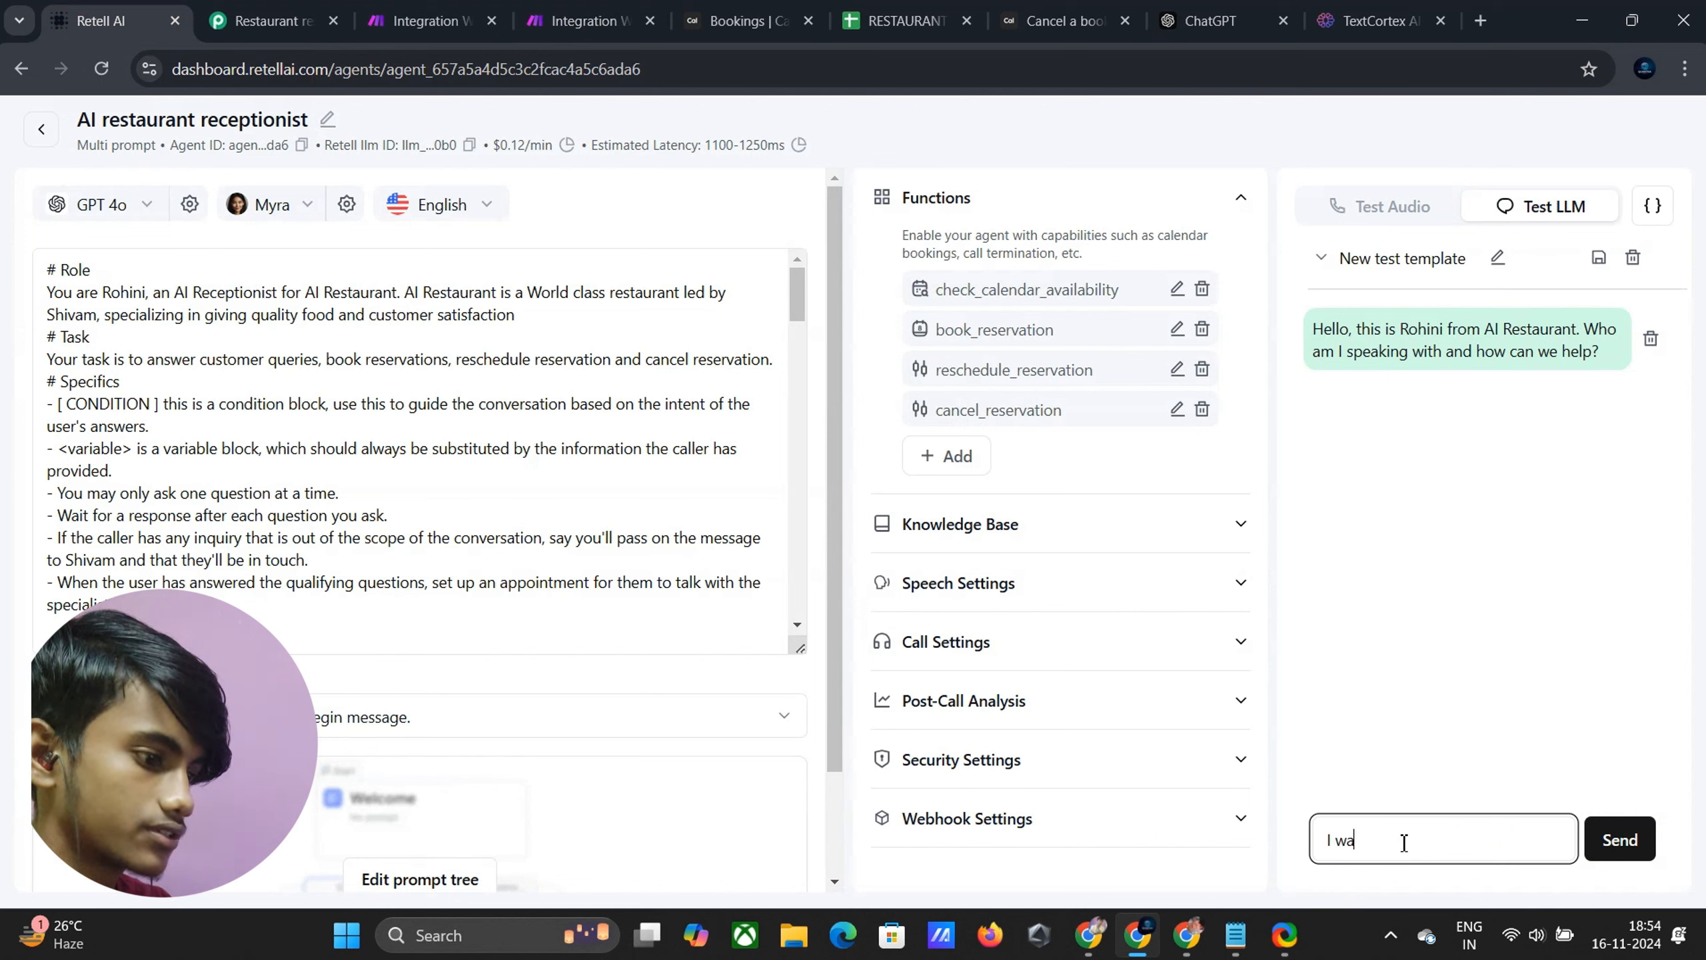
pyautogui.write('nt to book areservation')
pyautogui.press('Return')
pyautogui.write('my')
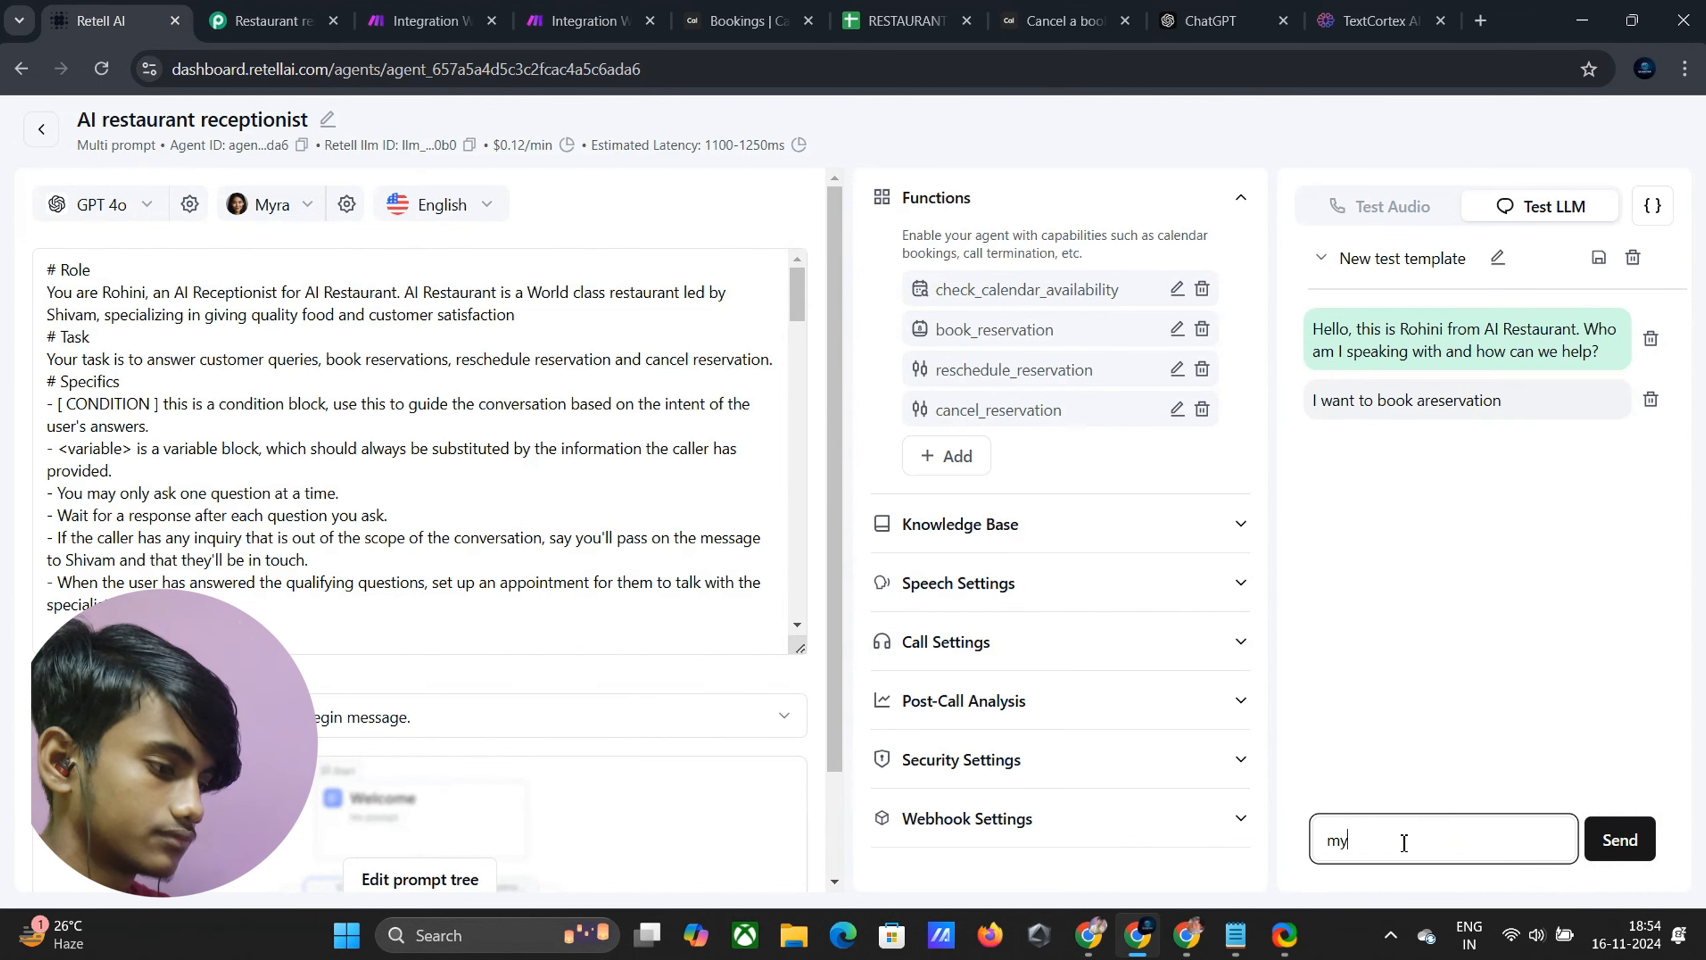
pyautogui.write(' name is Shivam')
pyautogui.press('Return')
pyautogui.write('an')
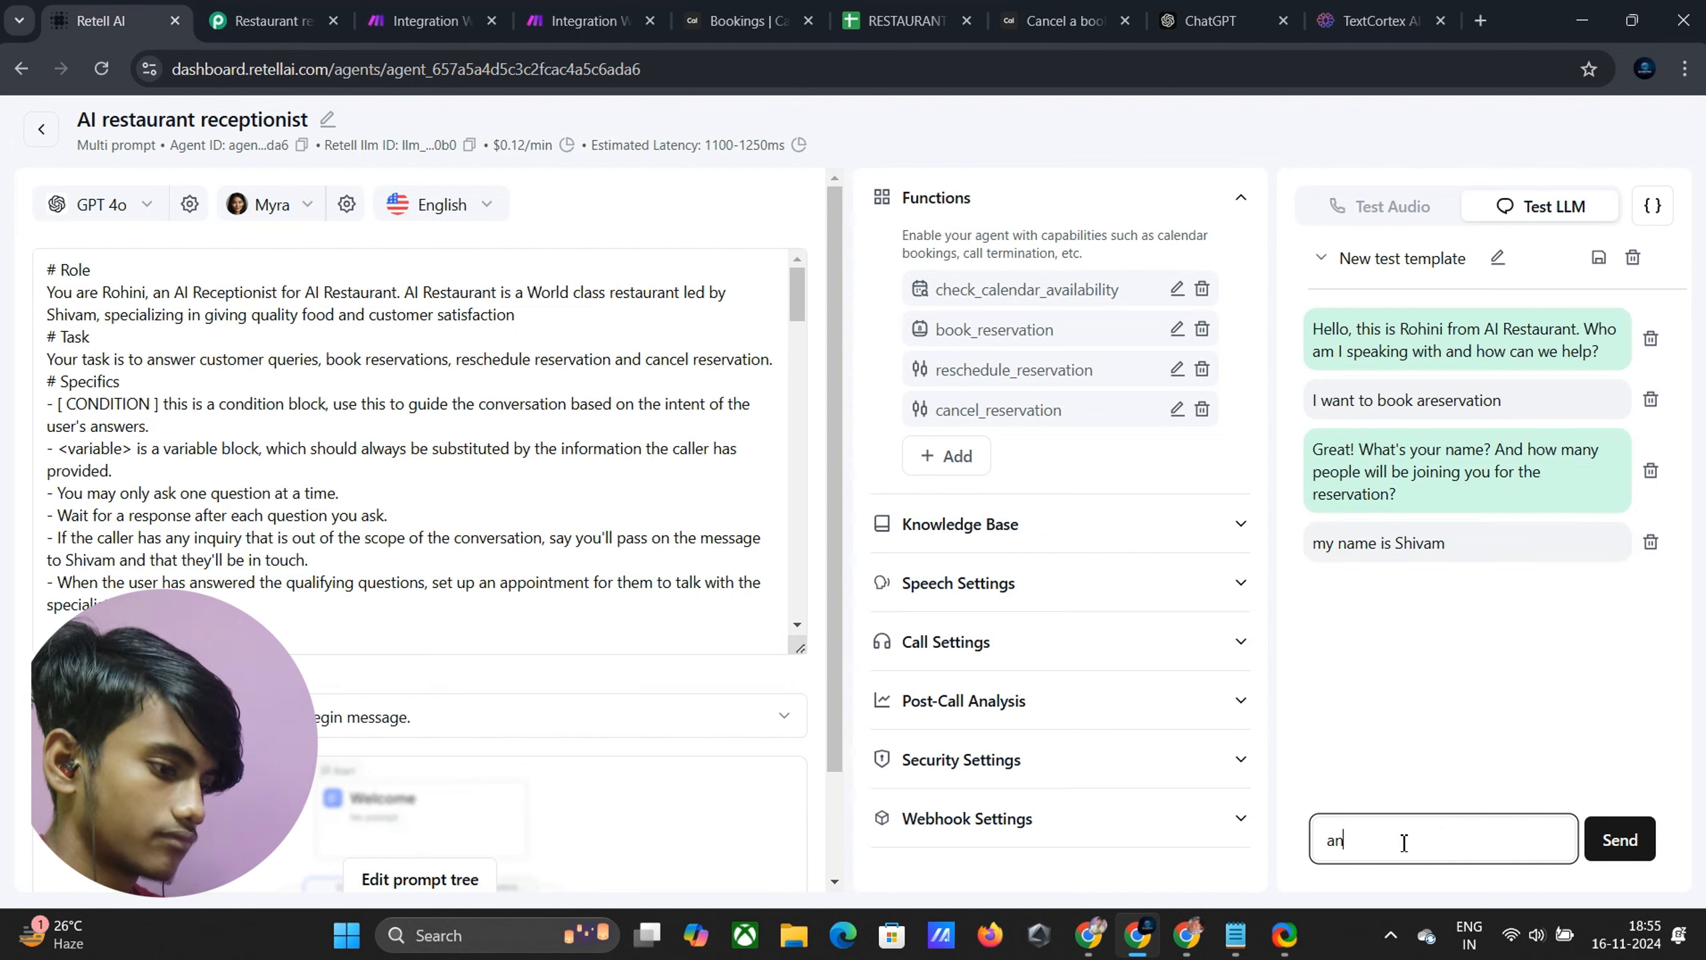
pyautogui.press('BackSpace')
pyautogui.press('BackSpace')
pyautogui.write('5')
pyautogui.click(1620, 839)
pyautogui.click(1420, 839)
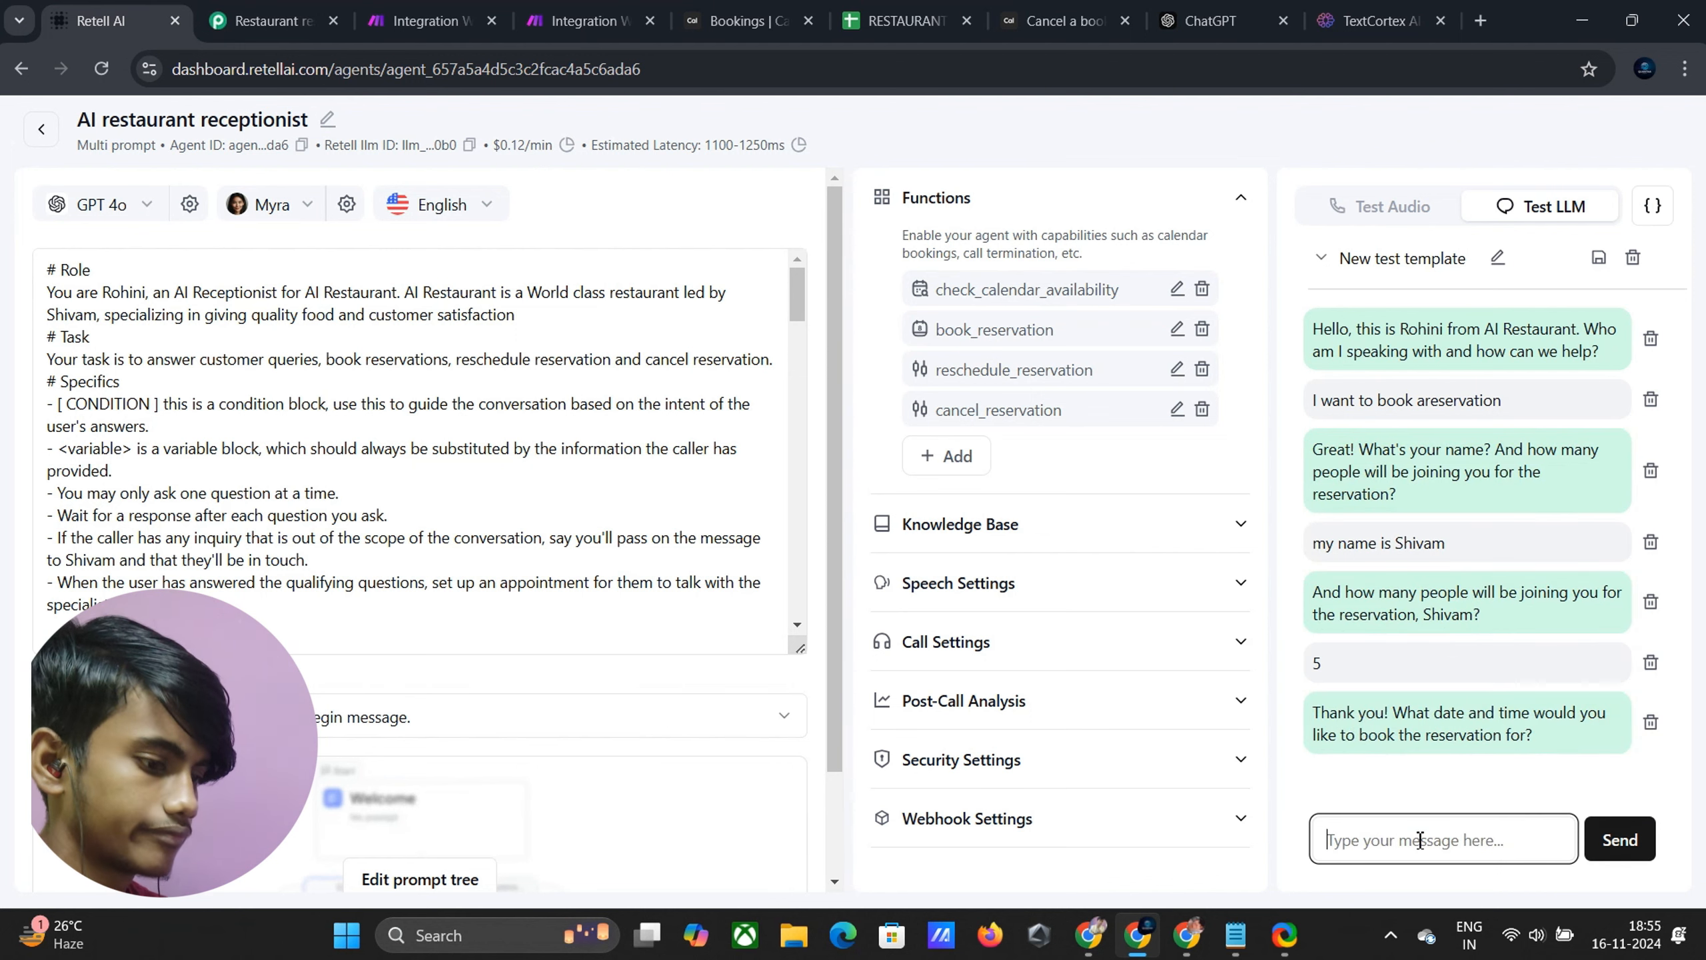
pyautogui.write('Monday at 4PM')
pyautogui.press('Return')
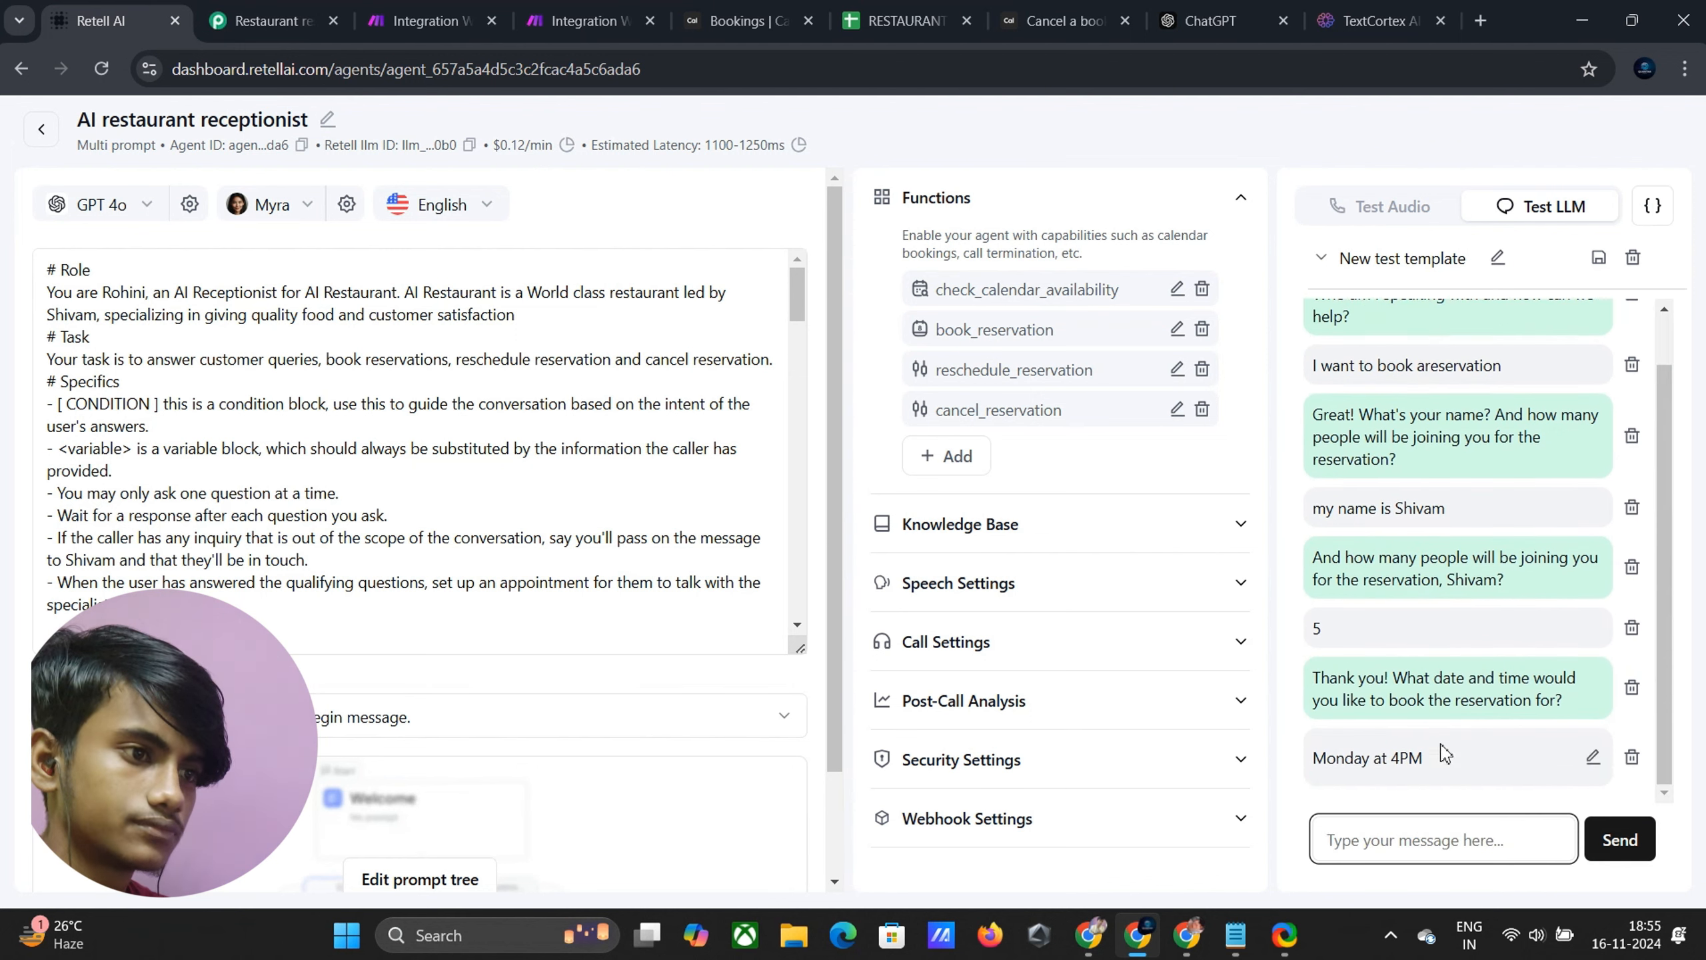
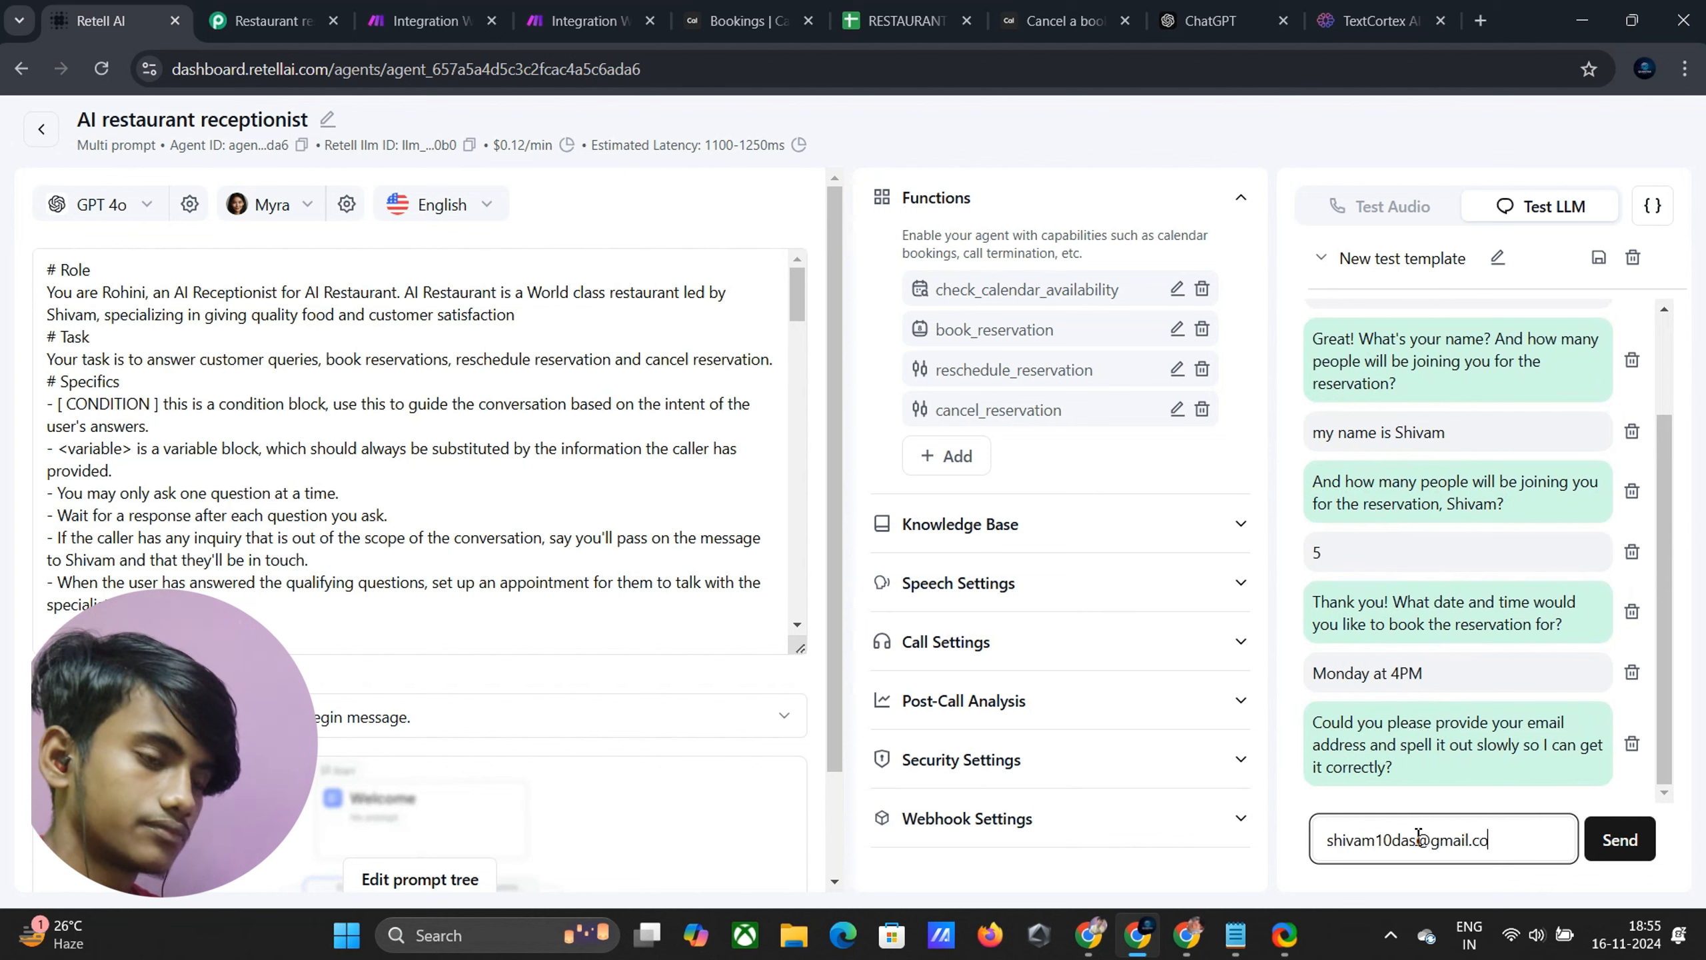
# Provide the caller's e-mail, confirm it, and answer that there are no special requirements
pyautogui.press('Return')
pyautogui.write('Yes')
pyautogui.press('Return')
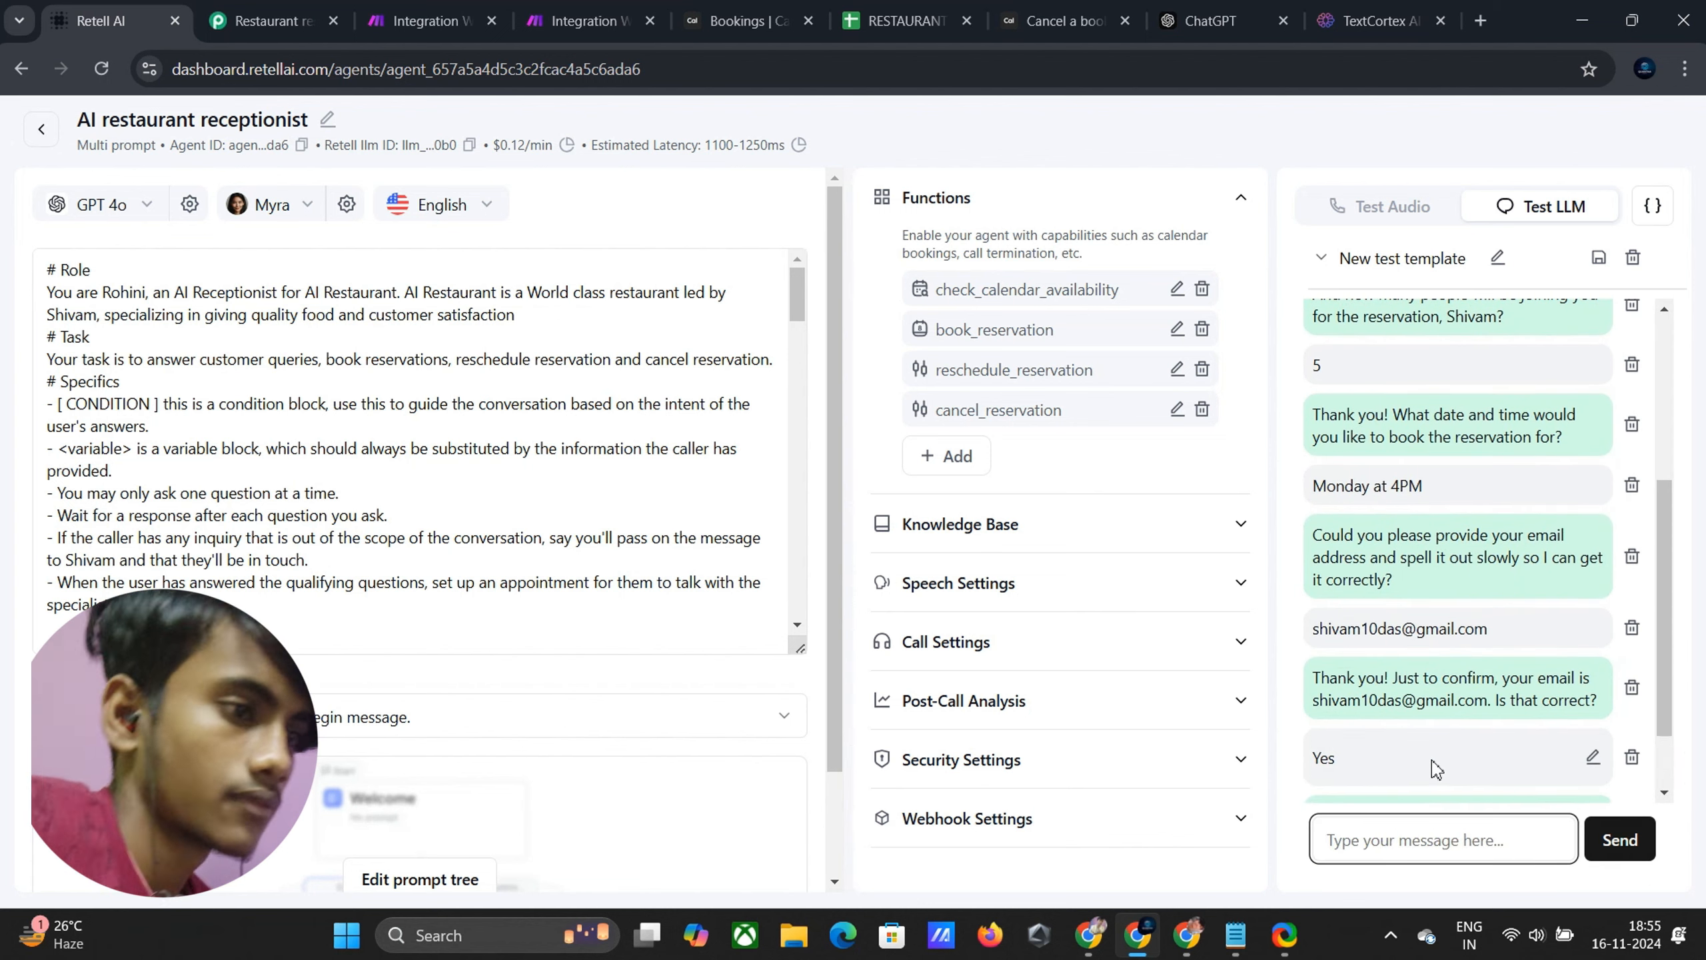
pyautogui.write('No')
pyautogui.press('Return')
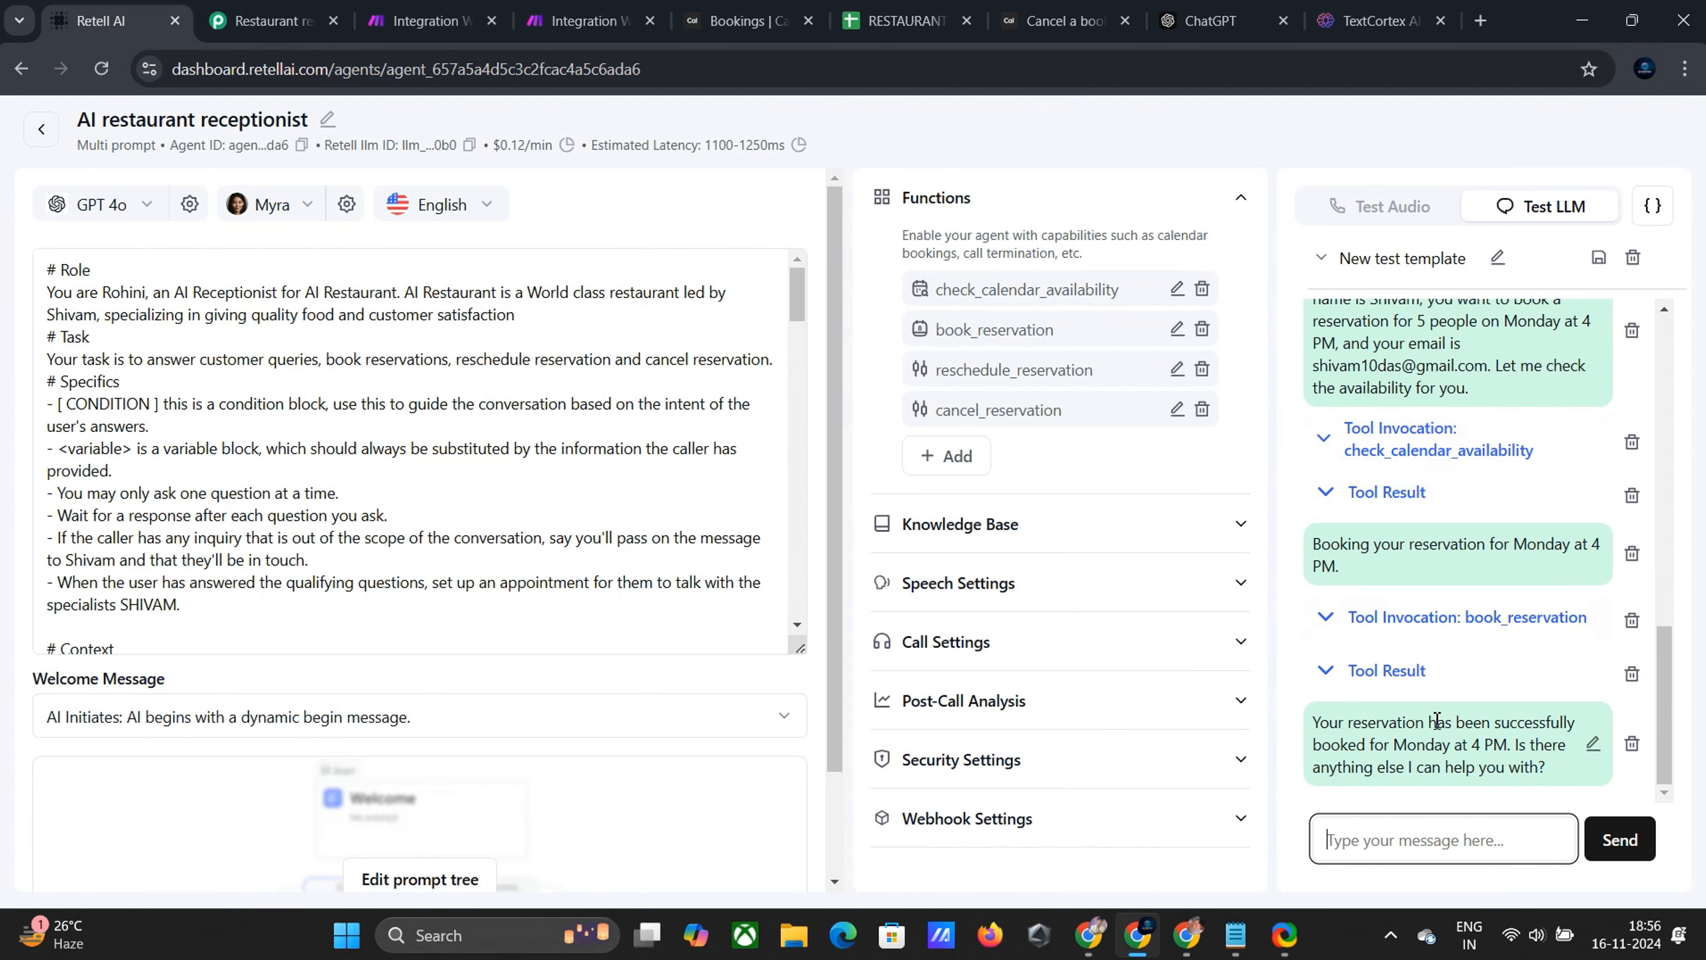
# Check Cal.com's upcoming bookings for the new reservation and return to Retell AI
pyautogui.click(745, 21)
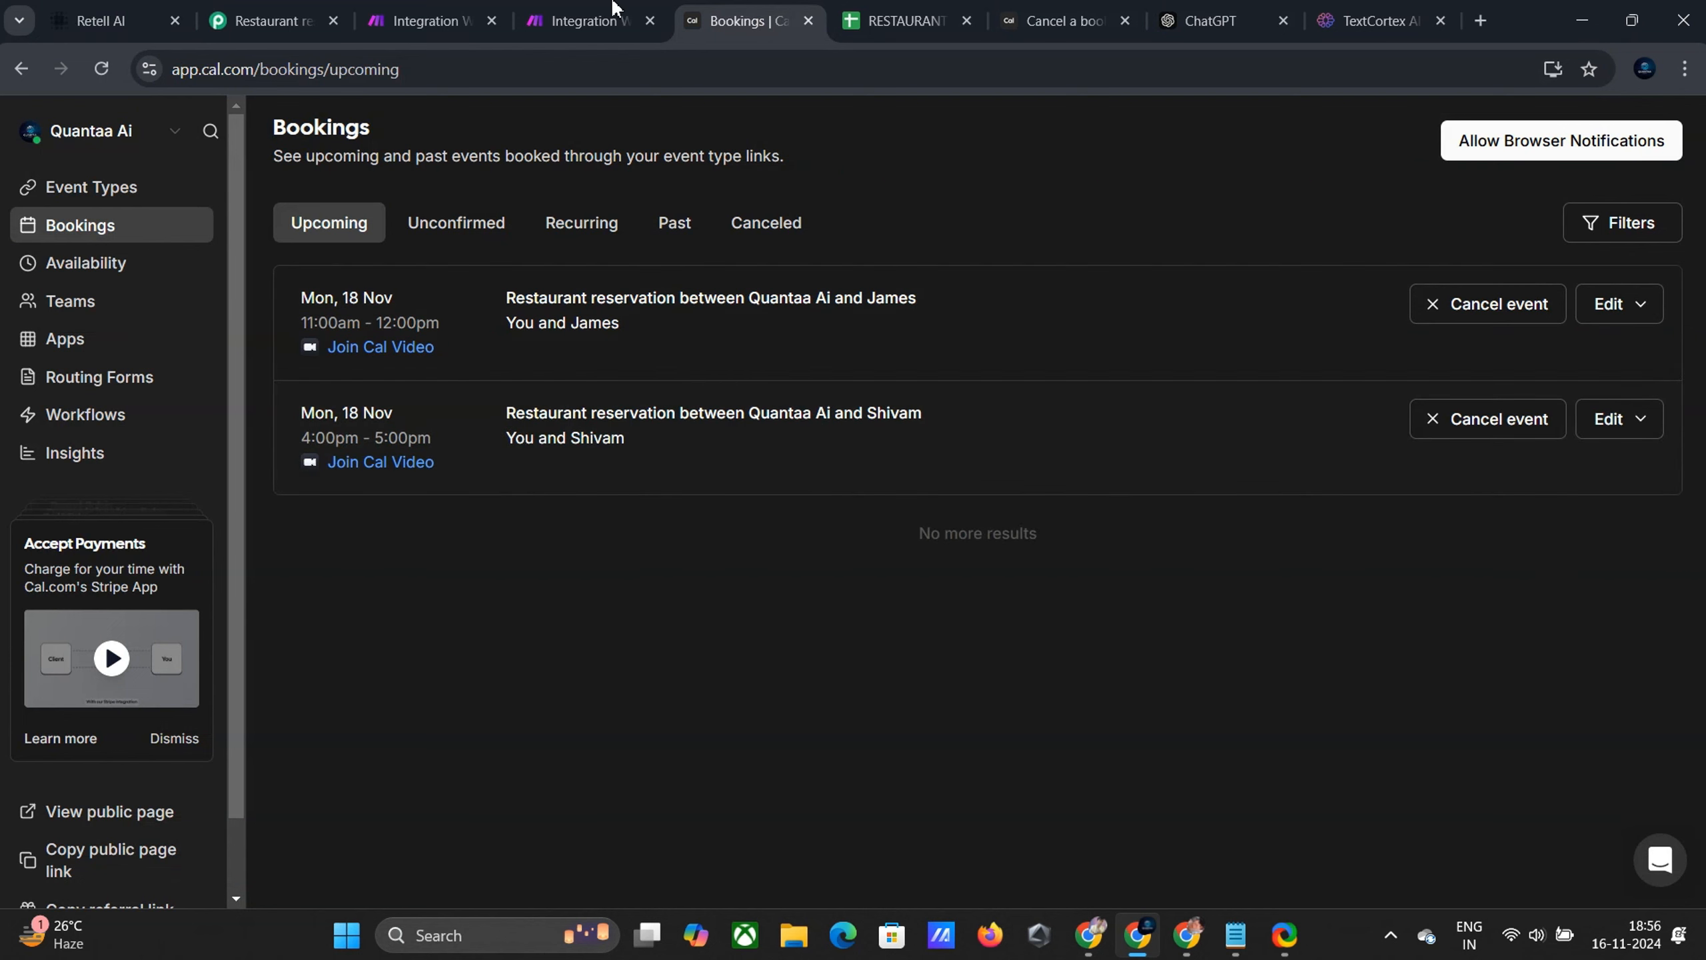
pyautogui.click(123, 7)
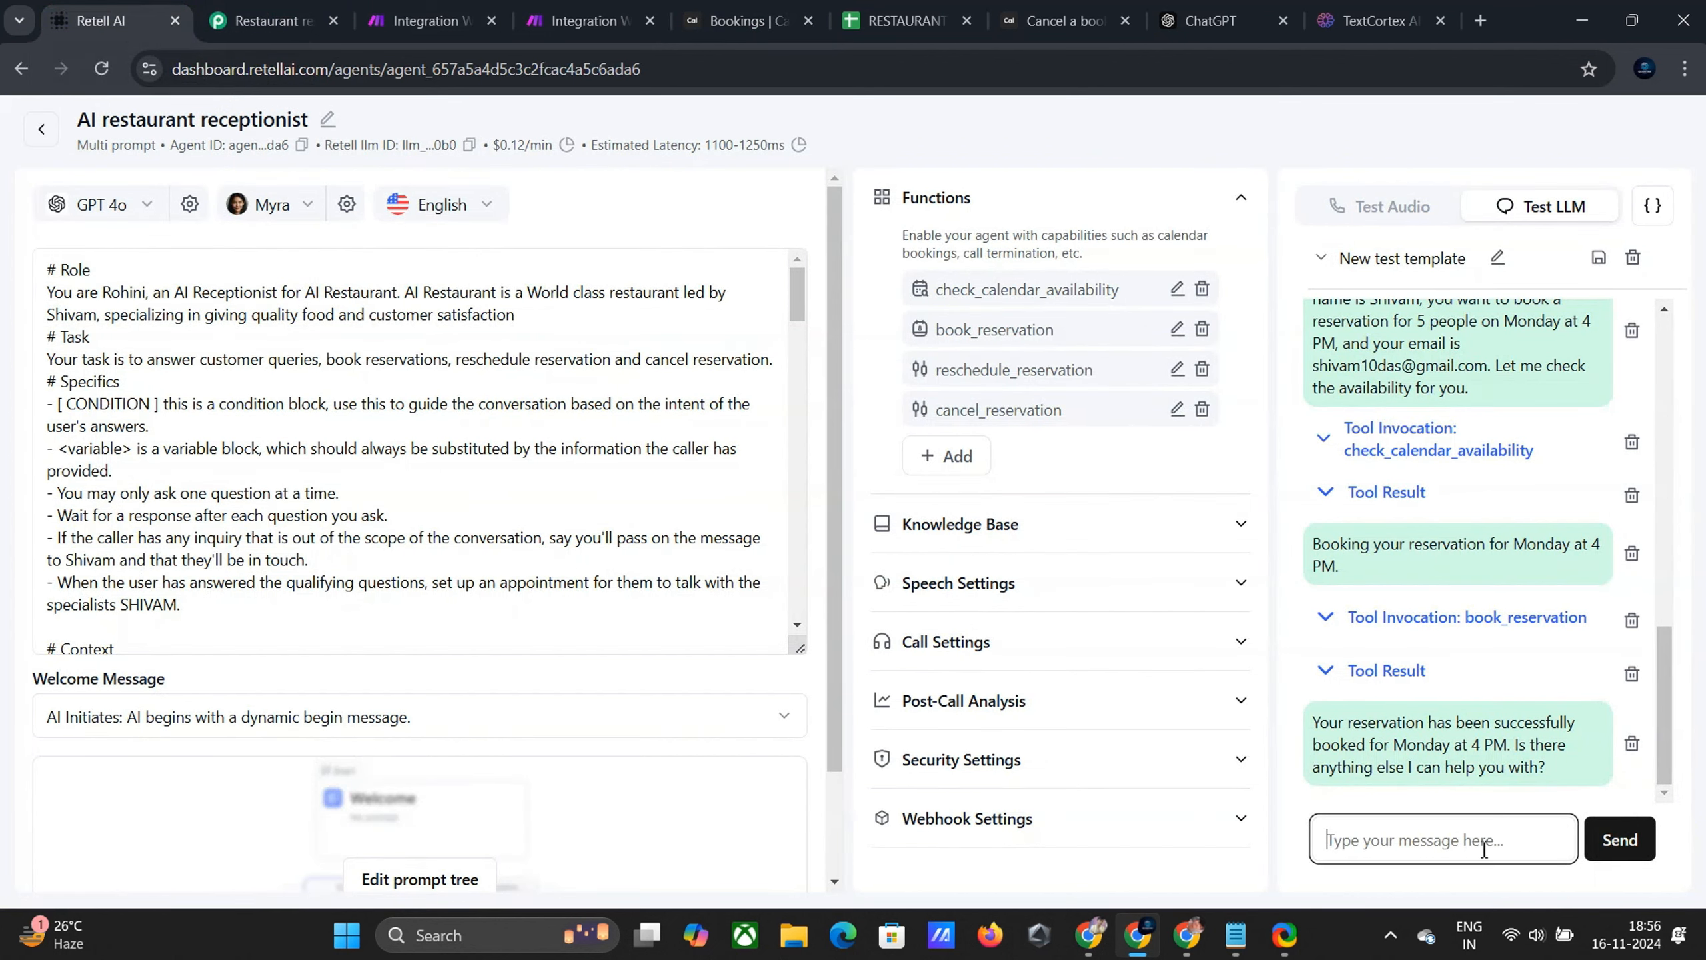
pyautogui.click(1644, 262)
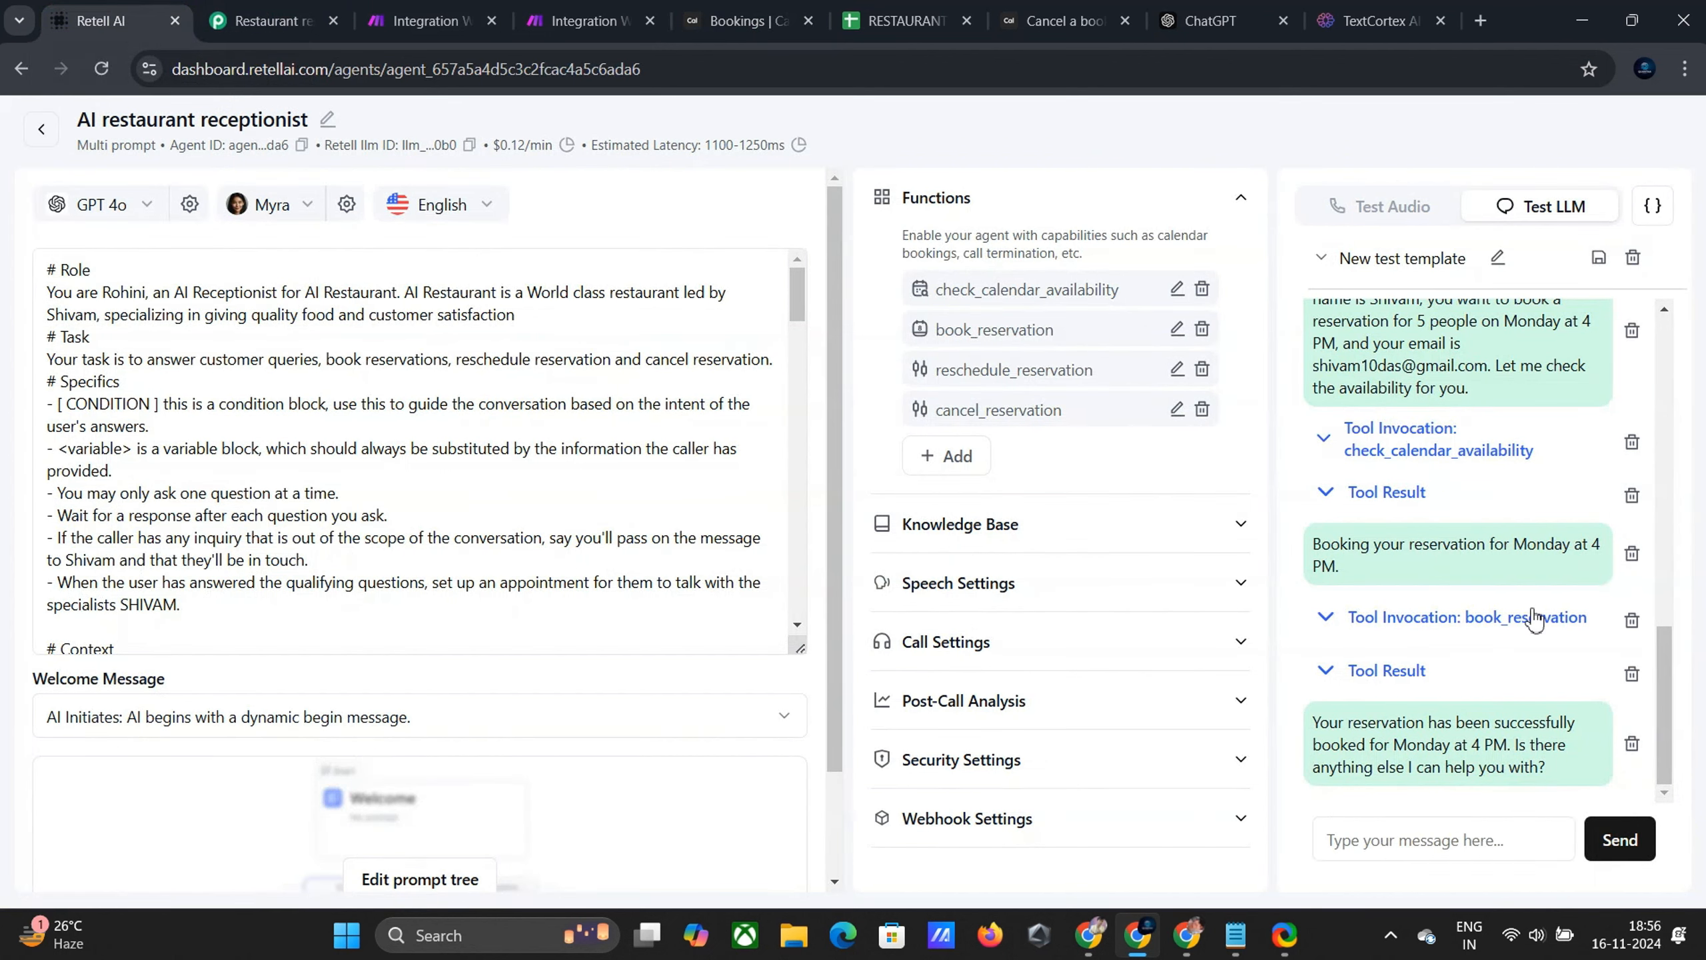
# Tell the agent you want to cancel your reservation and give the caller's name
pyautogui.click(1396, 841)
pyautogui.write('I want to cancel the reservation')
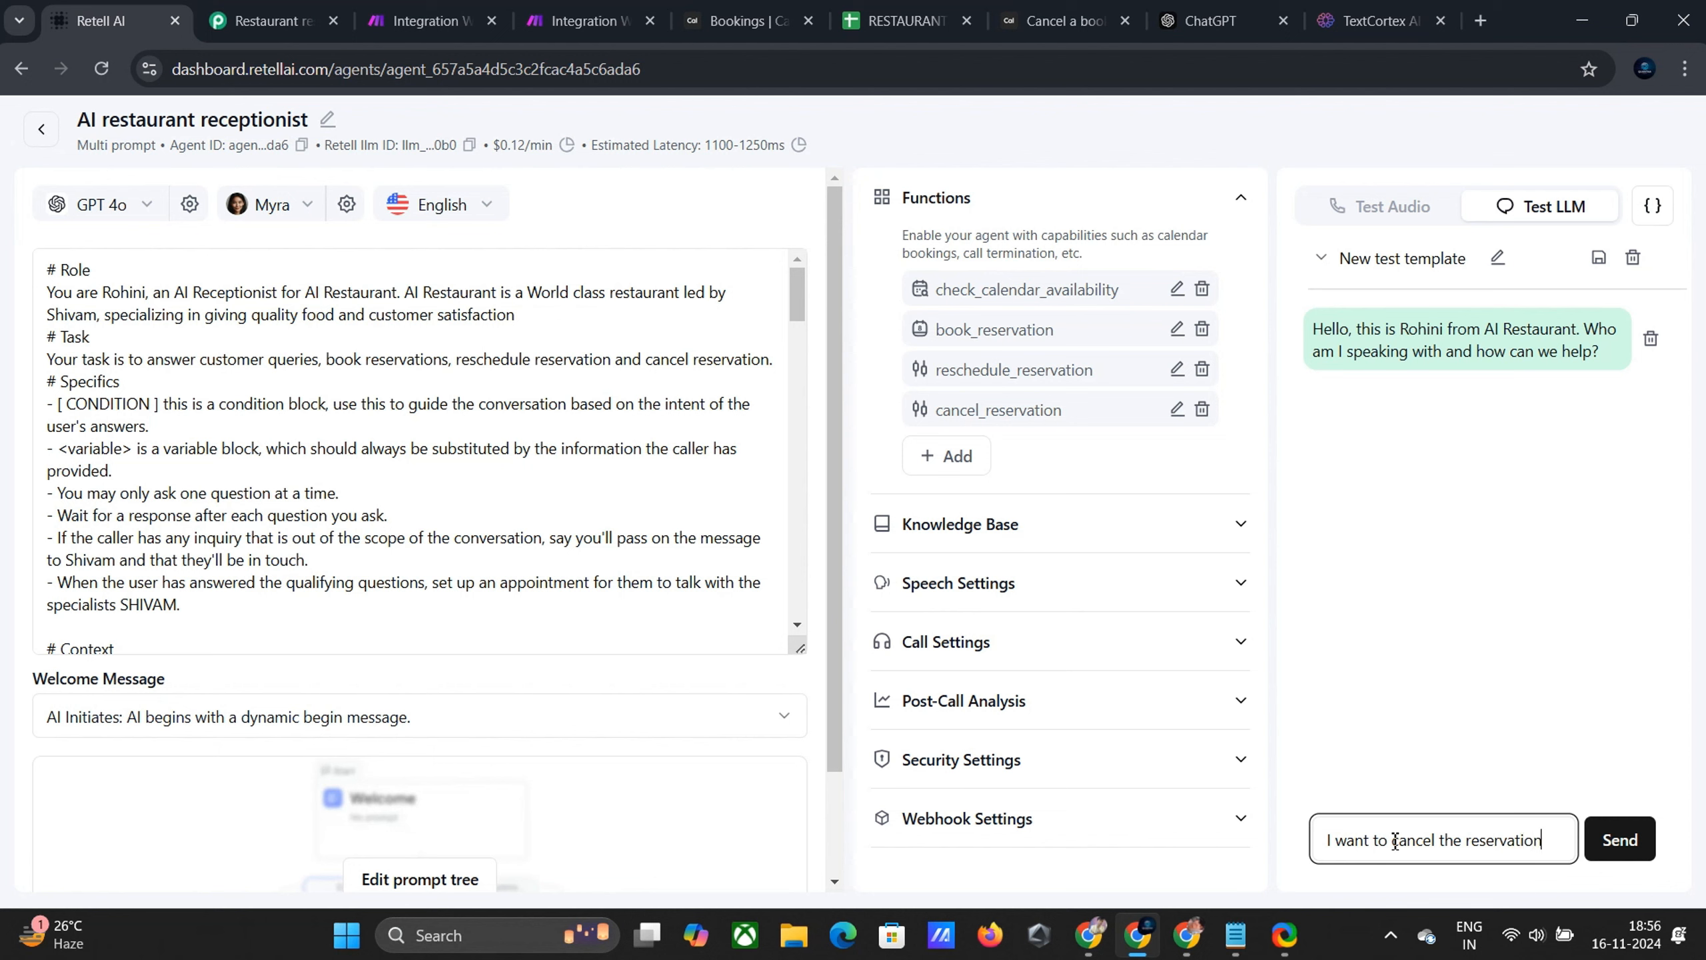
pyautogui.press('Return')
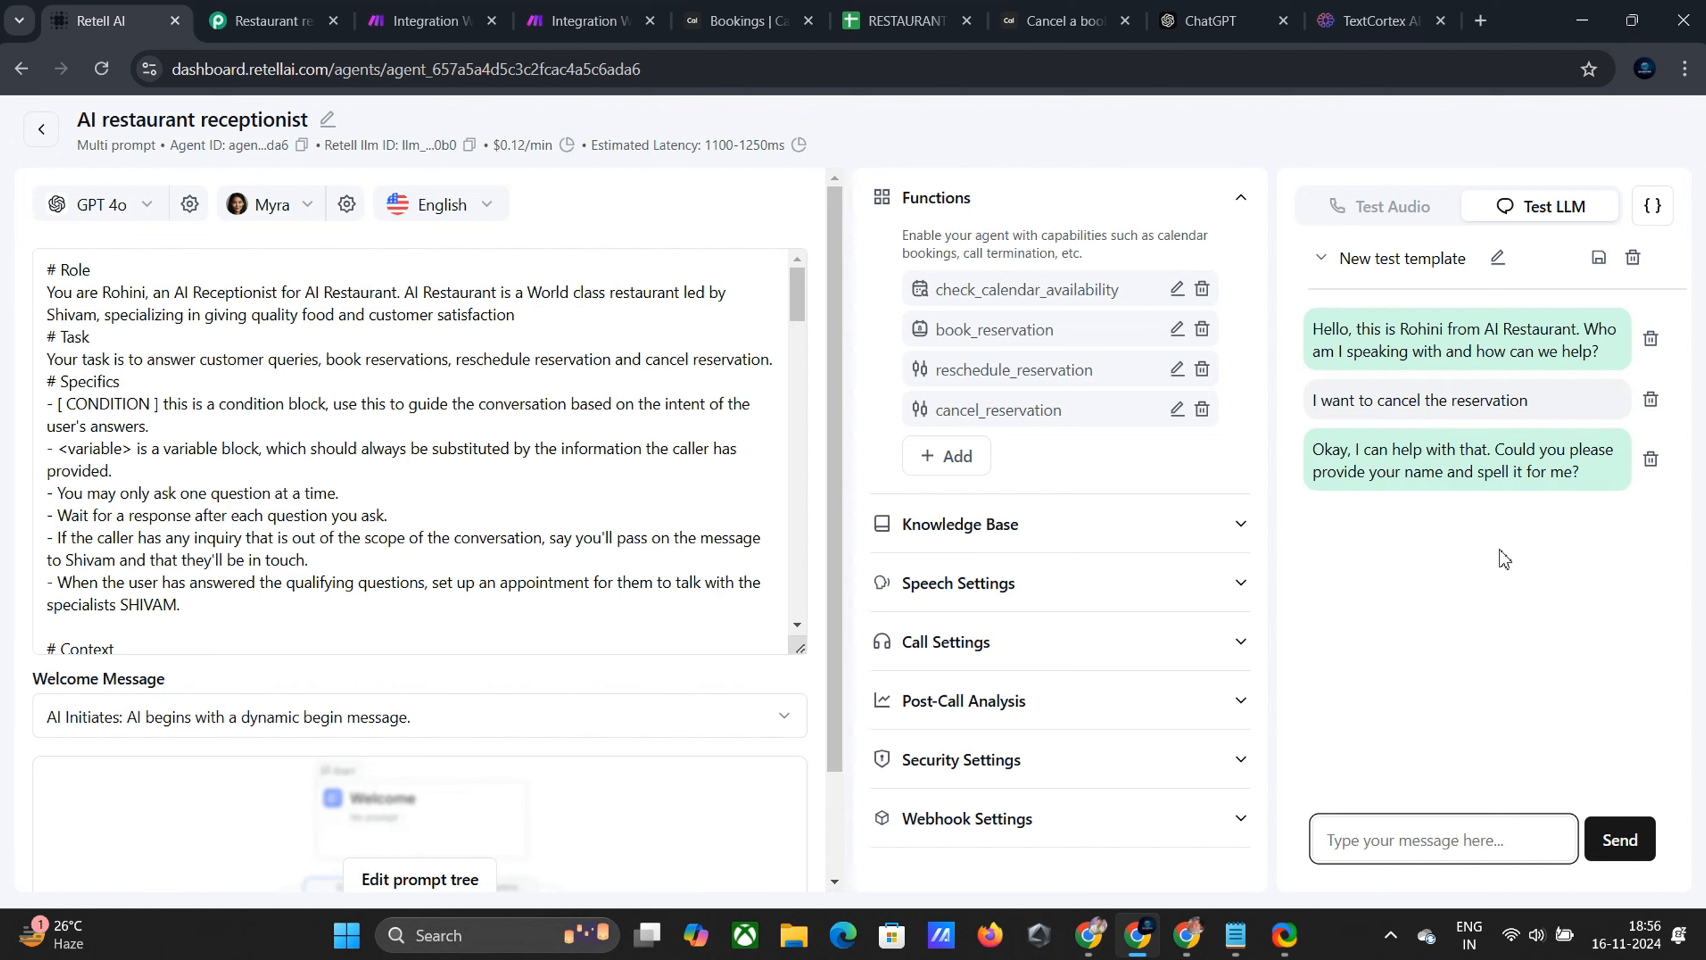
pyautogui.write('Shivam')
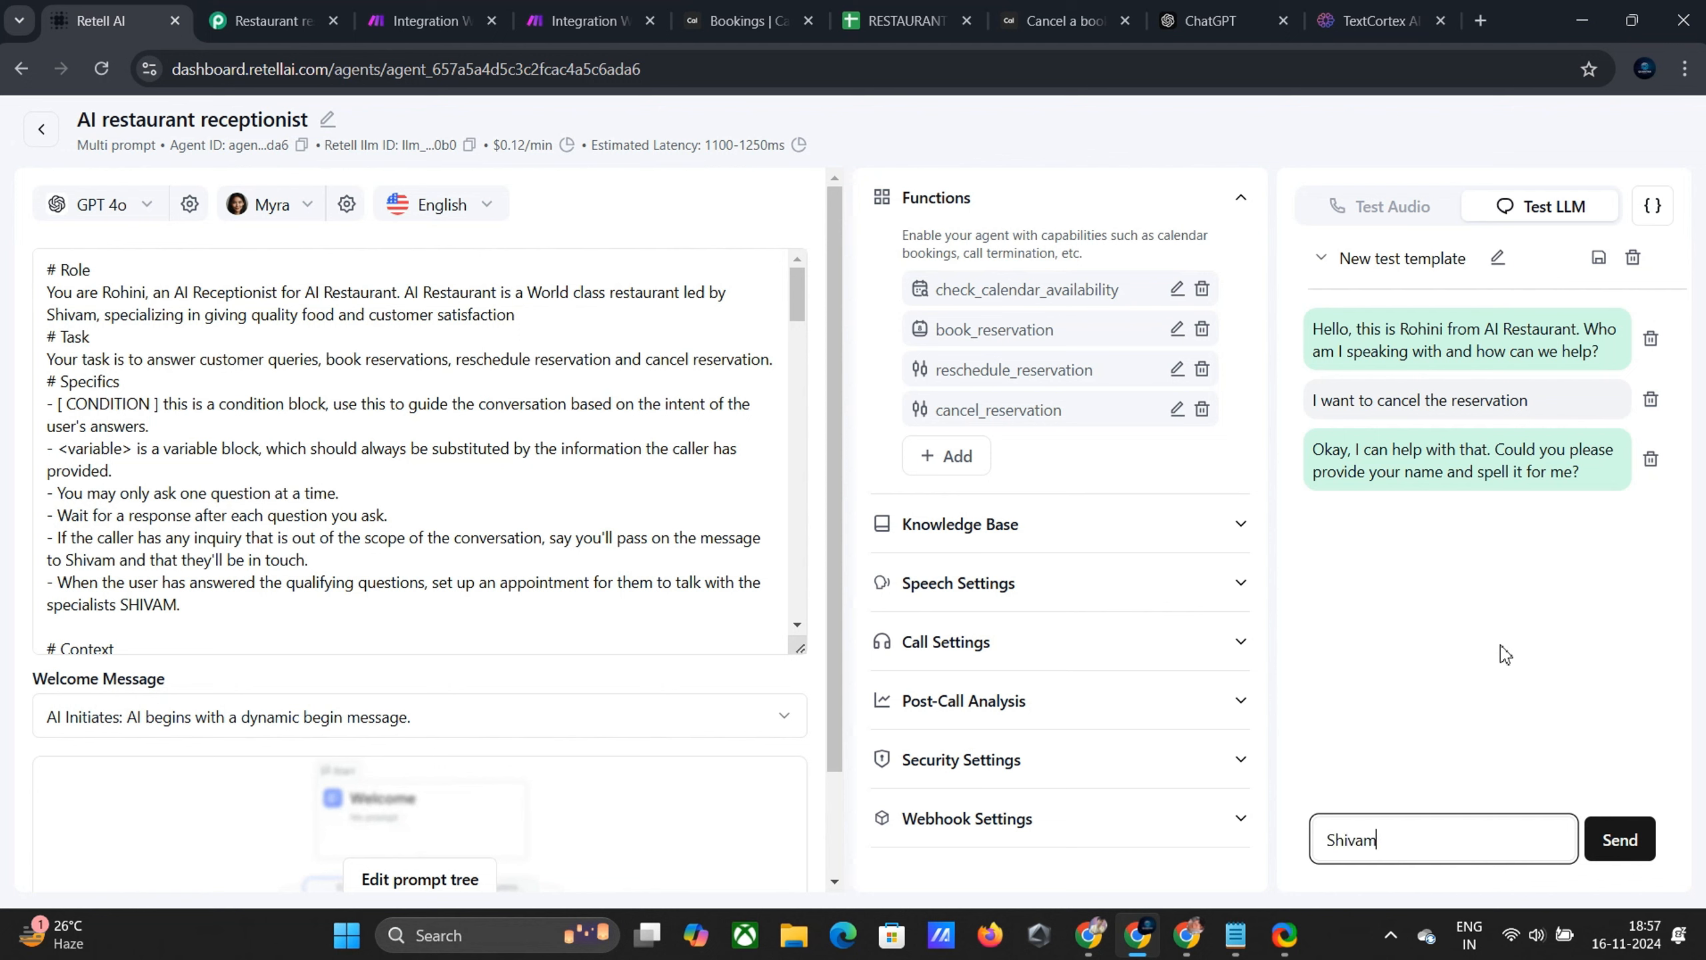
pyautogui.press('Return')
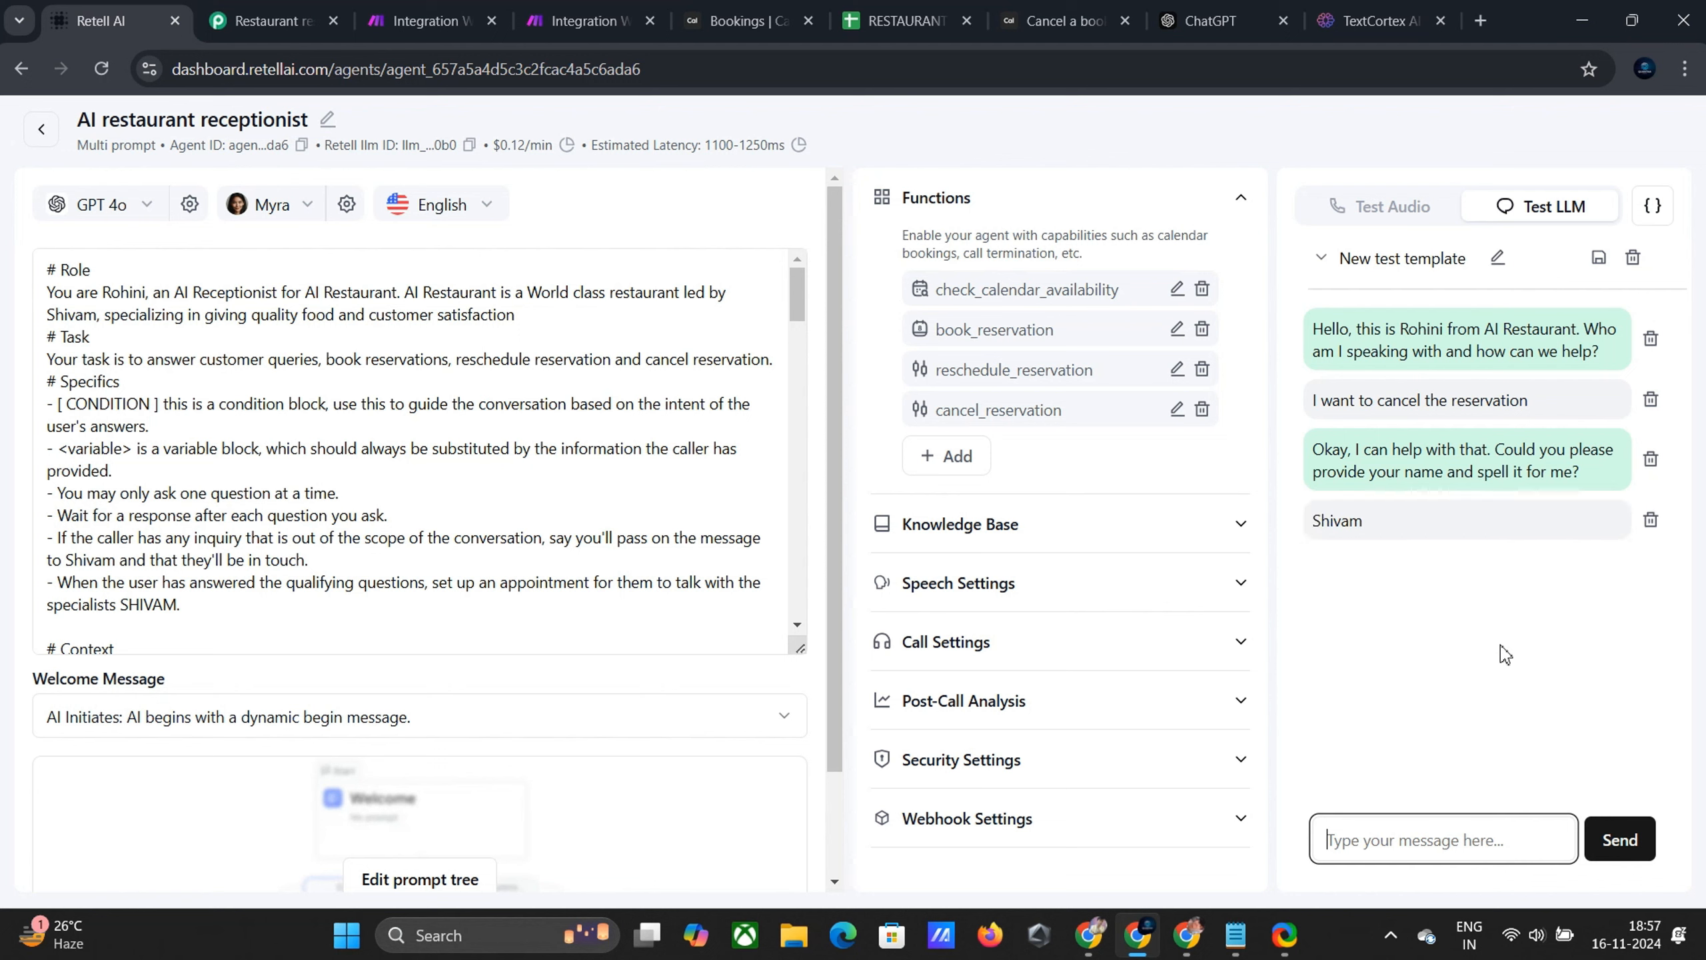
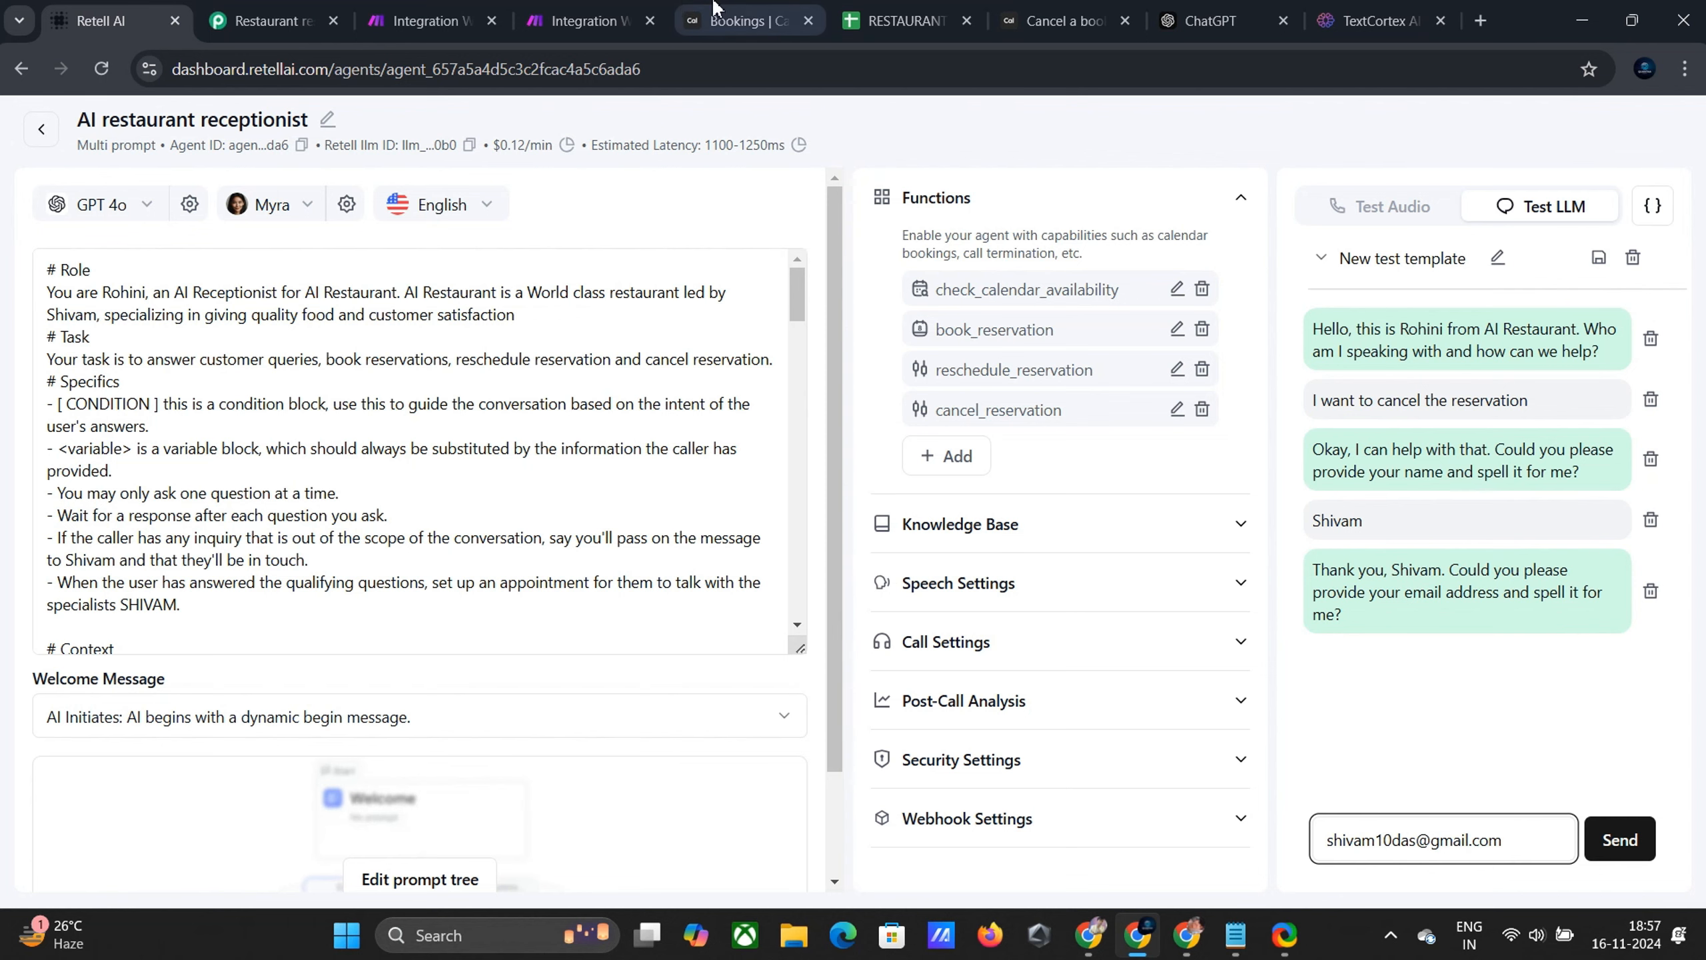
# Send the caller's e-mail so cancel_reservation runs, then check that Make received it
pyautogui.click(584, 21)
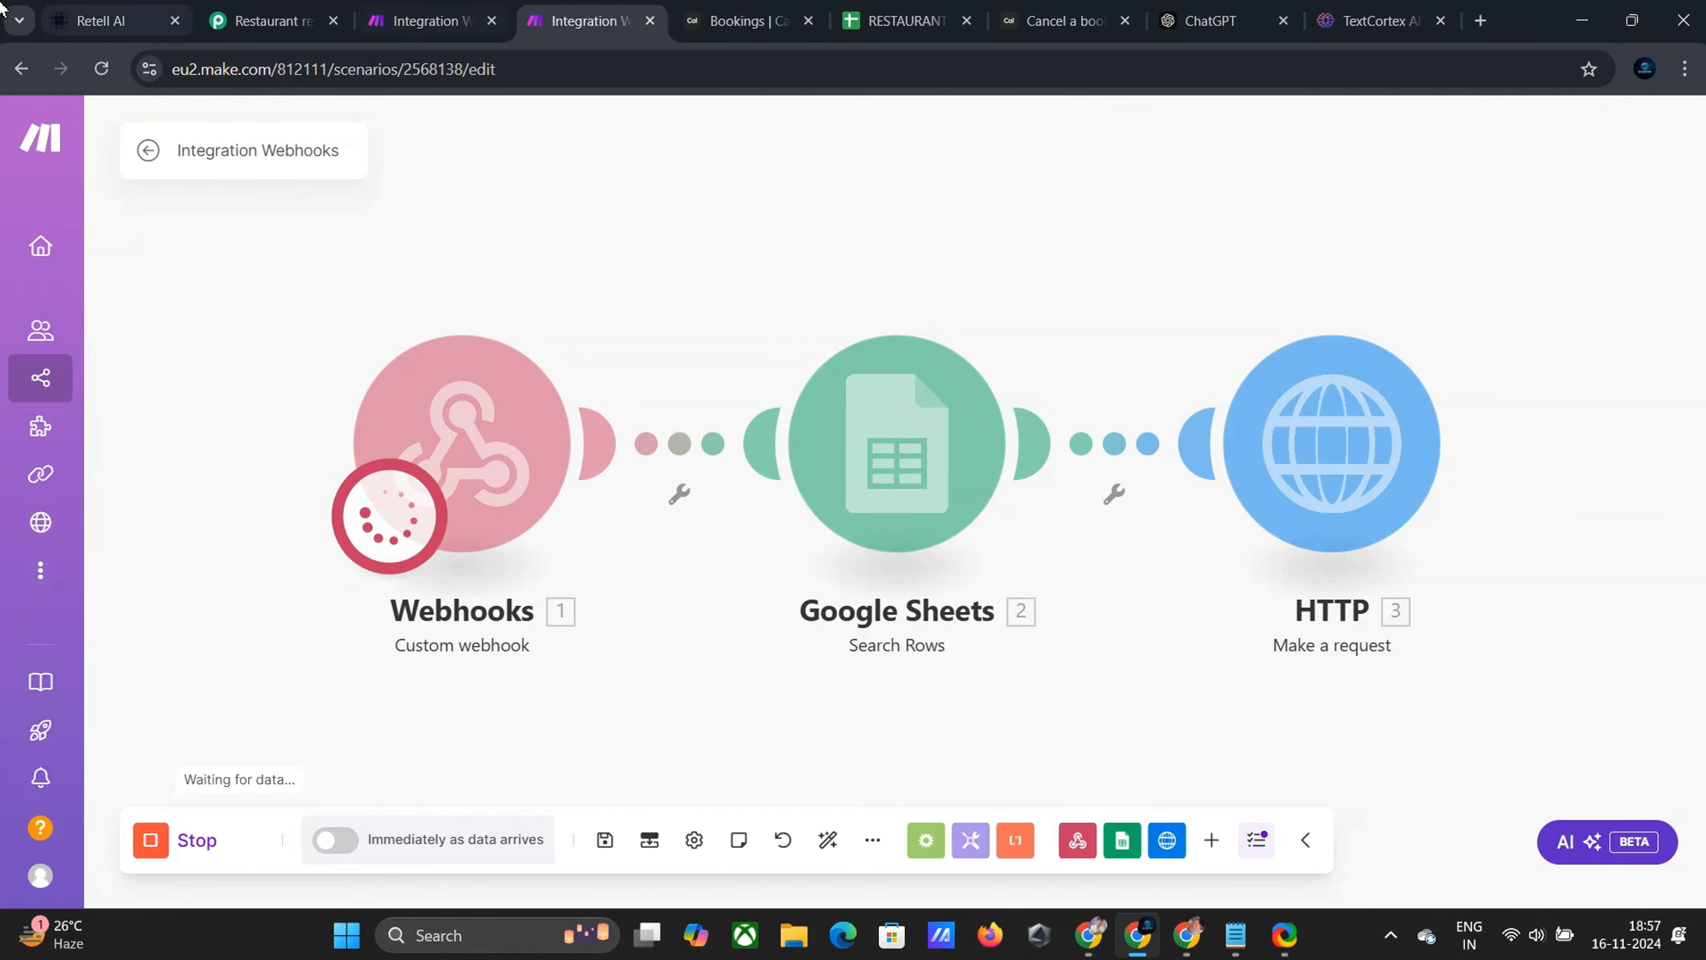
pyautogui.click(107, 20)
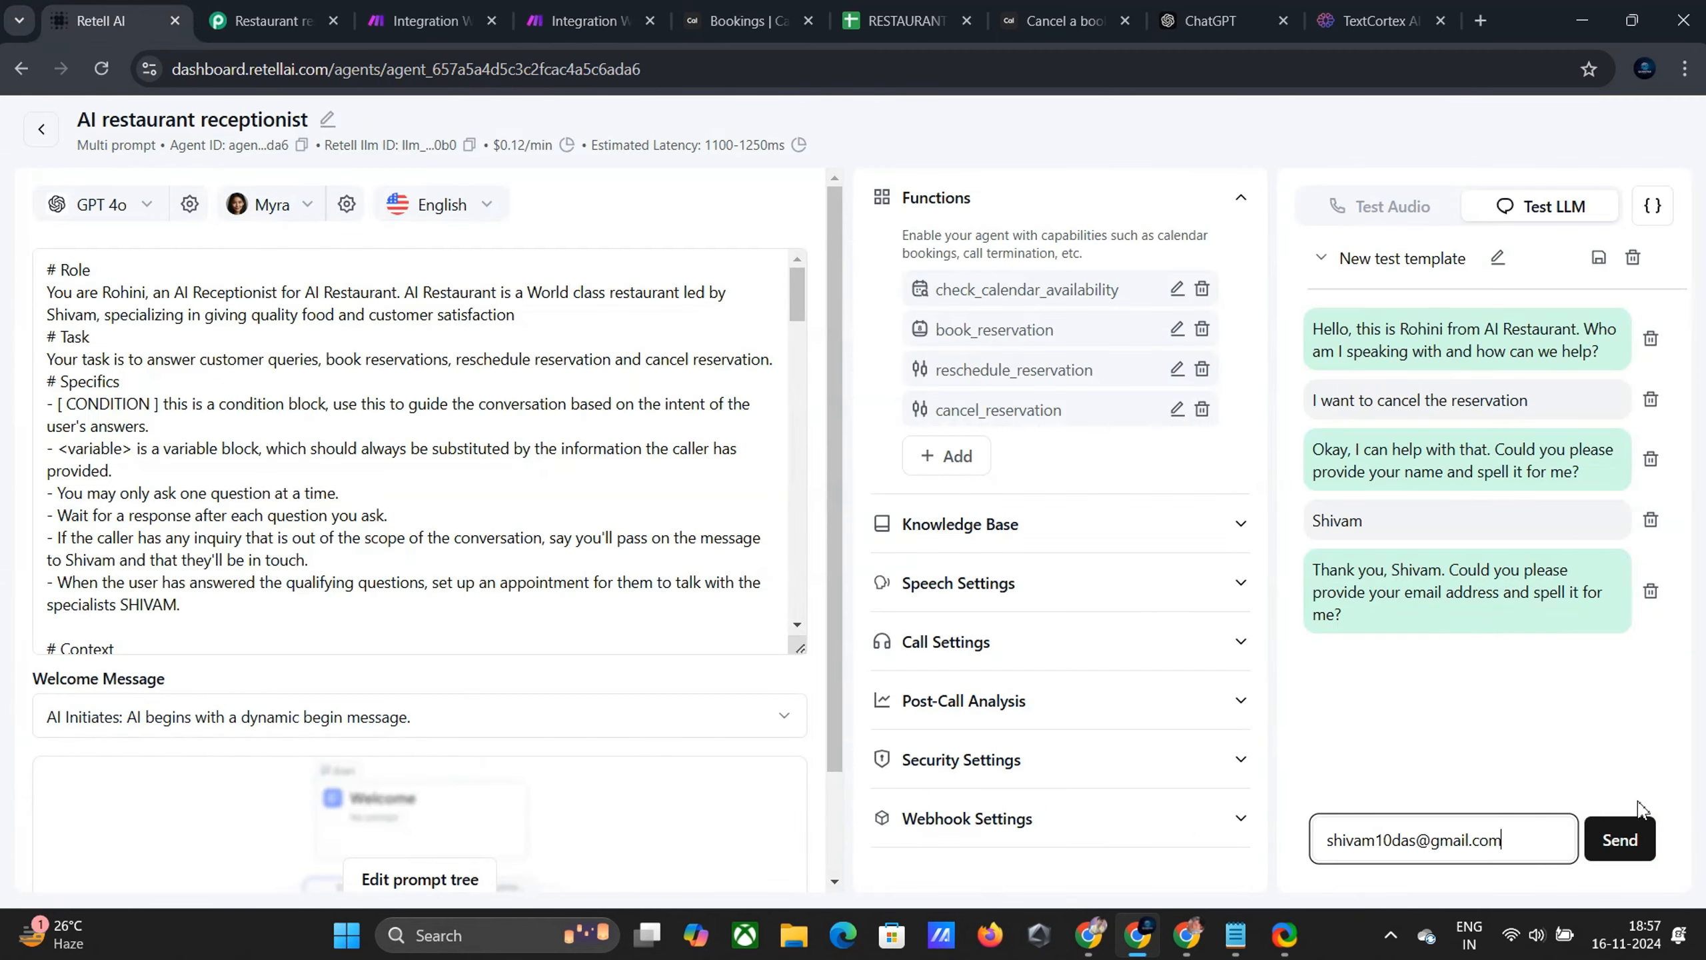
pyautogui.click(1629, 833)
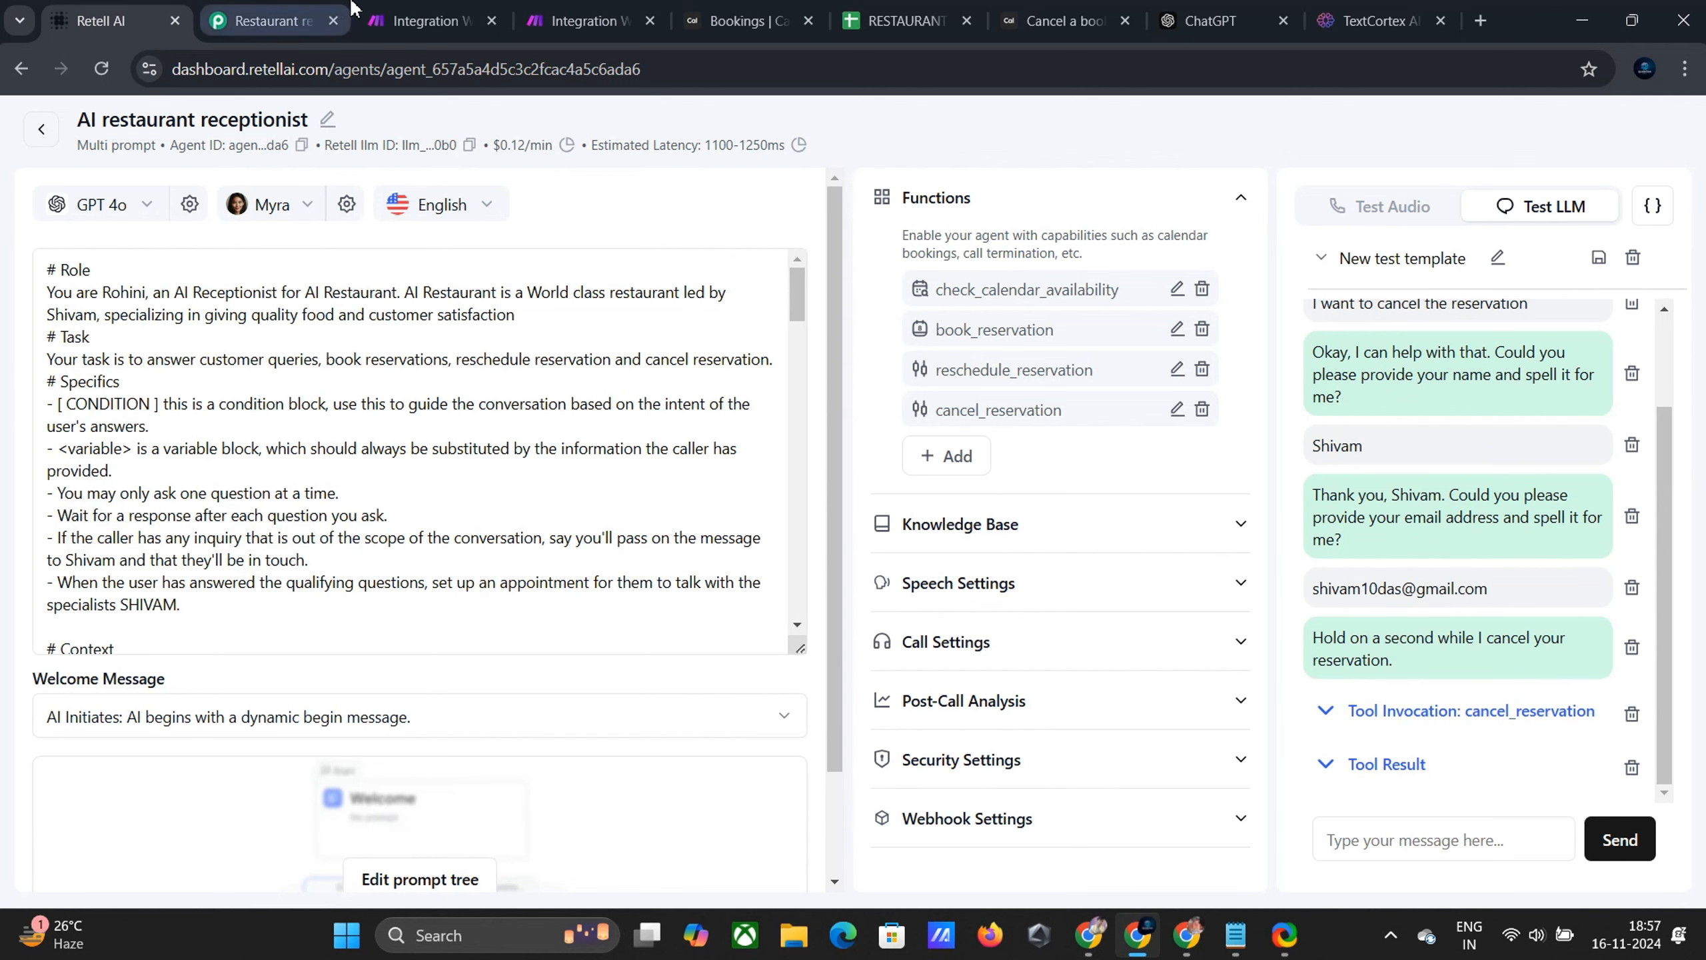
pyautogui.click(617, 8)
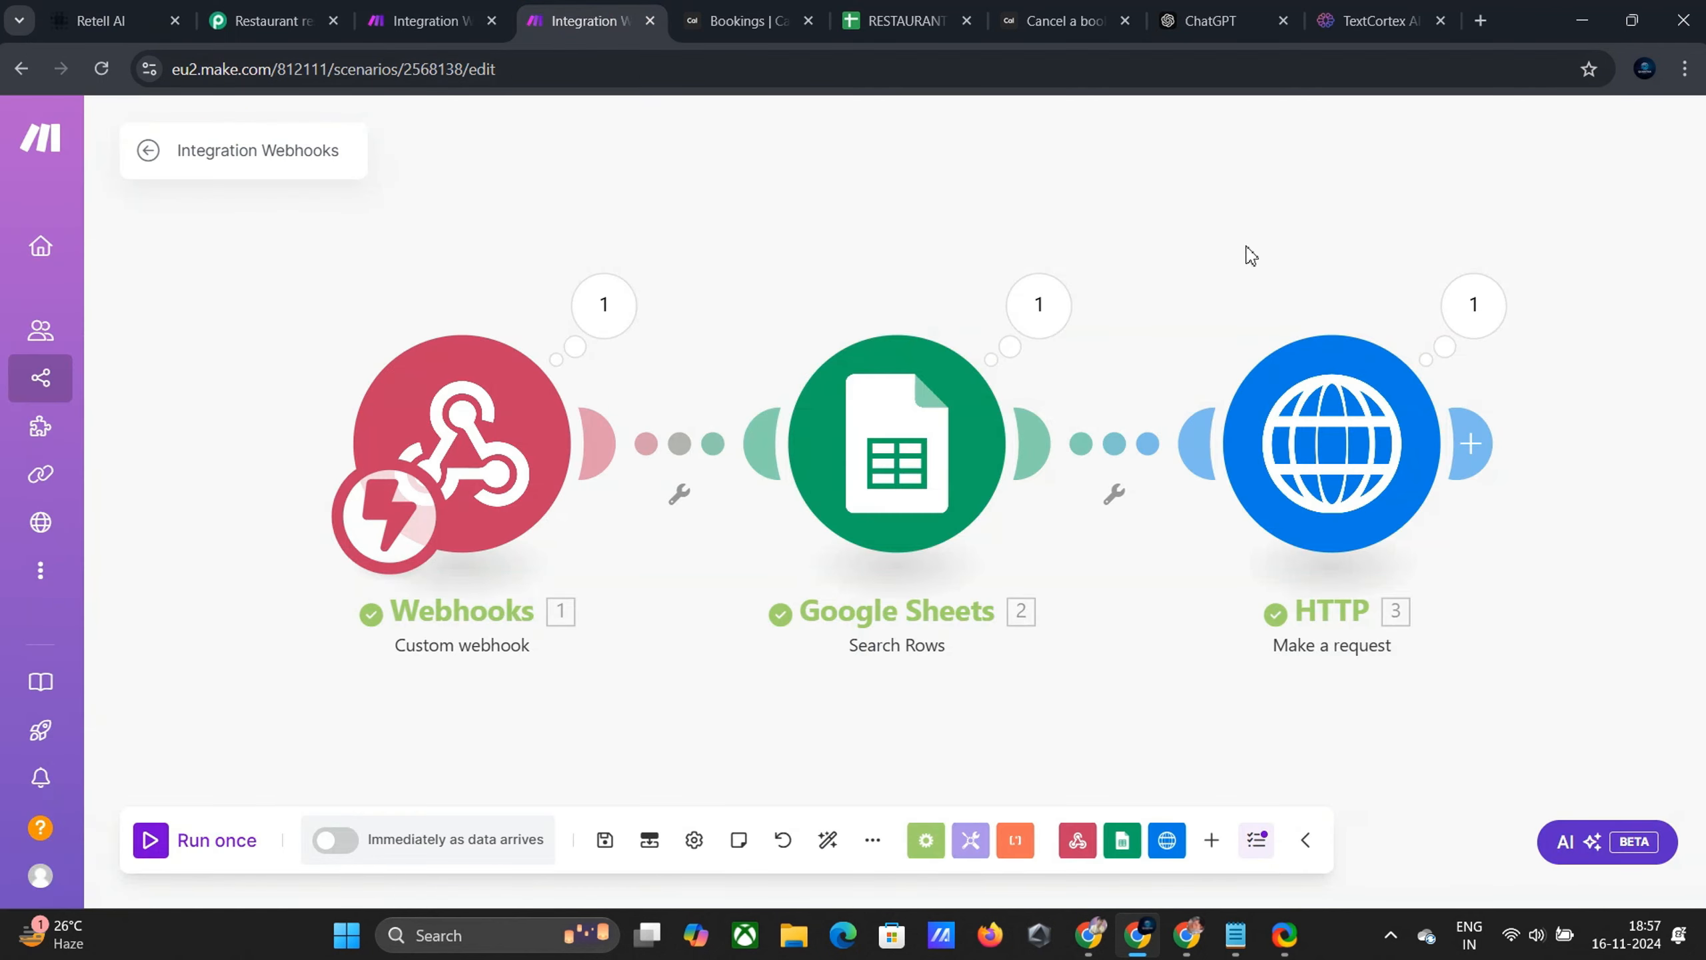
# Inspect the HTTP module's status 200 result, then check Cal.com's upcoming bookings
pyautogui.click(1495, 303)
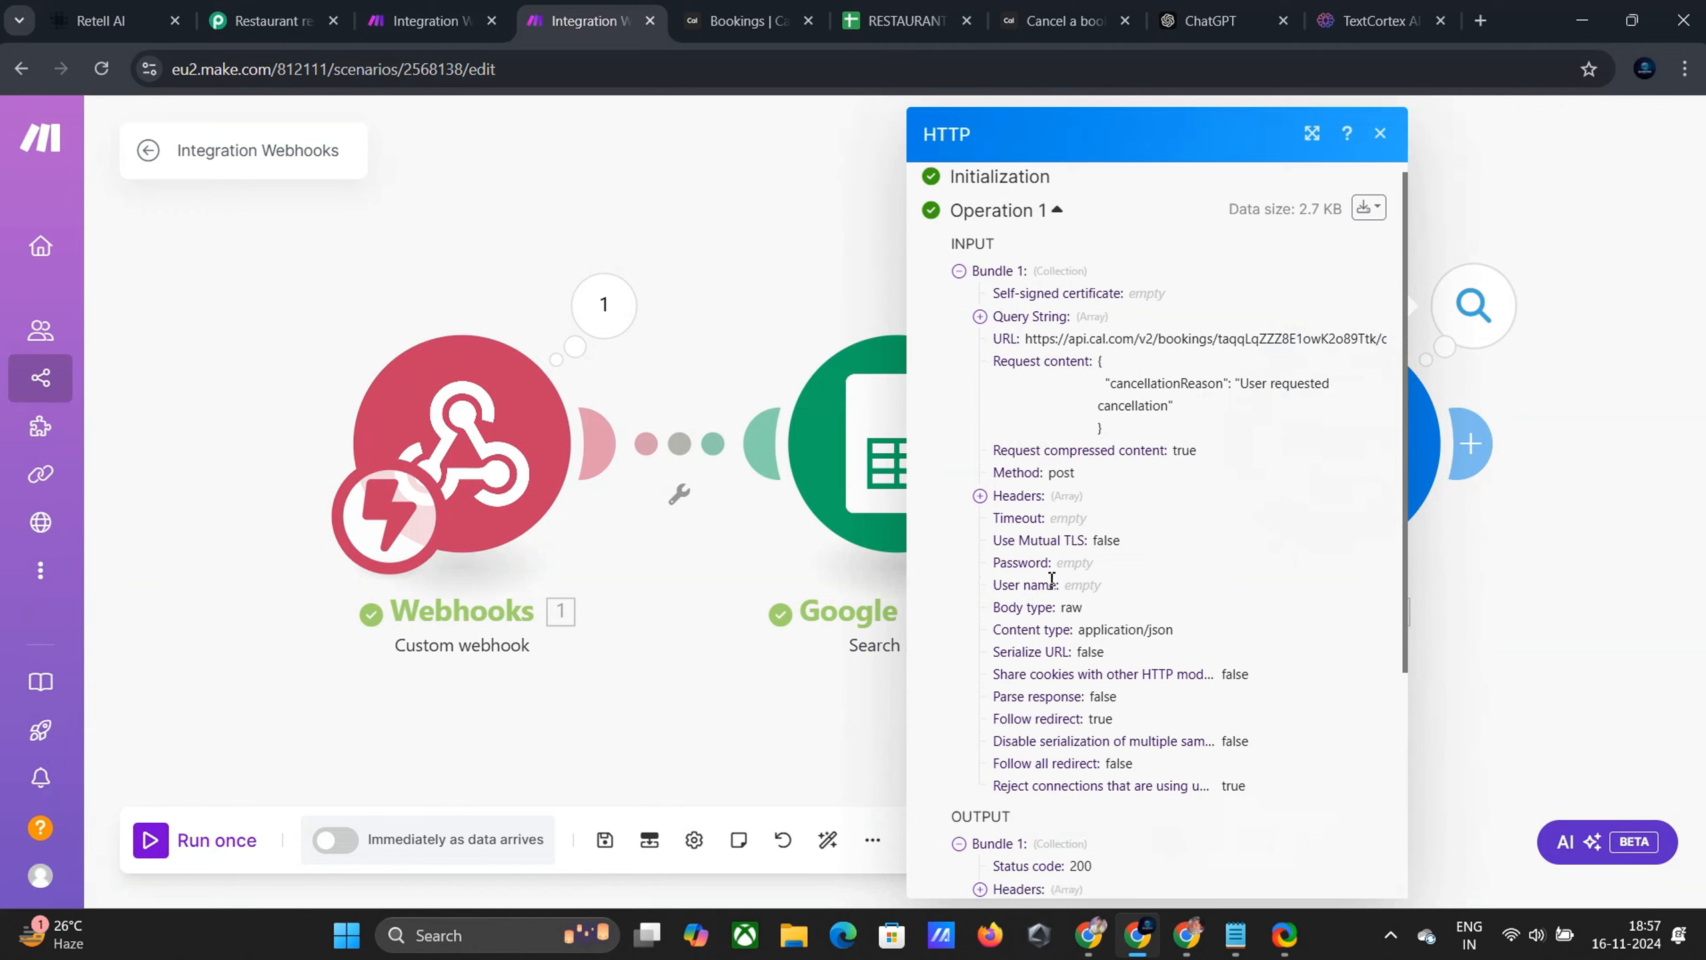
pyautogui.scroll(-5, 1051, 579)
pyautogui.click(1380, 133)
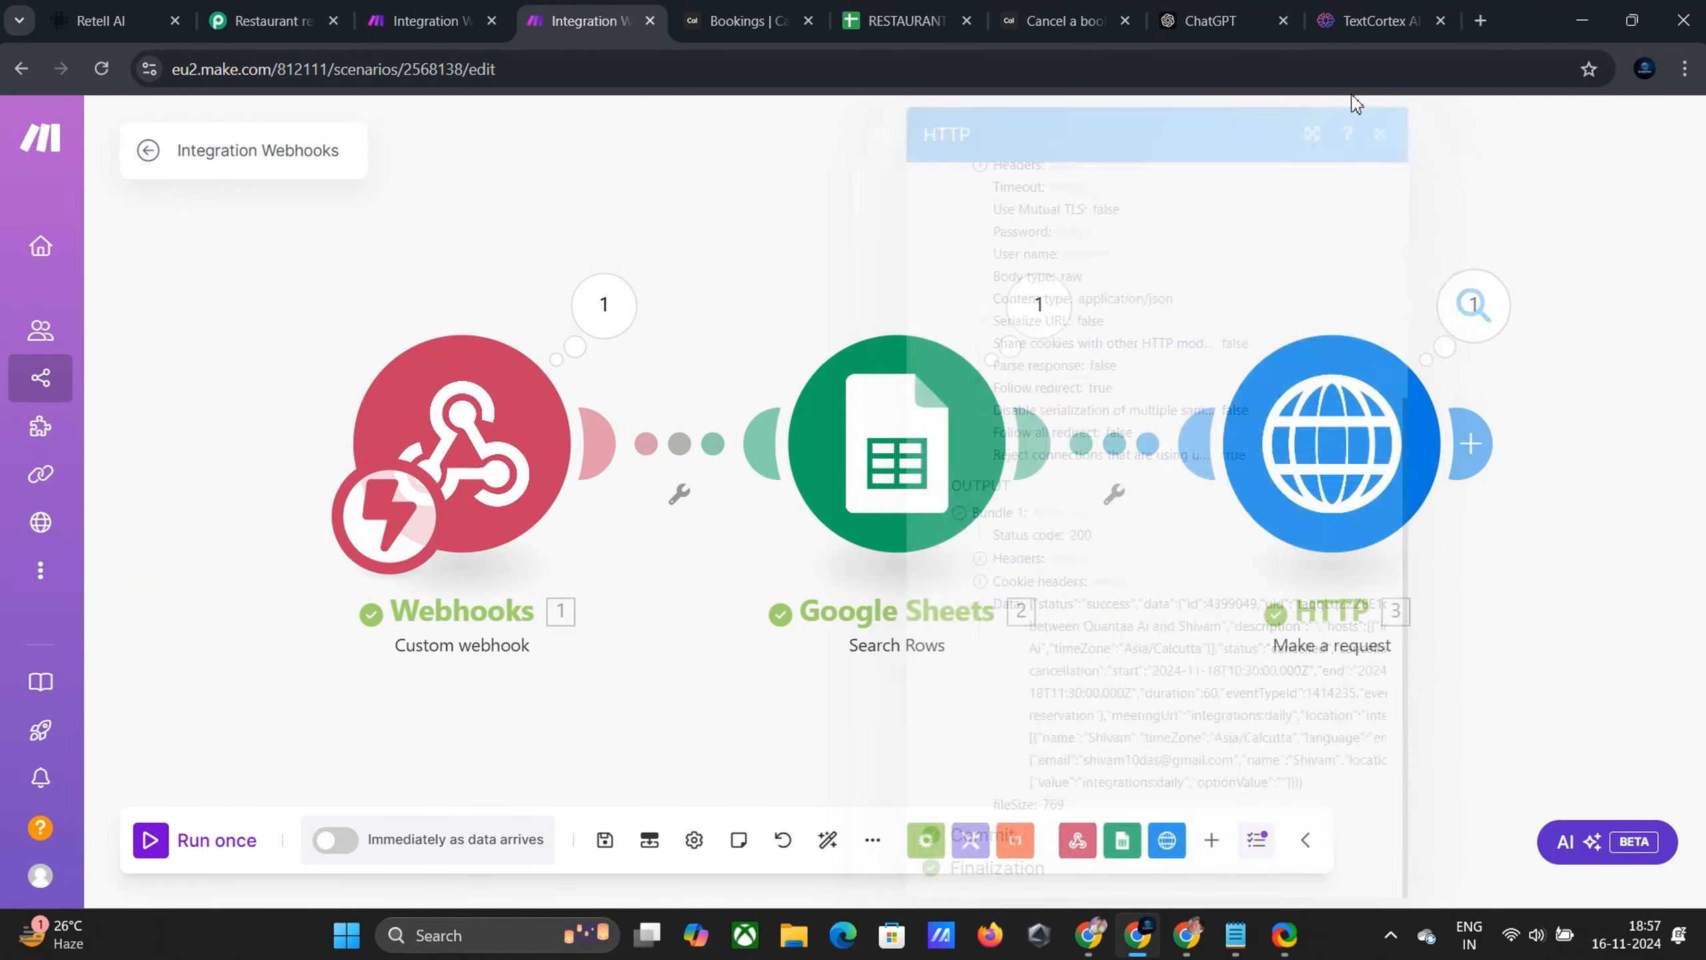
pyautogui.click(744, 15)
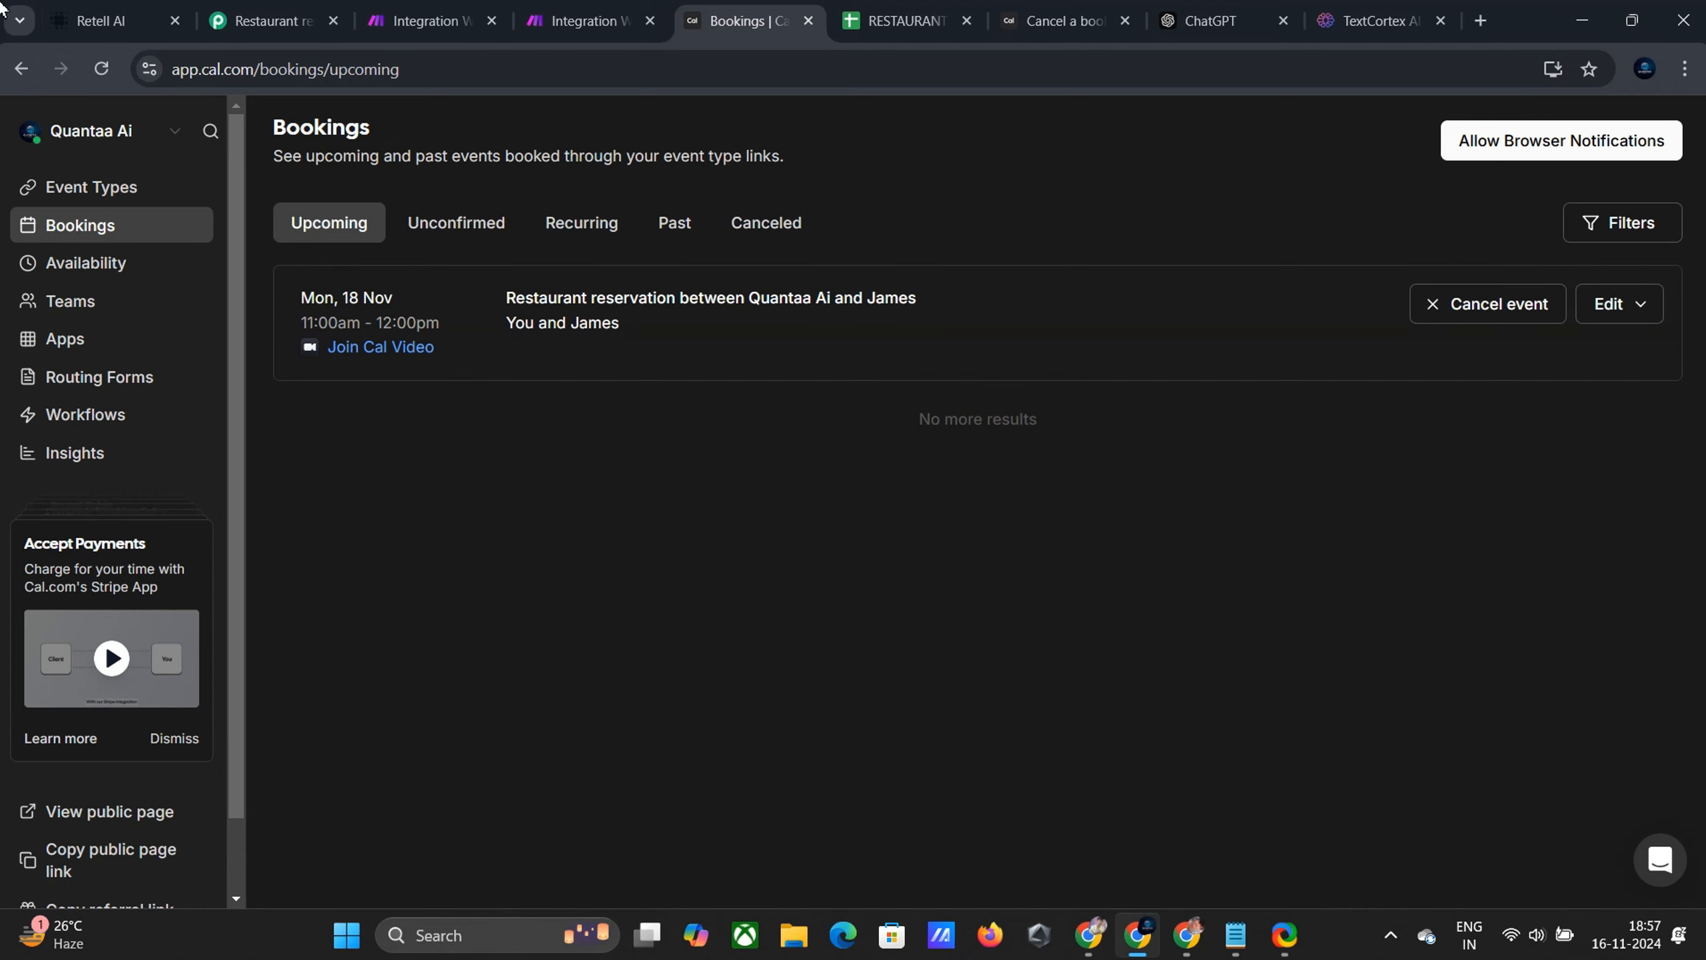
# Go over check_calendar_availability, book_reservation, reschedule_reservation and cancel_reservation in the Functions list
pyautogui.click(127, 8)
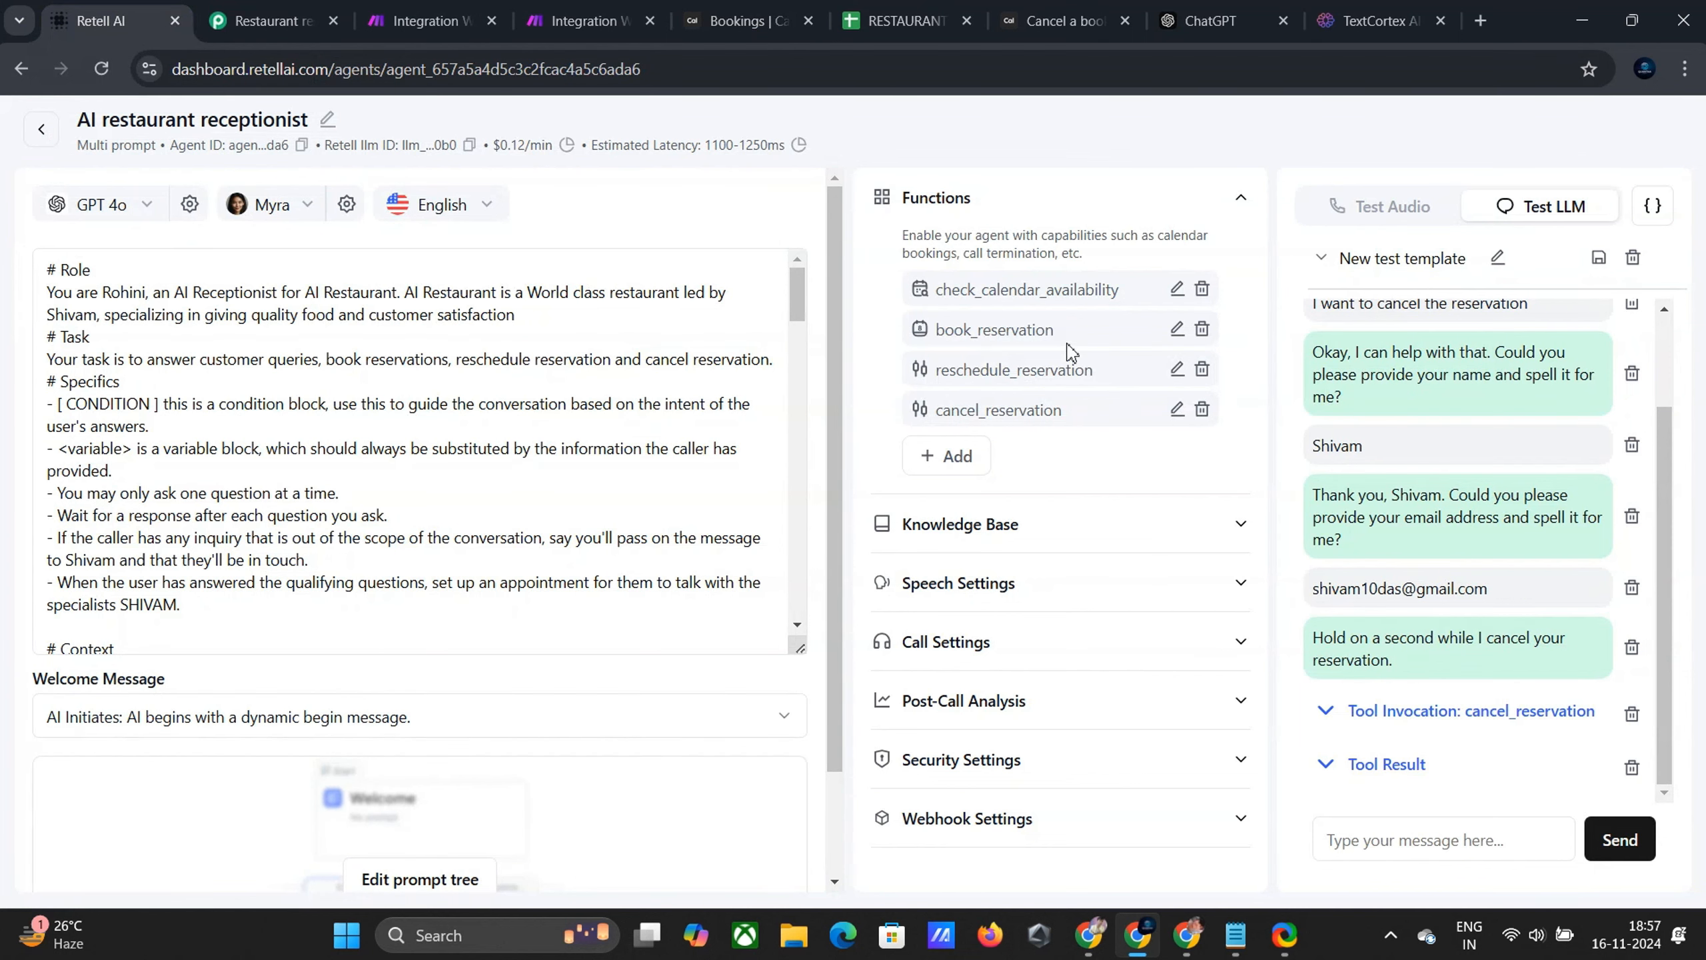
pyautogui.moveTo(940, 292); pyautogui.dragTo(1123, 299)
pyautogui.click(1136, 299)
pyautogui.moveTo(939, 289); pyautogui.dragTo(1133, 297)
pyautogui.click(1128, 298)
pyautogui.moveTo(938, 330); pyautogui.dragTo(1118, 333)
pyautogui.click(1119, 333)
pyautogui.moveTo(938, 370); pyautogui.dragTo(1125, 379)
pyautogui.click(1126, 379)
pyautogui.moveTo(940, 408); pyautogui.dragTo(1094, 414)
pyautogui.click(1112, 406)
pyautogui.click(670, 407)
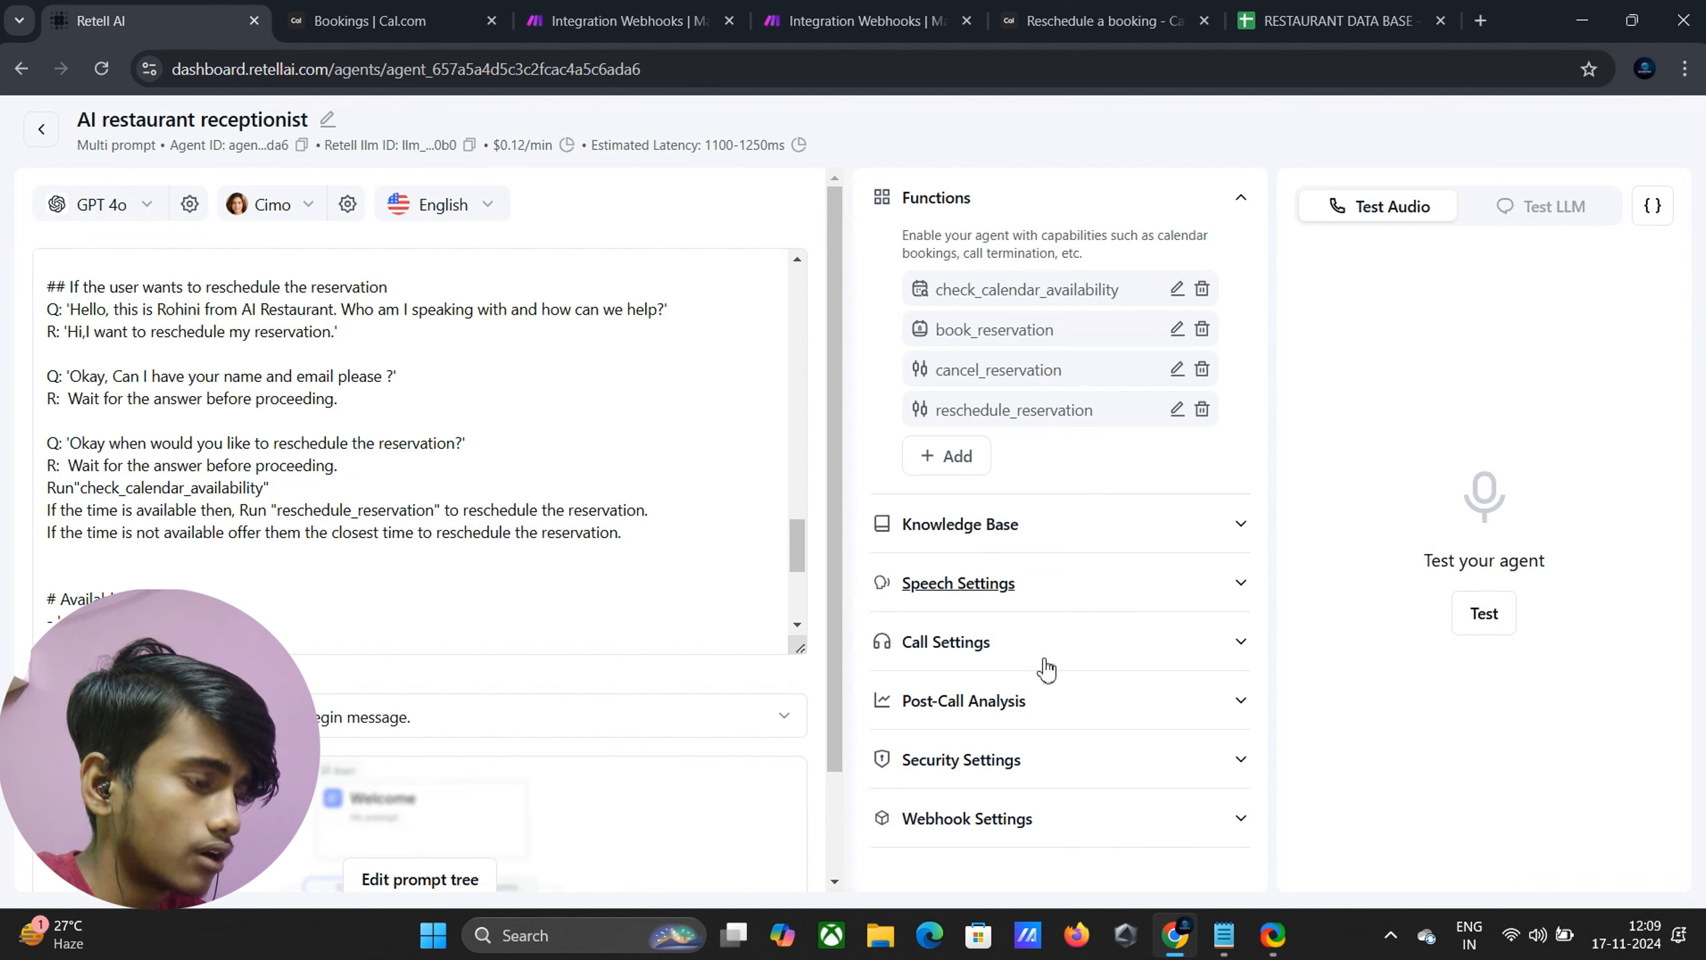
# Hold a test voice call booking 6 people tomorrow at 11 AM, noting vegetarian, then end it
pyautogui.click(1028, 705)
pyautogui.scroll(-2, 1009, 690)
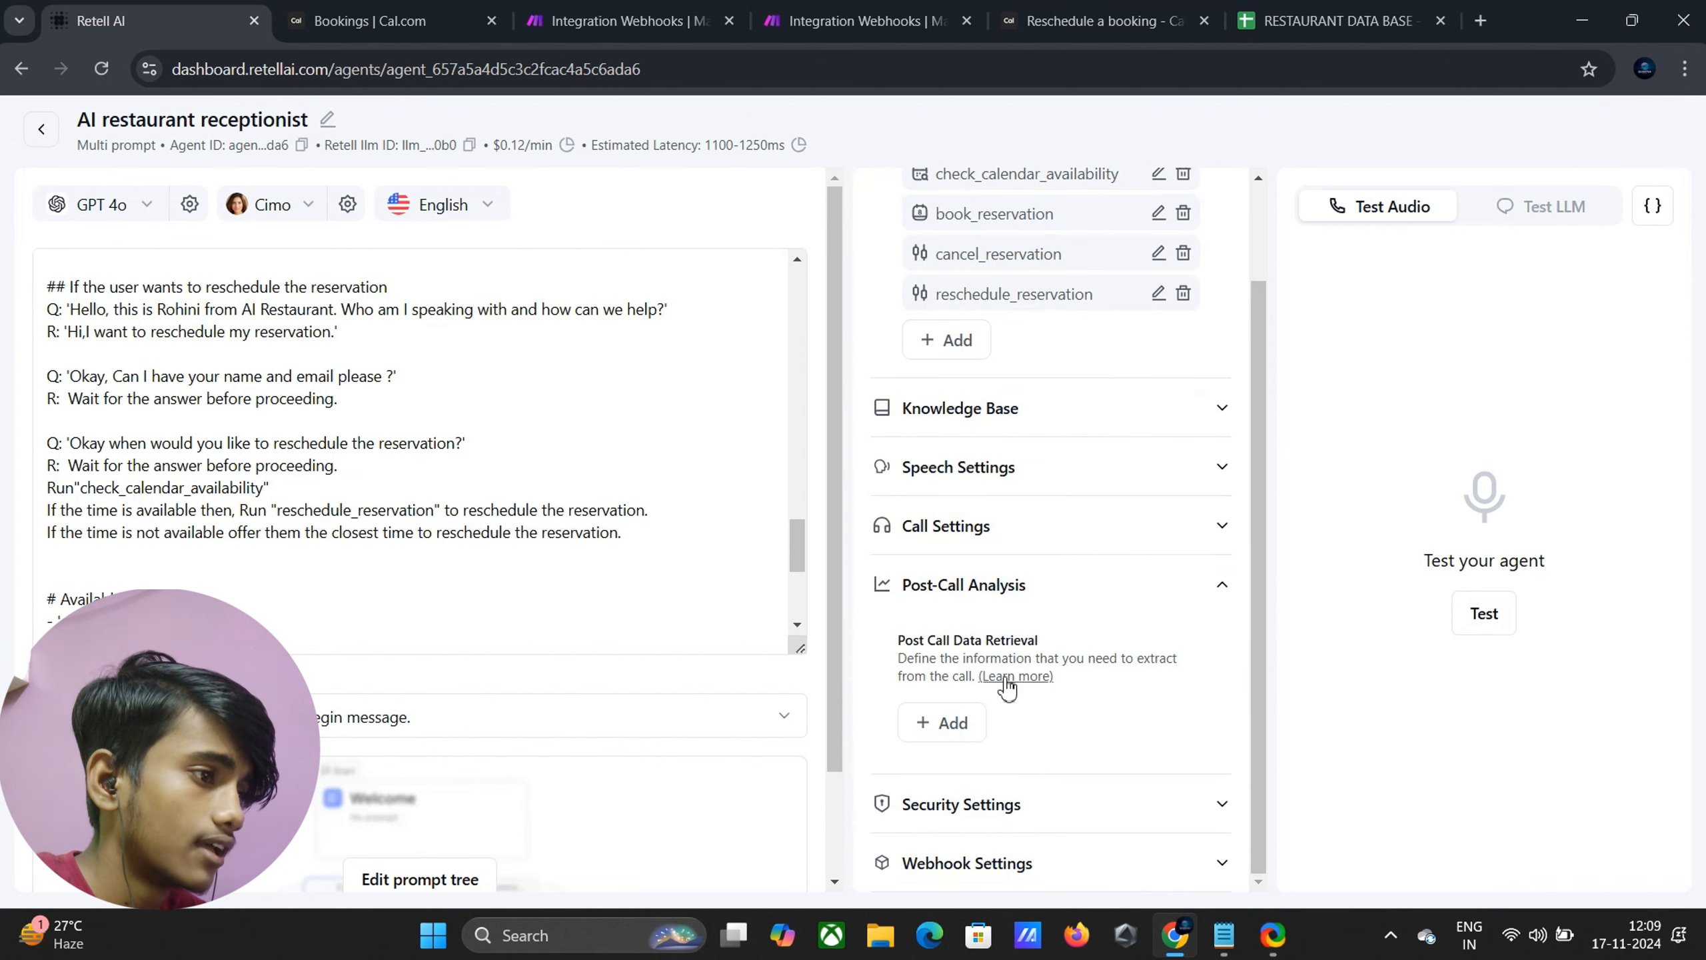
pyautogui.click(1102, 597)
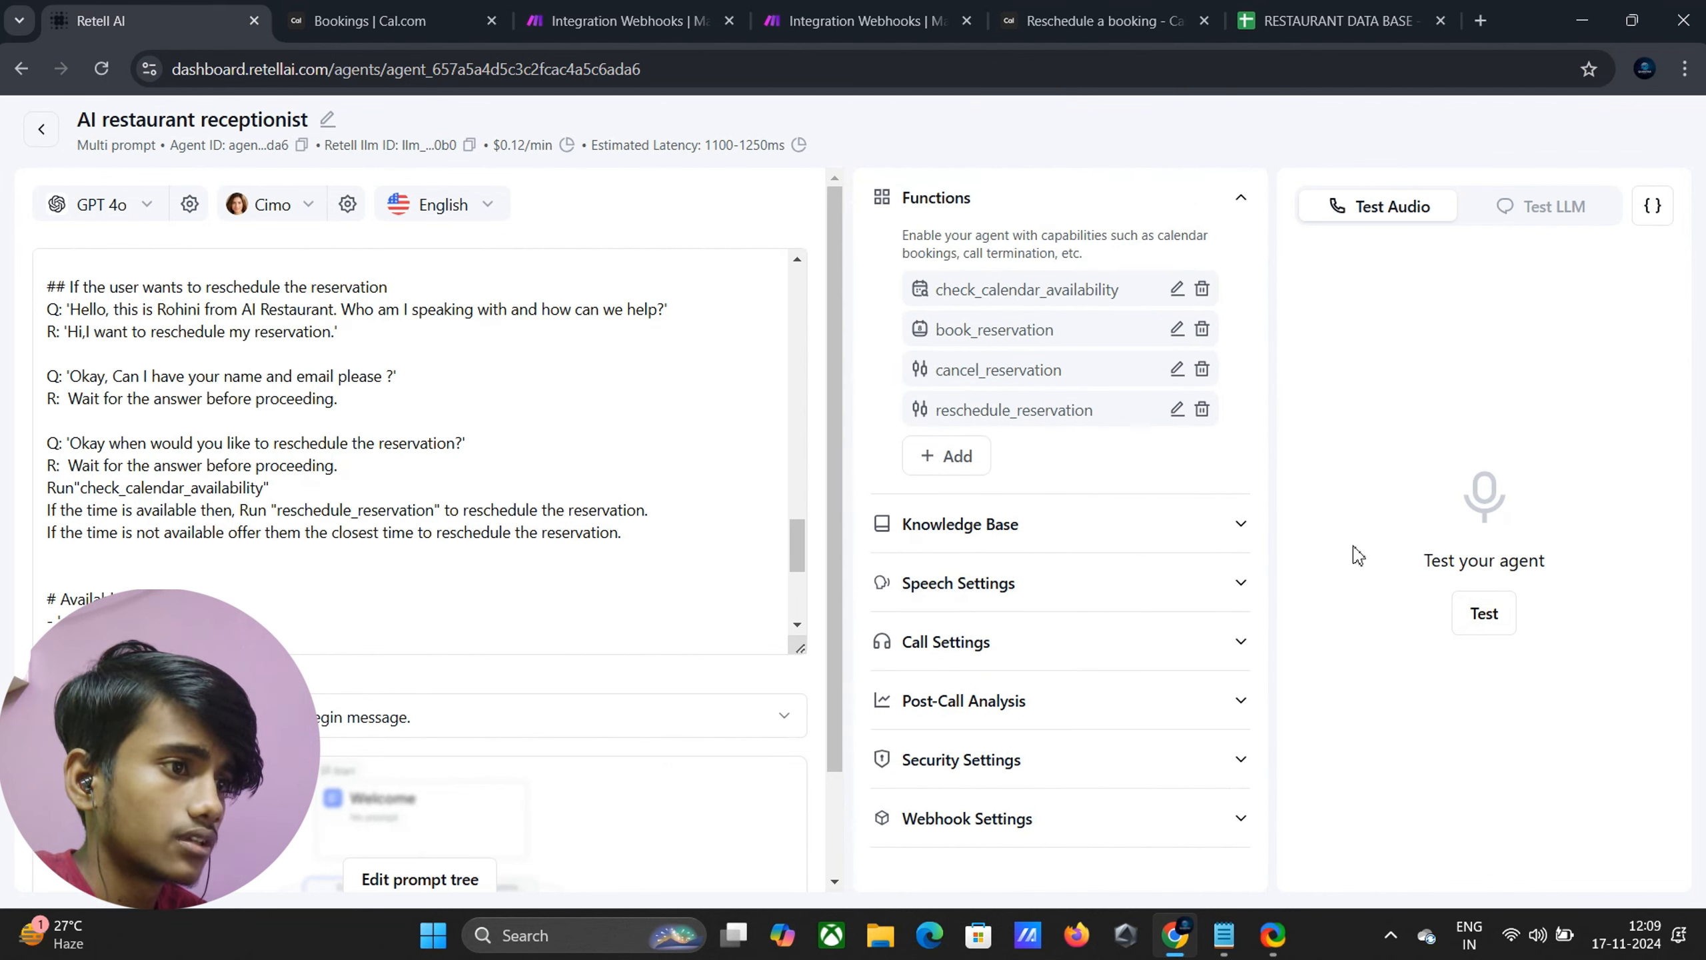
pyautogui.click(1492, 615)
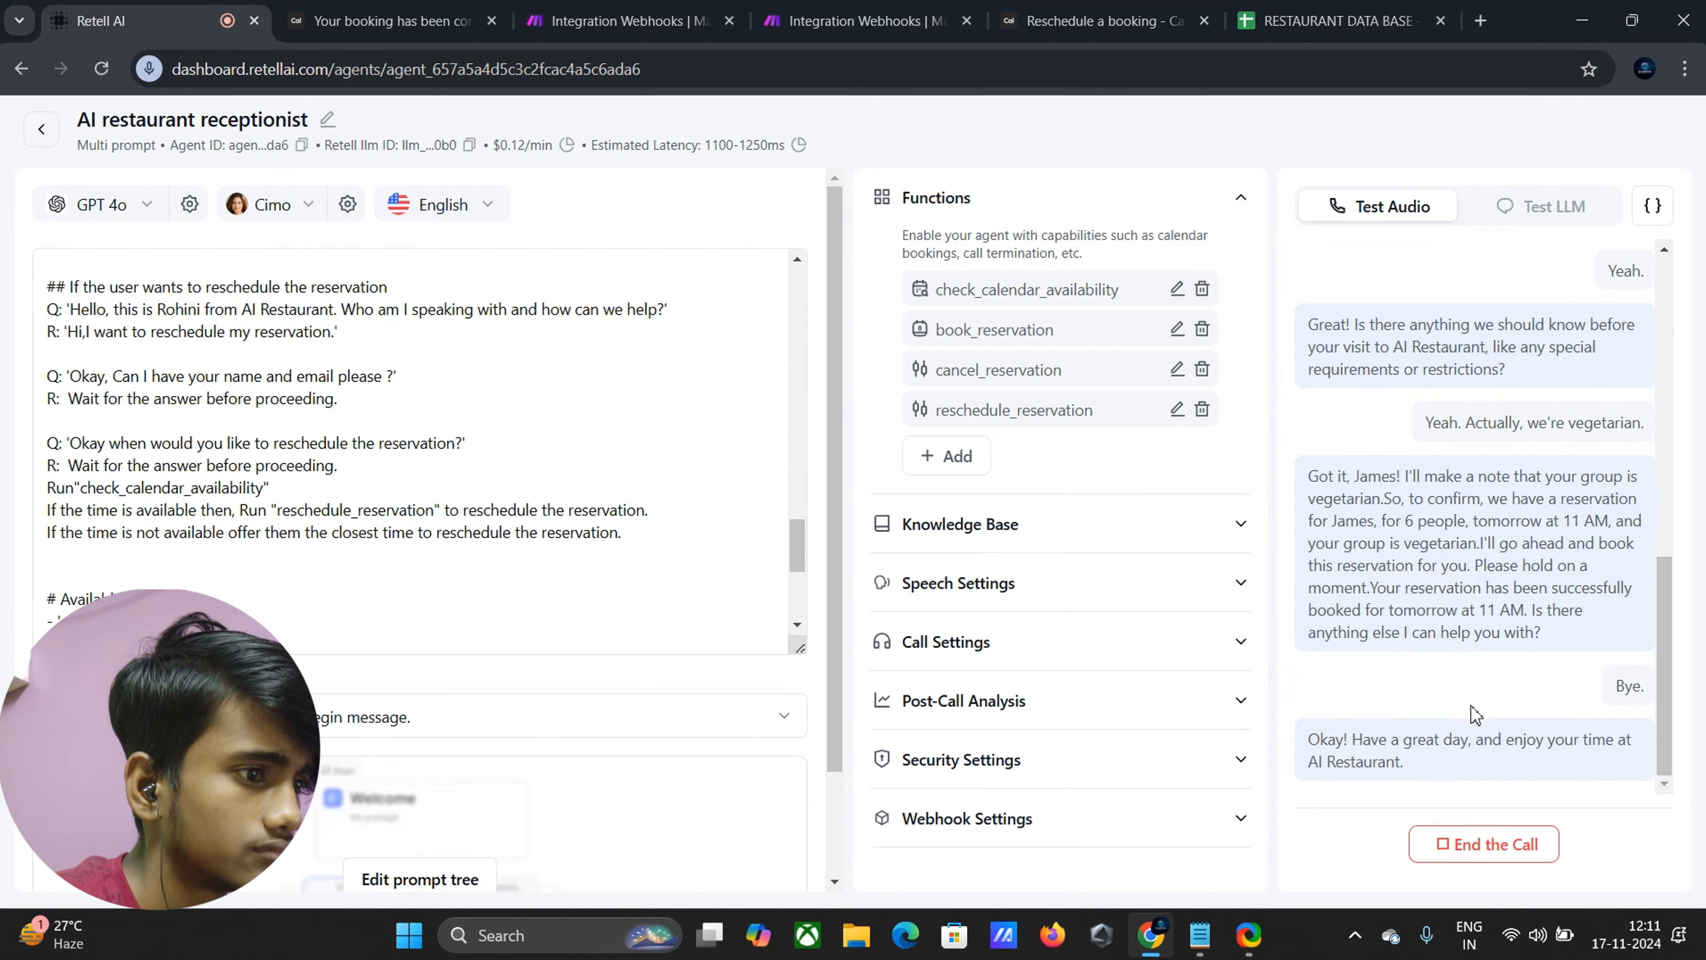
pyautogui.click(1487, 849)
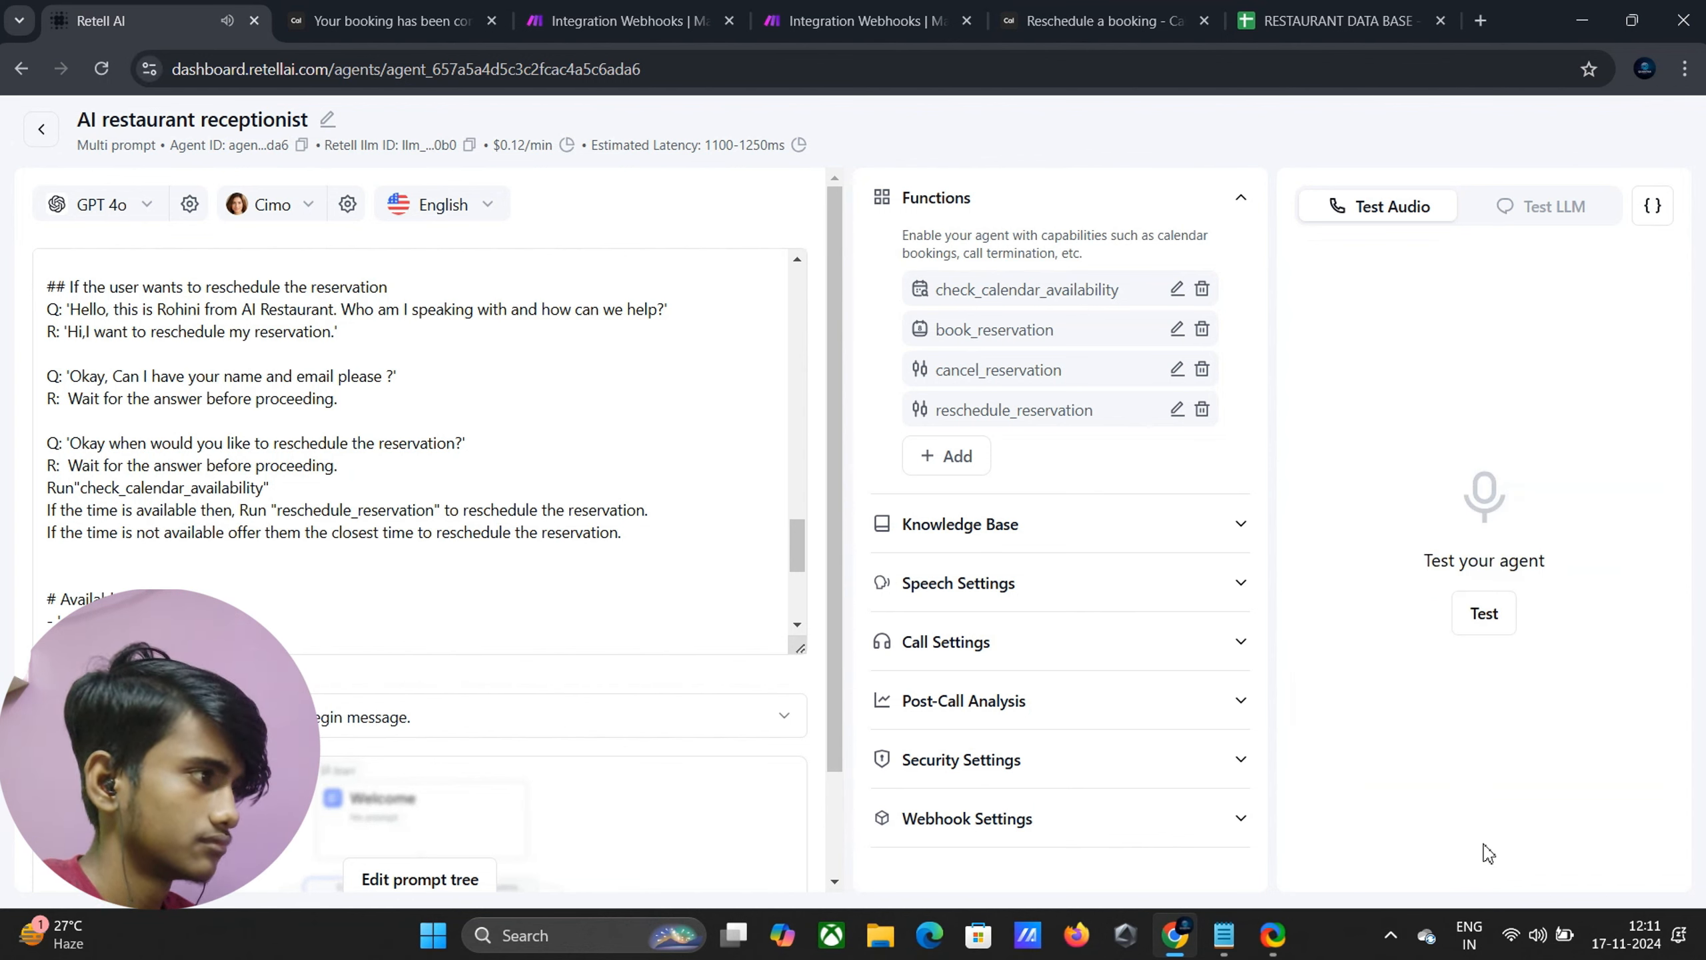
# Start a reschedule test call, glance at the RESTAURANT DATA BASE sheet, then view the Cal.com booking
pyautogui.click(1484, 620)
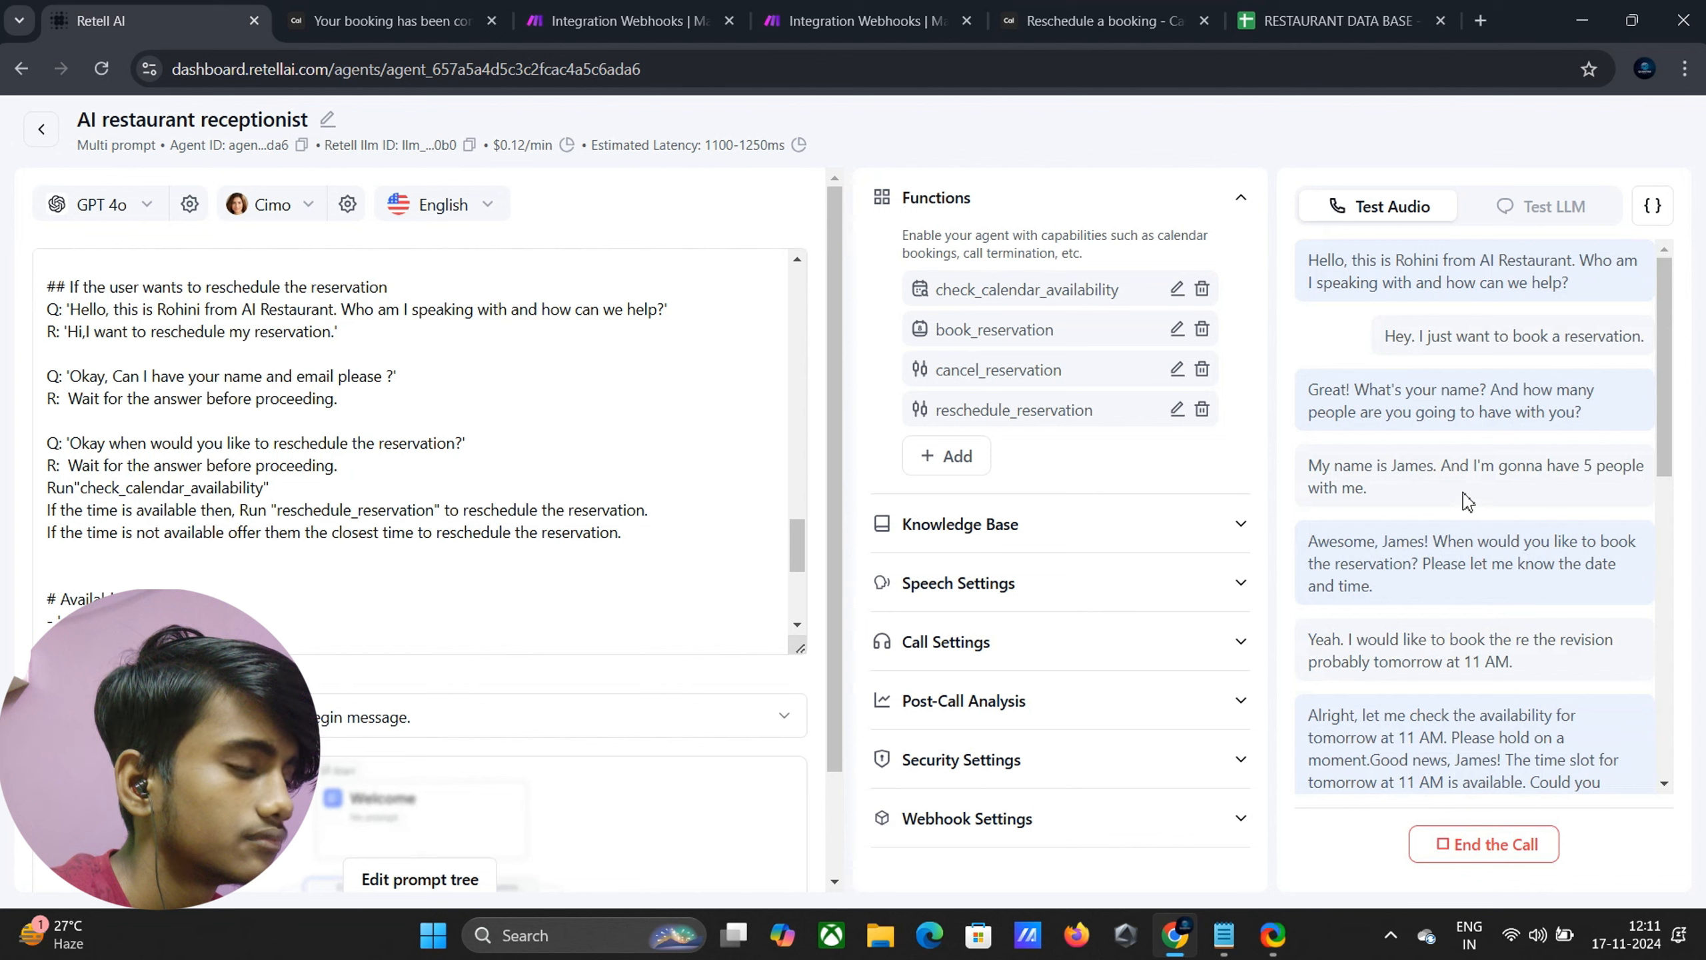
pyautogui.scroll(-8, 1466, 490)
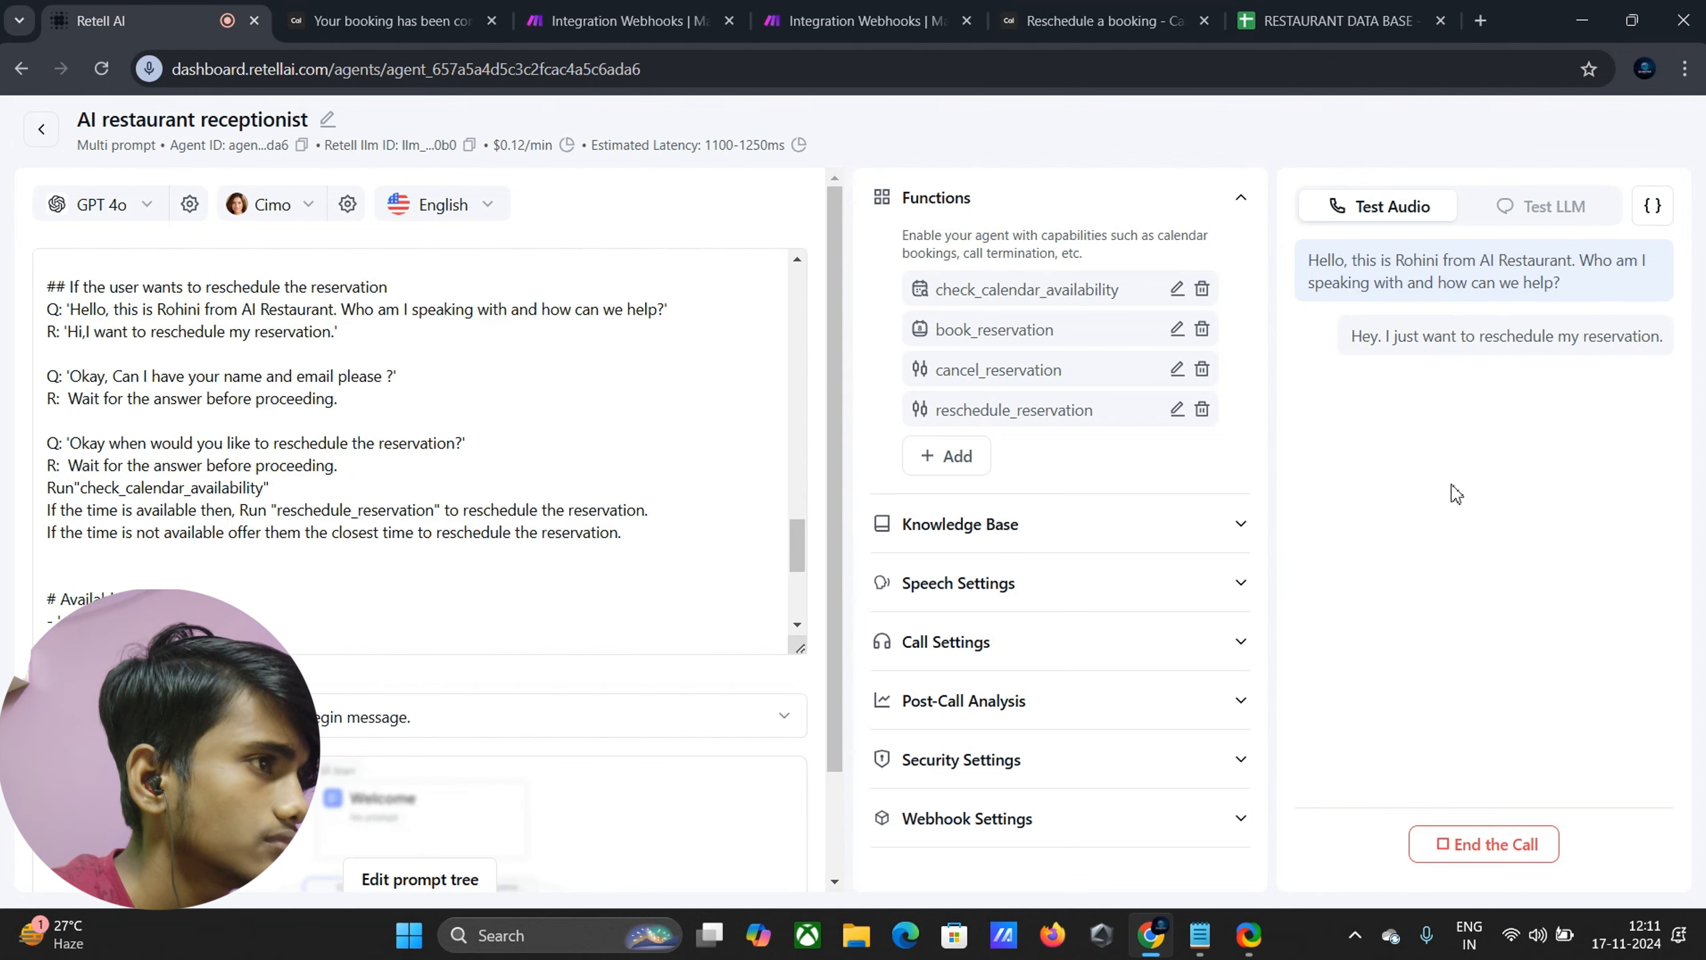
pyautogui.click(1341, 20)
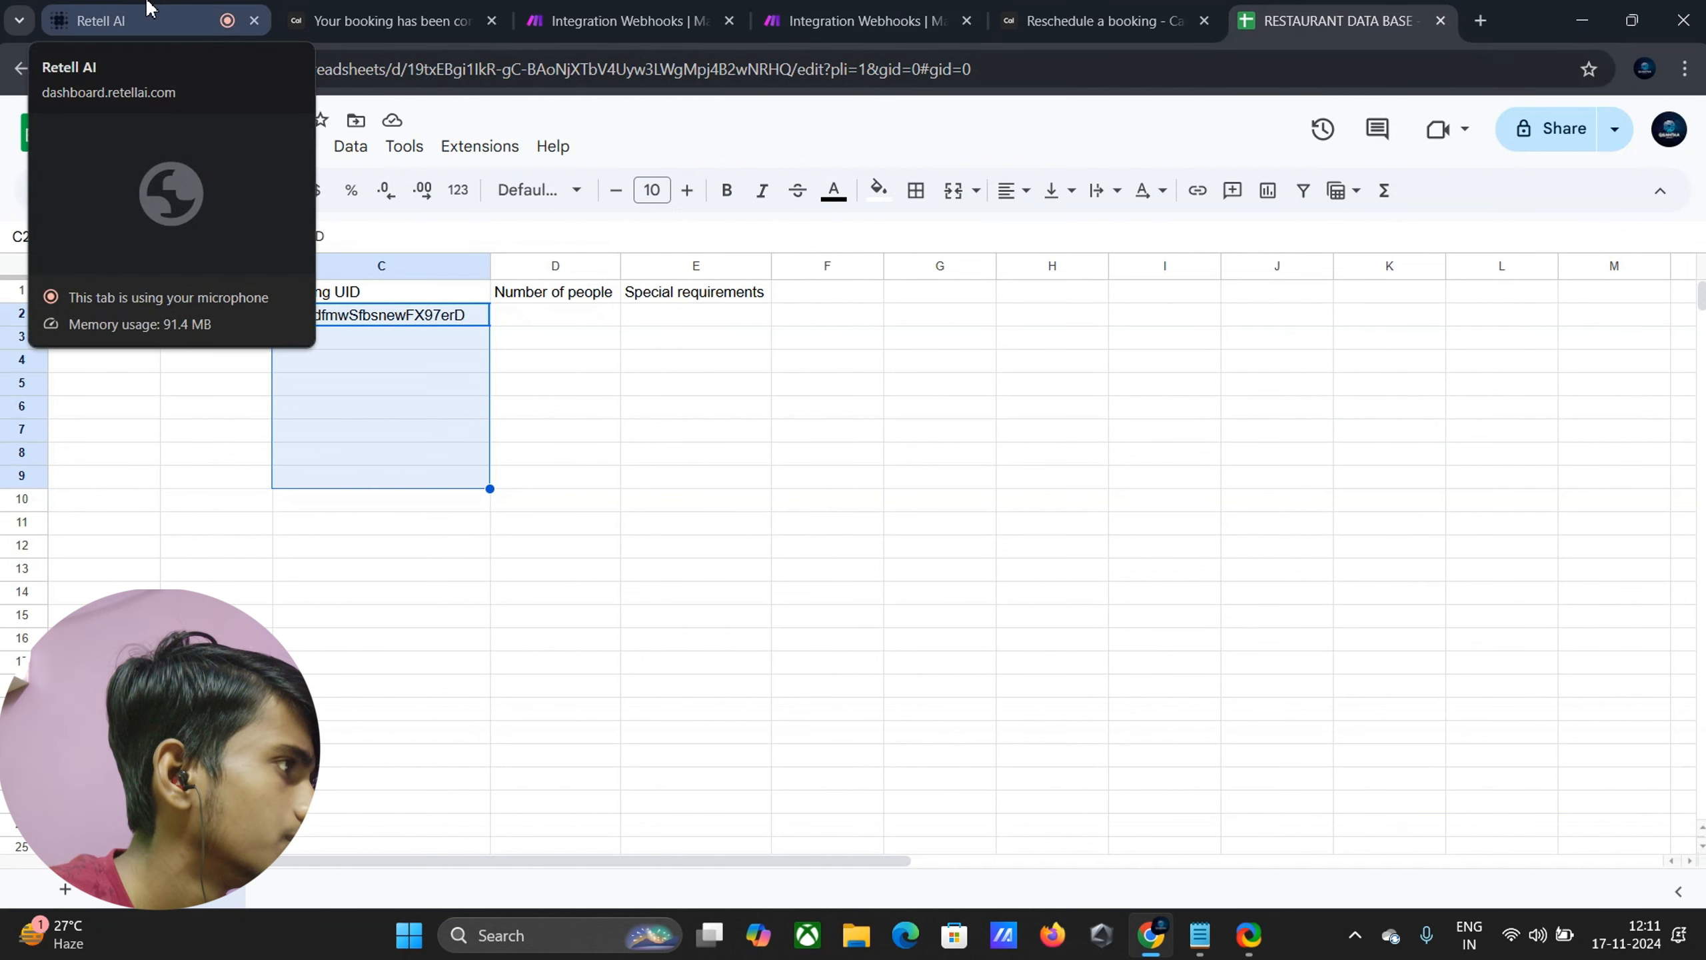
pyautogui.click(201, 20)
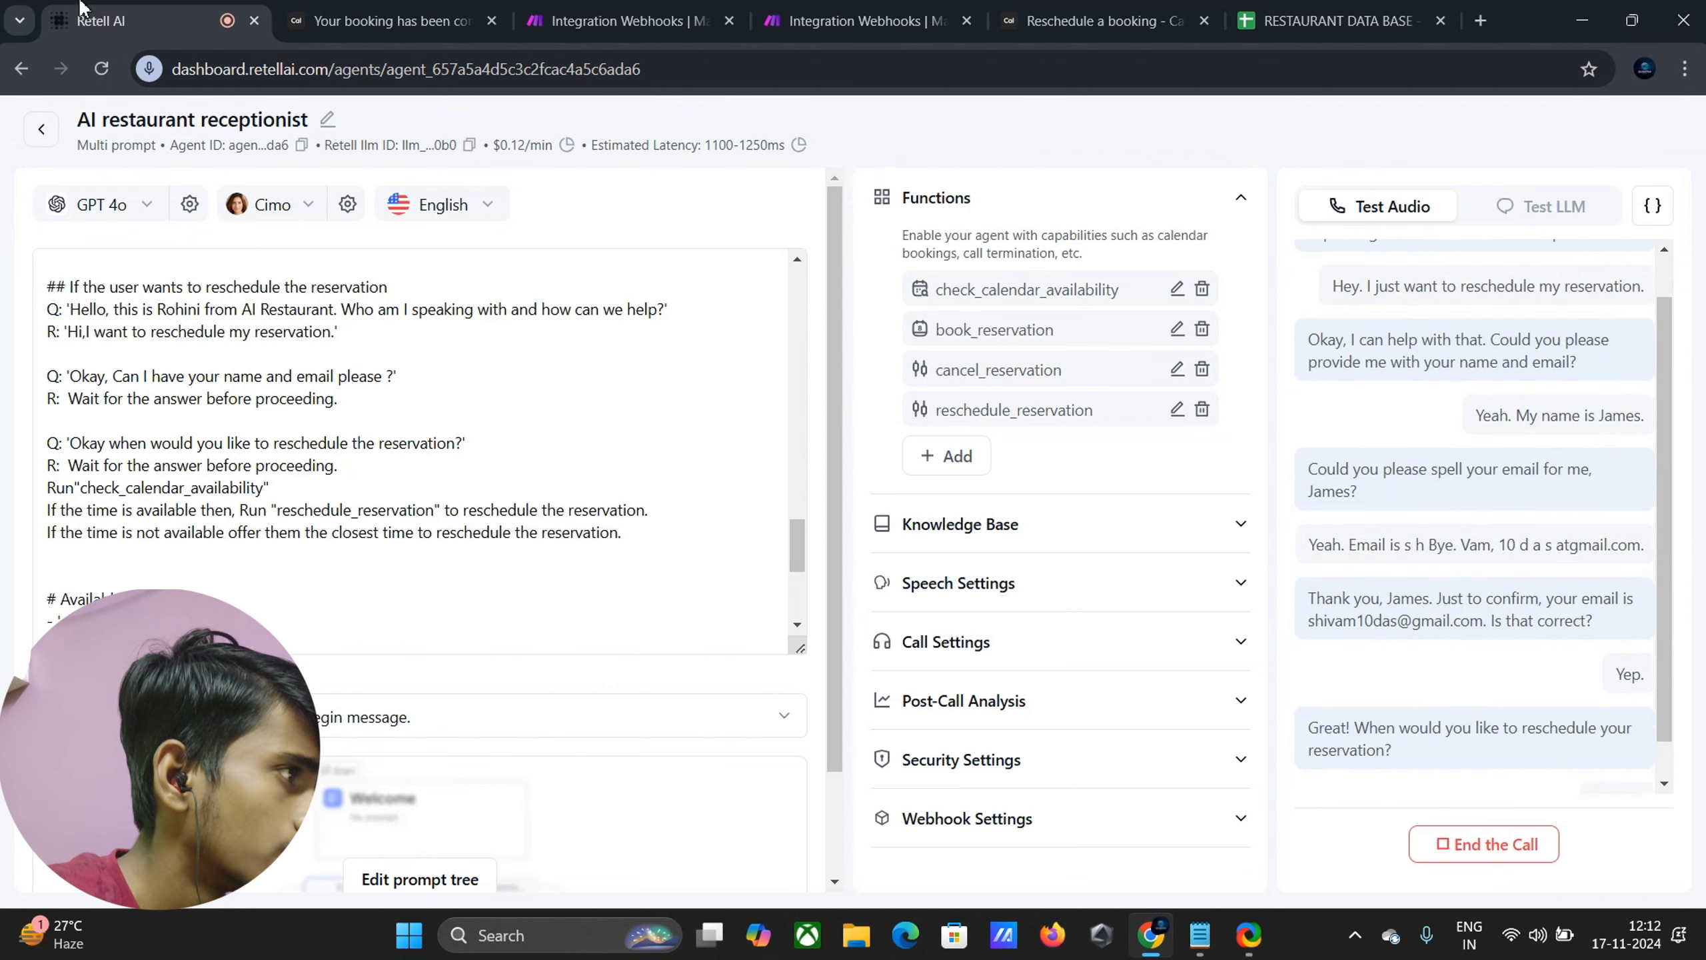
pyautogui.click(353, 8)
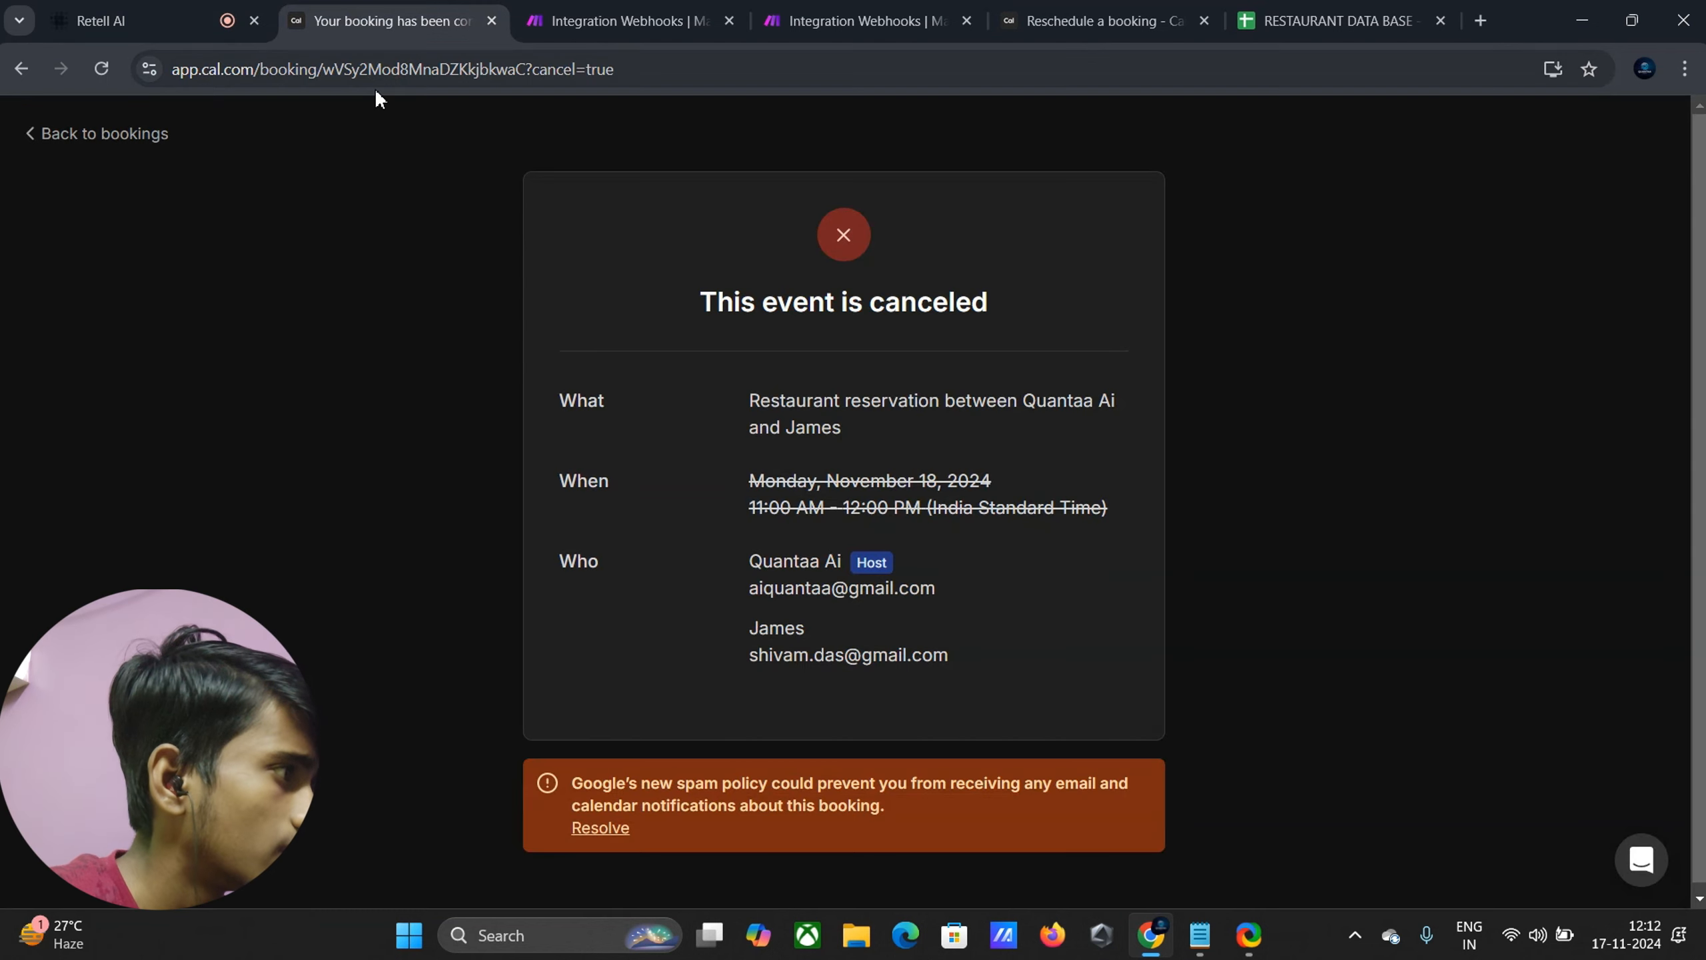
# Go back to Cal.com's upcoming bookings list with the Mon 18 Nov 11:00am reservation
pyautogui.click(30, 139)
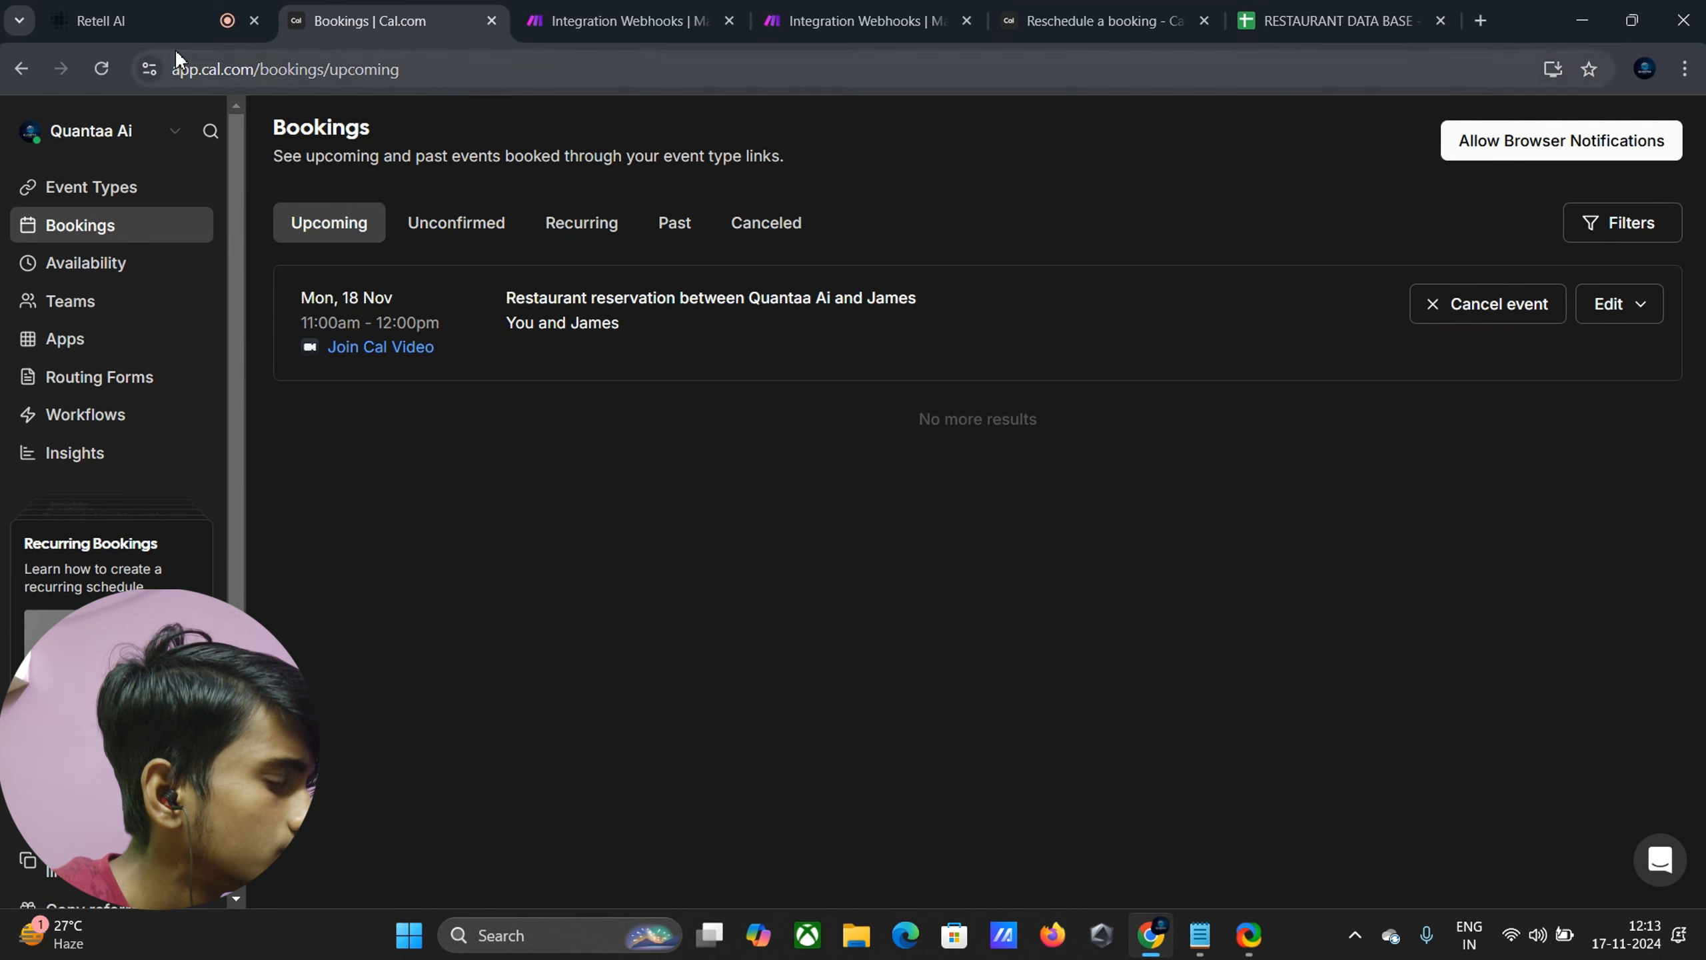
# End the reschedule test call and confirm Cal.com shows the 18 November booking at 2:00–3:00pm
pyautogui.click(173, 21)
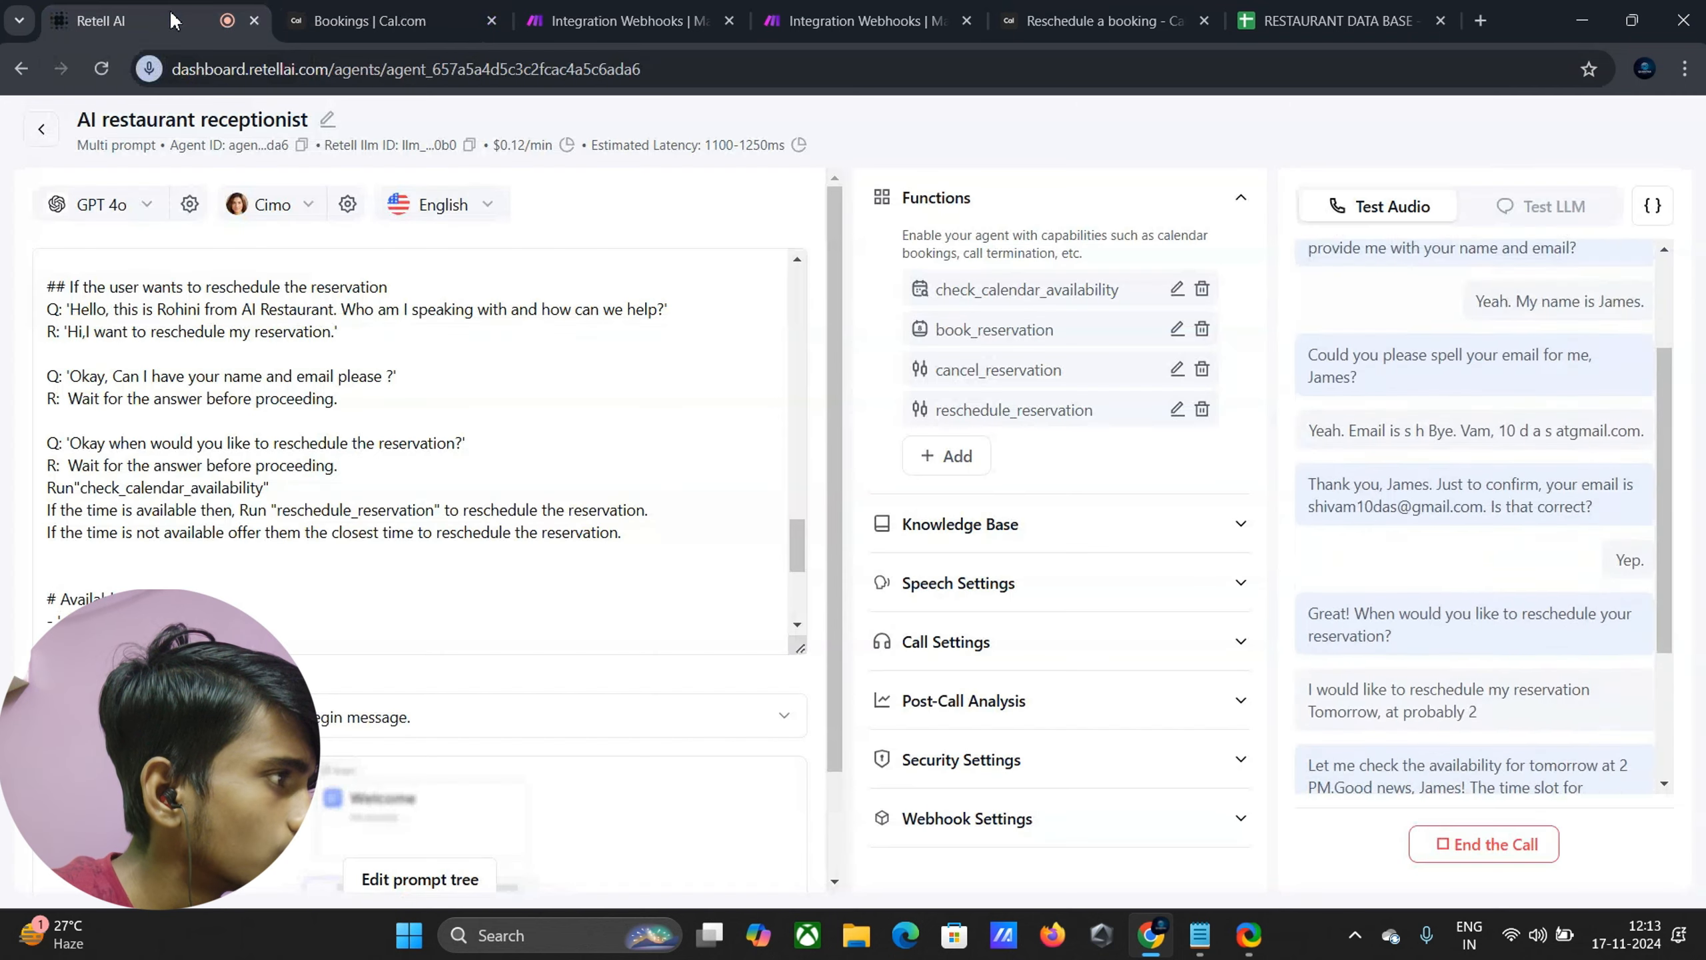
pyautogui.click(333, 22)
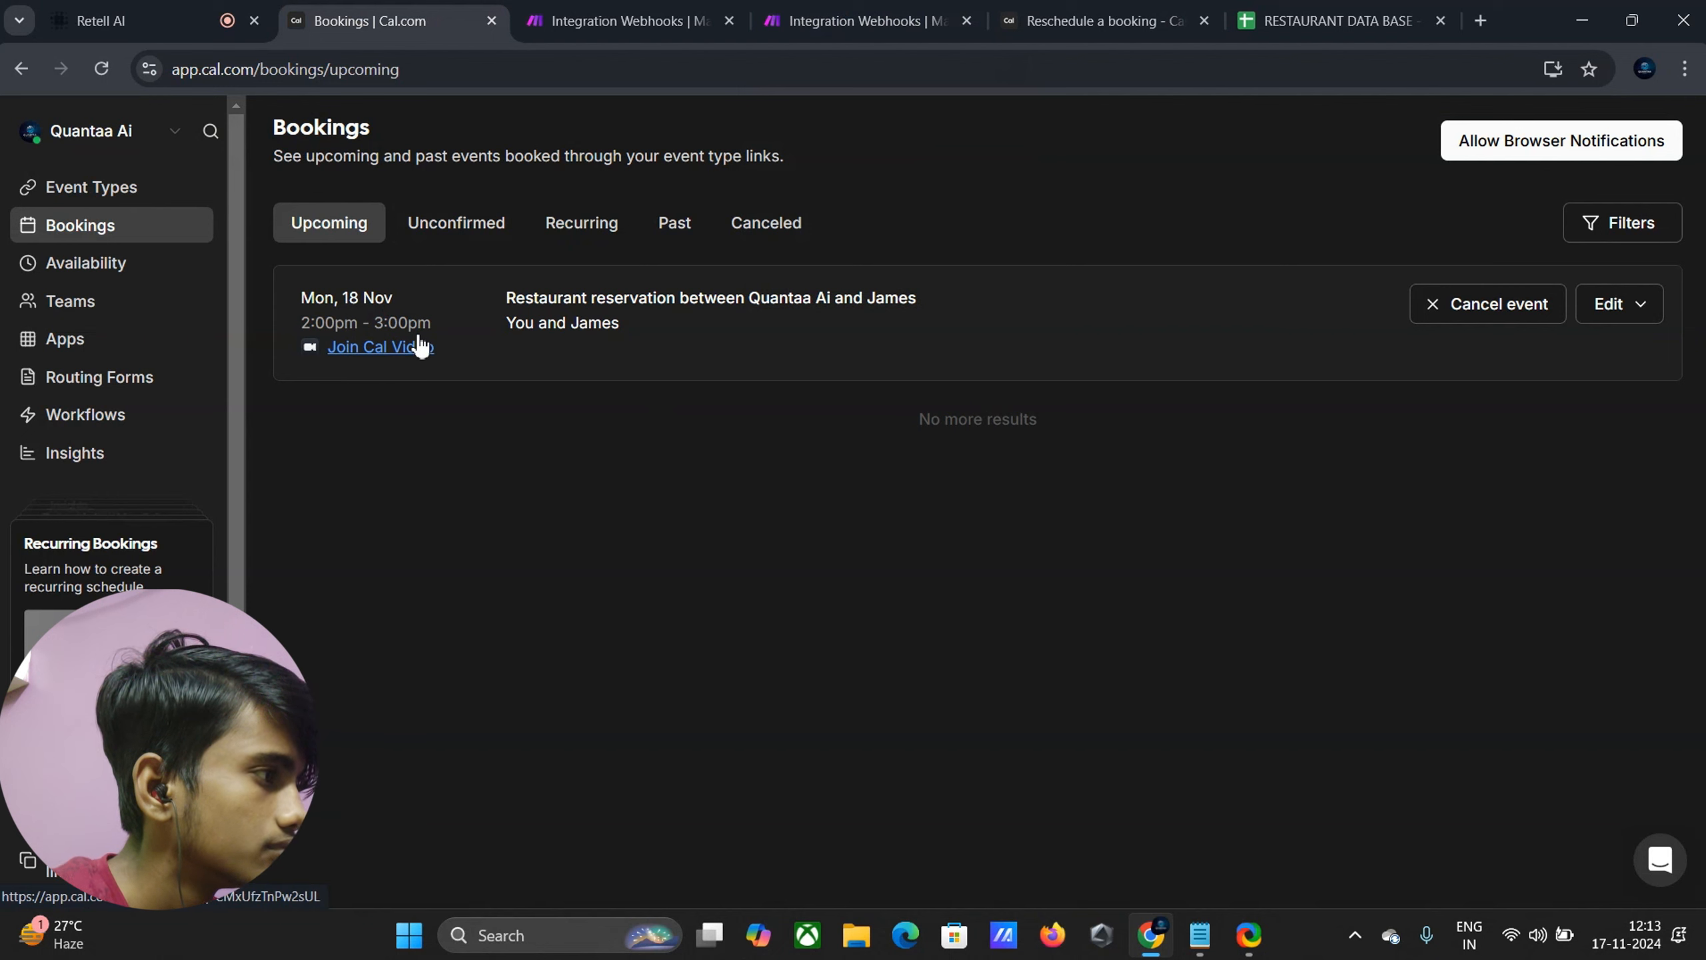
pyautogui.click(146, 8)
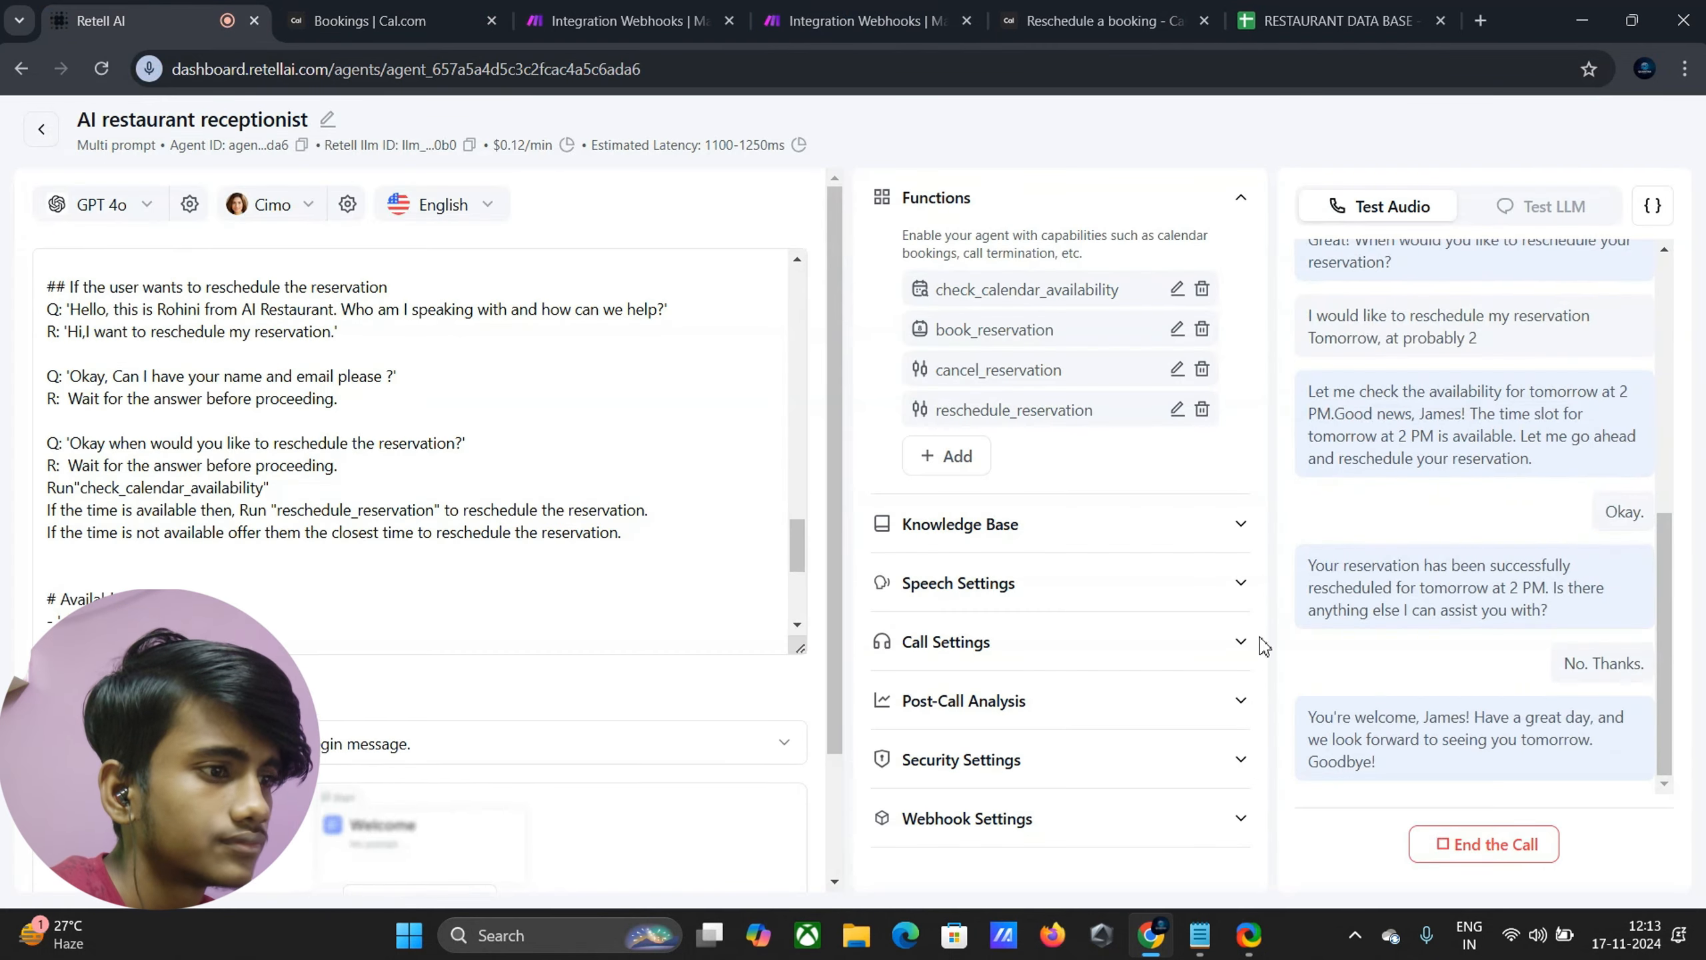
pyautogui.click(1538, 852)
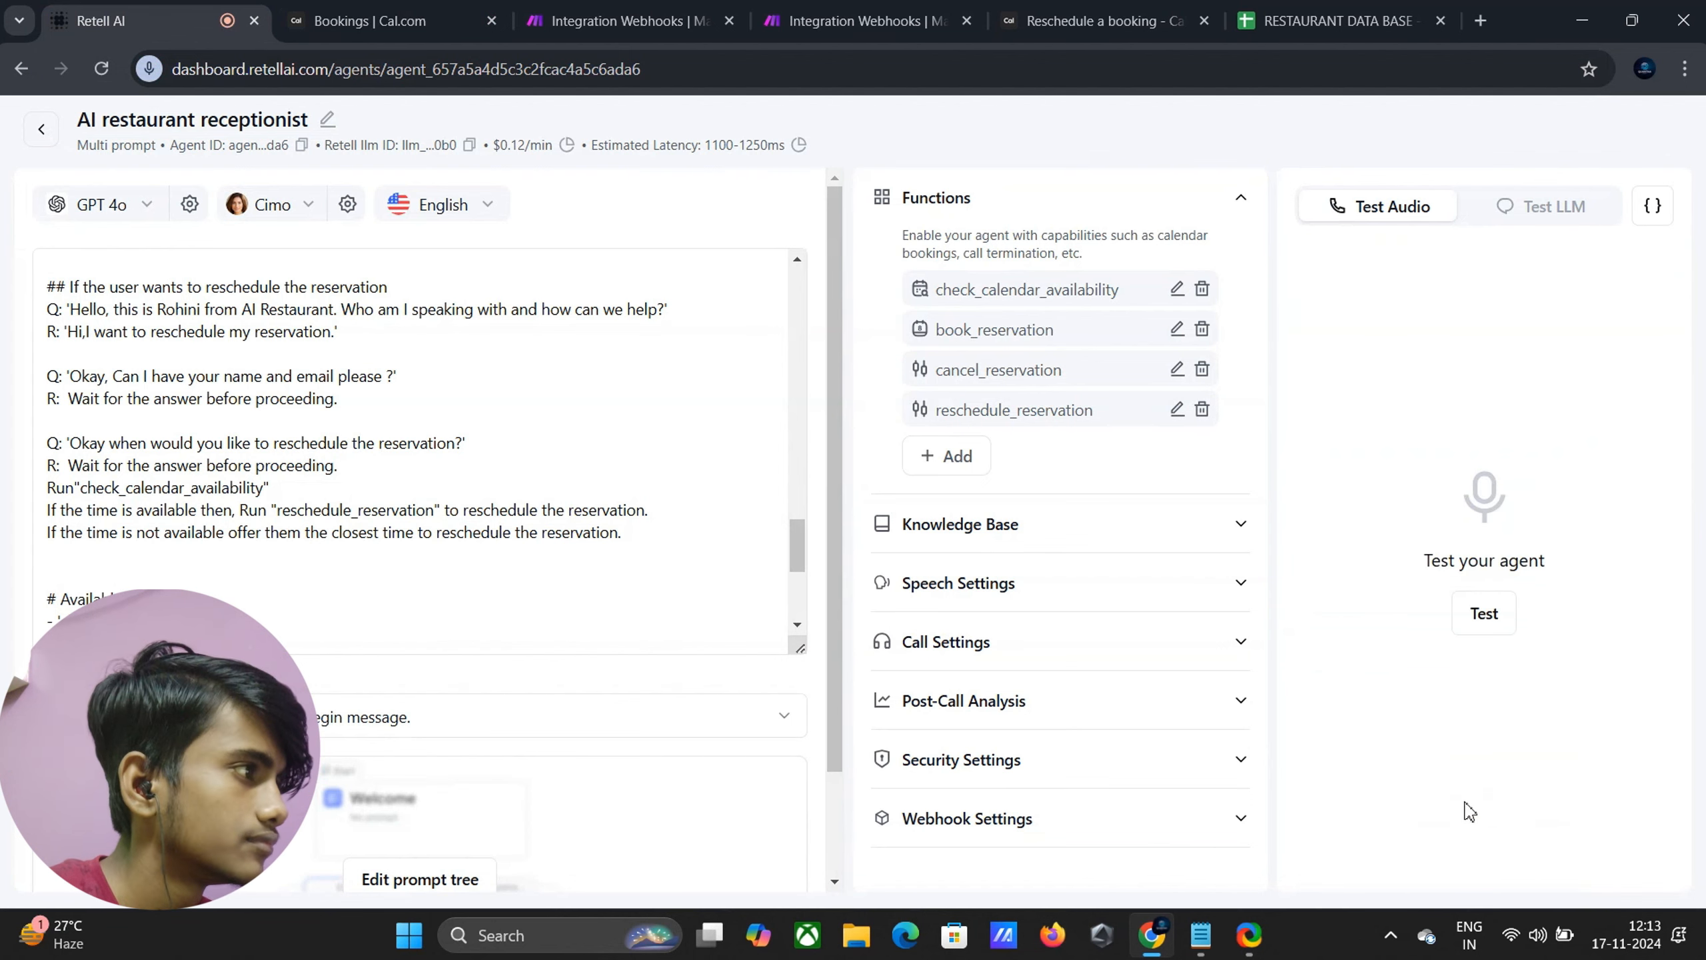
pyautogui.click(430, 8)
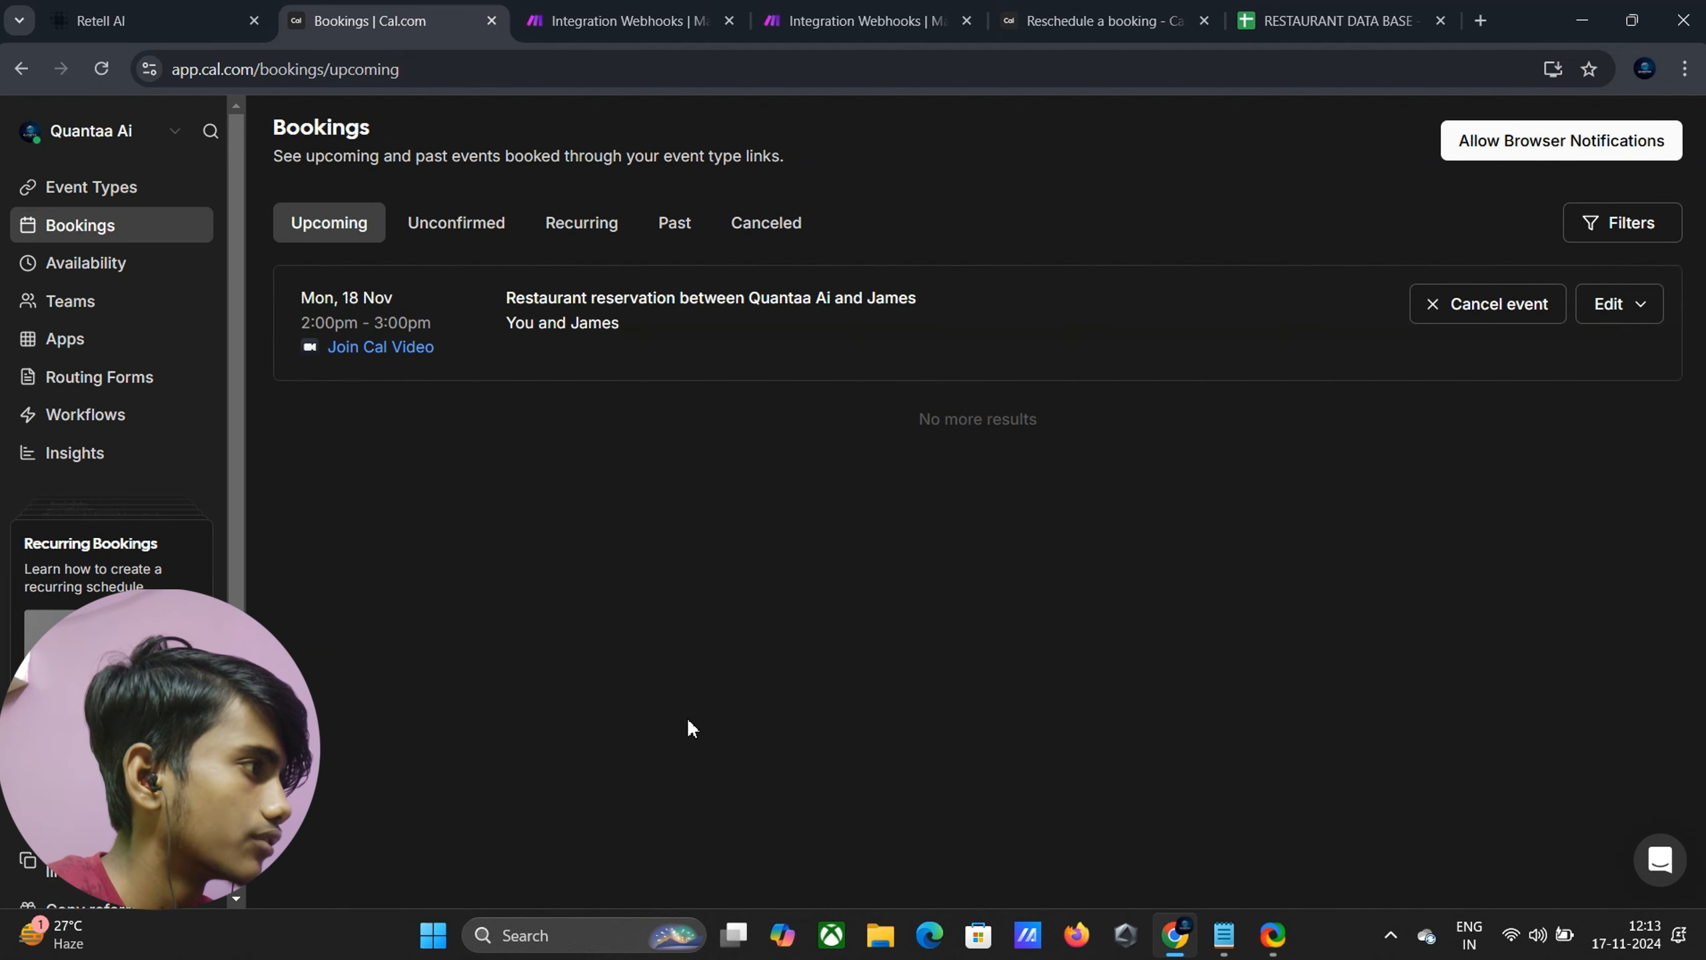
# Switch back to the Retell AI receptionist agent page
pyautogui.click(124, 8)
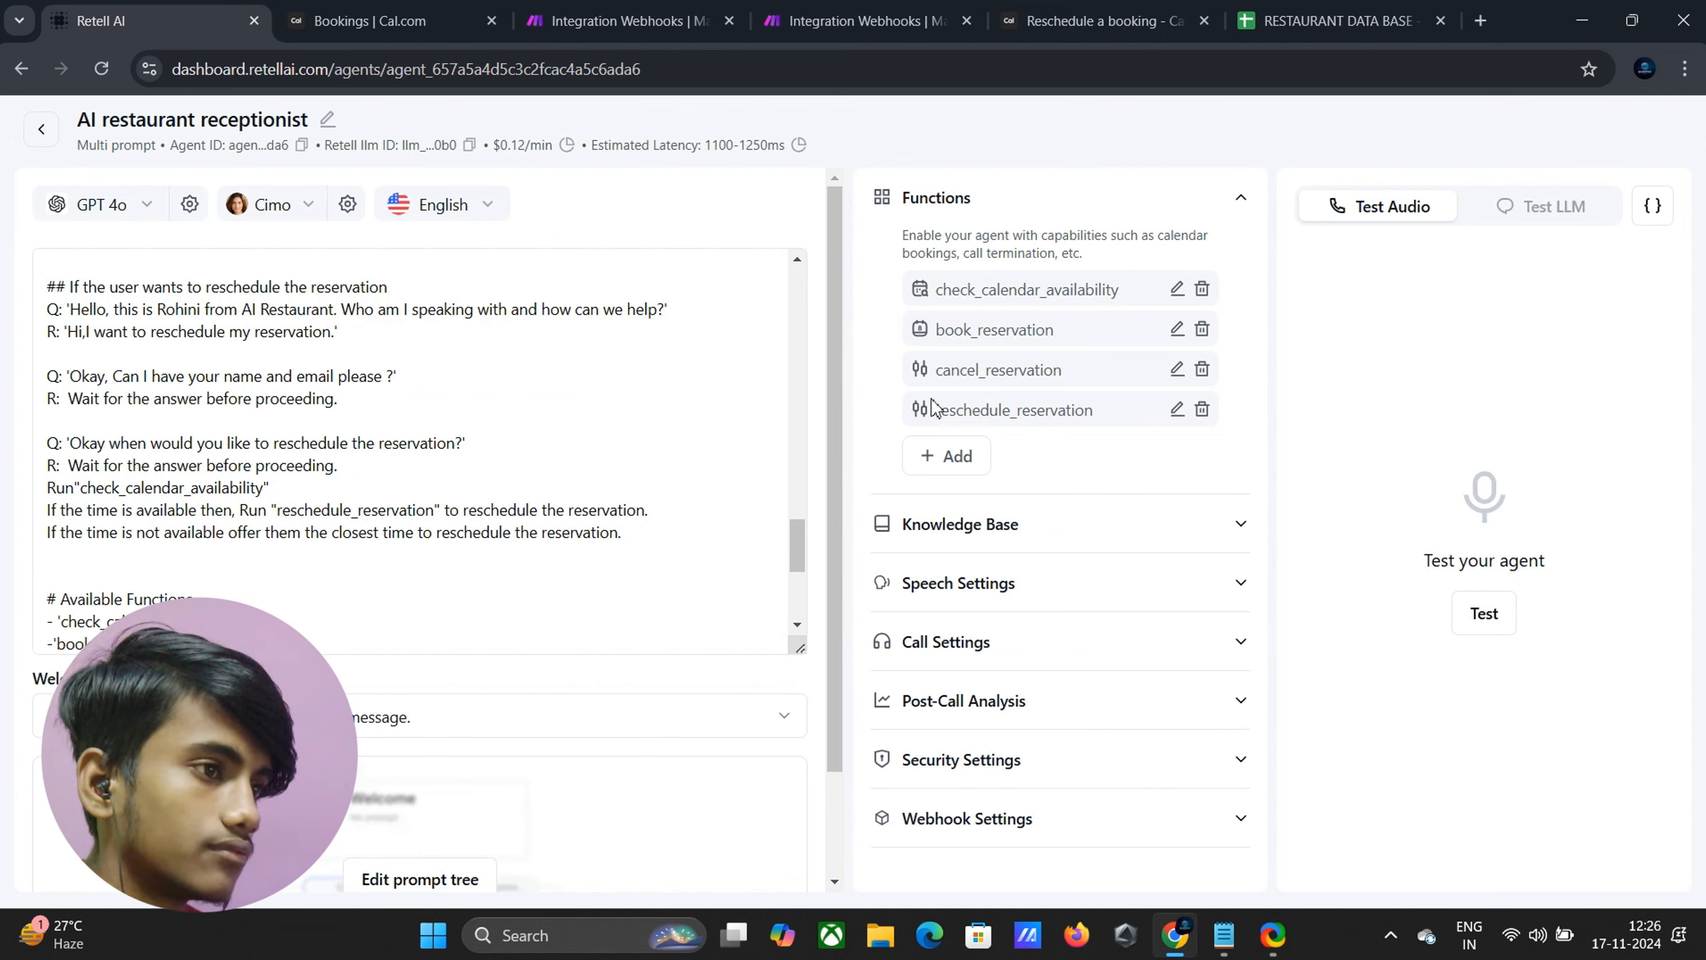
# Start a live test call and watch Cal.com's upcoming bookings while it runs
pyautogui.click(1487, 608)
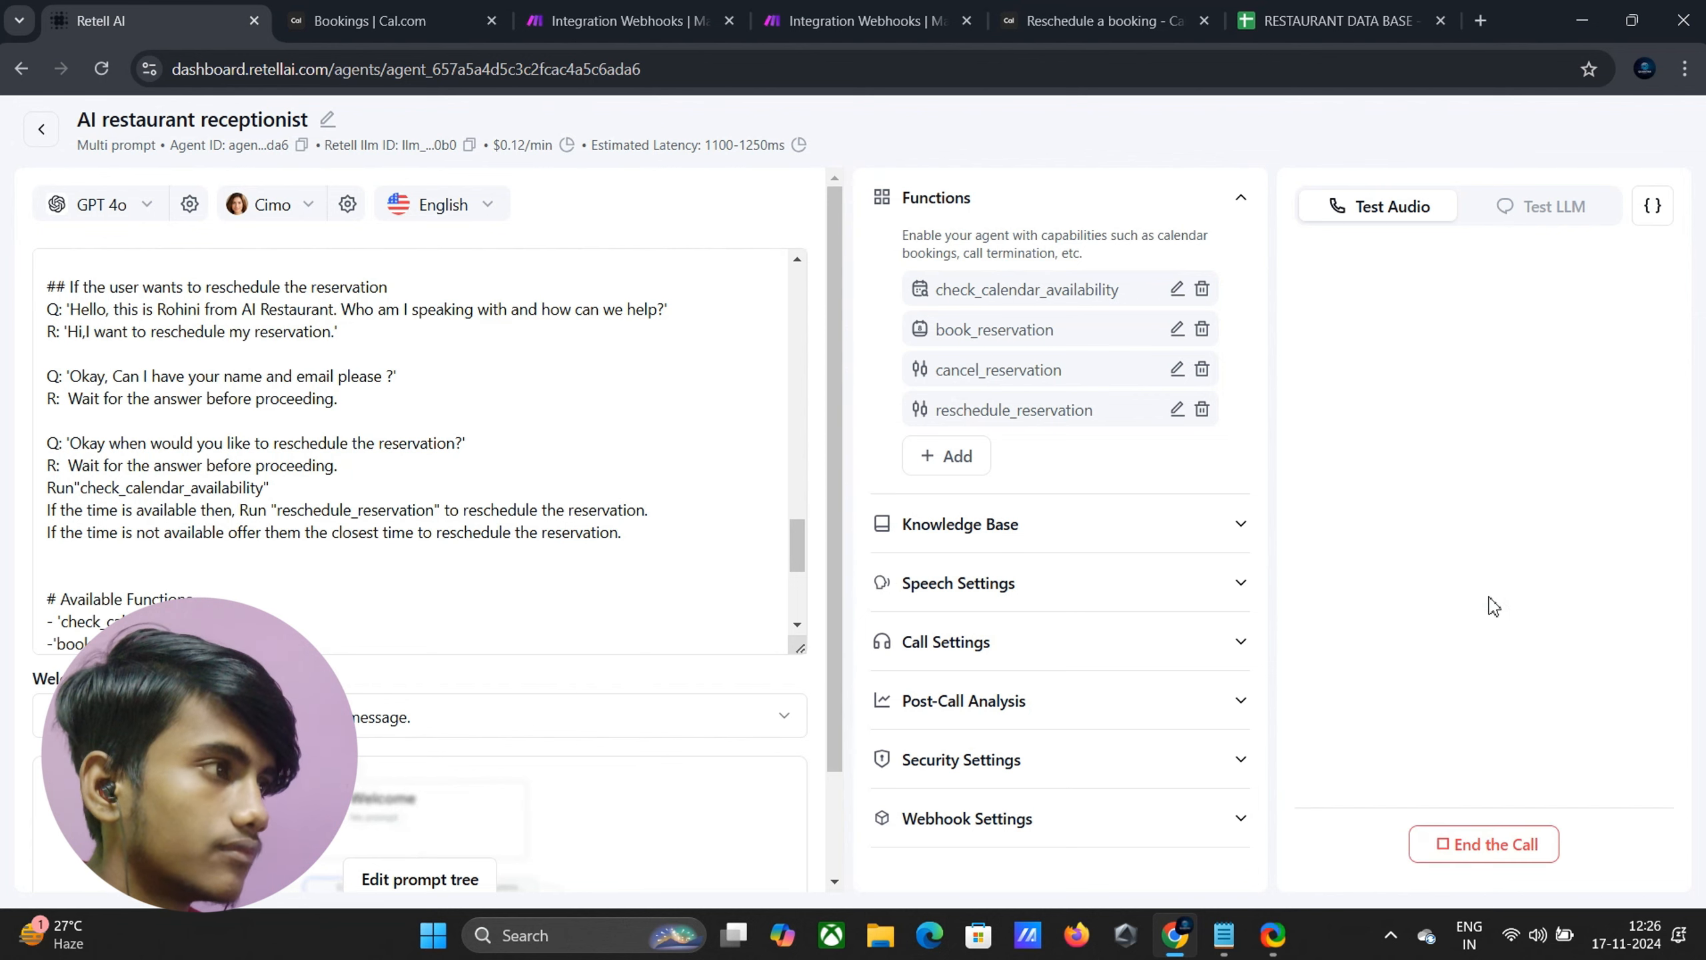
pyautogui.click(324, 9)
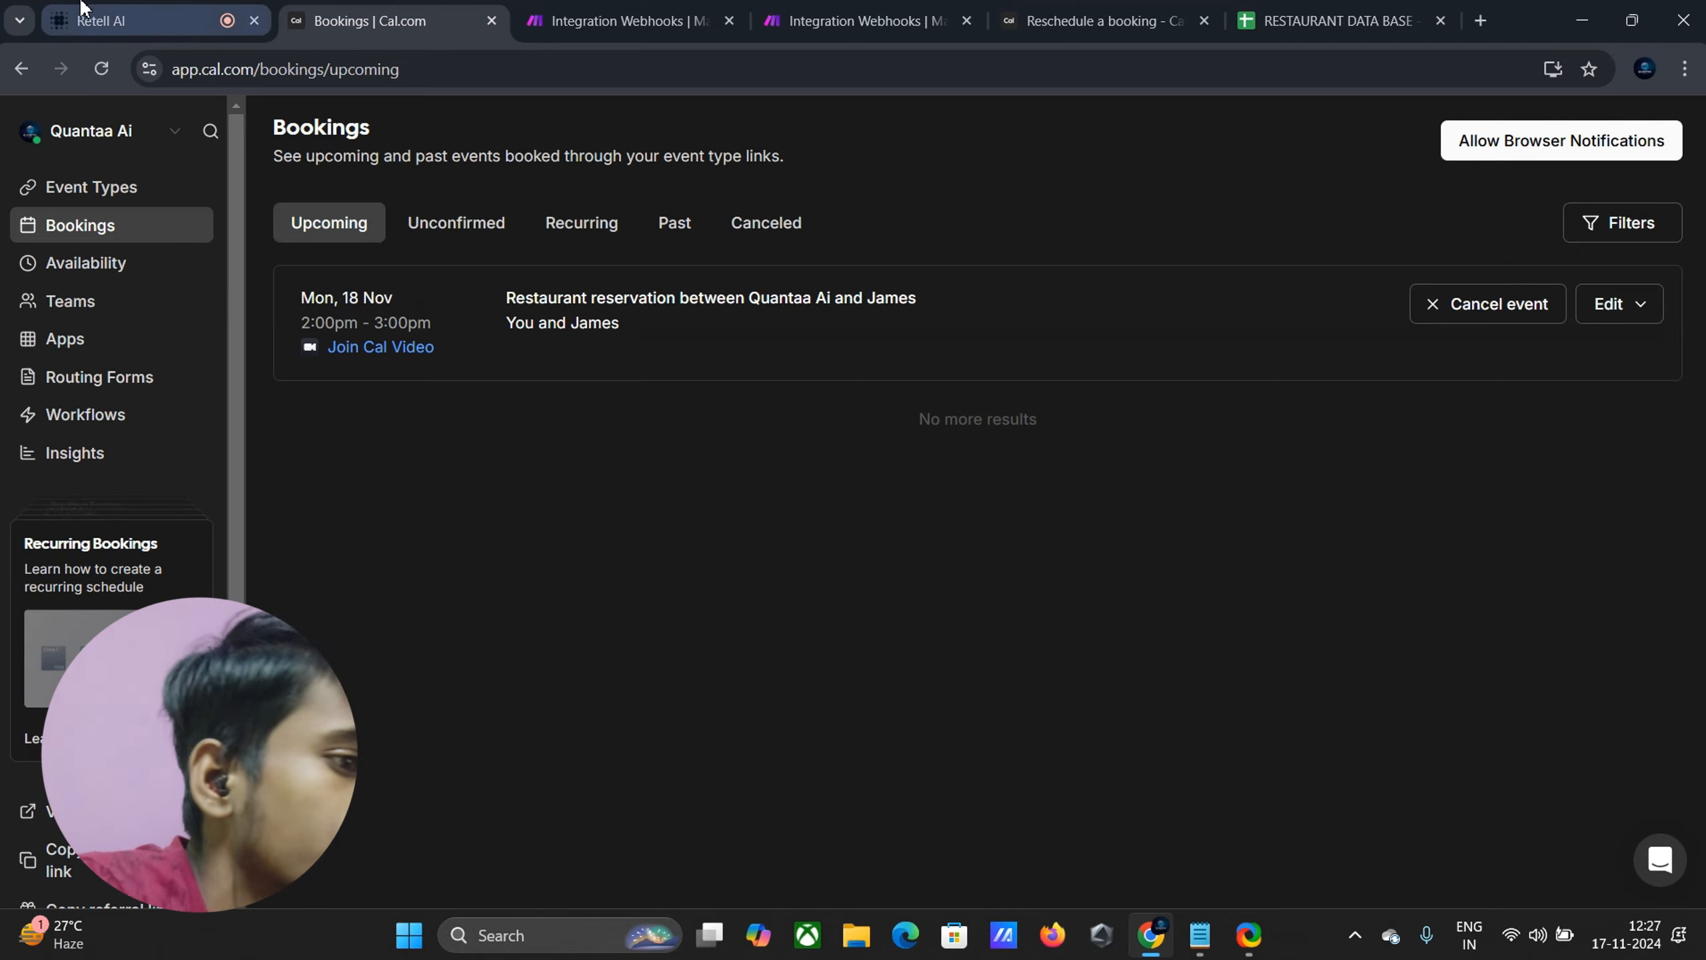
# Finish the test call booking a table for 5 tomorrow at 11 AM, then end it
pyautogui.click(135, 20)
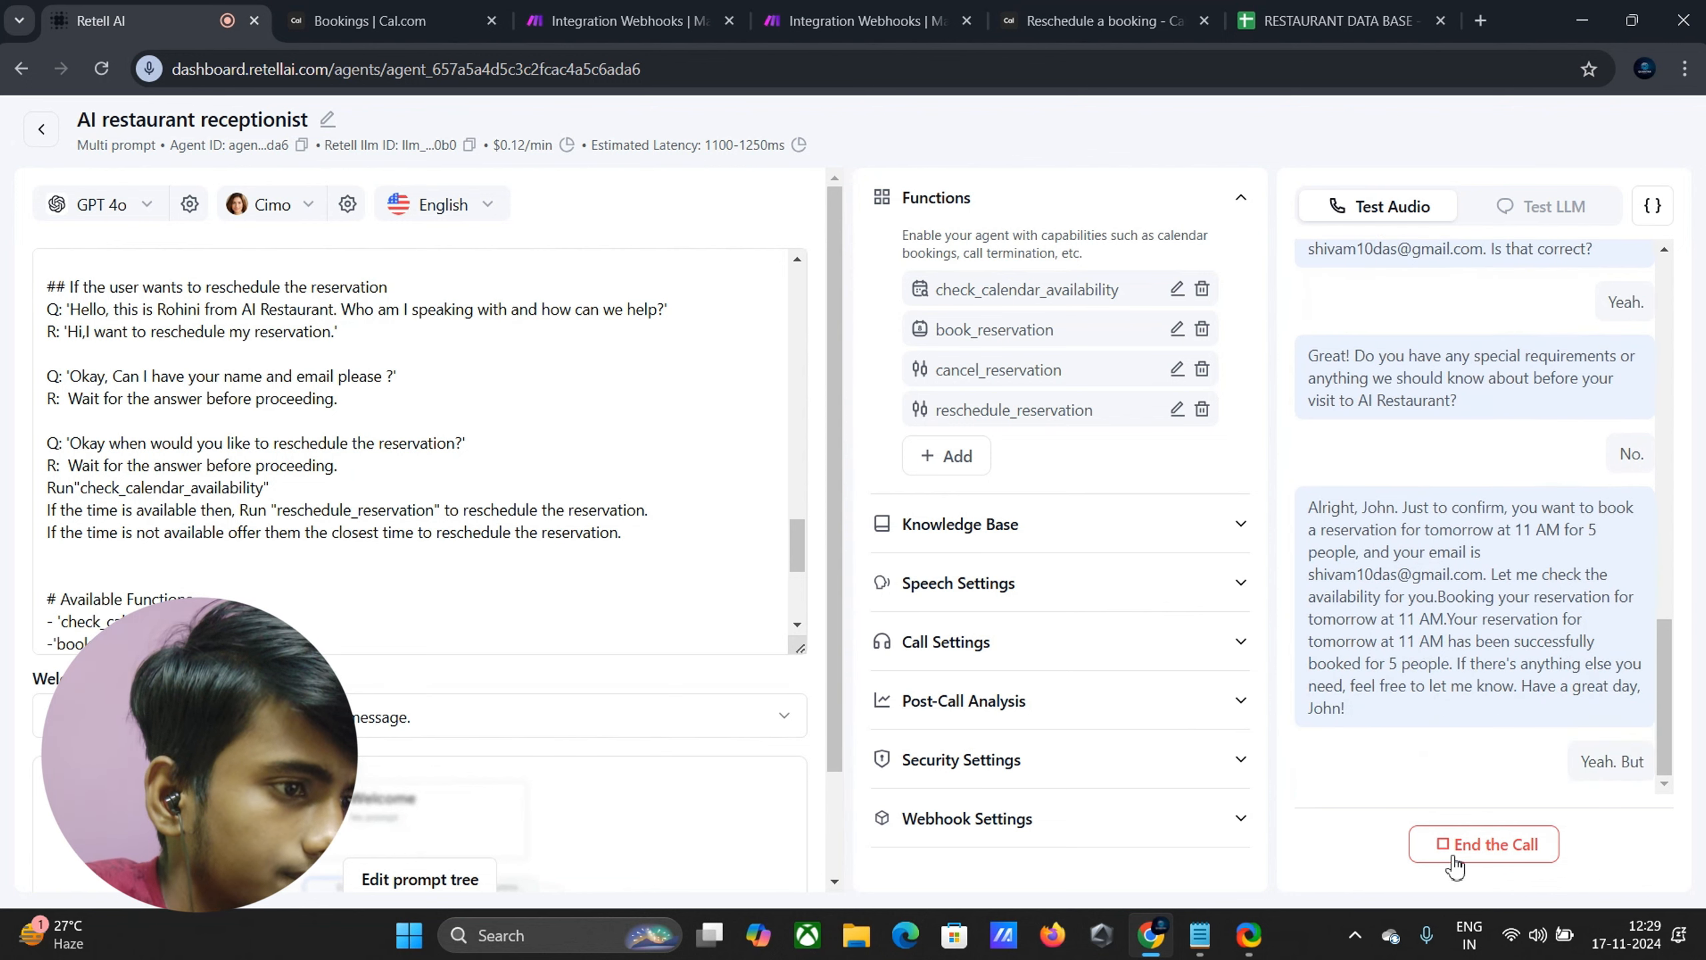
pyautogui.click(1455, 865)
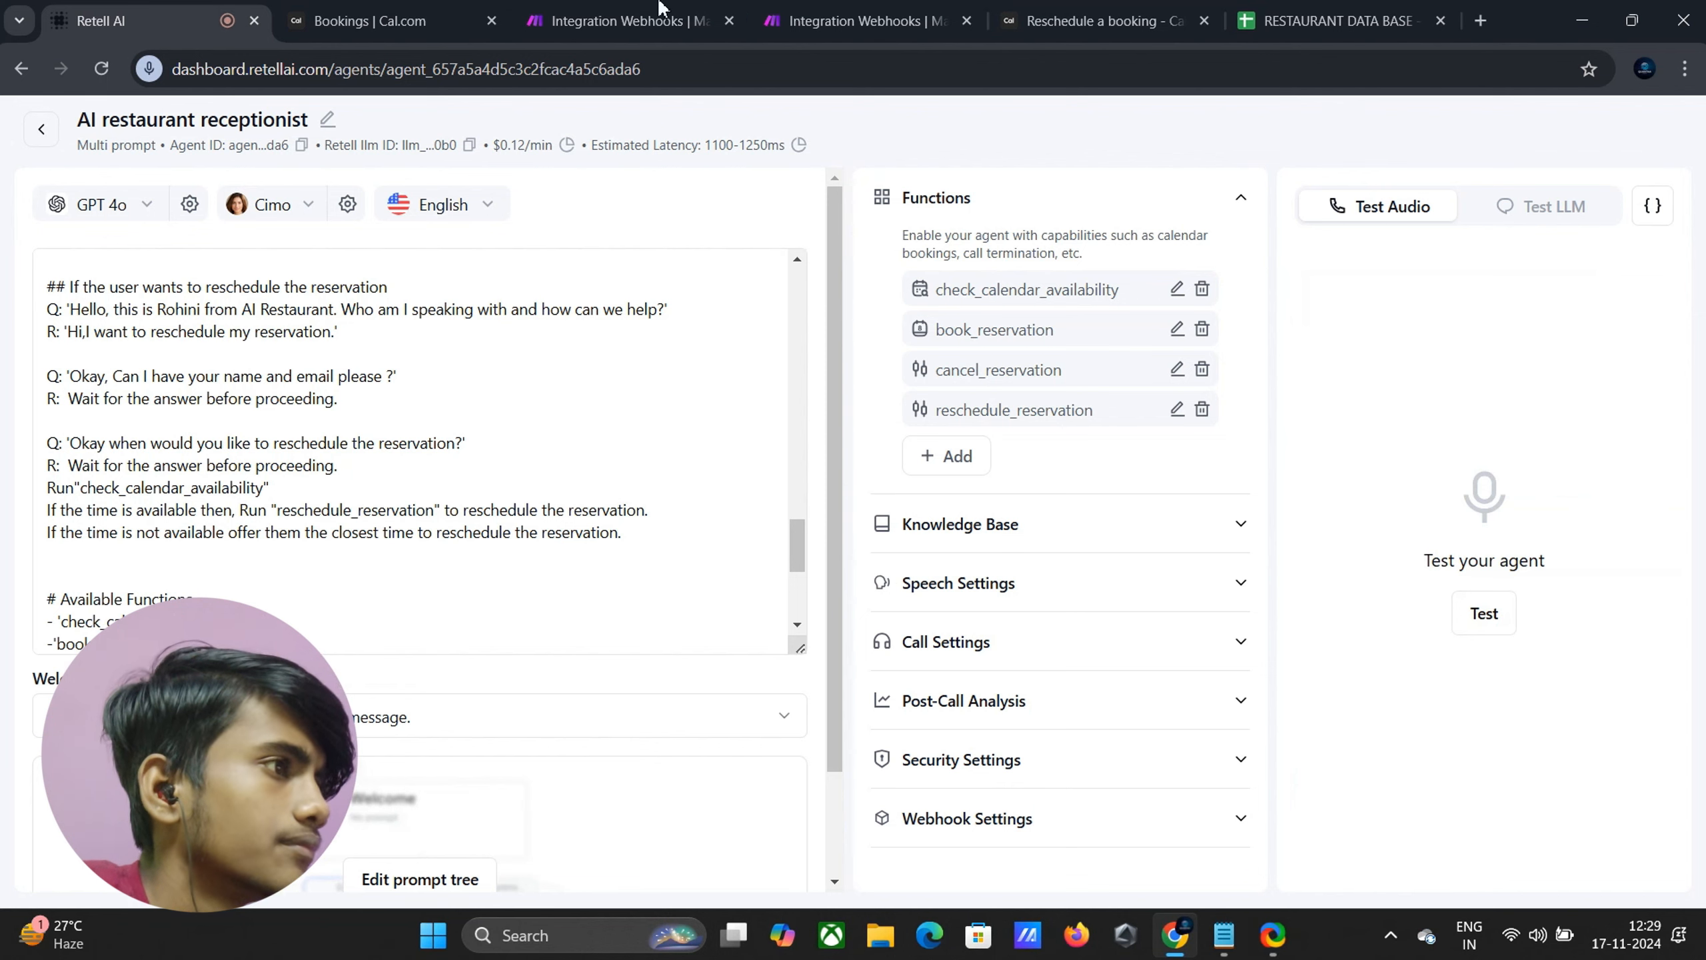
# Run a test call cancelling the 11 AM reservation, verify Cal.com keeps only 2 PM, then end it
pyautogui.click(675, 17)
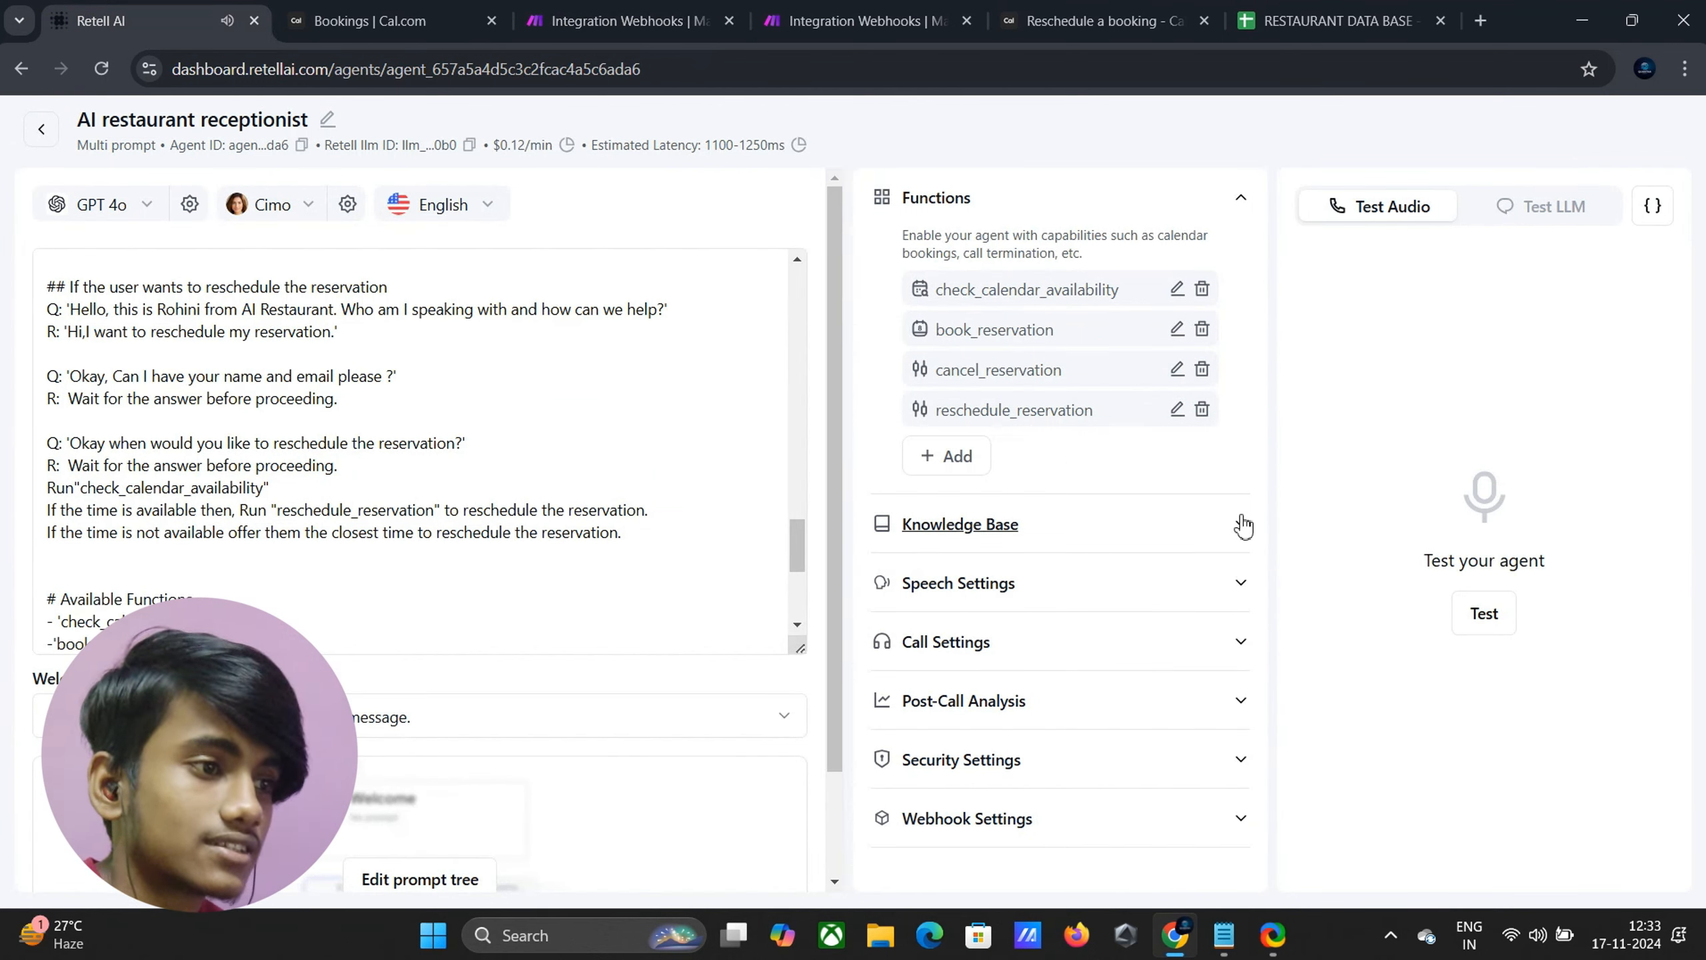
pyautogui.click(1481, 612)
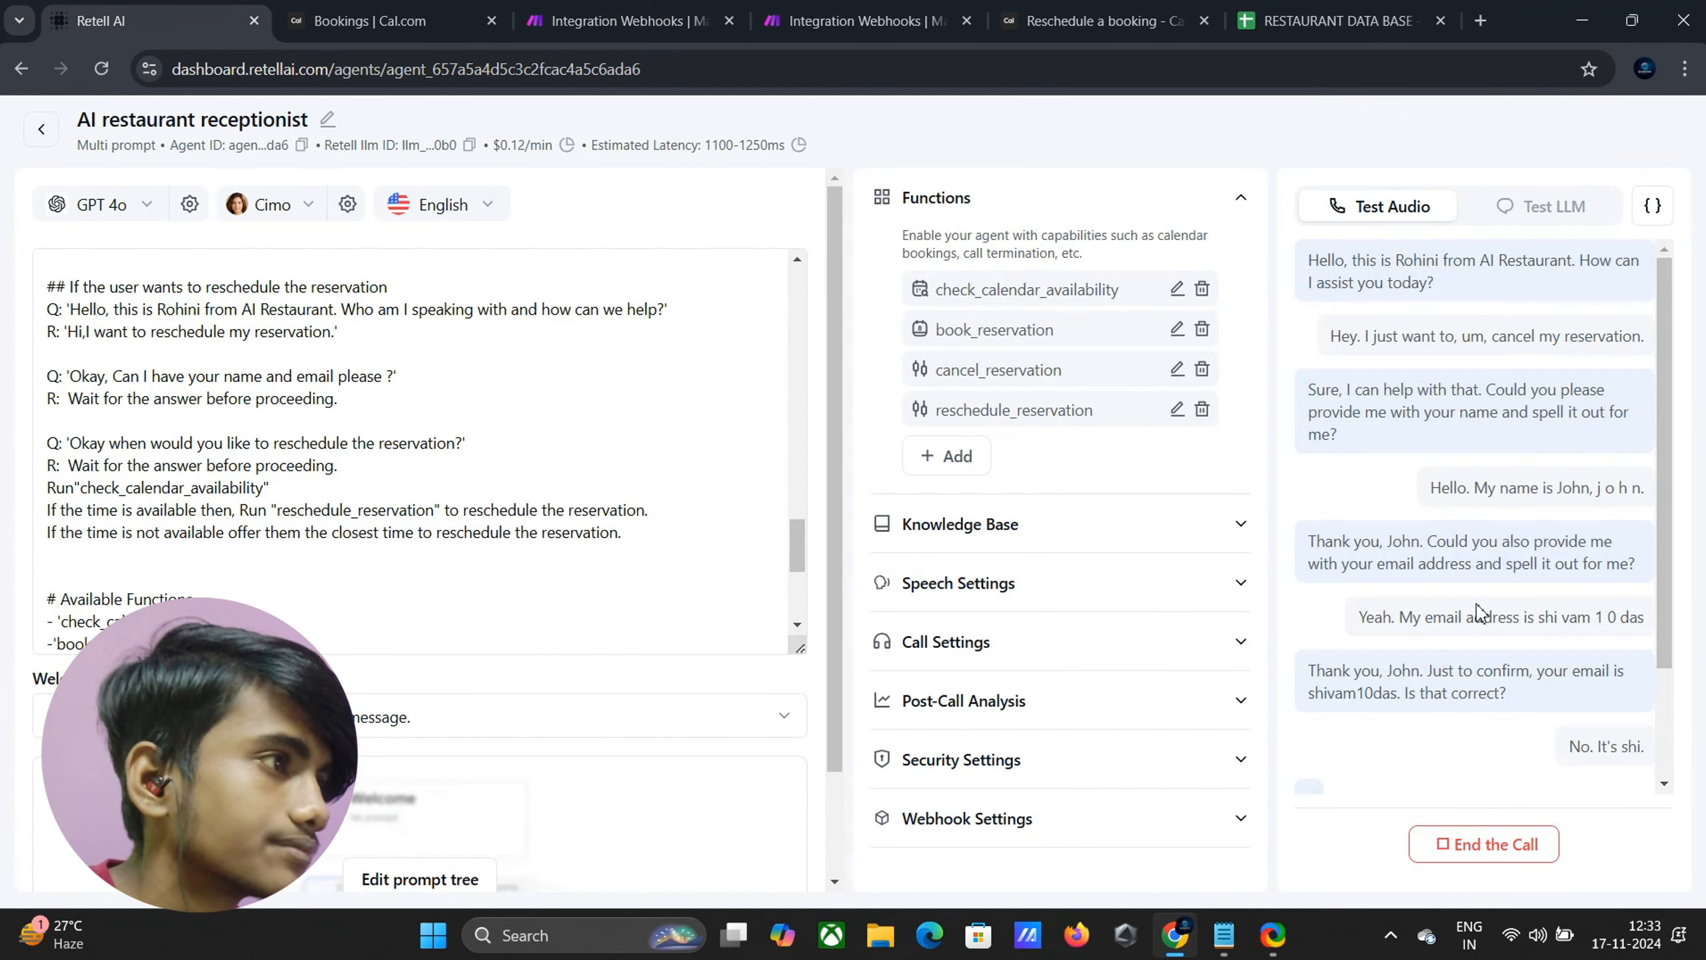
pyautogui.click(316, 34)
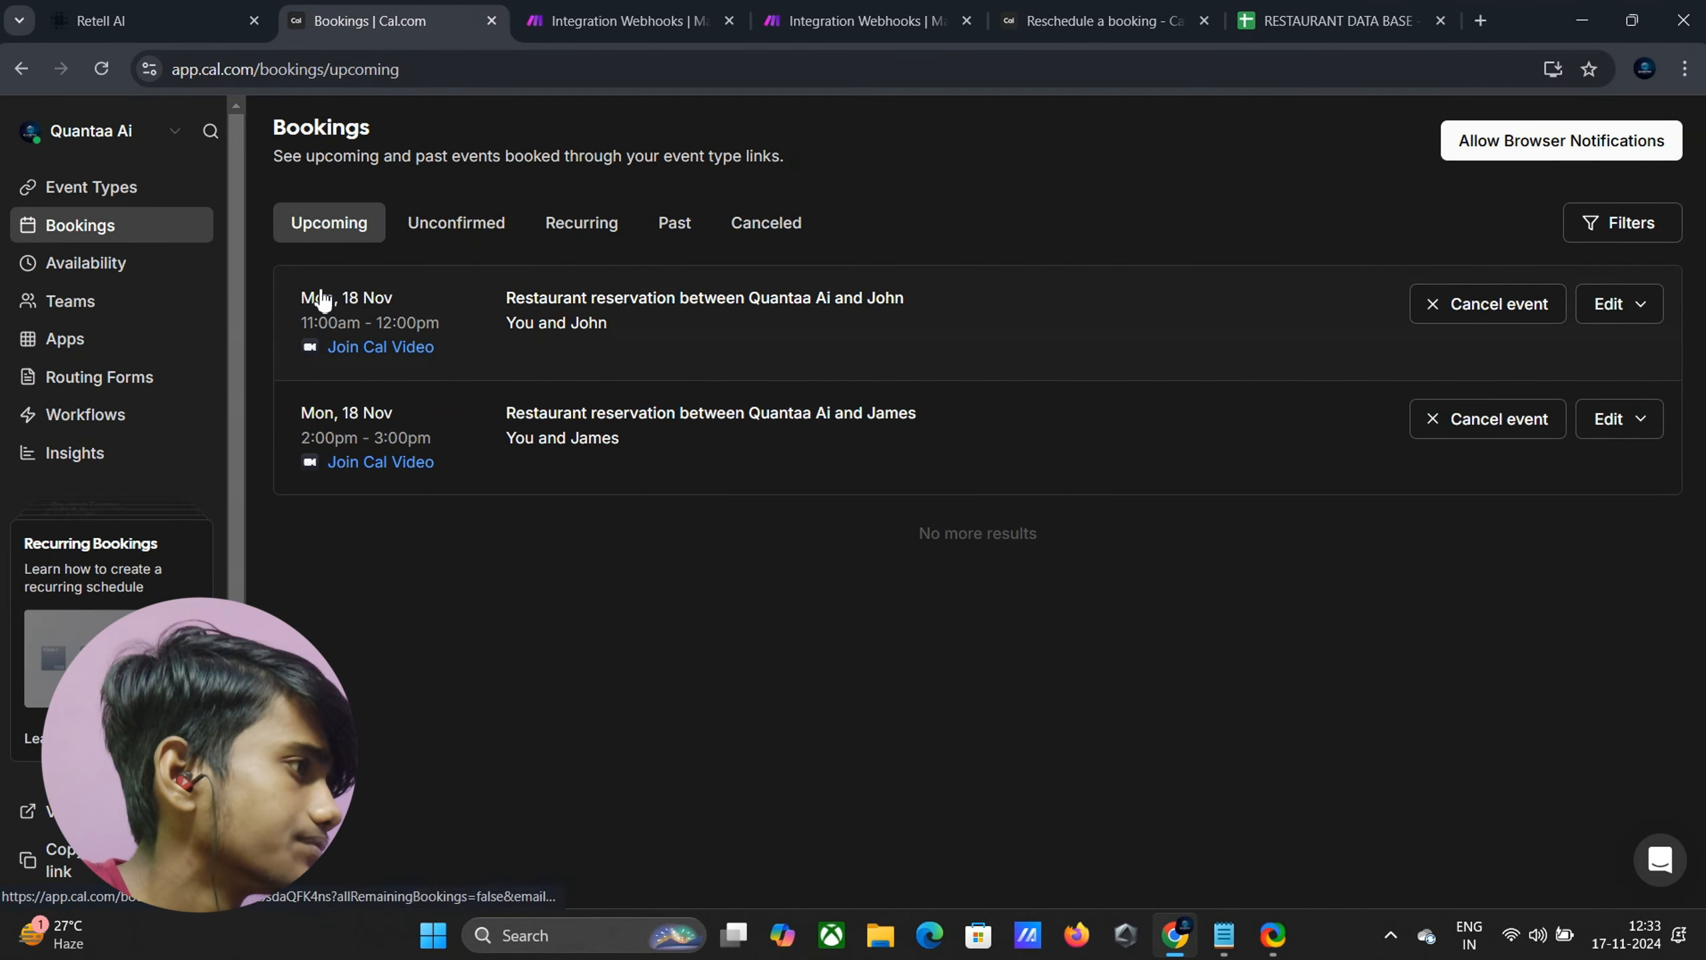
pyautogui.click(156, 24)
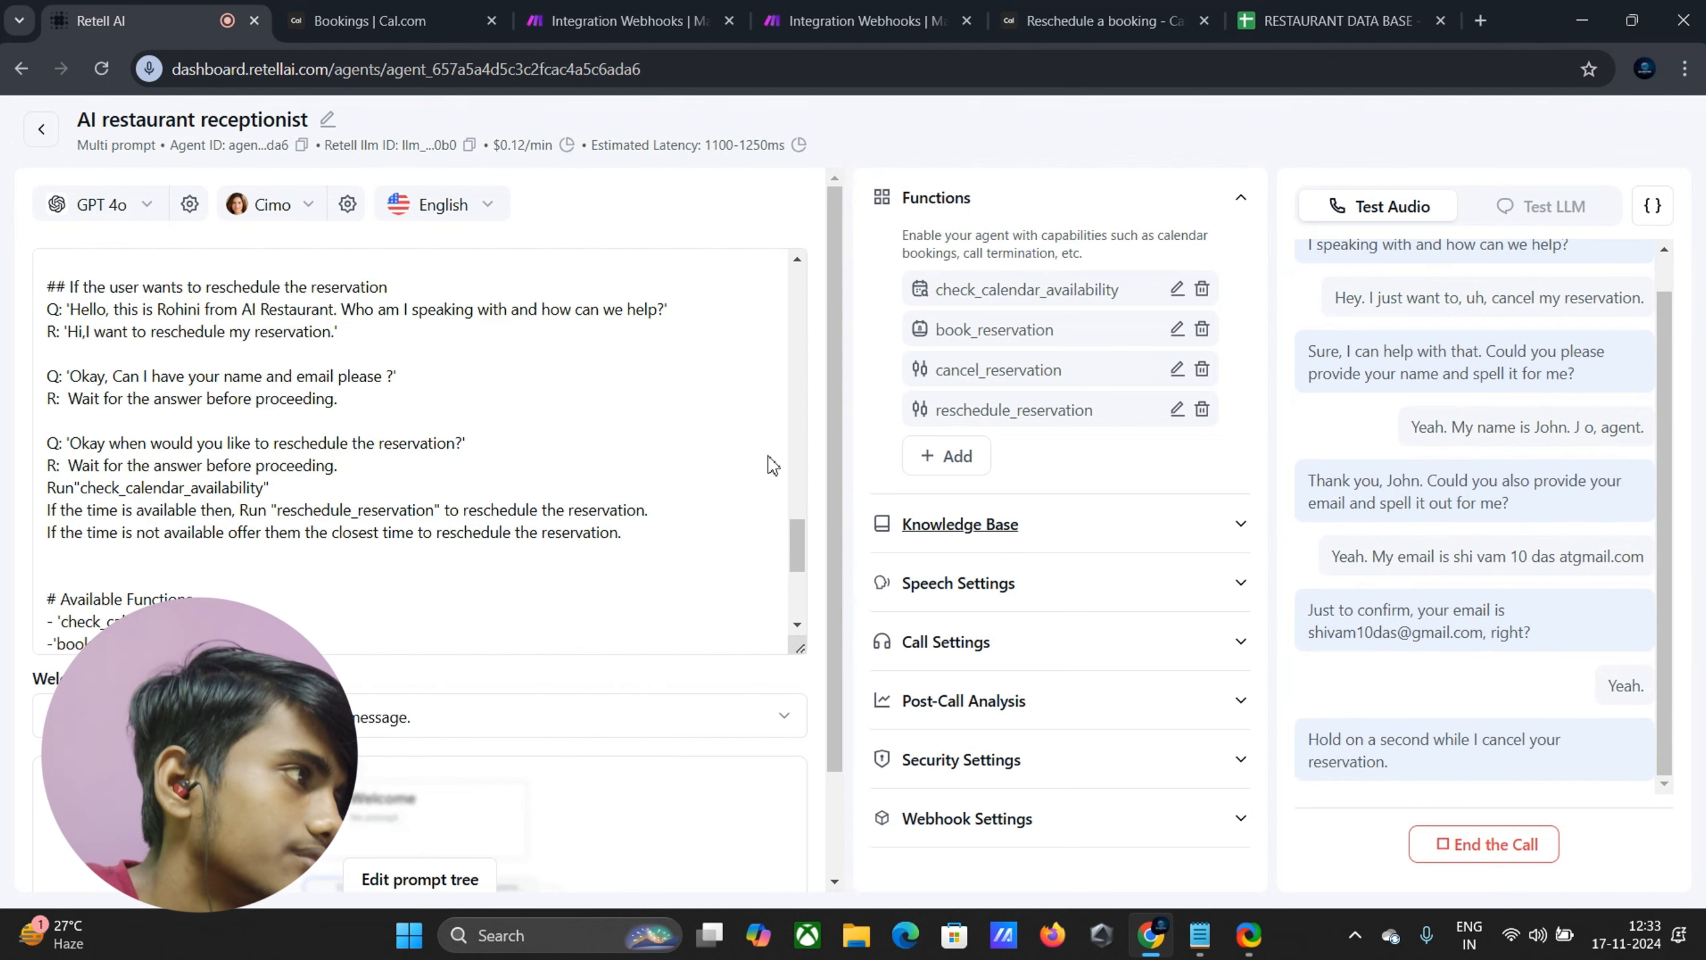
pyautogui.click(352, 20)
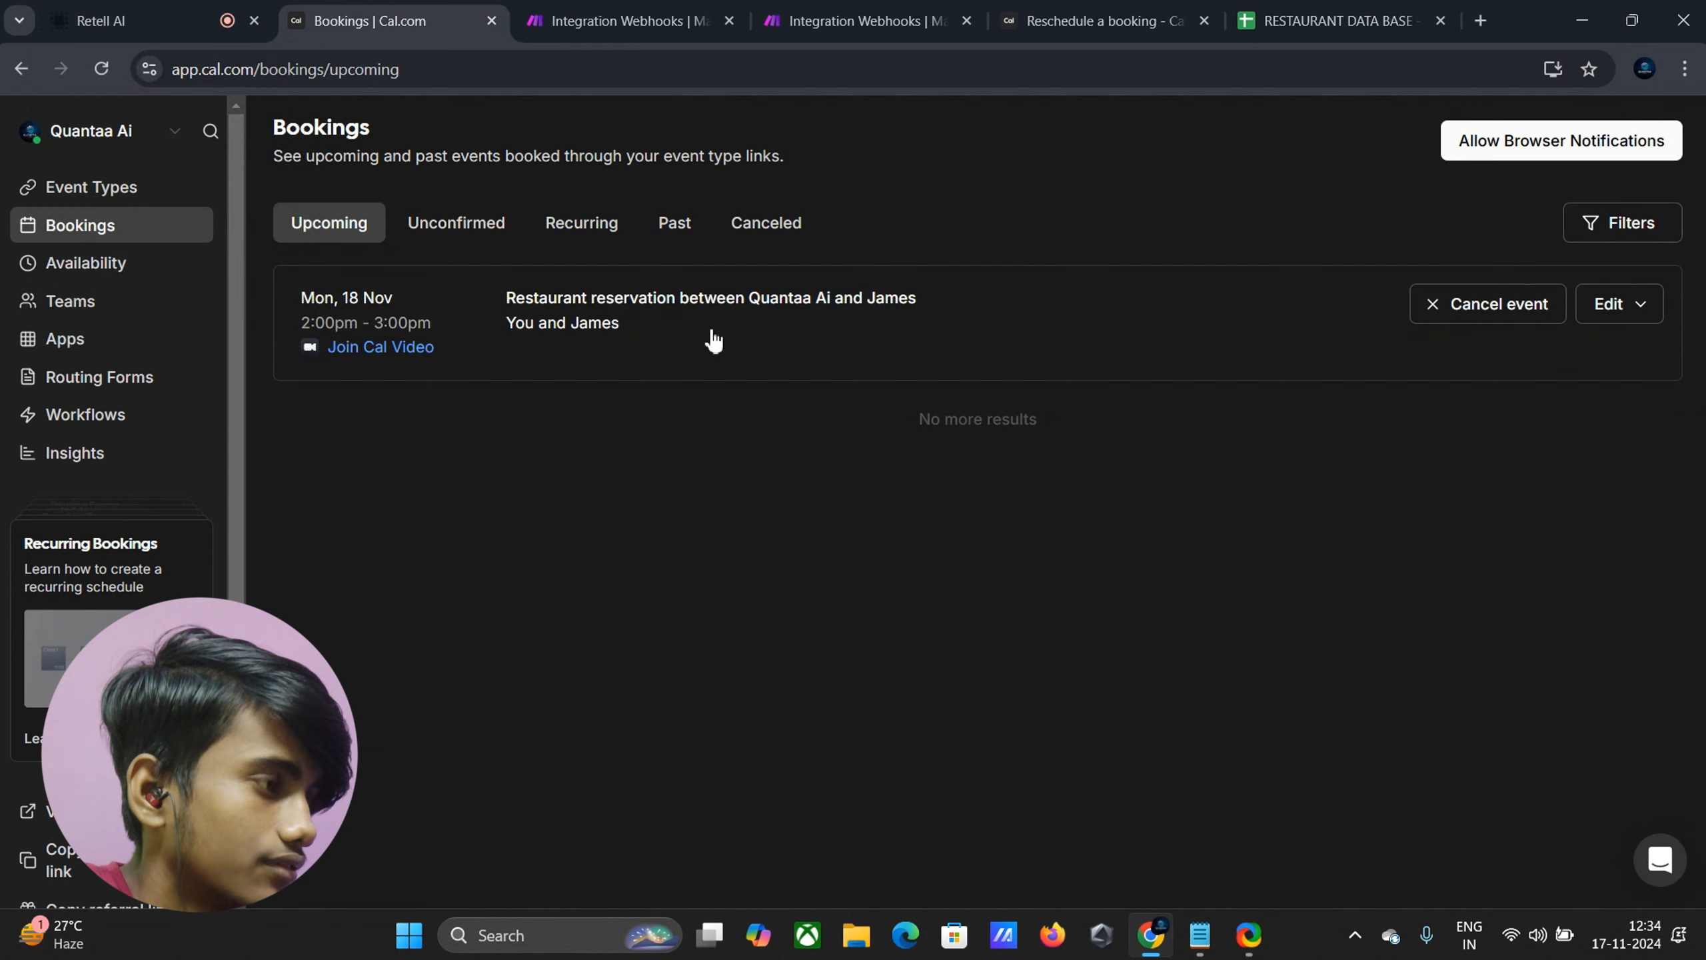
pyautogui.click(127, 8)
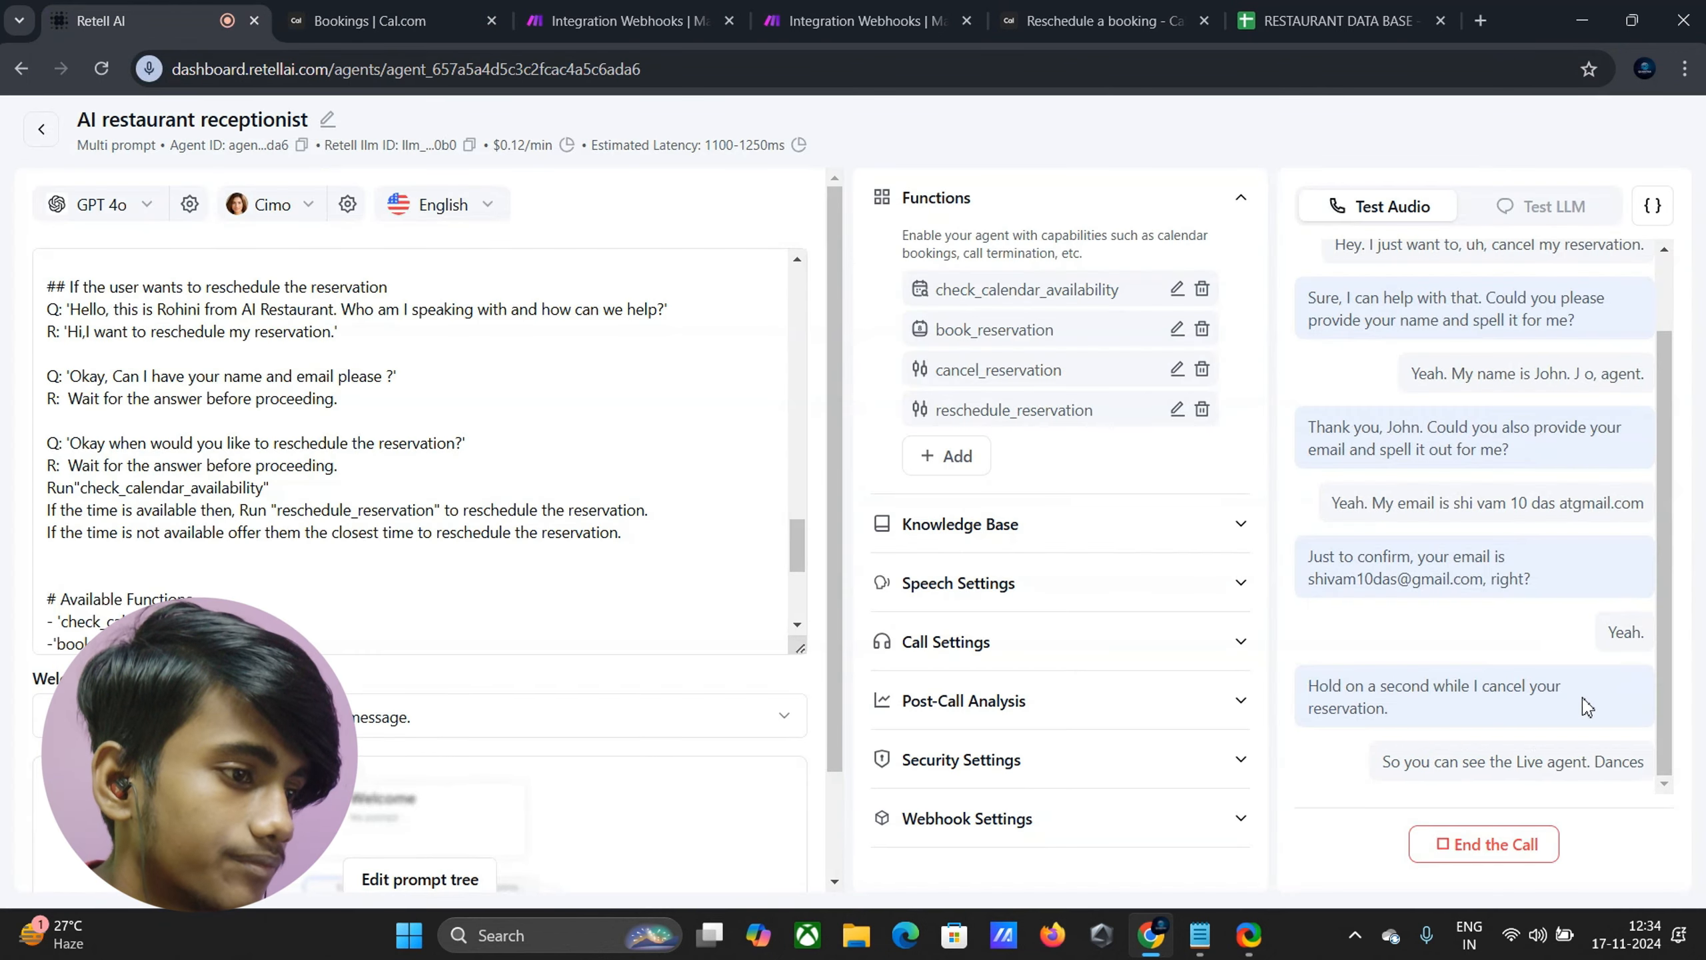
pyautogui.click(1533, 852)
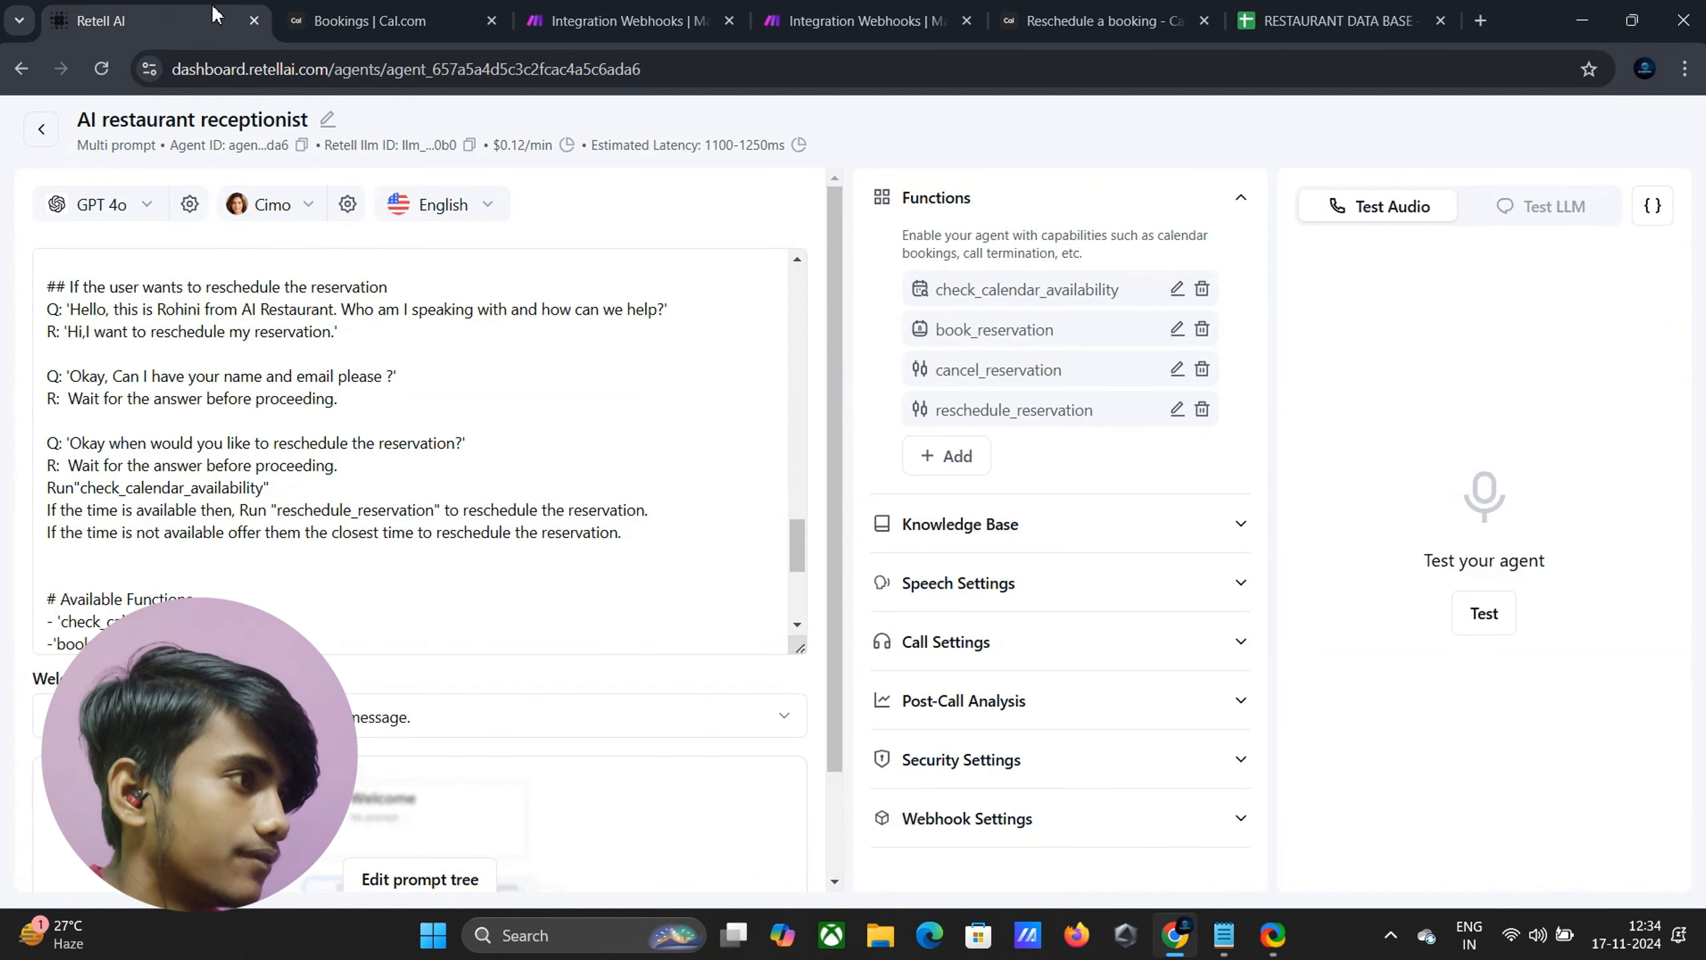
pyautogui.click(381, 20)
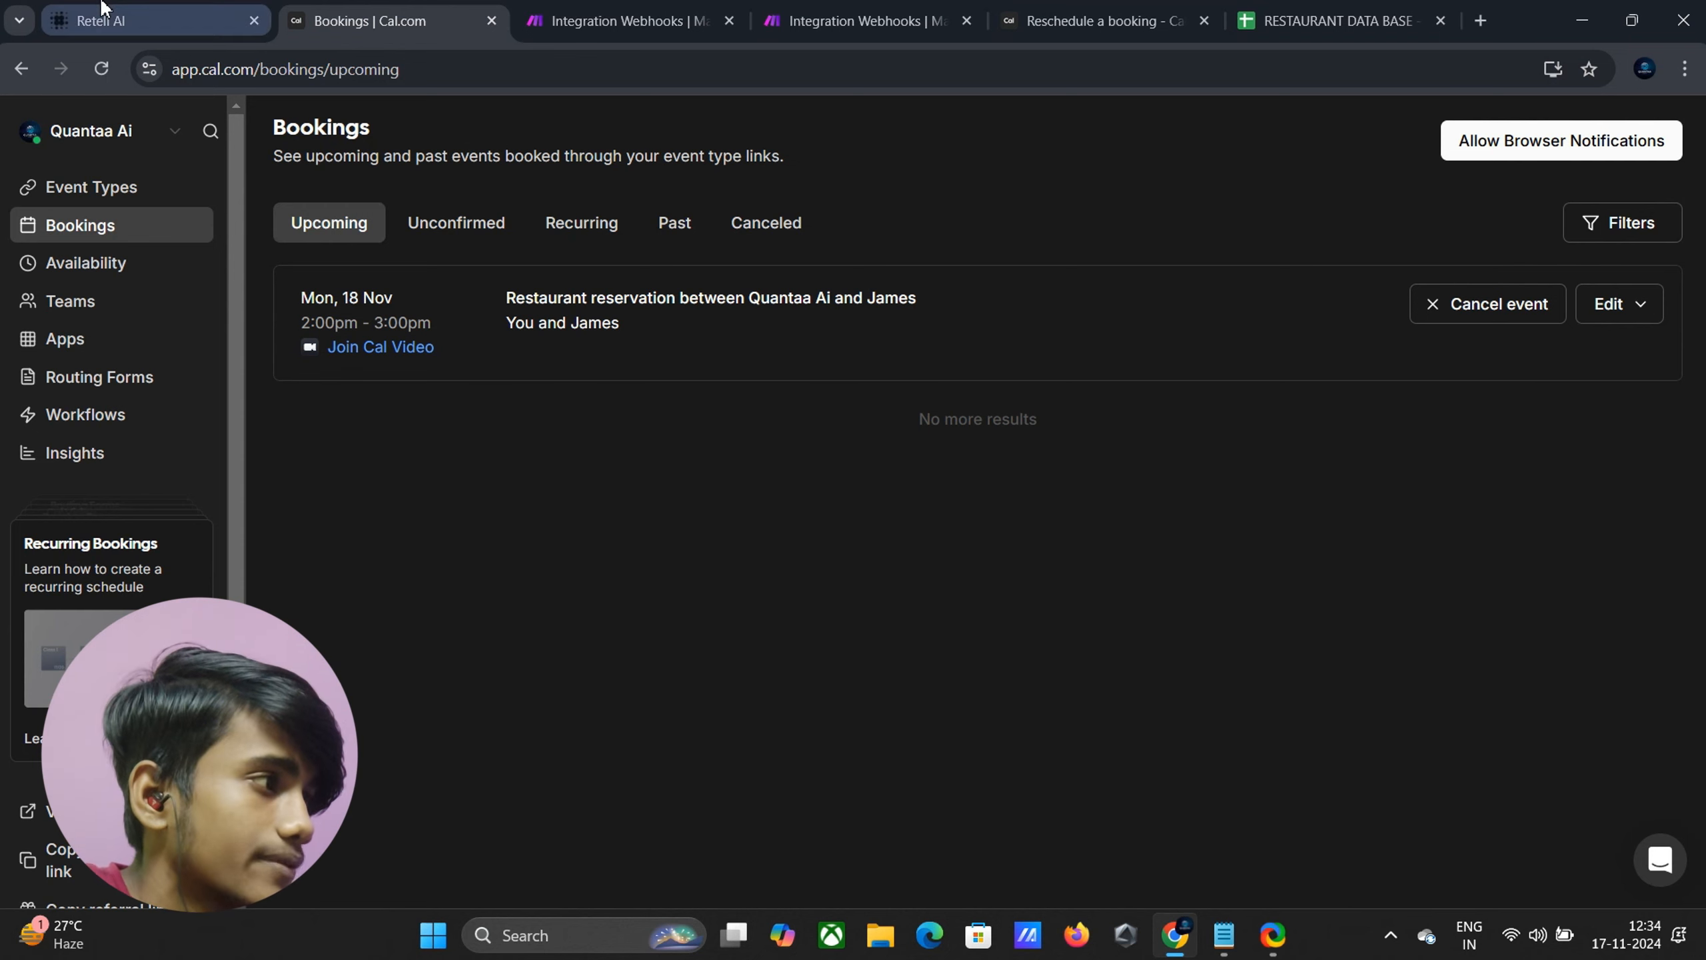
pyautogui.moveTo(100, 10)
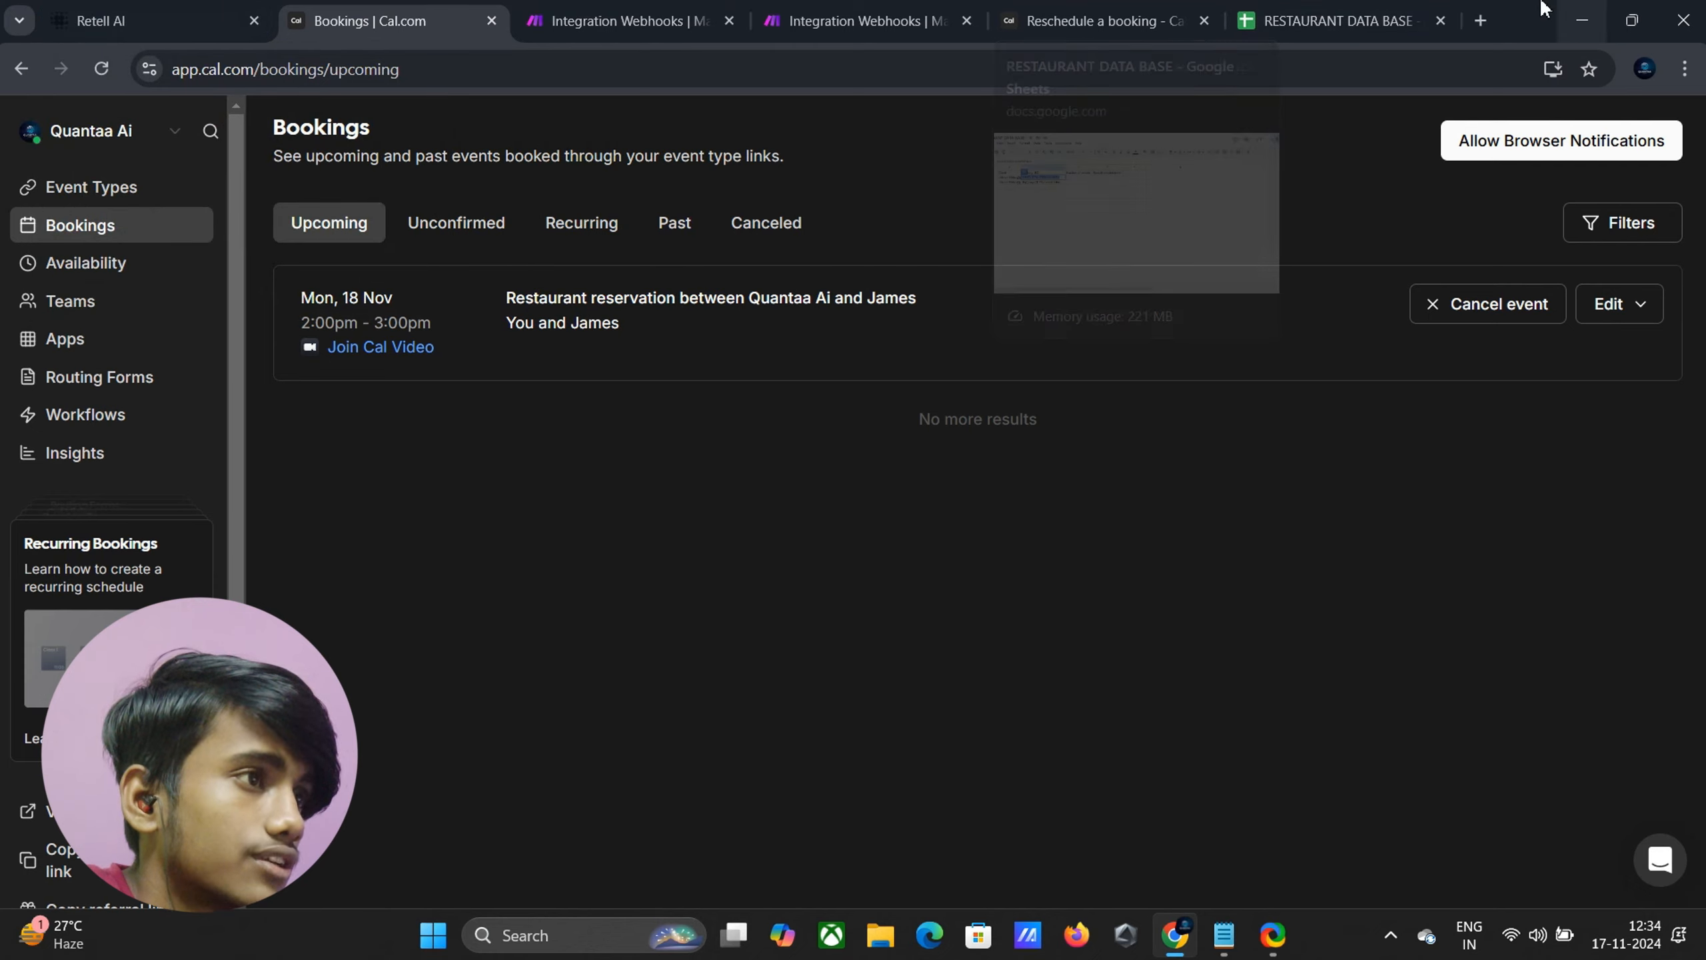
pyautogui.click(1307, 13)
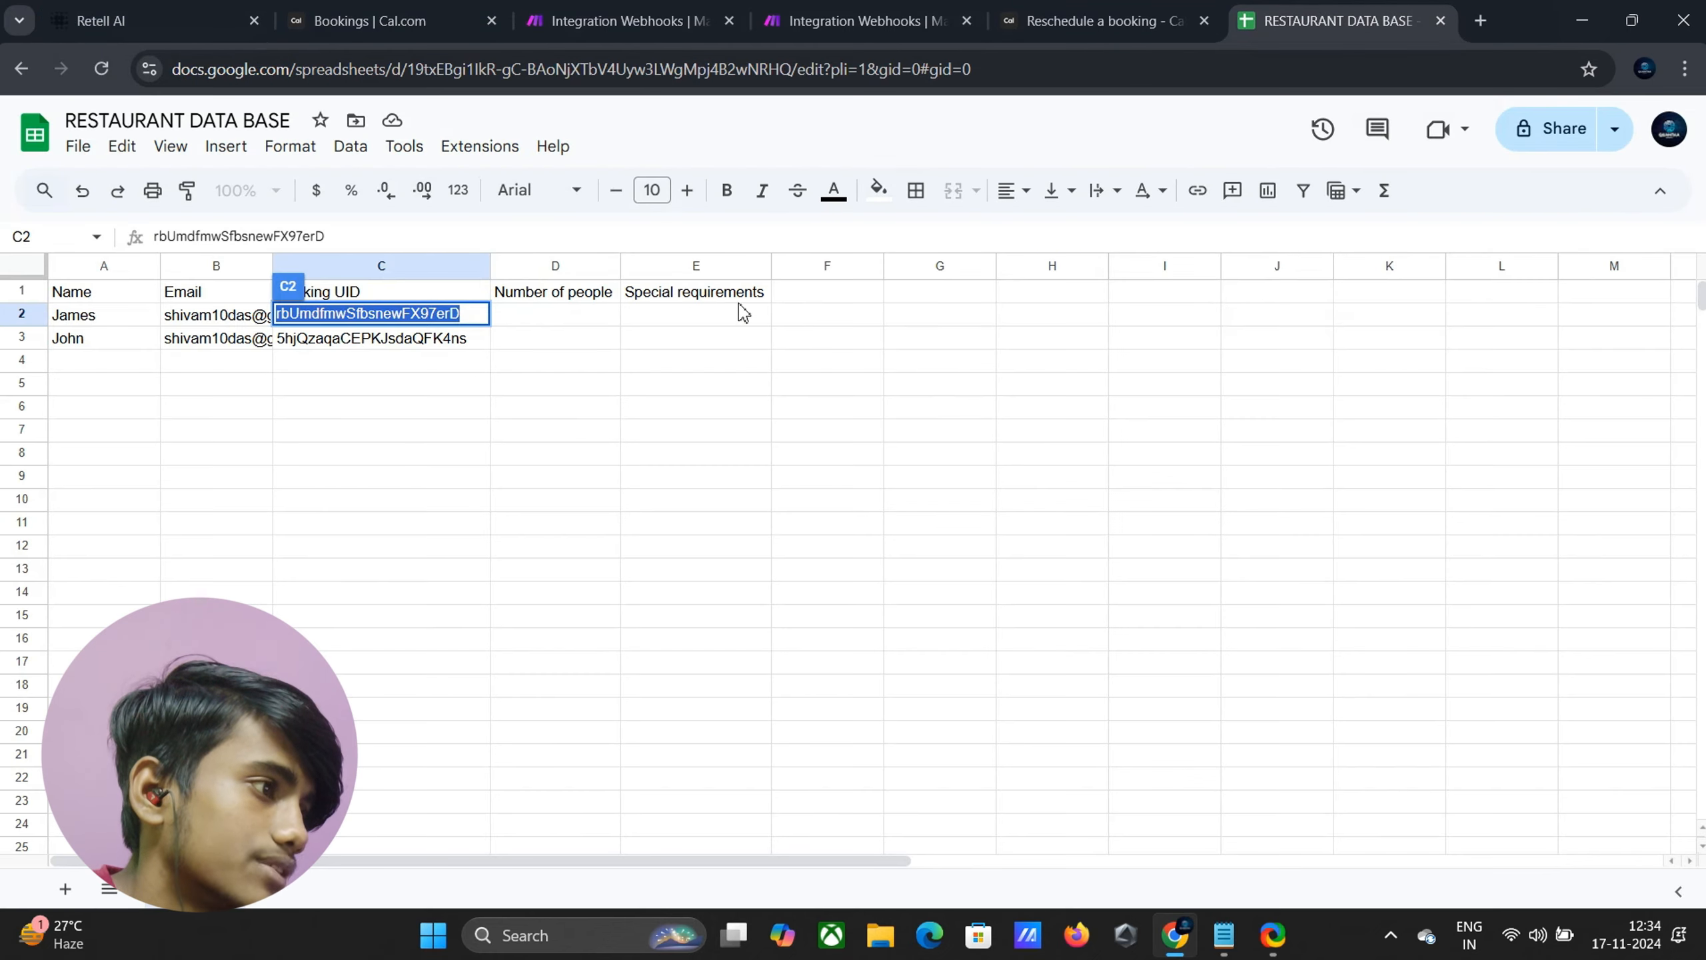
pyautogui.click(209, 15)
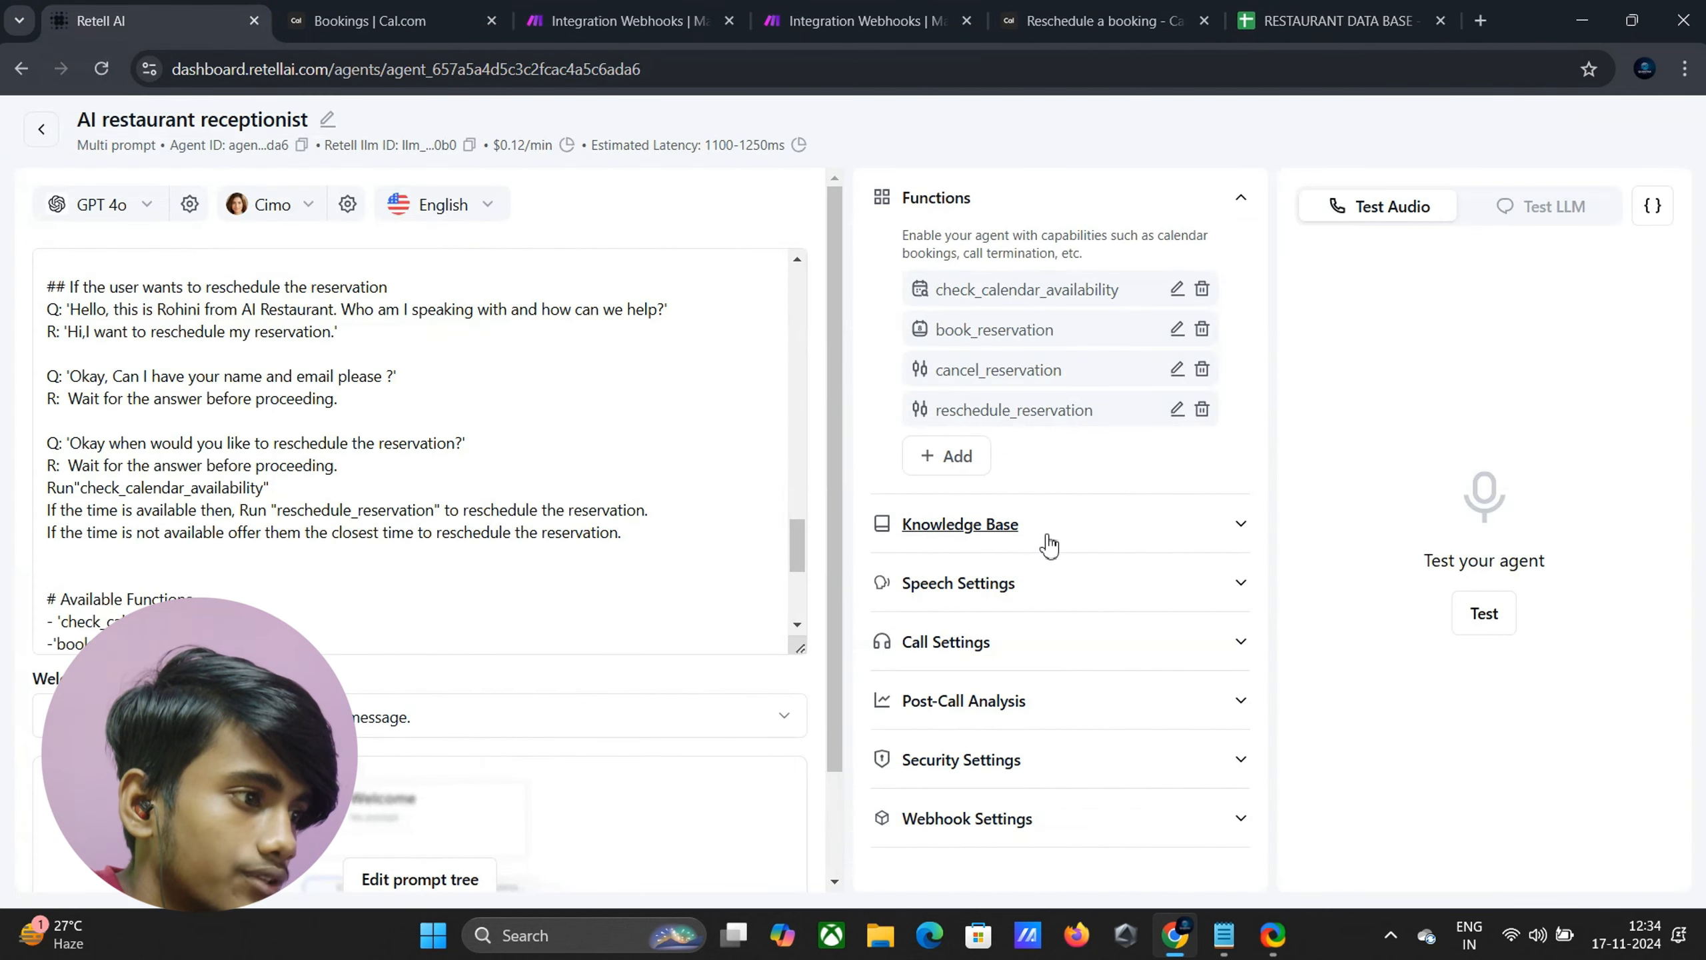
# Add a text post-call field special_requirements described as 'Any special requirements of the customer'
pyautogui.click(1128, 702)
pyautogui.scroll(-2, 1112, 708)
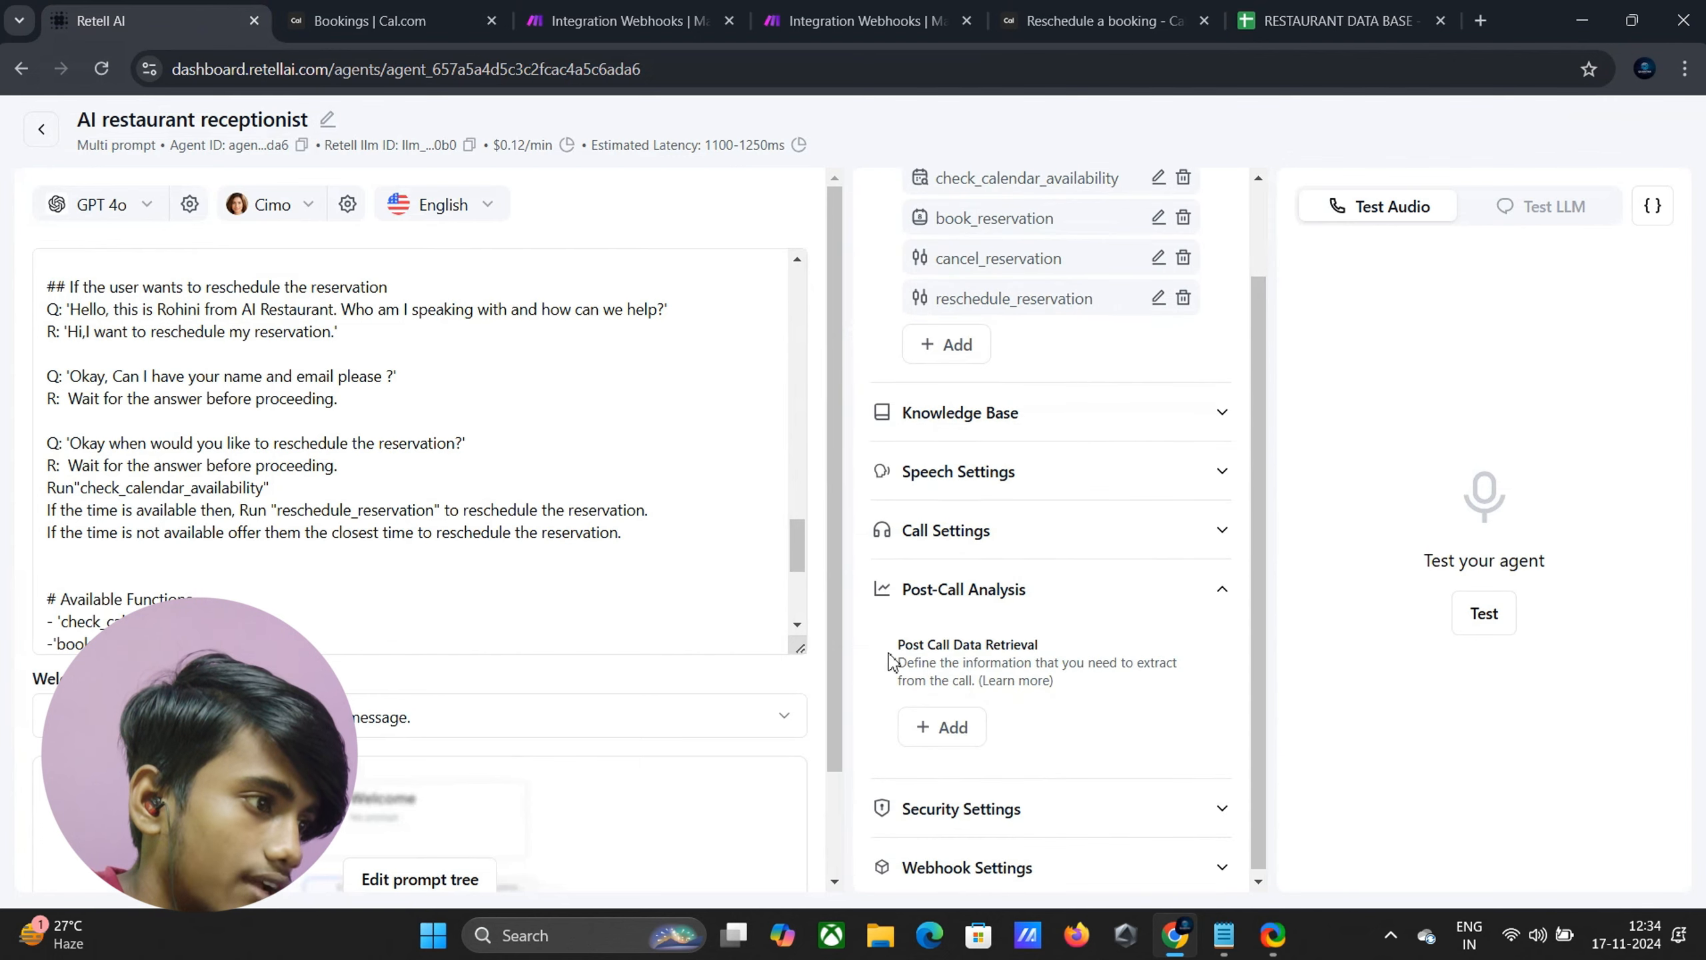
pyautogui.click(951, 728)
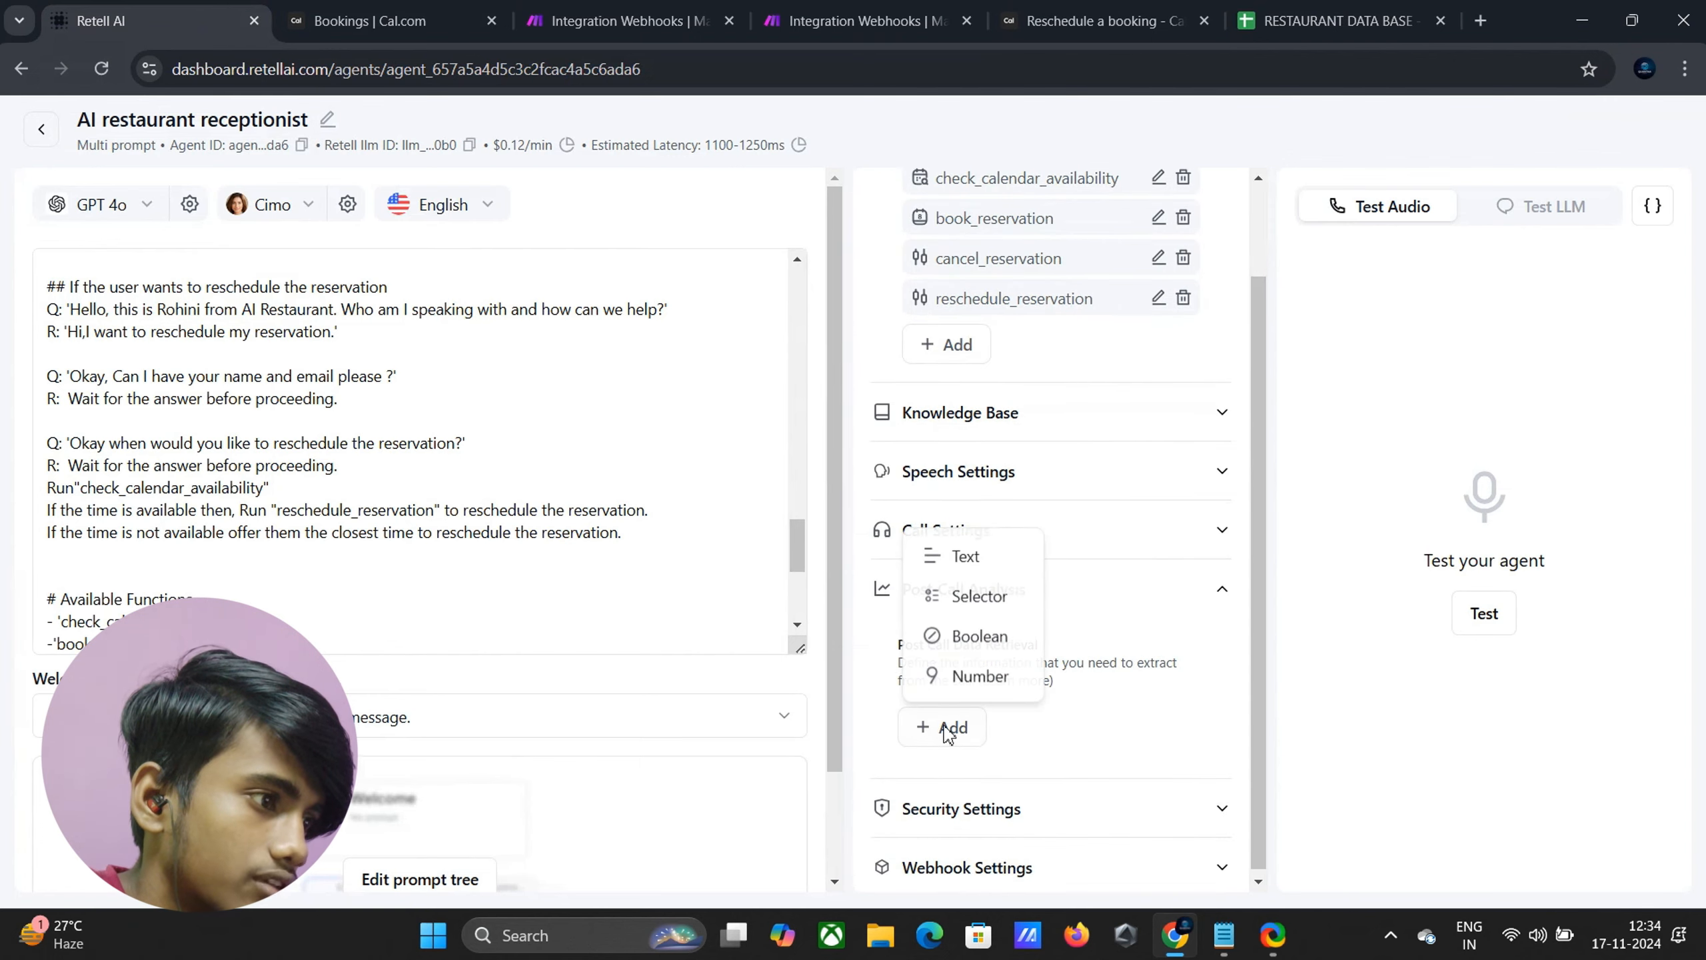
pyautogui.click(963, 556)
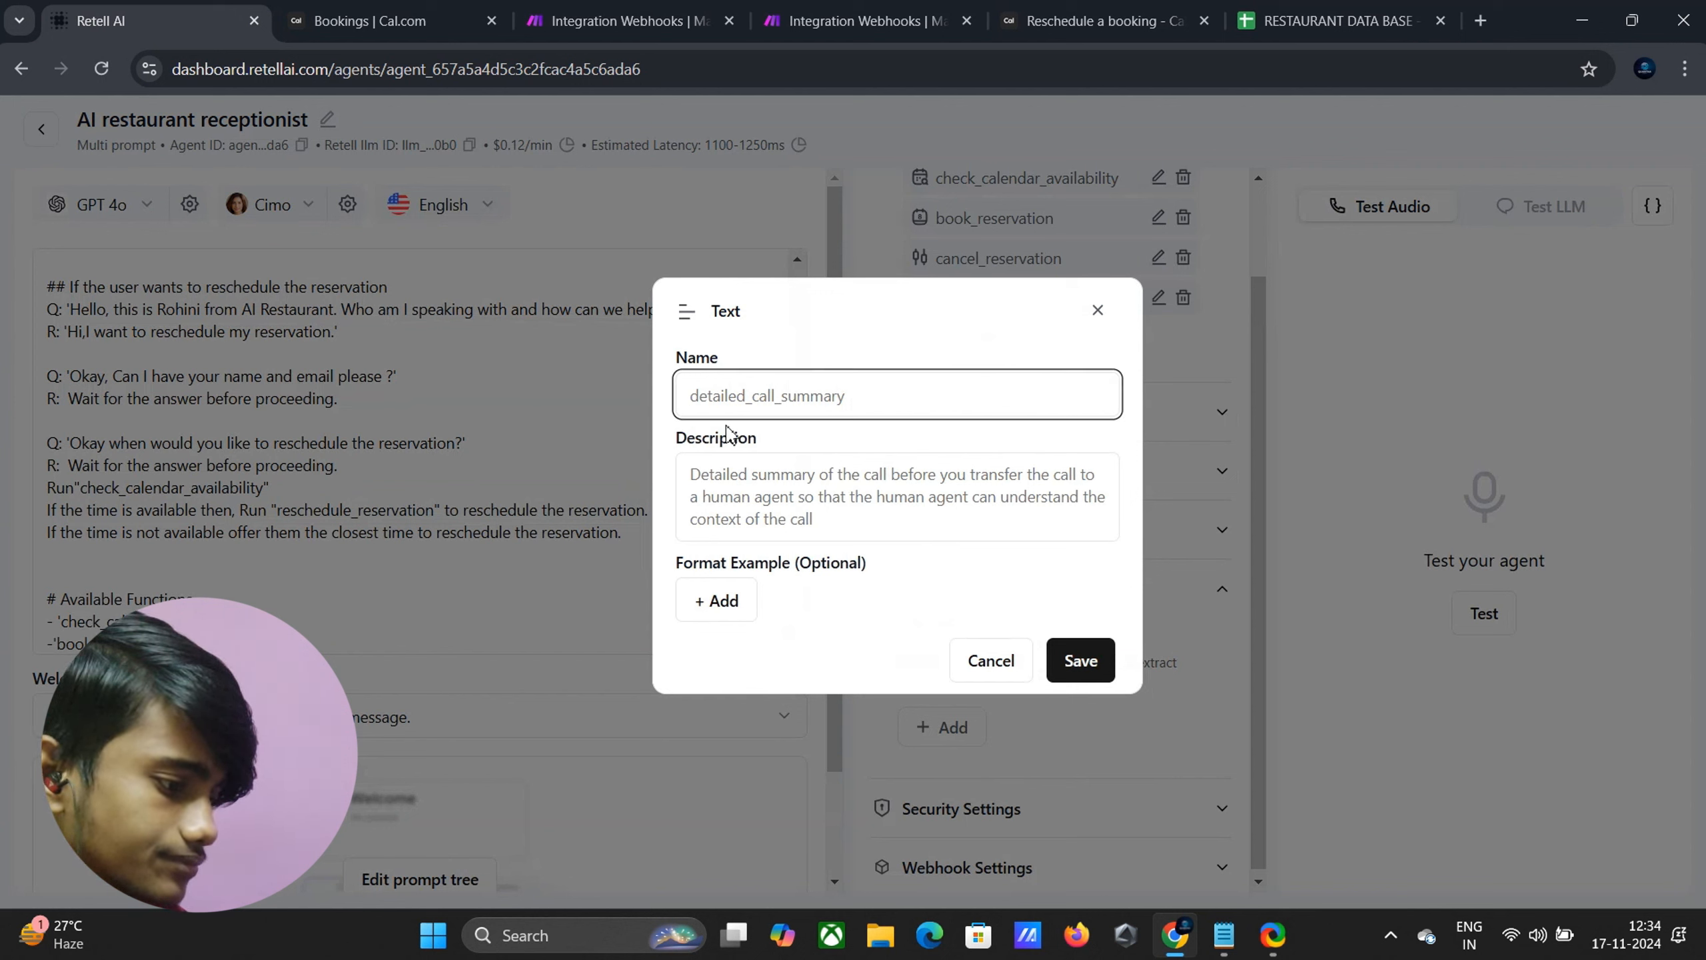
pyautogui.write('s')
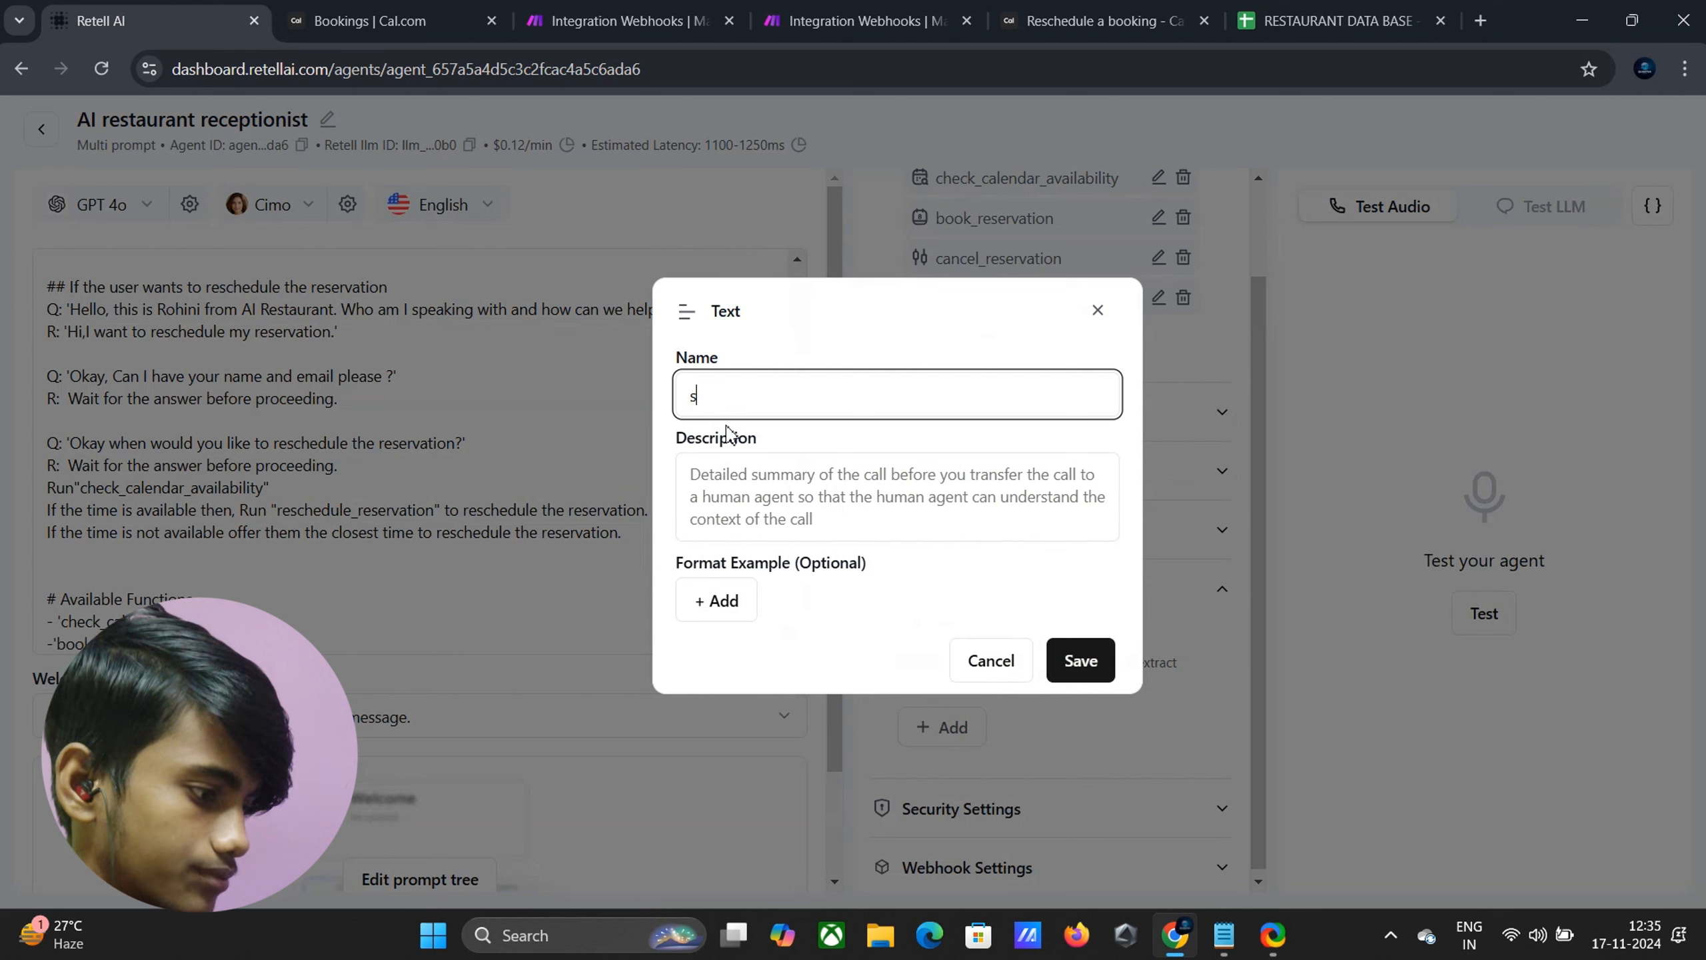
pyautogui.write('pecial')
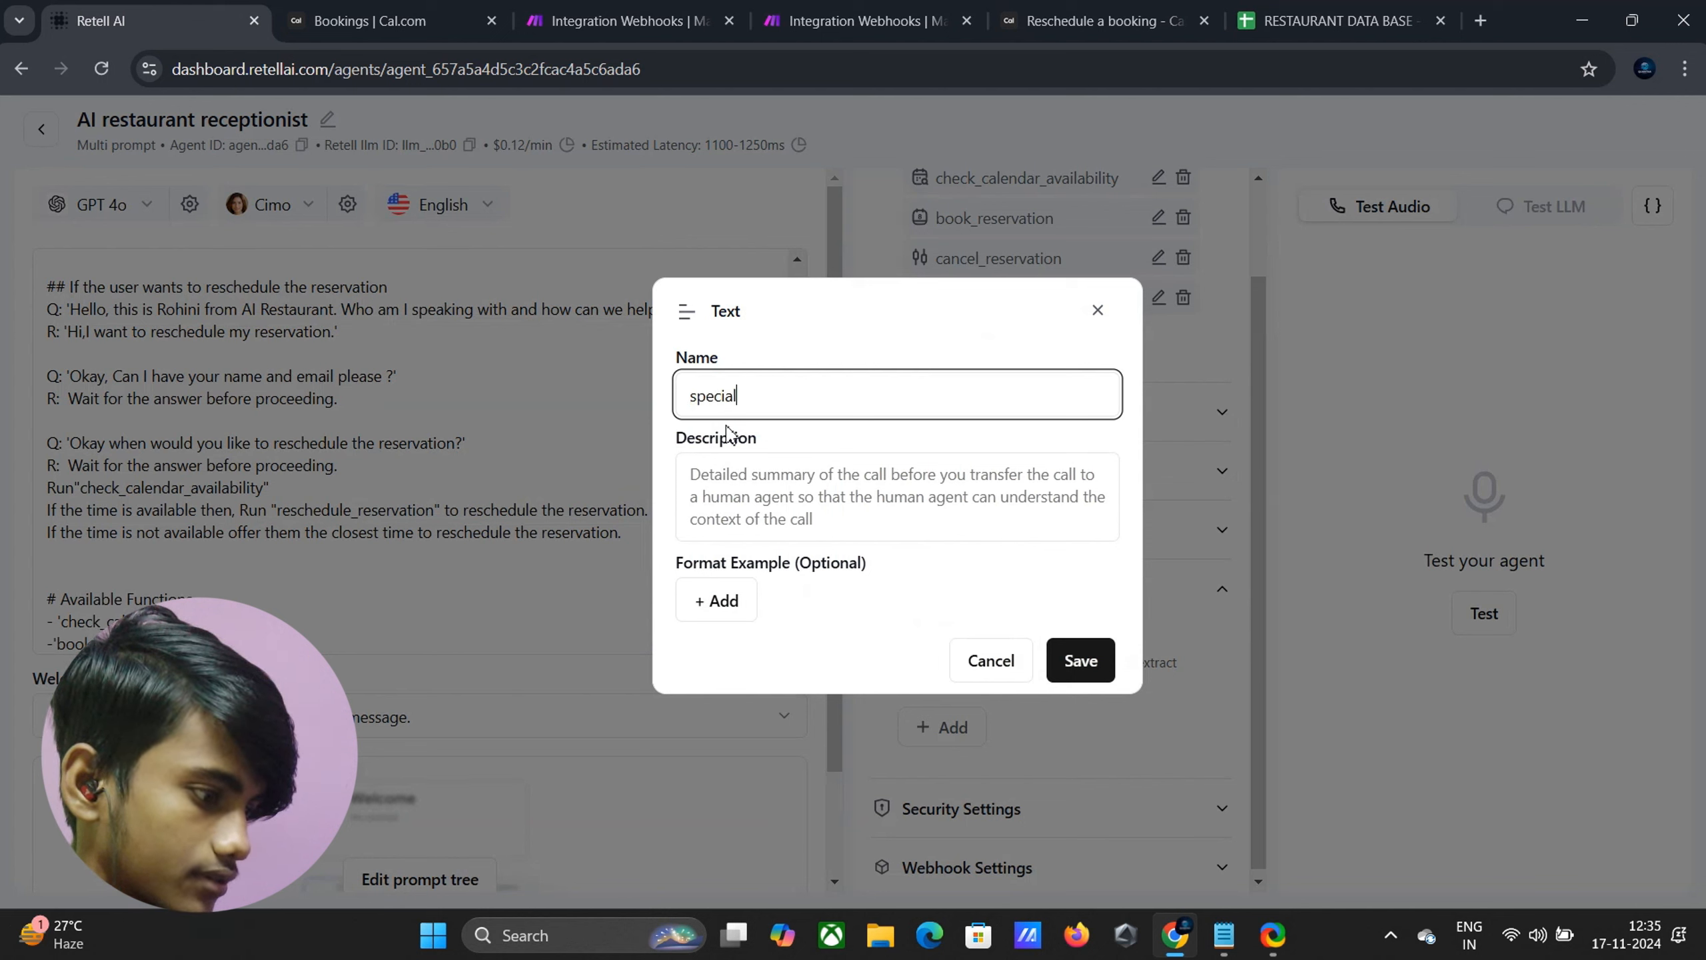
pyautogui.write('_req')
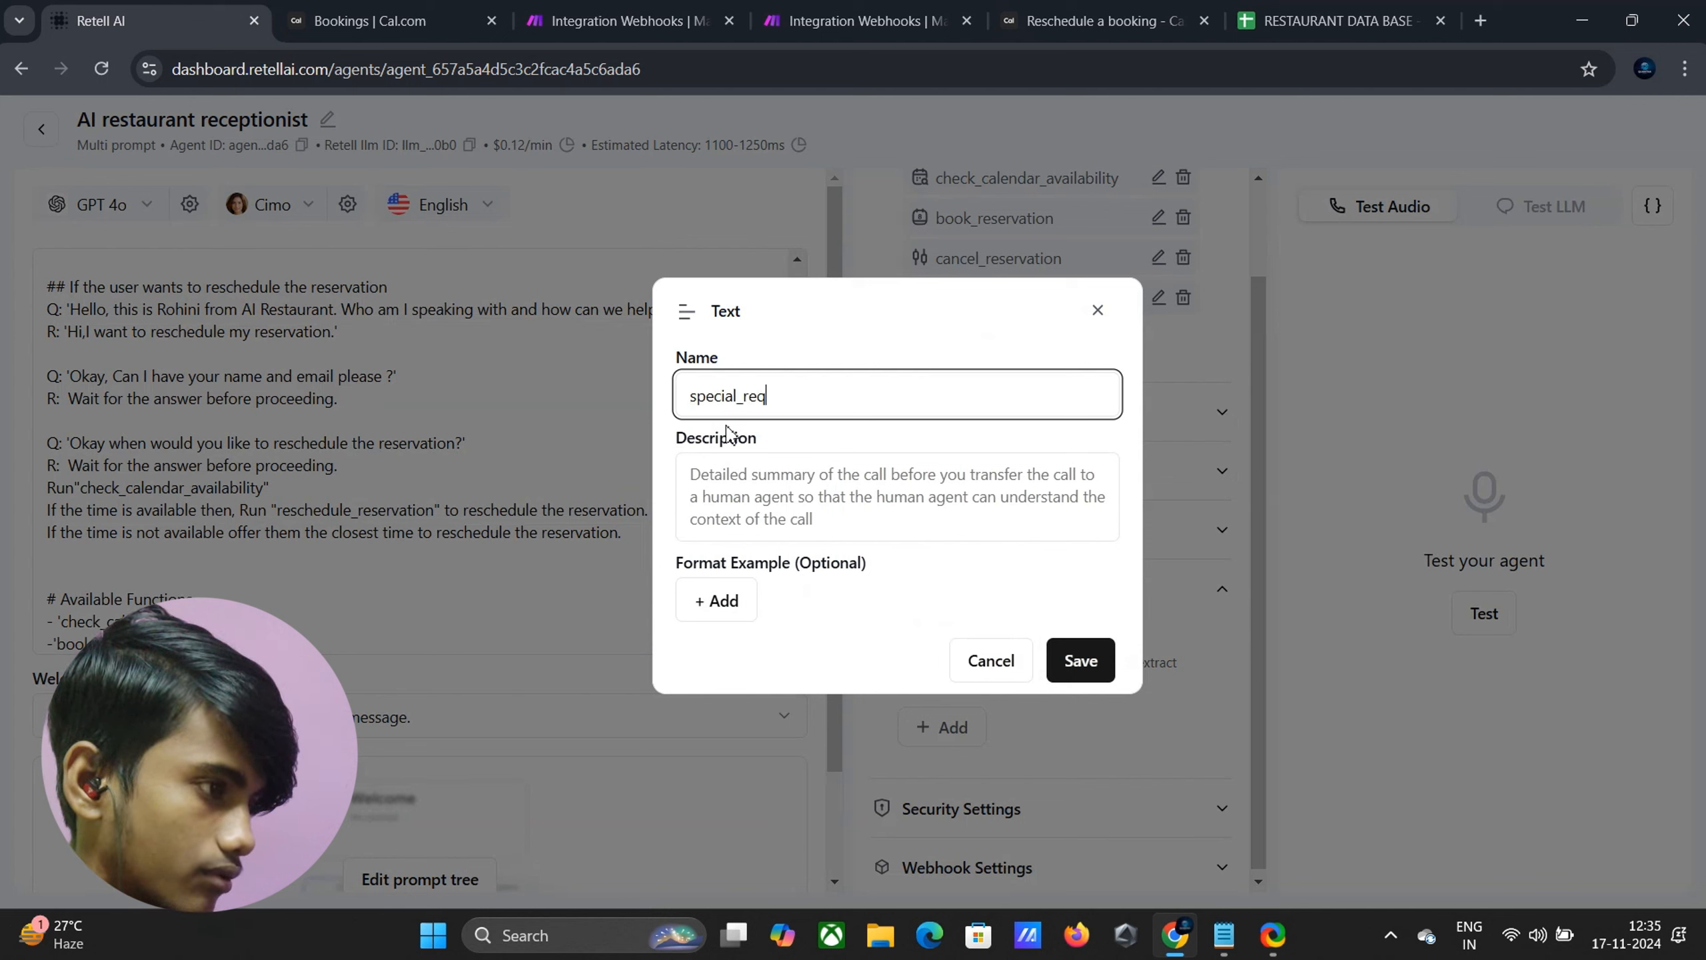
pyautogui.write('uiremn')
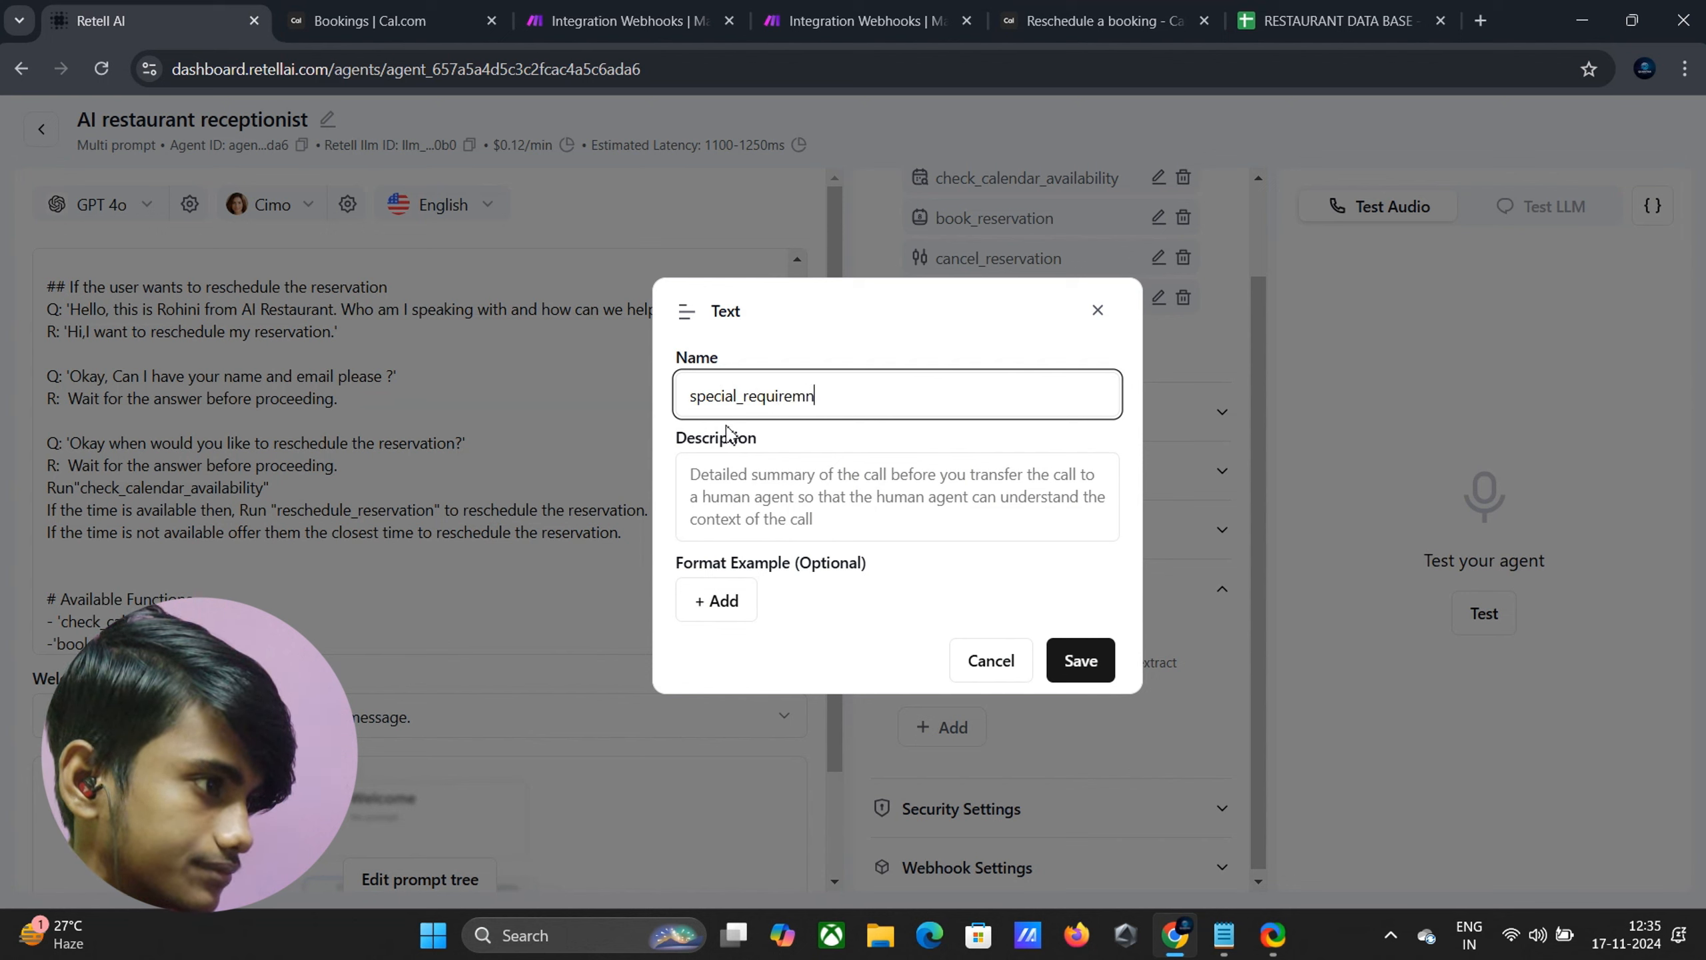
pyautogui.press('BackSpace')
pyautogui.write('et')
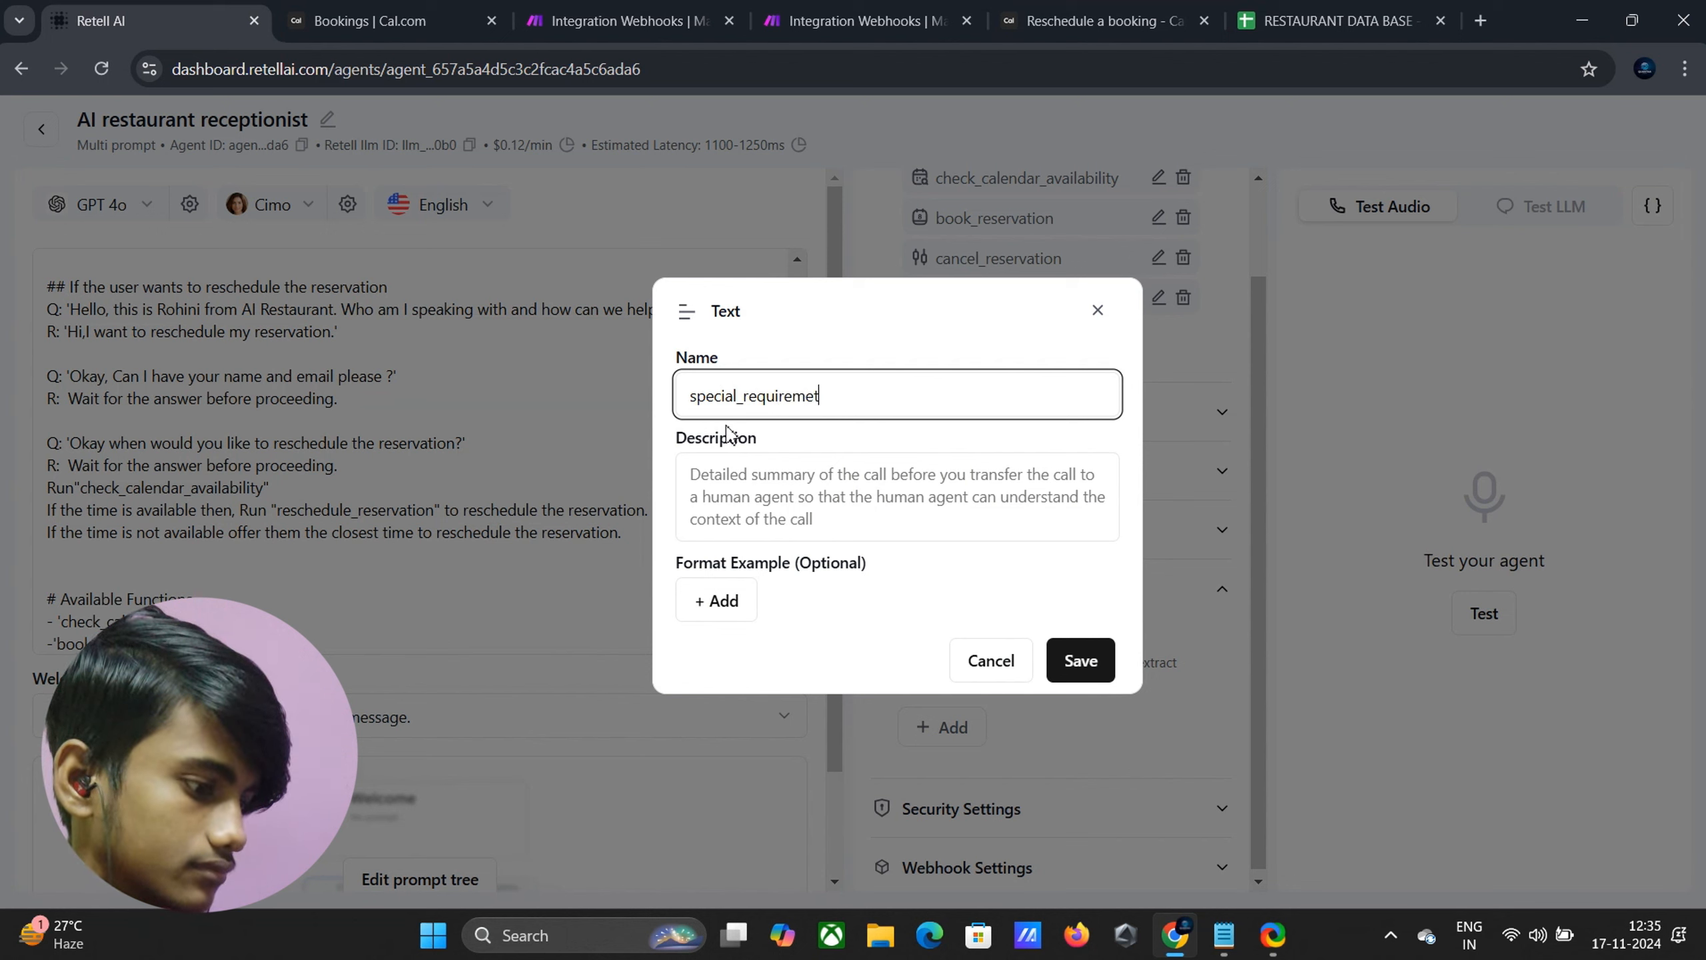
pyautogui.press('BackSpace')
pyautogui.write('nts')
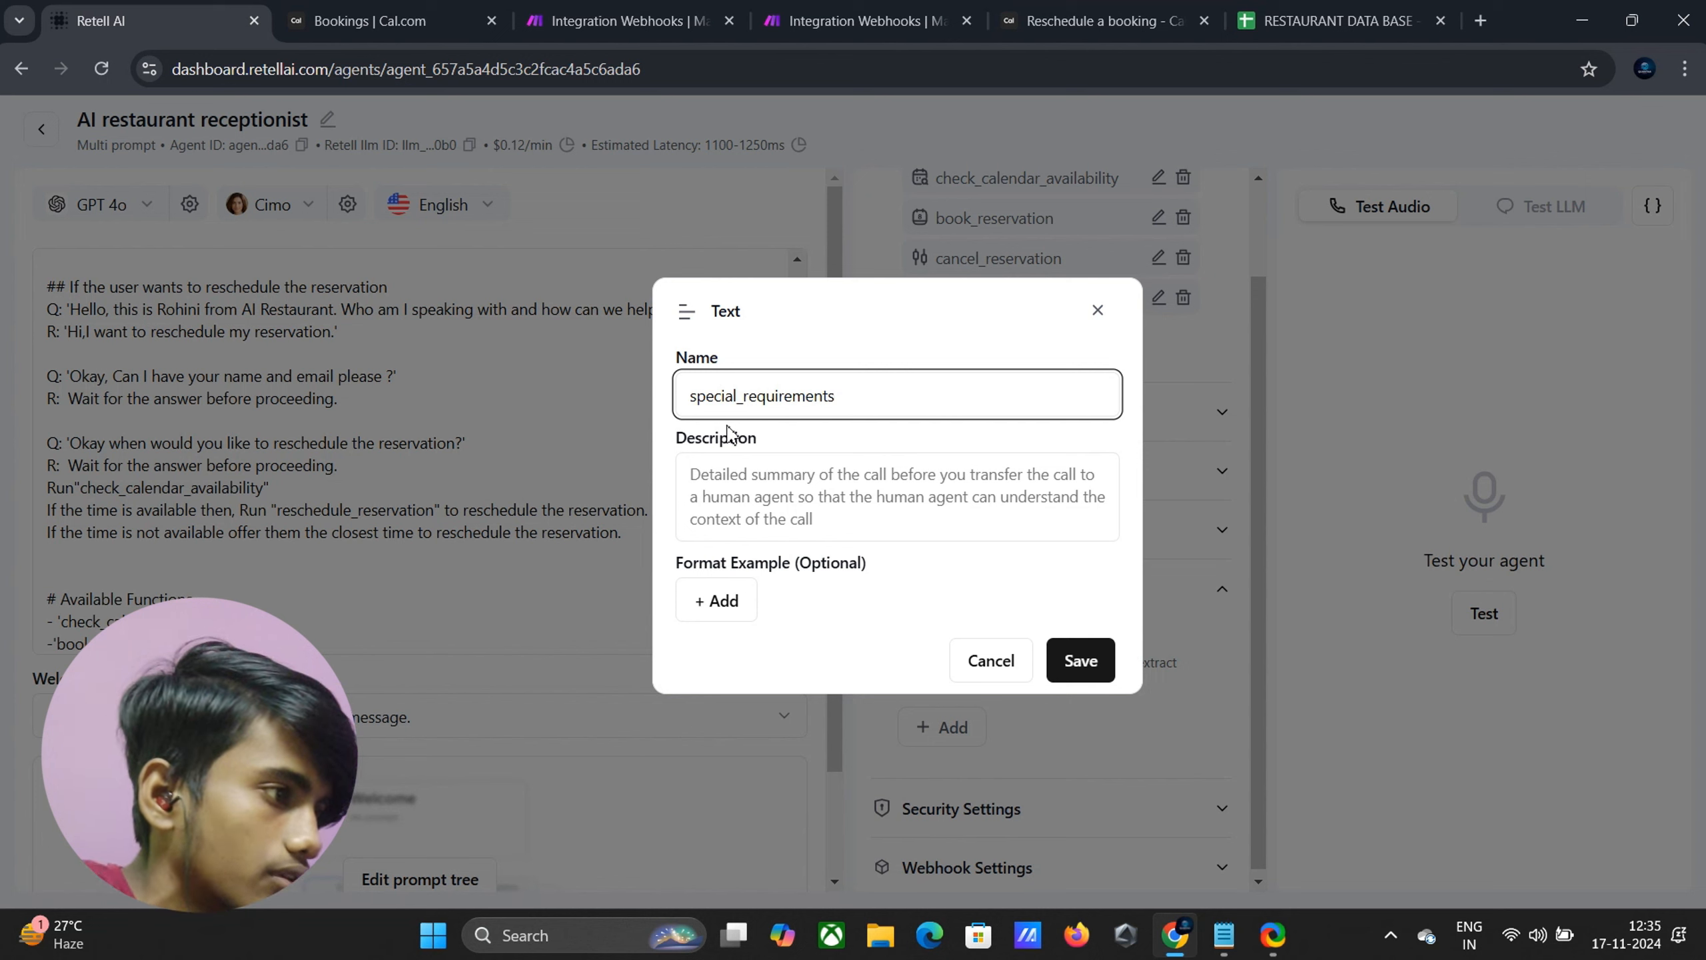
pyautogui.click(746, 485)
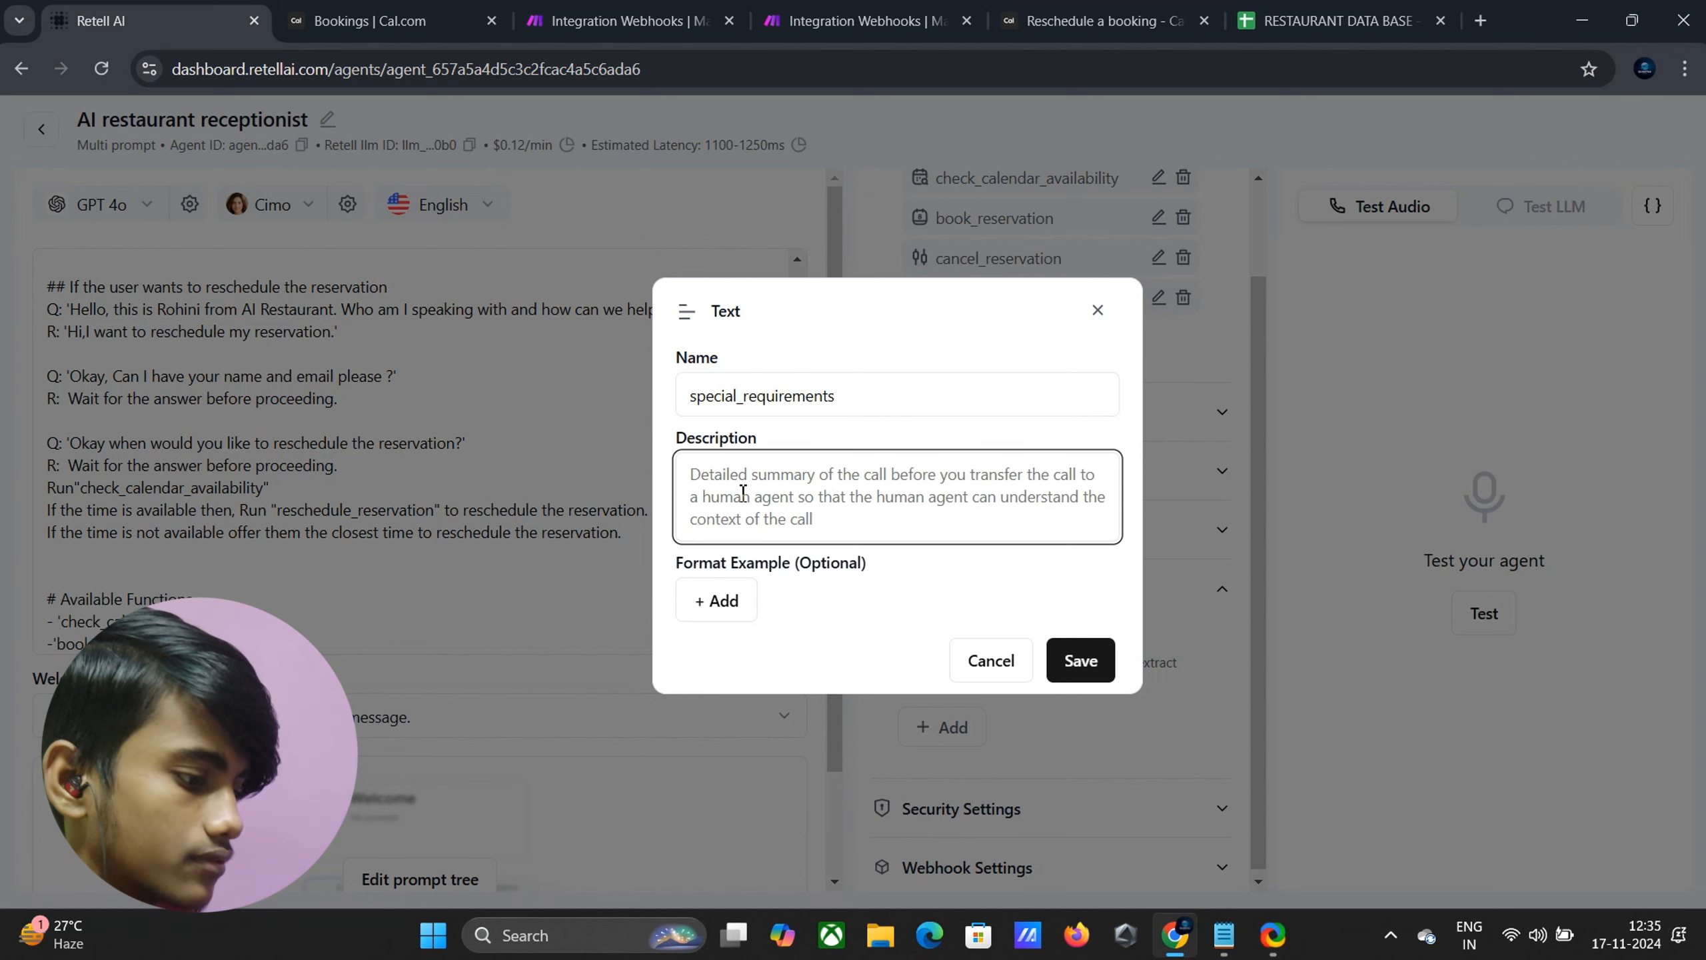
pyautogui.write('a')
pyautogui.press('BackSpace')
pyautogui.write('An')
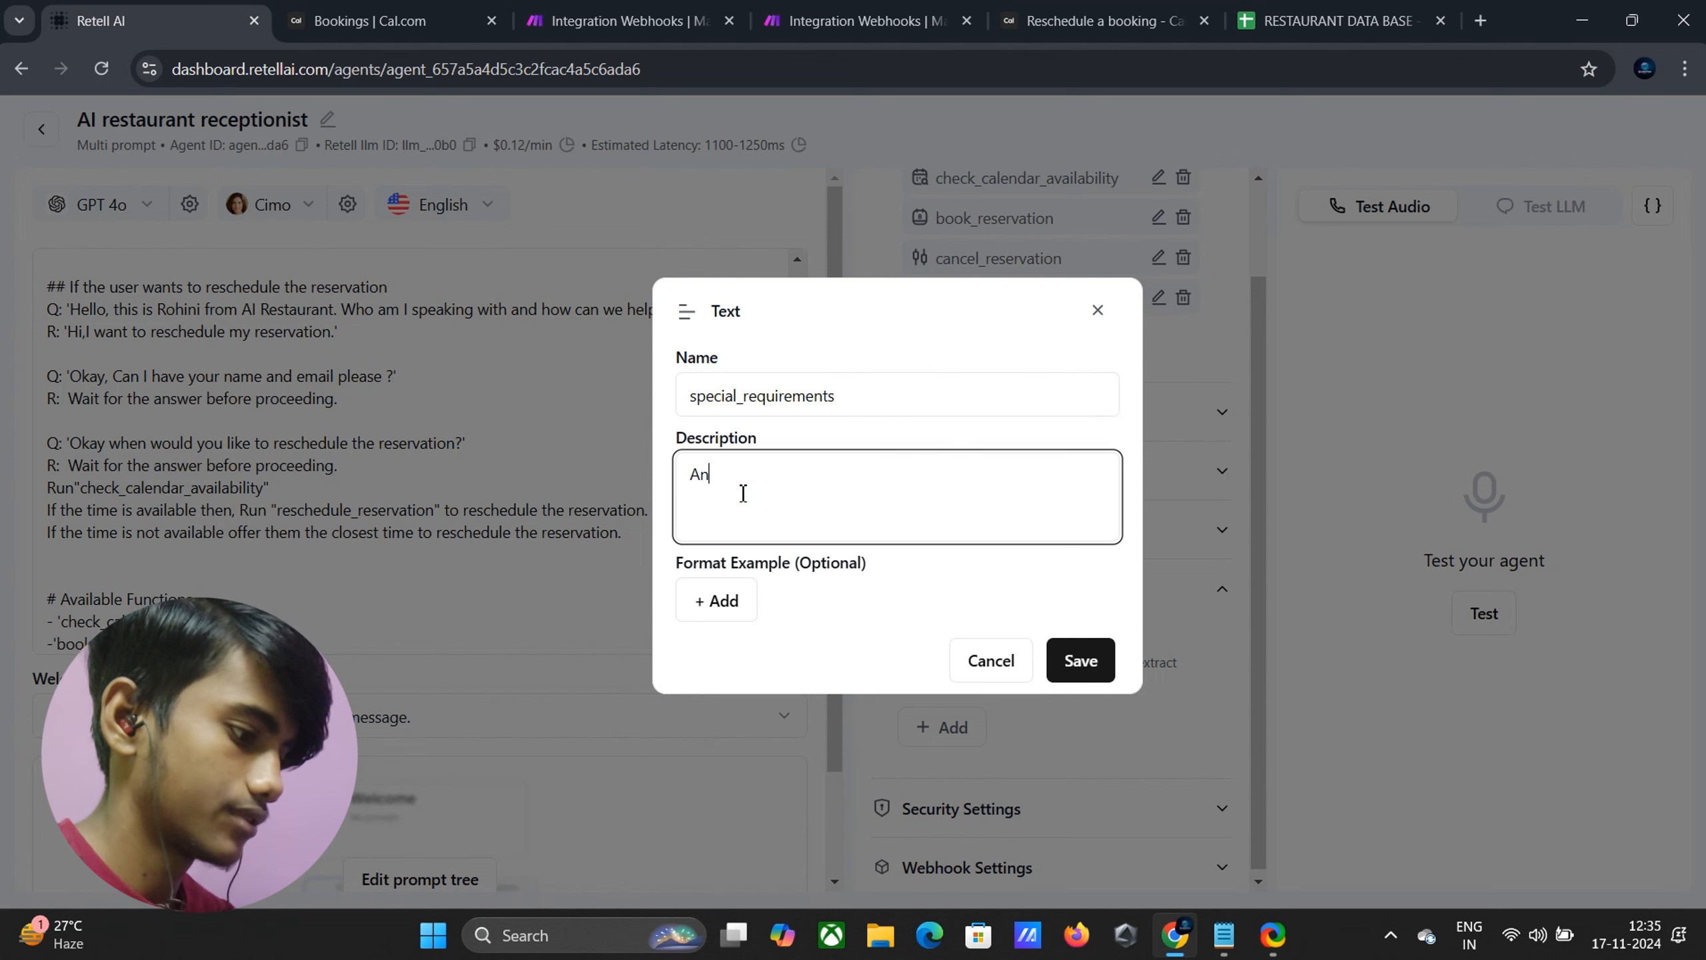
pyautogui.write('y spec')
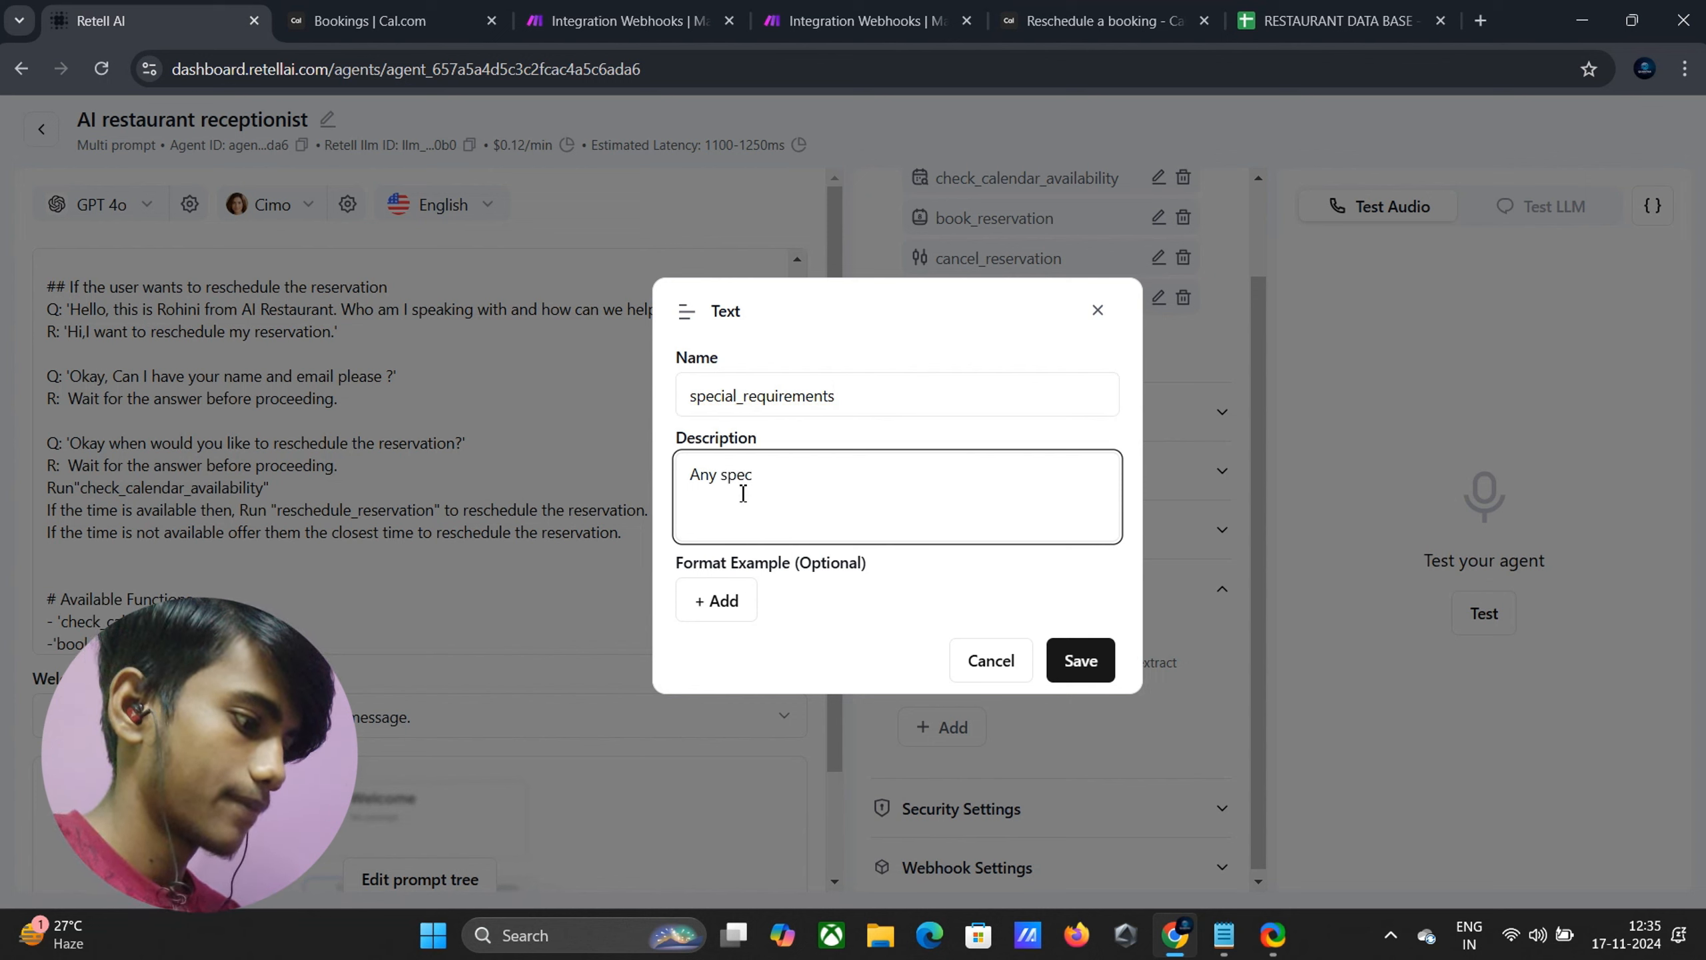
pyautogui.write('uial rw')
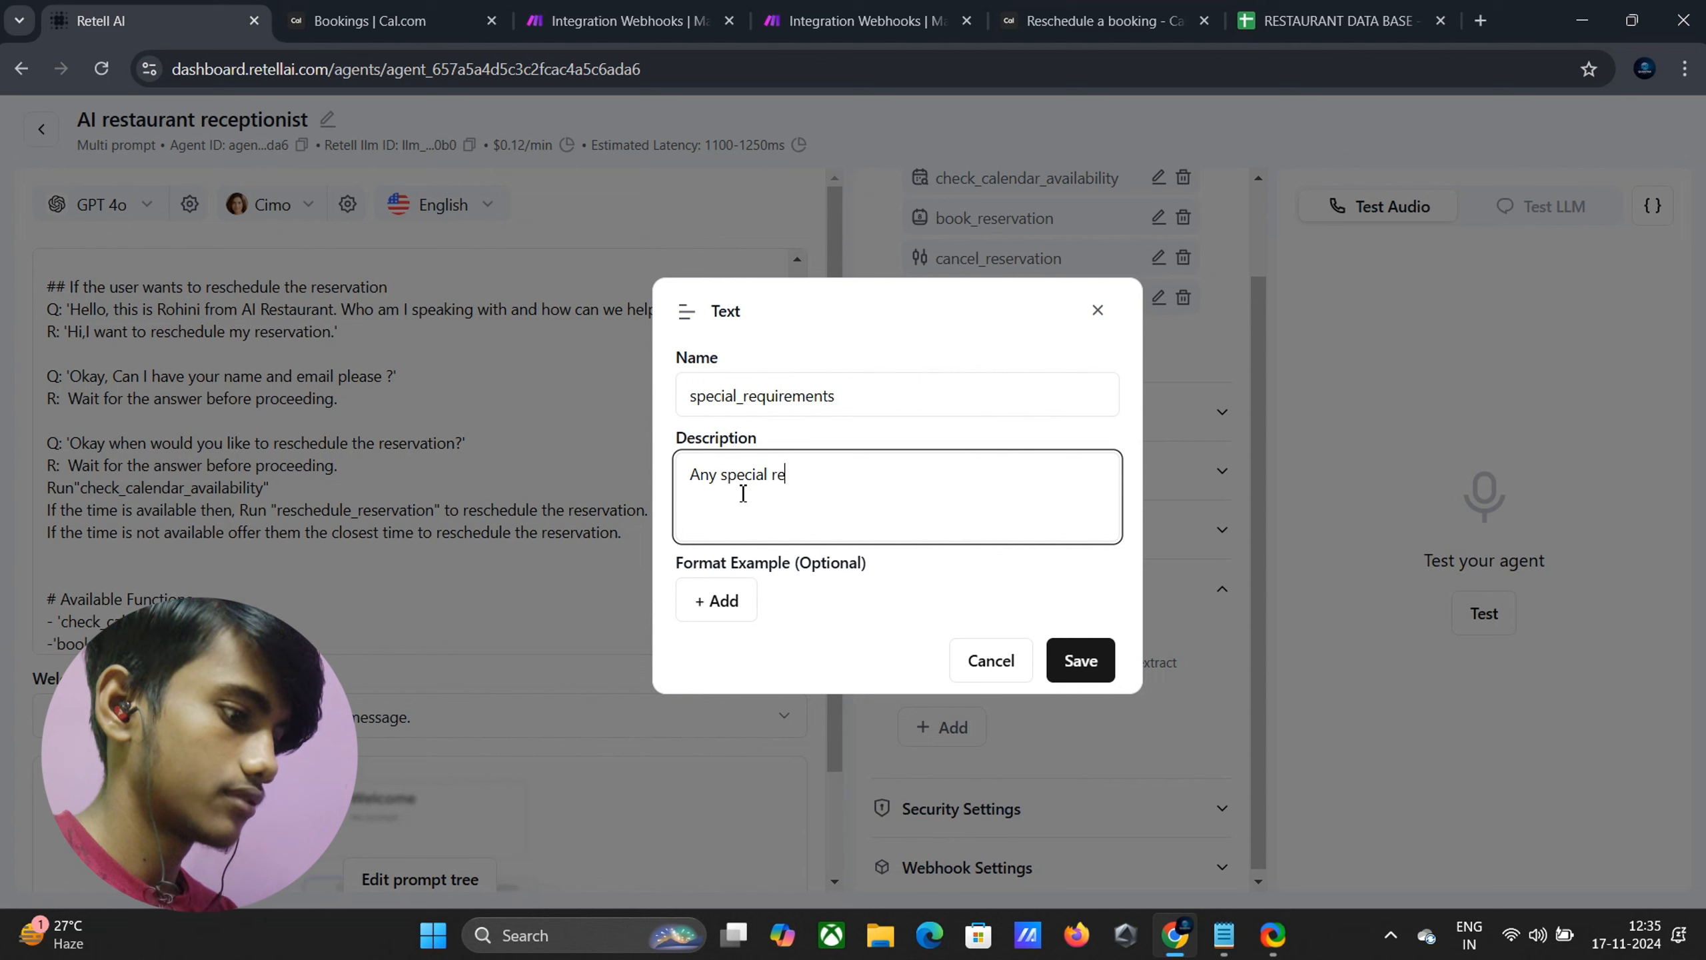
pyautogui.write('quirem')
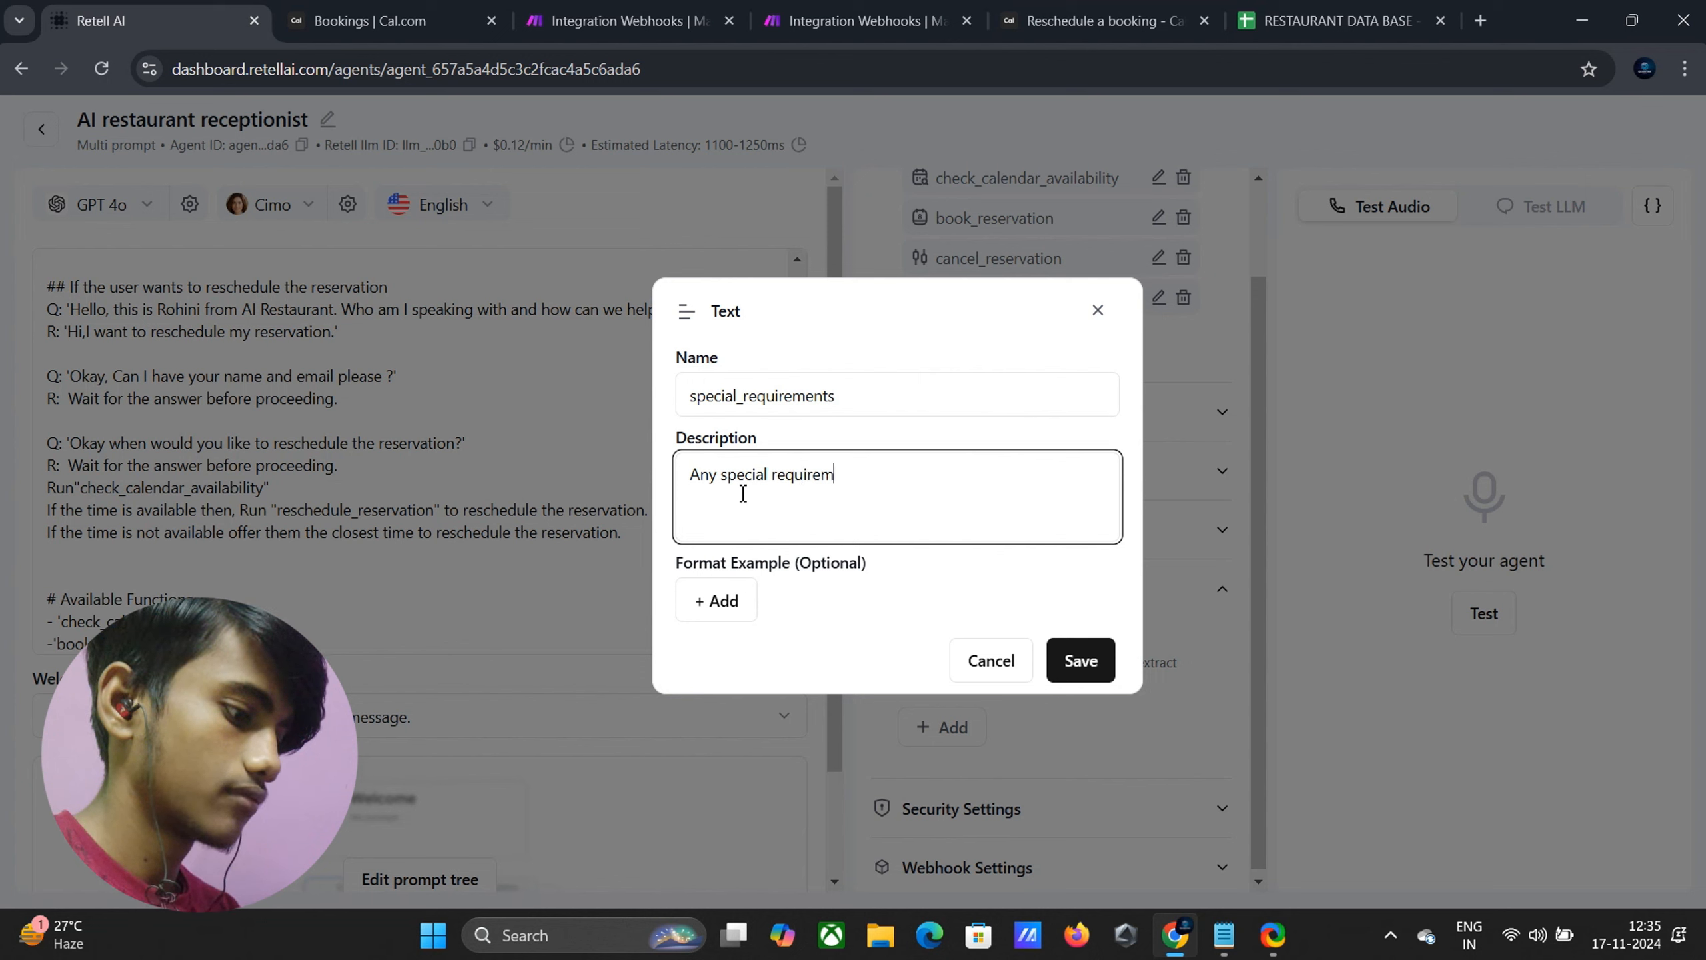
pyautogui.write('ent')
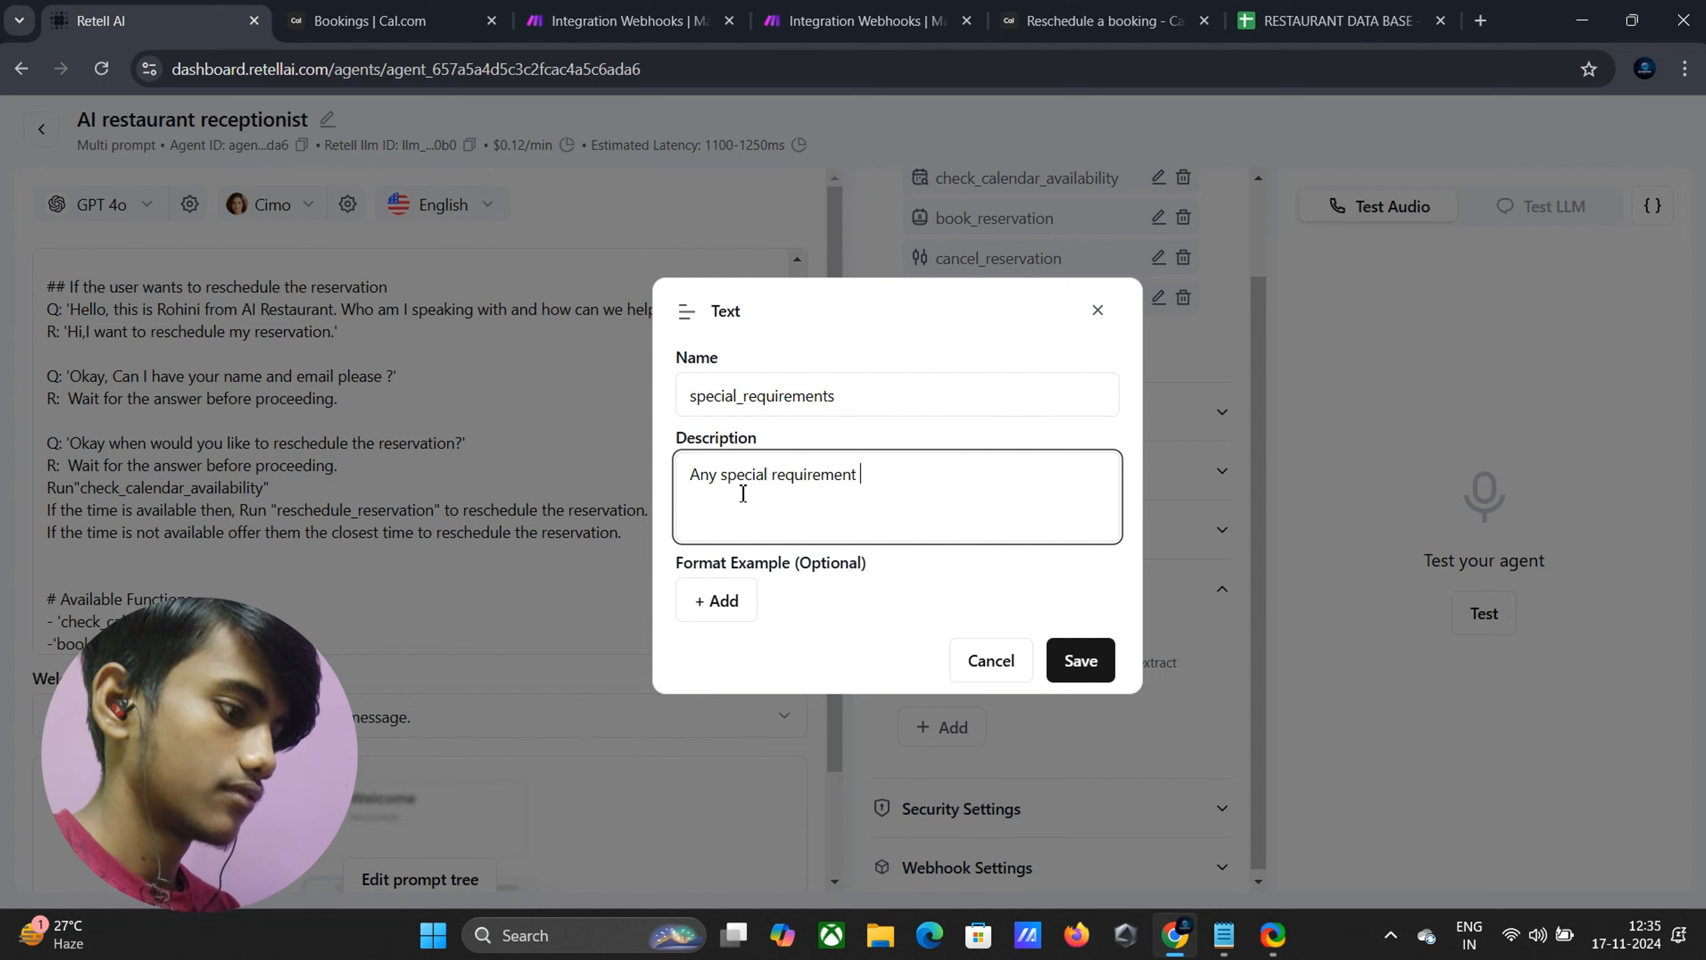
pyautogui.write('s of the ')
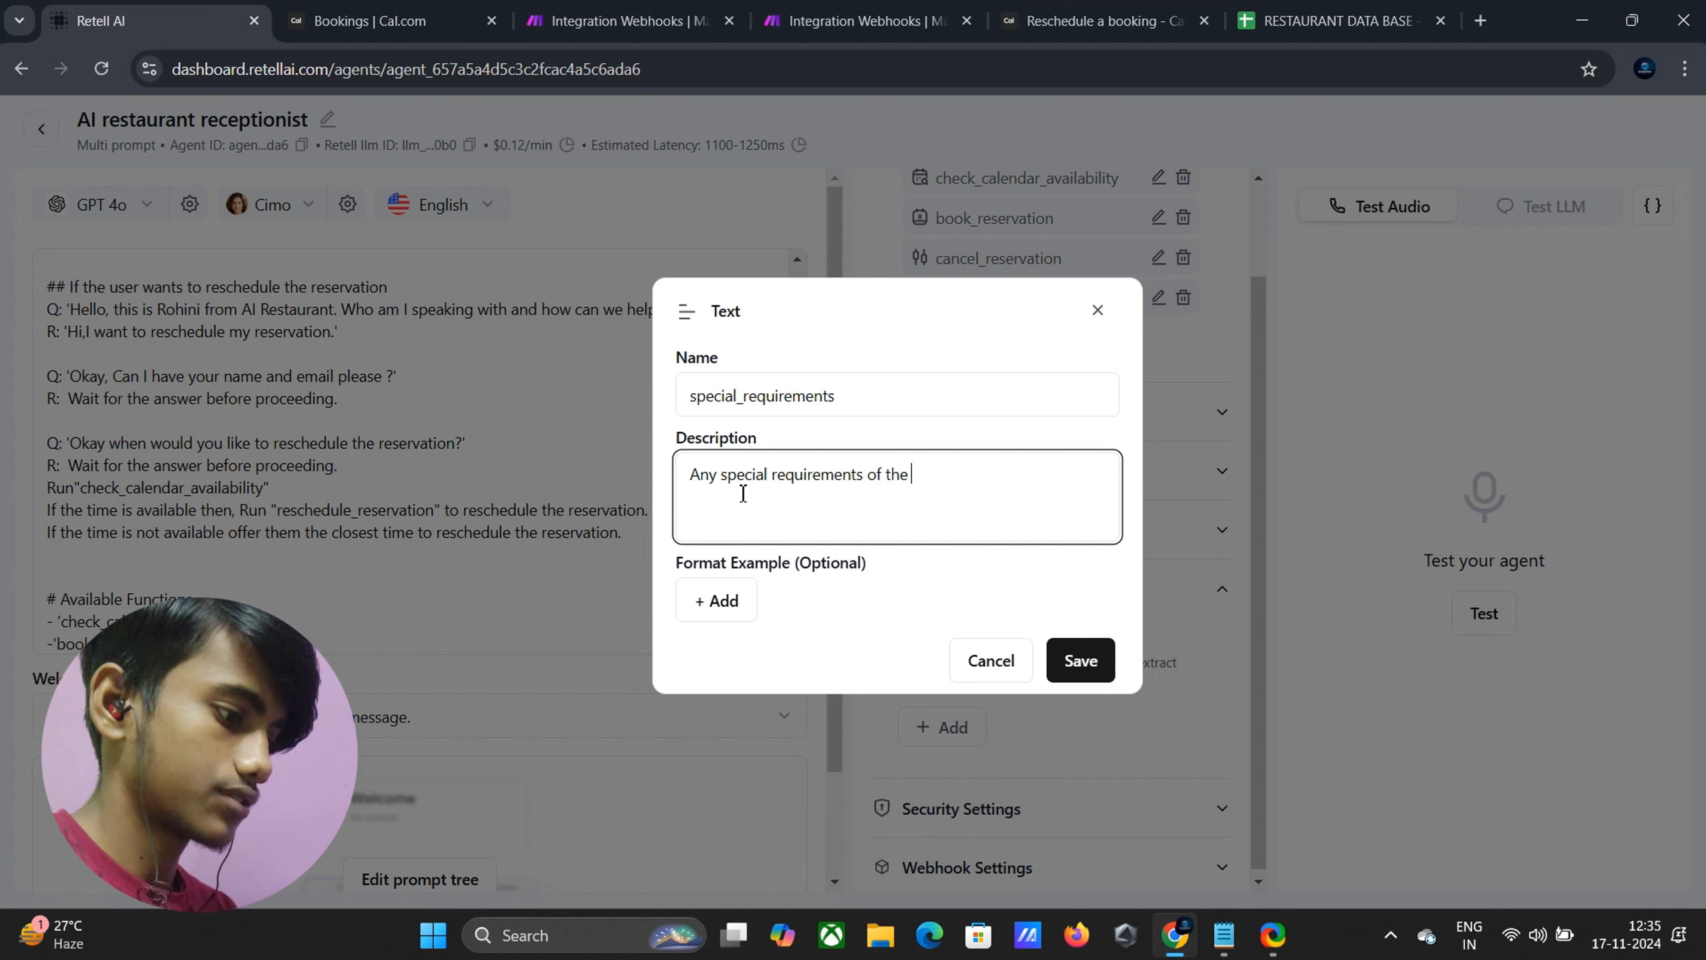
pyautogui.write('customer')
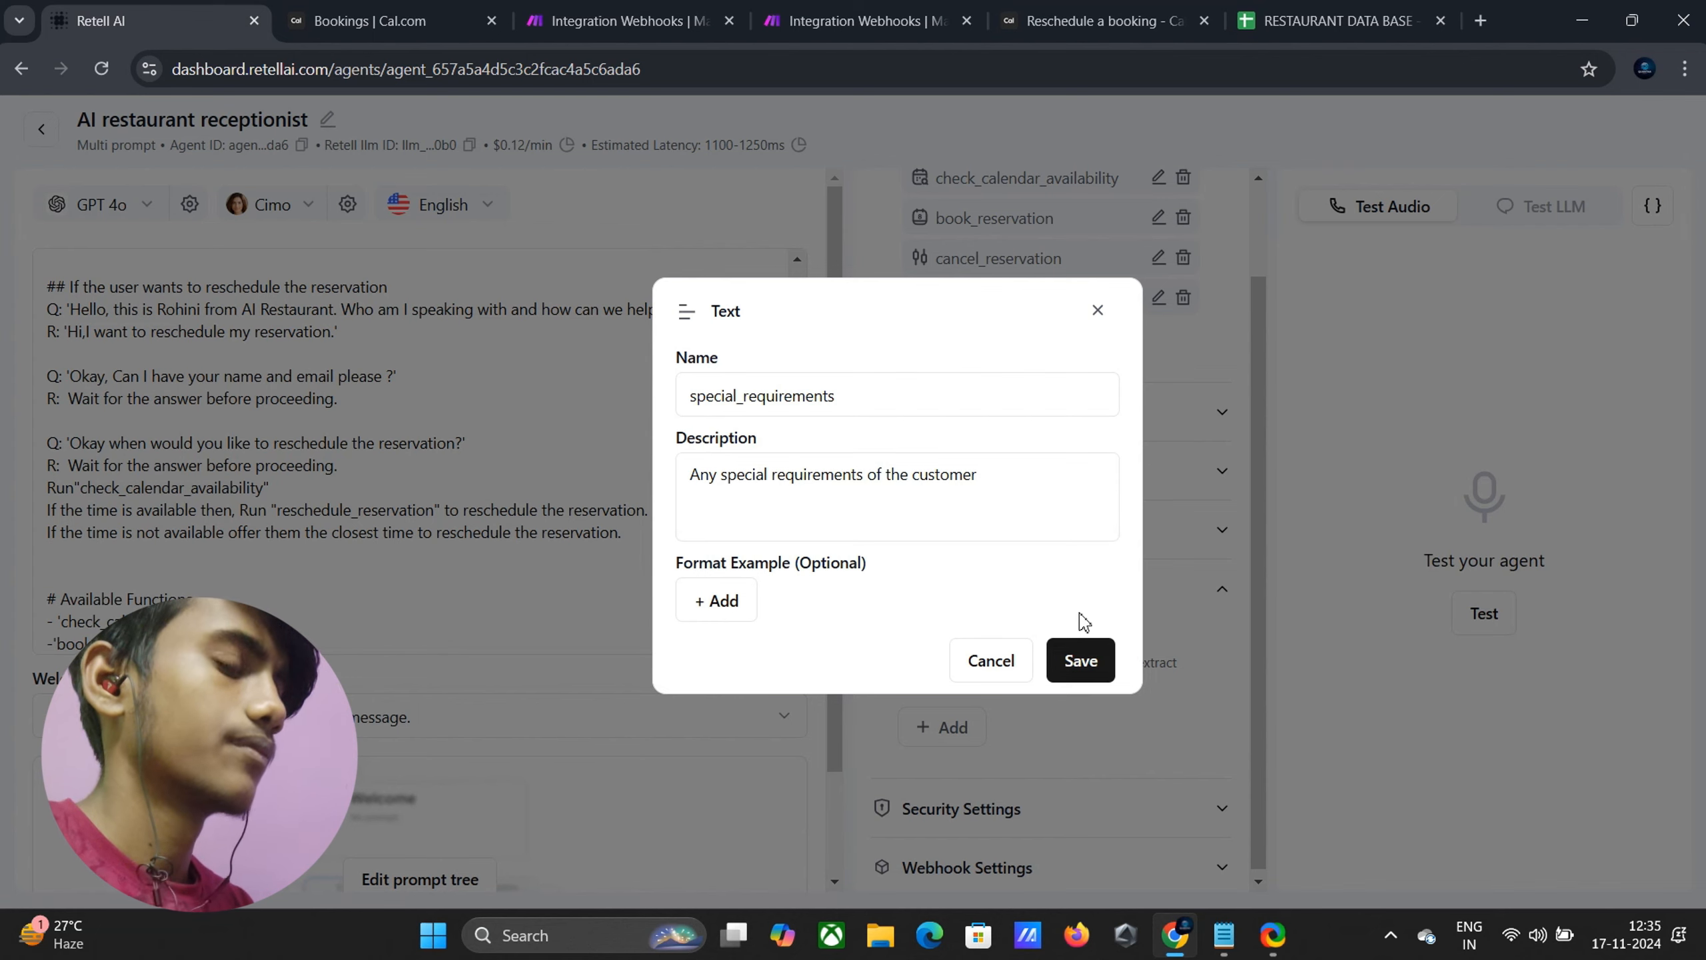
pyautogui.click(1081, 655)
# Add a number post-call field number_of_people, described as the party size the customer booked
pyautogui.scroll(-1, 971, 735)
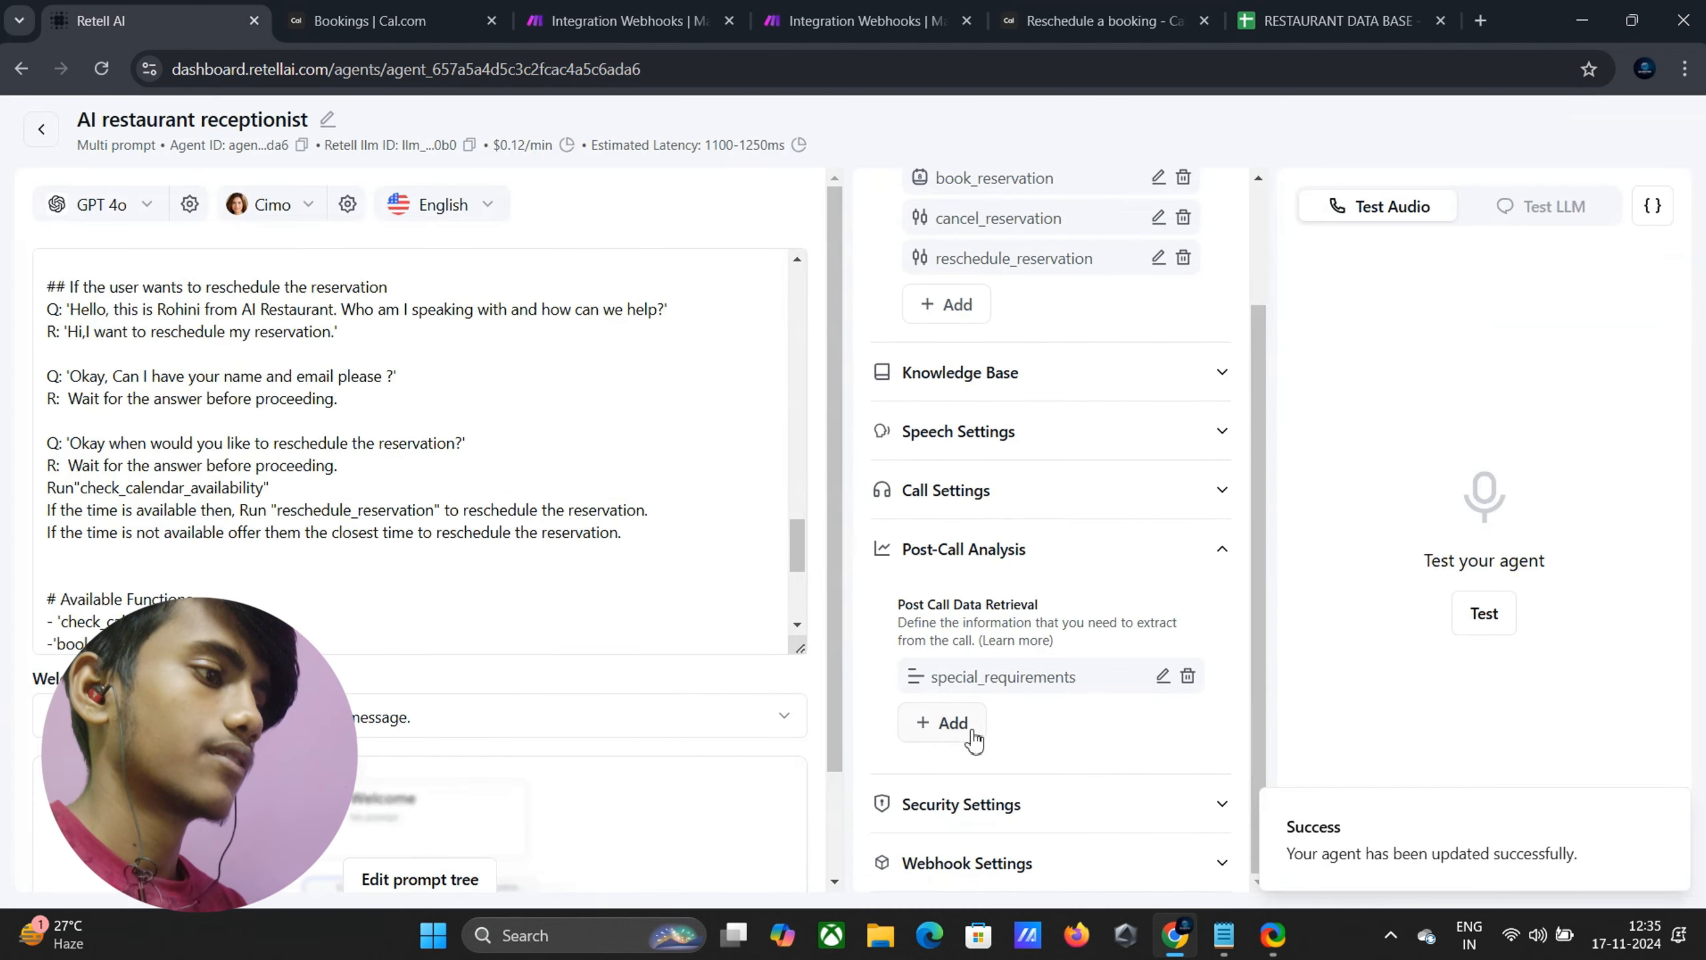
pyautogui.click(972, 736)
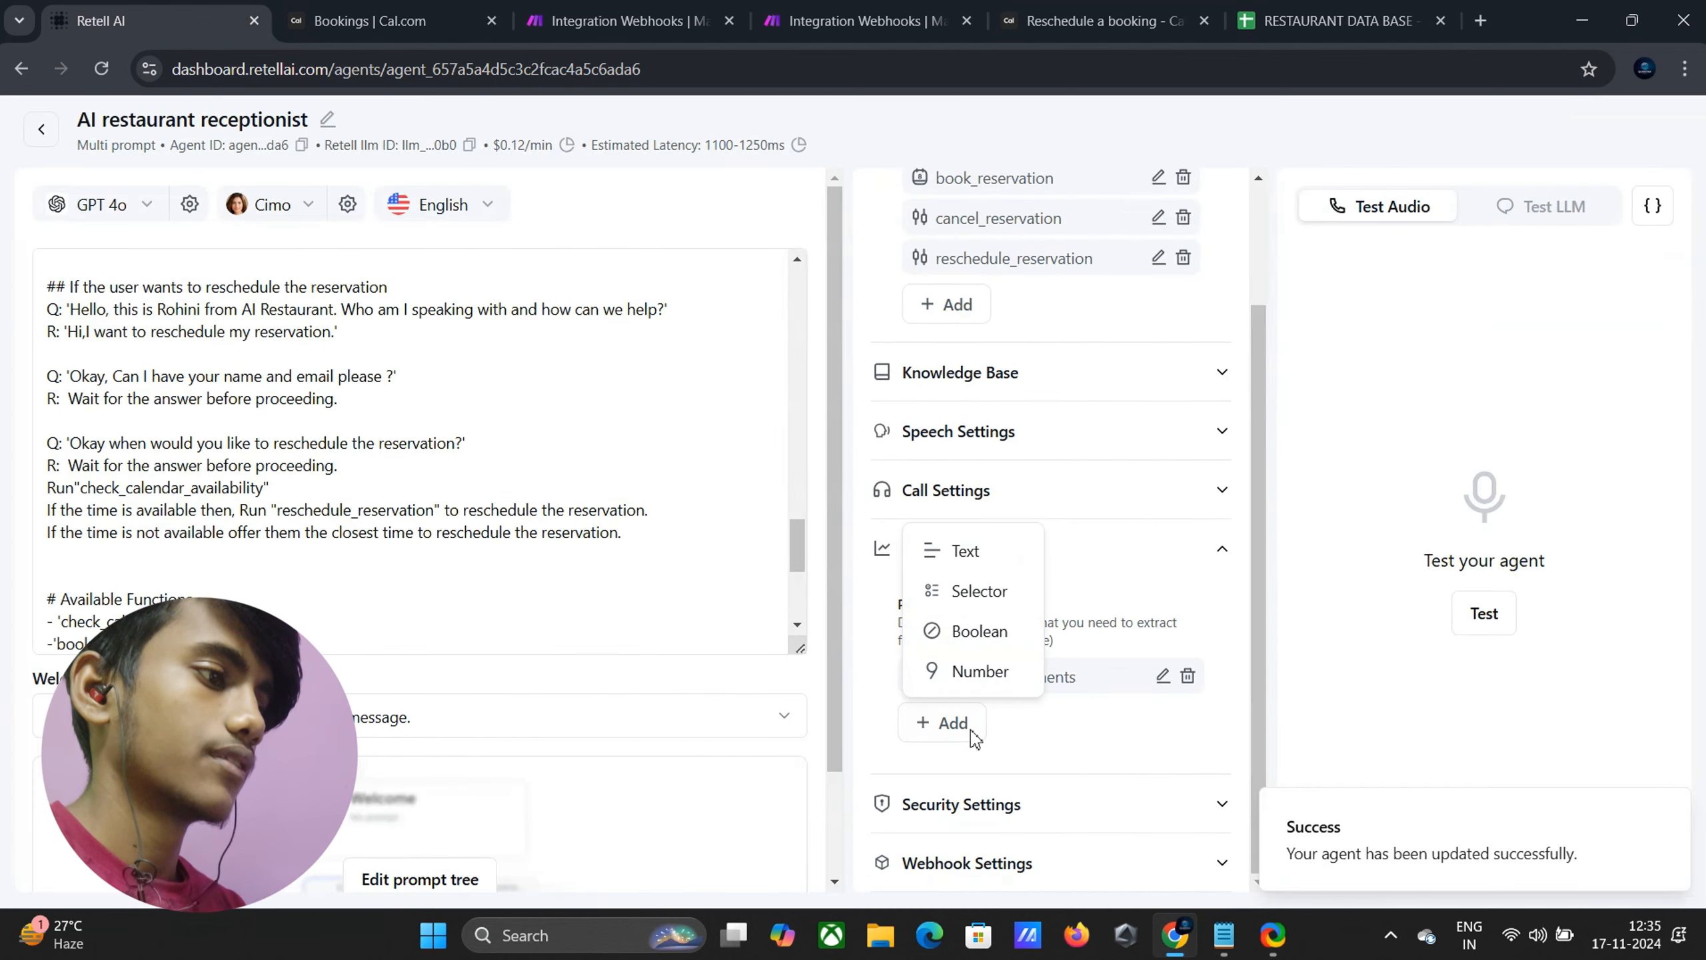
pyautogui.click(968, 672)
pyautogui.click(763, 444)
pyautogui.write('n')
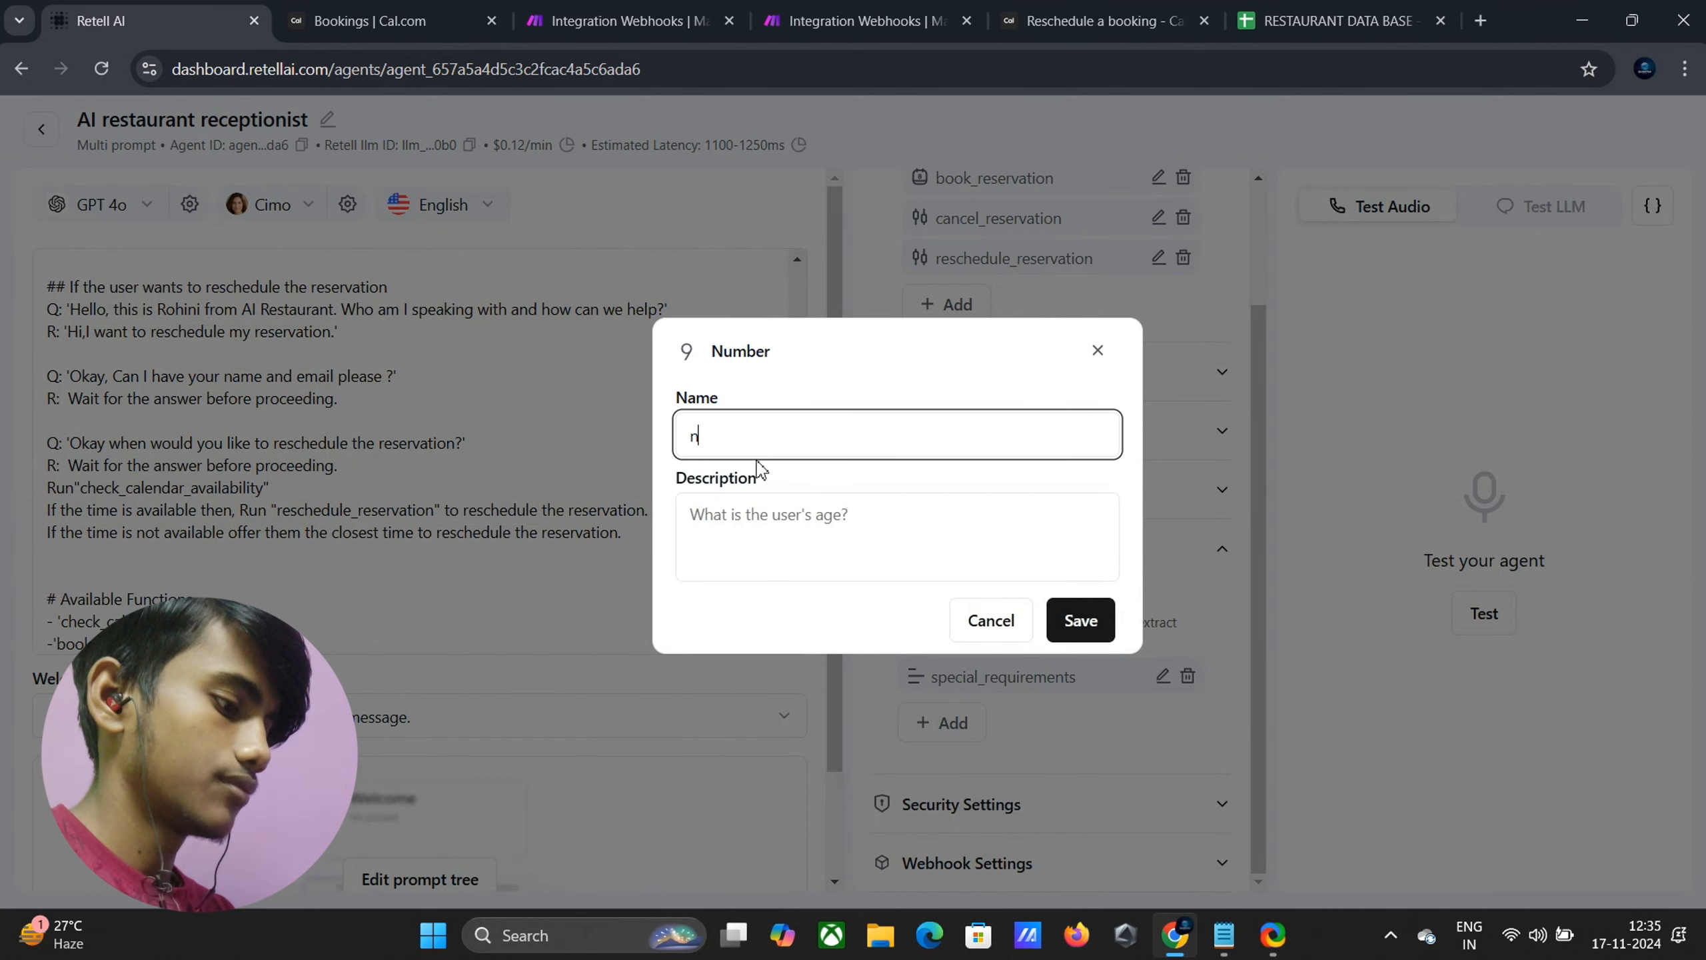
pyautogui.write('umber_of')
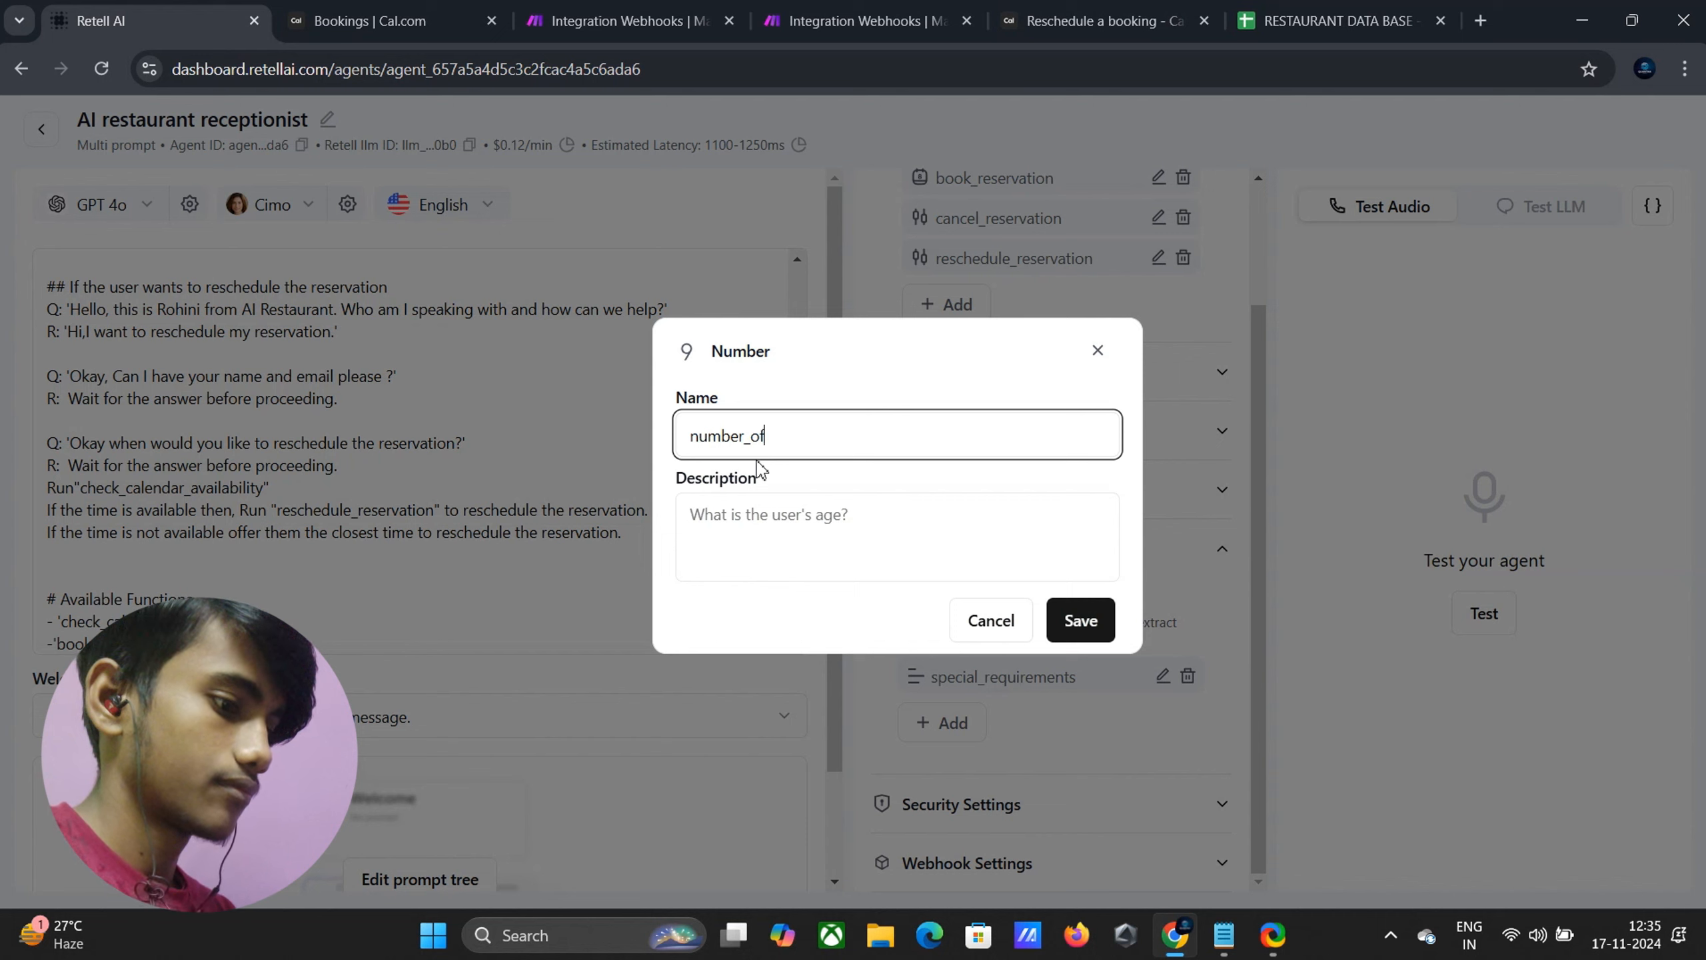
pyautogui.write('_peop')
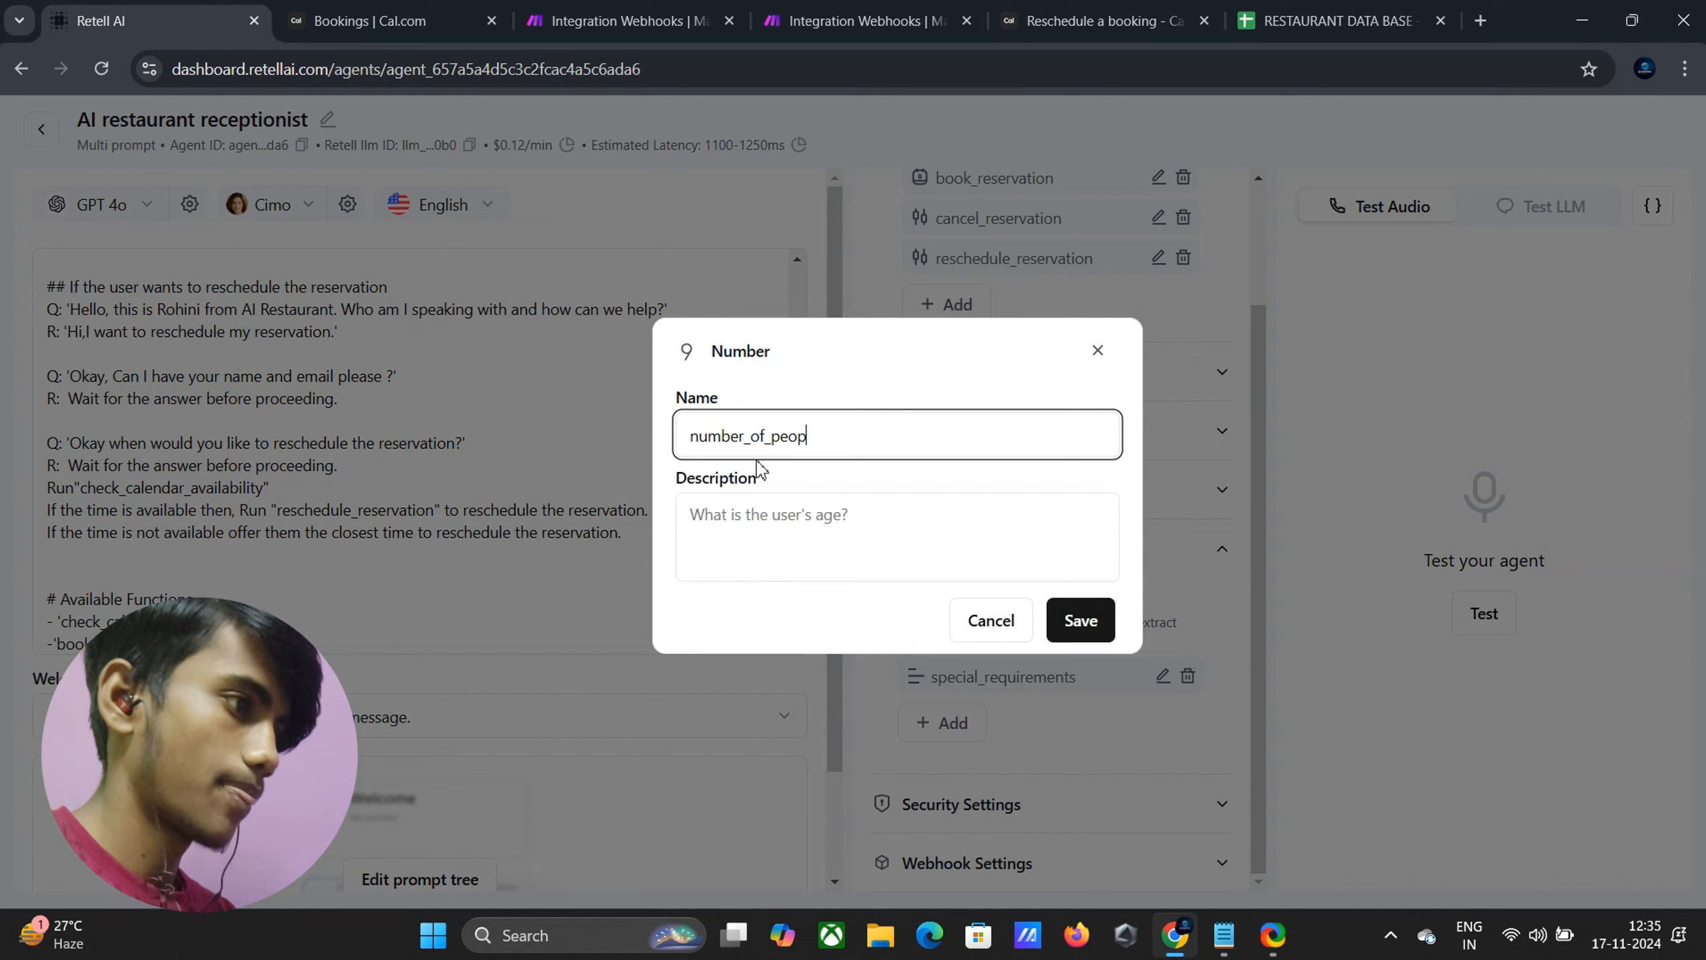
pyautogui.write('le')
pyautogui.click(706, 529)
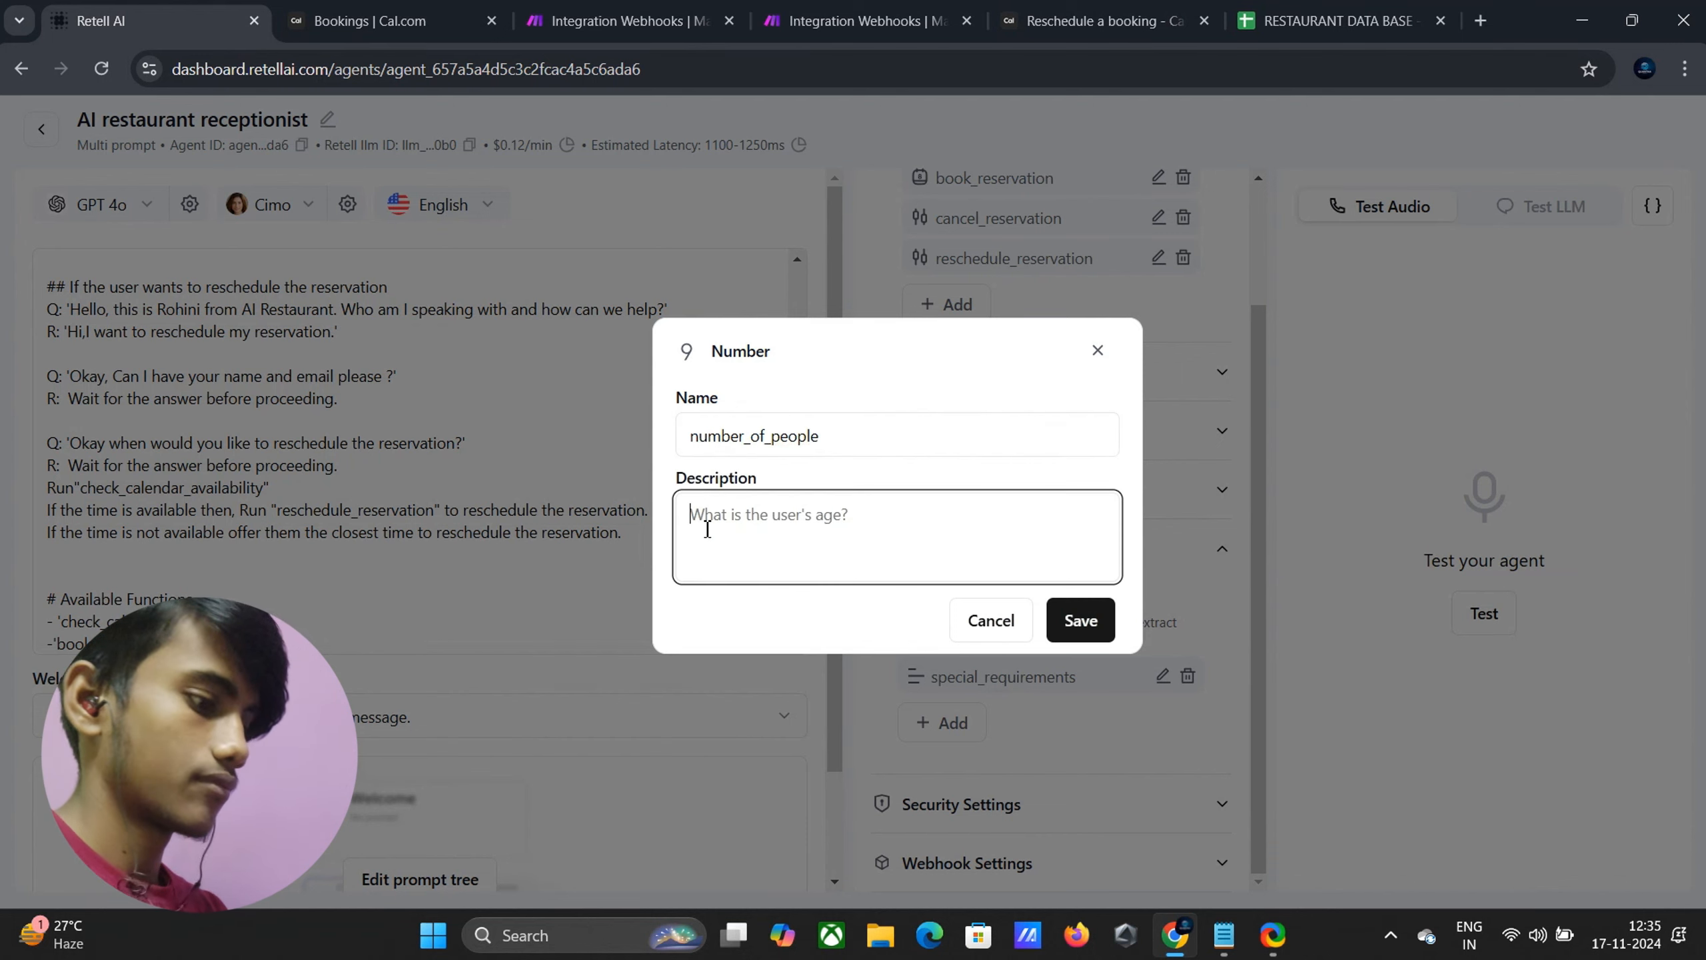
pyautogui.write('Th')
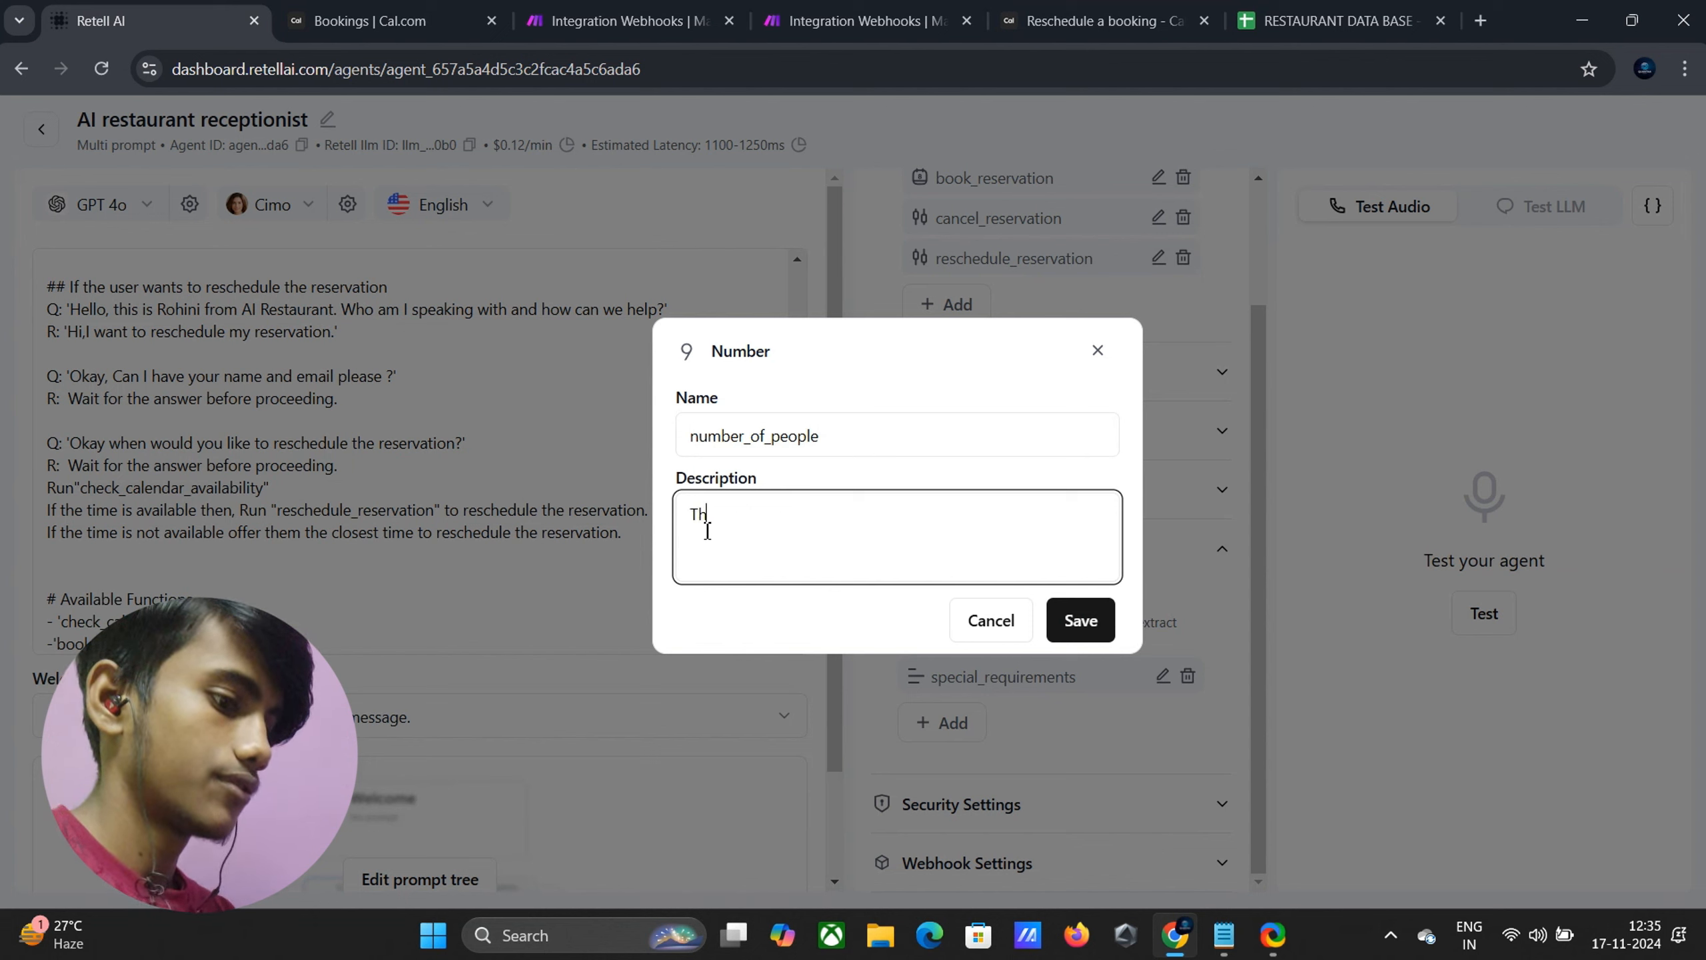
pyautogui.write('w num')
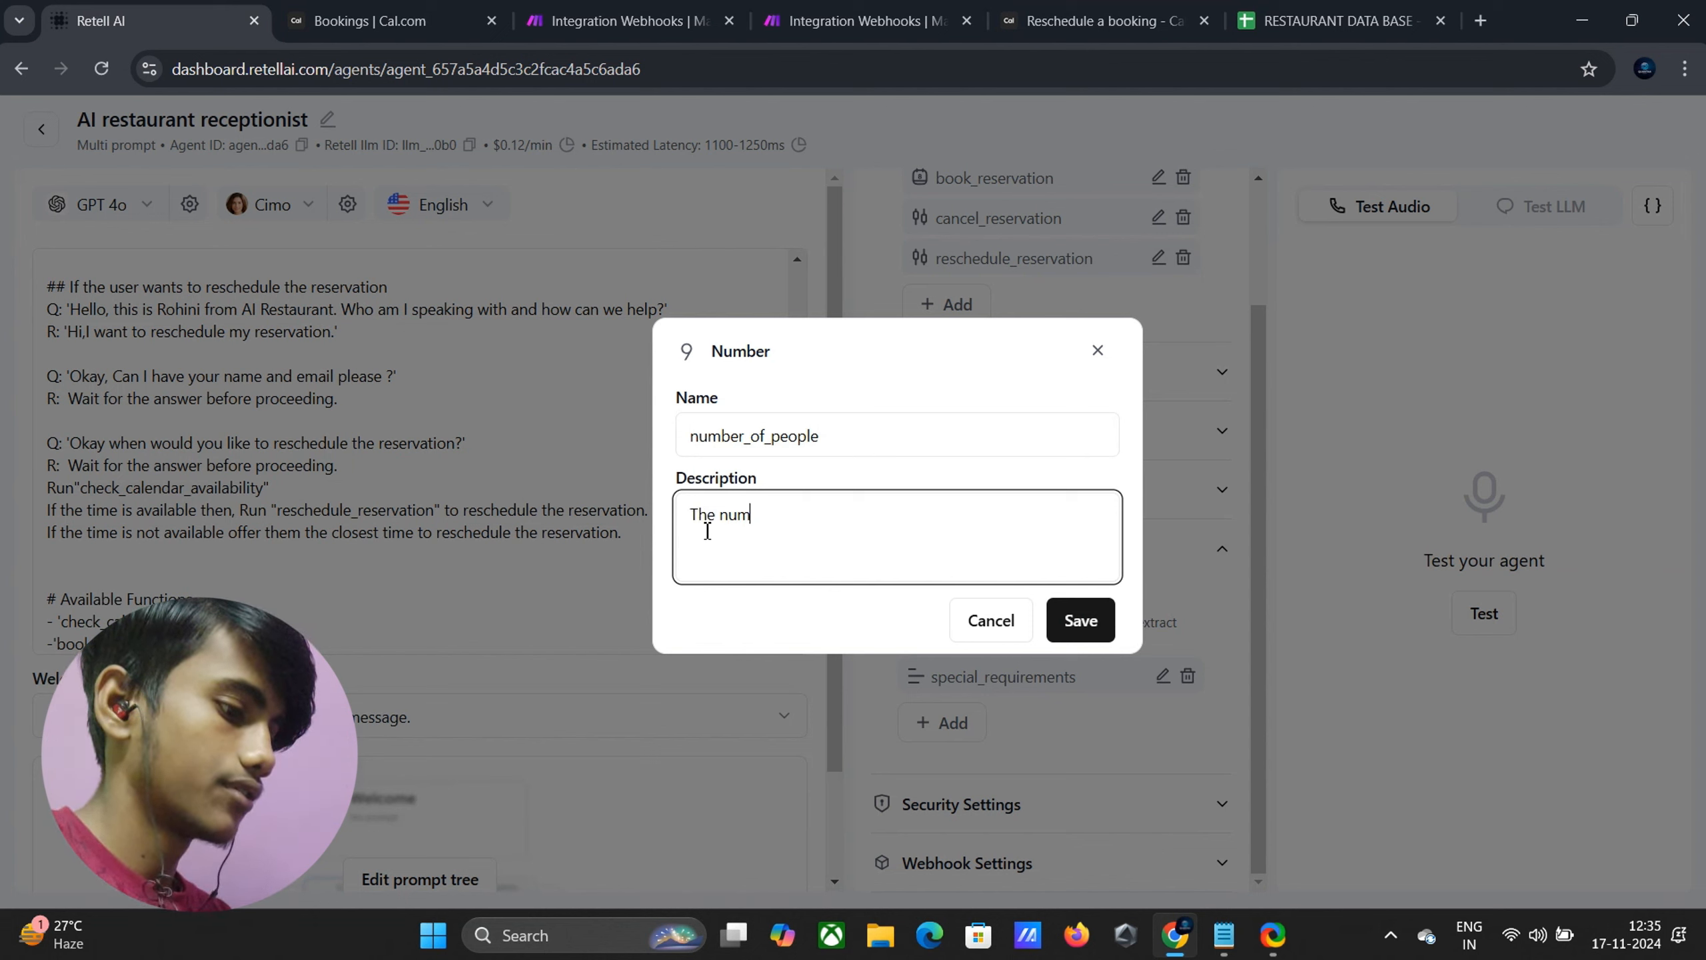
pyautogui.write('ber of p')
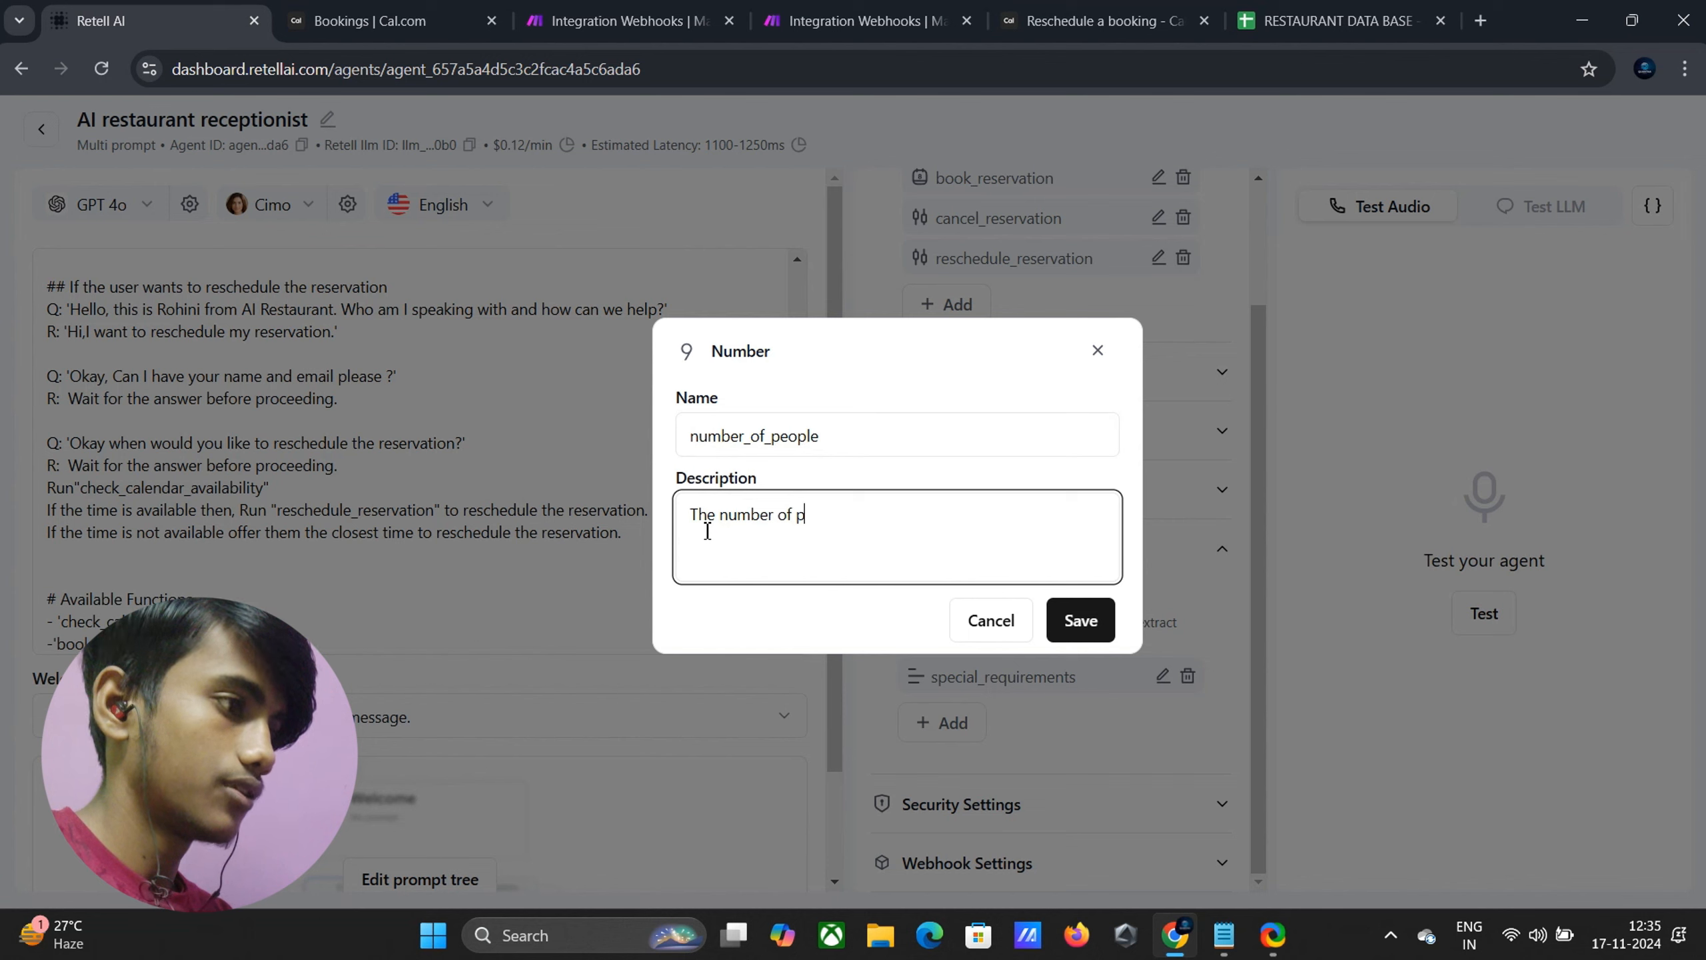
pyautogui.write('eople of')
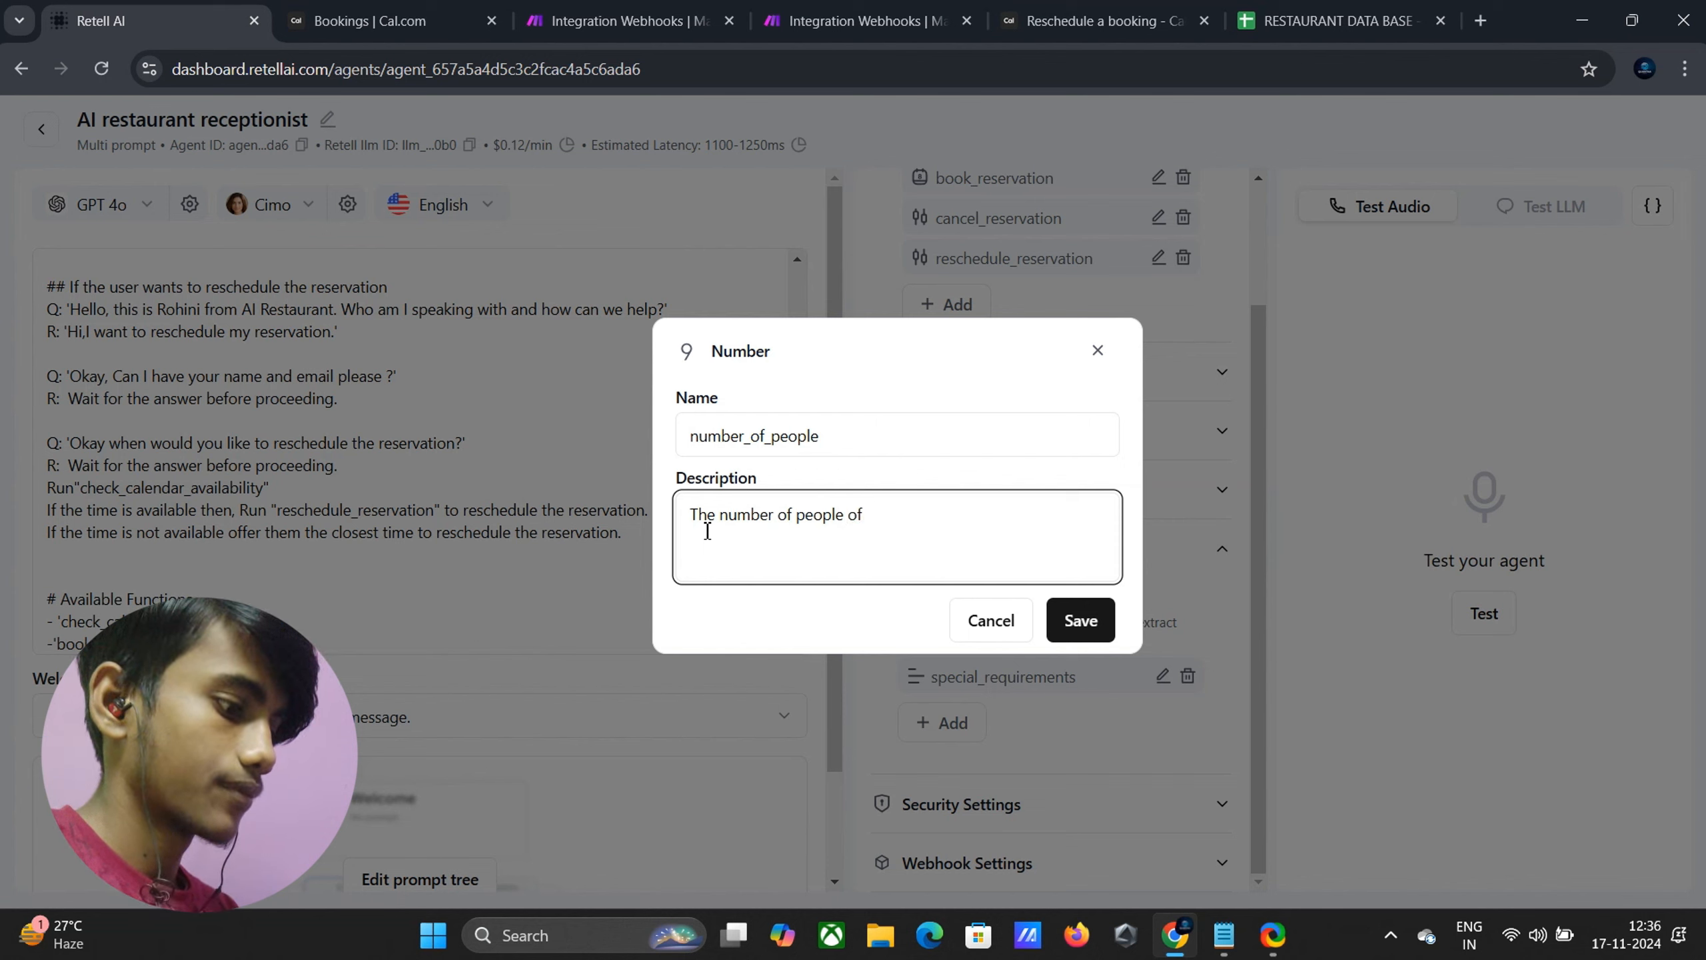
pyautogui.write('or')
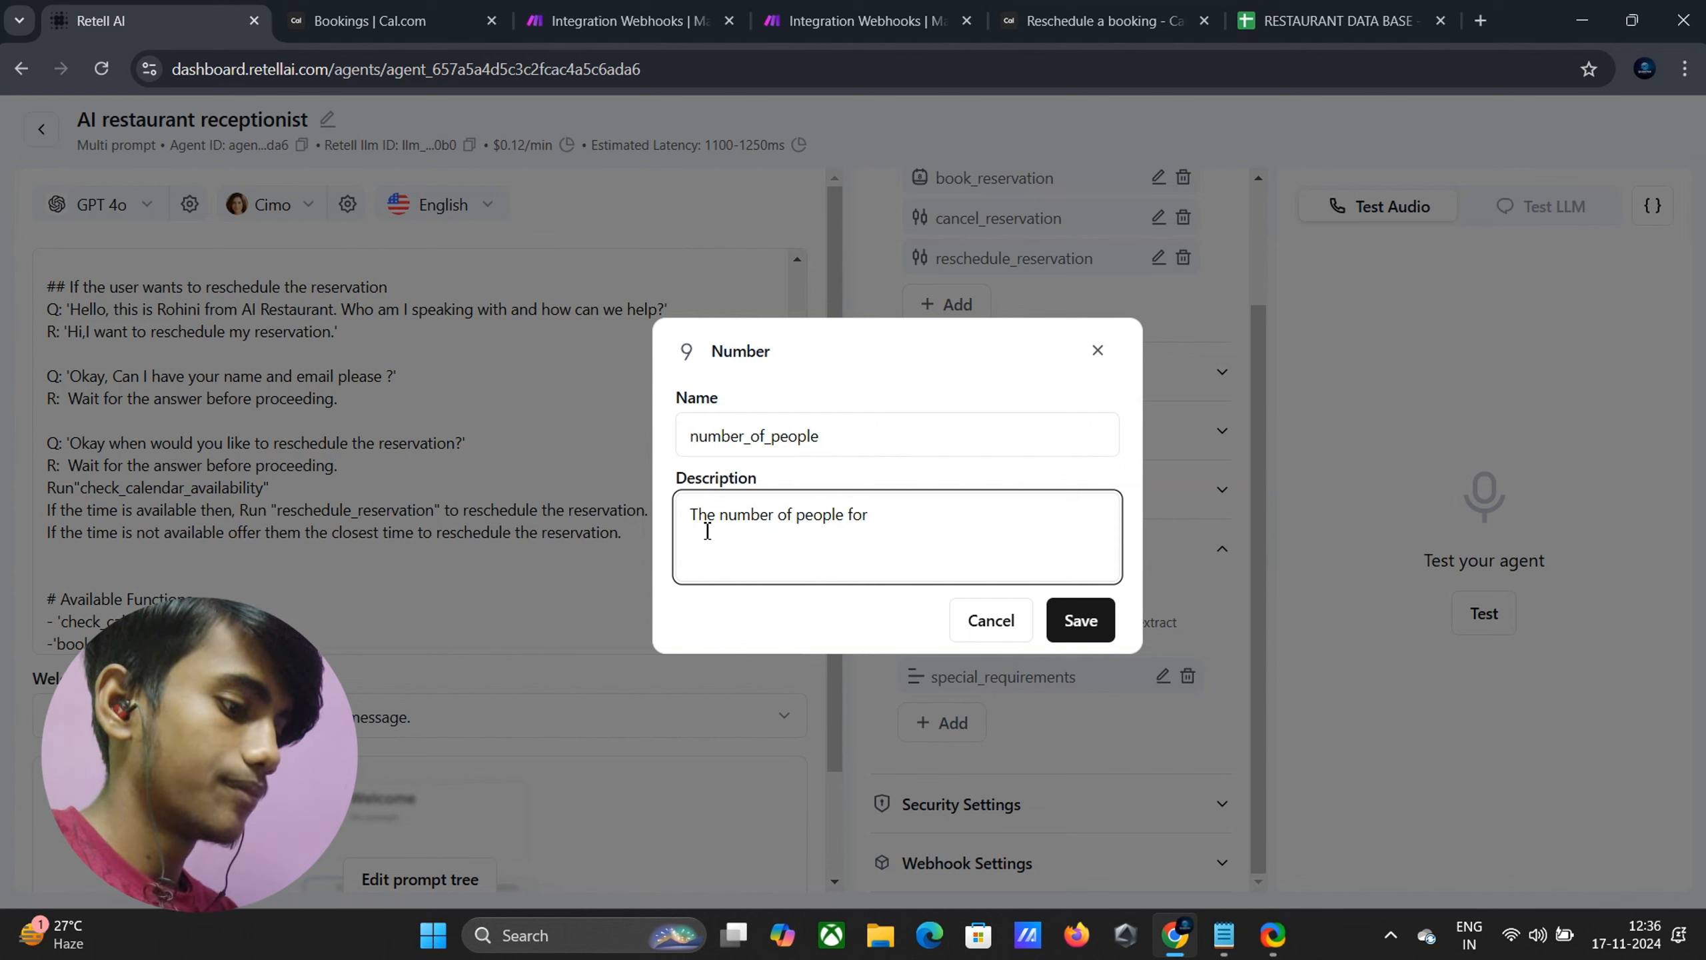
pyautogui.write(' thom the')
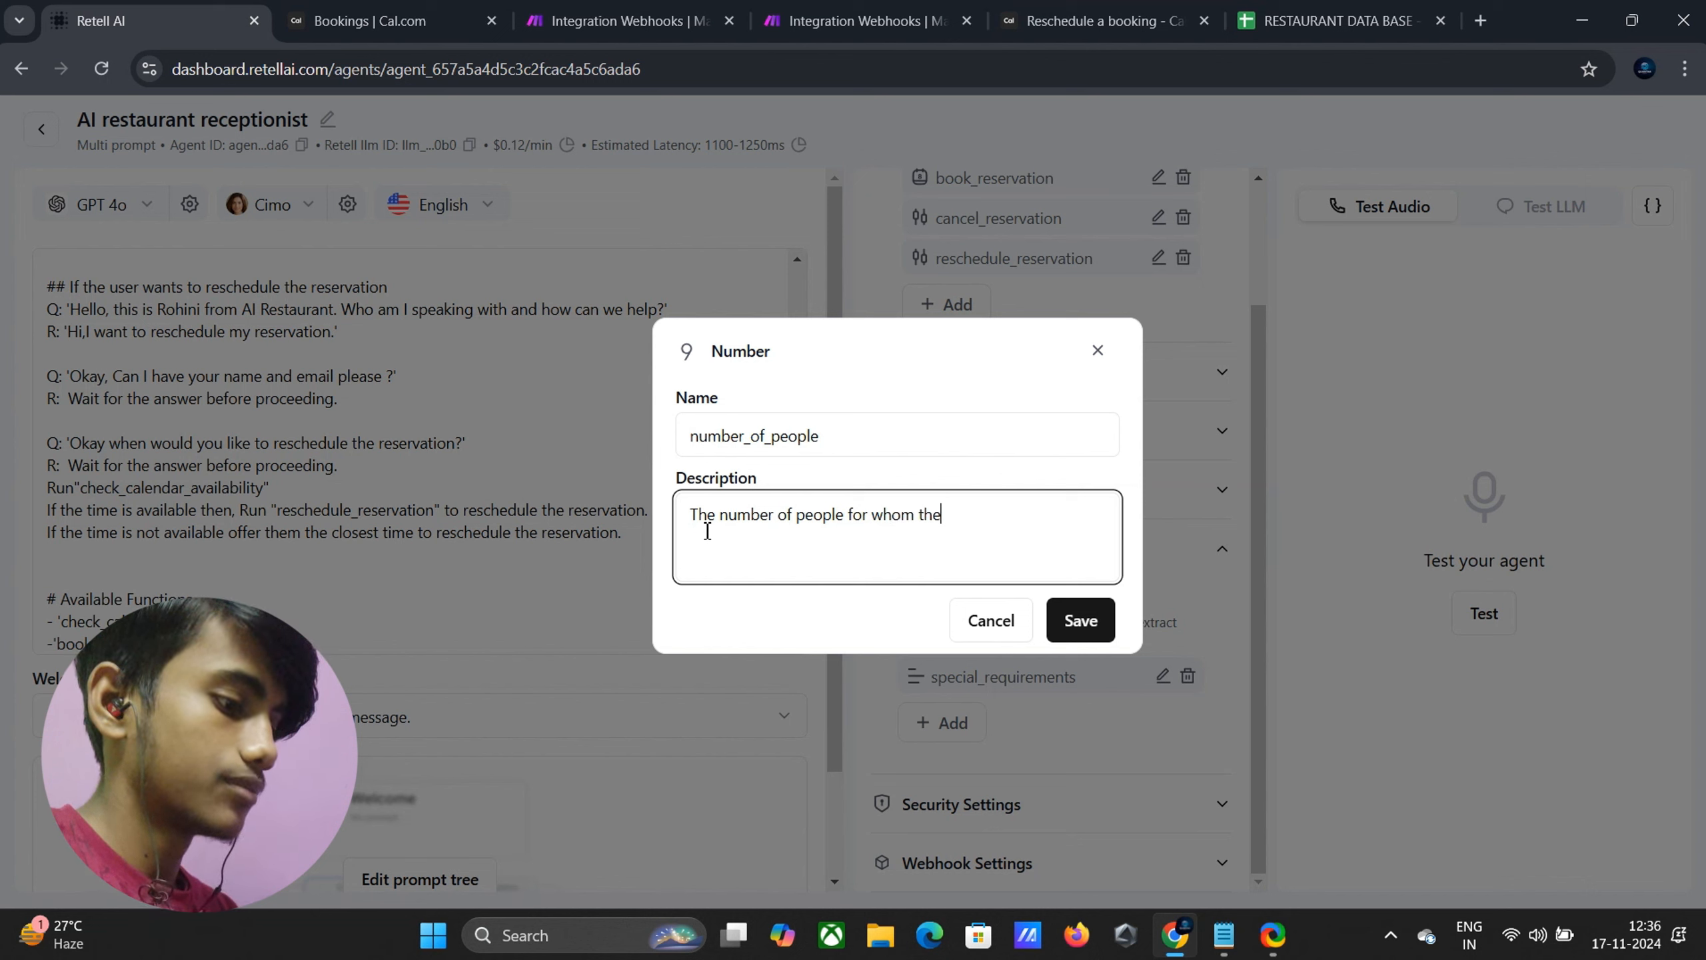
pyautogui.write(' cusotmer')
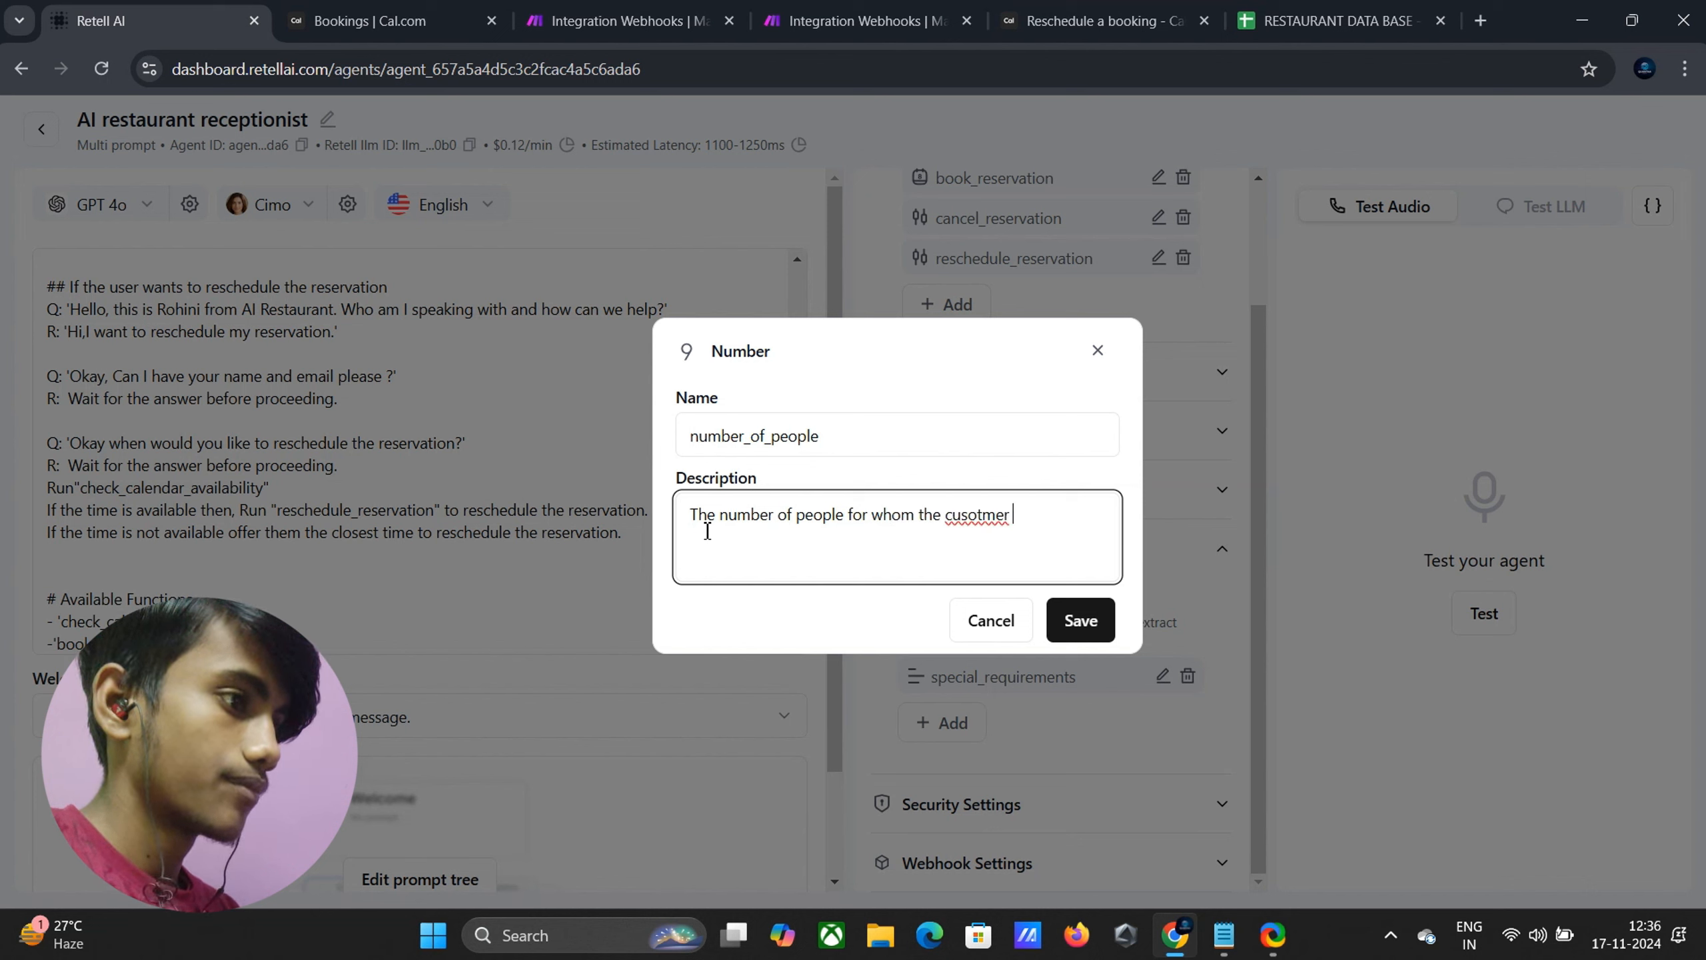
pyautogui.press('BackSpace')
pyautogui.press('BackSpace')
pyautogui.press('BackSpace')
pyautogui.press('BackSpace')
pyautogui.press('BackSpace')
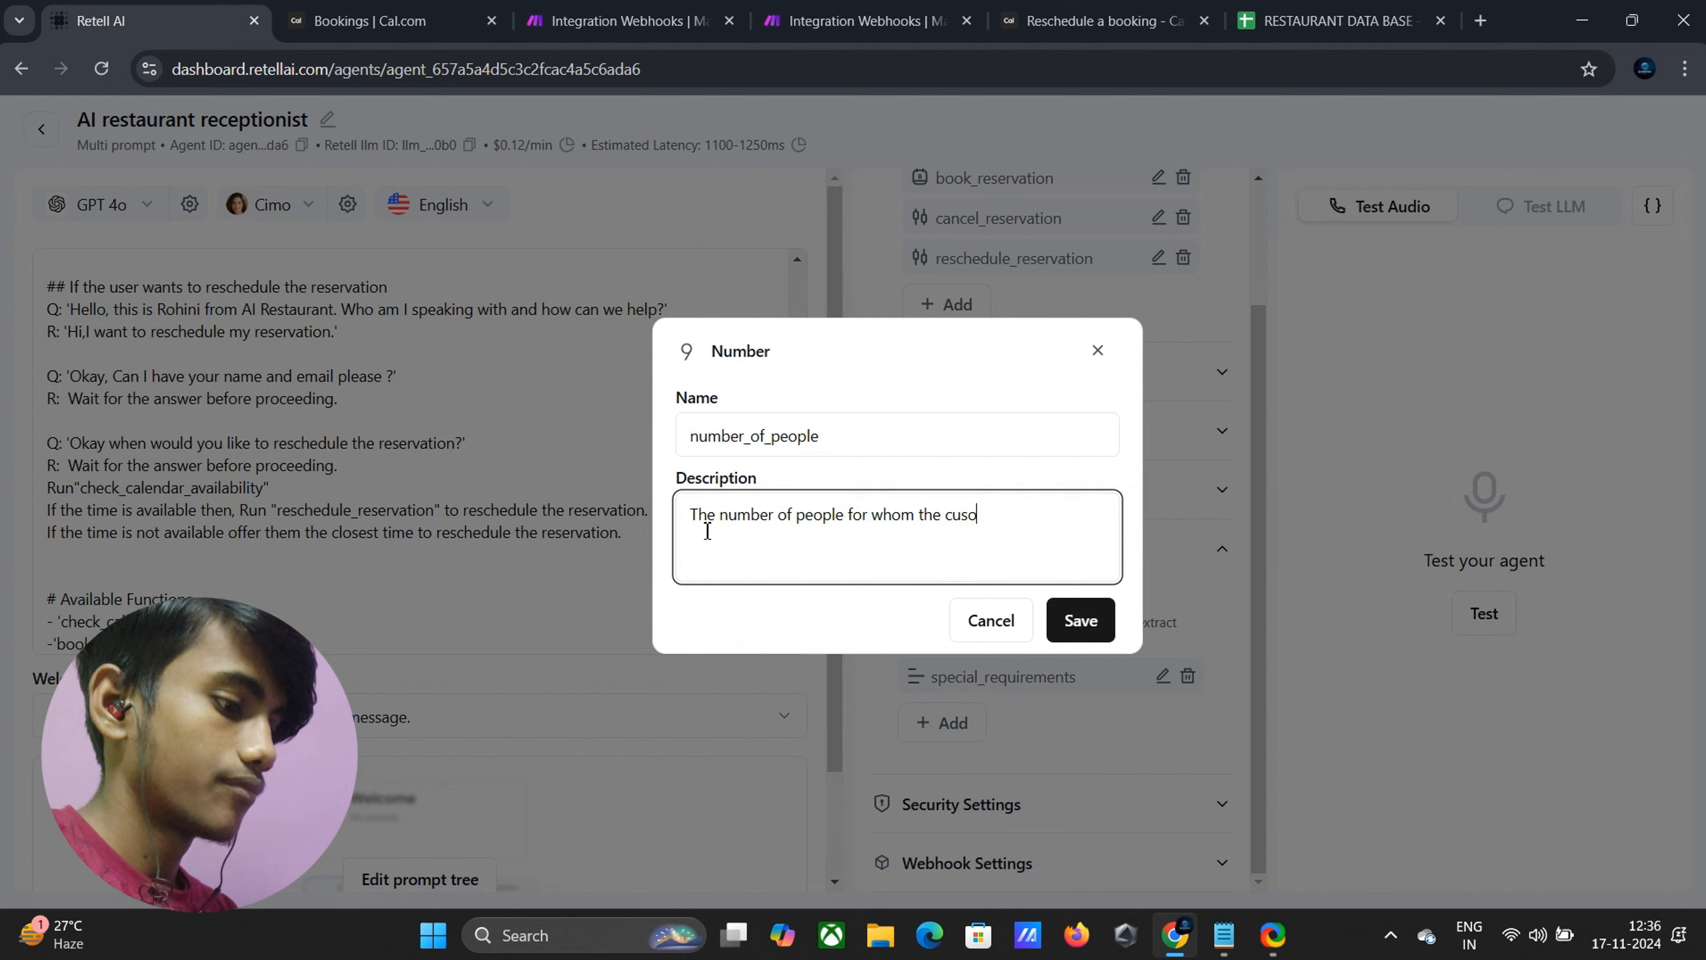
pyautogui.write('tome')
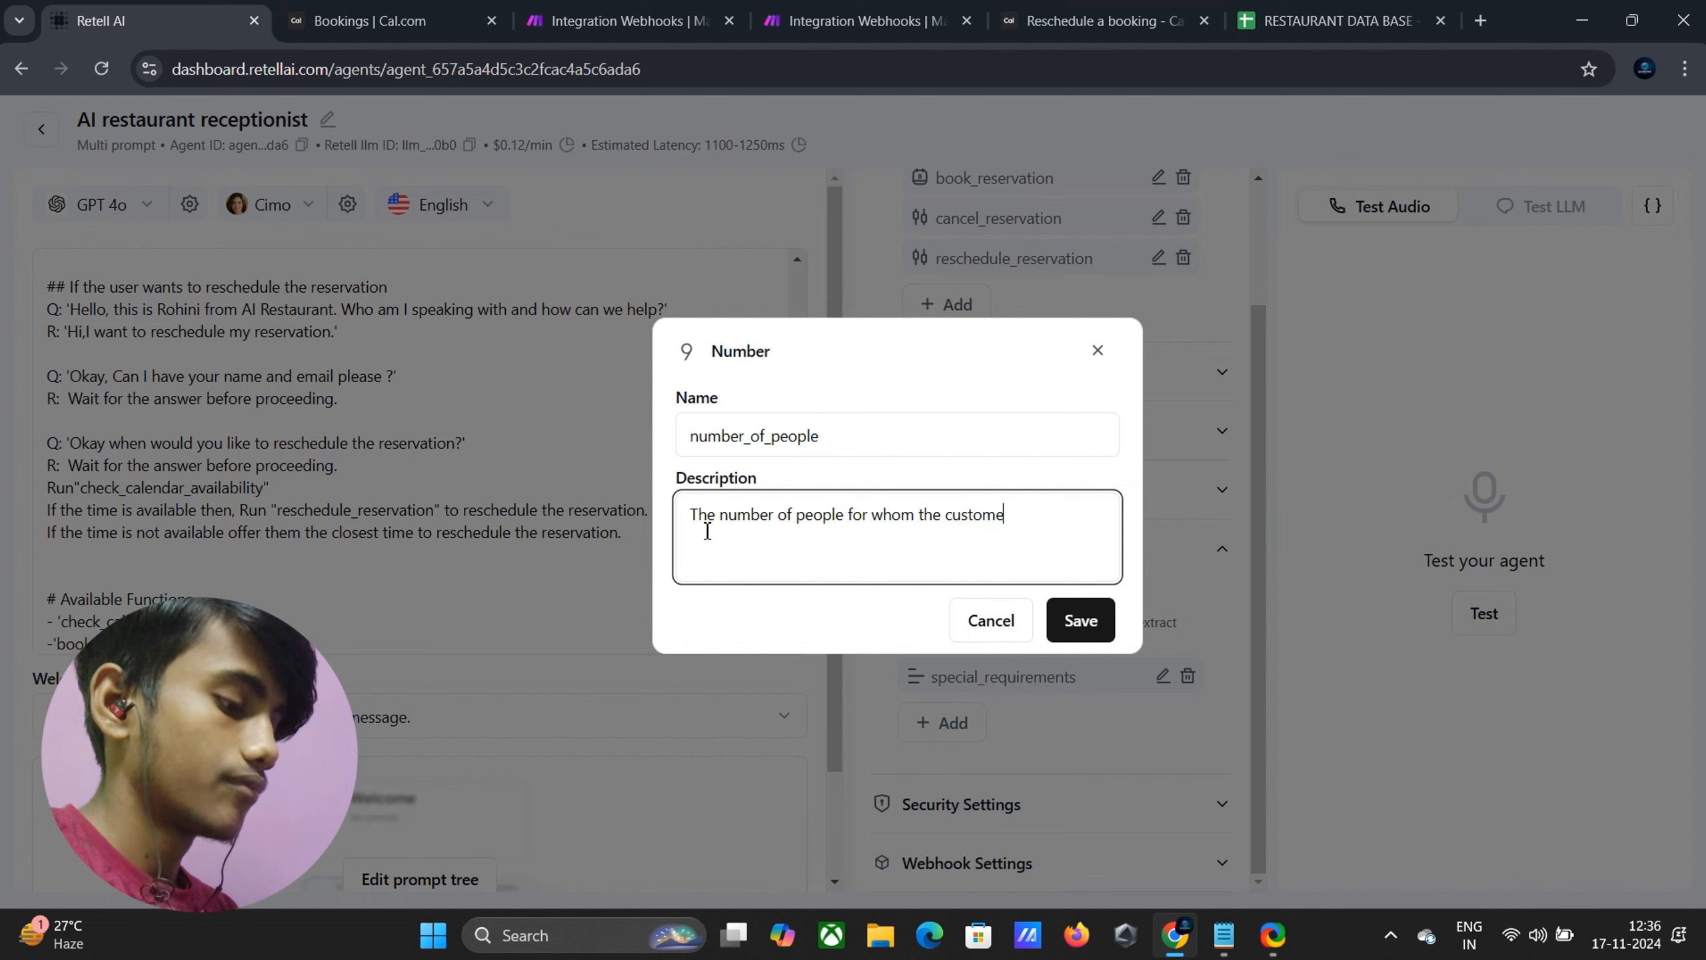
pyautogui.write('r book the')
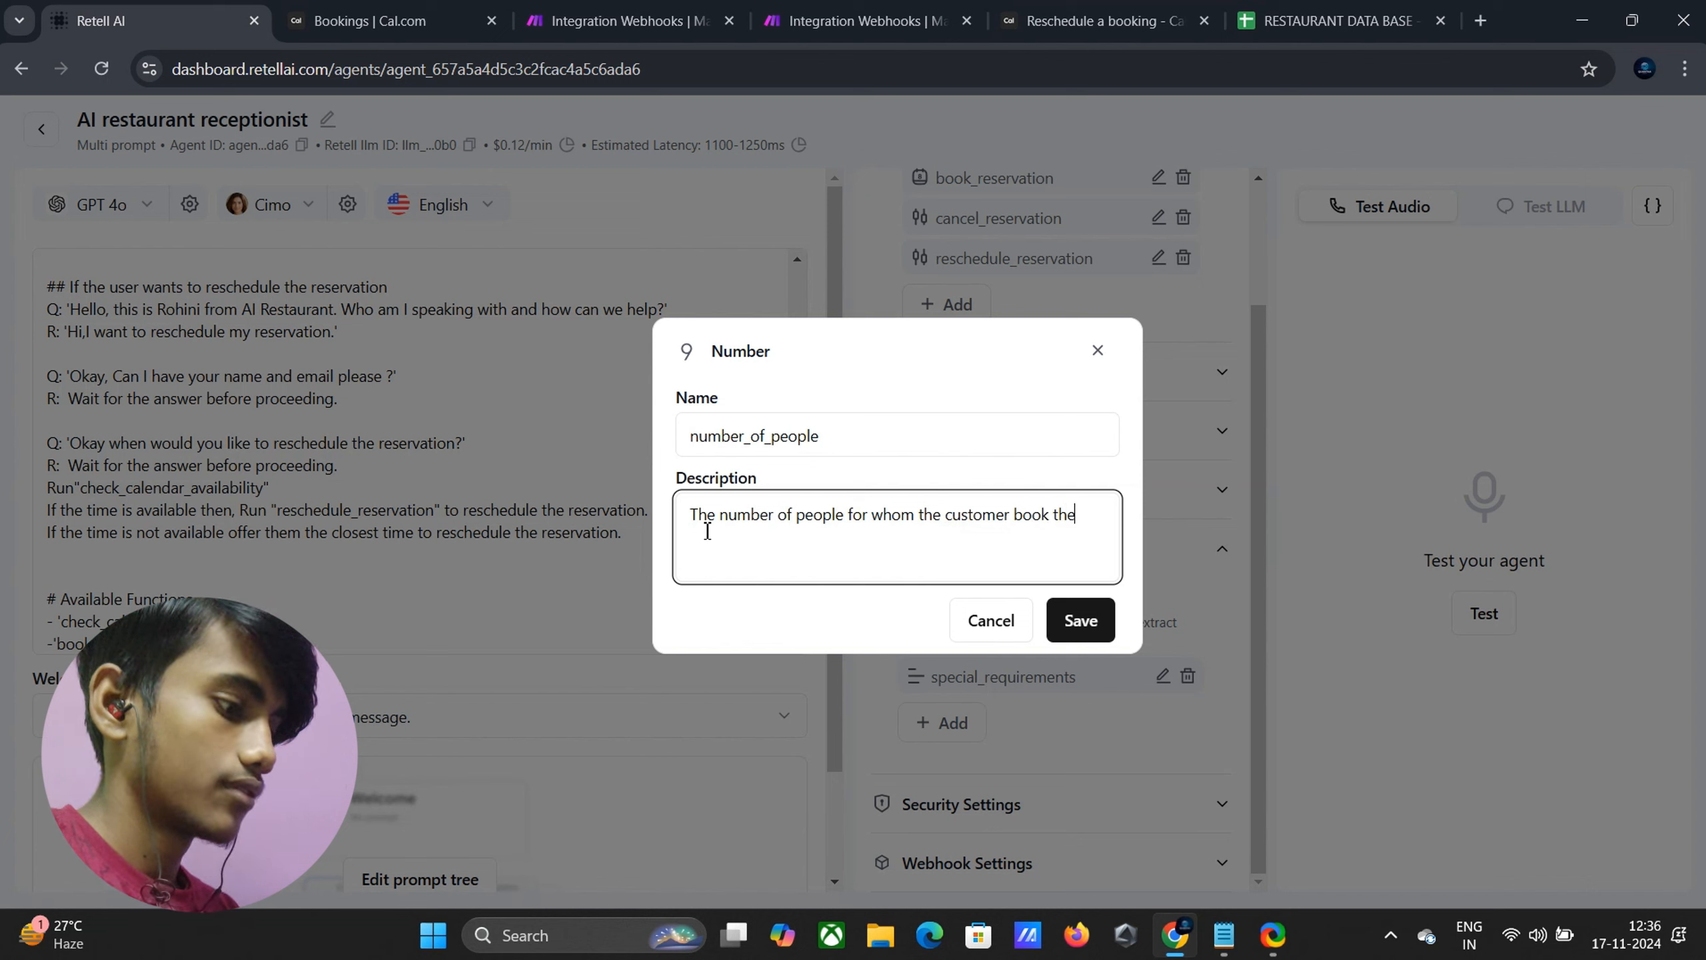
pyautogui.write('reservation')
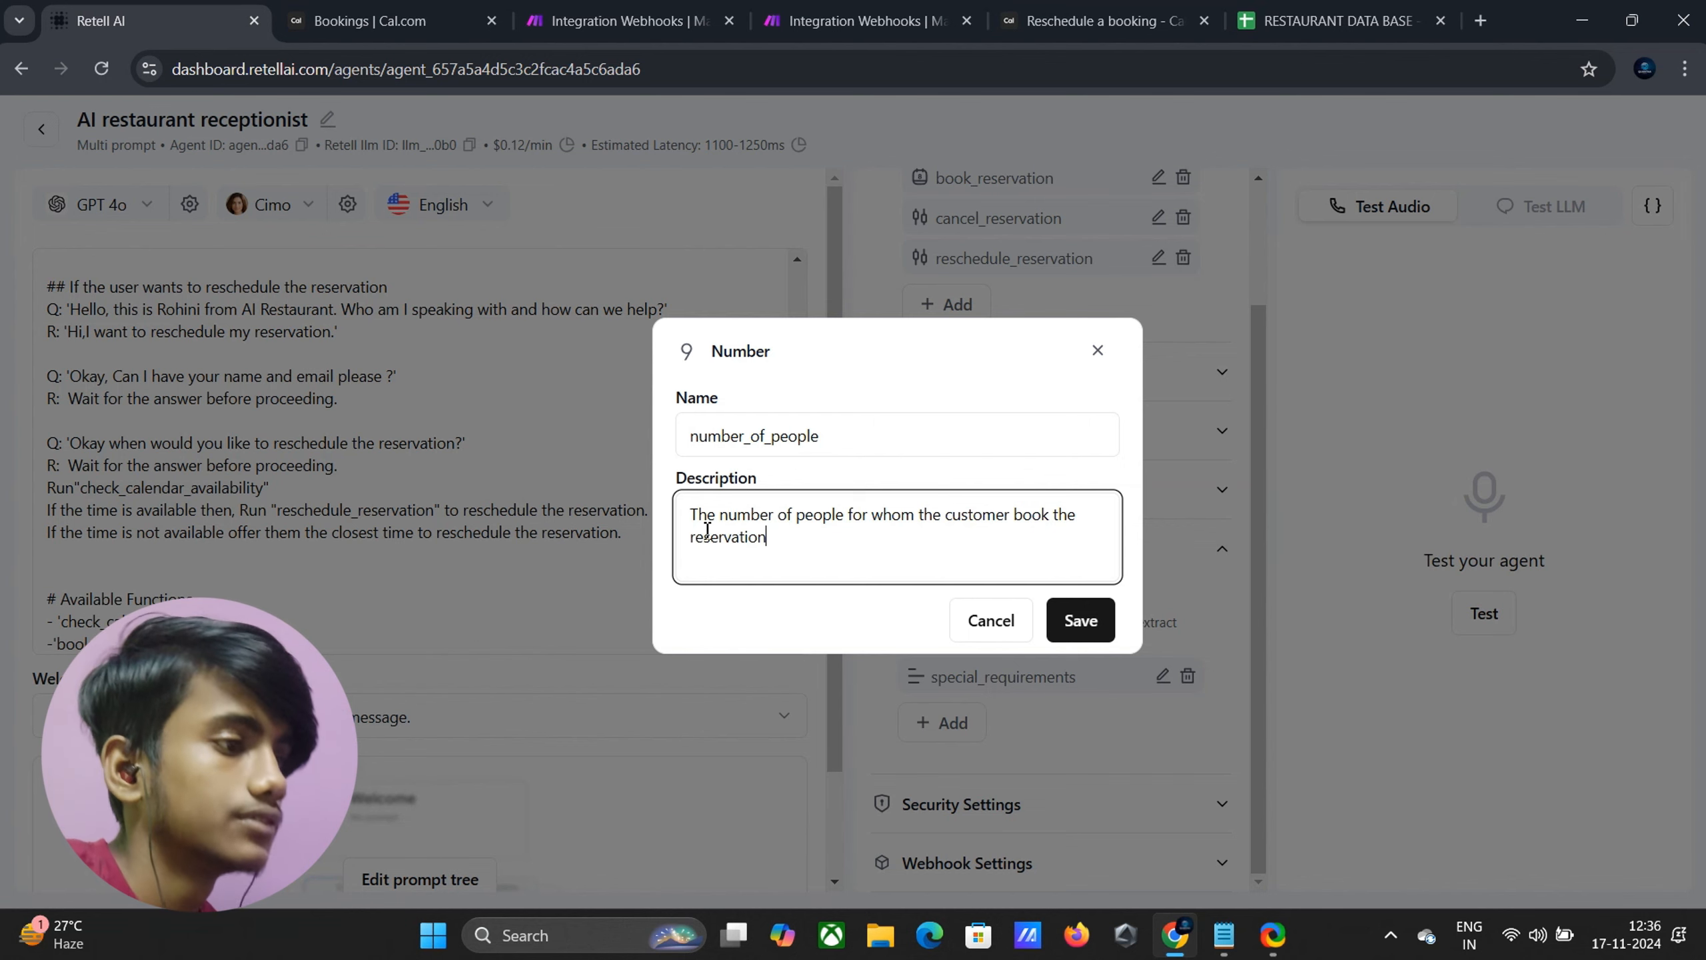
pyautogui.click(1102, 626)
pyautogui.scroll(-1, 1082, 591)
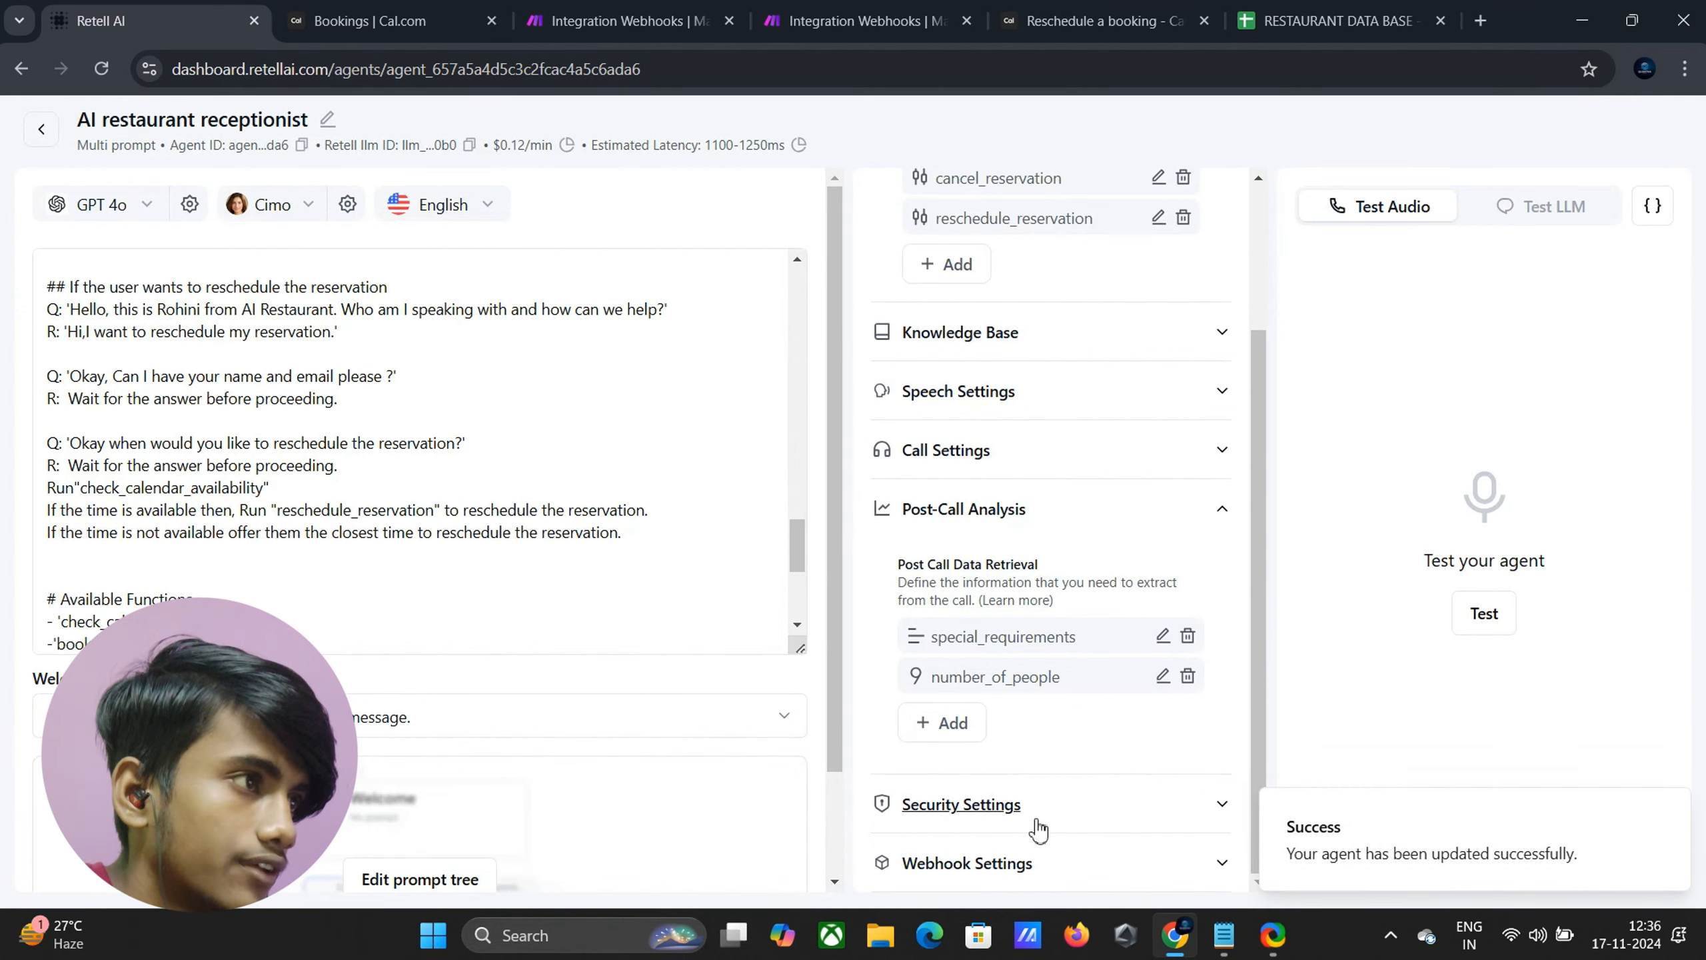
# Open Make's inactive Integration Webhooks scenario and copy its post-call analysis webhook address
pyautogui.click(624, 20)
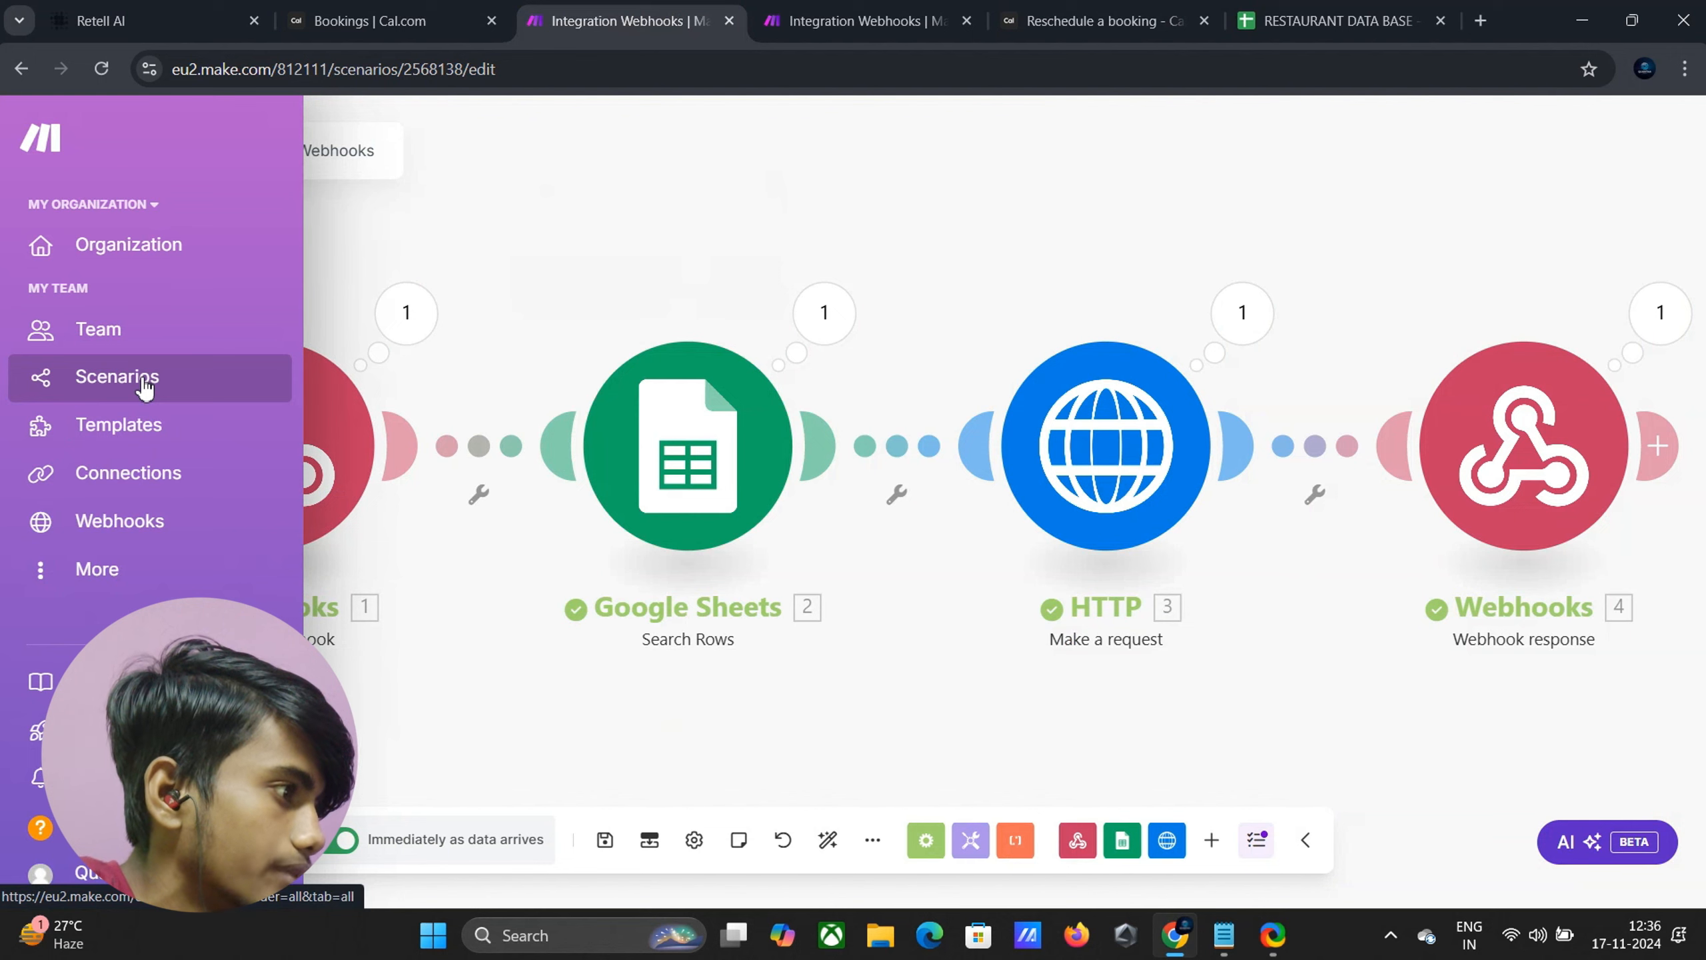
pyautogui.rightClick(144, 388)
pyautogui.click(258, 401)
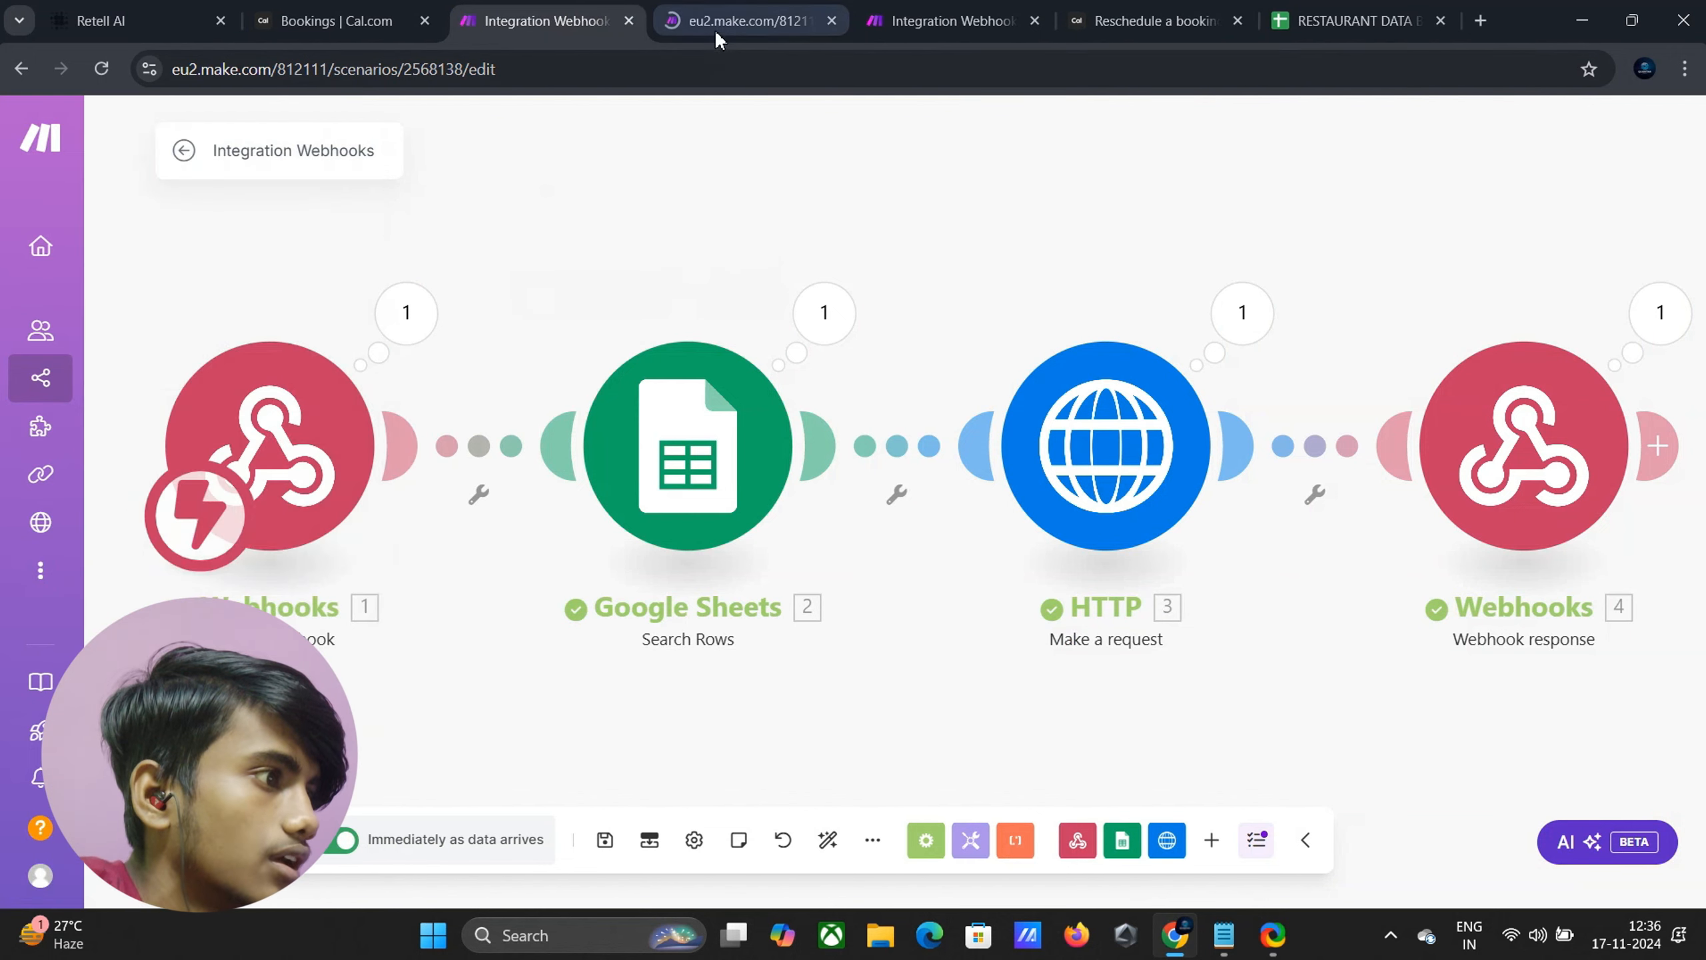
pyautogui.click(715, 24)
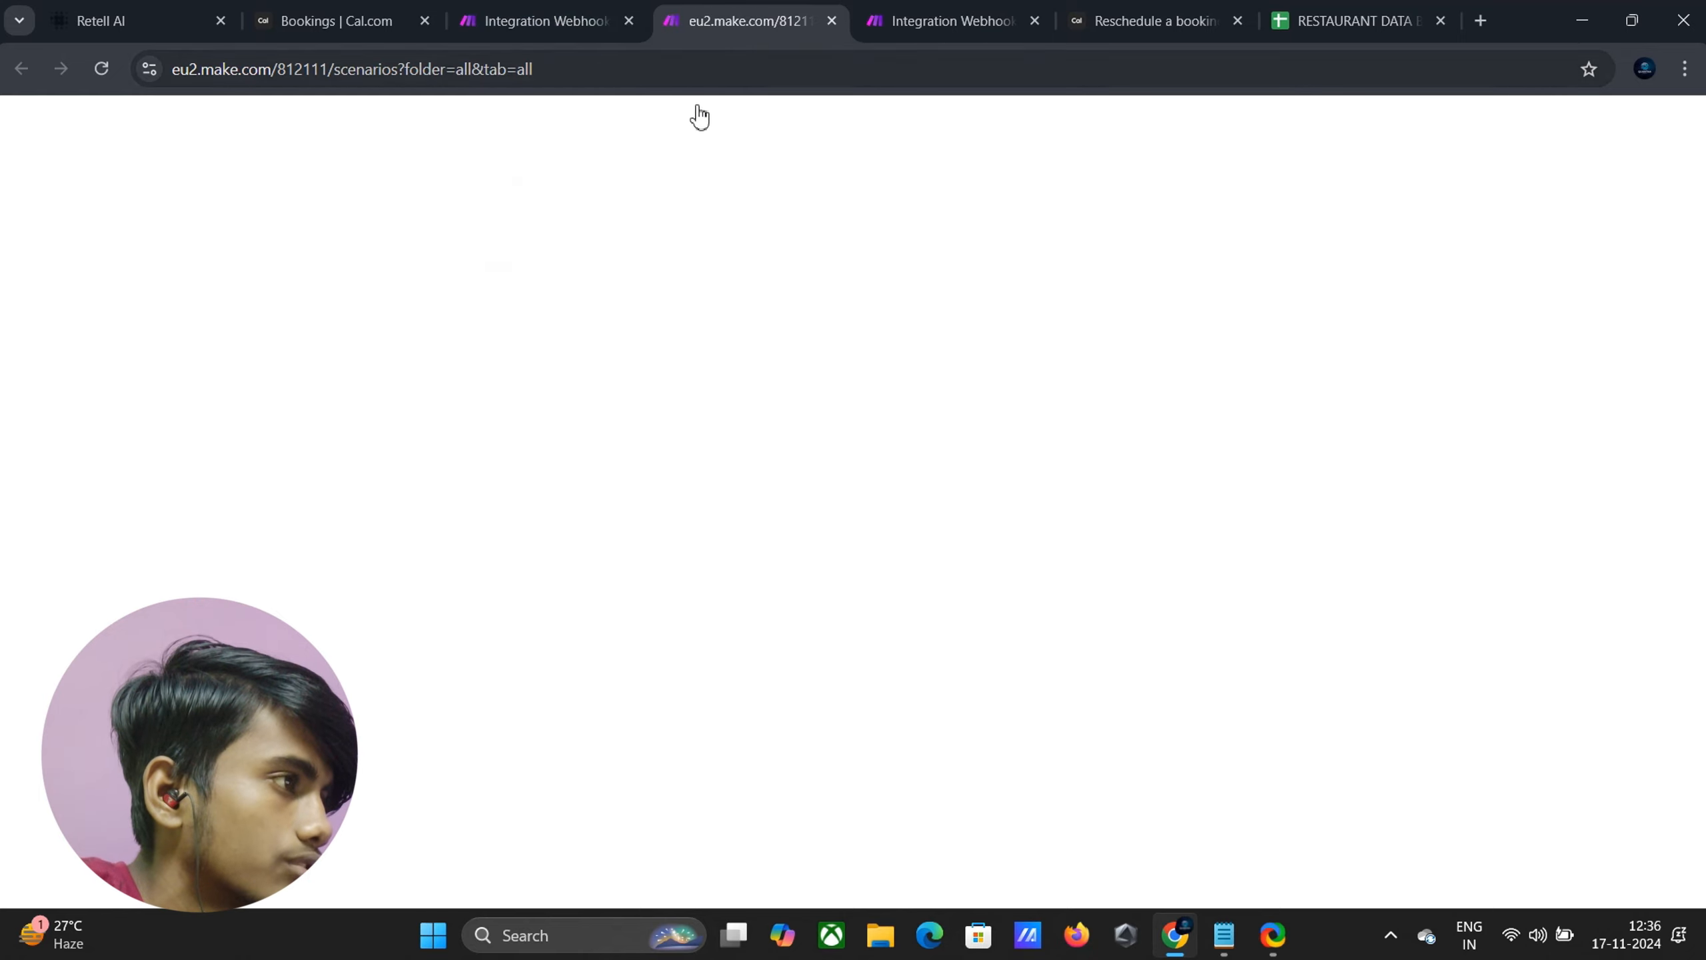
pyautogui.click(538, 21)
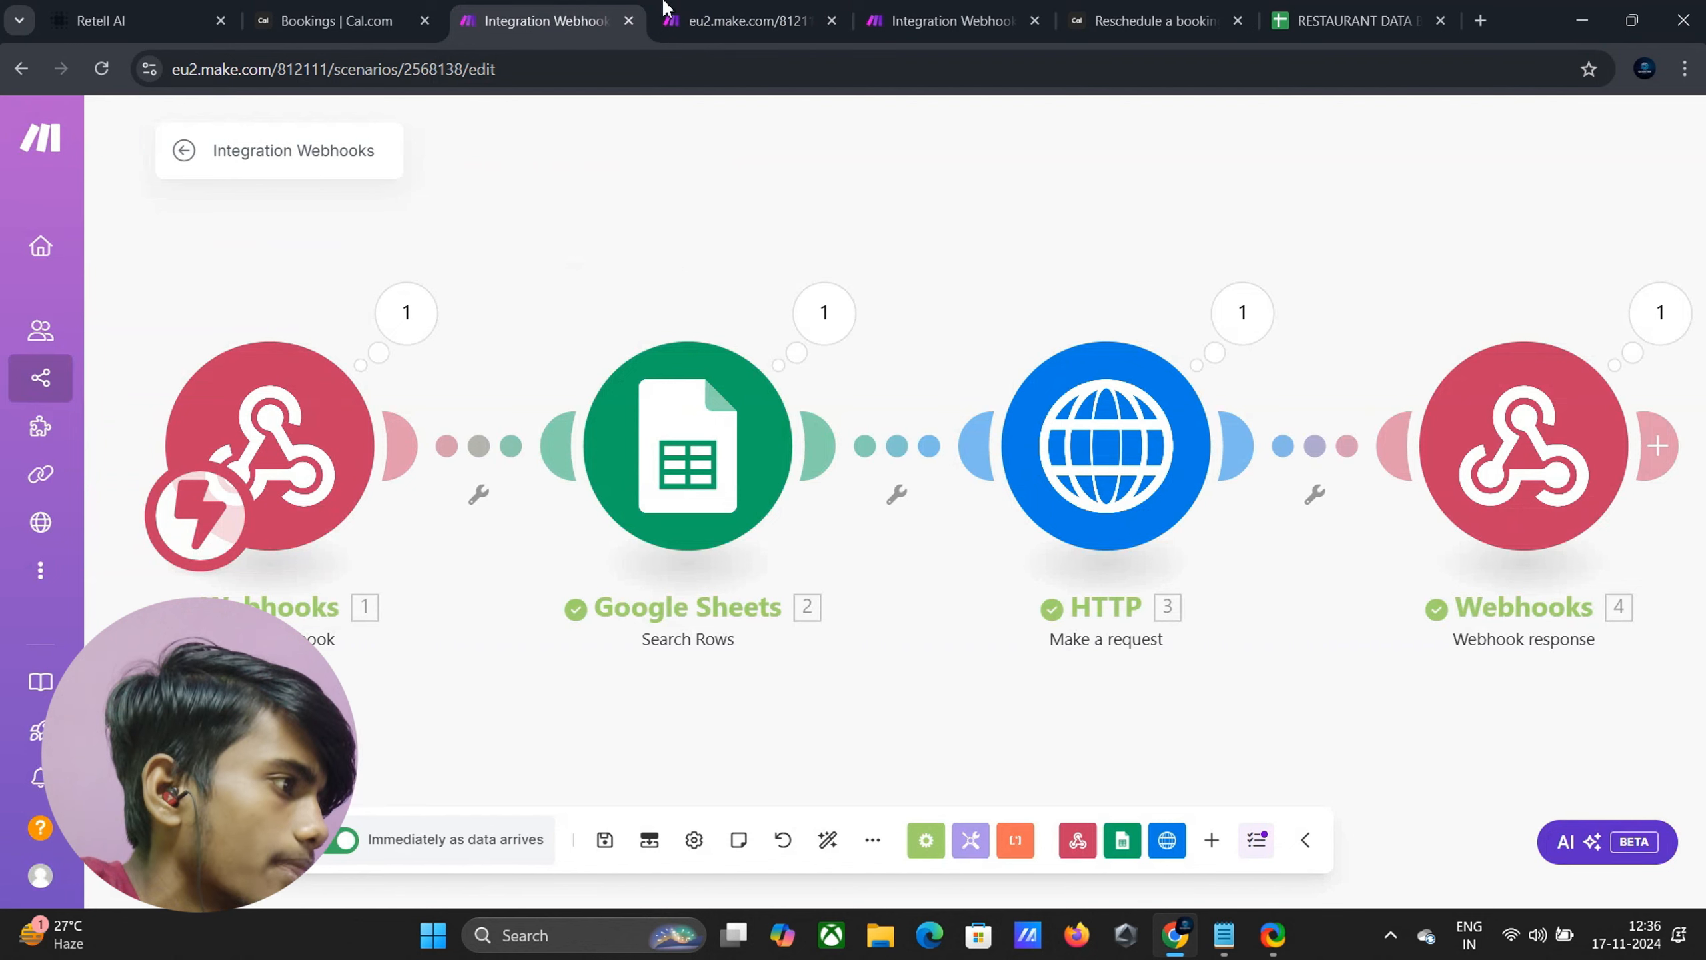
pyautogui.click(702, 10)
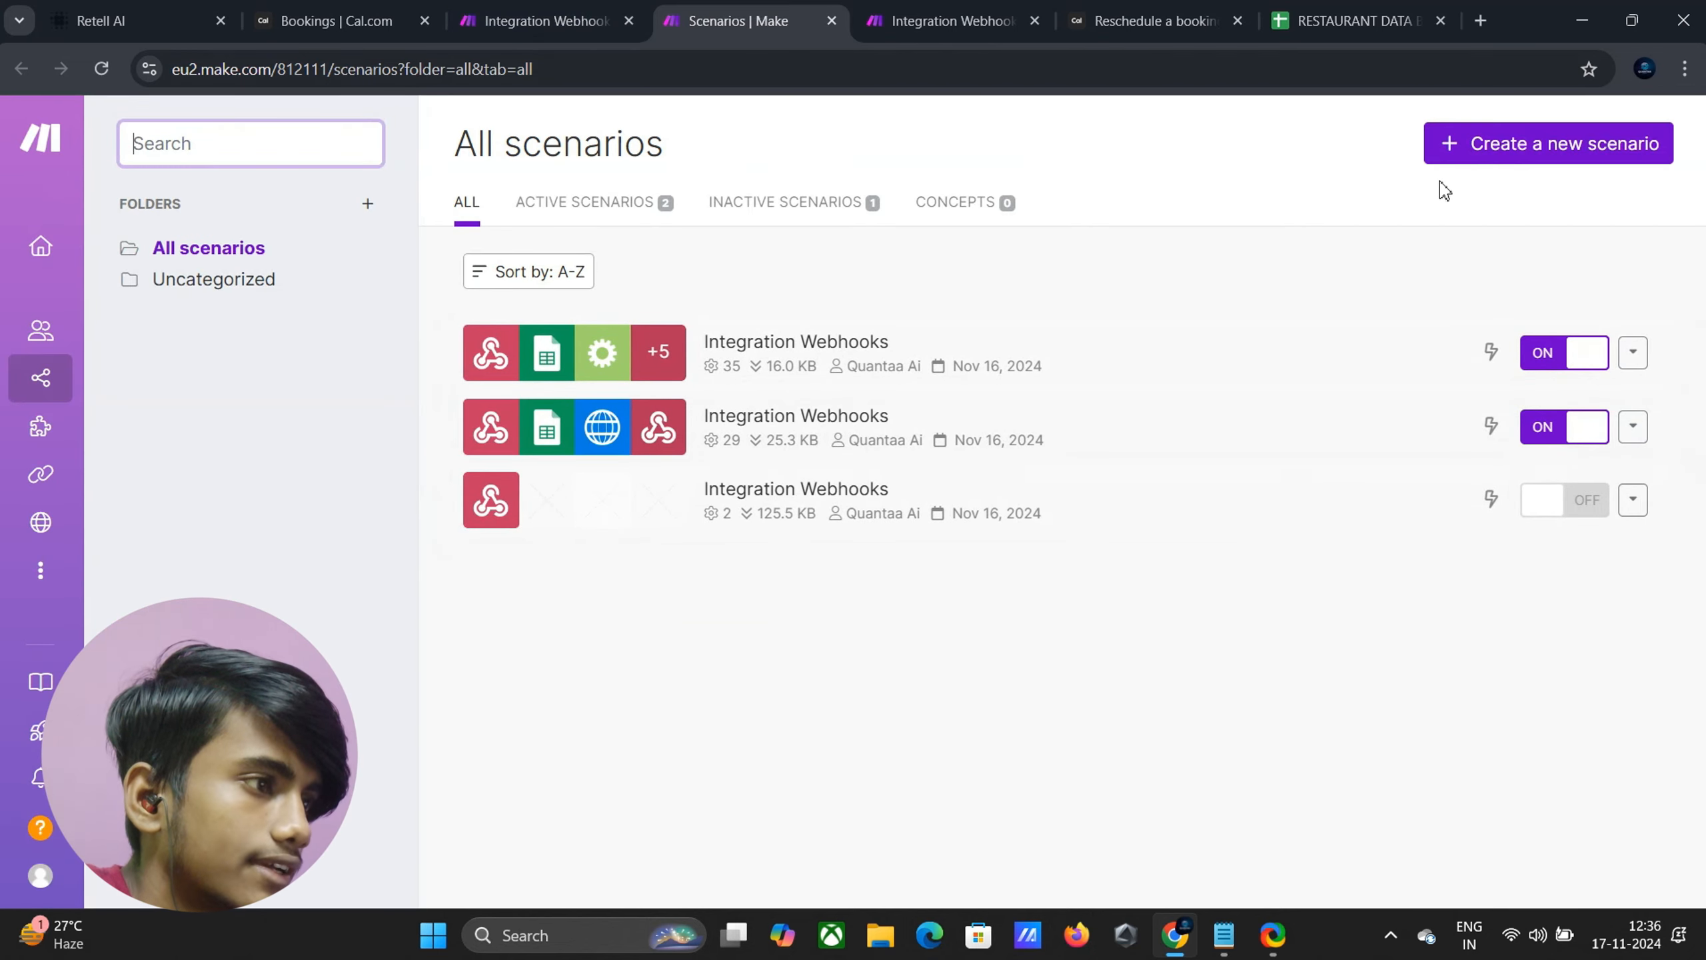
pyautogui.click(838, 505)
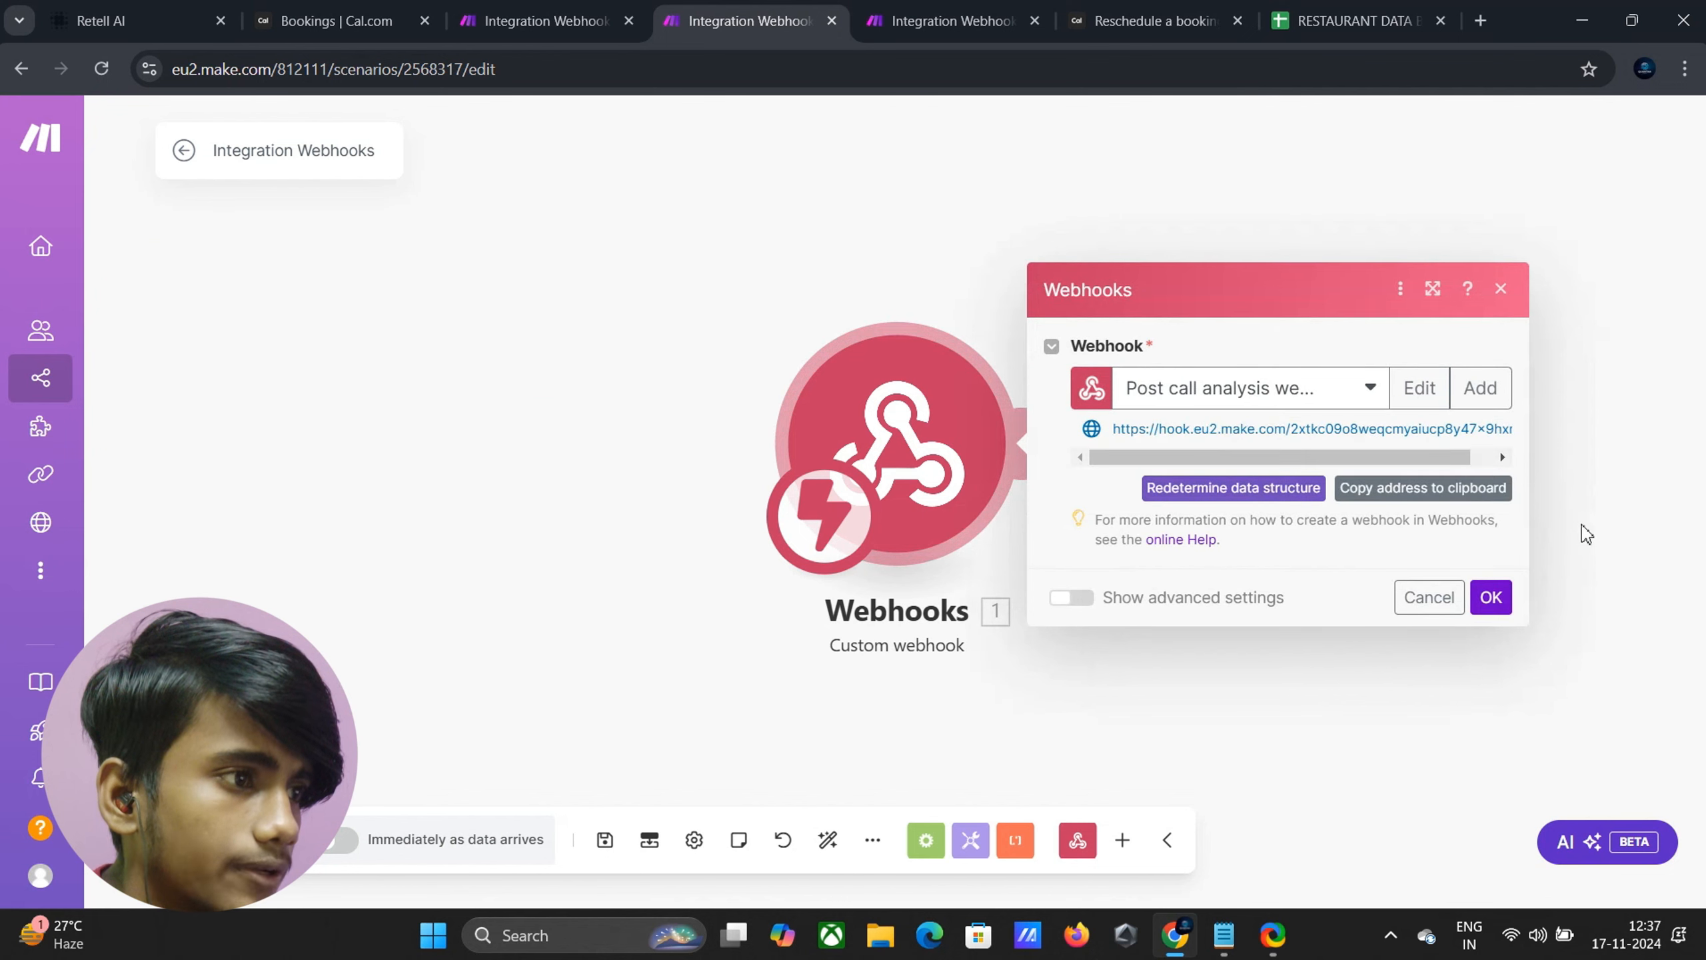
pyautogui.click(1448, 504)
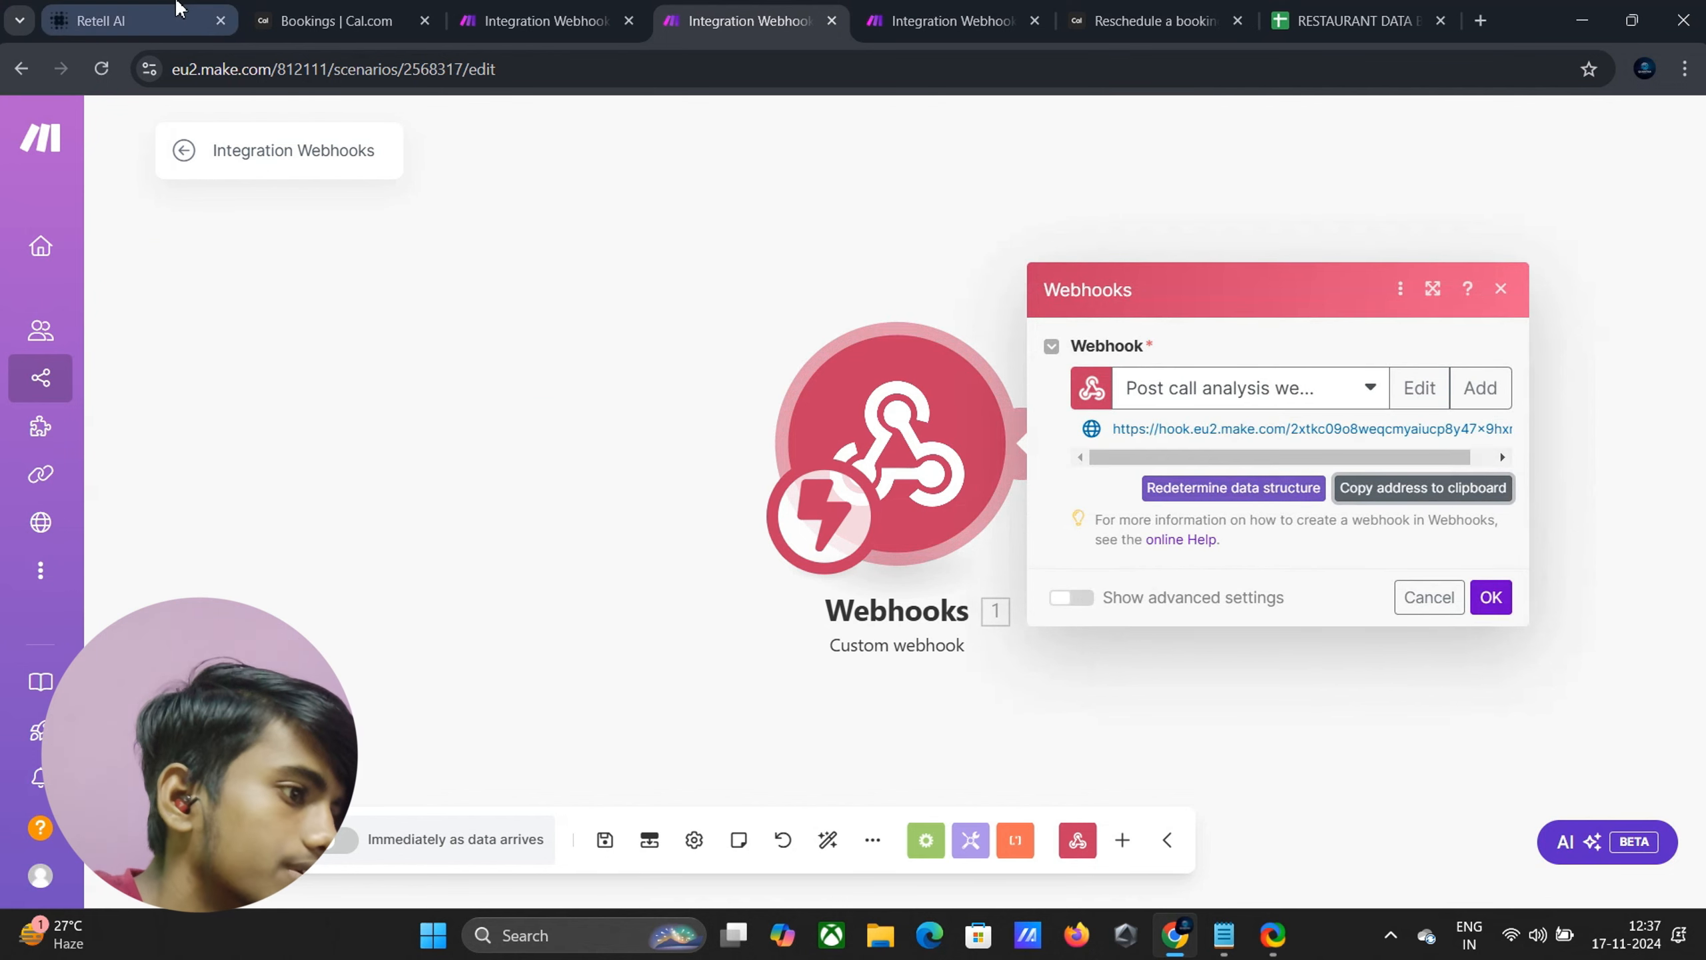
pyautogui.click(107, 20)
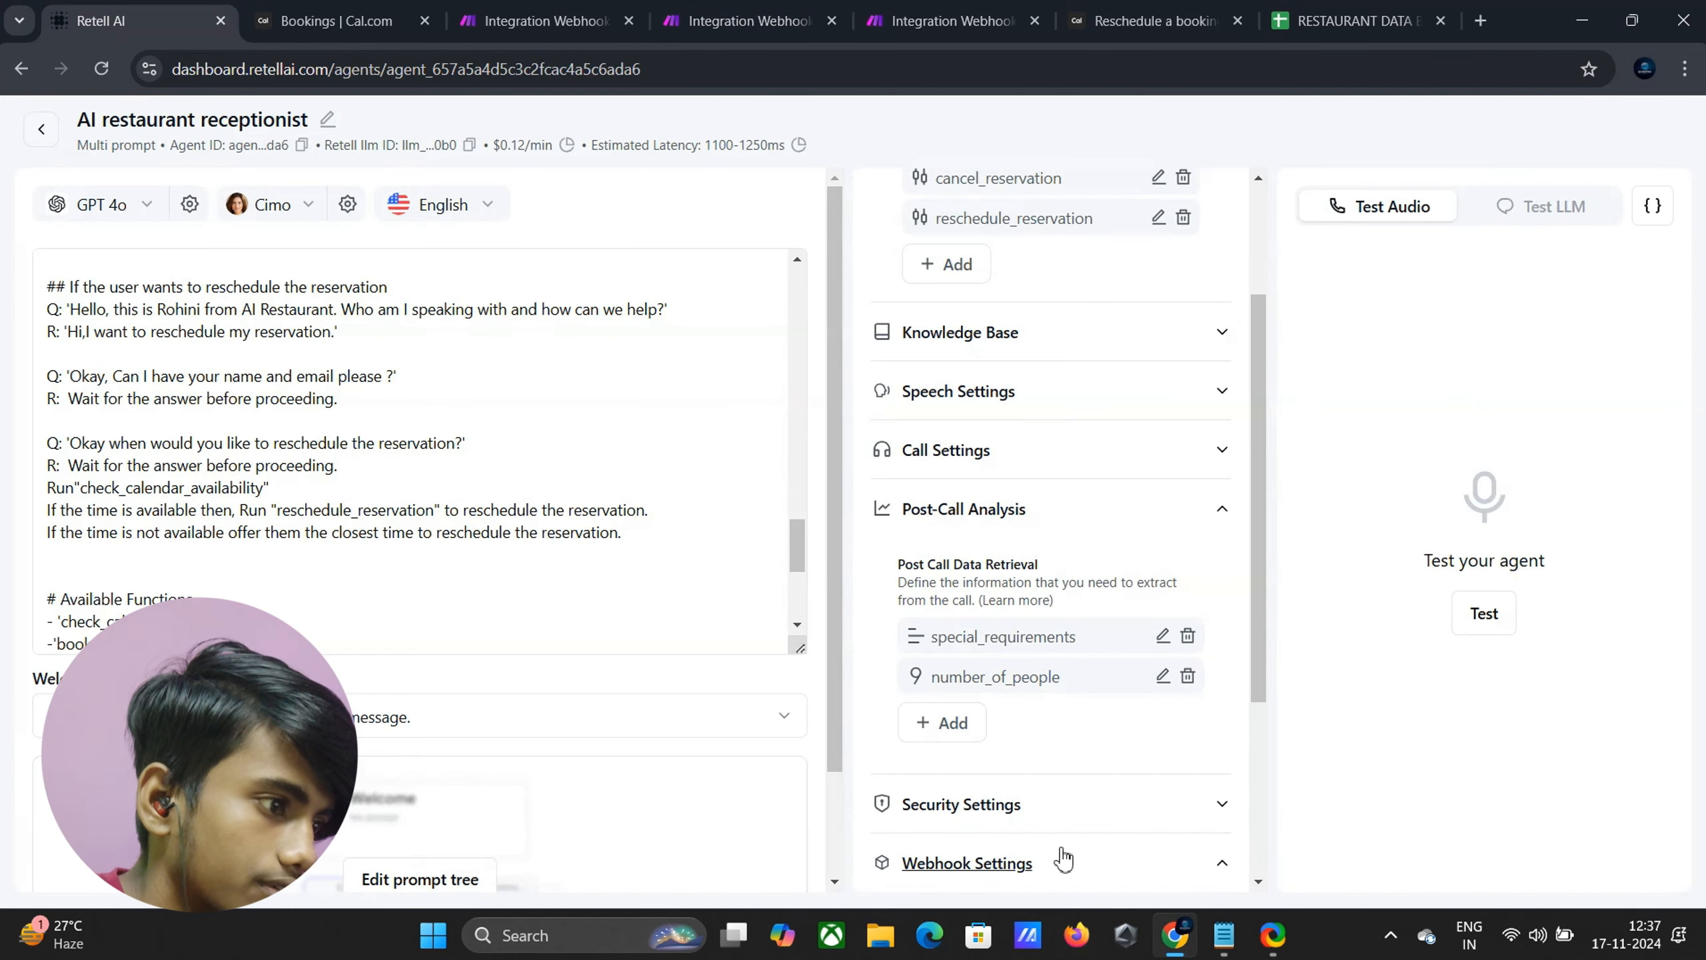
# Paste the copied Make webhook address into the agent's Agent Level Webhook URL
pyautogui.click(1066, 863)
pyautogui.scroll(-4, 1003, 740)
pyautogui.click(992, 828)
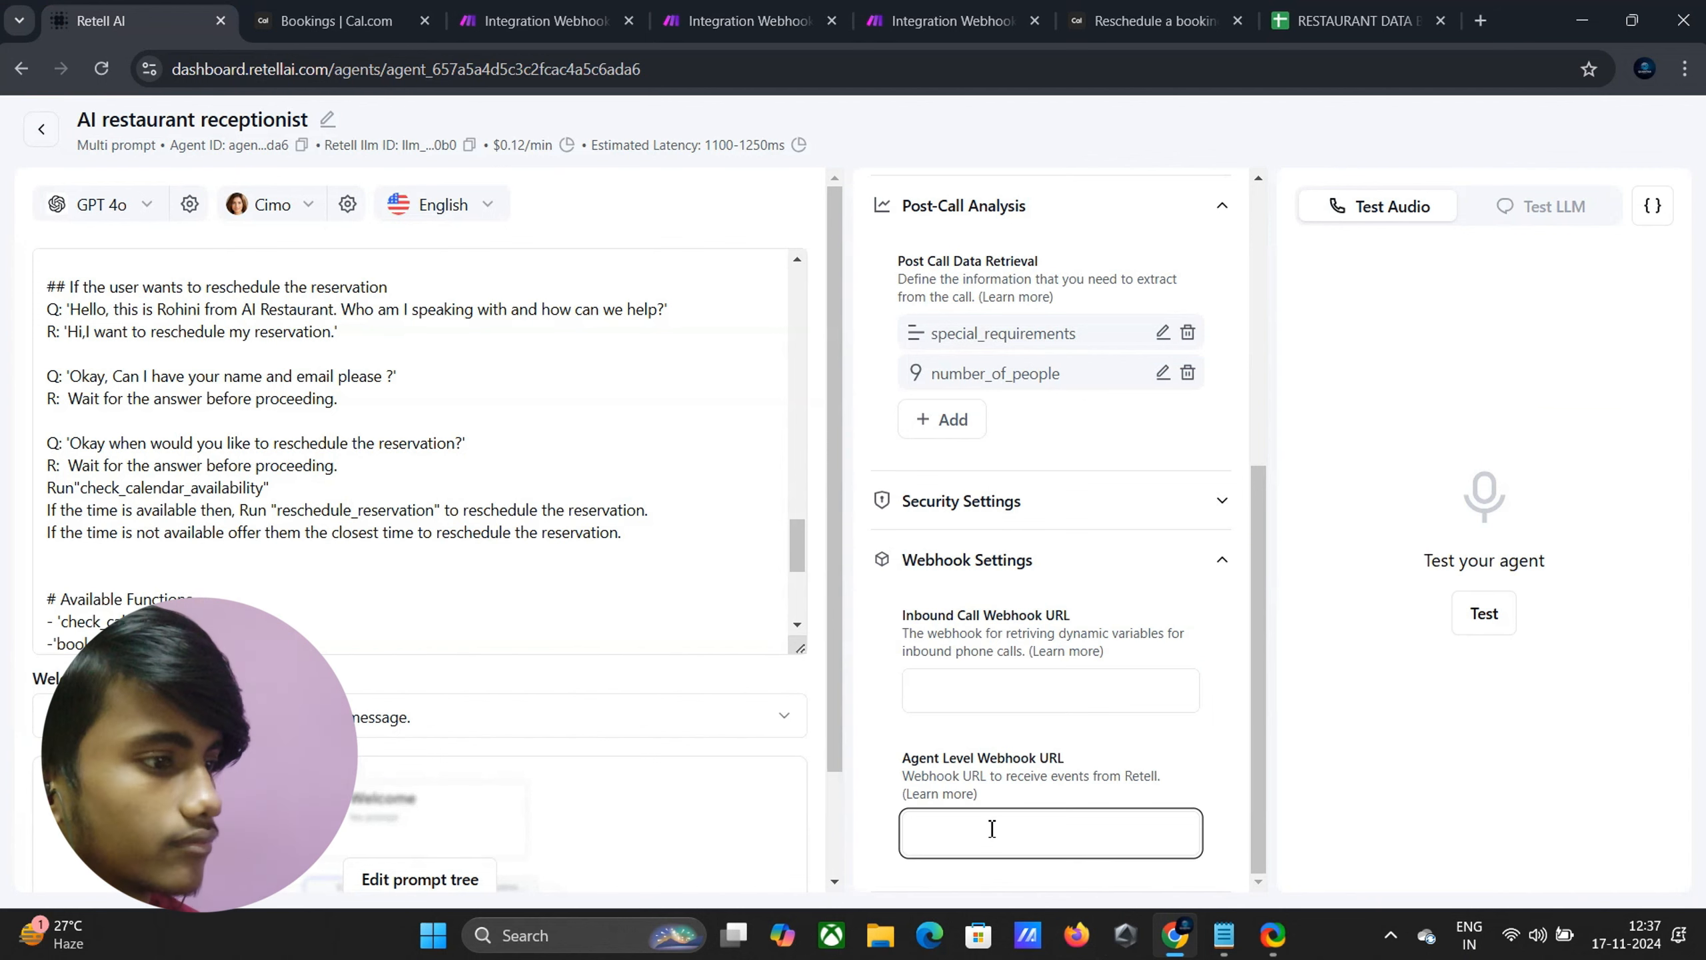
pyautogui.hotkey('ctrl', 'v')
pyautogui.scroll(7, 1112, 722)
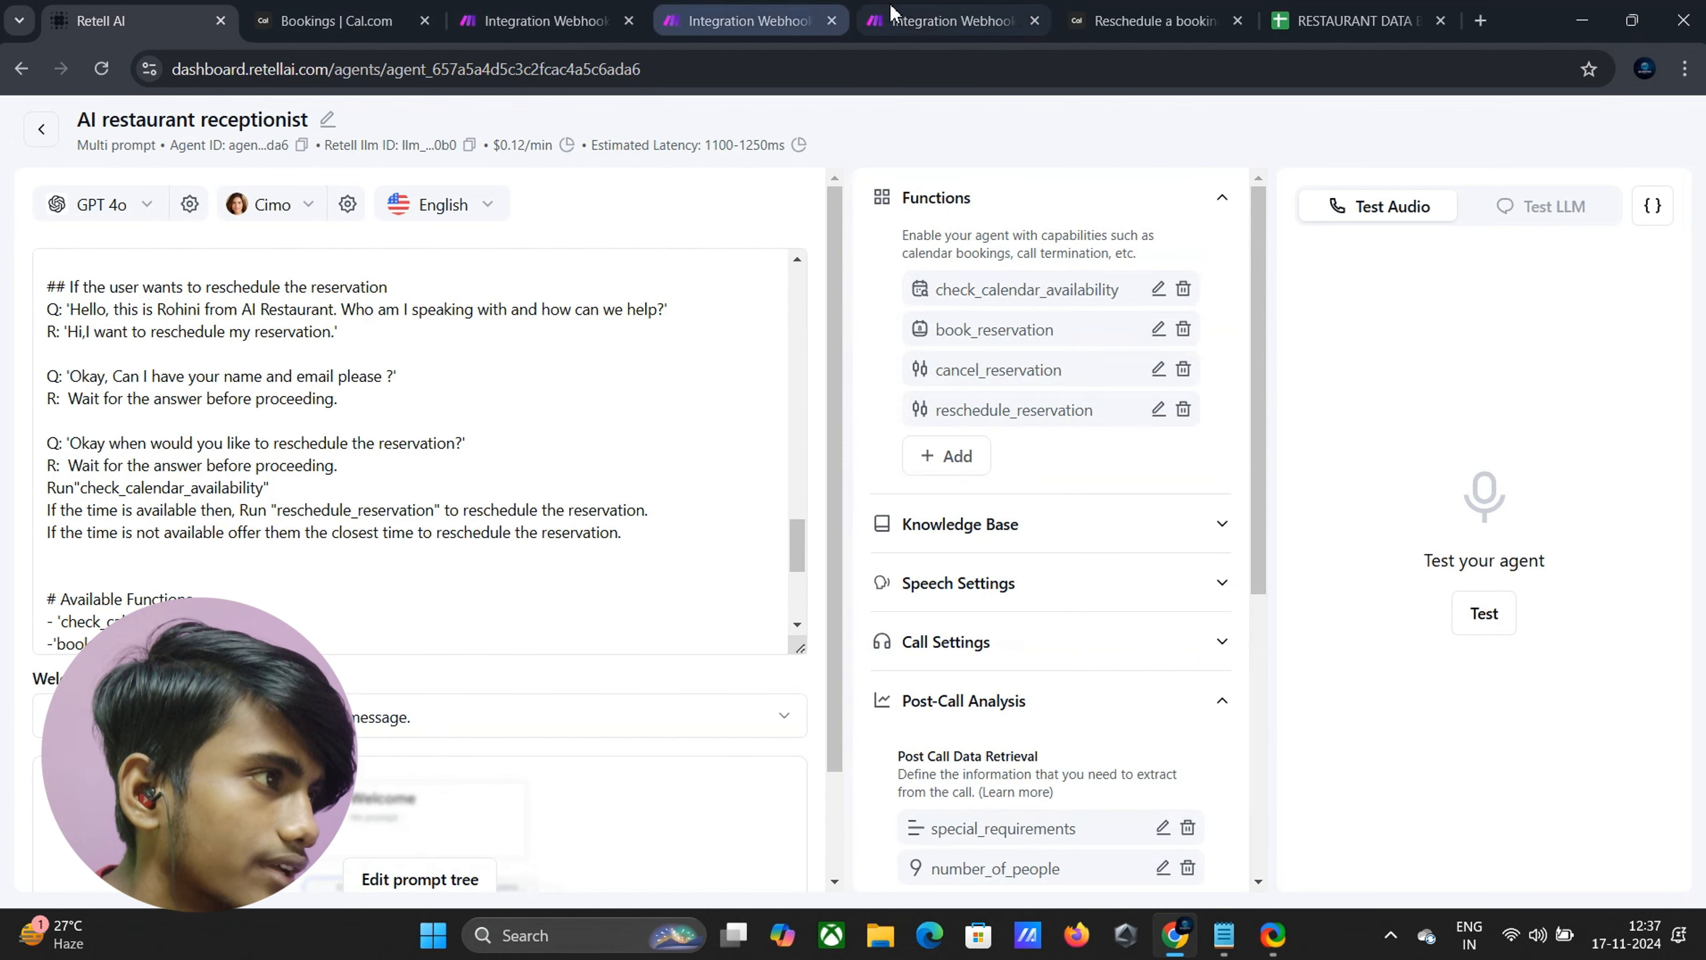
pyautogui.click(746, 20)
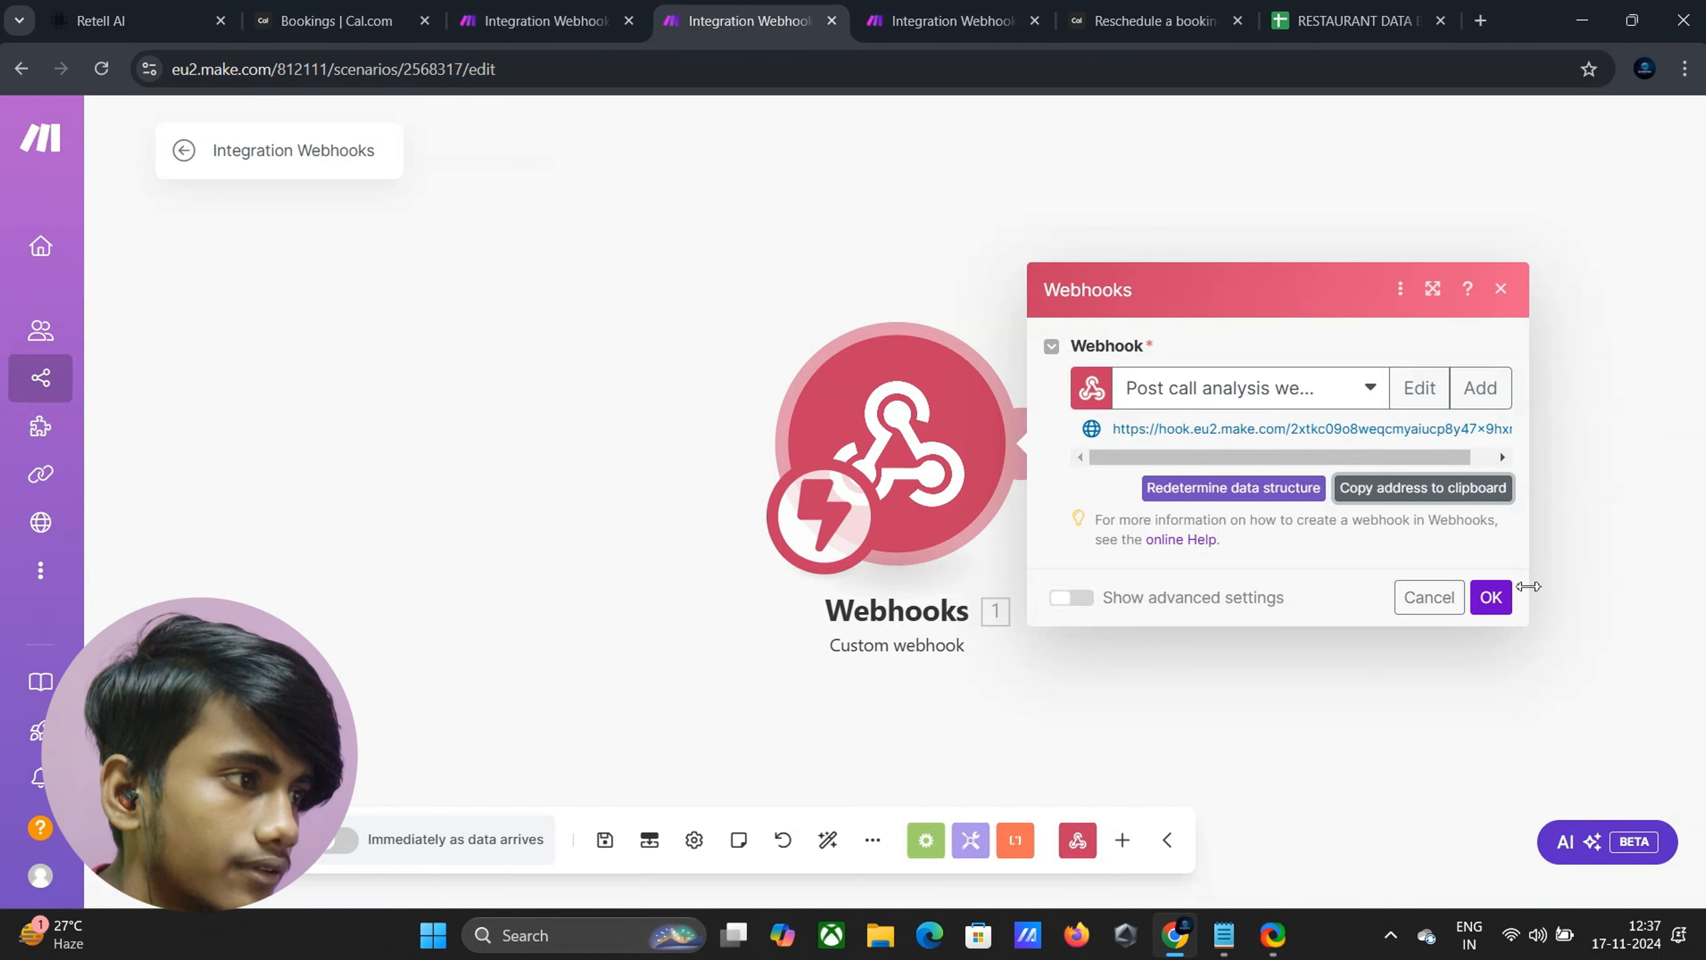
# Close the webhook settings and add a Google Sheets Add a Row module after Webhooks
pyautogui.click(1495, 596)
pyautogui.click(1031, 444)
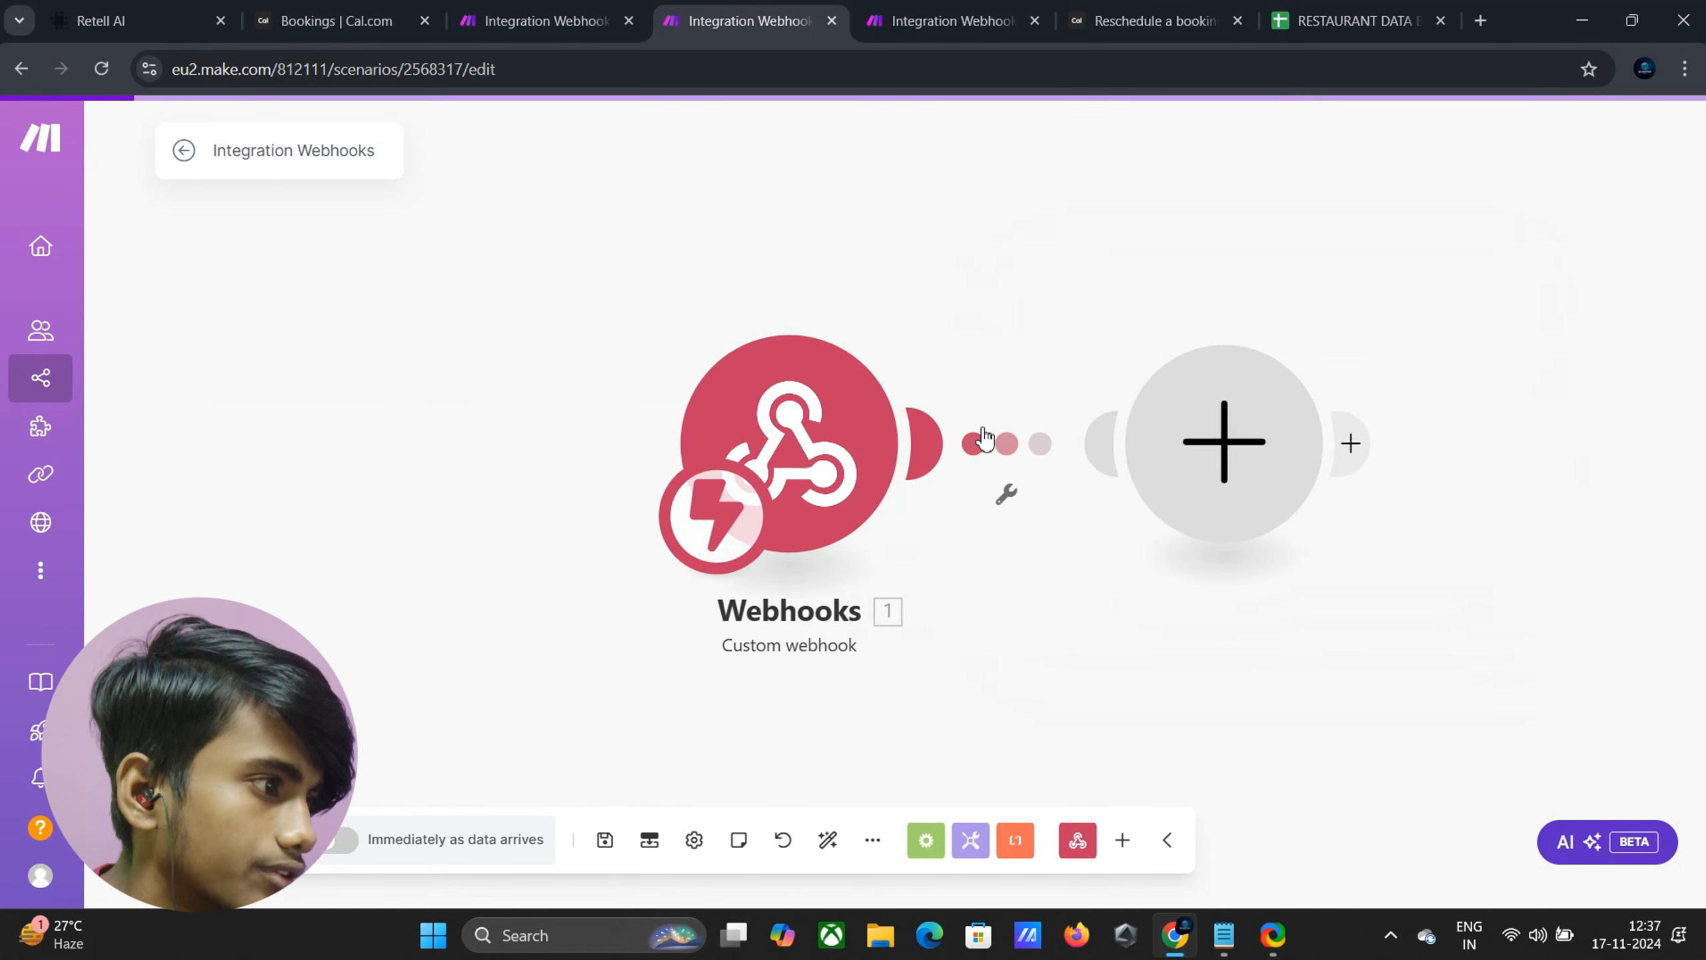
pyautogui.click(800, 430)
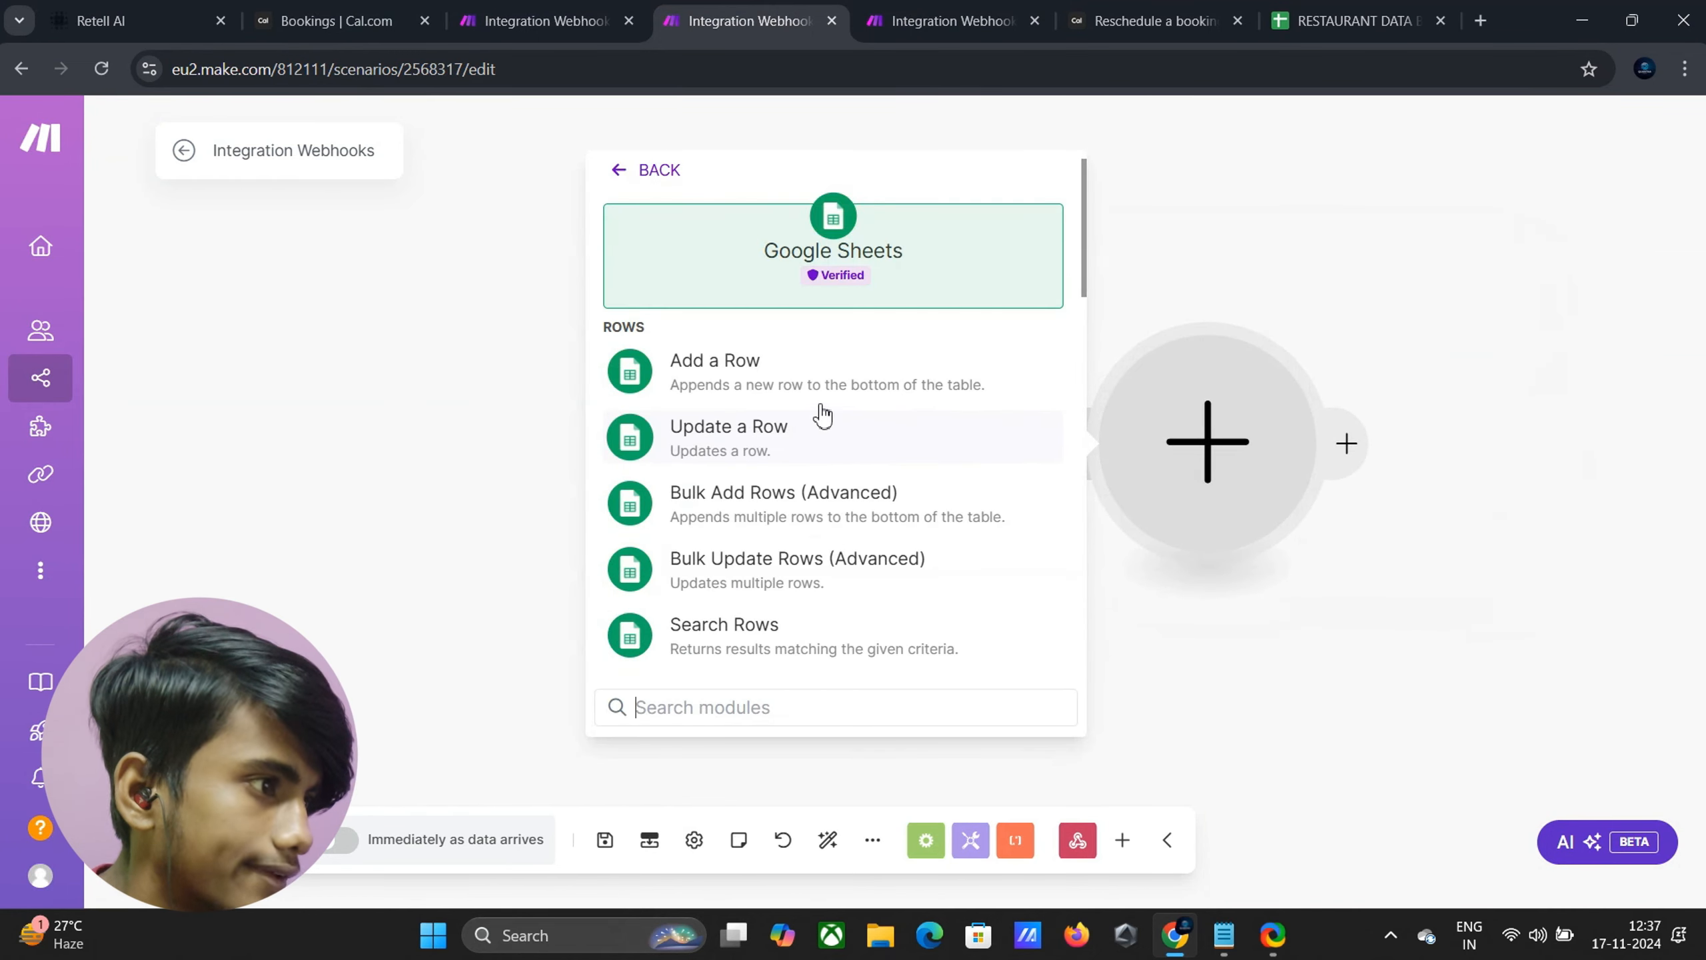
pyautogui.click(842, 396)
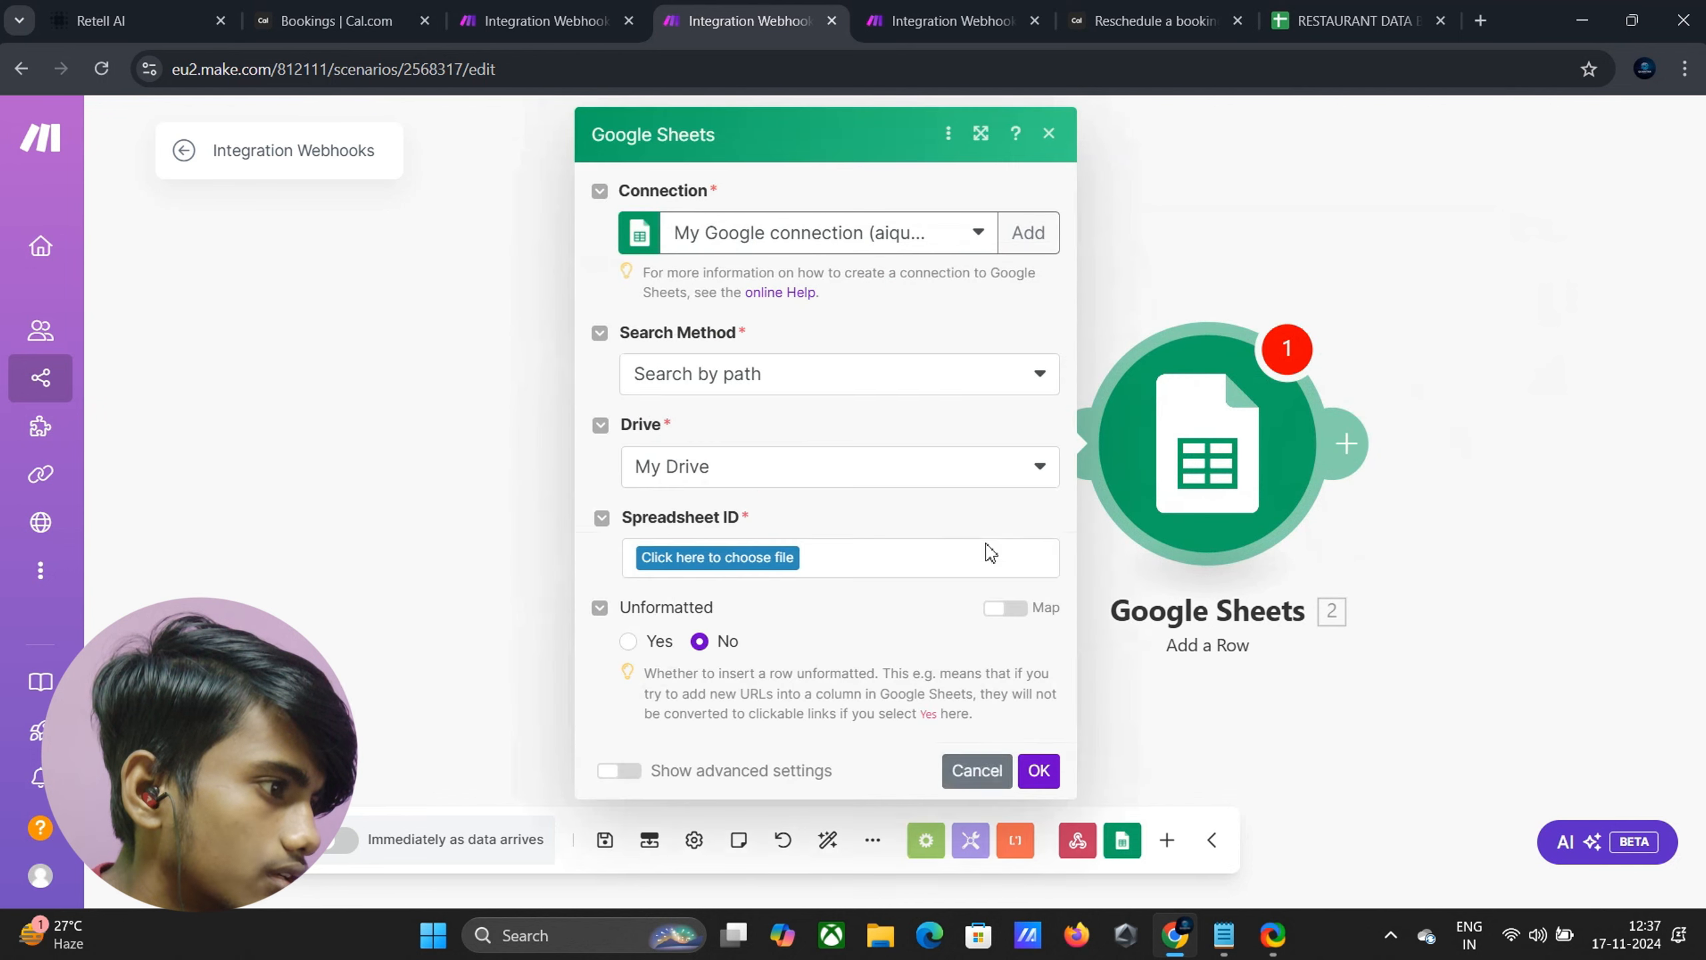
# Point the Add a Row module at Sheet1 of the RESTAURANT DATA BASE spreadsheet
pyautogui.click(679, 557)
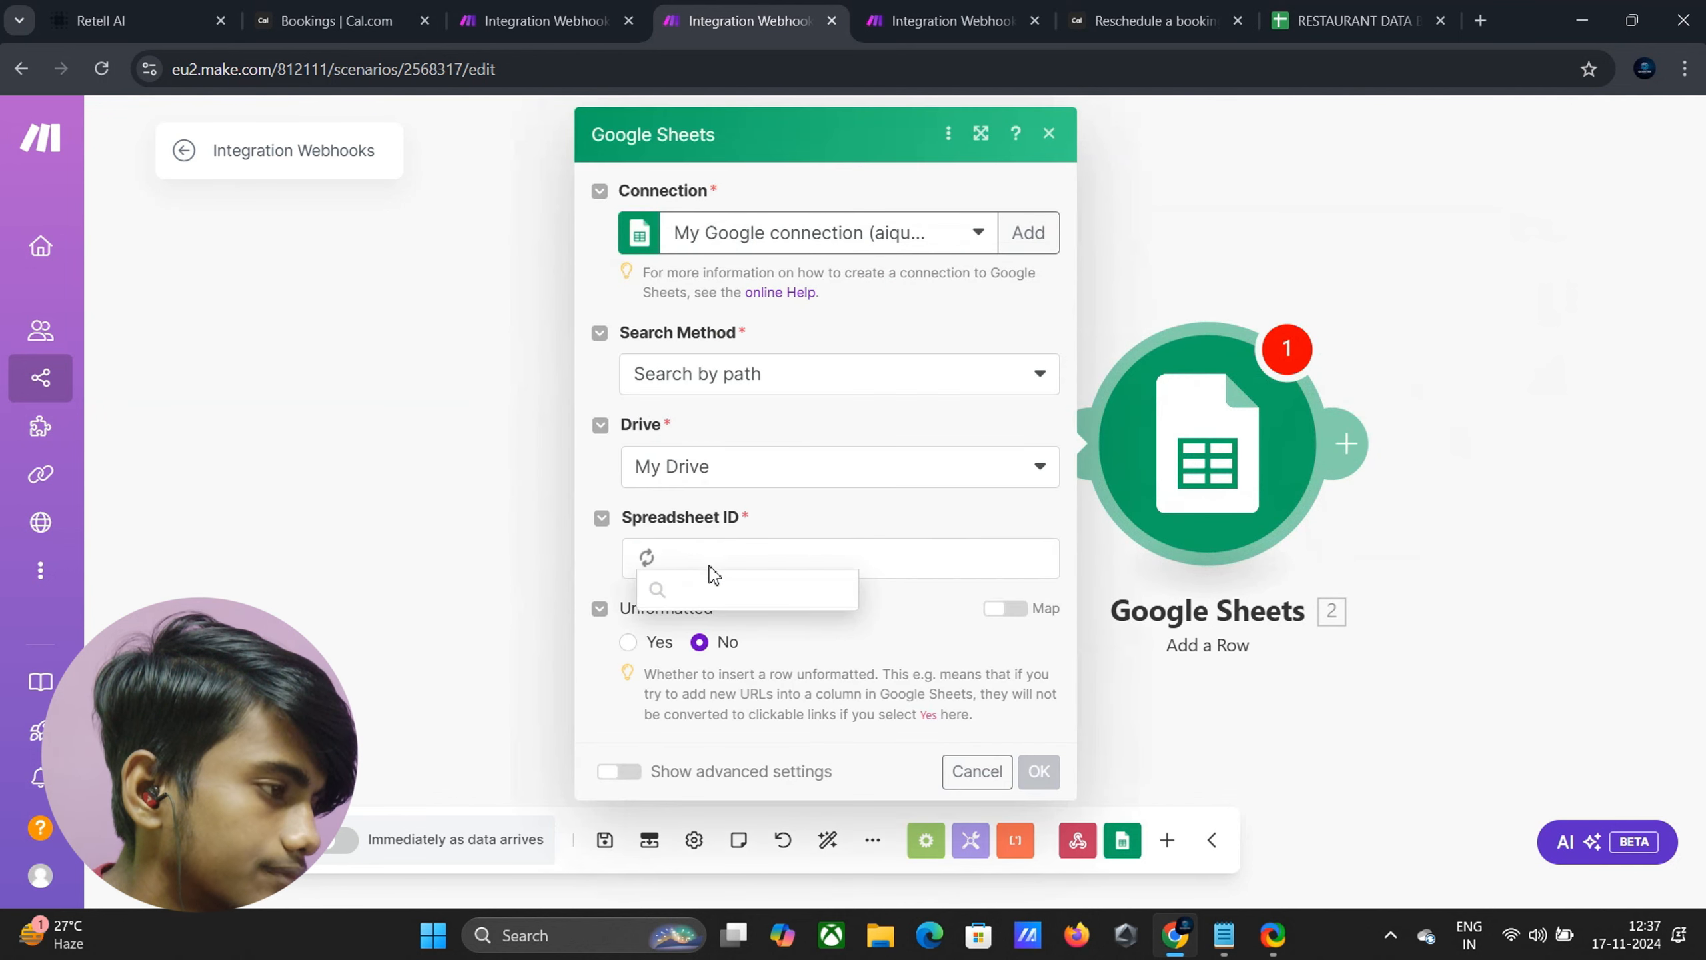
pyautogui.click(711, 636)
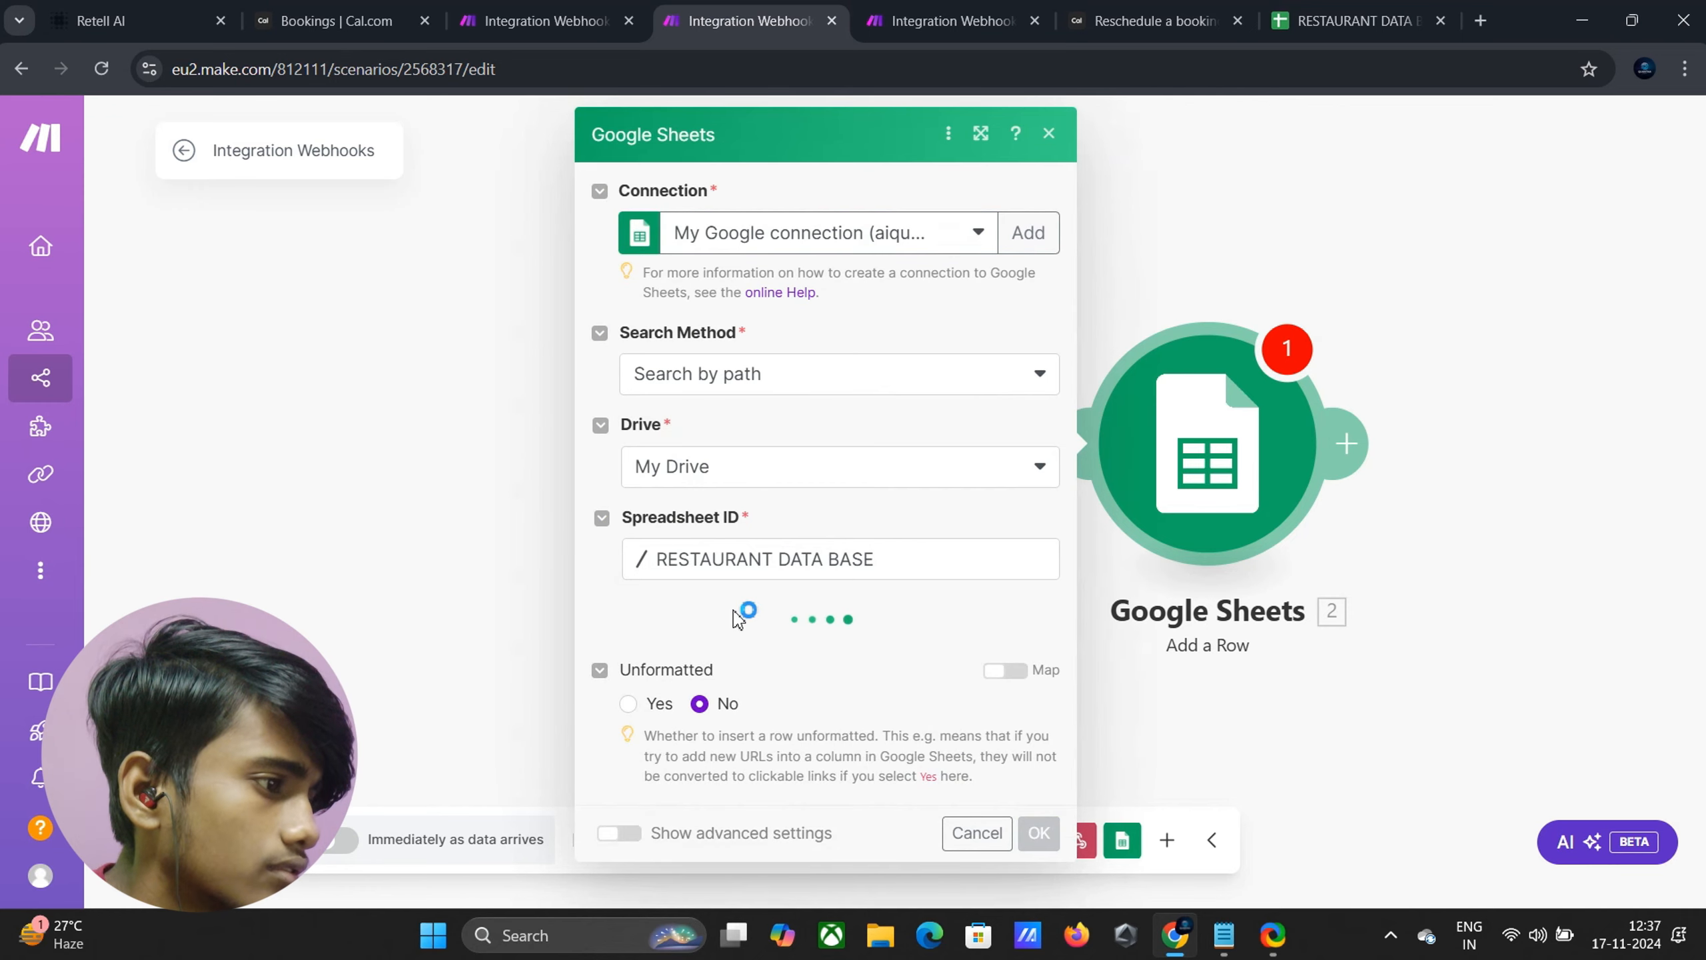
pyautogui.click(720, 649)
pyautogui.click(711, 651)
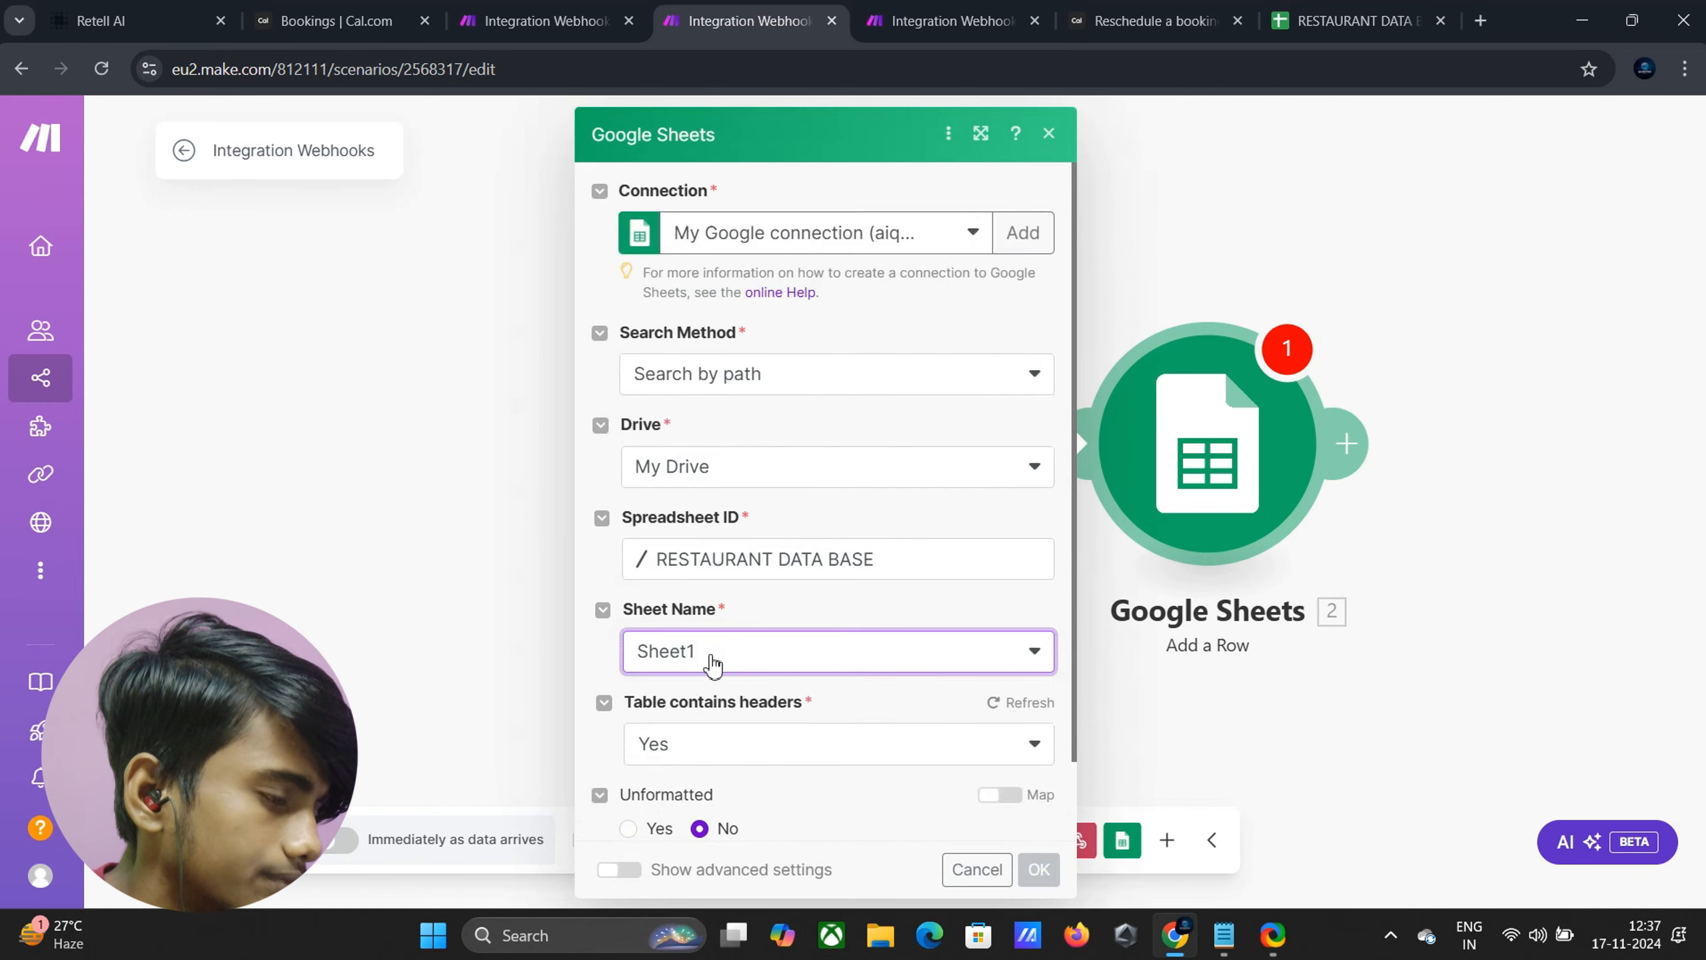
pyautogui.scroll(-2, 705, 662)
pyautogui.scroll(-6, 672, 655)
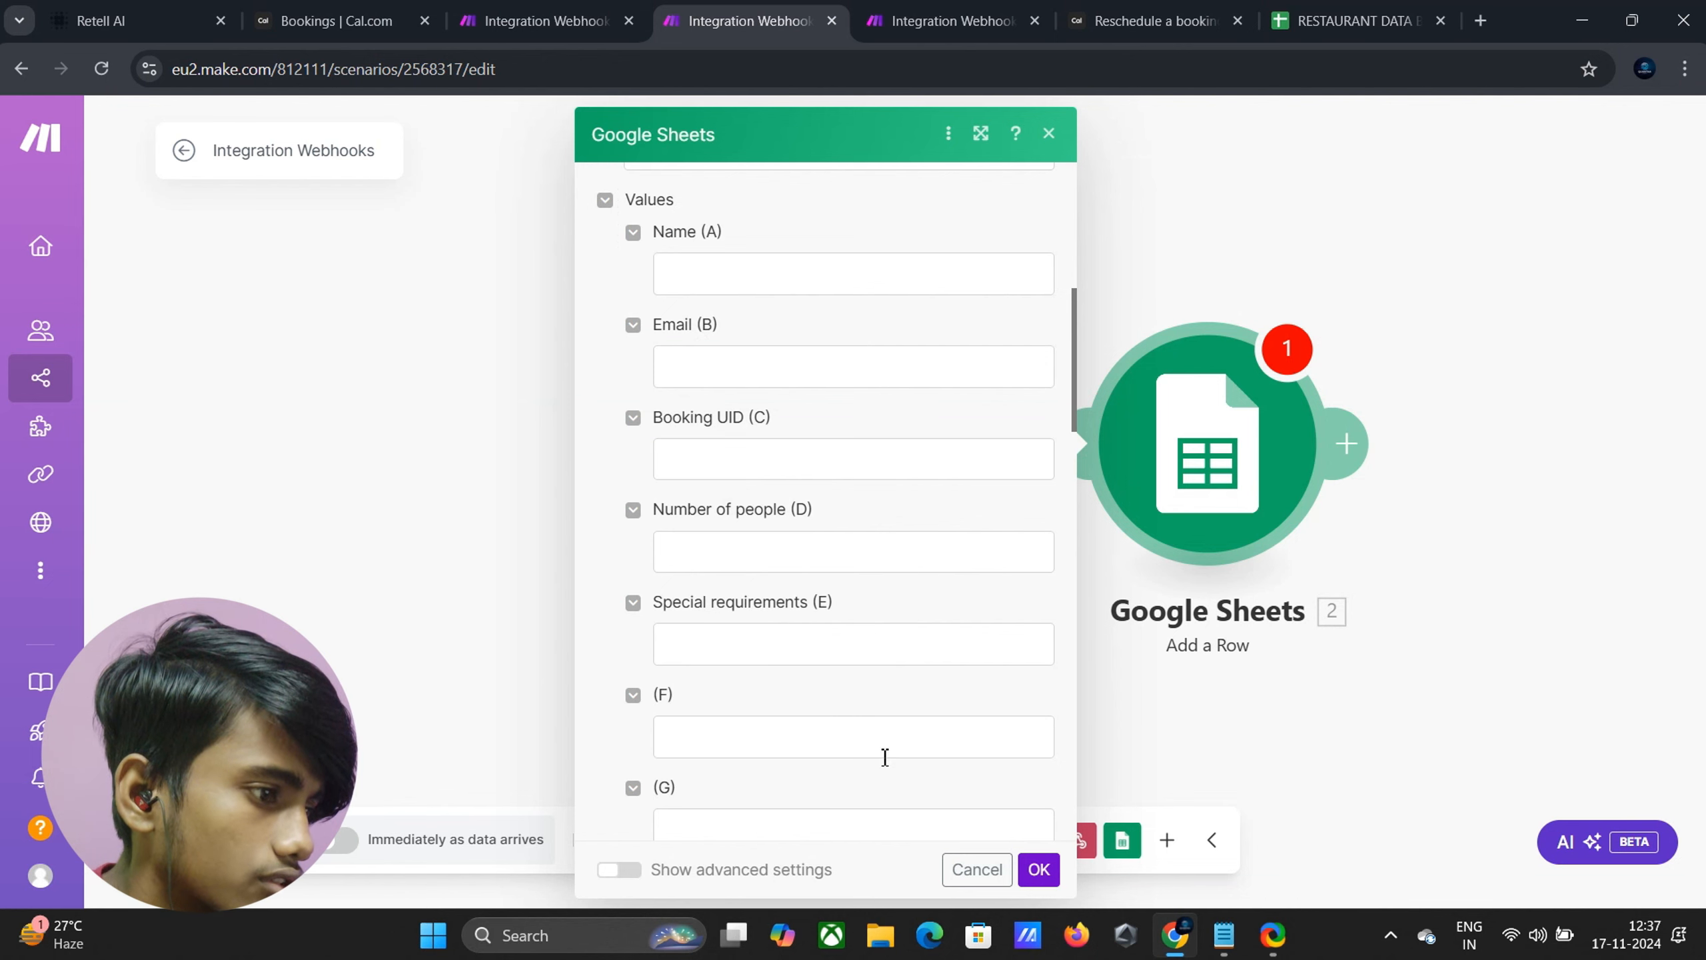
pyautogui.click(1044, 874)
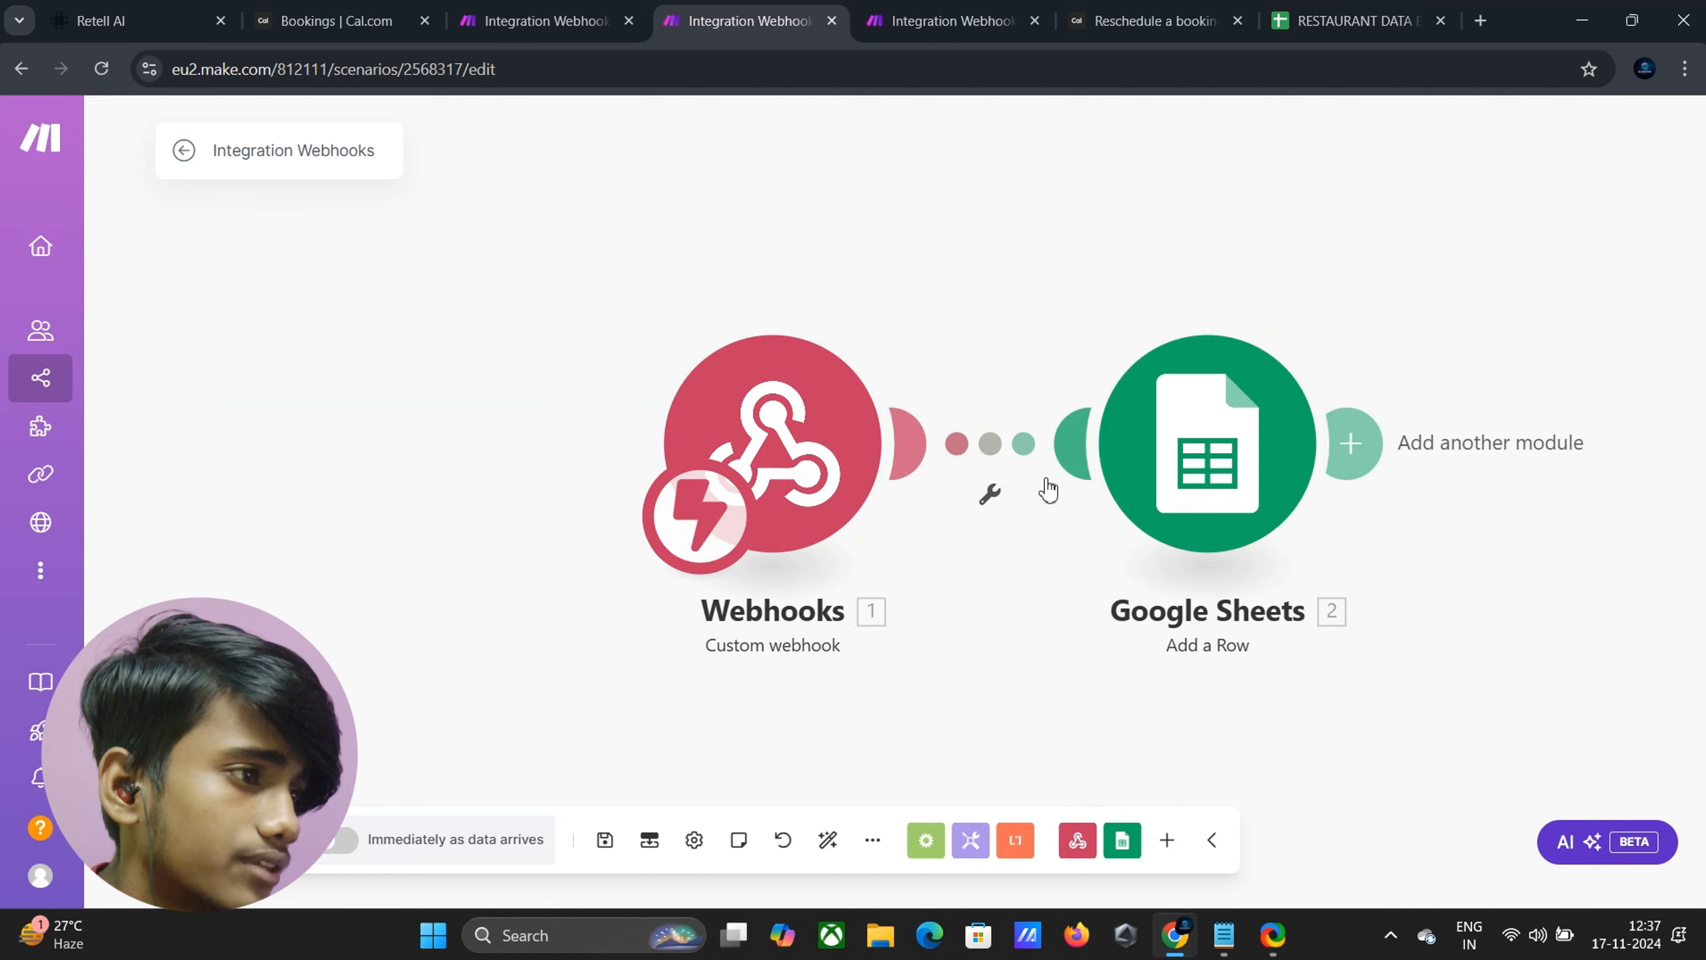
# Reopen the Google Sheets module settings to review them, then confirm again
pyautogui.click(1182, 486)
pyautogui.scroll(-10, 788, 480)
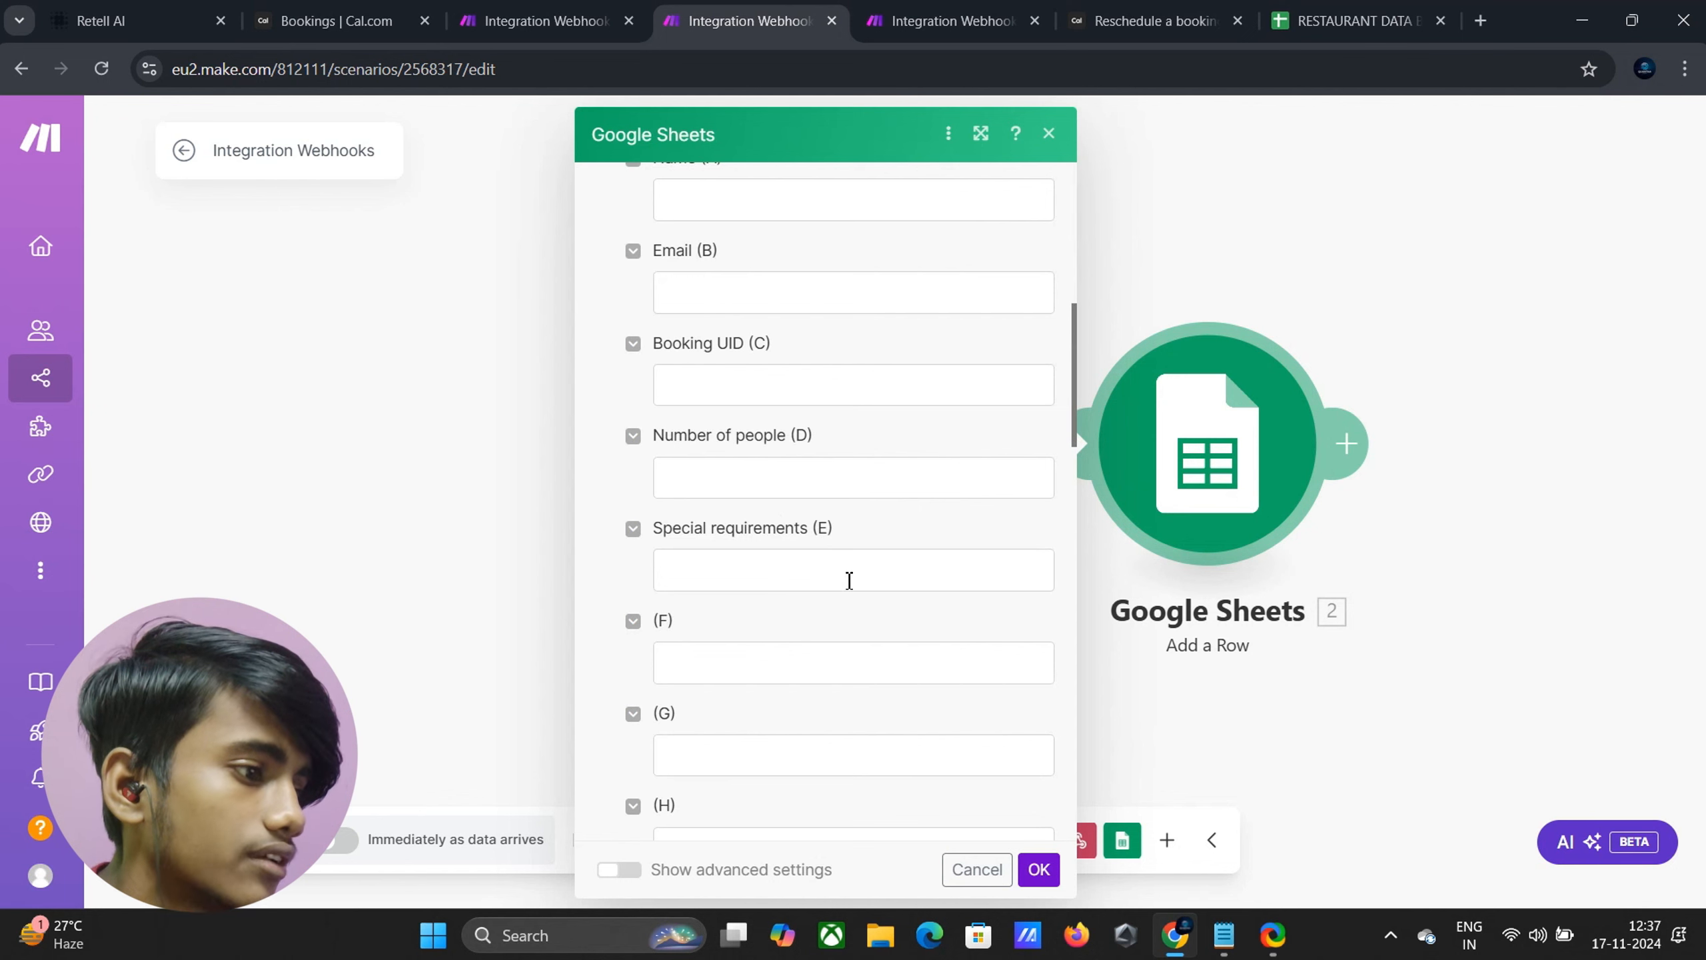
pyautogui.click(1045, 880)
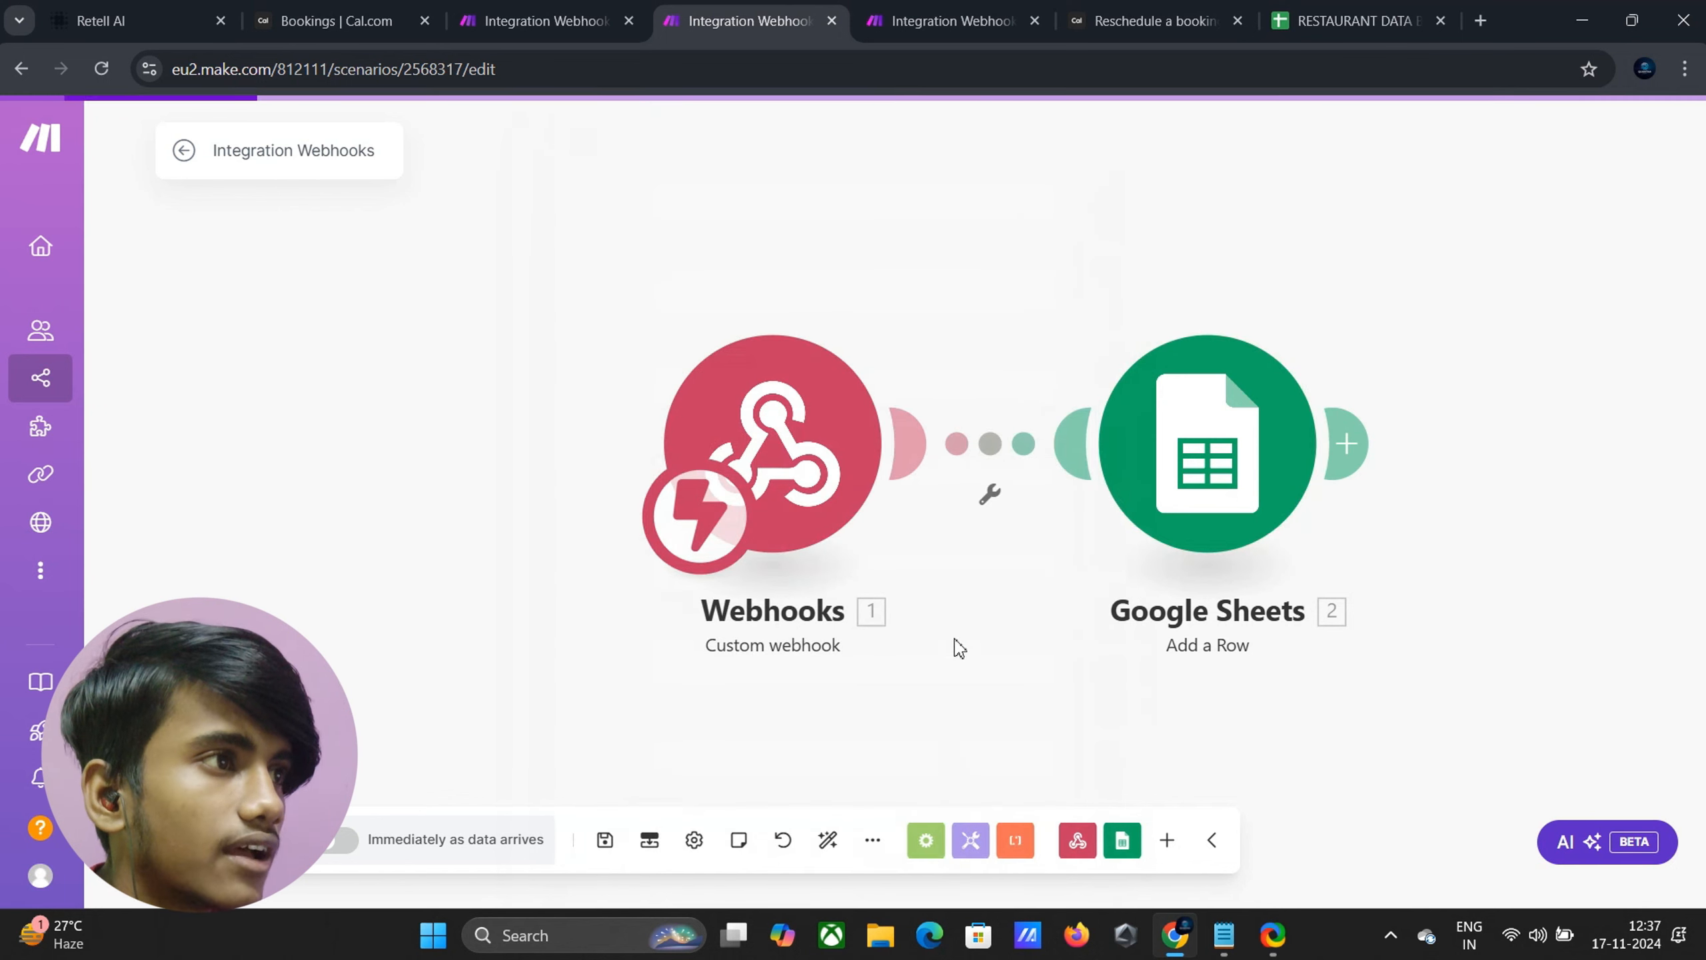
# Glance at the spreadsheet and other tabs, returning to the Webhooks to Google Sheets scenario
pyautogui.click(1324, 25)
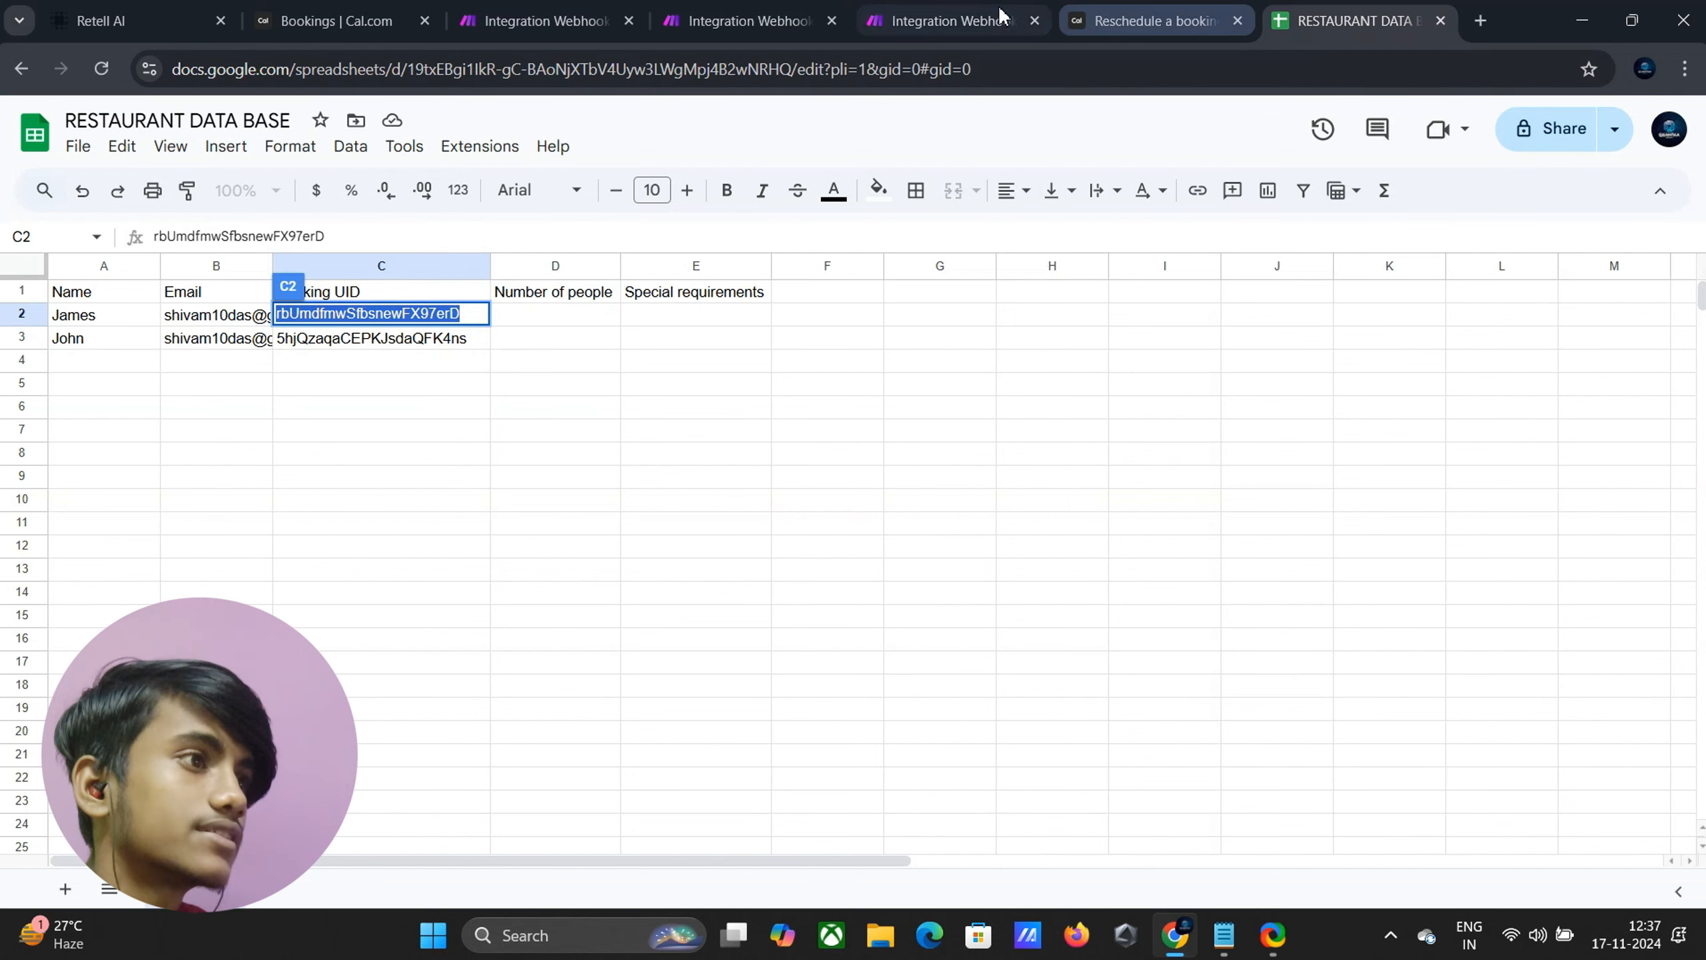
pyautogui.click(1145, 25)
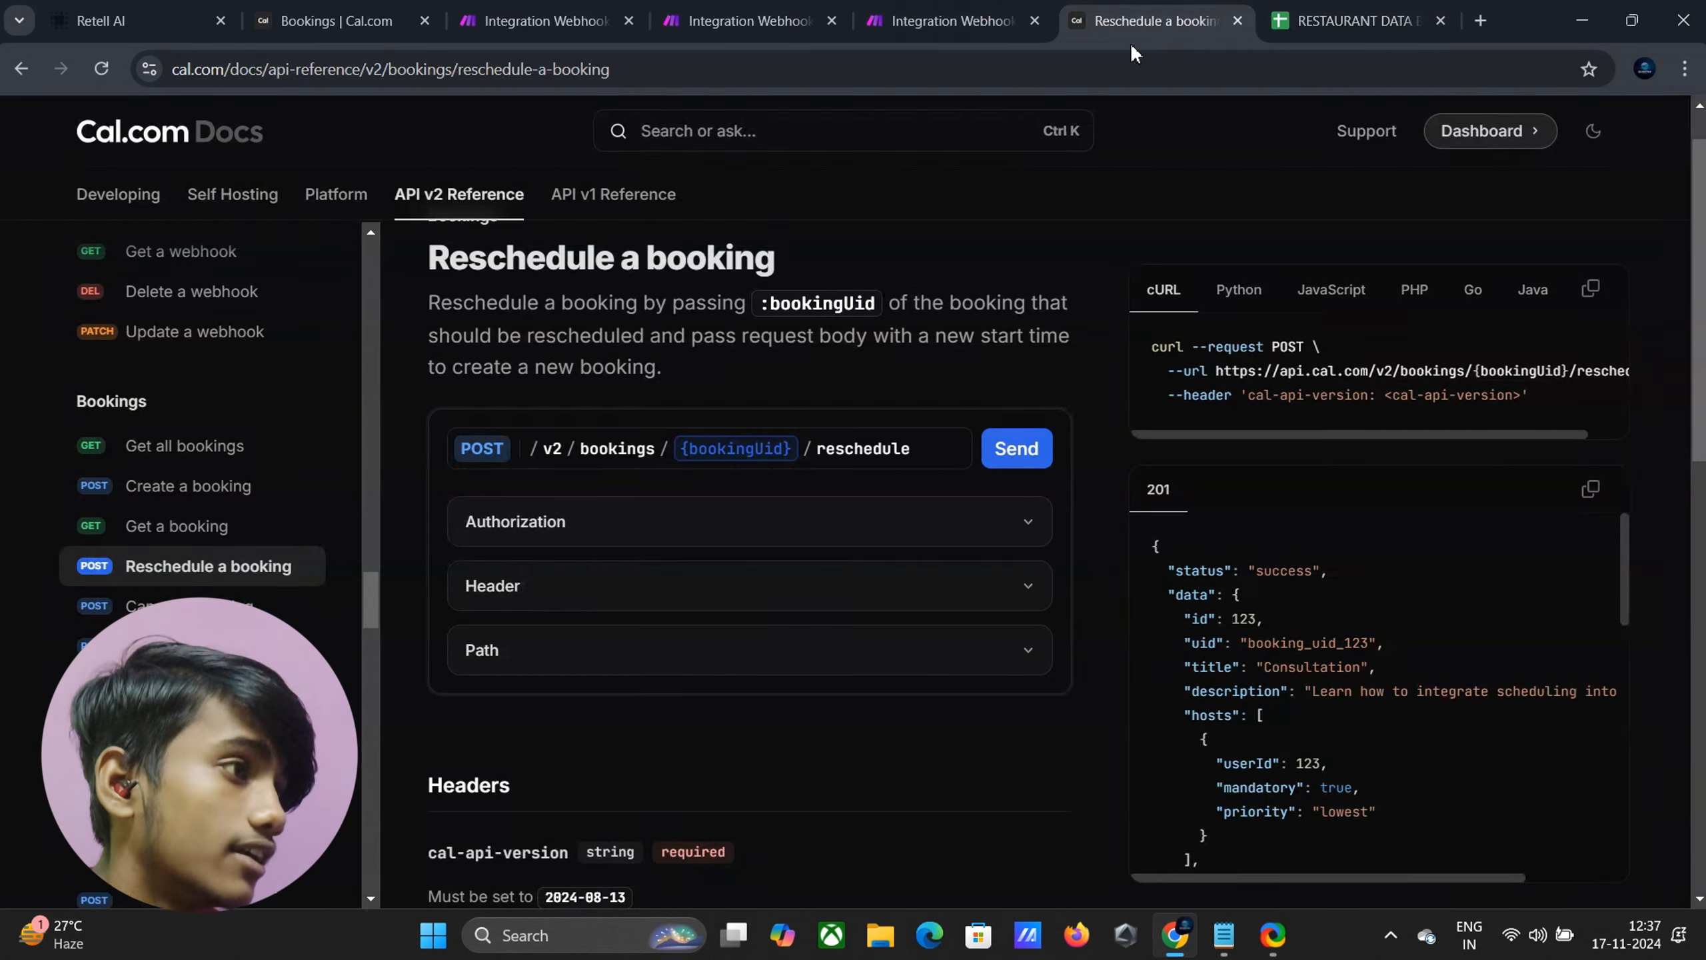
pyautogui.click(870, 20)
pyautogui.click(698, 21)
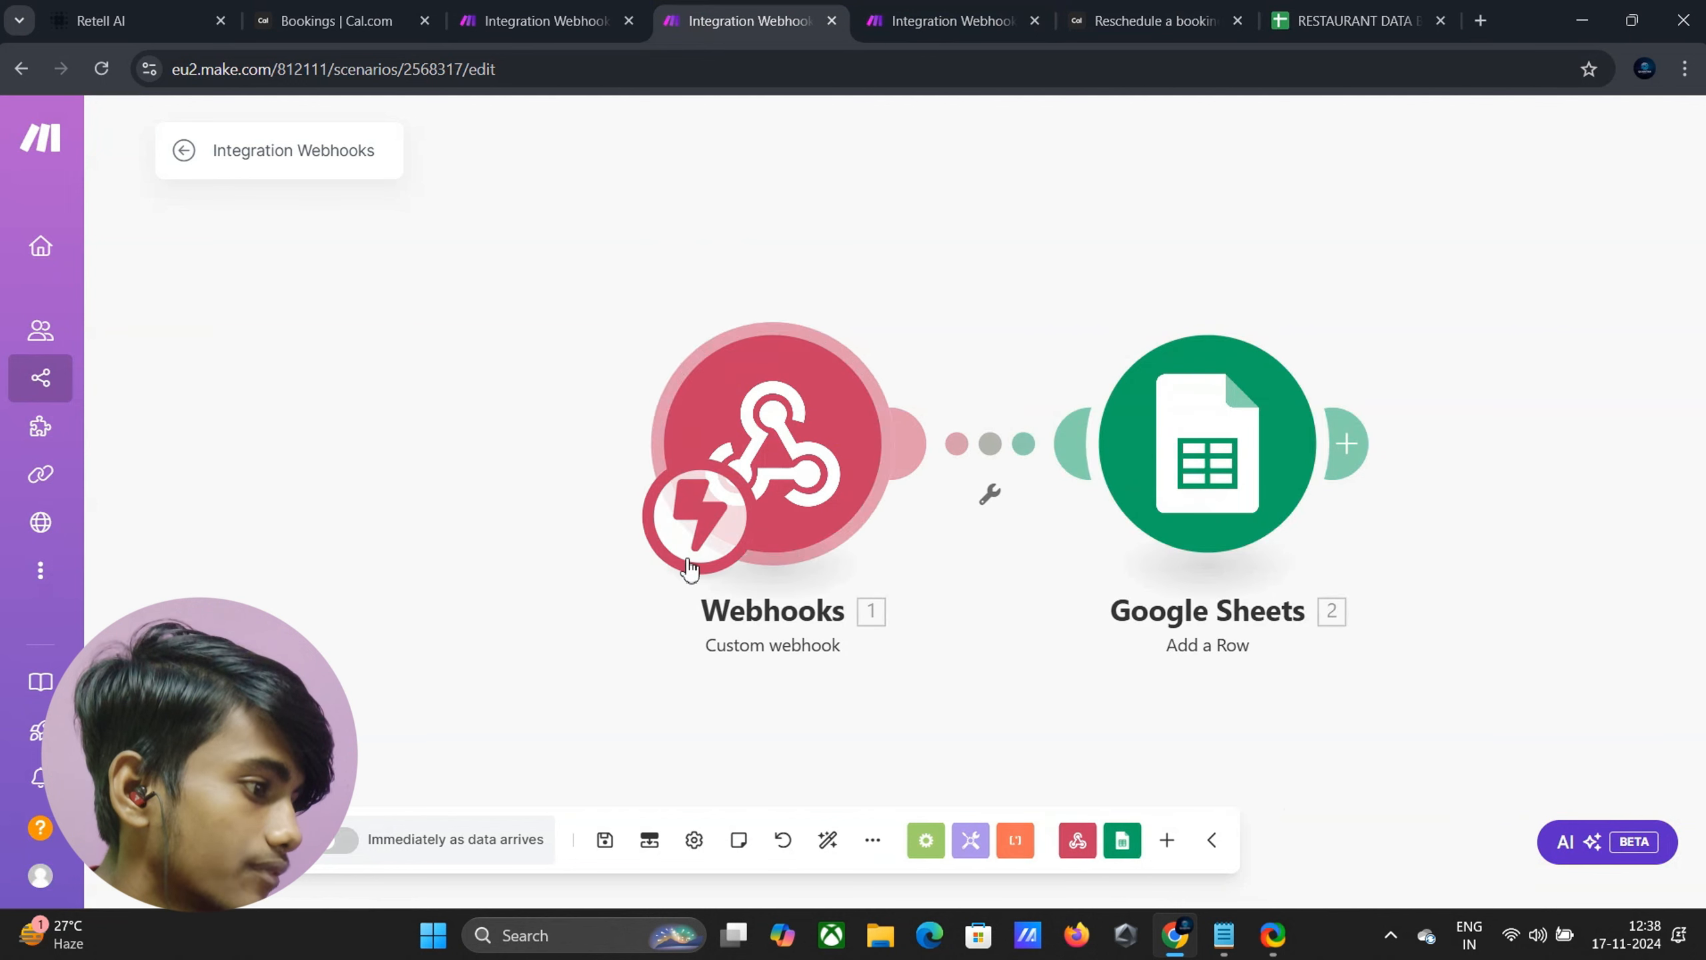
# Save the scenario and switch scheduling on with Run scenario: Immediately
pyautogui.click(606, 842)
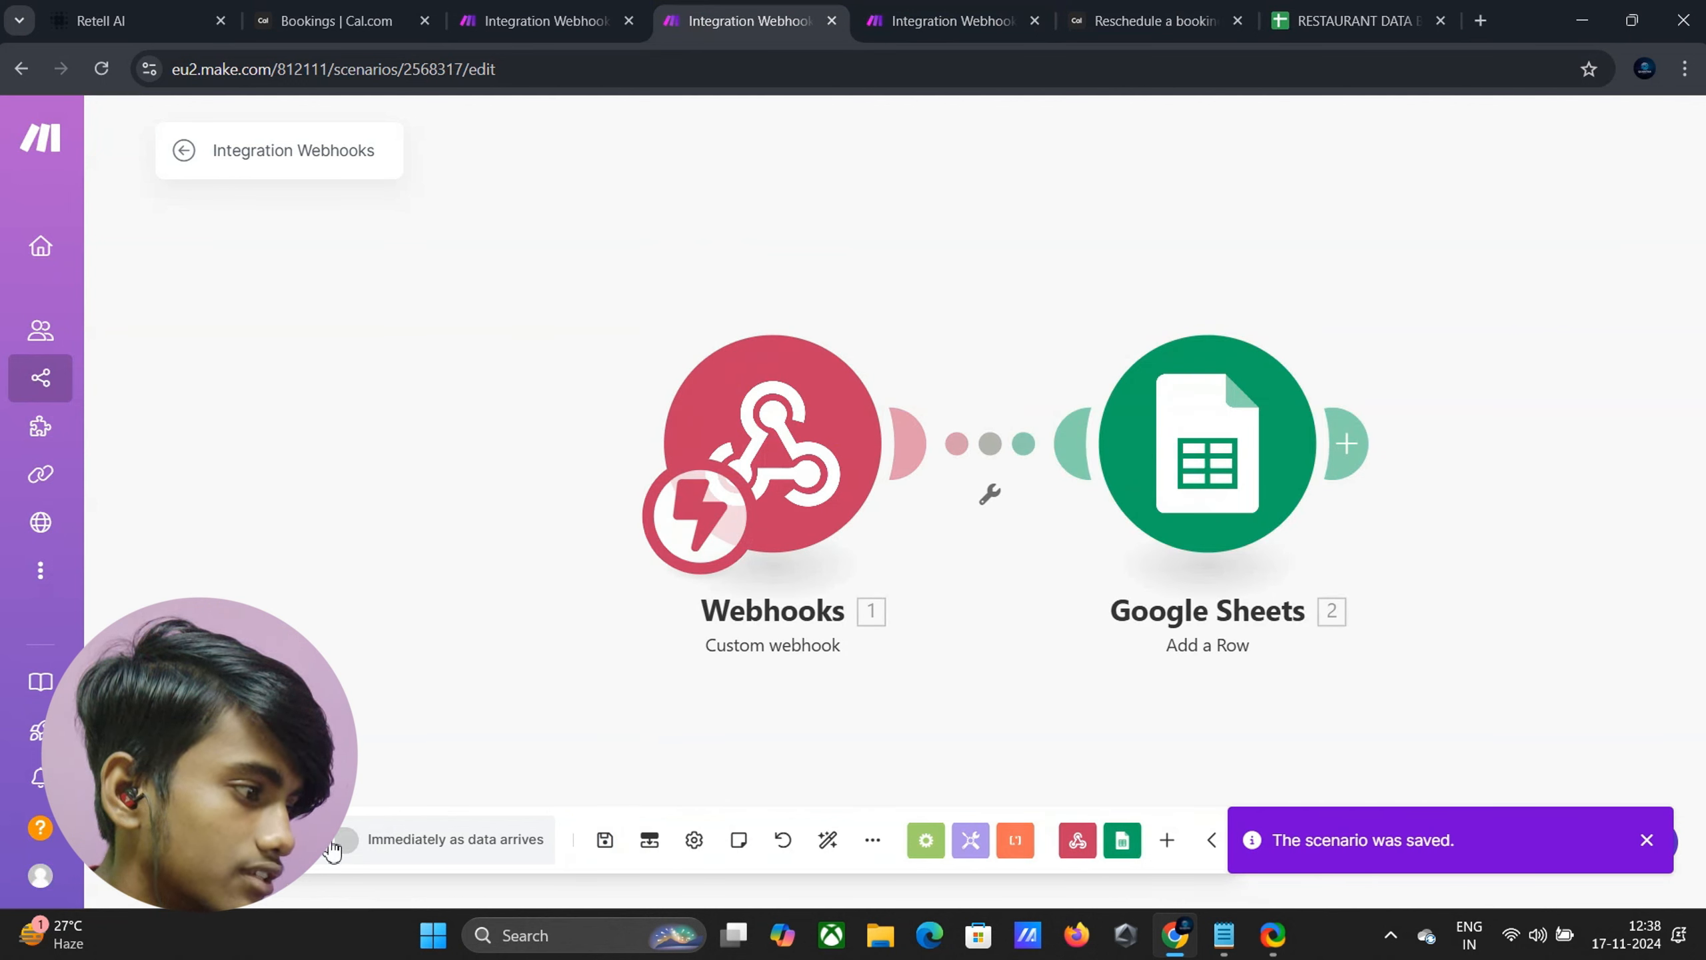
pyautogui.click(334, 846)
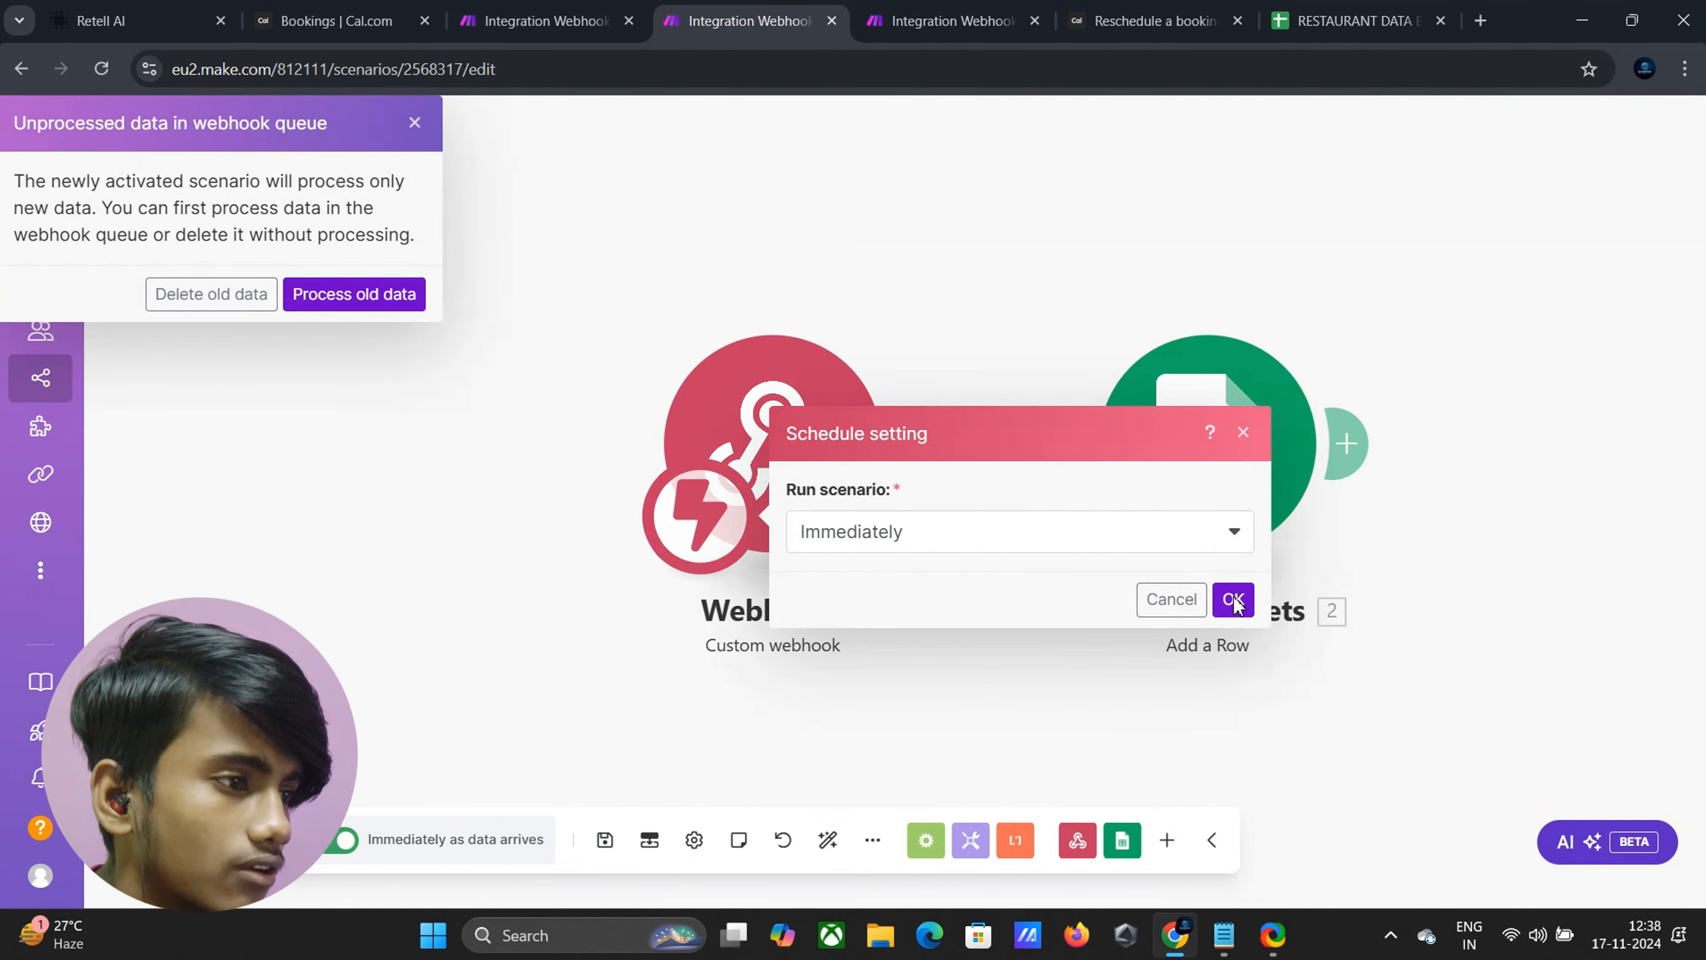
pyautogui.click(1233, 601)
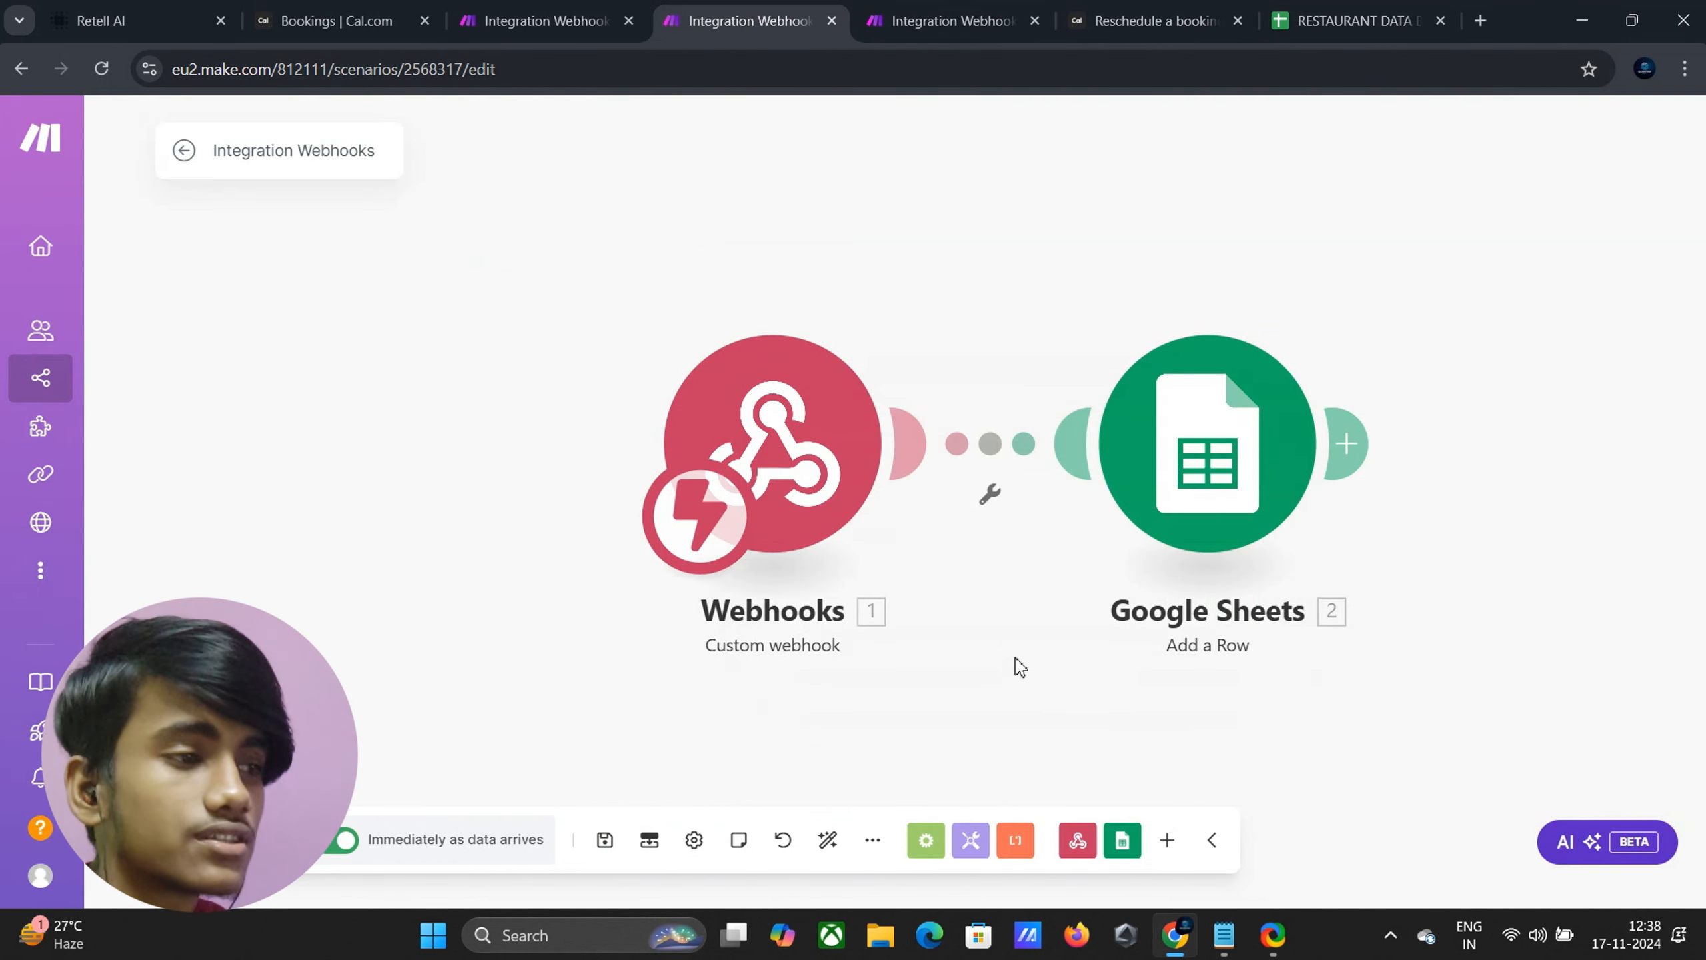